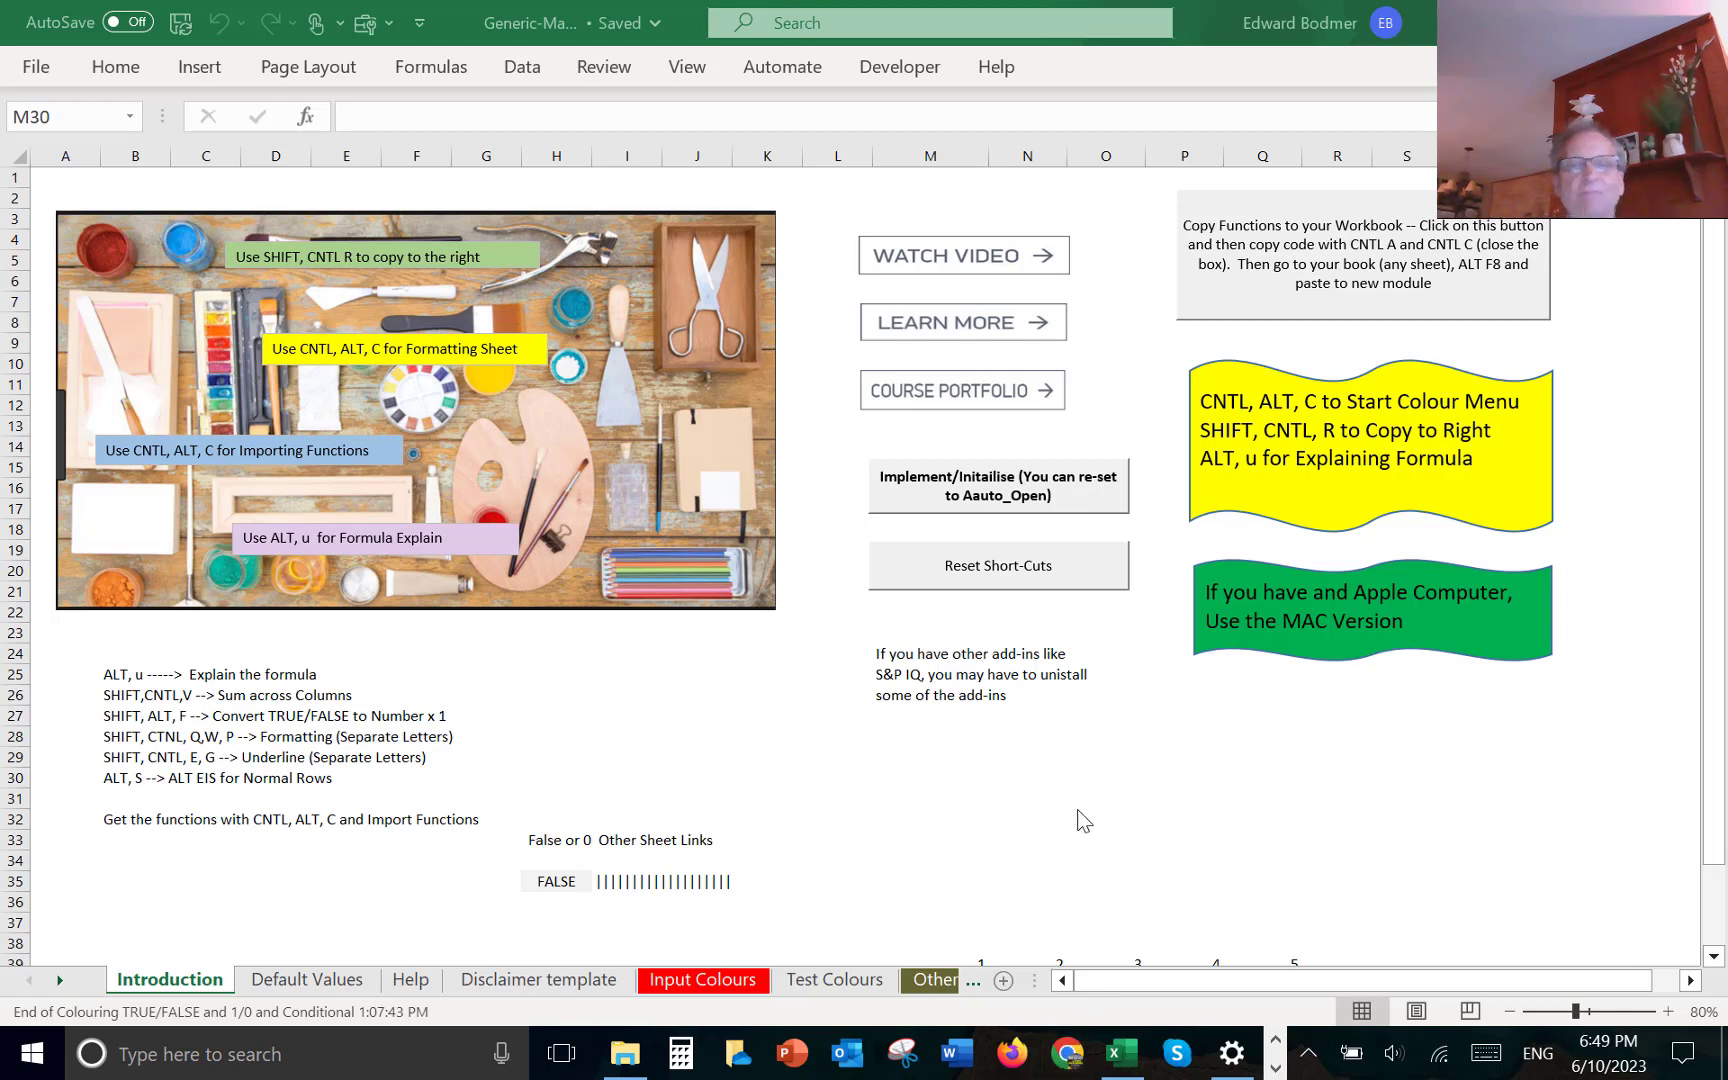
# - Switch to Chrome and open the Gmail inbox in a new tab
pyautogui.click(1062, 1060)
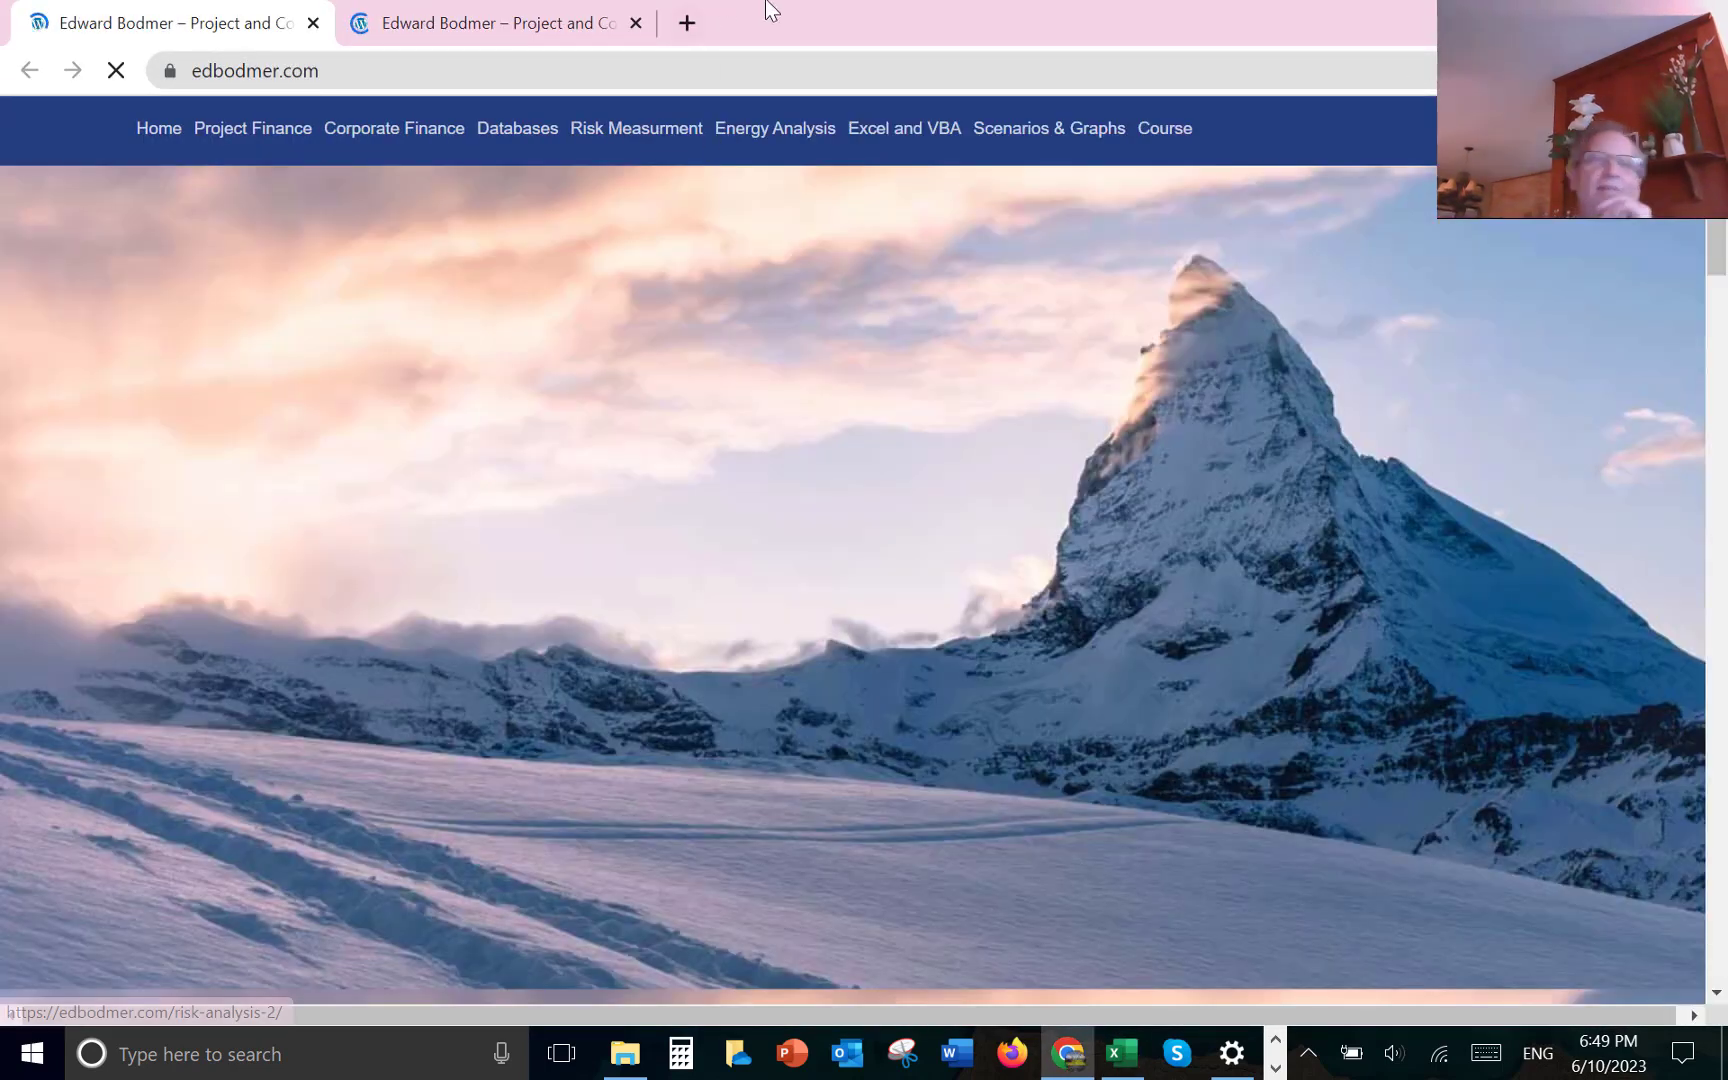
pyautogui.click(687, 23)
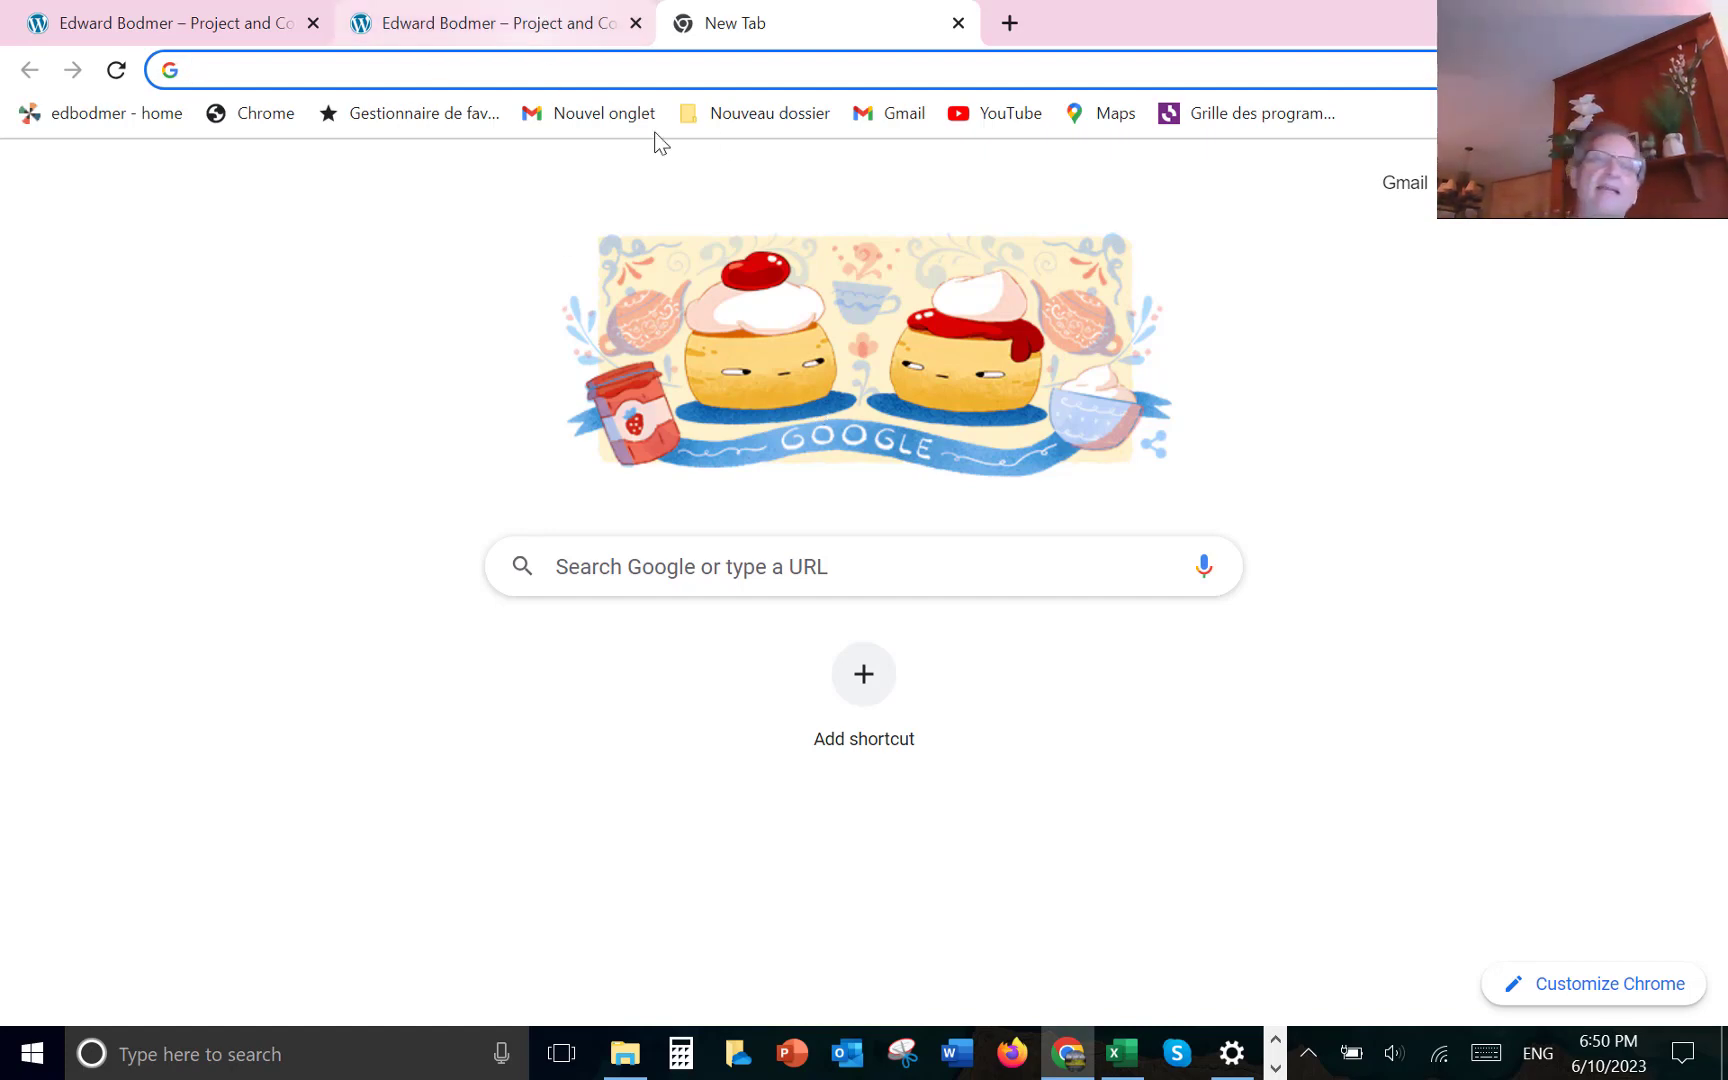
pyautogui.click(880, 118)
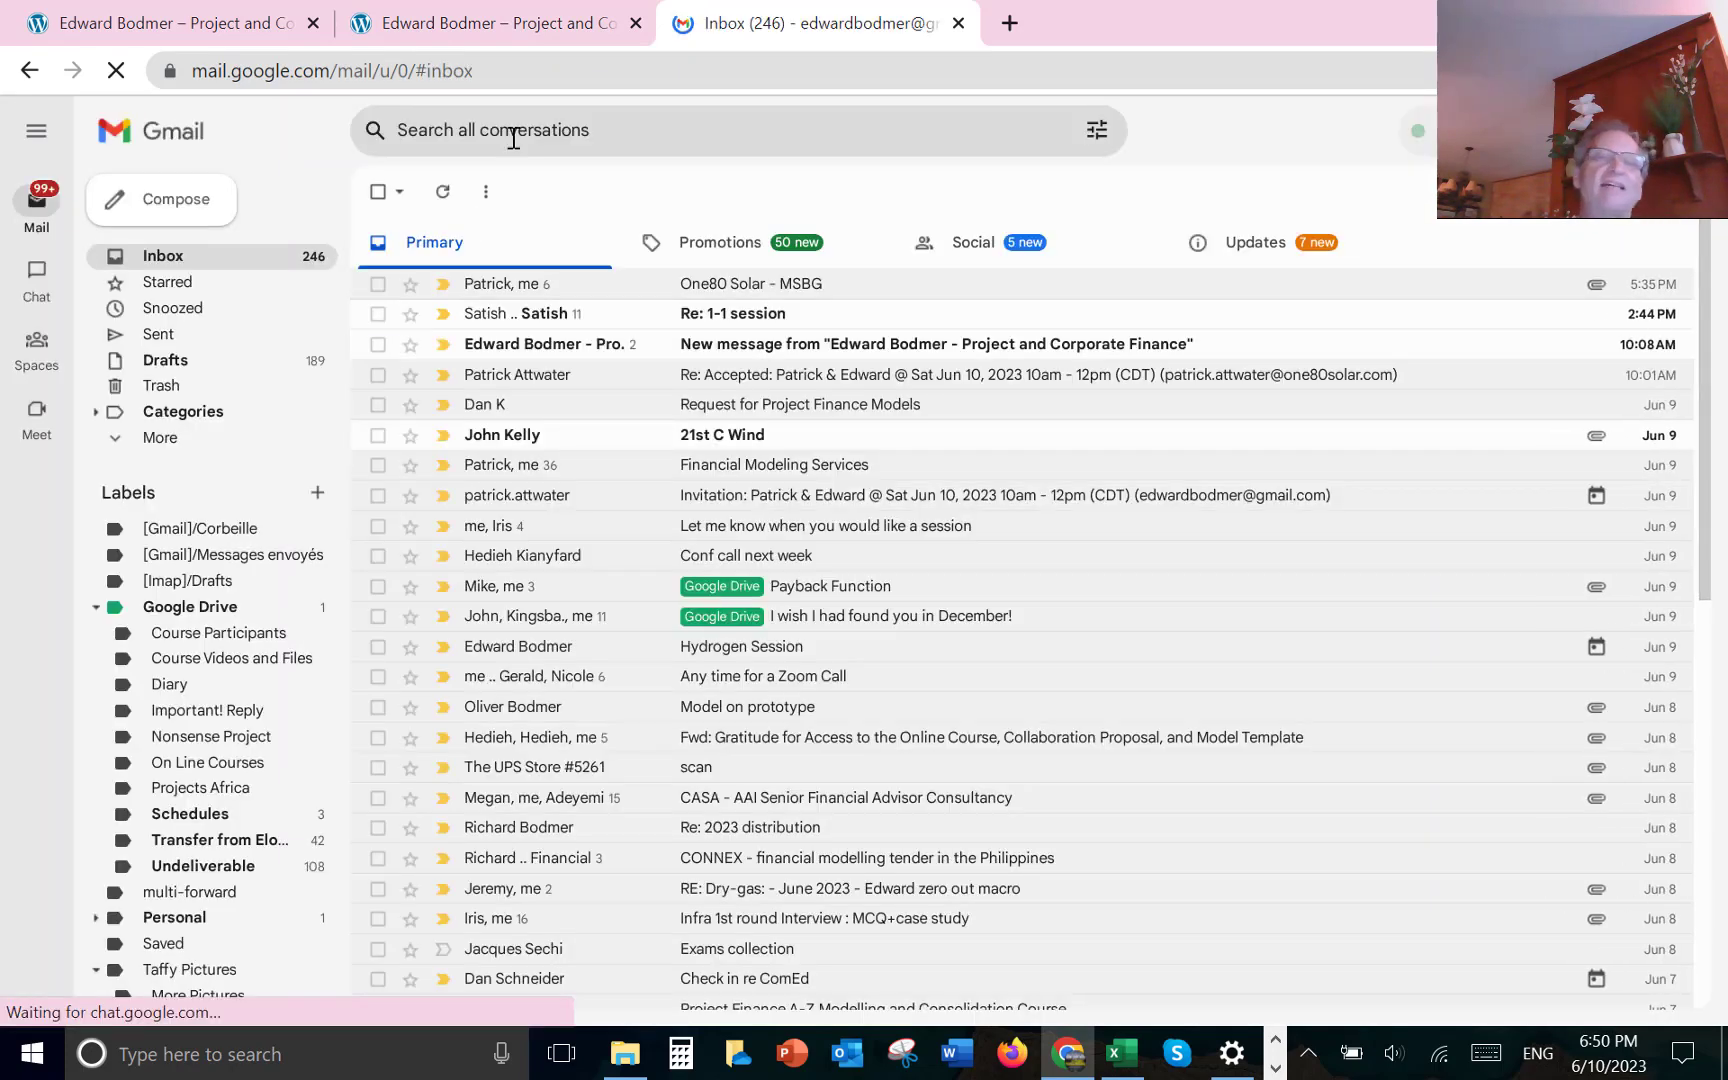
# - Search the mailbox for "tnb"
pyautogui.click(528, 133)
pyautogui.write('t')
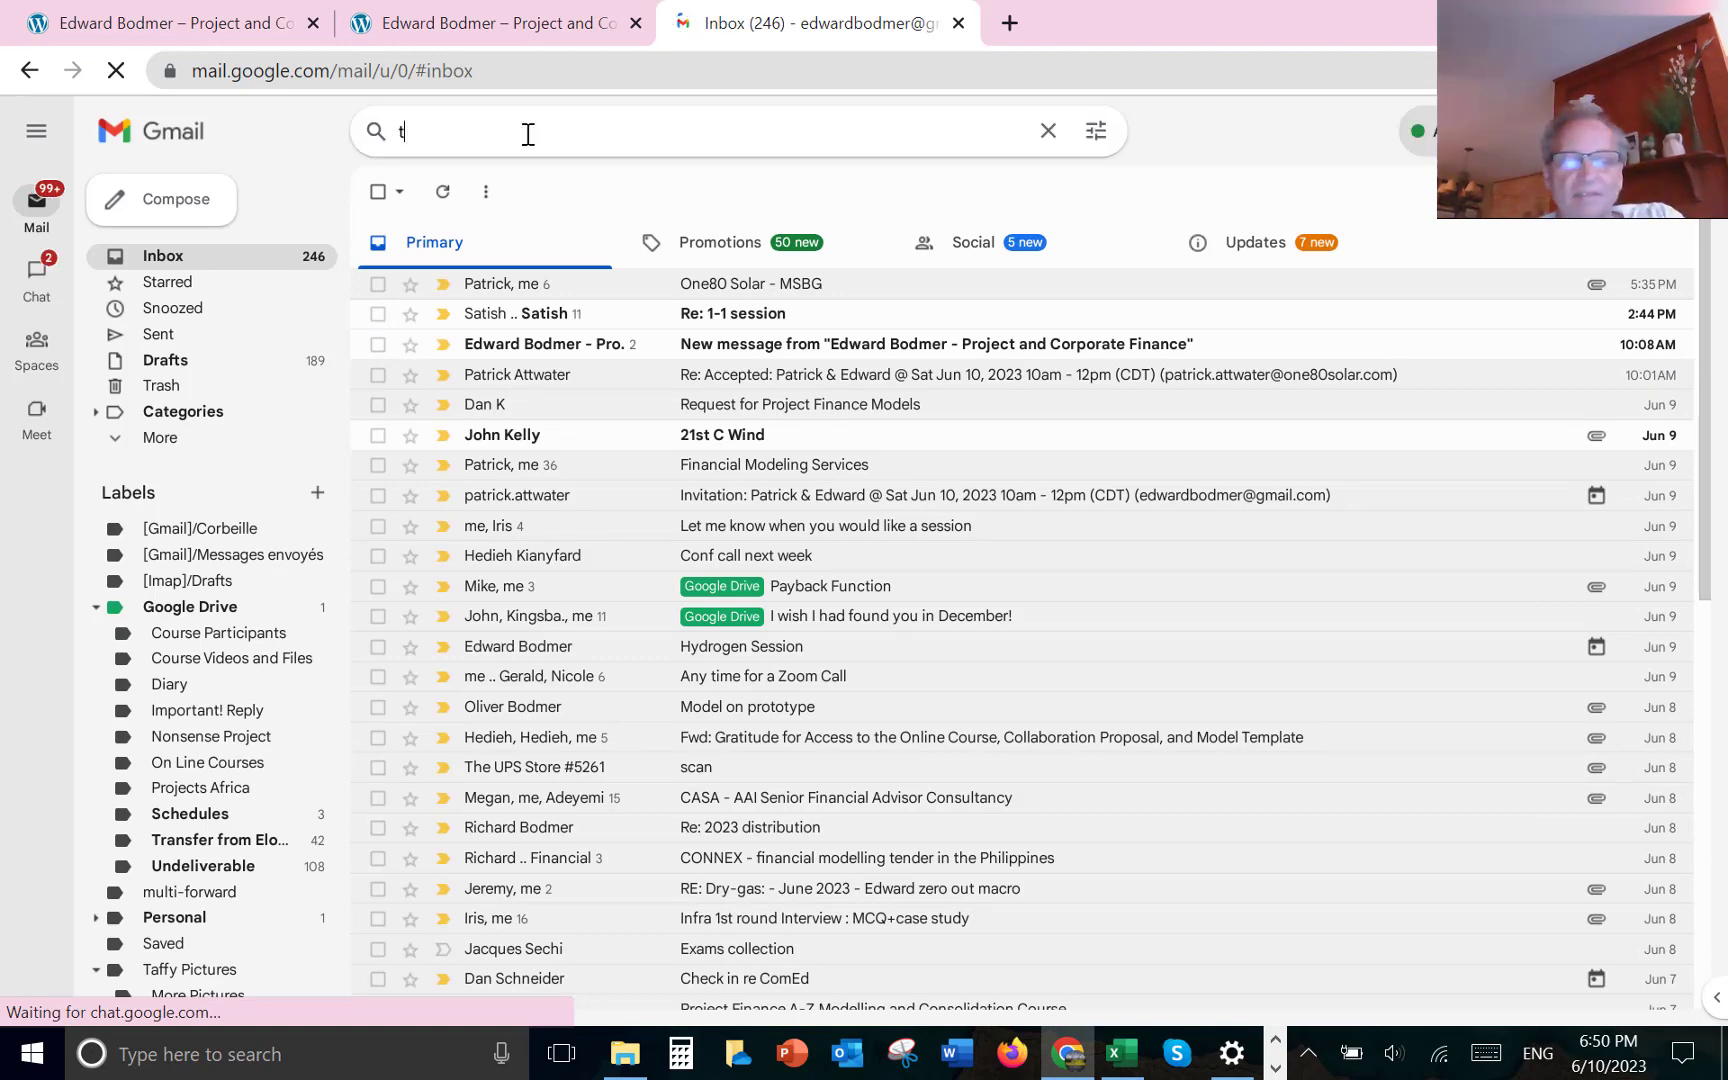
pyautogui.write('nb')
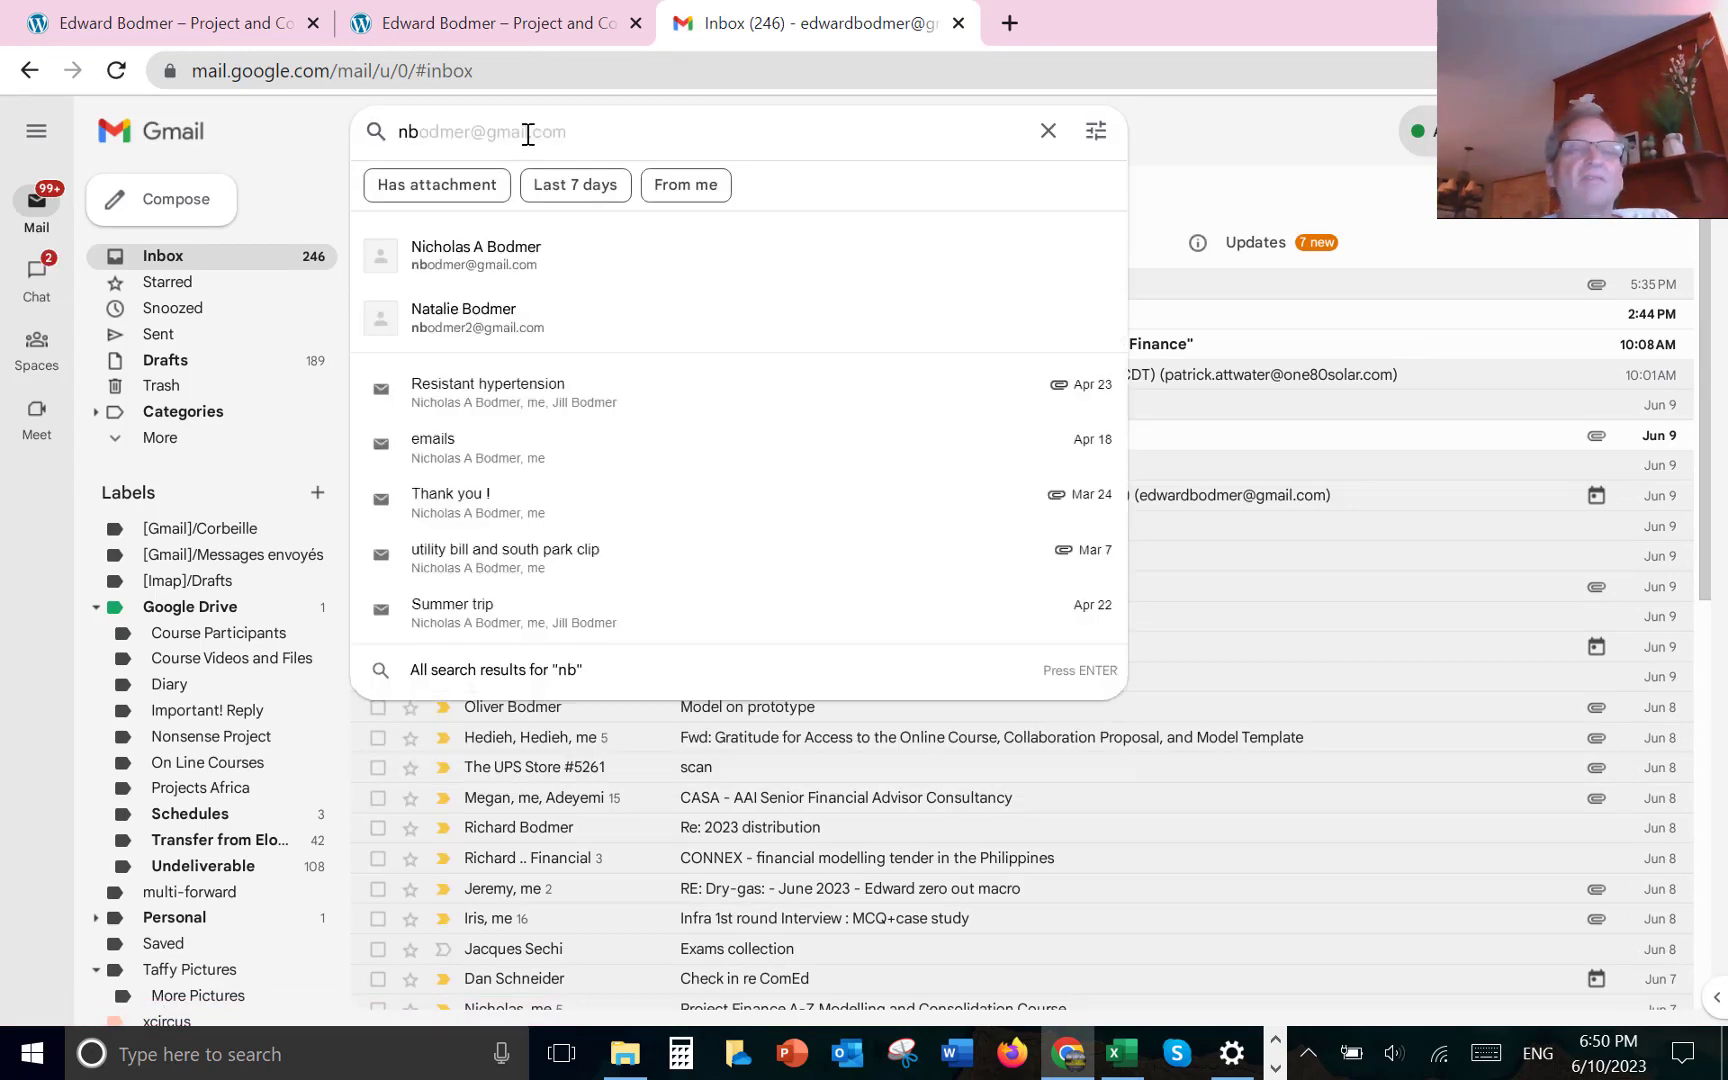
pyautogui.press('BackSpace')
pyautogui.press('BackSpace')
pyautogui.write('t')
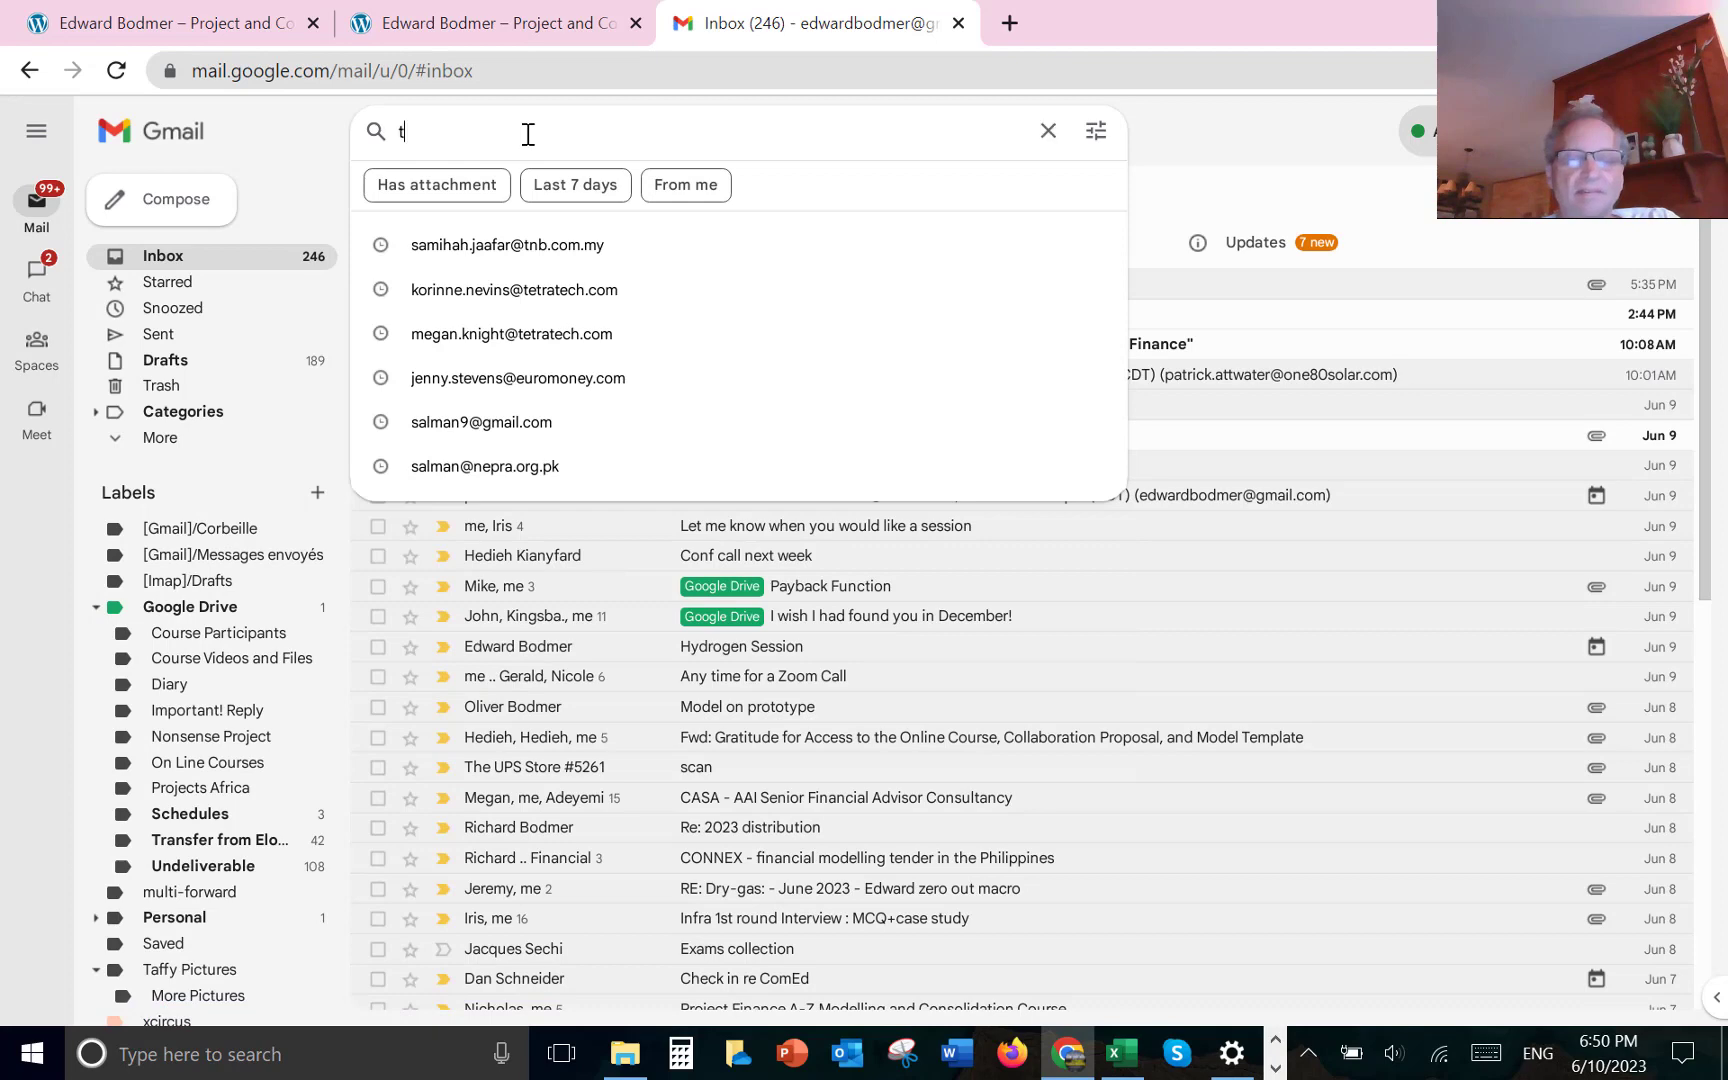
pyautogui.write('nb')
pyautogui.press('Return')
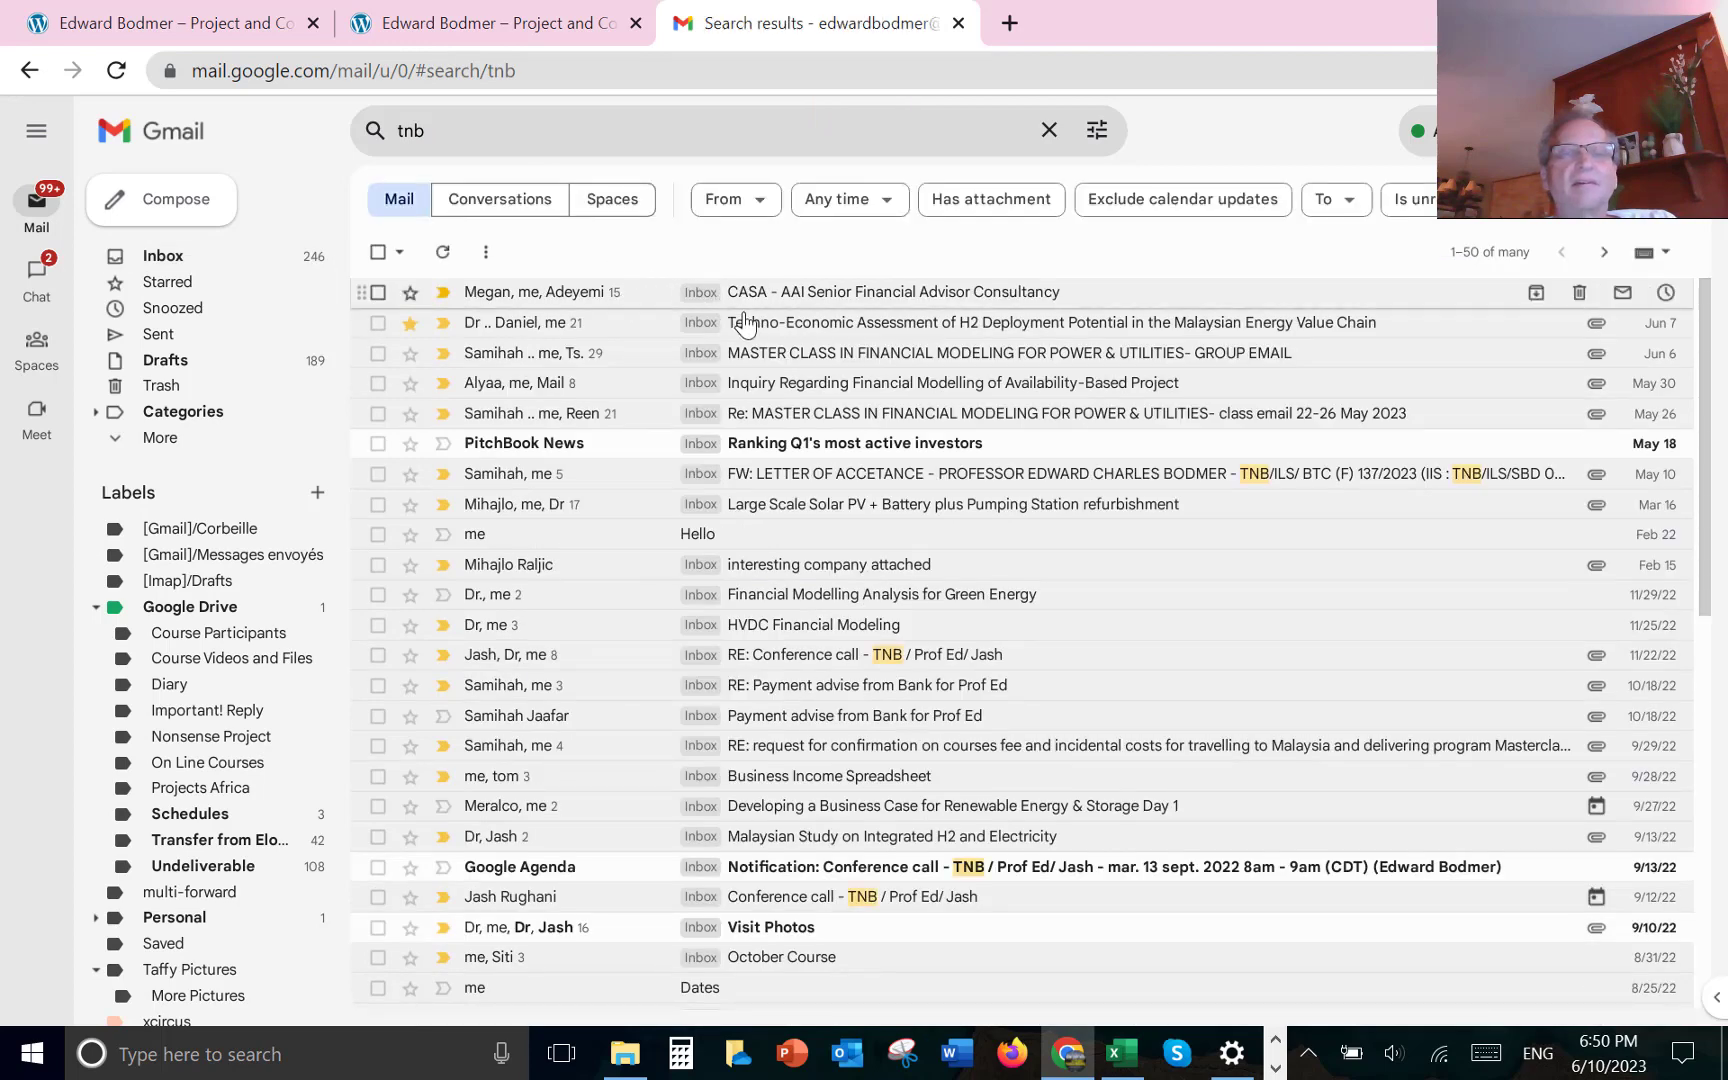
# - Open the "MASTER CLASS IN FINANCIAL MODELING FOR POWER & UTILITIES- GROUP EMAIL" thread from June 6 and locate the Solar Model vF.xlsm attachment
pyautogui.click(788, 366)
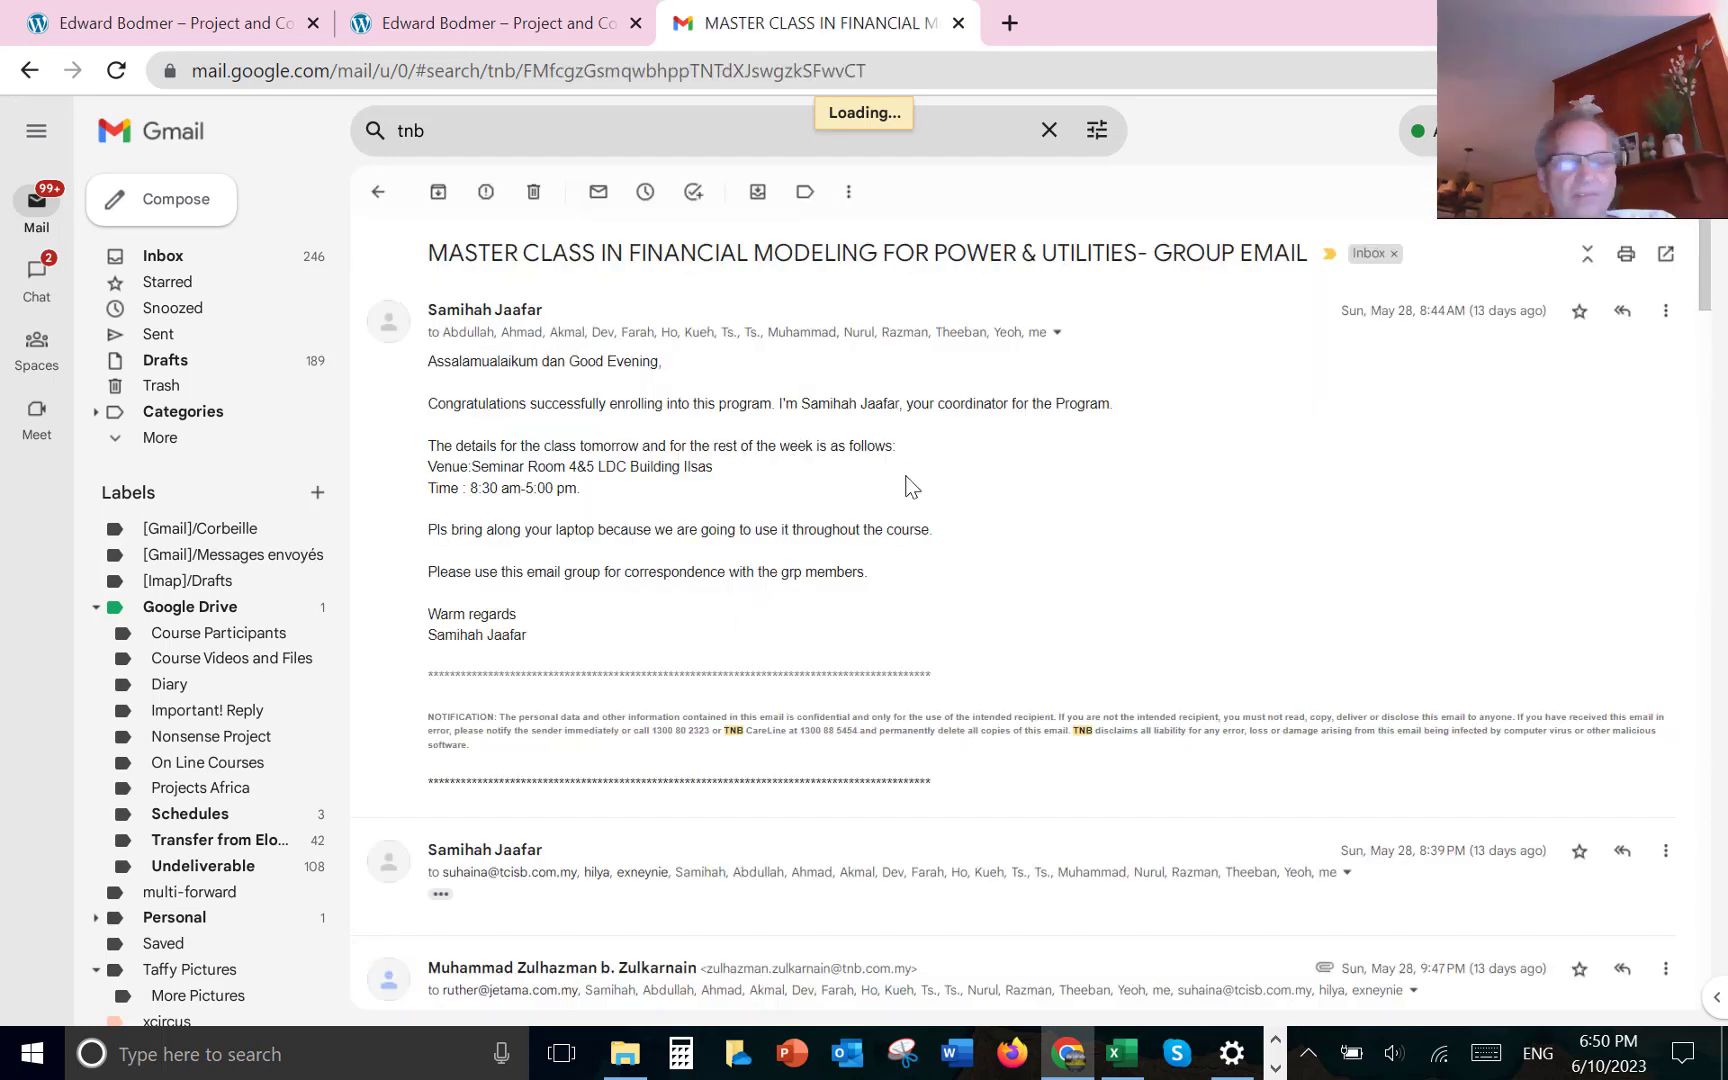
pyautogui.scroll(-15, 906, 476)
pyautogui.scroll(-15, 910, 487)
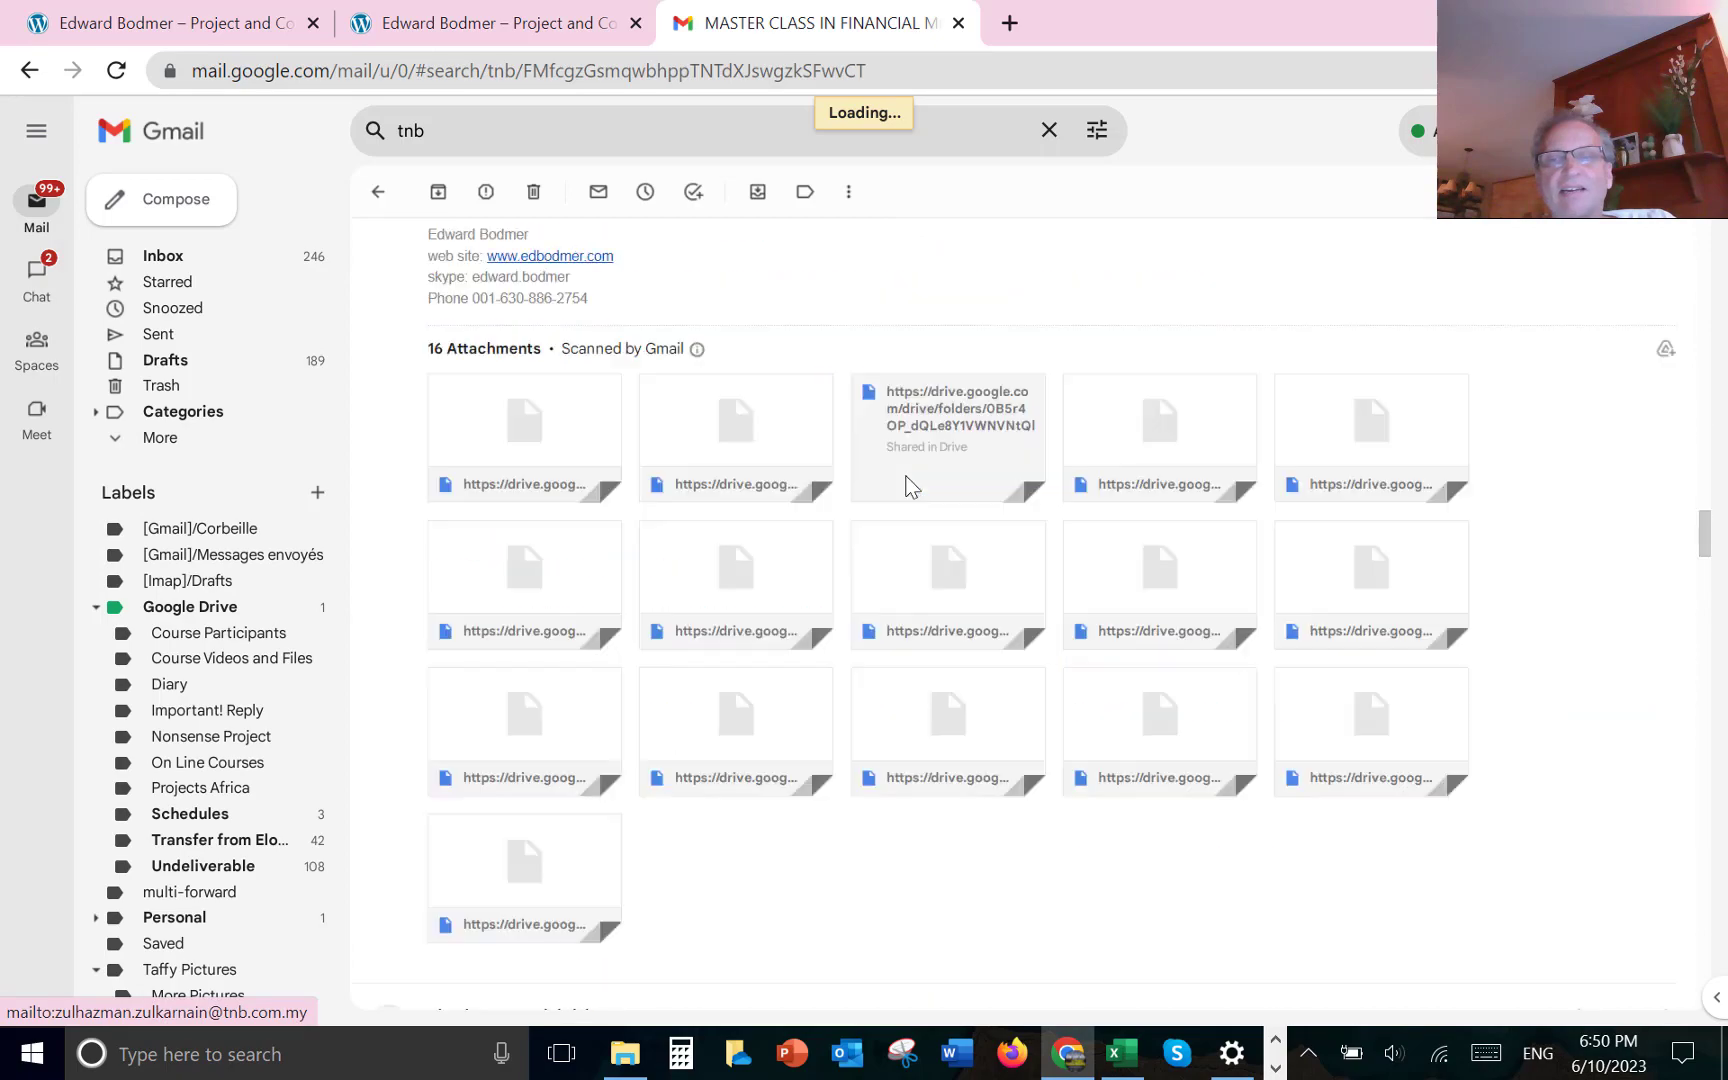
pyautogui.scroll(-15, 910, 487)
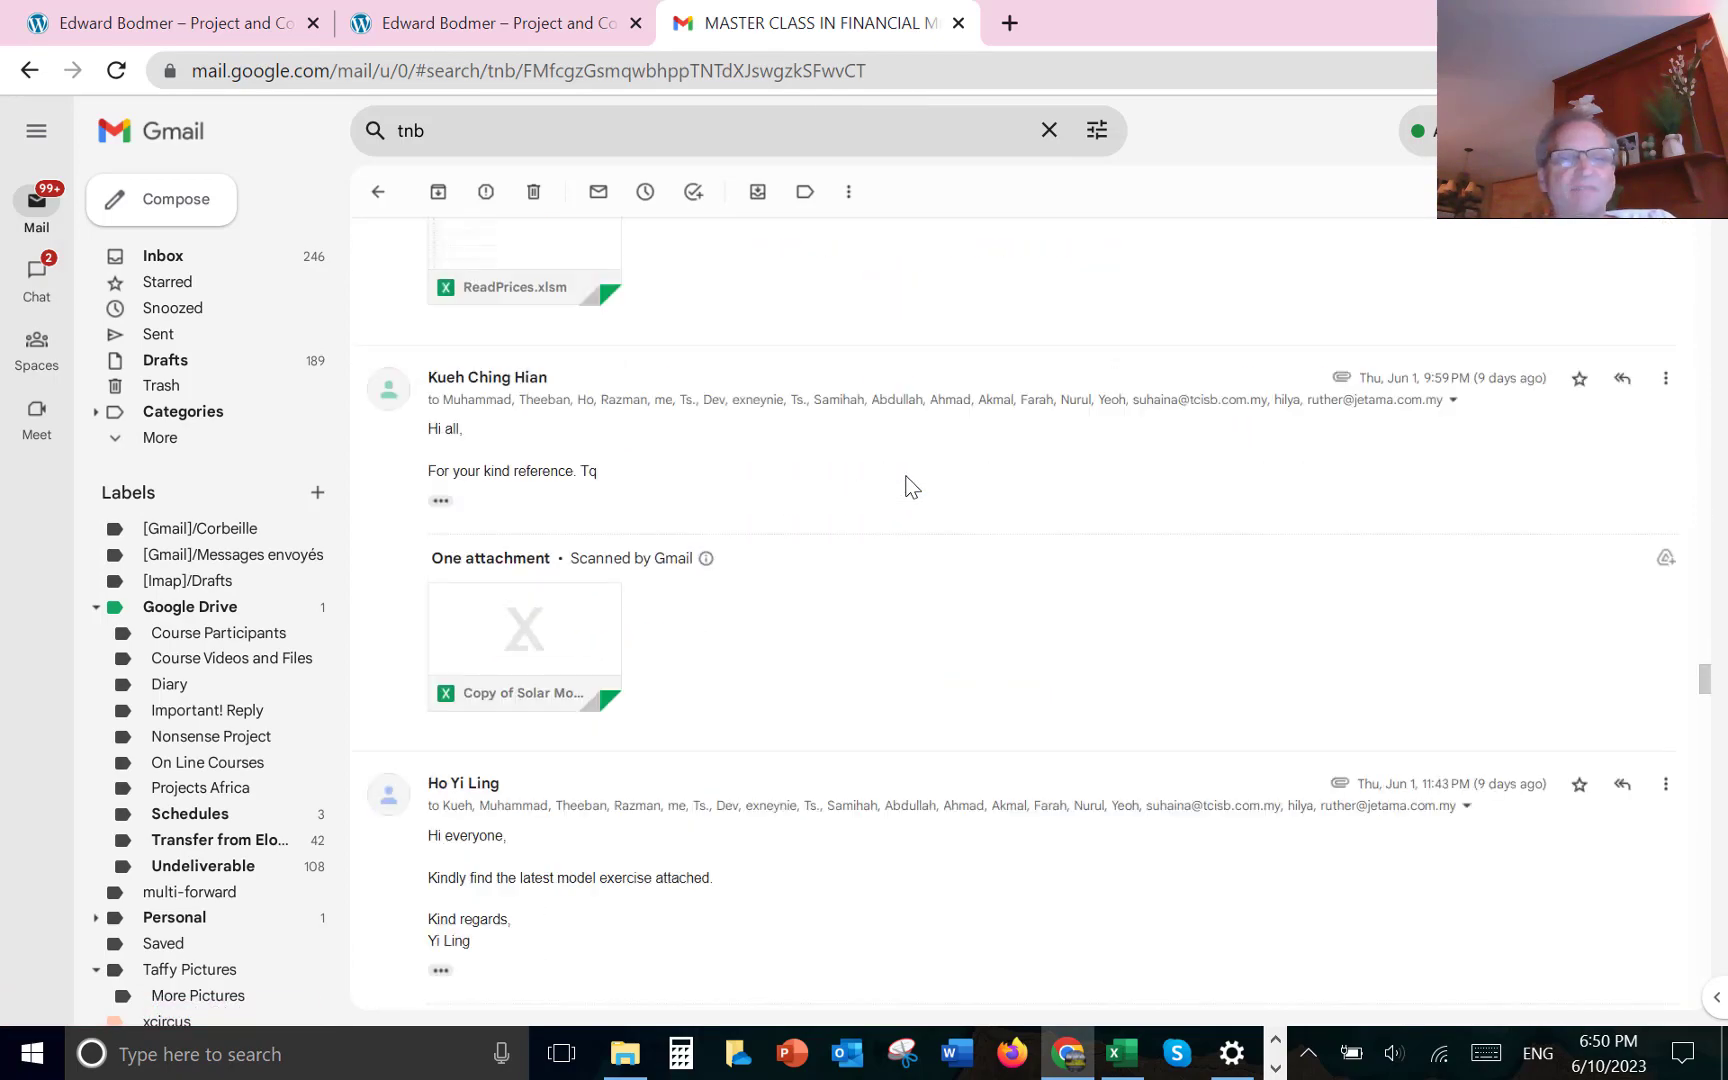
pyautogui.scroll(-10, 910, 487)
pyautogui.scroll(-20, 910, 487)
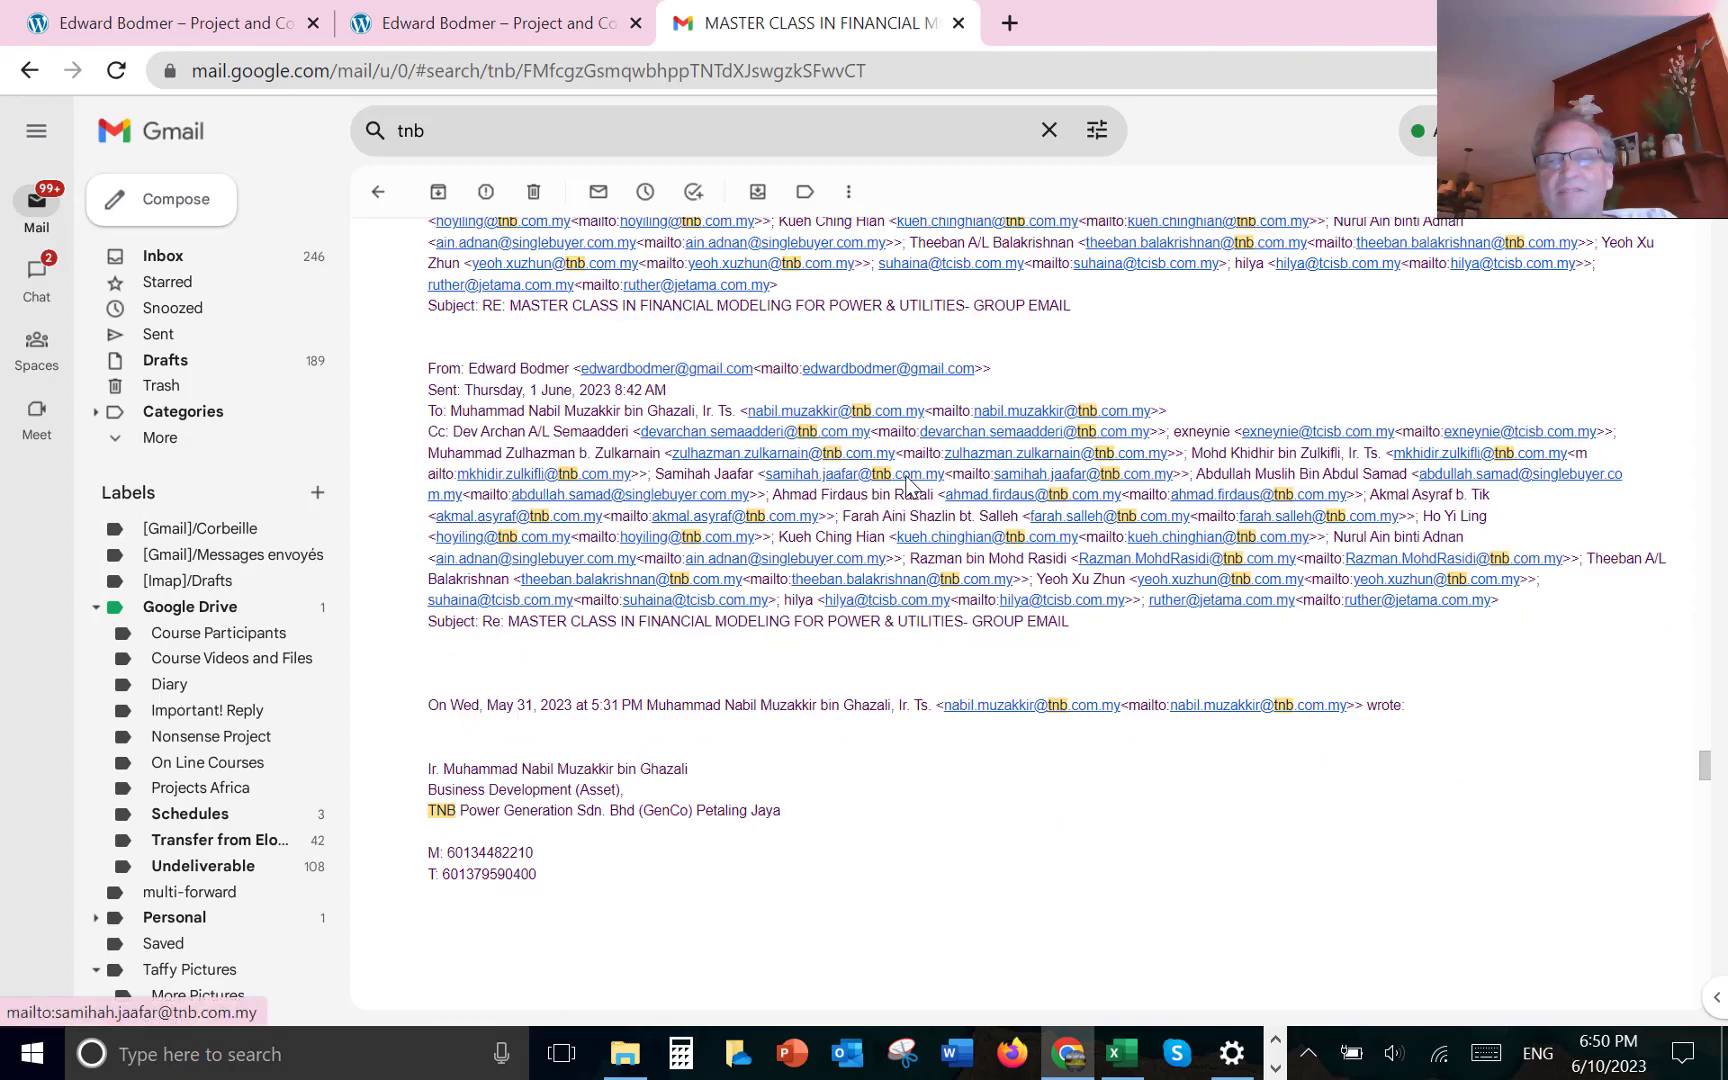
pyautogui.scroll(-15, 910, 487)
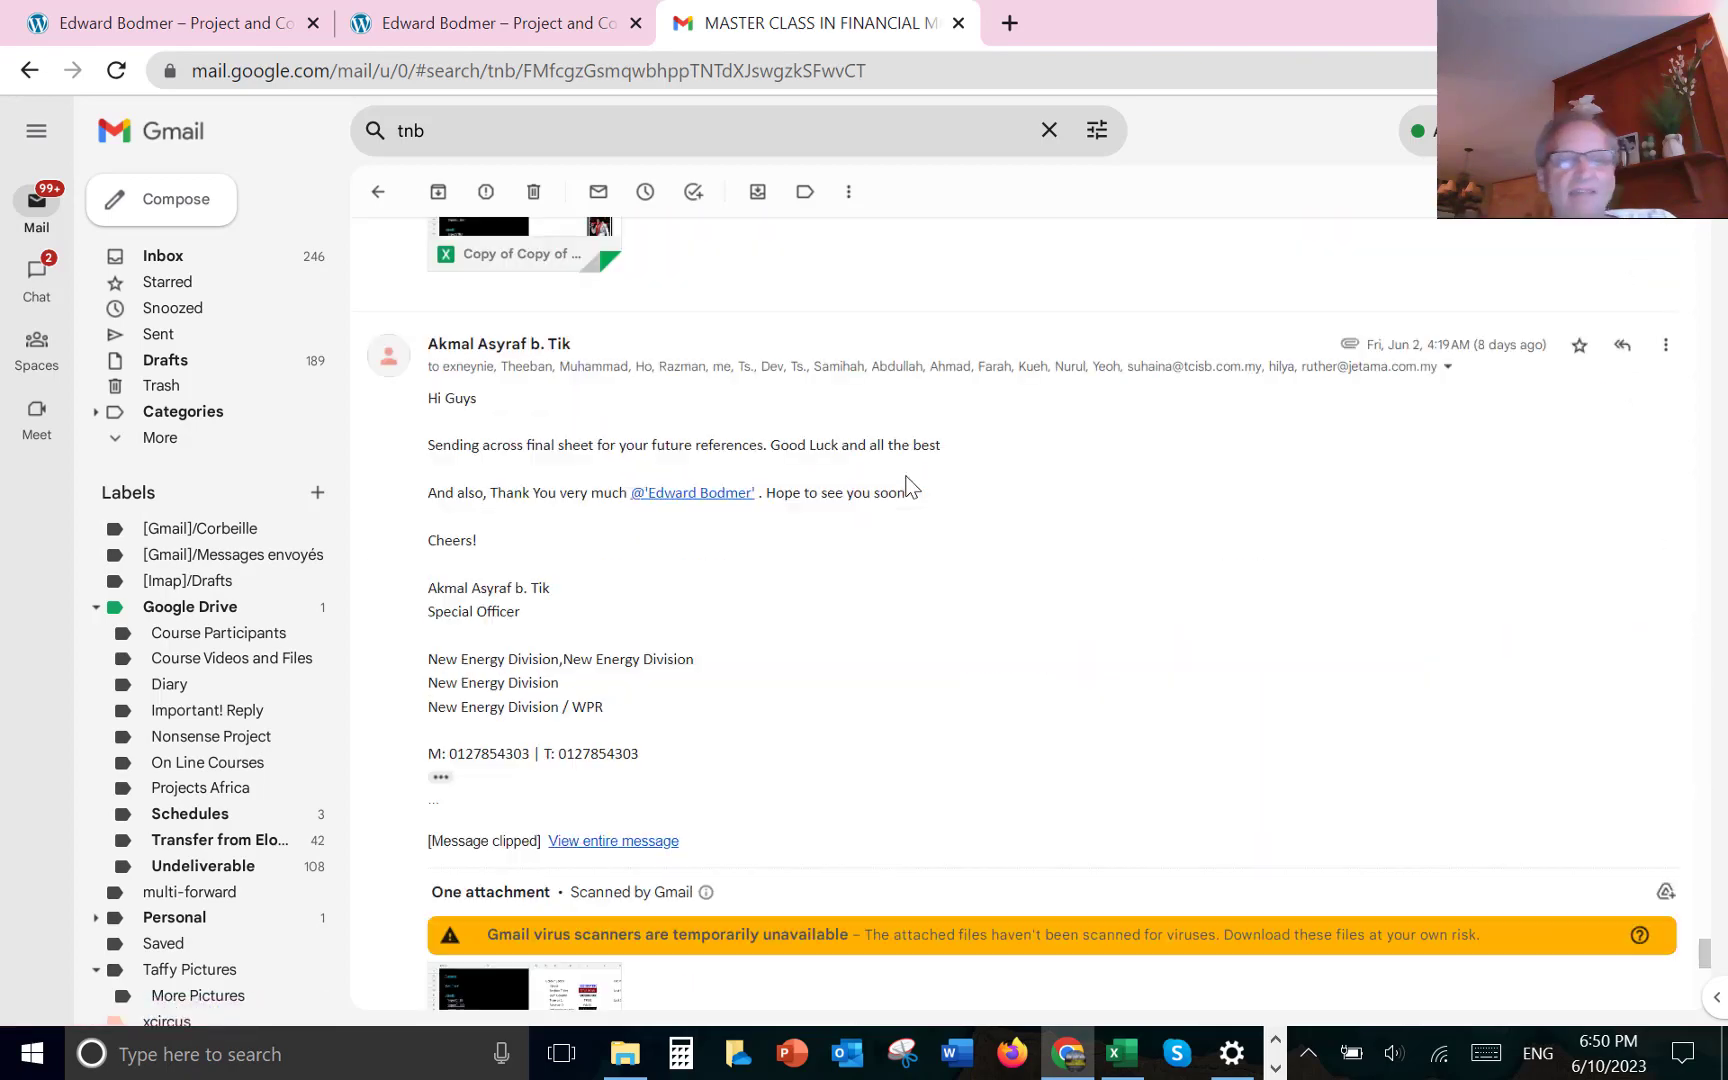
pyautogui.scroll(7, 910, 487)
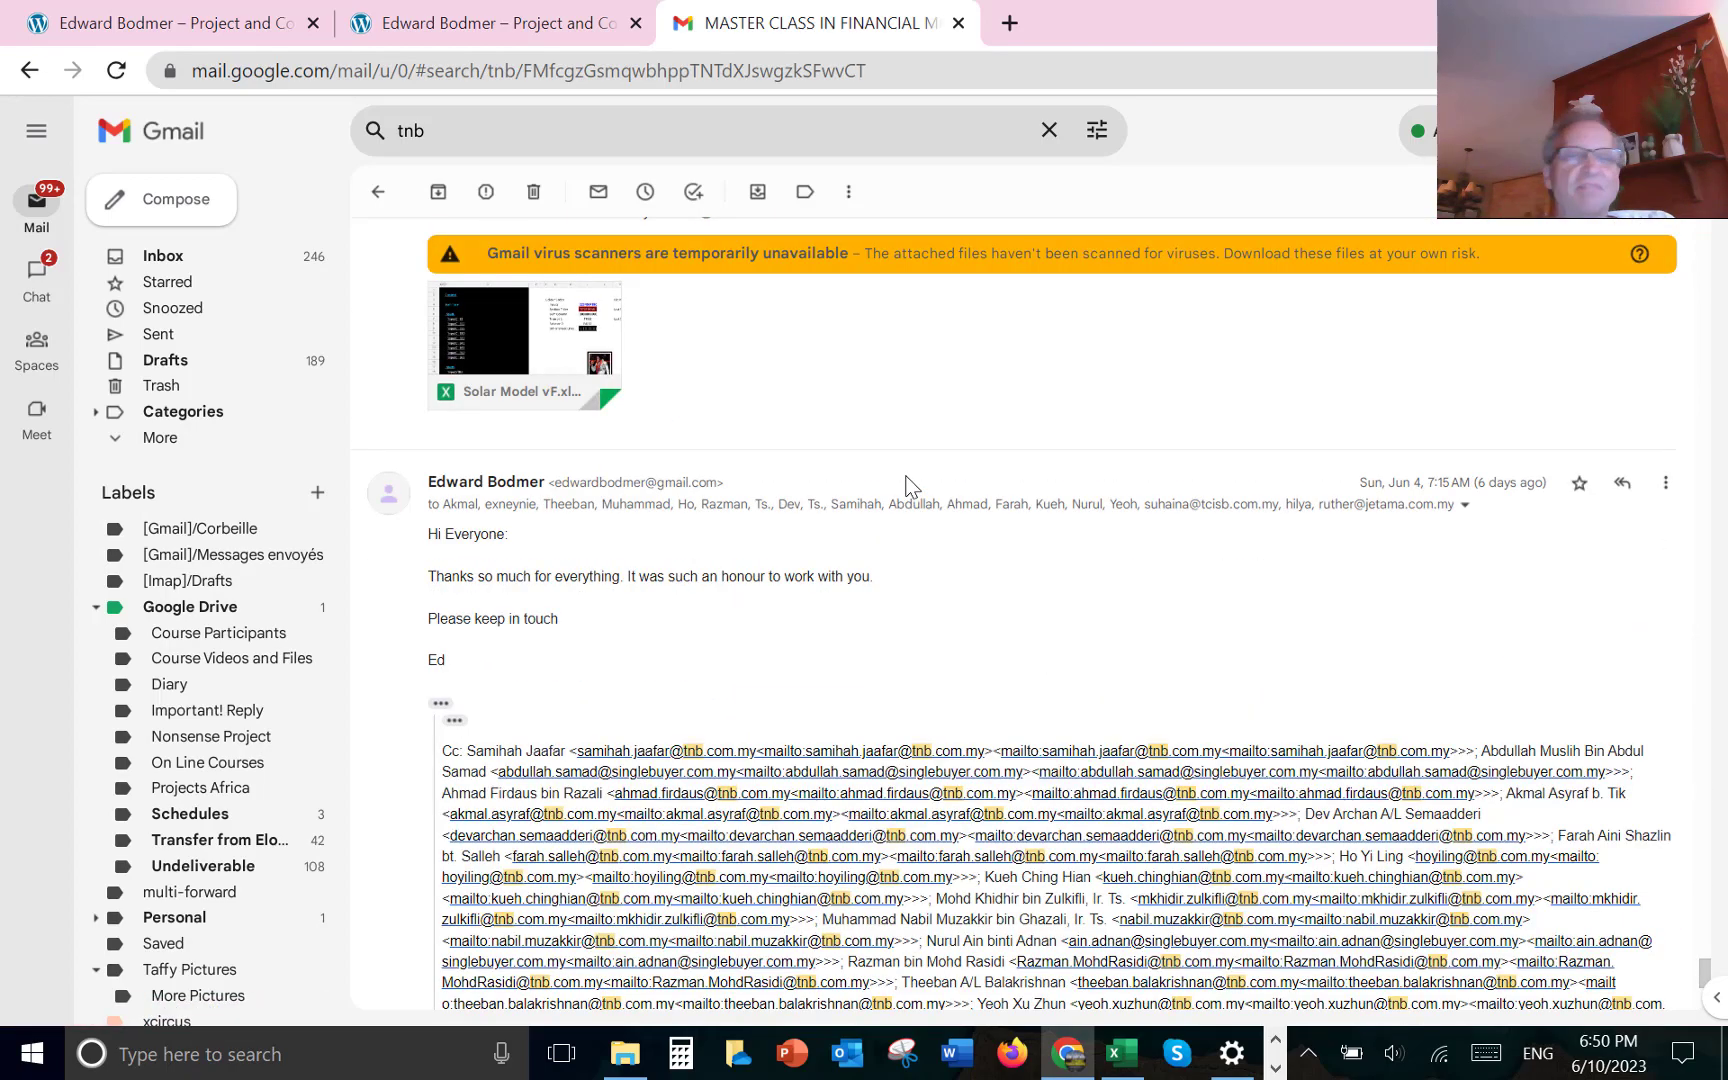
# - Download the Solar Model vF.xlsm attachment to Documents as "Solar Model vF (2)" and open it in Excel
pyautogui.moveTo(520, 340)
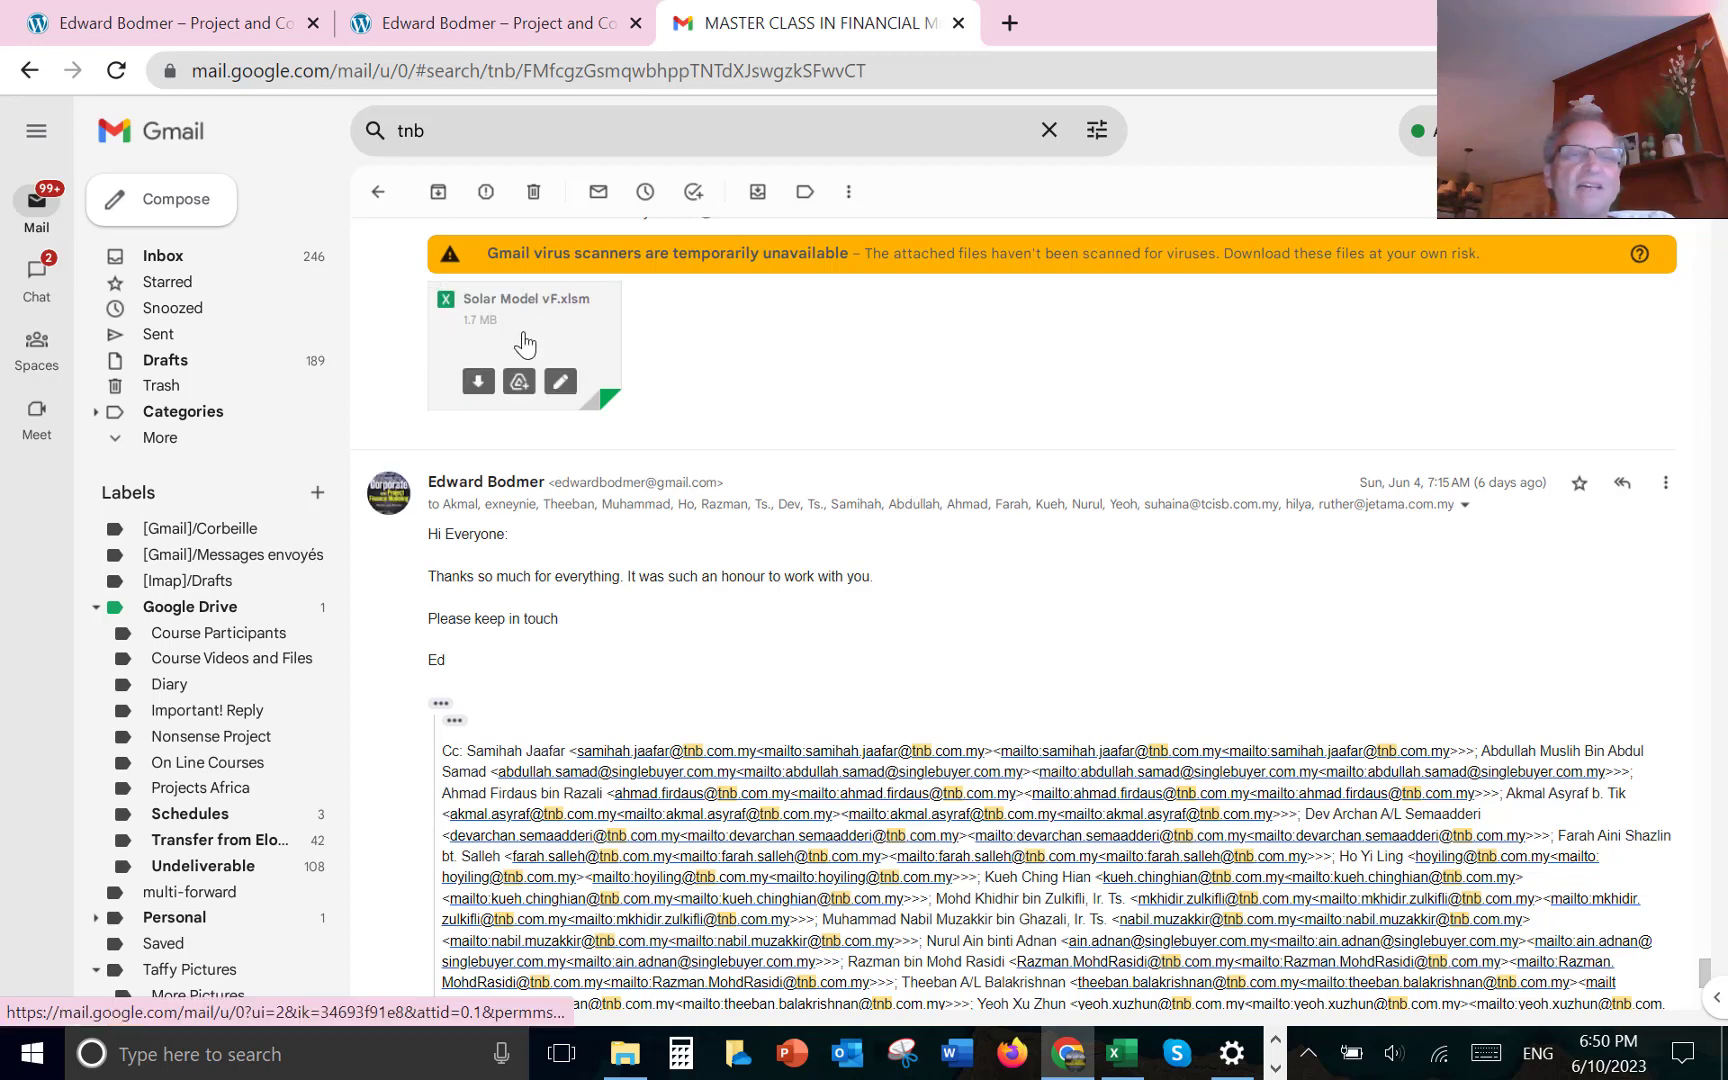
pyautogui.click(479, 385)
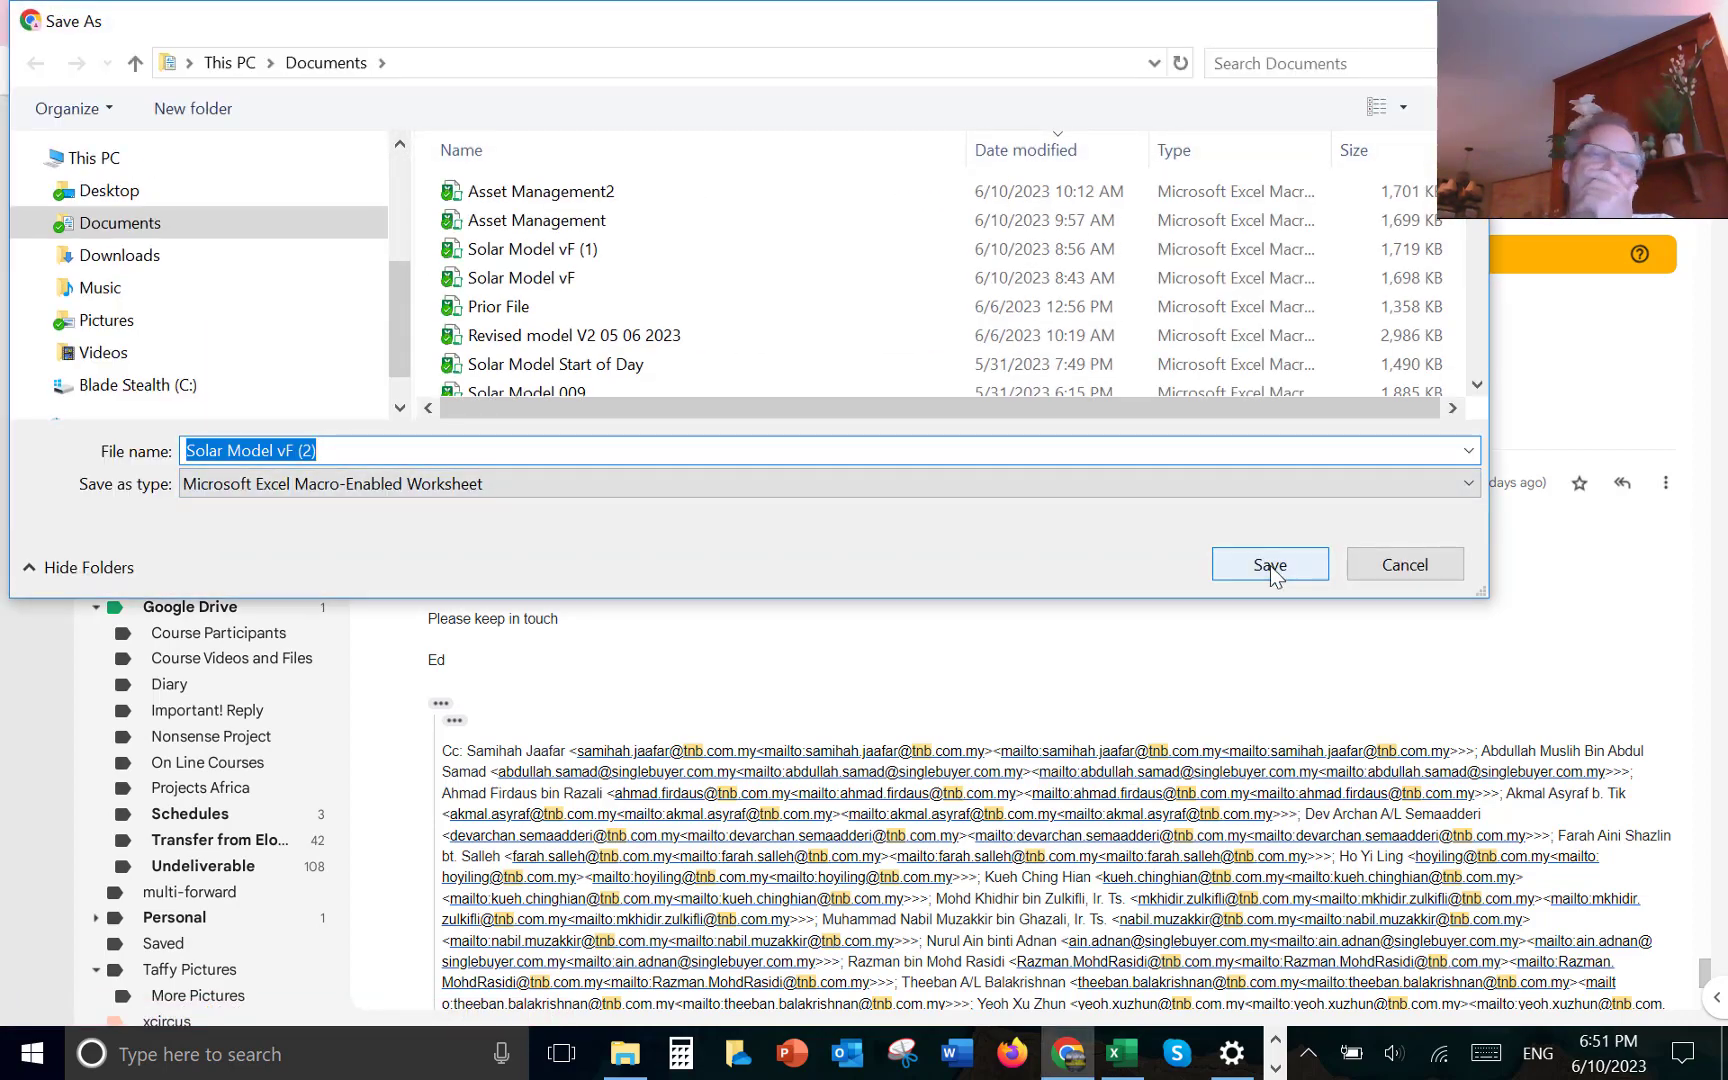
pyautogui.click(1272, 565)
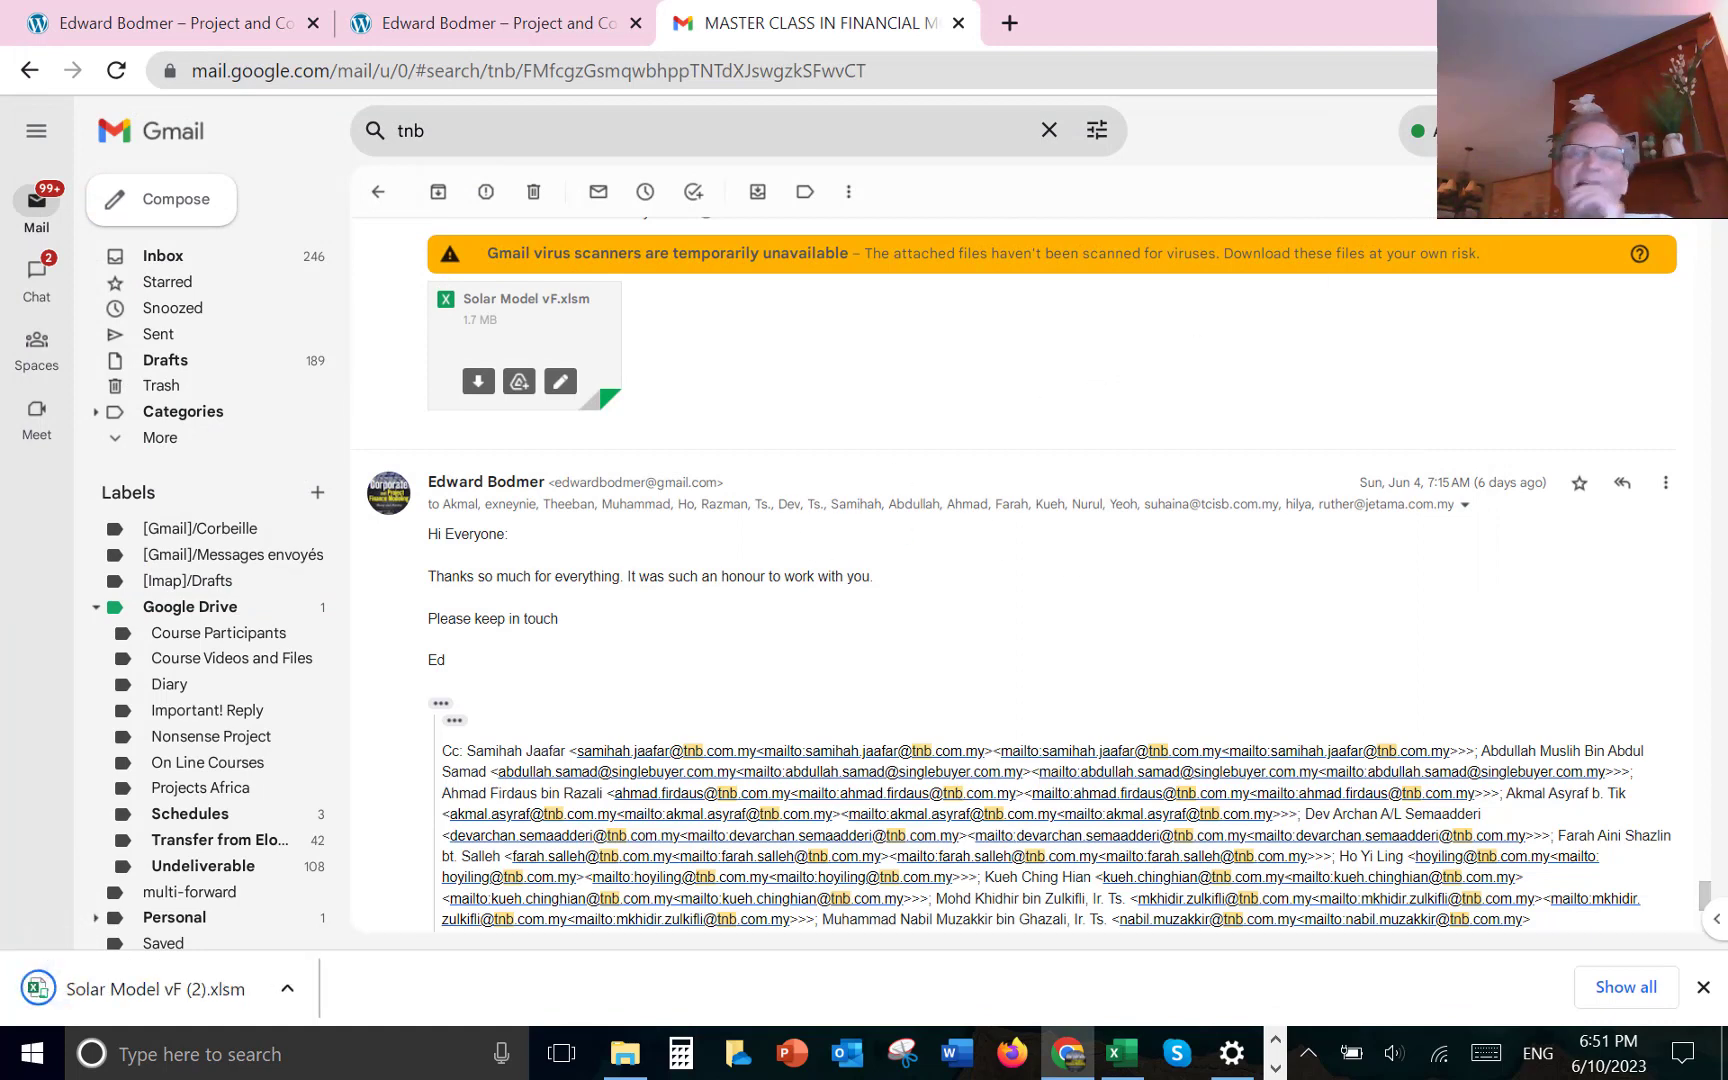
pyautogui.click(133, 990)
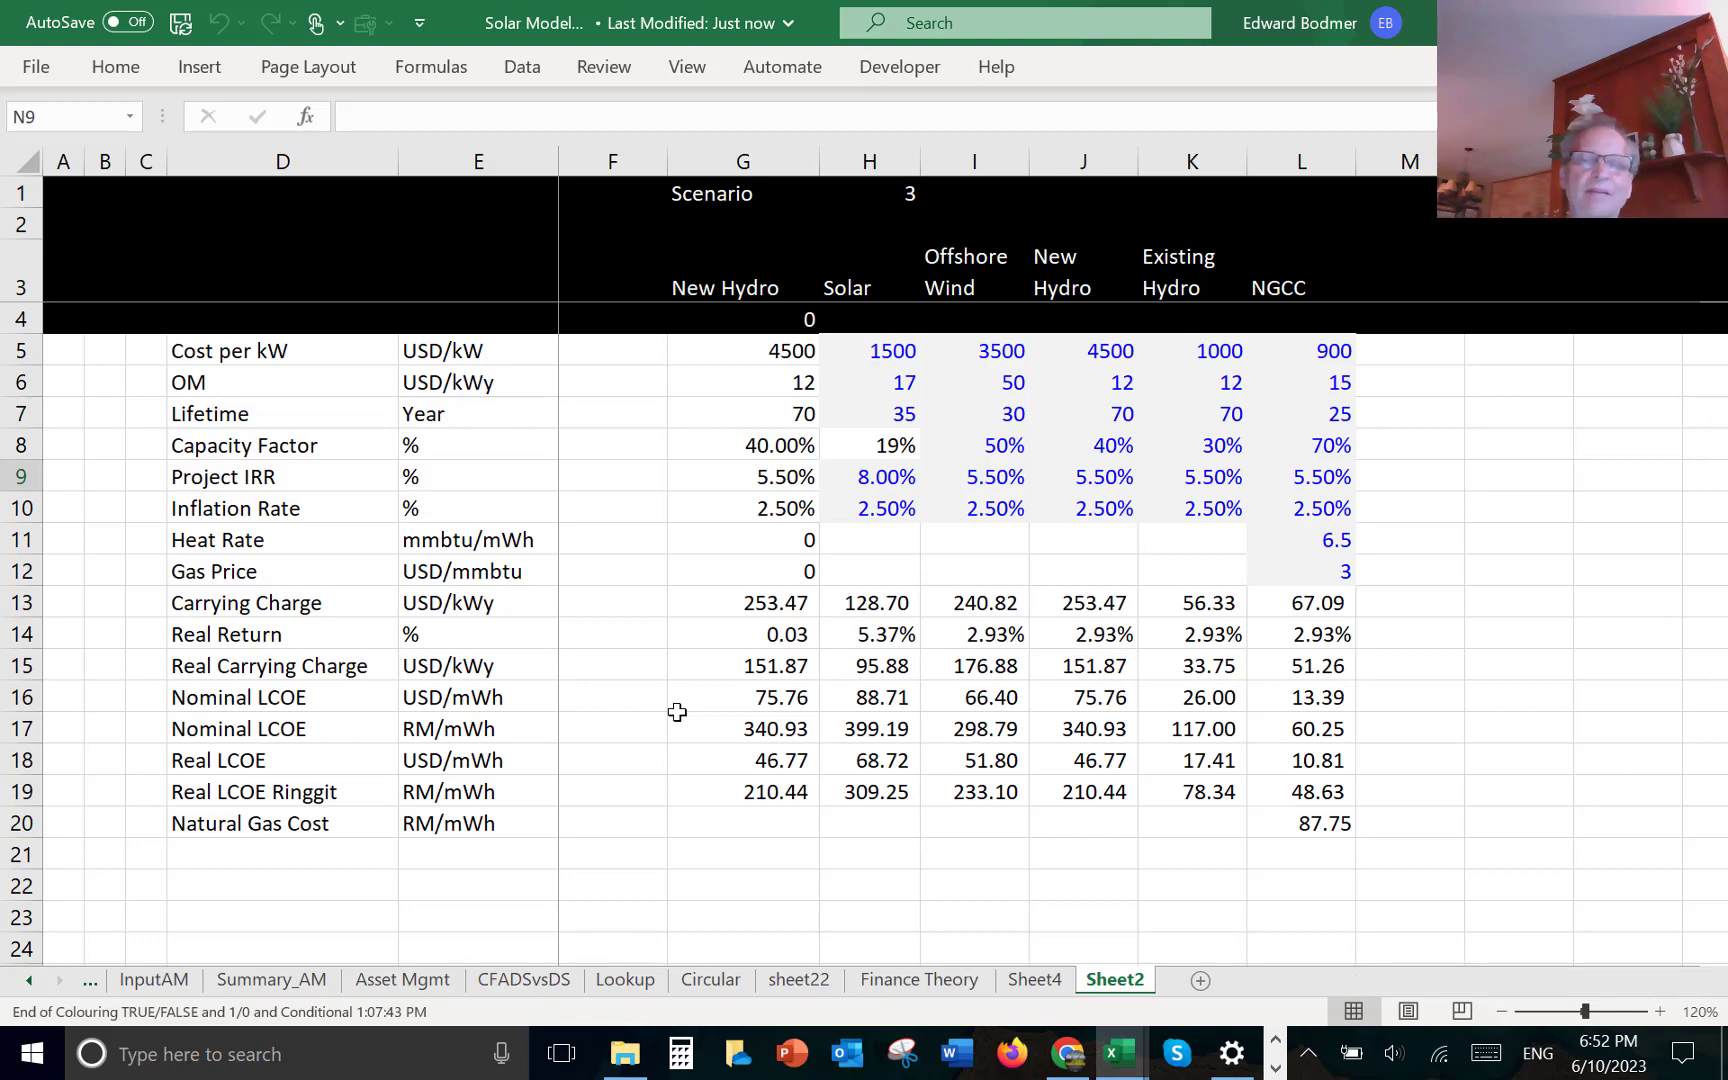
# - Go back through the workbook's sheets from Sheet2 to the Content sheet
pyautogui.hotkey('ctrl', 'pageup')
pyautogui.hotkey('ctrl', 'pageup')
pyautogui.hotkey('ctrl', 'pageup')
pyautogui.hotkey('ctrl', 'pageup')
pyautogui.hotkey('ctrl', 'pageup')
pyautogui.hotkey('ctrl', 'pageup')
pyautogui.hotkey('ctrl', 'pageup')
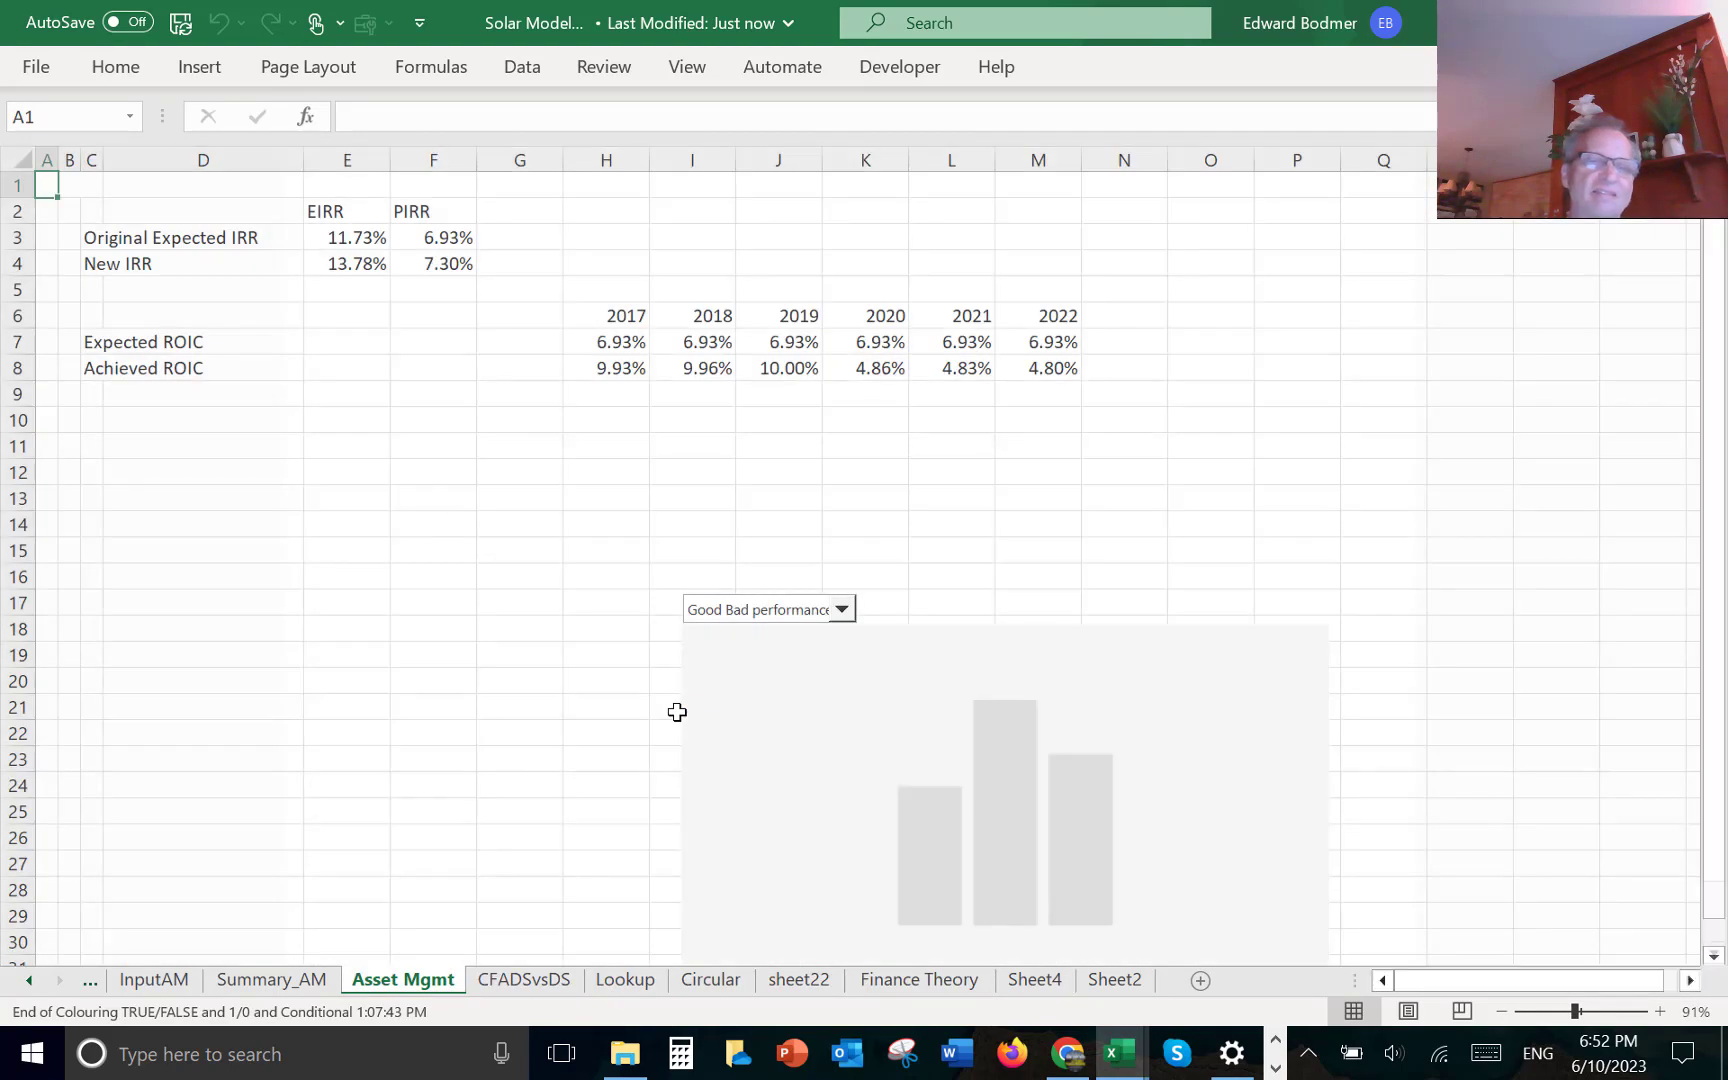
pyautogui.hotkey('ctrl', 'pageup')
pyautogui.hotkey('ctrl', 'pageup')
pyautogui.hotkey('ctrl', 'pageup')
pyautogui.hotkey('ctrl', 'pageup')
pyautogui.hotkey('ctrl', 'pageup')
pyautogui.hotkey('ctrl', 'pageup')
pyautogui.hotkey('ctrl', 'pageup')
pyautogui.hotkey('ctrl', 'pageup')
pyautogui.hotkey('ctrl', 'pageup')
pyautogui.hotkey('ctrl', 'pageup')
pyautogui.hotkey('ctrl', 'pageup')
pyautogui.hotkey('ctrl', 'pageup')
pyautogui.hotkey('ctrl', 'pageup')
pyautogui.hotkey('ctrl', 'pageup')
pyautogui.hotkey('ctrl', 'pageup')
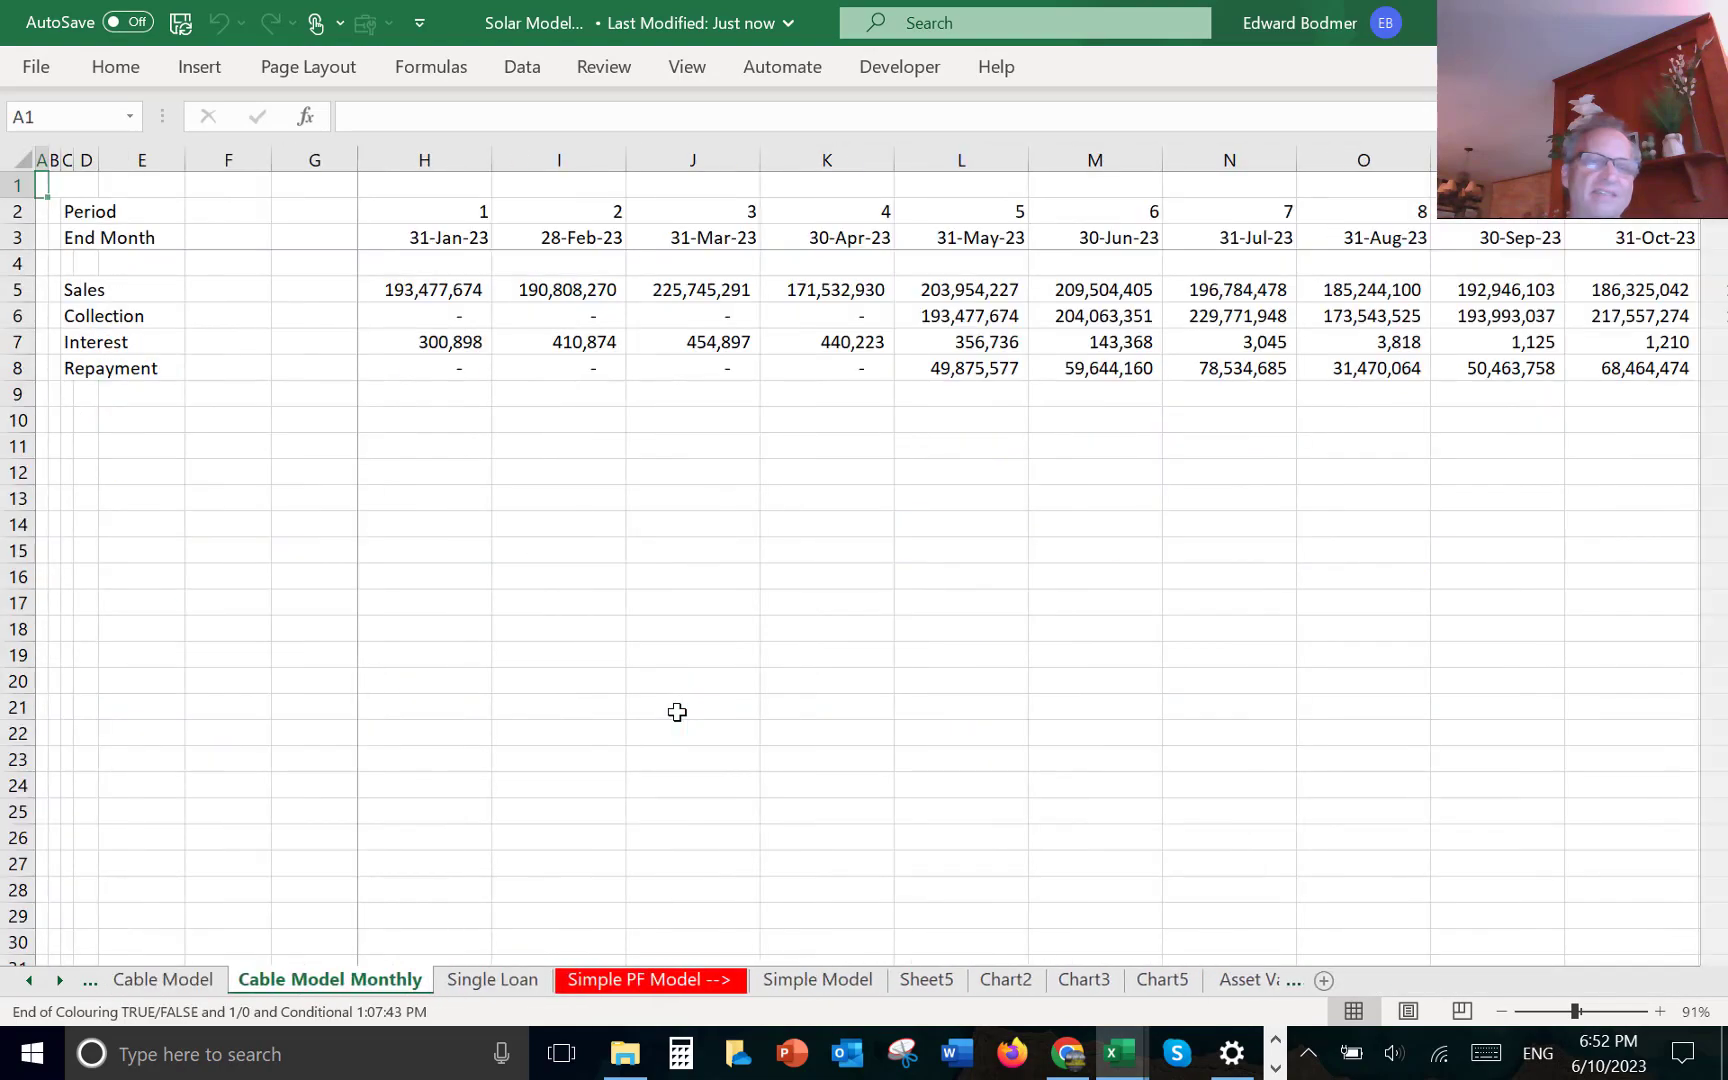
pyautogui.hotkey('ctrl', 'pageup')
pyautogui.hotkey('ctrl', 'pageup')
pyautogui.hotkey('ctrl', 'pageup')
pyautogui.hotkey('ctrl', 'pageup')
pyautogui.hotkey('ctrl', 'pageup')
pyautogui.hotkey('ctrl', 'pageup')
pyautogui.hotkey('ctrl', 'pageup')
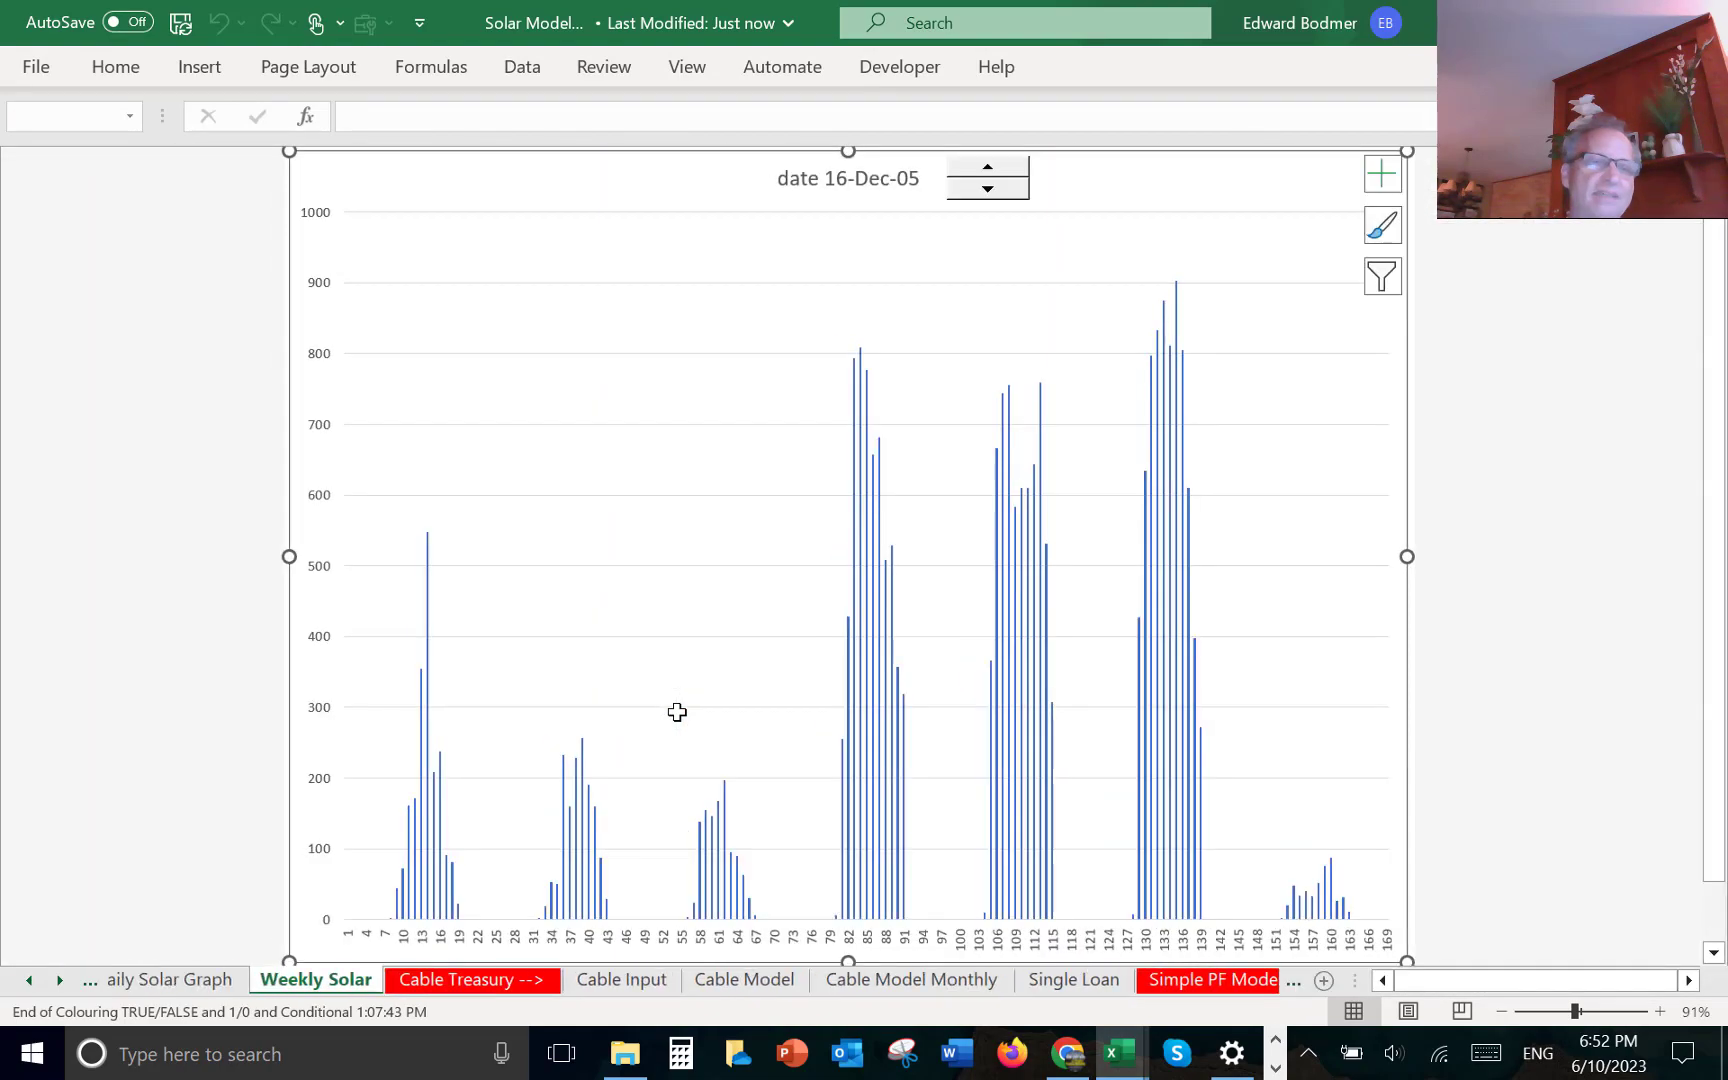
pyautogui.hotkey('ctrl', 'pageup')
pyautogui.hotkey('ctrl', 'pageup')
pyautogui.hotkey('ctrl', 'pageup')
pyautogui.hotkey('ctrl', 'pageup')
pyautogui.hotkey('ctrl', 'pageup')
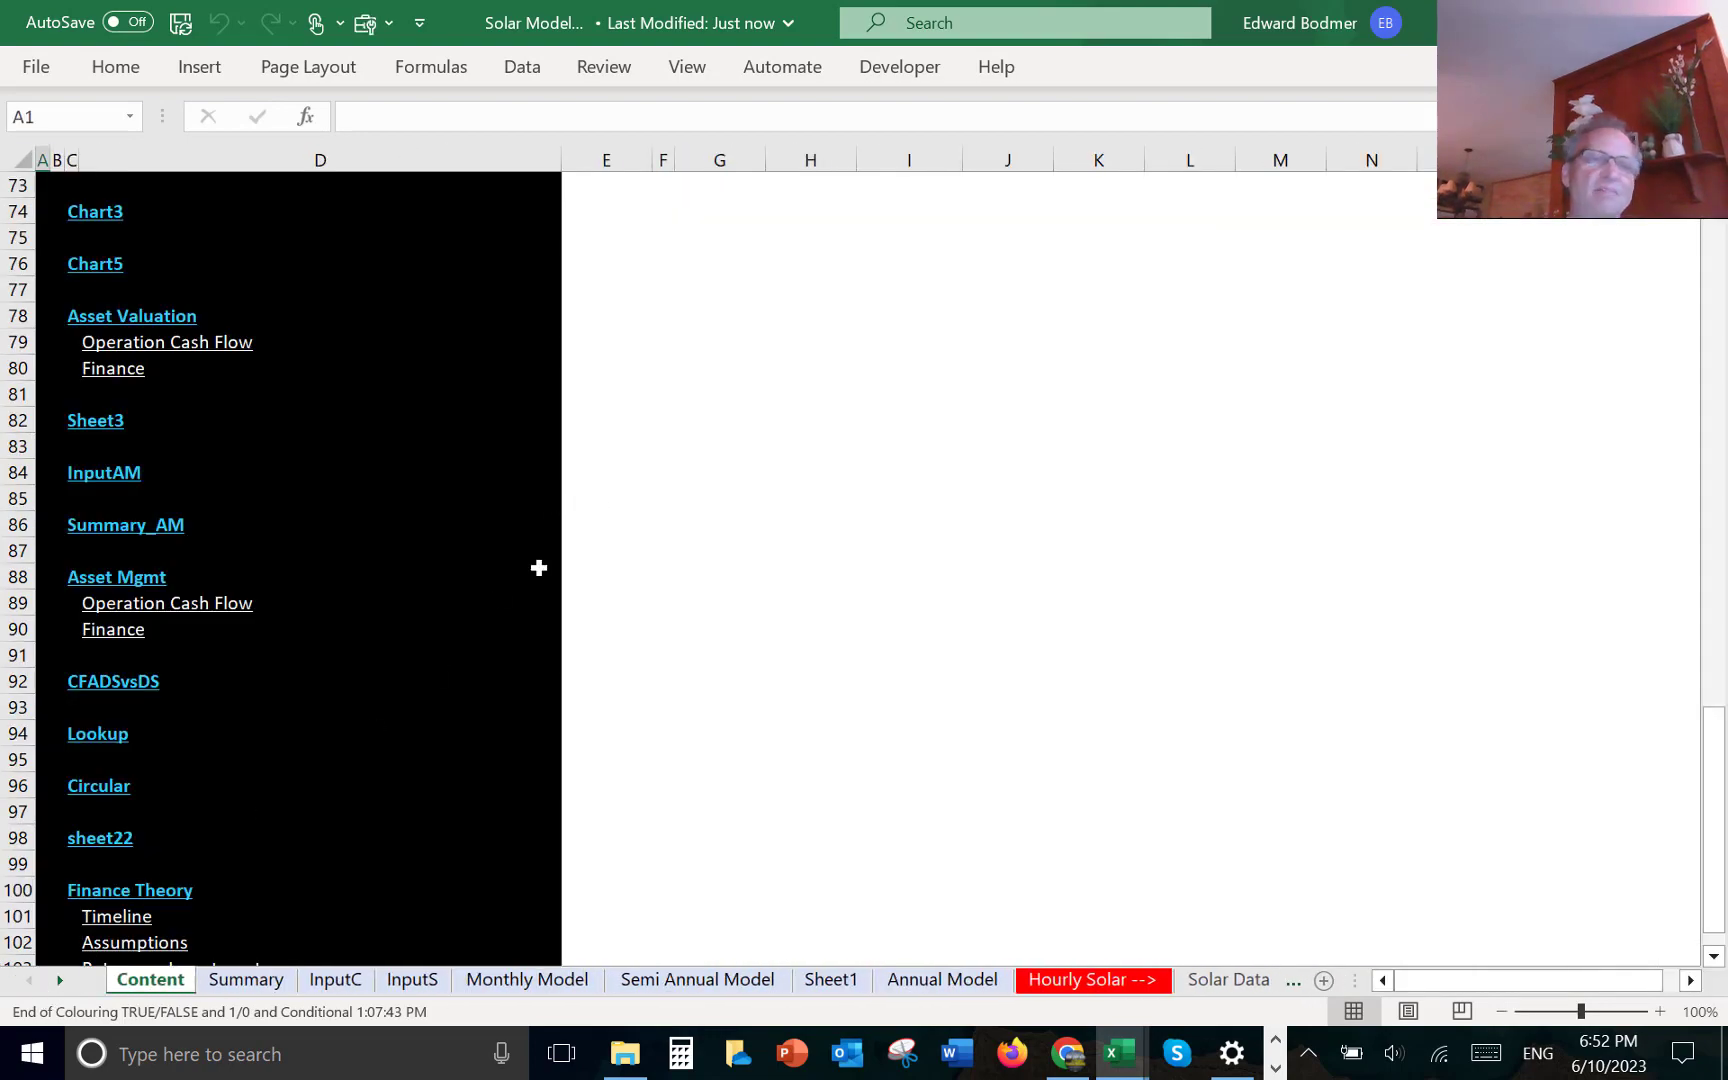
# - Clear the Content sheet by deleting all its cells and the picture left on it
pyautogui.click(539, 567)
pyautogui.press('pageup')
pyautogui.press('pageup')
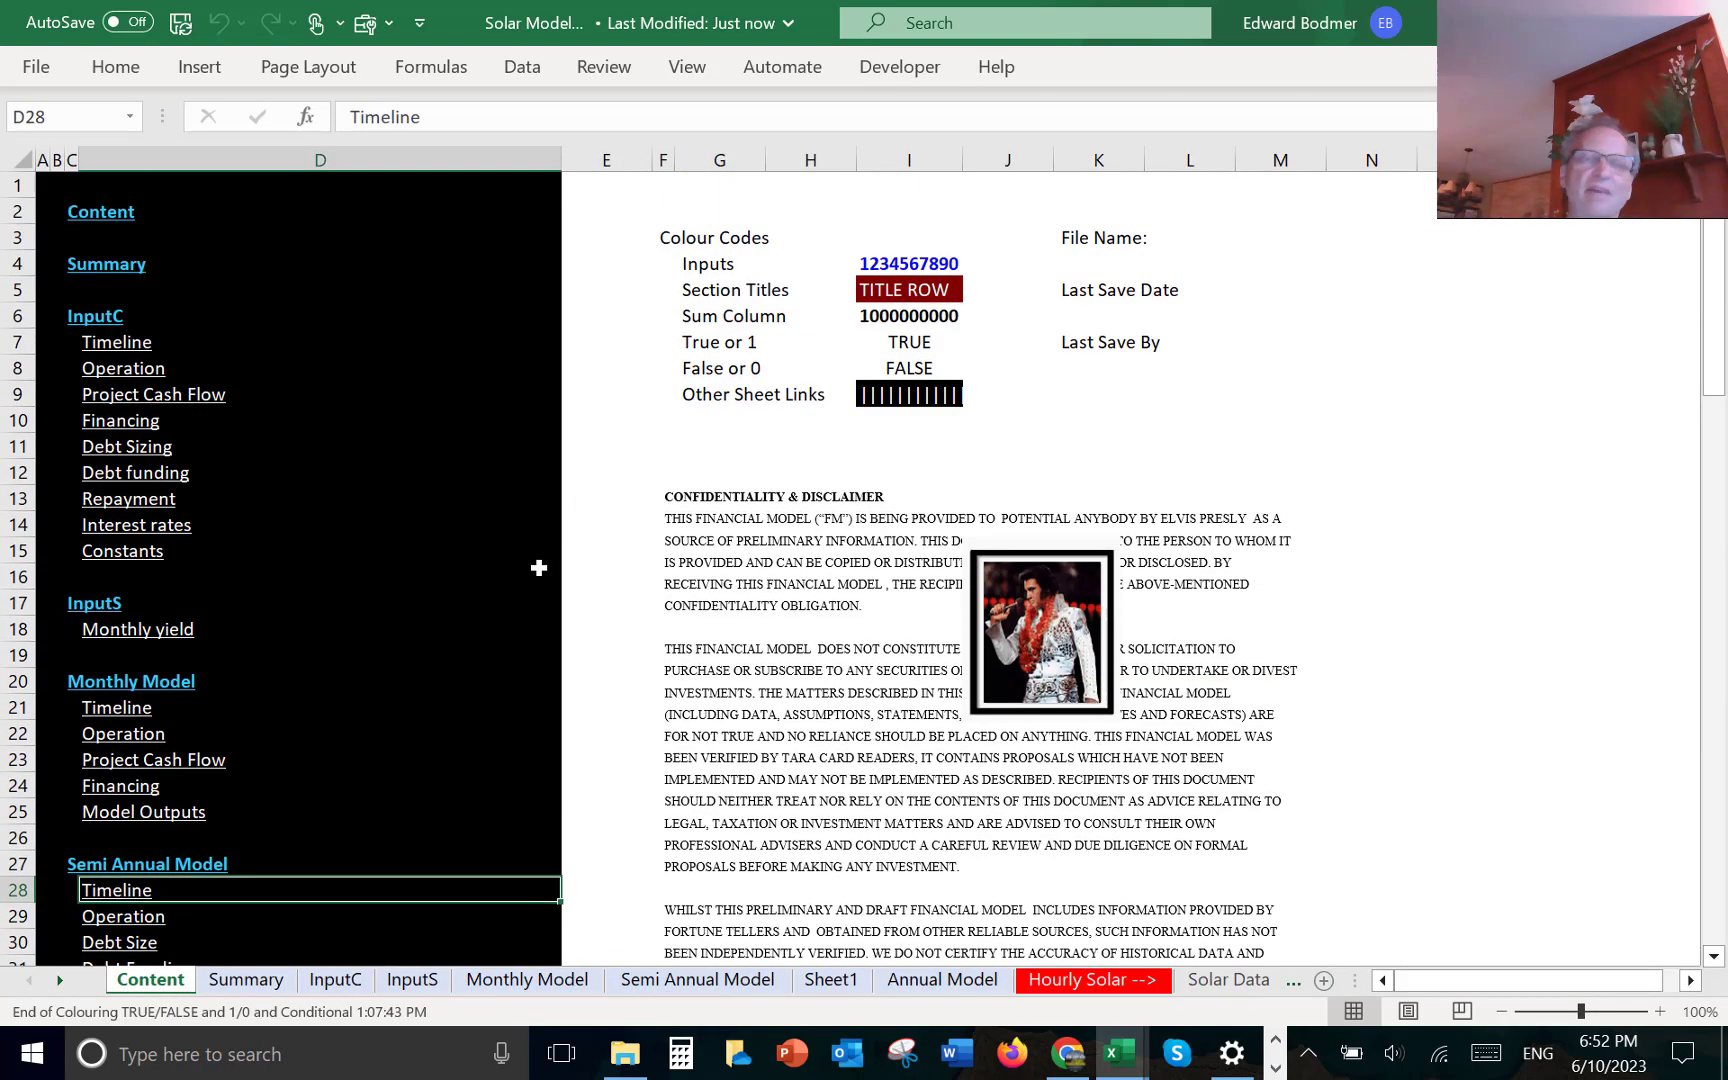
pyautogui.click(21, 157)
pyautogui.hotkey('ctrl', '-')
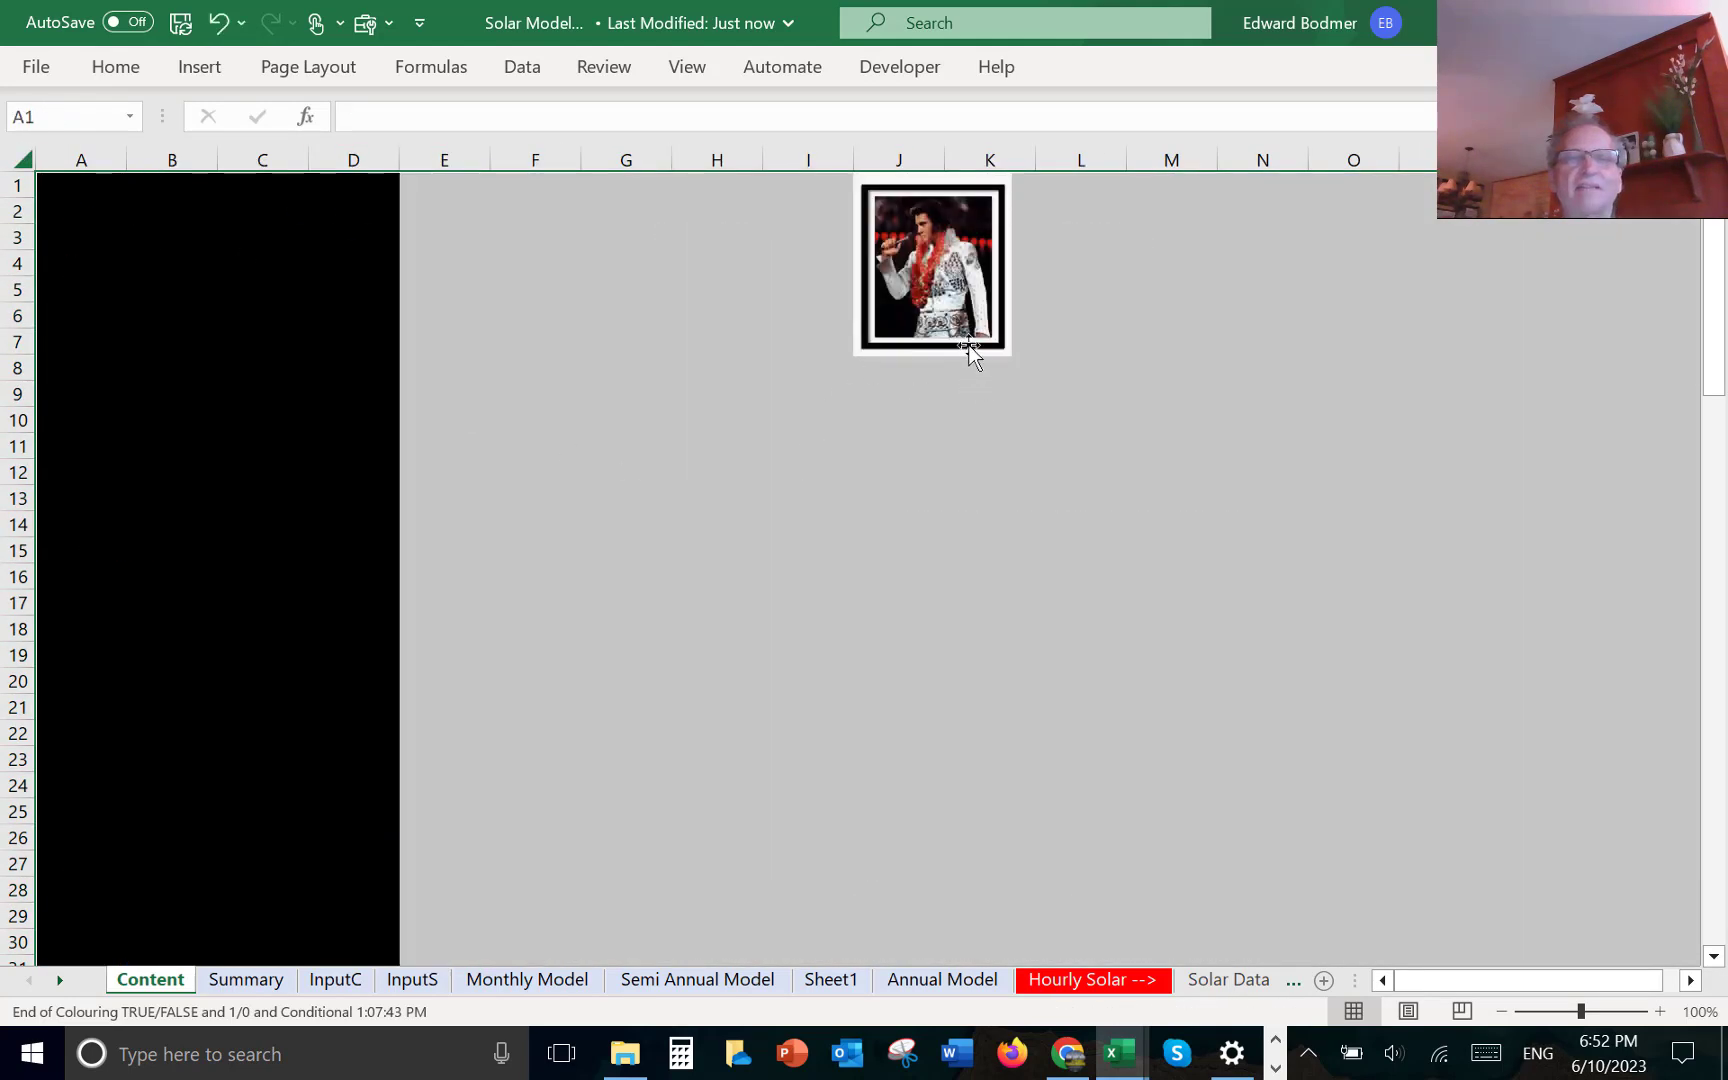
pyautogui.click(970, 348)
pyautogui.press('Delete')
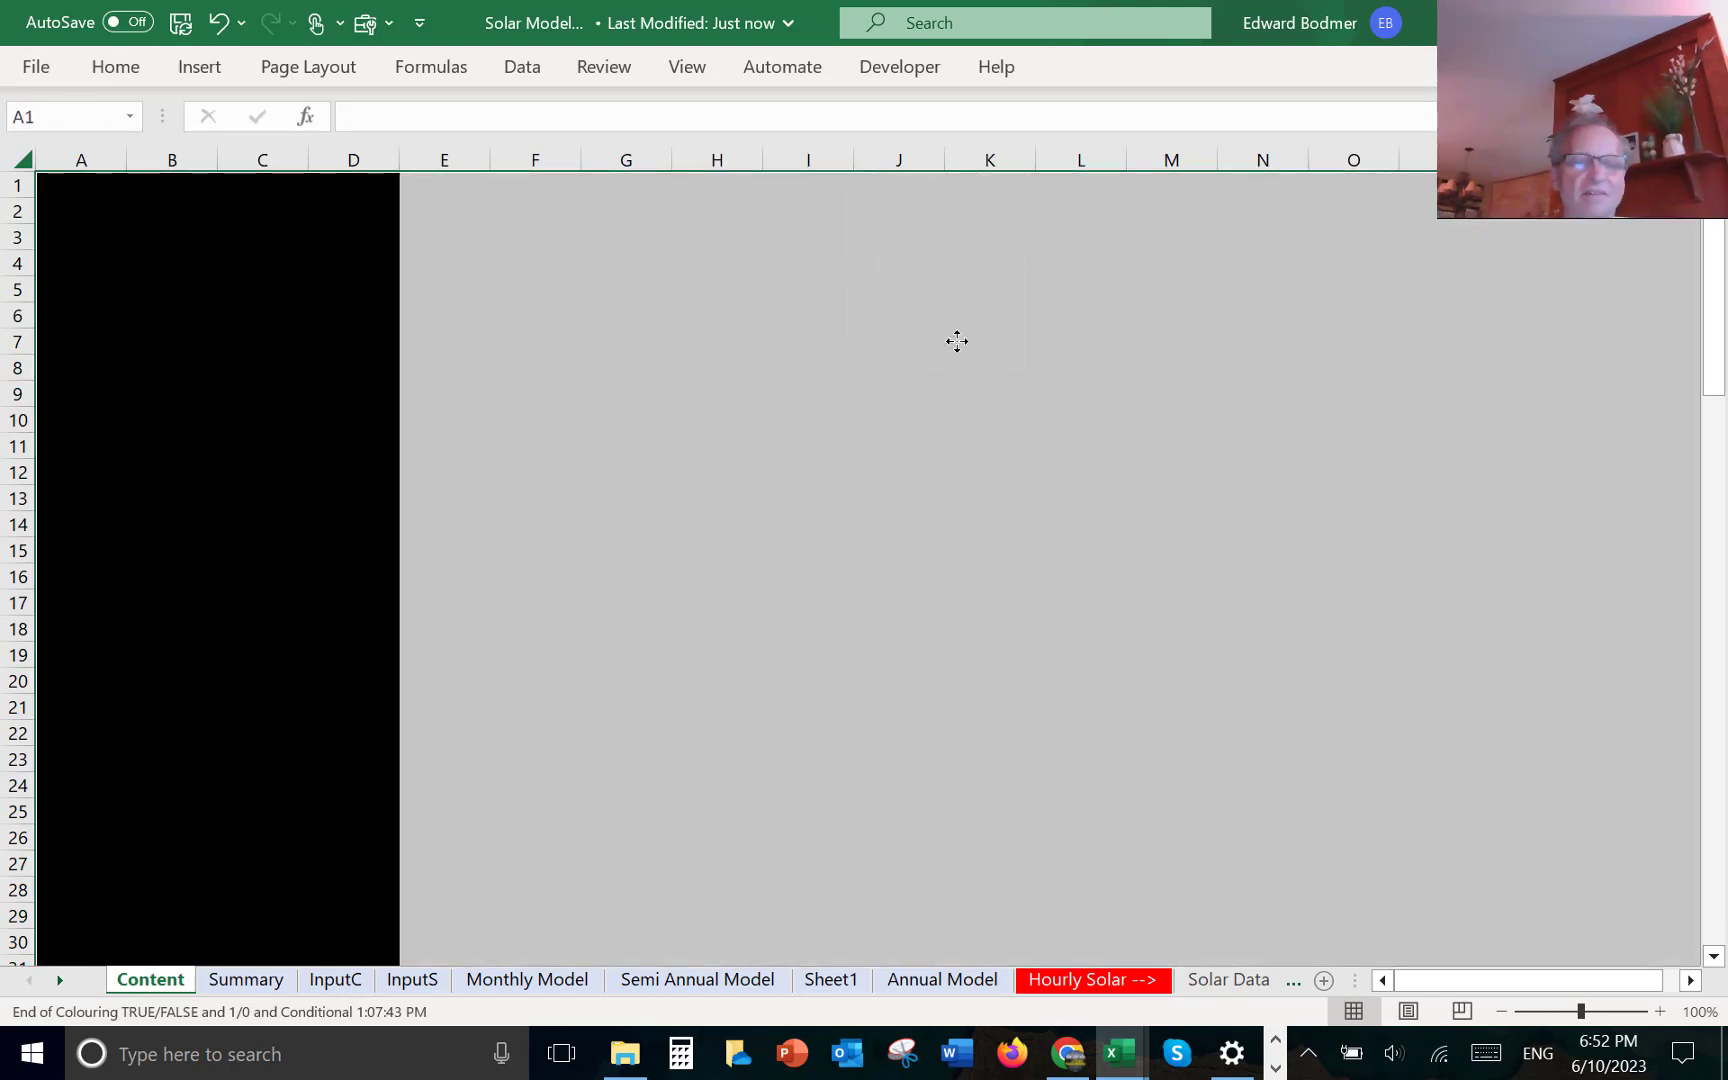
# - Try to run the x_CNTL_TAB macro on the emptied Content sheet
pyautogui.hotkey('ctrl', 'Tab')
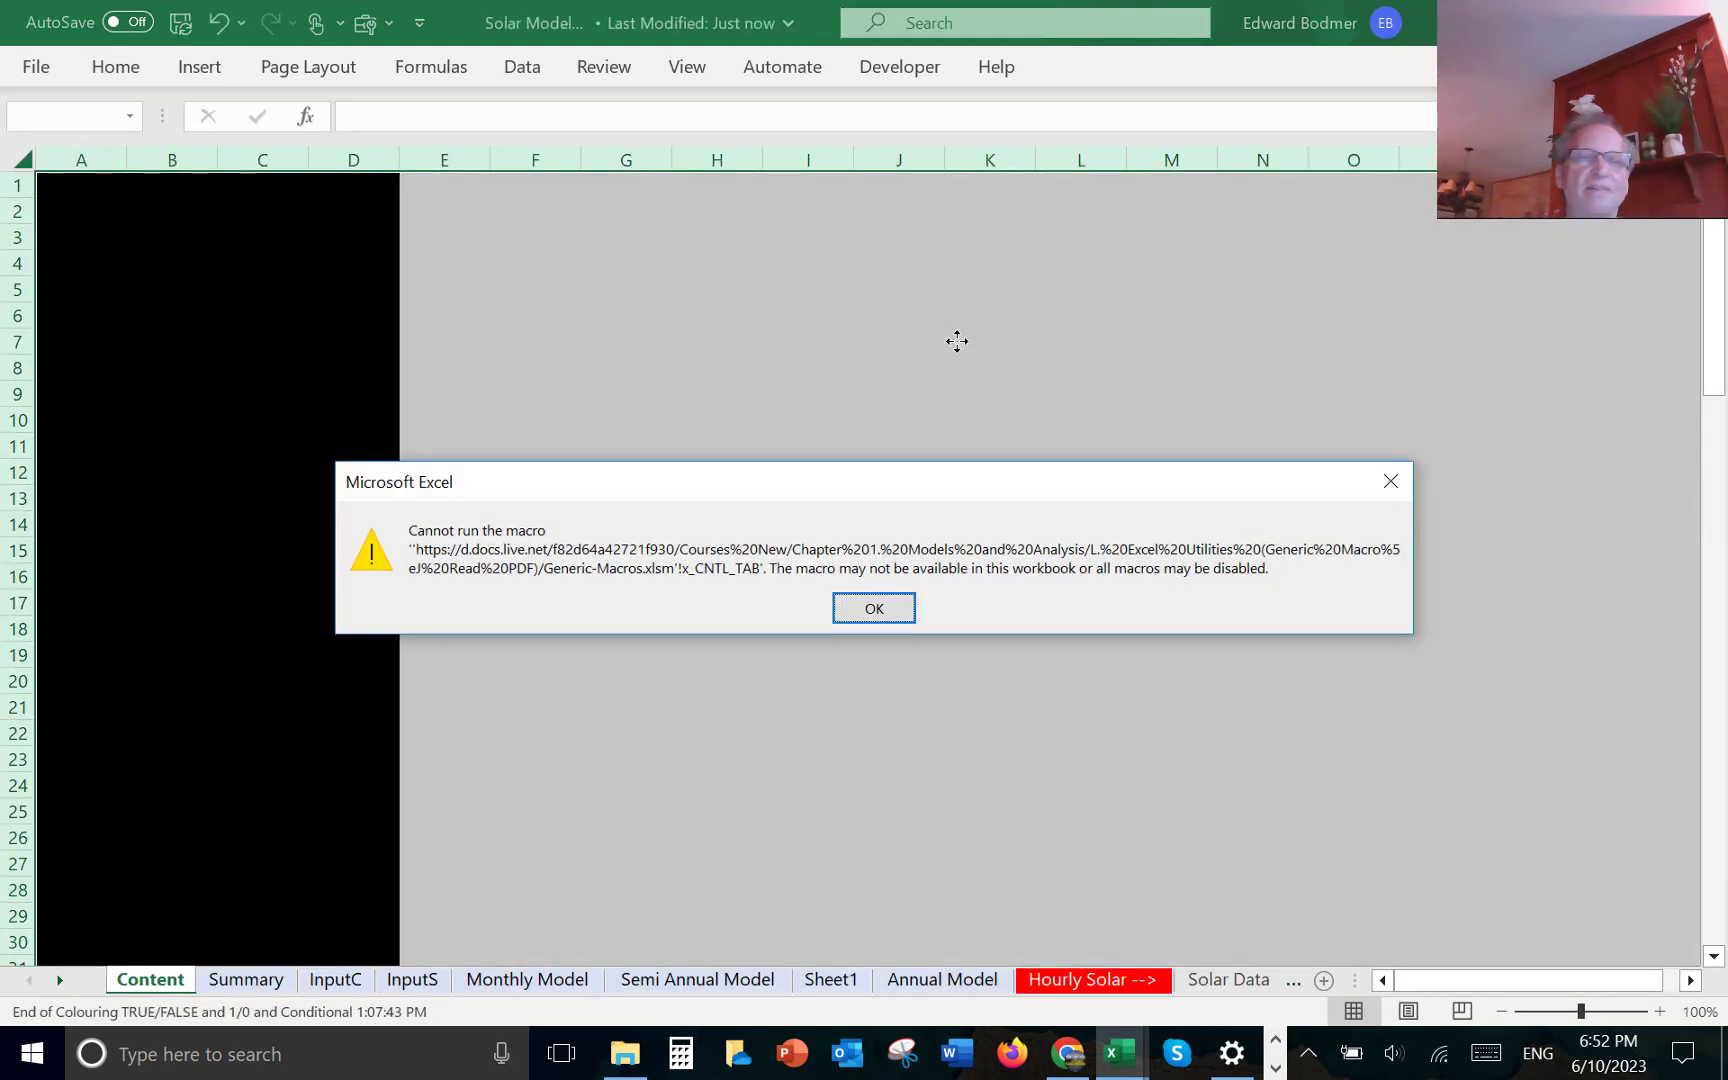
pyautogui.press('Return')
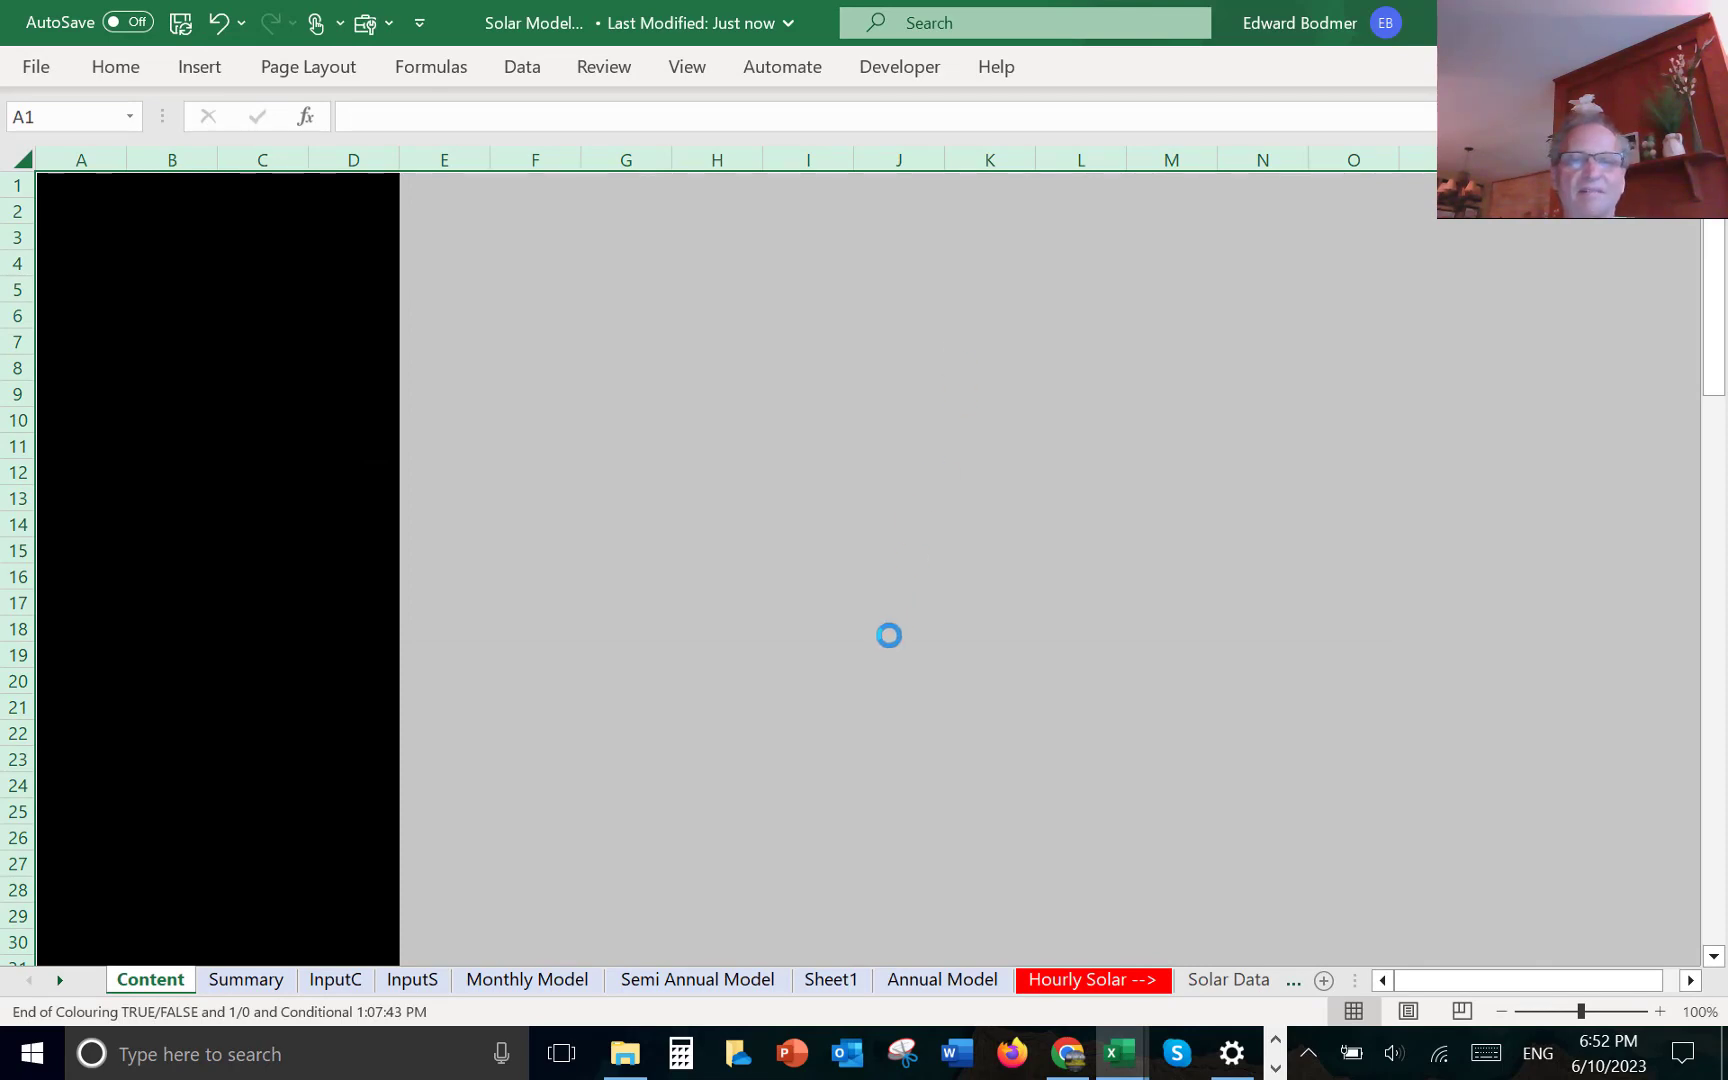
pyautogui.hotkey('ctrl', 'Tab')
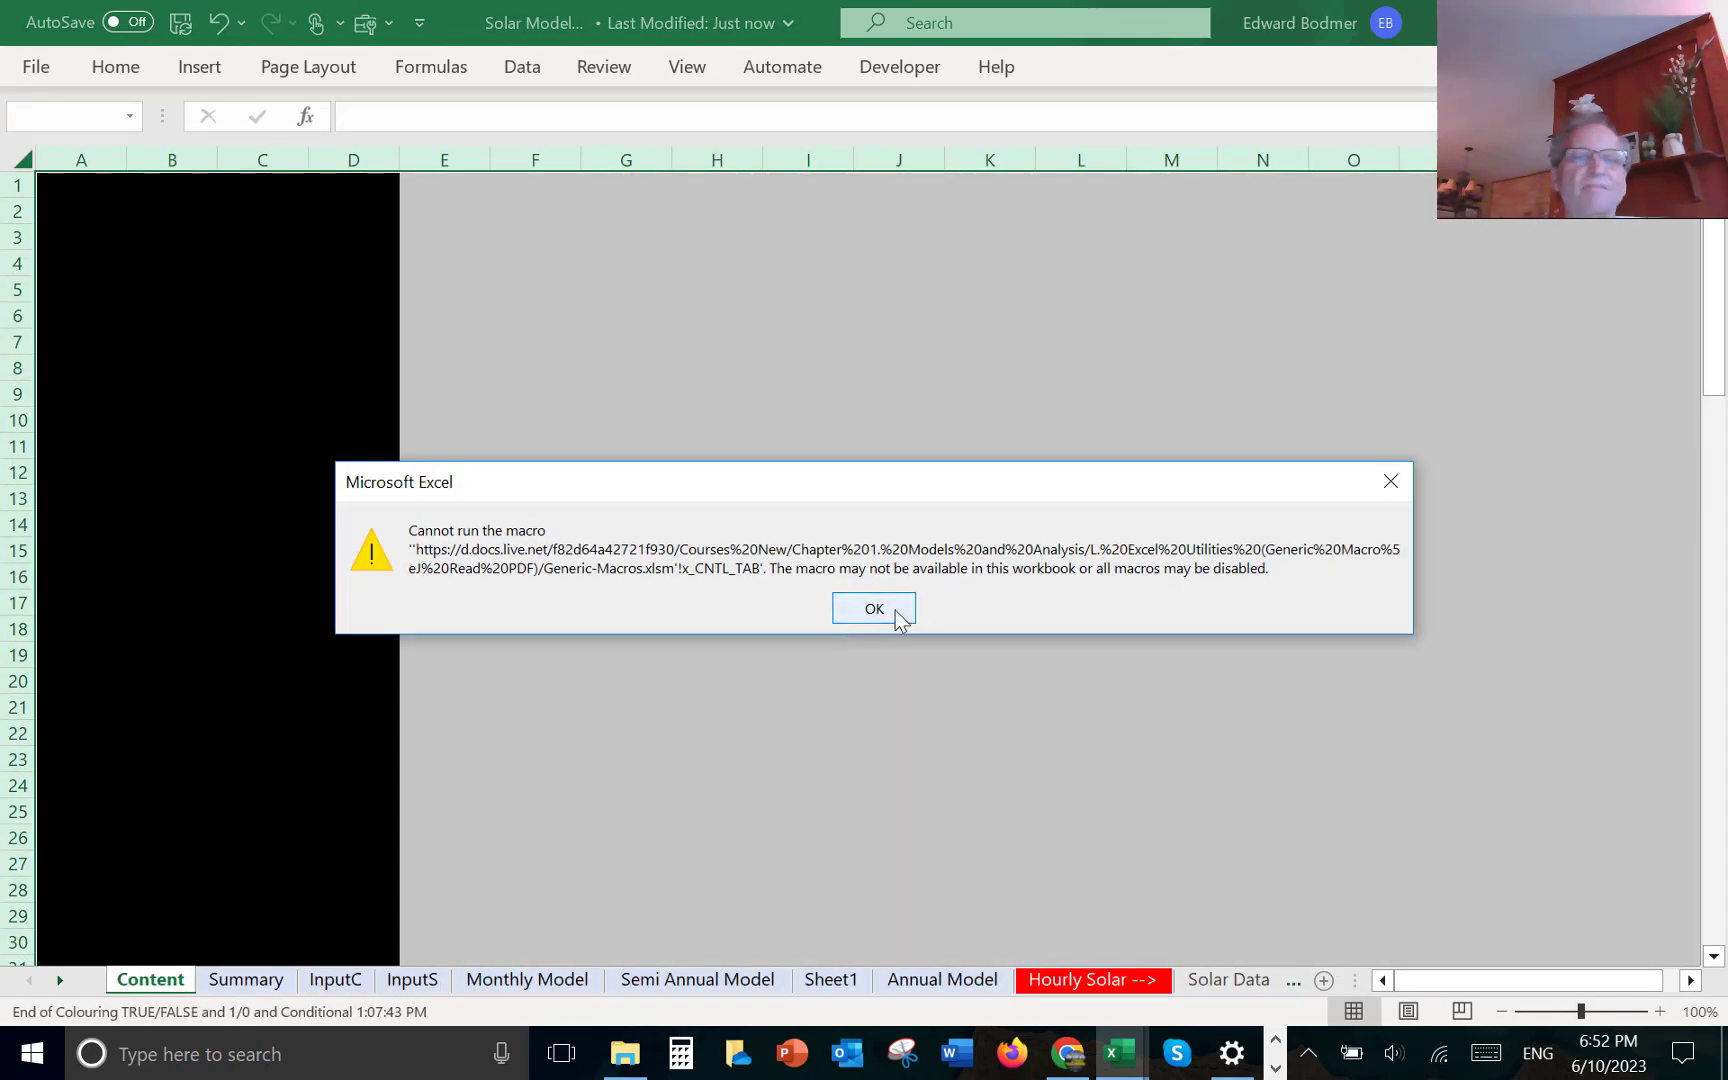
pyautogui.click(1390, 481)
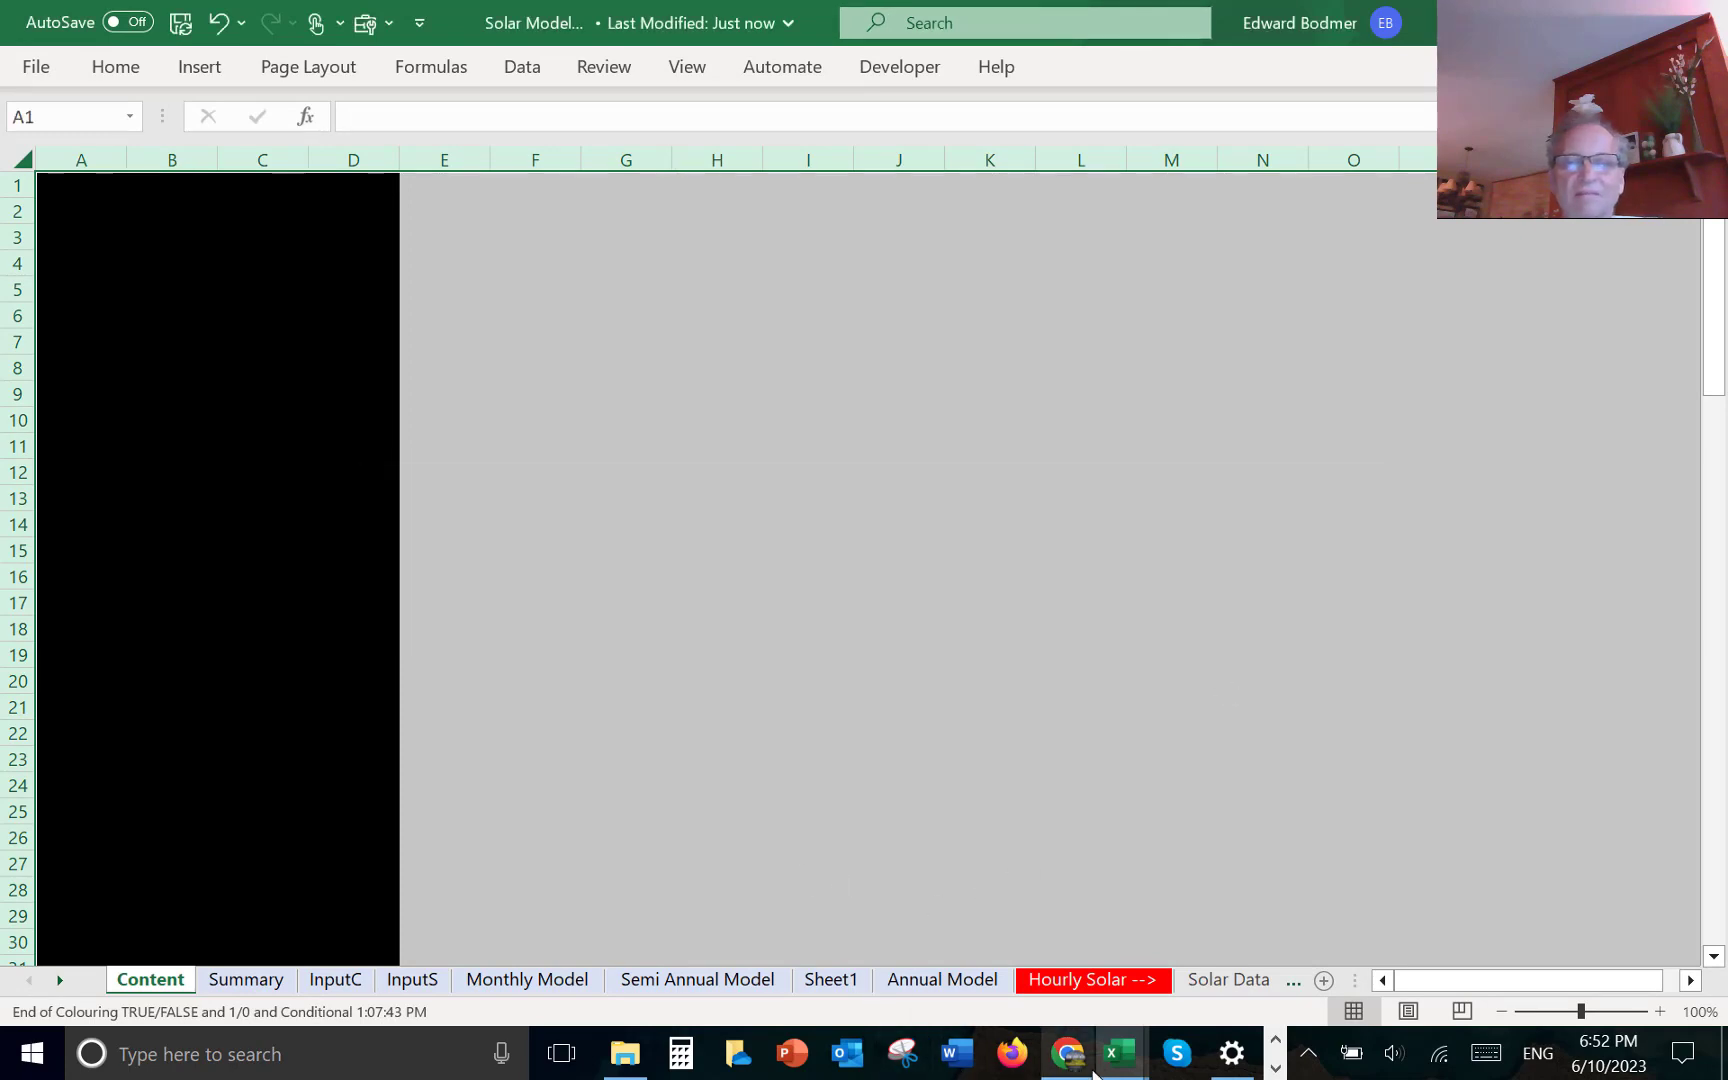
# - Switch to the Generic-Macros workbook and run Implement/Initialise to set up its shortcut macros
pyautogui.moveTo(1116, 1068)
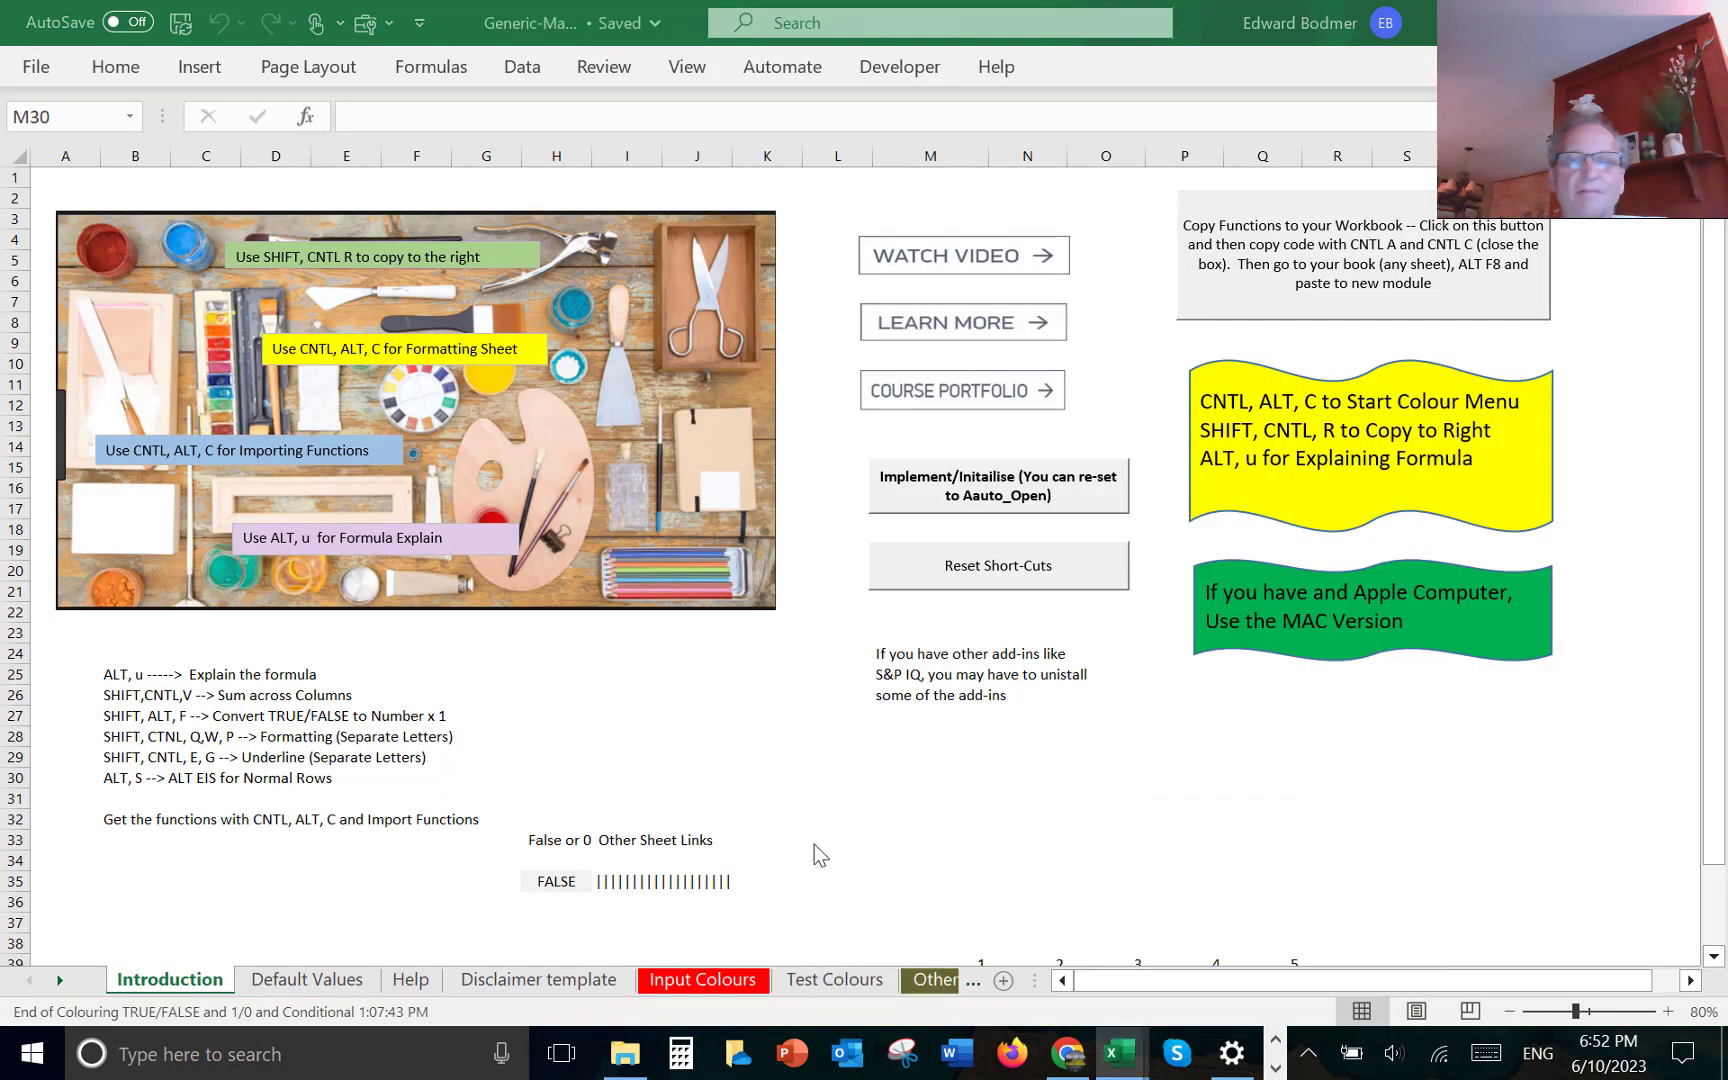
pyautogui.click(977, 935)
pyautogui.click(960, 495)
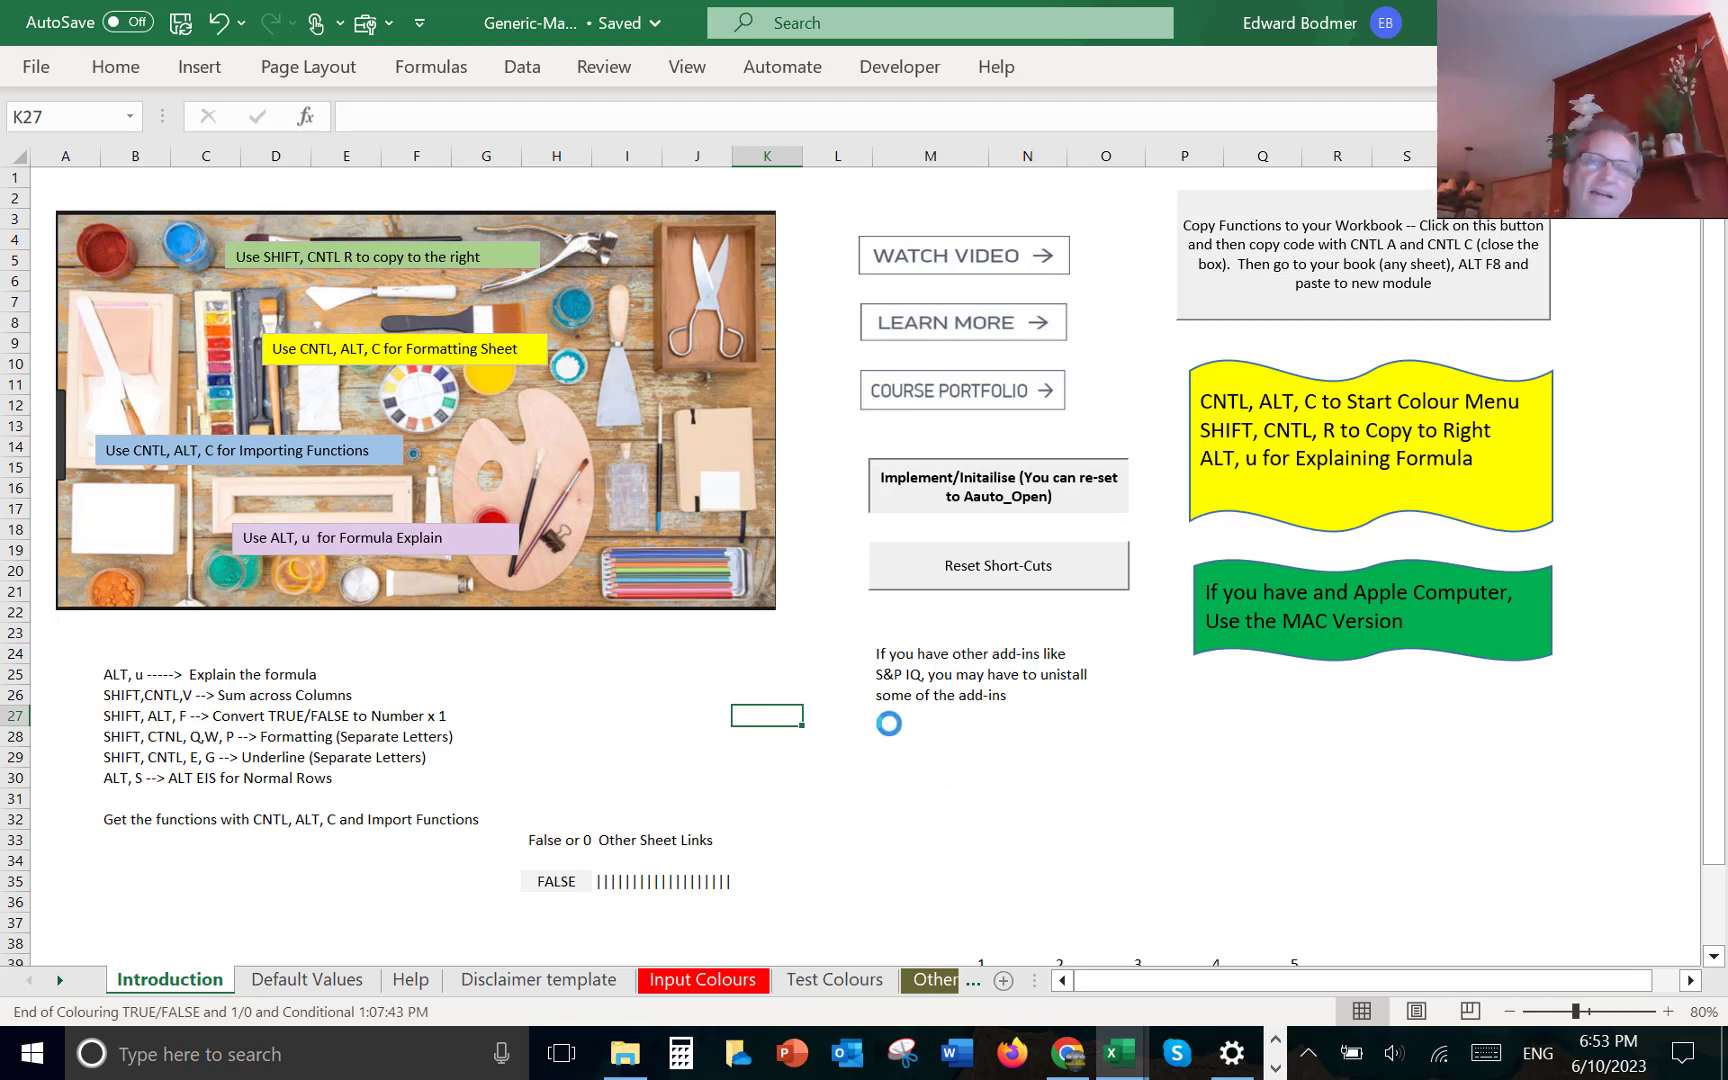
pyautogui.click(895, 776)
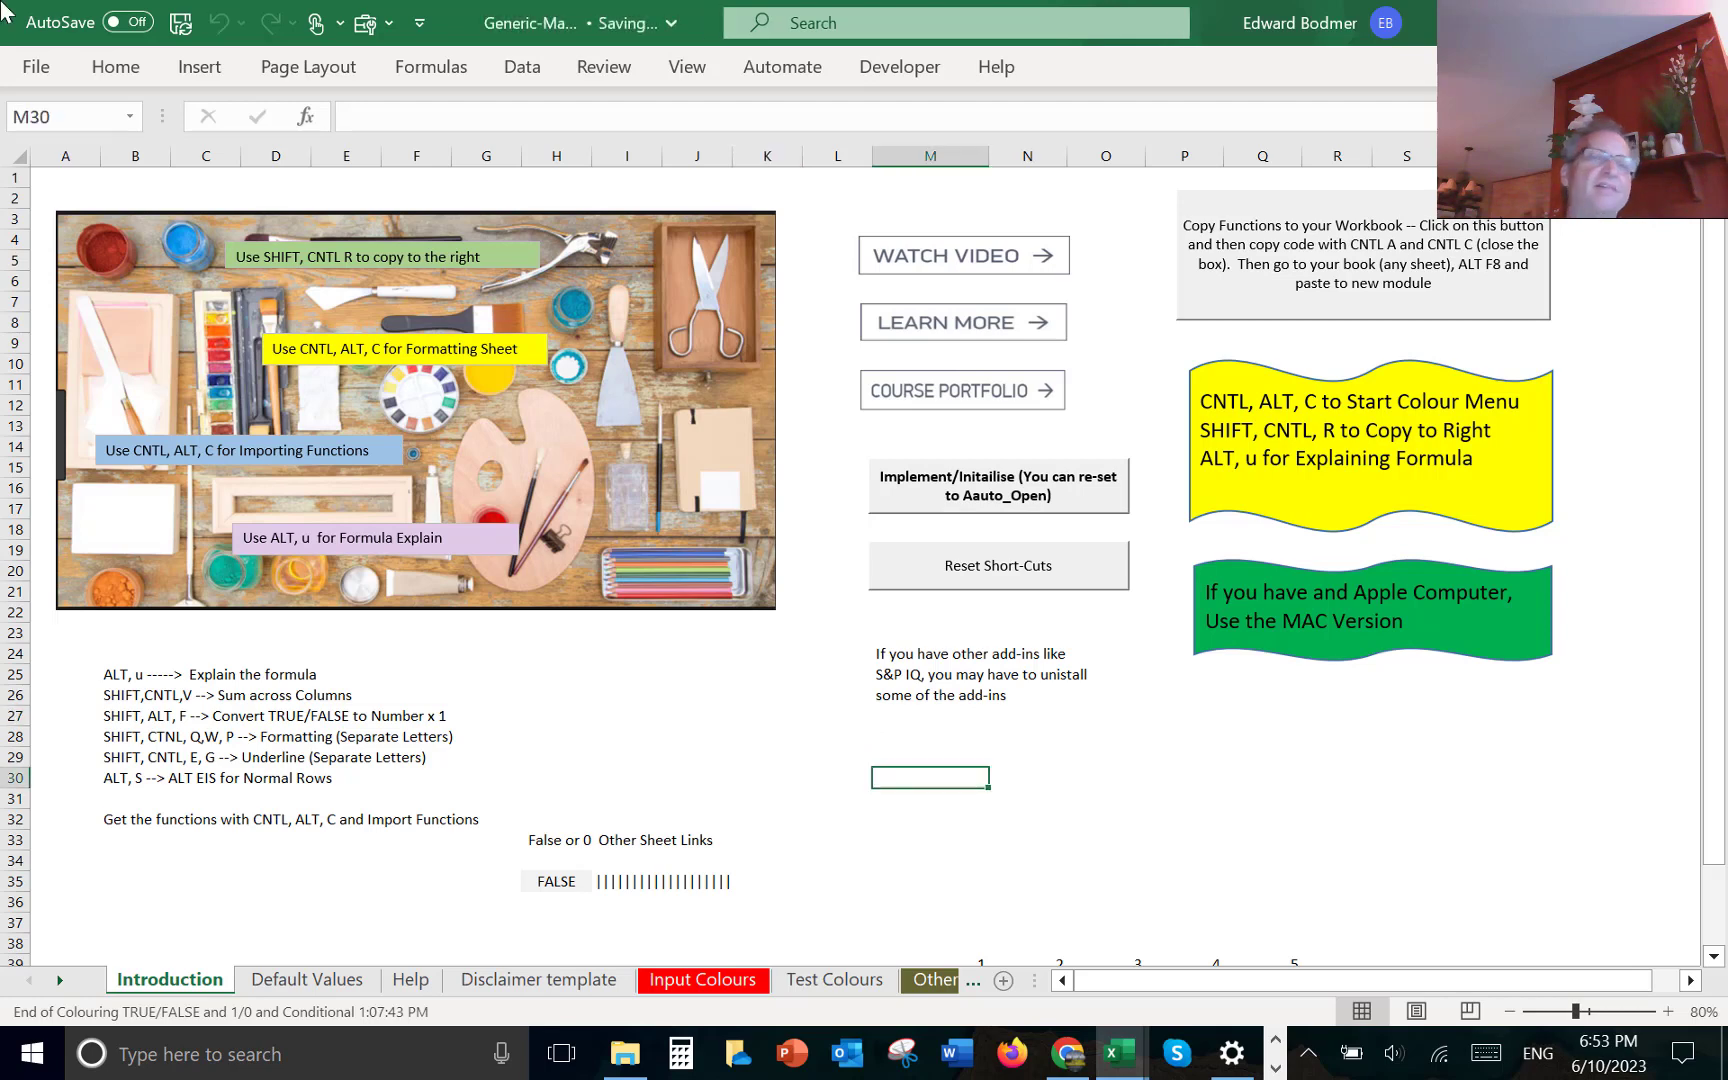
pyautogui.click(32, 67)
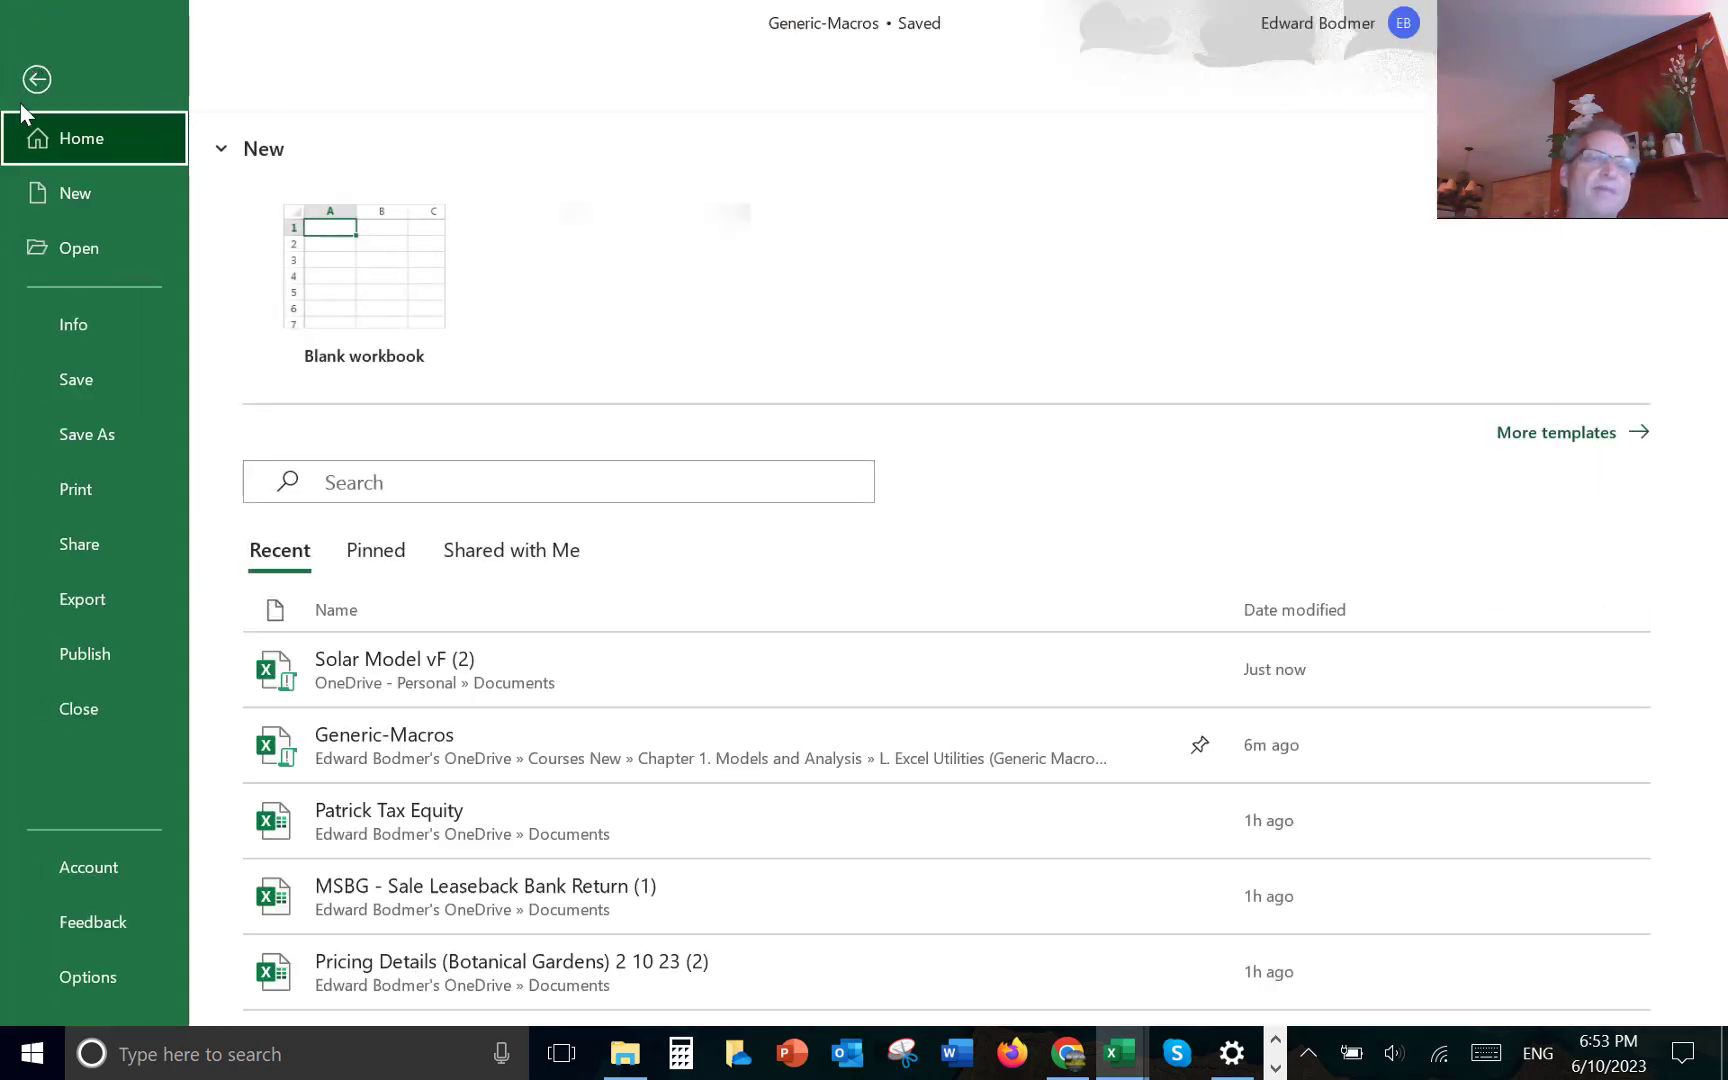
pyautogui.click(63, 238)
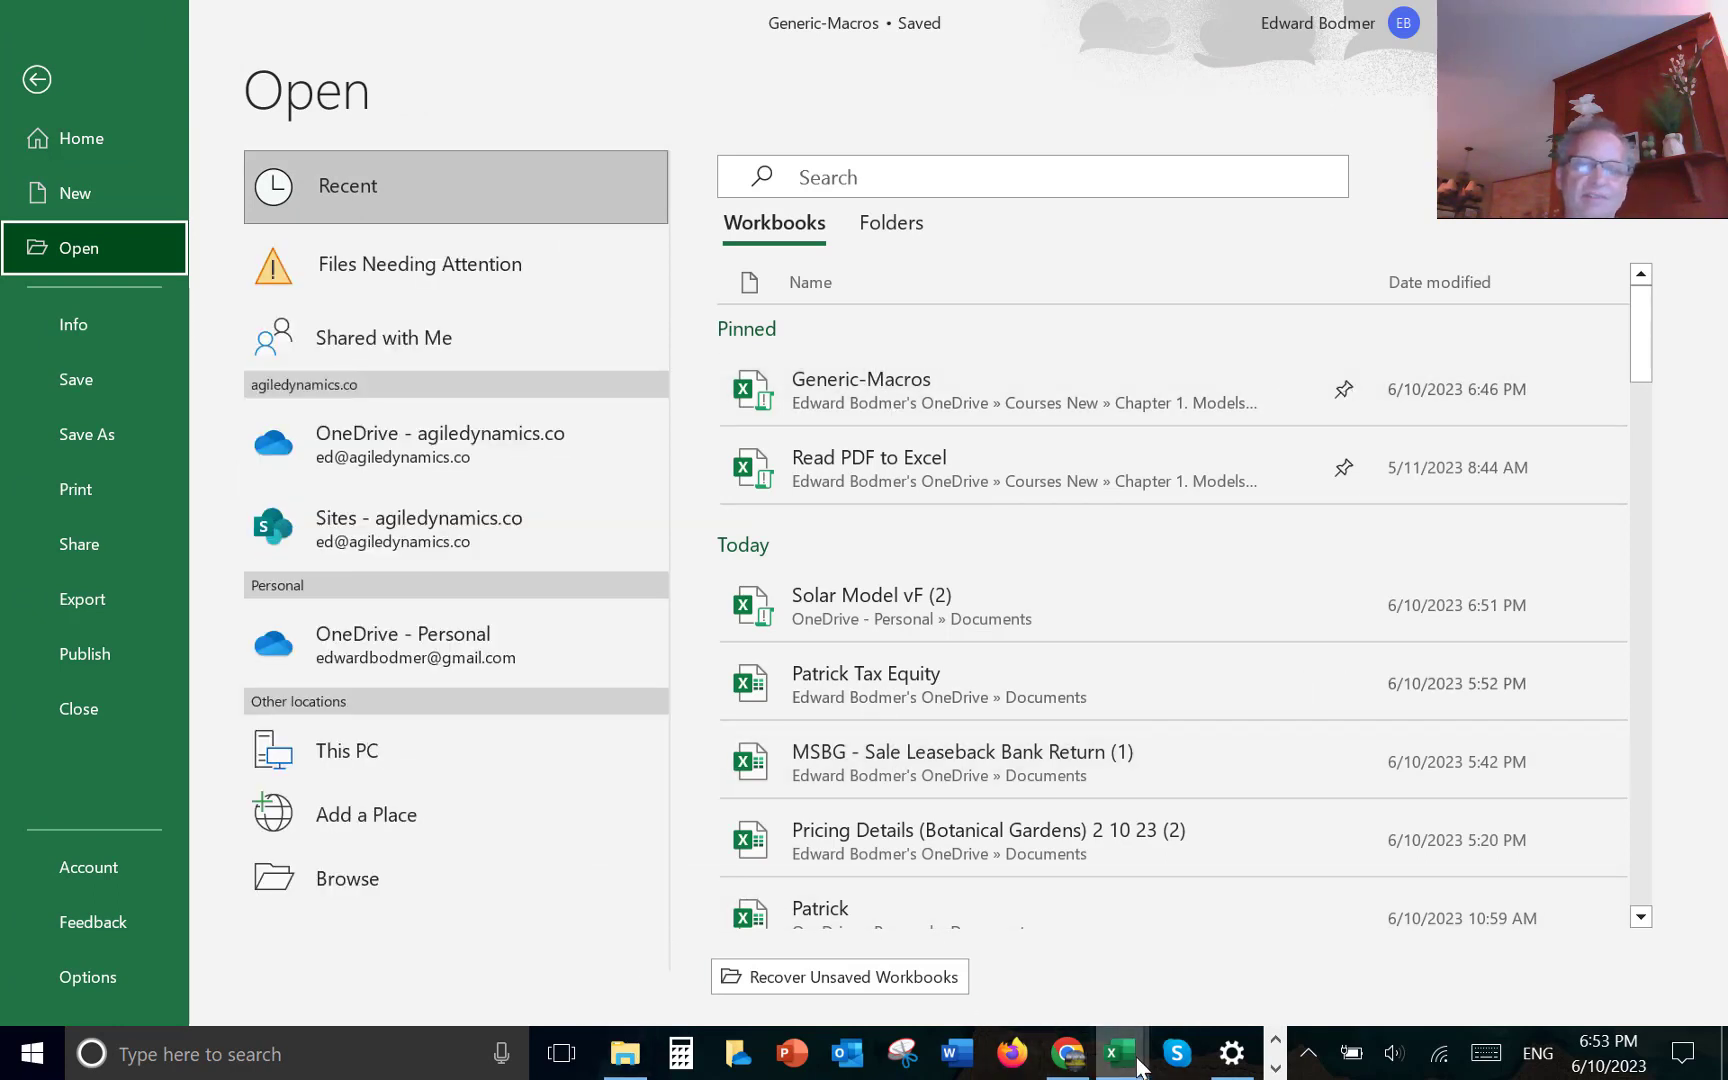
# - Return to the Solar Model vF (2) workbook and bring up the colouring Format Options form for the Content sheet
pyautogui.moveTo(1140, 1068)
pyautogui.click(1253, 954)
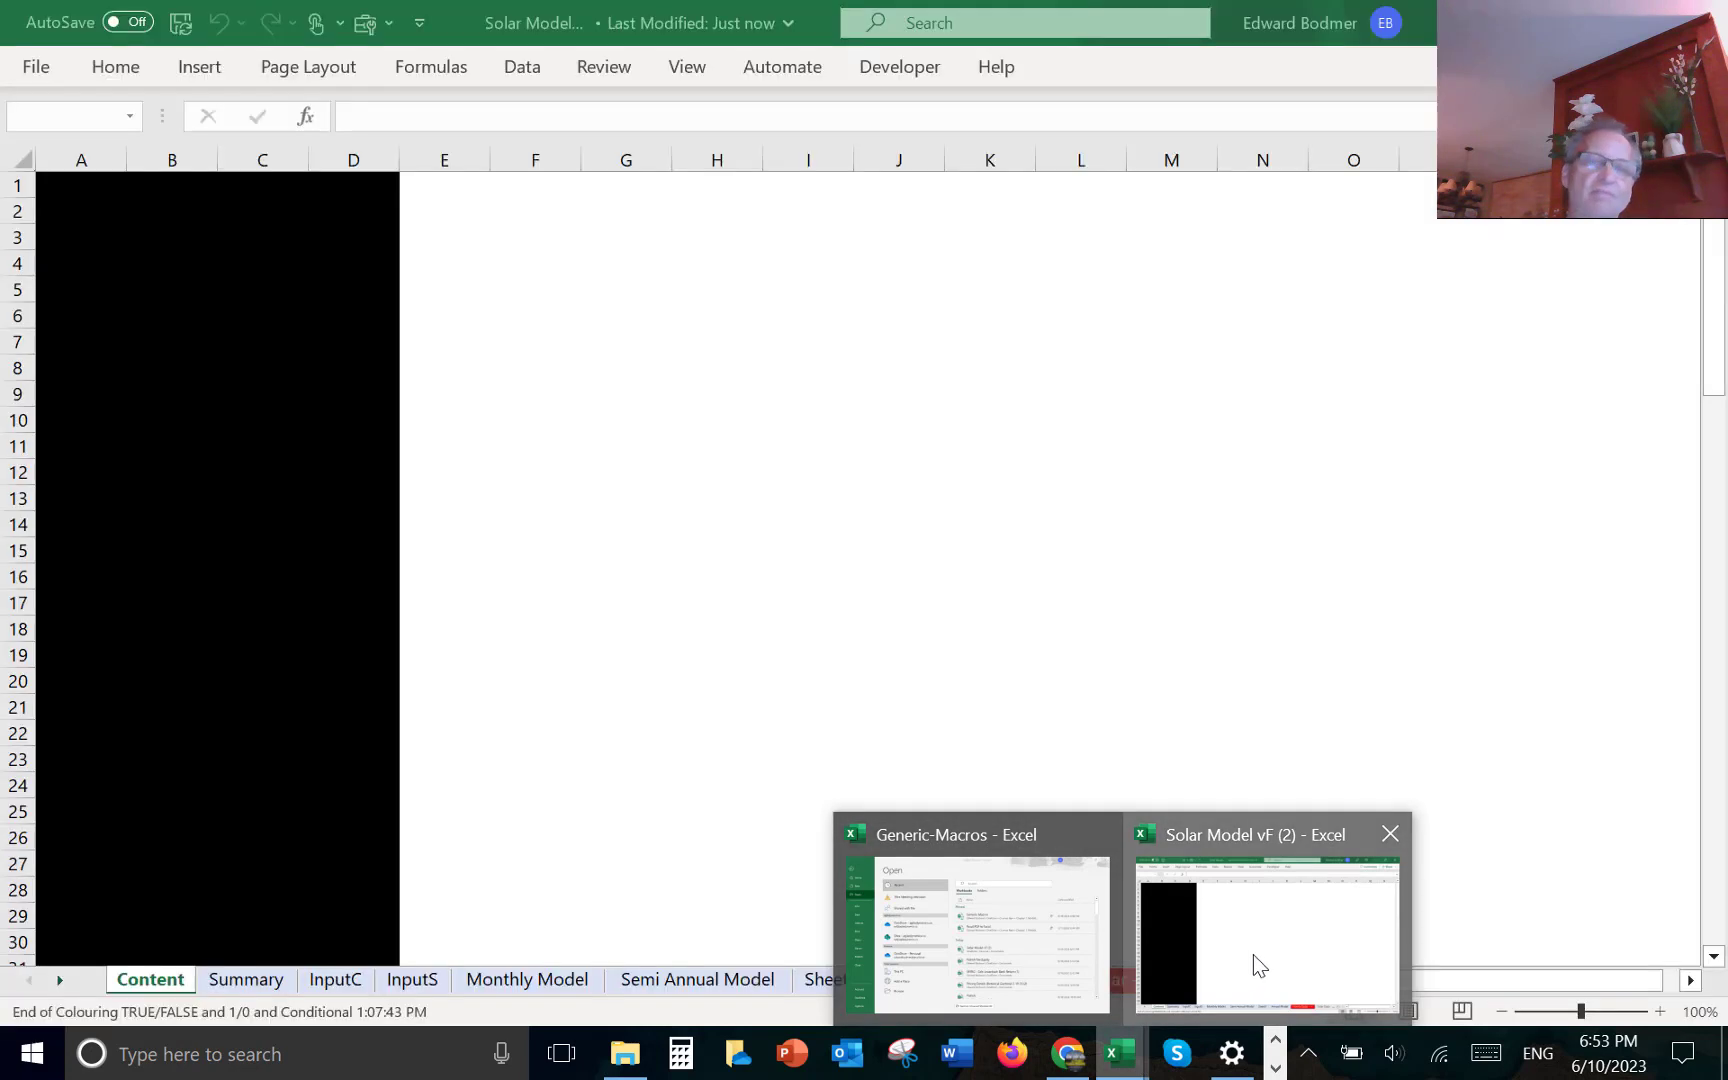
pyautogui.click(757, 576)
pyautogui.press('Left')
pyautogui.press('Left')
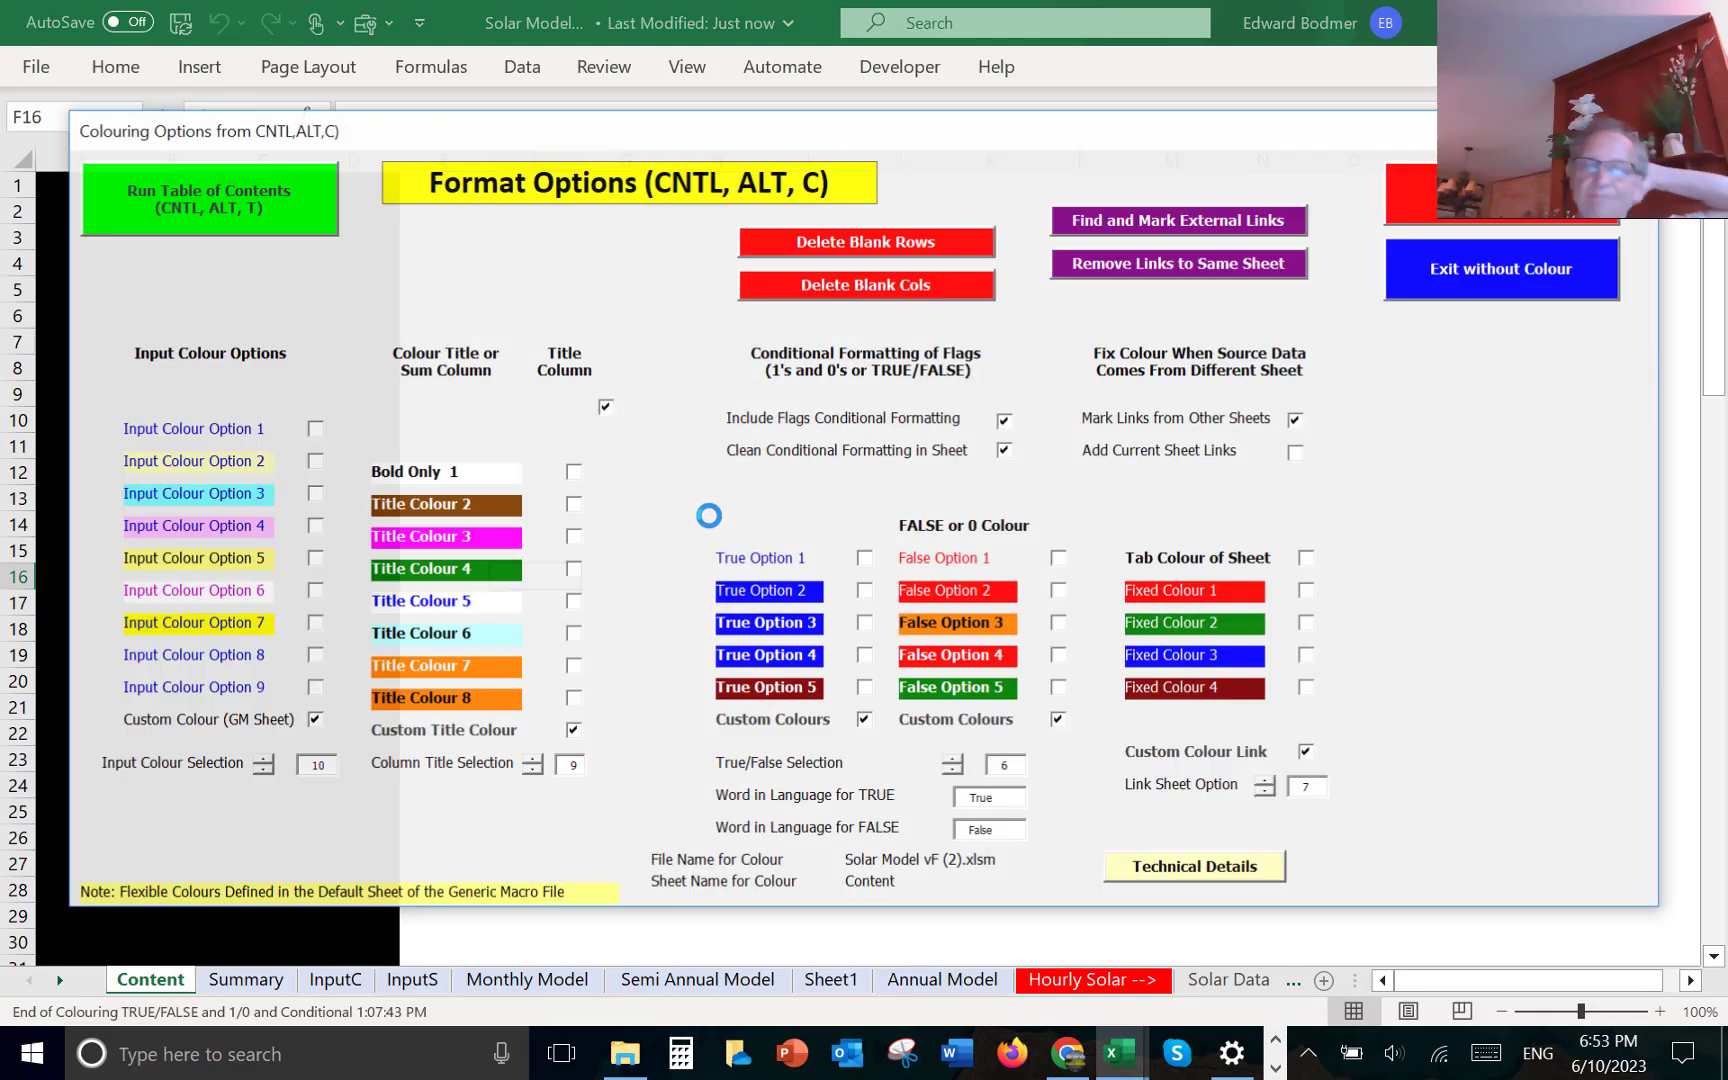
# - Generate the table of contents on the Content sheet with the form's existing settings and delete the picture placed over the disclaimer text
pyautogui.click(262, 201)
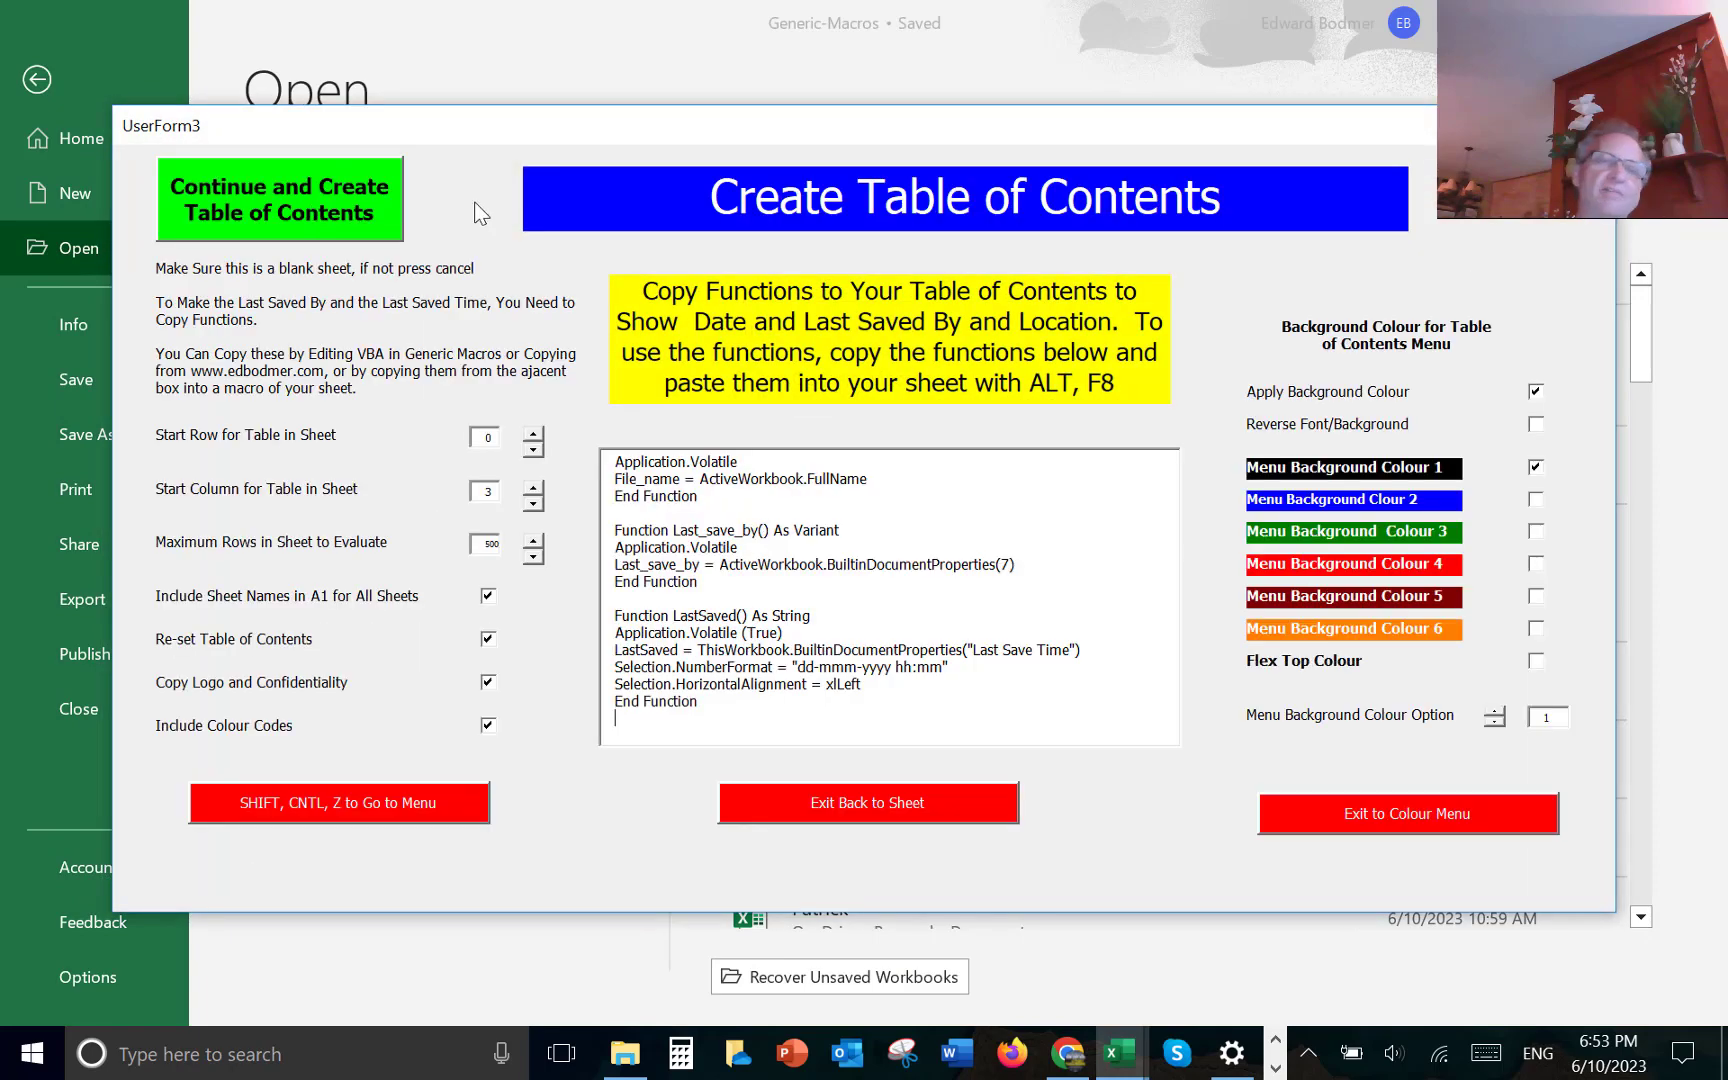
pyautogui.click(342, 189)
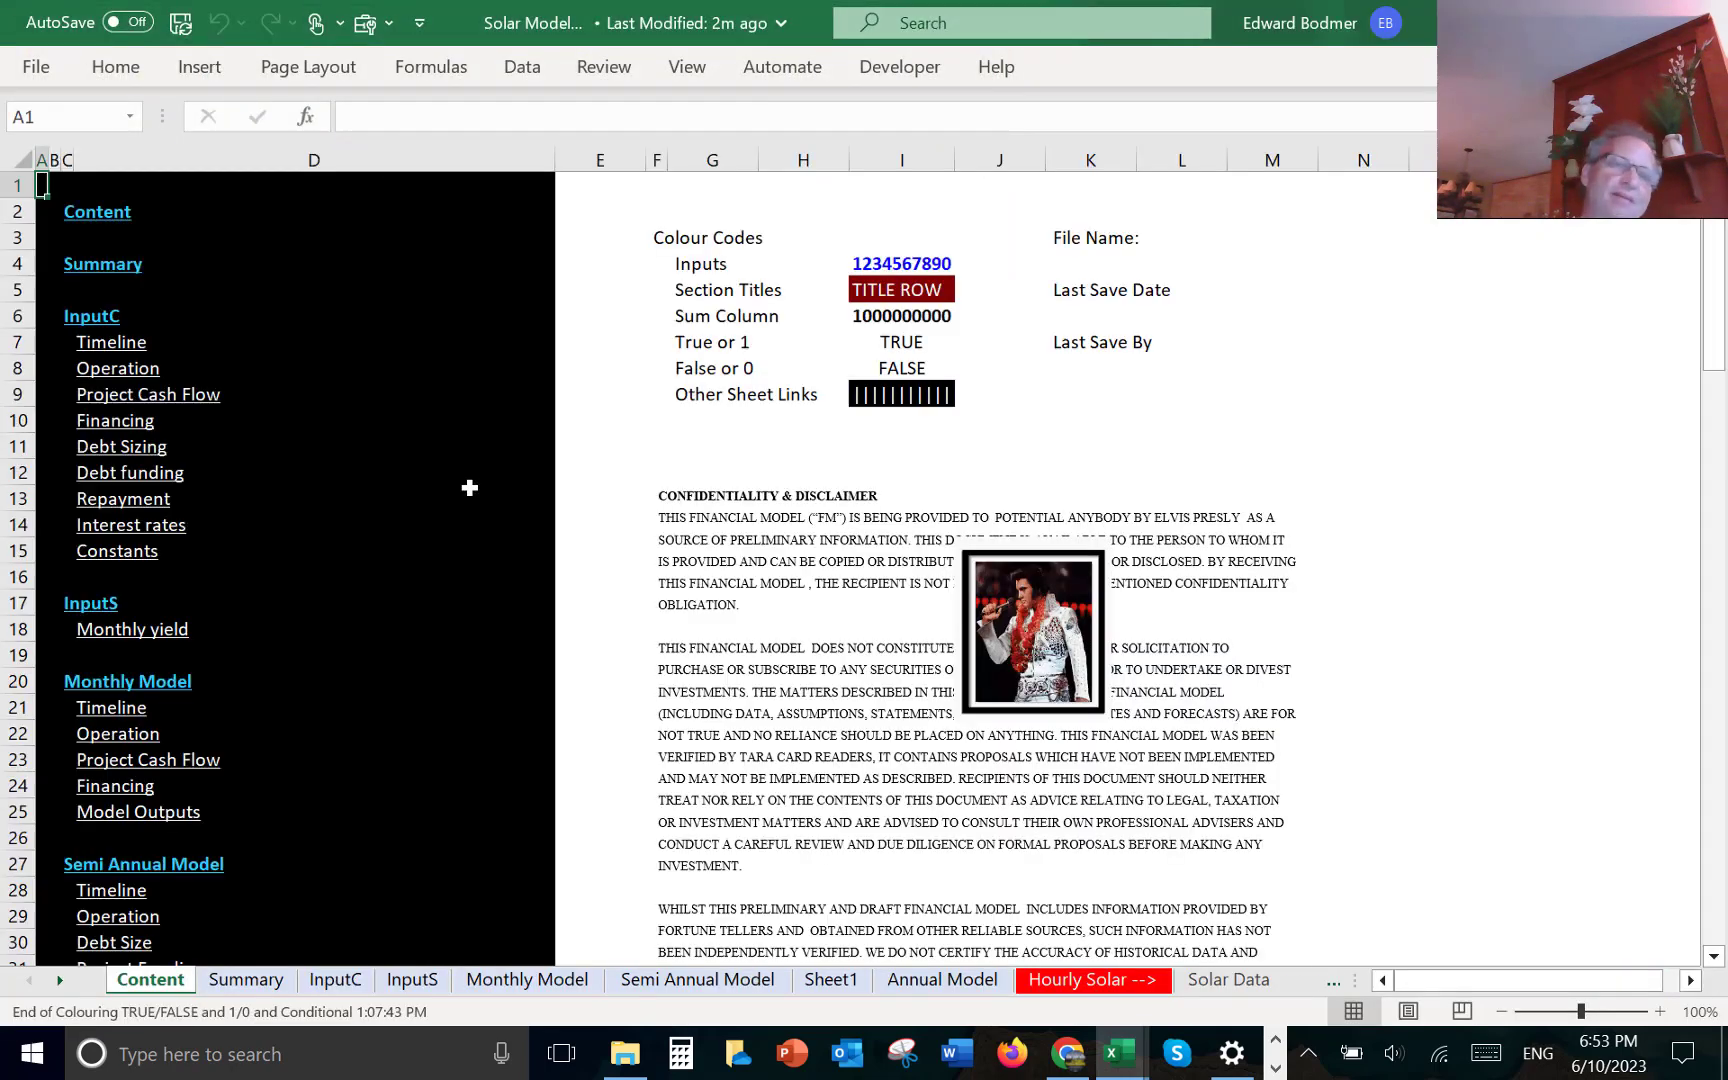
pyautogui.click(1075, 594)
pyautogui.press('Delete')
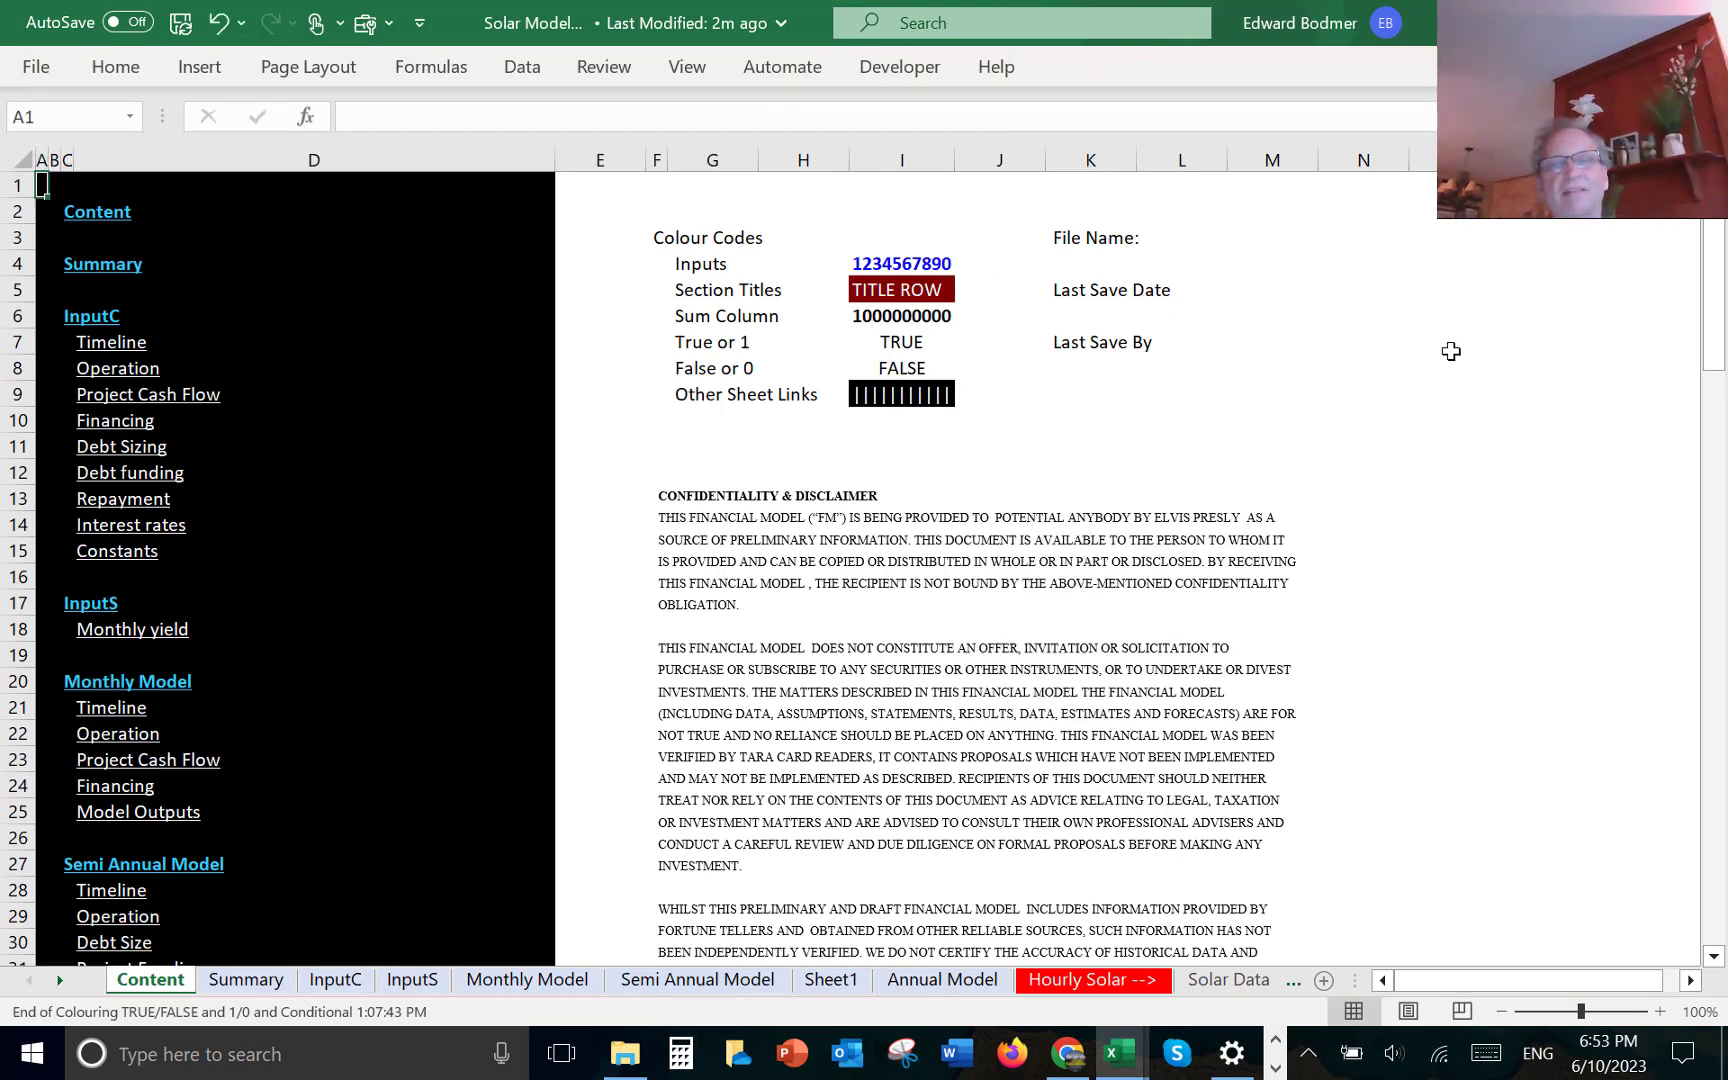
pyautogui.click(1438, 391)
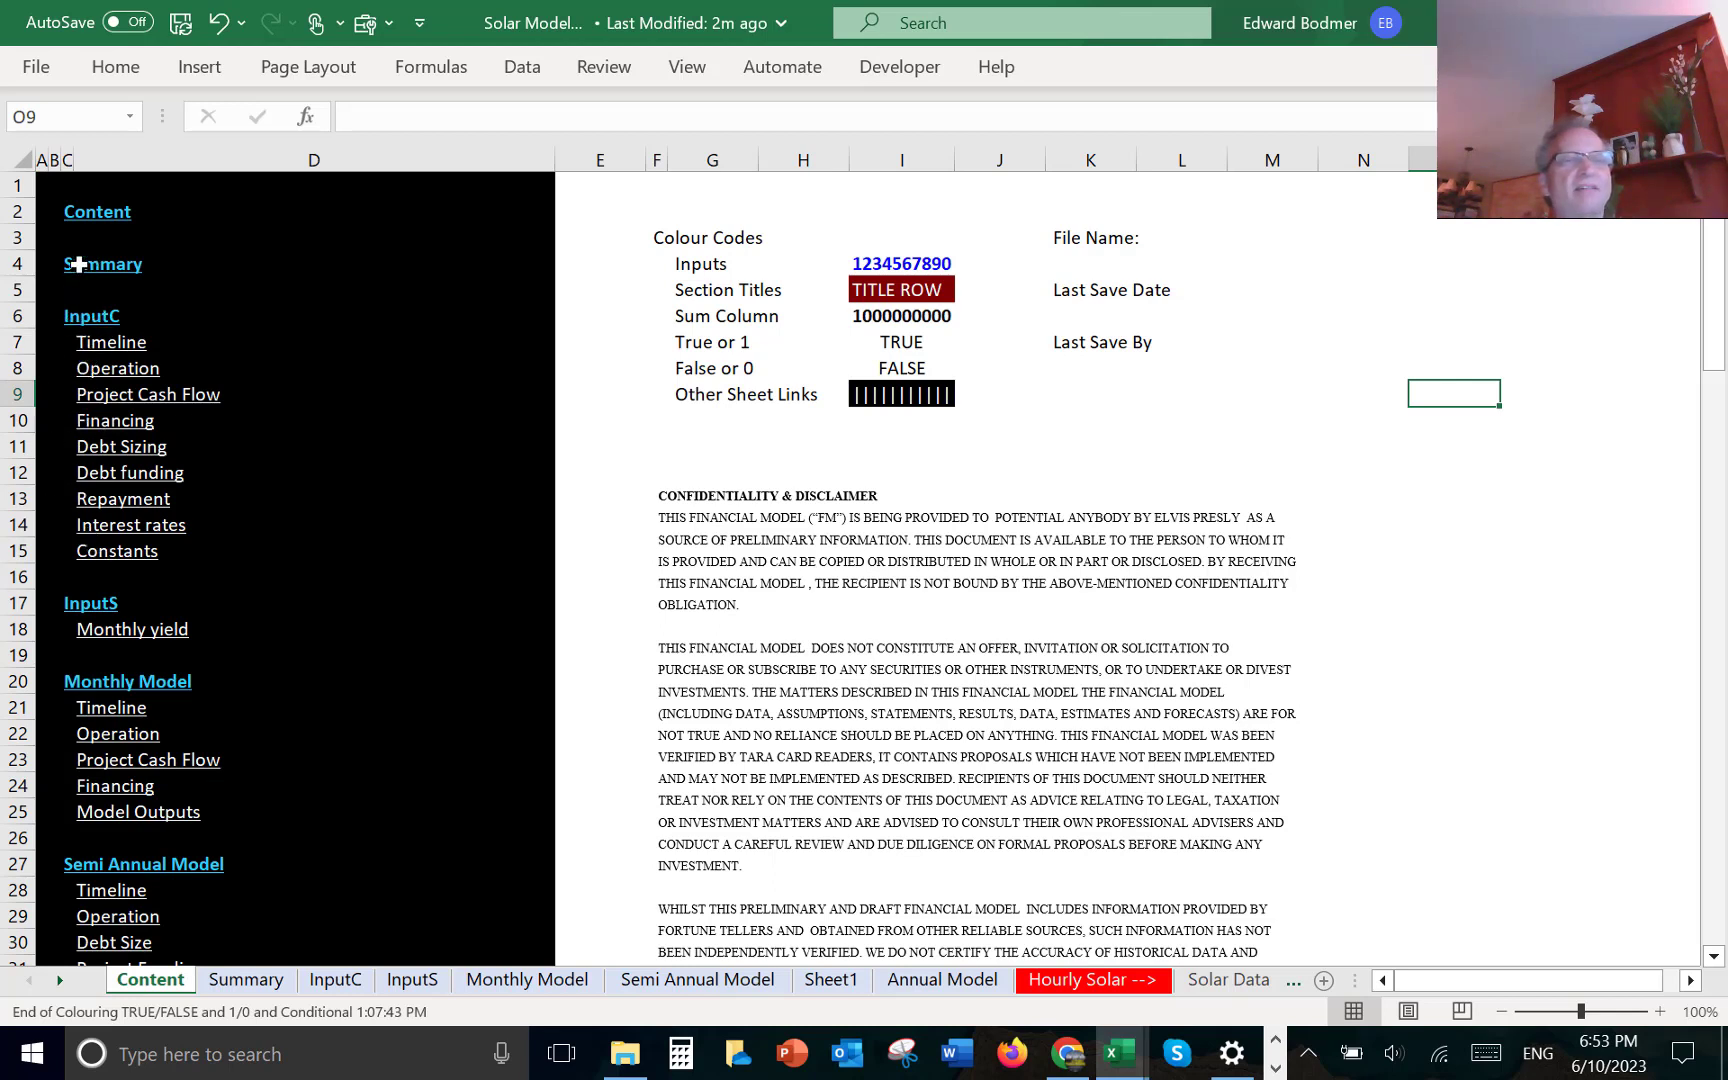
# - Follow the InputC link in the table of contents and look through the section titles on the InputC sheet
pyautogui.click(75, 322)
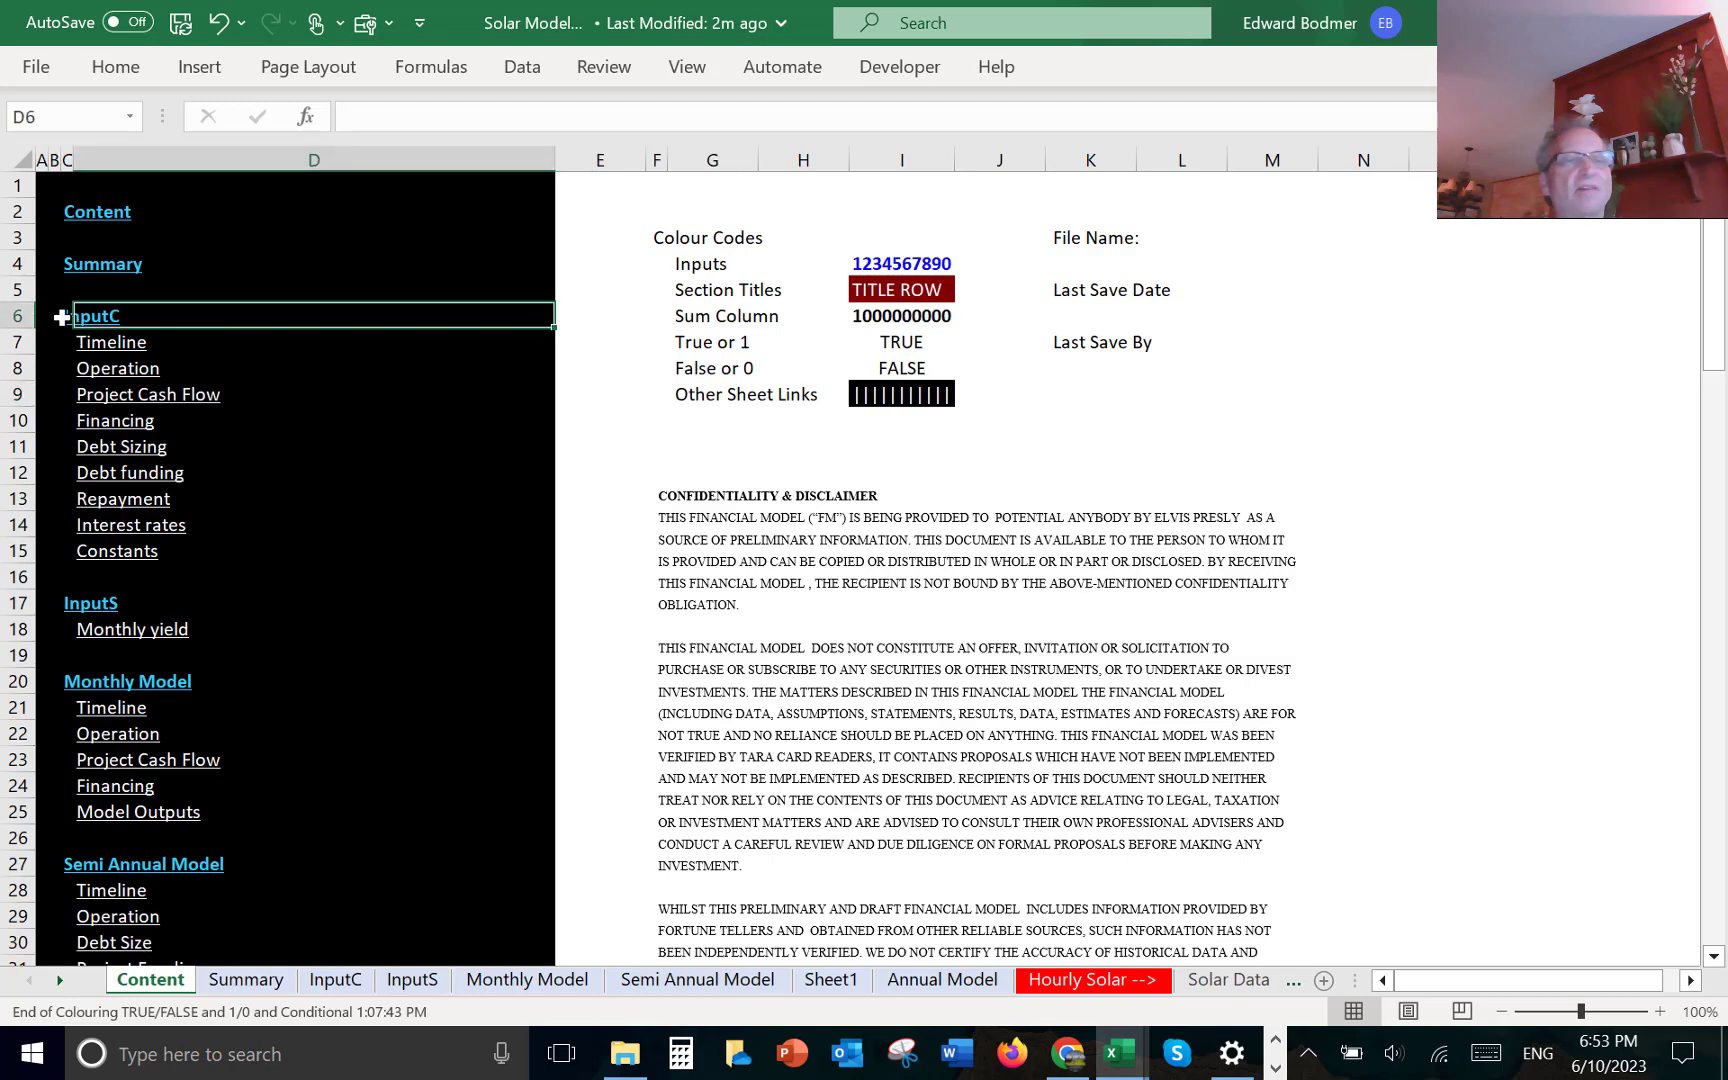
pyautogui.click(67, 325)
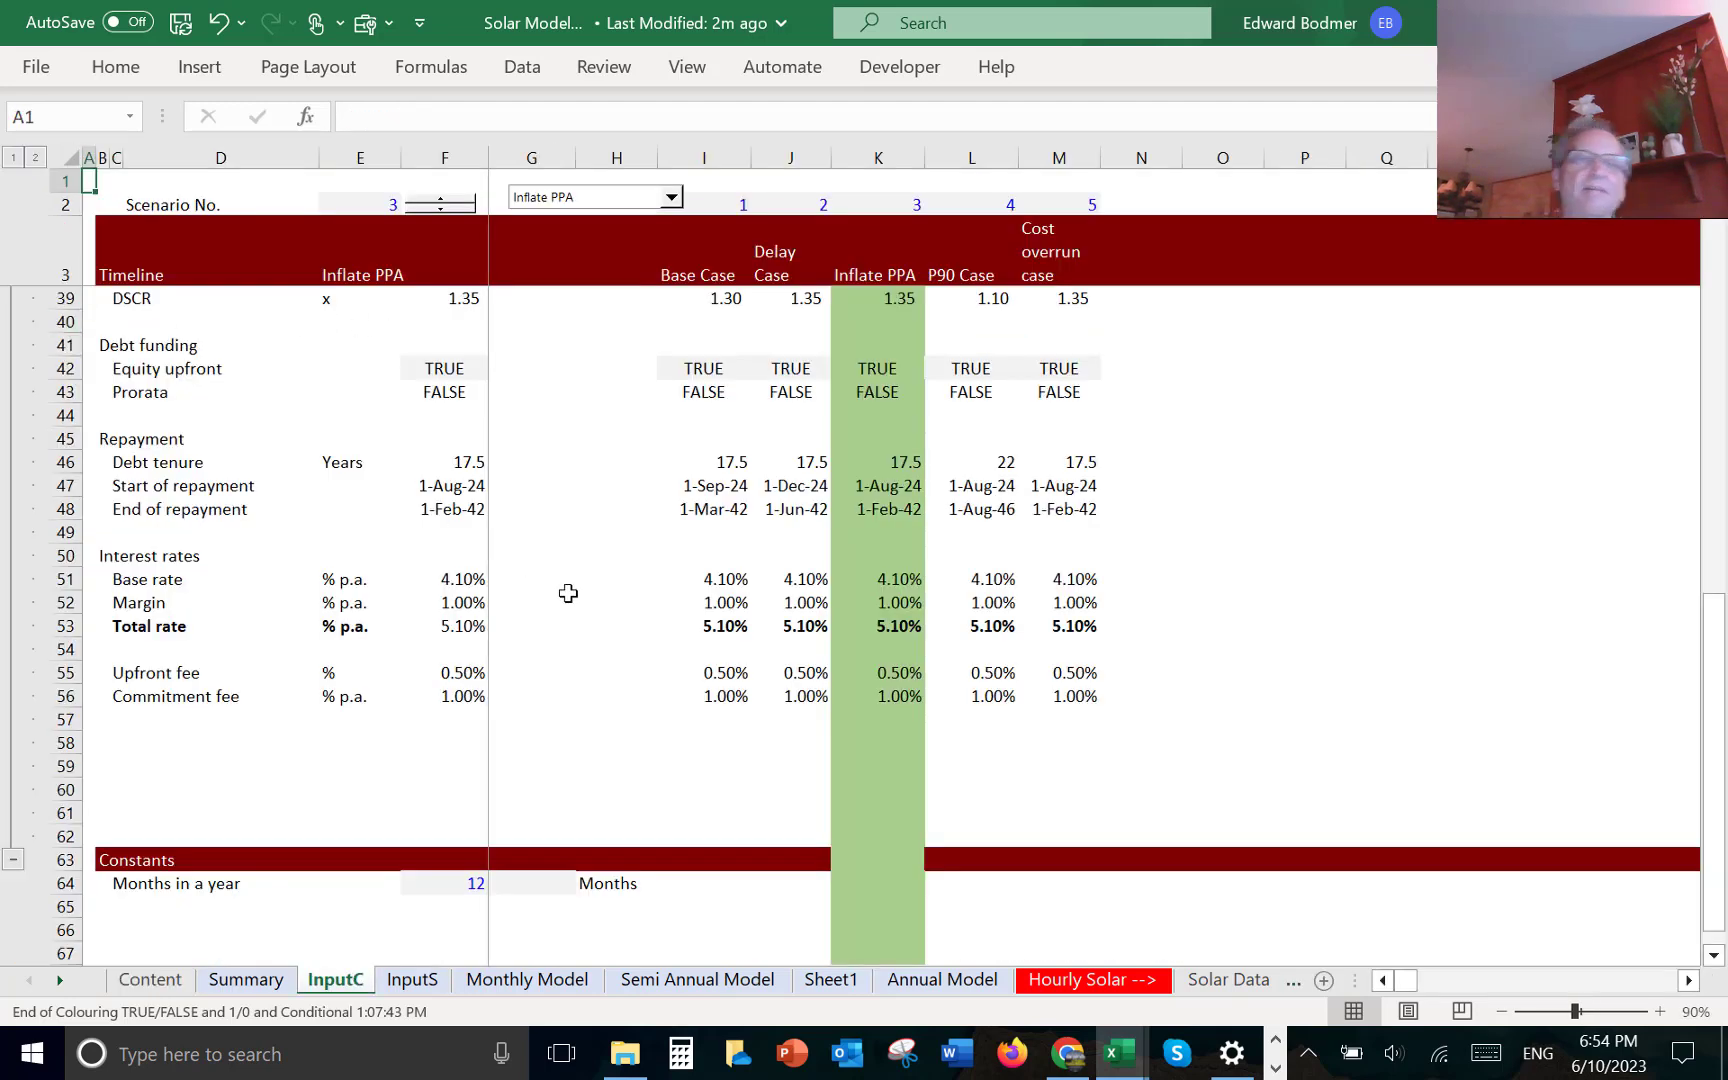
pyautogui.press('Down')
pyautogui.press('Down')
pyautogui.press('Down')
pyautogui.press('Down')
pyautogui.press('Down')
pyautogui.press('Down')
pyautogui.press('Down')
pyautogui.press('Down')
pyautogui.press('Down')
pyautogui.press('Down')
pyautogui.press('Down')
pyautogui.press('Down')
pyautogui.press('Down')
pyautogui.press('Down')
pyautogui.press('Down')
pyautogui.press('Down')
pyautogui.press('Down')
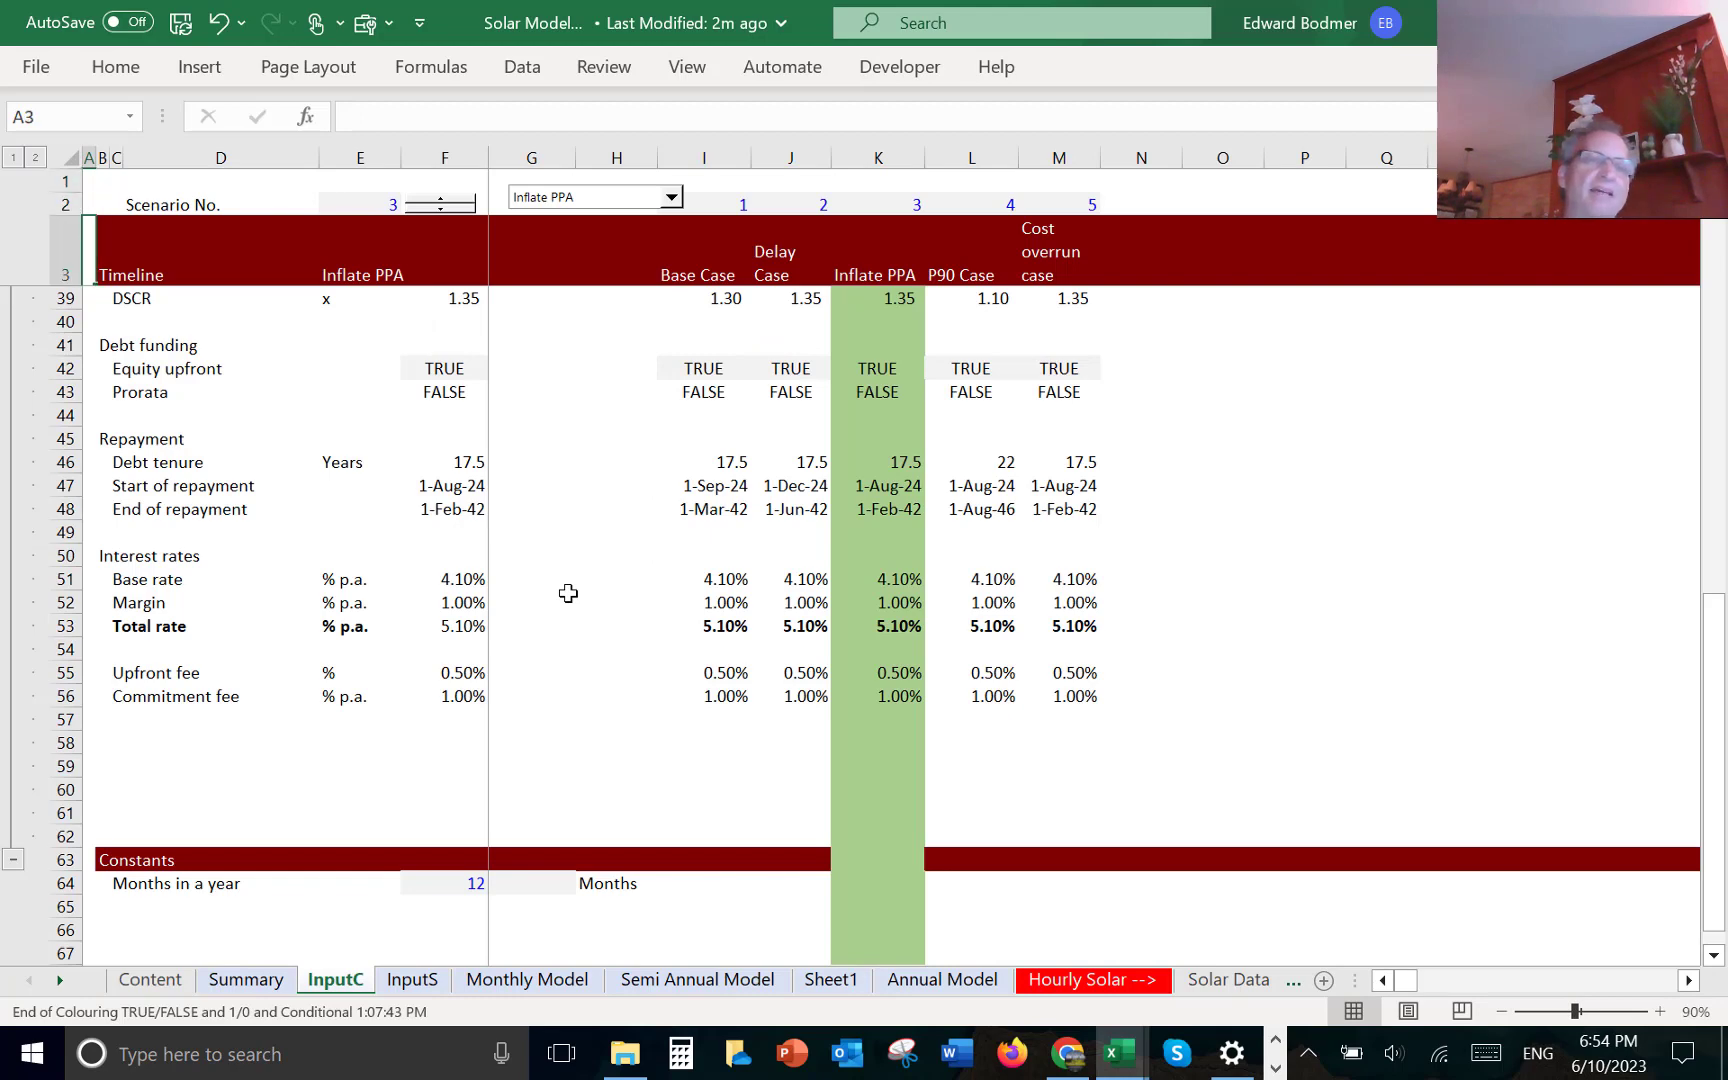
pyautogui.press('Up')
pyautogui.press('Up')
pyautogui.press('Up')
pyautogui.press('Up')
pyautogui.press('Up')
pyautogui.press('Up')
pyautogui.press('Up')
pyautogui.press('Up')
pyautogui.press('Up')
pyautogui.press('Up')
pyautogui.press('Up')
pyautogui.press('Up')
pyautogui.press('Up')
pyautogui.press('Up')
pyautogui.press('Up')
pyautogui.press('Up')
pyautogui.press('Up')
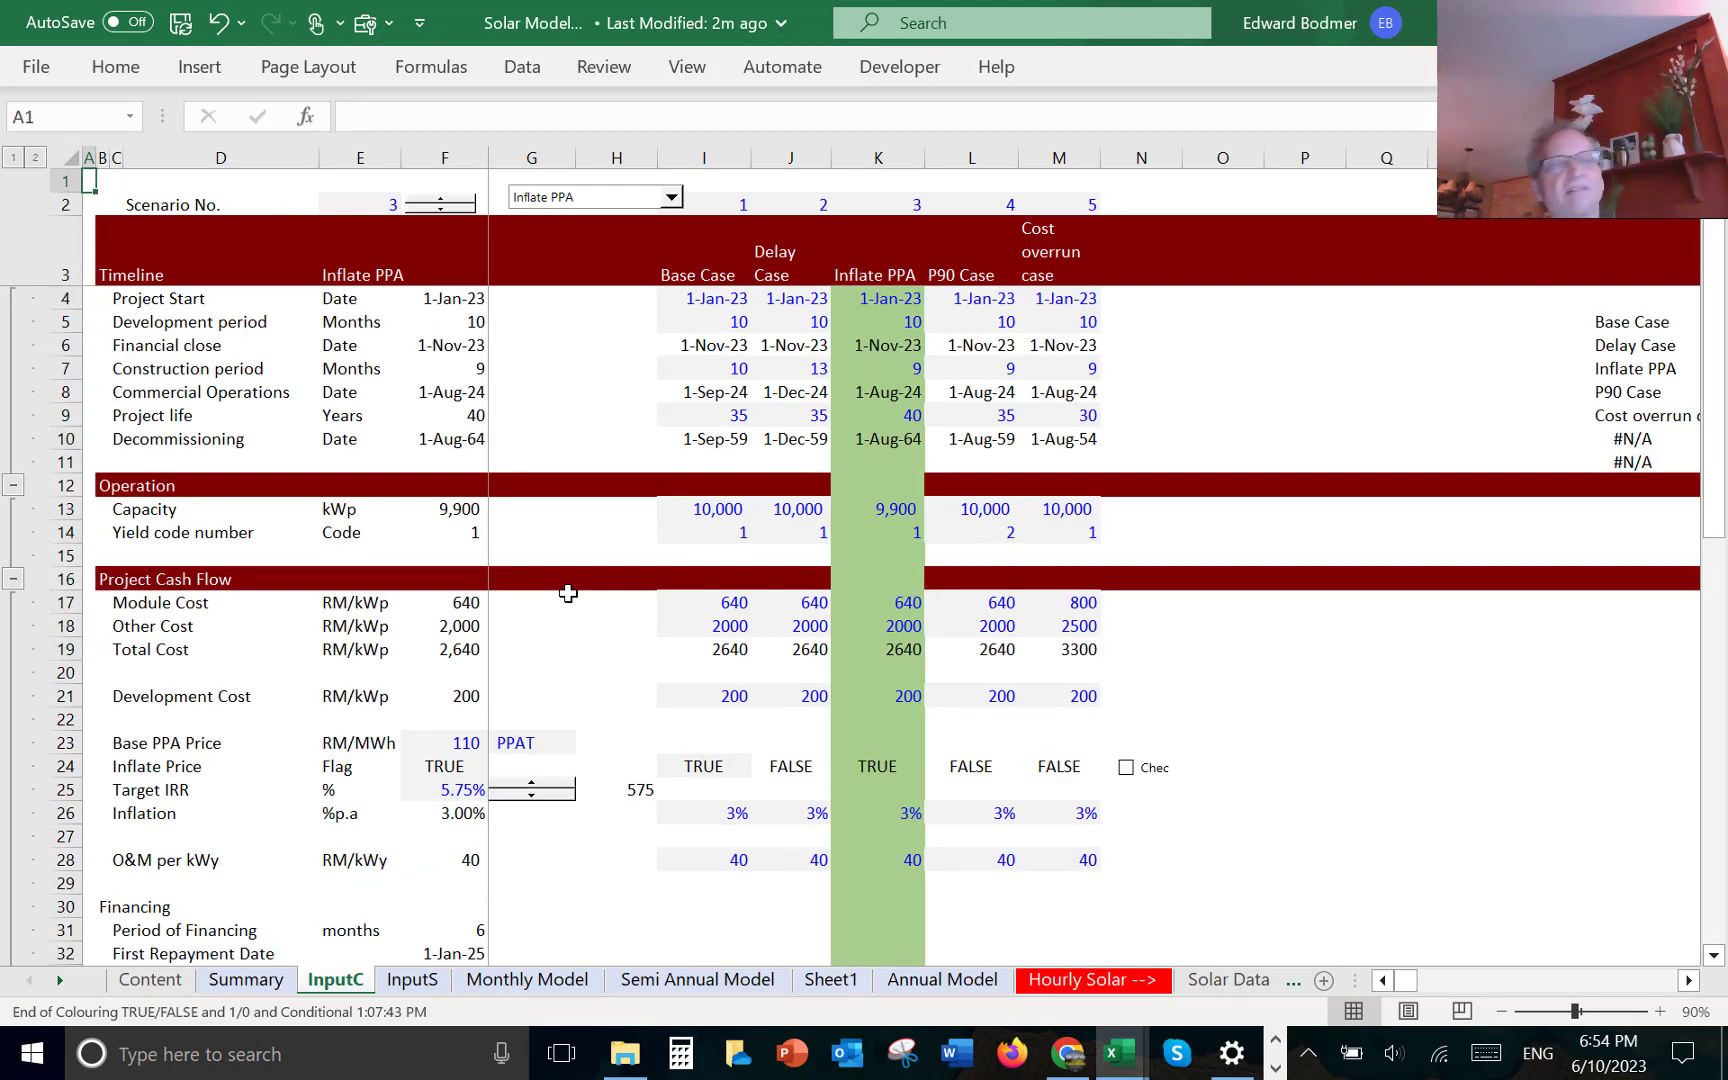
pyautogui.press('Down')
pyautogui.press('Down')
pyautogui.press('Down')
pyautogui.press('Down')
pyautogui.press('Down')
pyautogui.press('Down')
pyautogui.press('Down')
pyautogui.press('Down')
pyautogui.press('Down')
pyautogui.press('Down')
pyautogui.press('Down')
pyautogui.press('Down')
pyautogui.press('Down')
pyautogui.press('Down')
pyautogui.press('Down')
pyautogui.press('Down')
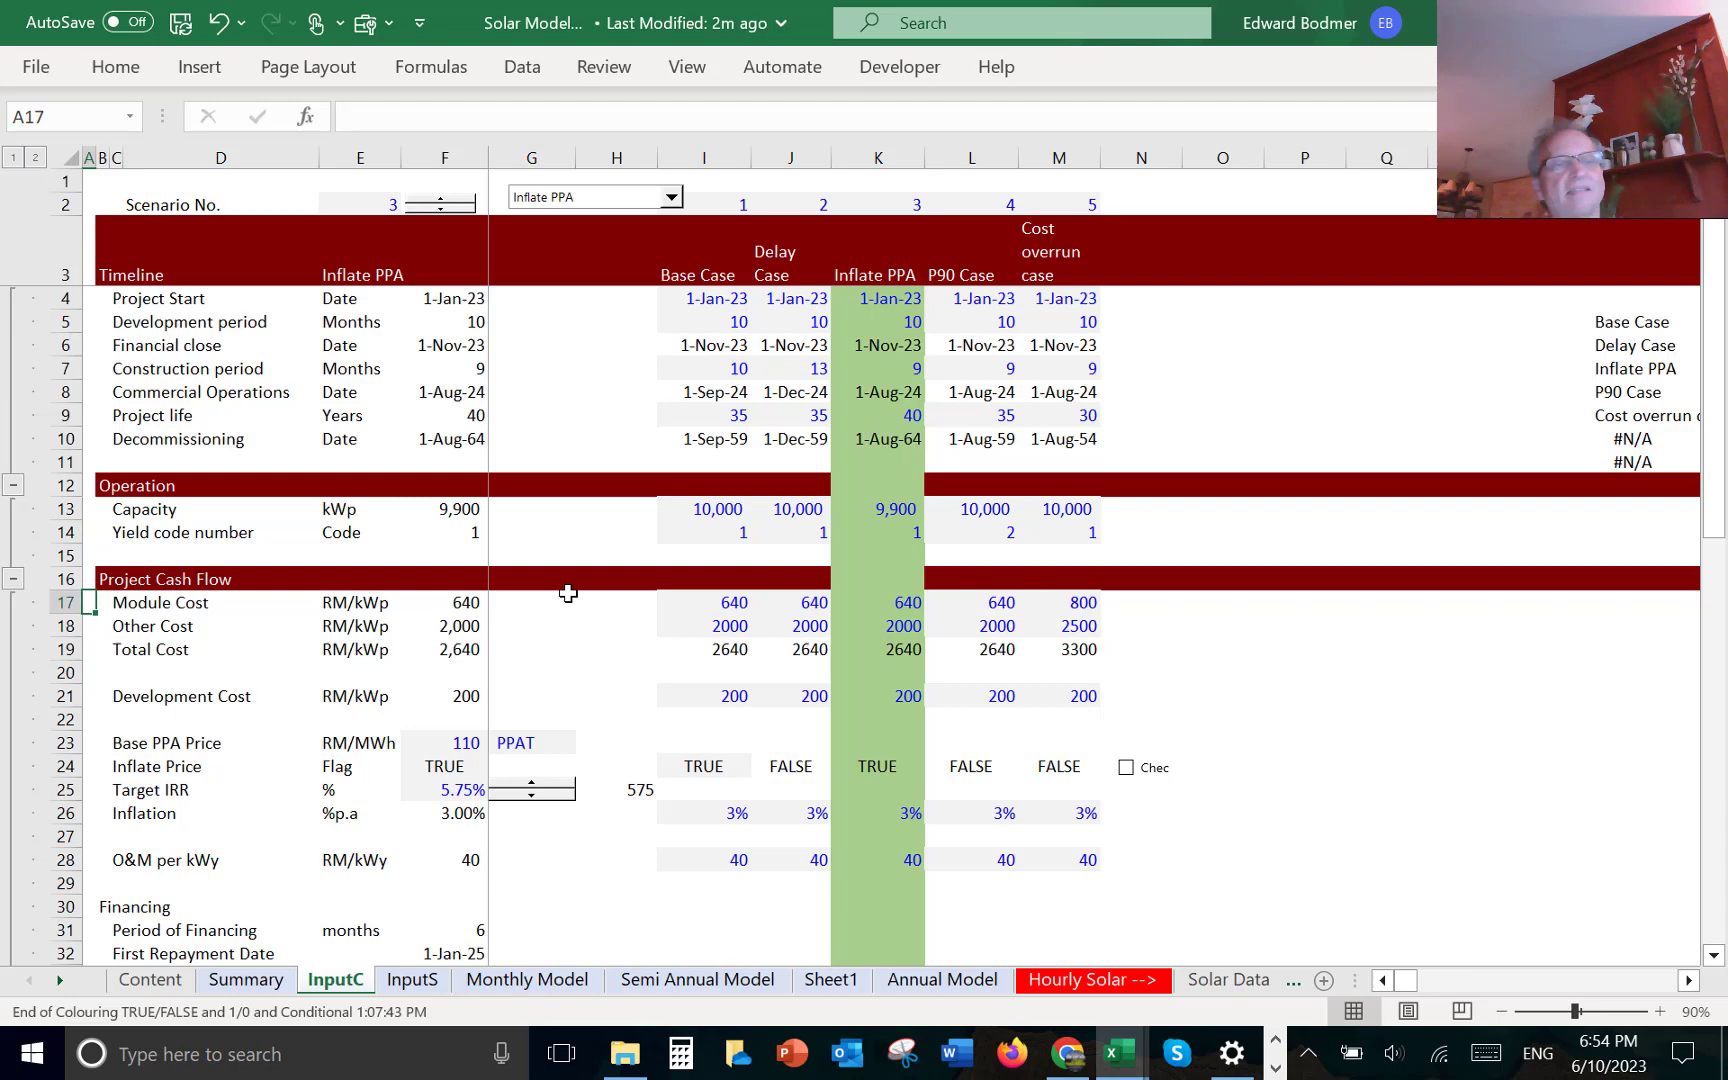
# - Return to the Content sheet and look through the generated list of sheet and section links down to Cable Model
pyautogui.click(102, 494)
pyautogui.press('Down')
pyautogui.press('Down')
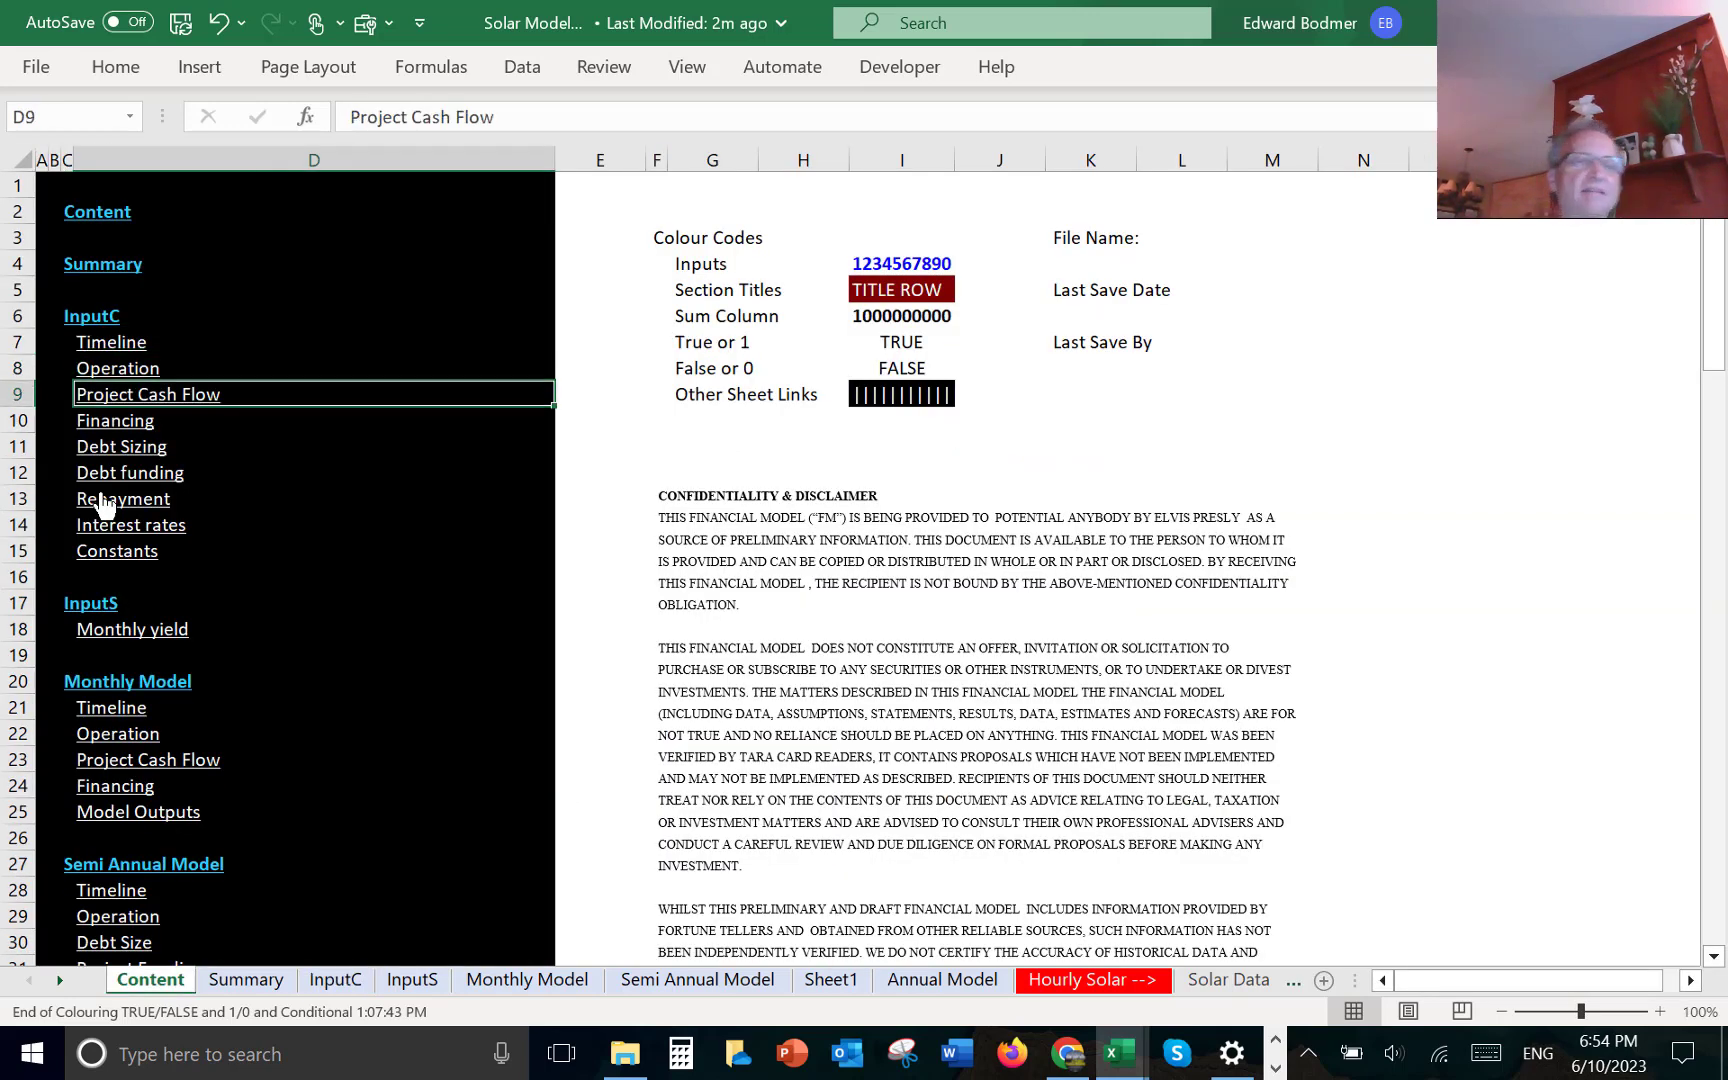
pyautogui.press('Down')
pyautogui.press('Down')
pyautogui.press('Down')
pyautogui.press('Down')
pyautogui.press('Down')
pyautogui.press('Down')
pyautogui.press('Down')
pyautogui.press('Down')
pyautogui.press('Down')
pyautogui.press('Down')
pyautogui.press('Down')
pyautogui.press('Down')
pyautogui.press('Down')
pyautogui.press('Down')
pyautogui.press('Down')
pyautogui.press('Down')
pyautogui.press('Down')
pyautogui.press('Down')
pyautogui.press('Down')
pyautogui.press('Down')
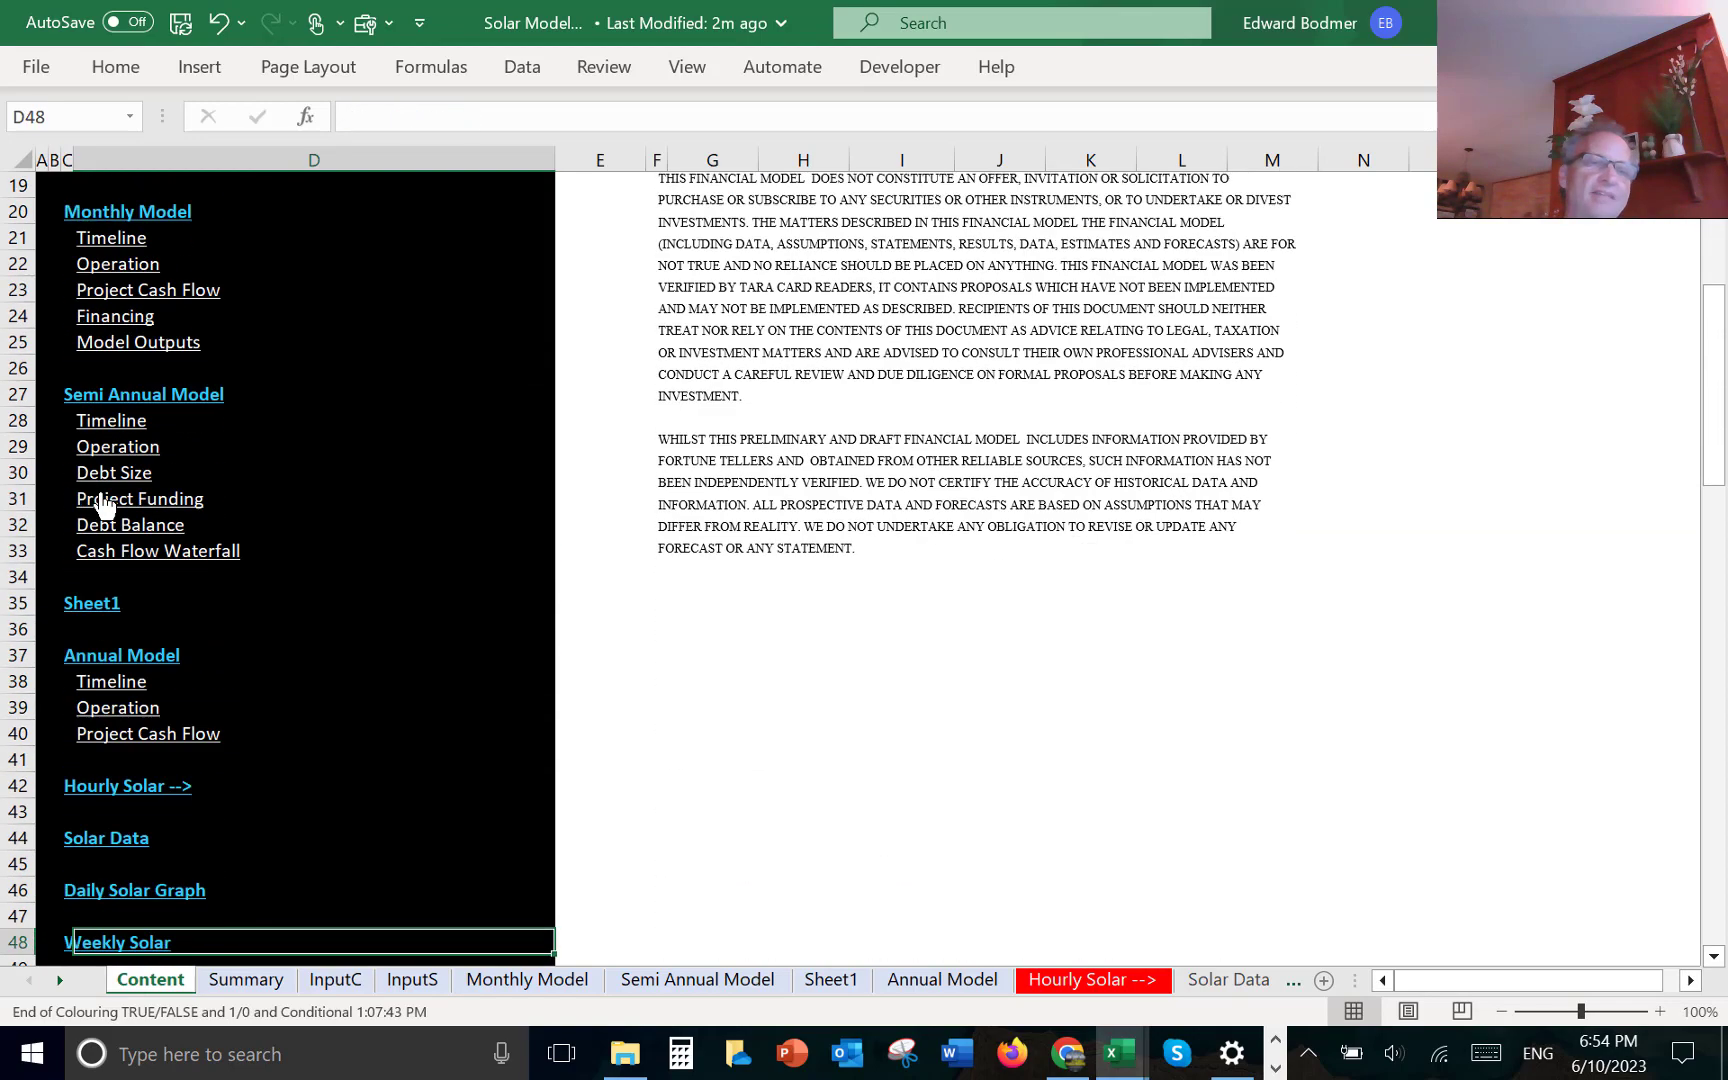
pyautogui.press('Up')
pyautogui.press('Up')
pyautogui.press('Up')
pyautogui.press('Up')
pyautogui.press('Up')
pyautogui.press('Up')
pyautogui.press('Up')
pyautogui.press('Up')
pyautogui.press('Up')
pyautogui.press('Up')
pyautogui.press('Up')
pyautogui.press('Up')
pyautogui.press('Up')
pyautogui.press('Up')
pyautogui.press('Up')
pyautogui.press('Up')
pyautogui.press('Up')
pyautogui.press('Up')
pyautogui.press('Up')
pyautogui.press('Up')
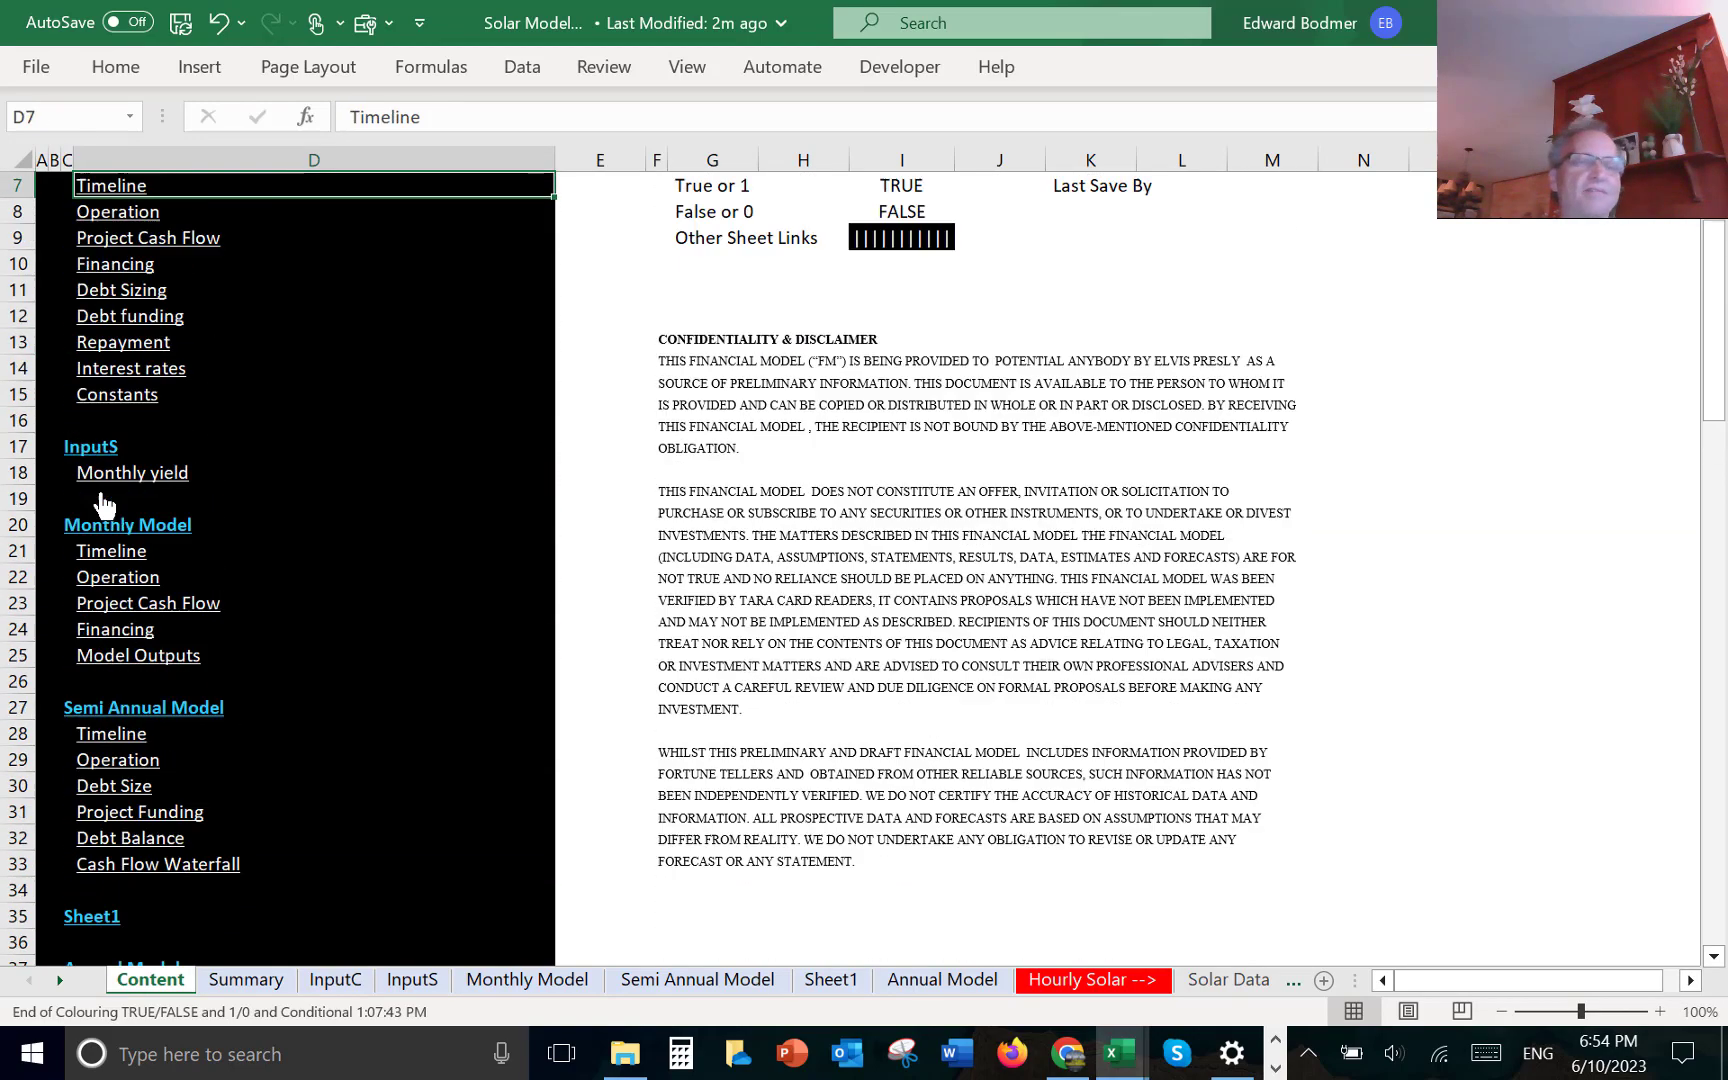
pyautogui.press('Down')
pyautogui.press('Down')
pyautogui.press('Down')
pyautogui.press('Down')
pyautogui.press('Down')
pyautogui.press('Down')
pyautogui.press('Down')
pyautogui.press('Down')
pyautogui.press('Down')
pyautogui.press('Down')
pyautogui.press('Down')
pyautogui.press('Down')
pyautogui.press('Down')
pyautogui.press('Down')
pyautogui.press('Down')
pyautogui.press('Down')
pyautogui.press('Down')
pyautogui.press('Down')
pyautogui.press('Down')
pyautogui.press('Down')
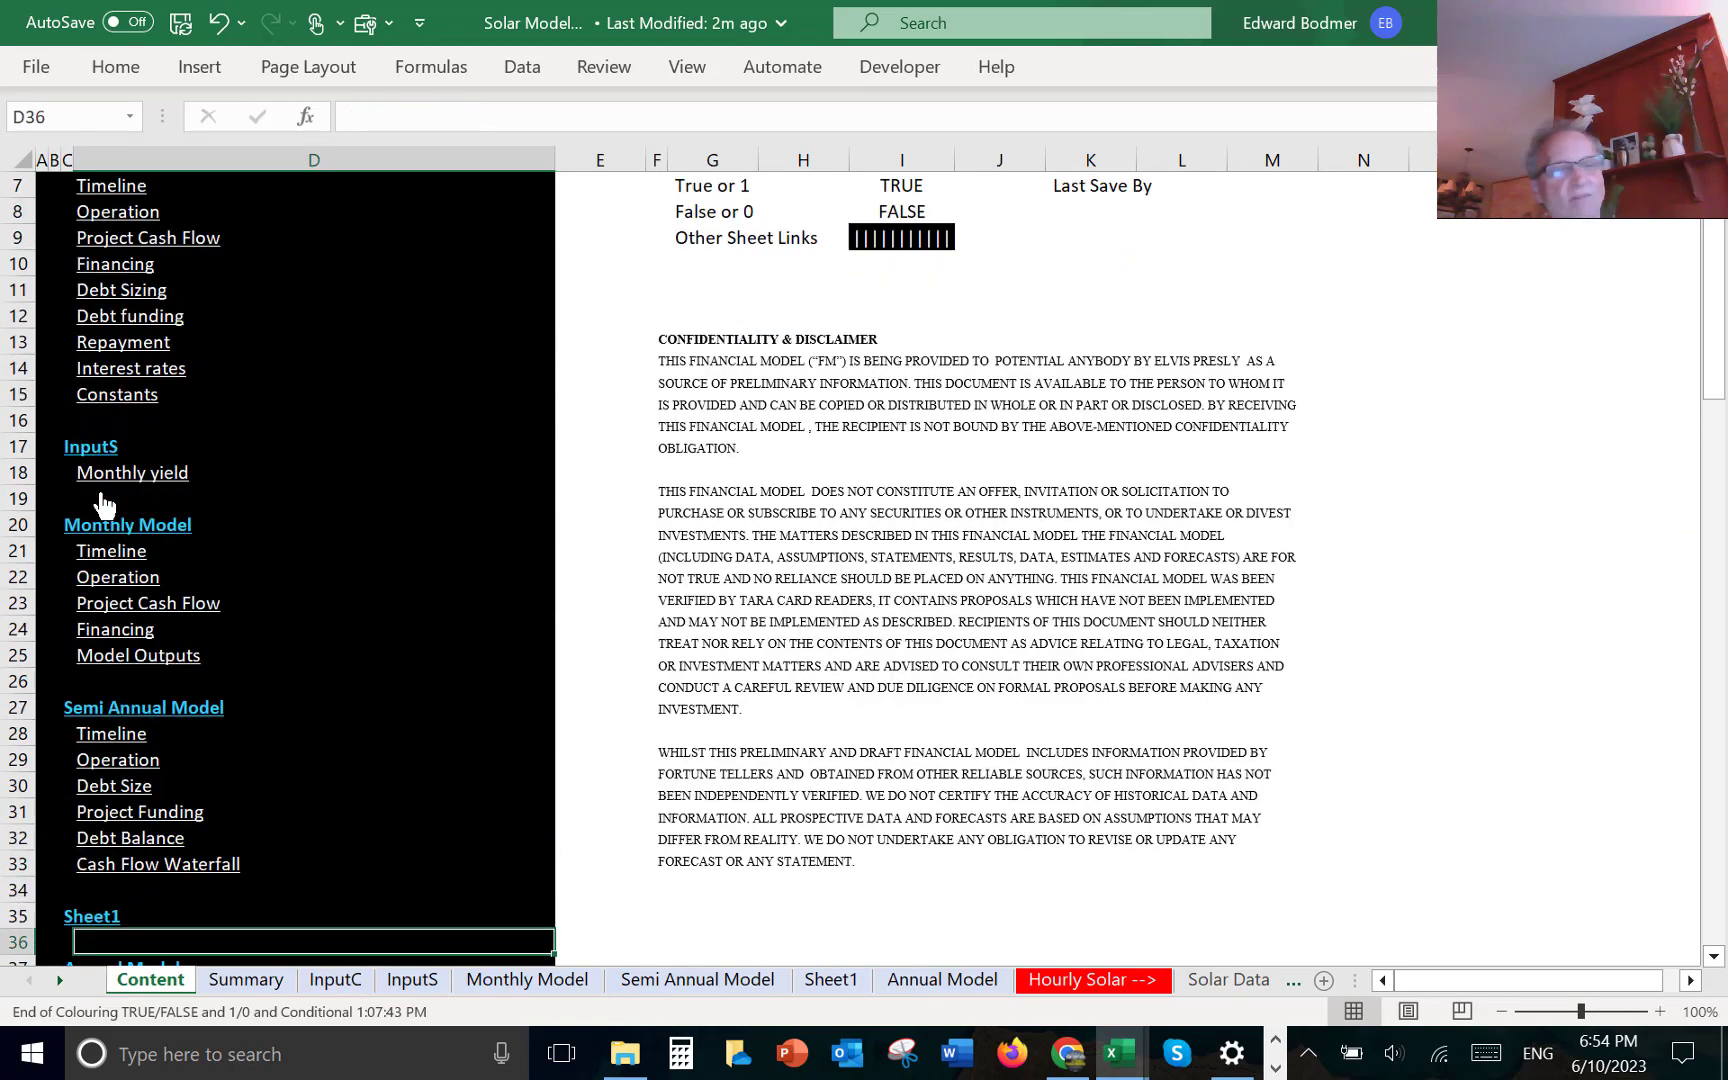
pyautogui.press('Down')
pyautogui.press('Down')
pyautogui.press('Down')
pyautogui.press('Down')
pyautogui.press('Down')
pyautogui.press('Down')
pyautogui.press('Down')
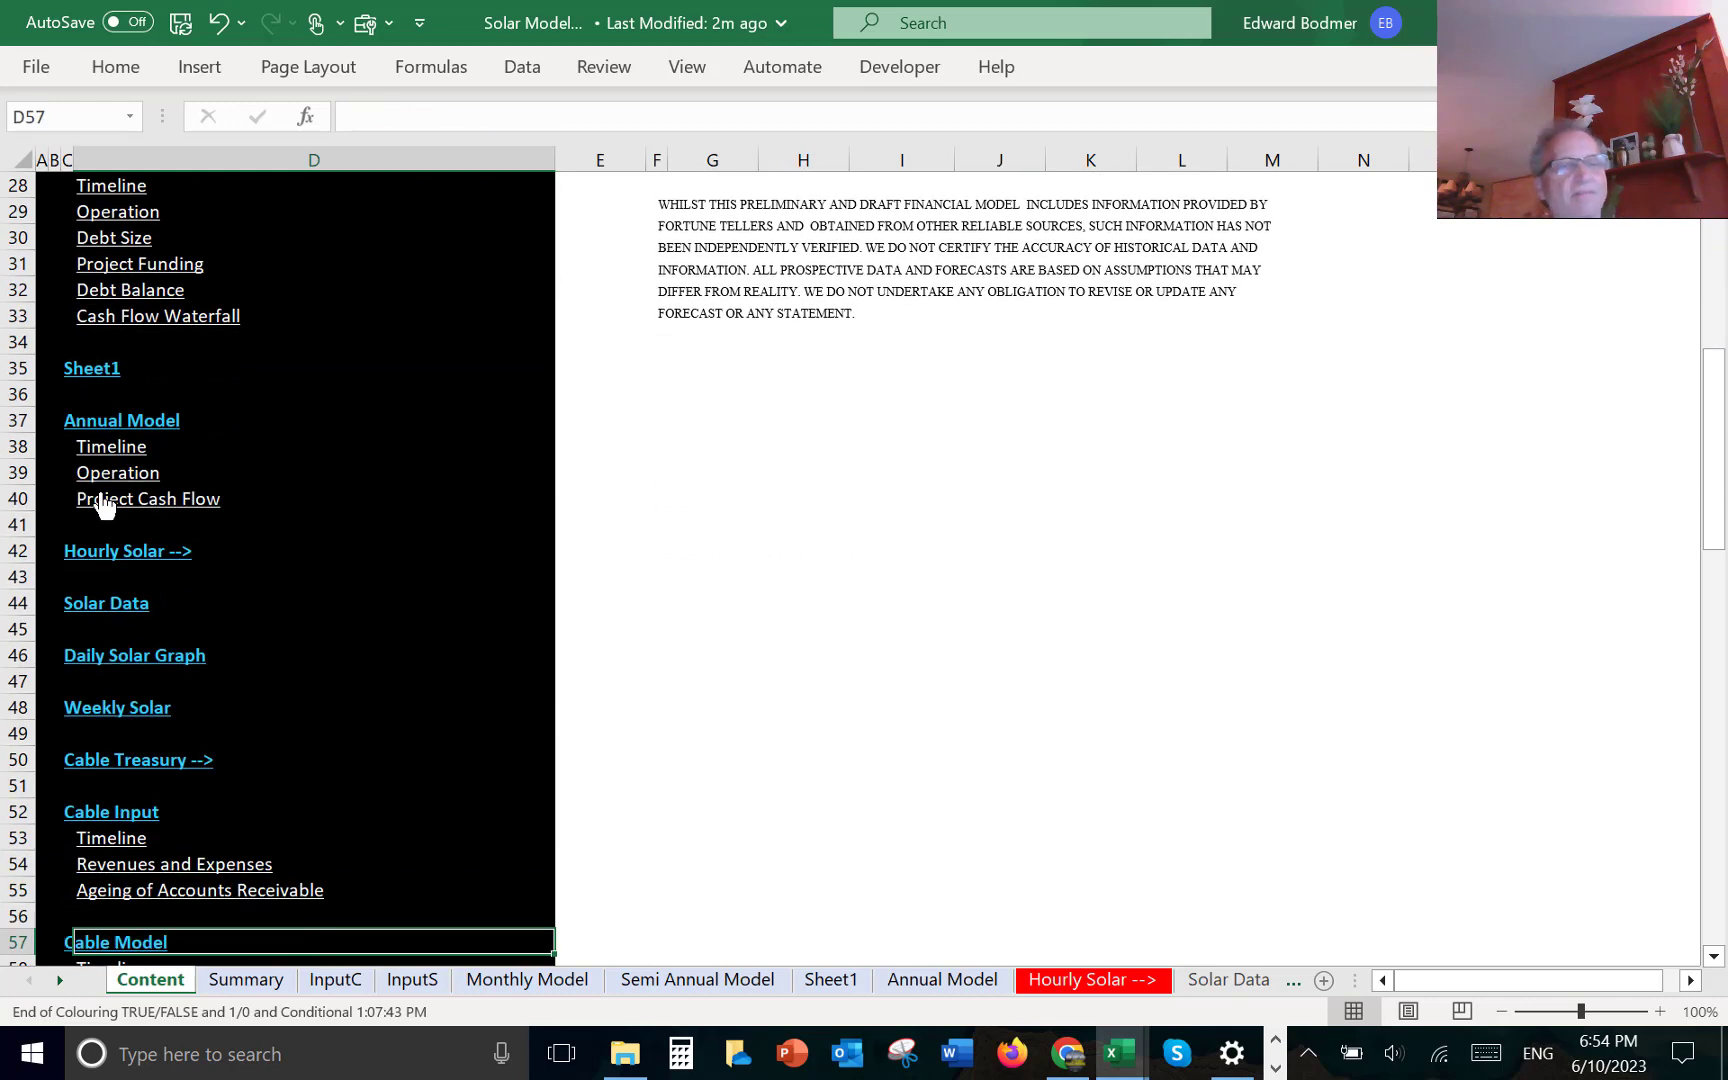
# - Follow the Hourly Solar --> link and look through the Solar Data, Daily Solar Graph and Weekly Solar sheets
pyautogui.click(72, 553)
pyautogui.click(72, 565)
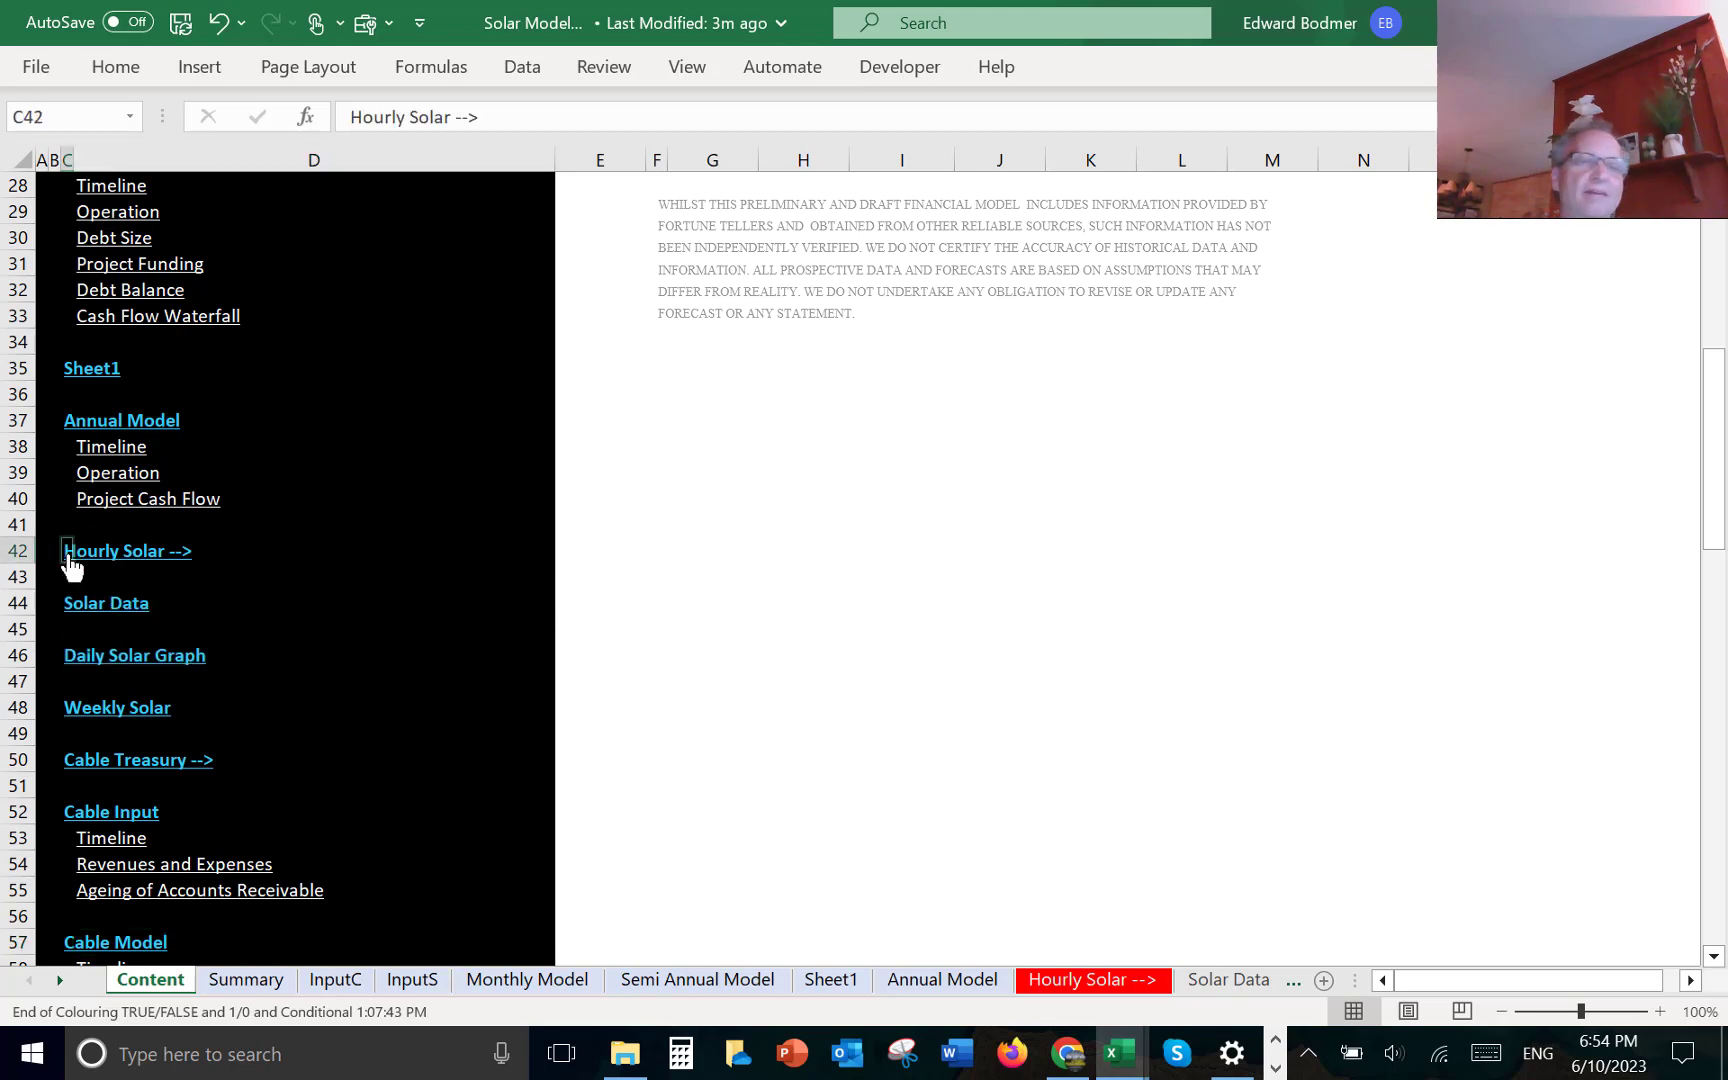
pyautogui.hotkey('ctrl', 'pagedown')
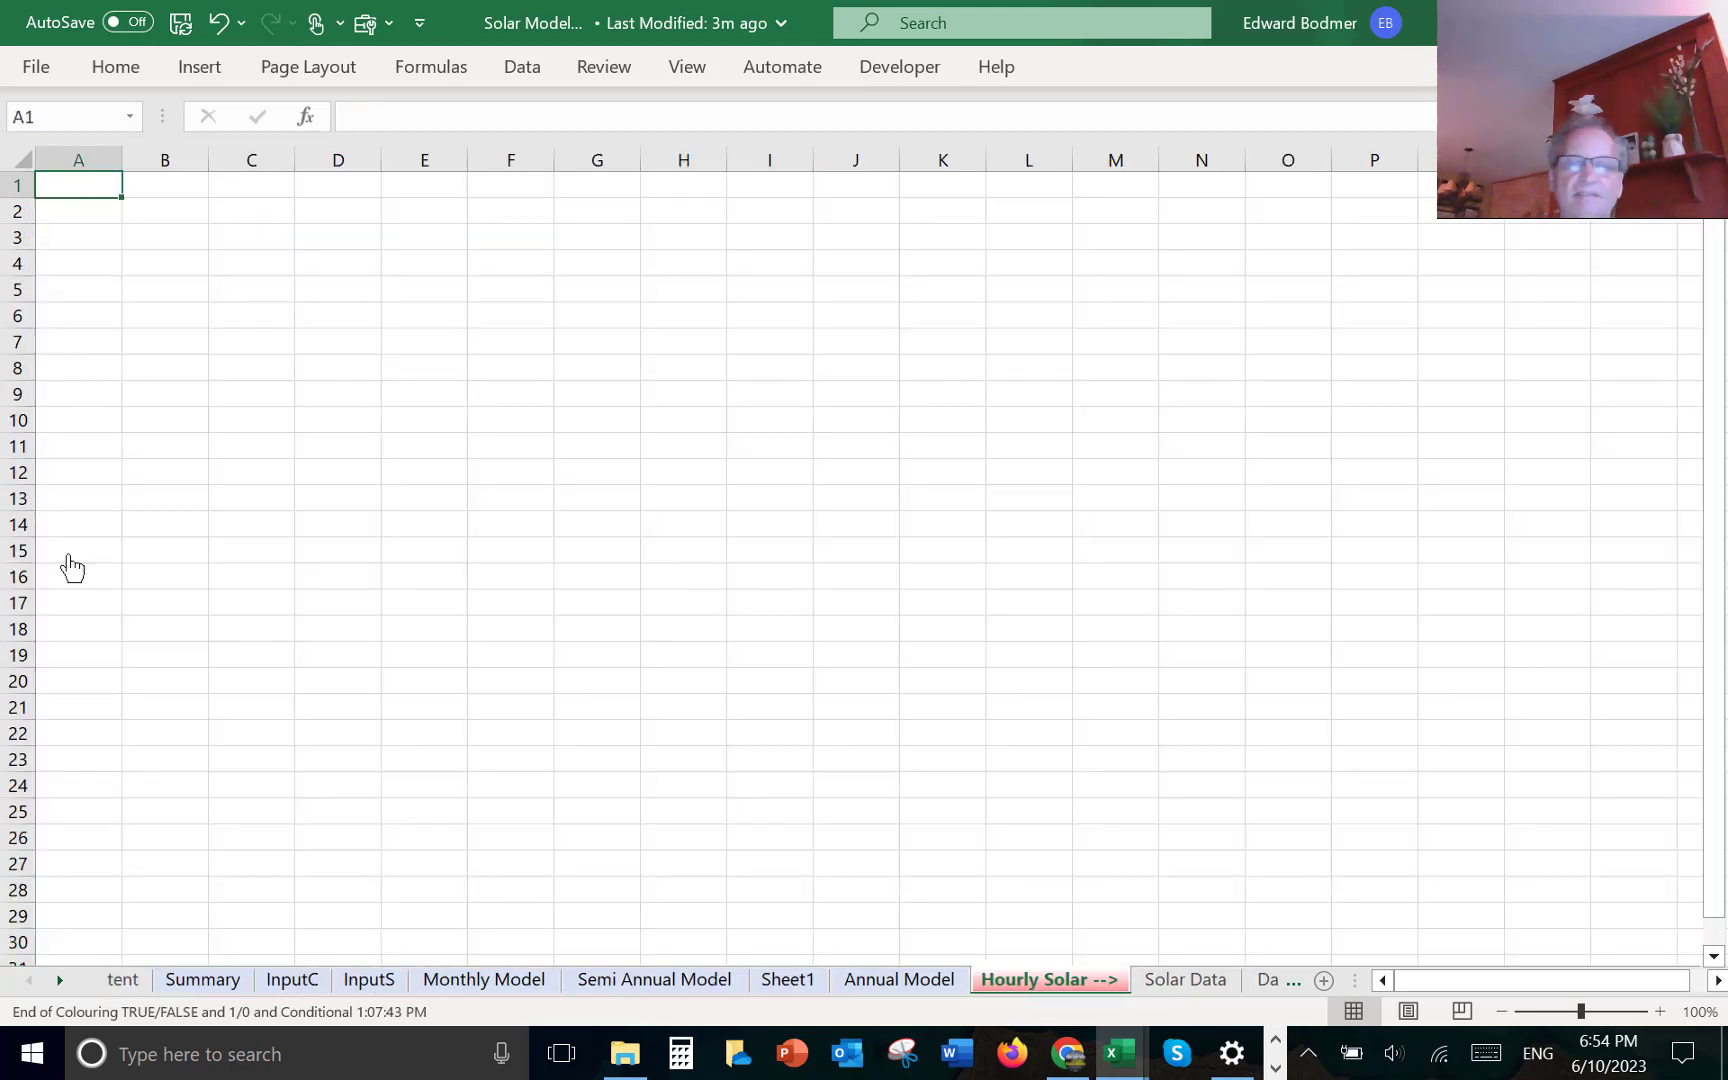
pyautogui.scroll(-20, 72, 565)
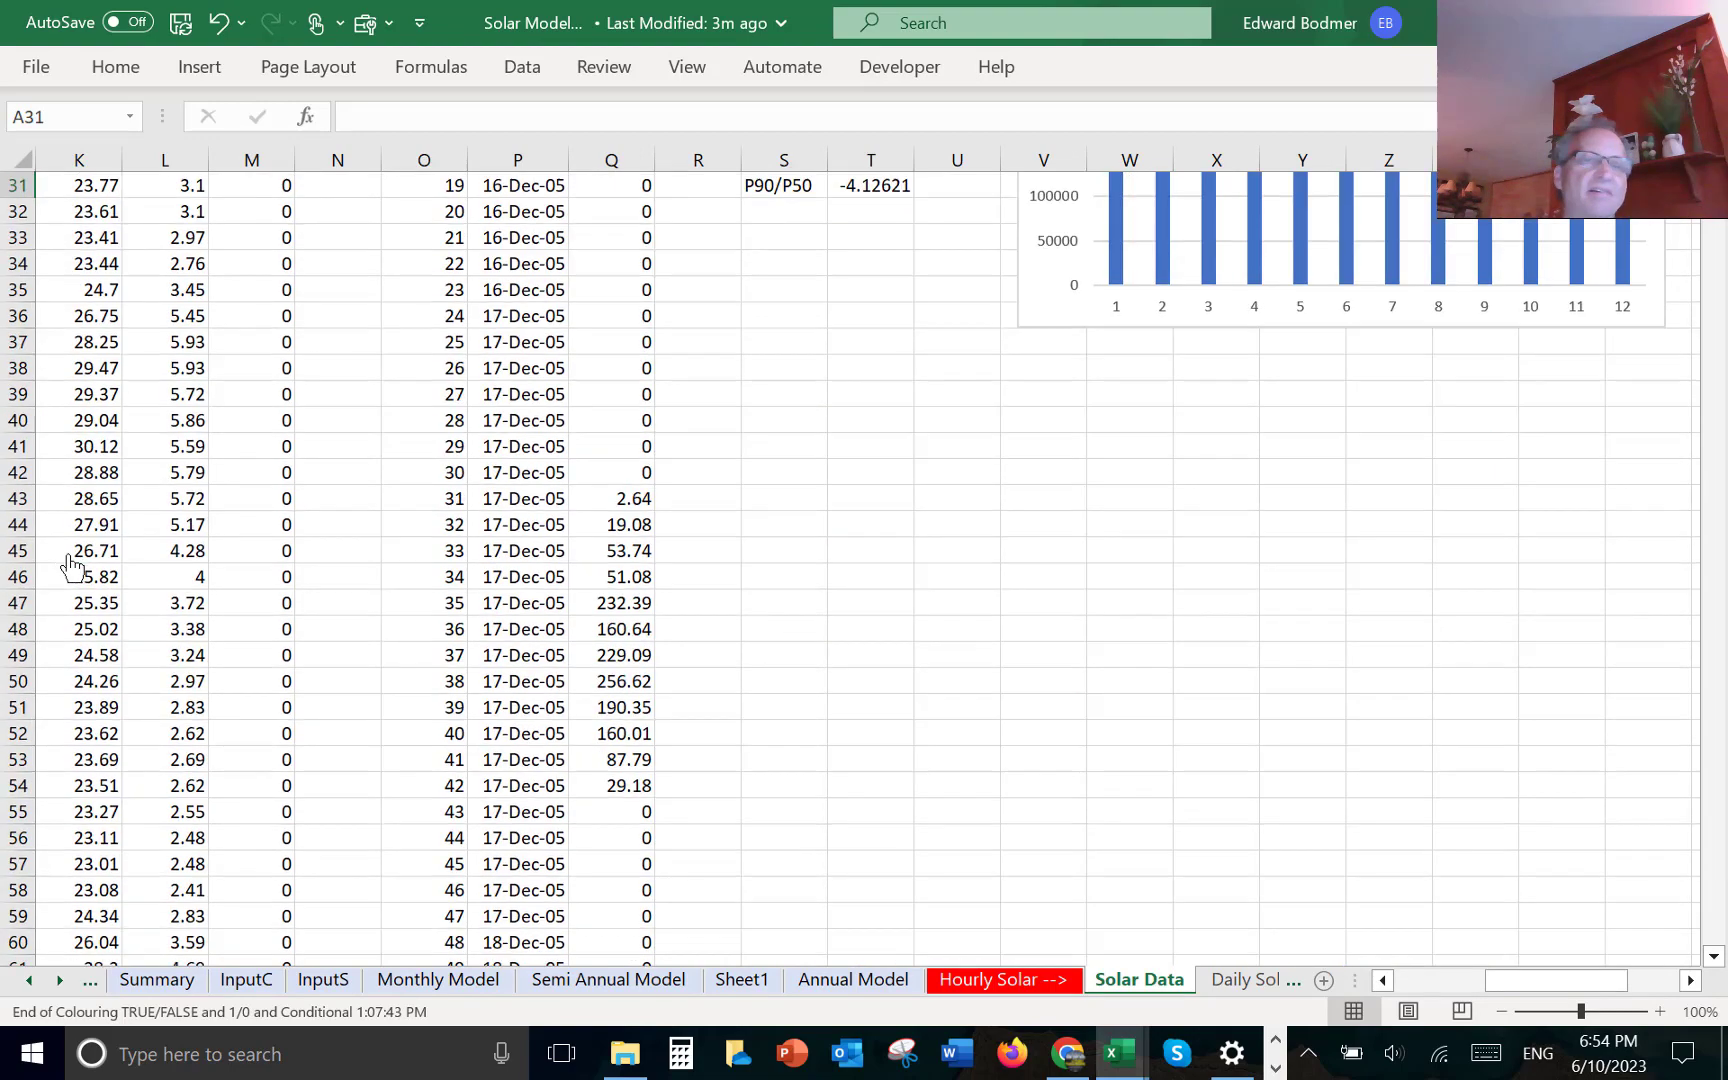
pyautogui.scroll(20, 72, 565)
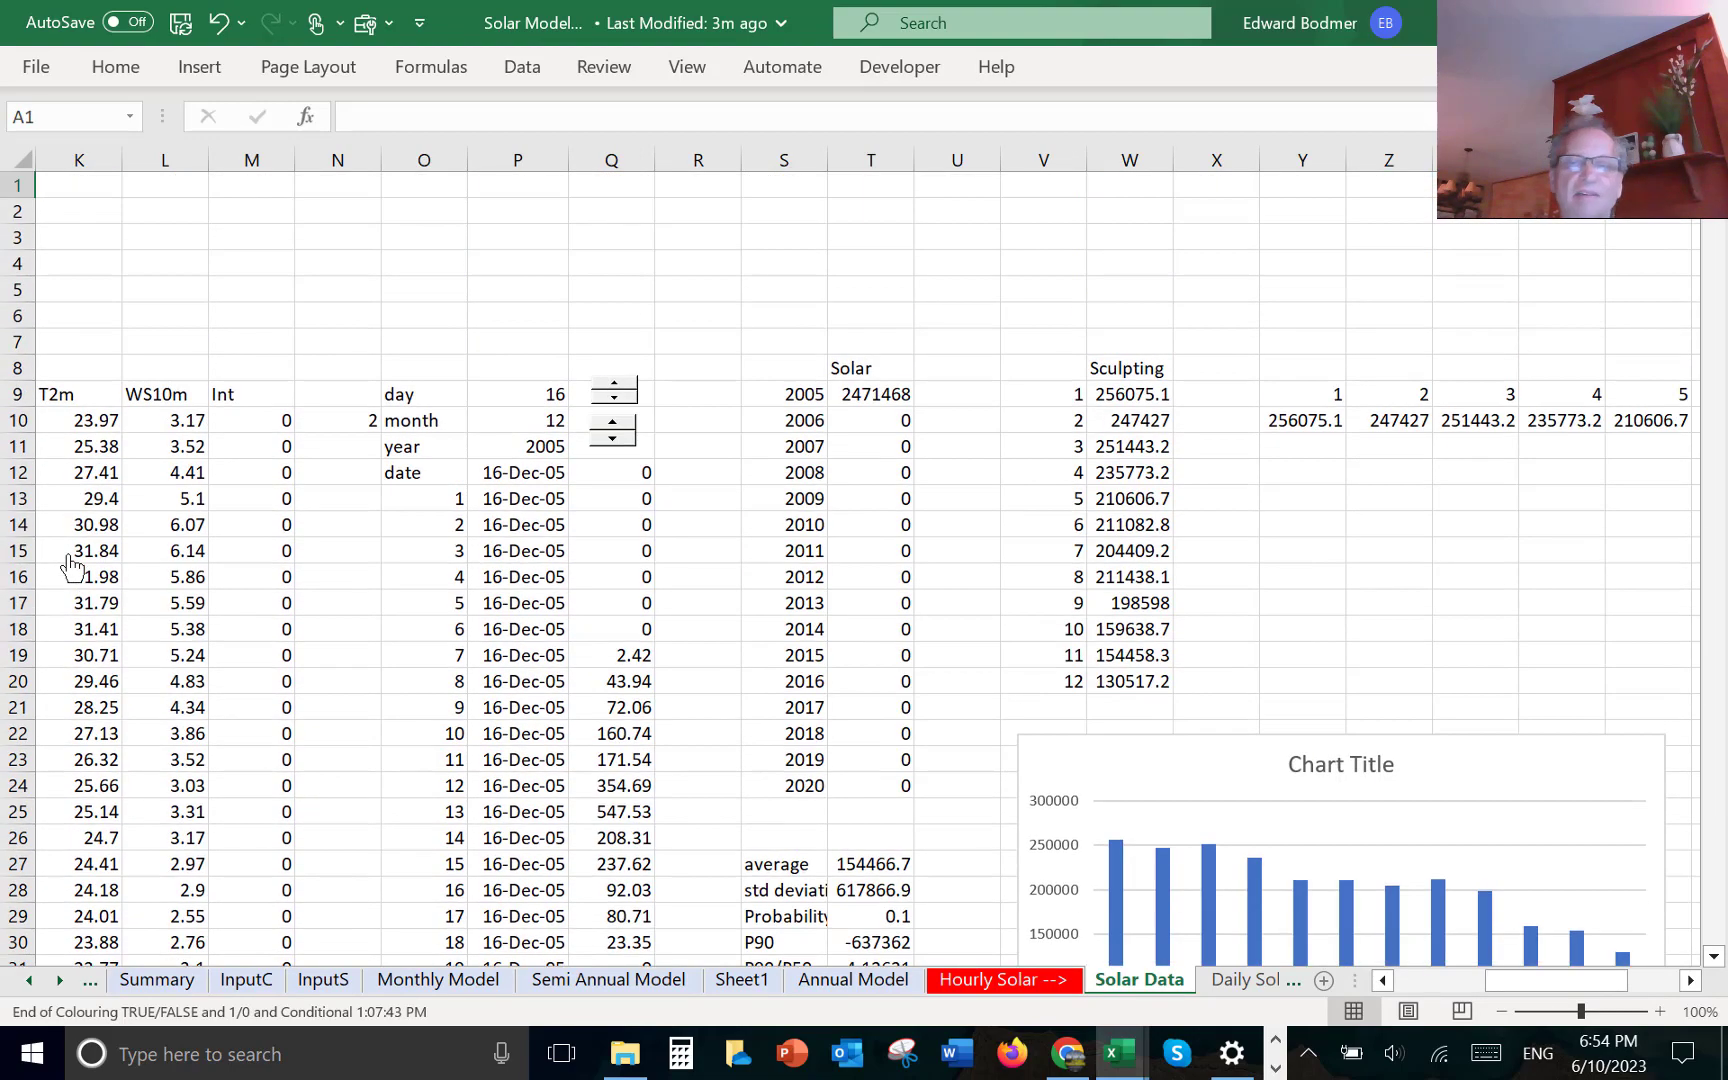
pyautogui.hotkey('ctrl', 'pagedown')
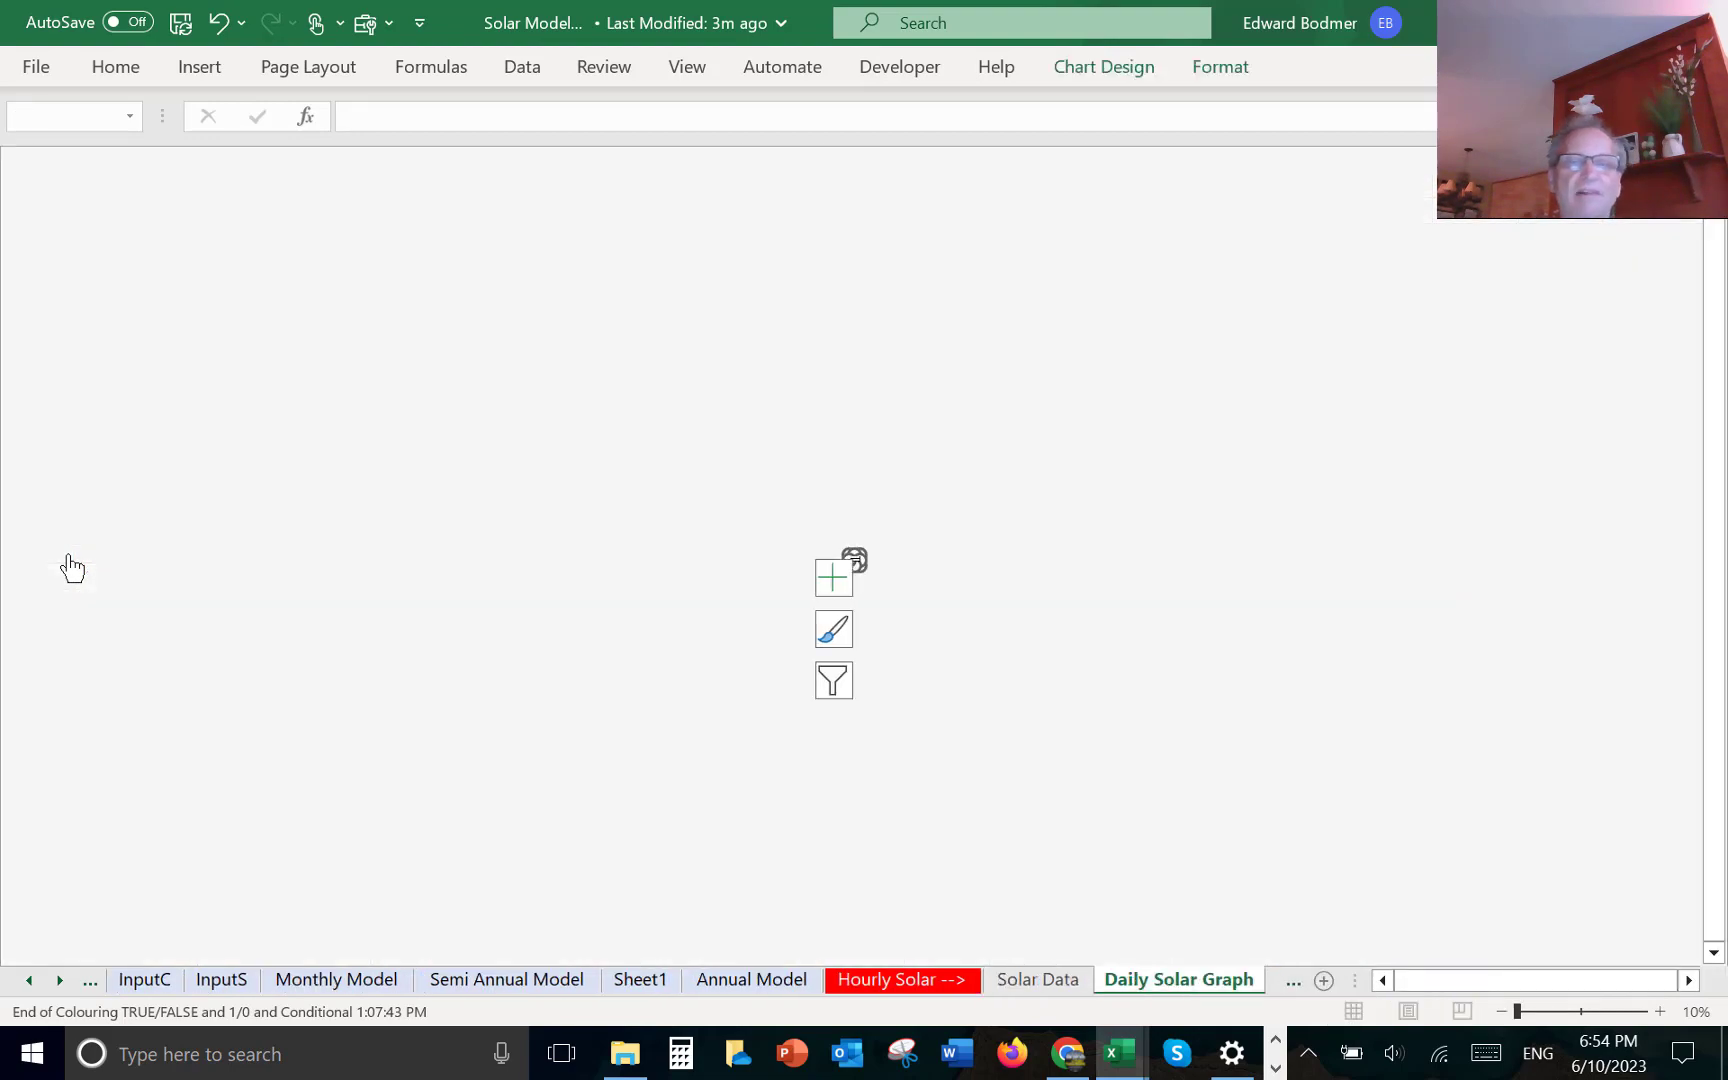
pyautogui.hotkey('ctrl', 'pagedown')
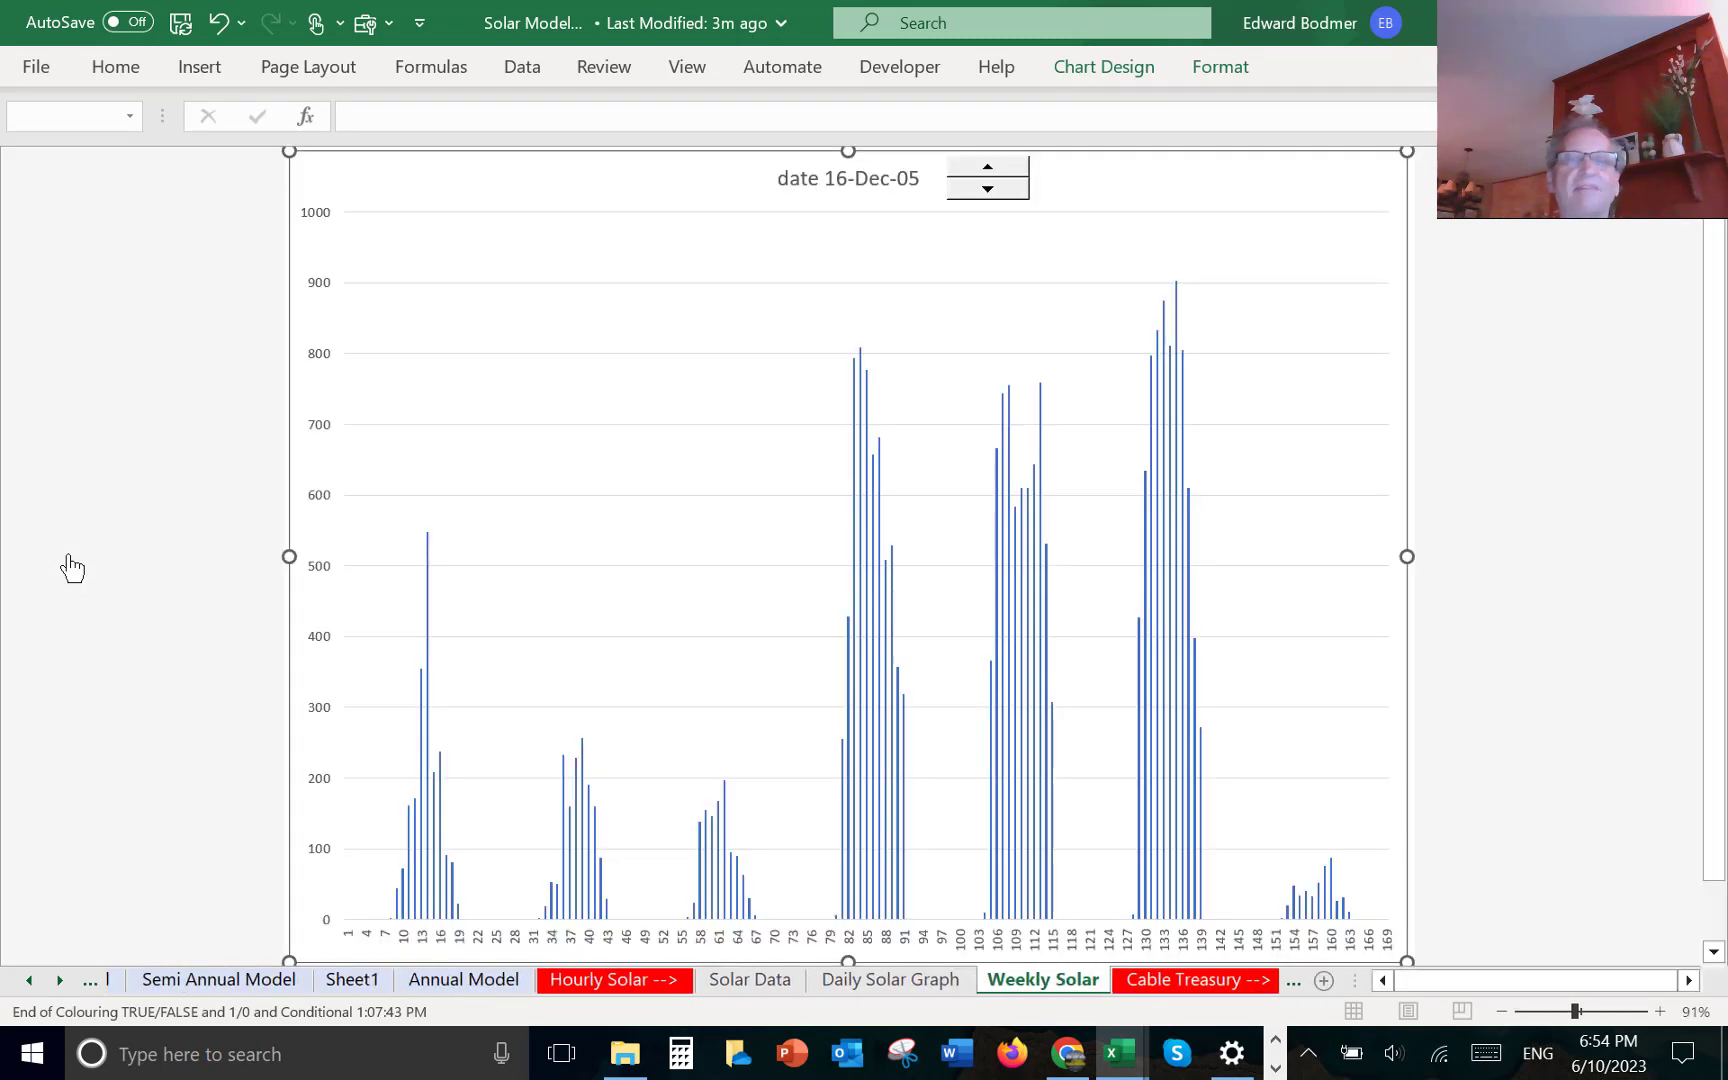
# - Look through the sheets from Cable Treasury --> to Simple PF Model -->, including Cable Input and Cable Model Monthly
pyautogui.hotkey('ctrl', 'pagedown')
pyautogui.hotkey('ctrl', 'pagedown')
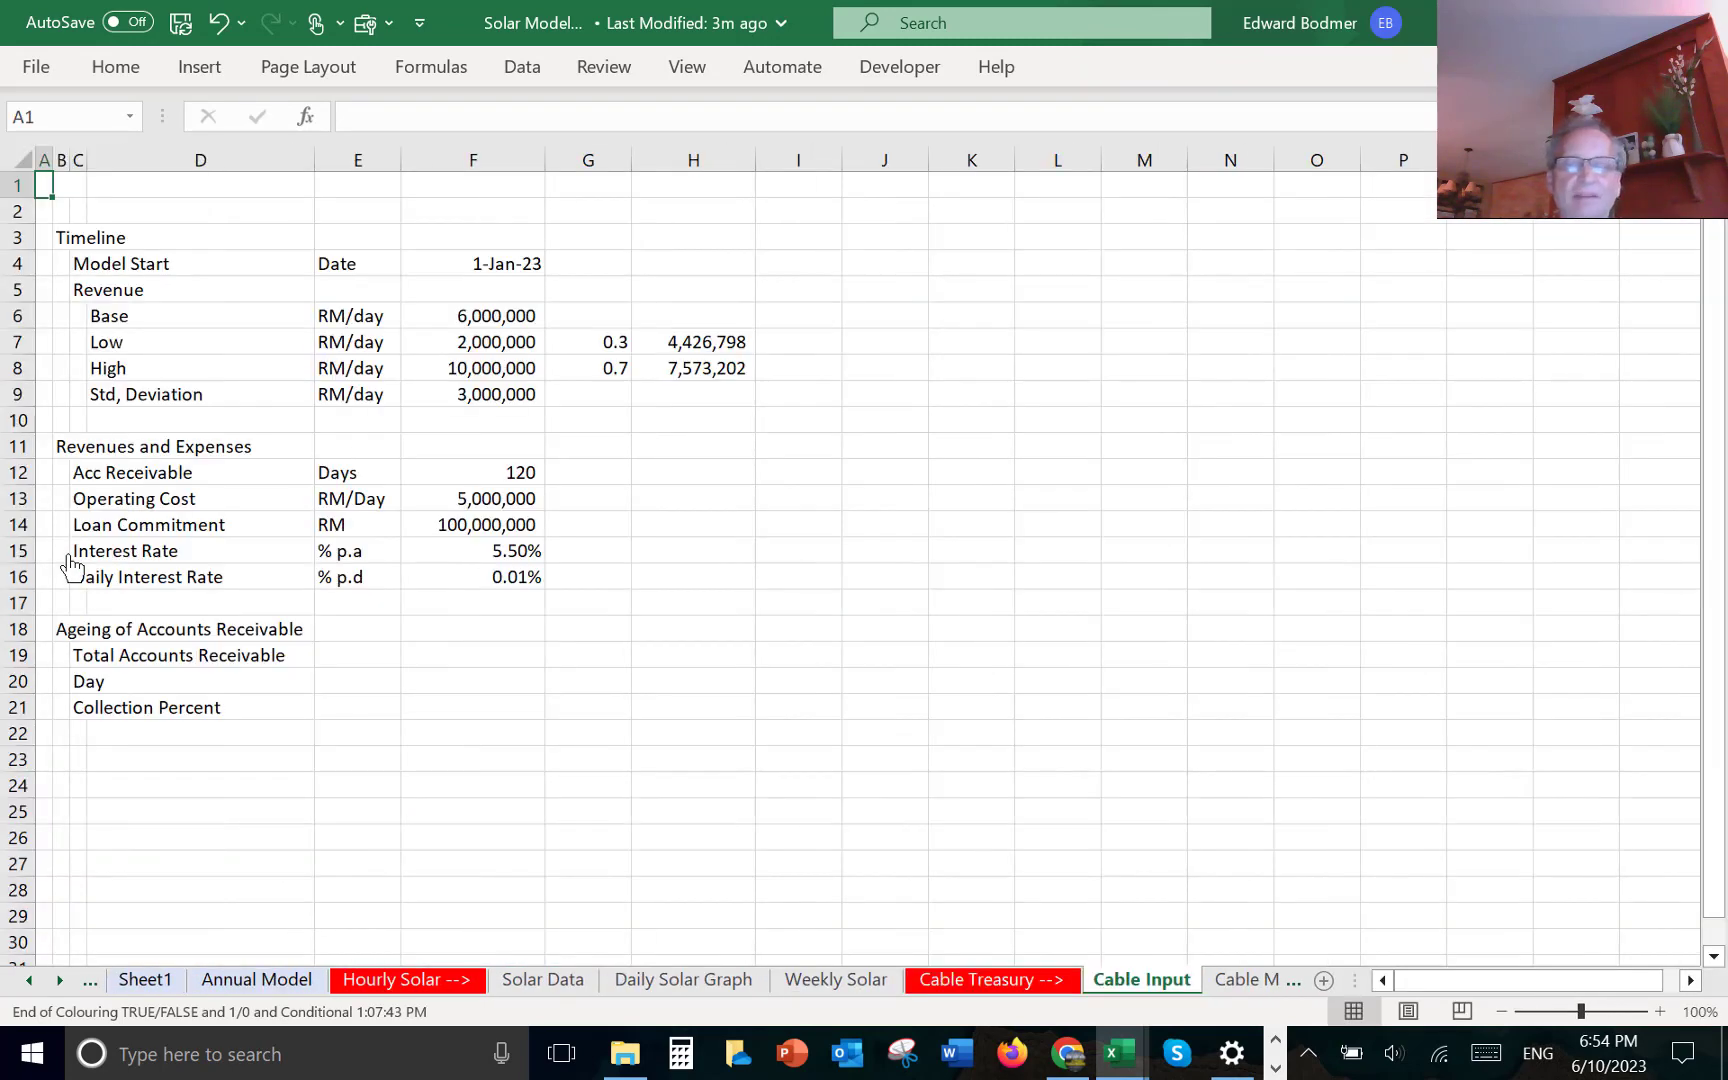
pyautogui.hotkey('ctrl', 'pagedown')
pyautogui.hotkey('ctrl', 'pagedown')
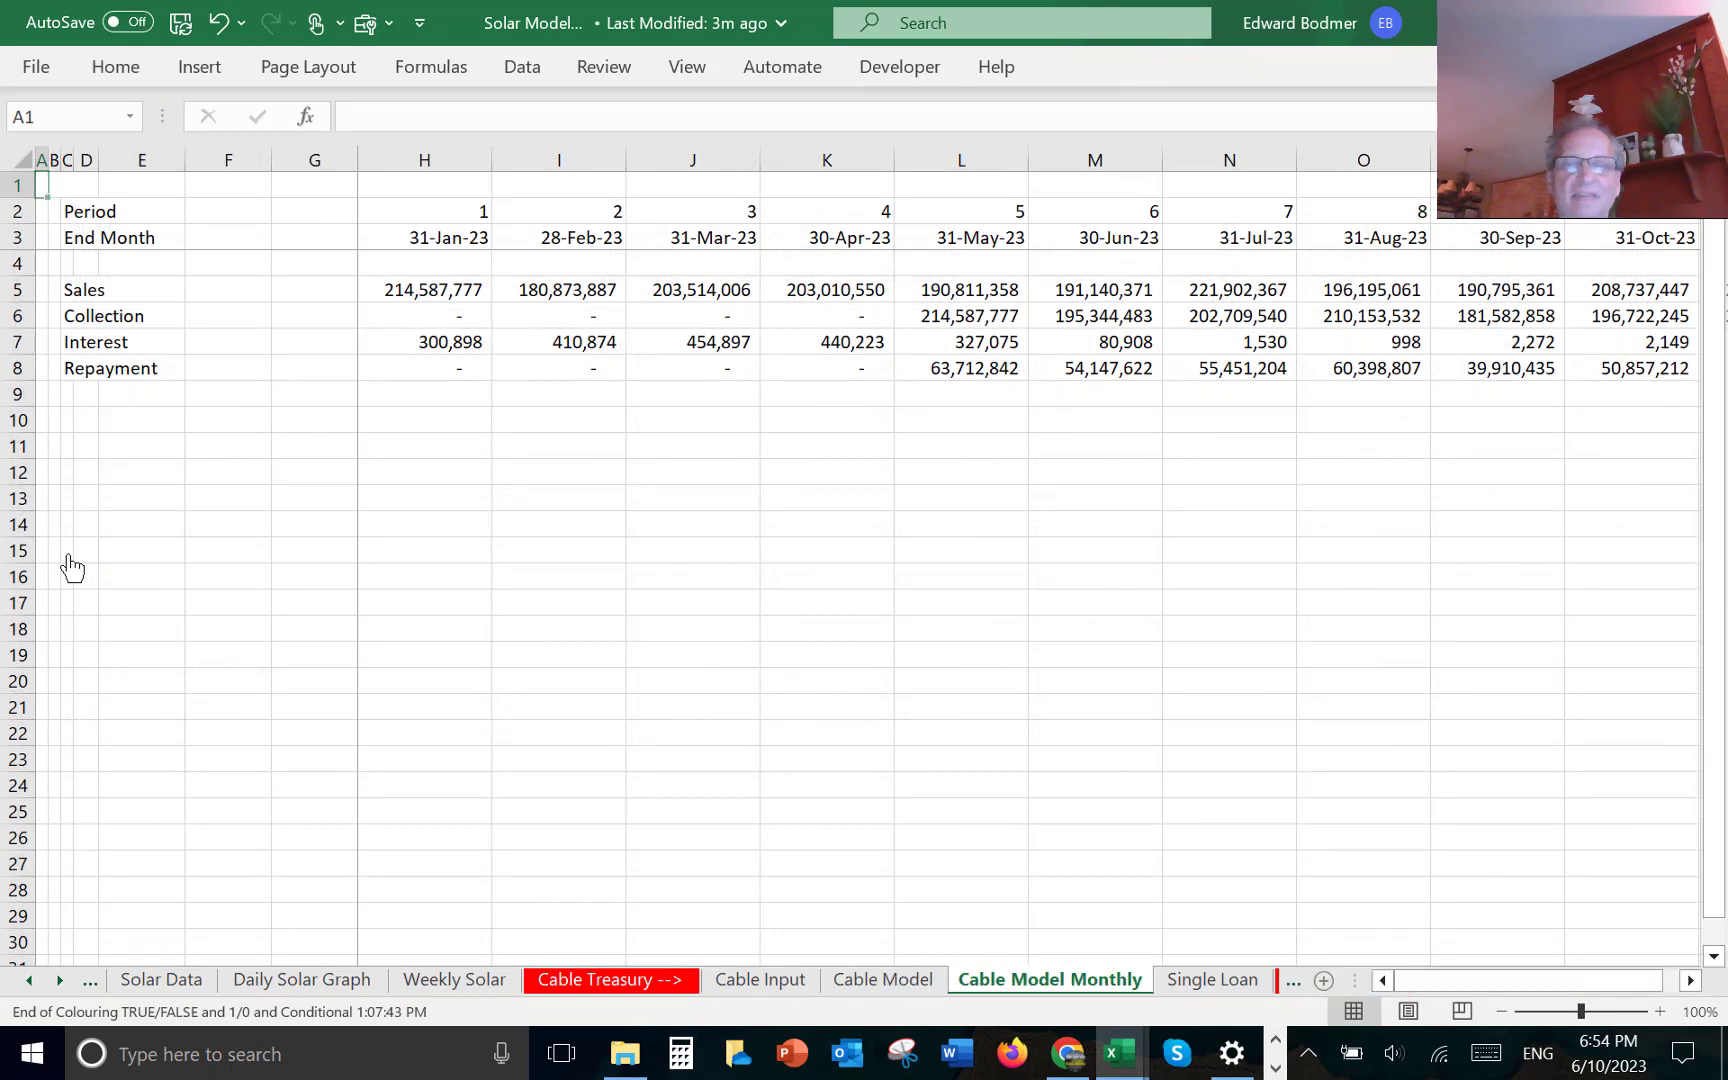
pyautogui.hotkey('ctrl', 'pagedown')
pyautogui.hotkey('ctrl', 'pagedown')
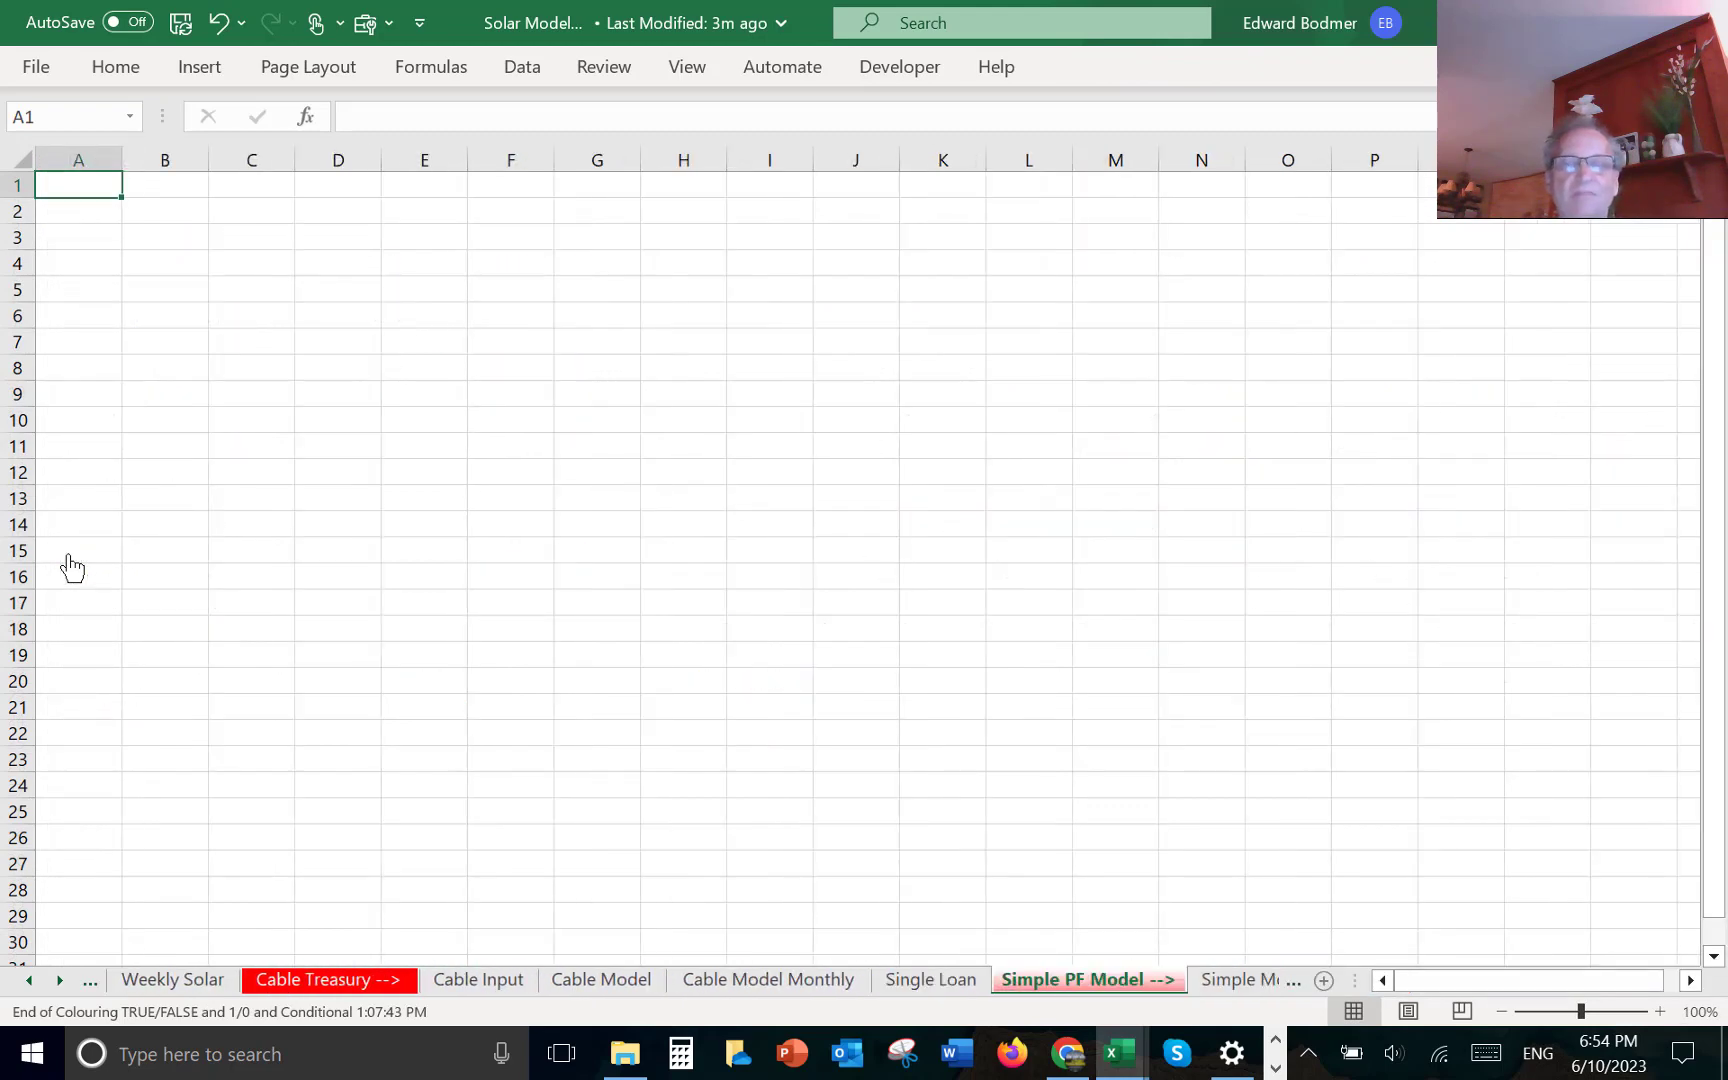
# - Examine the Operation Cash Flow section on the Simple Model sheet, ending at the PIRR formula in E12
pyautogui.hotkey('ctrl', 'pagedown')
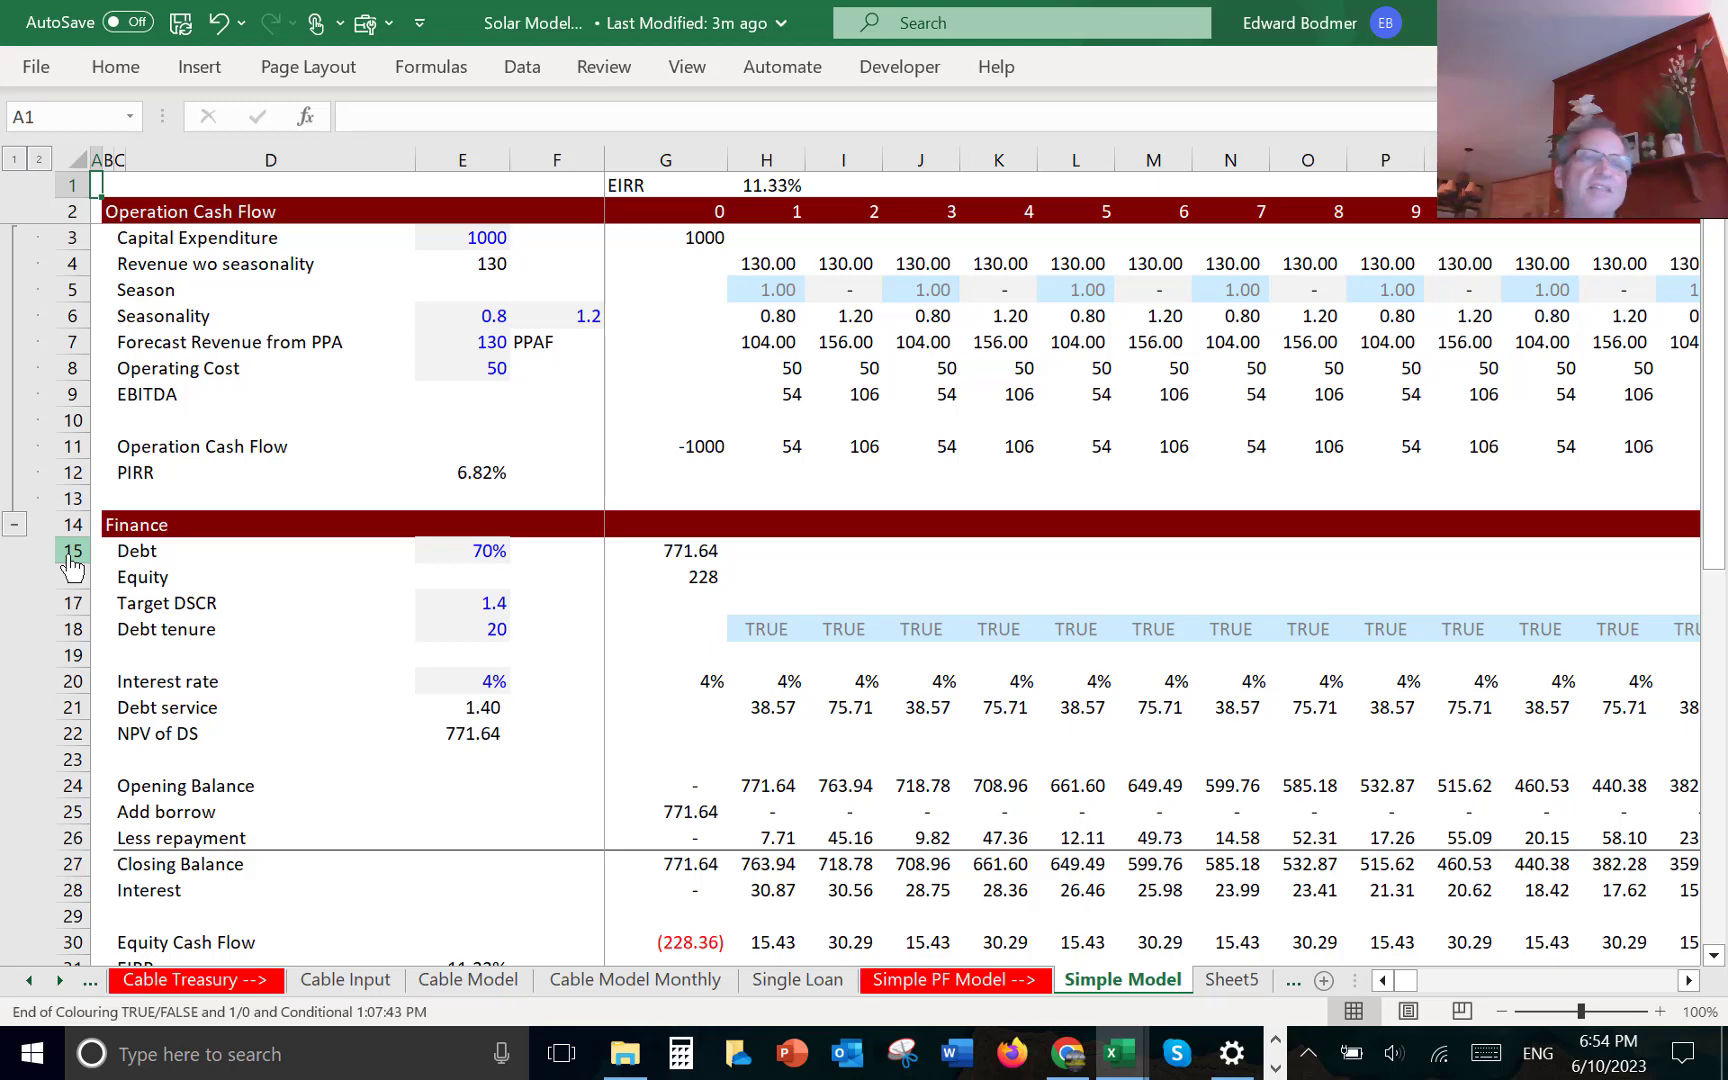
pyautogui.press('Right')
pyautogui.press('Right')
pyautogui.press('Down')
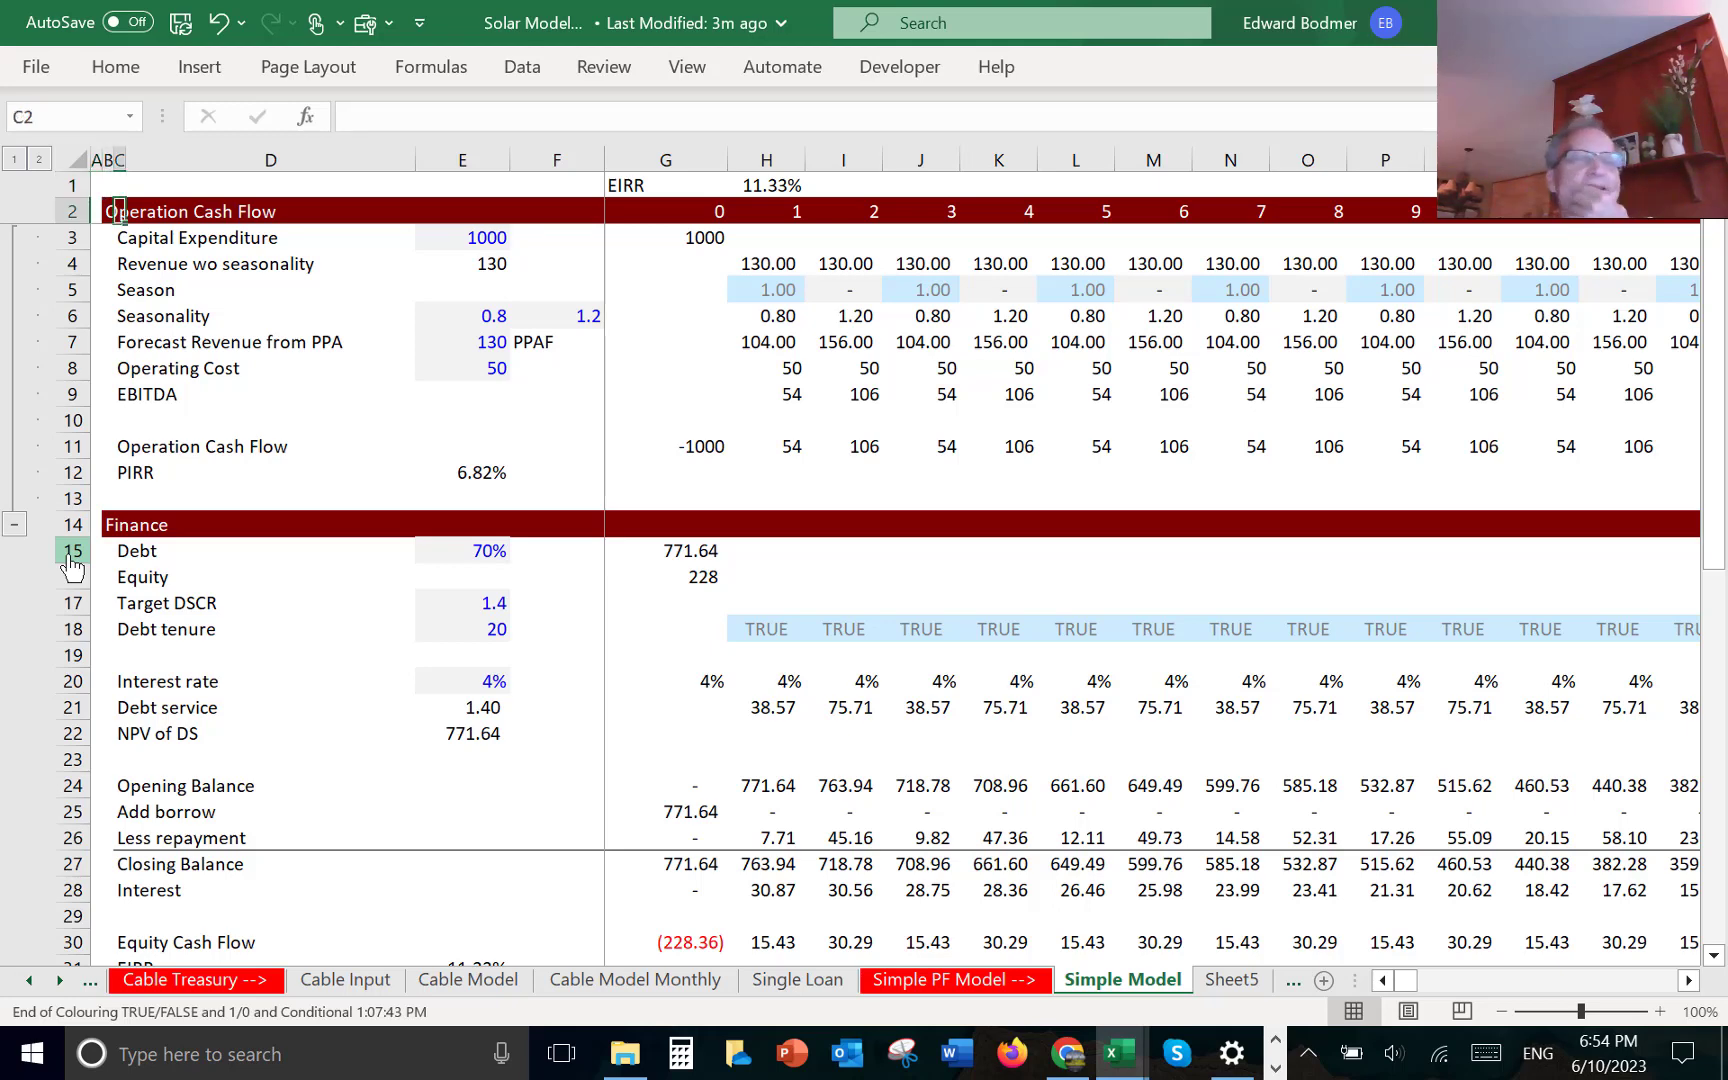
pyautogui.press('Down')
pyautogui.press('Down')
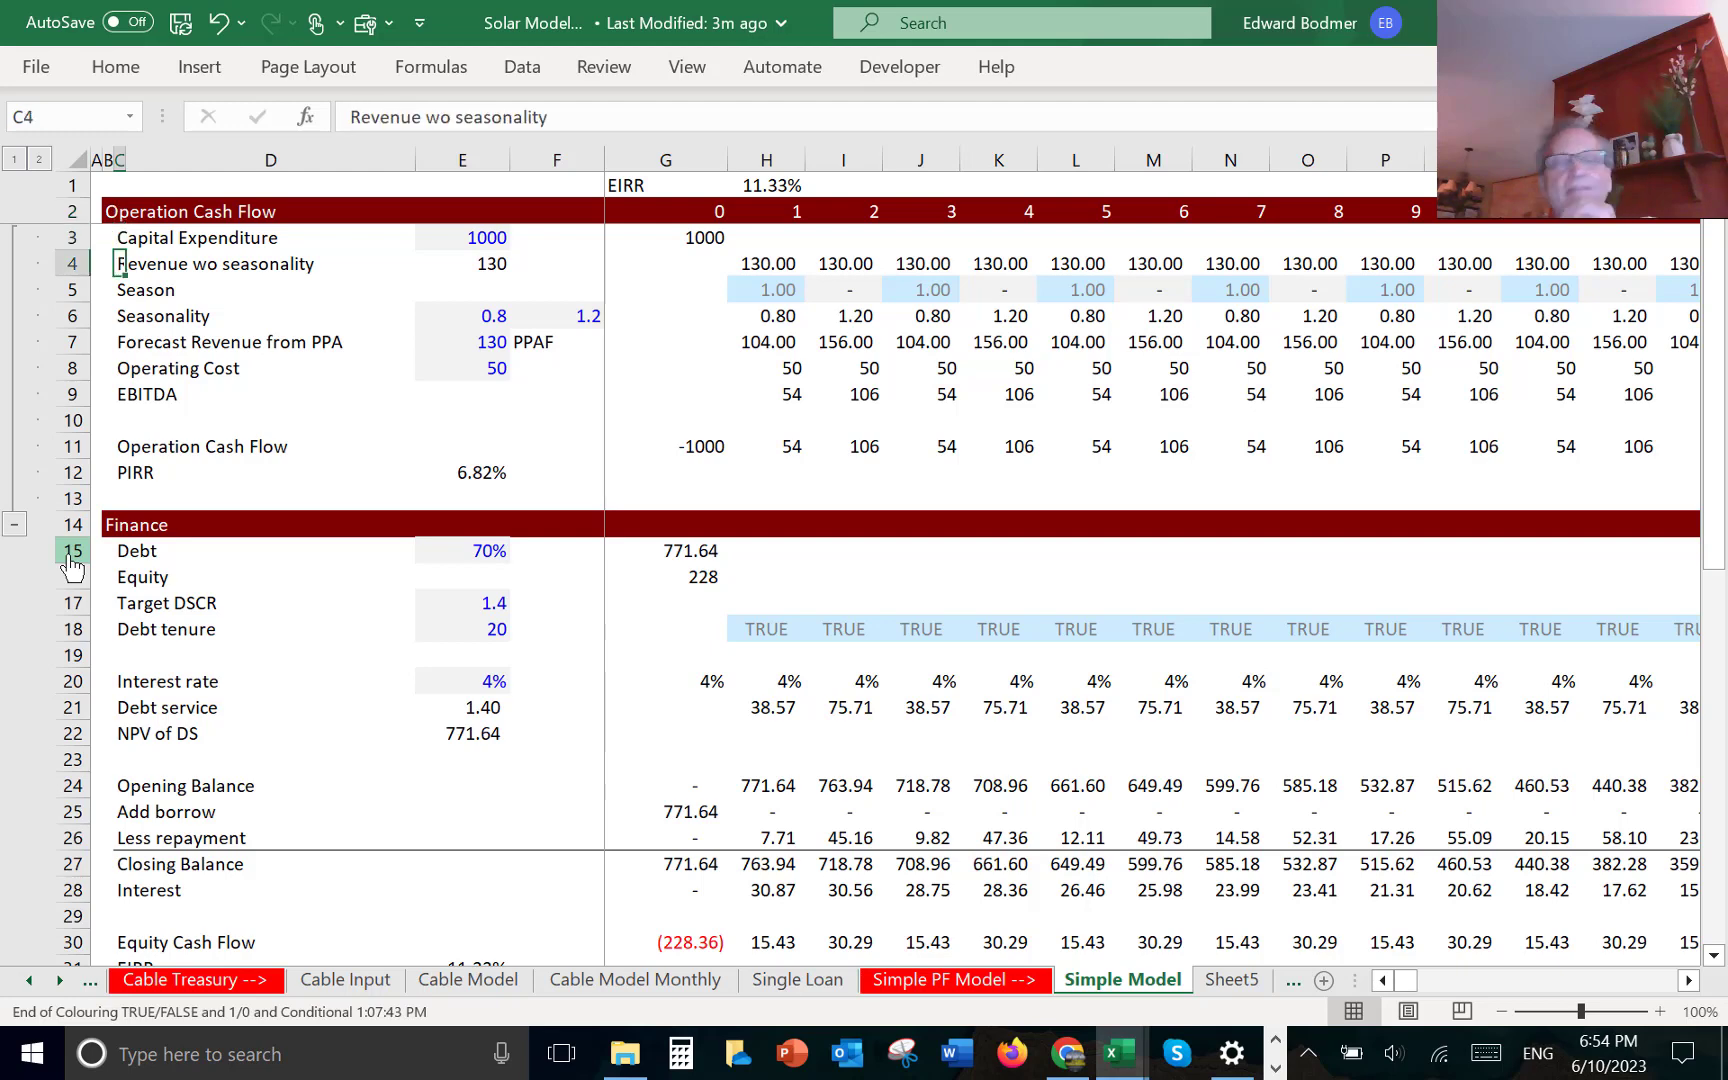
pyautogui.press('Down')
pyautogui.press('Down')
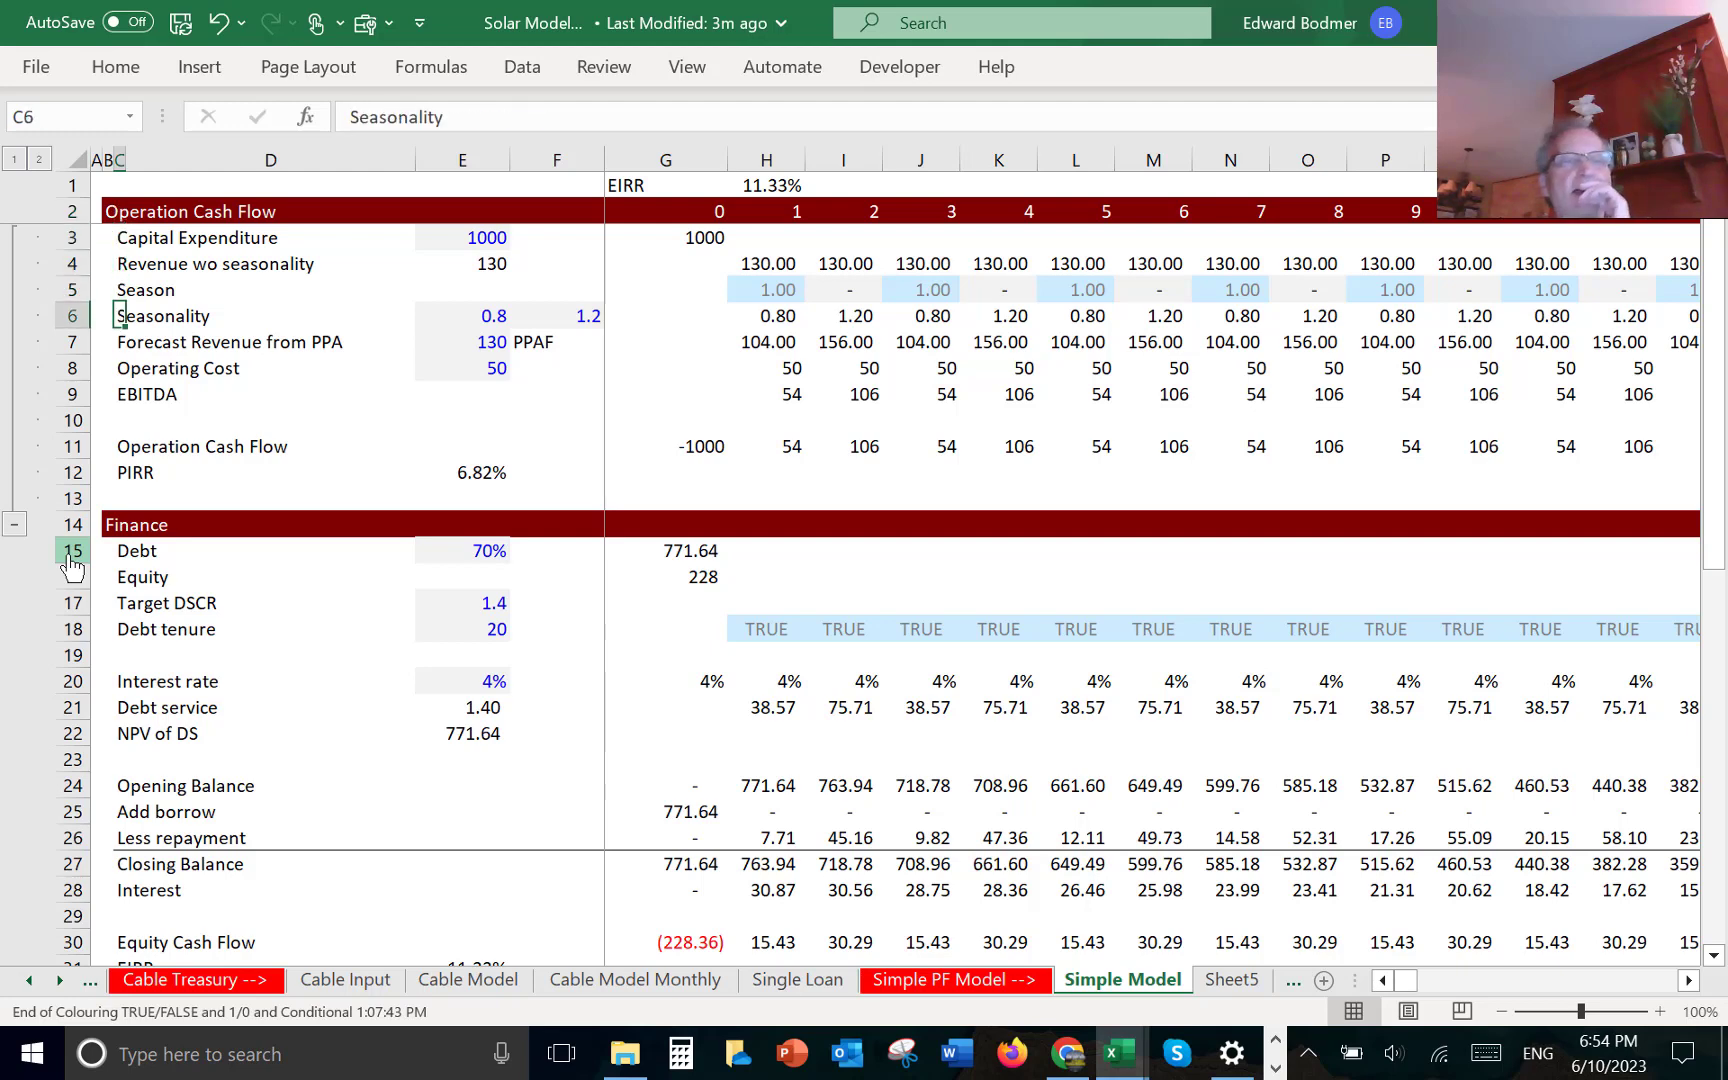
pyautogui.press('Down')
pyautogui.press('Down')
pyautogui.press('Down')
pyautogui.press('Down')
pyautogui.press('Down')
pyautogui.press('Down')
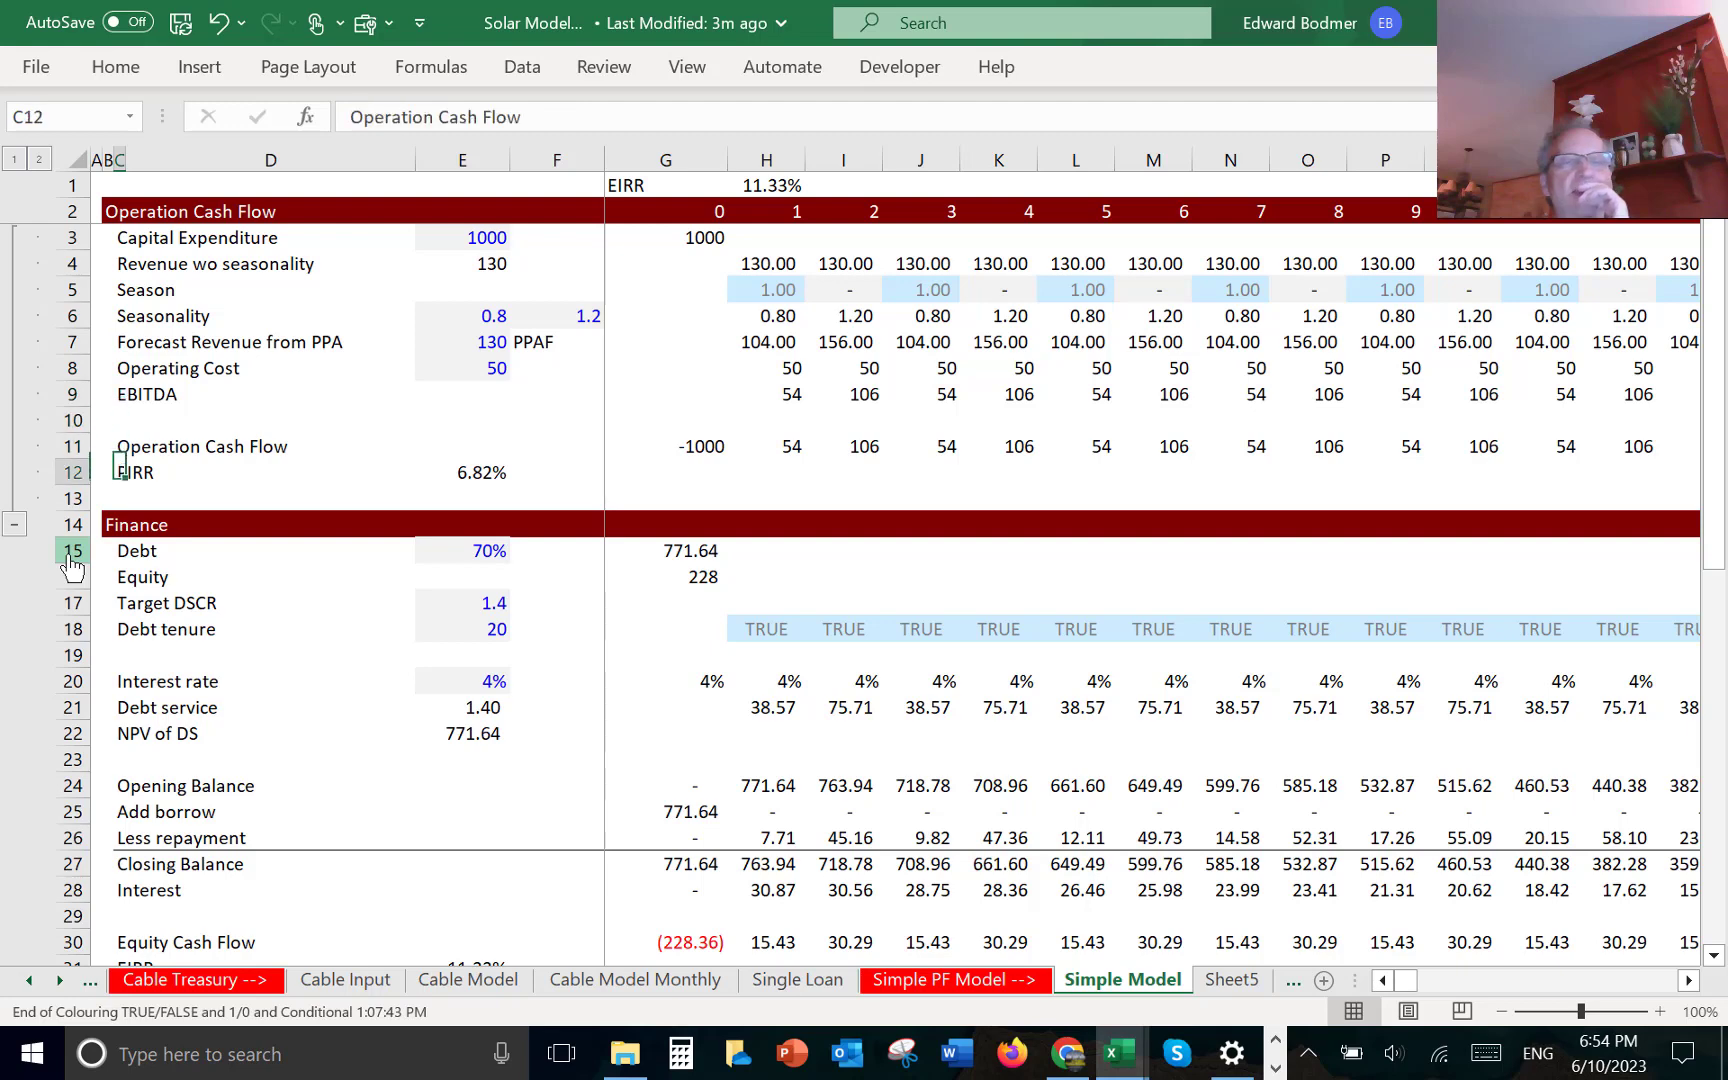
pyautogui.press('Right')
pyautogui.press('Right')
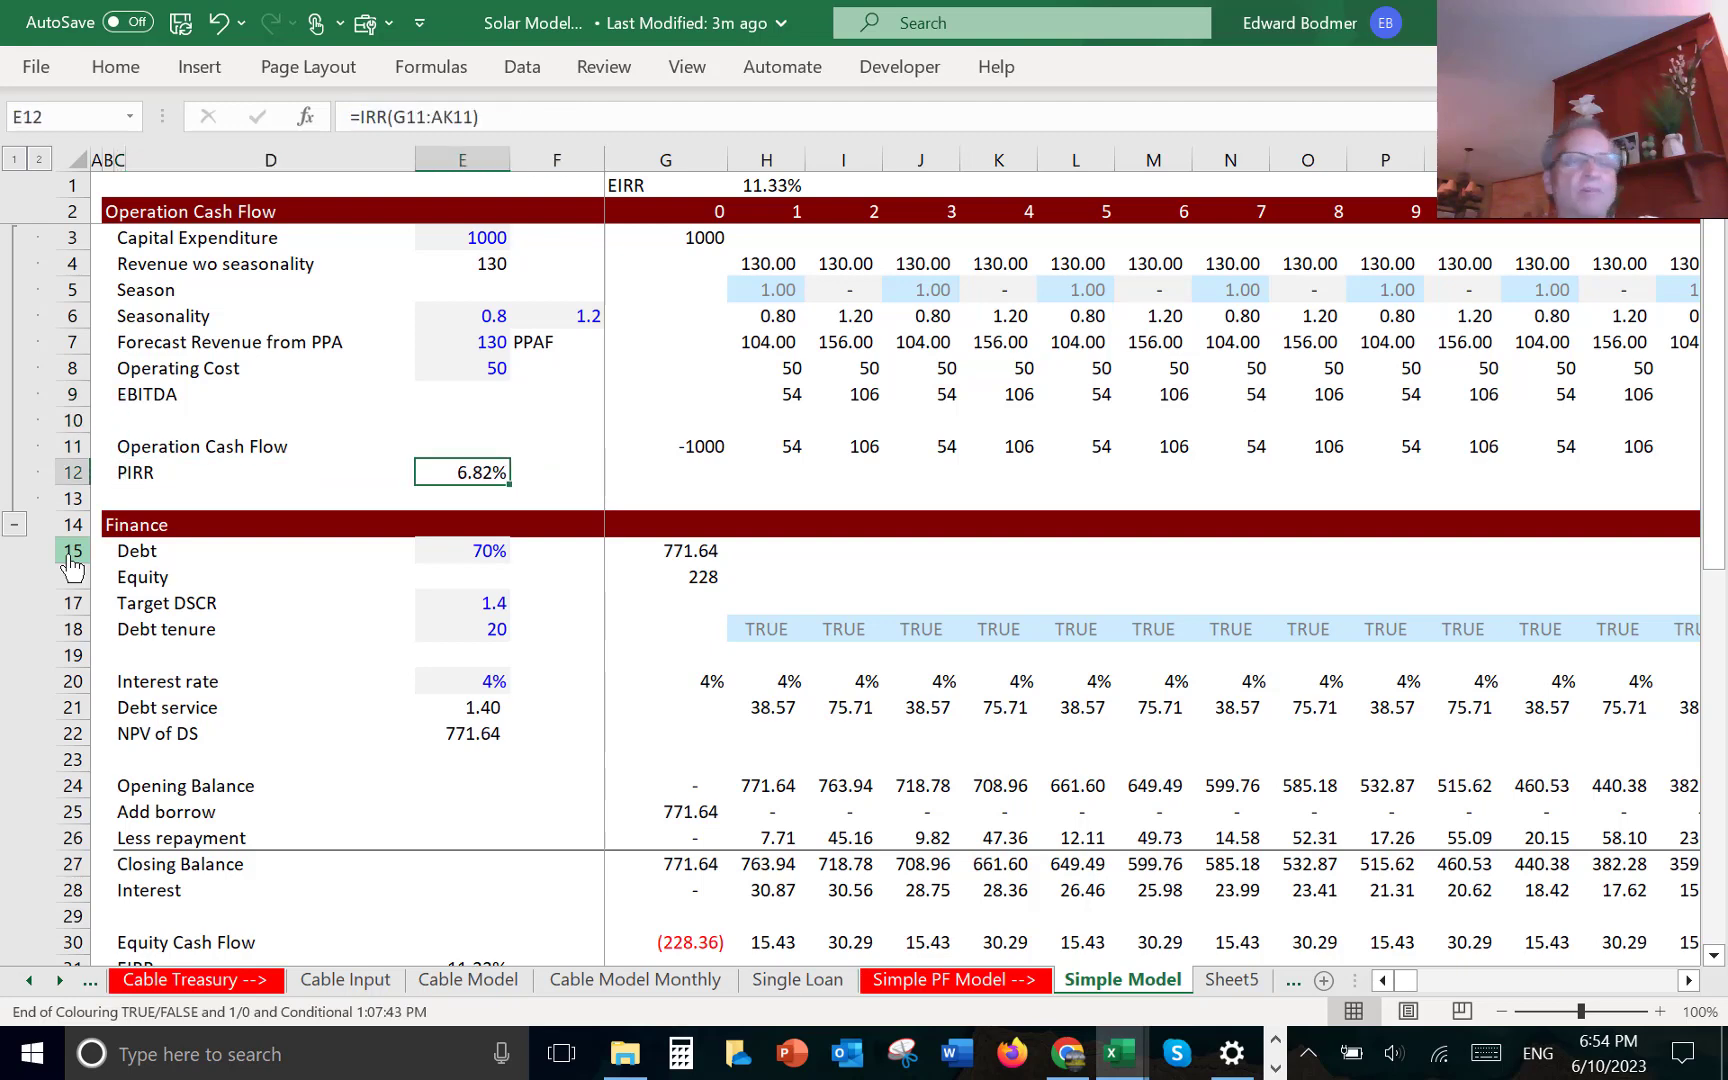
# - Format G8:AK11, from operating cost to operation cash flow, with two decimals and negatives in red parentheses
pyautogui.press('Up')
pyautogui.press('Right')
pyautogui.press('Right')
pyautogui.press('Up')
pyautogui.press('Up')
pyautogui.press('Up')
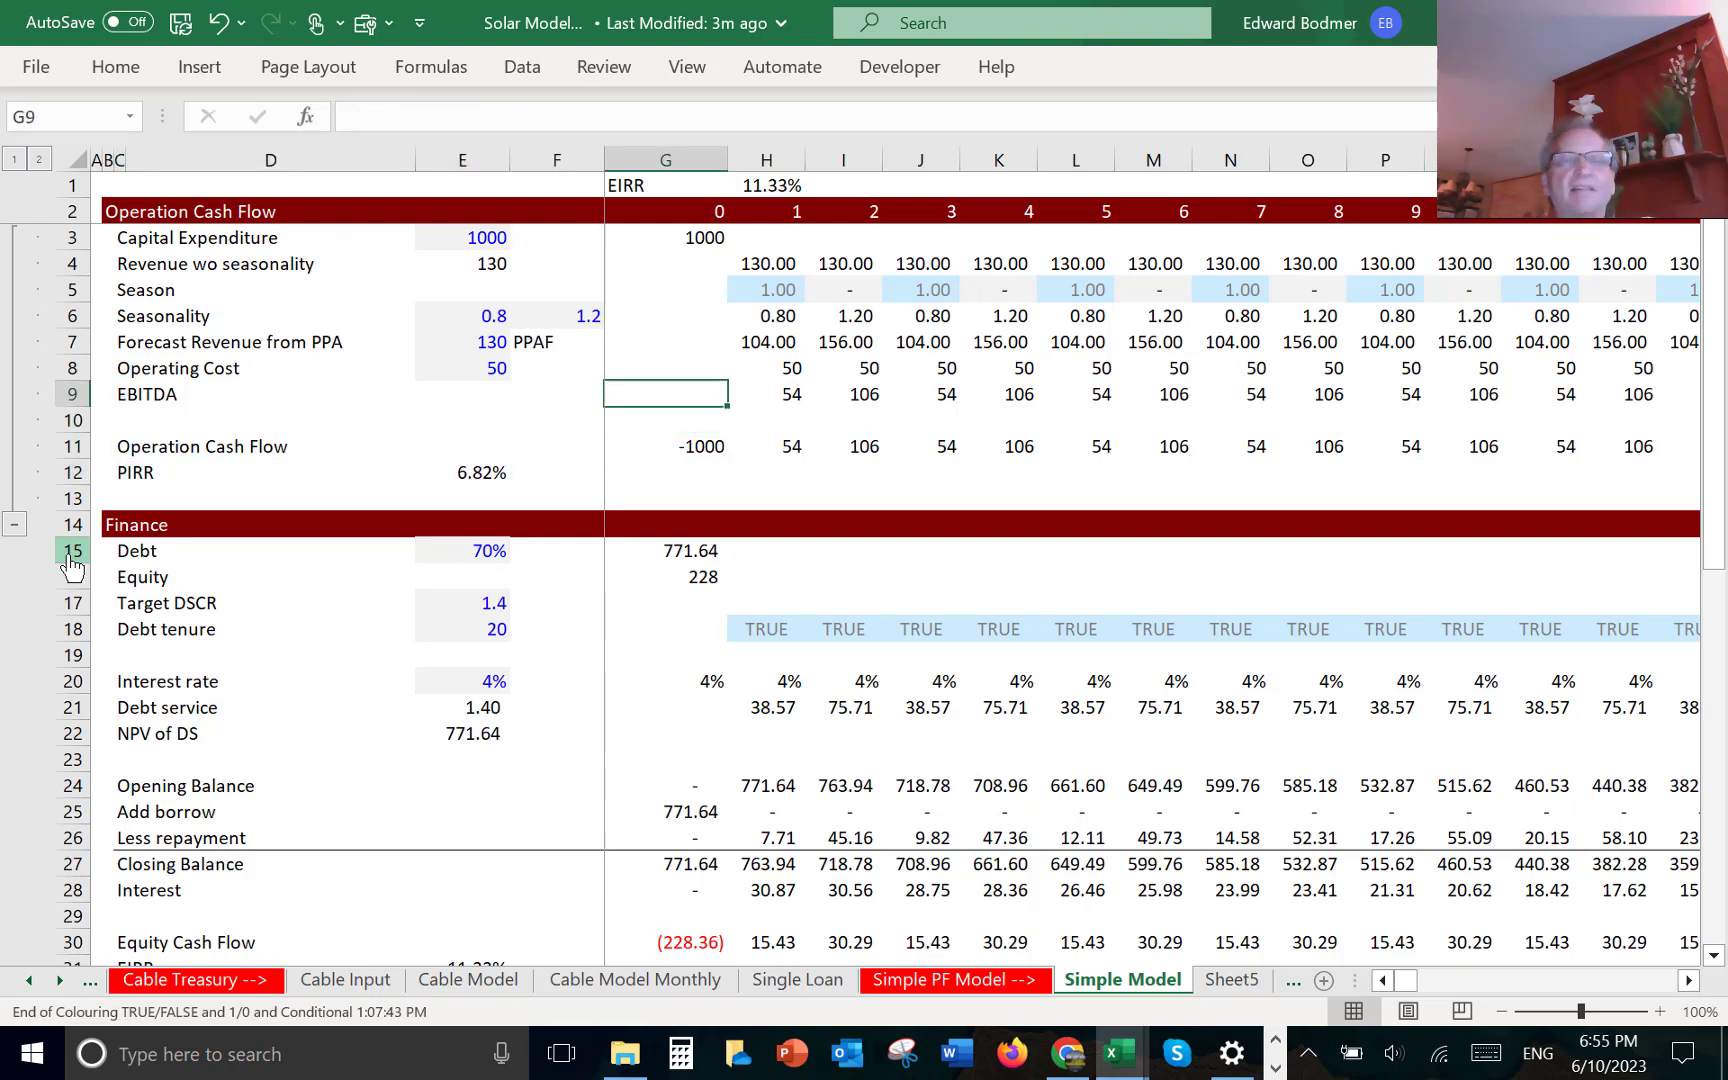
pyautogui.press('Right')
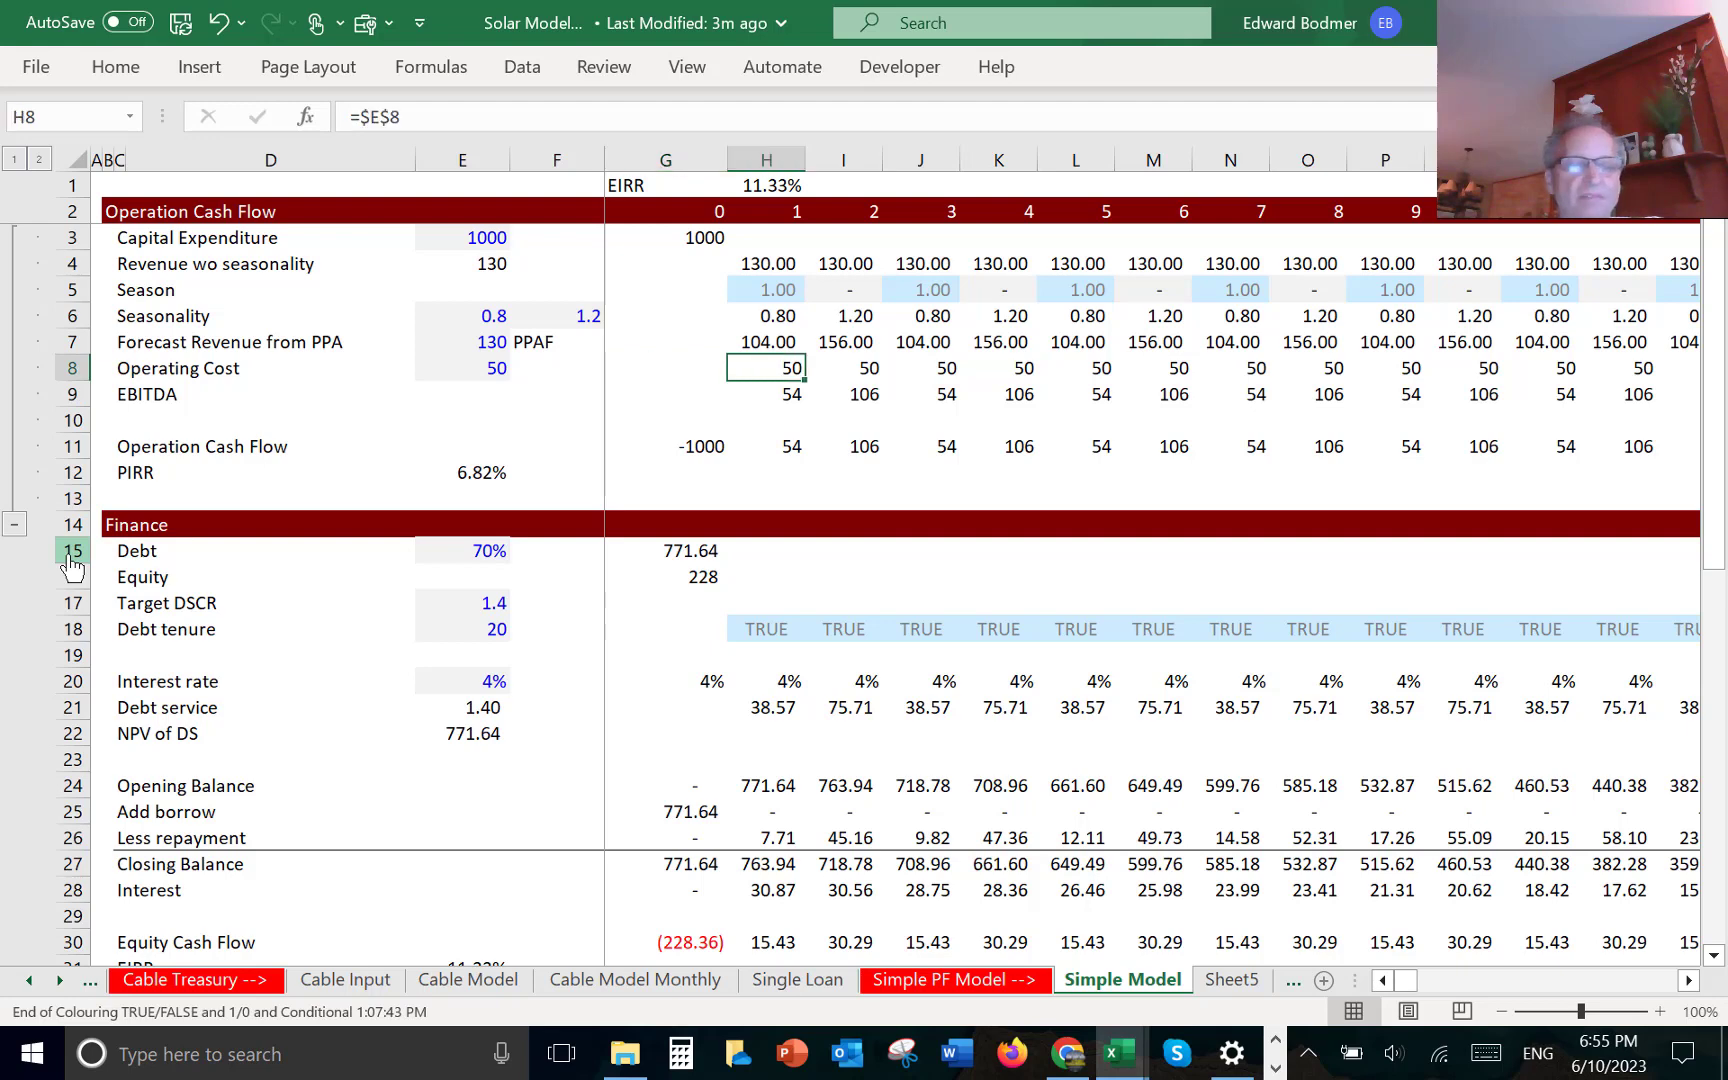
pyautogui.hotkey('shift', 'Left')
pyautogui.hotkey('shift', 'Down')
pyautogui.hotkey('shift', 'Down')
pyautogui.hotkey('shift', 'Down')
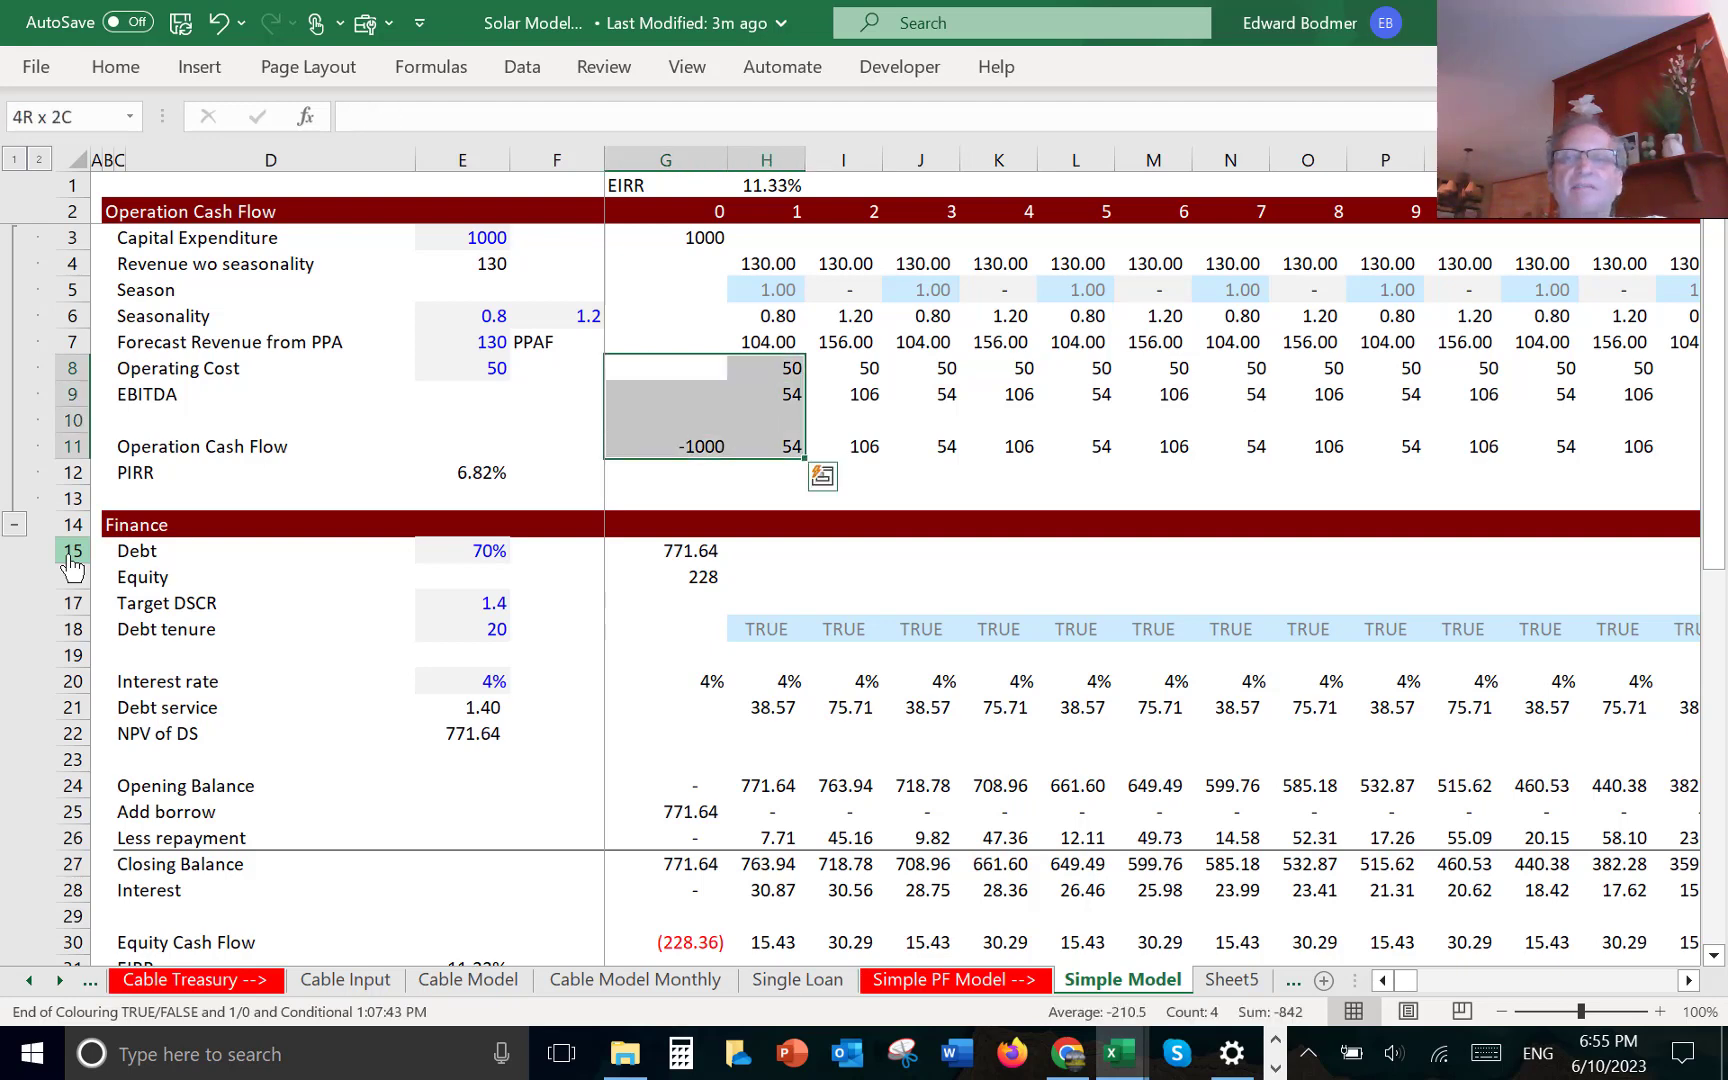
pyautogui.hotkey('ctrl', 'shift', 'Right')
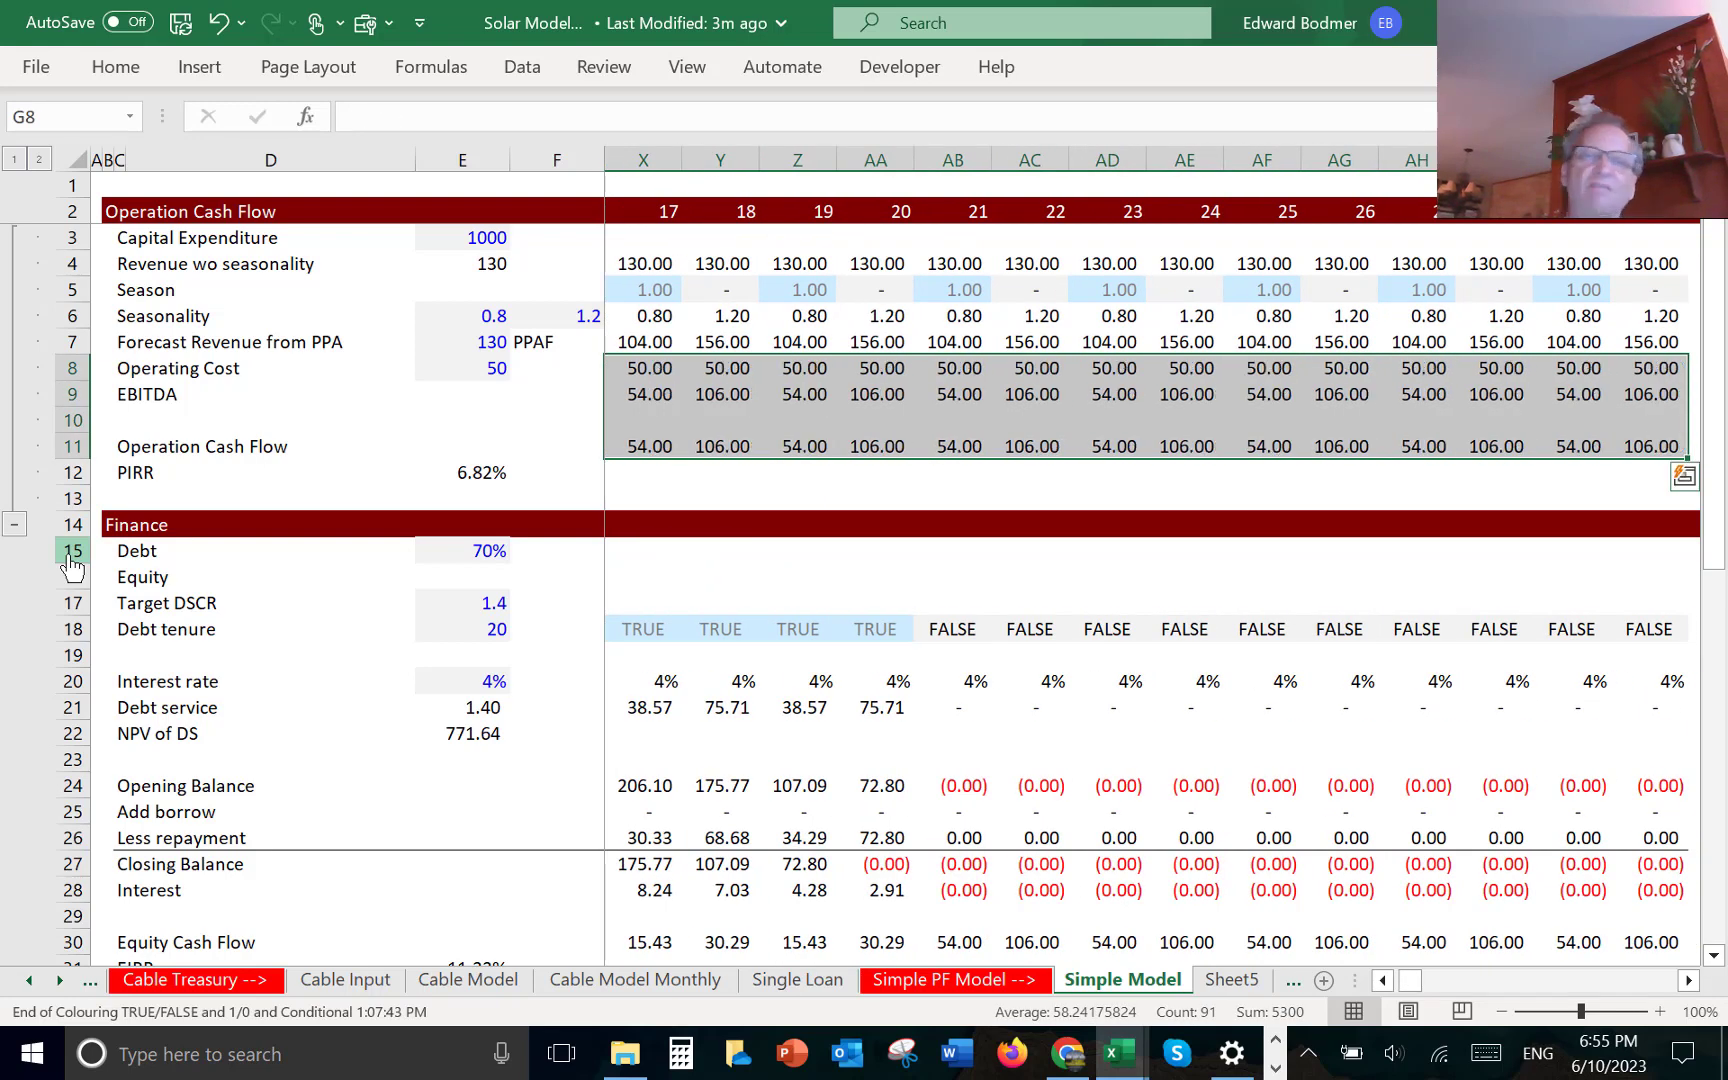
# - Look down the Finance section's inputs and calculations in column E, from debt and tenure past the NPV of debt service
pyautogui.press('Left')
pyautogui.press('Left')
pyautogui.press('Left')
pyautogui.press('Right')
pyautogui.press('Right')
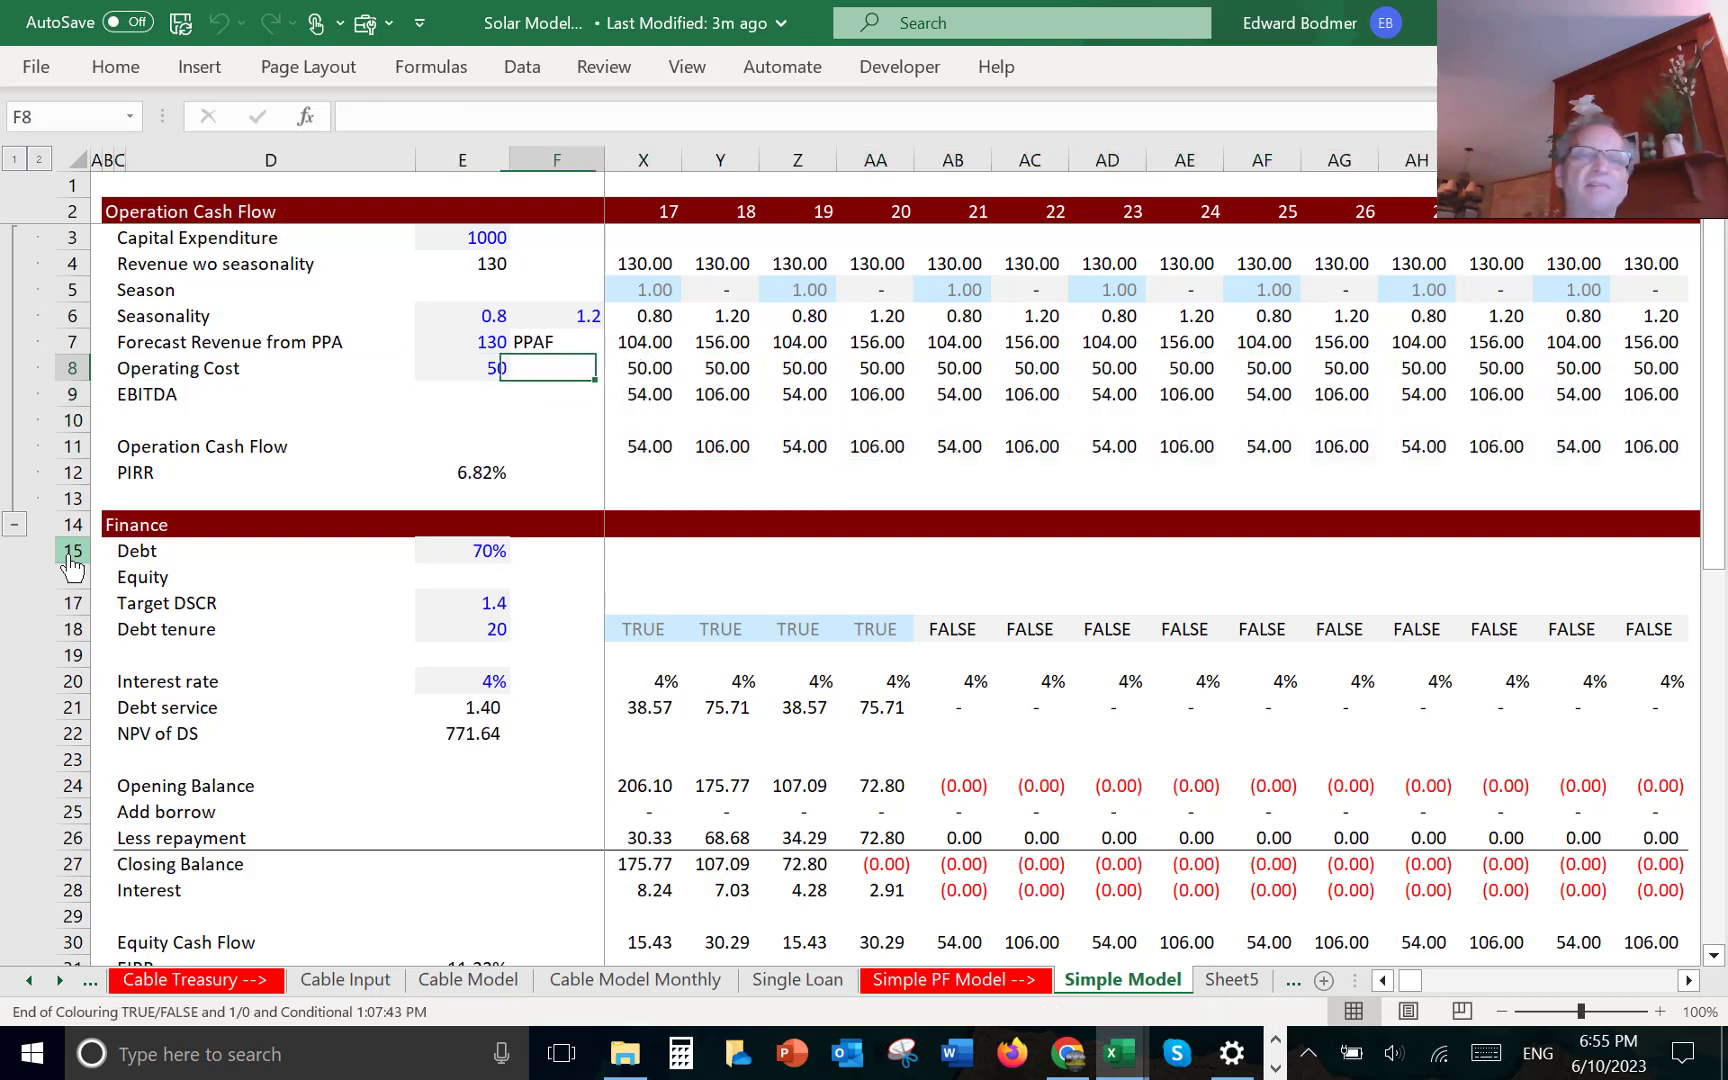
pyautogui.press('Right')
pyautogui.press('Left')
pyautogui.press('Left')
pyautogui.press('Left')
pyautogui.press('Down')
pyautogui.press('Down')
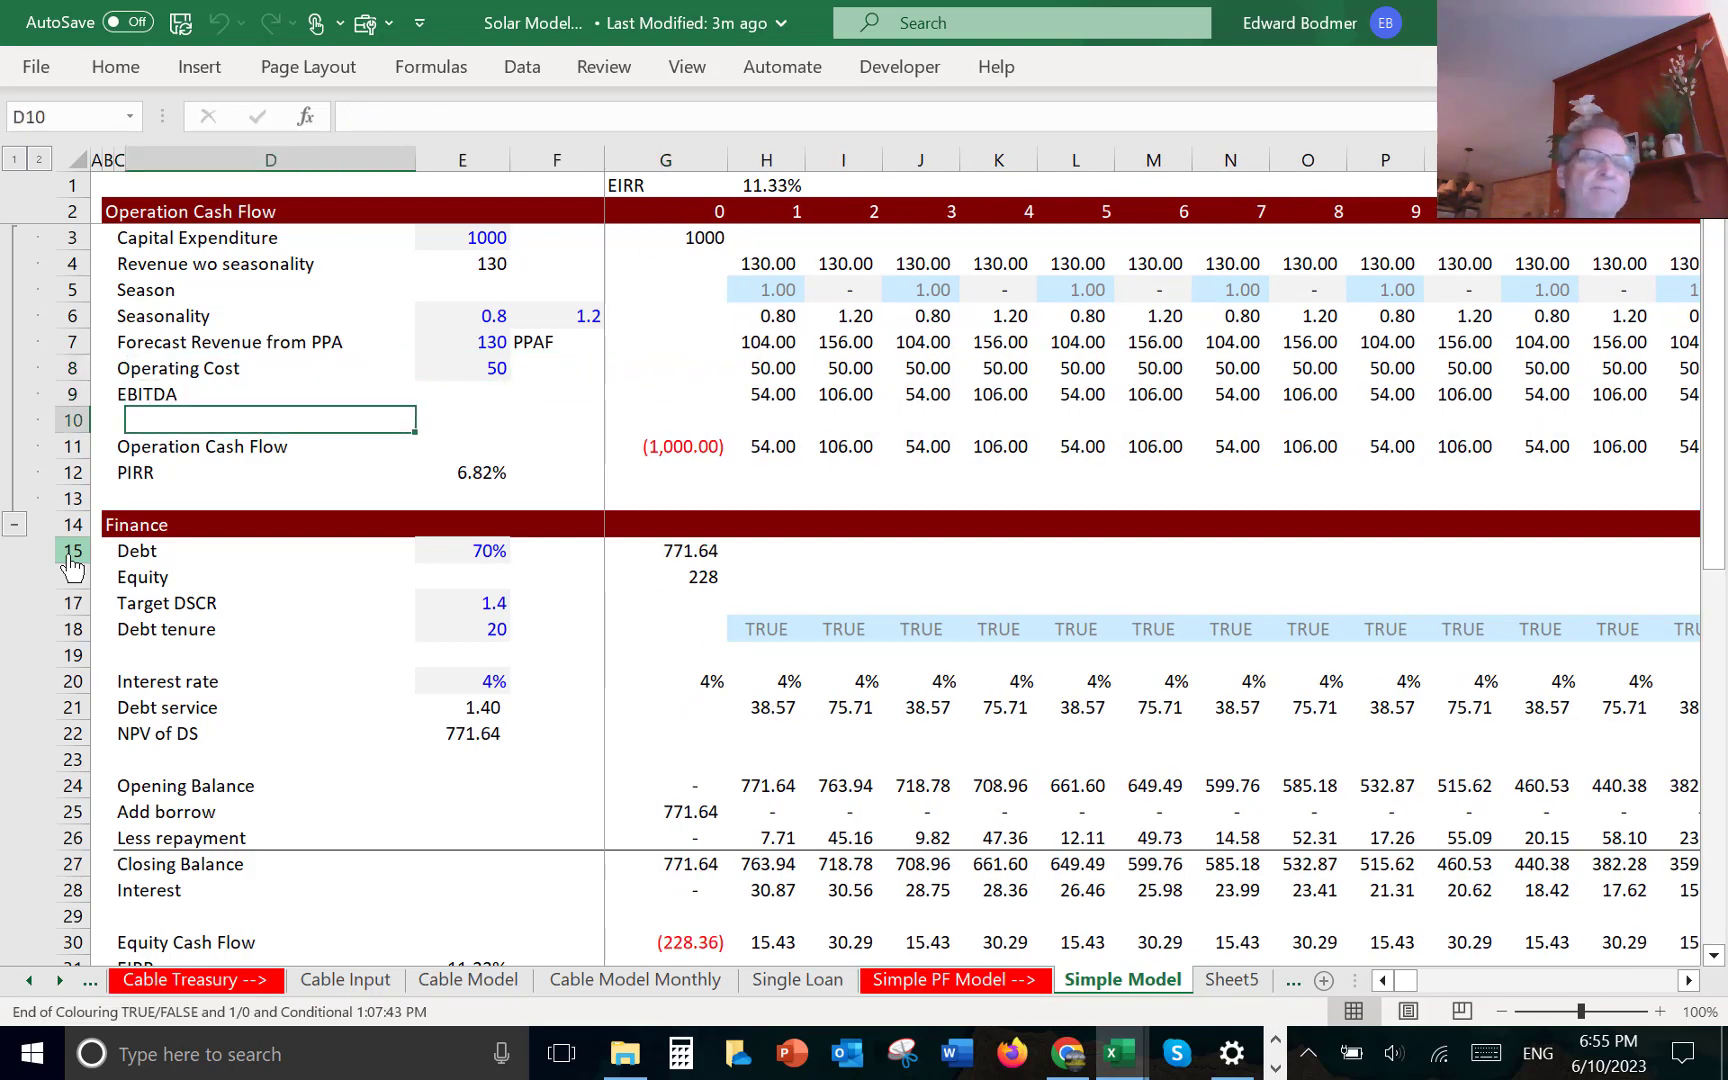
pyautogui.press('Down')
pyautogui.press('Down')
pyautogui.press('Right')
pyautogui.press('Down')
pyautogui.press('Down')
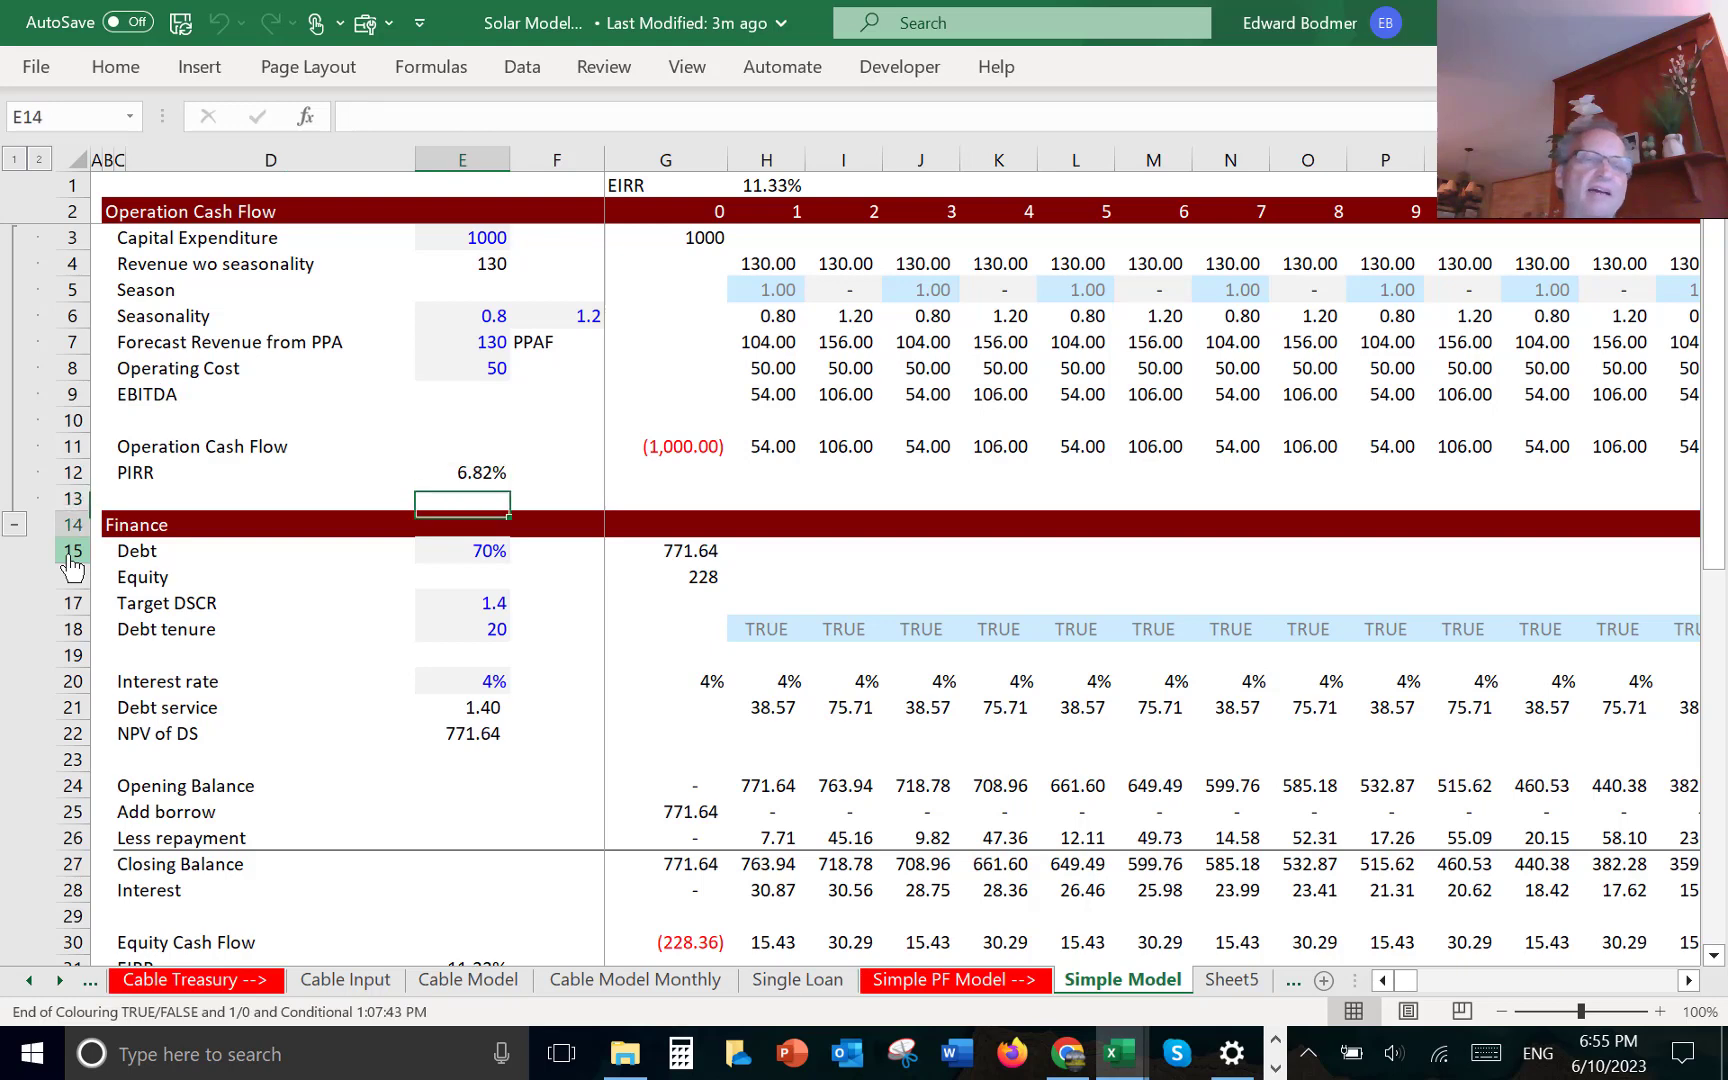
pyautogui.press('Down')
pyautogui.press('Down')
pyautogui.press('Down')
pyautogui.press('Down')
pyautogui.press('Down')
pyautogui.press('Down')
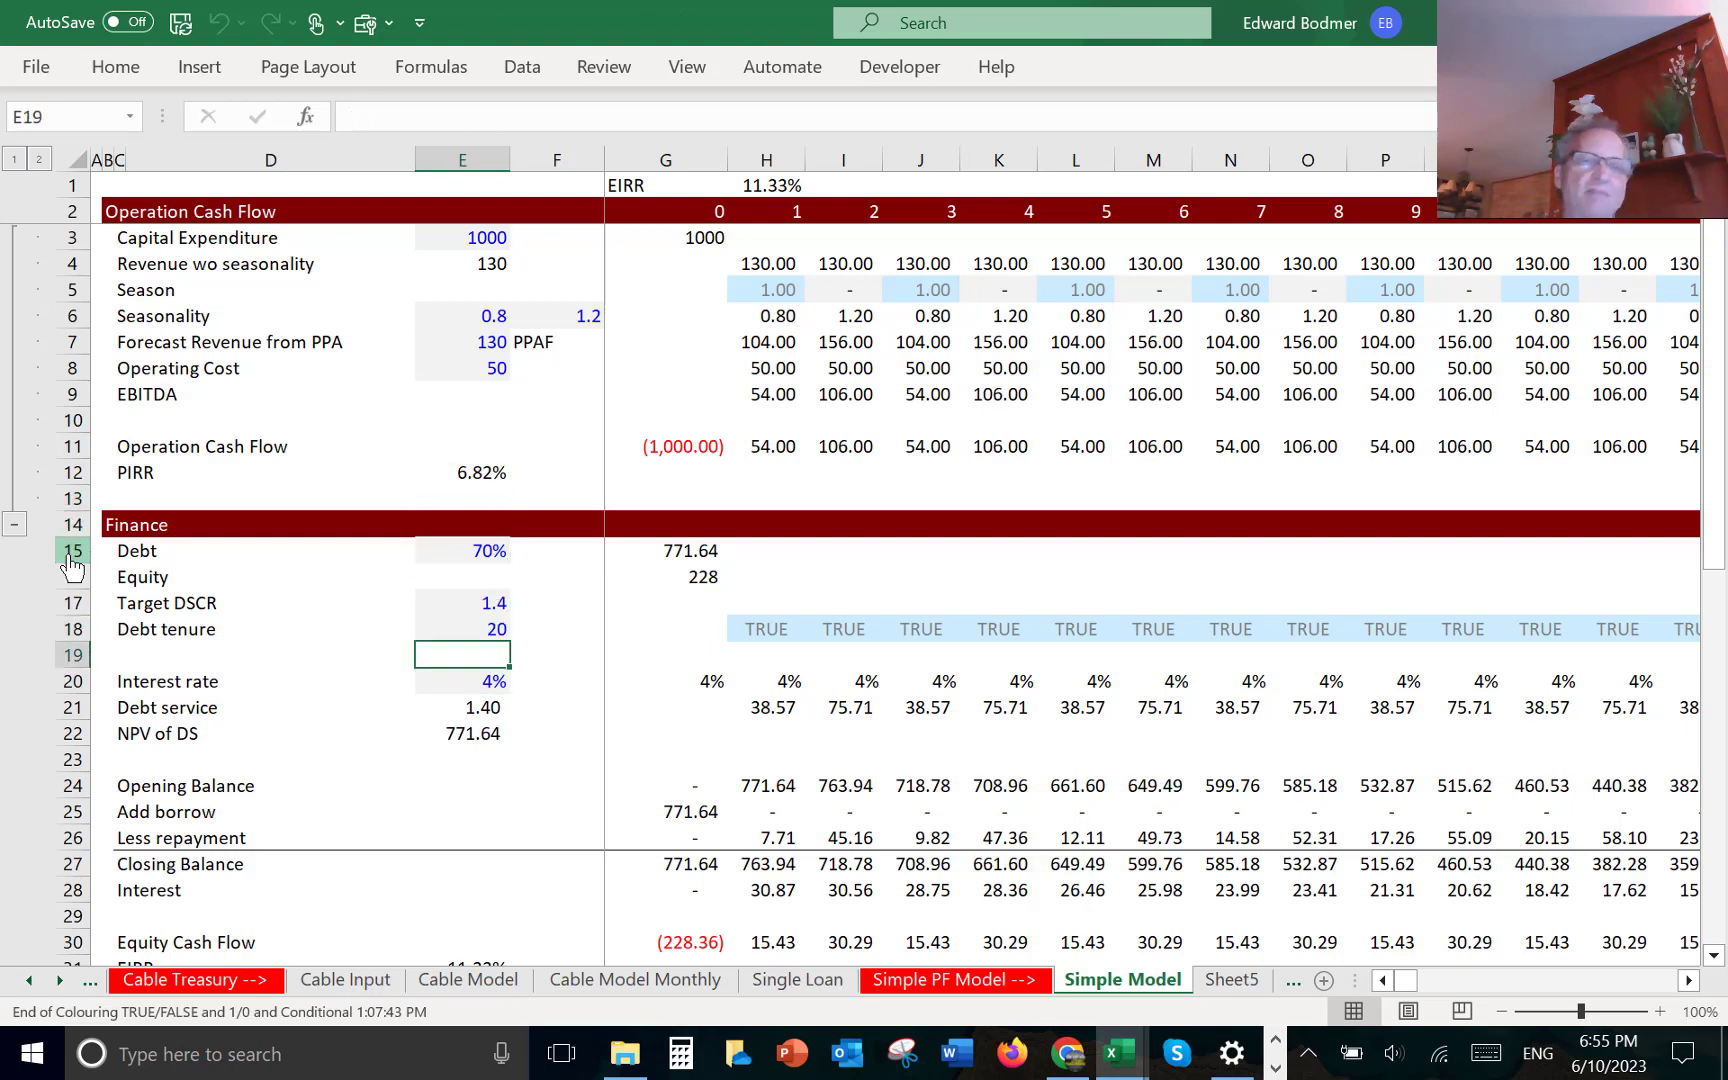
pyautogui.press('Down')
pyautogui.press('Down')
pyautogui.press('Down')
pyautogui.press('Down')
pyautogui.press('Down')
pyautogui.press('Down')
pyautogui.press('Down')
pyautogui.press('Down')
# - Go back up to the Operation Cash Flow section and examine the seasonality inputs and the forecast revenue formula in H7
pyautogui.press('Up')
pyautogui.press('Up')
pyautogui.press('Up')
pyautogui.press('Up')
pyautogui.press('Up')
pyautogui.press('Up')
pyautogui.press('Up')
pyautogui.press('Up')
pyautogui.press('Up')
pyautogui.press('Up')
pyautogui.press('Up')
pyautogui.press('Up')
pyautogui.press('Up')
pyautogui.press('Up')
pyautogui.press('Up')
pyautogui.press('Up')
pyautogui.press('Up')
pyautogui.press('Up')
pyautogui.press('Up')
pyautogui.press('Up')
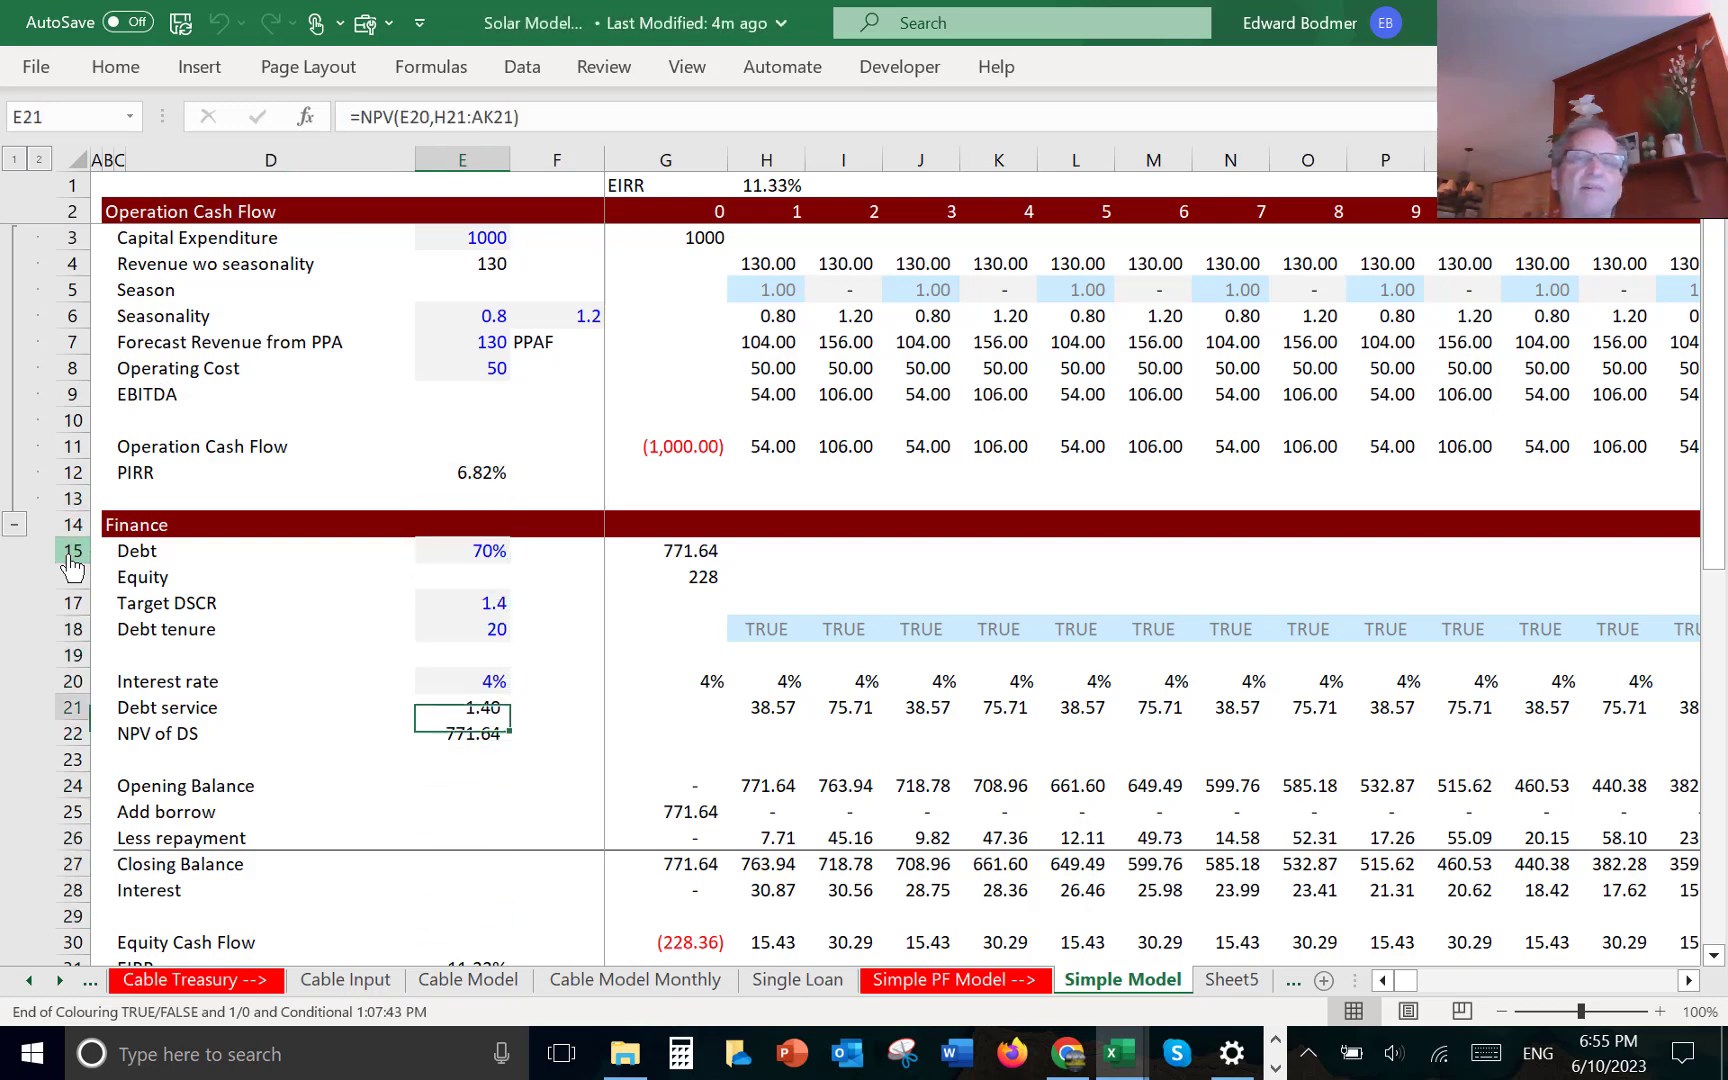
pyautogui.press('Down')
pyautogui.press('Down')
pyautogui.press('Down')
pyautogui.press('Right')
pyautogui.press('Right')
pyautogui.press('Right')
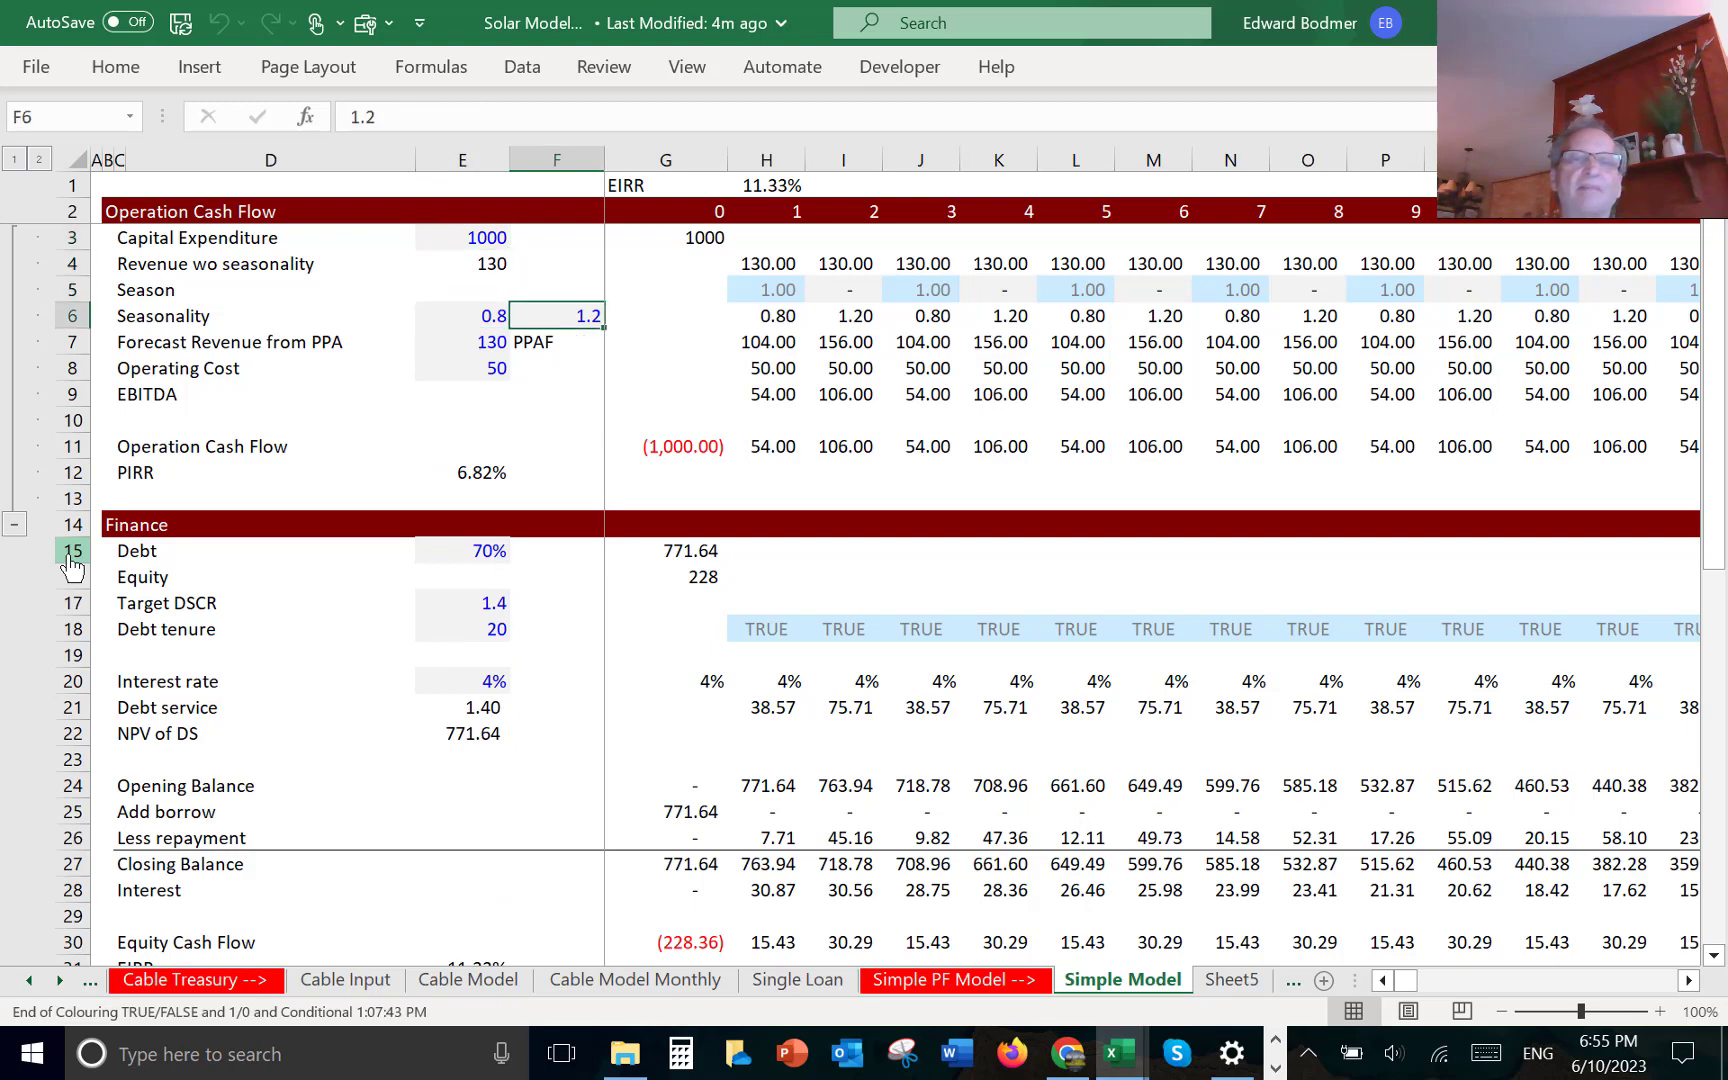
pyautogui.press('Down')
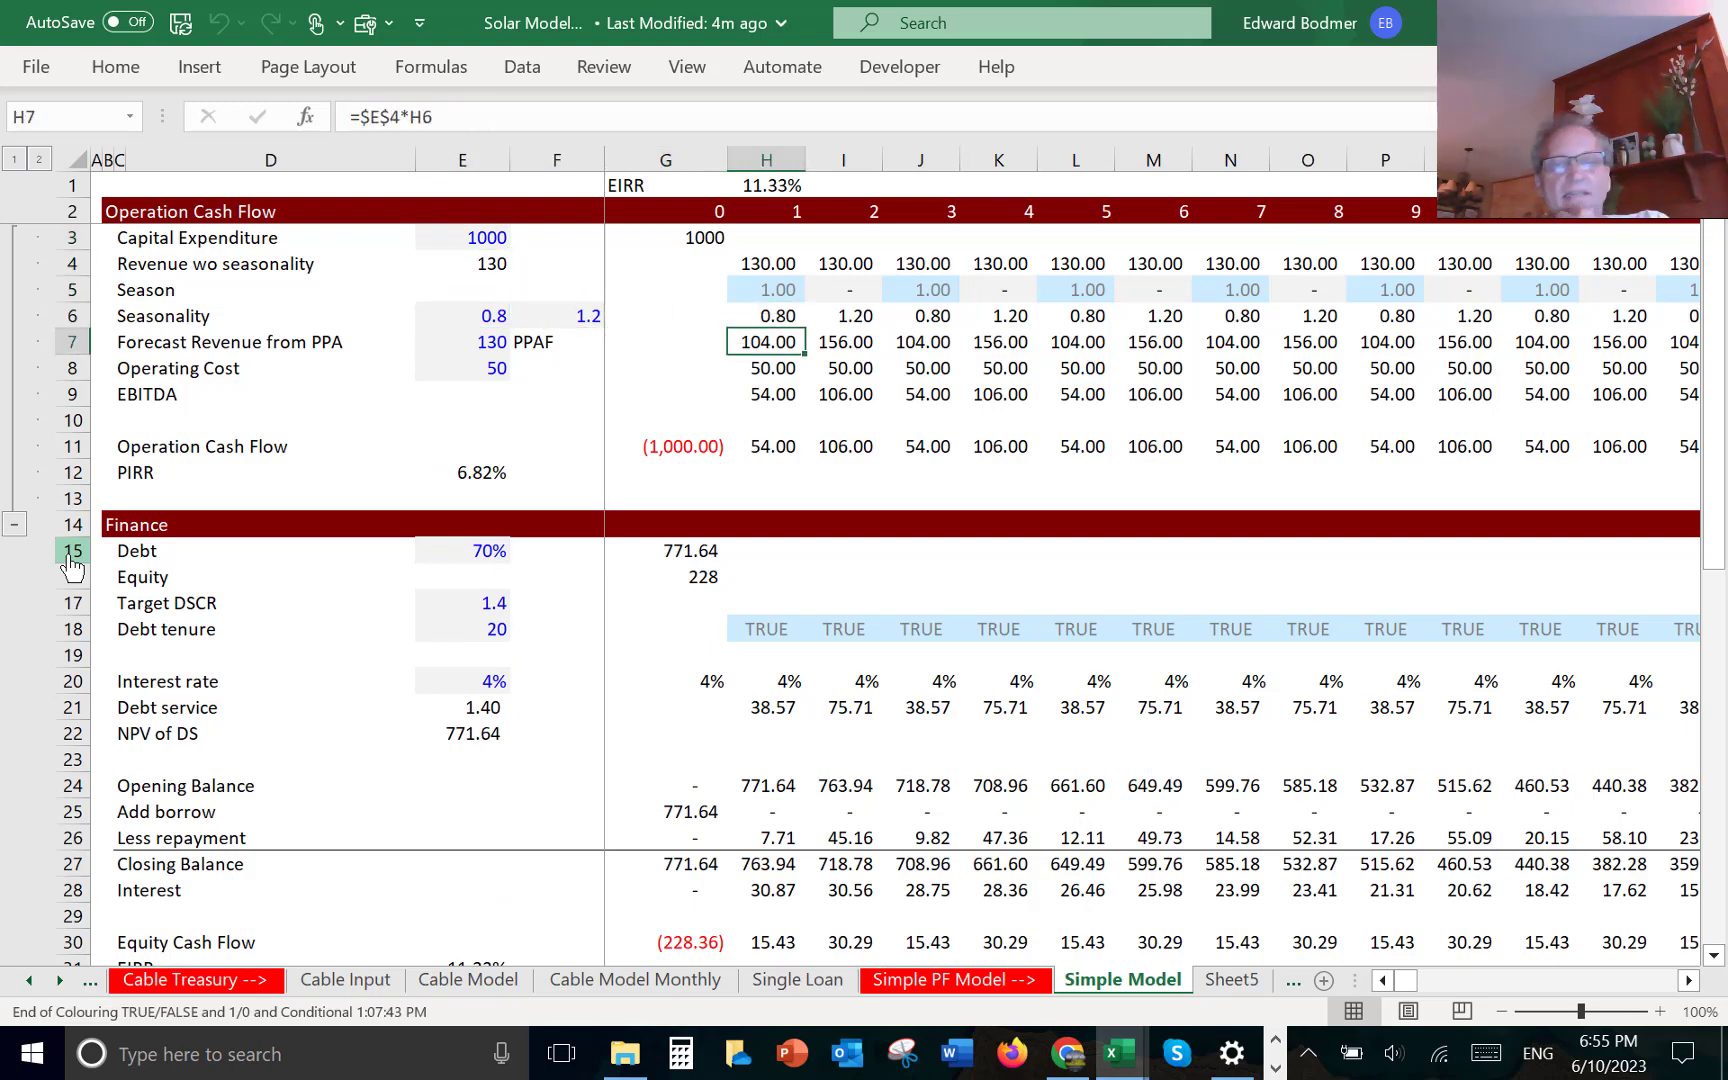
pyautogui.press('Right')
pyautogui.press('Left')
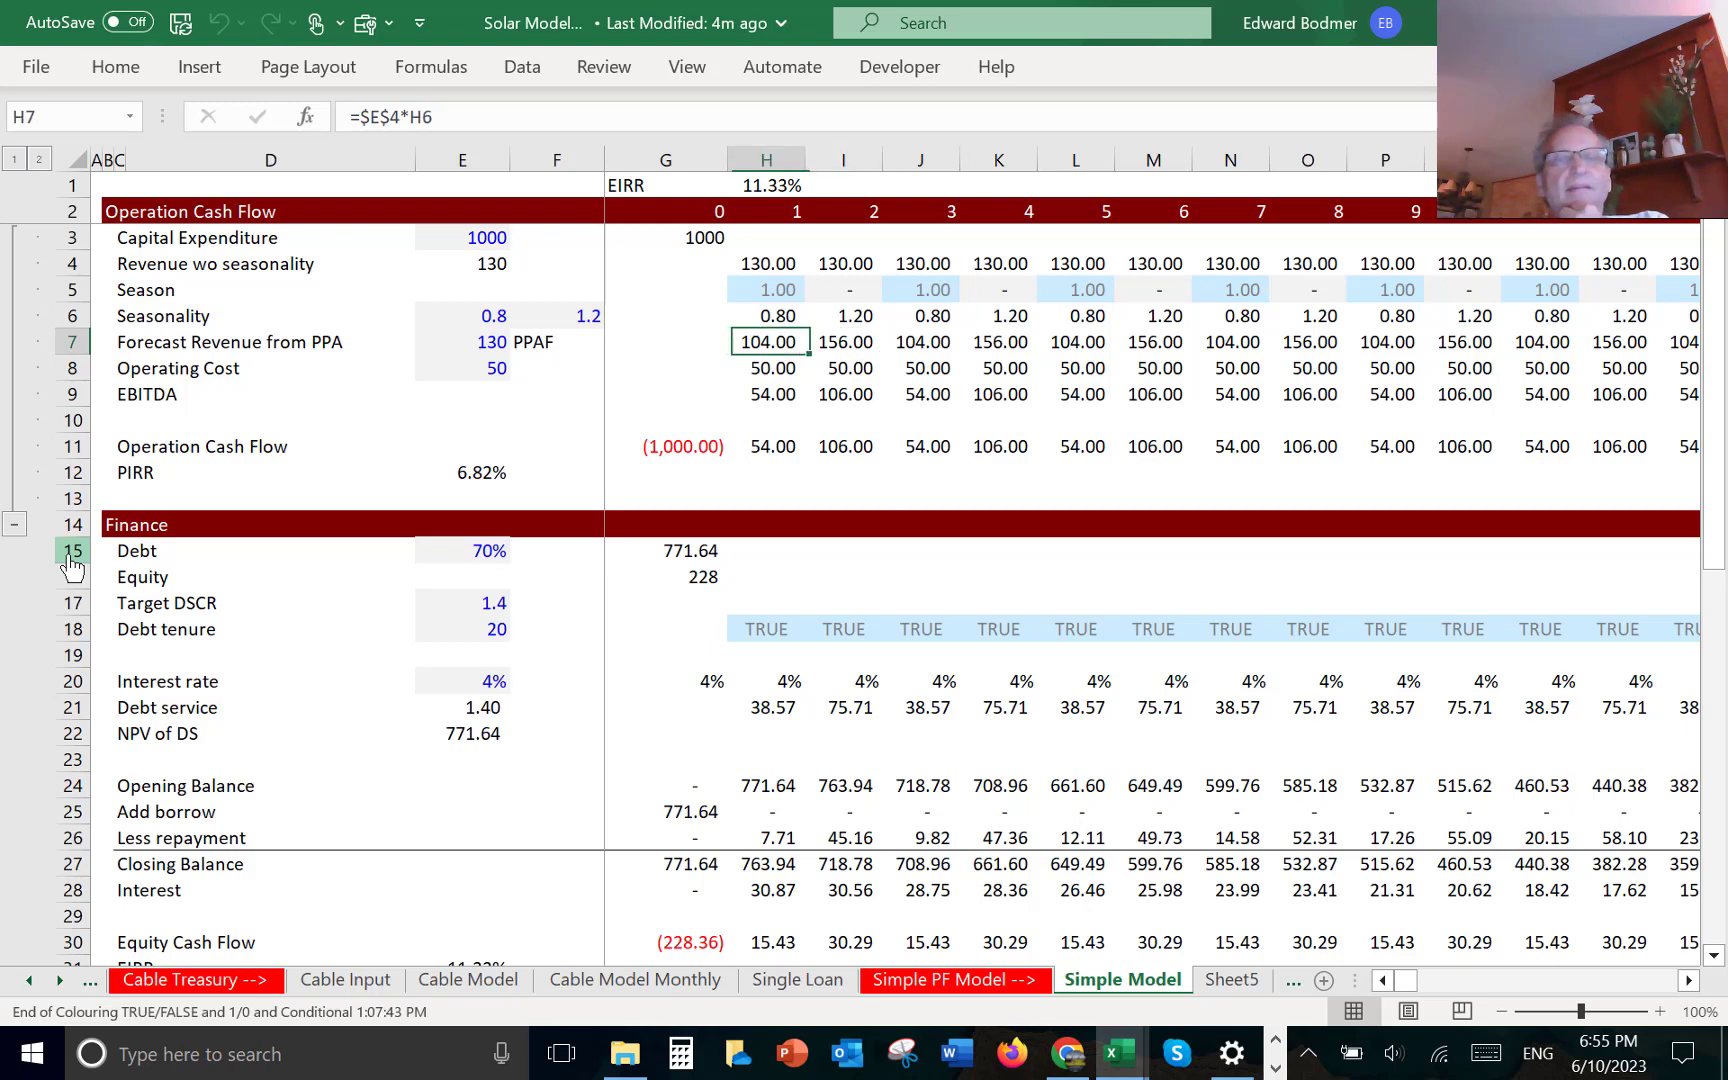
pyautogui.press('Right')
pyautogui.press('Right')
pyautogui.press('Left')
pyautogui.press('Left')
# - Examine the CFADS, debt service and DSCR rows in rows 33 to 35 below the equity cash flow
pyautogui.press('Down')
pyautogui.press('Down')
pyautogui.press('Down')
pyautogui.press('Down')
pyautogui.press('Down')
pyautogui.press('Down')
pyautogui.press('Down')
pyautogui.press('Down')
pyautogui.press('Down')
pyautogui.press('Down')
pyautogui.press('Down')
pyautogui.press('Down')
pyautogui.press('Down')
pyautogui.press('Down')
pyautogui.press('Down')
pyautogui.press('Down')
pyautogui.press('Down')
pyautogui.press('Down')
pyautogui.press('Down')
pyautogui.press('Down')
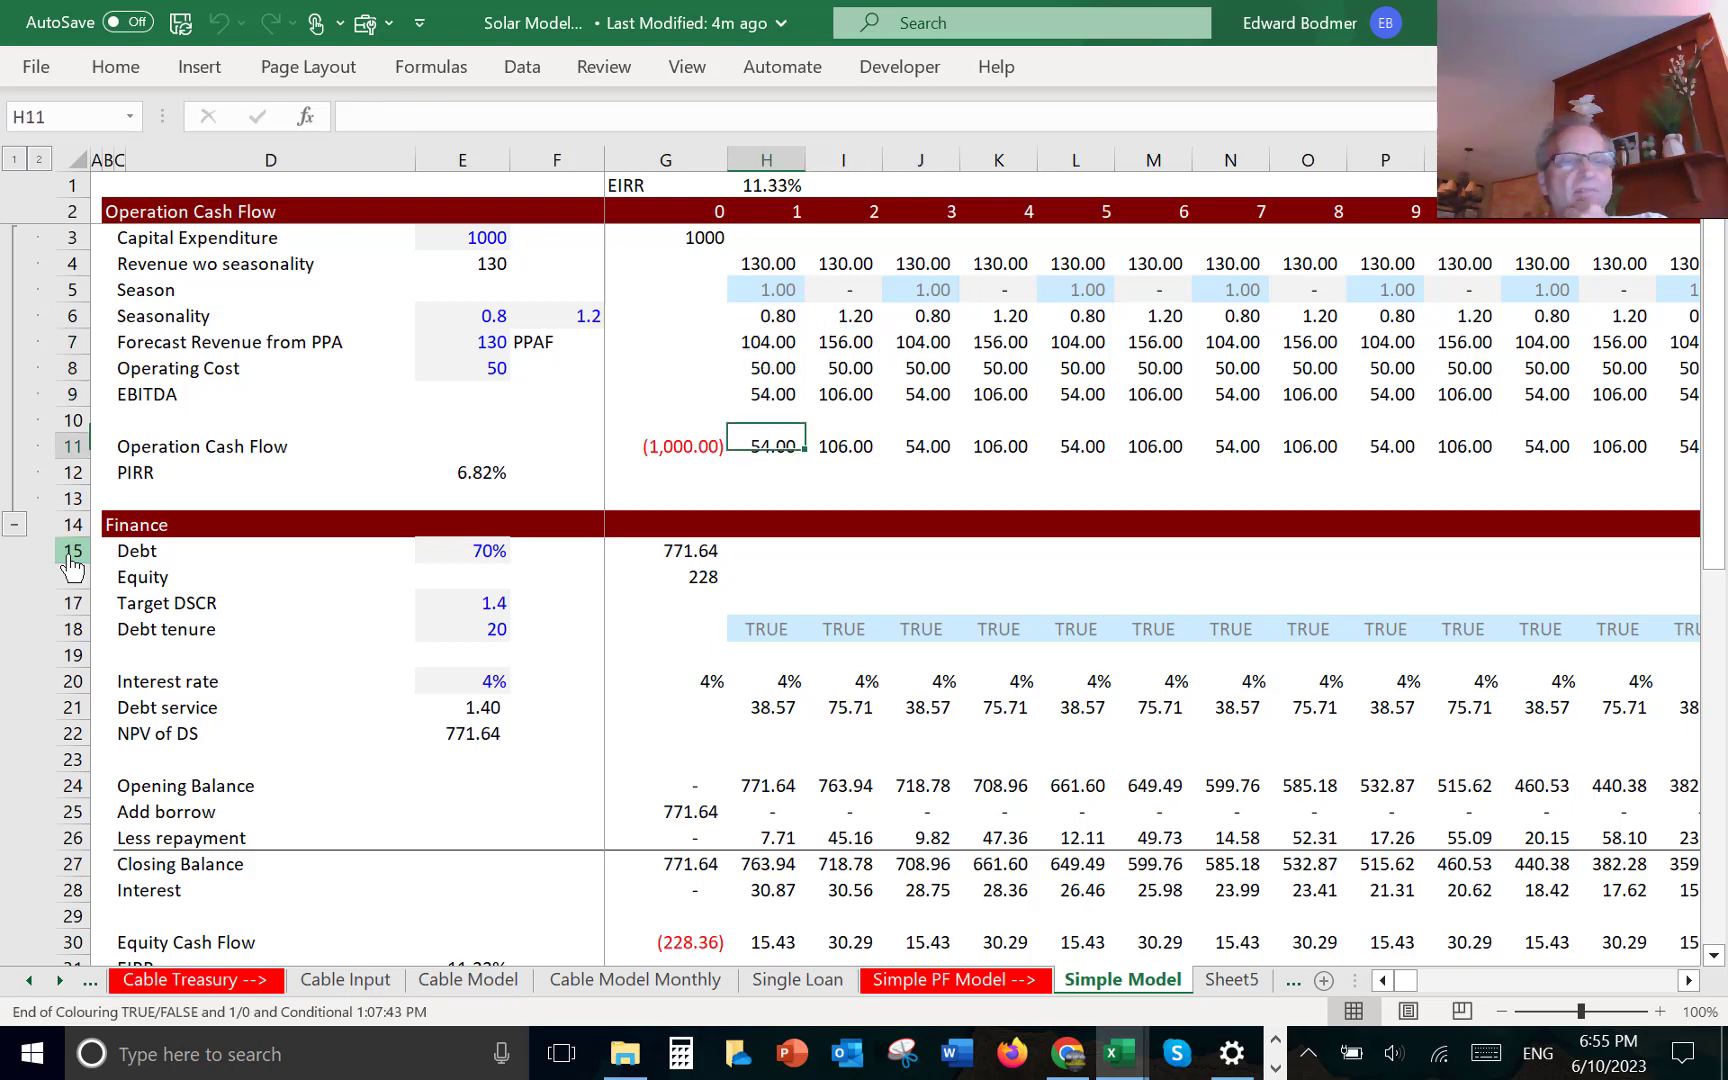
pyautogui.press('Up')
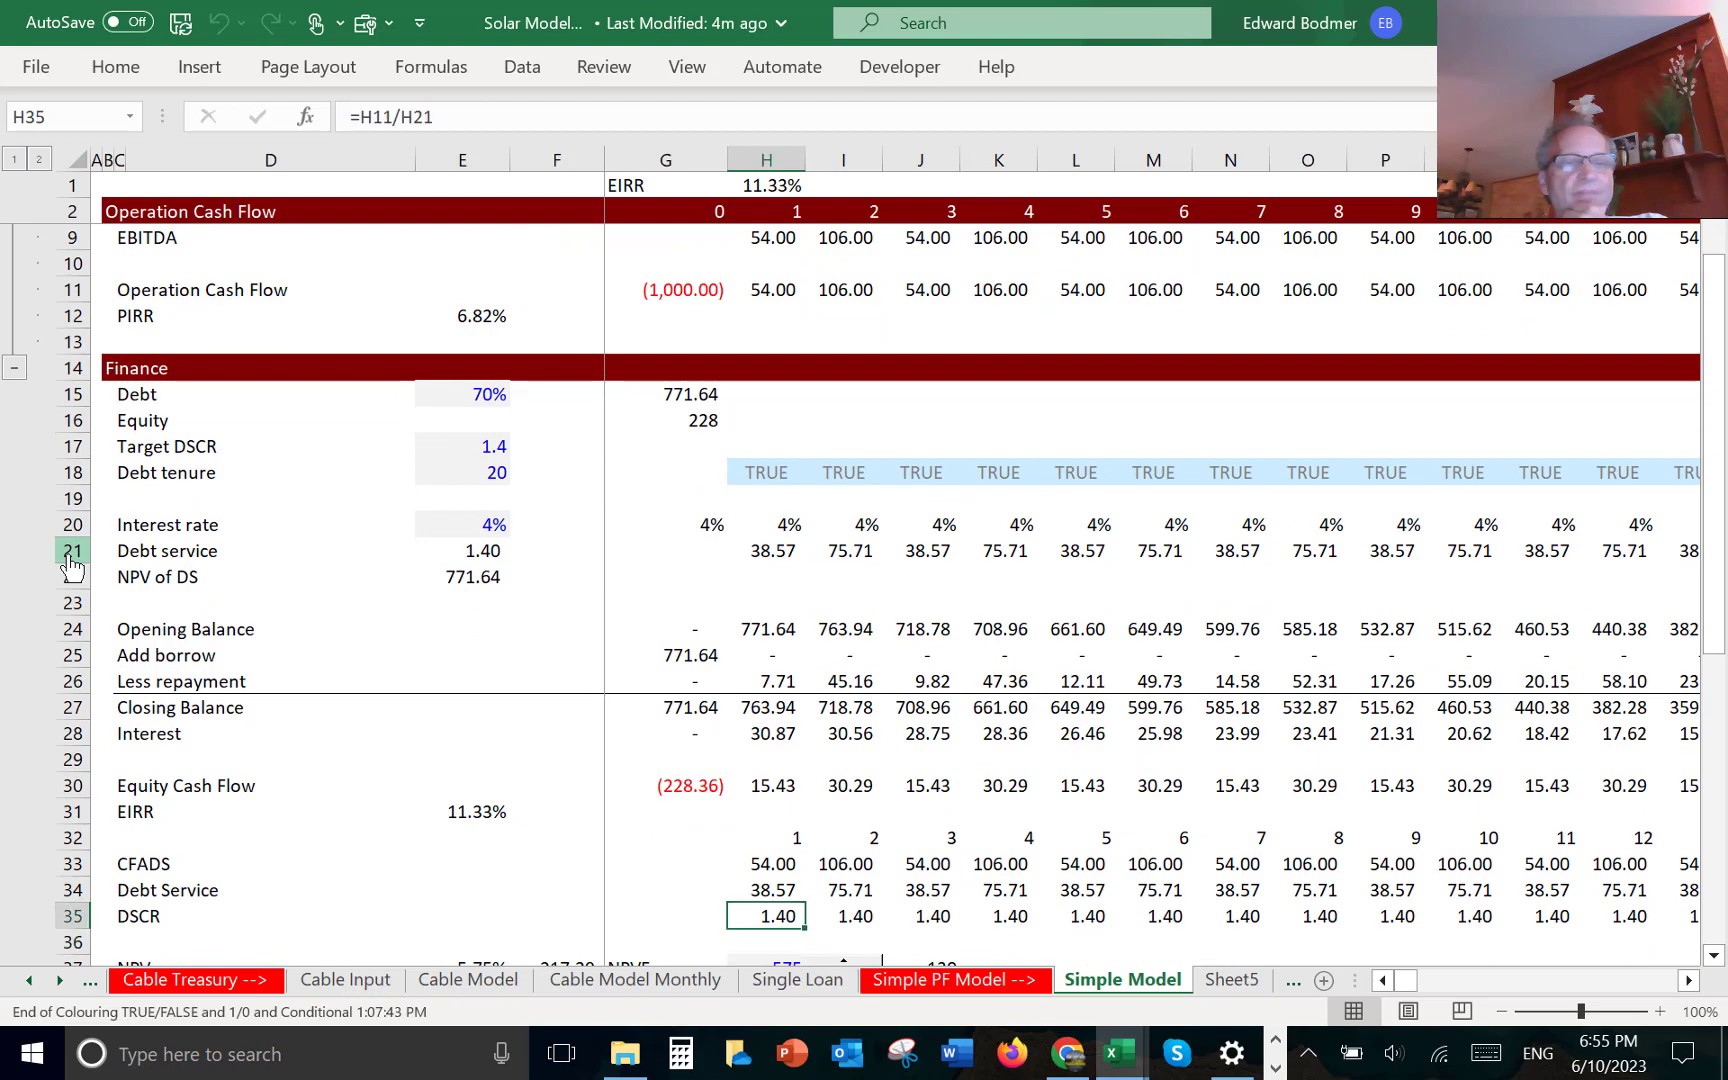
pyautogui.press('Up')
pyautogui.press('Up')
pyautogui.press('Up')
pyautogui.press('Down')
pyautogui.press('Right')
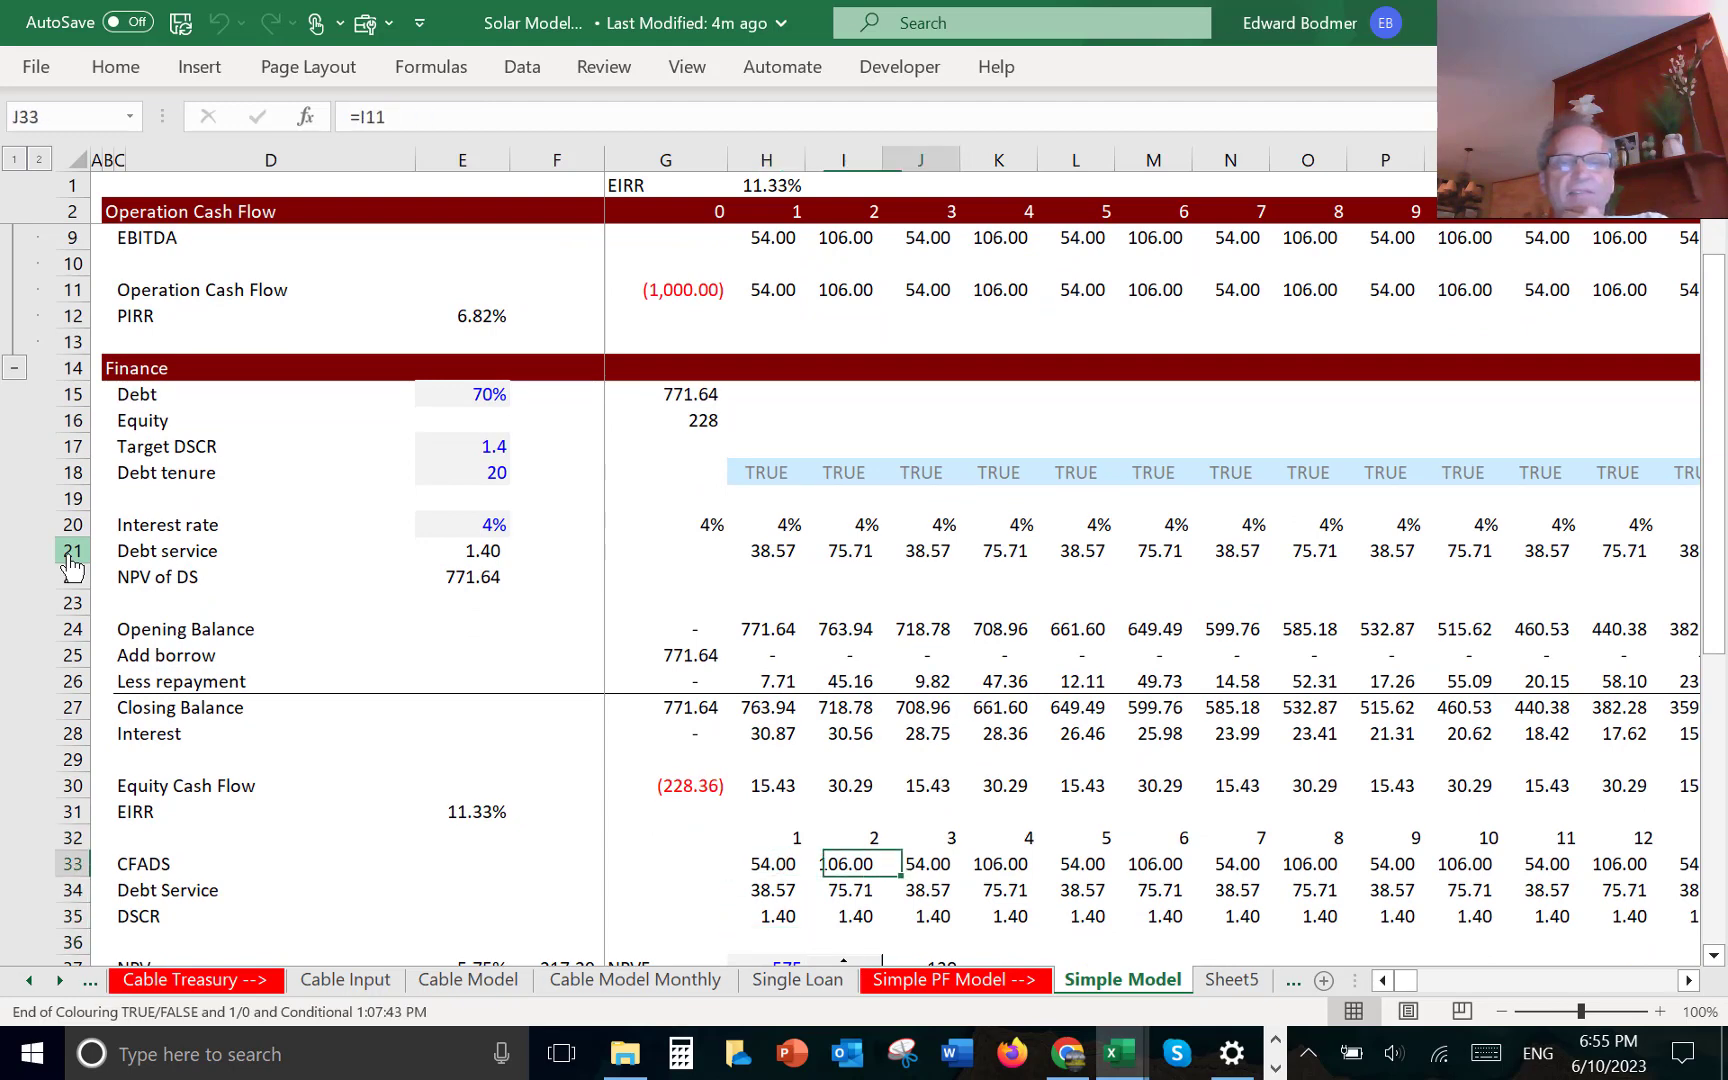
pyautogui.press('Right')
pyautogui.press('Left')
pyautogui.press('Down')
pyautogui.press('Left')
pyautogui.press('Down')
pyautogui.press('Down')
pyautogui.press('Down')
pyautogui.press('Down')
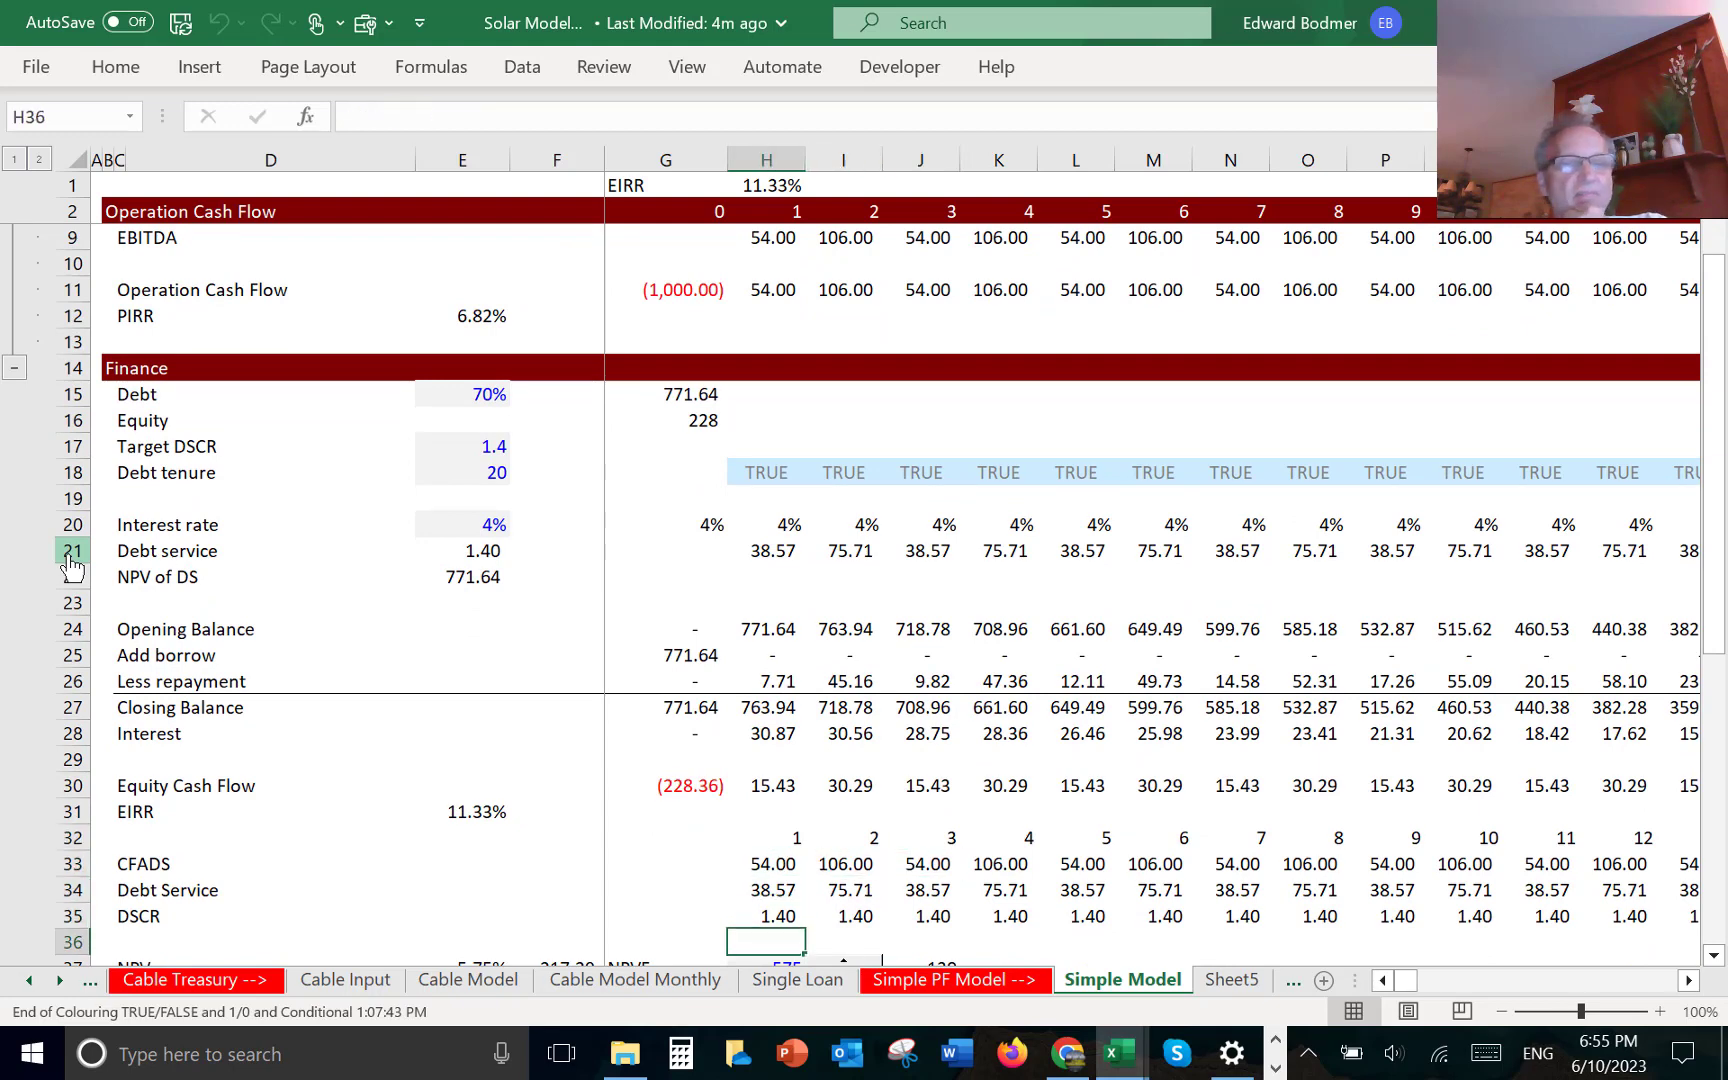
pyautogui.press('Up')
pyautogui.press('Up')
pyautogui.press('Up')
pyautogui.press('Up')
pyautogui.press('Up')
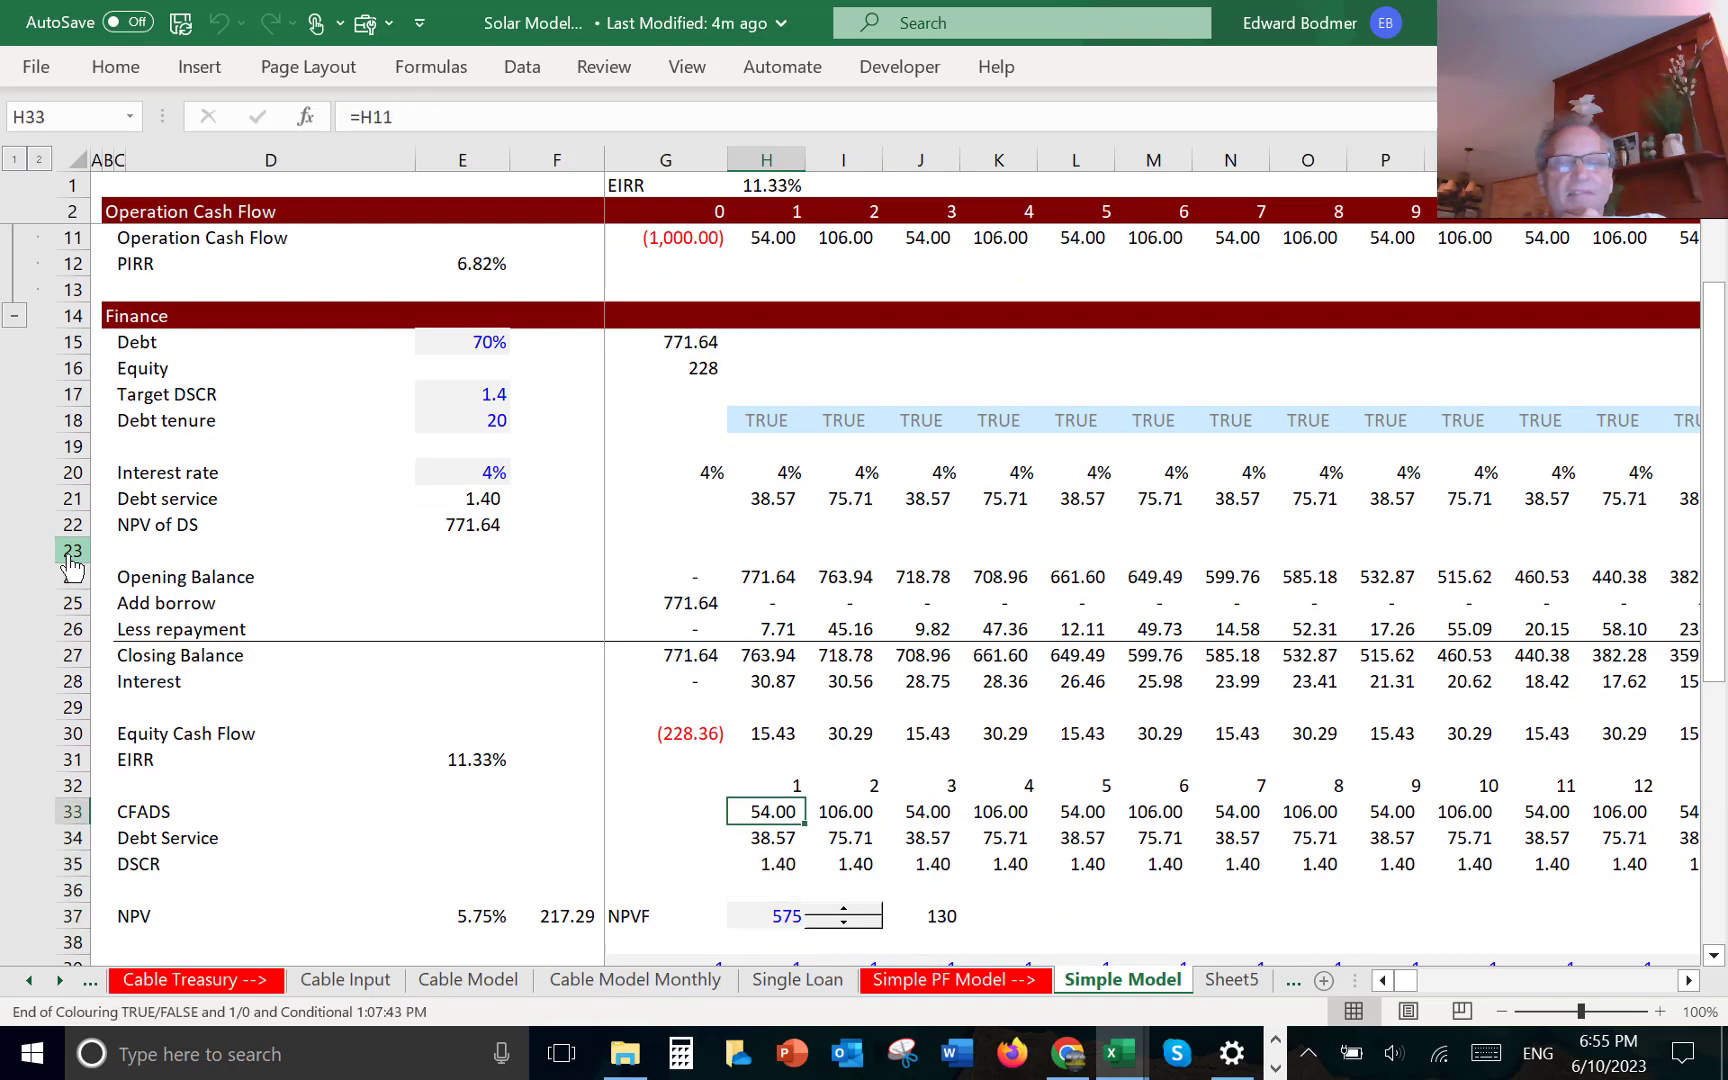
# - Examine the NPV formula in F37 and look down to the percentage table starting in row 43
pyautogui.press('Down')
pyautogui.press('Down')
pyautogui.press('Down')
pyautogui.press('Left')
pyautogui.press('Left')
pyautogui.press('Down')
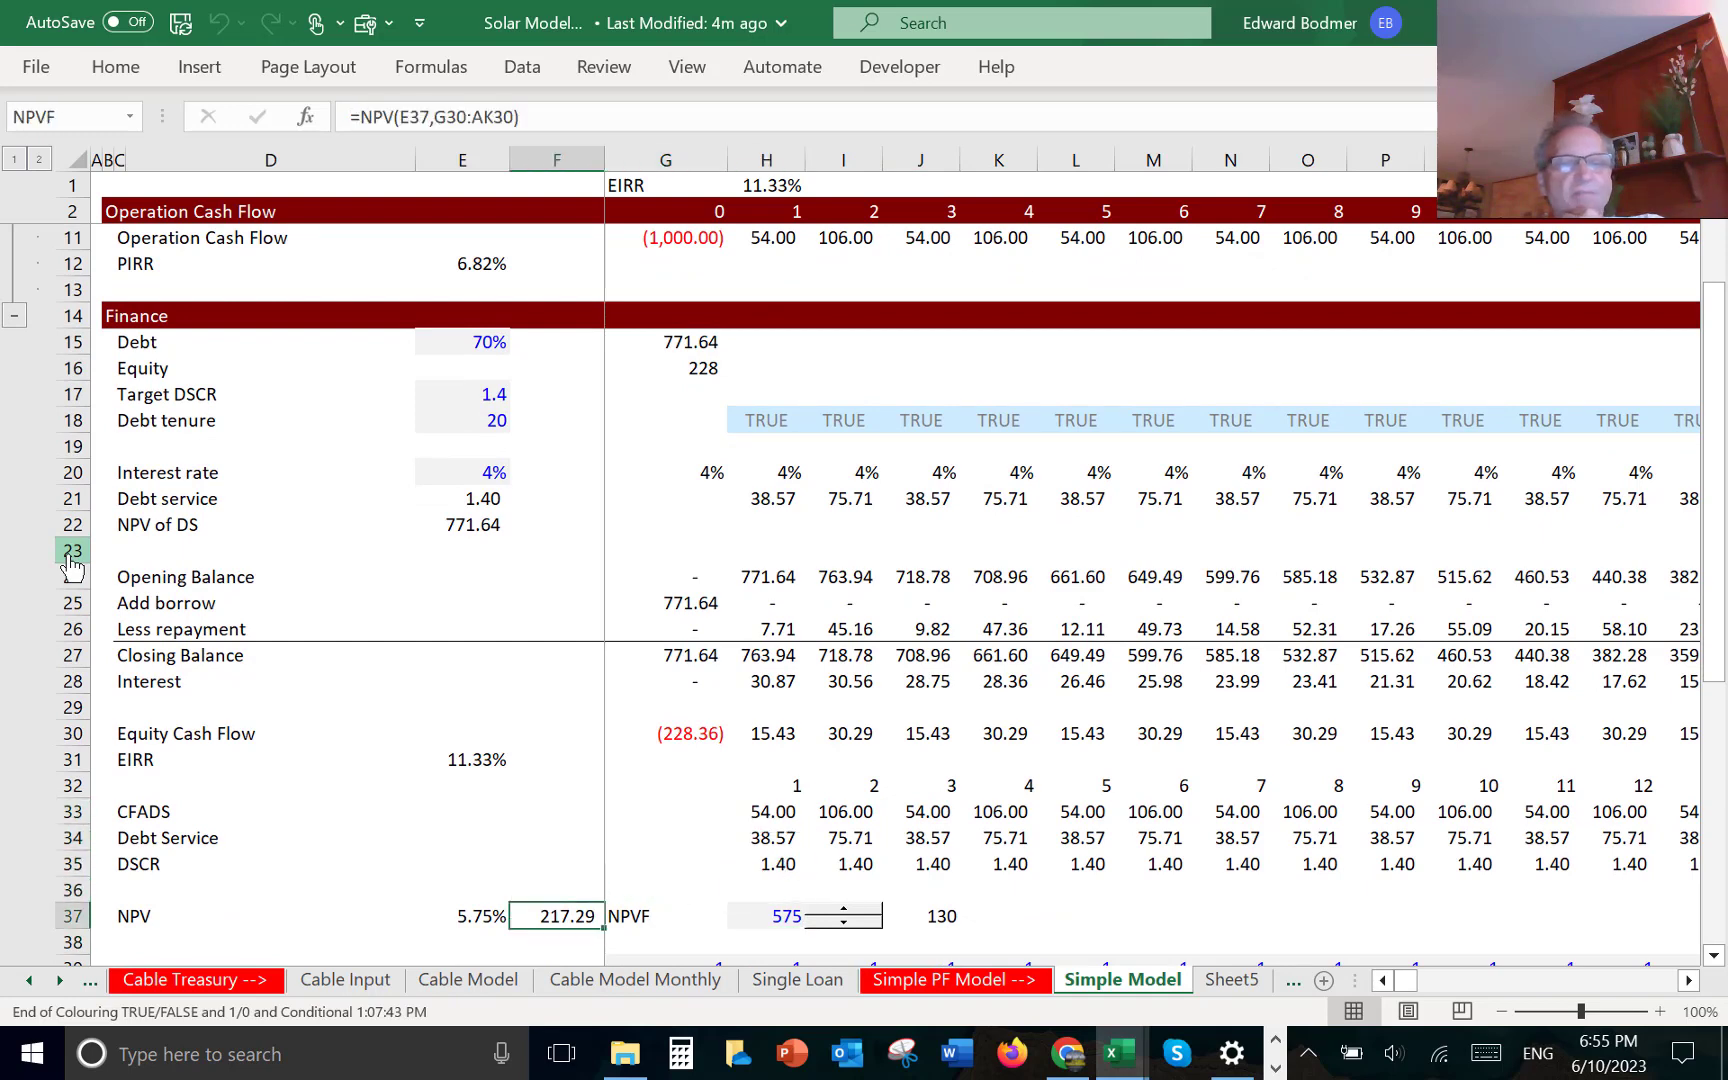
pyautogui.press('Right')
pyautogui.press('Left')
pyautogui.press('Down')
pyautogui.press('Down')
pyautogui.press('Down')
pyautogui.press('Down')
pyautogui.press('Down')
pyautogui.press('Down')
pyautogui.press('Down')
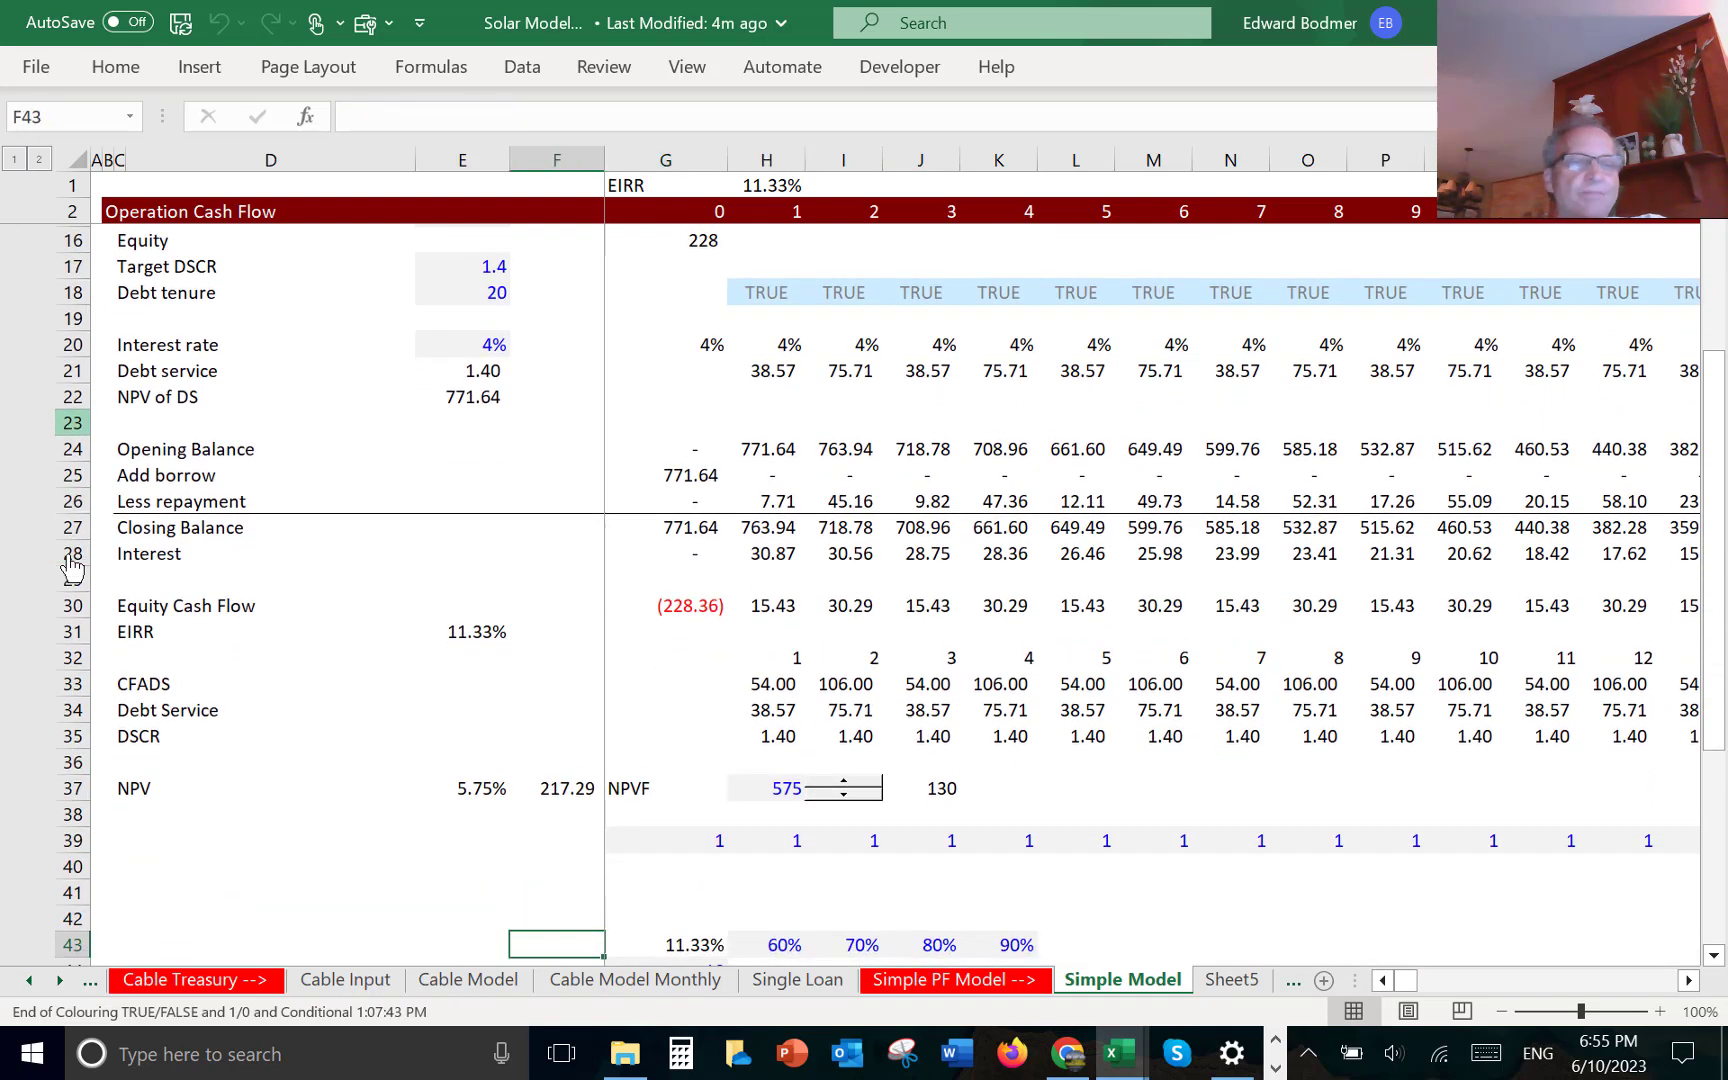
# - Return to the Interest row of the Finance section, ending in cell A28
pyautogui.press('Up')
pyautogui.press('Up')
pyautogui.press('Up')
pyautogui.press('Up')
pyautogui.press('Up')
pyautogui.press('Up')
pyautogui.press('Up')
pyautogui.press('Up')
pyautogui.press('Up')
pyautogui.press('Up')
pyautogui.press('Up')
pyautogui.press('Up')
pyautogui.press('Up')
pyautogui.press('Up')
pyautogui.press('Up')
pyautogui.press('Up')
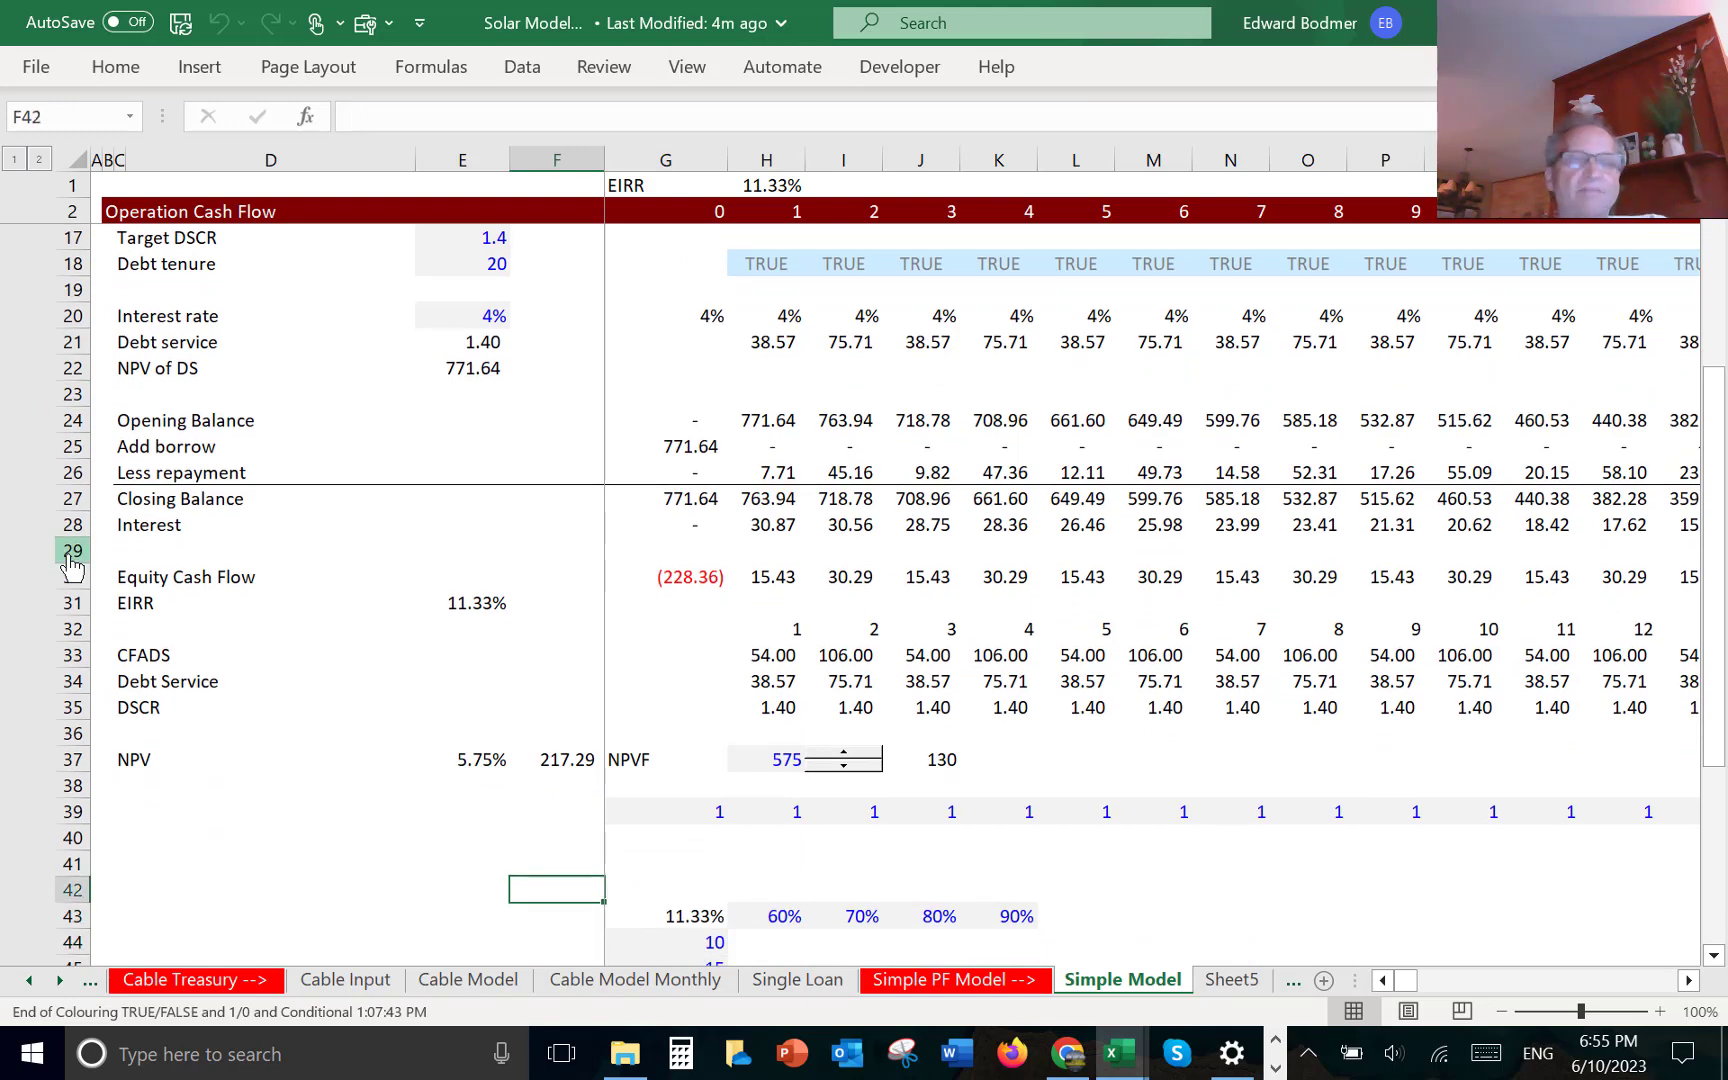
pyautogui.press('Left')
pyautogui.press('Left')
pyautogui.press('Left')
pyautogui.press('Left')
pyautogui.press('Left')
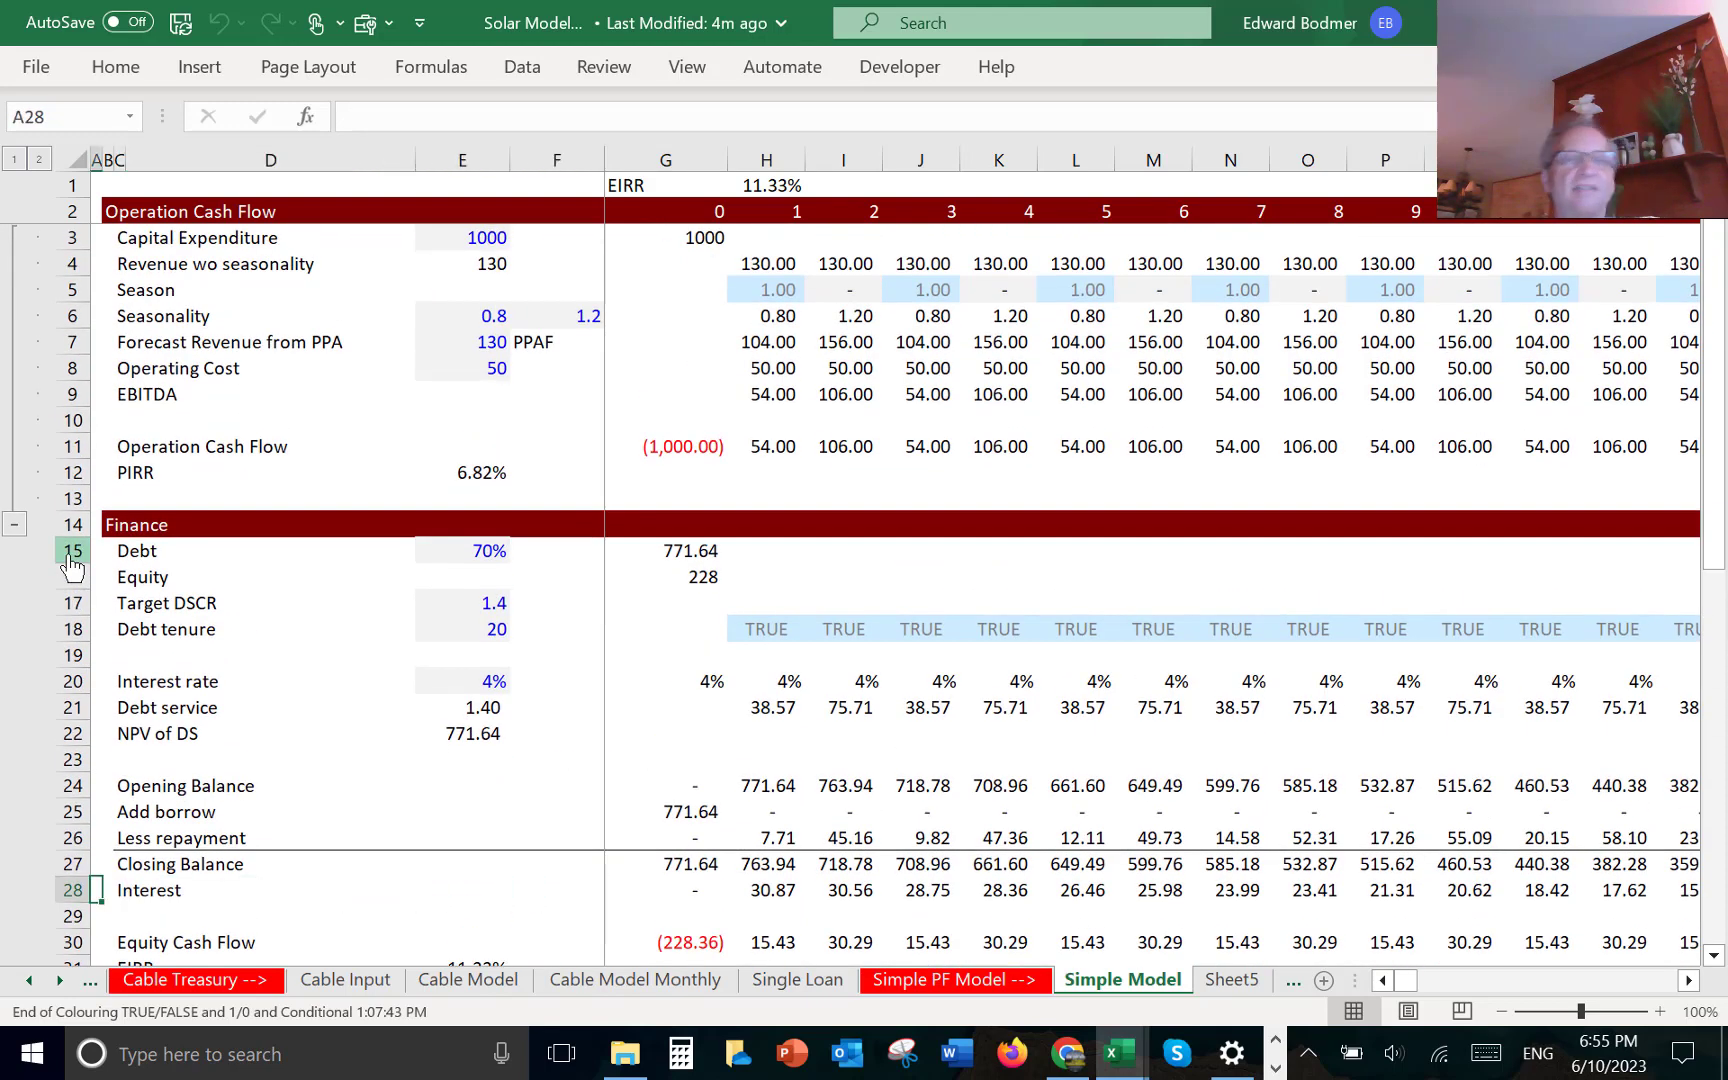
# - Format the period 0 Capital Expenditure in G3 with a thousands separator and two decimals
pyautogui.press('Up')
pyautogui.press('Up')
pyautogui.press('Up')
pyautogui.press('Up')
pyautogui.press('Up')
pyautogui.press('Up')
pyautogui.press('Up')
pyautogui.press('Up')
pyautogui.press('Up')
pyautogui.press('Up')
pyautogui.press('Up')
pyautogui.press('Up')
pyautogui.press('Up')
pyautogui.press('Up')
pyautogui.press('Up')
pyautogui.press('Up')
pyautogui.press('Up')
pyautogui.press('Up')
pyautogui.press('Up')
pyautogui.press('Up')
pyautogui.press('Up')
pyautogui.press('Up')
pyautogui.press('Up')
pyautogui.press('Up')
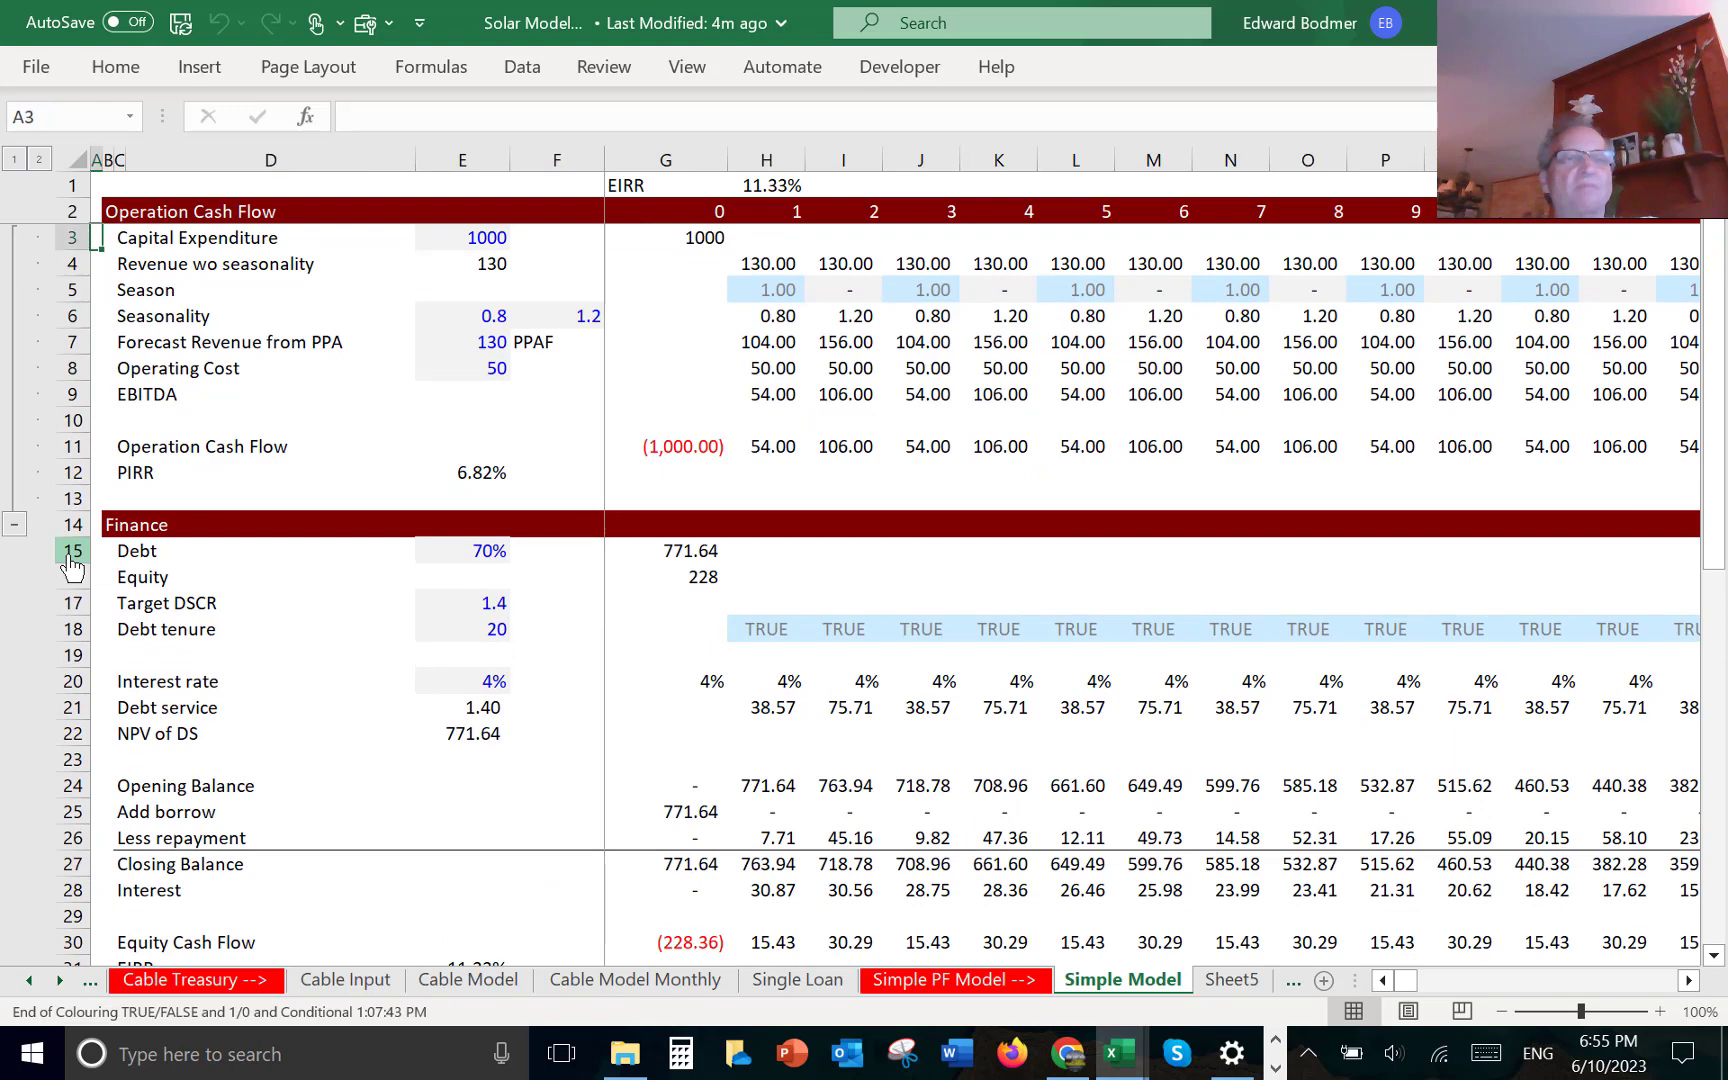
pyautogui.press('Down')
pyautogui.press('Up')
pyautogui.press('Right')
pyautogui.press('Right')
pyautogui.press('Right')
pyautogui.press('Right')
pyautogui.press('Right')
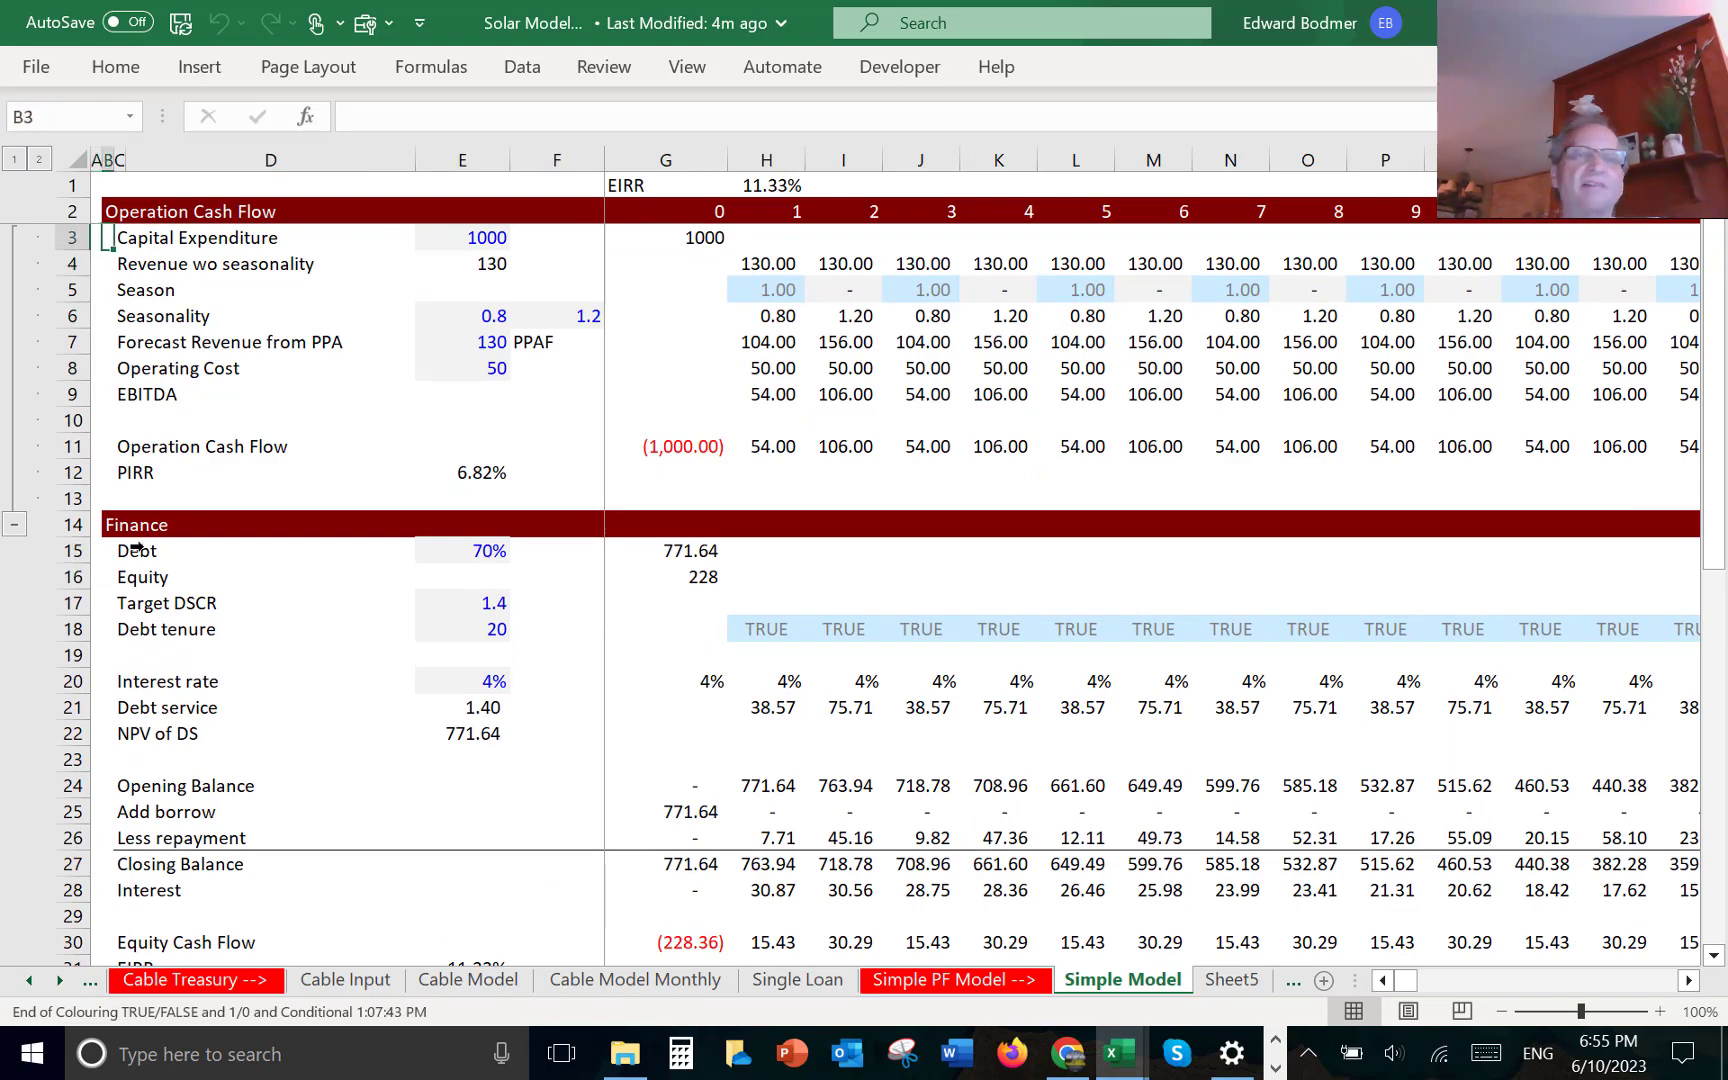
pyautogui.press('Right')
pyautogui.press('Right')
pyautogui.press('Left')
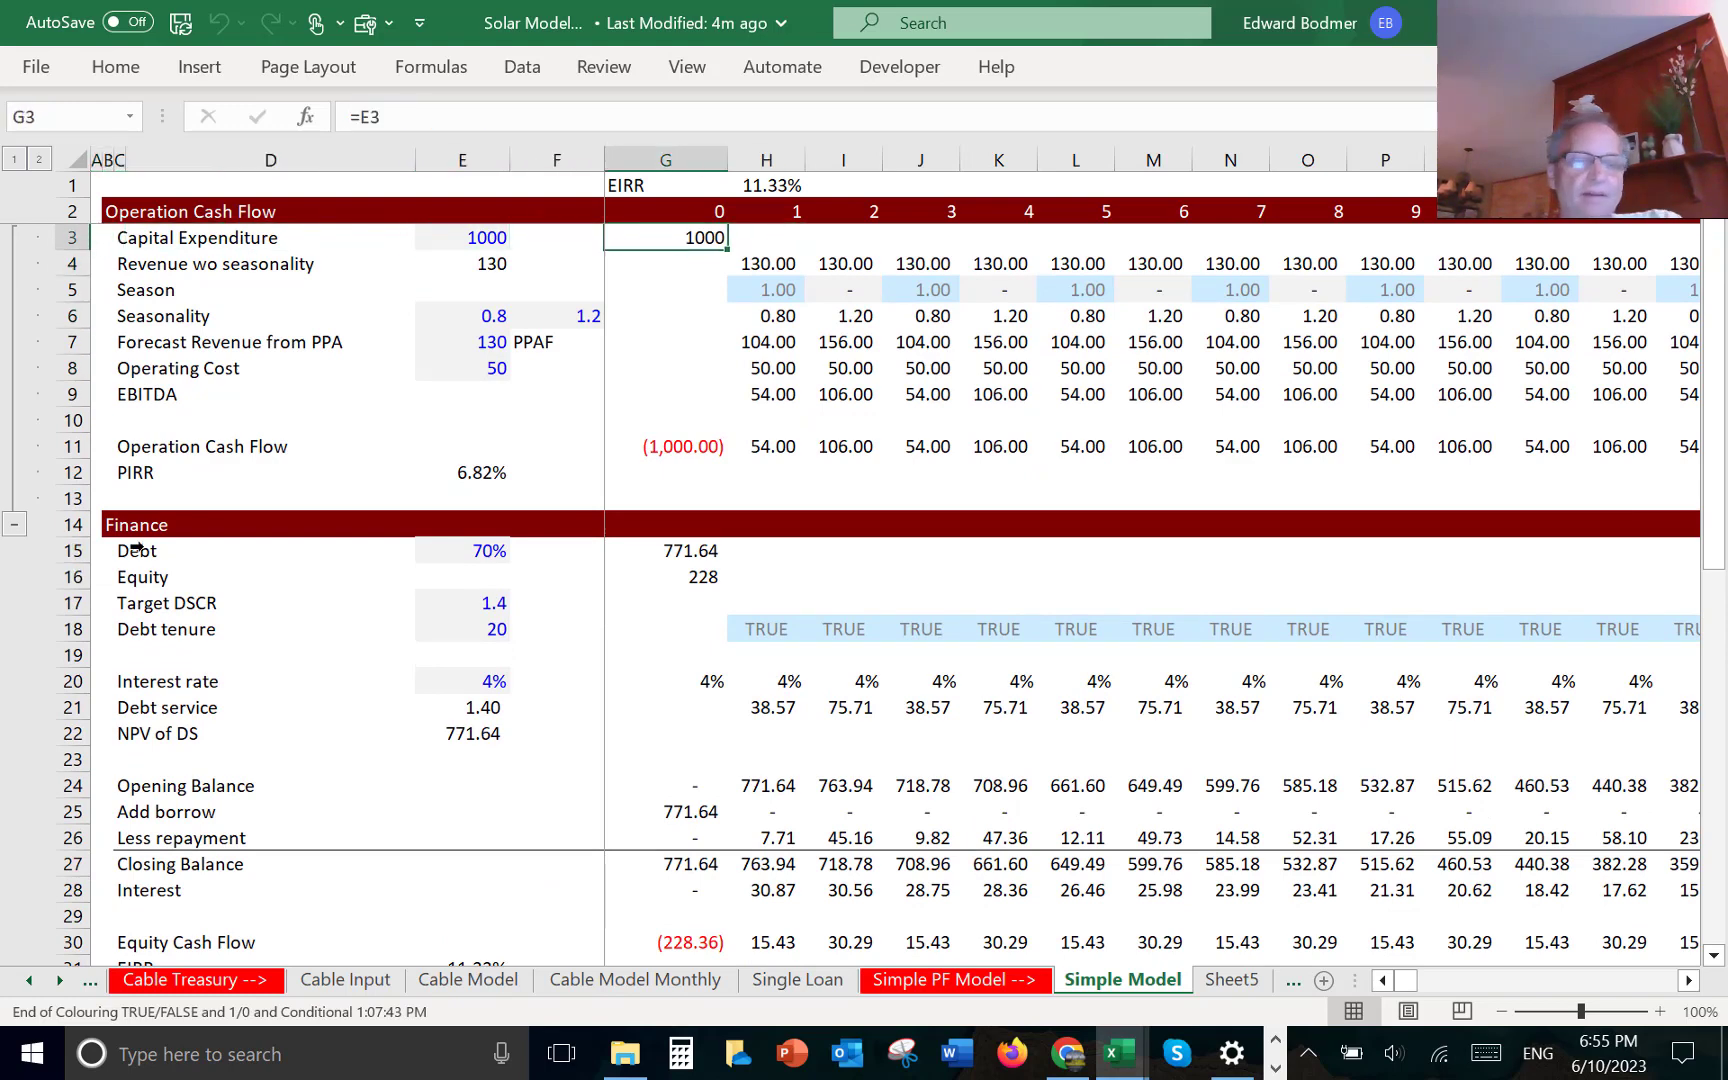
pyautogui.hotkey('ctrl', 'shift', '1')
pyautogui.press('Down')
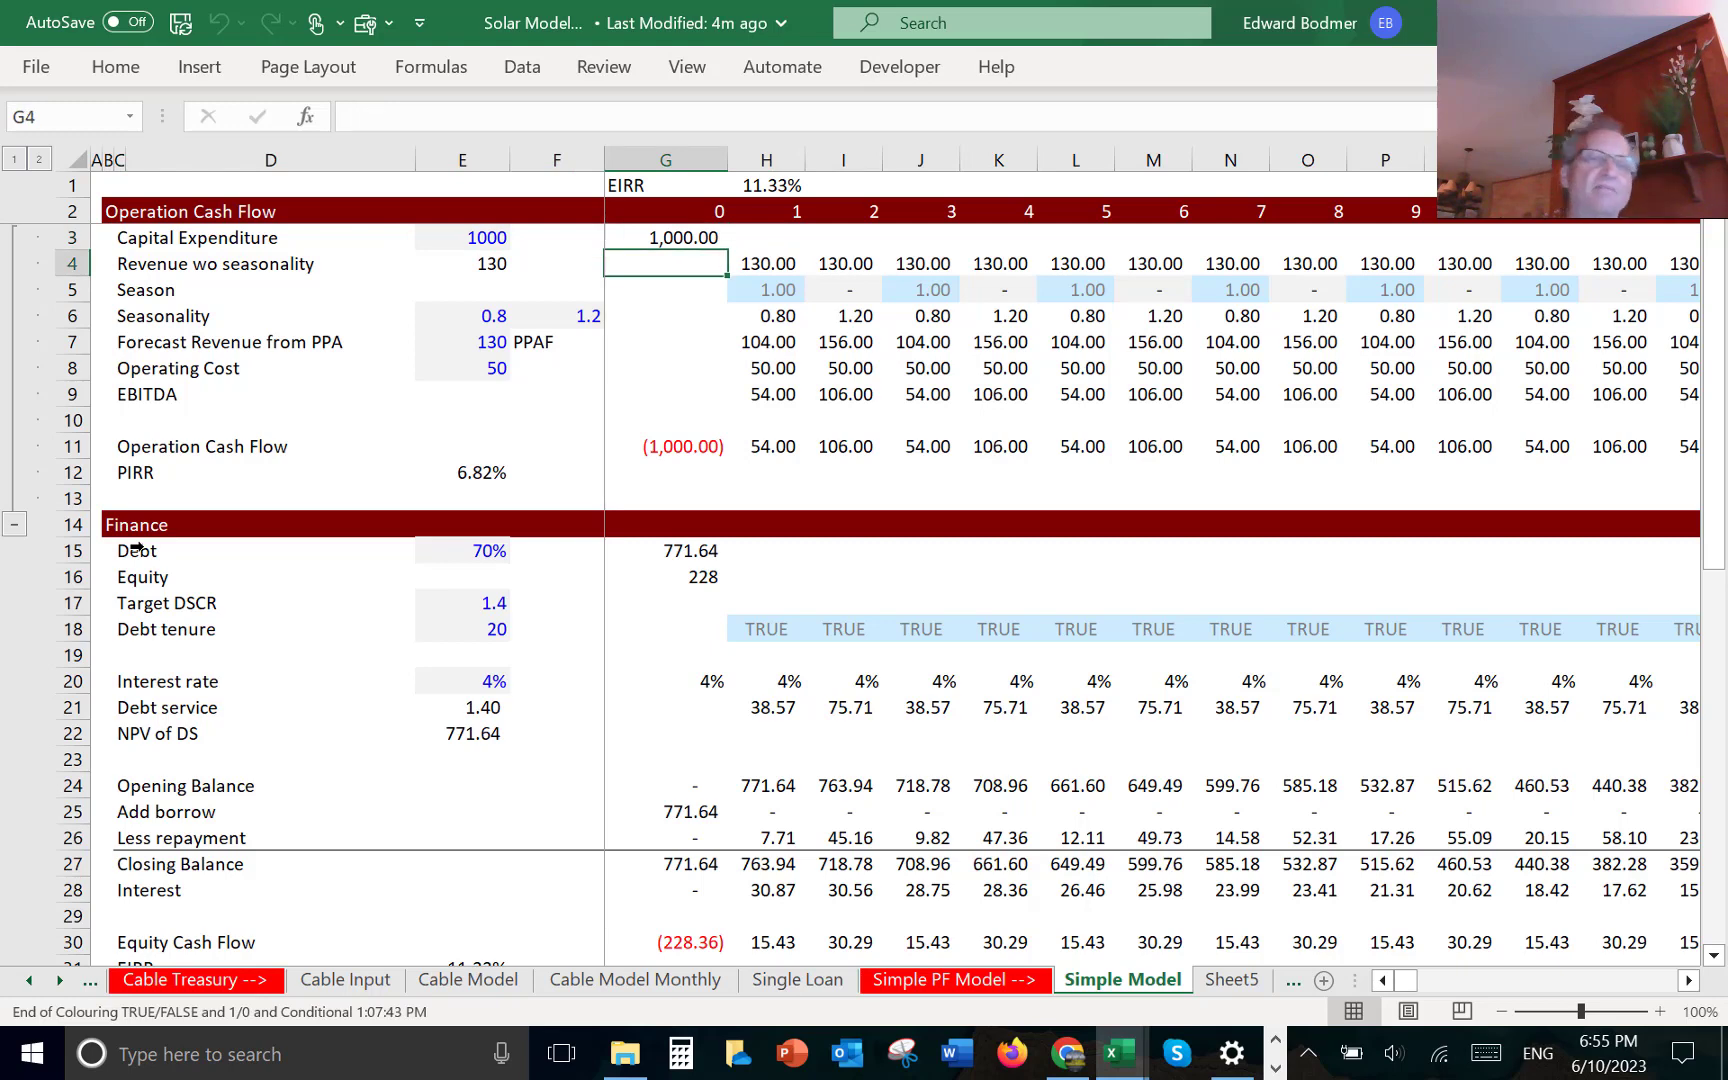
# - Examine the Operation Cash Flow formulas in G11 and H11
pyautogui.press('Down')
pyautogui.press('Down')
pyautogui.press('Down')
pyautogui.press('Down')
pyautogui.press('Down')
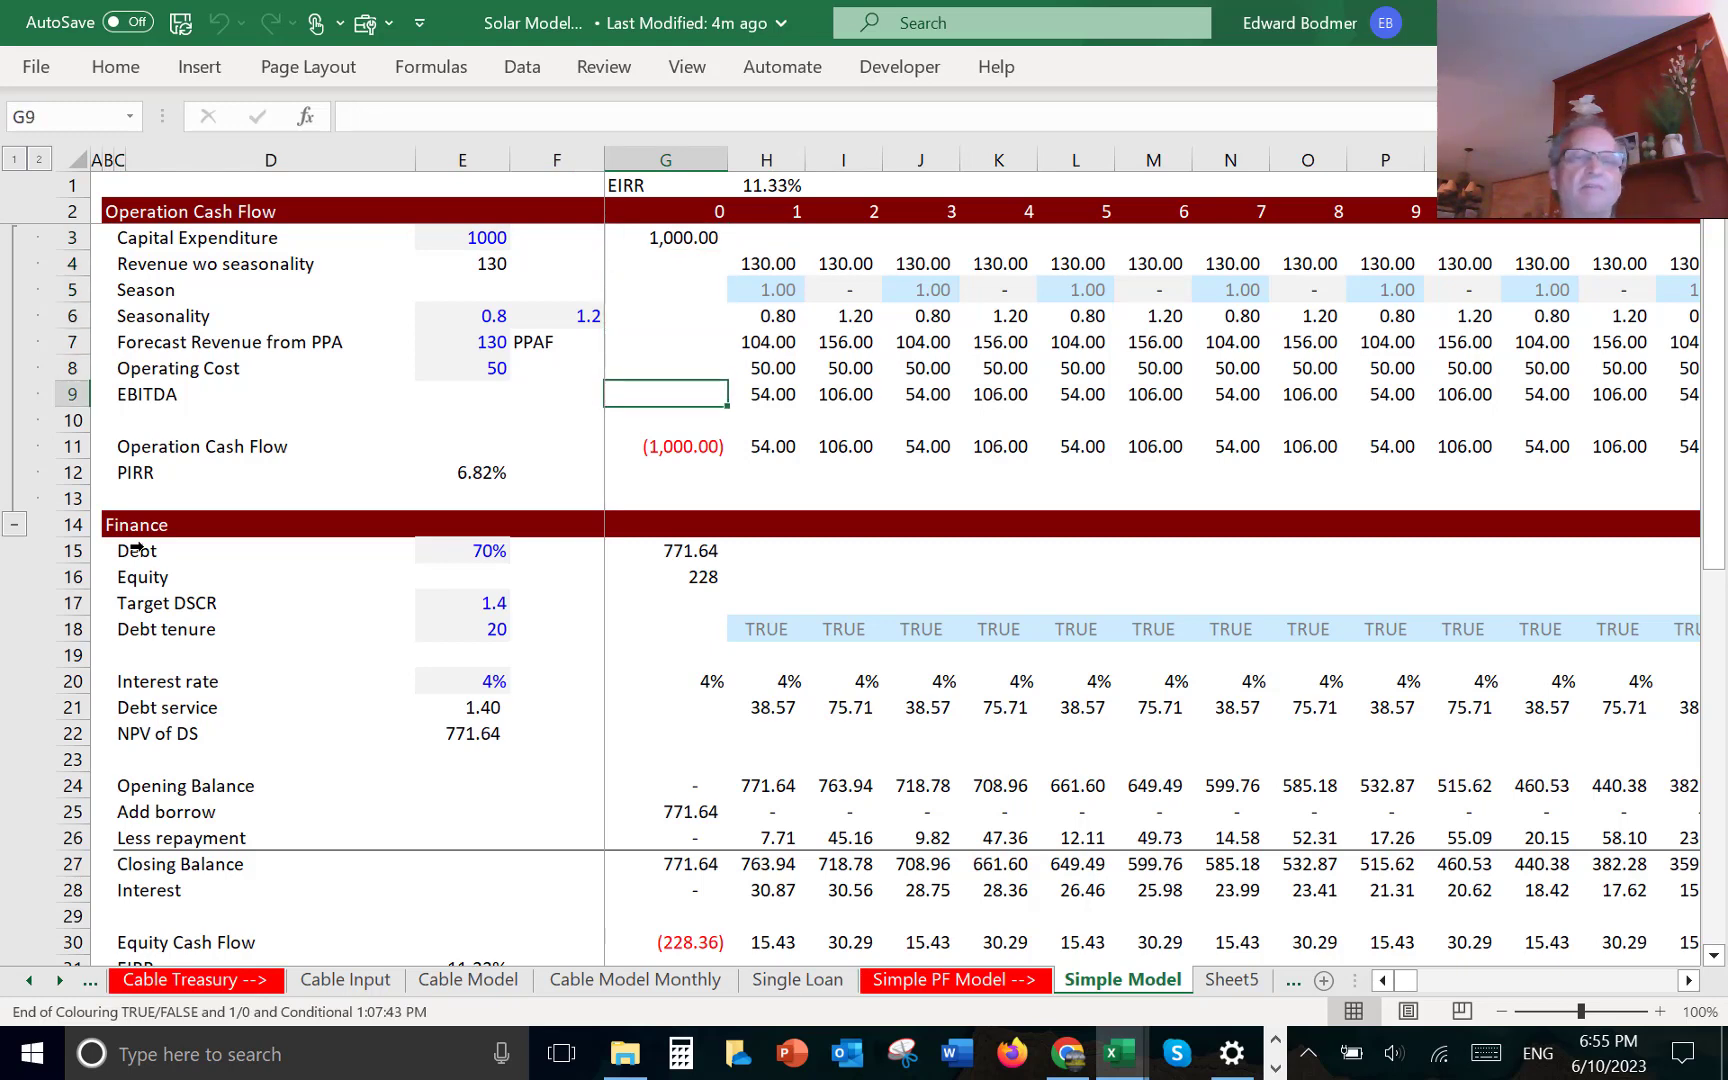
pyautogui.press('Down')
pyautogui.press('Down')
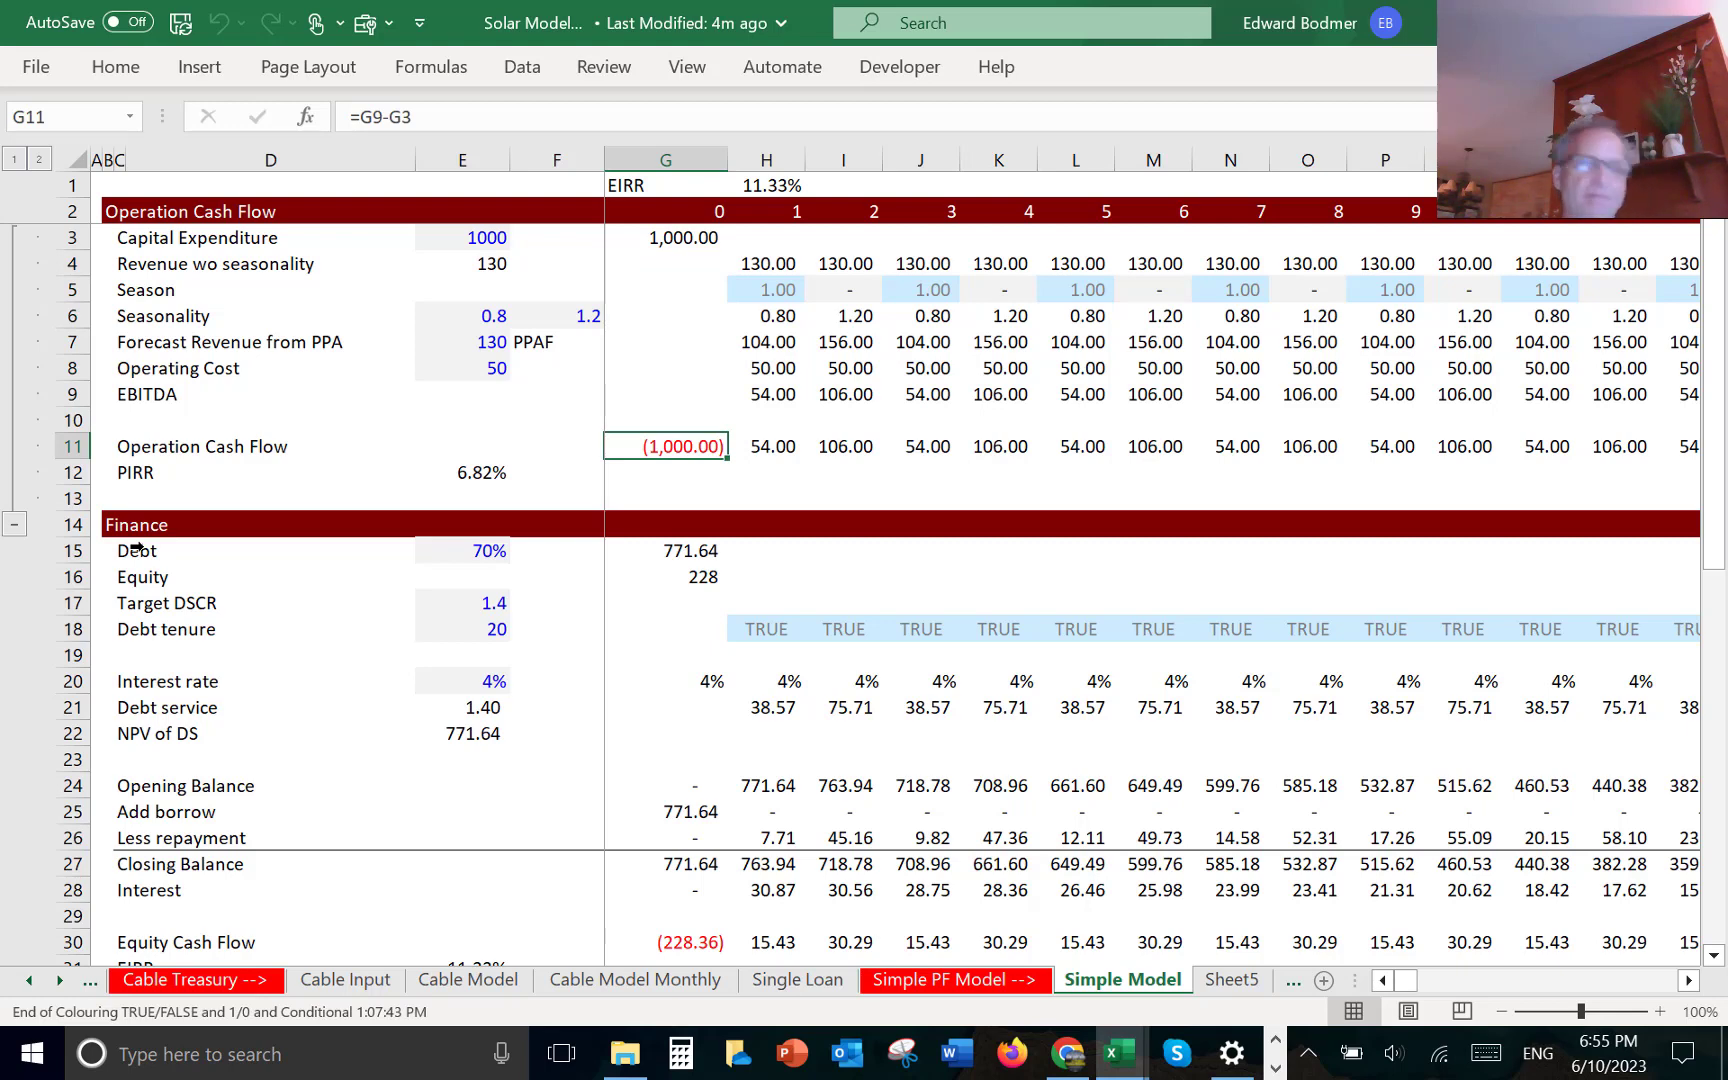
pyautogui.press('Right')
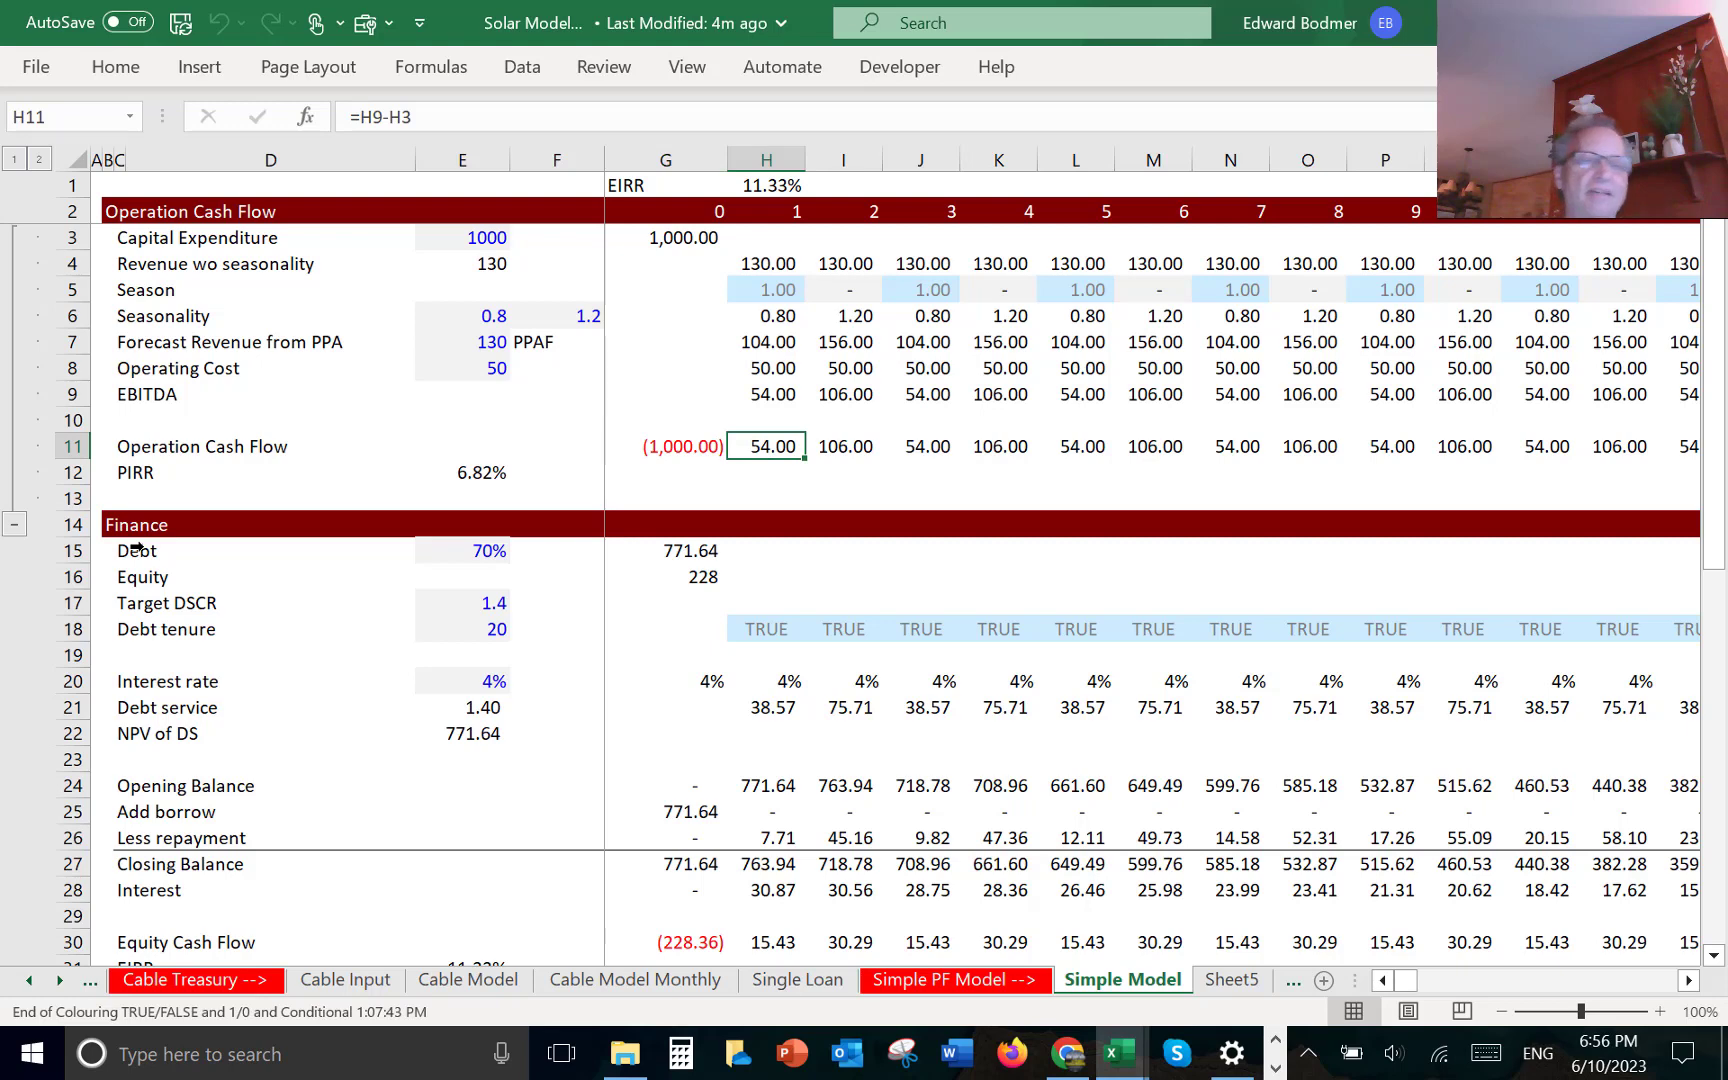
# - Rename Sheet5, the sheet after Simple Model, as Asset Valuation
pyautogui.hotkey('ctrl', 'pagedown')
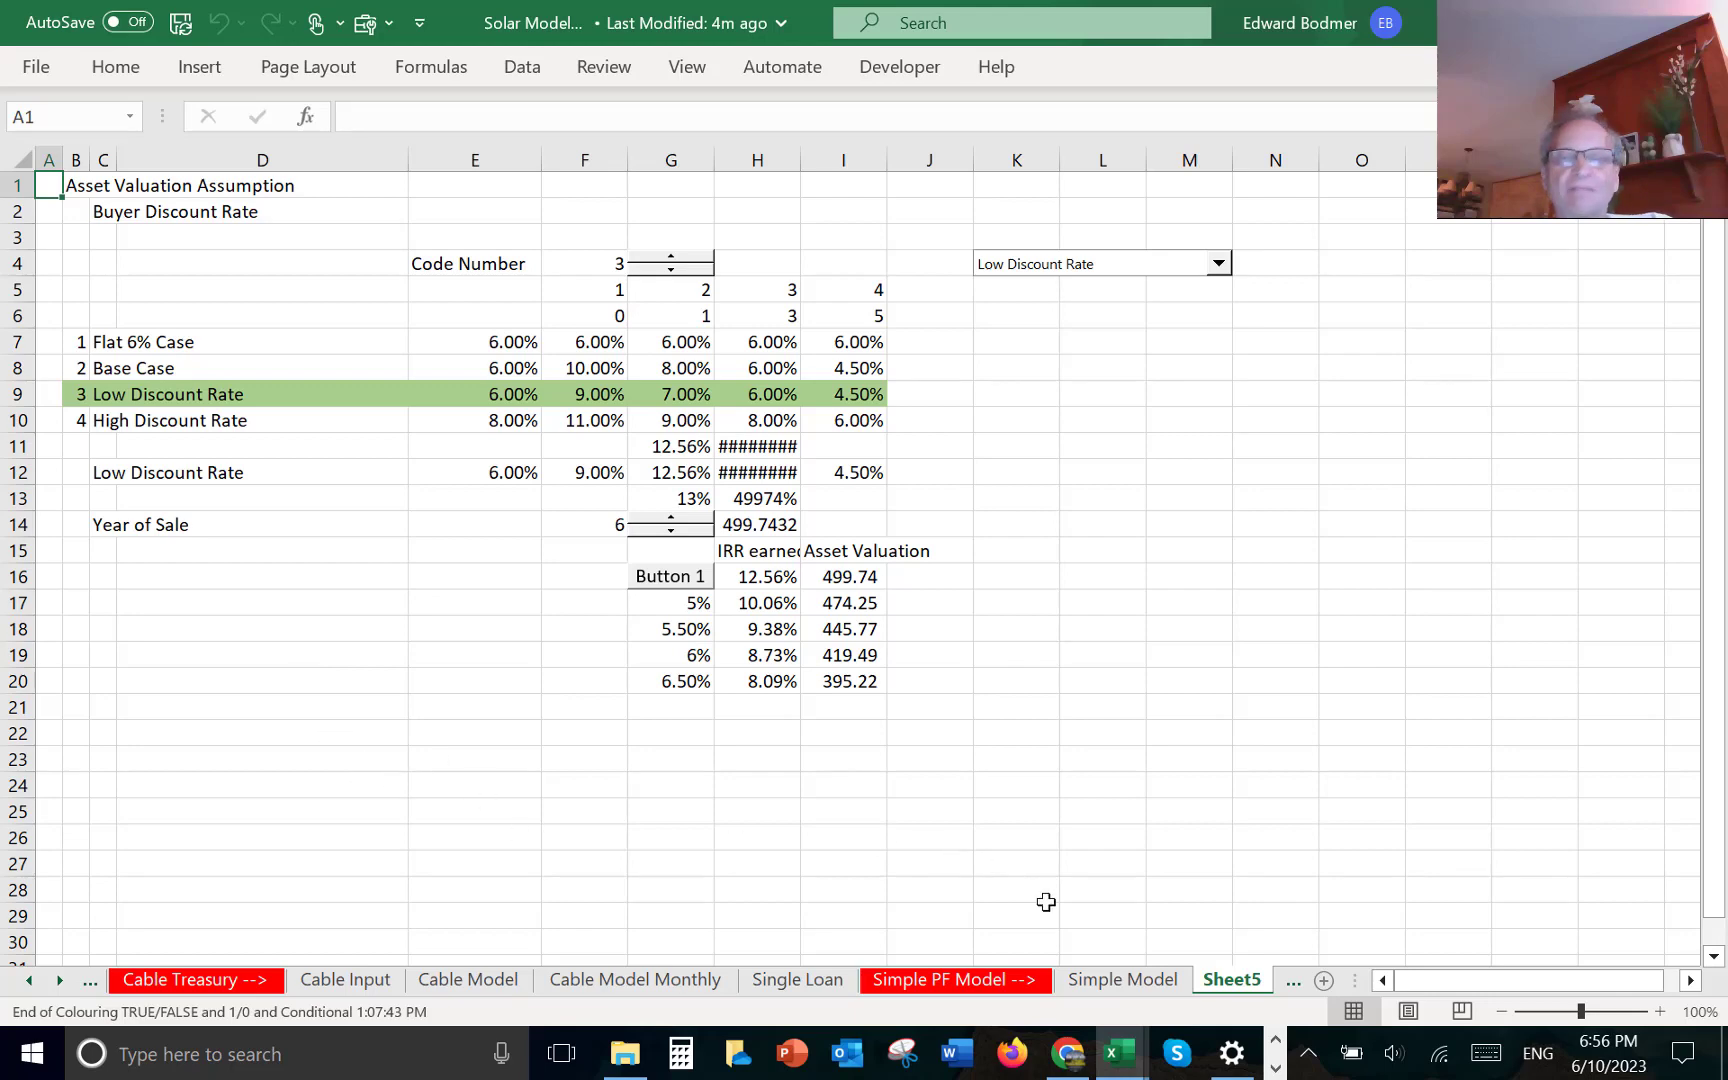
pyautogui.doubleClick(1230, 980)
pyautogui.write('A')
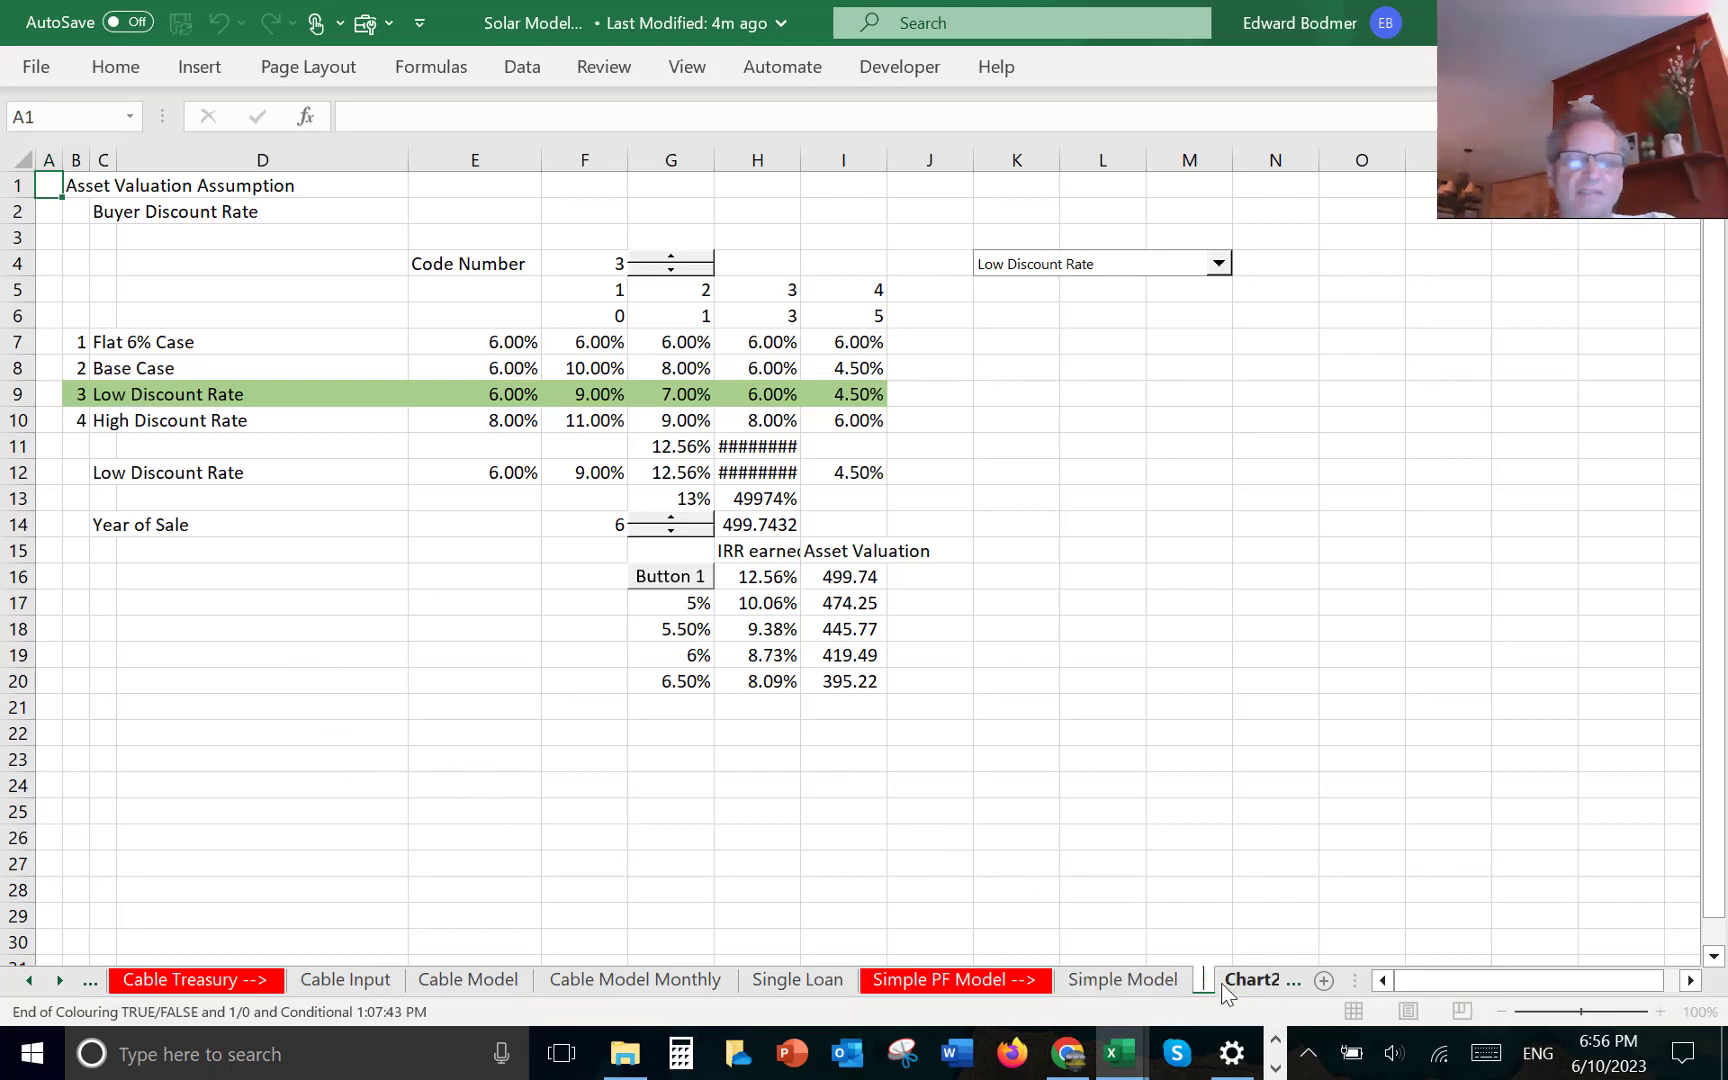
pyautogui.write('sset Valu')
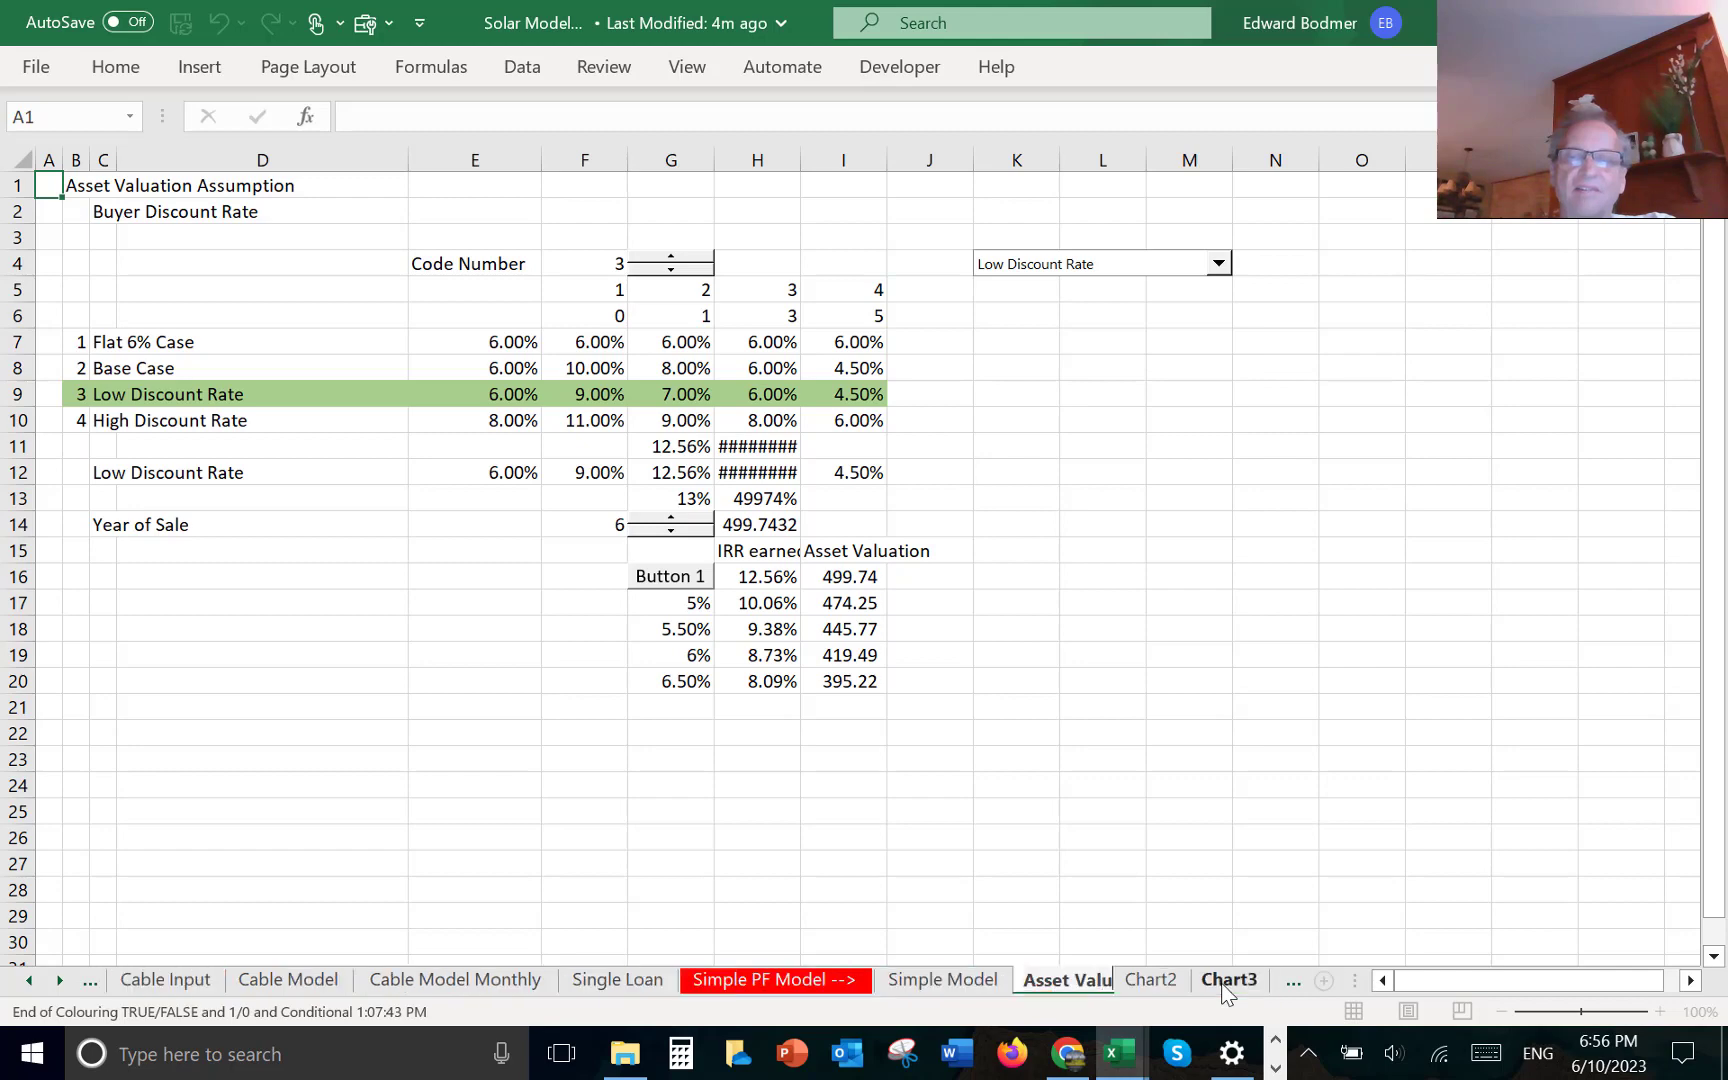
pyautogui.press('Return')
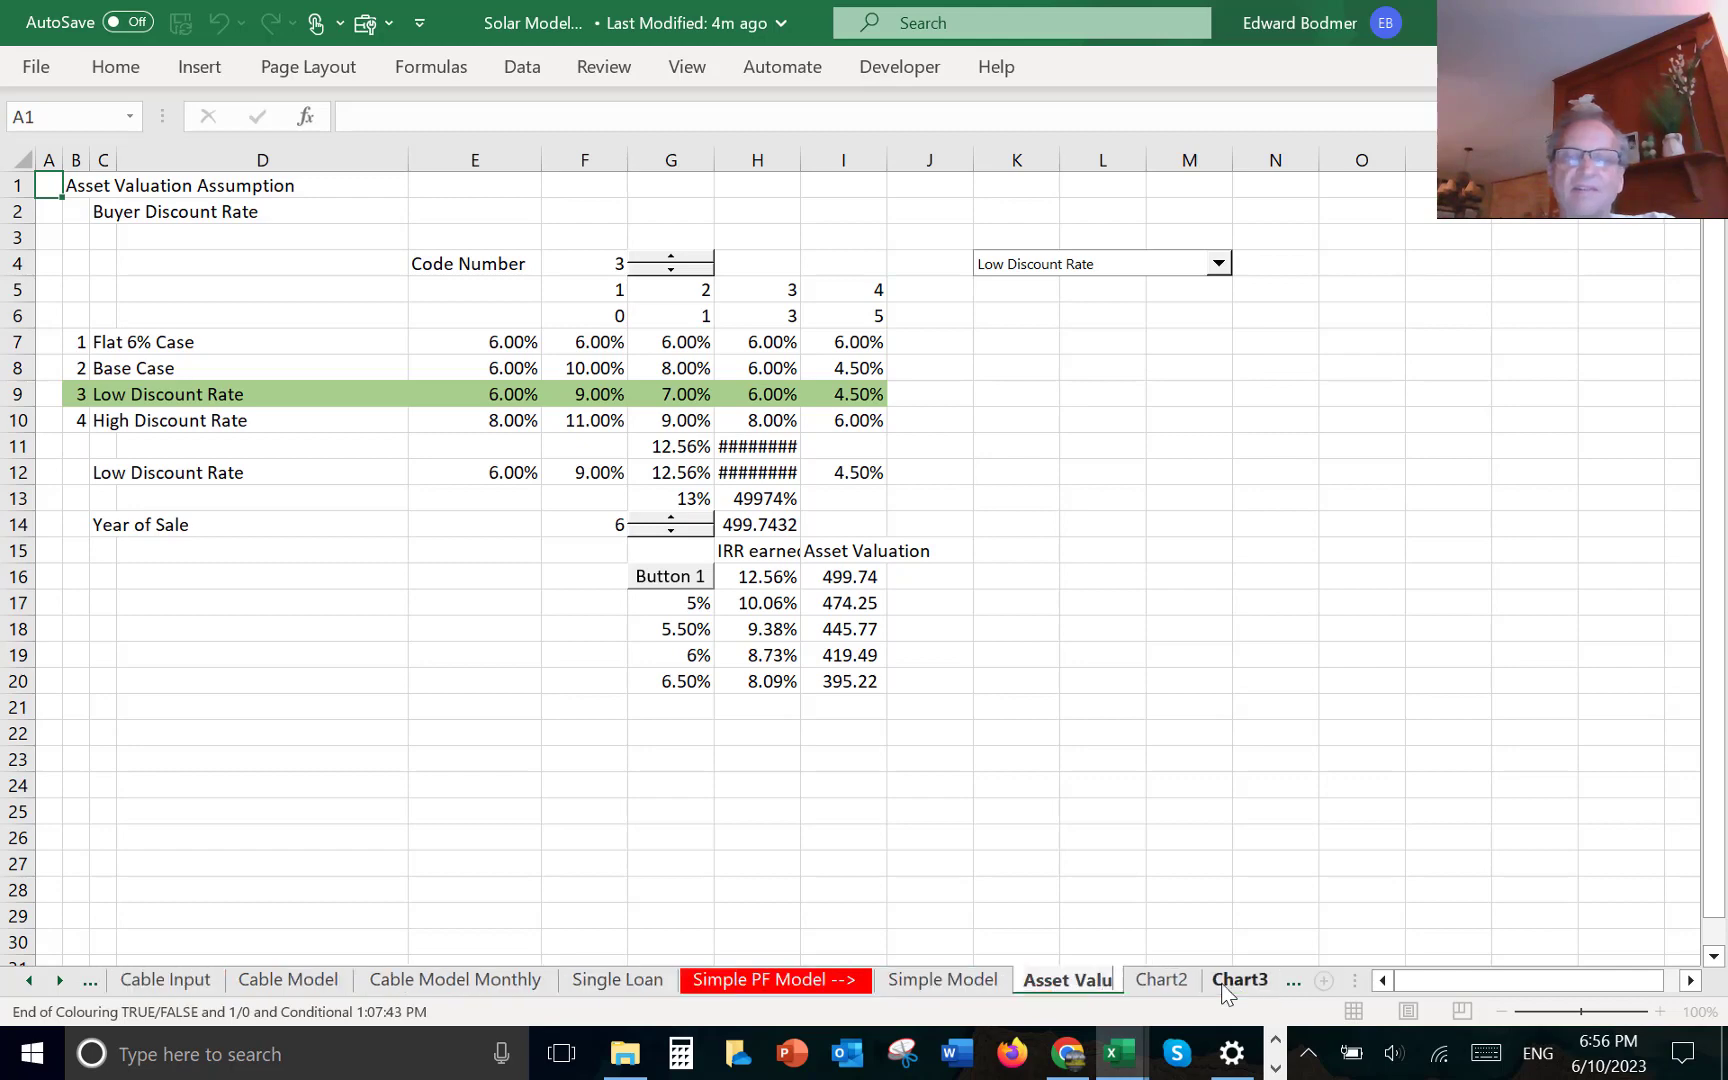
pyautogui.write('to')
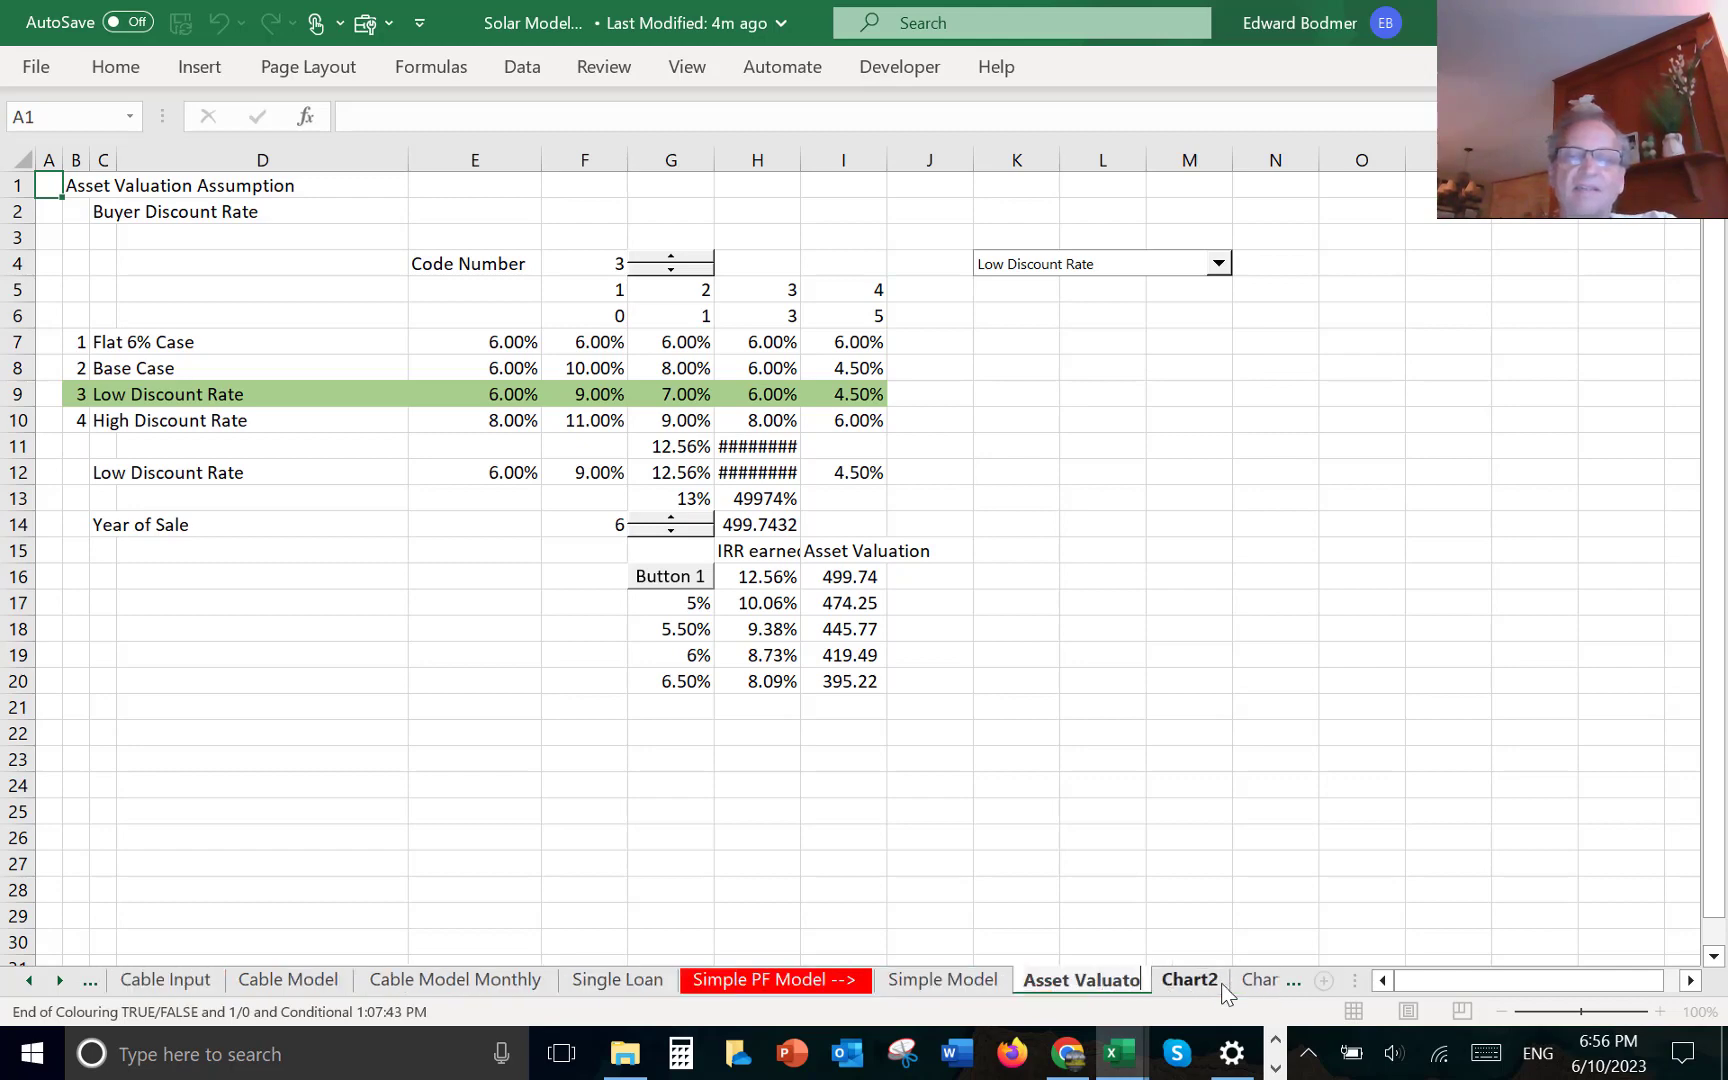
pyautogui.press('BackSpace')
pyautogui.write('ion')
pyautogui.press('Return')
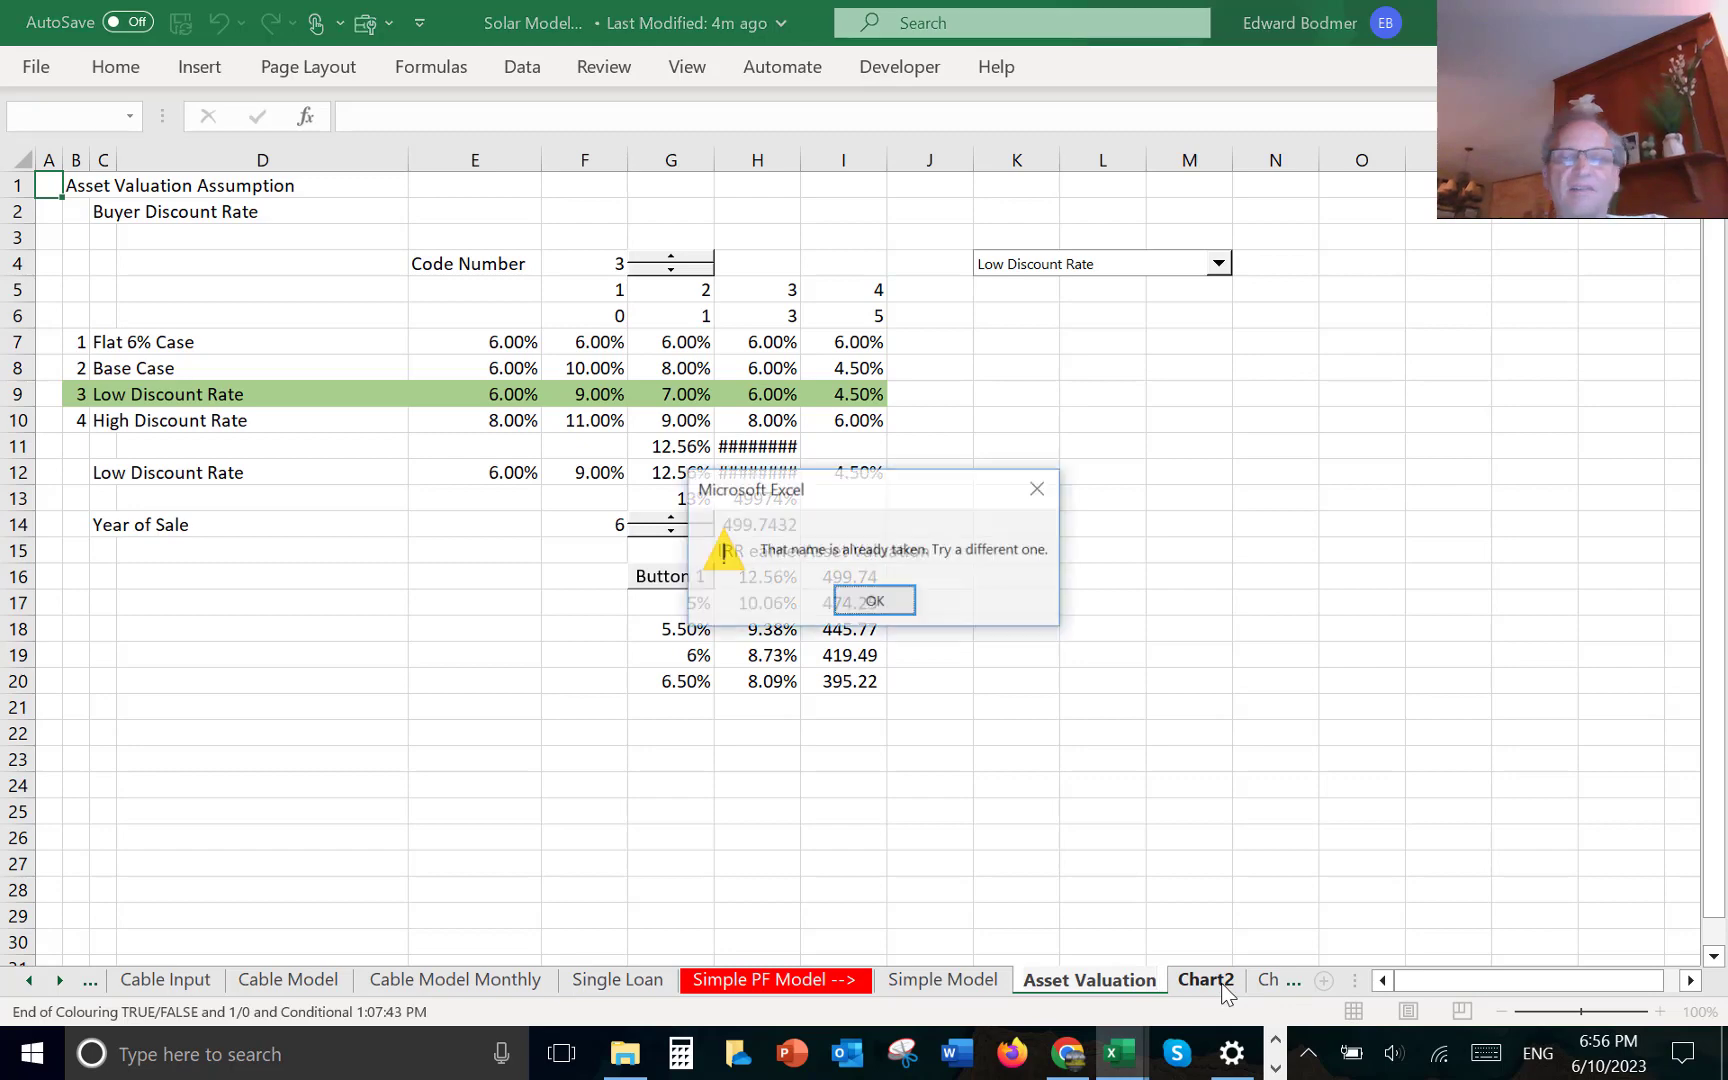
pyautogui.press('Return')
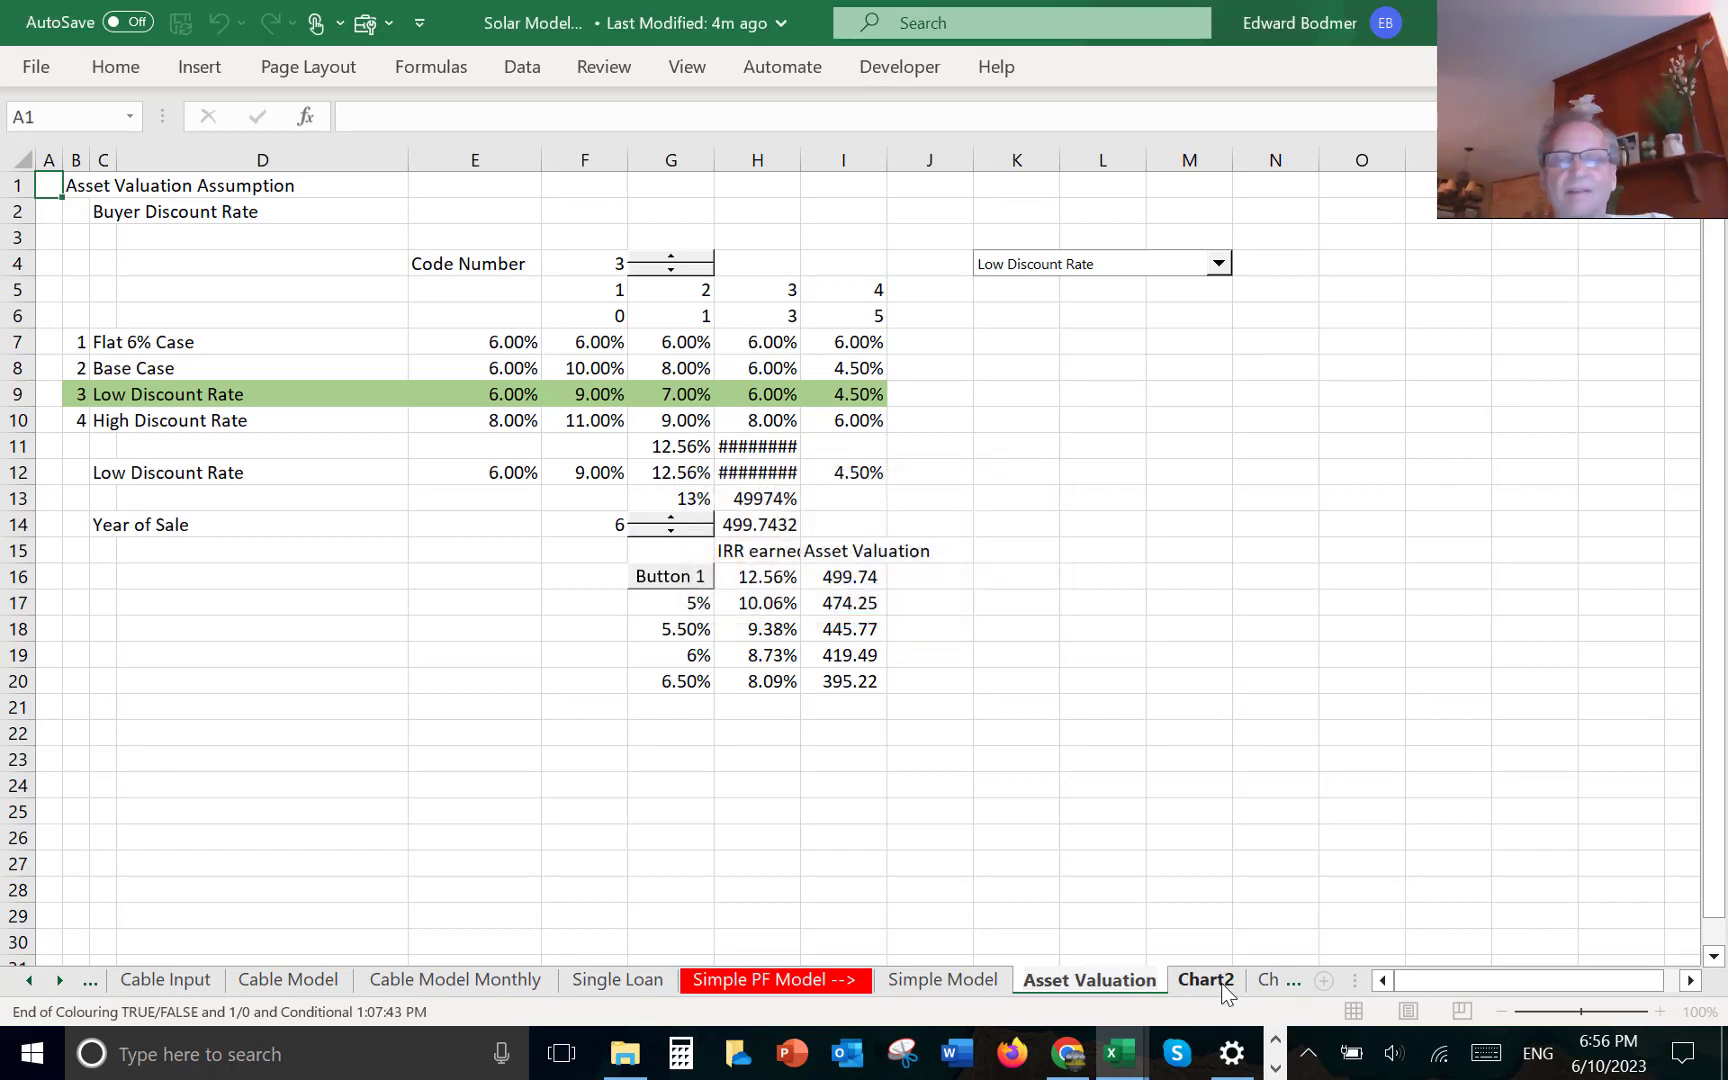
pyautogui.press('Return')
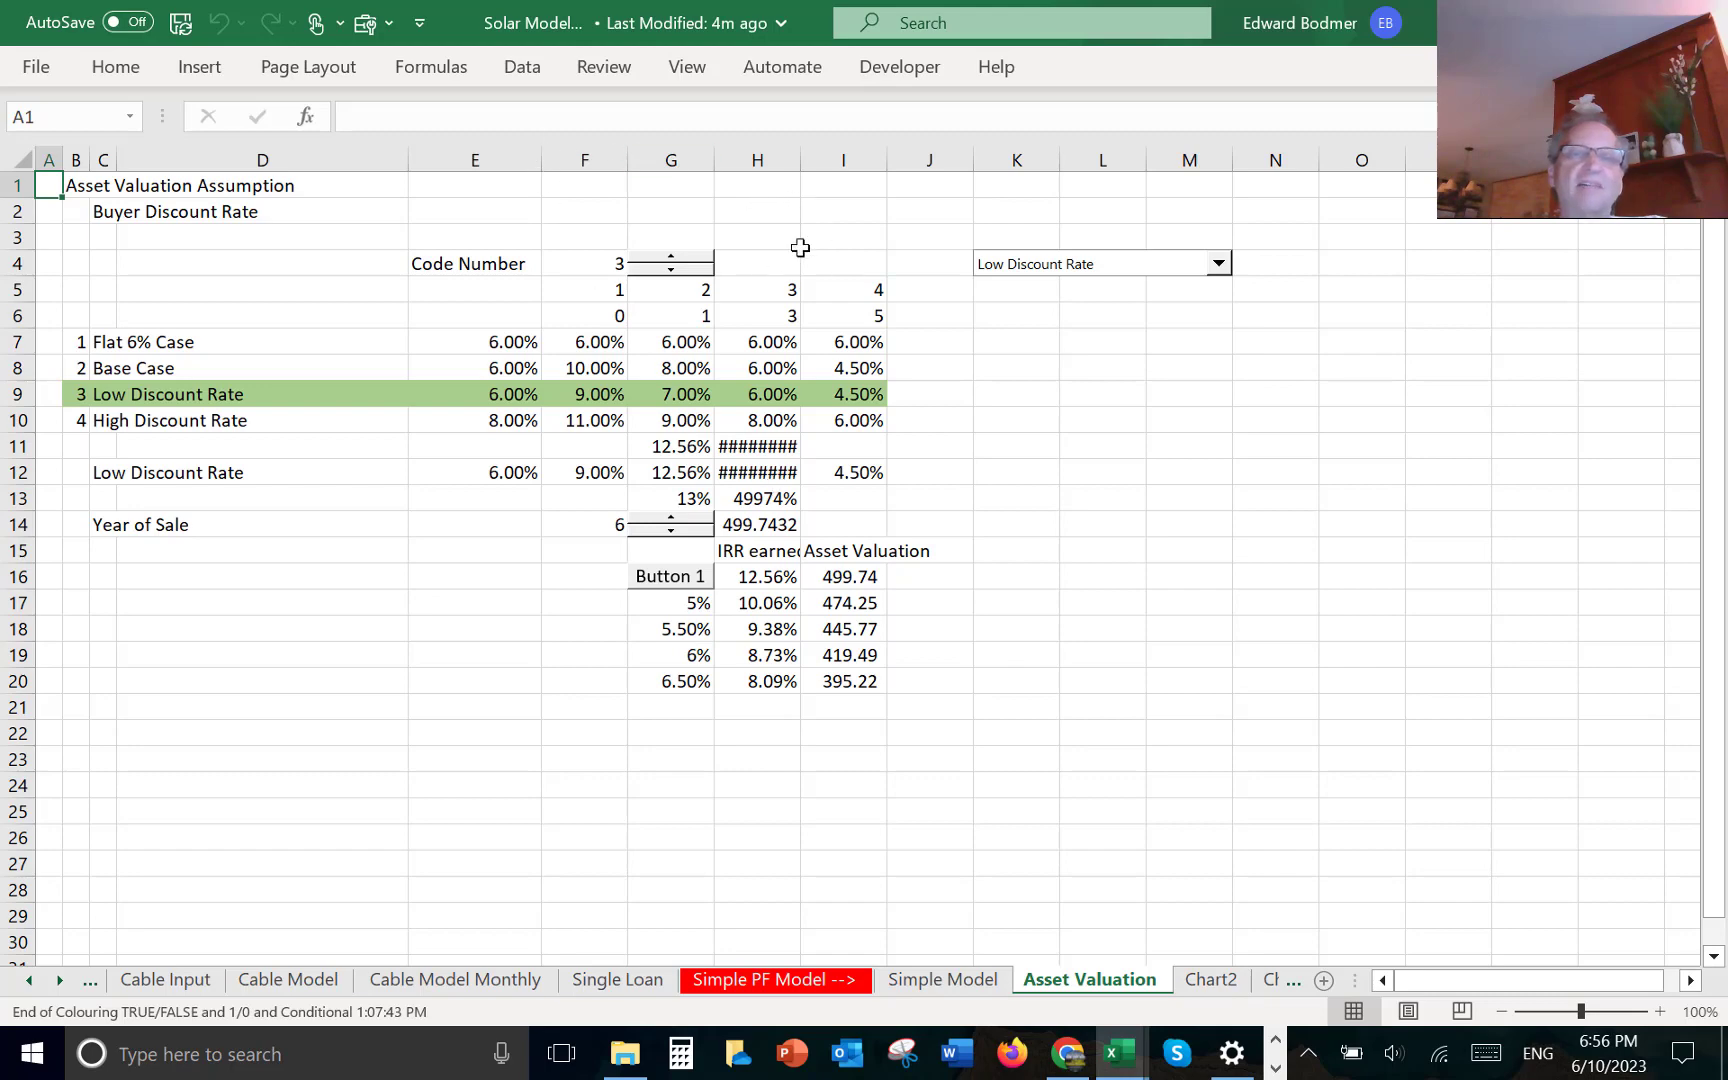
# - Autofit column H to the value in H11 on the discount rate assumptions sheet
pyautogui.click(805, 428)
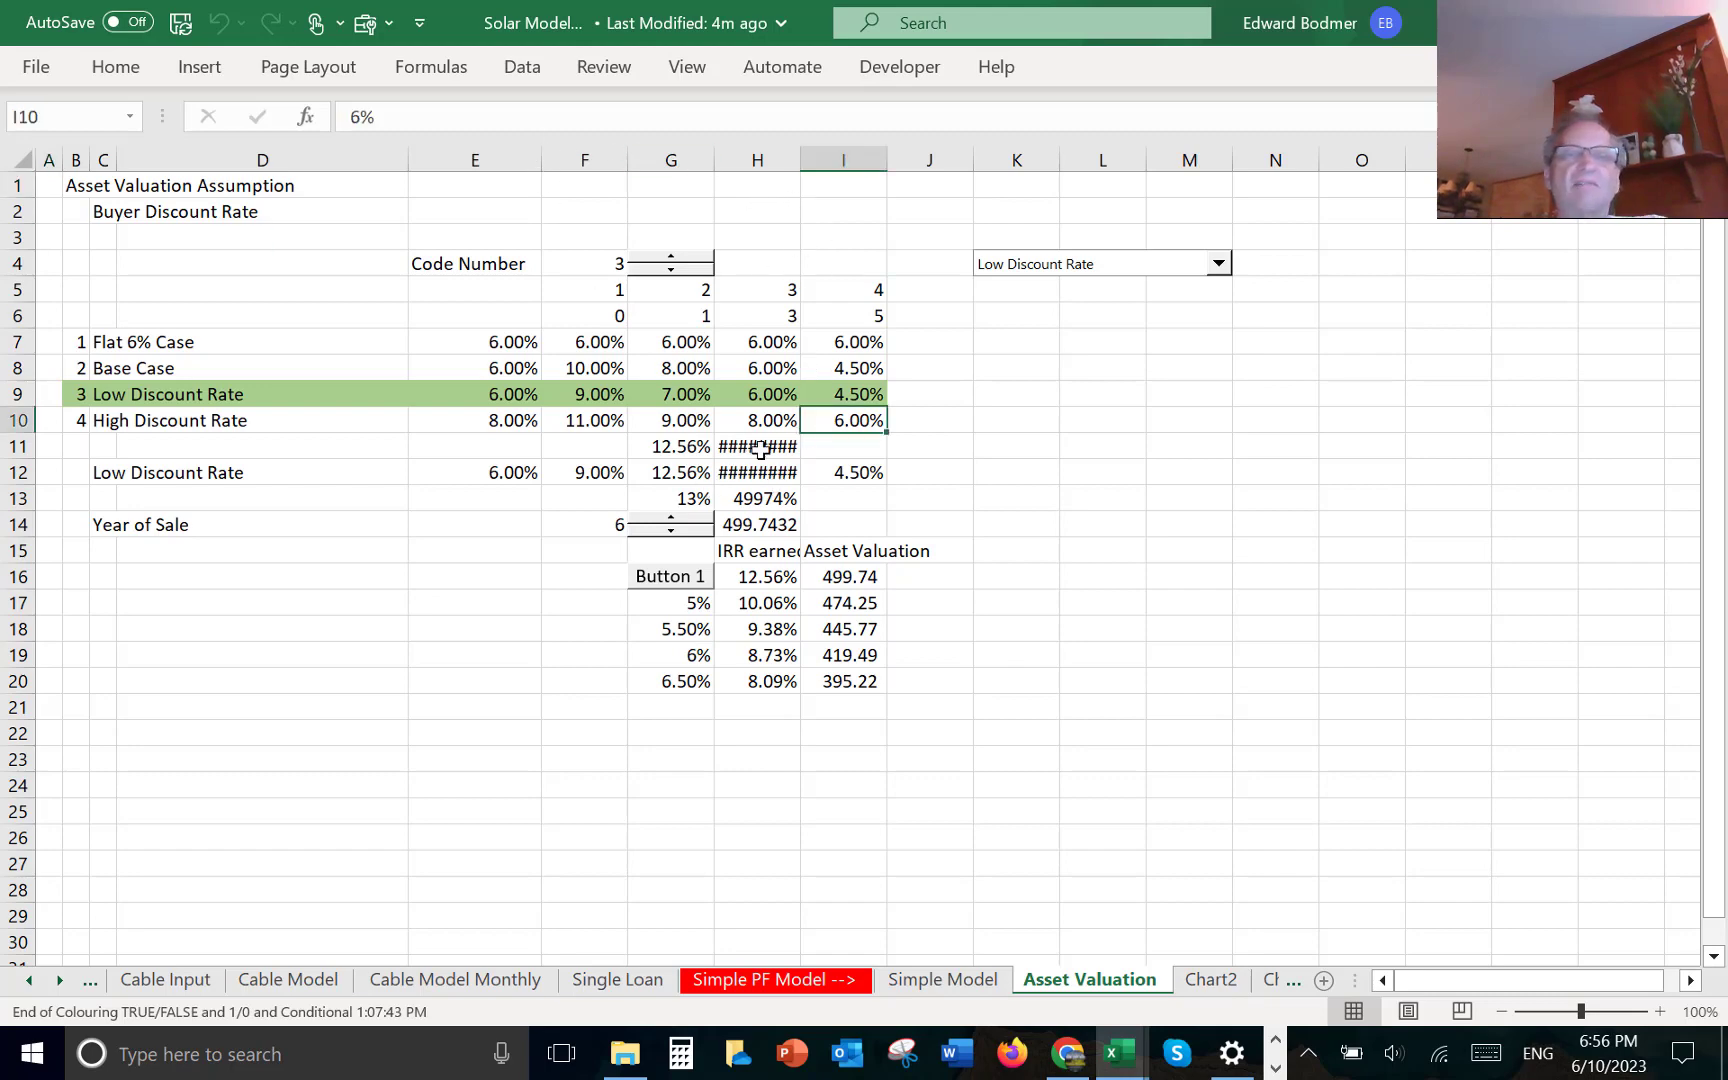
pyautogui.click(760, 449)
pyautogui.hotkey('alt', 'h')
pyautogui.press('o')
pyautogui.press('i')
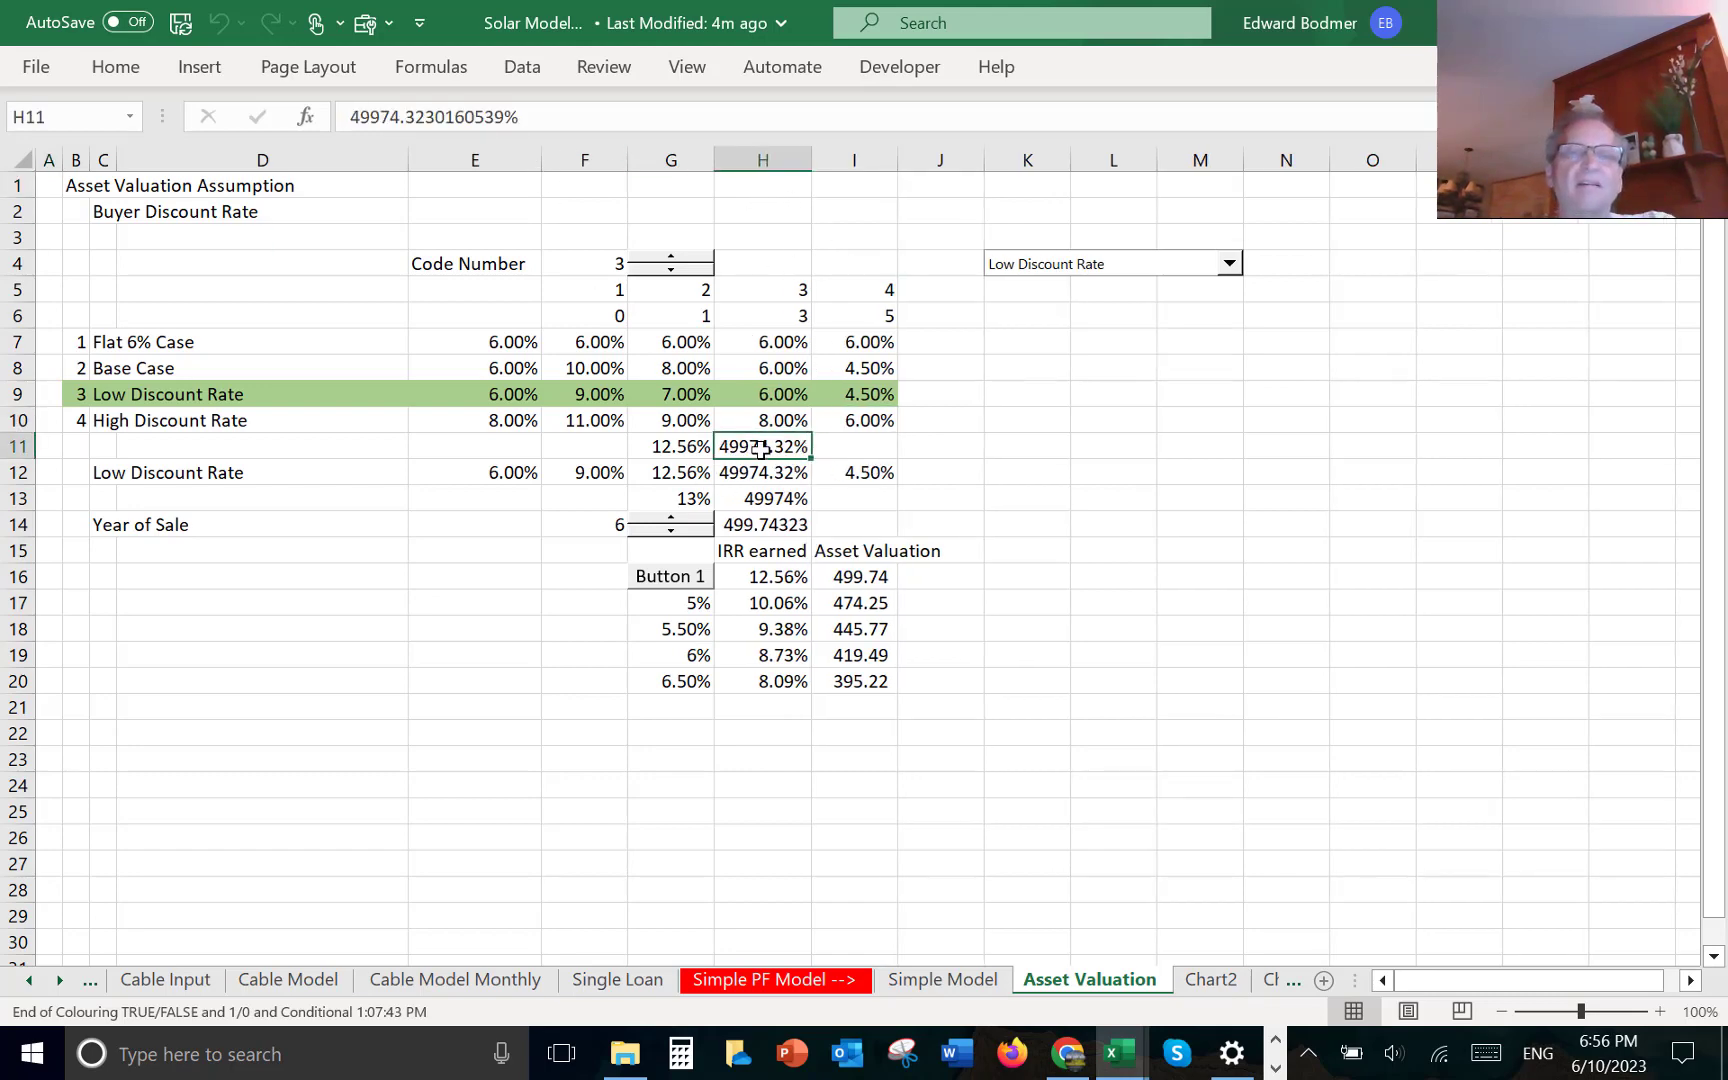
# - Clear the stray percentage in H11 and check the neighbouring values in row 12
pyautogui.press('Left')
pyautogui.press('Right')
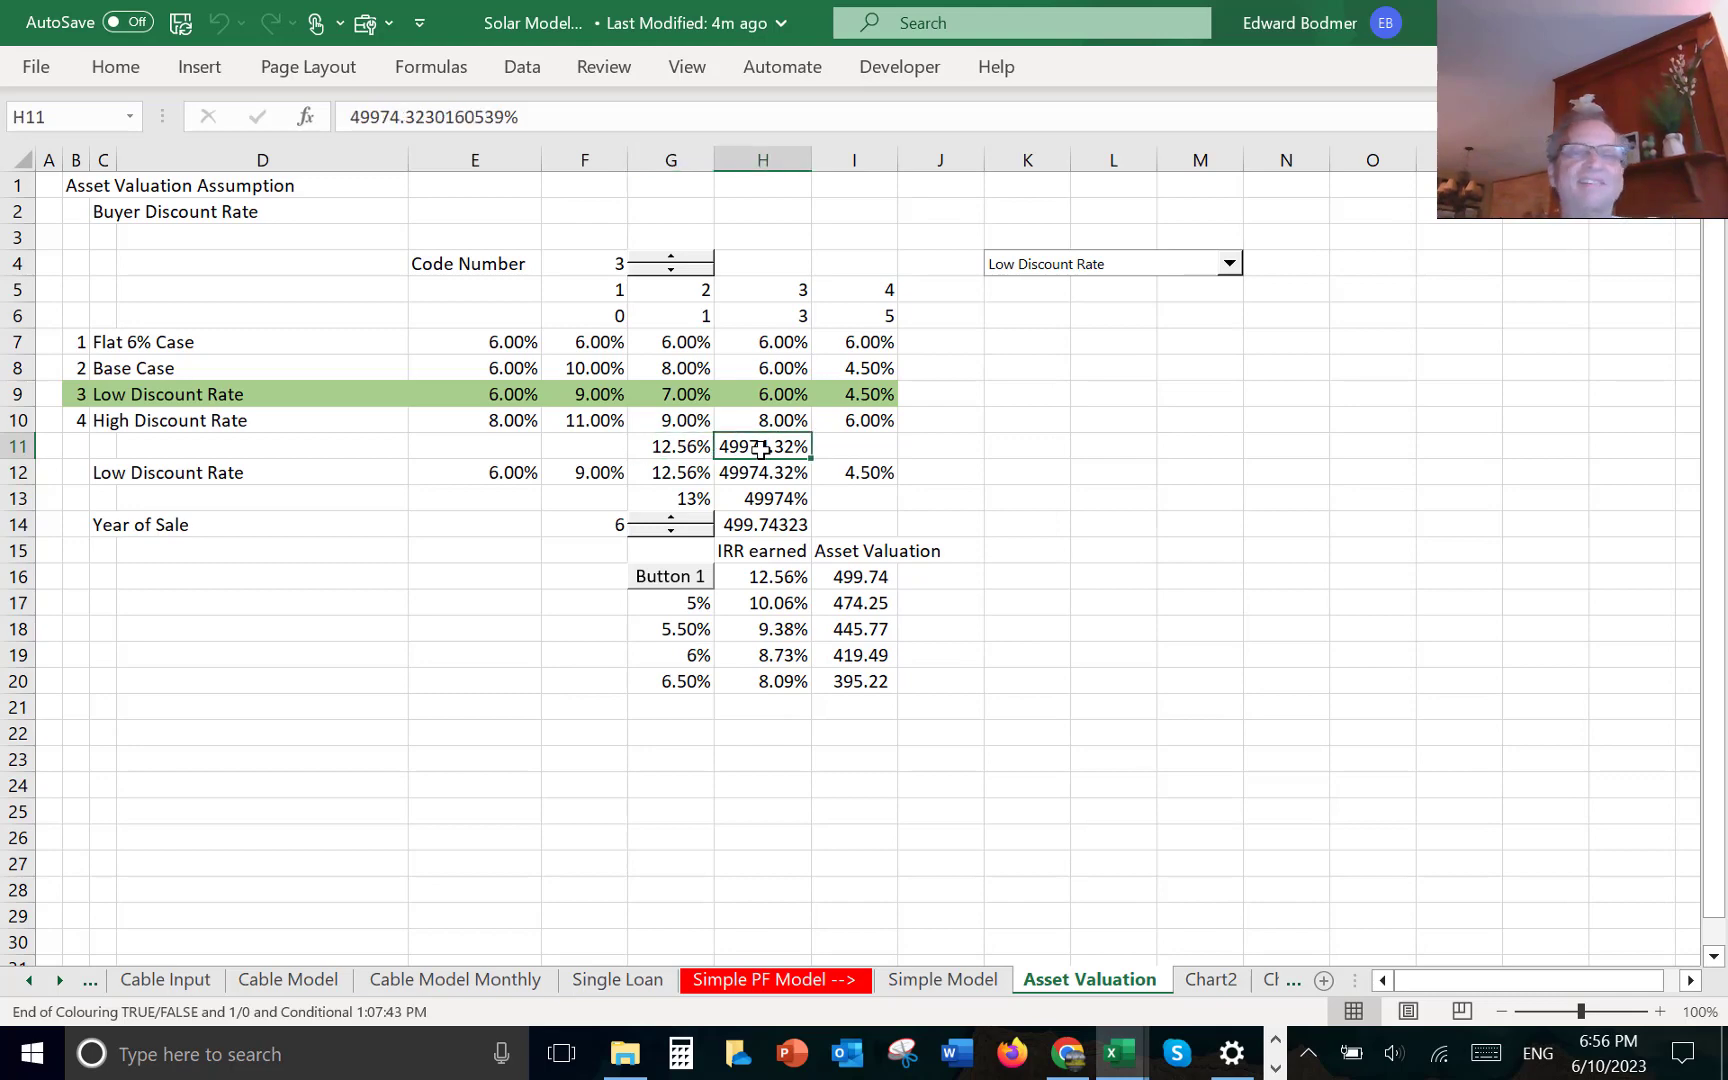
pyautogui.press('Delete')
pyautogui.press('Down')
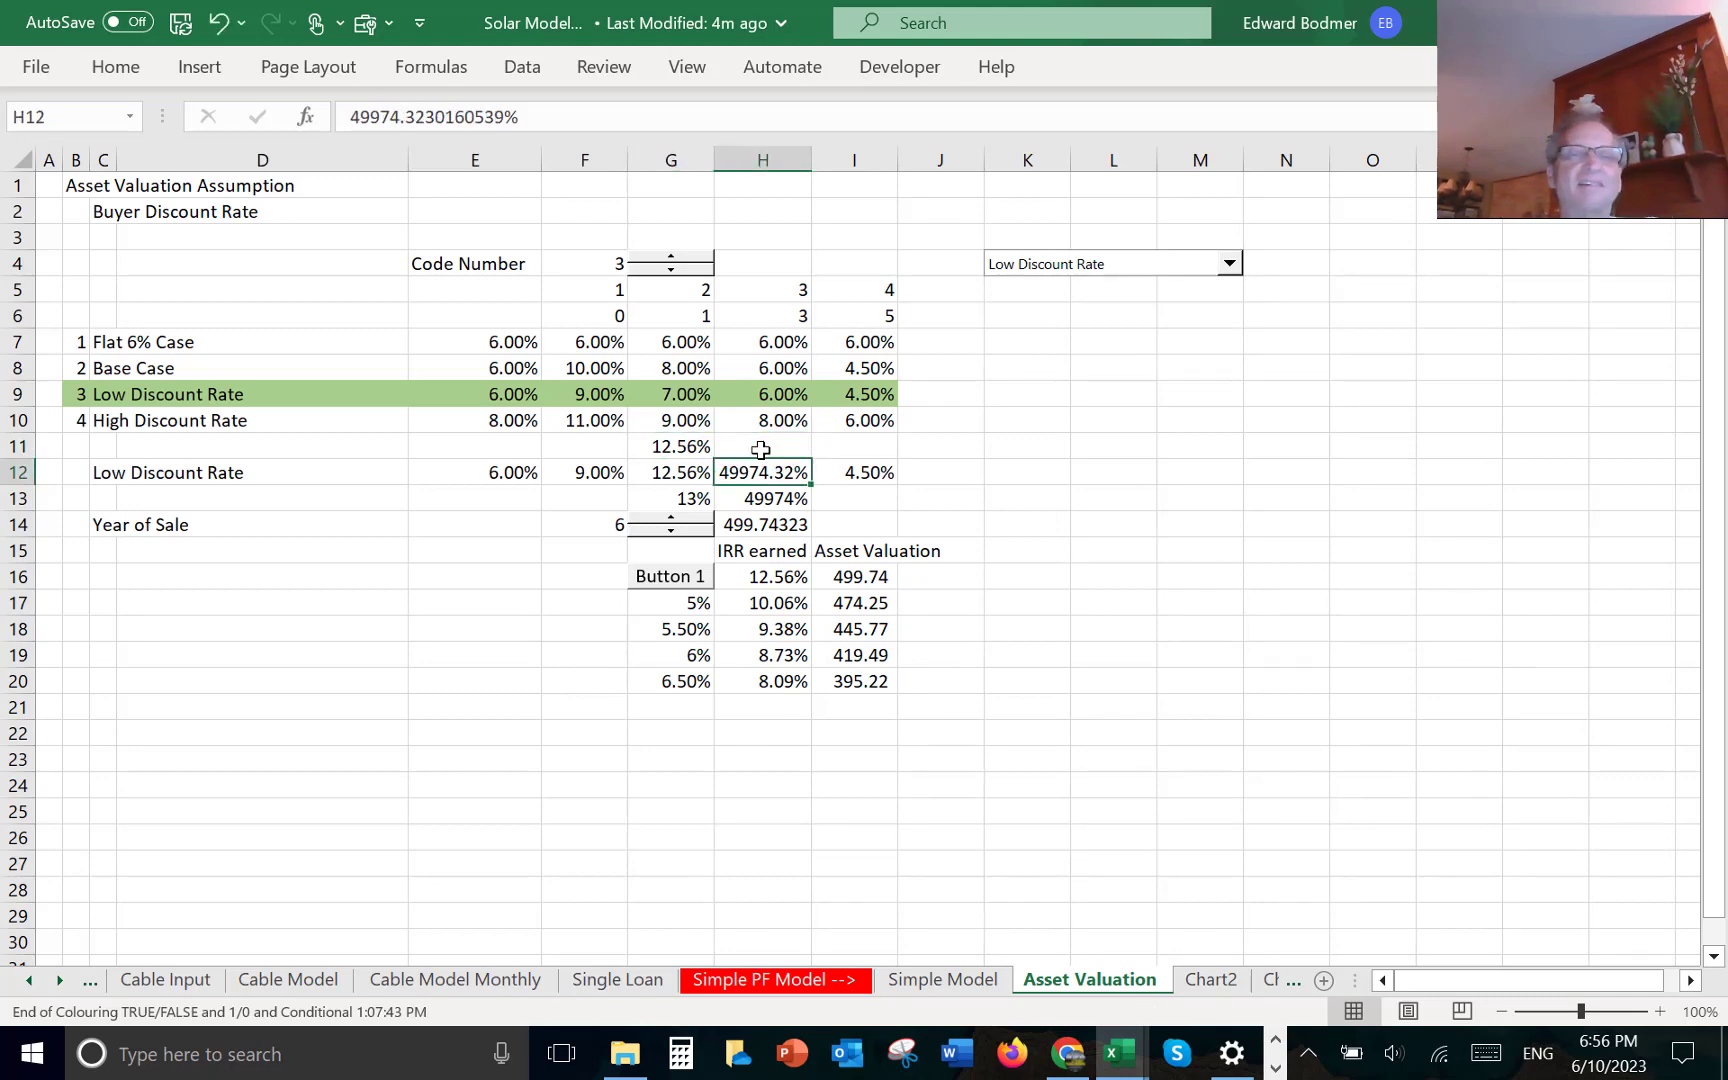
pyautogui.press('Left')
pyautogui.press('Right')
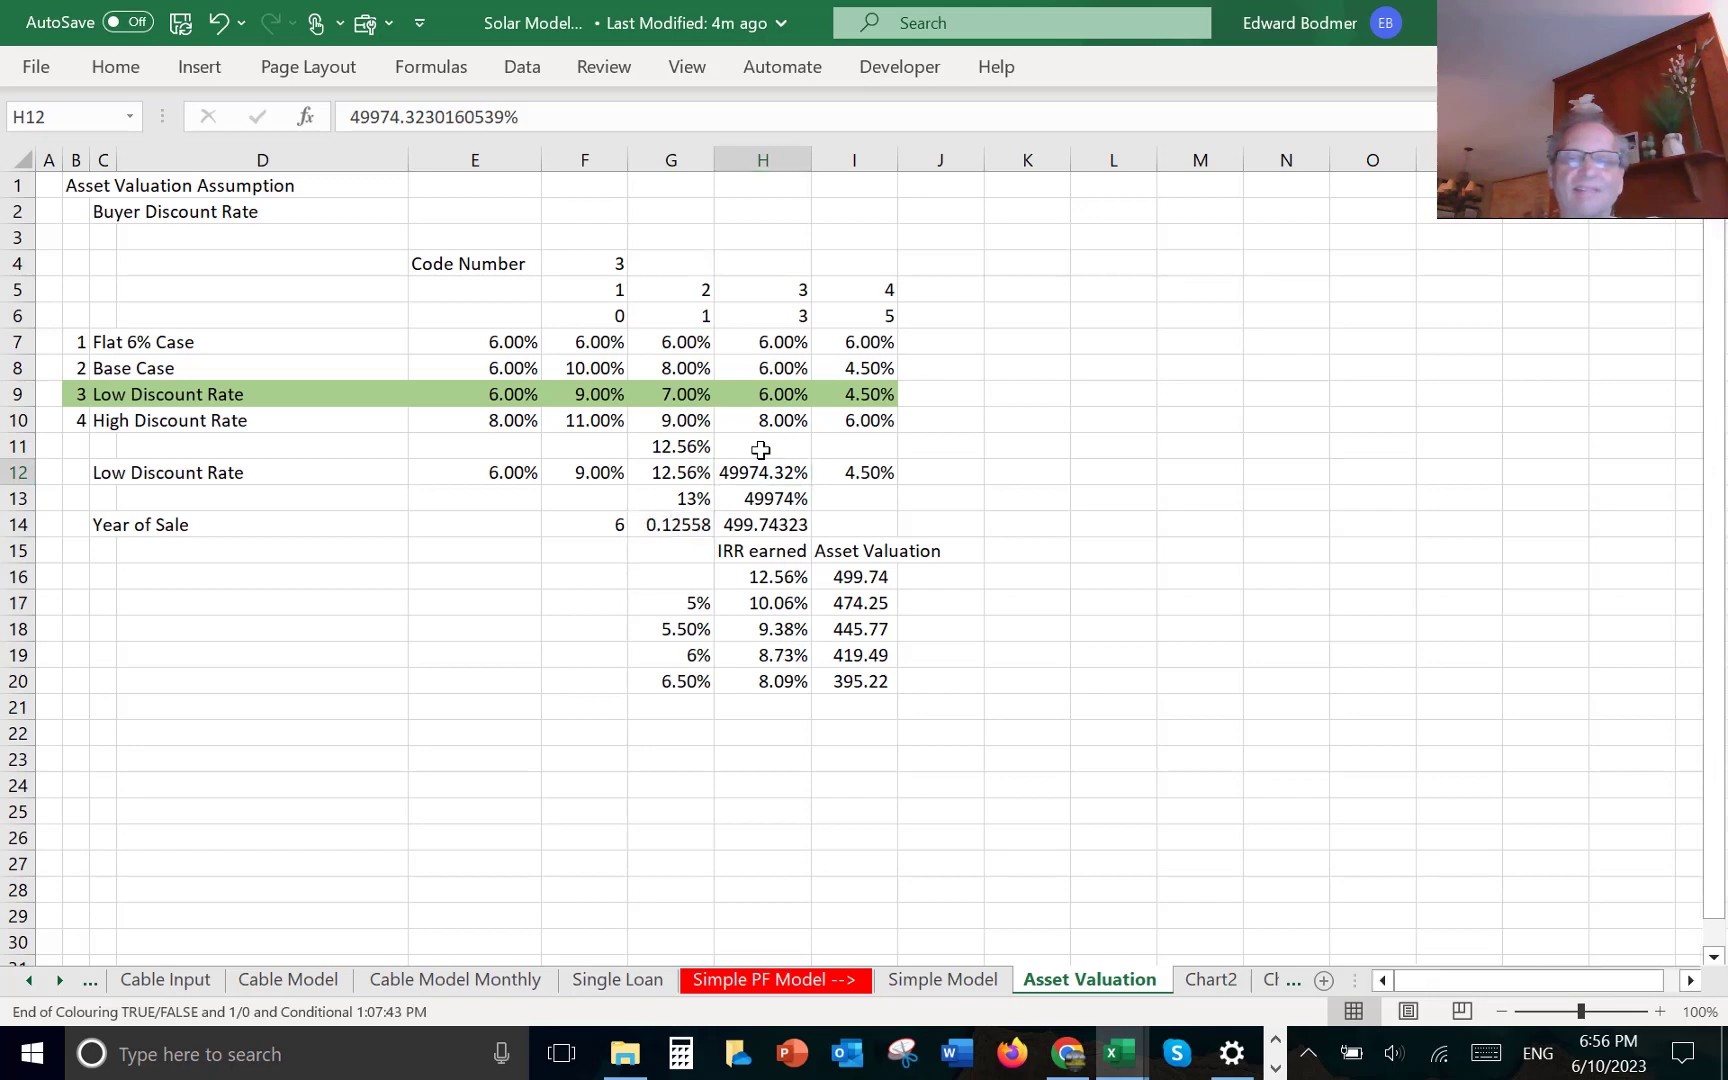
# - Delete the chart sheets Chart2, Chart3 and Chart5 from the workbook
pyautogui.hotkey('ctrl', 'pagedown')
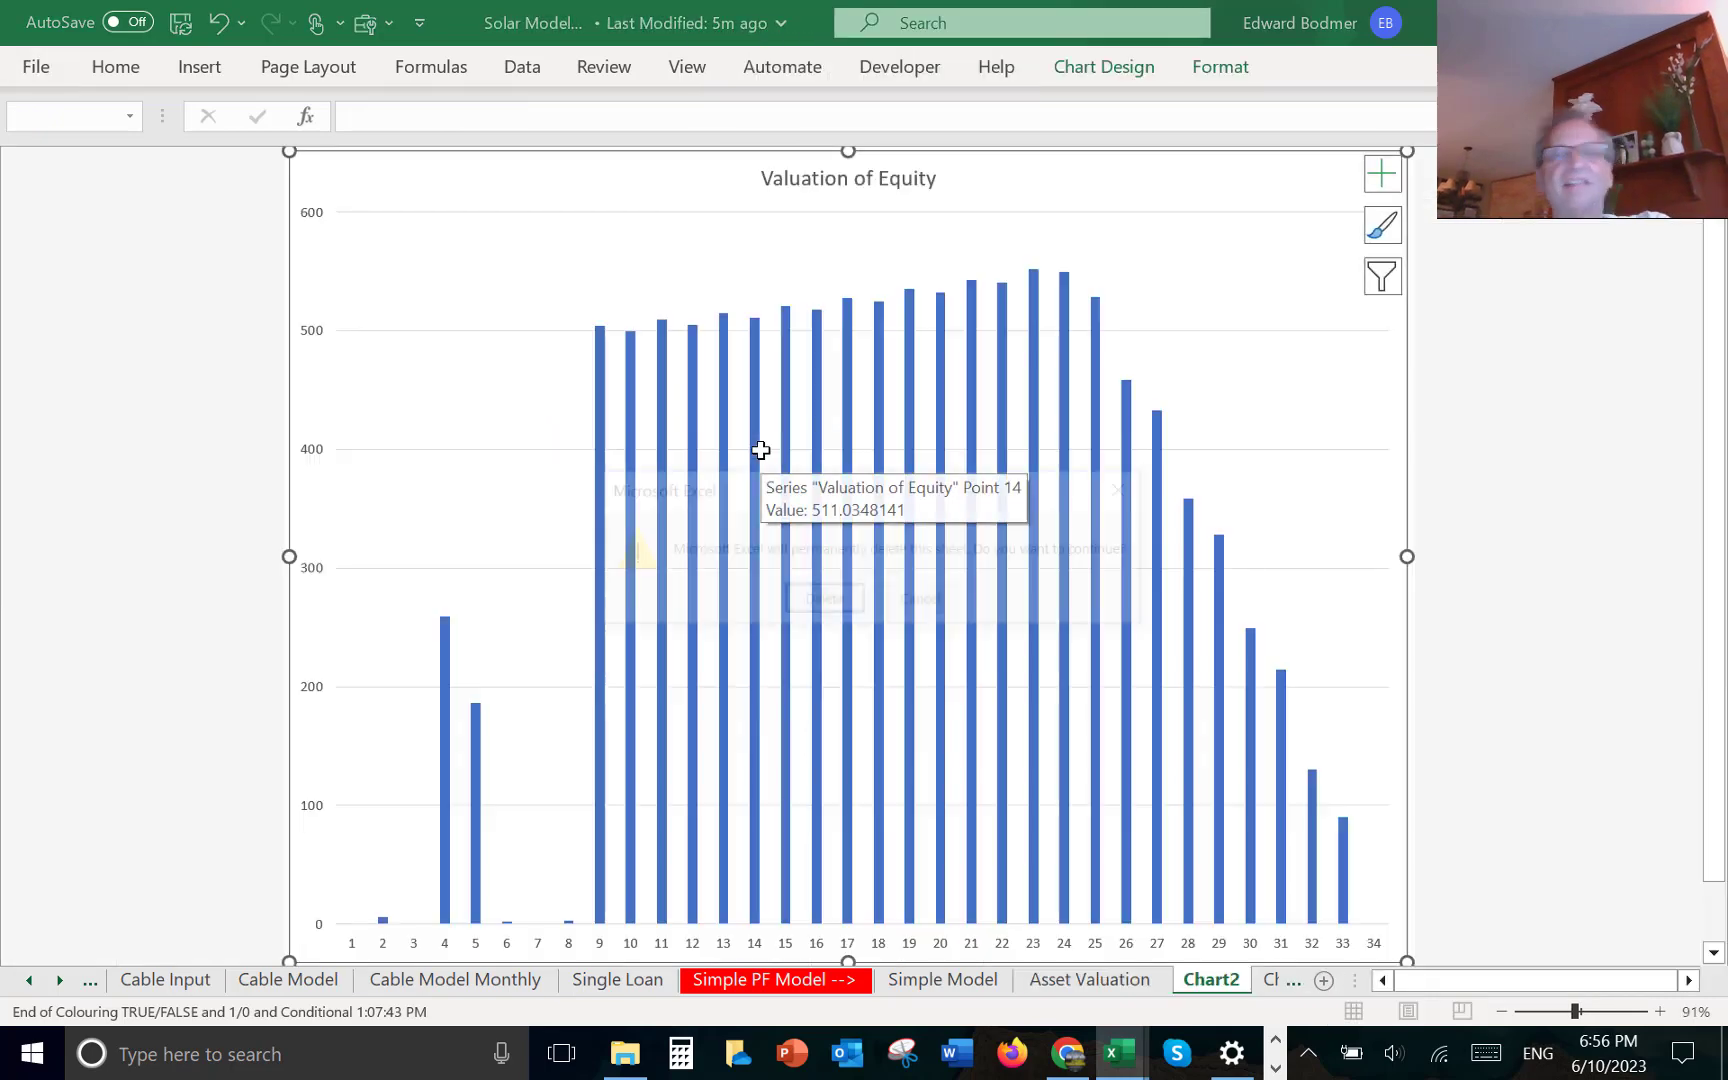
pyautogui.hotkey('ctrl', 'pagedown')
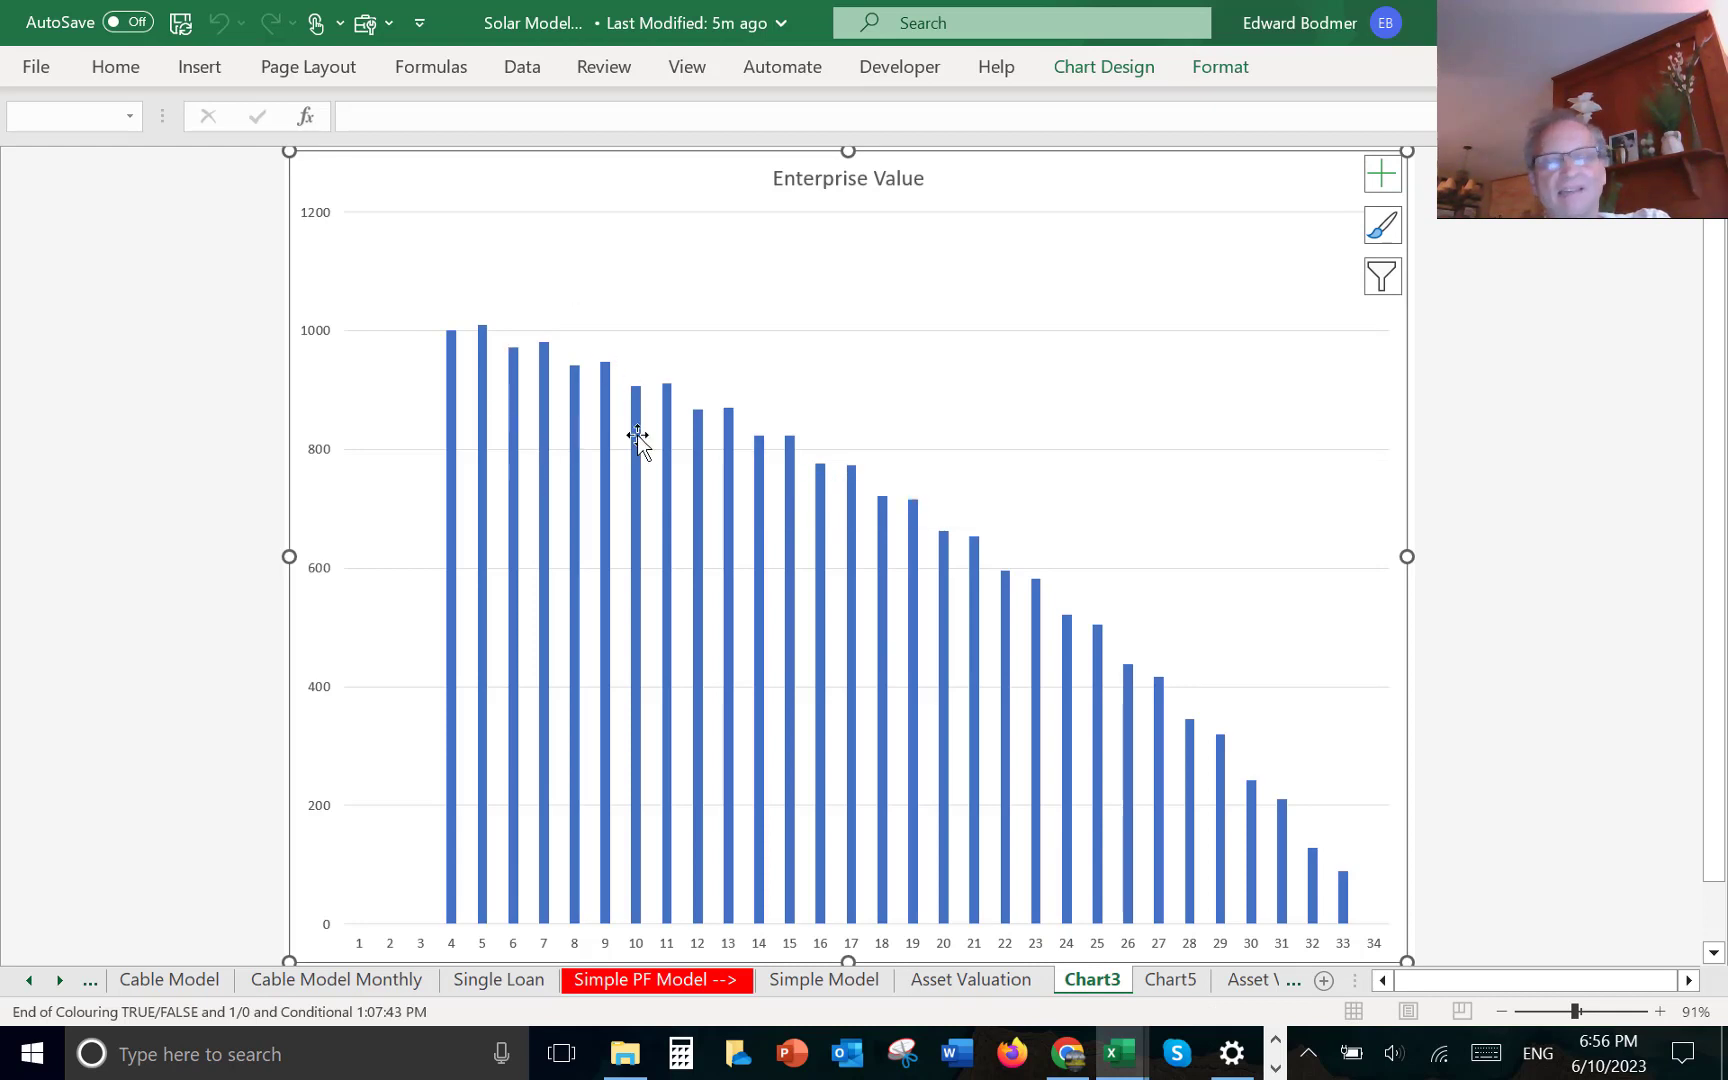
pyautogui.hotkey('alt', 'e')
pyautogui.press('l')
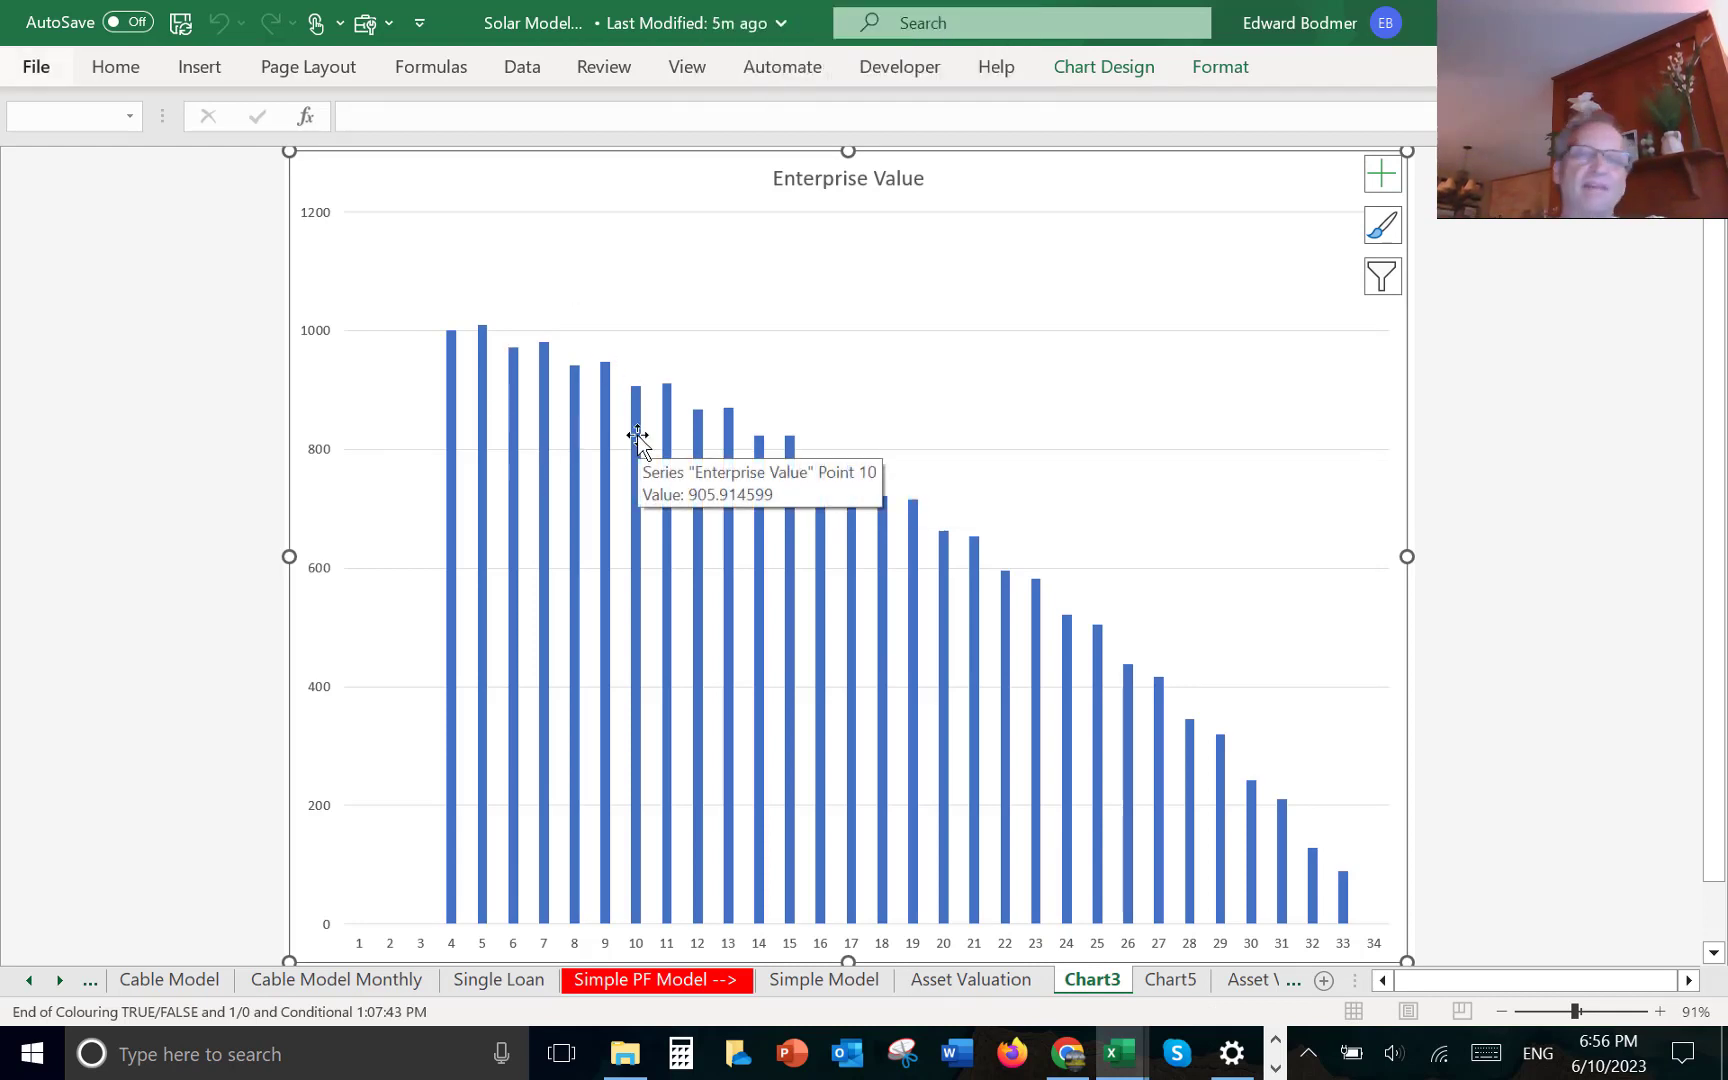
pyautogui.hotkey('alt', 'e')
pyautogui.press('l')
pyautogui.press('Return')
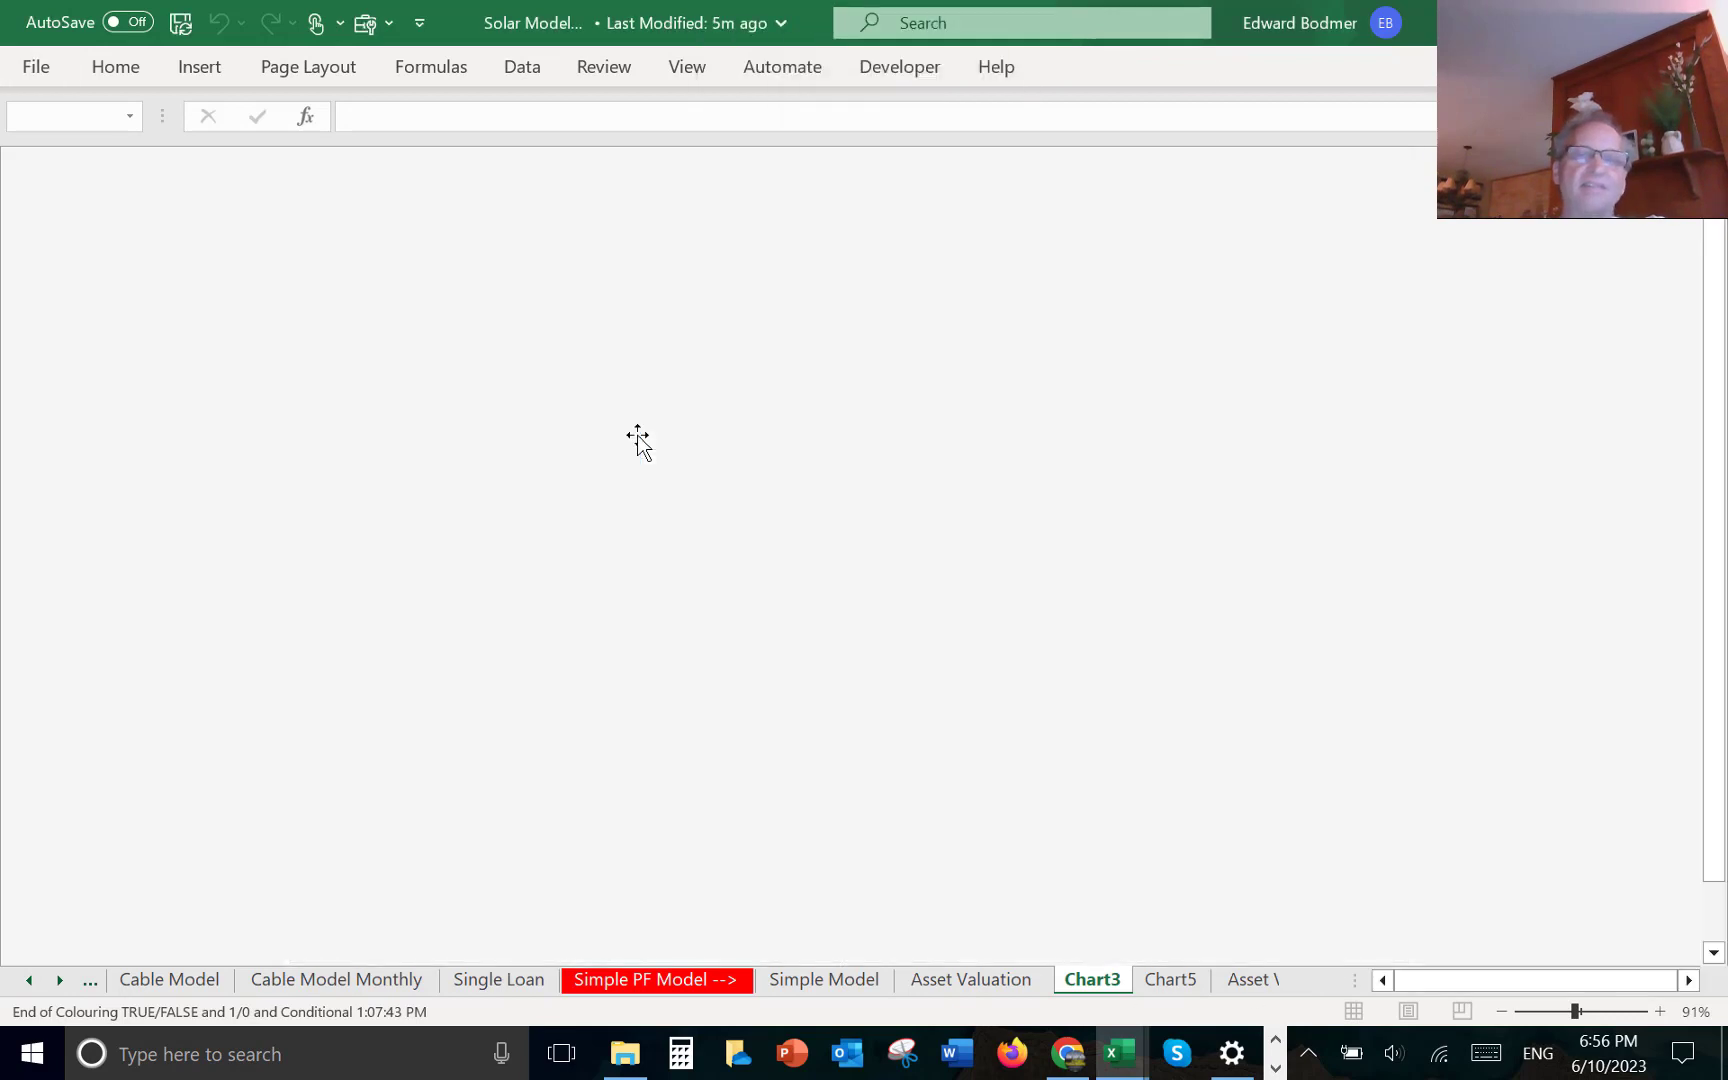
pyautogui.hotkey('alt', 'e')
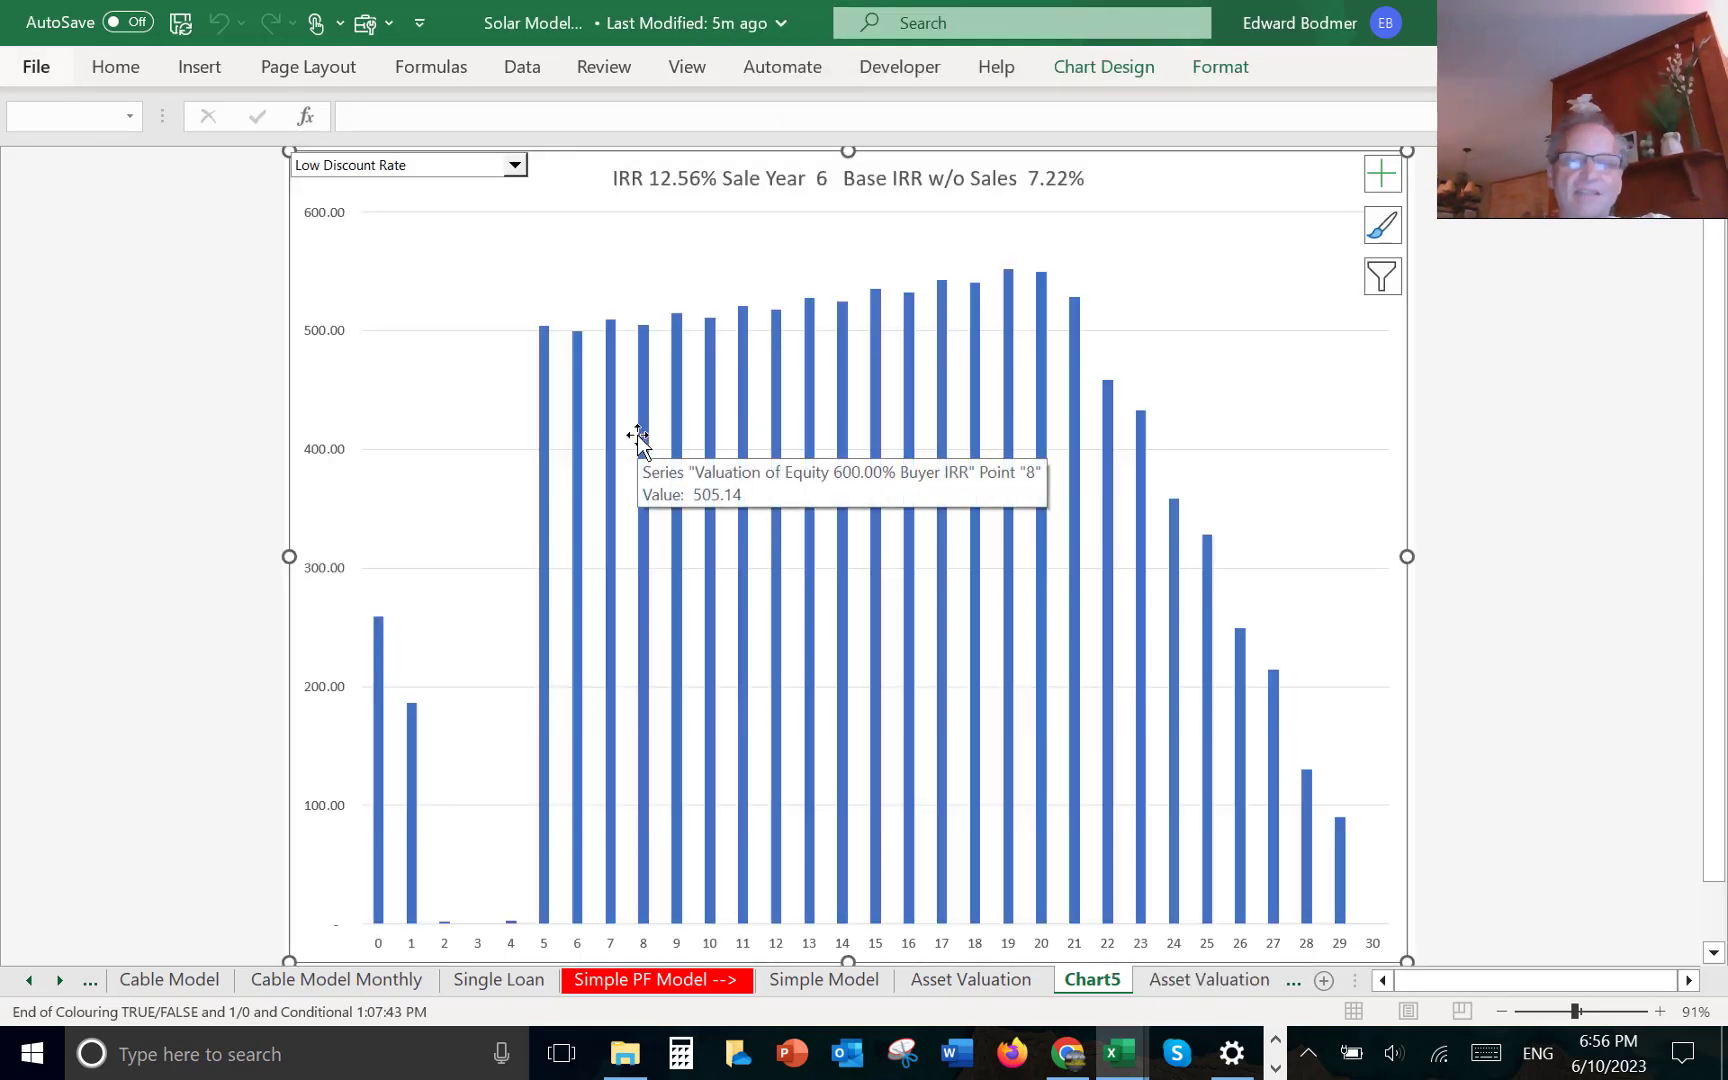
pyautogui.press('l')
pyautogui.press('Return')
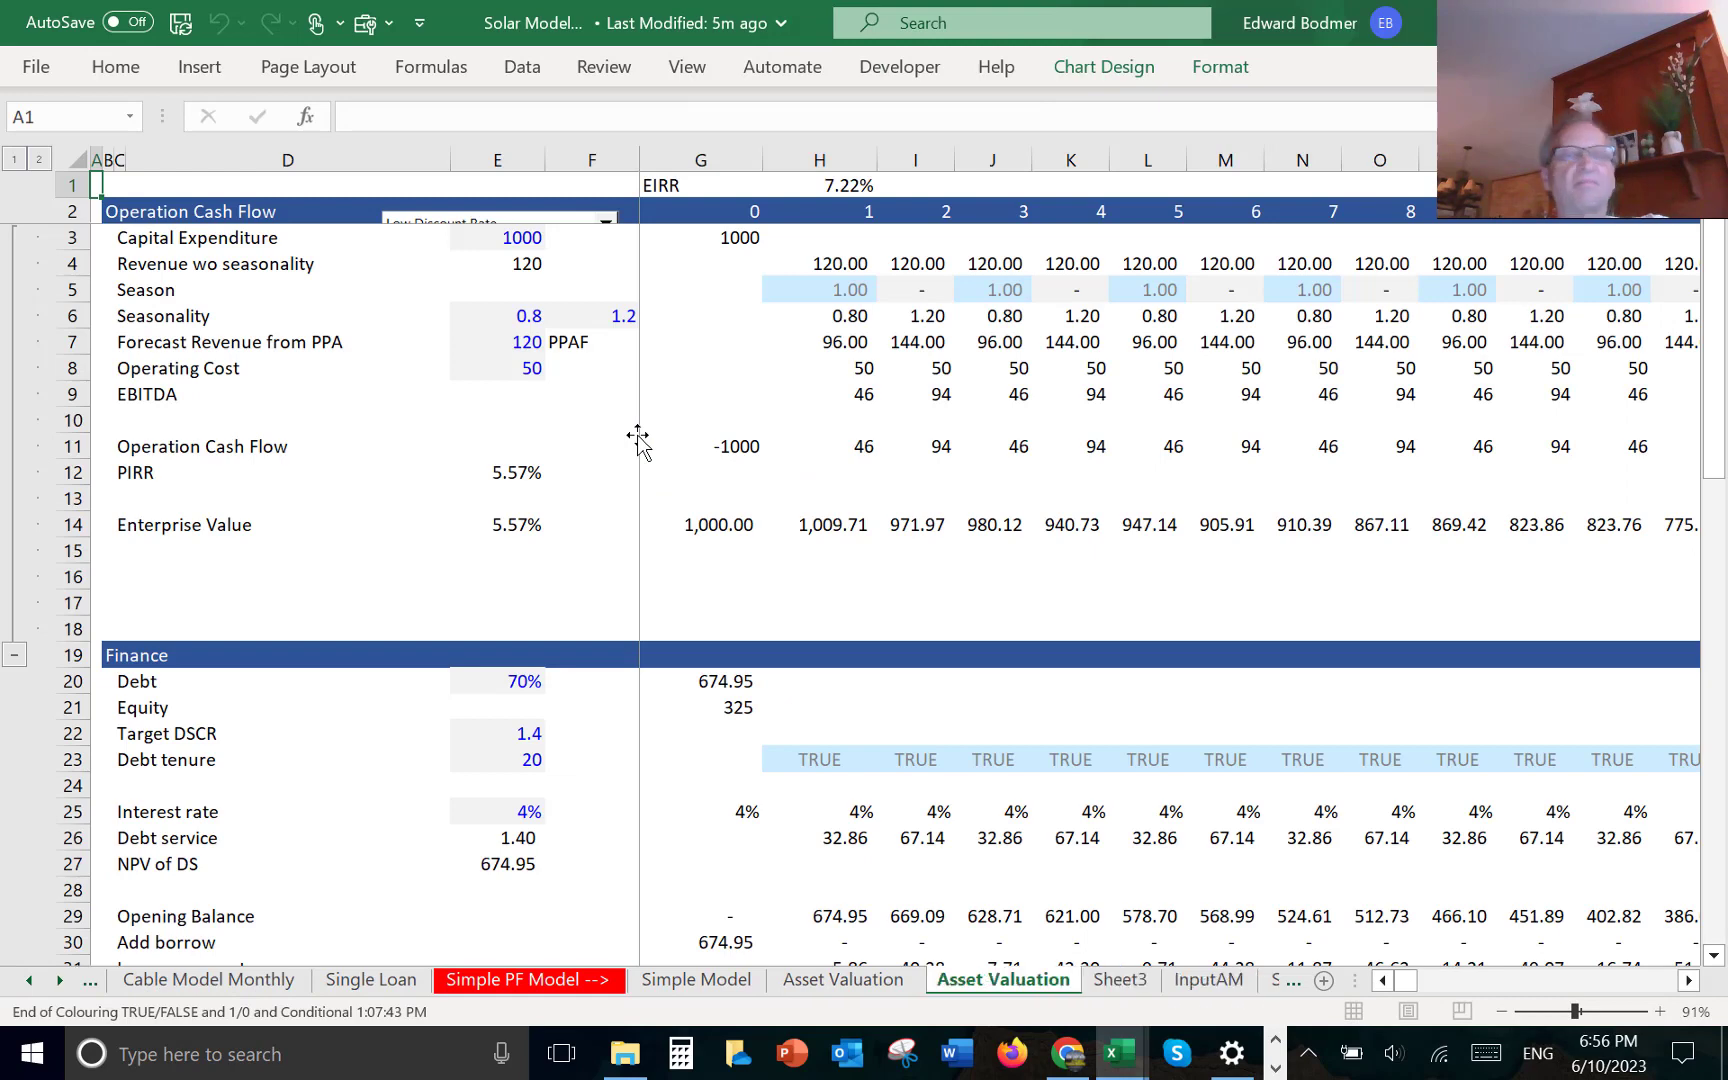
# - Rename Sheet3 as Mean Squared Error and move it directly in front of Weekly Solar
pyautogui.press('Right')
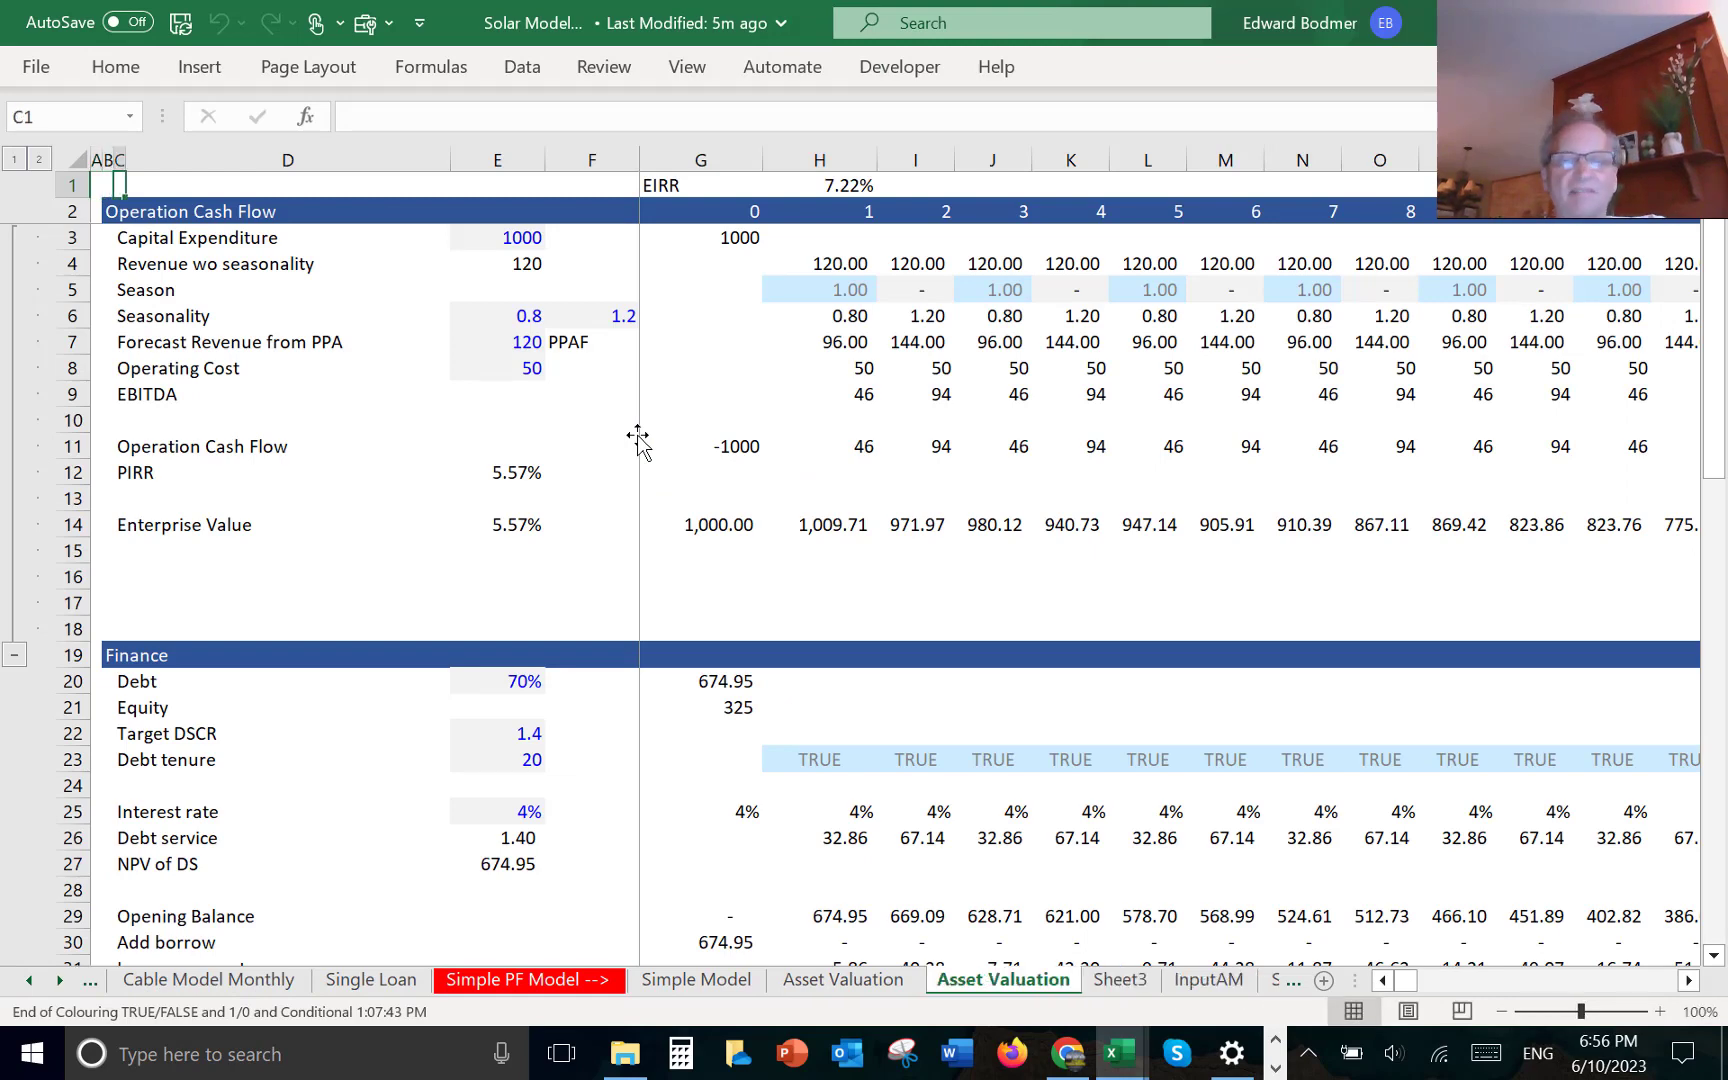
pyautogui.hotkey('ctrl', 'pagedown')
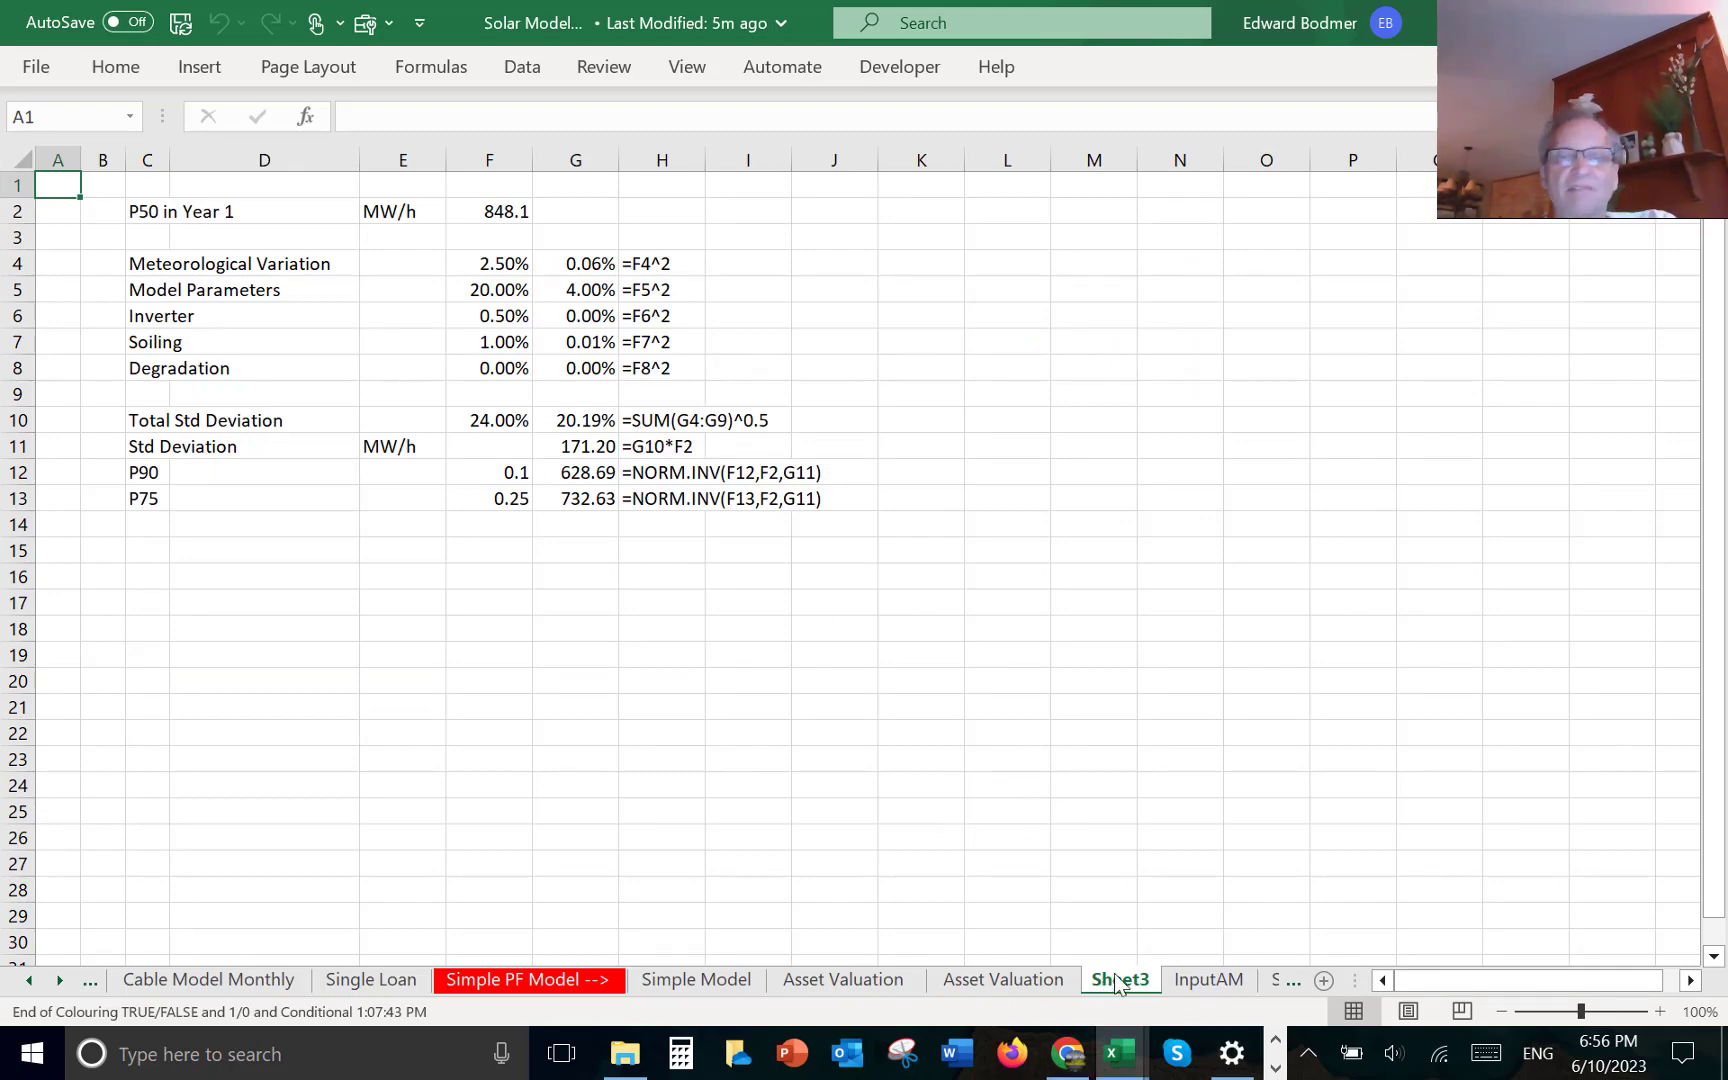
pyautogui.moveTo(1115, 981); pyautogui.dragTo(1117, 985)
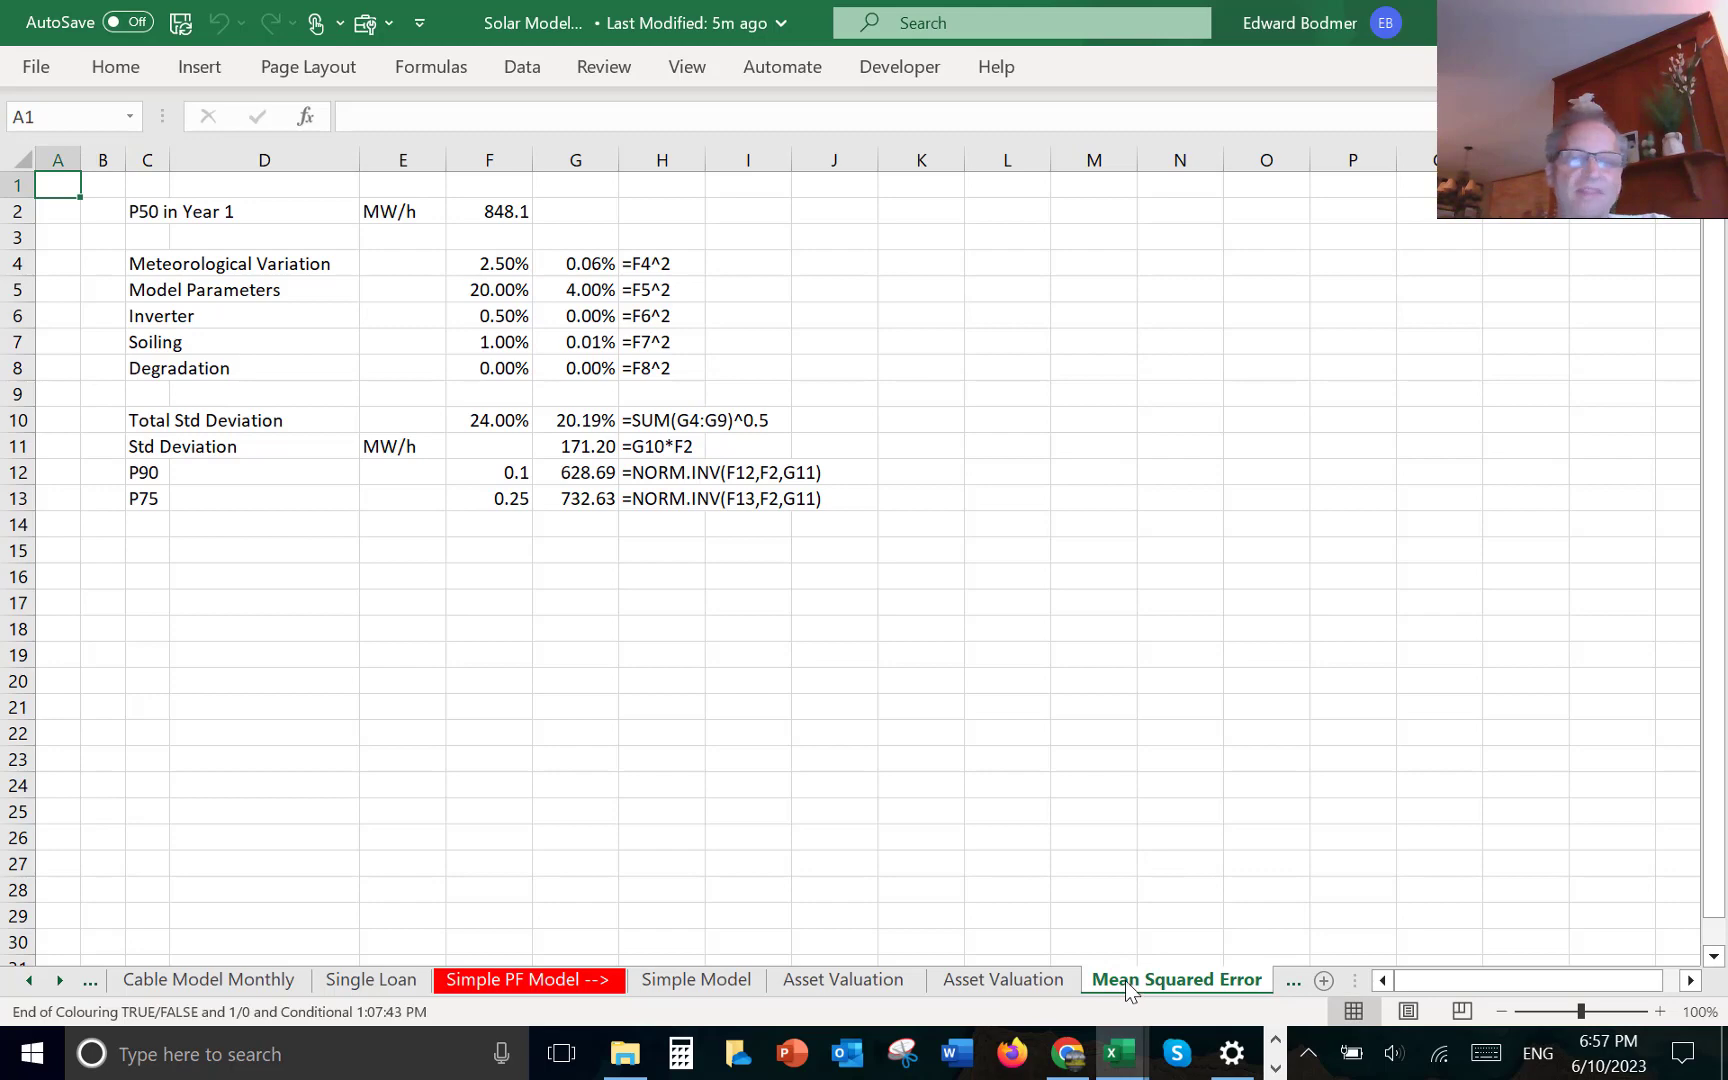
pyautogui.moveTo(1132, 990)
pyautogui.mouseDown()
pyautogui.moveTo(410, 995)
pyautogui.moveTo(348, 962)
pyautogui.moveTo(108, 955)
pyautogui.moveTo(20, 976)
pyautogui.moveTo(20, 958)
pyautogui.moveTo(50, 975)
pyautogui.moveTo(231, 976)
pyautogui.moveTo(629, 738)
pyautogui.mouseUp()
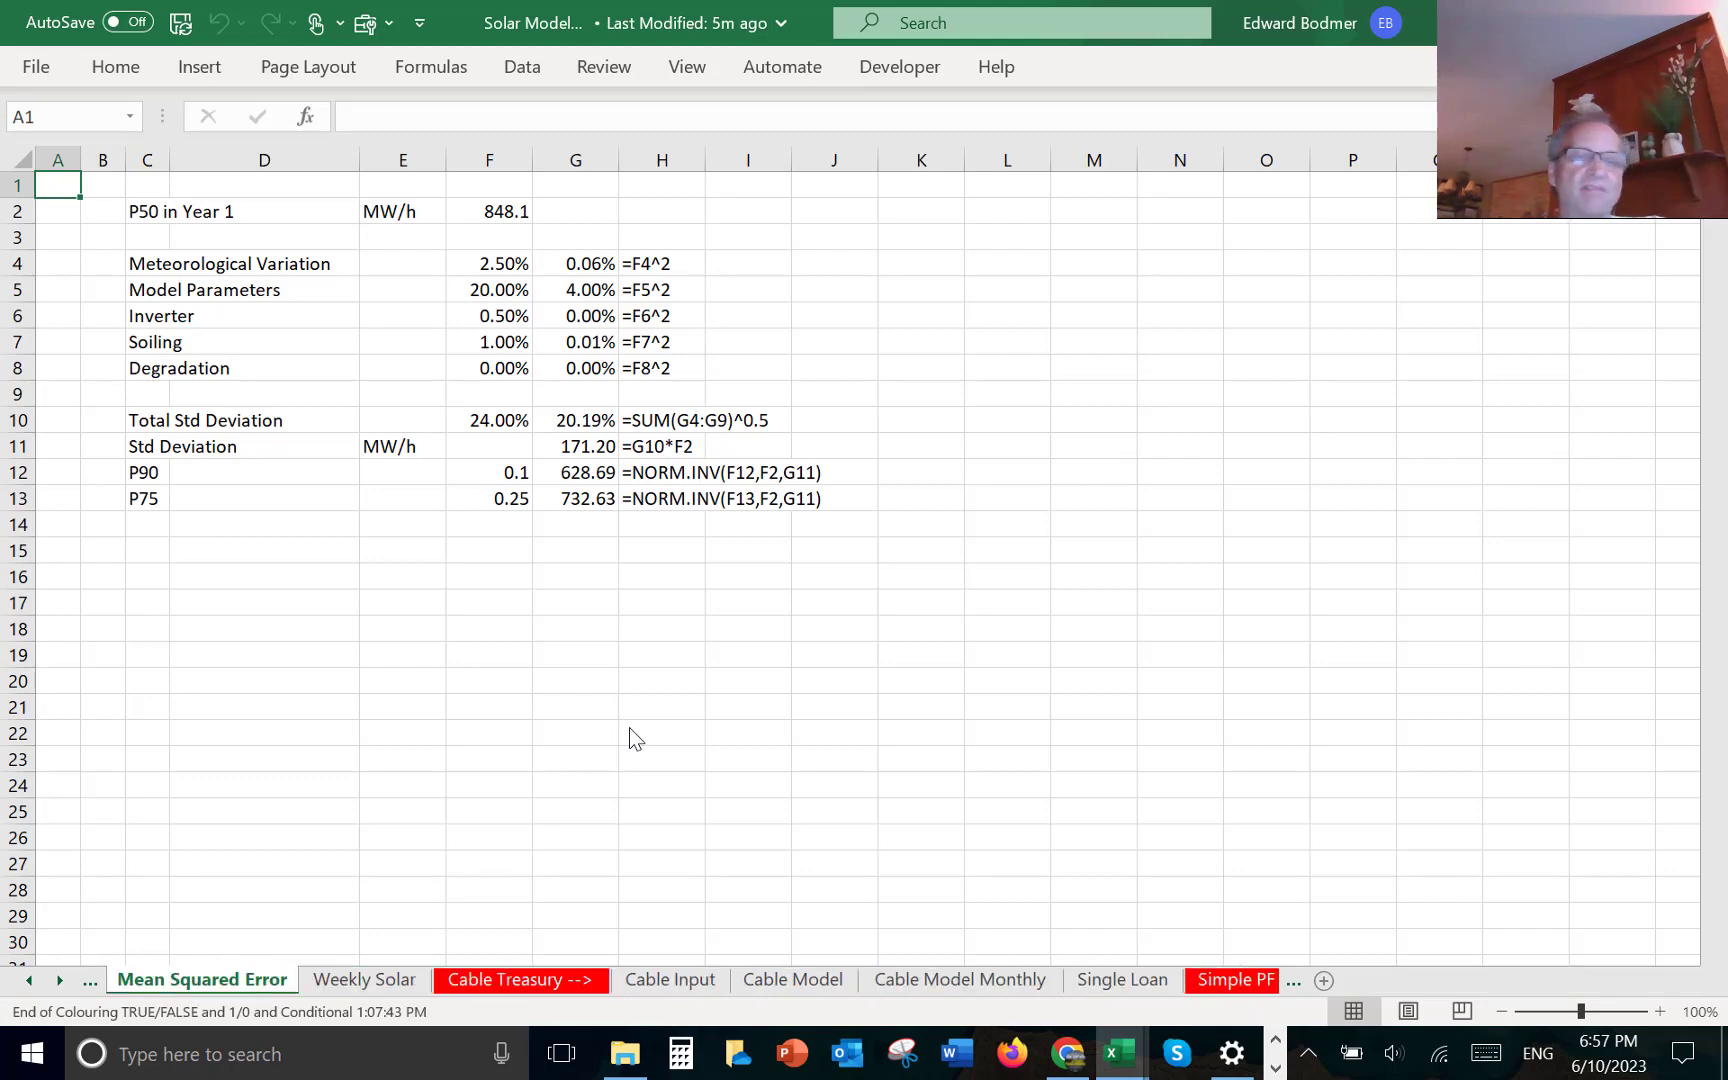
# - Review the sheets following Mean Squared Error, through the cable, Simple PF Model and Asset Valuation sheets, up to InputAM
pyautogui.hotkey('ctrl', 'pagedown')
pyautogui.hotkey('ctrl', 'pagedown')
pyautogui.hotkey('ctrl', 'pagedown')
pyautogui.hotkey('ctrl', 'pagedown')
pyautogui.hotkey('ctrl', 'pagedown')
pyautogui.hotkey('ctrl', 'pagedown')
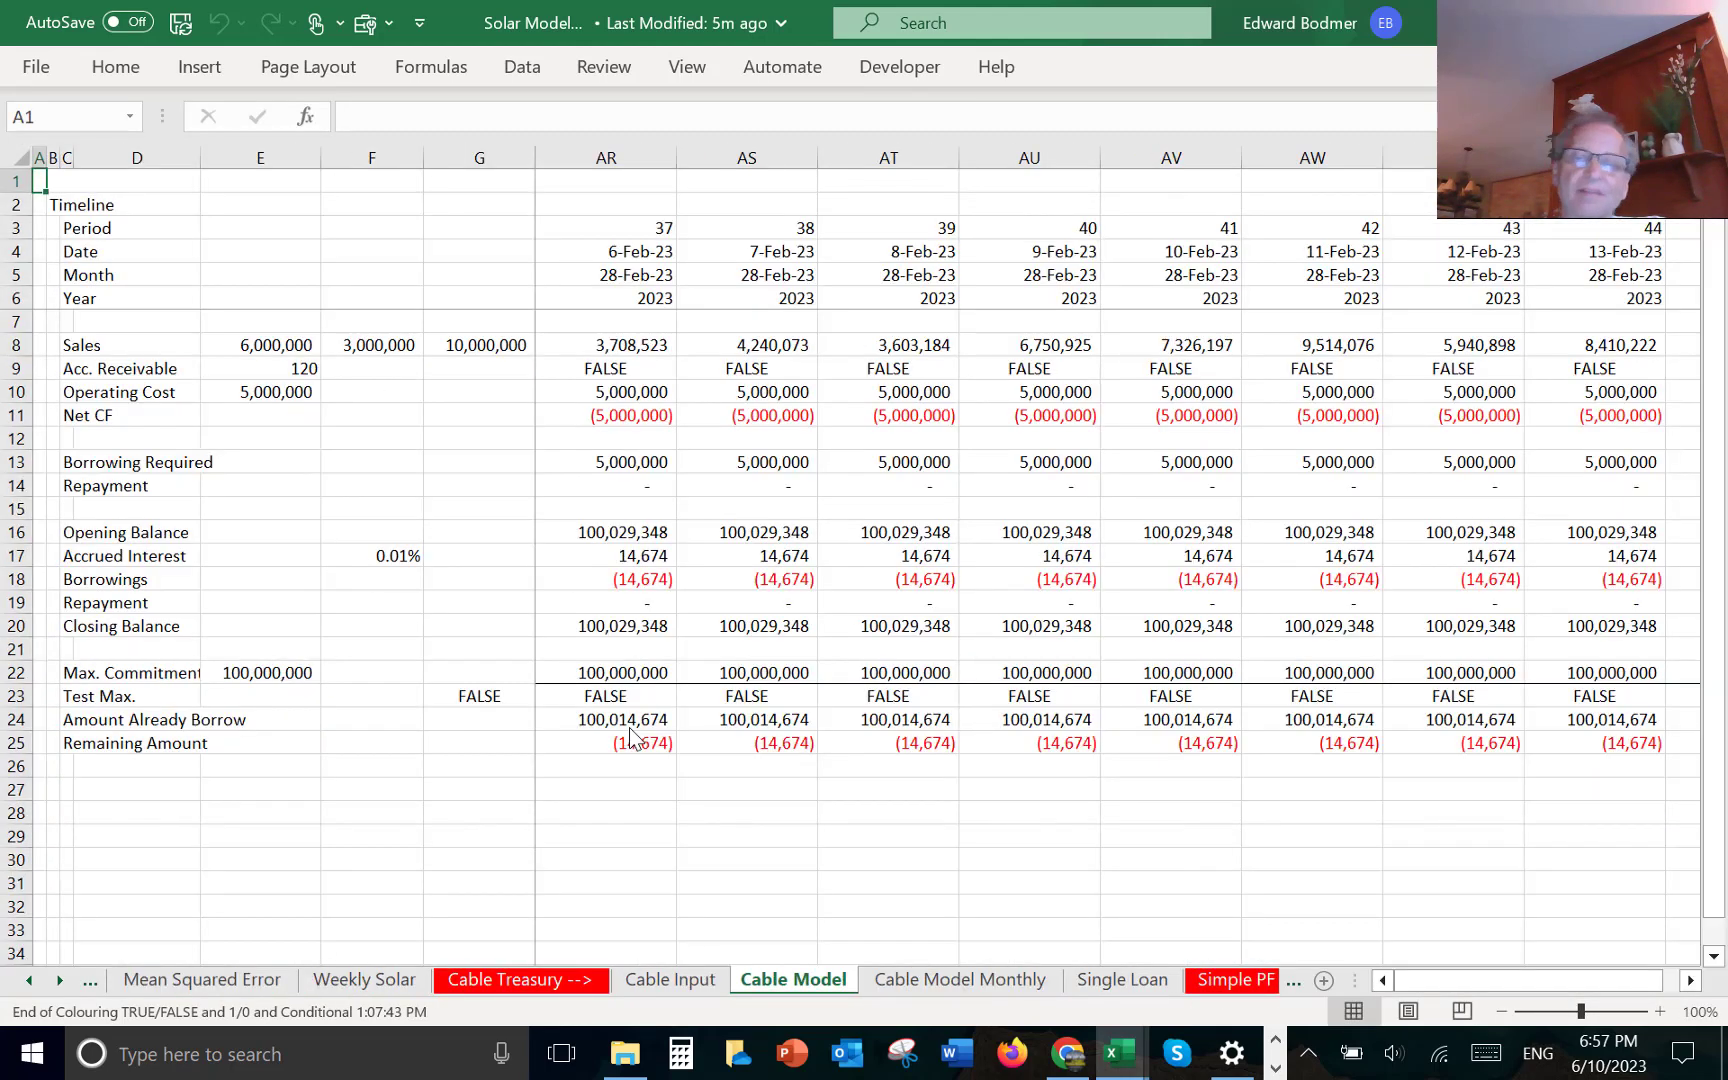
pyautogui.hotkey('ctrl', 'pagedown')
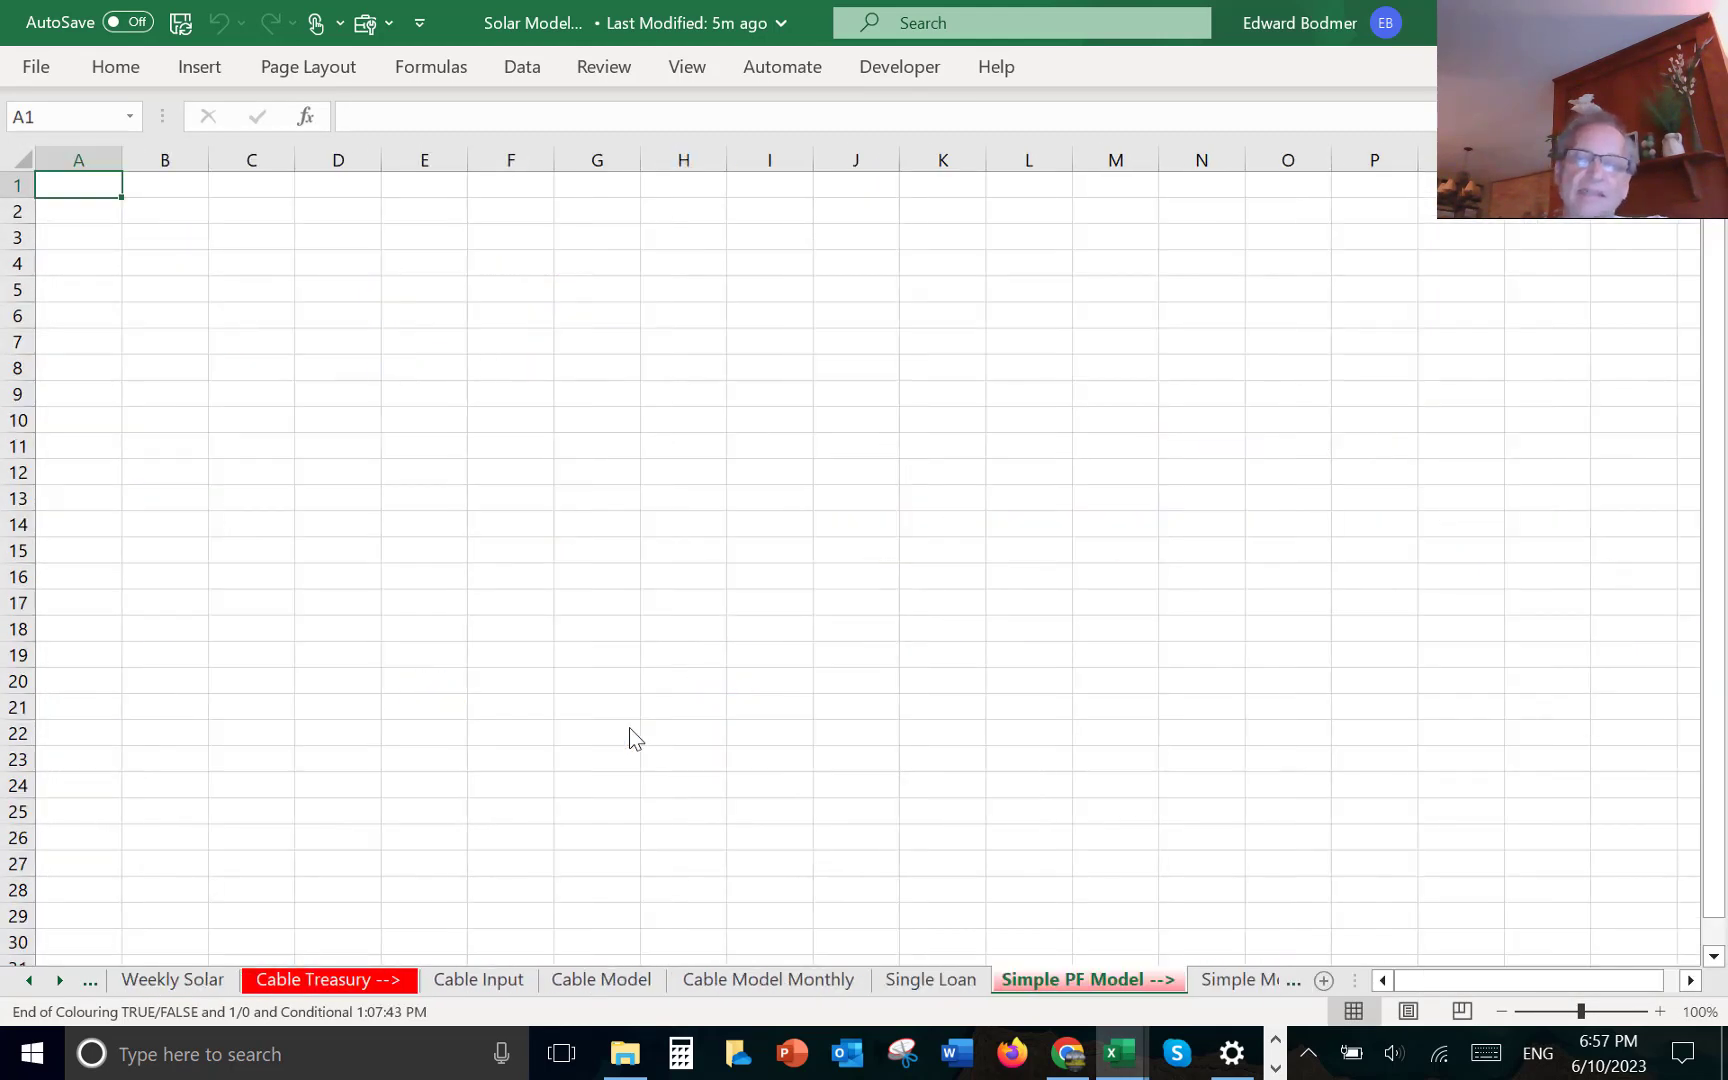
pyautogui.hotkey('ctrl', 'pagedown')
pyautogui.hotkey('ctrl', 'pagedown')
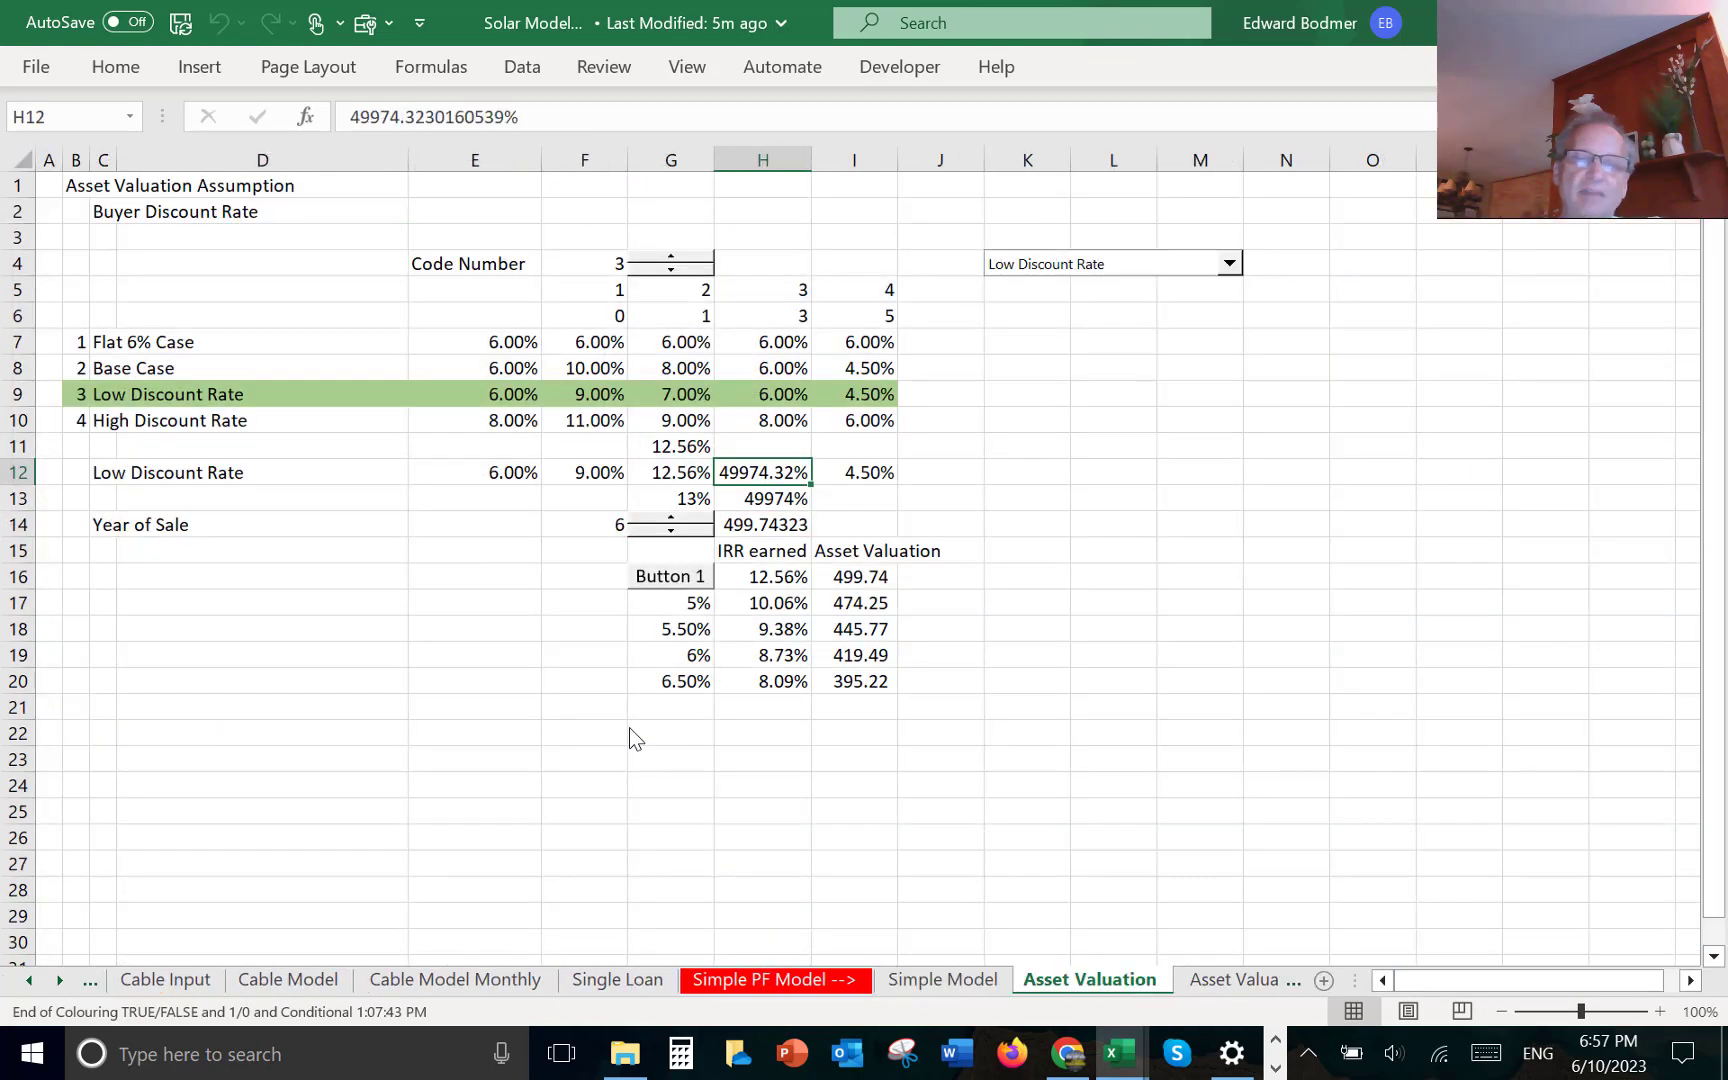
pyautogui.hotkey('ctrl', 'pagedown')
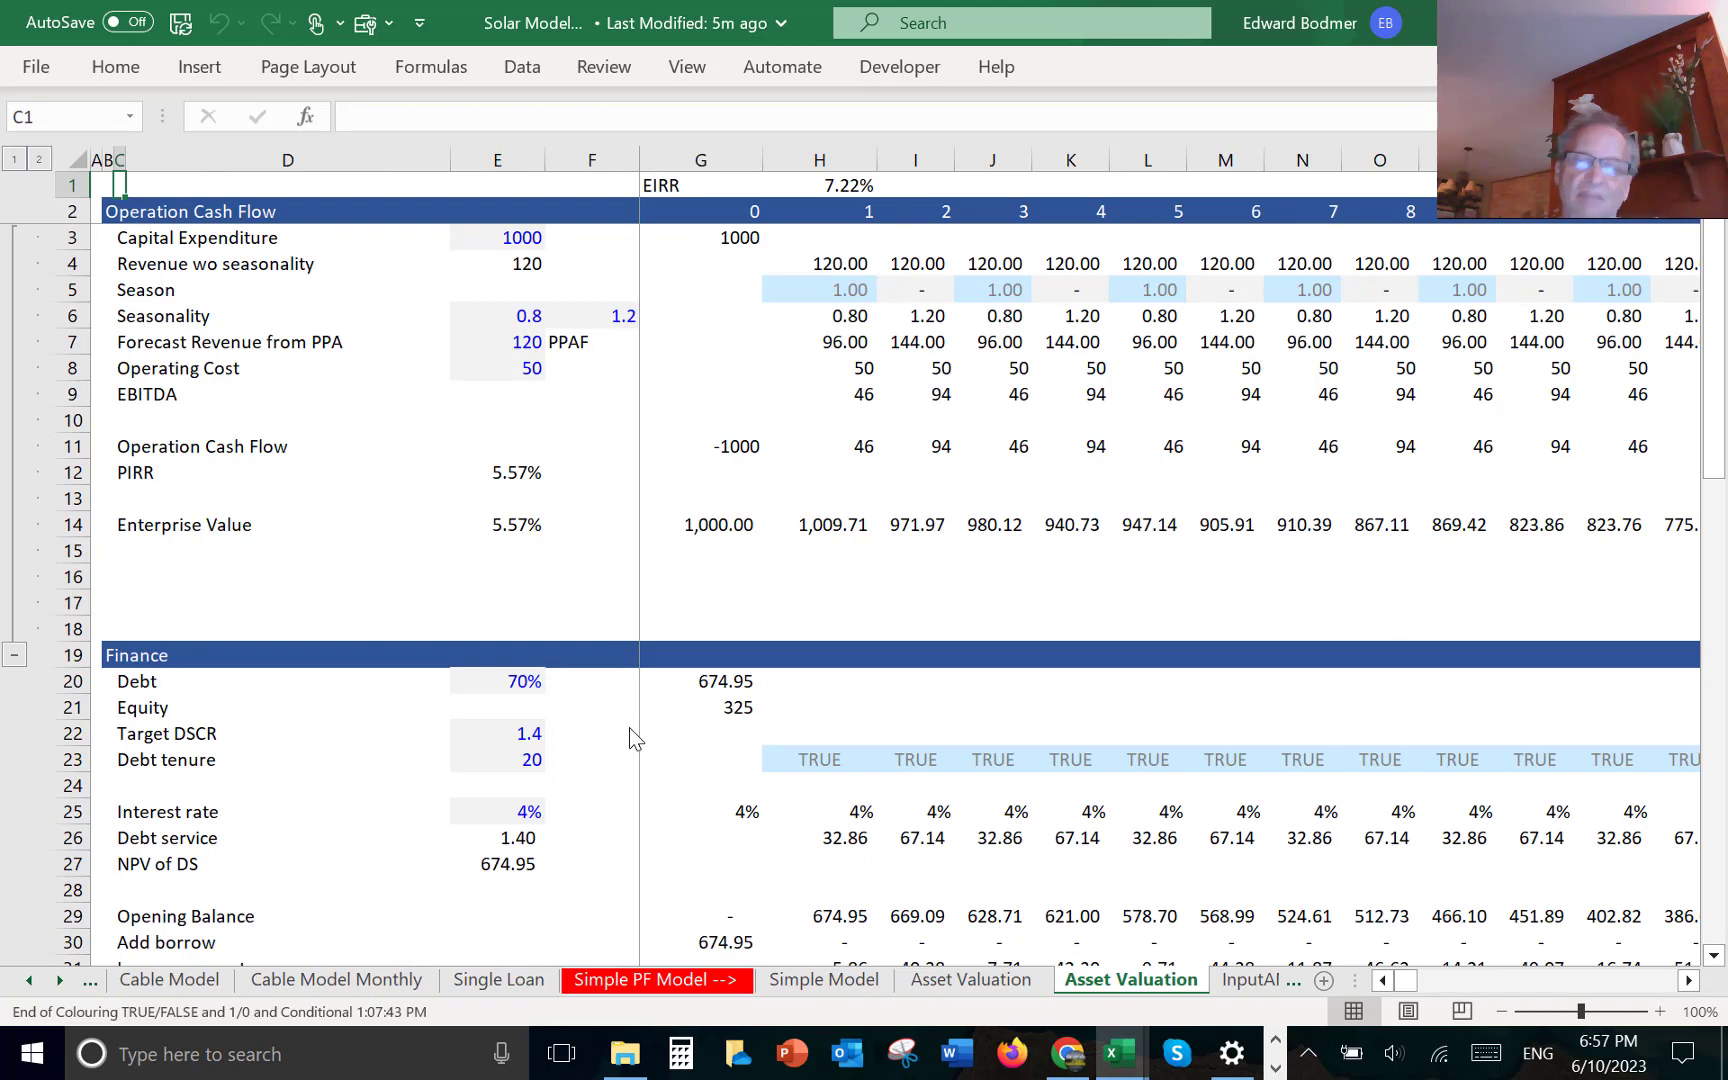
pyautogui.hotkey('ctrl', 'pagedown')
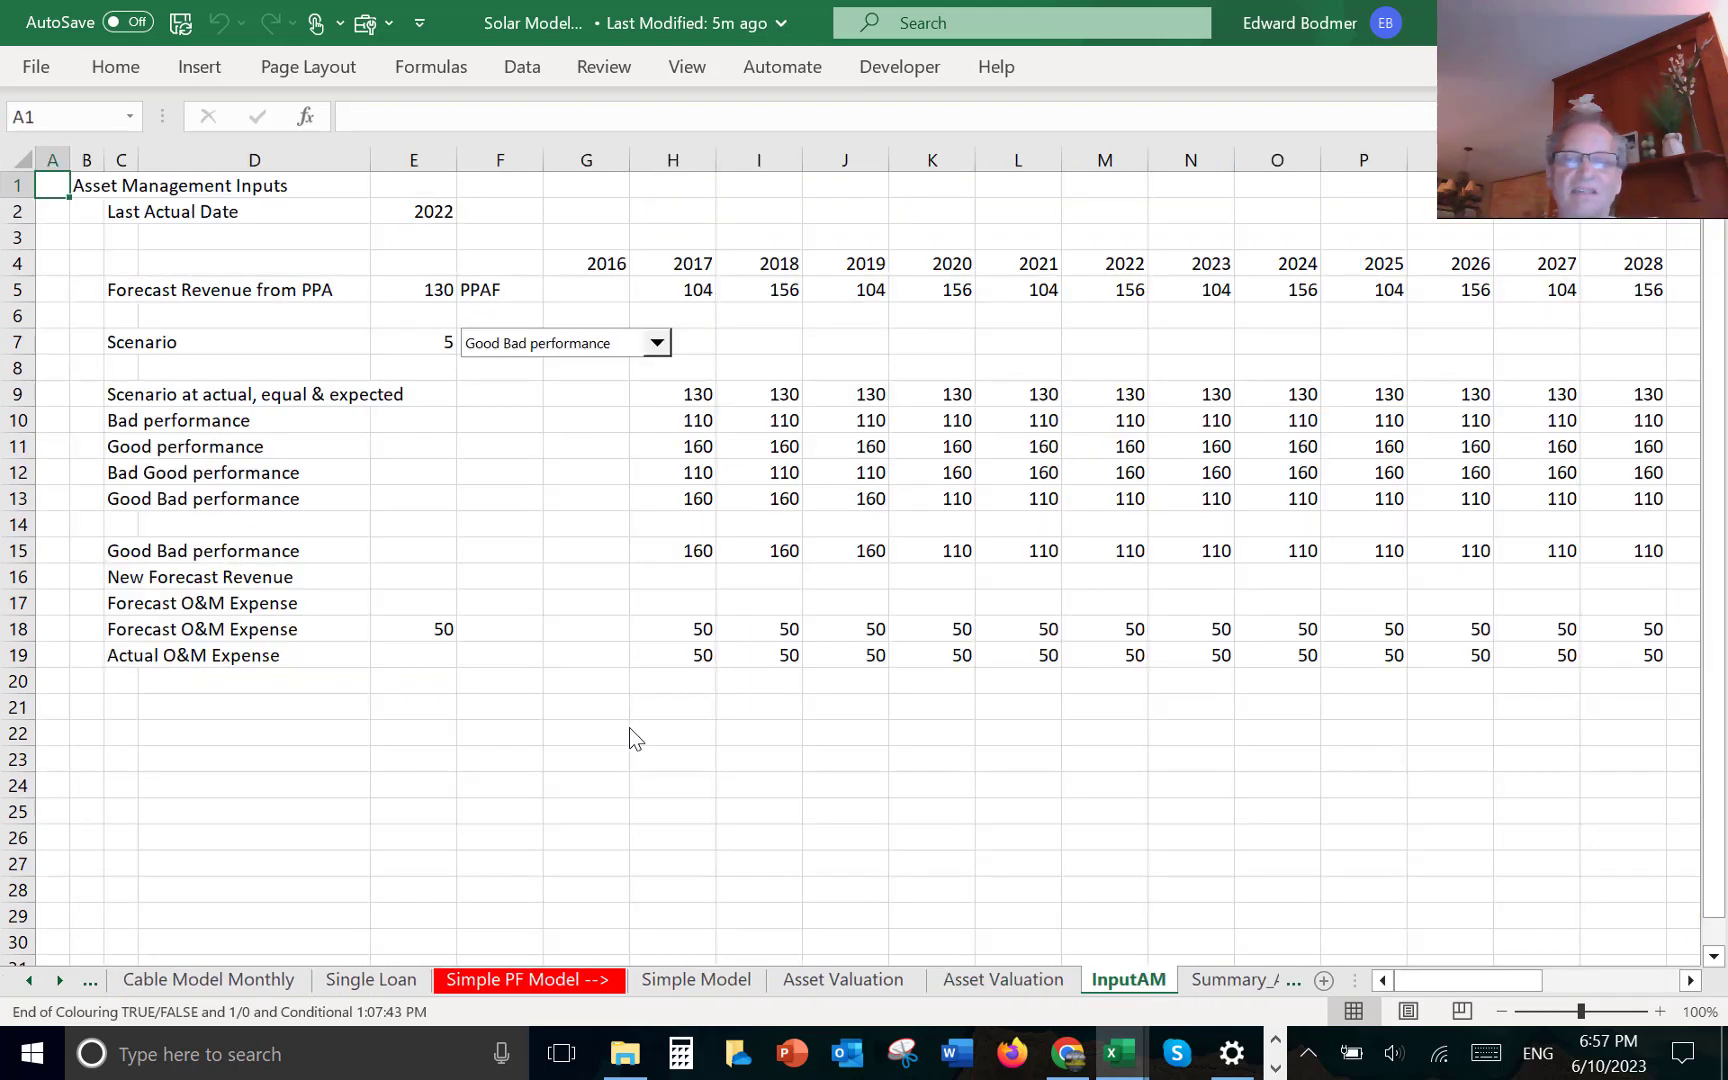
# - Insert a new worksheet in front of InputAM and name it Asset Manangement-->
pyautogui.hotkey('shift', 'F11')
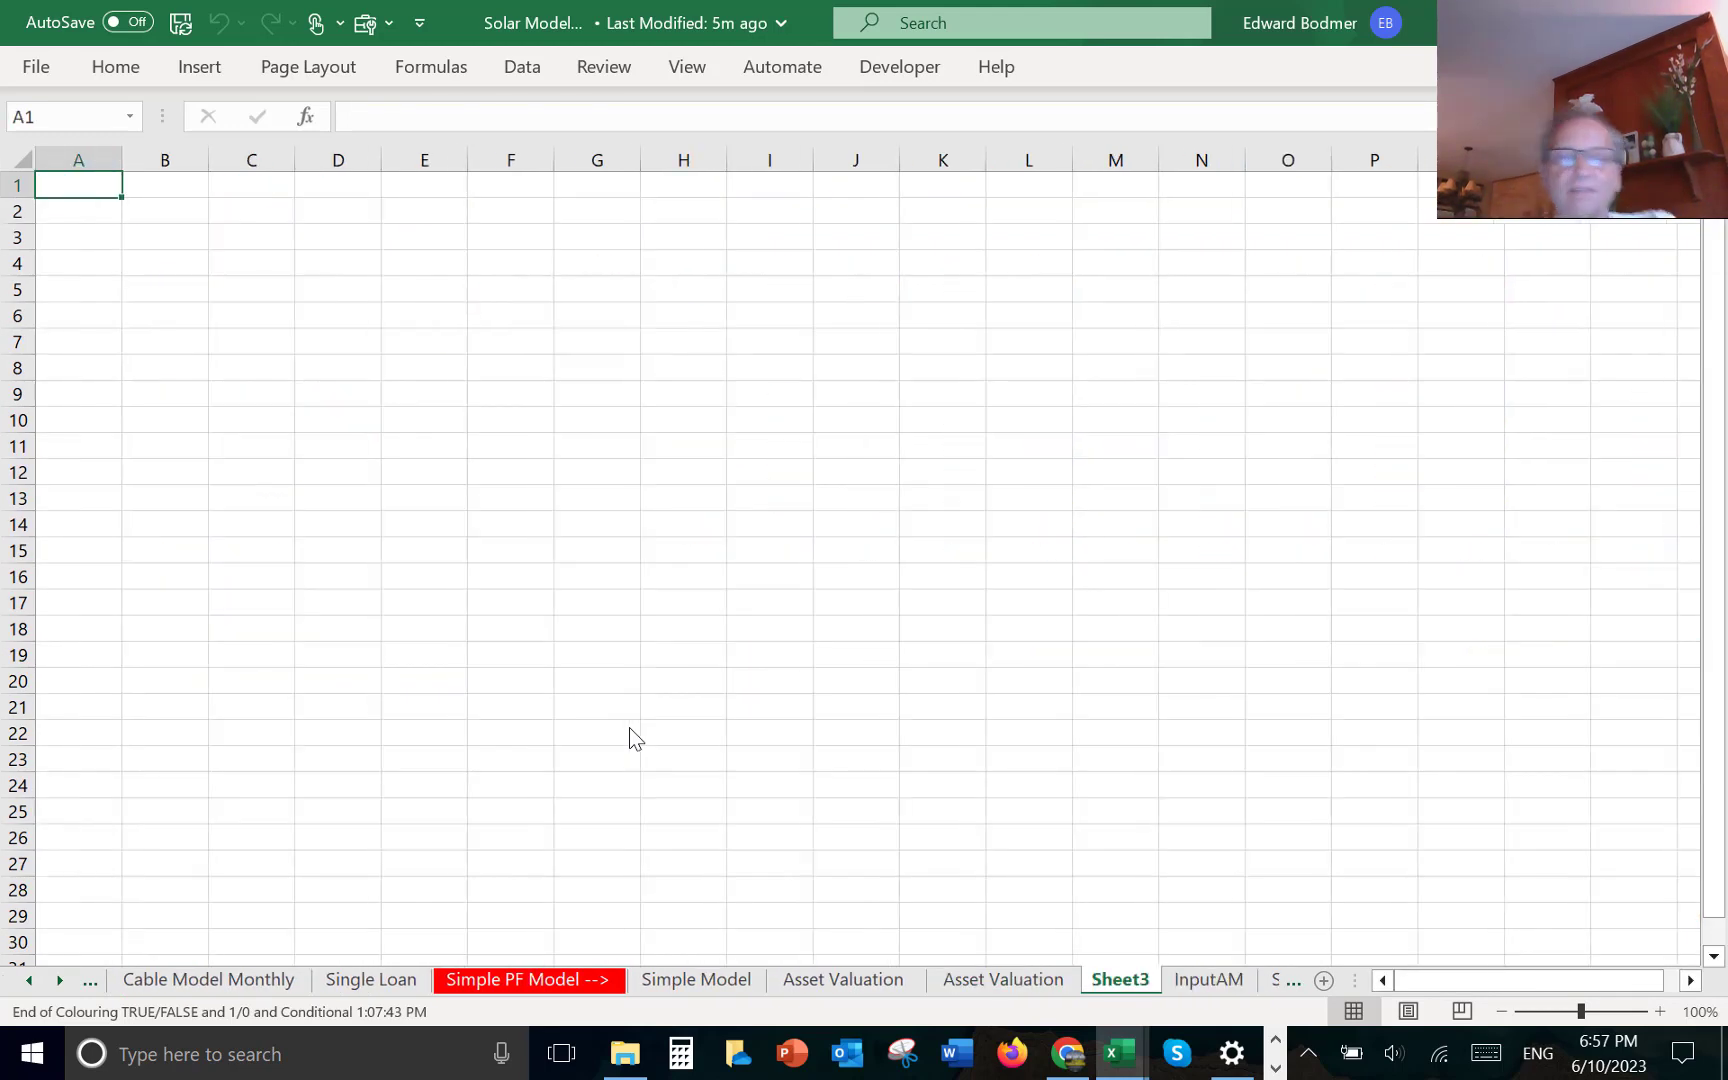
pyautogui.doubleClick(1123, 973)
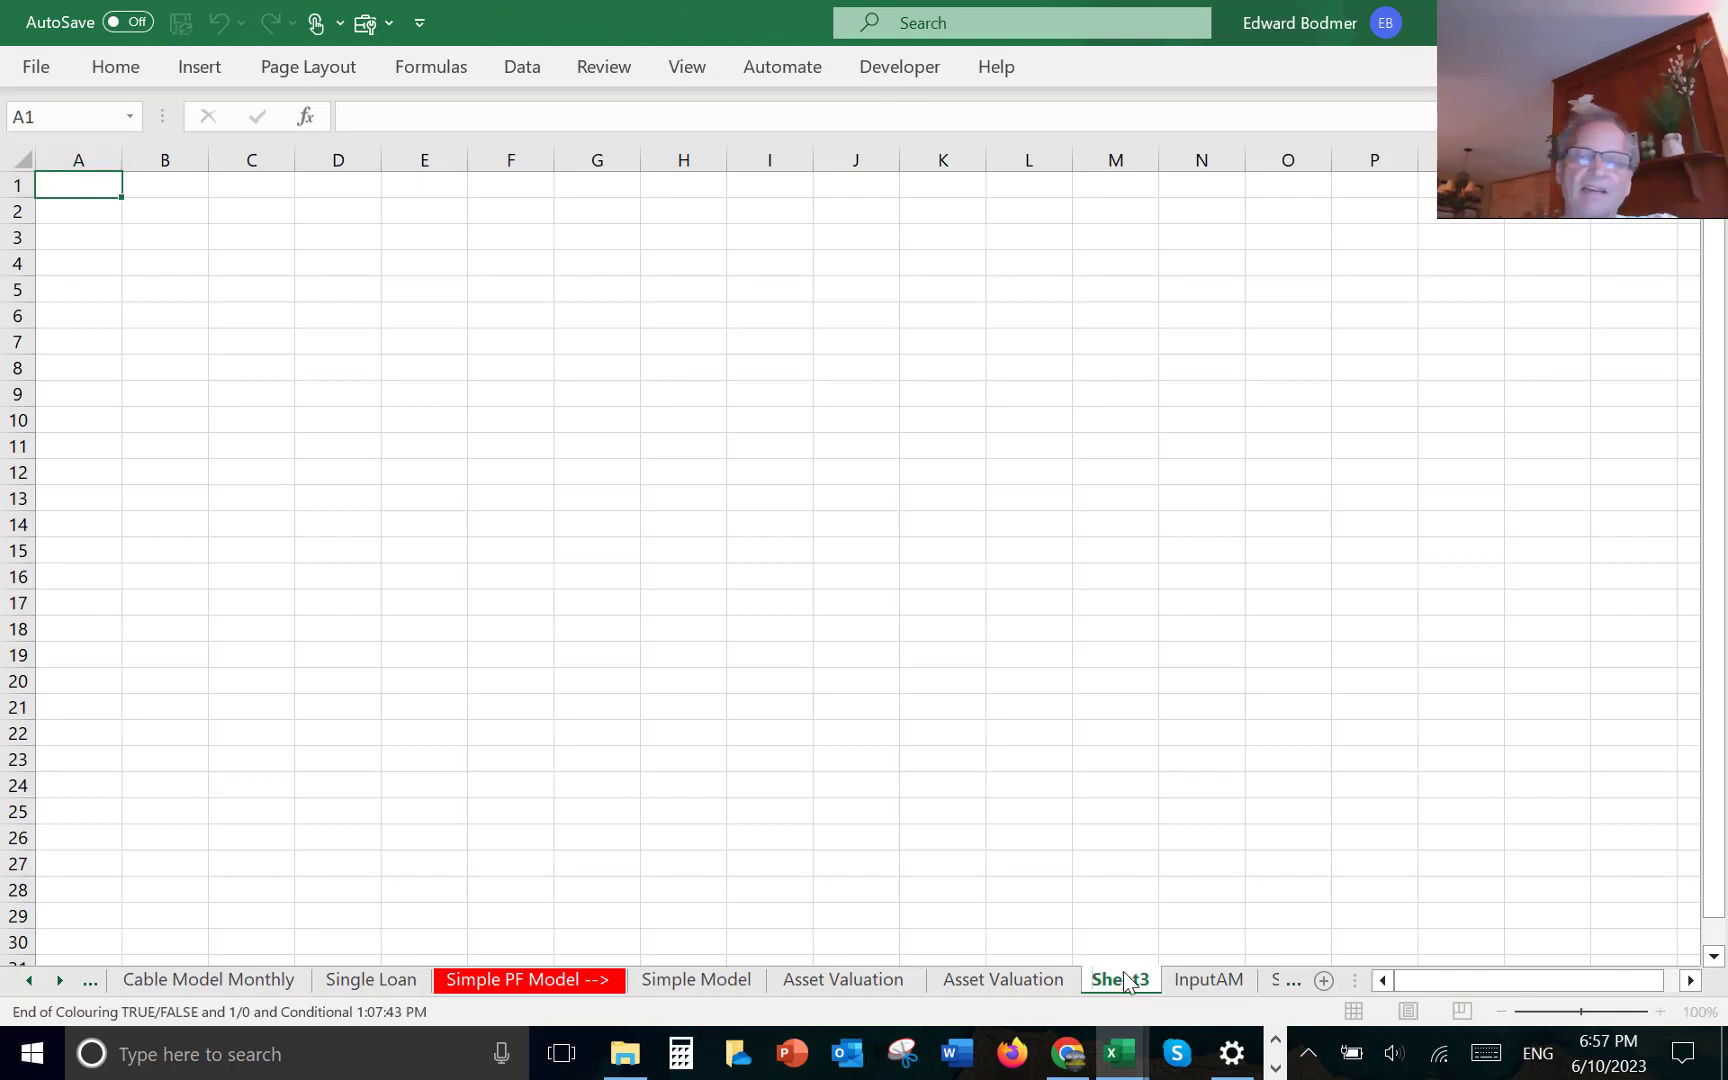
pyautogui.press('BackSpace')
pyautogui.write('A')
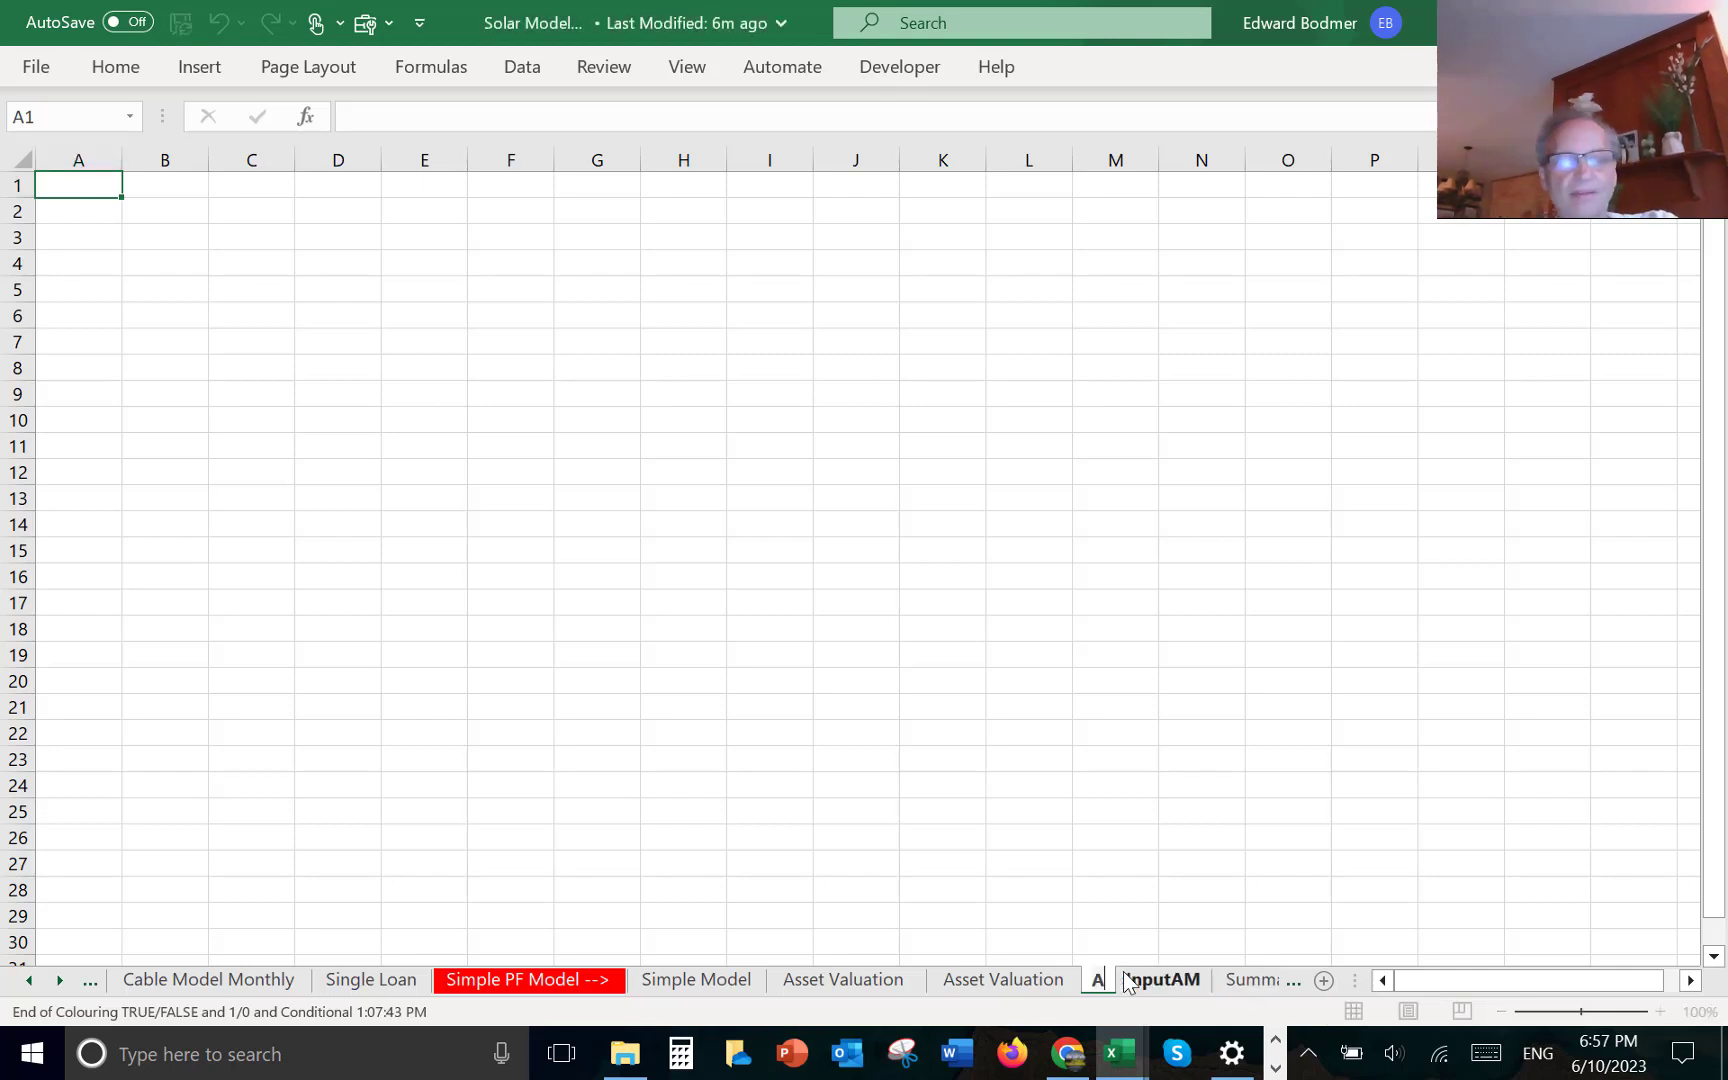
pyautogui.write('sset Man')
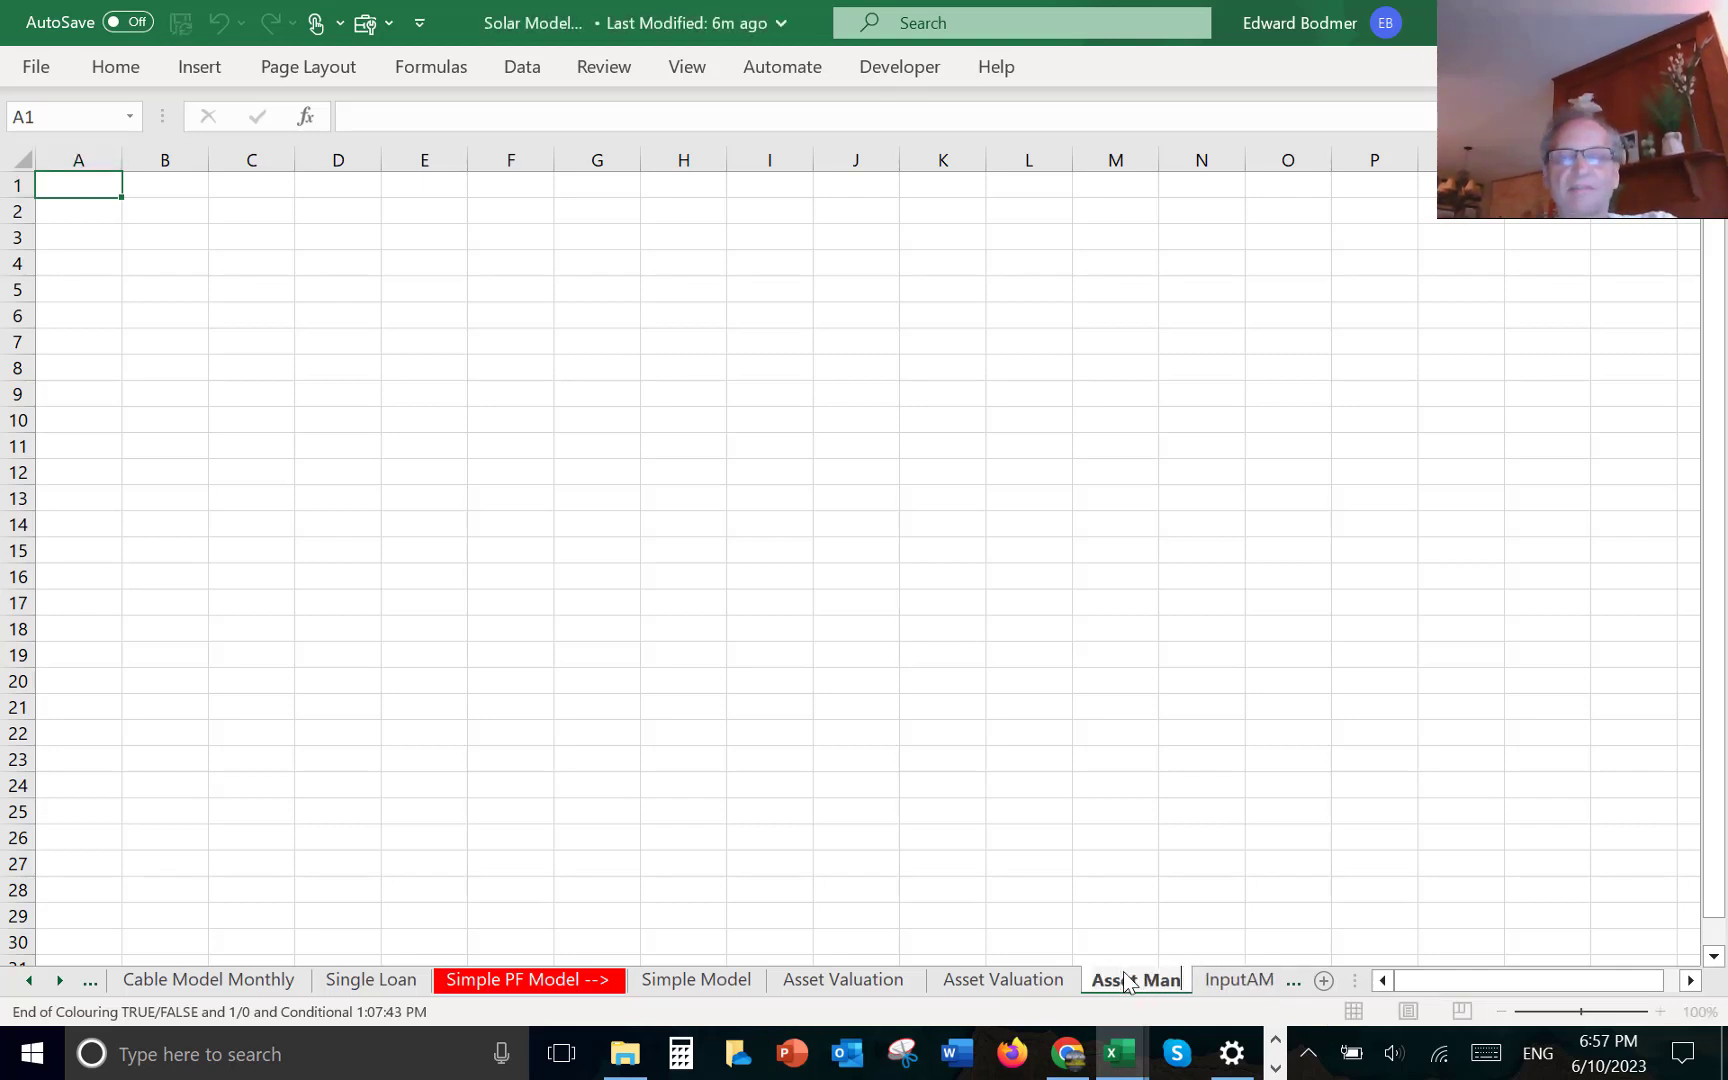
pyautogui.write('angement')
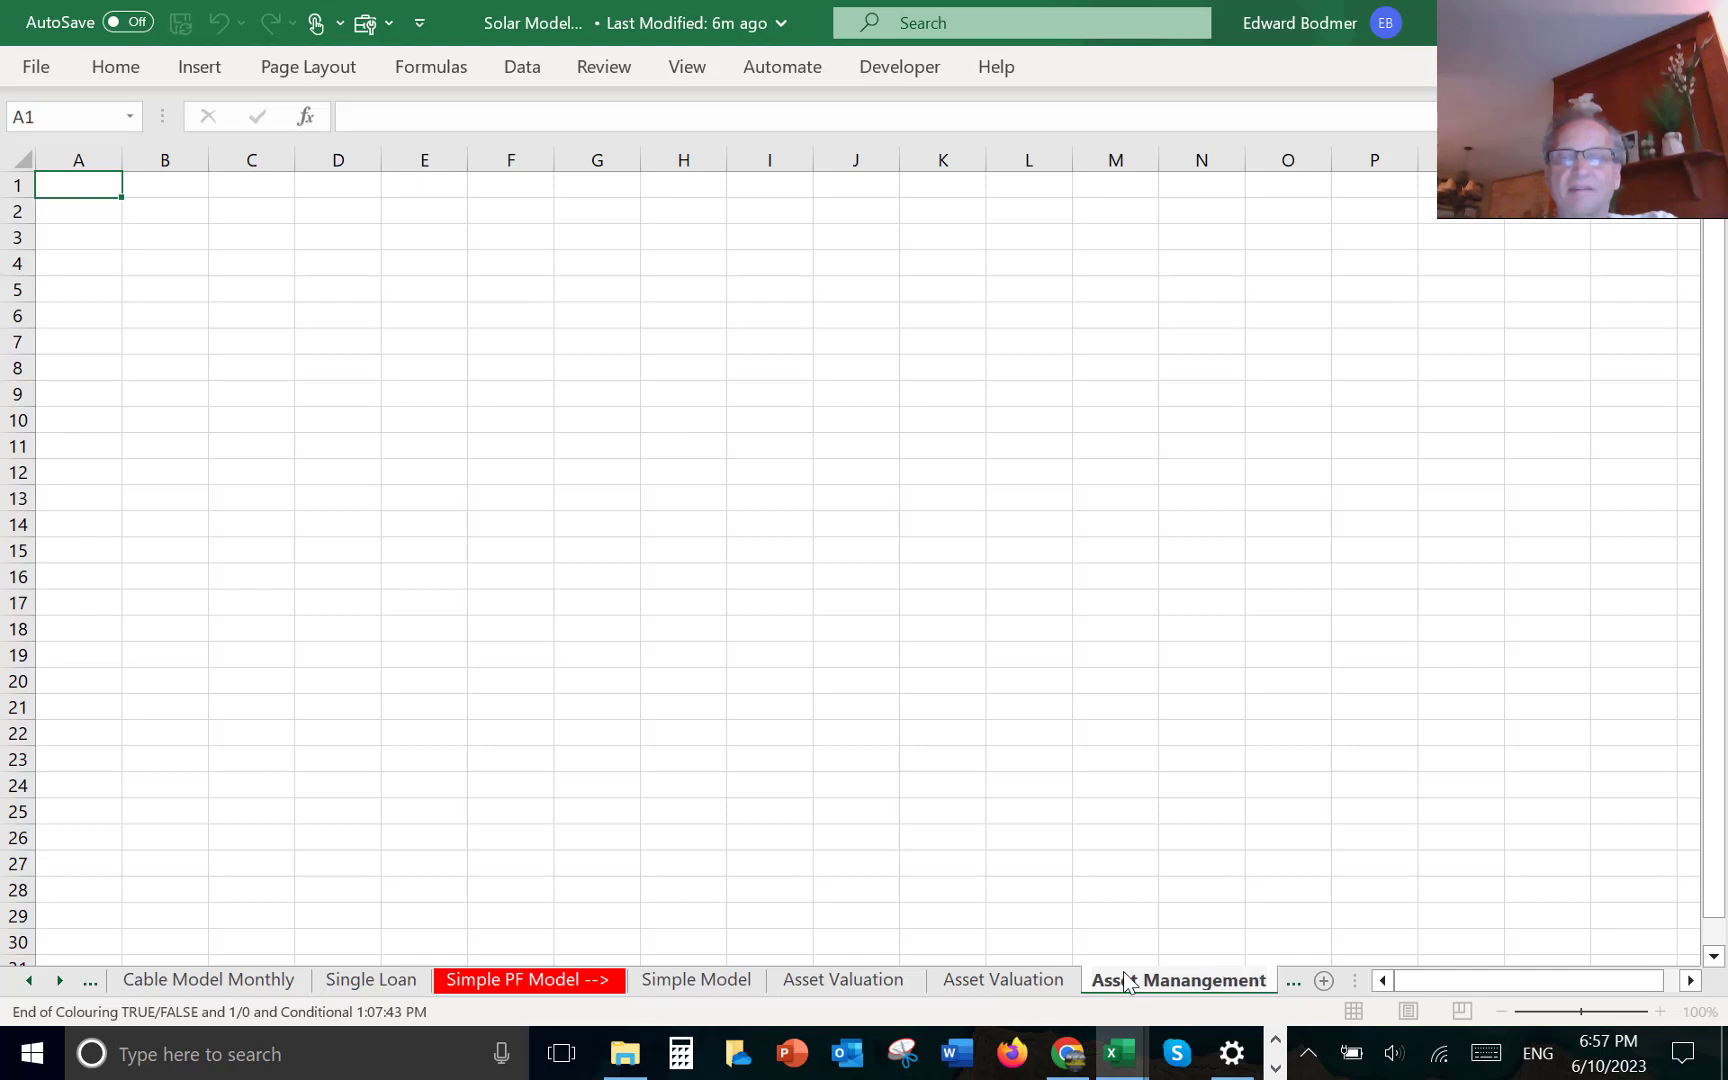
pyautogui.write('-->')
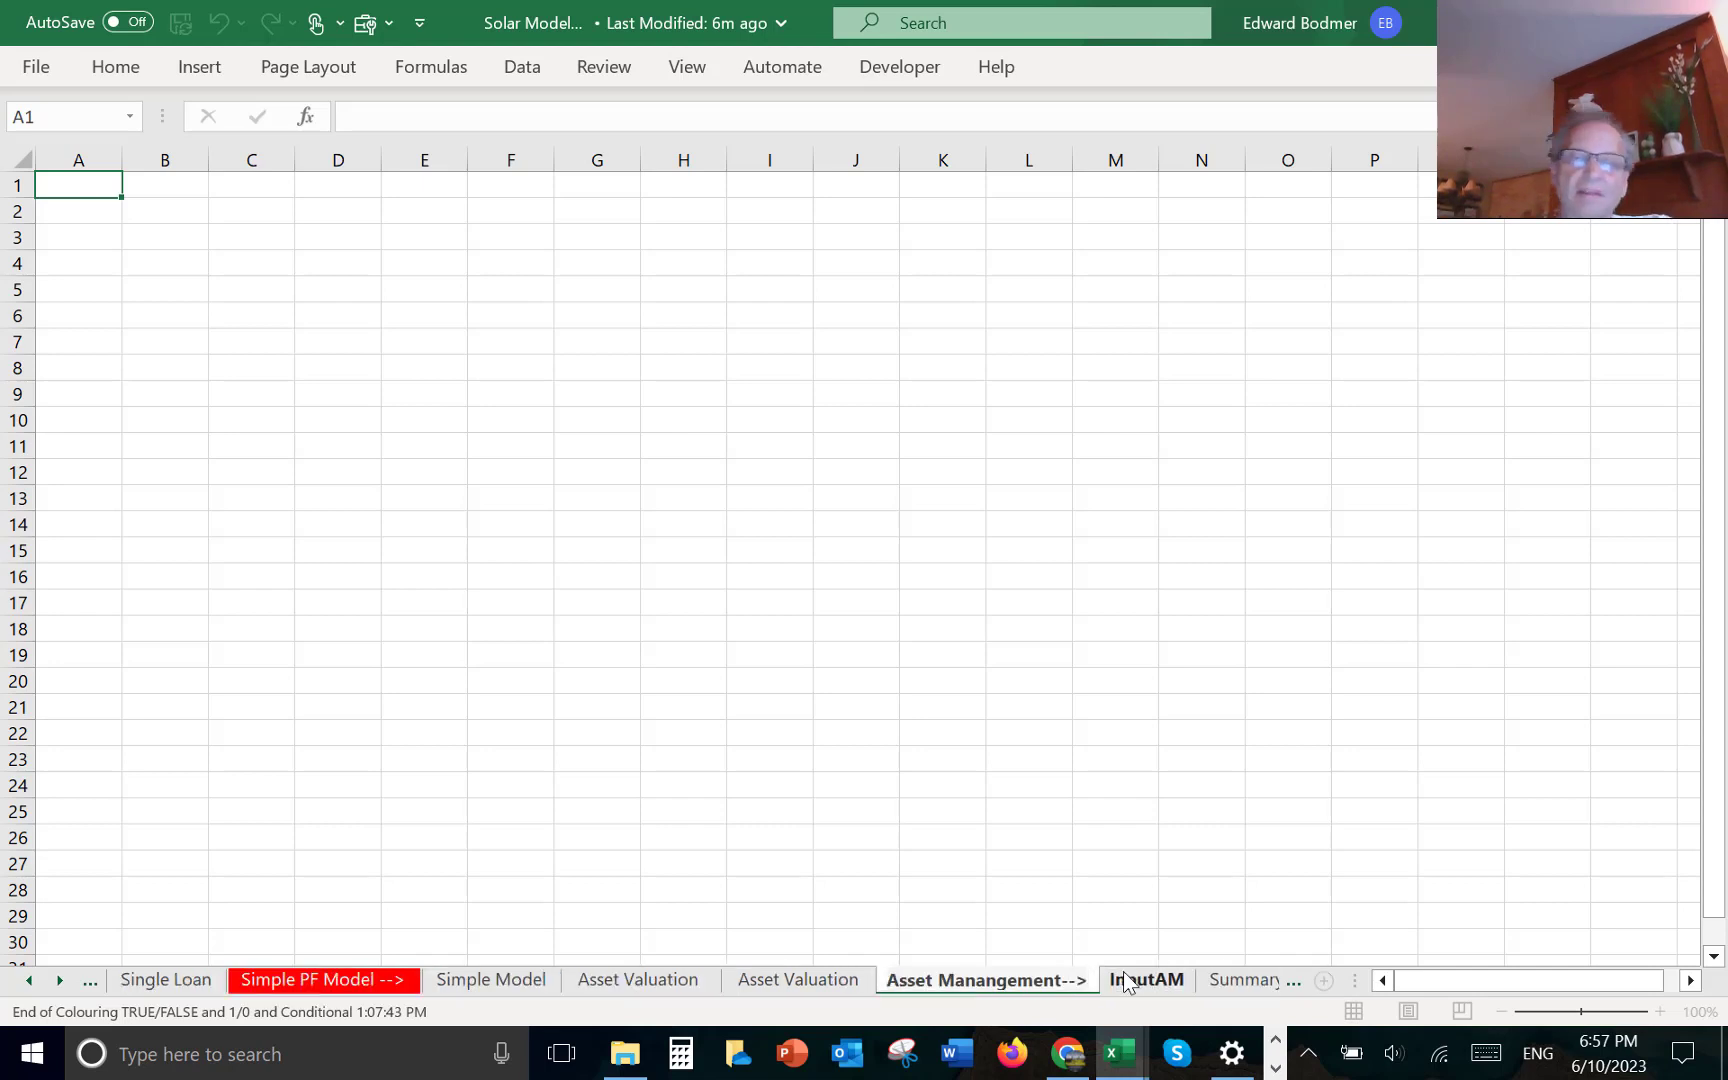
pyautogui.press('Return')
# - Check the Last Actual Date input in E2 on the InputAM sheet
pyautogui.click(1125, 981)
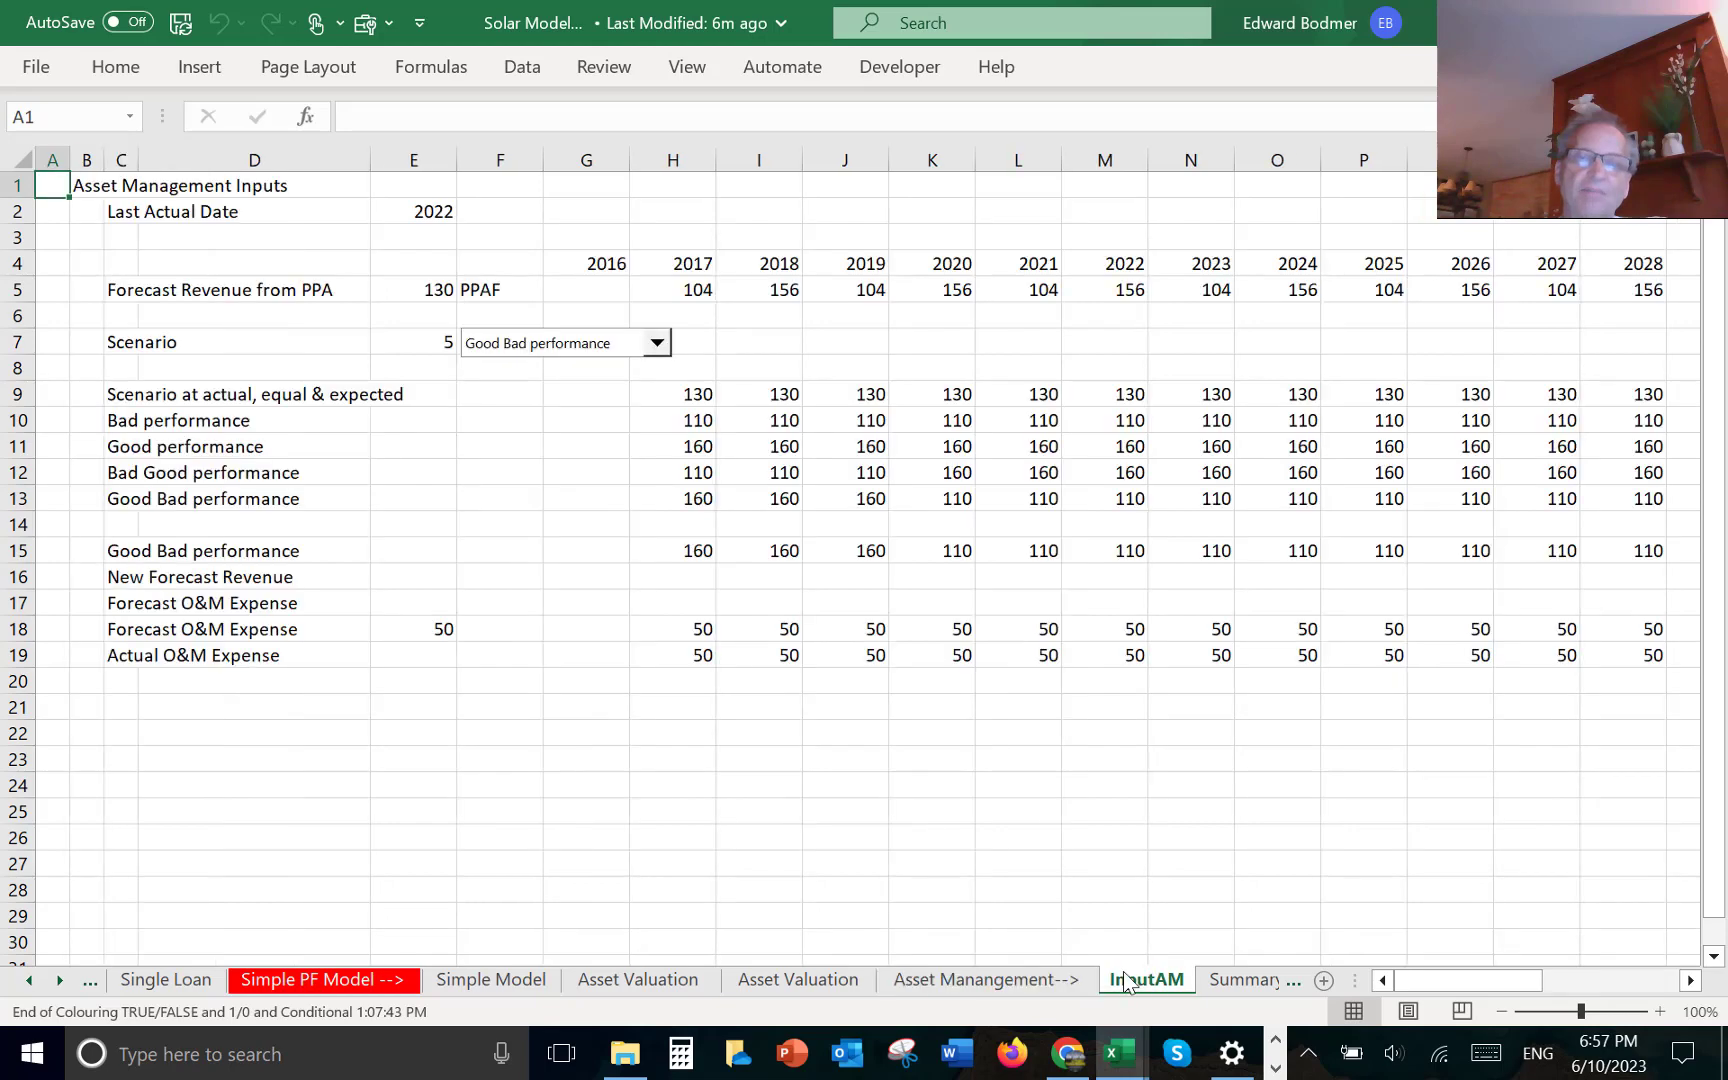
pyautogui.press('Down')
pyautogui.press('Down')
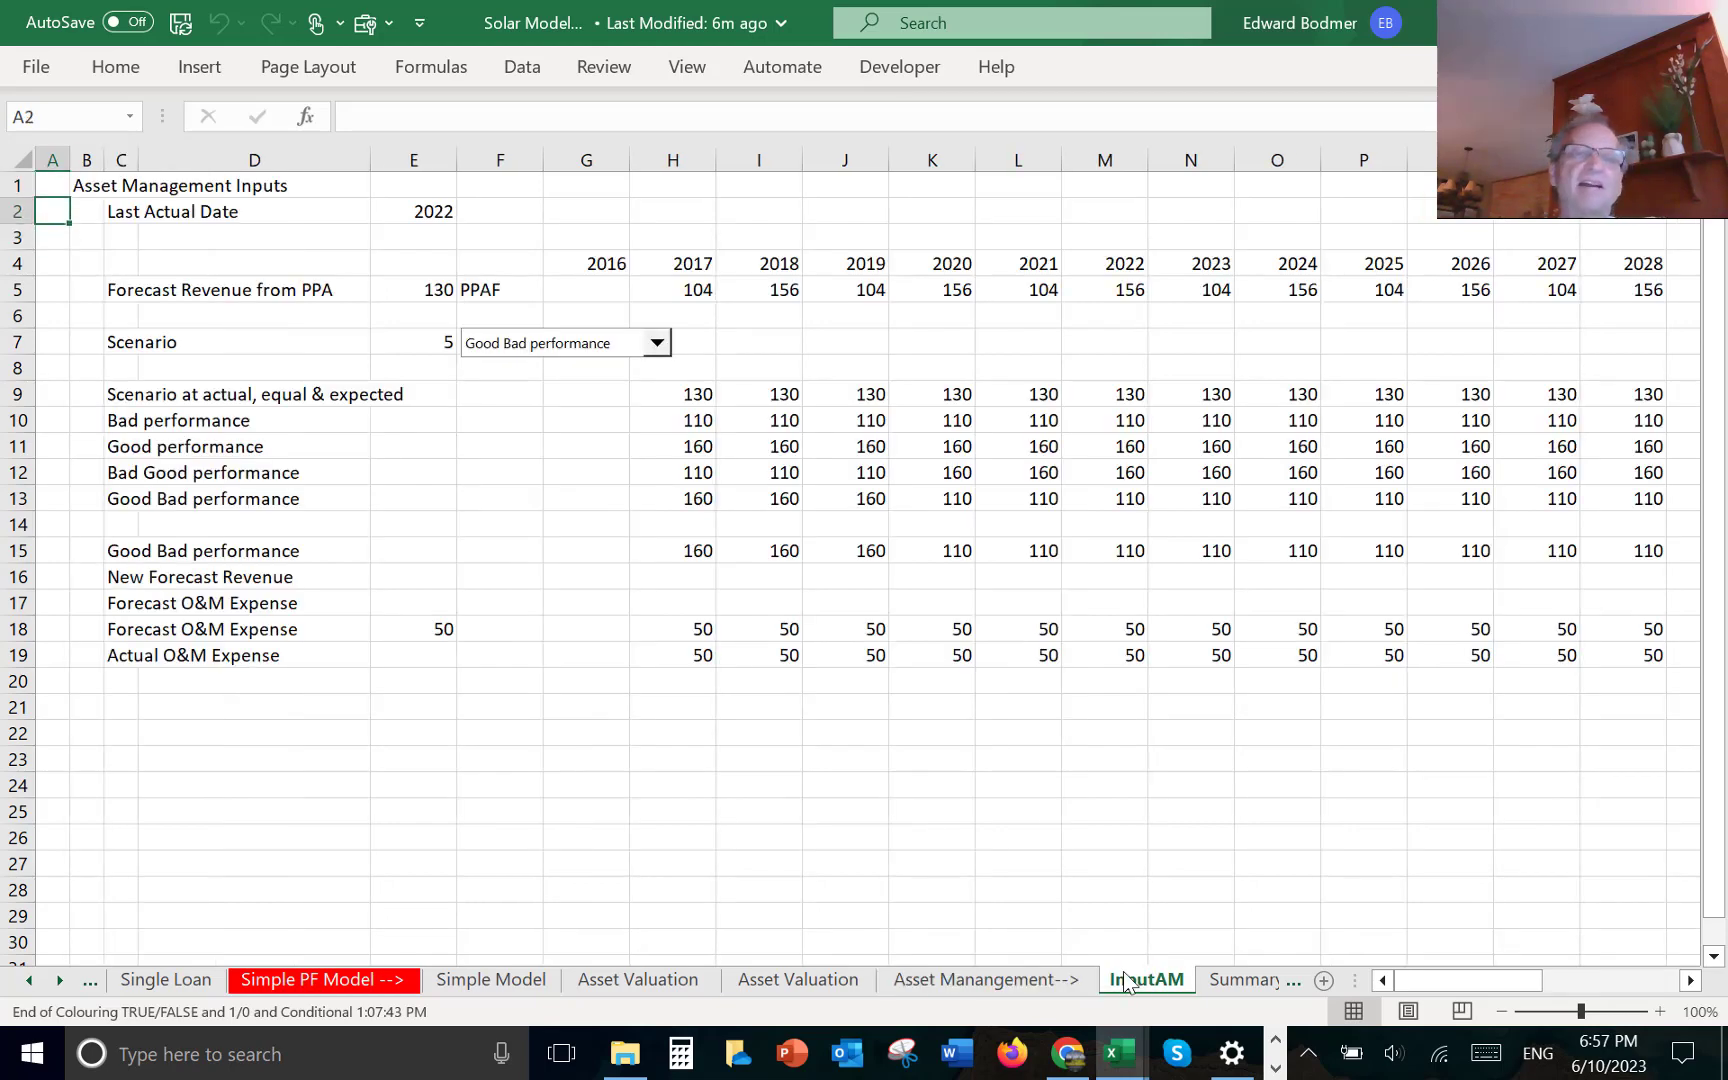
pyautogui.press('Right')
pyautogui.press('Right')
pyautogui.press('Right')
pyautogui.press('Right')
pyautogui.press('Up')
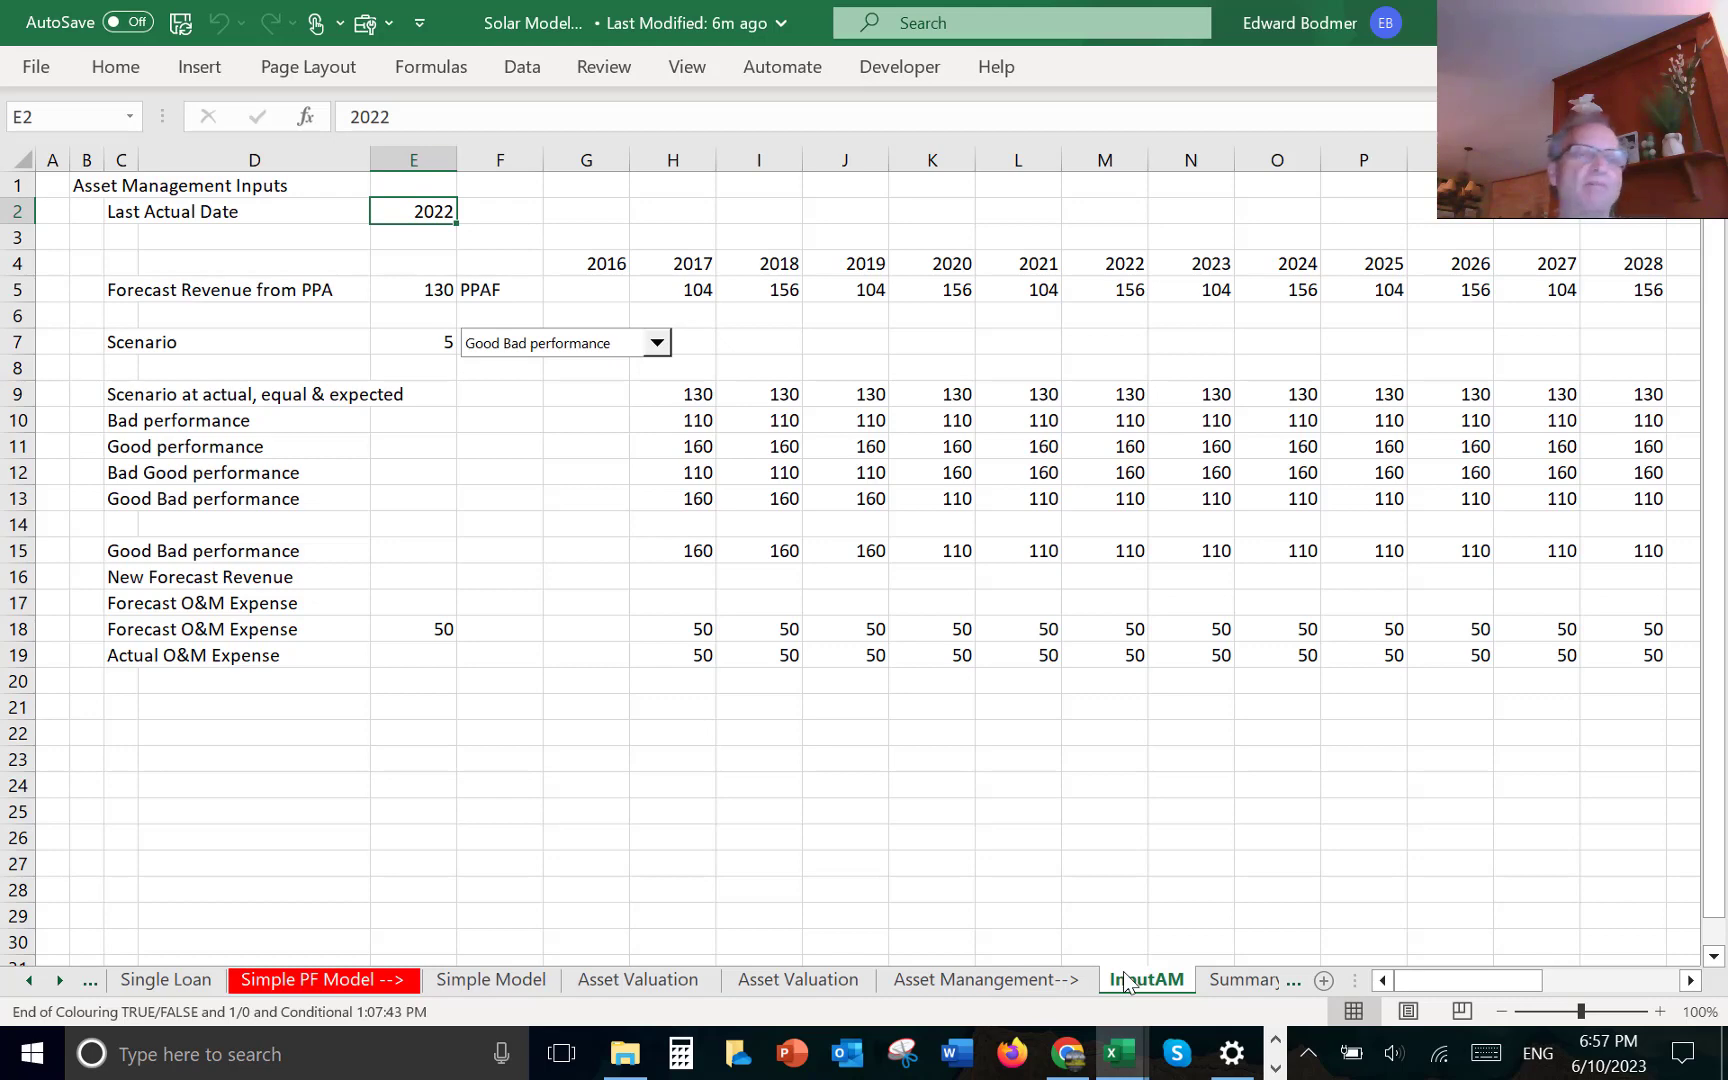
# - Look over the Summary_AM sheet and inspect the Historic Period formula in E4 on Asset Mgmt
pyautogui.scroll(-1, 1125, 980)
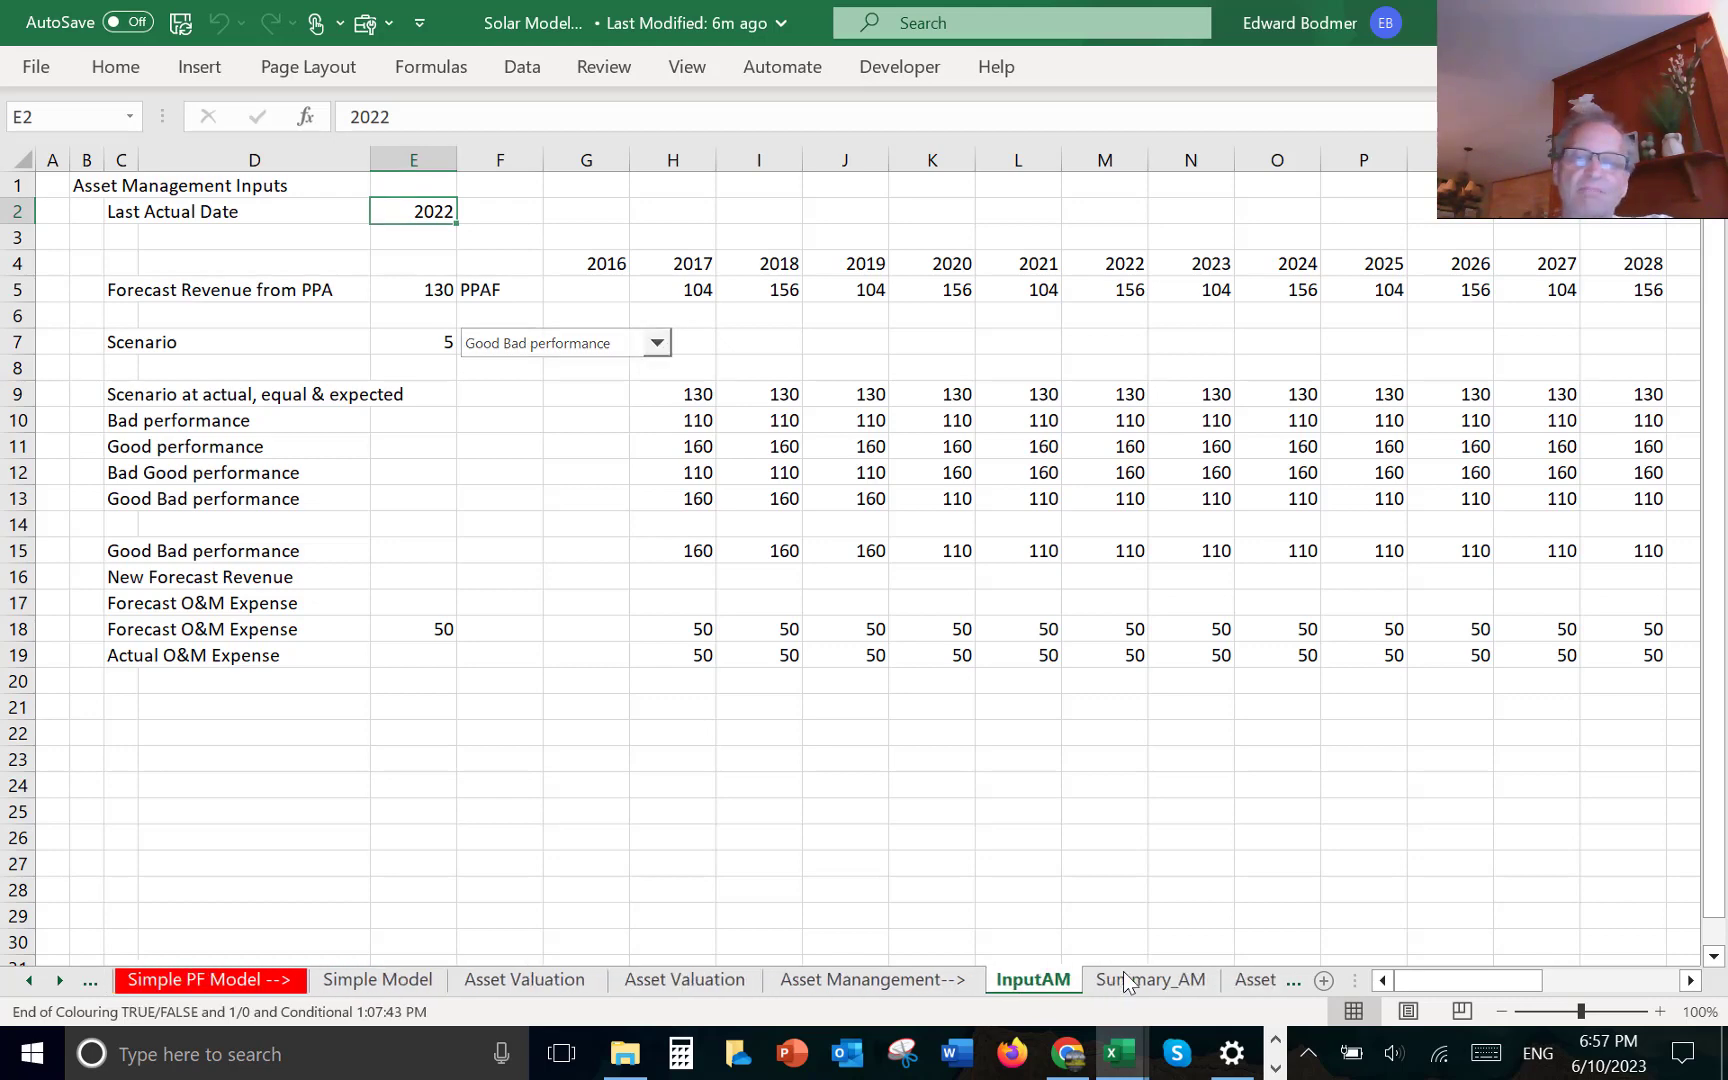
pyautogui.click(1125, 980)
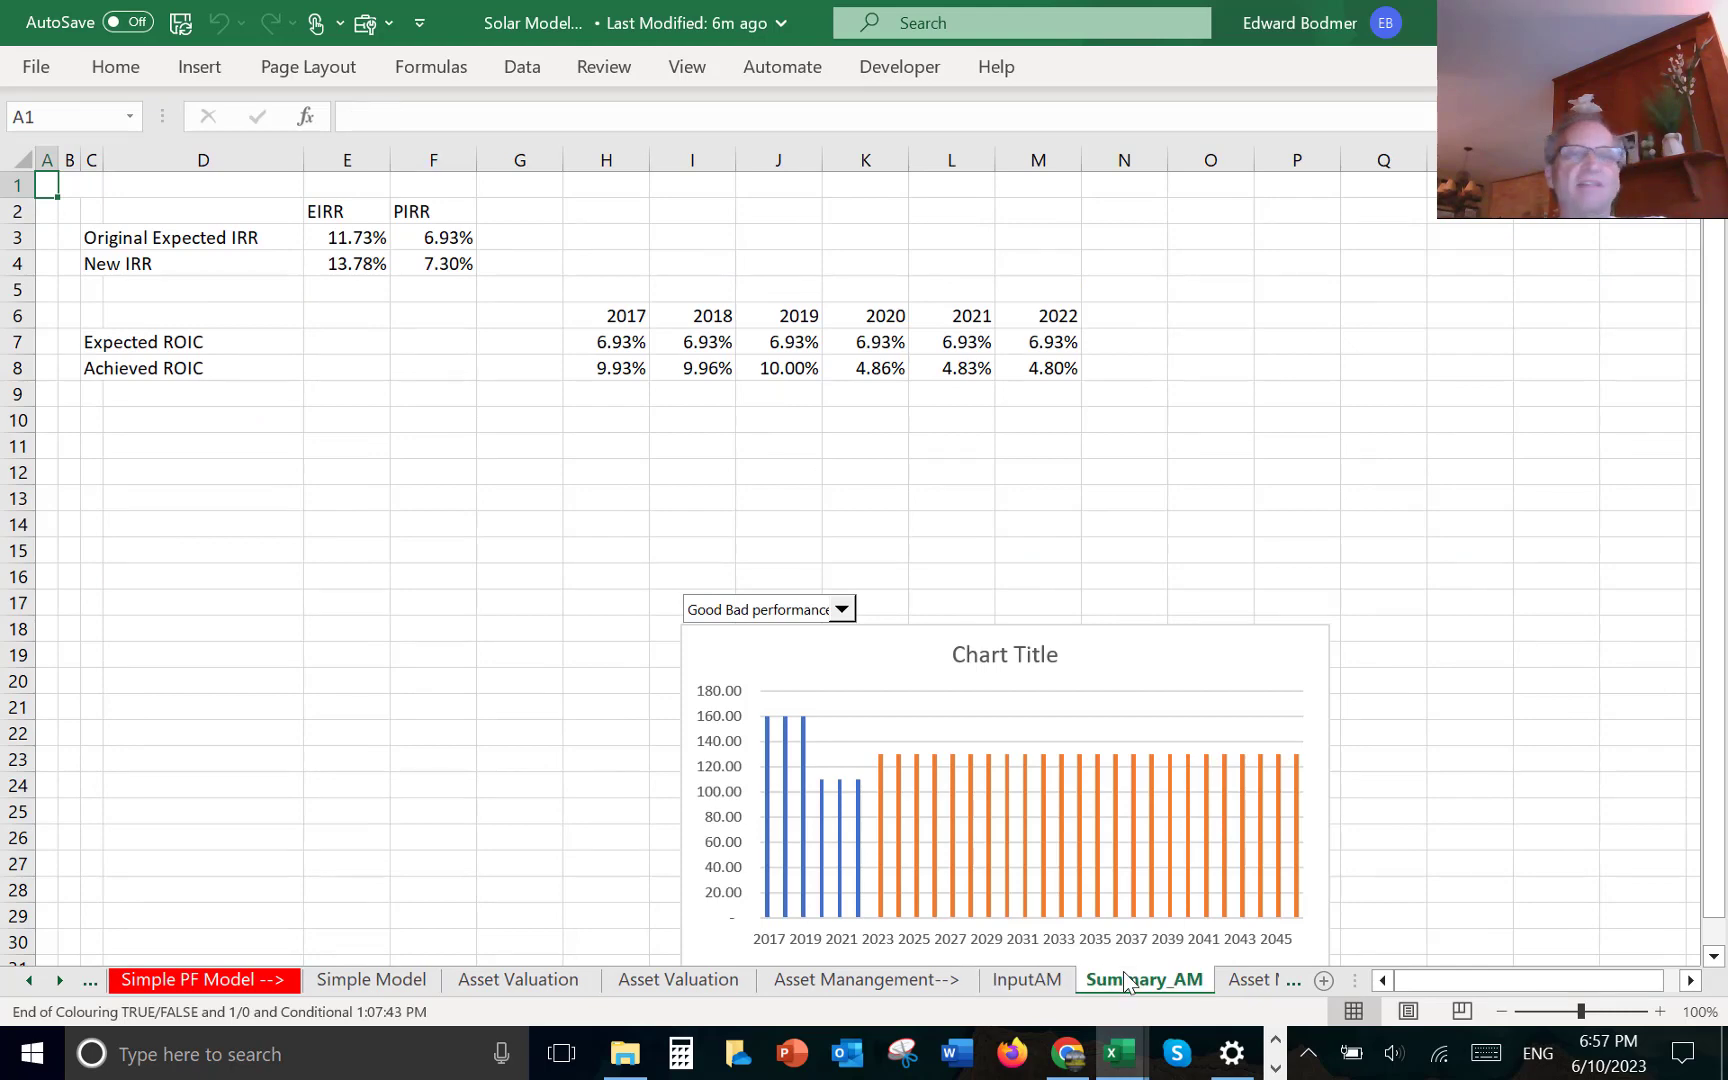
pyautogui.scroll(-1, 1123, 971)
pyautogui.click(1123, 971)
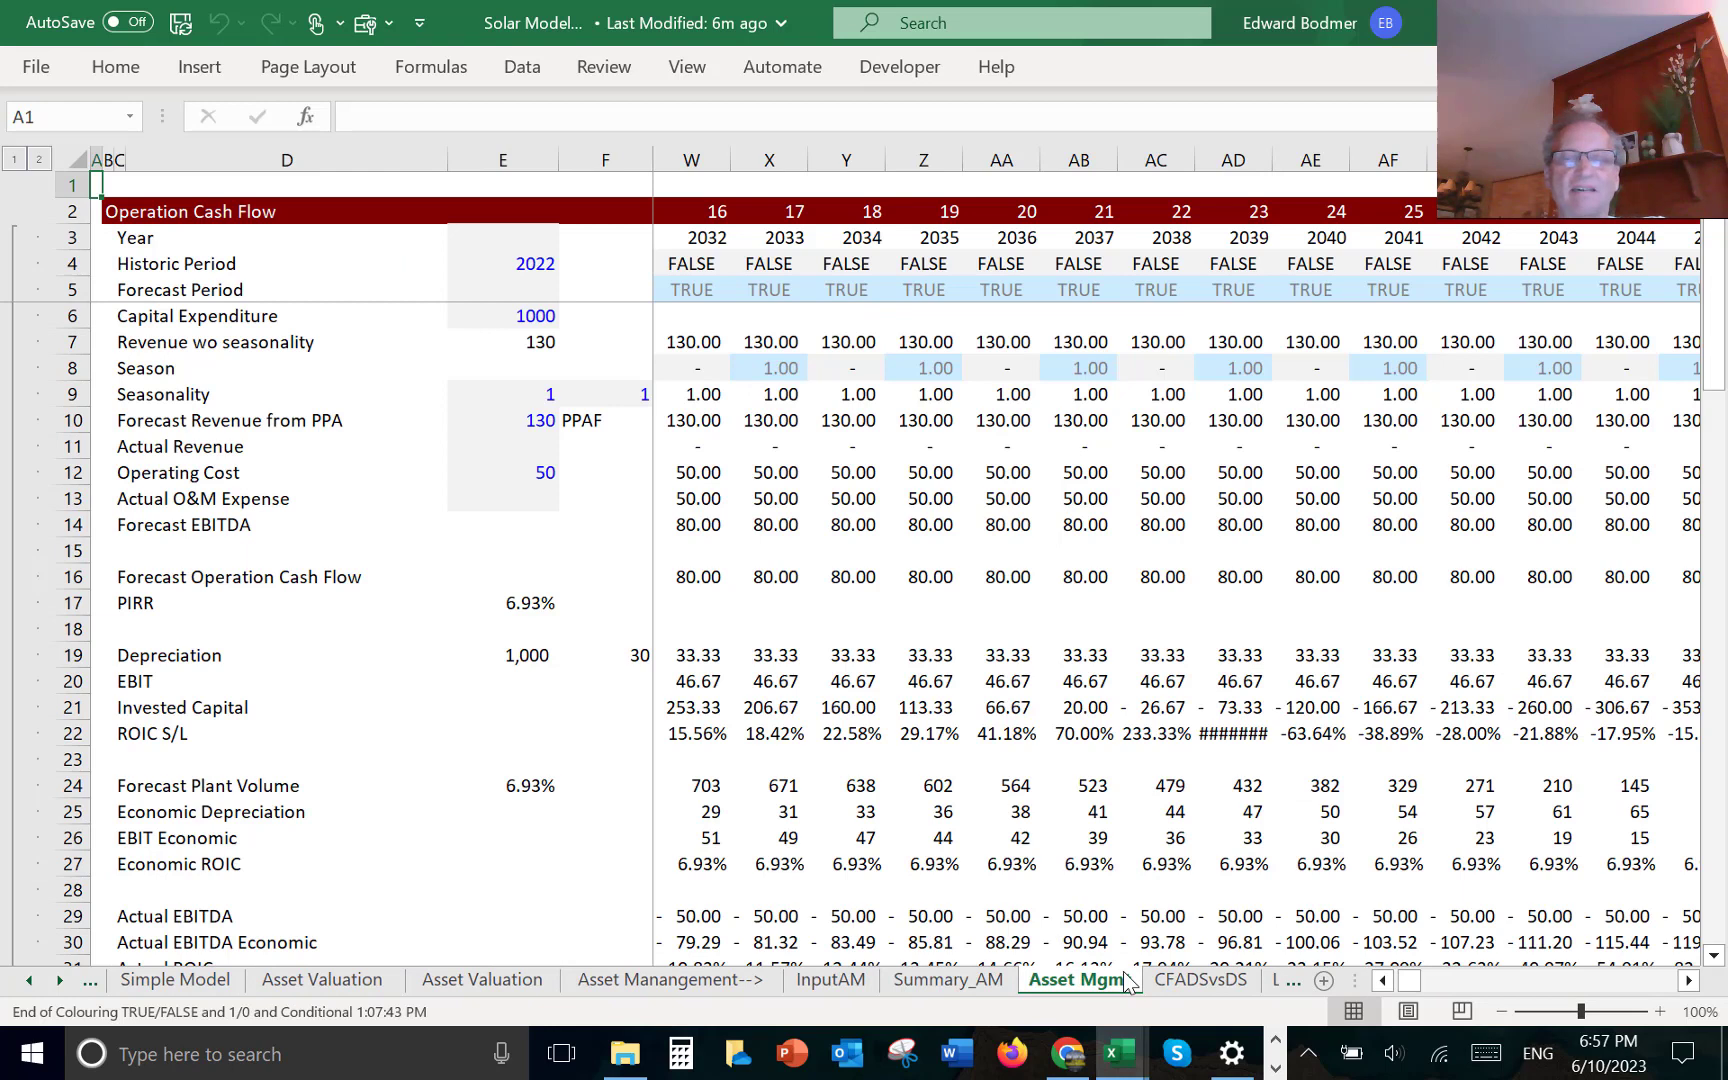
pyautogui.press('Down')
pyautogui.press('Down')
pyautogui.press('Down')
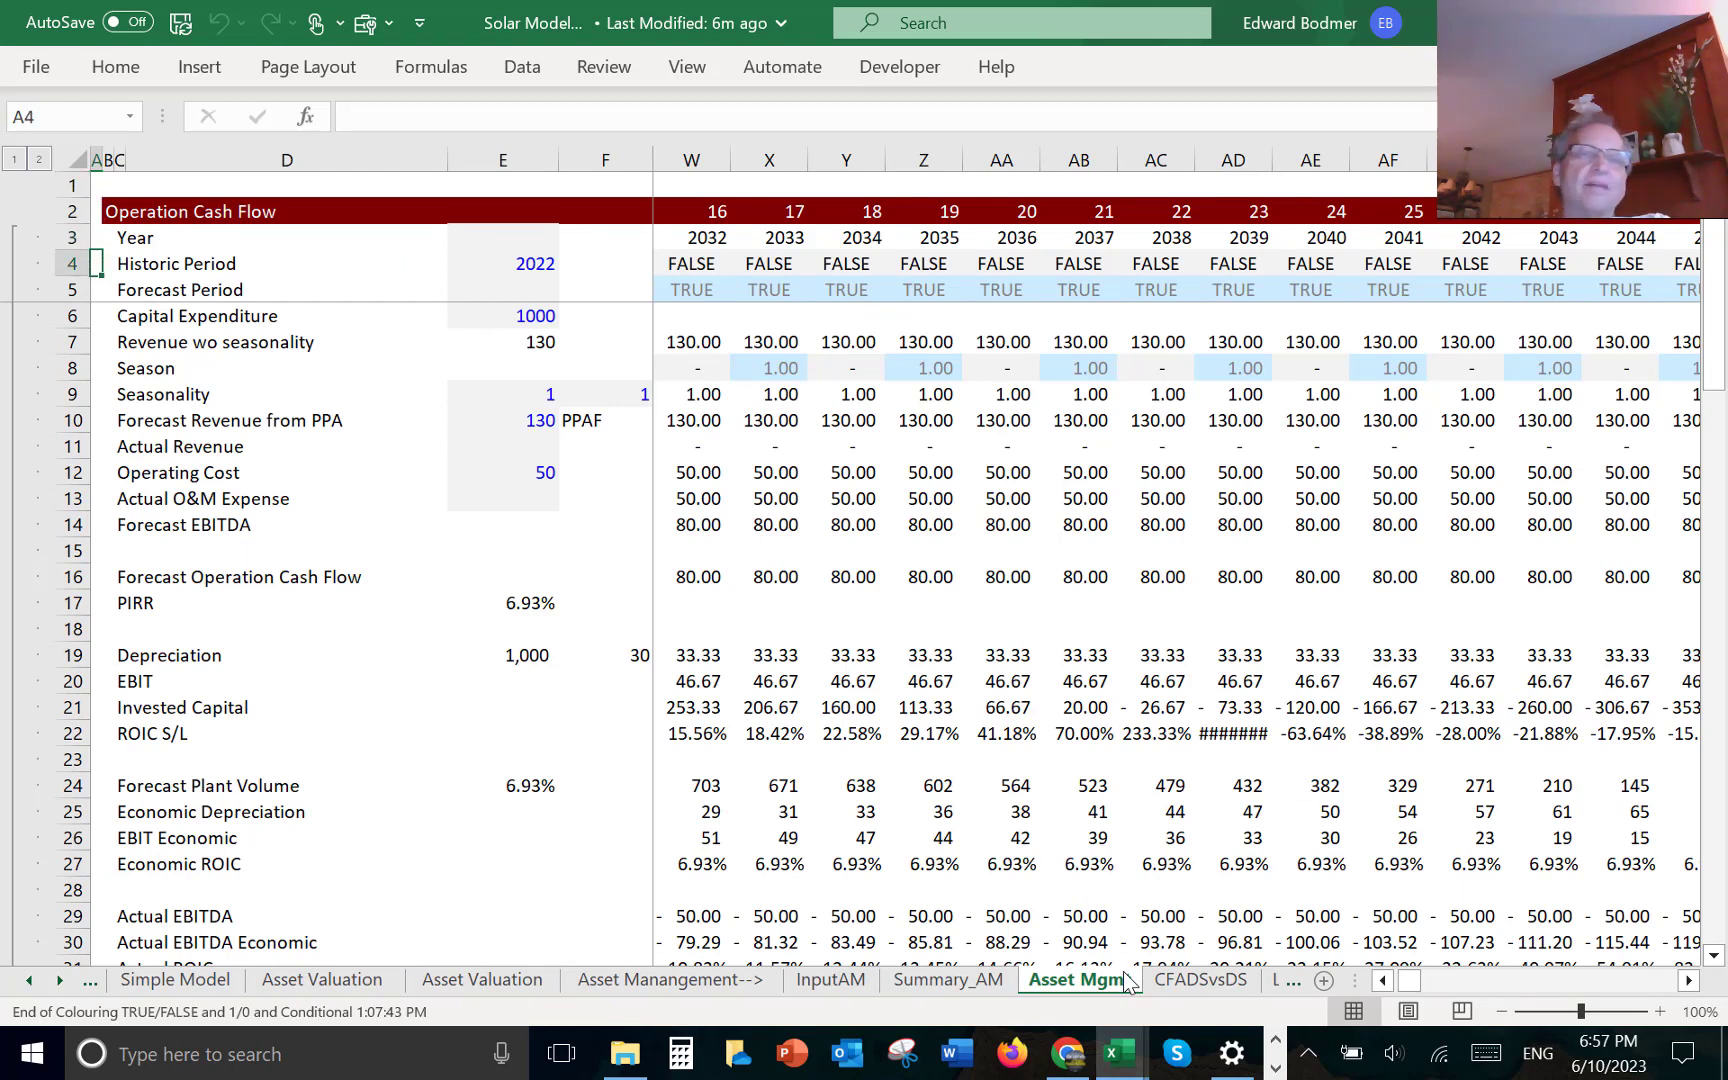
pyautogui.press('Right')
pyautogui.press('Right')
pyautogui.press('Right')
pyautogui.press('Right')
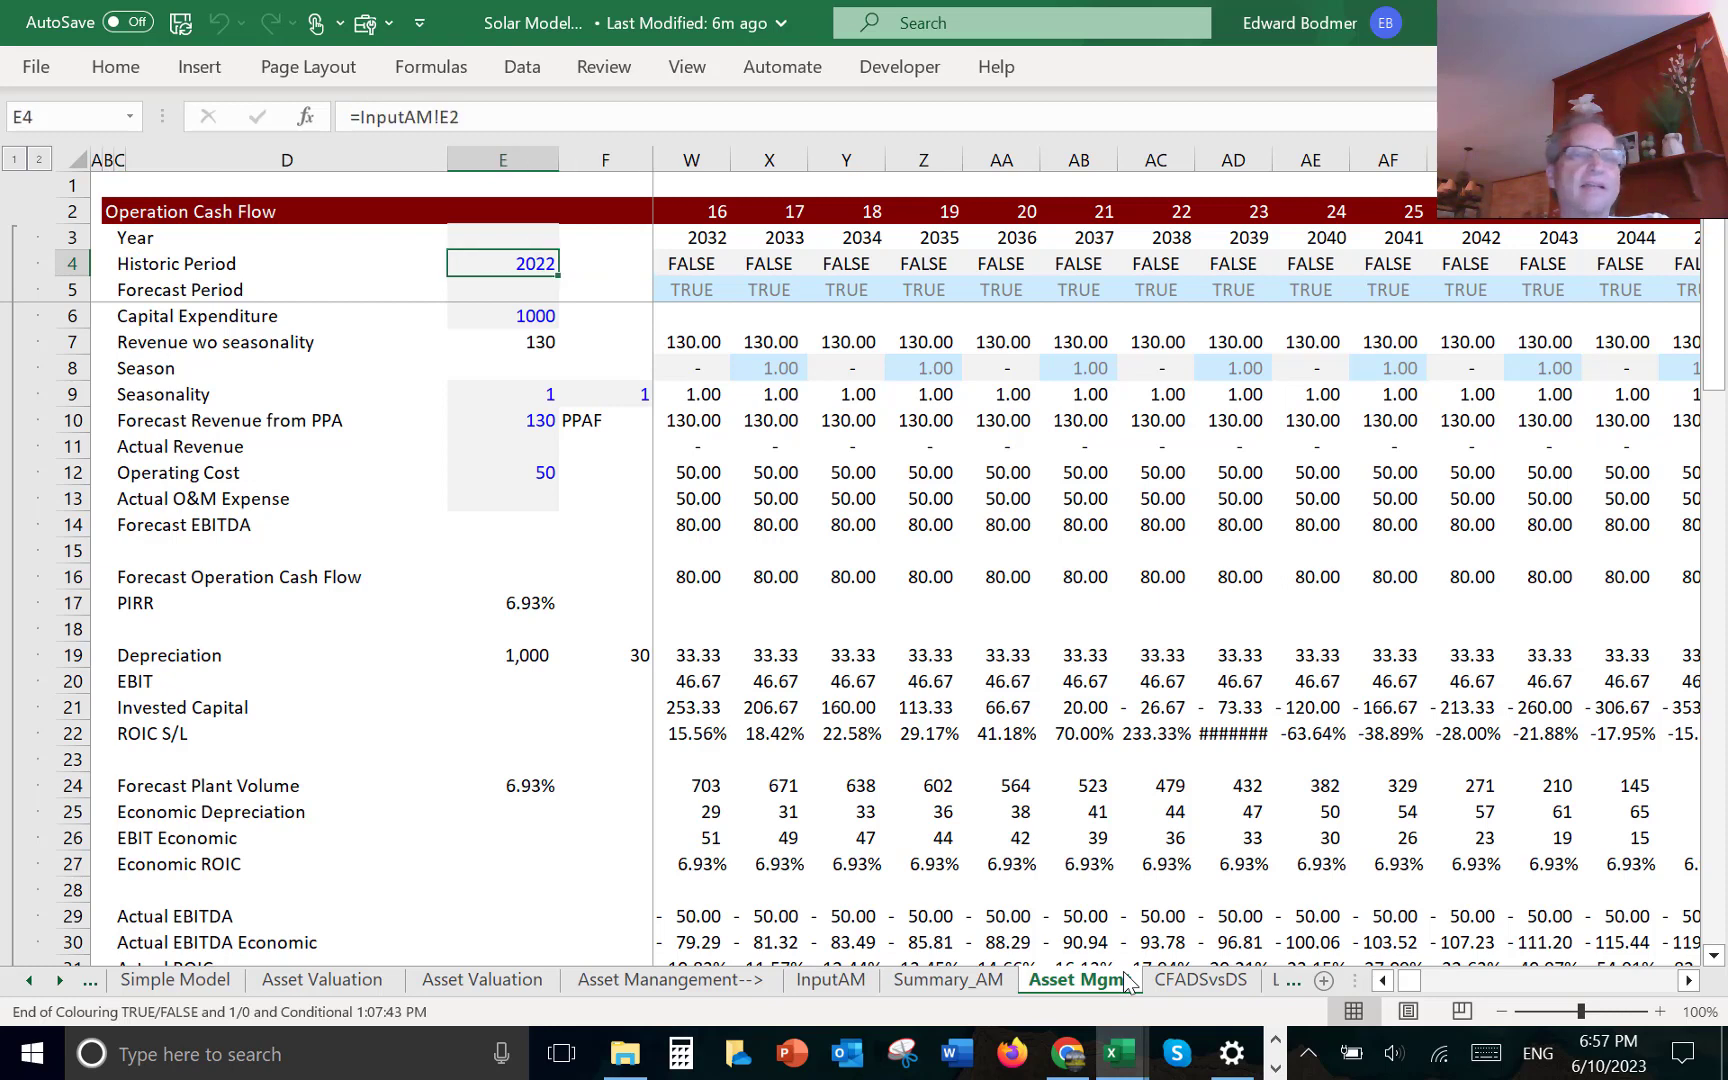
# - Review the operating cash flow inputs in column E of Asset Mgmt, from Historic Period down to row 15
pyautogui.press('Down')
pyautogui.press('Down')
pyautogui.press('Down')
pyautogui.press('Down')
pyautogui.press('Down')
pyautogui.press('Down')
pyautogui.press('Down')
pyautogui.press('Down')
pyautogui.press('Down')
pyautogui.press('Down')
pyautogui.press('Down')
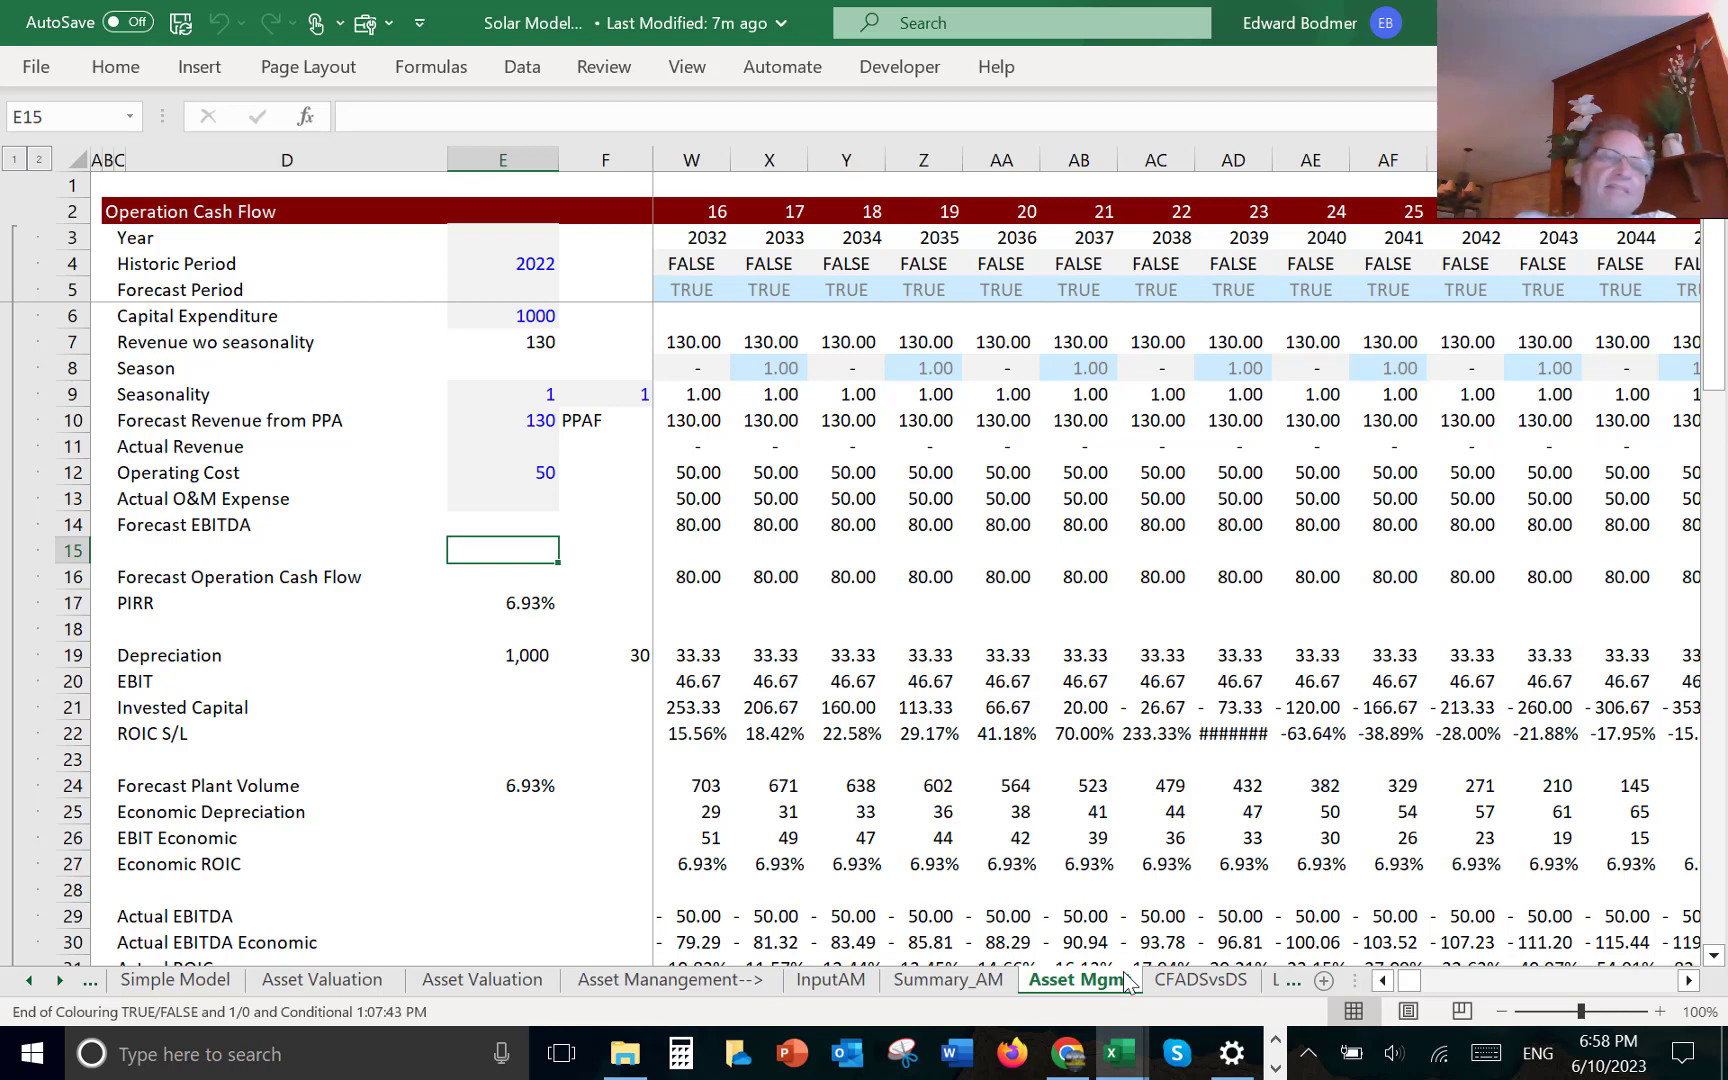
# - Format the Capital Expenditure input in E6 with a thousands separator and two decimals
pyautogui.press('Up')
pyautogui.press('Up')
pyautogui.press('Up')
pyautogui.press('Up')
pyautogui.press('Up')
pyautogui.press('Up')
pyautogui.press('Up')
pyautogui.press('Up')
pyautogui.press('Up')
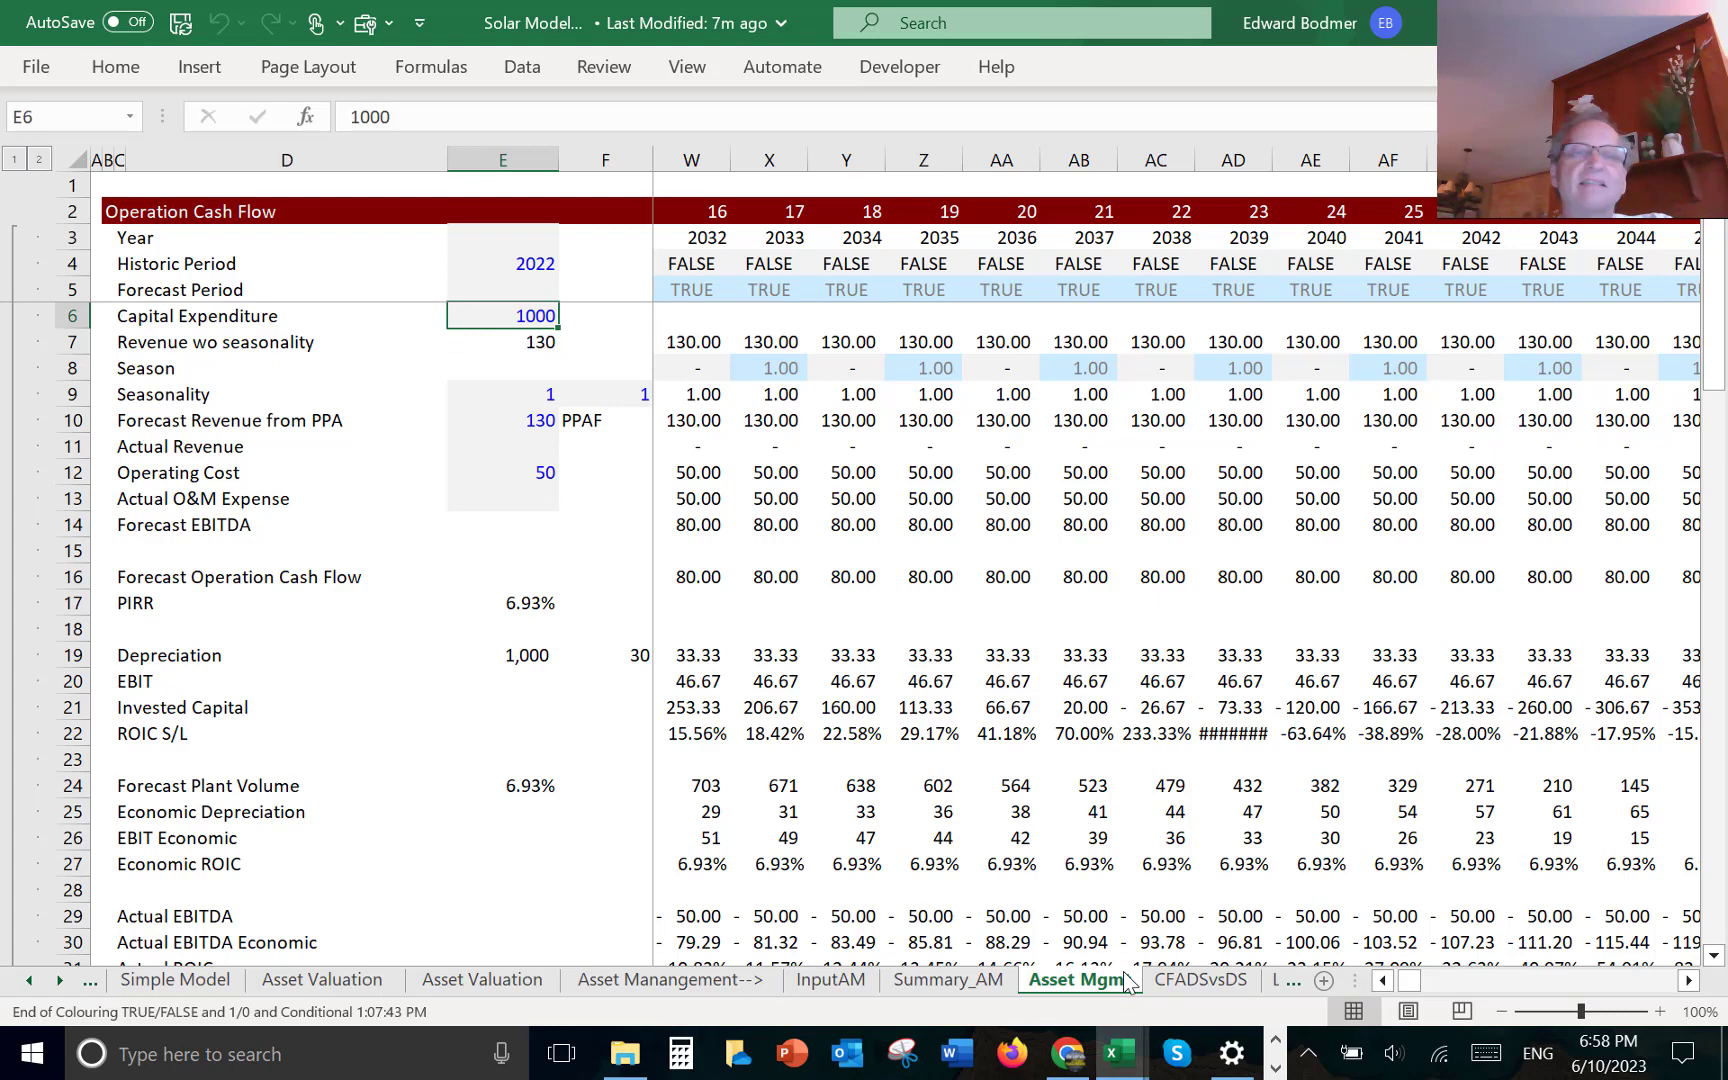
pyautogui.hotkey('ctrl', 'shift', '1')
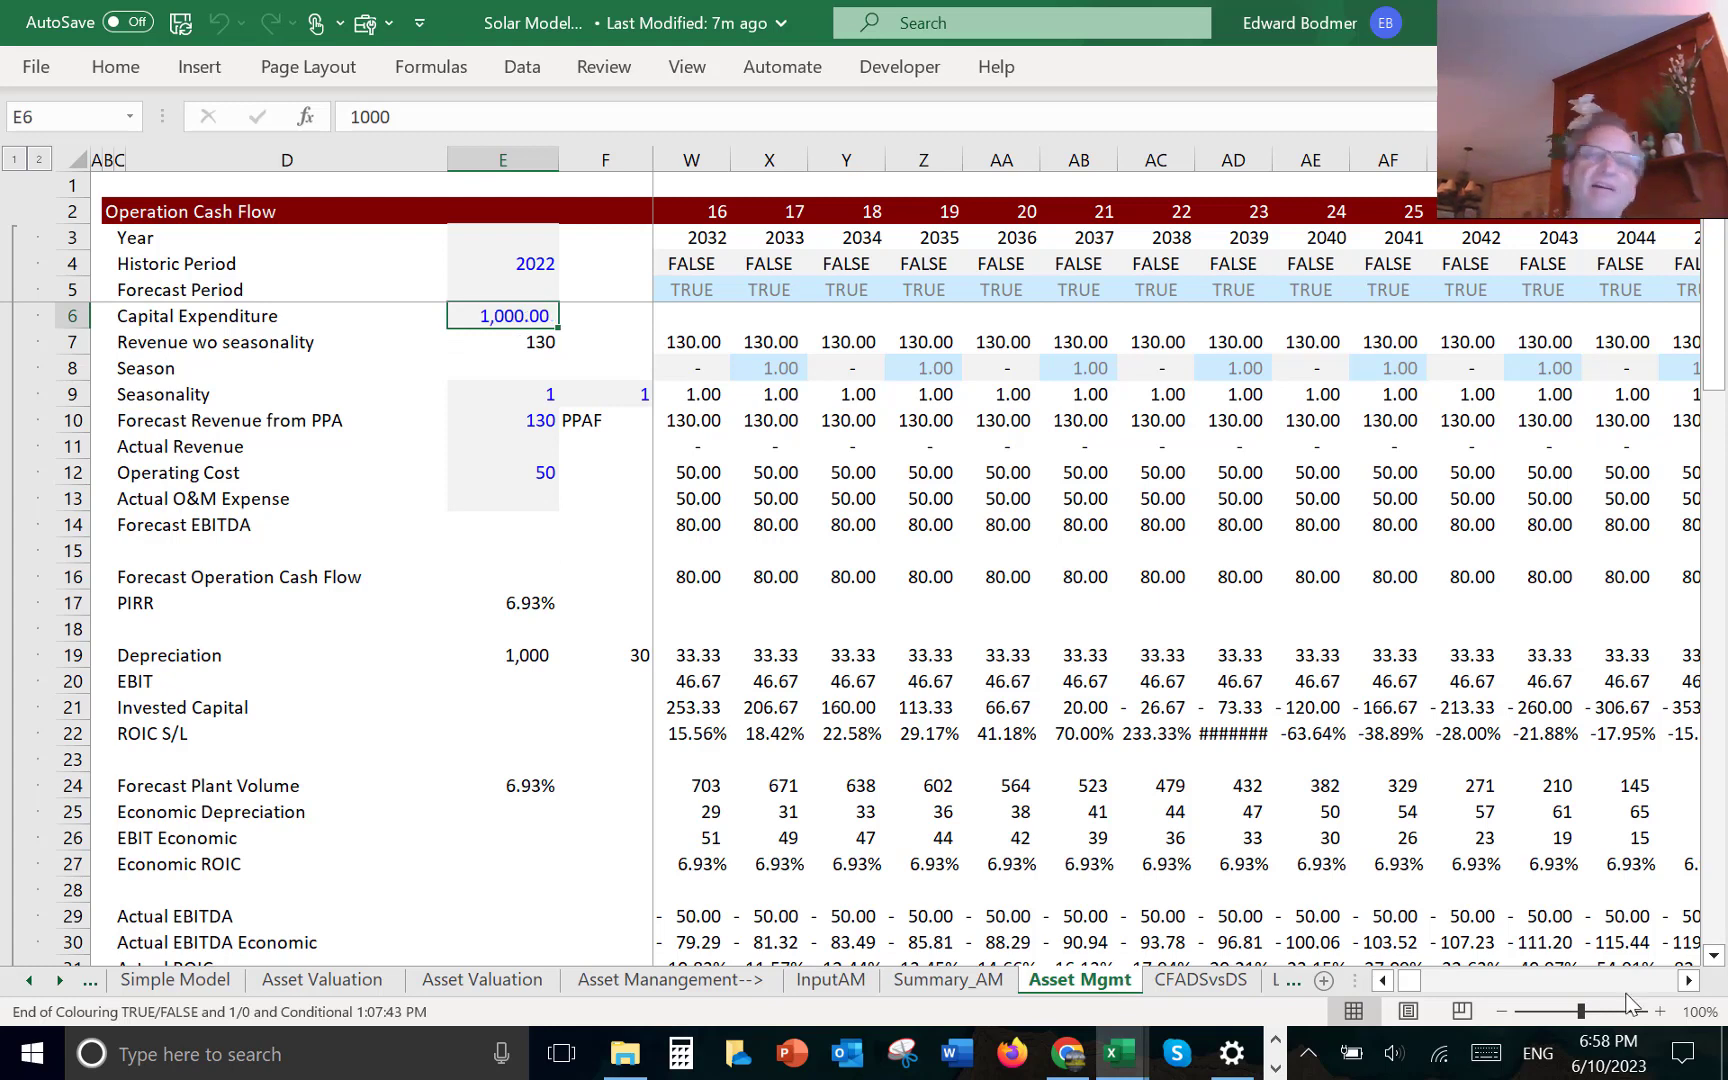
# - Apply the thousands-separator, two-decimal number format to the 2016 capital expenditure in G6
pyautogui.press('Down')
pyautogui.press('Right')
pyautogui.press('Right')
pyautogui.press('Right')
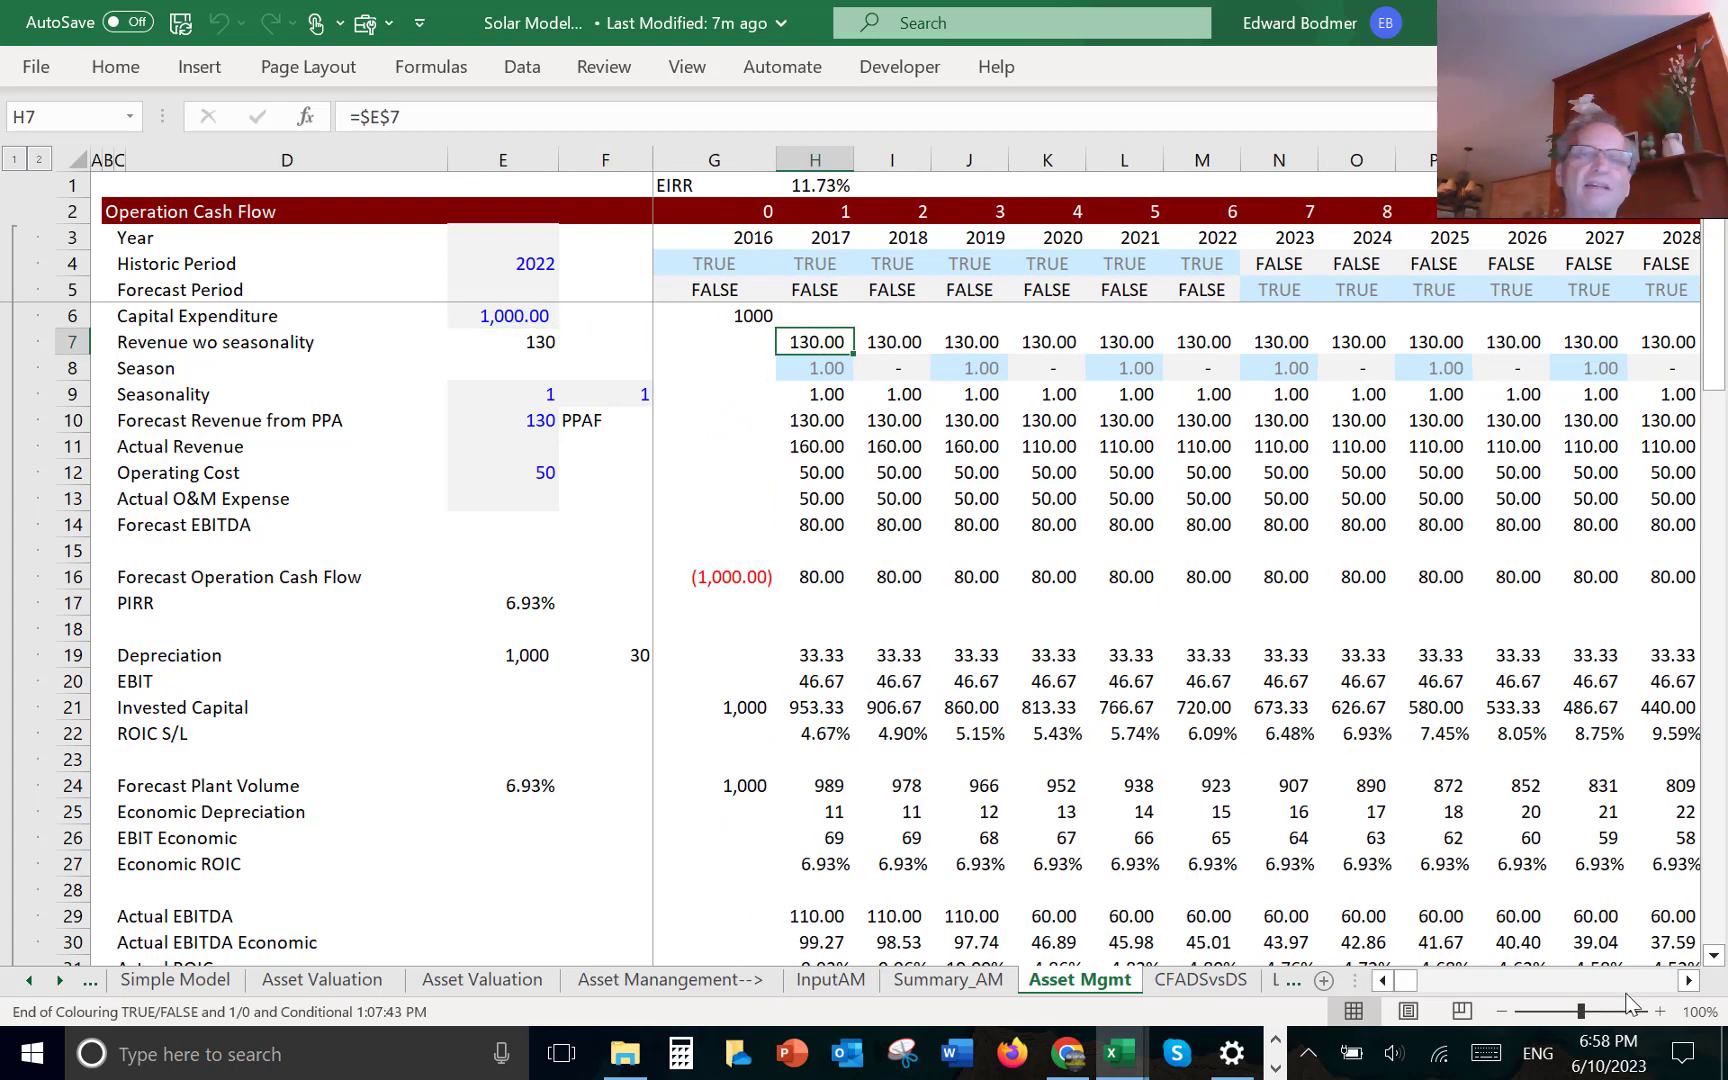
pyautogui.press('Left')
pyautogui.press('Up')
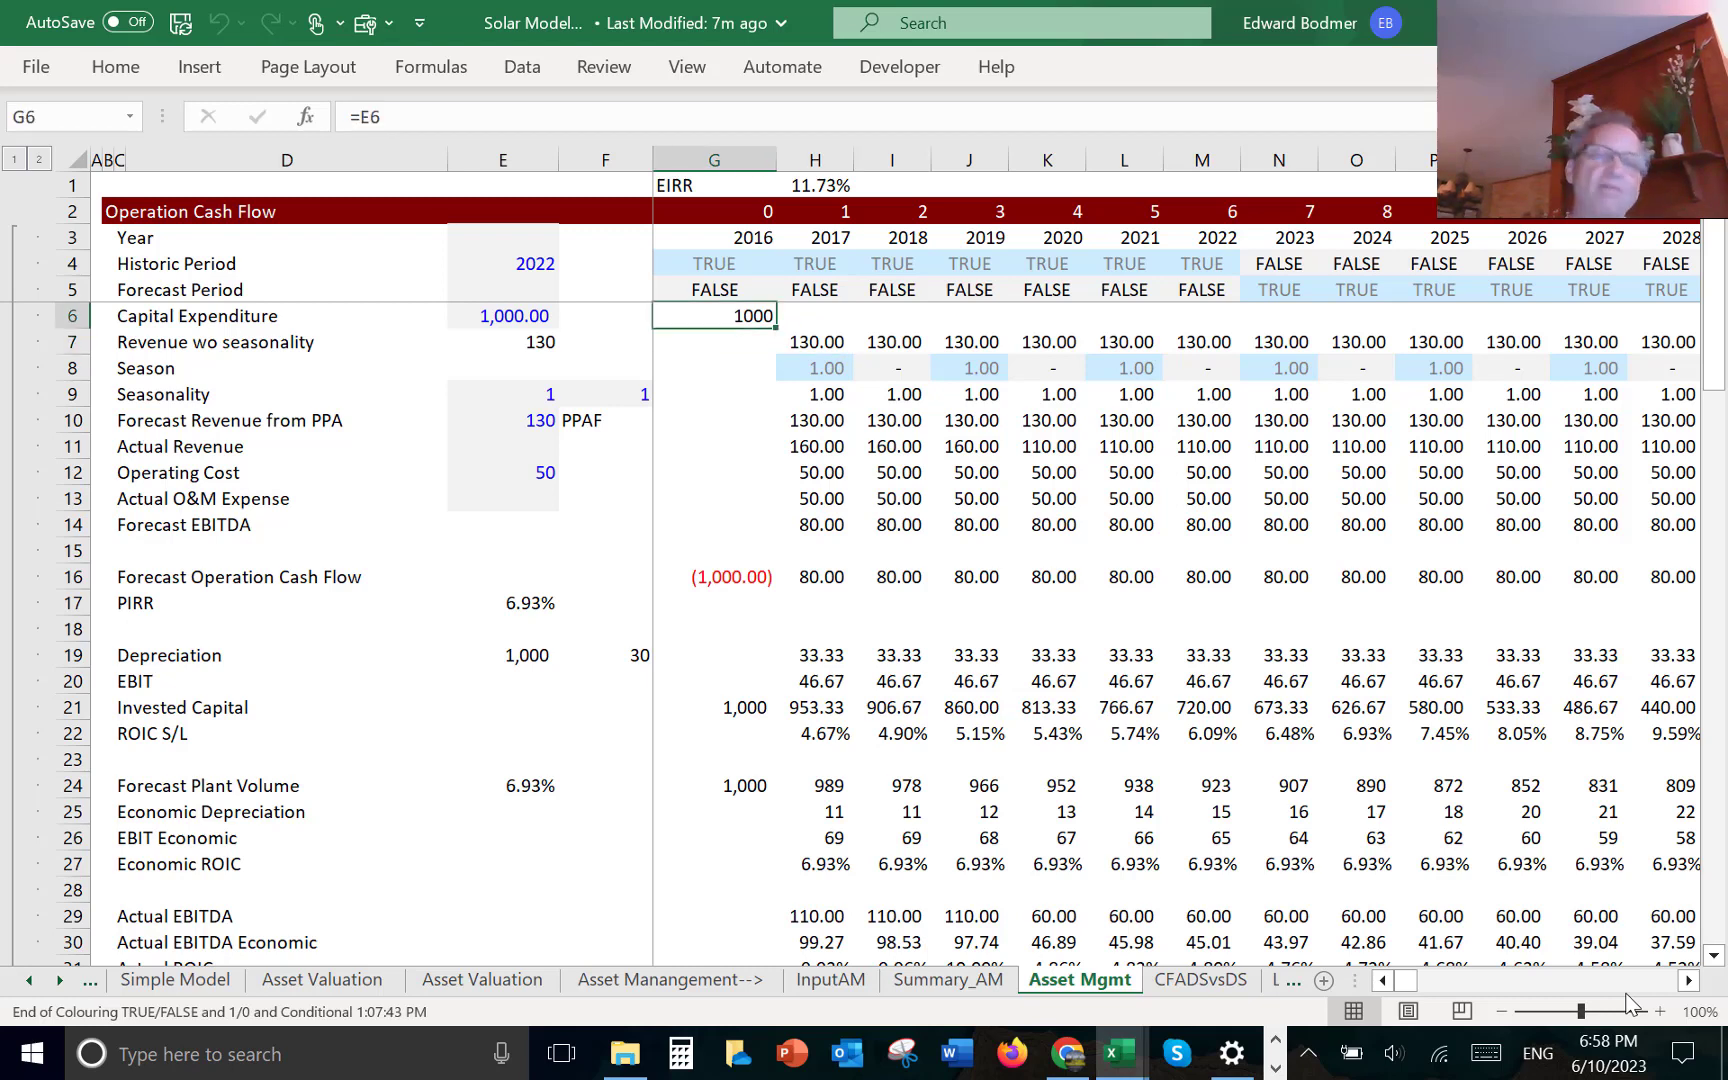
pyautogui.hotkey('ctrl', 'shift', '1')
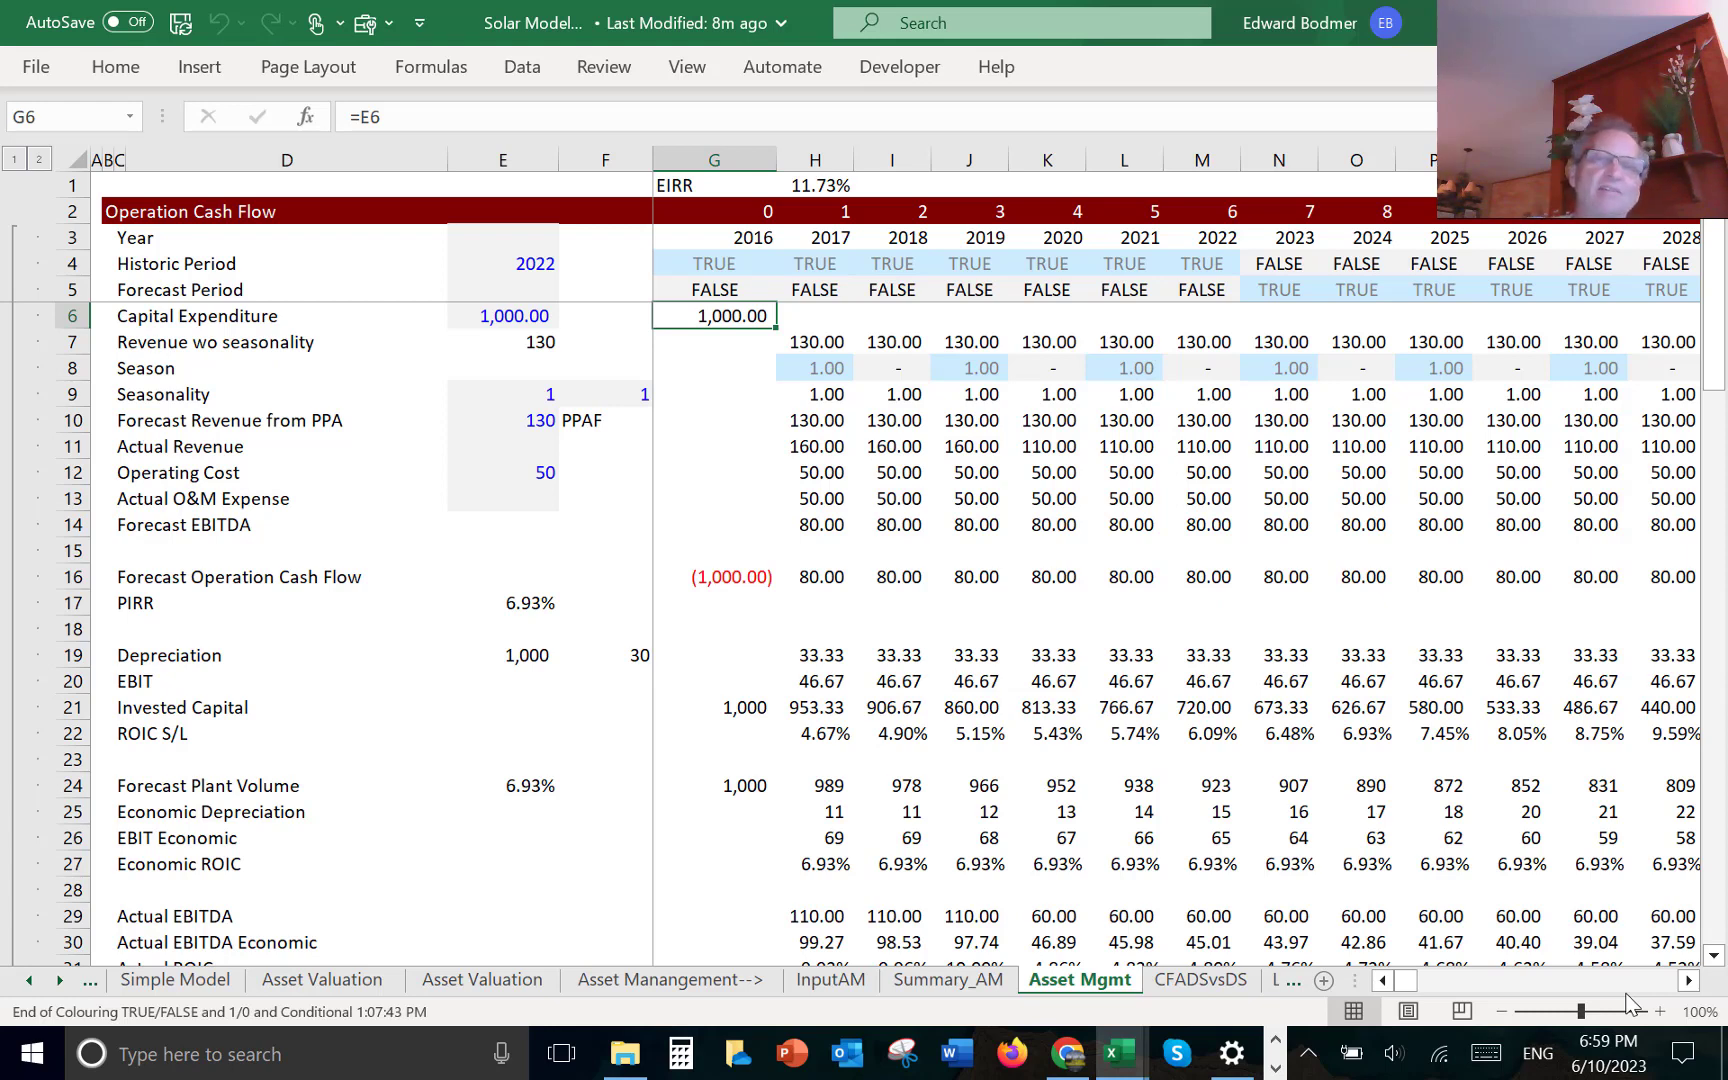
# - Check which input cell feeds the Historic Period value in E4 on Asset Mgmt
pyautogui.press('Up')
pyautogui.press('Up')
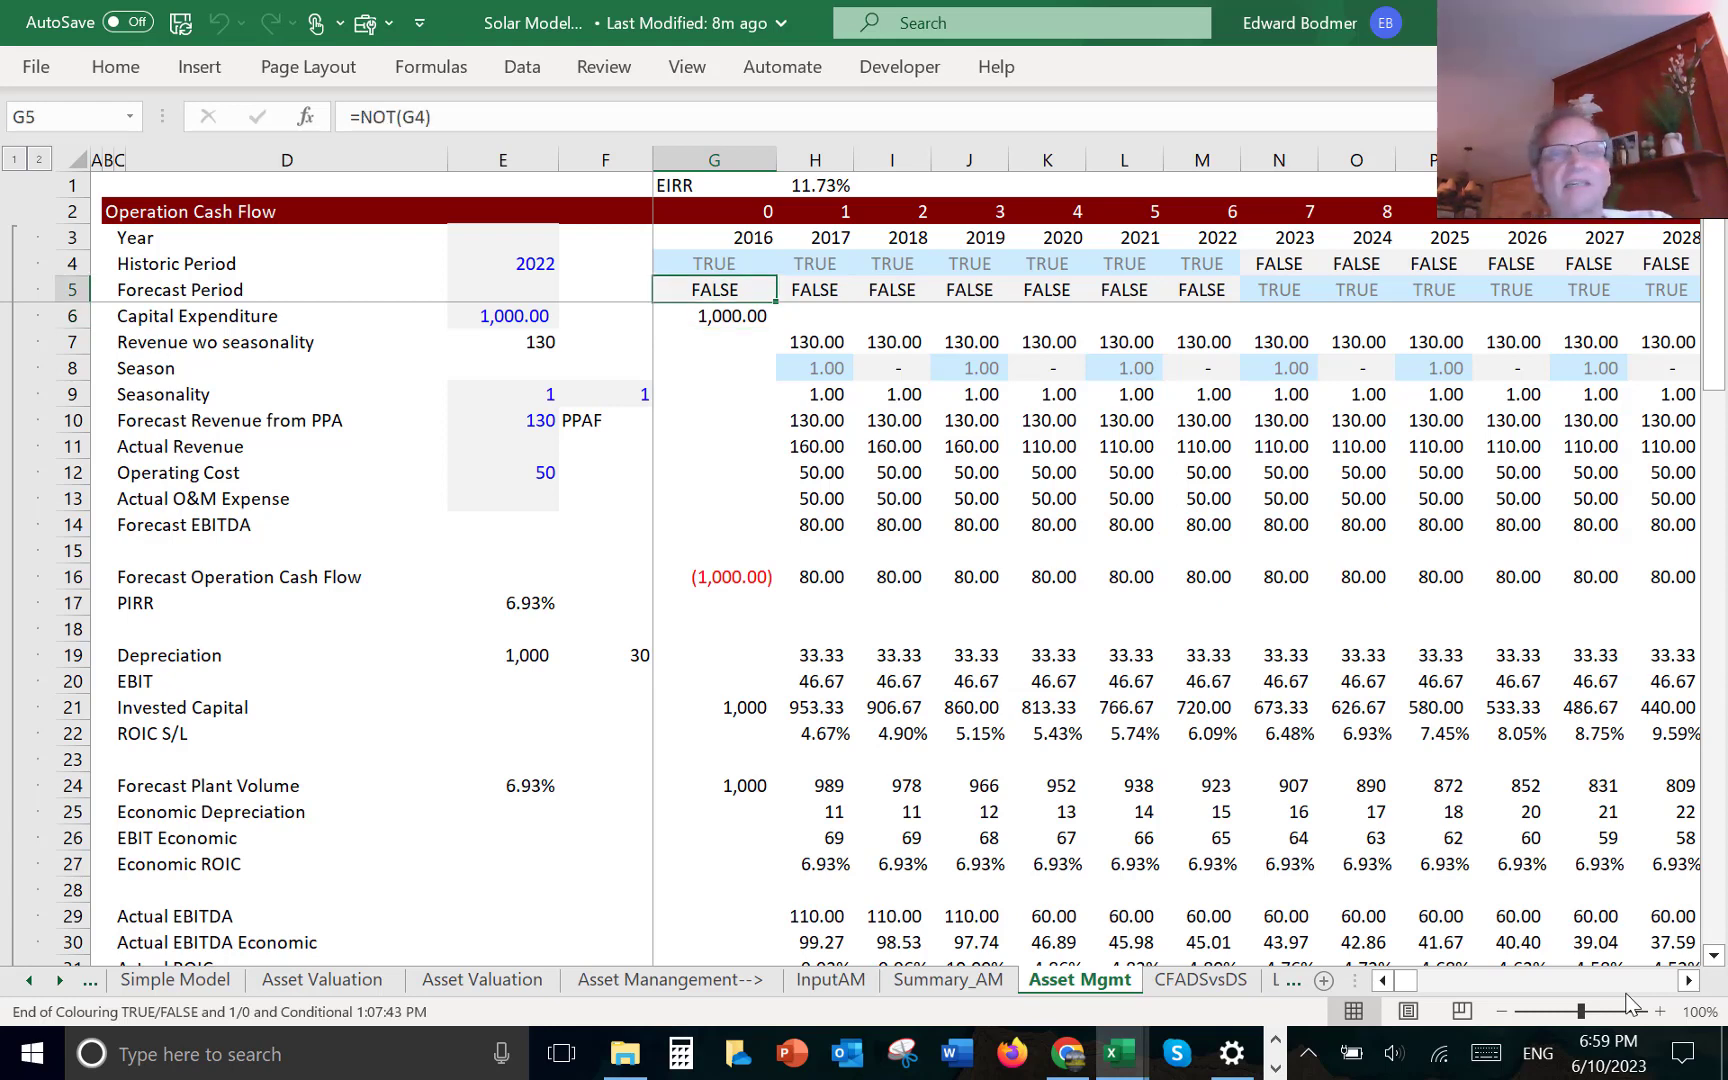
pyautogui.press('Left')
pyautogui.press('Left')
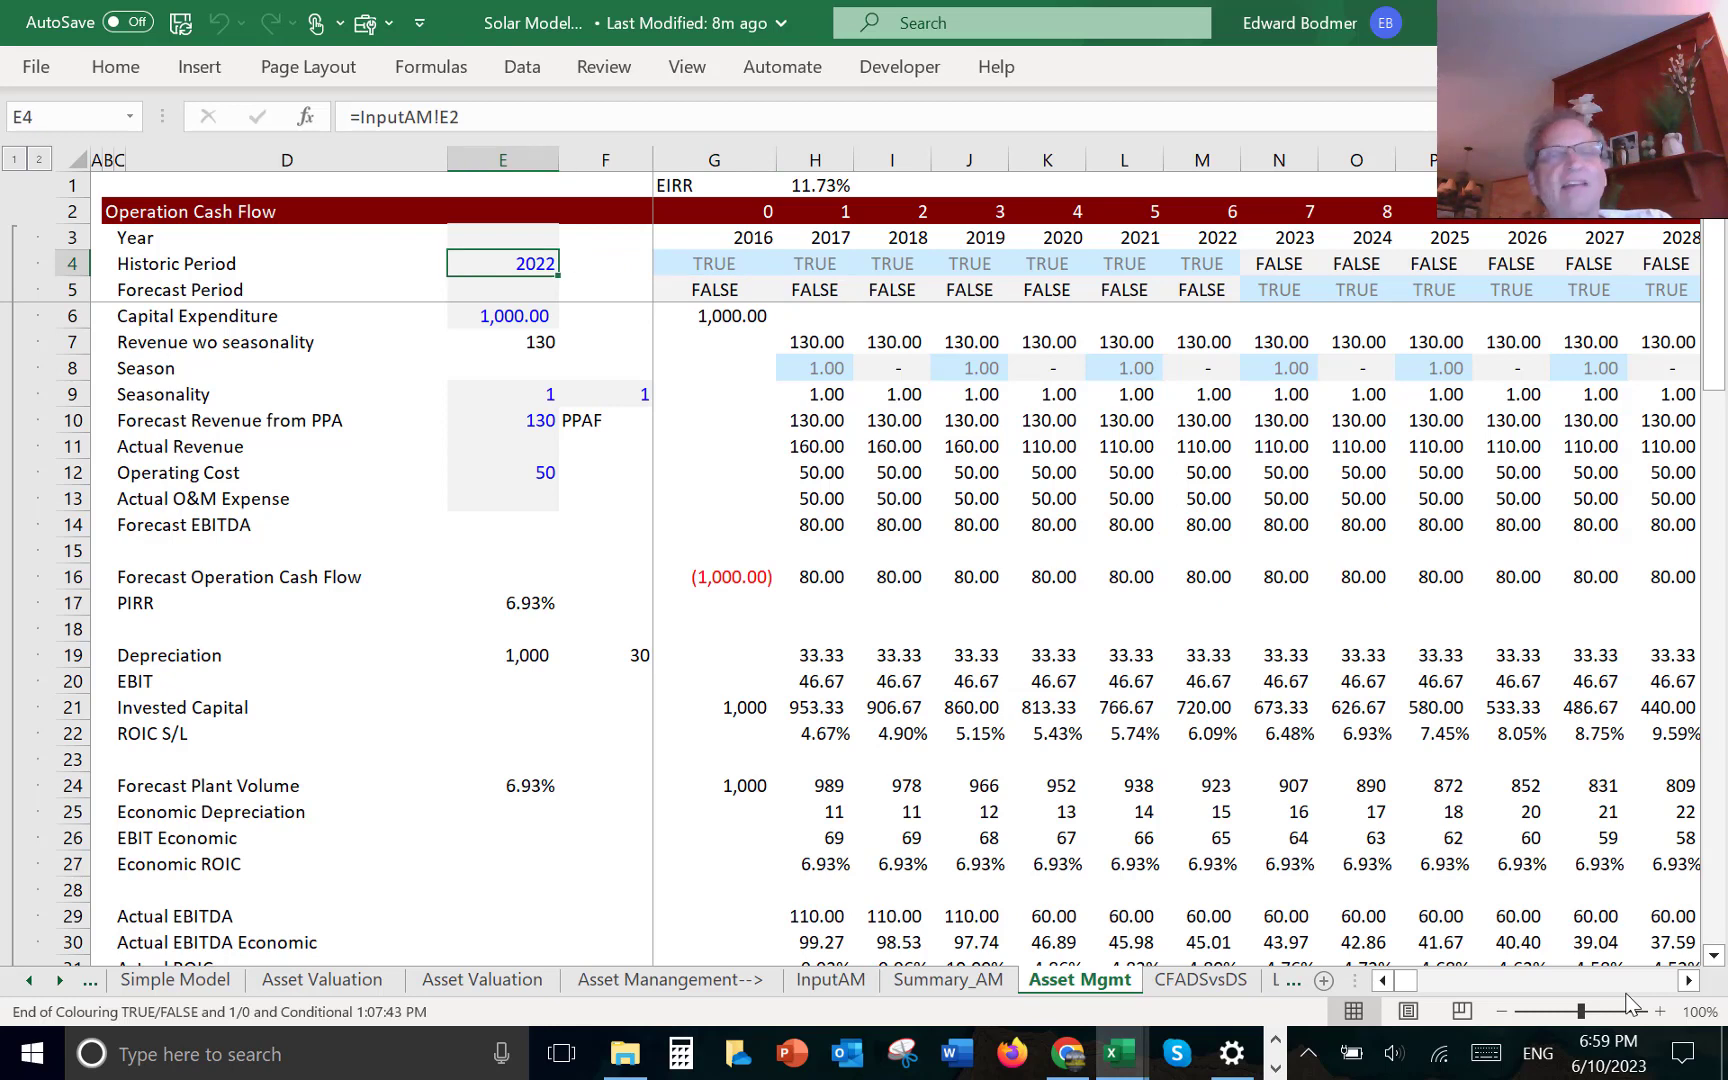
# - Turn off the gridlines on the InputAM sheet
pyautogui.hotkey('ctrl', 'pageup')
pyautogui.hotkey('ctrl', 'pageup')
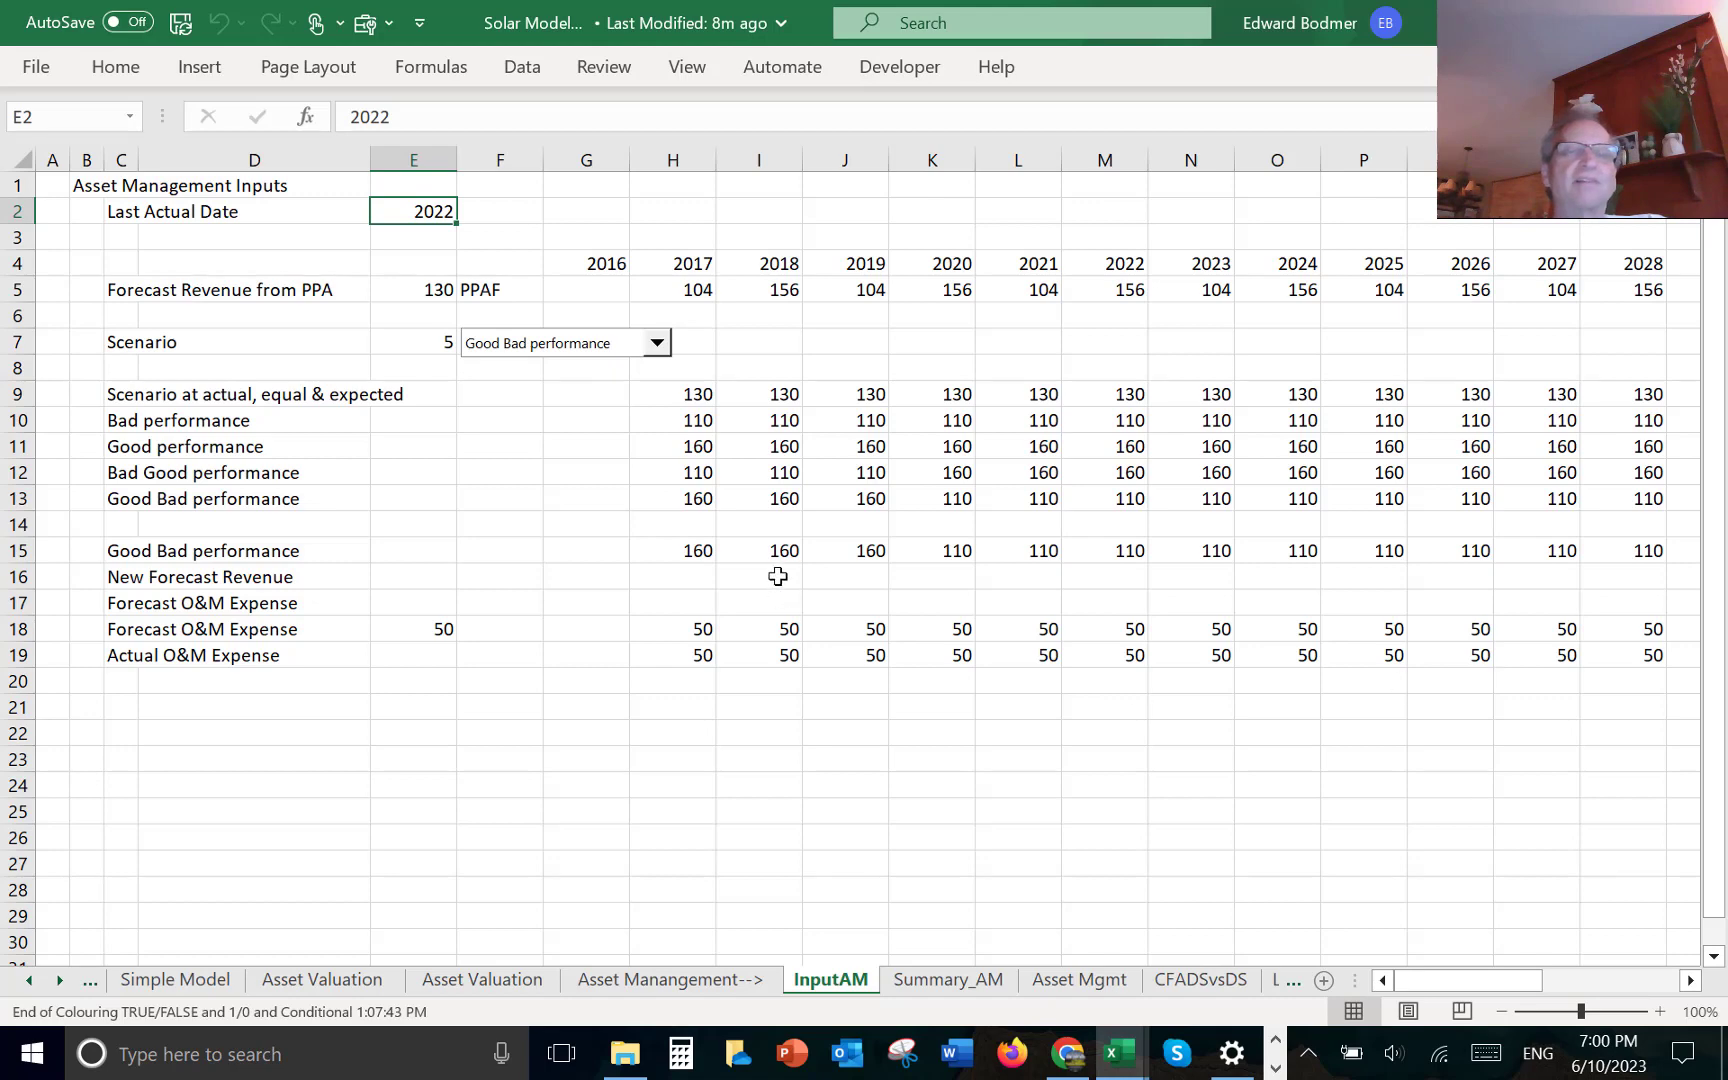
pyautogui.click(689, 70)
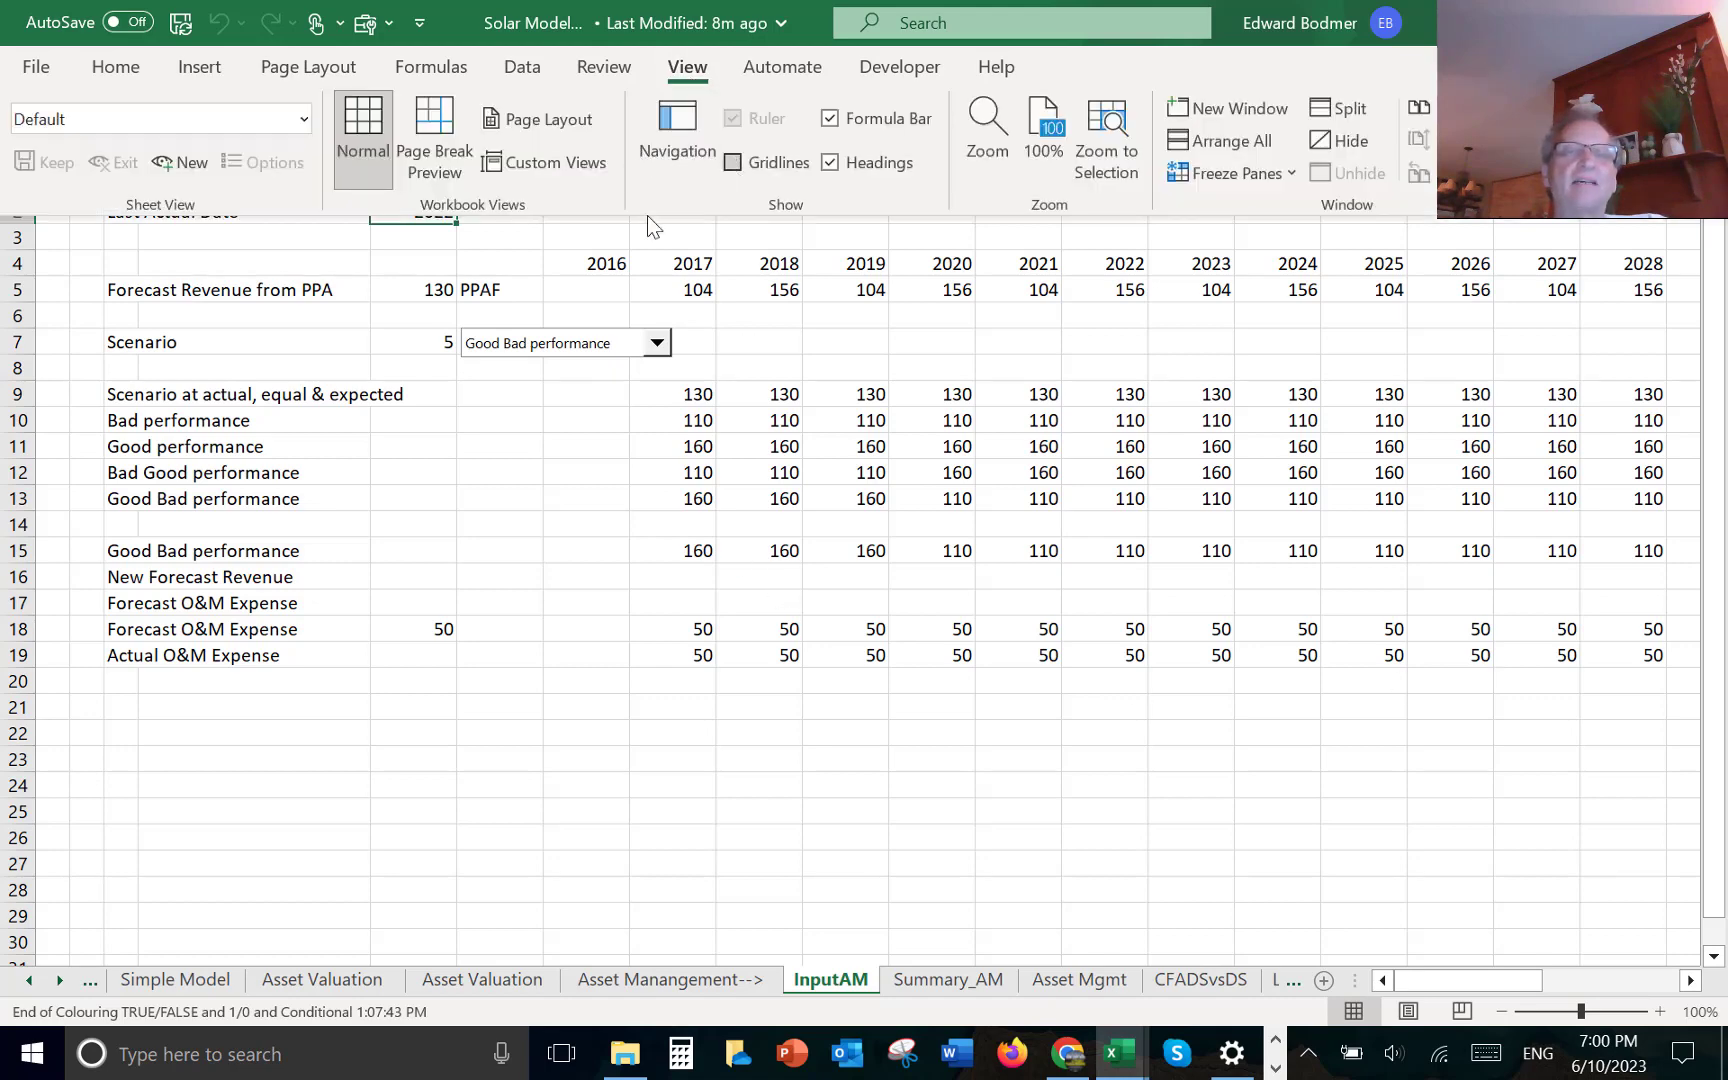
pyautogui.click(476, 268)
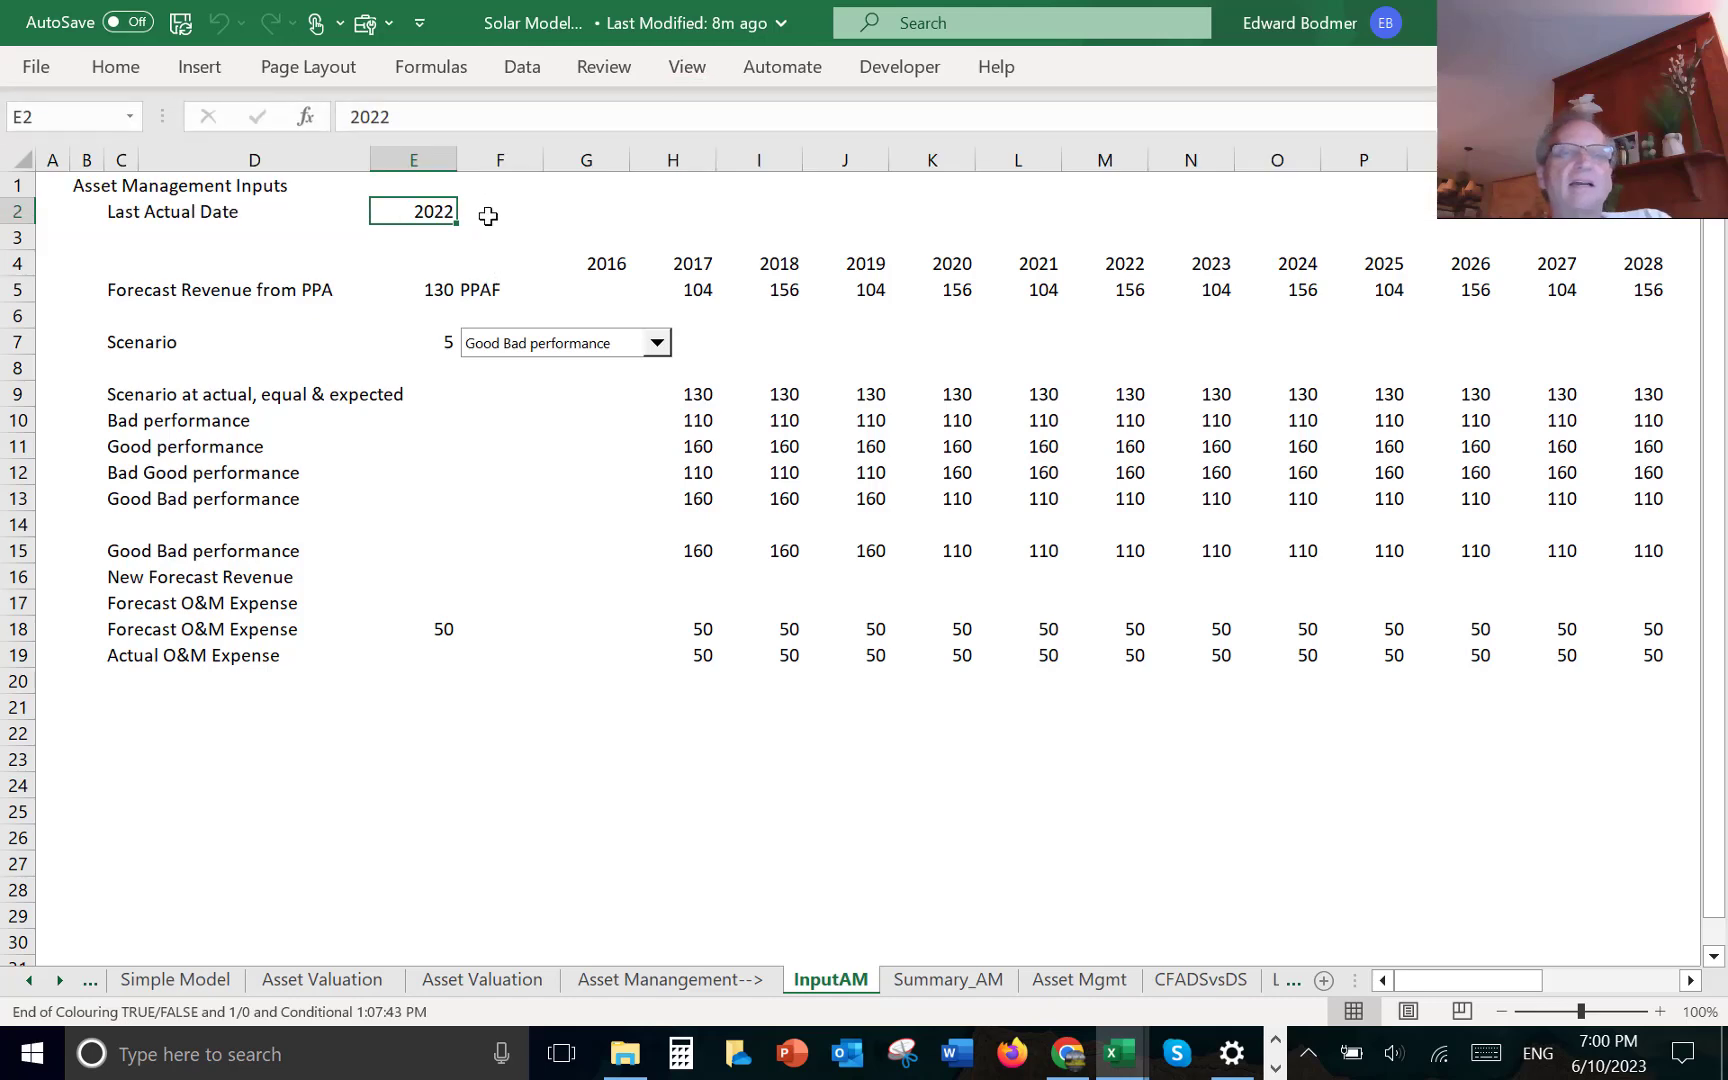
# - Insert a small spin button form control in F2, next to the Last Actual Date value
pyautogui.click(488, 216)
pyautogui.click(889, 70)
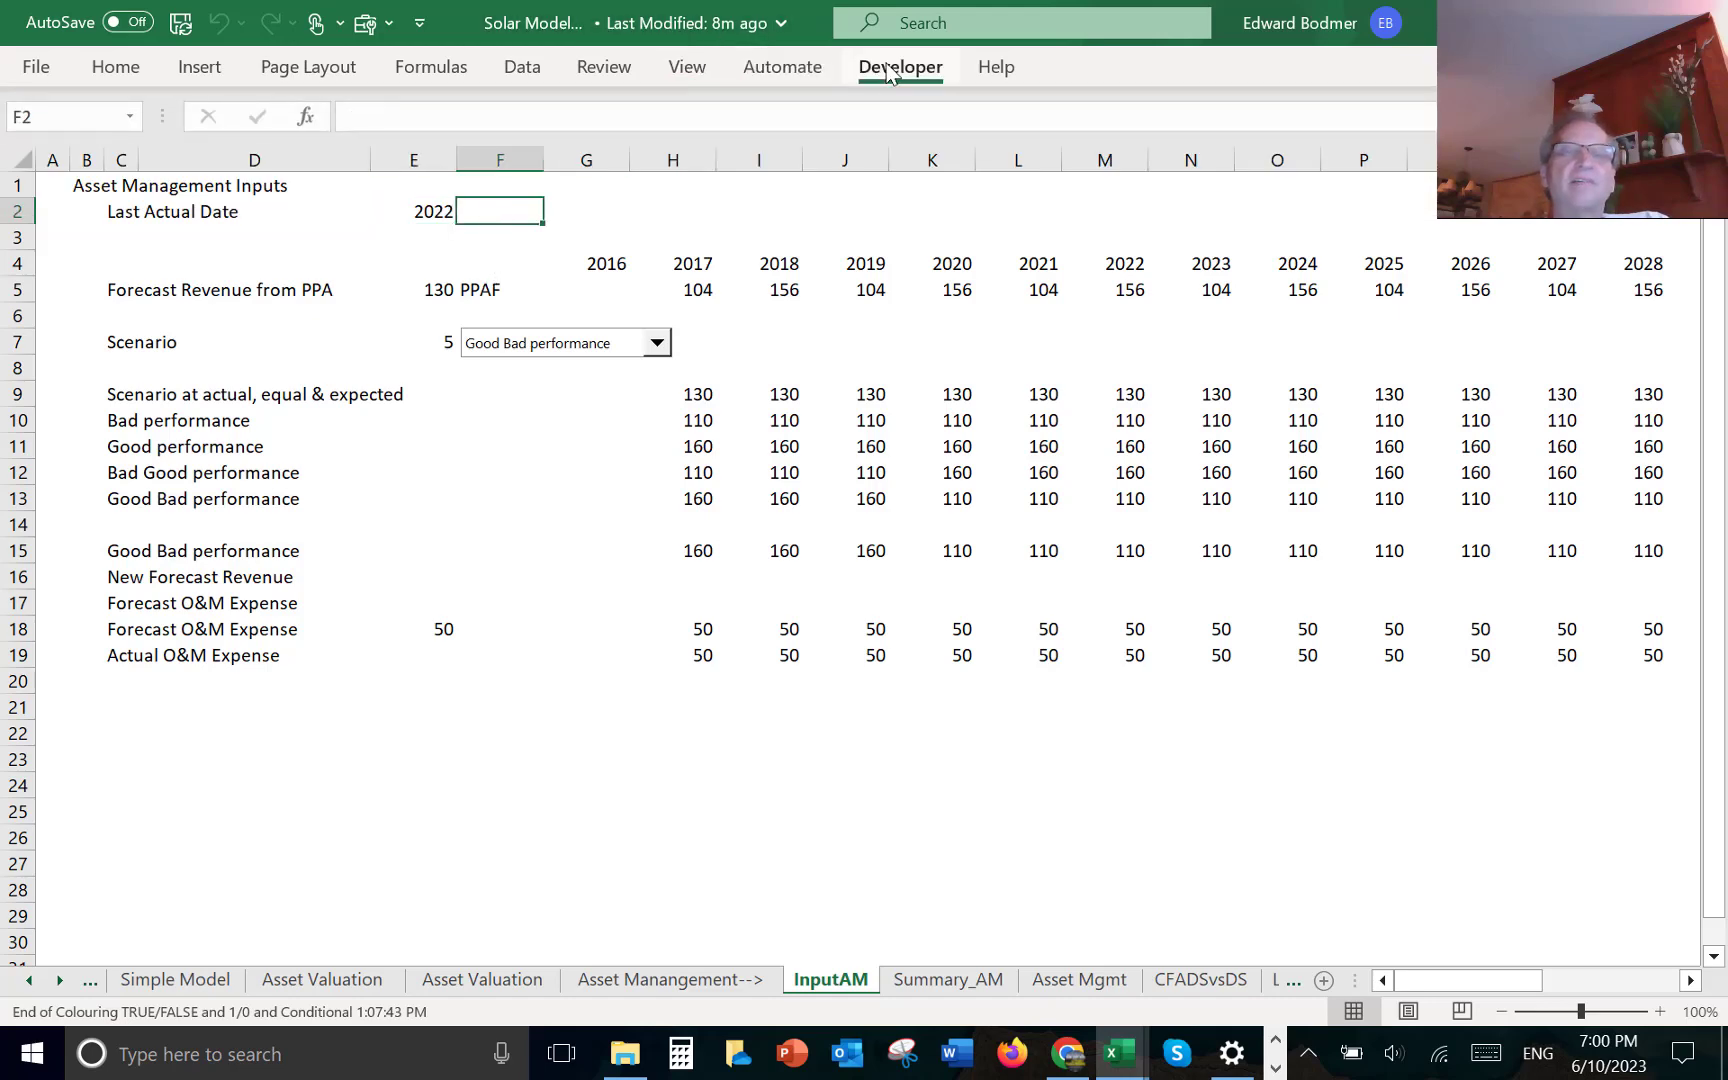
pyautogui.click(589, 157)
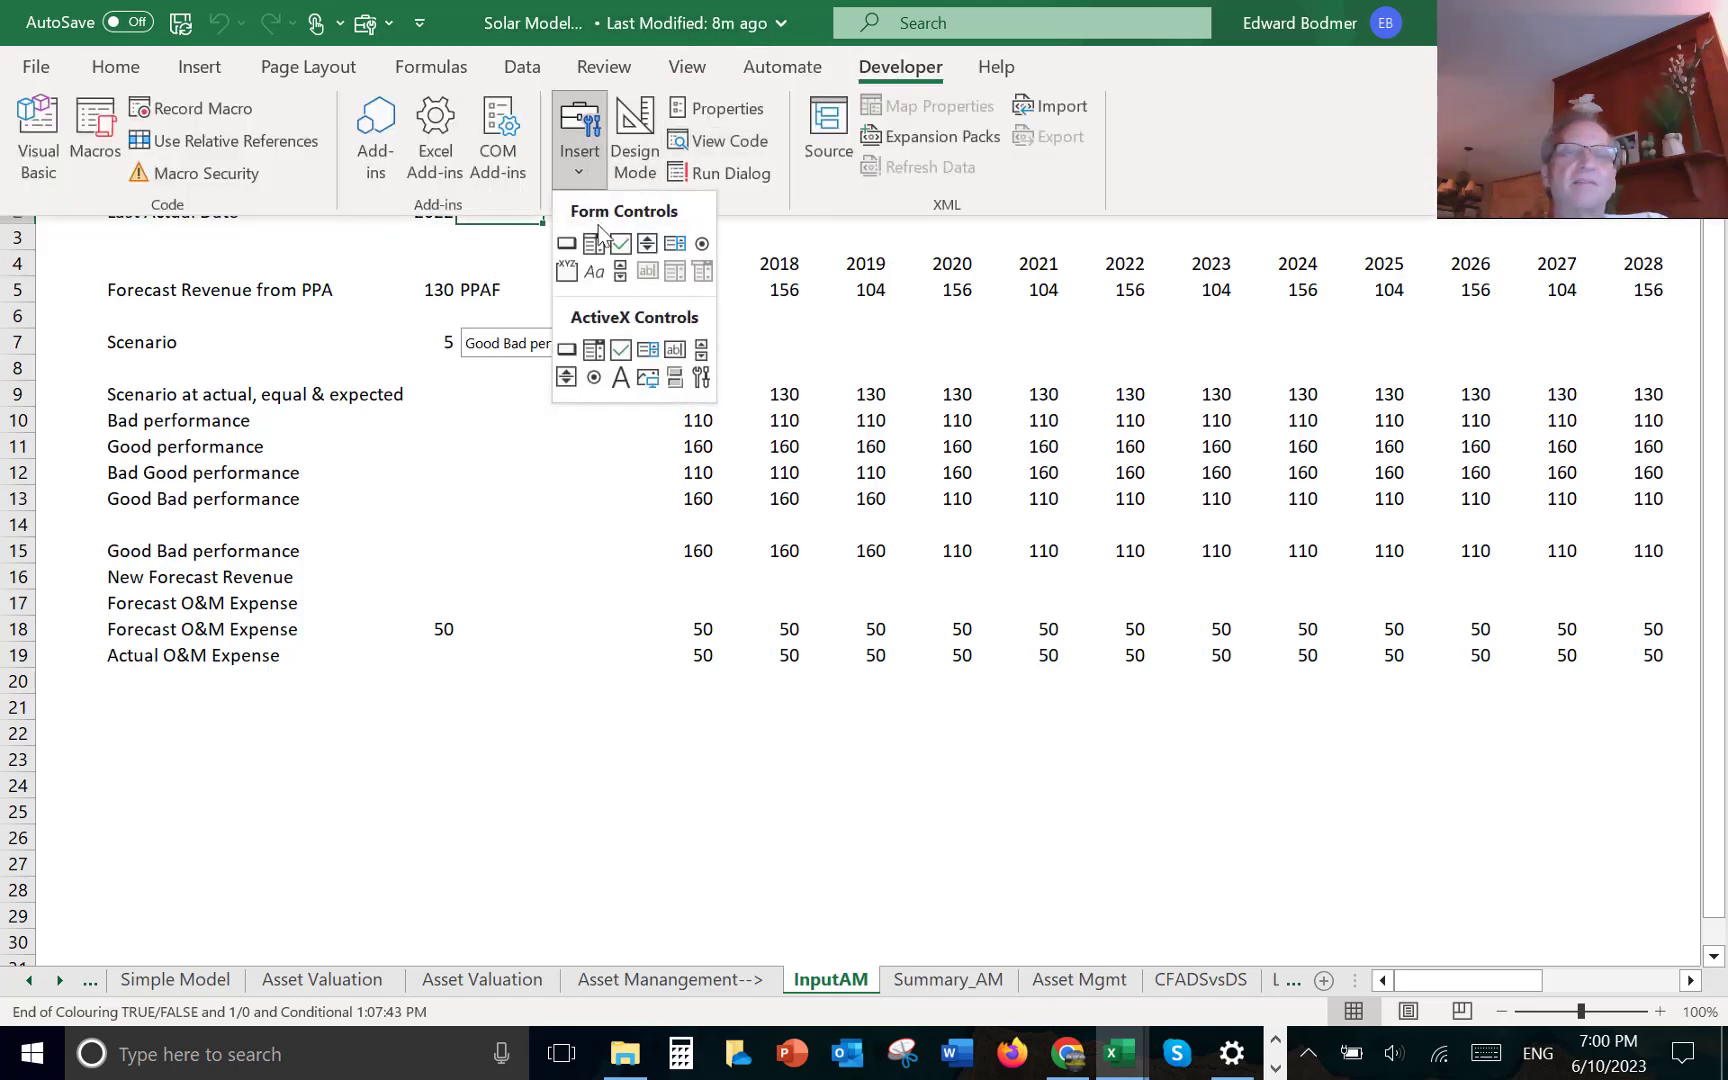
pyautogui.click(647, 243)
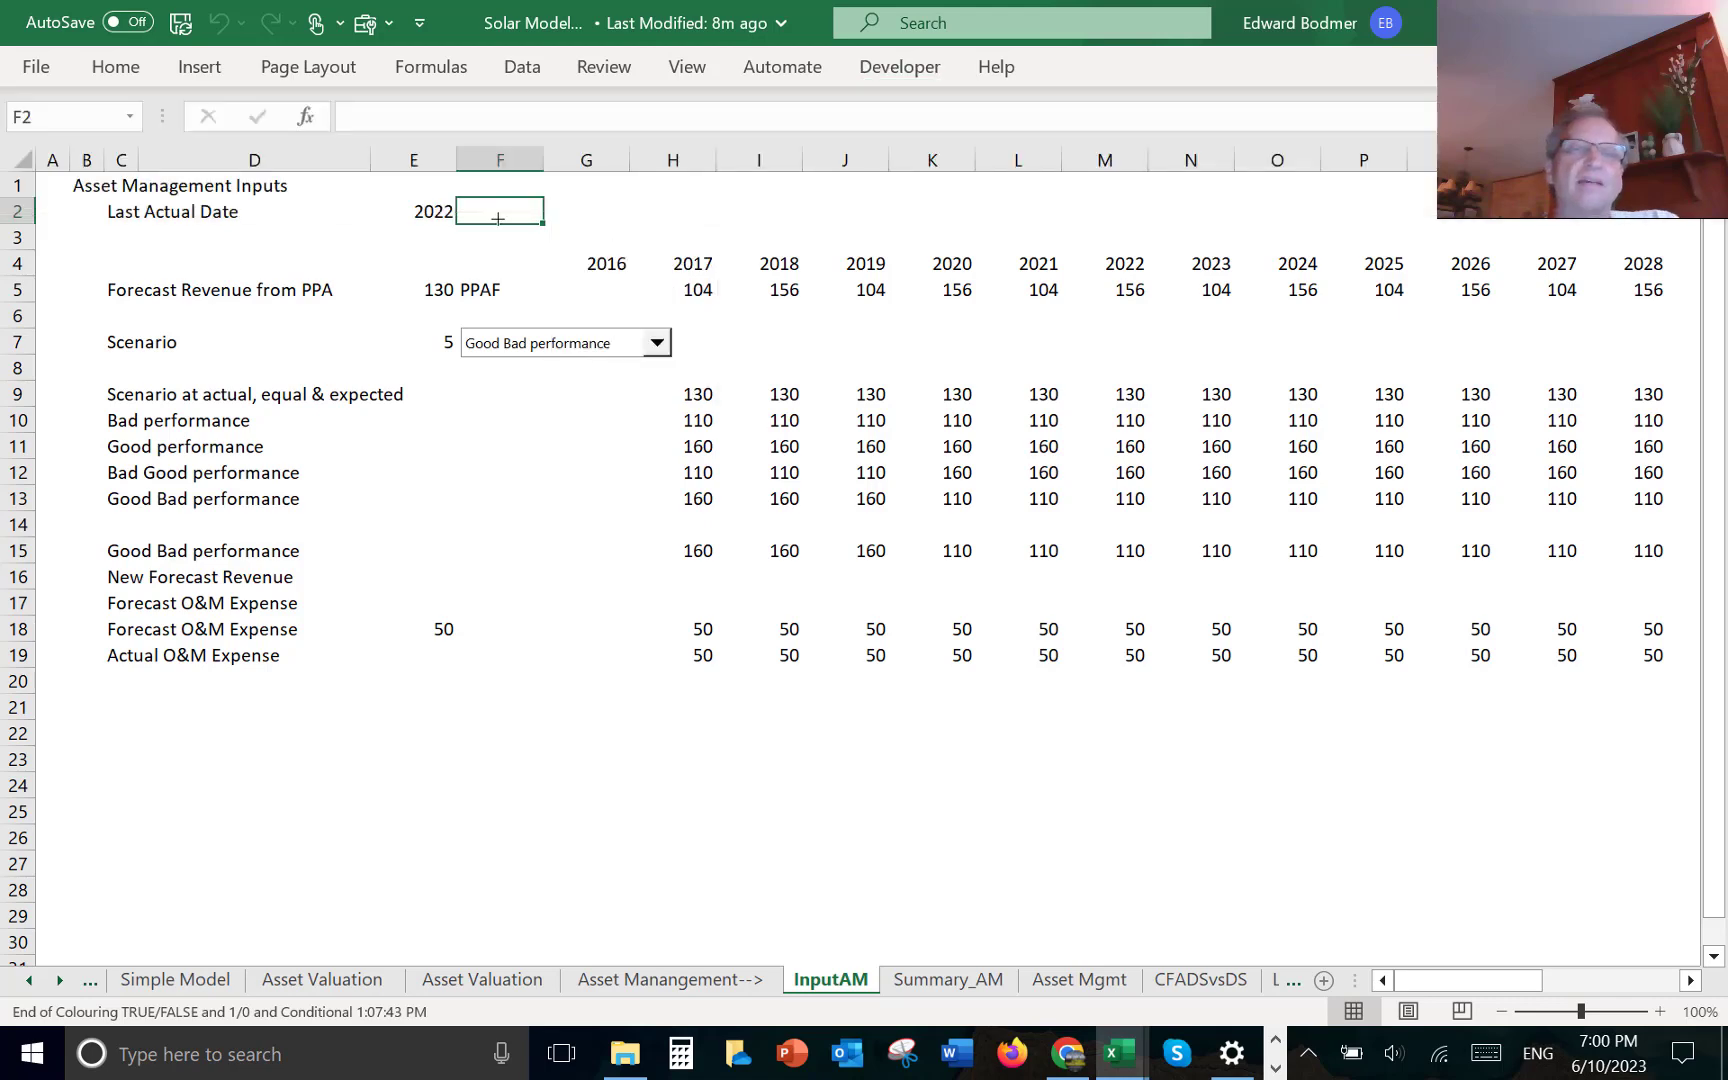
pyautogui.moveTo(480, 197); pyautogui.dragTo(518, 221)
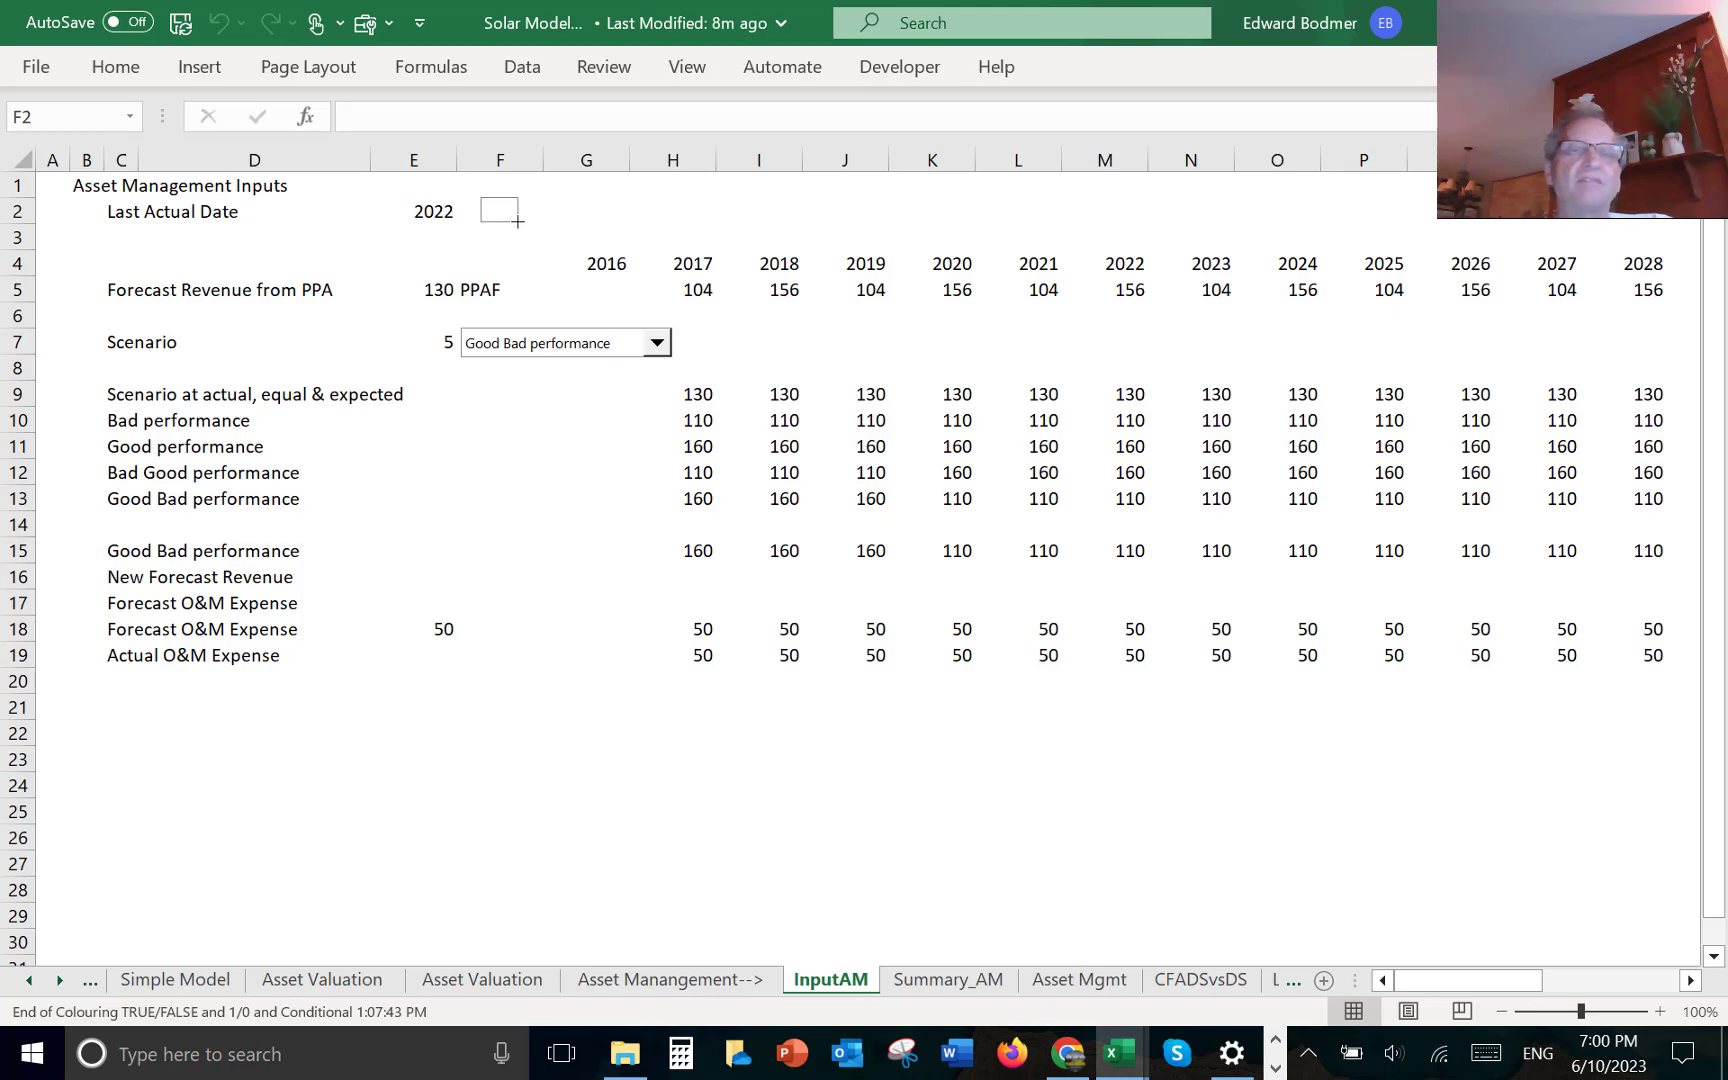
pyautogui.moveTo(518, 221); pyautogui.dragTo(518, 221)
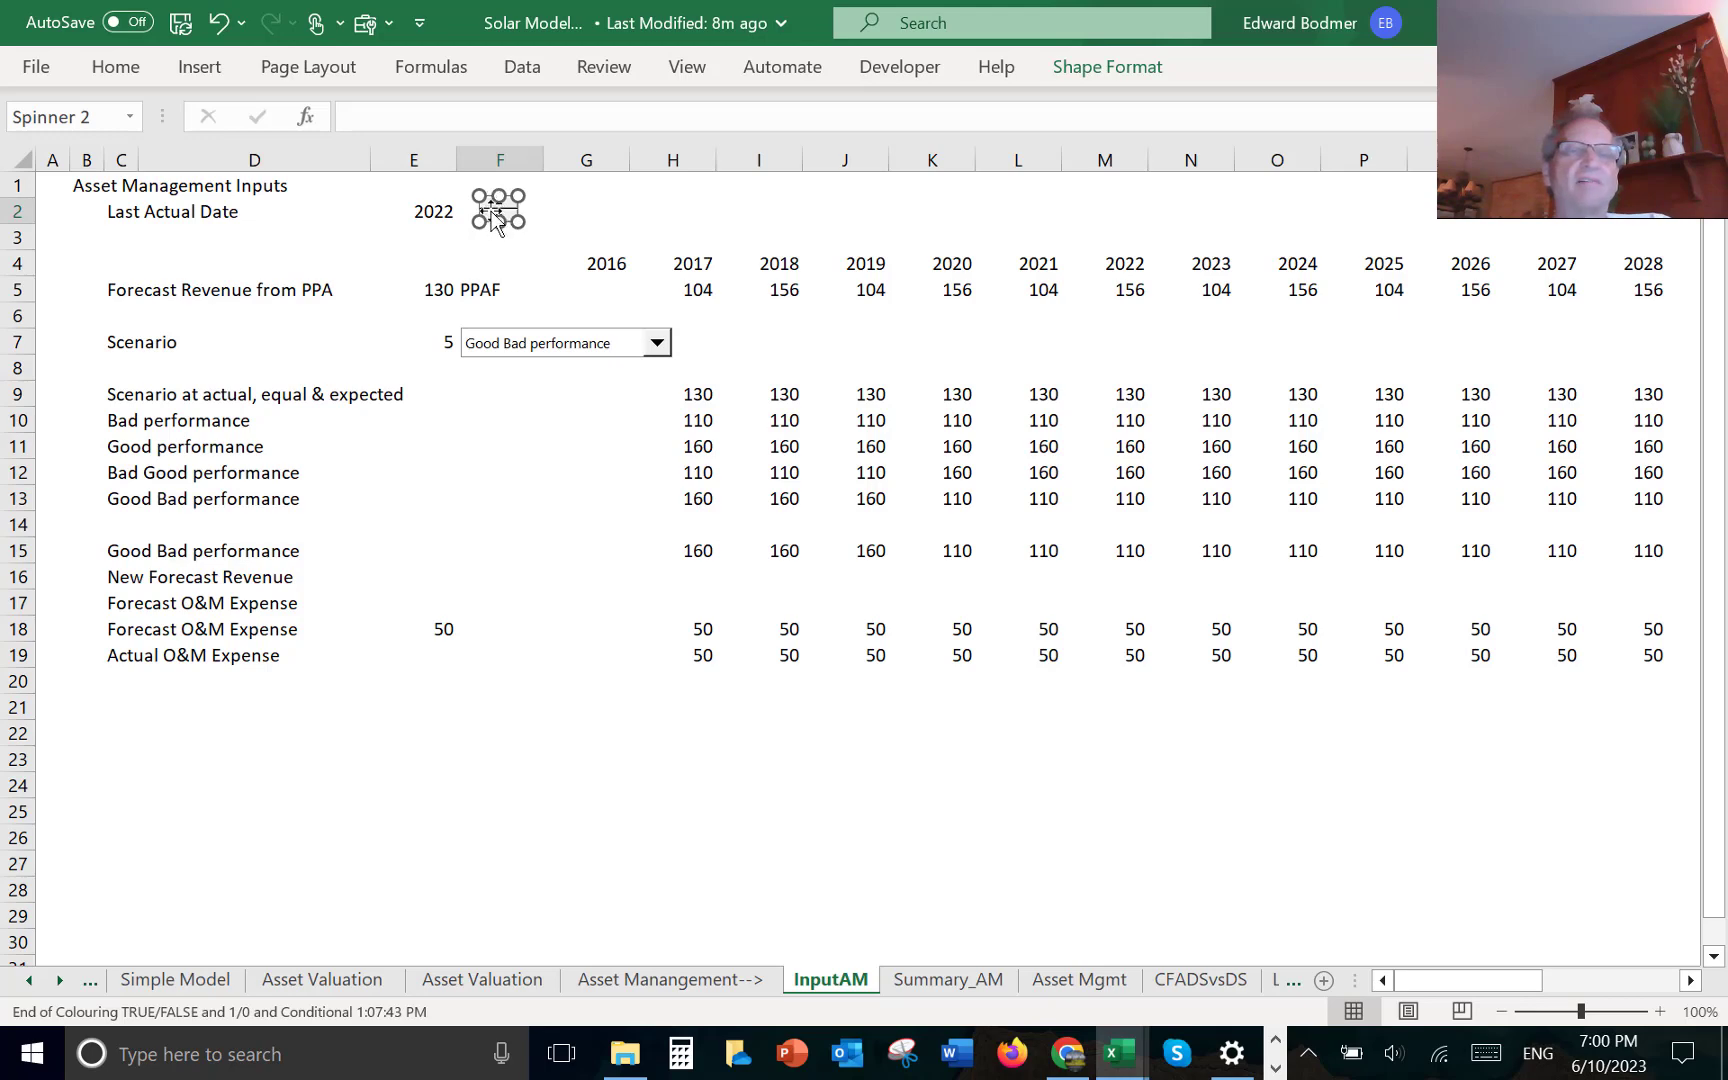
# - Set the Last Actual Date spin button's minimum value to 2017 and maximum value to 2040
pyautogui.rightClick(493, 219)
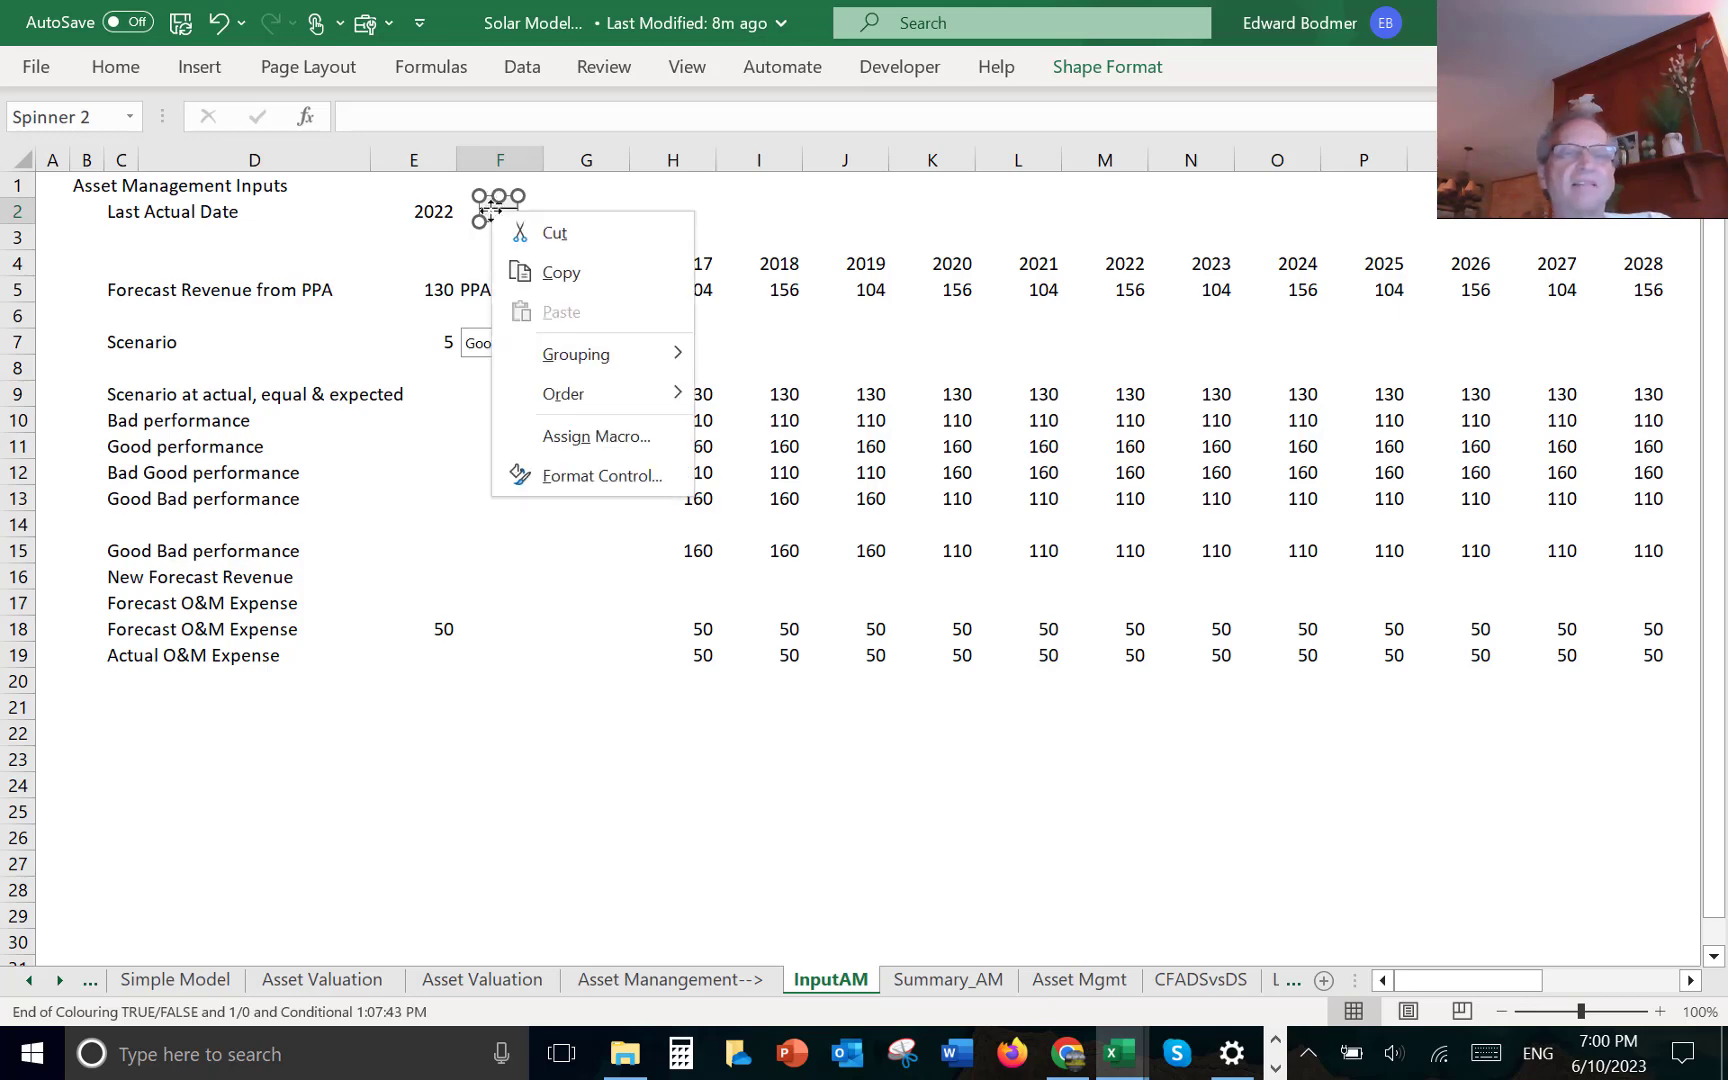
pyautogui.click(560, 473)
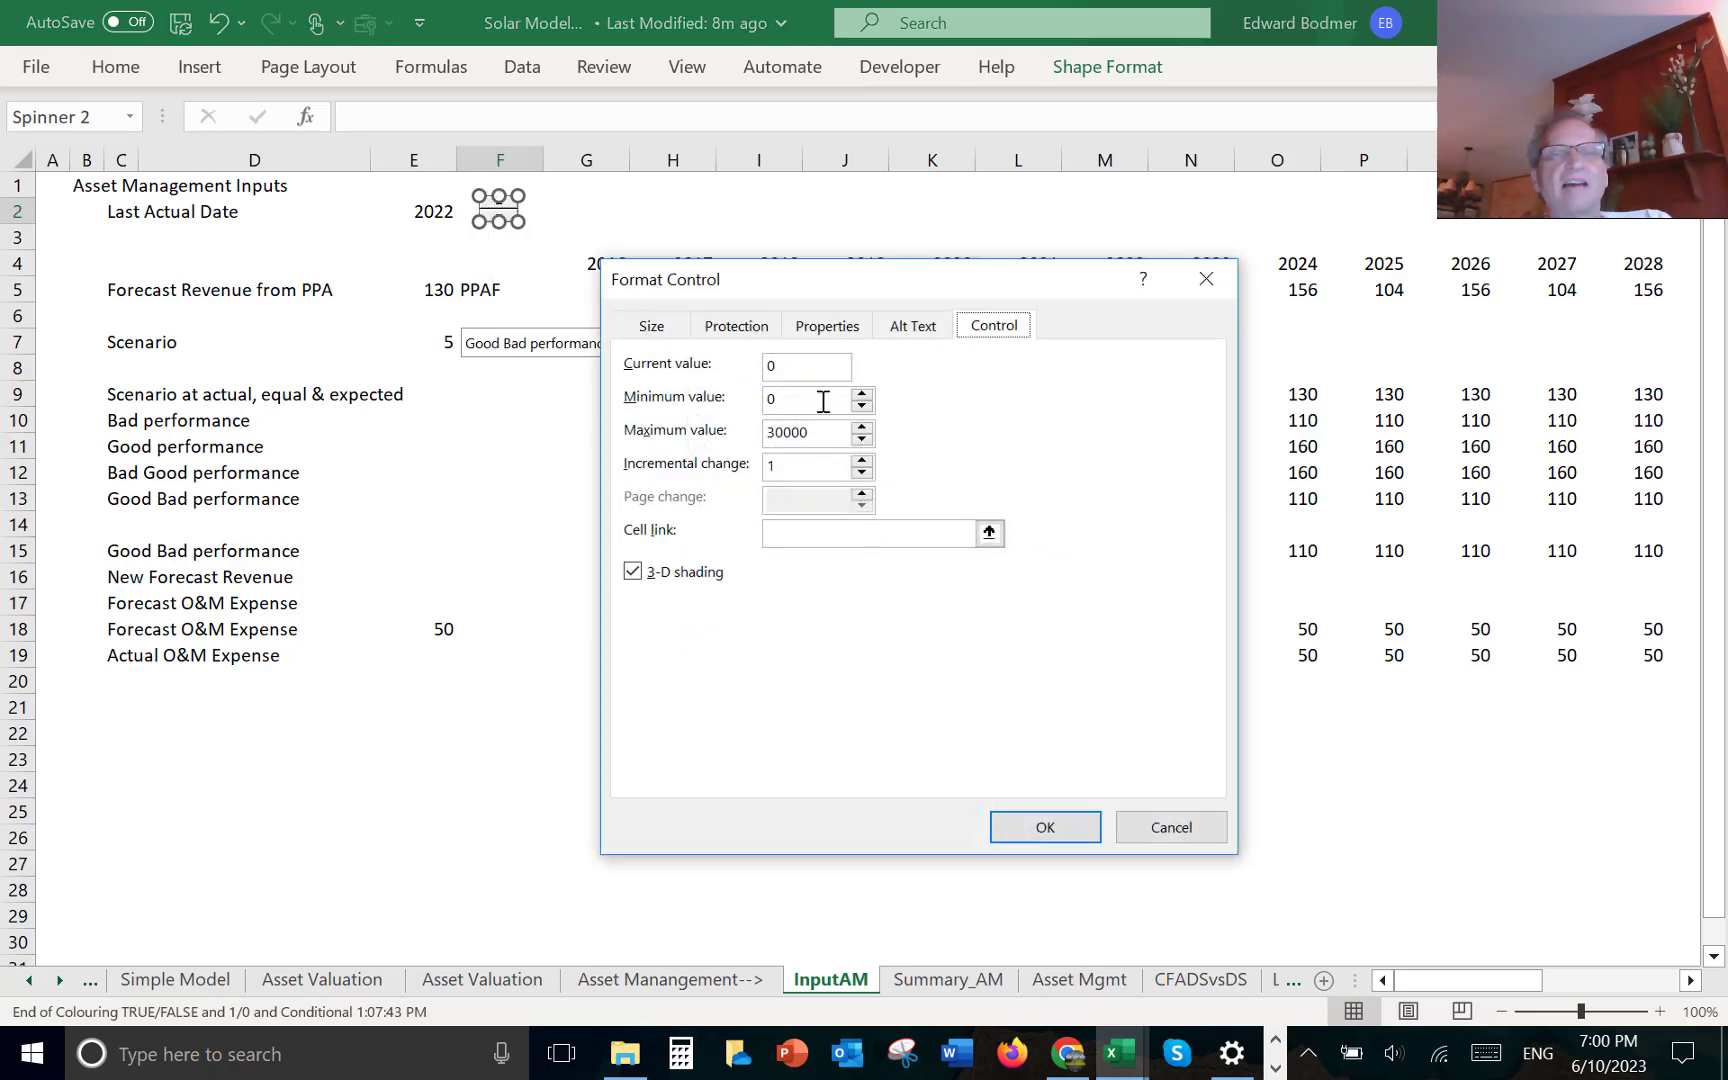
pyautogui.doubleClick(815, 401)
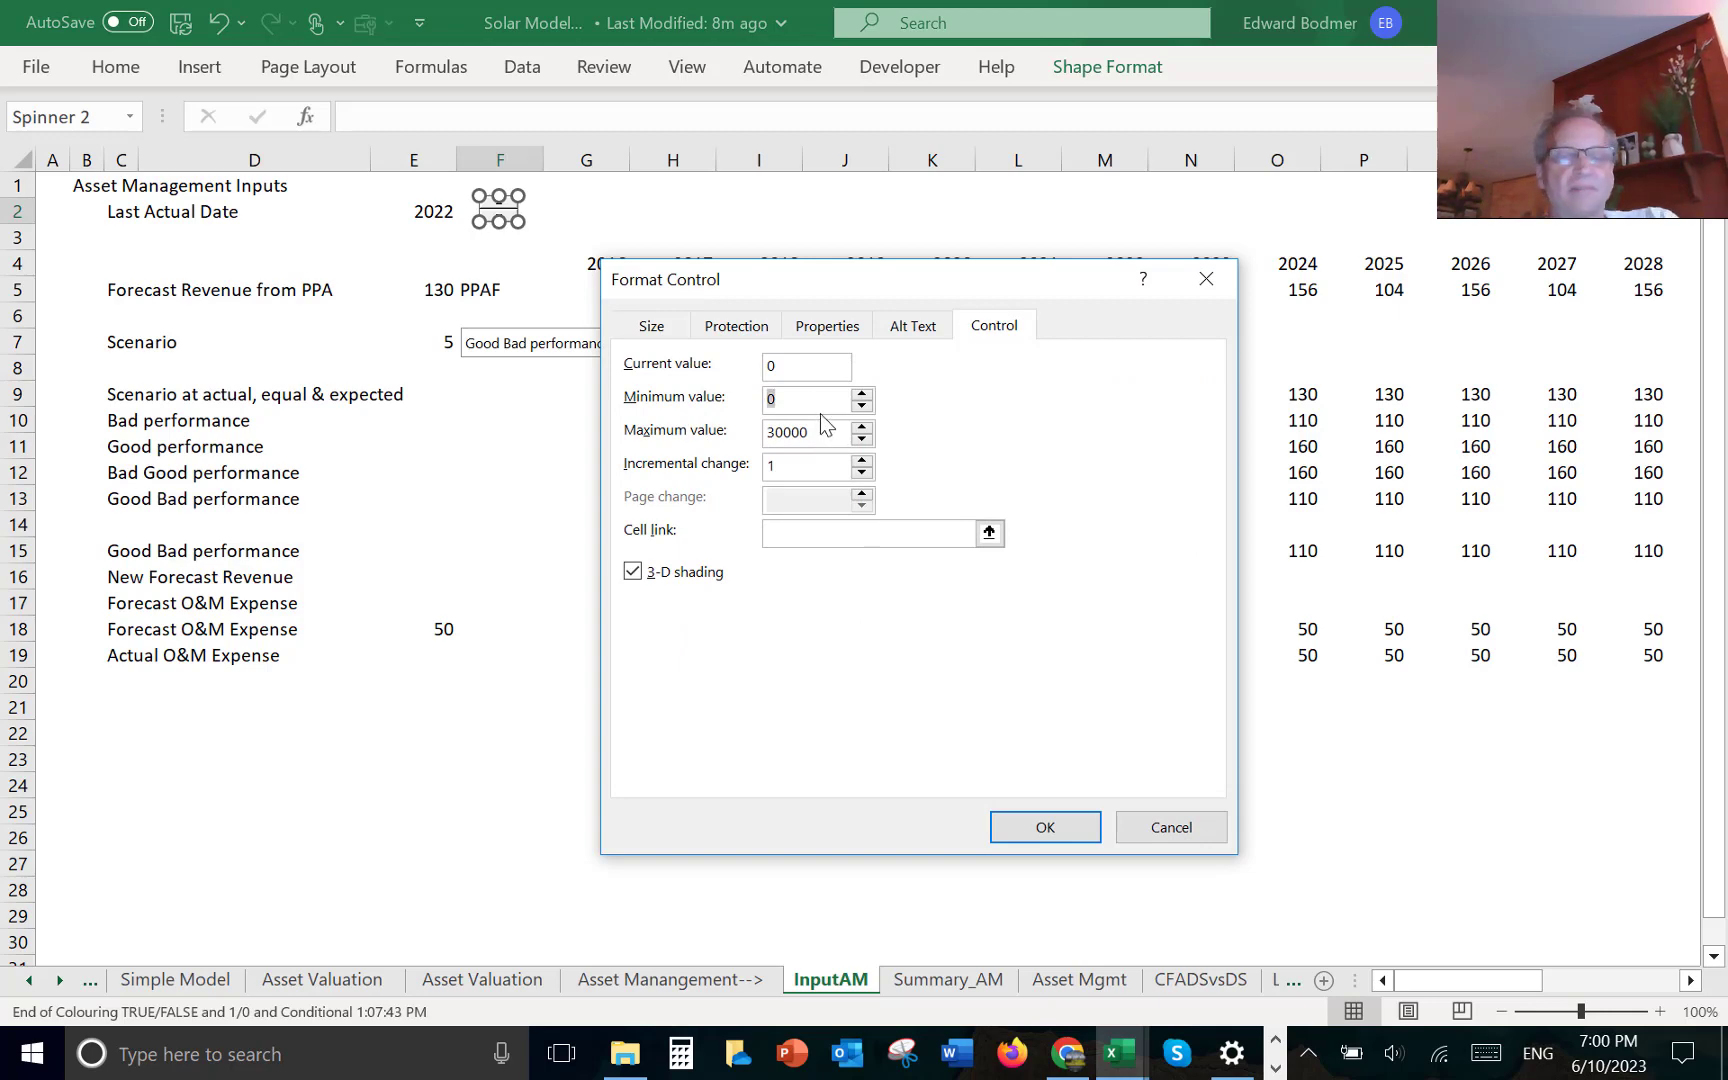
pyautogui.write('2017')
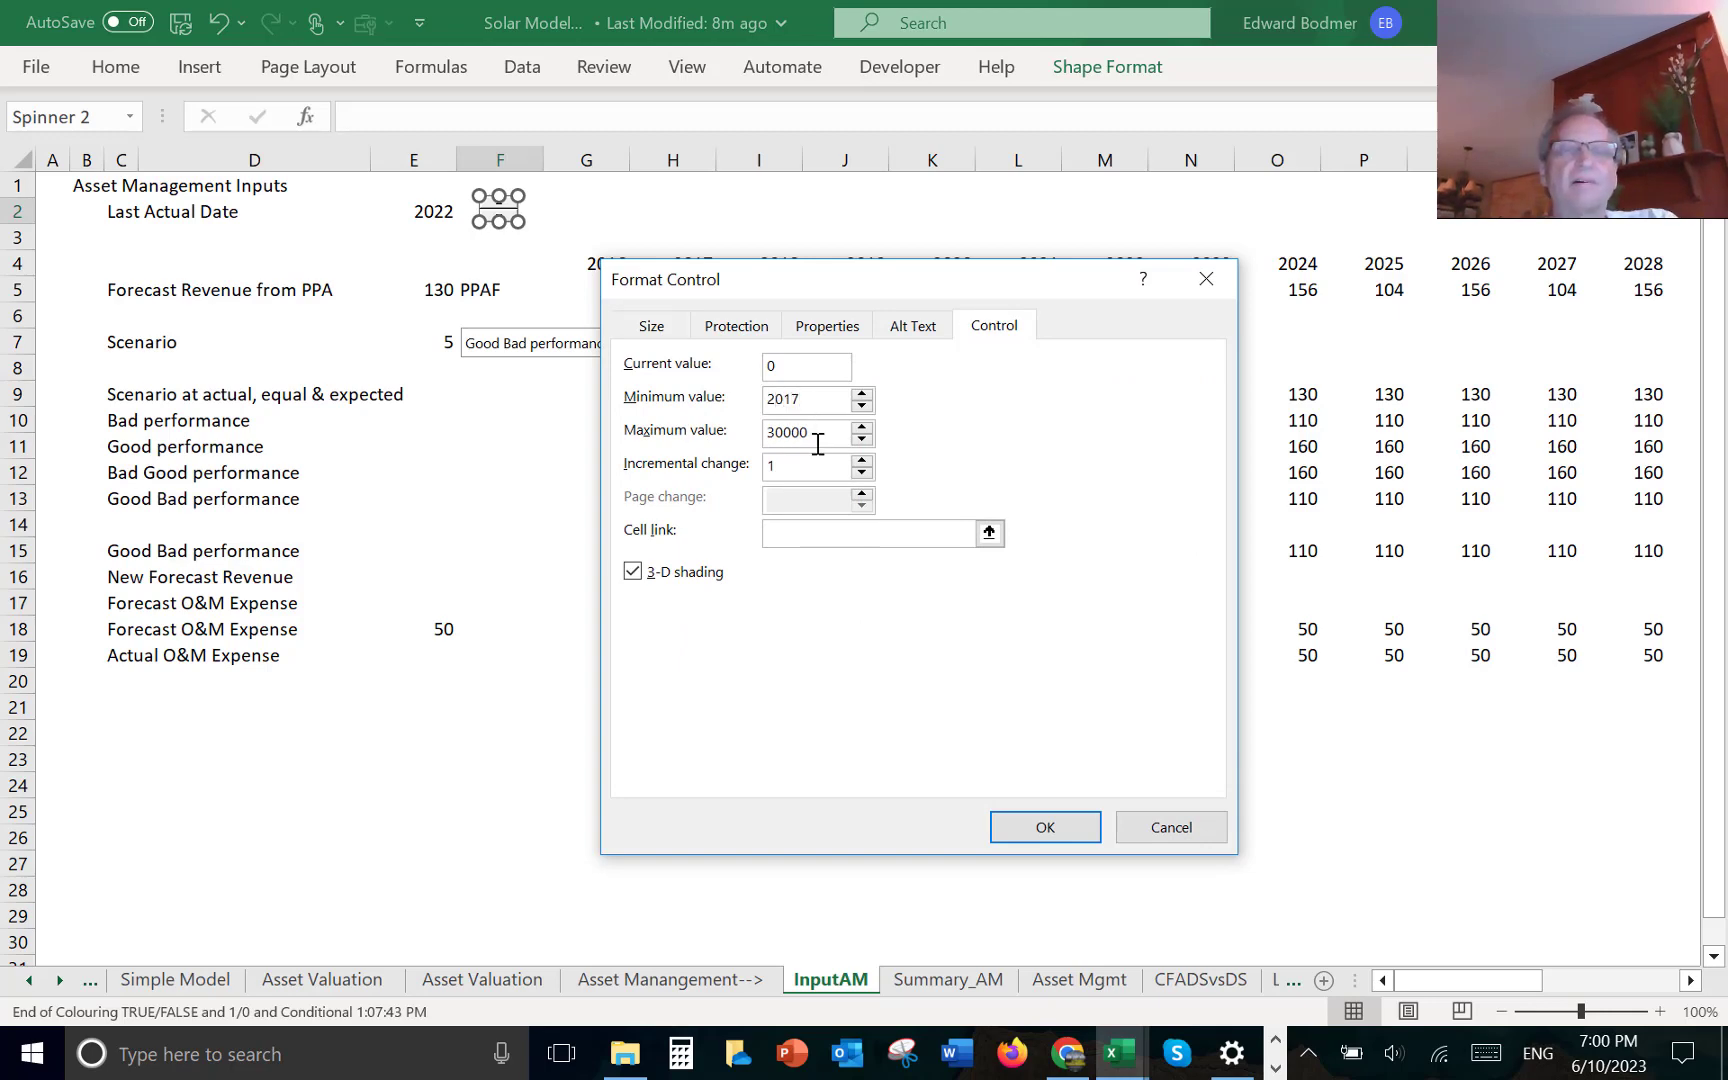
pyautogui.press('Tab')
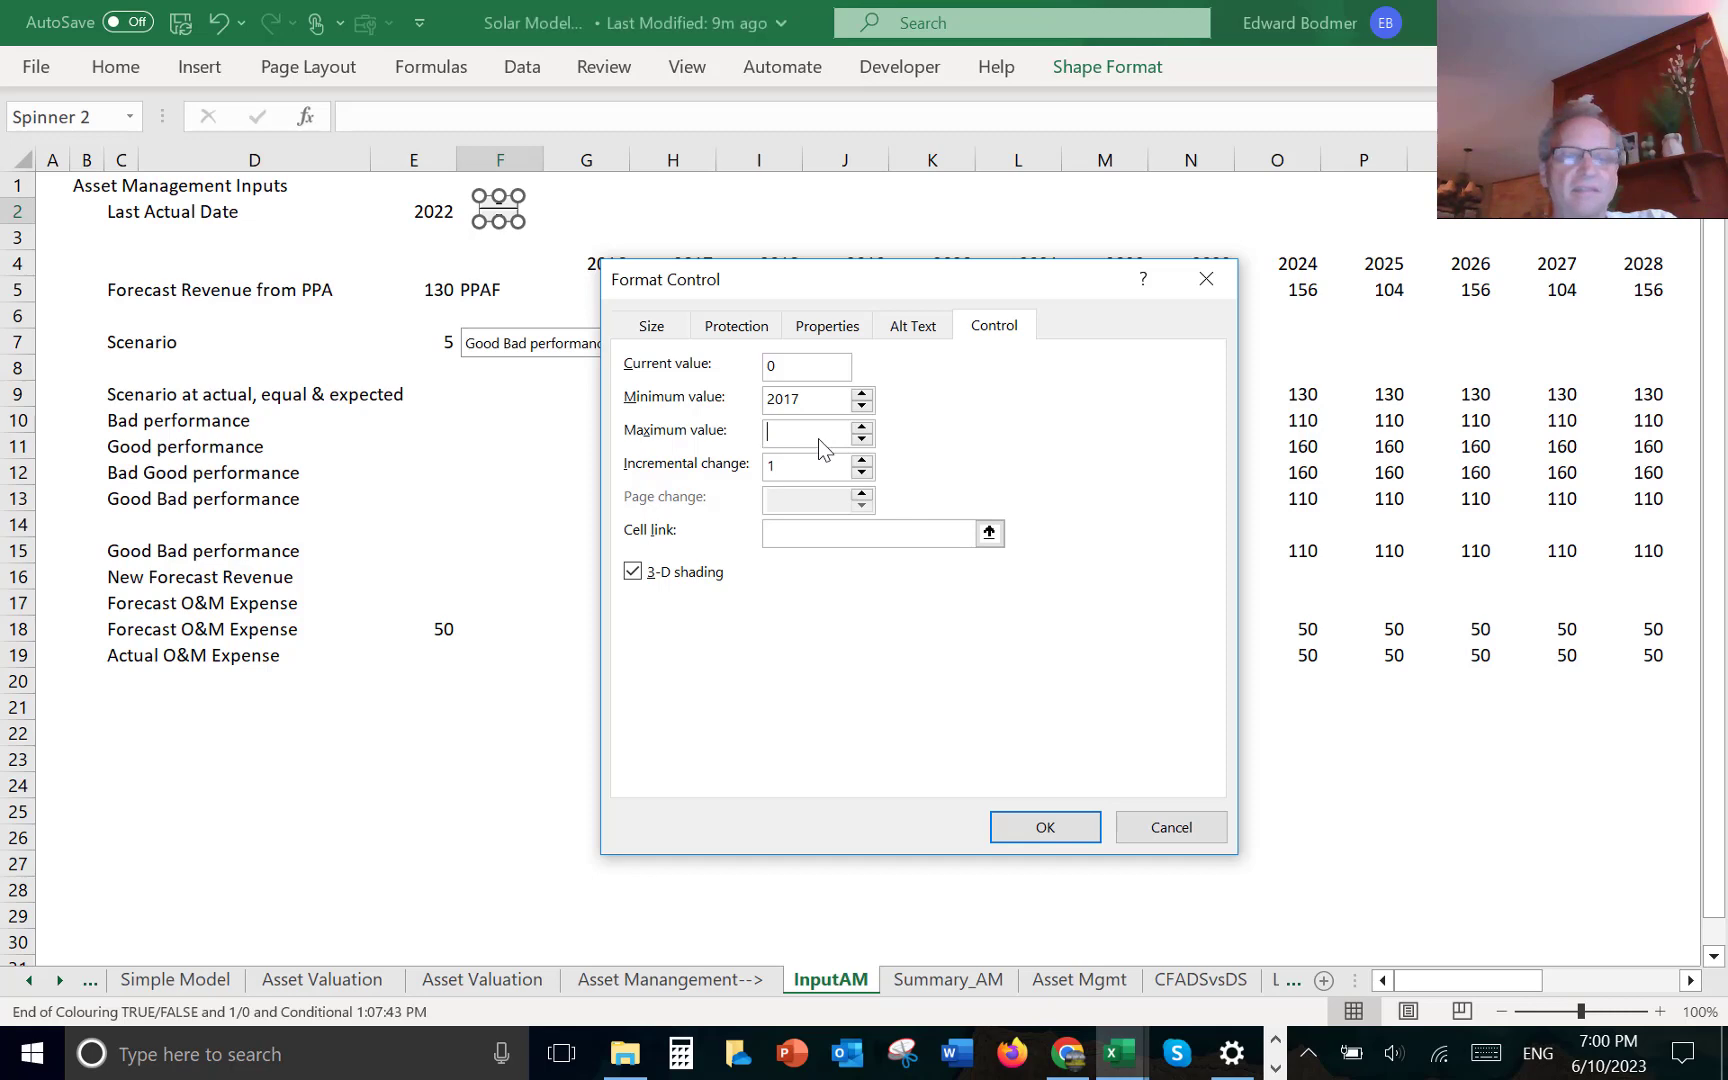
pyautogui.write('2040')
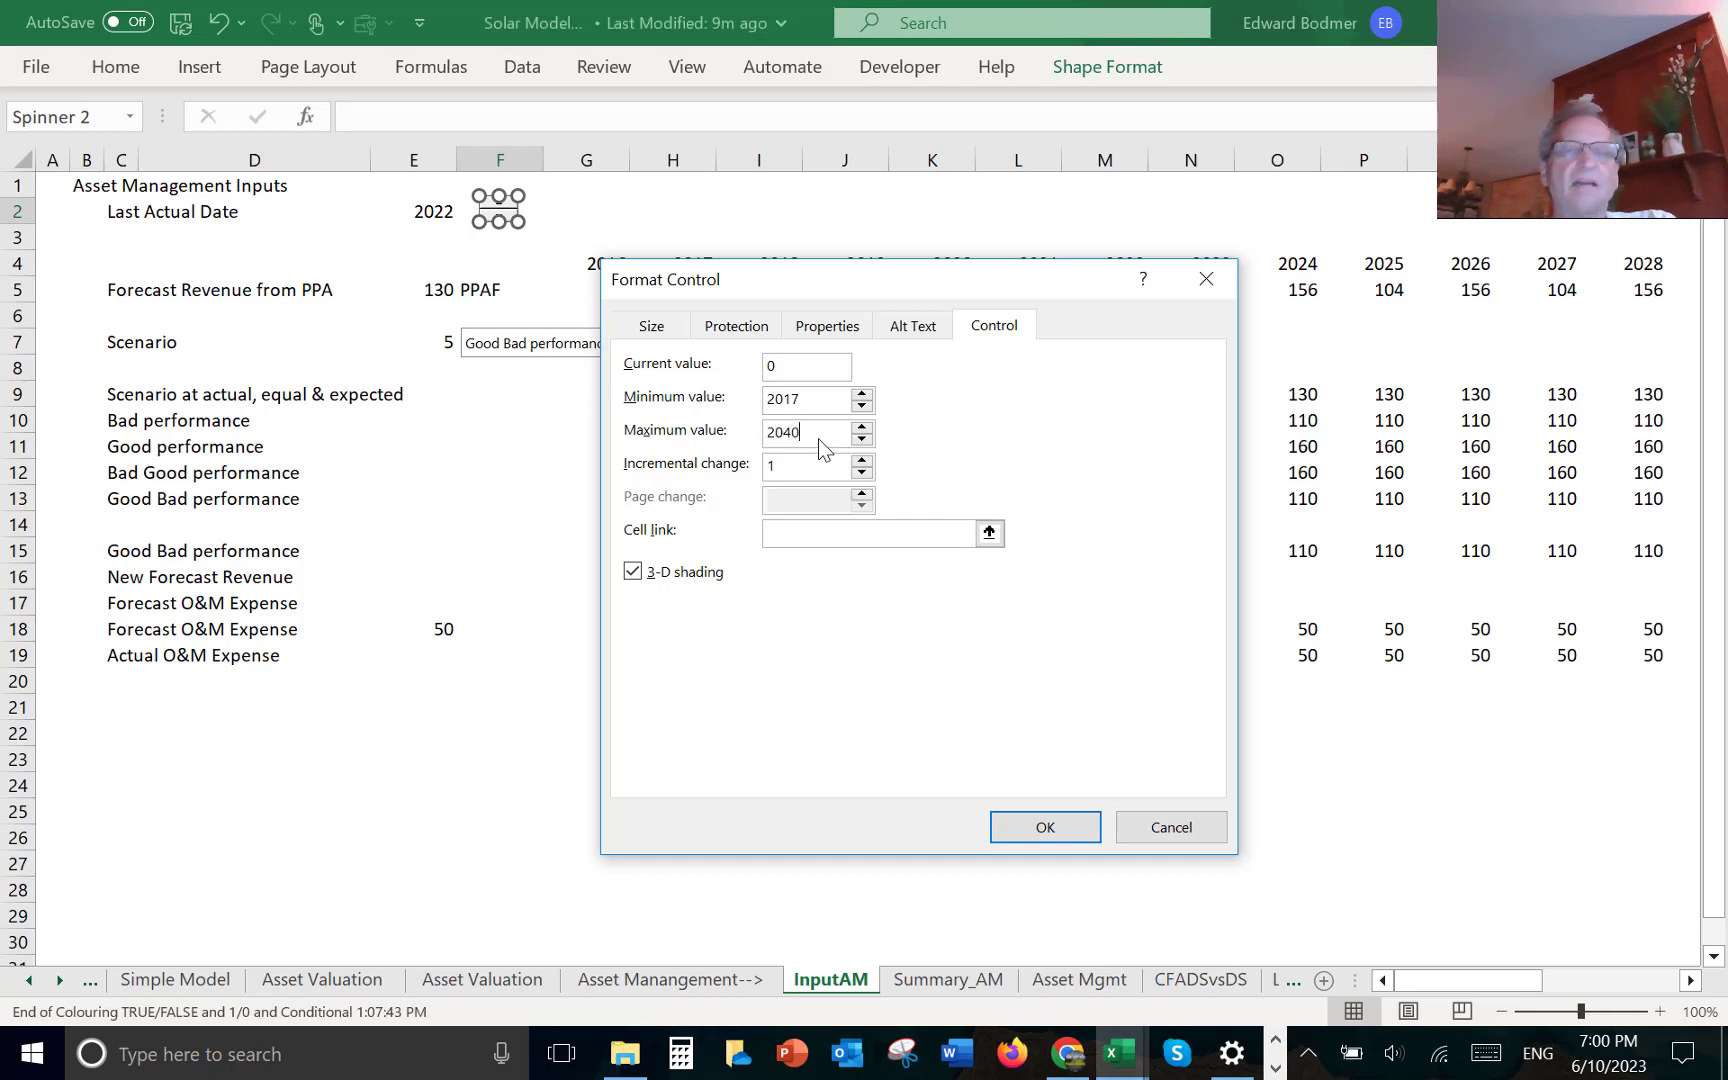
# - Link the spin button to the Last Actual Date cell InputAM!$E$2 and apply the control settings
pyautogui.click(986, 534)
pyautogui.click(989, 534)
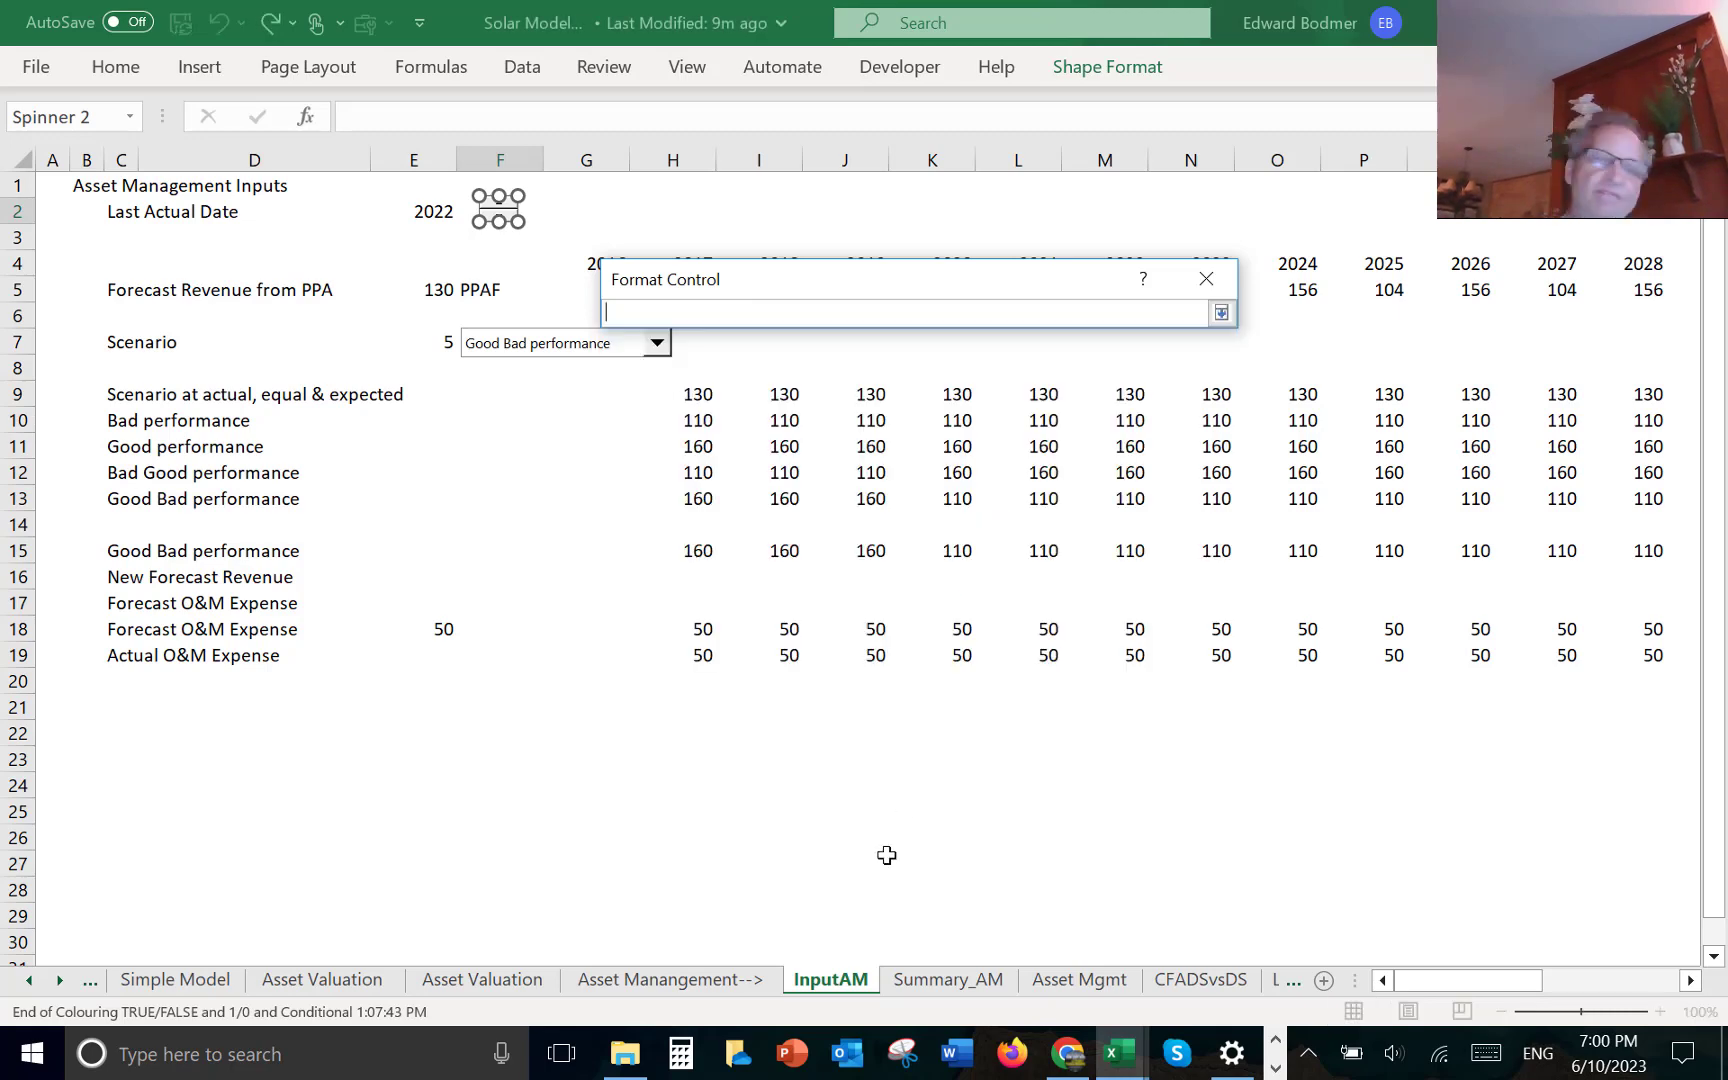
pyautogui.click(923, 961)
pyautogui.click(926, 982)
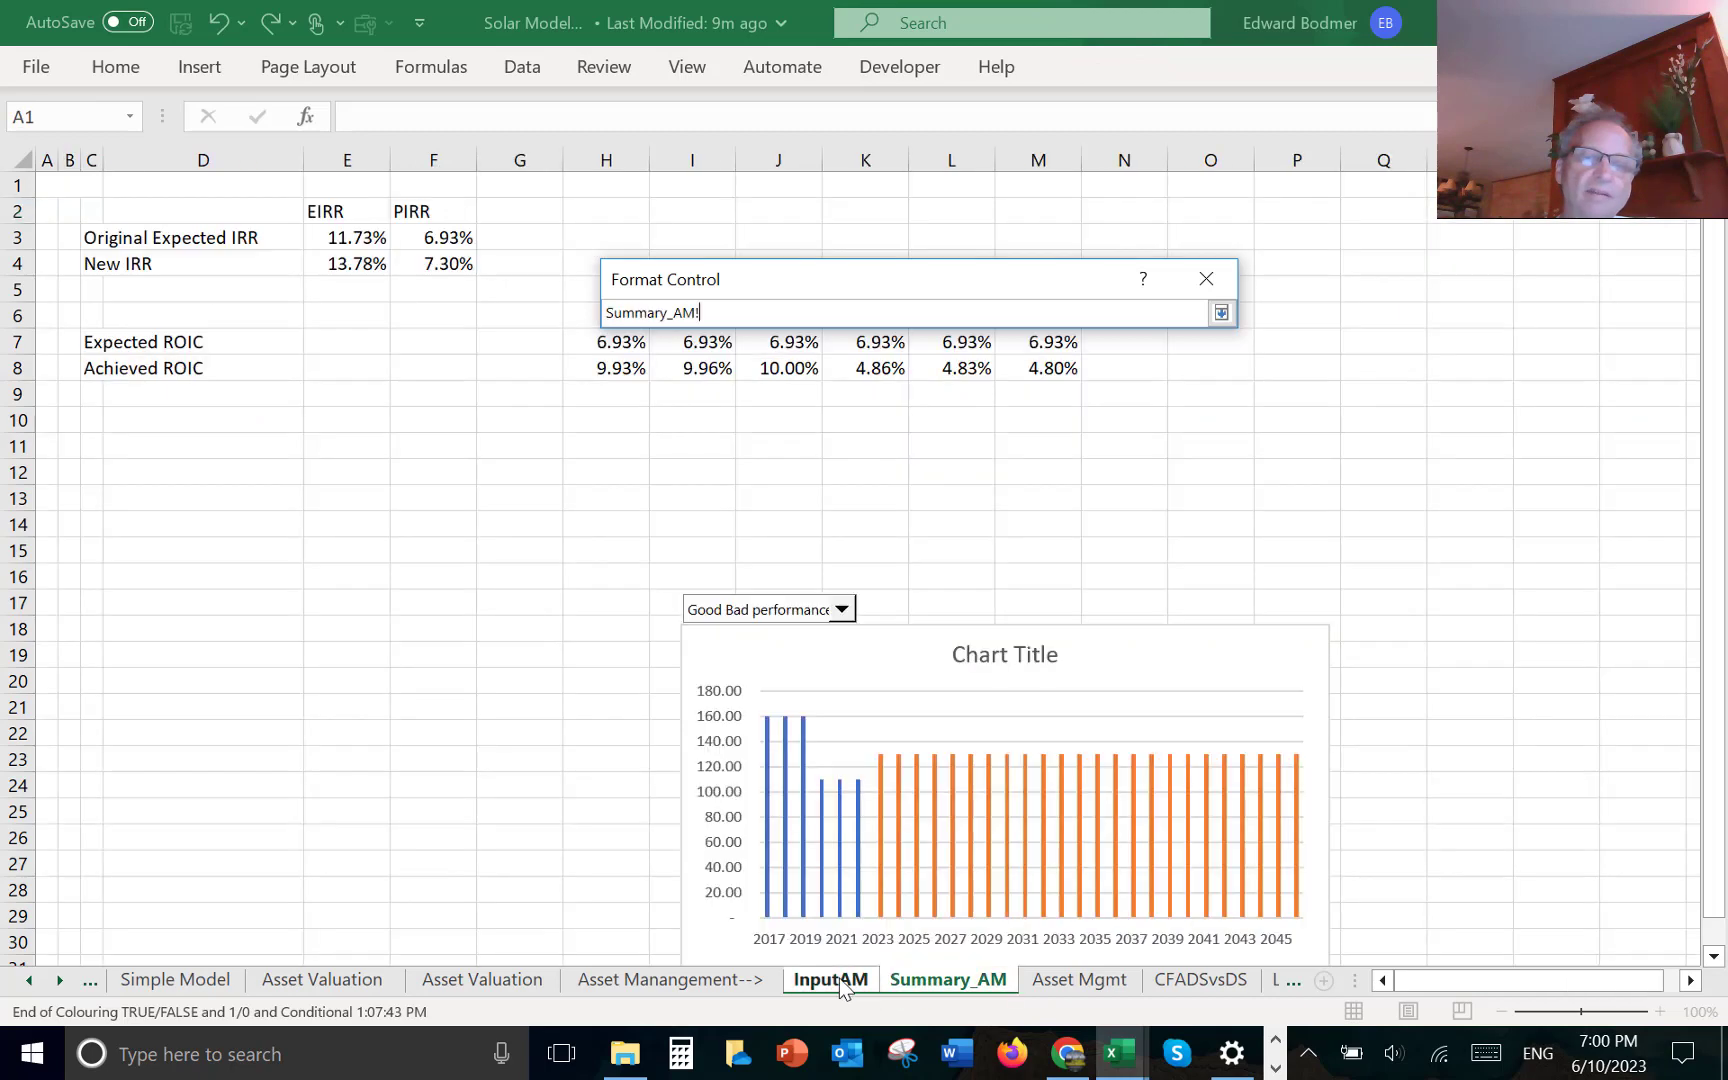
pyautogui.click(833, 980)
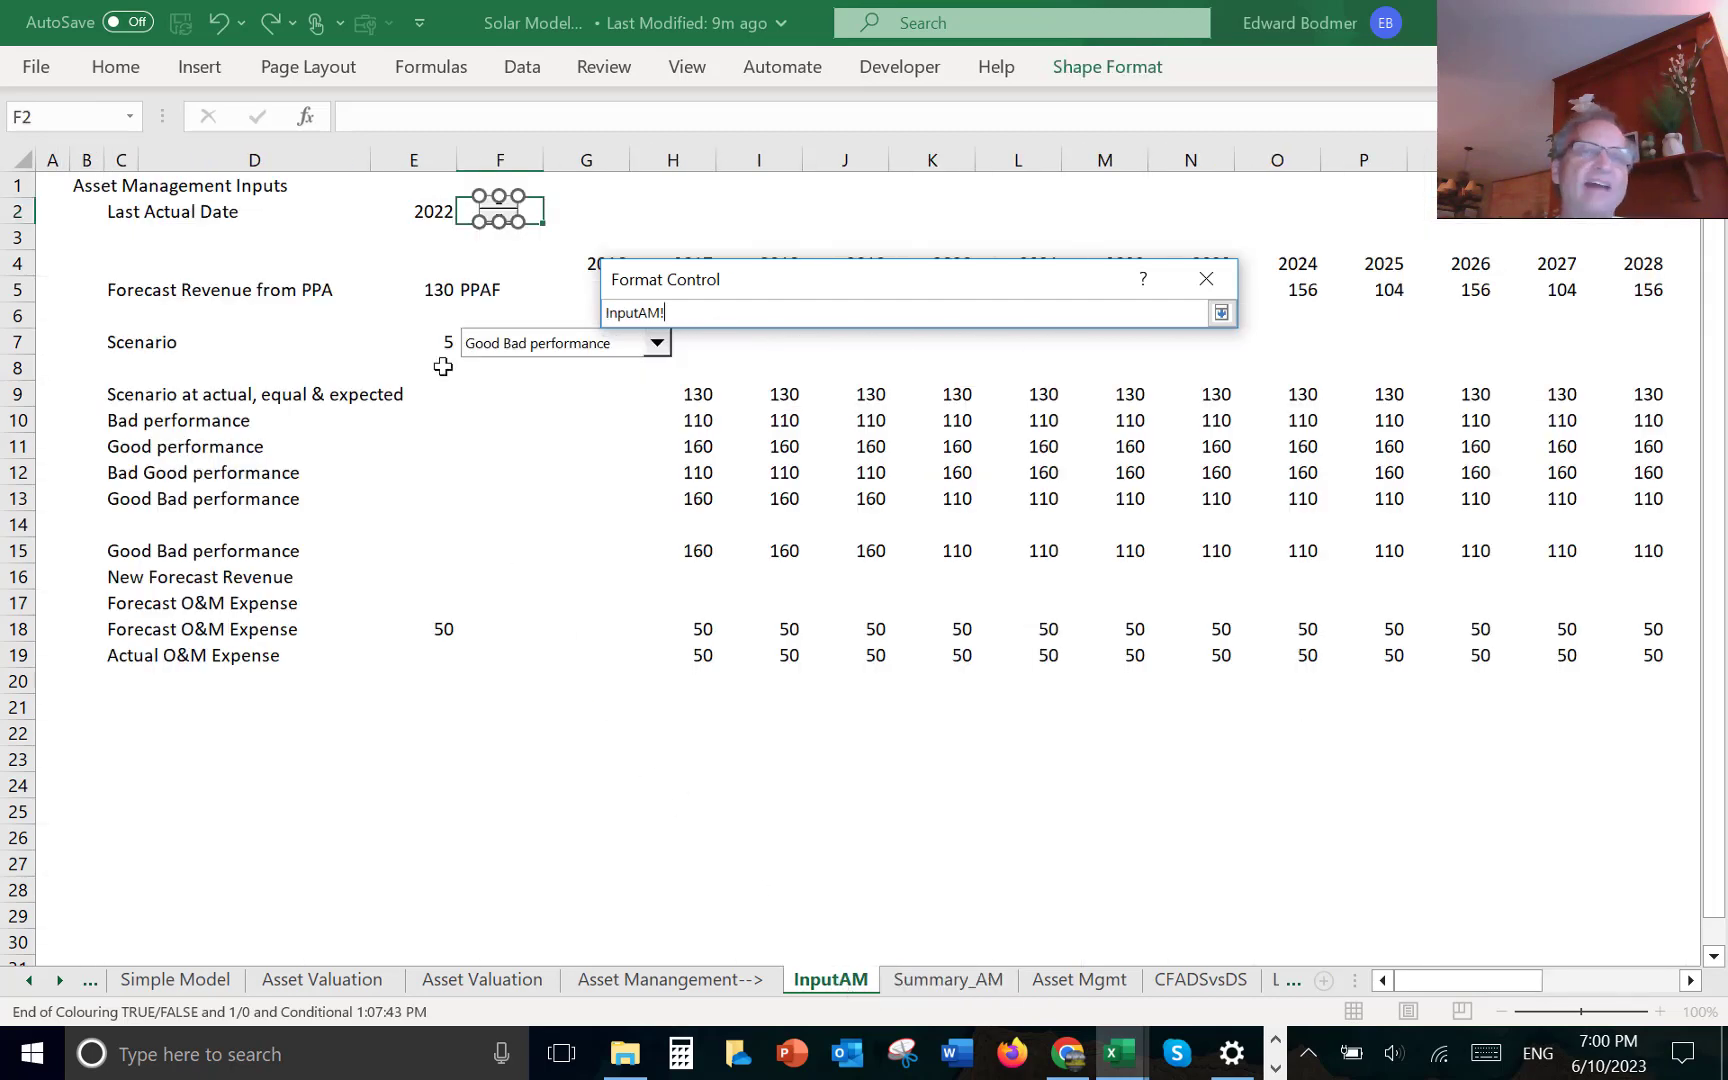
pyautogui.click(433, 216)
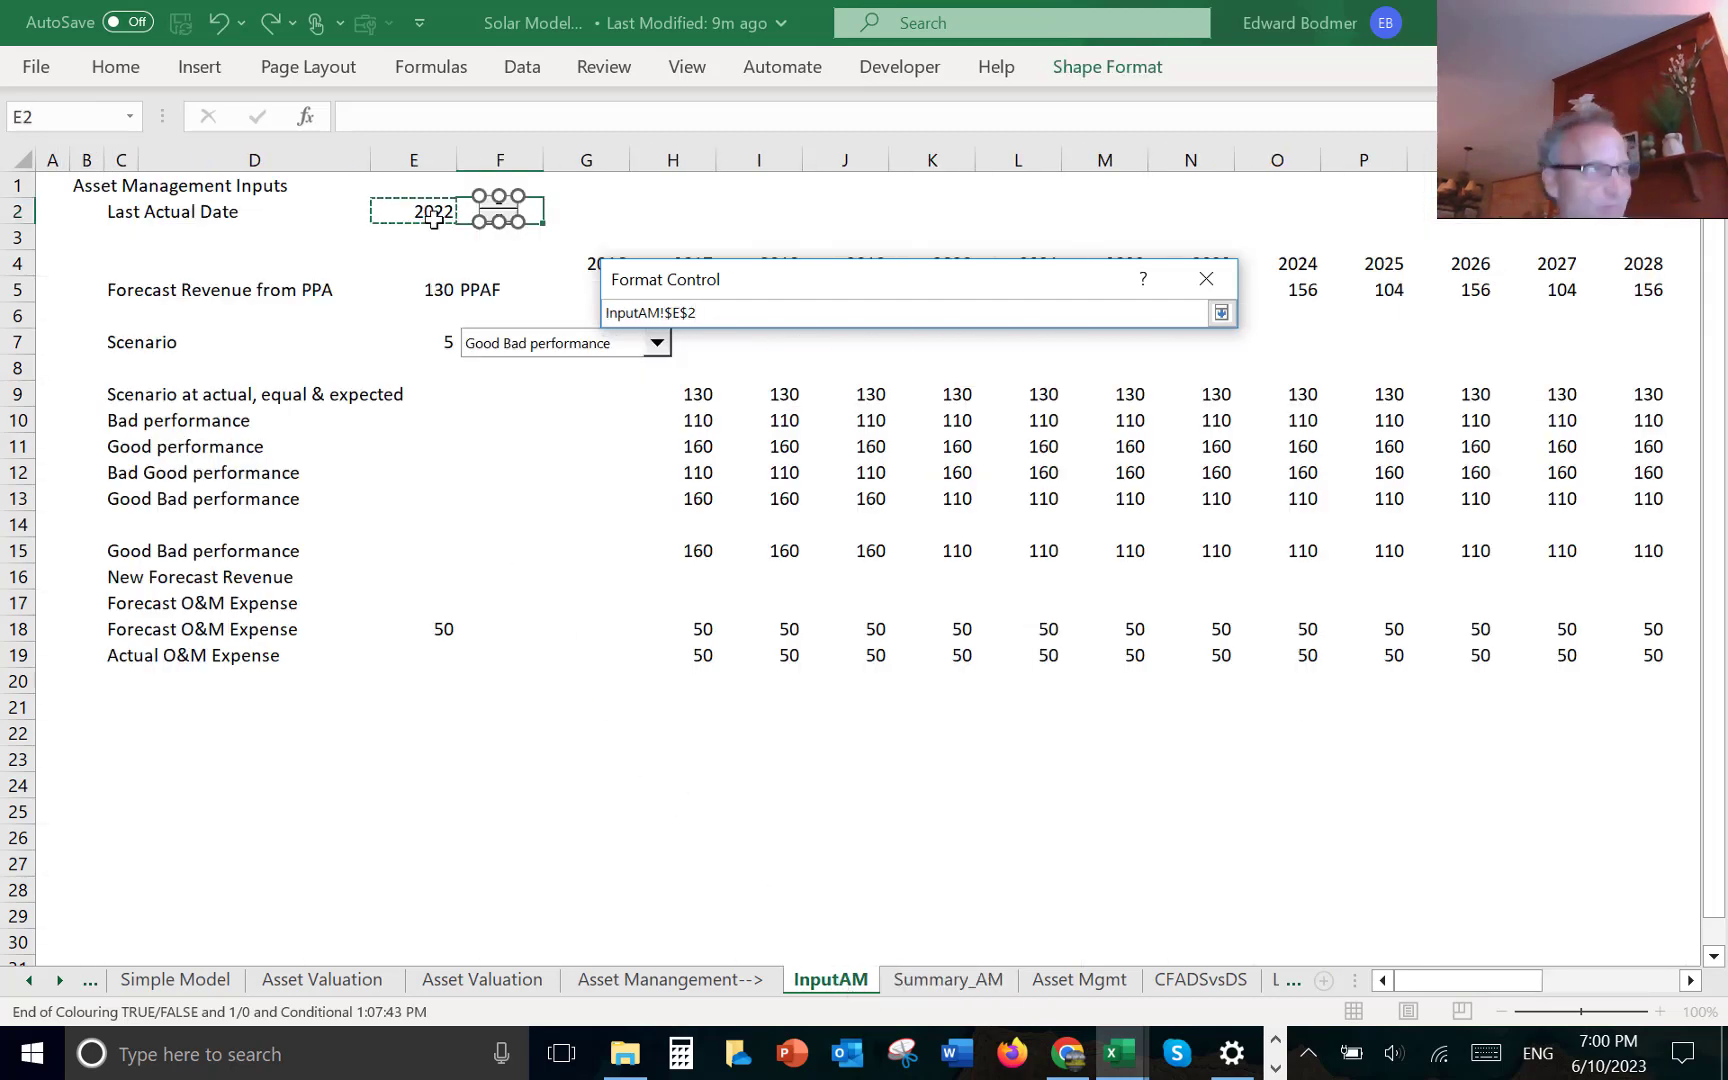
pyautogui.press('Return')
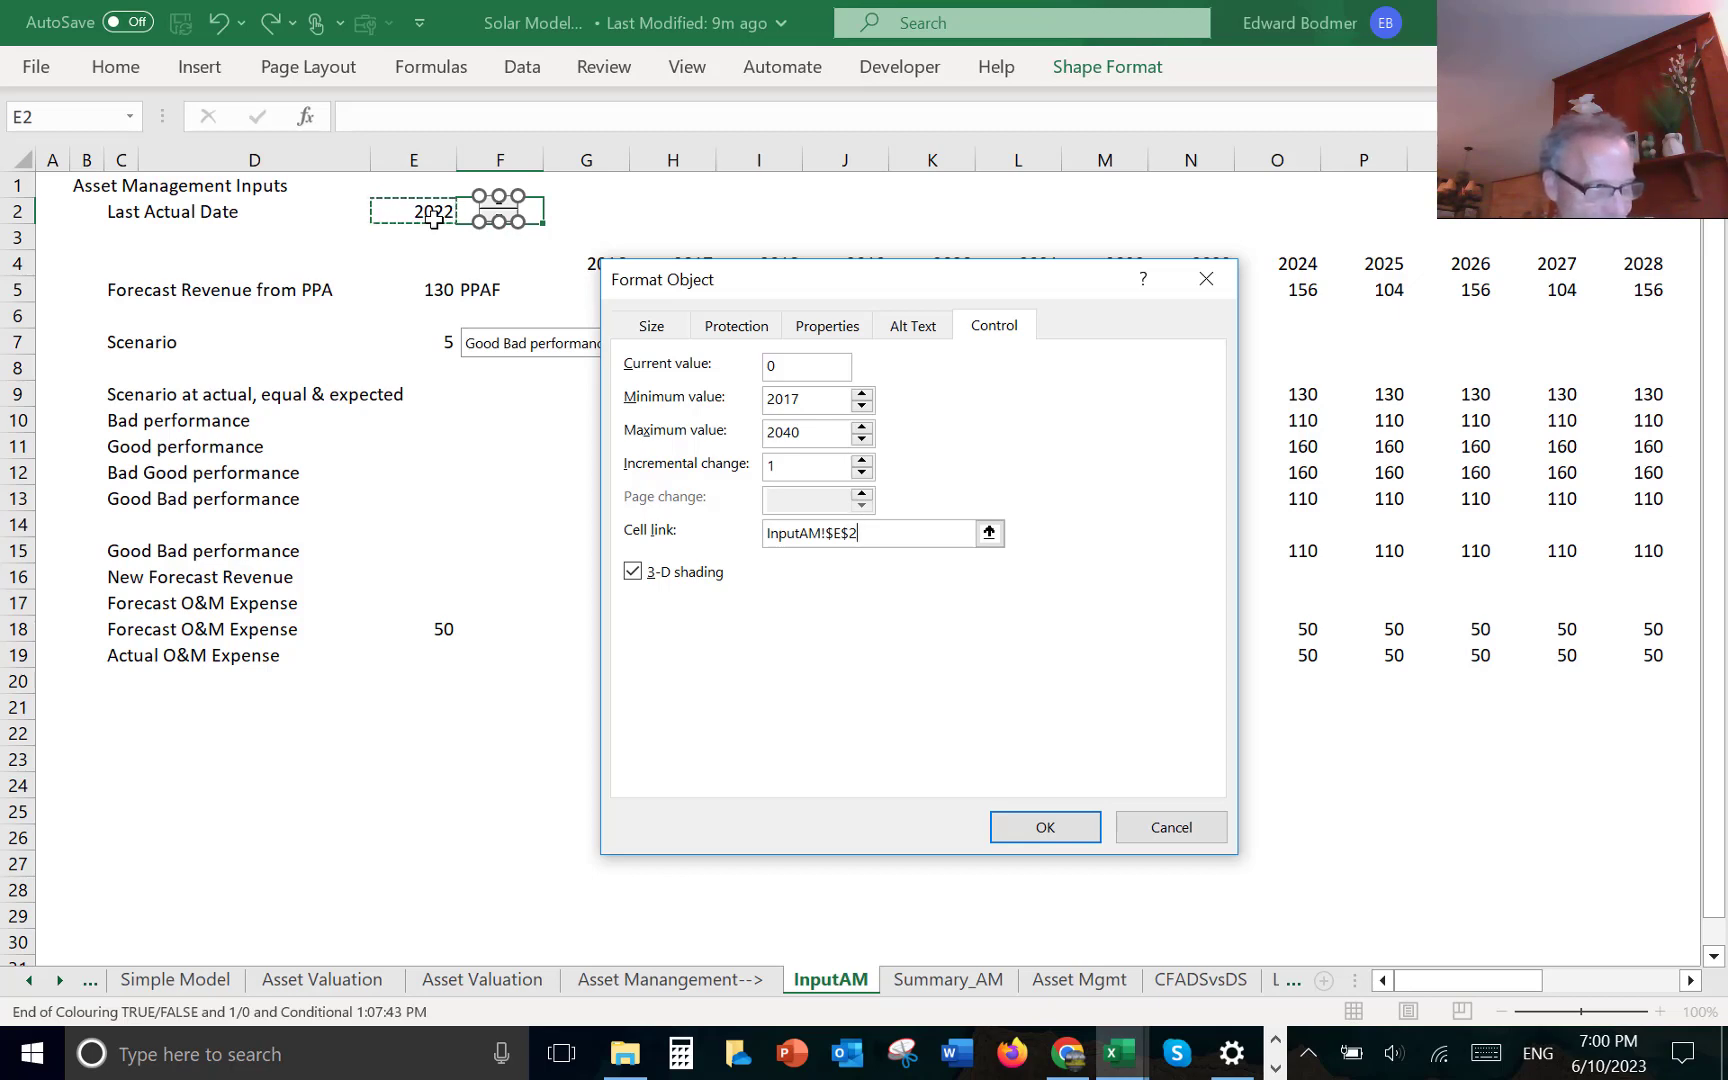
pyautogui.press('Return')
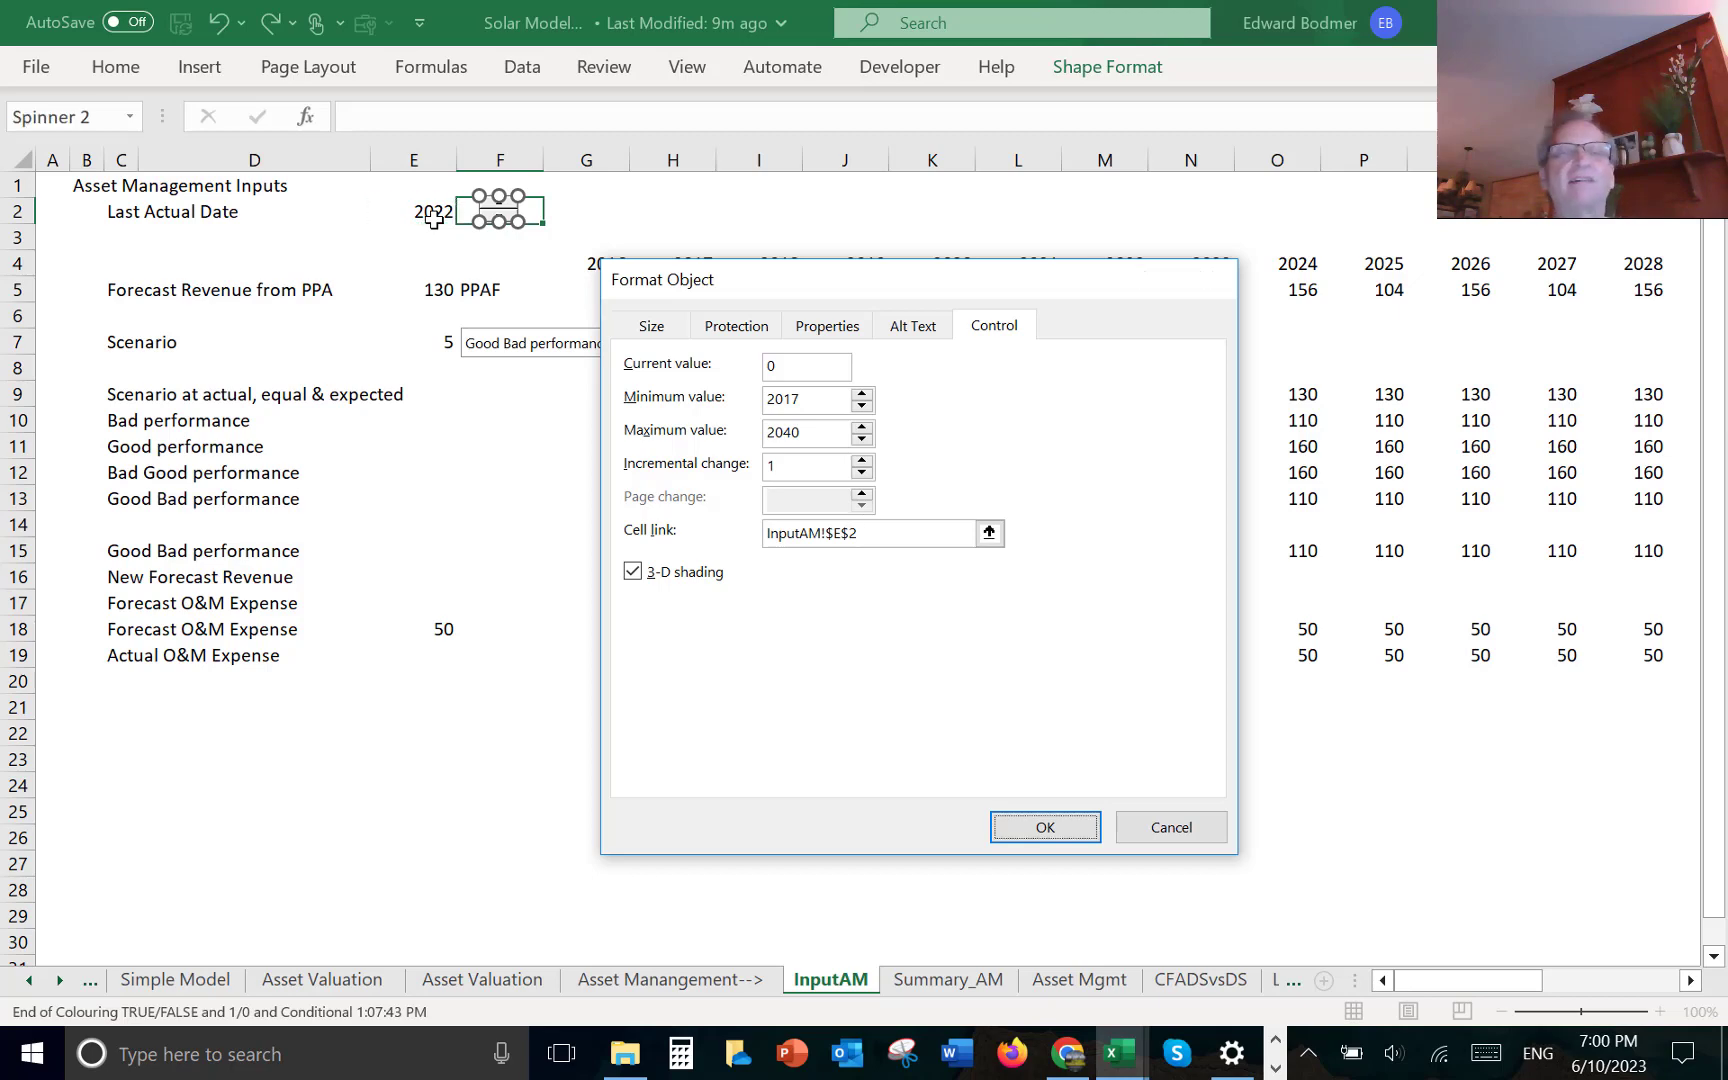
pyautogui.click(609, 214)
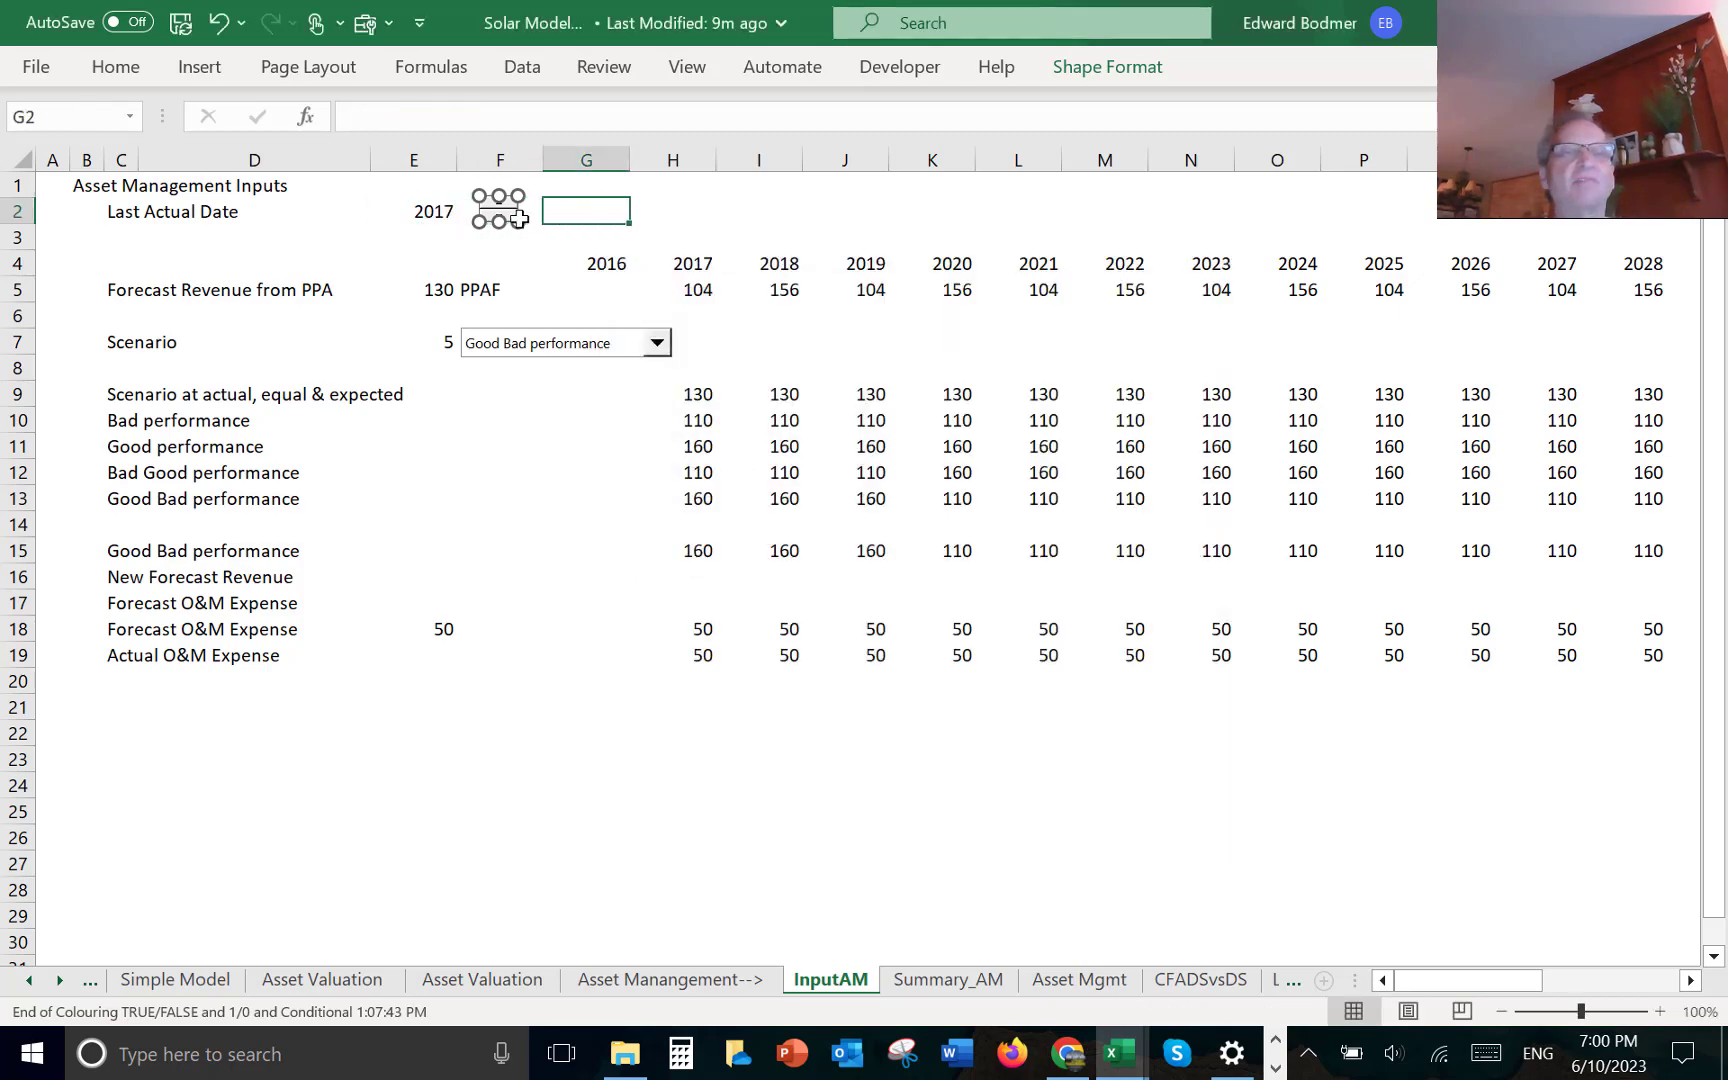
# - Copy the spin button to the Asset Mgmt sheet and place it in F4 beside the Historic Period value
pyautogui.rightClick(493, 219)
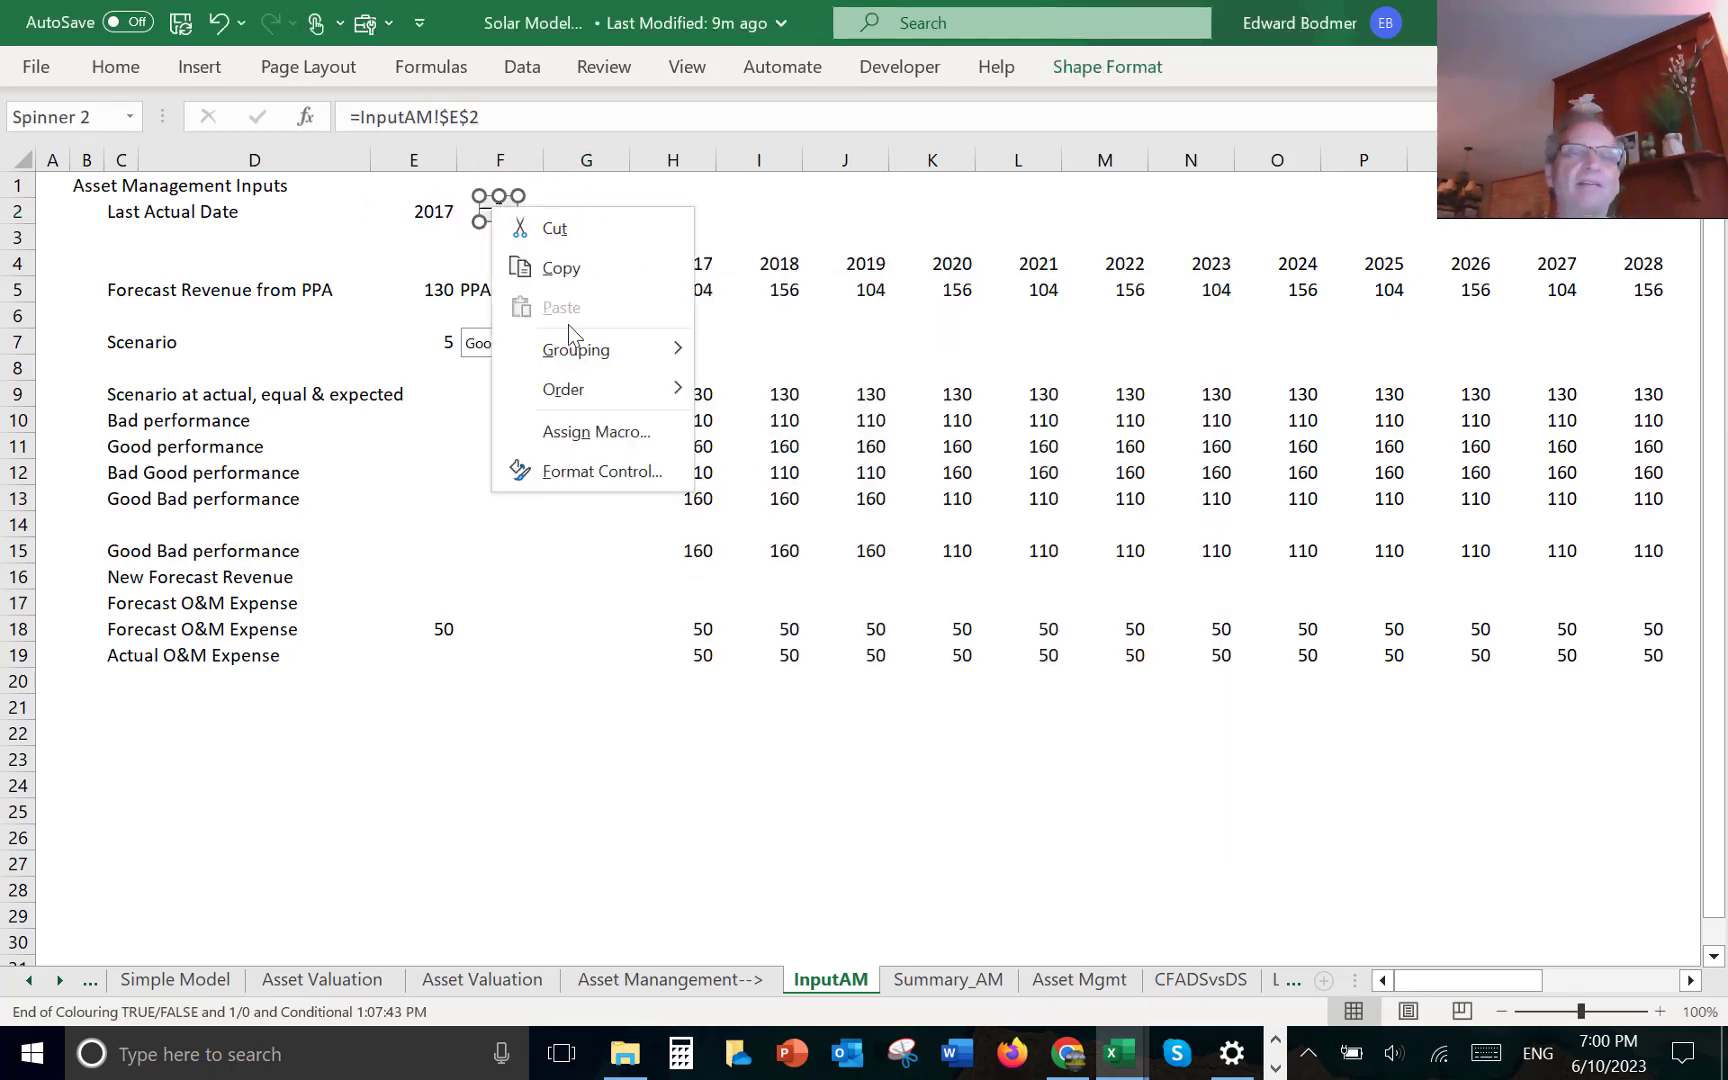
pyautogui.click(573, 283)
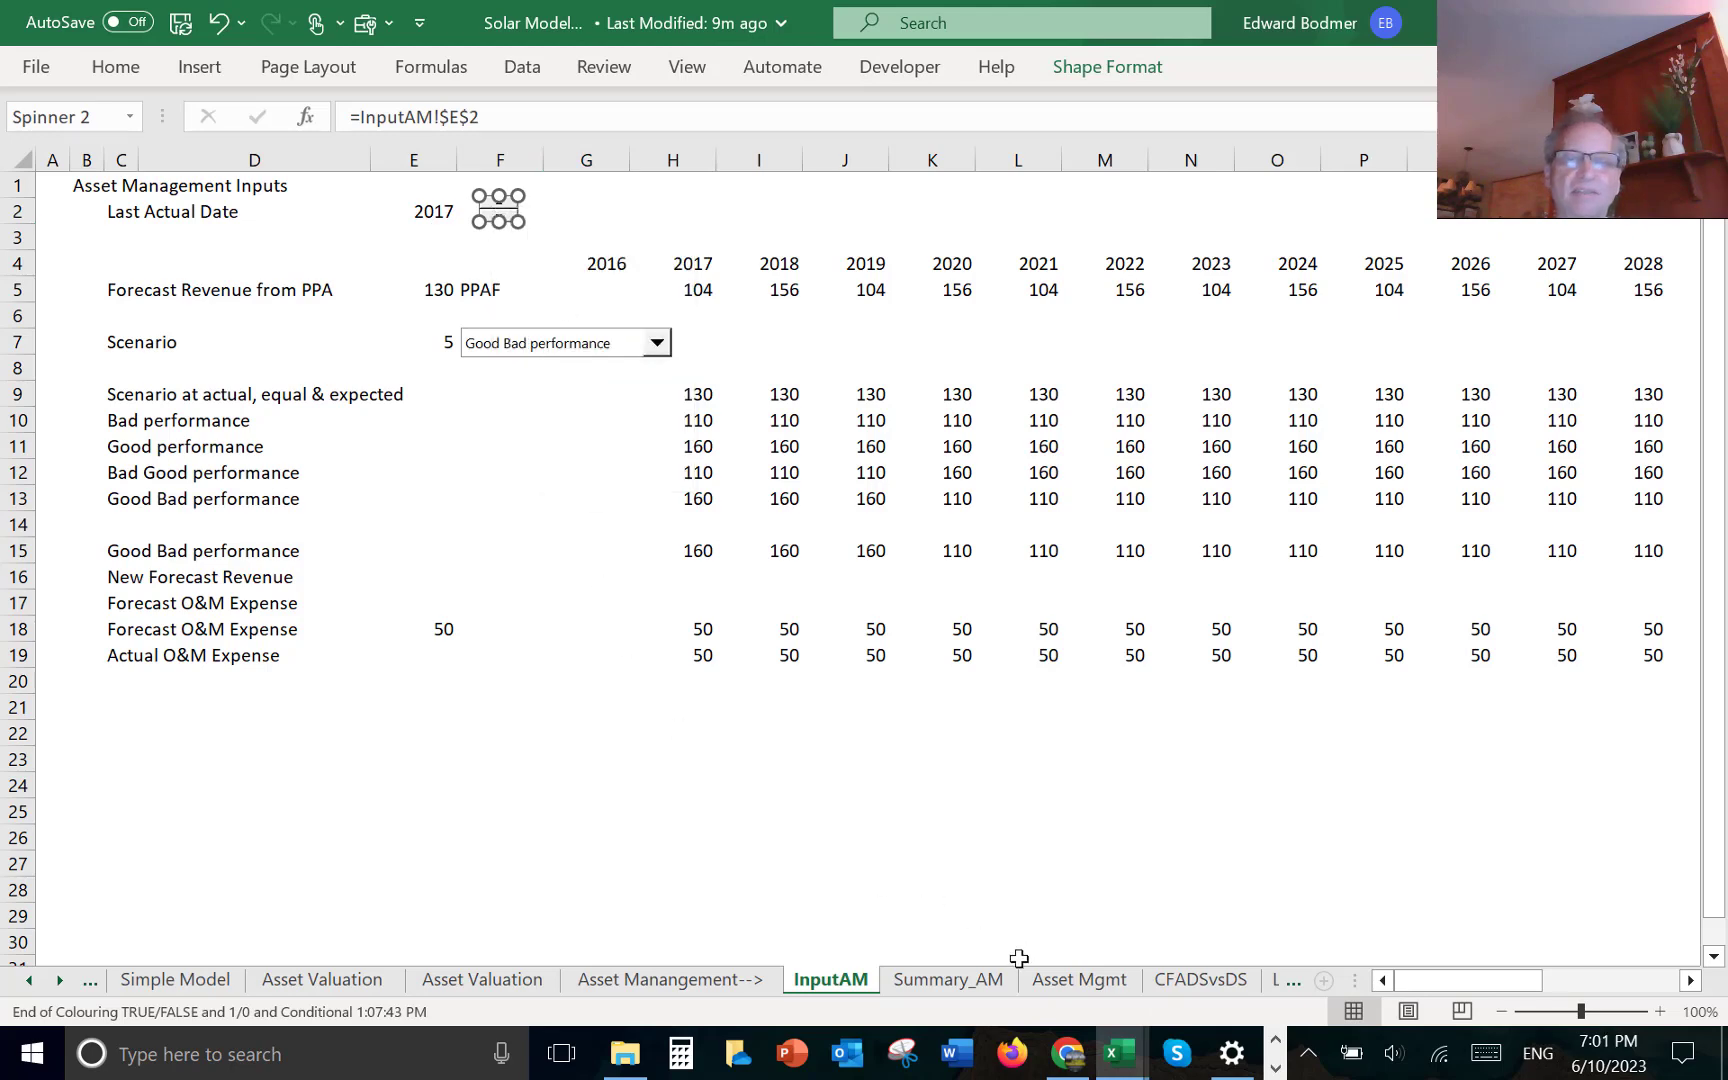
pyautogui.click(1062, 990)
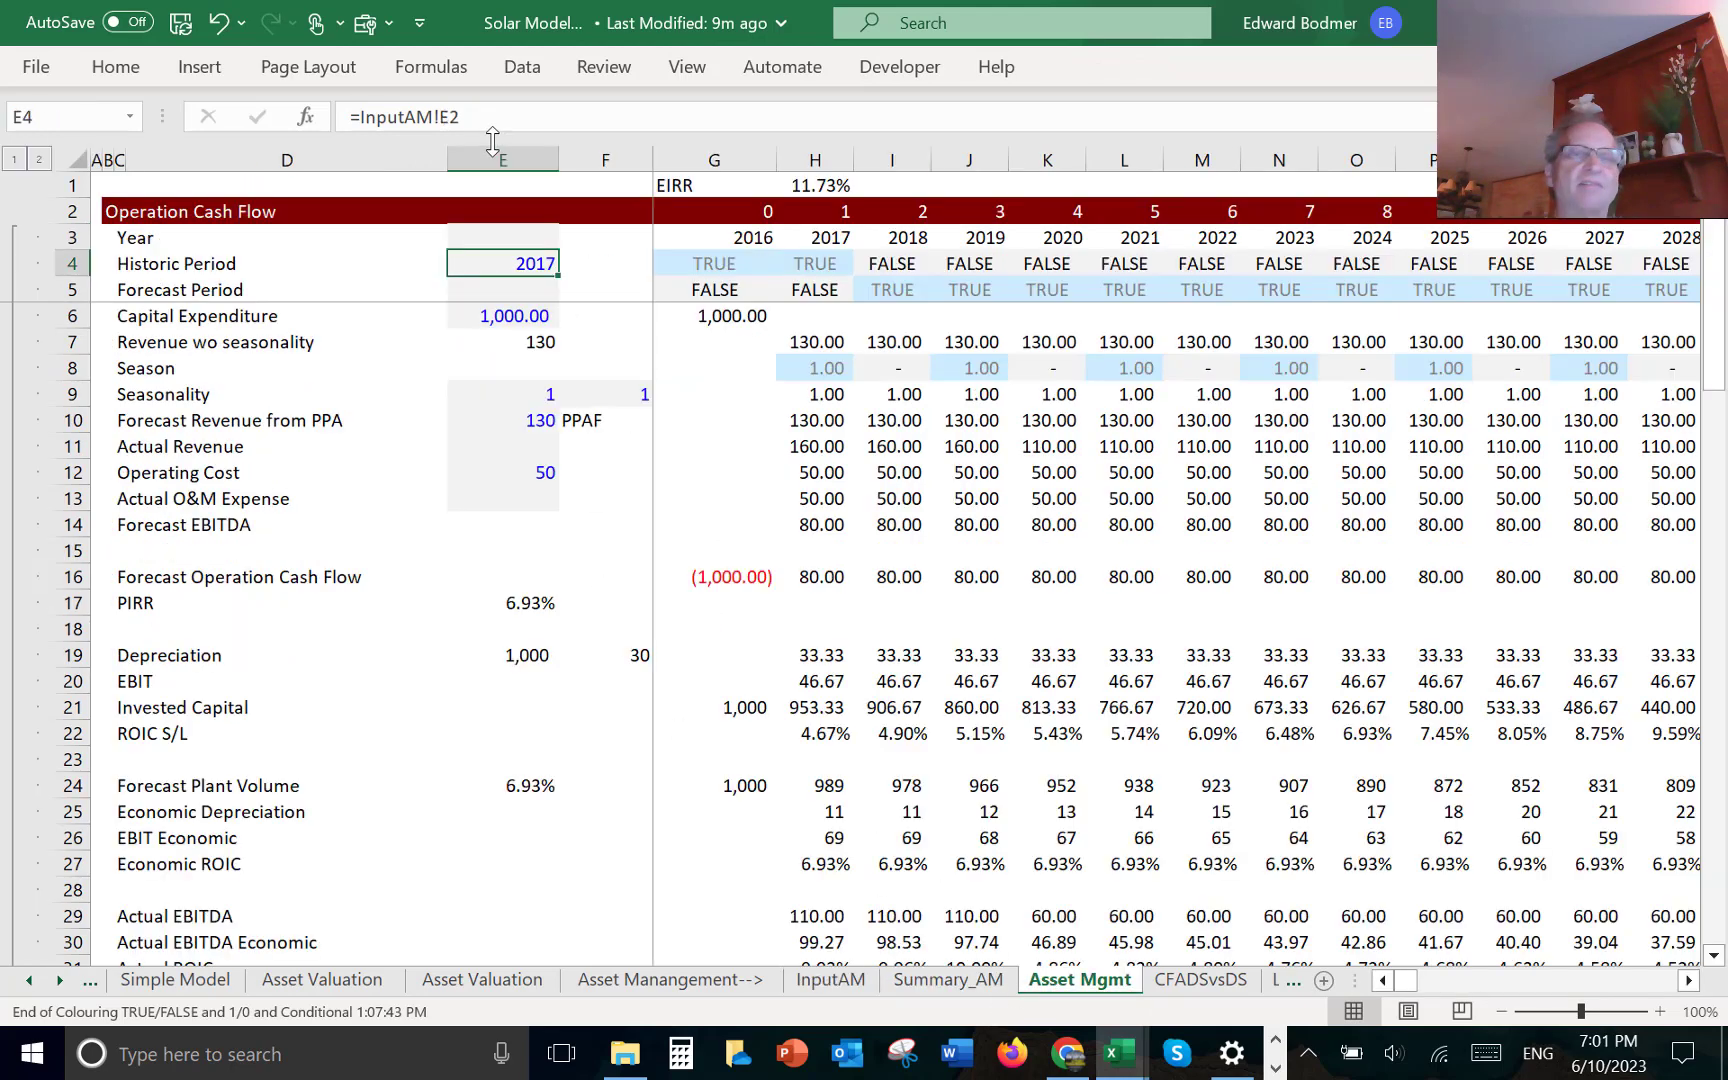
pyautogui.click(580, 274)
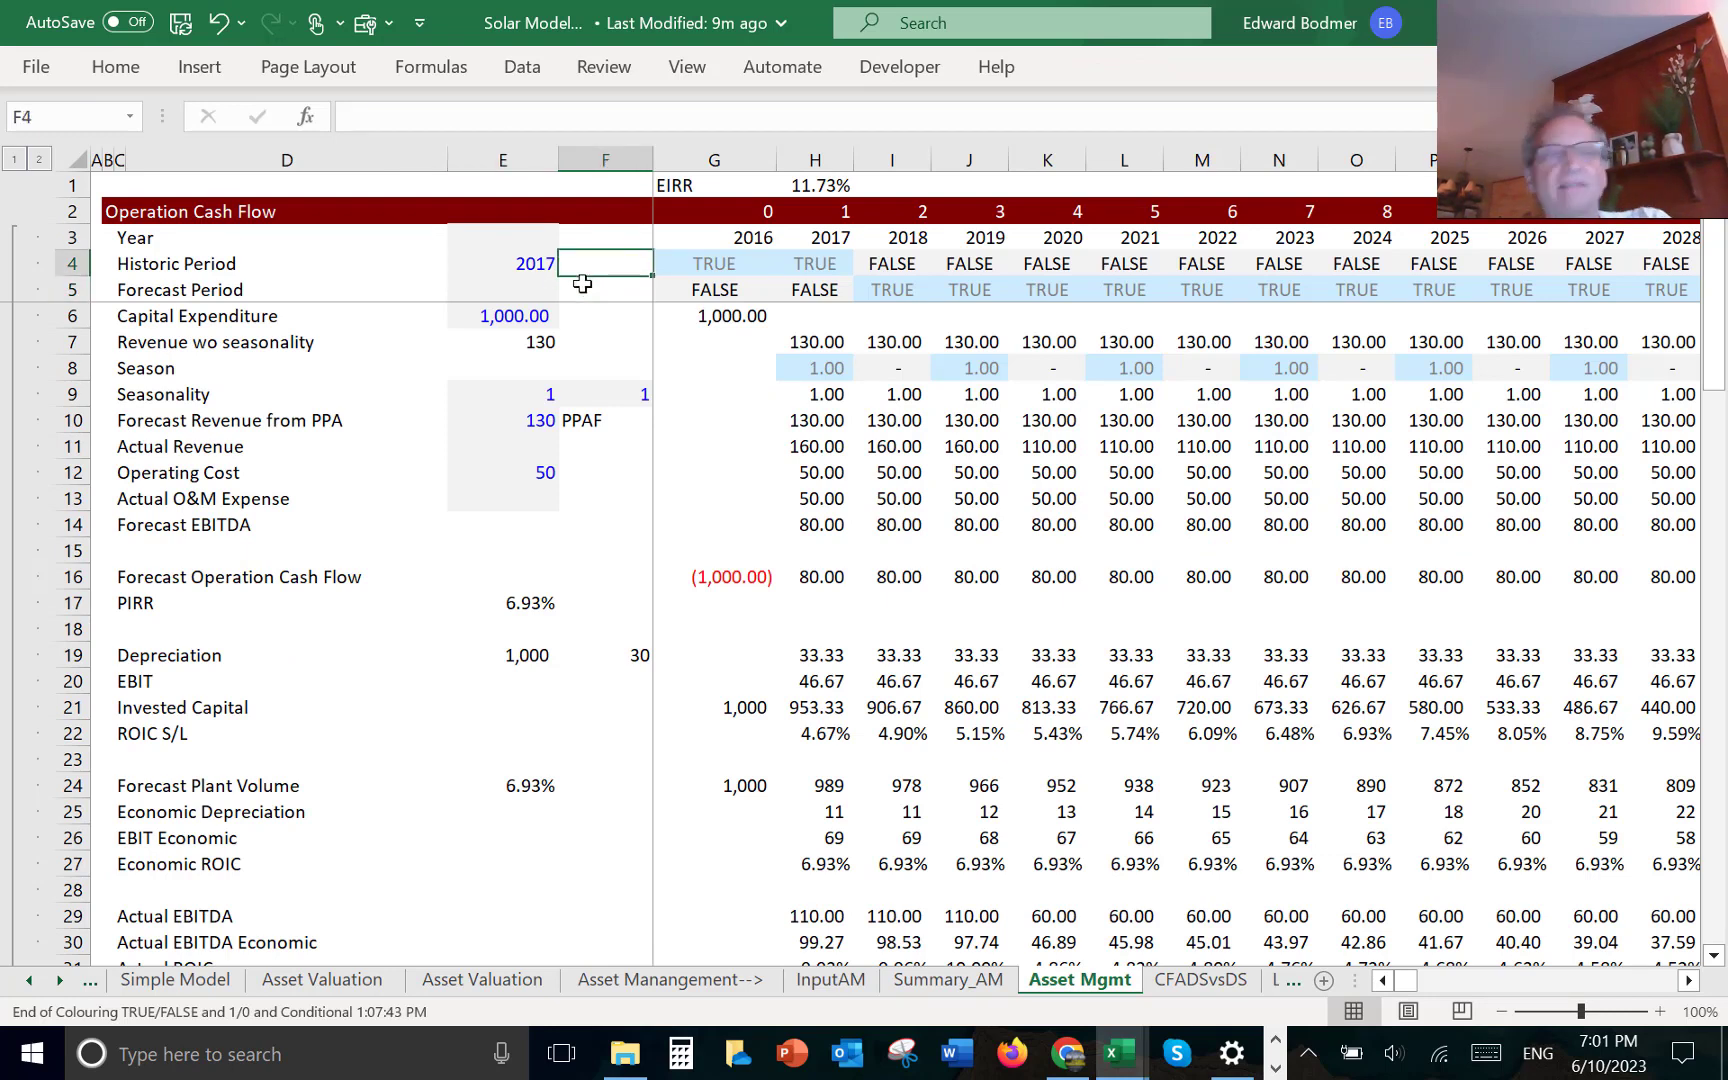
pyautogui.hotkey('ctrl', 'v')
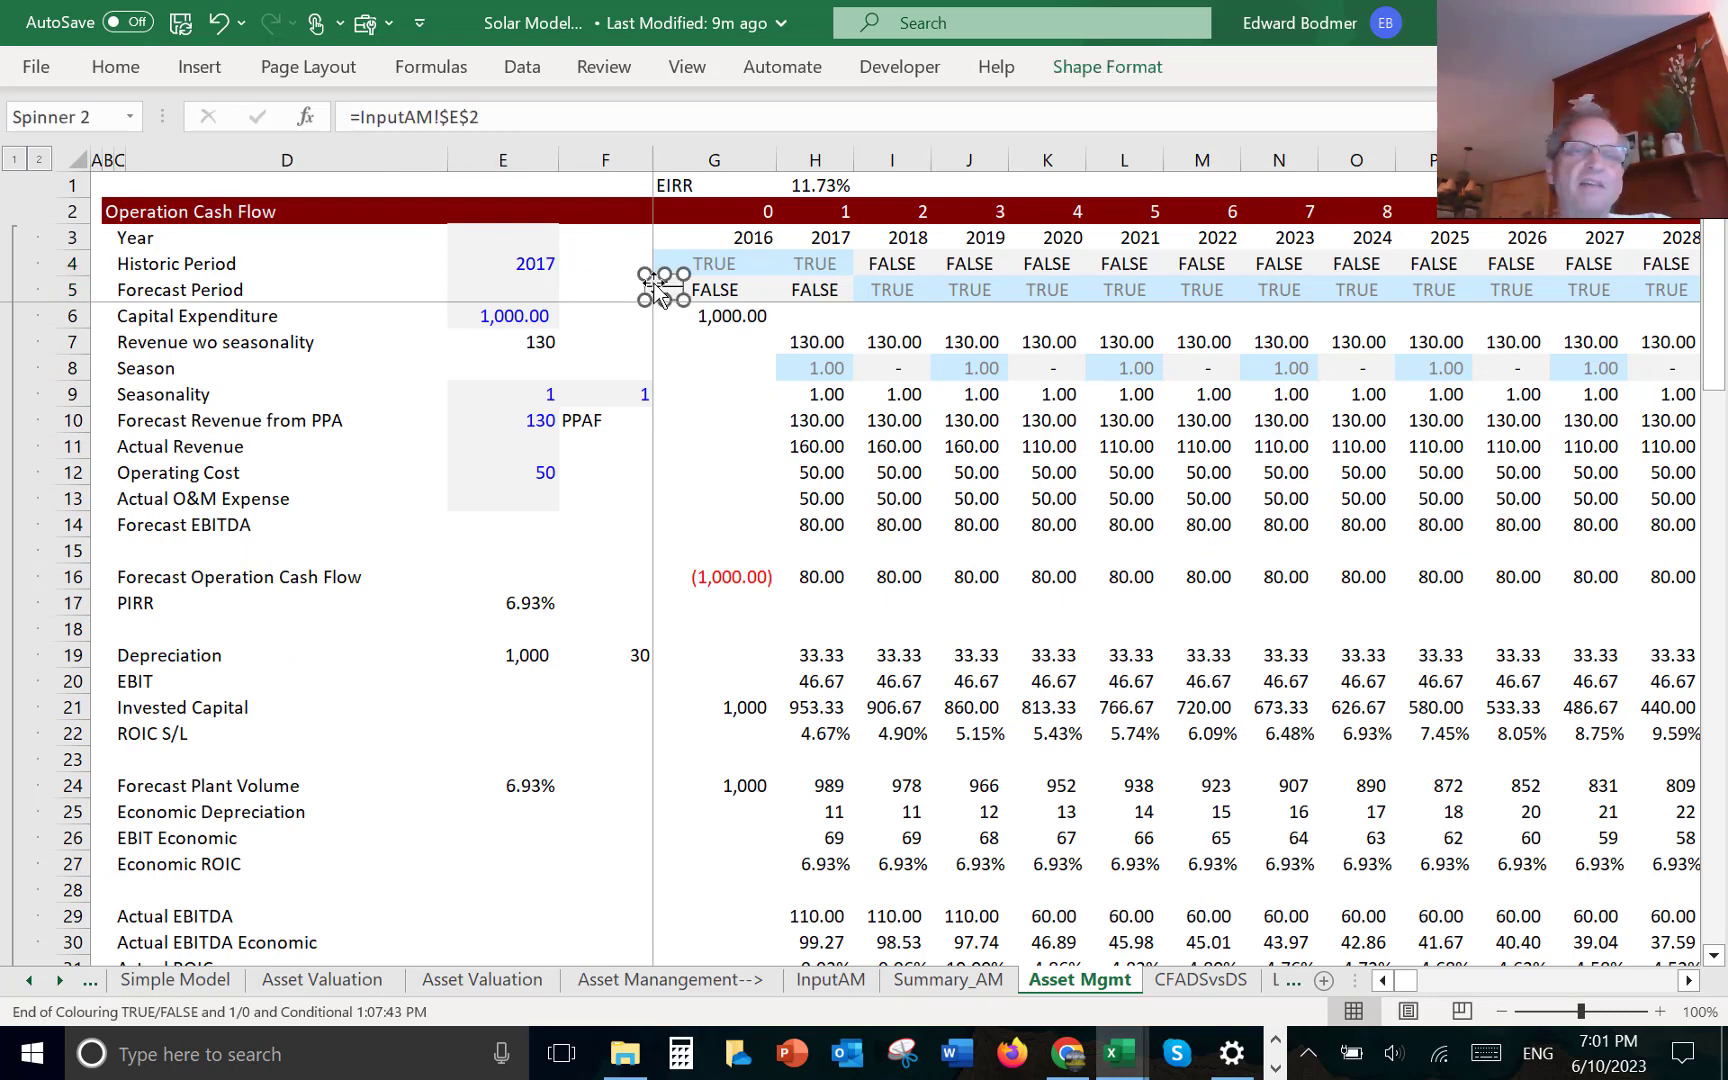
pyautogui.moveTo(640, 274); pyautogui.dragTo(594, 264)
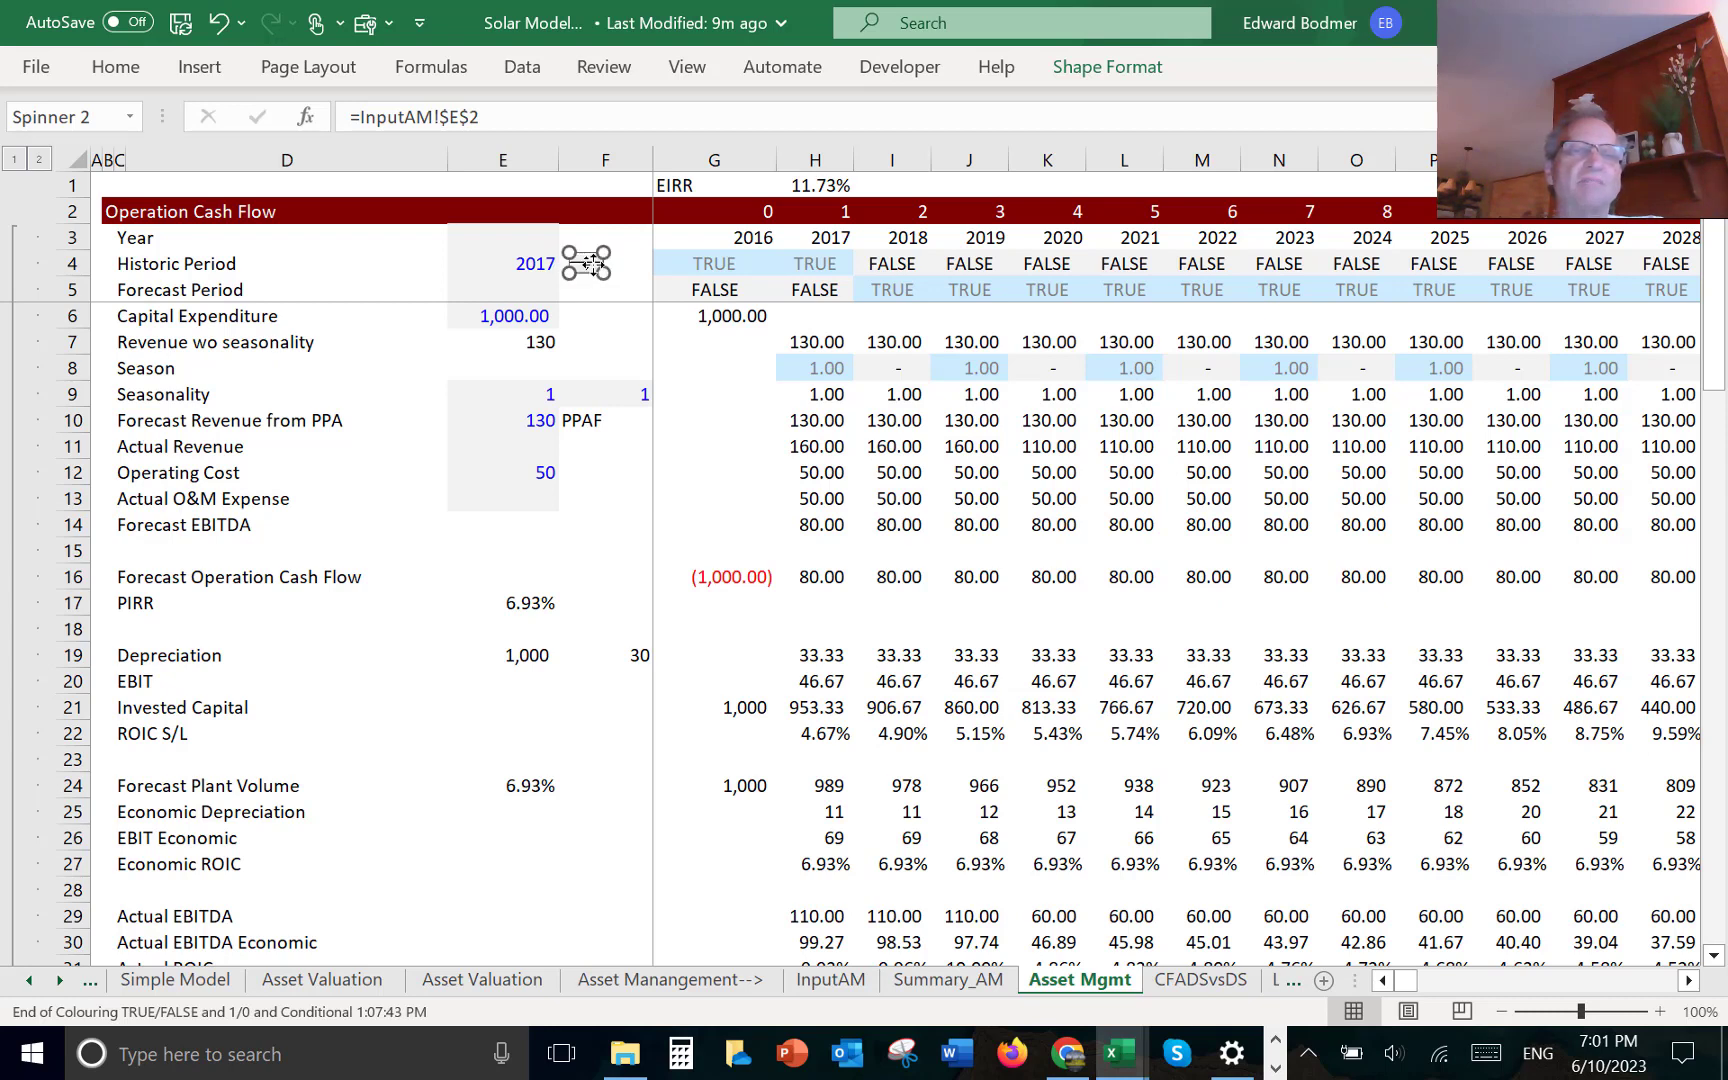
pyautogui.click(598, 345)
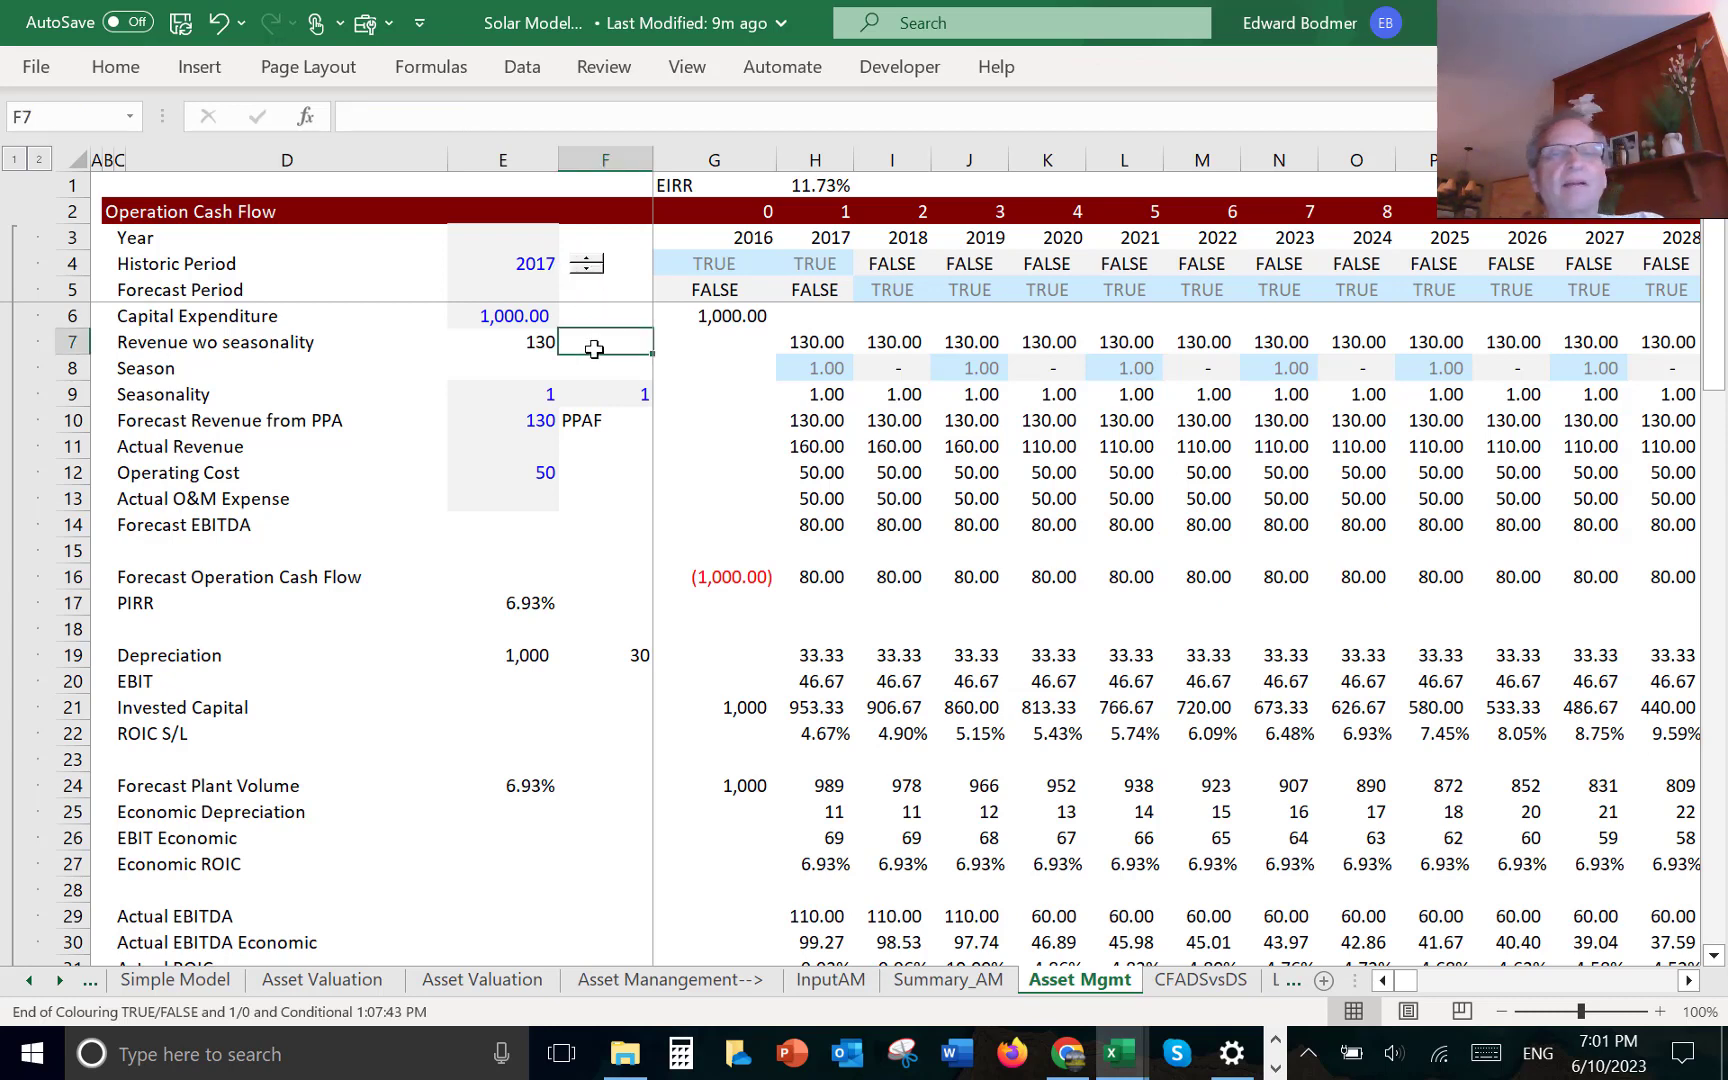
# - Enter the Historic Period formula =G3<=$E$4 in G4 on Asset Mgmt and copy it across the year columns
pyautogui.click(724, 266)
pyautogui.write('=')
pyautogui.press('Up')
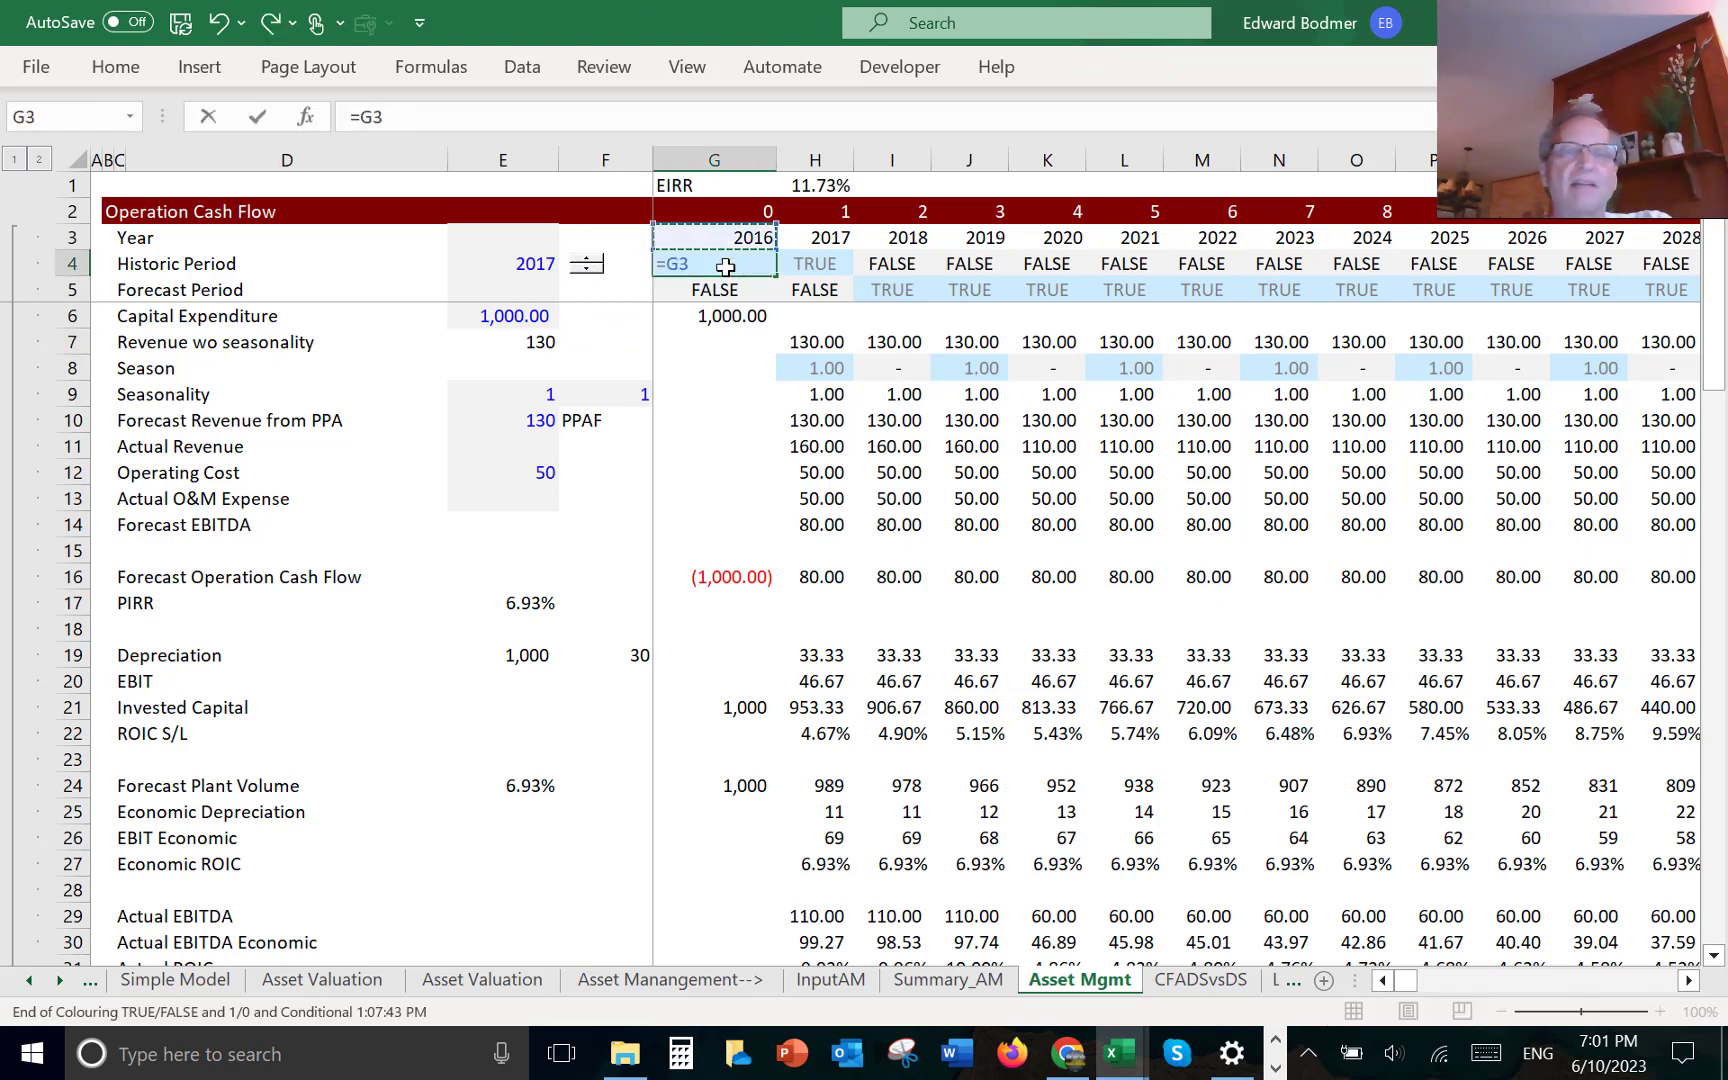
pyautogui.write('<=')
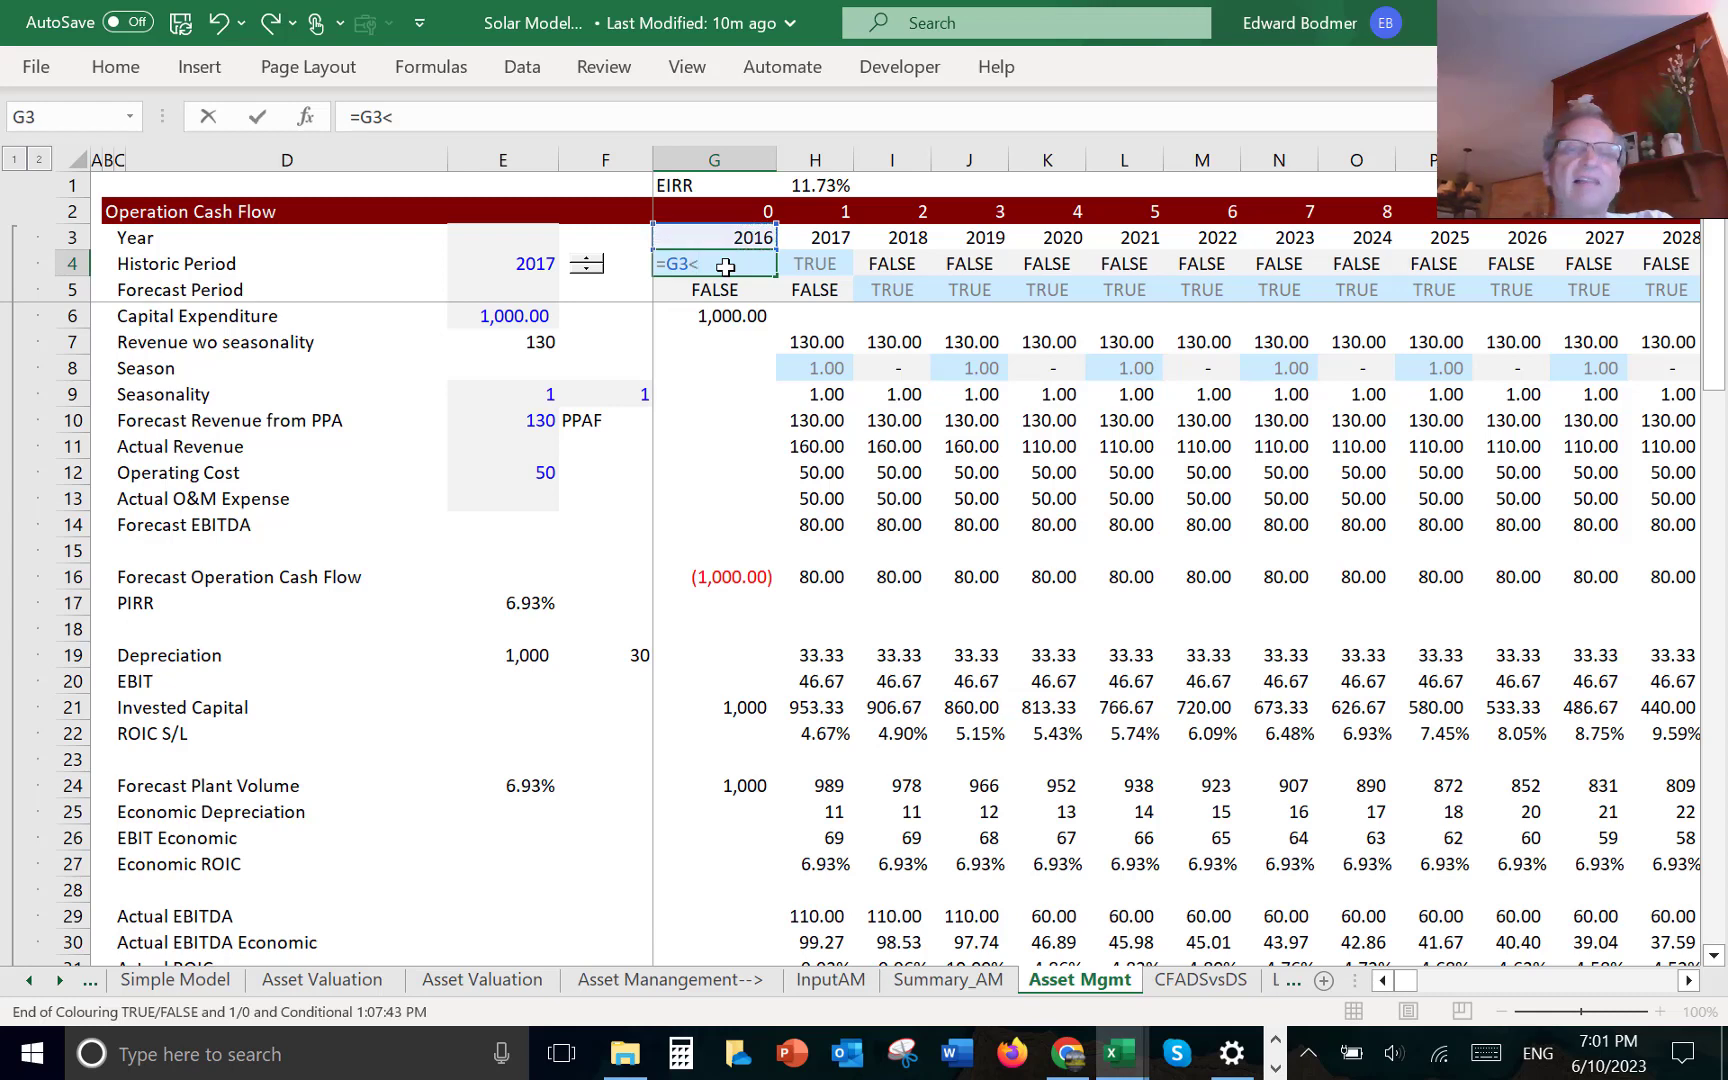
pyautogui.press('Left')
pyautogui.press('Left')
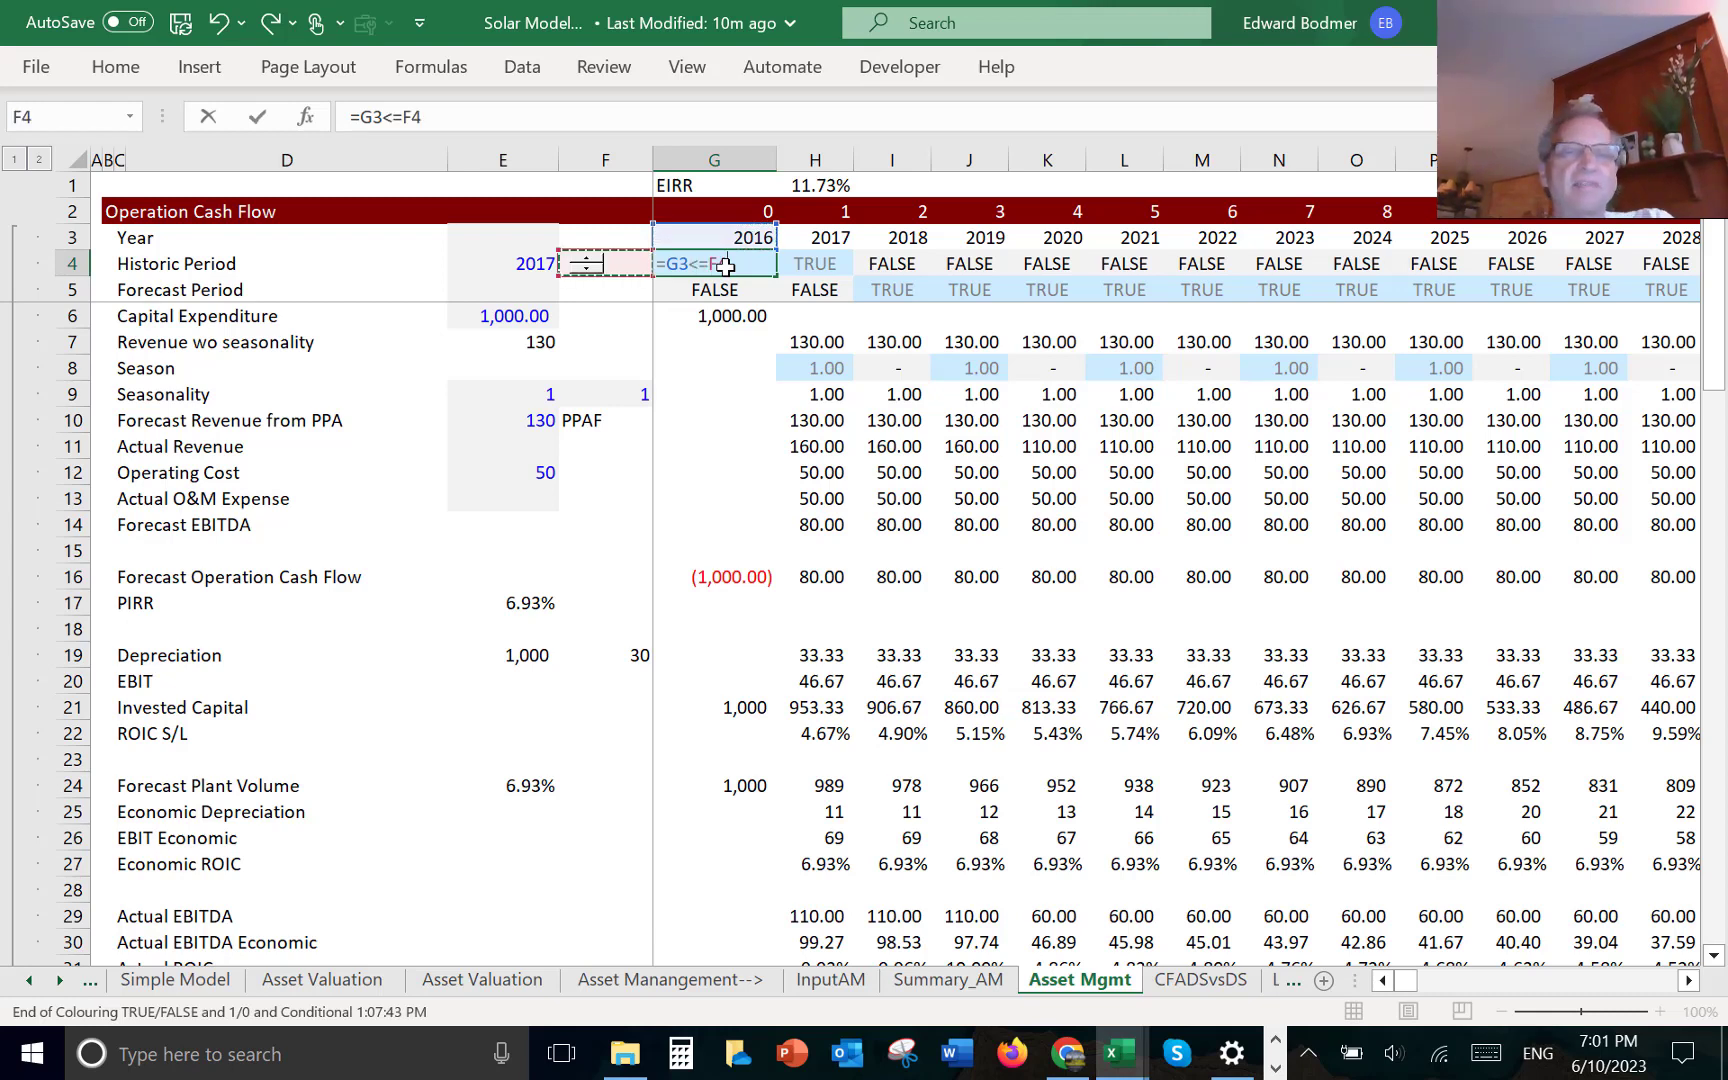
pyautogui.press('F4')
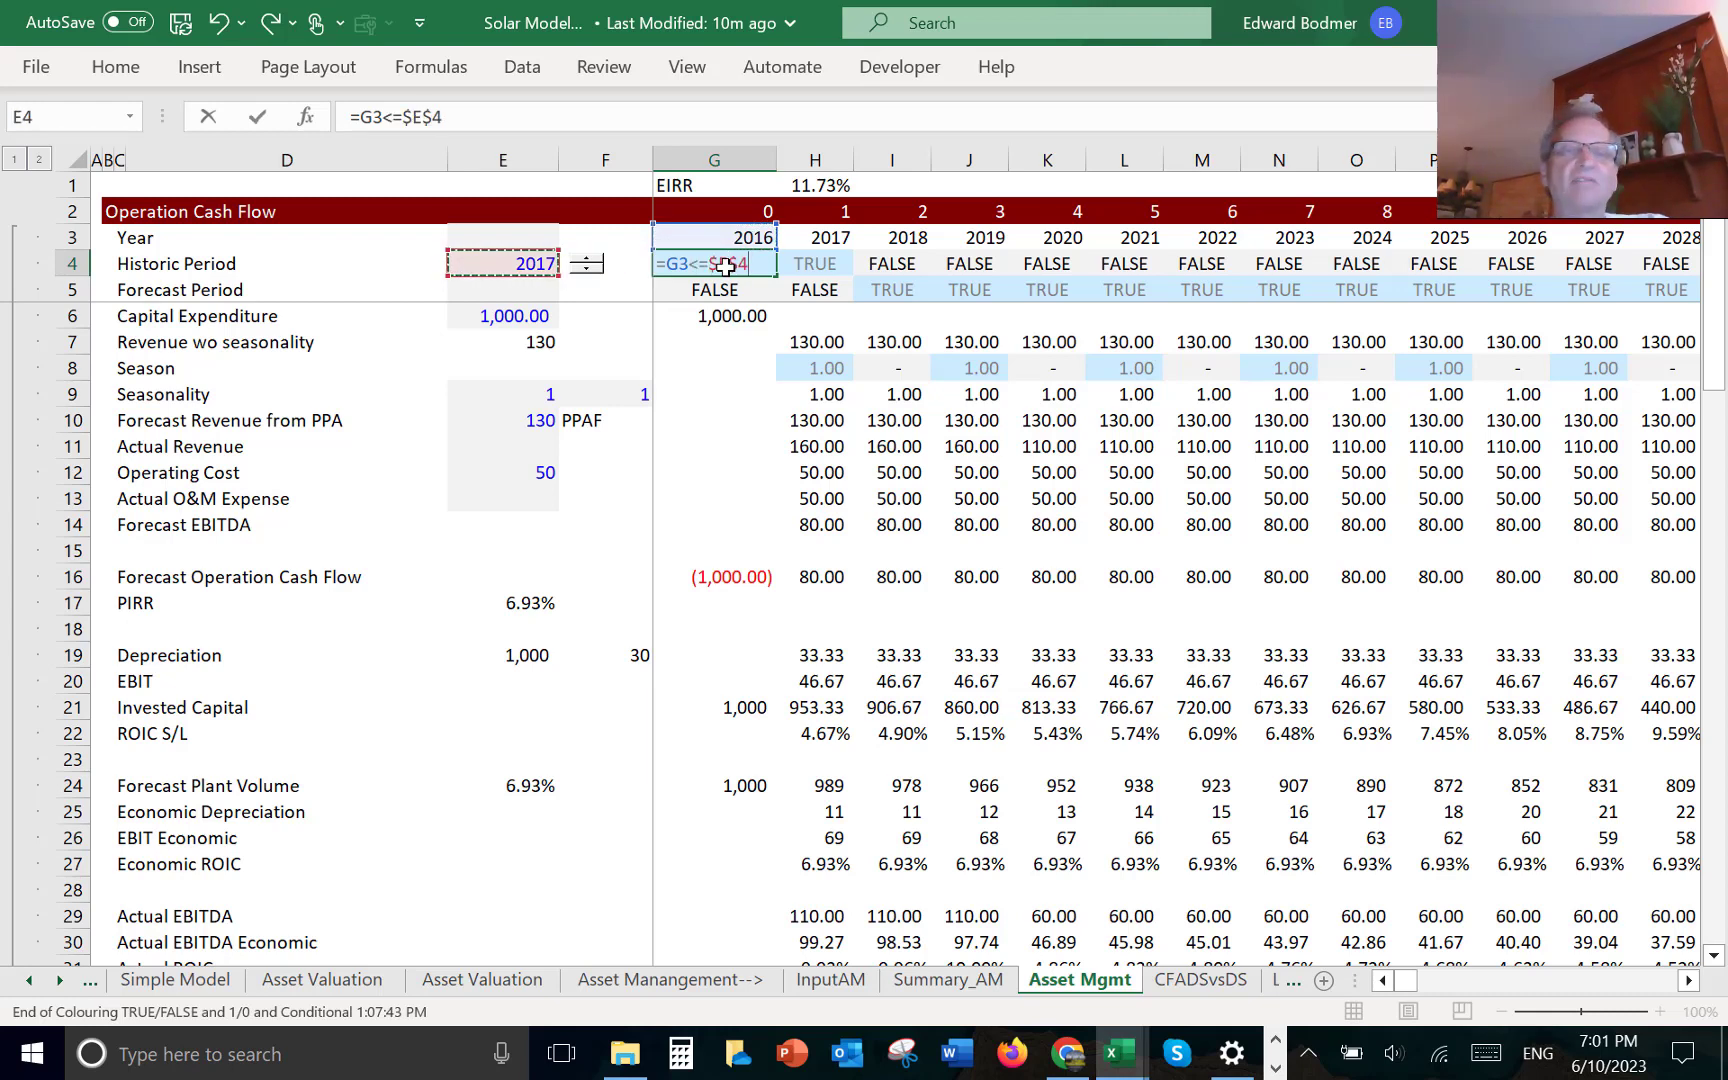
pyautogui.press('Return')
pyautogui.click(726, 266)
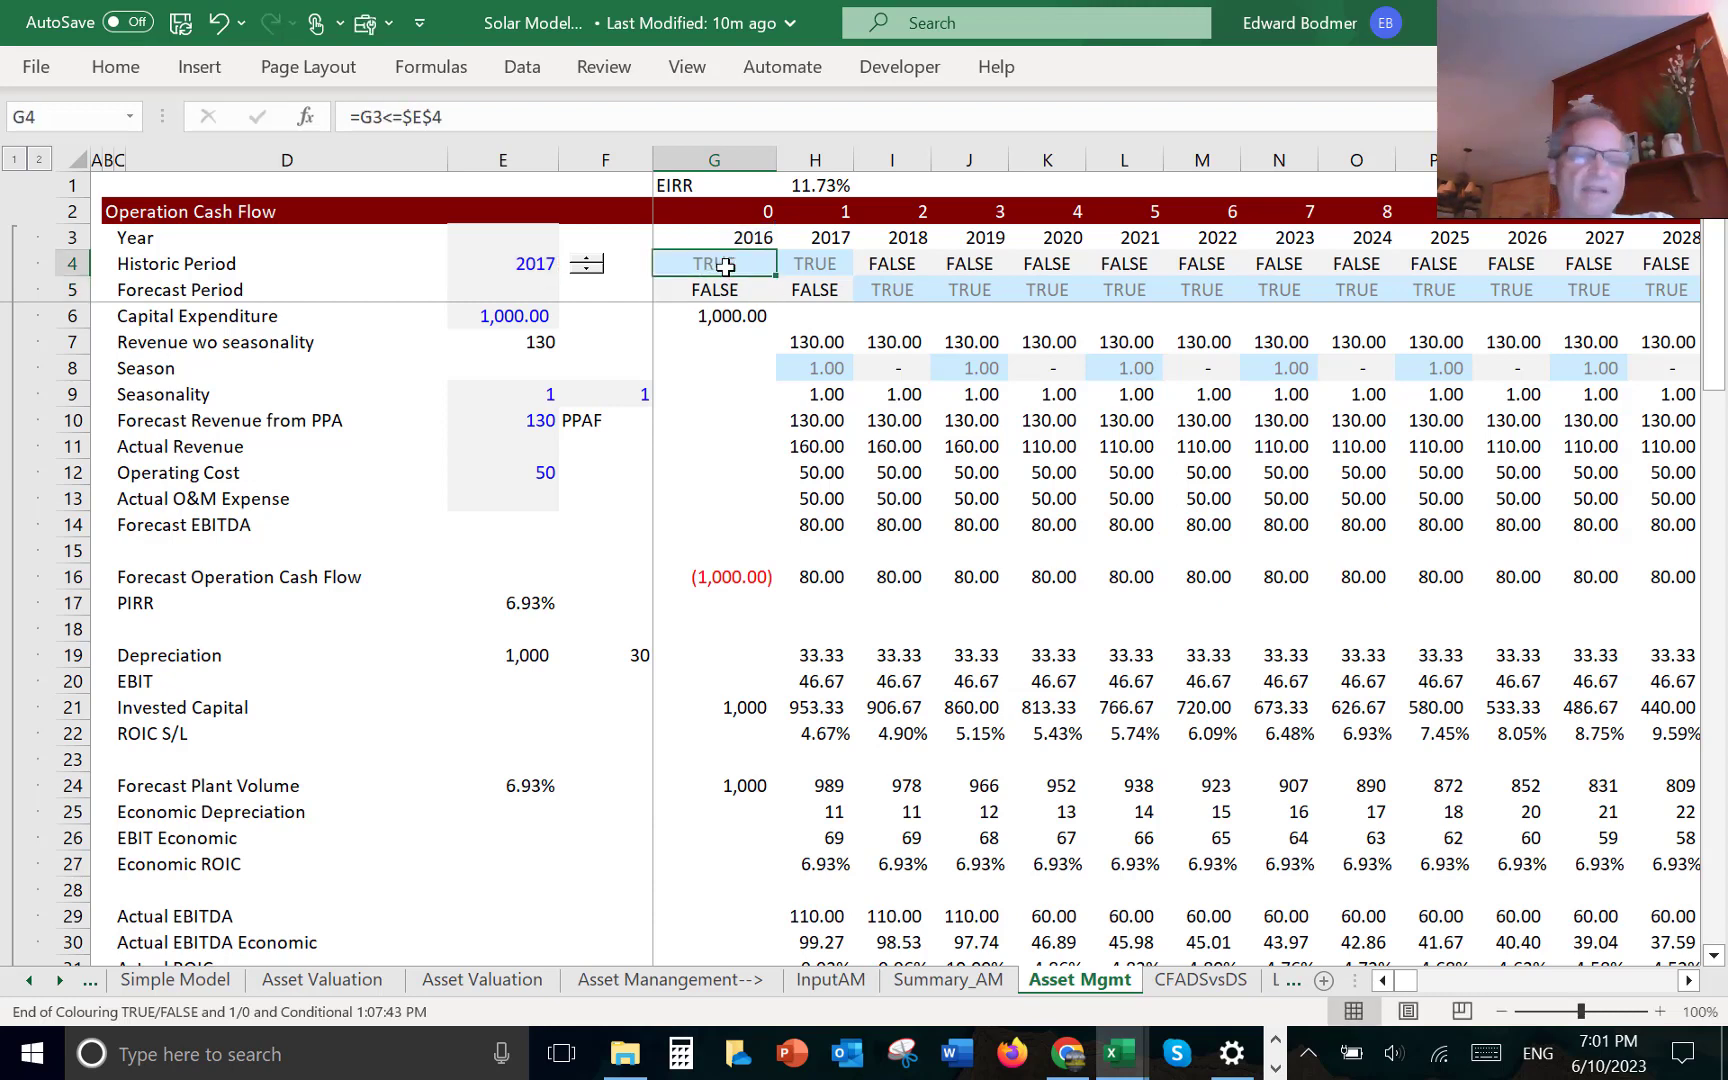
pyautogui.hotkey('ctrl', 'shift', 'r')
# - Enter the Forecast Period formula =NOT(G4) in G5 and copy it across the year columns
pyautogui.press('Down')
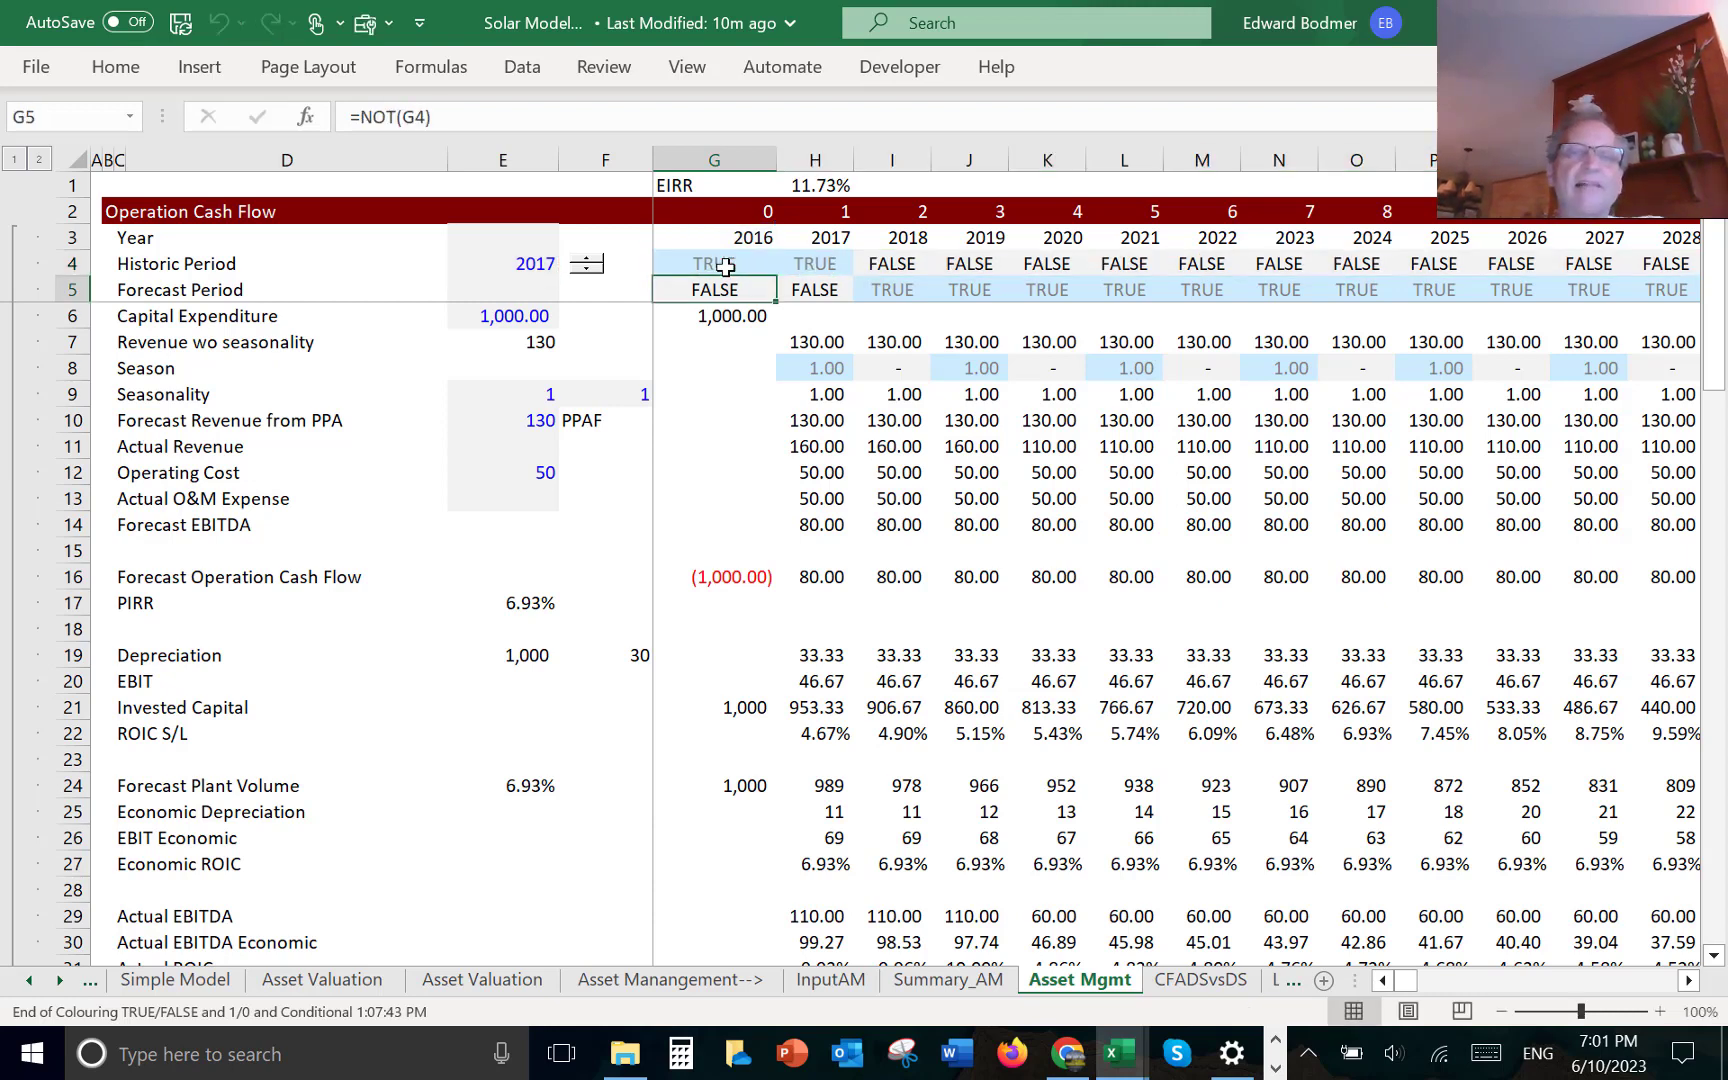
pyautogui.press('F2')
pyautogui.press('Escape')
pyautogui.write('=n')
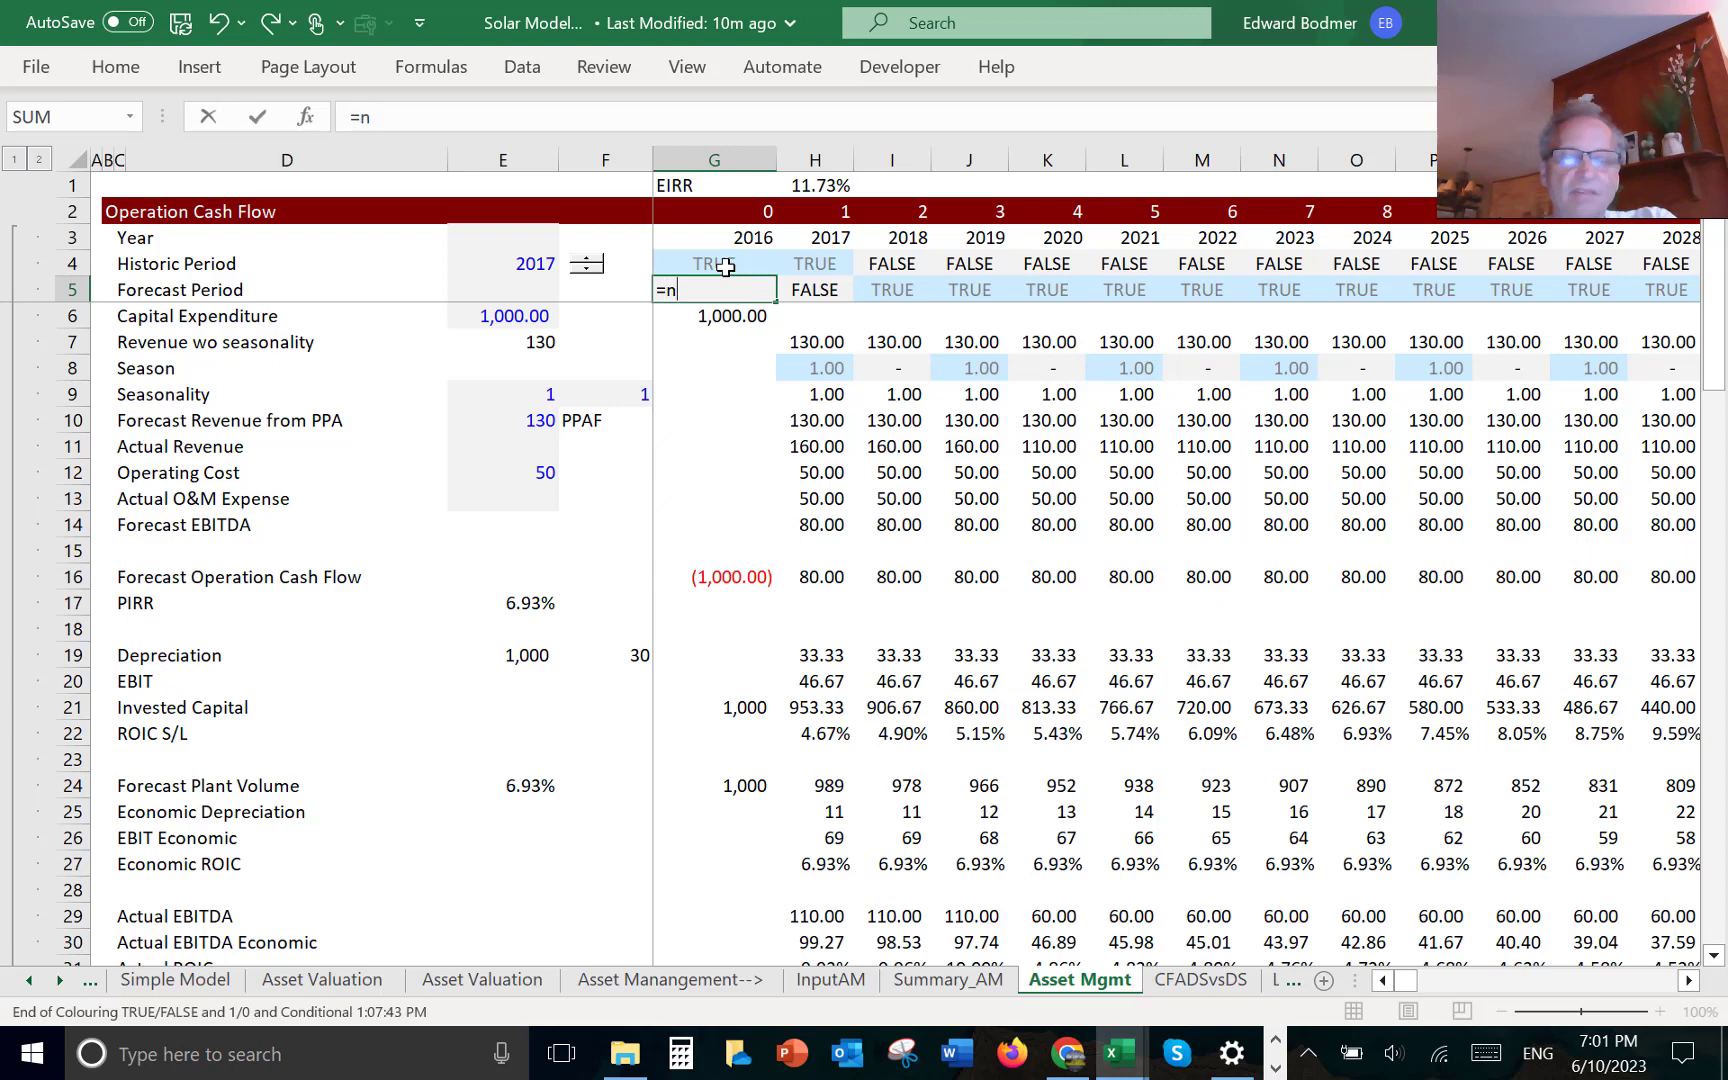
pyautogui.write('ot(')
pyautogui.click(726, 266)
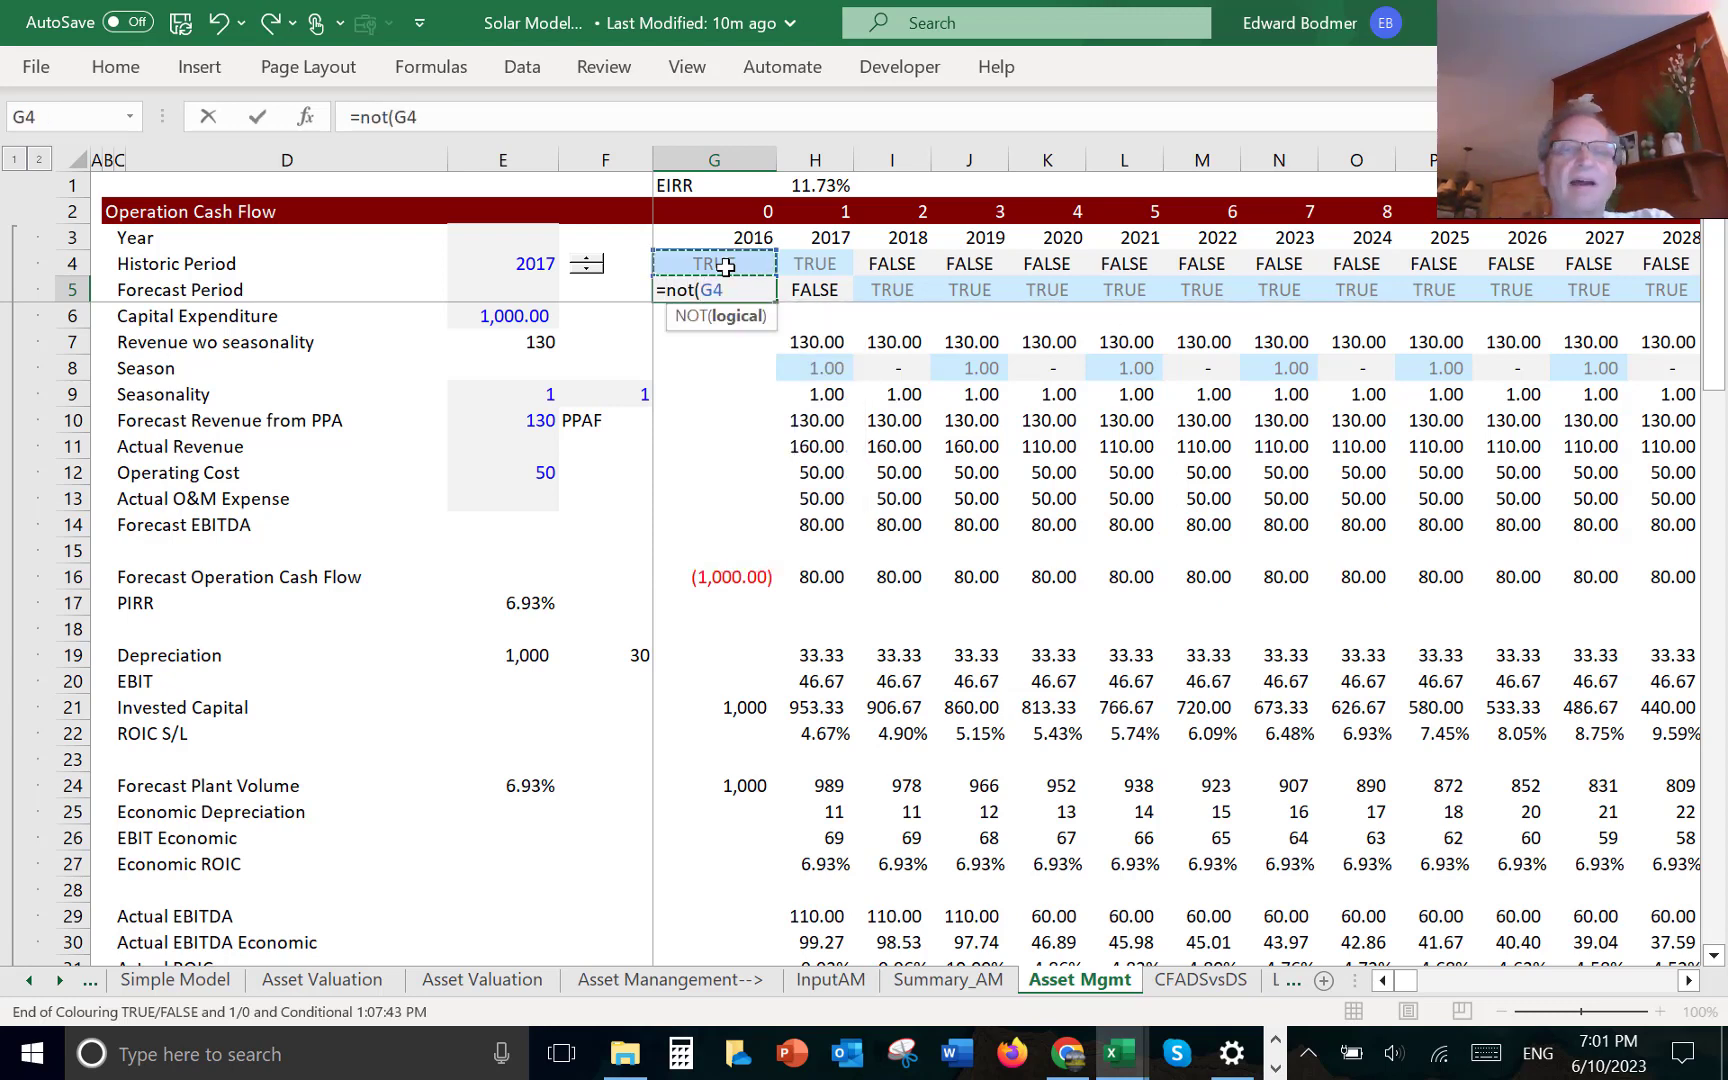
pyautogui.press('Return')
pyautogui.press('Up')
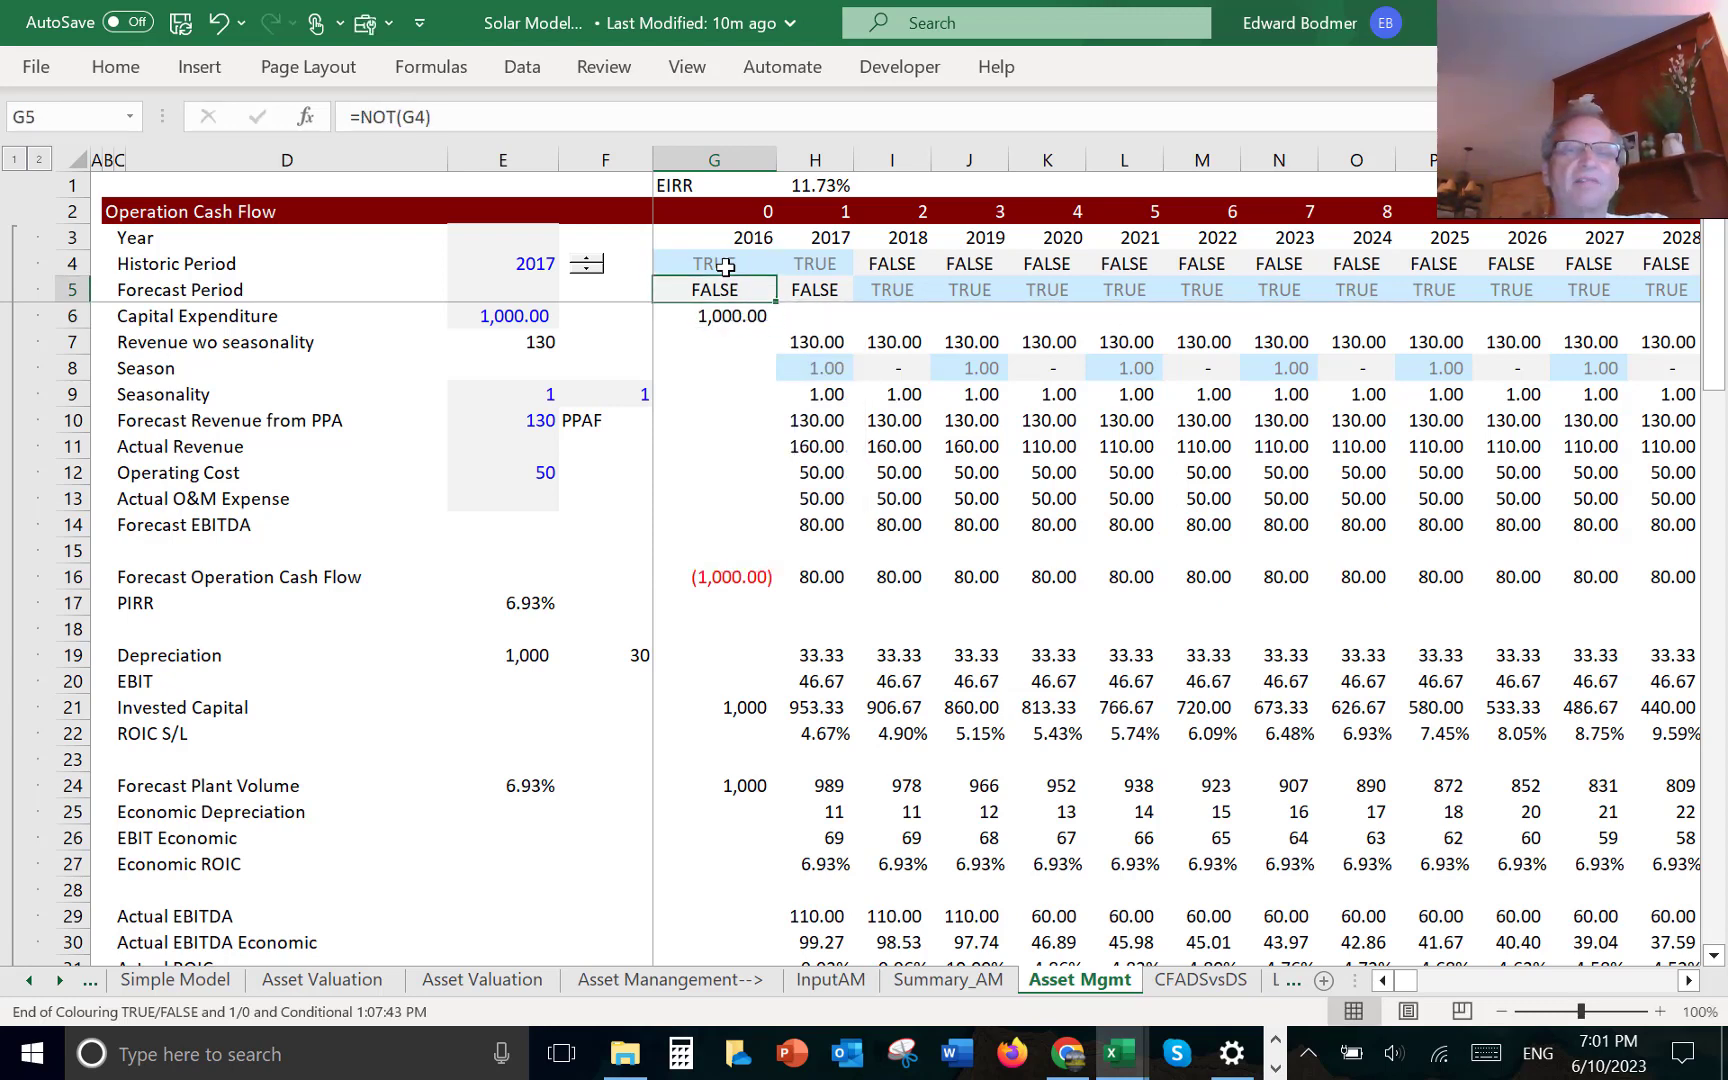
# - Widen all the year columns from G onward on Asset Mgmt equally, and return to the first year column
pyautogui.press('Right')
pyautogui.press('Left')
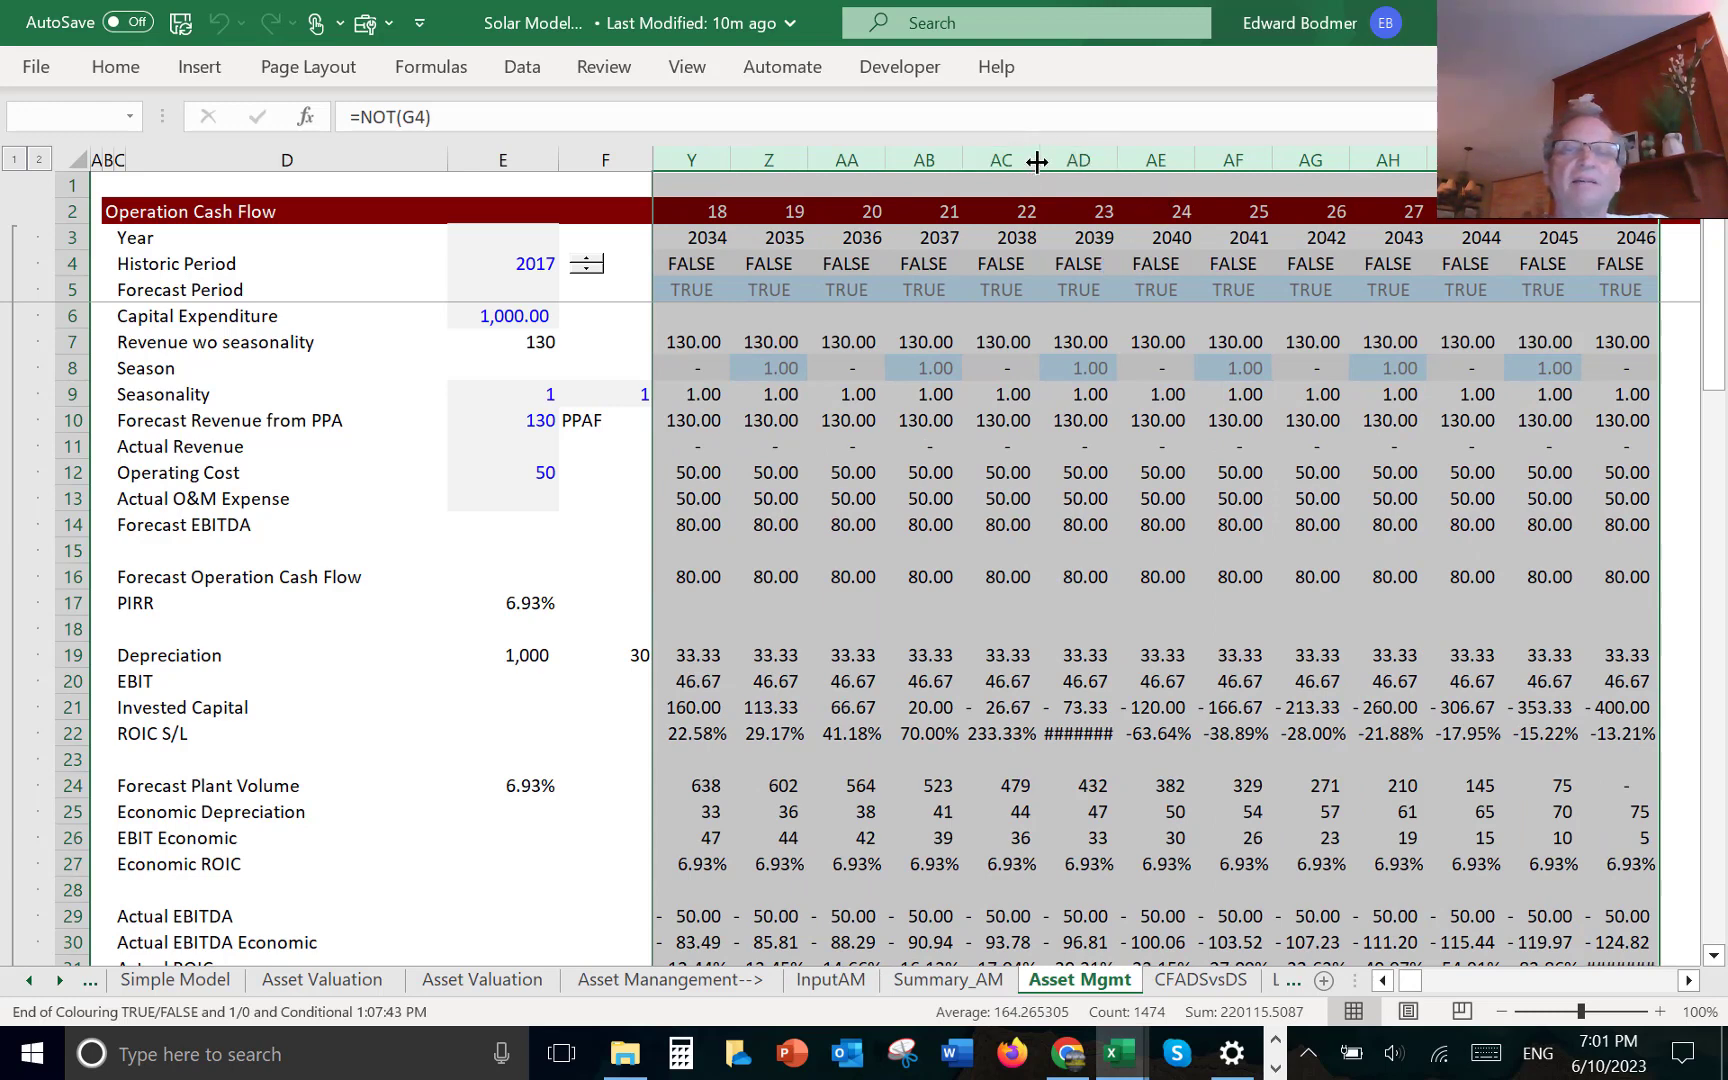
pyautogui.moveTo(1040, 162); pyautogui.dragTo(1055, 164)
pyautogui.press('Left')
pyautogui.press('Left')
pyautogui.press('Left')
pyautogui.press('Left')
pyautogui.press('Left')
pyautogui.press('Left')
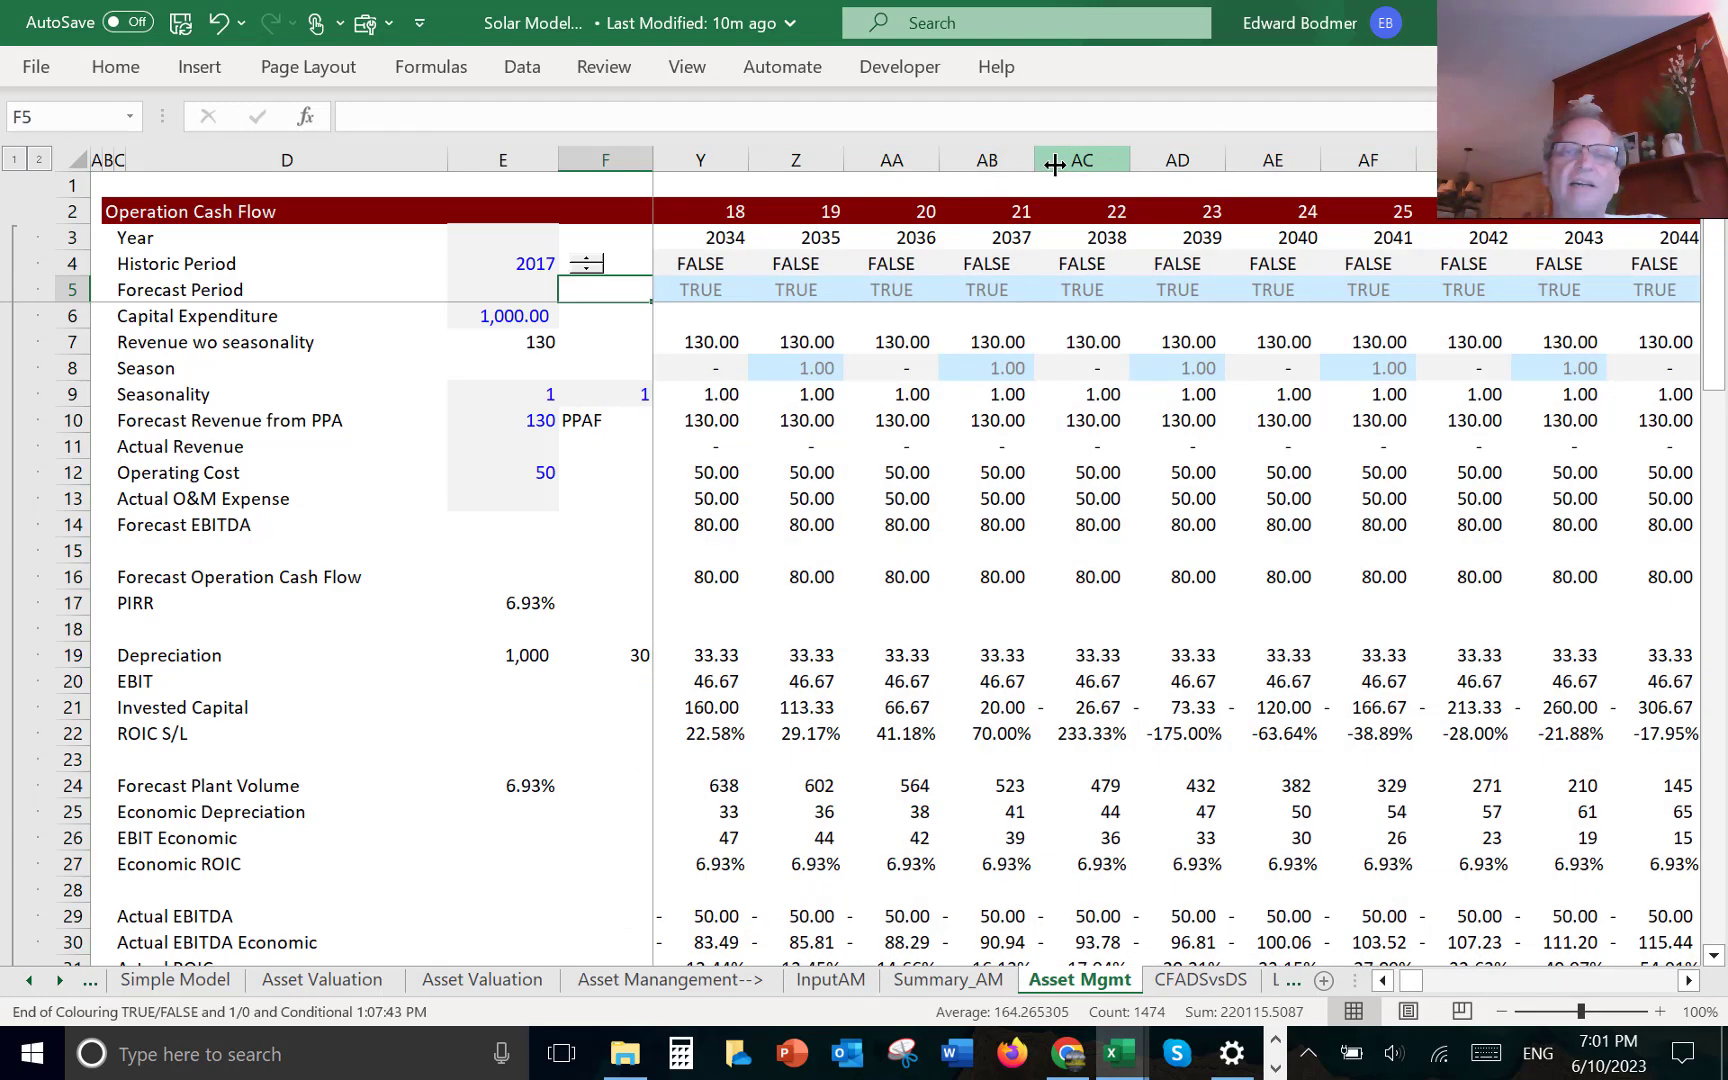
pyautogui.press('Right')
pyautogui.press('Right')
pyautogui.press('Right')
pyautogui.press('Right')
pyautogui.press('Right')
pyautogui.press('Right')
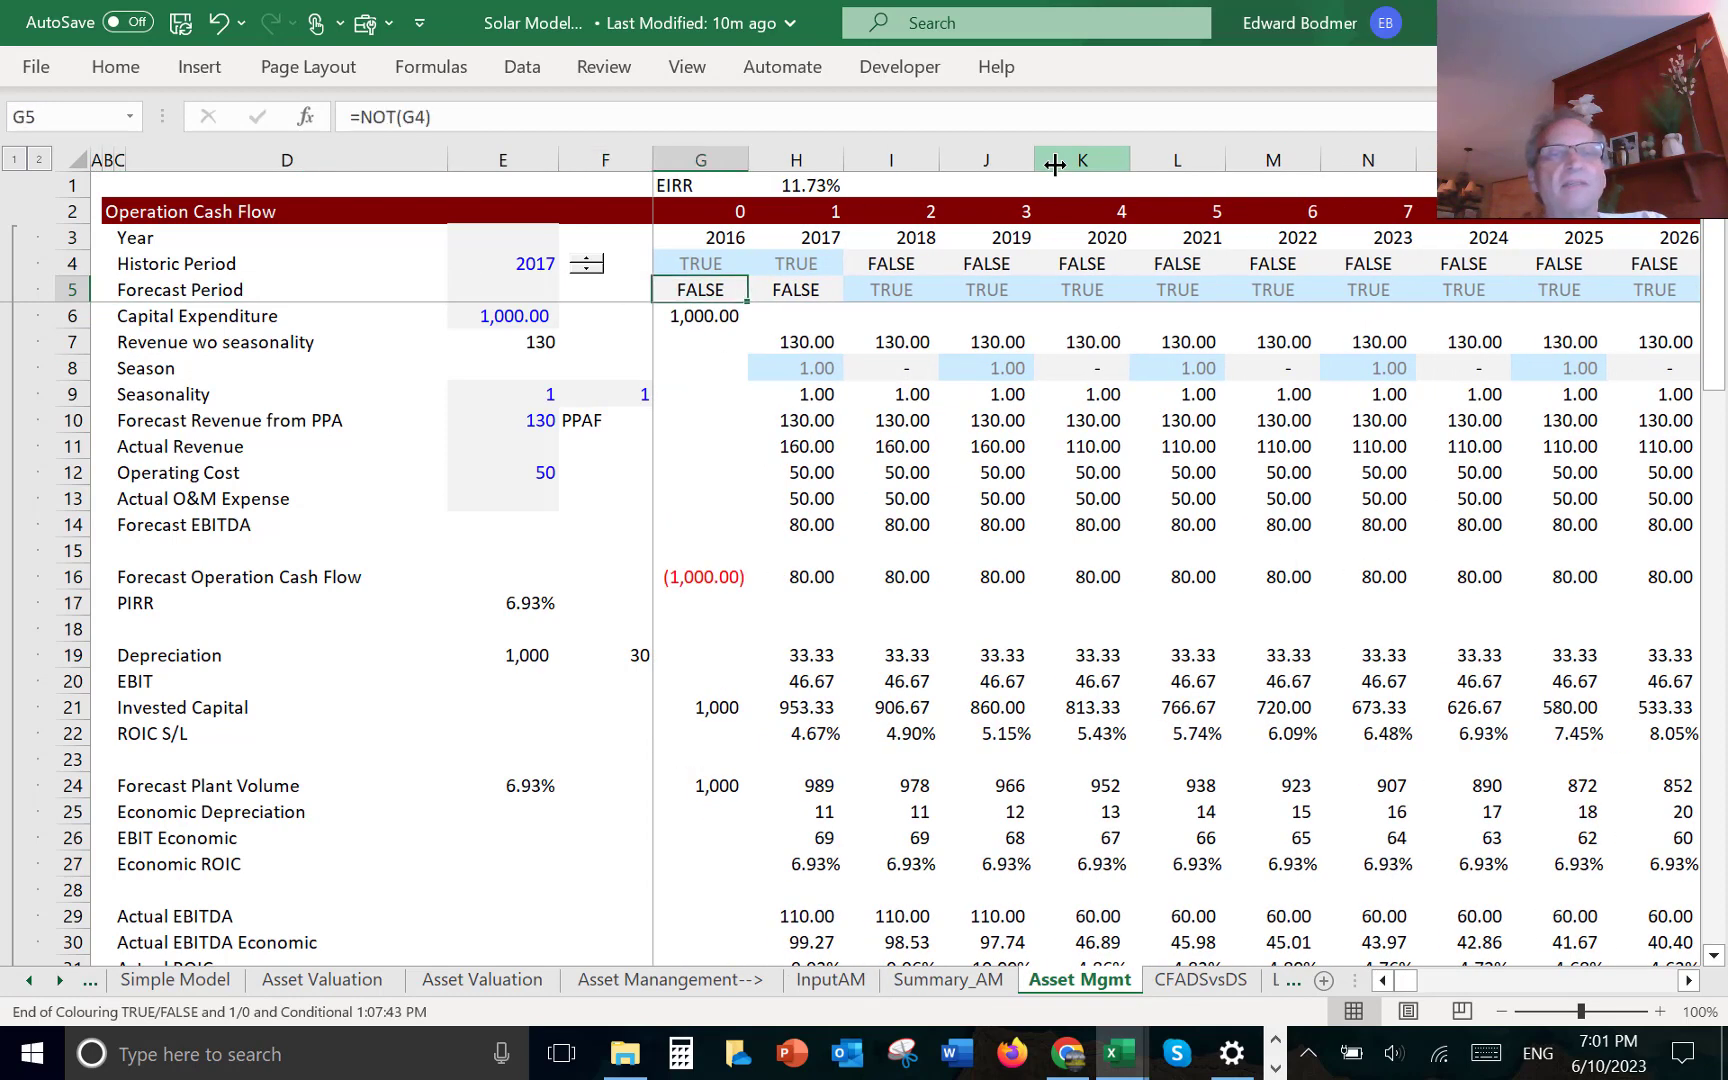
# - Advance the Historic Period to 2019 with the new spin button
pyautogui.press('Down')
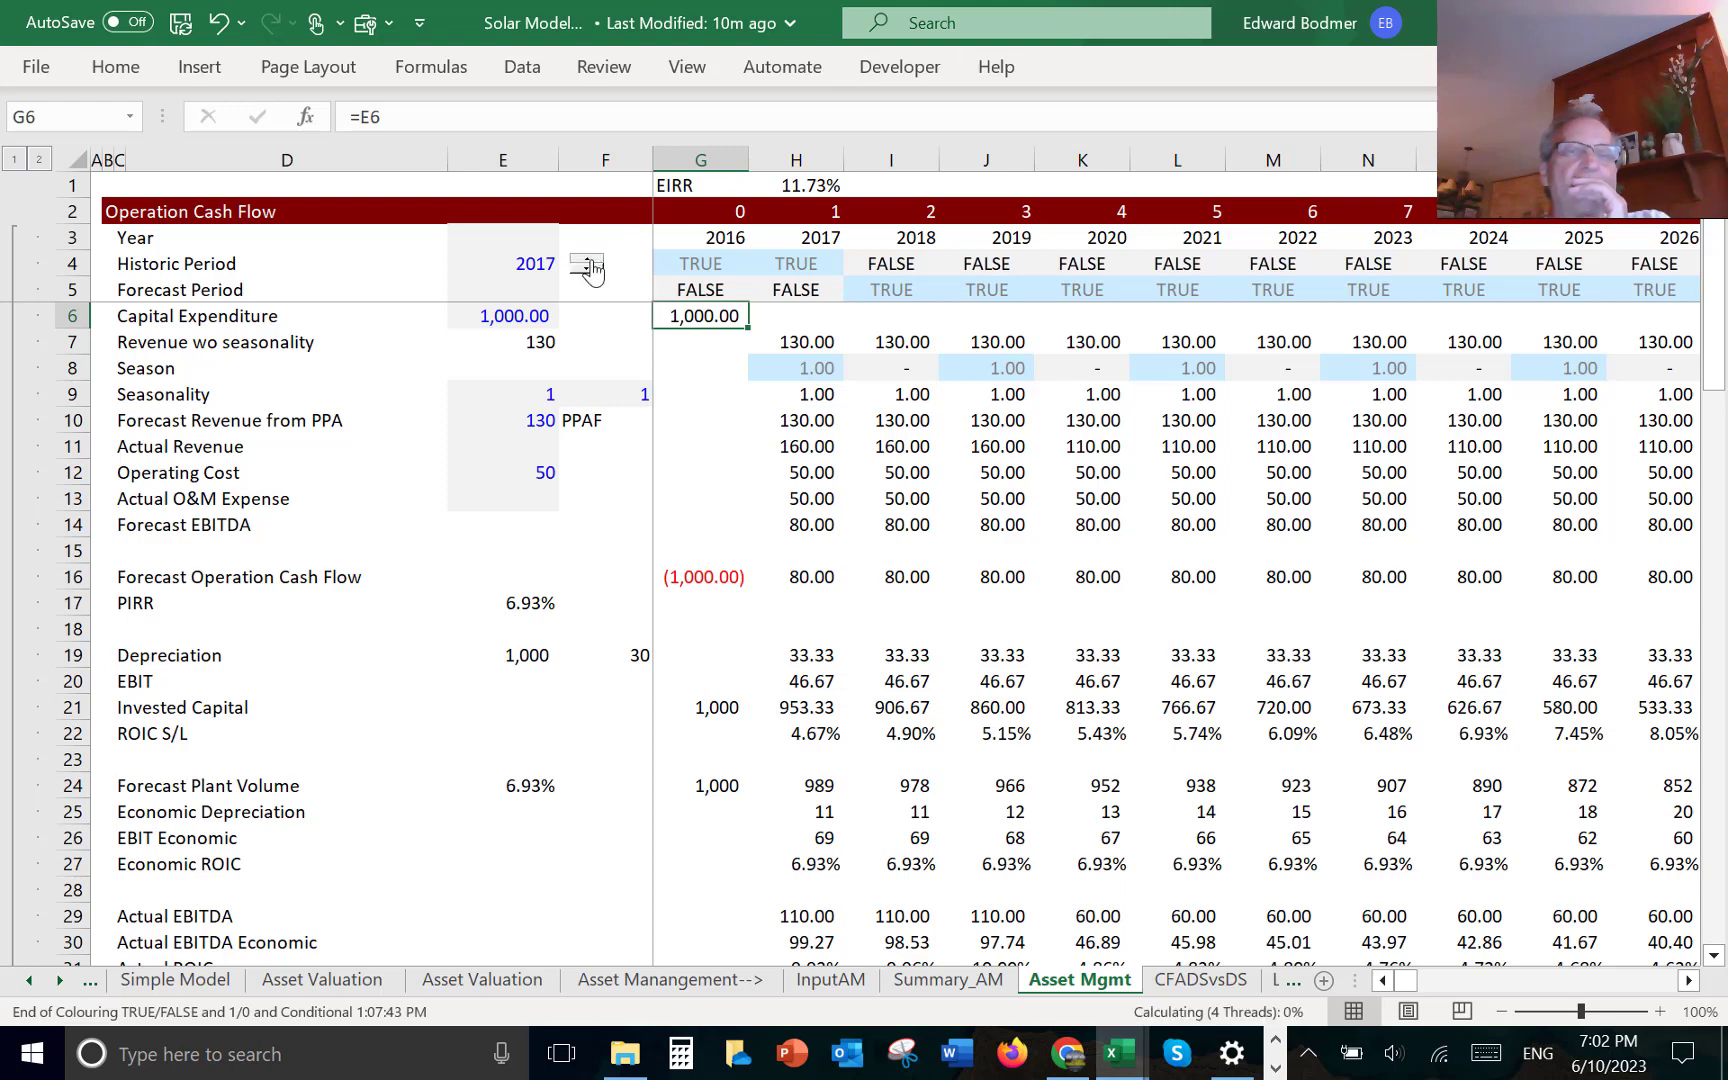
pyautogui.click(590, 262)
pyautogui.click(590, 262)
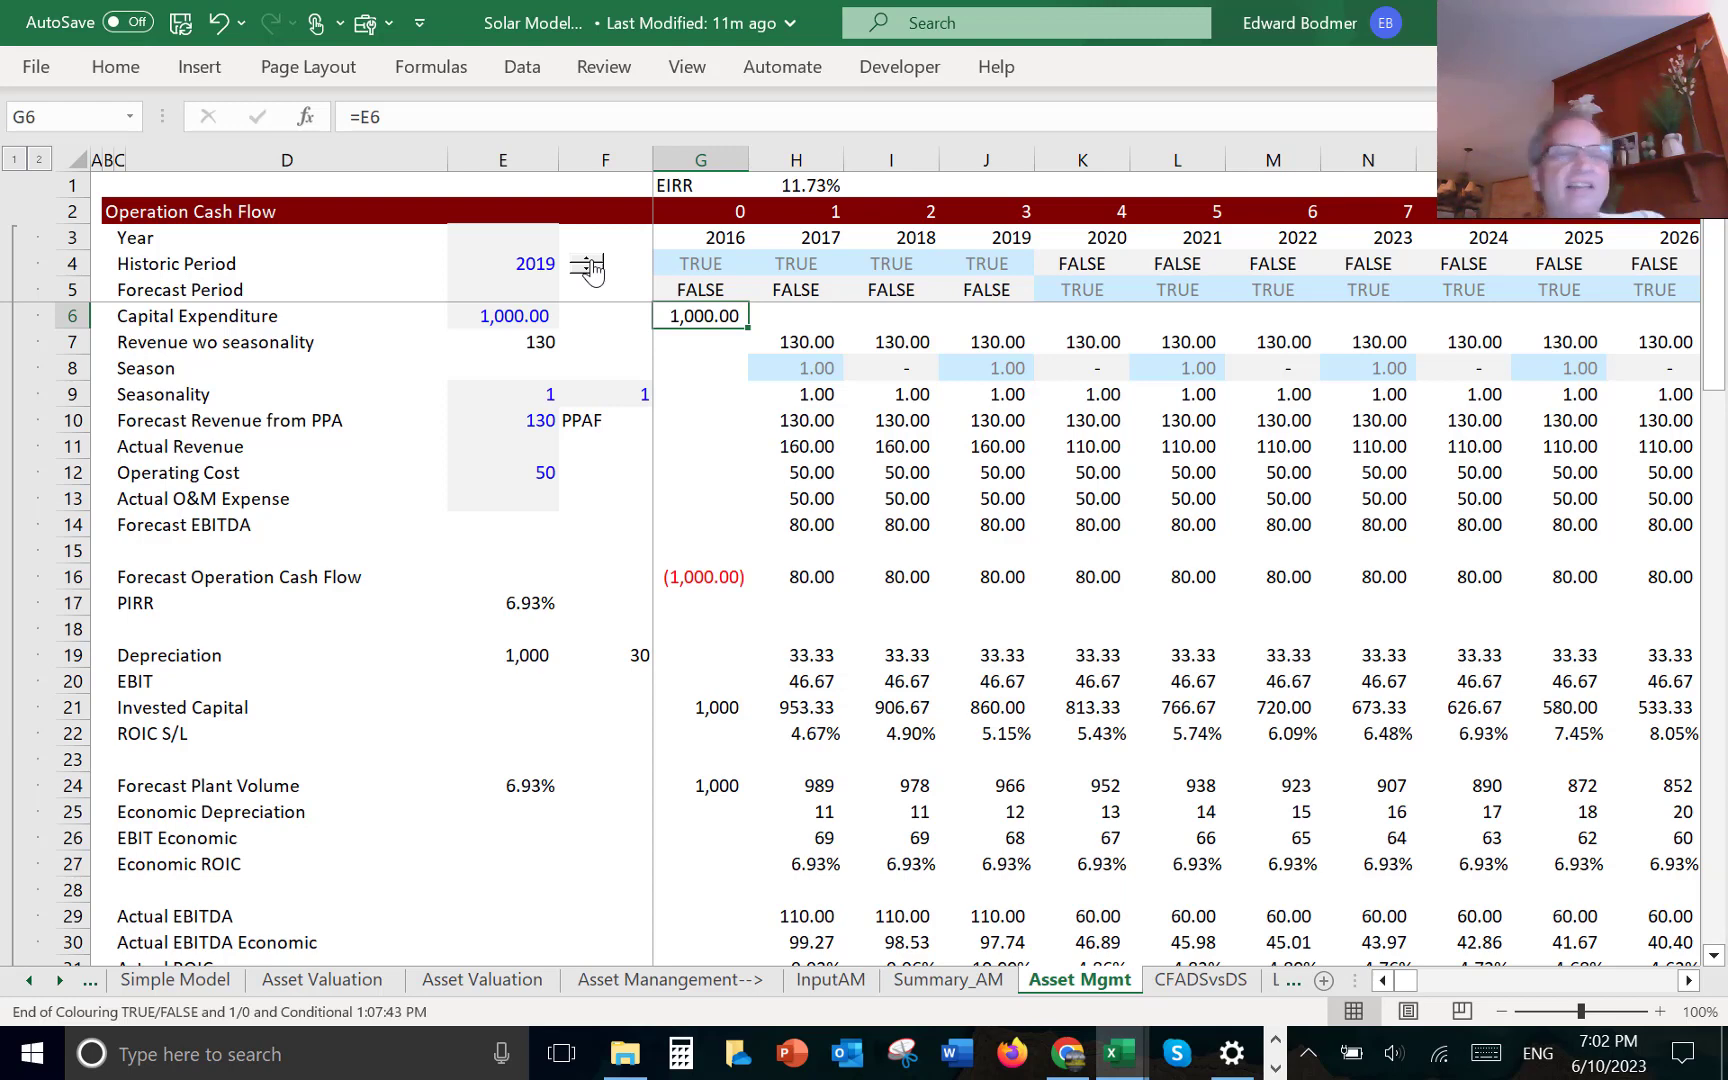
# - Examine the Seasonality row and the Forecast Revenue from PPA input on Asset Mgmt
pyautogui.press('Down')
pyautogui.press('Down')
pyautogui.press('Down')
pyautogui.press('Left')
pyautogui.press('Left')
pyautogui.press('Left')
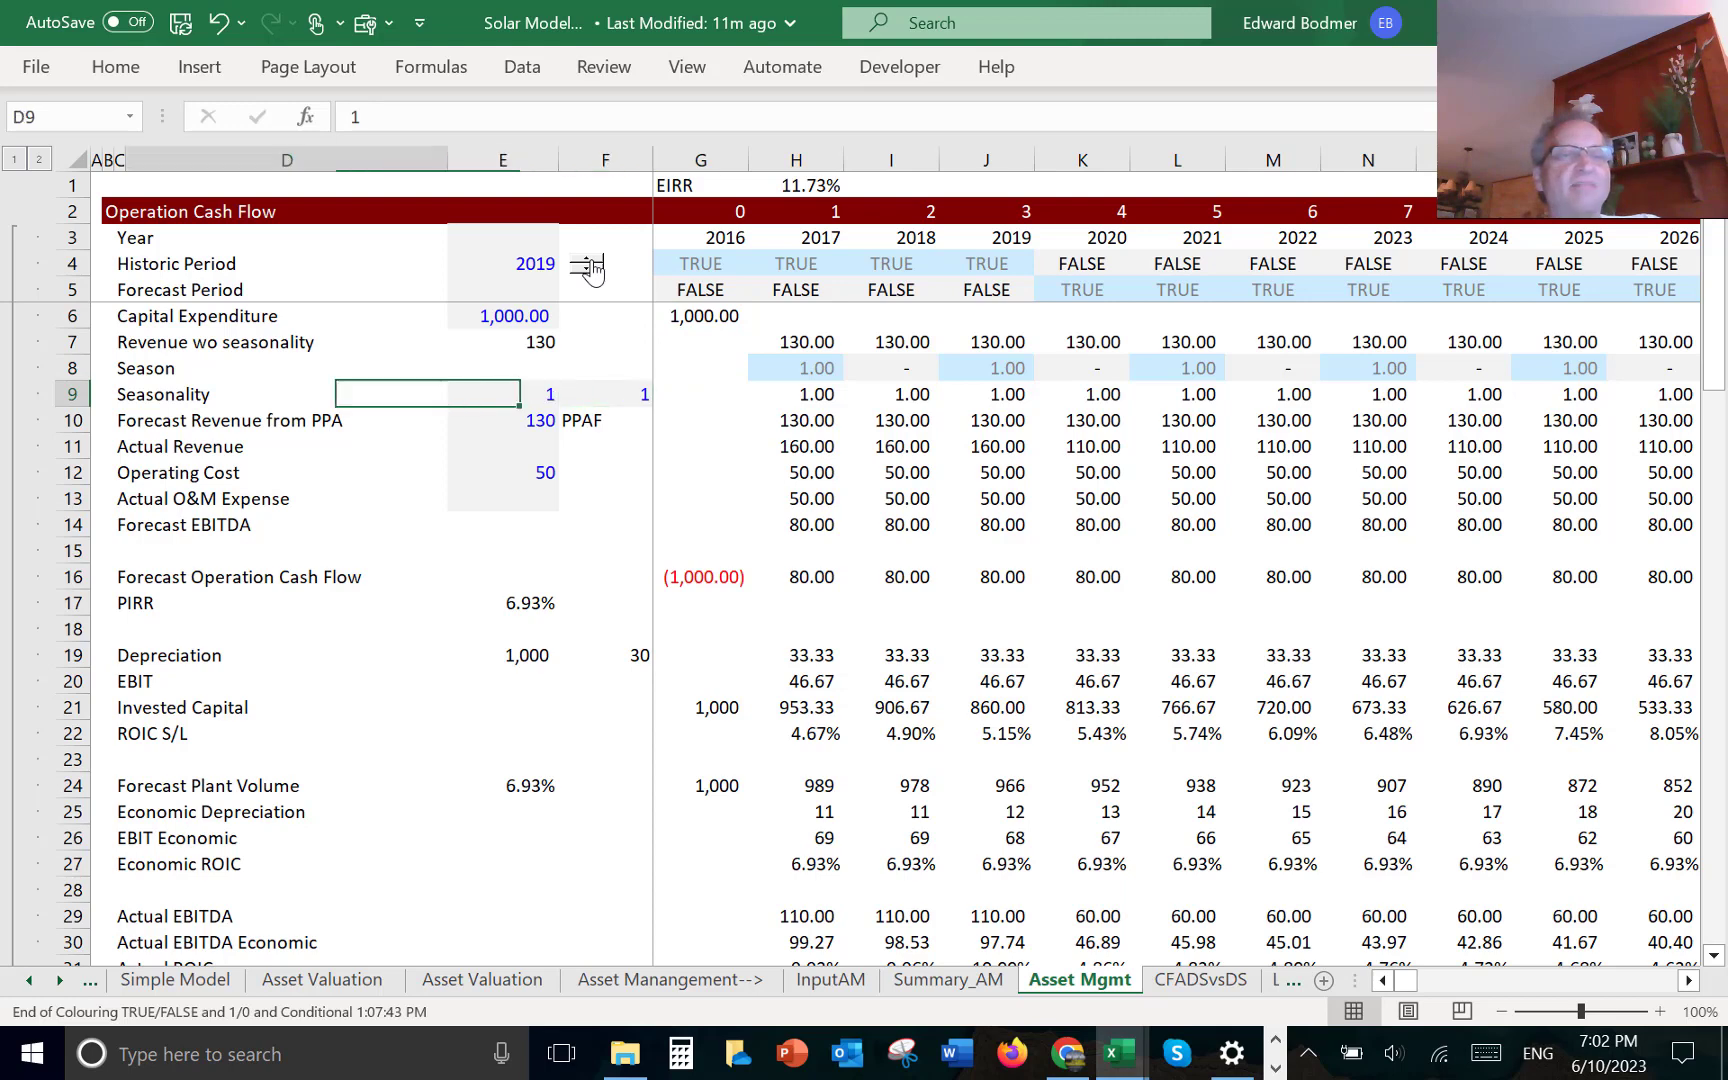
pyautogui.press('Down')
pyautogui.press('Up')
pyautogui.press('Up')
pyautogui.press('Down')
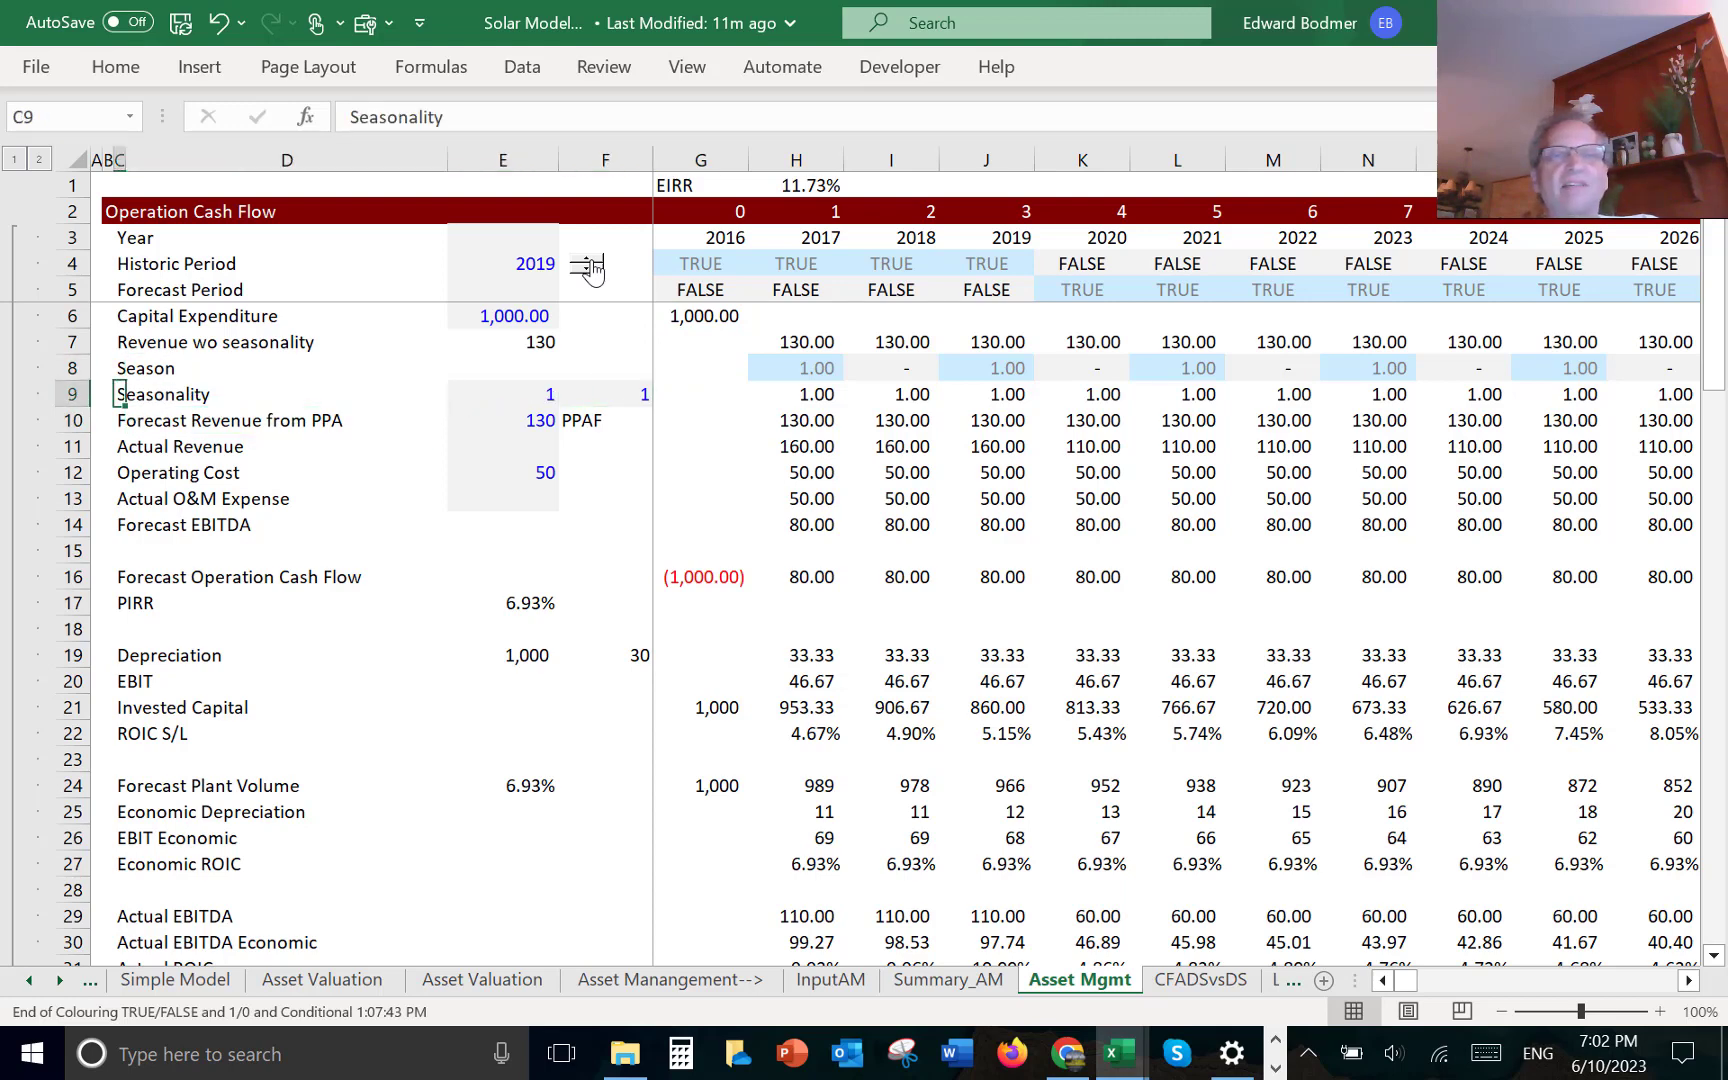
pyautogui.press('Right')
pyautogui.press('Right')
pyautogui.press('Right')
pyautogui.press('Left')
pyautogui.press('Down')
pyautogui.press('Left')
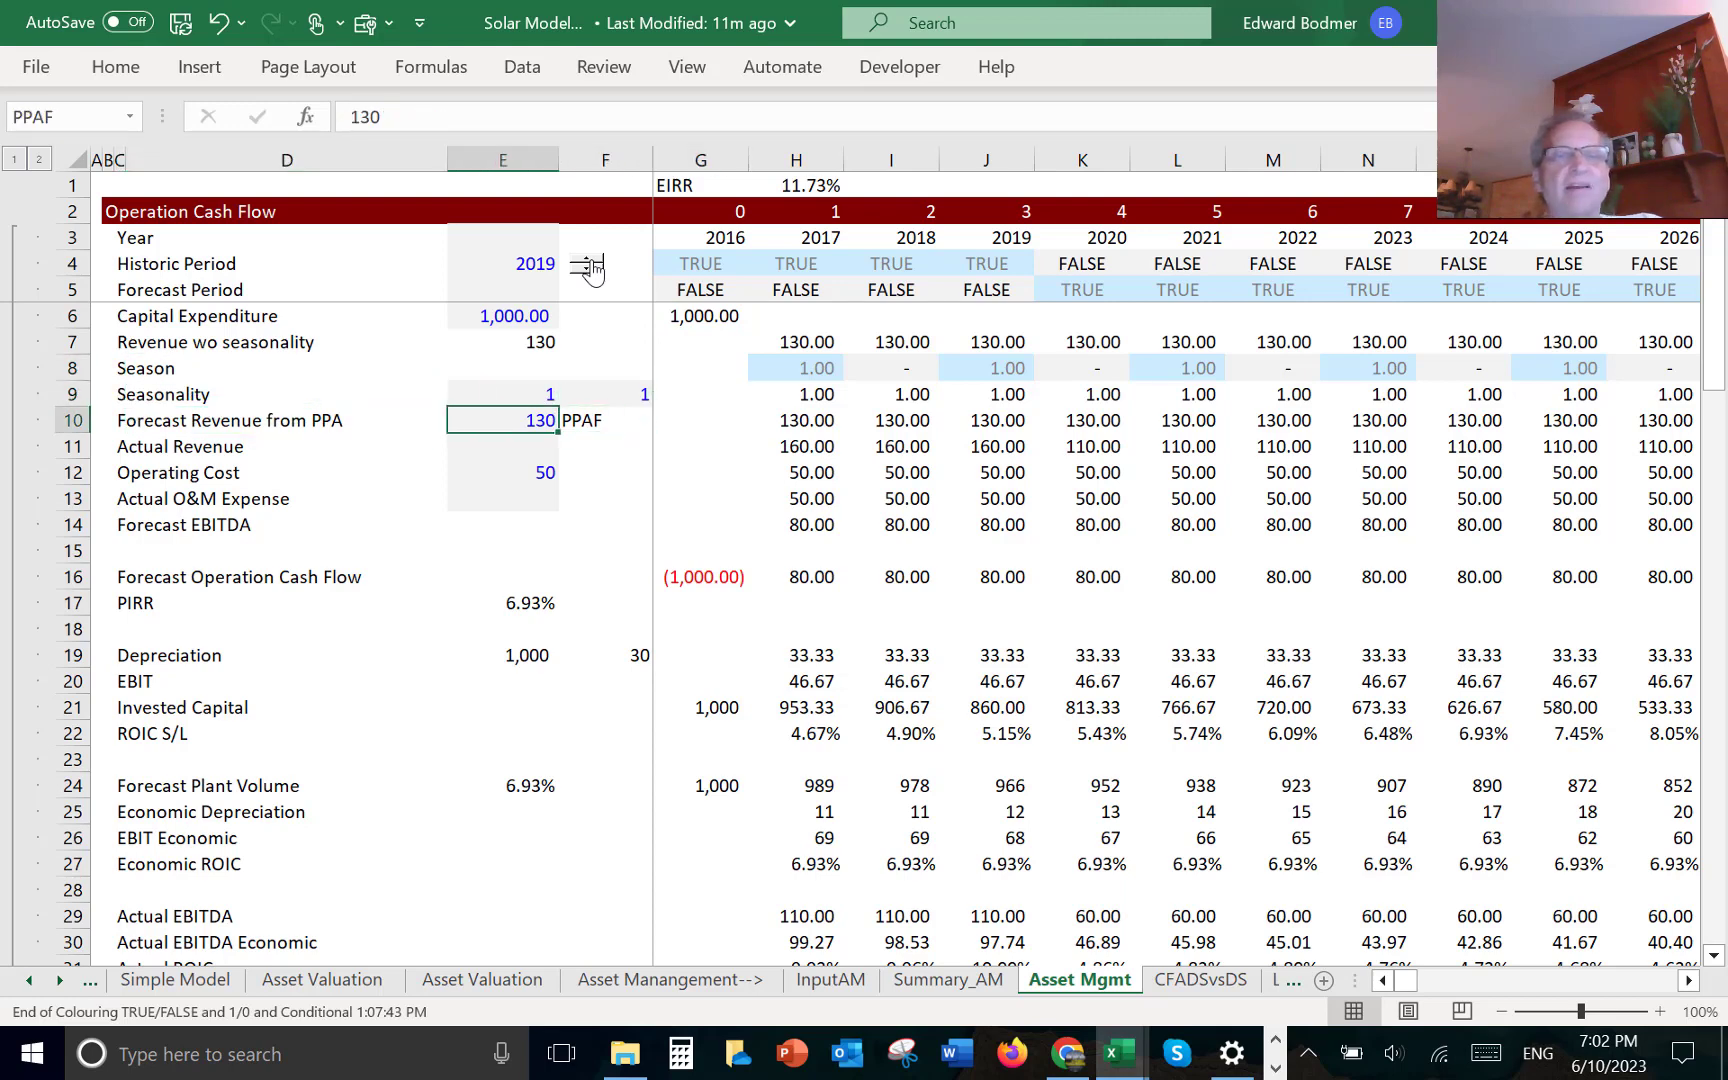
# - Inspect the Forecast Revenue from PPA formulas for 2017 to 2019 in H10:J10
pyautogui.press('Right')
pyautogui.press('Right')
pyautogui.press('Right')
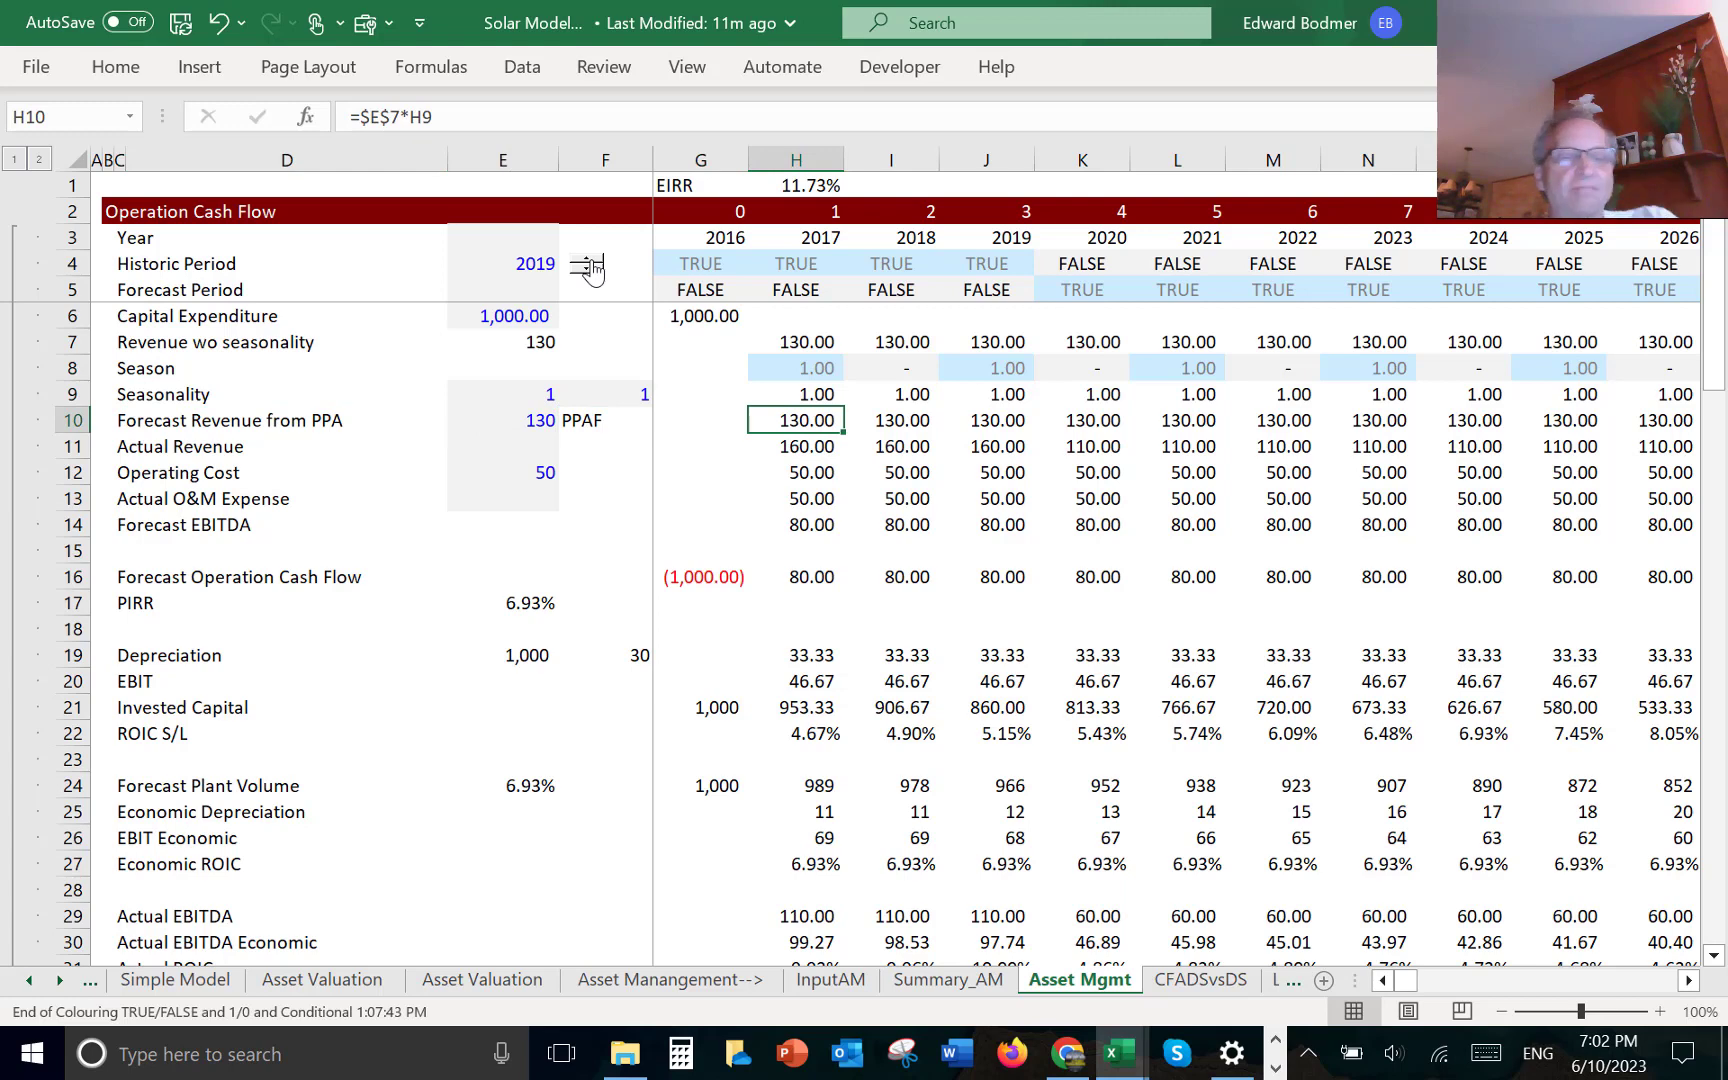
pyautogui.press('F2')
pyautogui.press('Escape')
pyautogui.press('Right')
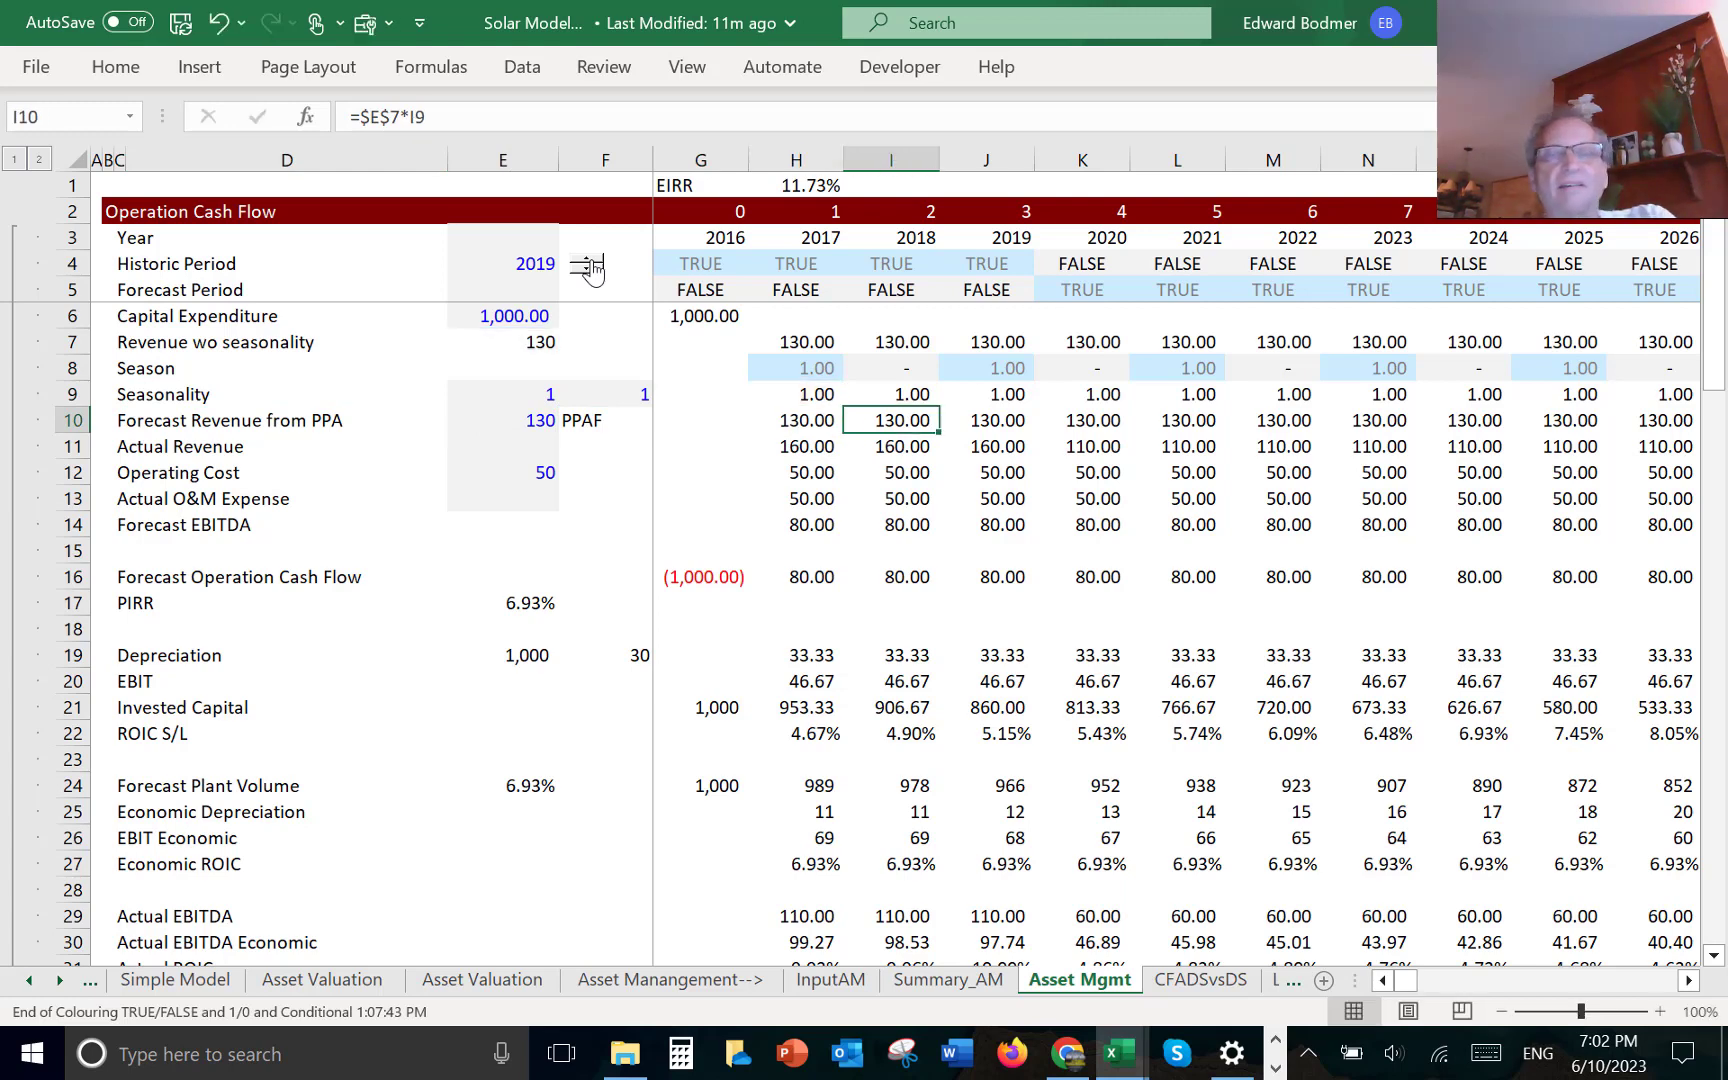
pyautogui.press('F2')
pyautogui.press('Escape')
pyautogui.press('Right')
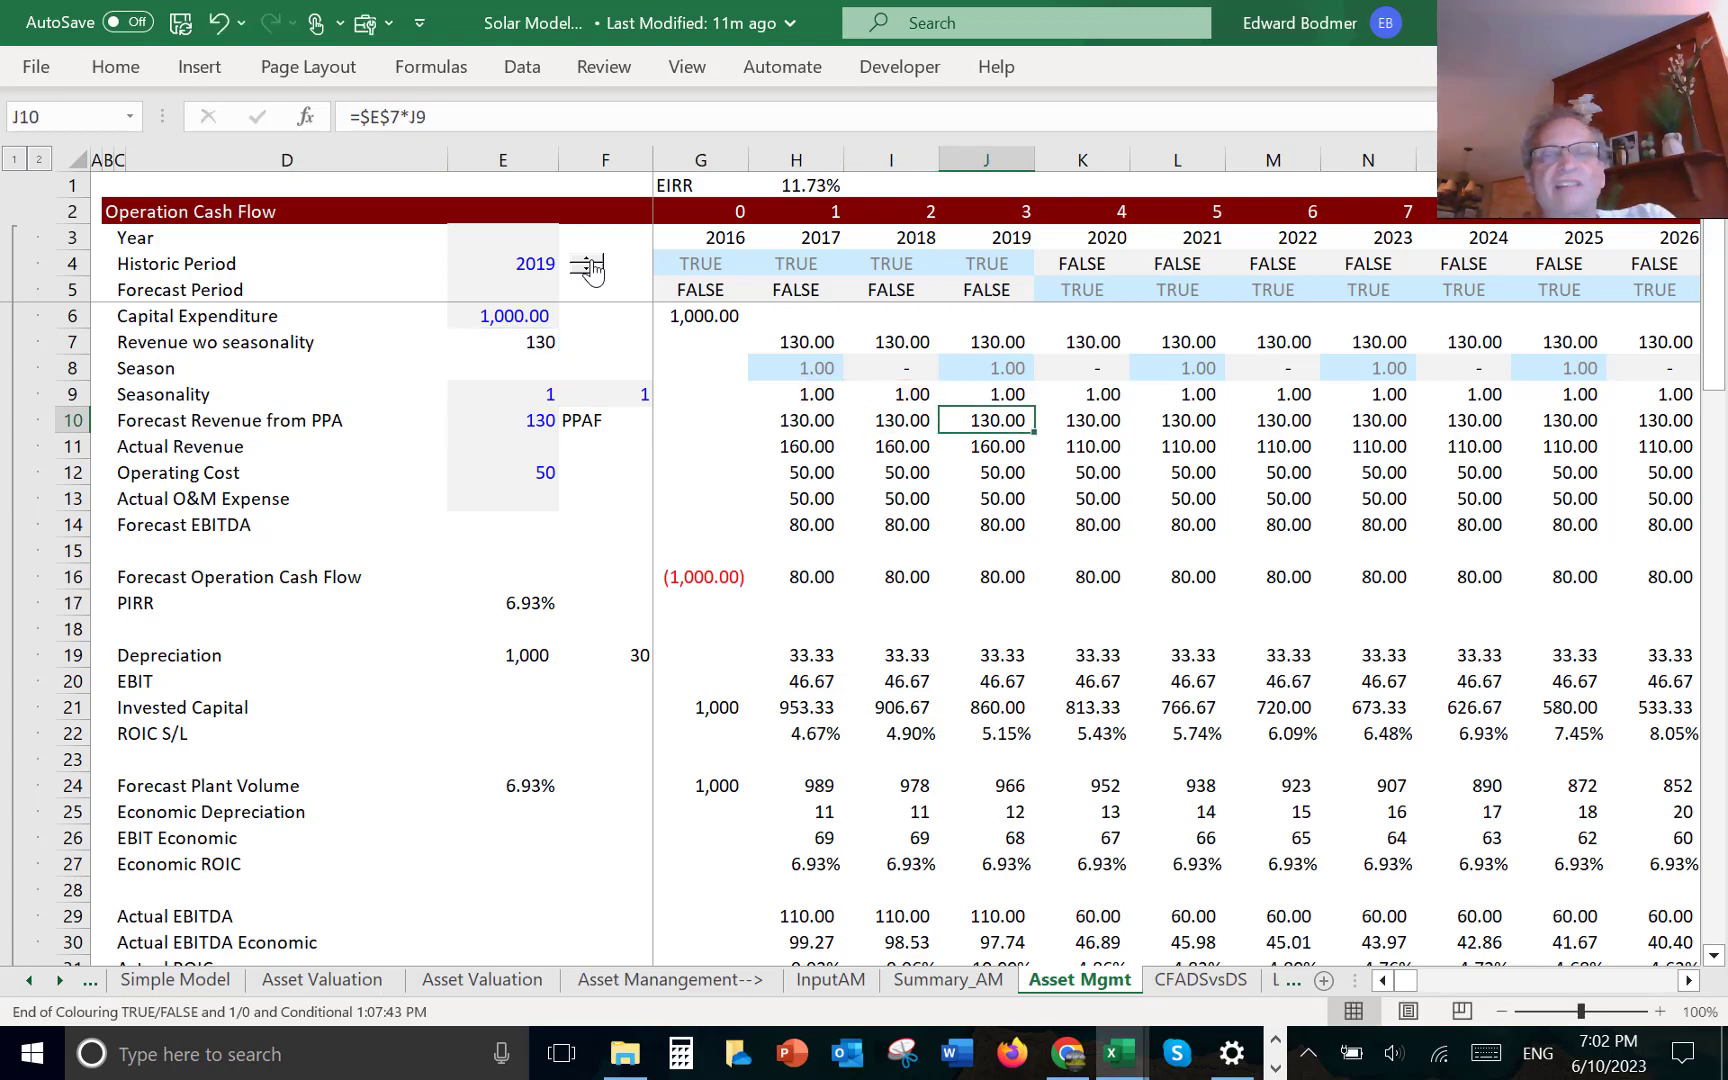
pyautogui.press('Left')
pyautogui.press('Left')
pyautogui.press('Left')
pyautogui.press('Right')
pyautogui.press('Right')
pyautogui.press('Right')
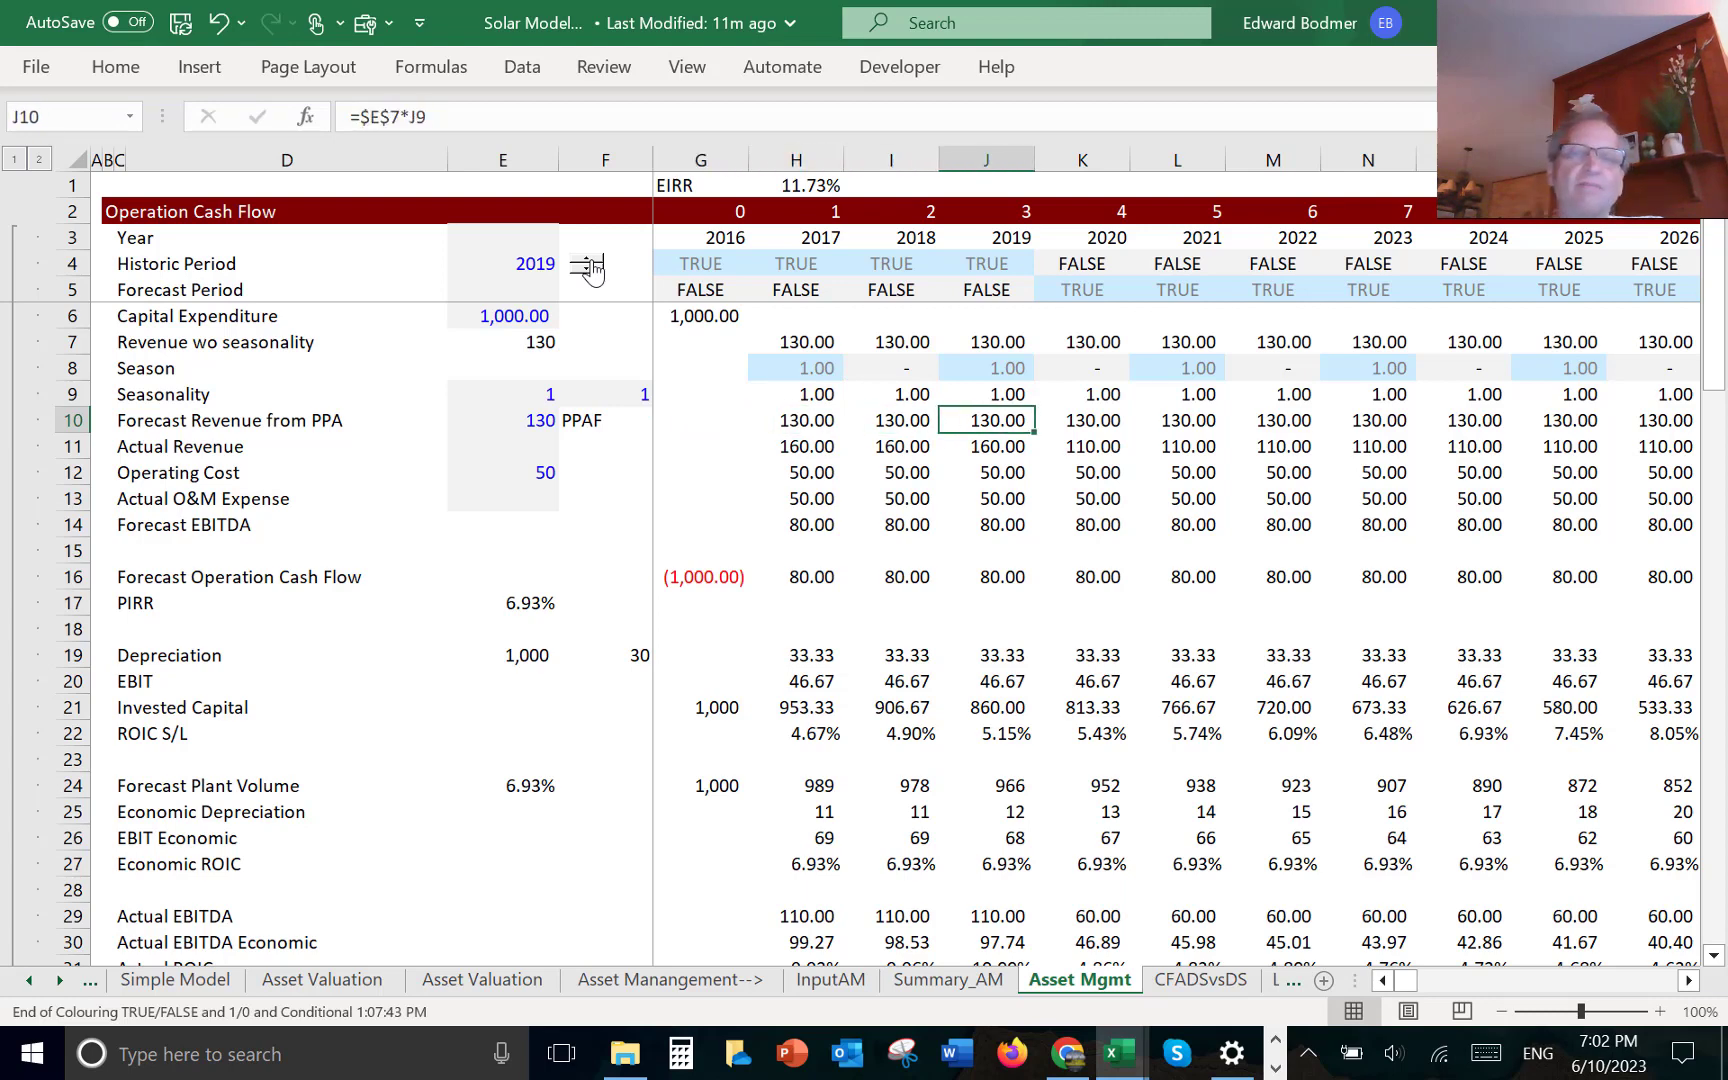
pyautogui.press('Left')
pyautogui.press('Left')
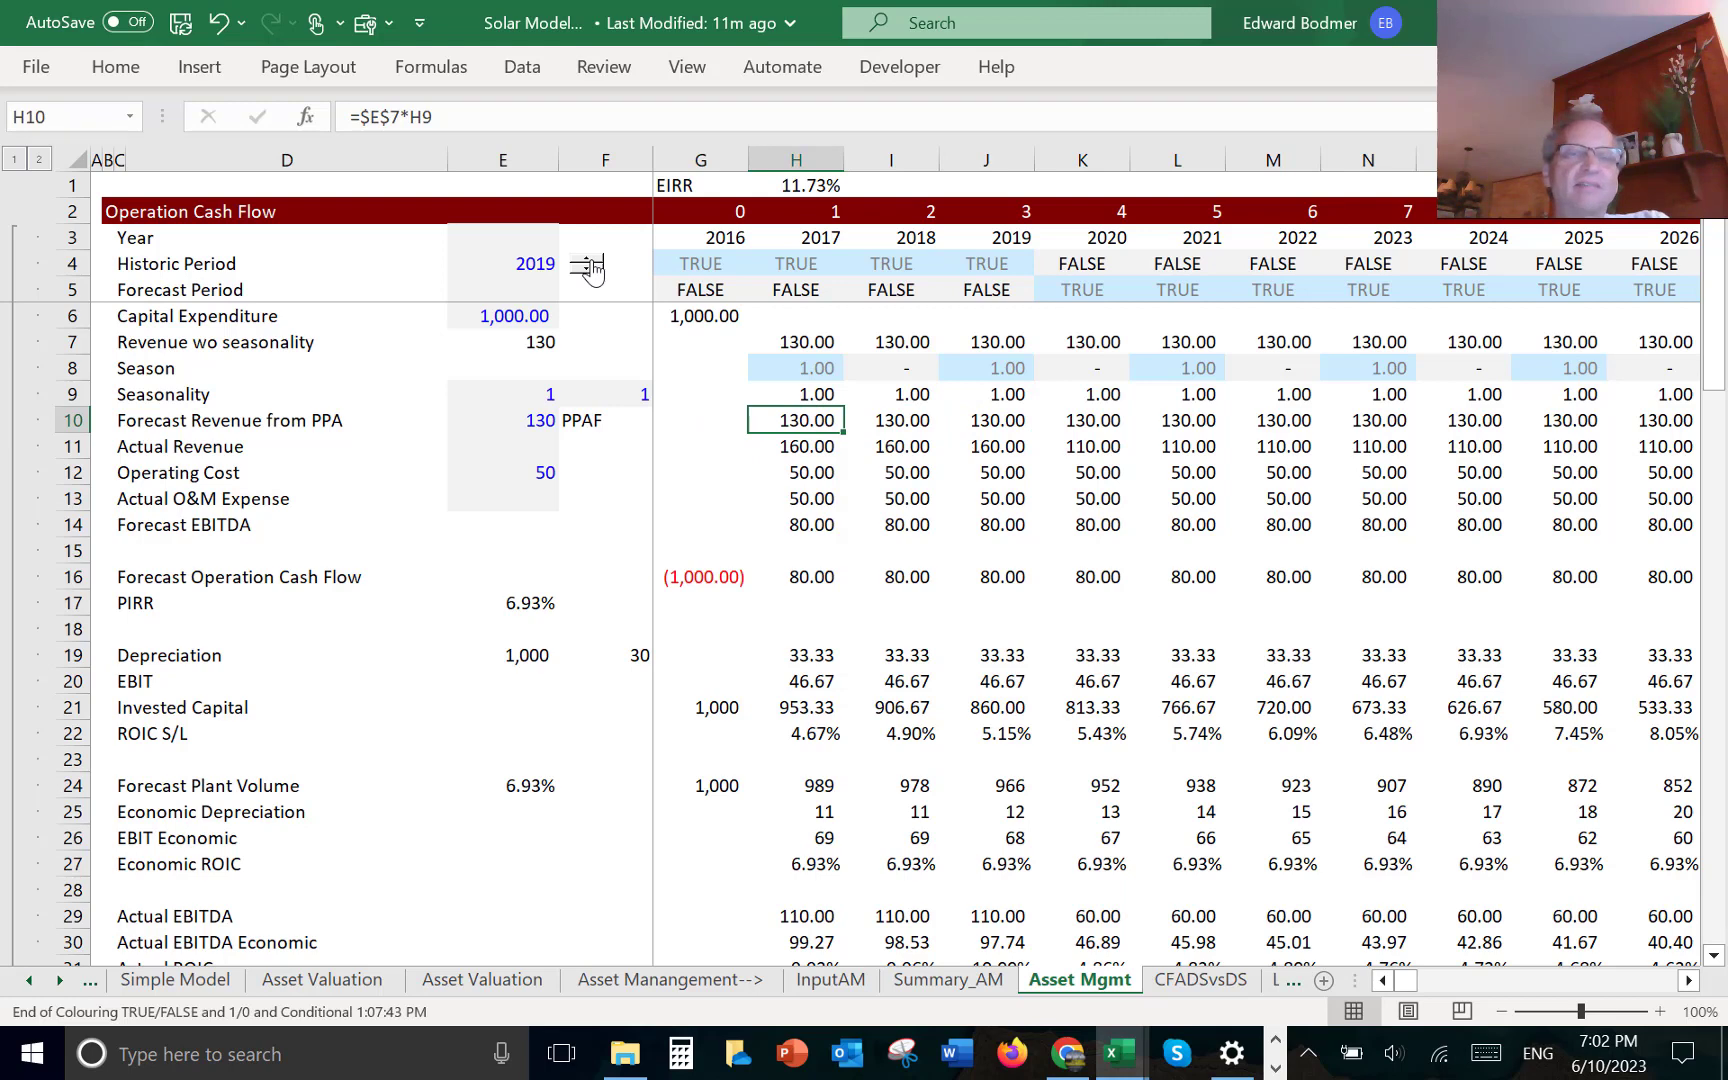
# - Replace the EIRR label in G1 with Project IRR
pyautogui.press('Up')
pyautogui.press('Up')
pyautogui.press('Up')
pyautogui.press('Up')
pyautogui.press('Up')
pyautogui.press('Up')
pyautogui.press('Up')
pyautogui.press('Up')
pyautogui.press('Up')
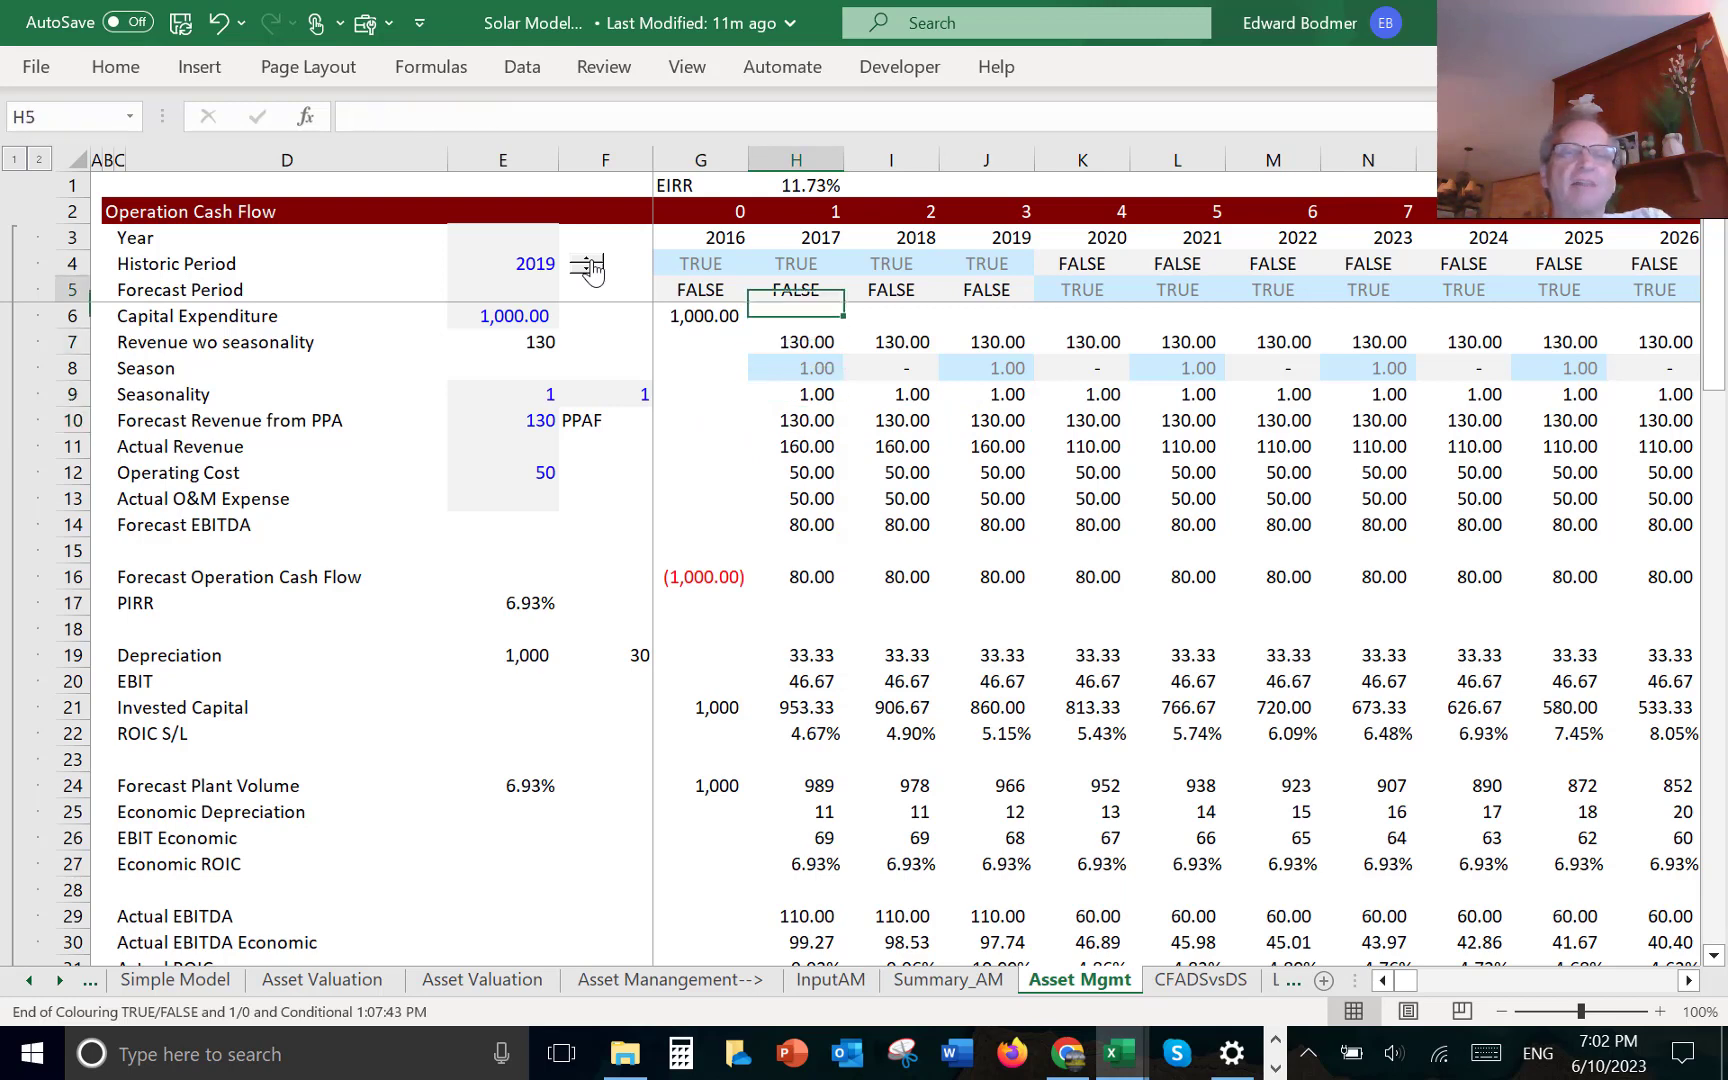
pyautogui.press('Left')
pyautogui.write('Pr')
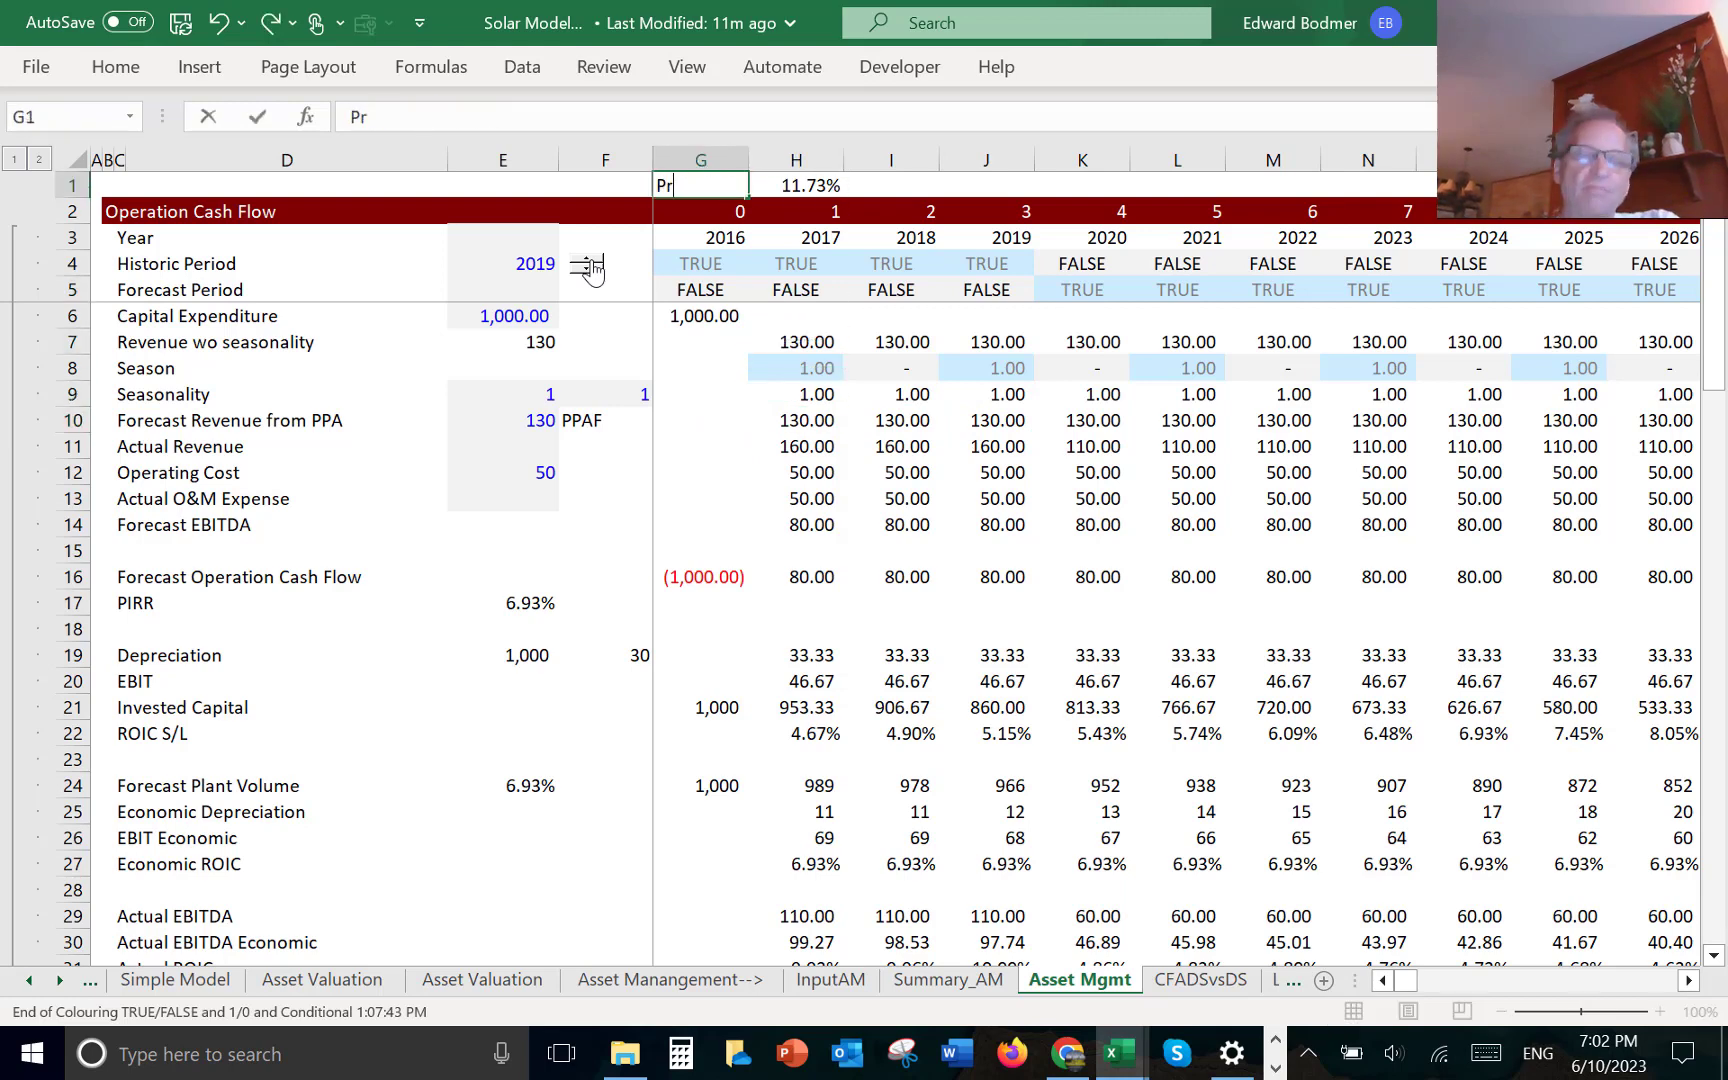
pyautogui.write('oject IRR')
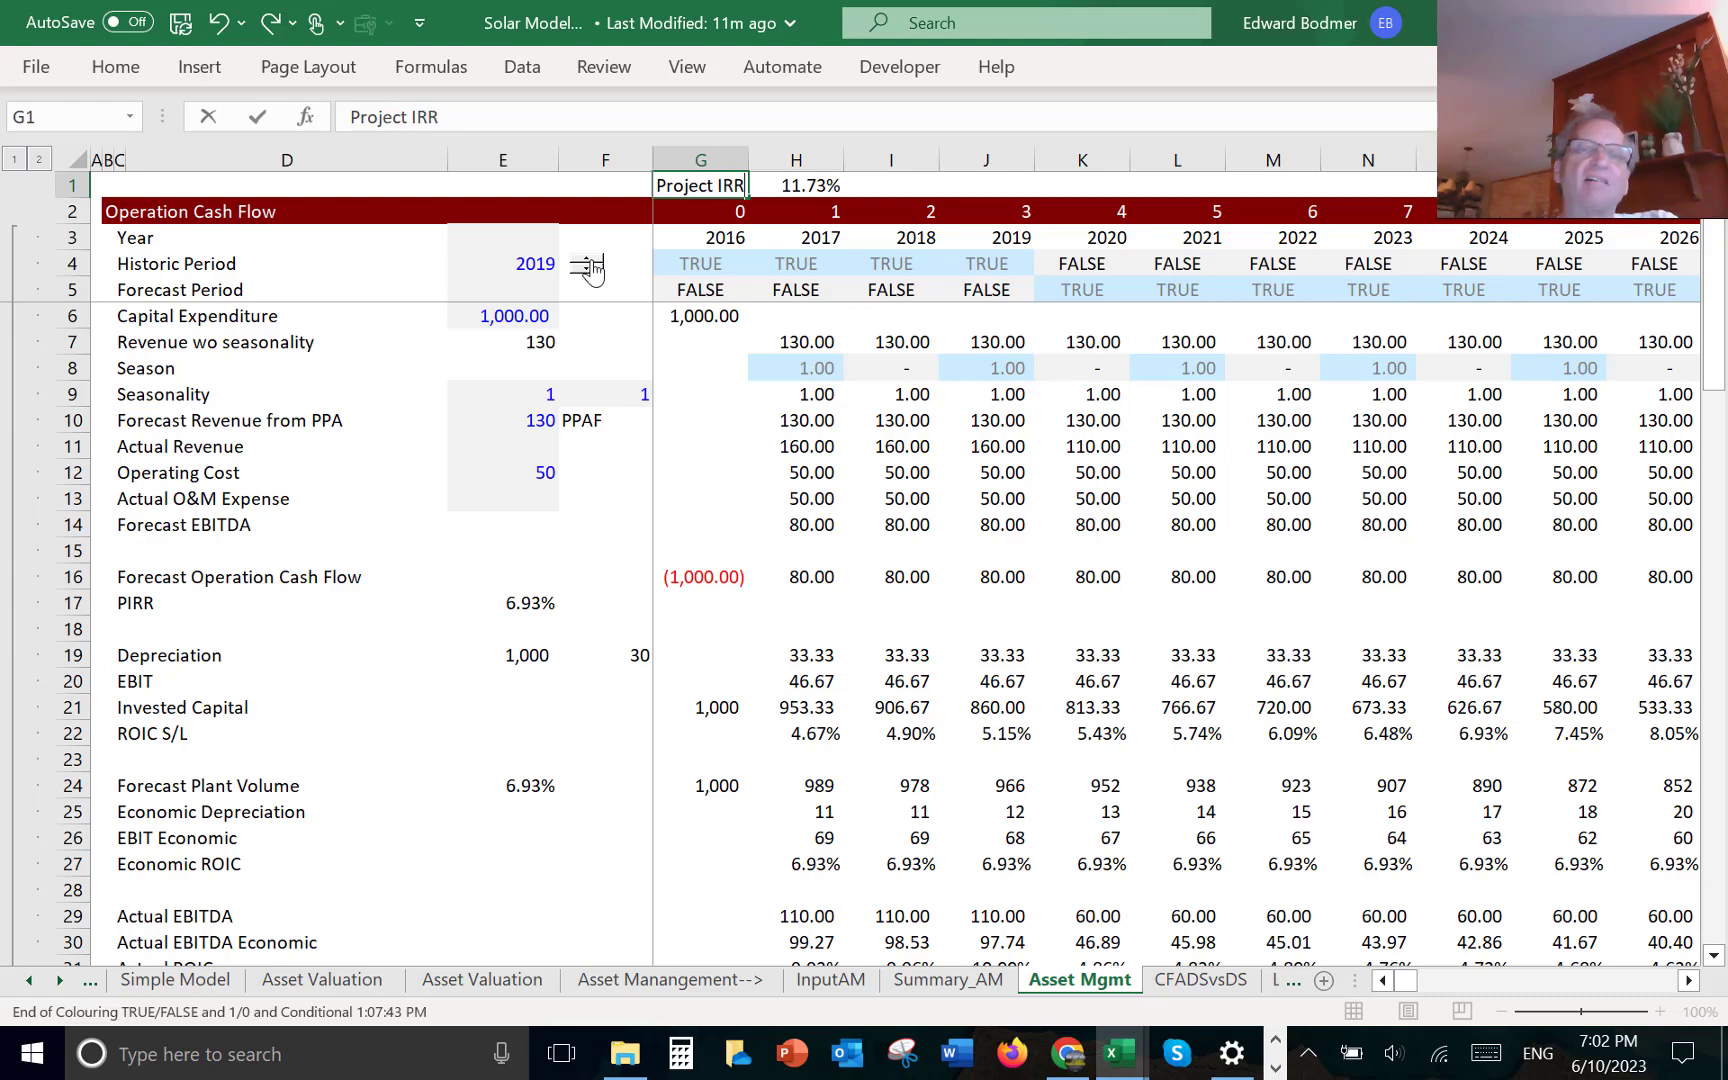
pyautogui.press('Return')
pyautogui.press('Up')
pyautogui.press('Right')
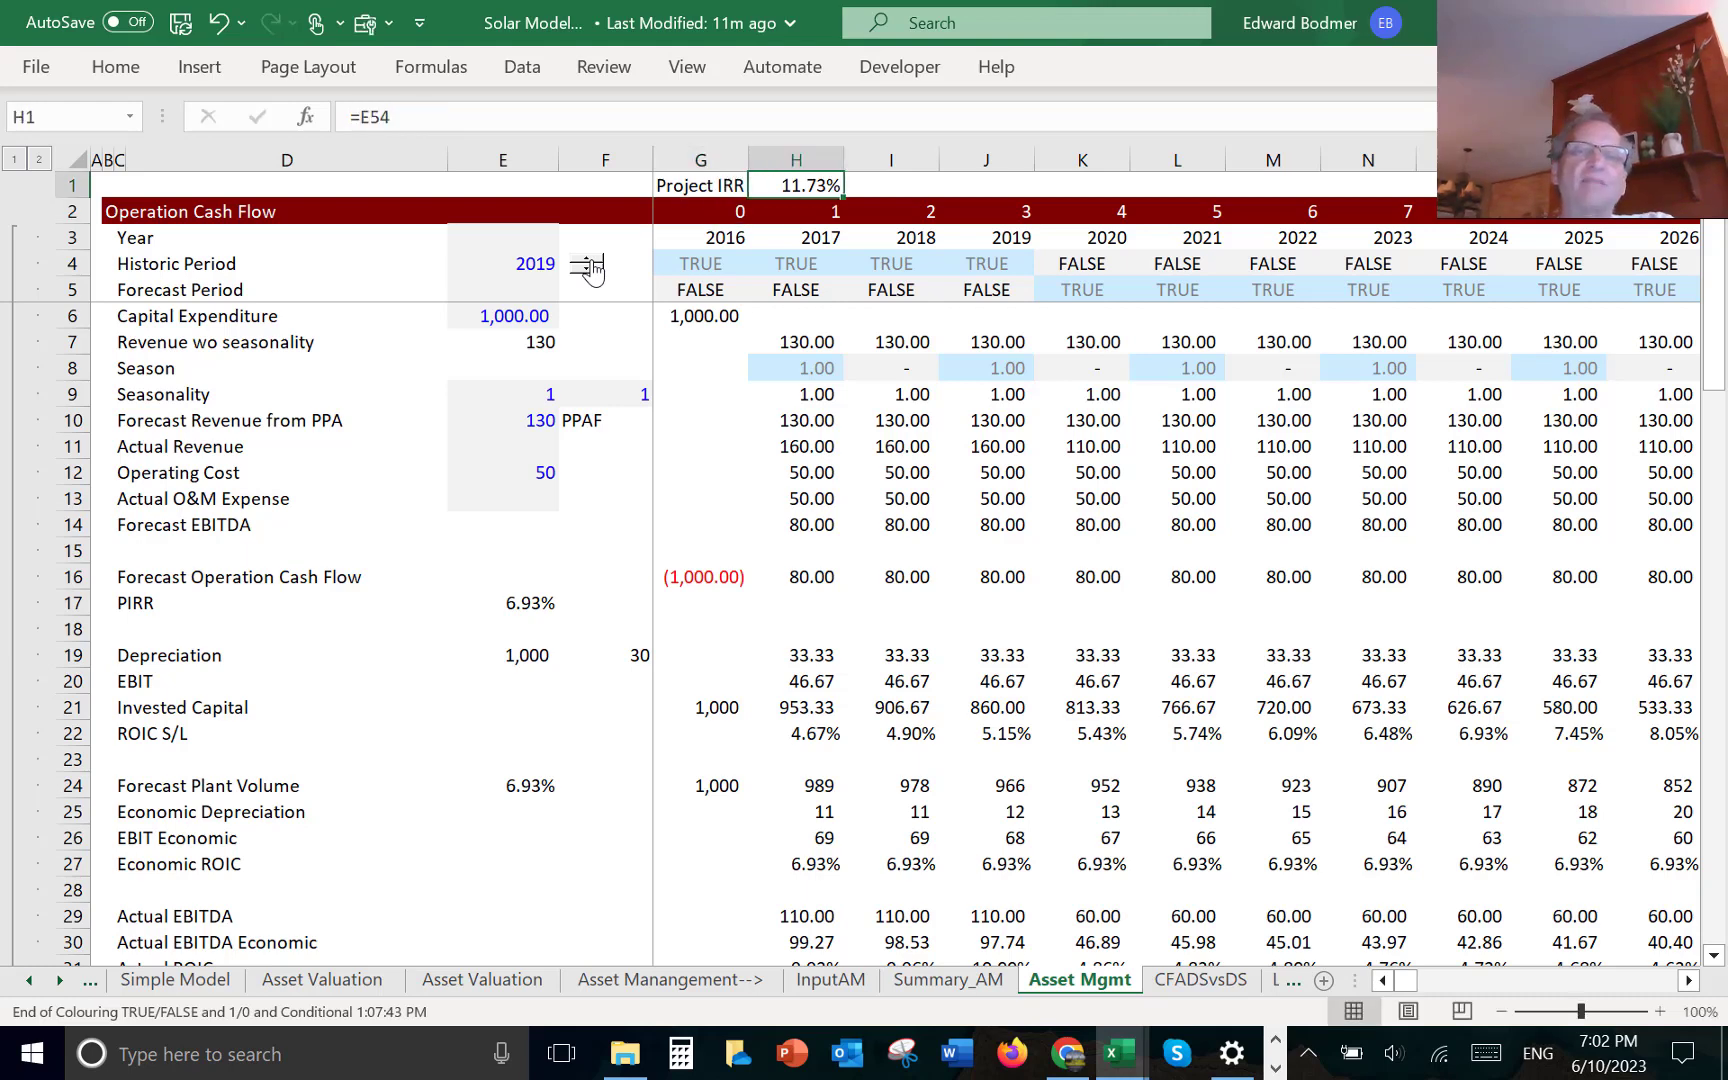
# - Relabel G1 as FM PIRR
pyautogui.press('Left')
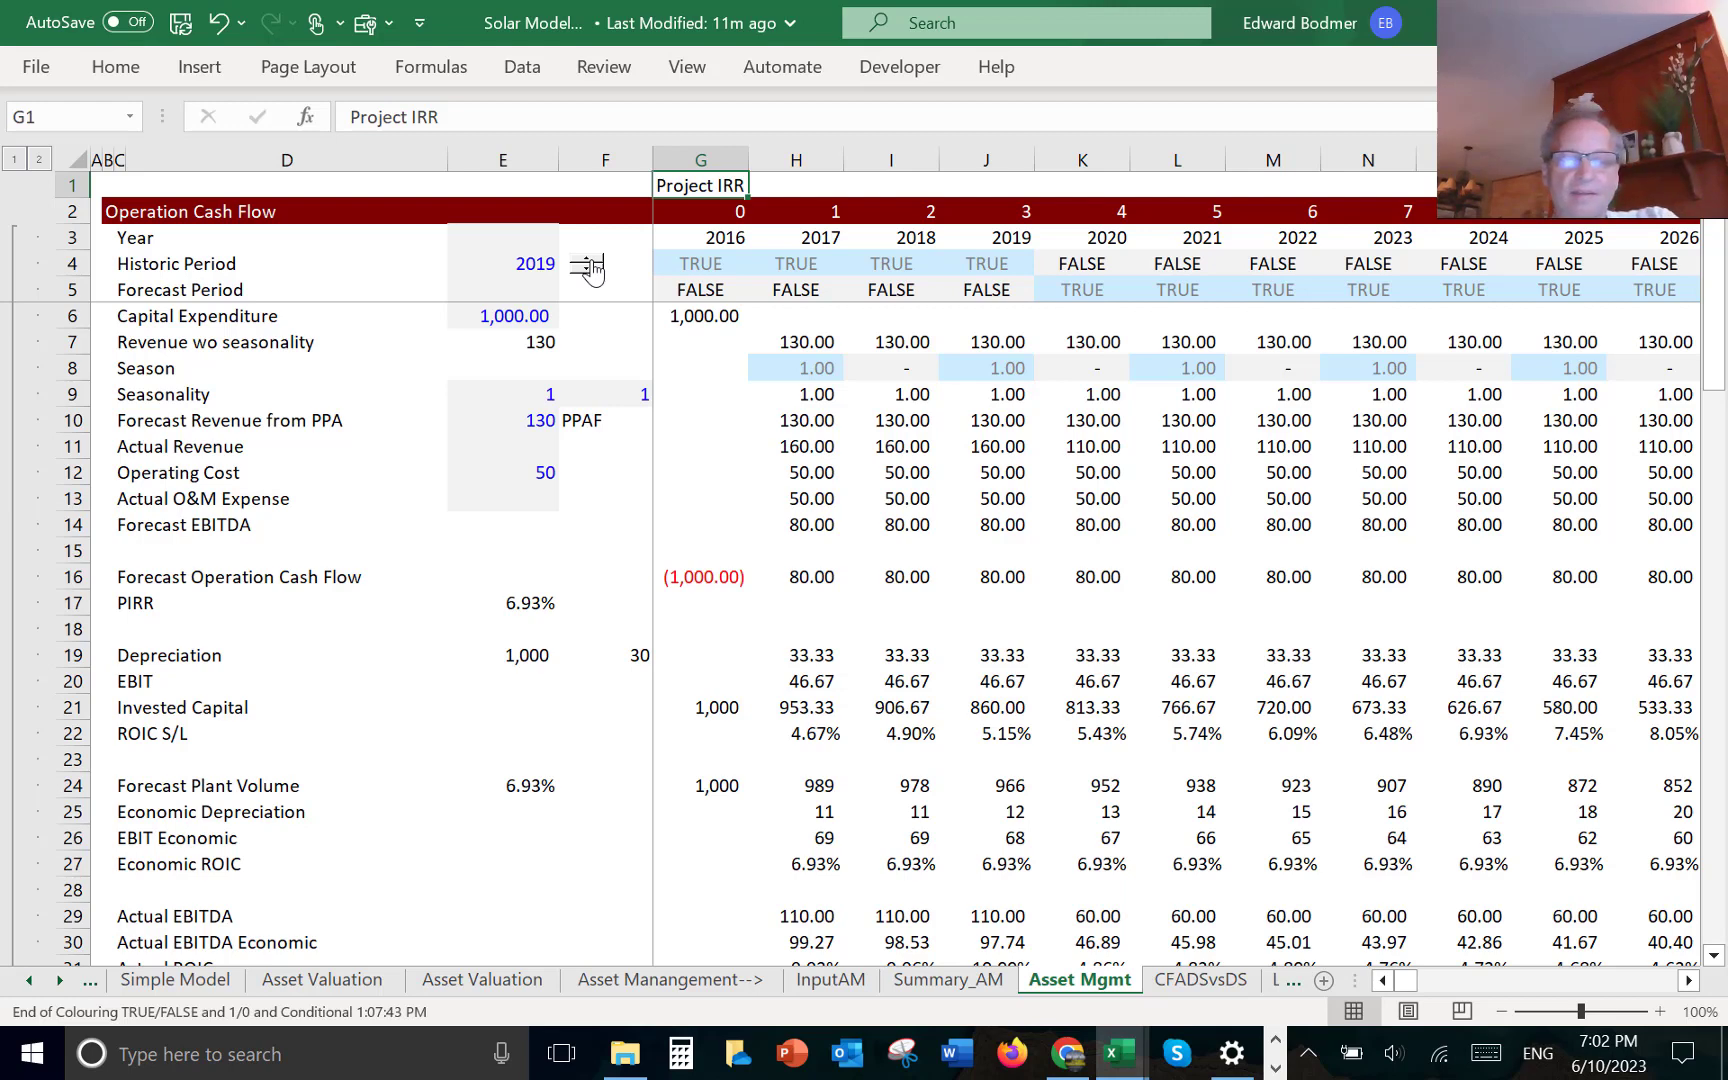
pyautogui.write('FM')
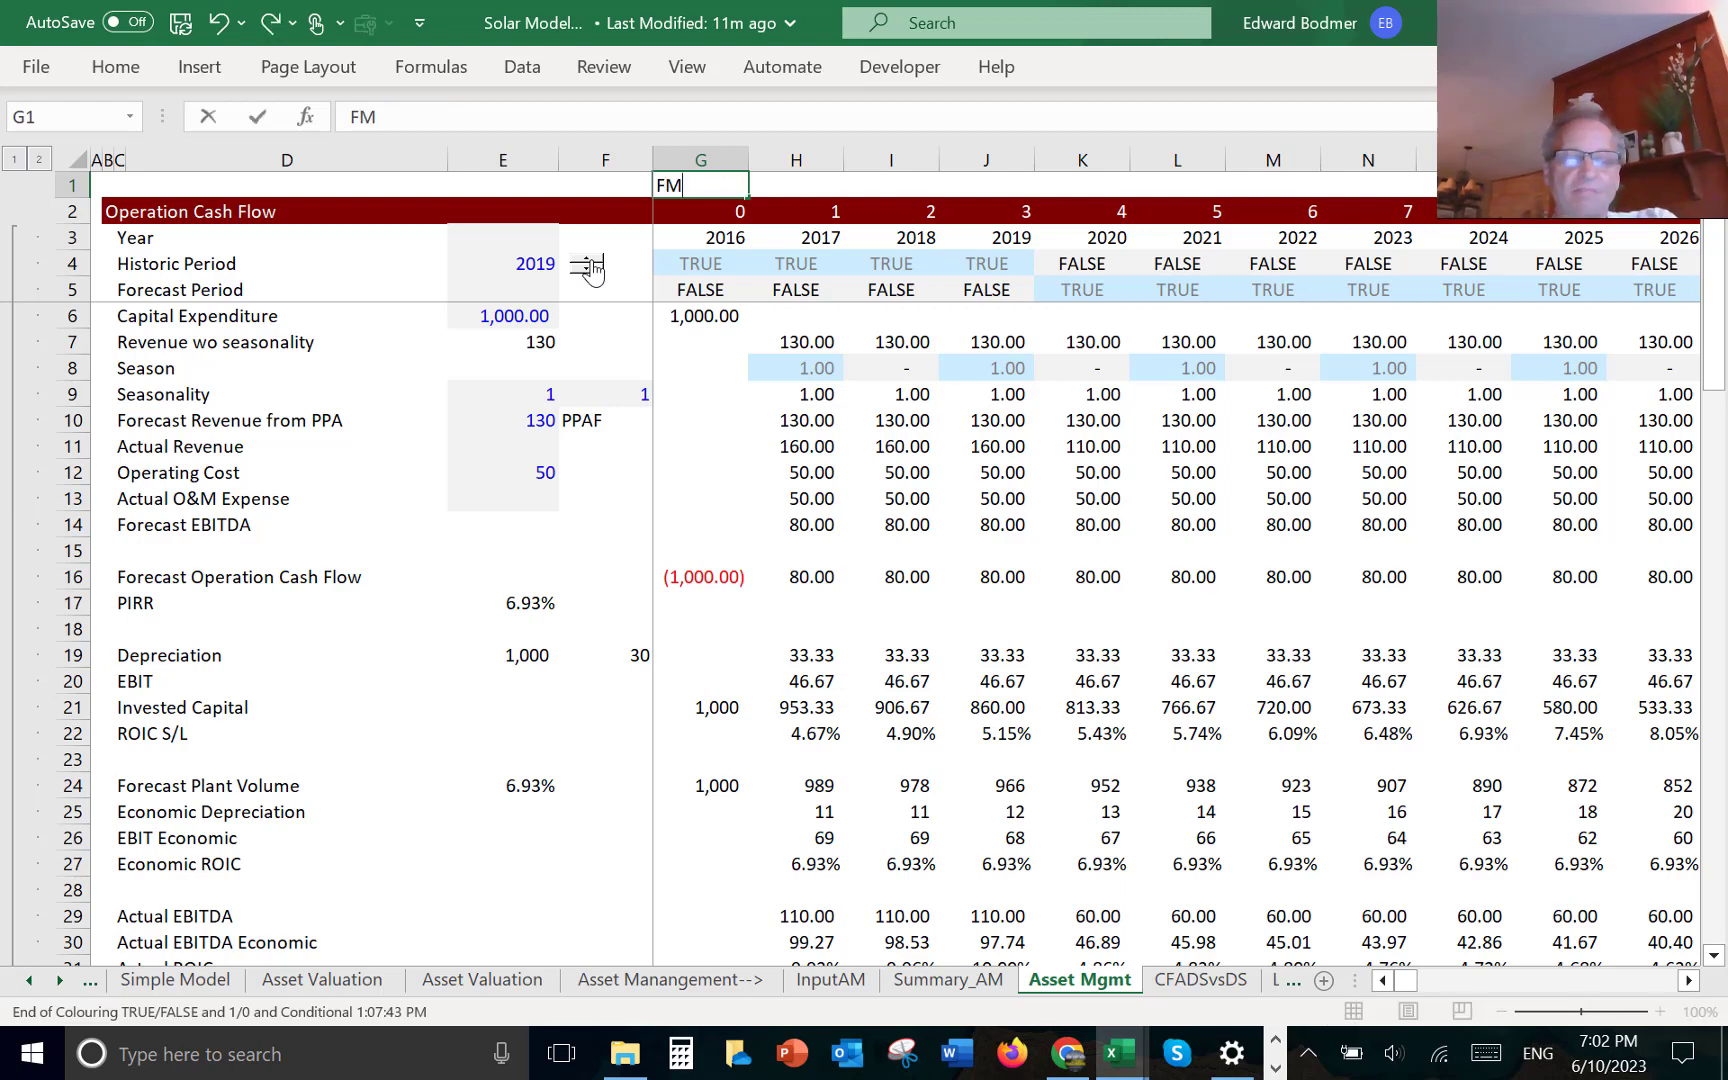
pyautogui.write(' PRII')
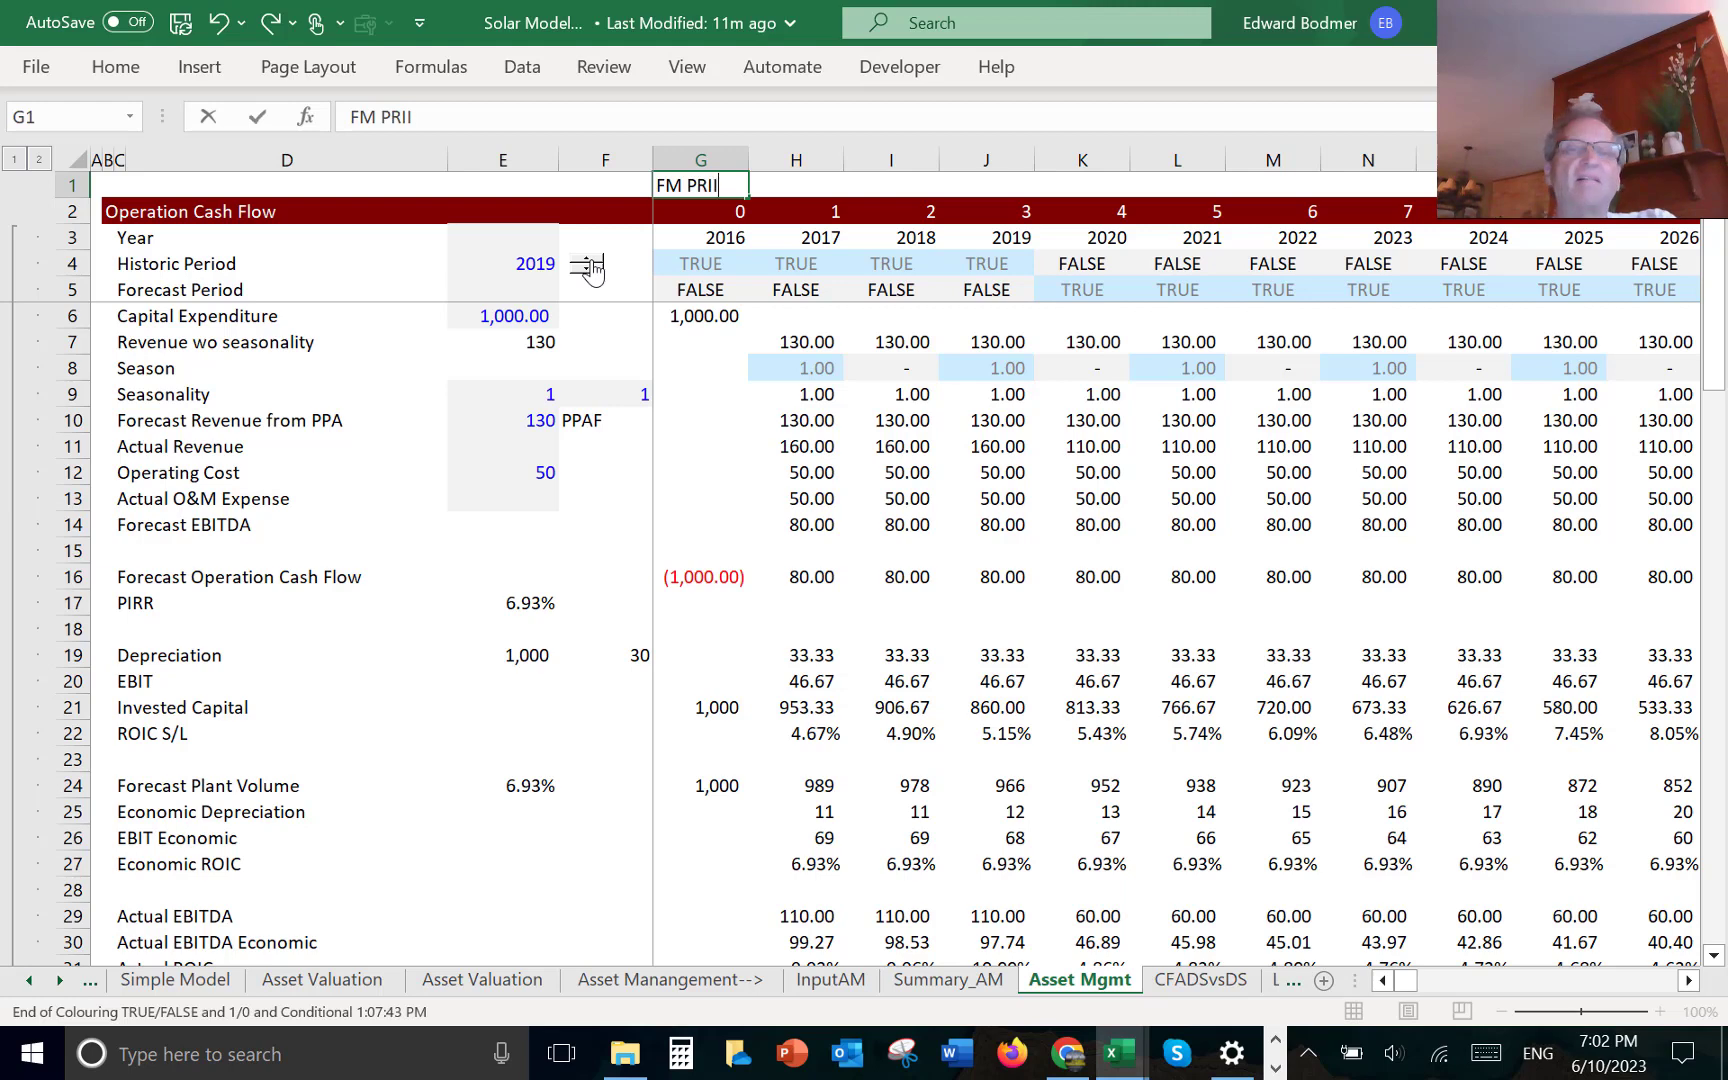
pyautogui.press('Return')
pyautogui.press('Up')
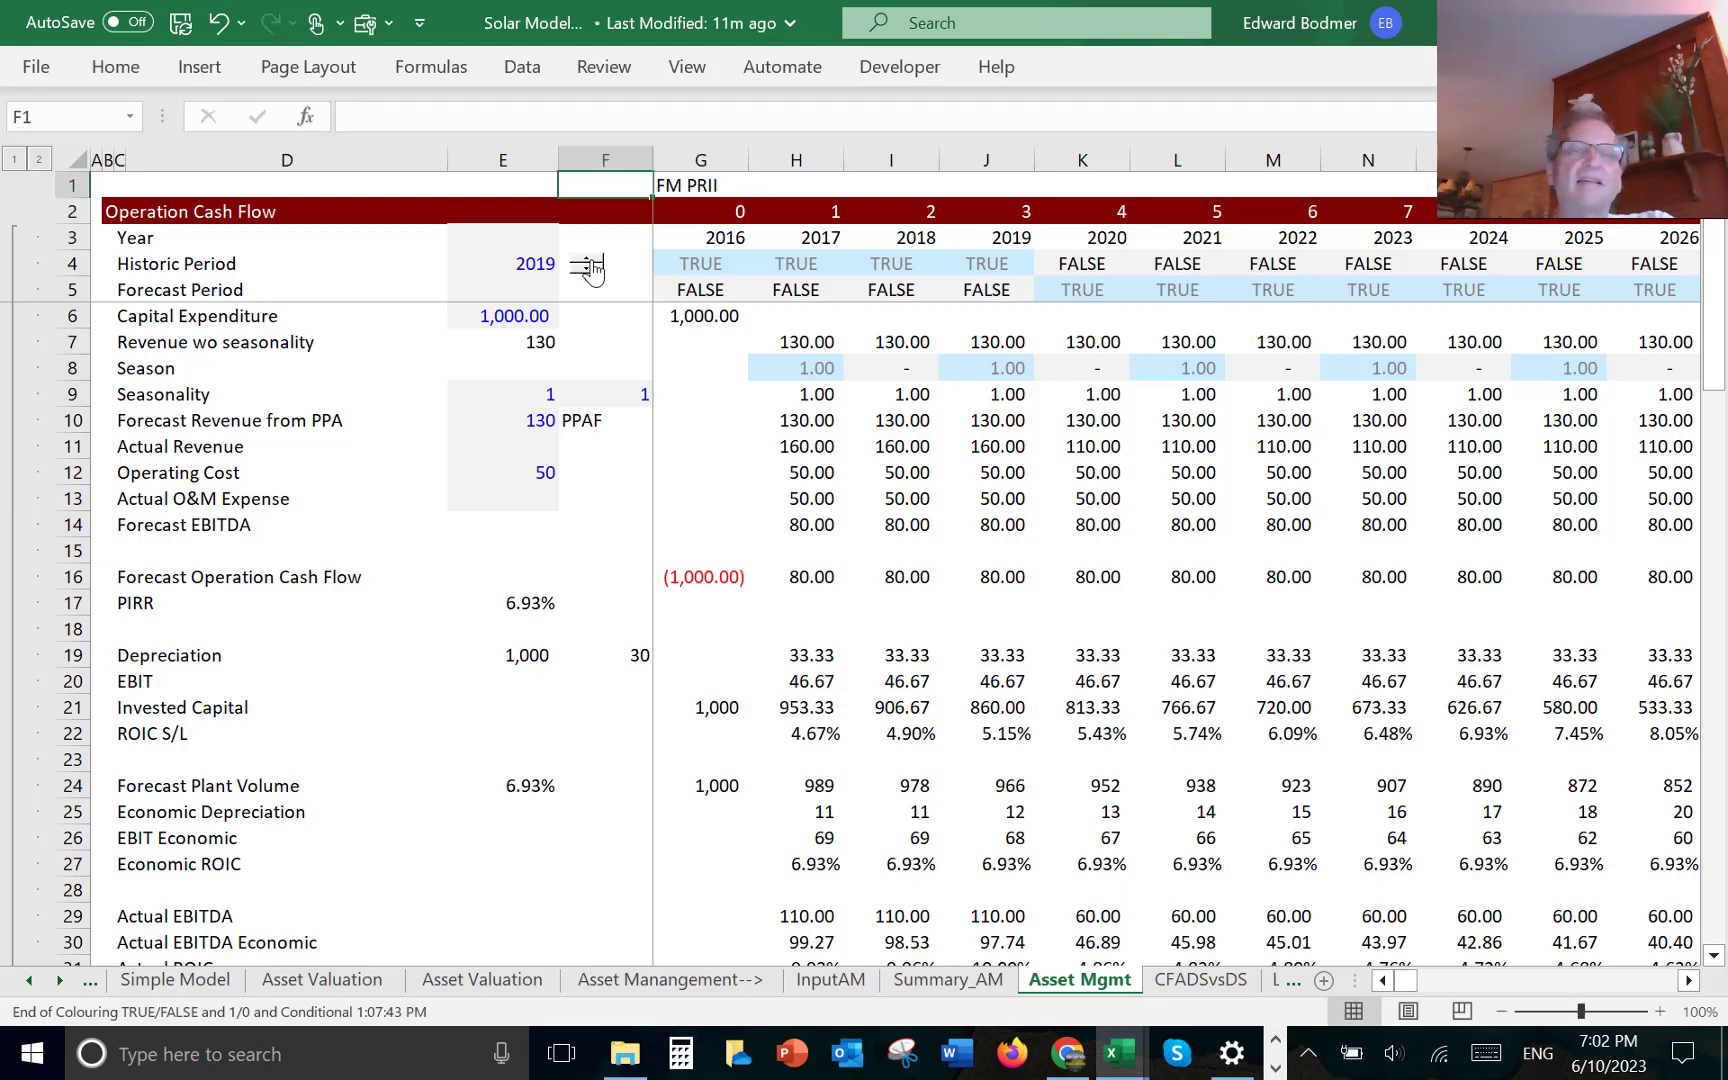
pyautogui.press('BackSpace')
pyautogui.write('FM')
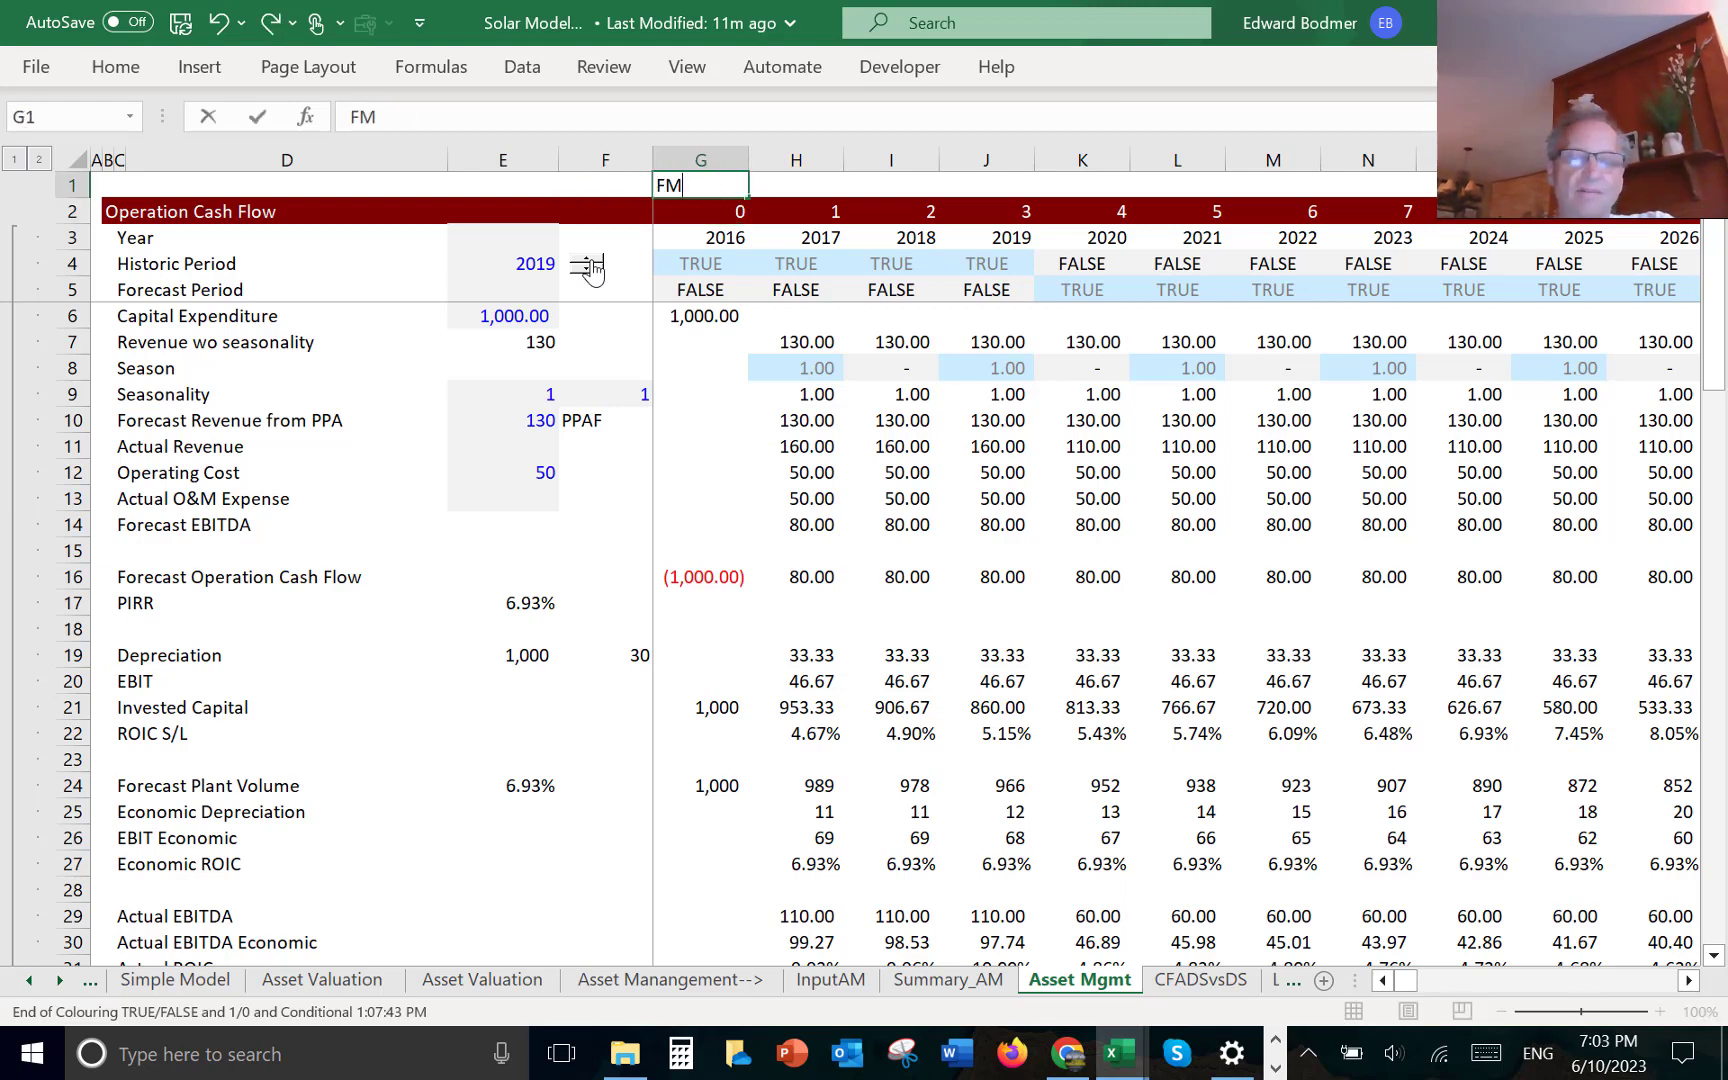
pyautogui.write(' PI')
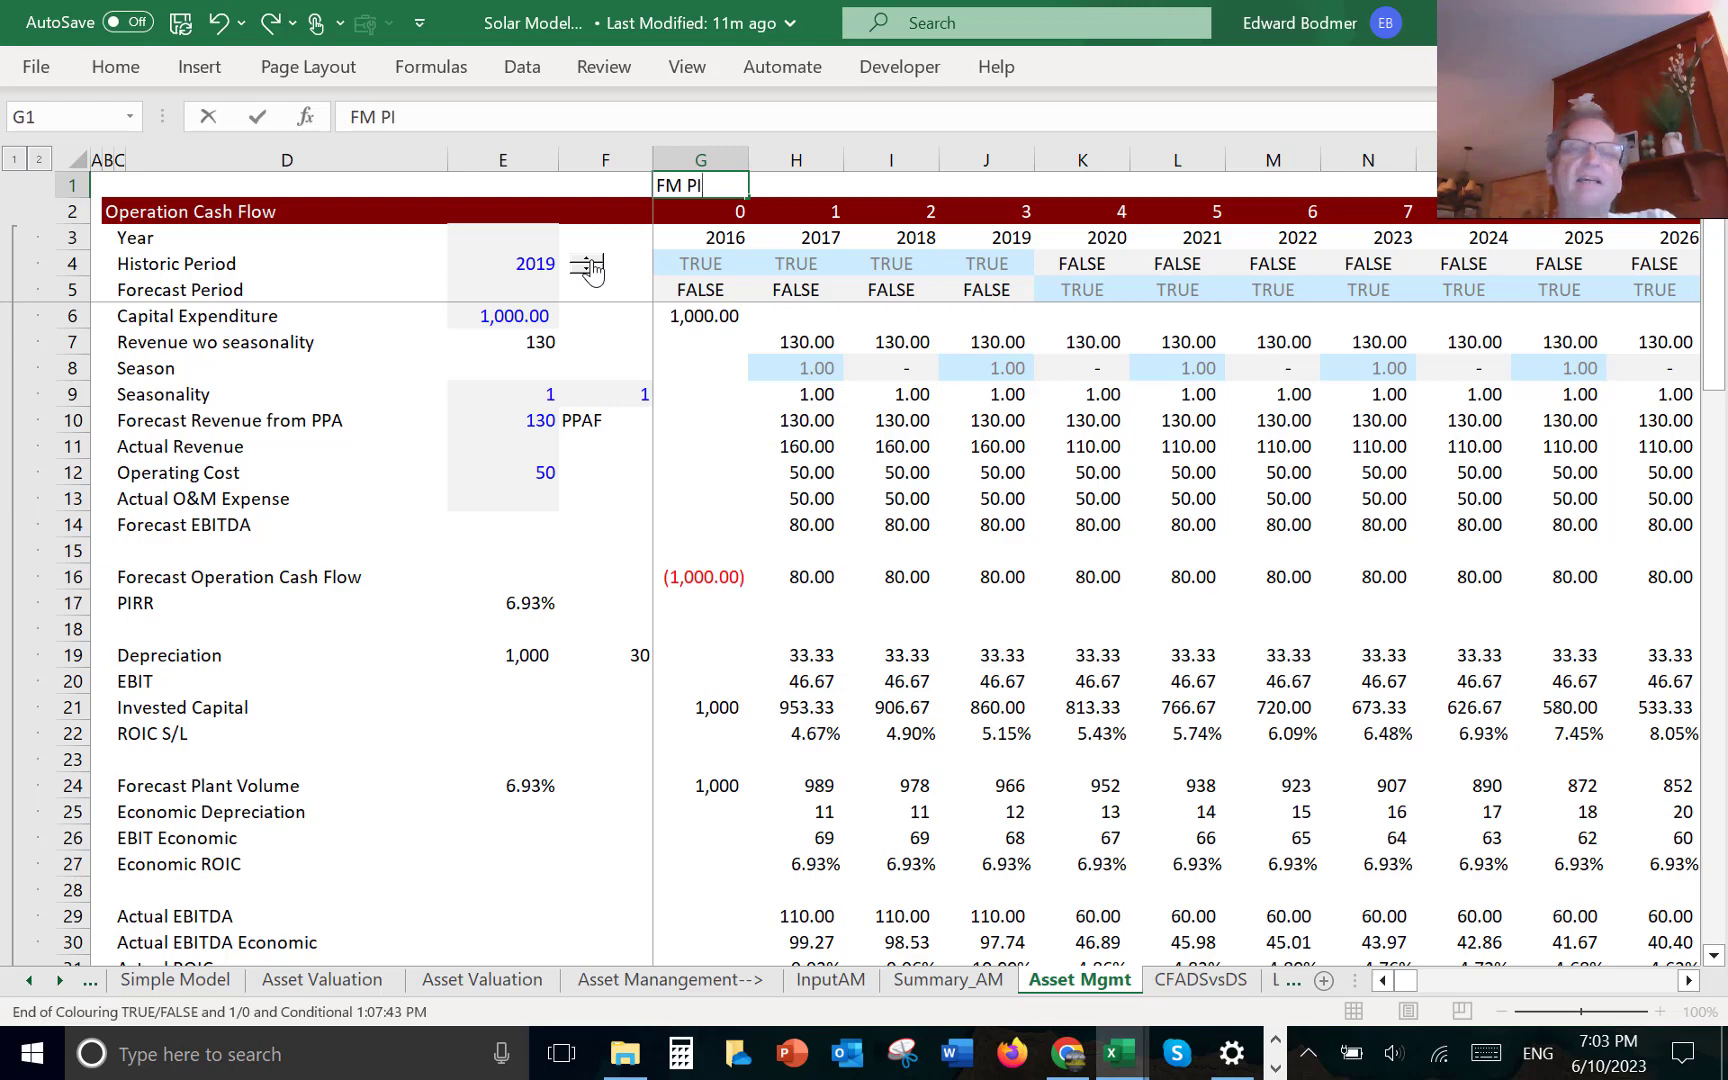
pyautogui.write('RR')
pyautogui.press('Return')
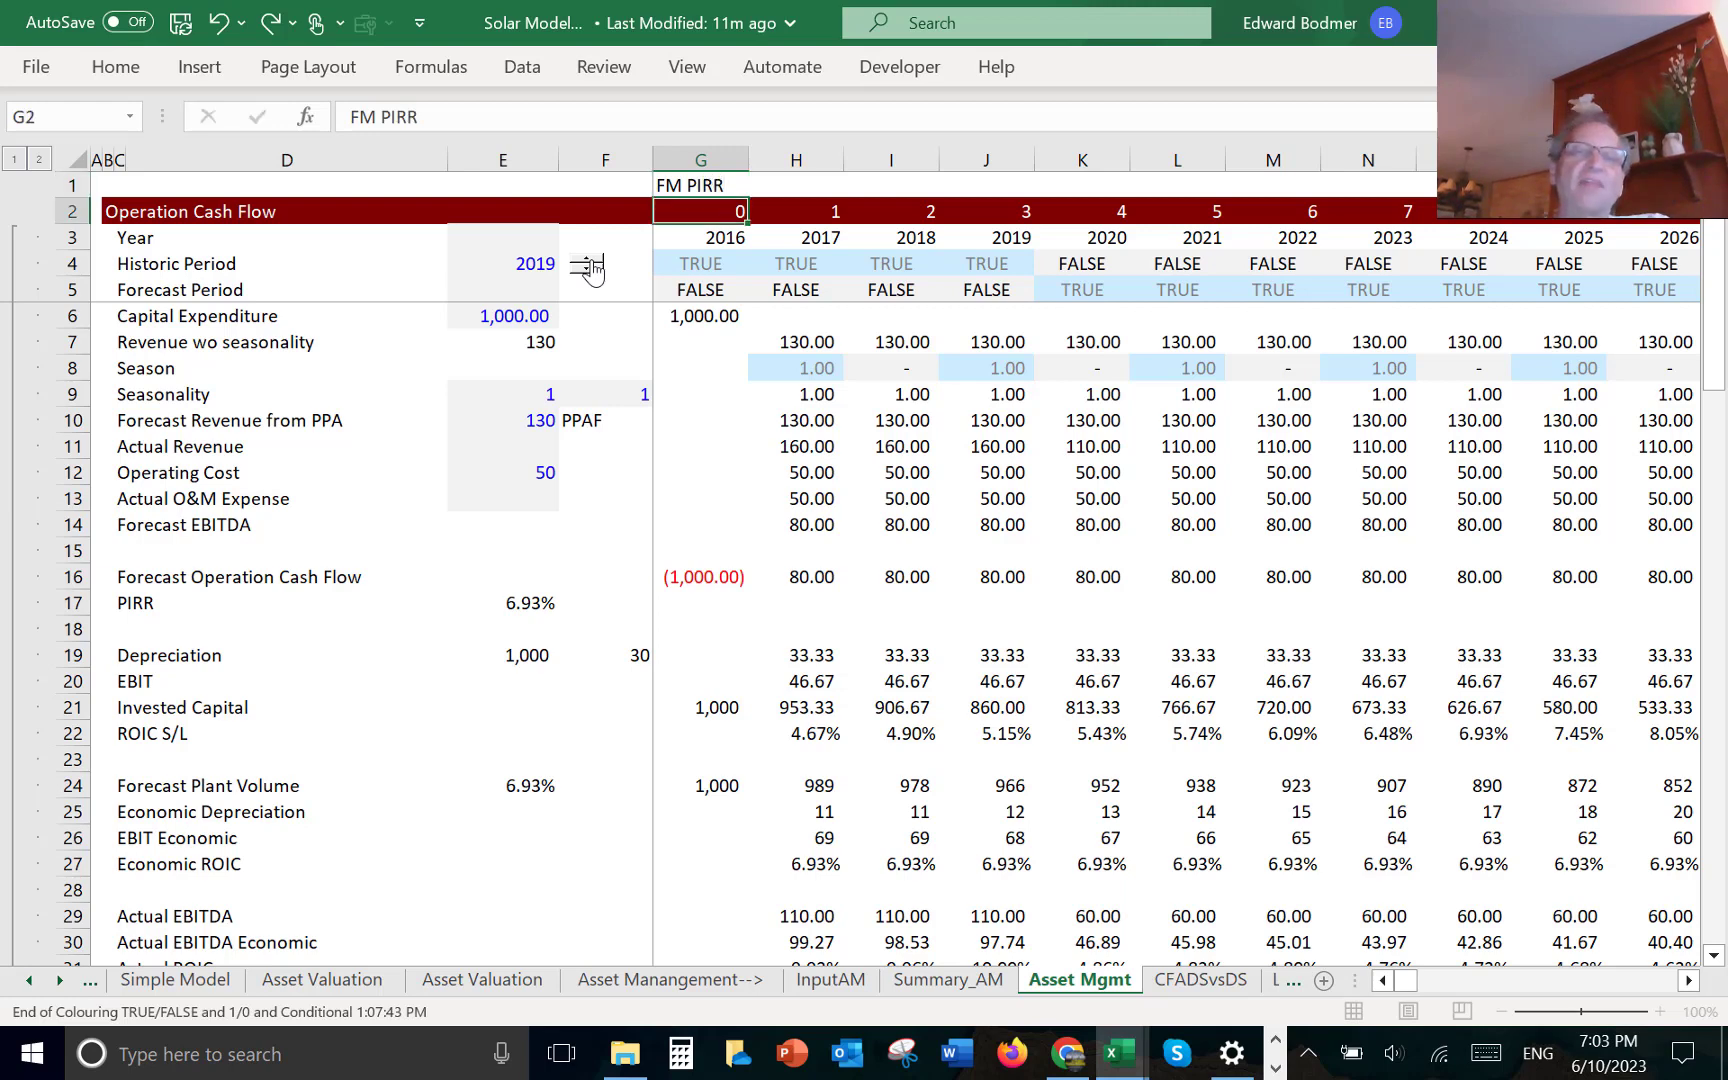
# - Link H1, beside the FM PIRR label, to the PIRR result with =E17
pyautogui.press('Up')
pyautogui.press('Right')
pyautogui.write('=')
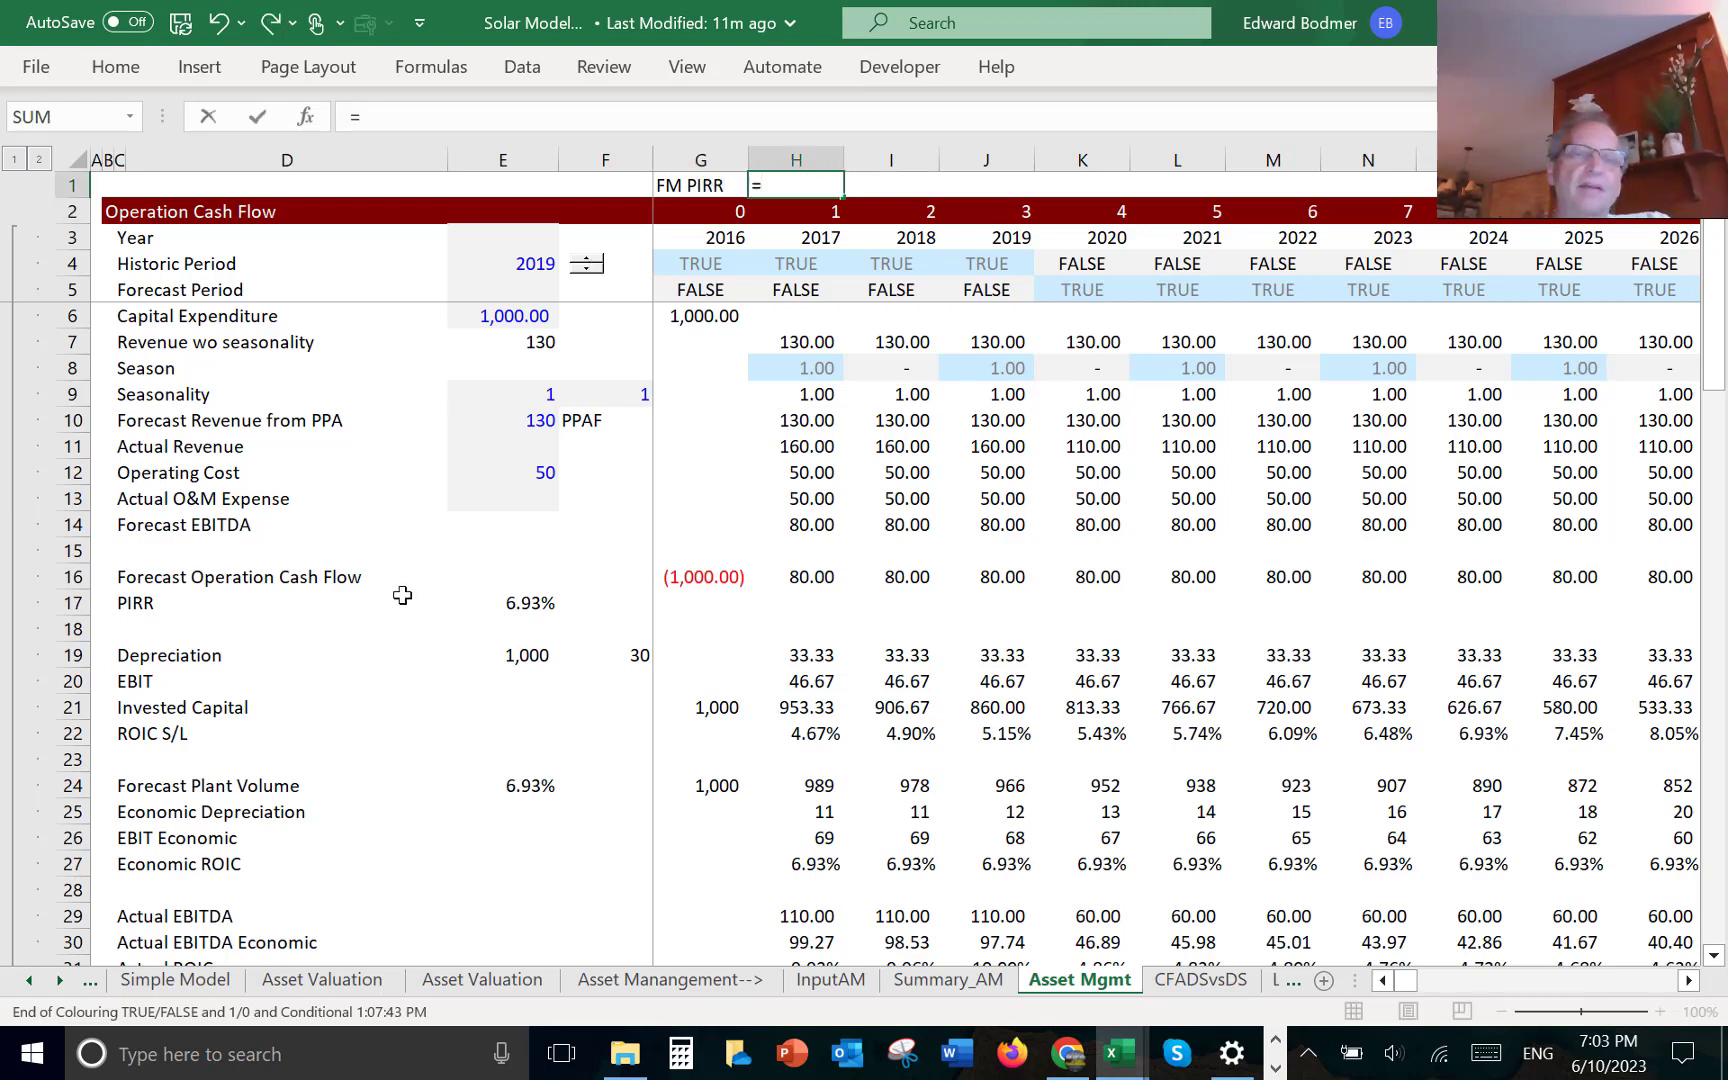
pyautogui.click(494, 605)
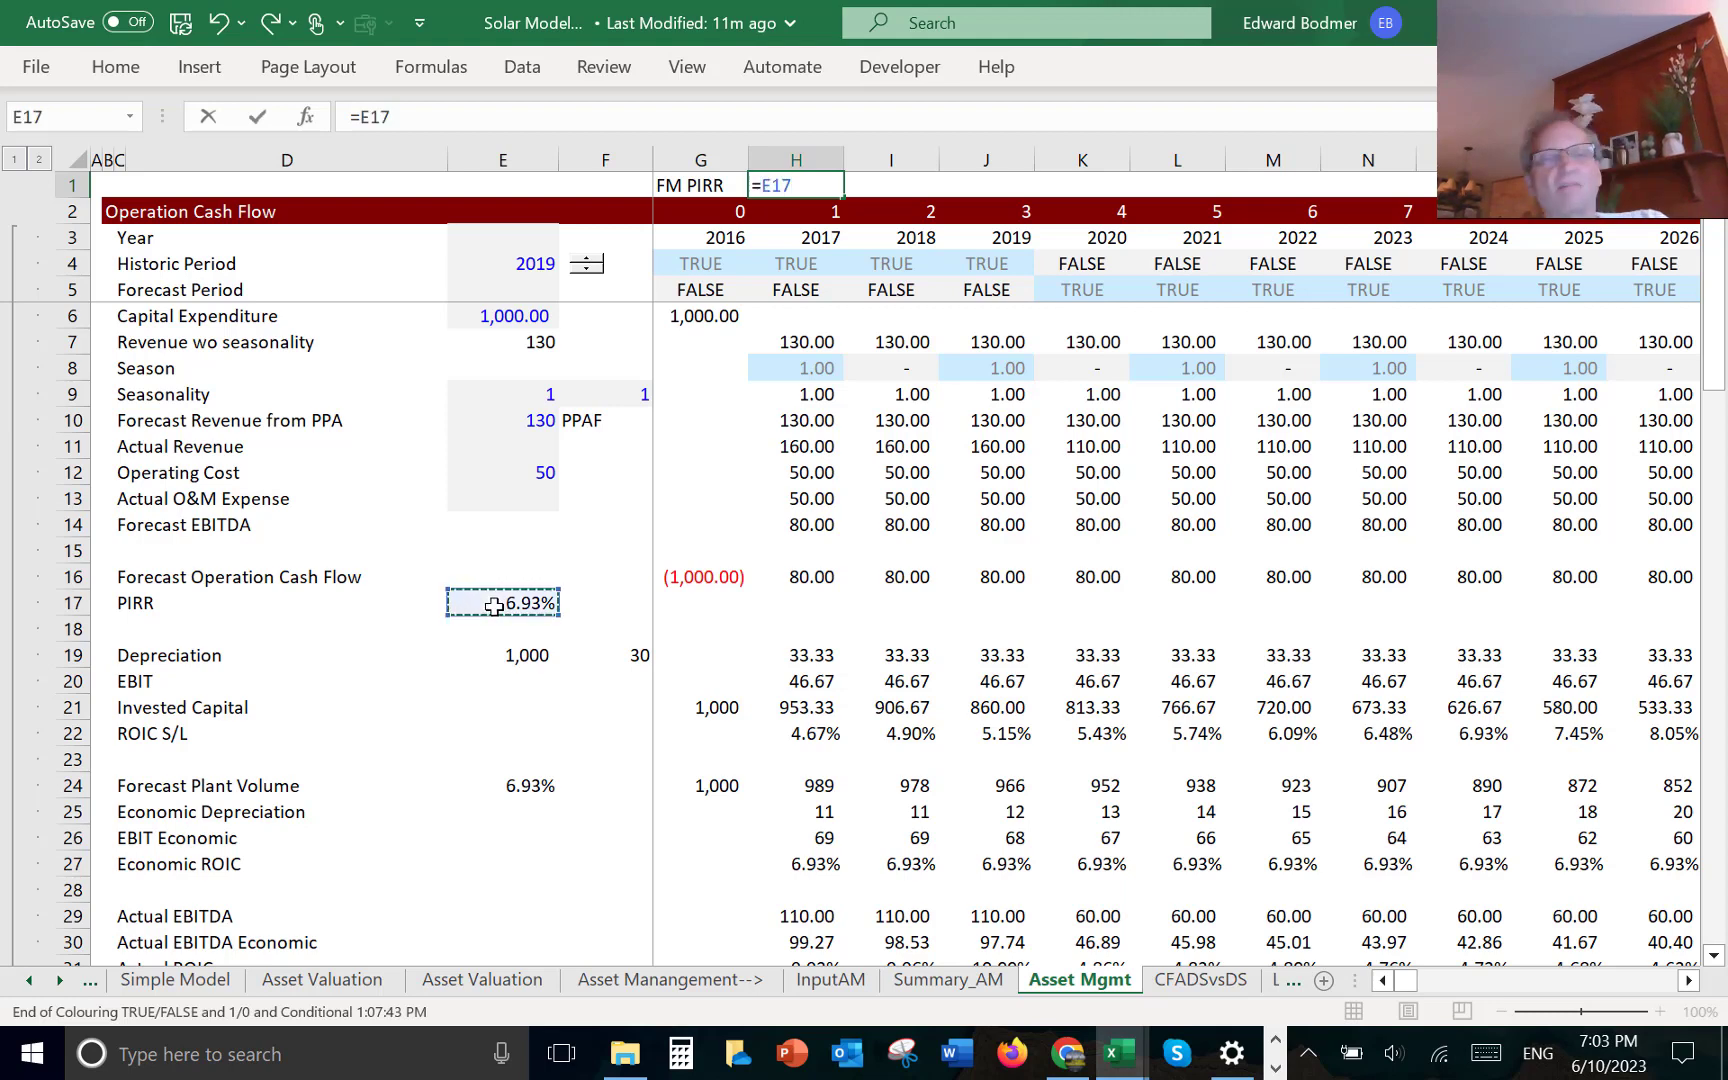
pyautogui.press('Return')
pyautogui.press('Up')
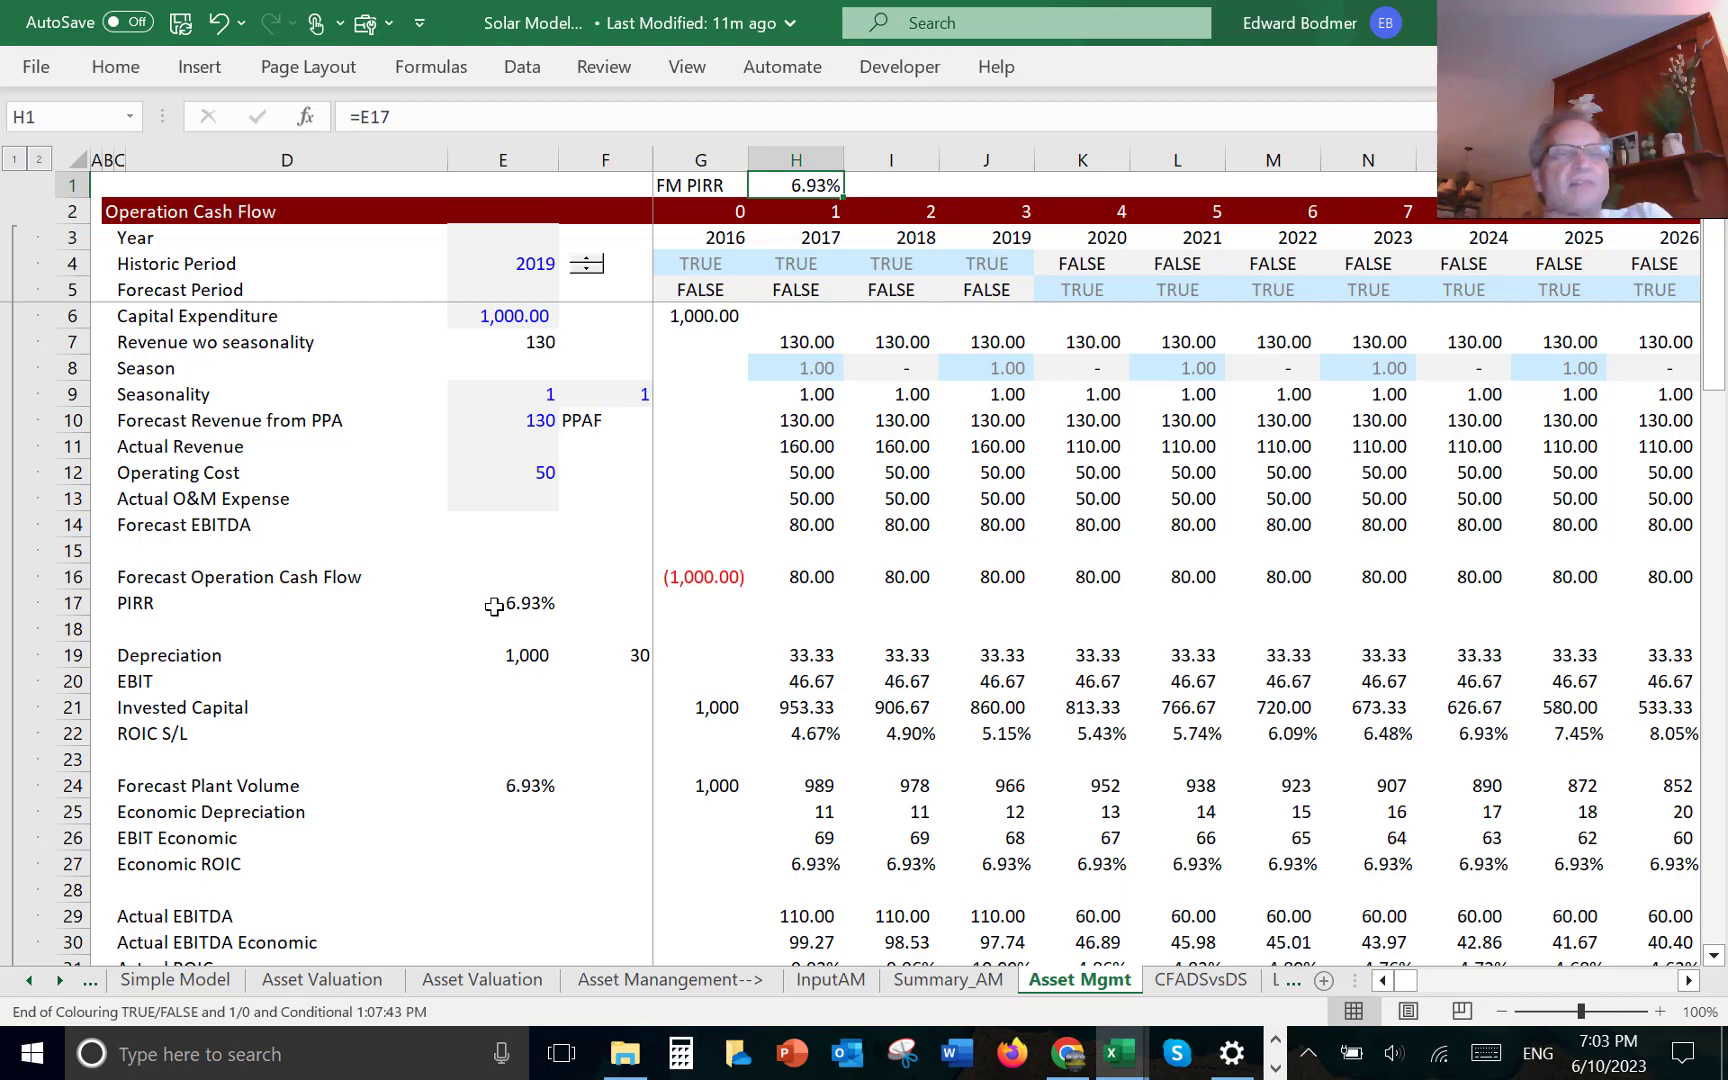
# - Insert a blank row above Capital Expenditure on Asset Mgmt
pyautogui.press('Down')
pyautogui.press('Down')
pyautogui.press('Down')
pyautogui.press('Down')
pyautogui.press('Down')
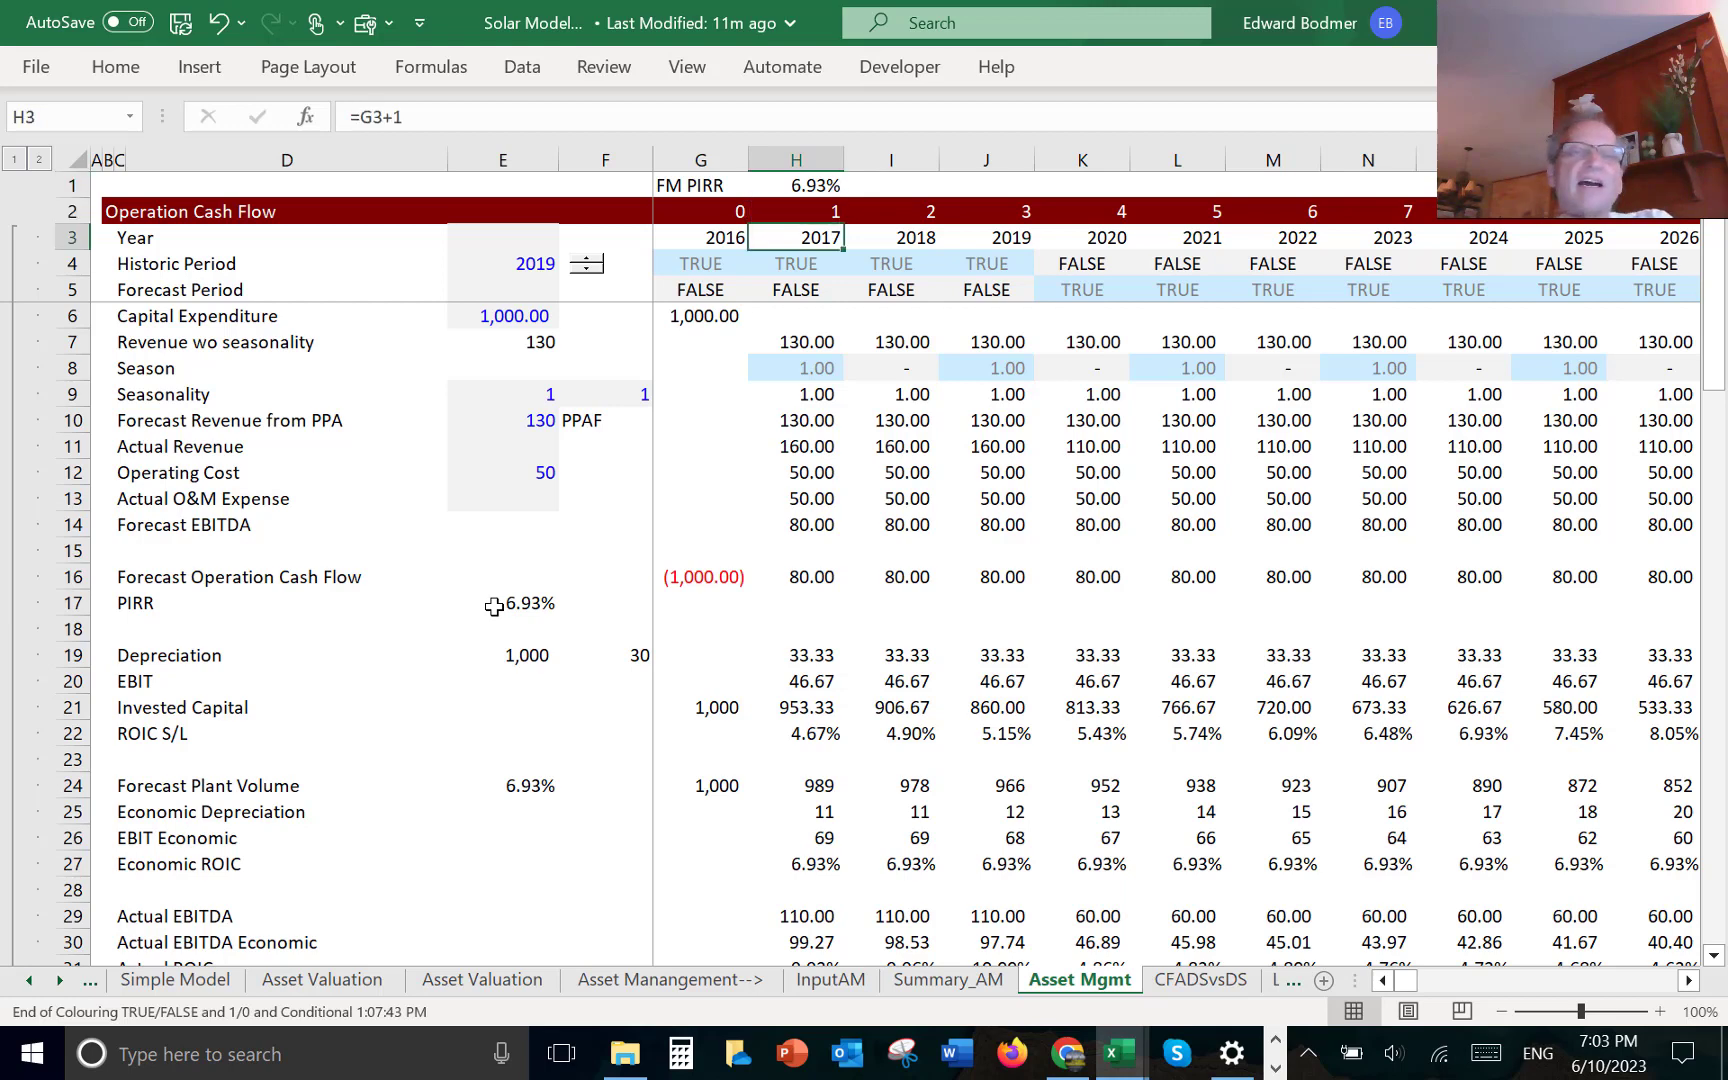
pyautogui.press('Left')
pyautogui.press('Left')
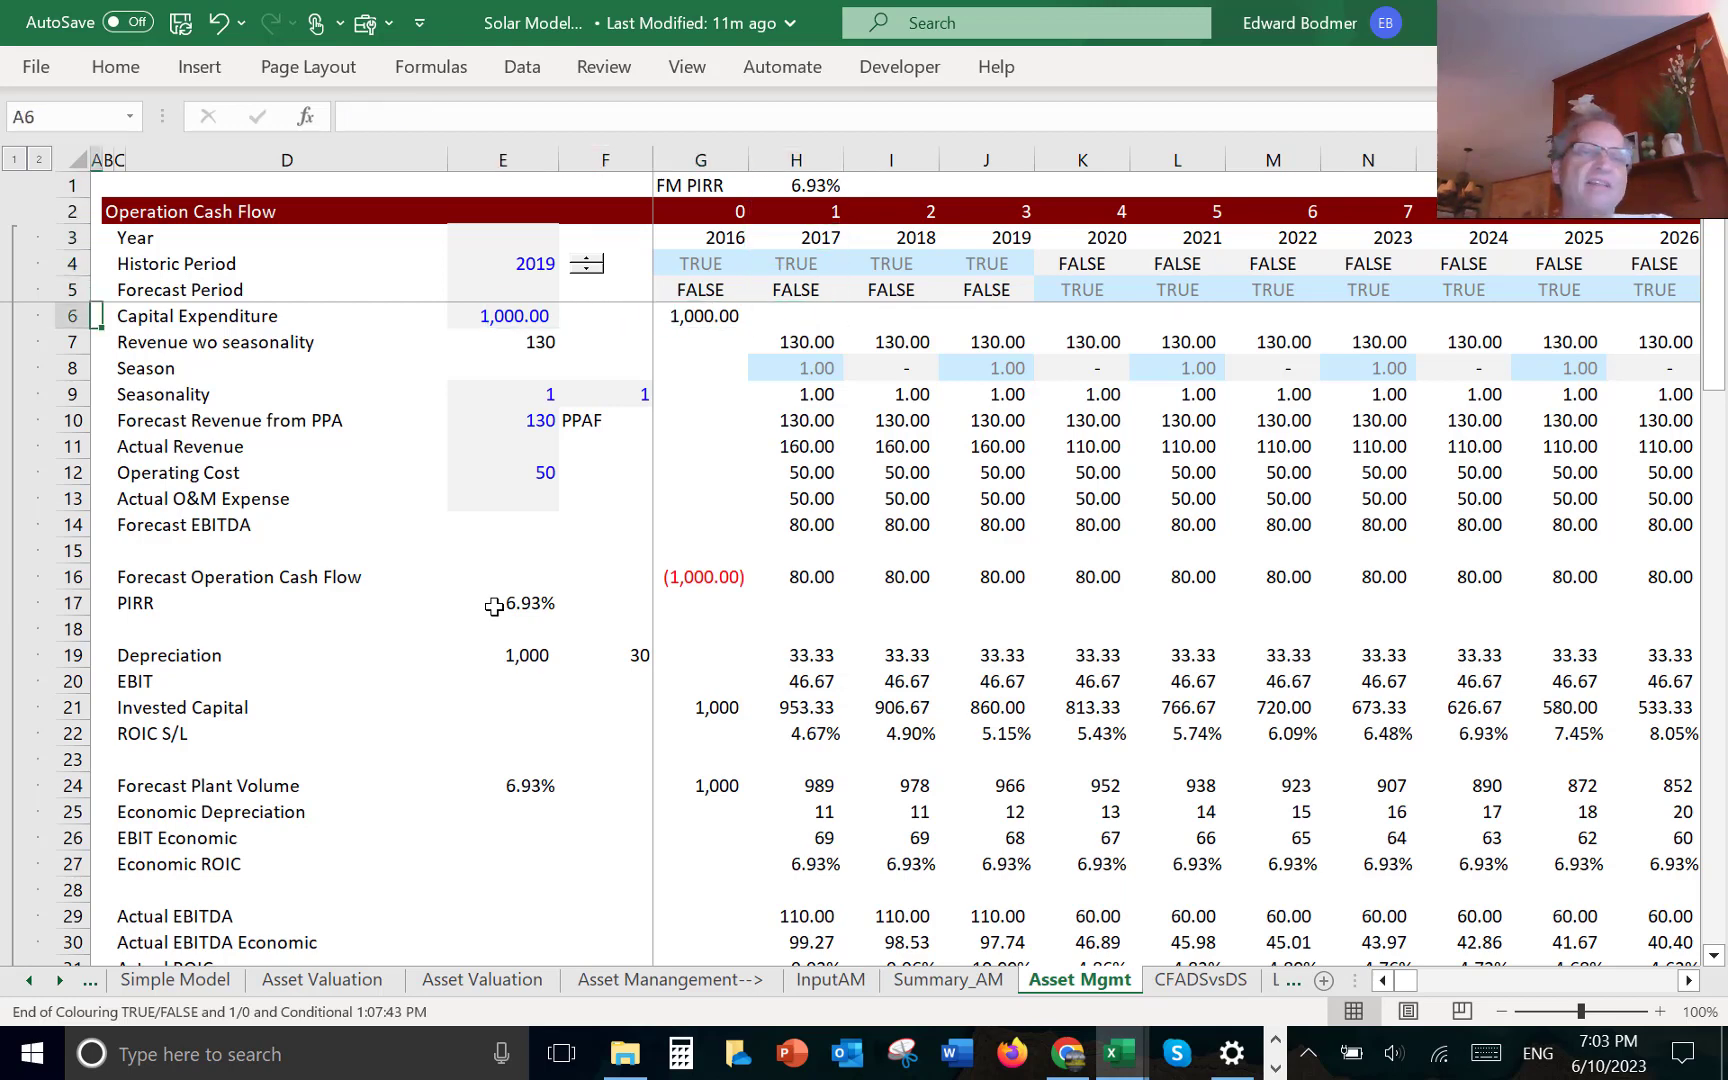
pyautogui.hotkey('shift', 'space')
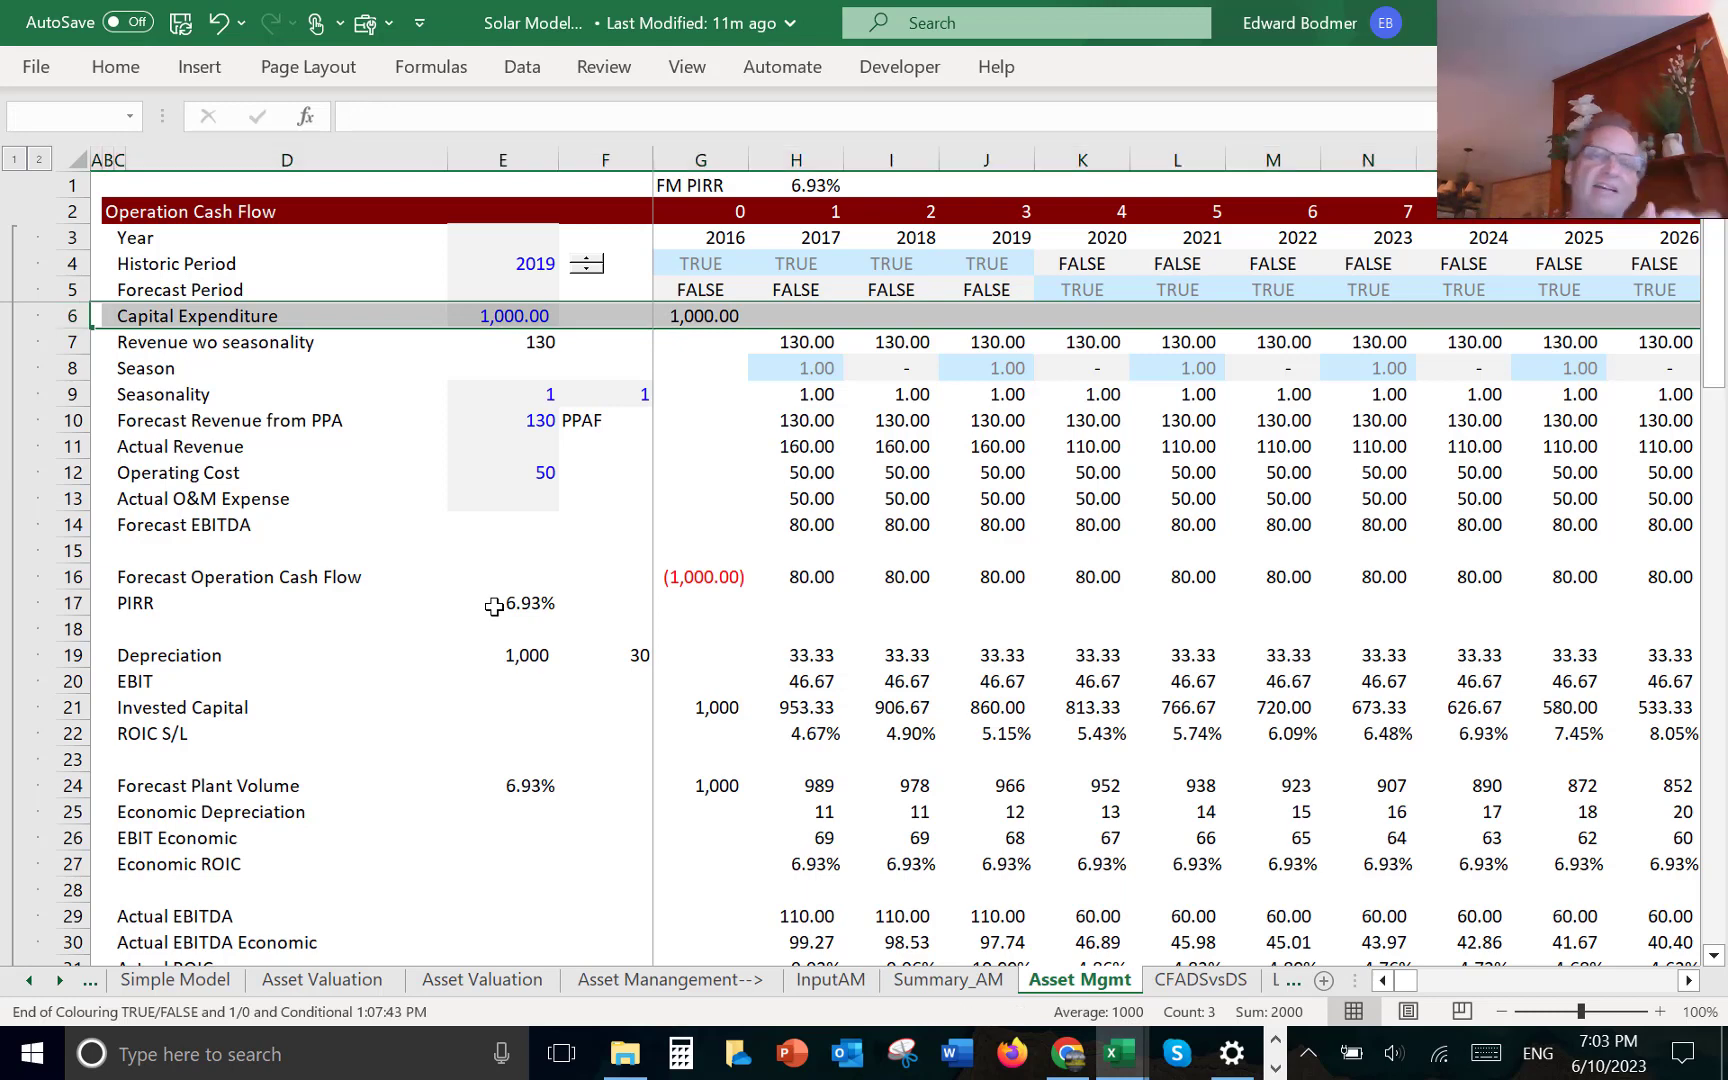
pyautogui.hotkey('ctrl', 'shift', '+')
# - Enter the section heading Original FM in B6 above Capital Expenditure
pyautogui.press('Right')
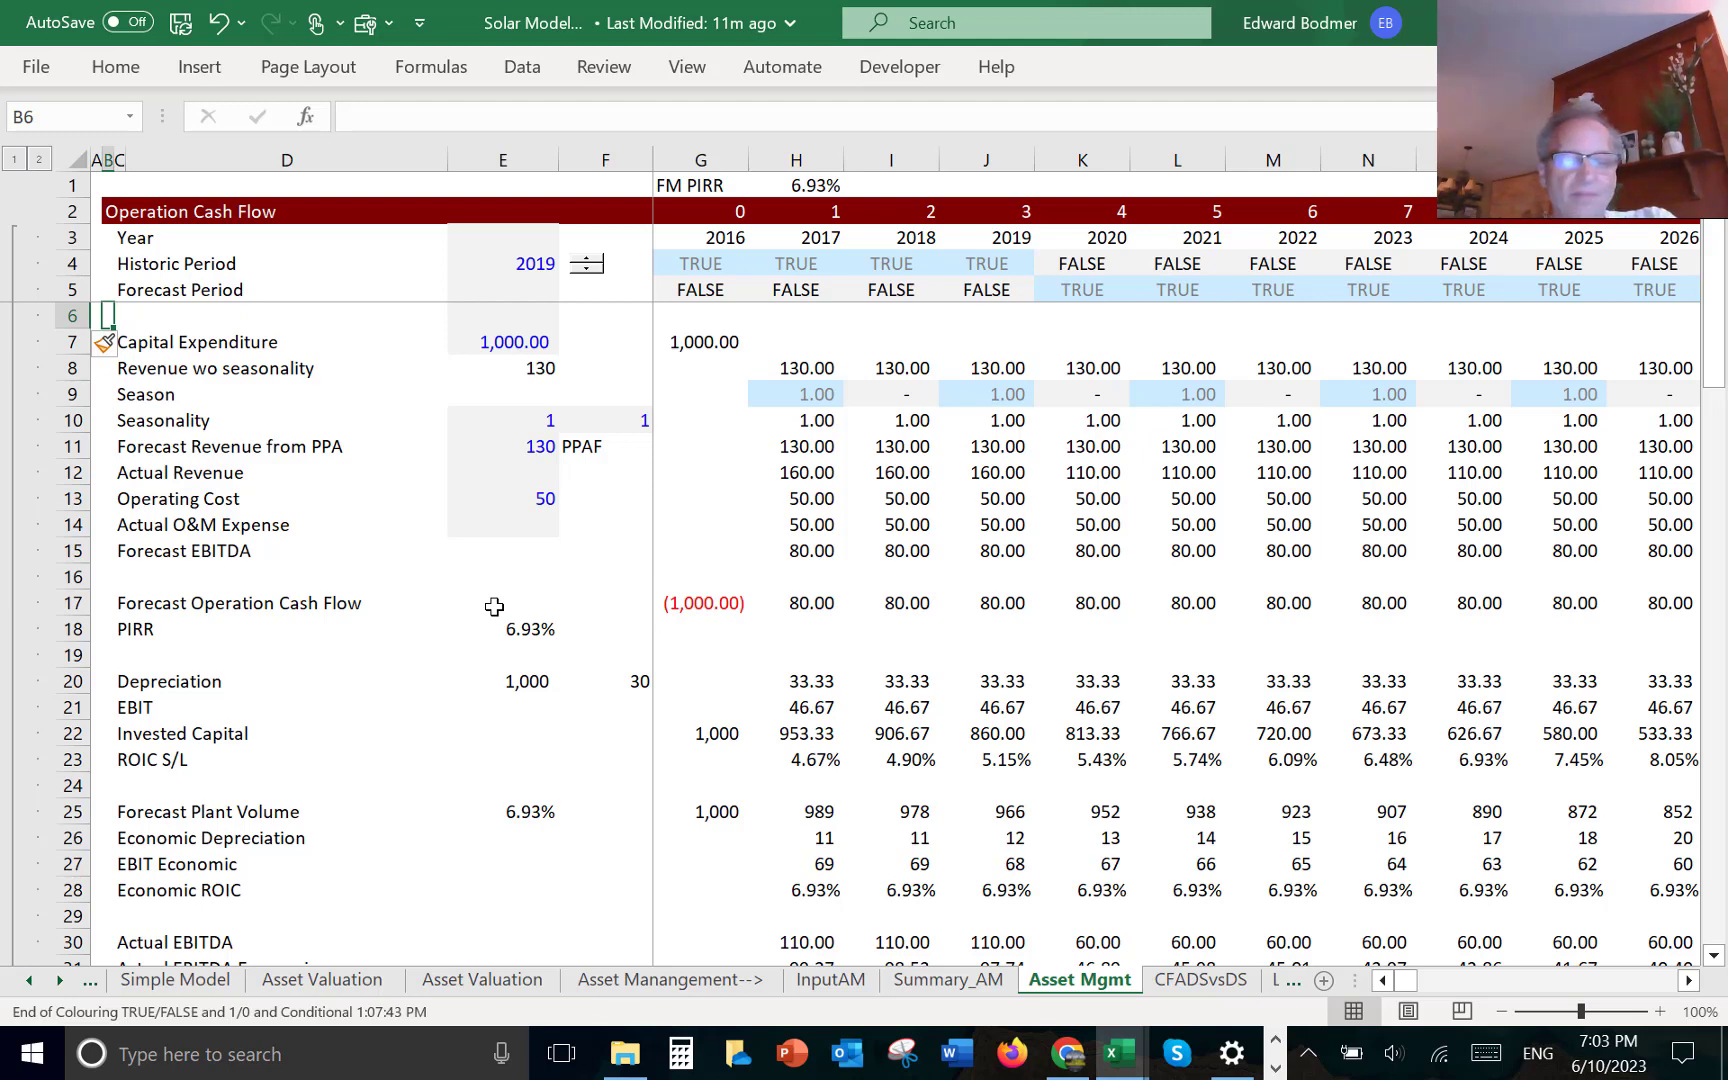
pyautogui.write('Orin')
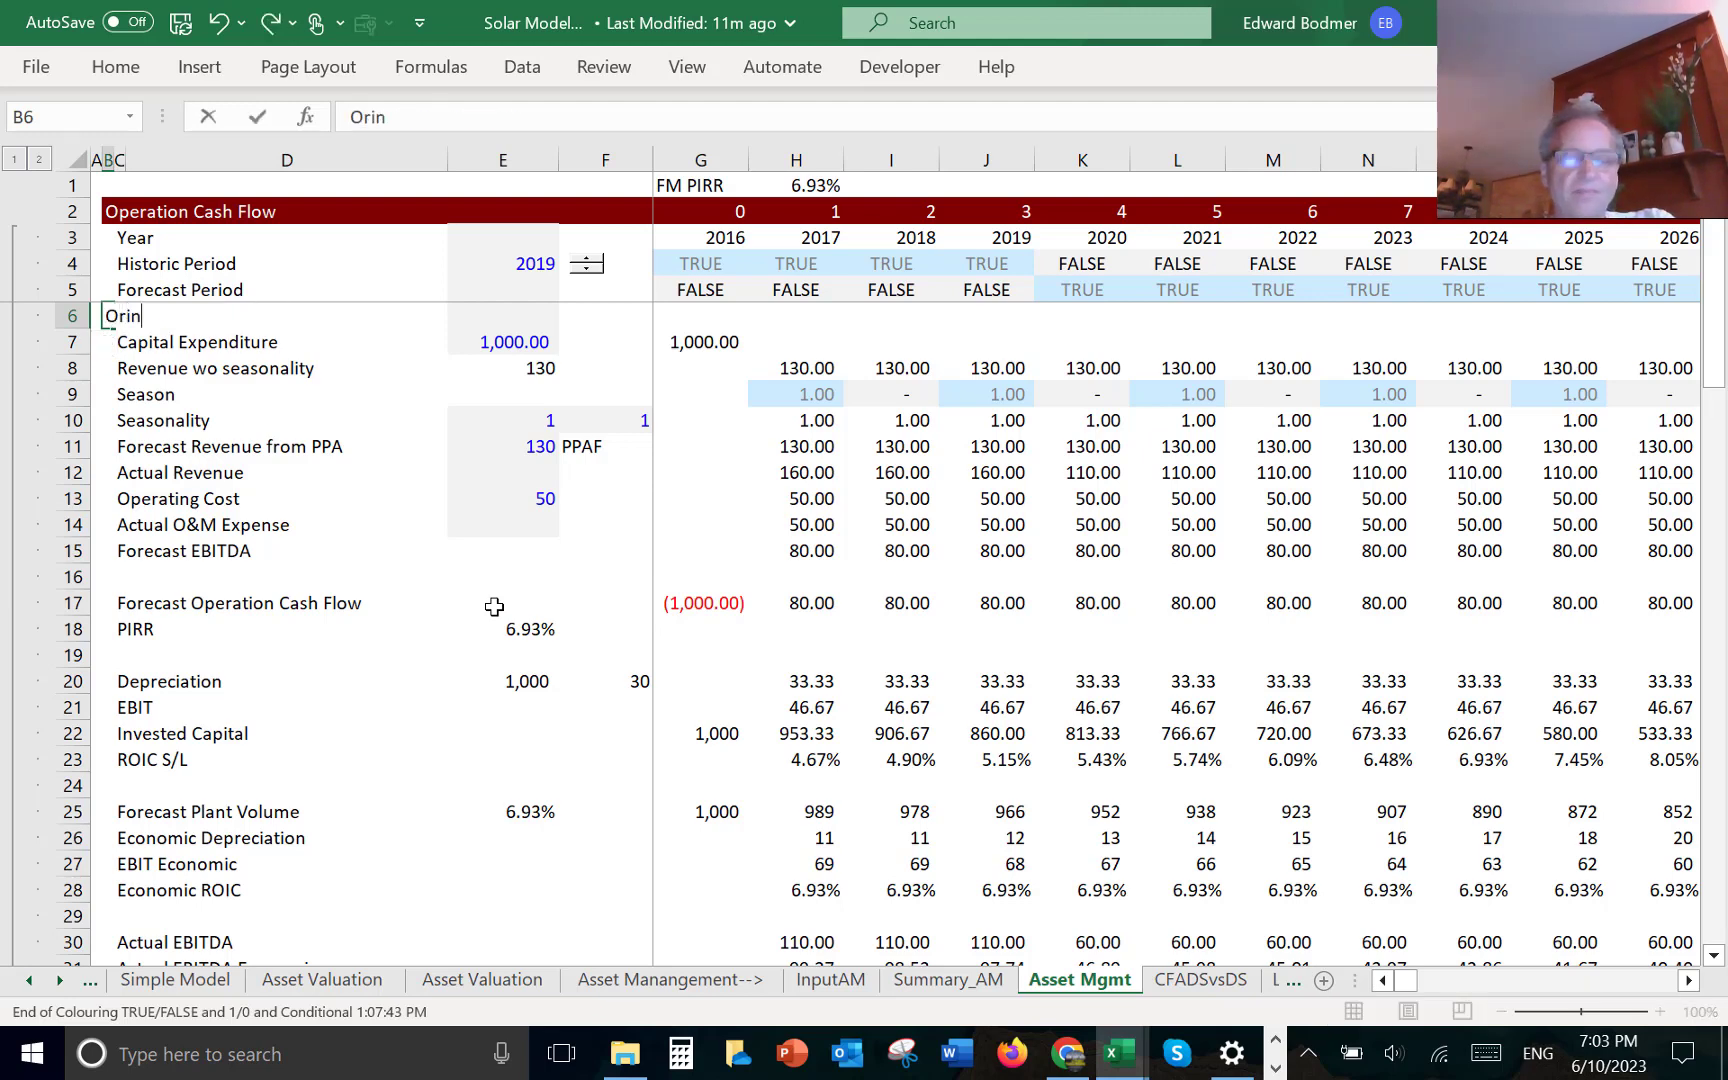
pyautogui.press('BackSpace')
pyautogui.write('gina')
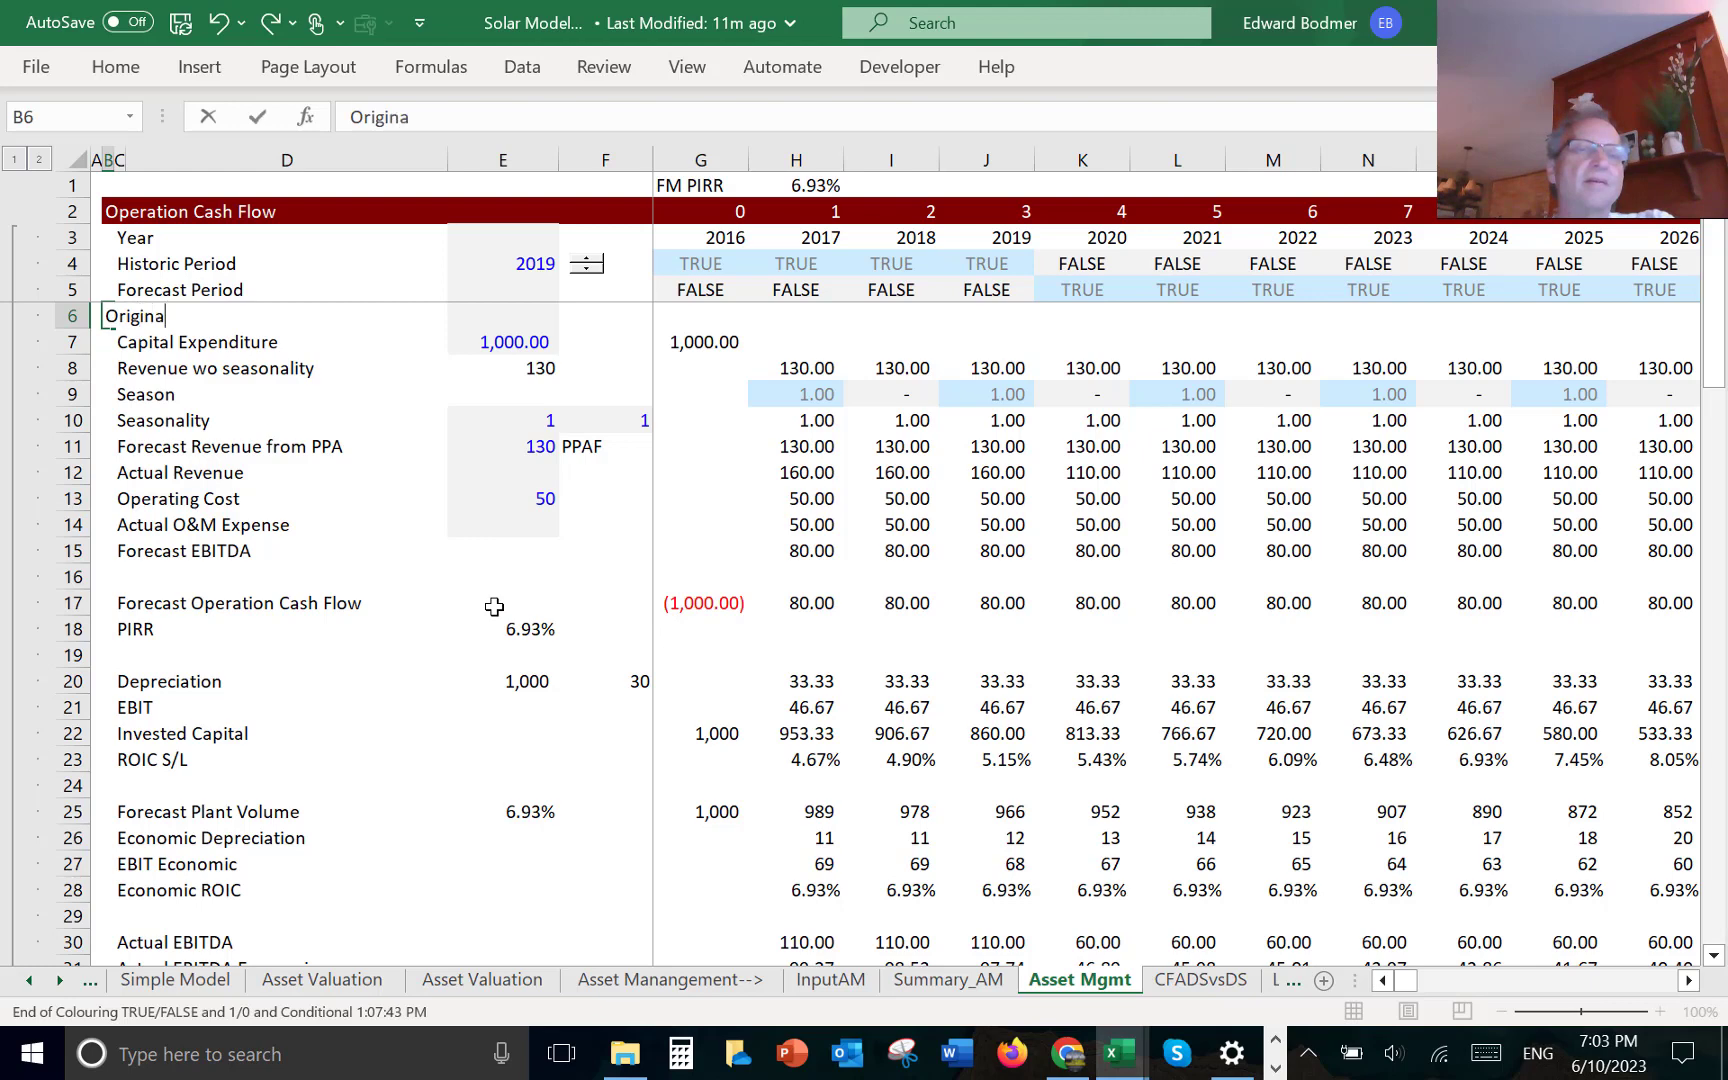
pyautogui.write('l FM')
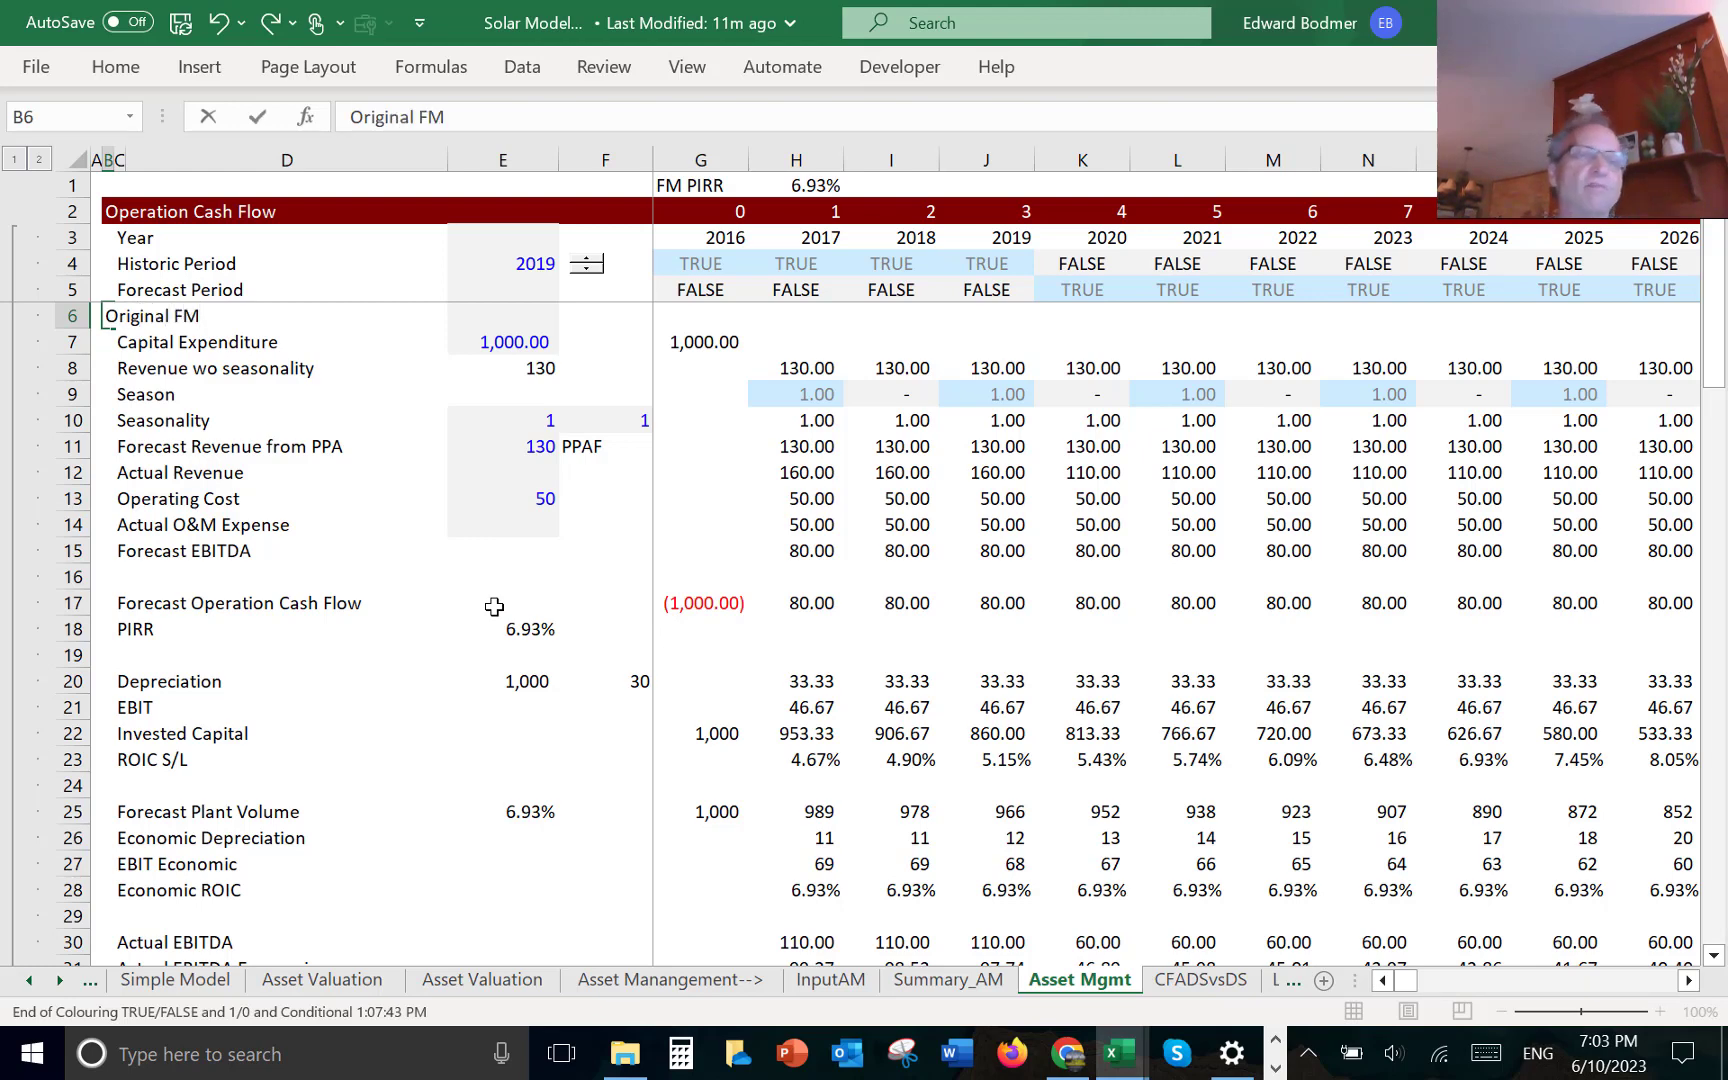
pyautogui.press('Return')
# - Insert two blank rows above Actual EBITDA to separate it from the Economic ROIC block
pyautogui.press('Down')
pyautogui.press('Down')
pyautogui.press('Down')
pyautogui.press('Down')
pyautogui.press('Down')
pyautogui.press('Down')
pyautogui.press('Down')
pyautogui.press('Down')
pyautogui.press('Down')
pyautogui.press('Down')
pyautogui.press('Down')
pyautogui.press('Down')
pyautogui.press('Down')
pyautogui.press('Down')
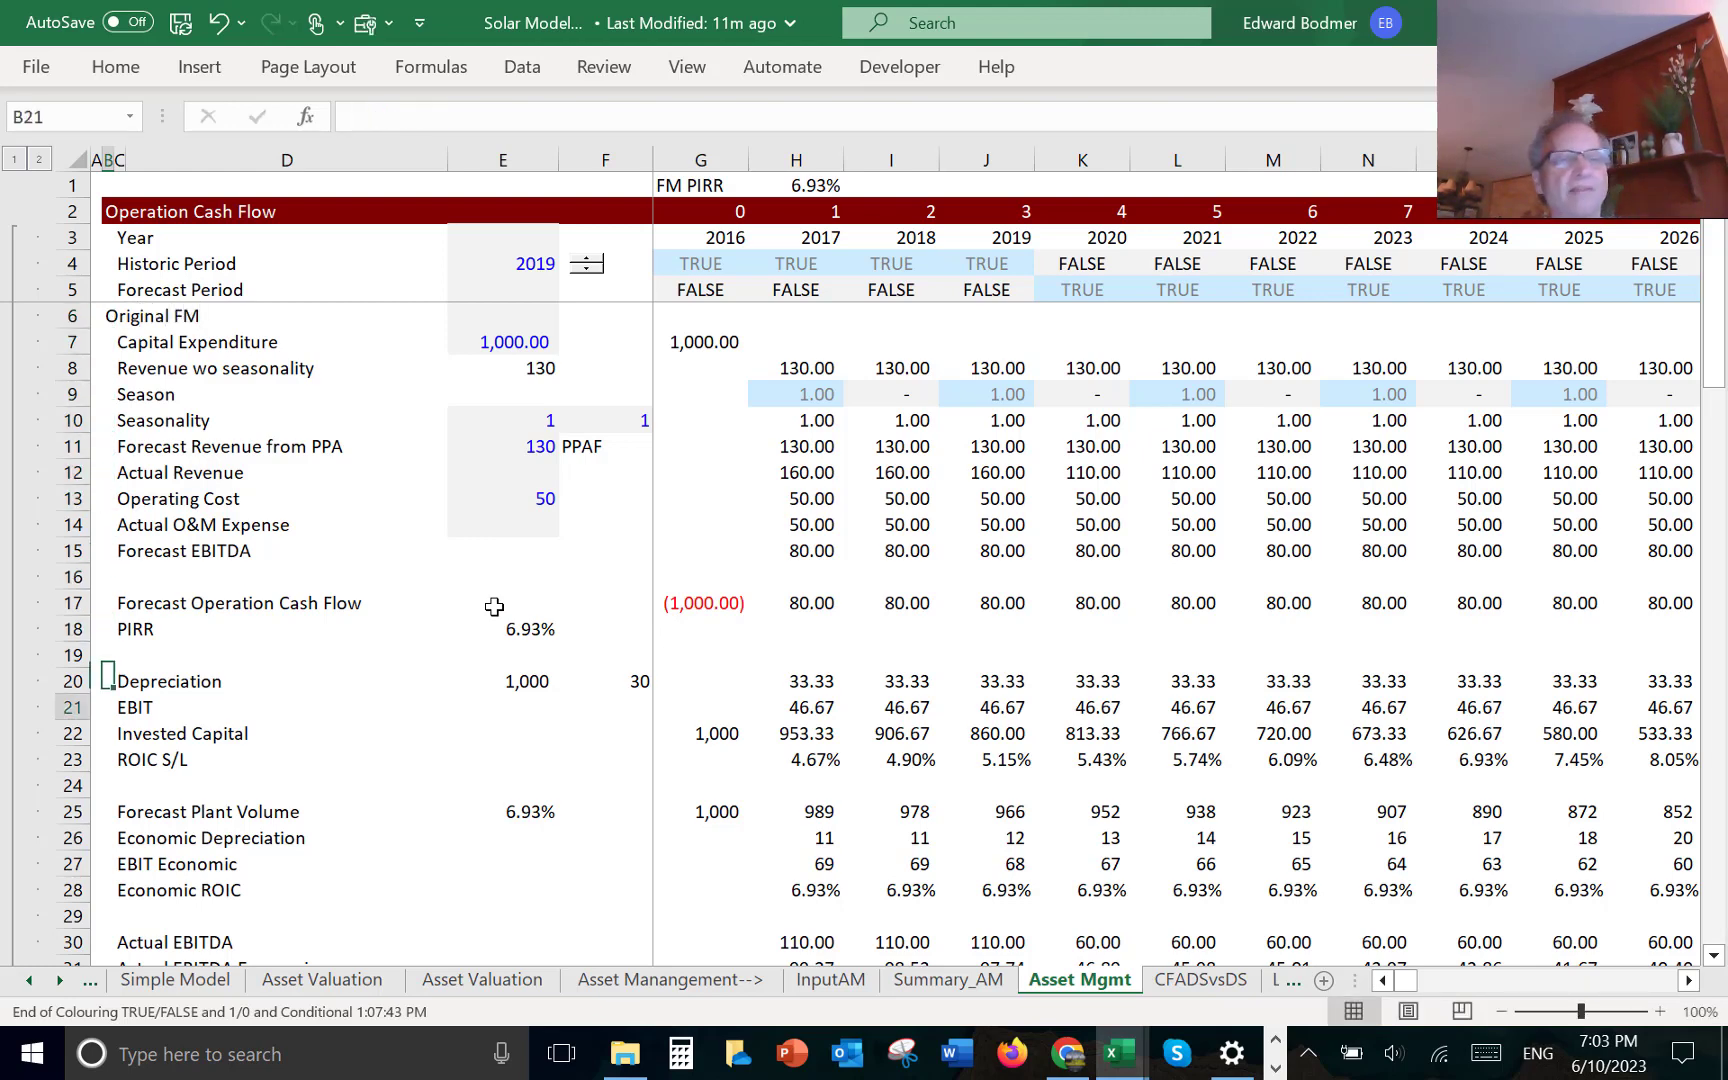
pyautogui.press('Down')
pyautogui.press('Down')
pyautogui.press('Down')
pyautogui.press('Down')
pyautogui.press('Down')
pyautogui.press('Down')
pyautogui.press('Down')
pyautogui.press('Down')
pyautogui.press('Down')
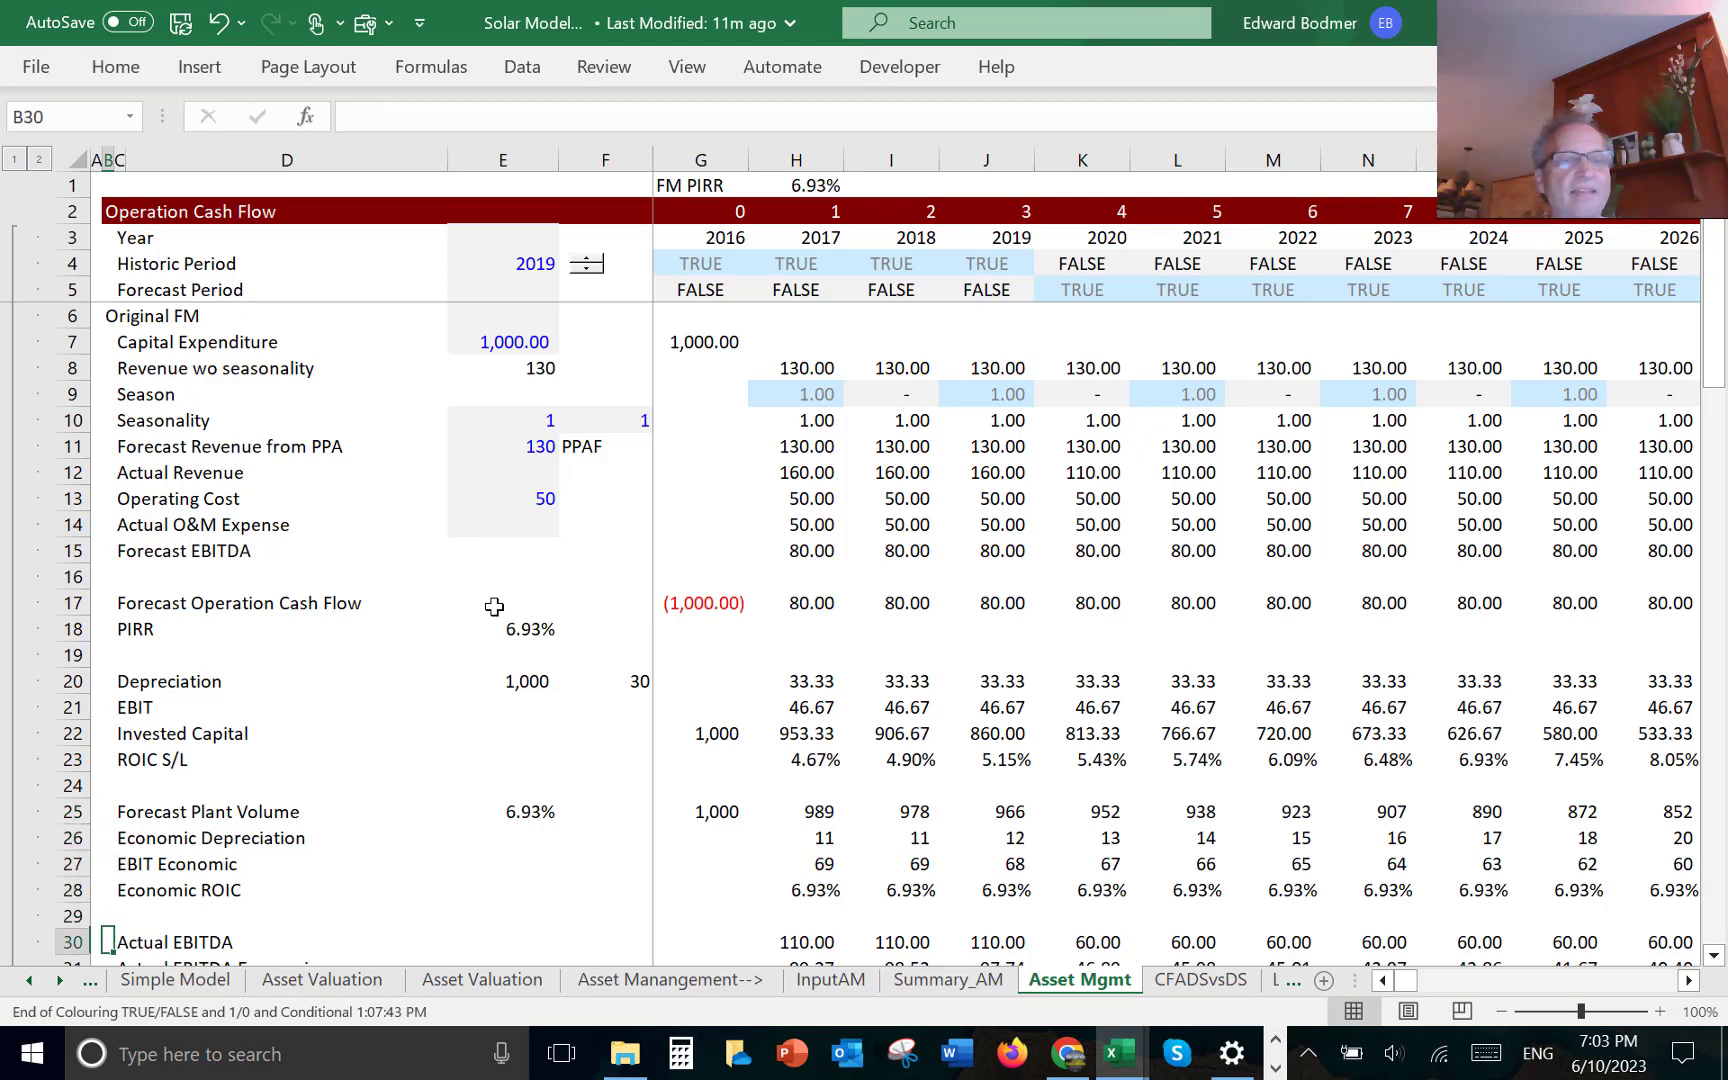
pyautogui.scroll(-2, 494, 607)
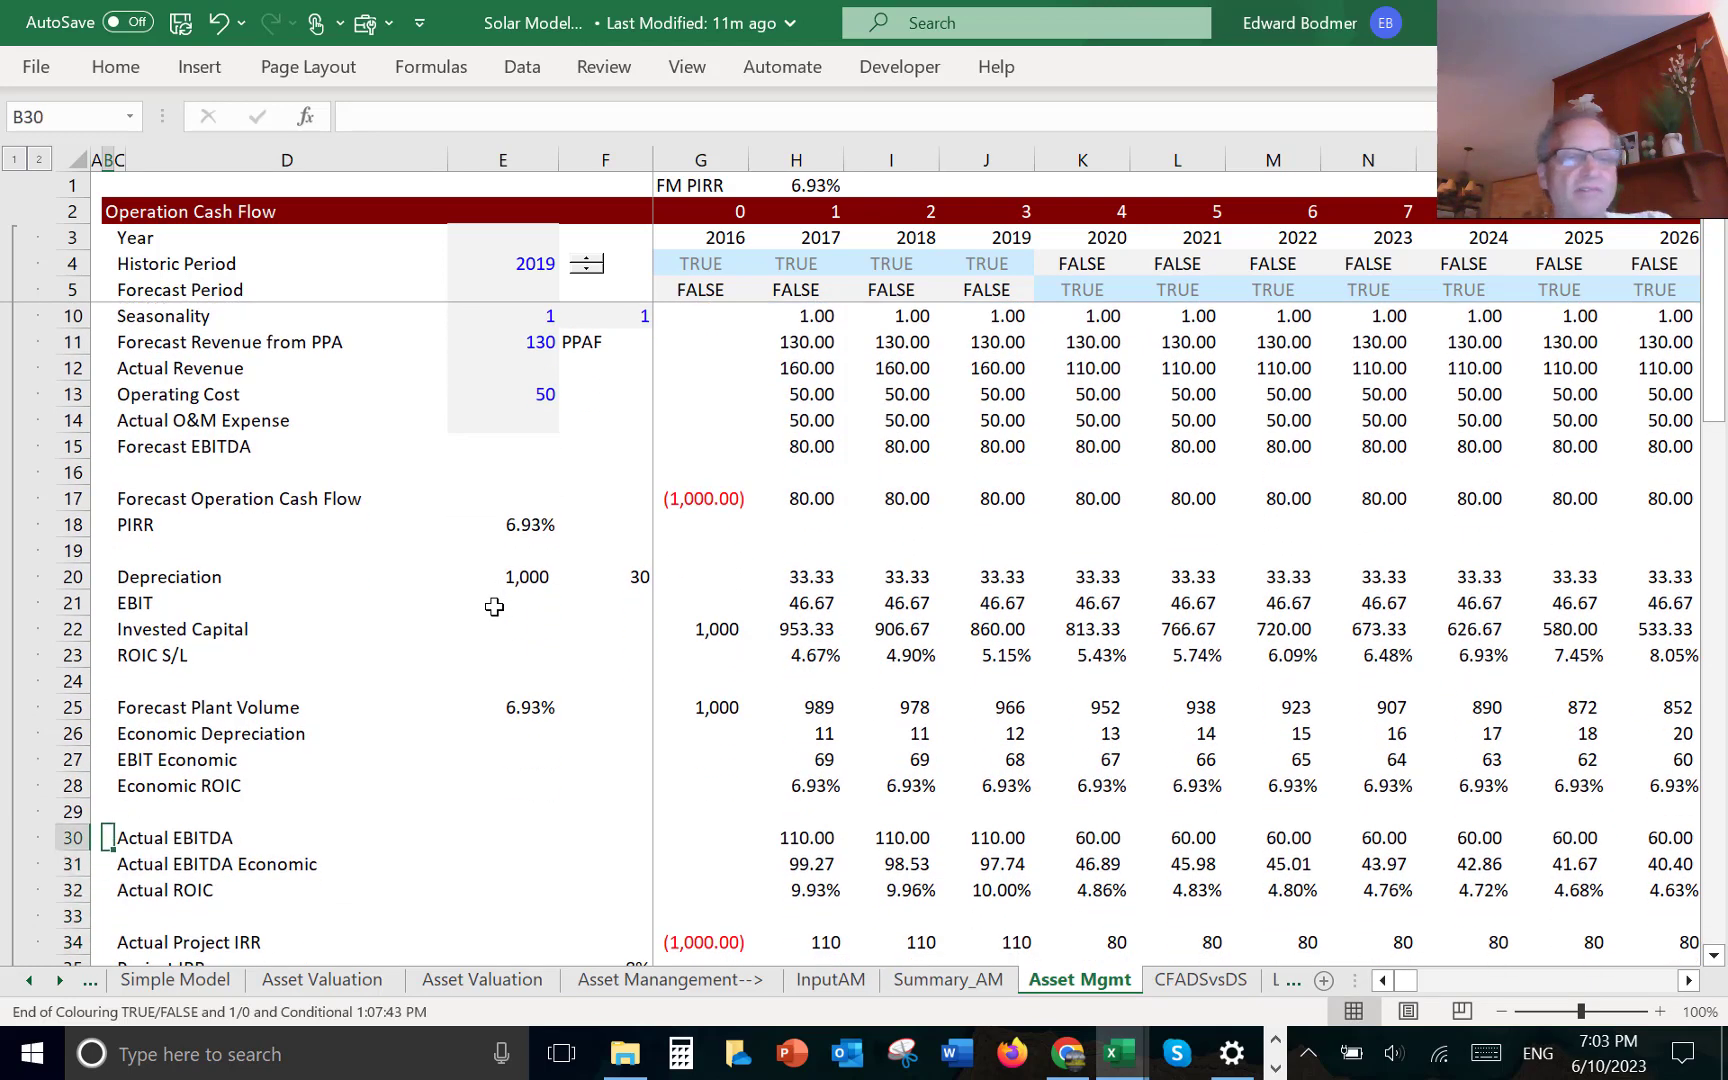
pyautogui.hotkey('shift', 'space')
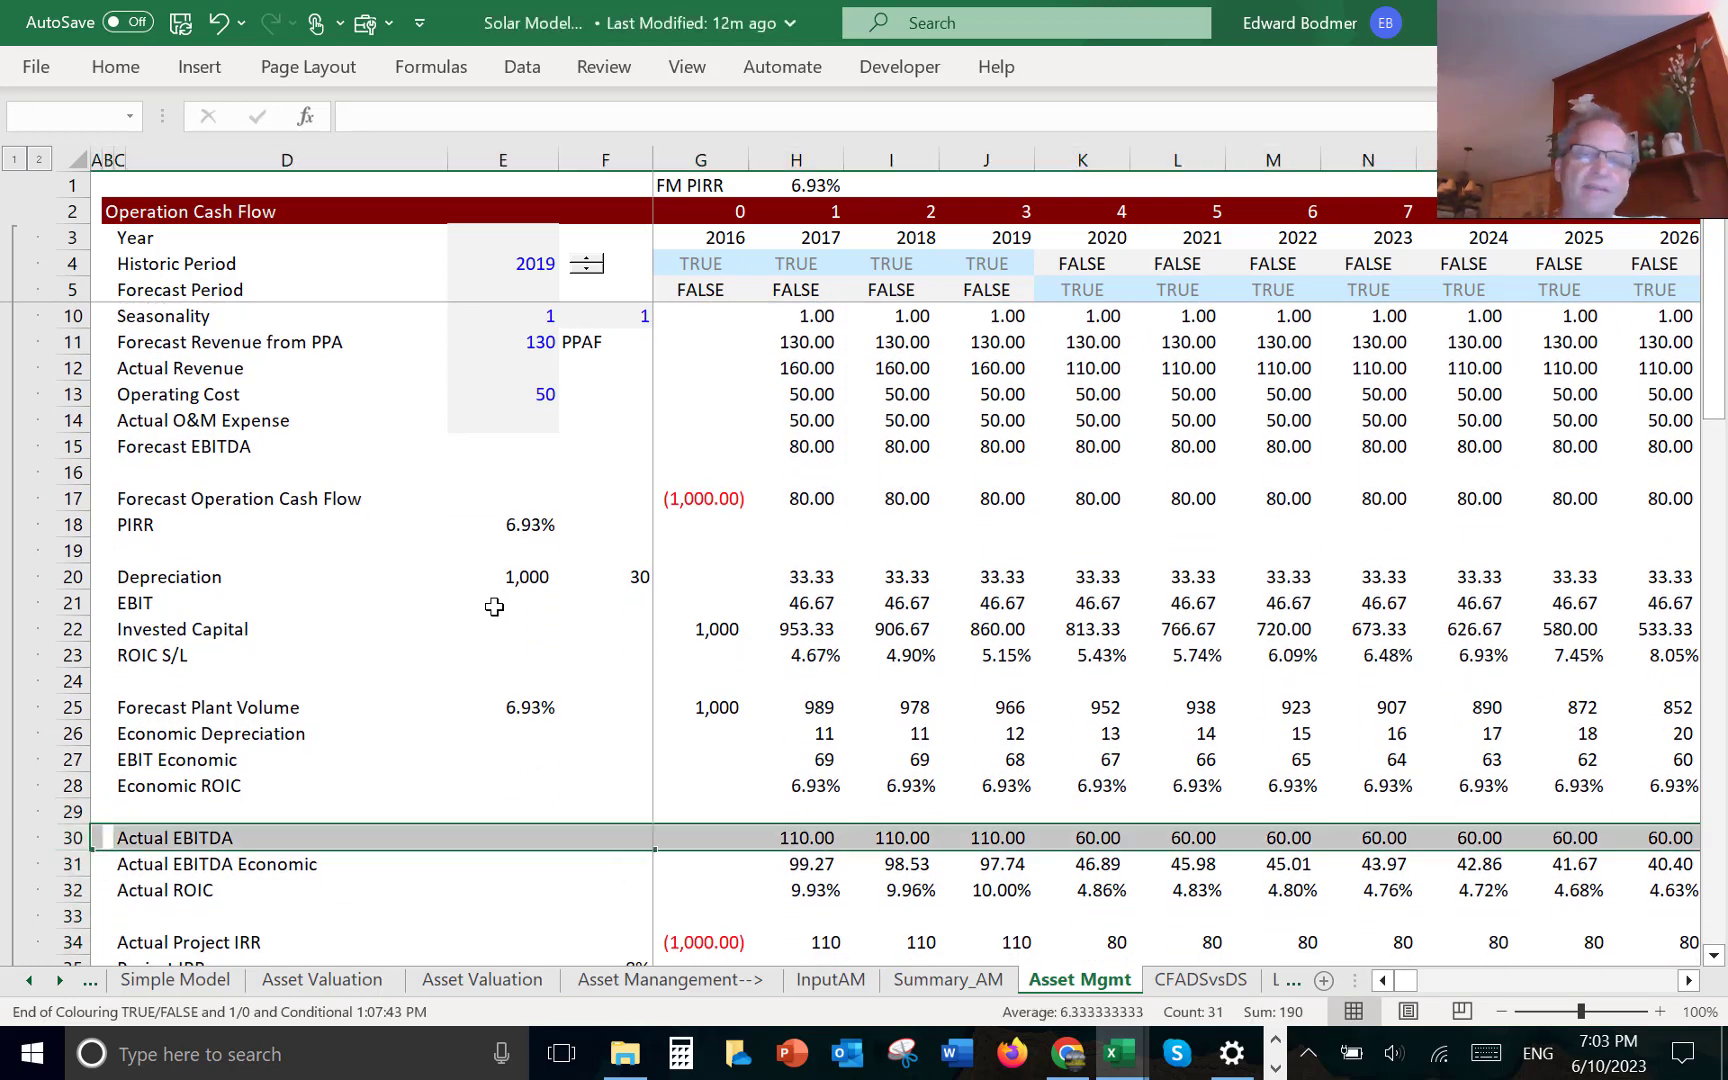
pyautogui.hotkey('ctrl', 'shift', '+')
pyautogui.hotkey('ctrl', 'shift', '+')
pyautogui.press('Up')
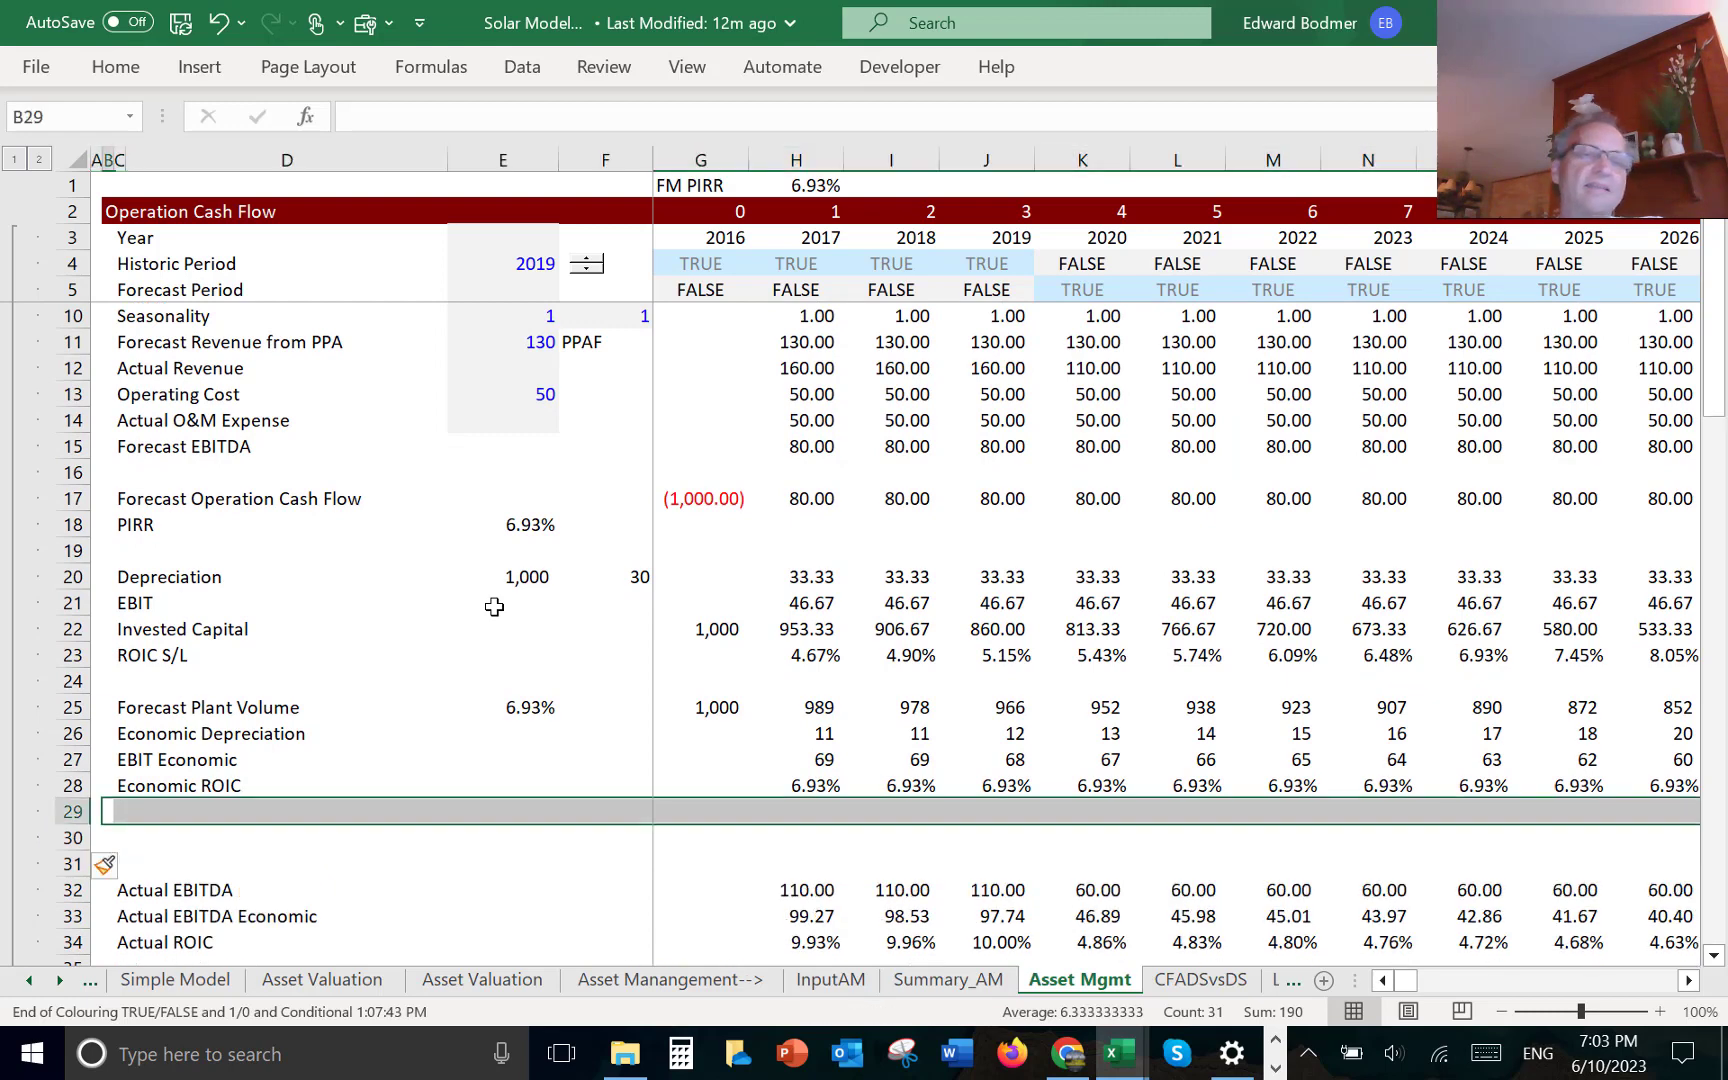
# - Move the Actual Revenue row from the Original FM section into the blank area above Actual EBITDA, leaving one blank row below Economic ROIC
pyautogui.press('Up')
pyautogui.press('Up')
pyautogui.press('Up')
pyautogui.press('Up')
pyautogui.press('Up')
pyautogui.press('Up')
pyautogui.press('Up')
pyautogui.press('Up')
pyautogui.press('Up')
pyautogui.press('Up')
pyautogui.press('Up')
pyautogui.press('Up')
pyautogui.press('Up')
pyautogui.press('Up')
pyautogui.press('Up')
pyautogui.press('Up')
pyautogui.press('Up')
pyautogui.press('Up')
pyautogui.press('Up')
pyautogui.press('Up')
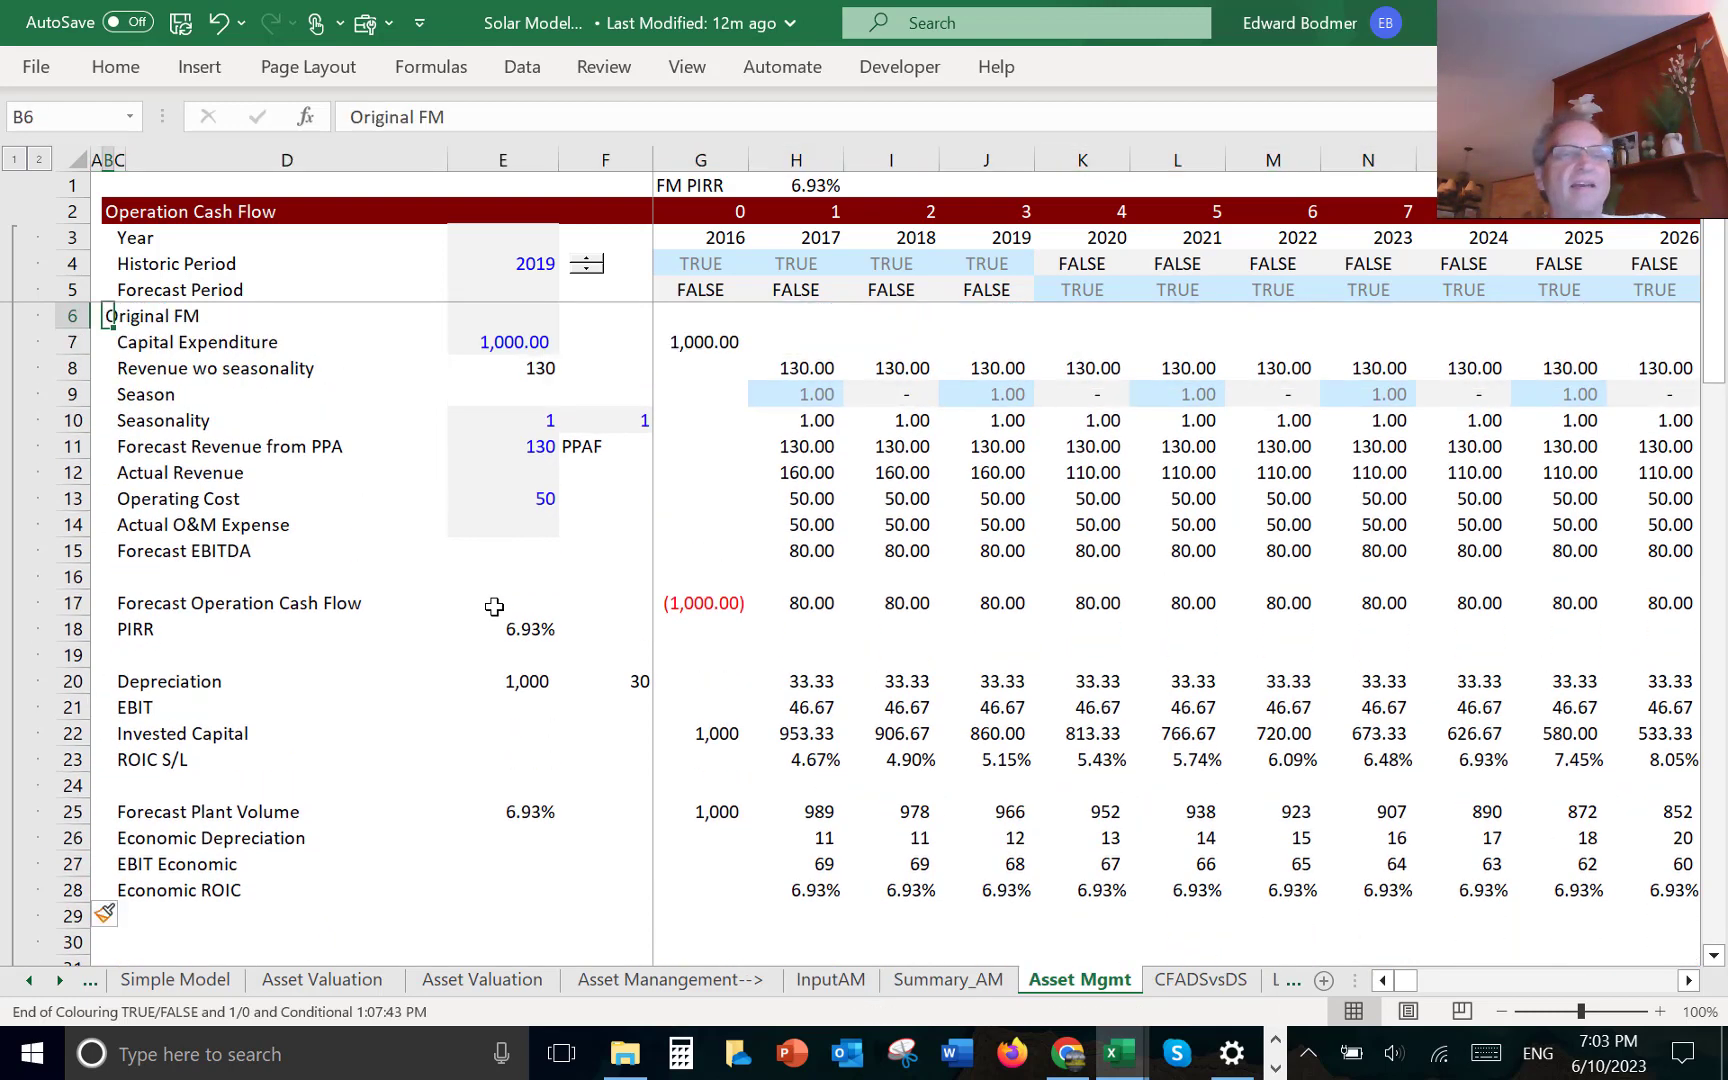
pyautogui.press('Down')
pyautogui.press('Down')
pyautogui.press('Down')
pyautogui.press('Down')
pyautogui.press('Down')
pyautogui.press('Down')
pyautogui.press('Left')
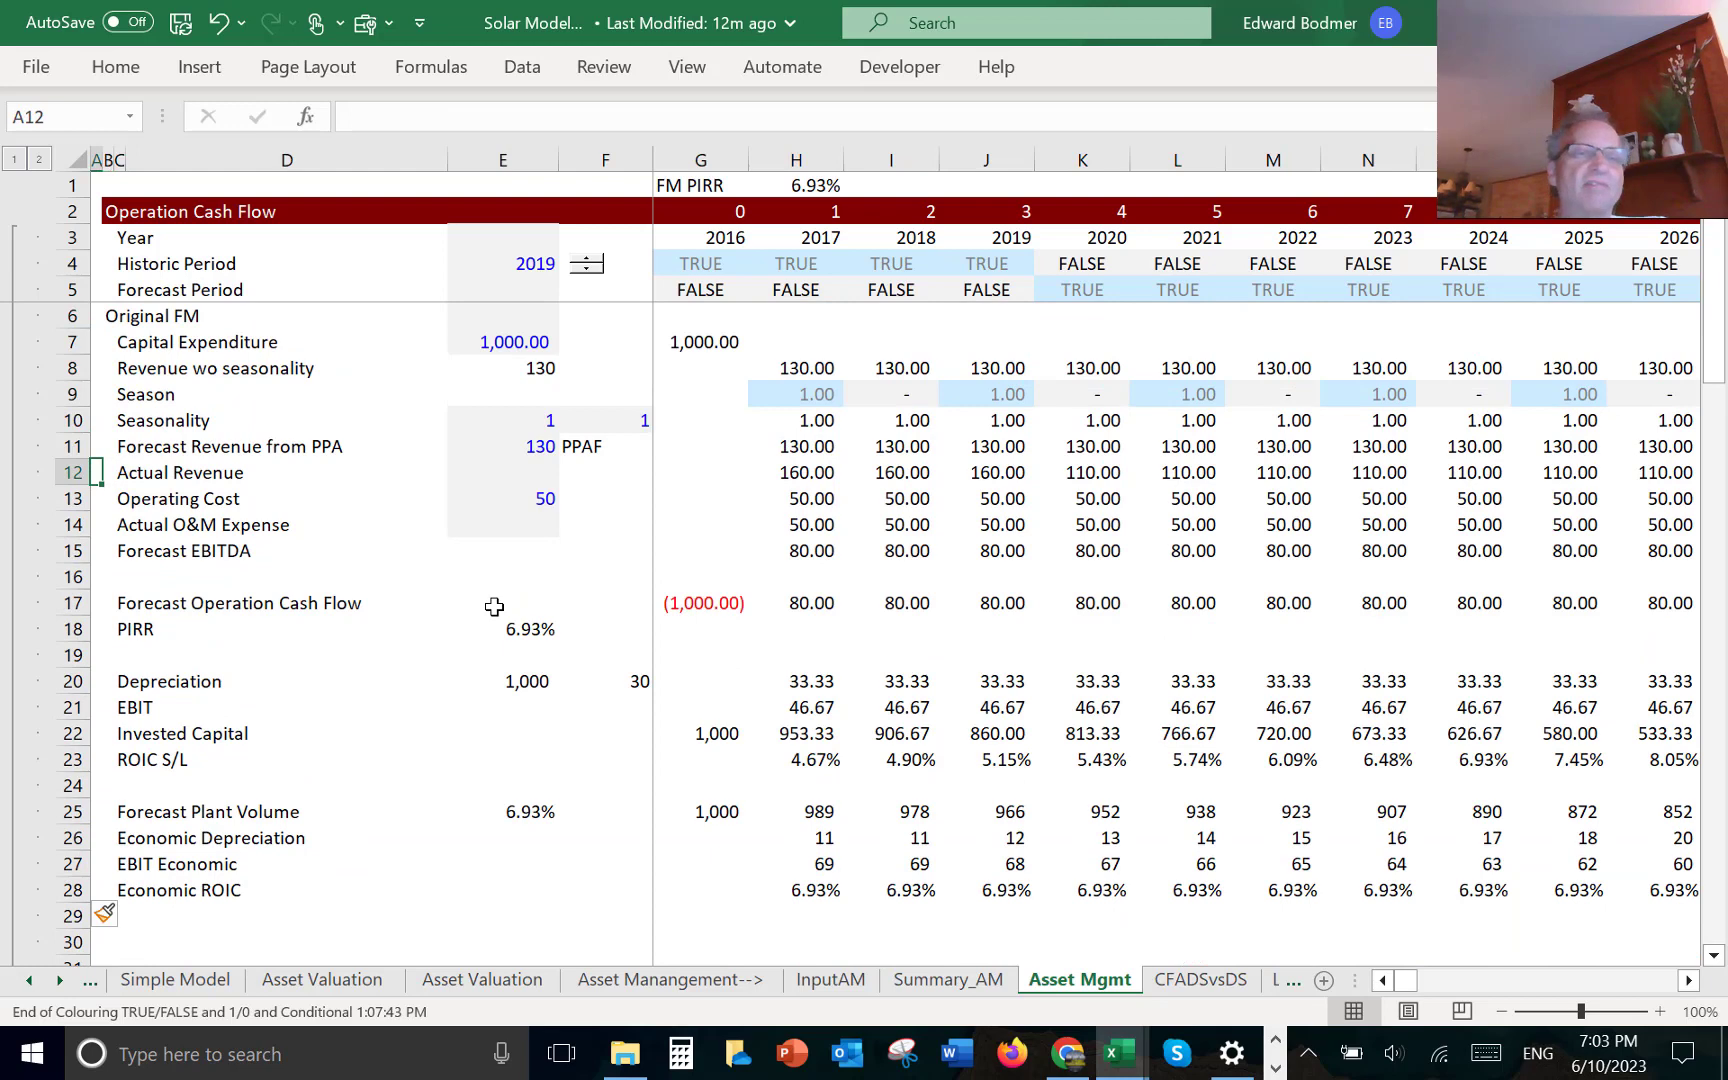
pyautogui.hotkey('shift', 'space')
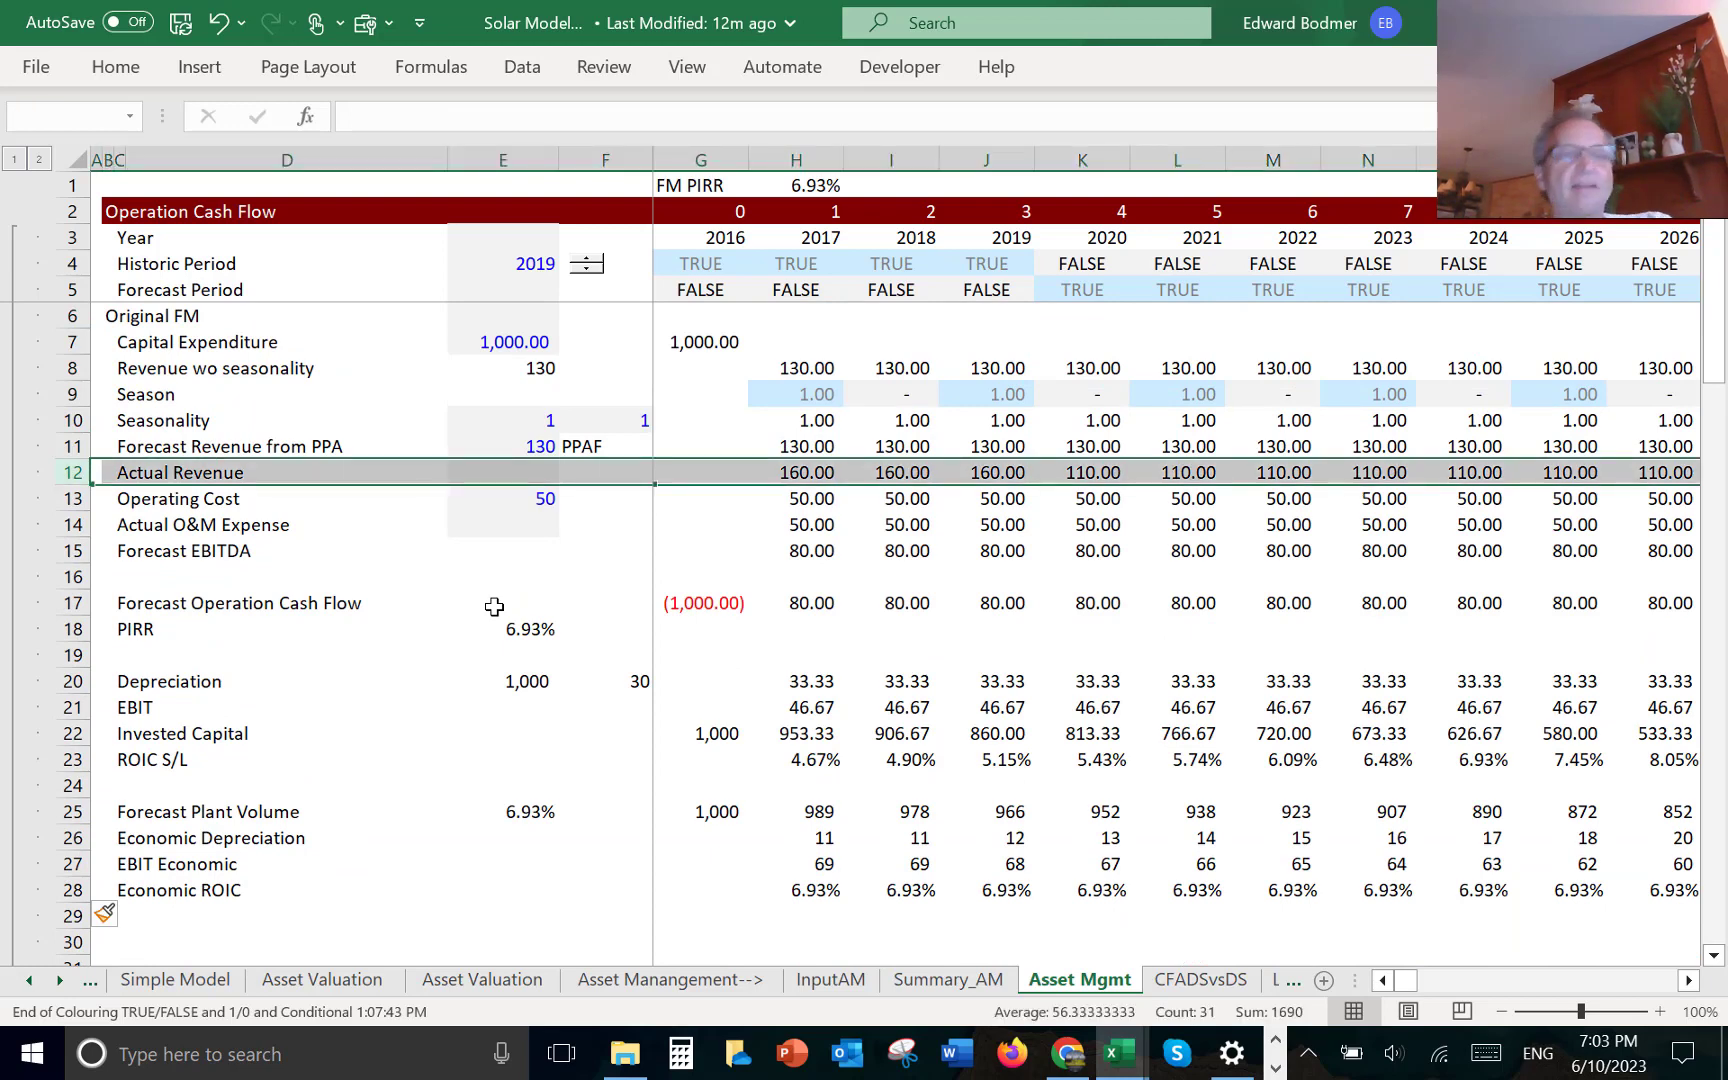
pyautogui.hotkey('ctrl', 'c')
pyautogui.press('Down')
pyautogui.press('Down')
pyautogui.press('Down')
pyautogui.press('Down')
pyautogui.press('Down')
pyautogui.press('Down')
pyautogui.press('Down')
pyautogui.press('Down')
pyautogui.press('Down')
pyautogui.press('Down')
pyautogui.press('Down')
pyautogui.press('Down')
pyautogui.press('Down')
pyautogui.press('Down')
pyautogui.press('Down')
pyautogui.scroll(-1, 494, 607)
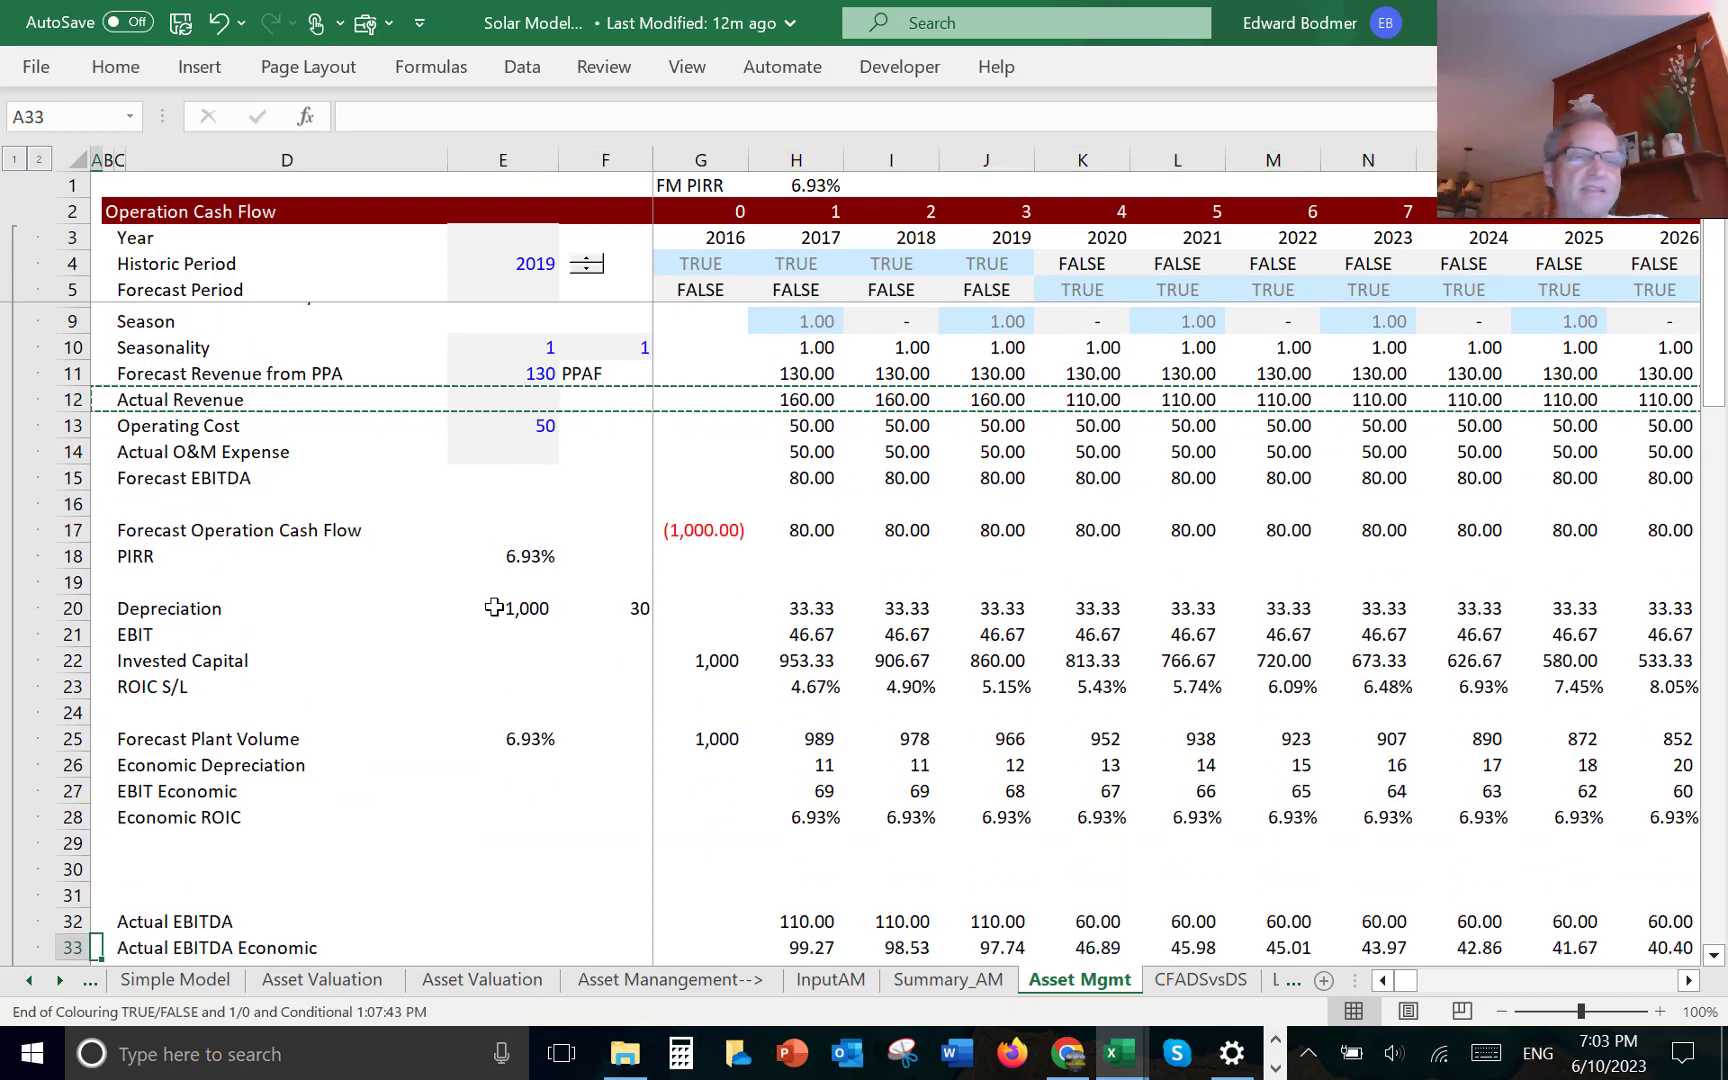
pyautogui.press('Down')
pyautogui.press('Down')
pyautogui.press('Down')
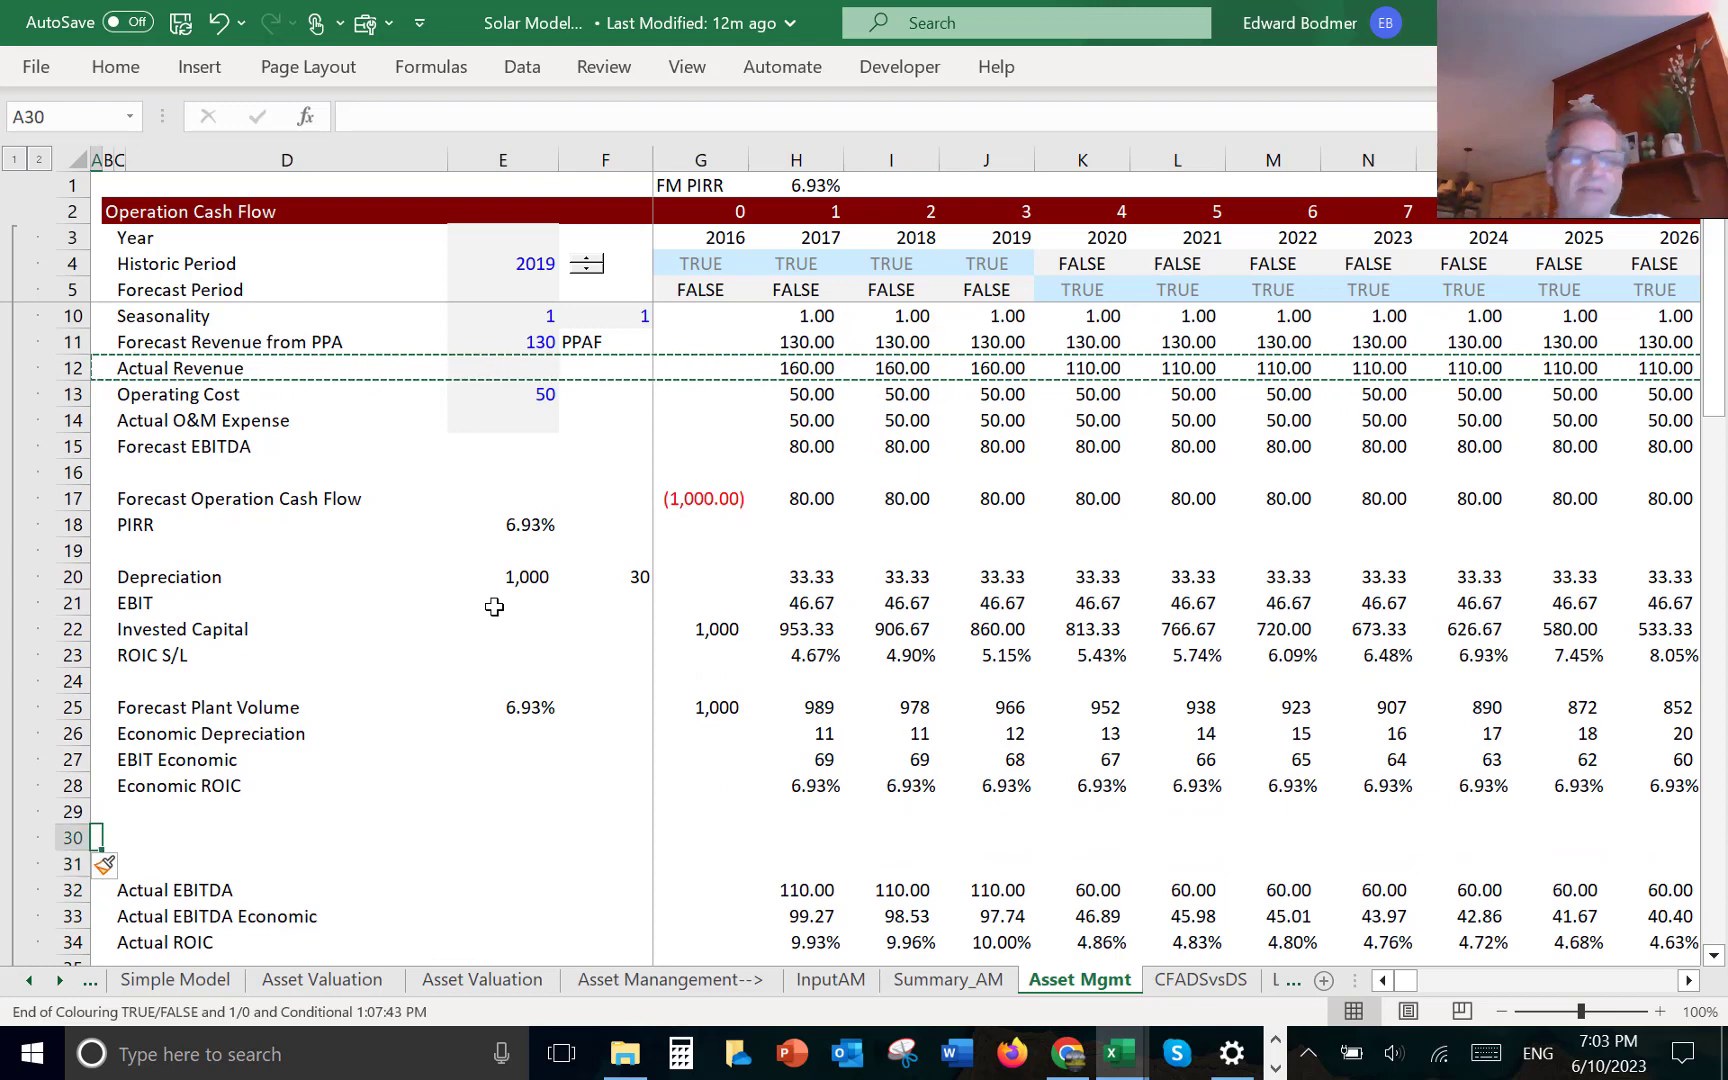
pyautogui.hotkey('ctrl', 'shift', '=')
# - Move the Actual O&M Expense row out of the Original FM section to directly below the relocated Actual Revenue row
pyautogui.press('Up')
pyautogui.press('Up')
pyautogui.press('Up')
pyautogui.press('Up')
pyautogui.press('Up')
pyautogui.press('Up')
pyautogui.press('Up')
pyautogui.press('Up')
pyautogui.press('Up')
pyautogui.press('Up')
pyautogui.press('Up')
pyautogui.press('Up')
pyautogui.press('Up')
pyautogui.press('Up')
pyautogui.press('Up')
pyautogui.press('Up')
pyautogui.press('Up')
pyautogui.press('Up')
pyautogui.press('Up')
pyautogui.press('Up')
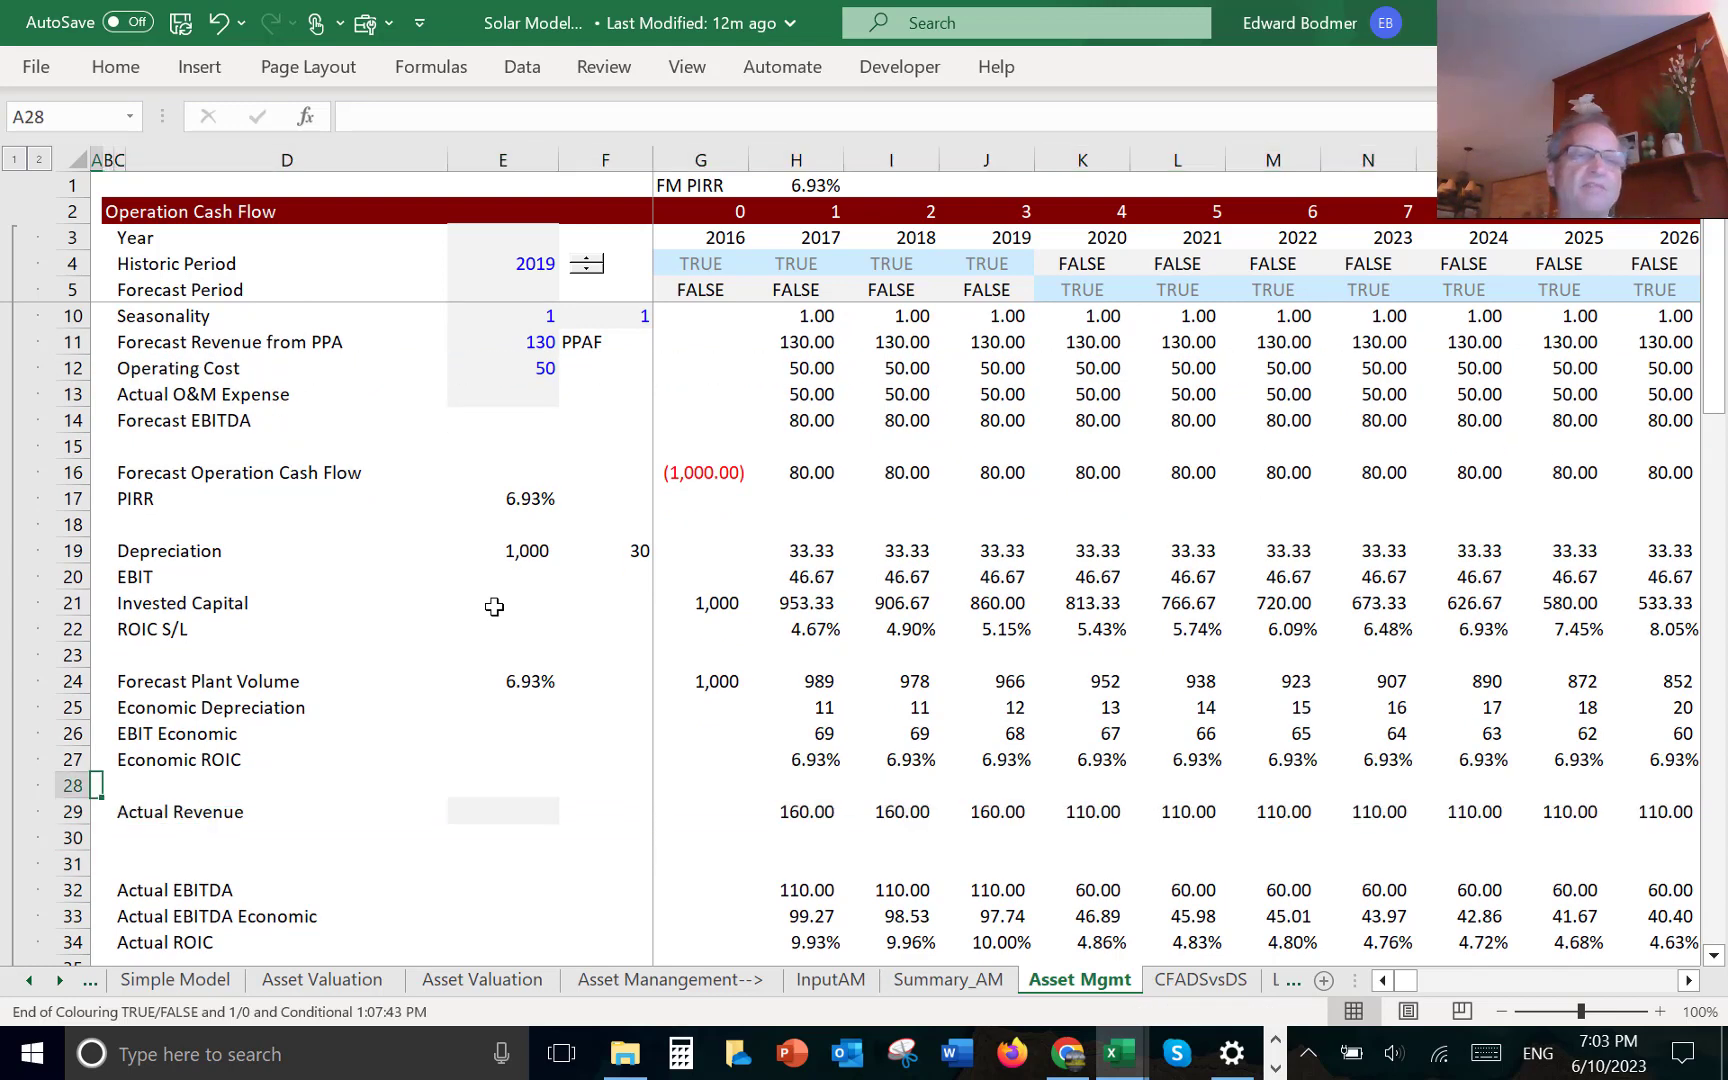
pyautogui.press('Down')
pyautogui.press('Down')
pyautogui.press('Down')
pyautogui.press('Down')
pyautogui.press('Down')
pyautogui.press('Down')
pyautogui.press('Down')
pyautogui.press('Down')
pyautogui.press('Down')
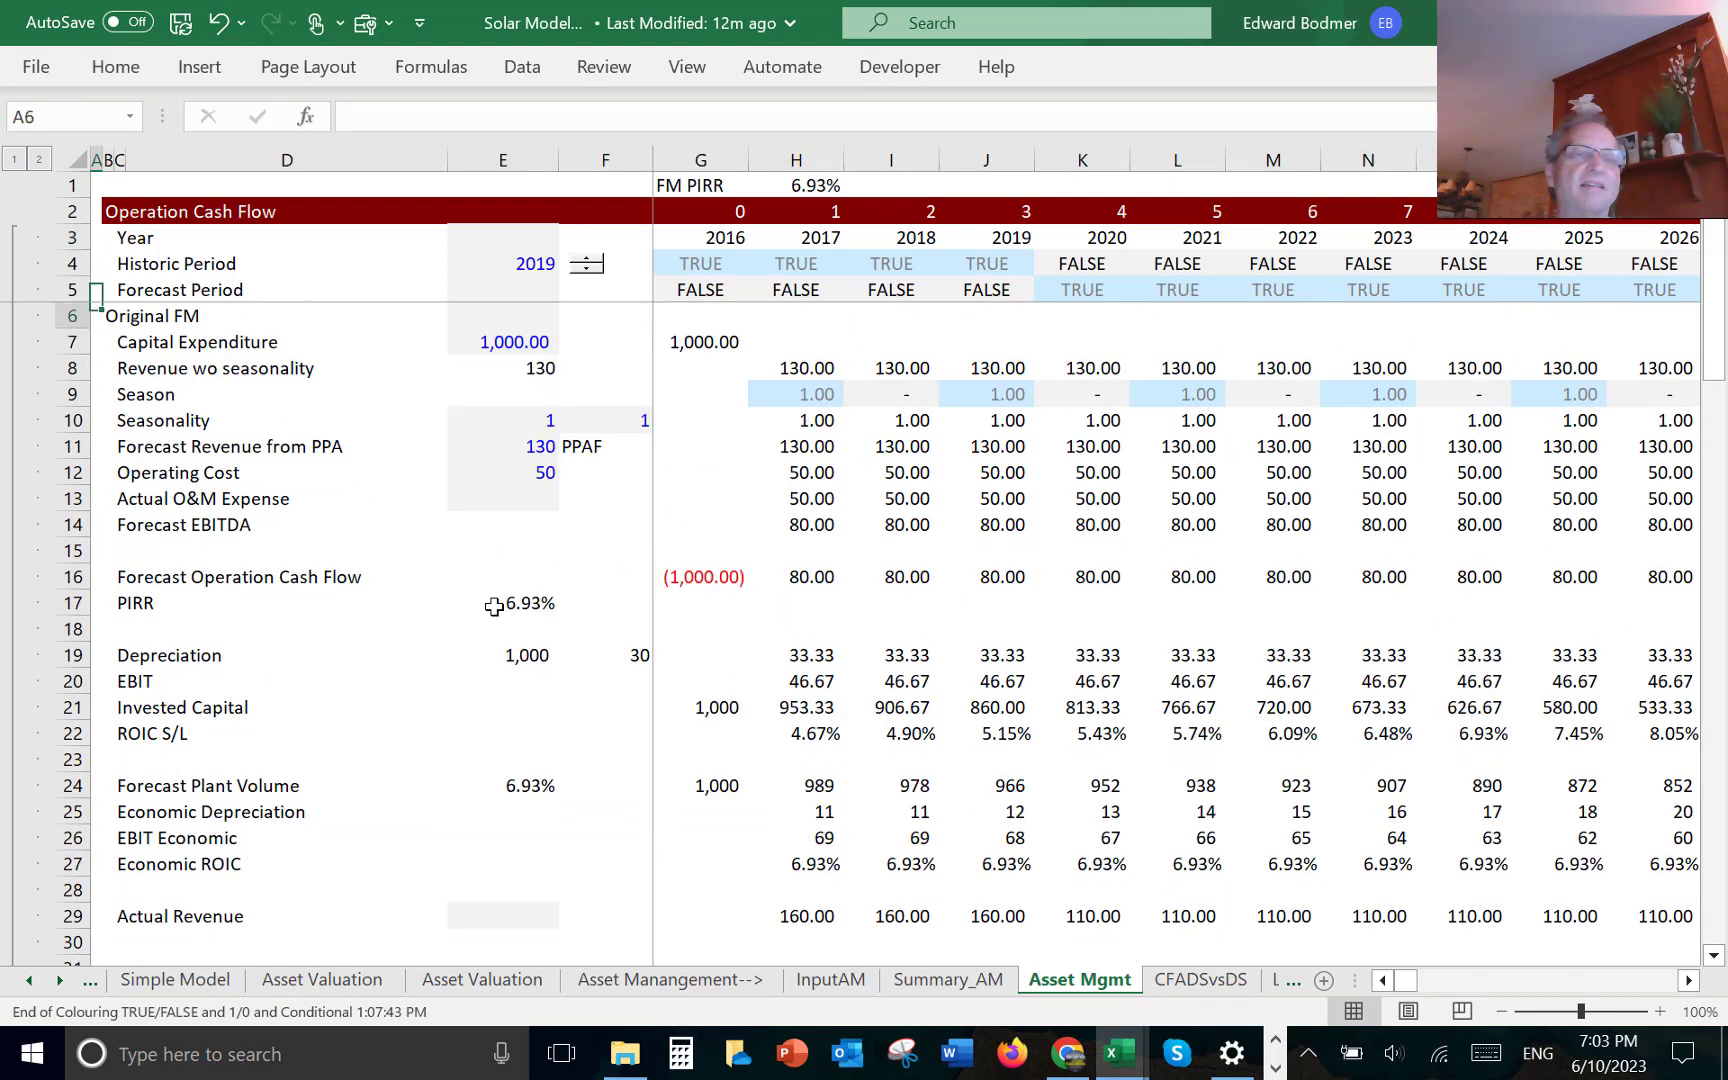
pyautogui.press('Down')
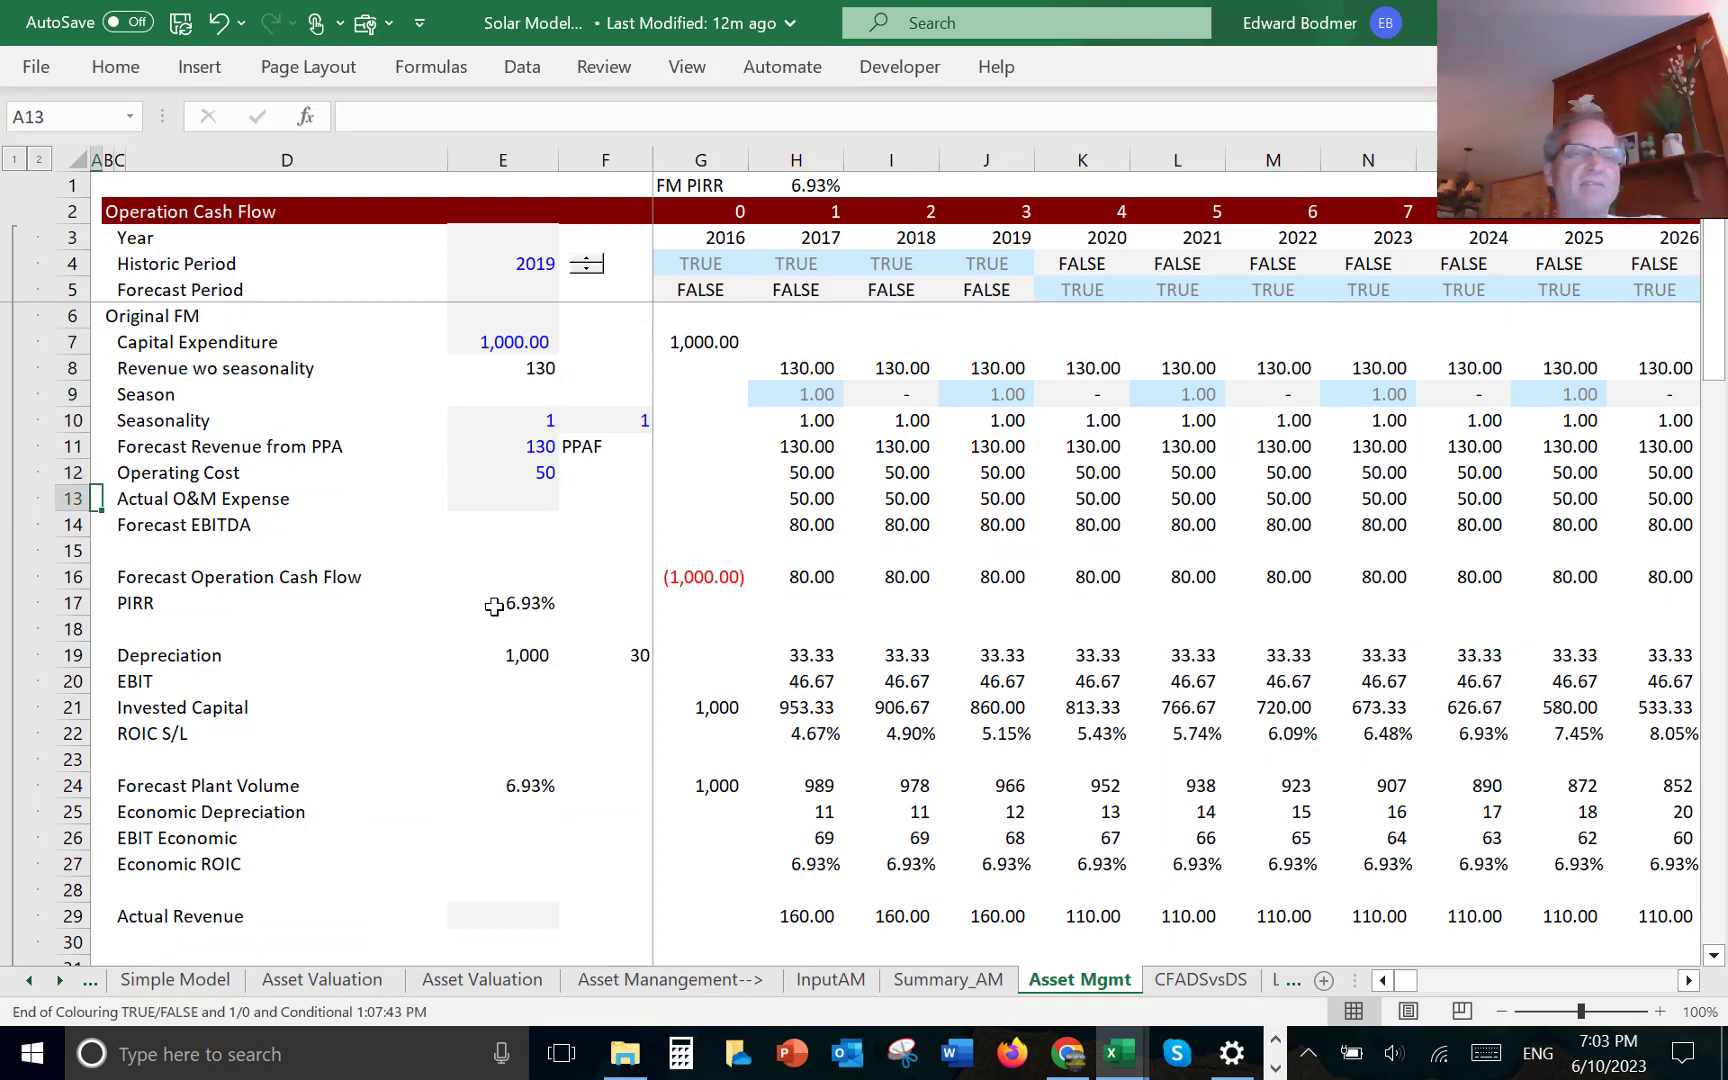
pyautogui.hotkey('shift', 'space')
pyautogui.hotkey('ctrl', 'c')
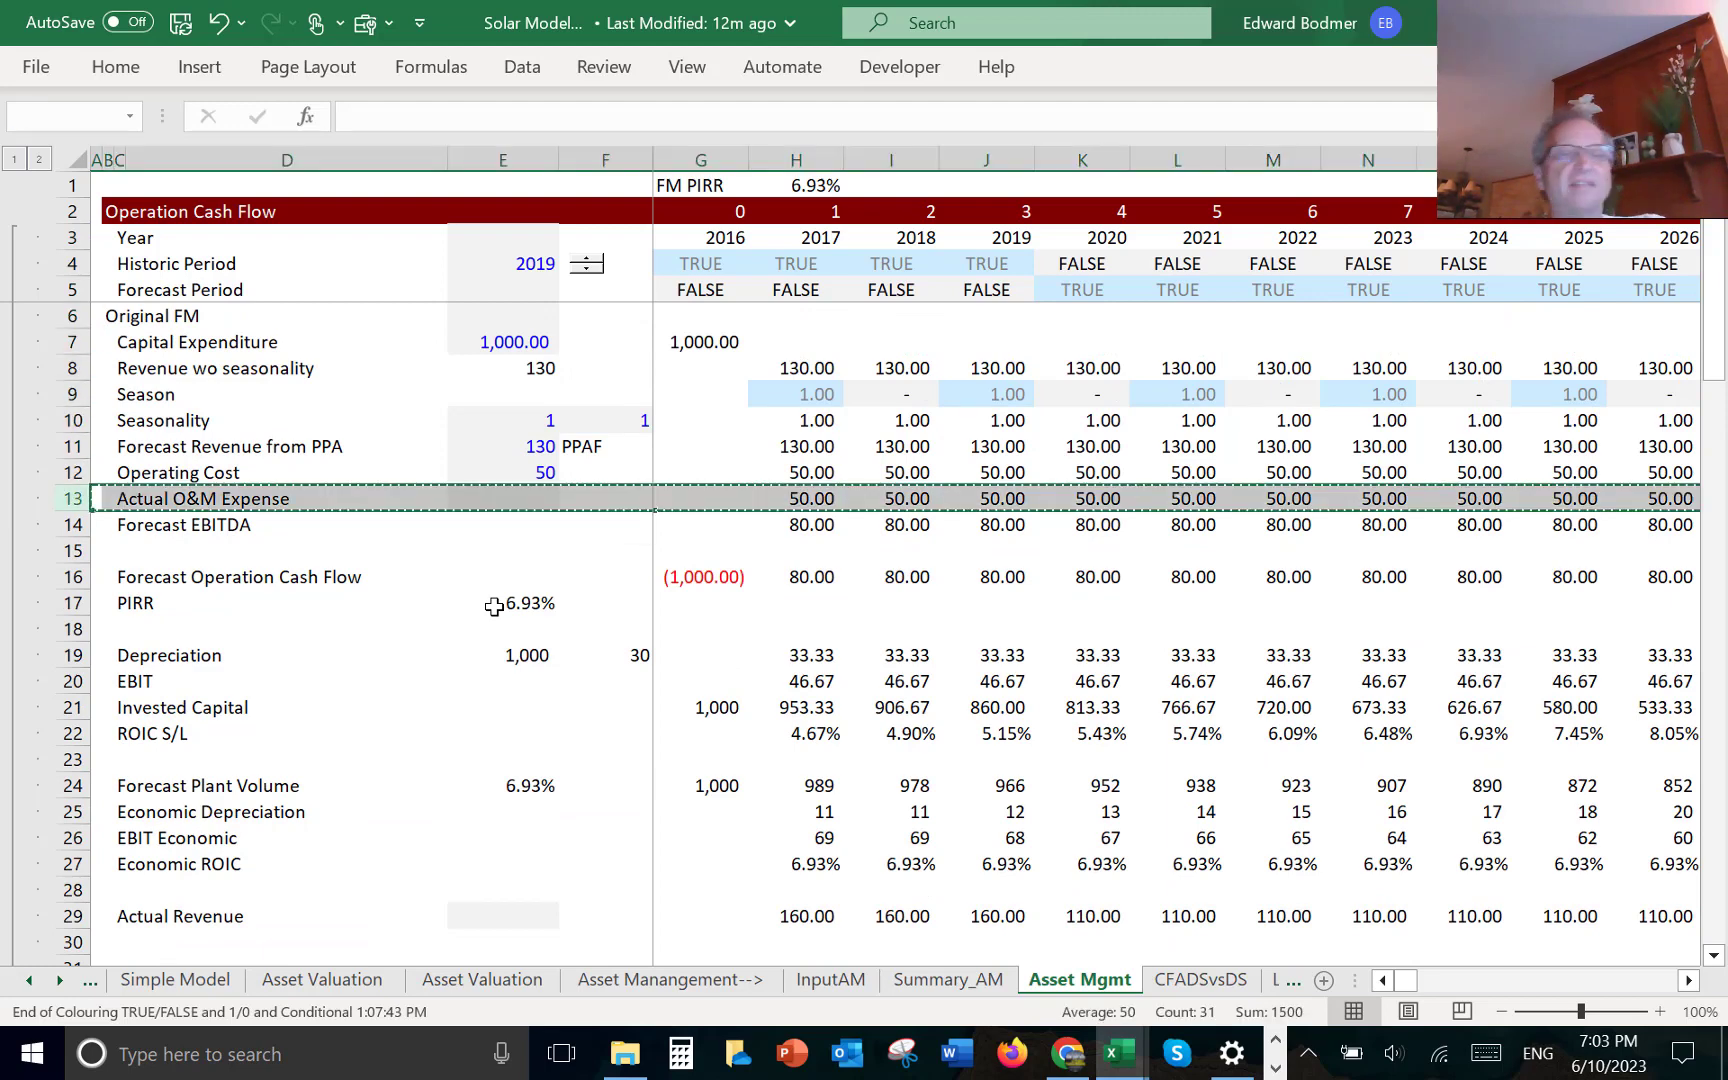
pyautogui.press('Down')
pyautogui.press('Down')
pyautogui.press('Down')
pyautogui.press('Down')
pyautogui.press('Down')
pyautogui.press('Down')
pyautogui.press('Down')
pyautogui.press('Down')
pyautogui.press('Down')
pyautogui.press('Down')
pyautogui.press('Down')
pyautogui.press('Down')
pyautogui.press('Down')
pyautogui.press('Down')
pyautogui.press('Down')
pyautogui.press('Down')
pyautogui.press('Down')
pyautogui.press('Down')
pyautogui.press('Down')
pyautogui.press('Down')
pyautogui.press('Down')
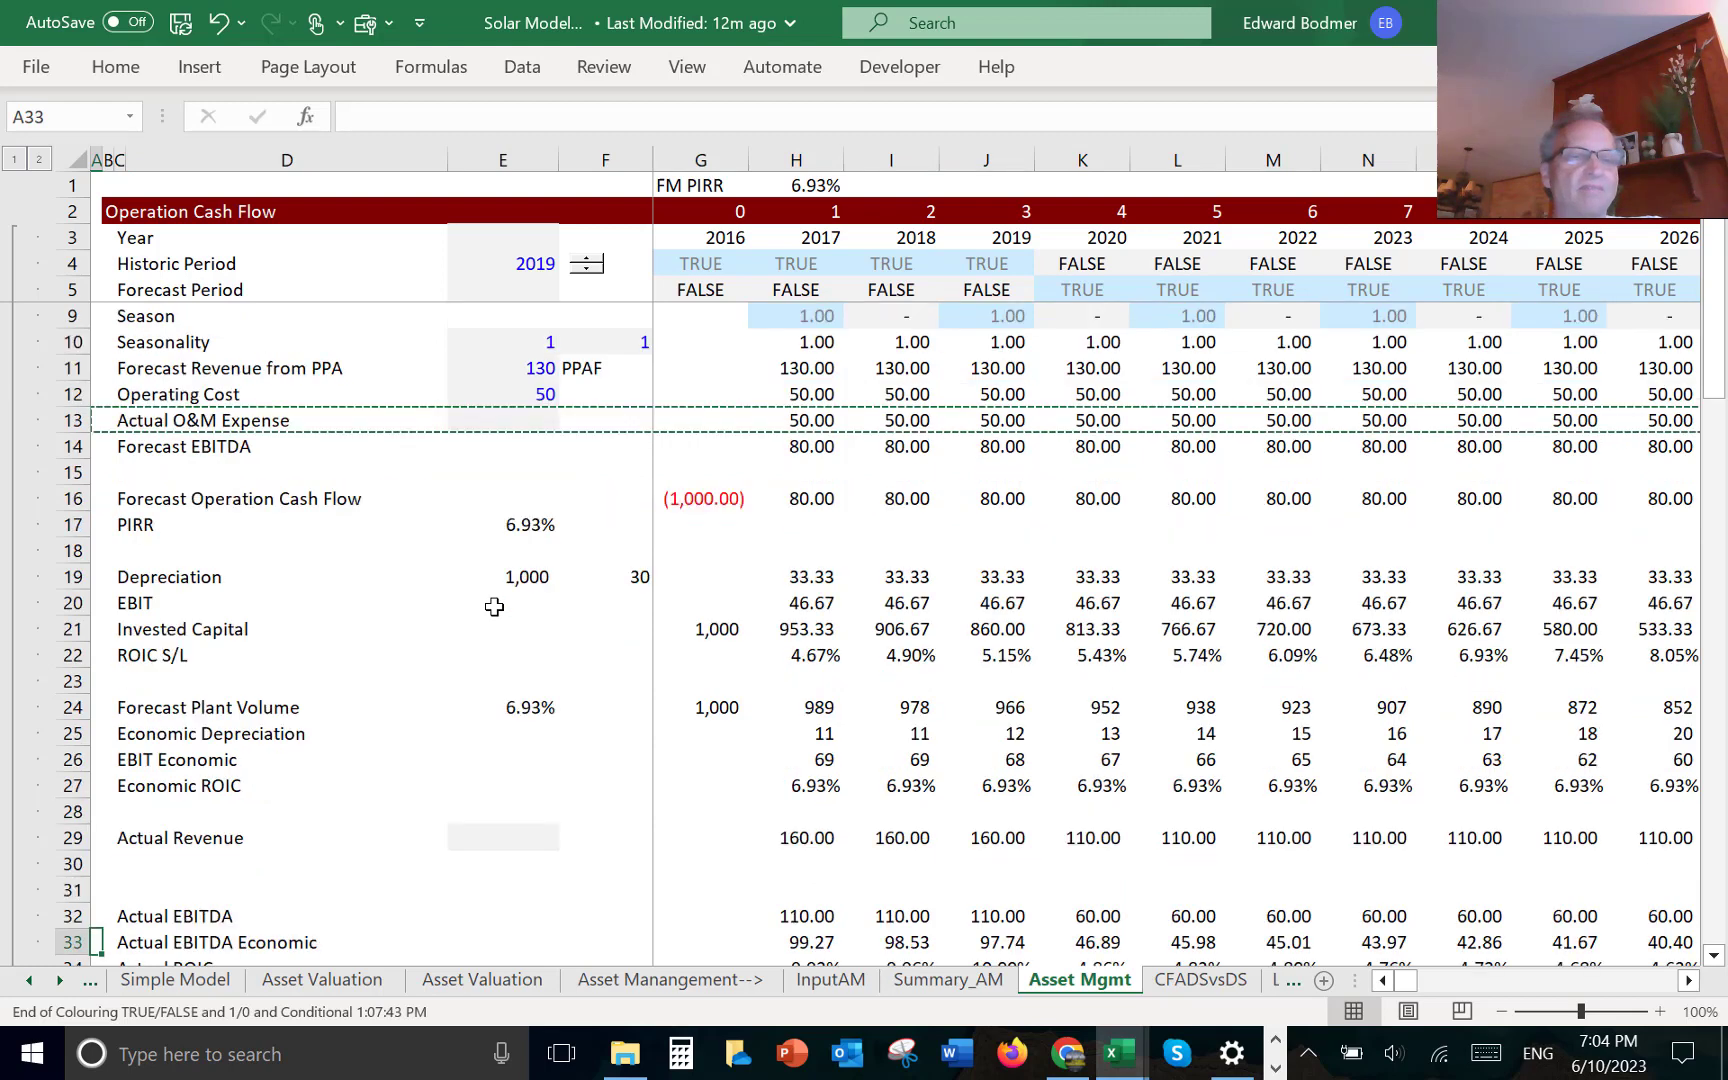
pyautogui.press('Up')
pyautogui.press('Up')
pyautogui.press('Up')
pyautogui.press('Up')
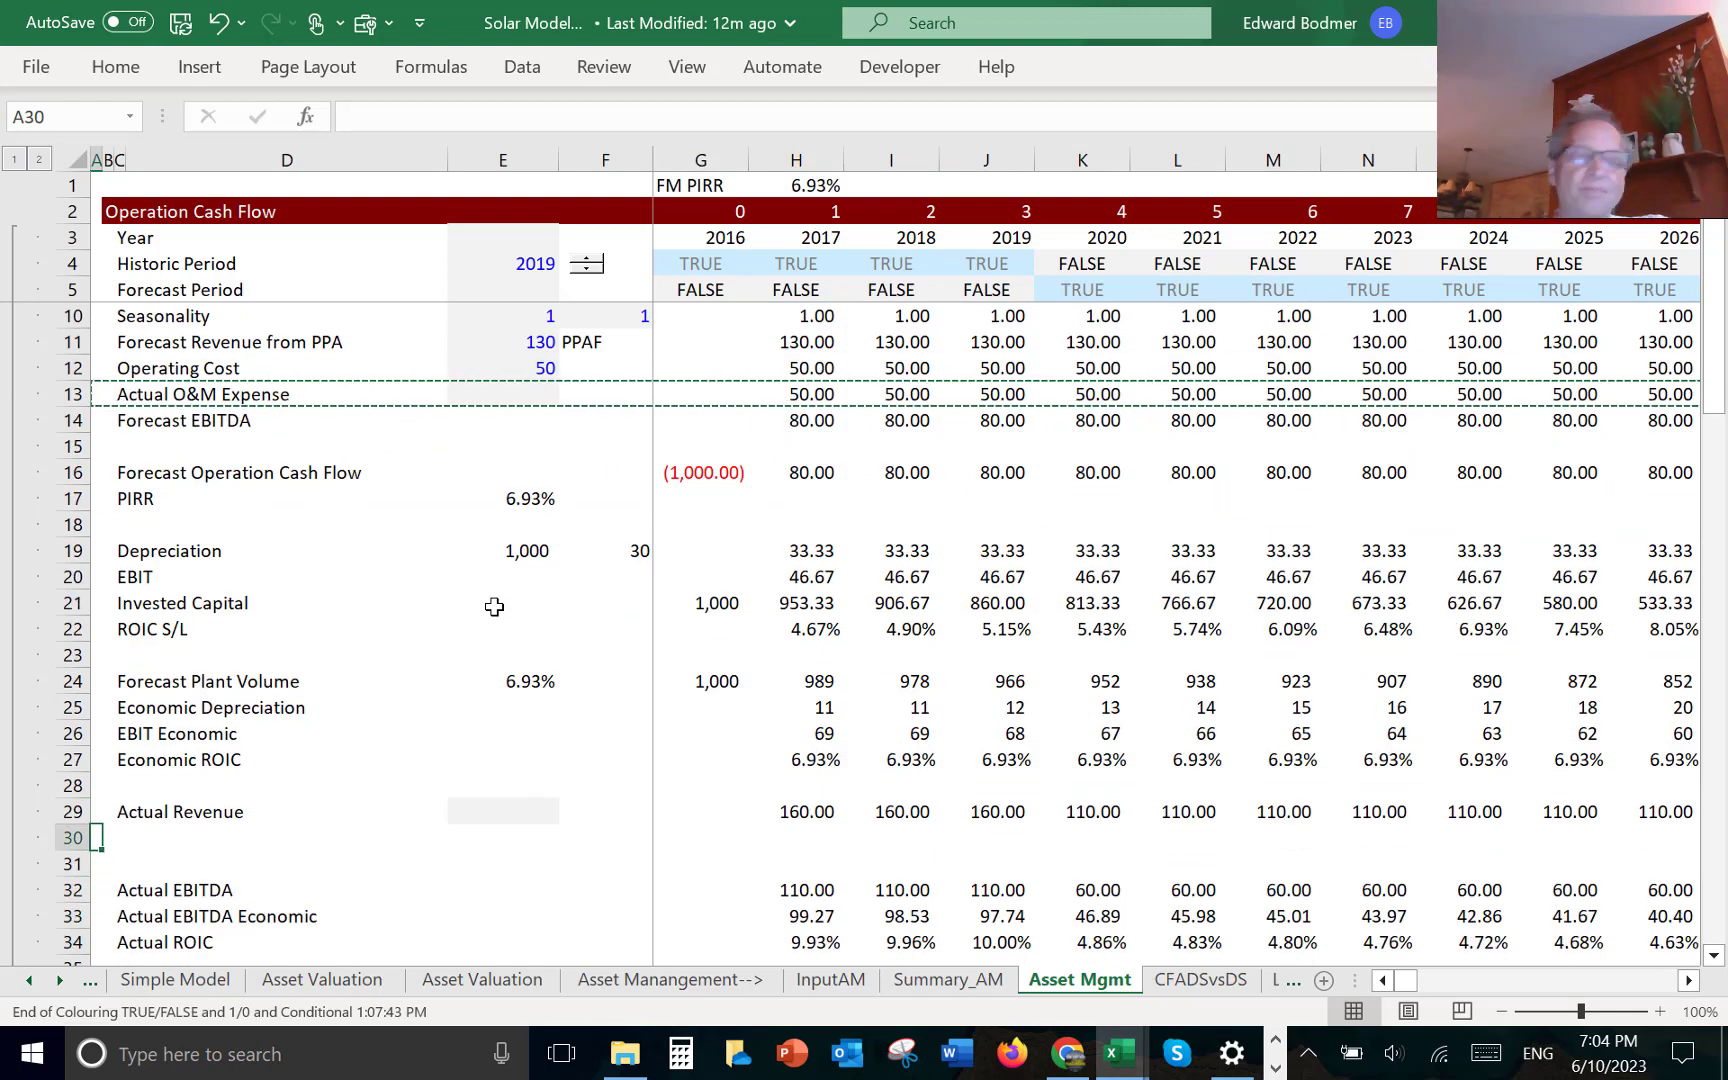
pyautogui.hotkey('shift', 'space')
pyautogui.hotkey('ctrl', '+')
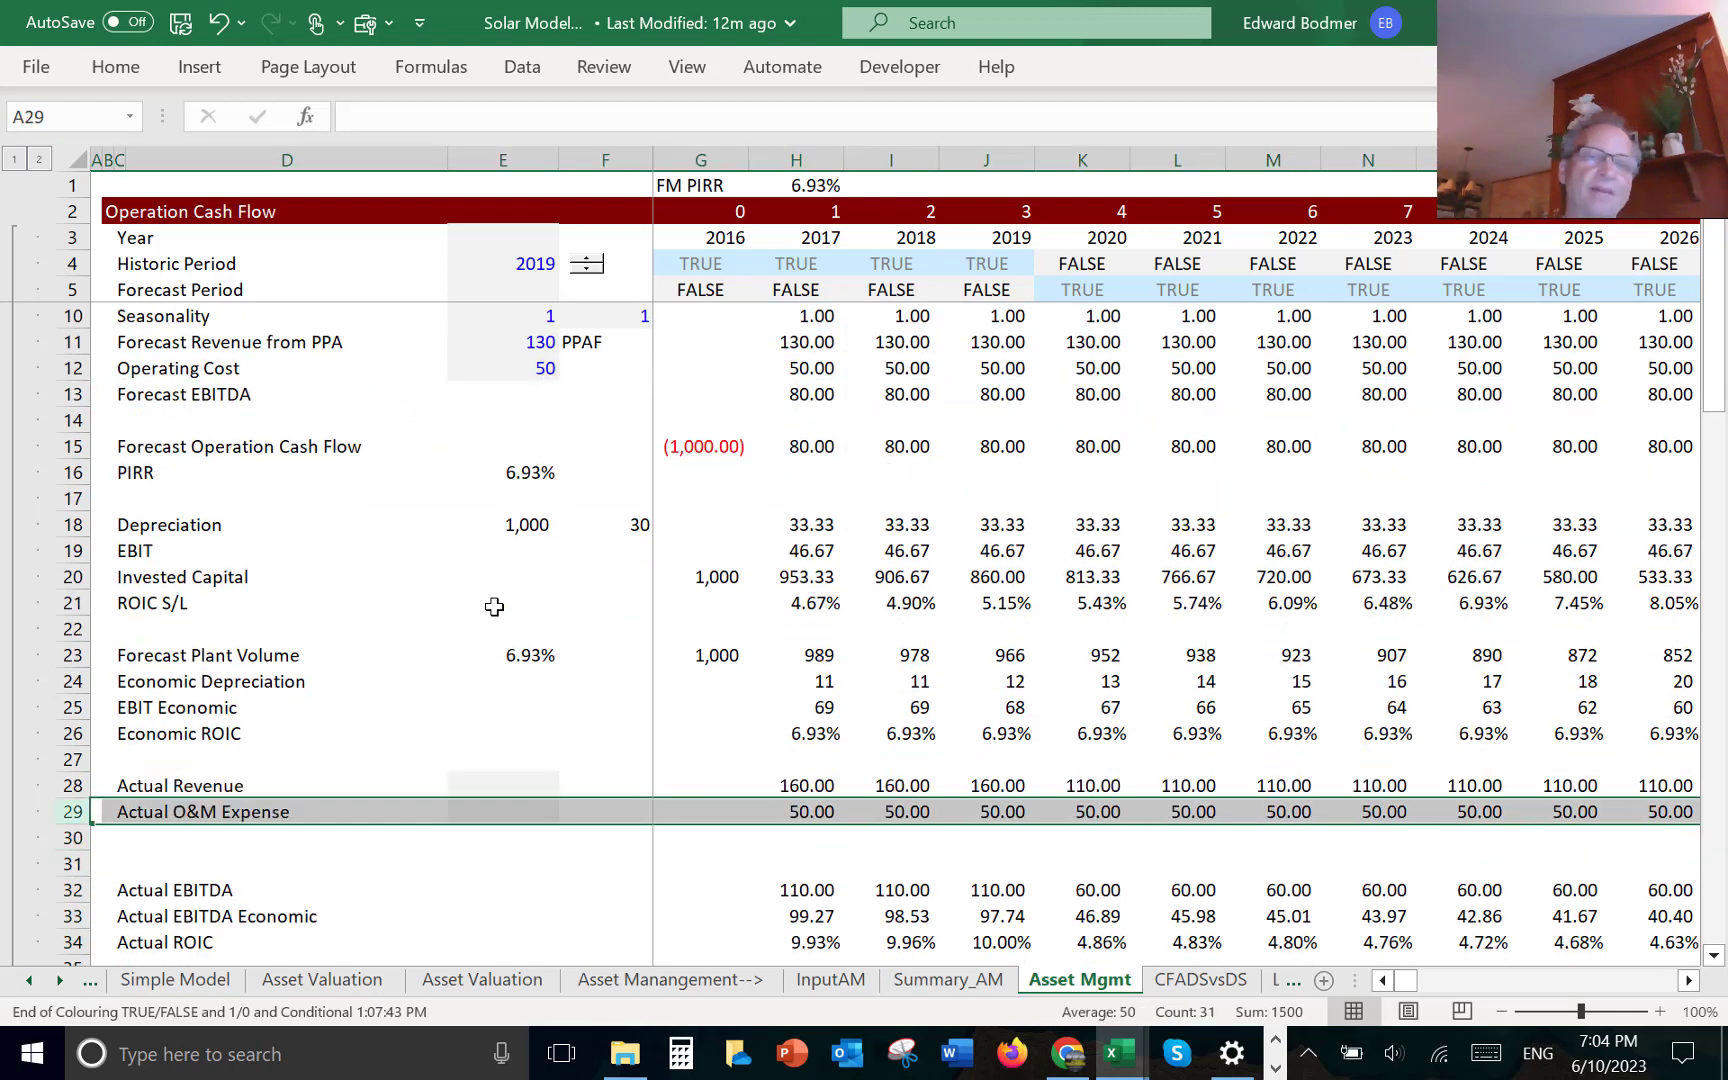
# - Review the rows of the Original FM section to check that only forecast items remain above Forecast EBITDA
pyautogui.press('Up')
pyautogui.press('Up')
pyautogui.press('Up')
pyautogui.press('Up')
pyautogui.press('Up')
pyautogui.press('Up')
pyautogui.press('Up')
pyautogui.press('Up')
pyautogui.press('Up')
pyautogui.press('Up')
pyautogui.press('Up')
pyautogui.press('Up')
pyautogui.press('Up')
pyautogui.press('Up')
pyautogui.press('Up')
pyautogui.press('Up')
pyautogui.press('Up')
pyautogui.press('Up')
pyautogui.press('Up')
pyautogui.press('Up')
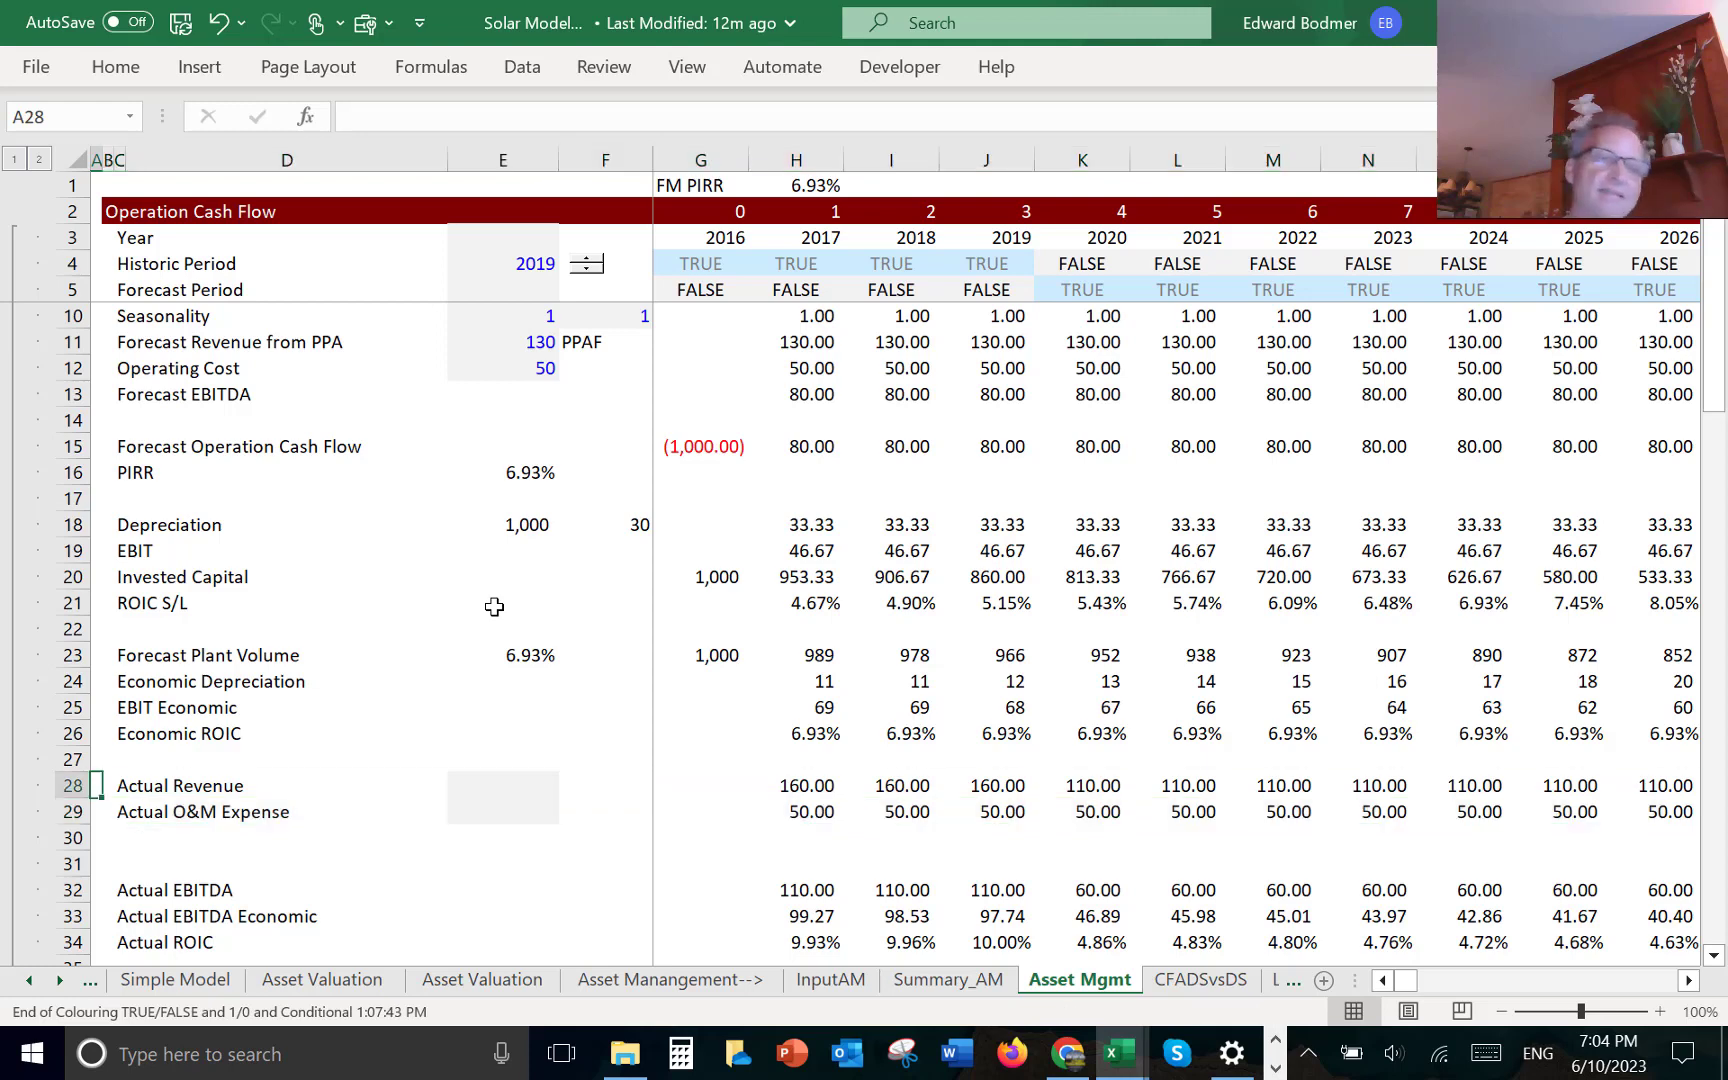
pyautogui.press('Up')
pyautogui.press('Up')
pyautogui.press('Up')
pyautogui.press('Up')
pyautogui.press('Up')
pyautogui.press('Up')
pyautogui.press('Up')
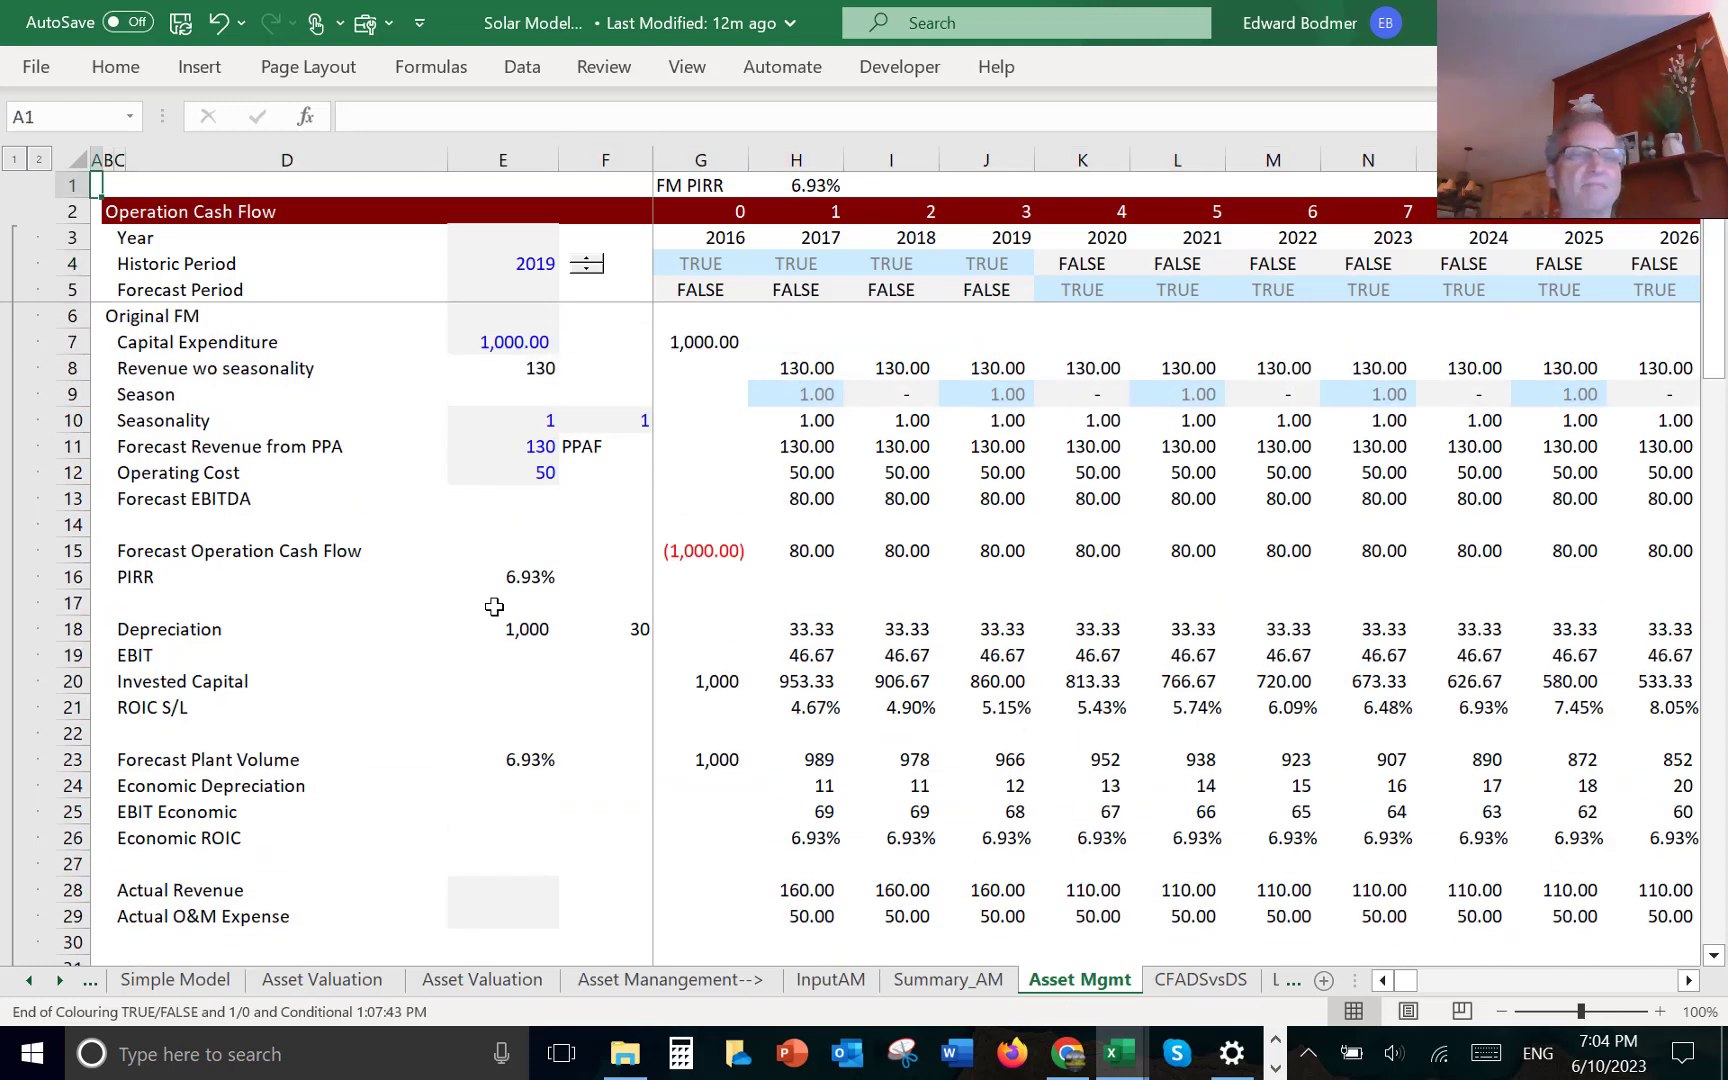
pyautogui.press('Down')
pyautogui.press('Down')
pyautogui.press('Down')
pyautogui.press('Down')
pyautogui.press('Down')
pyautogui.press('Down')
pyautogui.press('Down')
pyautogui.press('Down')
pyautogui.press('Down')
pyautogui.press('Down')
pyautogui.press('Down')
pyautogui.press('Down')
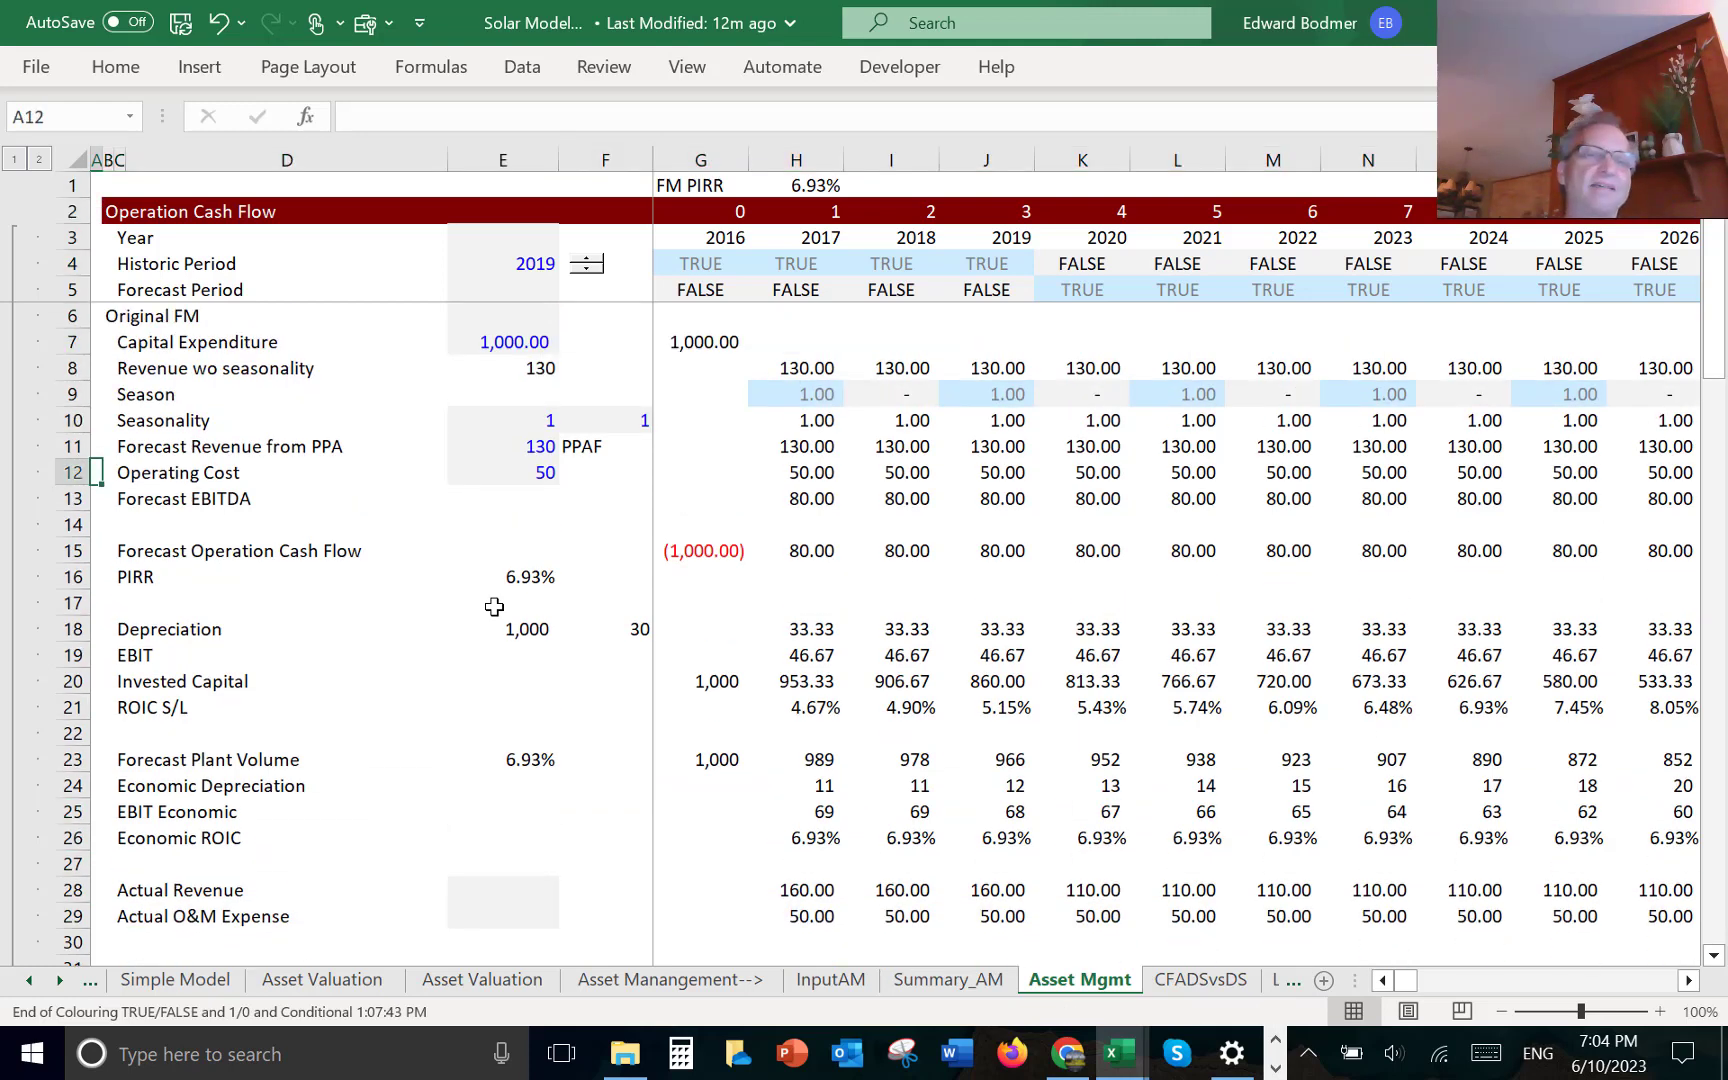
# - Inspect the PIRR formula in E16 to see which Forecast Operation Cash Flow range it uses
pyautogui.press('Right')
pyautogui.press('Right')
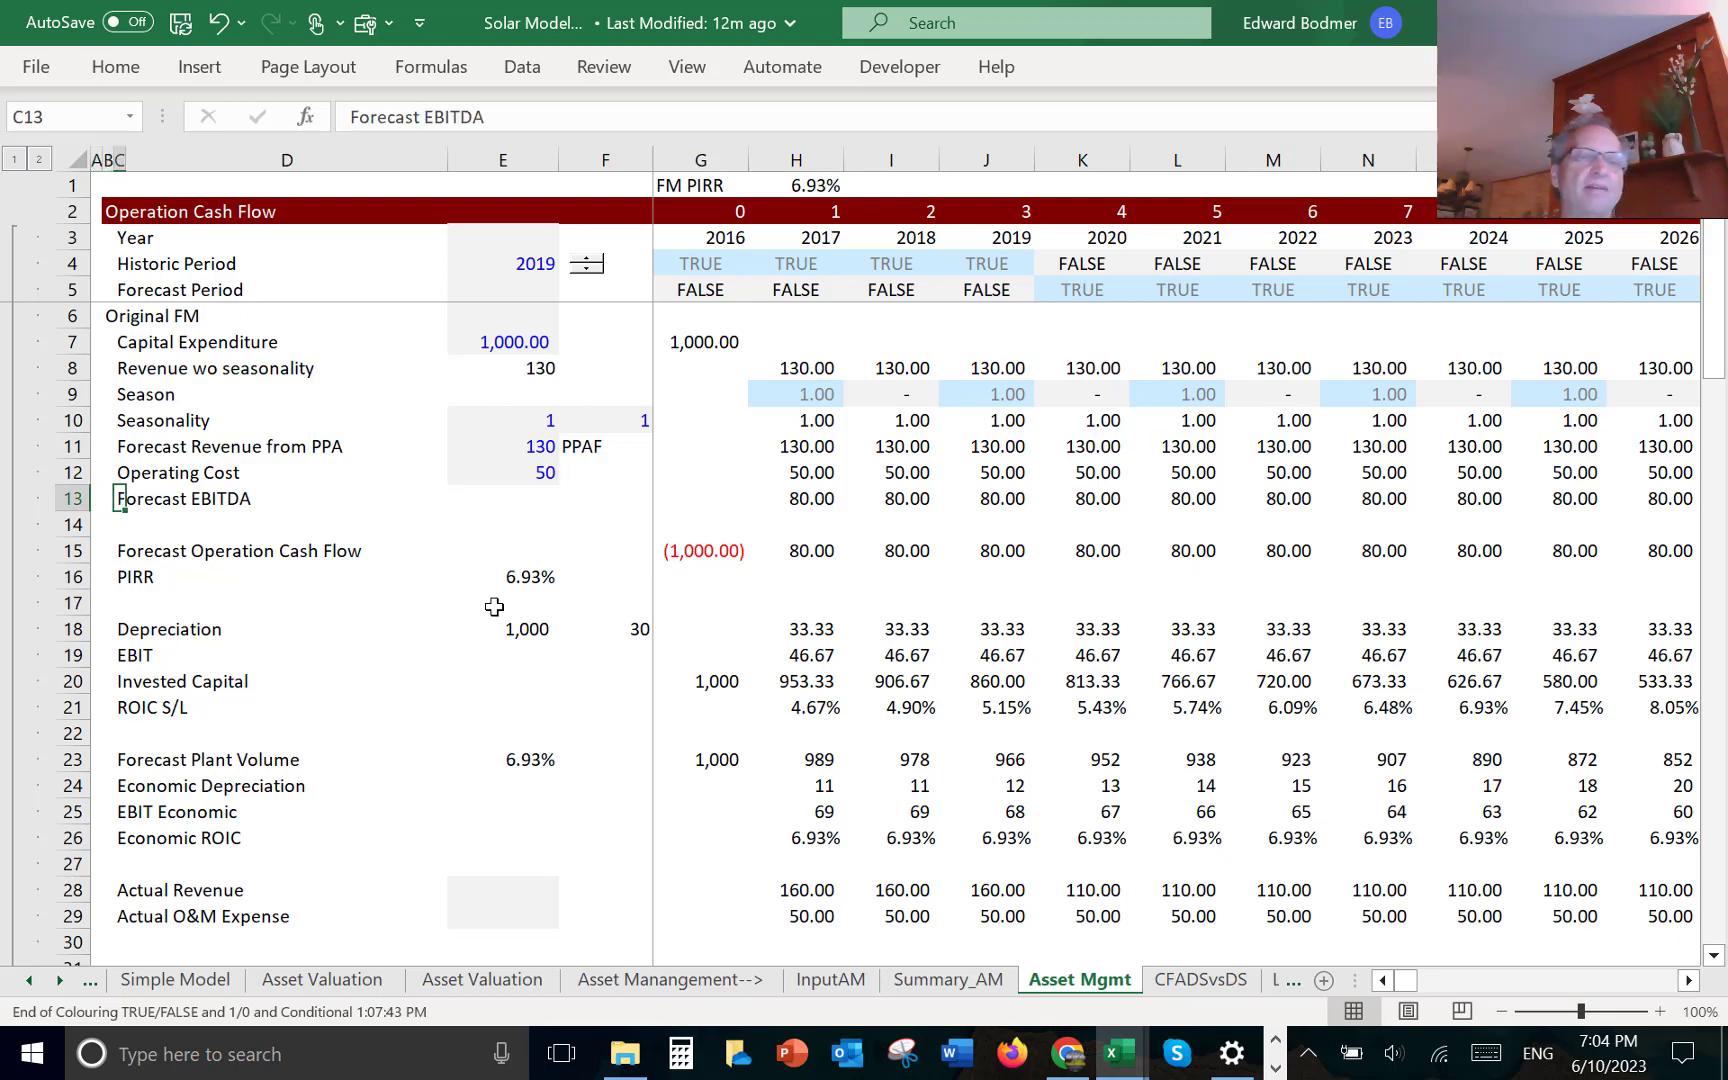
pyautogui.press('Down')
pyautogui.press('Down')
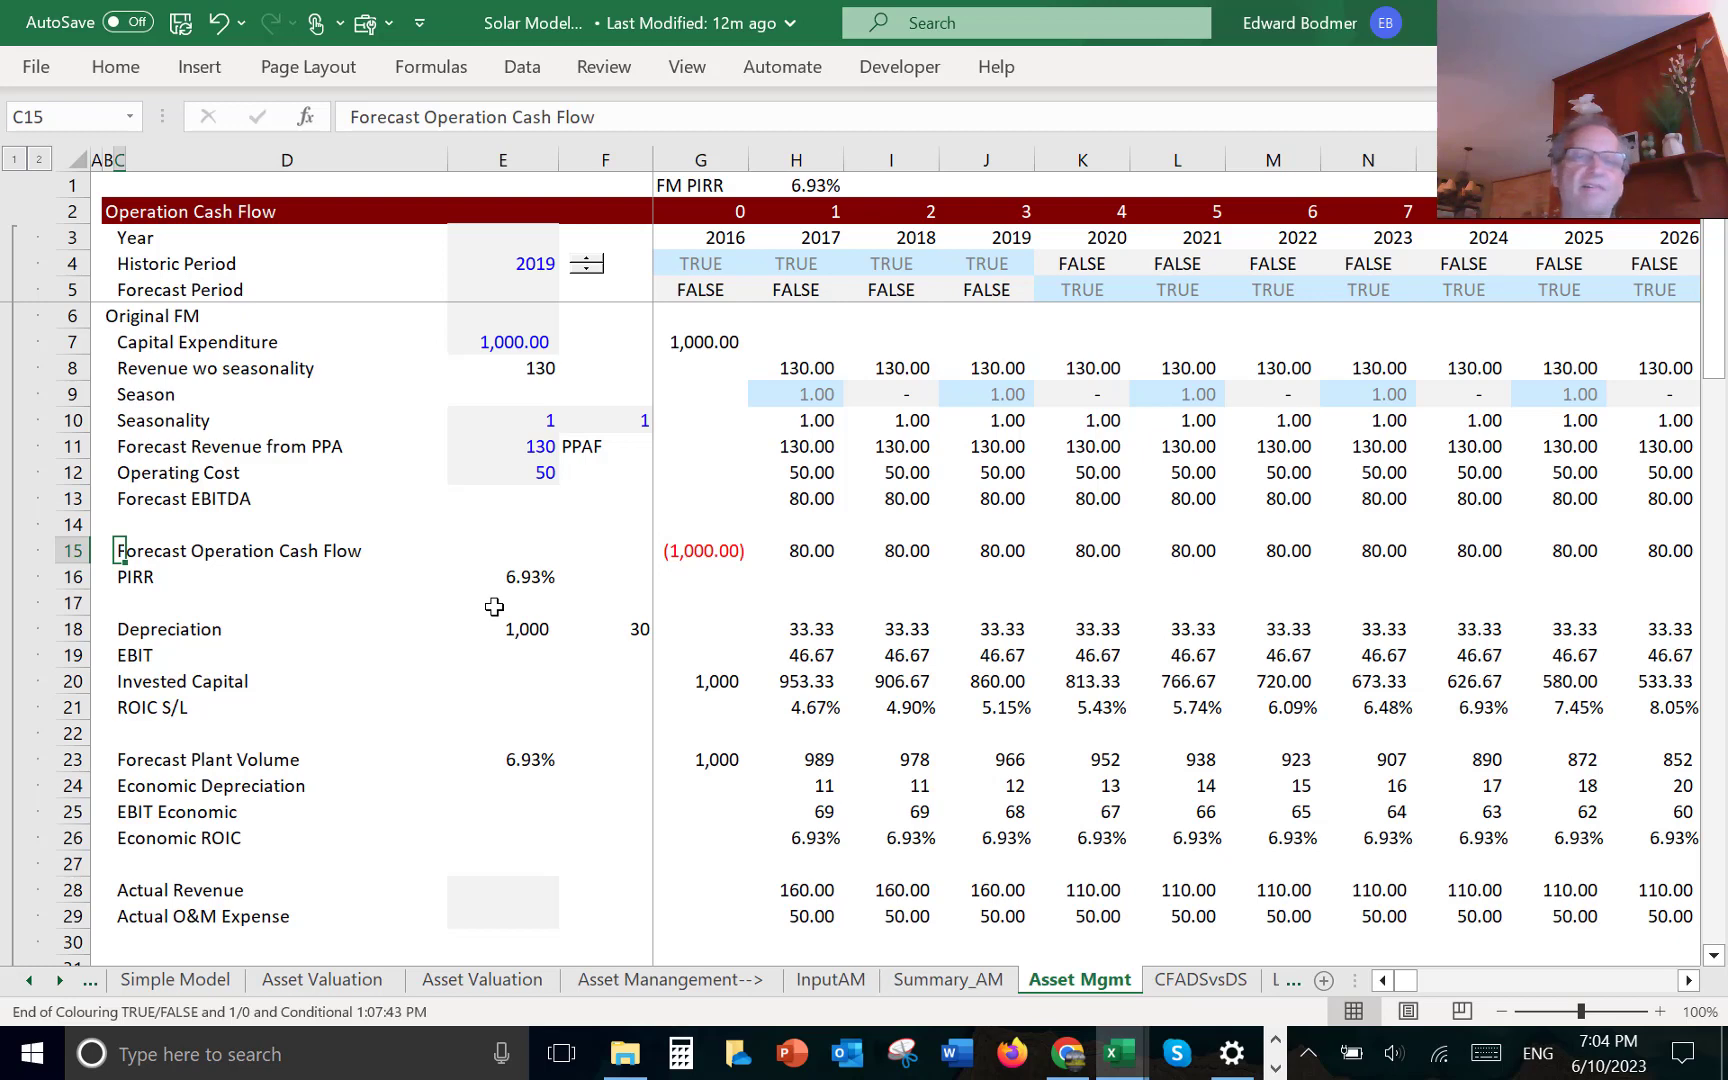
pyautogui.press('Down')
pyautogui.press('Right')
pyautogui.press('Right')
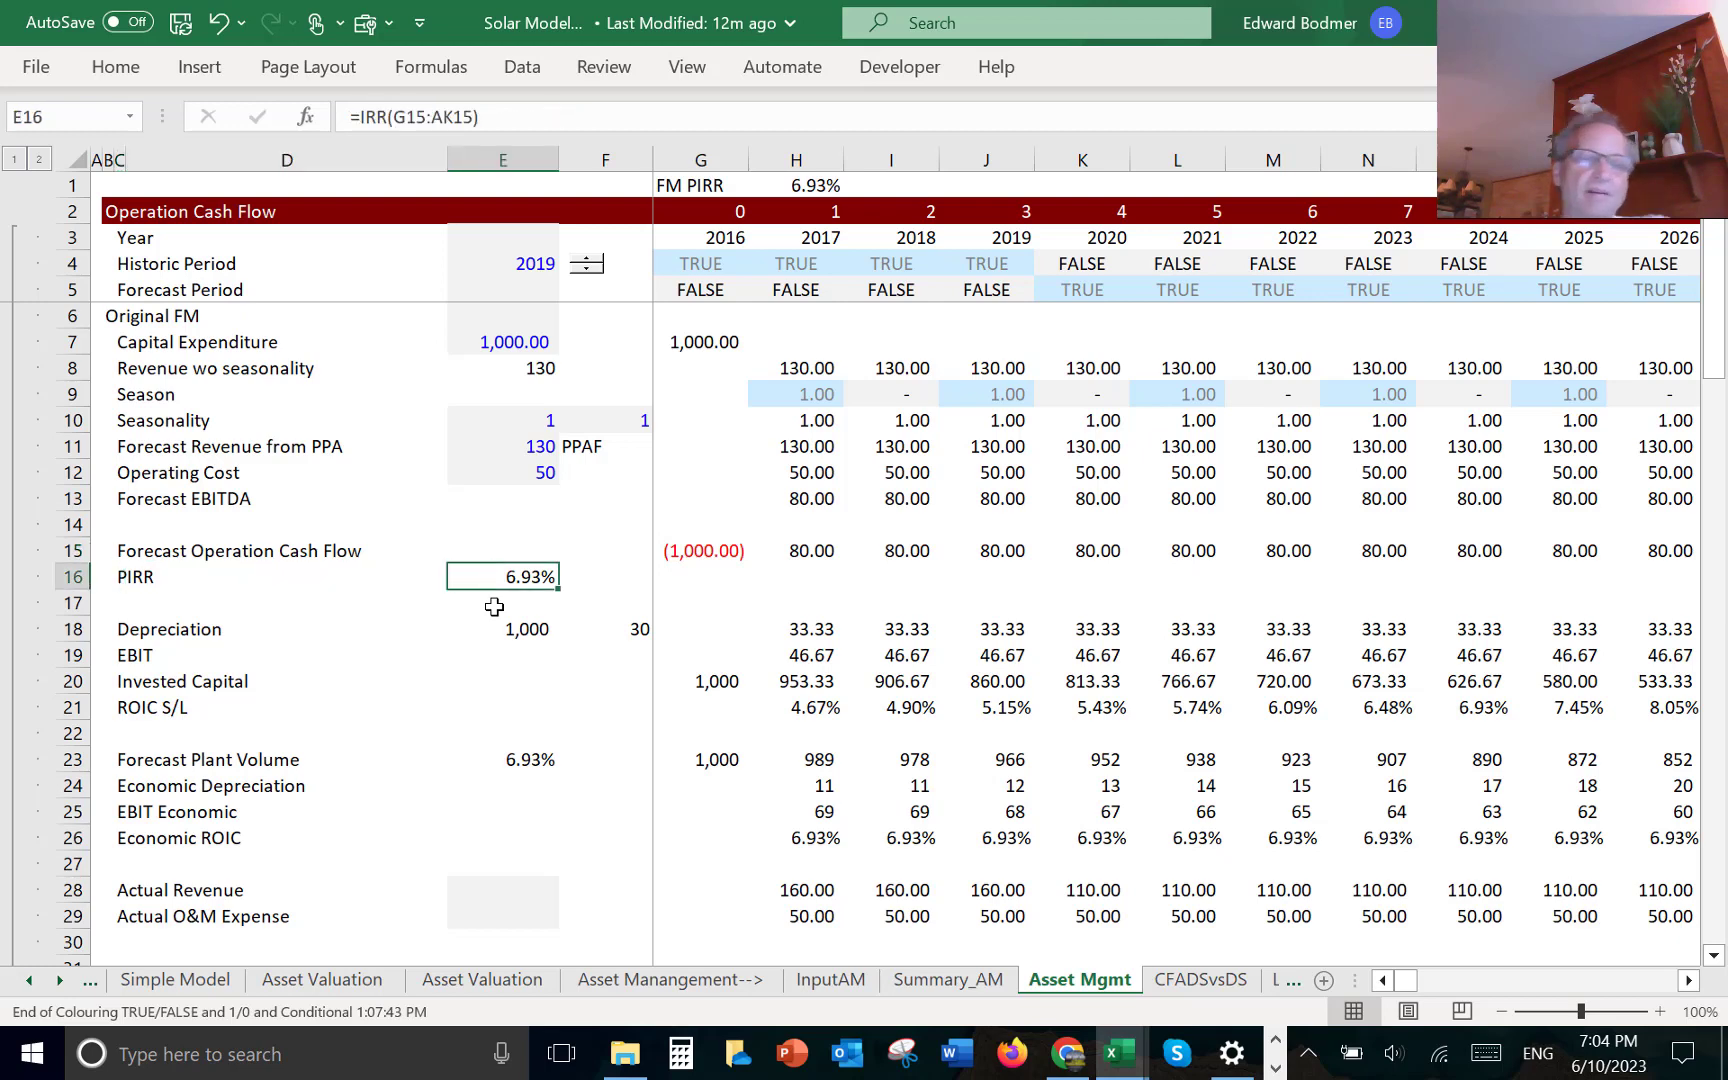
pyautogui.press('F2')
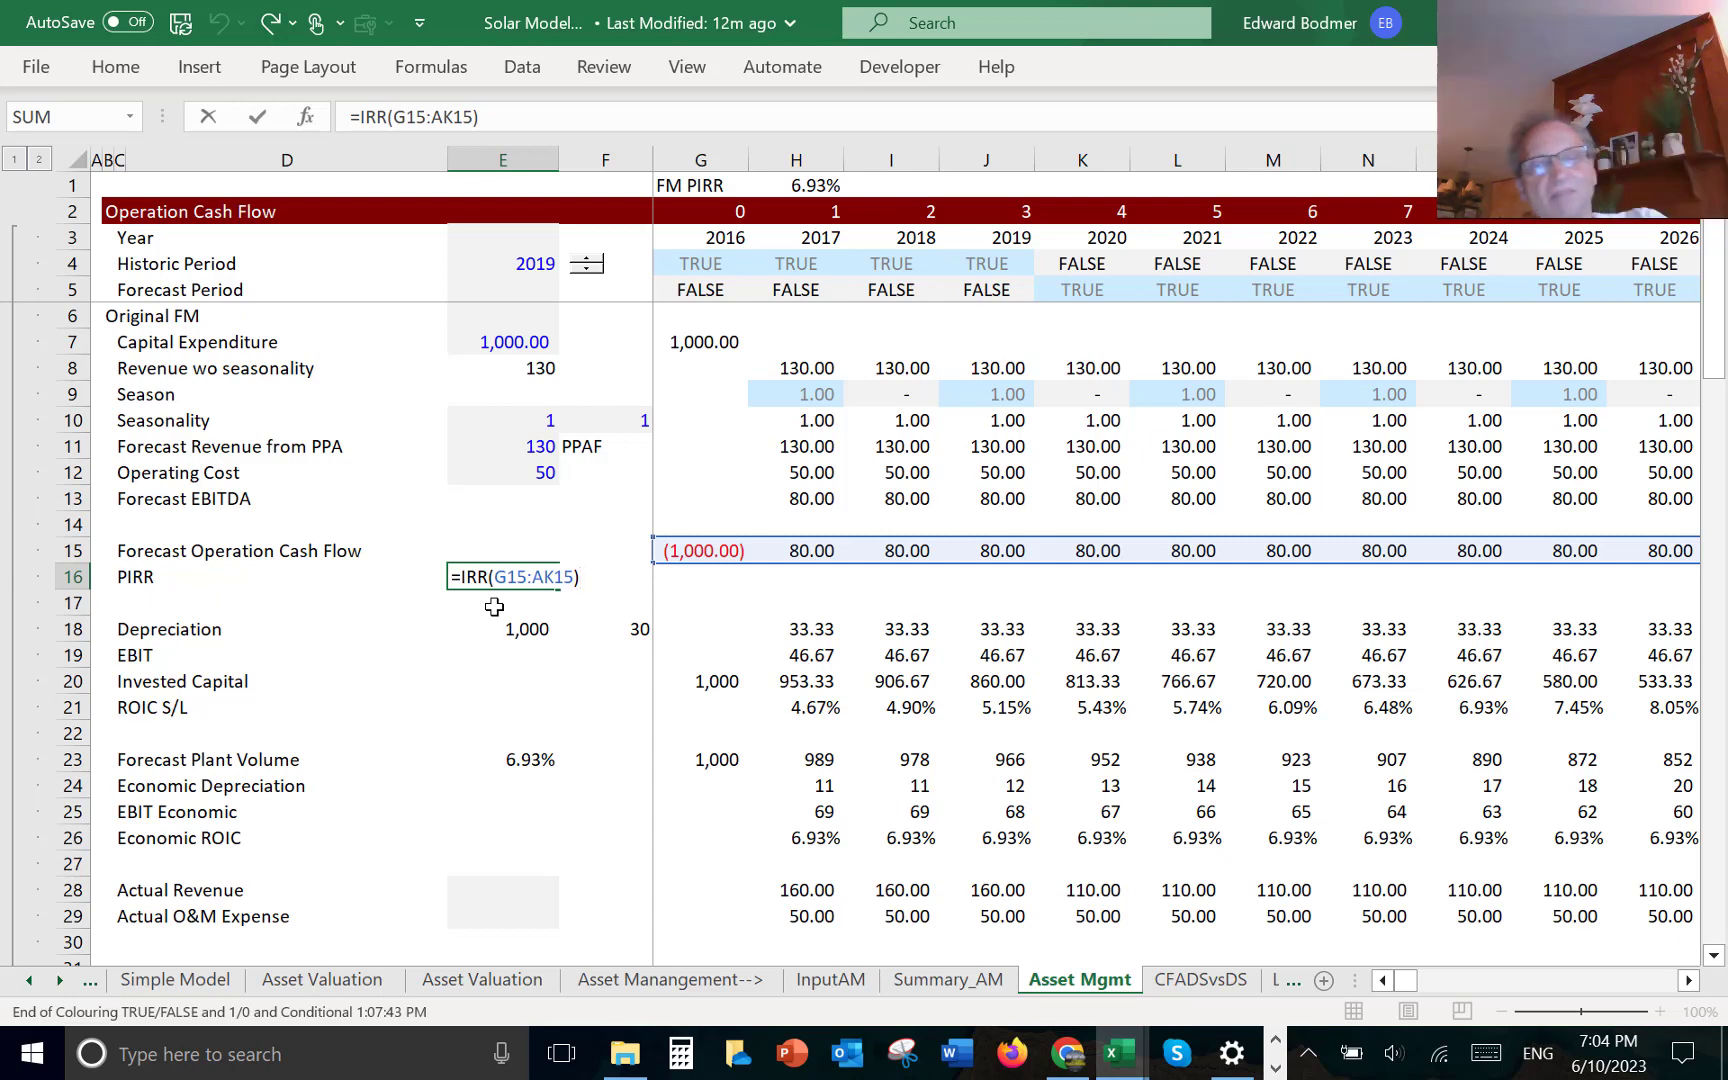
pyautogui.press('Escape')
pyautogui.press('Escape')
pyautogui.press('Left')
pyautogui.press('Left')
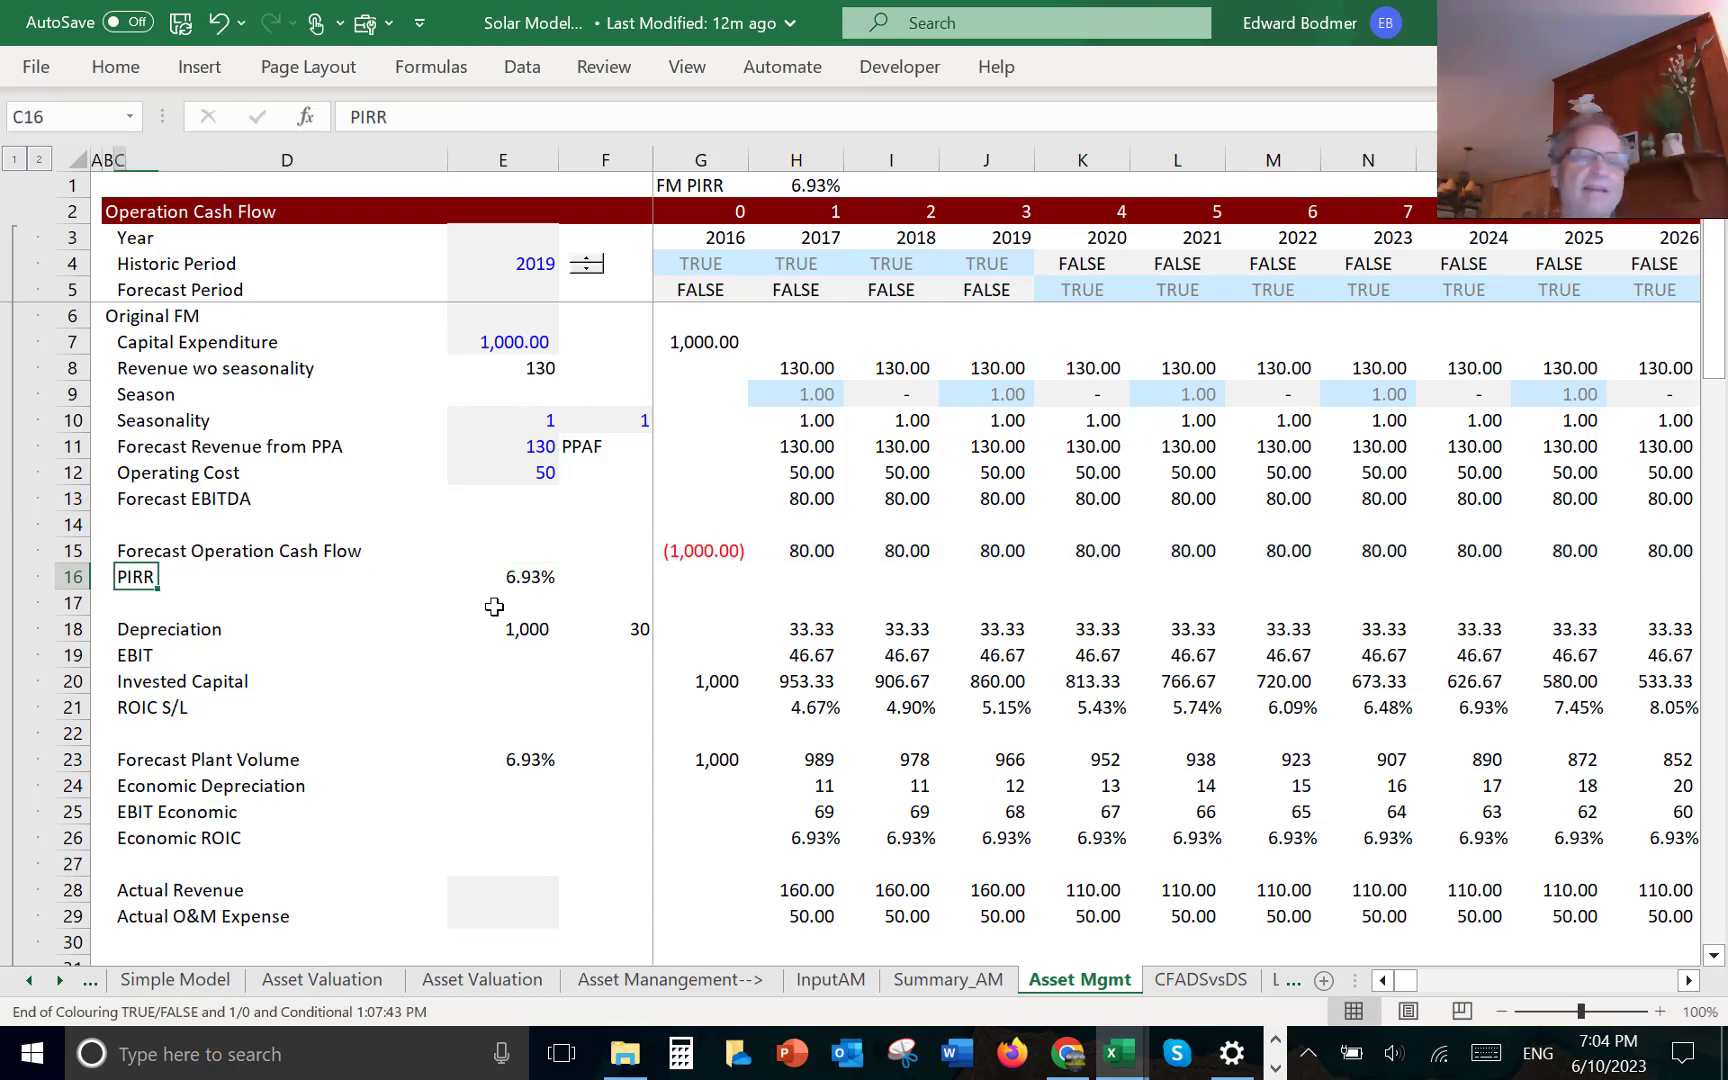
pyautogui.press('Right')
pyautogui.press('Right')
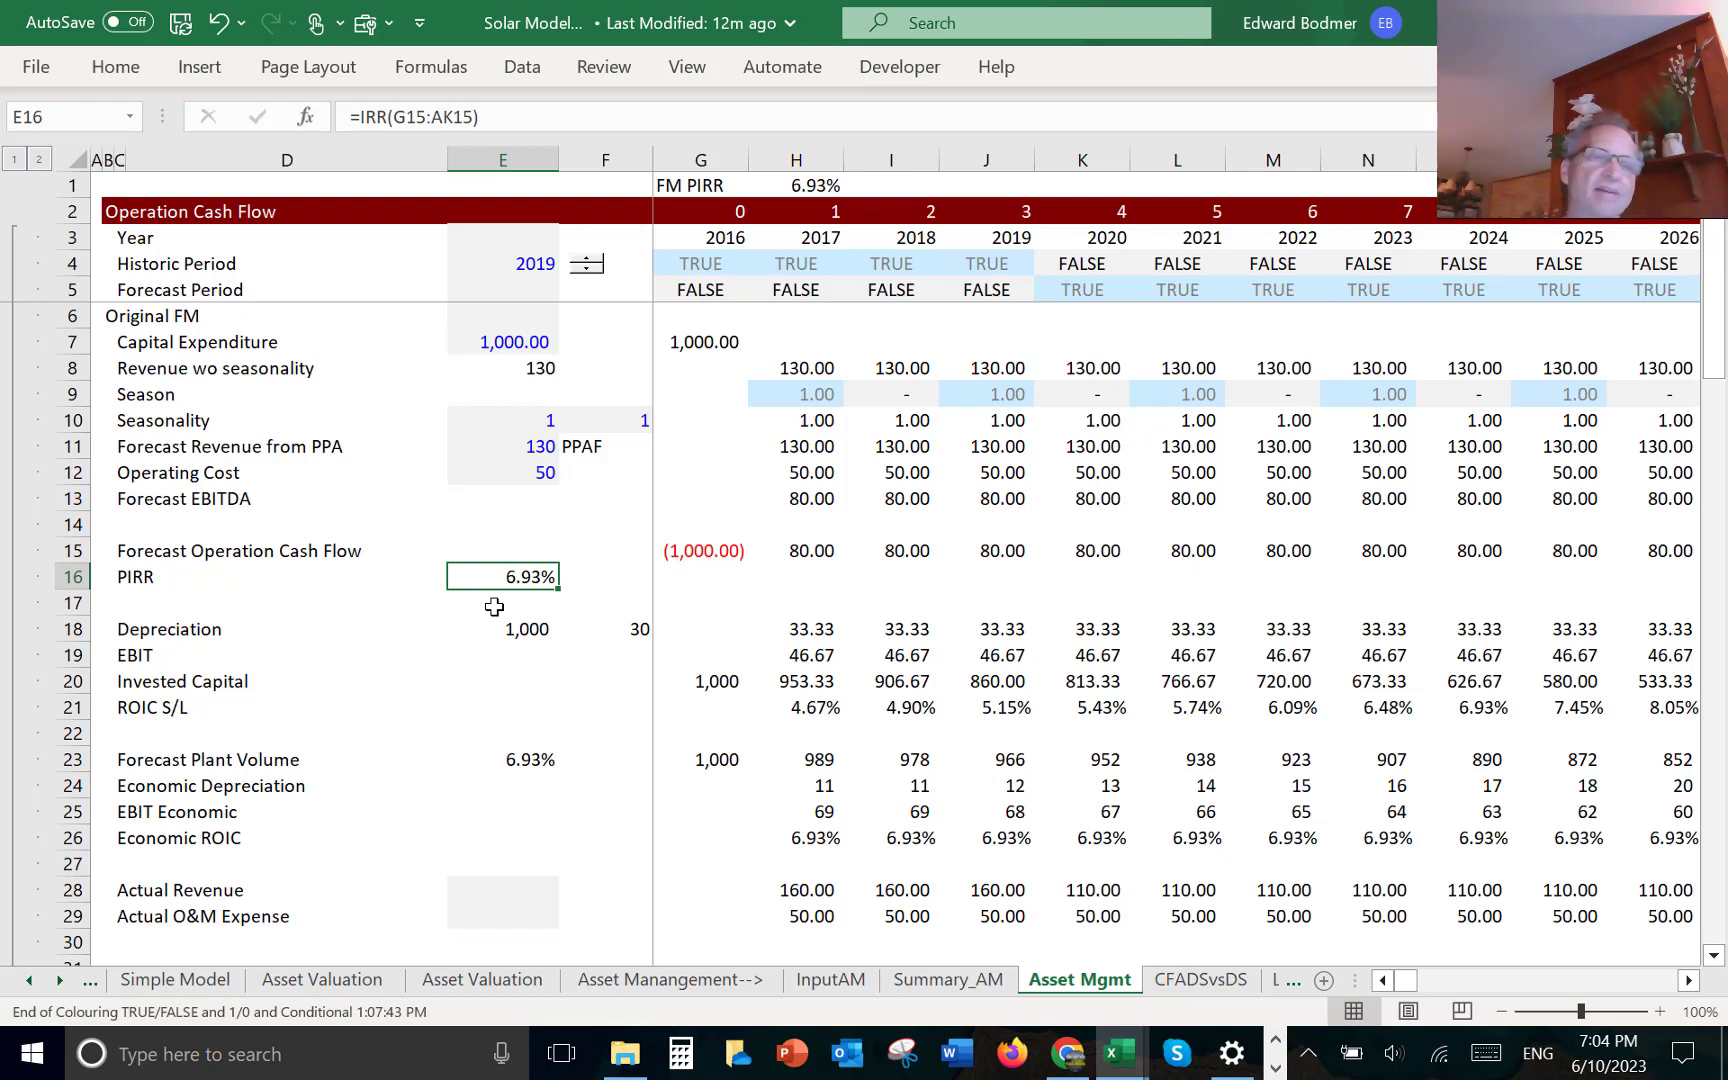
pyautogui.press('Left')
pyautogui.press('Left')
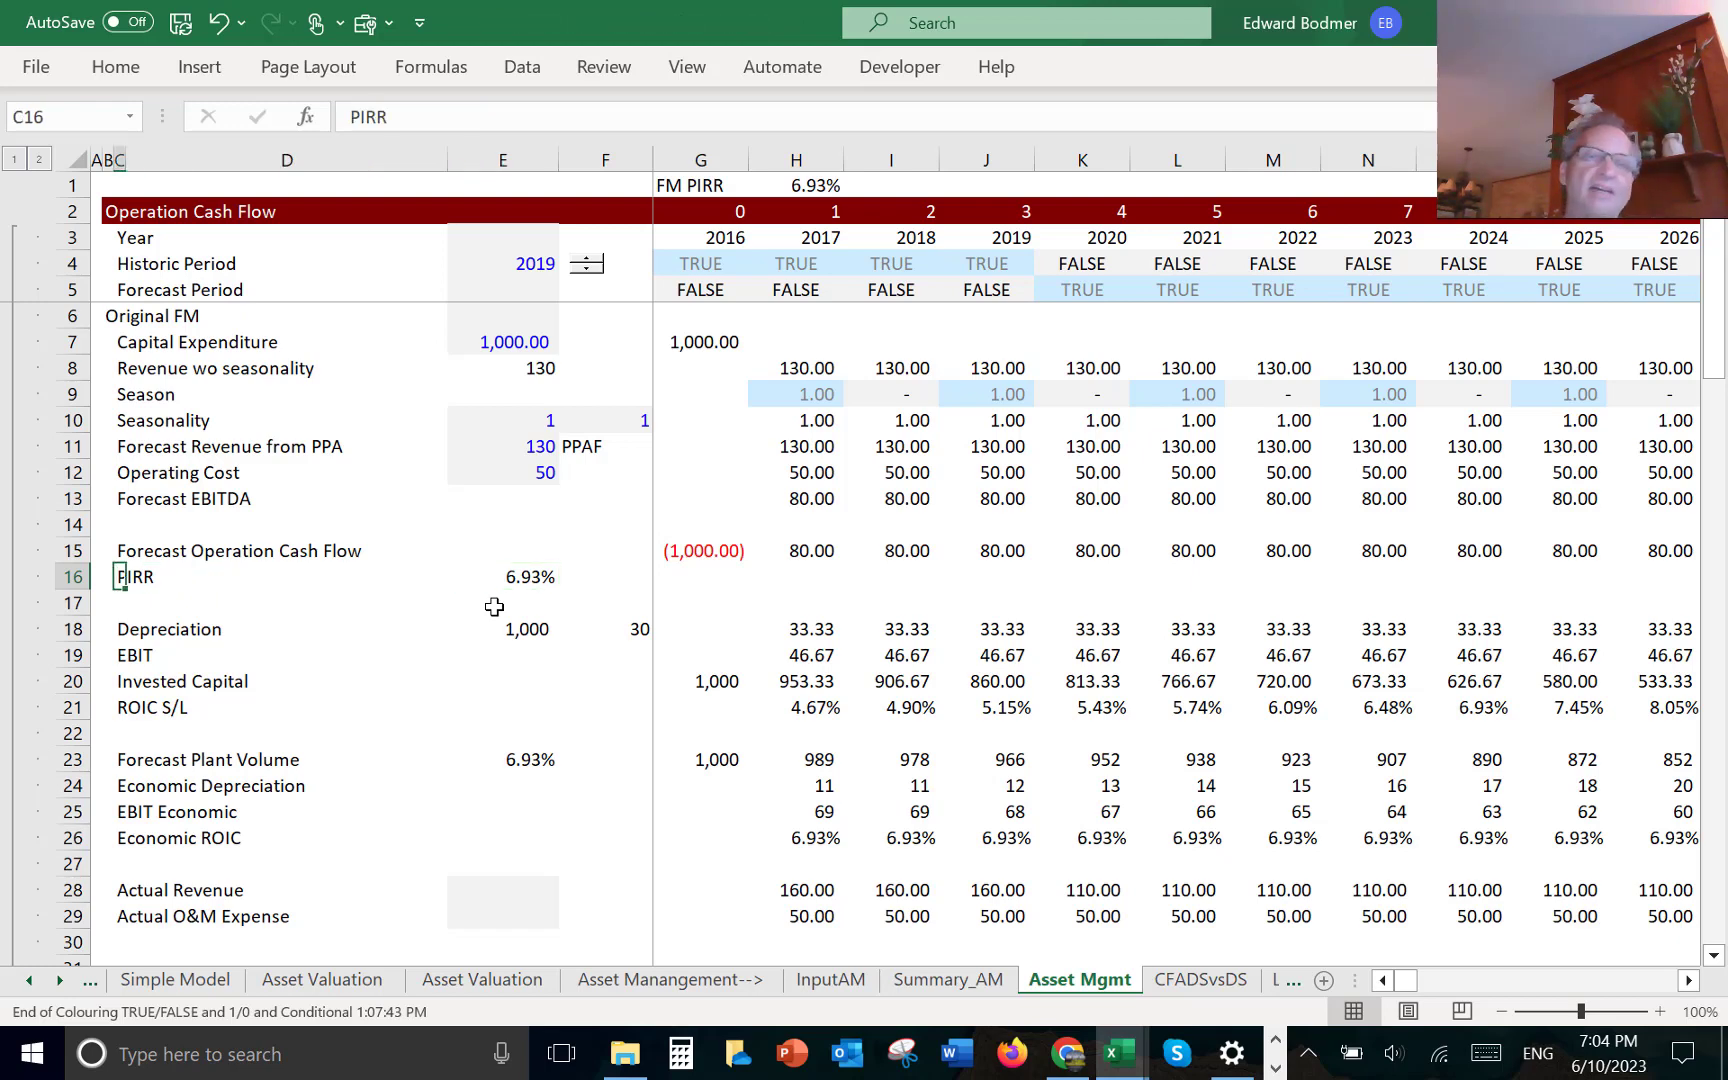
pyautogui.press('Down')
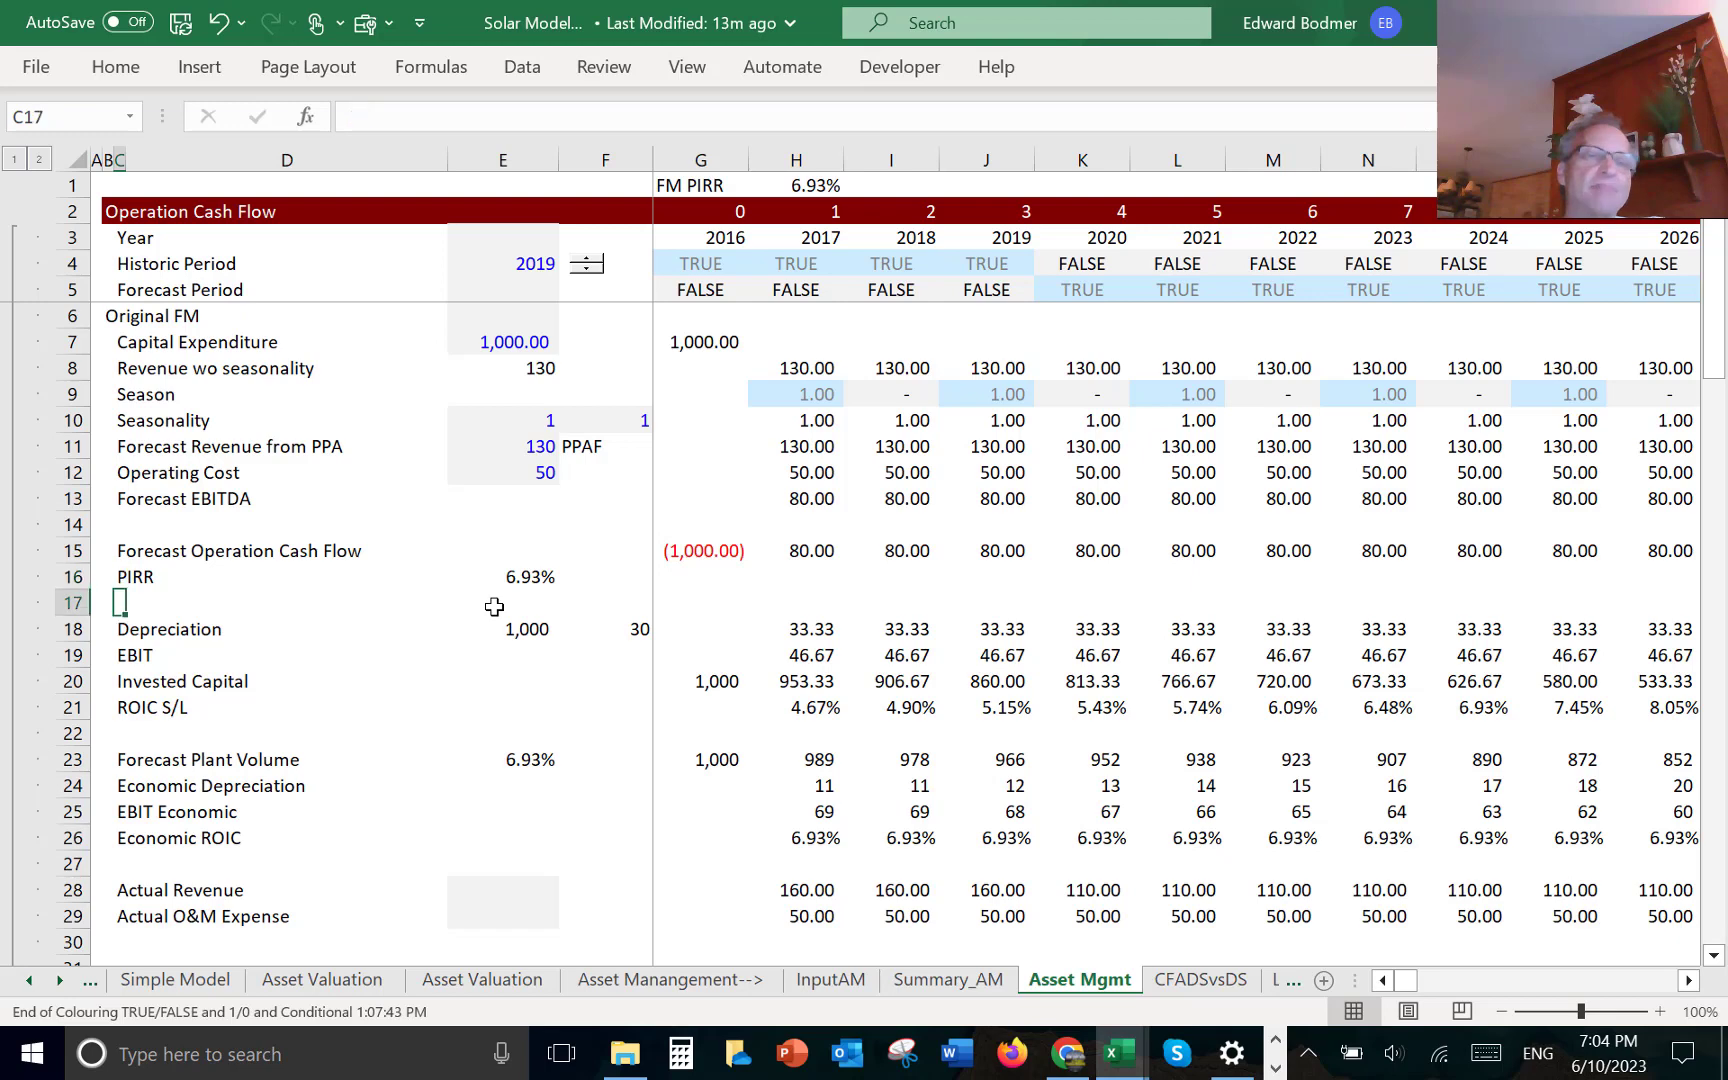
# - Insert a blank row above the Original FM heading, directly below the Forecast Period row
pyautogui.press('Up')
pyautogui.press('Up')
pyautogui.press('Up')
pyautogui.press('Up')
pyautogui.press('Up')
pyautogui.press('Up')
pyautogui.press('Up')
pyautogui.press('Up')
pyautogui.press('Up')
pyautogui.press('Up')
pyautogui.press('Up')
pyautogui.press('Up')
pyautogui.press('Up')
pyautogui.press('Up')
pyautogui.press('Down')
pyautogui.press('Down')
pyautogui.press('Down')
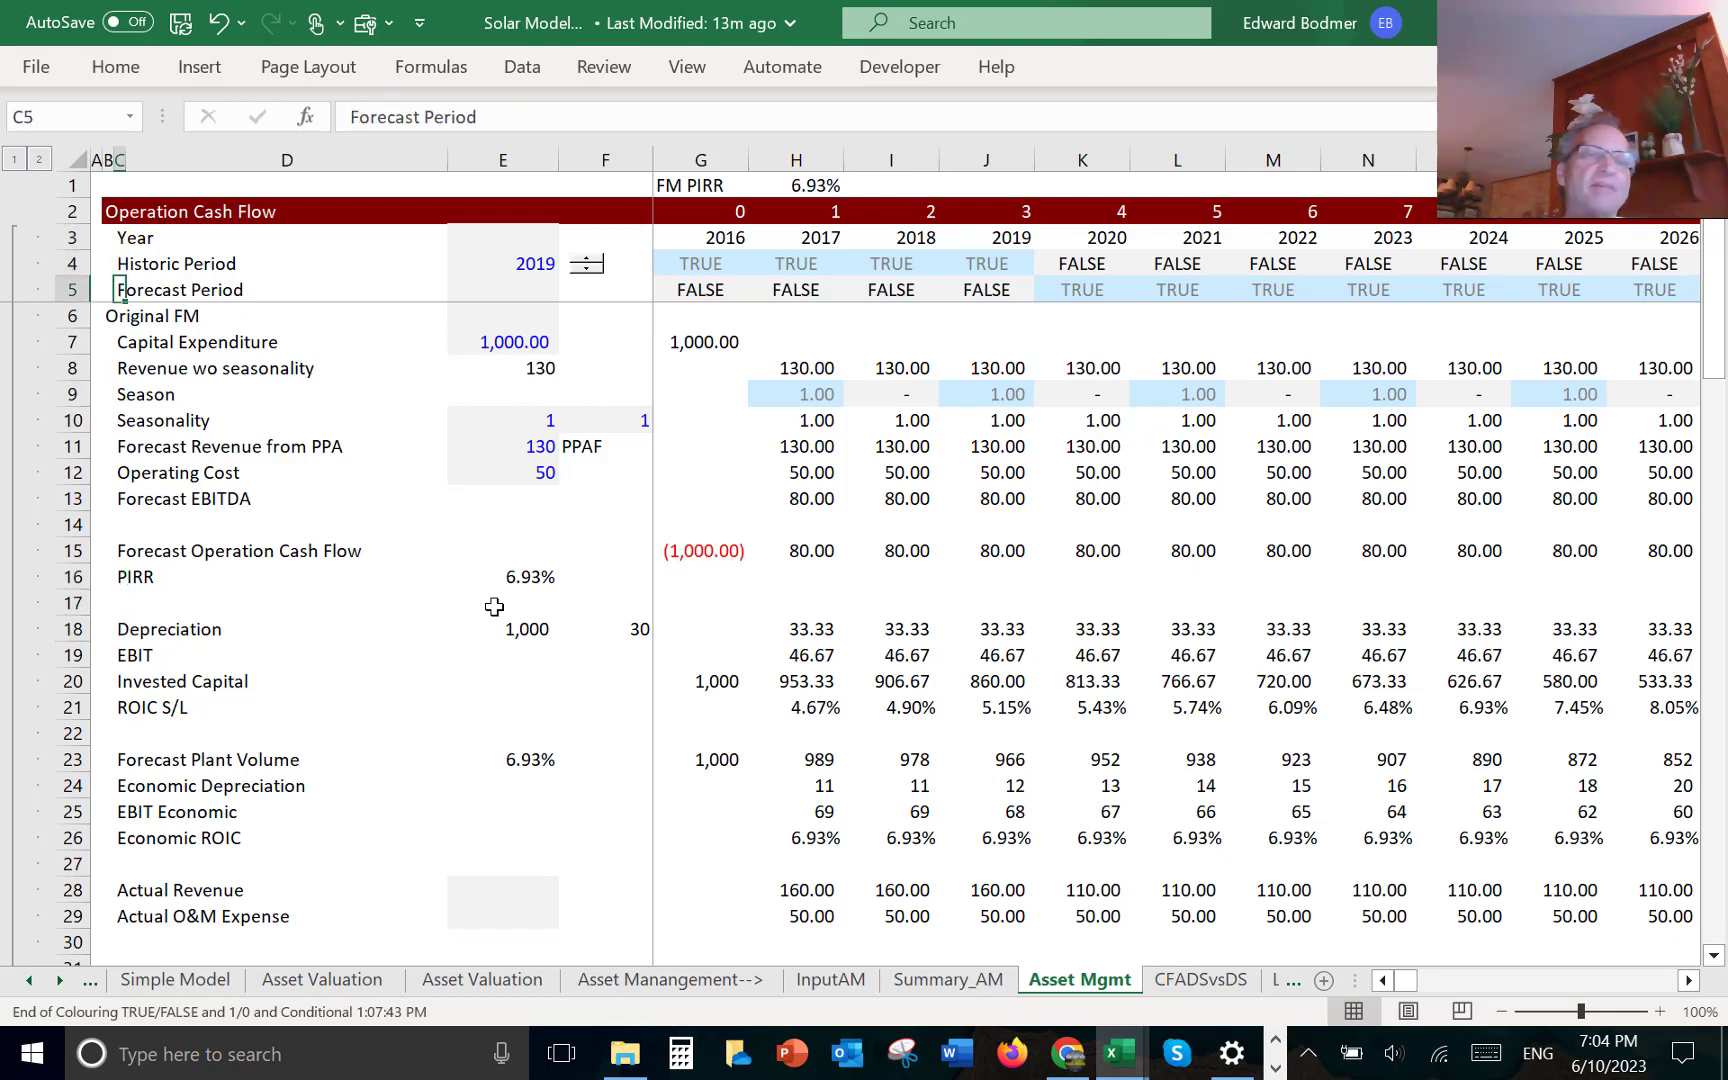
pyautogui.hotkey('shift', 'space')
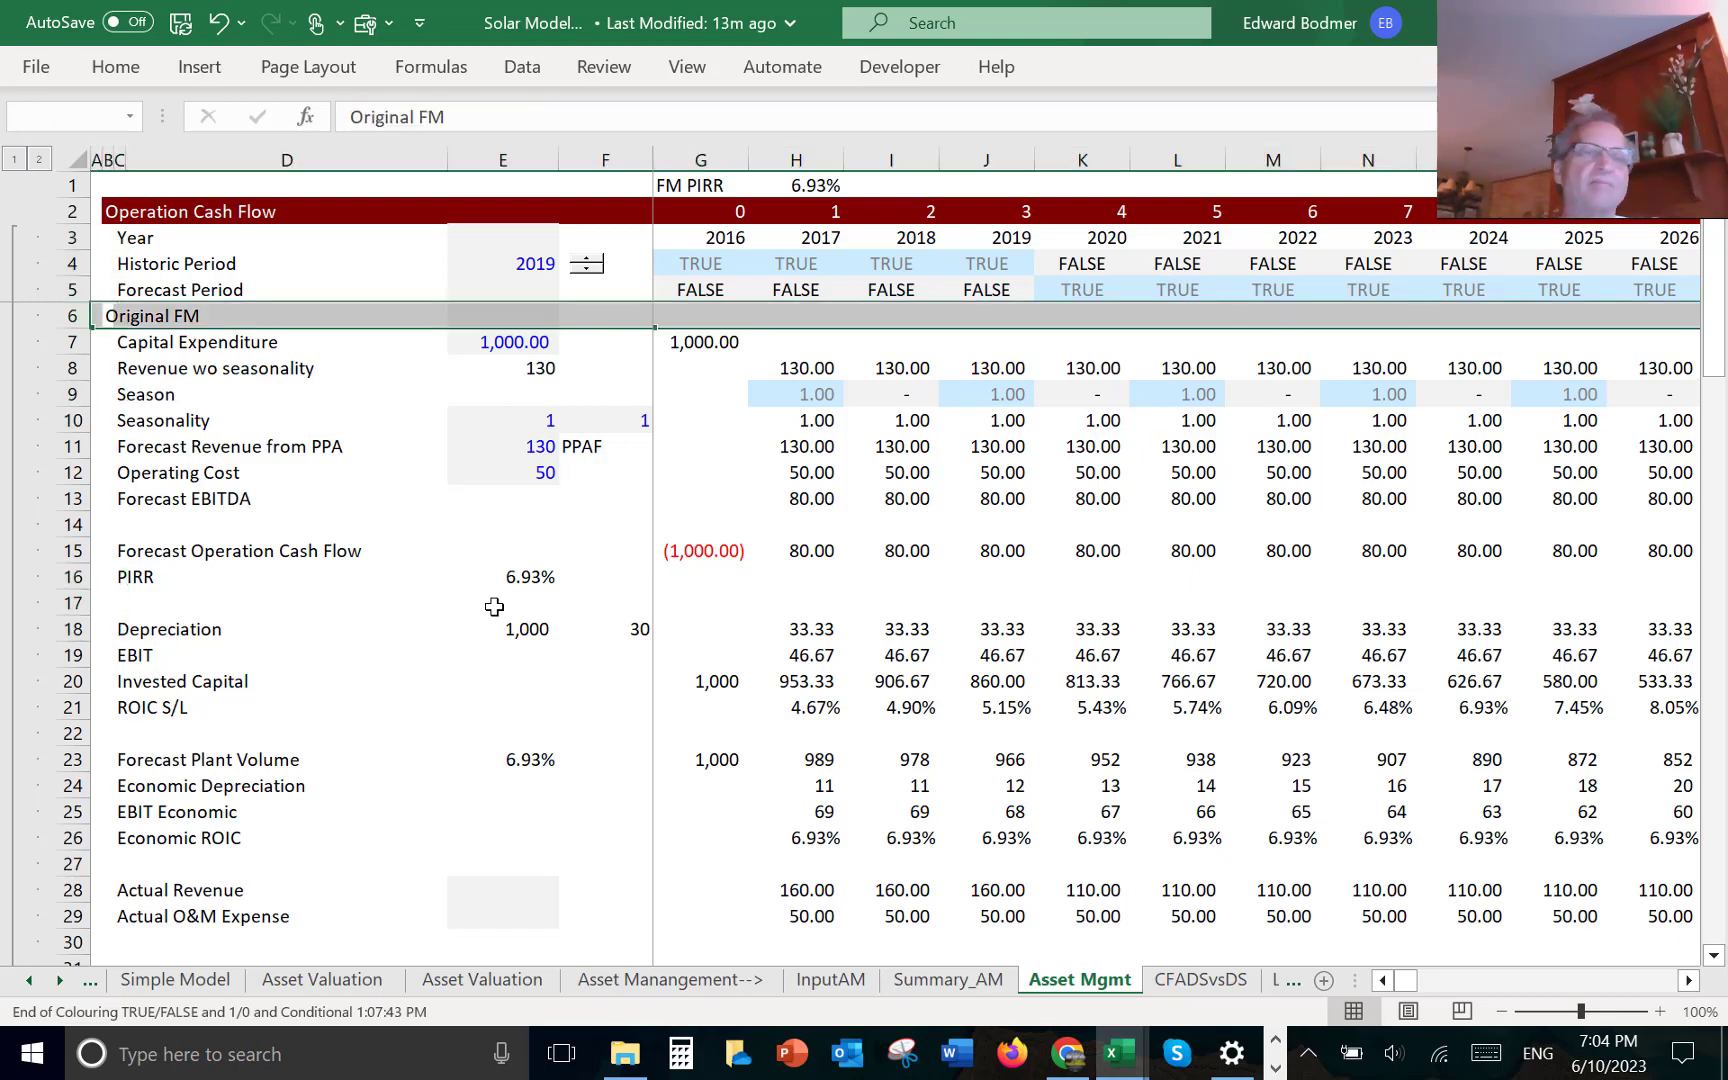
pyautogui.hotkey('ctrl', 'shift', '+')
# - Rename the Depreciation row label in C19 as Straight Line Depreciation
pyautogui.press('Down')
pyautogui.press('Down')
pyautogui.press('Down')
pyautogui.press('Down')
pyautogui.press('Down')
pyautogui.press('Down')
pyautogui.press('Down')
pyautogui.press('Down')
pyautogui.press('Down')
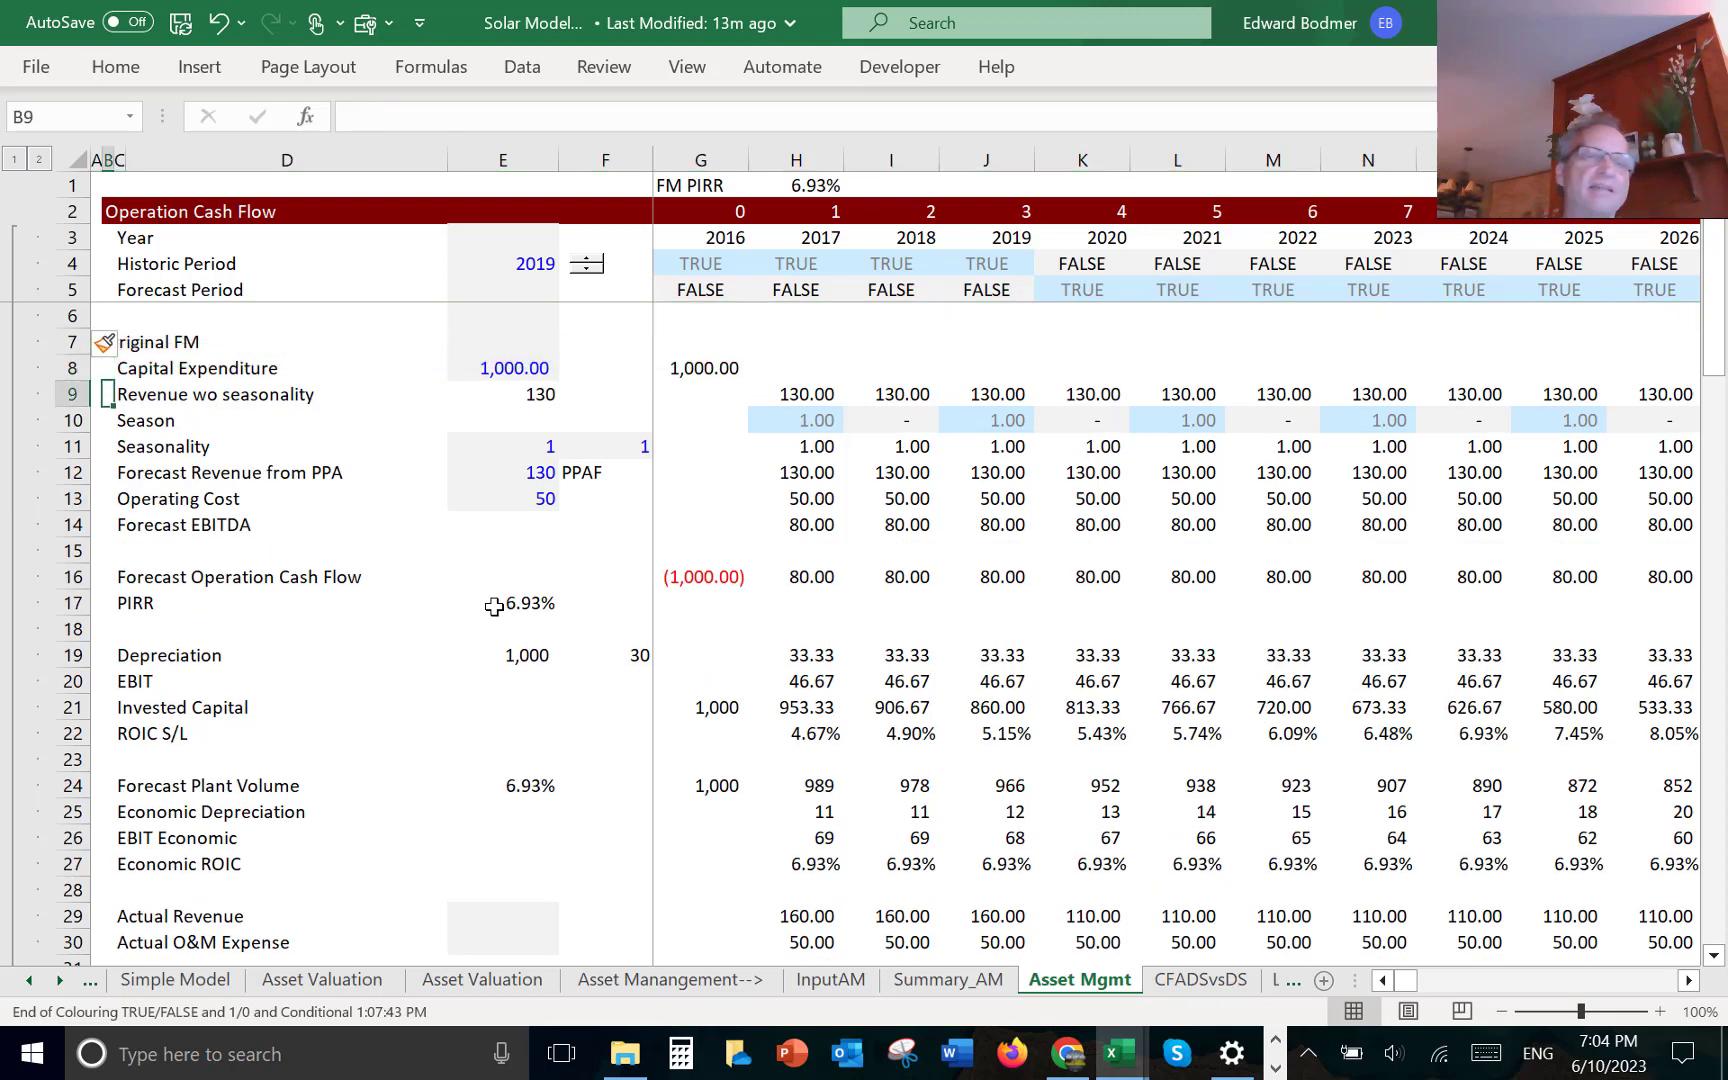
pyautogui.press('Down')
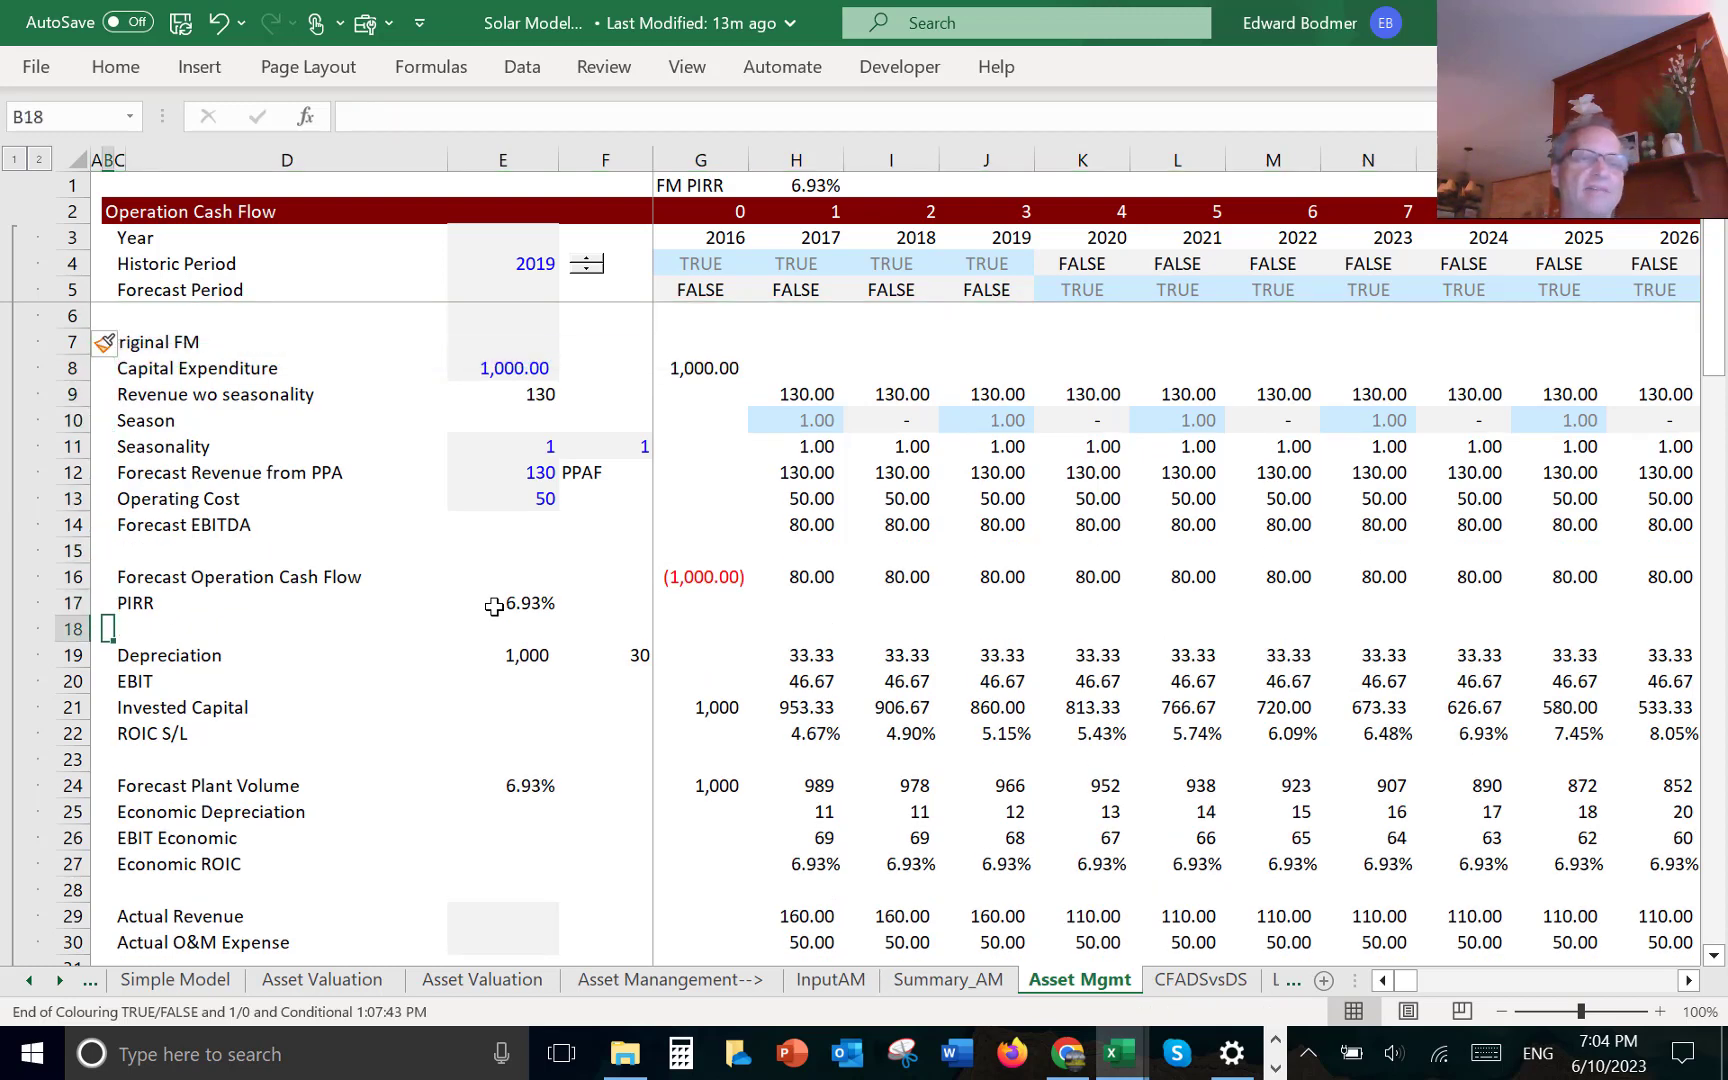
pyautogui.press('Down')
pyautogui.press('Right')
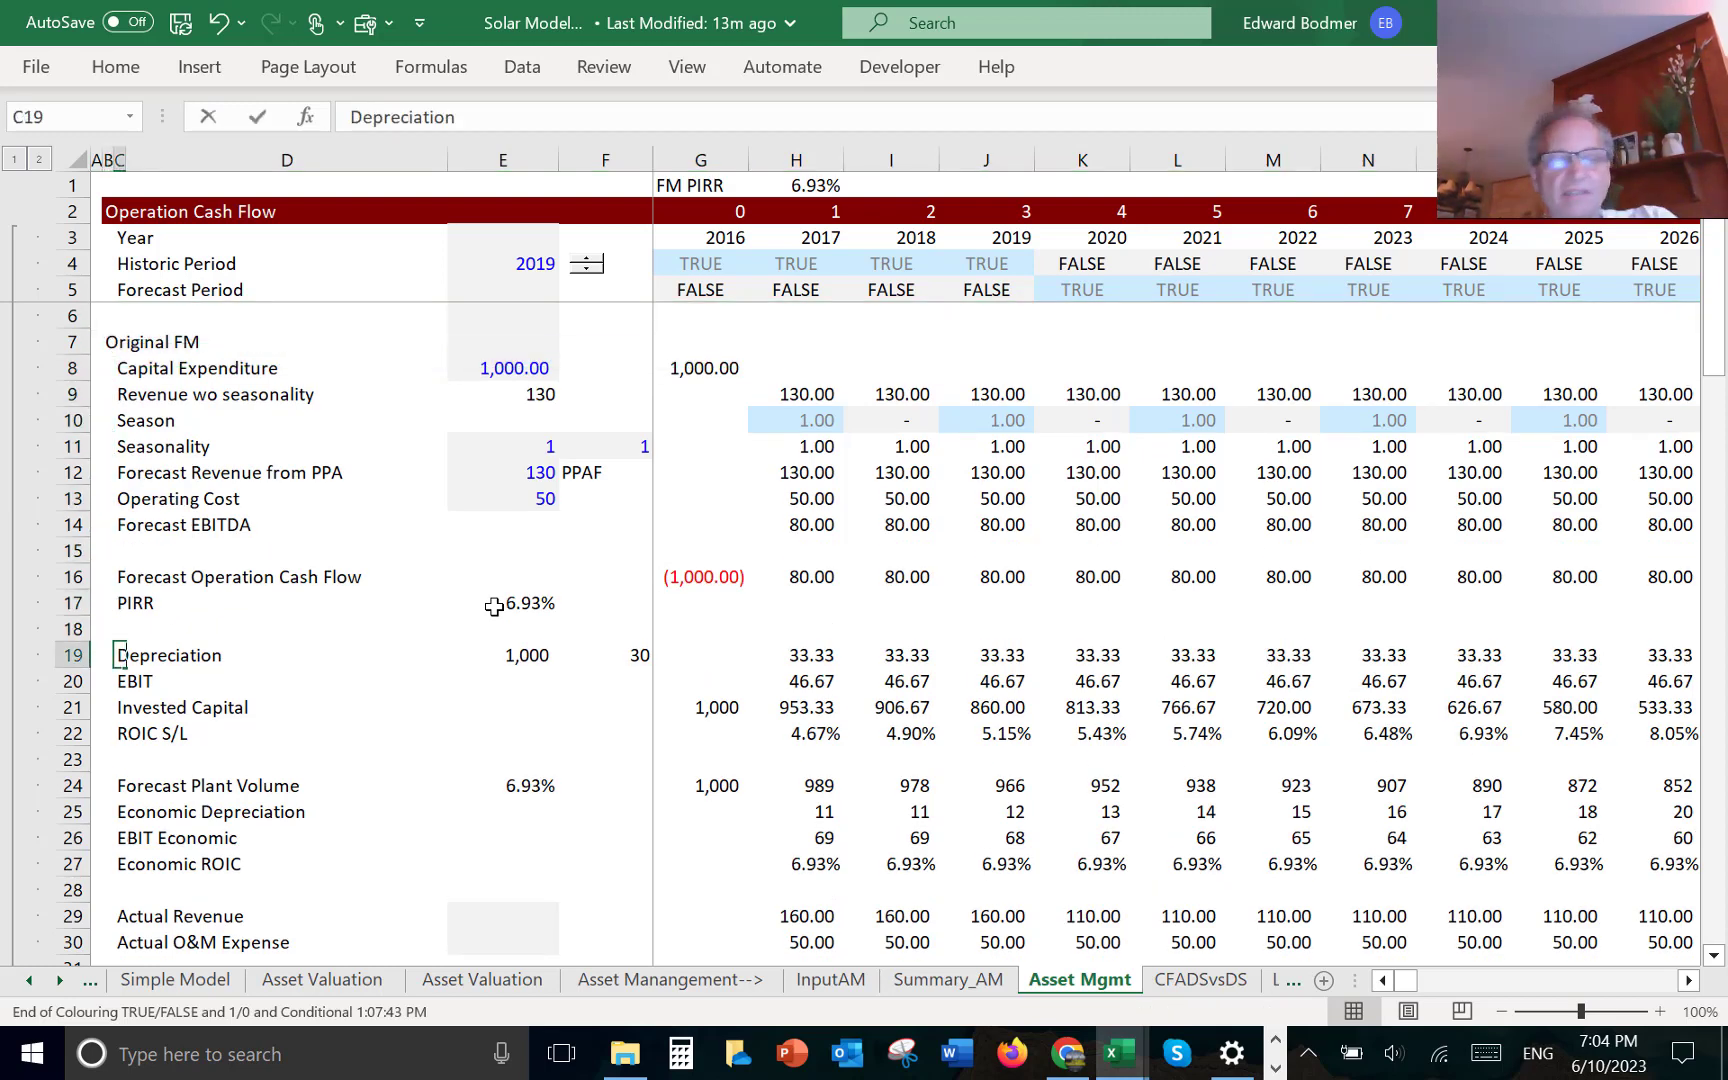
pyautogui.write('Straight L')
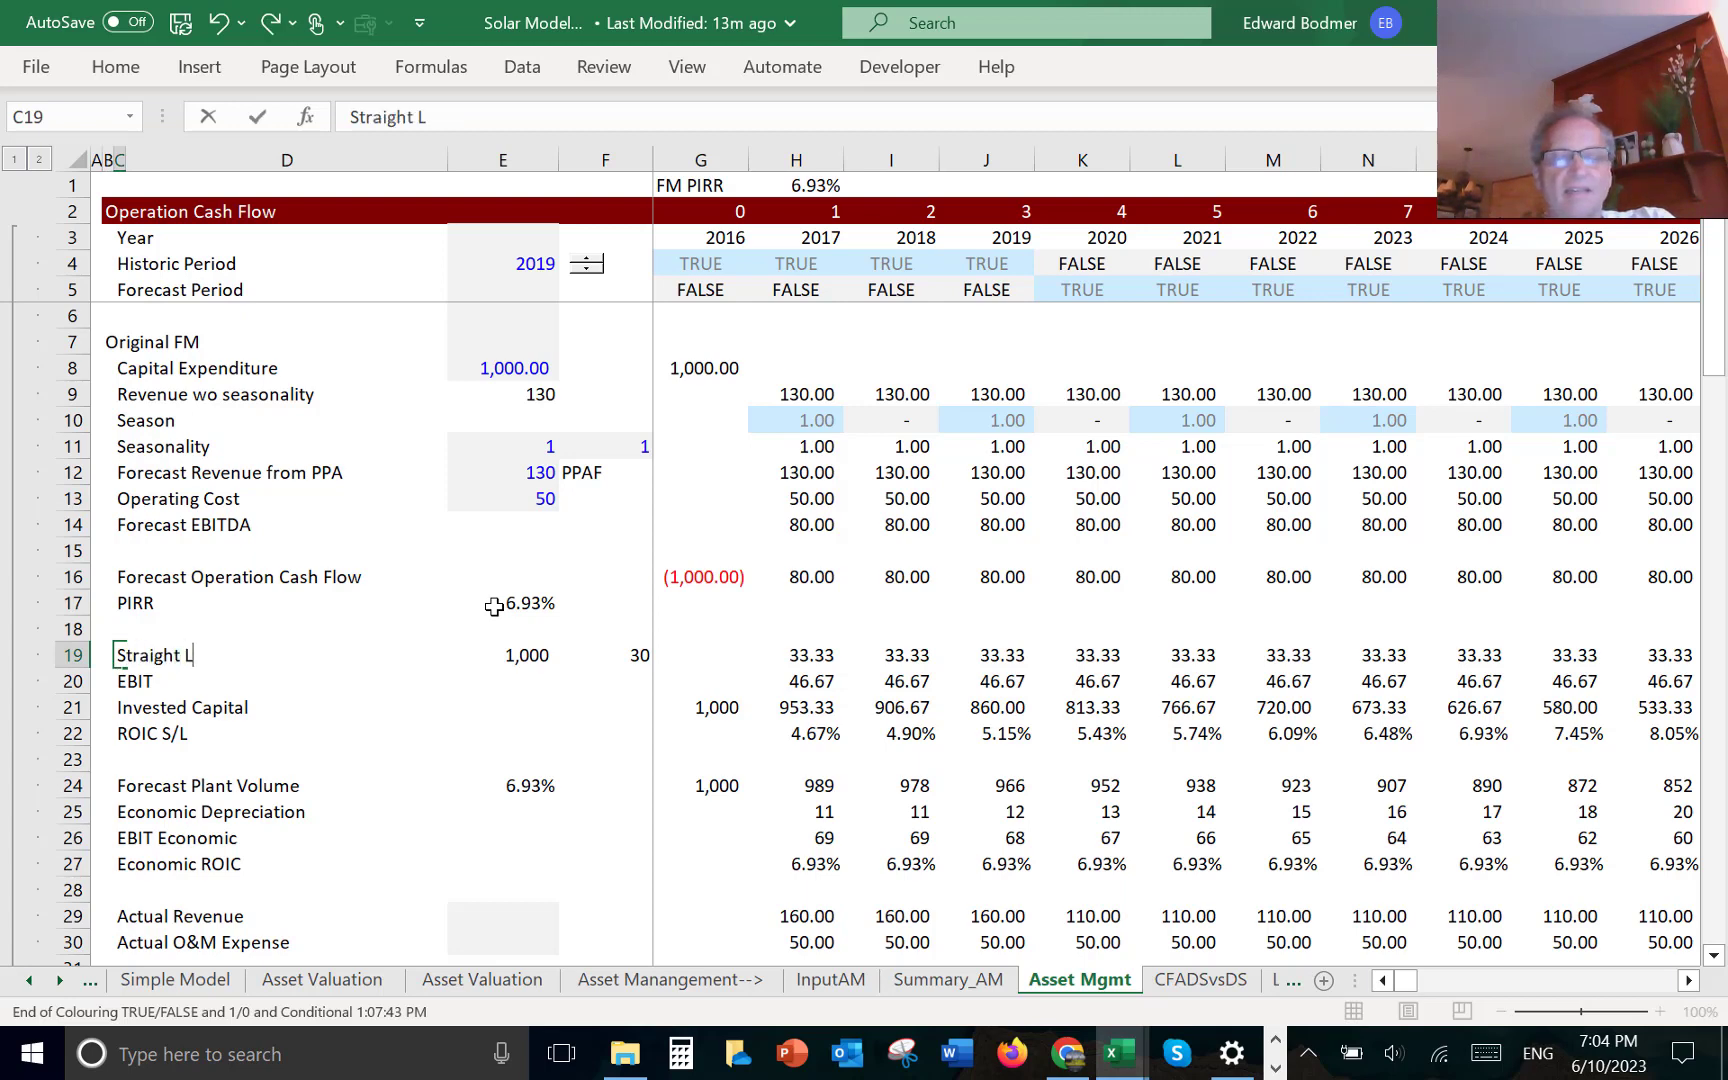
pyautogui.write('ine Deprecai')
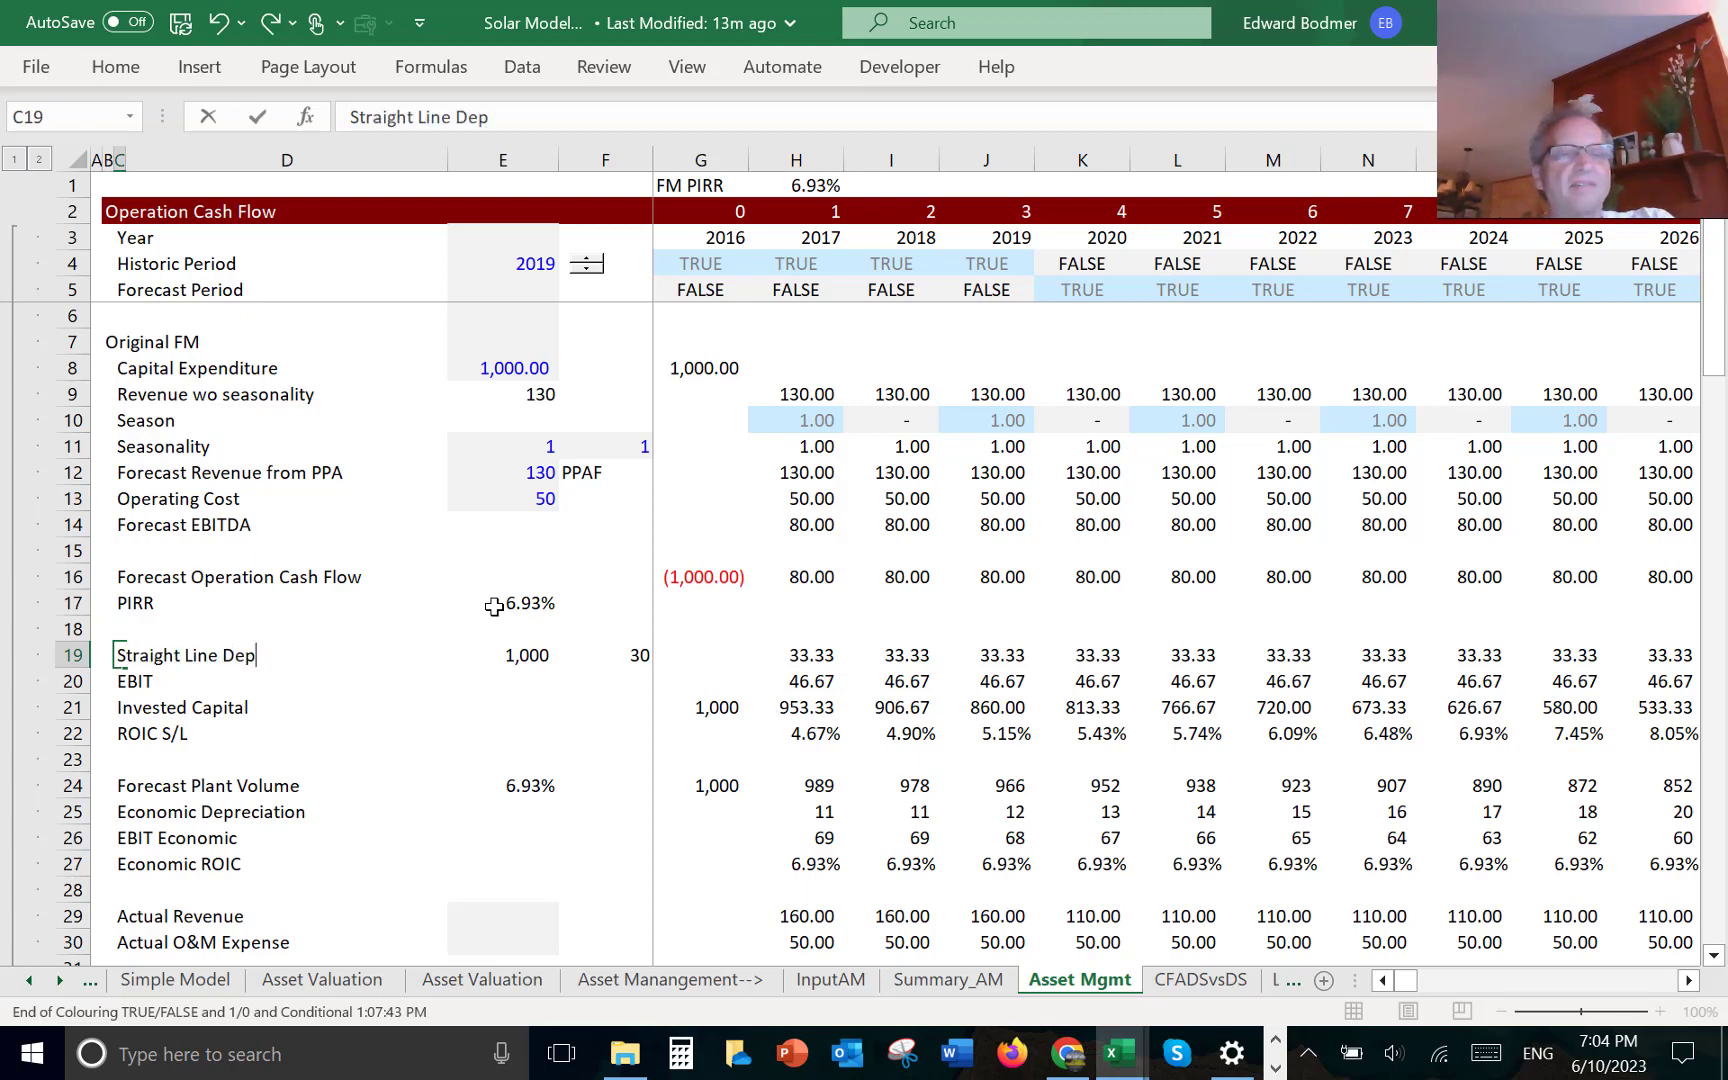
pyautogui.press('BackSpace')
pyautogui.press('BackSpace')
pyautogui.press('BackSpace')
pyautogui.press('BackSpace')
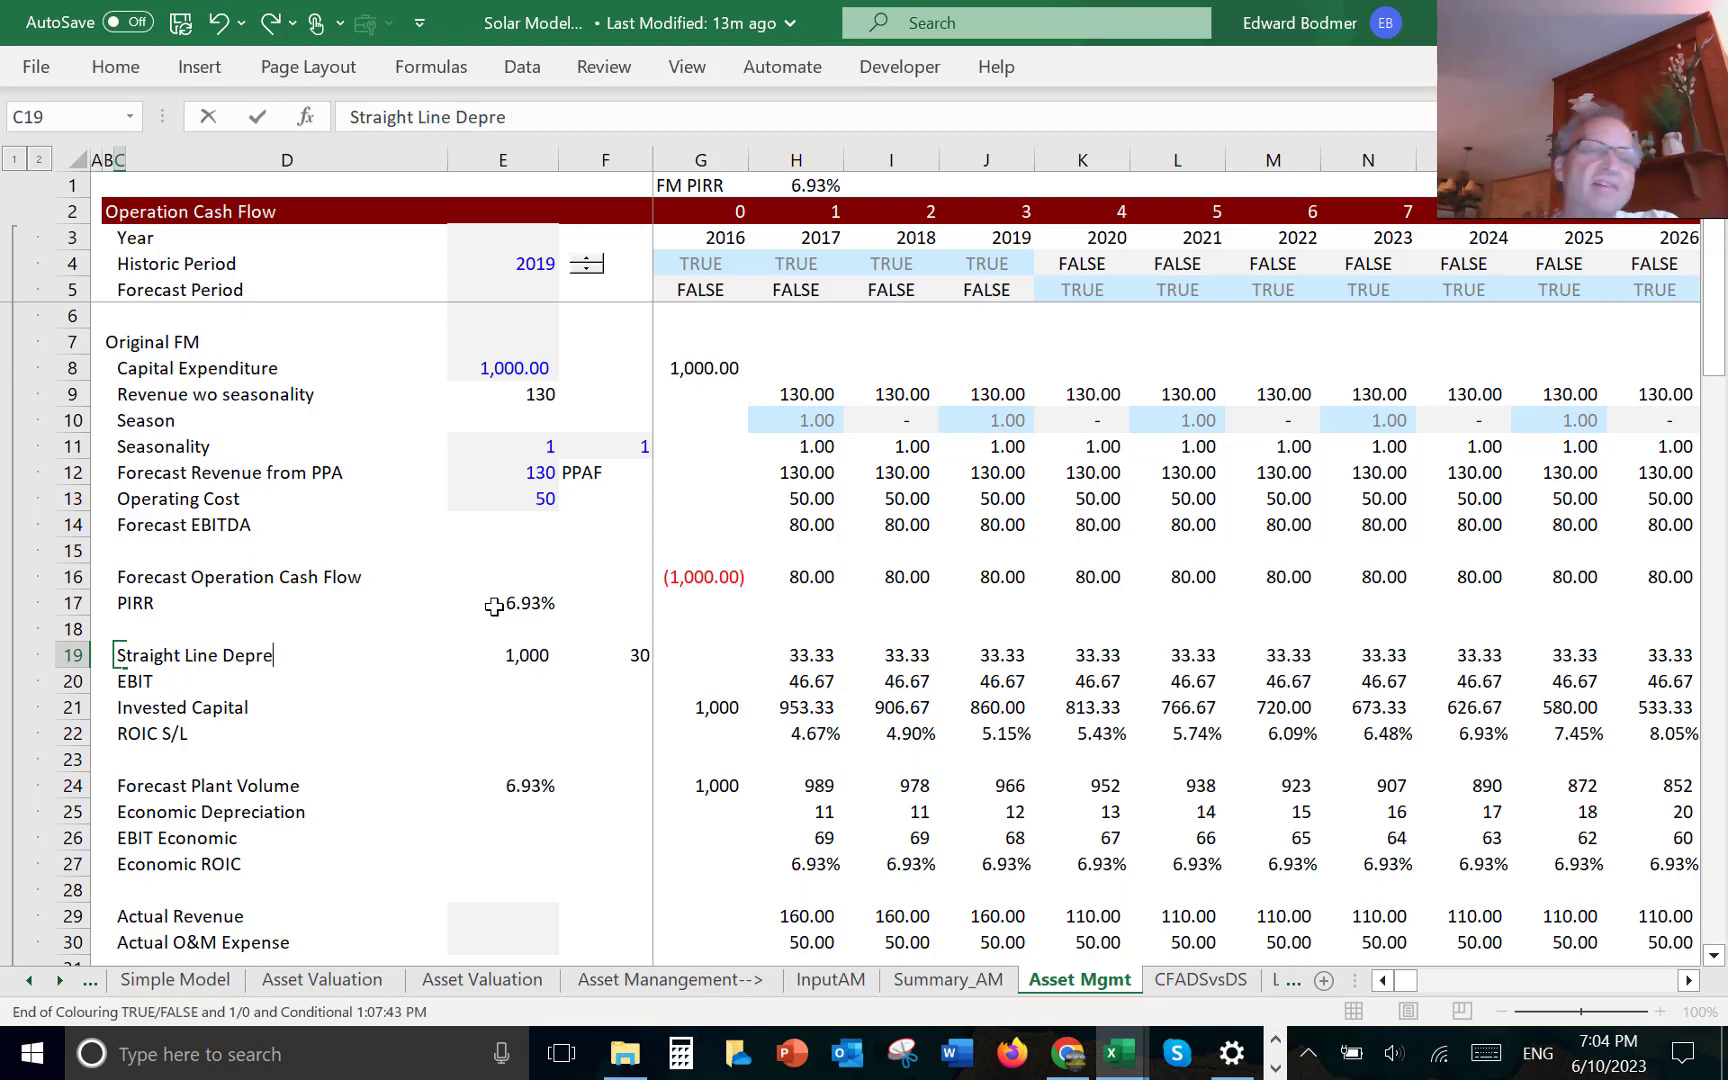
pyautogui.write('eciation')
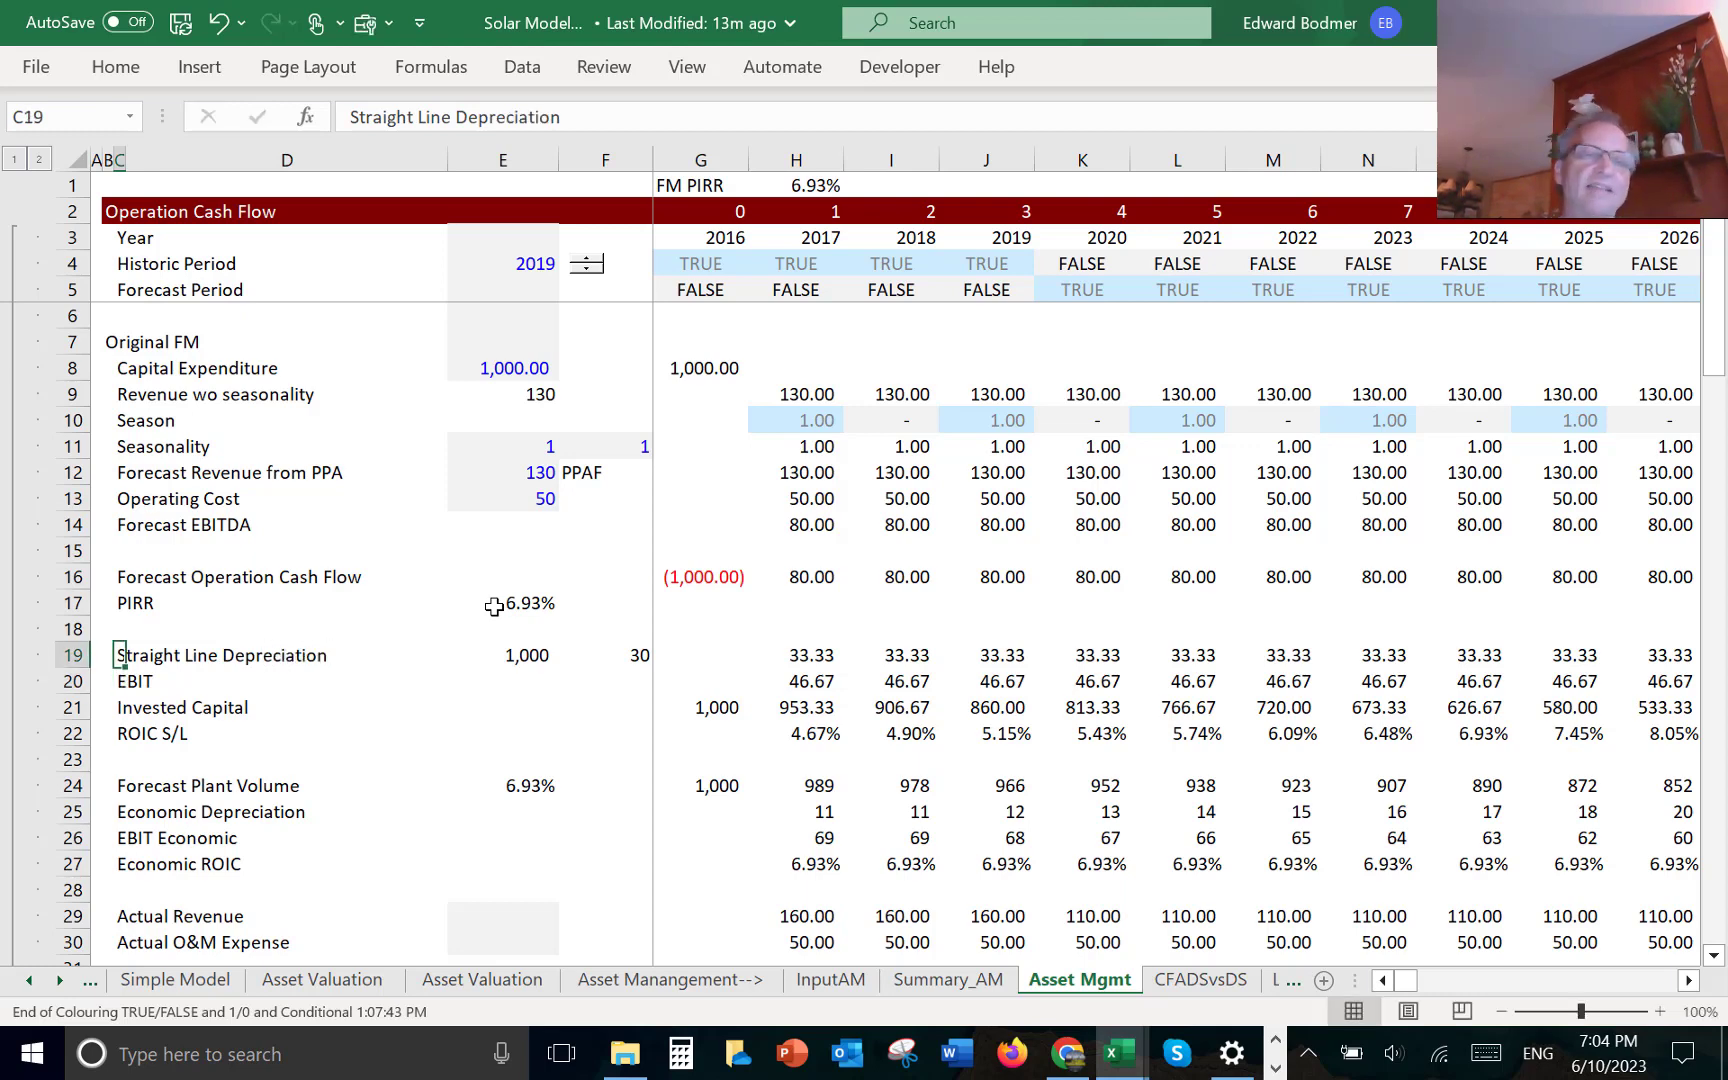
# - Inspect the first-year Straight Line Depreciation formula in H19
pyautogui.press('Right')
pyautogui.press('Right')
pyautogui.press('Right')
pyautogui.press('Right')
pyautogui.press('Right')
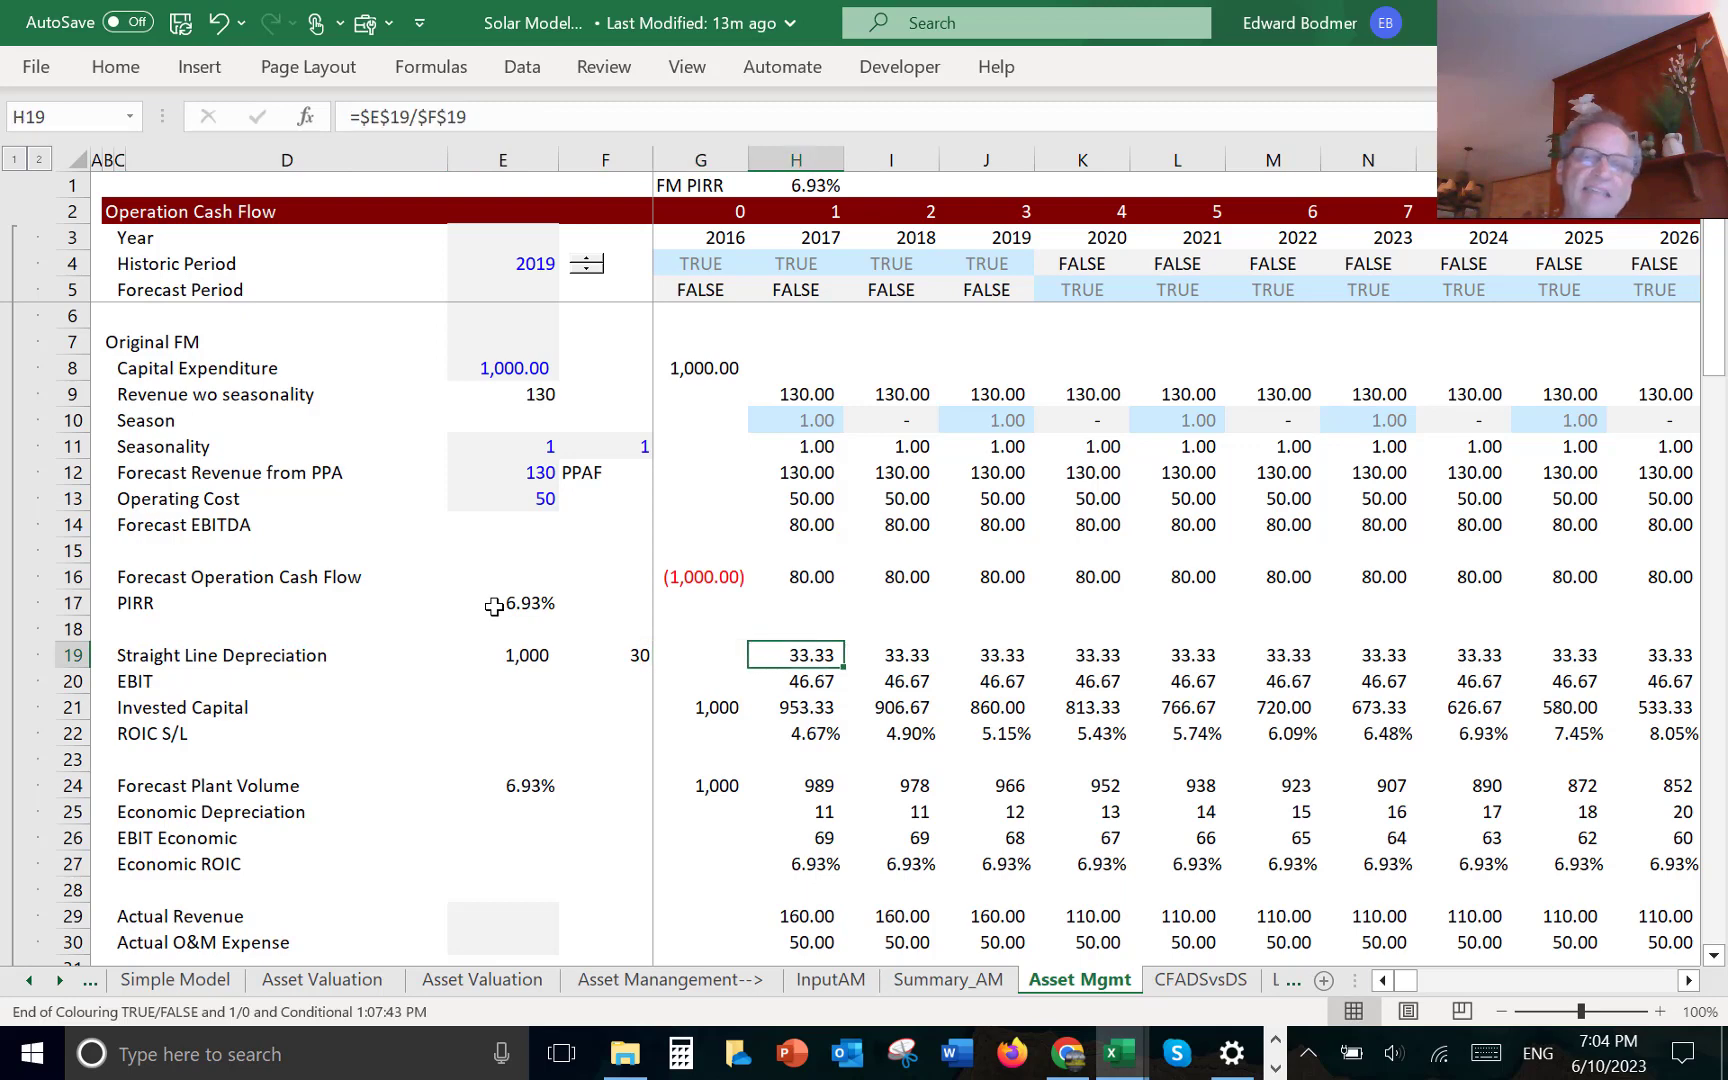
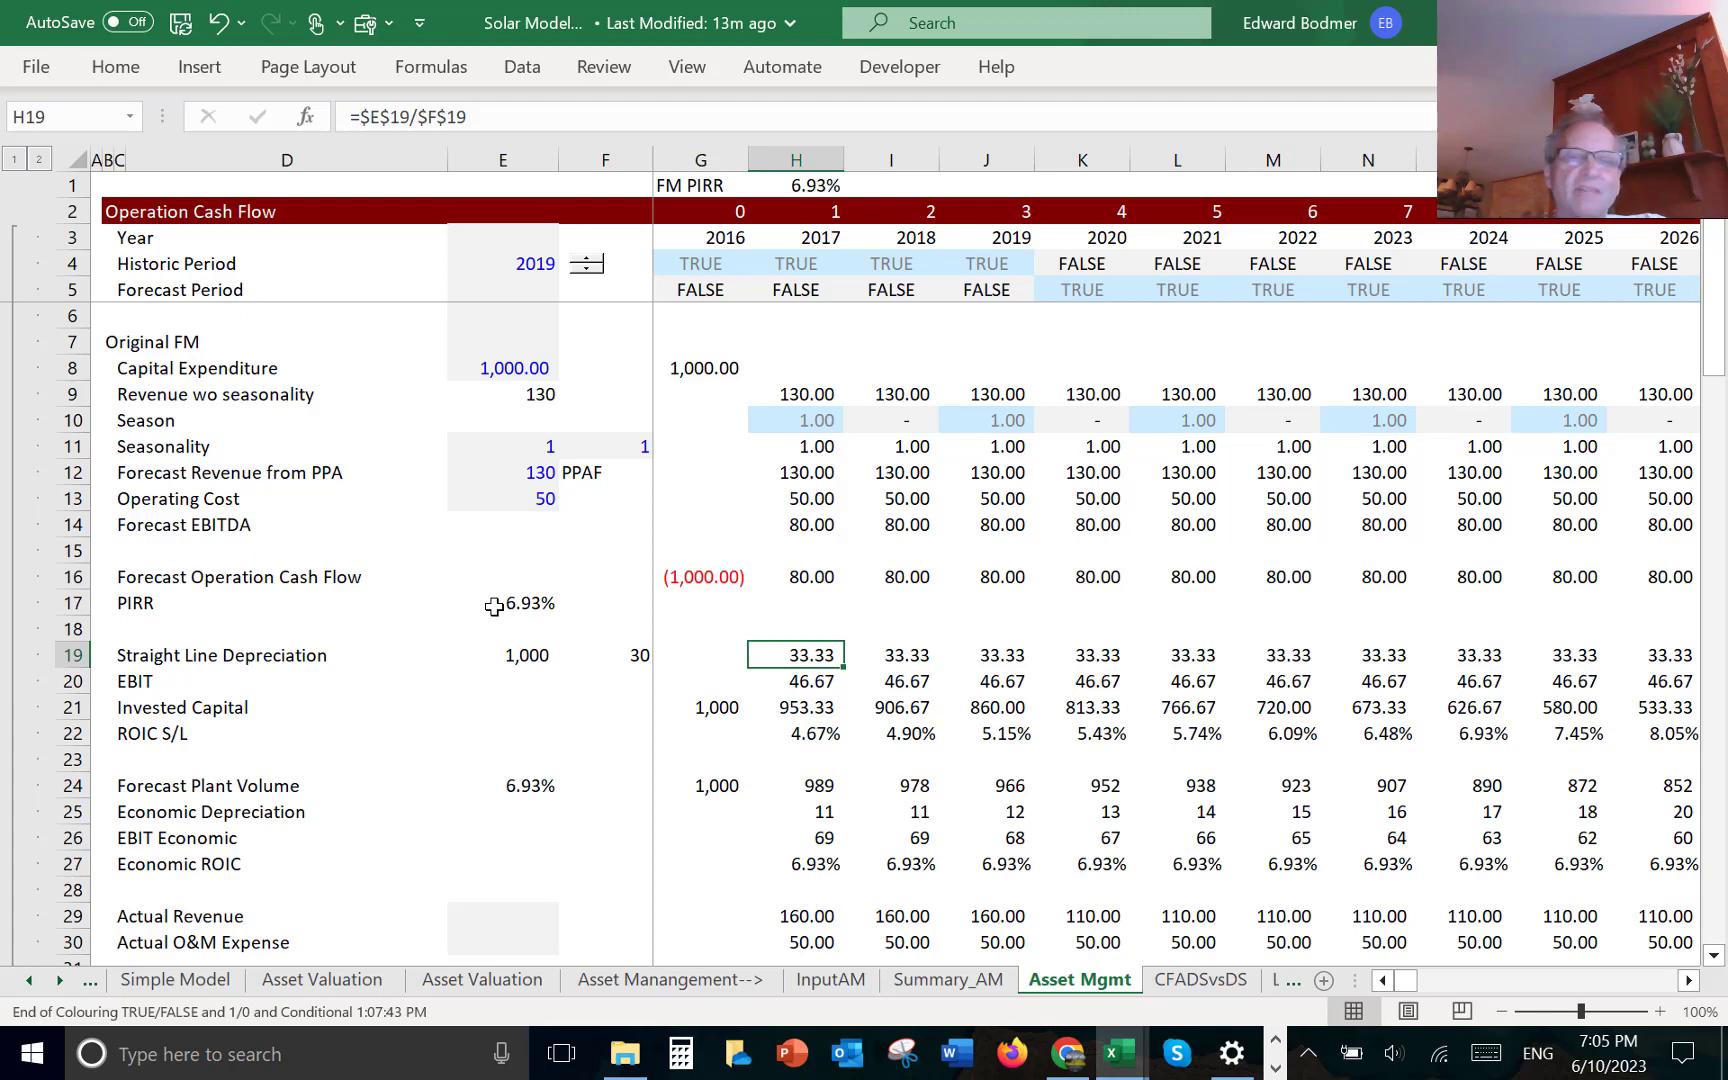
# - Rename the EBIT row label in C20, below Straight Line Depreciation, as Net Operating Profit
pyautogui.press('Down')
pyautogui.press('Left')
pyautogui.press('Left')
pyautogui.press('Left')
pyautogui.press('Left')
pyautogui.press('Left')
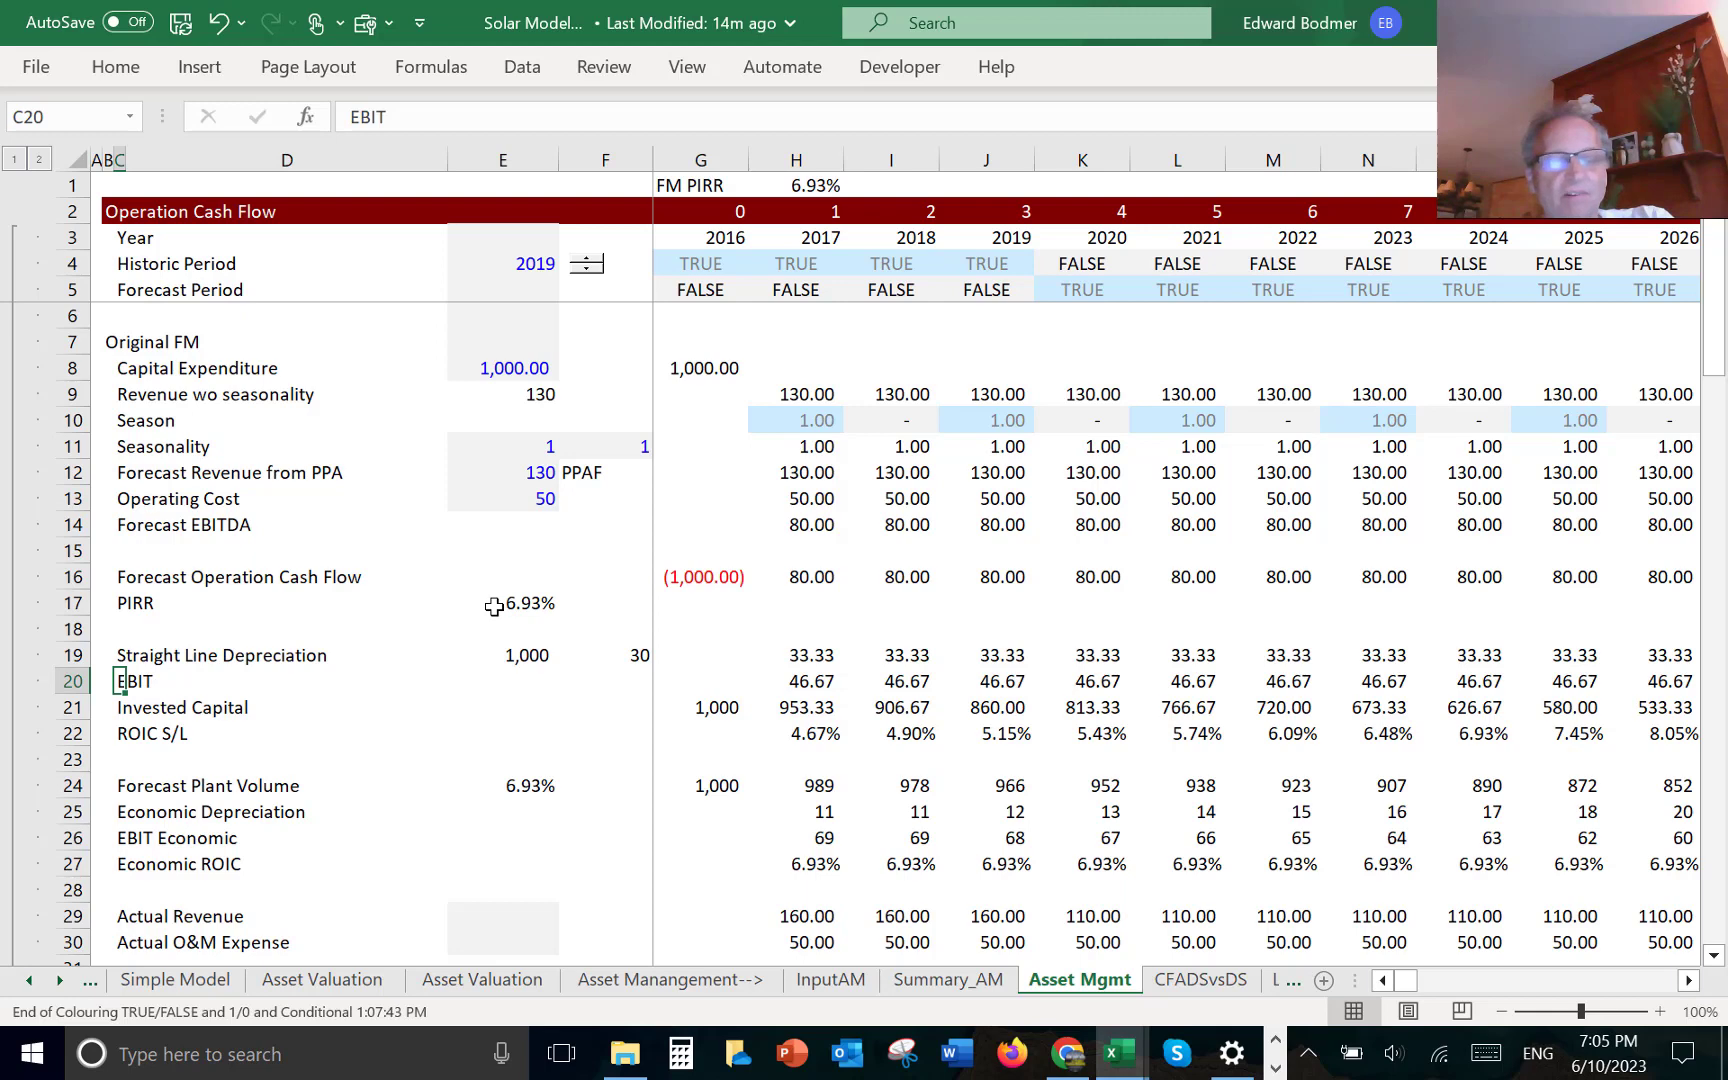
pyautogui.write('Net')
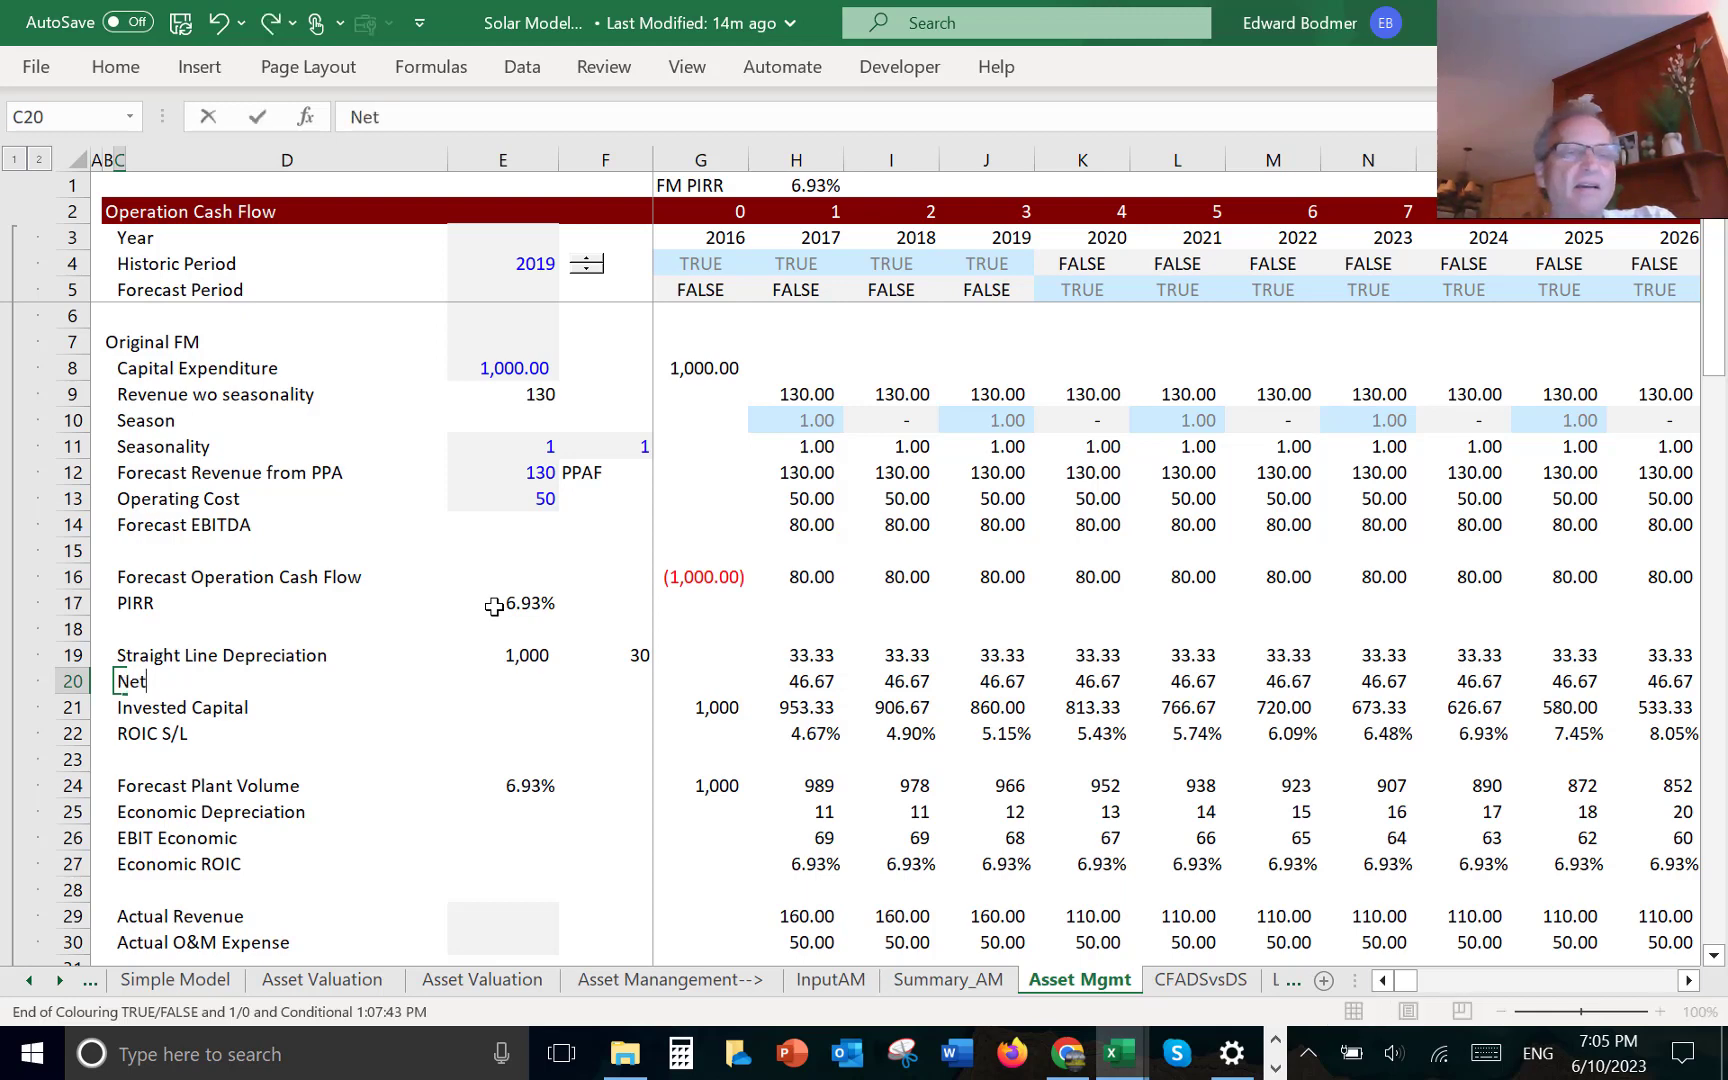
pyautogui.write(' Operating')
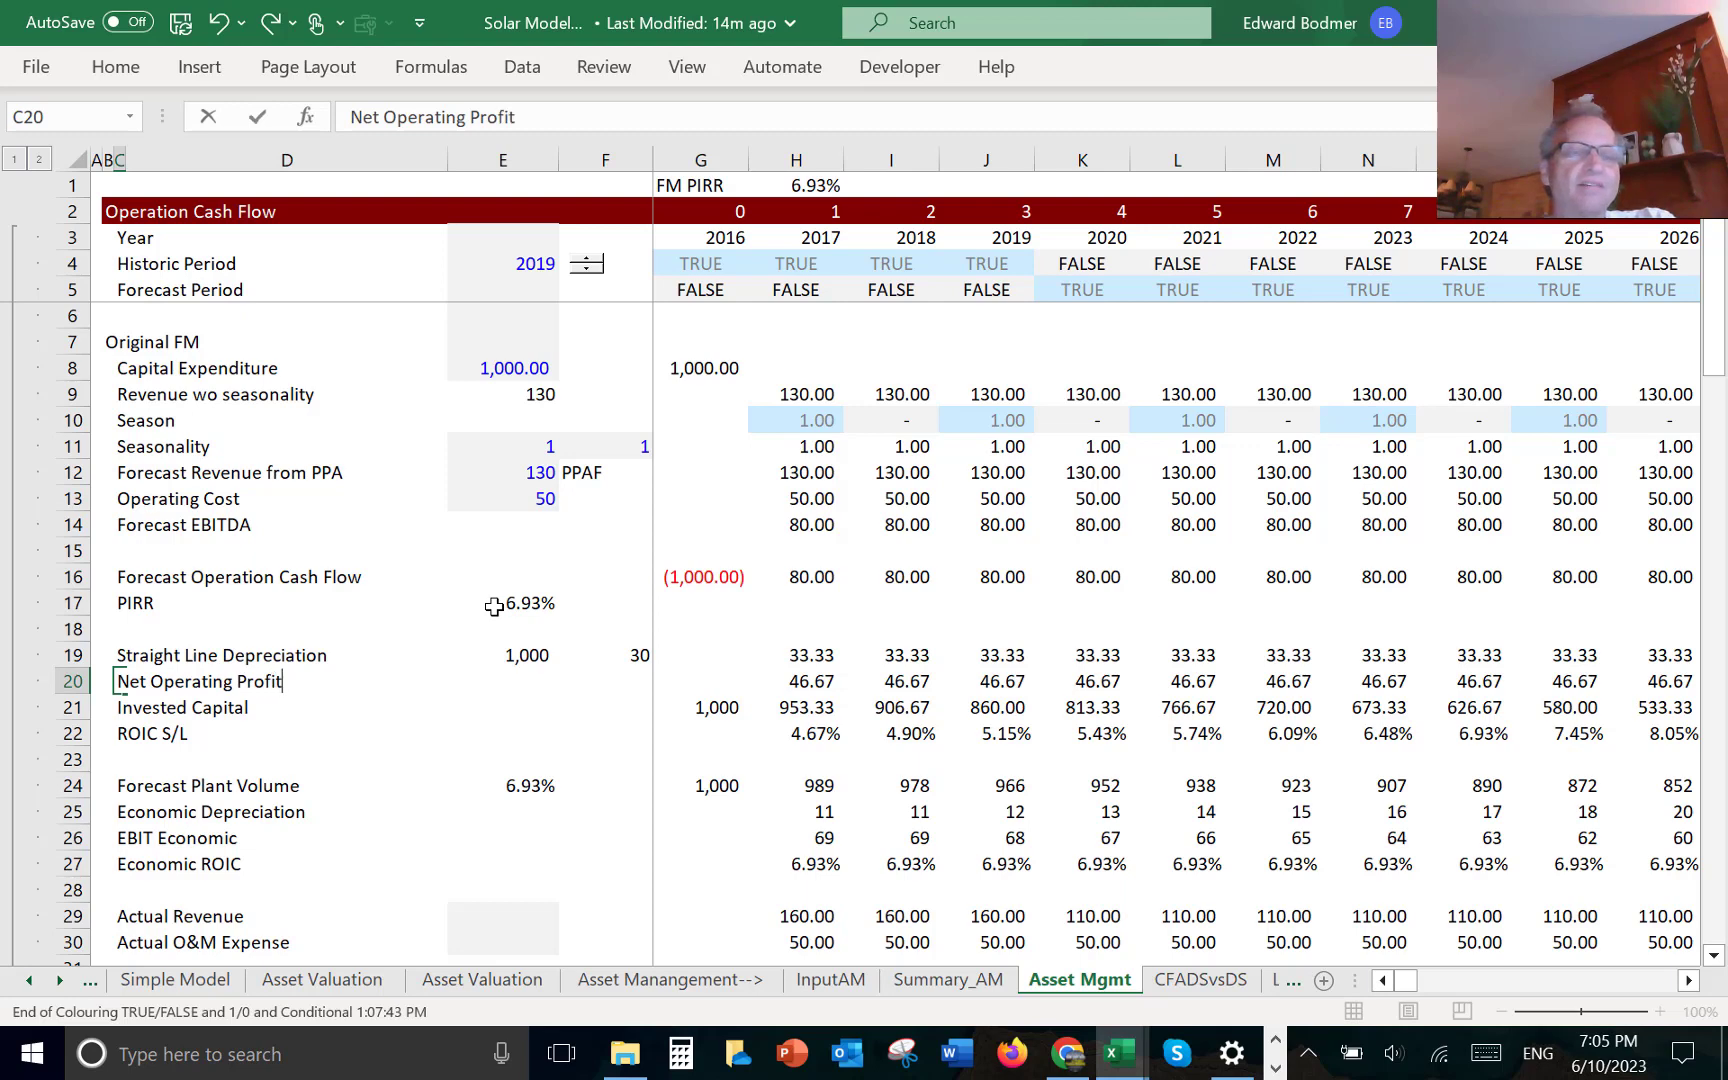
pyautogui.write(' Profit')
pyautogui.press('Return')
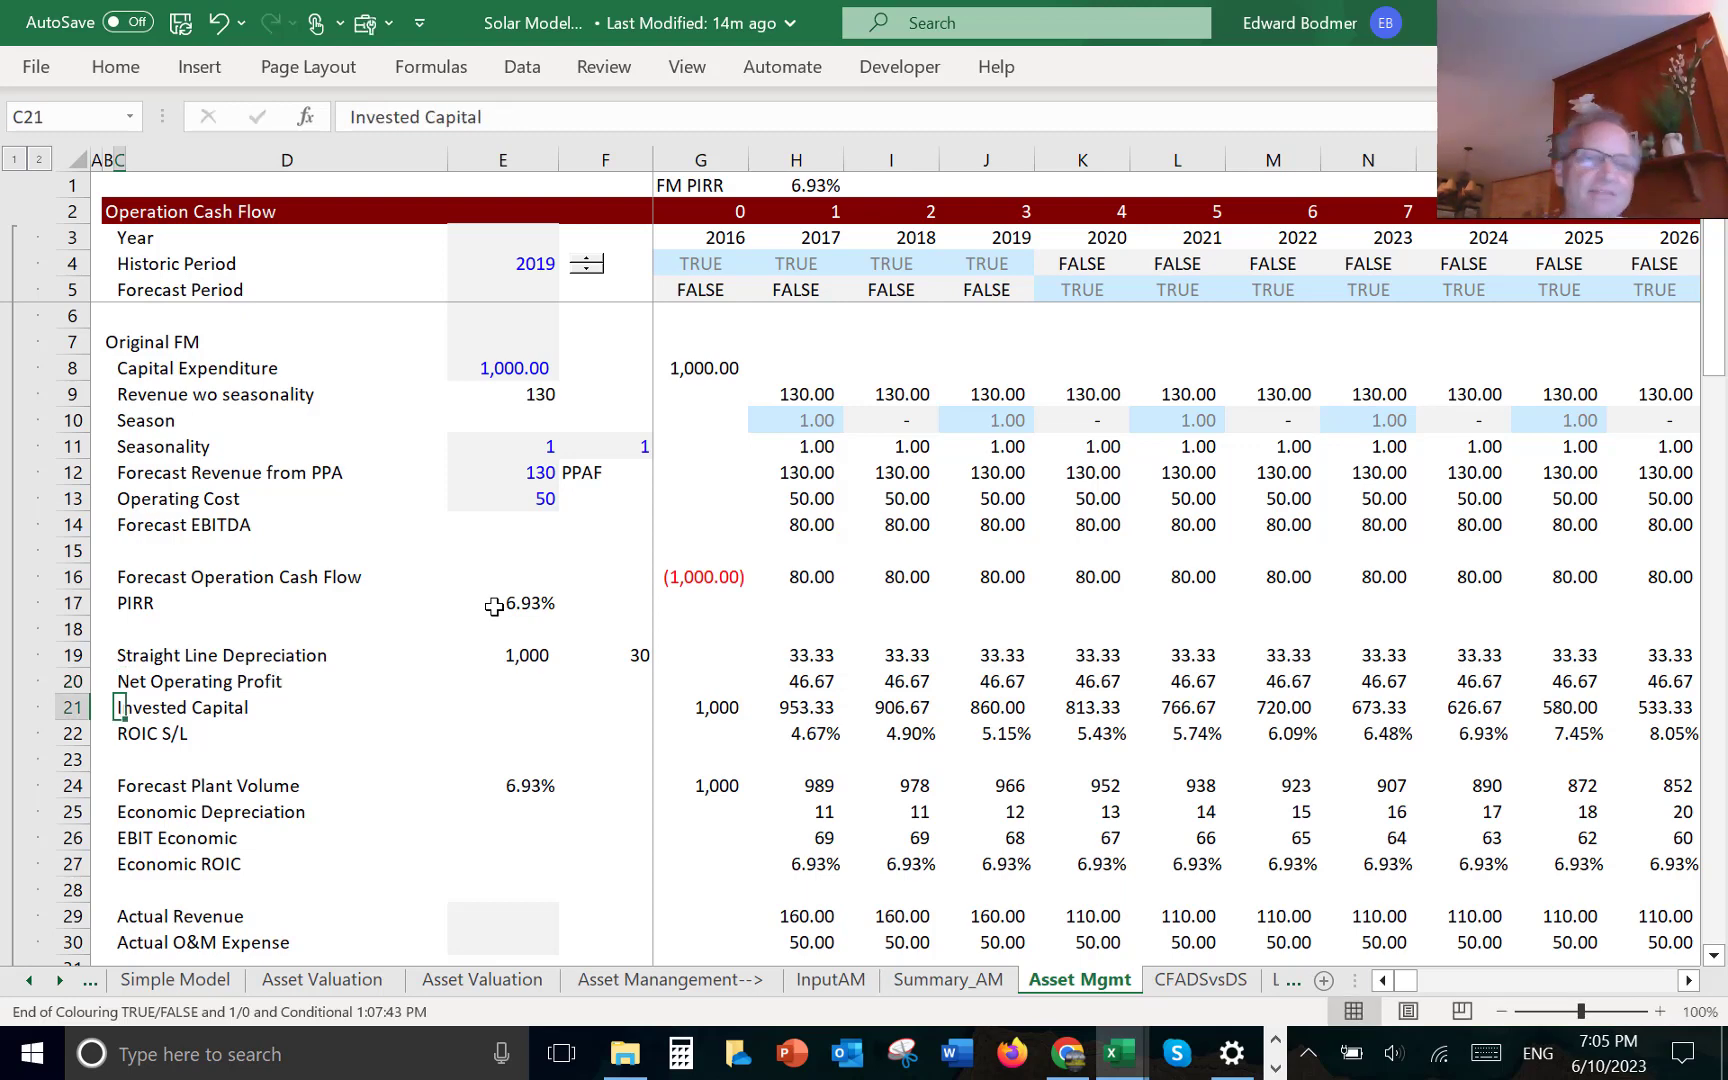
# - Format the Invested Capital row from G21 through 2046 with two decimals and negatives in red parentheses
pyautogui.press('Right')
pyautogui.press('Right')
pyautogui.press('Right')
pyautogui.press('Right')
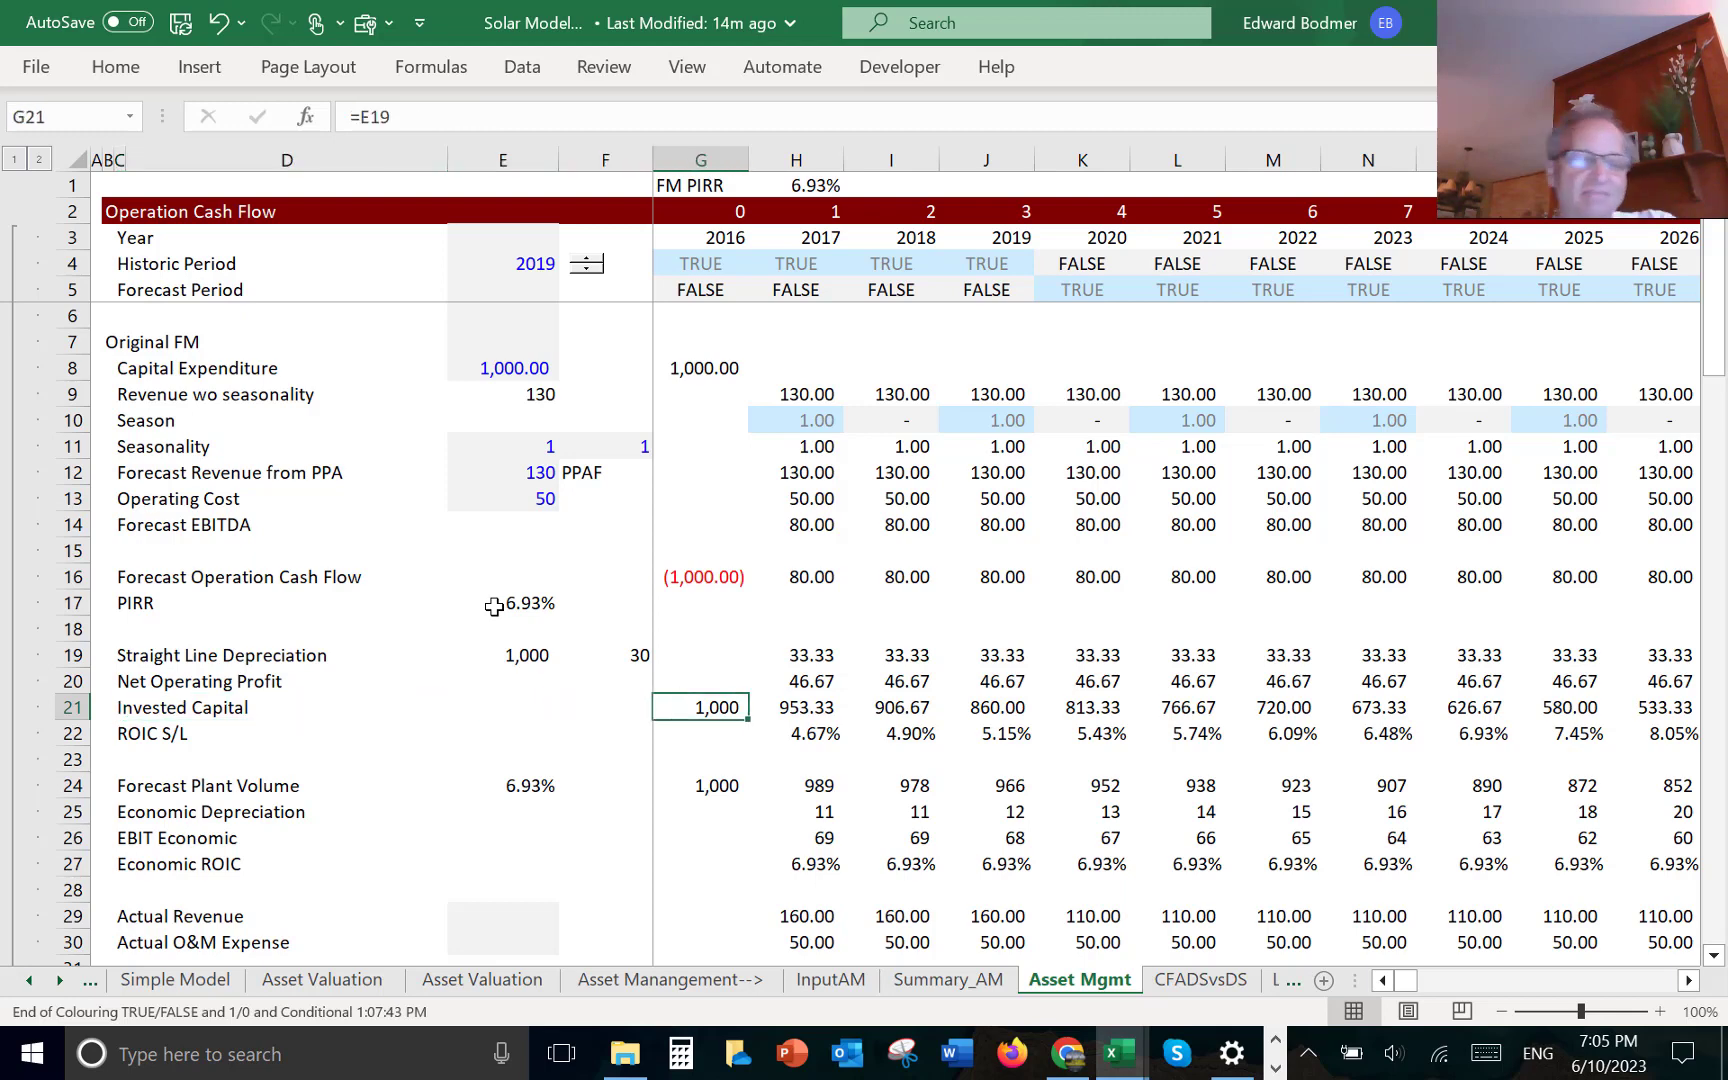
pyautogui.hotkey('ctrl', 'shift', 'Right')
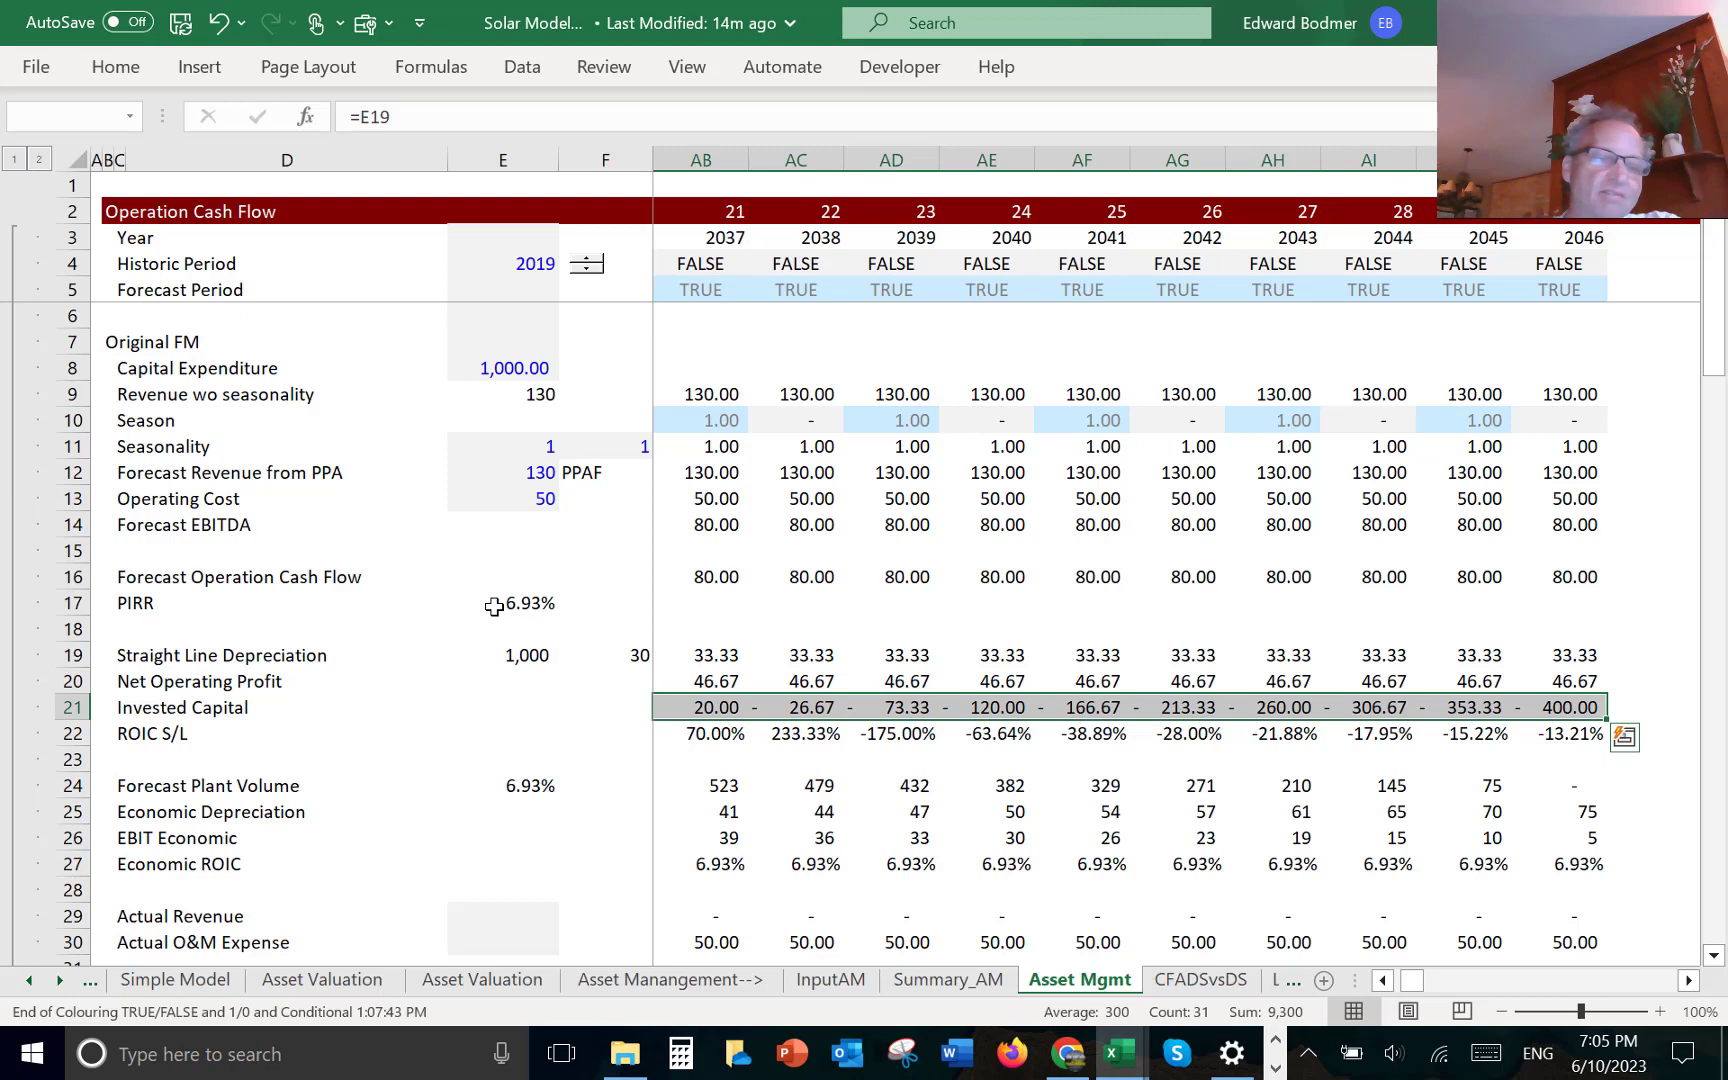
pyautogui.hotkey('ctrl', 'shift', '1')
pyautogui.press('Left')
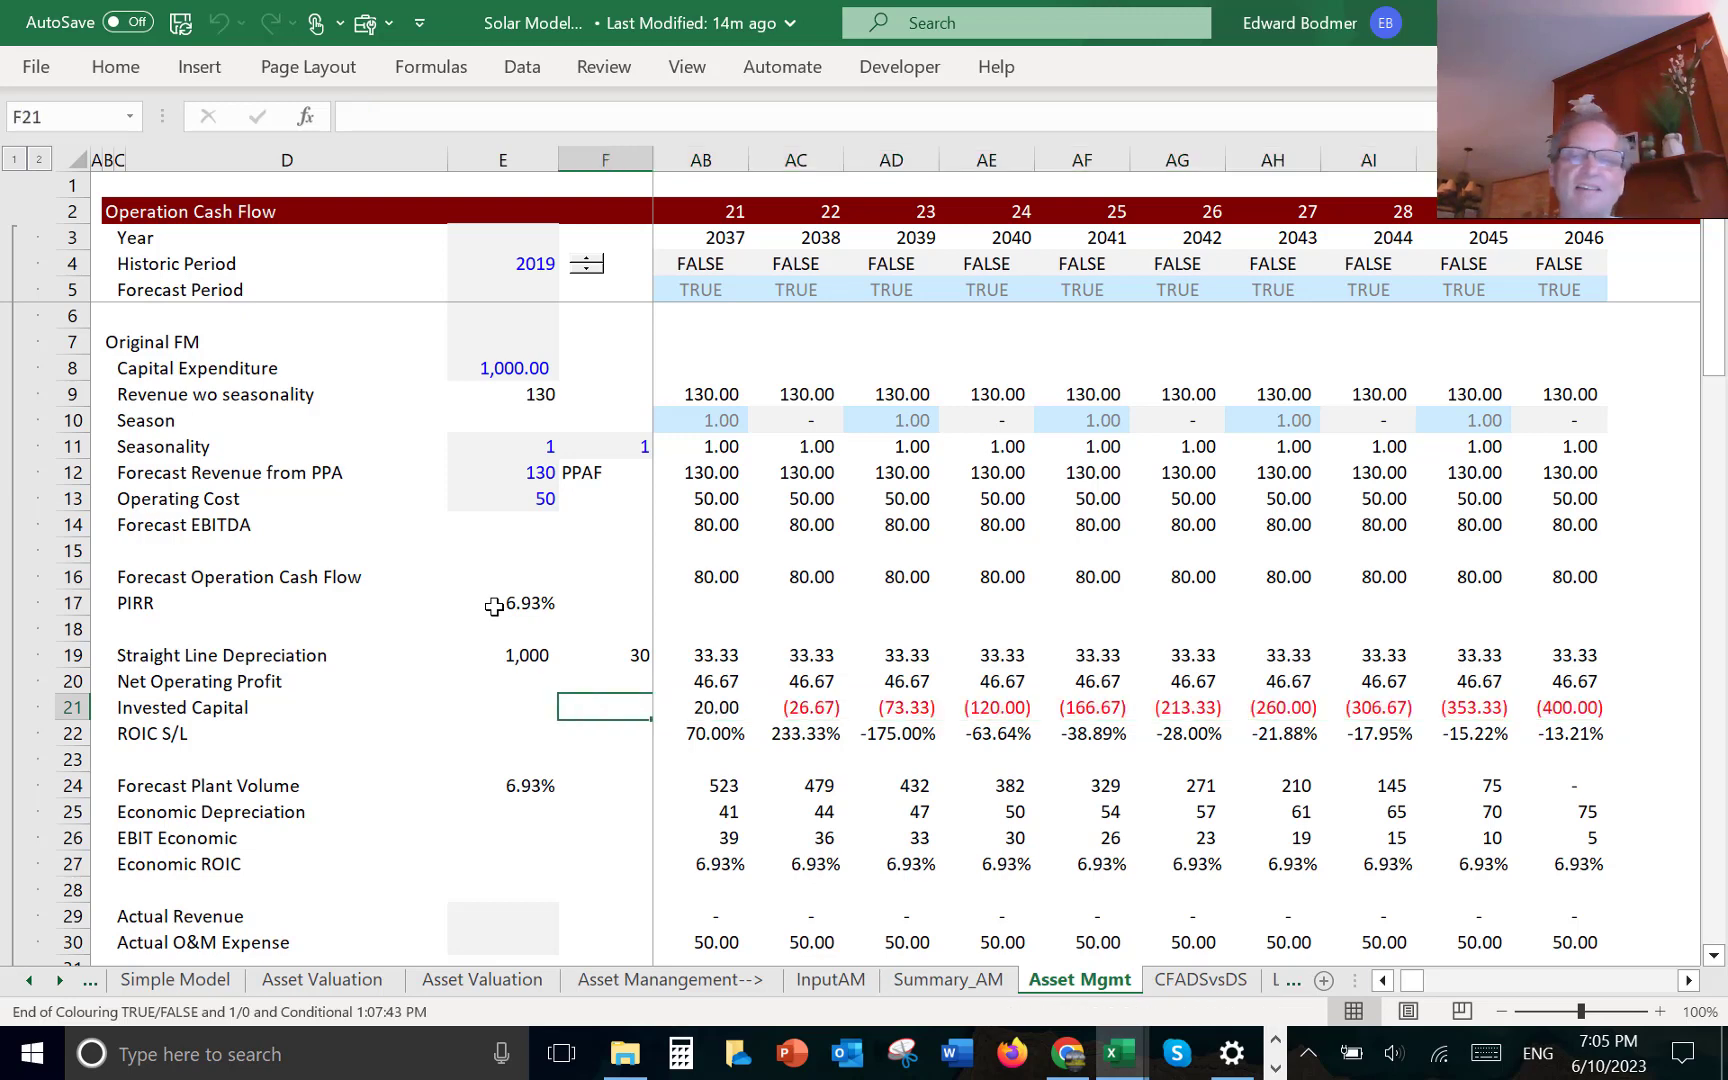
# - Examine how the Invested Capital values develop across all years through 2046 and which cells their formulas use
pyautogui.press('Right')
pyautogui.press('Right')
pyautogui.press('Left')
pyautogui.press('Left')
pyautogui.press('Right')
pyautogui.press('Right')
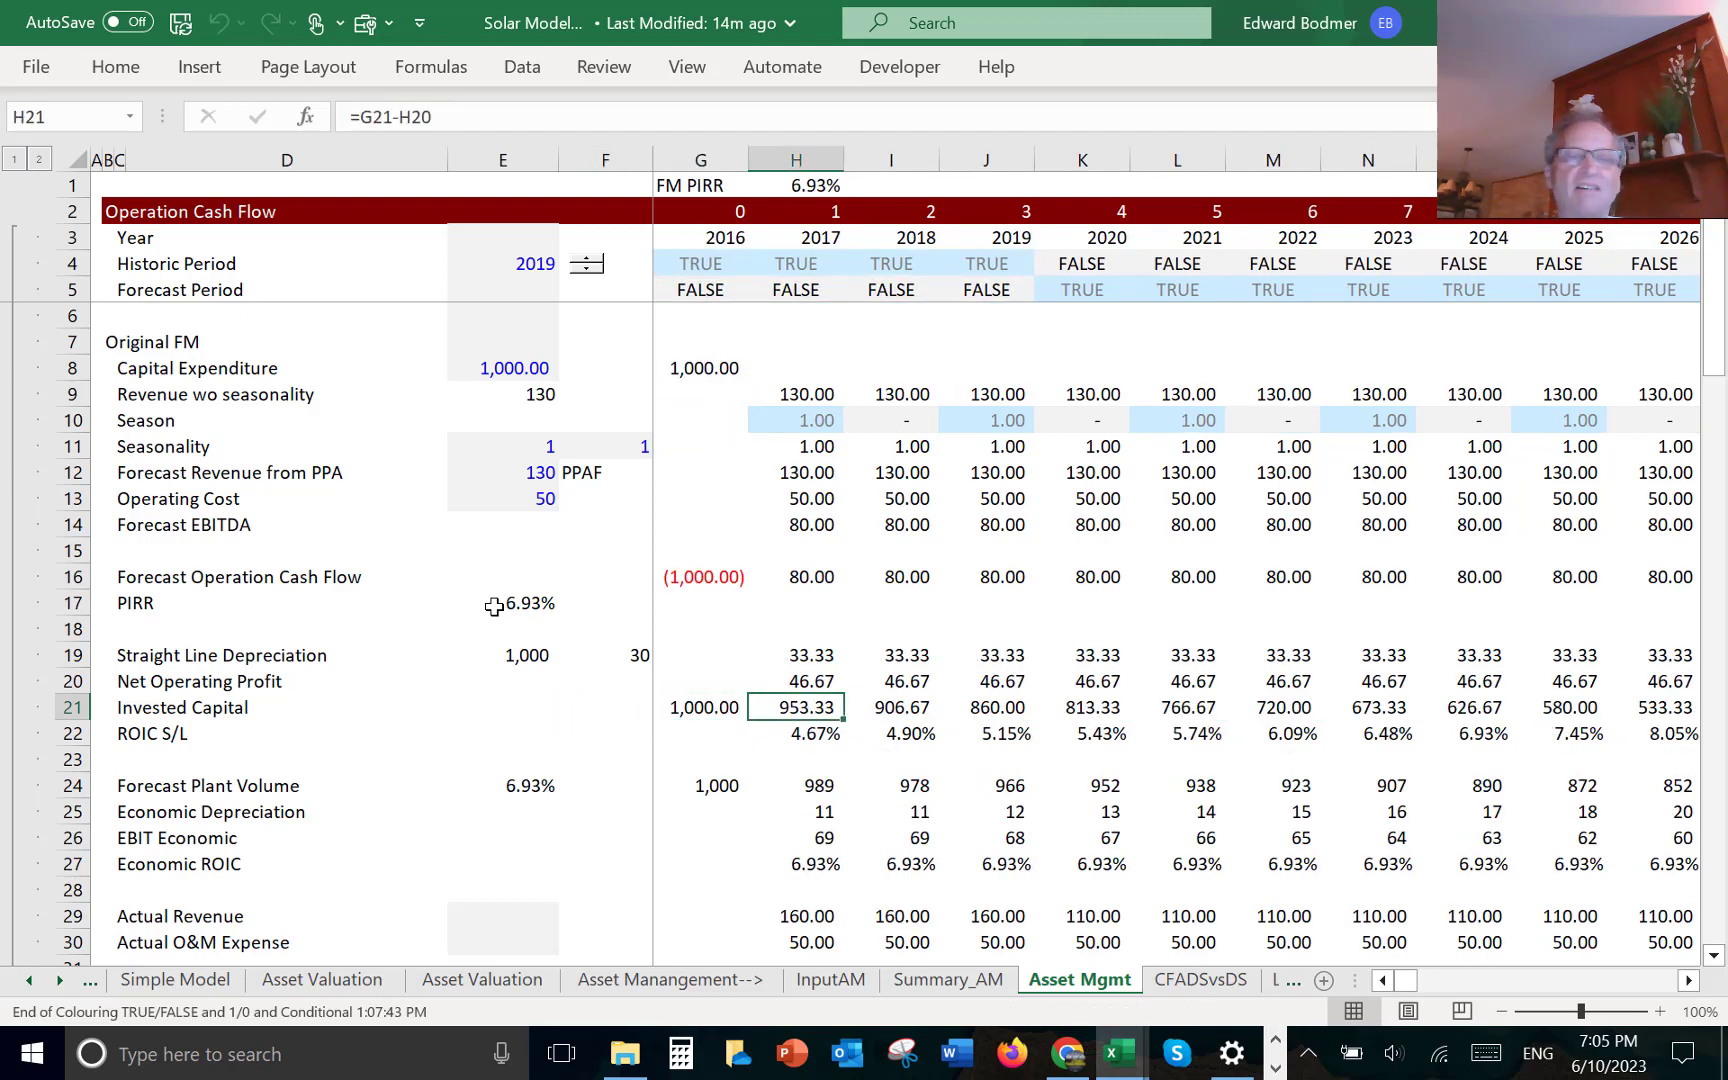
pyautogui.press('Left')
pyautogui.press('Right')
pyautogui.press('Right')
pyautogui.press('Right')
pyautogui.press('Right')
pyautogui.press('Right')
pyautogui.press('Right')
pyautogui.press('Right')
pyautogui.press('Right')
pyautogui.press('Right')
pyautogui.press('Right')
pyautogui.press('Right')
pyautogui.press('Right')
pyautogui.press('Right')
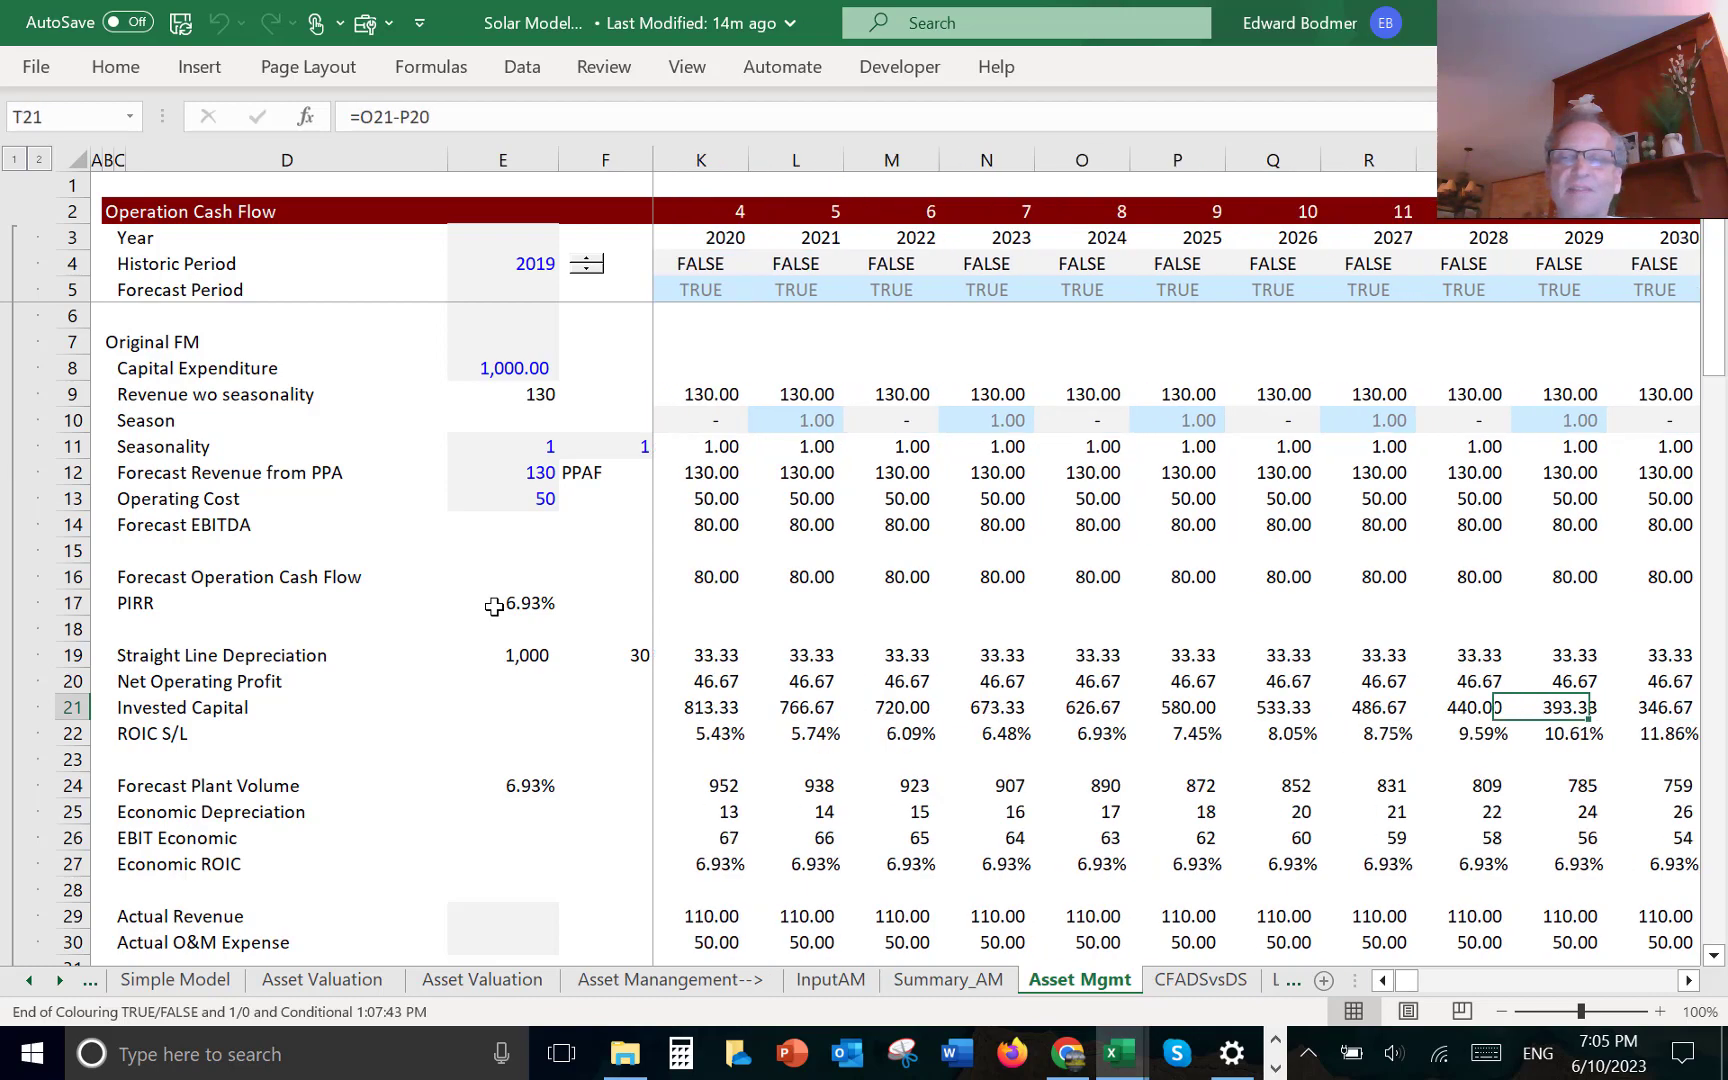
pyautogui.press('Right')
pyautogui.press('Right')
pyautogui.press('Right')
pyautogui.press('Right')
pyautogui.press('Right')
pyautogui.press('Right')
pyautogui.press('Right')
pyautogui.press('Right')
pyautogui.press('Right')
pyautogui.press('Right')
pyautogui.press('Right')
pyautogui.press('Right')
pyautogui.press('Right')
pyautogui.press('Right')
pyautogui.press('Right')
pyautogui.press('Right')
pyautogui.press('Right')
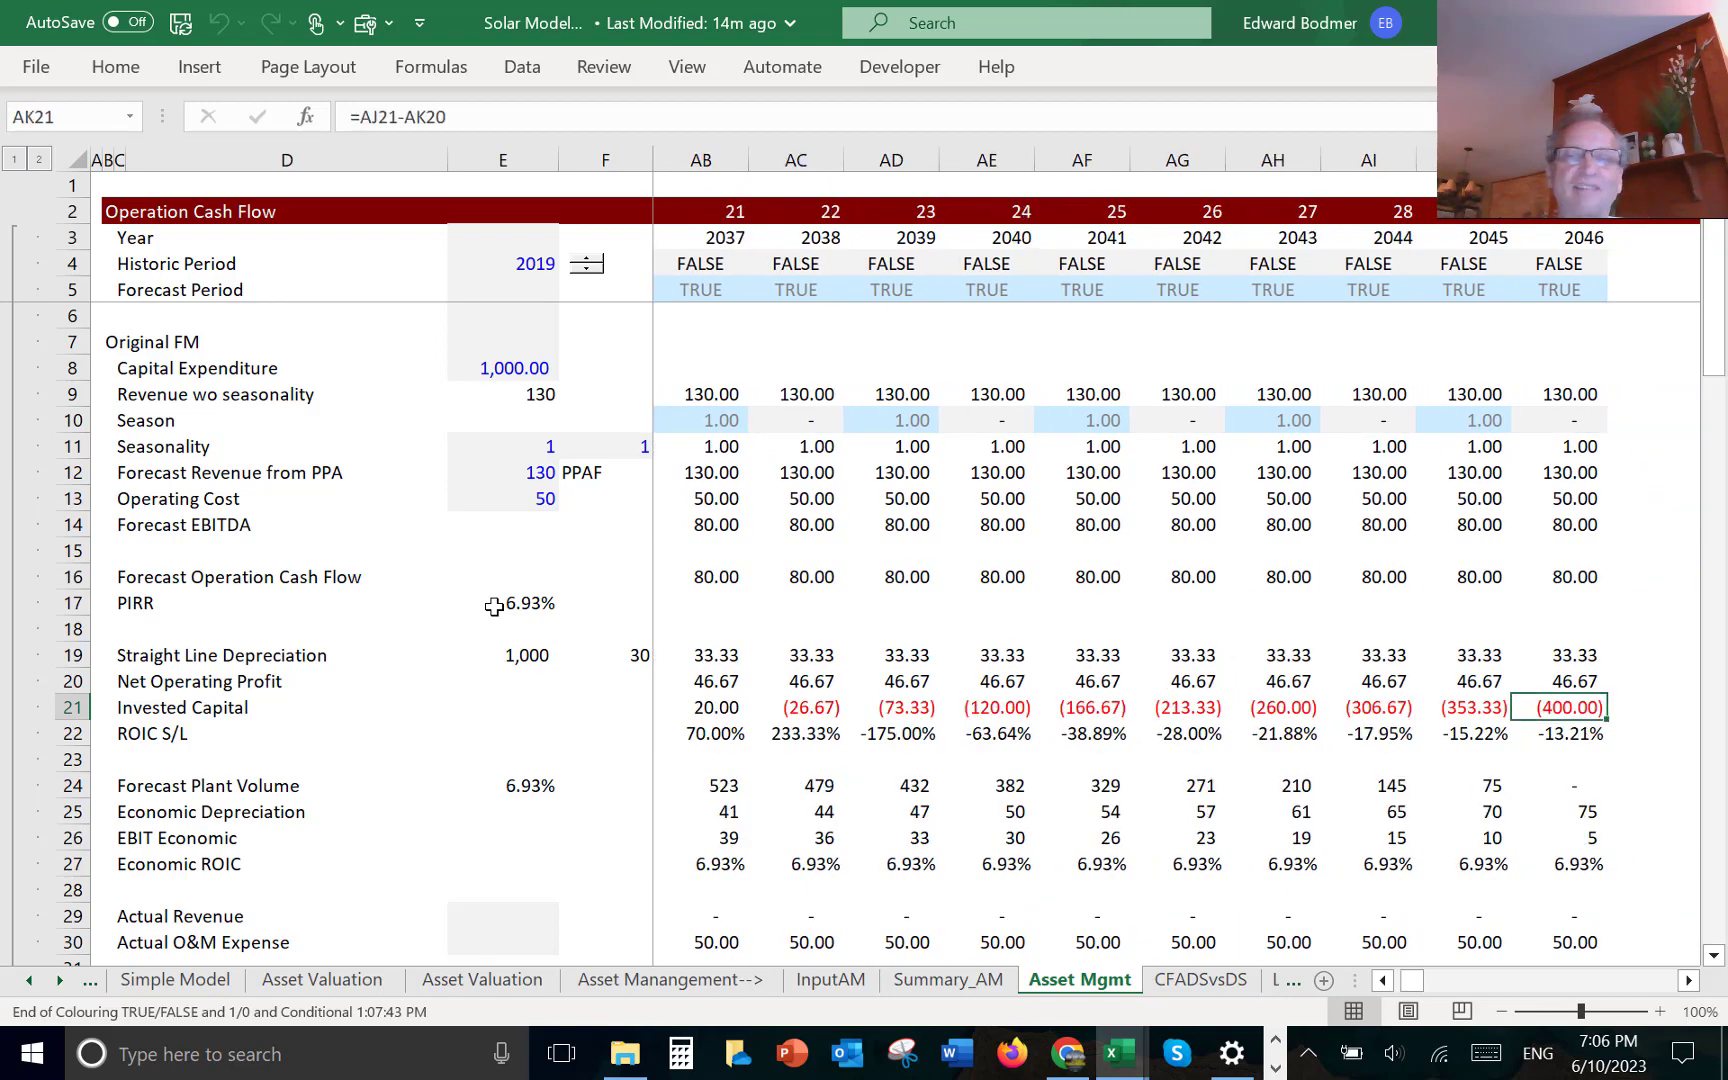
pyautogui.press('Left')
pyautogui.press('Left')
pyautogui.press('Left')
pyautogui.press('Left')
pyautogui.press('Left')
pyautogui.press('Left')
pyautogui.press('Left')
pyautogui.press('Left')
pyautogui.press('Left')
pyautogui.press('Left')
pyautogui.press('Left')
pyautogui.press('Left')
pyautogui.press('Left')
pyautogui.press('Left')
pyautogui.press('Left')
pyautogui.press('Left')
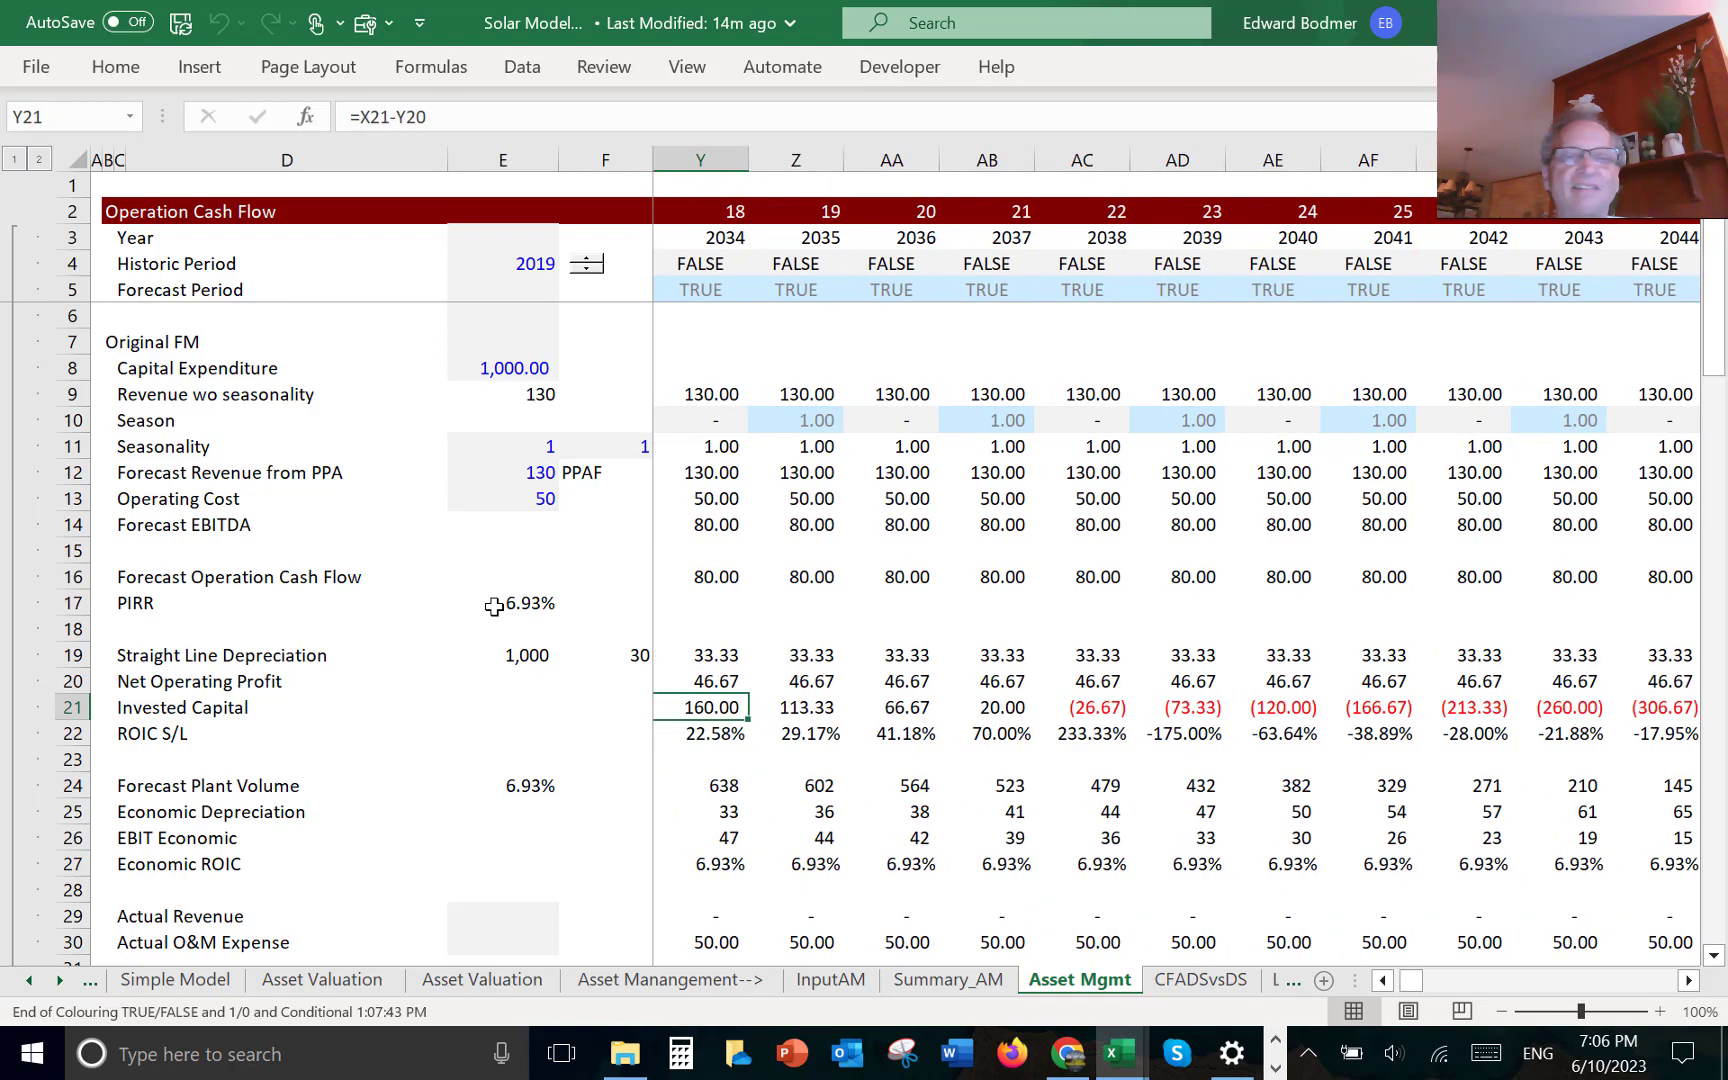
pyautogui.press('Left')
pyautogui.press('Left')
pyautogui.press('Left')
pyautogui.press('Left')
pyautogui.press('Left')
pyautogui.press('Left')
pyautogui.press('Left')
pyautogui.press('Left')
pyautogui.press('Left')
pyautogui.press('Left')
pyautogui.press('Left')
pyautogui.press('Left')
pyautogui.press('Left')
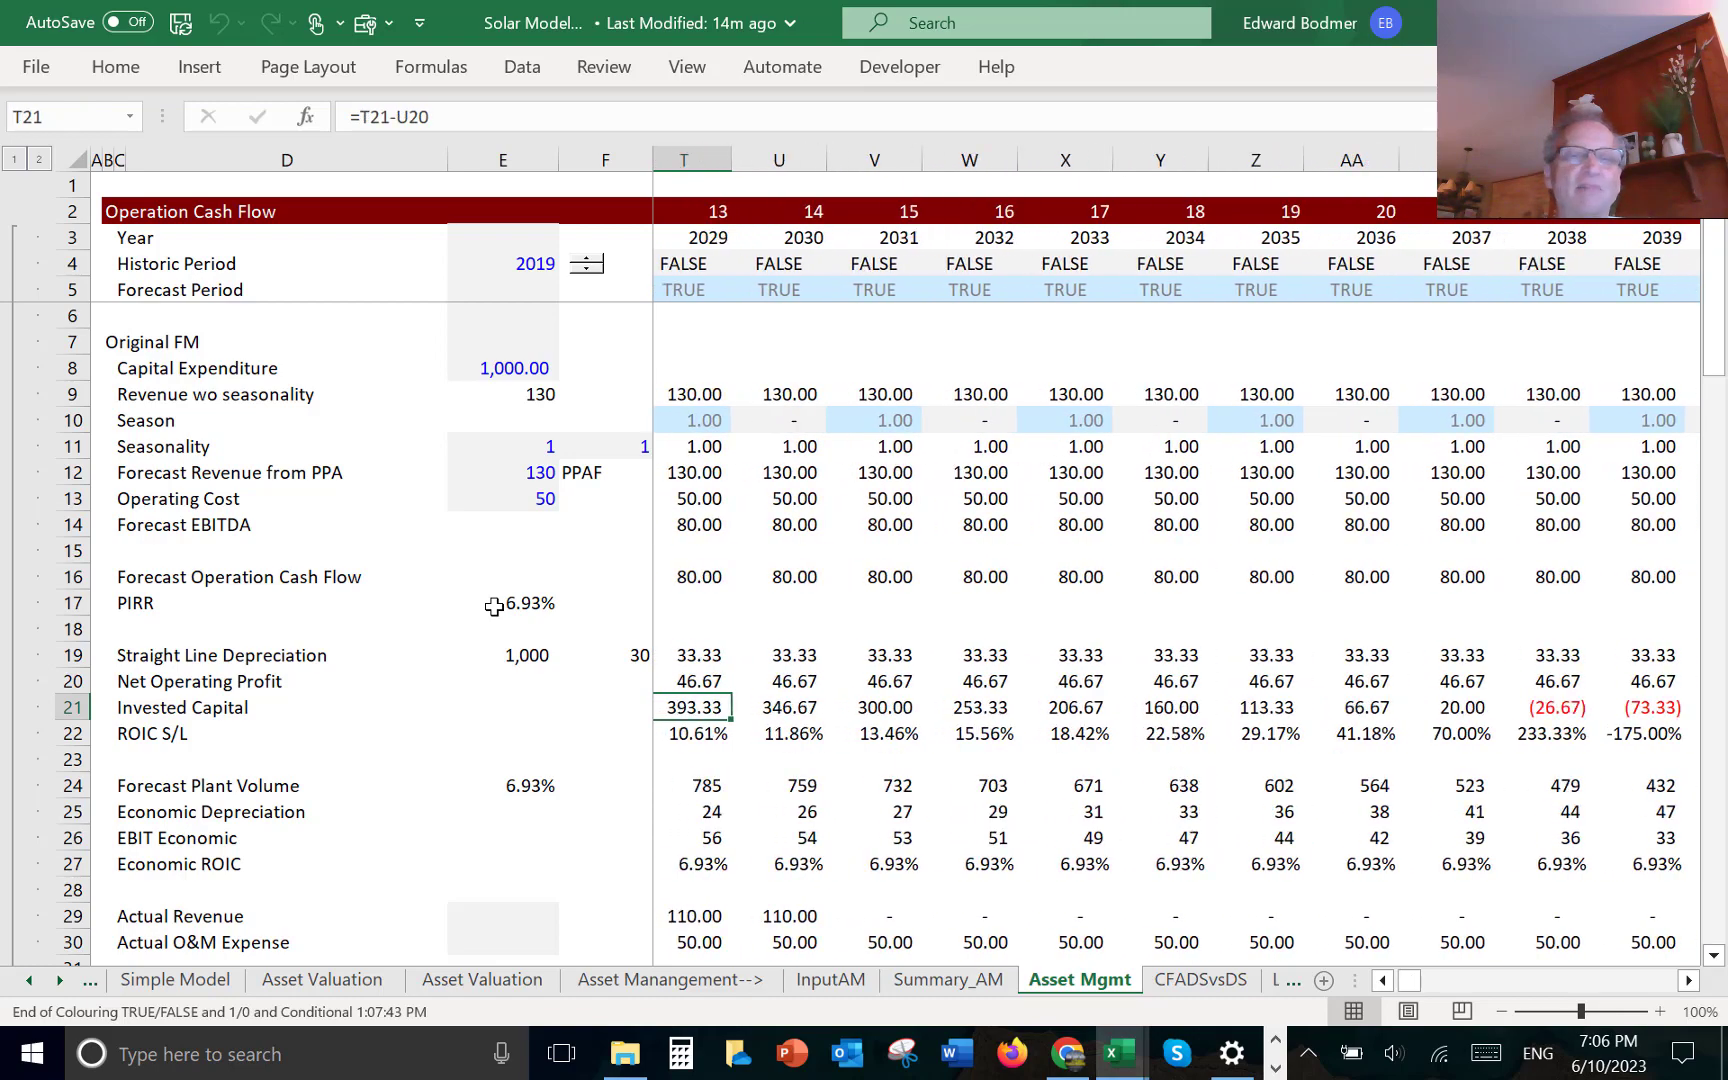
pyautogui.press('Right')
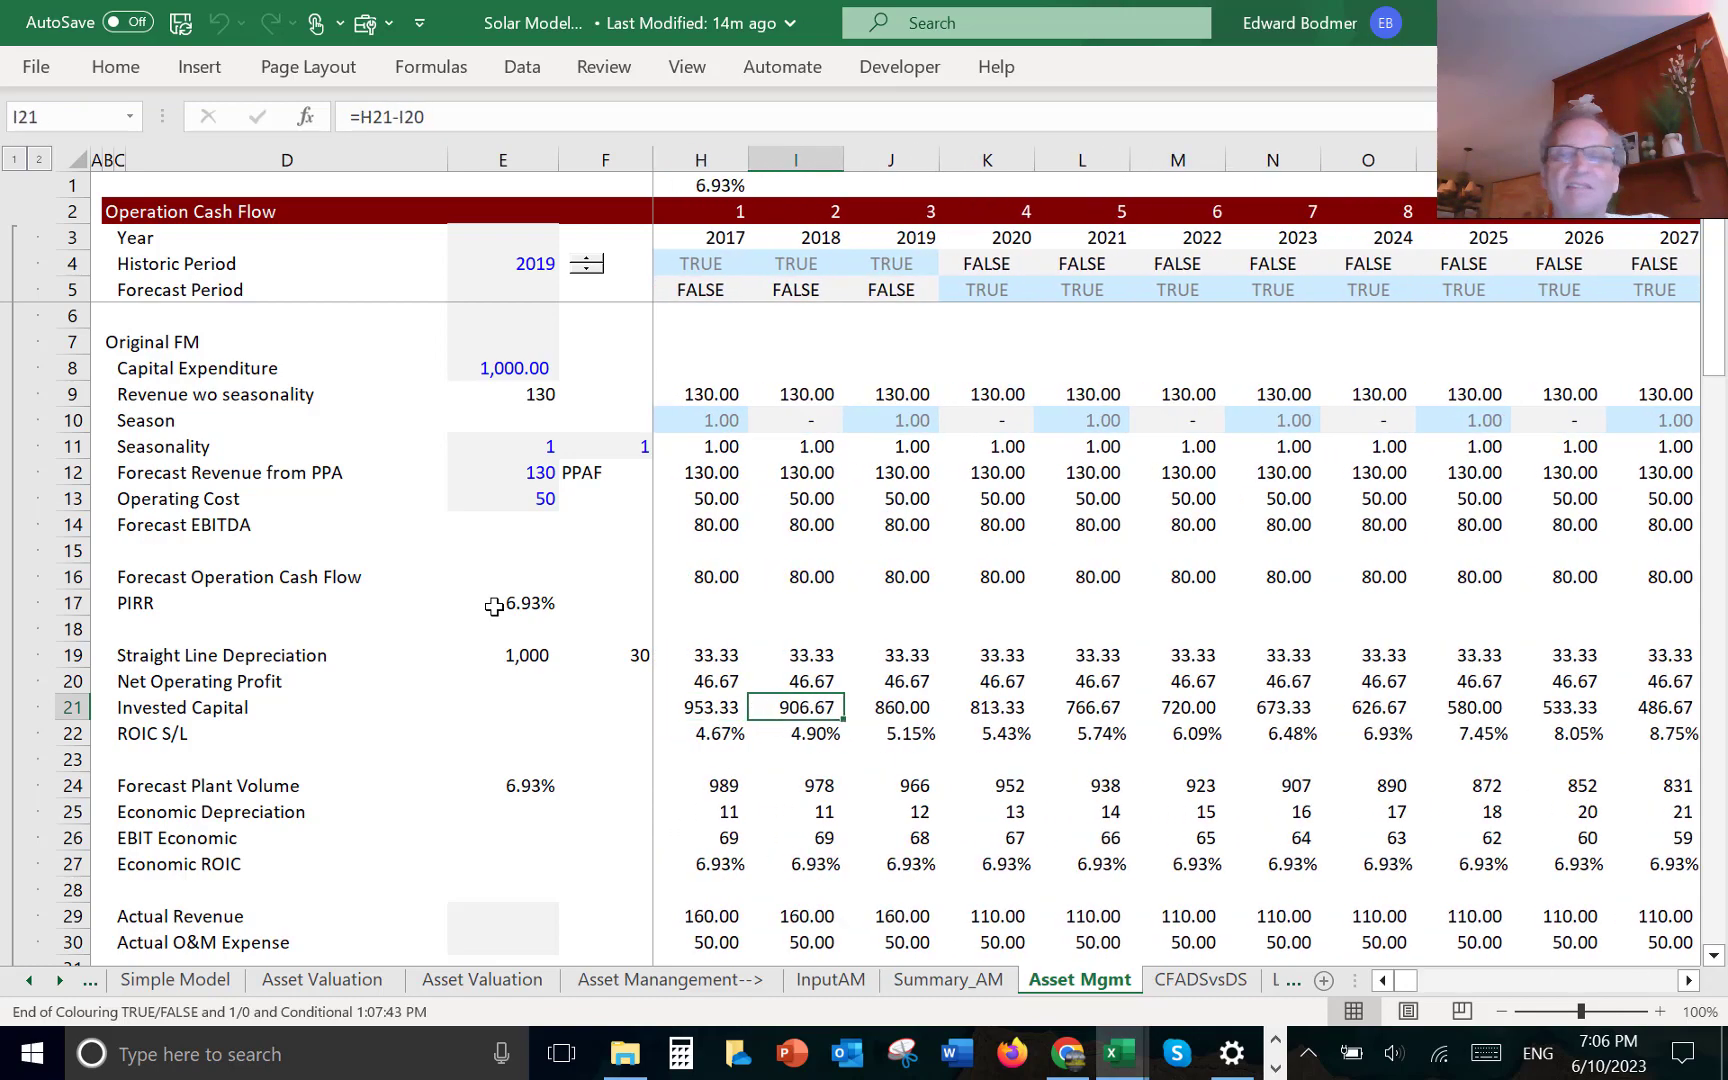
pyautogui.hotkey('ctrl', 'Right')
pyautogui.hotkey('ctrl', 'Left')
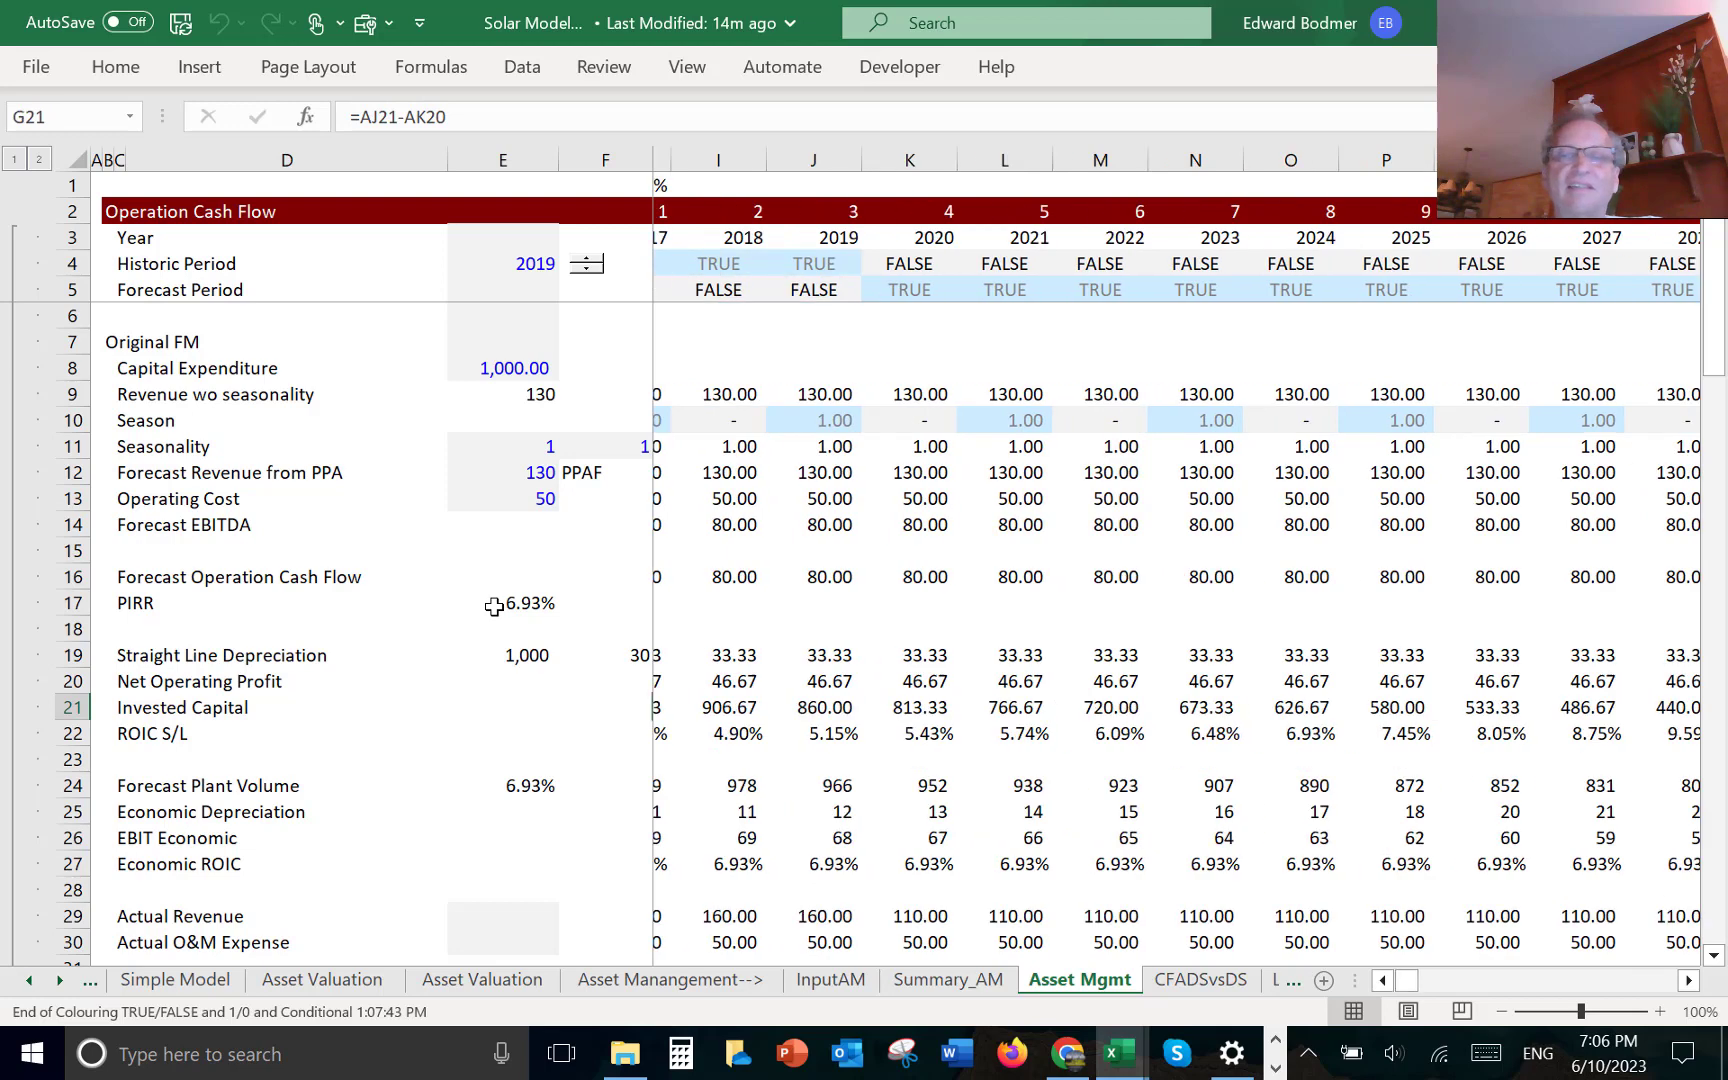
# - Trace the 2017 formulas of Straight Line Depreciation, Net Operating Profit and Invested Capital in H19 to H21
pyautogui.press('Left')
pyautogui.press('Left')
pyautogui.press('Left')
pyautogui.press('Up')
pyautogui.press('Up')
pyautogui.press('Up')
pyautogui.press('Right')
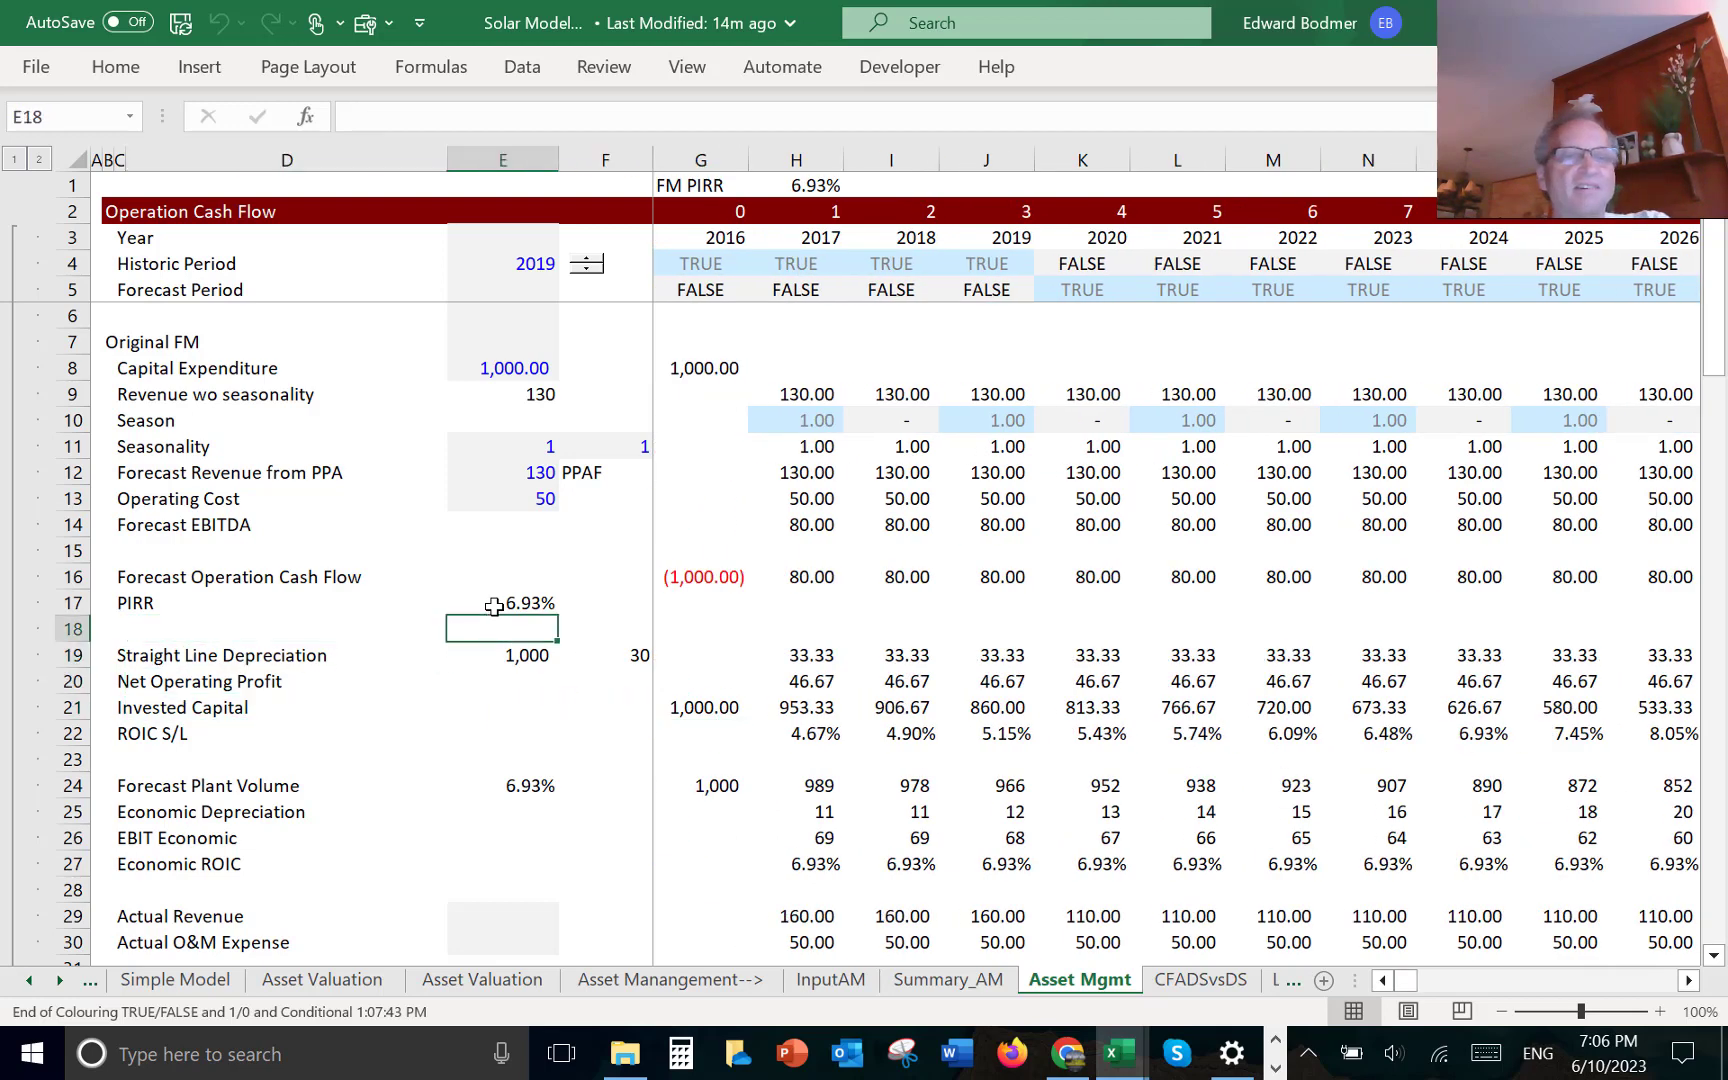
pyautogui.press('Down')
pyautogui.press('Right')
pyautogui.press('Right')
pyautogui.press('Right')
pyautogui.press('F2')
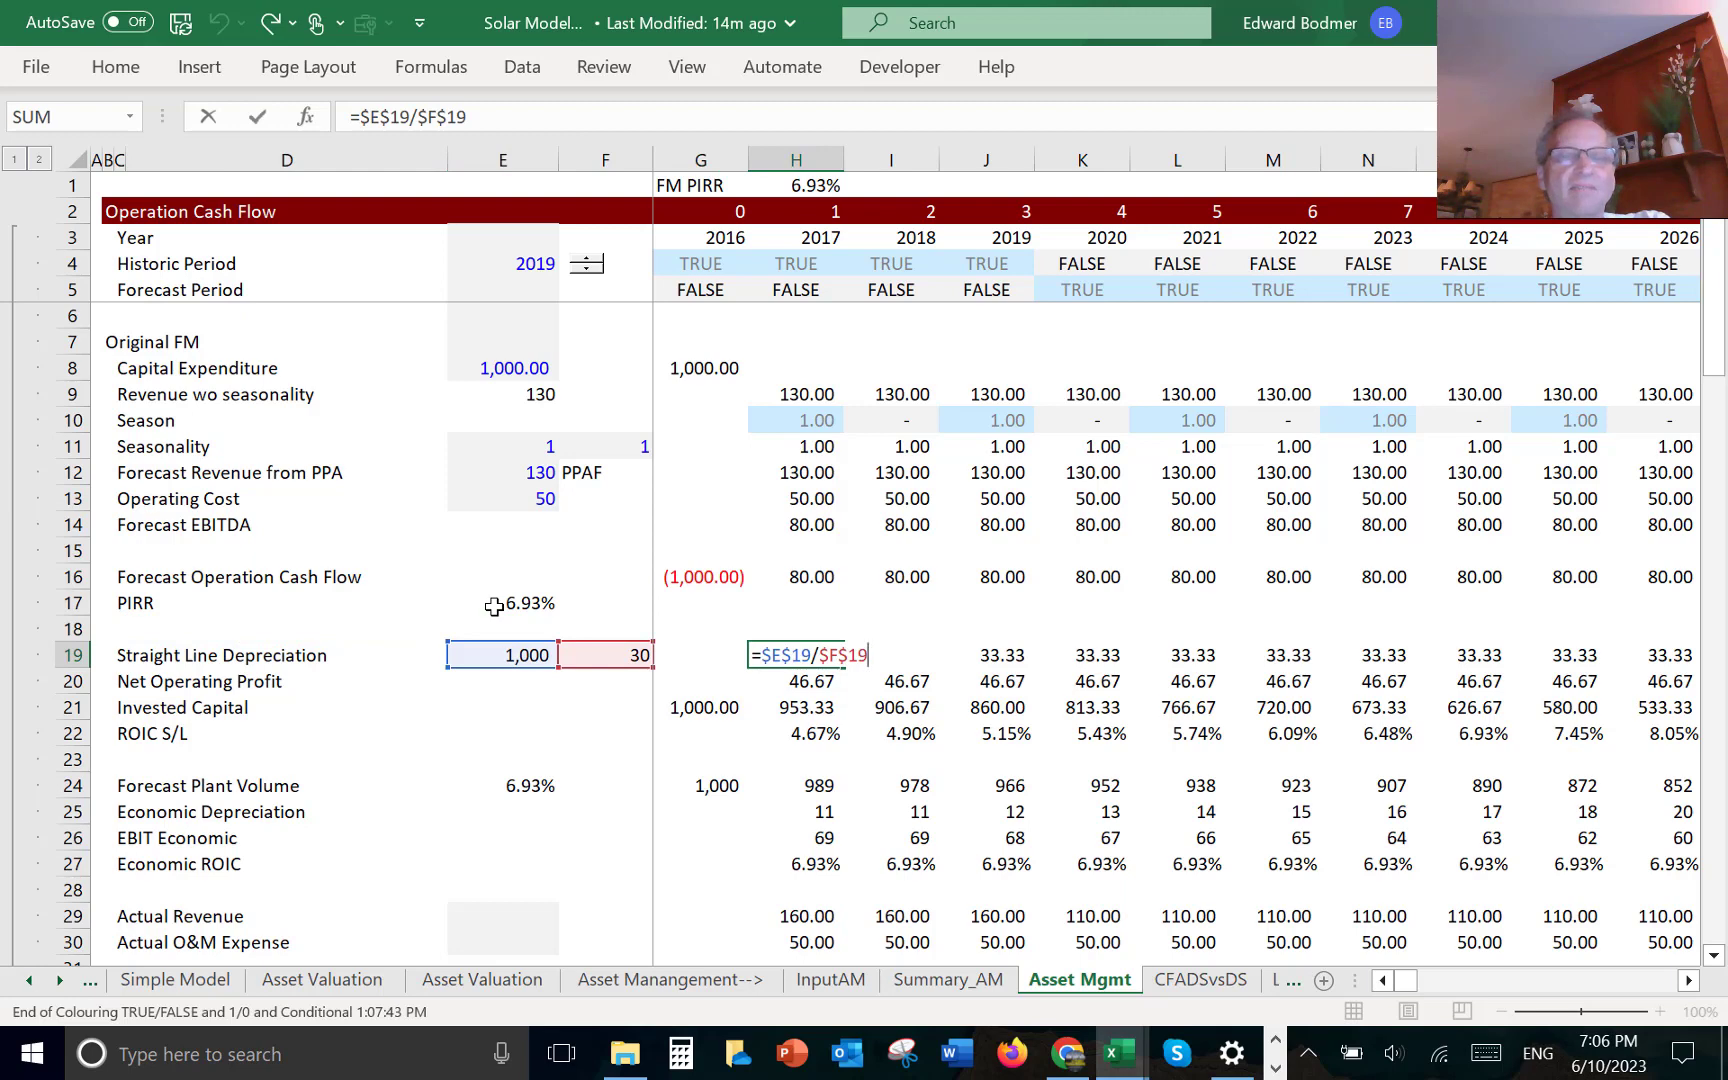
pyautogui.press('Escape')
pyautogui.press('Down')
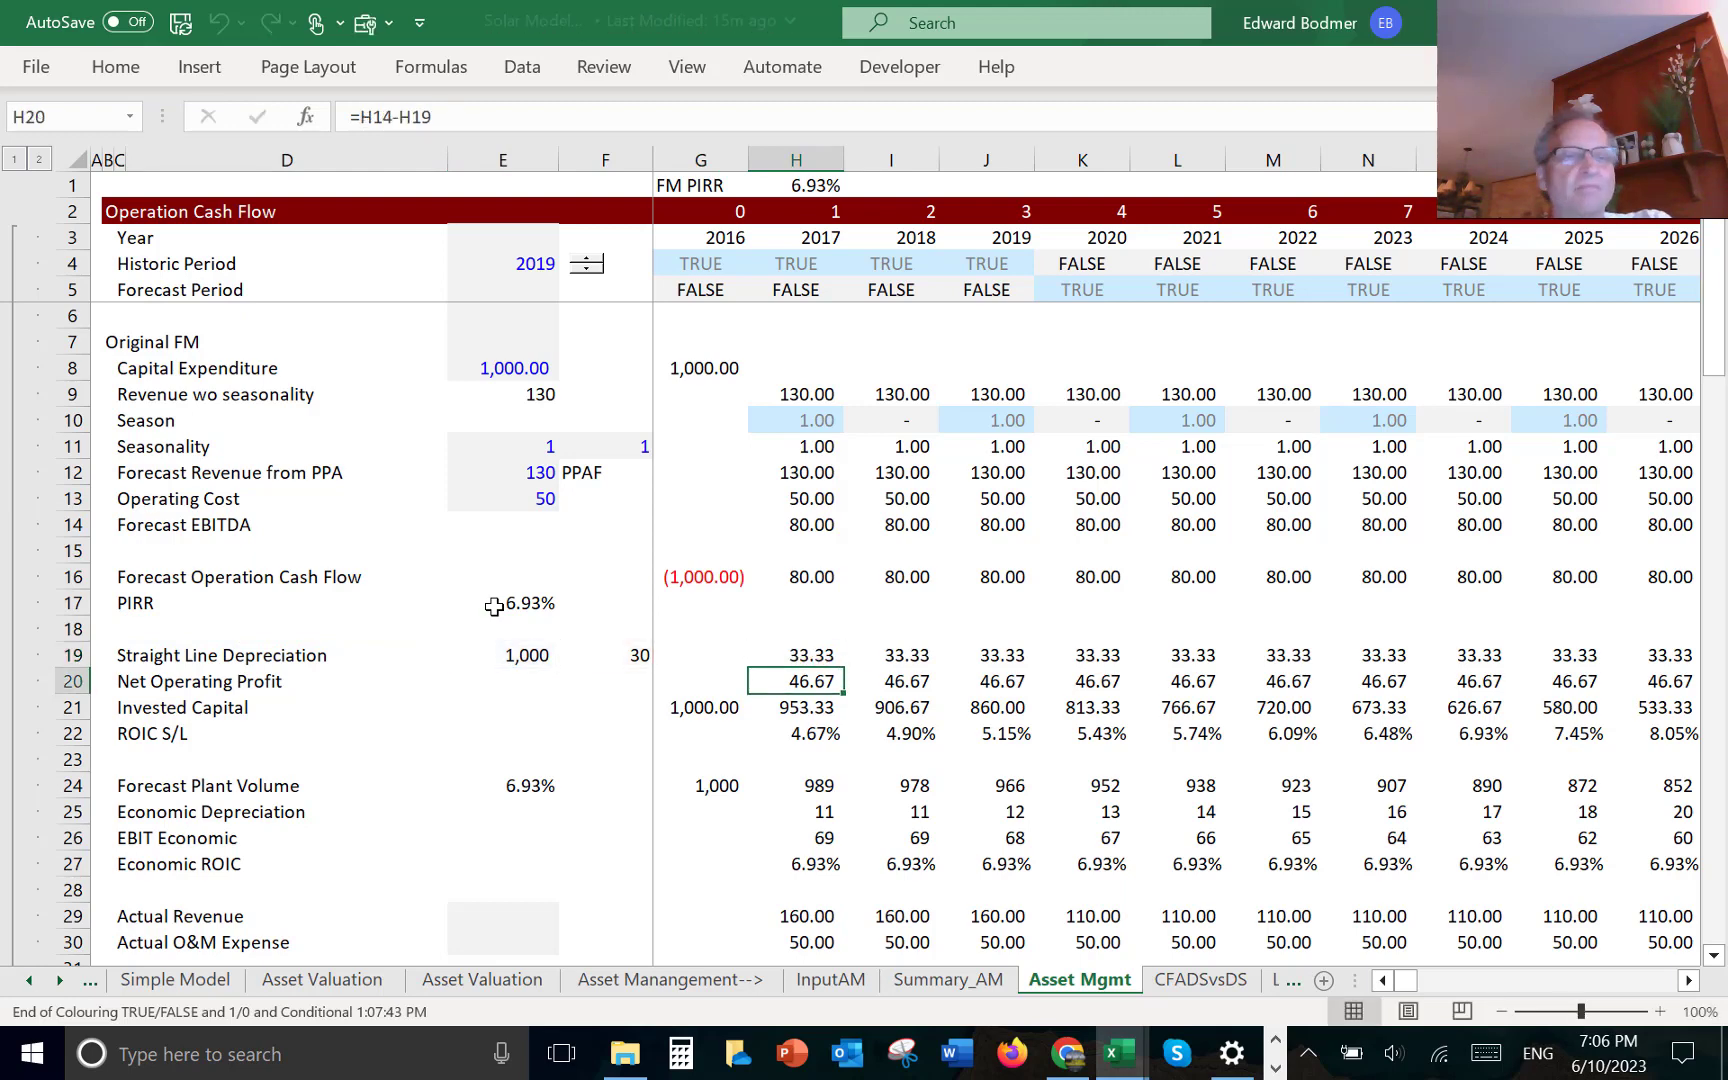
pyautogui.press('F2')
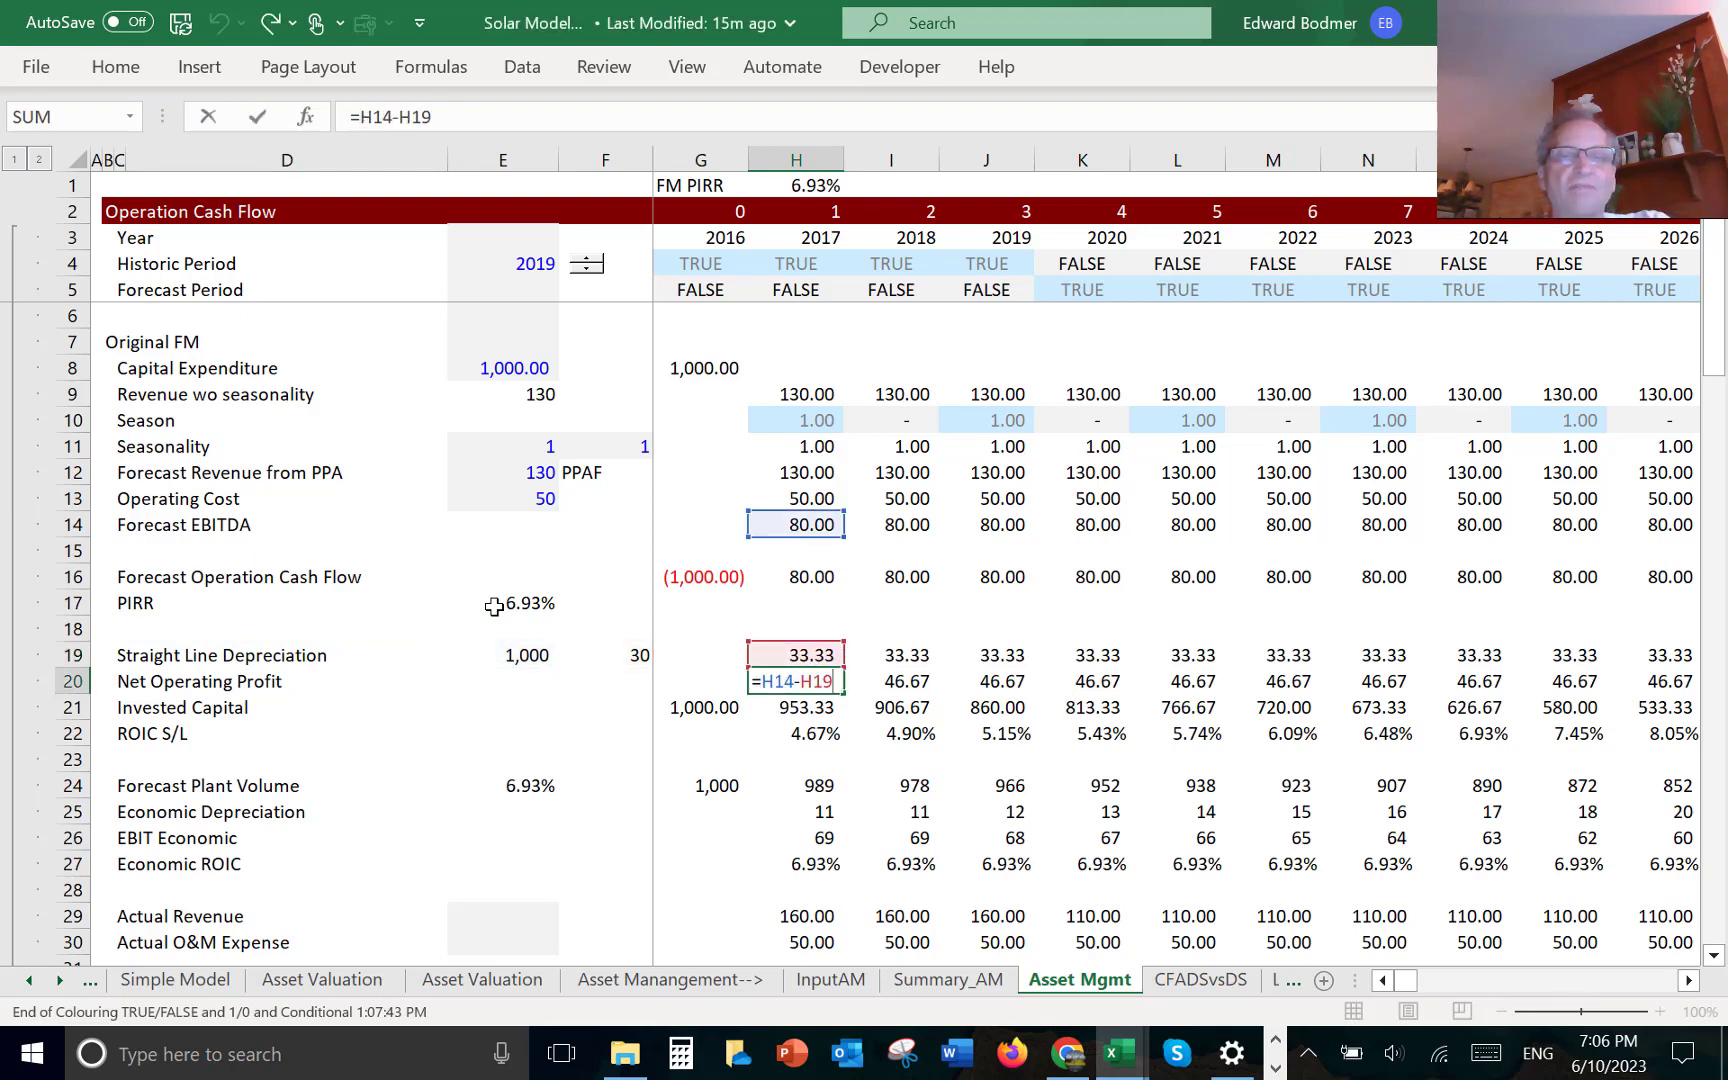
pyautogui.press('Escape')
pyautogui.press('Down')
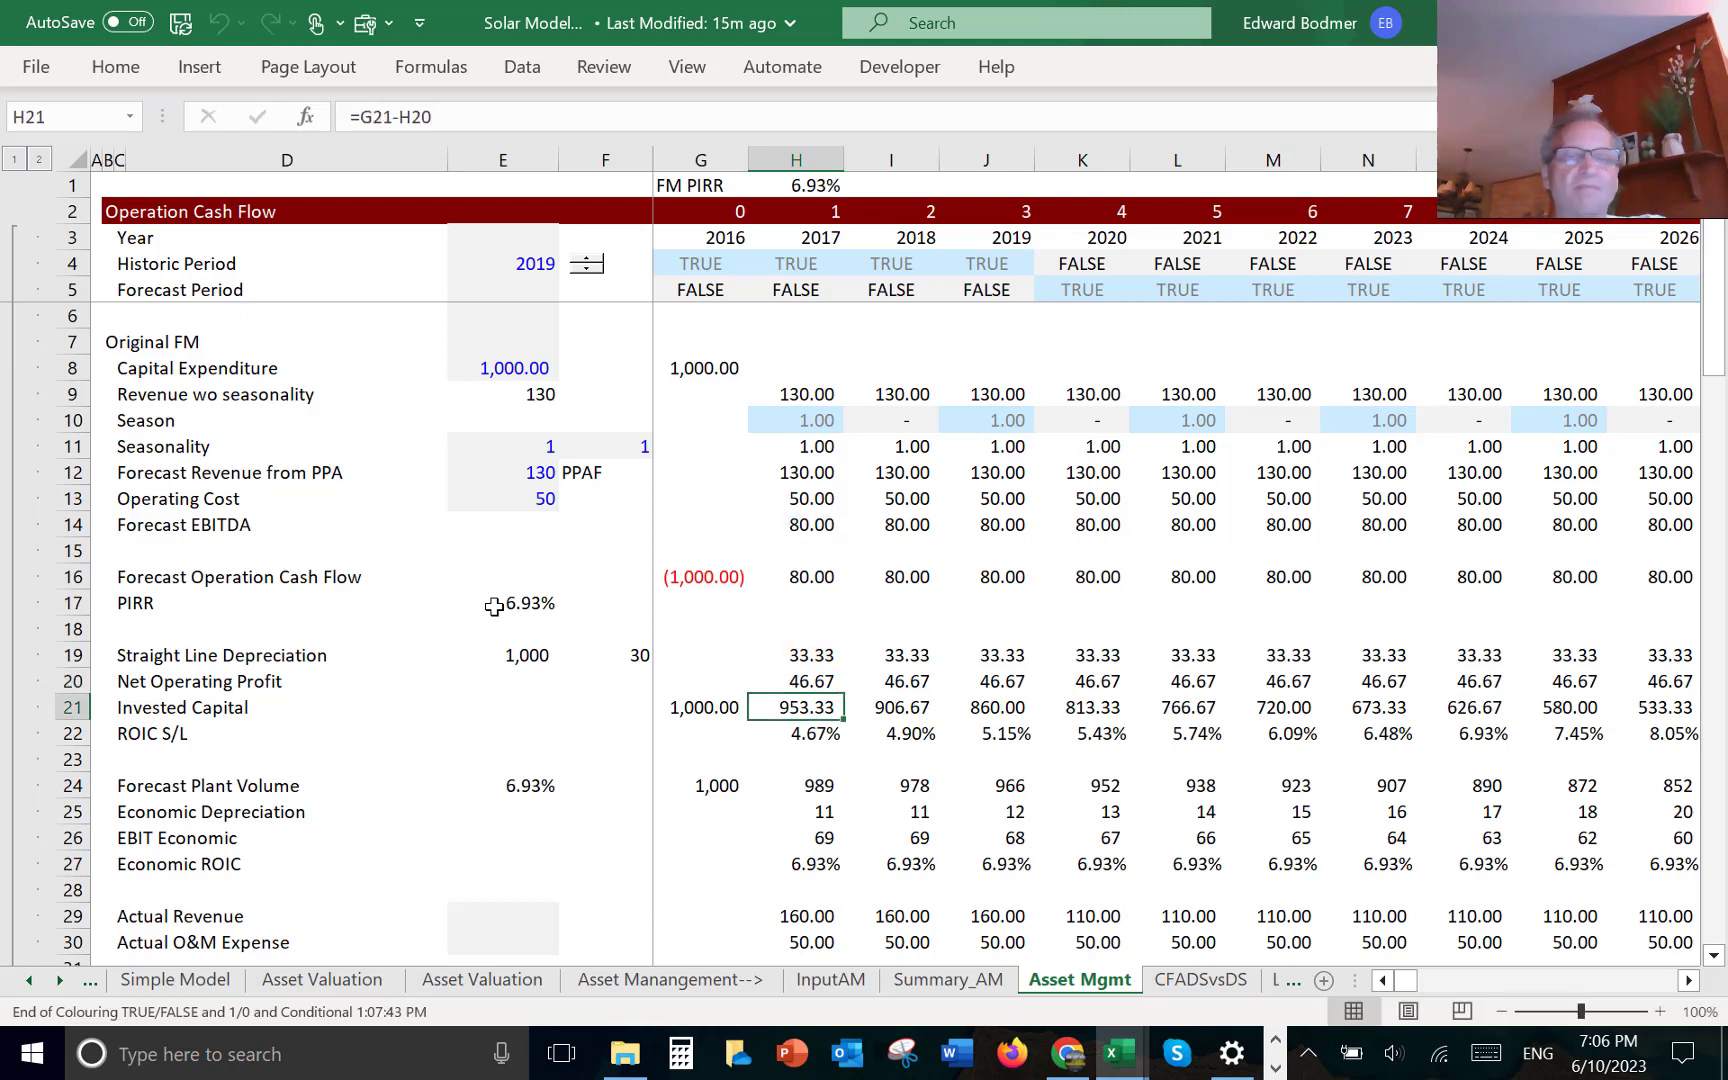
# - Insert a blank row between Net Operating Profit and Invested Capital
pyautogui.hotkey('shift', 'space')
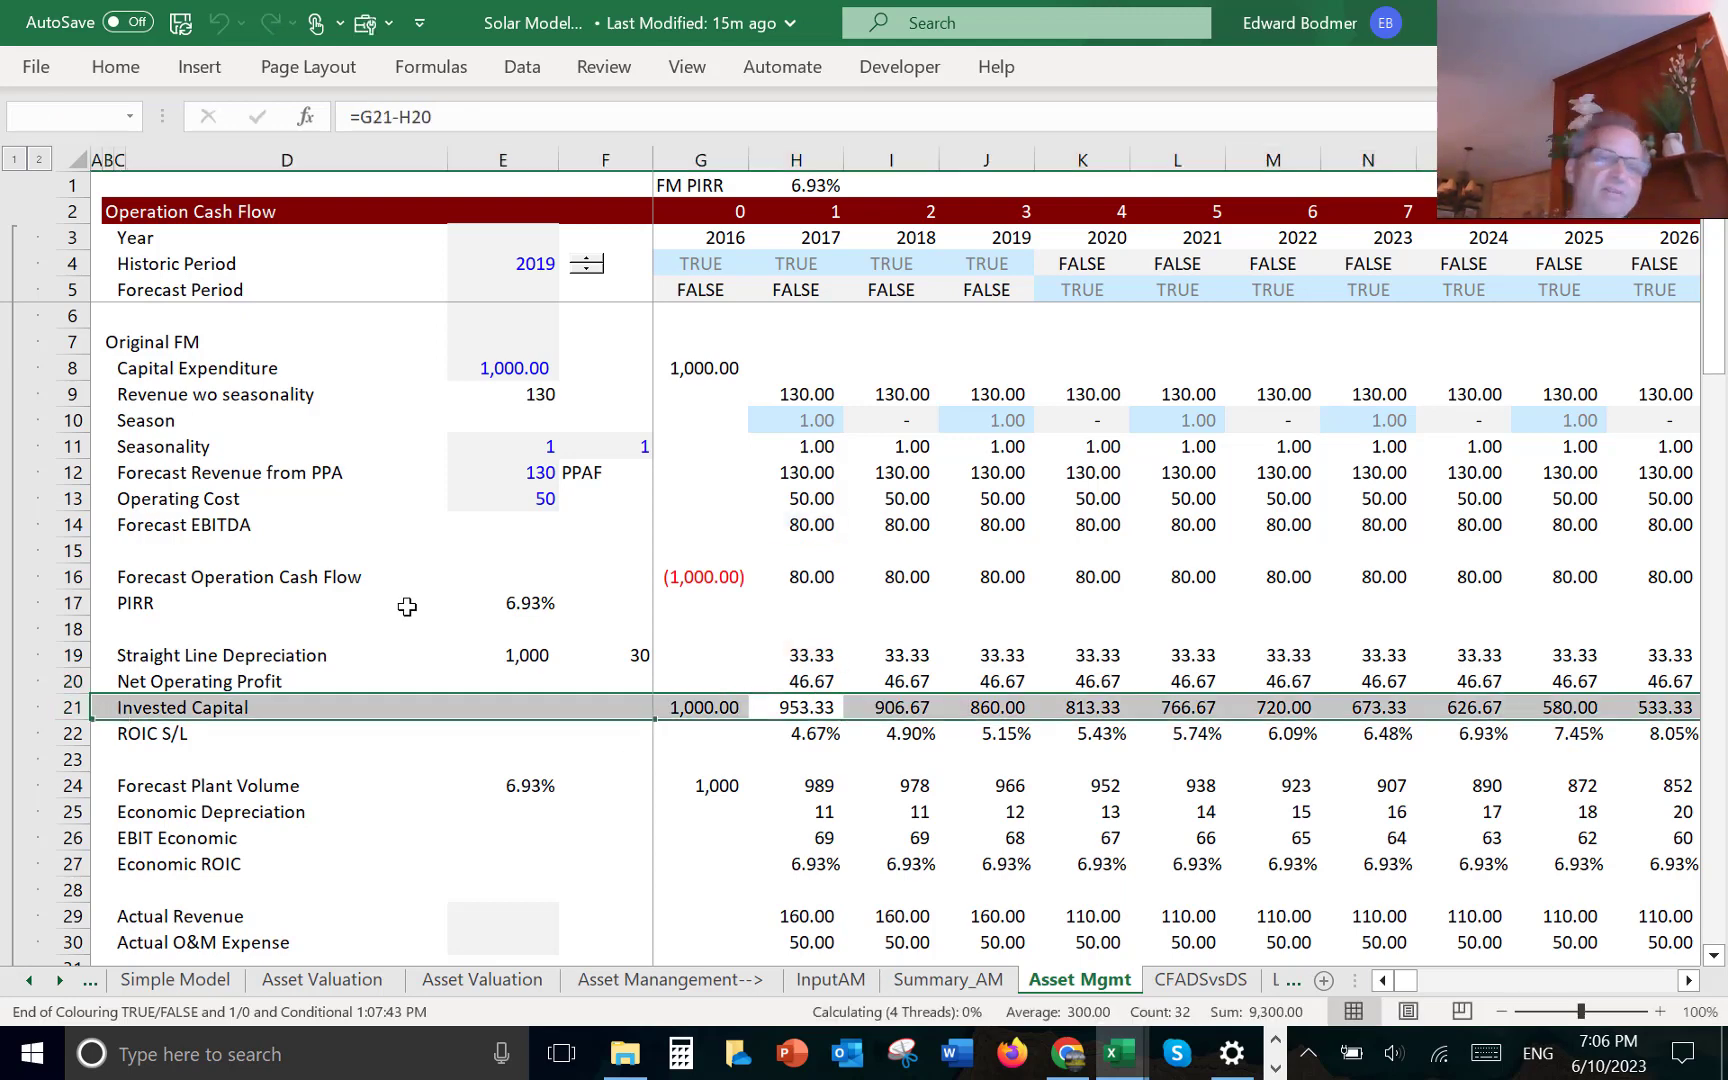
pyautogui.hotkey('ctrl', 'shift', '+')
pyautogui.press('Down')
pyautogui.press('Left')
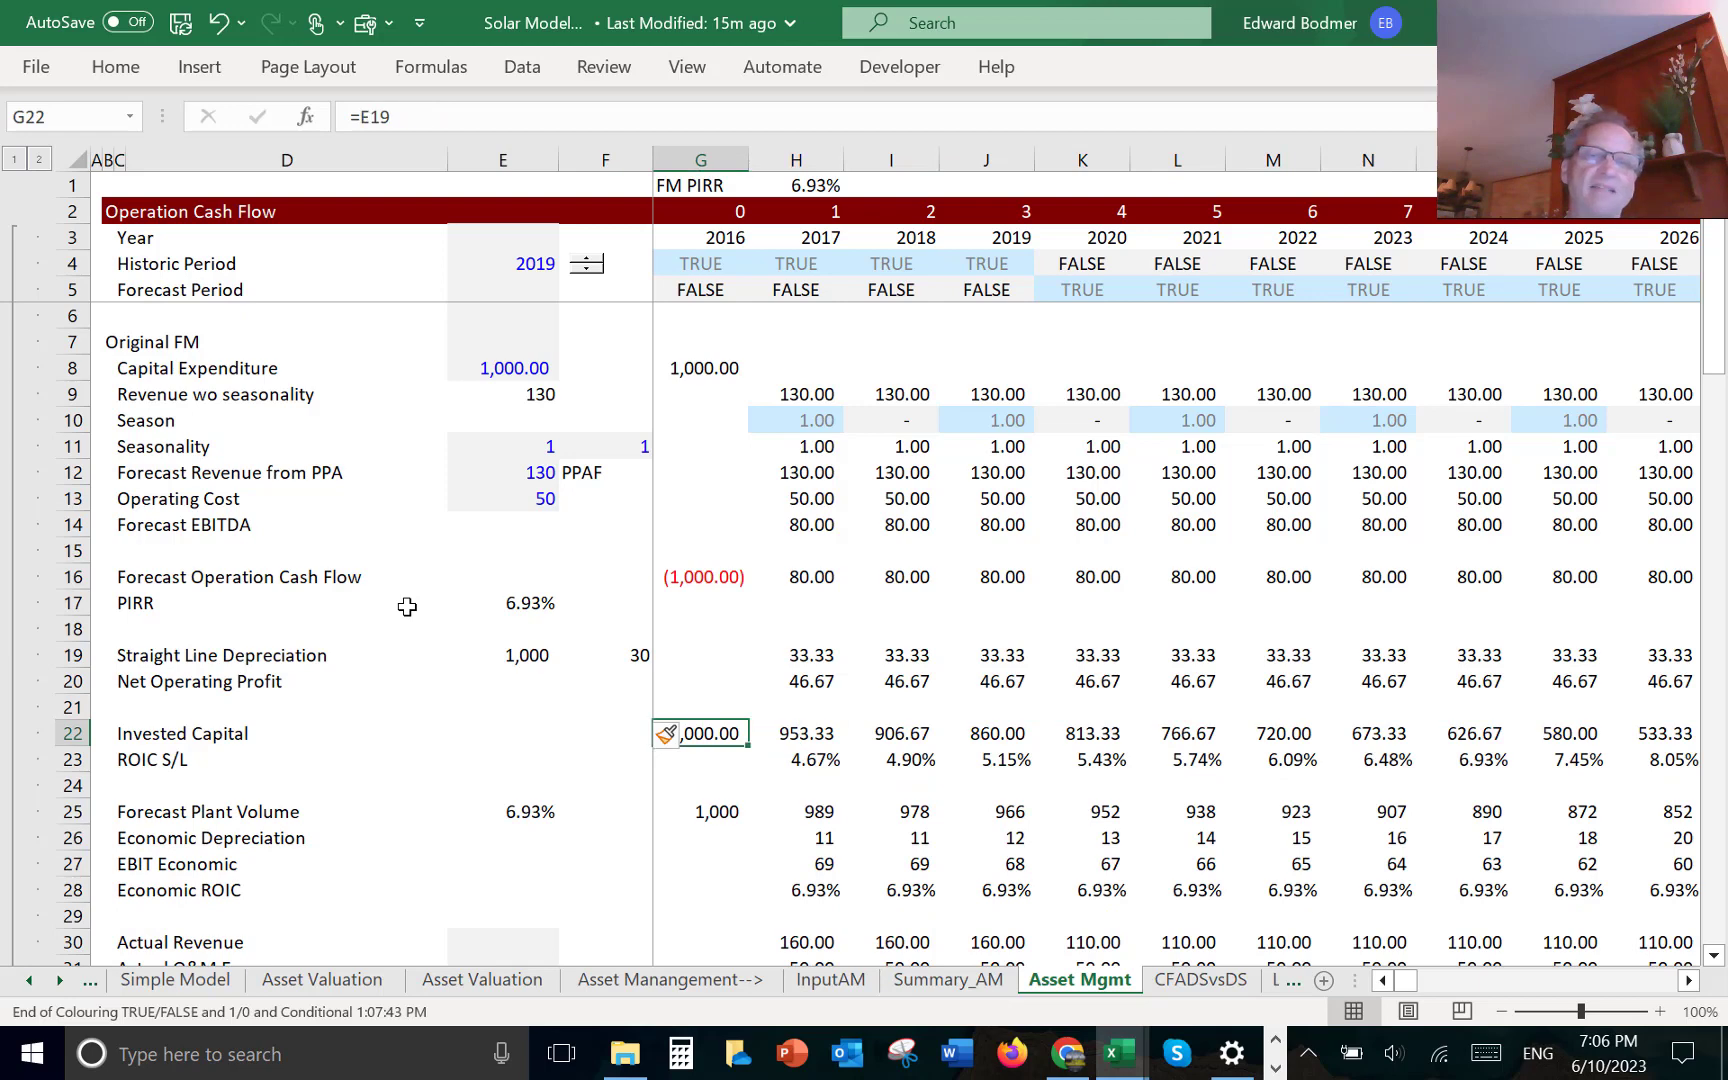
# - Set the 2017 Invested Capital formula in H22 to =G22-H19 and copy it across all years through 2046
pyautogui.press('Right')
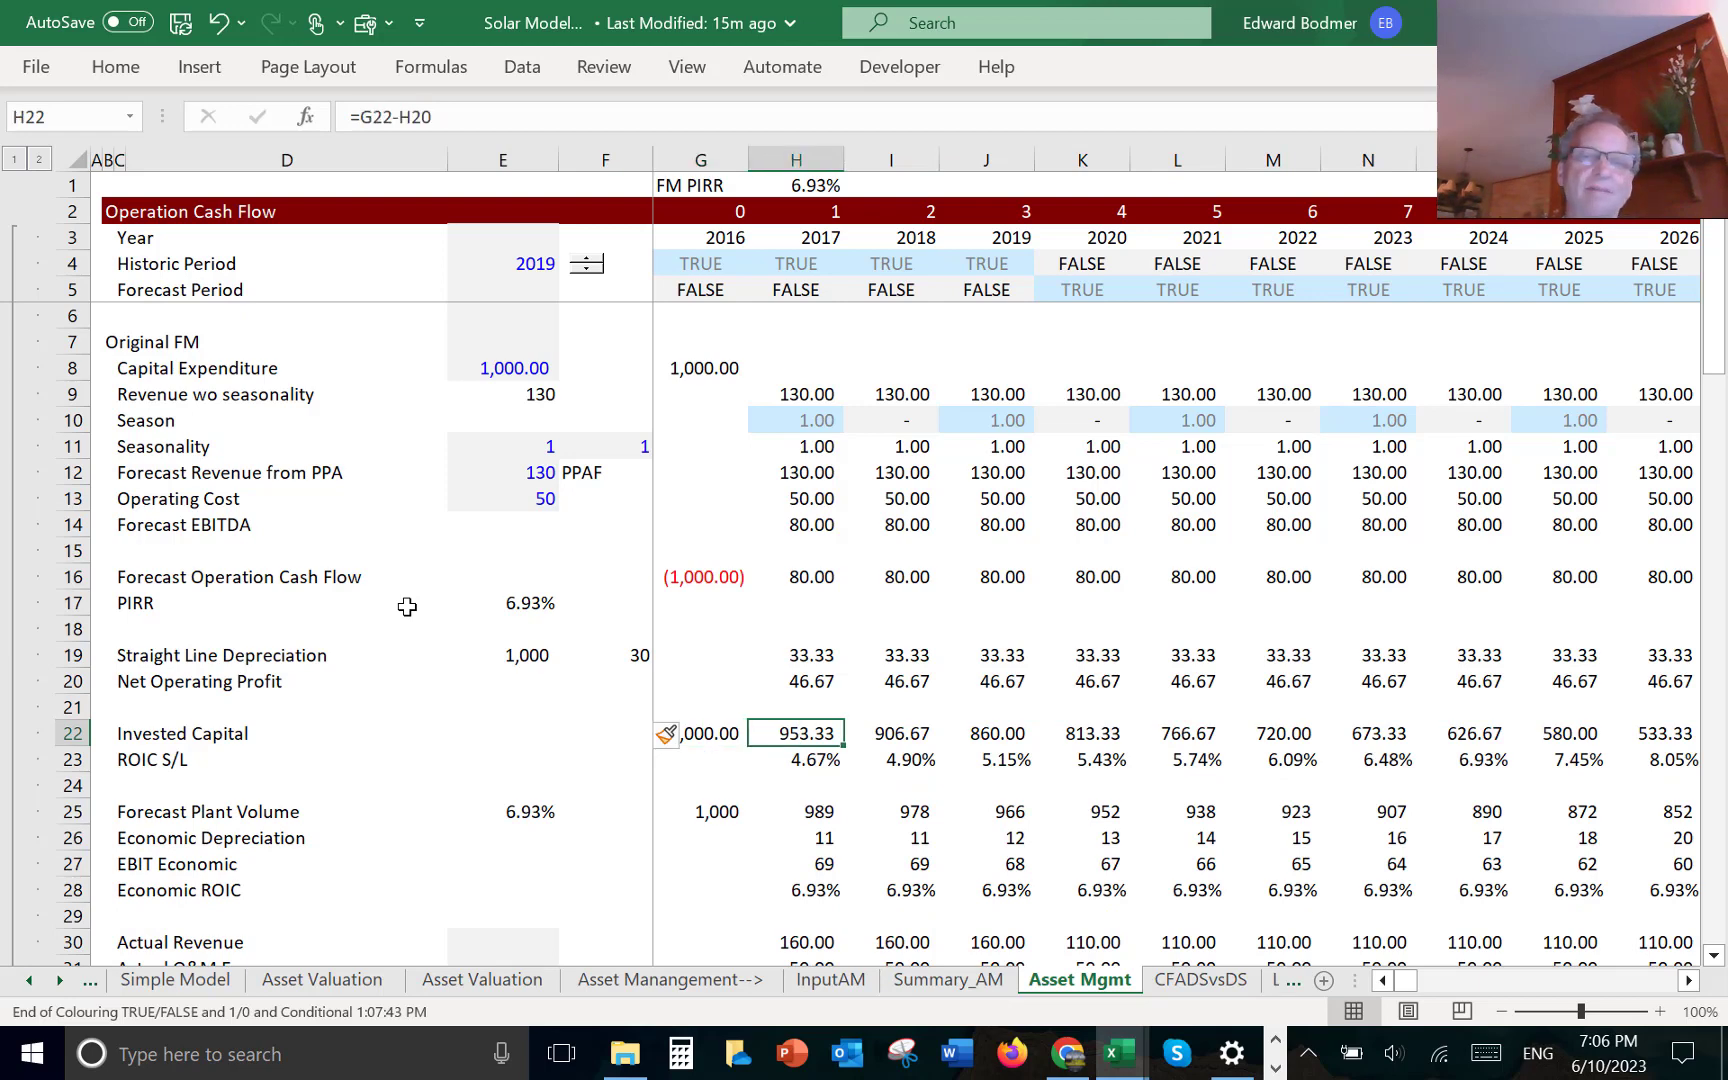
pyautogui.write('=')
pyautogui.press('Left')
pyautogui.write('-')
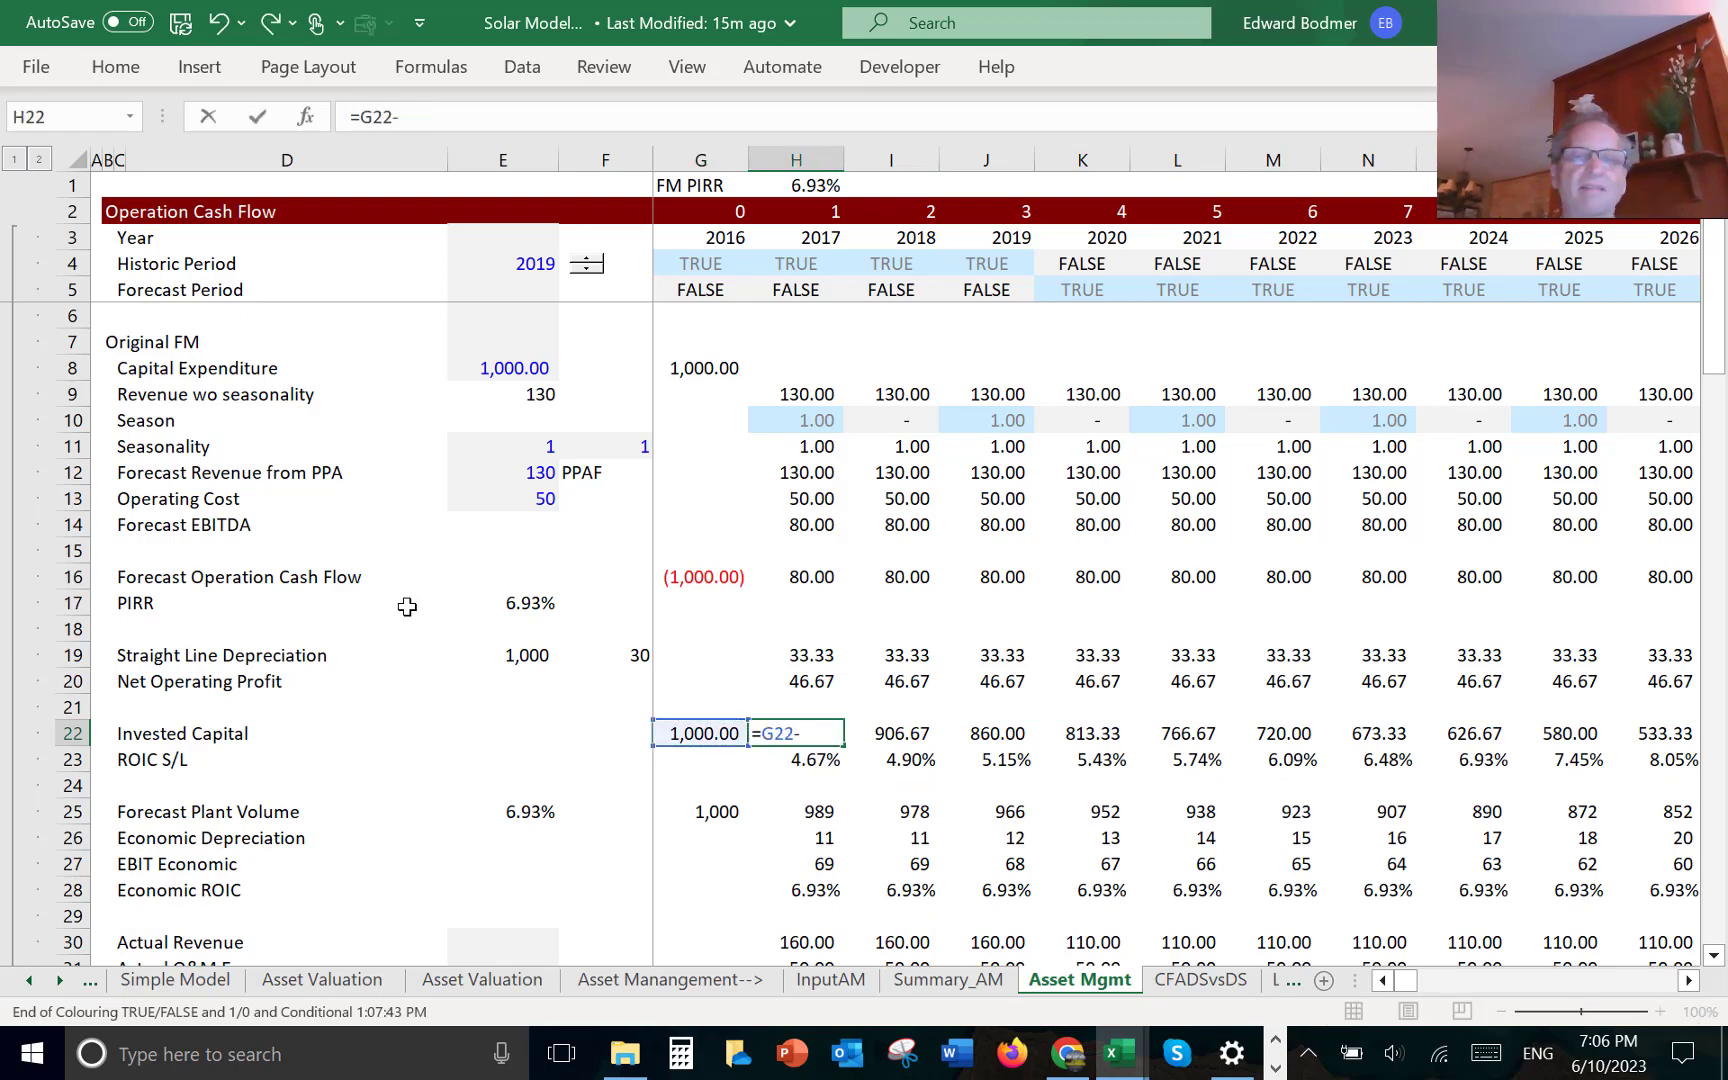
pyautogui.press('Up')
pyautogui.press('Up')
pyautogui.press('Up')
pyautogui.press('Return')
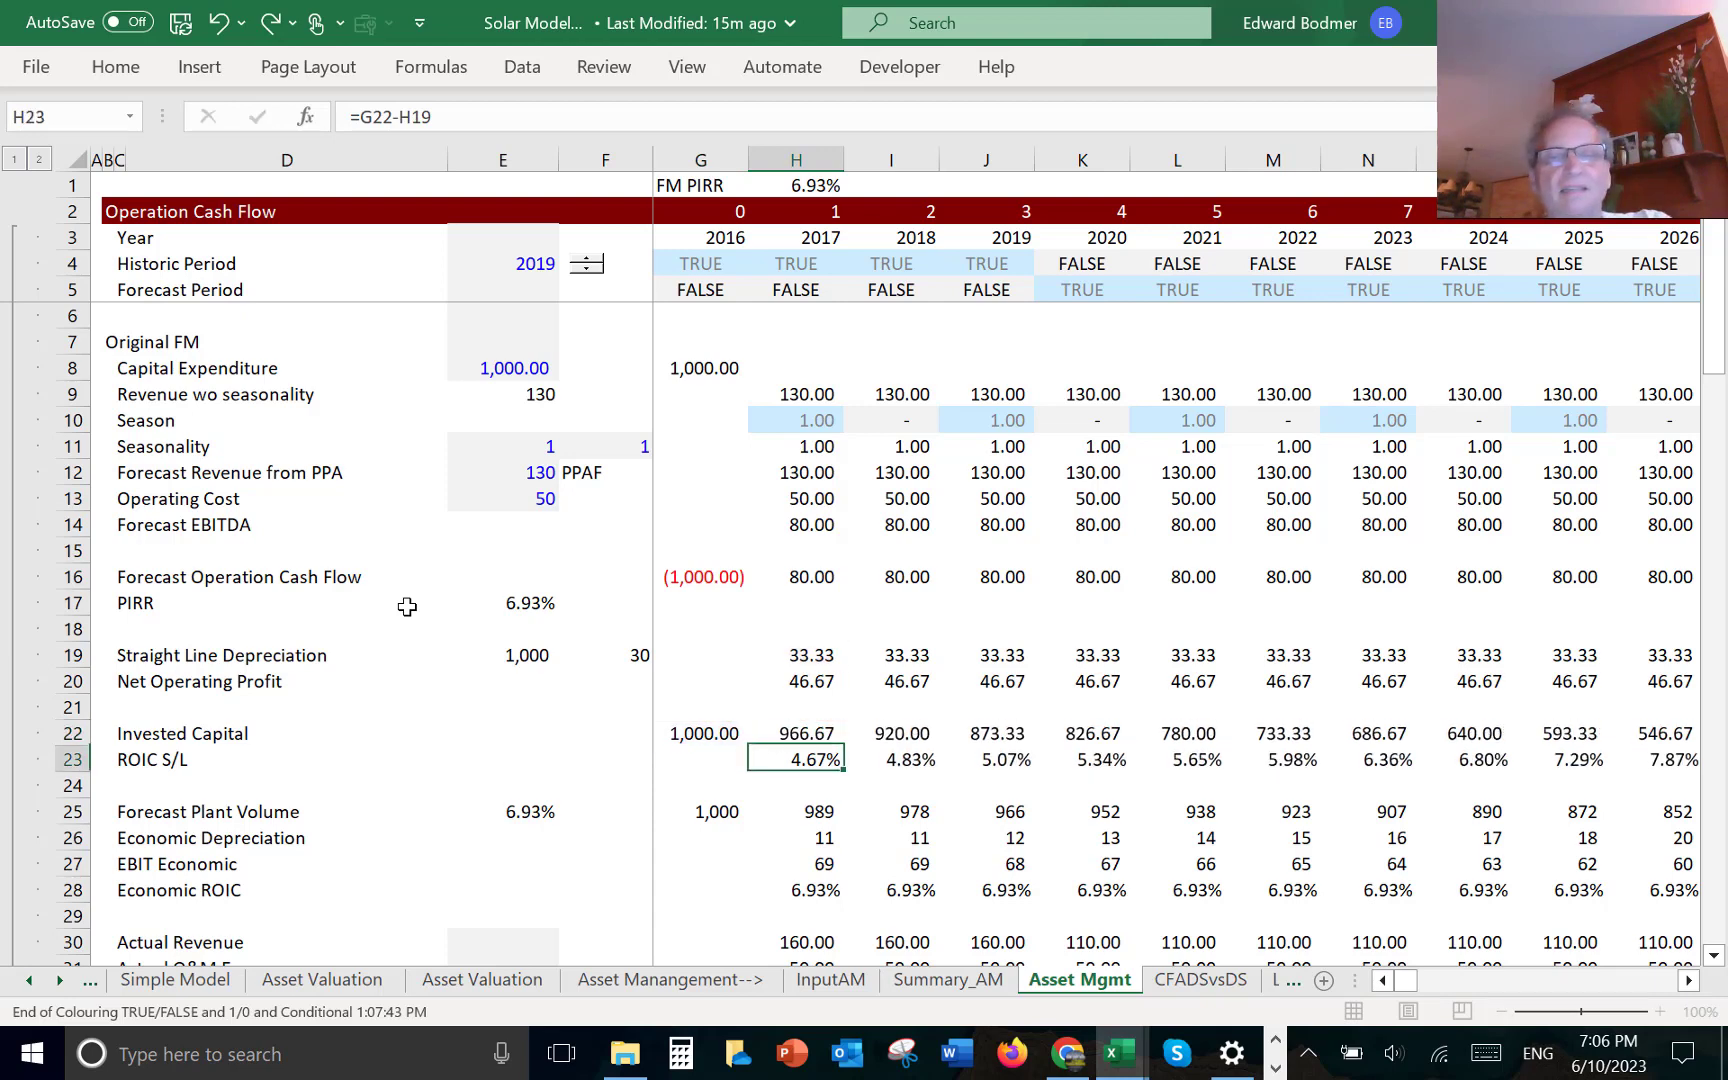
pyautogui.press('Up')
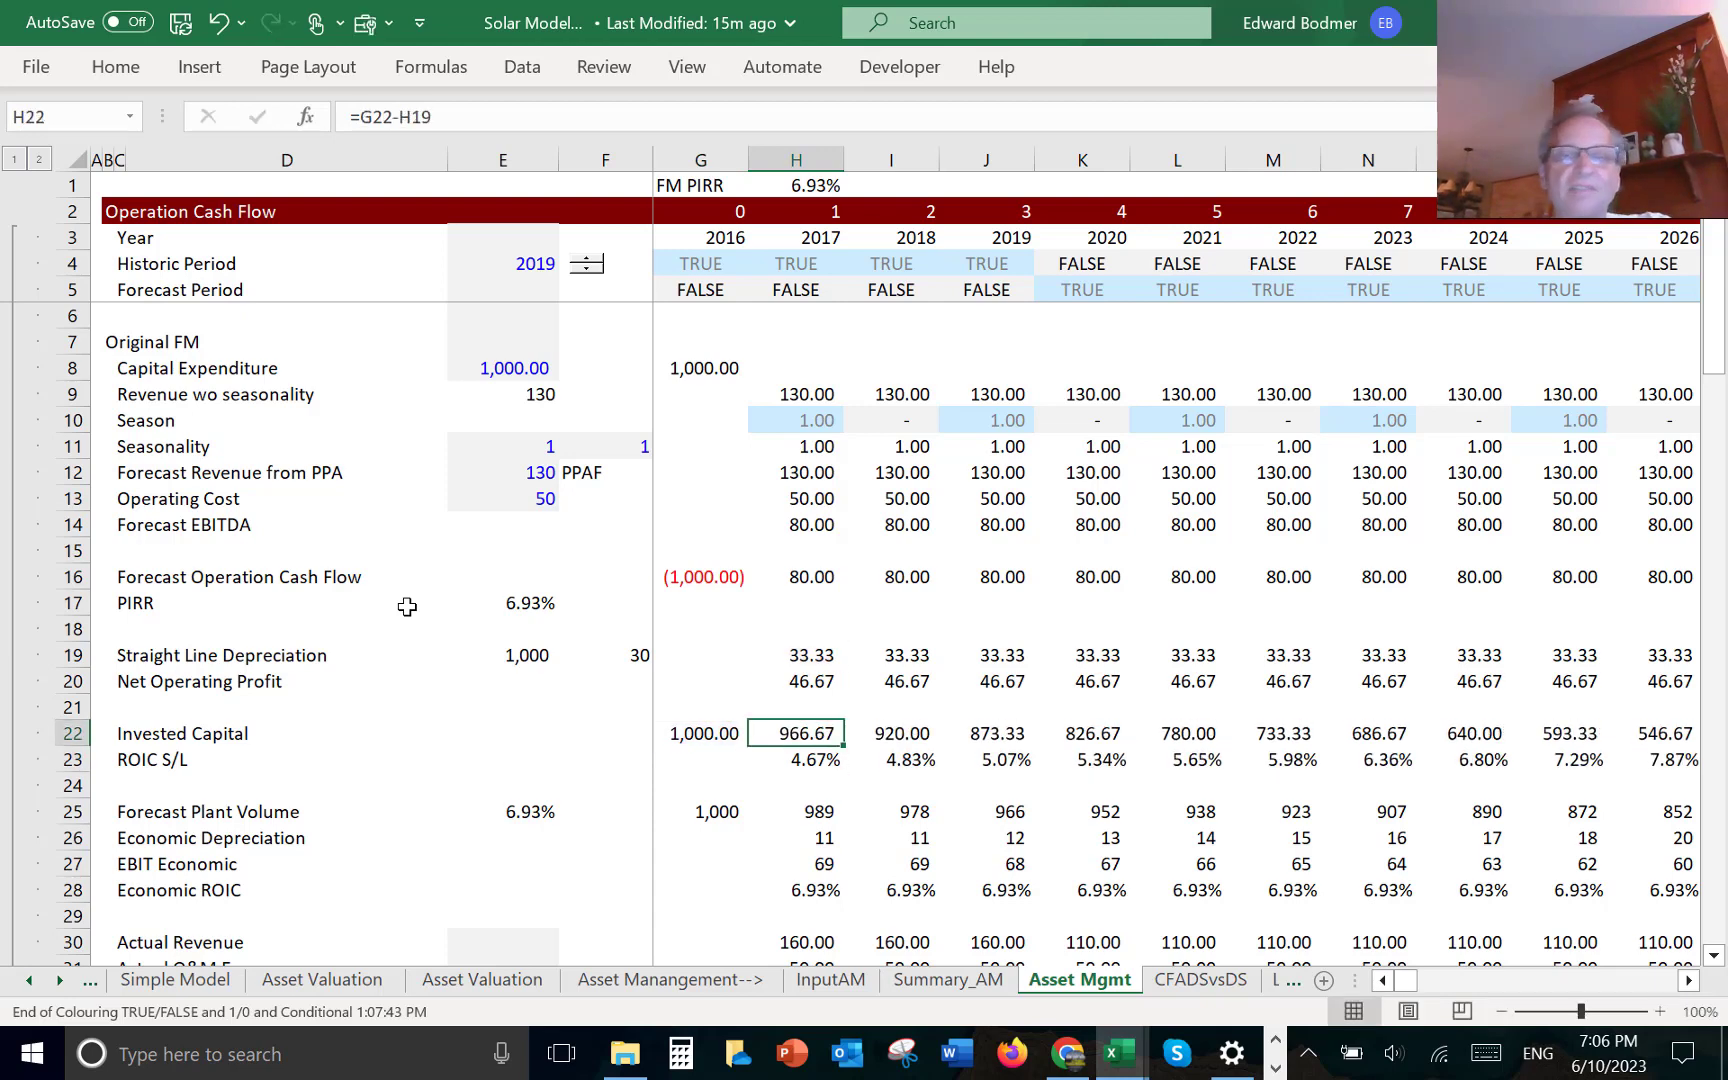
pyautogui.hotkey('ctrl', 'shift', 'r')
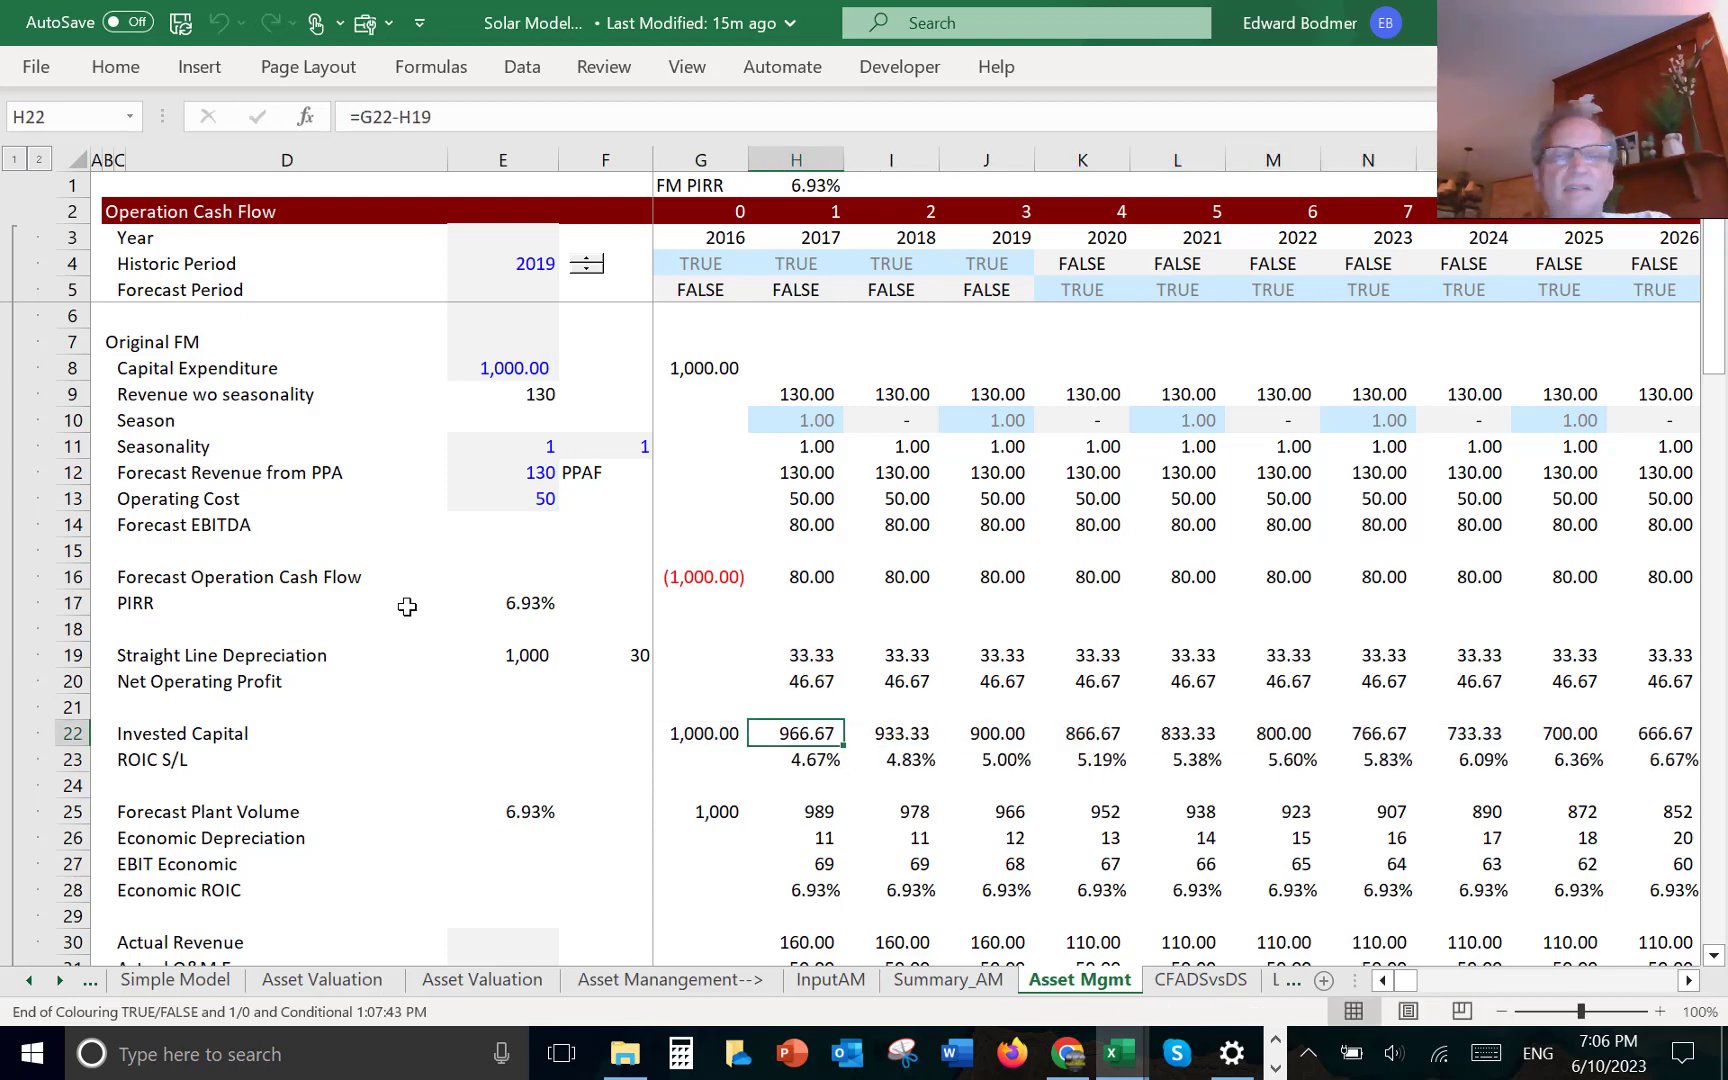
# - Examine how the Invested Capital values in row 22 run down through 2046 and back to the first years
pyautogui.hotkey('ctrl', 'Right')
pyautogui.press('Left')
pyautogui.press('Left')
pyautogui.press('Left')
pyautogui.press('Left')
pyautogui.press('Left')
pyautogui.press('Left')
pyautogui.press('Left')
pyautogui.press('Left')
pyautogui.press('Left')
pyautogui.press('Left')
pyautogui.press('Left')
pyautogui.press('Left')
pyautogui.press('Left')
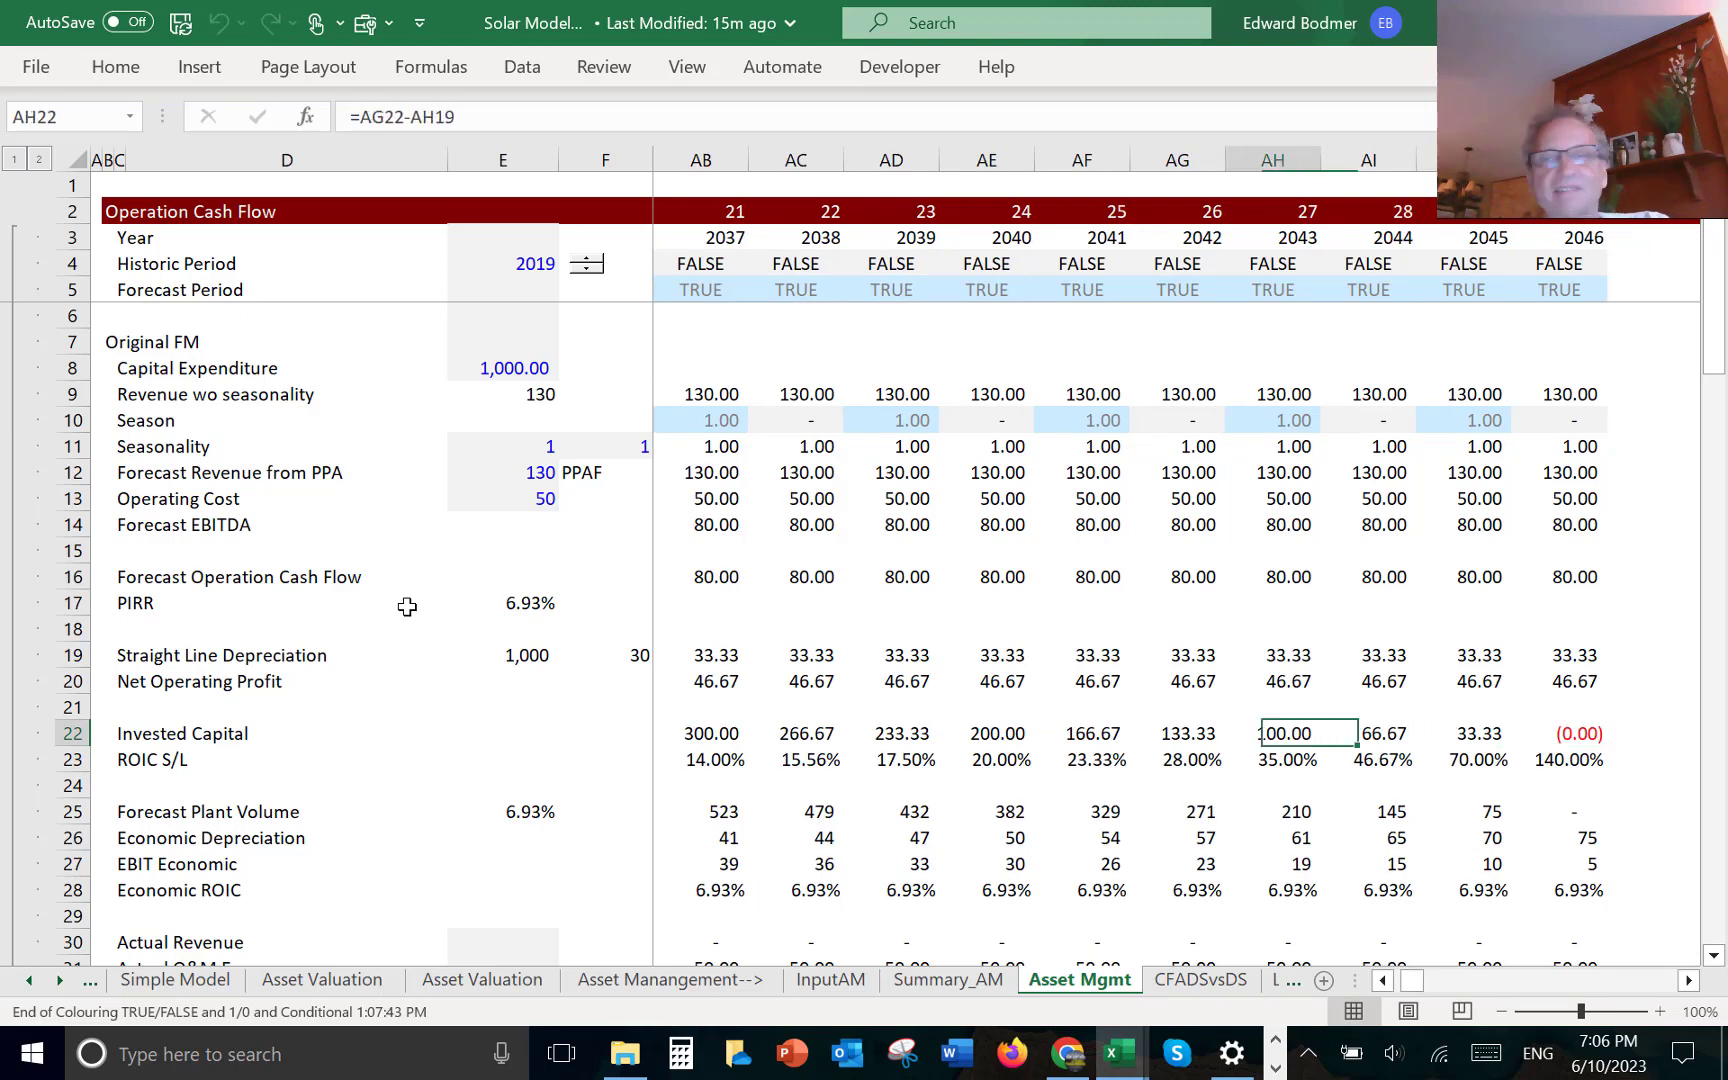
pyautogui.press('Left')
pyautogui.press('Left')
pyautogui.press('Left')
pyautogui.press('Left')
pyautogui.press('Left')
pyautogui.press('Left')
pyautogui.press('Left')
pyautogui.press('Left')
pyautogui.press('Left')
pyautogui.press('Left')
pyautogui.press('Left')
pyautogui.press('Left')
pyautogui.press('Left')
pyautogui.press('Left')
pyautogui.press('Left')
pyautogui.press('Left')
pyautogui.press('Left')
pyautogui.press('Left')
pyautogui.press('Left')
pyautogui.press('Left')
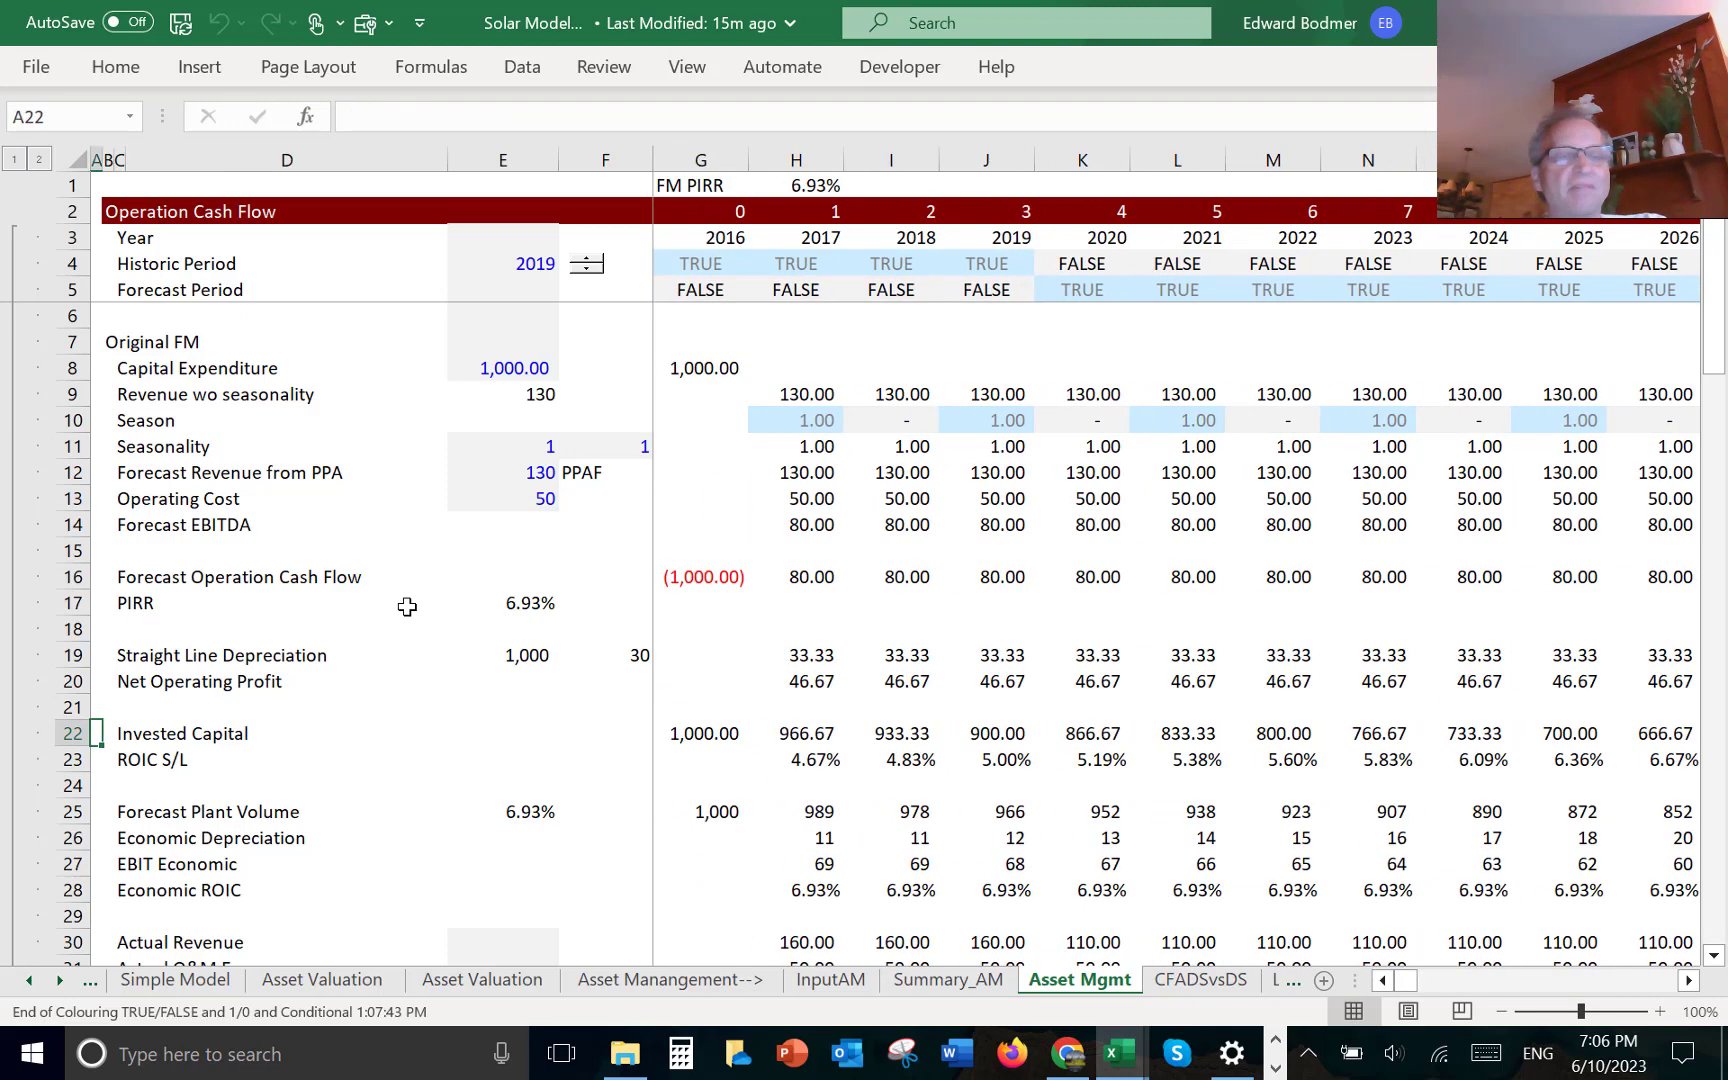
# - Rename the ROIC S/L label in C23 as "Retun on Invest Capital - Straight Line"
pyautogui.press('Down')
pyautogui.press('Right')
pyautogui.press('Right')
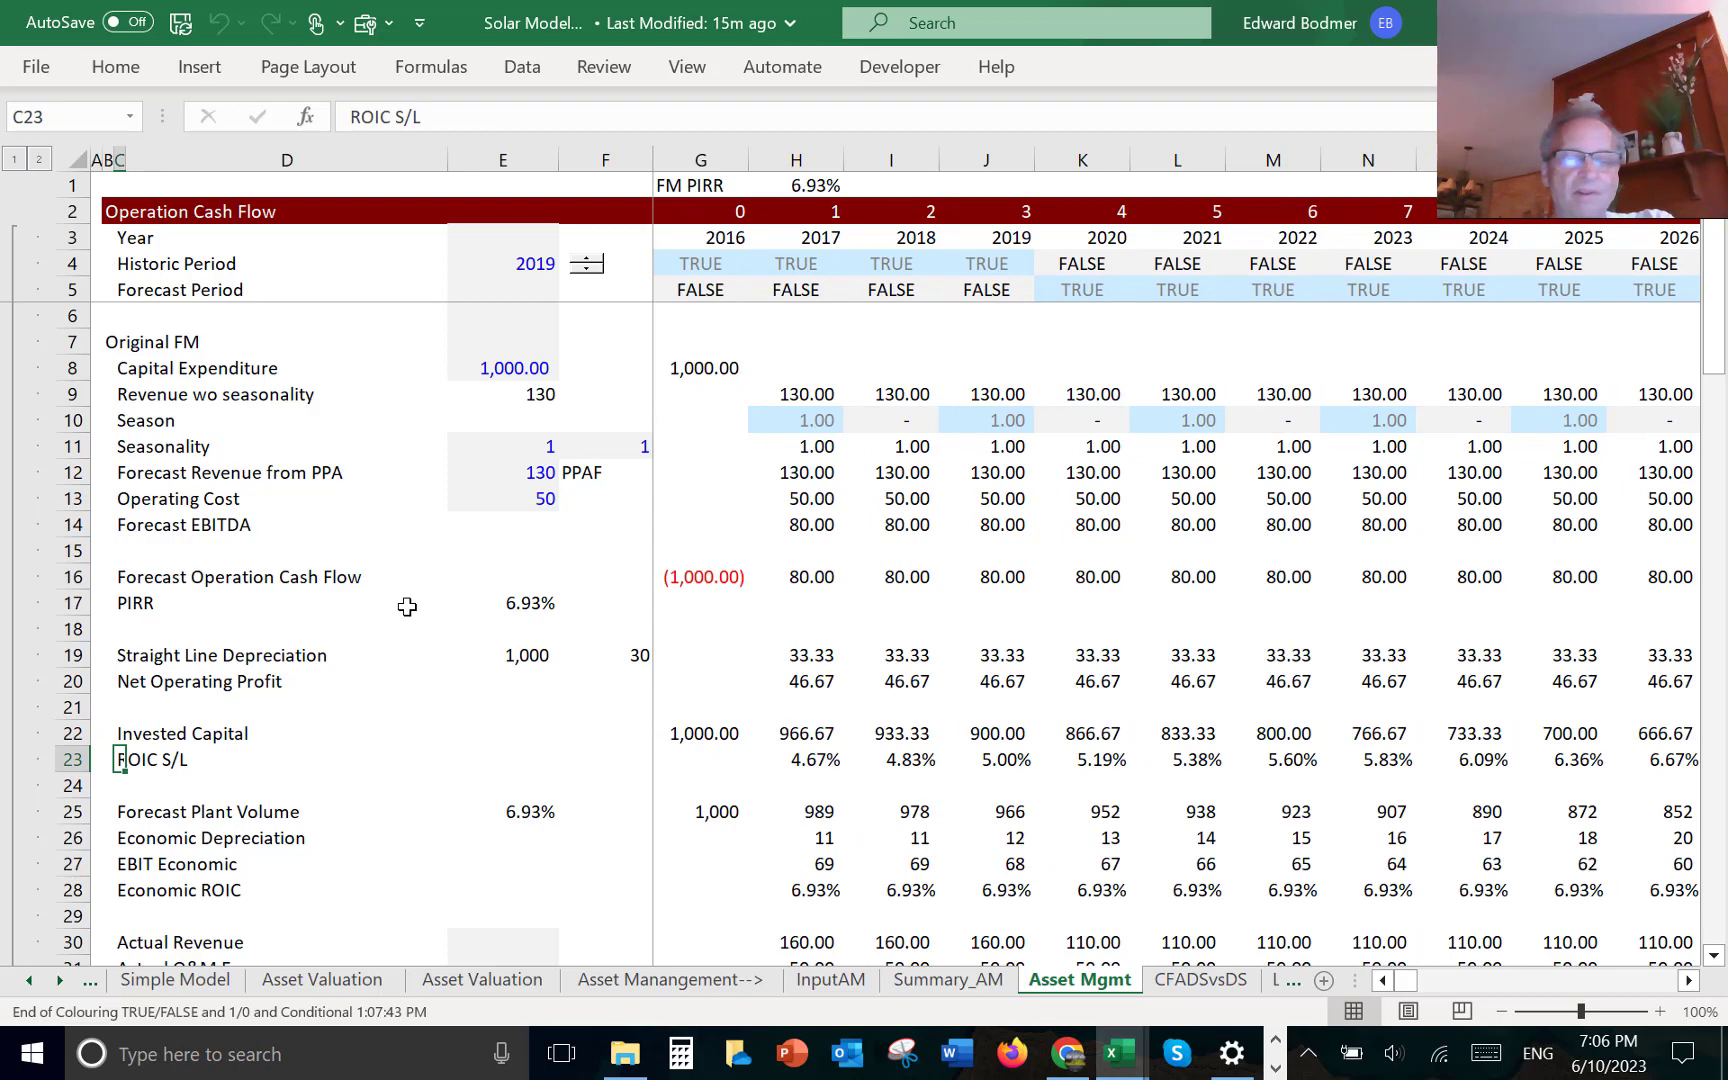
pyautogui.write('rETUN')
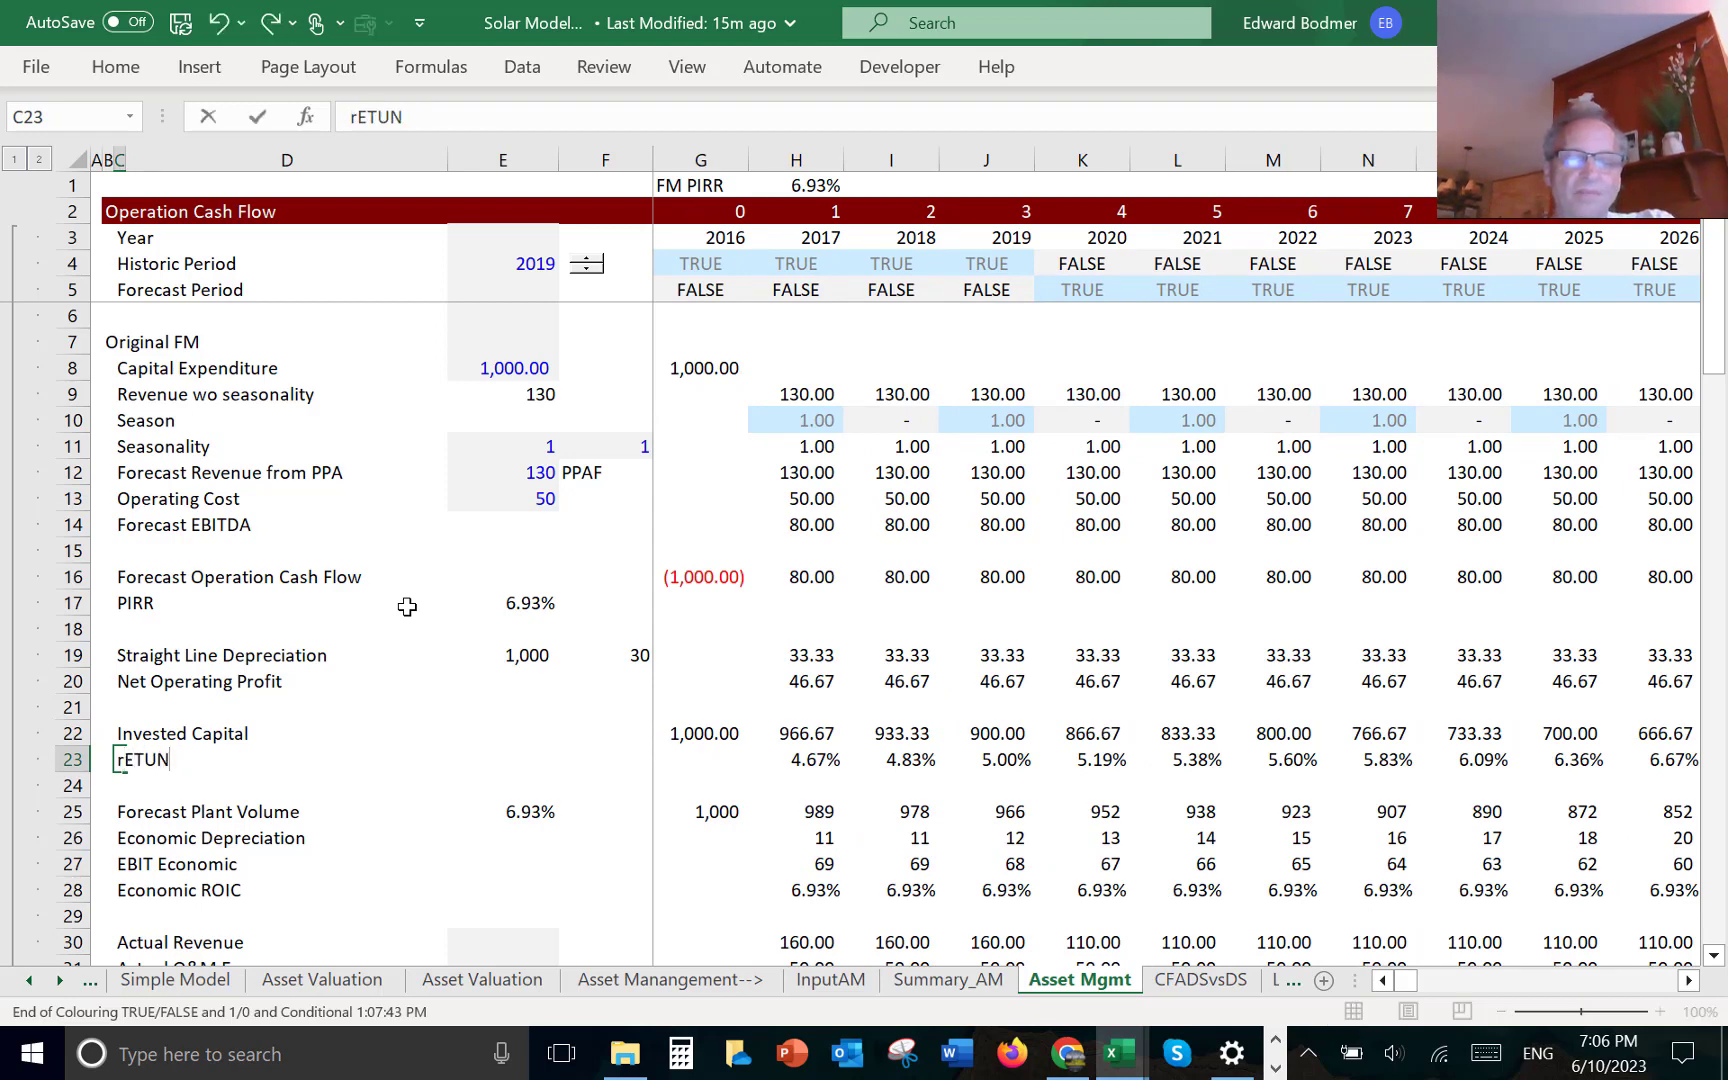
pyautogui.write(' on Inves')
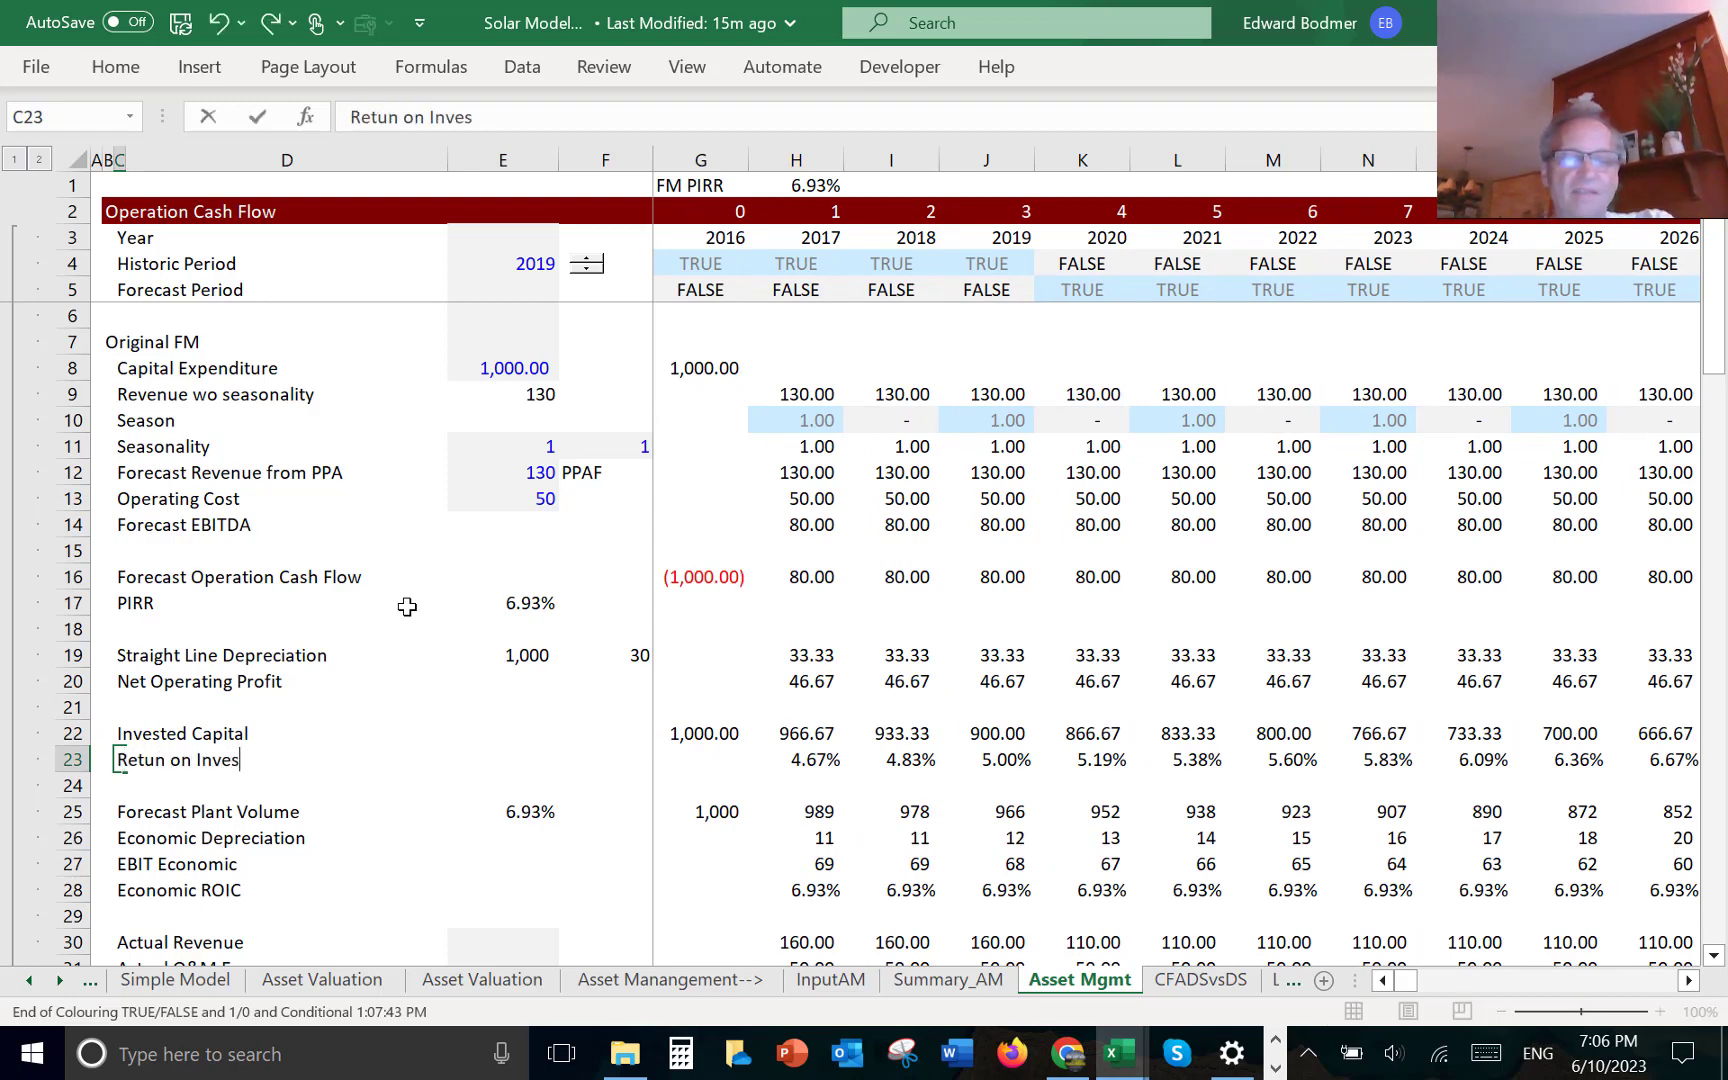
pyautogui.write('t Capiial')
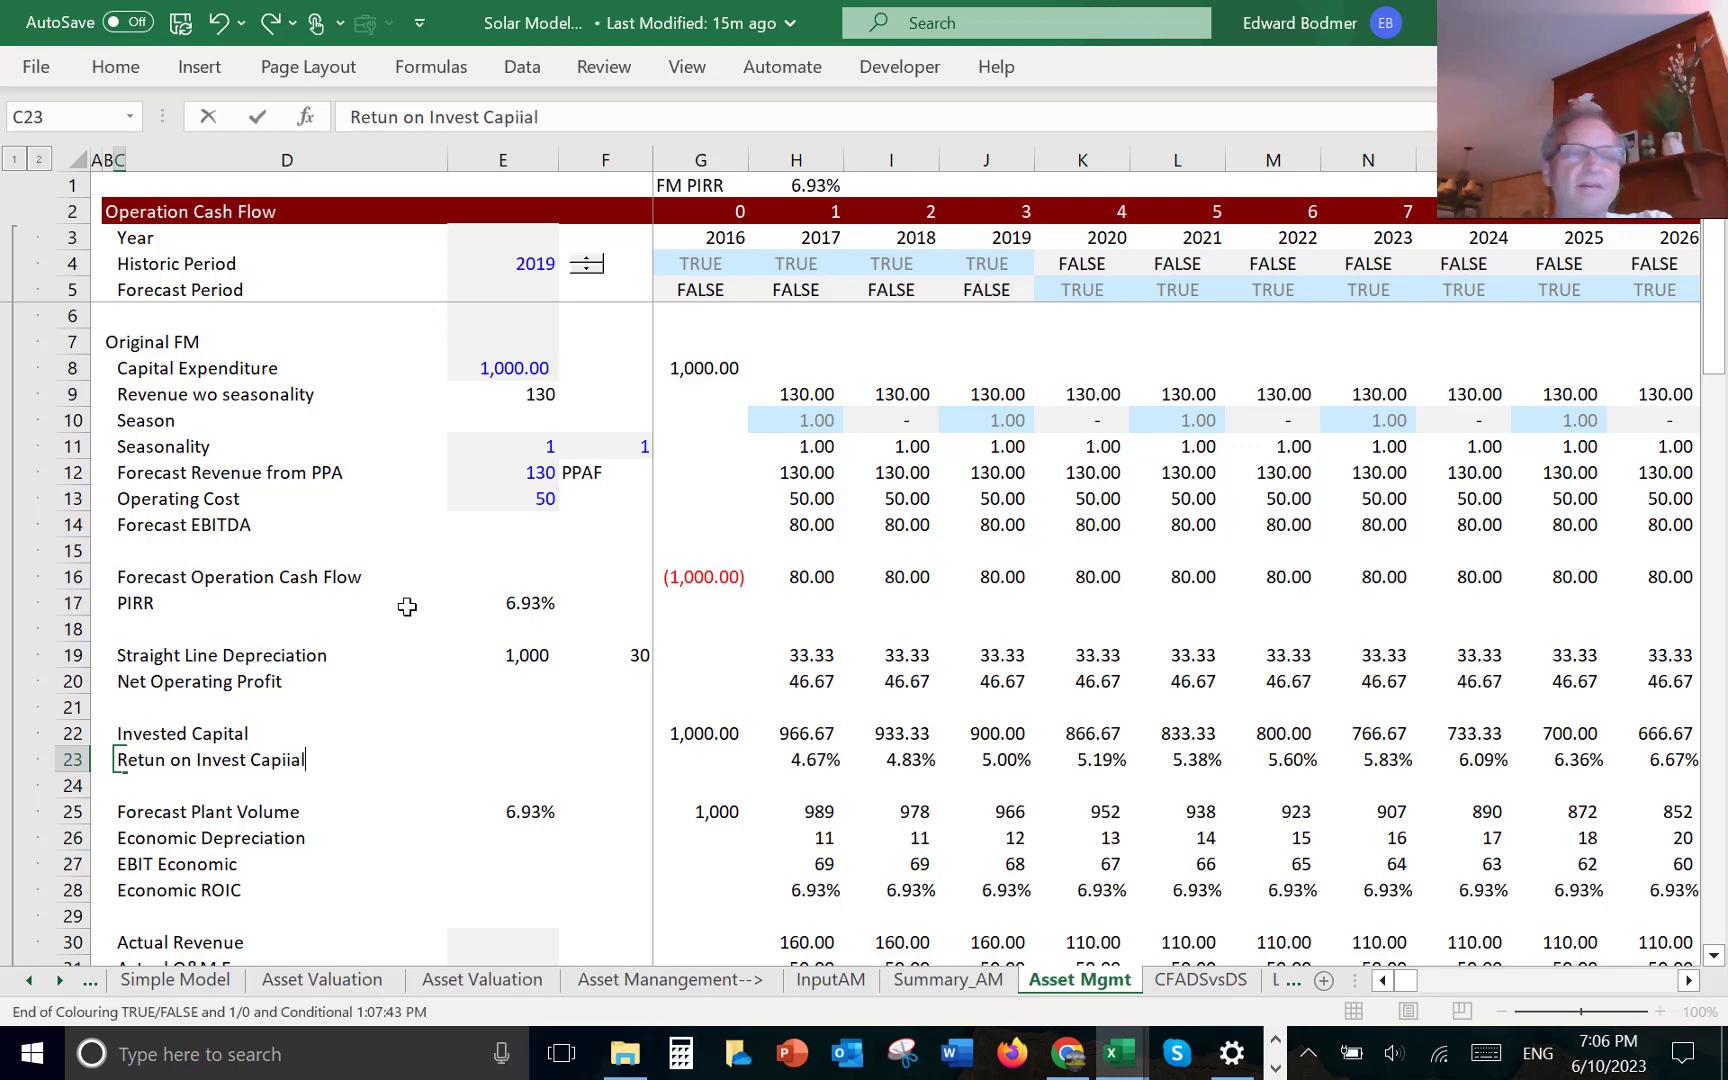
pyautogui.press('BackSpace')
pyautogui.press('BackSpace')
pyautogui.press('BackSpace')
pyautogui.write('tal -')
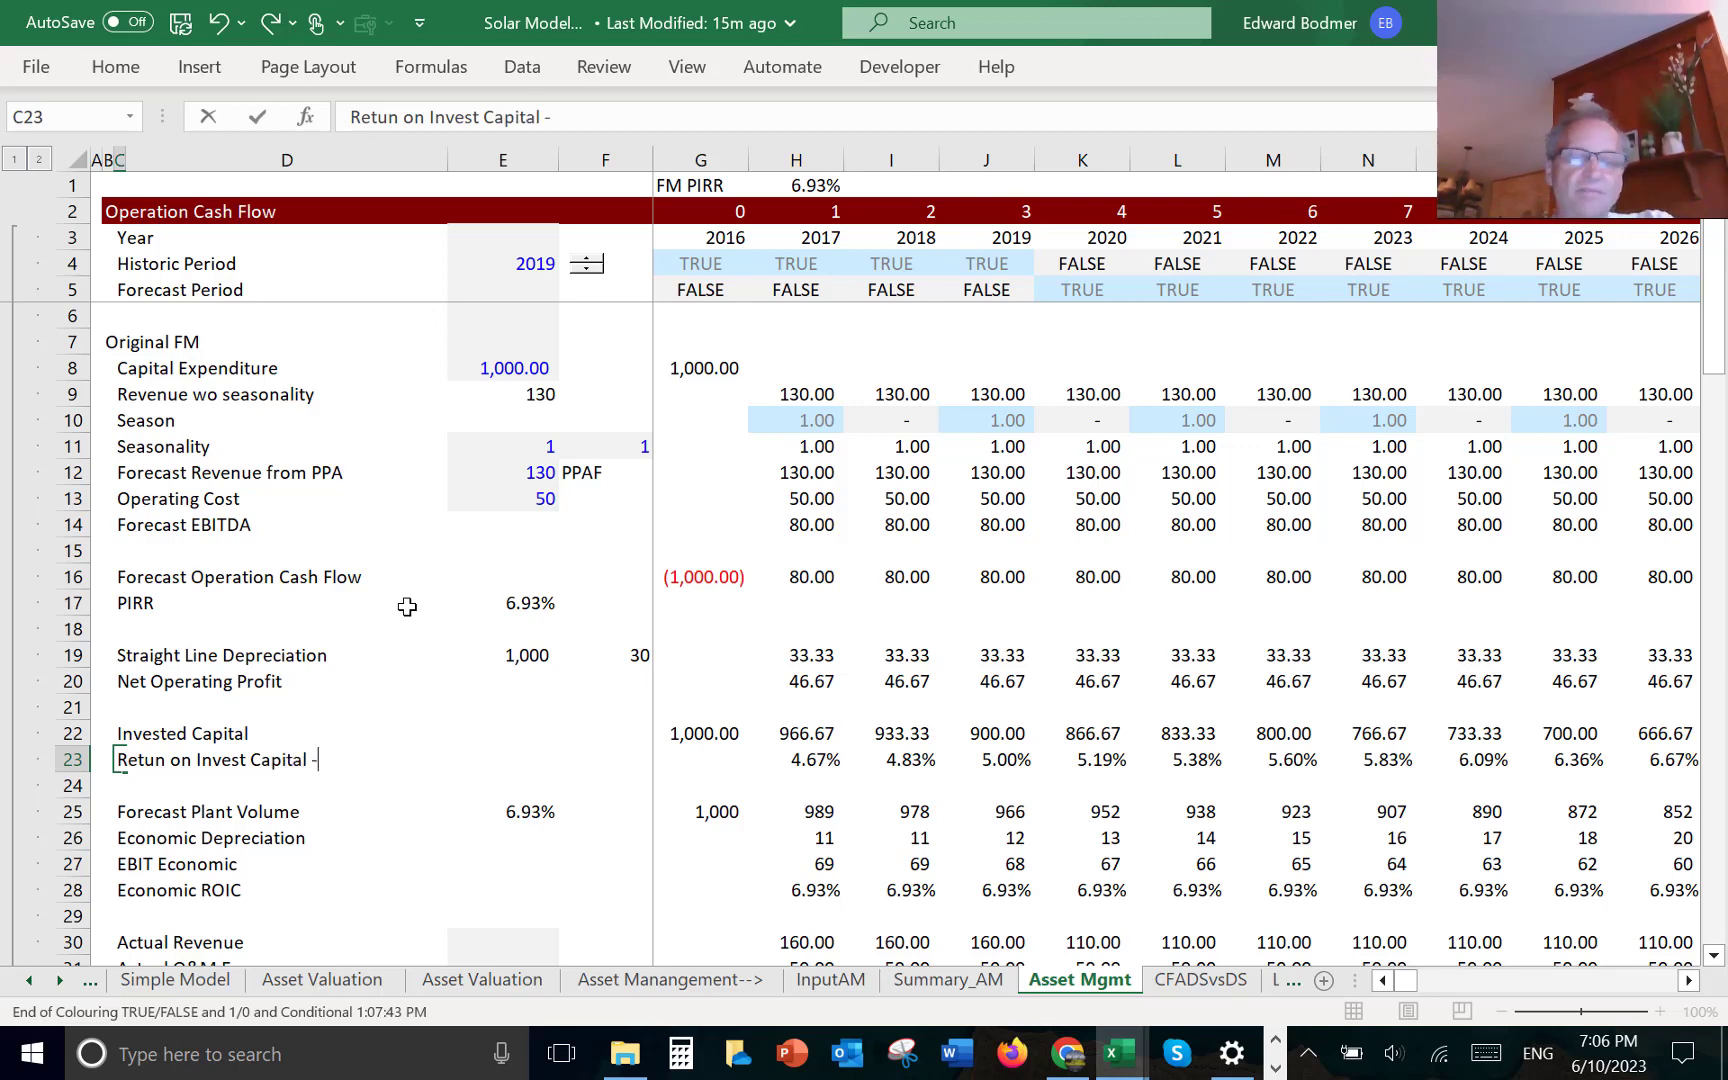
pyautogui.write(' Strai')
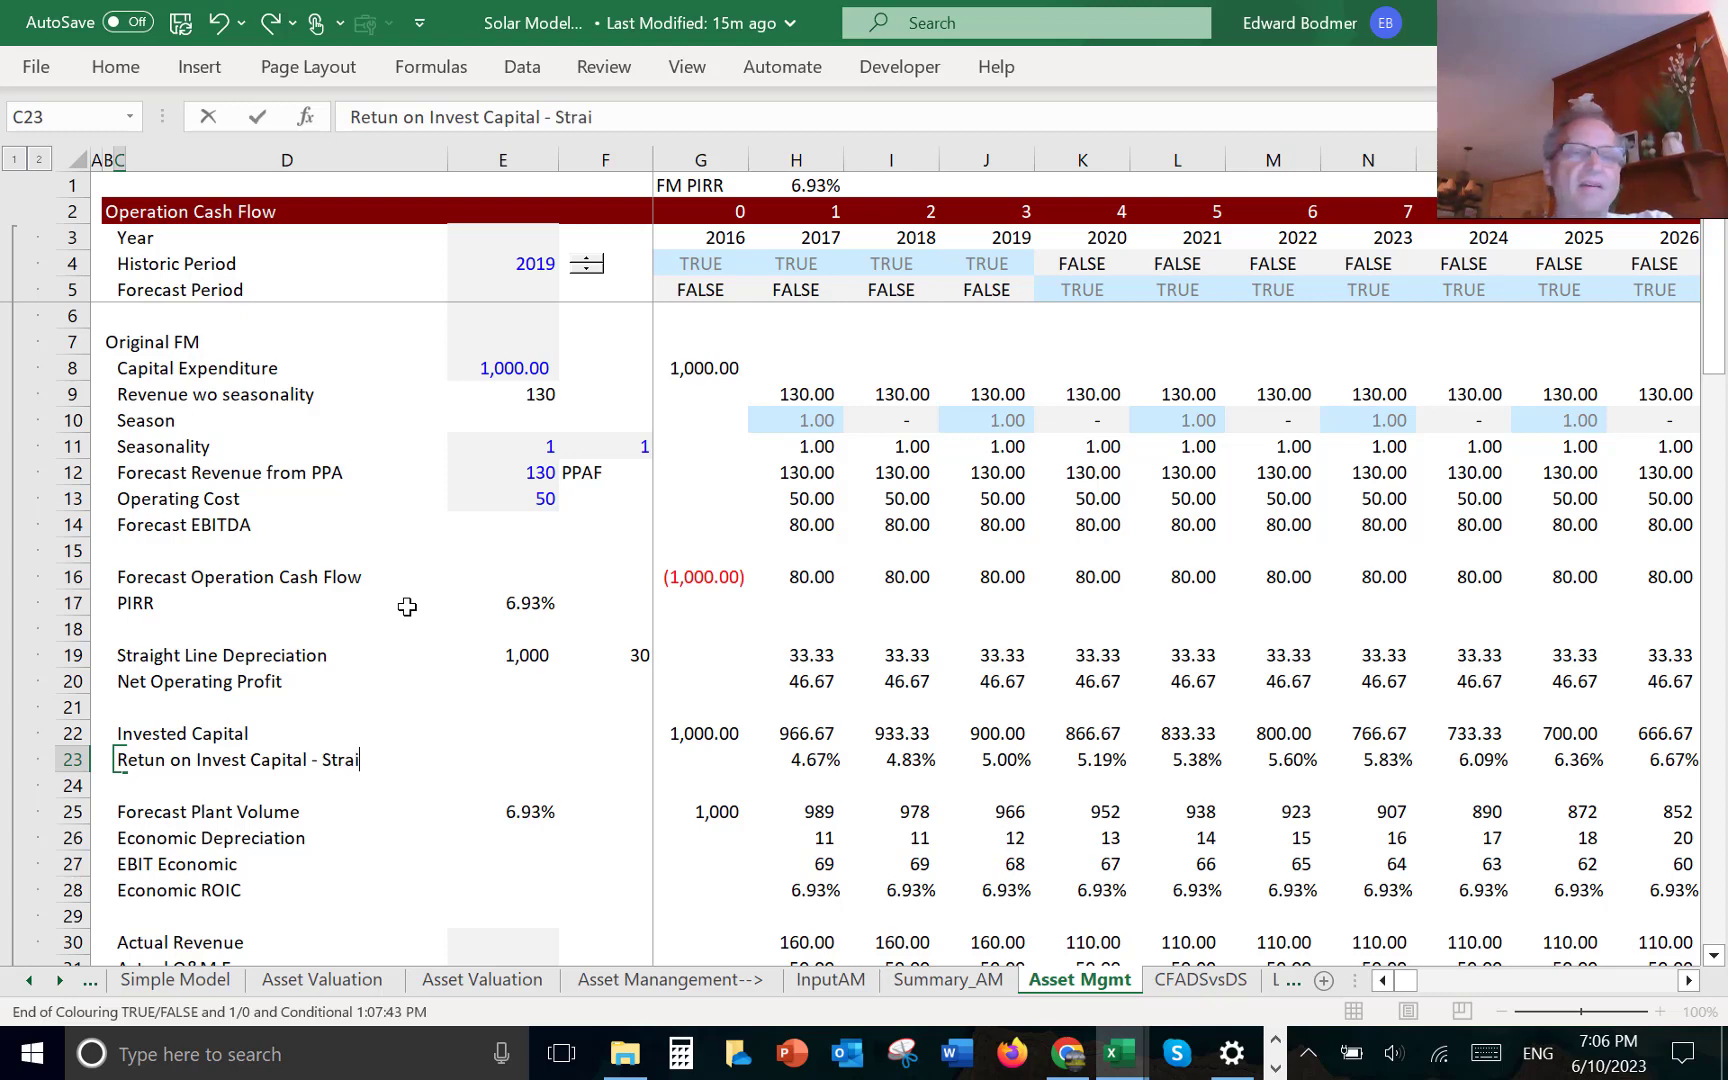
pyautogui.write('ght Line')
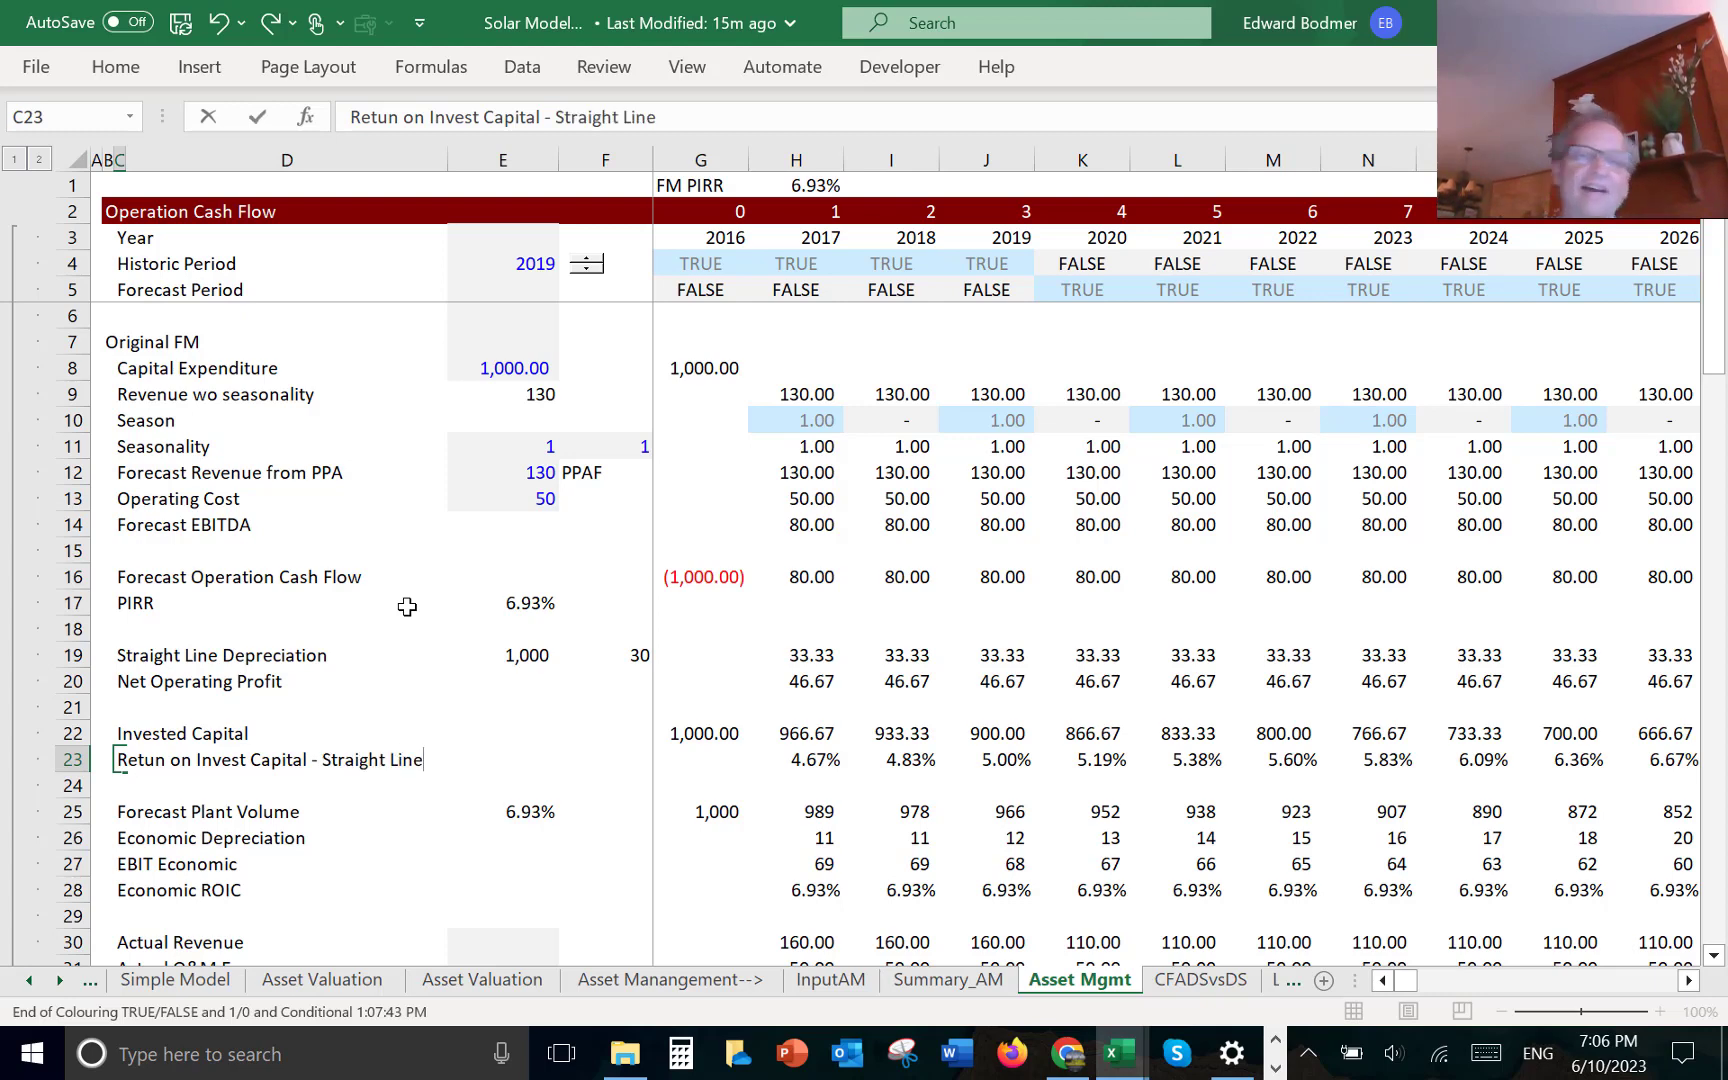
# - Enter the 2017 straight-line return formula in H23 as =H20/G22, dividing Net Operating Profit by prior-year Invested Capital
pyautogui.press('Tab')
pyautogui.press('Right')
pyautogui.press('Right')
pyautogui.press('Right')
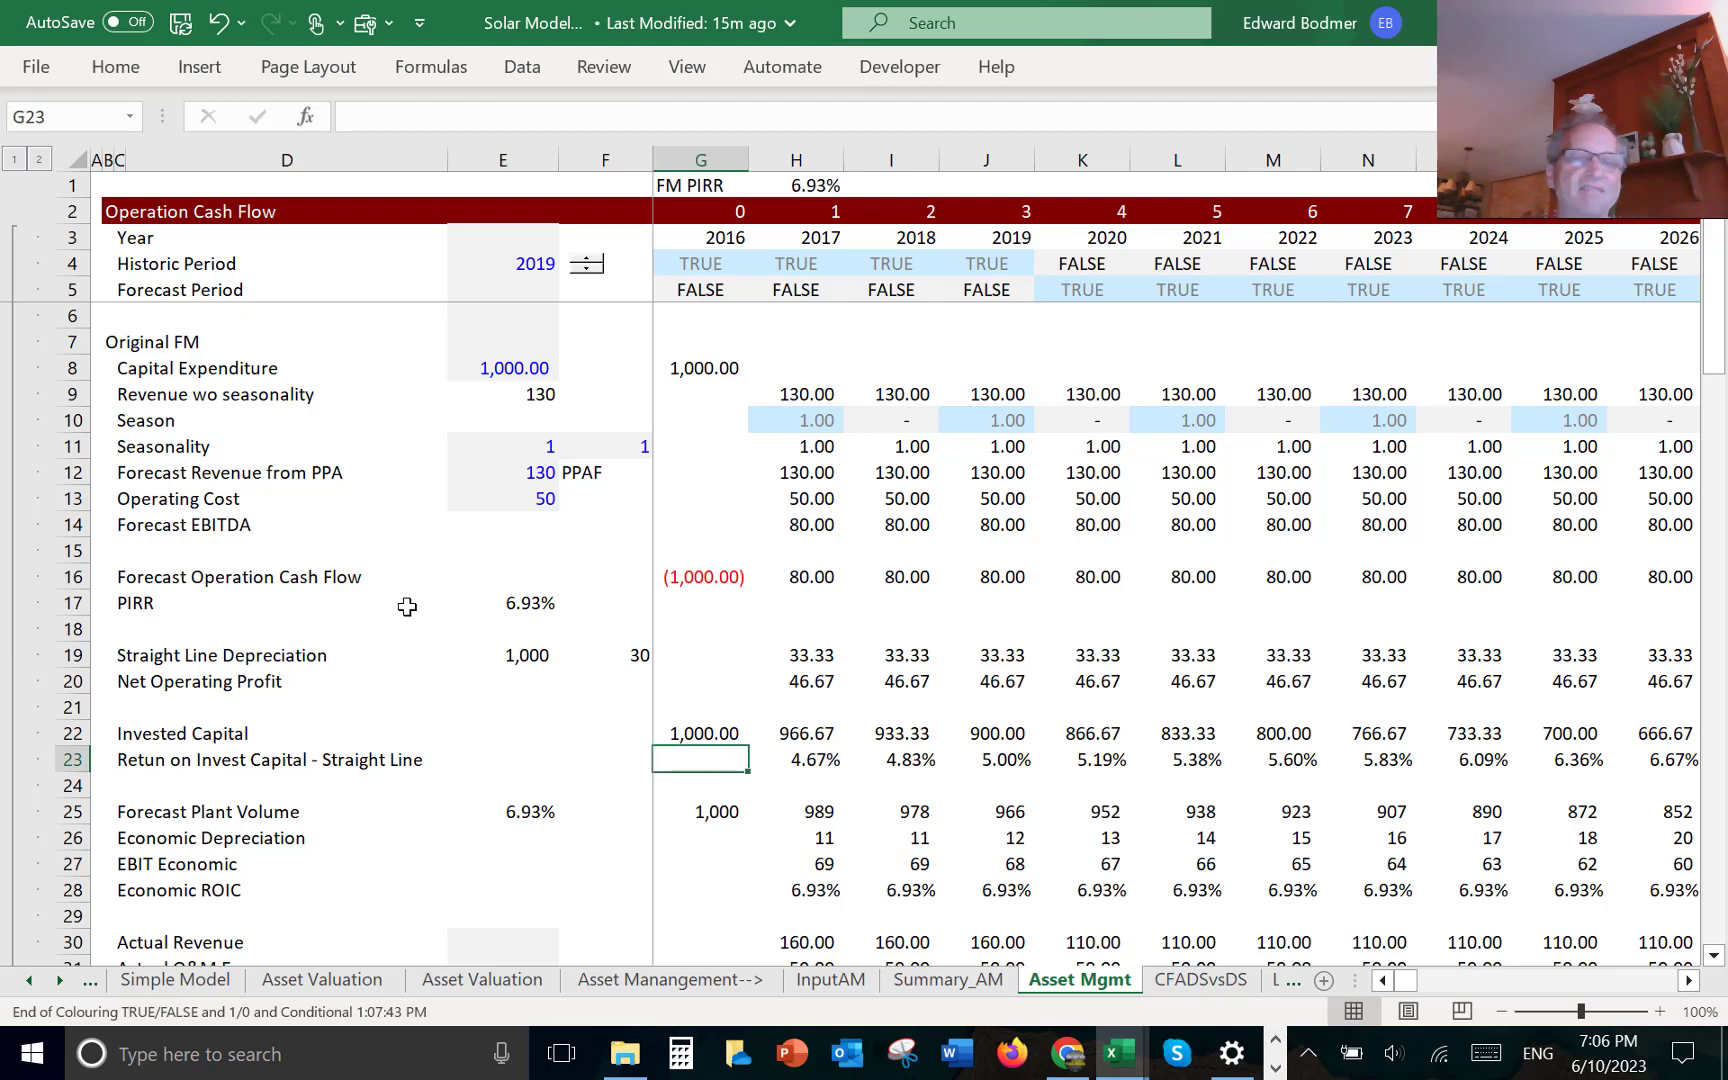
pyautogui.press('Right')
pyautogui.write('=')
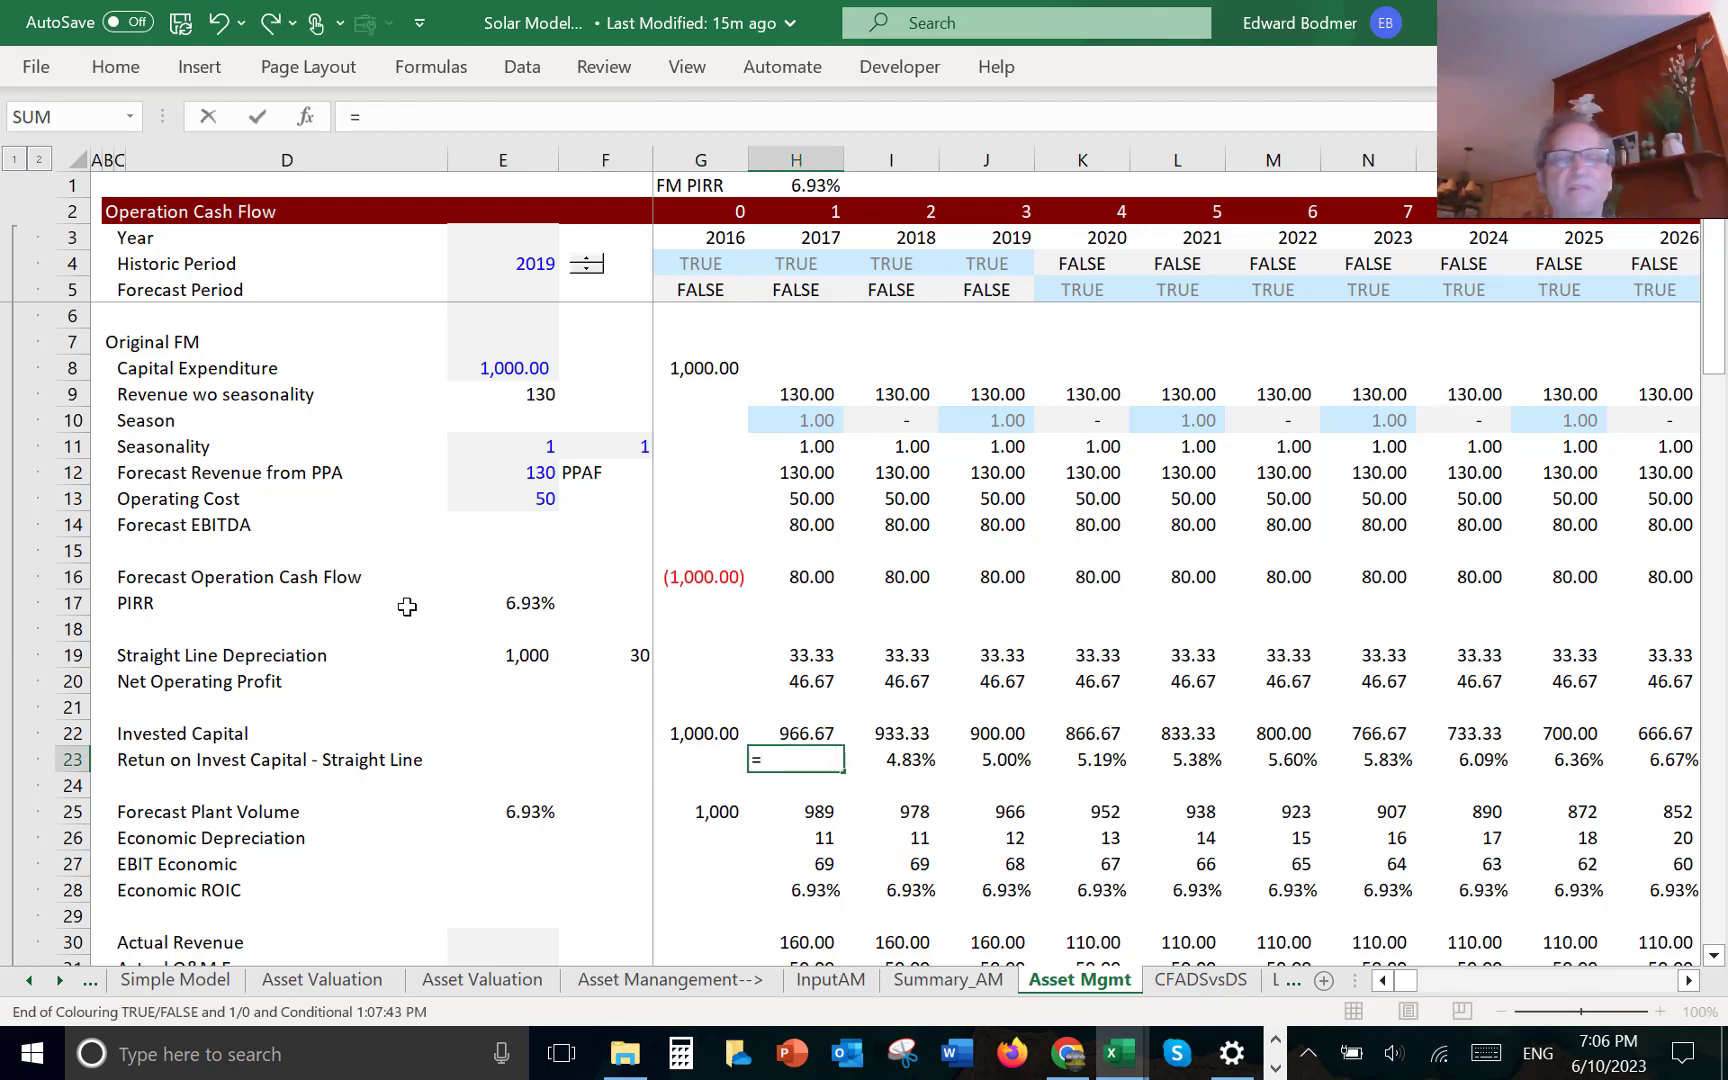
pyautogui.press('Up')
pyautogui.press('Up')
pyautogui.press('Up')
pyautogui.write('/')
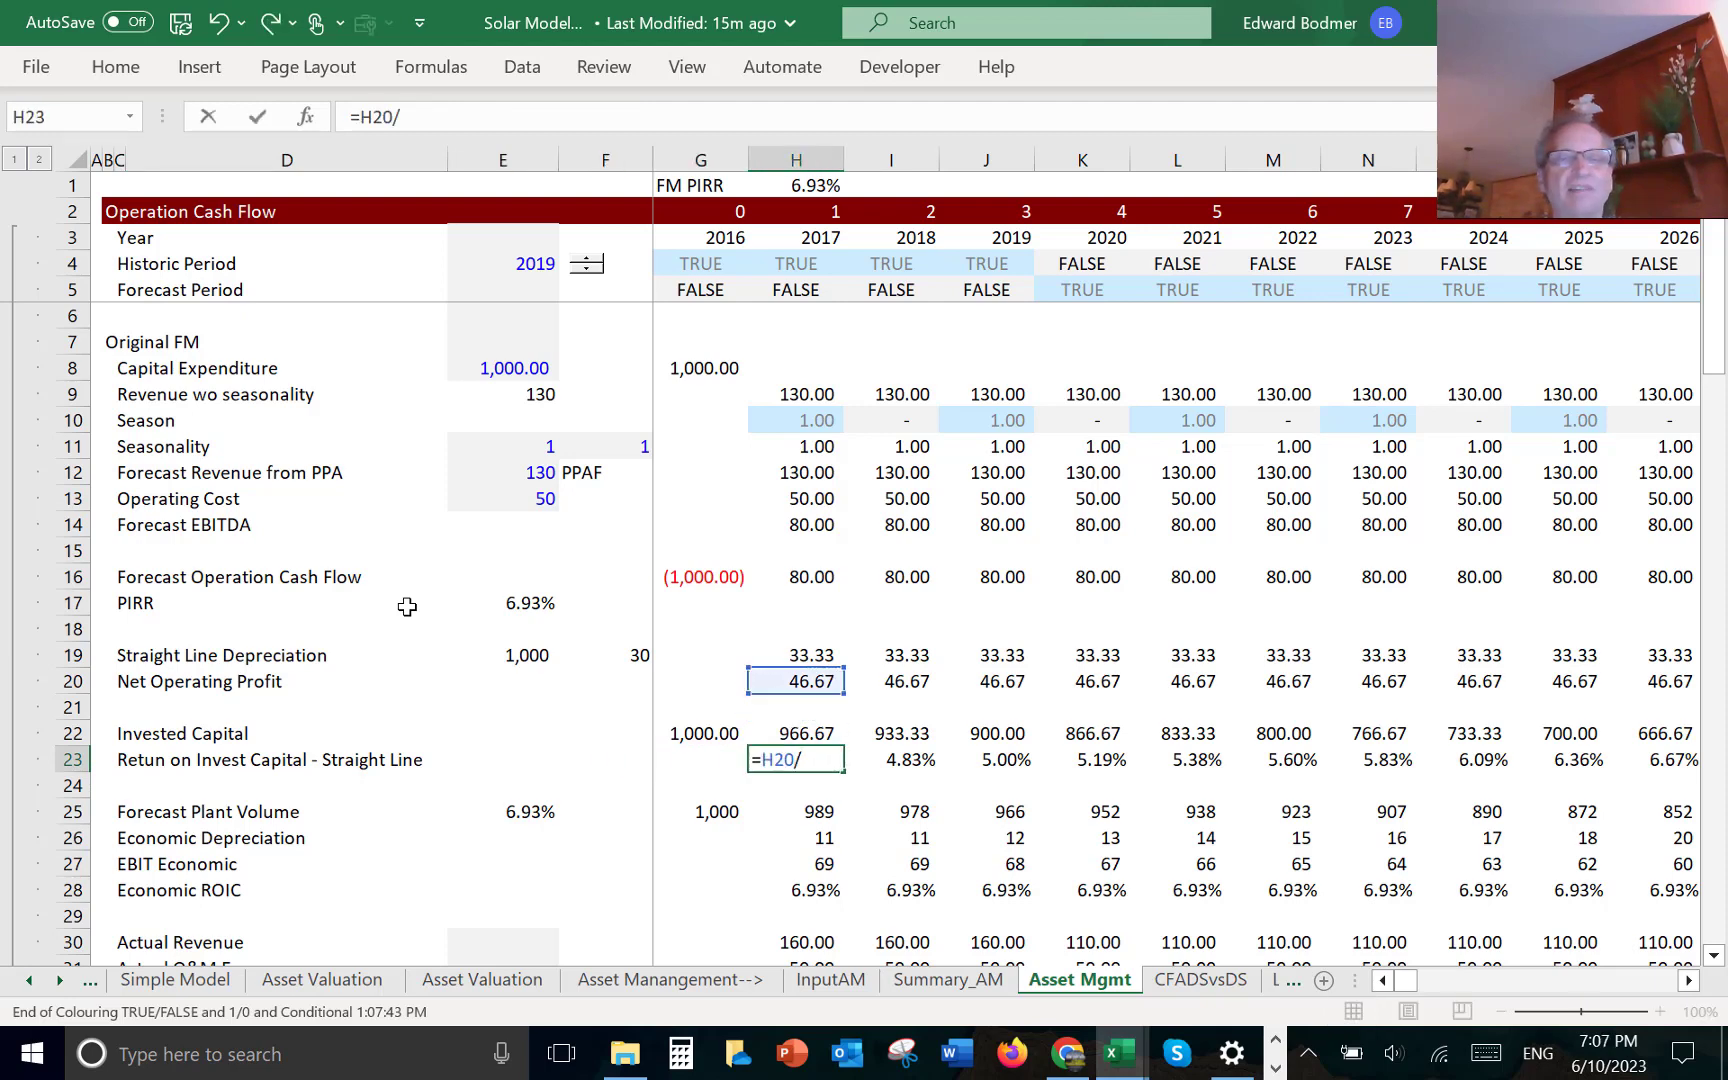
pyautogui.press('Up')
pyautogui.press('Left')
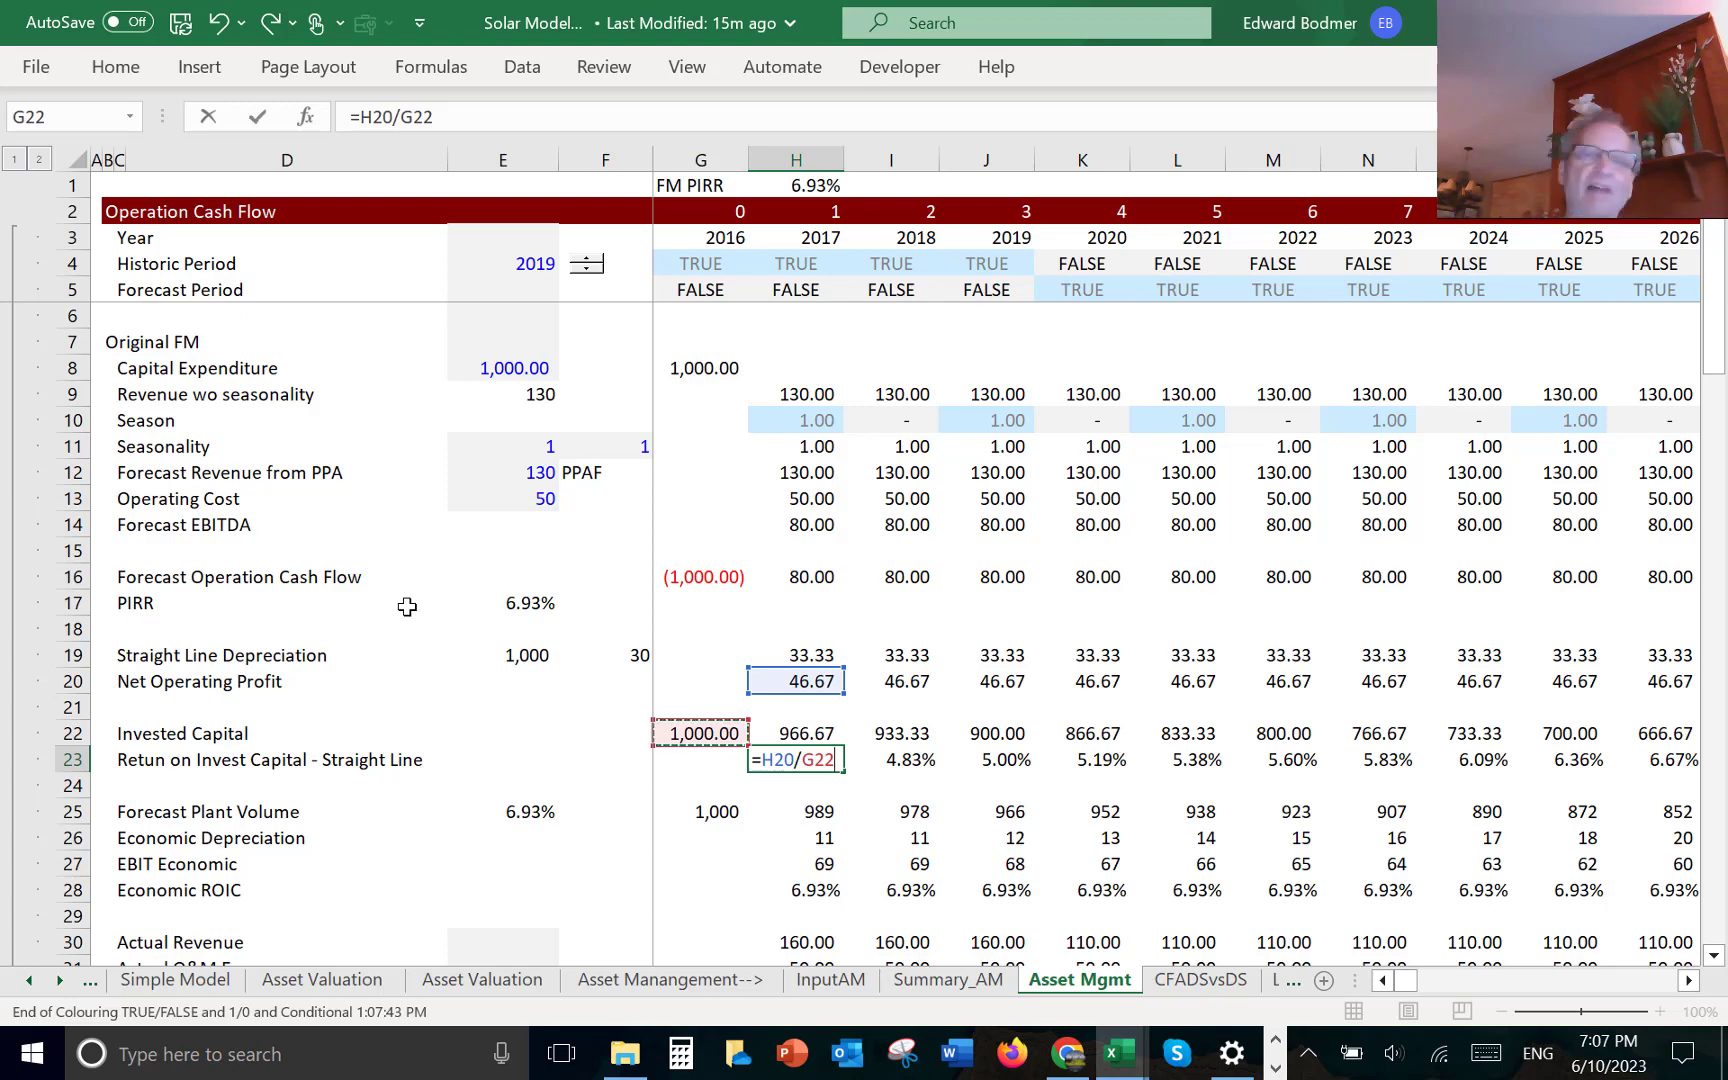
pyautogui.press('Return')
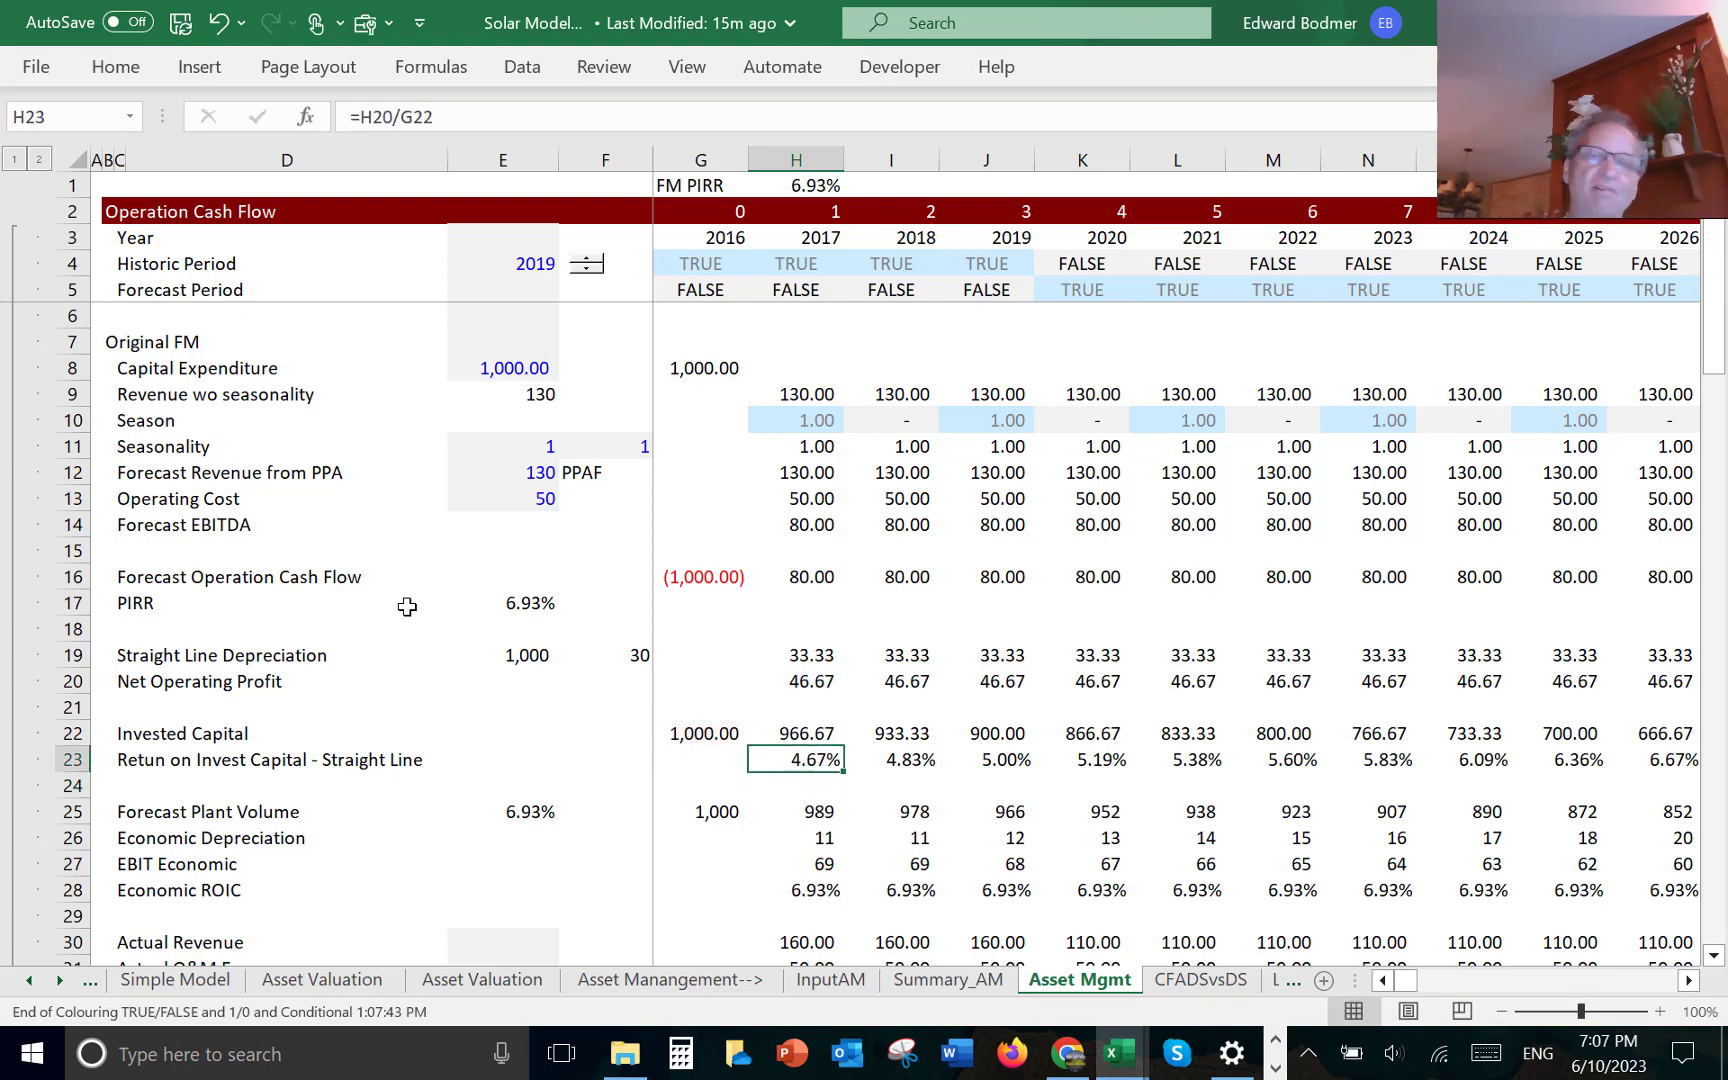
# - Insert a column sparkline in E23 that plots the straight-line returns in H23:AE23
pyautogui.press('Left')
pyautogui.press('Left')
pyautogui.press('Left')
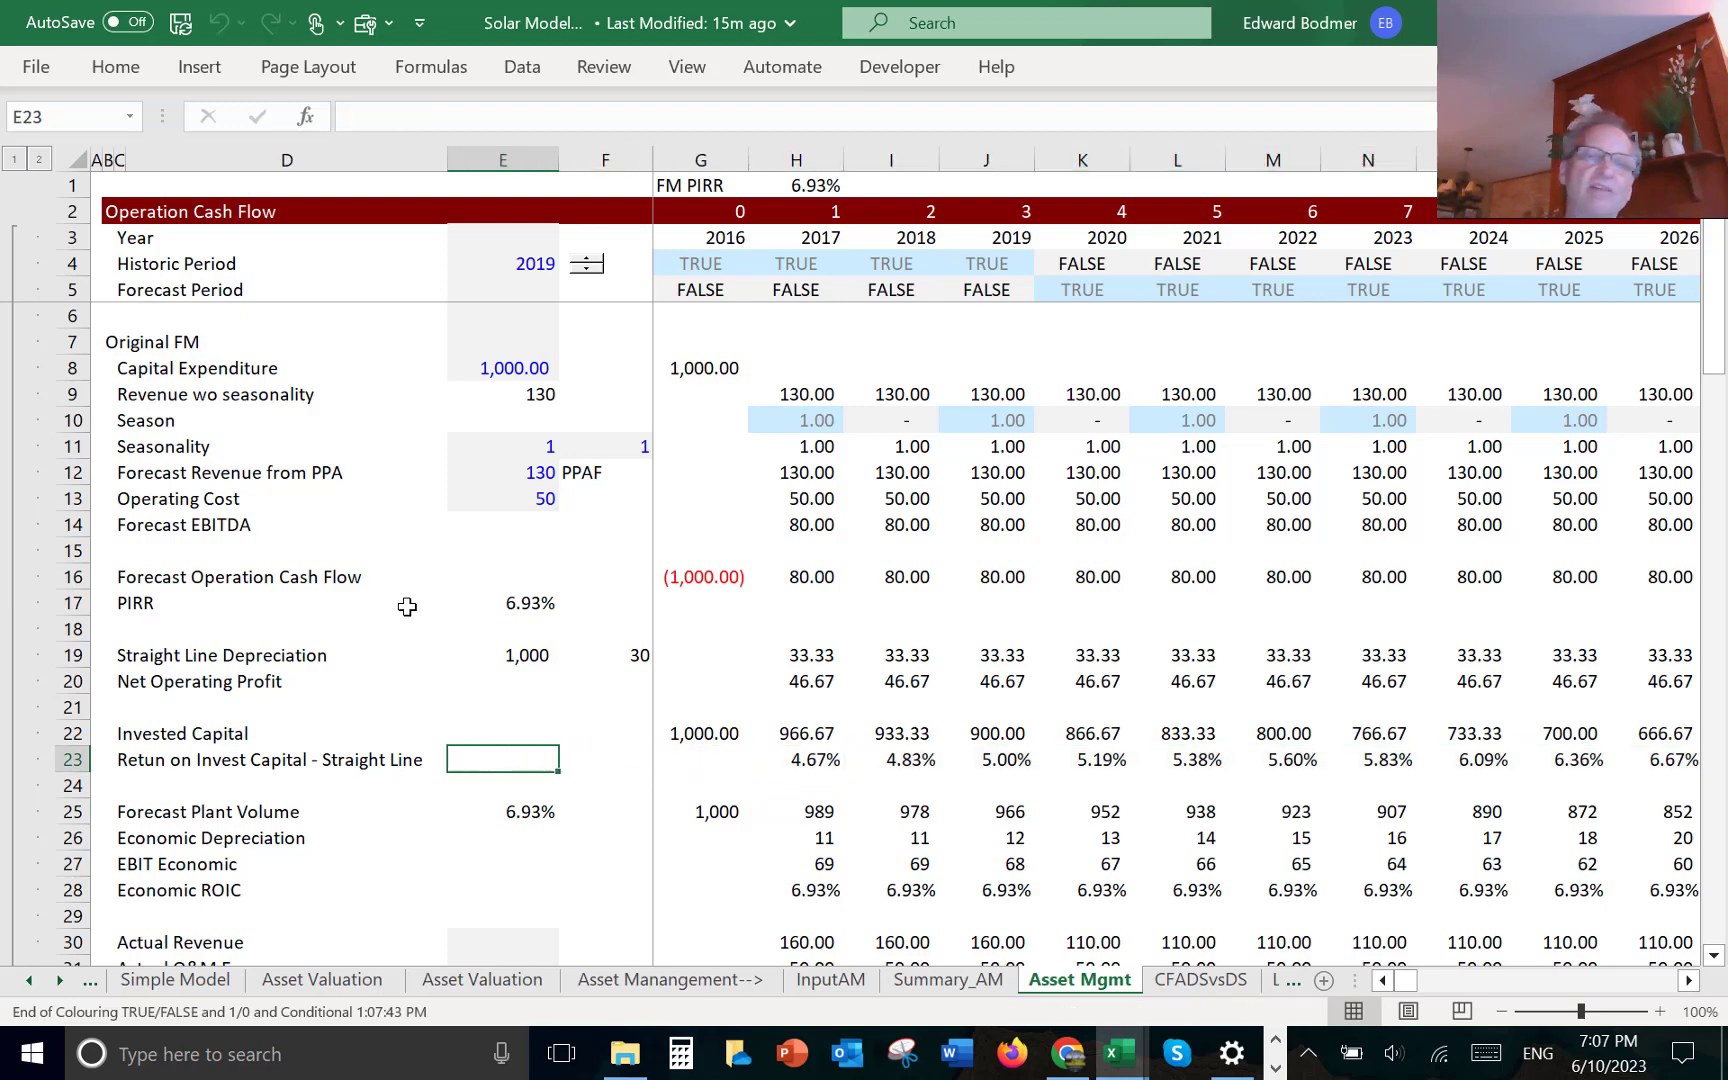
pyautogui.press('Right')
pyautogui.press('Left')
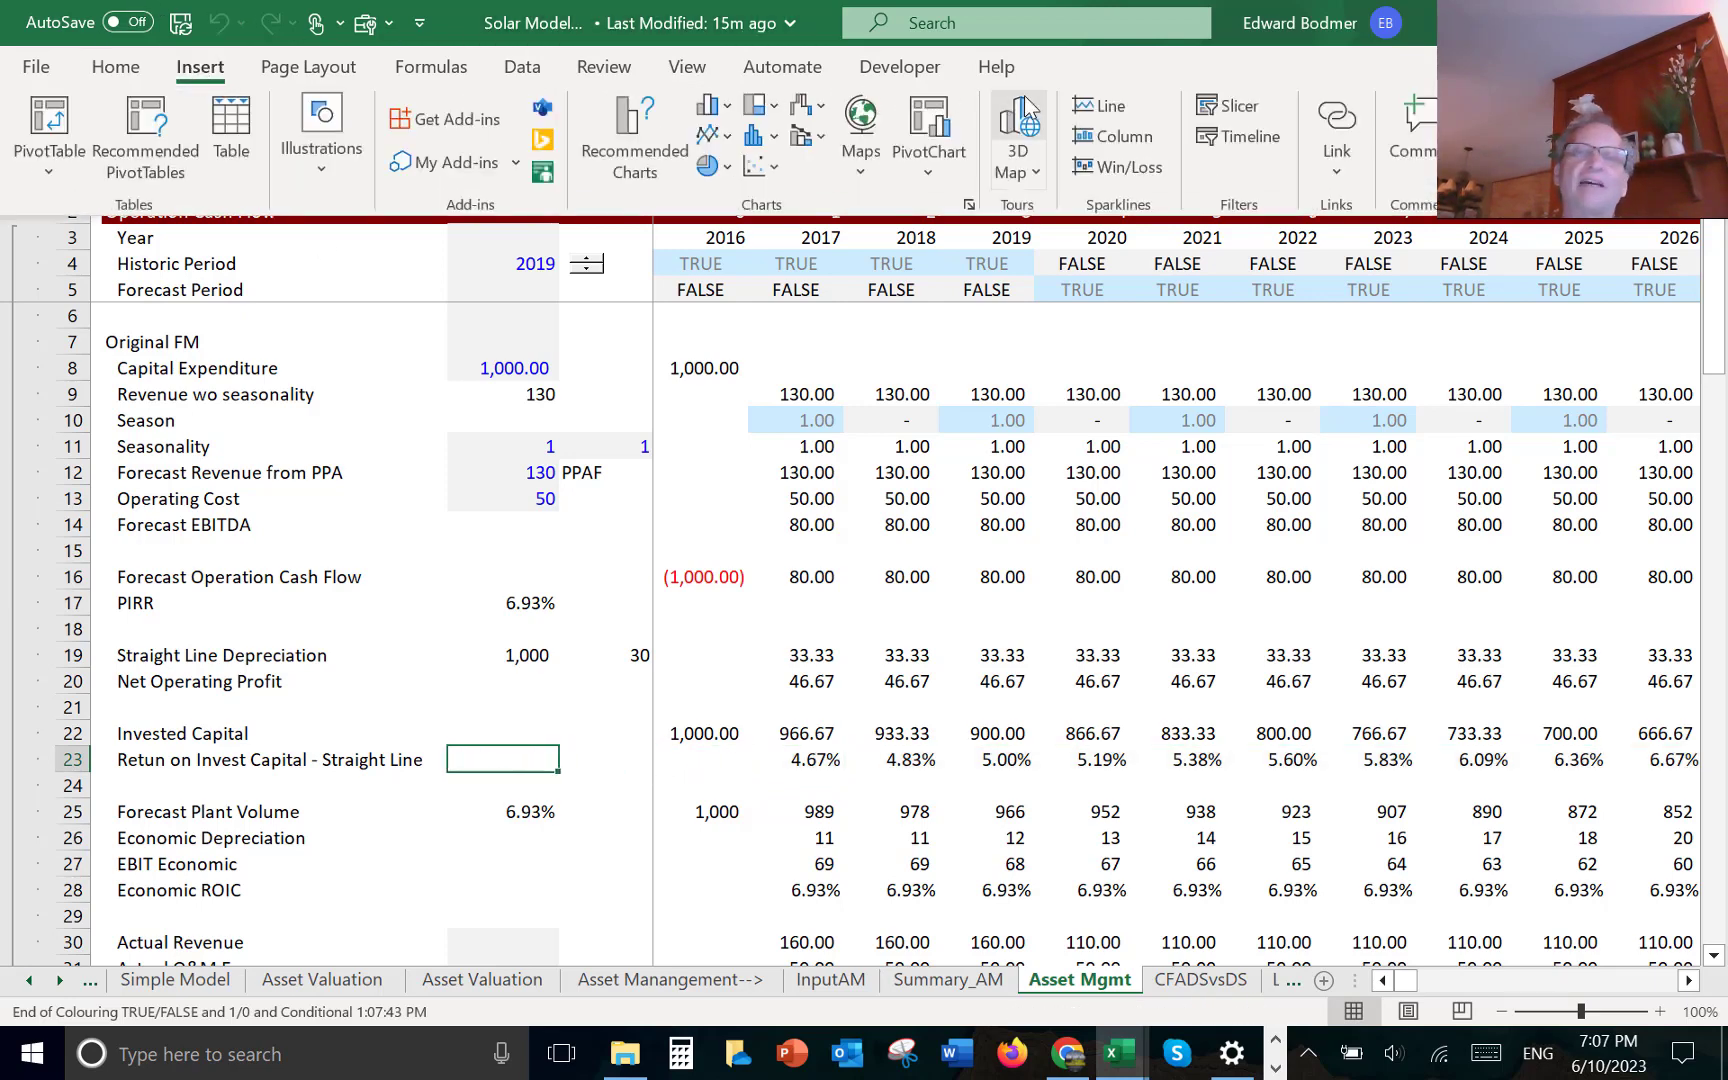
pyautogui.click(1122, 137)
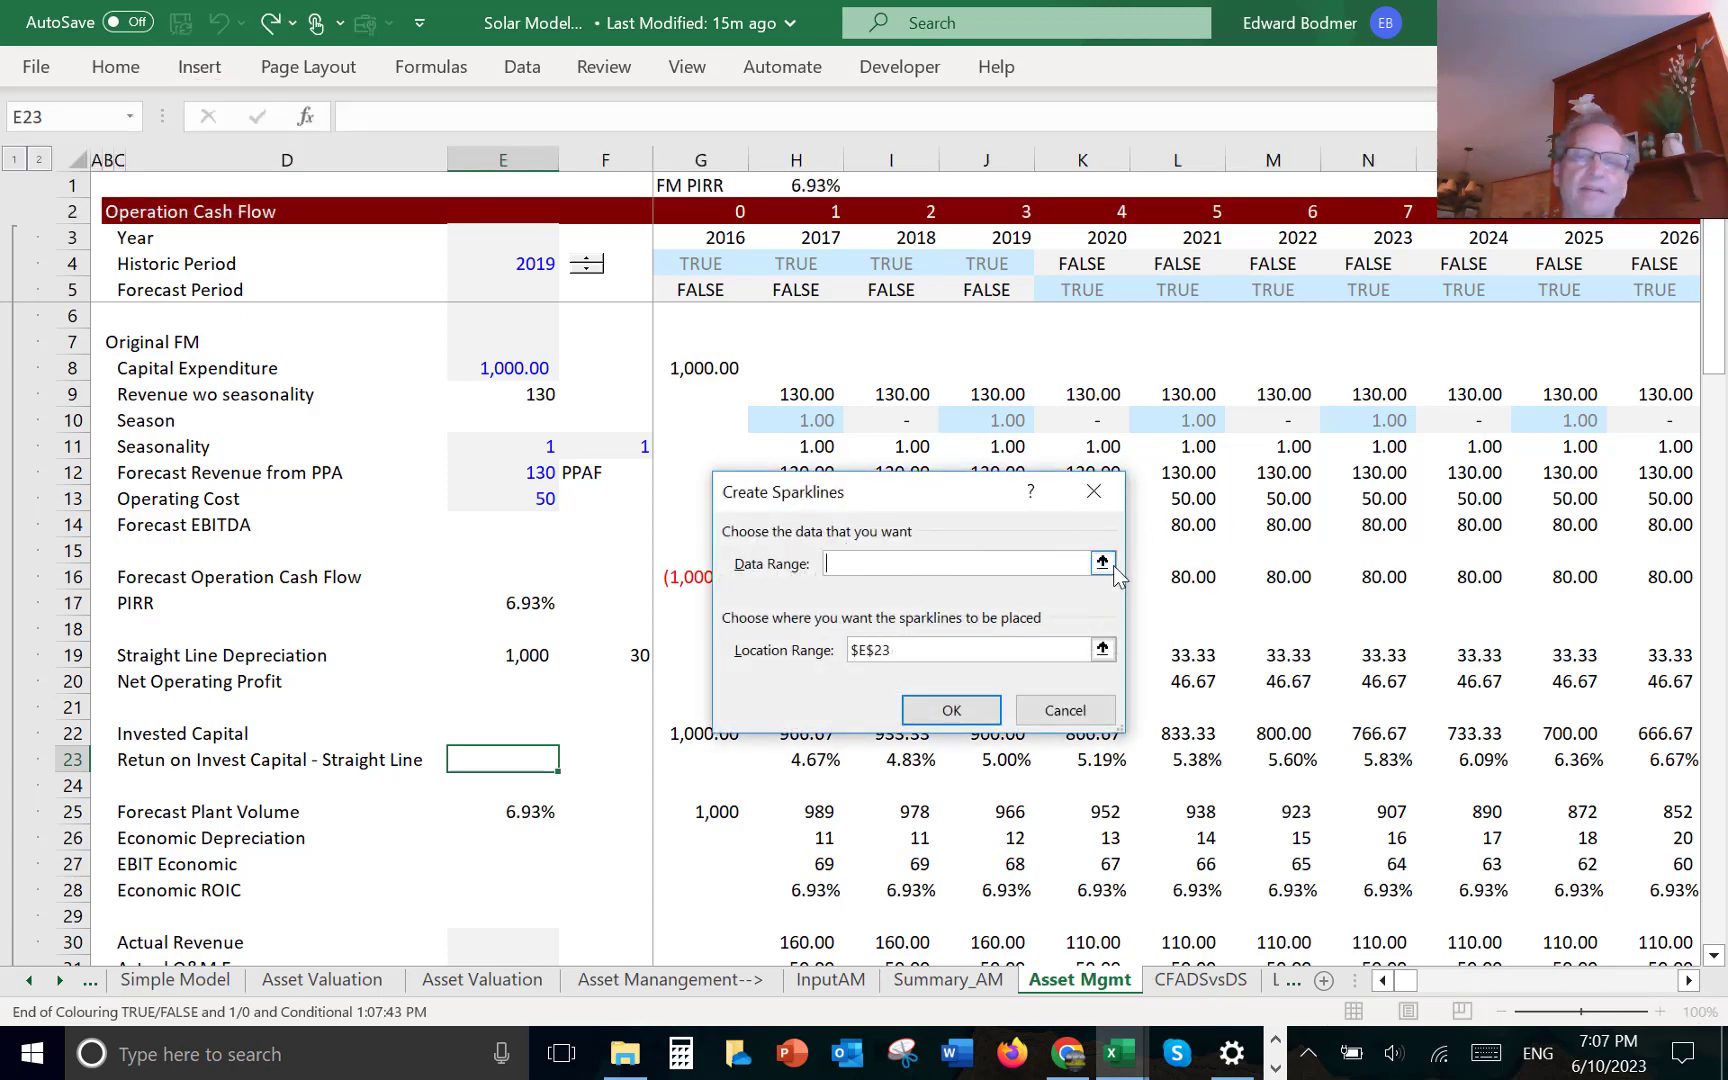
pyautogui.click(1102, 563)
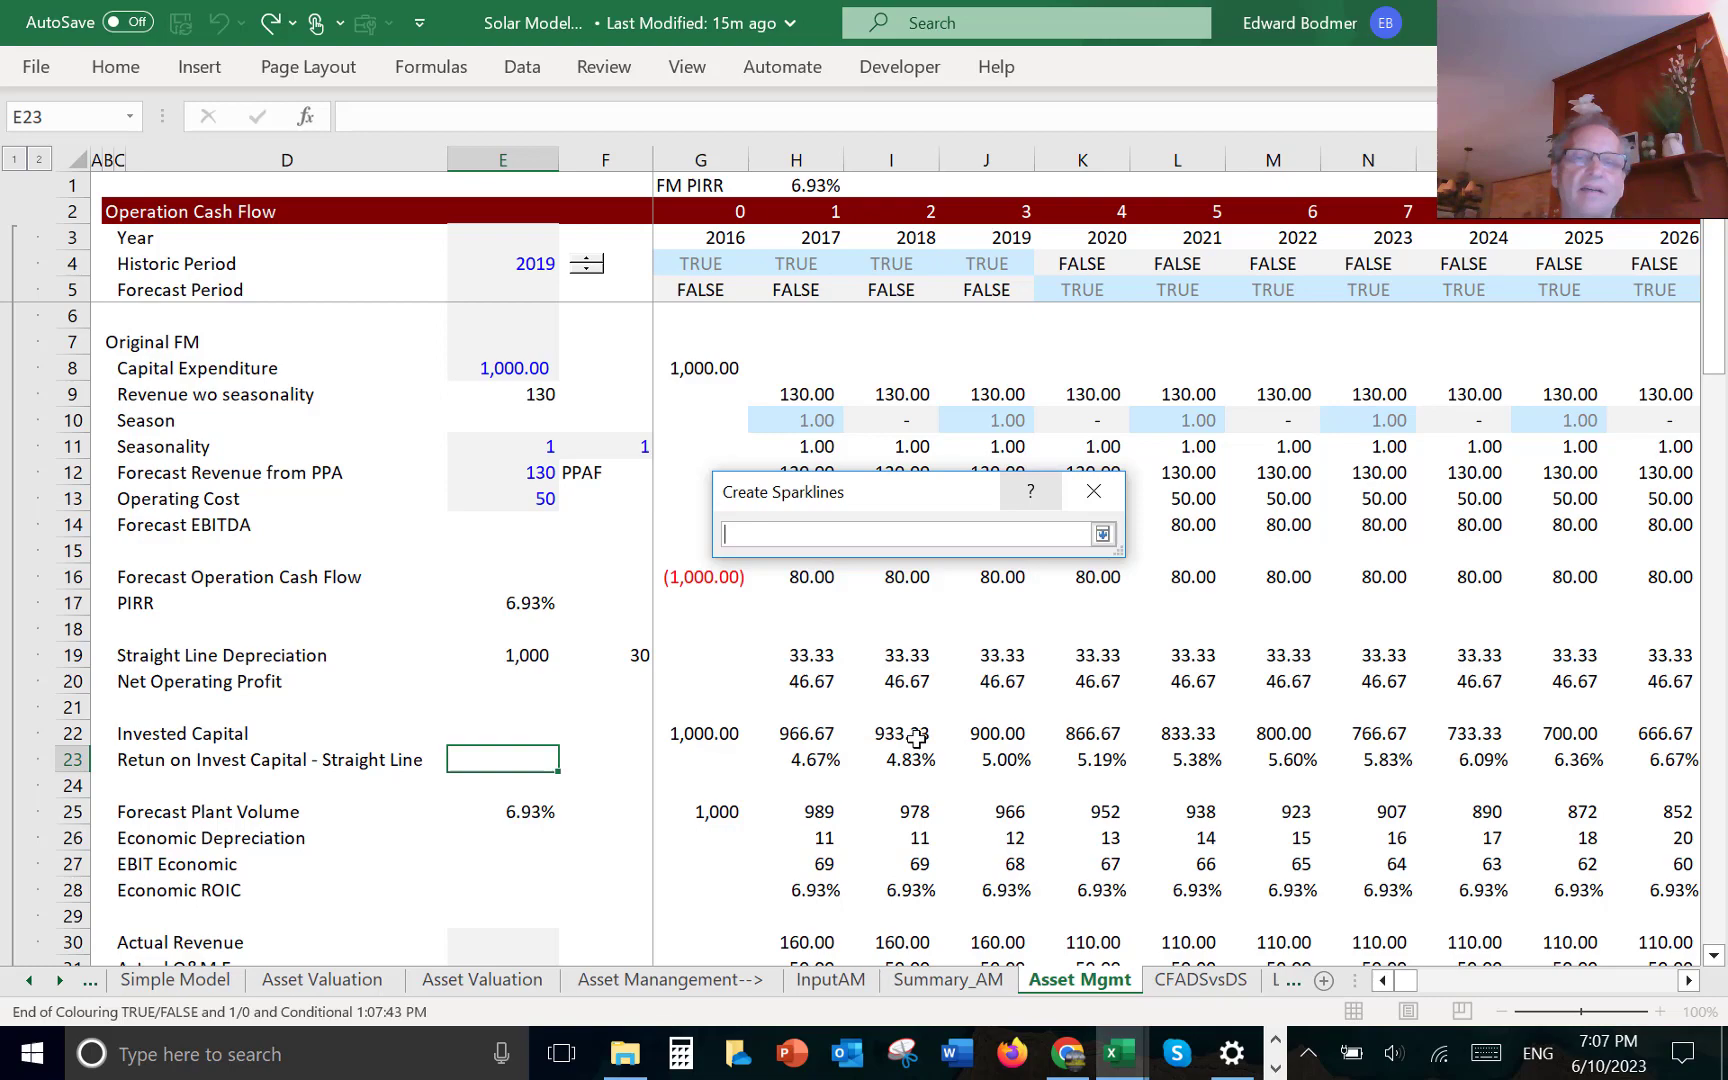
pyautogui.click(818, 760)
pyautogui.hotkey('shift', 'Right')
pyautogui.hotkey('shift', 'Right')
pyautogui.hotkey('shift', 'Right')
pyautogui.hotkey('shift', 'Right')
pyautogui.hotkey('shift', 'Right')
pyautogui.hotkey('shift', 'Right')
pyautogui.hotkey('shift', 'Right')
pyautogui.hotkey('shift', 'Right')
pyautogui.hotkey('shift', 'Right')
pyautogui.hotkey('shift', 'Right')
pyautogui.hotkey('shift', 'Right')
pyautogui.hotkey('shift', 'Right')
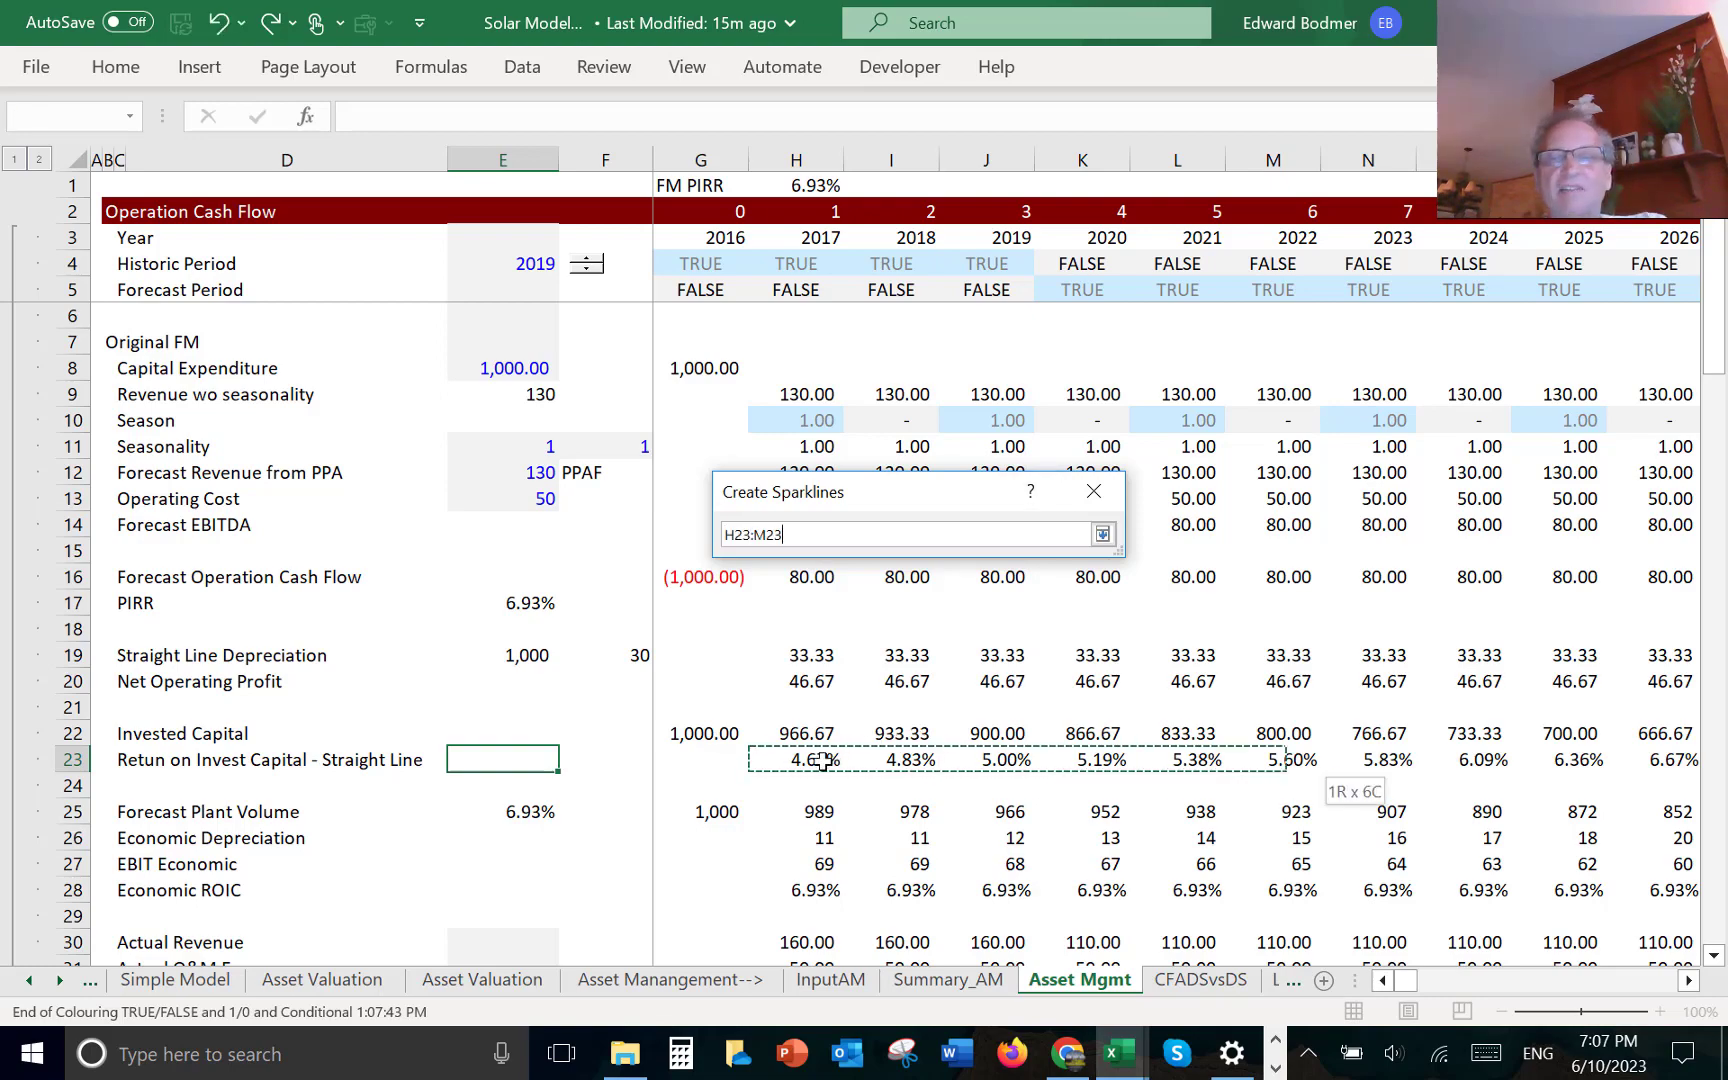
pyautogui.hotkey('shift', 'Right')
pyautogui.hotkey('shift', 'Right')
pyautogui.hotkey('shift', 'Right')
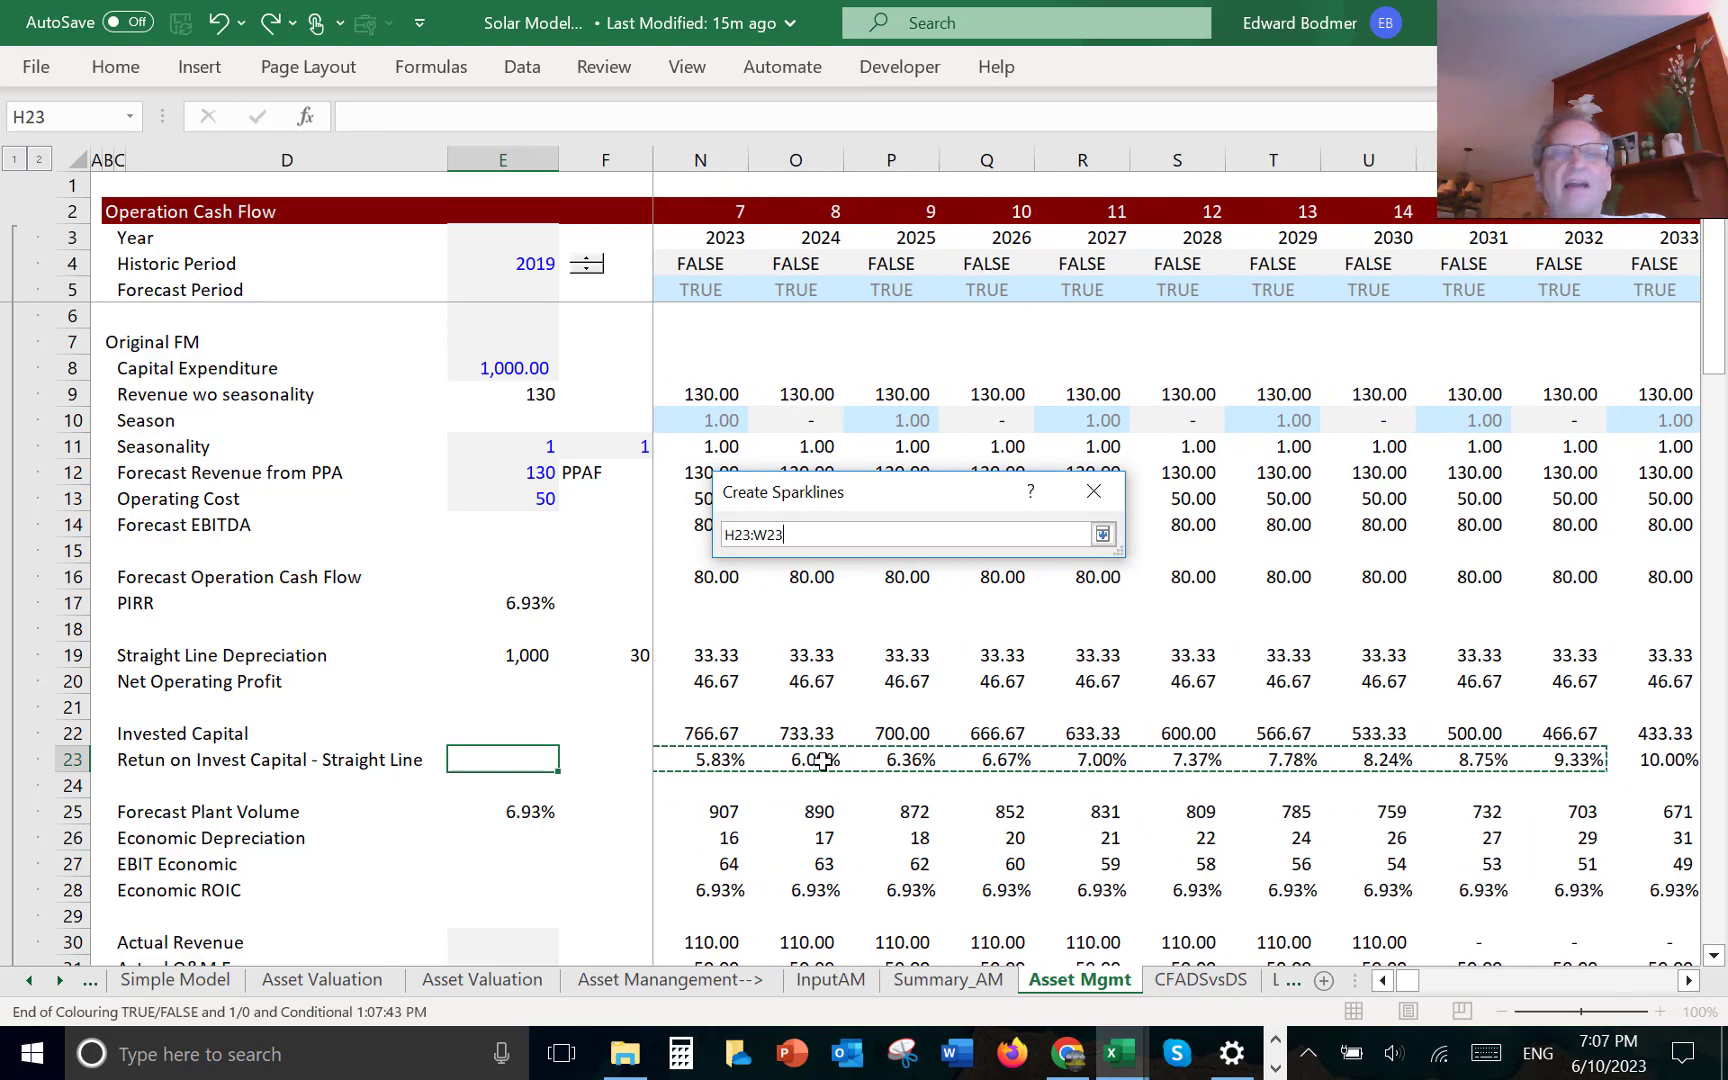
pyautogui.hotkey('shift', 'Right')
pyautogui.hotkey('shift', 'Right')
pyautogui.hotkey('shift', 'Right')
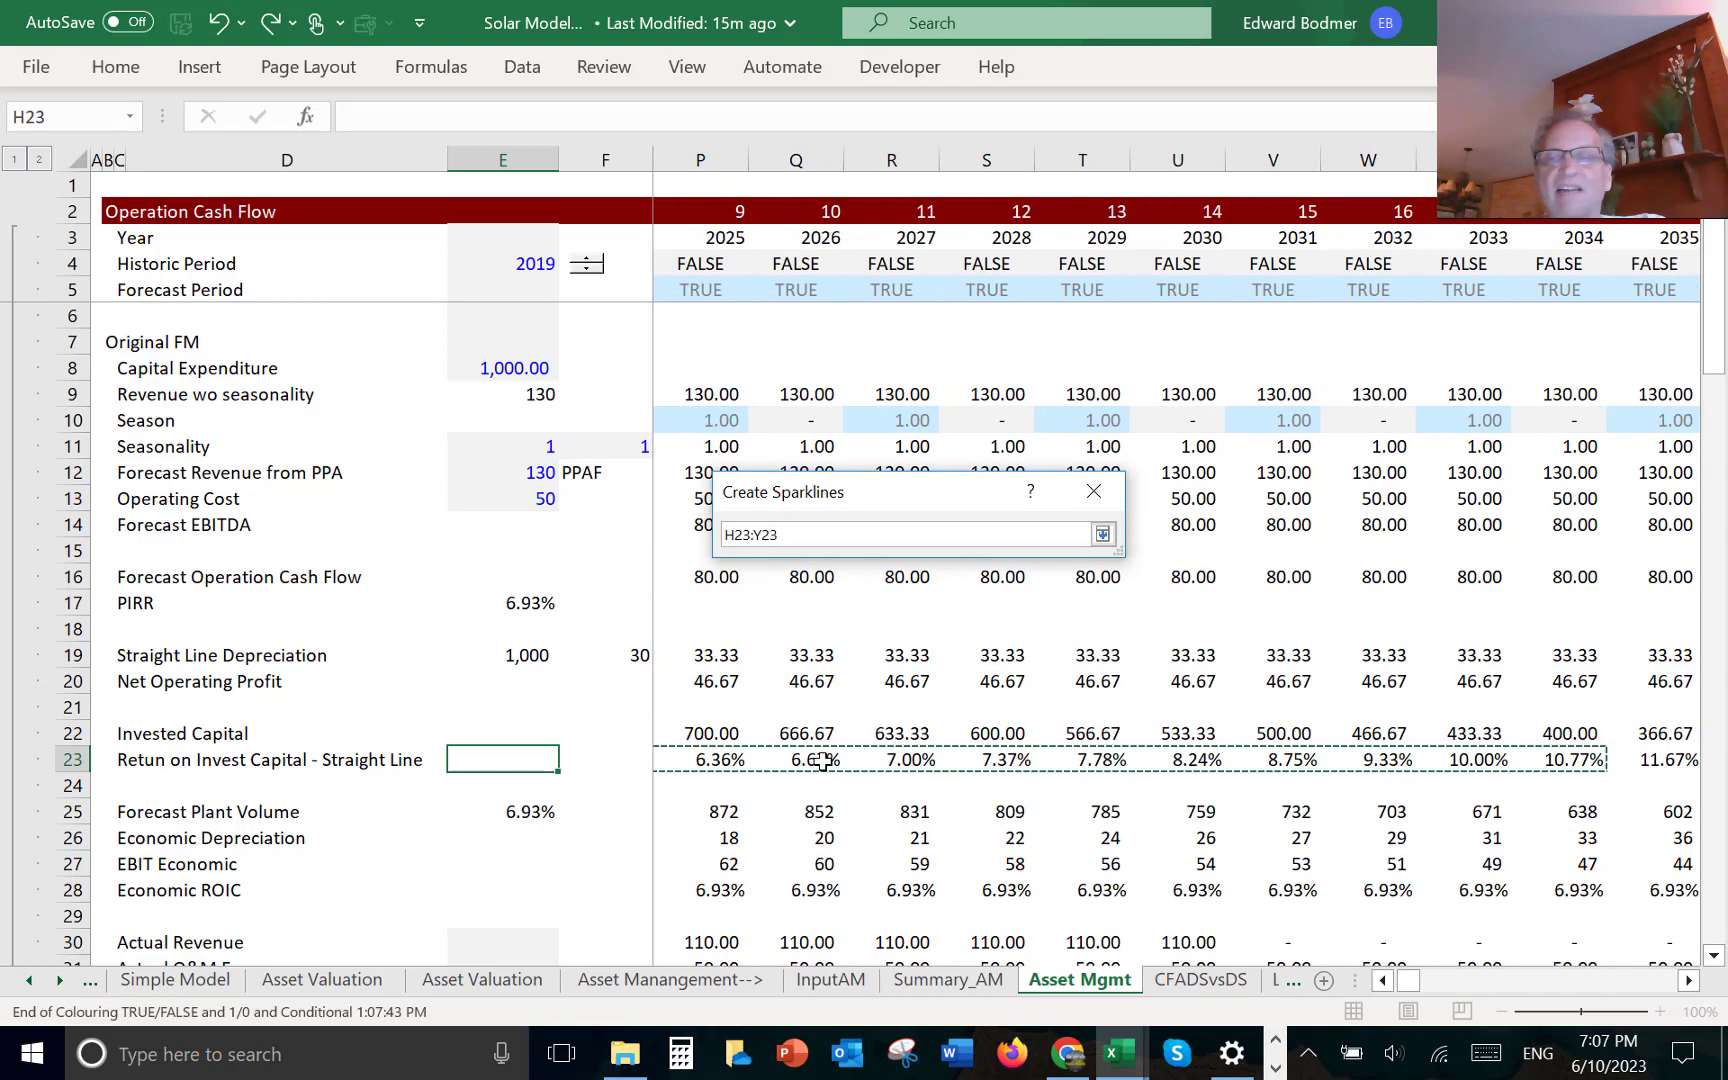
pyautogui.hotkey('shift', 'Right')
pyautogui.hotkey('shift', 'Right')
pyautogui.hotkey('shift', 'Right')
pyautogui.hotkey('shift', 'Right')
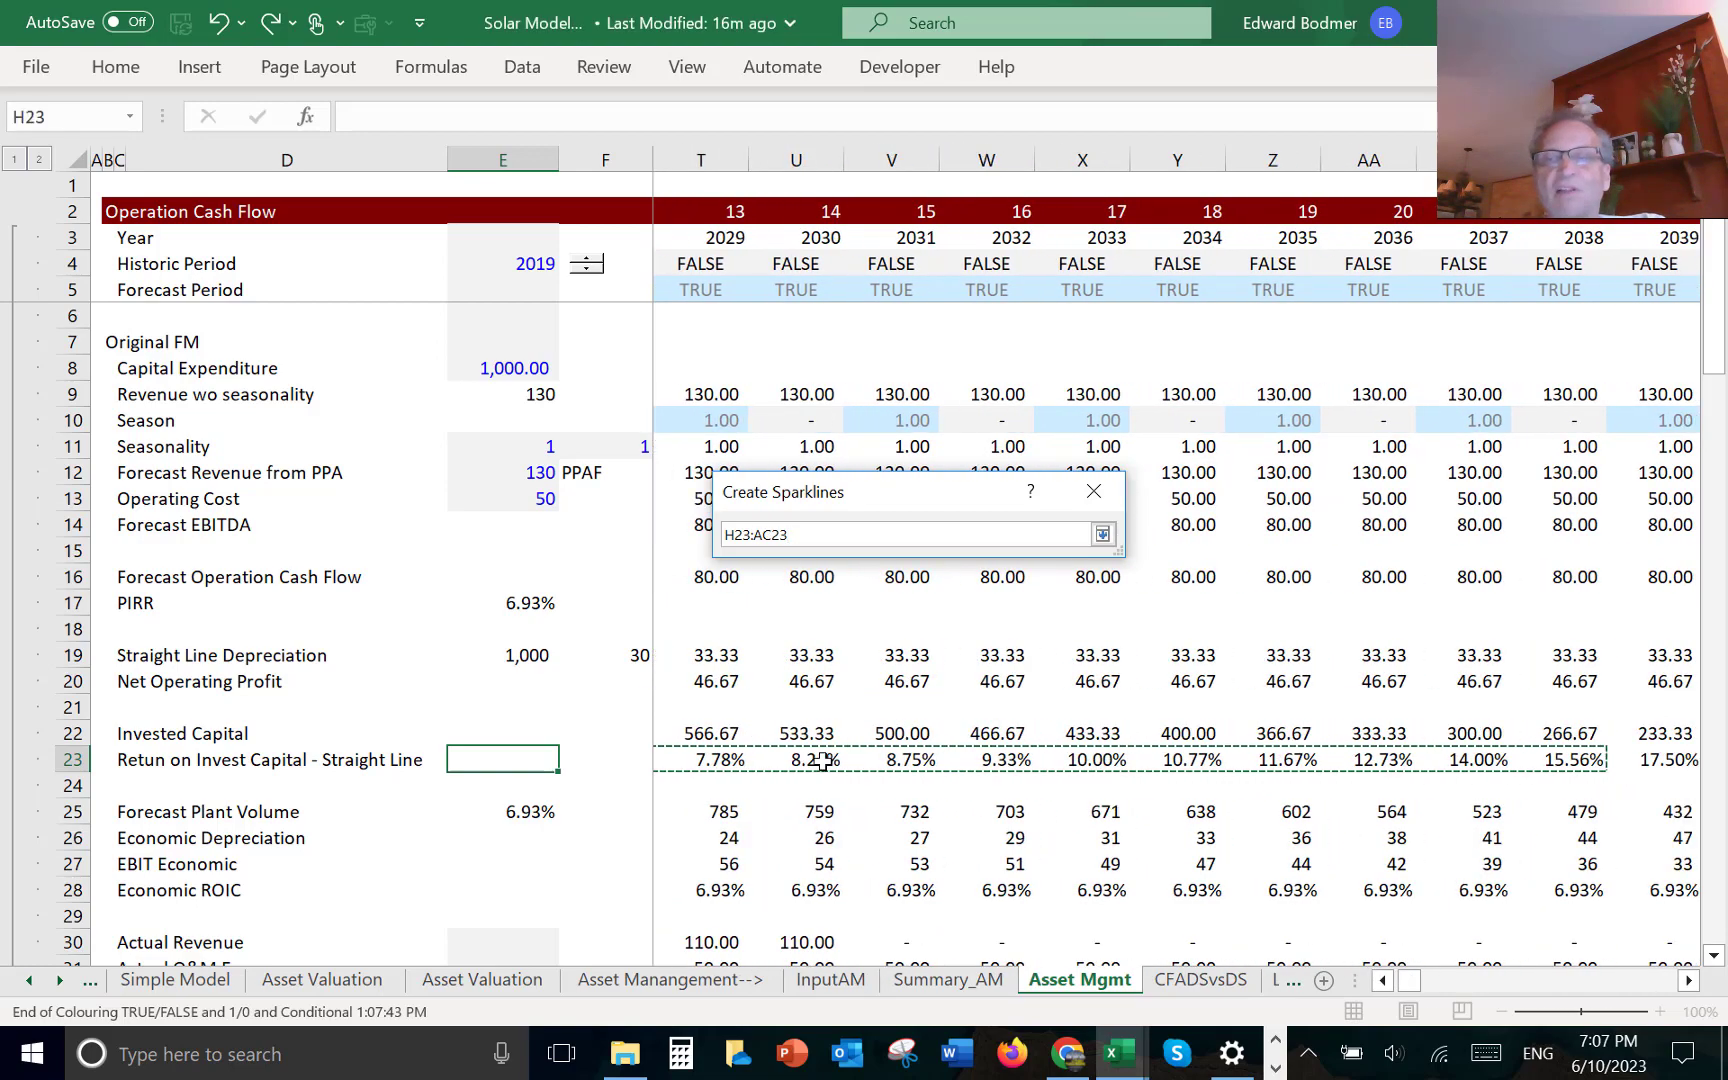
pyautogui.hotkey('shift', 'Right')
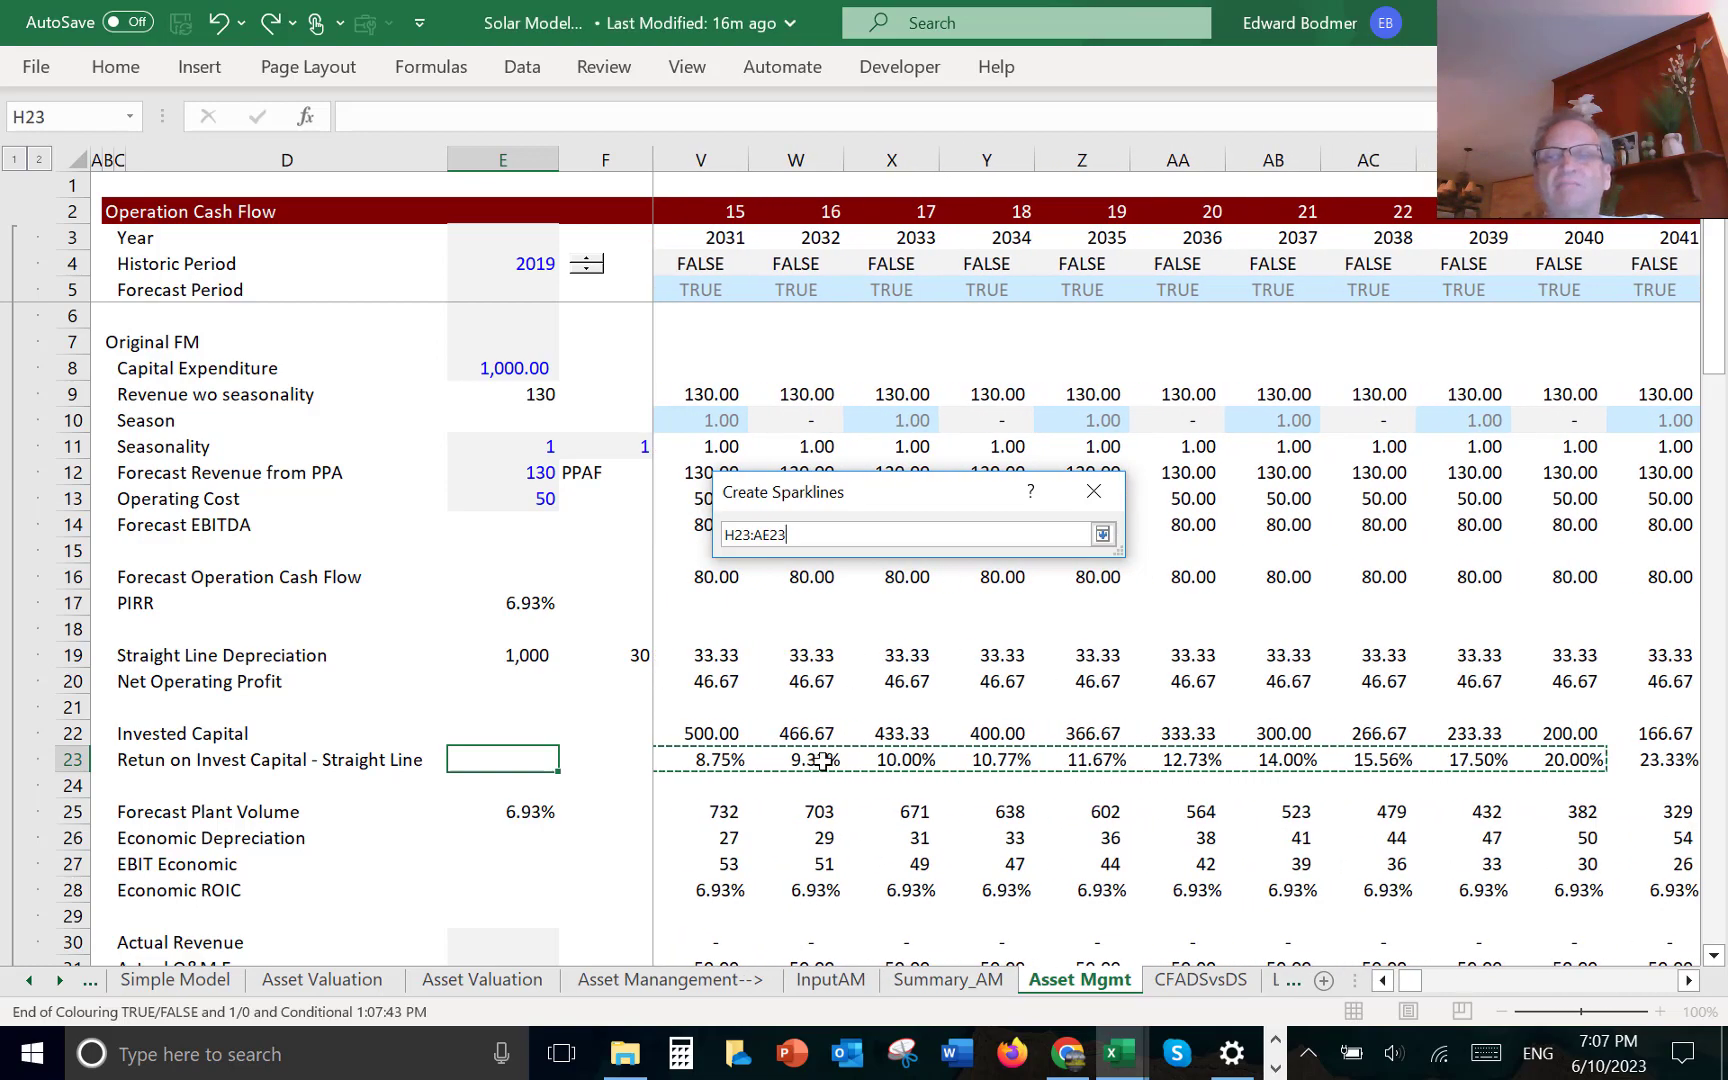
pyautogui.press('Return')
pyautogui.press('Return')
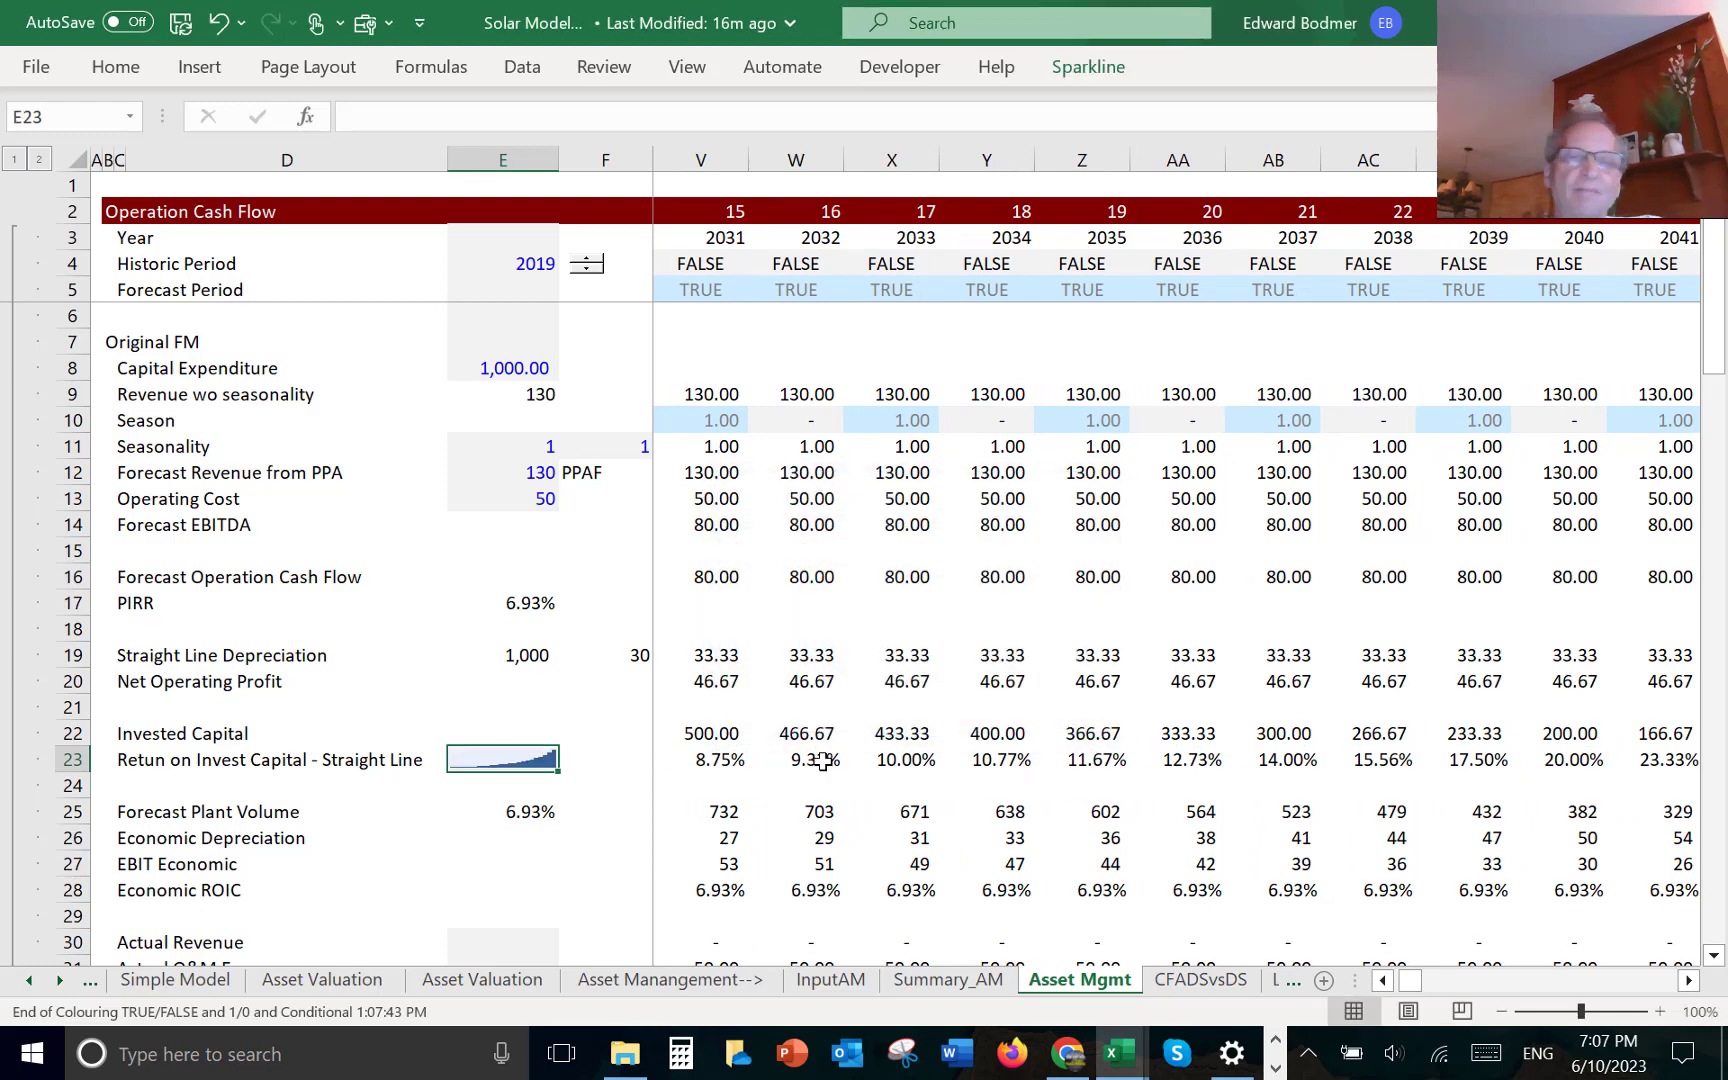
# - Examine the return sparkline in E23 alongside the yearly straight-line returns in row 23
pyautogui.press('Left')
pyautogui.press('Left')
pyautogui.press('Right')
pyautogui.press('Right')
pyautogui.press('Right')
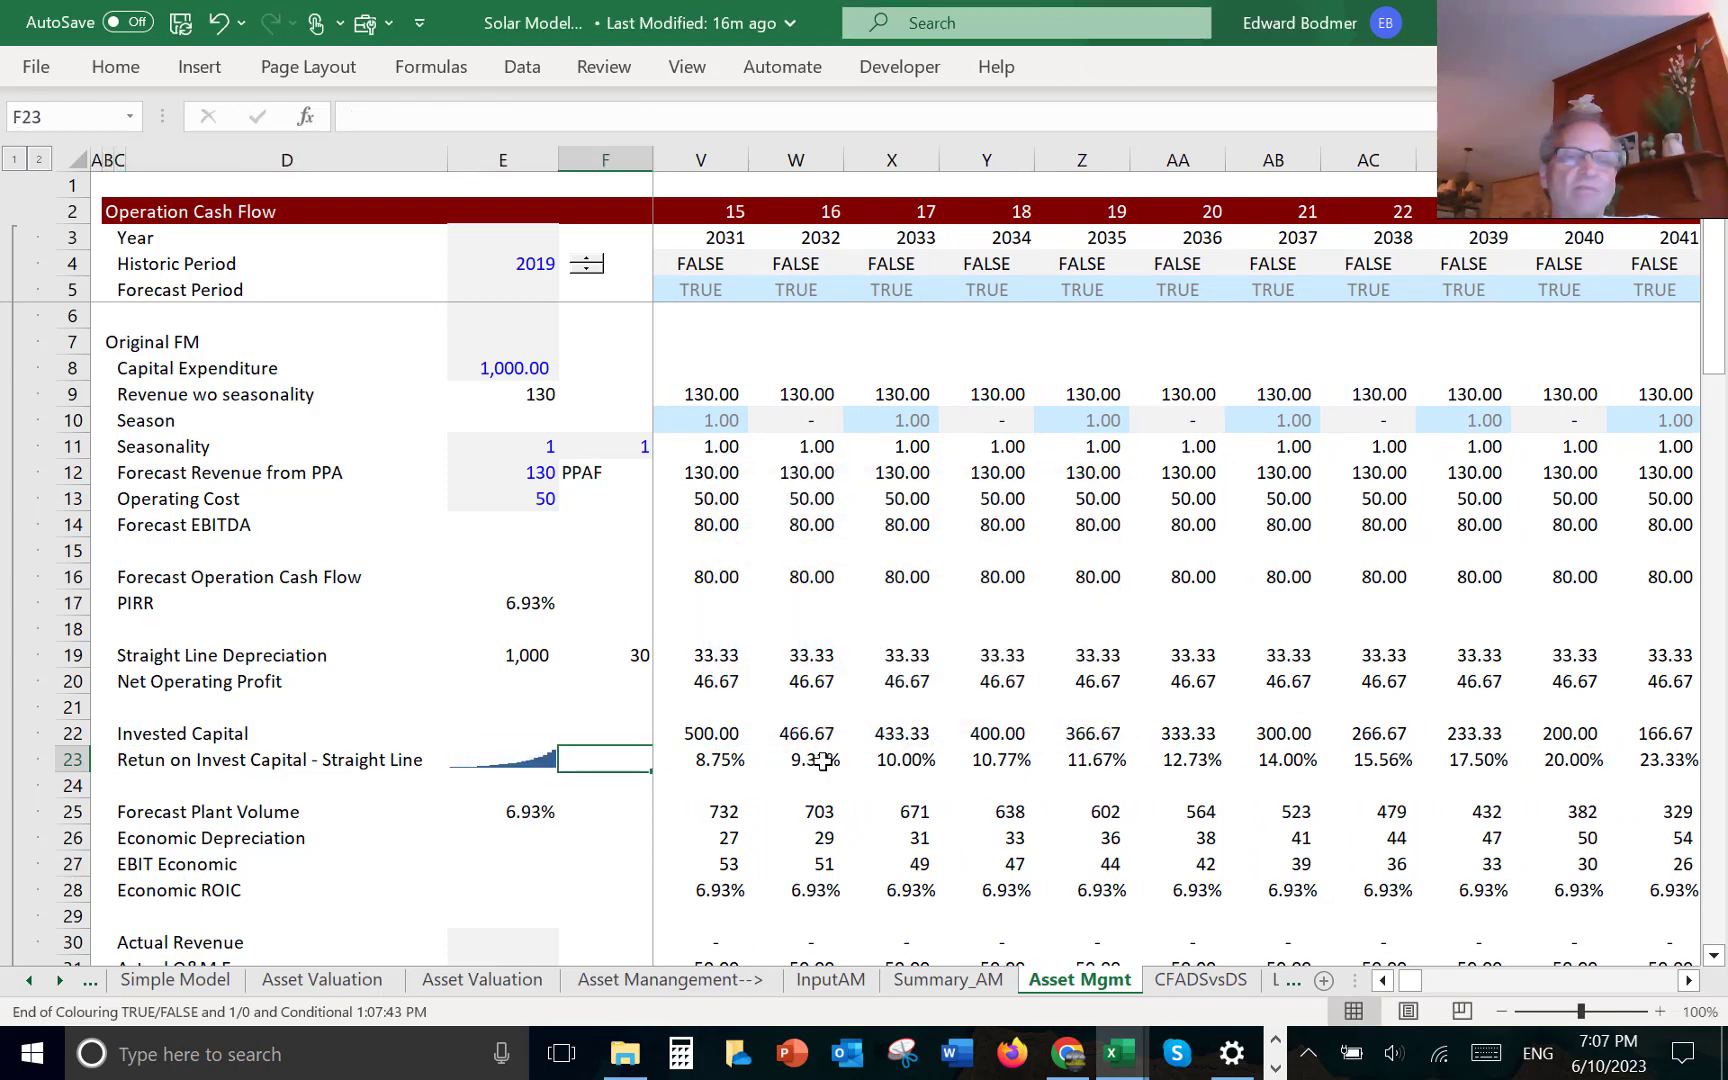
pyautogui.press('Right')
pyautogui.press('Left')
pyautogui.press('Left')
pyautogui.press('Left')
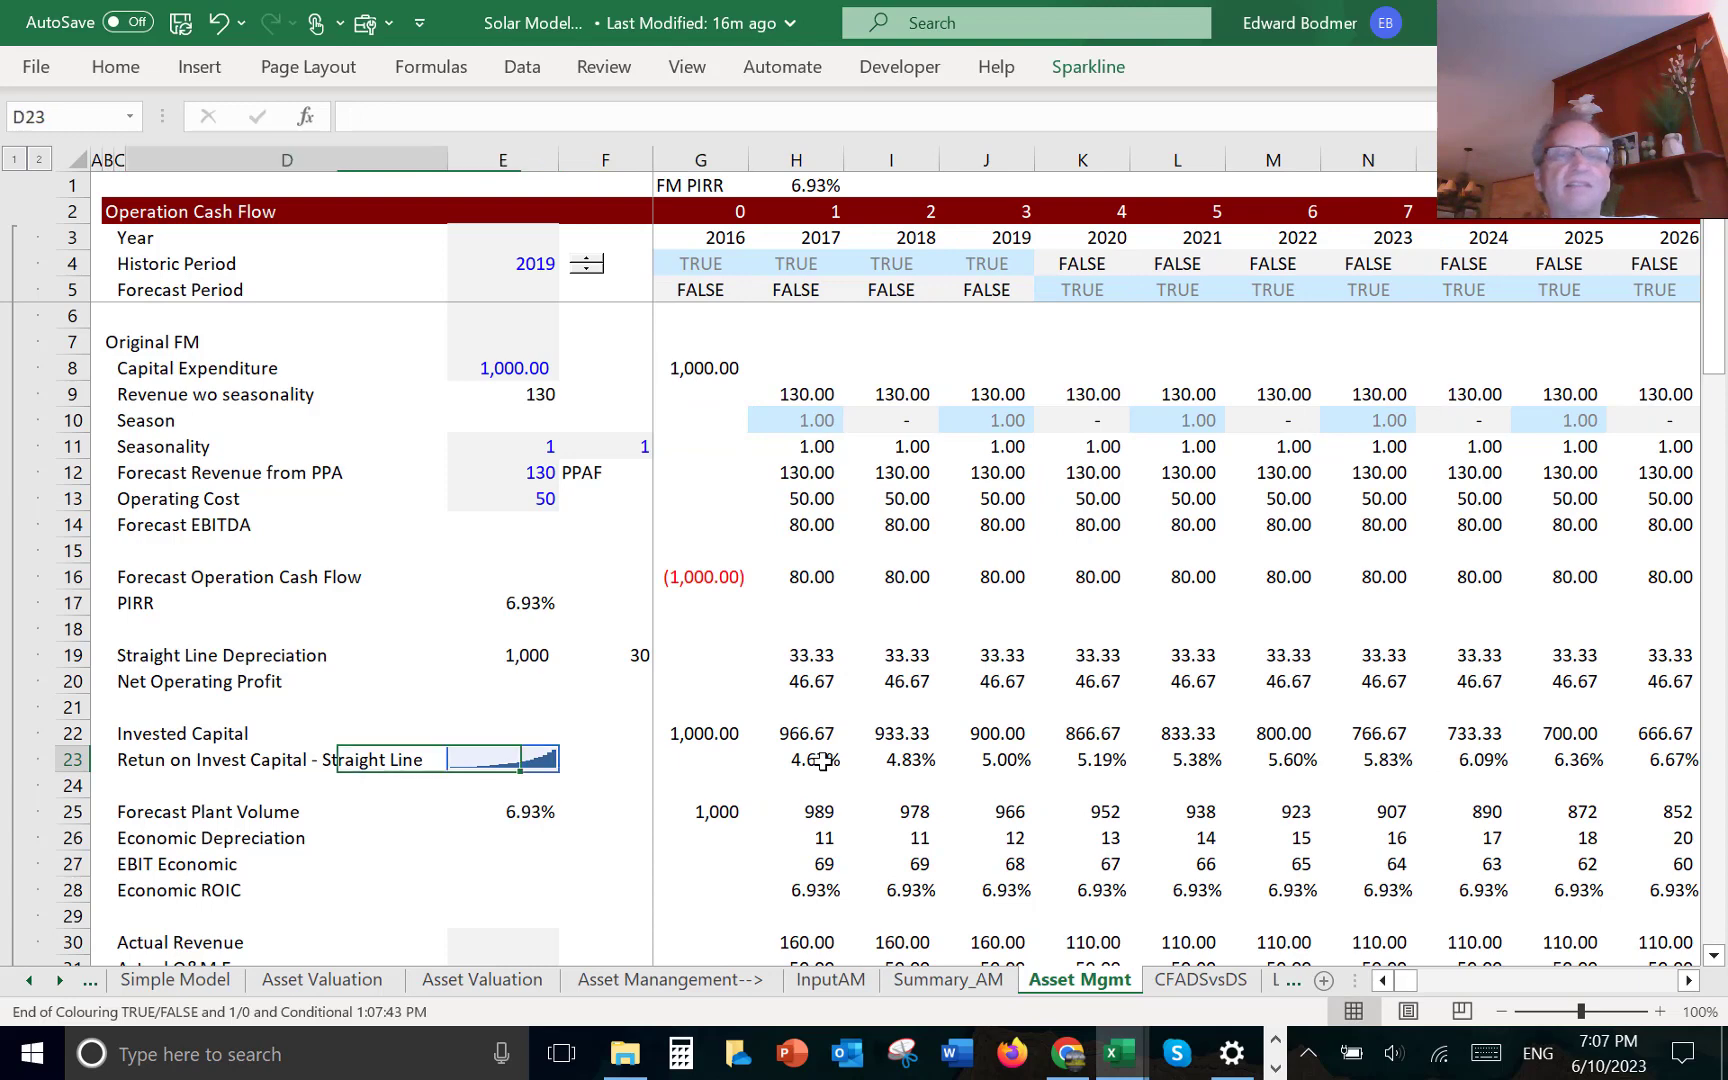
pyautogui.press('Right')
pyautogui.press('Right')
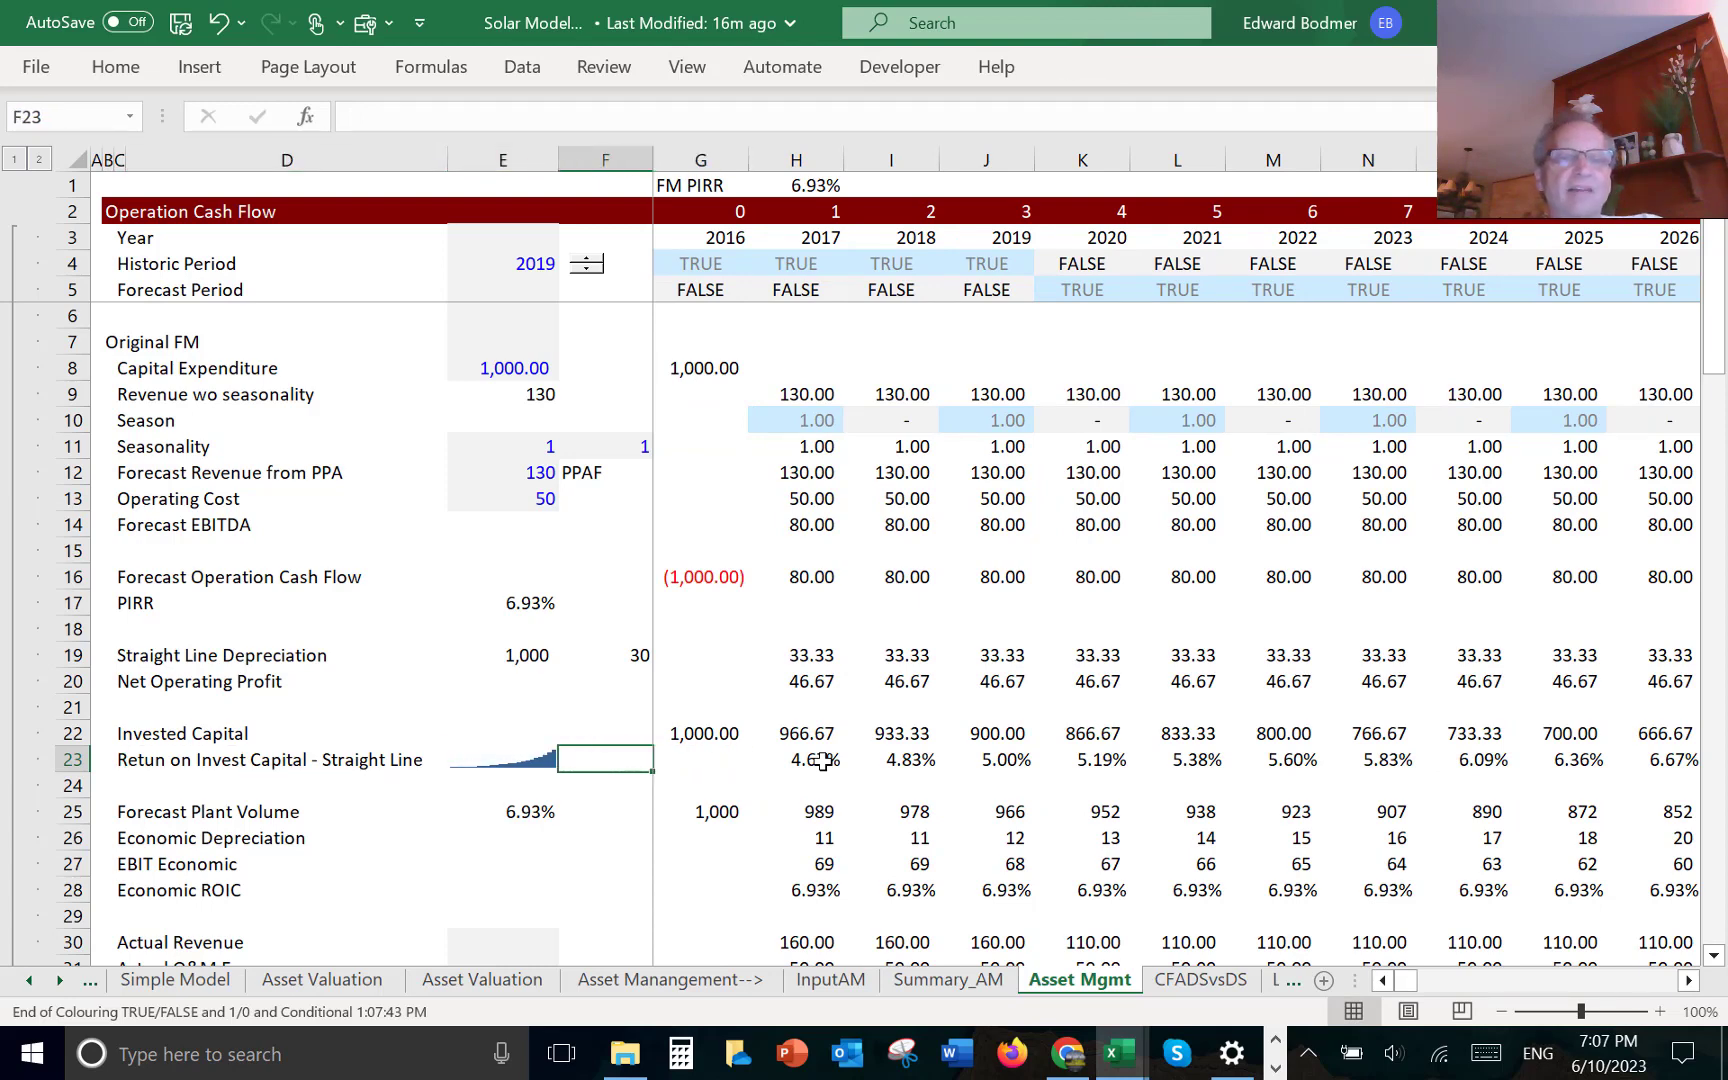
pyautogui.press('Down')
pyautogui.press('Down')
pyautogui.press('Up')
pyautogui.press('Up')
pyautogui.press('Right')
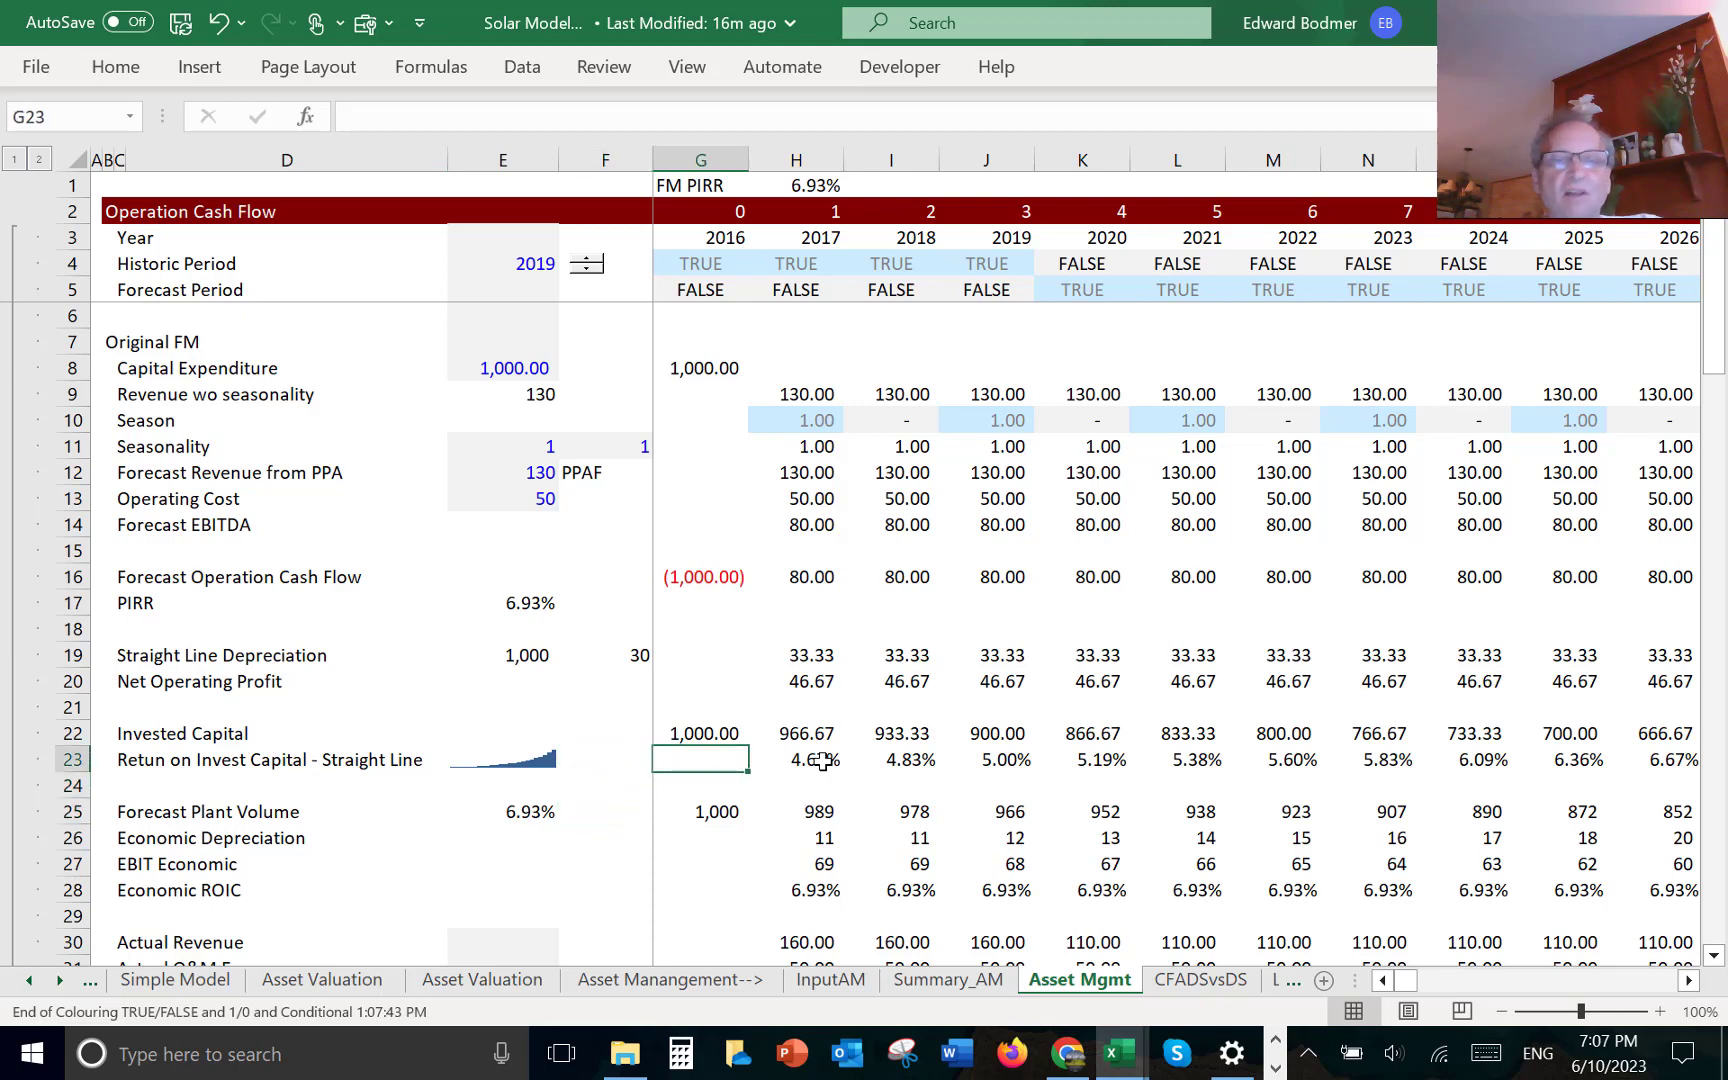
# - Inspect the 2017 Economic Depreciation formula in H26 and go to the start of the Forecast Plant Volume row
pyautogui.press('Right')
pyautogui.press('Down')
pyautogui.press('Down')
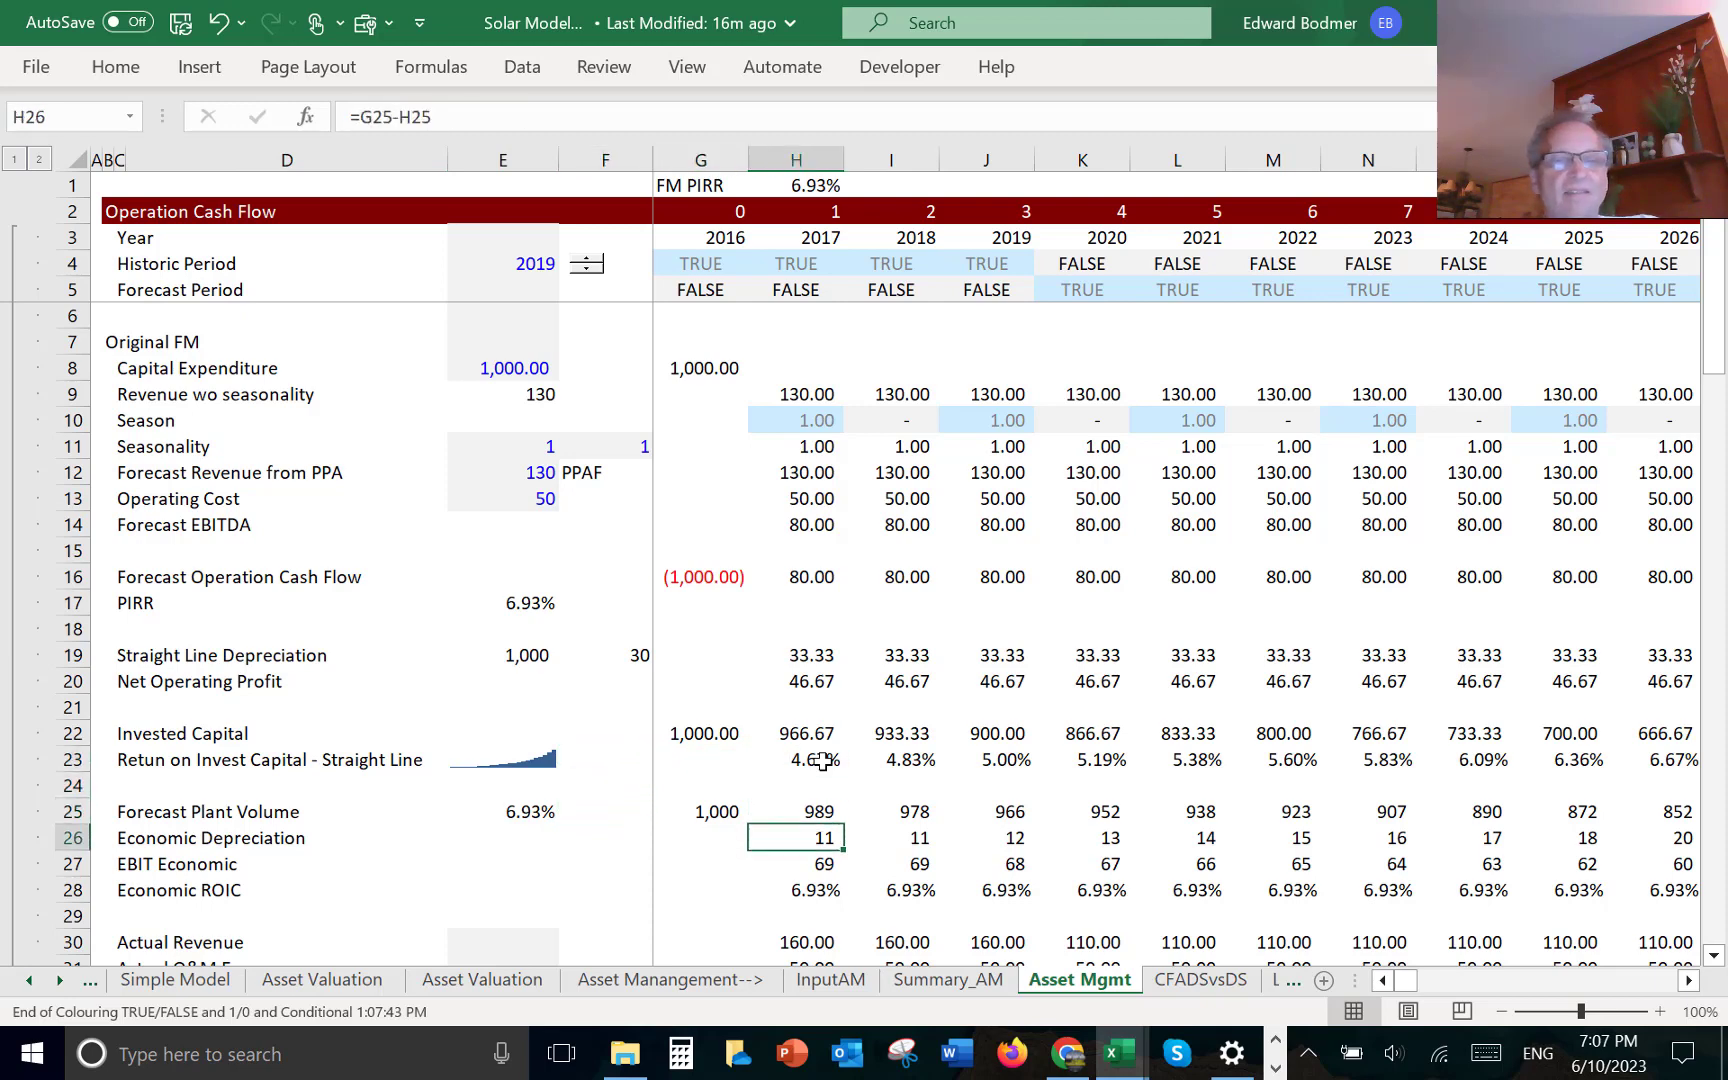
pyautogui.press('Left')
pyautogui.press('Left')
pyautogui.press('Left')
pyautogui.press('Left')
pyautogui.press('Left')
pyautogui.press('Left')
pyautogui.press('Left')
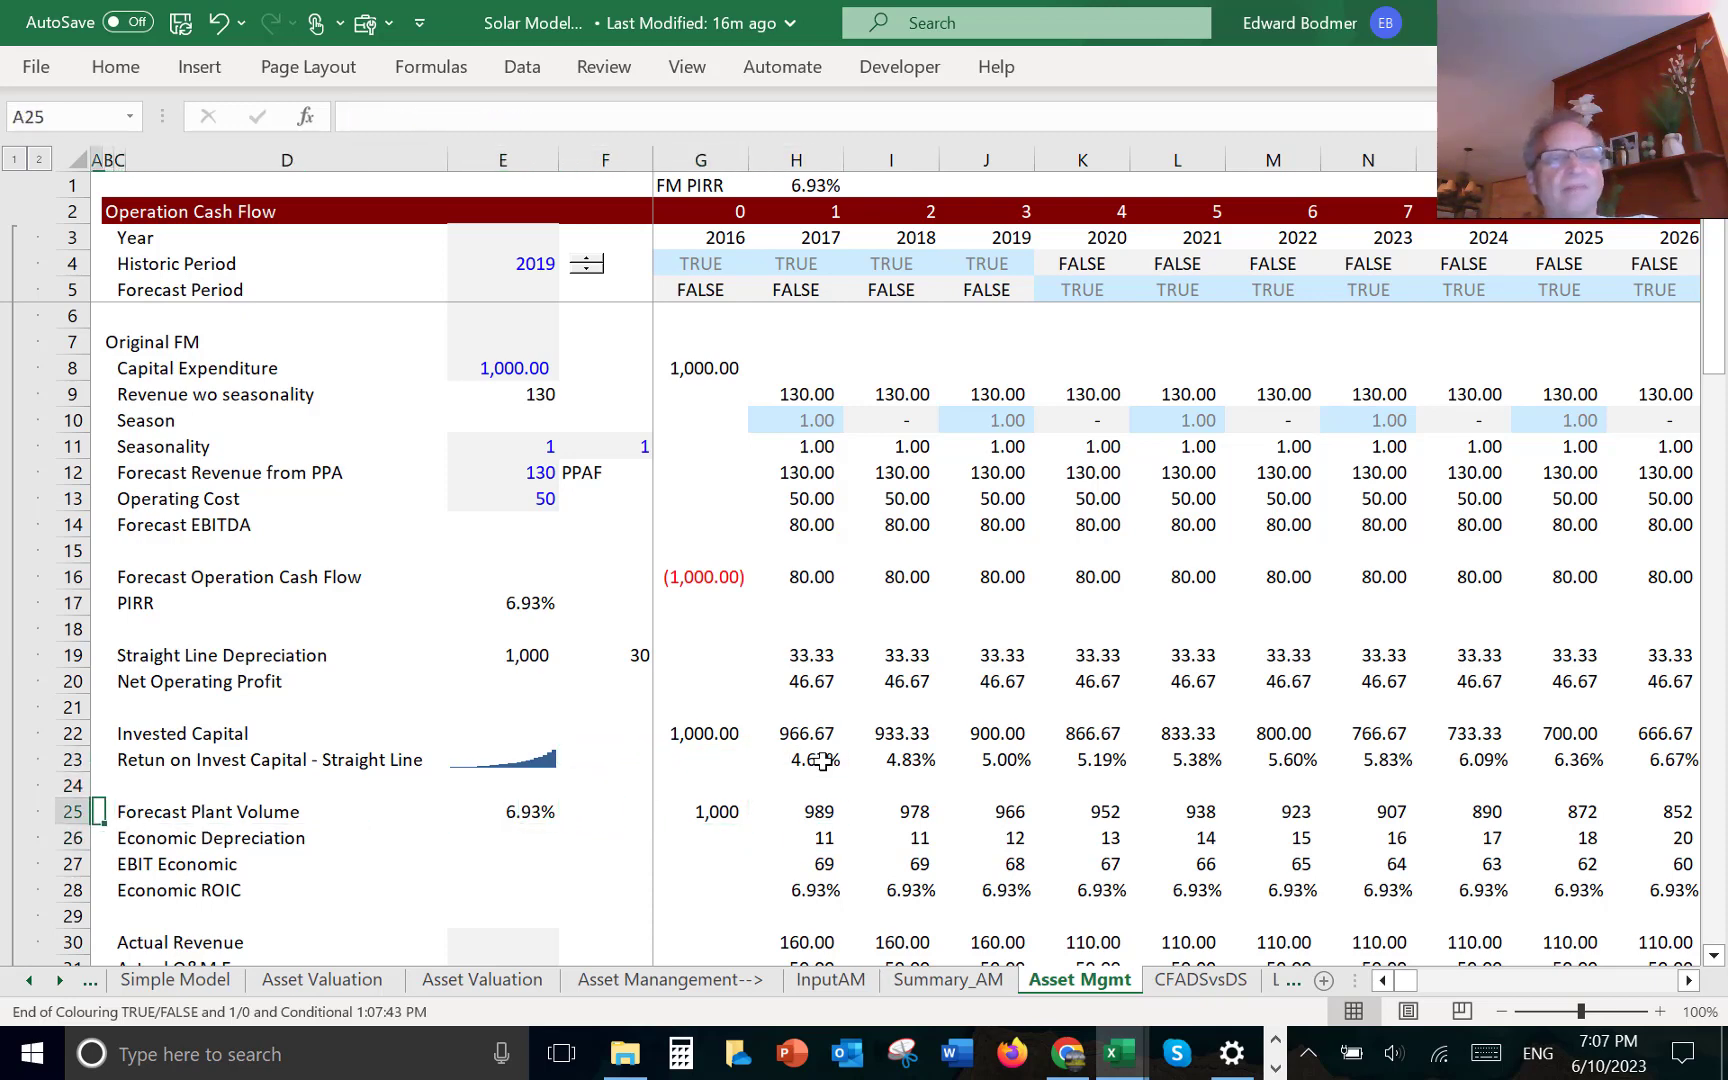
pyautogui.press('Up')
pyautogui.press('Up')
pyautogui.press('Up')
pyautogui.press('Up')
pyautogui.press('Up')
pyautogui.press('Up')
pyautogui.press('Up')
pyautogui.press('Up')
pyautogui.press('Up')
pyautogui.press('Up')
pyautogui.press('Up')
pyautogui.press('Up')
pyautogui.press('Up')
pyautogui.press('Up')
pyautogui.press('Up')
pyautogui.press('Up')
pyautogui.press('Up')
pyautogui.press('Up')
pyautogui.press('Up')
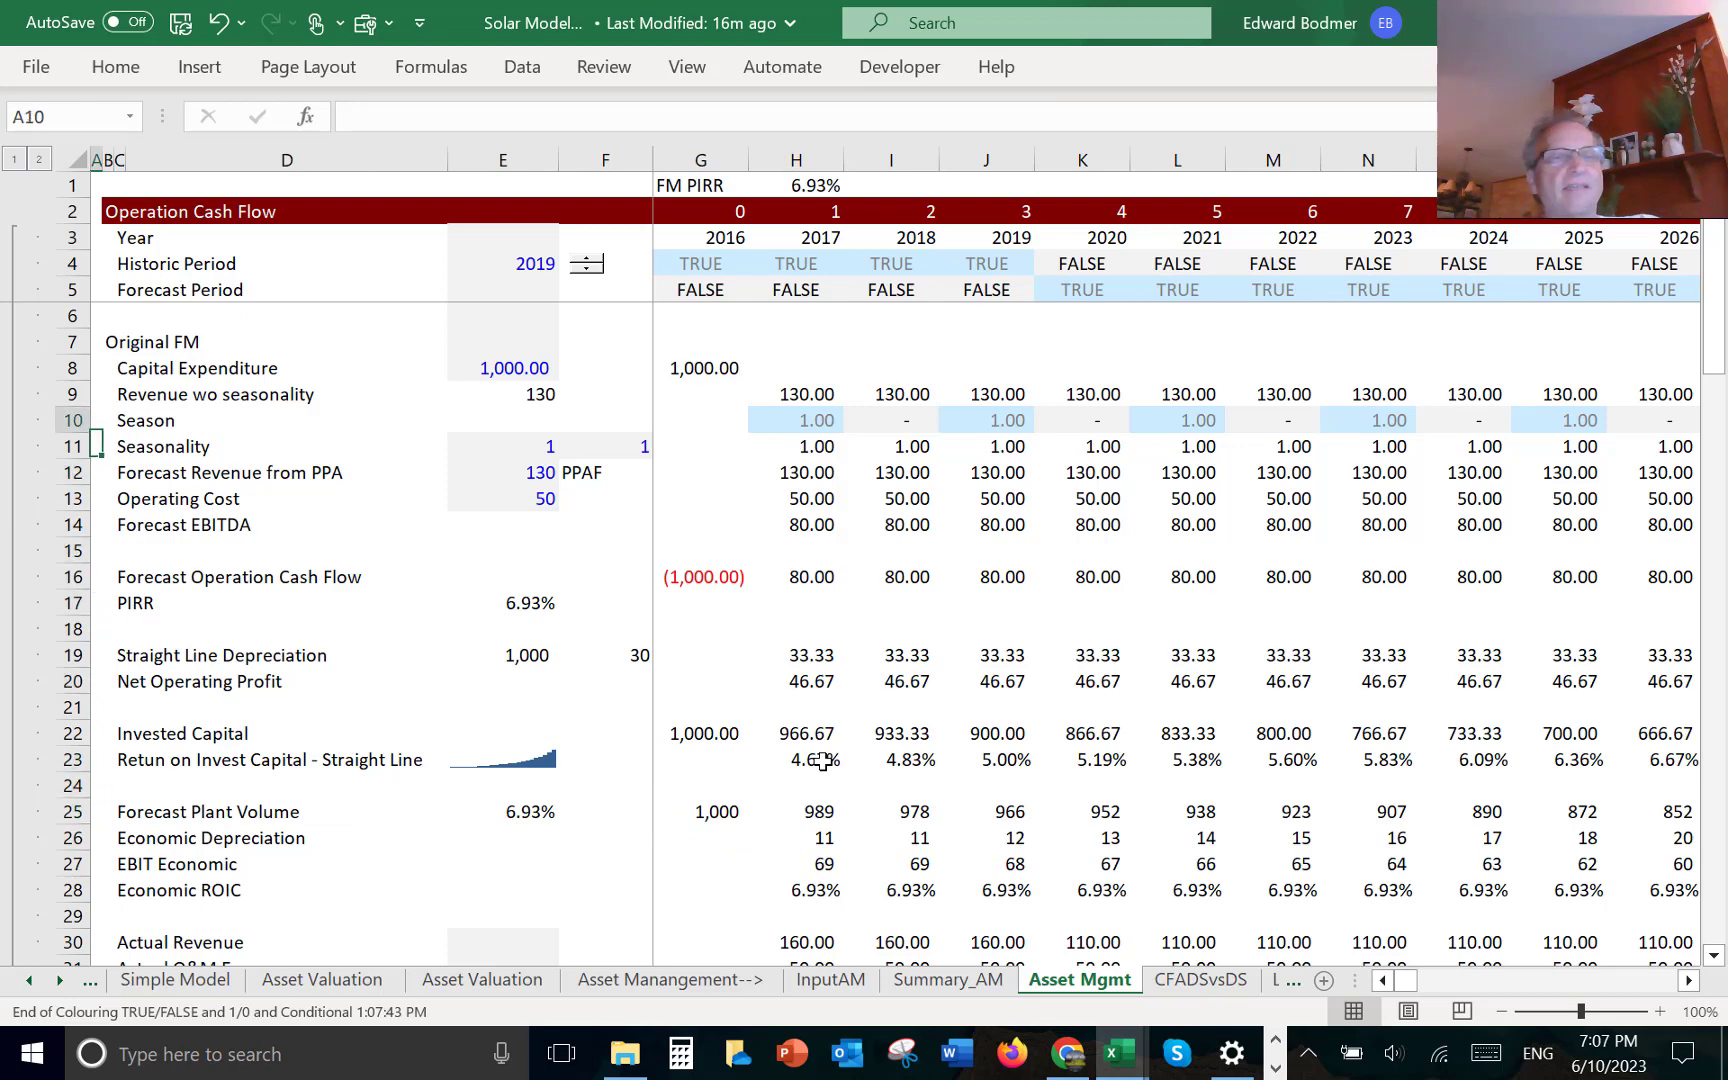
pyautogui.press('Down')
pyautogui.press('Down')
pyautogui.press('Down')
pyautogui.press('Down')
pyautogui.press('Down')
pyautogui.press('Down')
pyautogui.press('Down')
pyautogui.press('Down')
pyautogui.press('Down')
pyautogui.press('Down')
pyautogui.press('Down')
pyautogui.press('Down')
pyautogui.press('Down')
pyautogui.press('Down')
pyautogui.press('Down')
pyautogui.press('Down')
pyautogui.press('Down')
pyautogui.press('Down')
pyautogui.press('Down')
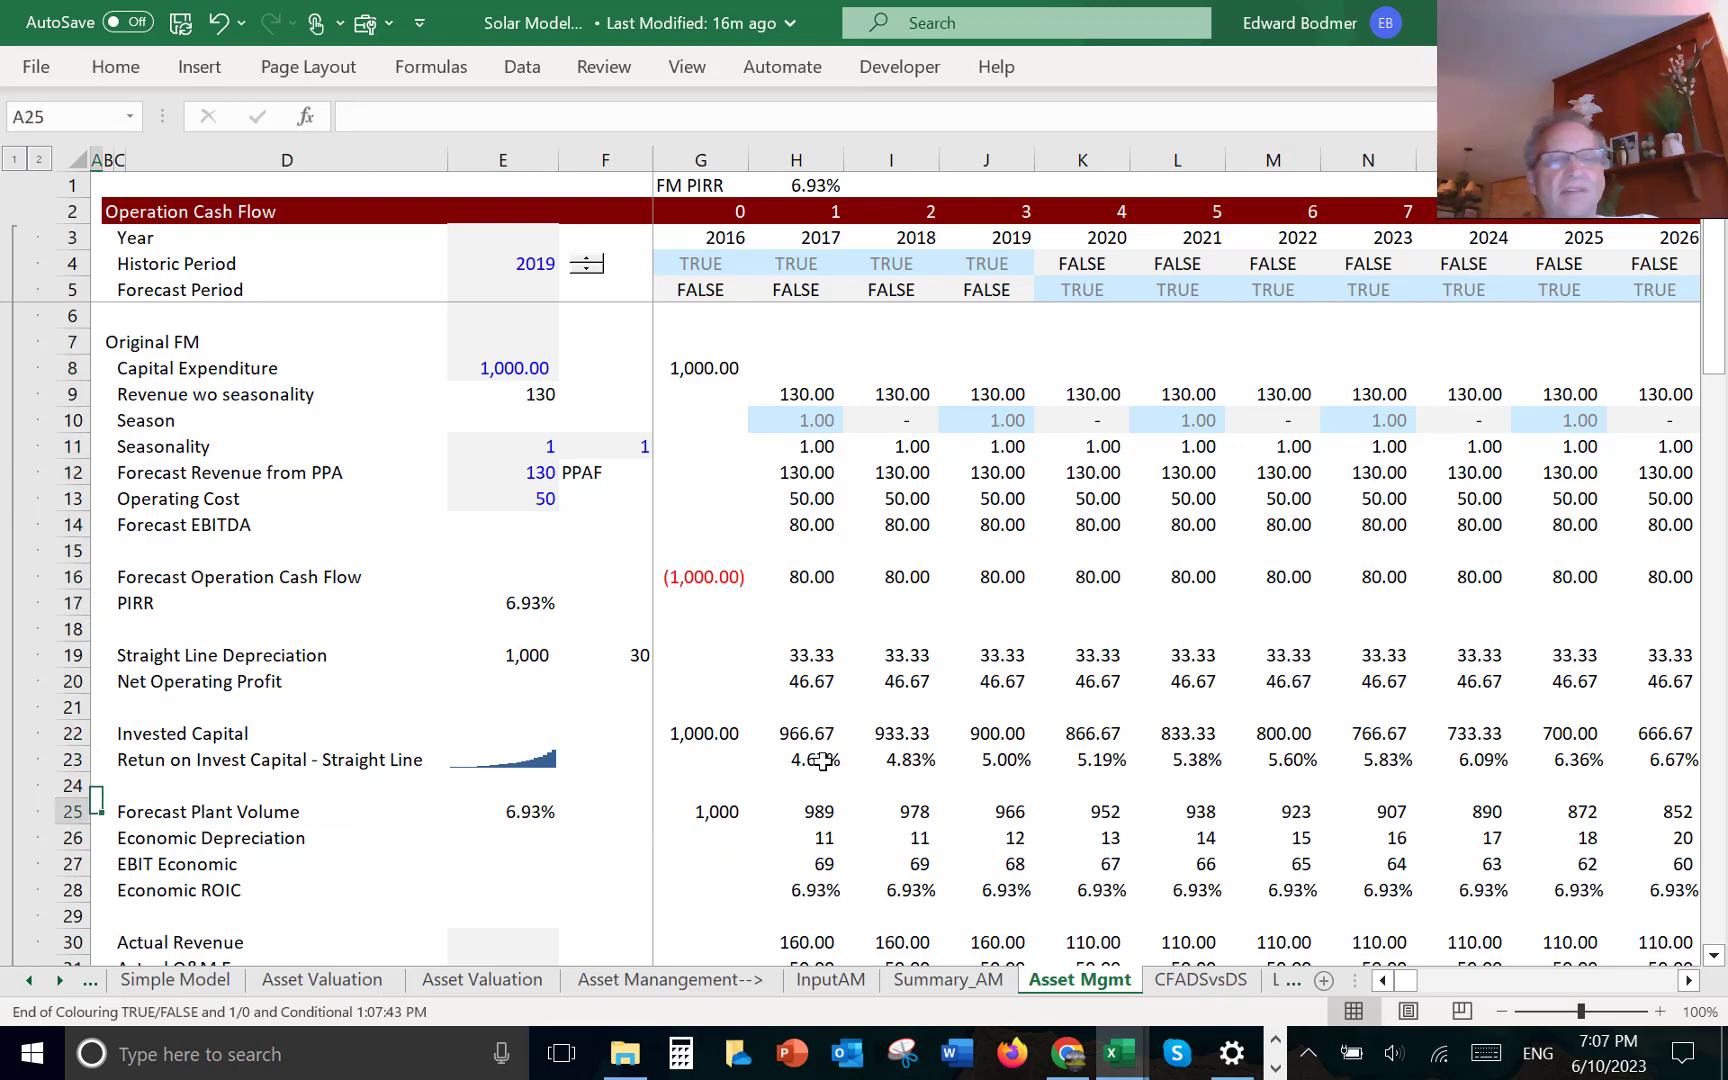
# - Replace the Forecast Plant Volume label in C25 with text beginning "Net Present Value at"
pyautogui.press('Right')
pyautogui.press('Right')
pyautogui.press('Right')
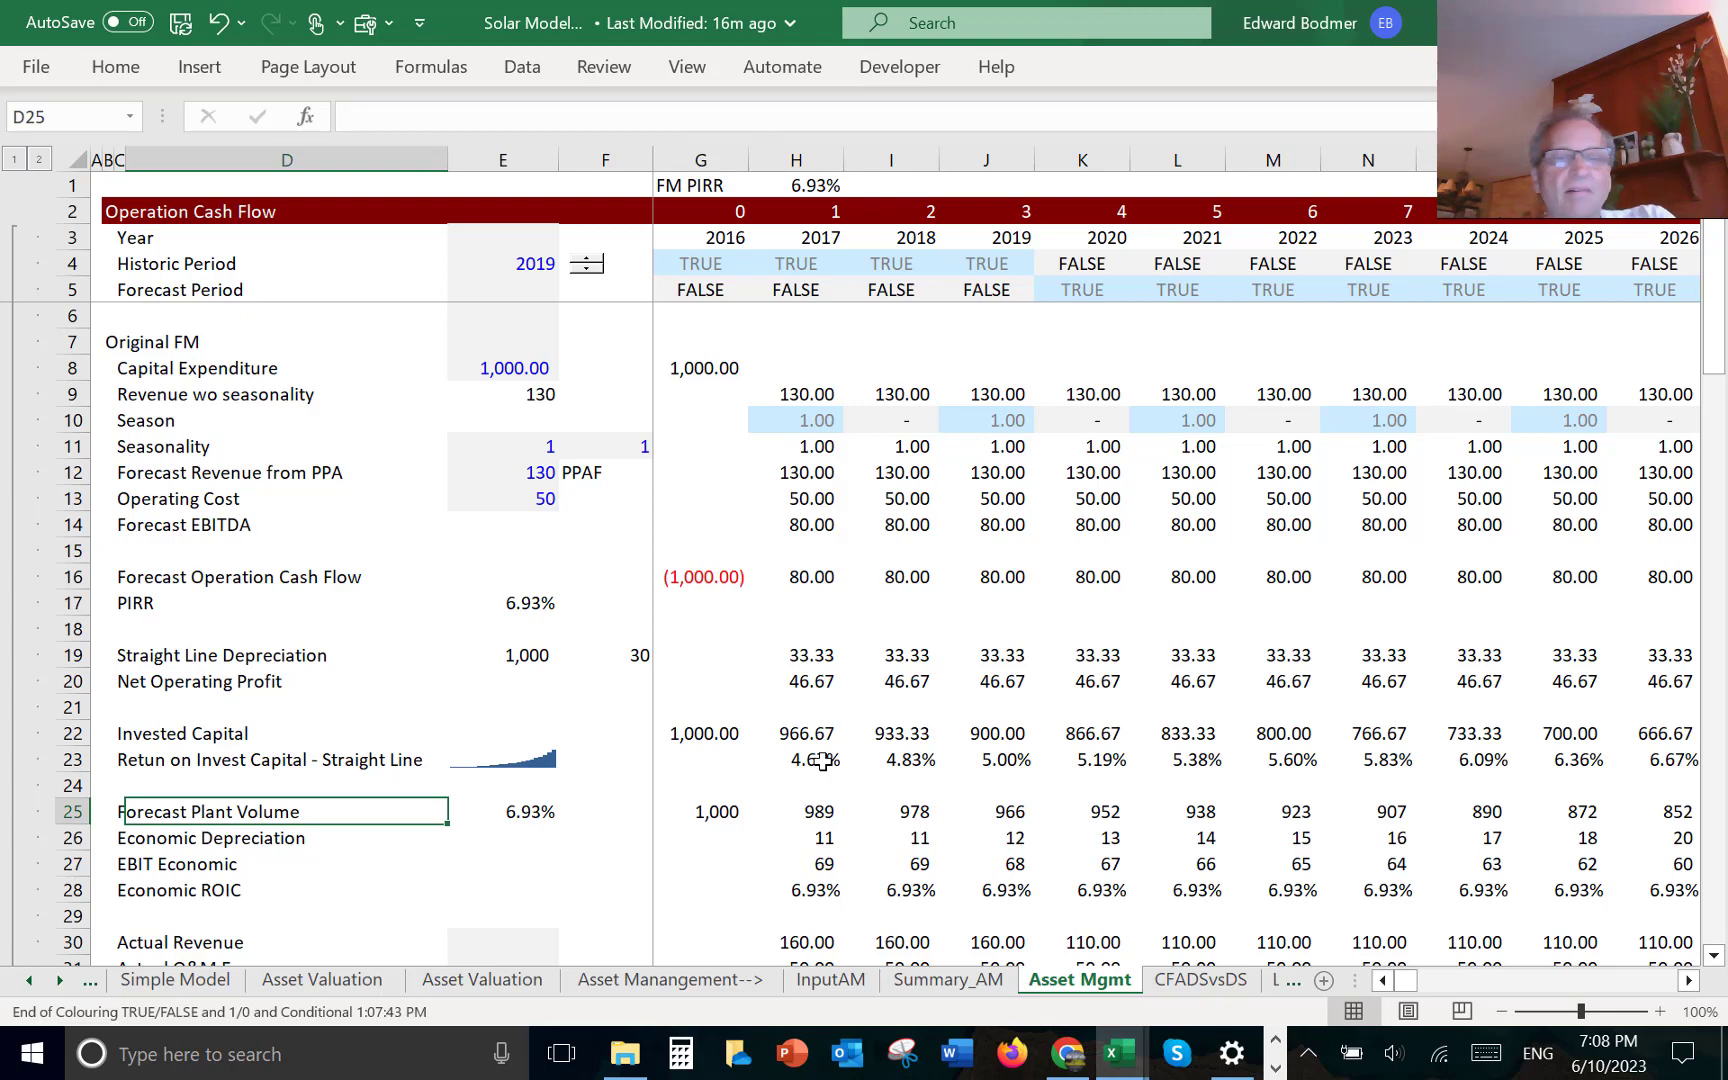
pyautogui.press('Left')
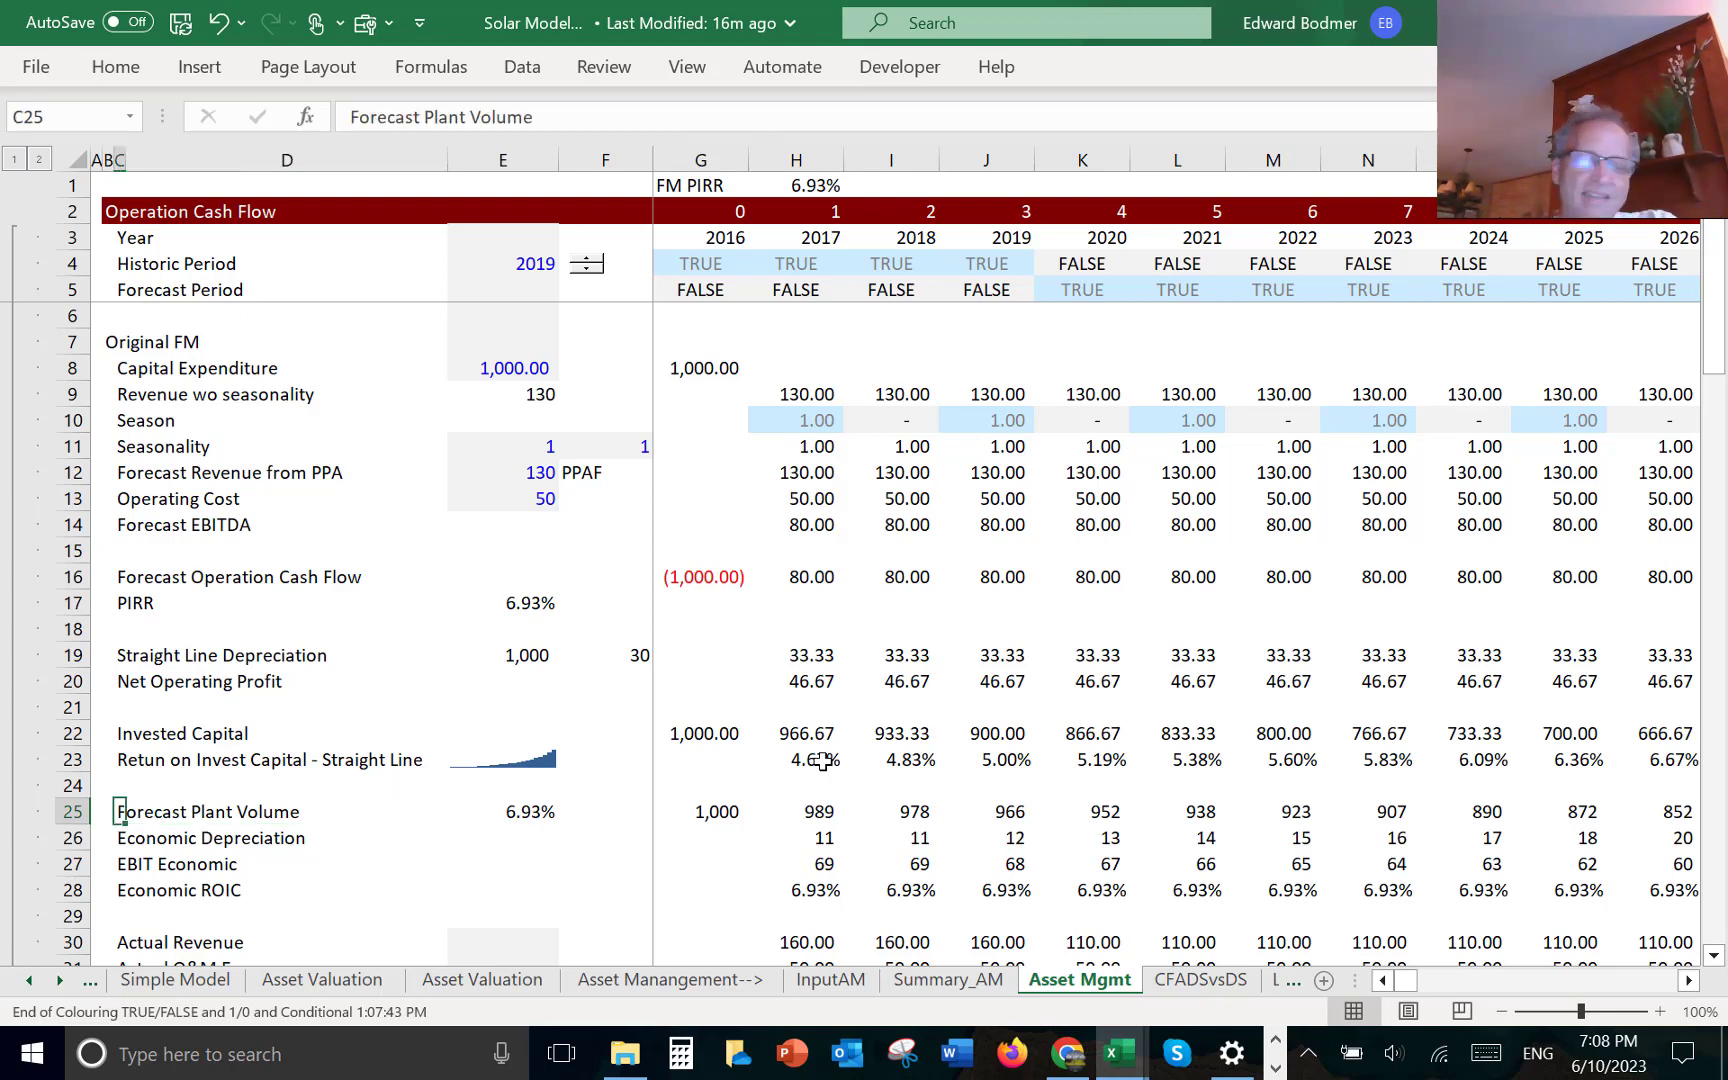
pyautogui.write('Net Present')
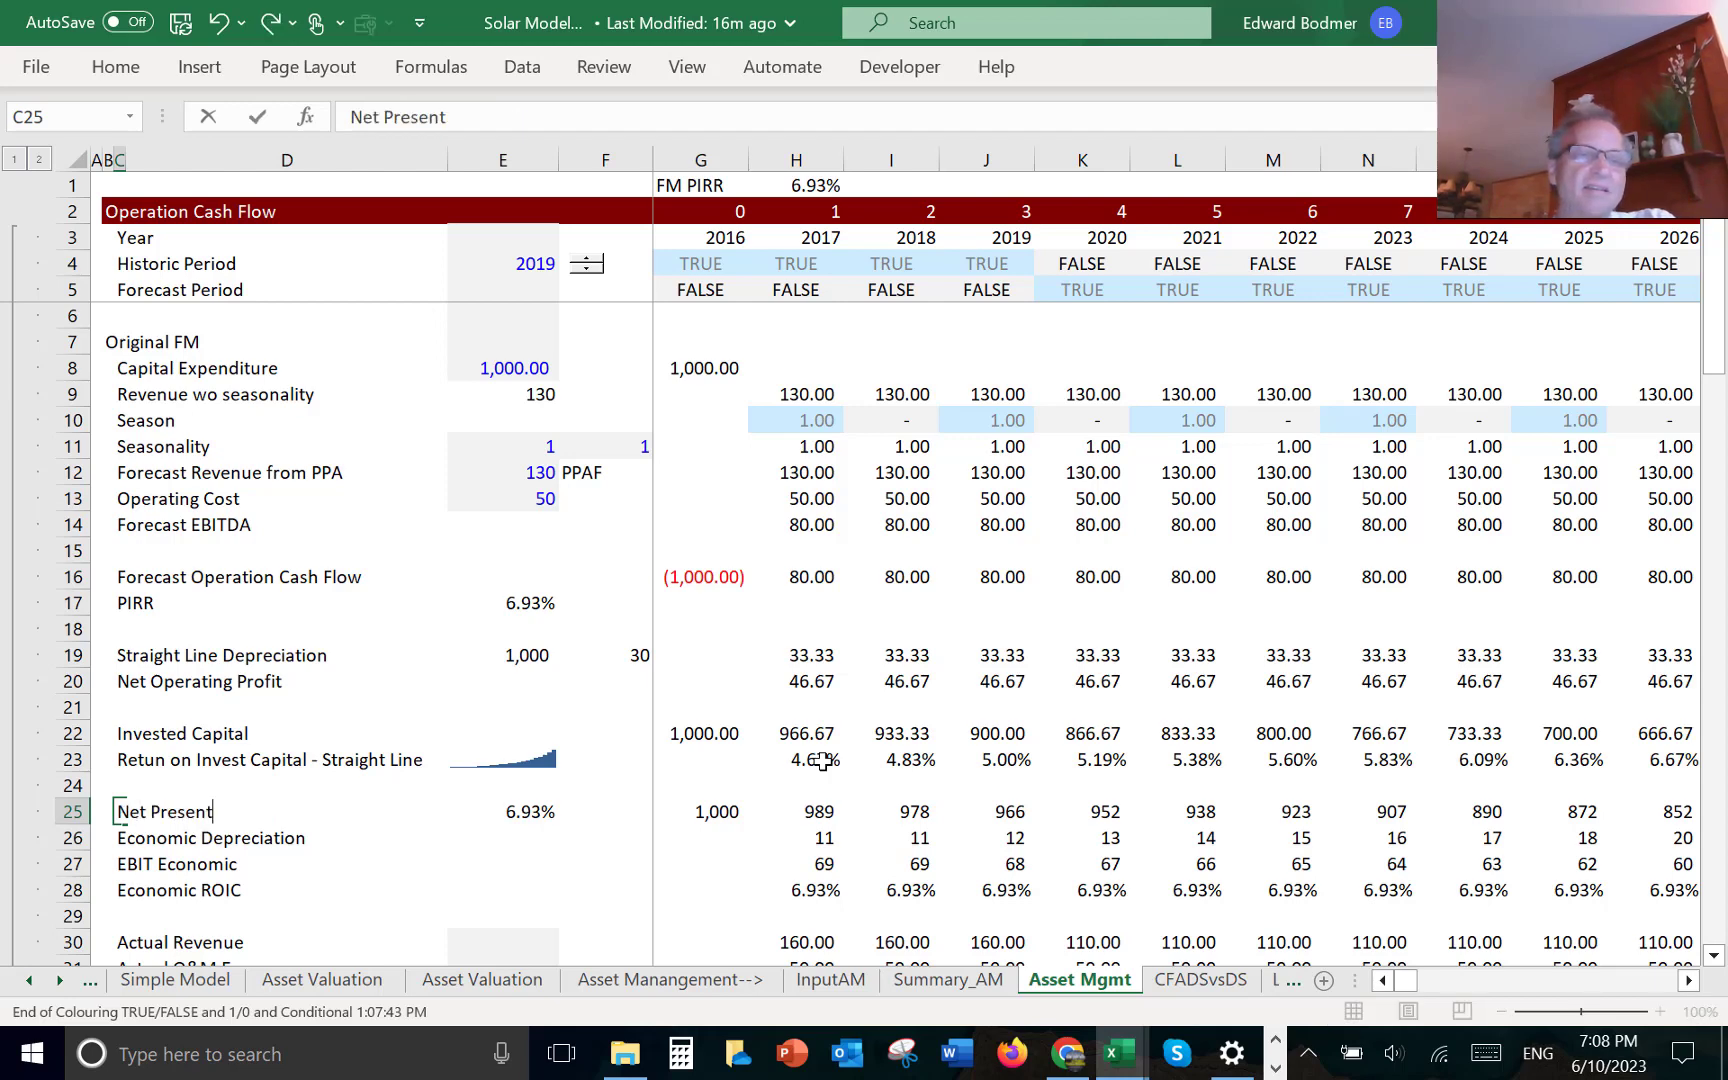
pyautogui.write(' Value')
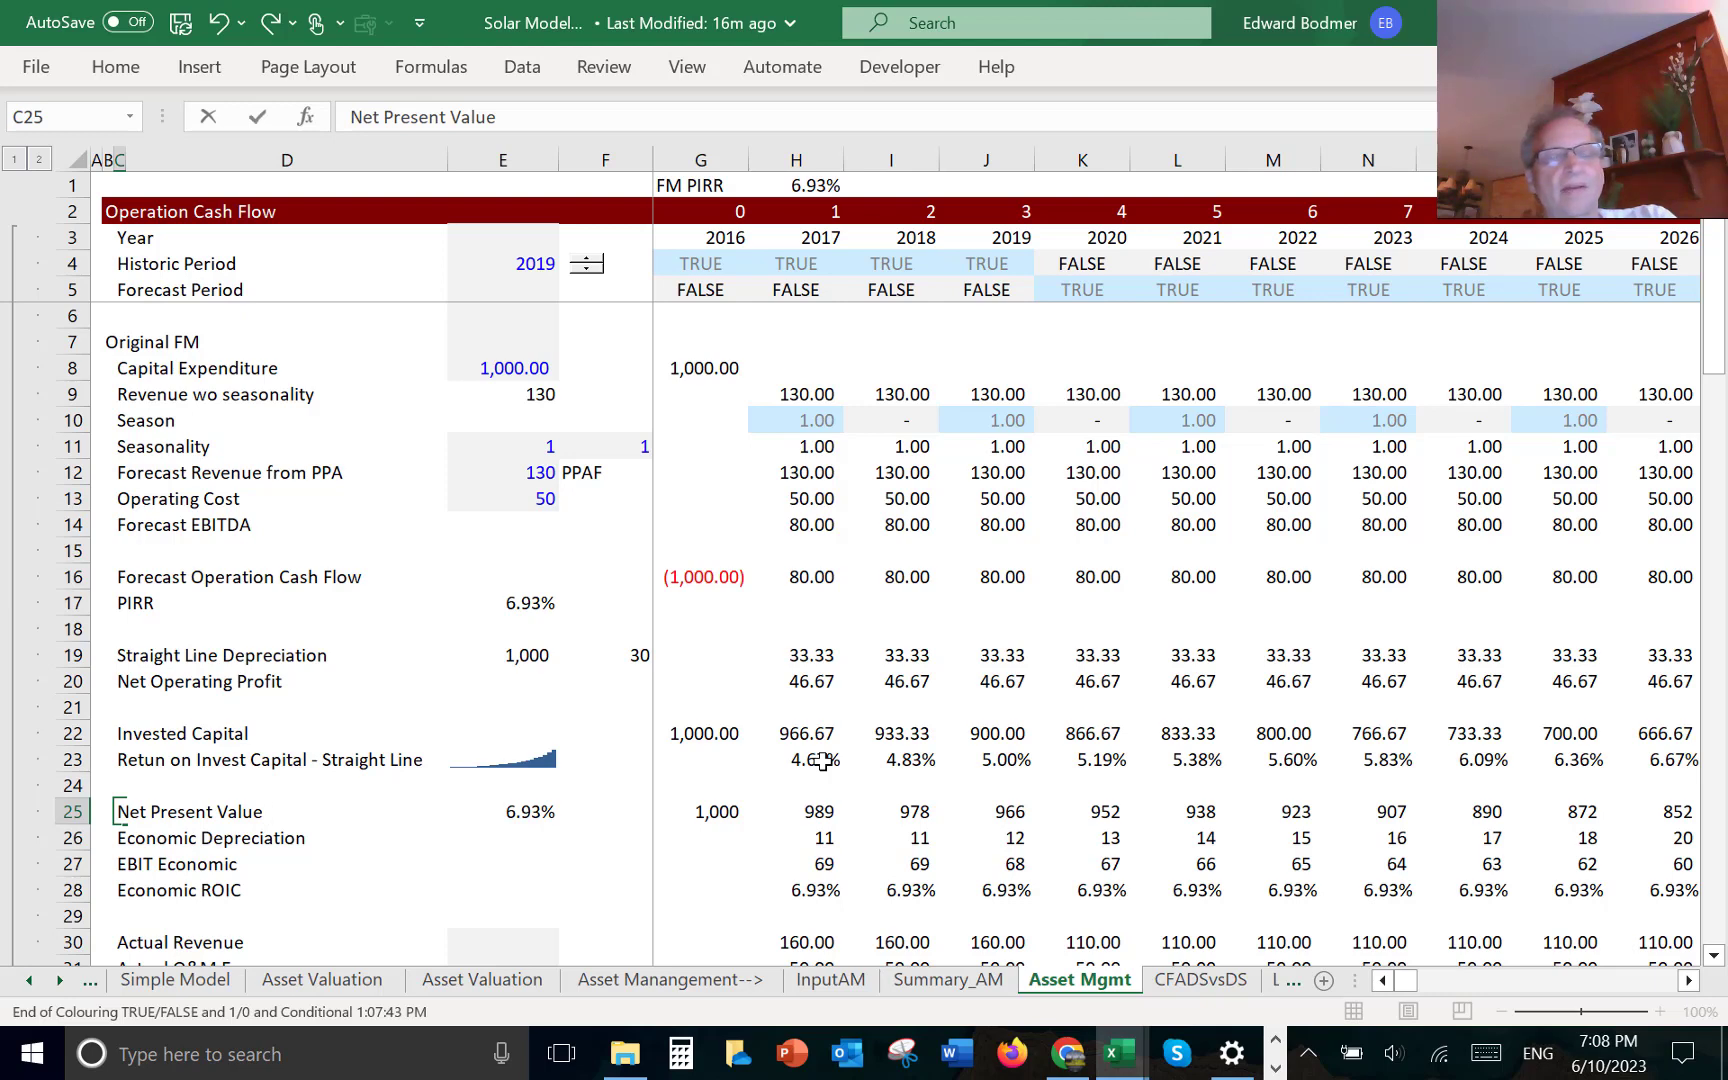
pyautogui.write(' at ')
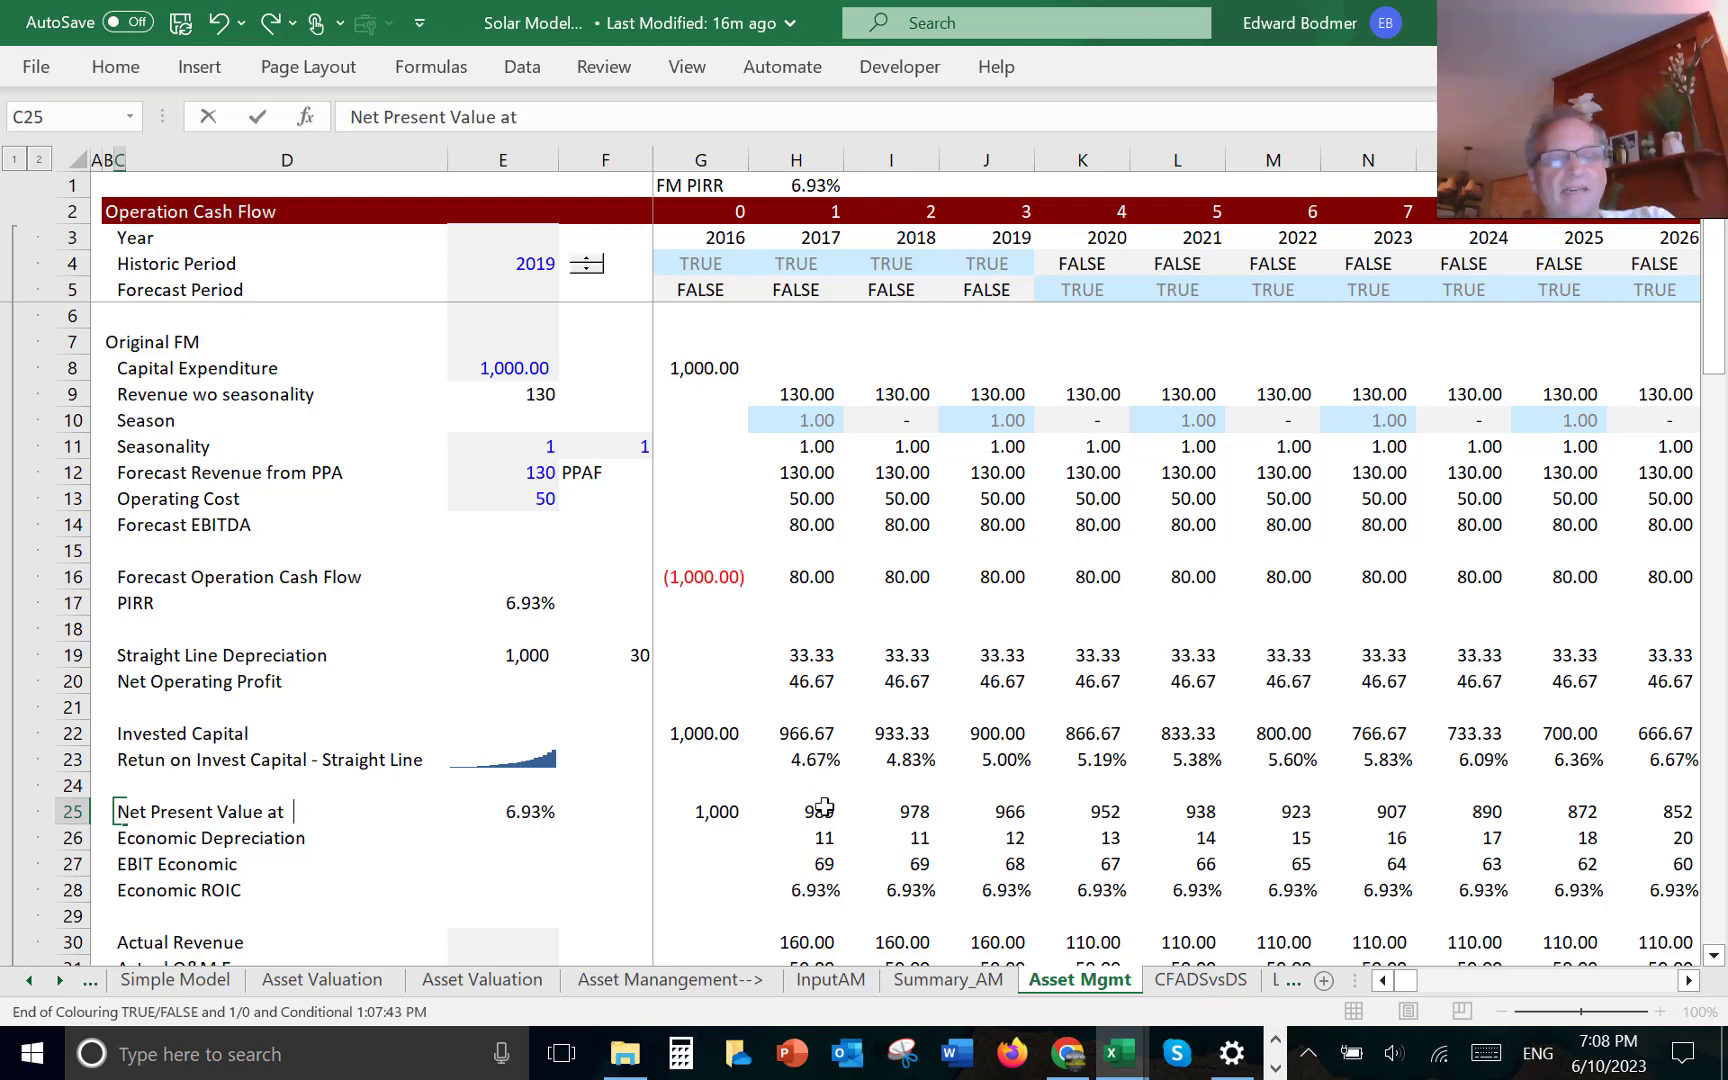
# - Complete the C25 label as "Net Present Value at IRR" and start an NPV formula in G25
pyautogui.write('IRR')
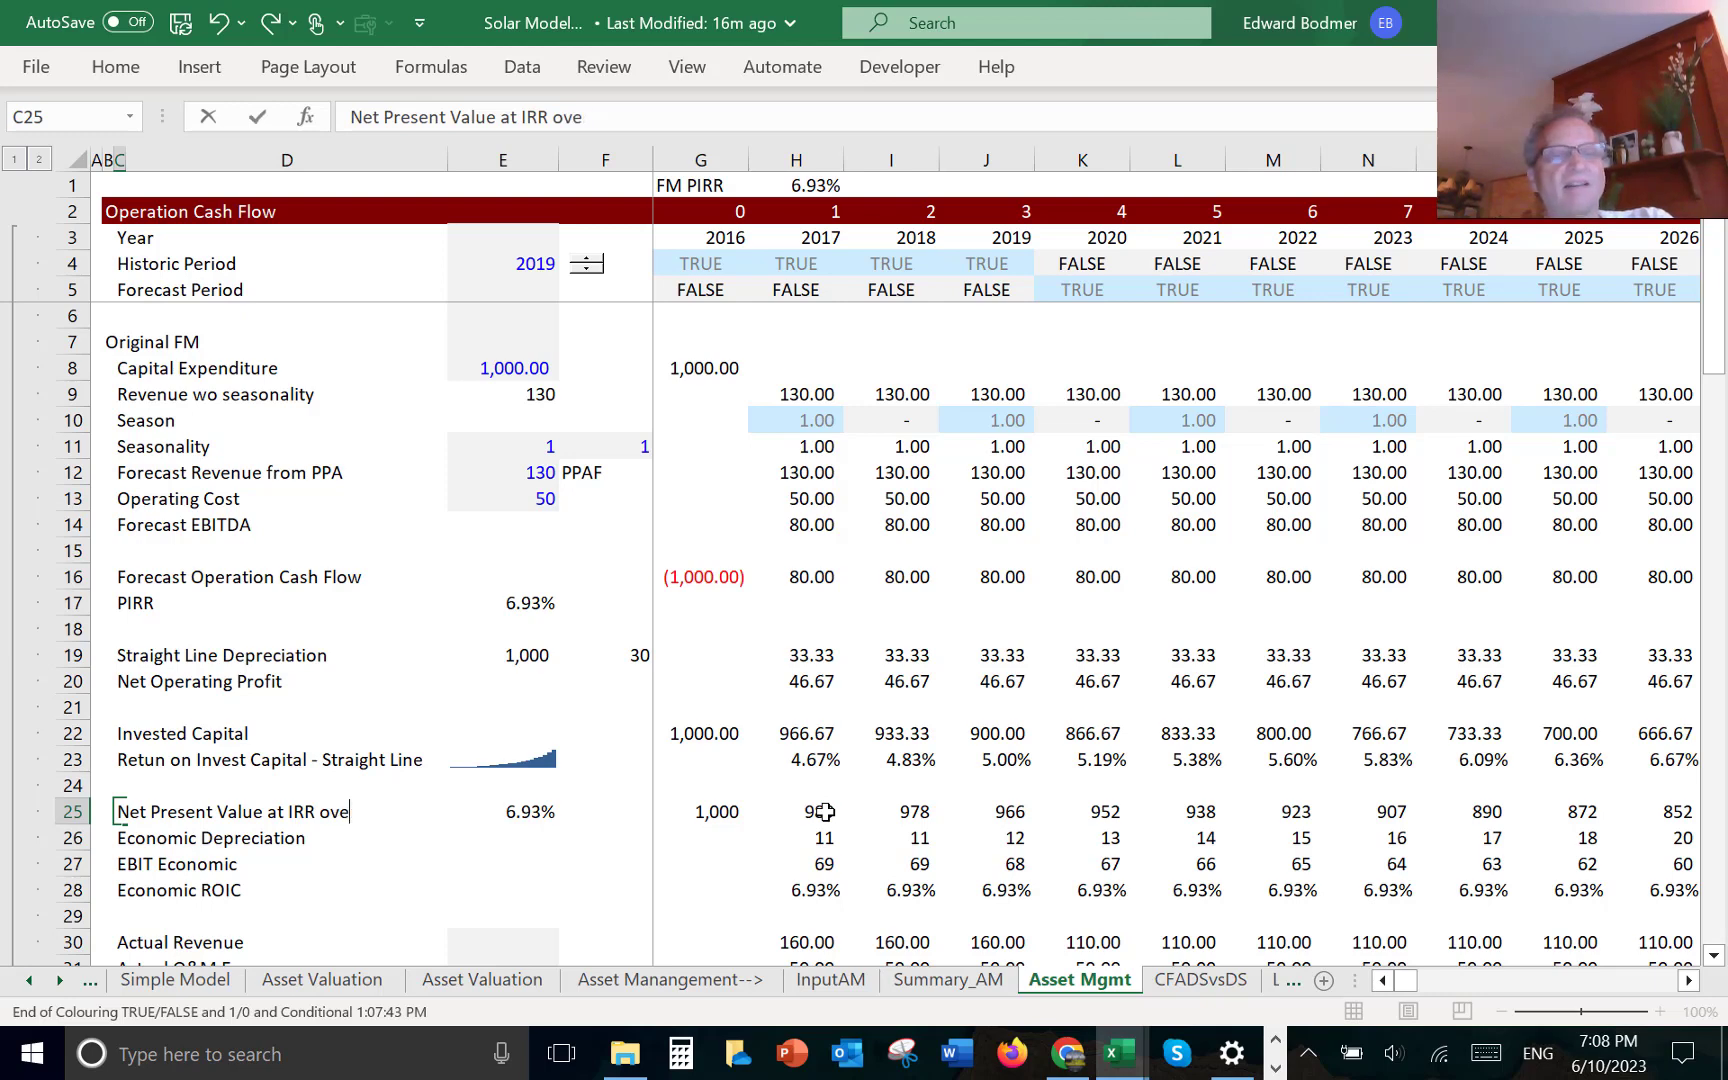
pyautogui.press('Return')
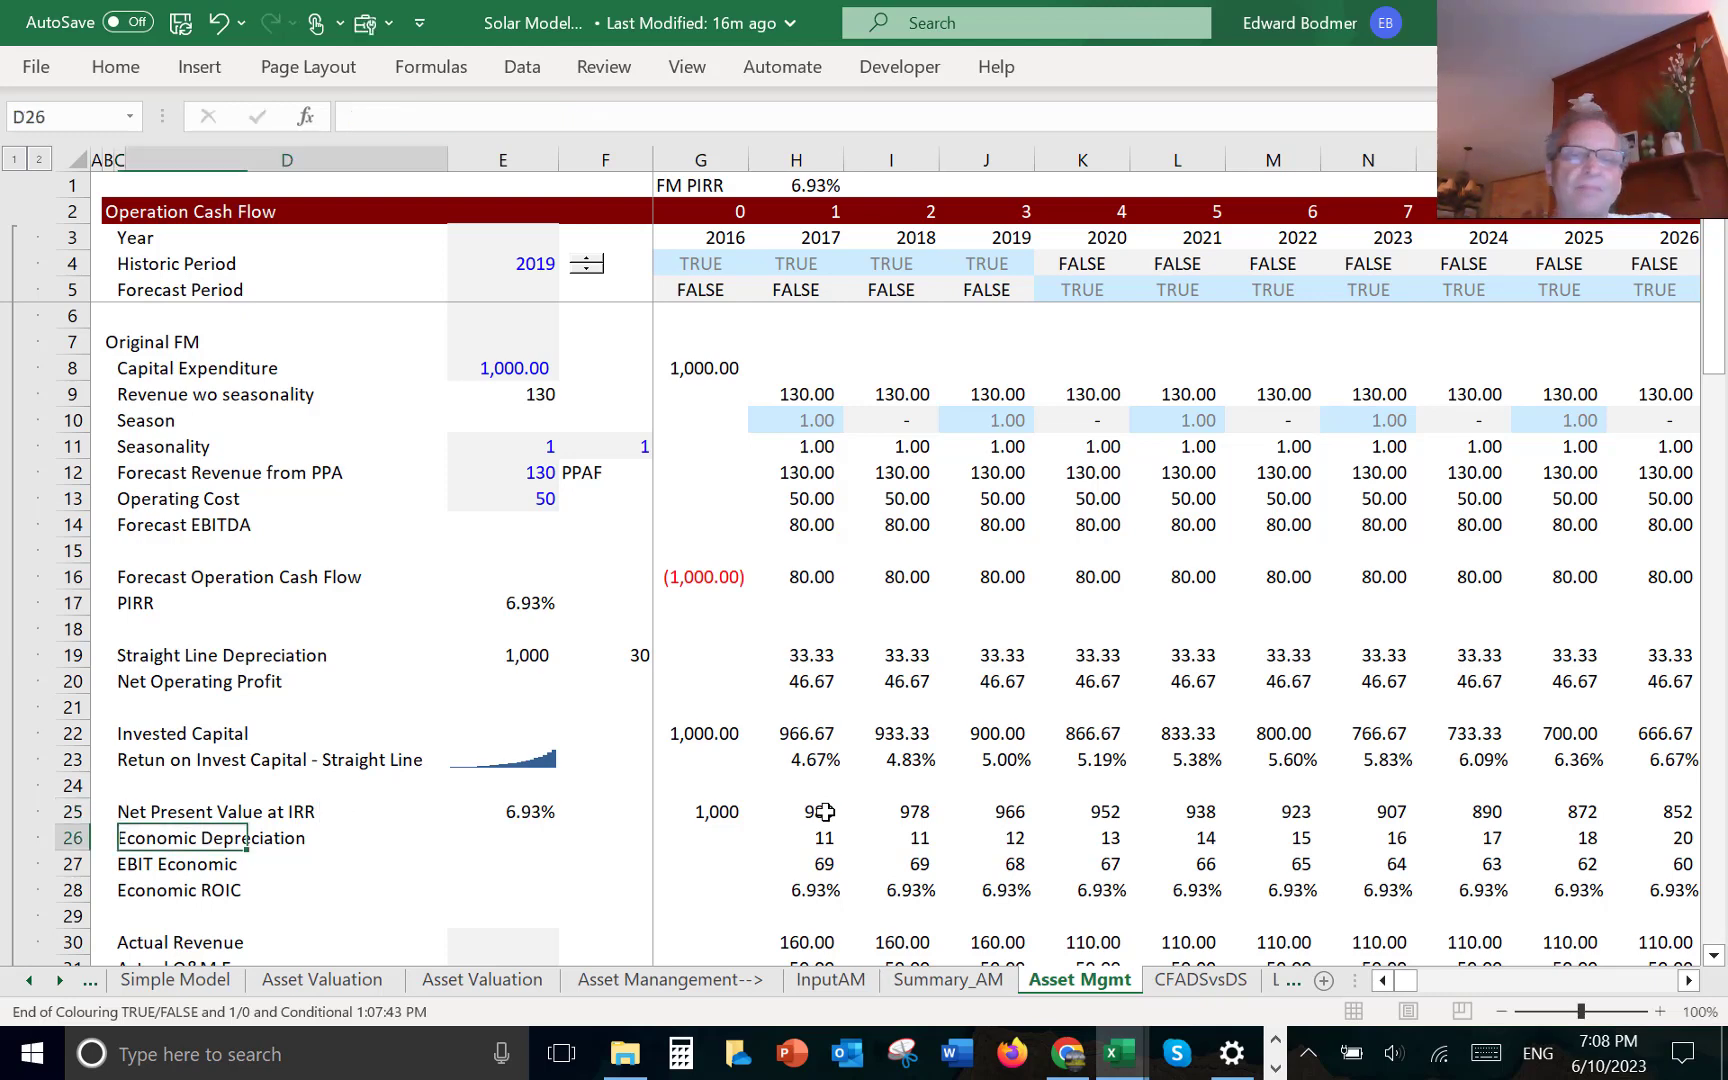
pyautogui.press('Up')
pyautogui.press('Right')
pyautogui.press('Right')
pyautogui.press('Right')
pyautogui.press('Right')
pyautogui.write('=npv(')
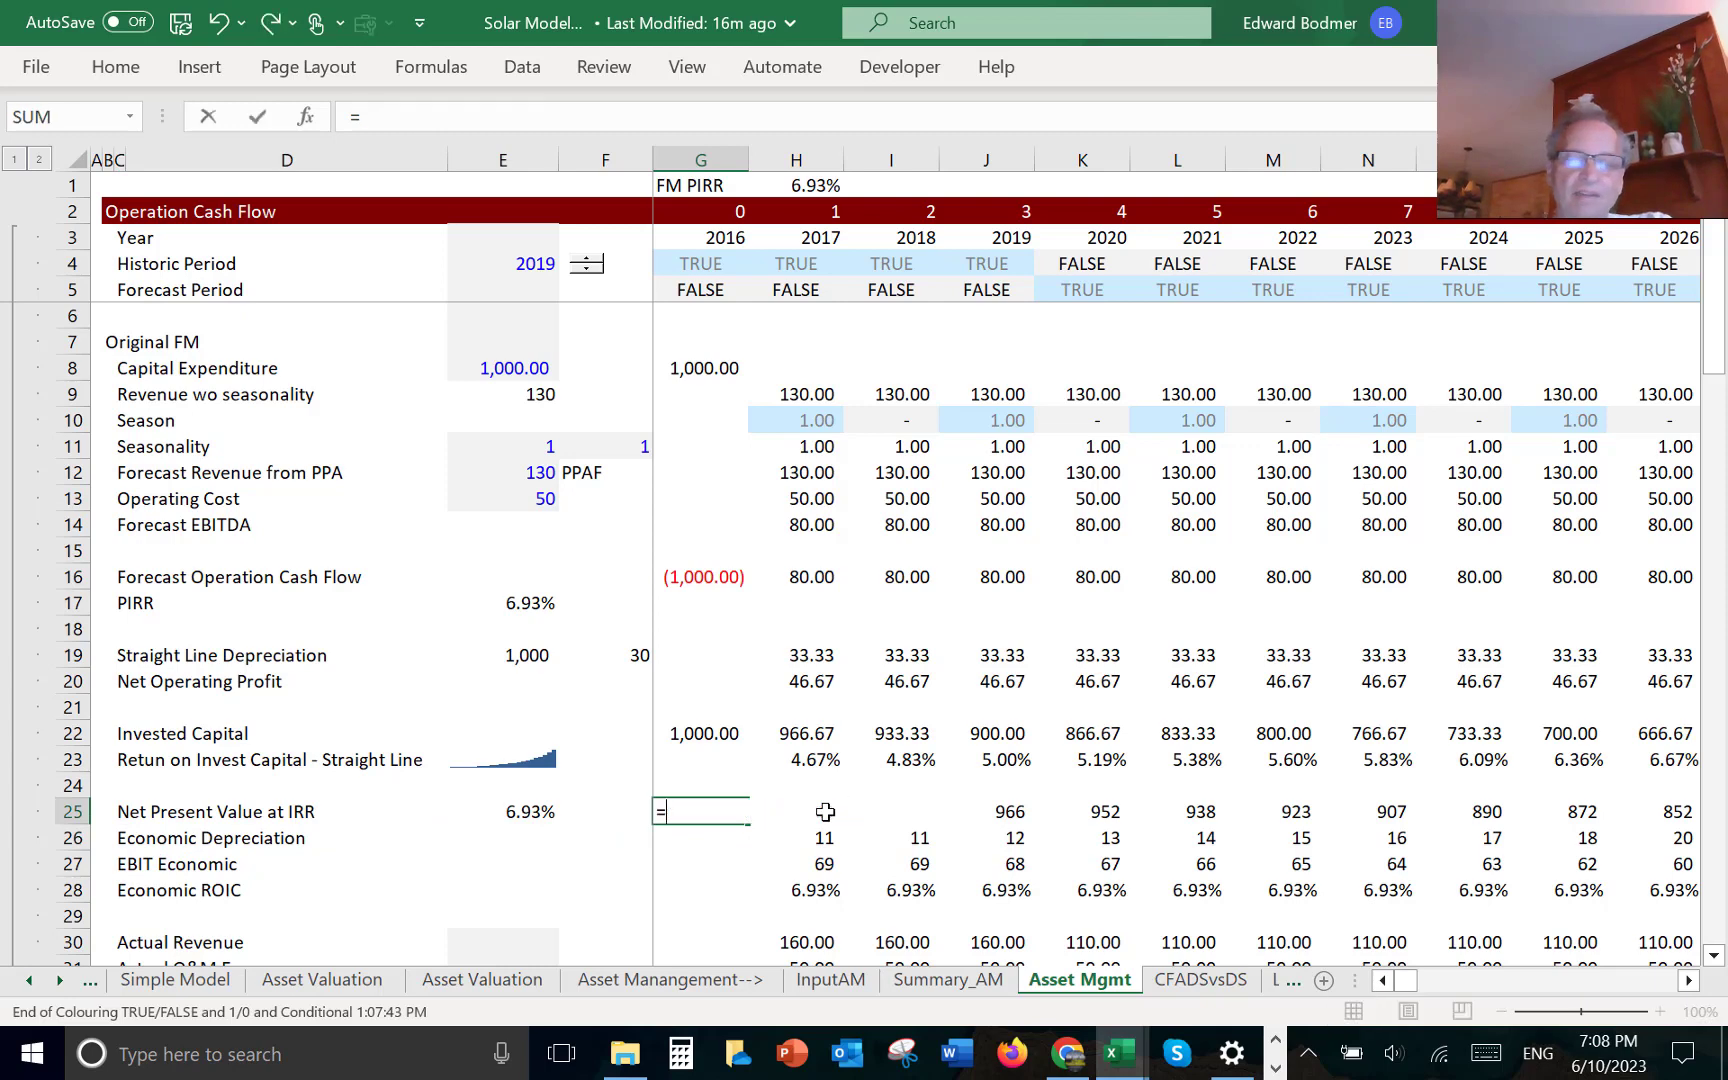
pyautogui.press('Up')
pyautogui.press('Up')
pyautogui.press('Up')
pyautogui.press('Up')
pyautogui.press('Up')
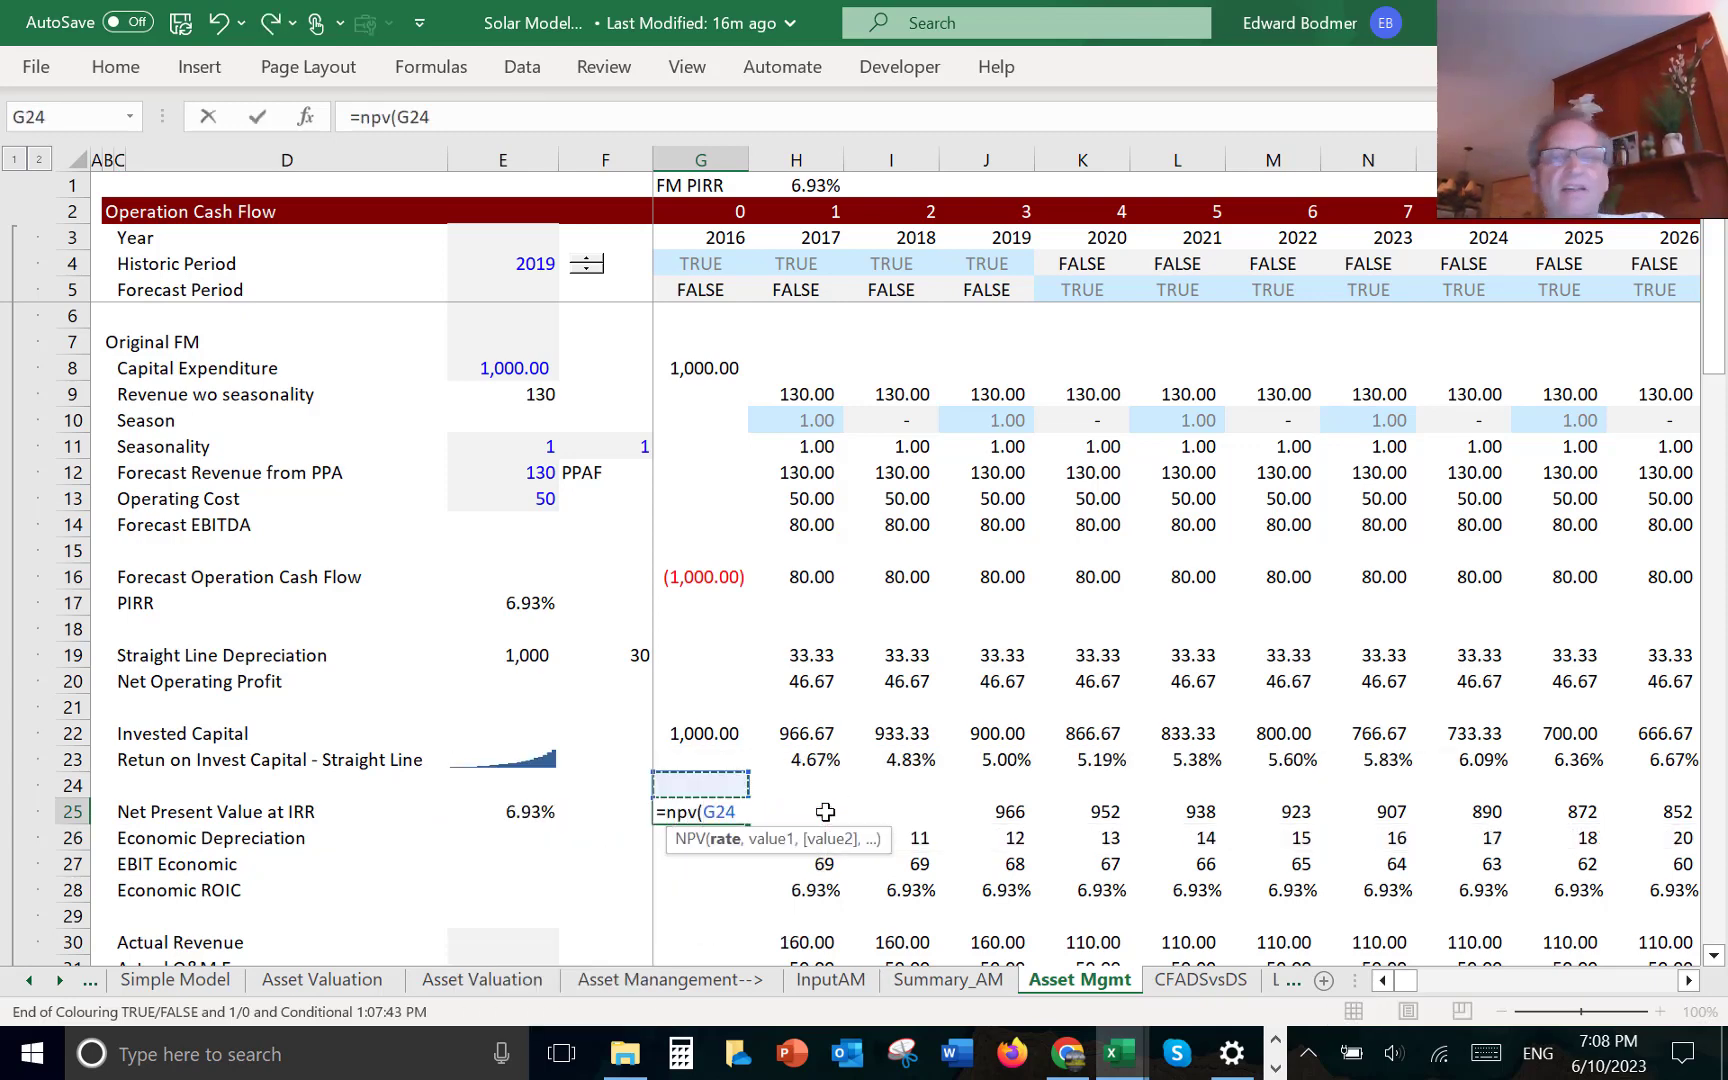
pyautogui.press('Up')
pyautogui.press('Up')
pyautogui.press('Up')
pyautogui.press('Up')
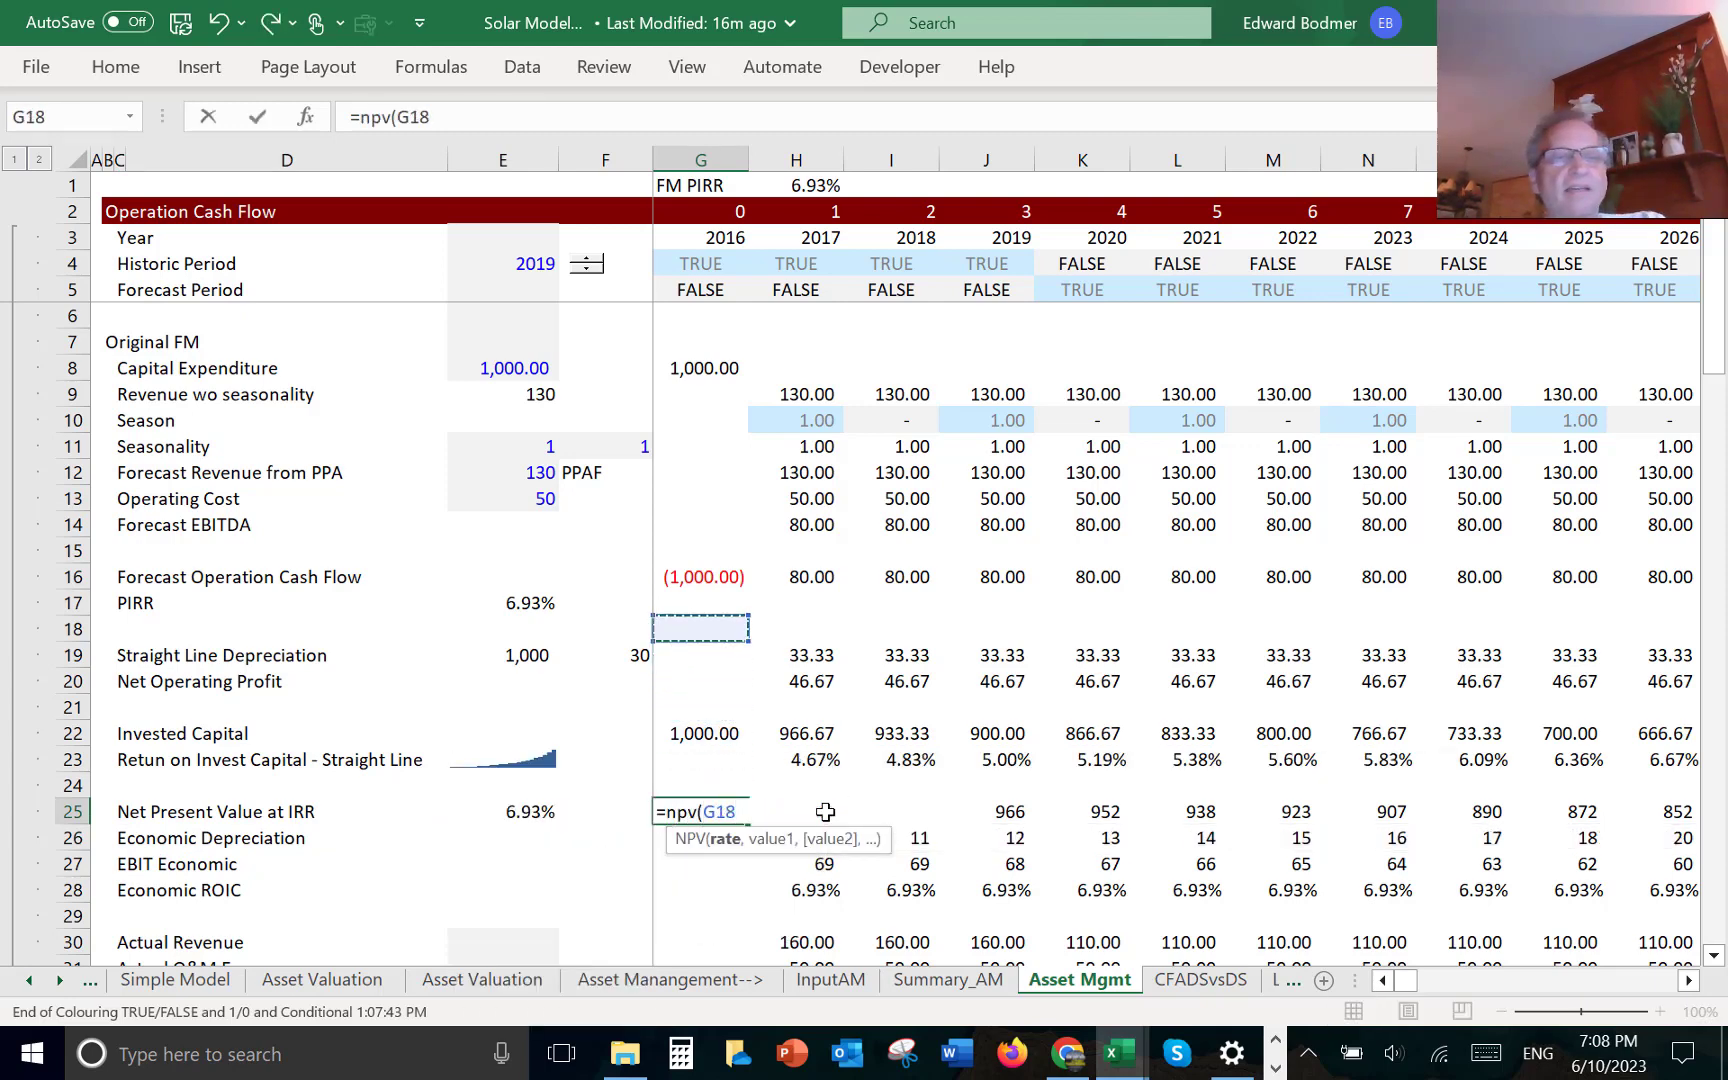
pyautogui.press('Right')
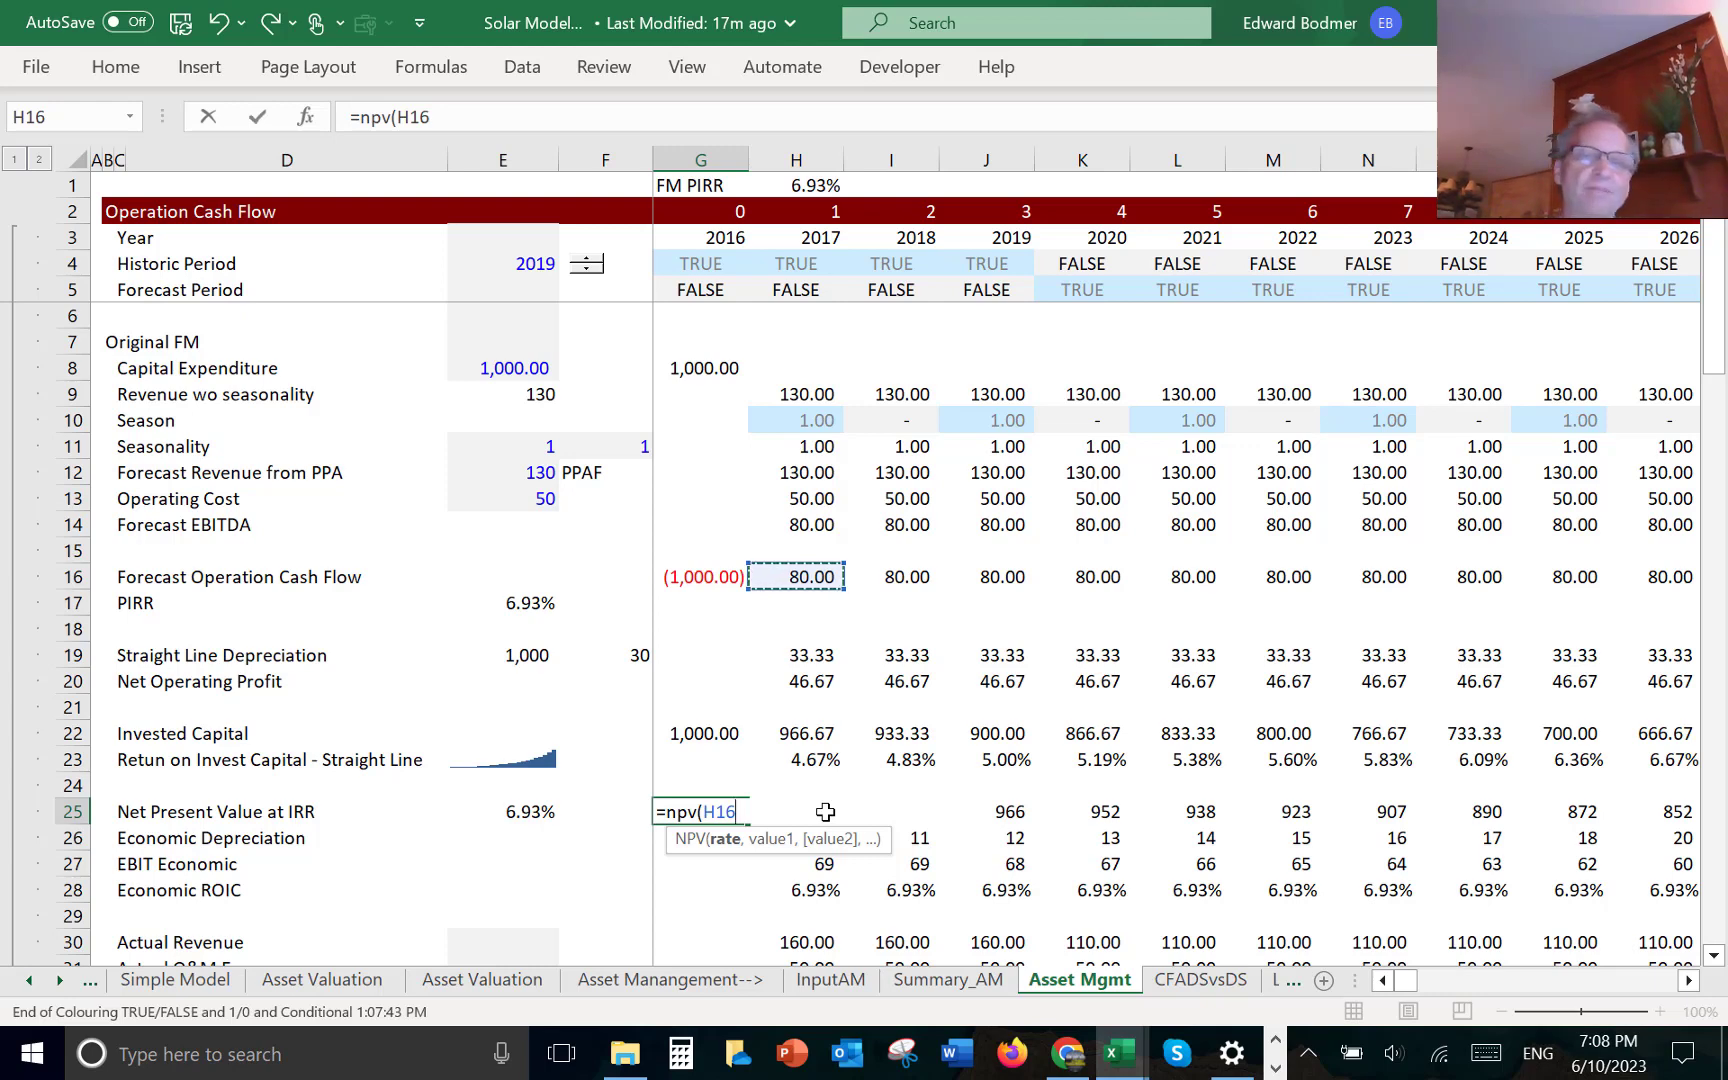
pyautogui.press('BackSpace')
pyautogui.press('BackSpace')
pyautogui.press('BackSpace')
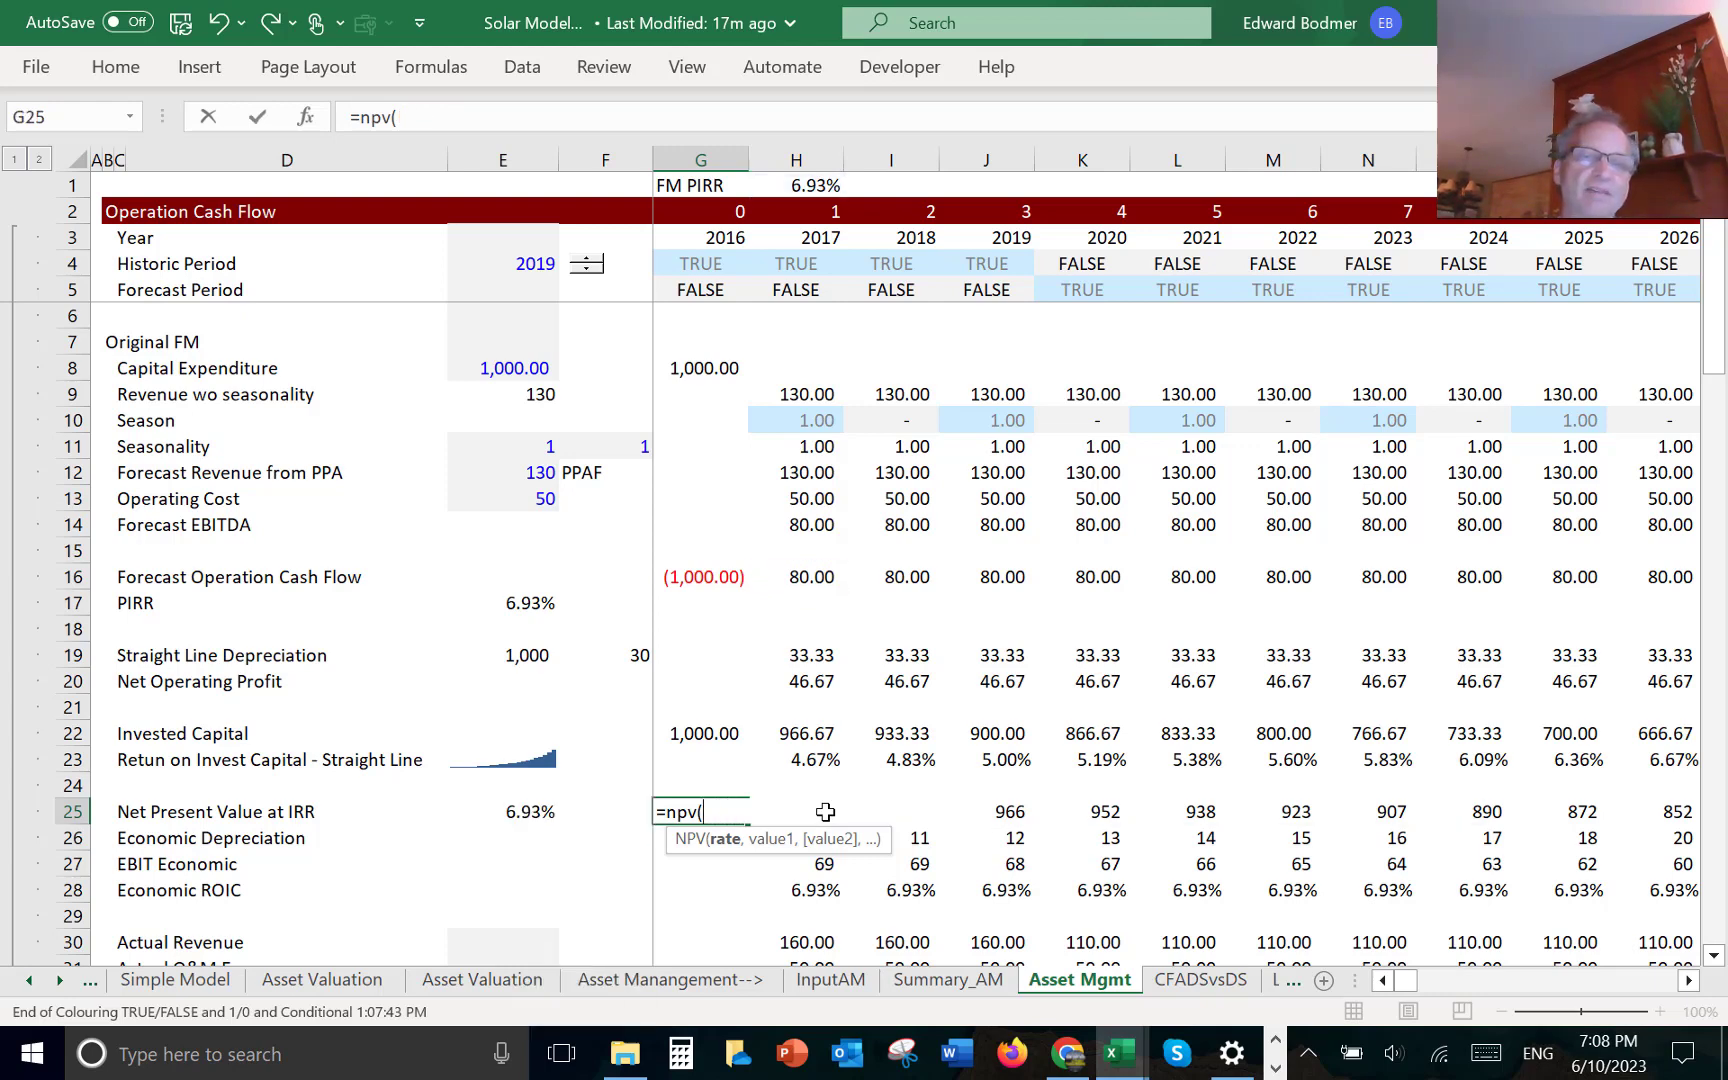
# - Complete the NPV formula in G25 with the absolute rate $E$25 and the forecast operation cash flows H16:AK16
pyautogui.click(505, 815)
pyautogui.press('F4')
pyautogui.write(',')
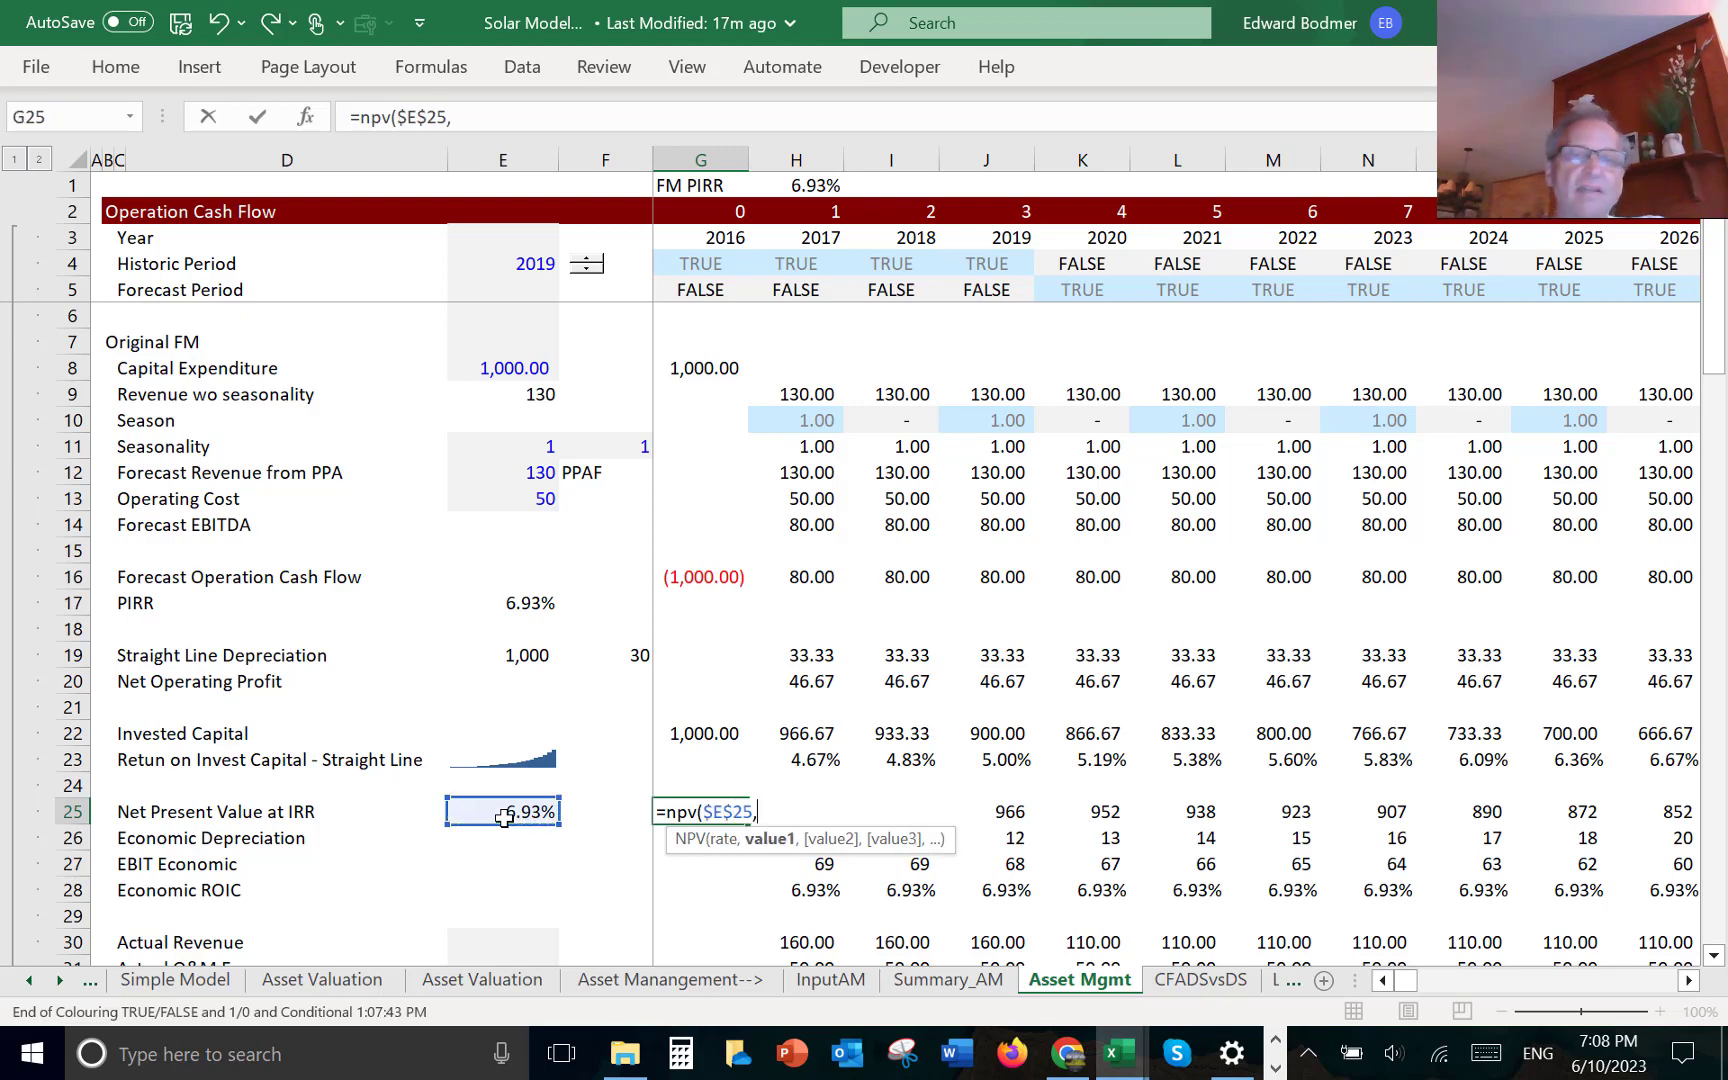
pyautogui.click(820, 573)
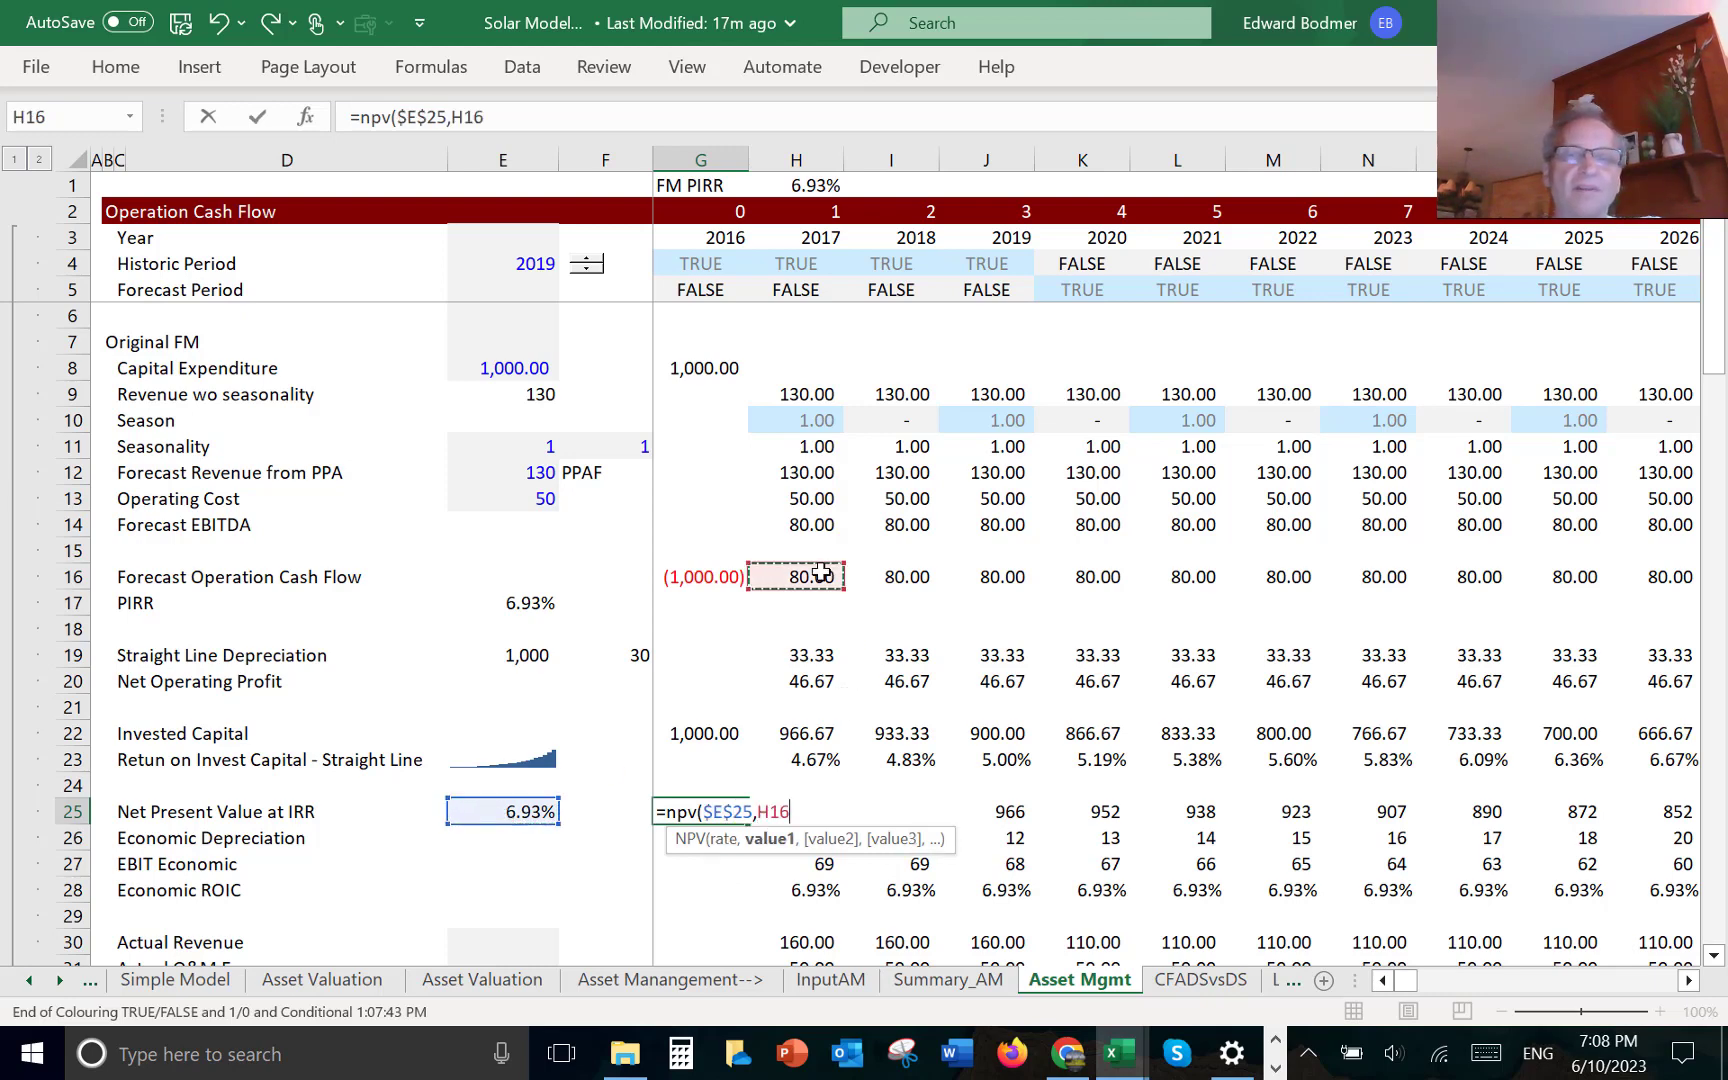
pyautogui.hotkey('ctrl', 'shift', 'Right')
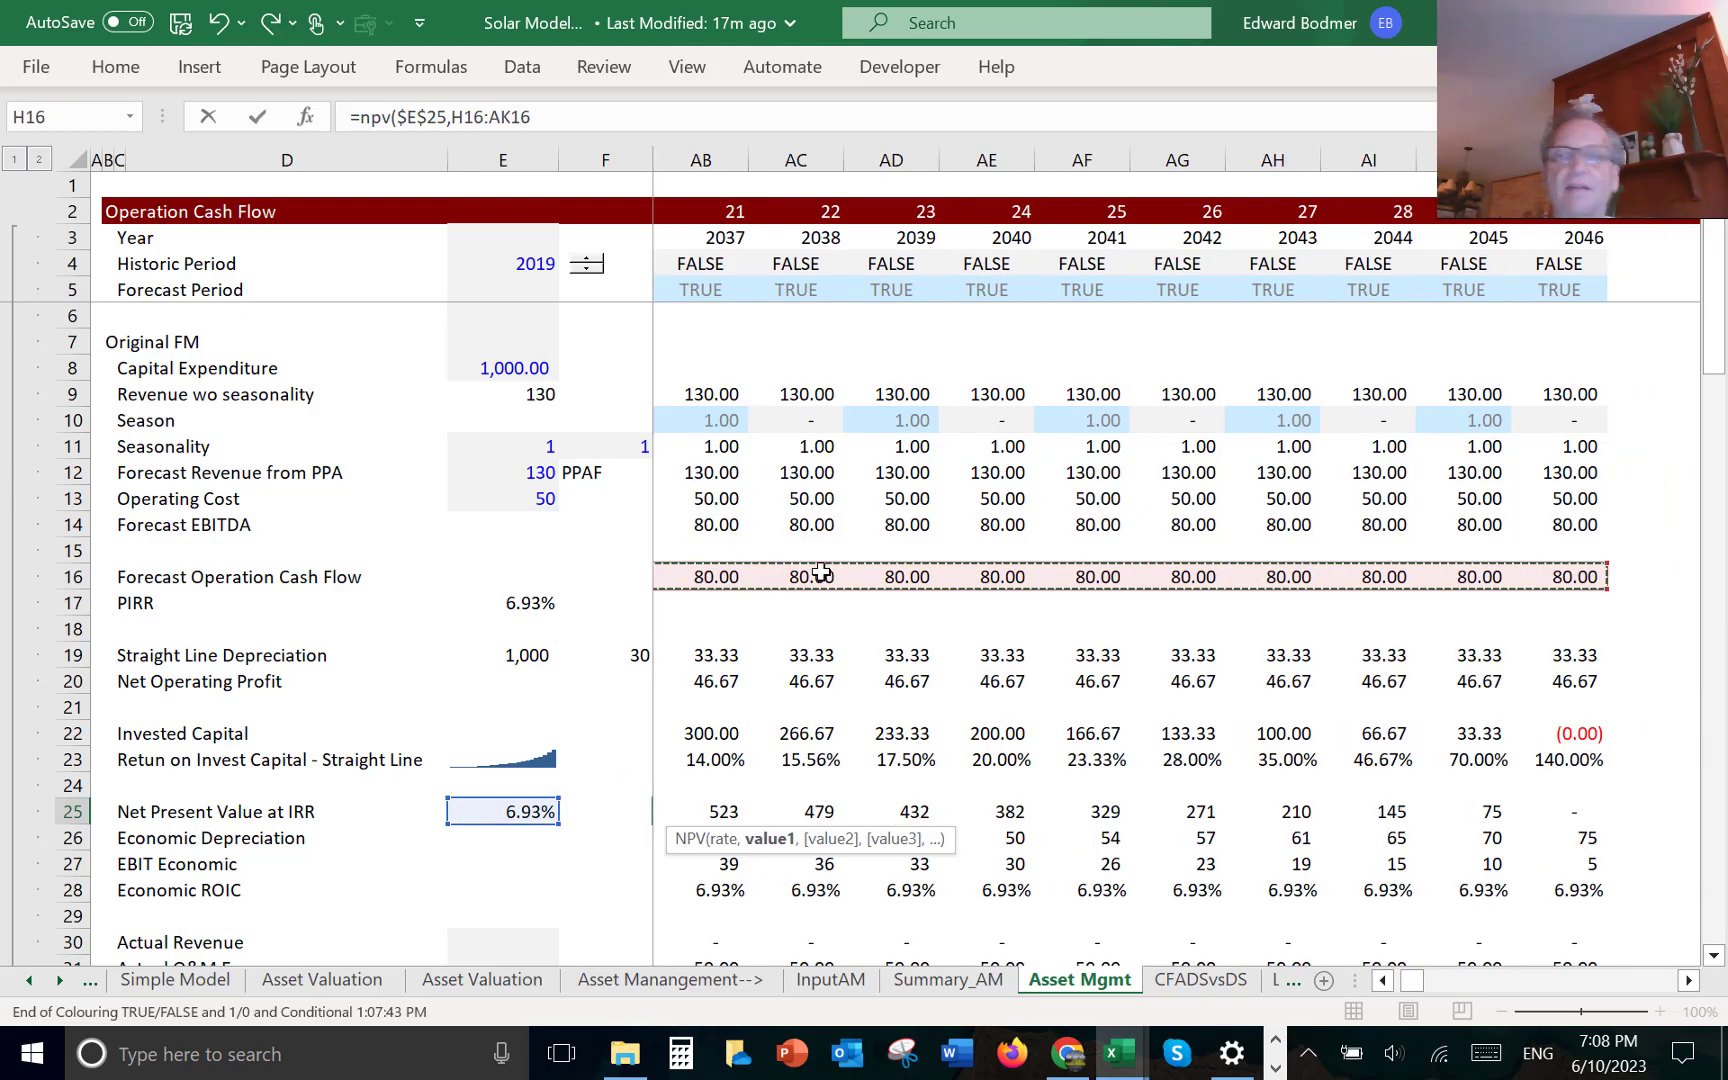
pyautogui.press('Return')
pyautogui.press('Up')
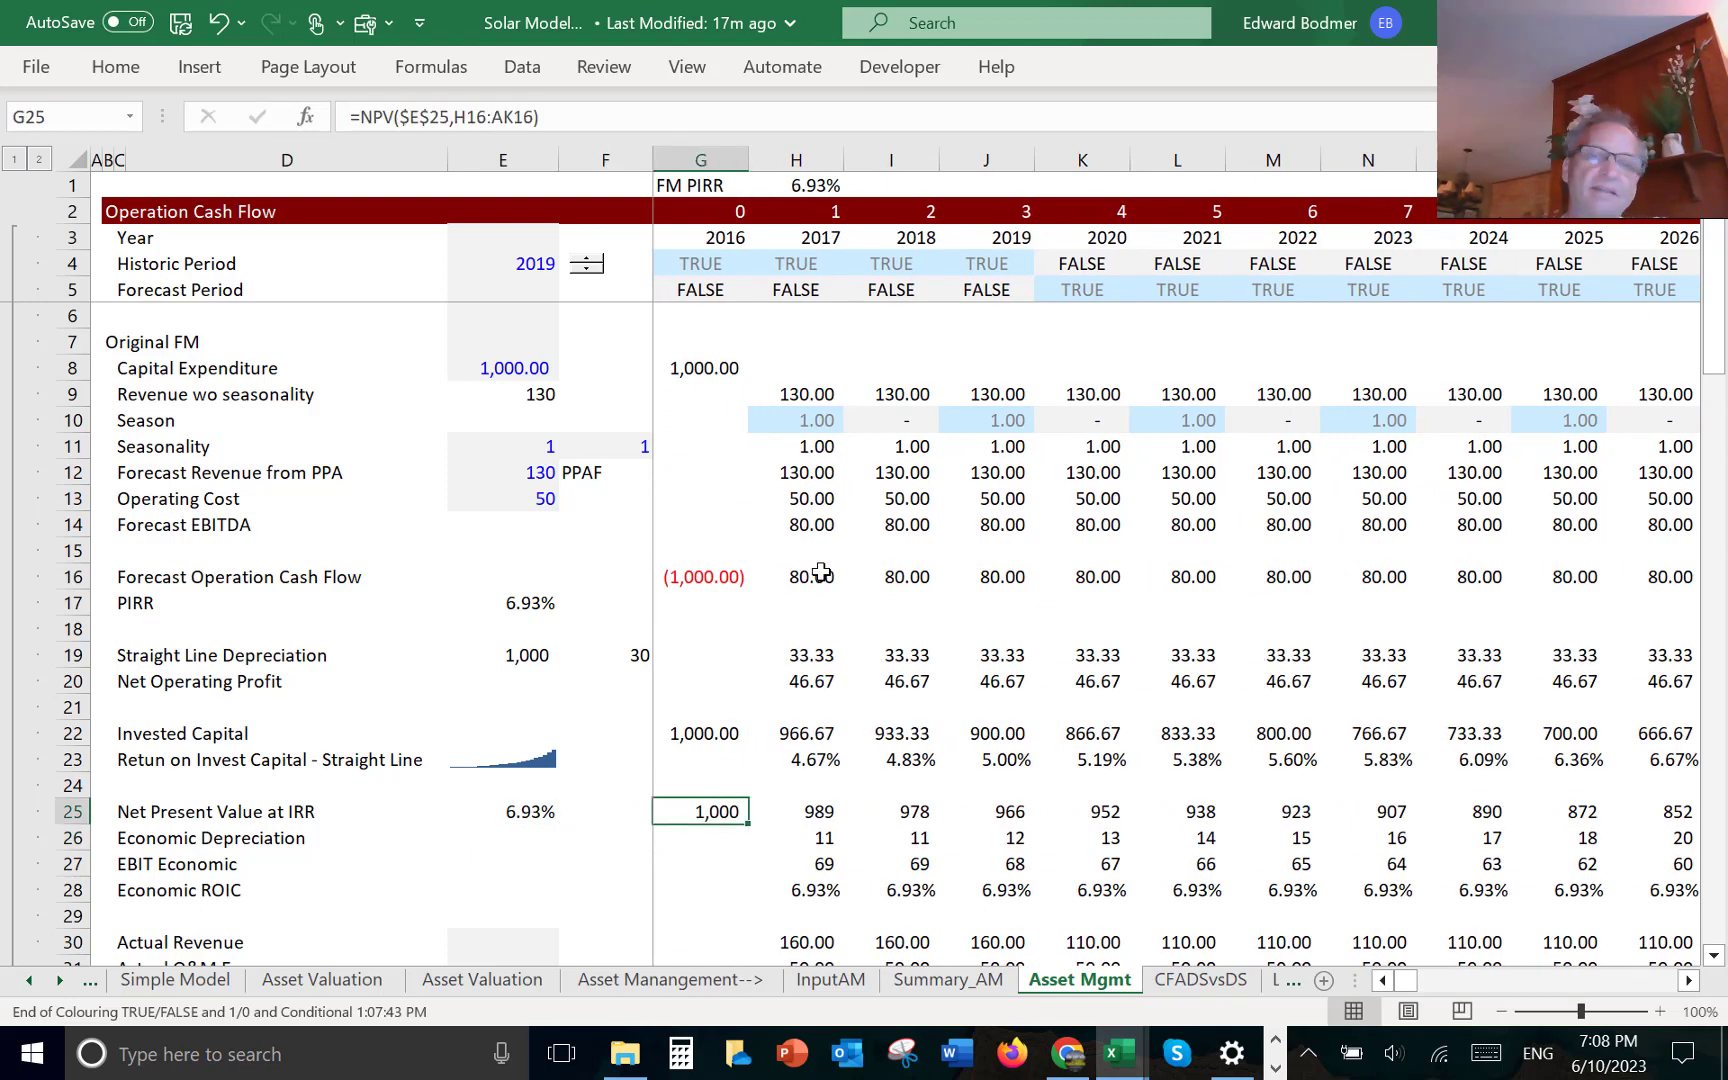
# - Format the Net Present Value at IRR row from G25 across all years as numbers with two decimals
pyautogui.hotkey('ctrl', 'shift', '1')
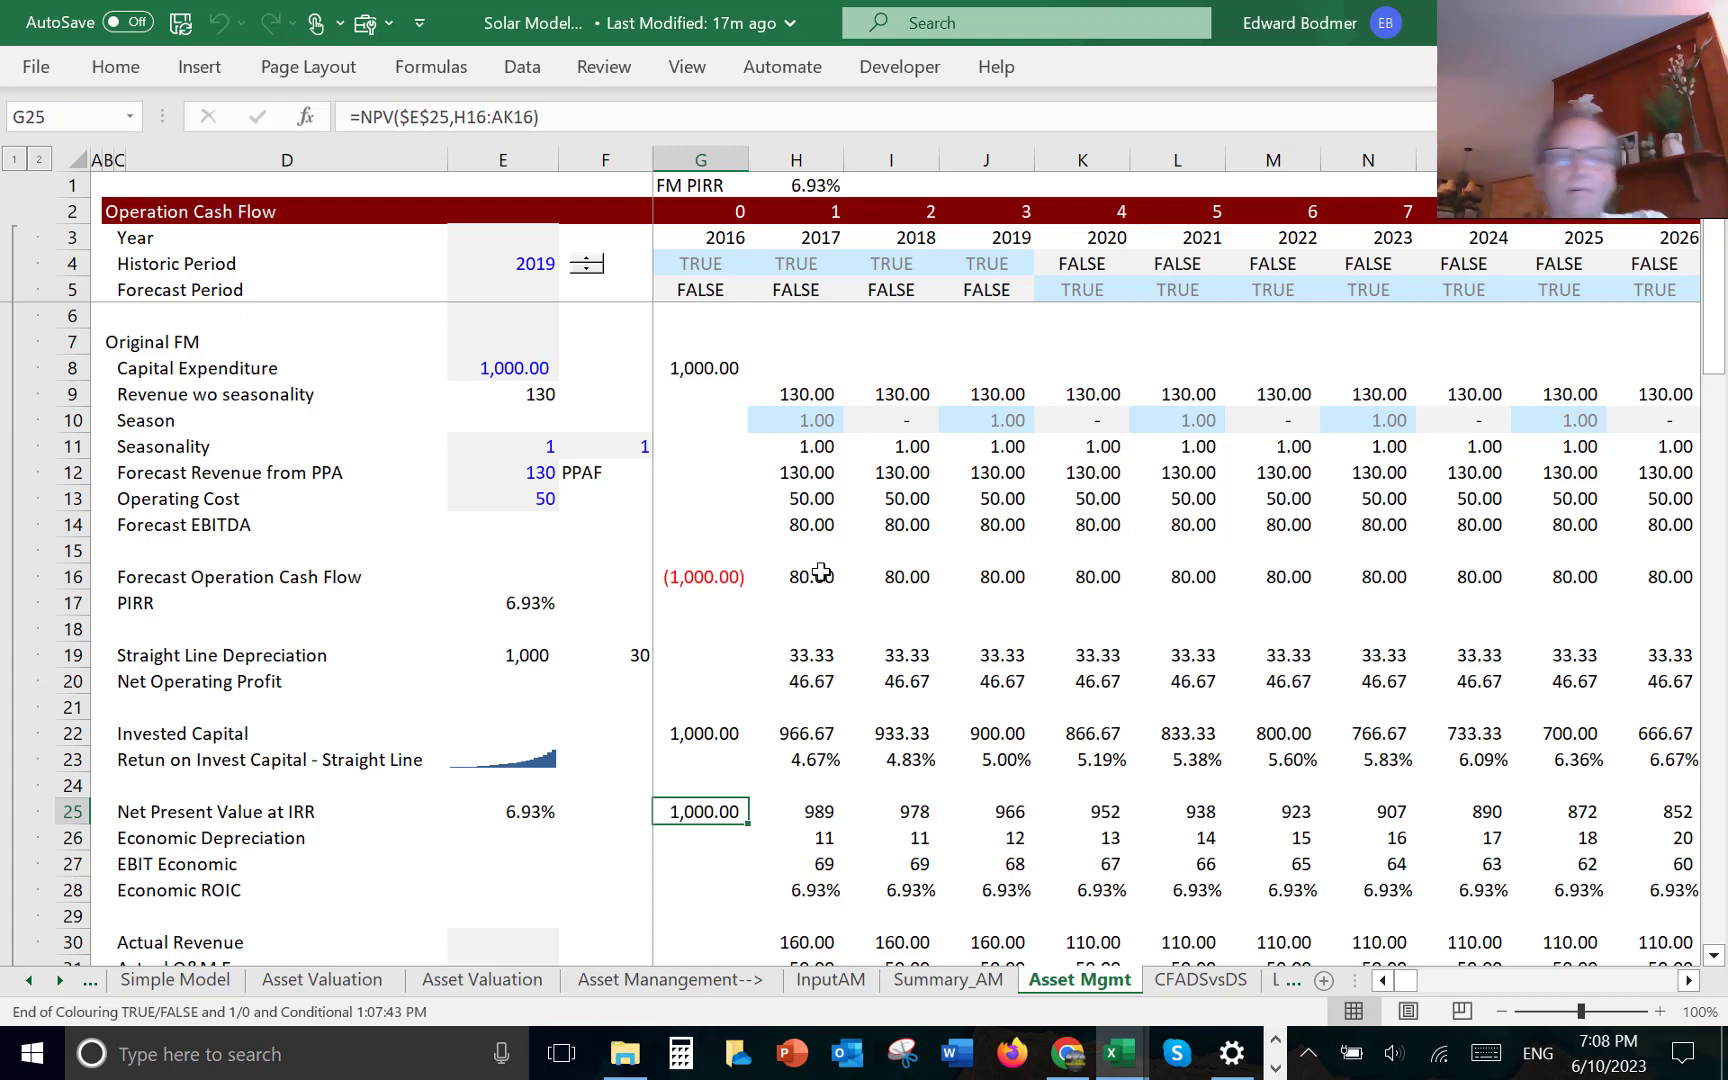
pyautogui.hotkey('ctrl', 'shift', 'Right')
pyautogui.hotkey('ctrl', 'shift', '1')
# - Examine the net present values in row 25 across the project years and review the ranges used by the G25 formula
pyautogui.press('Right')
pyautogui.press('Left')
pyautogui.press('Right')
pyautogui.press('Right')
pyautogui.press('Right')
pyautogui.press('Right')
pyautogui.press('Right')
pyautogui.press('Right')
pyautogui.press('Right')
pyautogui.press('Right')
pyautogui.press('Right')
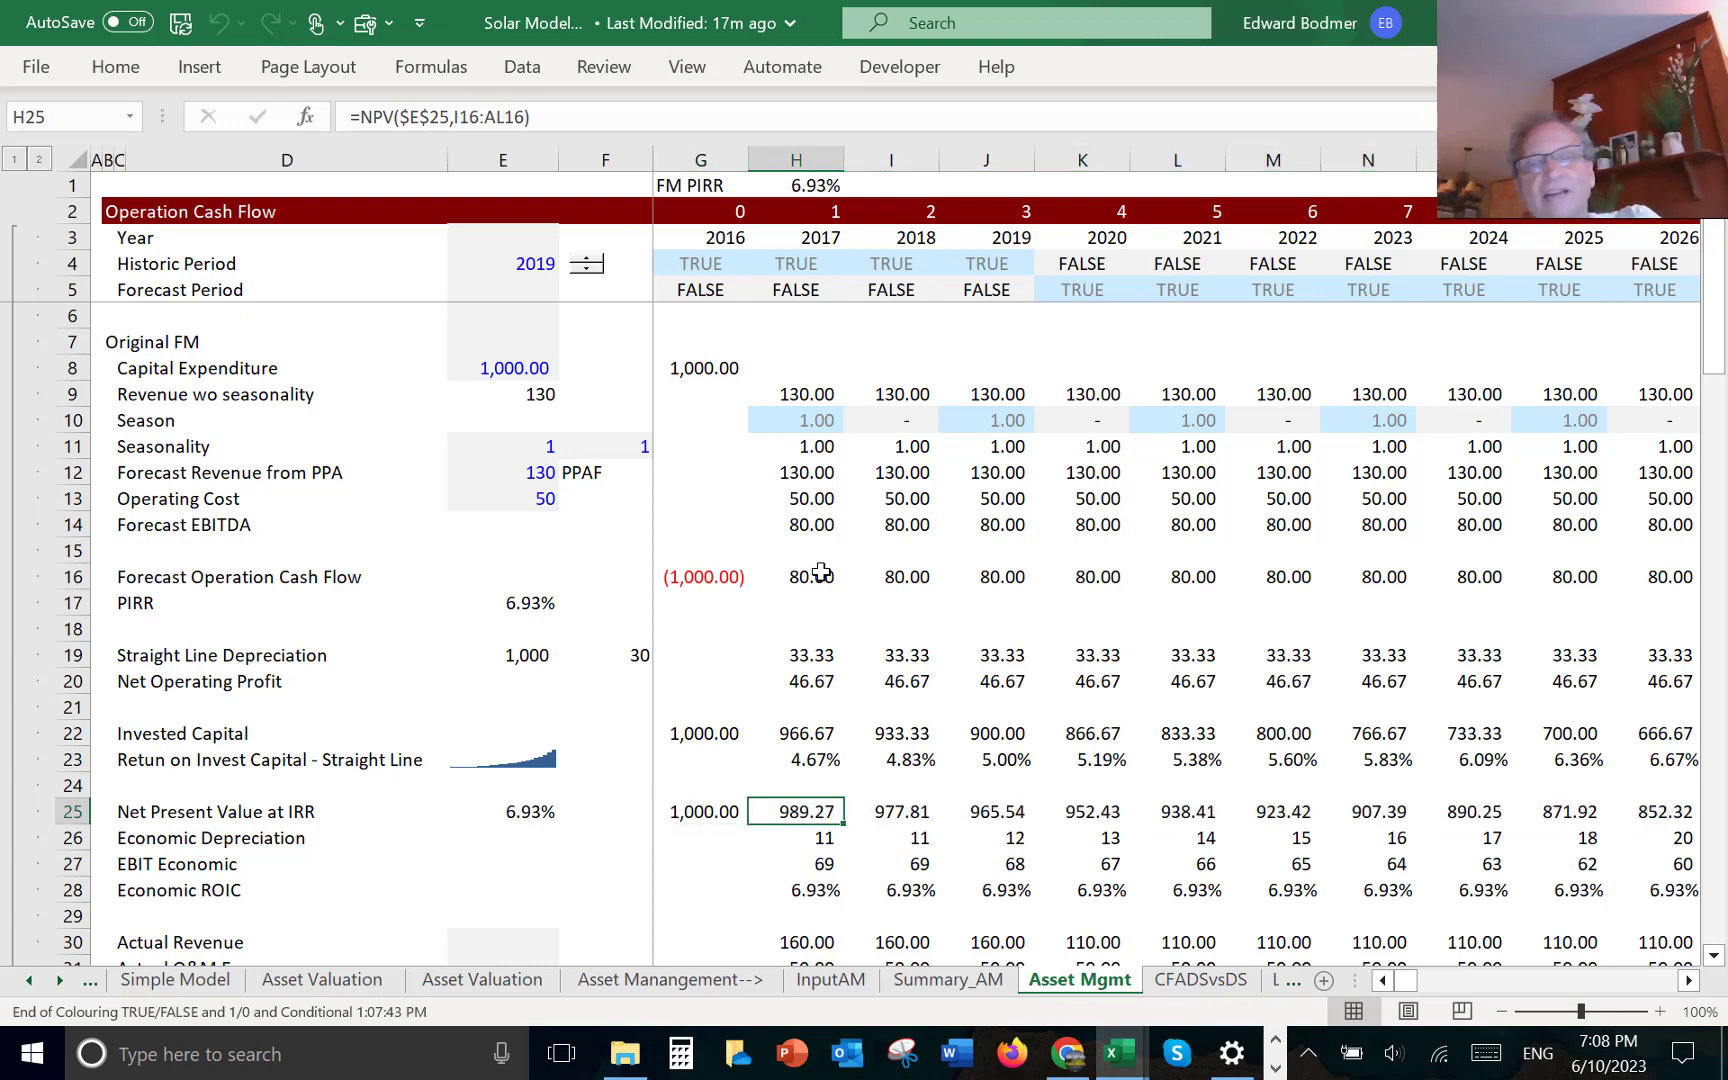
pyautogui.press('Right')
pyautogui.press('Right')
pyautogui.press('Right')
pyautogui.press('Right')
pyautogui.press('Right')
pyautogui.press('Right')
pyautogui.press('Right')
pyautogui.press('Right')
pyautogui.press('Right')
pyautogui.press('Right')
pyautogui.press('Right')
pyautogui.press('Right')
pyautogui.press('Right')
pyautogui.press('Right')
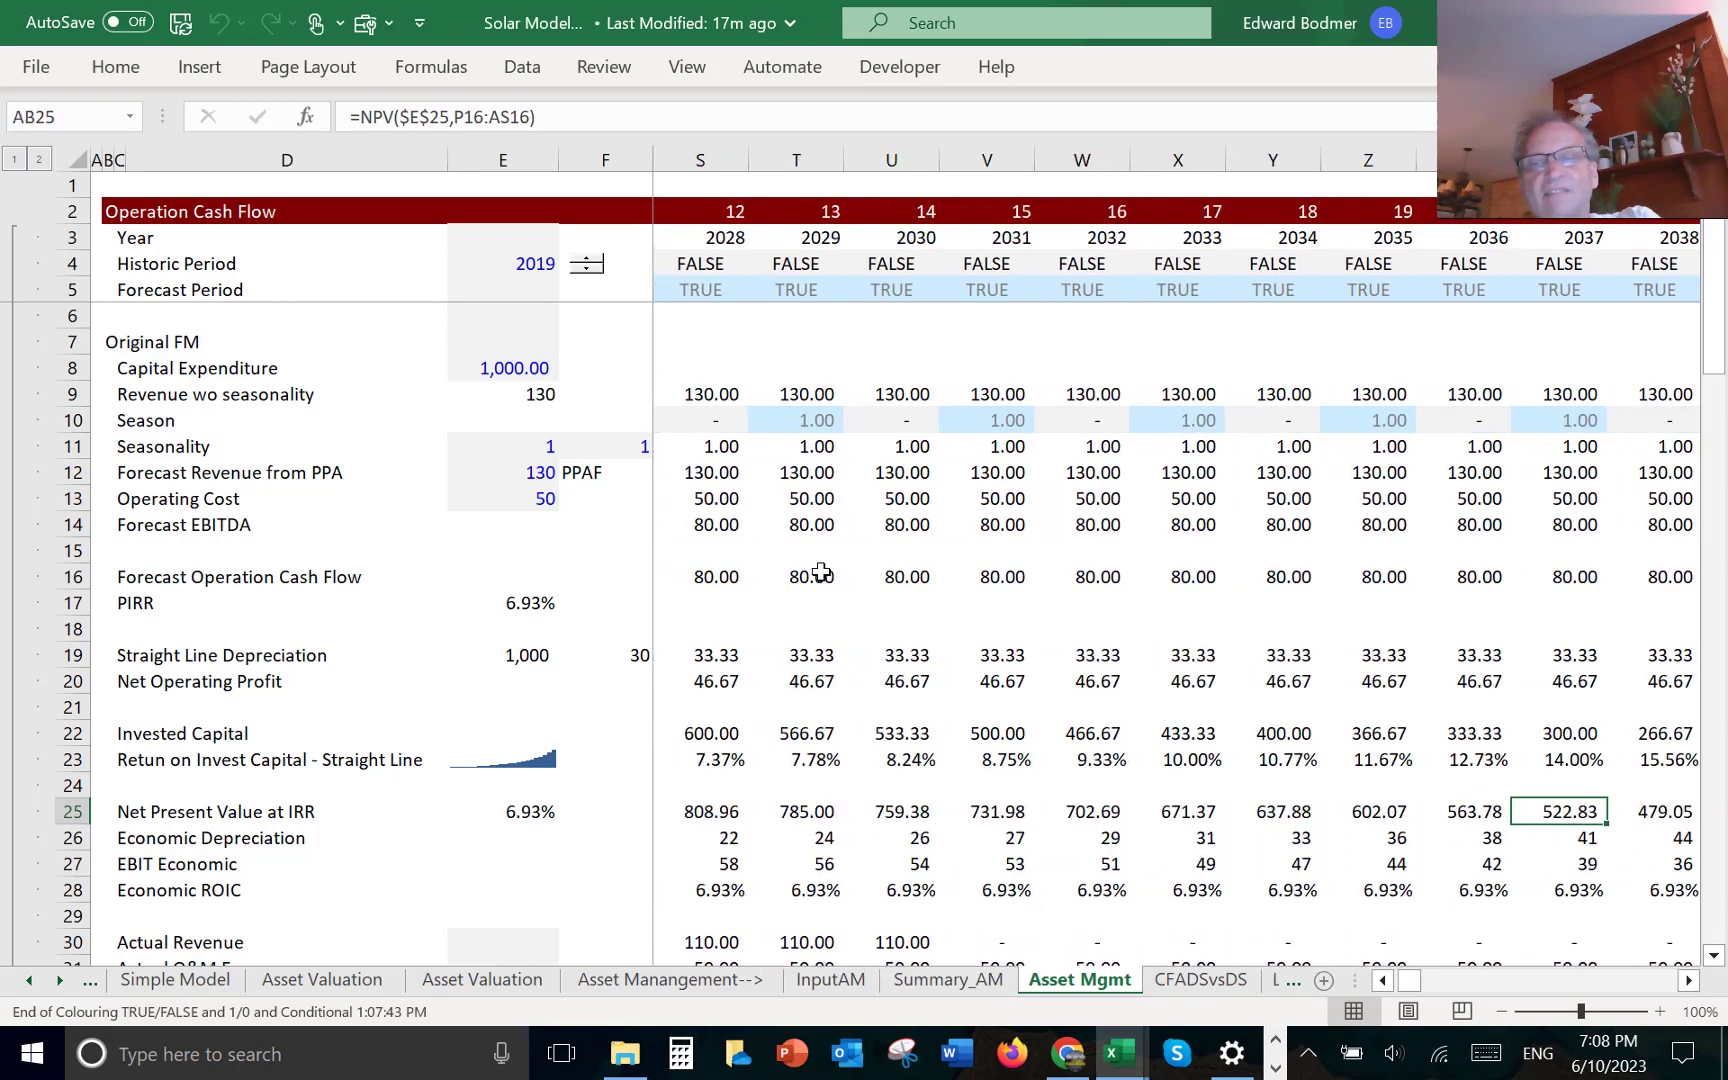
pyautogui.press('Right')
pyautogui.press('Right')
pyautogui.press('Right')
pyautogui.press('Right')
pyautogui.press('Right')
pyautogui.press('Right')
pyautogui.press('Right')
pyautogui.press('Right')
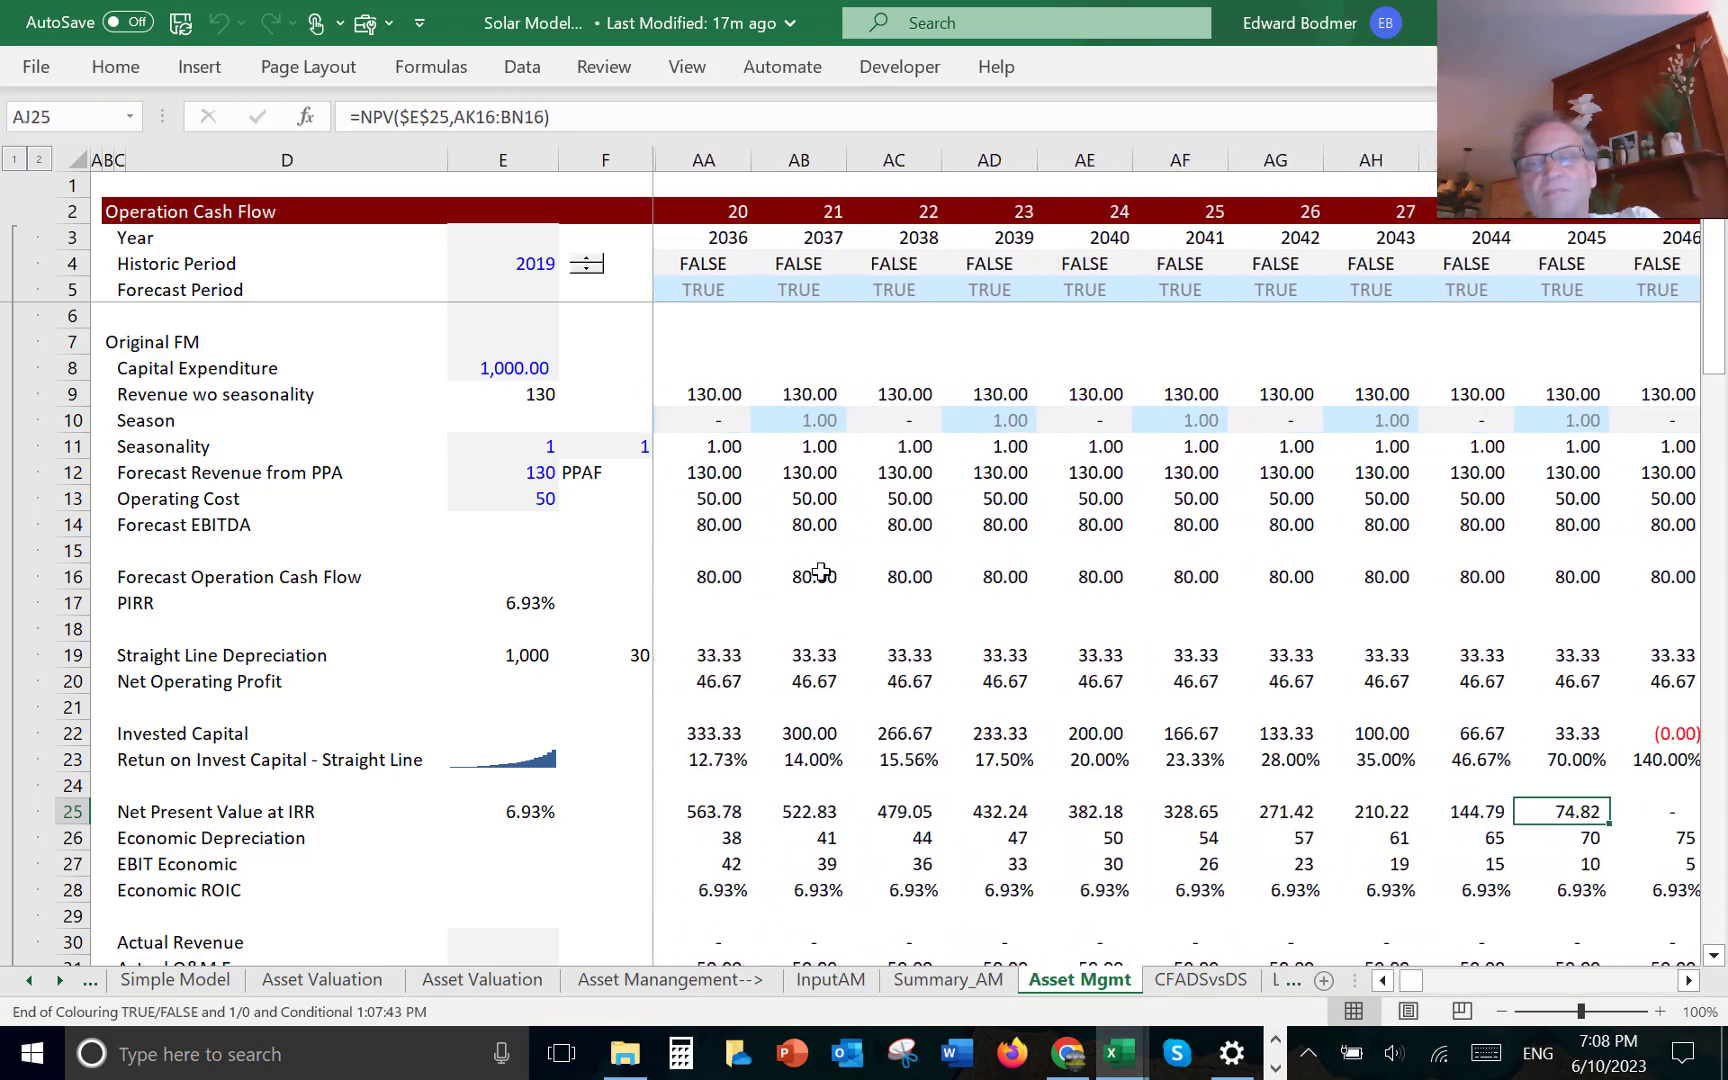
pyautogui.press('Left')
pyautogui.press('Left')
pyautogui.press('Left')
pyautogui.press('Left')
pyautogui.press('Left')
pyautogui.press('Left')
pyautogui.press('Left')
pyautogui.press('Left')
pyautogui.press('Left')
pyautogui.press('Left')
pyautogui.press('Left')
pyautogui.press('Left')
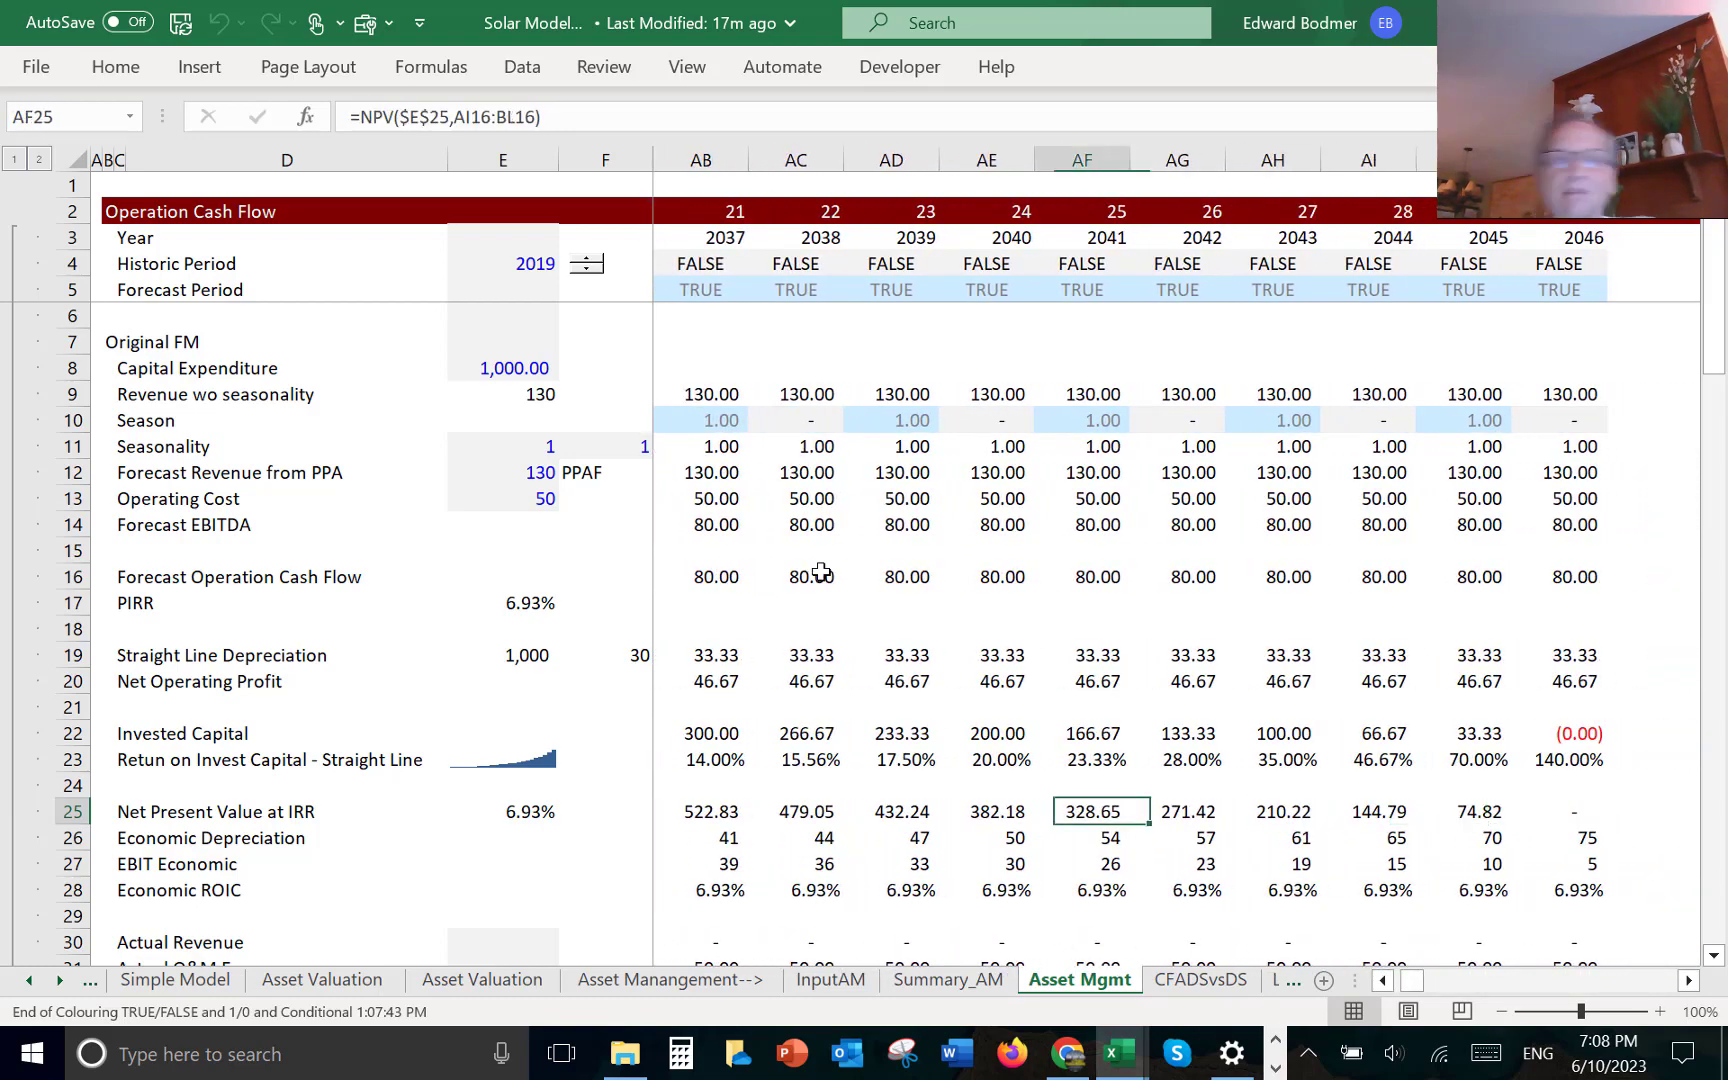
pyautogui.press('Left')
pyautogui.press('Left')
pyautogui.press('Left')
pyautogui.press('Left')
pyautogui.press('Left')
pyautogui.press('Left')
pyautogui.press('Left')
pyautogui.press('Left')
pyautogui.press('Left')
pyautogui.press('Left')
pyautogui.press('Left')
pyautogui.press('Left')
pyautogui.press('Left')
pyautogui.press('Left')
pyautogui.press('Left')
pyautogui.press('Left')
pyautogui.press('Left')
pyautogui.press('Left')
pyautogui.press('Left')
pyautogui.press('Left')
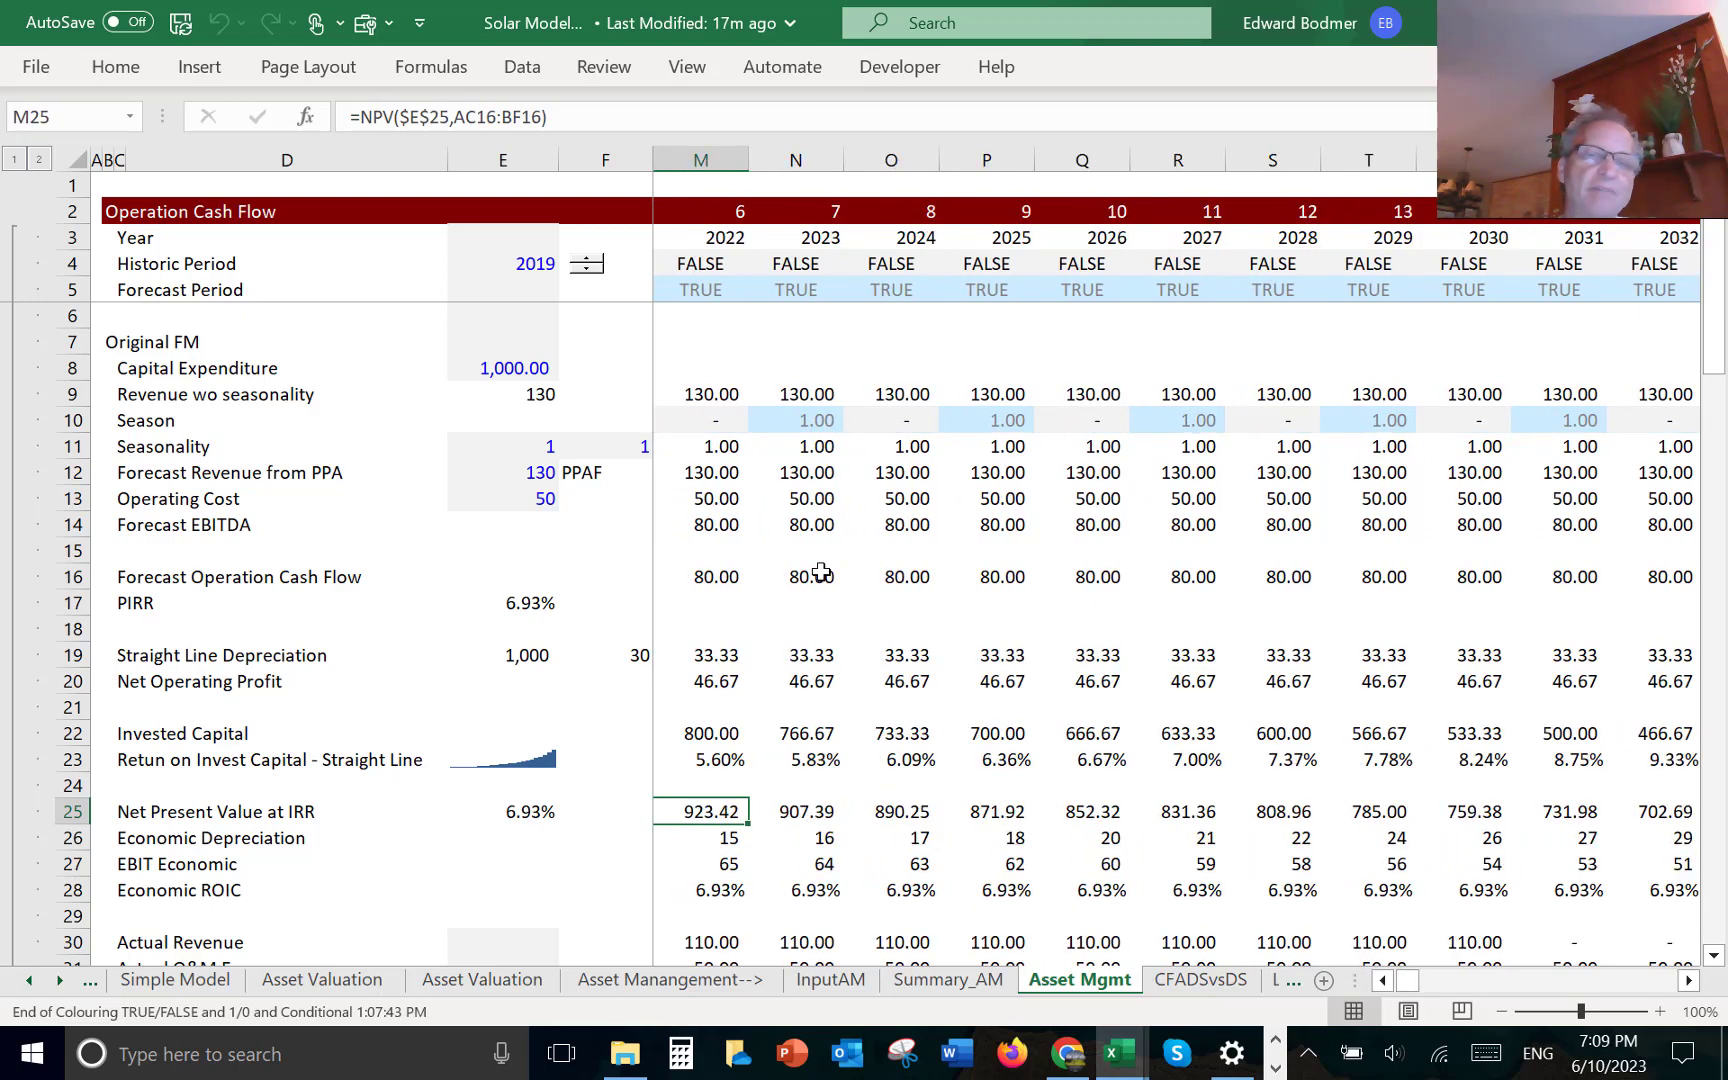
pyautogui.press('Left')
pyautogui.press('Right')
pyautogui.press('Right')
pyautogui.press('Right')
pyautogui.press('Right')
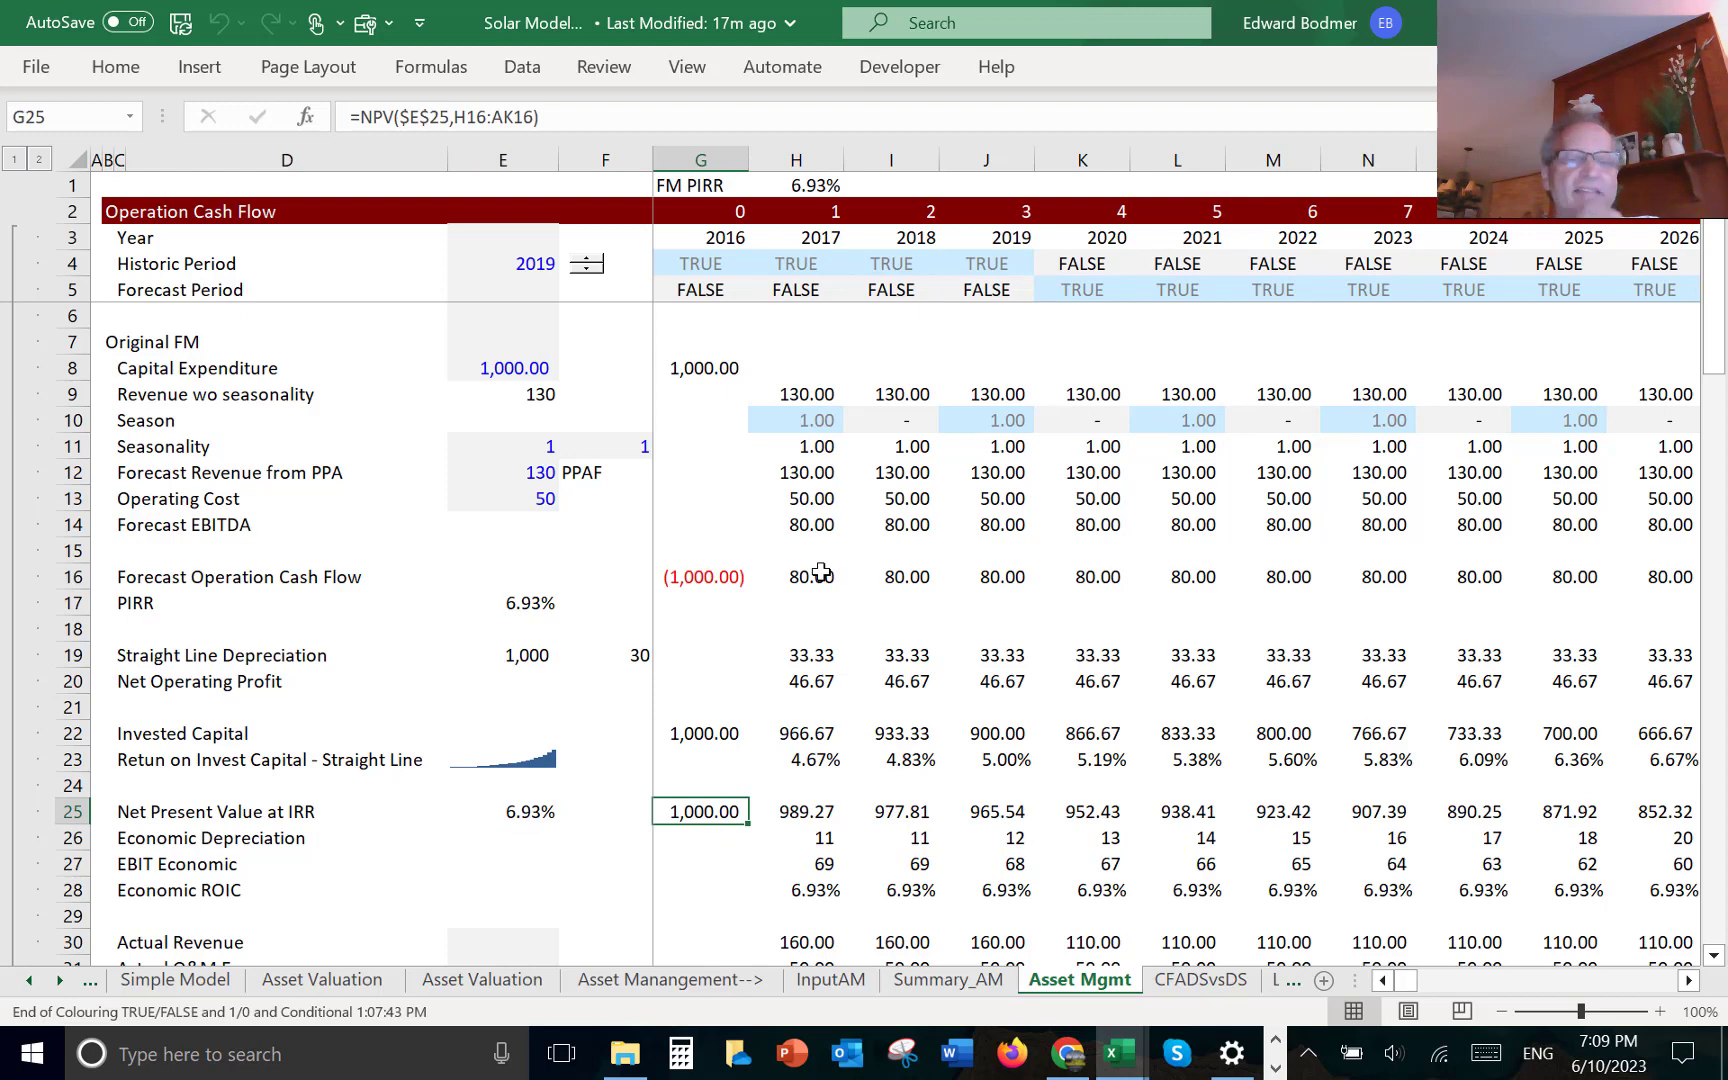
pyautogui.press('F2')
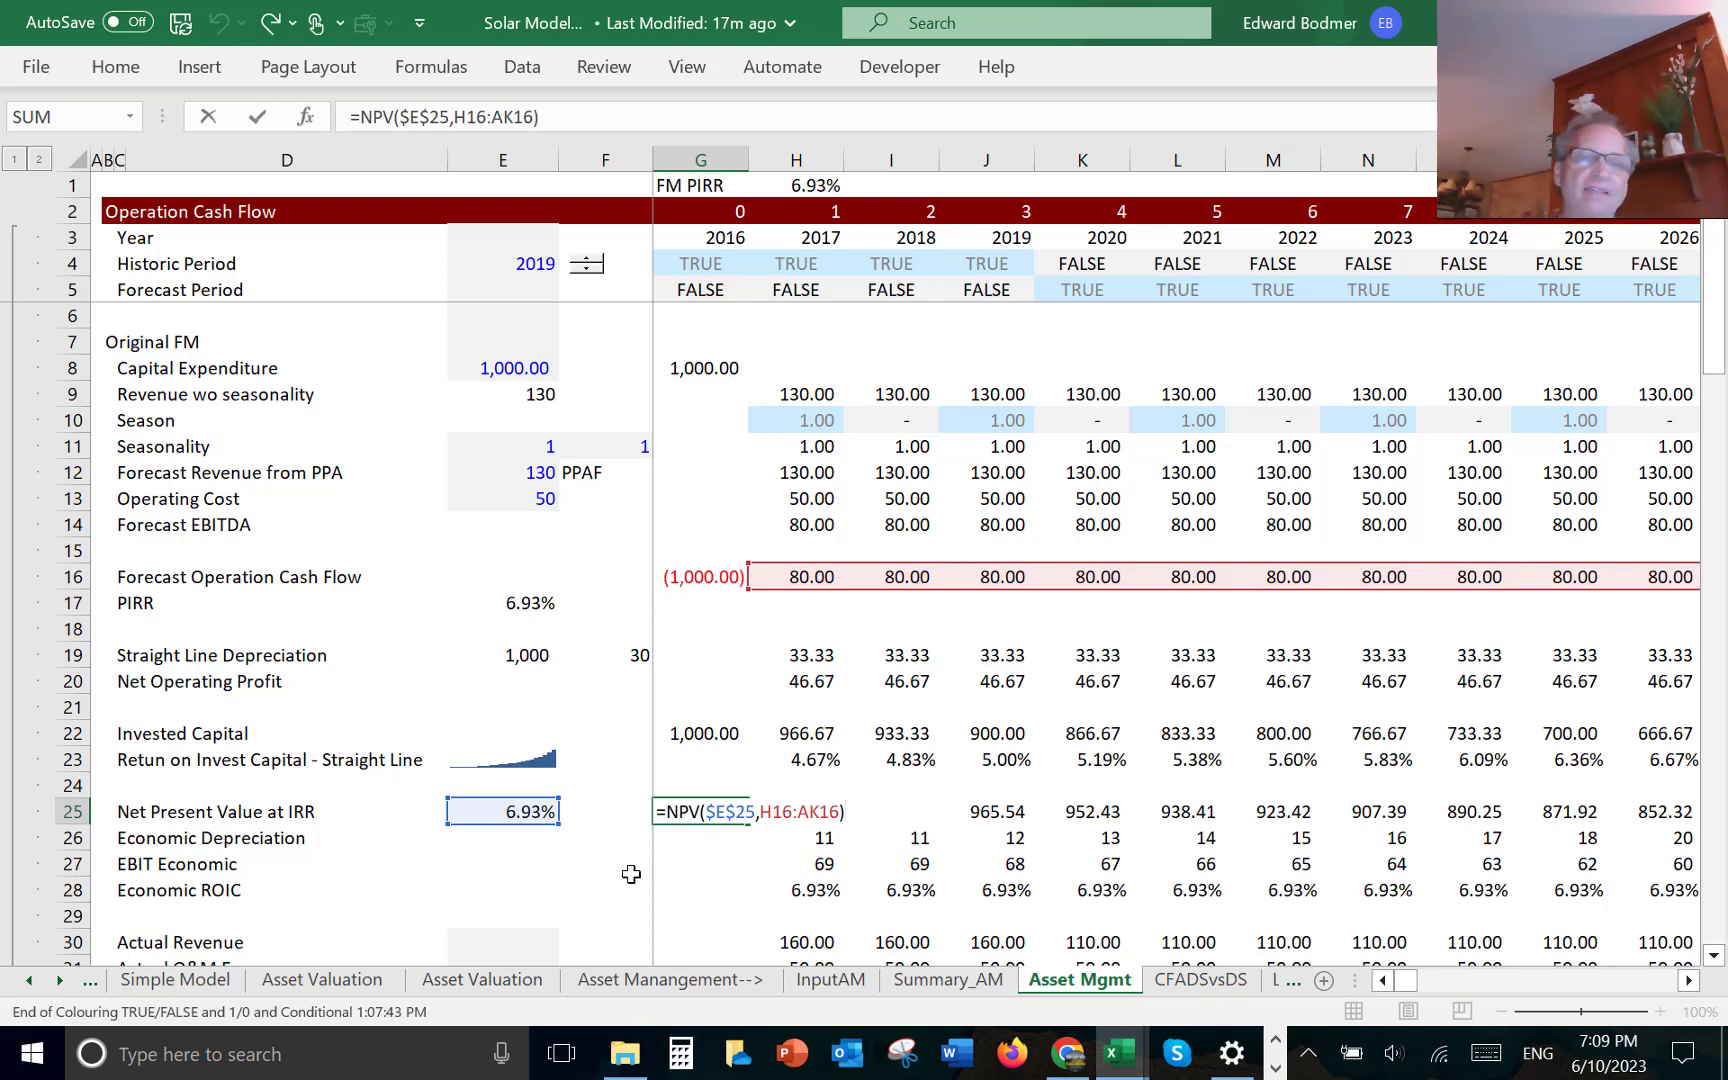
pyautogui.press('Return')
# - Calculate the 2017 economic depreciation in H26 as the drop in net present value with =G25-H25
pyautogui.press('Right')
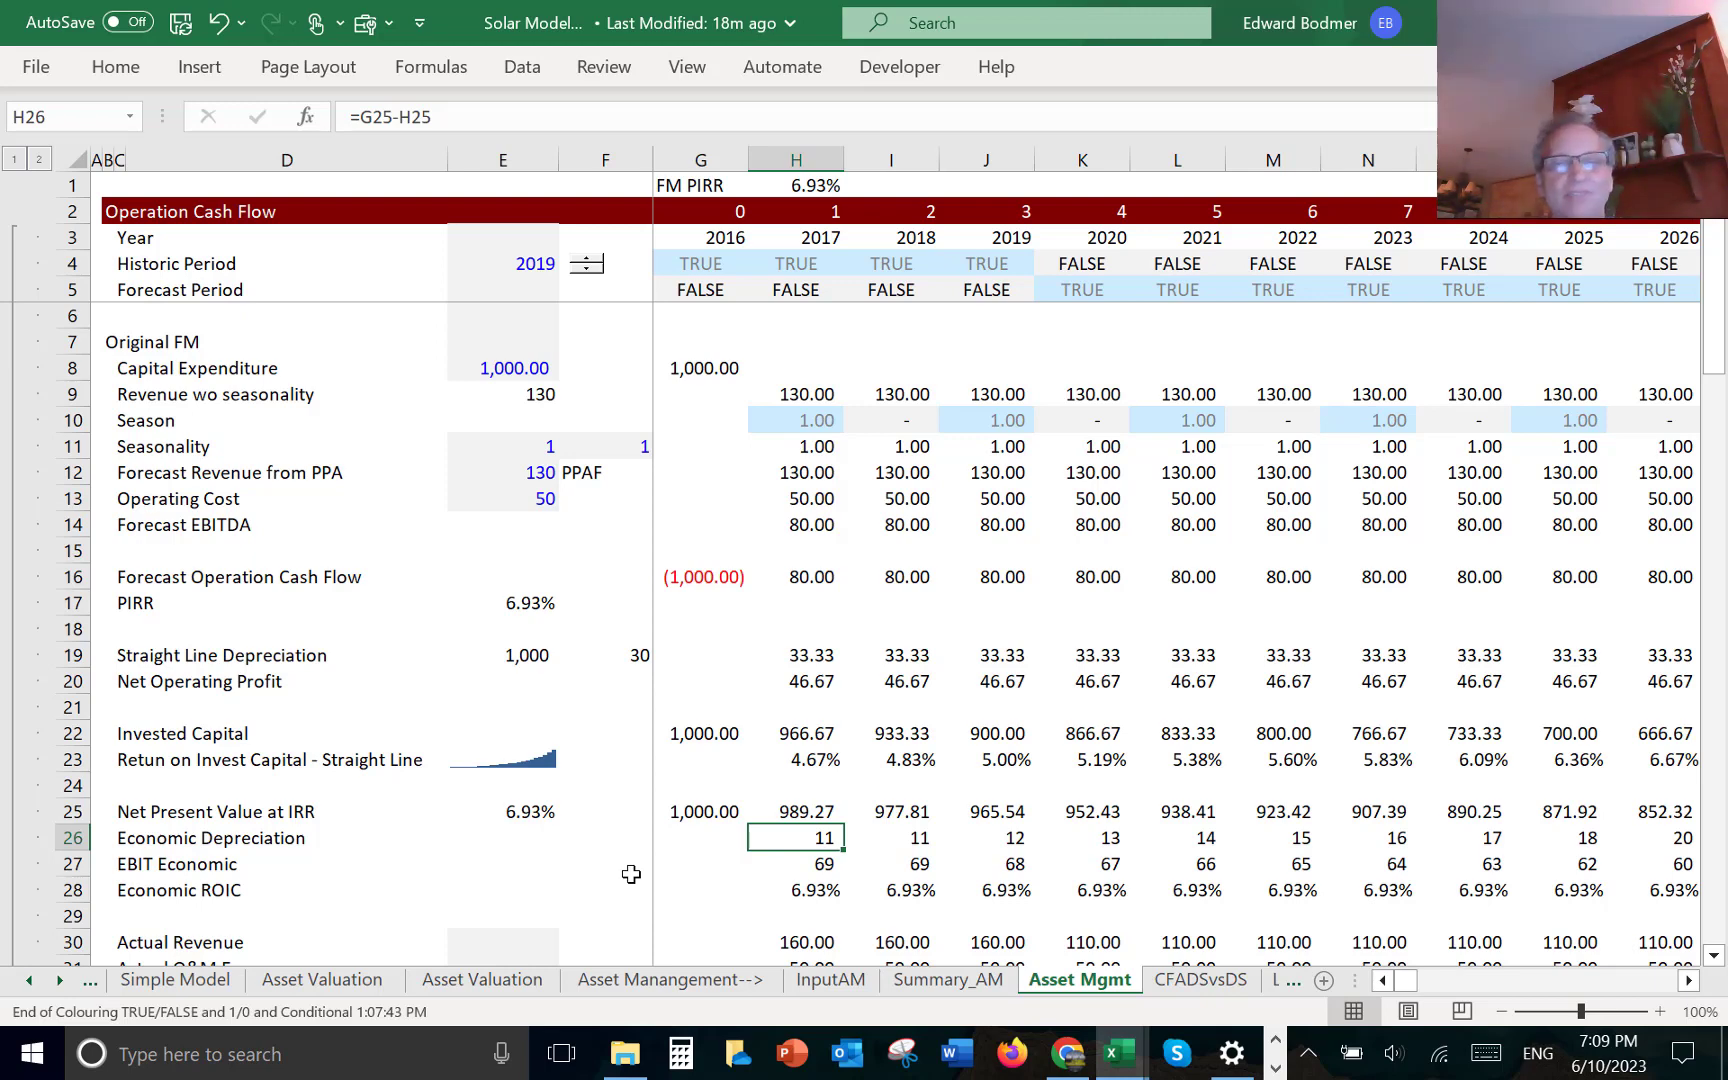
pyautogui.write('=')
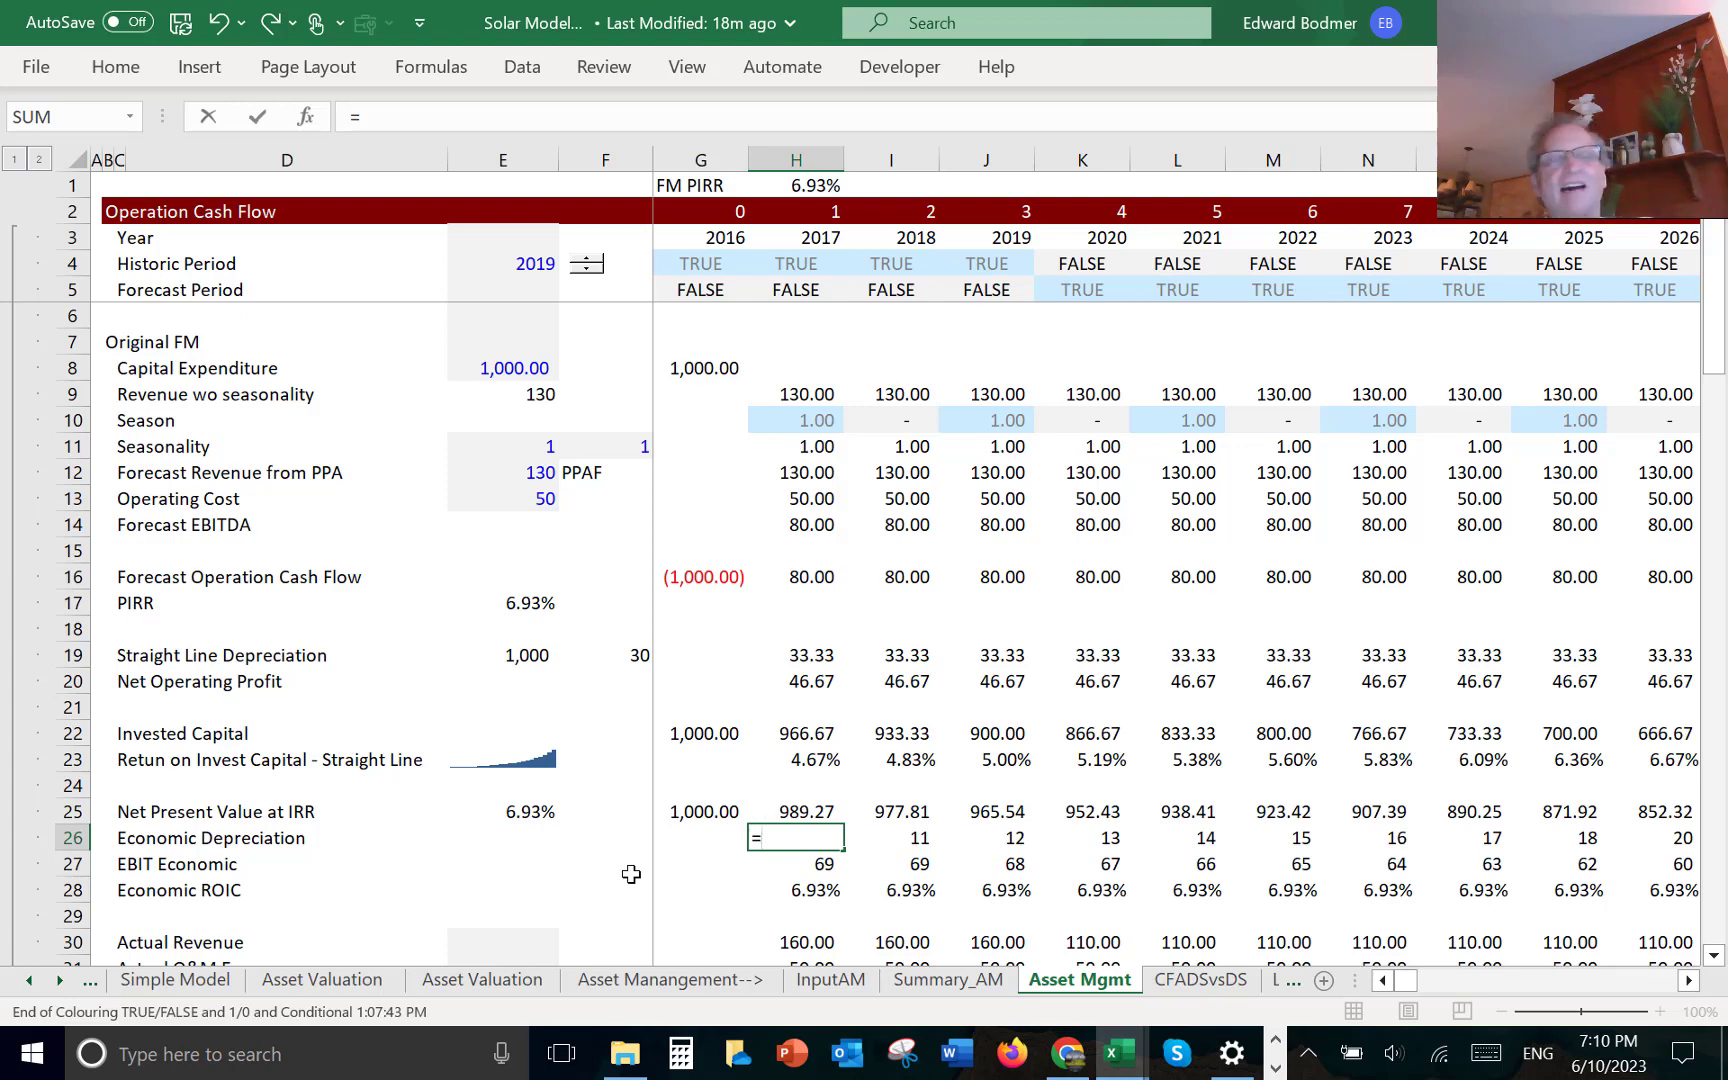
pyautogui.press('Up')
pyautogui.press('Left')
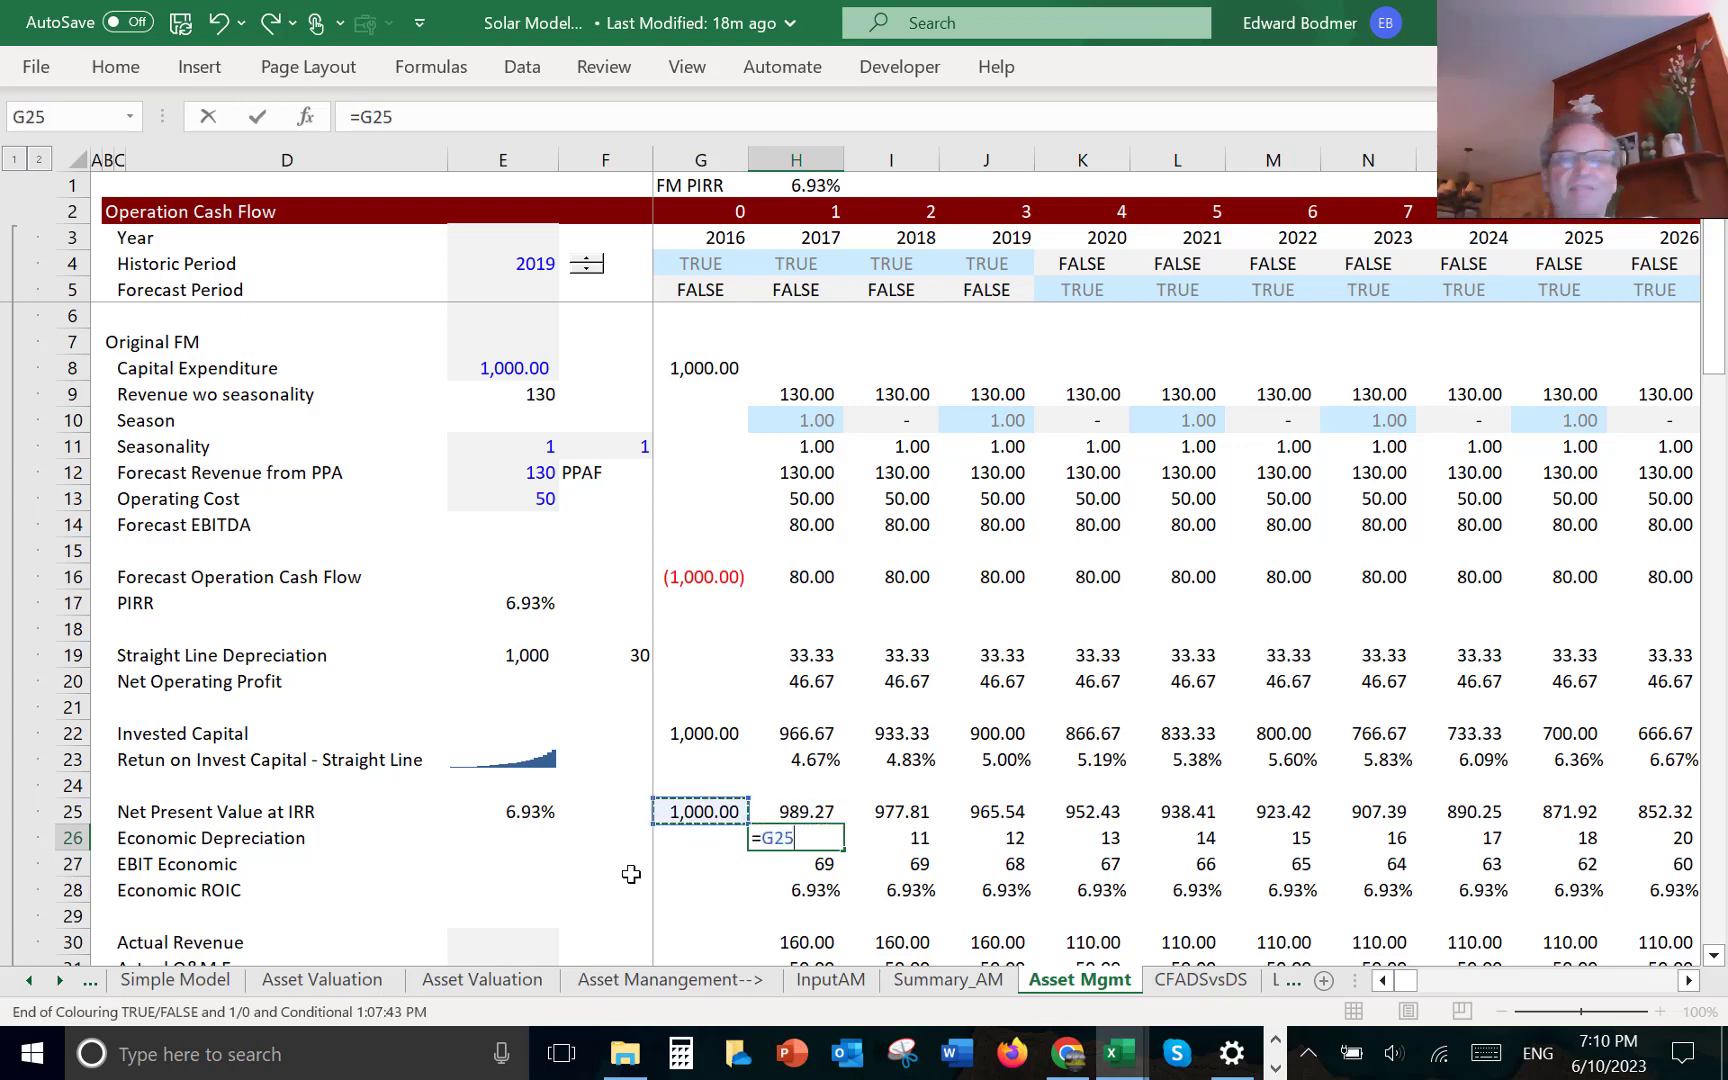
pyautogui.write('-')
pyautogui.press('Up')
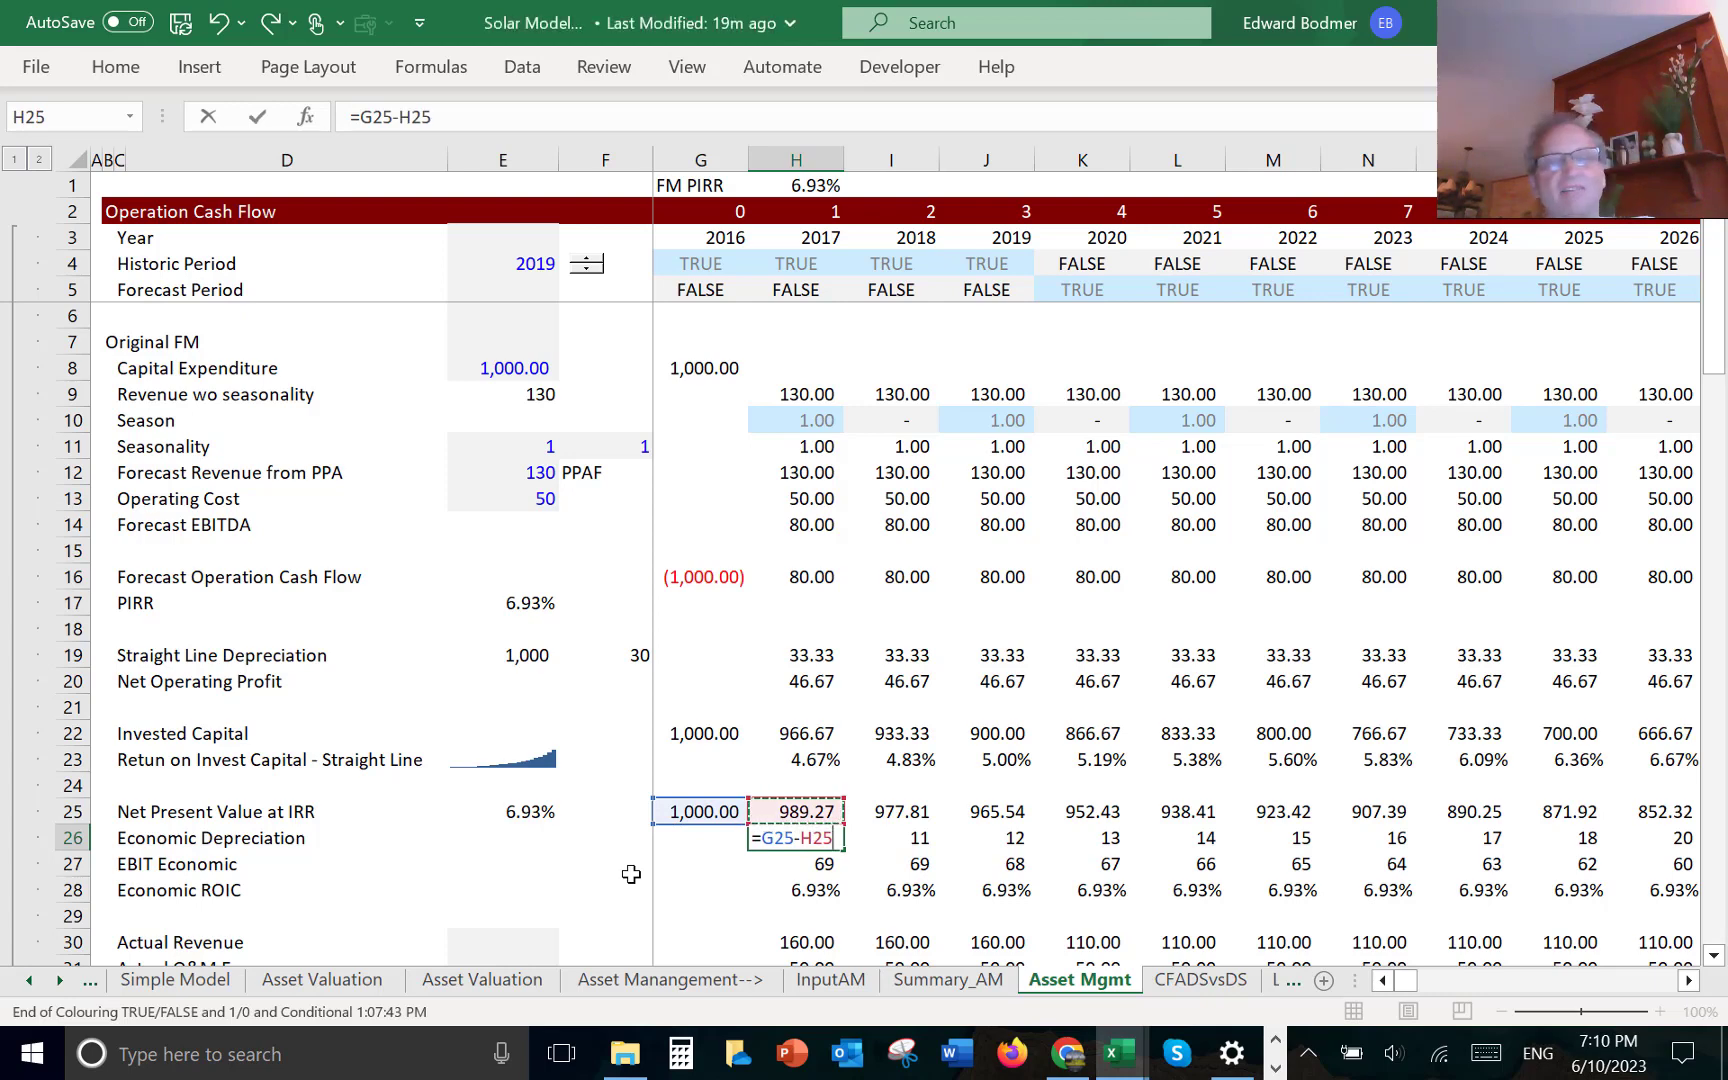
pyautogui.hotkey('ctrl', 'Return')
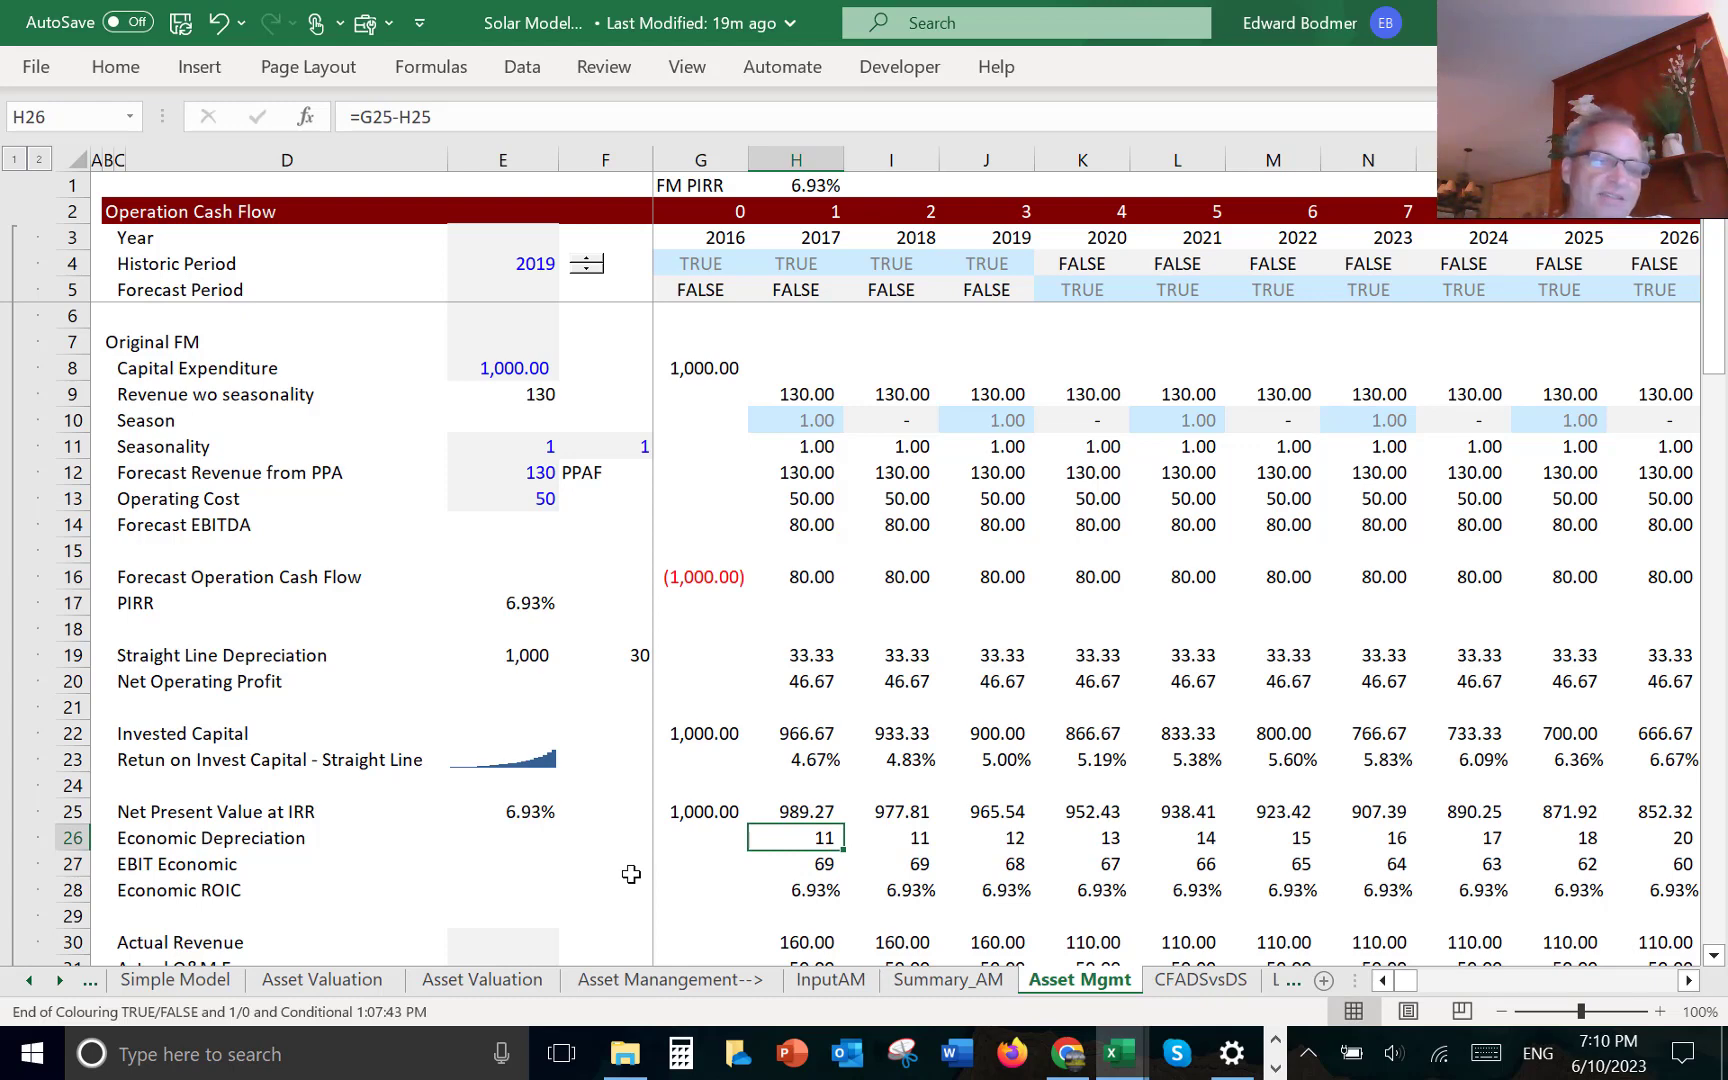
# - Format the Economic Depreciation row from H26 across all years as numbers with two decimals
pyautogui.hotkey('ctrl', 'shift', '1')
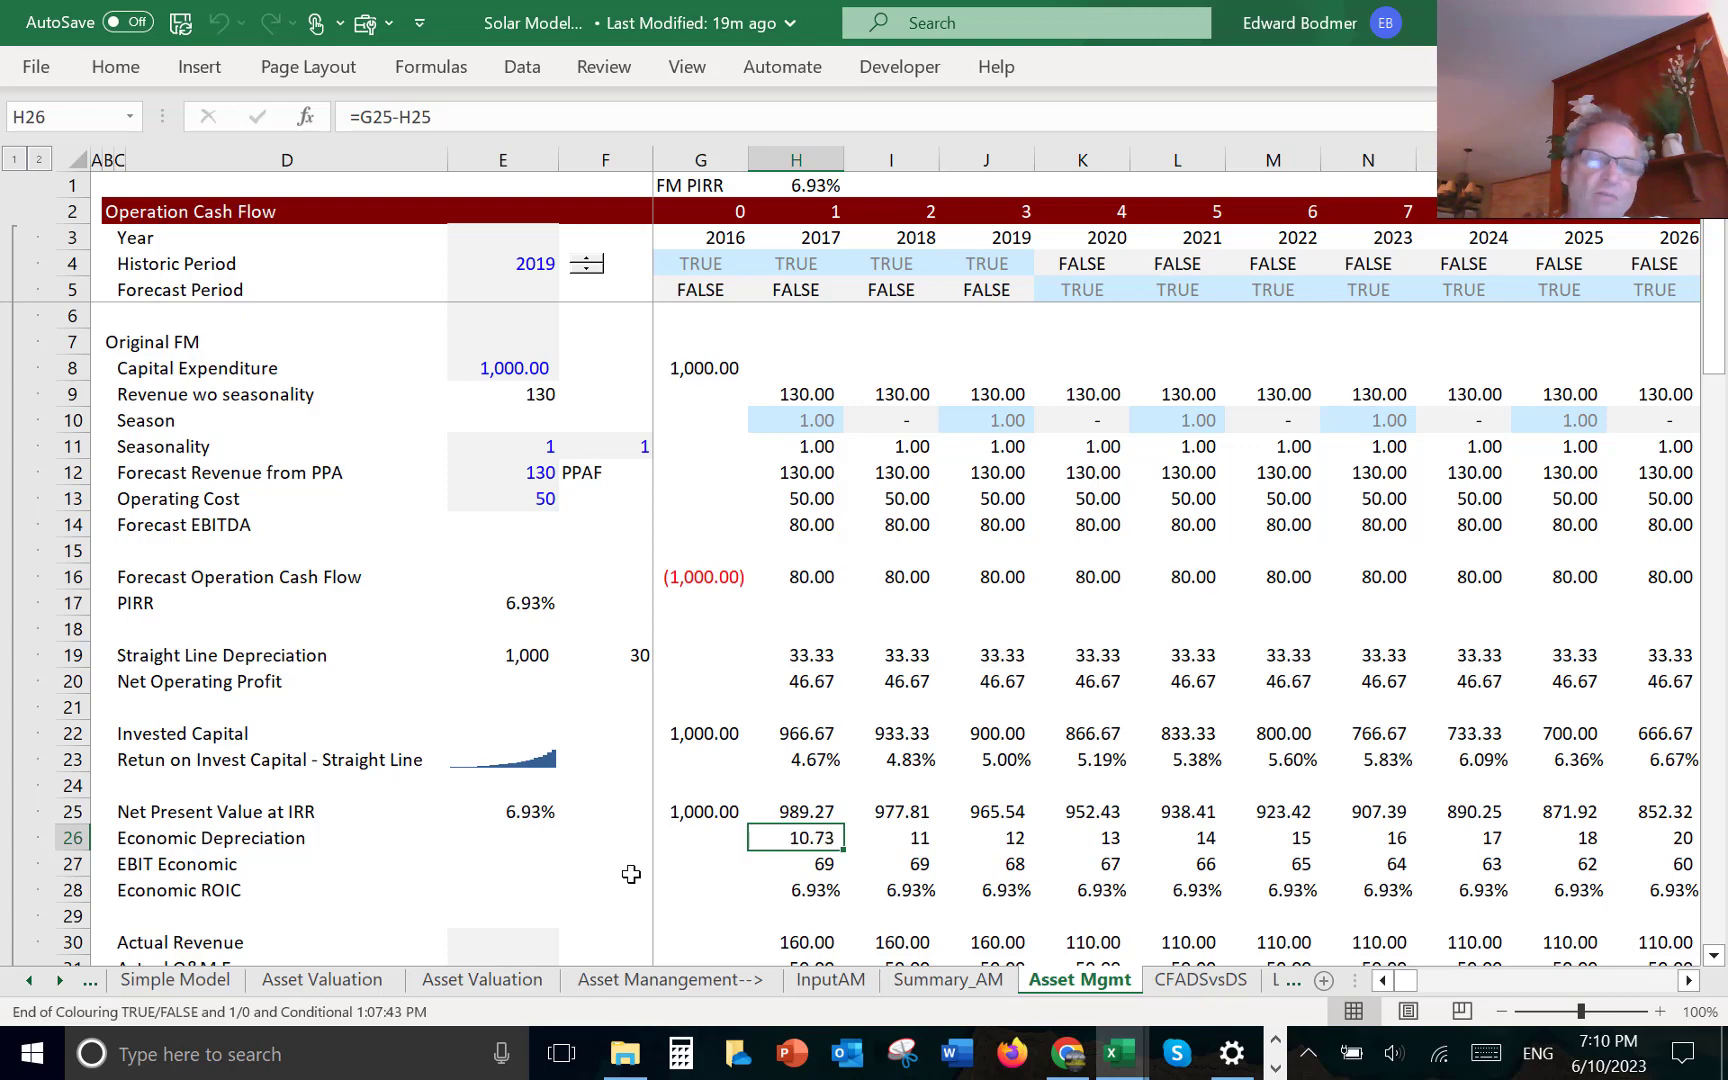
pyautogui.hotkey('ctrl', 'shift', 'Right')
pyautogui.hotkey('ctrl', 'shift', '1')
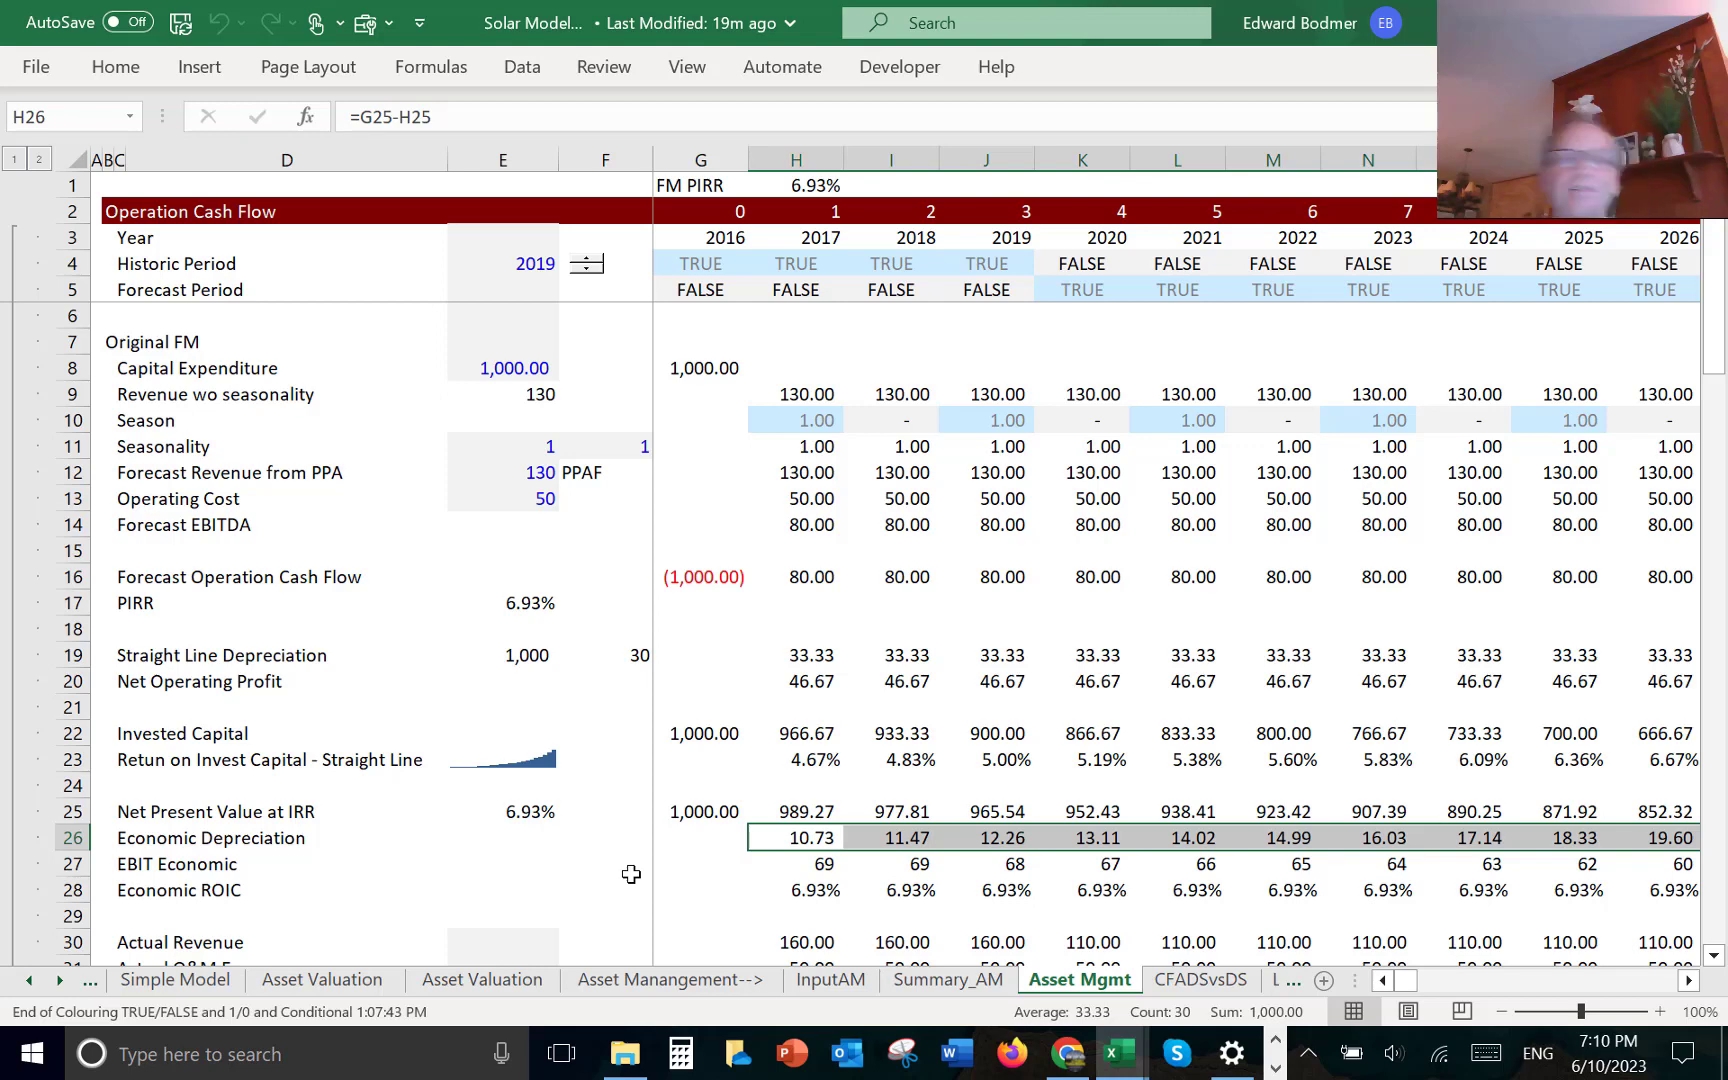
# - Check the total of the Economic Depreciation row from 2017 to 2046 and the rate behind the net present value in E25
pyautogui.press('Left')
pyautogui.press('Left')
pyautogui.press('Right')
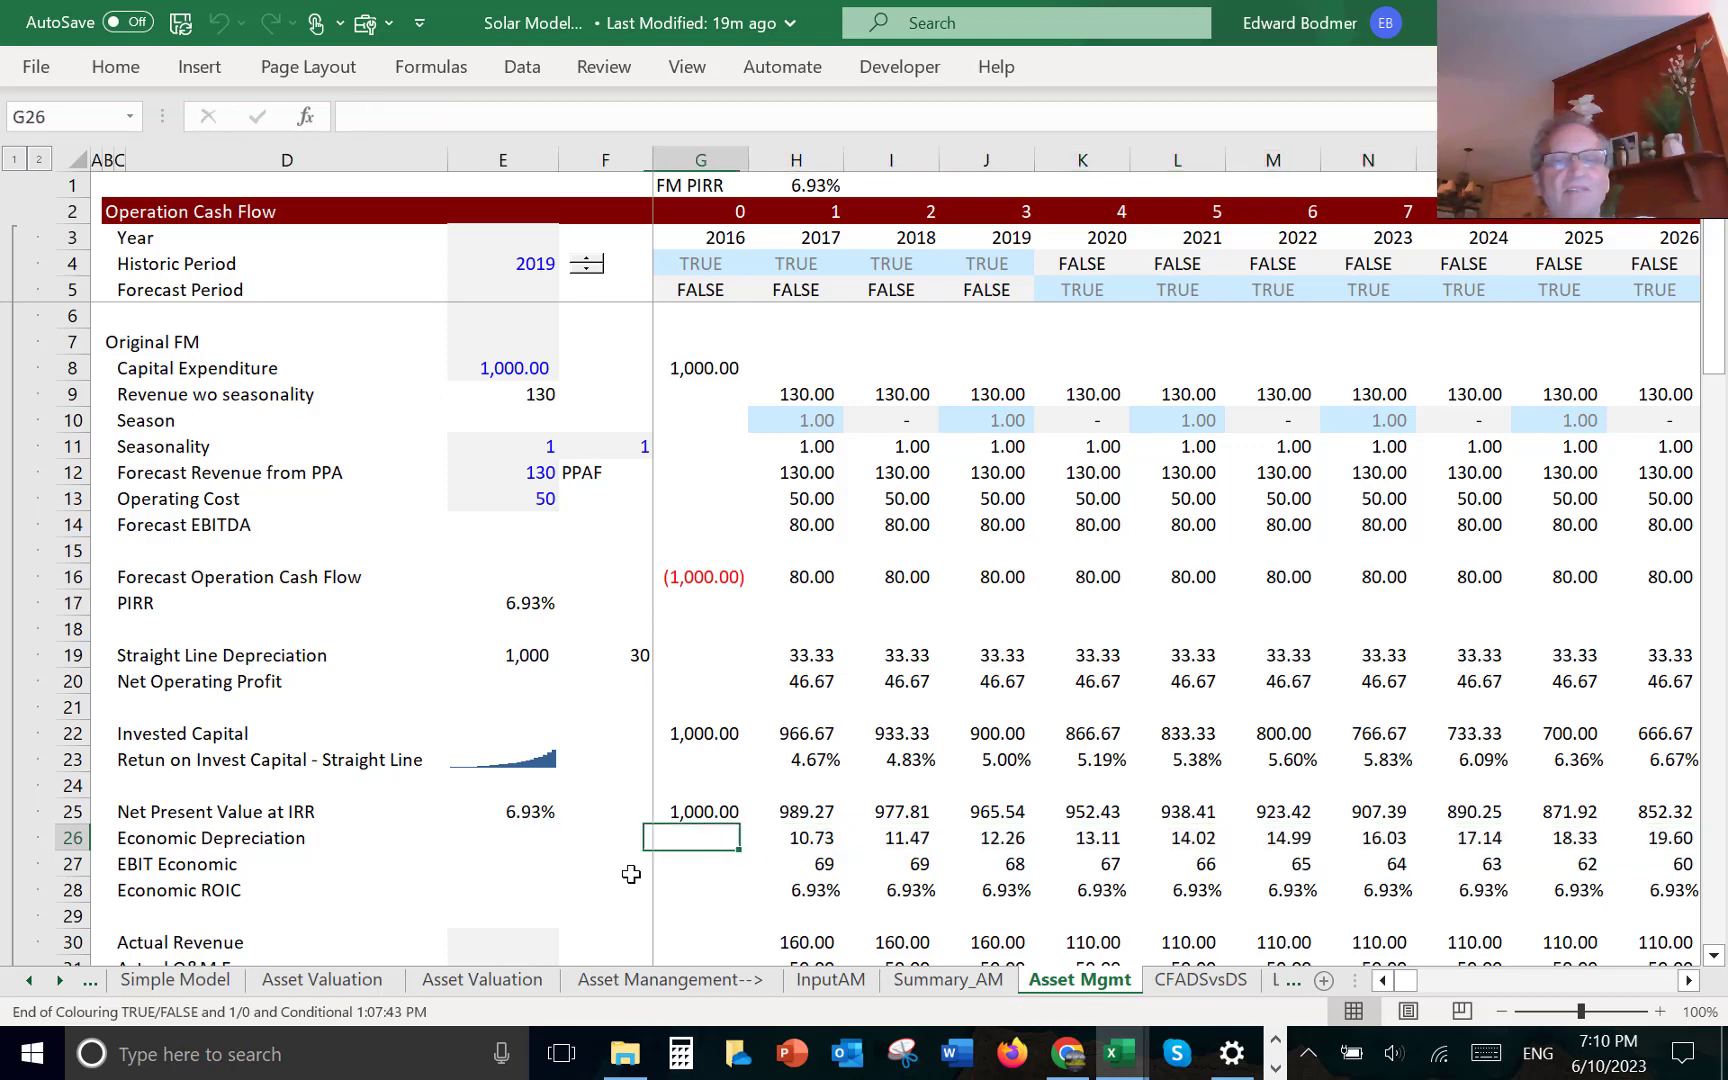
pyautogui.press('Right')
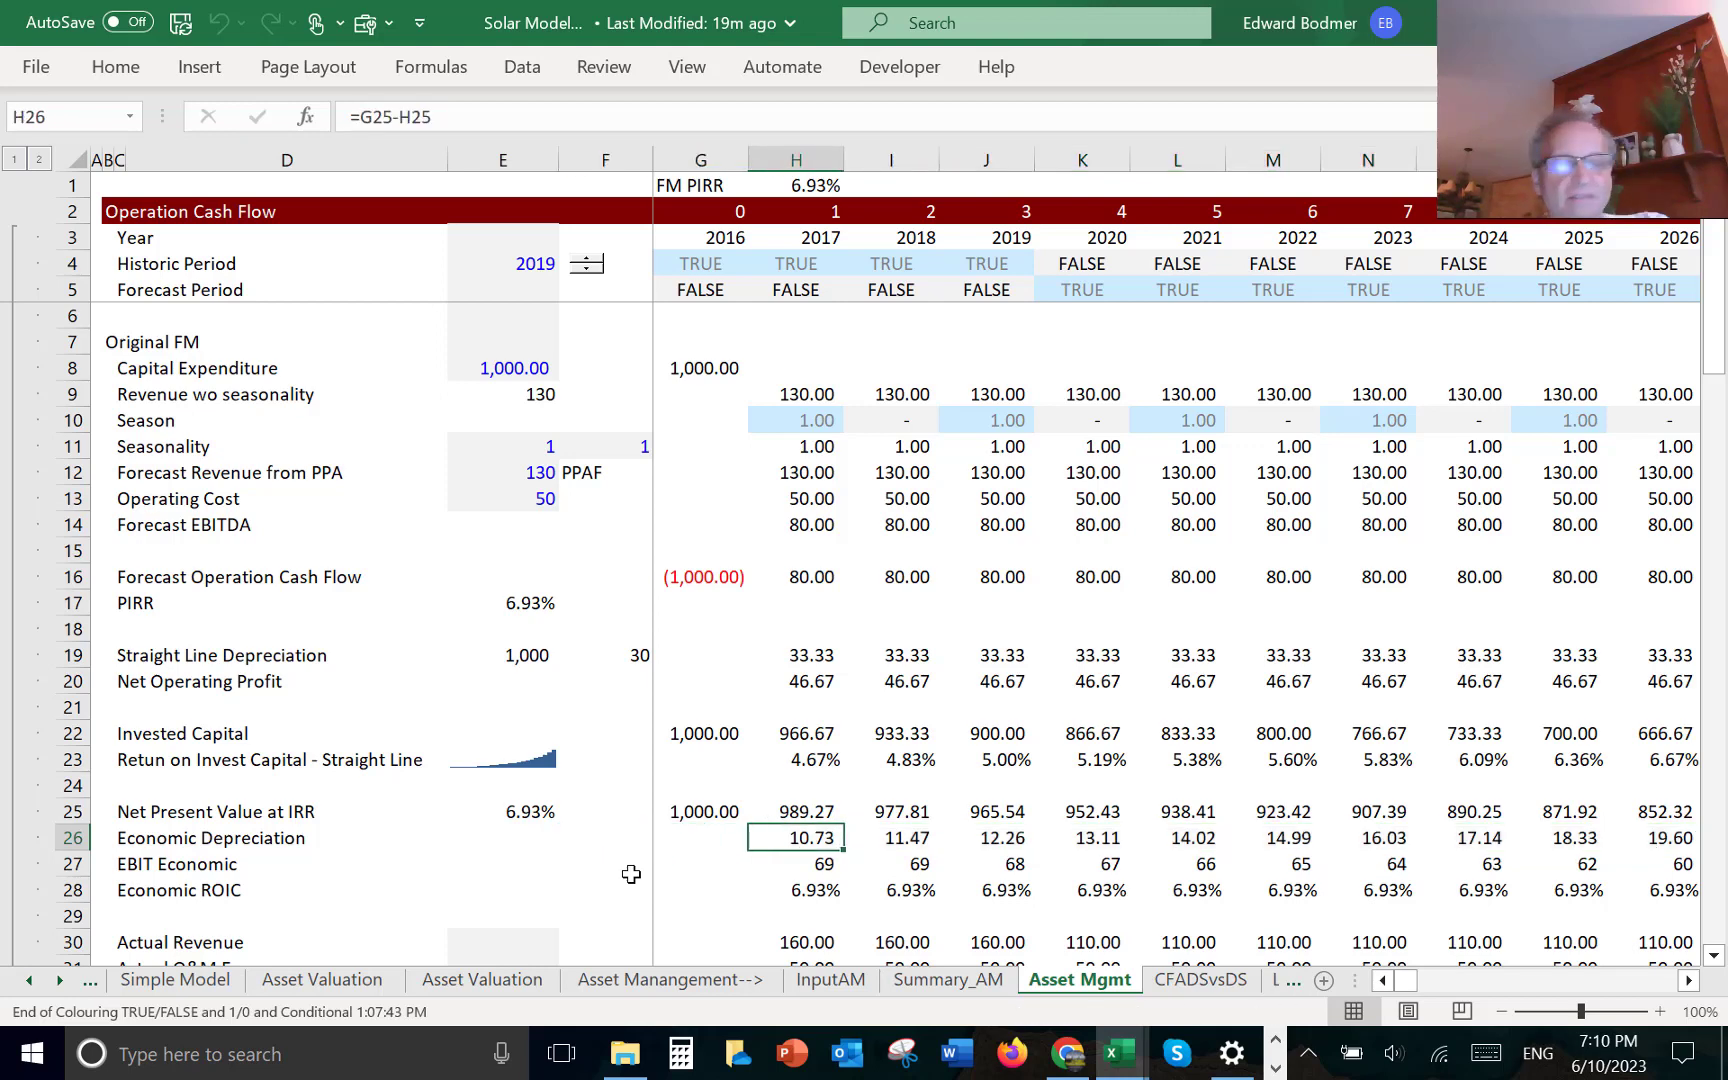
pyautogui.hotkey('ctrl', 'shift', 'Right')
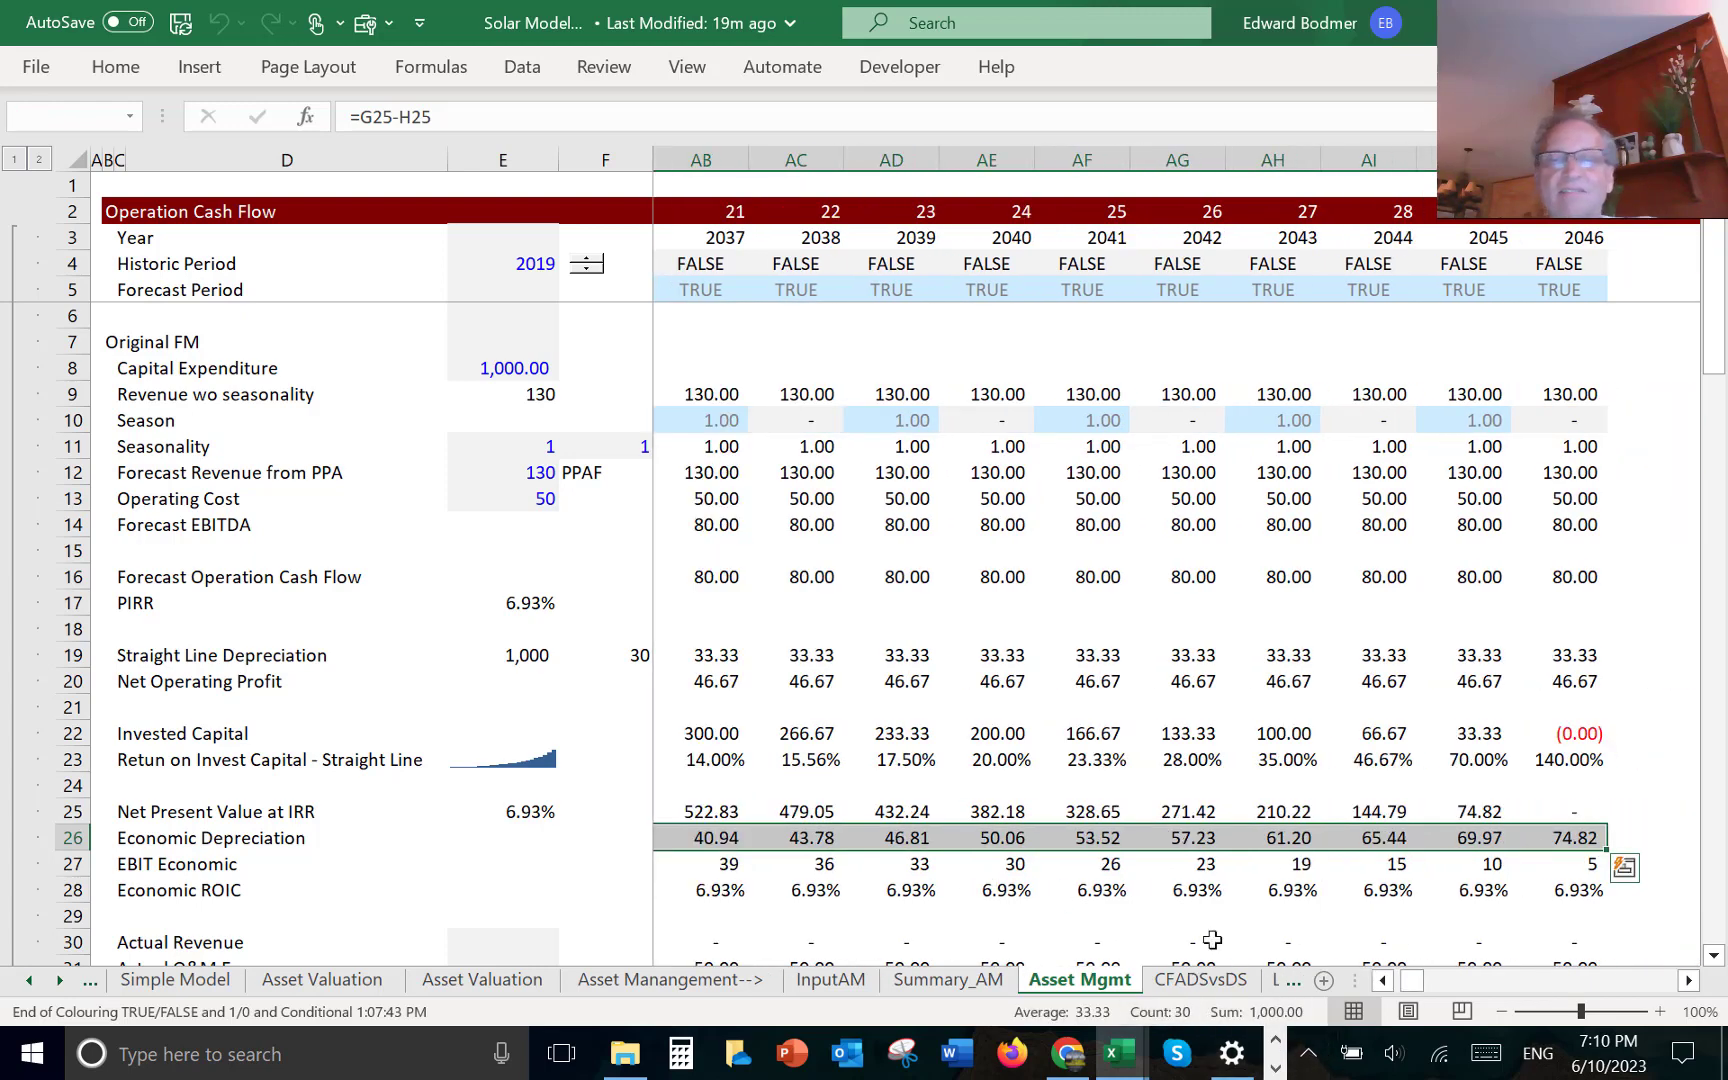
pyautogui.press('Left')
pyautogui.press('Left')
pyautogui.press('Left')
pyautogui.press('Left')
pyautogui.press('Left')
pyautogui.press('Down')
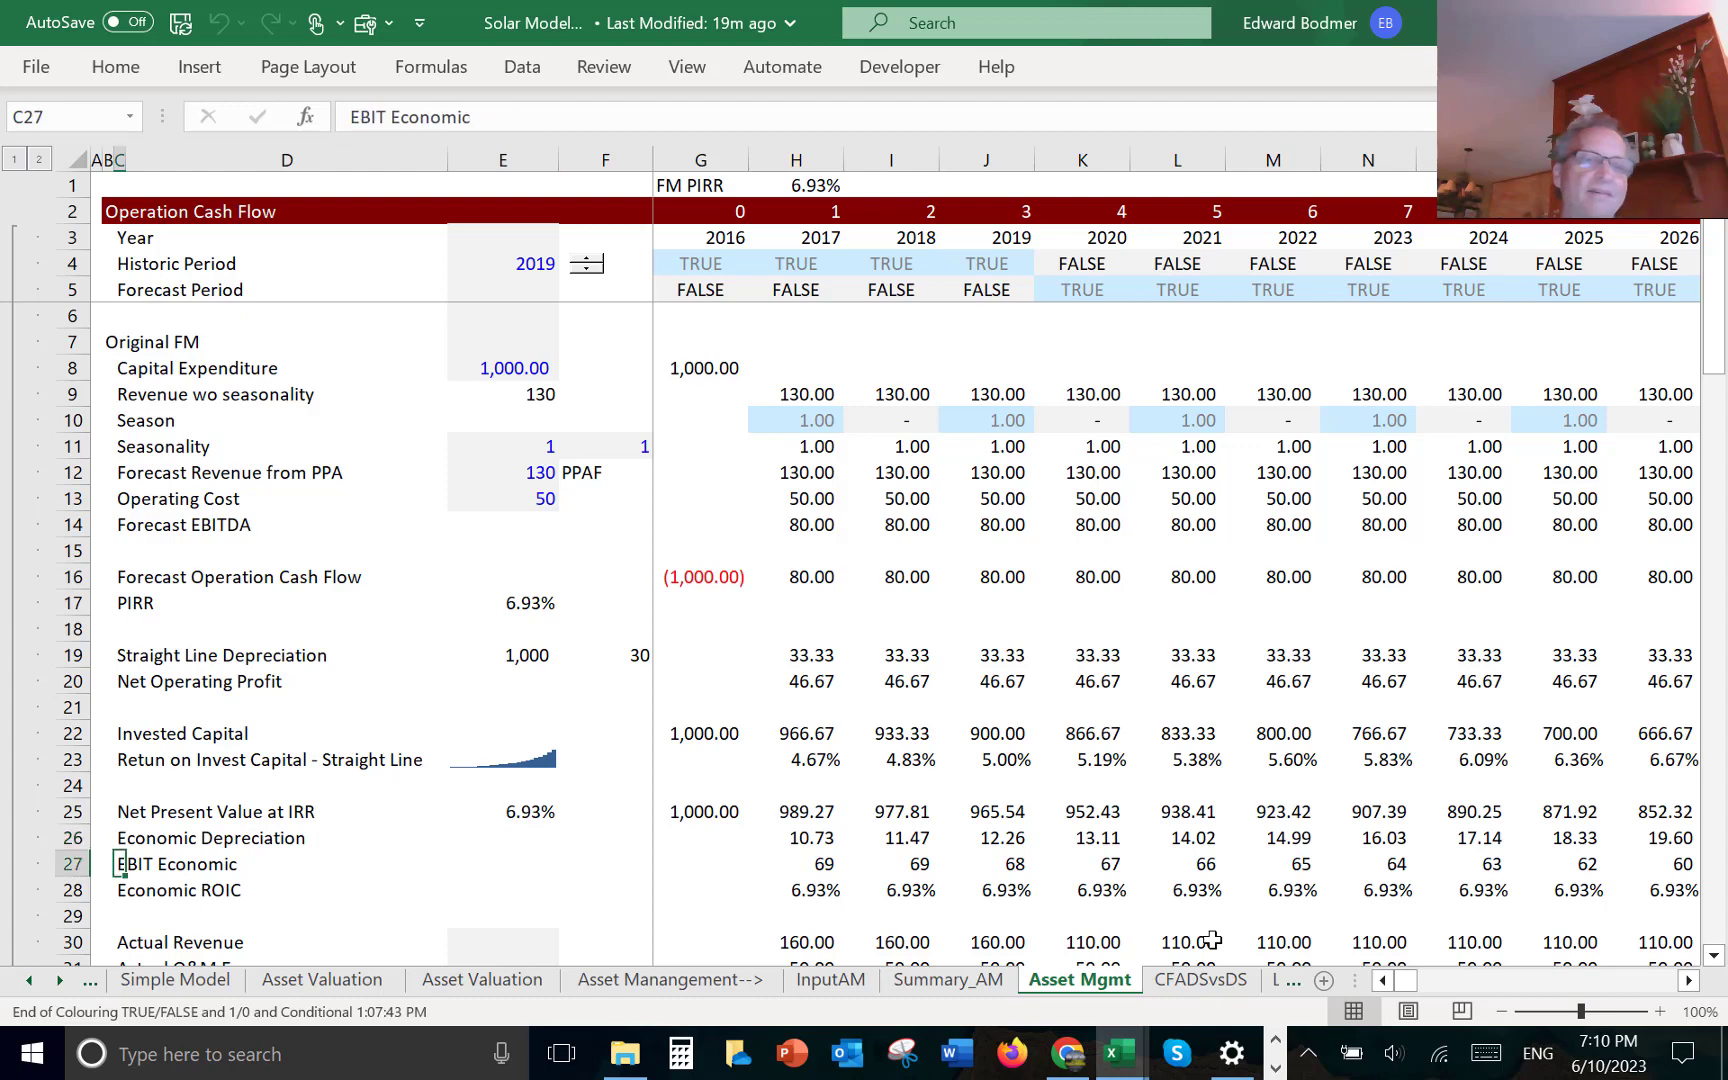
pyautogui.press('Up')
pyautogui.press('Up')
pyautogui.press('Right')
pyautogui.press('Right')
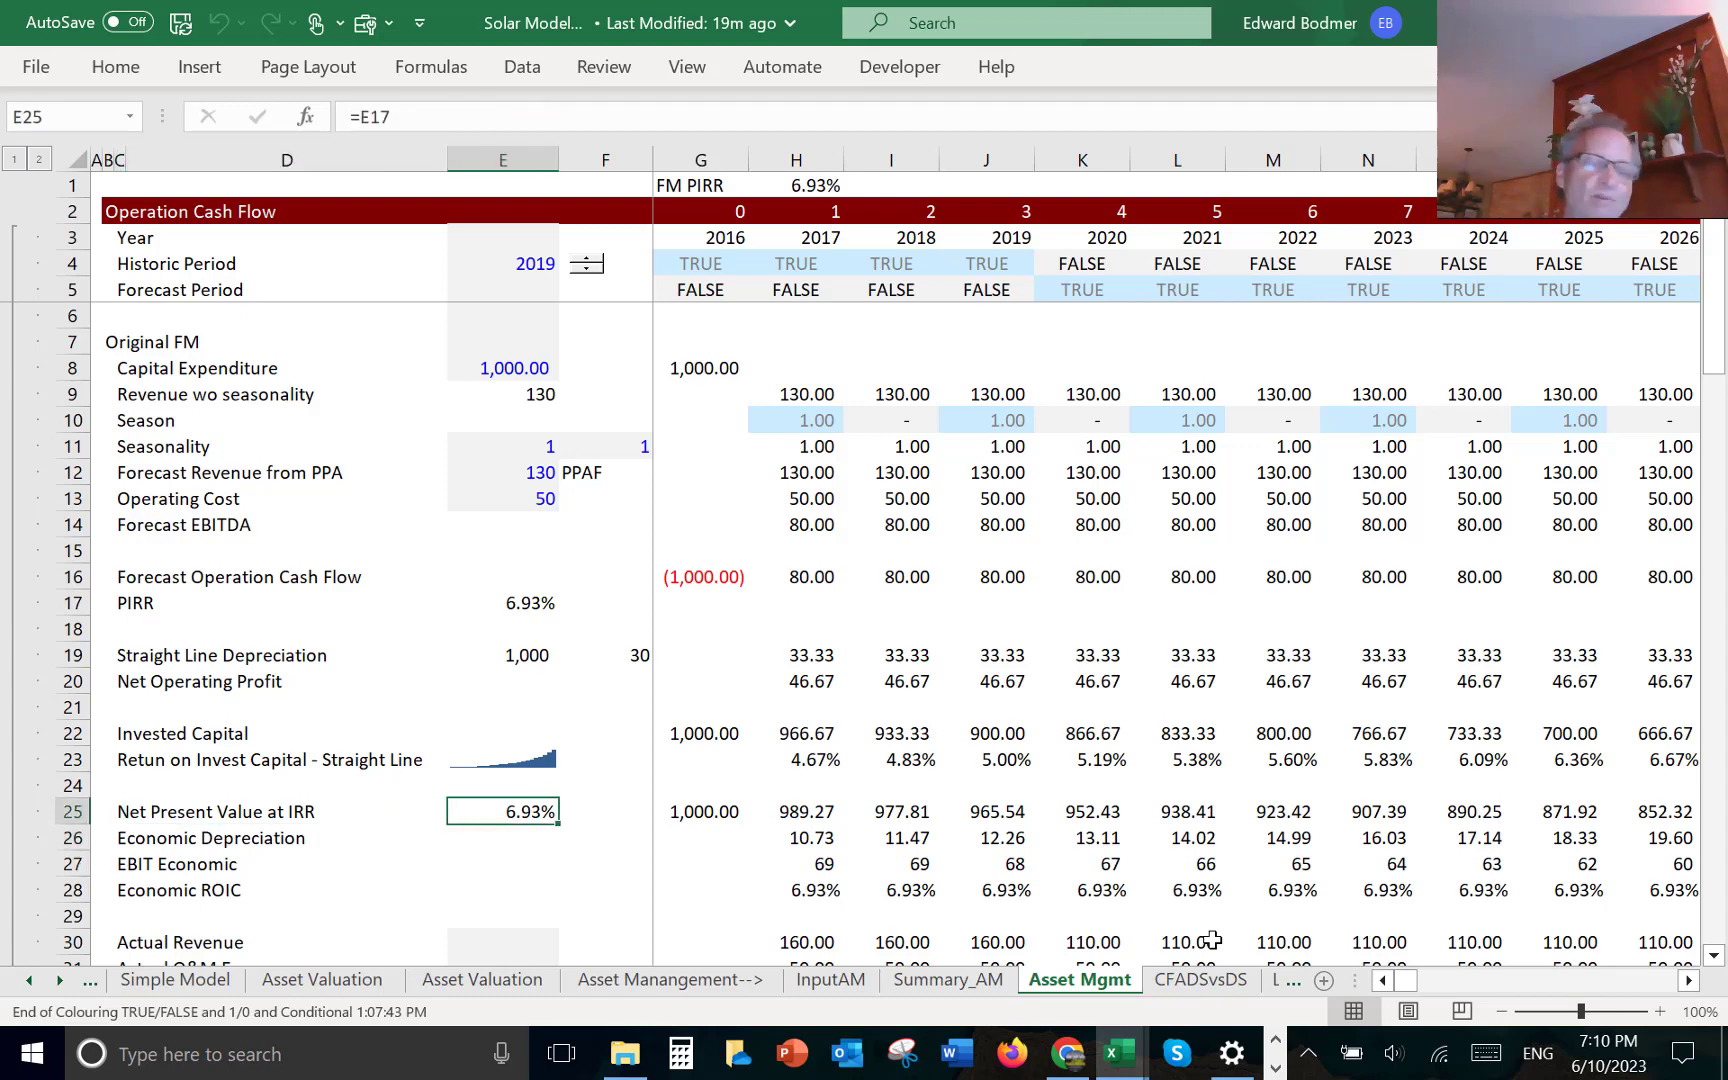
pyautogui.press('Right')
pyautogui.press('Right')
pyautogui.press('Right')
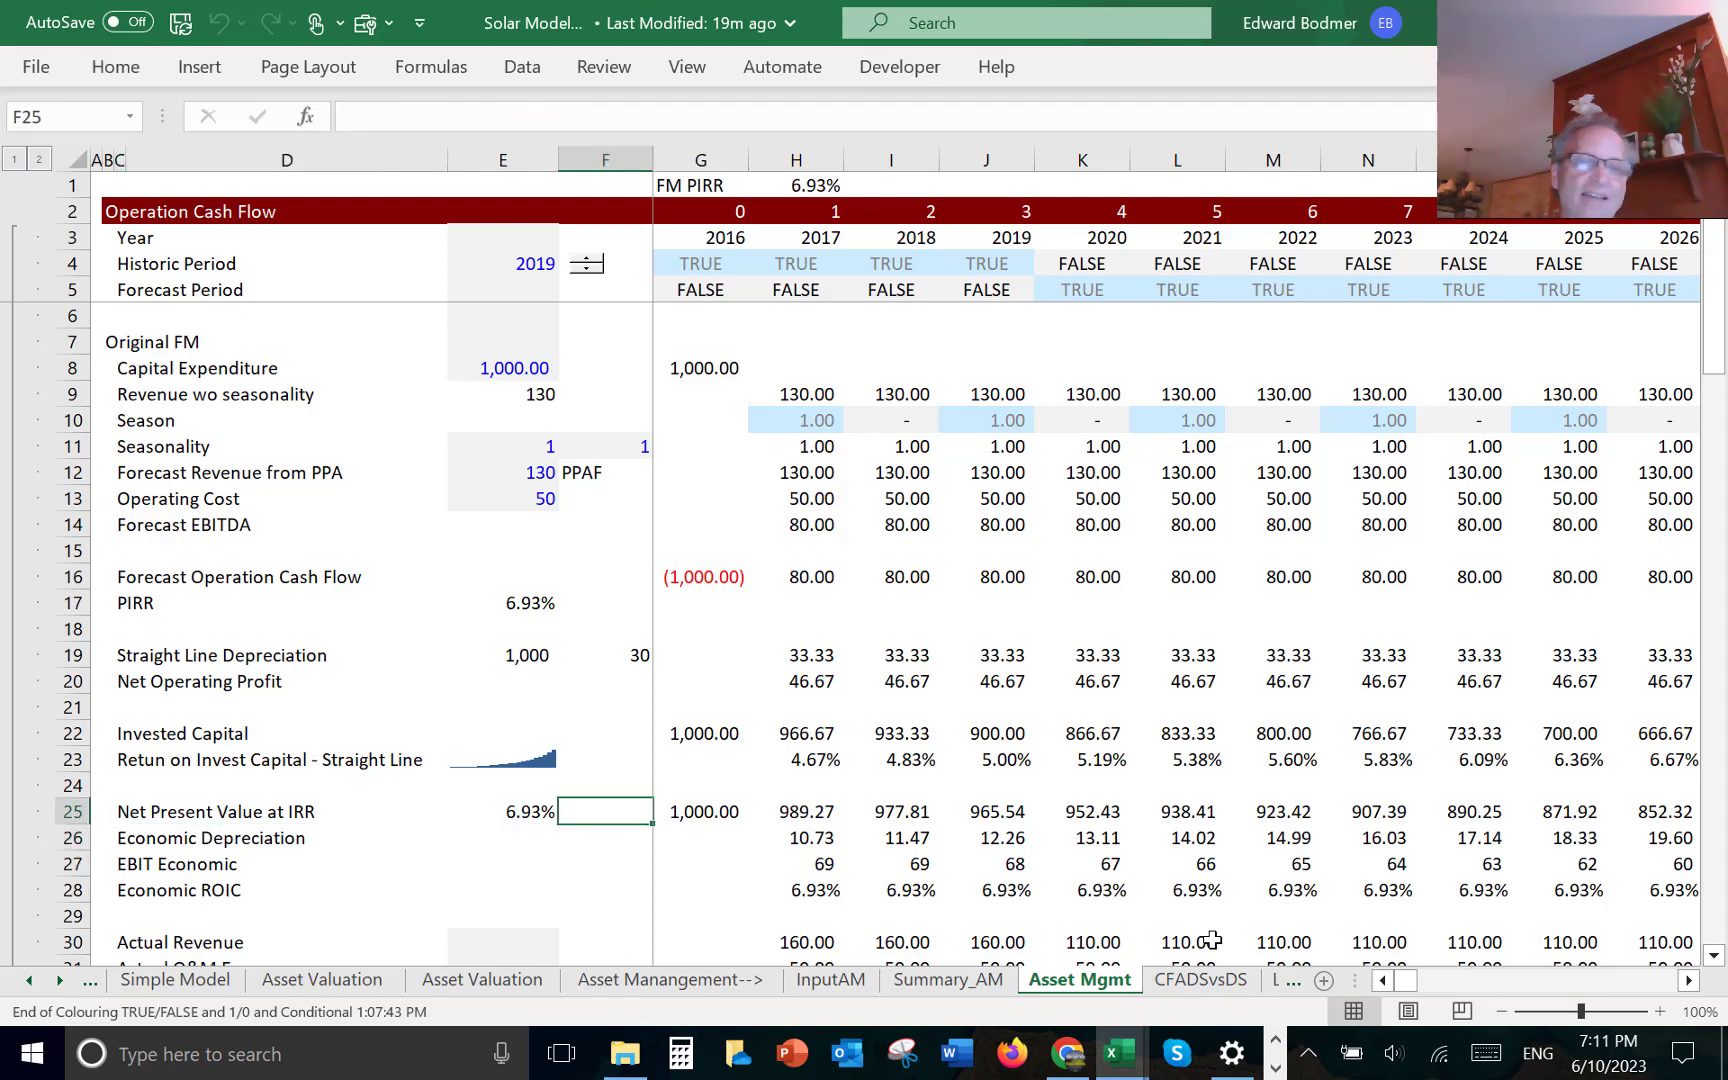
# - Relabel the EBIT Economic row in C27 as "Net Operating Profit with Economic Depr"
pyautogui.press('Down')
pyautogui.press('Down')
pyautogui.press('Left')
pyautogui.press('Left')
pyautogui.press('Left')
pyautogui.press('Left')
pyautogui.press('Left')
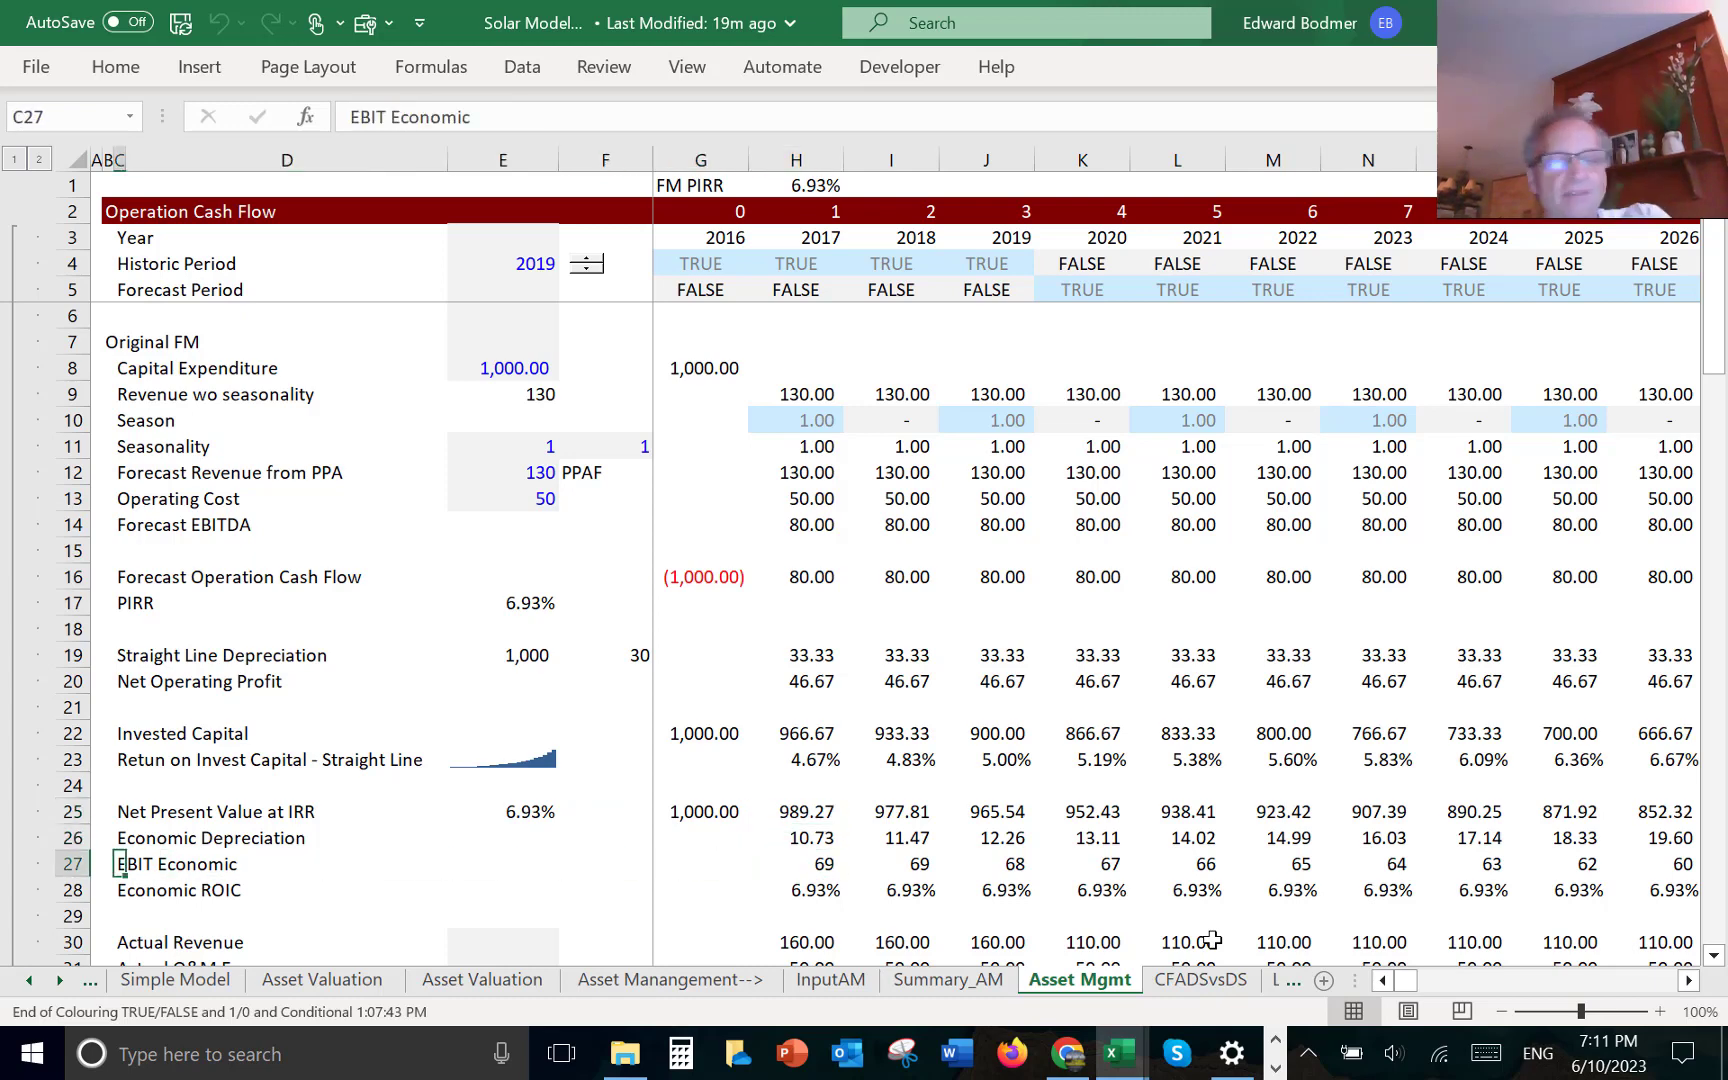
pyautogui.press('F2')
pyautogui.write('Net ')
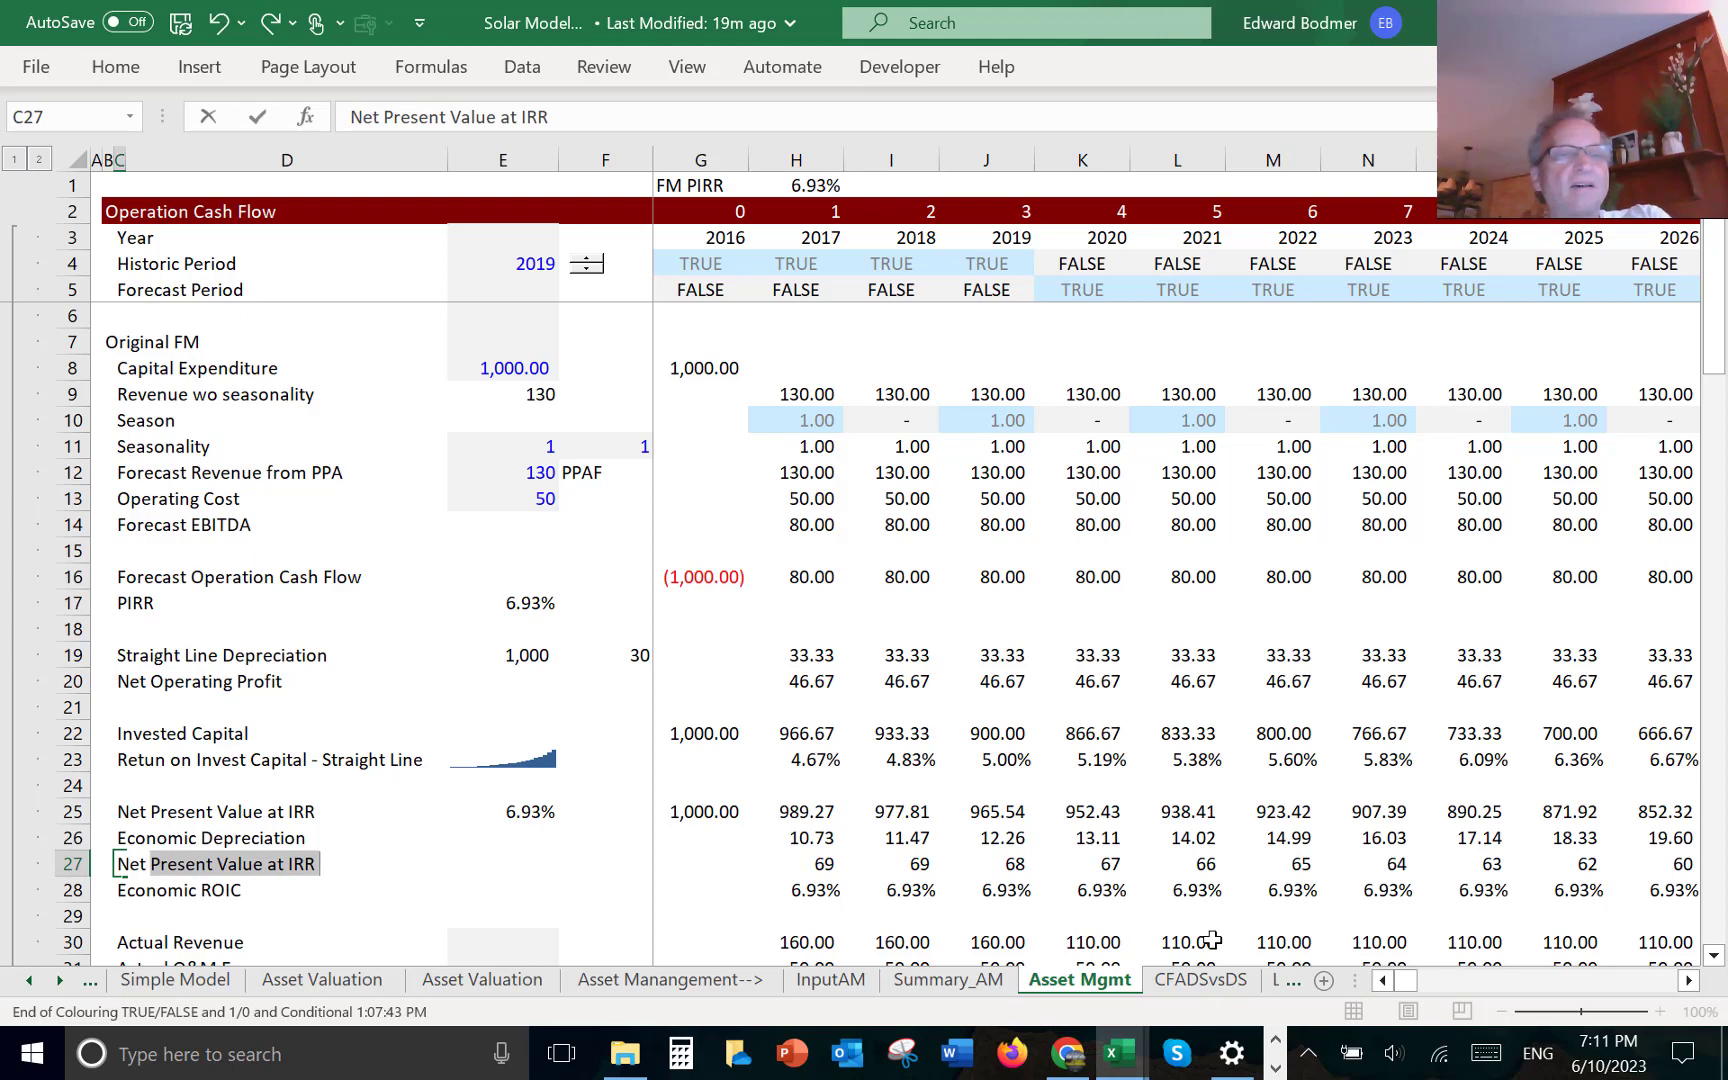
pyautogui.write('Operatin')
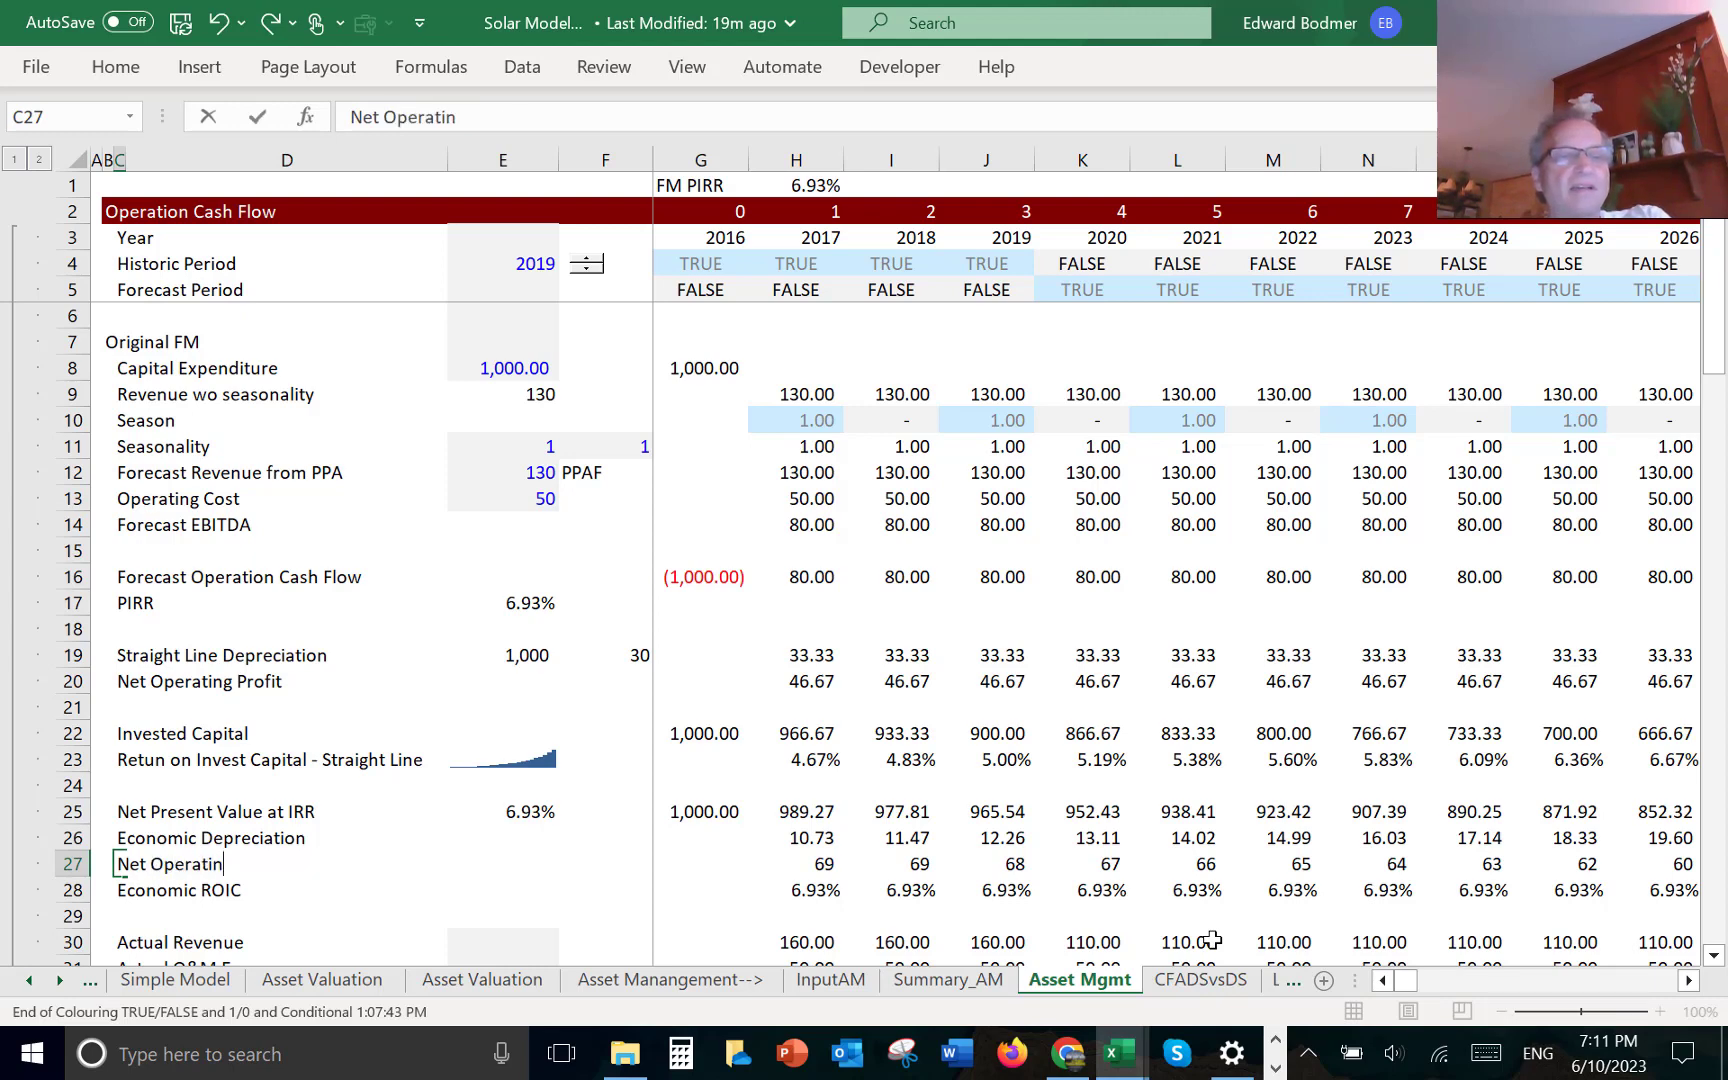
pyautogui.write('g Profit wit ')
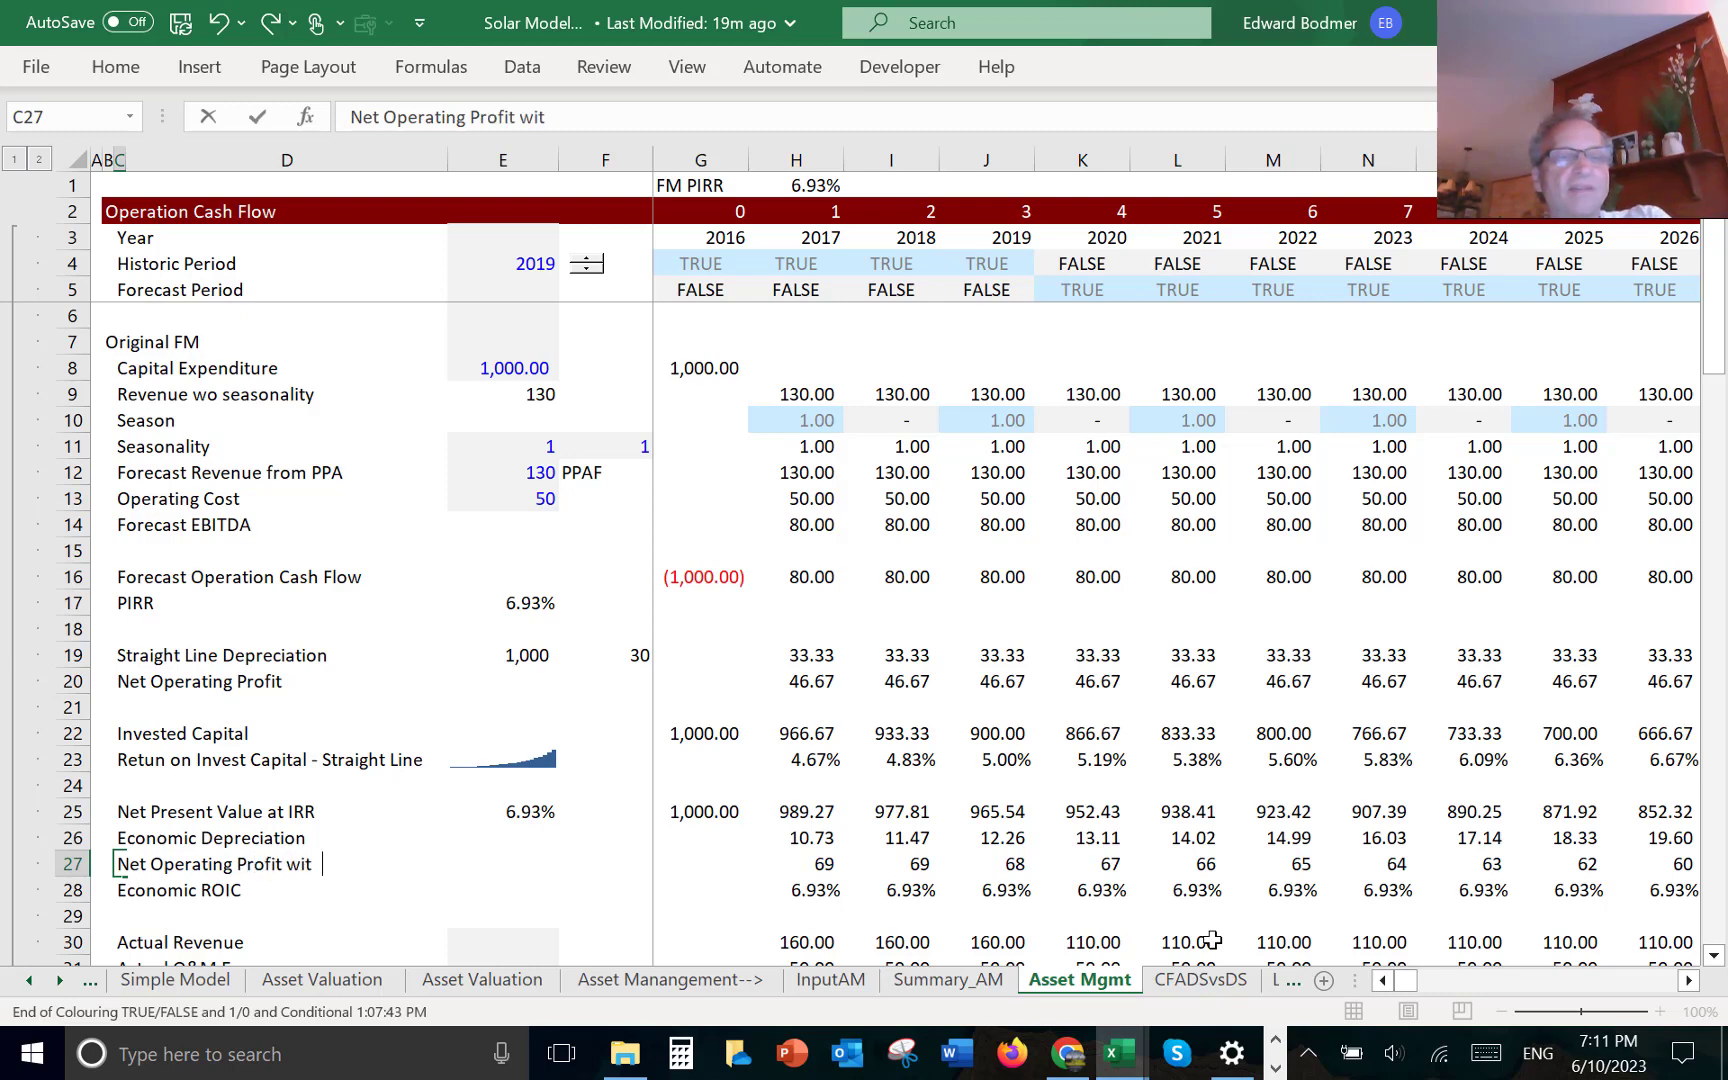
pyautogui.write('h Econom')
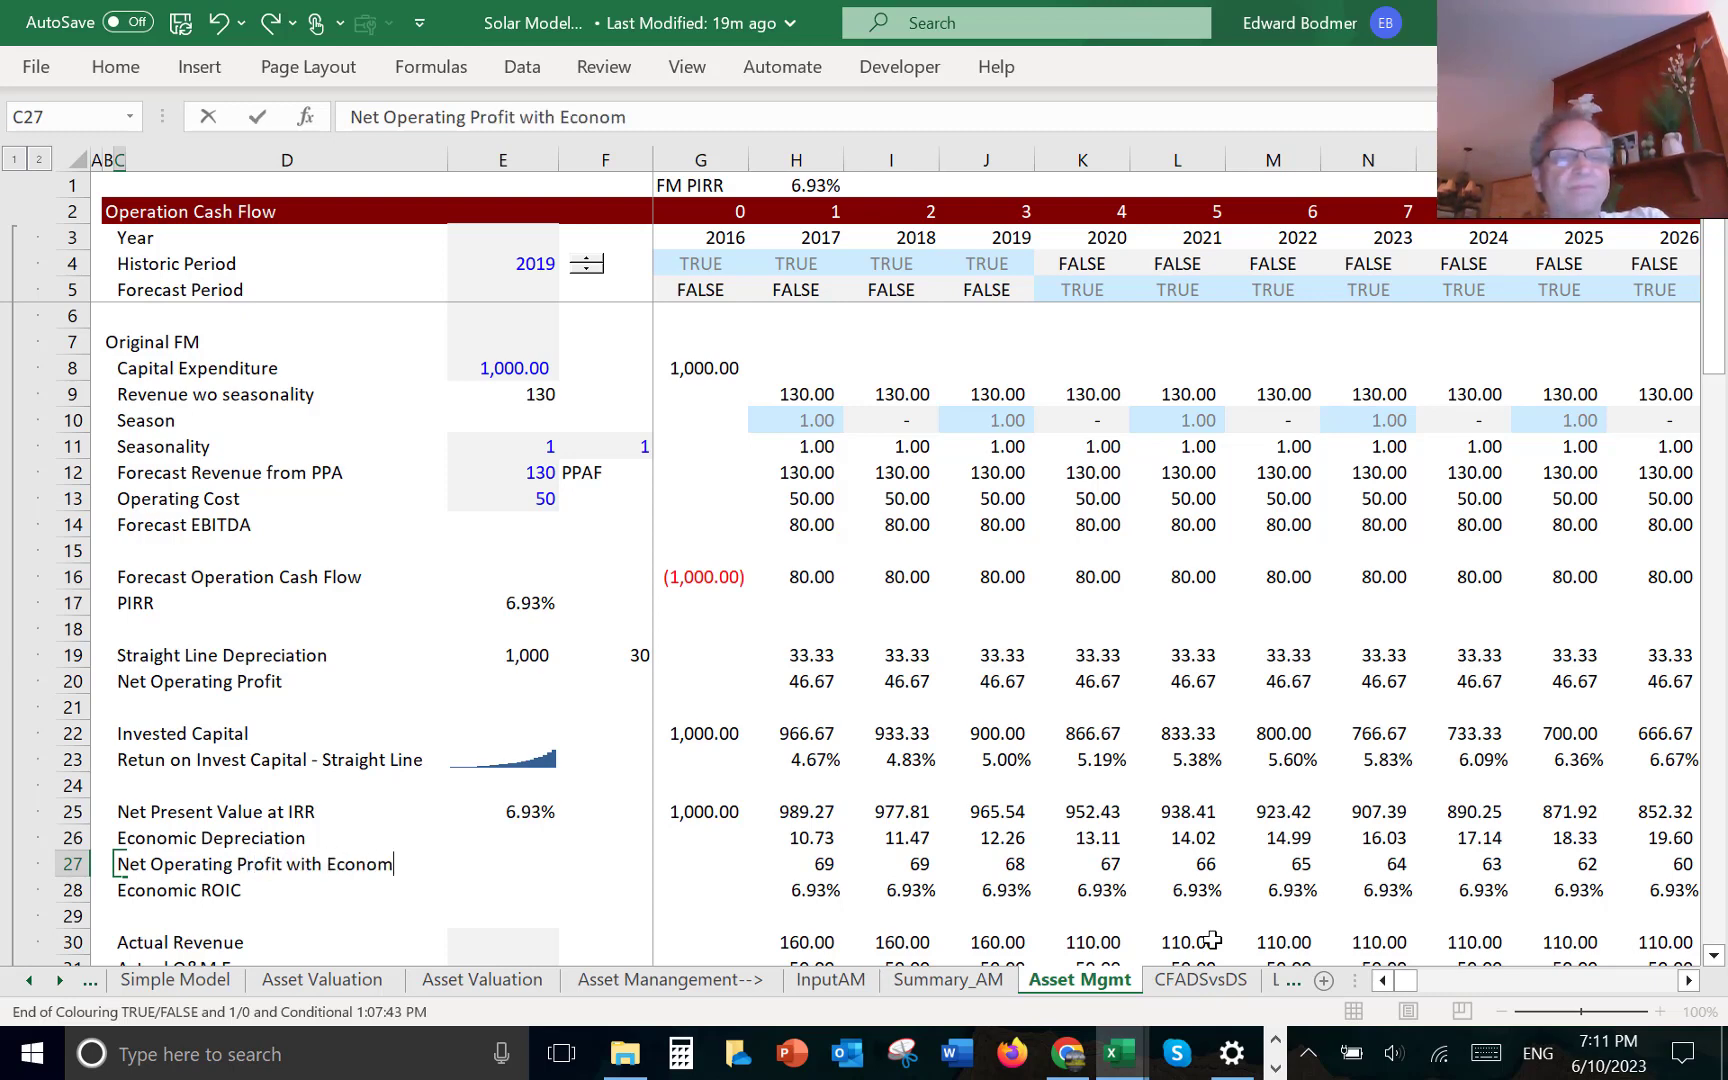
pyautogui.write('ic Depr')
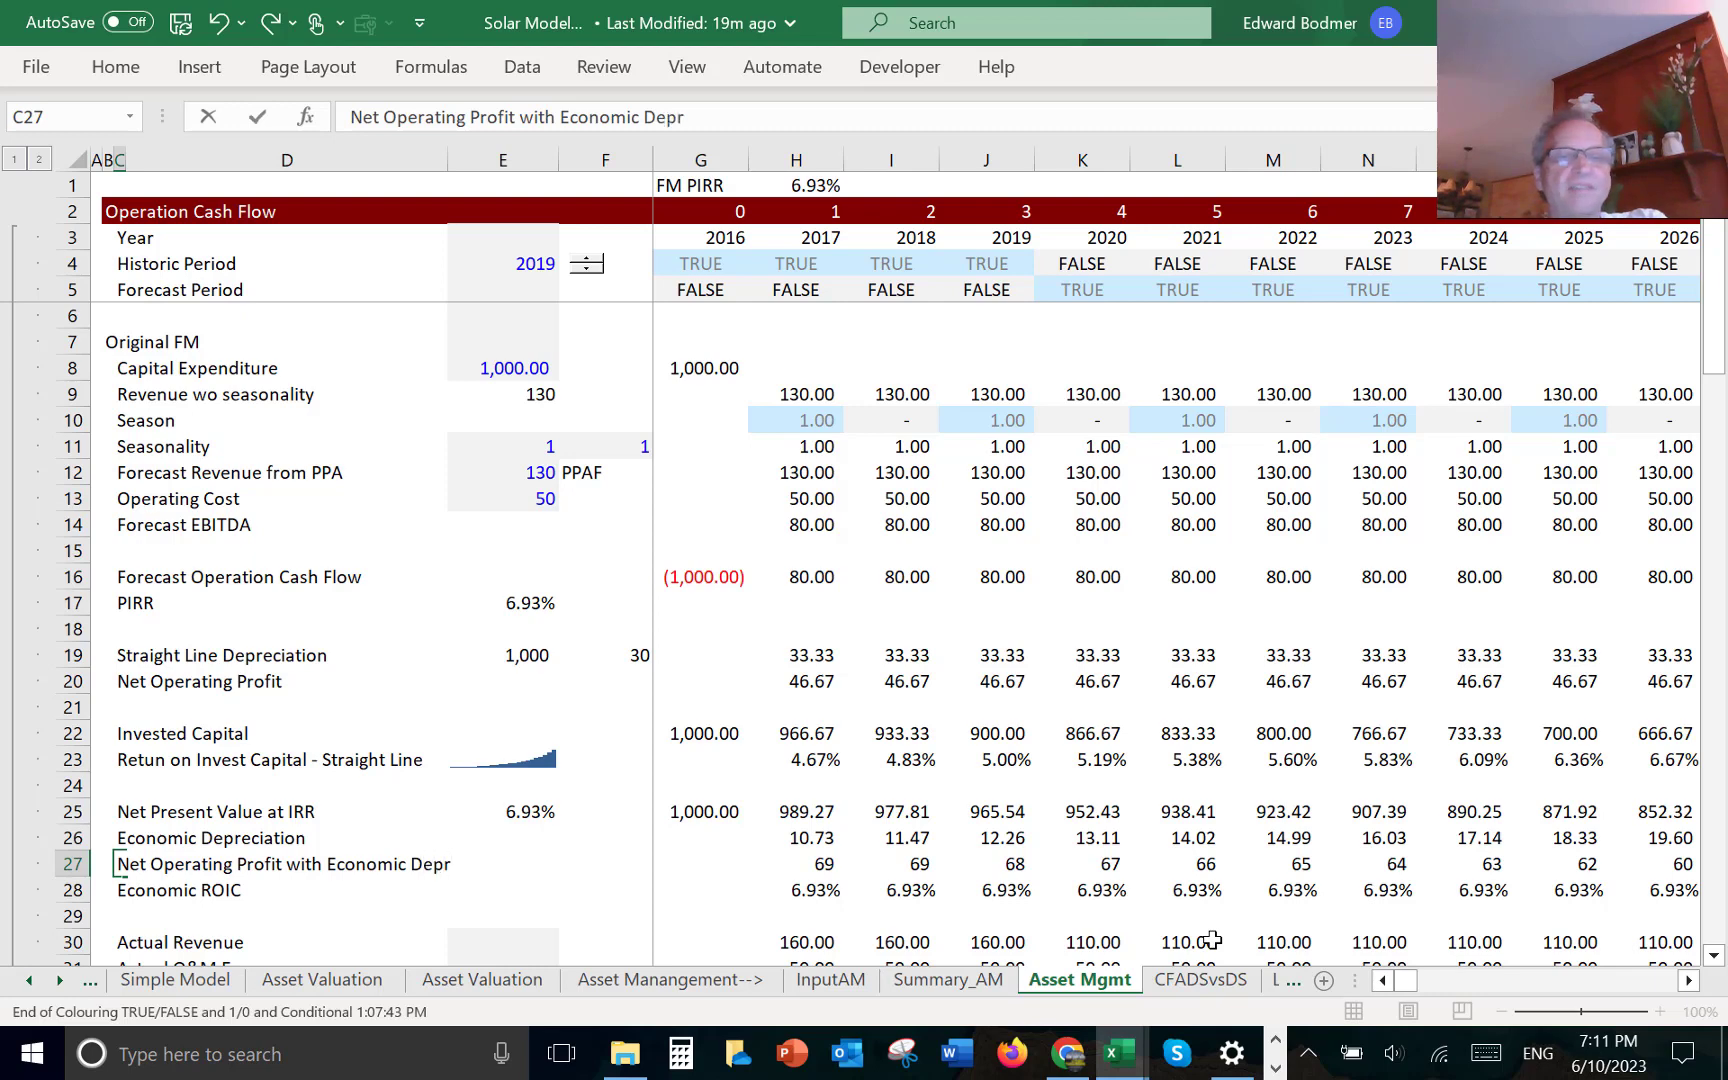
# - Calculate the 2017 net operating profit in H27 as forecast EBITDA less economic depreciation with =H14-H26
pyautogui.press('Right')
pyautogui.press('Right')
pyautogui.press('Right')
pyautogui.press('Right')
pyautogui.press('Right')
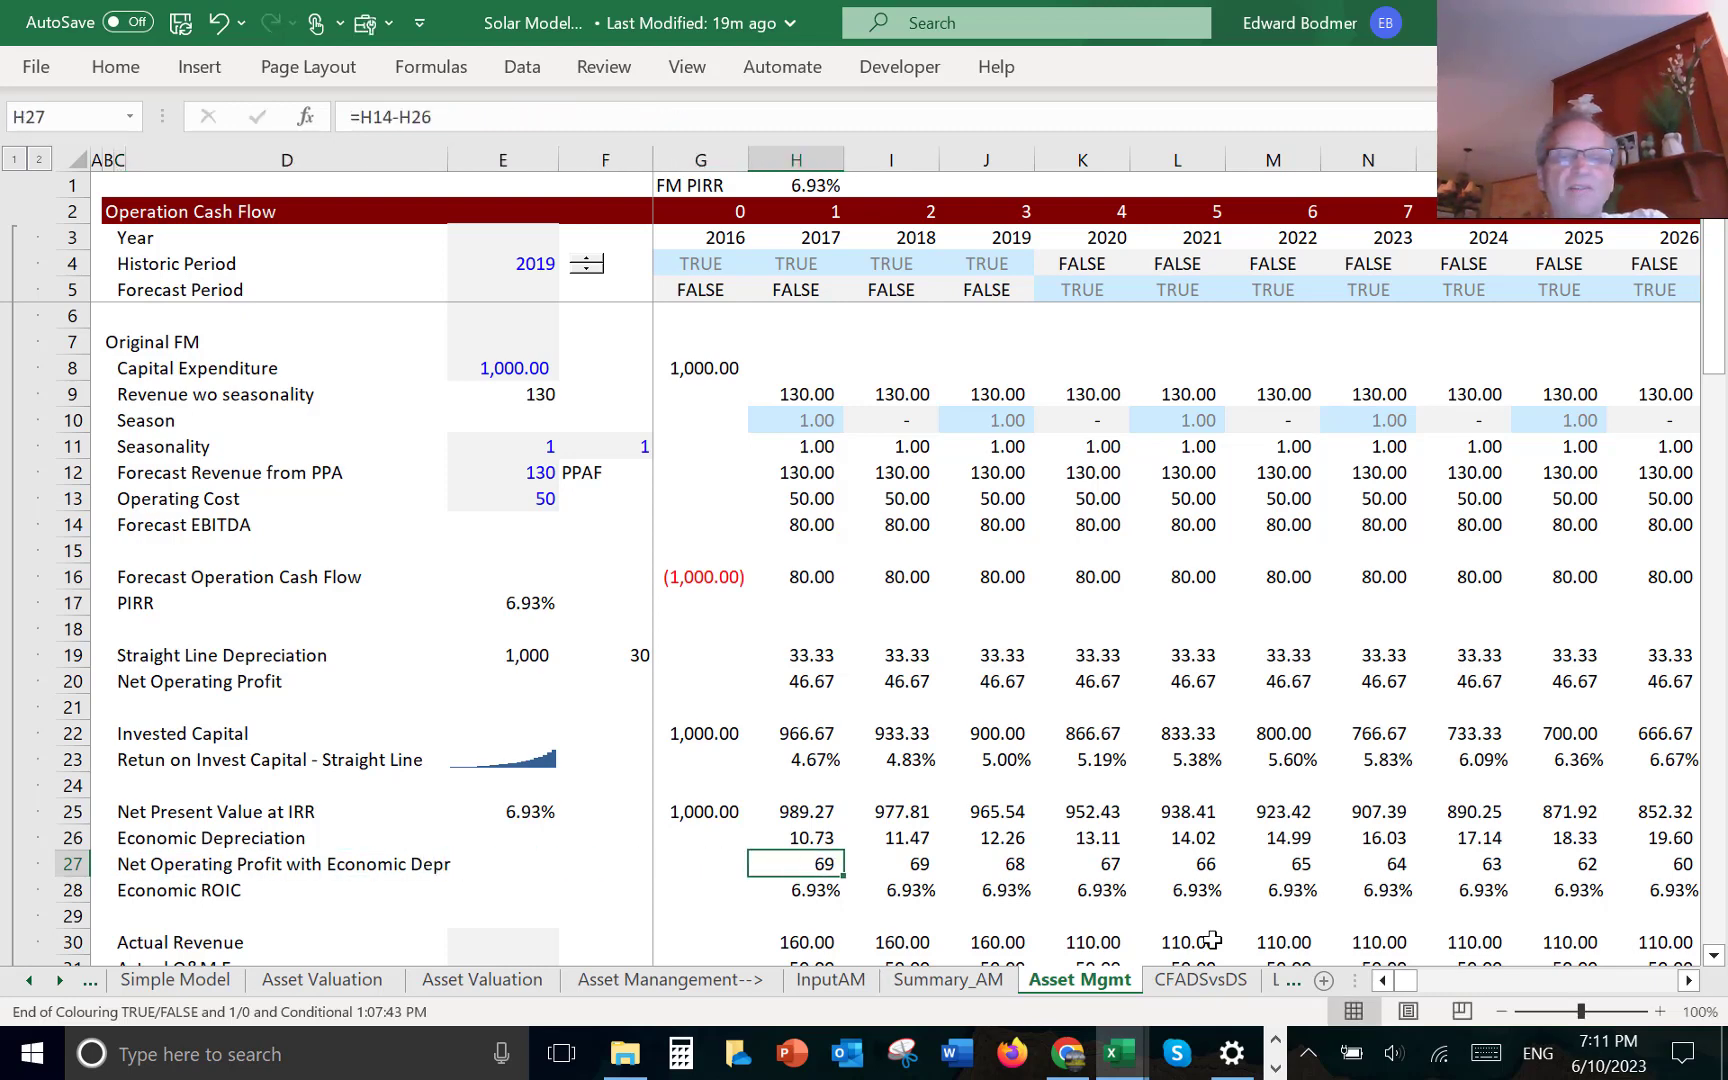
pyautogui.write('=')
pyautogui.press('Up')
pyautogui.press('Up')
pyautogui.press('Up')
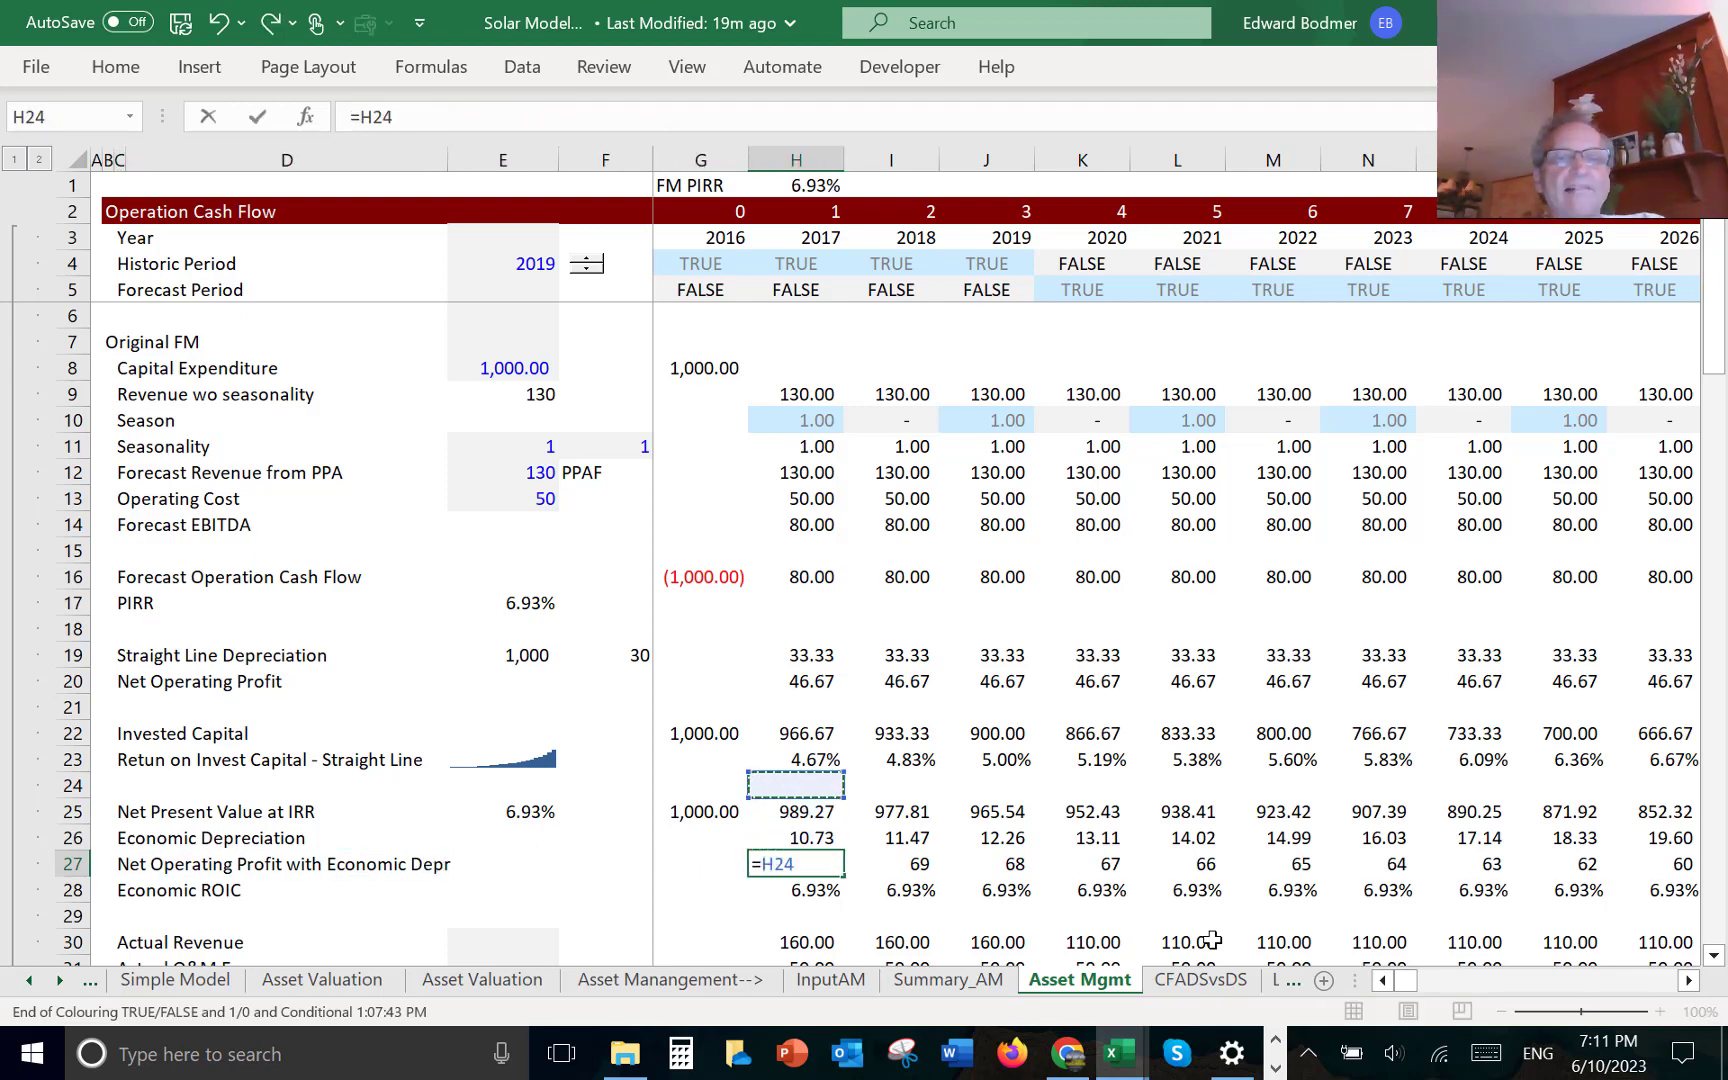
pyautogui.press('Up')
pyautogui.press('Up')
pyautogui.press('Up')
pyautogui.press('Up')
pyautogui.press('Up')
pyautogui.press('Up')
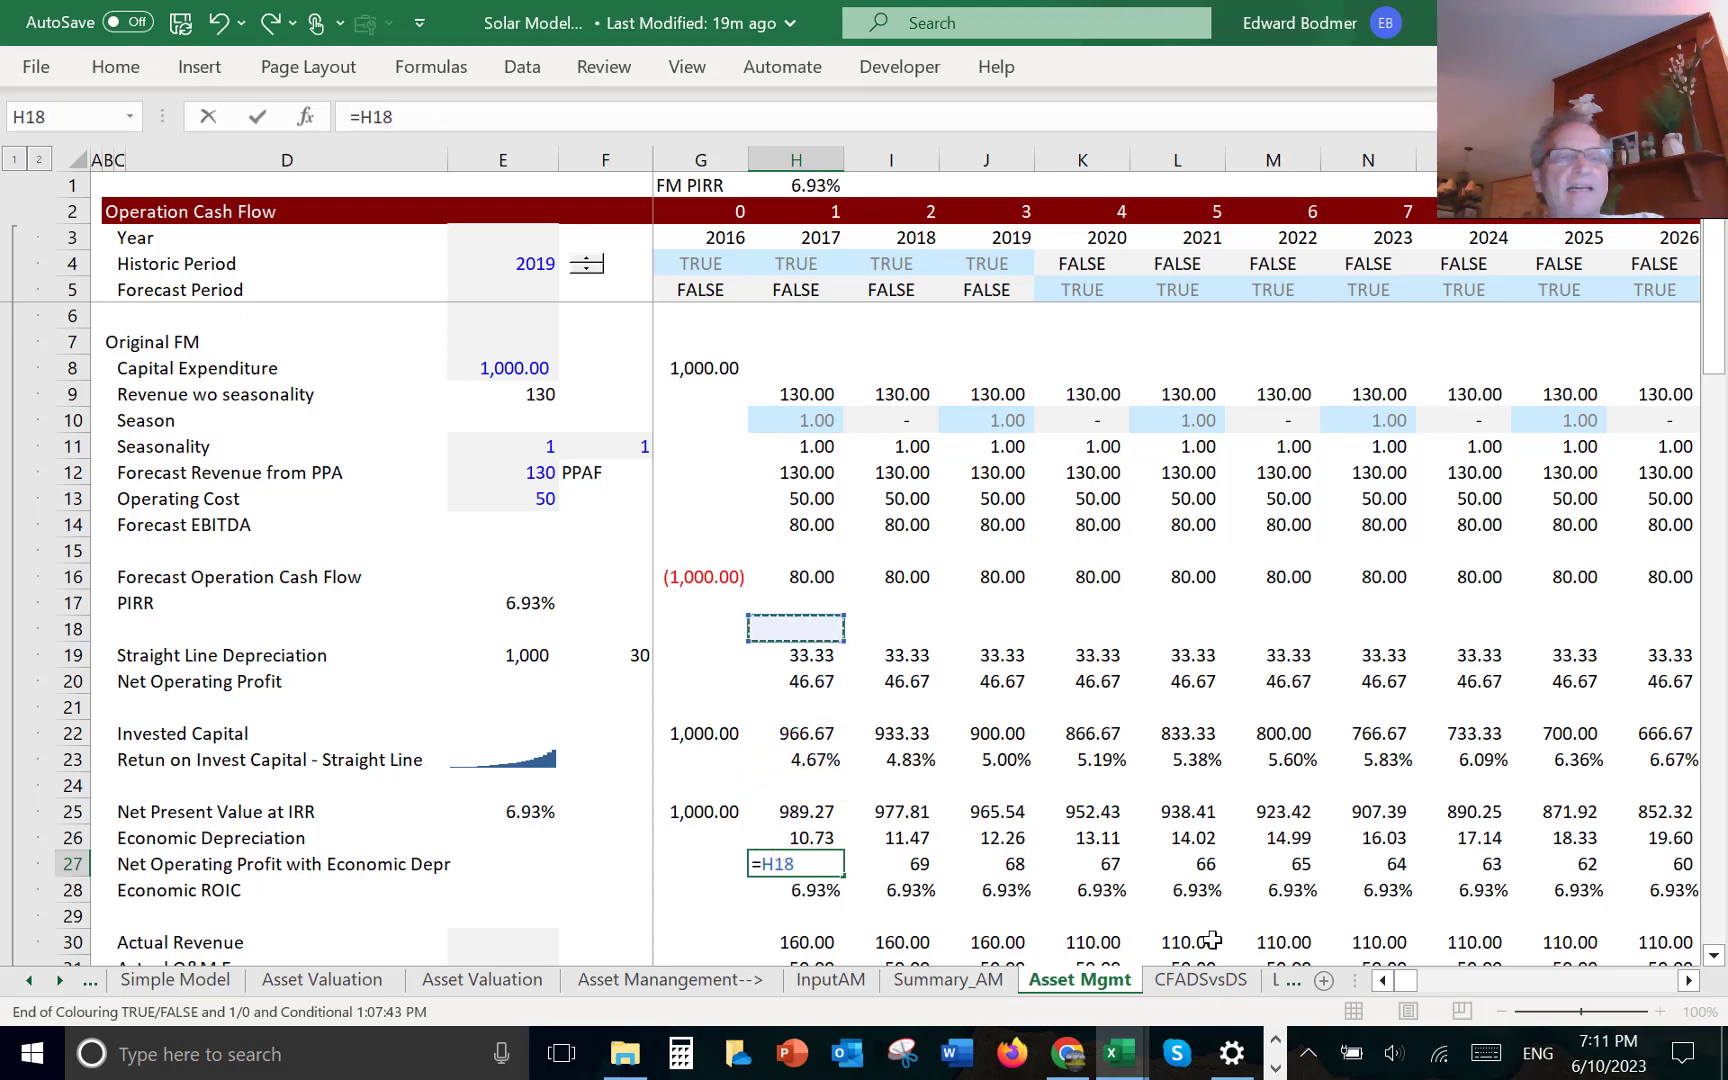
pyautogui.press('Down')
pyautogui.press('Up')
pyautogui.press('Up')
pyautogui.press('Up')
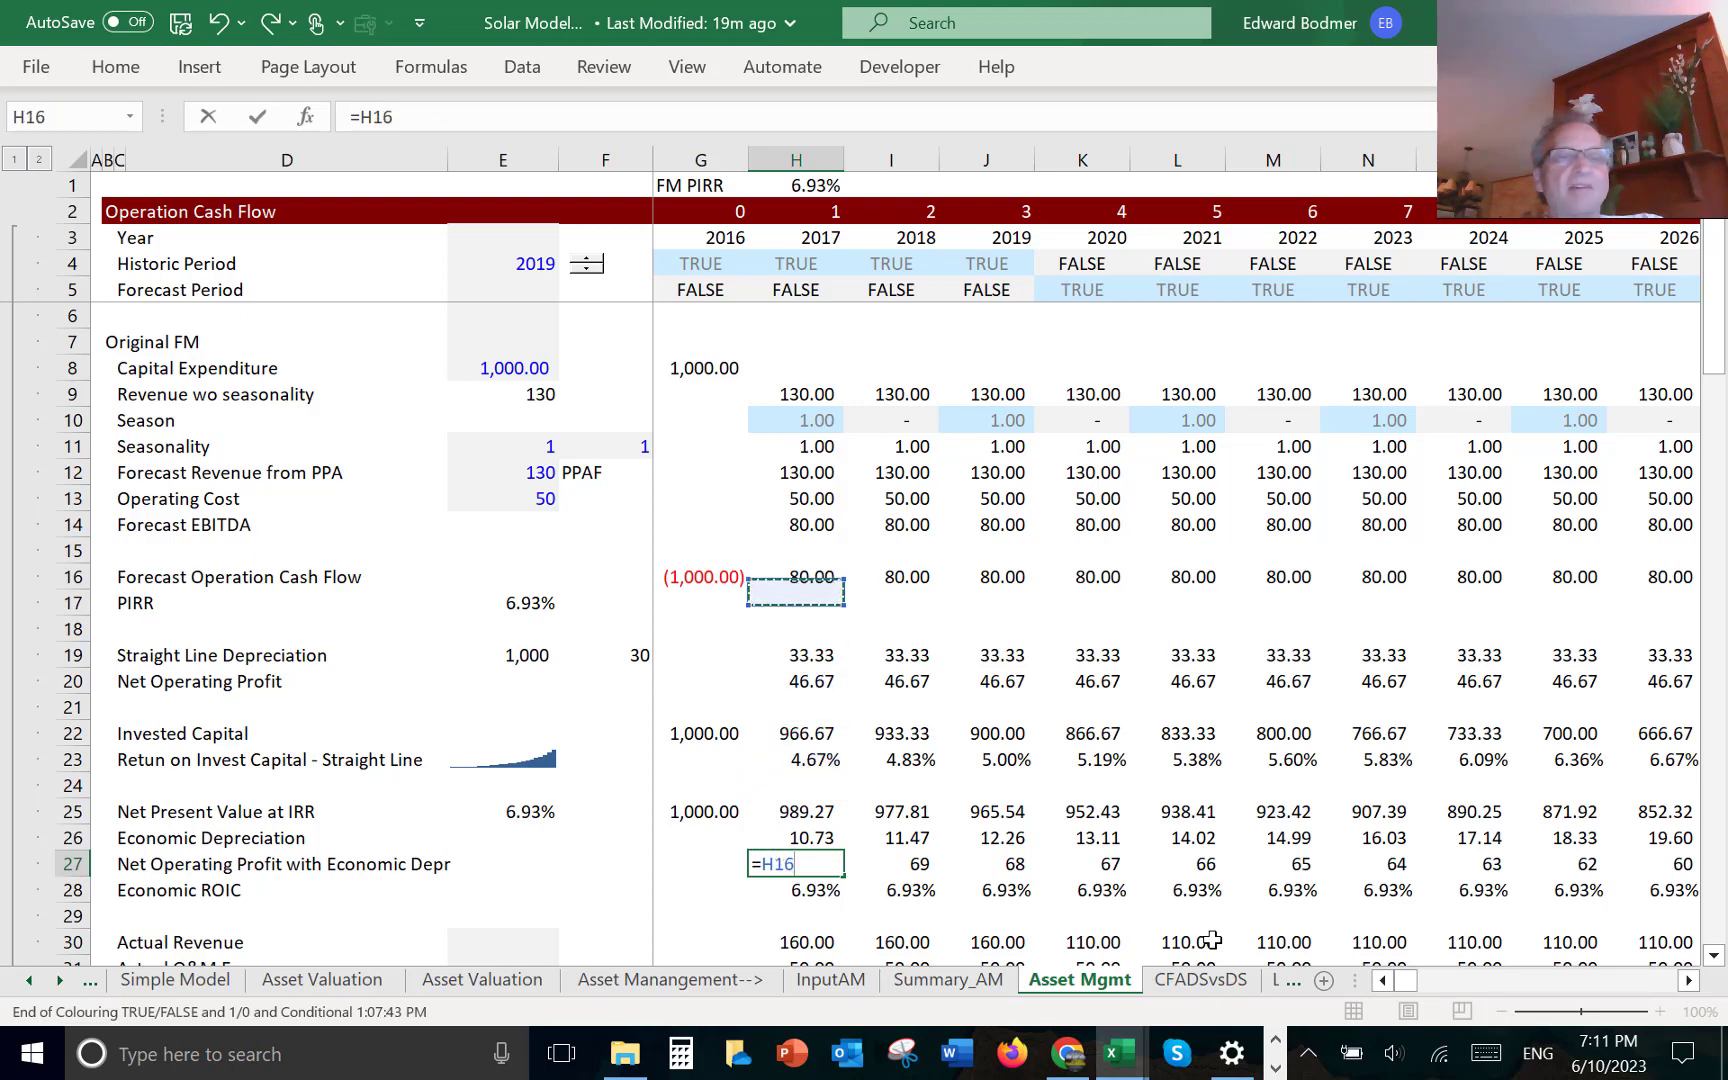
pyautogui.press('Up')
pyautogui.press('Up')
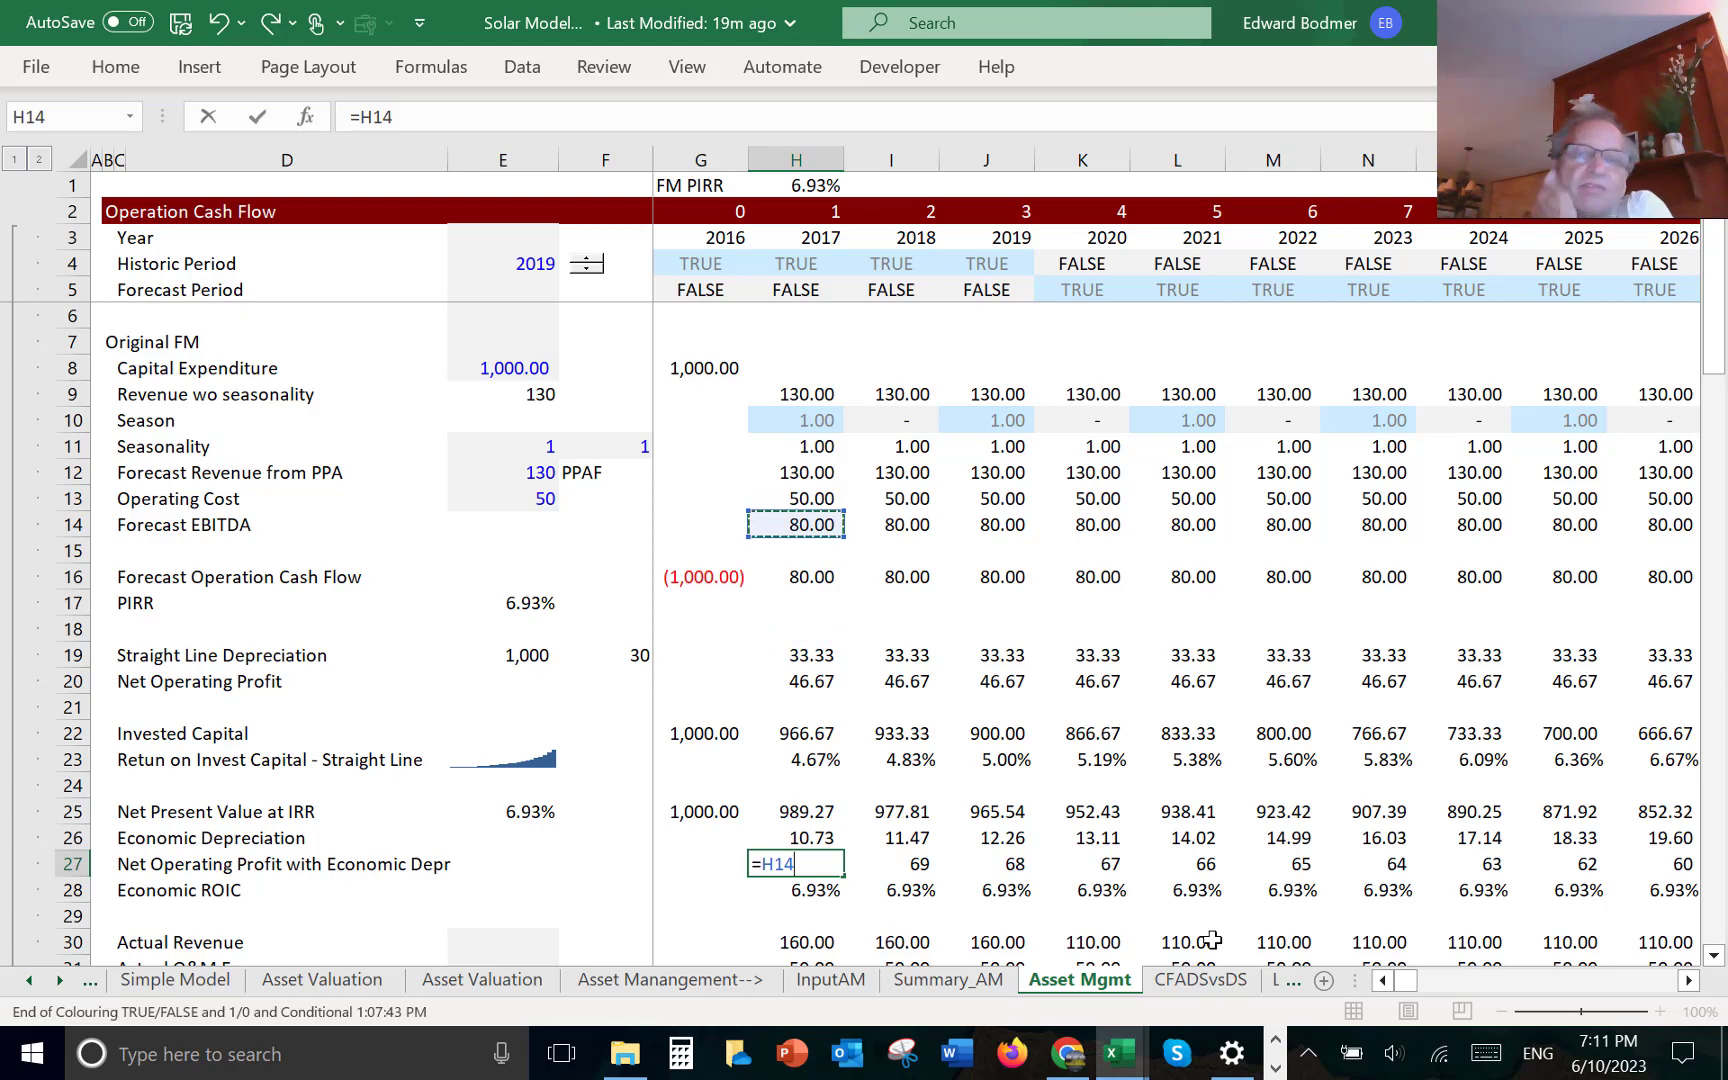
pyautogui.write('-')
pyautogui.press('Up')
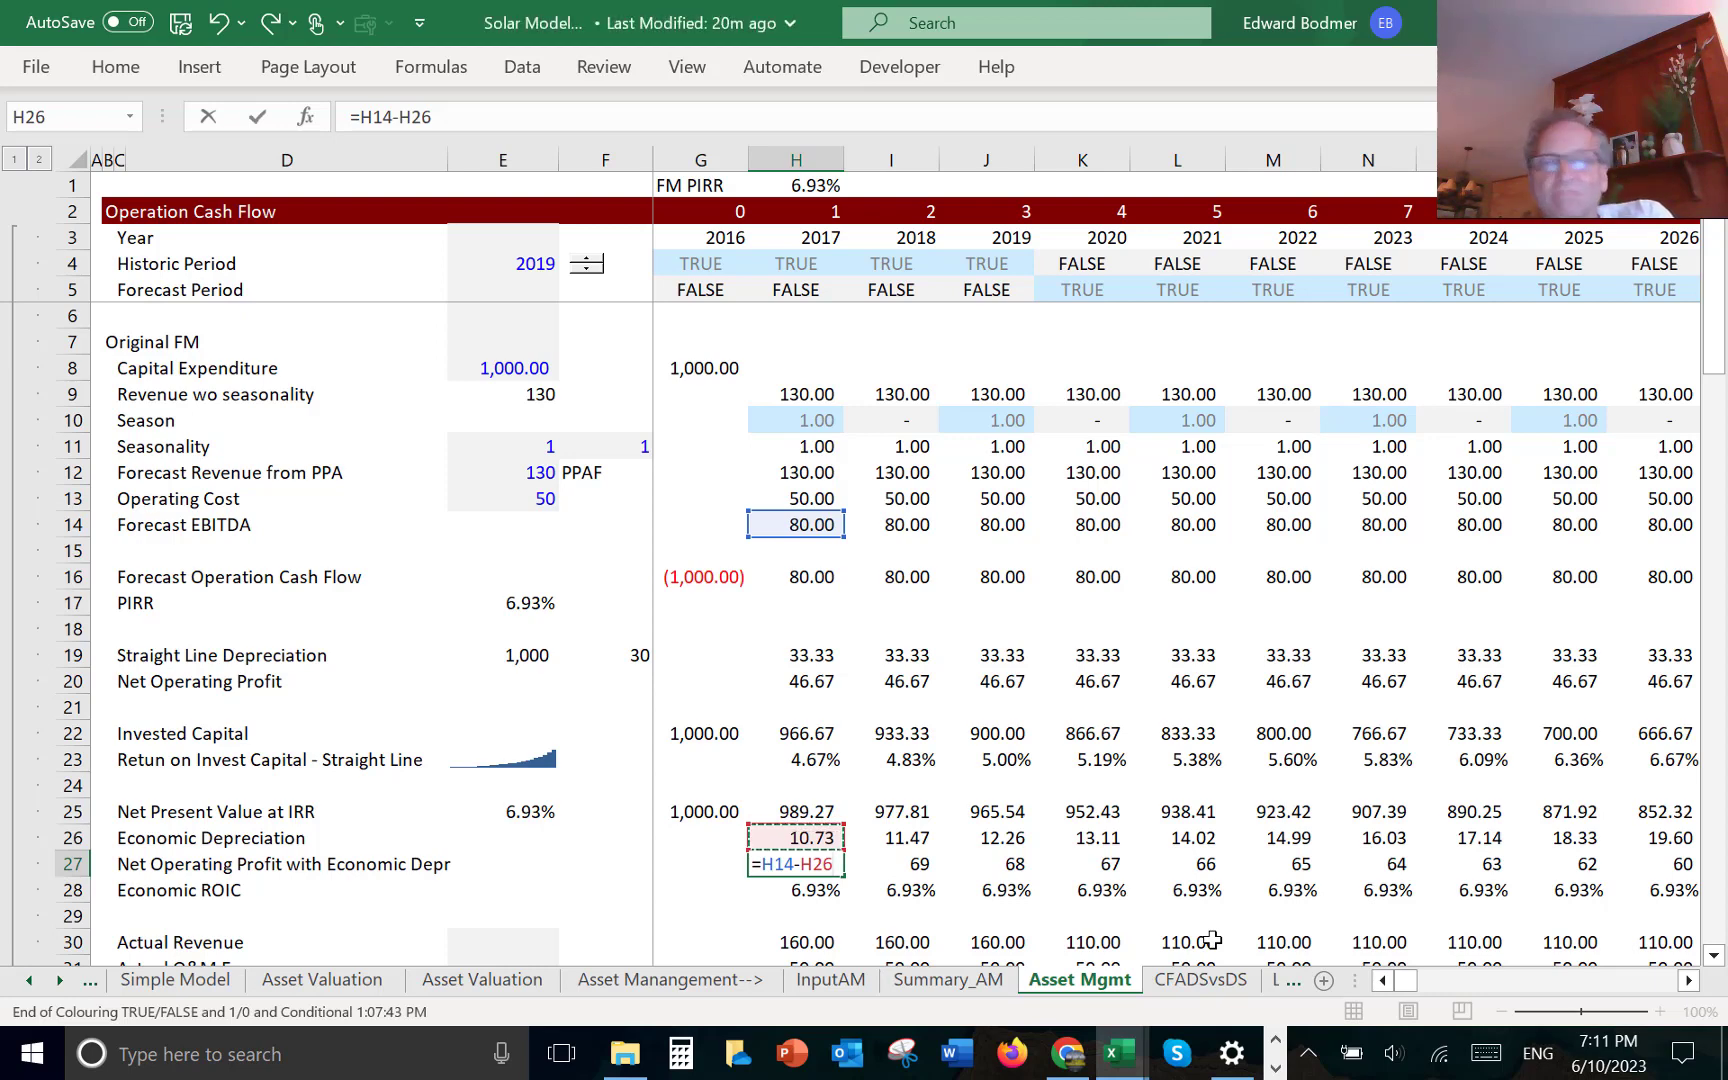
pyautogui.press('Return')
pyautogui.press('Up')
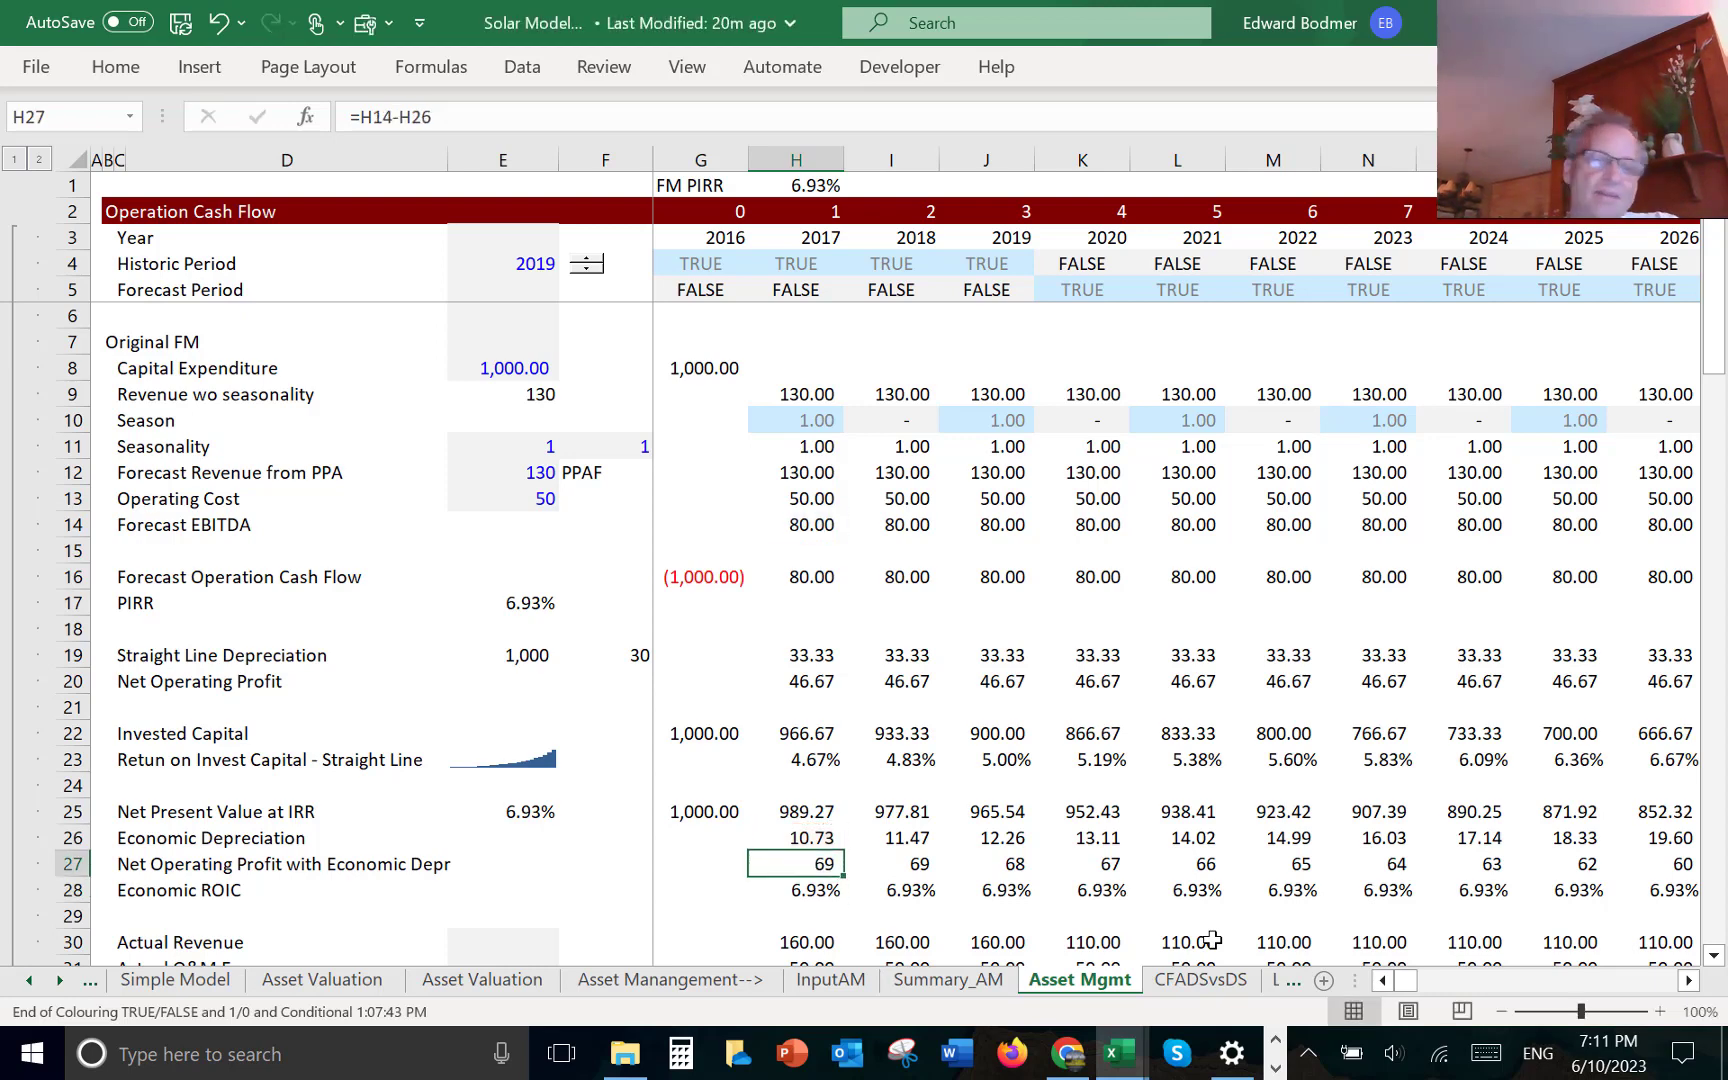
# - Format the Net Operating Profit with Economic Depr row from H27 across all years as numbers with two decimals
pyautogui.hotkey('ctrl', 'shift', '1')
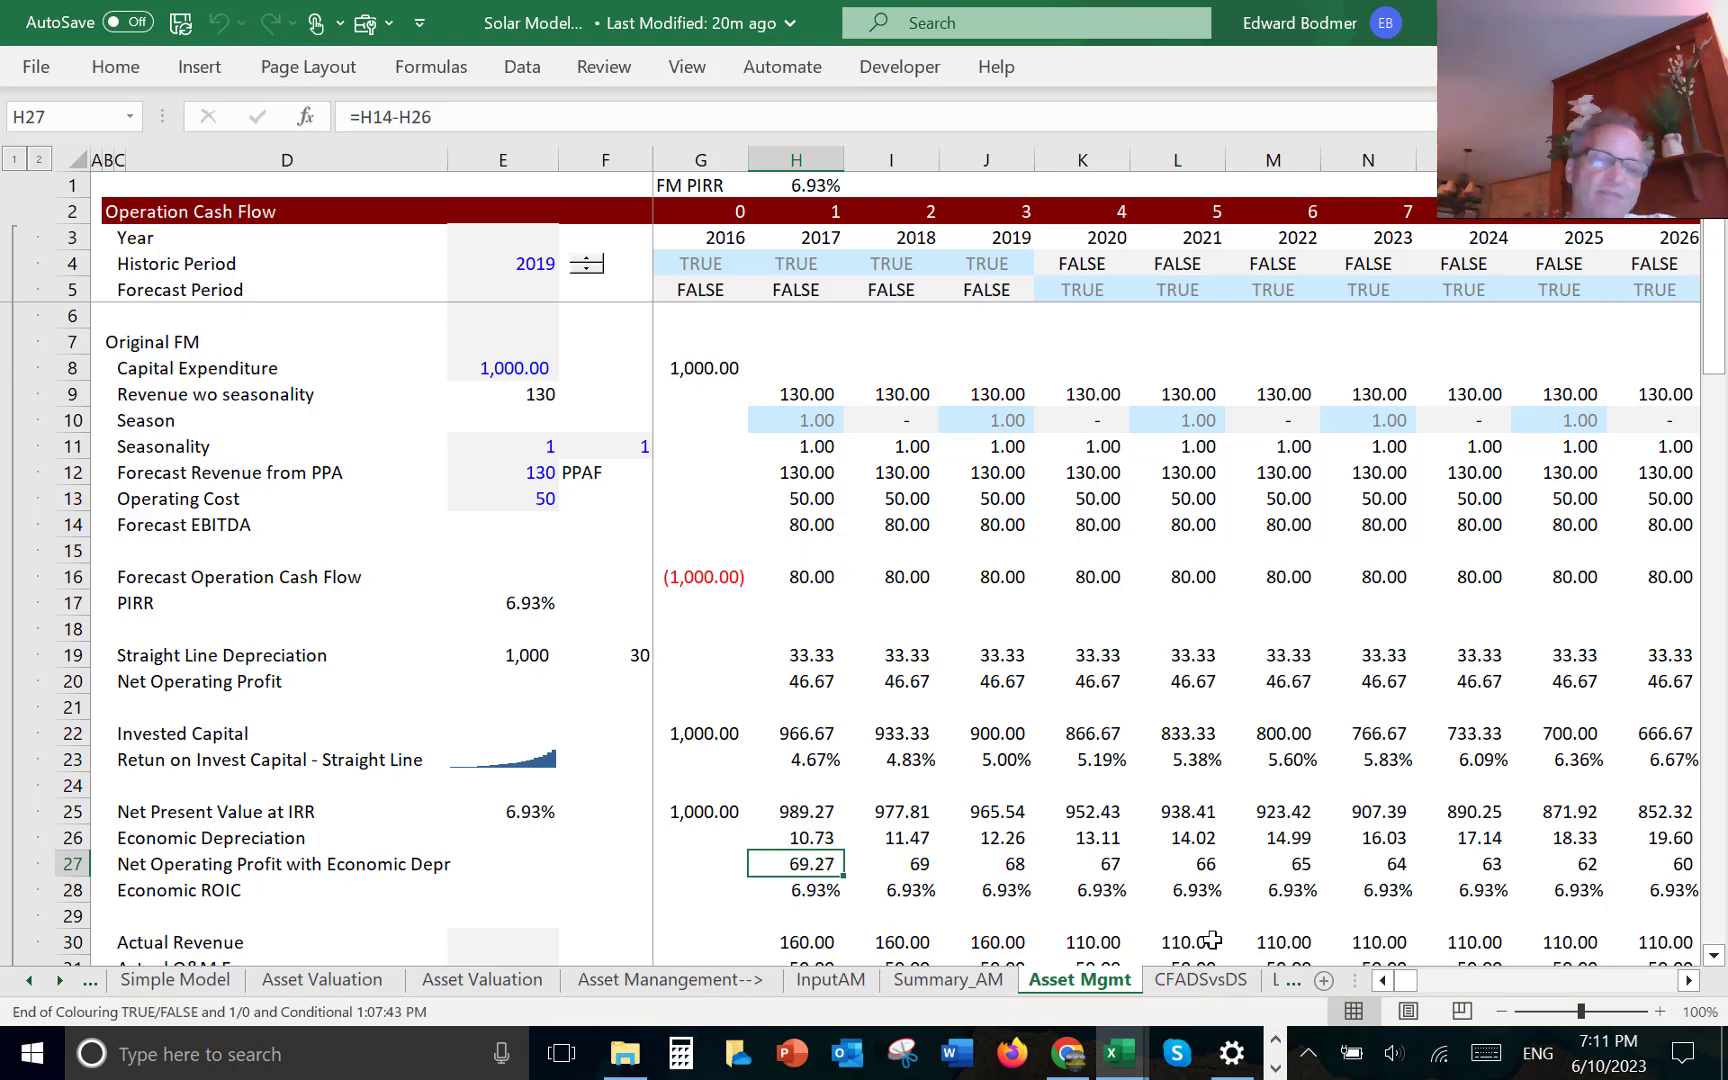
pyautogui.hotkey('ctrl', 'shift', 'Right')
pyautogui.hotkey('ctrl', 'shift', '1')
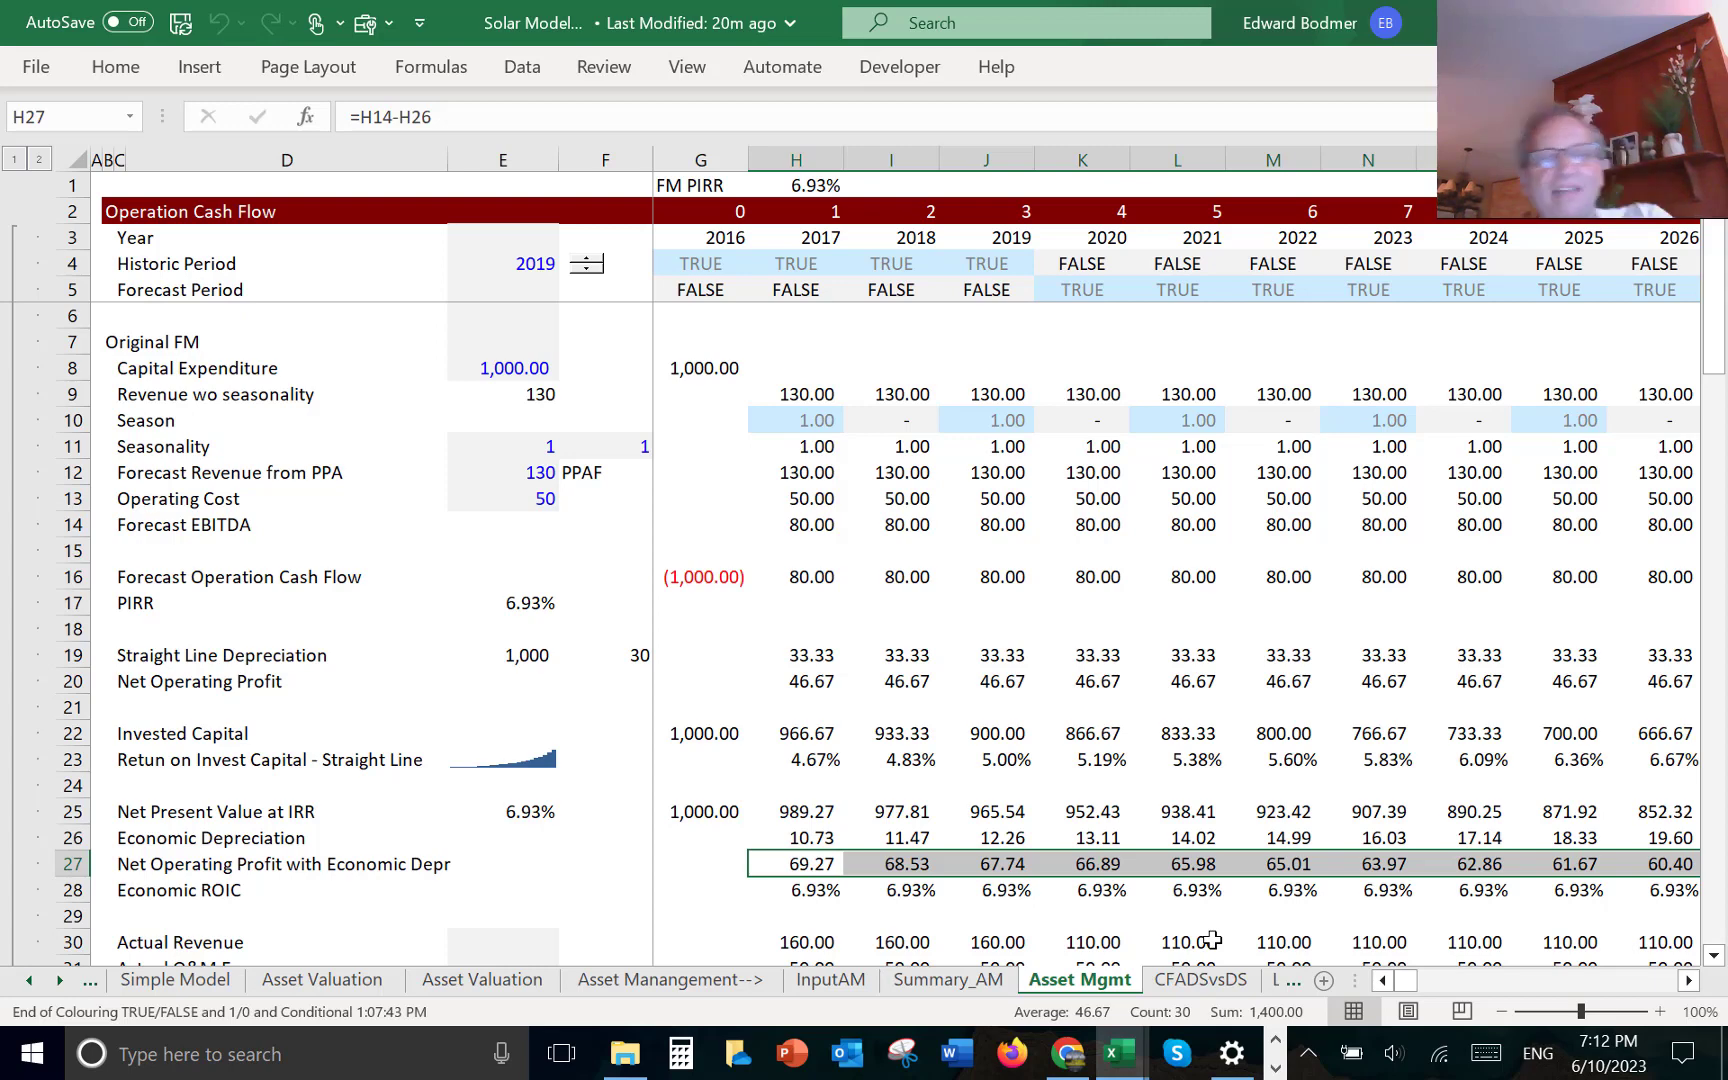
# - Calculate the 2017 Economic ROIC in H28 as net operating profit over the opening net present value with =H27/G25
pyautogui.press('Down')
pyautogui.press('Left')
pyautogui.press('Left')
pyautogui.press('Home')
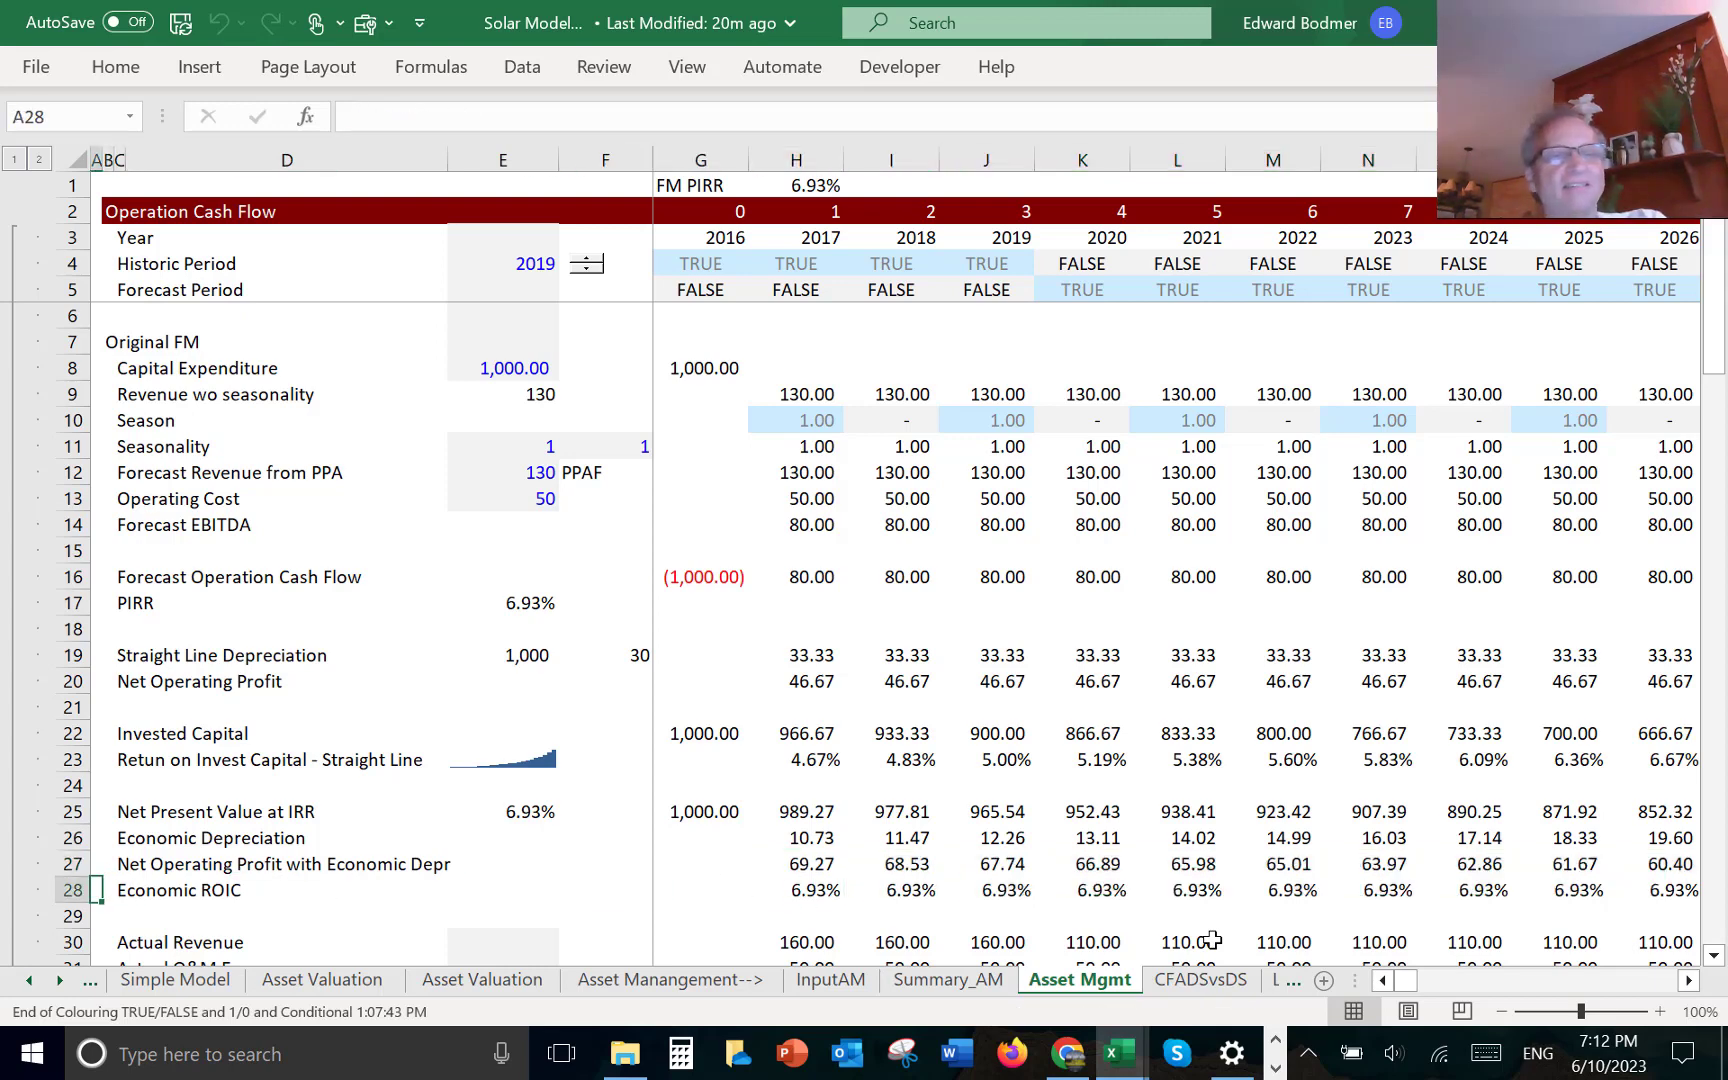
pyautogui.press('Right')
pyautogui.press('Up')
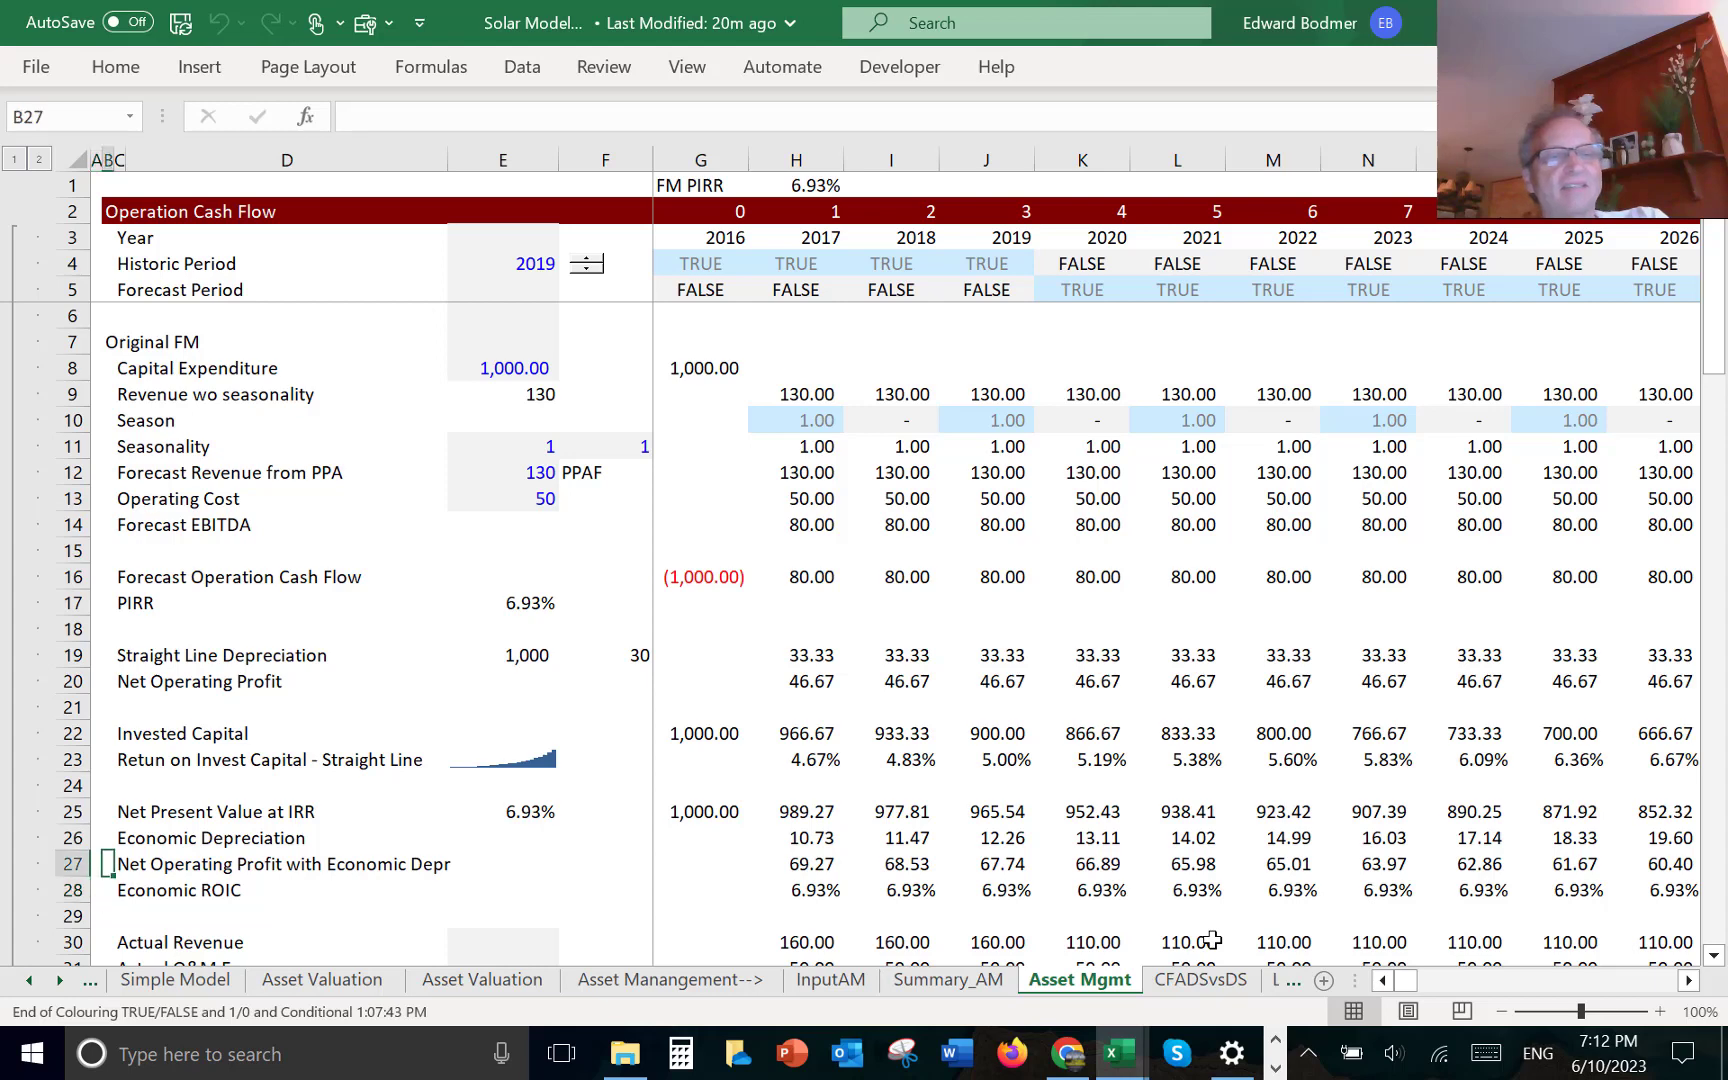
pyautogui.press('Left')
pyautogui.press('Down')
pyautogui.press('Right')
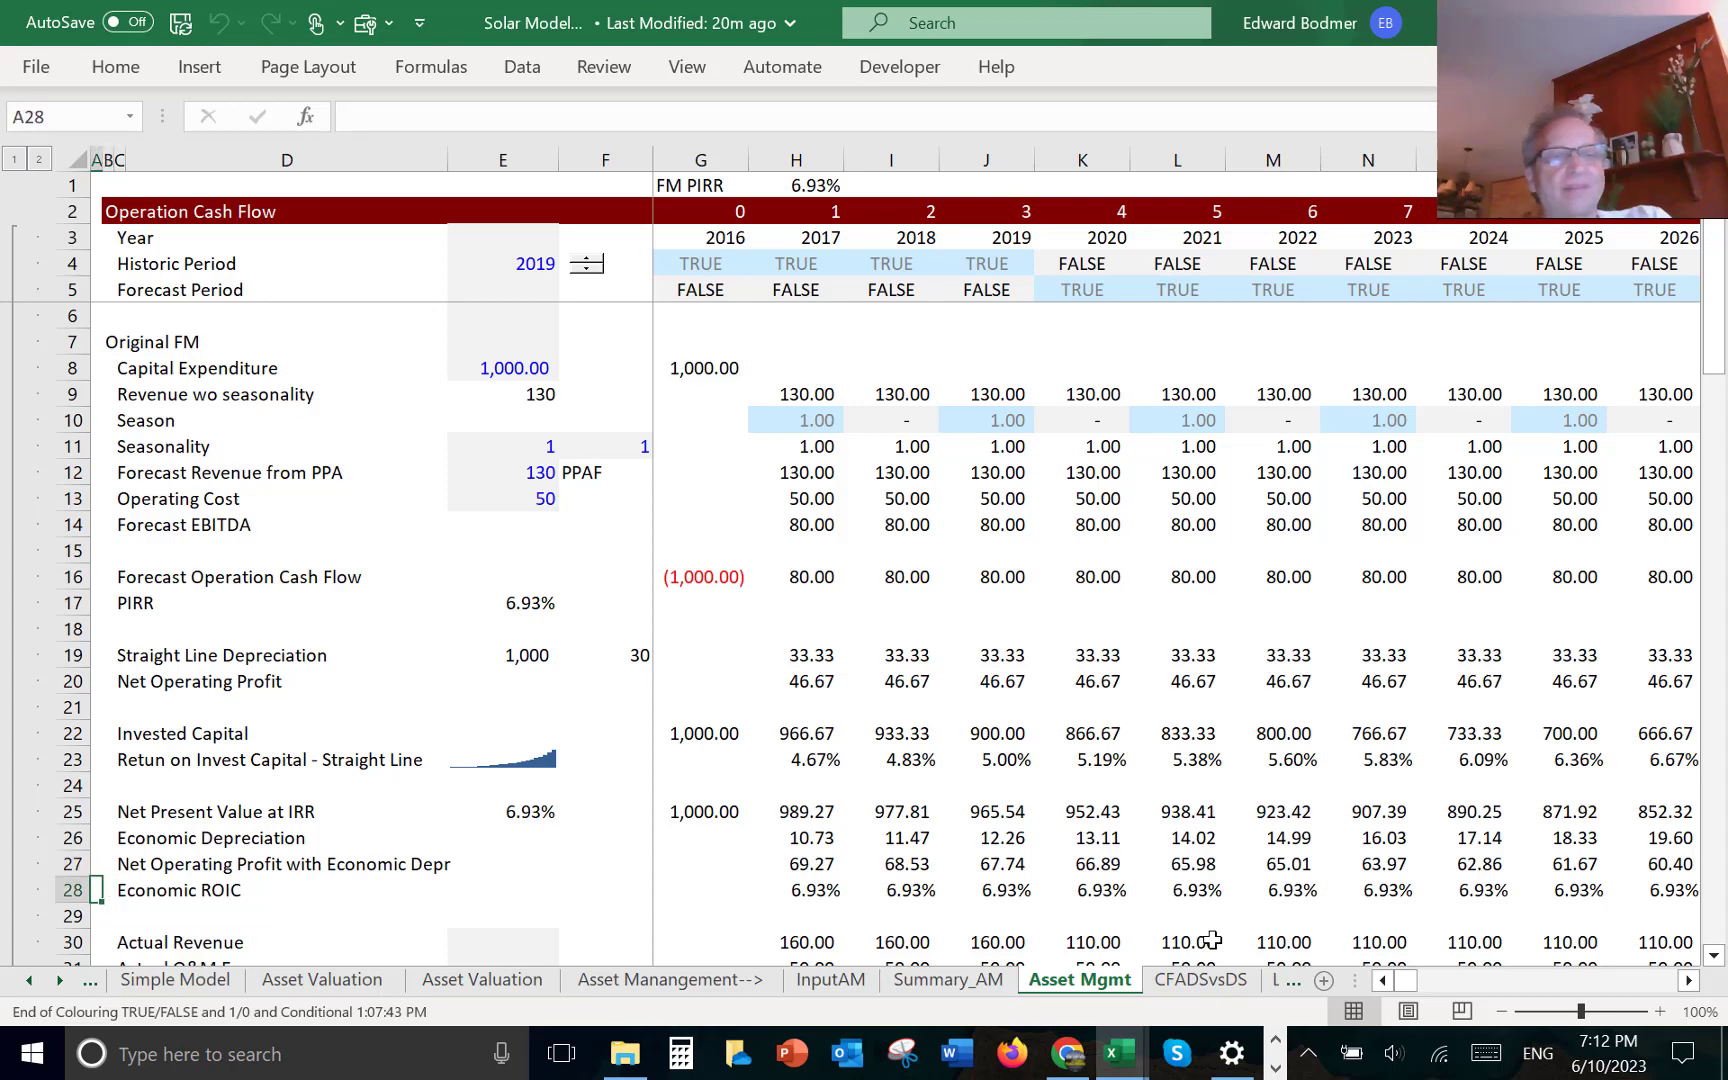
pyautogui.press('Right')
pyautogui.press('Right')
pyautogui.press('Right')
pyautogui.press('Right')
pyautogui.press('Right')
pyautogui.press('Right')
pyautogui.press('Right')
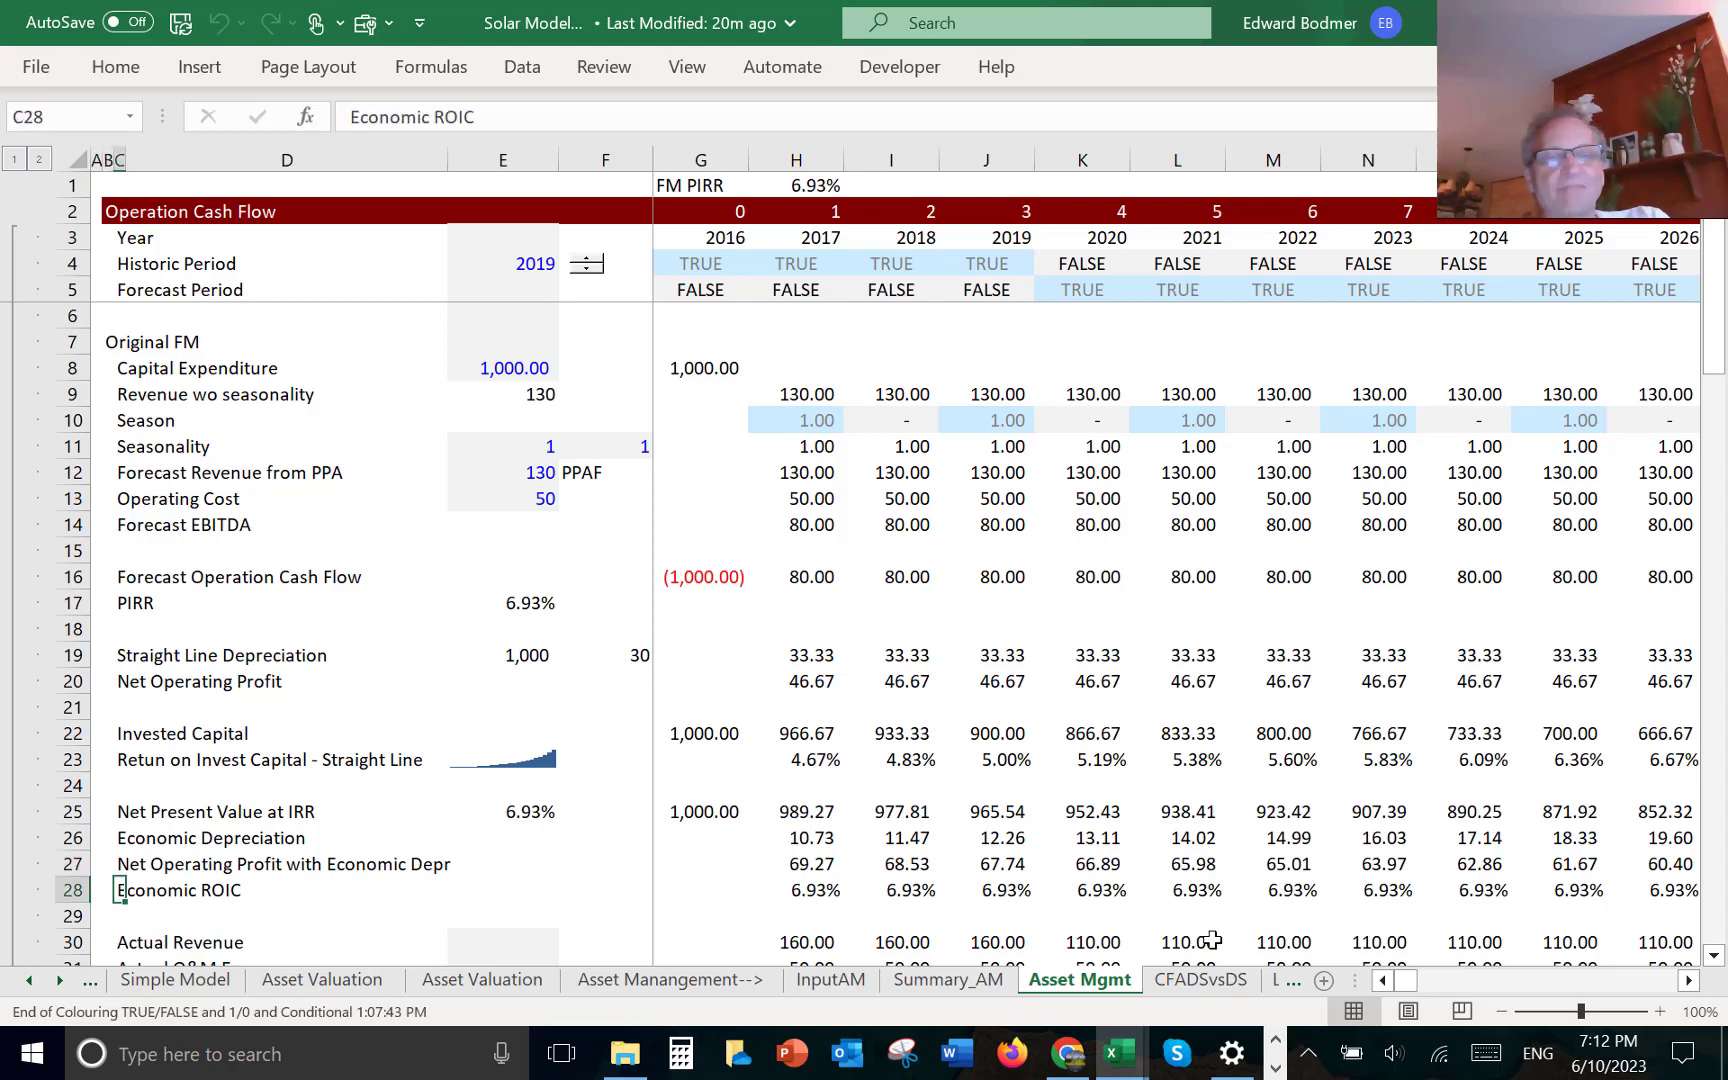
pyautogui.press('F2')
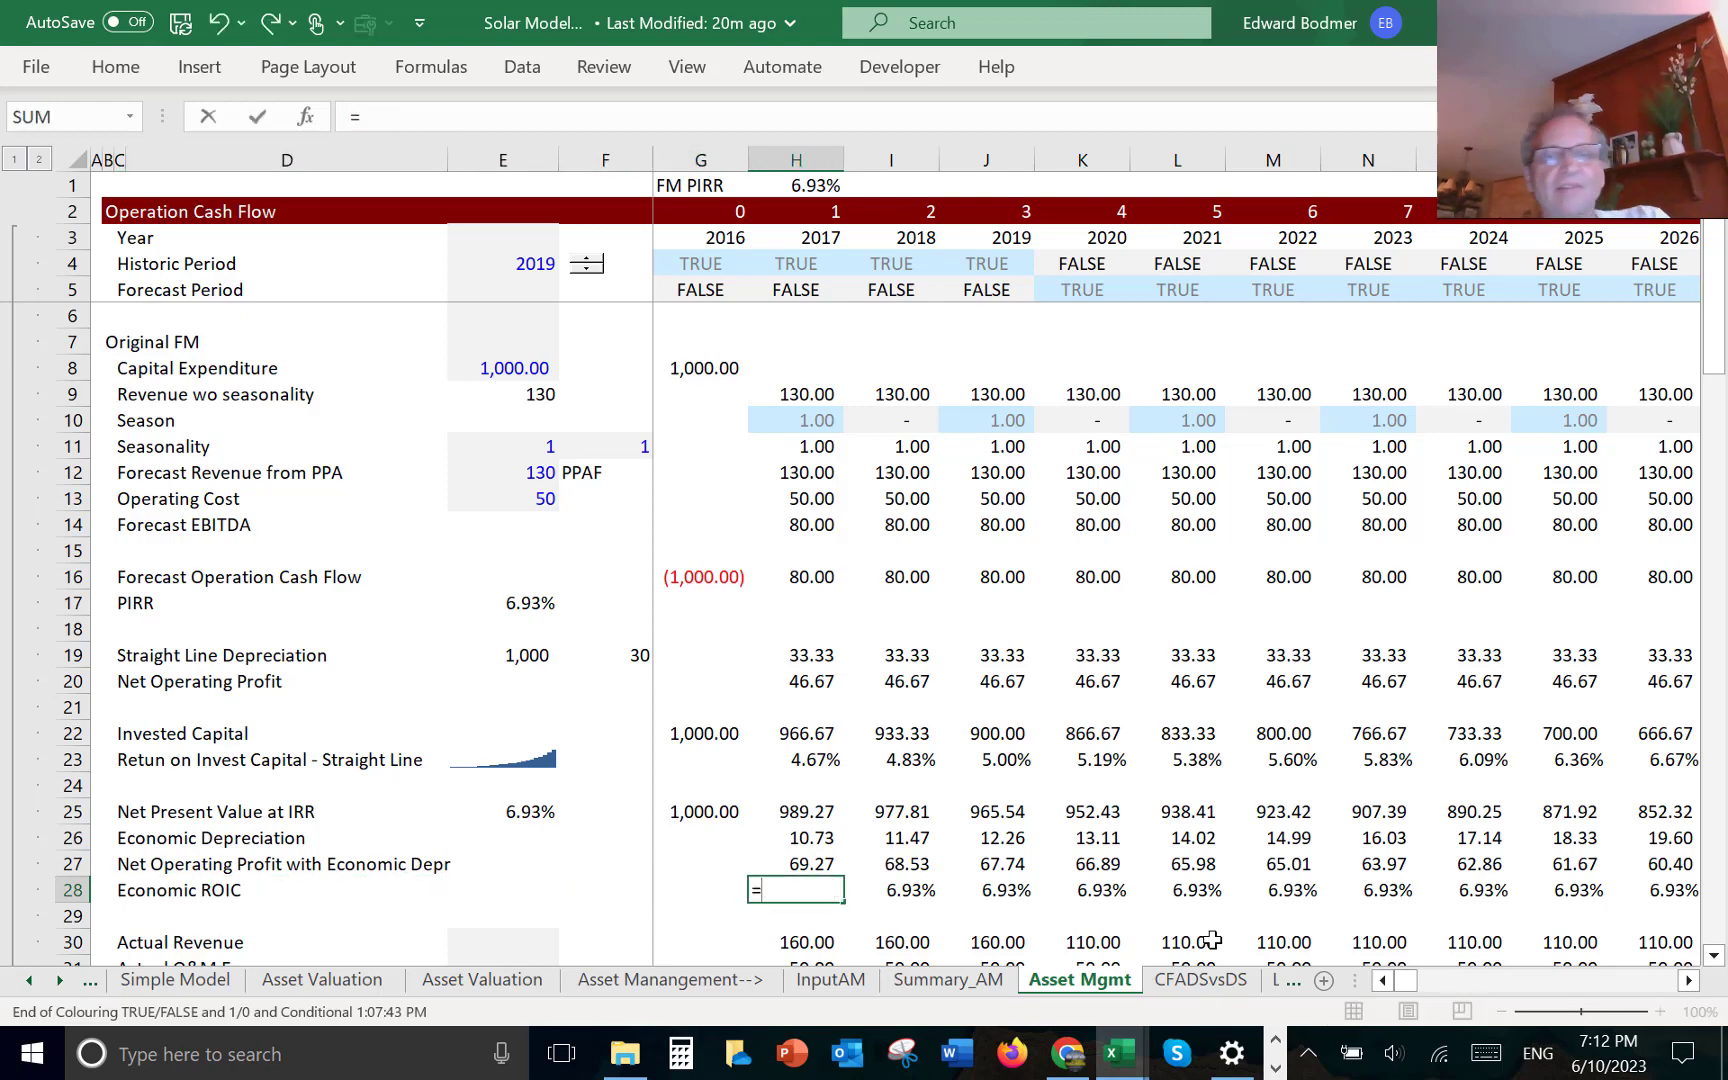
pyautogui.press('BackSpace')
pyautogui.press('BackSpace')
pyautogui.press('BackSpace')
pyautogui.press('Up')
pyautogui.press('Up')
pyautogui.press('Up')
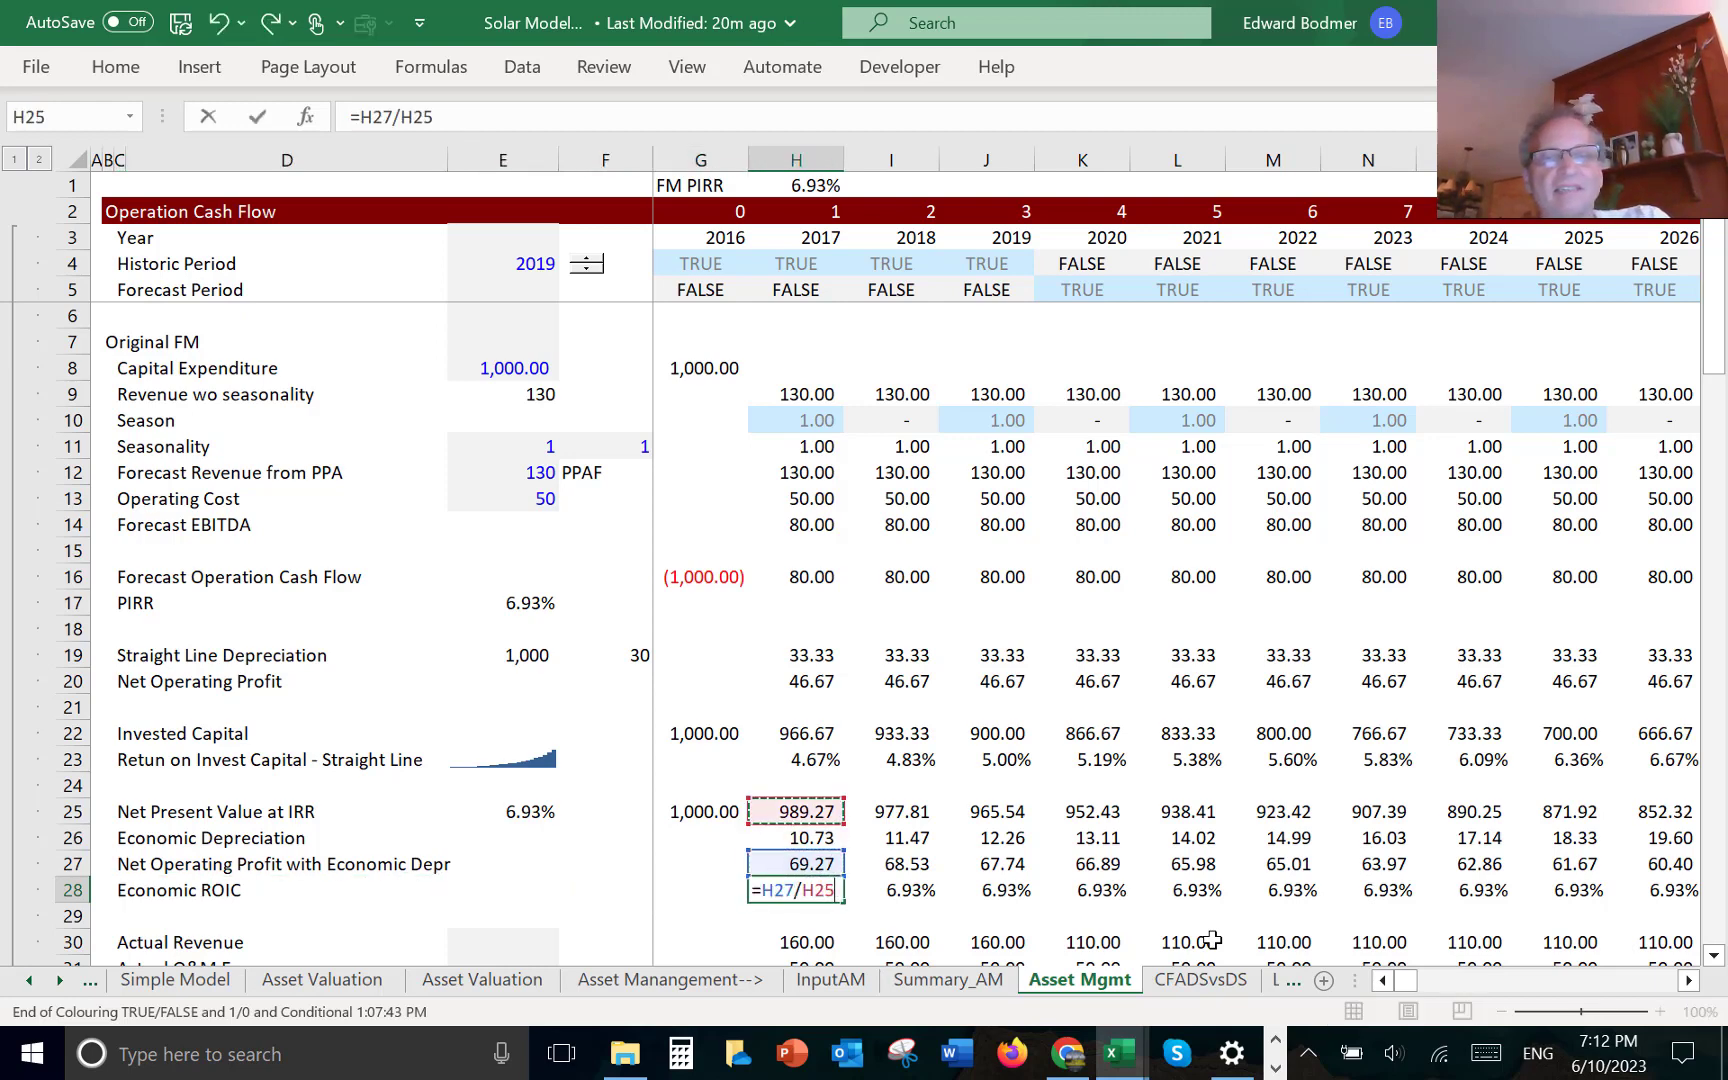
pyautogui.press('Left')
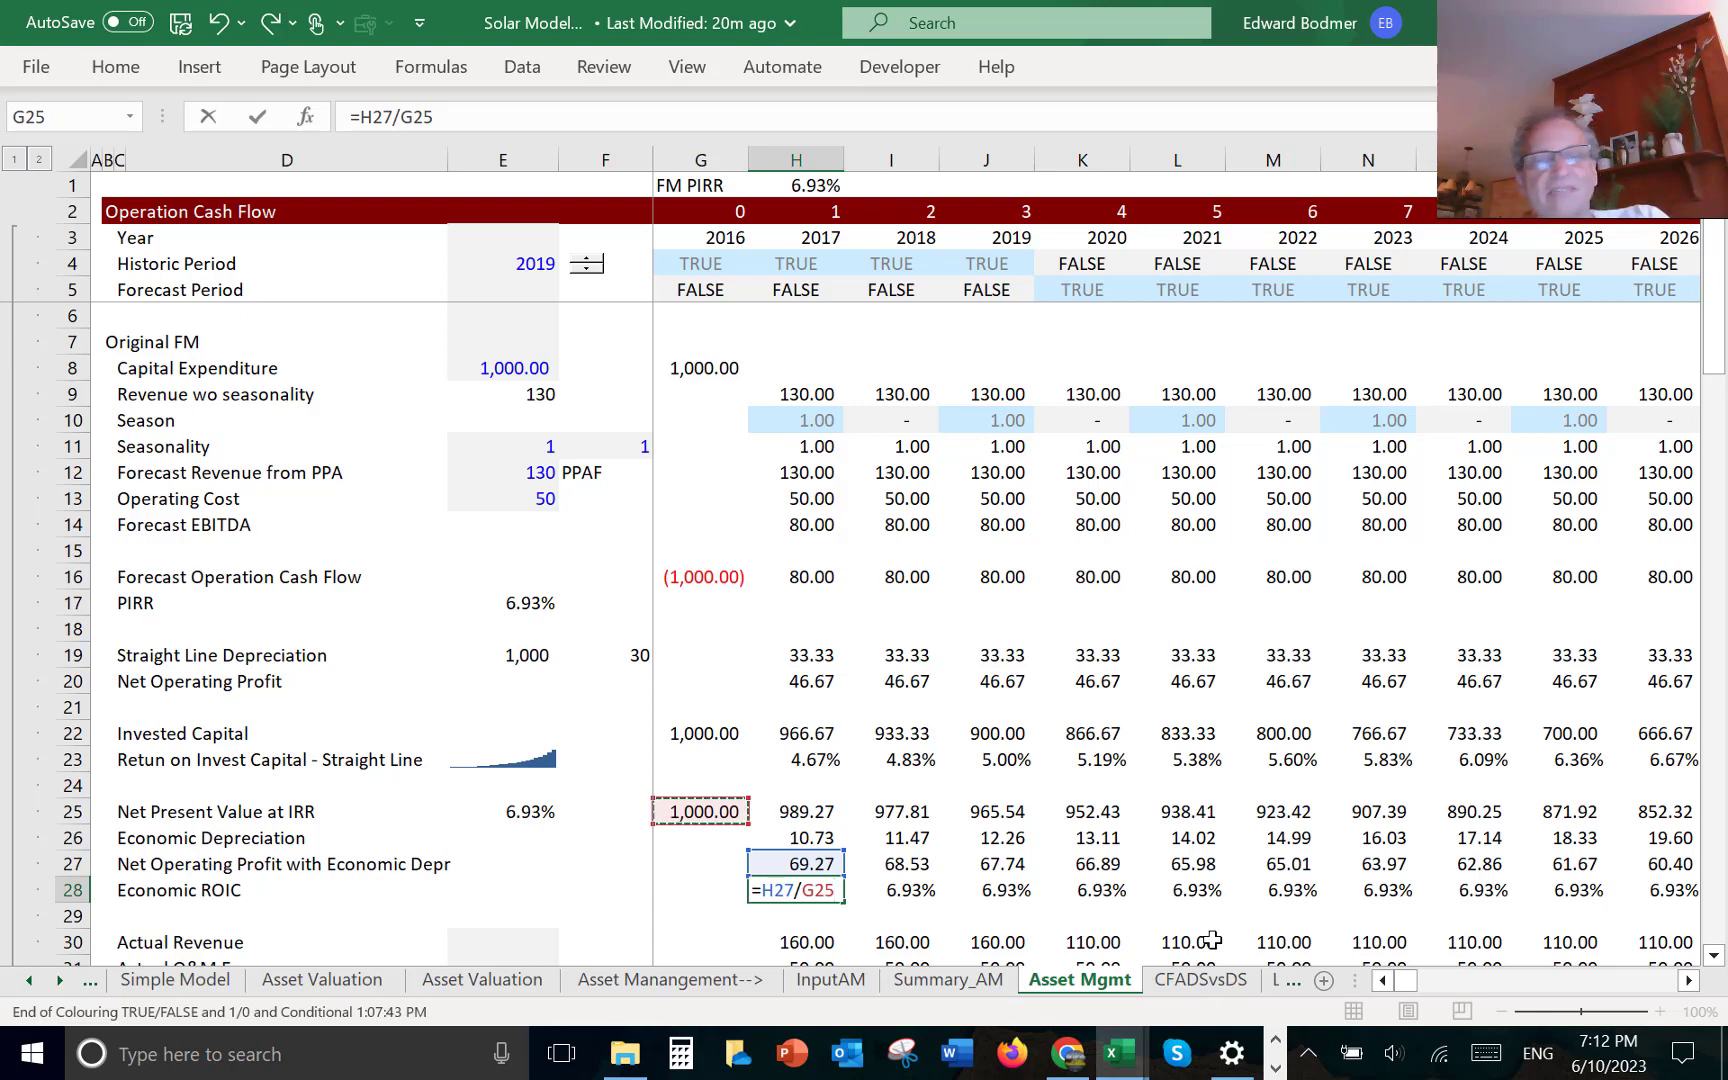
pyautogui.press('Return')
pyautogui.press('Up')
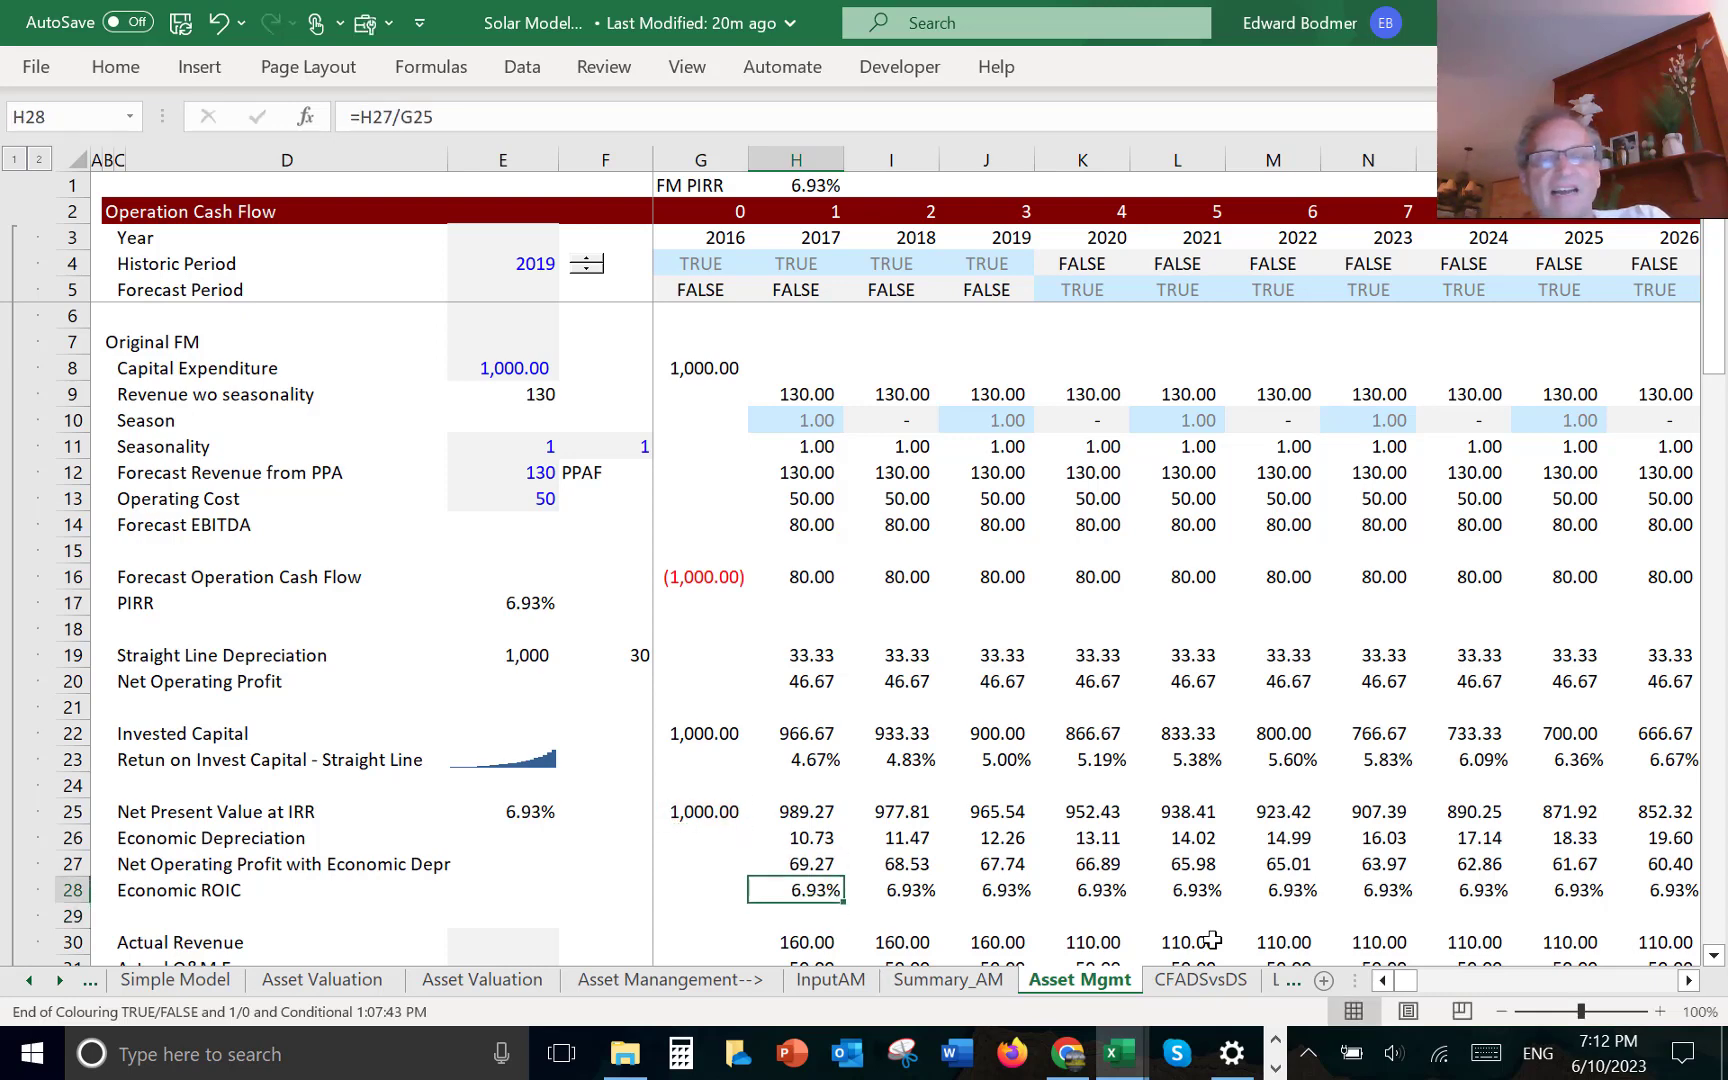
# - Compare the Economic ROIC in row 28 with the straight-line return in row 23 and the rate in E25
pyautogui.press('Left')
pyautogui.press('Up')
pyautogui.press('Up')
pyautogui.press('Up')
pyautogui.press('Up')
pyautogui.press('Up')
pyautogui.press('Up')
pyautogui.press('Up')
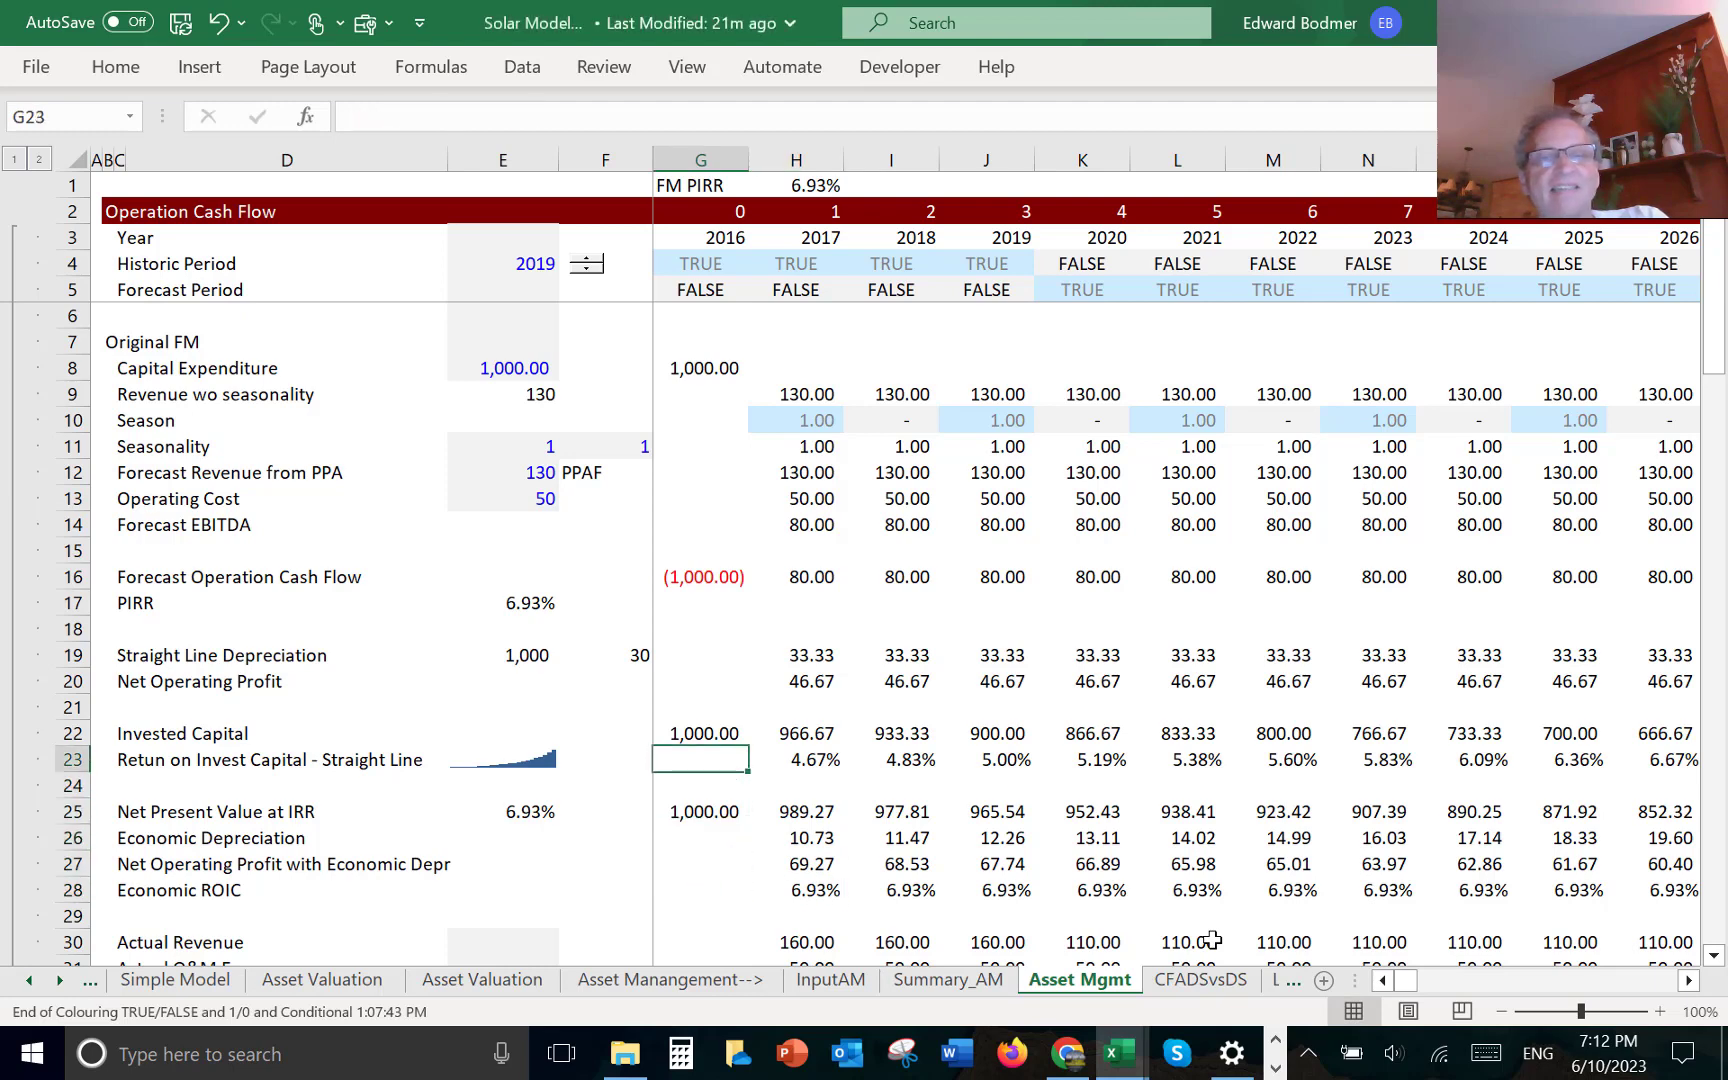
pyautogui.press('Left')
pyautogui.press('Down')
pyautogui.press('Down')
pyautogui.press('Down')
pyautogui.press('Down')
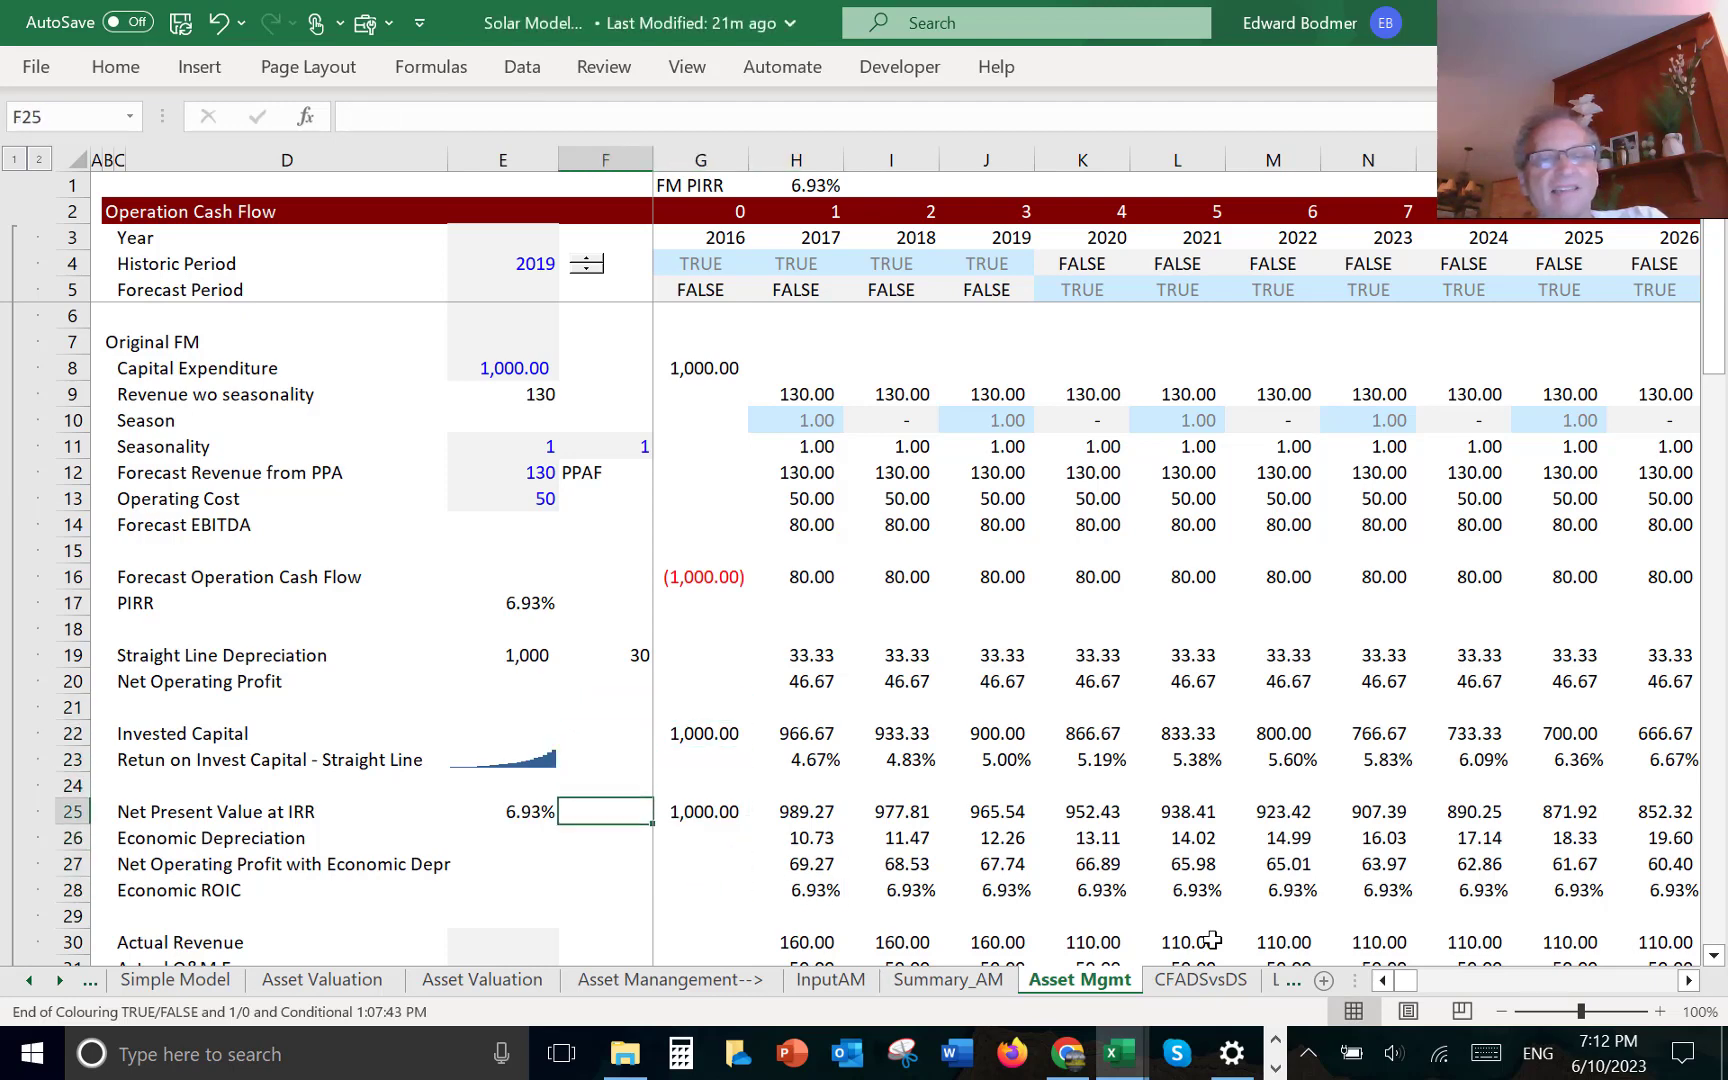
pyautogui.press('Left')
pyautogui.press('Down')
pyautogui.press('Down')
pyautogui.press('Down')
pyautogui.press('Right')
pyautogui.press('Right')
pyautogui.press('Right')
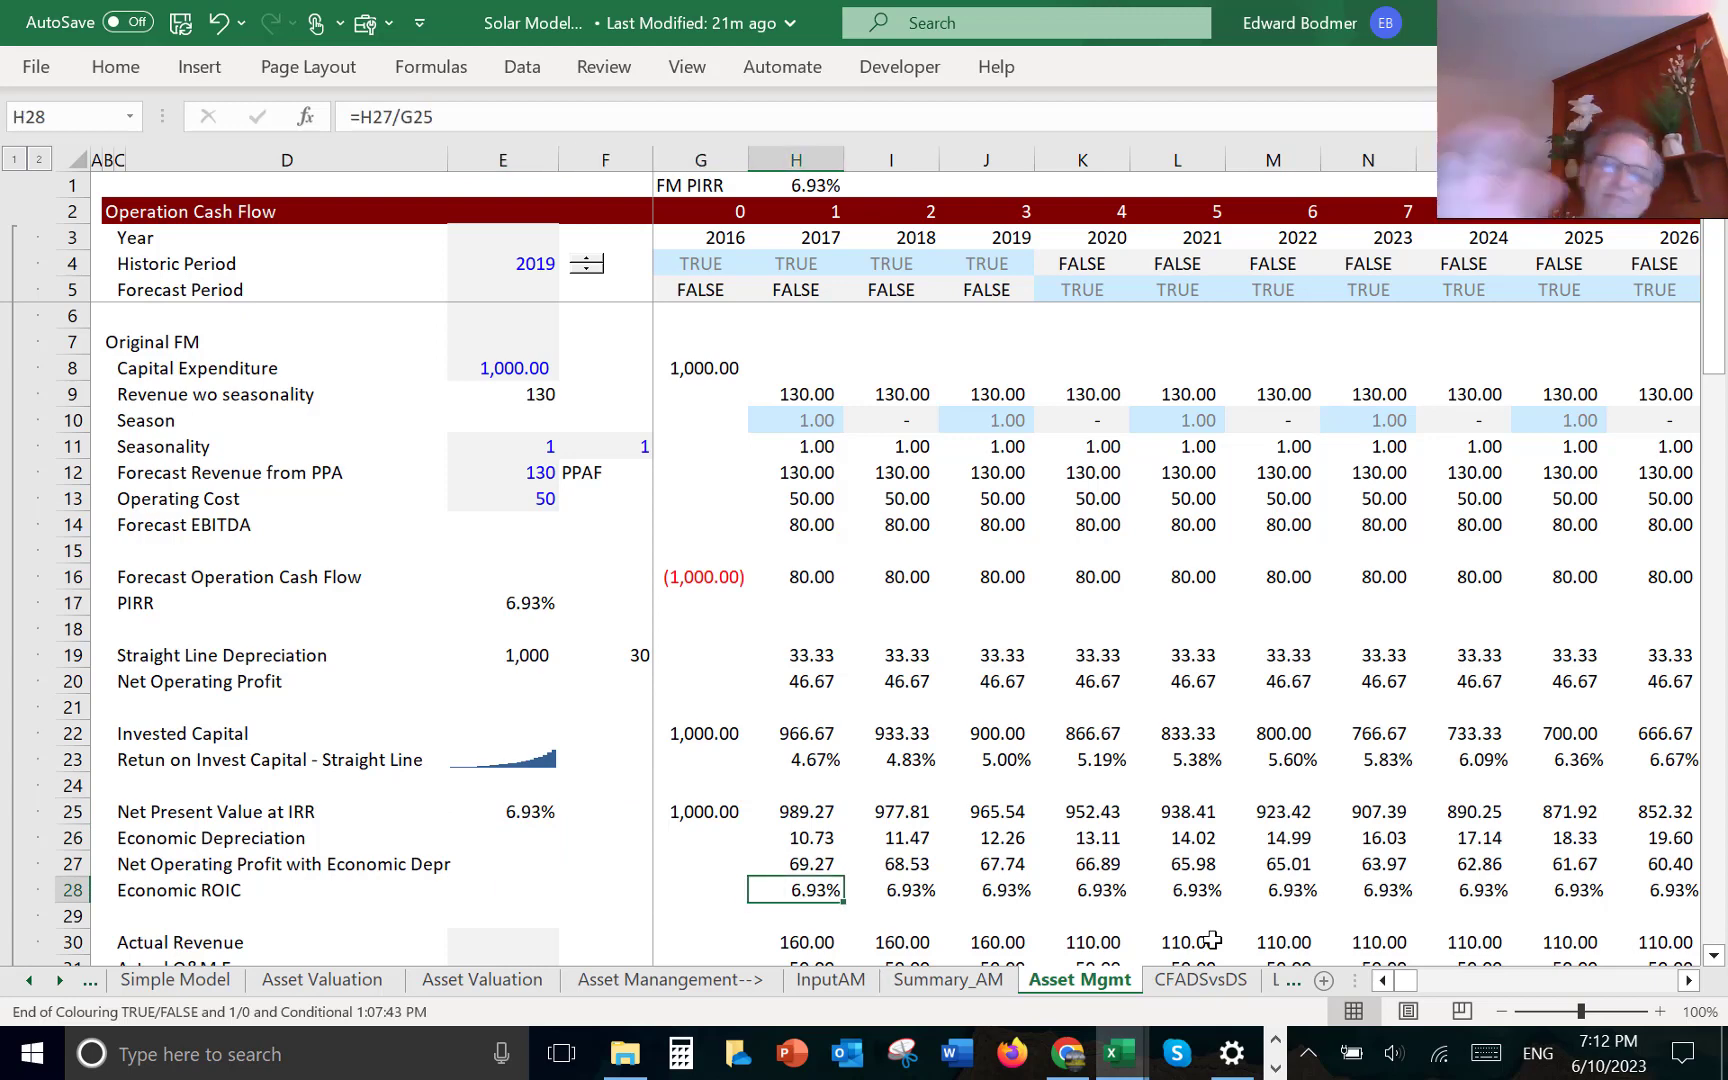
# - Apply a single top border and a double bottom border to the Economic ROIC row from its label through 2046
pyautogui.press('Left')
pyautogui.press('Left')
pyautogui.press('Left')
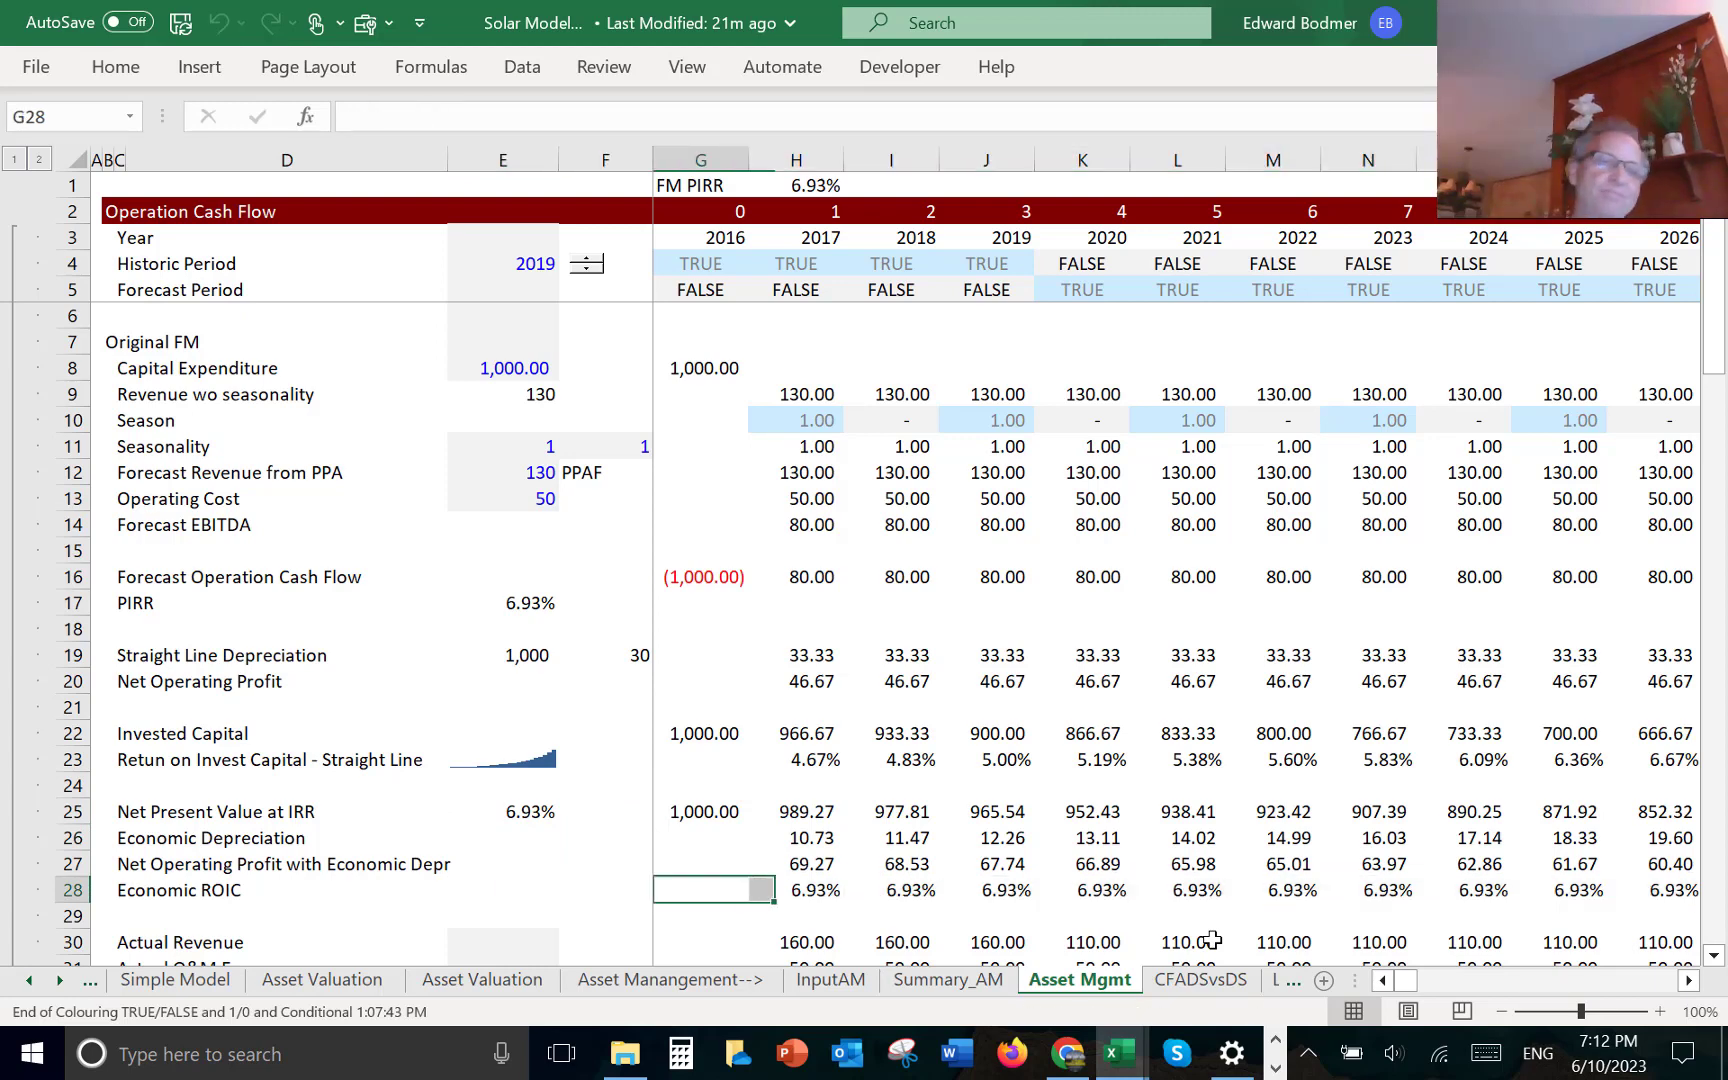
pyautogui.press('Left')
pyautogui.press('Left')
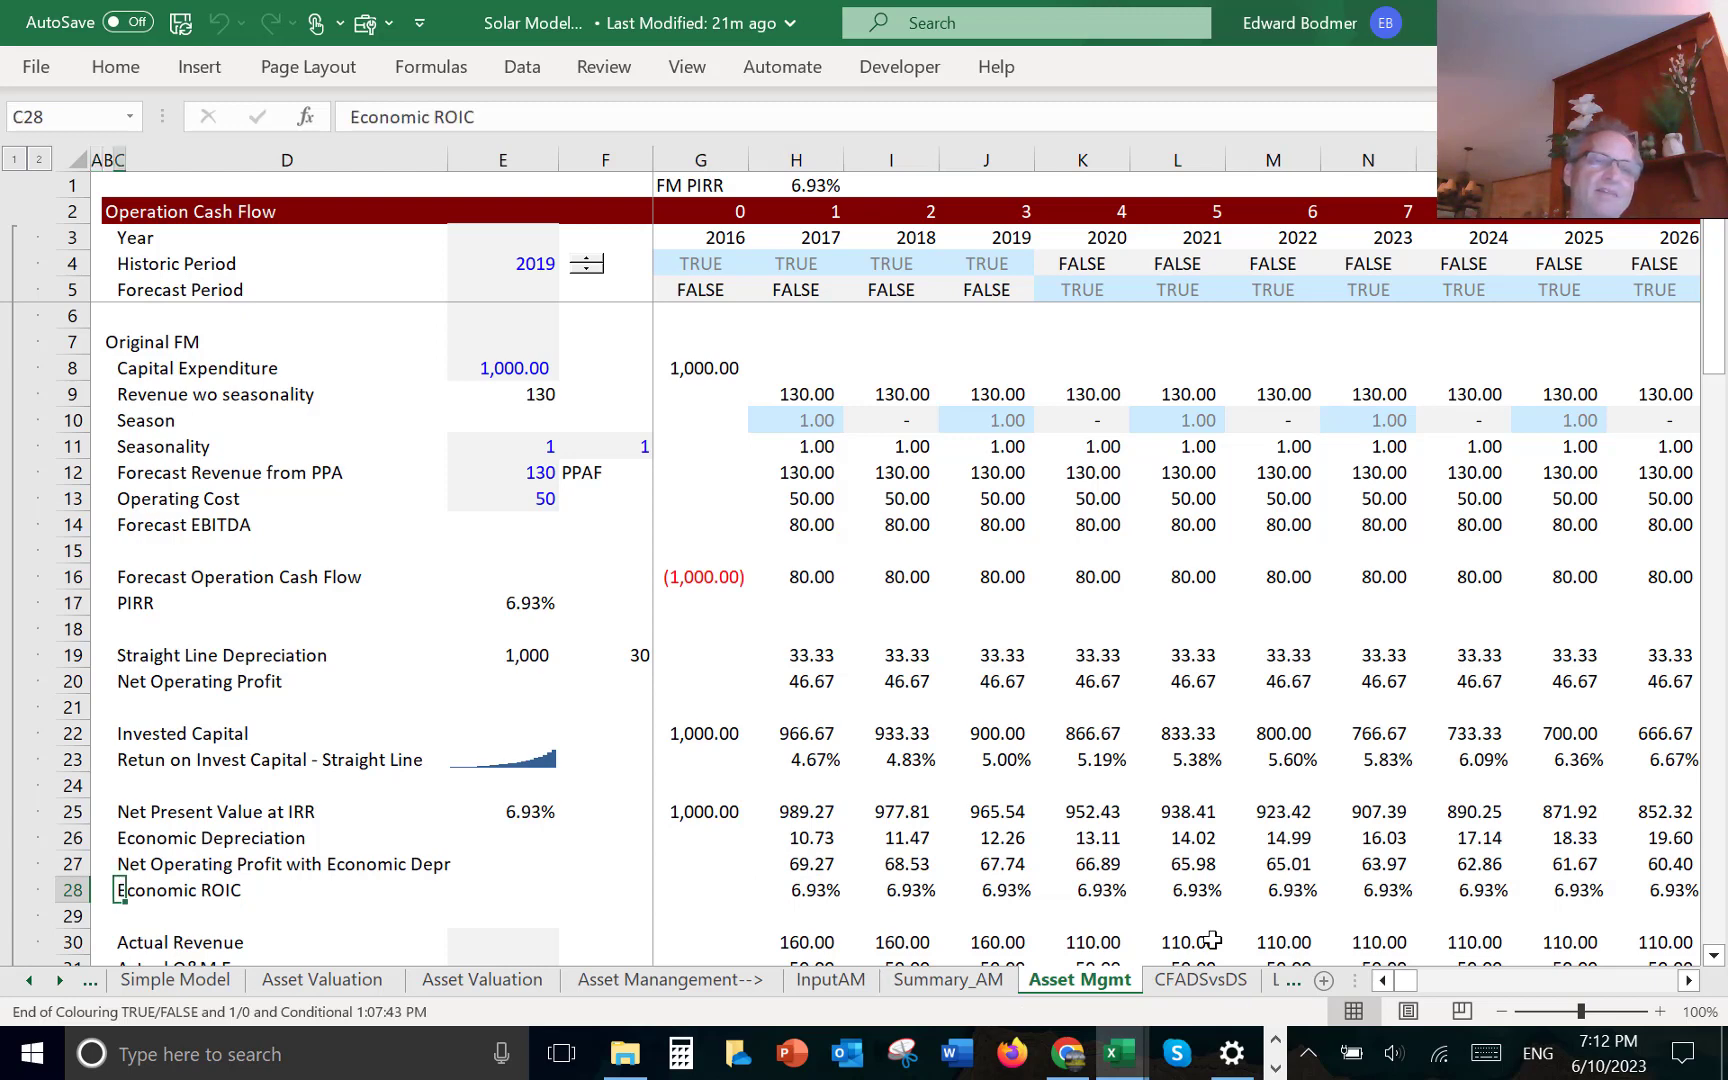
pyautogui.hotkey('ctrl', 'shift', 'Right')
pyautogui.hotkey('ctrl', 'shift', 'Right')
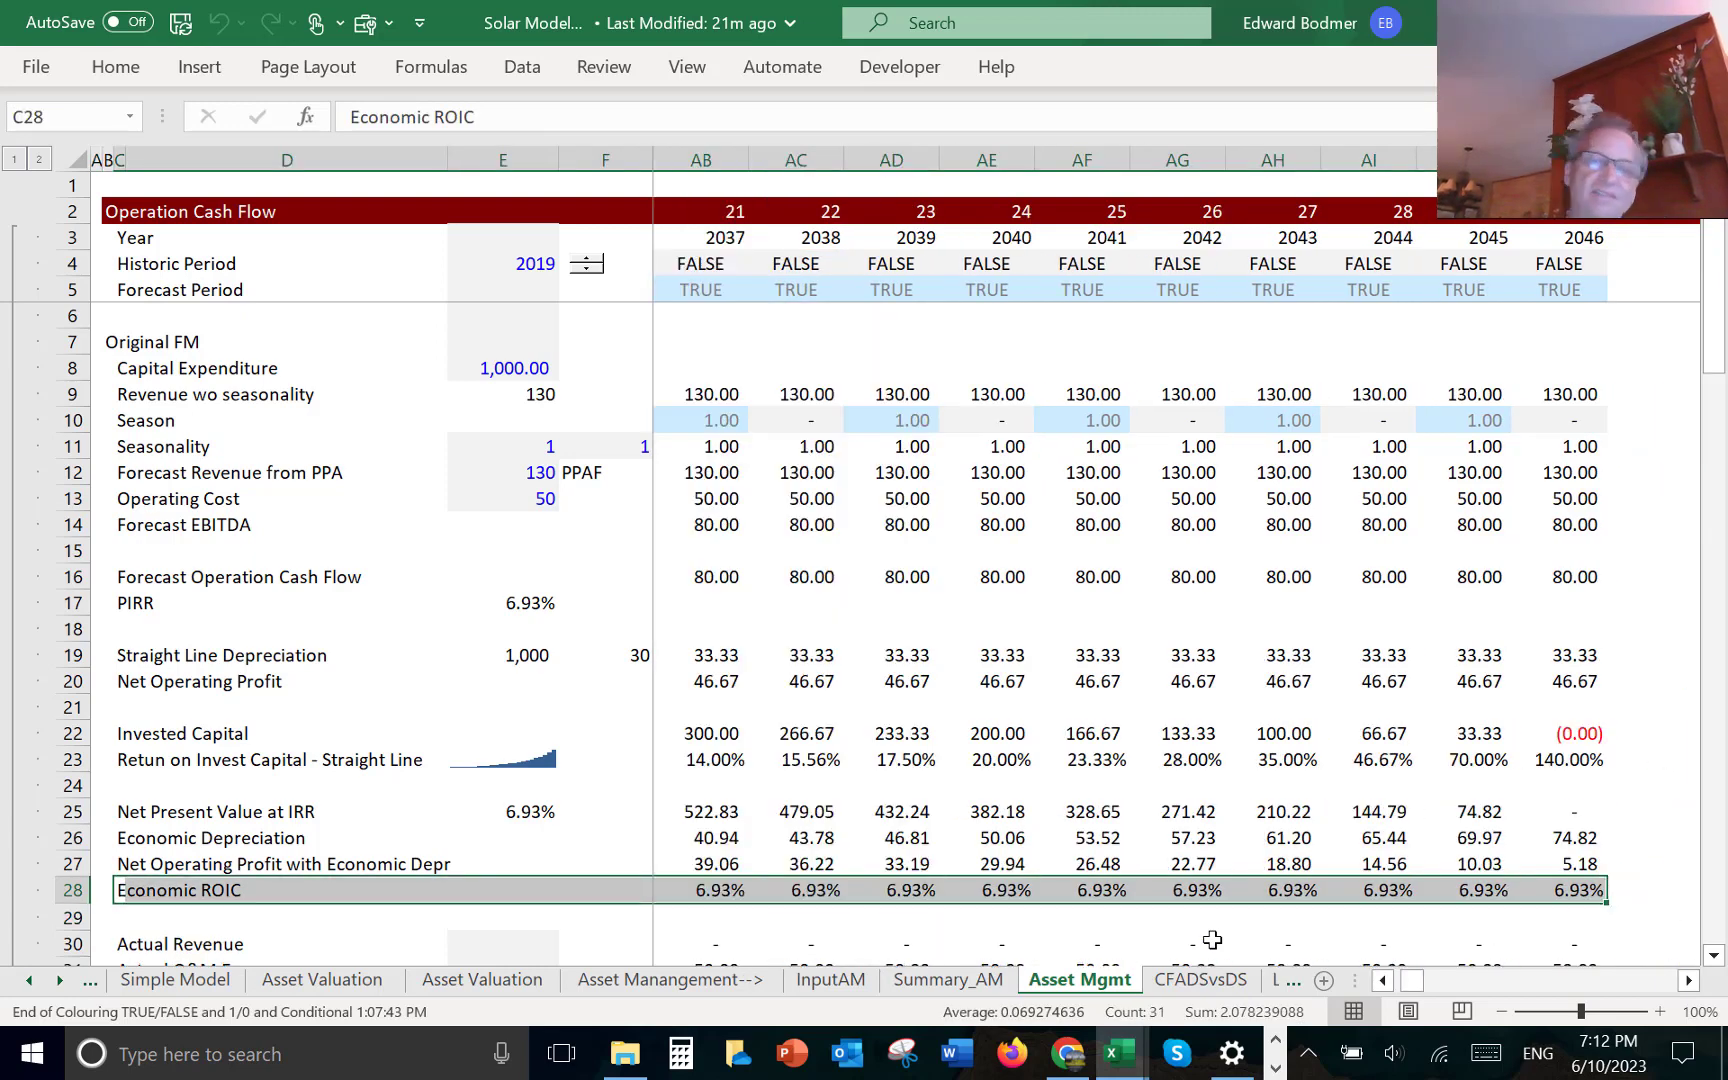
pyautogui.press('Right')
pyautogui.press('Right')
pyautogui.press('Right')
pyautogui.press('Right')
pyautogui.press('Right')
pyautogui.press('Left')
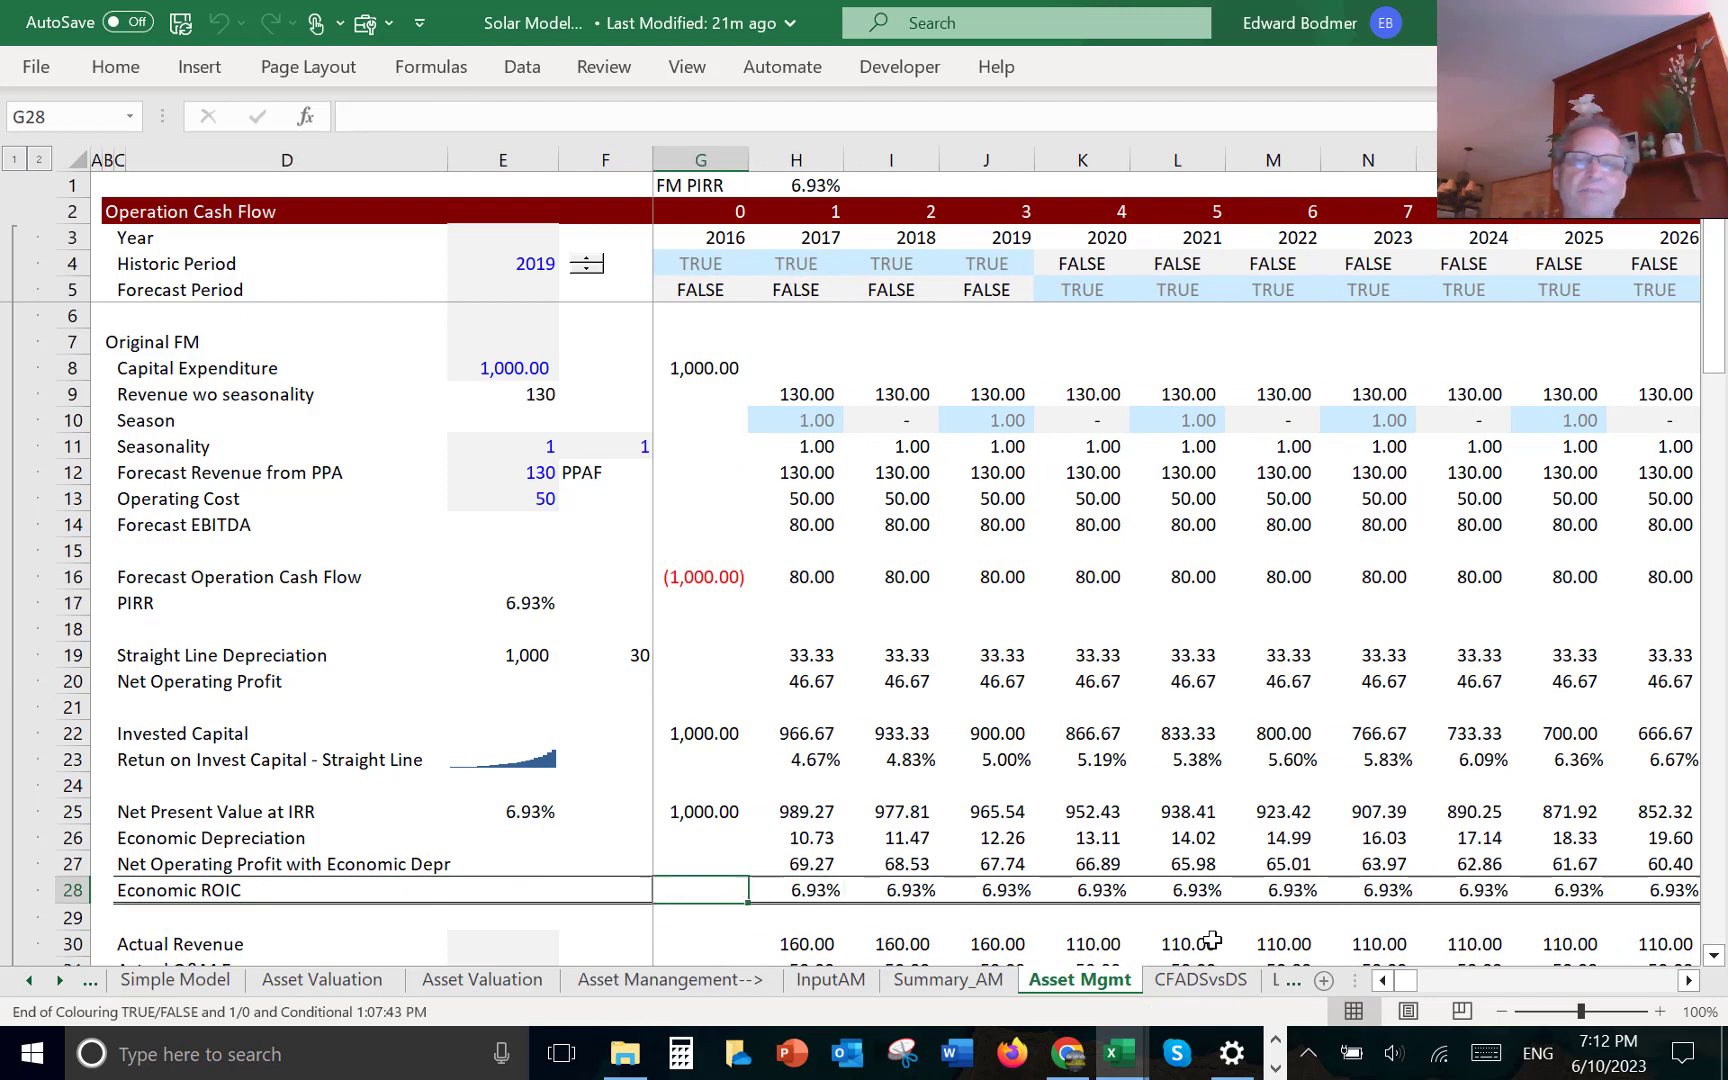
# - Override the 2017 Forecast Revenue from PPA in H12 with 100
pyautogui.press('Right')
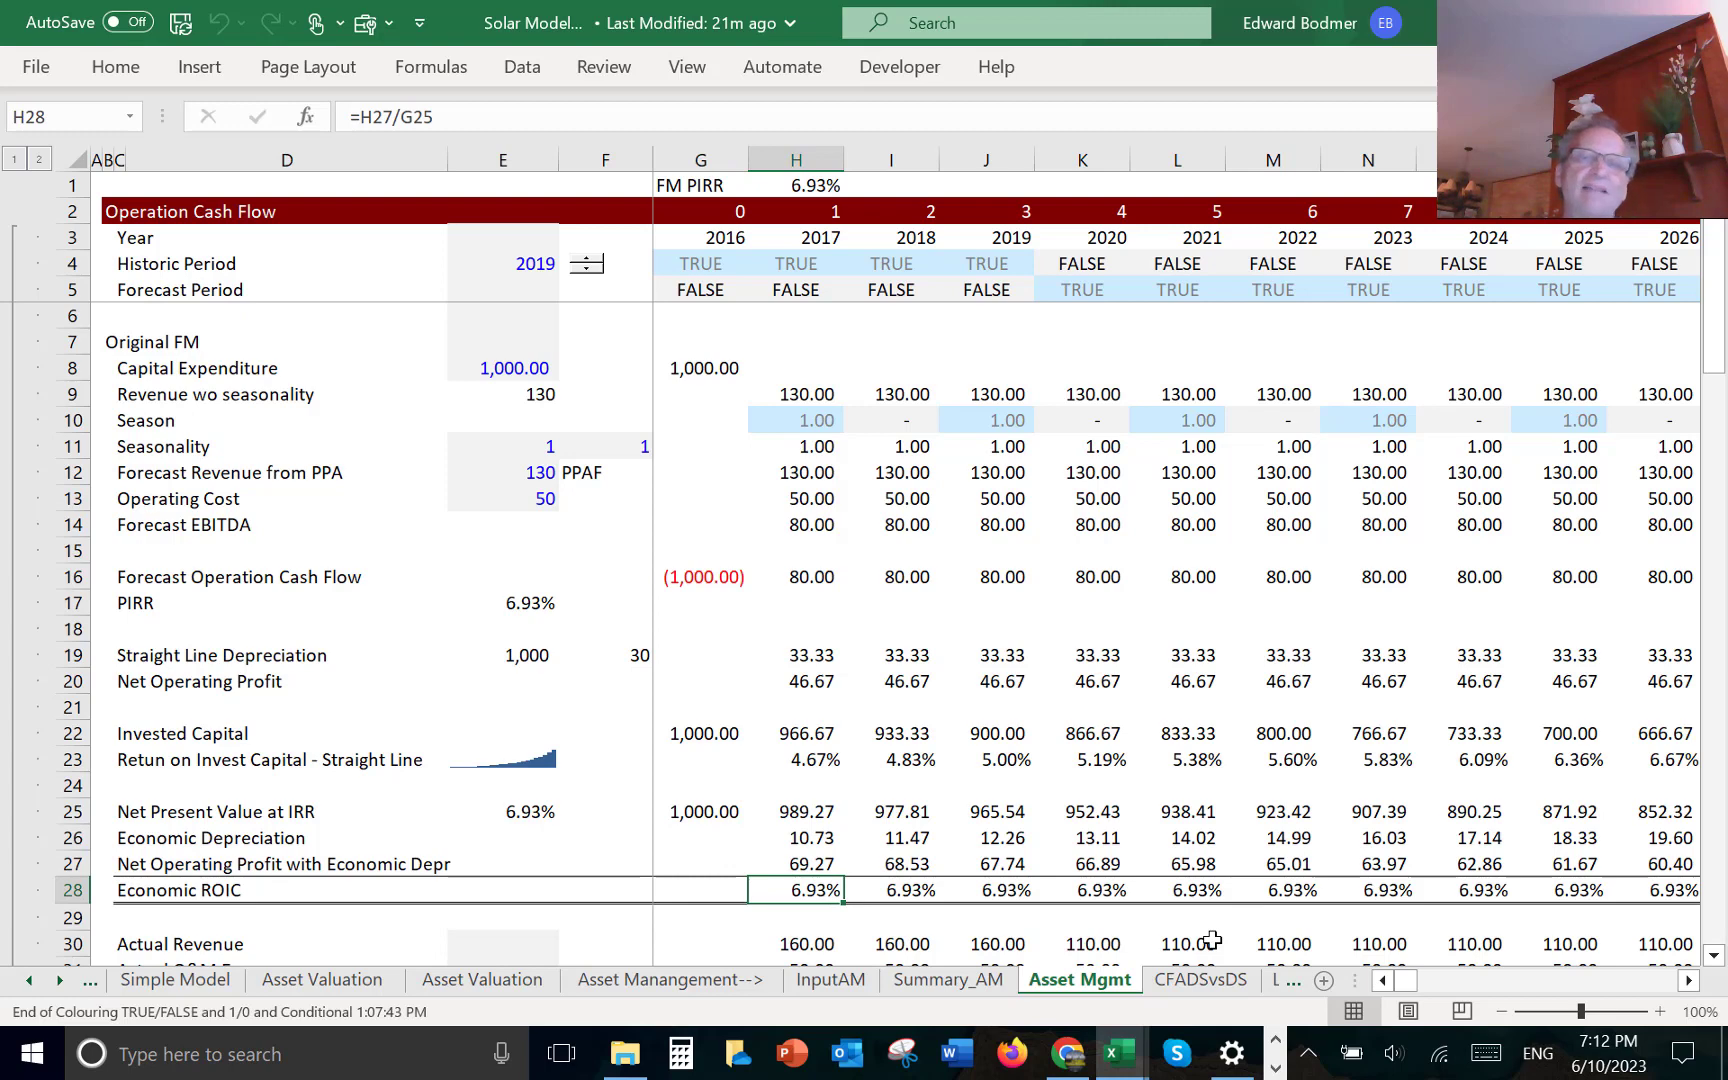
pyautogui.press('Up')
pyautogui.press('Up')
pyautogui.press('Up')
pyautogui.press('Up')
pyautogui.press('Up')
pyautogui.press('Up')
pyautogui.press('Up')
pyautogui.press('Up')
pyautogui.press('Up')
pyautogui.press('Up')
pyautogui.press('Up')
pyautogui.press('Up')
pyautogui.press('Up')
pyautogui.press('Up')
pyautogui.press('Up')
pyautogui.press('Up')
pyautogui.press('Up')
pyautogui.press('Down')
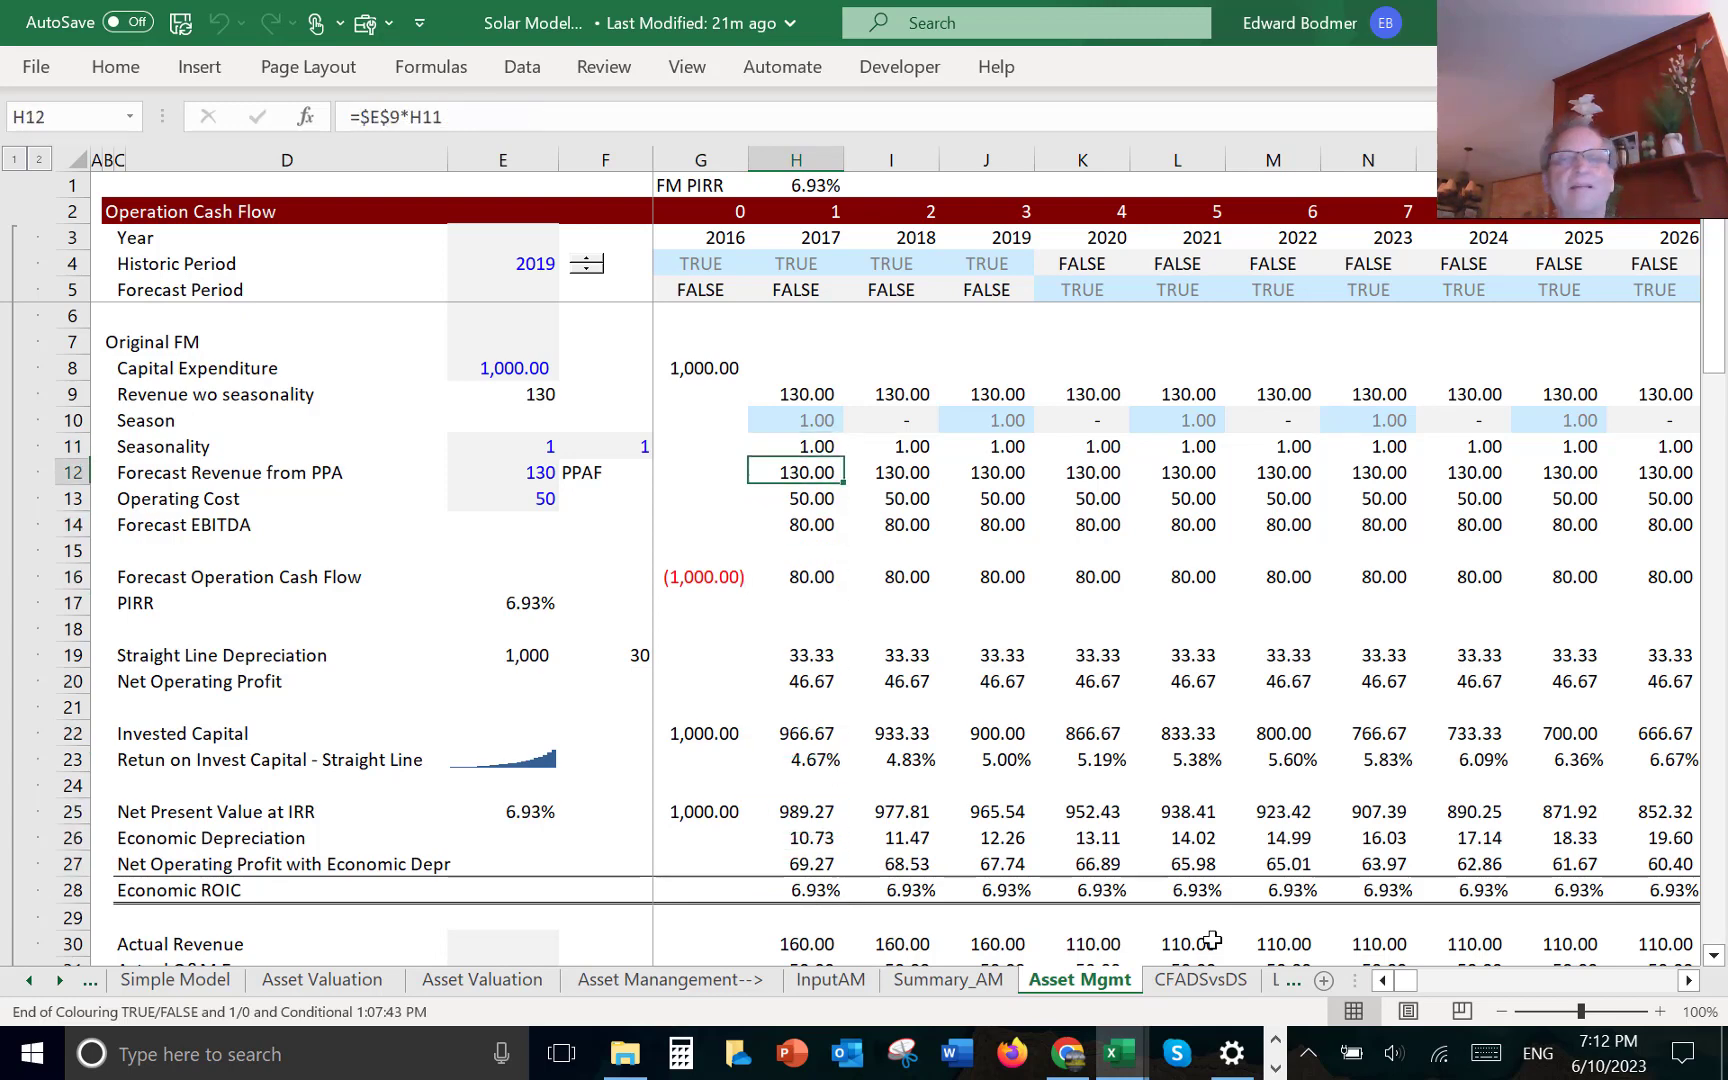
pyautogui.press('Left')
pyautogui.press('Right')
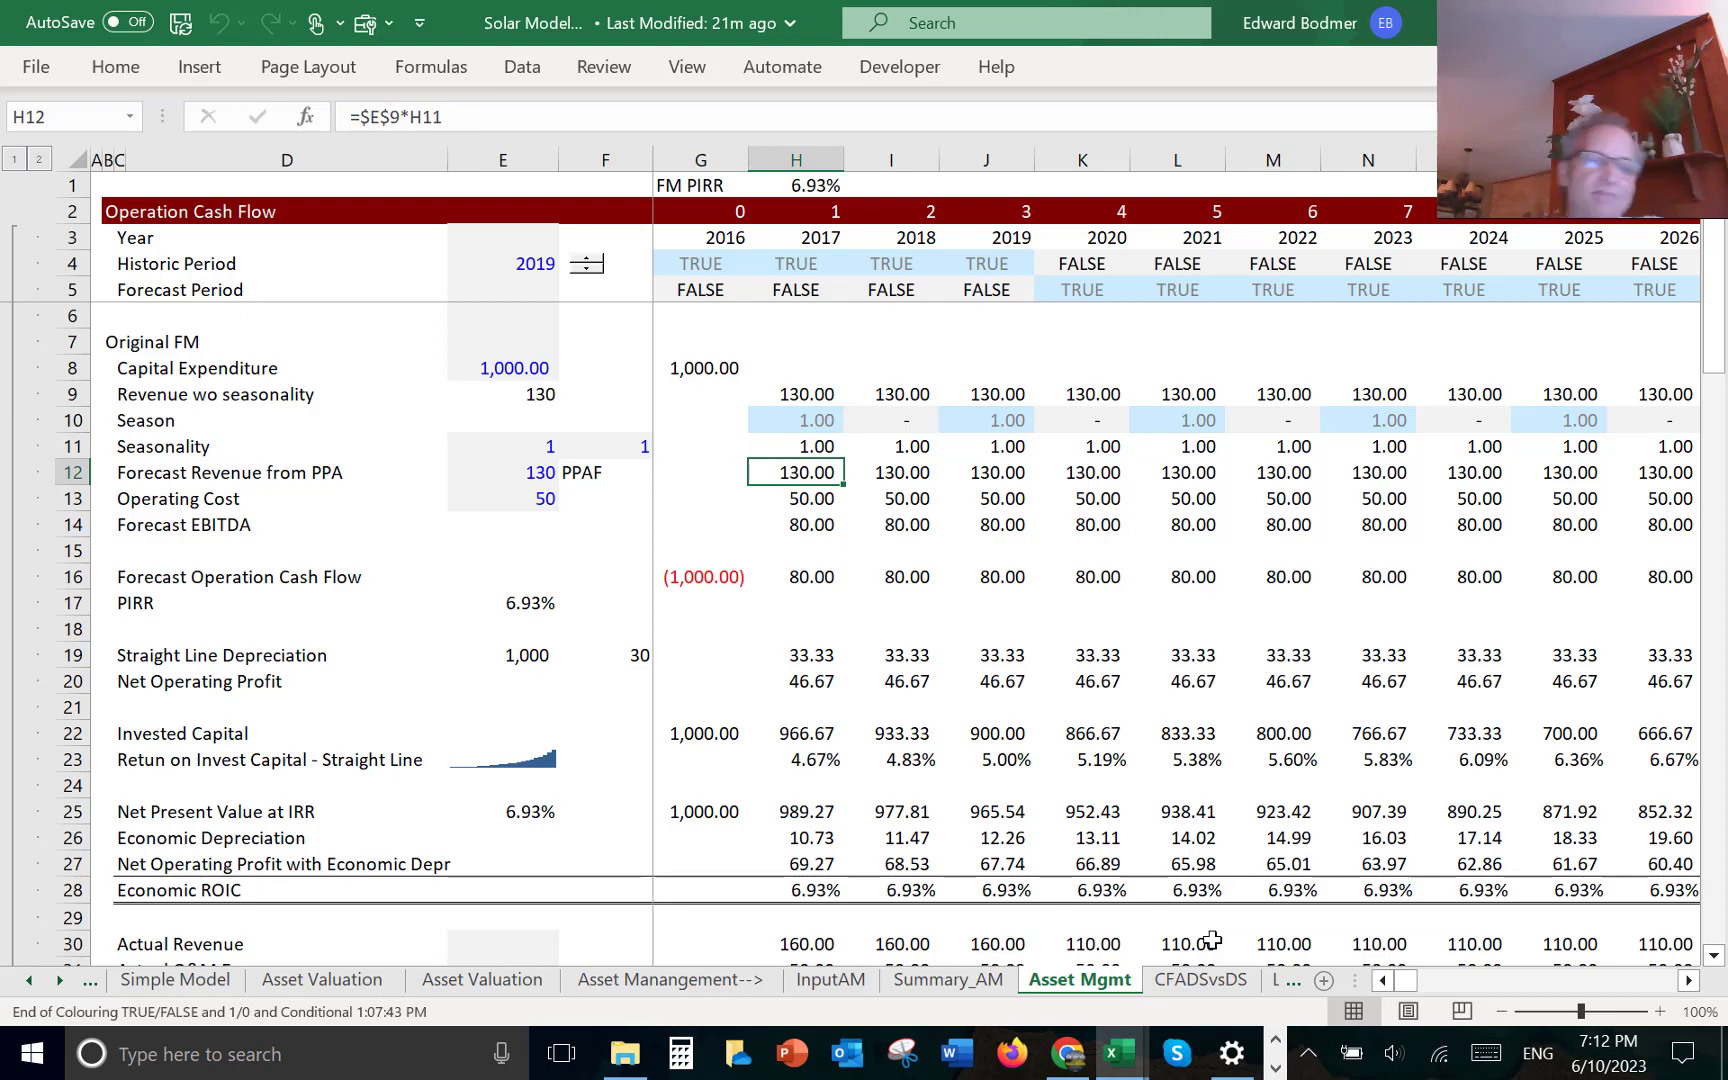
pyautogui.write('100')
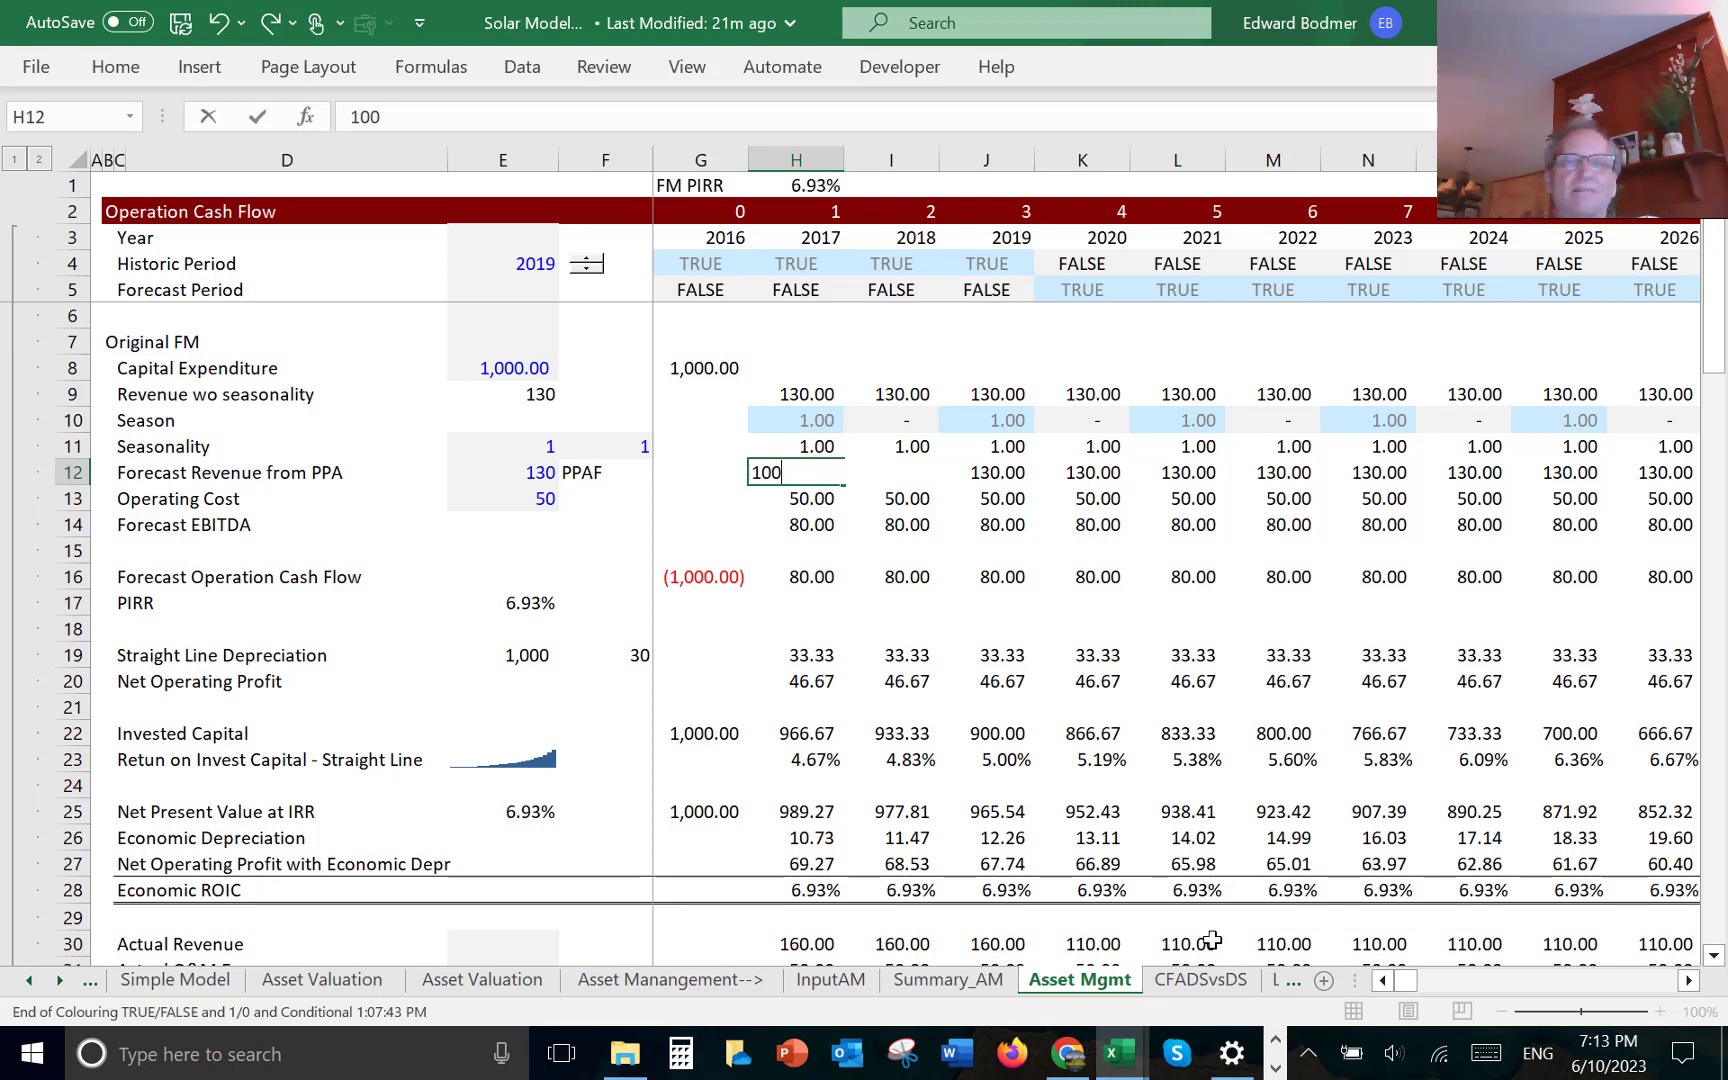
pyautogui.press('Return')
pyautogui.press('Up')
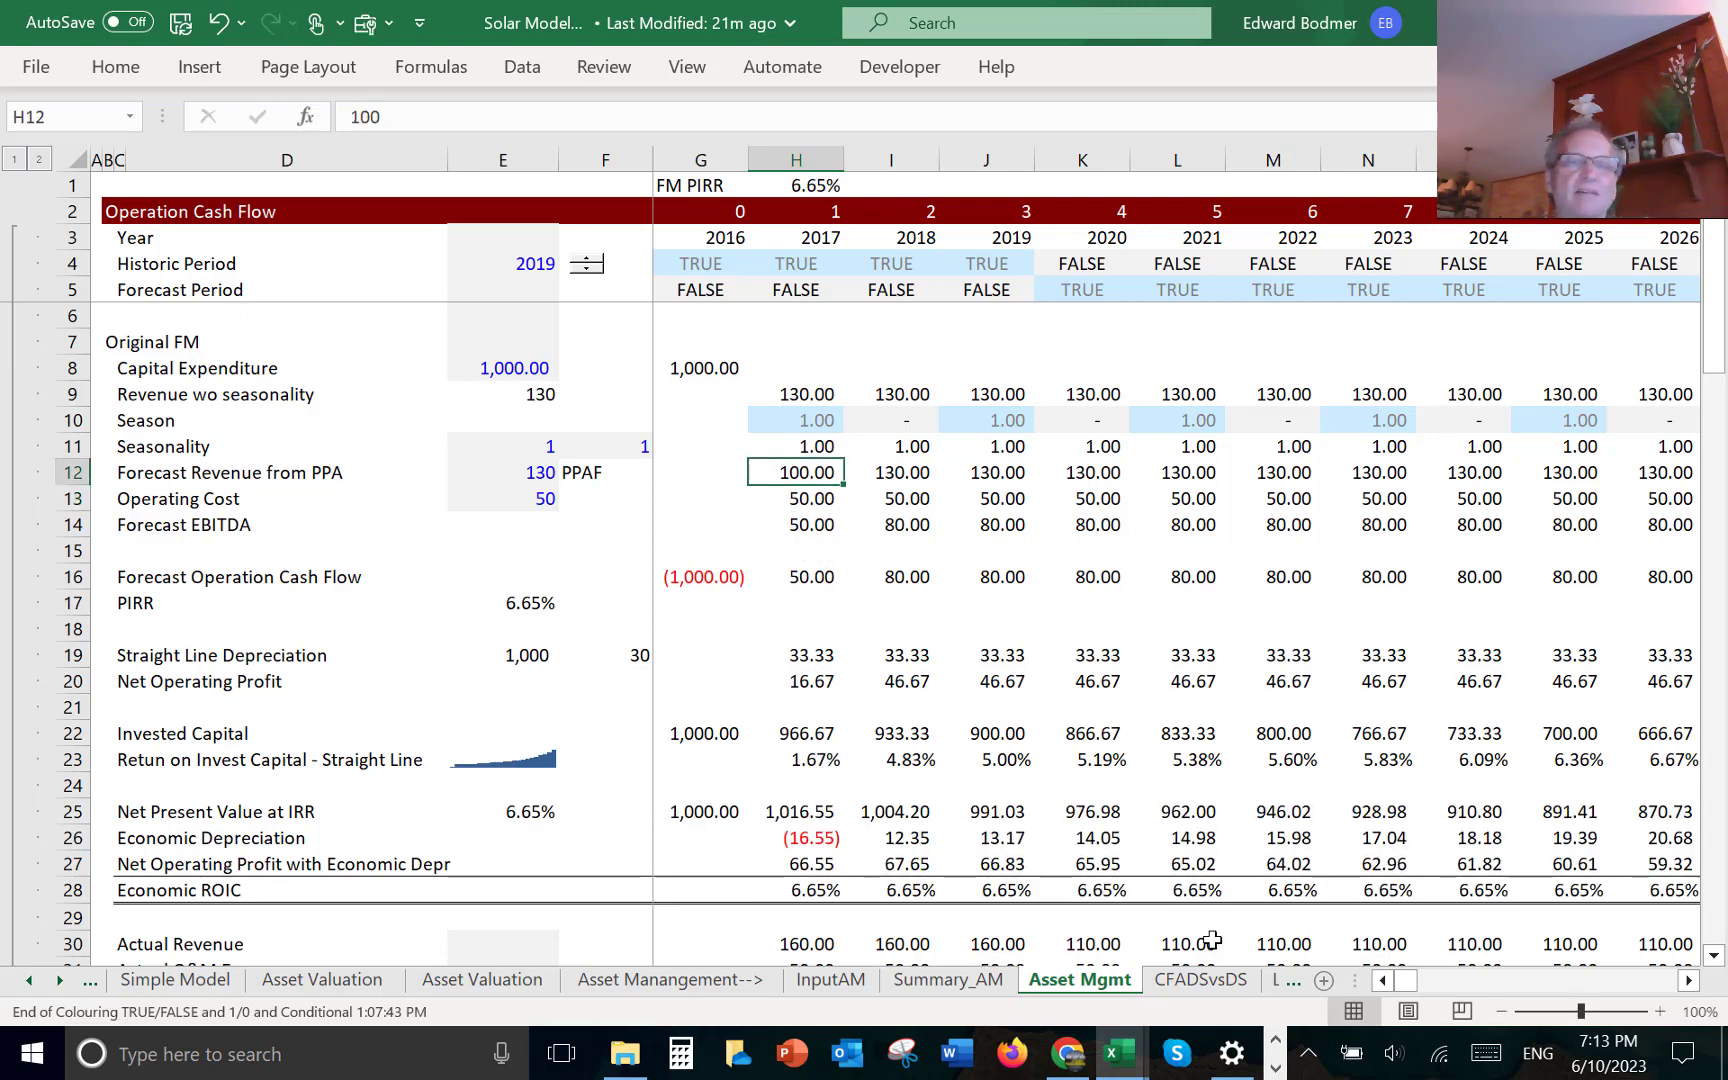
# - Examine the PIRR formula in E17 and the Forecast Operation Cash Flow in row 16 for the effect of the reduced 2017 revenue
pyautogui.press('Down')
pyautogui.press('Down')
pyautogui.press('Down')
pyautogui.press('Down')
pyautogui.press('Left')
pyautogui.press('Left')
pyautogui.press('Left')
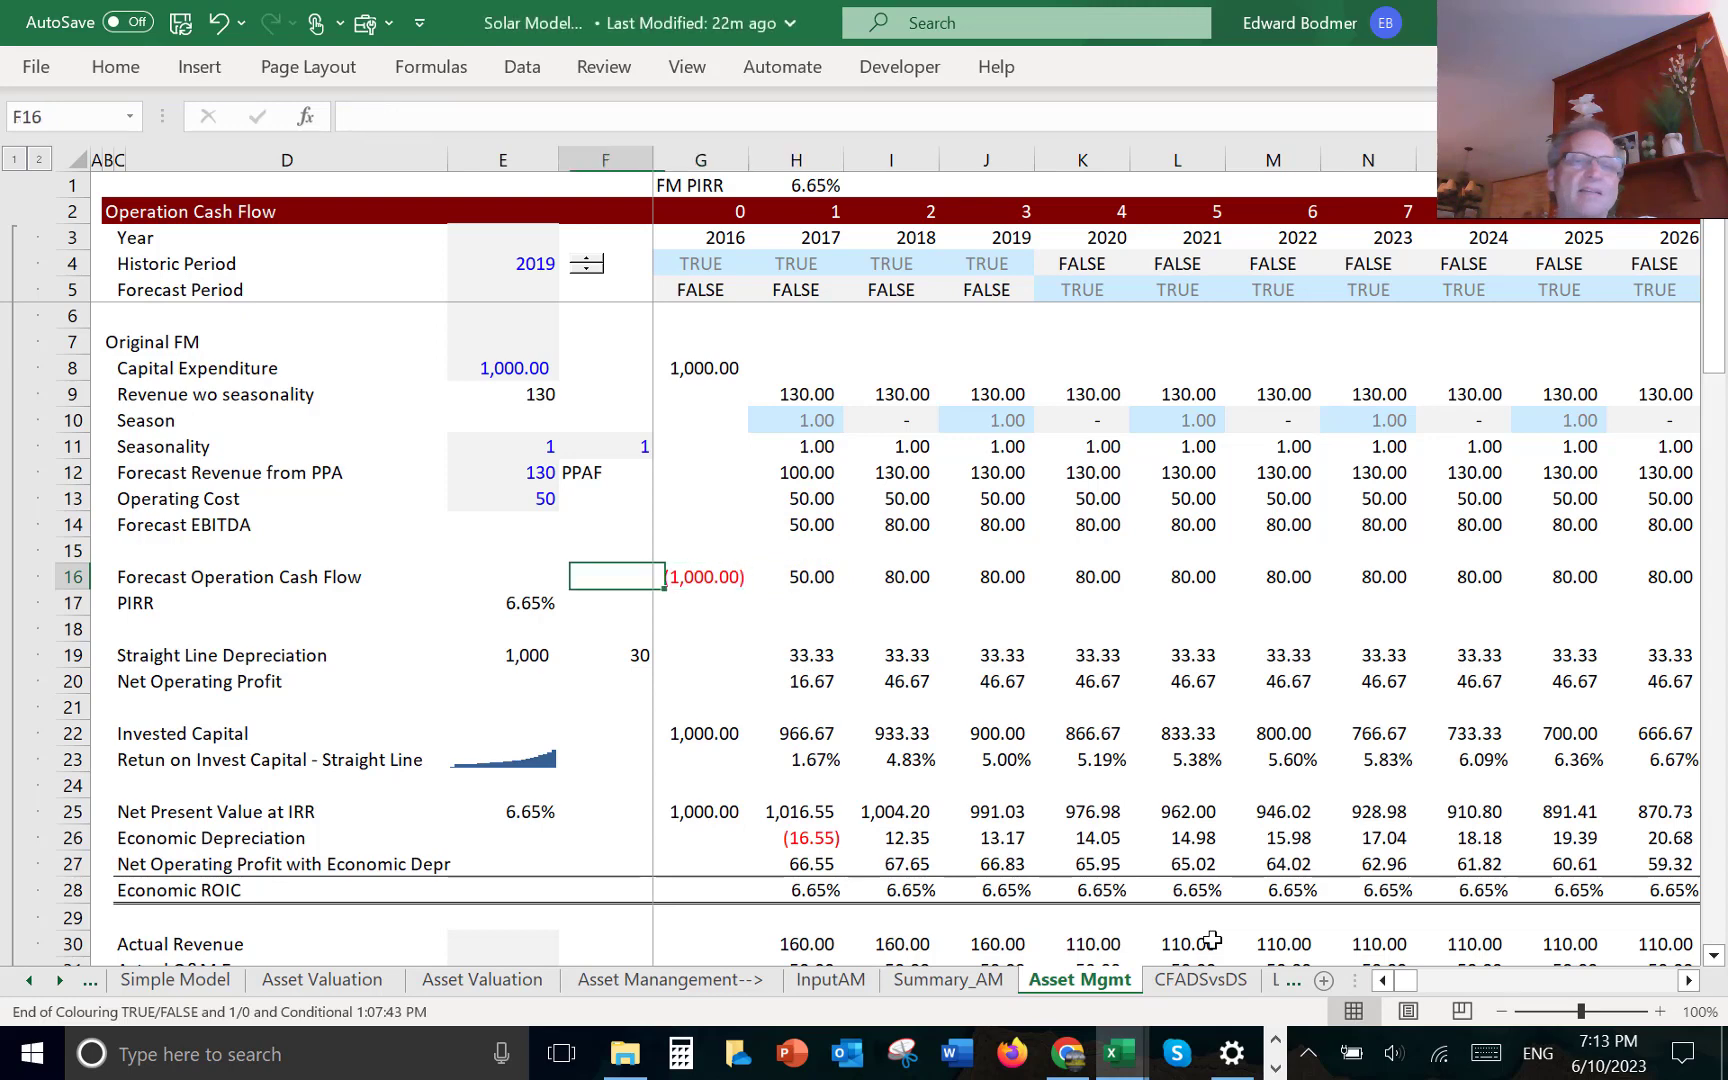
pyautogui.press('Down')
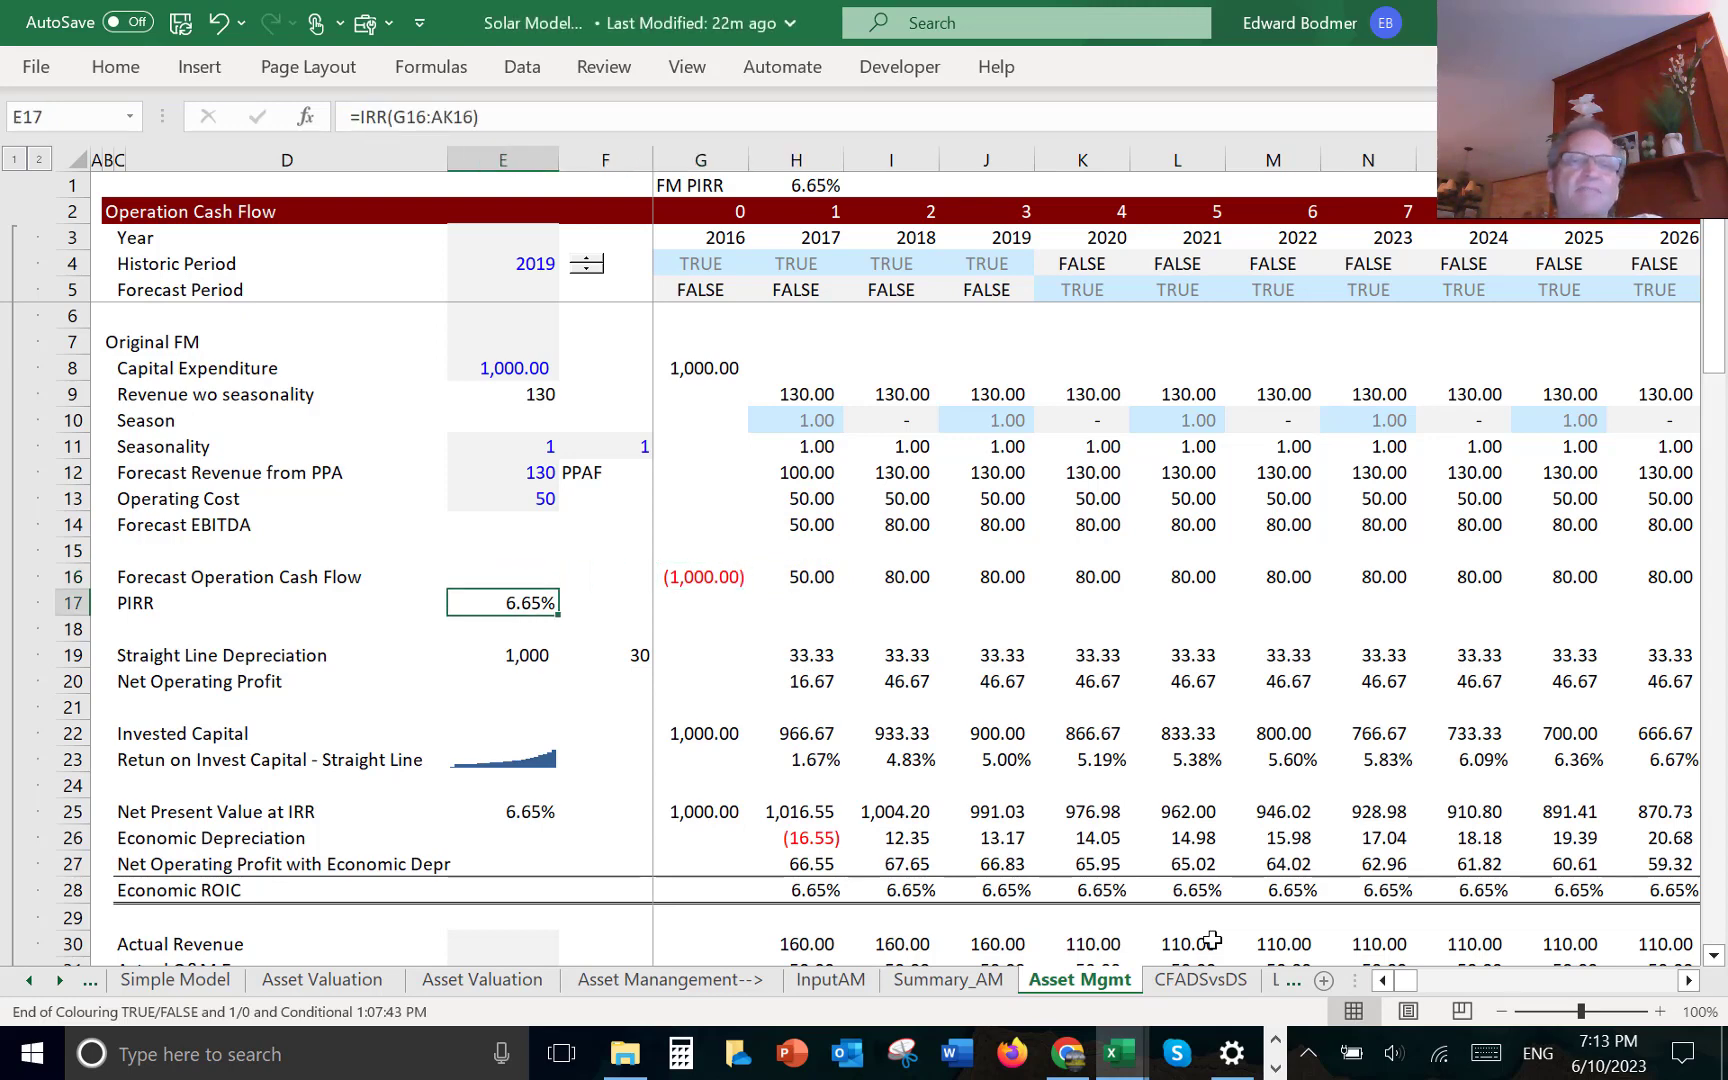
pyautogui.press('Right')
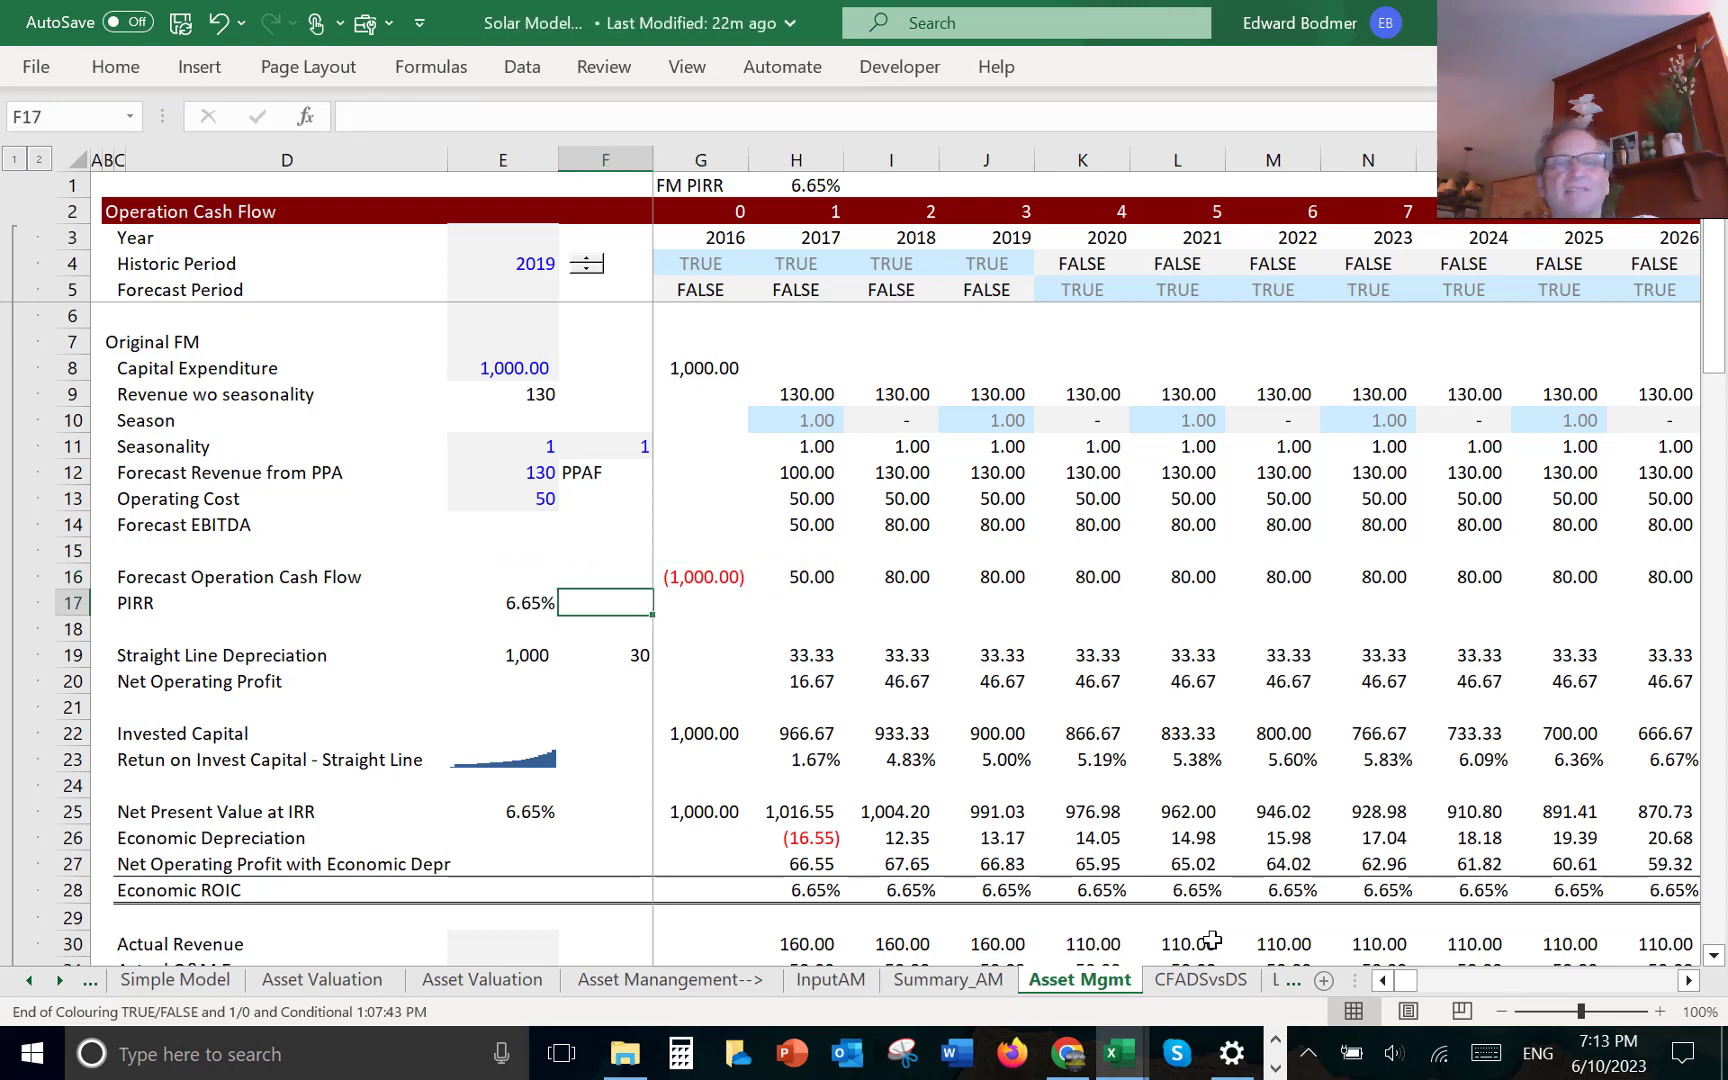
pyautogui.press('Right')
pyautogui.press('Up')
pyautogui.press('Right')
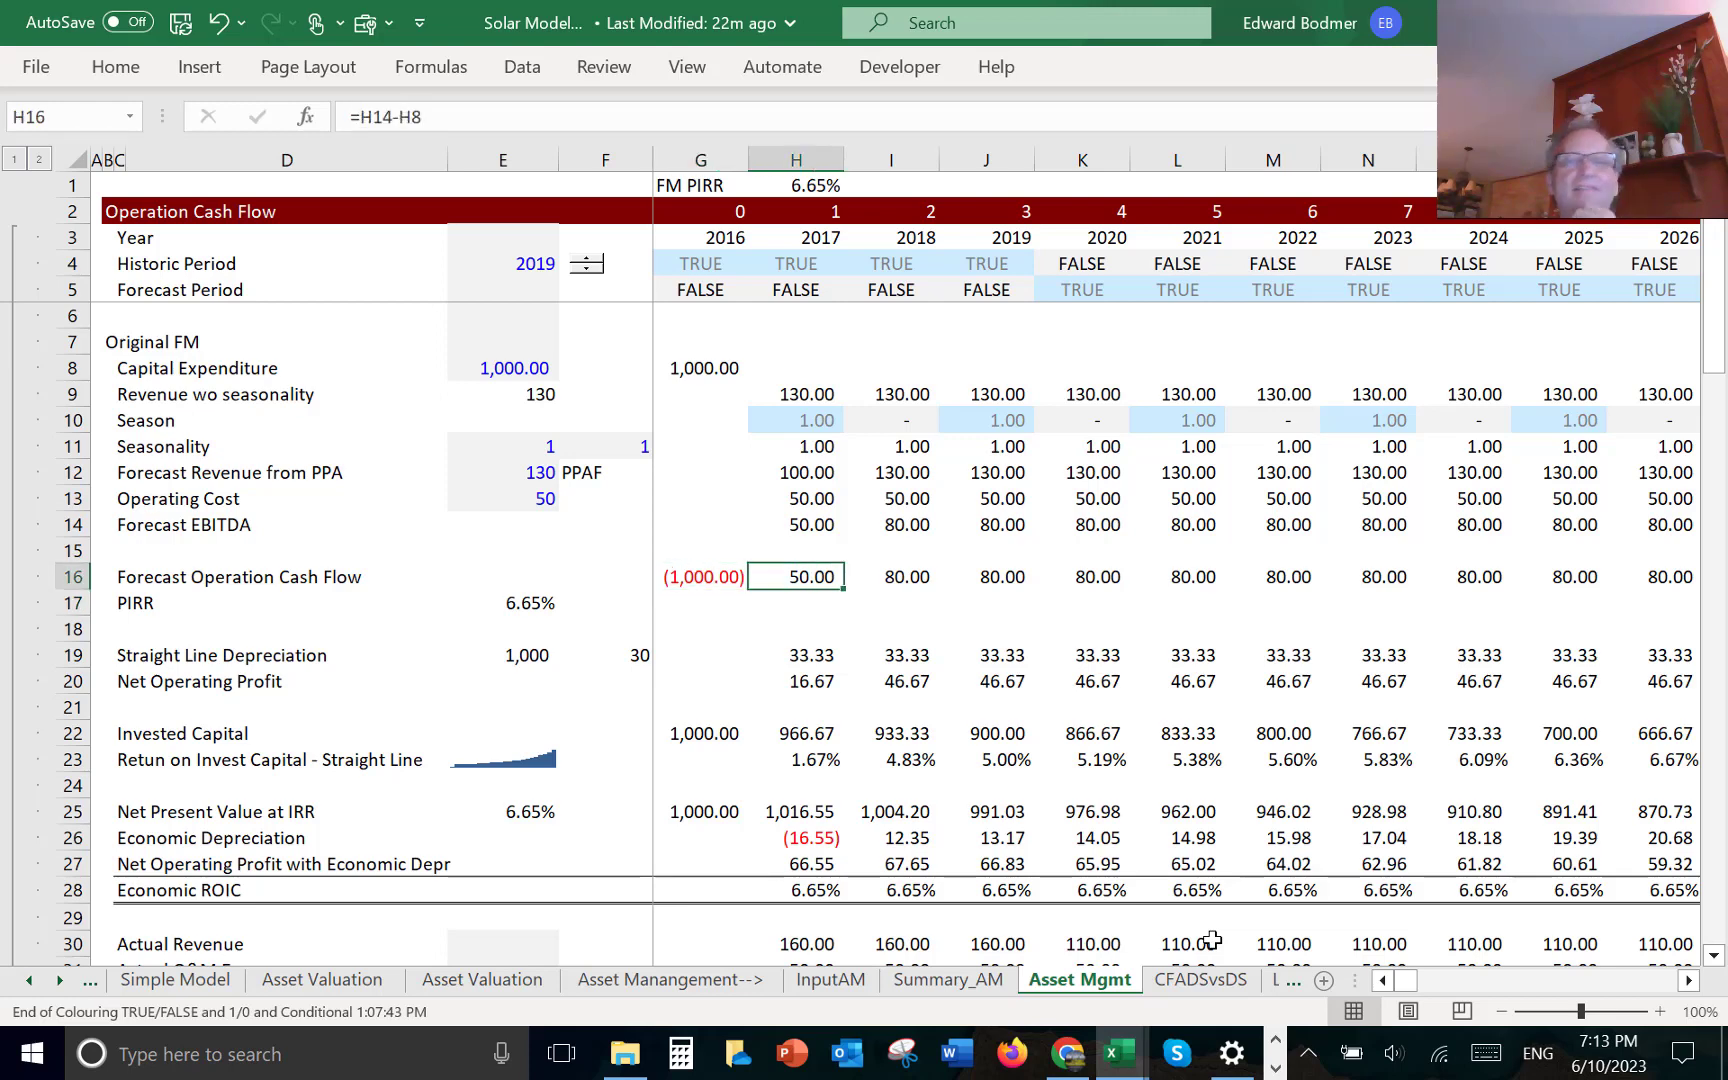
# - Override the 2018 Forecast Revenue from PPA in I12 with 150
pyautogui.press('Up')
pyautogui.press('Up')
pyautogui.press('Up')
pyautogui.press('Up')
pyautogui.press('Right')
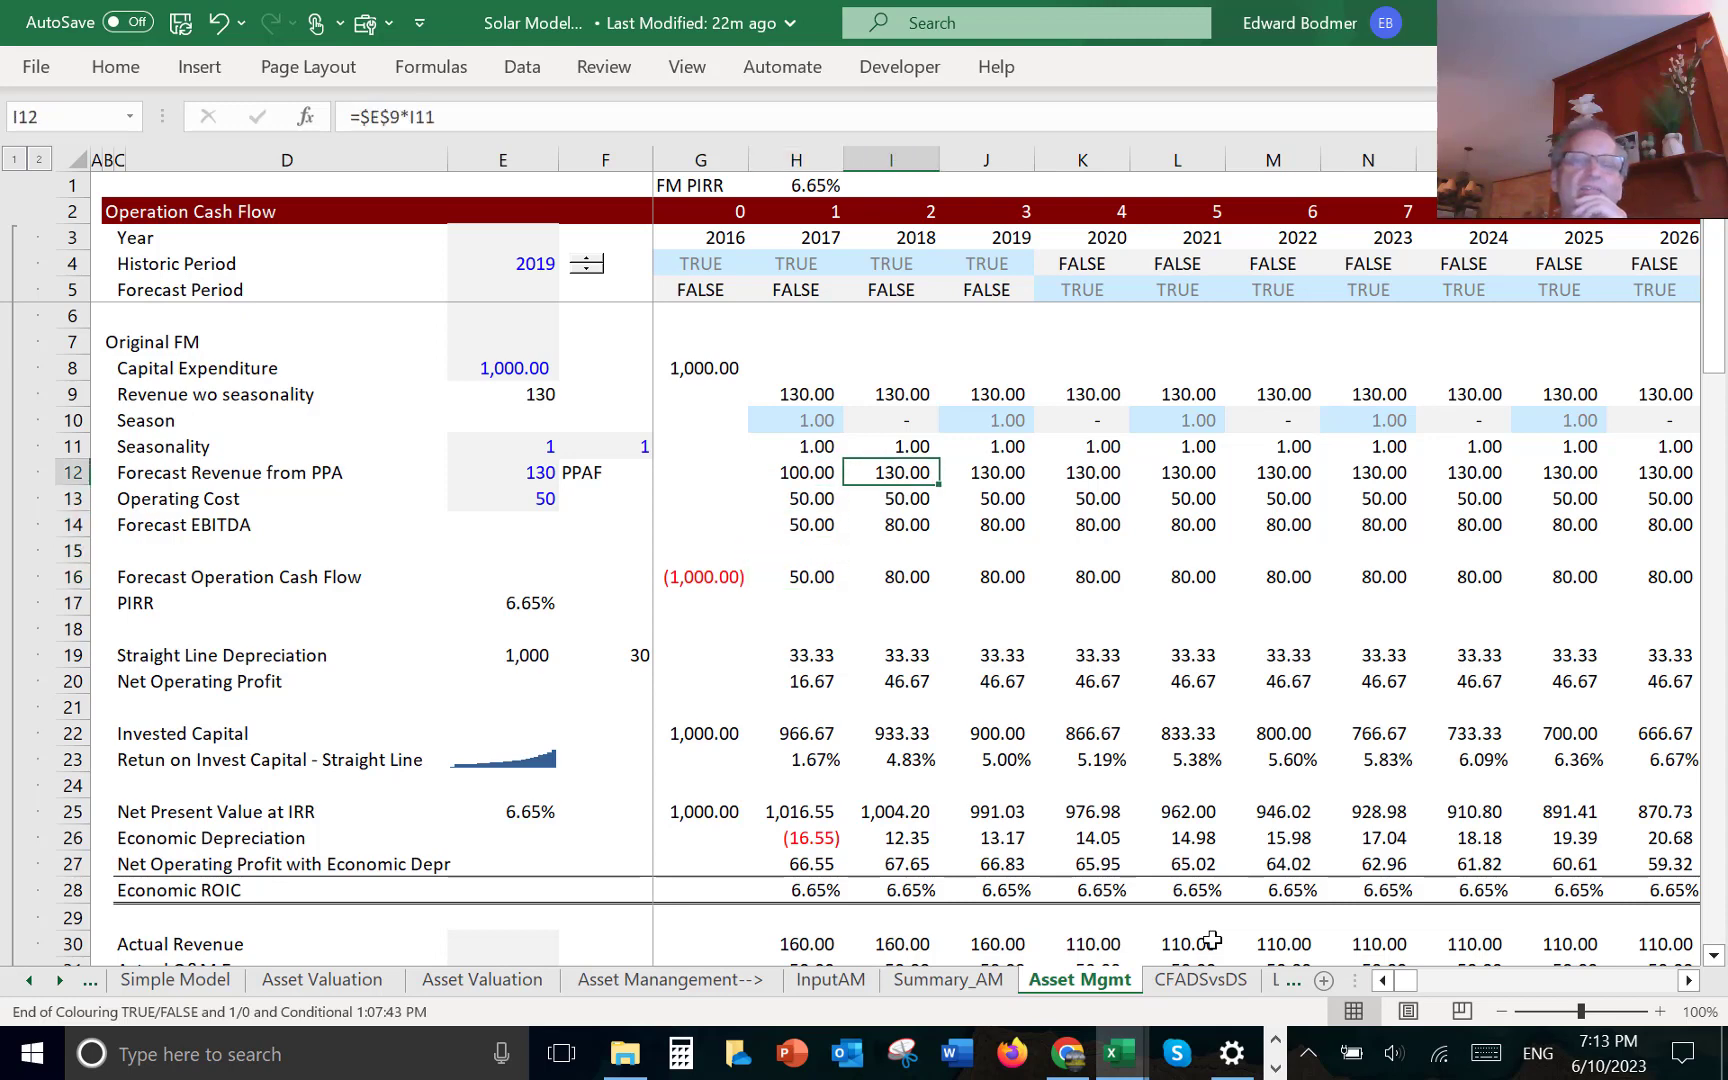
pyautogui.press('Left')
pyautogui.press('Right')
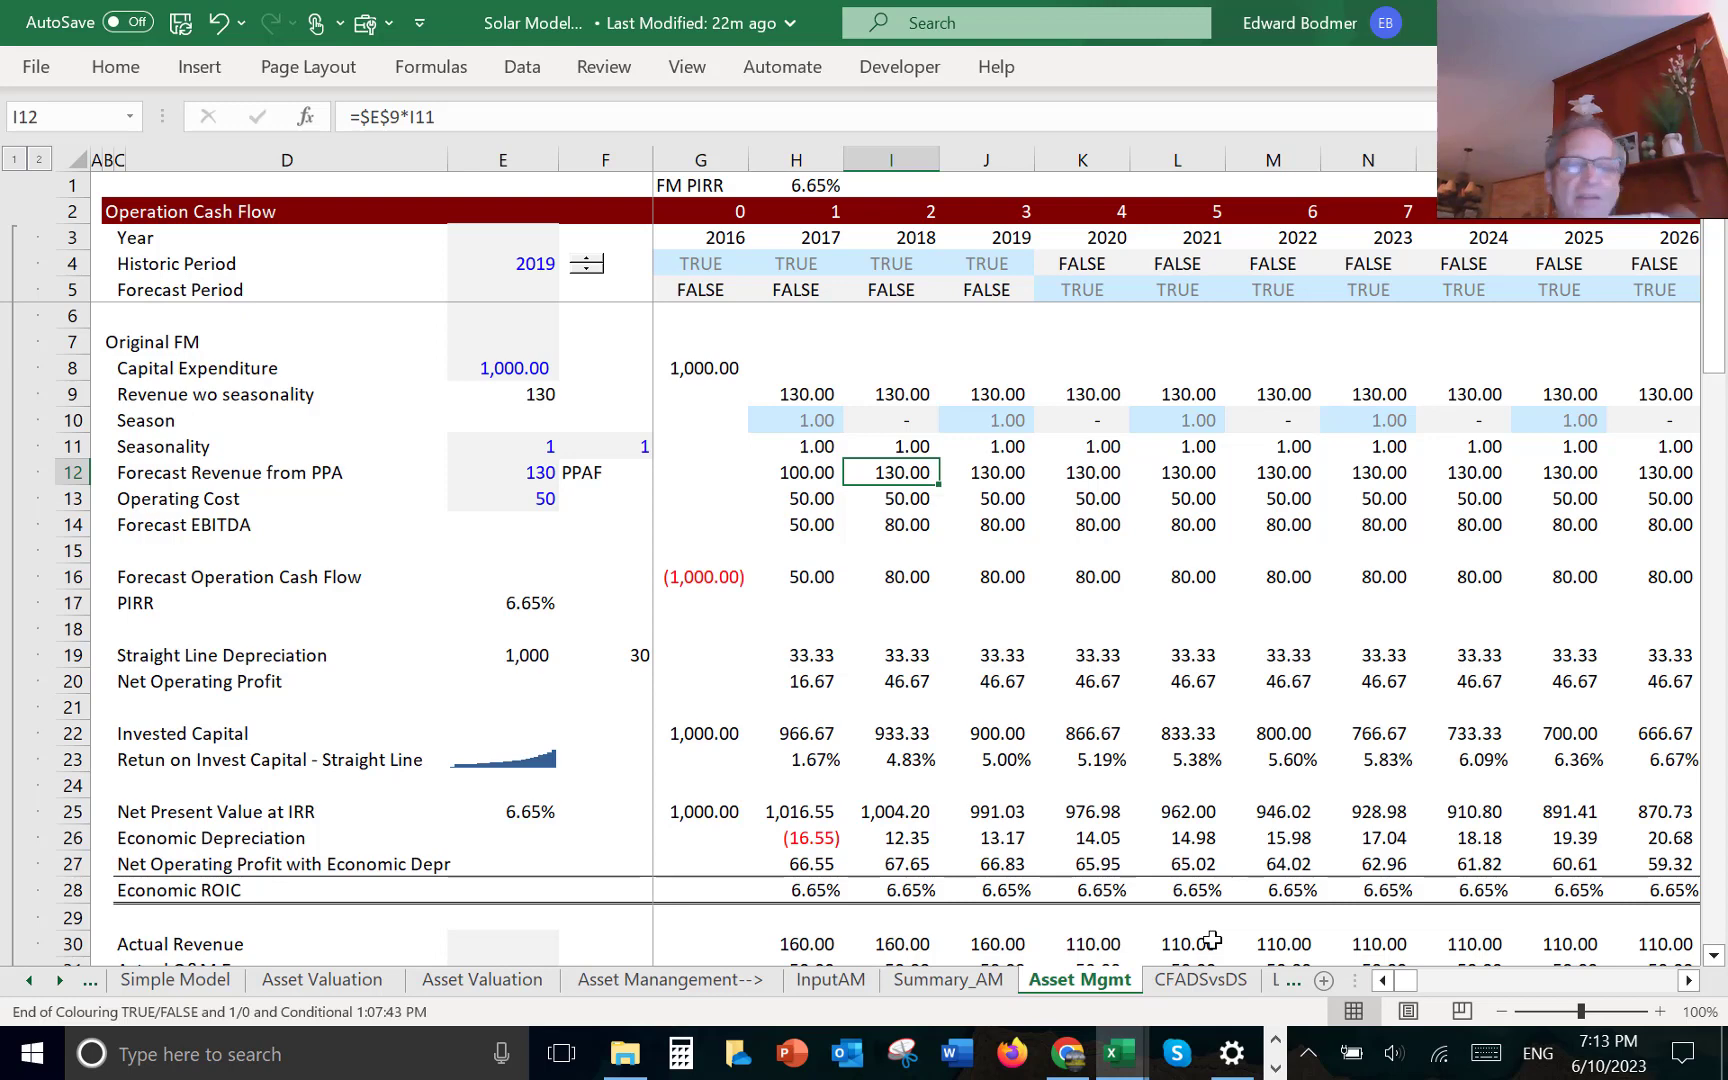
pyautogui.write('150')
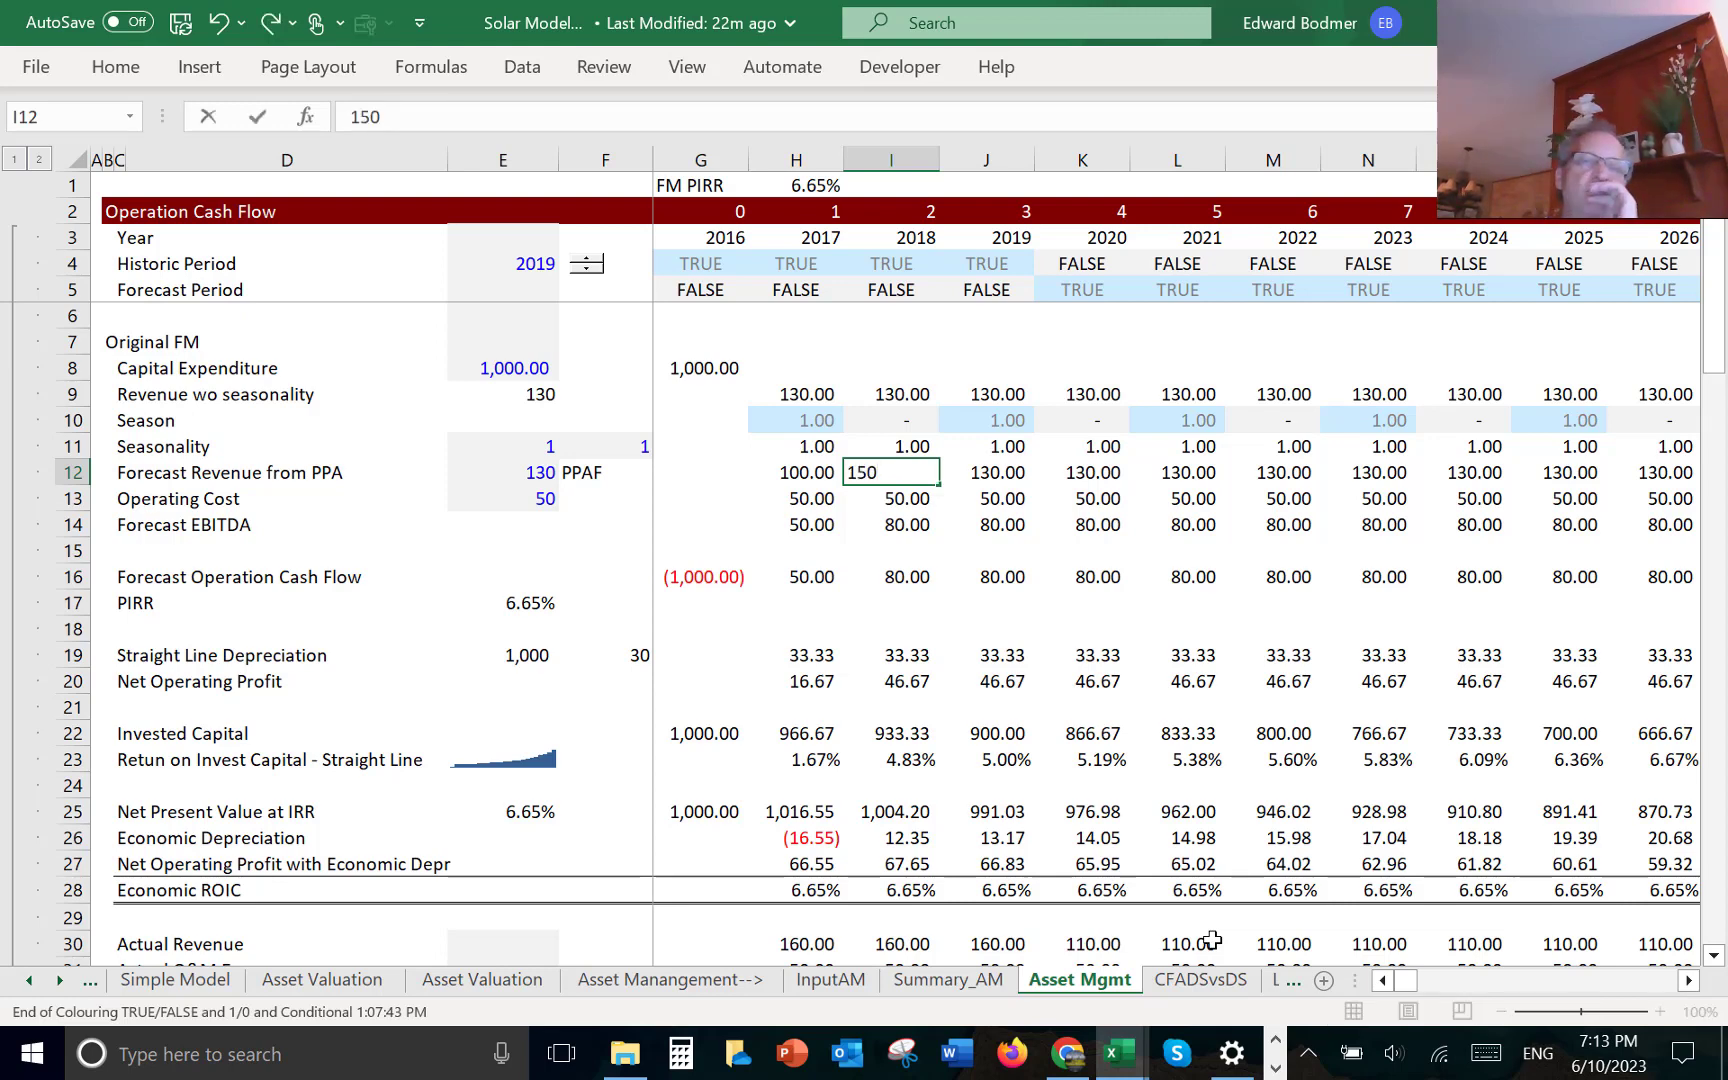
pyautogui.press('Return')
pyautogui.press('Up')
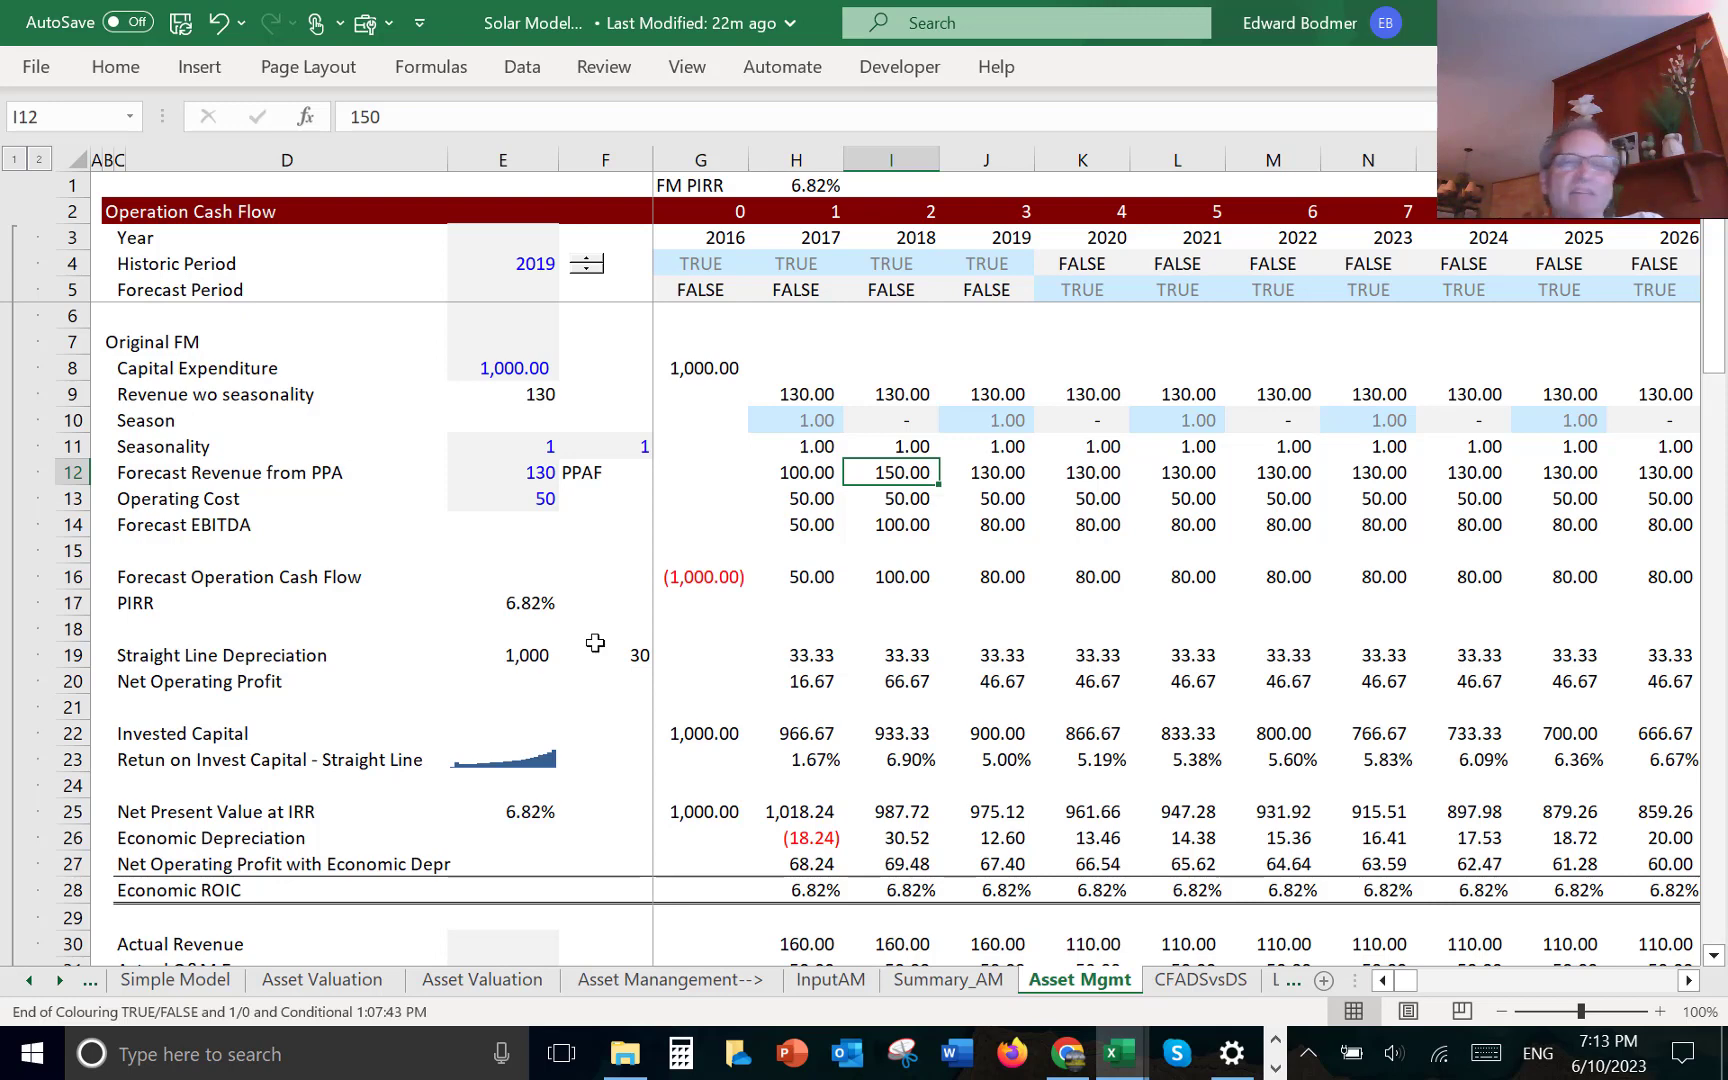
# - Undo the 2018 and 2017 Forecast Revenue overrides in I12 and H12
pyautogui.press('Right')
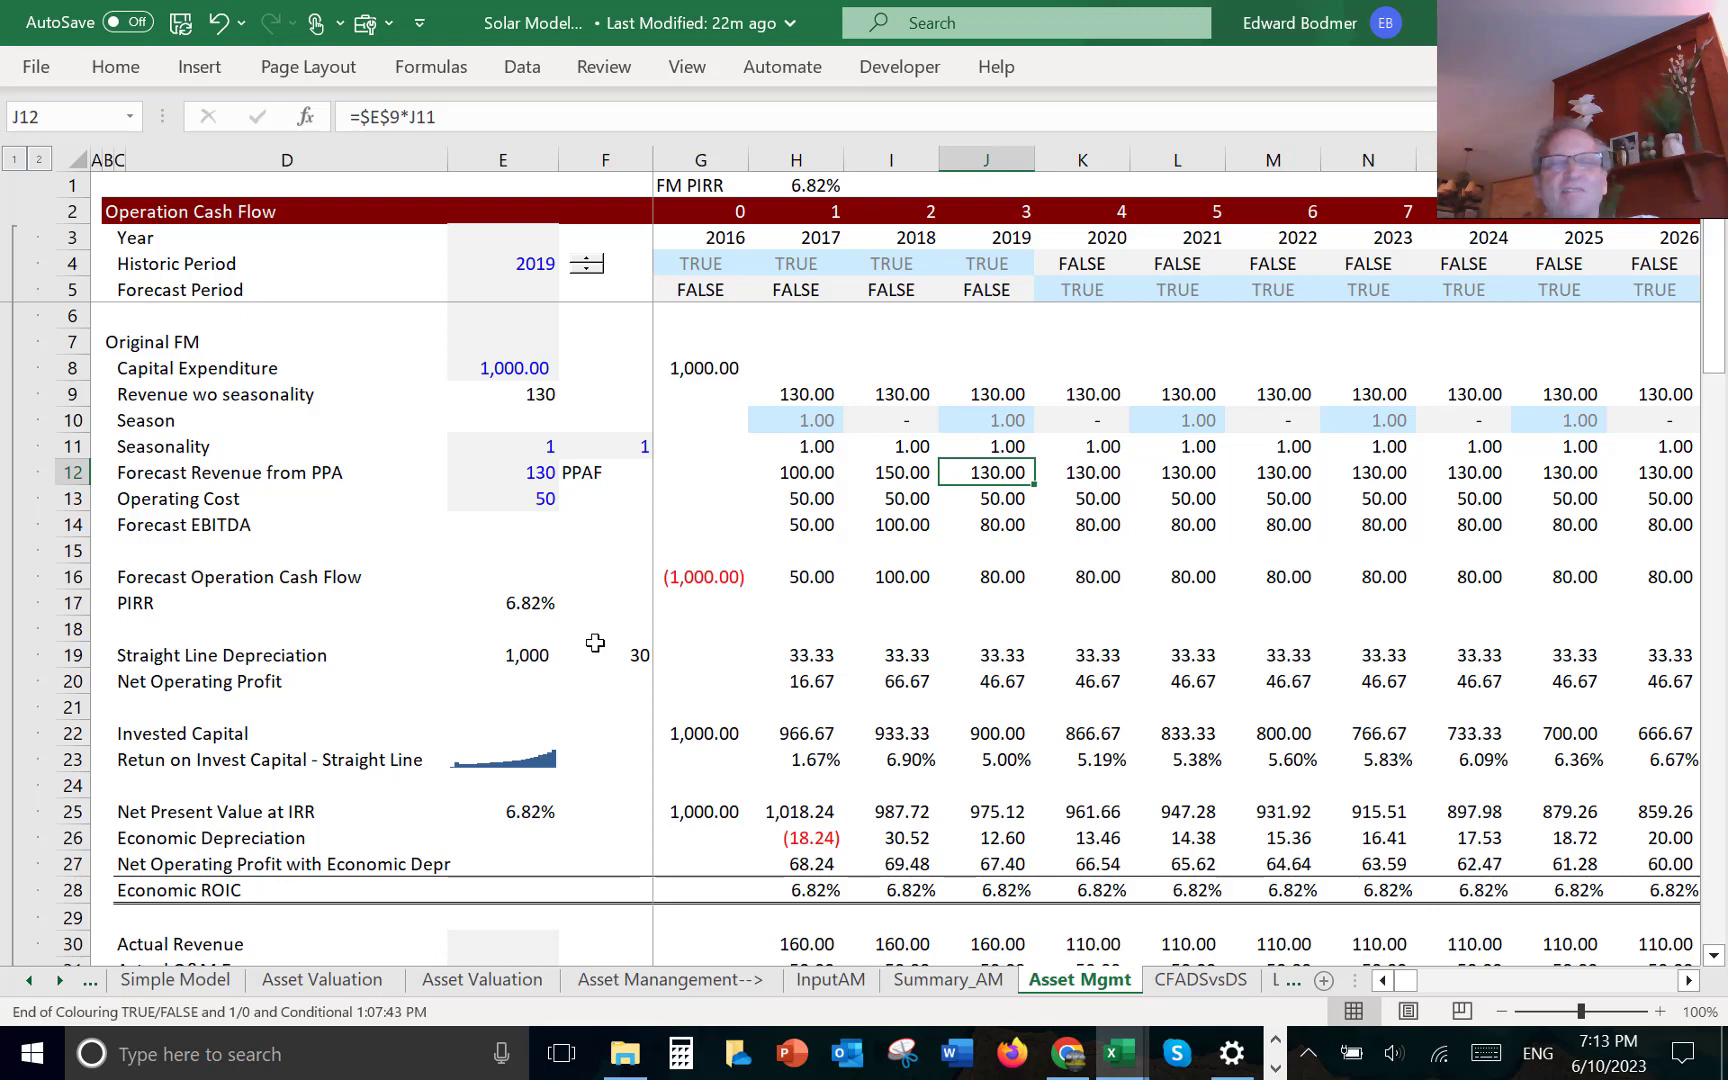
pyautogui.press('Left')
pyautogui.press('Left')
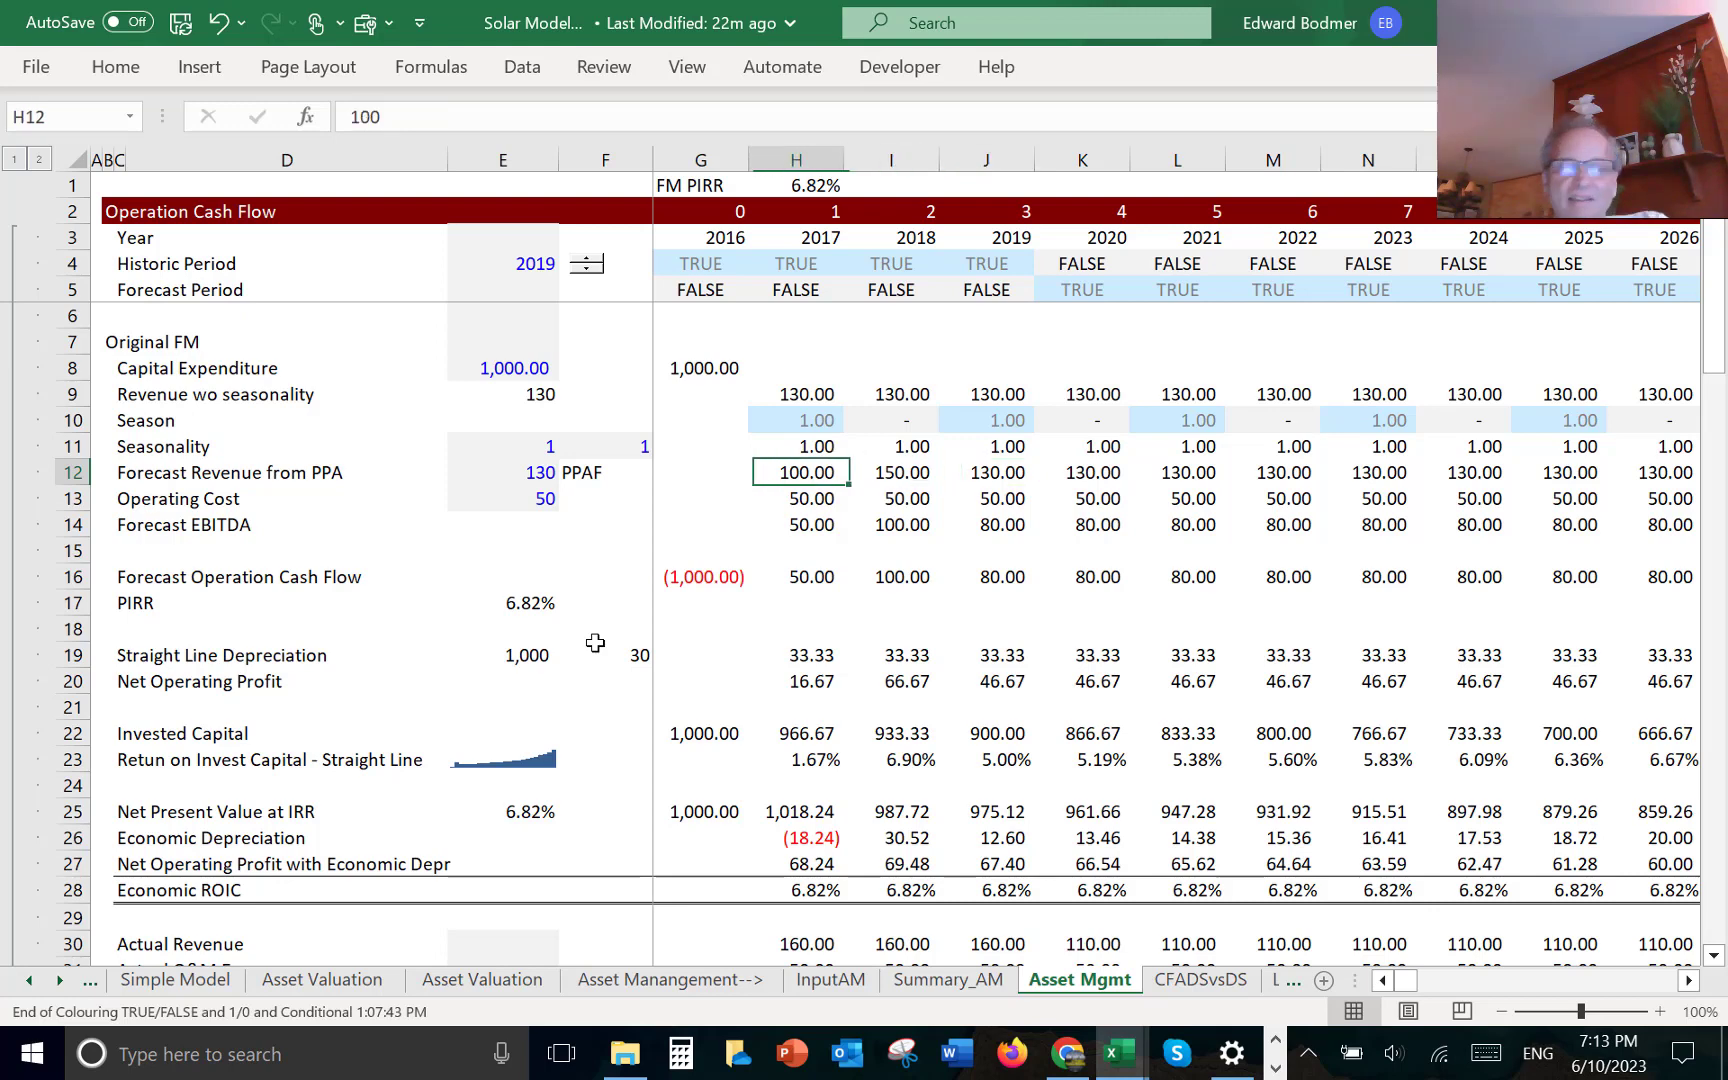
pyautogui.hotkey('ctrl', 'z')
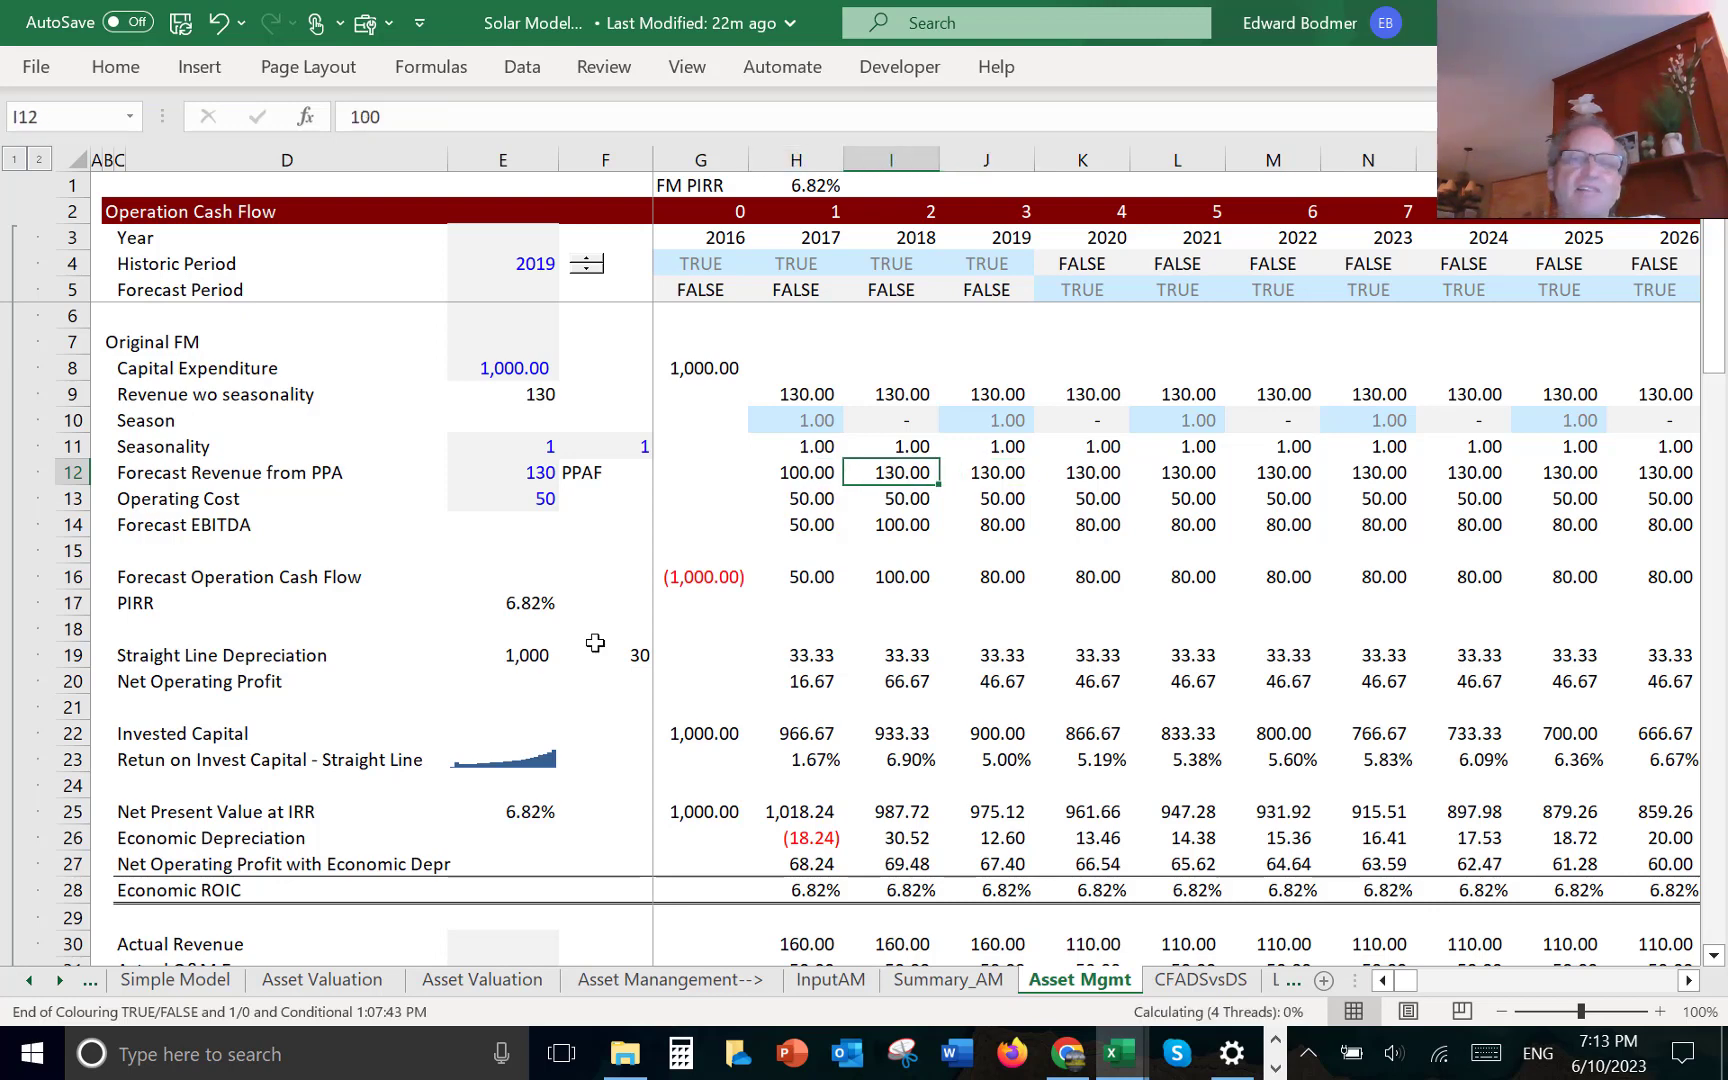
pyautogui.hotkey('ctrl', 'z')
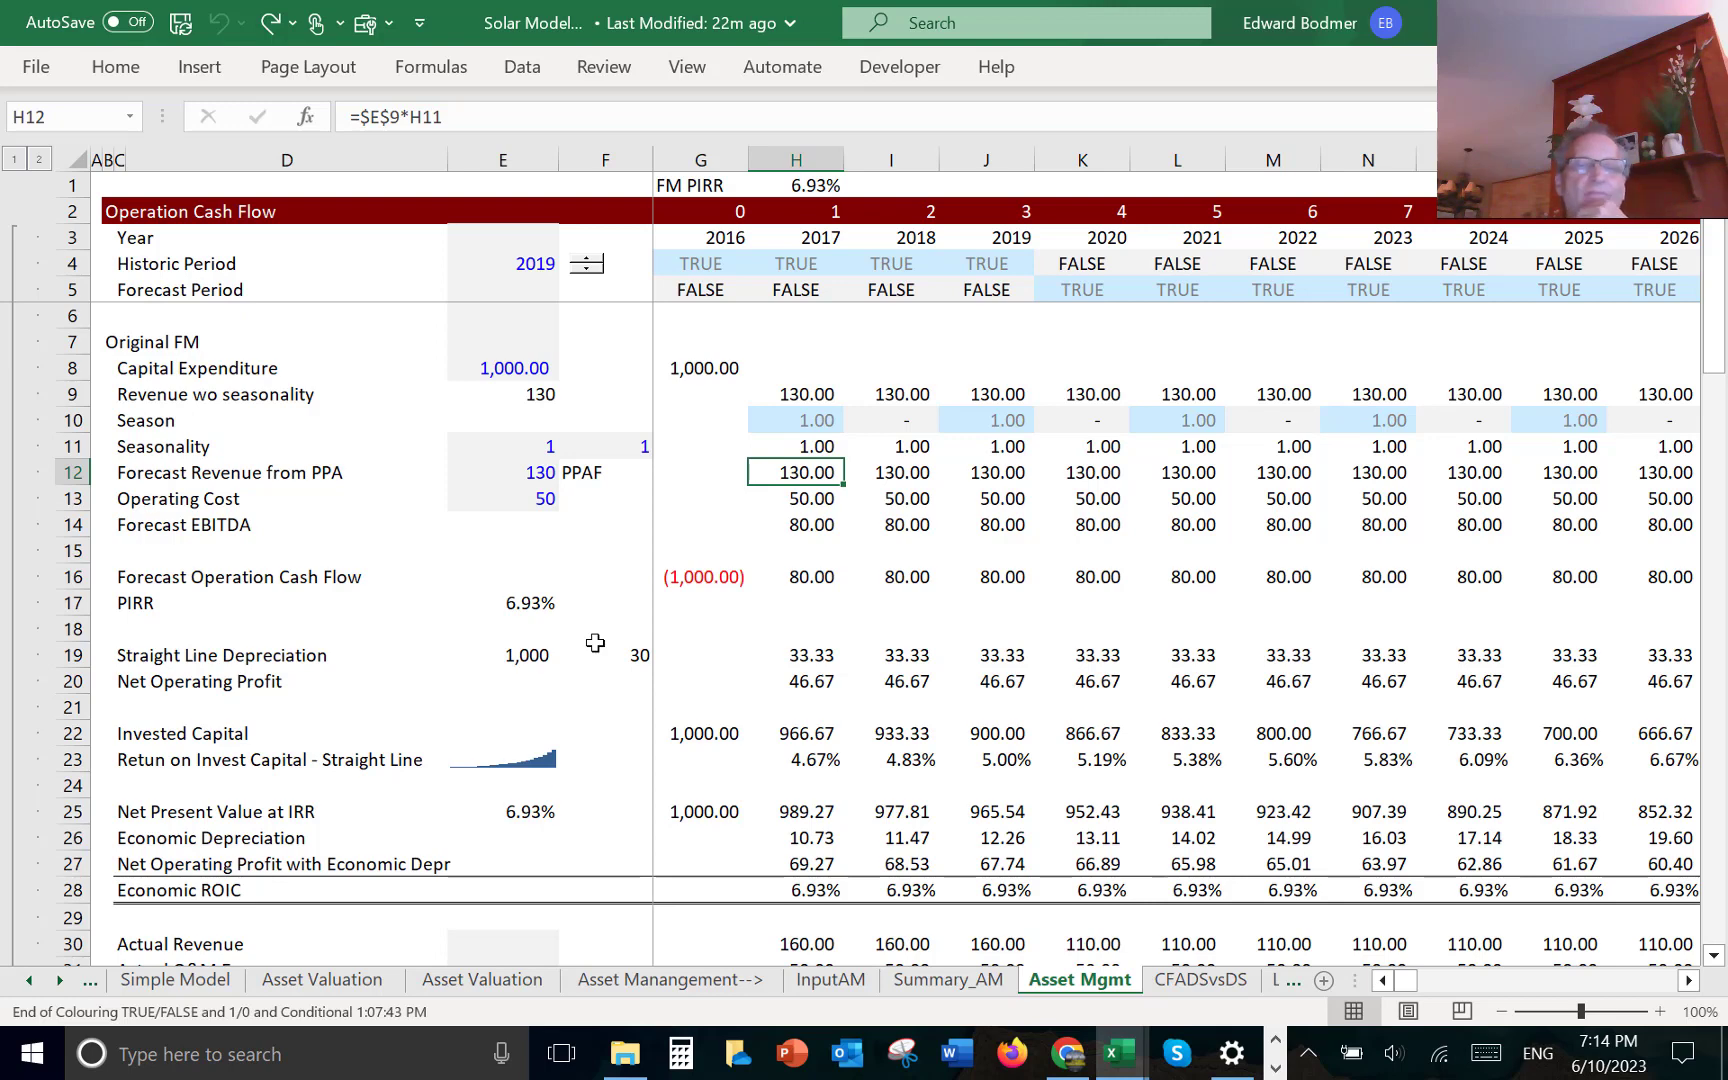
# - Replace the 2017 and 2018 Economic Depreciation formulas in H26:I26 with their fixed values using Paste Special
pyautogui.press('Down')
pyautogui.press('Down')
pyautogui.press('Down')
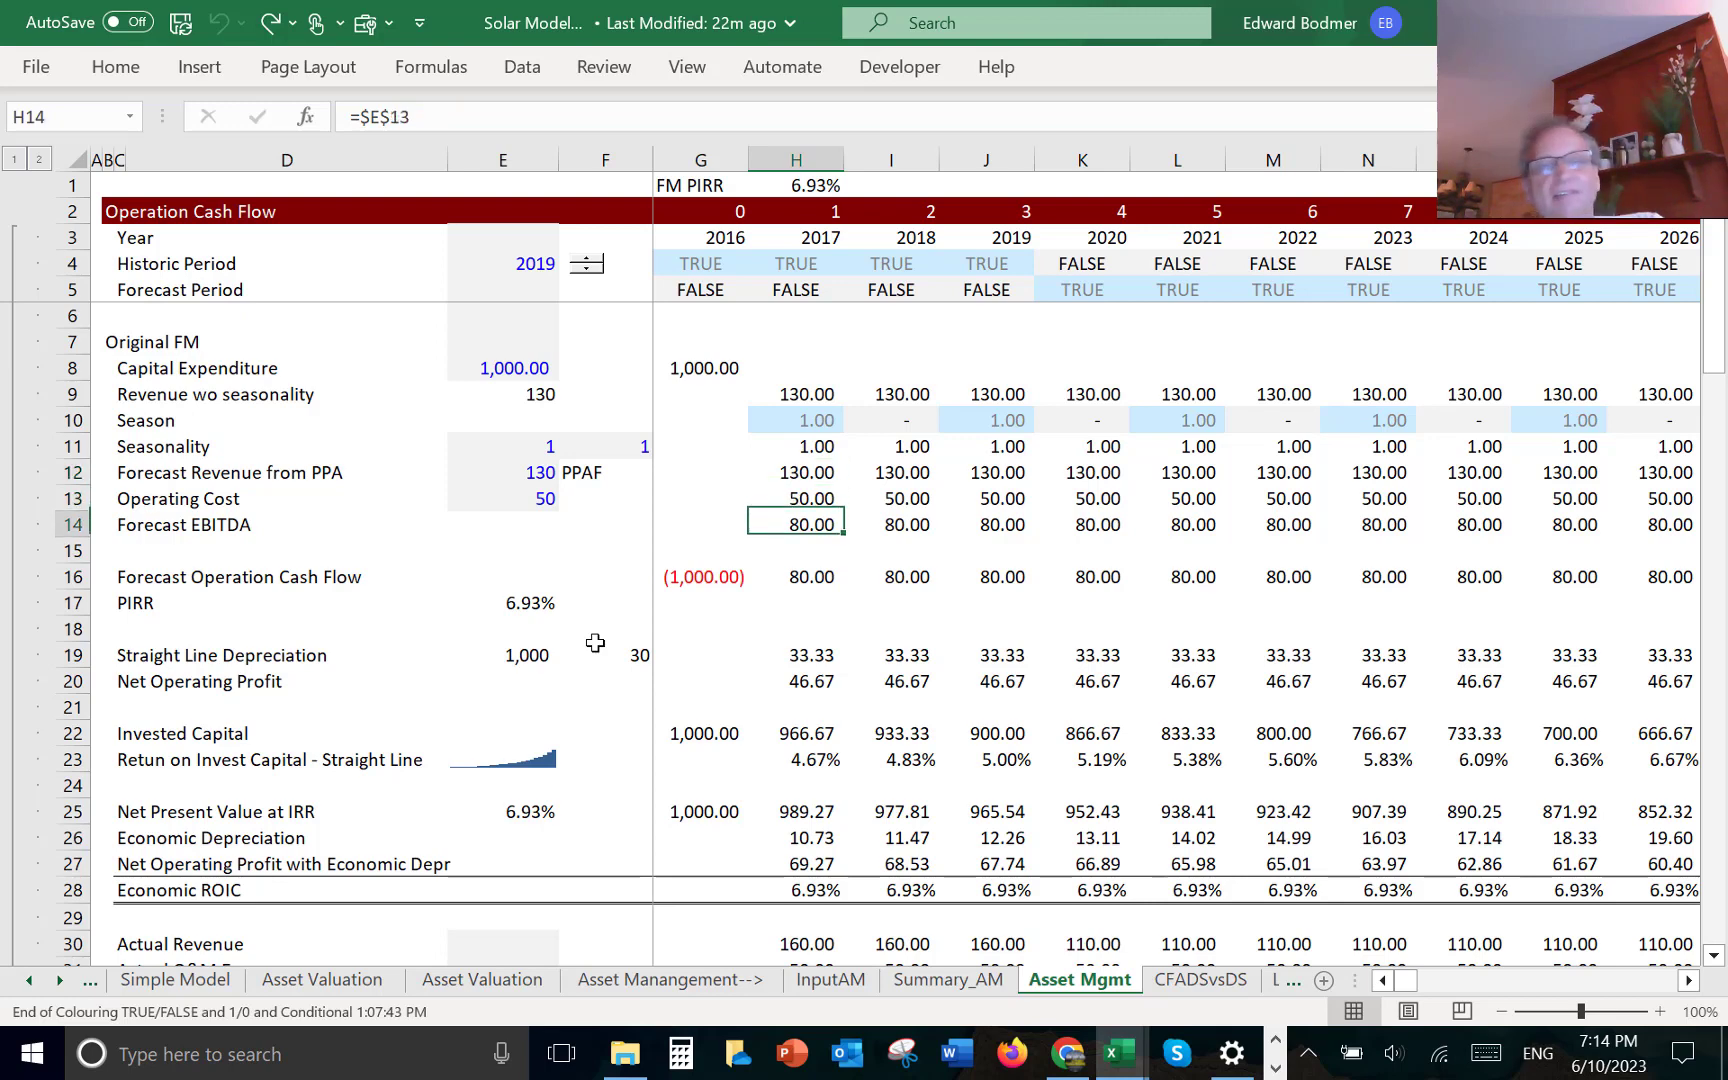
pyautogui.press('Down')
pyautogui.press('Down')
pyautogui.press('Down')
pyautogui.press('Down')
pyautogui.press('Down')
pyautogui.press('Down')
pyautogui.press('Down')
pyautogui.press('Down')
pyautogui.press('Down')
pyautogui.press('Down')
pyautogui.press('Down')
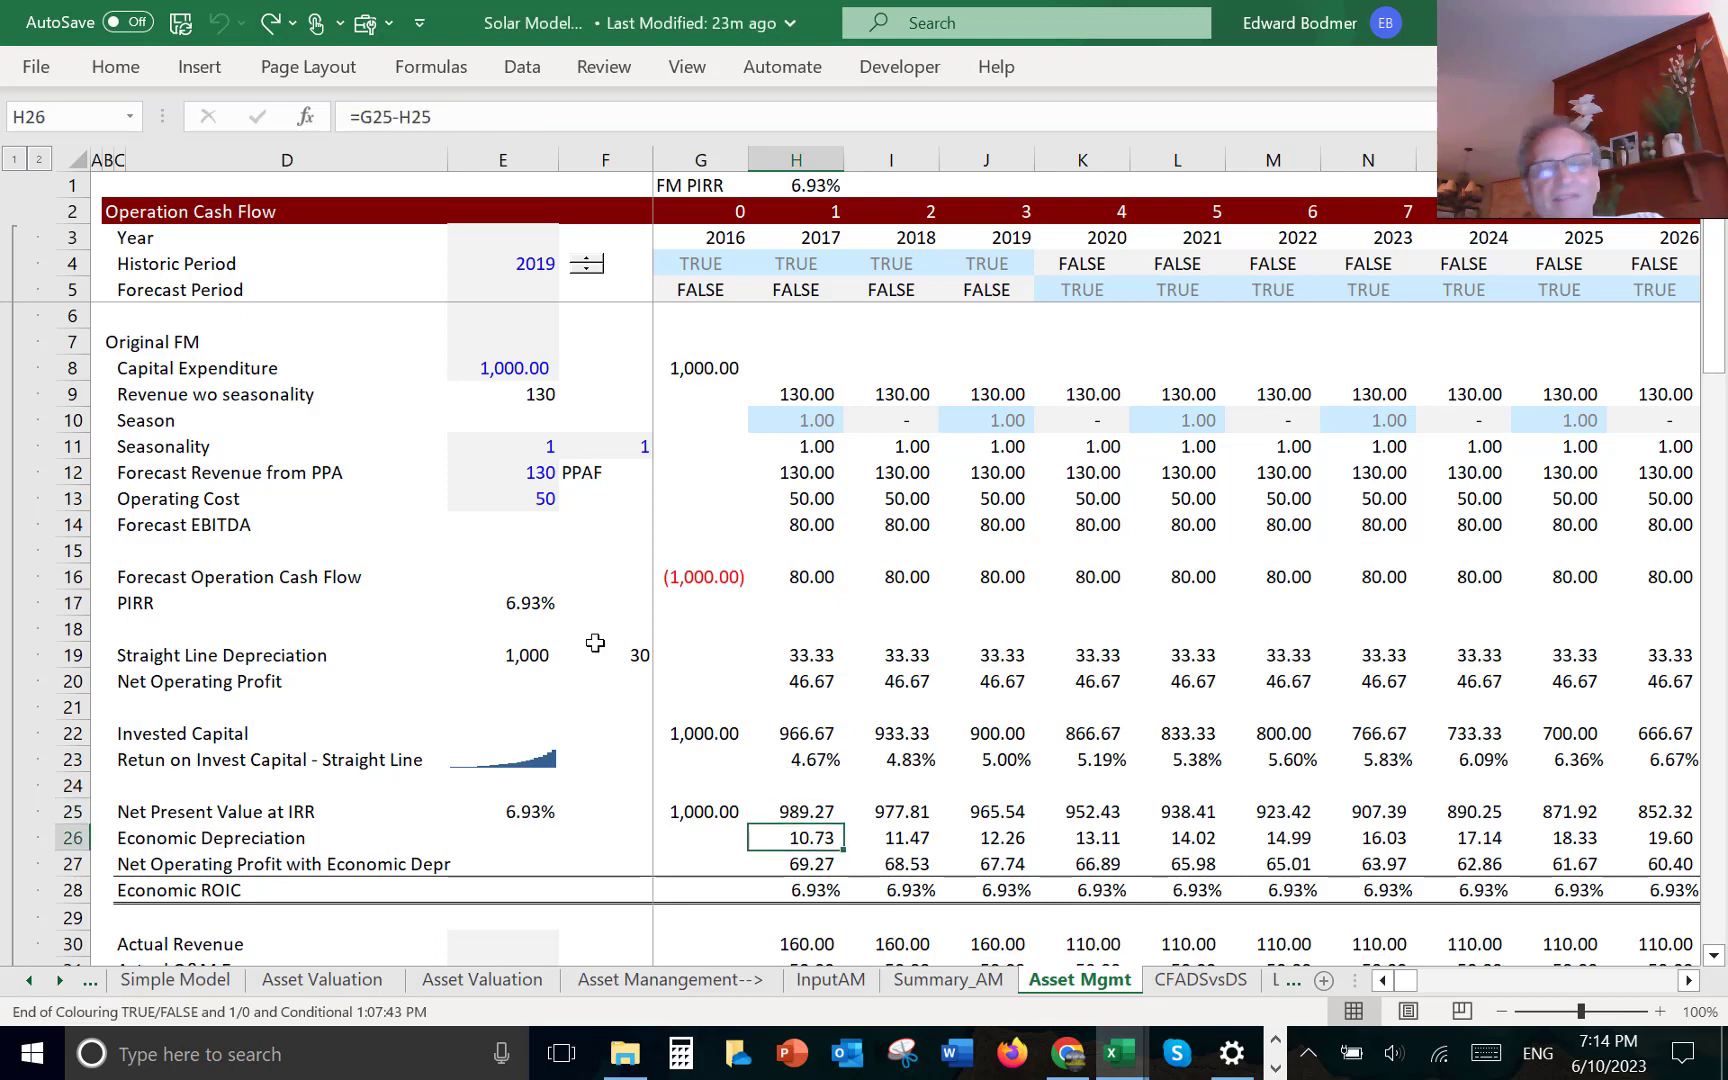
pyautogui.hotkey('shift', 'Right')
pyautogui.hotkey('ctrl', 'c')
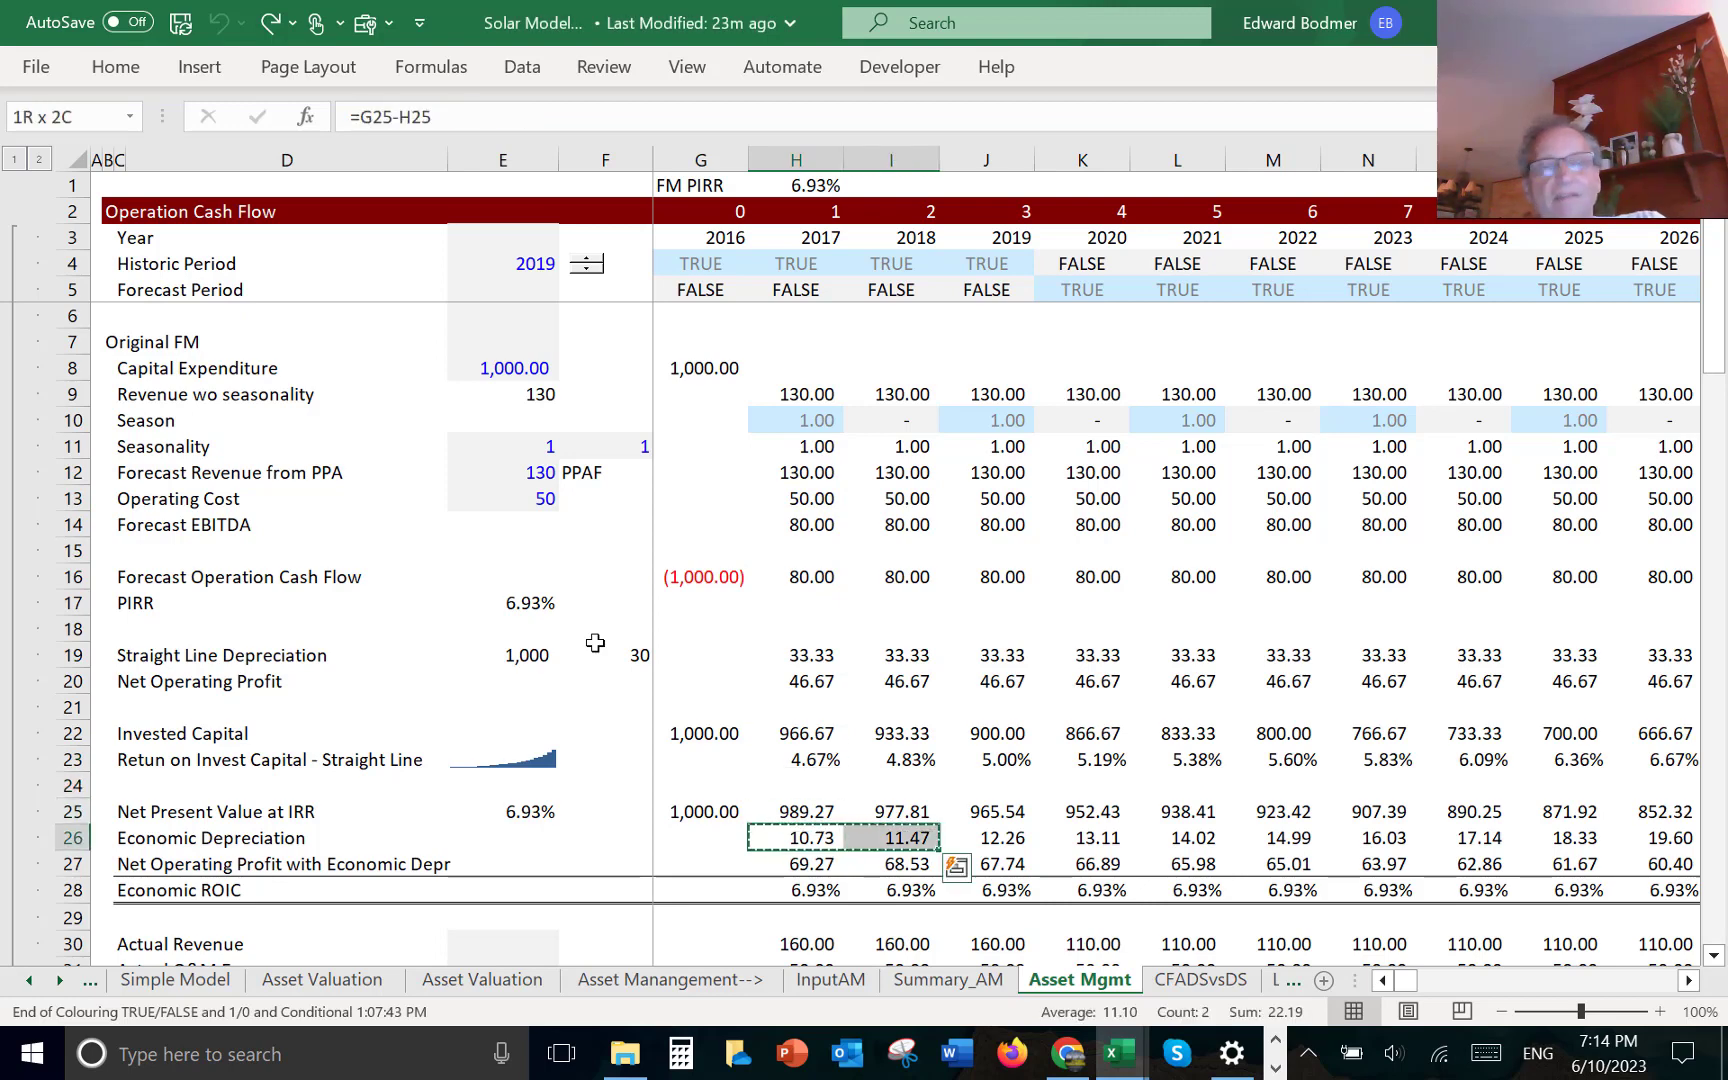
pyautogui.hotkey('alt', 'e')
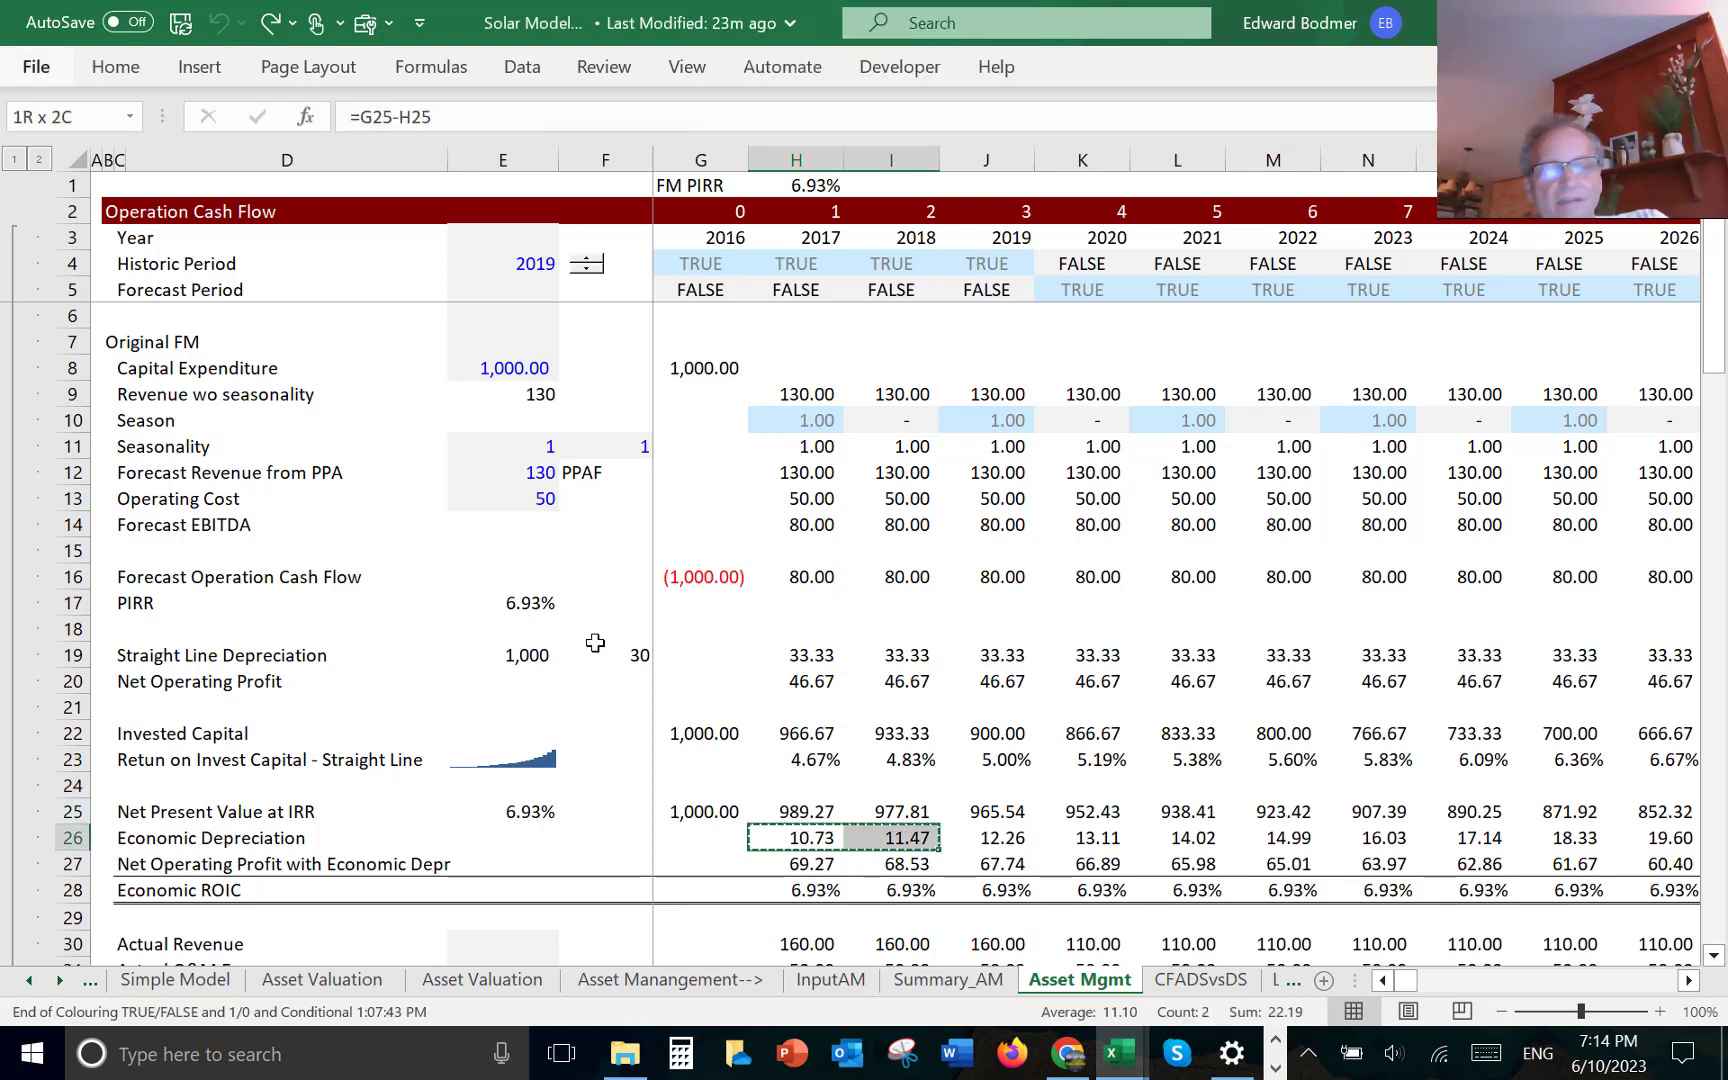
pyautogui.press('s')
pyautogui.press('Return')
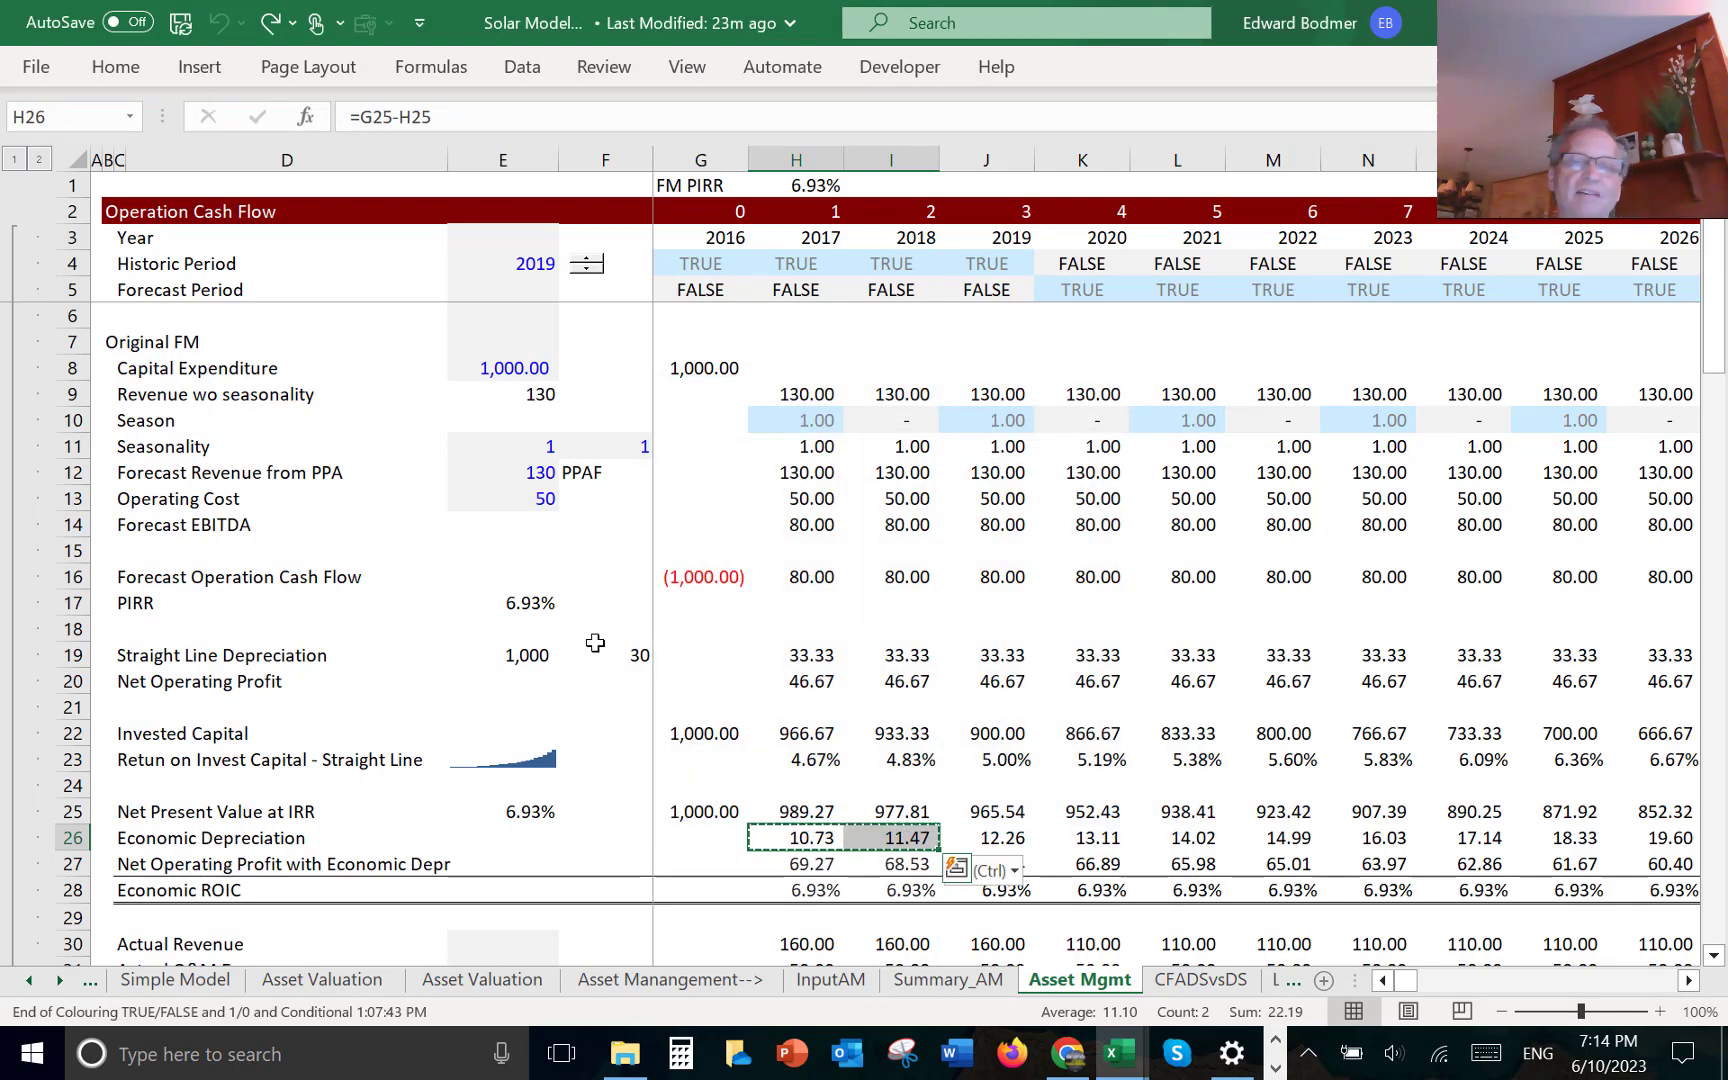
pyautogui.press('Escape')
pyautogui.hotkey('shift', 'Left')
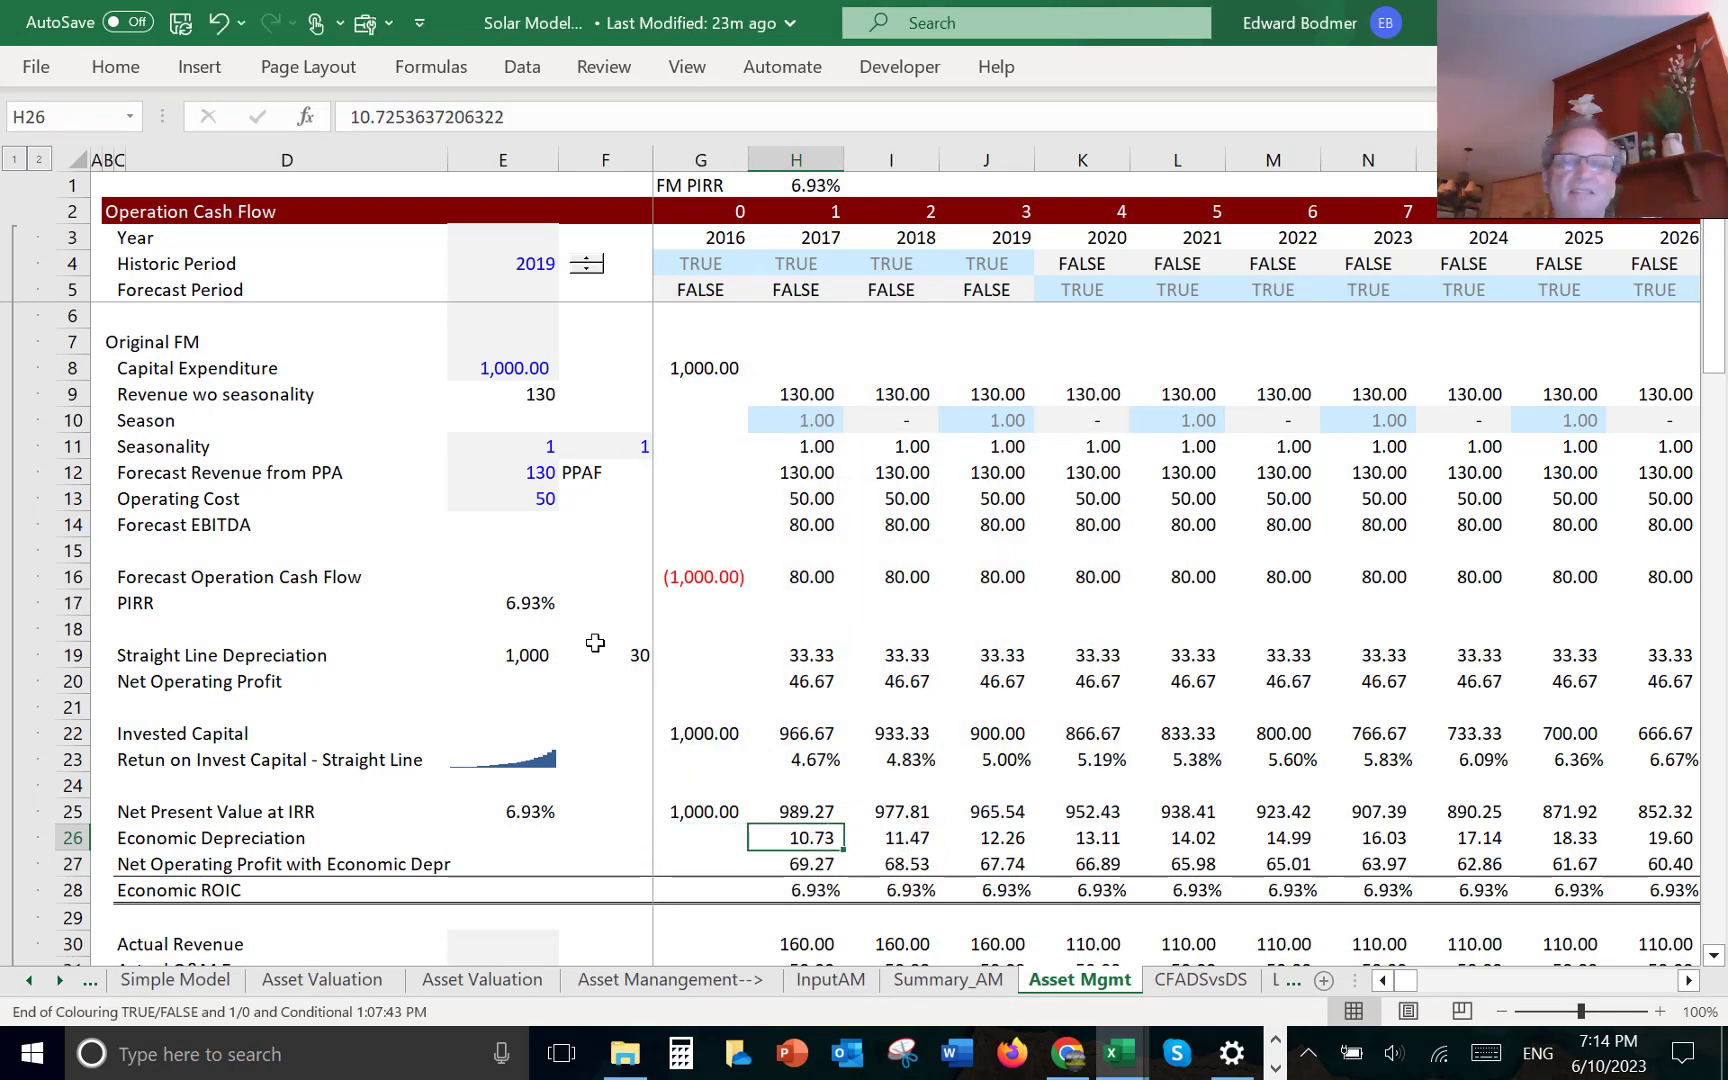
pyautogui.press('Right')
pyautogui.press('Left')
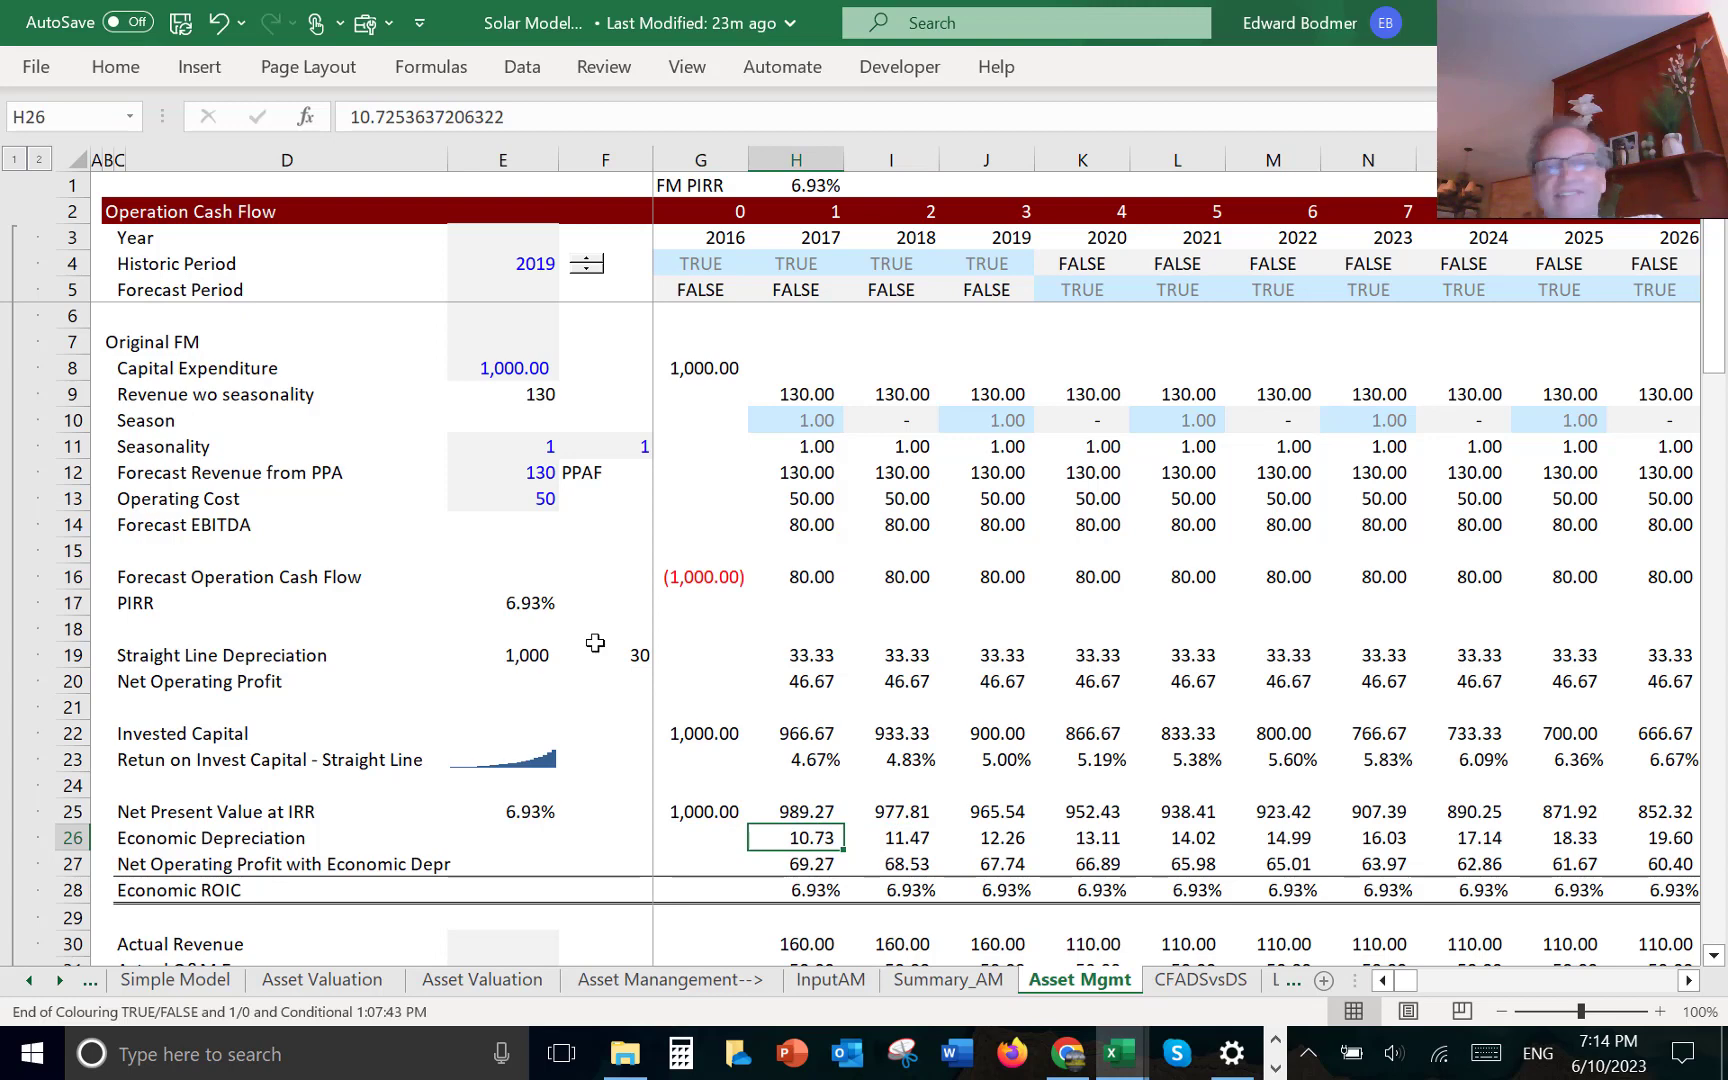
pyautogui.press('Right')
pyautogui.press('Left')
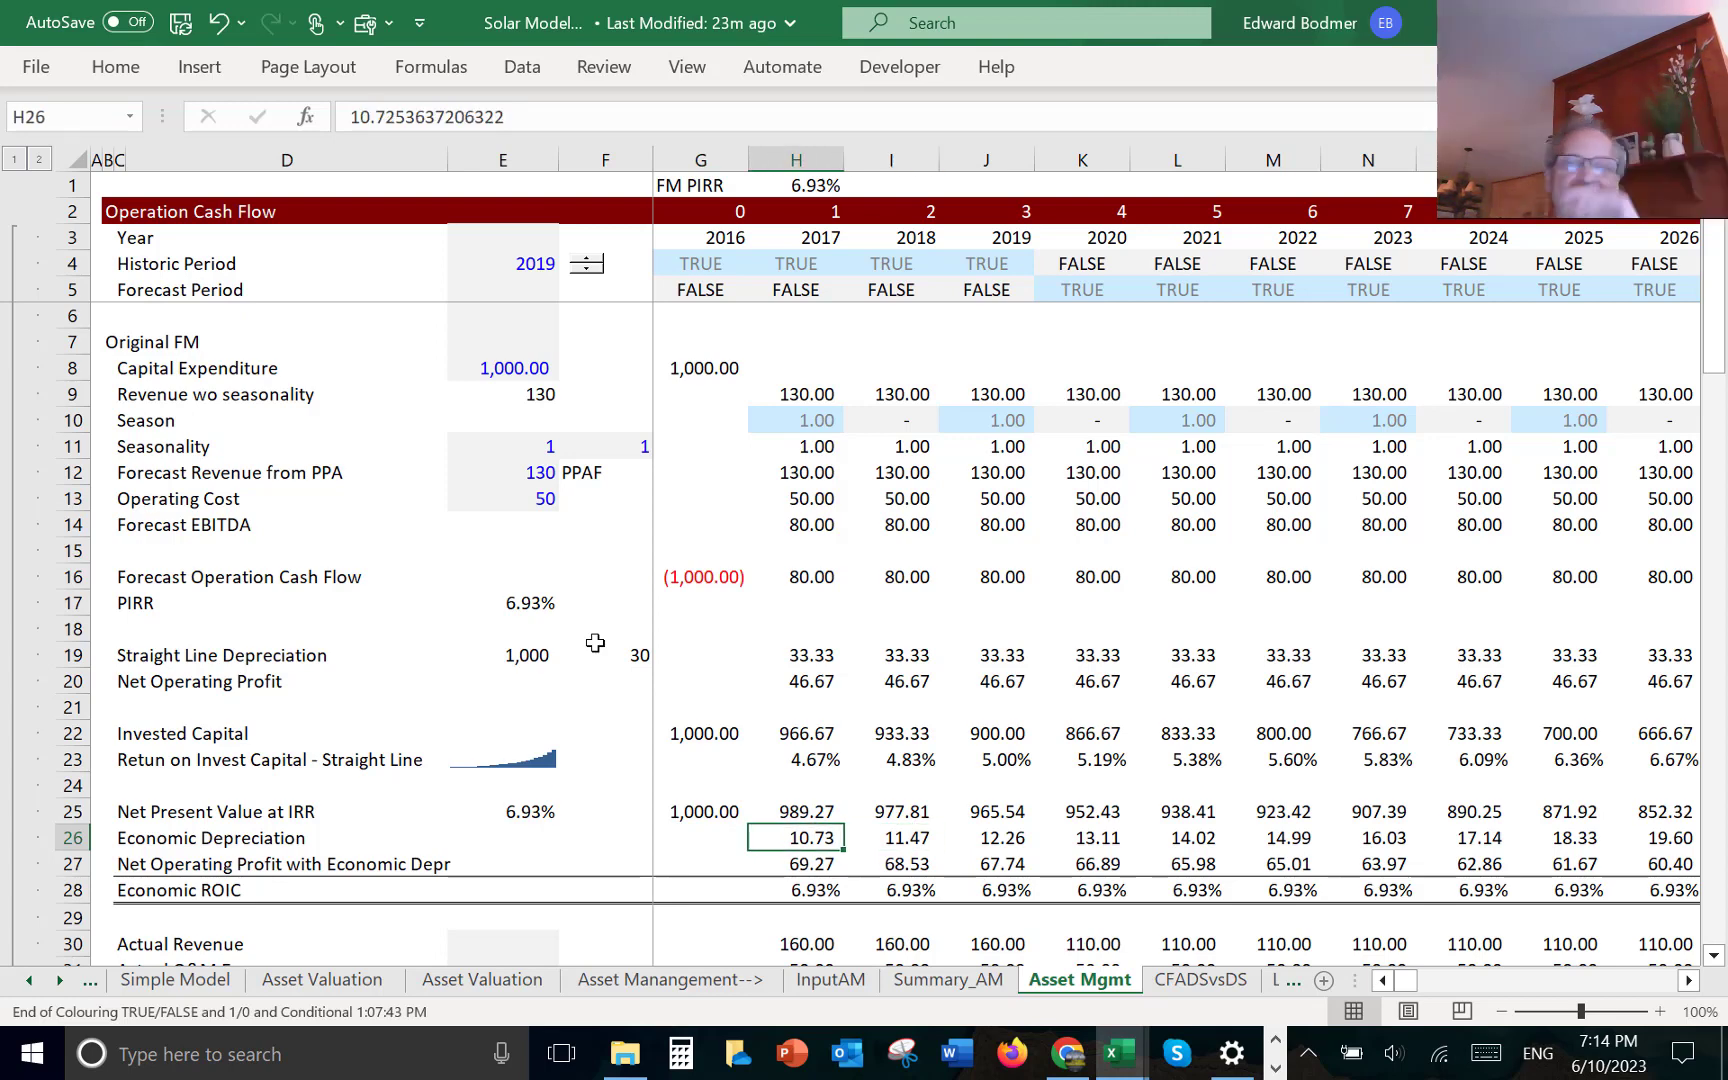
# - Set the 2017 Forecast Revenue from PPA in H12 to 100 with the economic depreciation held fixed
pyautogui.press('Up')
pyautogui.press('Up')
pyautogui.press('Up')
pyautogui.press('Up')
pyautogui.press('Up')
pyautogui.press('Up')
pyautogui.press('Up')
pyautogui.press('Up')
pyautogui.press('Up')
pyautogui.press('Up')
pyautogui.press('Up')
pyautogui.press('Up')
pyautogui.press('Up')
pyautogui.press('Up')
pyautogui.press('Up')
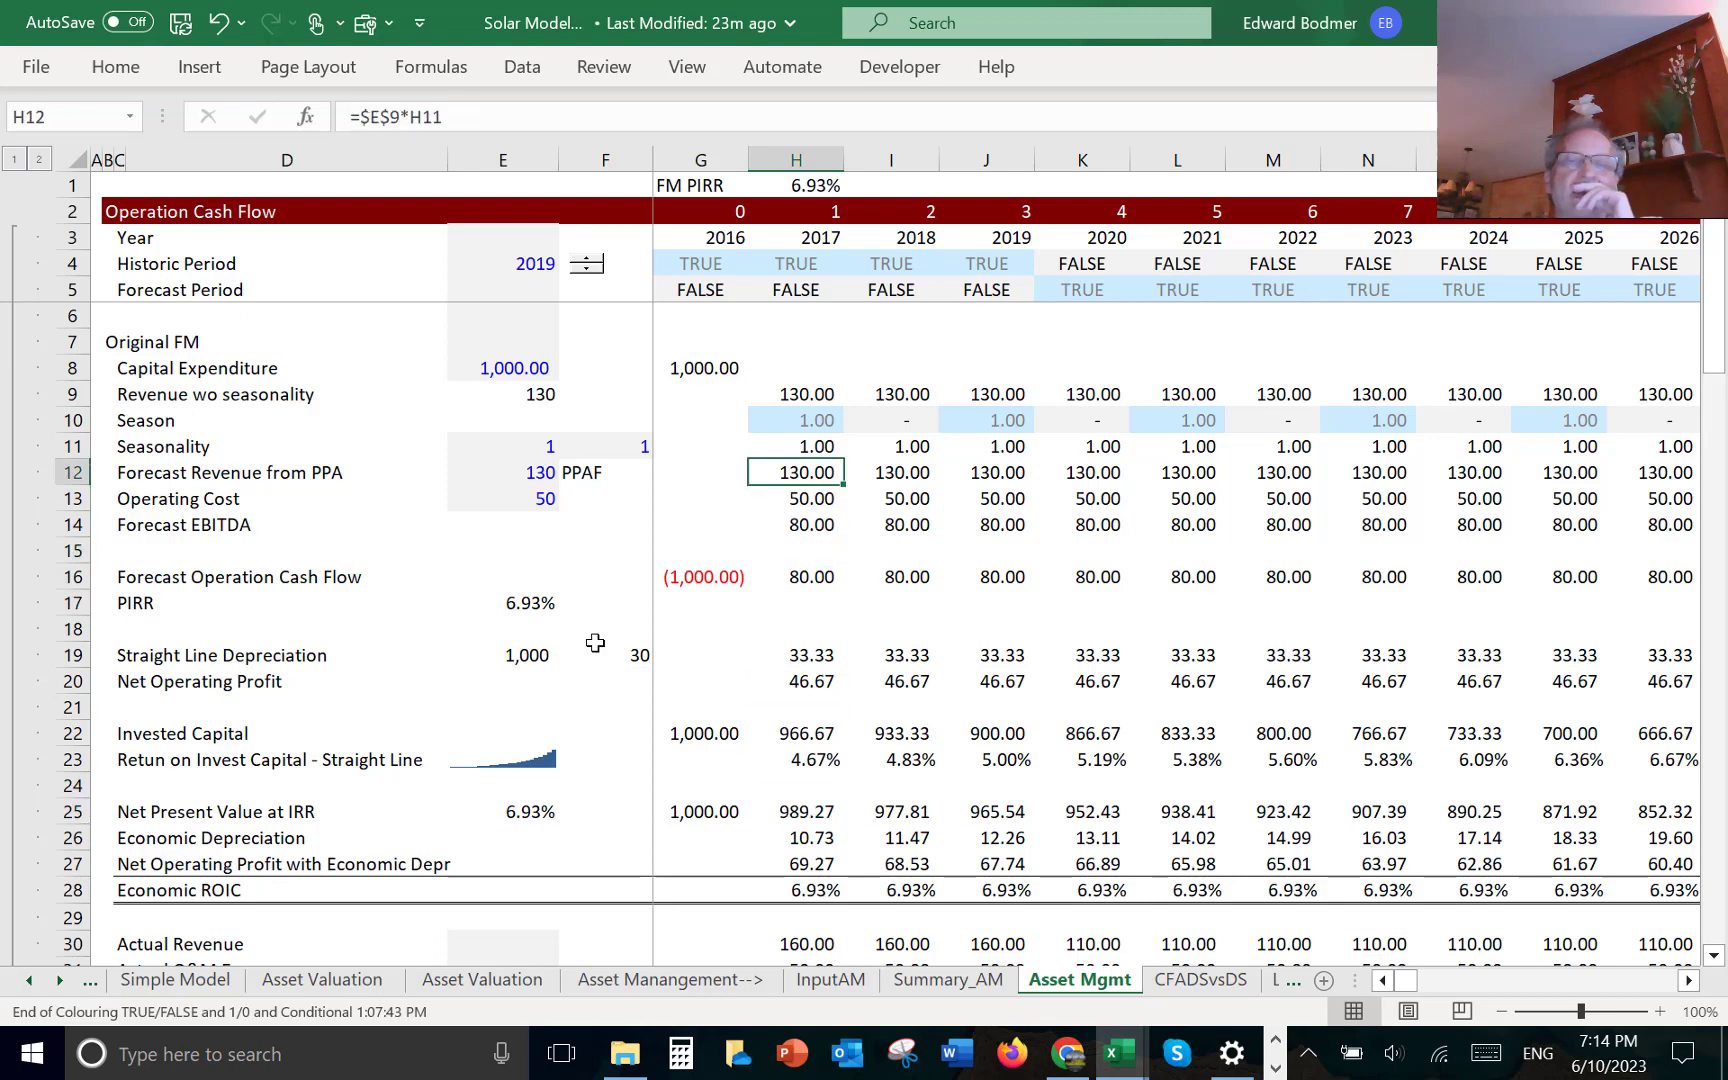
pyautogui.press('Down')
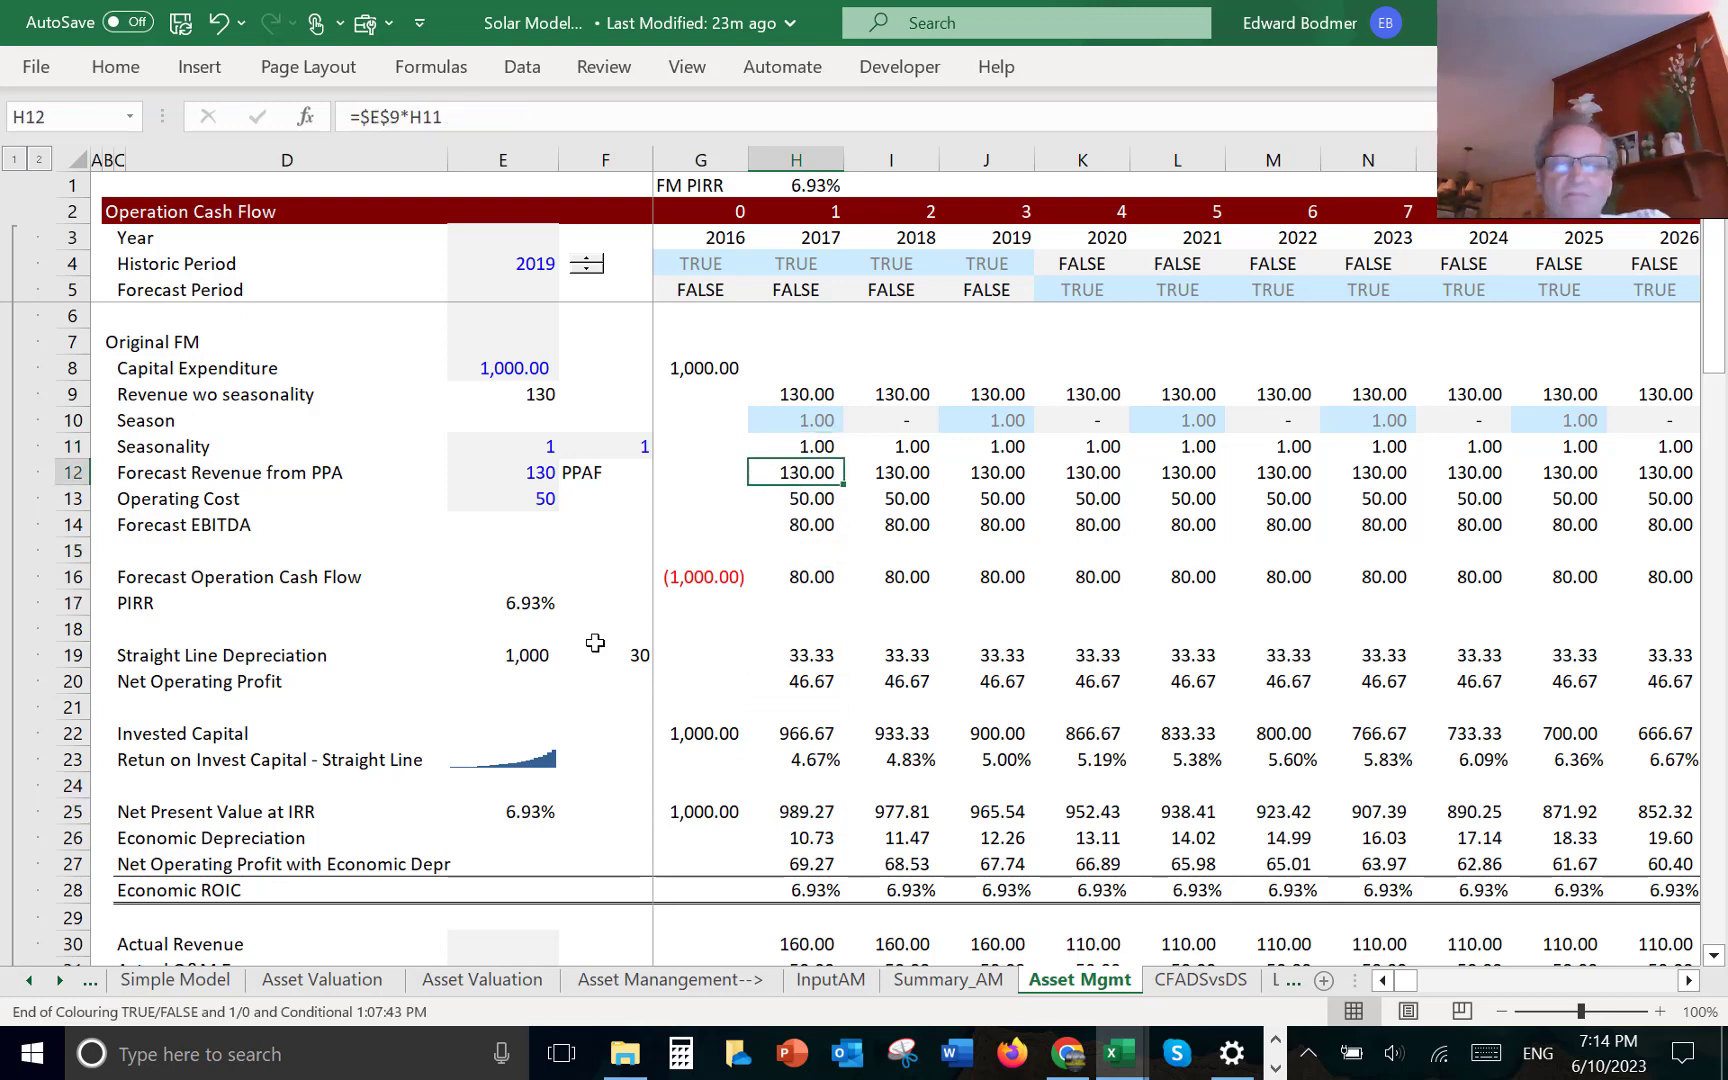
pyautogui.write('100')
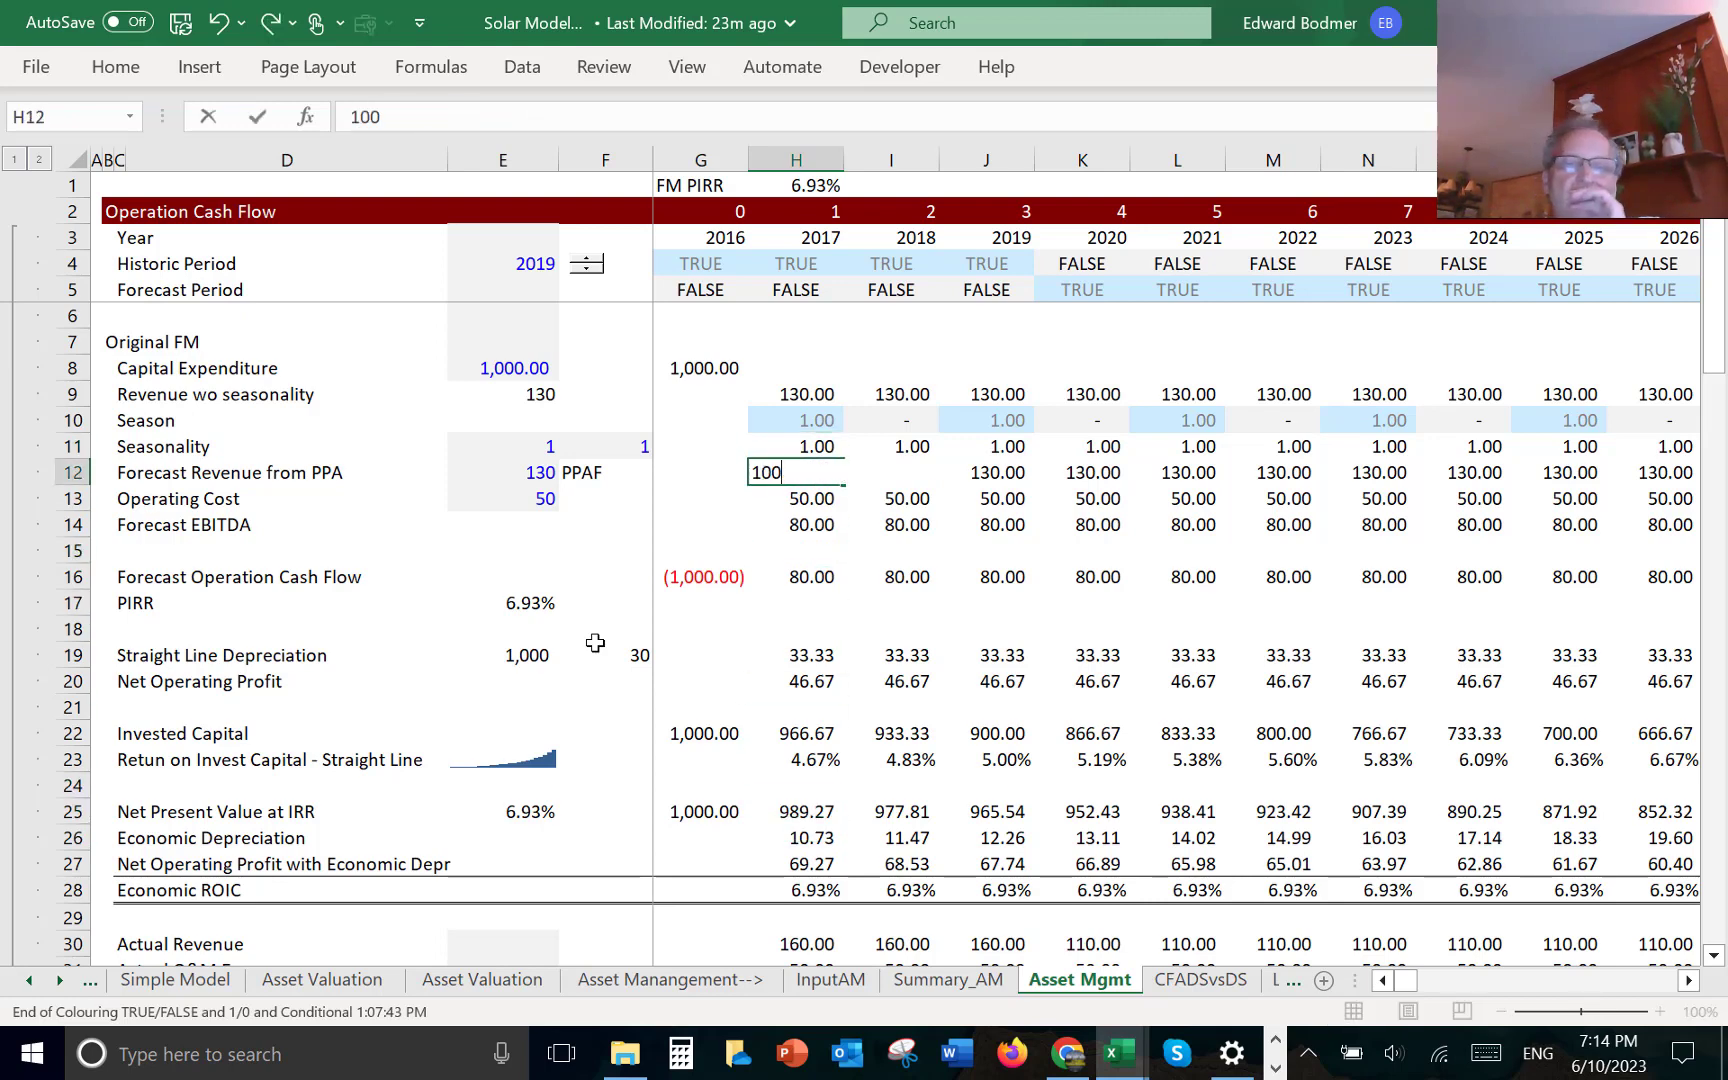
pyautogui.press('Return')
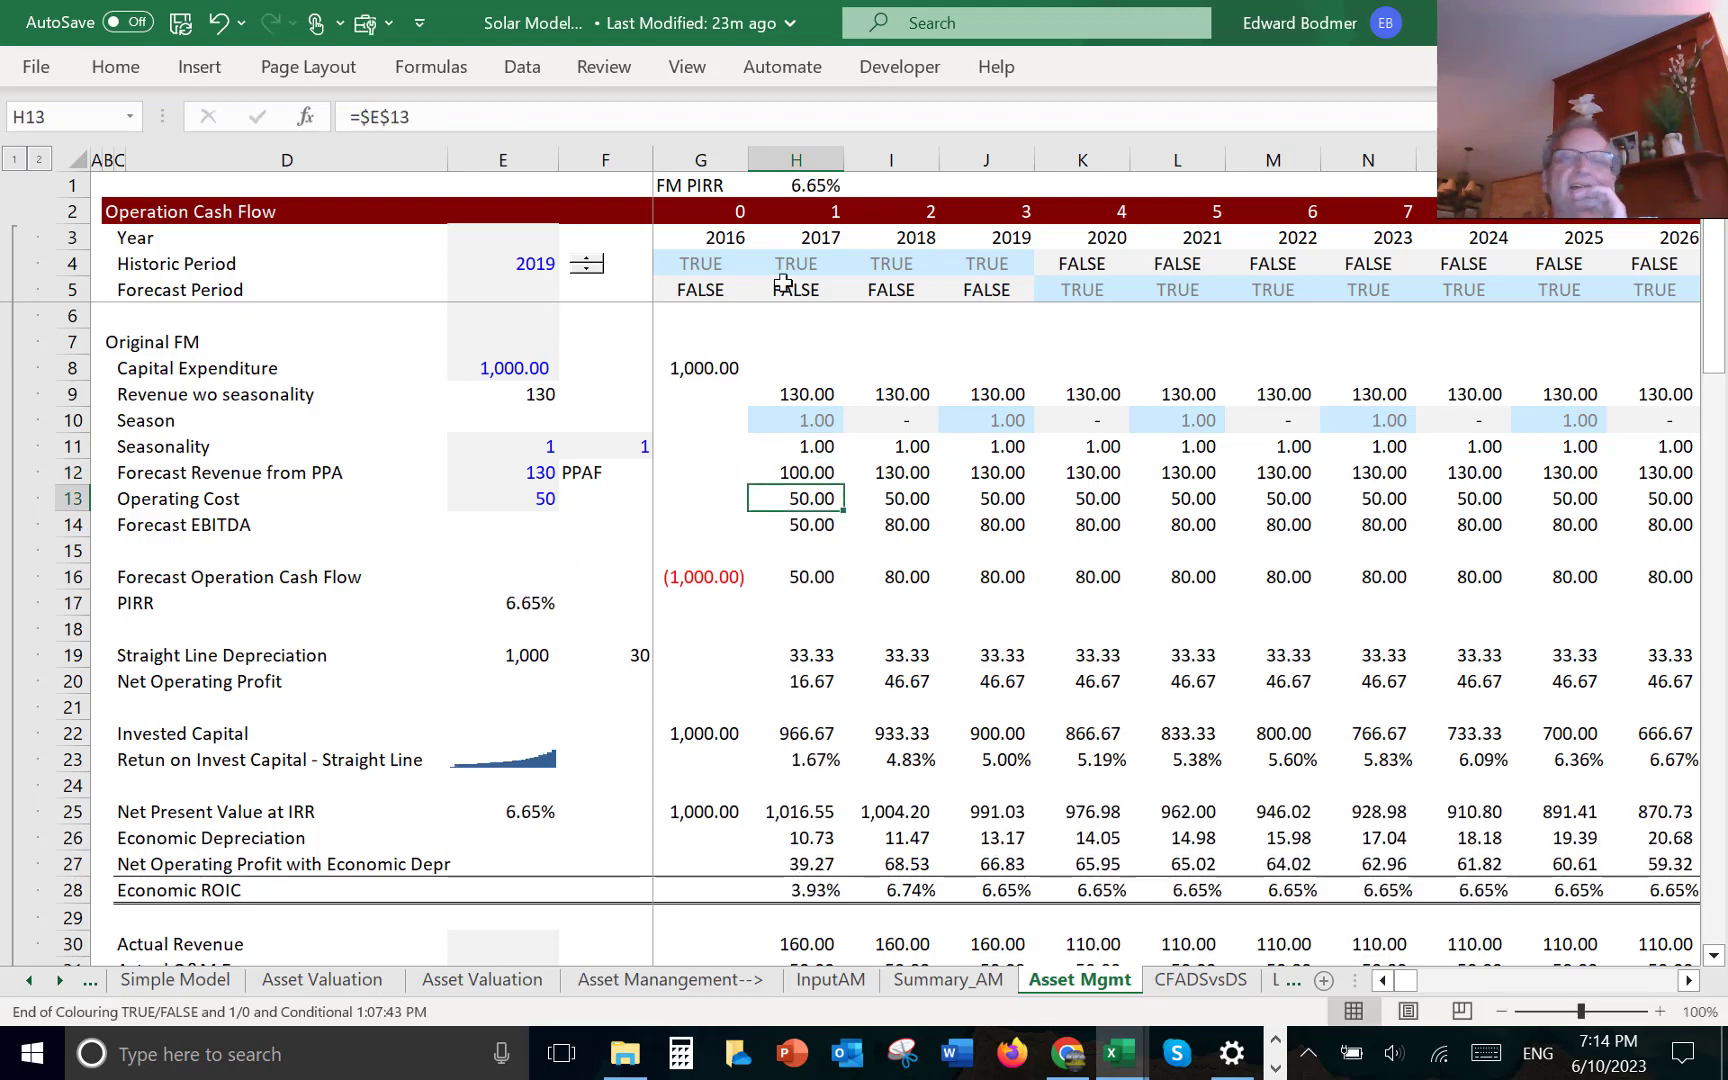
# - Examine the 2017 and 2018 Economic ROIC in row 28 and the net present value formula in H25
pyautogui.click(803, 890)
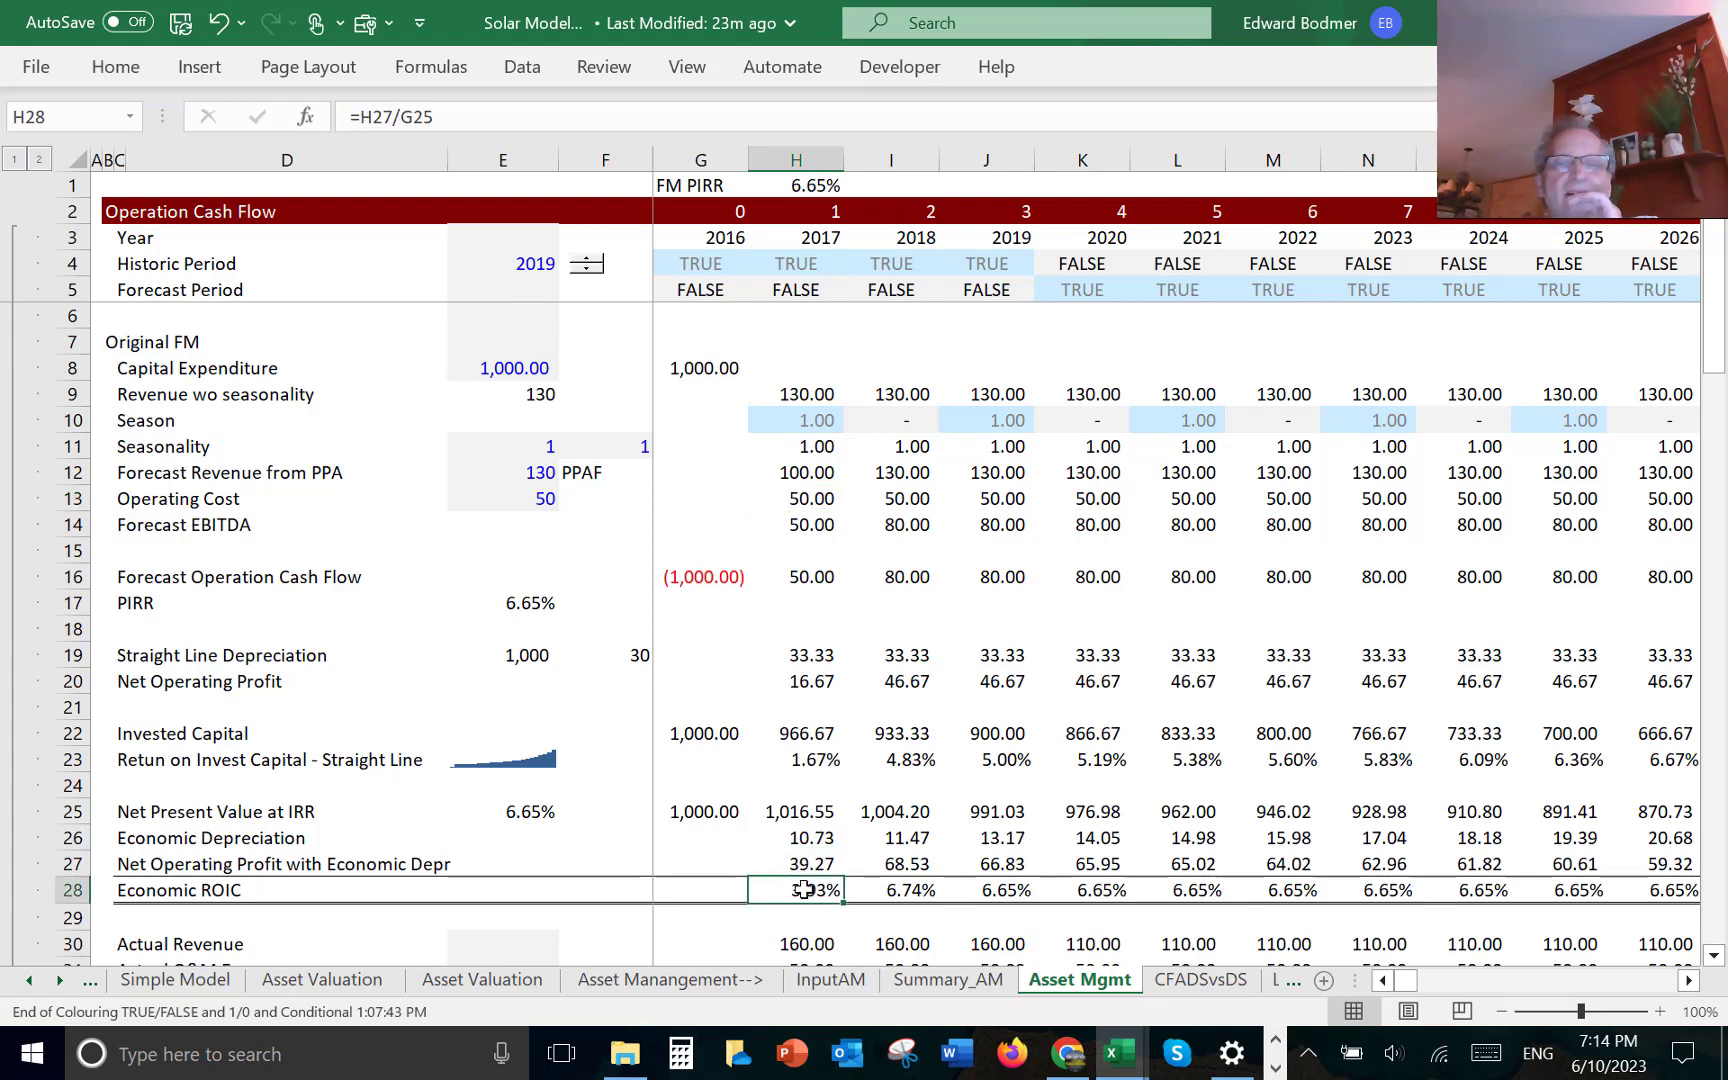
pyautogui.press('Right')
pyautogui.press('Left')
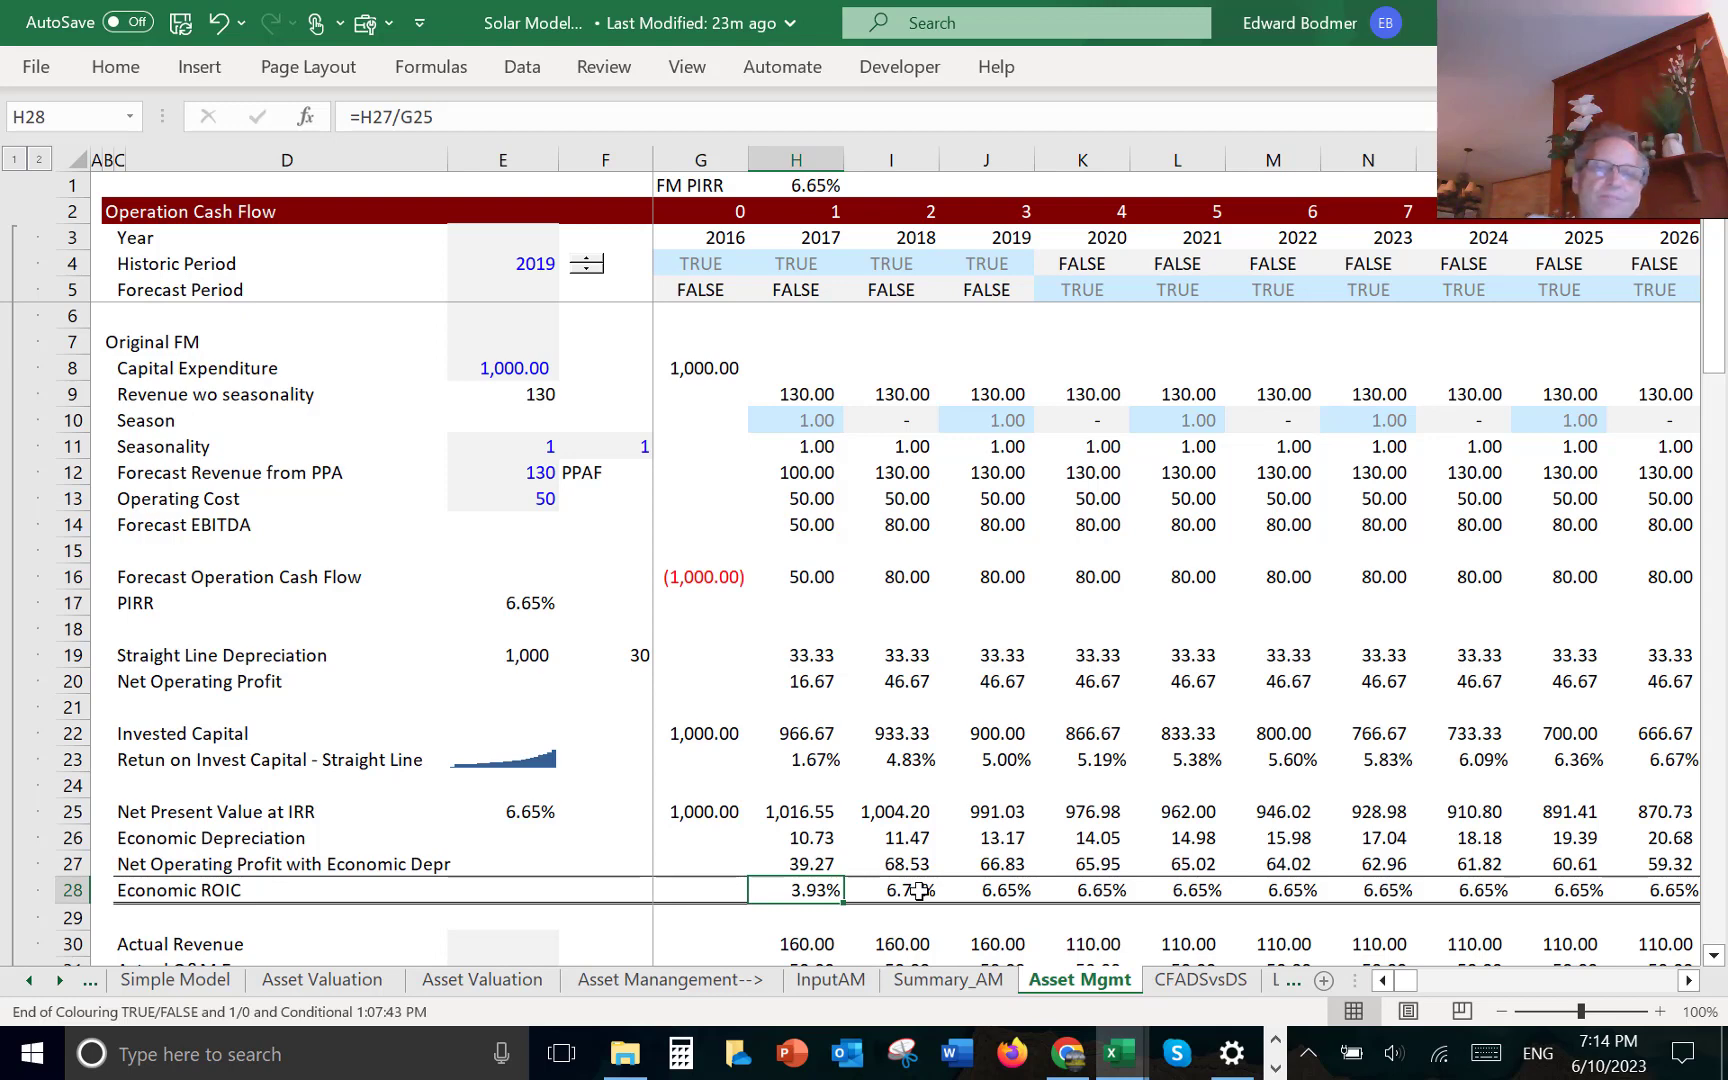
pyautogui.press('Up')
pyautogui.press('Up')
pyautogui.press('Up')
pyautogui.press('F2')
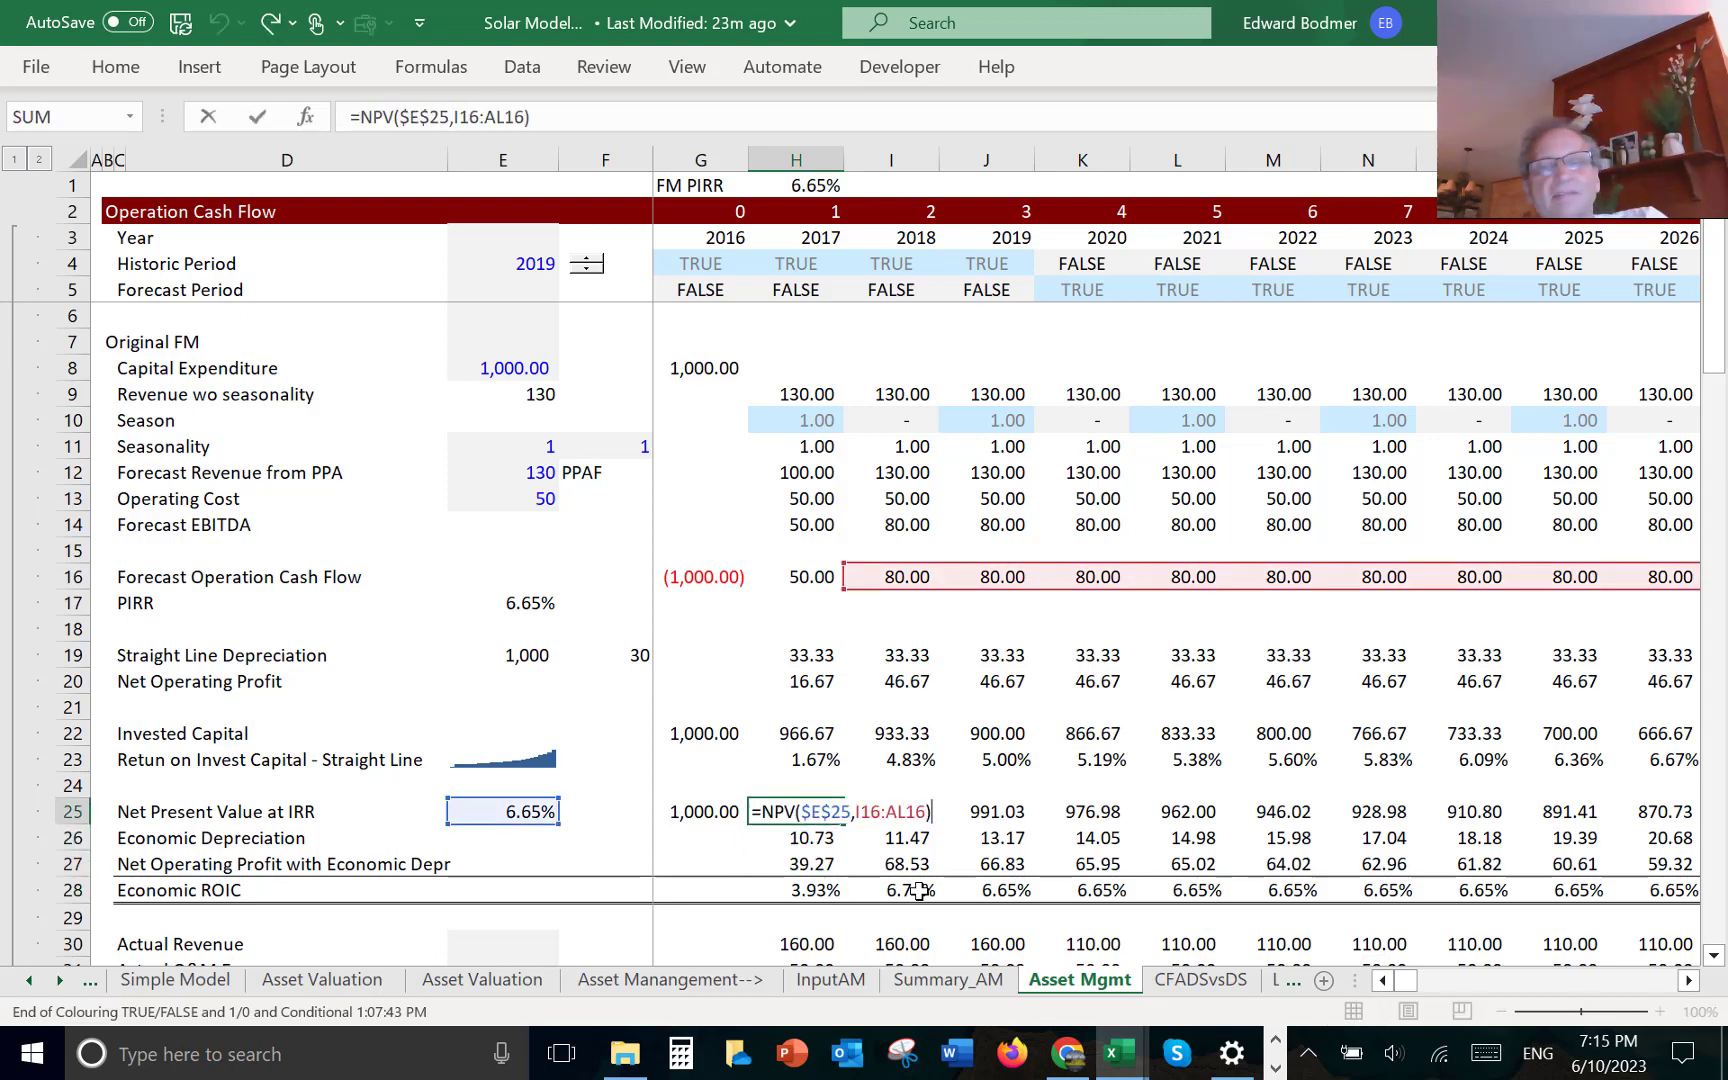
pyautogui.press('Escape')
pyautogui.press('Left')
pyautogui.press('Right')
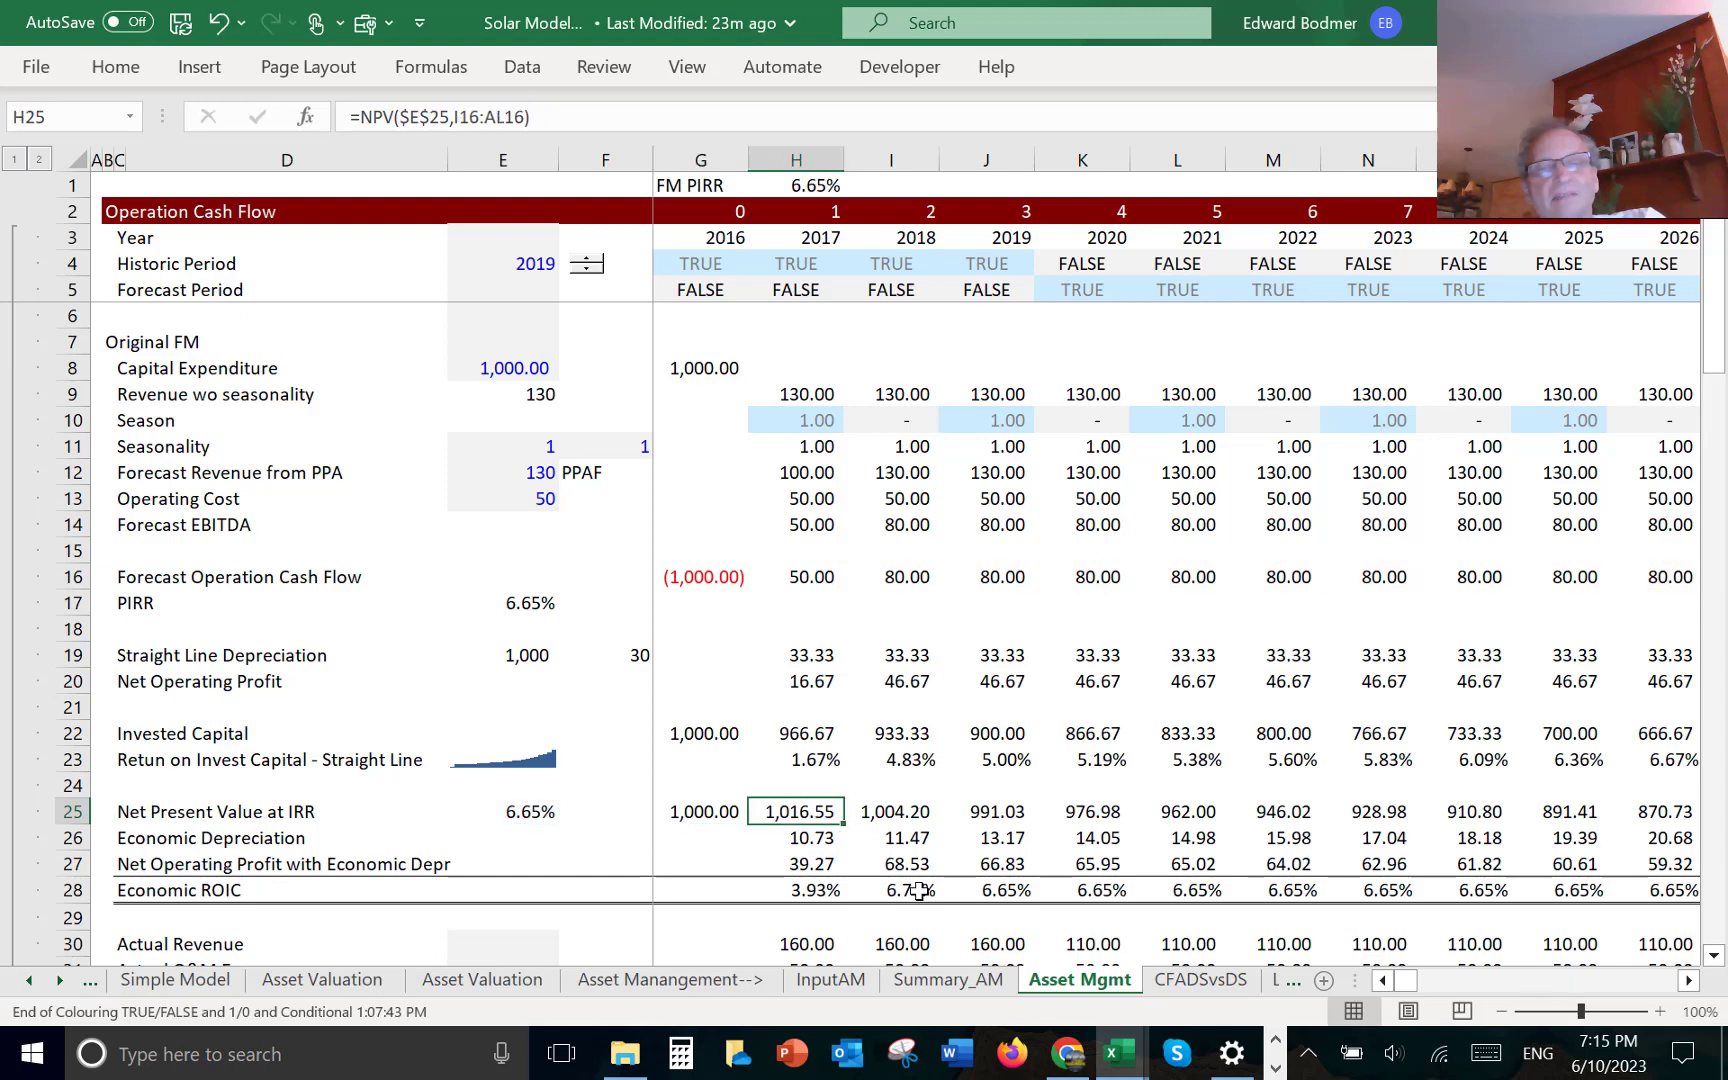
pyautogui.press('Left')
pyautogui.press('Right')
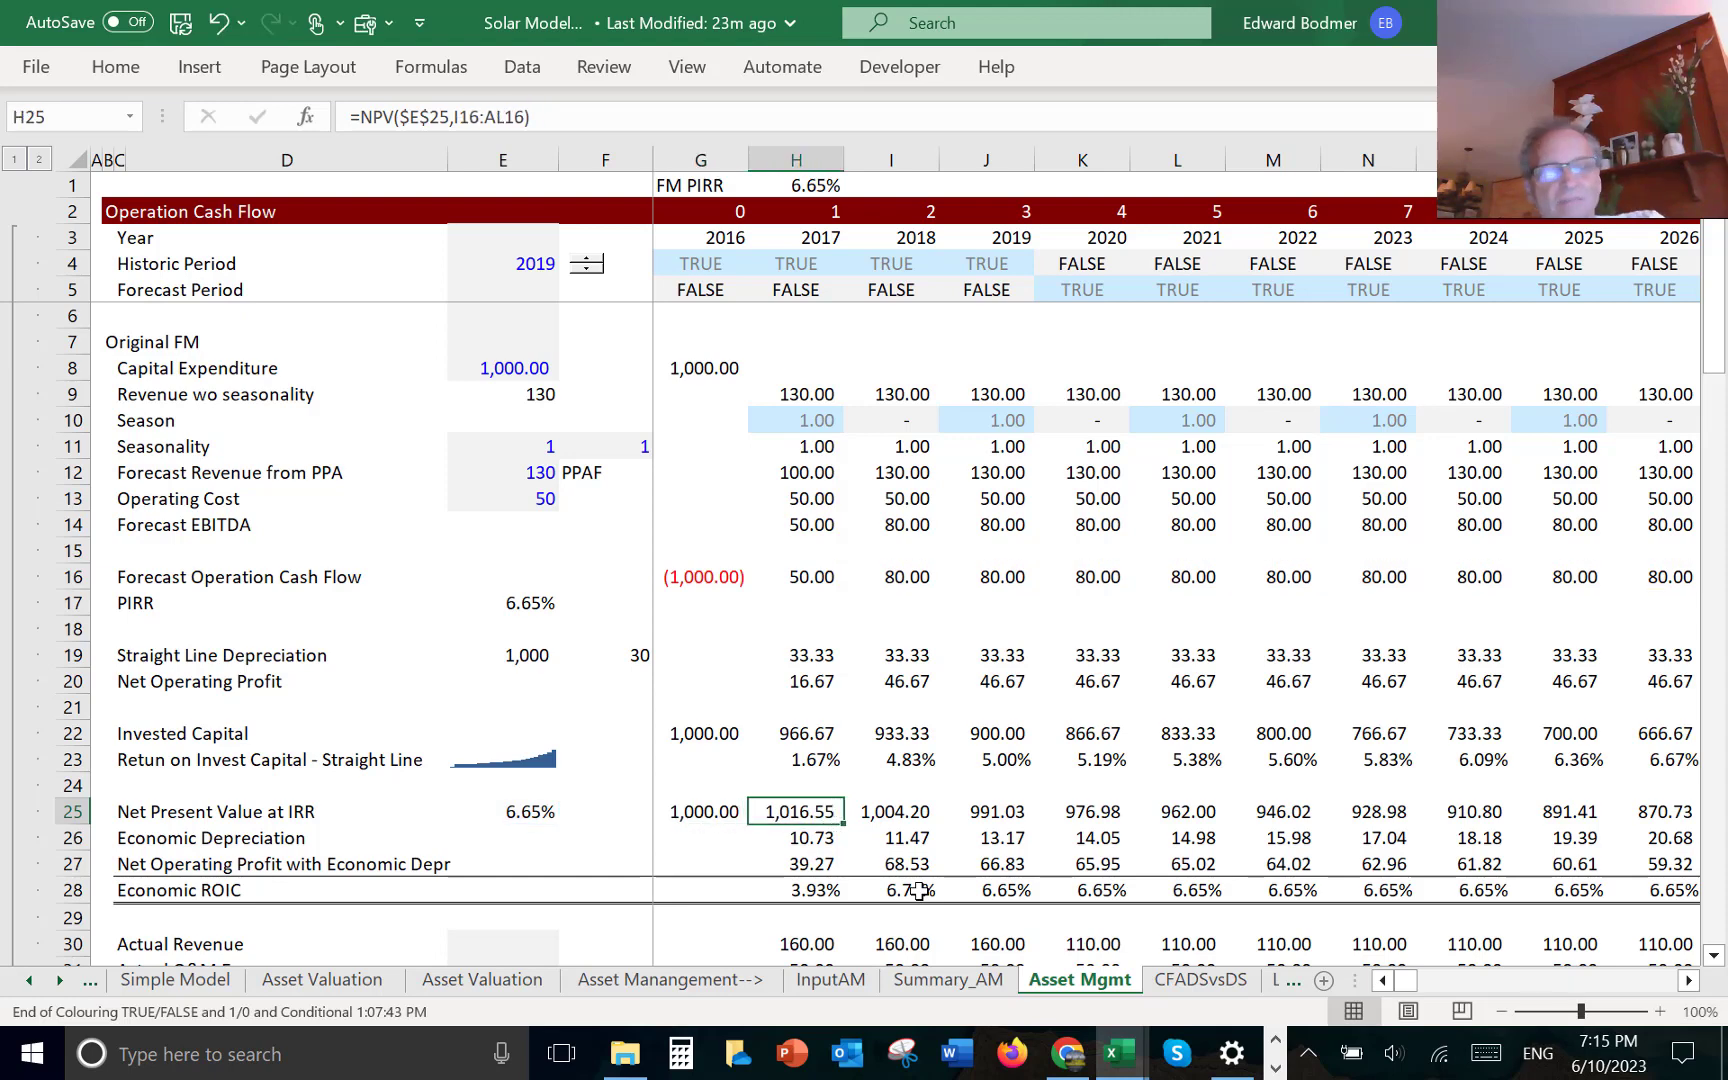
# - Undo the 2017 revenue override and the fixed depreciation values, and check the Economic Depreciation formulas in H26 and I26
pyautogui.hotkey('ctrl', 'z')
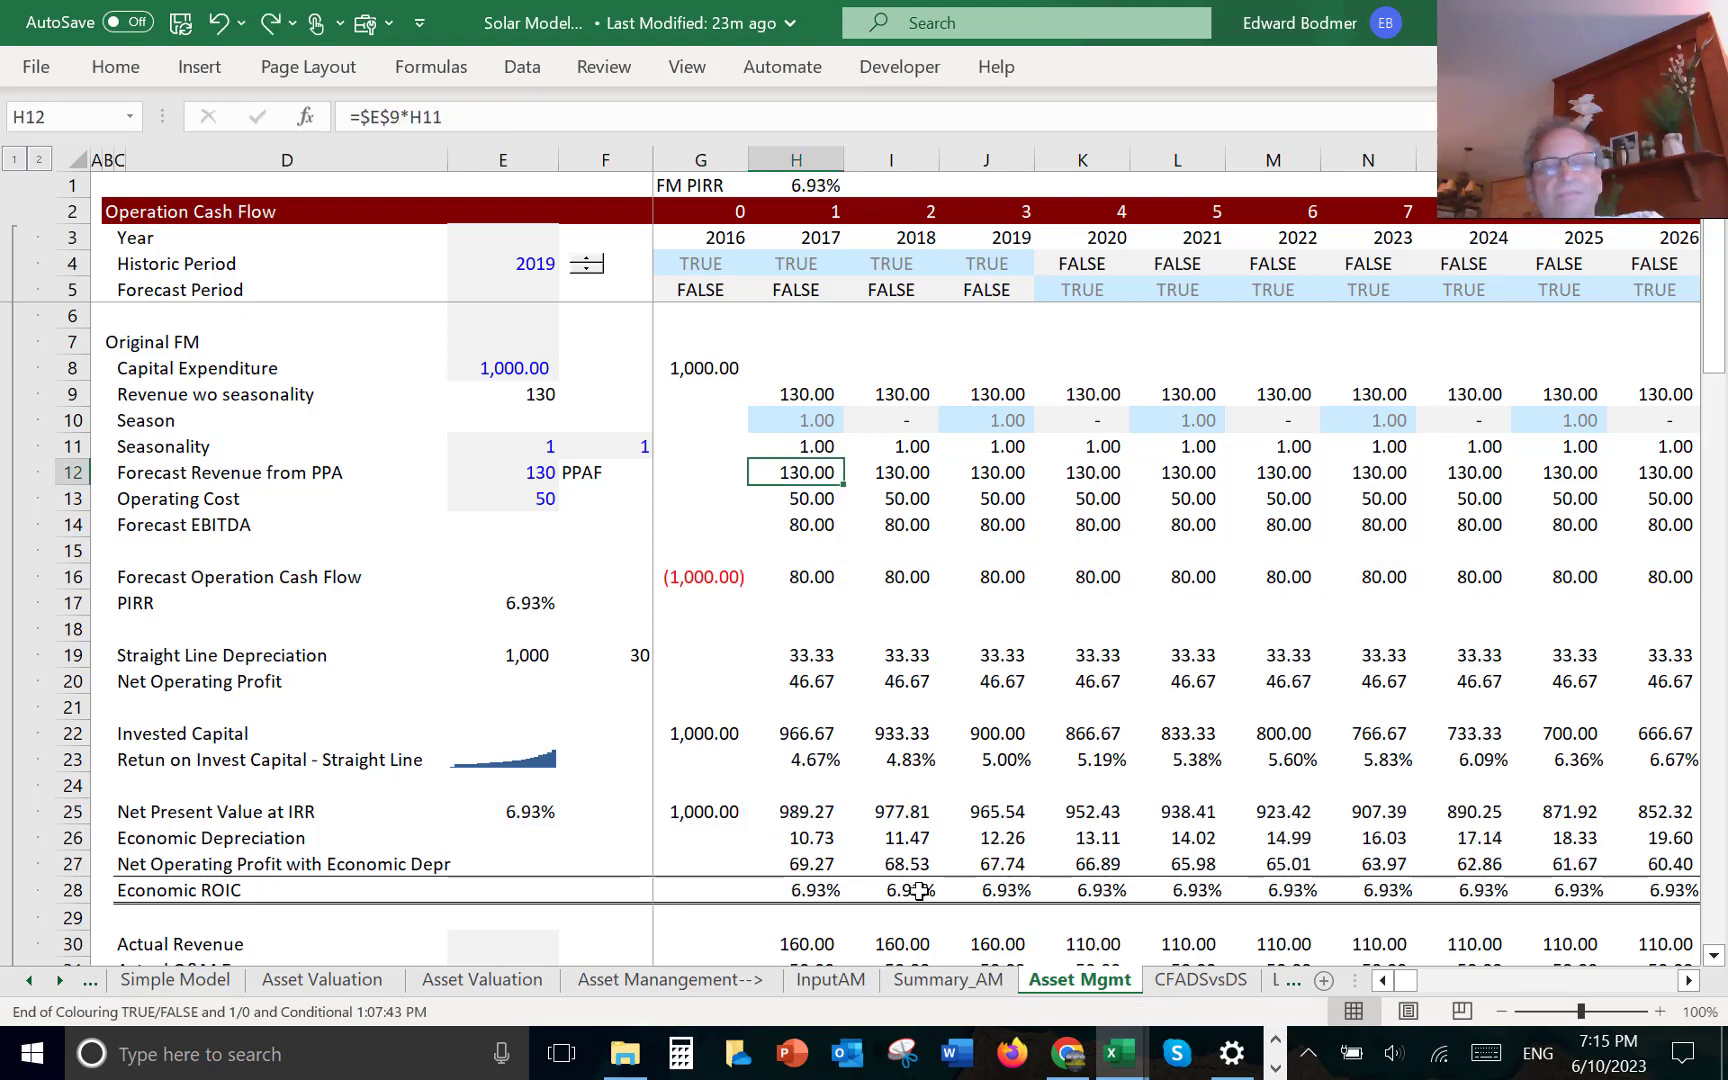
pyautogui.press('Left')
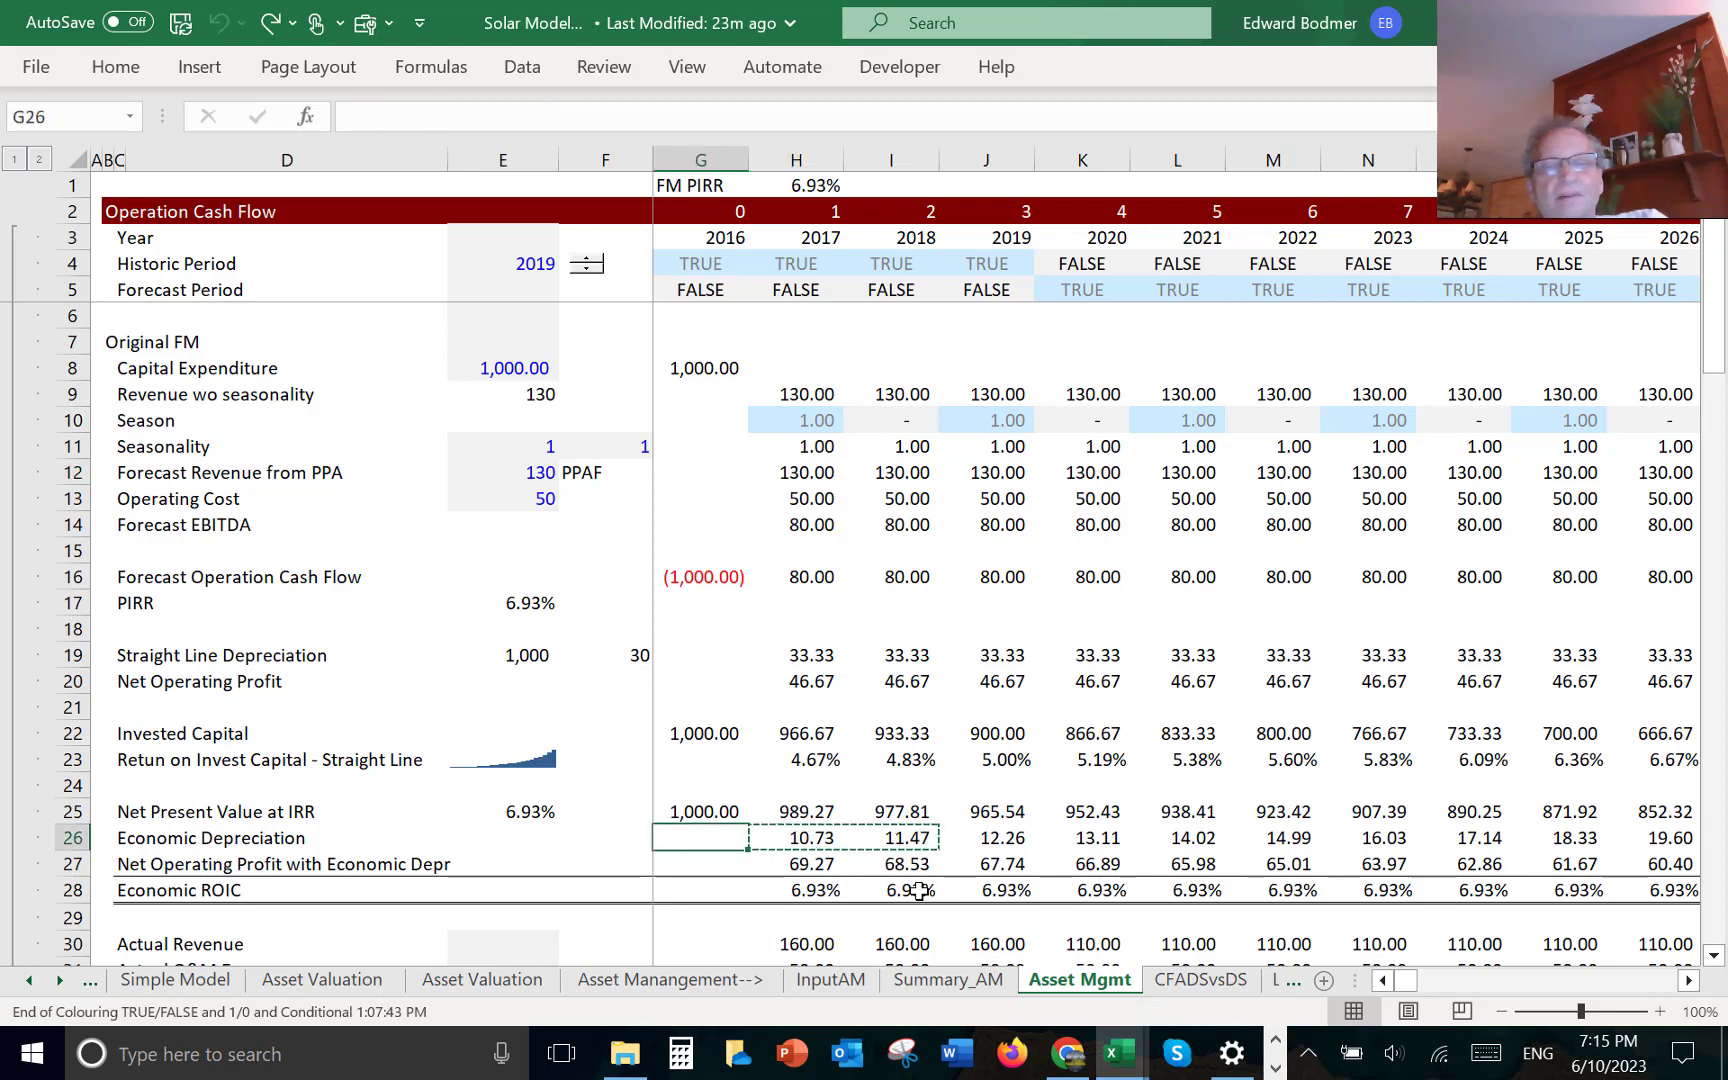
pyautogui.press('Right')
pyautogui.press('F2')
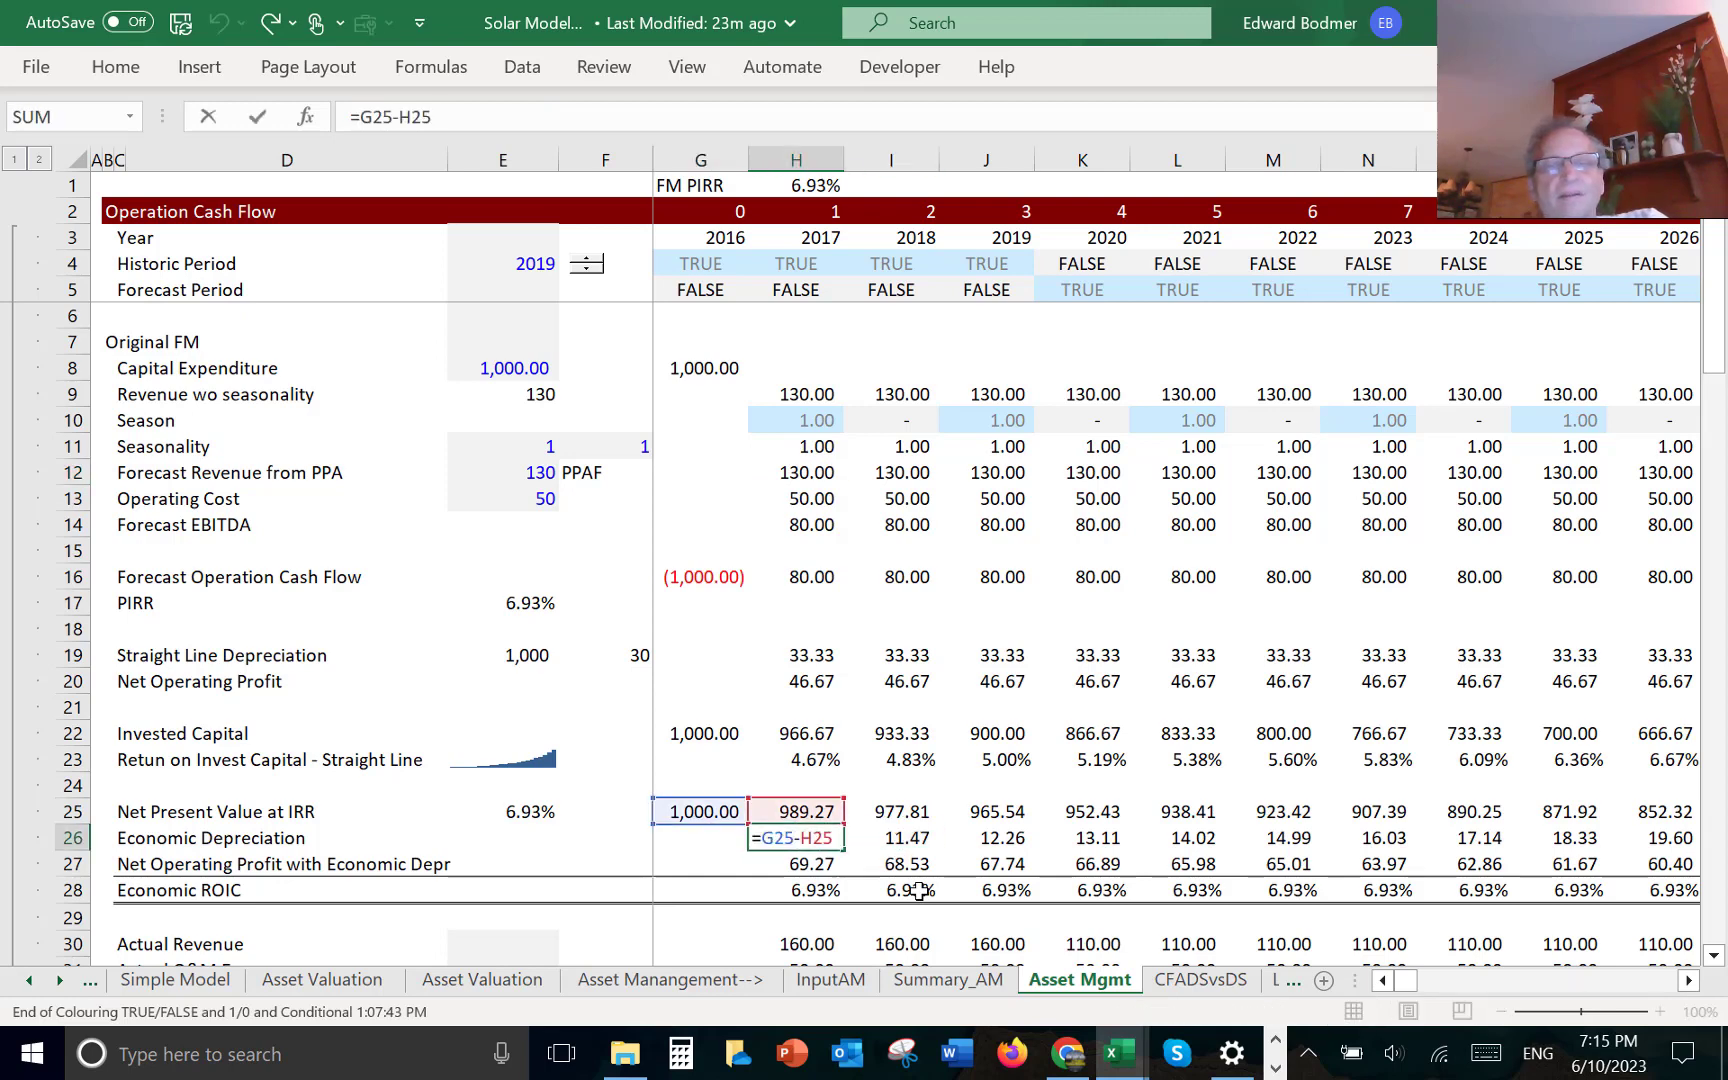
pyautogui.press('Escape')
pyautogui.press('F2')
pyautogui.press('Escape')
pyautogui.press('Right')
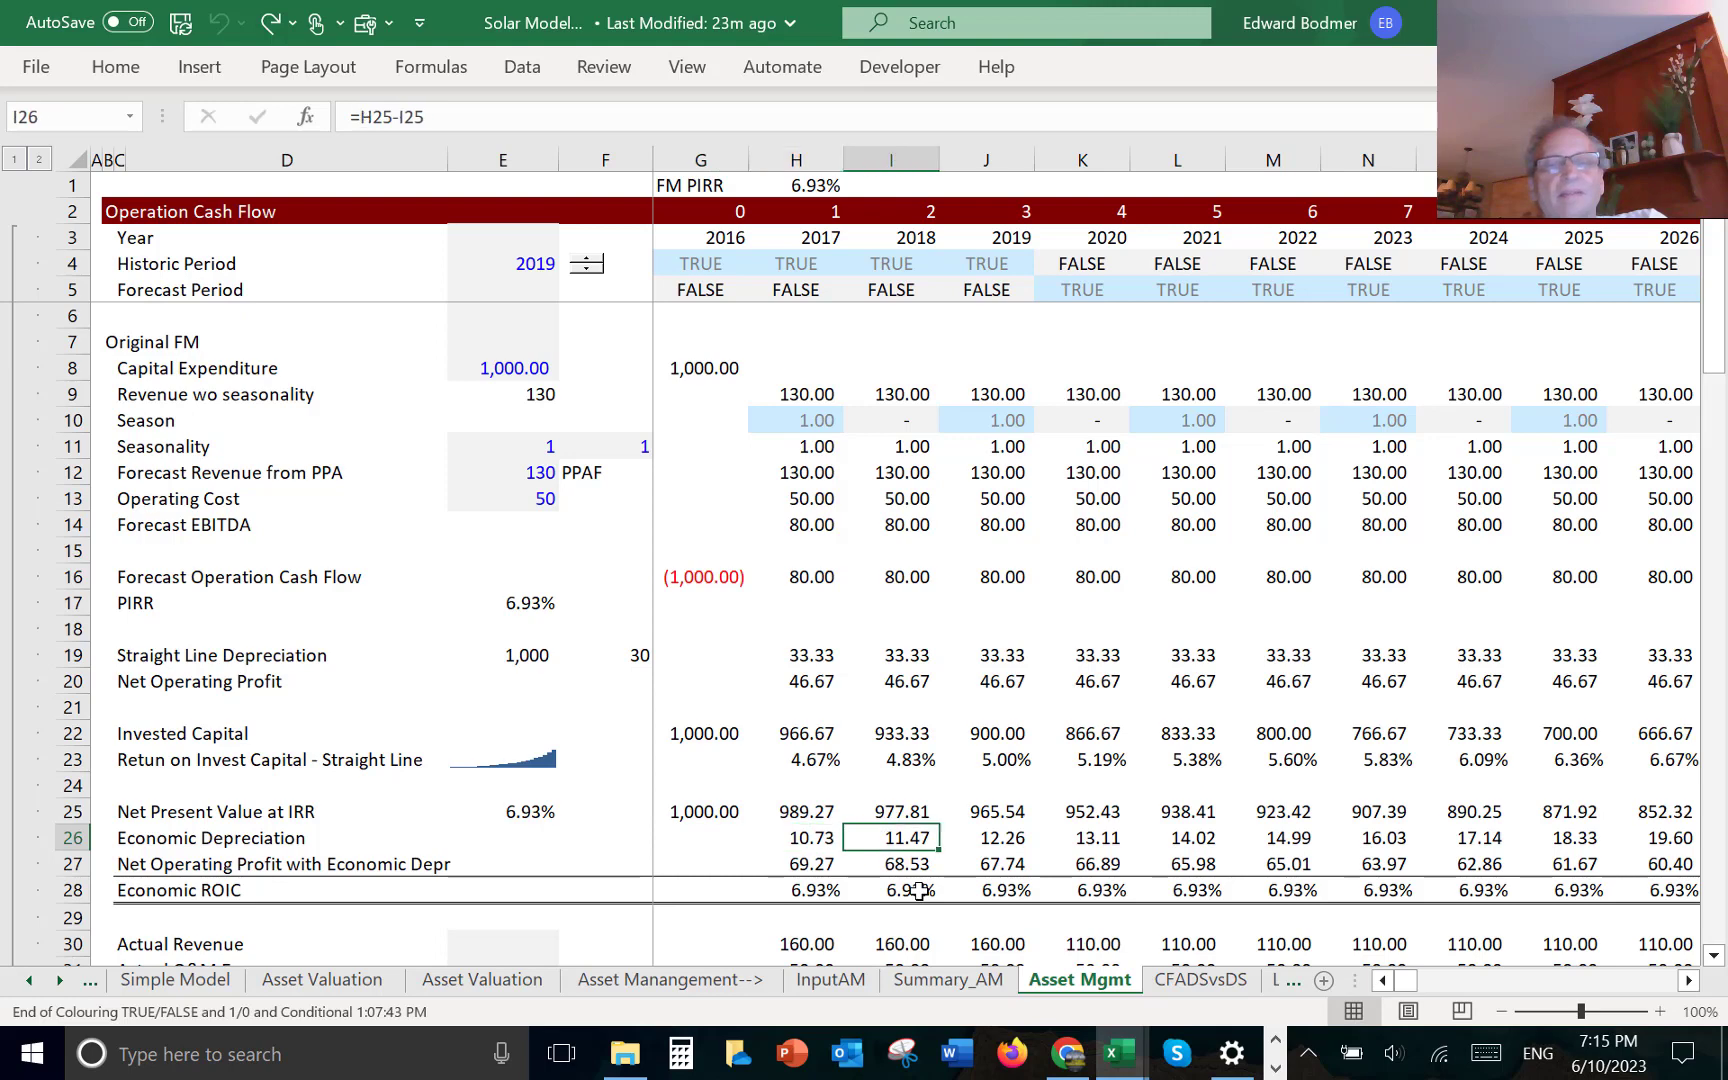
# - Replace the 2017 and 2018 Net Present Value and Economic Depreciation formulas in H25:I26 with their fixed values using Paste Special
pyautogui.press('Left')
pyautogui.press('Up')
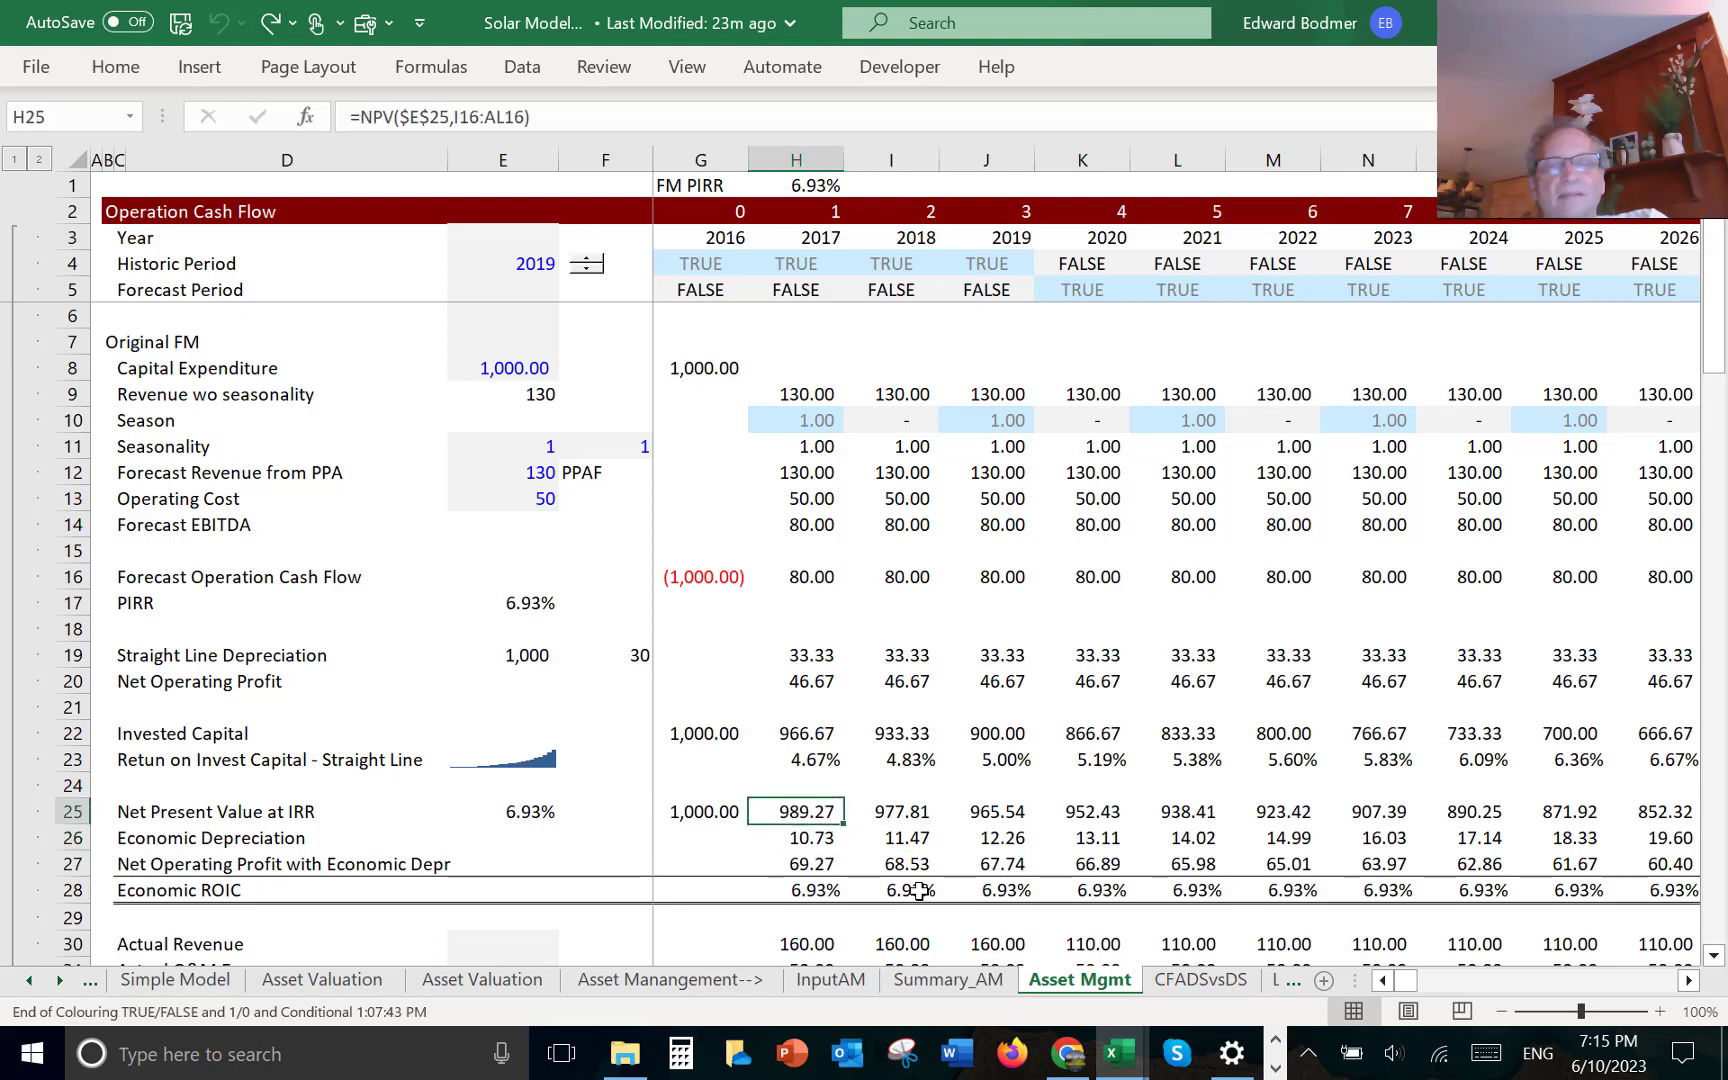
pyautogui.hotkey('shift', 'Down')
pyautogui.hotkey('shift', 'Right')
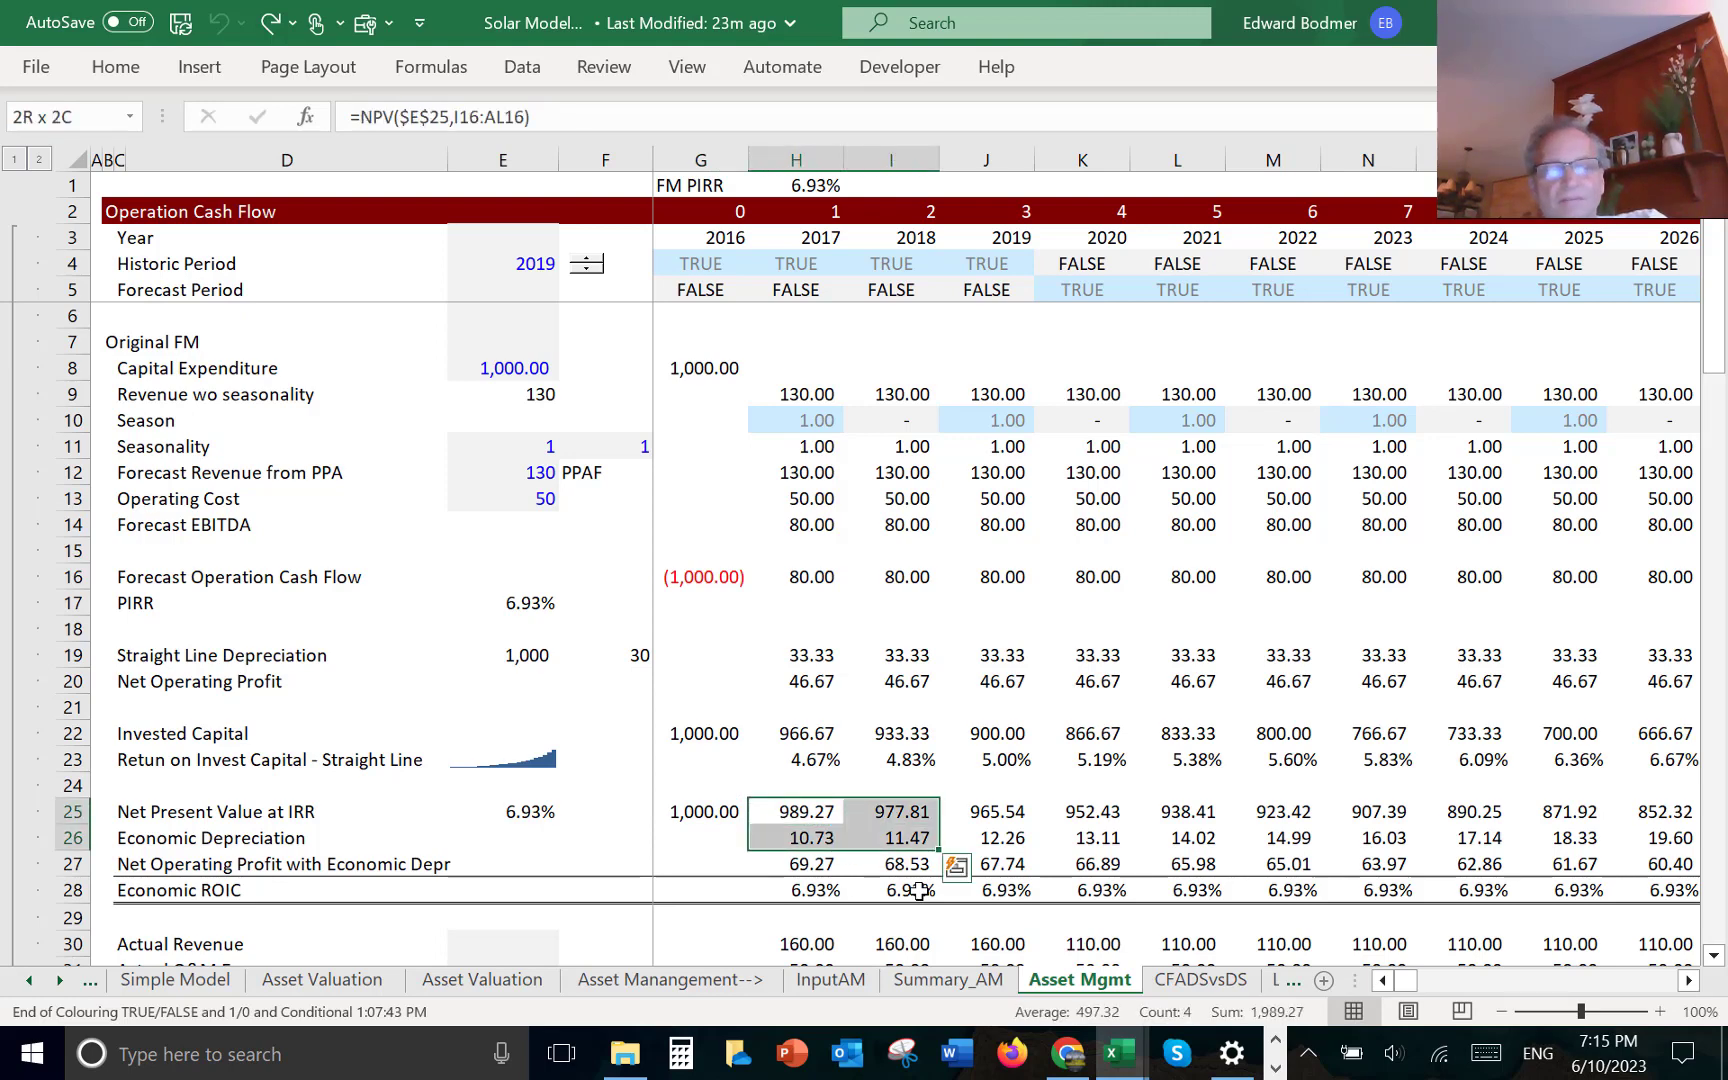
pyautogui.hotkey('ctrl', 'c')
pyautogui.hotkey('alt', 'e')
pyautogui.press('s')
pyautogui.press('v')
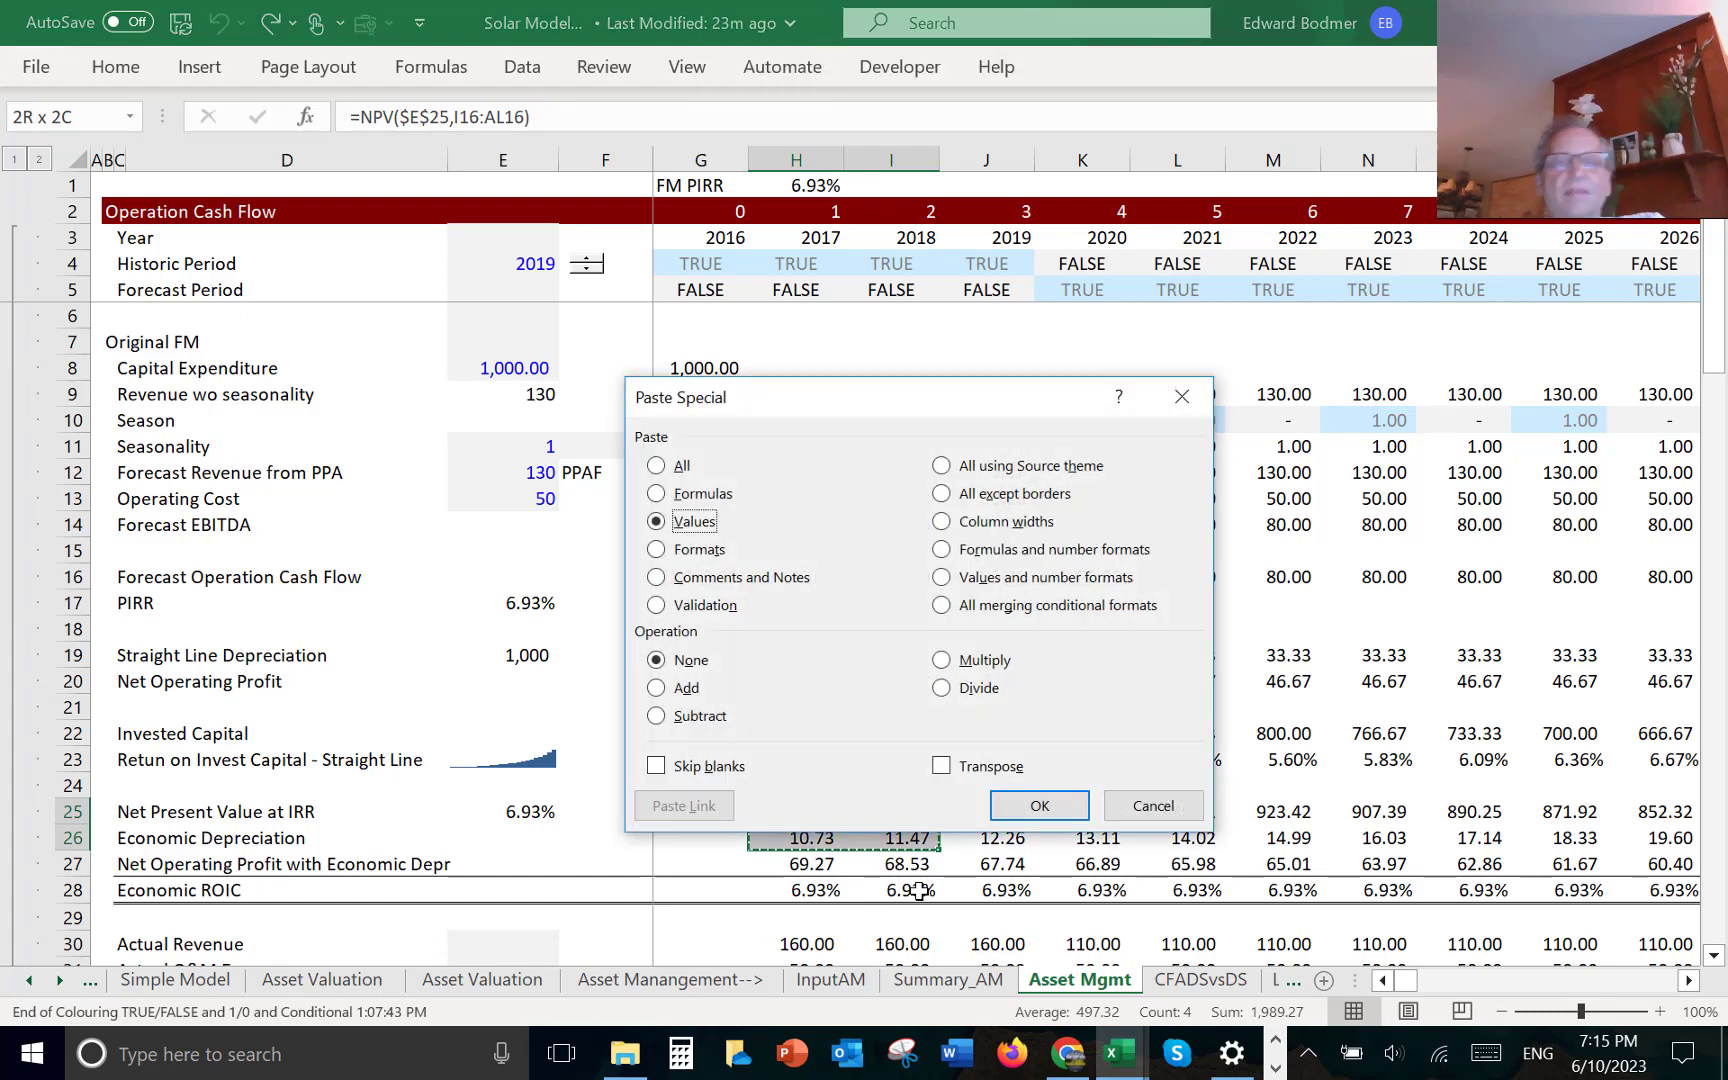
pyautogui.press('Return')
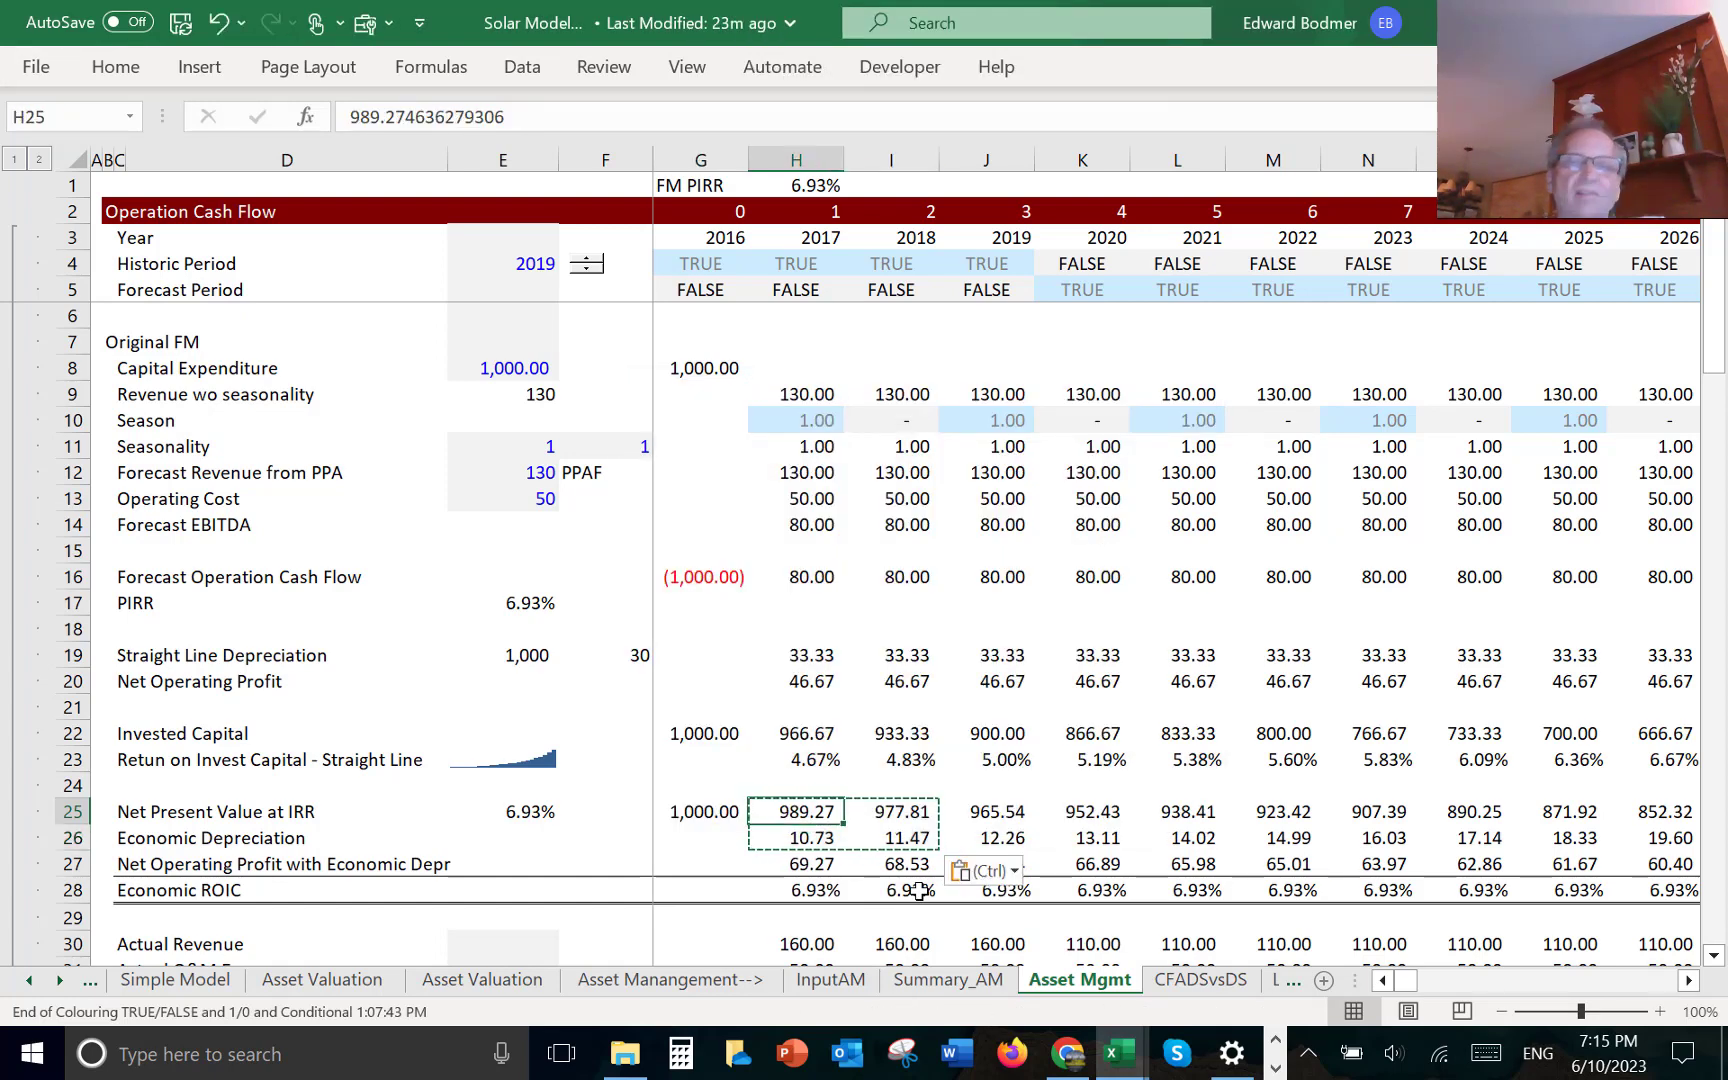
pyautogui.press('Escape')
# - Set the 2017 Forecast Revenue from PPA in H12 to 100 with both net present value and economic depreciation fixed
pyautogui.press('Up')
pyautogui.press('Up')
pyautogui.press('Up')
pyautogui.press('Up')
pyautogui.press('Up')
pyautogui.press('Up')
pyautogui.press('Up')
pyautogui.press('Up')
pyautogui.press('Up')
pyautogui.press('Up')
pyautogui.press('Up')
pyautogui.press('Up')
pyautogui.press('Up')
pyautogui.press('Up')
pyautogui.press('Up')
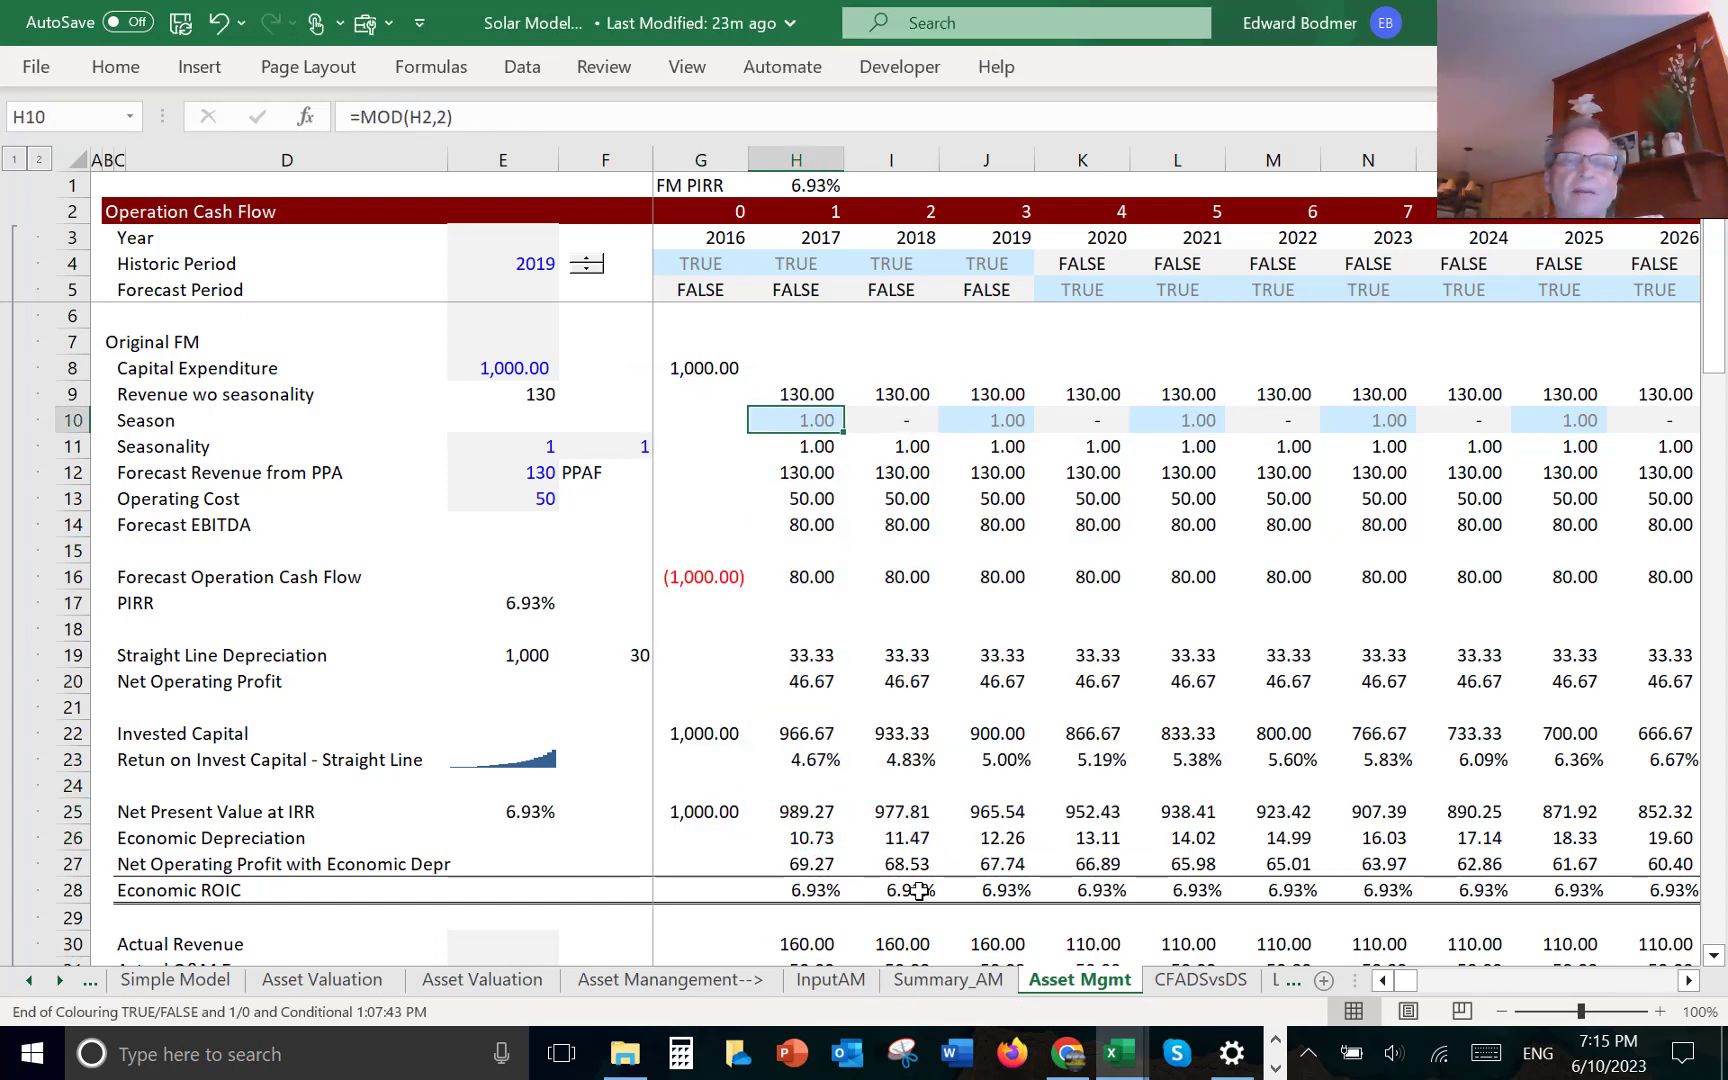
pyautogui.press('Down')
pyautogui.press('Down')
pyautogui.write('100')
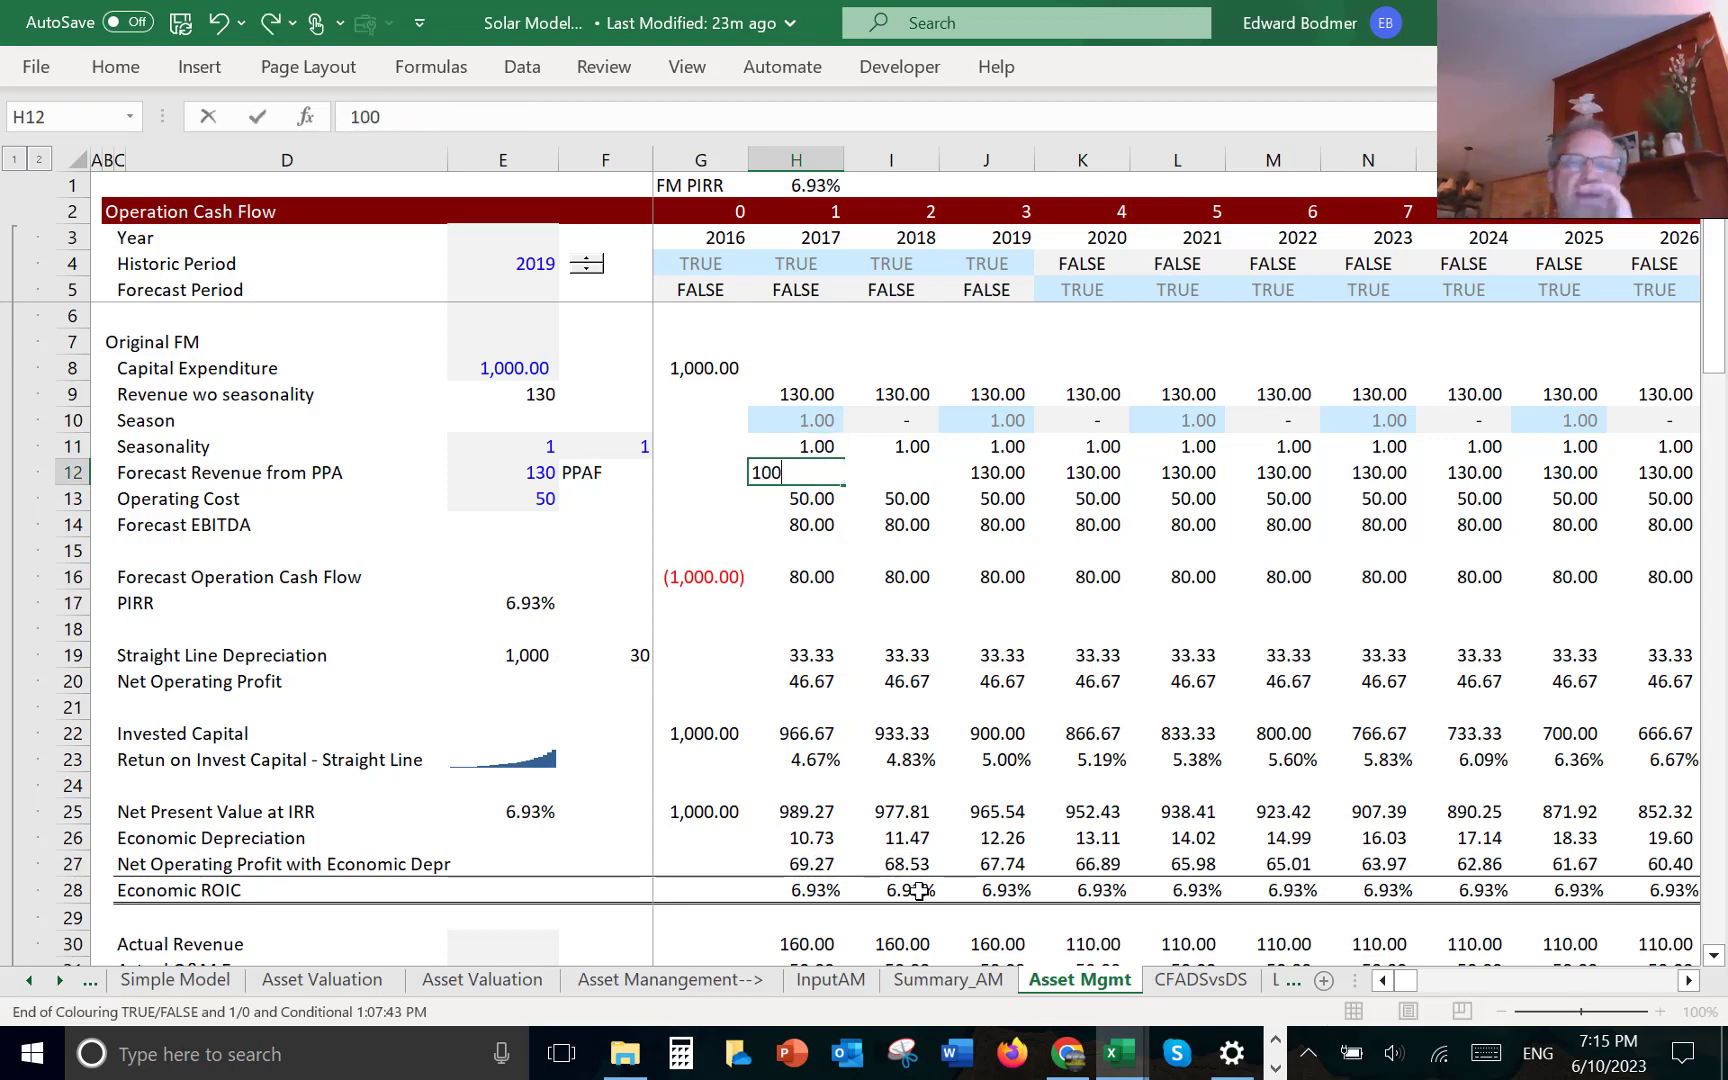
pyautogui.press('Return')
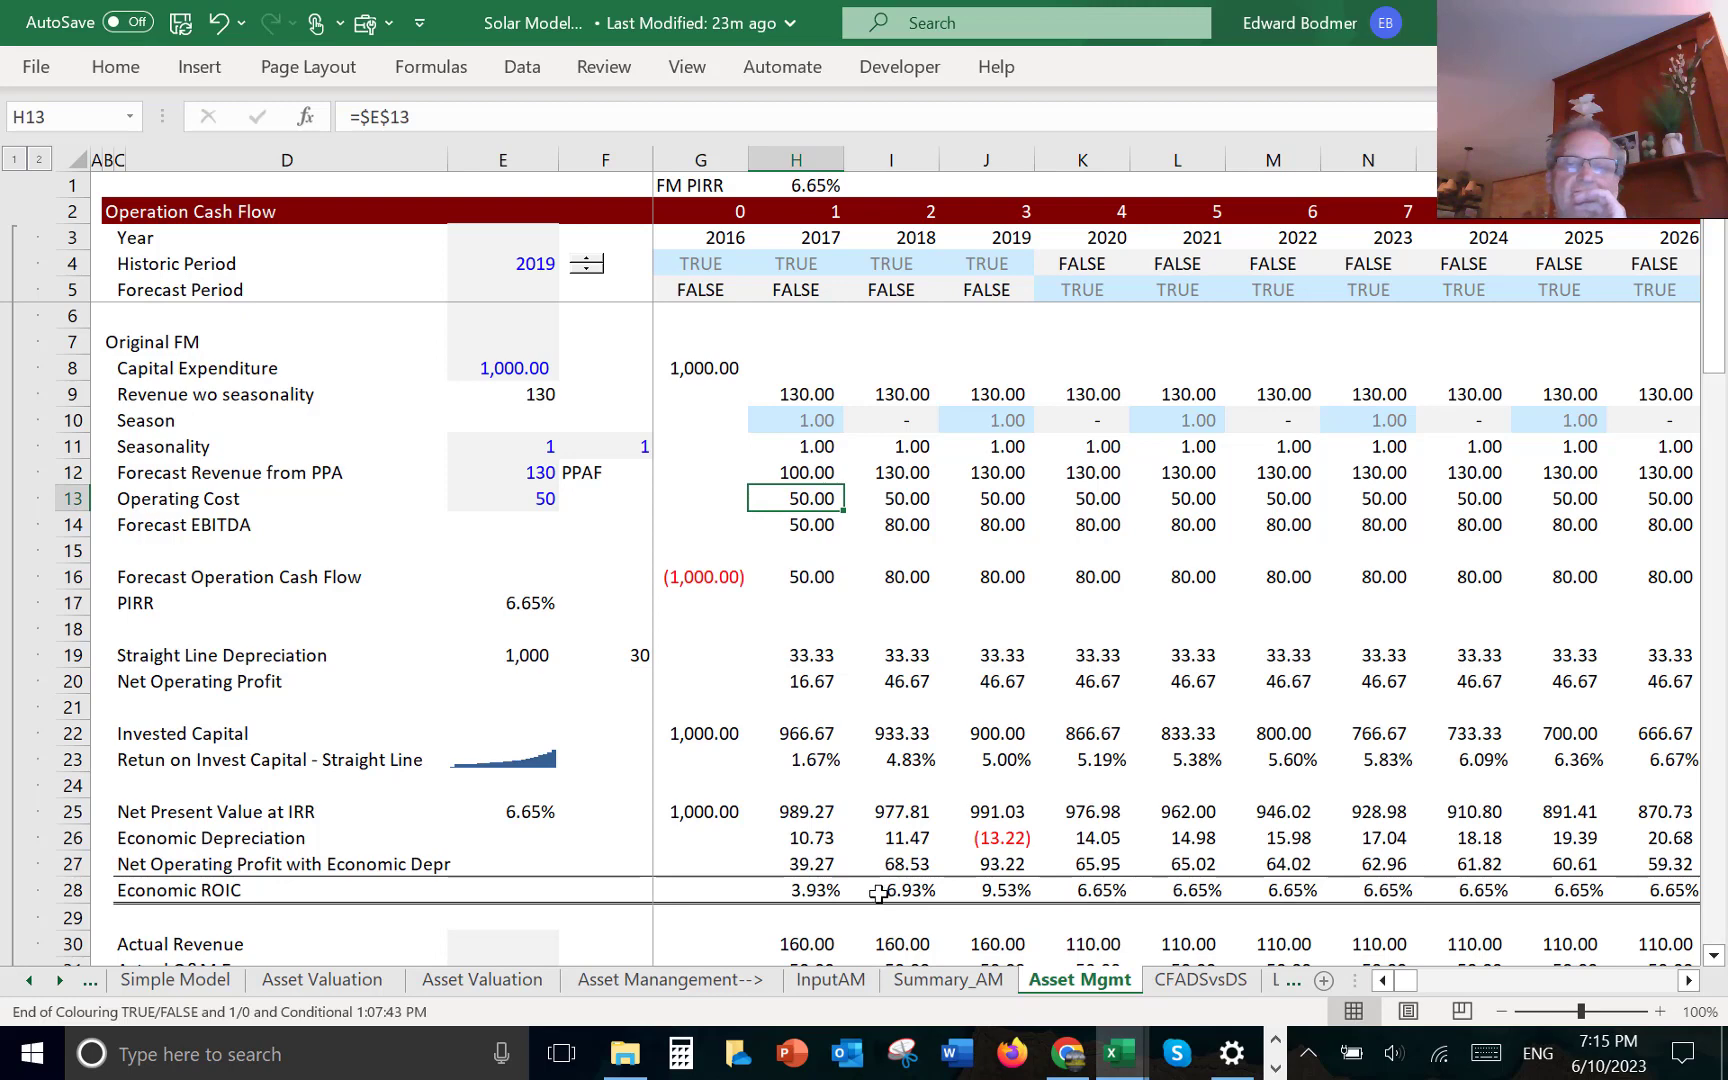
# - Examine the Economic Depreciation, Net Operating Profit and Economic ROIC cells for 2017 to 2019 in rows 26 to 28
pyautogui.click(897, 838)
pyautogui.click(805, 841)
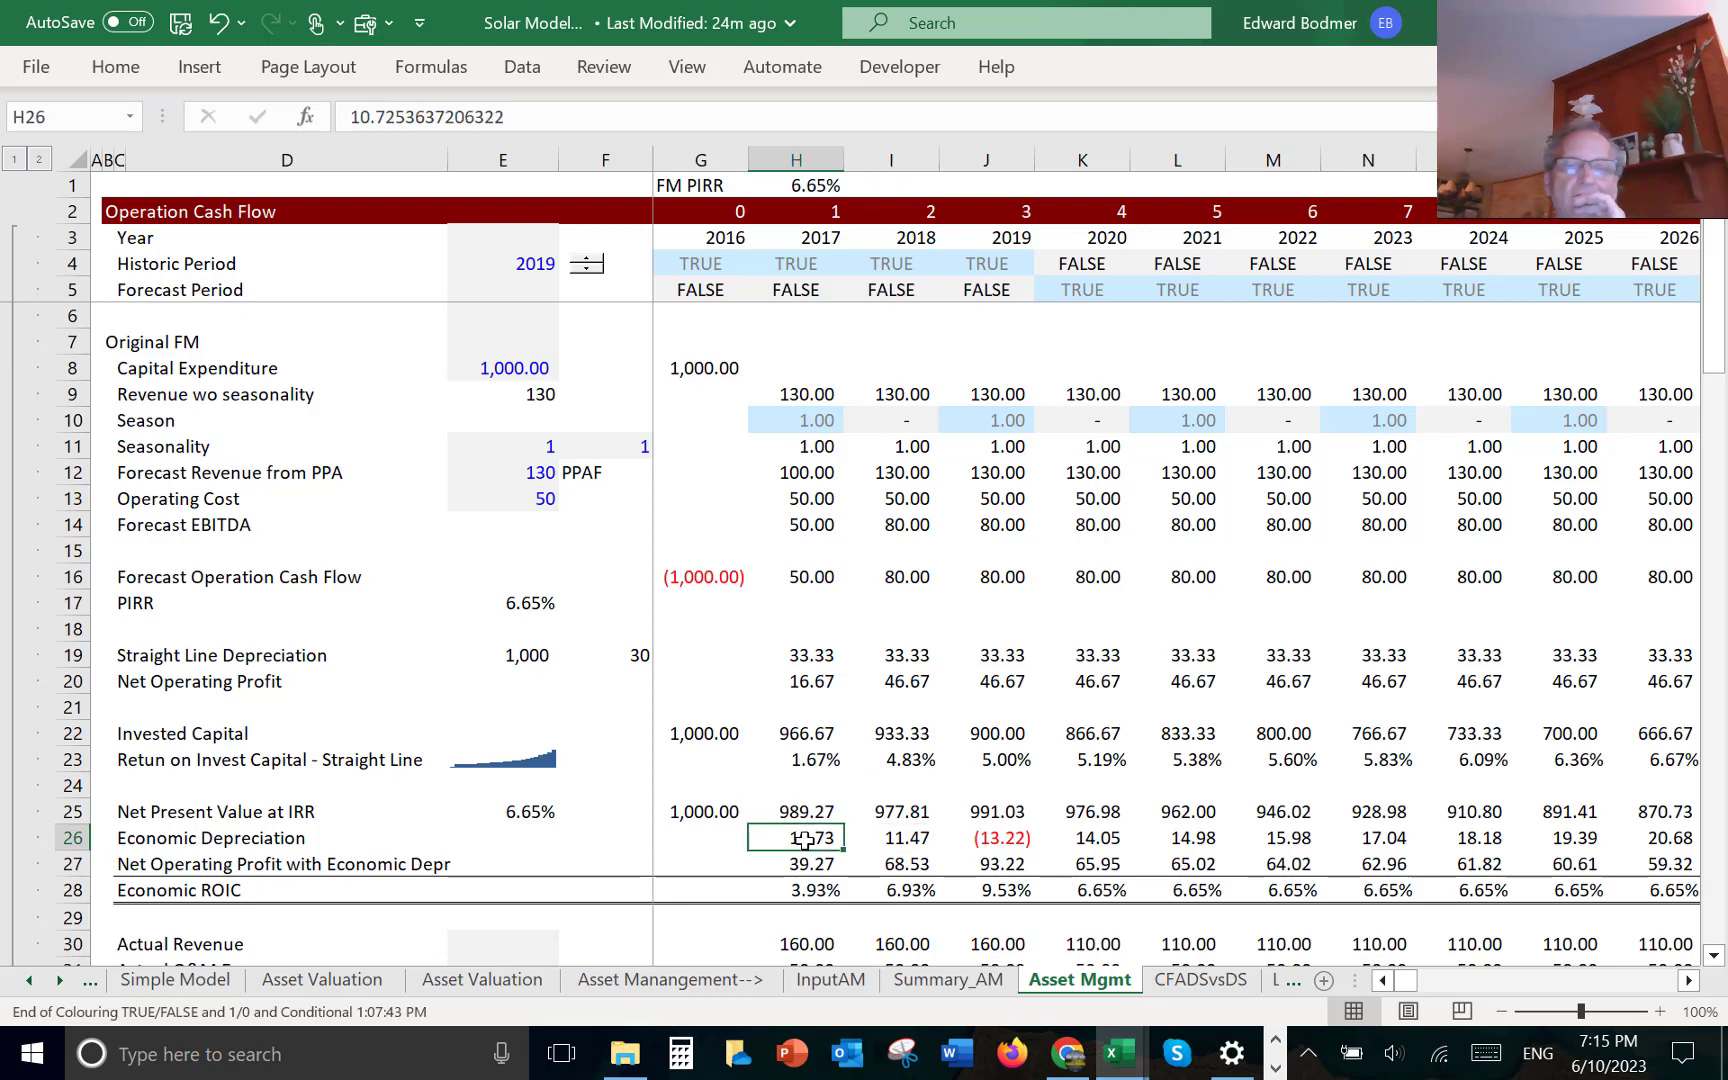
pyautogui.press('Down')
pyautogui.click(805, 841)
pyautogui.press('Down')
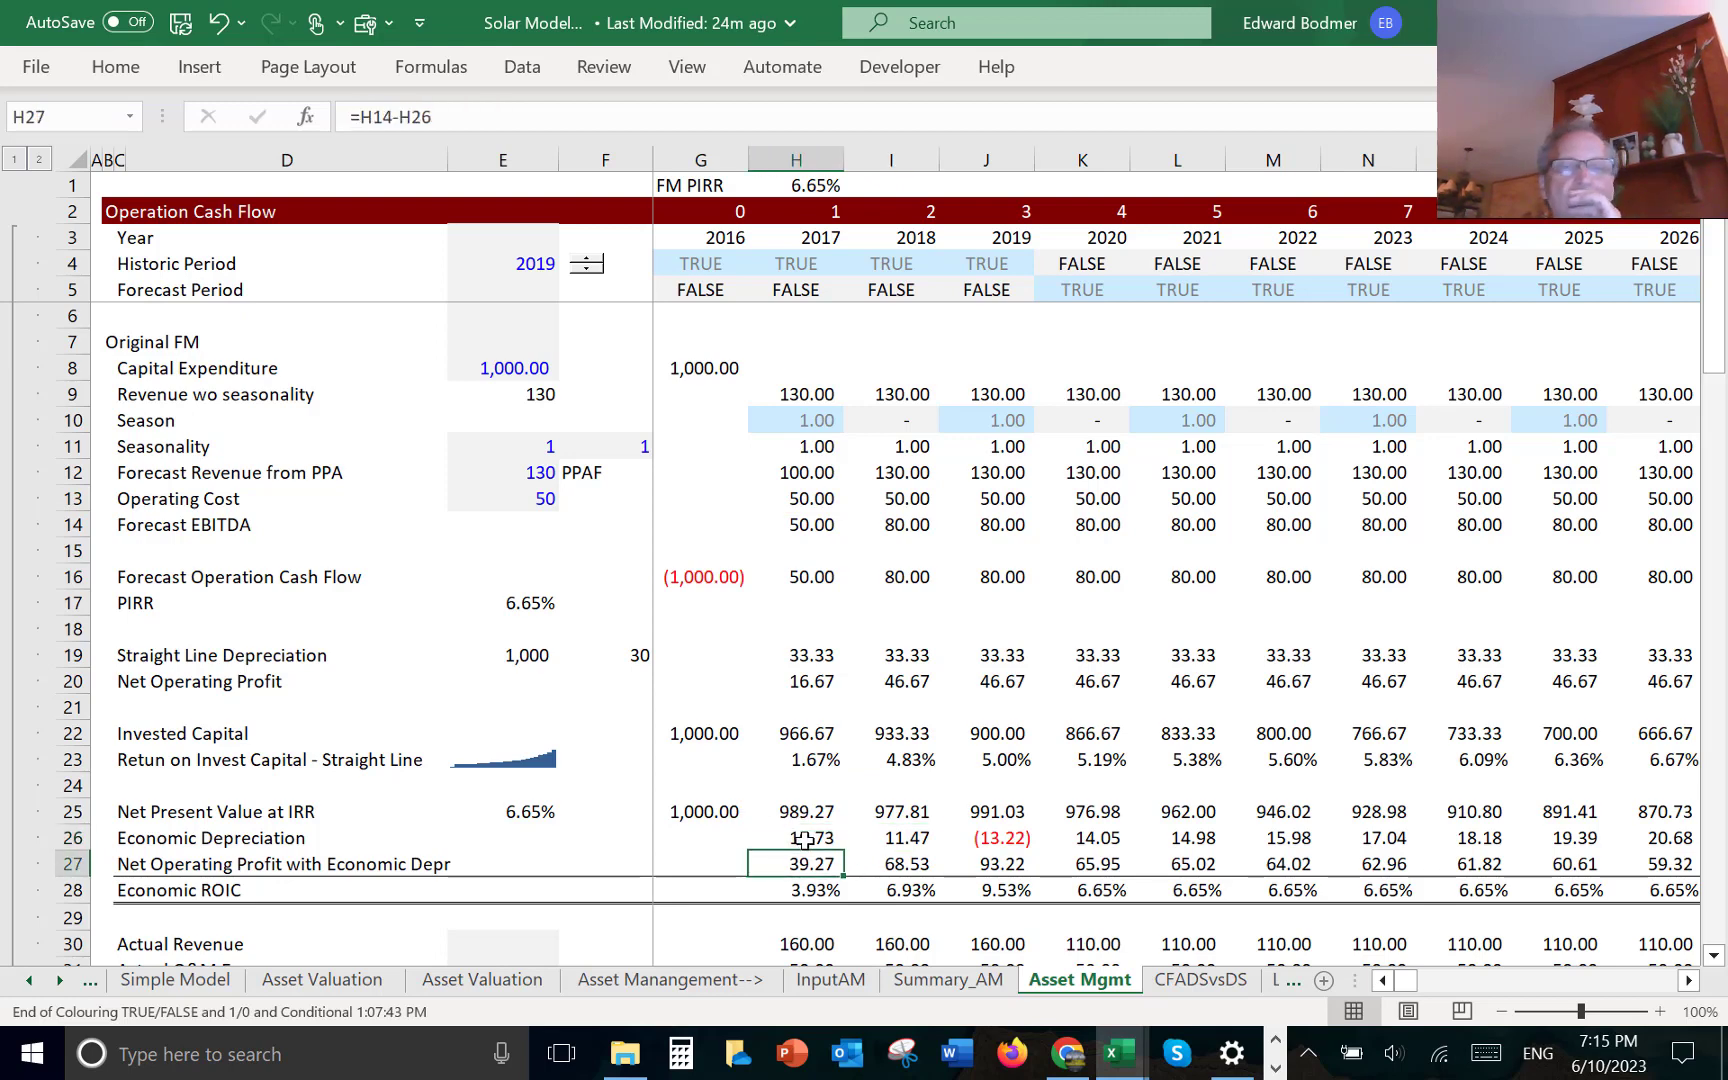
pyautogui.press('Down')
pyautogui.press('Right')
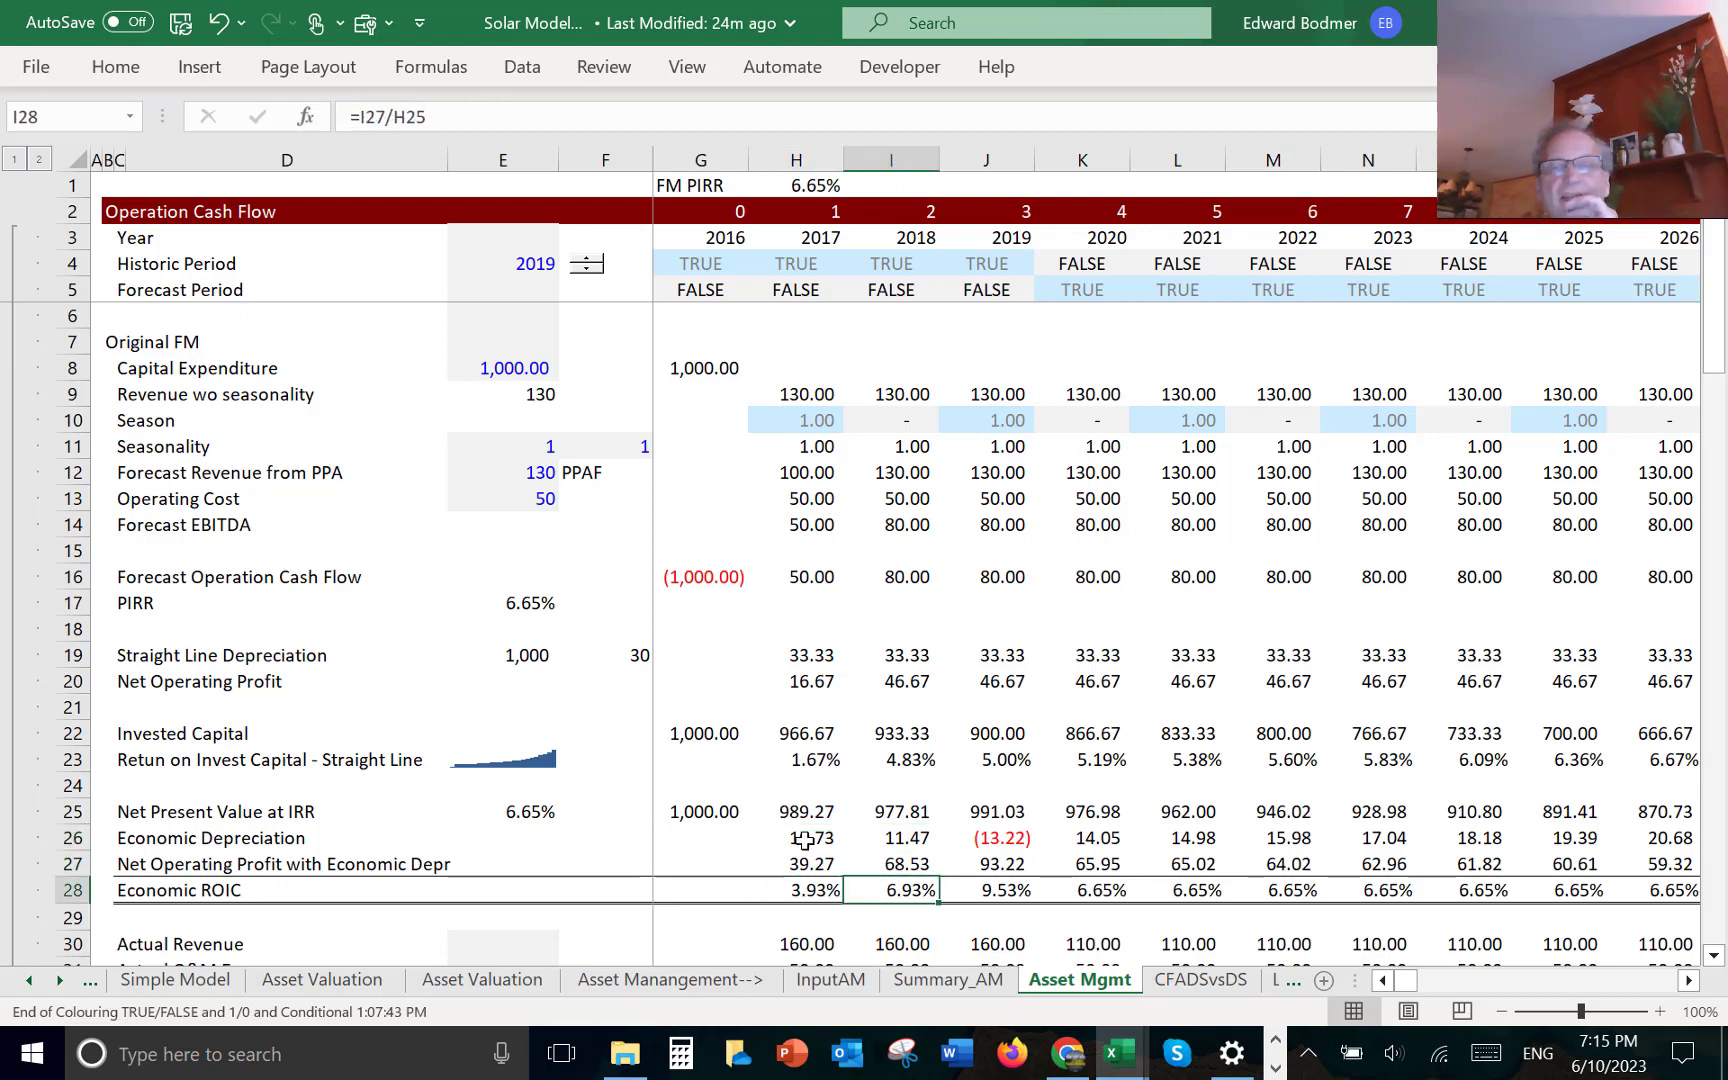
pyautogui.press('Right')
pyautogui.press('Up')
pyautogui.press('Up')
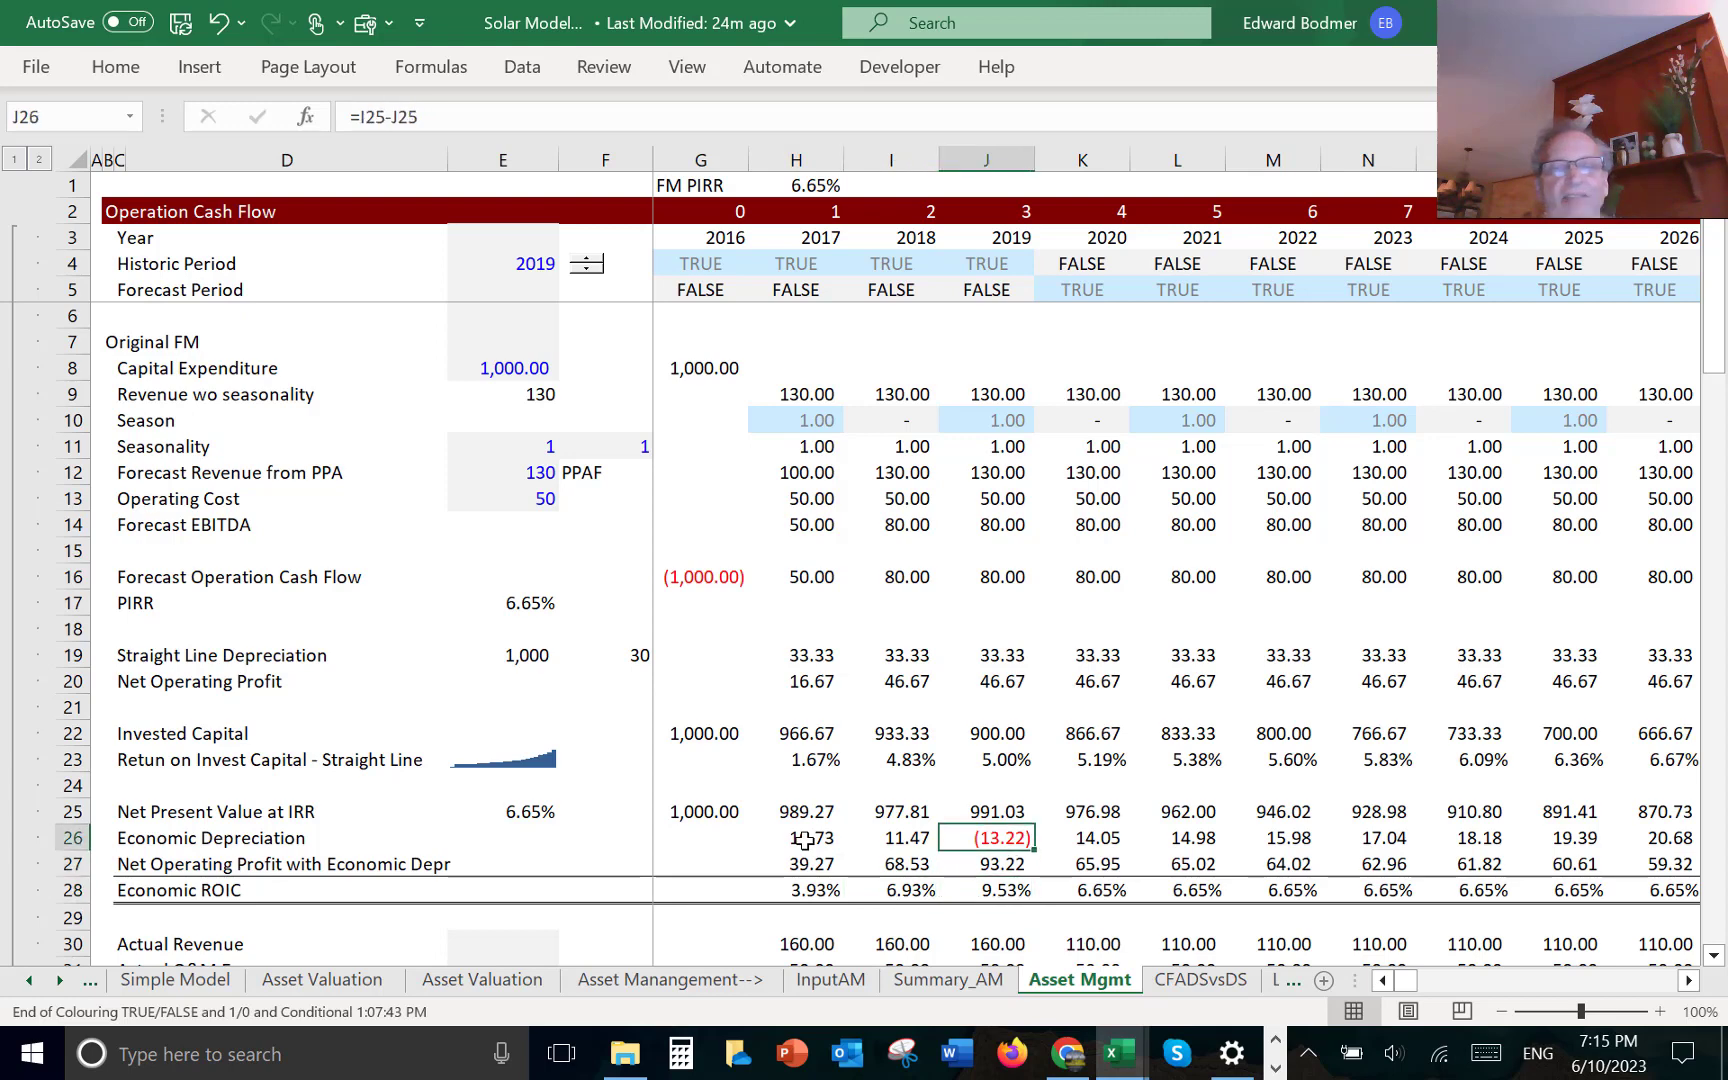
pyautogui.press('Down')
pyautogui.press('Down')
pyautogui.press('Left')
pyautogui.press('Left')
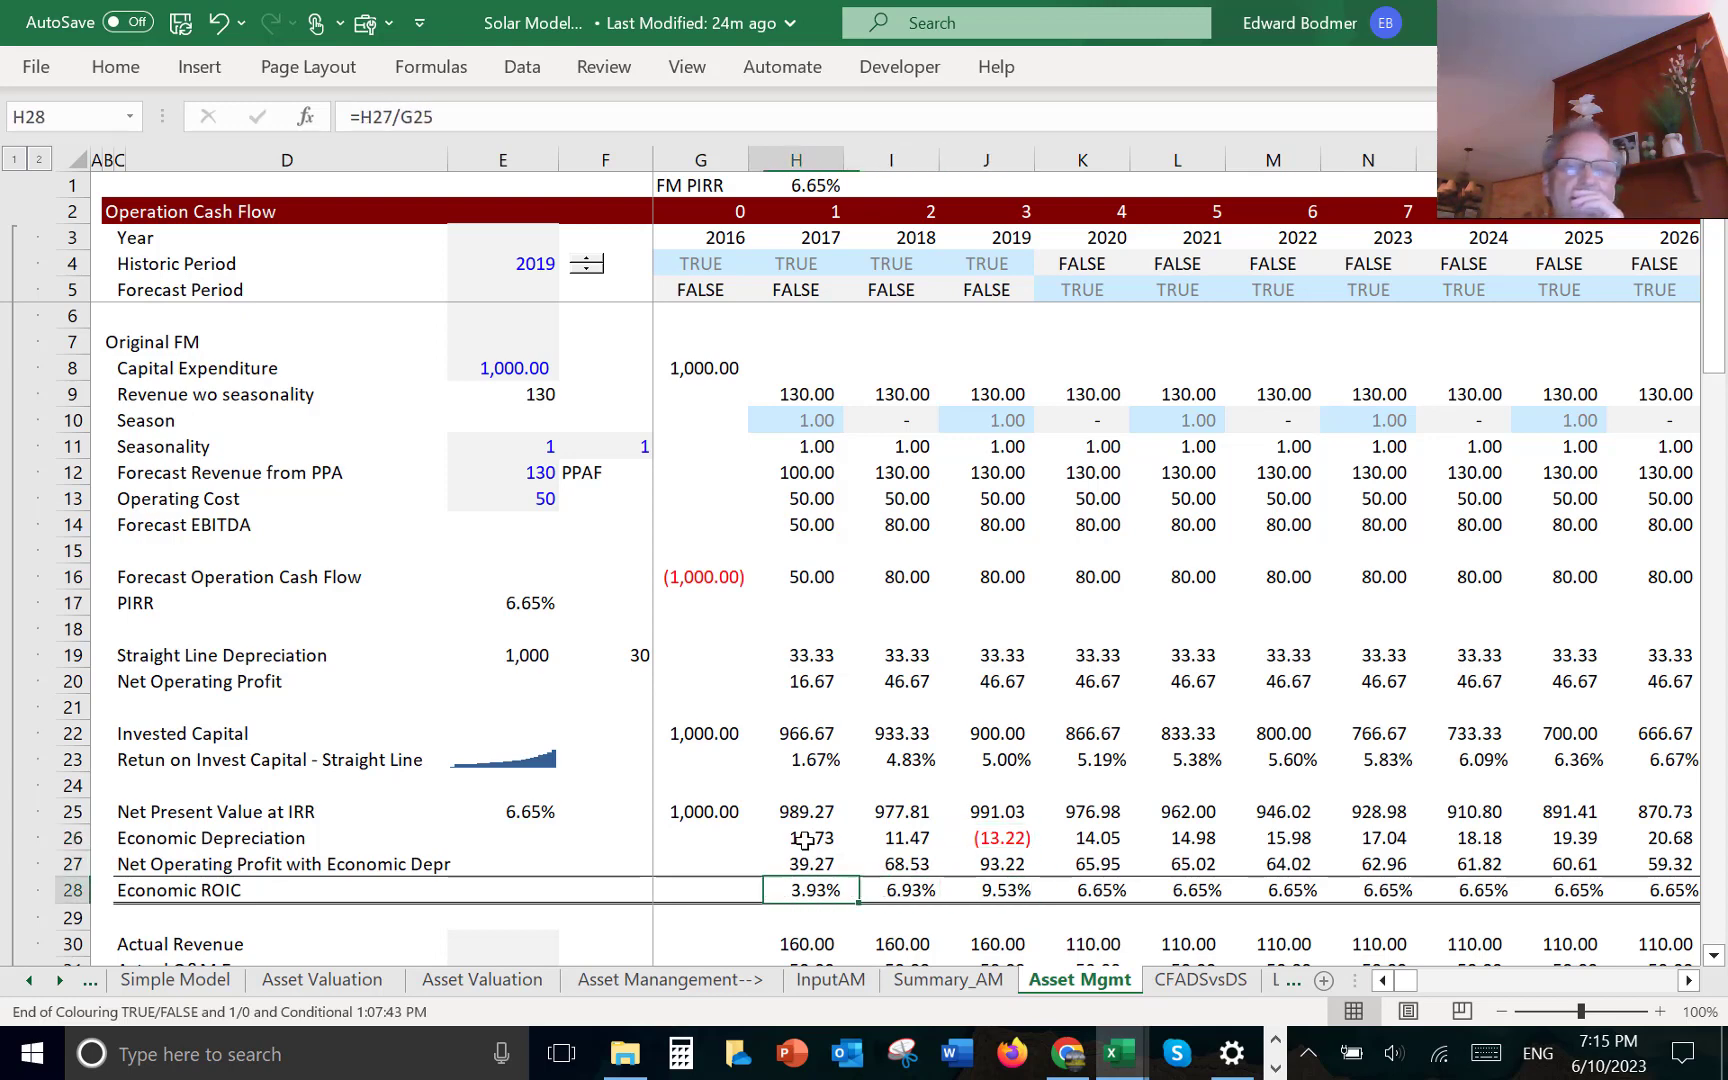
# - Inspect the Net Operating Profit with Economic Depr formulas in H27 and I27 and the 2017 Economic ROIC in H28
pyautogui.press('Up')
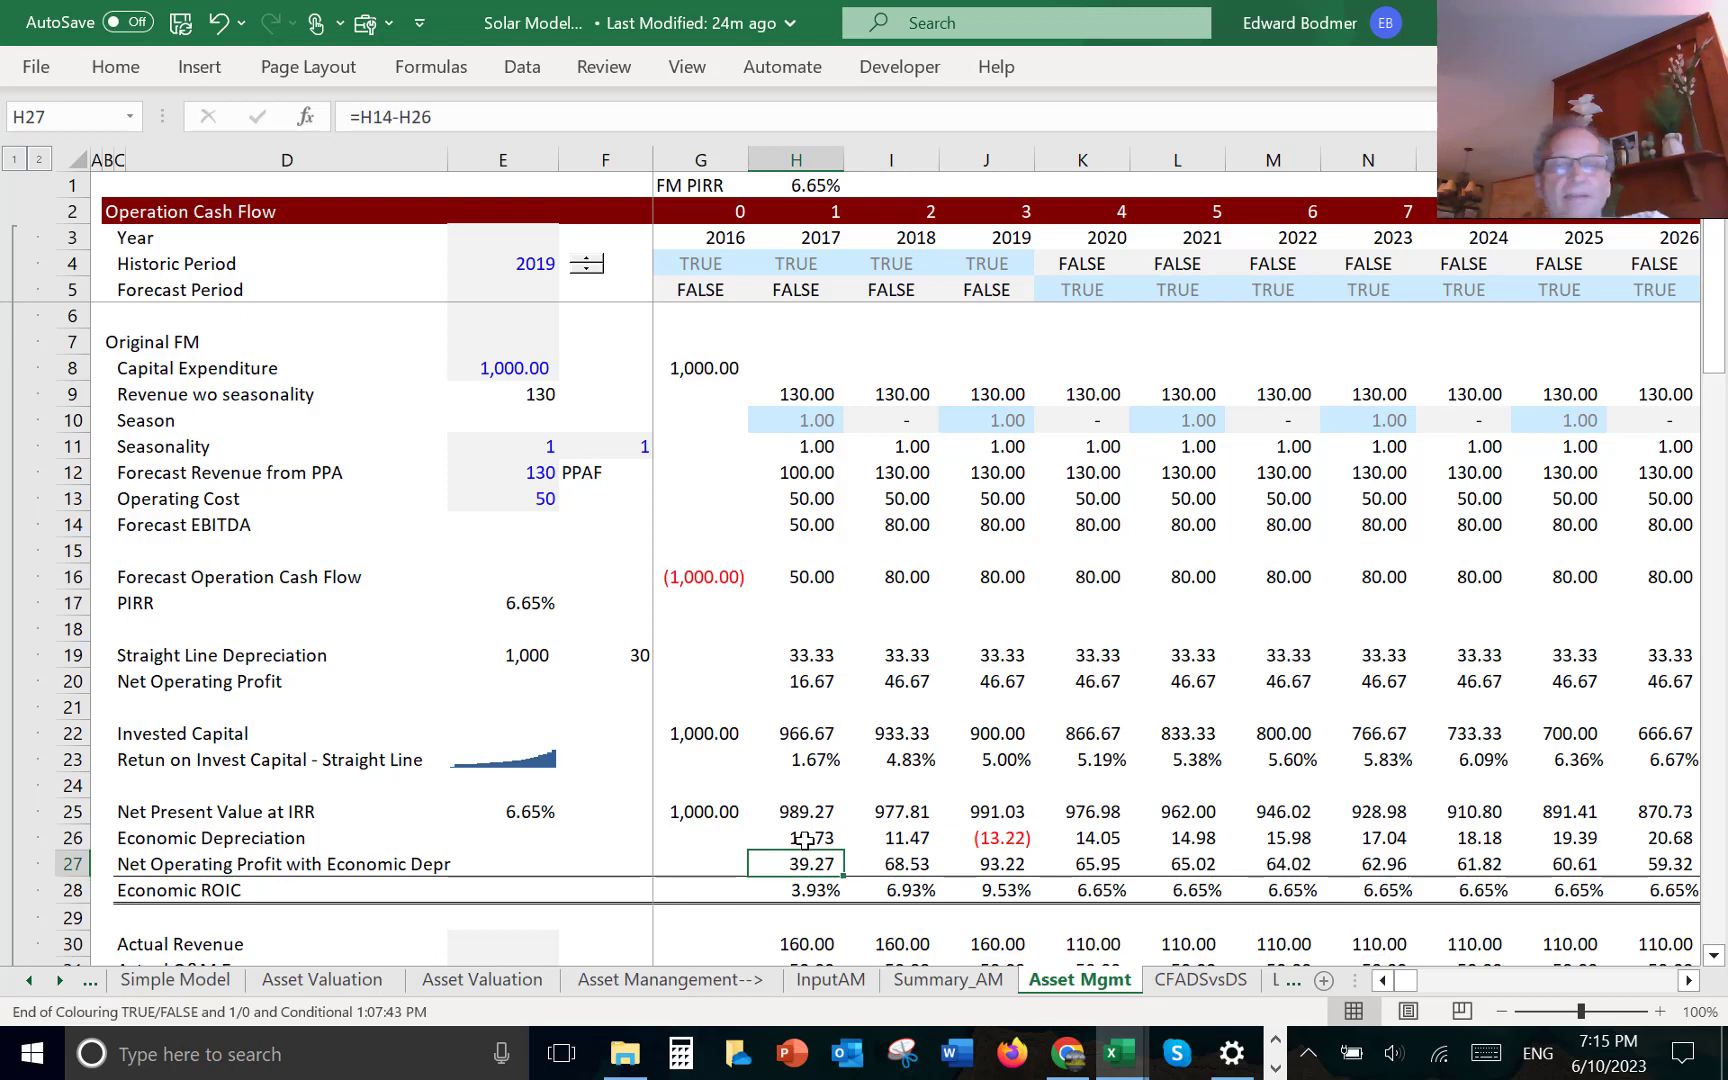
pyautogui.press('F2')
pyautogui.press('Escape')
pyautogui.press('Right')
pyautogui.press('F2')
pyautogui.press('Escape')
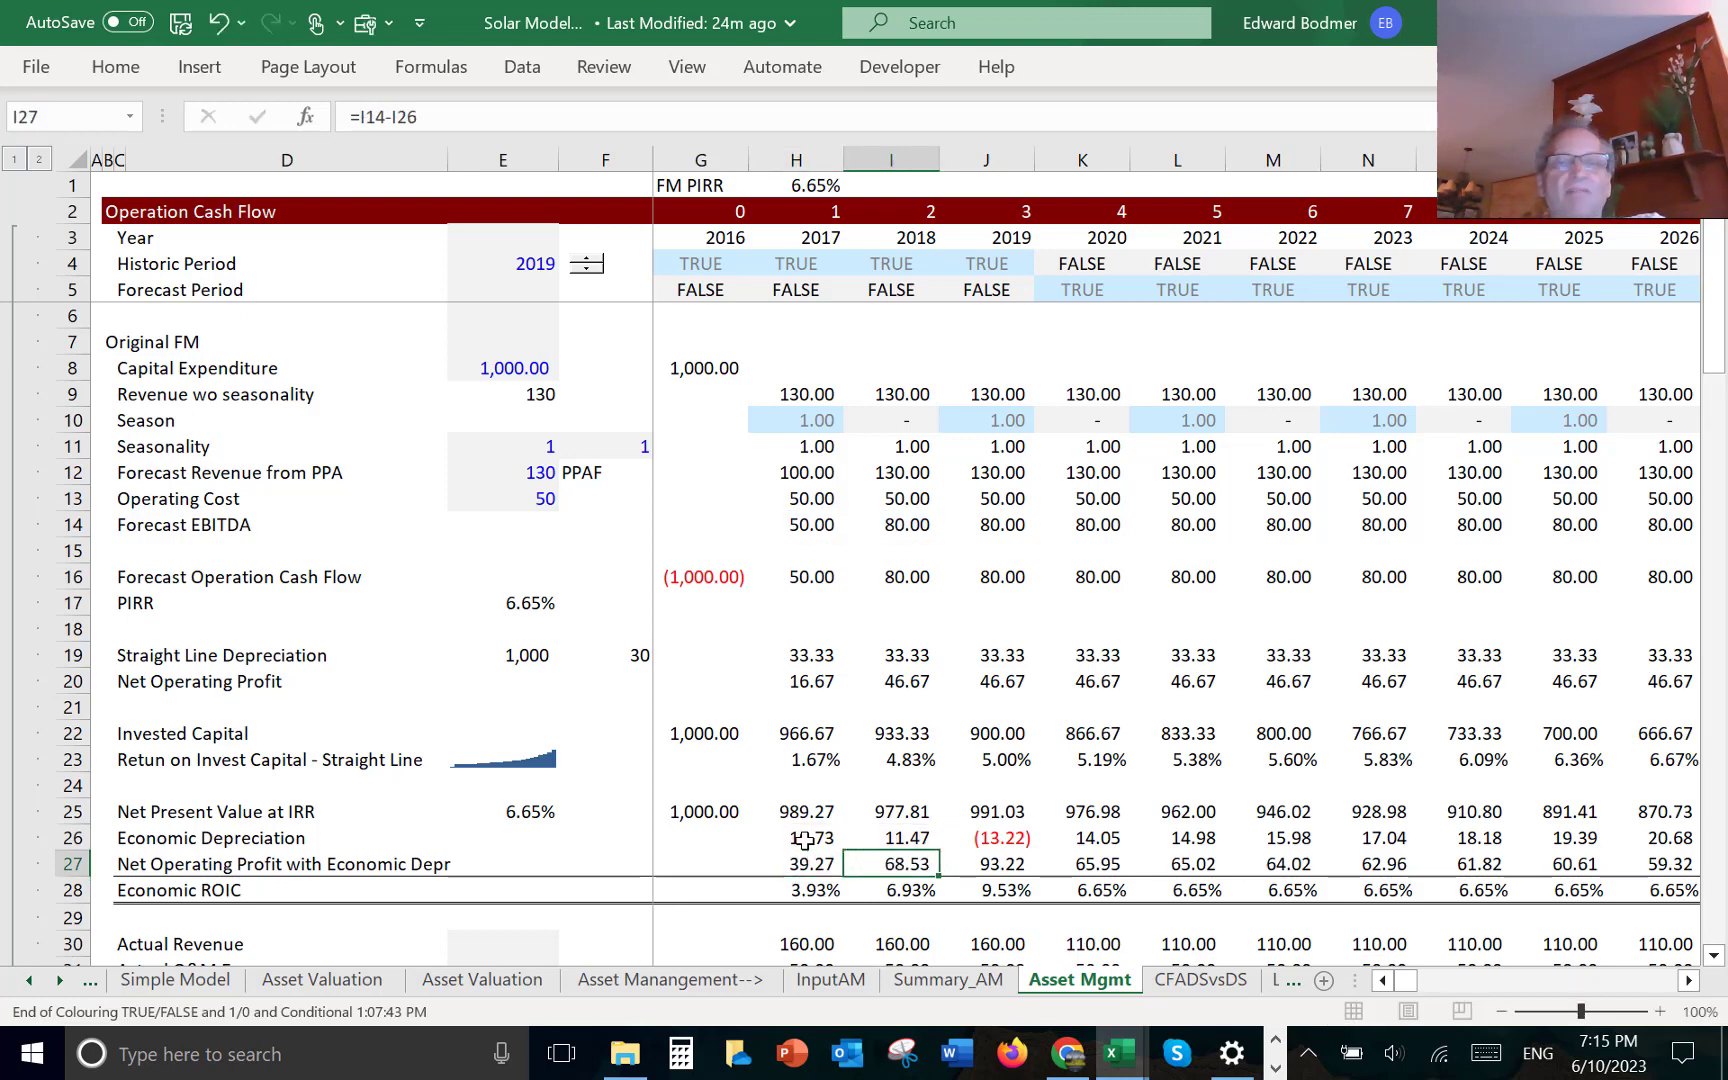
pyautogui.press('Up')
pyautogui.press('Left')
pyautogui.press('Down')
pyautogui.press('Down')
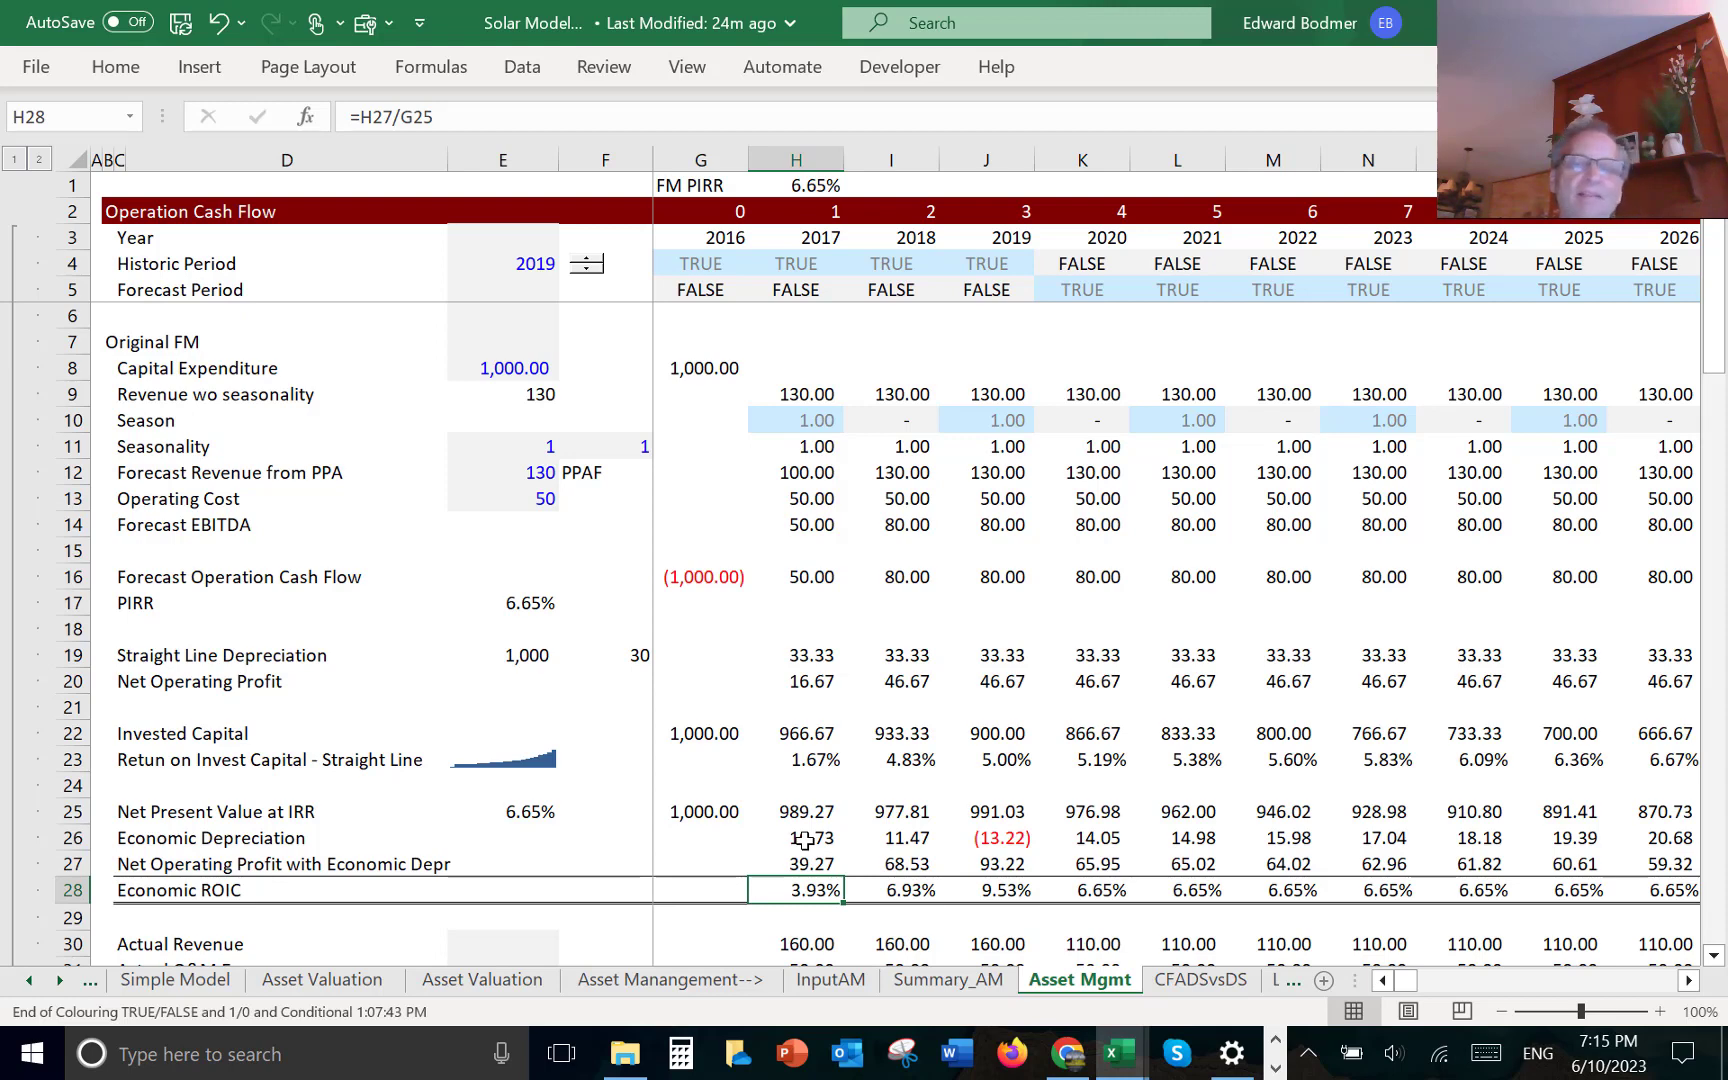
# - Check the PIRR formula in E17 and compare it with the 2017 Economic ROIC in H28
pyautogui.press('Up')
pyautogui.press('Up')
pyautogui.press('Up')
pyautogui.press('Up')
pyautogui.press('Up')
pyautogui.press('Up')
pyautogui.press('Up')
pyautogui.press('Up')
pyautogui.press('Up')
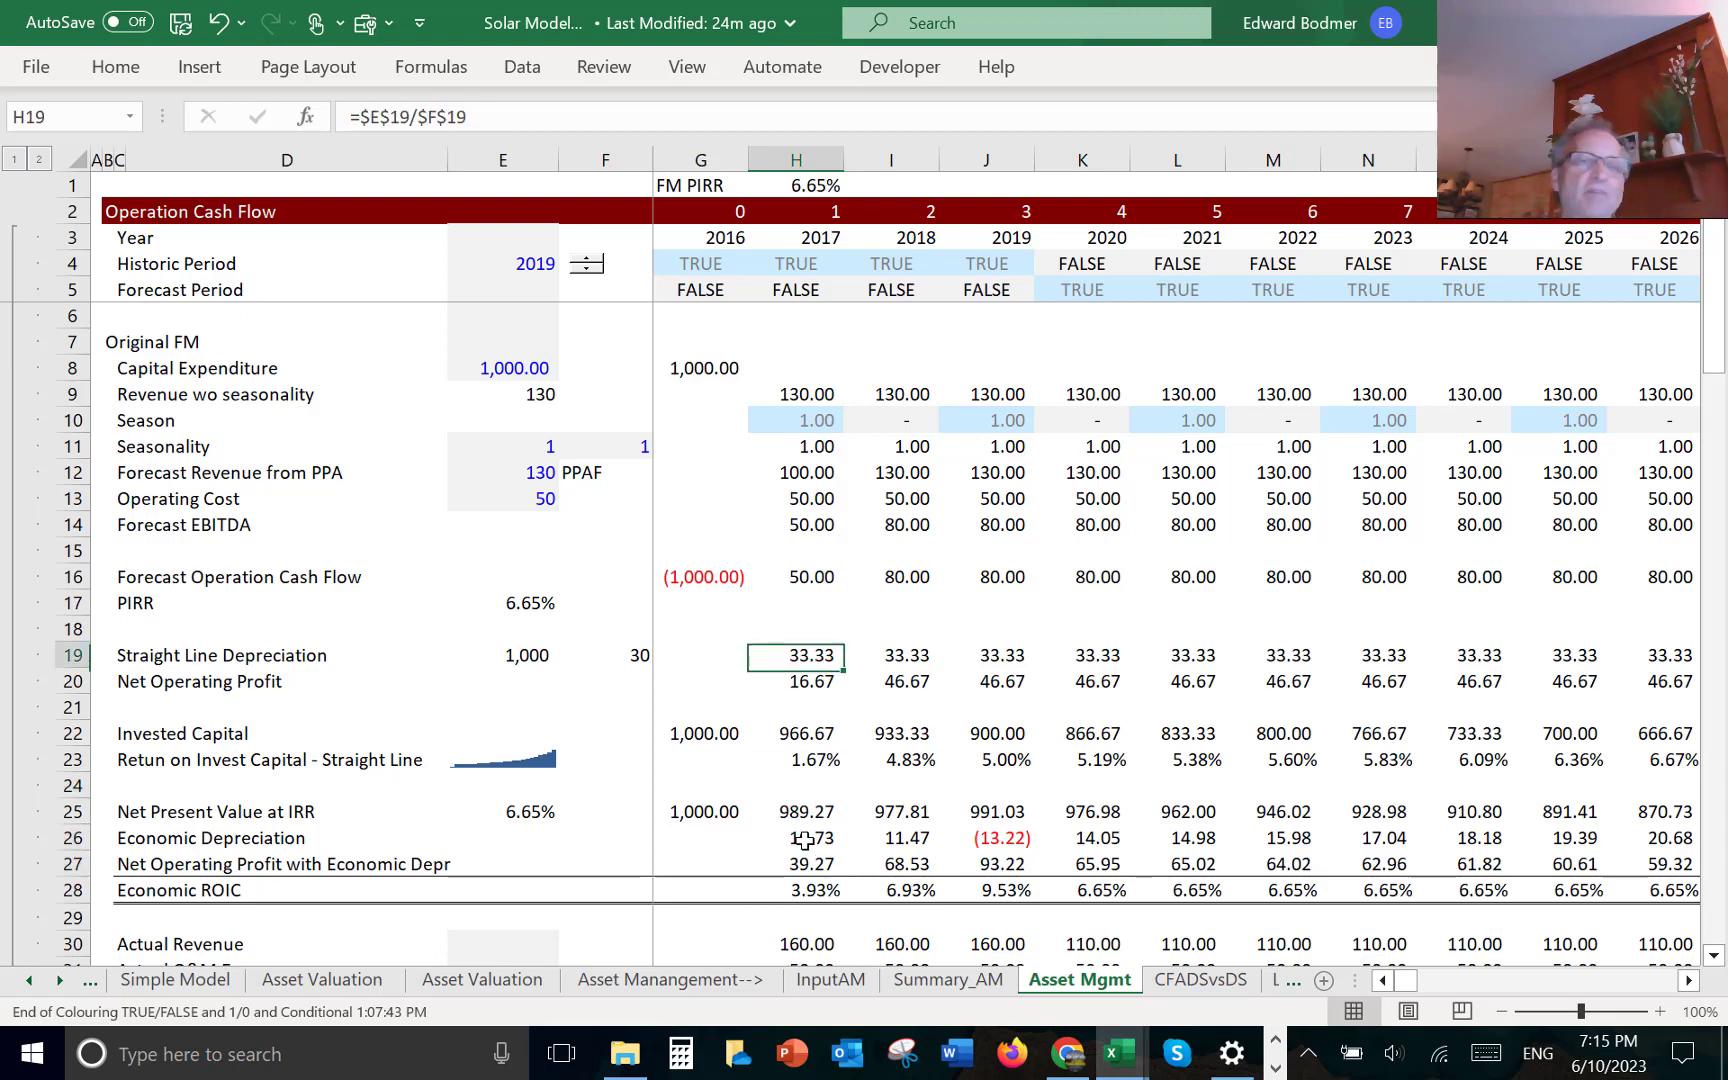
pyautogui.press('Left')
pyautogui.press('Left')
pyautogui.press('Left')
pyautogui.press('Up')
pyautogui.press('Up')
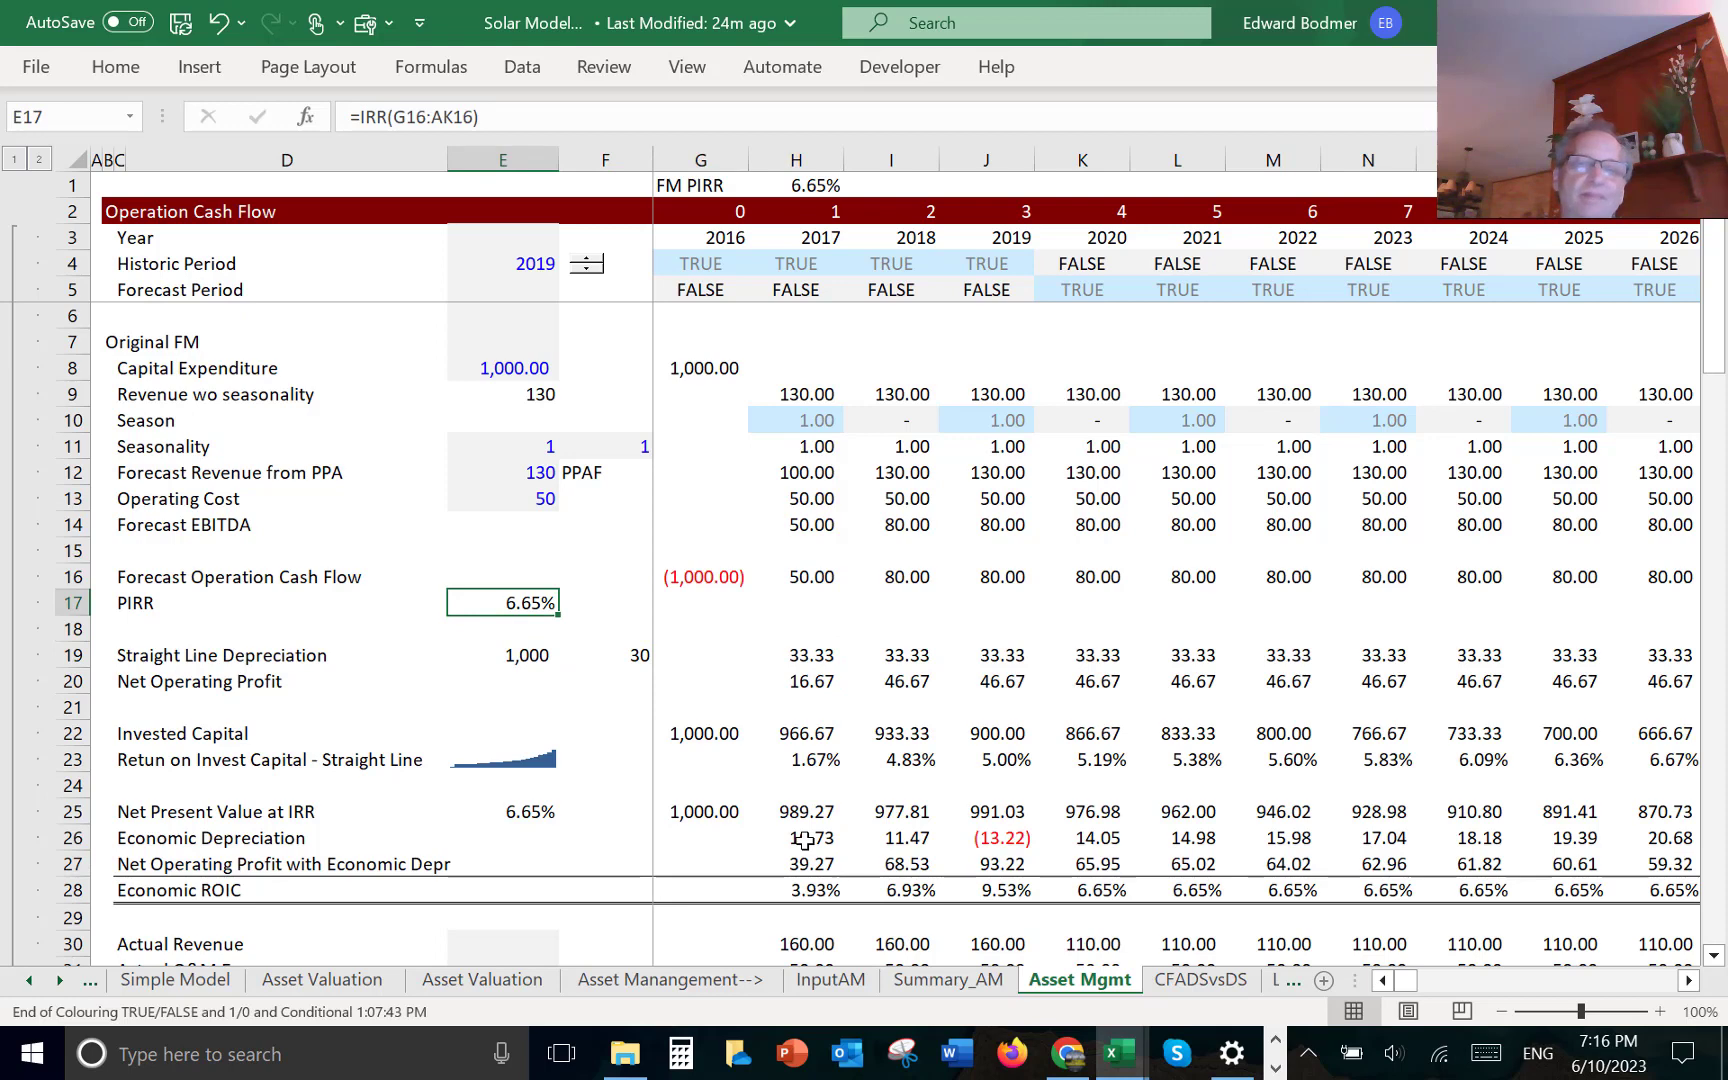
pyautogui.press('Right')
pyautogui.press('Down')
pyautogui.press('Down')
pyautogui.press('Down')
pyautogui.press('Down')
pyautogui.press('Down')
pyautogui.press('Down')
pyautogui.press('Down')
pyautogui.press('Down')
pyautogui.press('Down')
pyautogui.press('Down')
pyautogui.press('Down')
pyautogui.press('Down')
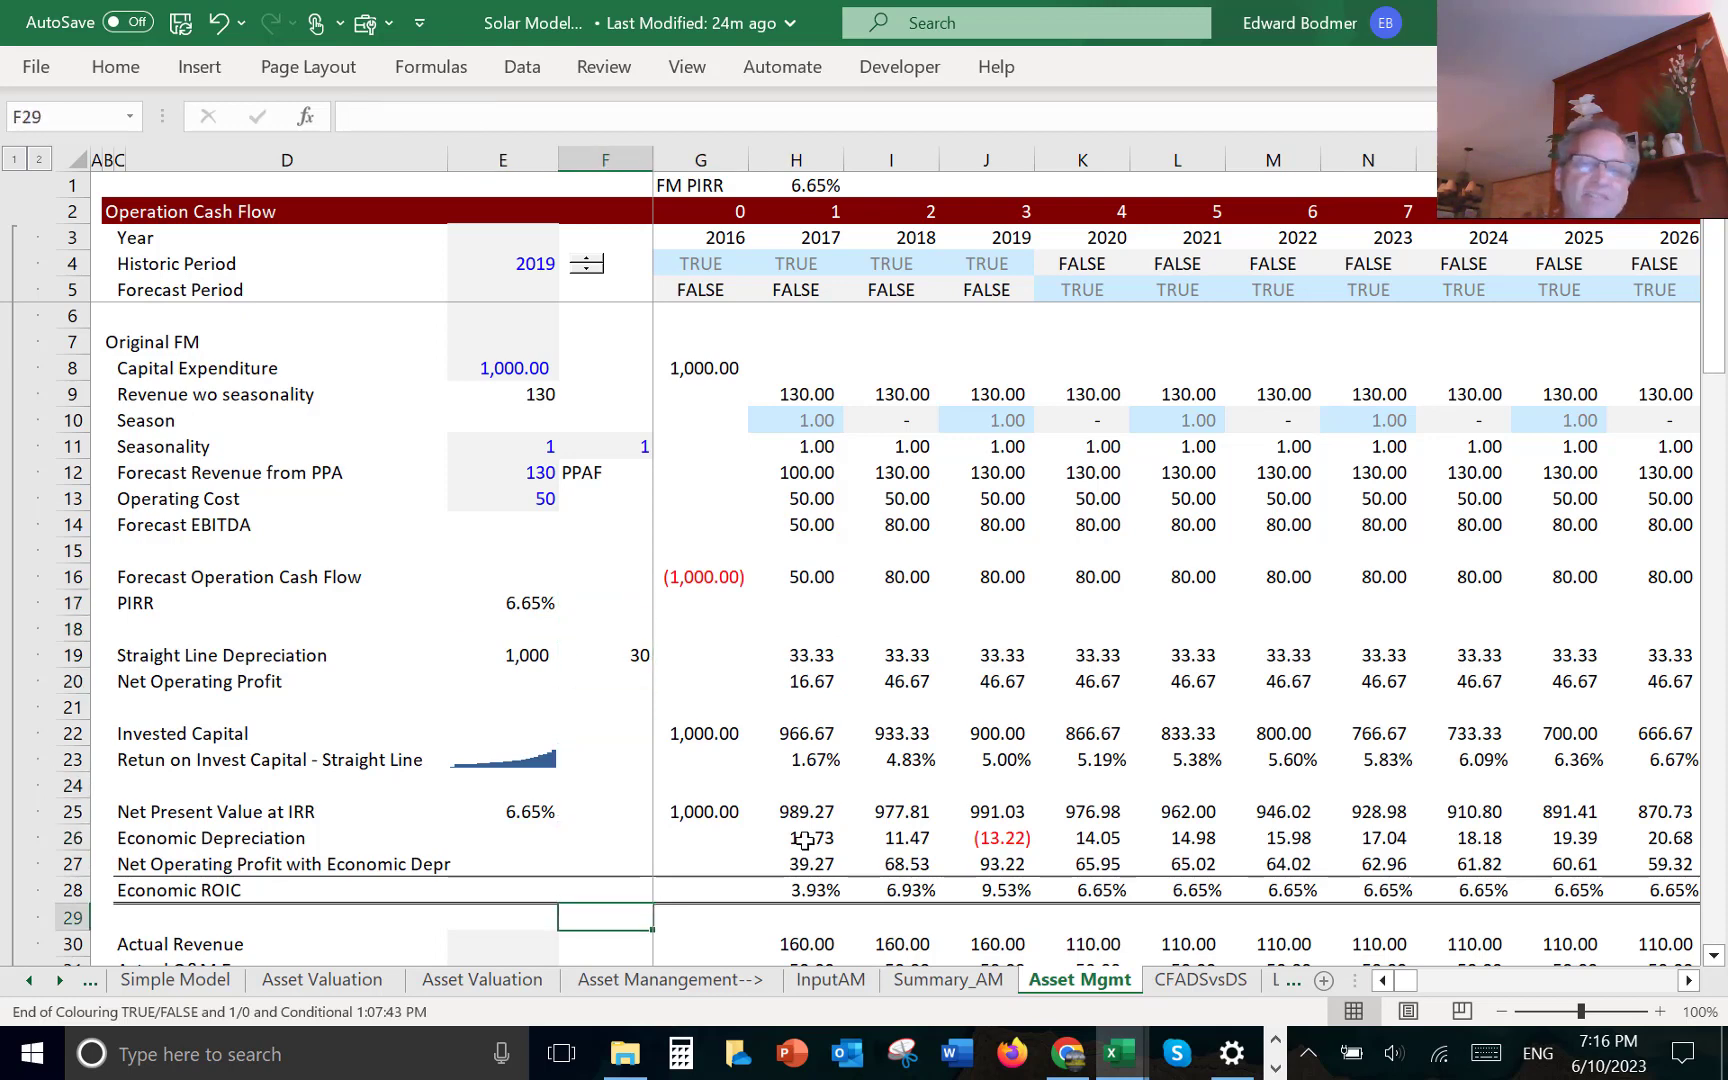
pyautogui.press('Right')
pyautogui.press('Right')
pyautogui.press('Up')
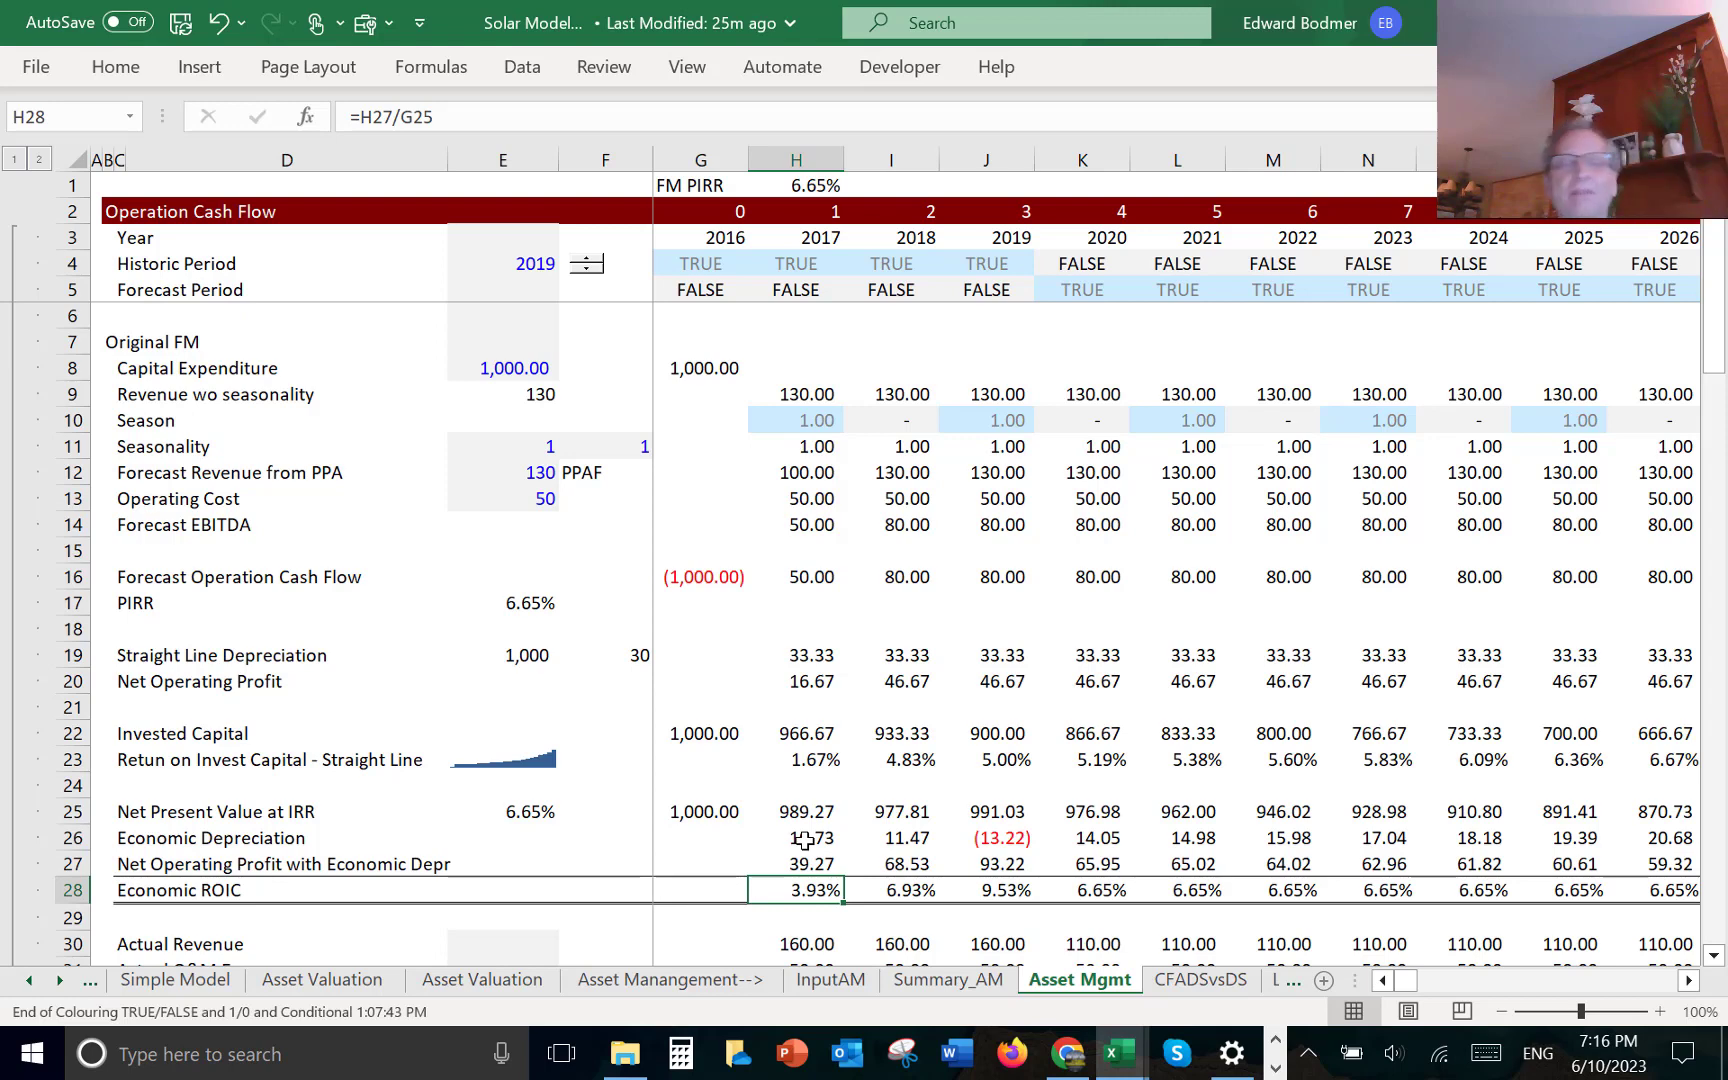
# - Set the 2018 Forecast Revenue from PPA in I12 to 150
pyautogui.press('Up')
pyautogui.press('Up')
pyautogui.press('Up')
pyautogui.press('Up')
pyautogui.press('Up')
pyautogui.press('Up')
pyautogui.press('Up')
pyautogui.press('Up')
pyautogui.press('Up')
pyautogui.press('Up')
pyautogui.press('Up')
pyautogui.press('Up')
pyautogui.press('Up')
pyautogui.press('Up')
pyautogui.press('Up')
pyautogui.press('Up')
pyautogui.press('Up')
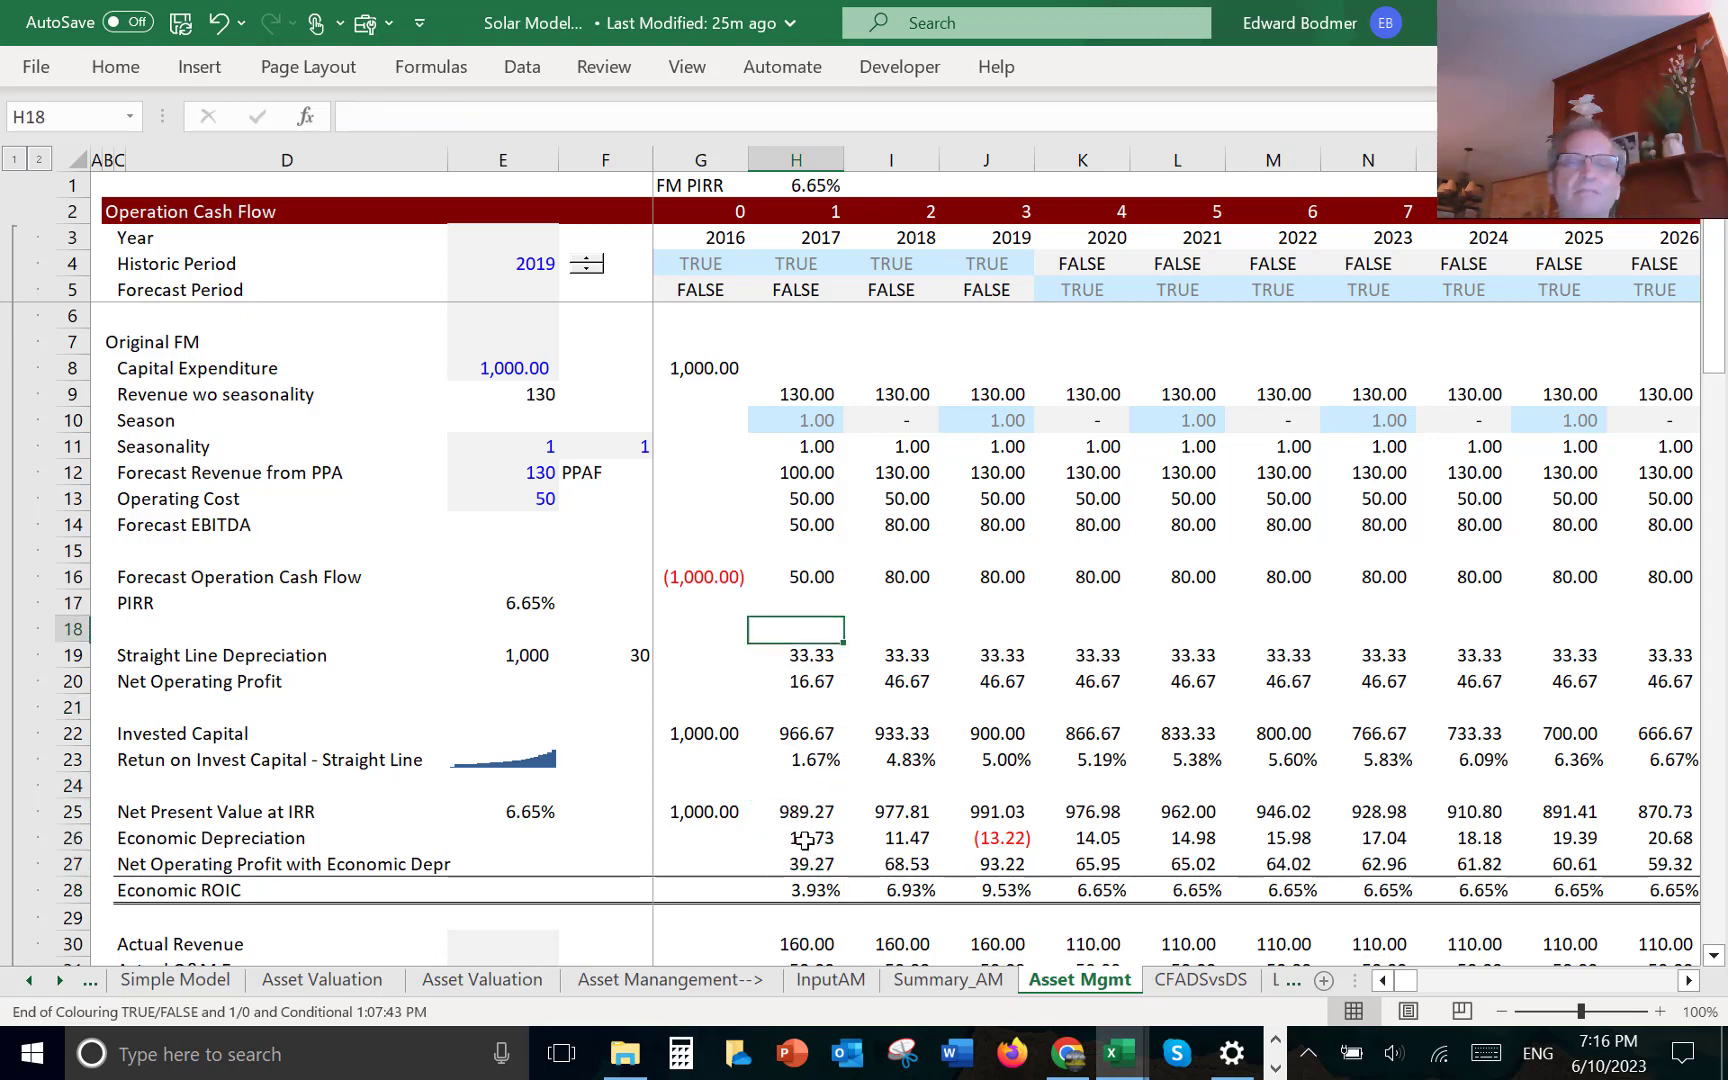
pyautogui.press('Down')
pyautogui.press('Right')
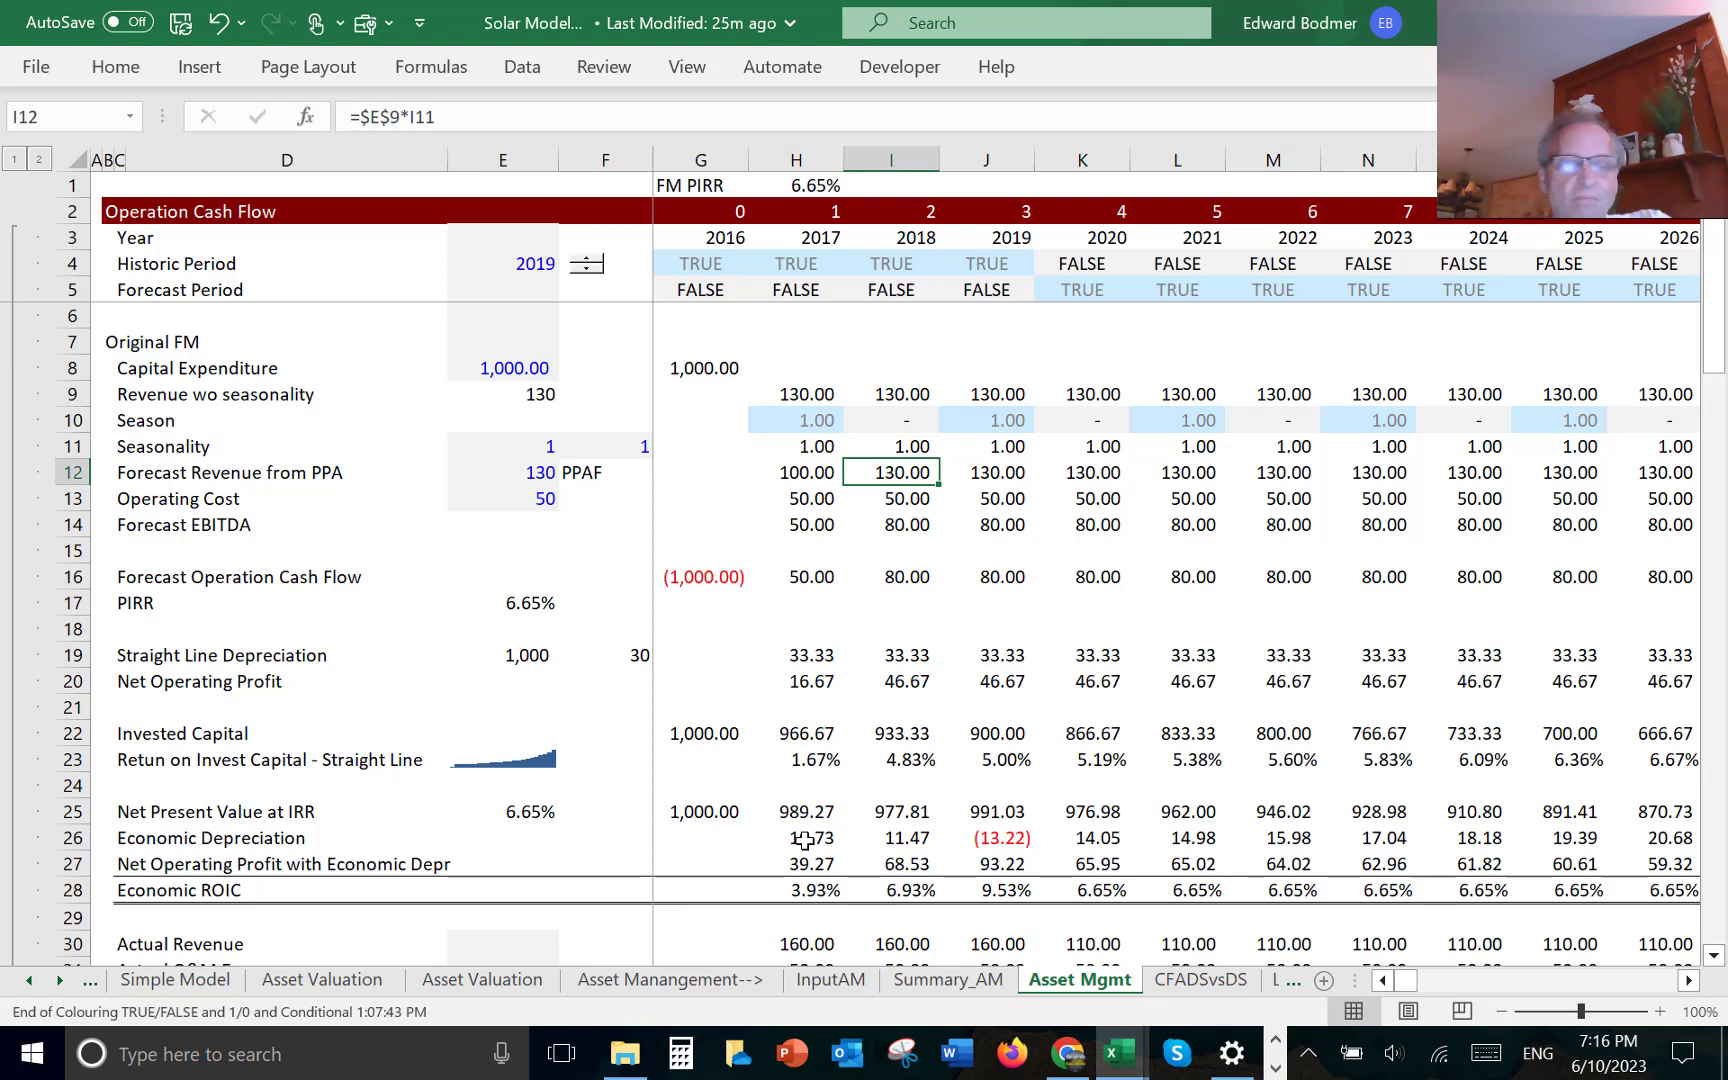
pyautogui.write('150')
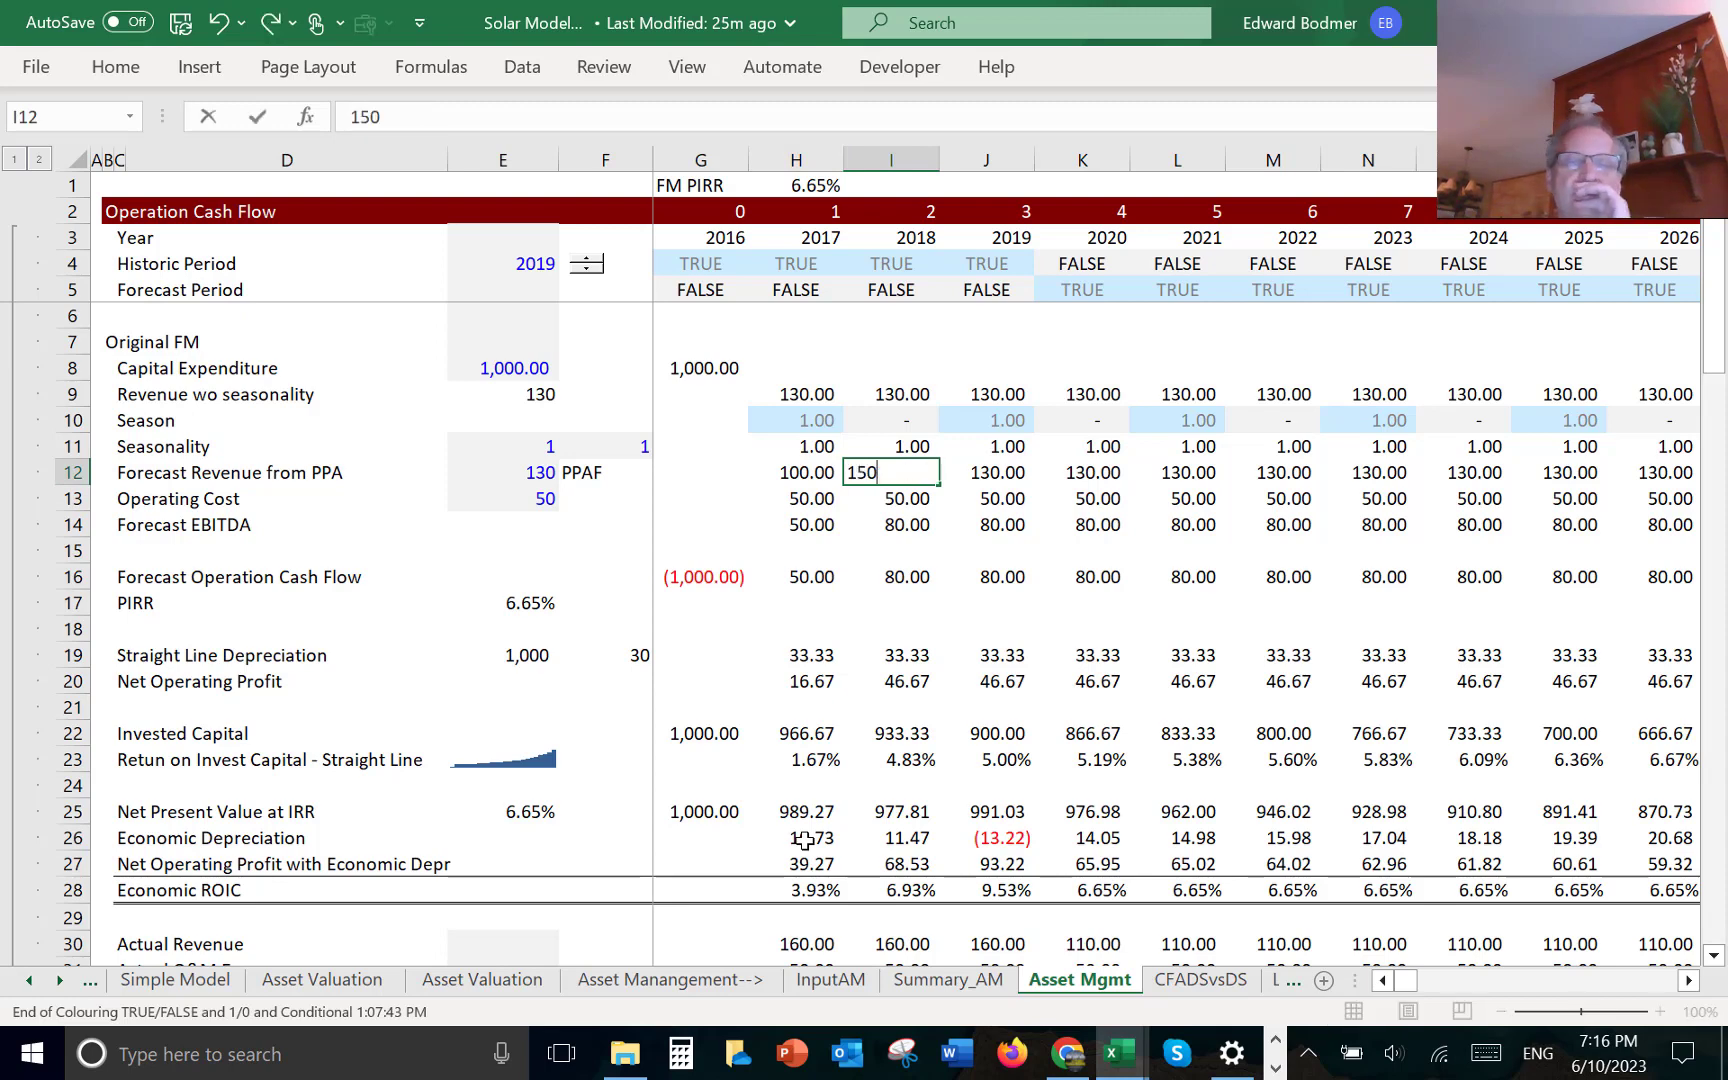
pyautogui.hotkey('ctrl', 'Return')
# - Compare the 2017 and 2018 Economic ROIC in H28 and I28 under the changed revenues
pyautogui.press('Down')
pyautogui.press('Down')
pyautogui.press('Down')
pyautogui.press('Down')
pyautogui.press('Down')
pyautogui.press('Down')
pyautogui.press('Down')
pyautogui.press('Down')
pyautogui.press('Down')
pyautogui.press('Down')
pyautogui.press('Down')
pyautogui.press('Down')
pyautogui.press('Down')
pyautogui.press('Down')
pyautogui.press('Down')
pyautogui.press('Down')
pyautogui.press('Down')
pyautogui.press('Down')
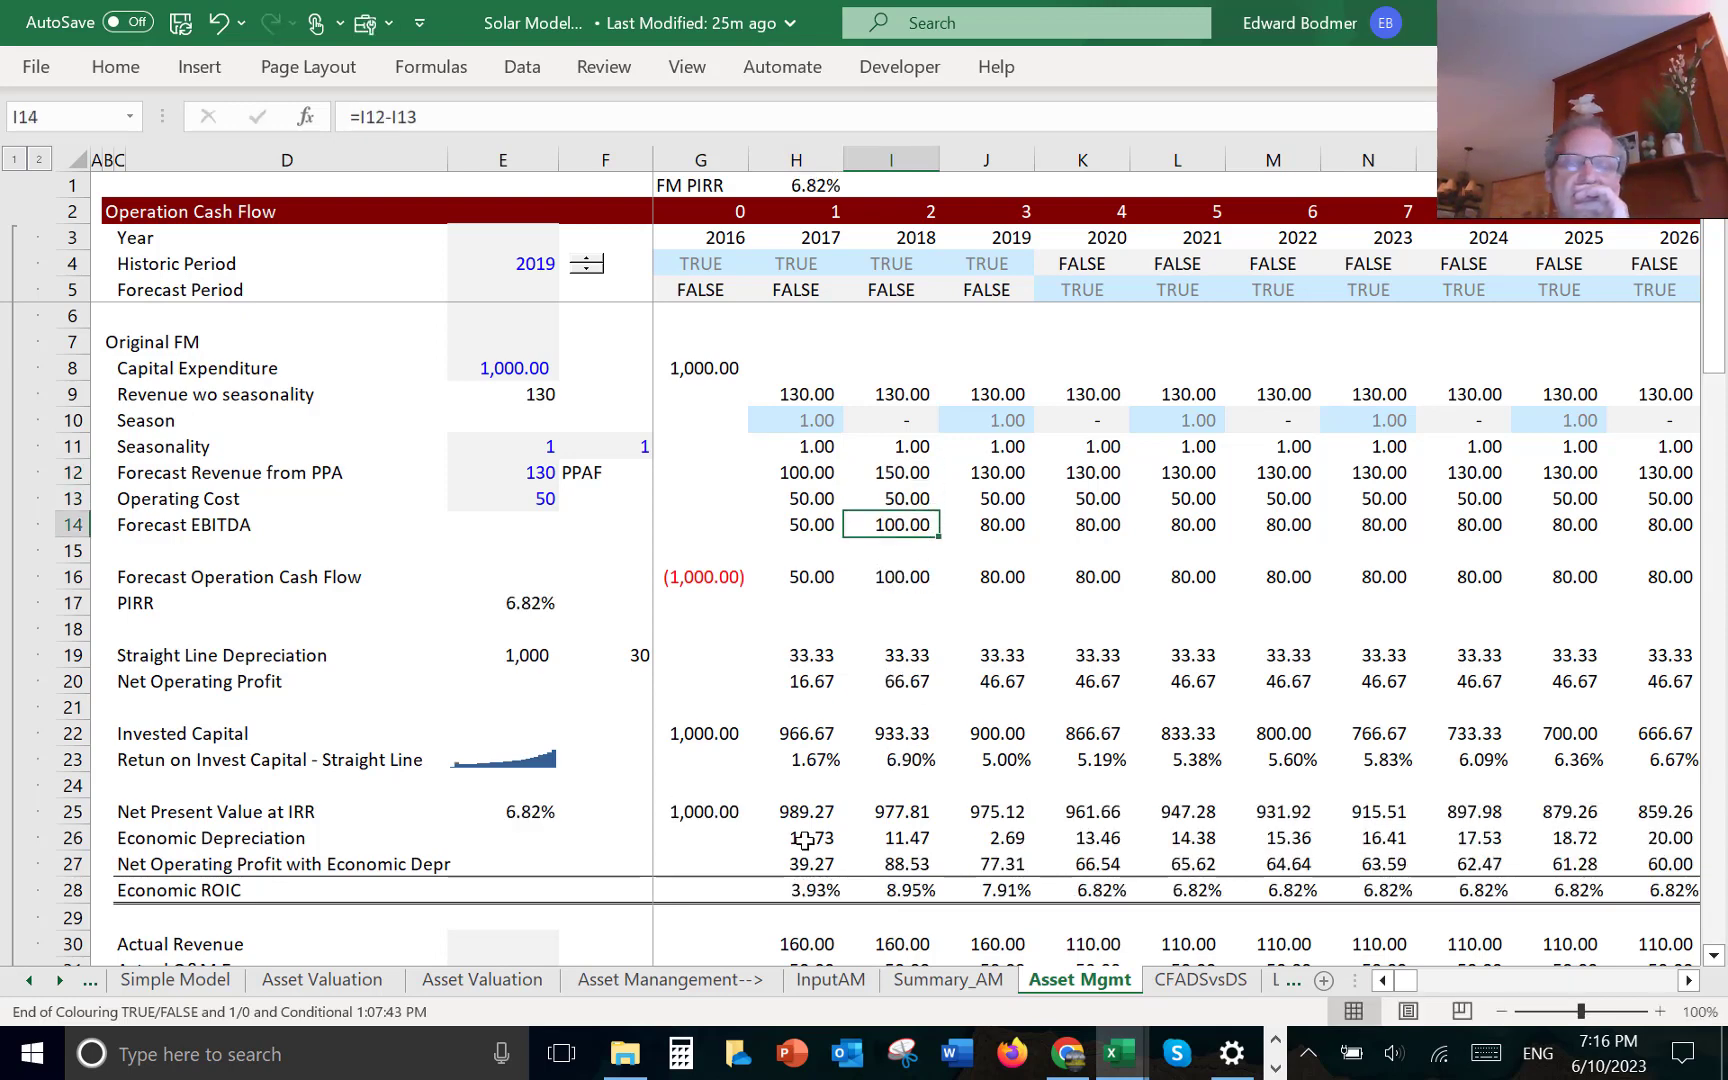
pyautogui.press('Up')
pyautogui.press('Up')
pyautogui.press('Up')
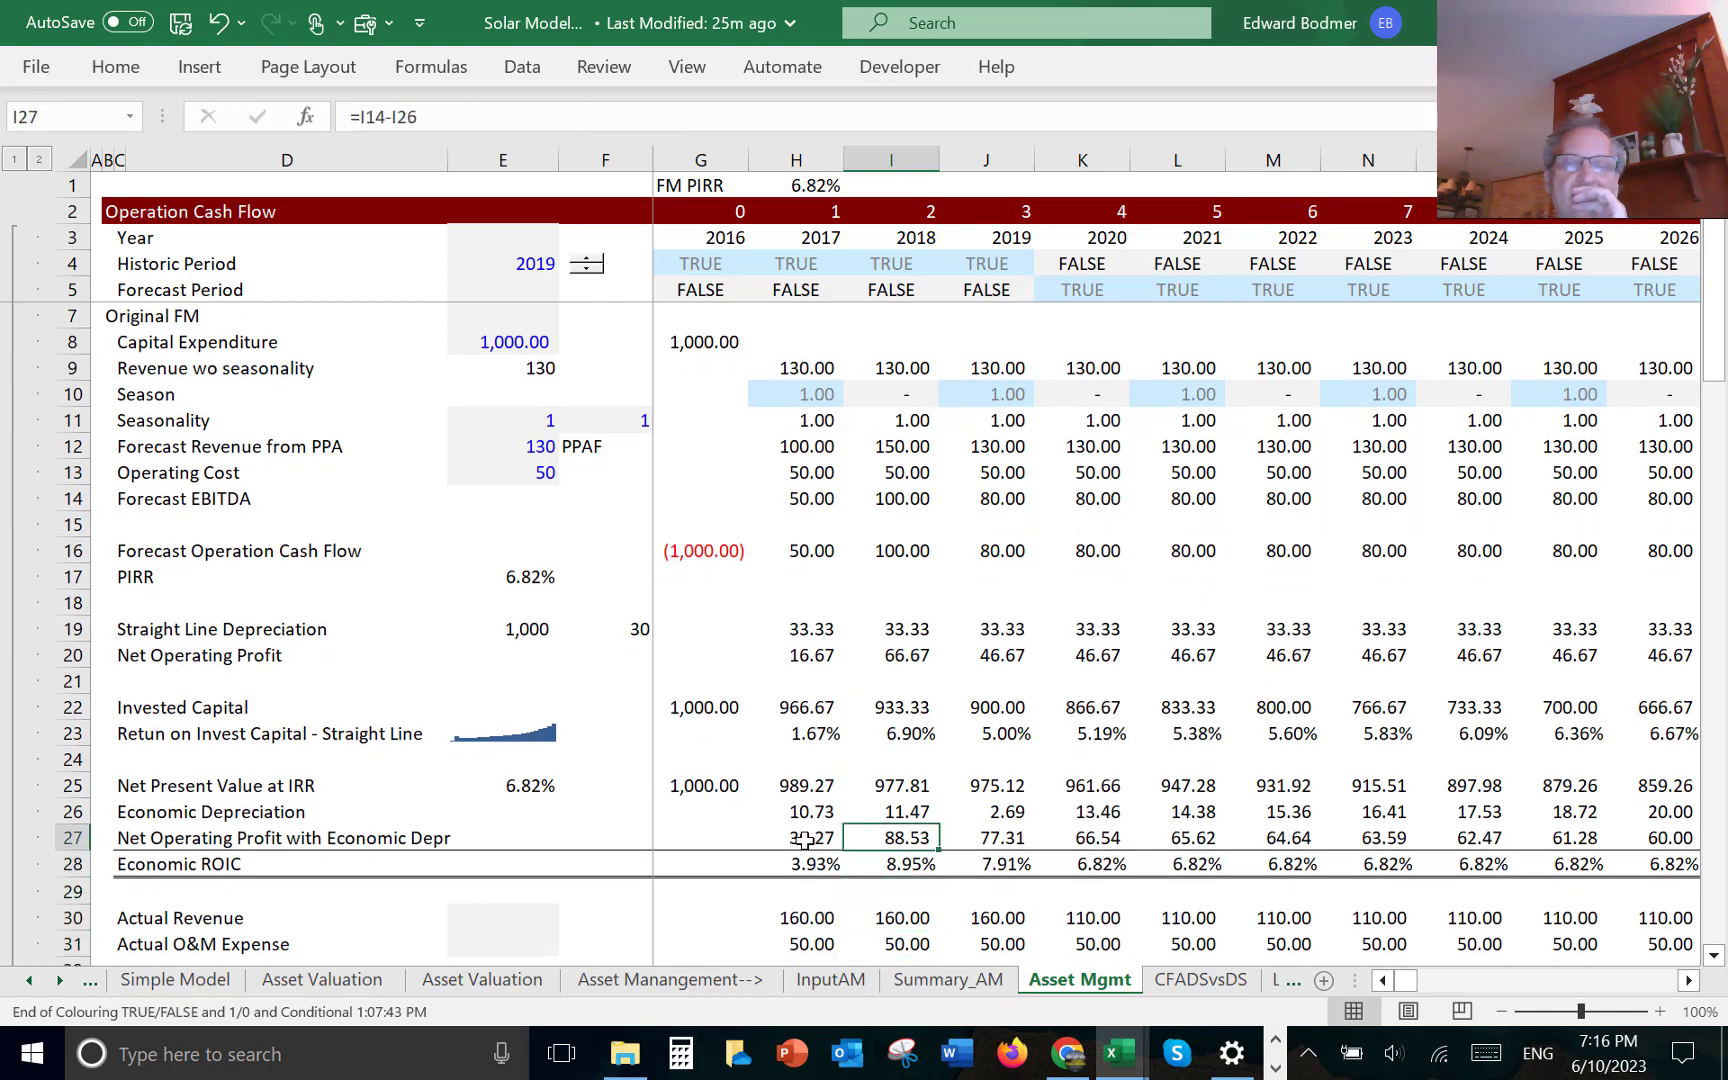
pyautogui.press('Down')
pyautogui.press('Left')
pyautogui.press('Right')
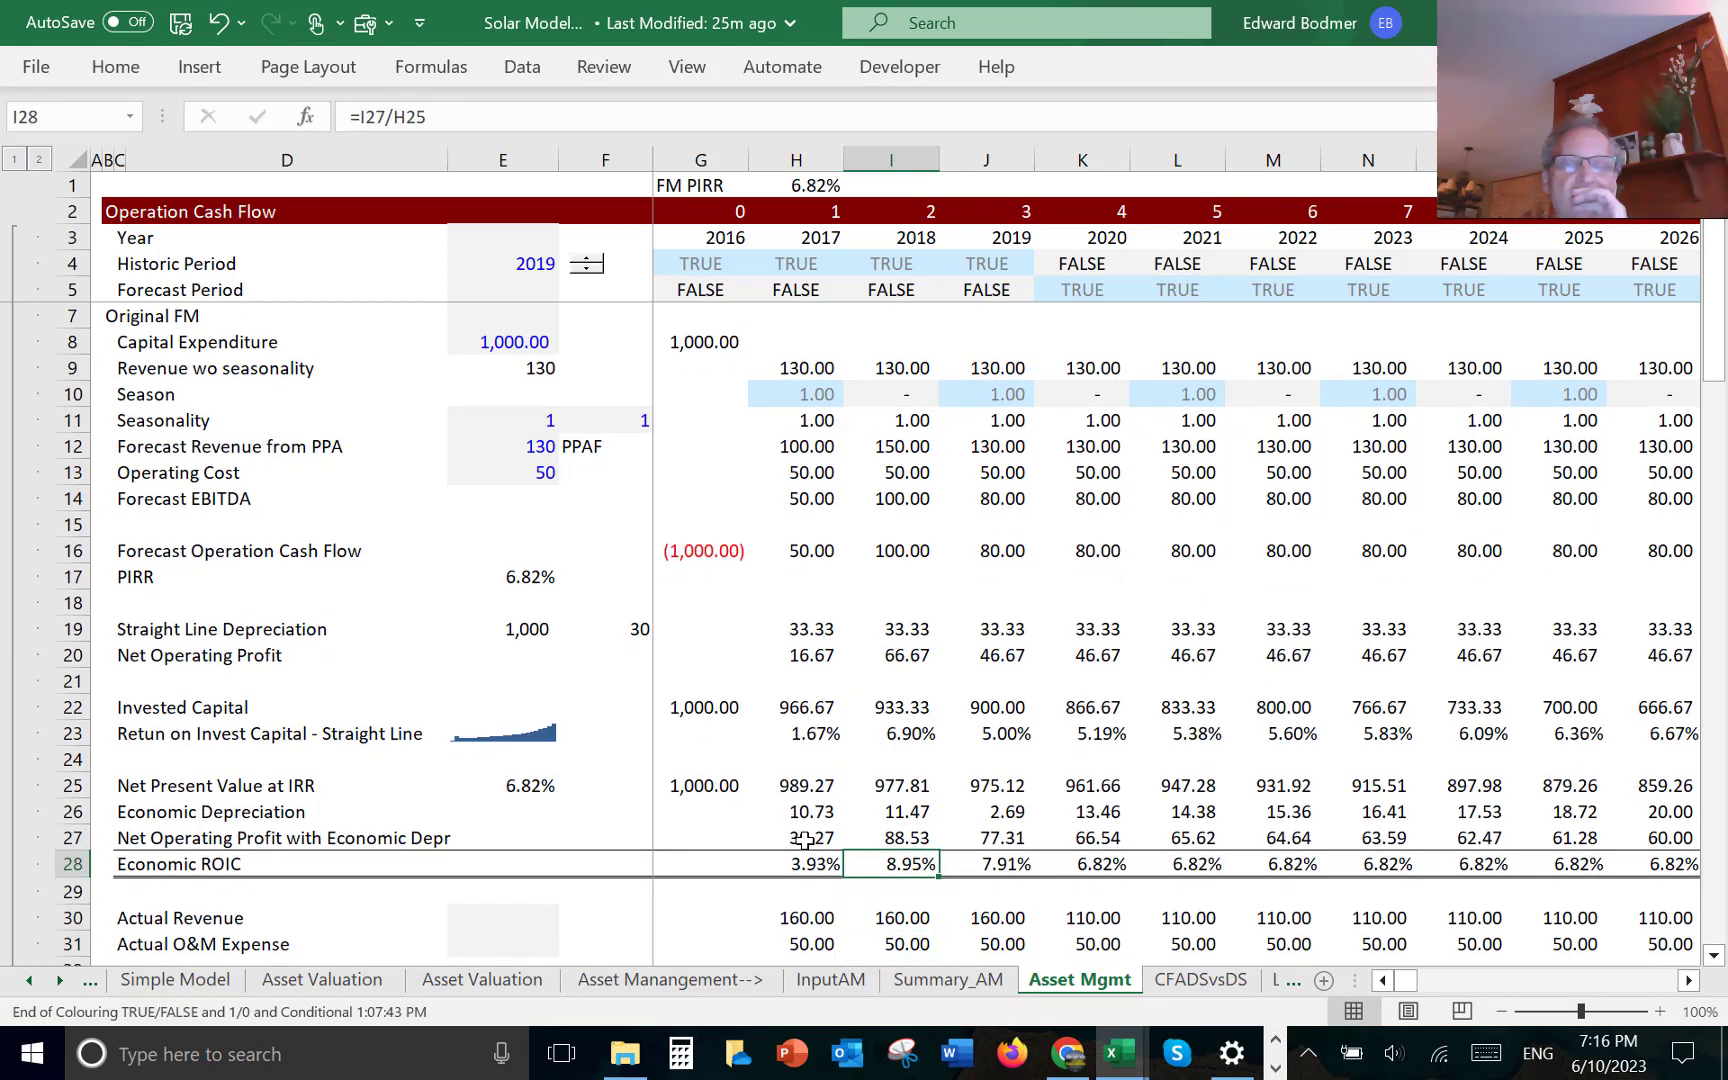
pyautogui.press('Left')
pyautogui.press('Right')
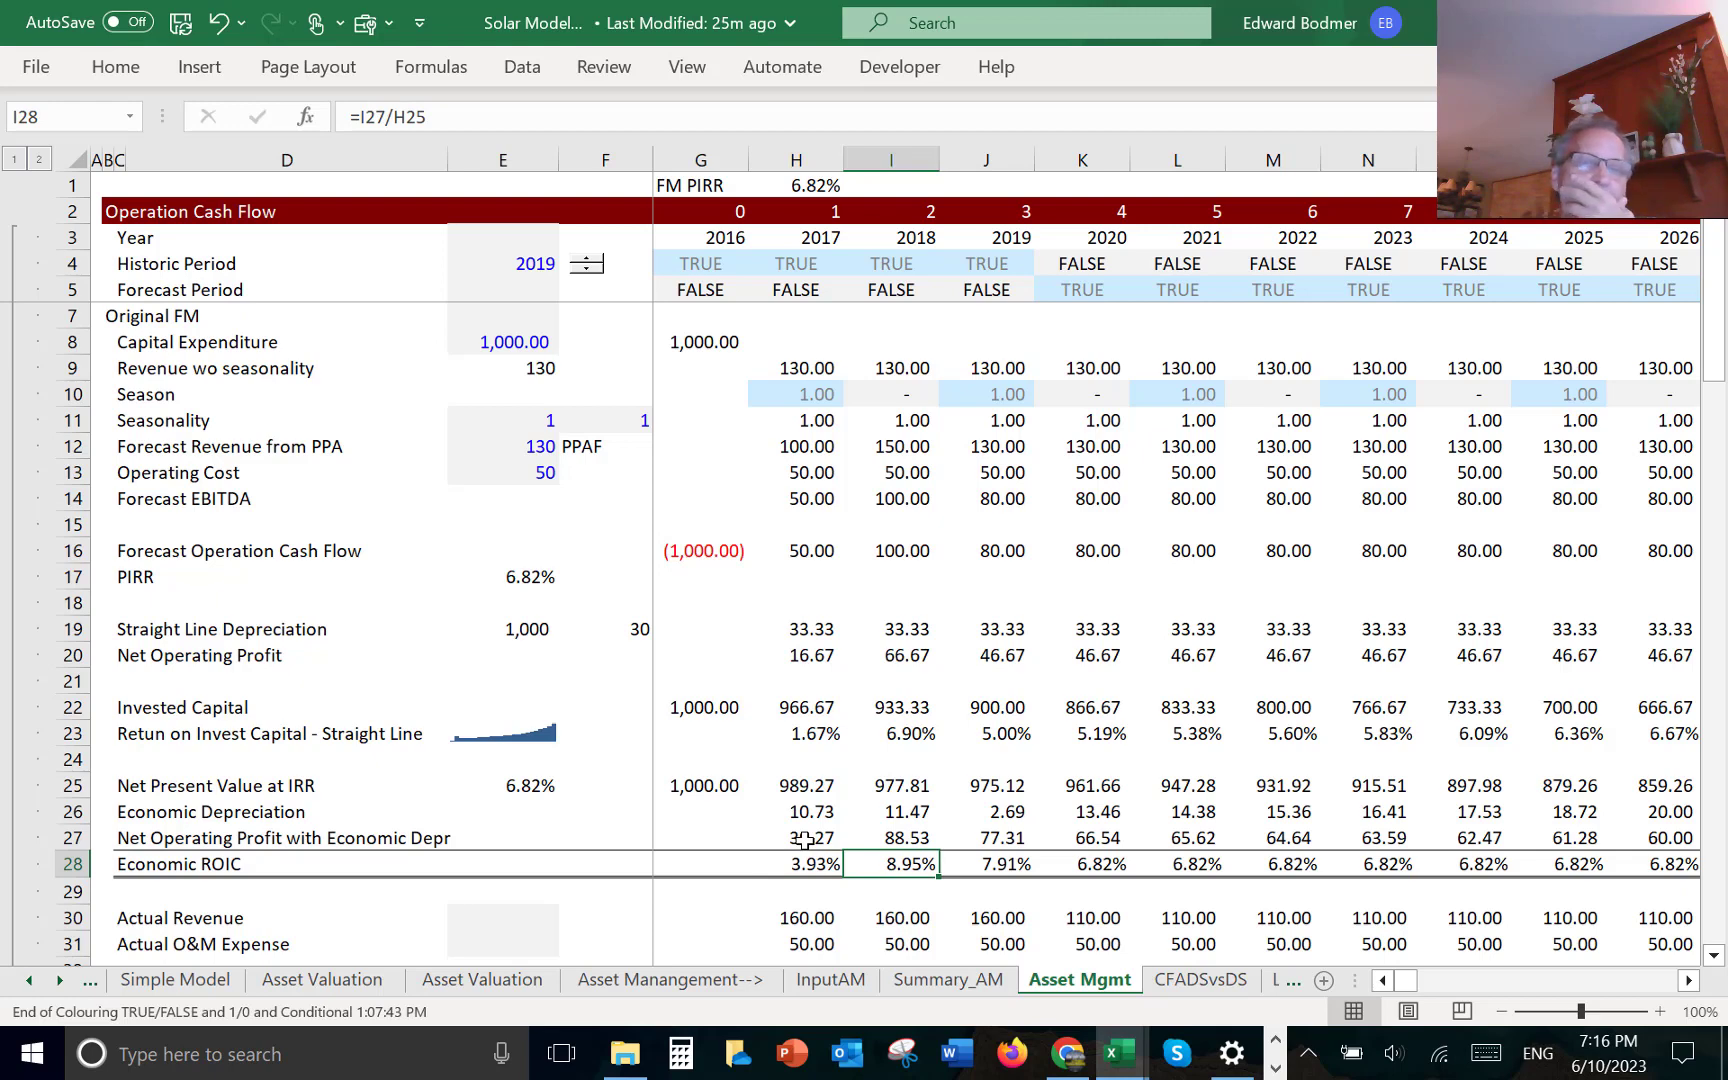
# - Check the FM PIRR in H1 against the Economic ROIC for the changed 2017 and 2018 revenues
pyautogui.press('Up')
pyautogui.press('Up')
pyautogui.press('Up')
pyautogui.press('Up')
pyautogui.press('Up')
pyautogui.press('Up')
pyautogui.press('Up')
pyautogui.press('Up')
pyautogui.press('Up')
pyautogui.press('Up')
pyautogui.press('Up')
pyautogui.press('Up')
pyautogui.press('Up')
pyautogui.press('Up')
pyautogui.press('Up')
pyautogui.press('Up')
pyautogui.press('Up')
pyautogui.press('Up')
pyautogui.press('Up')
pyautogui.press('Up')
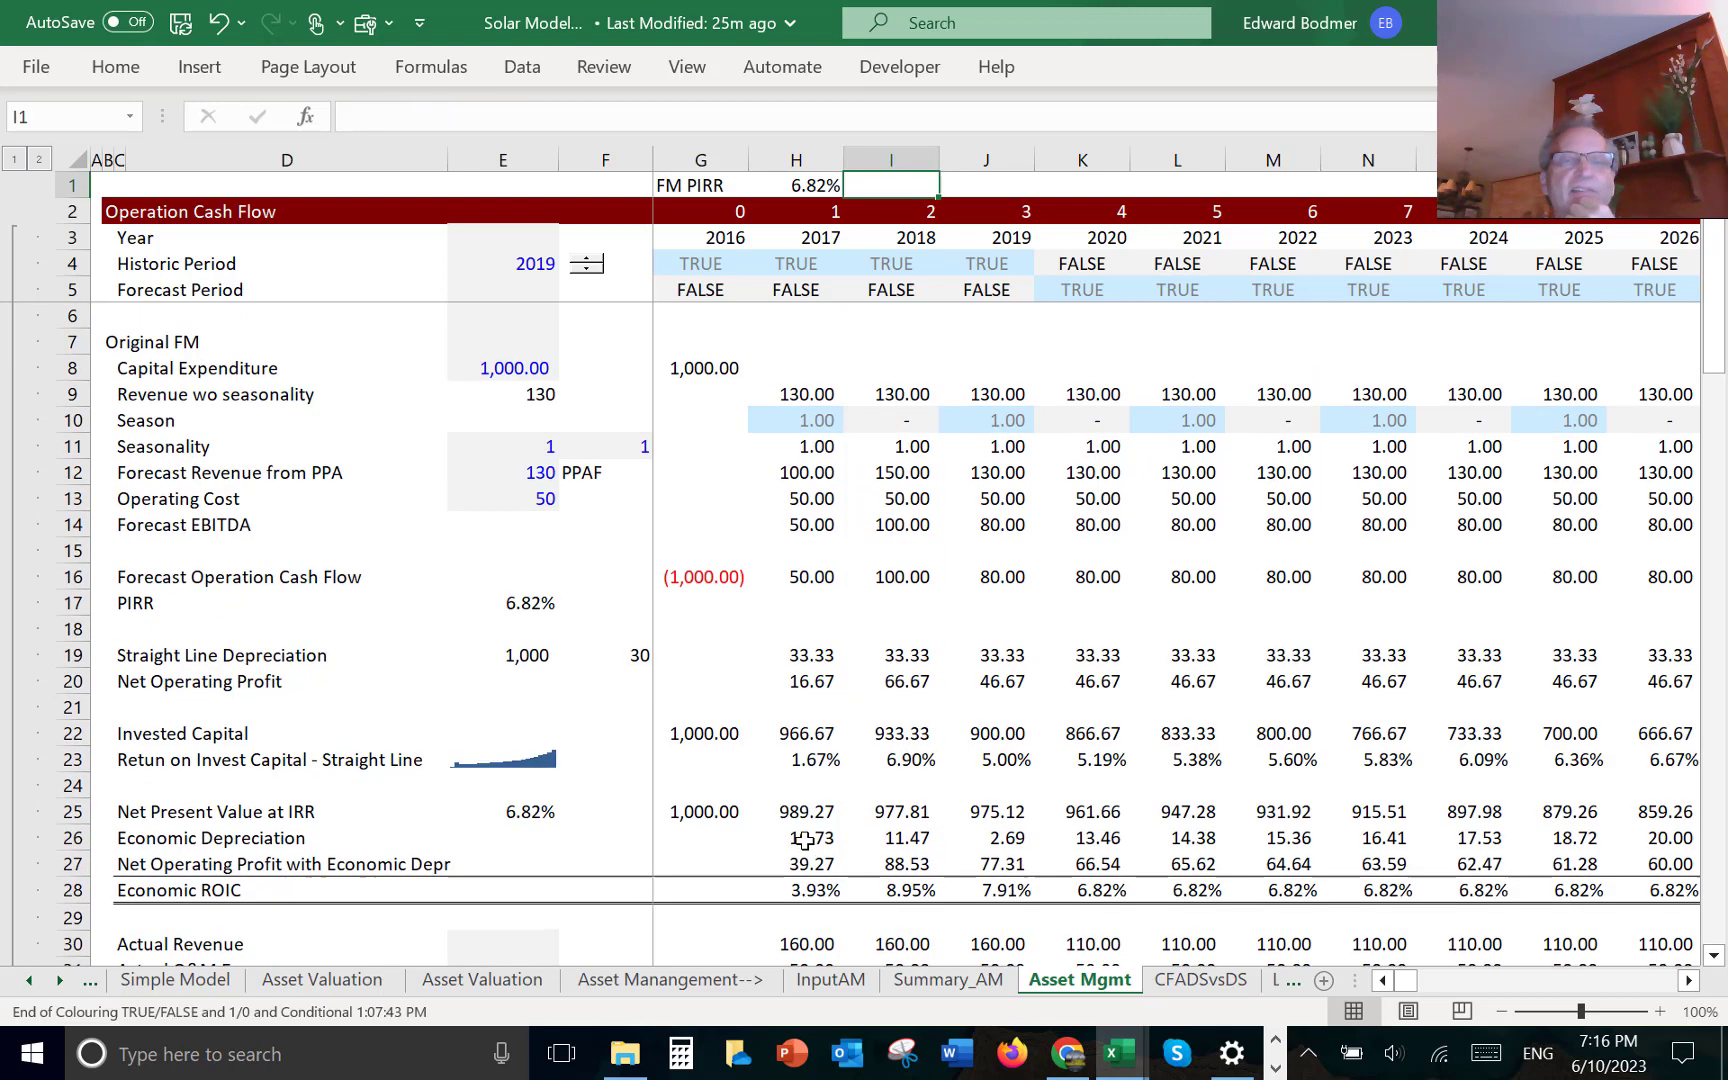
pyautogui.press('Down')
pyautogui.press('Down')
pyautogui.press('Left')
pyautogui.press('Up')
pyautogui.press('Up')
pyautogui.press('Down')
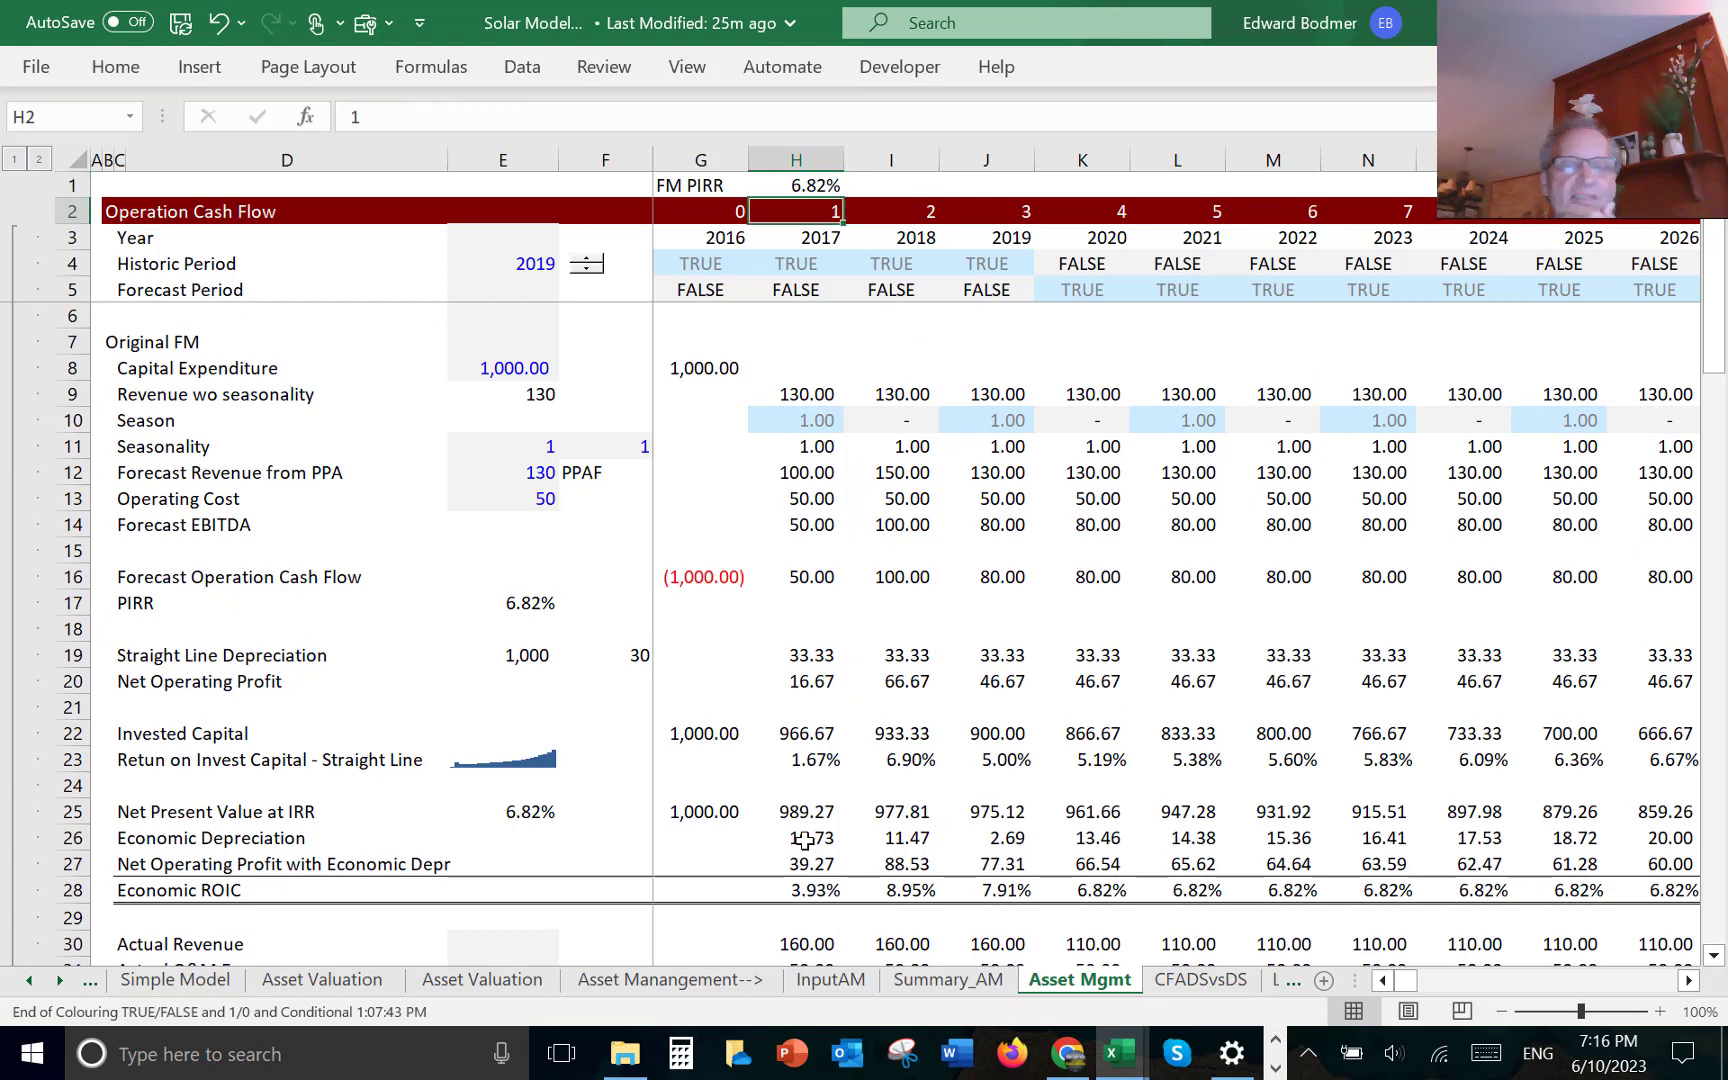
# - Undo the changes to the 2017 and 2018 Forecast Revenue from PPA and the fixing of Net Present Value and Economic Depreciation
pyautogui.press('Down')
pyautogui.press('Down')
pyautogui.press('Down')
pyautogui.press('Down')
pyautogui.press('Down')
pyautogui.press('Down')
pyautogui.press('Down')
pyautogui.press('Down')
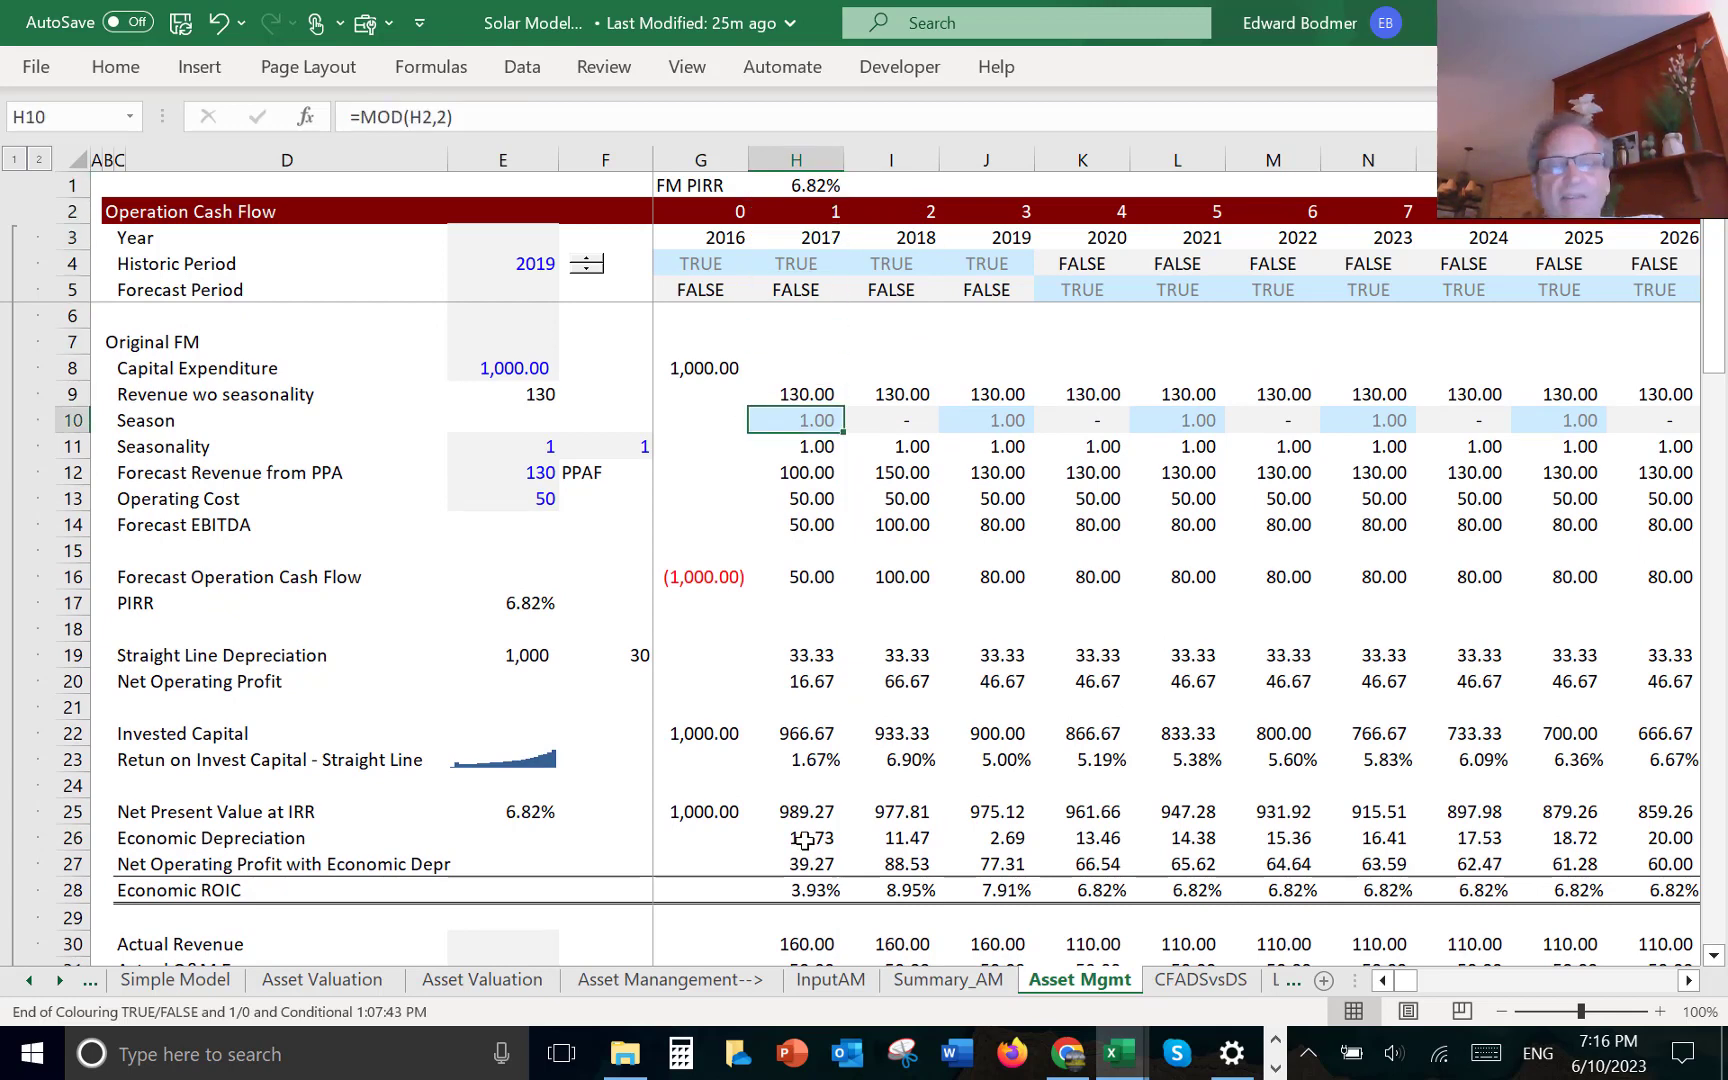
pyautogui.hotkey('ctrl', 'z')
pyautogui.hotkey('ctrl', 'z')
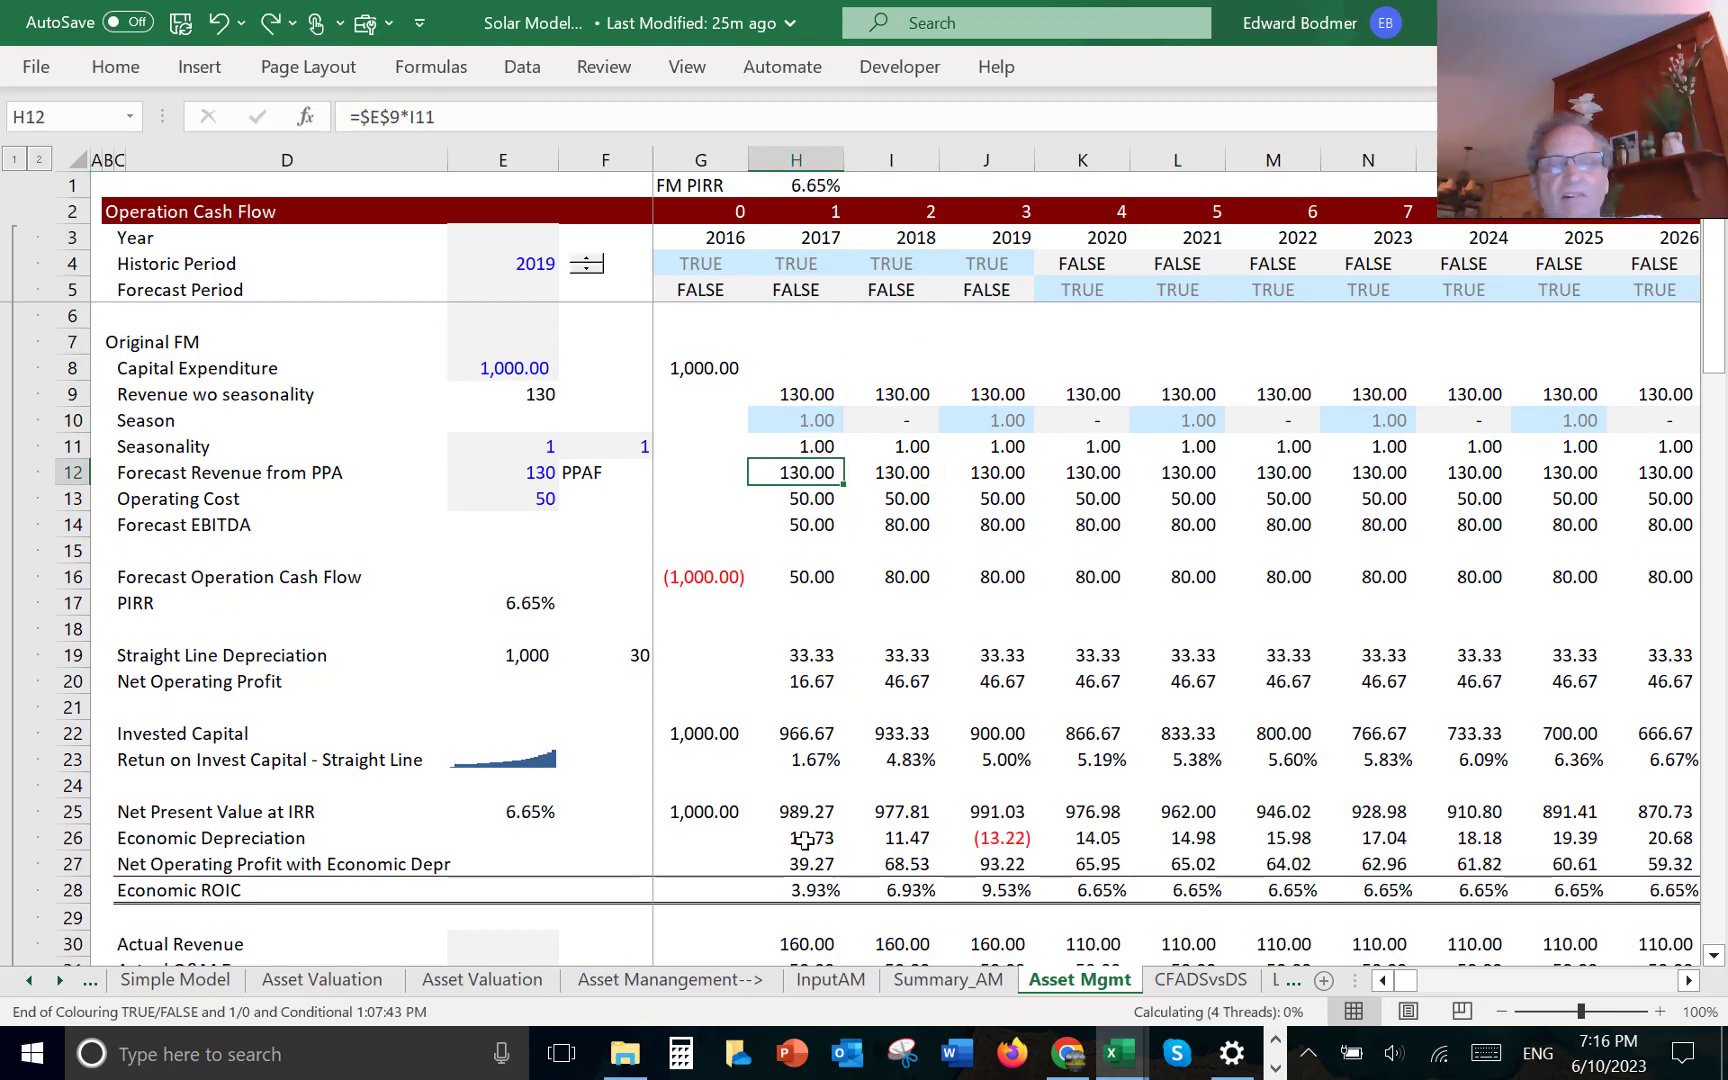
pyautogui.hotkey('ctrl', 'z')
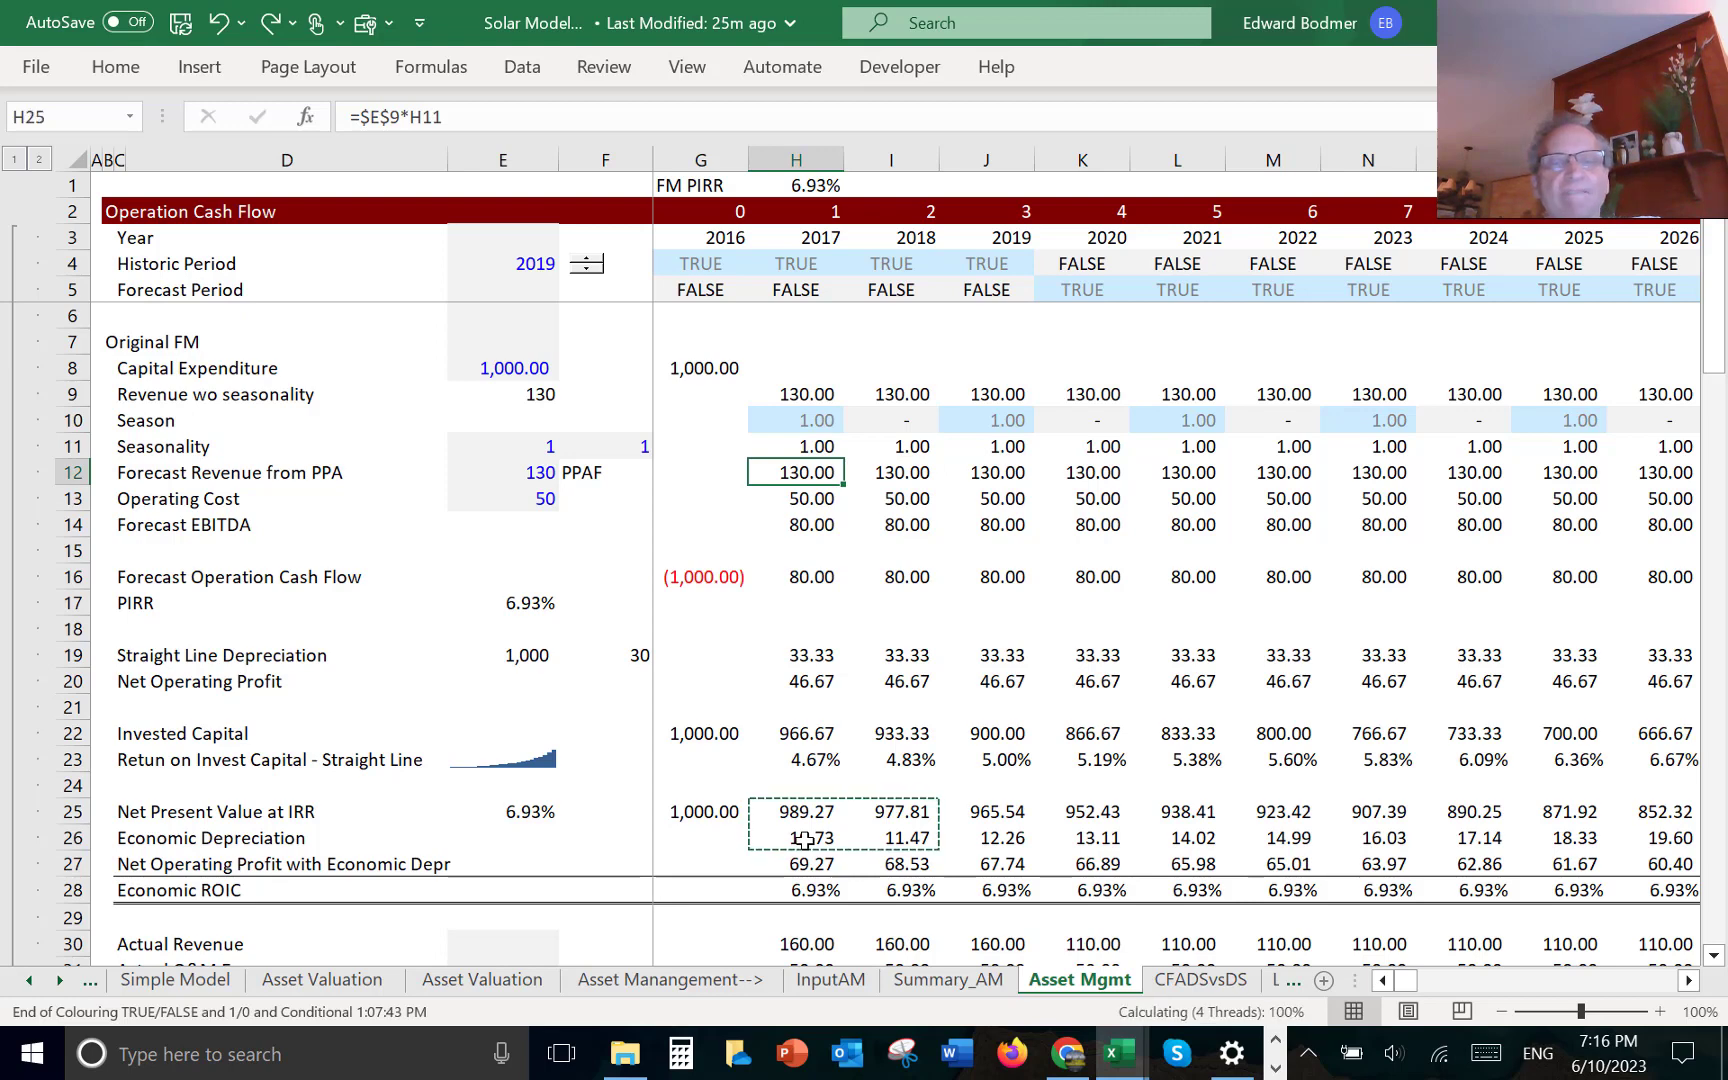
# - Check the 2017 Net Present Value at IRR formula in H25
pyautogui.press('Left')
pyautogui.press('Right')
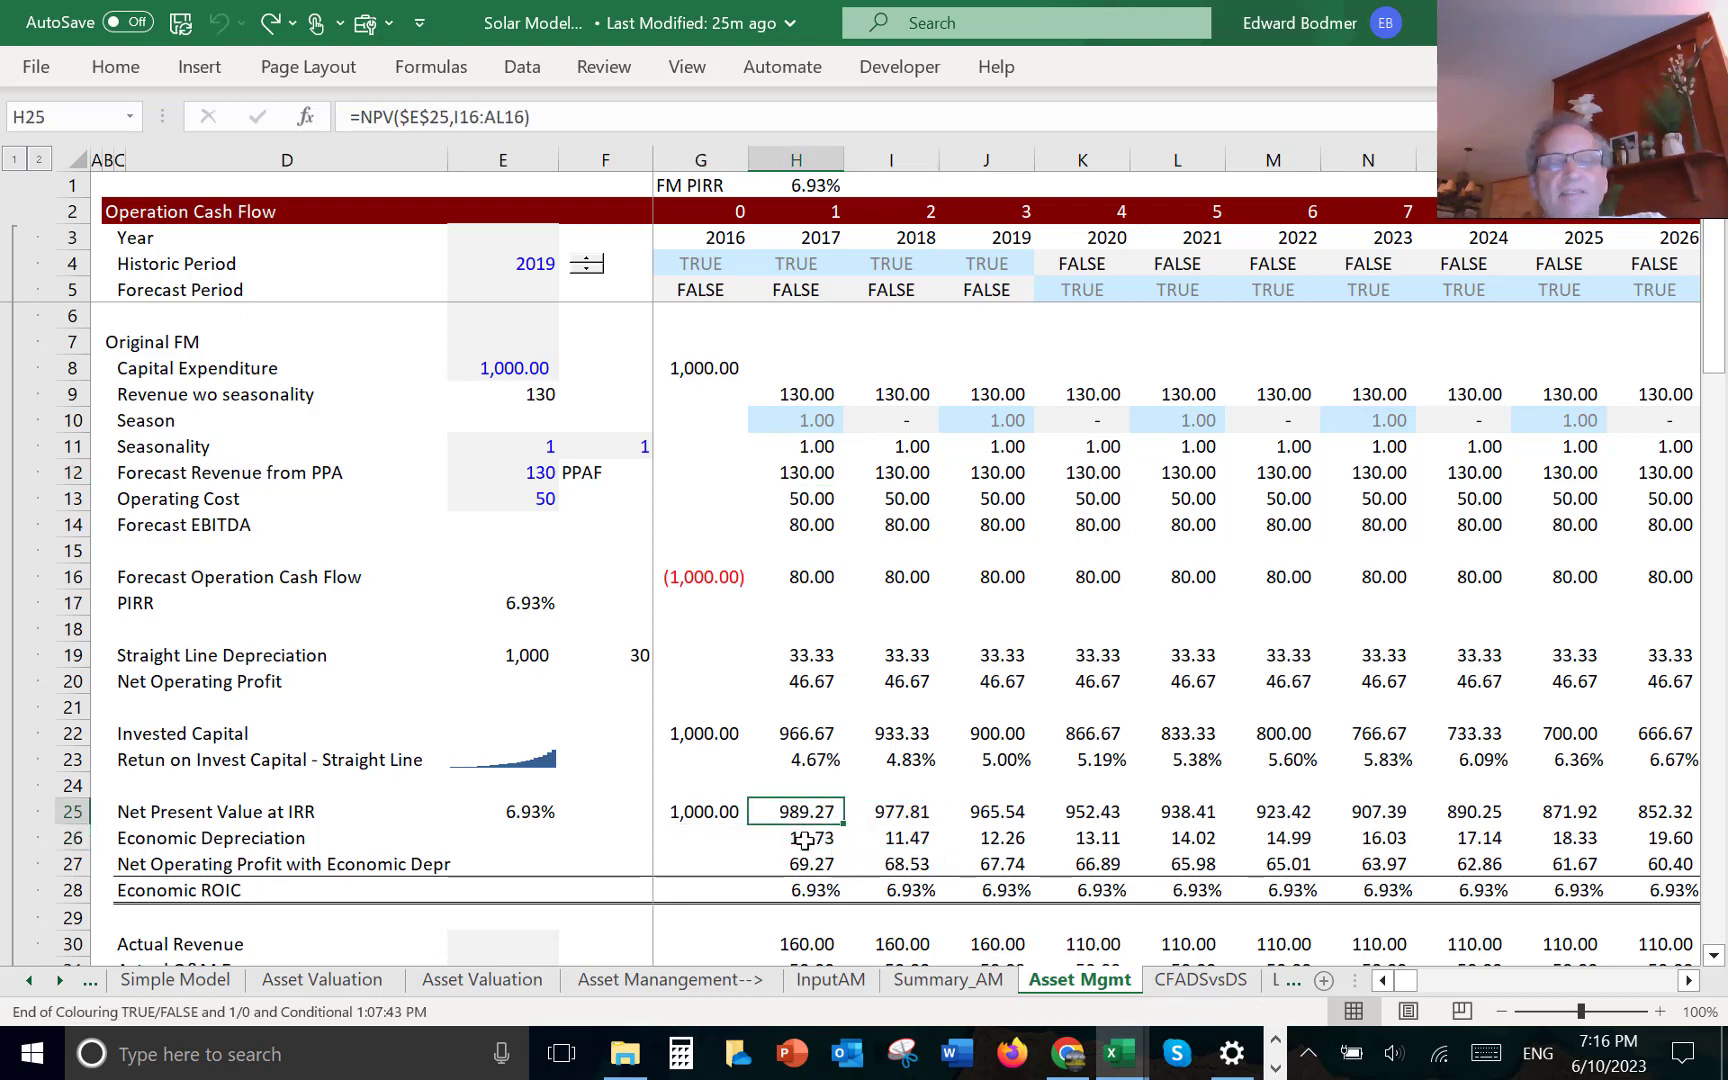
pyautogui.press('F2')
pyautogui.press('Escape')
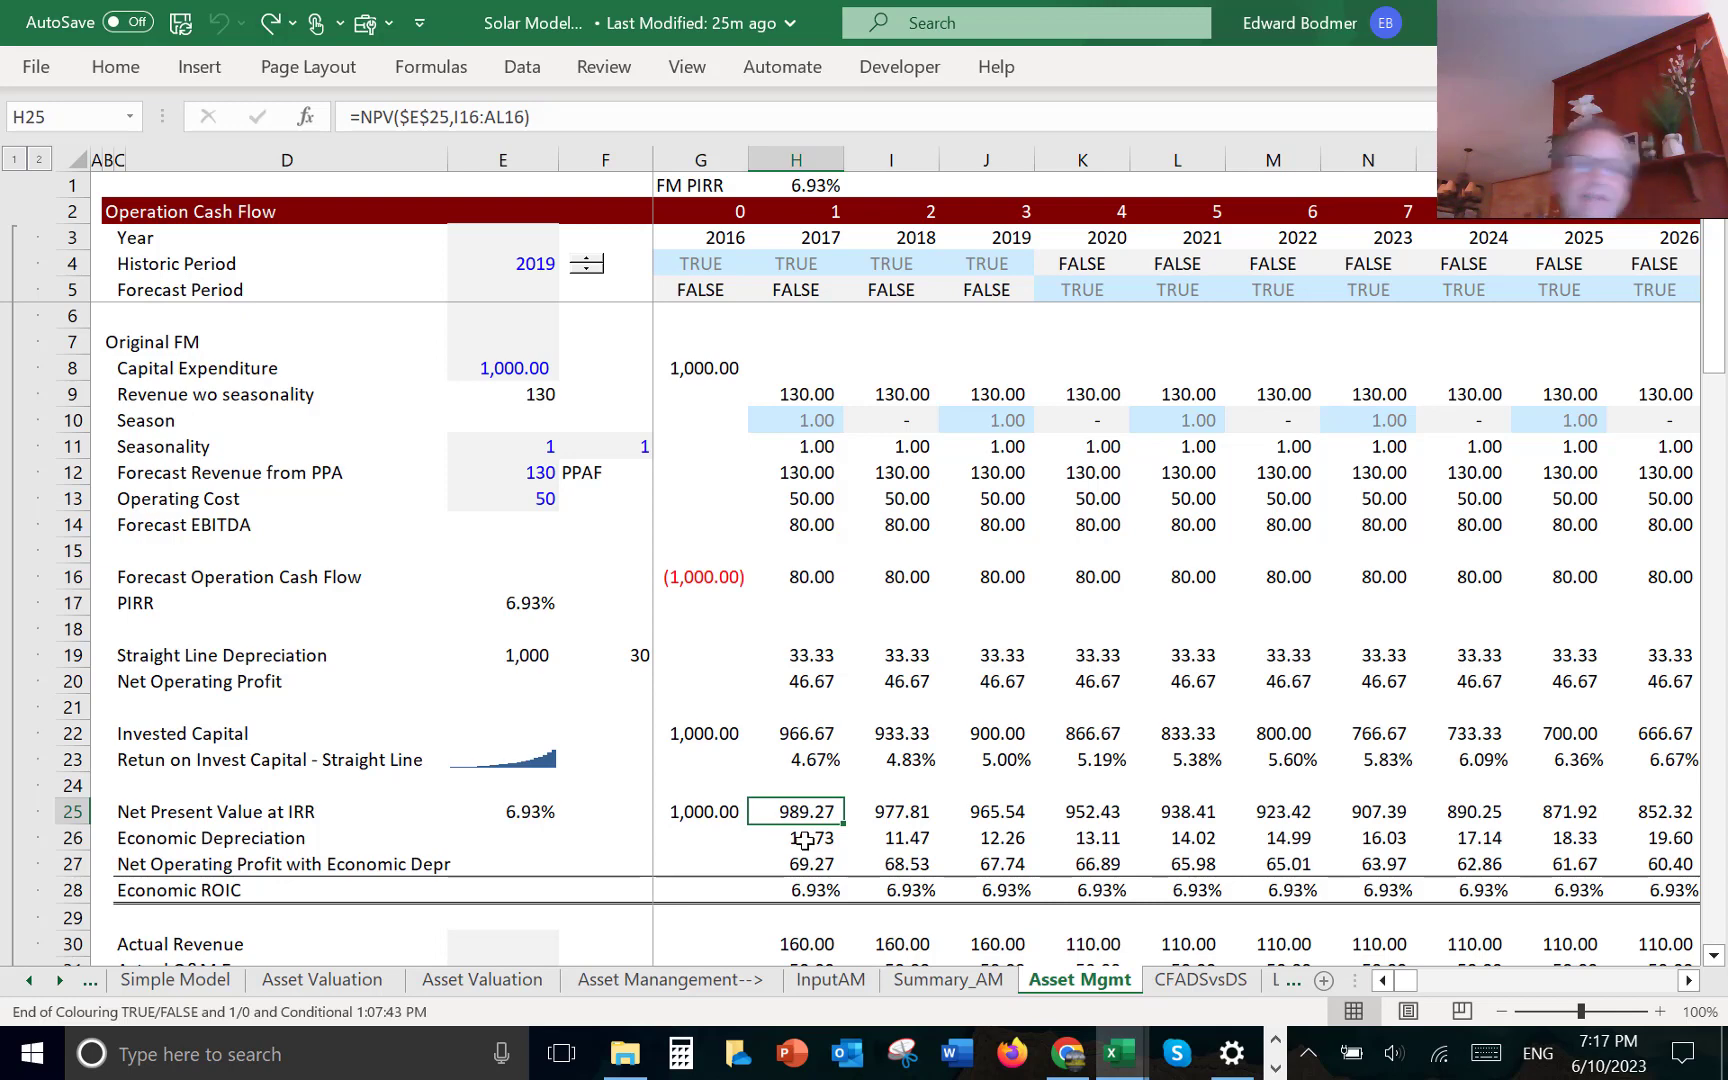
# - Delete the two blank rows between Actual O&M Expense and Actual EBITDA
pyautogui.press('Down')
pyautogui.press('Down')
pyautogui.press('Down')
pyautogui.press('Down')
pyautogui.press('Down')
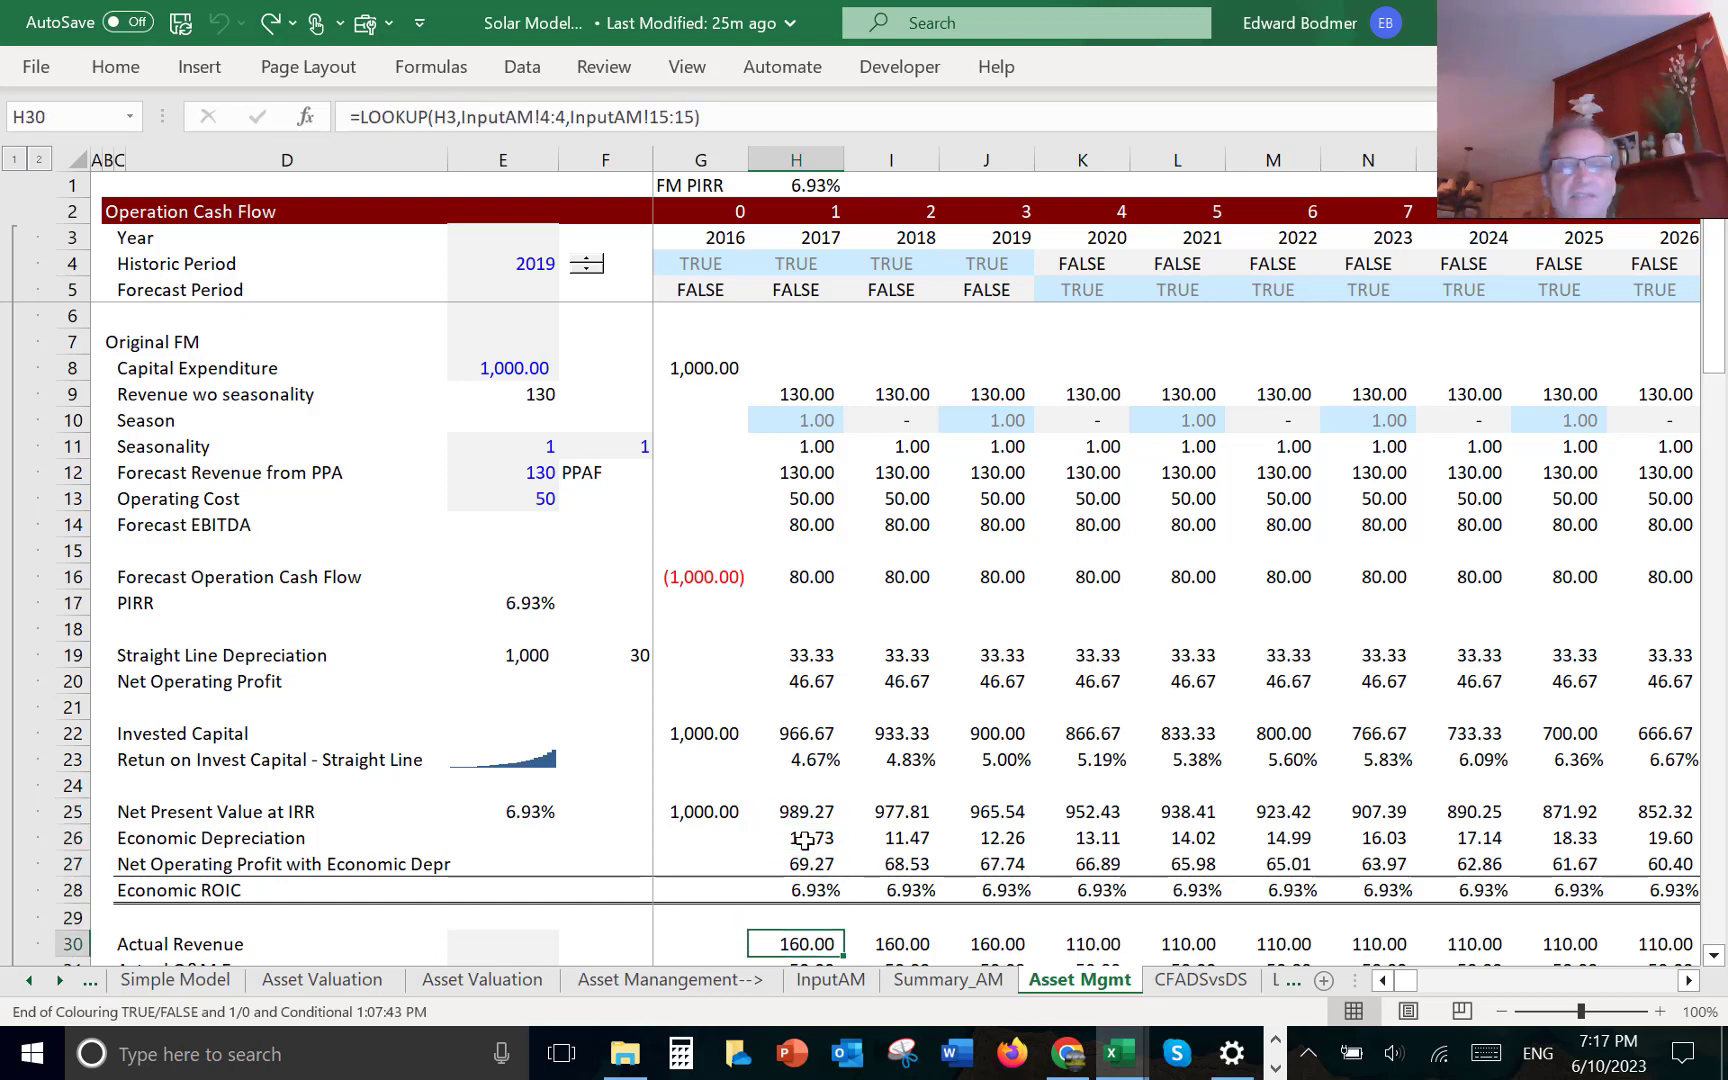
pyautogui.press('Down')
pyautogui.press('Down')
pyautogui.press('Down')
pyautogui.press('Down')
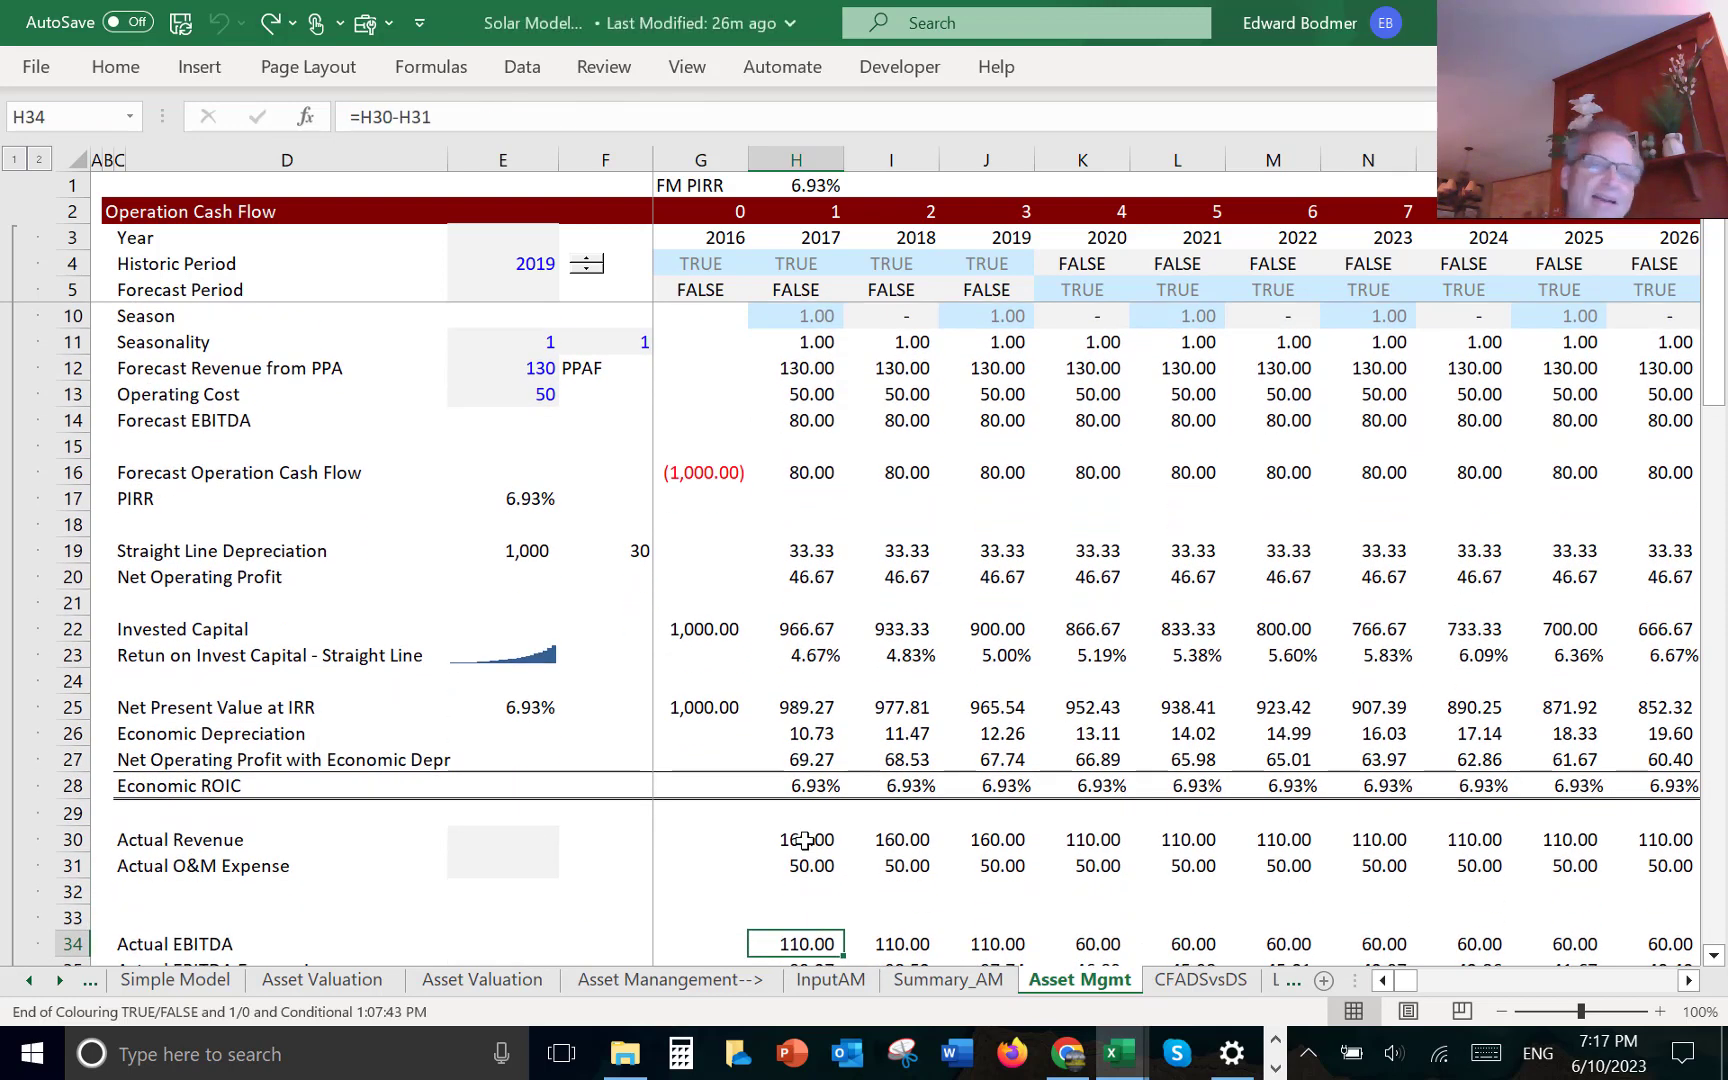
pyautogui.press('Up')
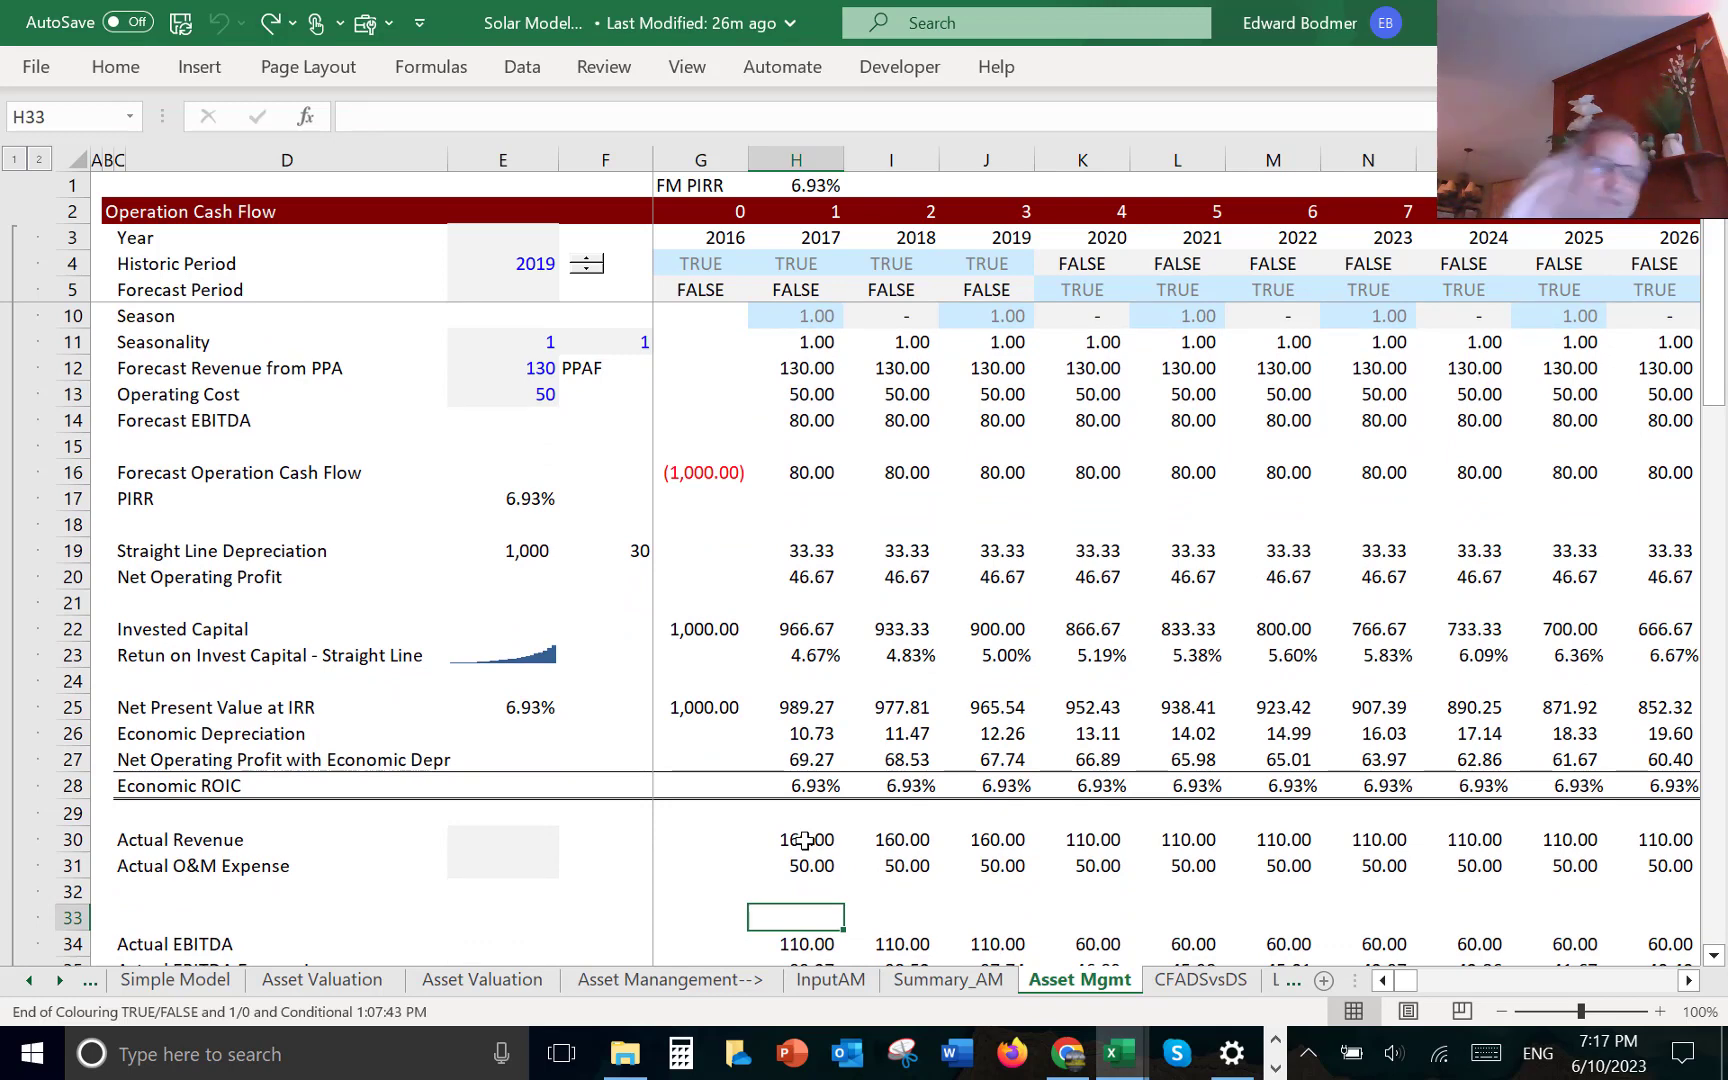
pyautogui.press('Left')
pyautogui.press('Left')
pyautogui.press('Left')
pyautogui.press('Left')
pyautogui.press('Left')
pyautogui.press('Left')
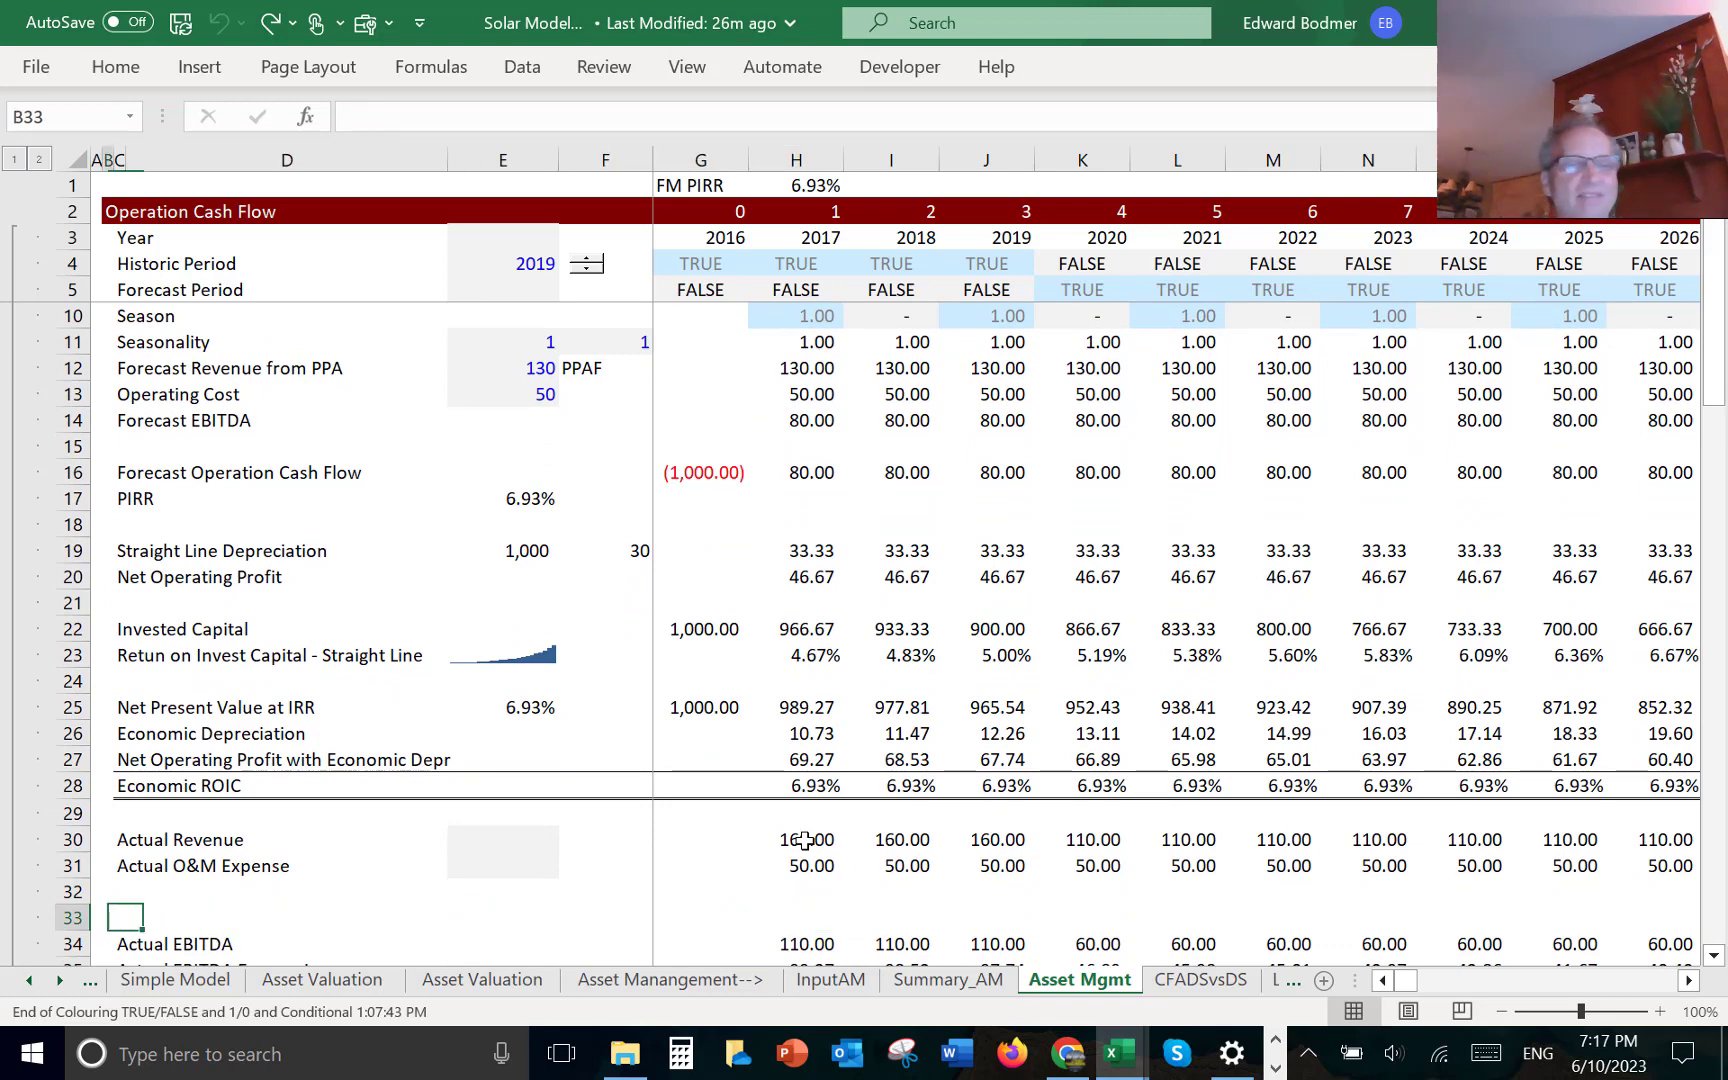
pyautogui.press('Left')
pyautogui.press('Up')
pyautogui.hotkey('shift', 'space')
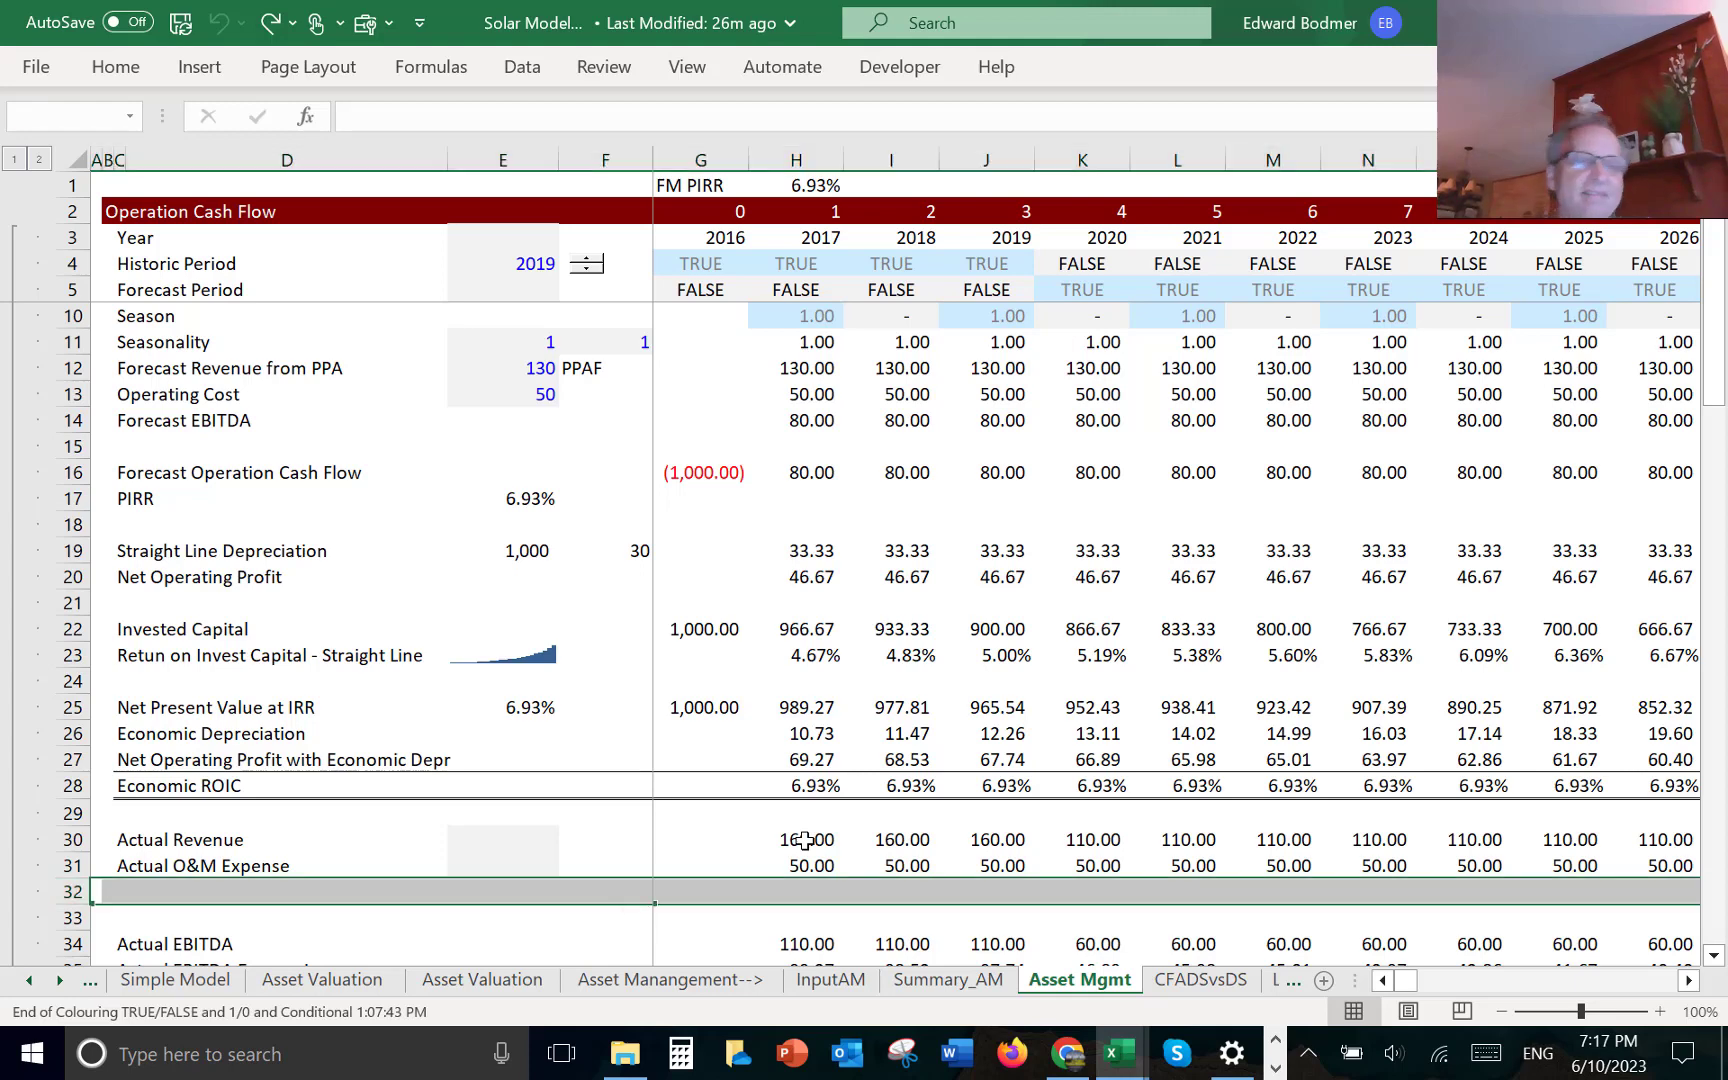
pyautogui.hotkey('ctrl', '-')
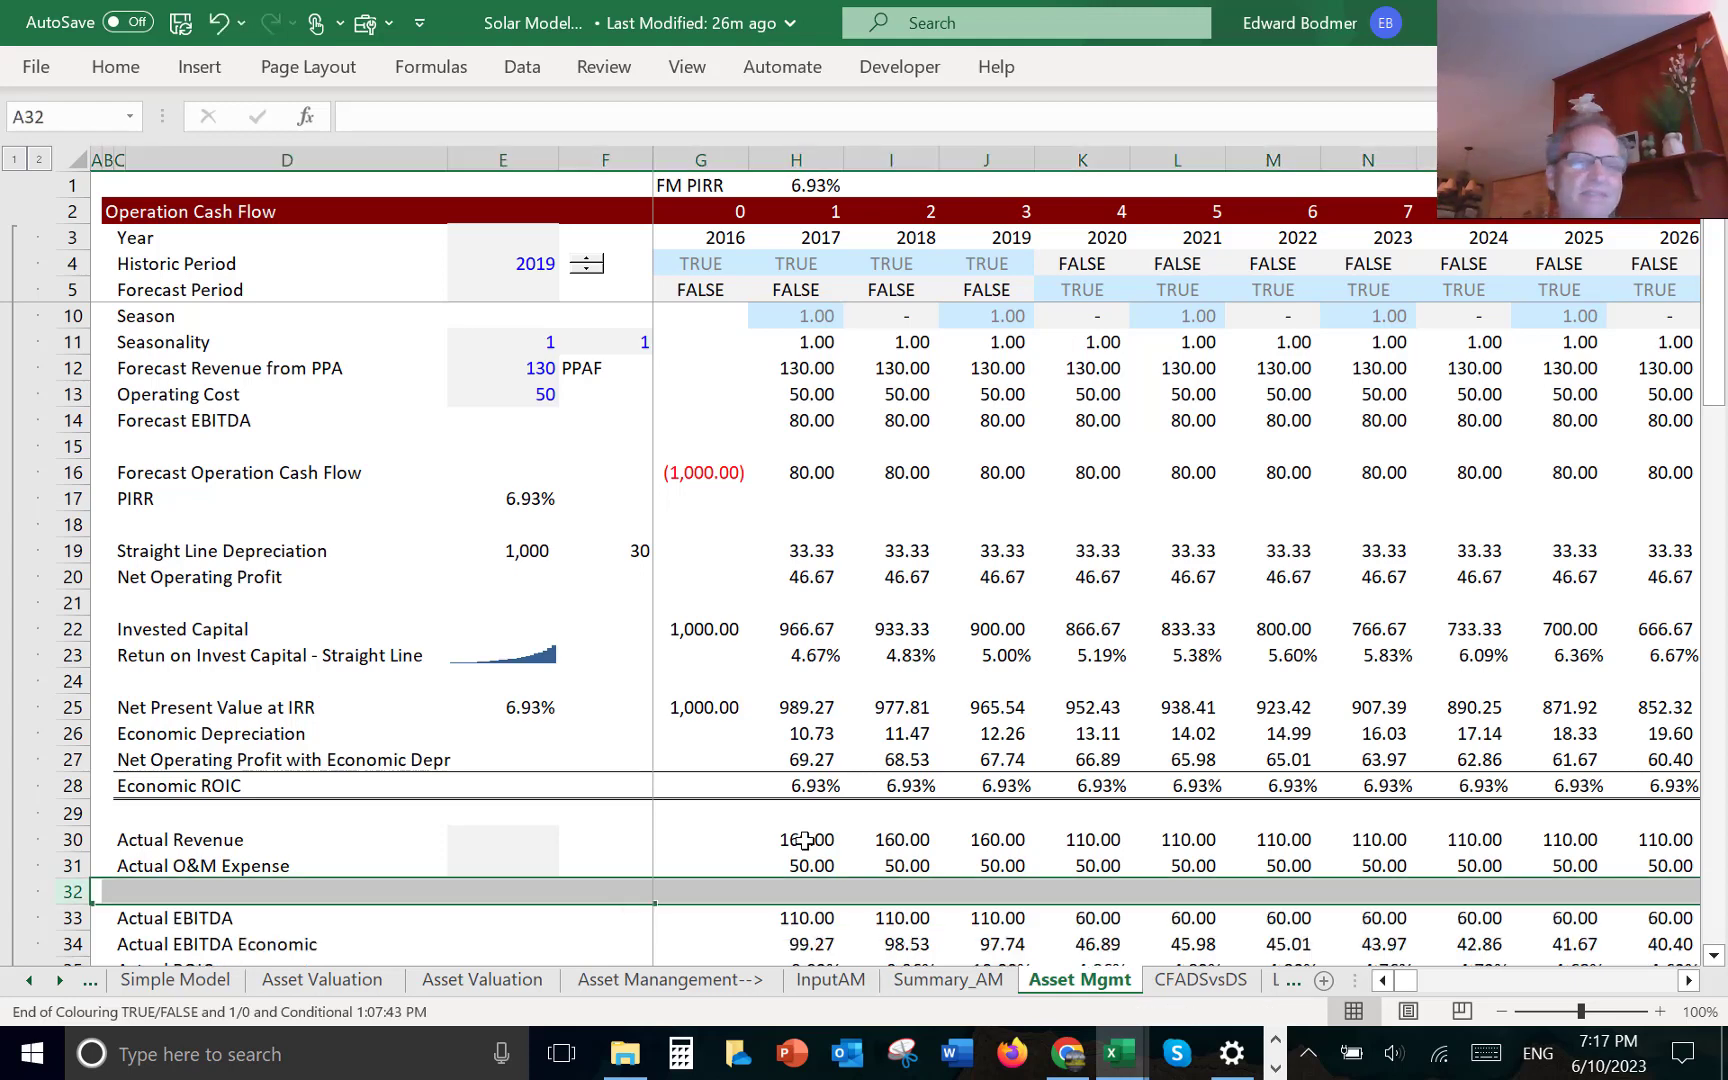
pyautogui.hotkey('ctrl', '-')
# - Insert a row above Actual Revenue and enter the section heading "Actual" in B30
pyautogui.press('Up')
pyautogui.press('Up')
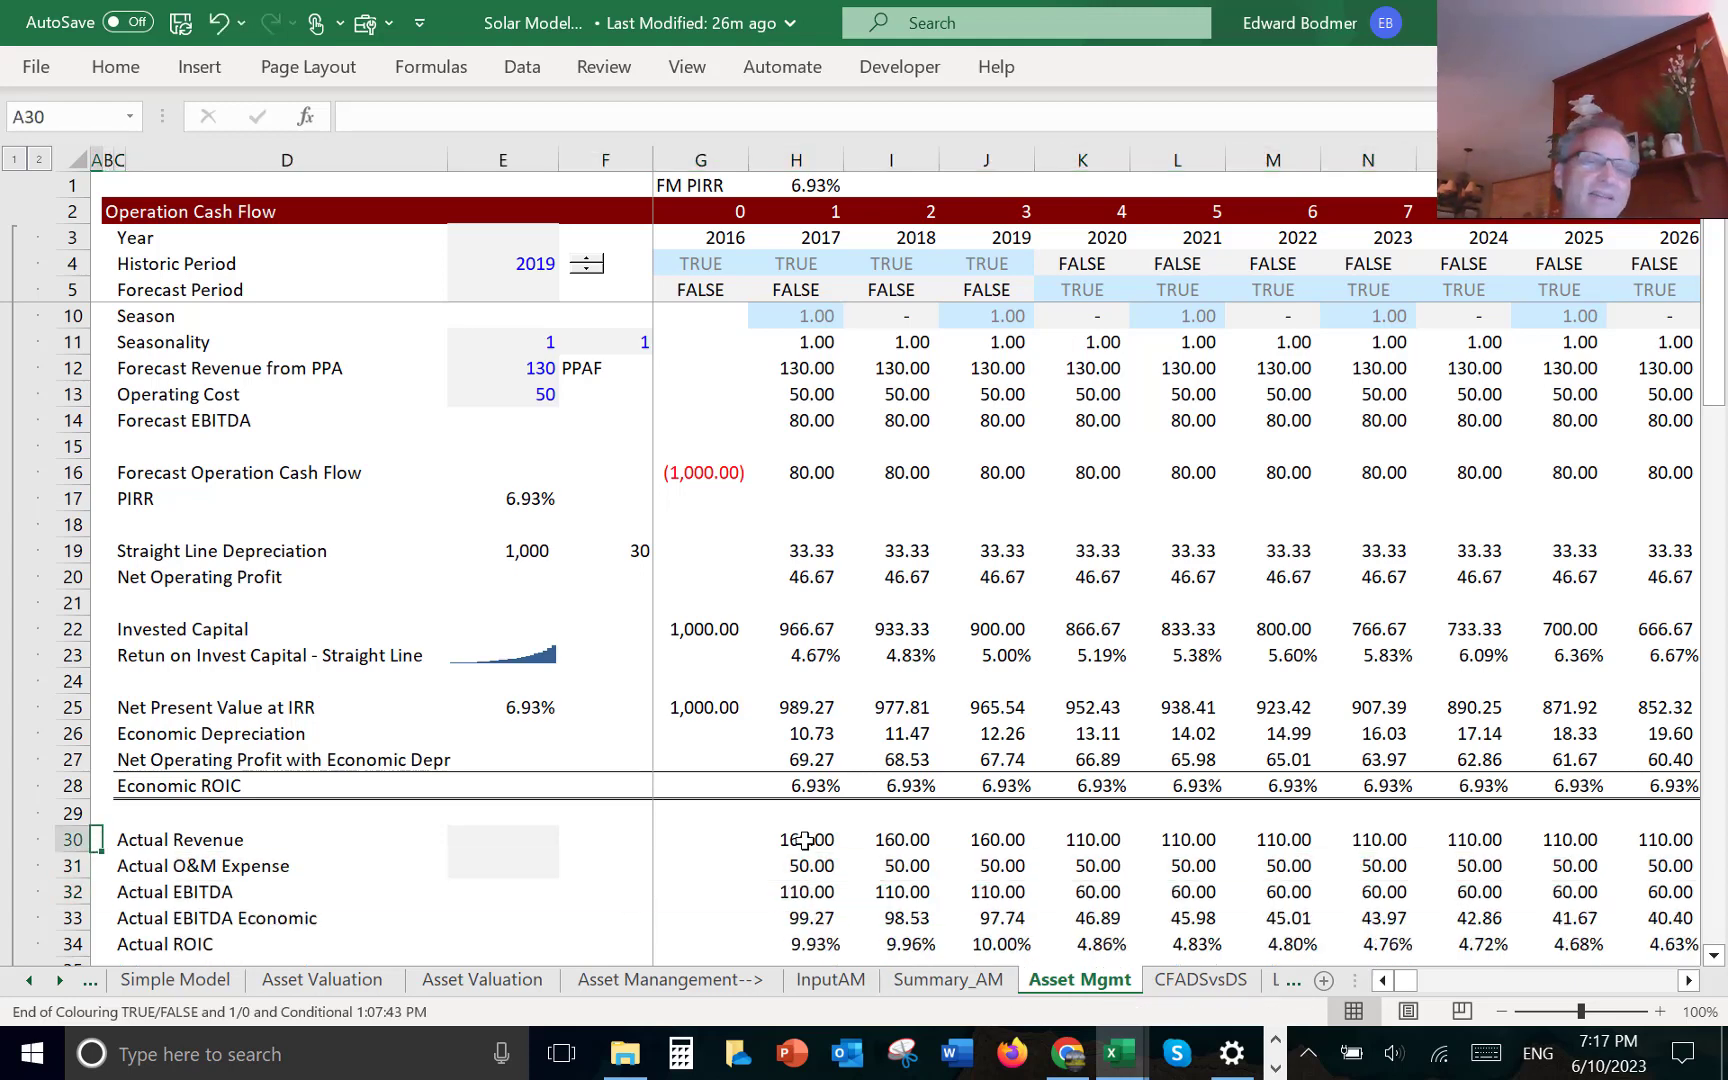
pyautogui.hotkey('shift', 'space')
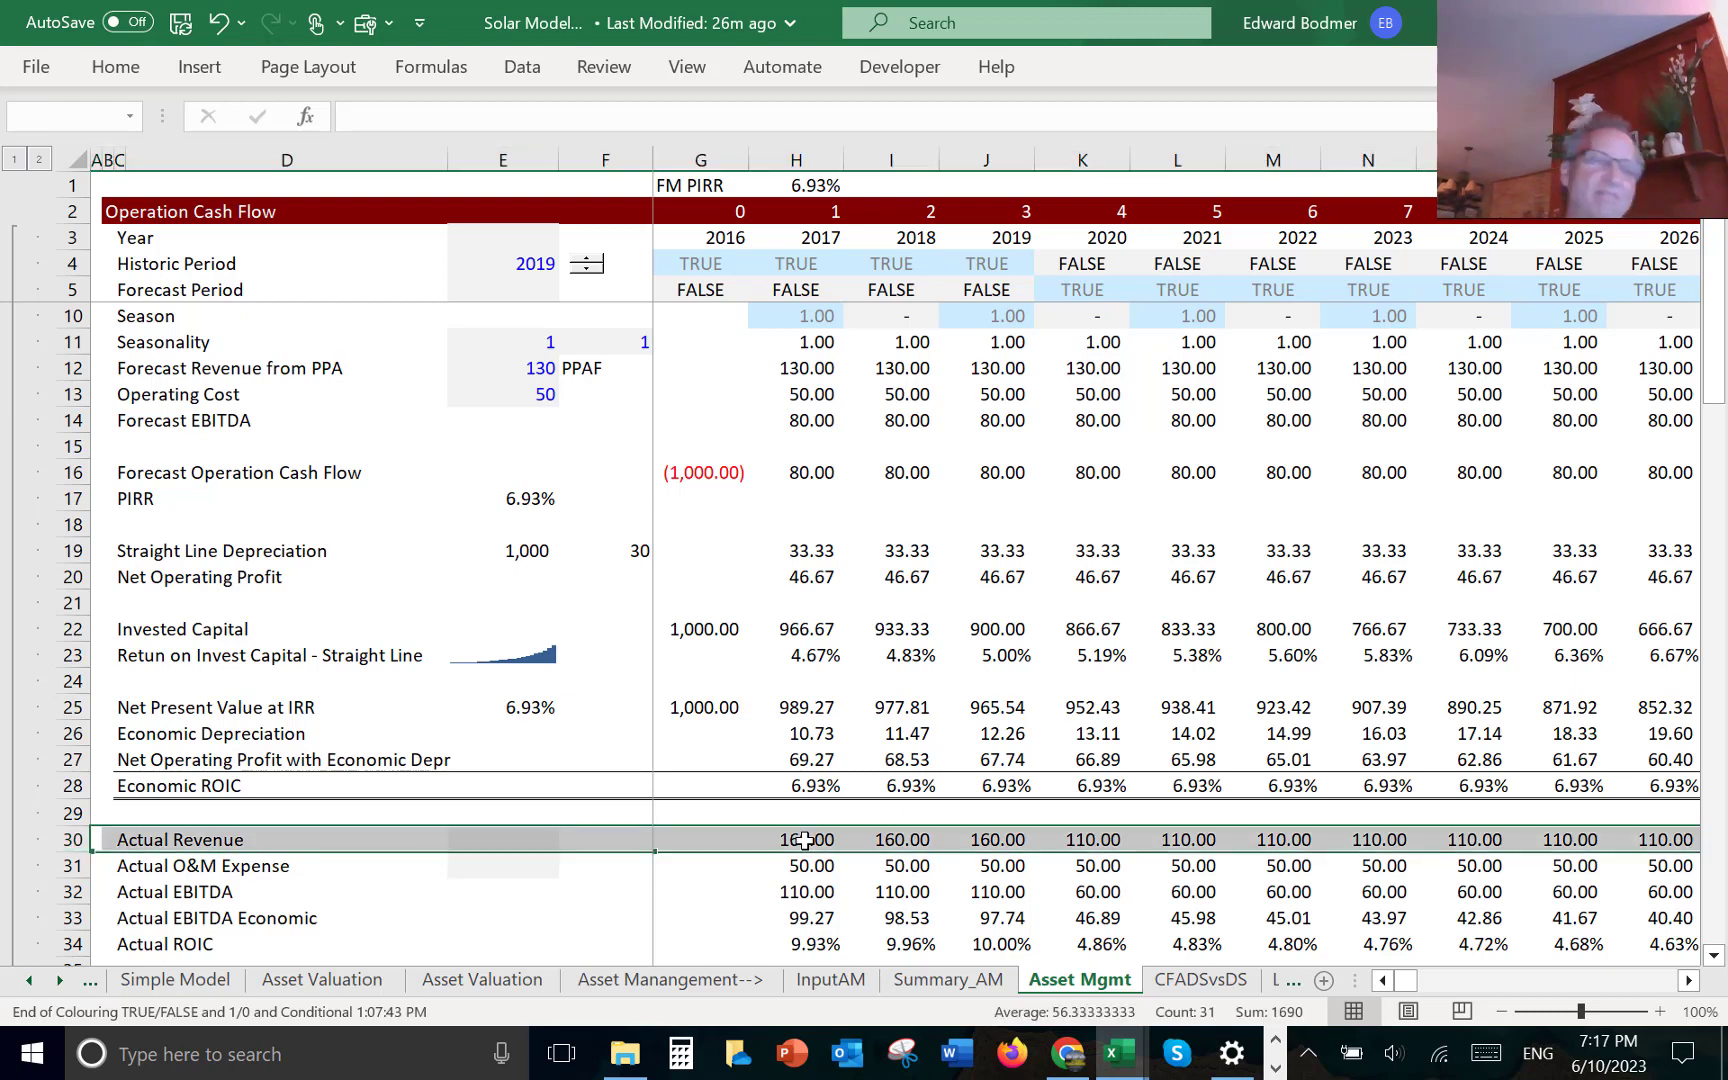
pyautogui.hotkey('ctrl', '+')
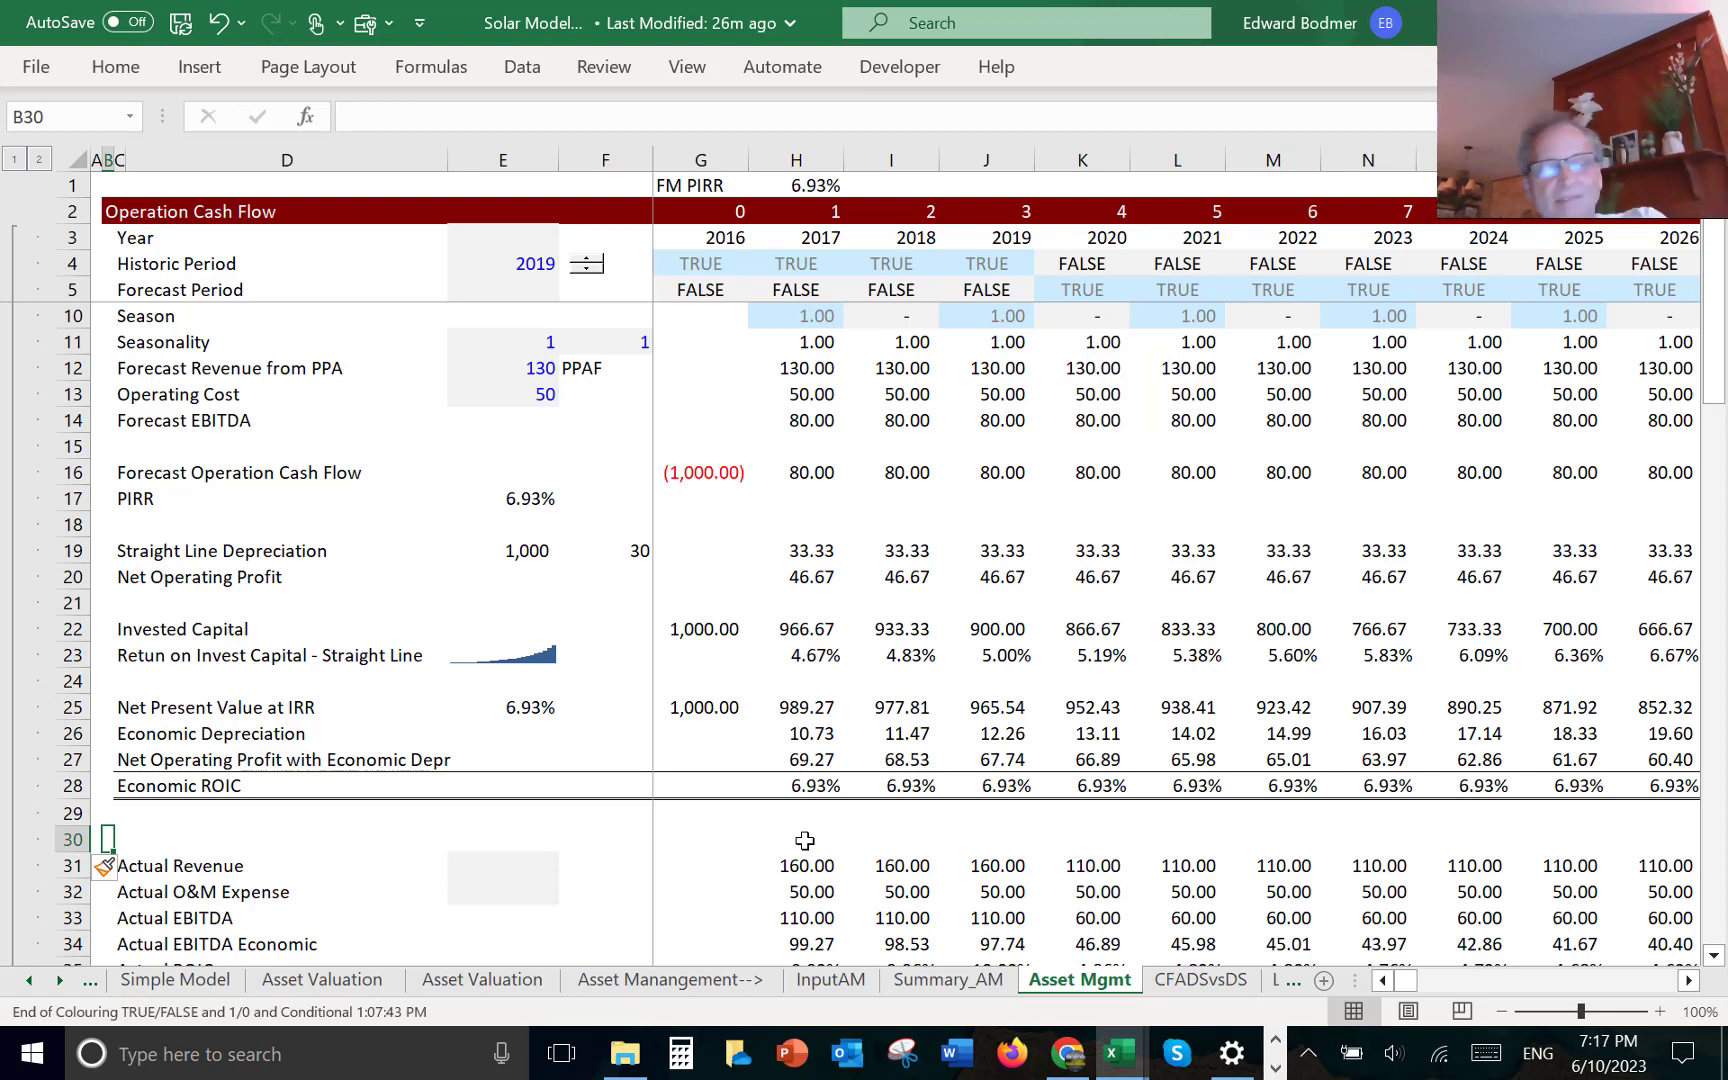
pyautogui.write('Actual')
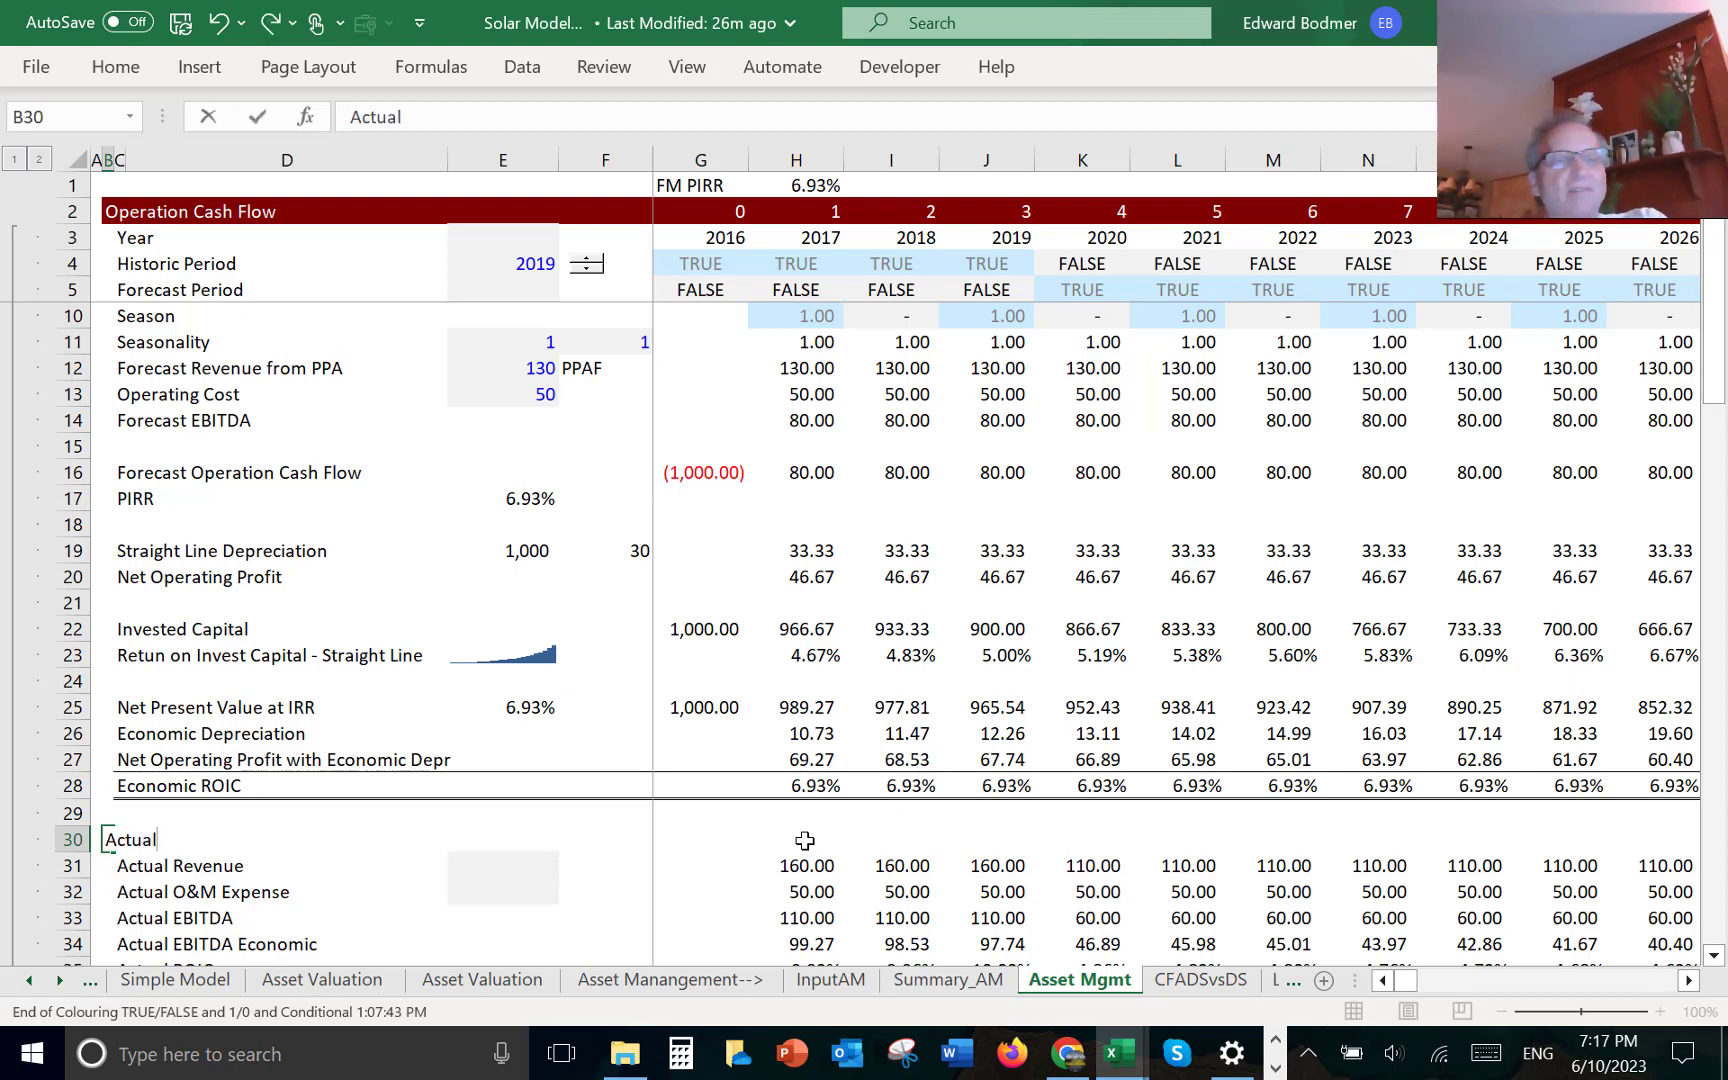
pyautogui.press('Return')
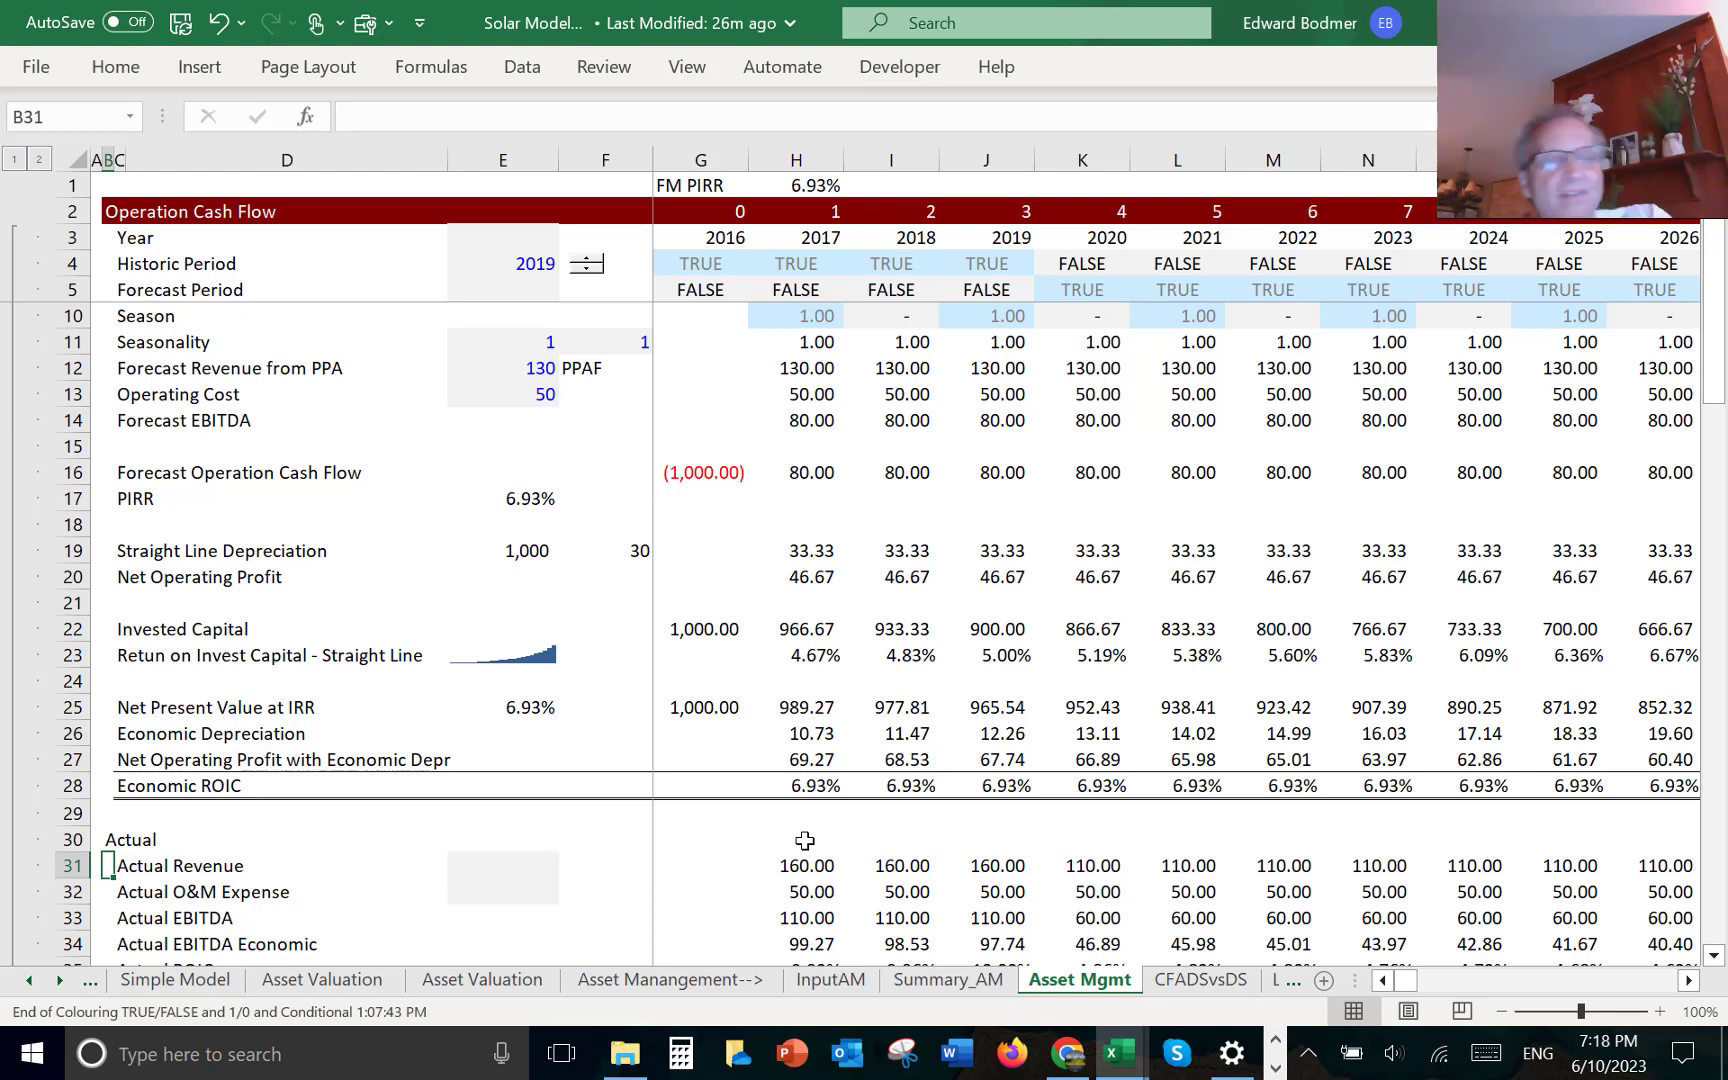
# - Extend the section heading in B30 to "Actual/Forecast"
pyautogui.press('Up')
pyautogui.press('F2')
pyautogui.write('/Forec')
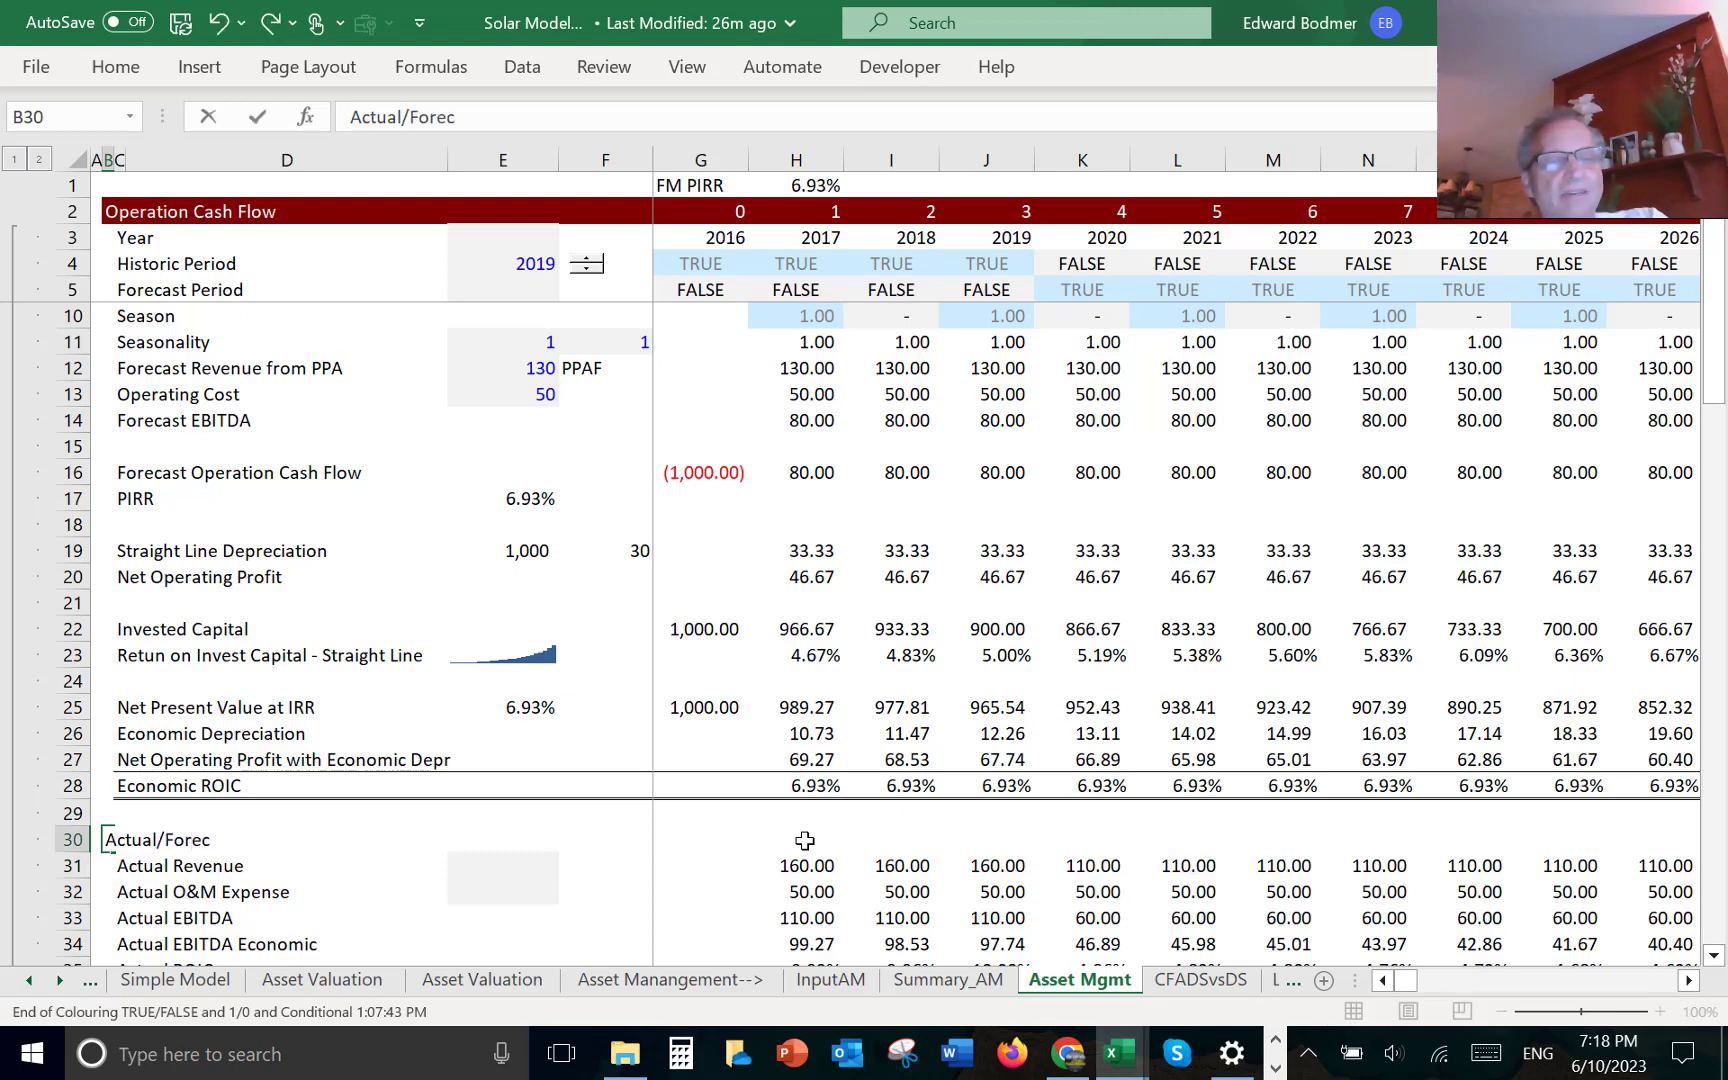
pyautogui.write('ast')
pyautogui.press('Return')
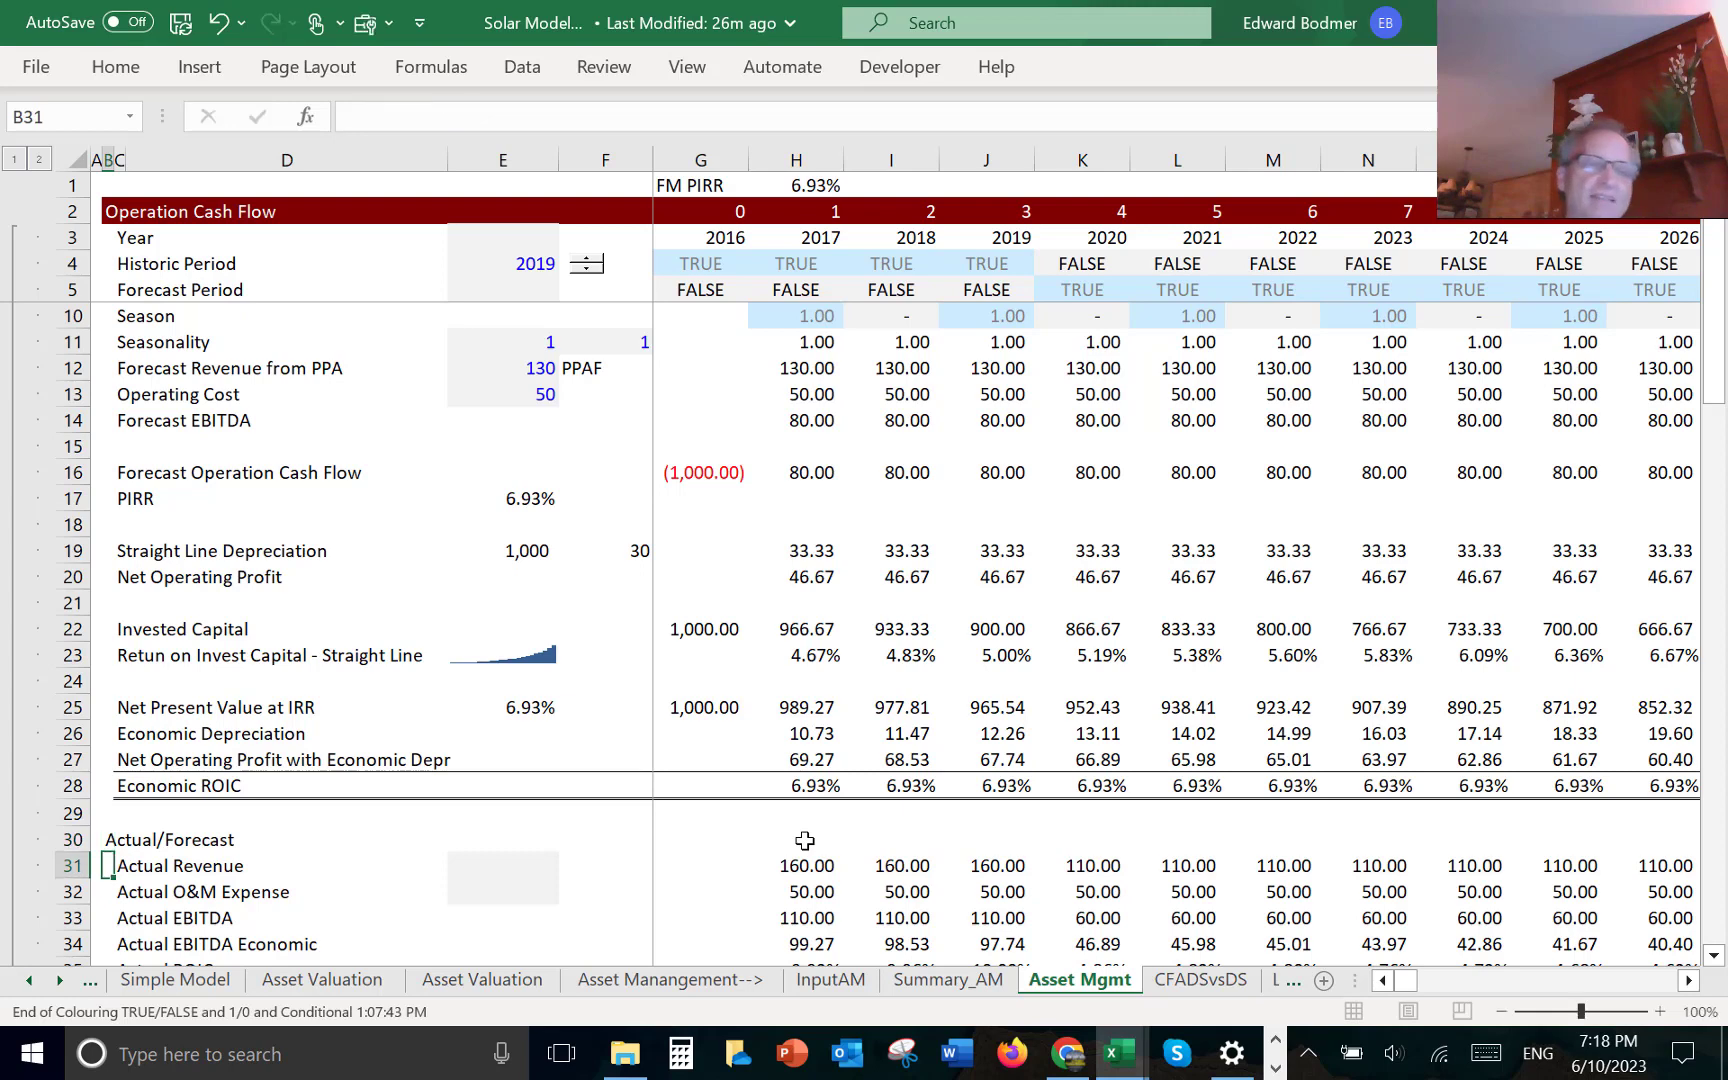
# - Check the 2017 Actual Revenue lookup formula in H31 and go to the InputAM sheet it refers to
pyautogui.press('Right')
pyautogui.press('Right')
pyautogui.press('Right')
pyautogui.press('Right')
pyautogui.press('Right')
pyautogui.press('Right')
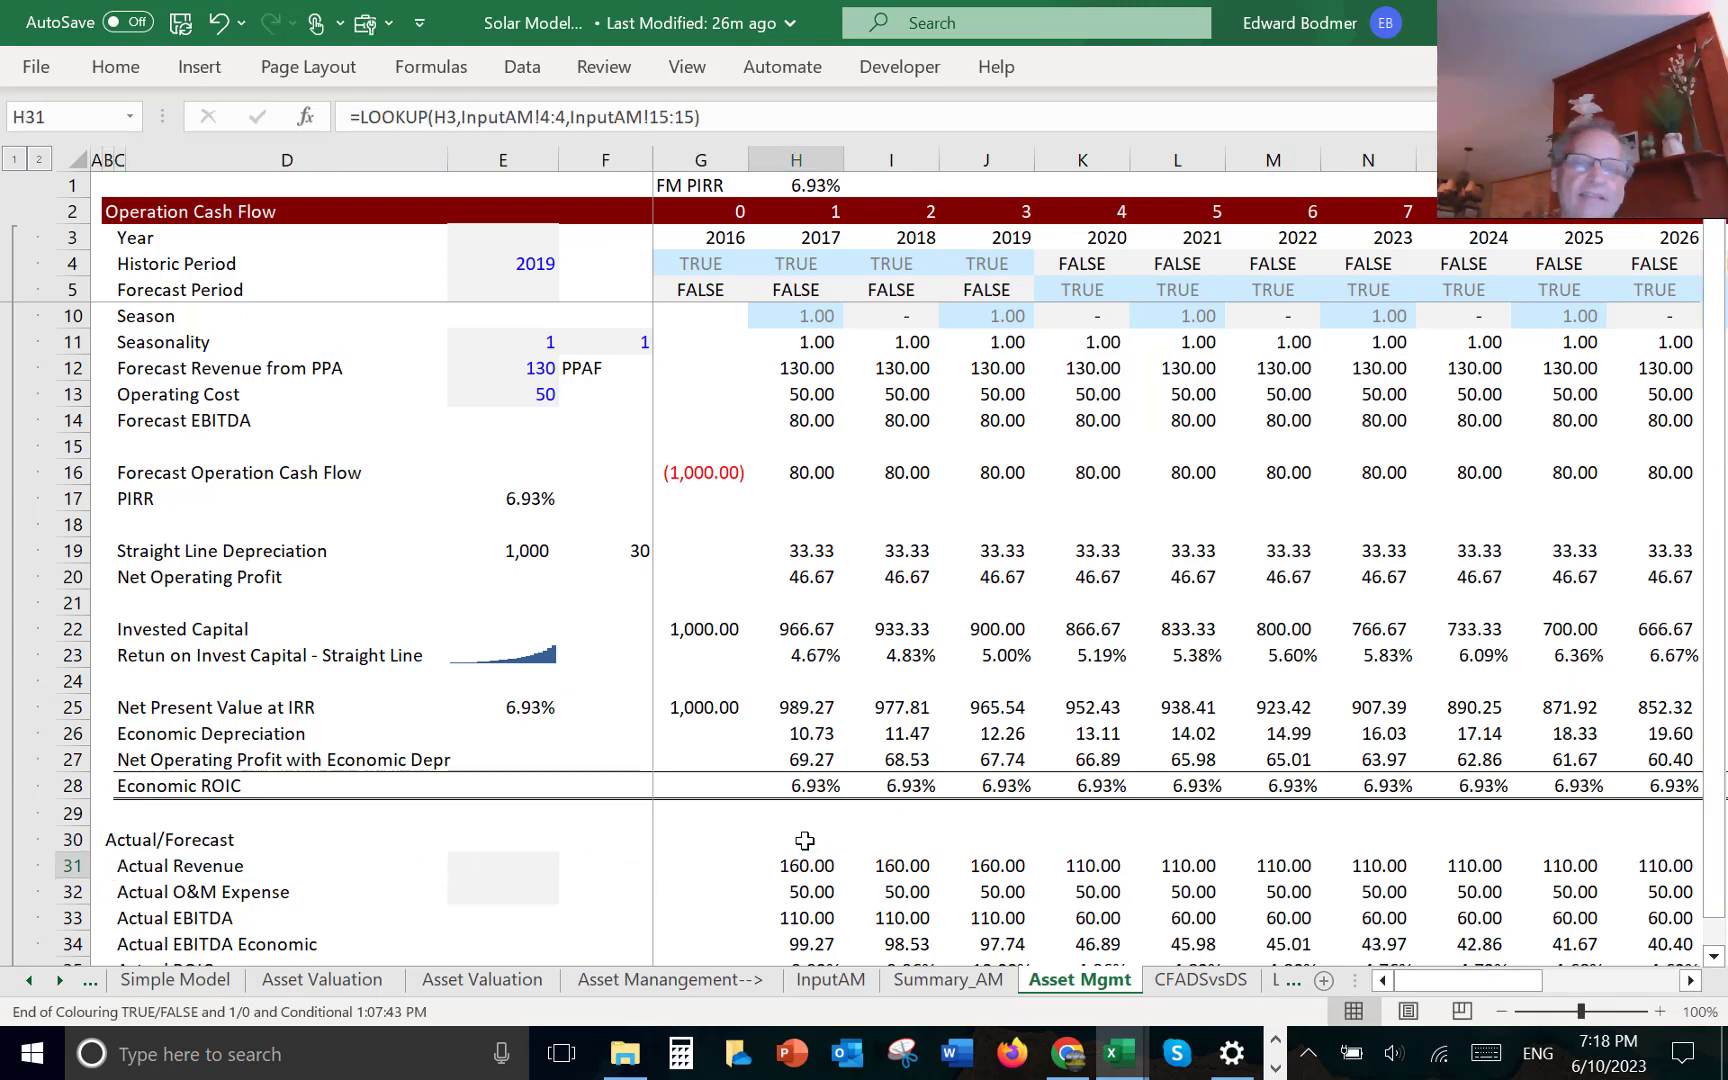
pyautogui.hotkey('ctrl', 'pageup')
pyautogui.hotkey('ctrl', 'pageup')
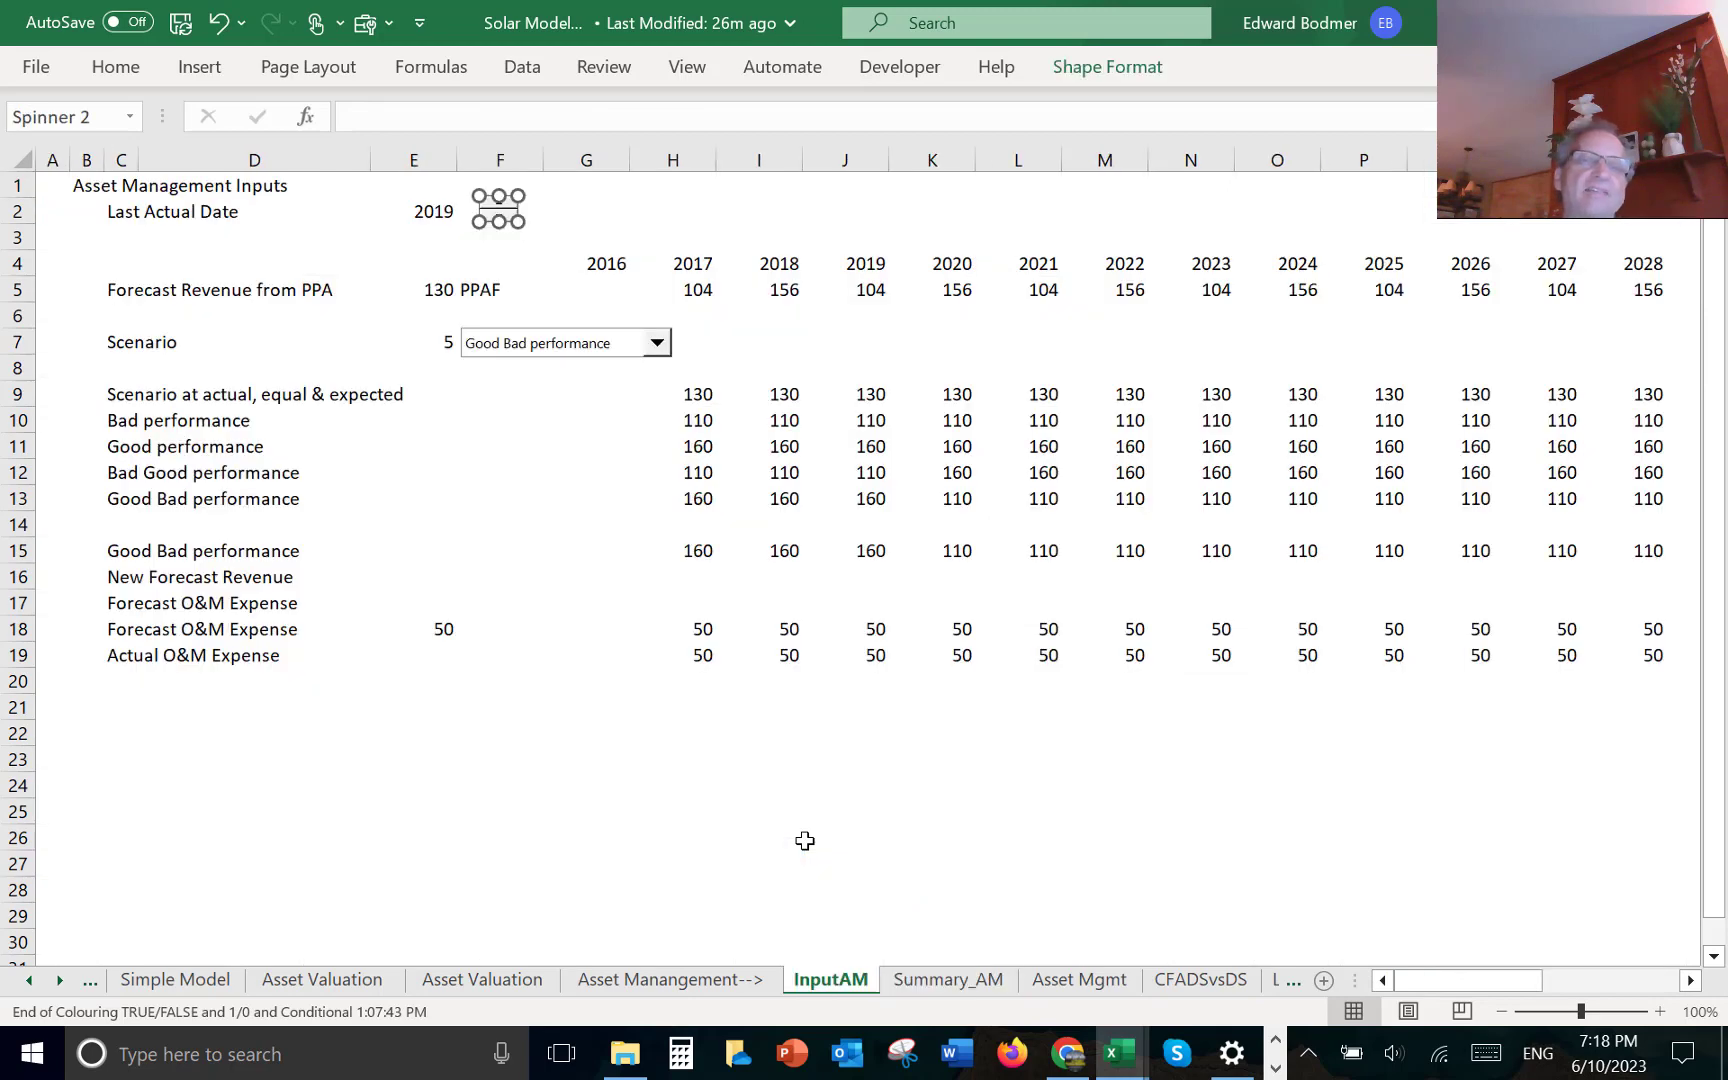
# - Examine the early-year revenues of the first scenario row and the Last Actual Date in E2
pyautogui.click(606, 467)
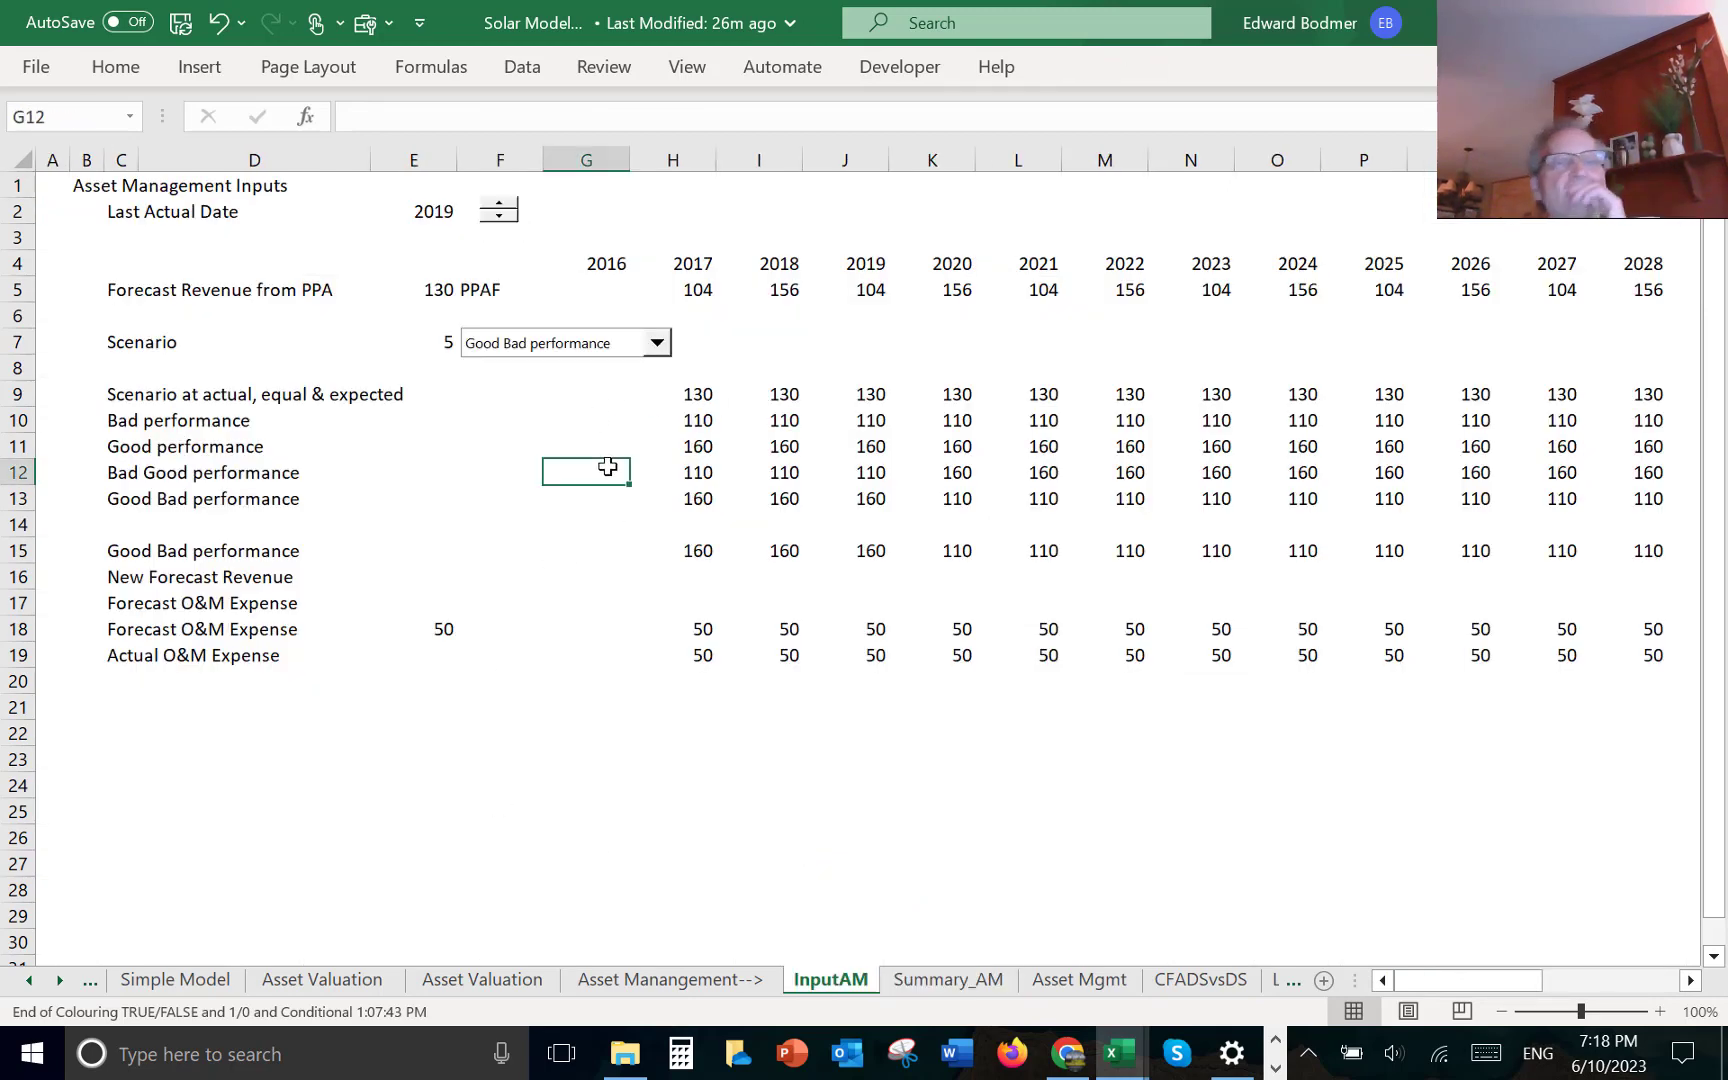
pyautogui.press('Up')
pyautogui.press('Up')
pyautogui.press('Up')
pyautogui.press('Right')
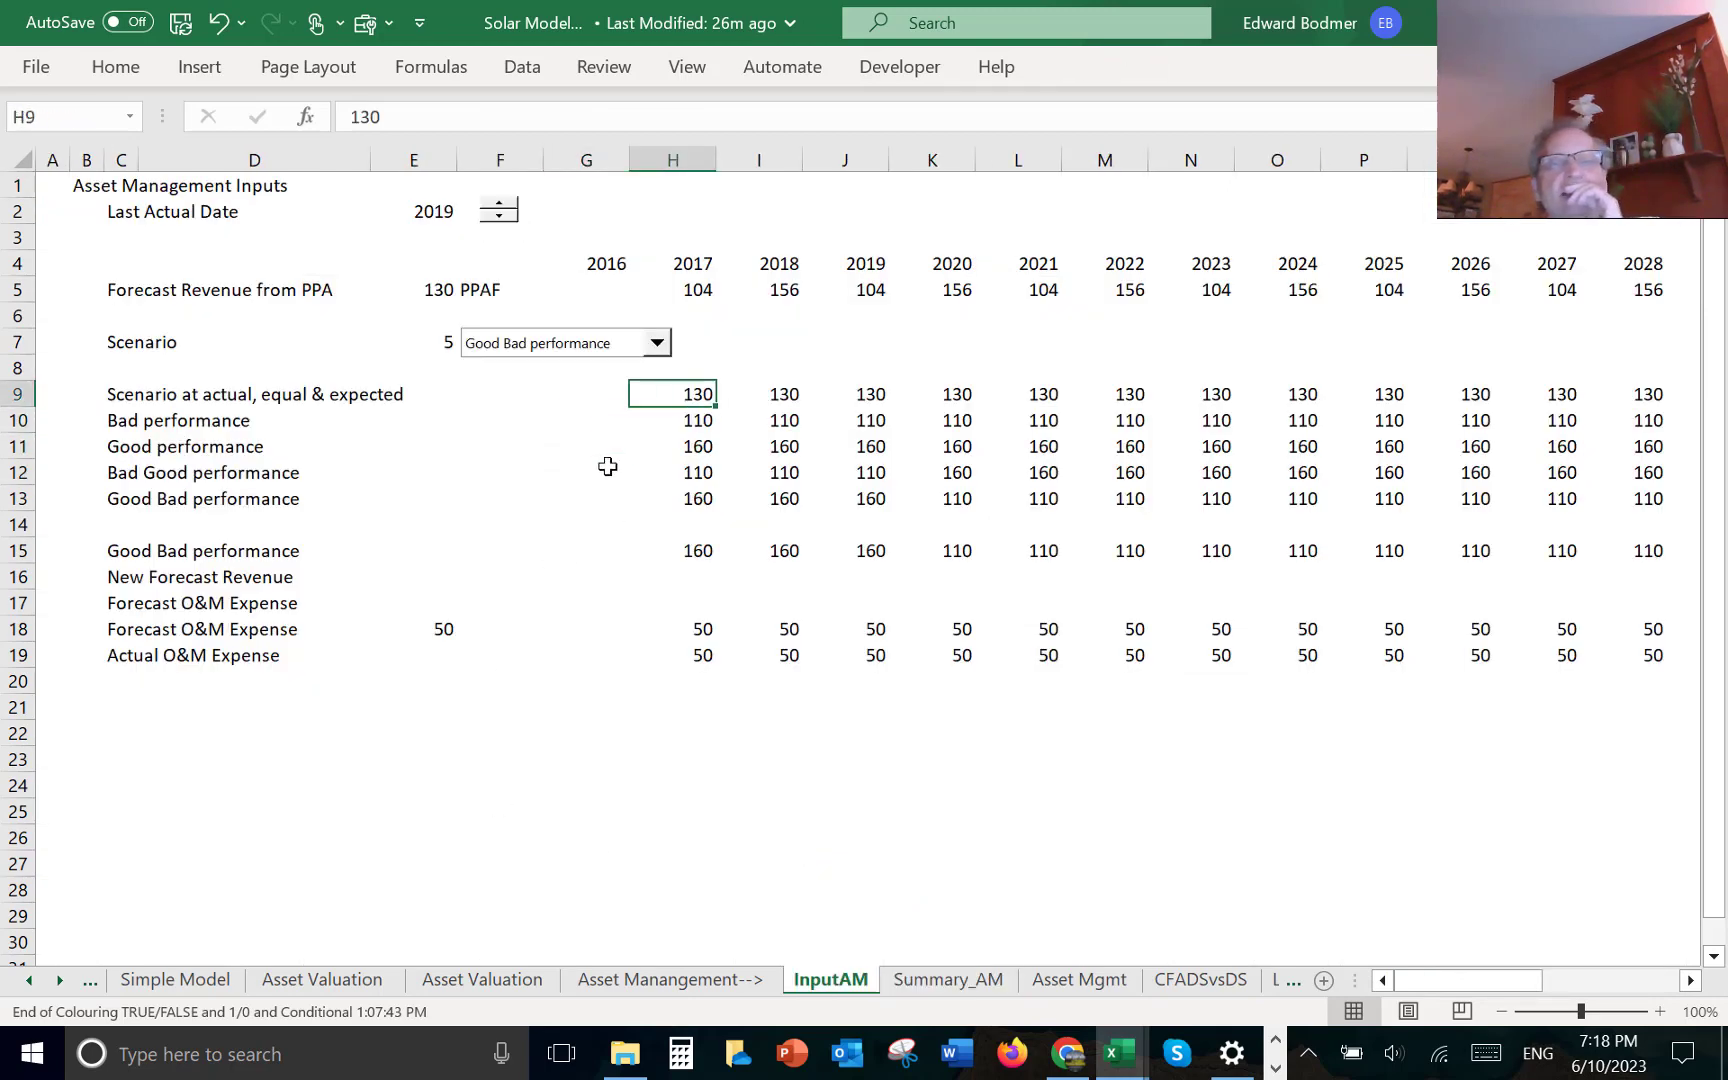
pyautogui.press('Right')
pyautogui.press('Right')
pyautogui.press('Left')
pyautogui.press('Left')
pyautogui.press('Left')
pyautogui.press('Left')
pyautogui.press('Up')
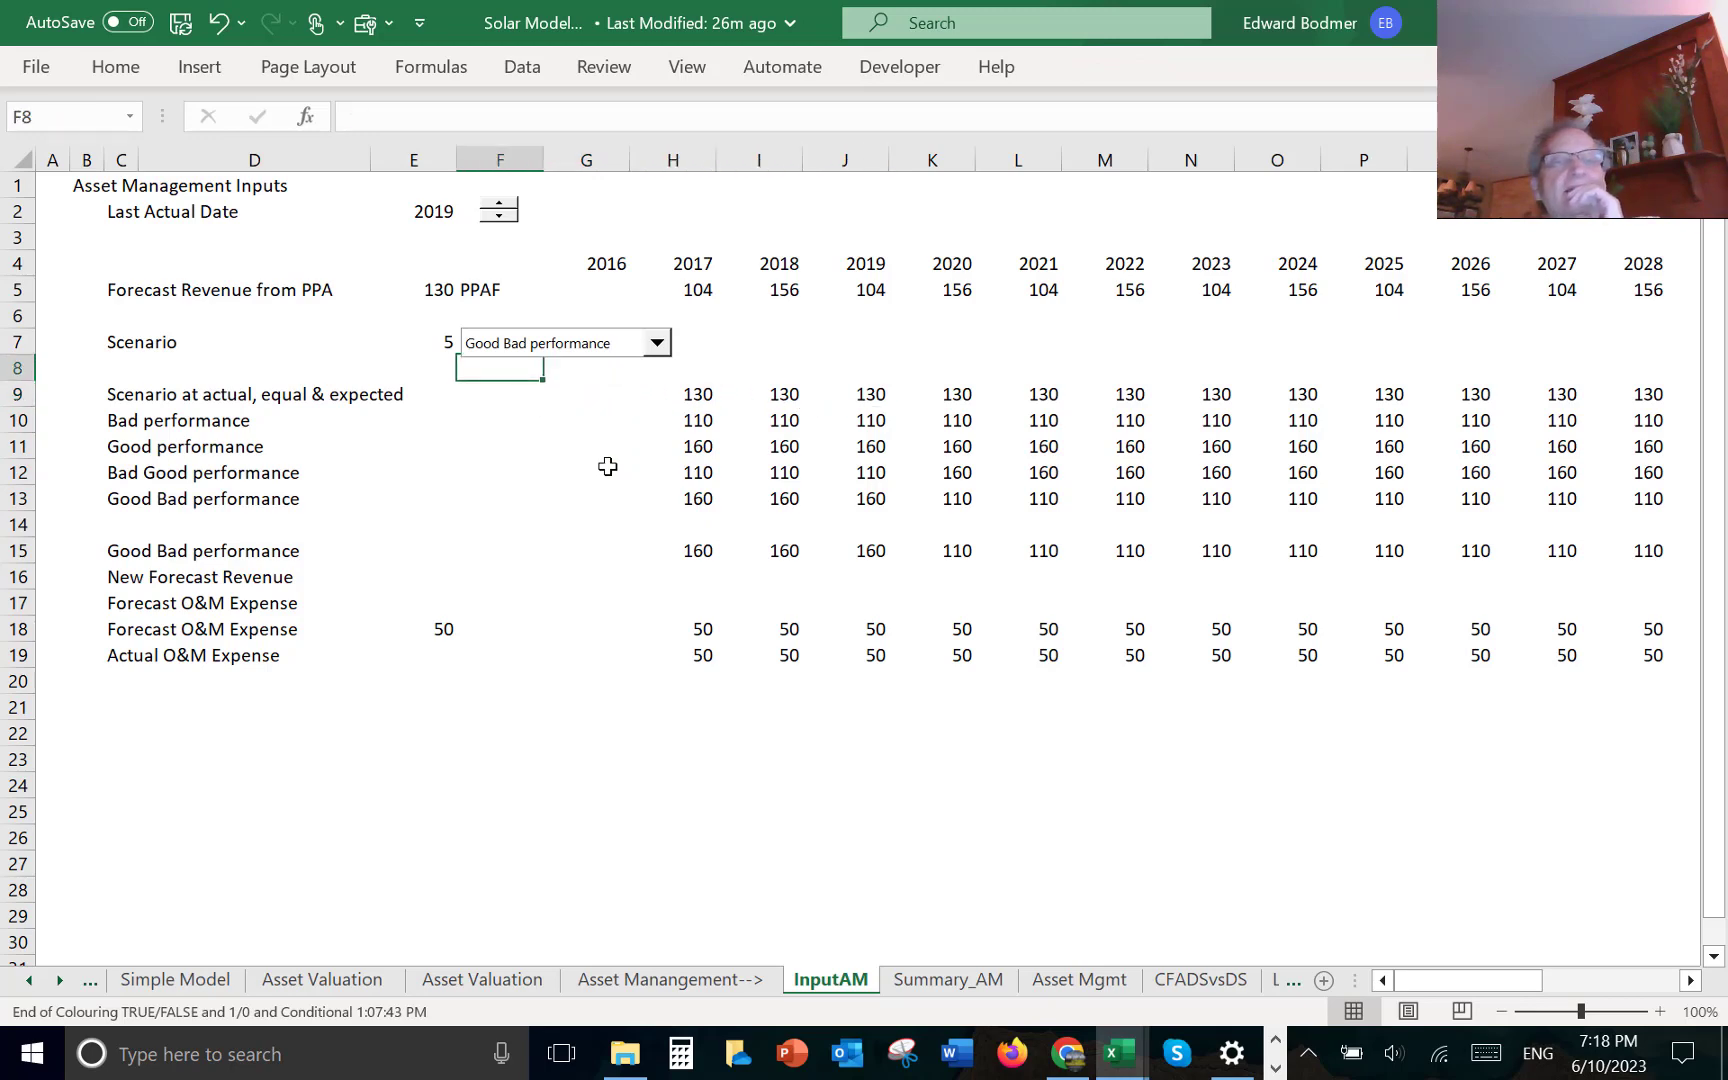
pyautogui.press('Up')
pyautogui.press('Up')
pyautogui.press('Up')
pyautogui.press('Up')
pyautogui.press('Up')
pyautogui.press('Up')
pyautogui.press('Up')
pyautogui.press('Left')
pyautogui.press('Down')
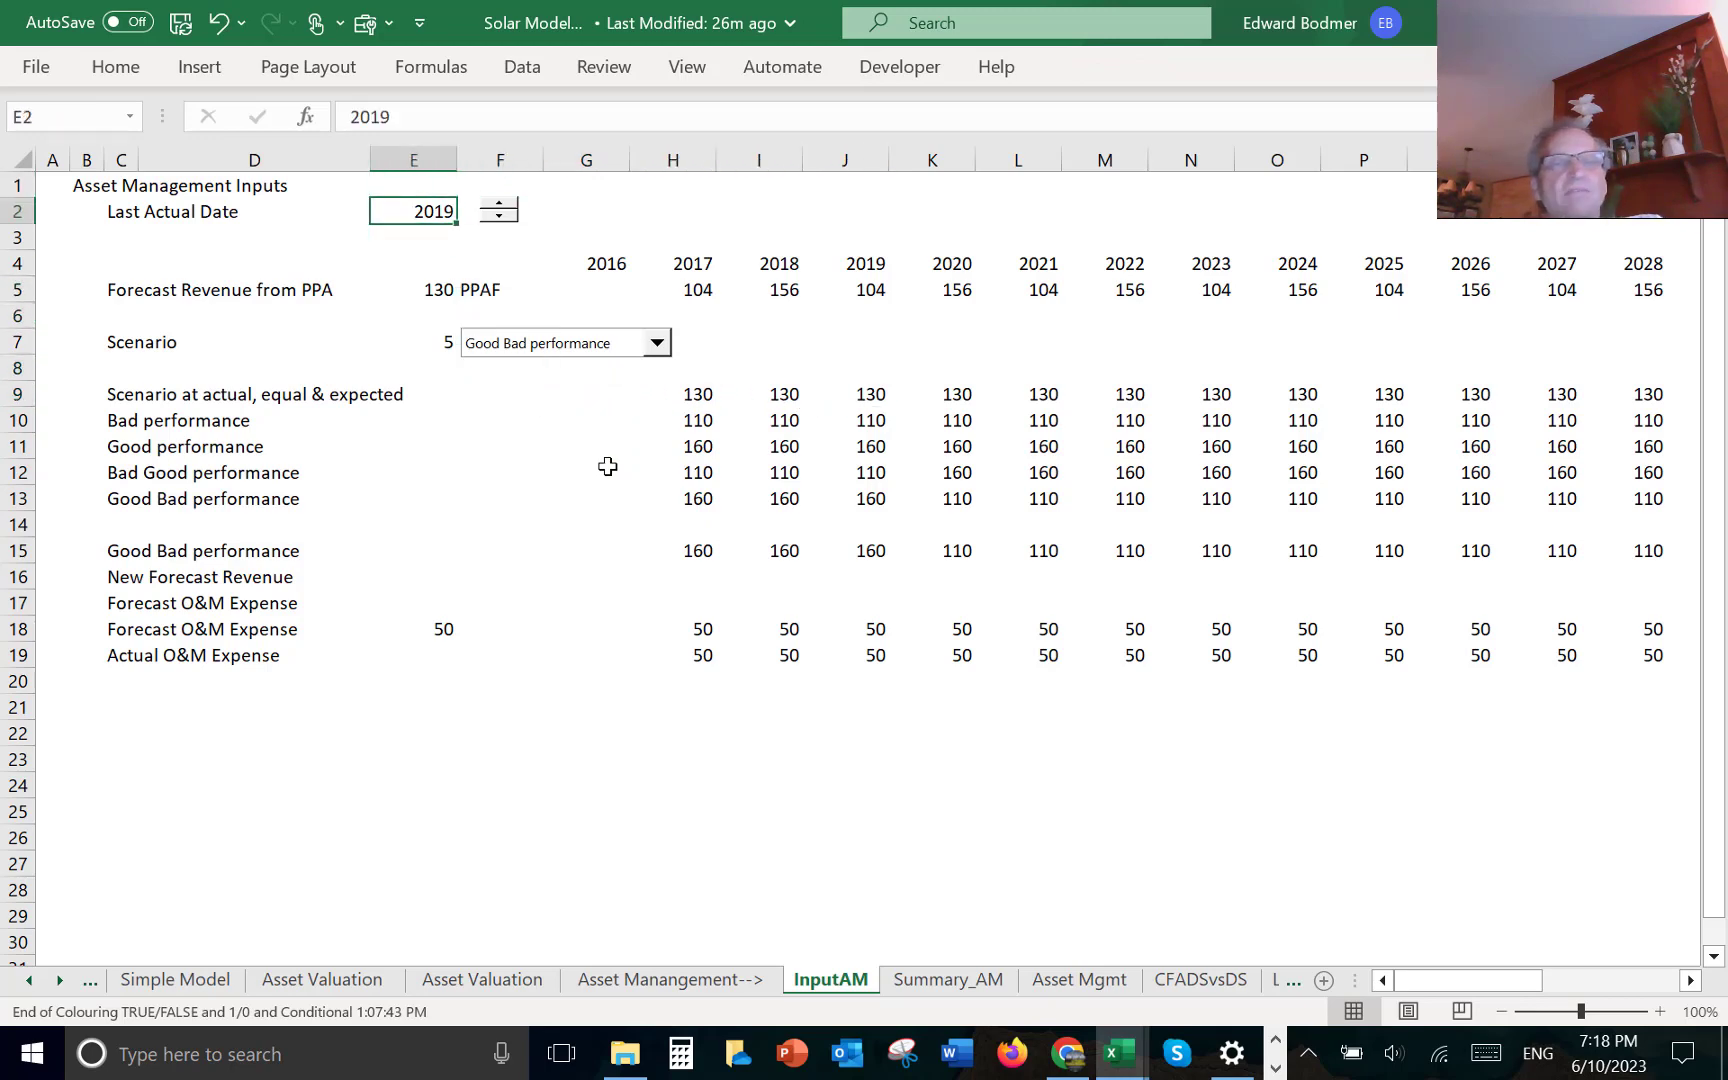
# - Look over the forecast revenue, the selected scenario number and the list of performance scenarios on InputAM
pyautogui.press('Down')
pyautogui.press('Down')
pyautogui.press('Down')
pyautogui.press('Down')
pyautogui.press('Down')
pyautogui.press('Down')
pyautogui.press('Down')
pyautogui.press('Down')
pyautogui.press('Down')
pyautogui.press('Up')
pyautogui.press('Up')
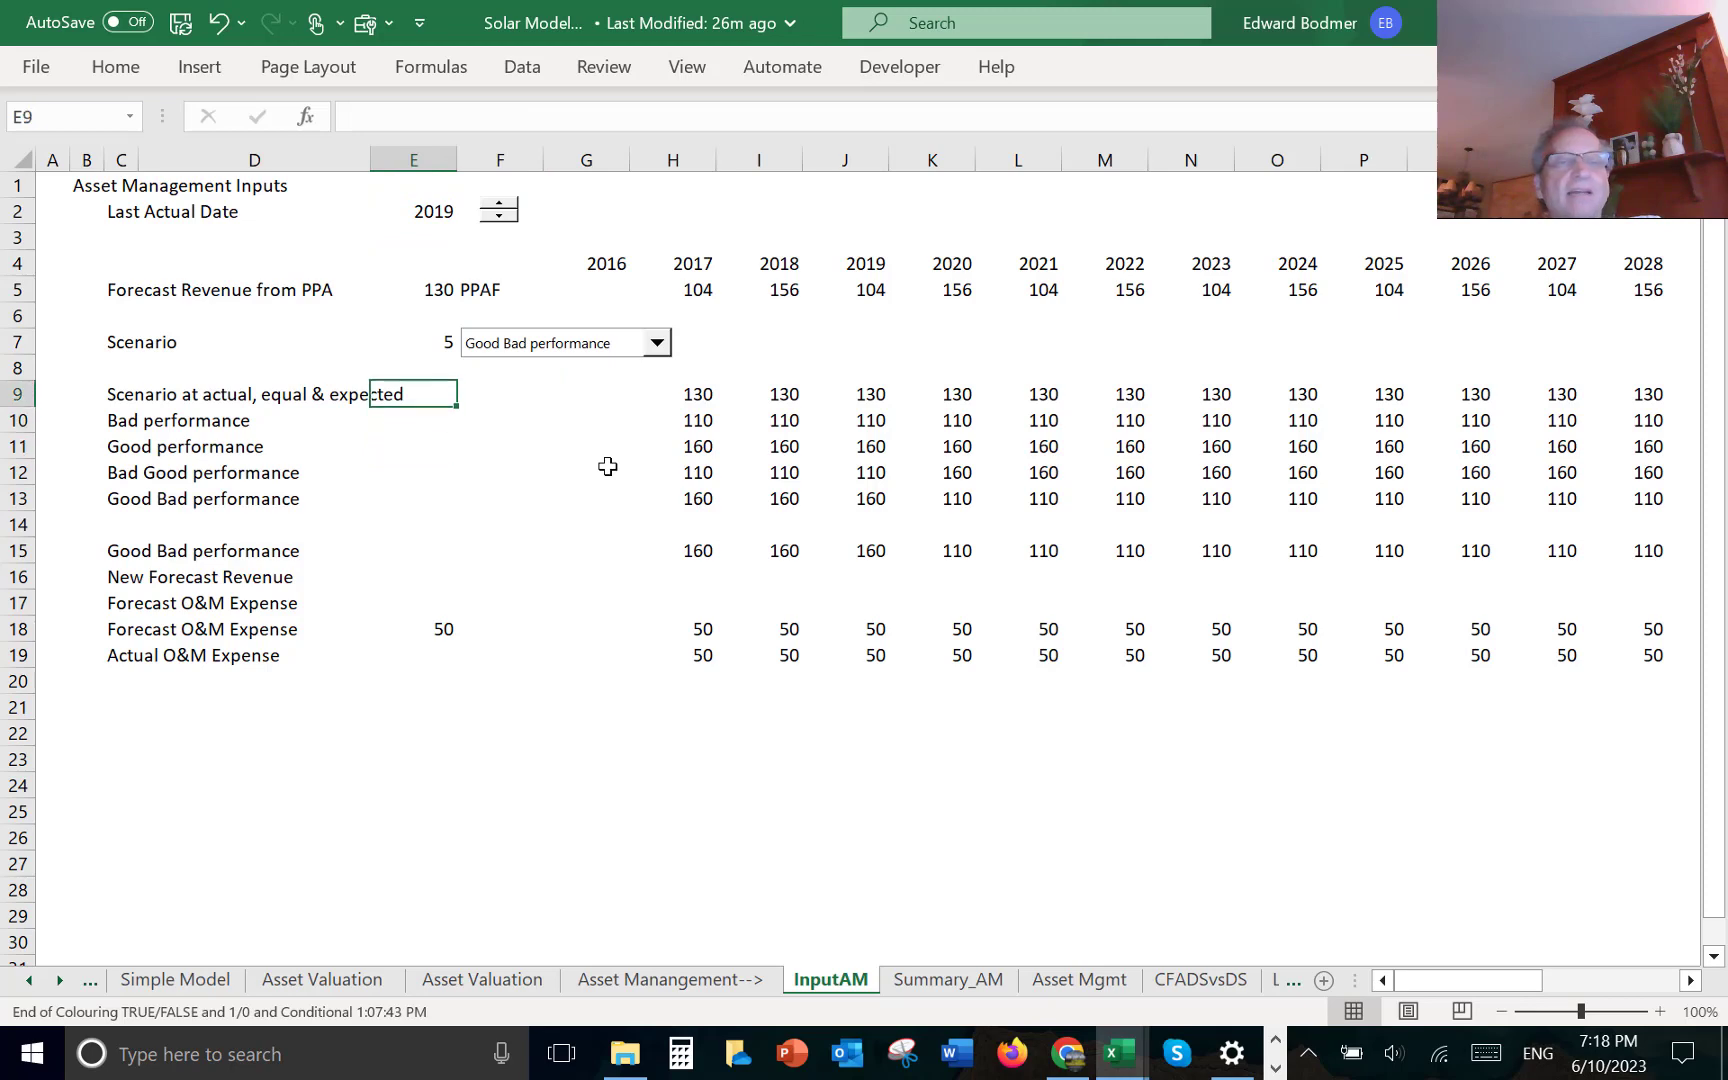
# - Rename the first scenario label in C9 to "Actual = Expected"
pyautogui.press('Right')
pyautogui.press('Right')
pyautogui.press('Left')
pyautogui.press('Left')
pyautogui.press('Left')
pyautogui.press('Left')
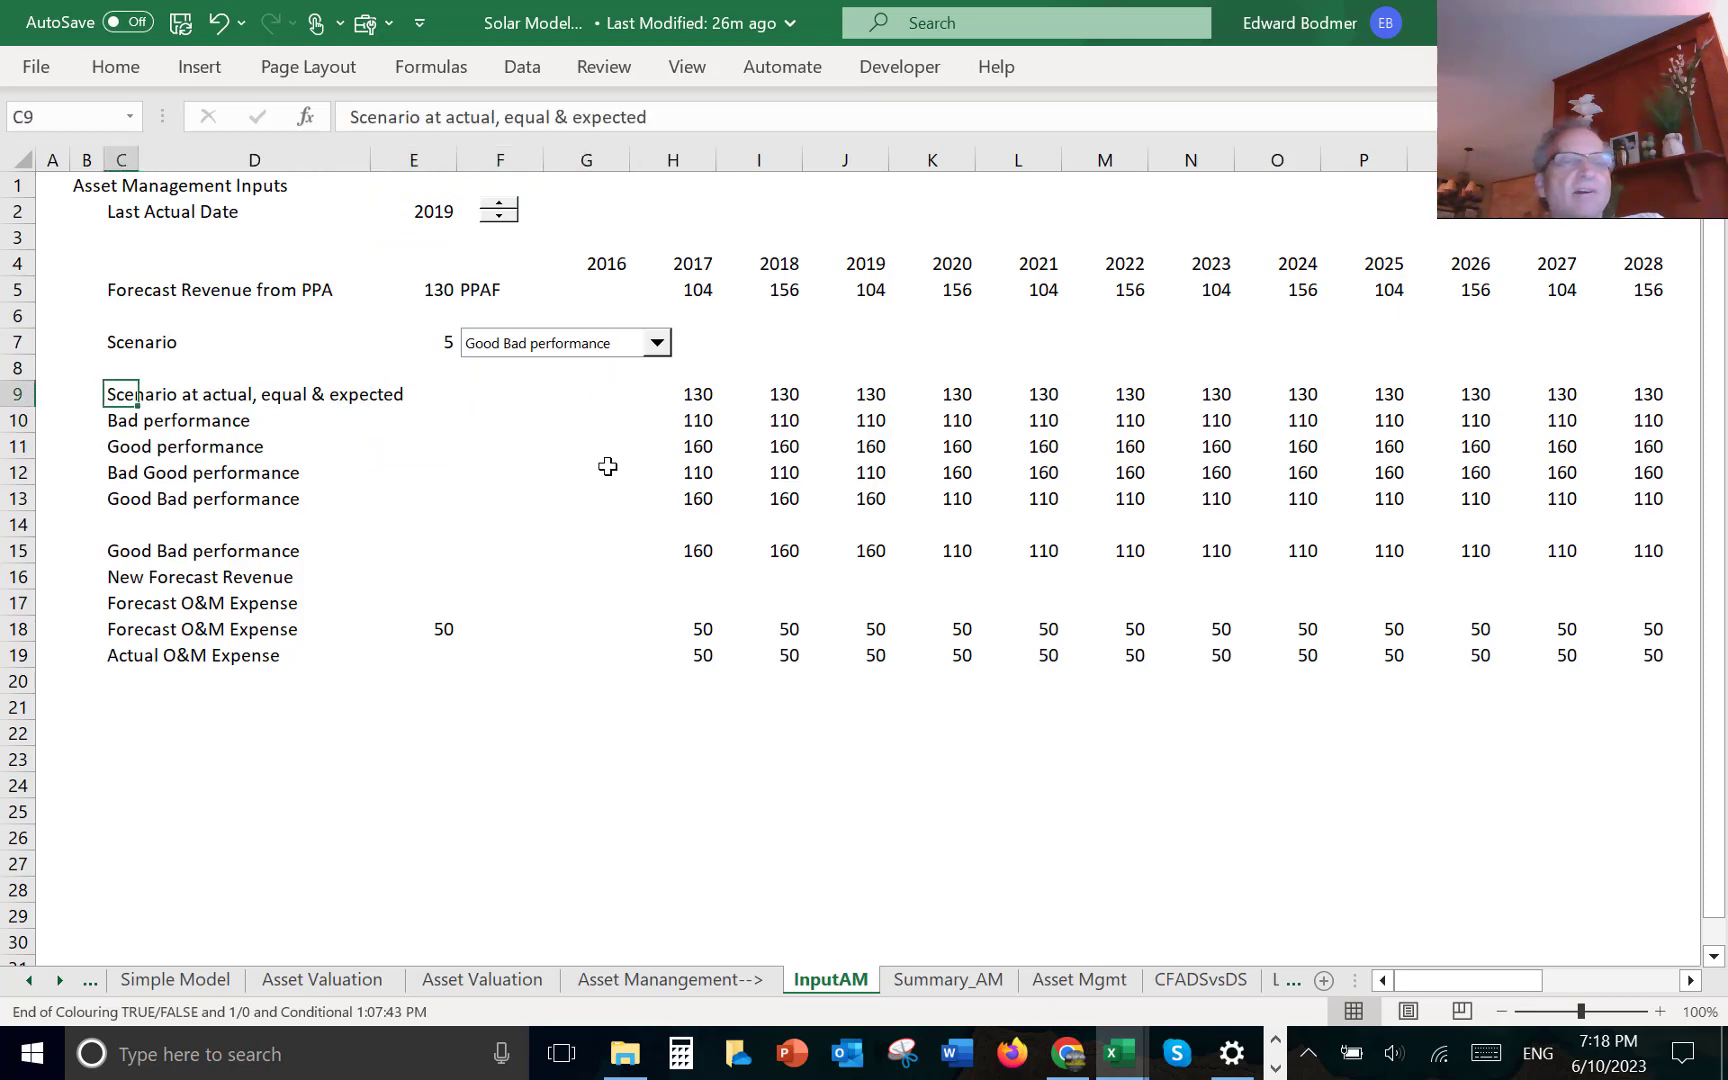
pyautogui.press('F2')
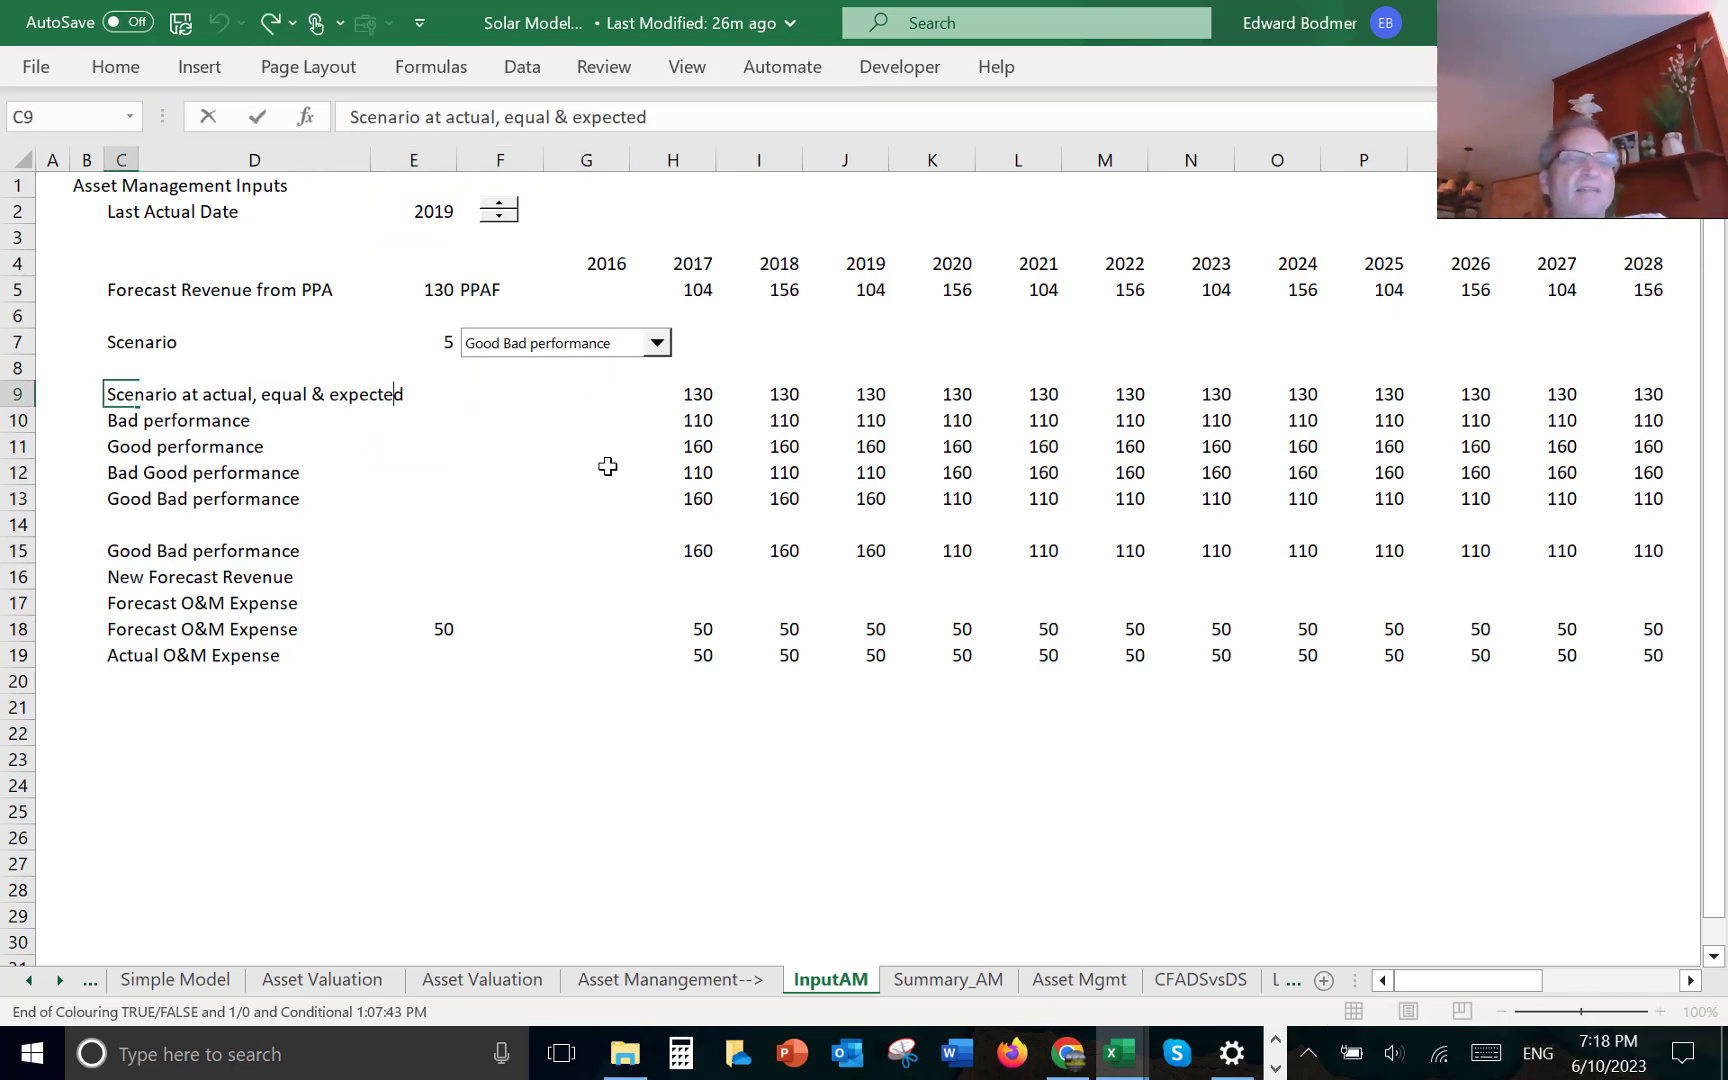
pyautogui.press('Left')
pyautogui.press('Left')
pyautogui.press('Left')
pyautogui.press('Left')
pyautogui.press('Left')
pyautogui.press('Left')
pyautogui.press('Left')
pyautogui.press('Left')
pyautogui.press('Left')
pyautogui.press('Left')
pyautogui.press('Left')
pyautogui.press('Left')
pyautogui.press('Left')
pyautogui.press('Left')
pyautogui.press('Left')
pyautogui.press('Left')
pyautogui.press('Left')
pyautogui.press('Left')
pyautogui.press('Left')
pyautogui.press('Left')
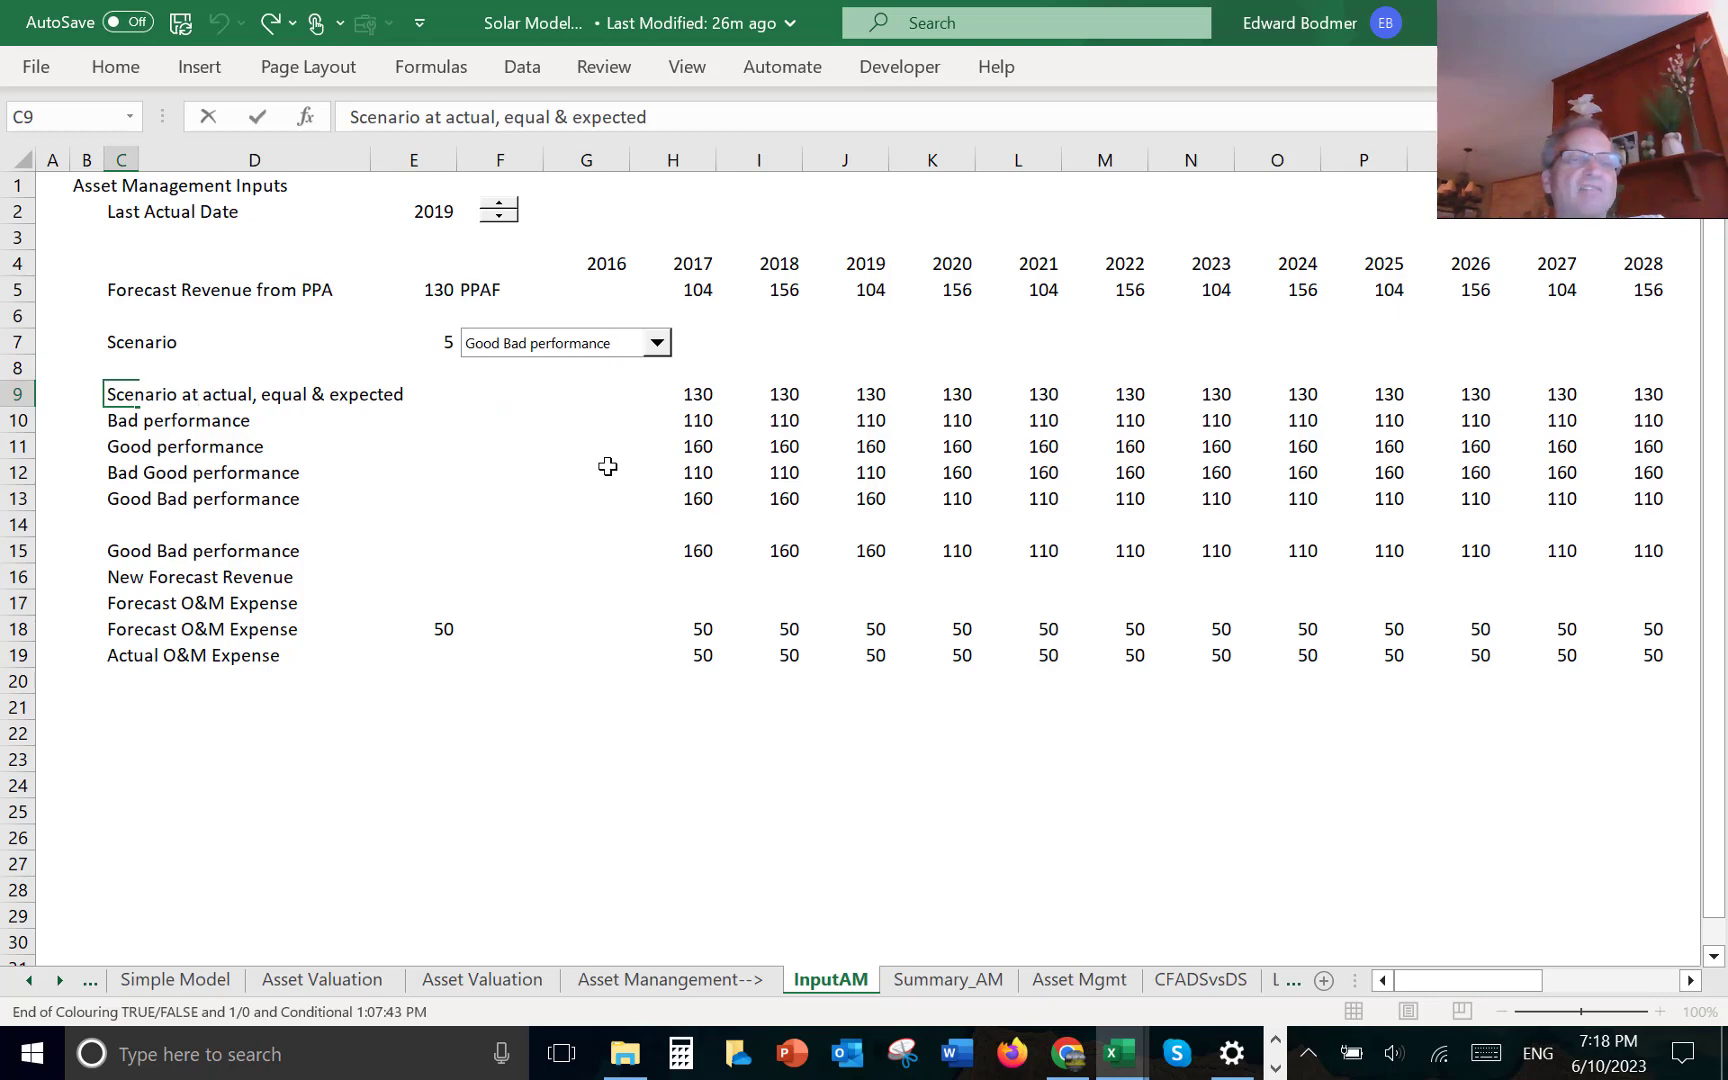
pyautogui.press('BackSpace')
pyautogui.press('BackSpace')
pyautogui.press('BackSpace')
pyautogui.press('BackSpace')
pyautogui.press('BackSpace')
pyautogui.press('BackSpace')
pyautogui.press('BackSpace')
pyautogui.press('BackSpace')
pyautogui.press('BackSpace')
pyautogui.press('BackSpace')
pyautogui.press('BackSpace')
pyautogui.press('BackSpace')
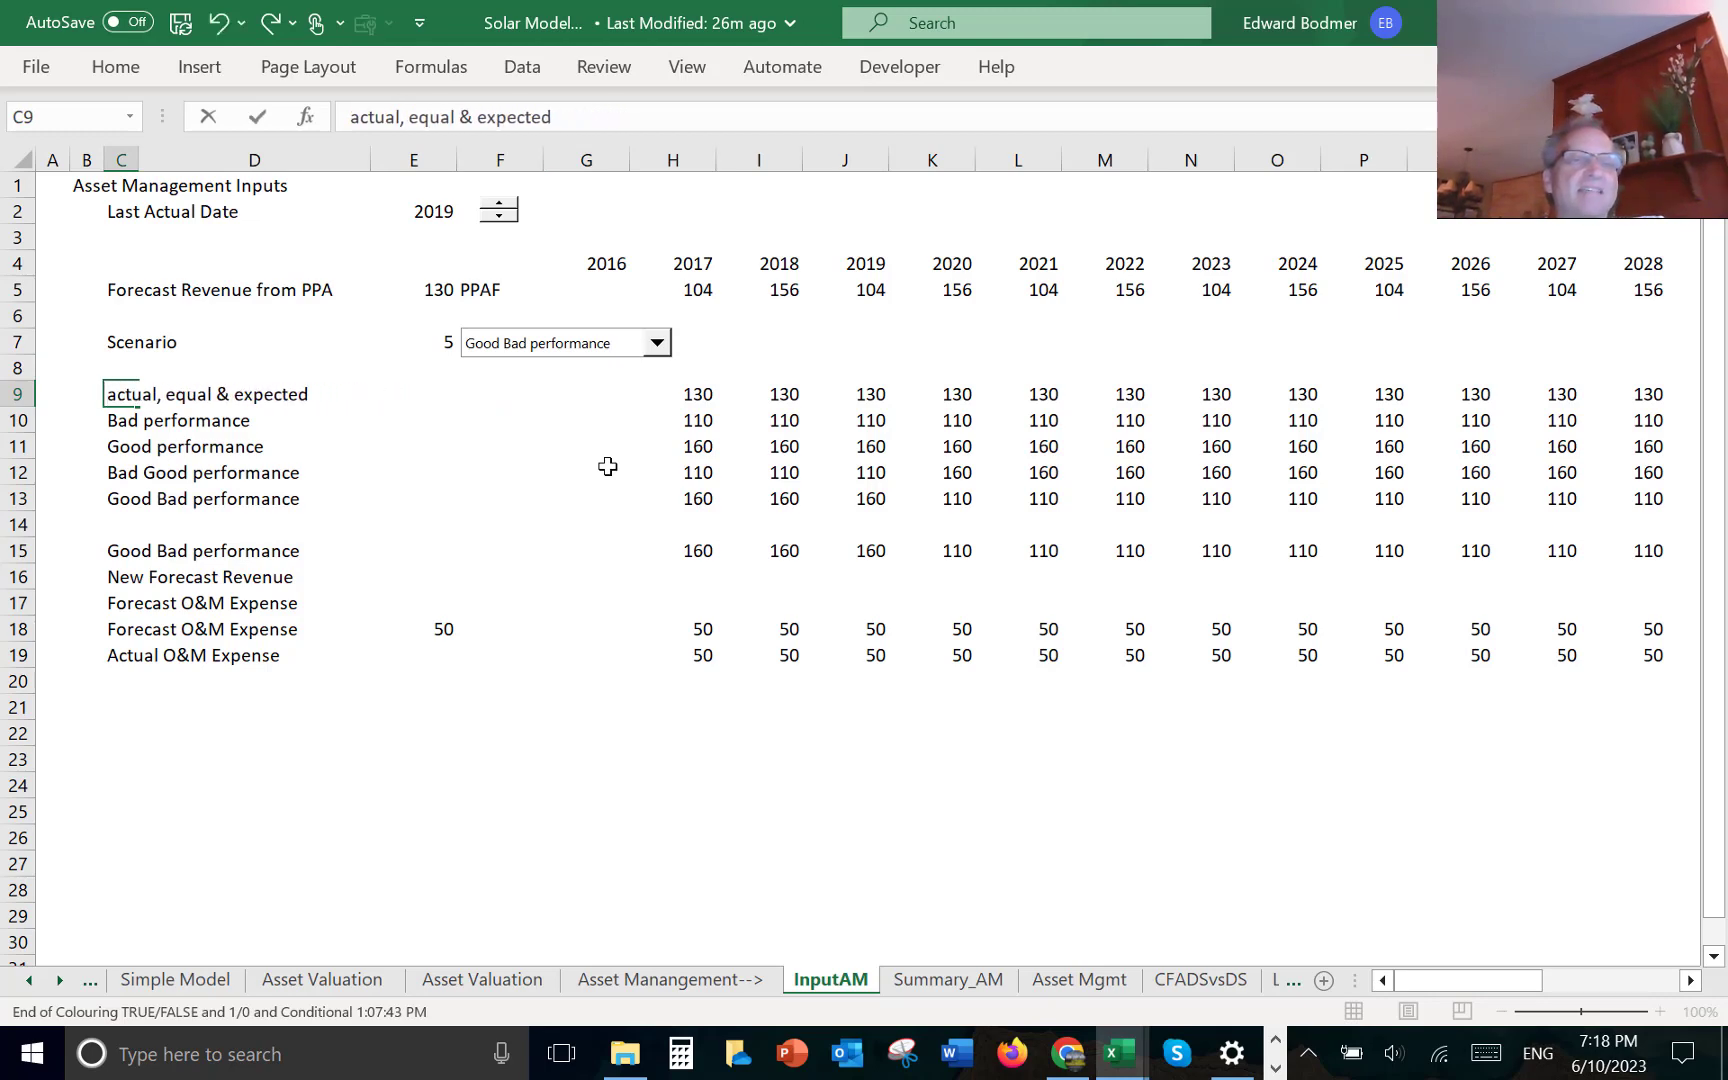
pyautogui.press('Delete')
pyautogui.write('A')
pyautogui.press('Right')
pyautogui.press('Right')
pyautogui.press('Right')
pyautogui.press('Right')
pyautogui.press('Right')
pyautogui.press('Right')
pyautogui.press('Right')
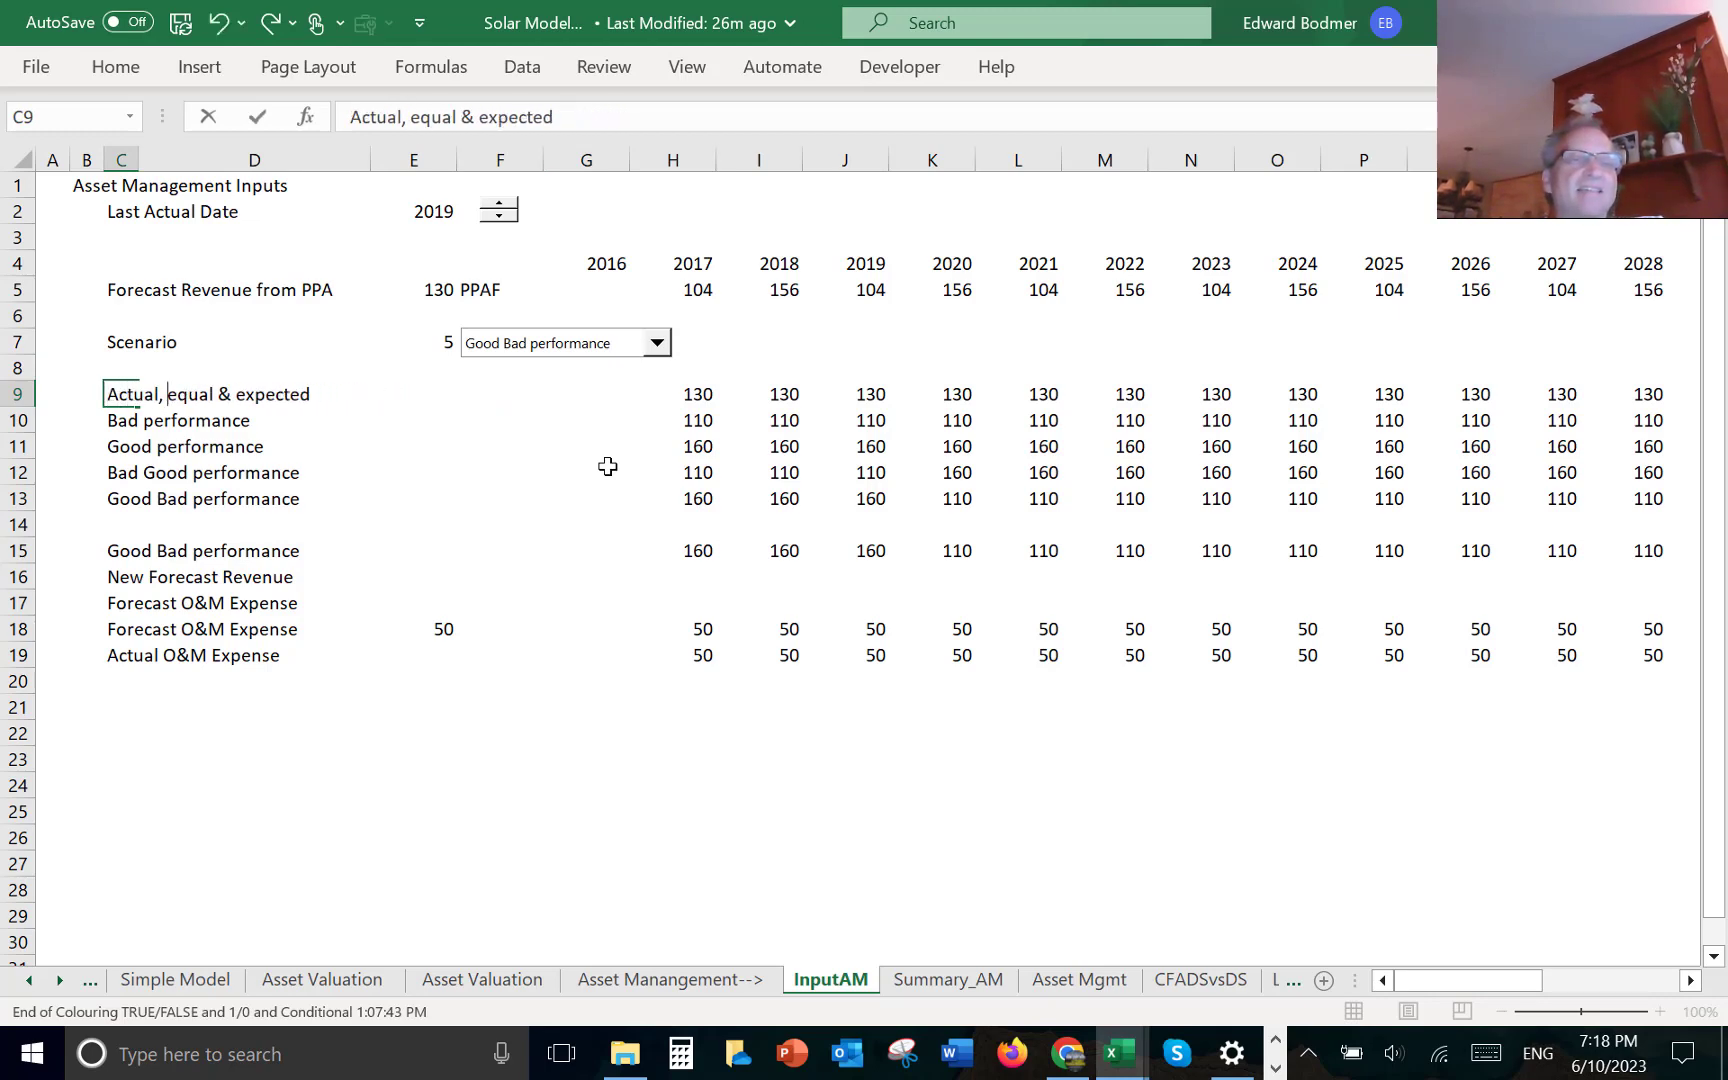
pyautogui.press('Delete')
pyautogui.press('Delete')
pyautogui.press('Delete')
pyautogui.press('Delete')
pyautogui.press('Delete')
pyautogui.press('Delete')
pyautogui.press('Delete')
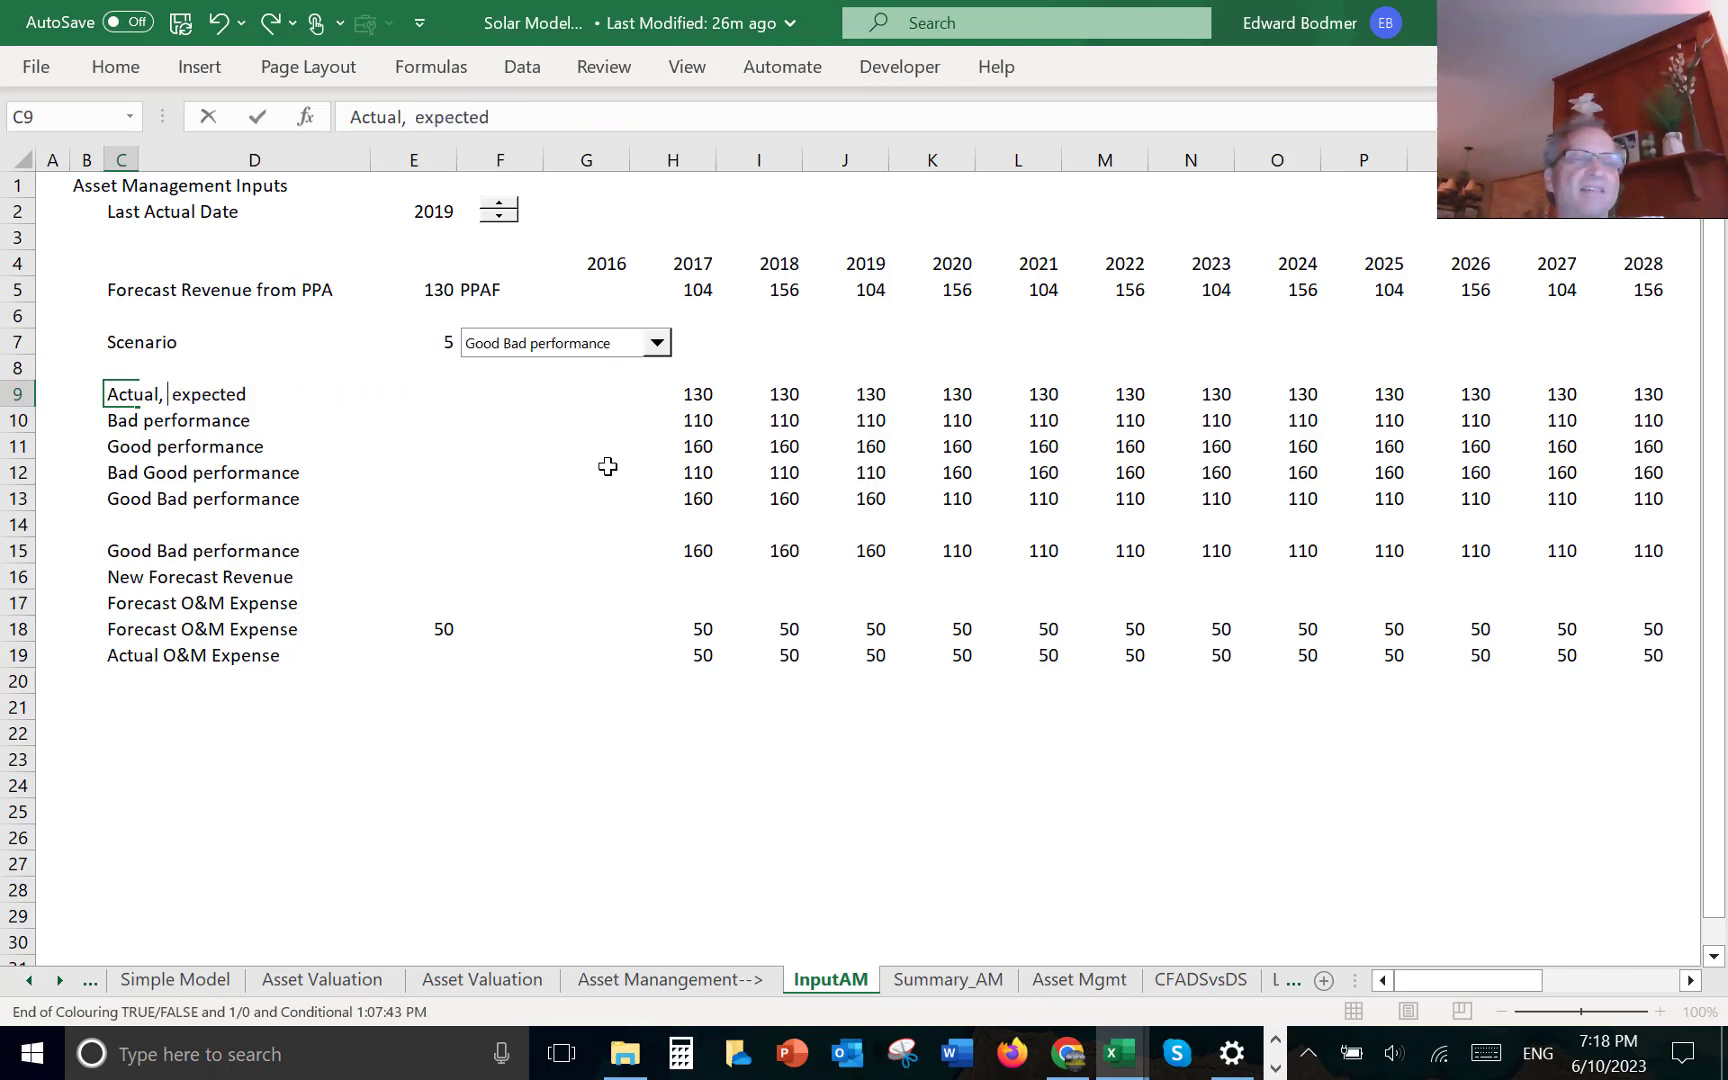
pyautogui.press('BackSpace')
pyautogui.press('Delete')
pyautogui.press('BackSpace')
pyautogui.write('= E')
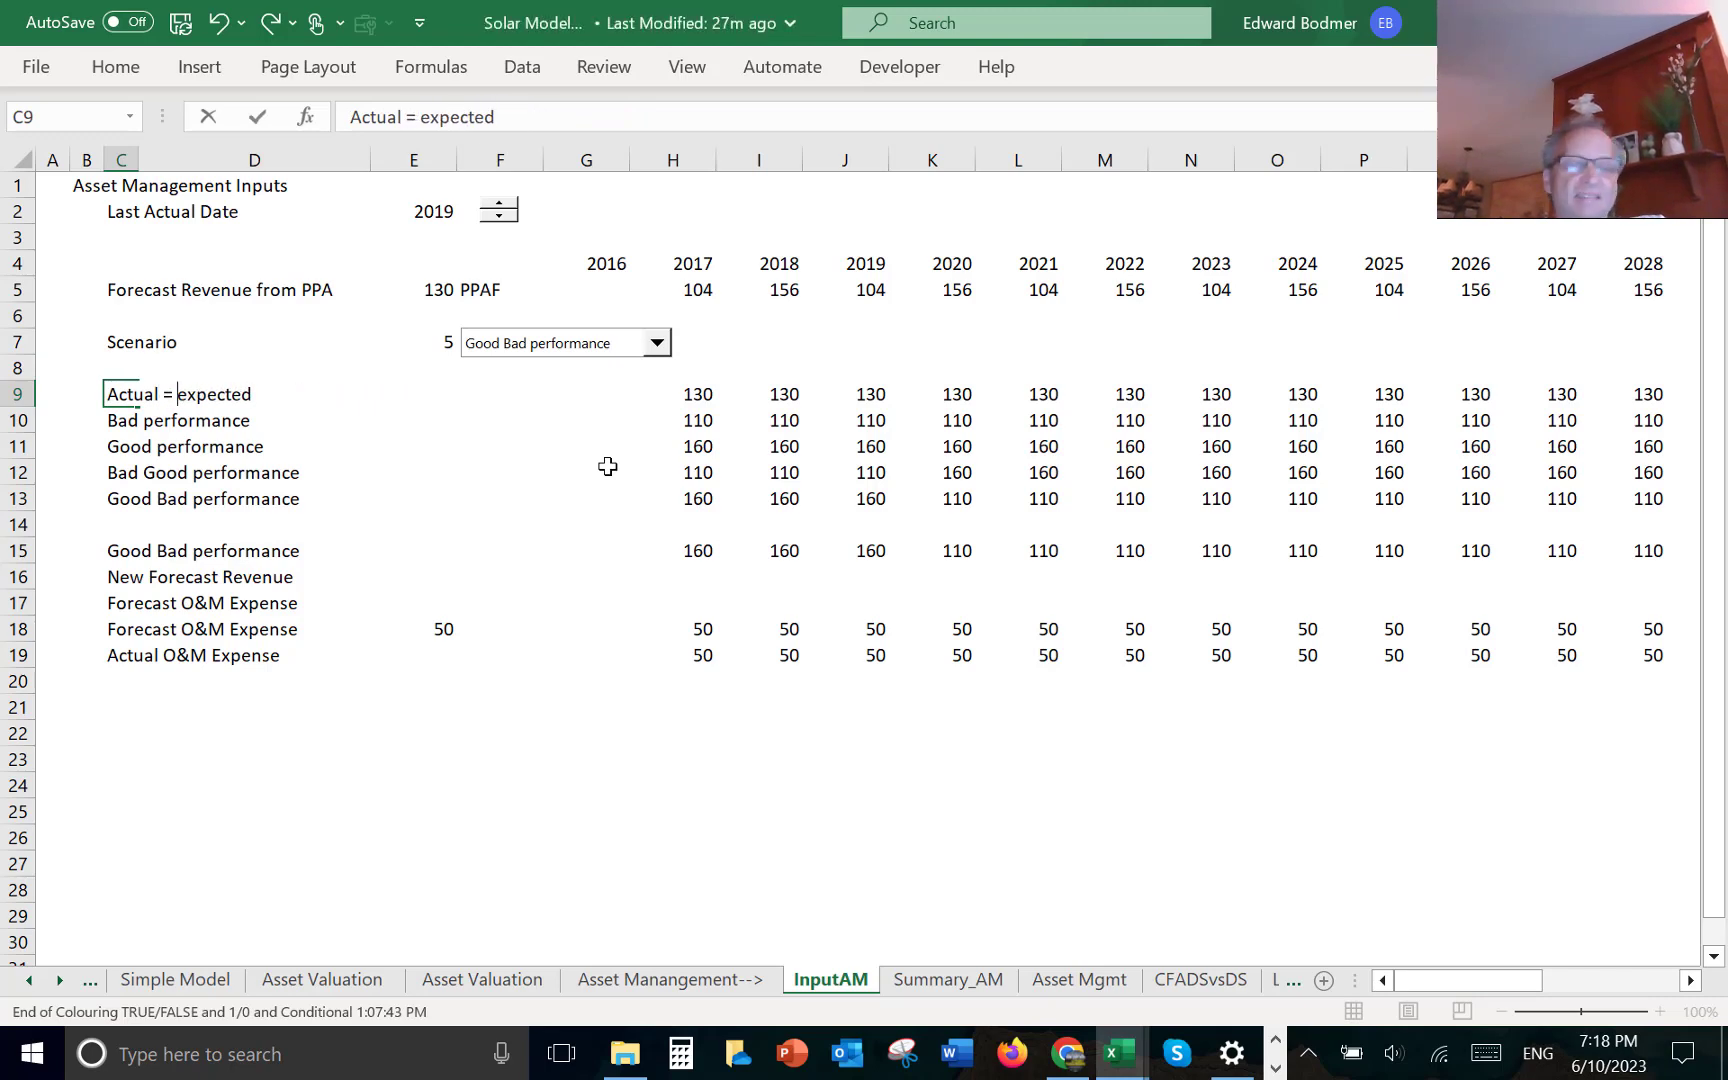
pyautogui.press('Delete')
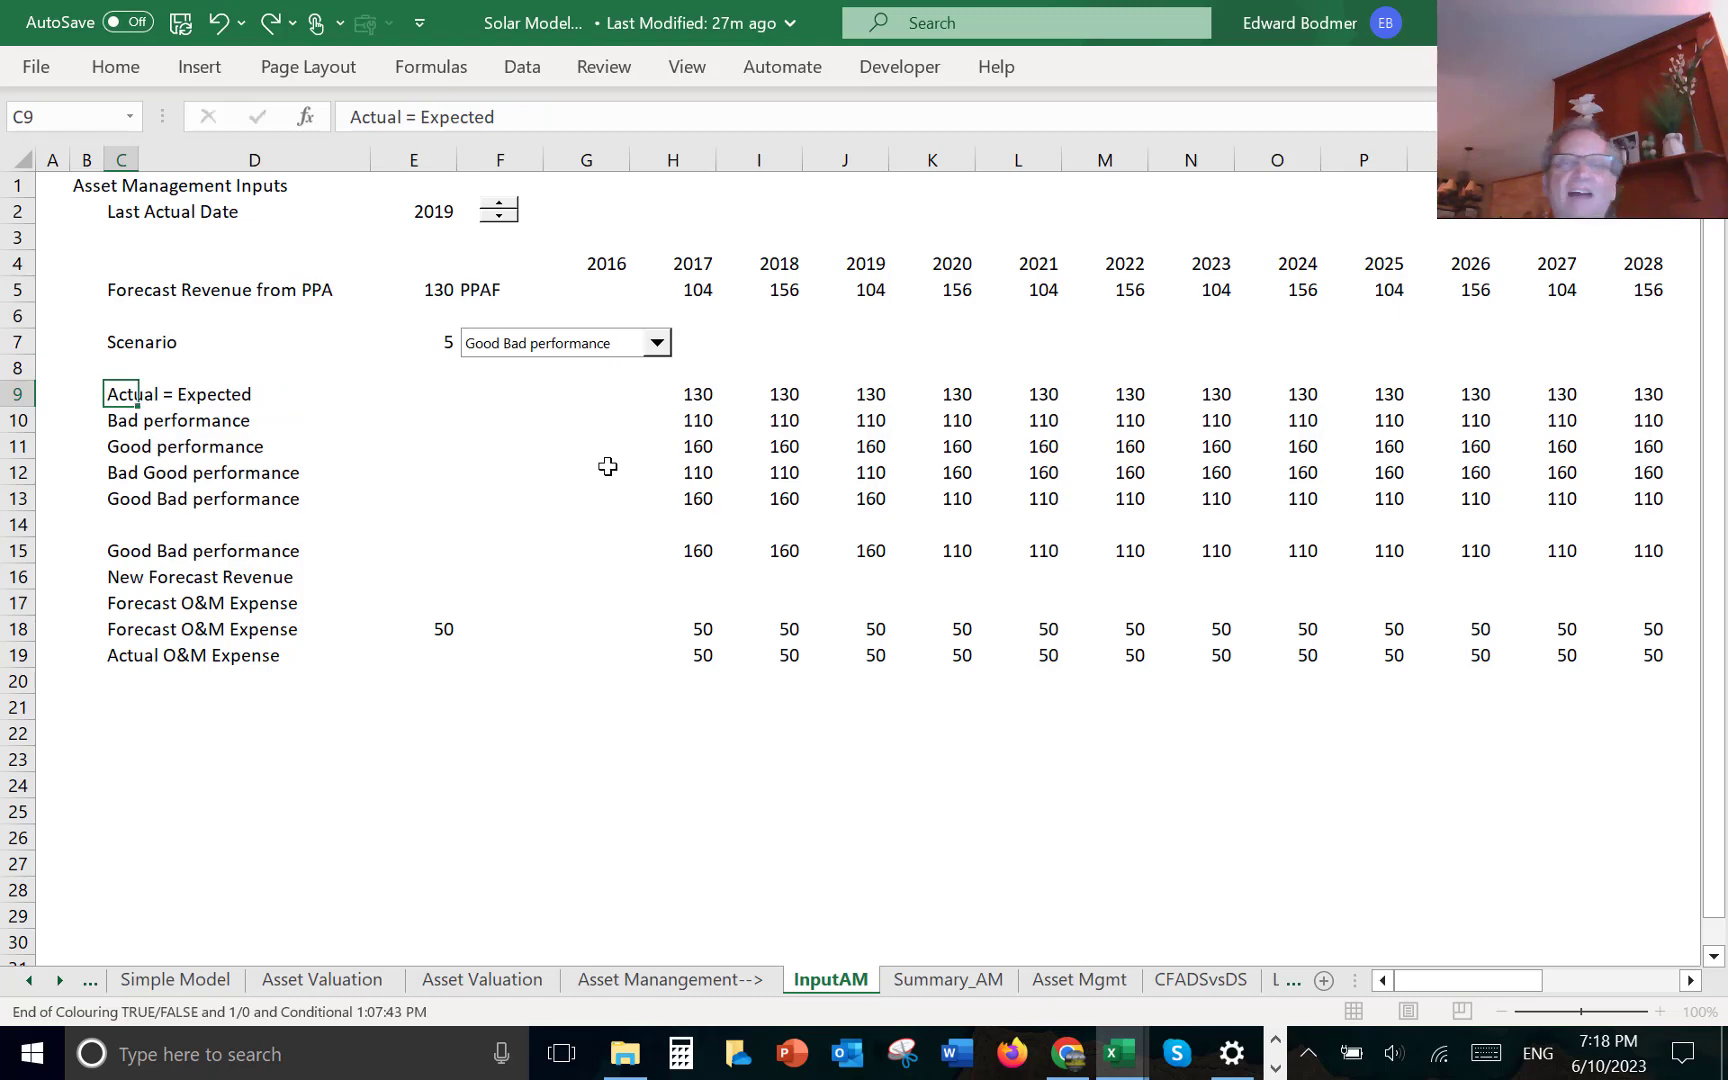
pyautogui.press('Return')
# - Compare the yearly revenues of the Actual = Expected scenario with those of the Bad performance scenario
pyautogui.press('Right')
pyautogui.press('Right')
pyautogui.press('Right')
pyautogui.press('Right')
pyautogui.press('Up')
pyautogui.press('Right')
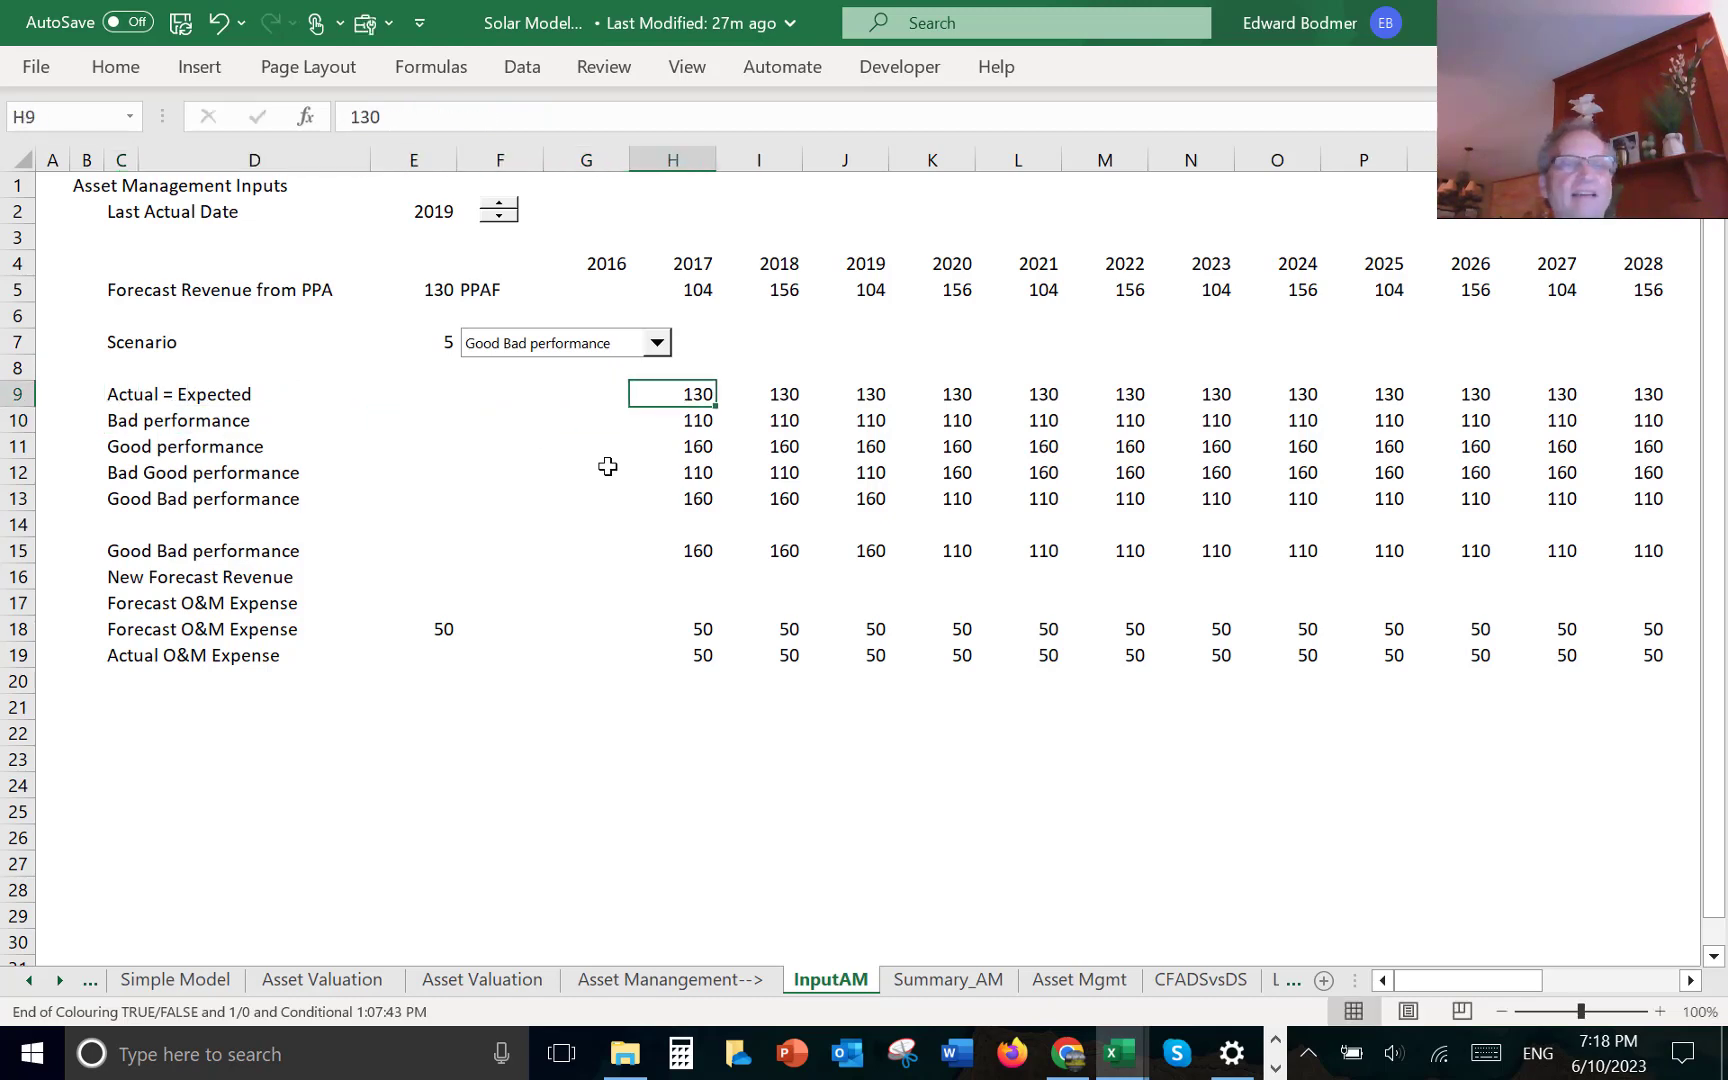
pyautogui.press('Down')
pyautogui.press('Right')
pyautogui.press('Right')
pyautogui.press('Right')
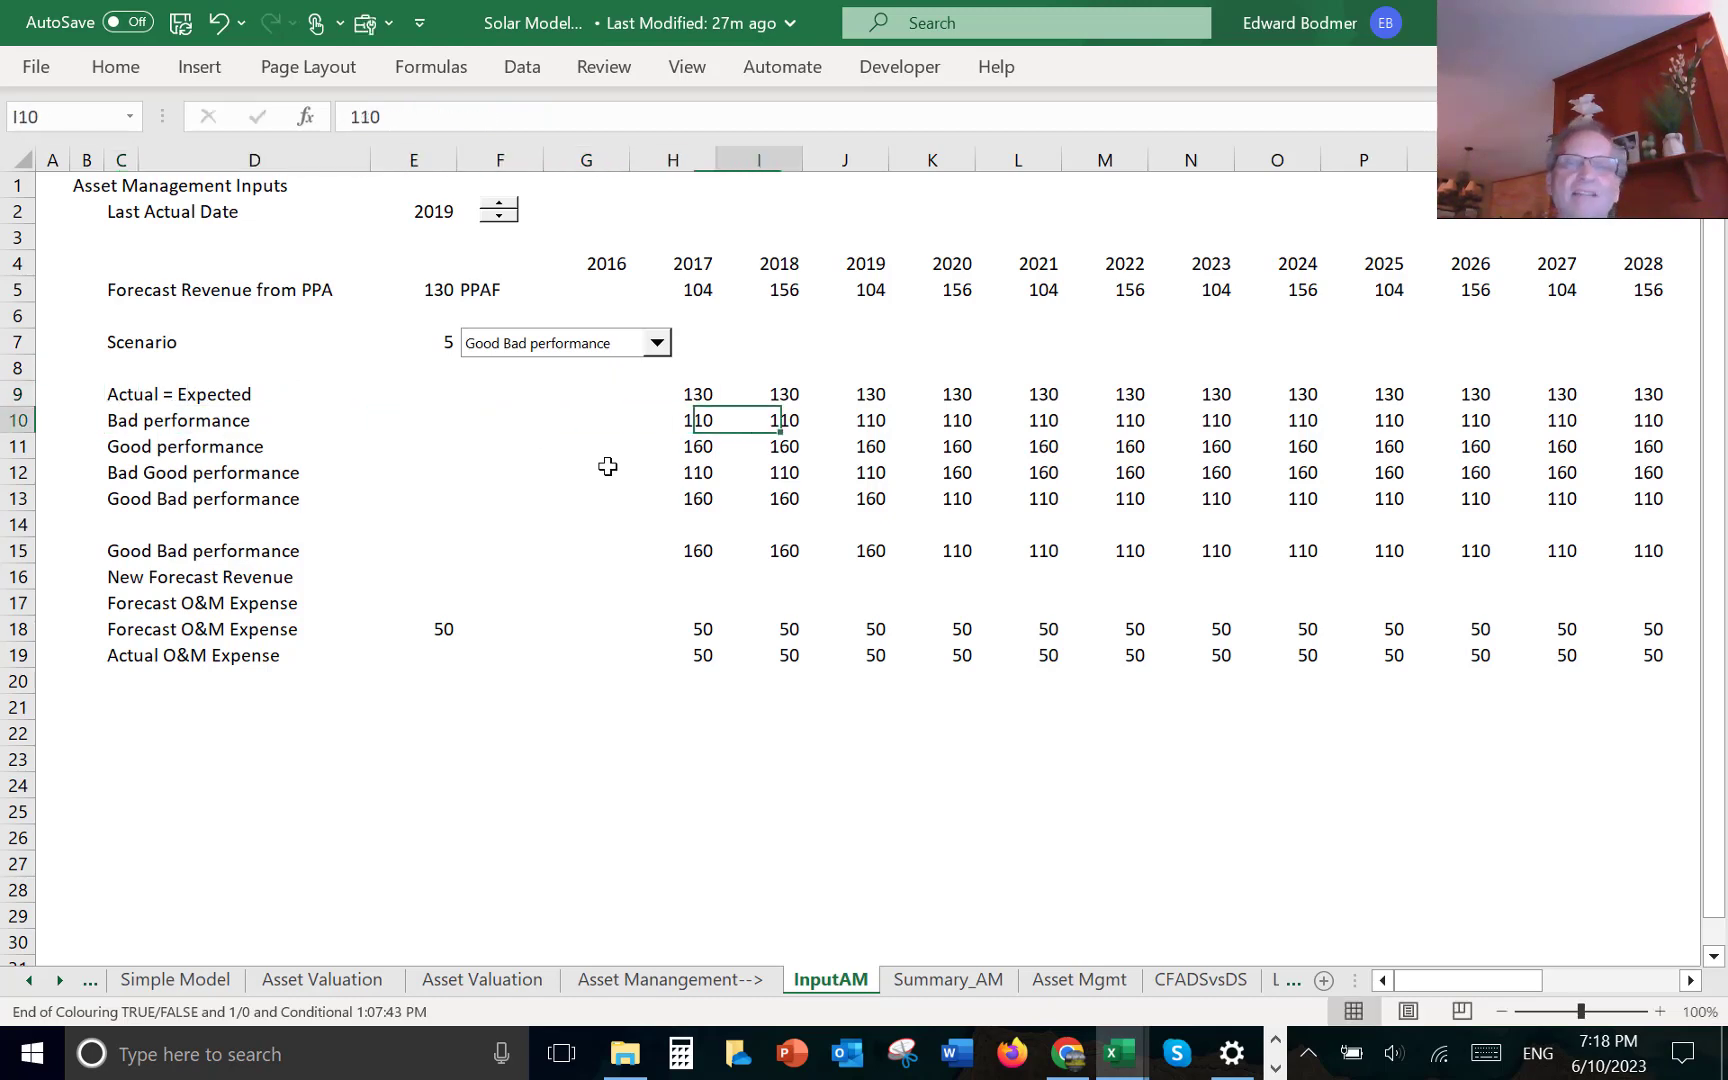
# - Examine the yearly revenues of the Bad performance scenario and the start of the Good performance row
pyautogui.press('Right')
pyautogui.press('Right')
pyautogui.press('Left')
pyautogui.press('Down')
pyautogui.press('Left')
pyautogui.press('Left')
pyautogui.press('Left')
pyautogui.press('Left')
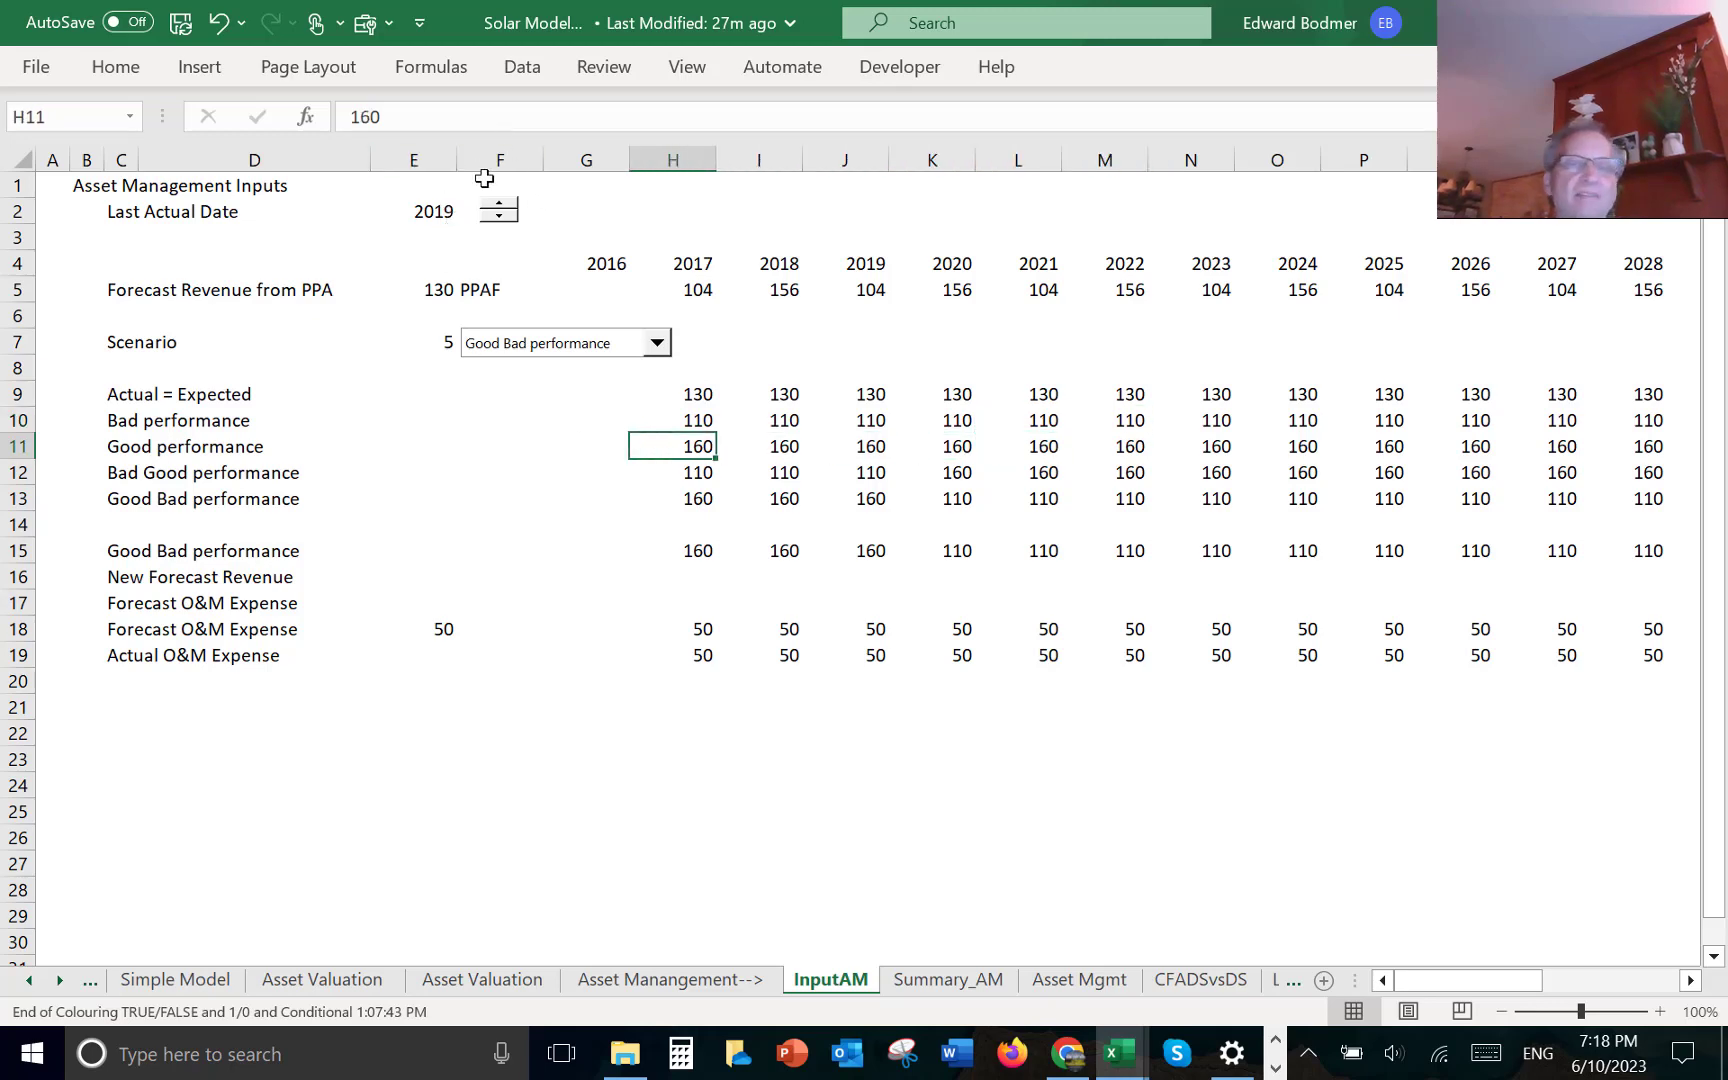
# - Compare the yearly revenues of the Bad Good performance and Good Bad performance scenarios across the early years
pyautogui.press('Down')
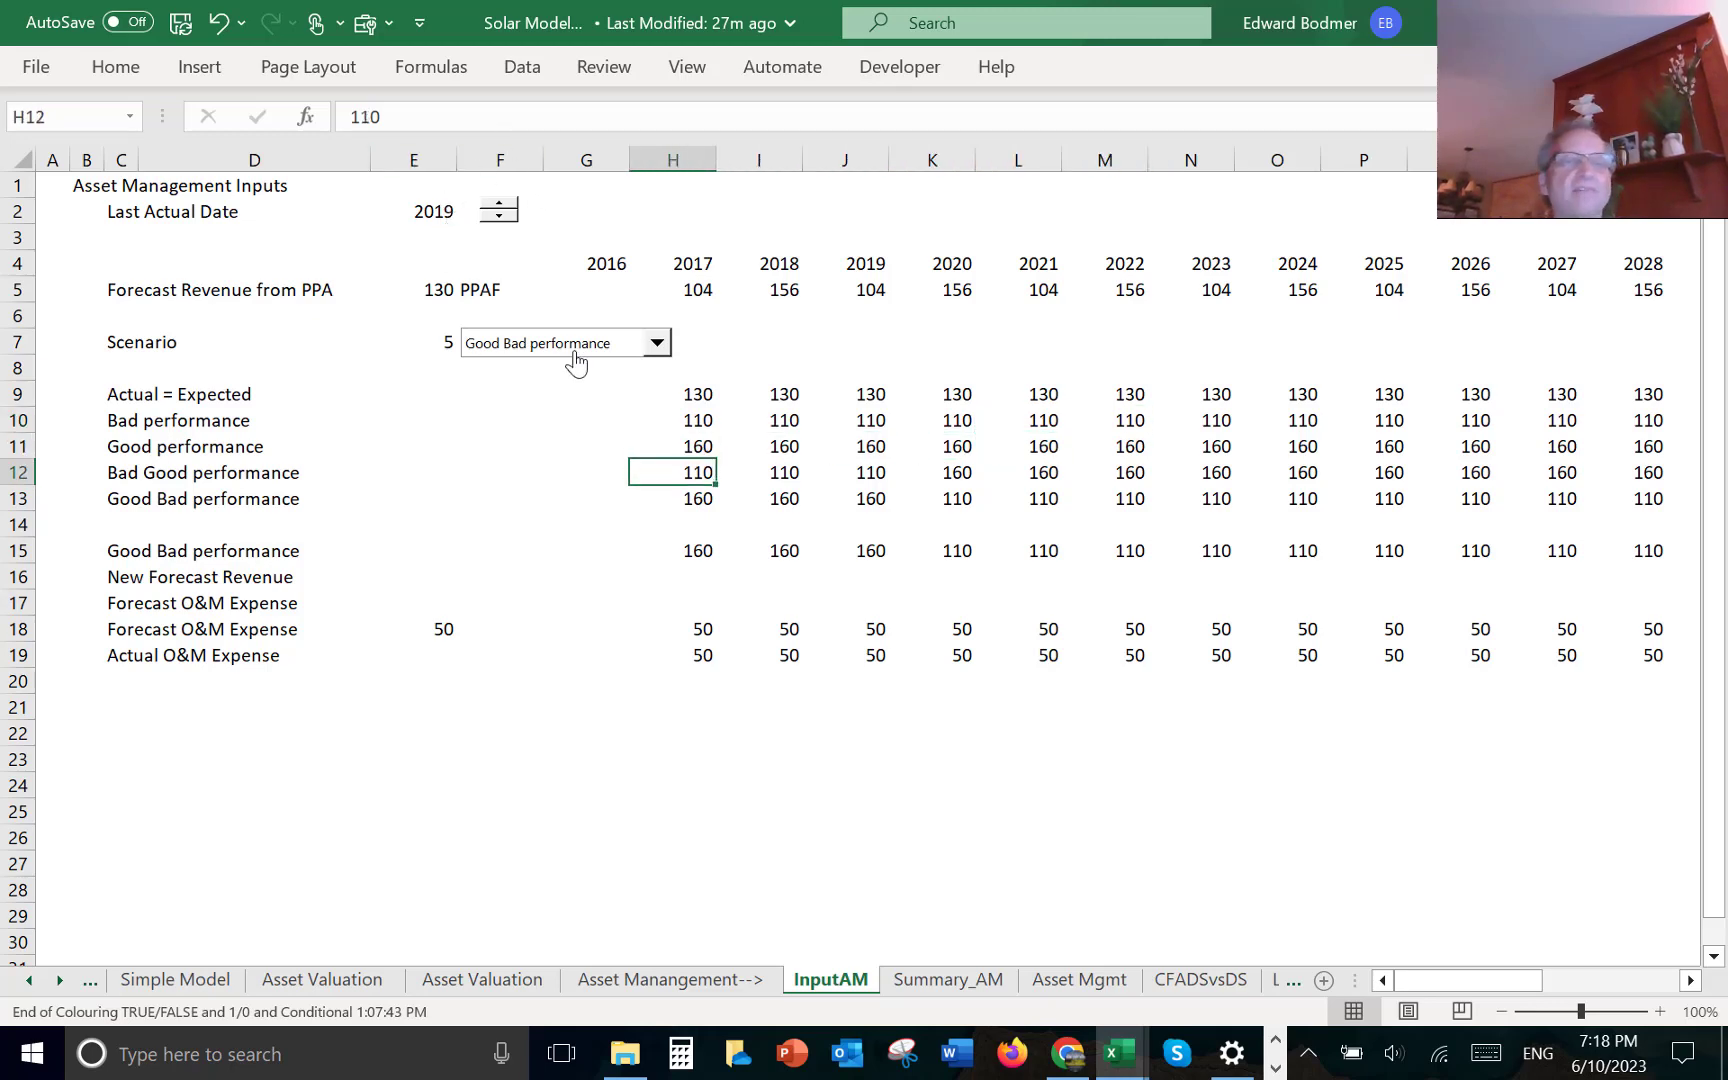
pyautogui.press('Right')
pyautogui.press('Right')
pyautogui.press('Right')
pyautogui.press('Right')
pyautogui.press('Right')
pyautogui.press('Right')
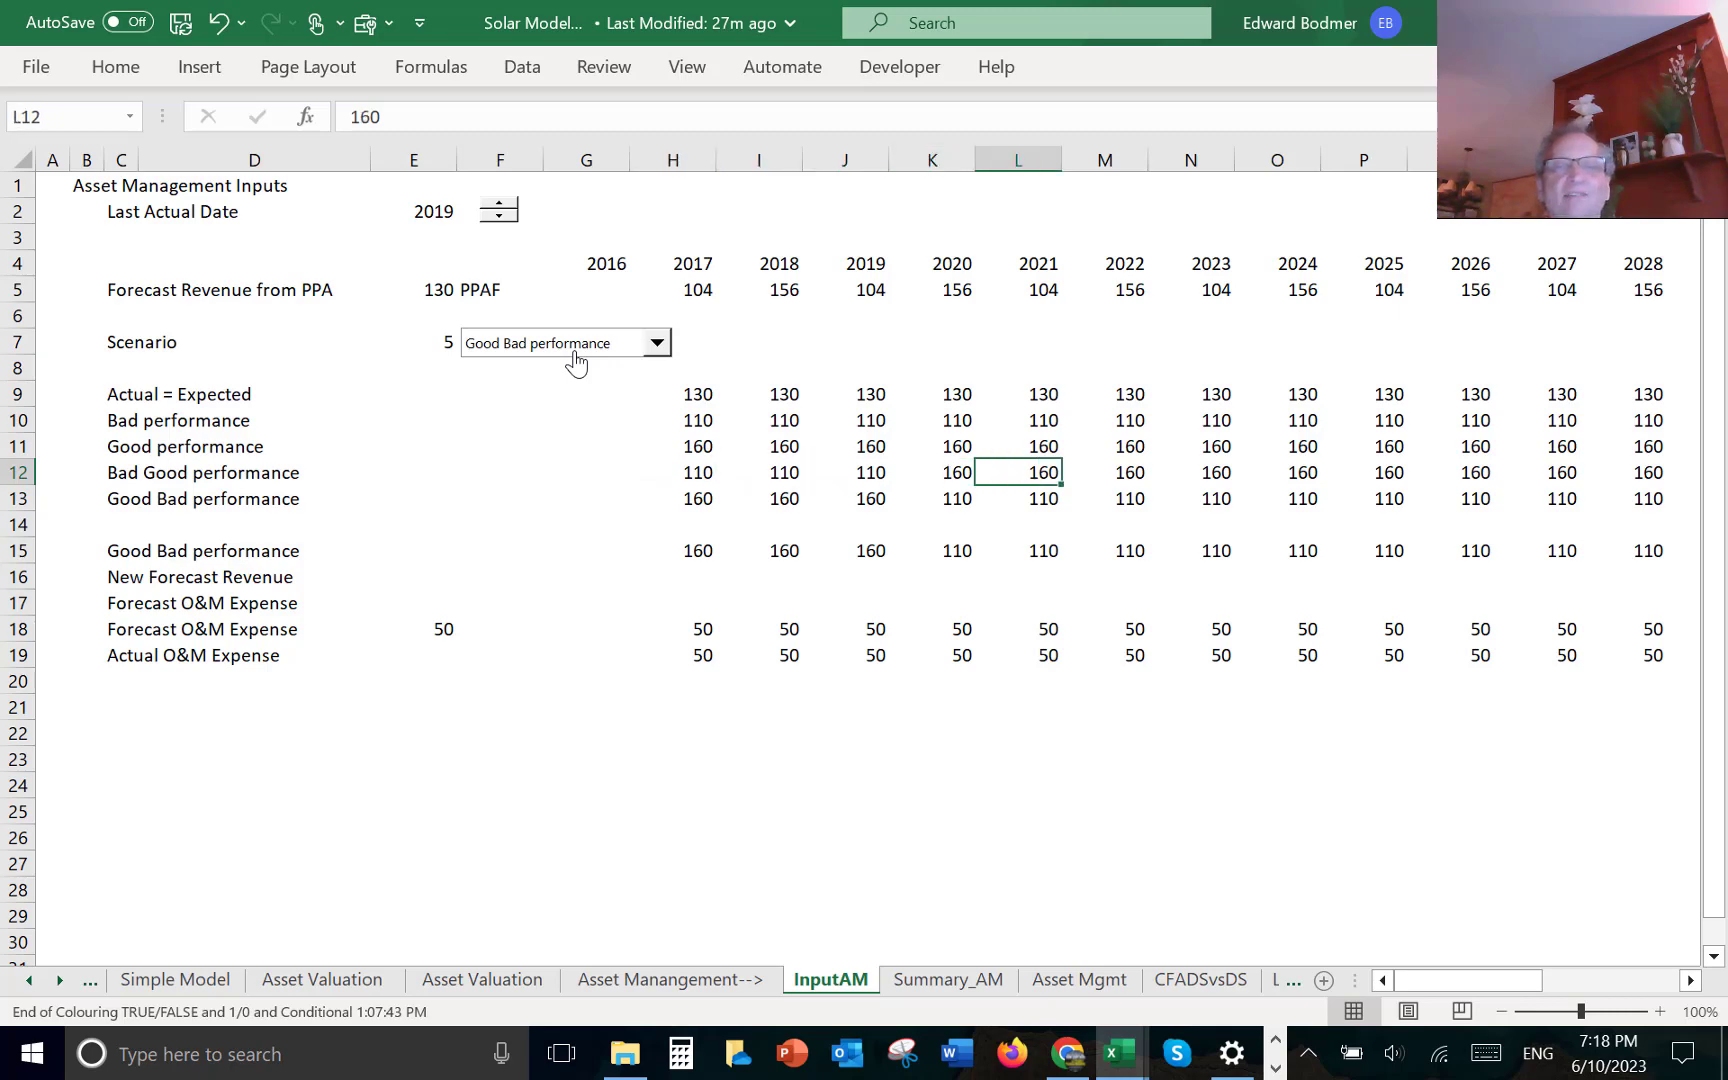
pyautogui.press('Left')
pyautogui.press('Left')
pyautogui.press('Left')
pyautogui.press('Left')
pyautogui.press('Left')
pyautogui.press('Down')
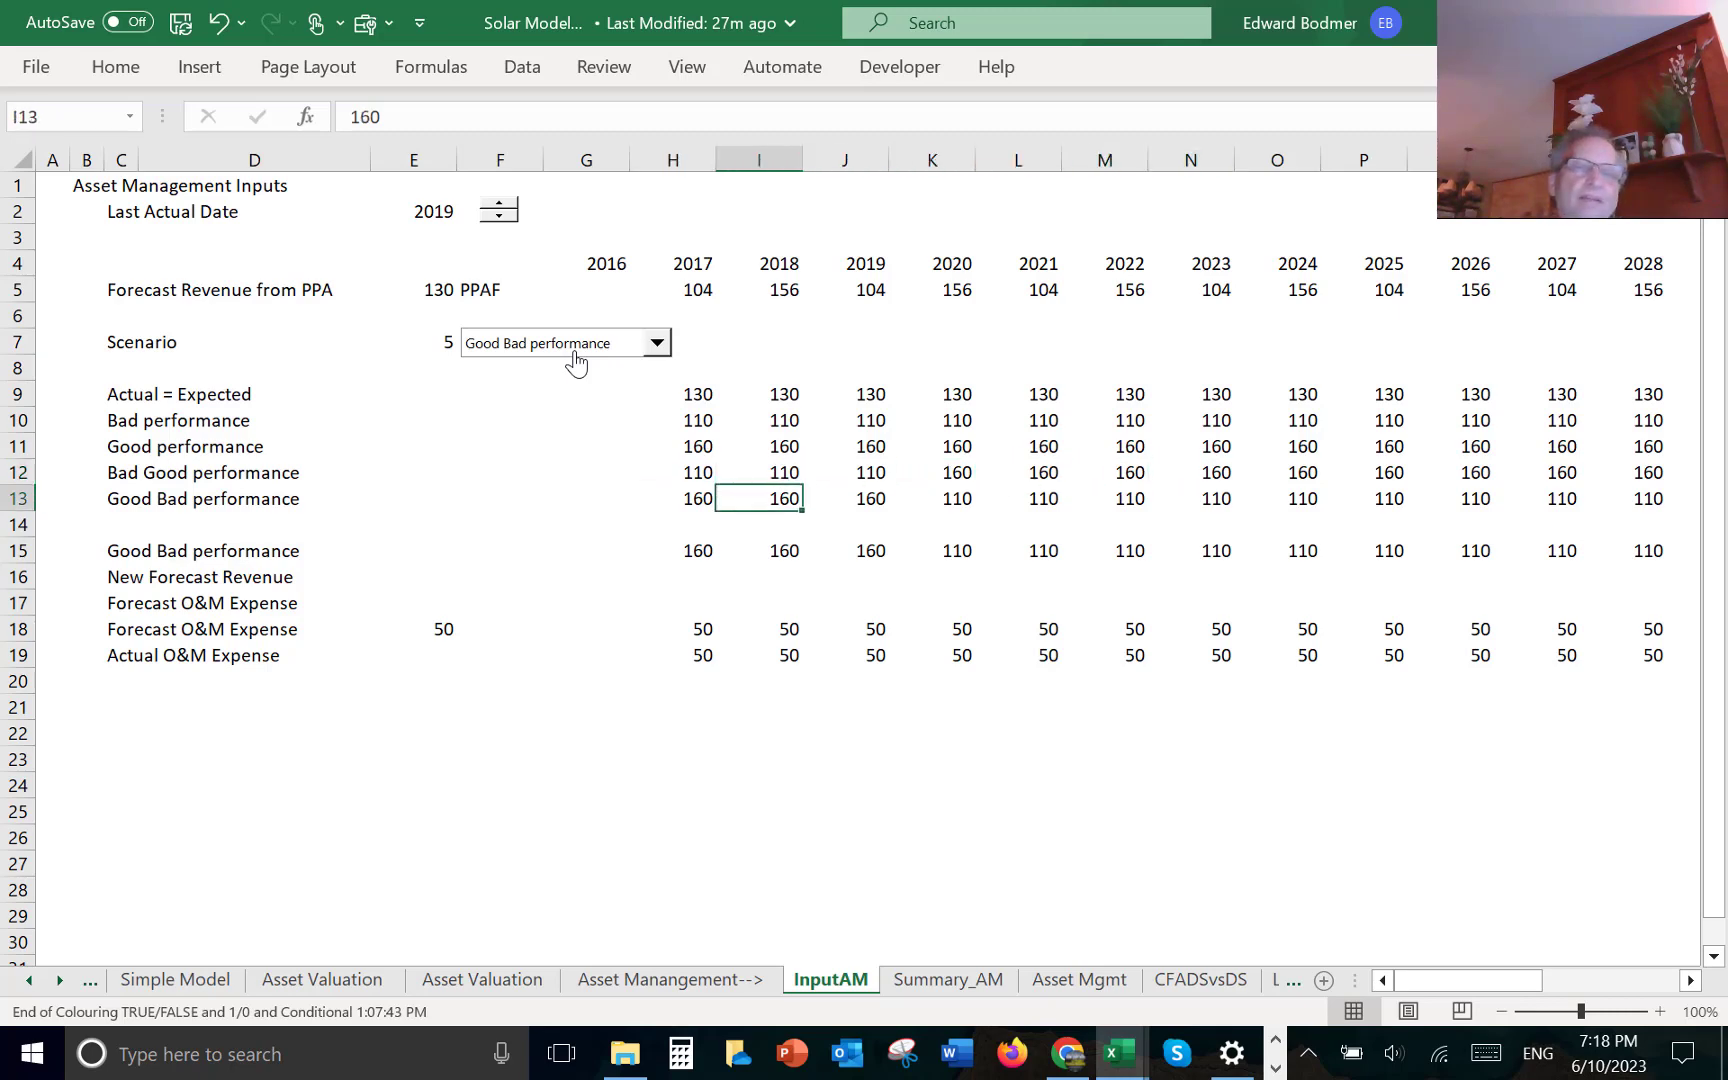
# - Insert two blank rows between the selected-scenario row 15 and New Forecast Revenue
pyautogui.press('Left')
pyautogui.press('Left')
pyautogui.press('Down')
pyautogui.press('Down')
pyautogui.press('Down')
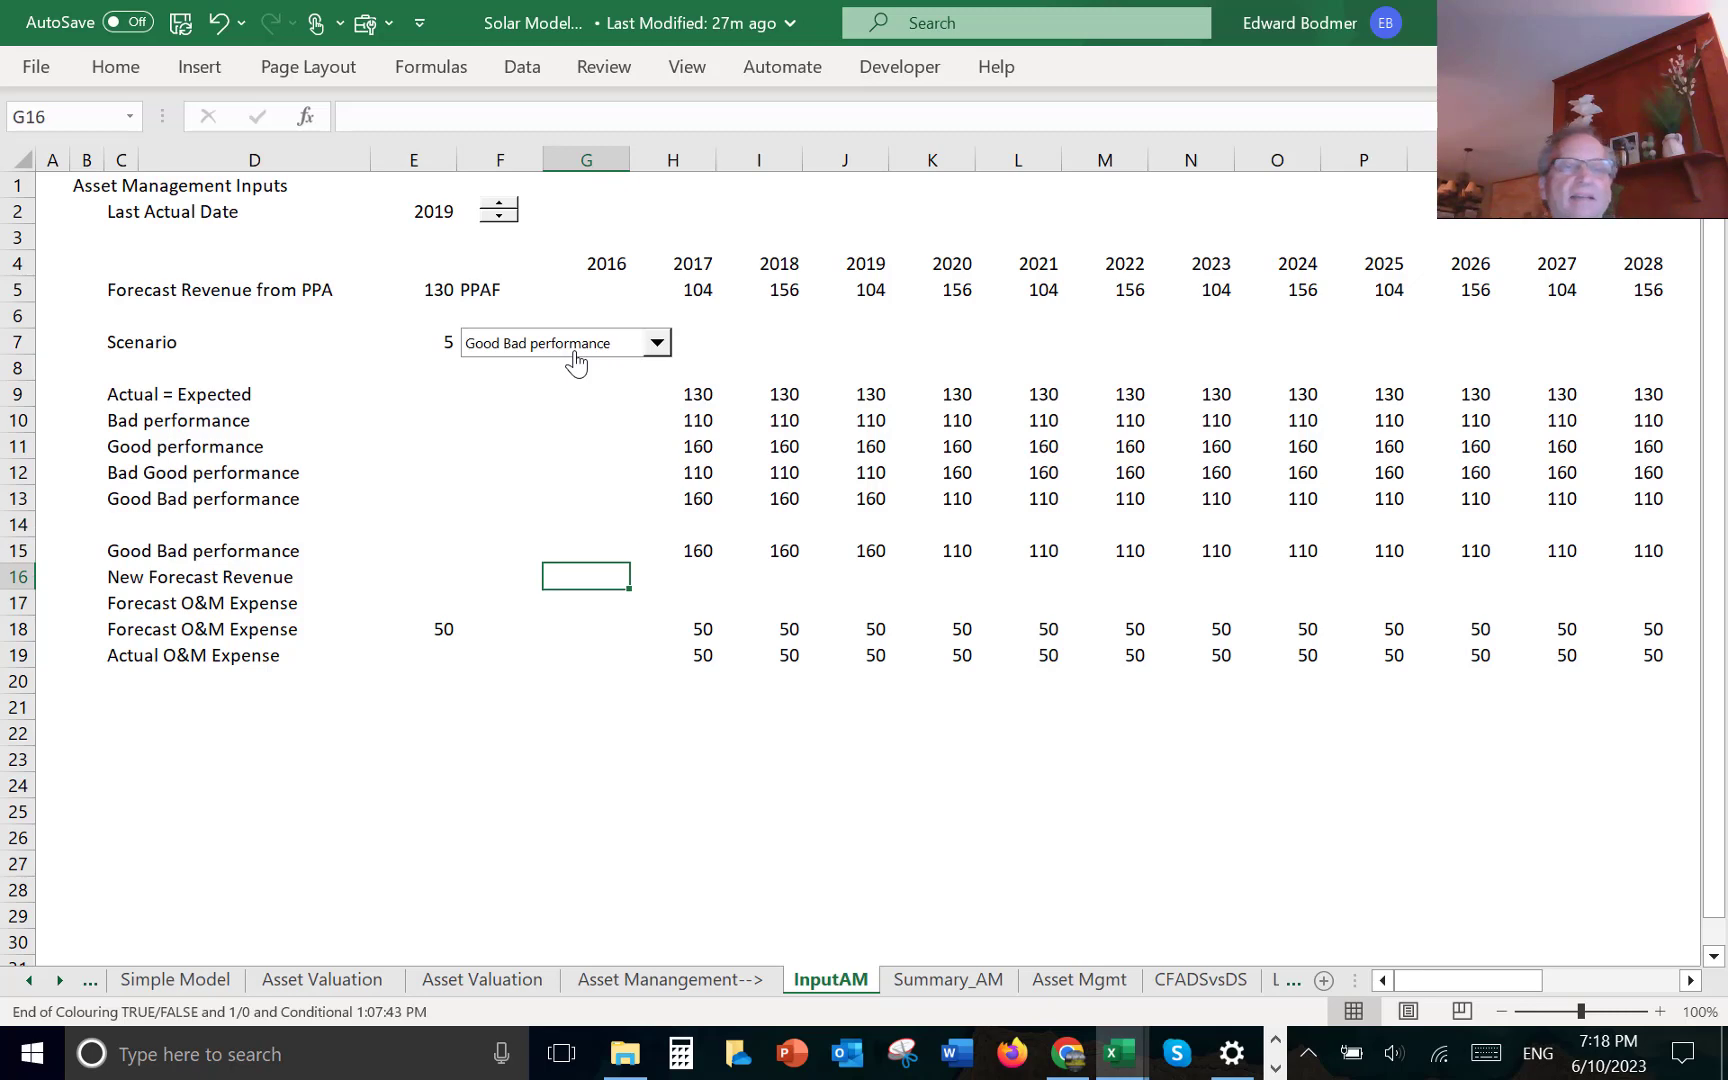
pyautogui.hotkey('shift', 'space')
pyautogui.hotkey('ctrl', 'shift', '+')
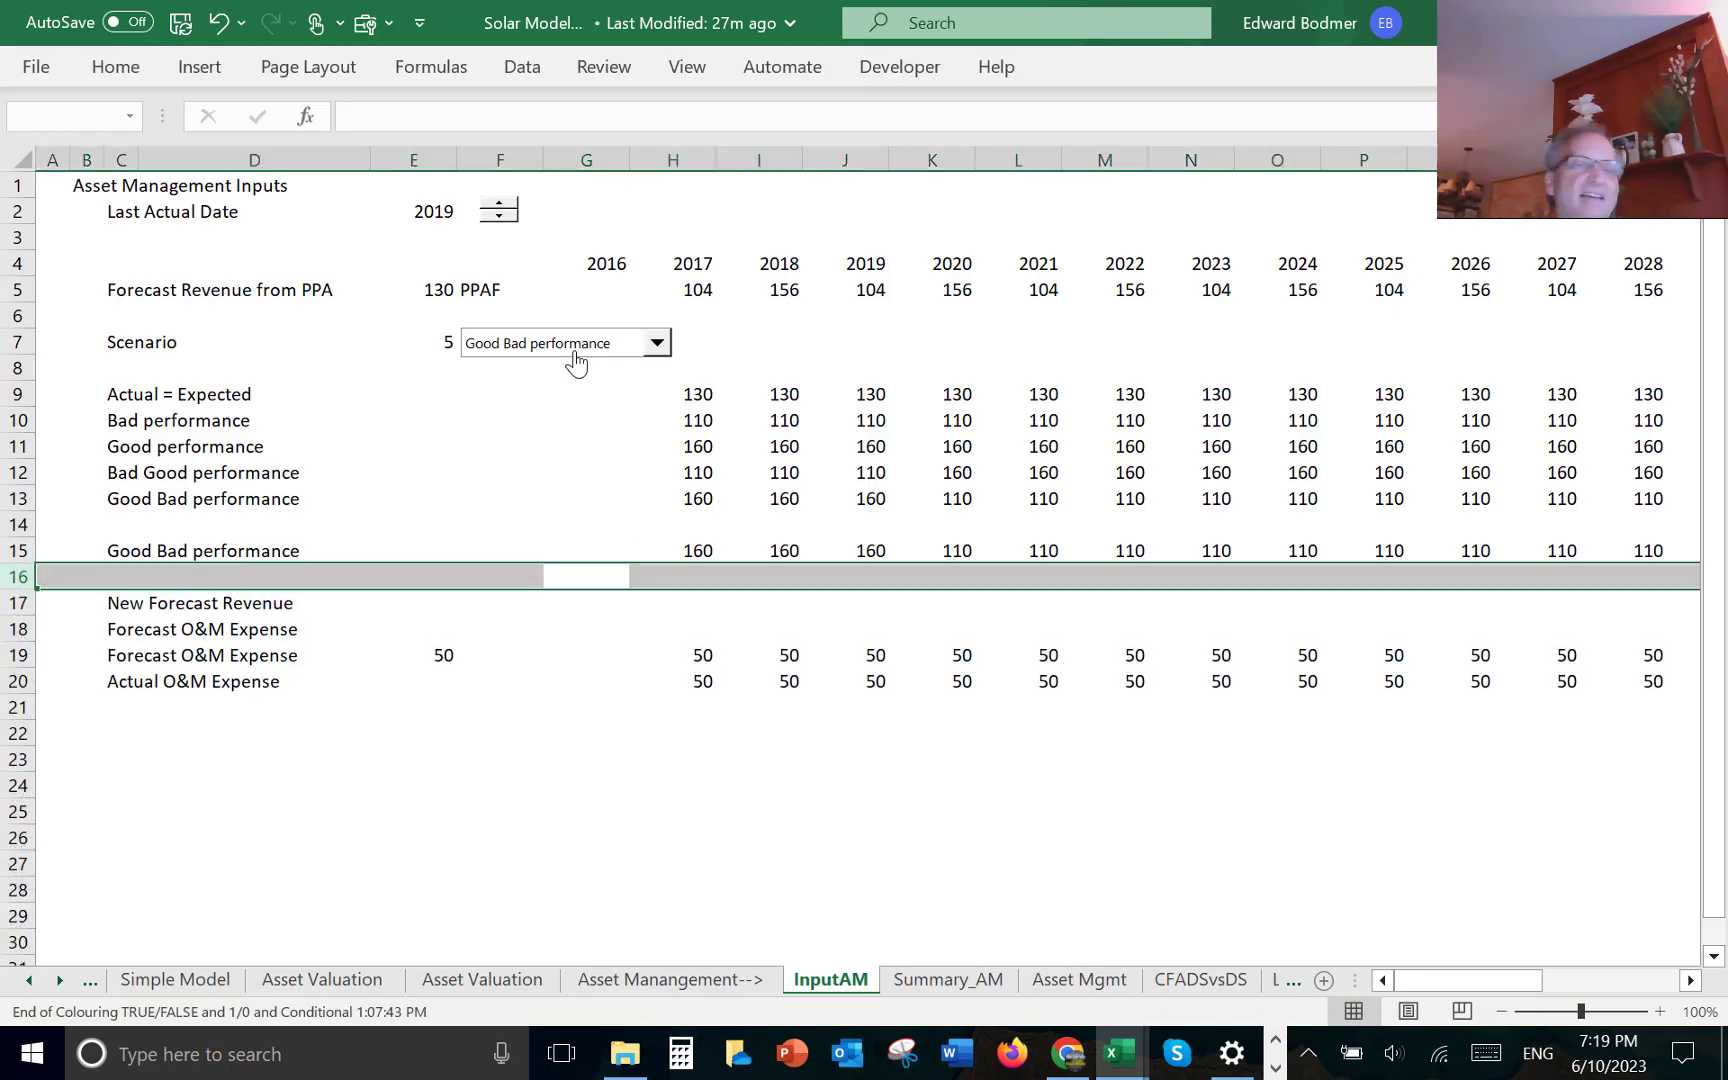
pyautogui.hotkey('ctrl', 'shift', '+')
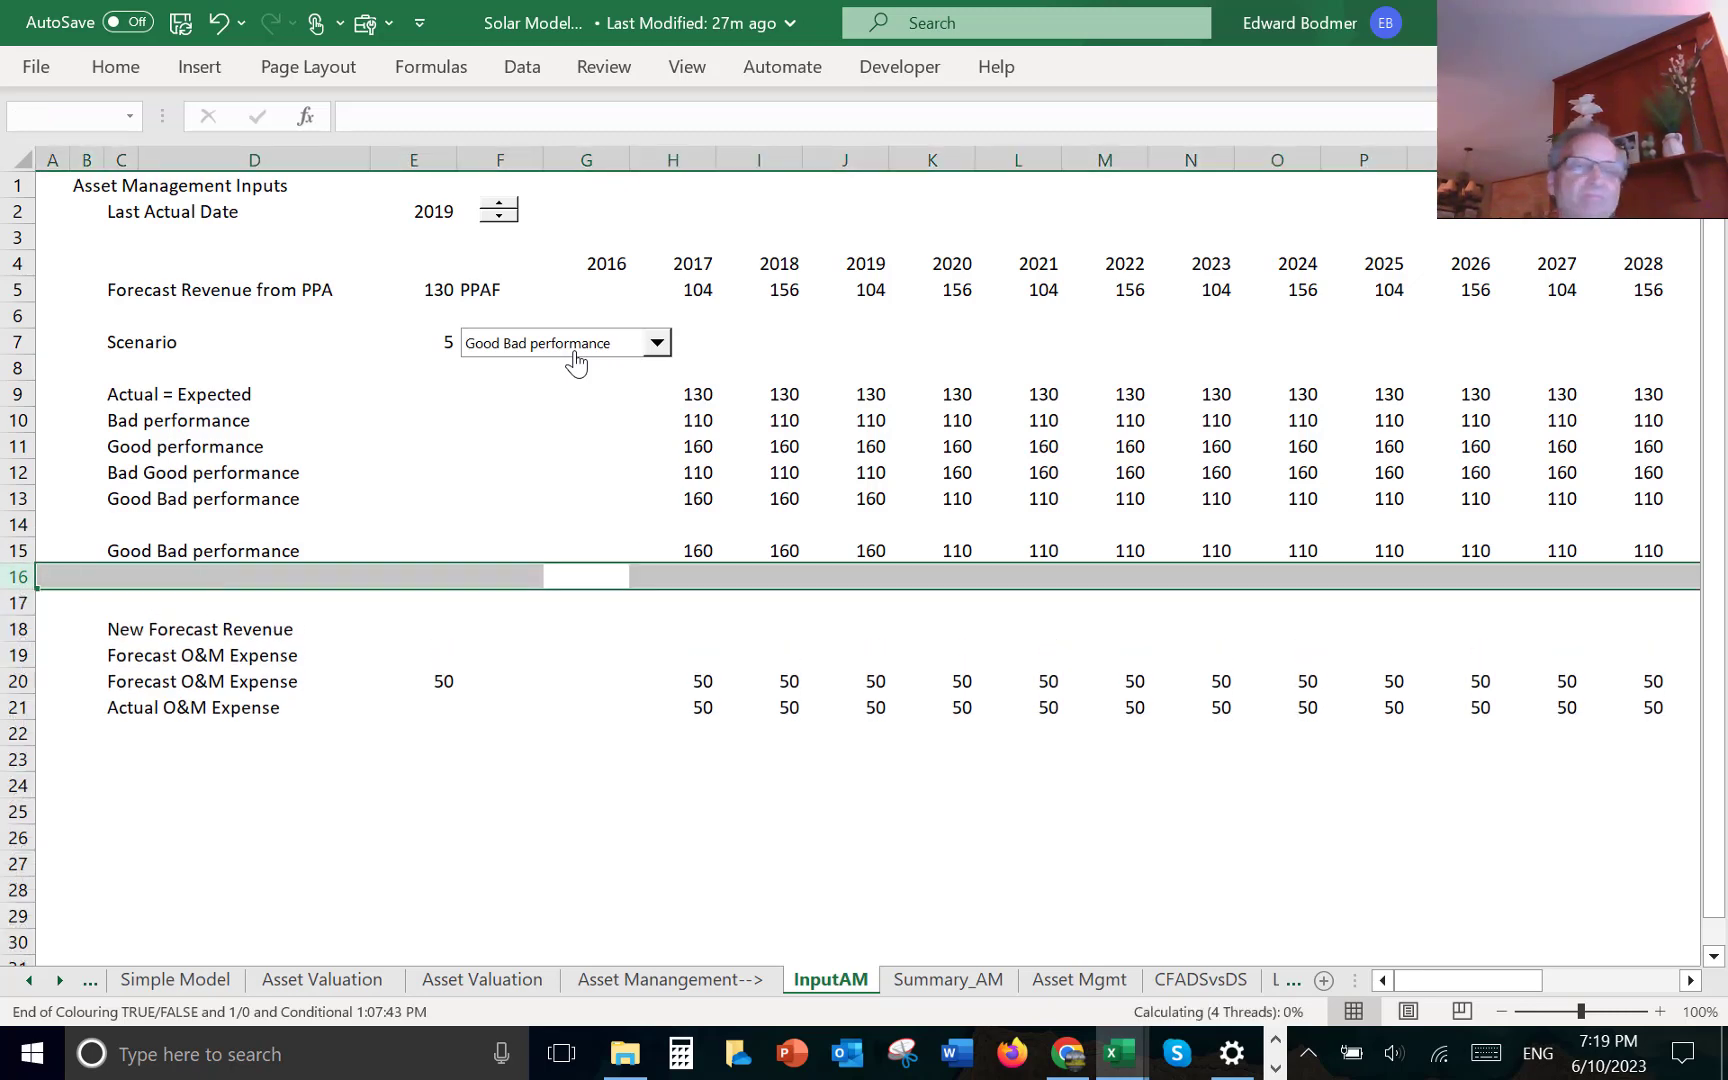
# - Check the scenario number in E7 that drives the selected performance case
pyautogui.press('Up')
pyautogui.press('Up')
pyautogui.press('Up')
pyautogui.press('Up')
pyautogui.press('Up')
pyautogui.press('Up')
pyautogui.press('Up')
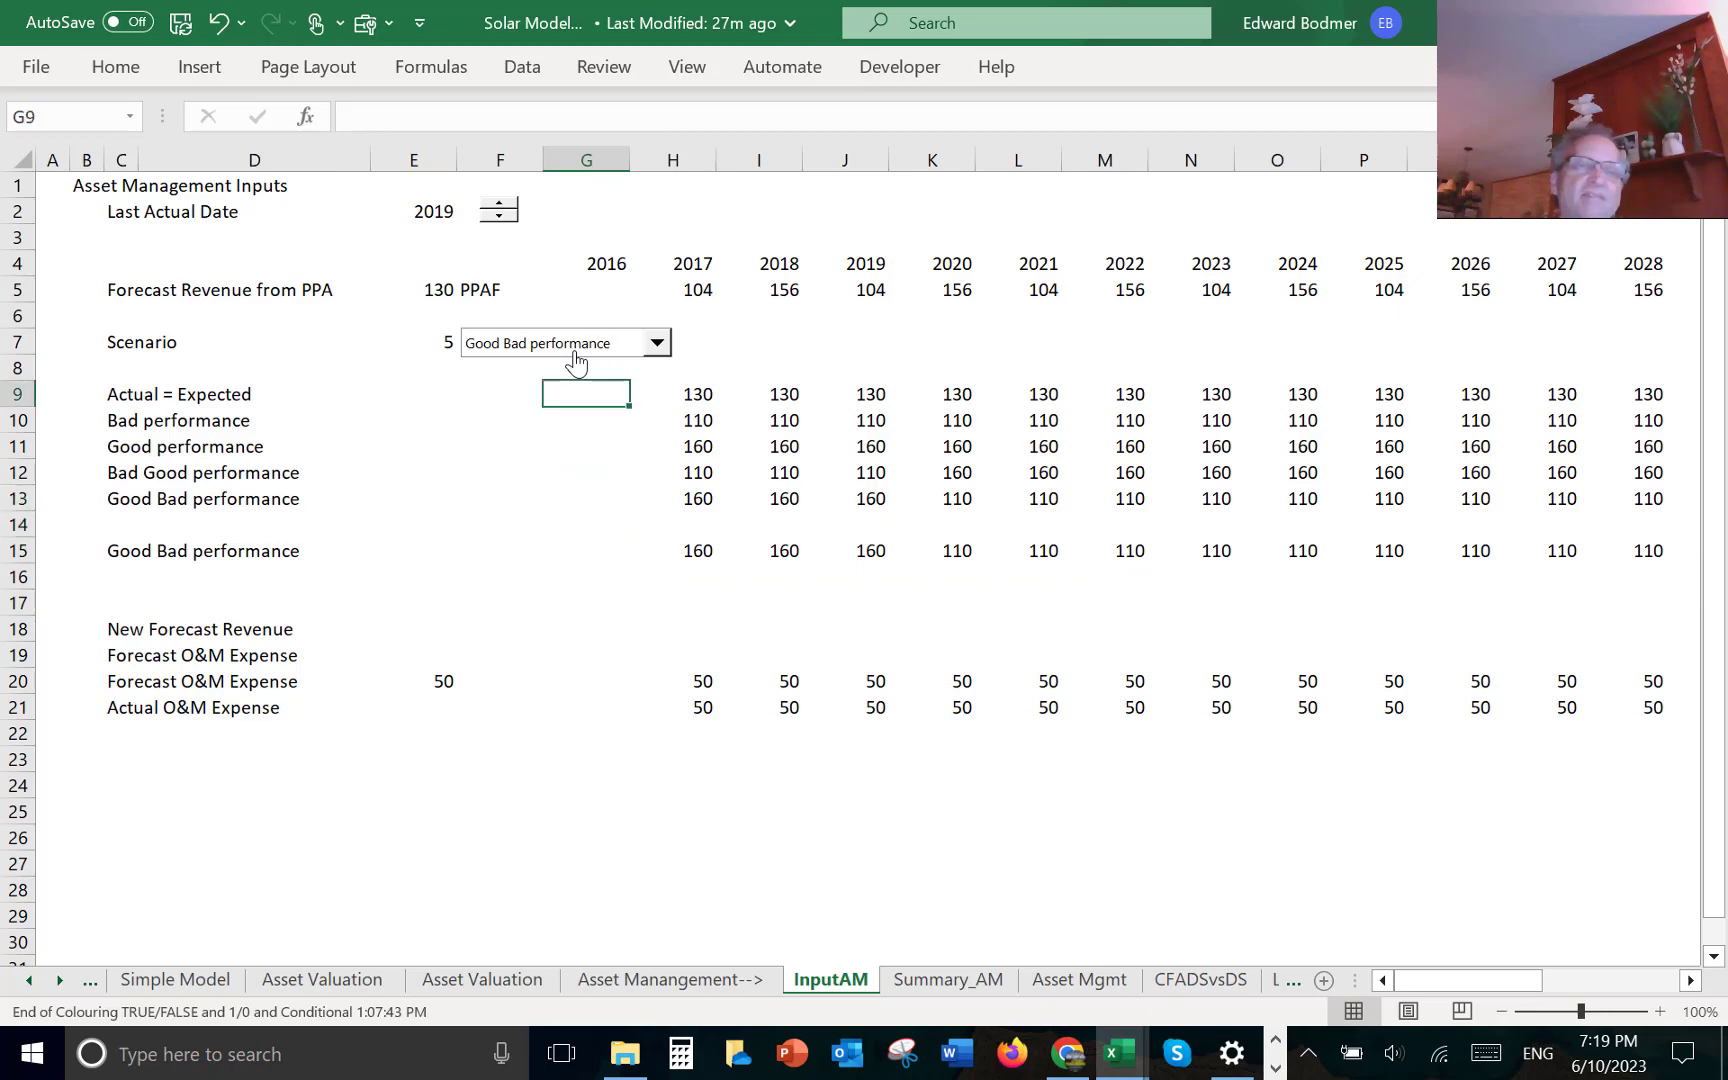
pyautogui.press('Left')
pyautogui.press('Left')
pyautogui.press('Up')
pyautogui.press('Up')
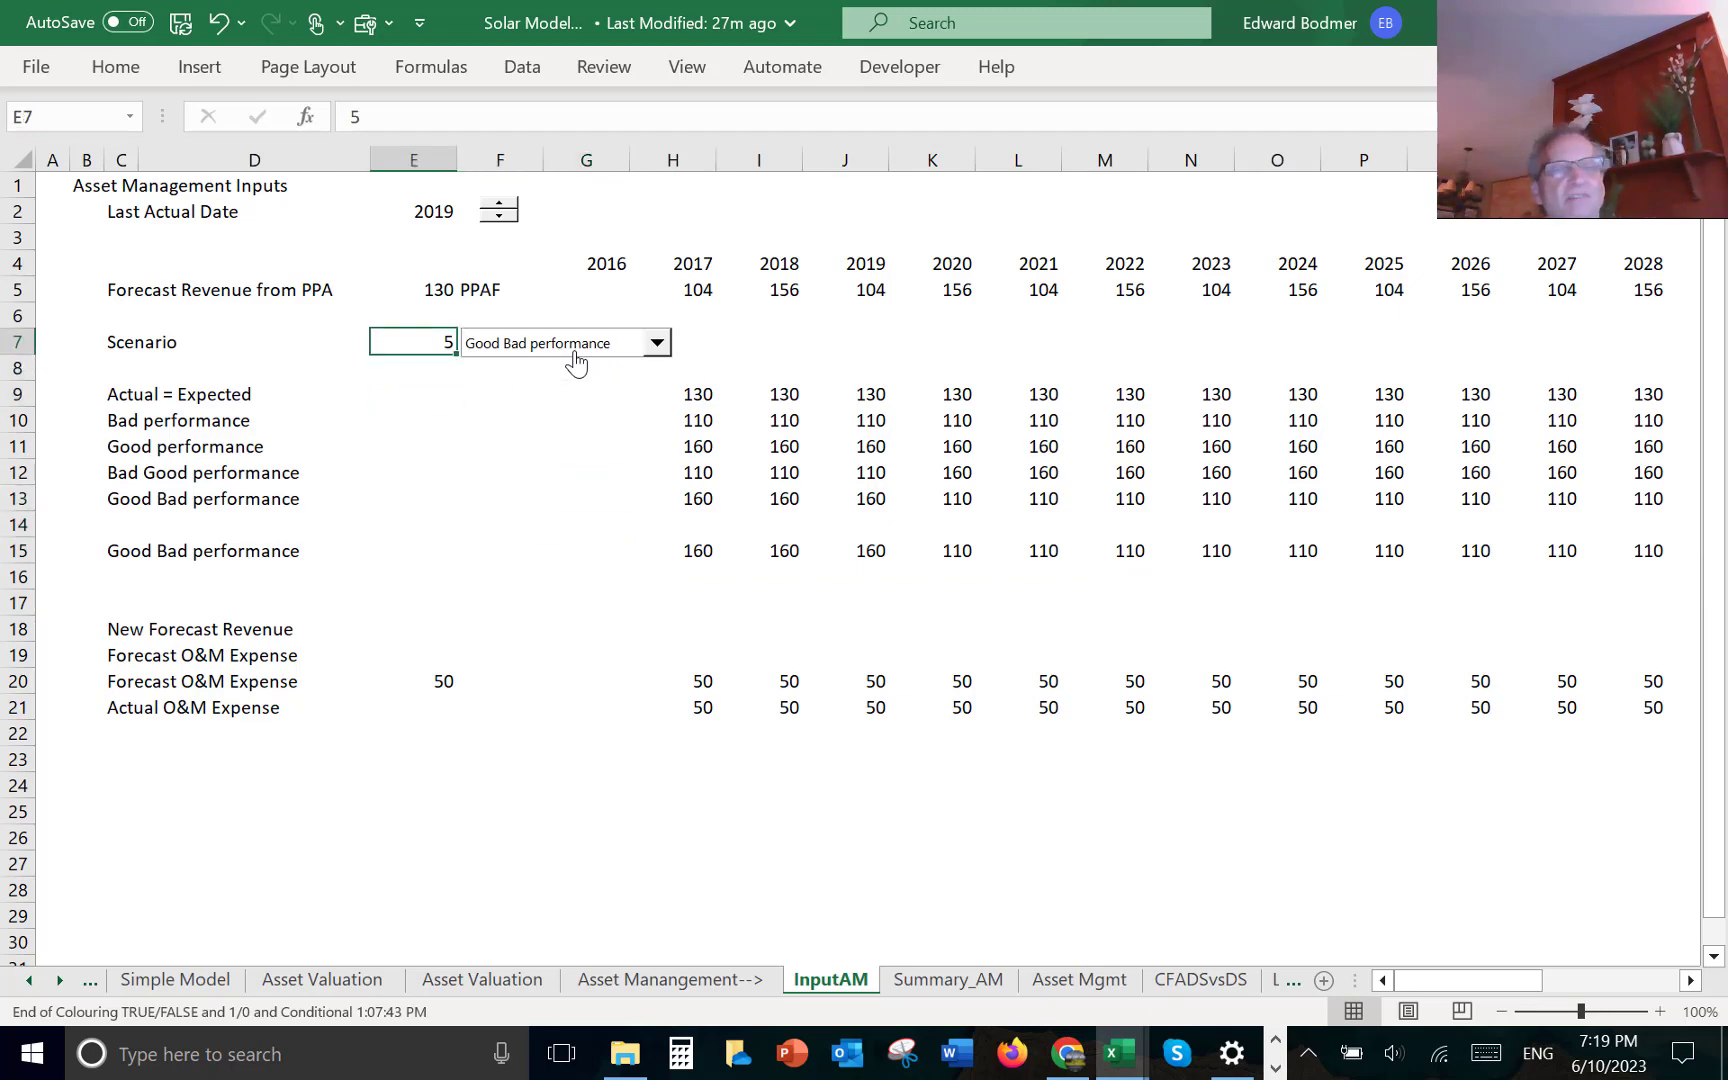
# - Inspect the INDEX formula in C15 that returns the selected scenario's label
pyautogui.press('Down')
pyautogui.press('Down')
pyautogui.press('Down')
pyautogui.press('Down')
pyautogui.press('Down')
pyautogui.press('Down')
pyautogui.press('Down')
pyautogui.press('Left')
pyautogui.press('Down')
pyautogui.press('Left')
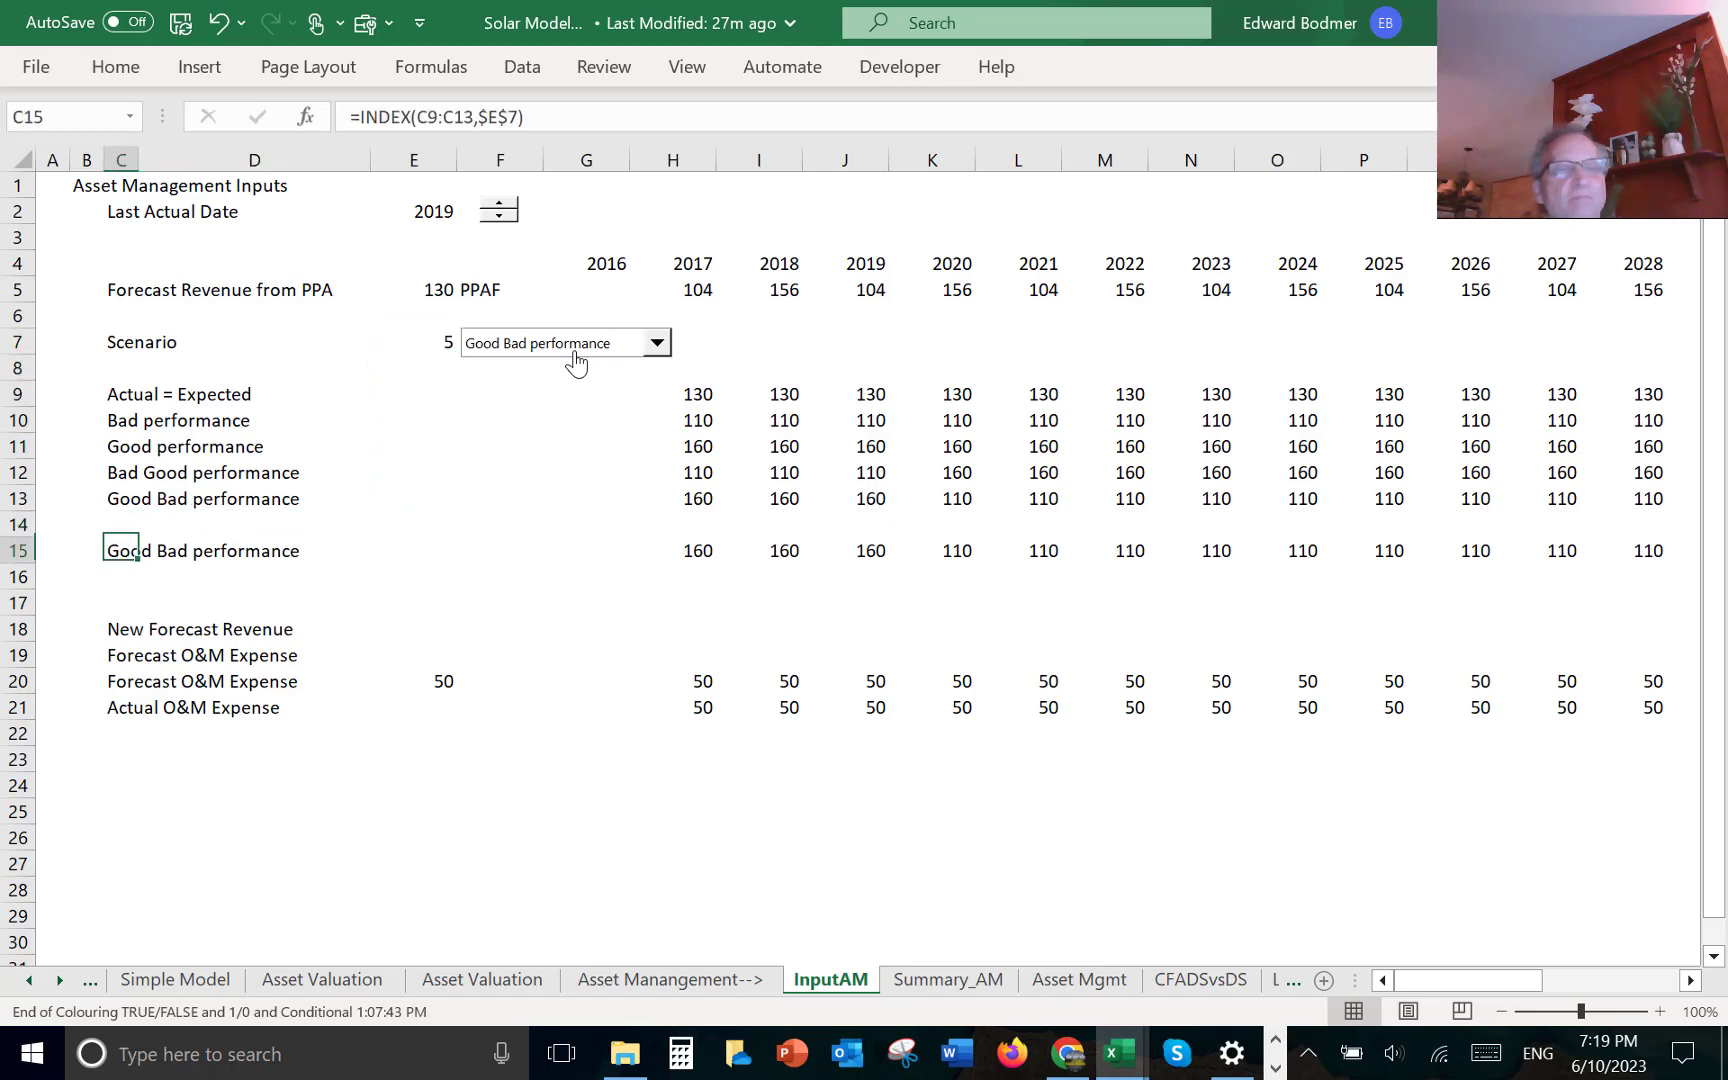
pyautogui.press('F2')
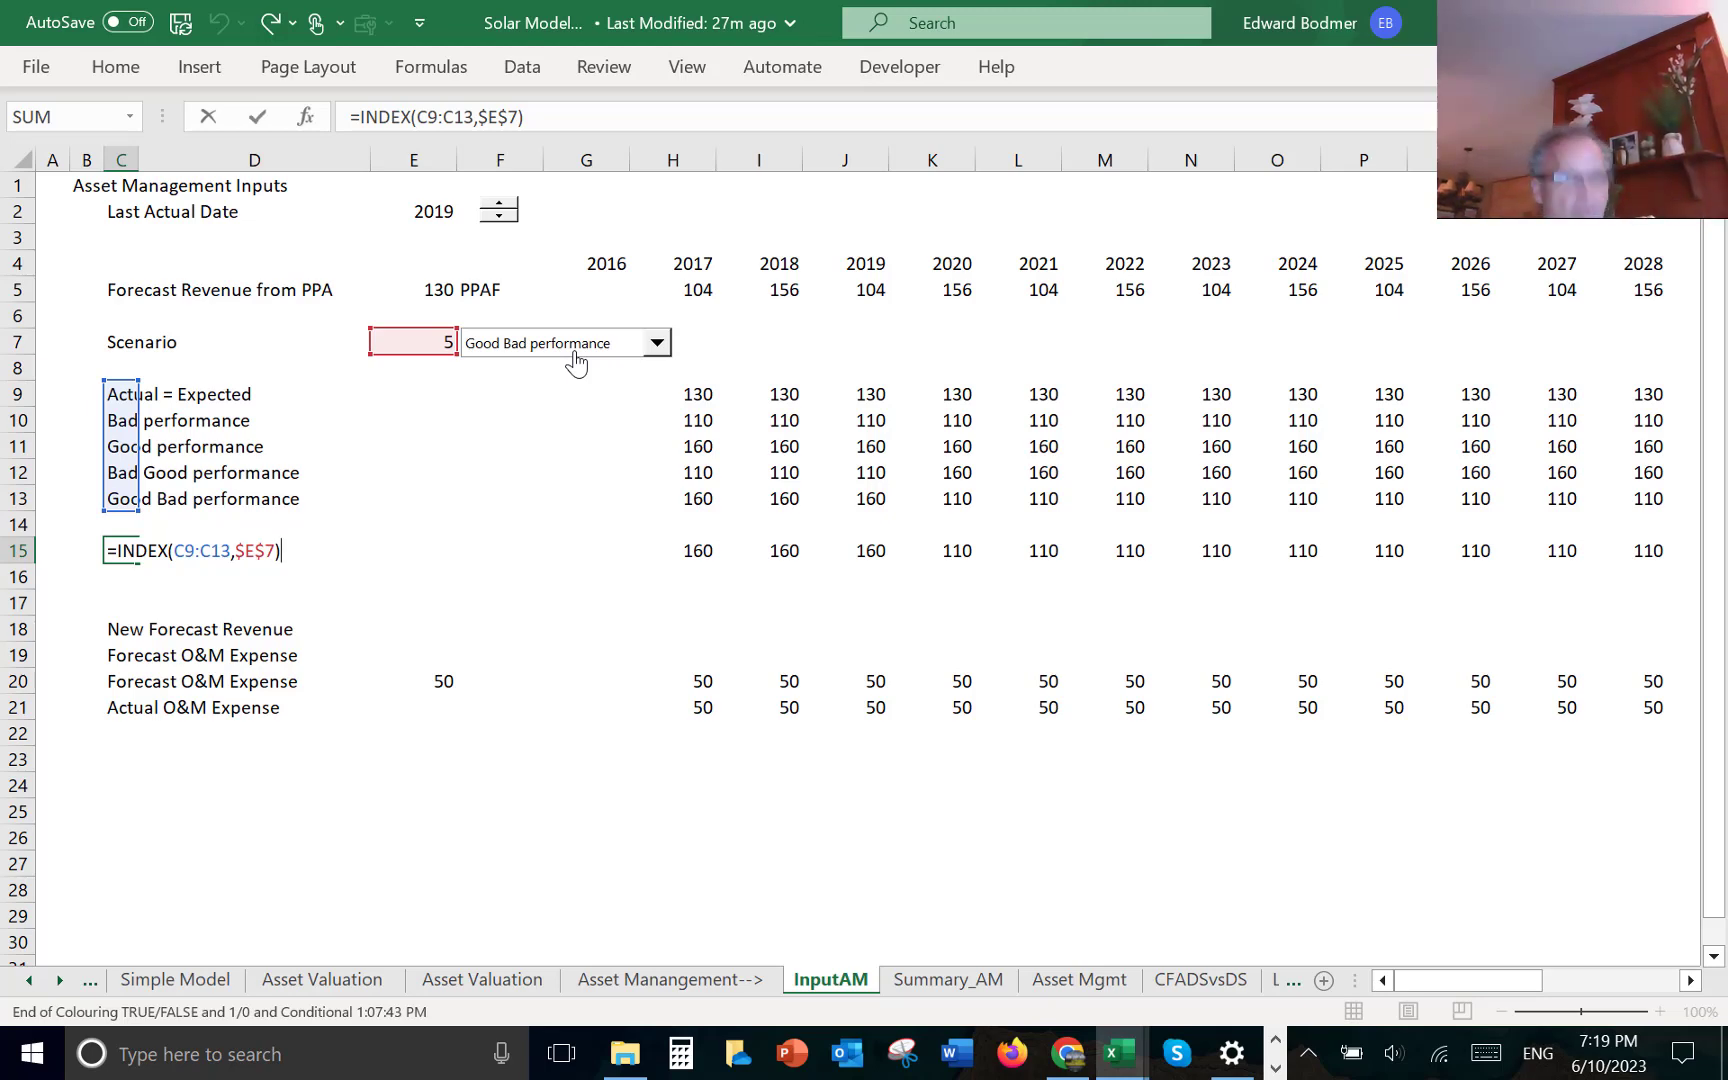
pyautogui.press('Return')
# - Inspect the INDEX formulas in H15 and I15 that return the selected scenario's yearly revenues
pyautogui.press('Right')
pyautogui.press('Right')
pyautogui.press('Up')
pyautogui.press('Right')
pyautogui.press('Right')
pyautogui.press('Right')
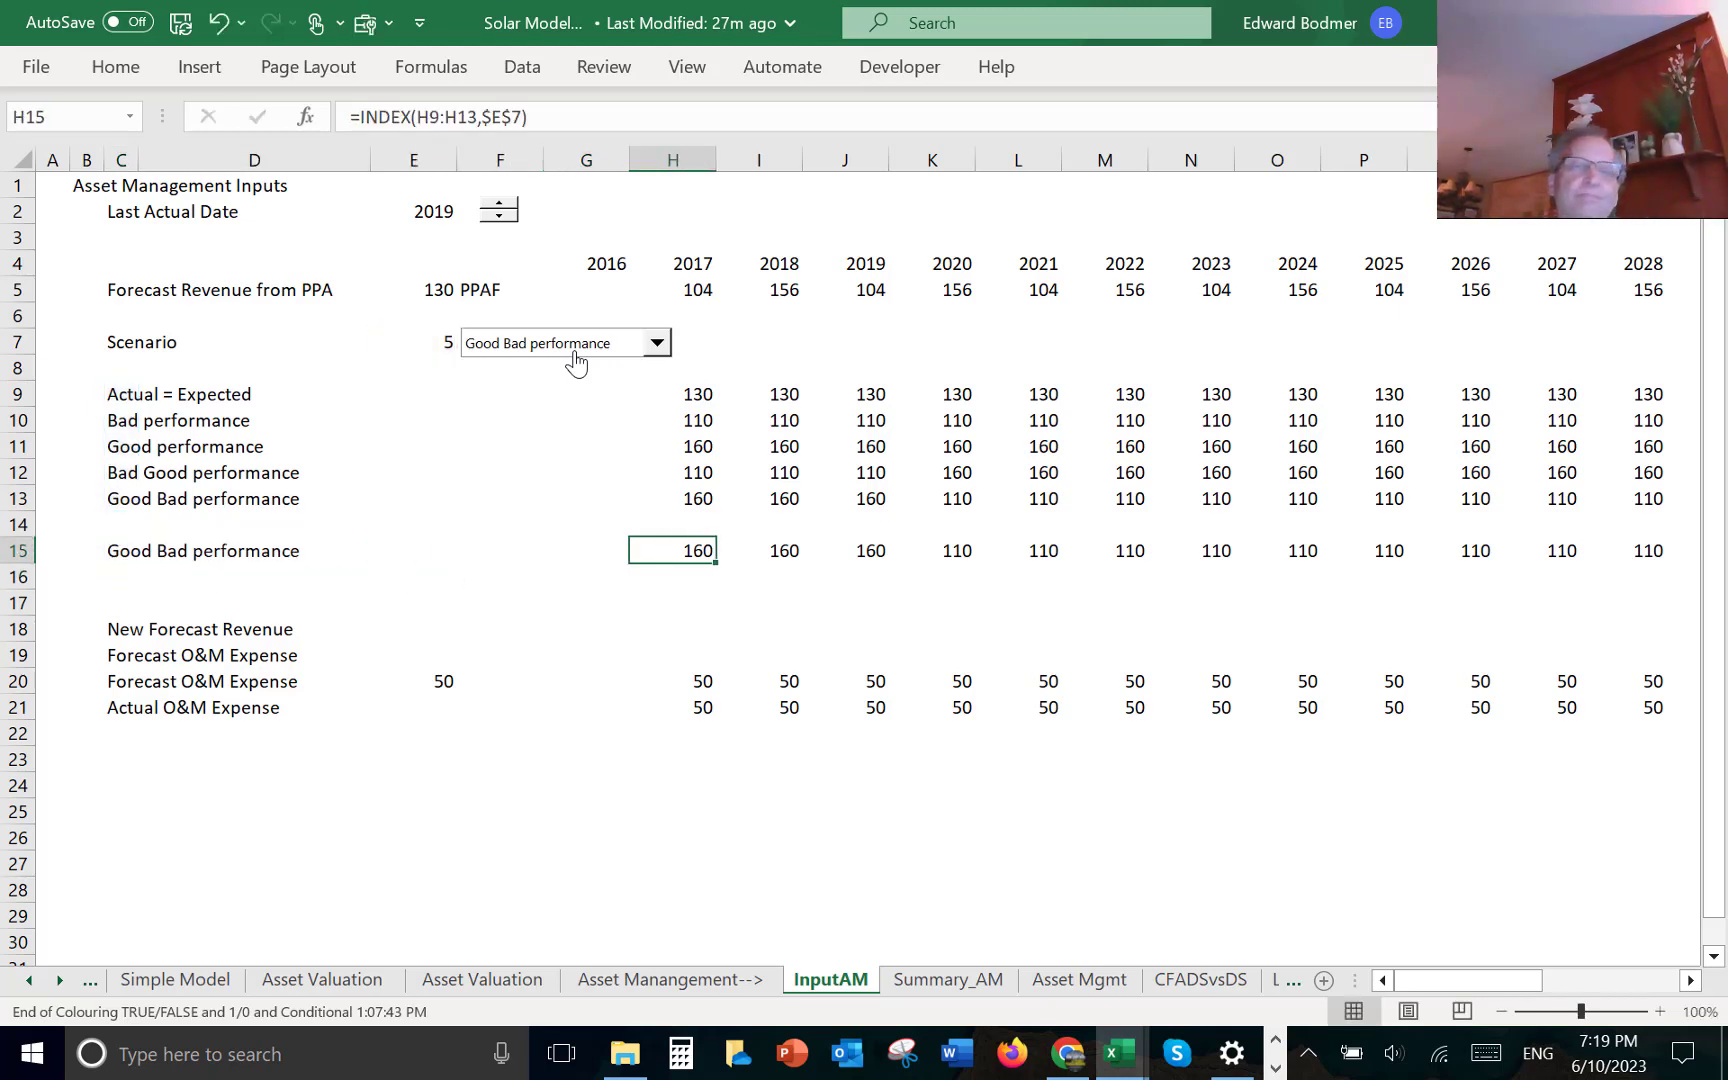
pyautogui.press('F2')
pyautogui.press('Tab')
pyautogui.press('F2')
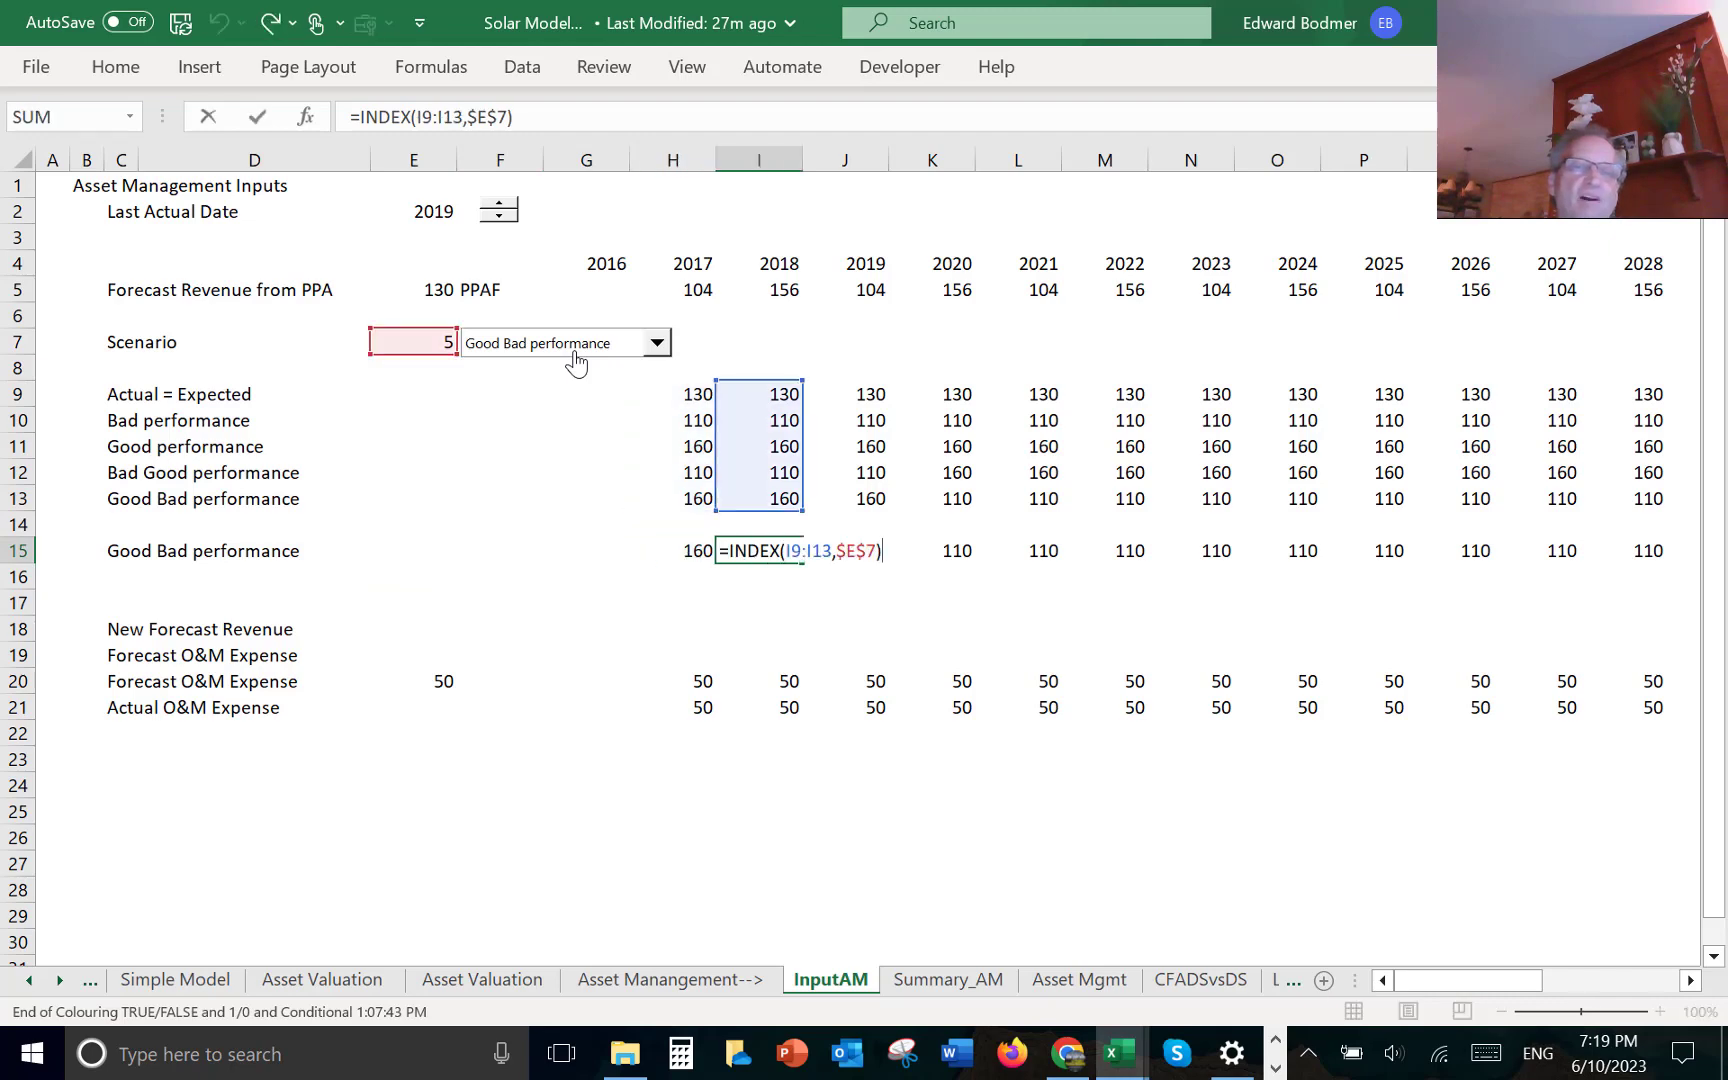
pyautogui.press('Escape')
# - Format the selected-scenario row from C15 through the 2030 column with a single top border and a double bottom border
pyautogui.press('Left')
pyautogui.press('Left')
pyautogui.press('Left')
pyautogui.press('Left')
pyautogui.press('Left')
pyautogui.press('Left')
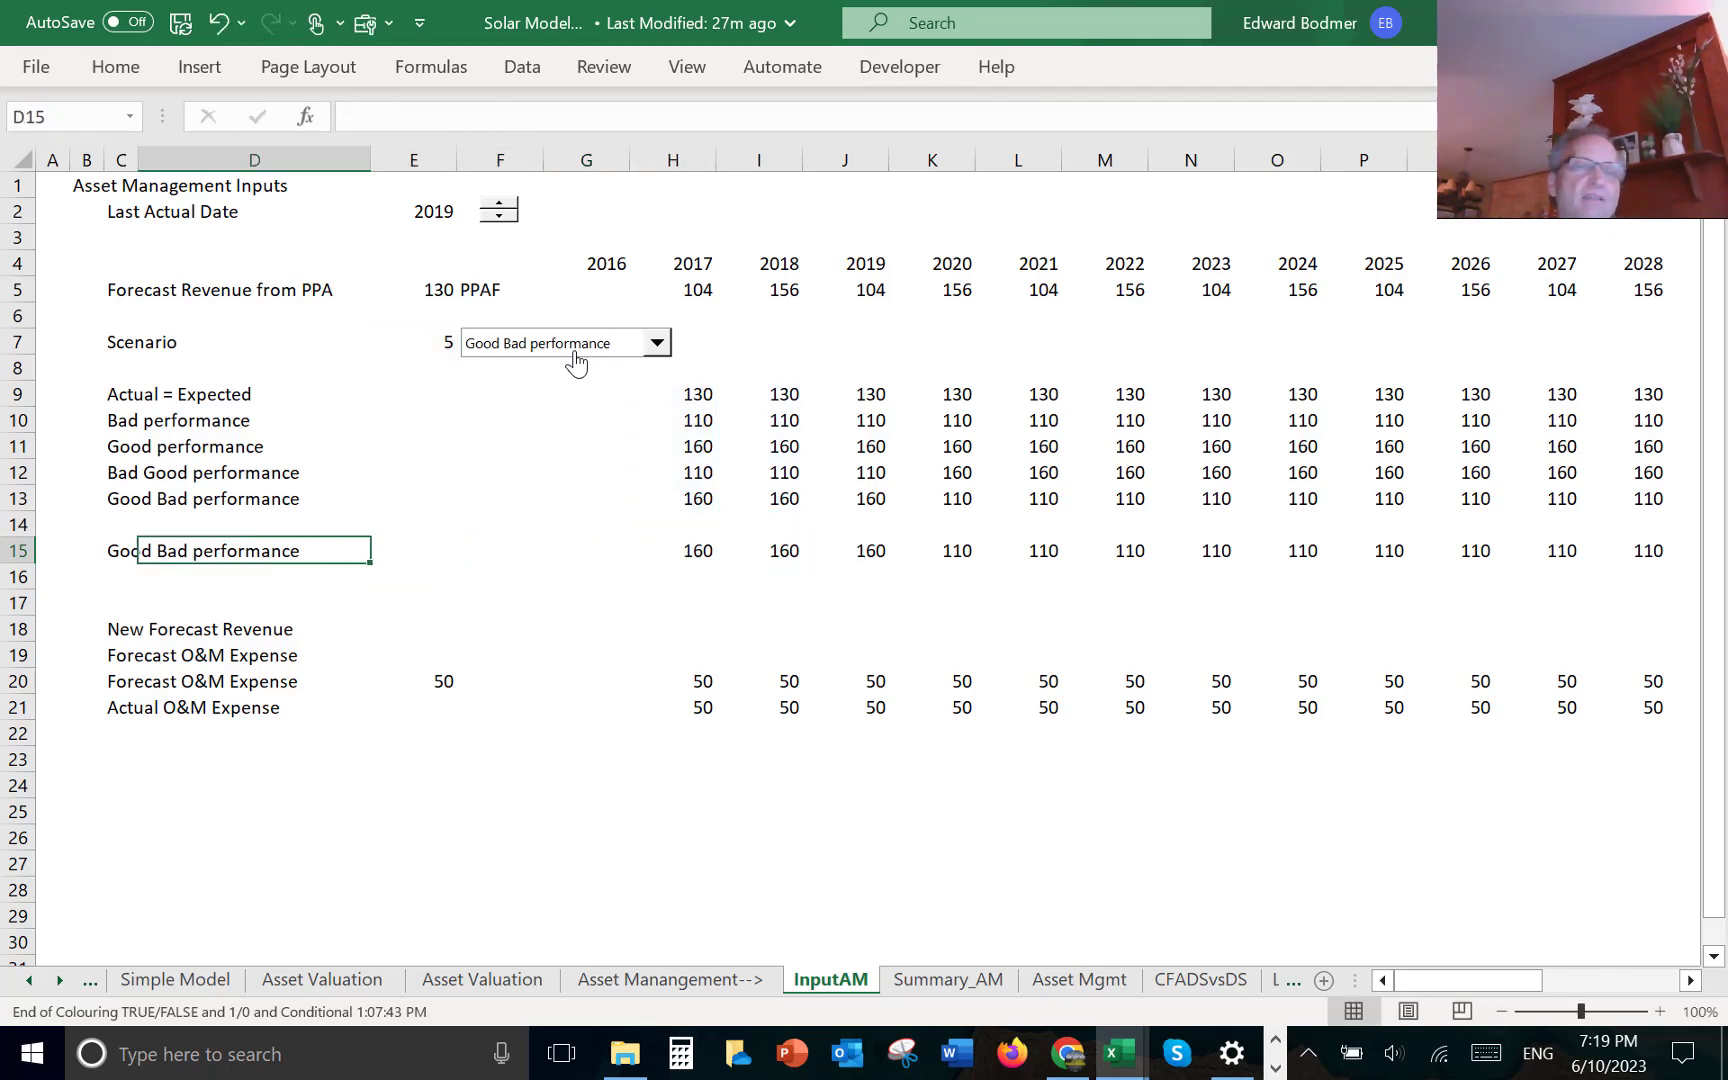
pyautogui.hotkey('ctrl', 'shift', 'Right')
pyautogui.hotkey('ctrl', 'shift', 'Right')
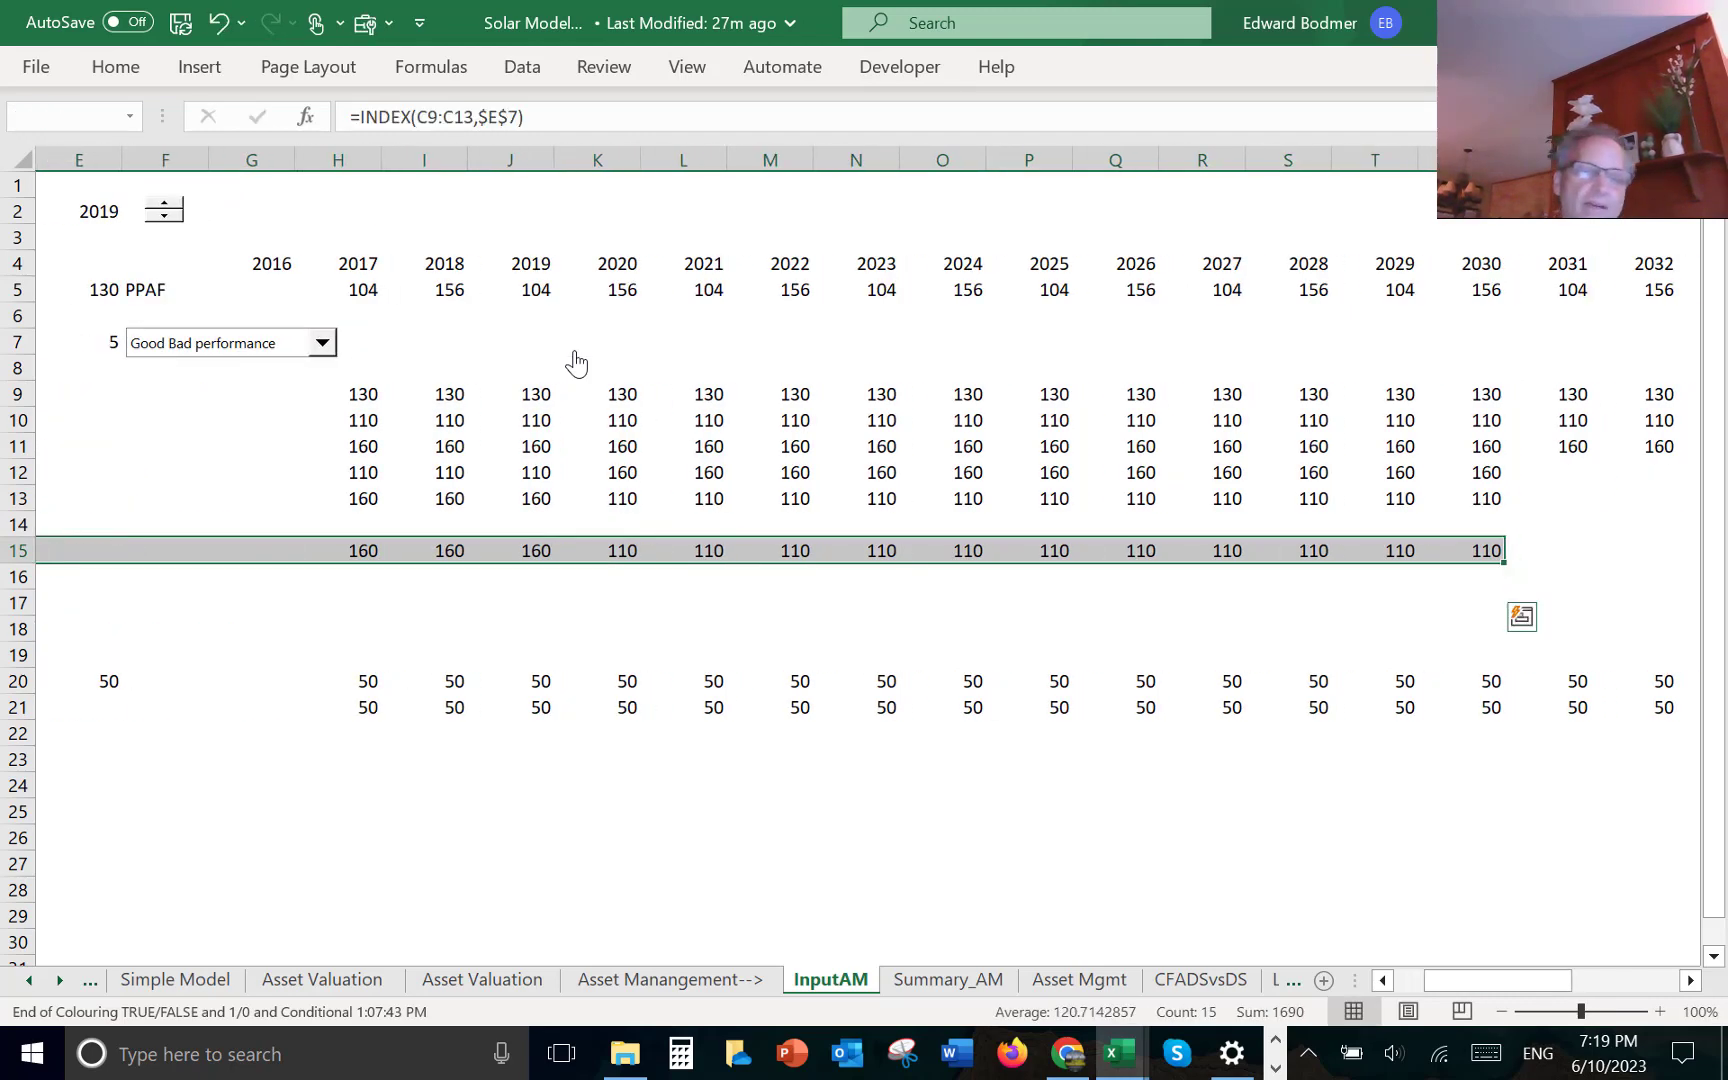
pyautogui.hotkey('ctrl', 'shift', 't')
pyautogui.press('Left')
pyautogui.press('Left')
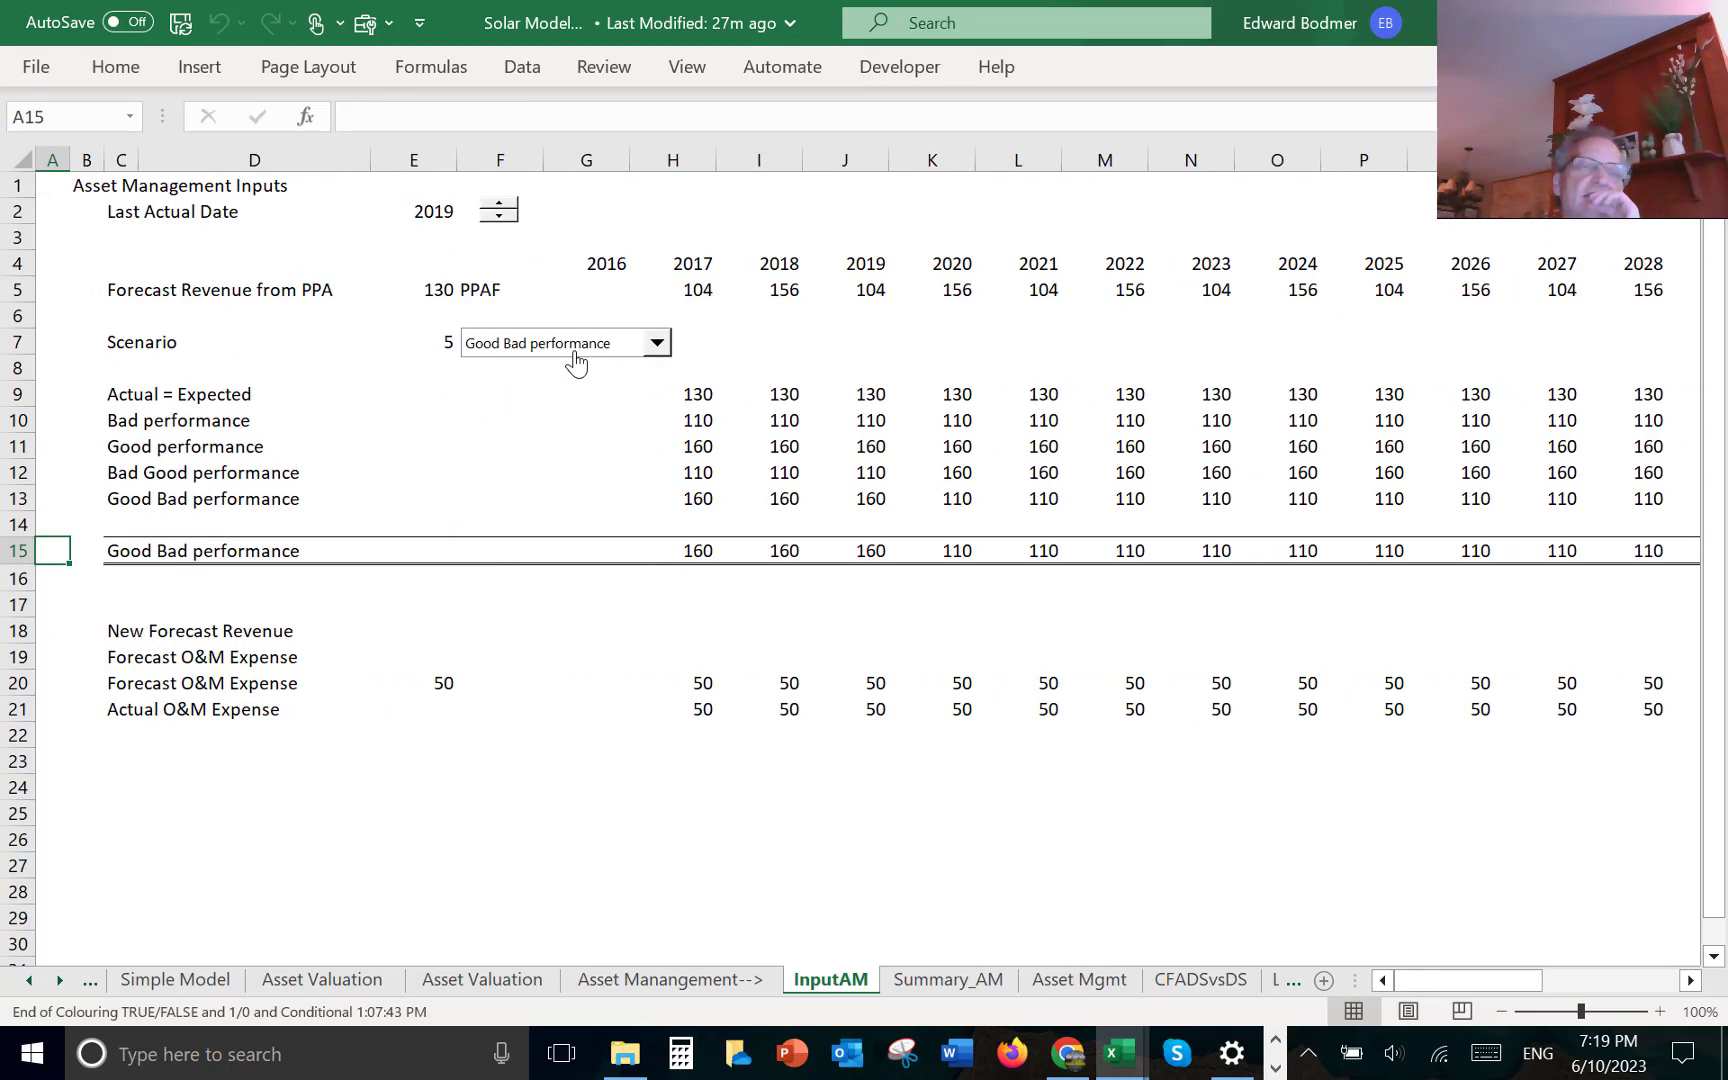
# - Review the scenario drop-down's input range C9:C13 and its cell link to E7 in the control's format settings
pyautogui.press('Up')
pyautogui.press('Up')
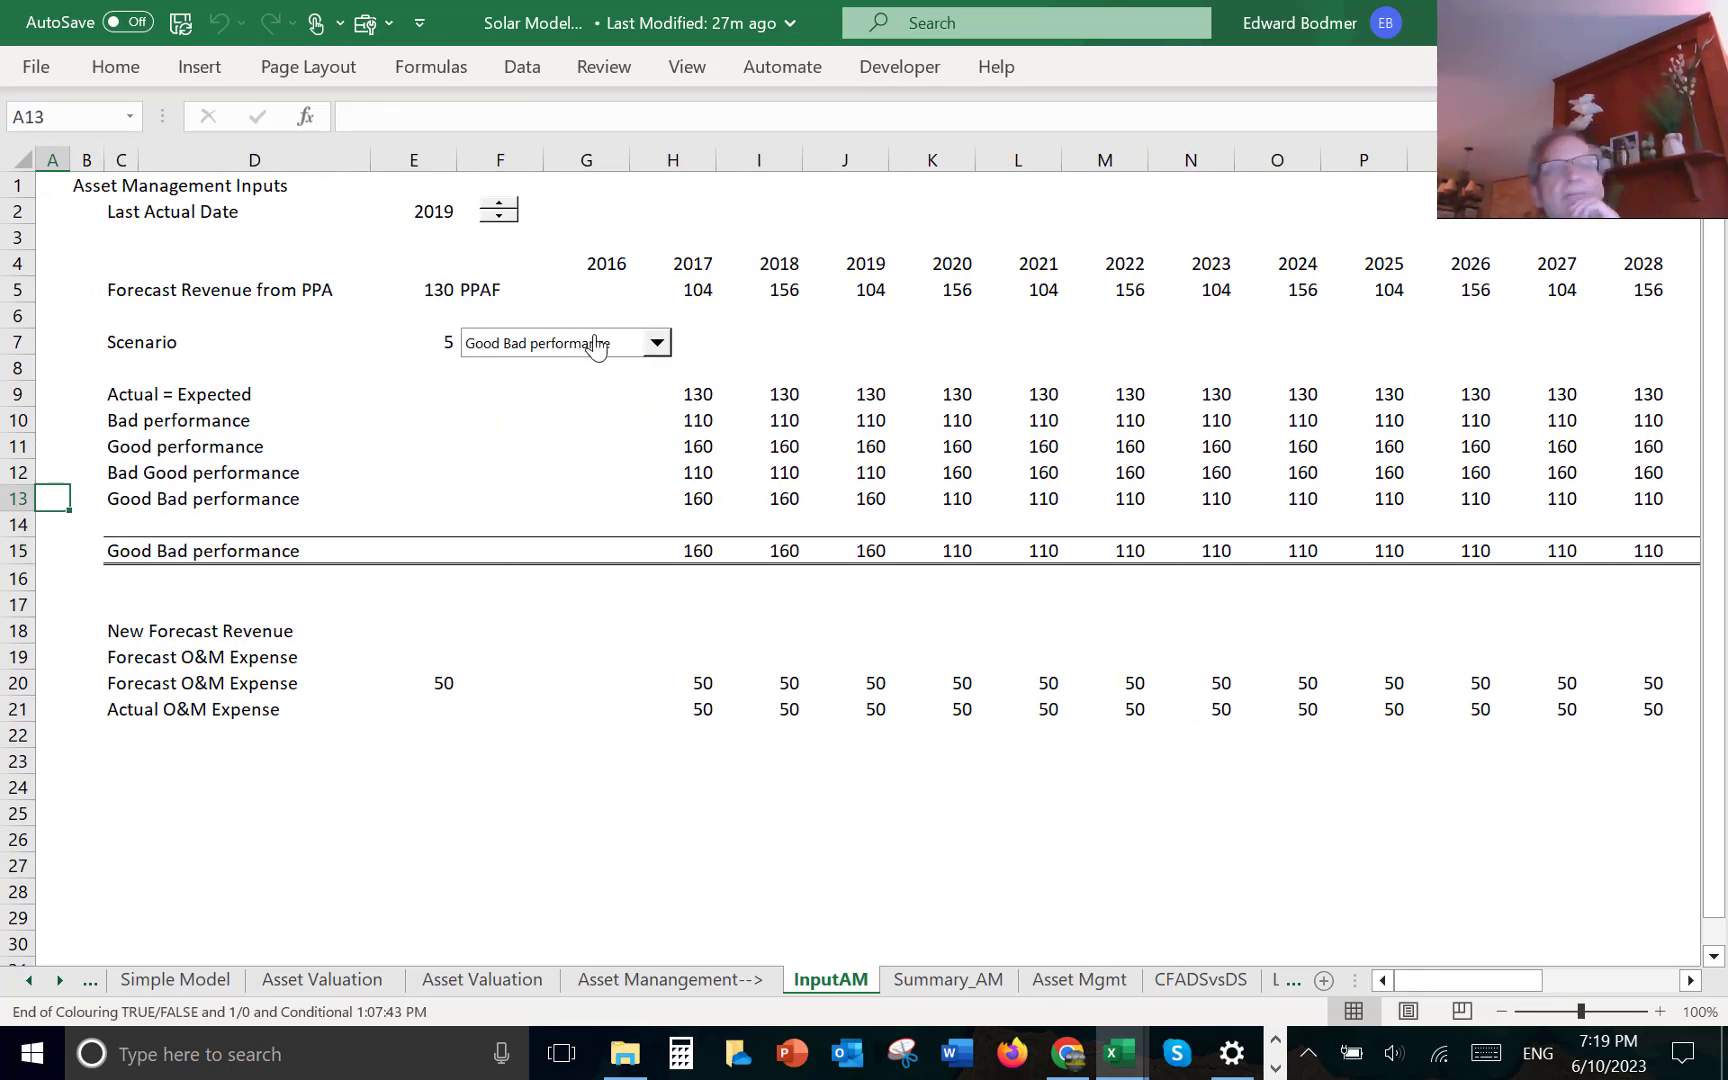
pyautogui.rightClick(598, 344)
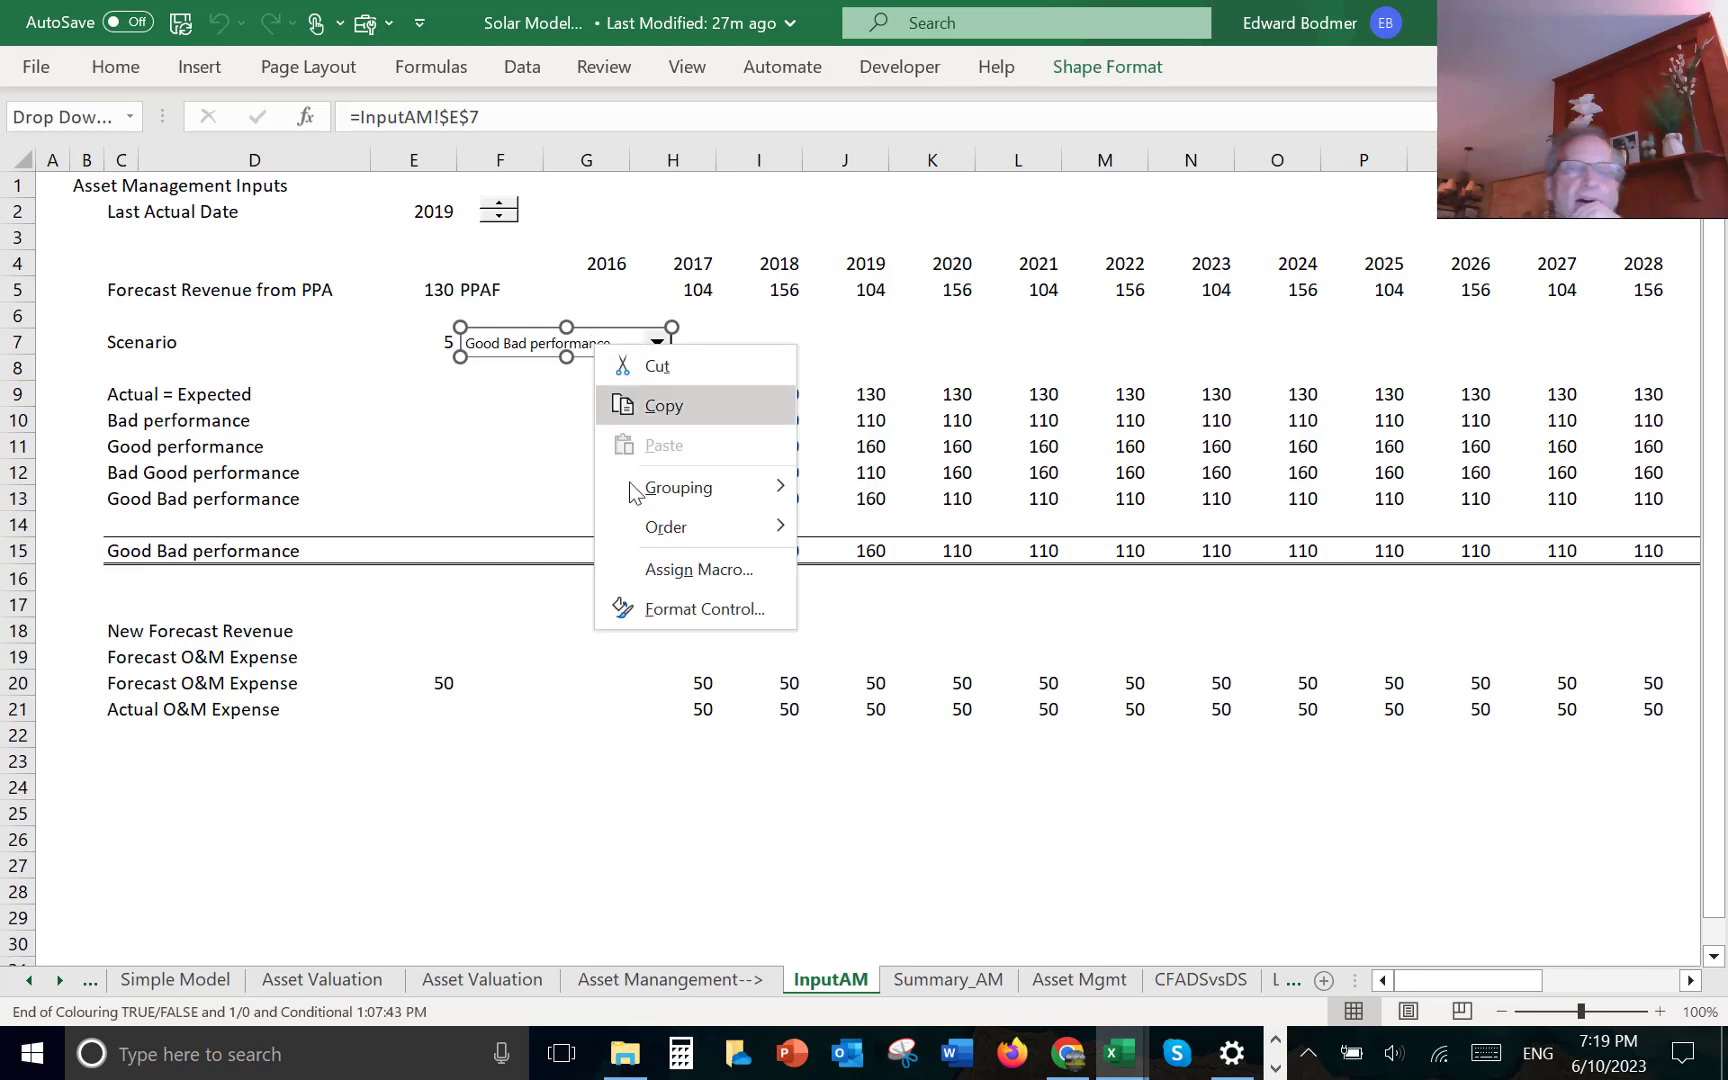
pyautogui.click(653, 611)
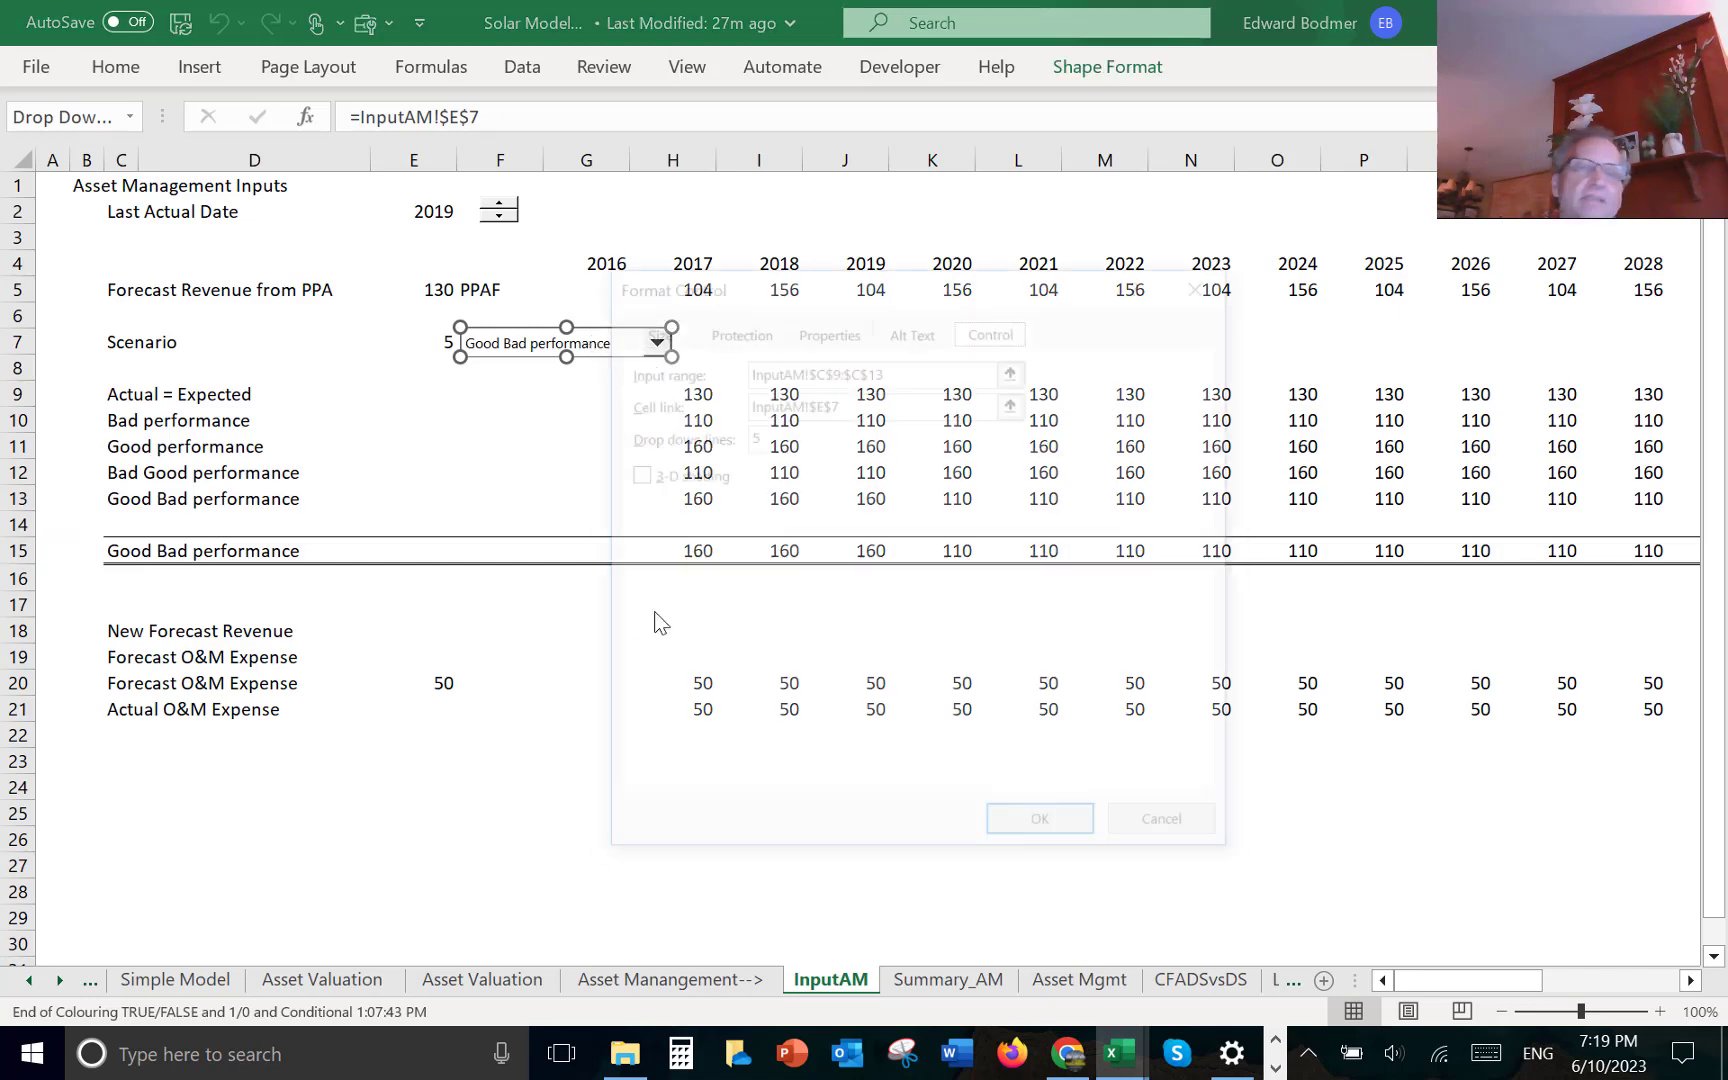
pyautogui.click(1014, 368)
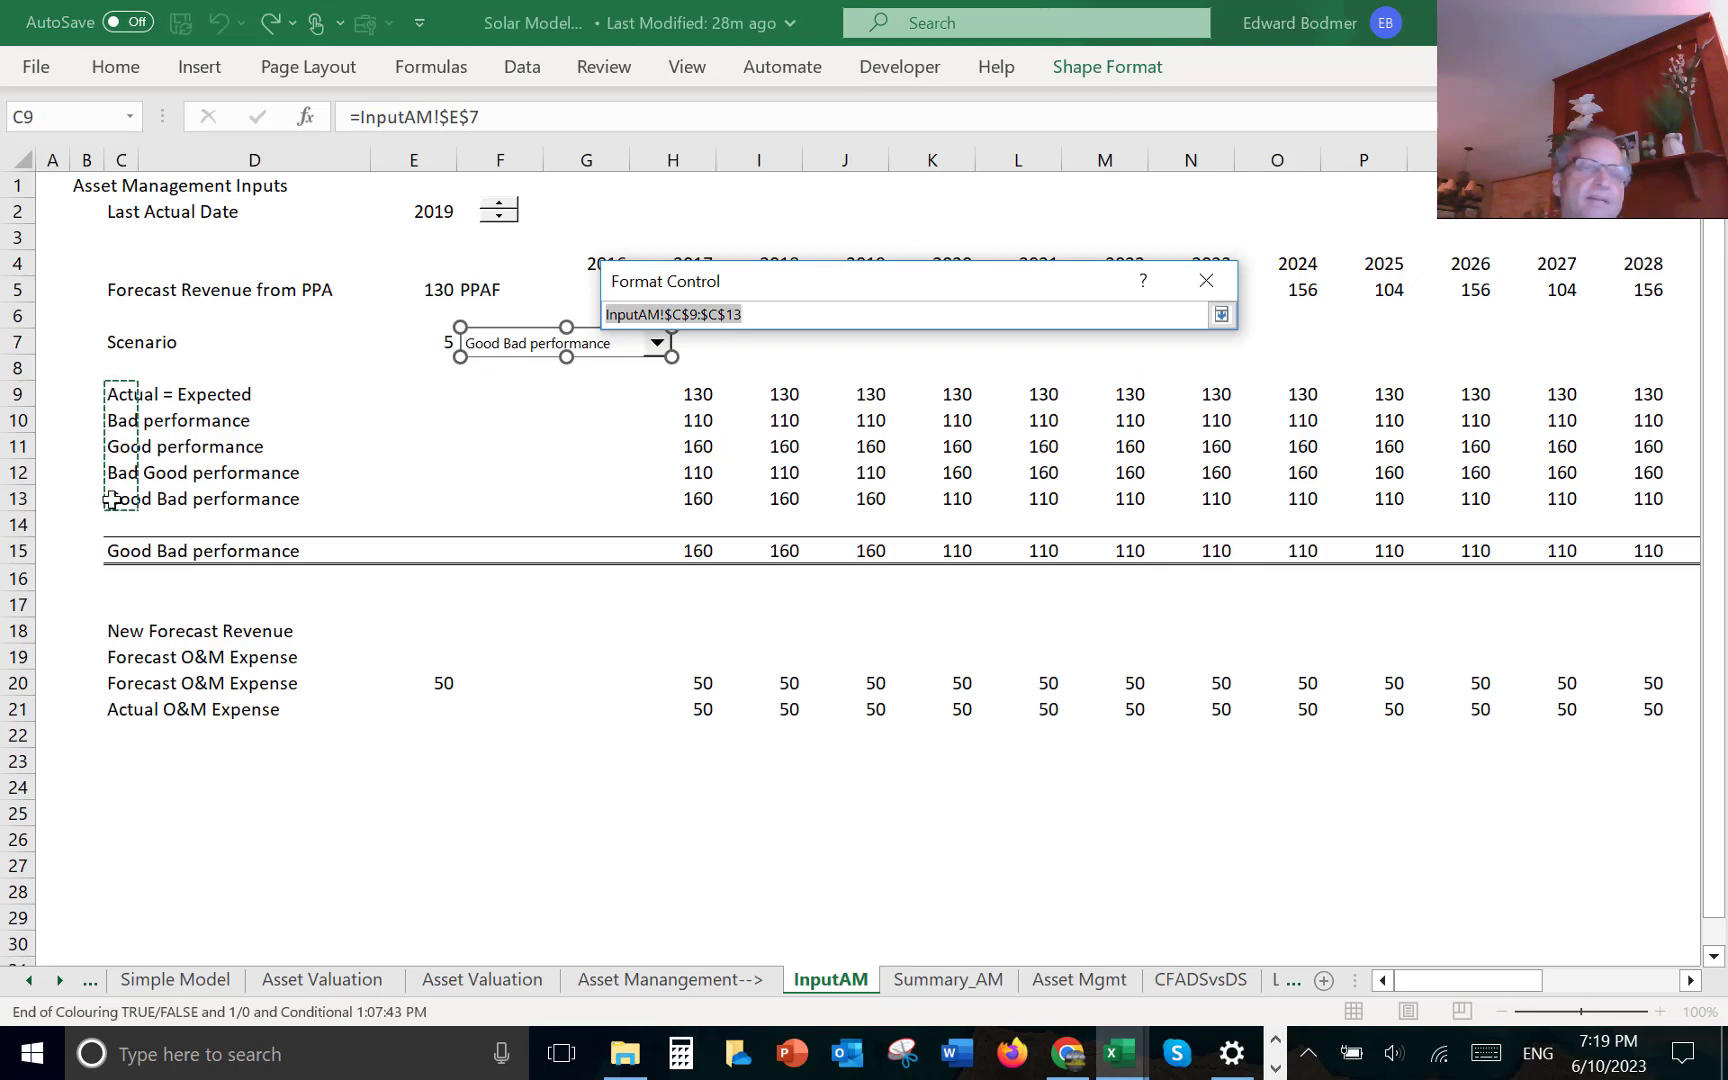
pyautogui.press('Return')
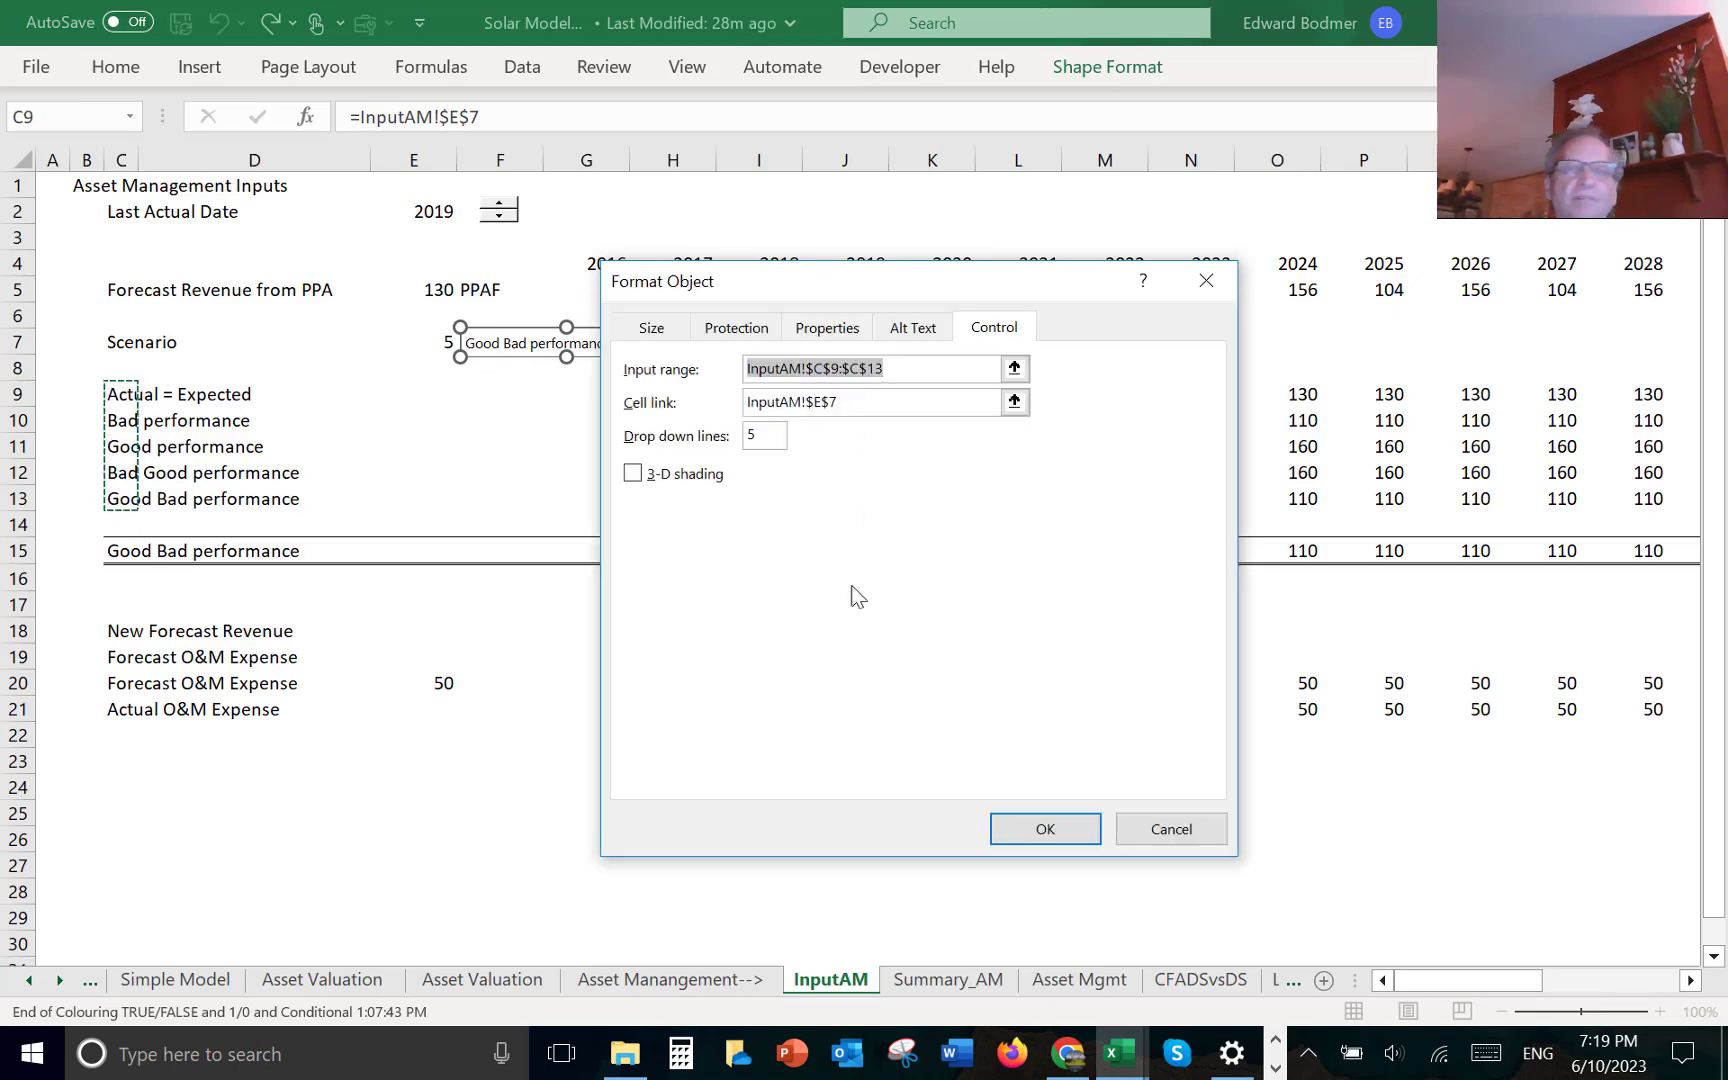
pyautogui.click(1014, 401)
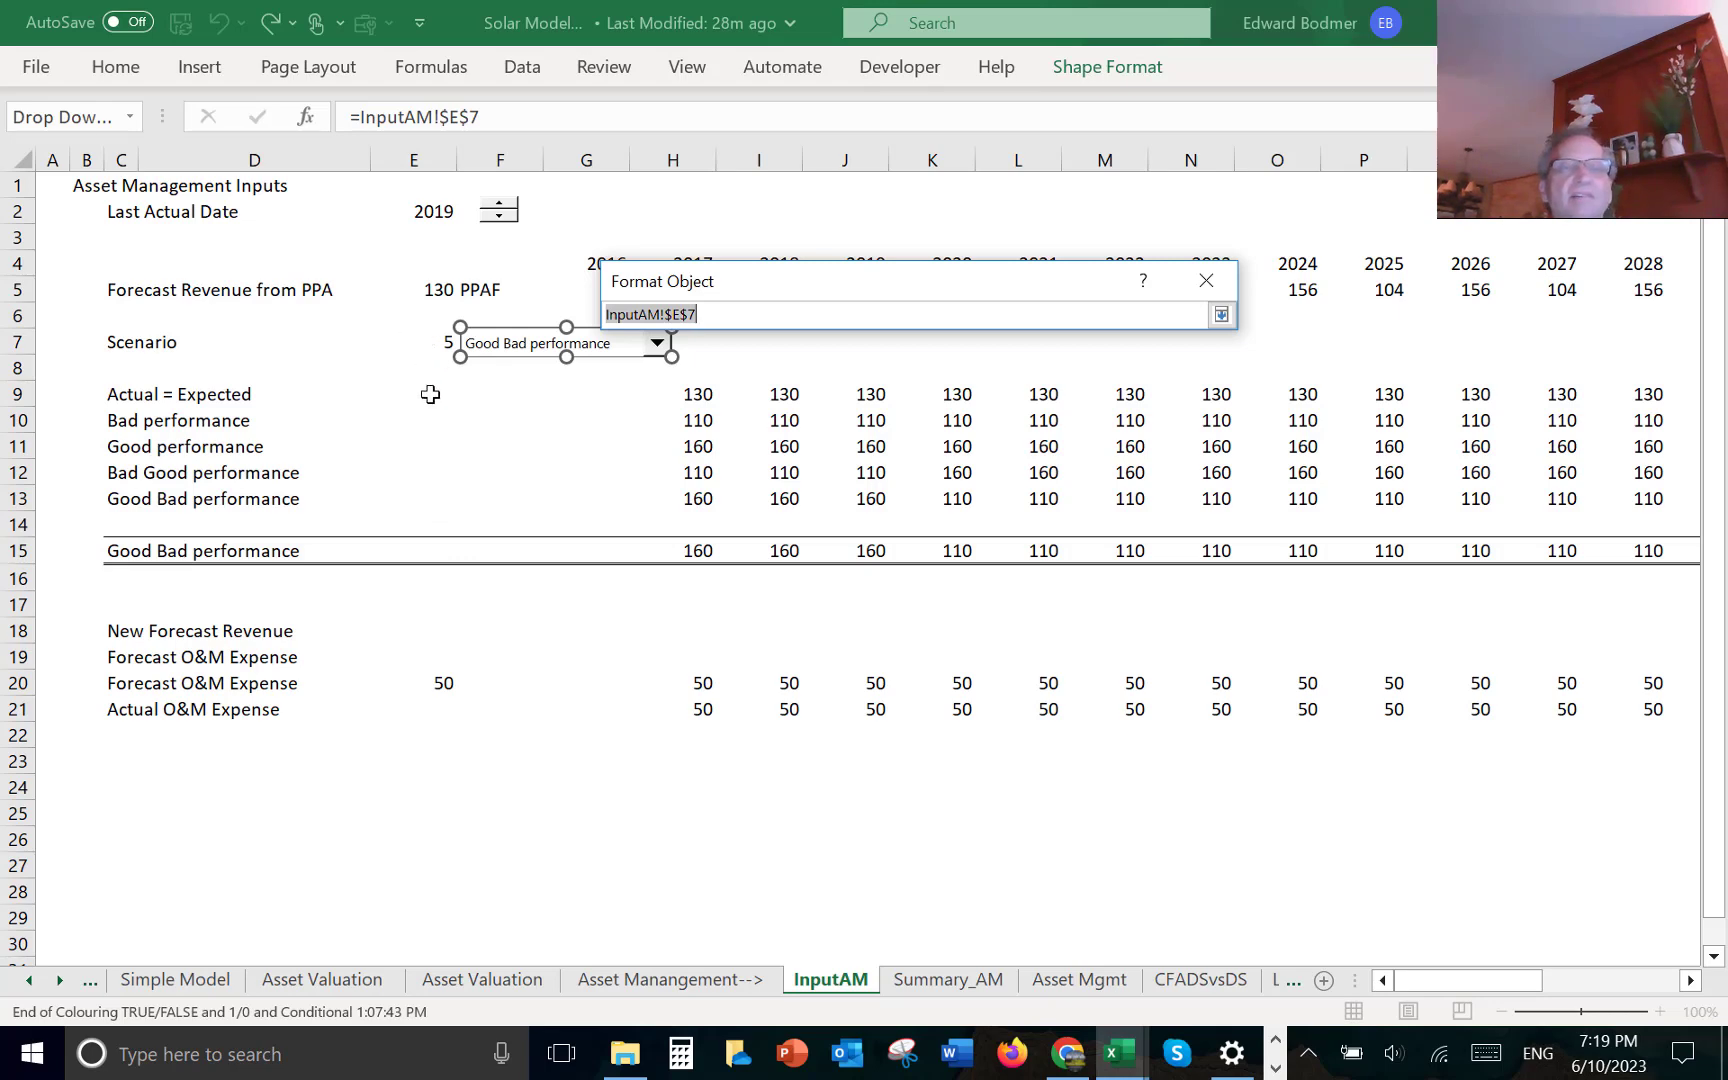
pyautogui.press('Return')
pyautogui.click(1043, 830)
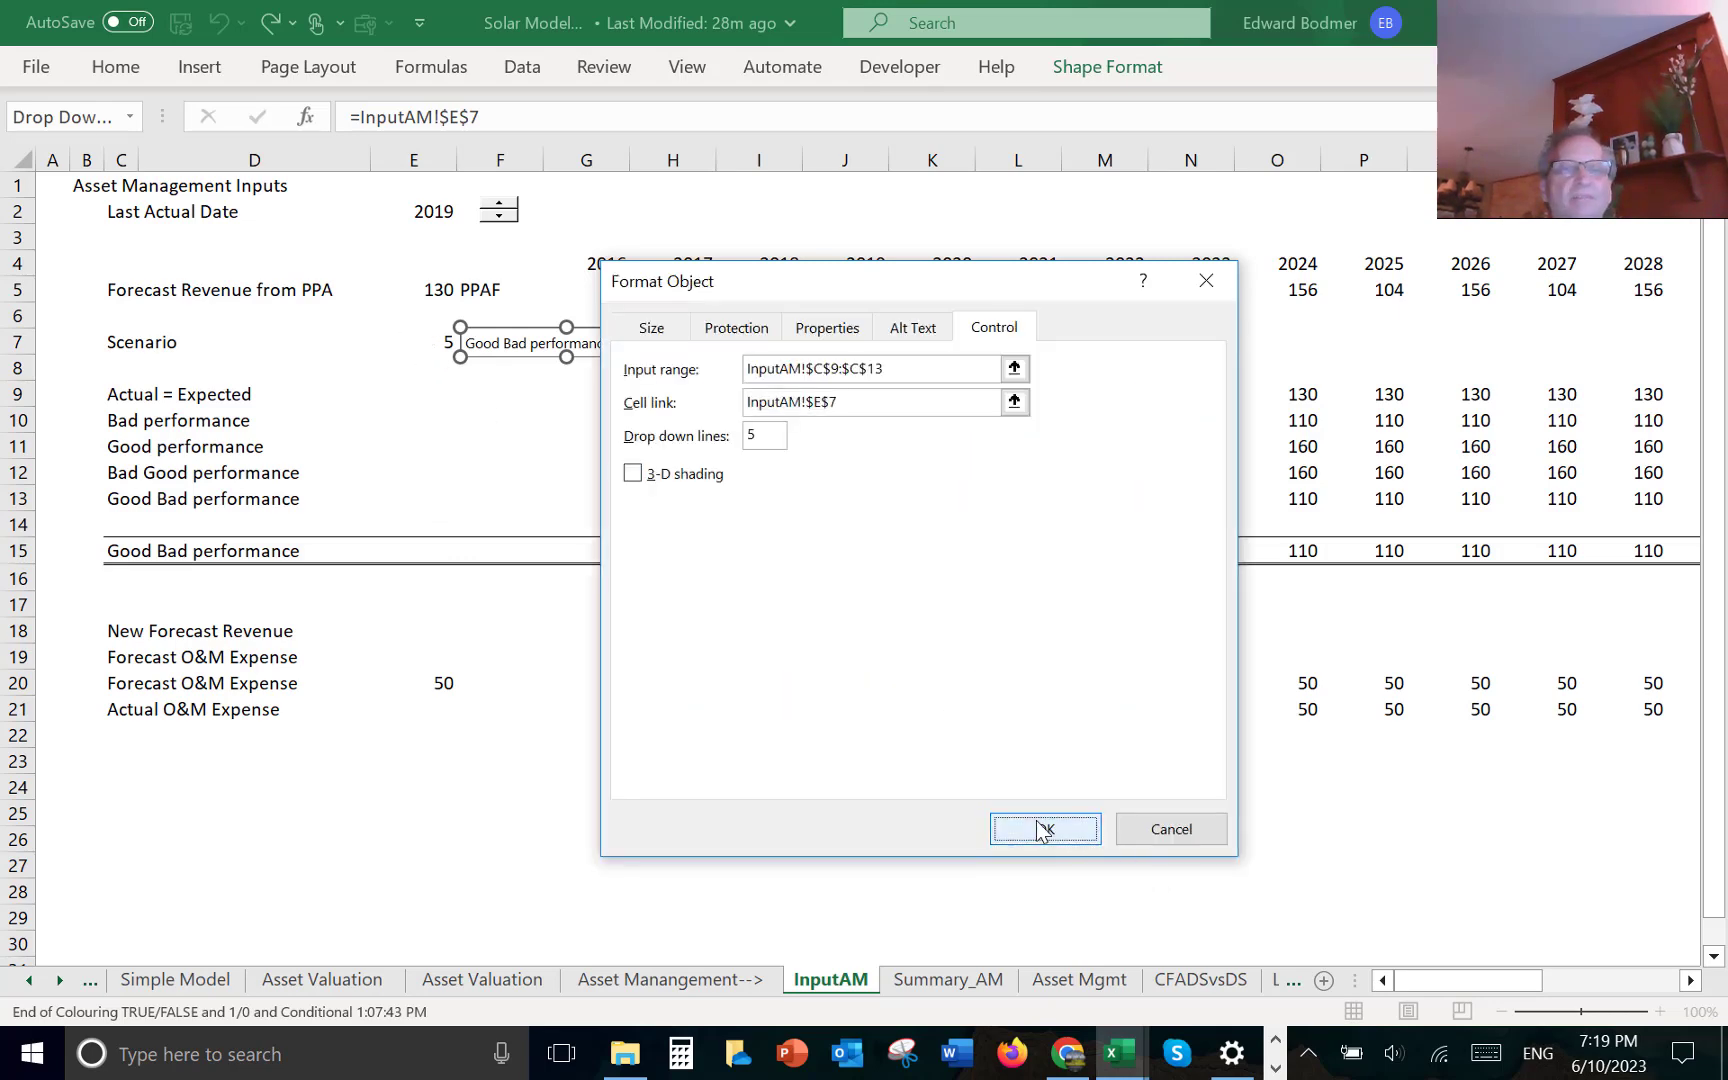
# - Enter 1 in B9 beside the Actual = Expected scenario label
pyautogui.click(522, 414)
pyautogui.press('Left')
pyautogui.press('Left')
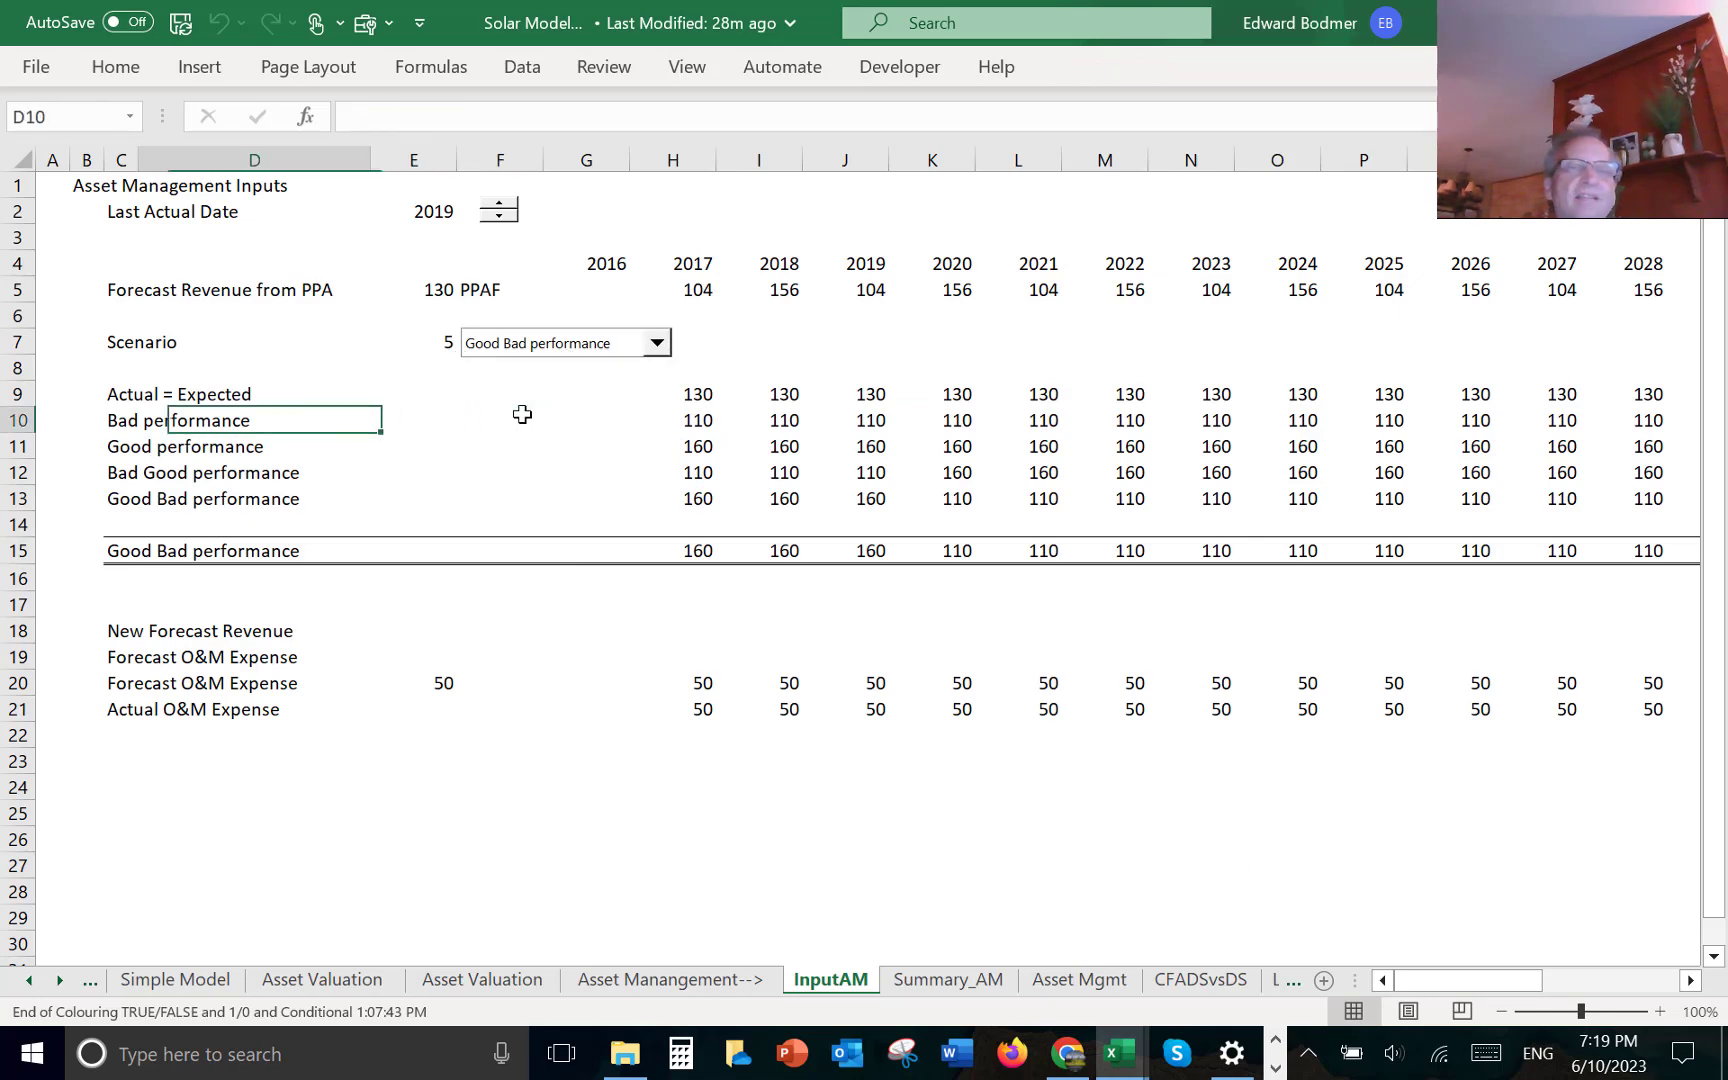
pyautogui.press('Left')
pyautogui.press('Left')
pyautogui.press('Up')
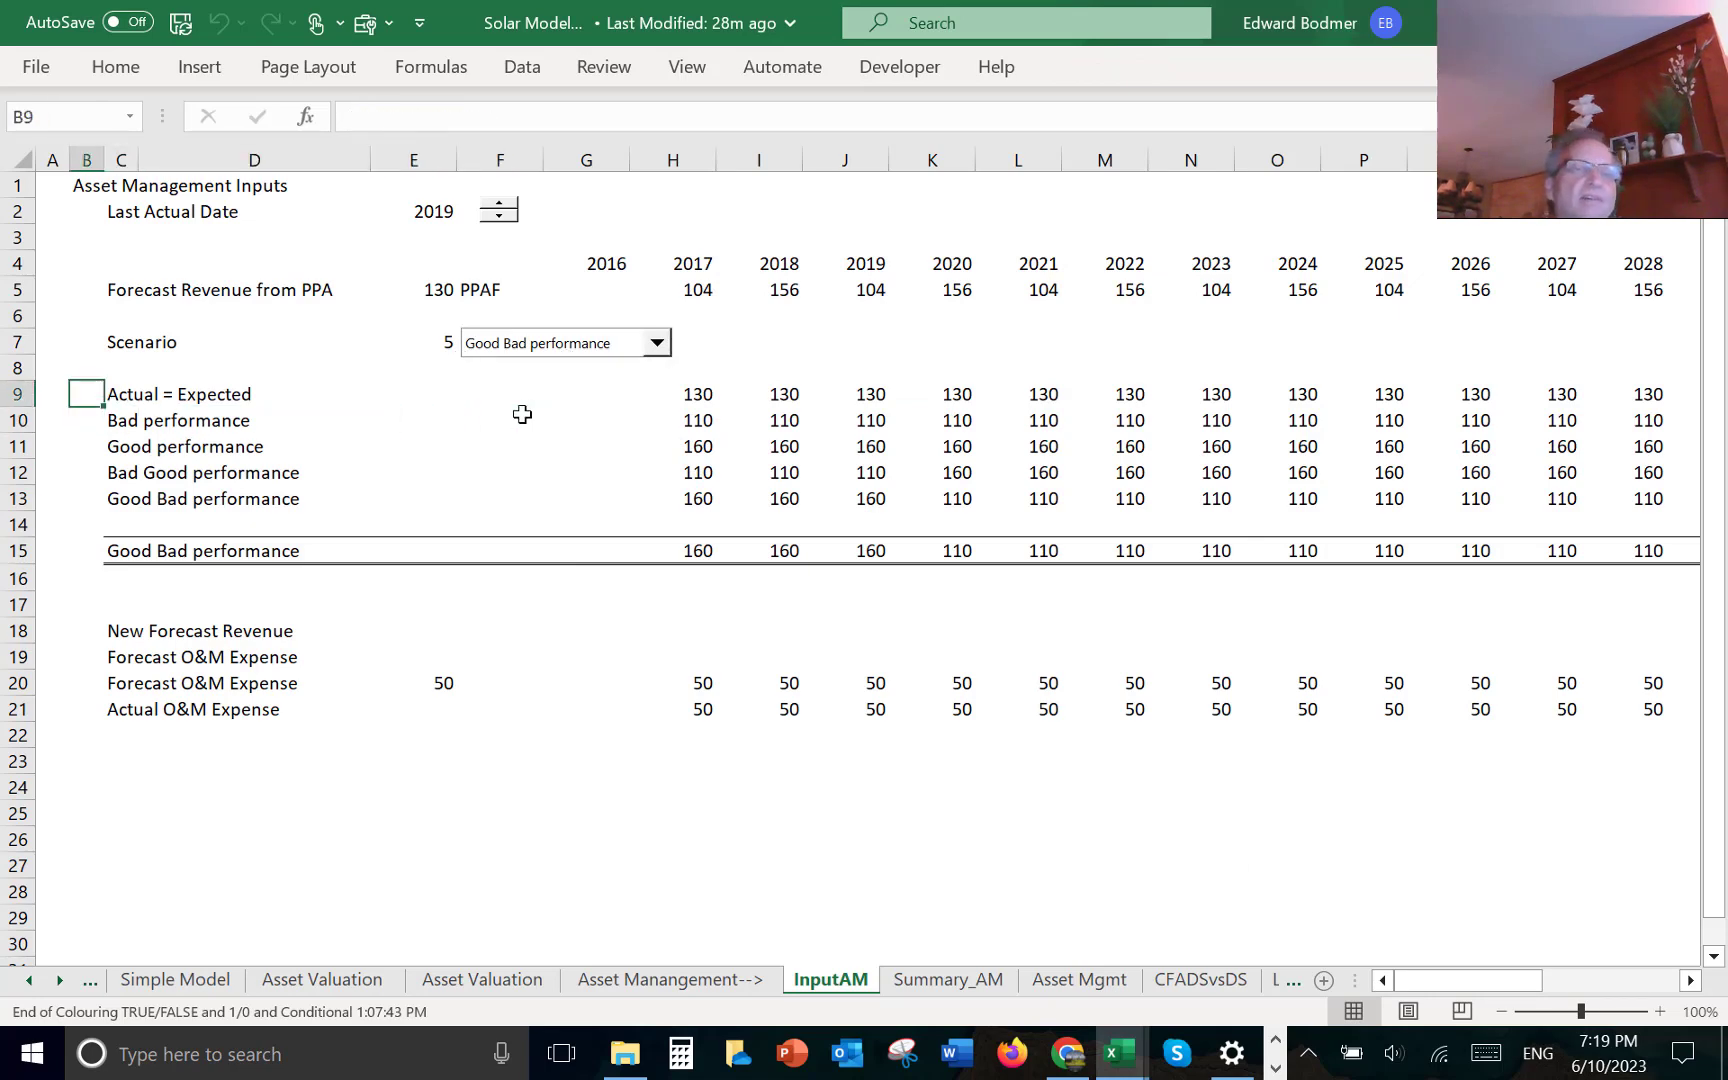
pyautogui.write('1')
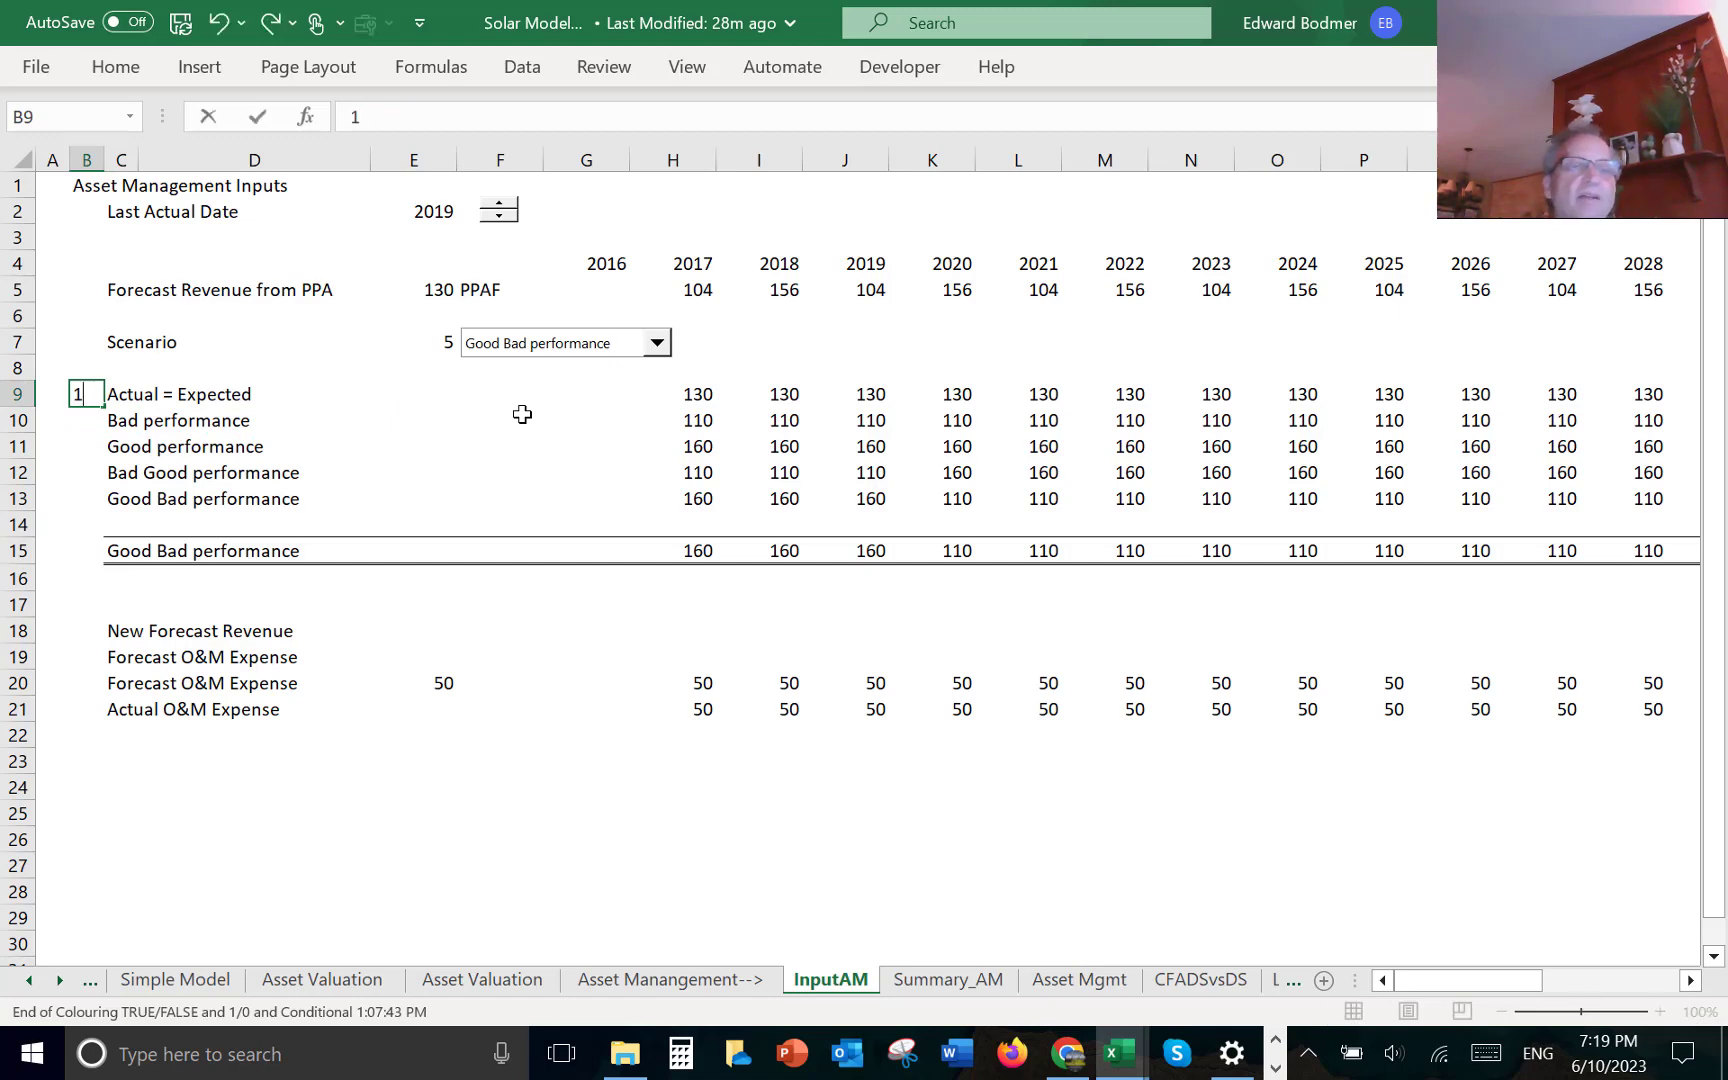
pyautogui.press('Return')
# - Number the scenarios by filling B9:B13 with a linear column series using a step value of 1
pyautogui.press('Up')
pyautogui.hotkey('shift', 'Down')
pyautogui.hotkey('shift', 'Down')
pyautogui.hotkey('shift', 'Down')
pyautogui.hotkey('shift', 'Down')
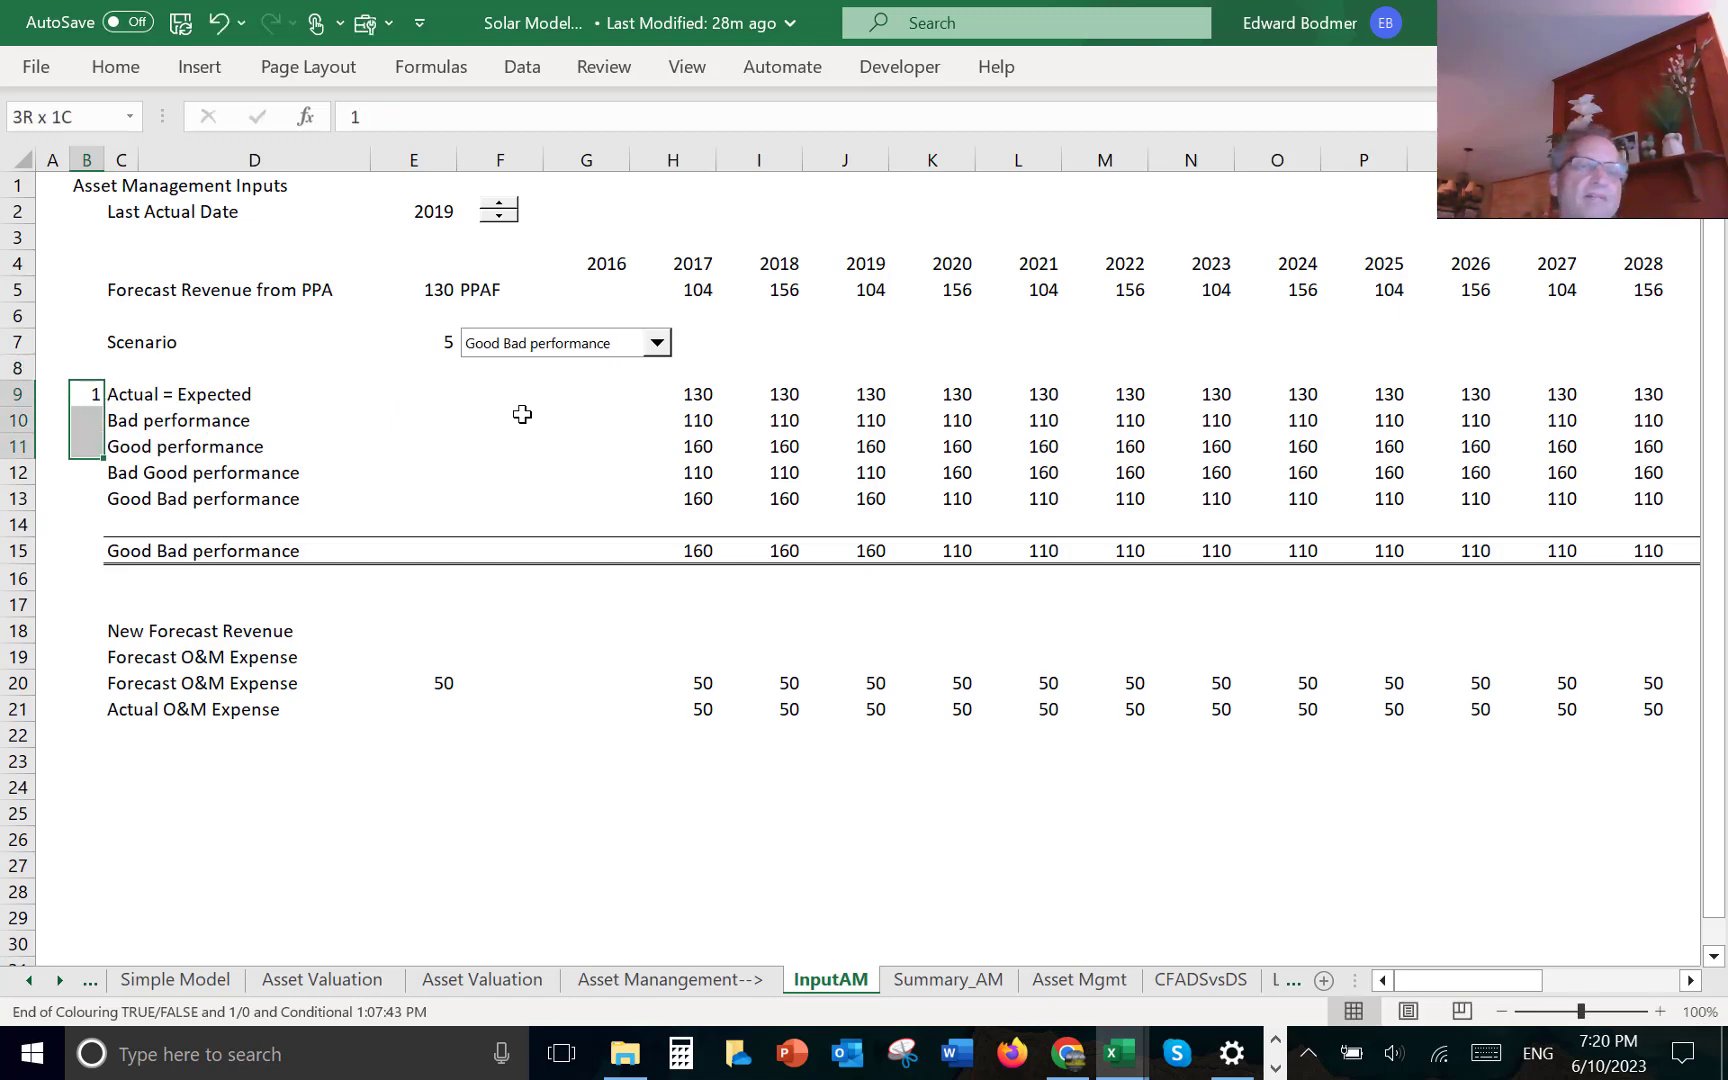
pyautogui.press('alt')
pyautogui.press('e')
pyautogui.press('i')
pyautogui.press('s')
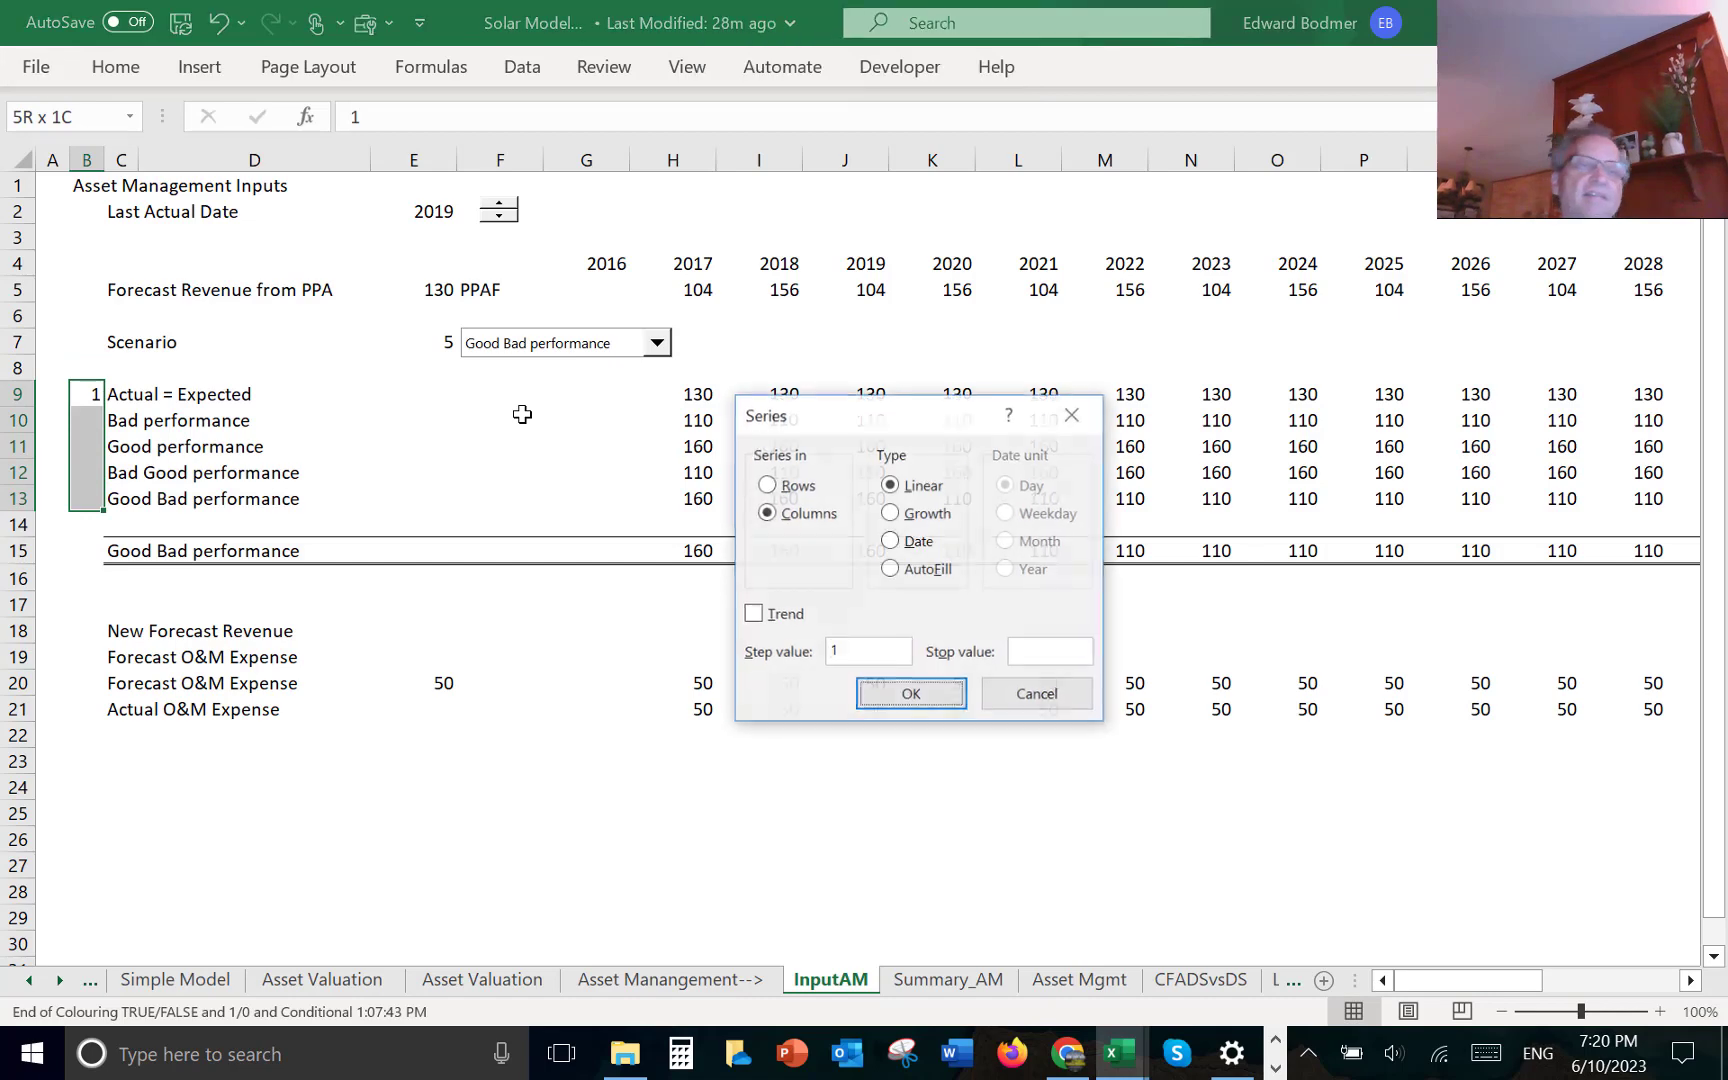
pyautogui.press('Return')
# - Select the five scenario rows from C9 through the 2046 column and check their conditional formatting rules
pyautogui.press('Left')
pyautogui.press('Right')
pyautogui.press('Right')
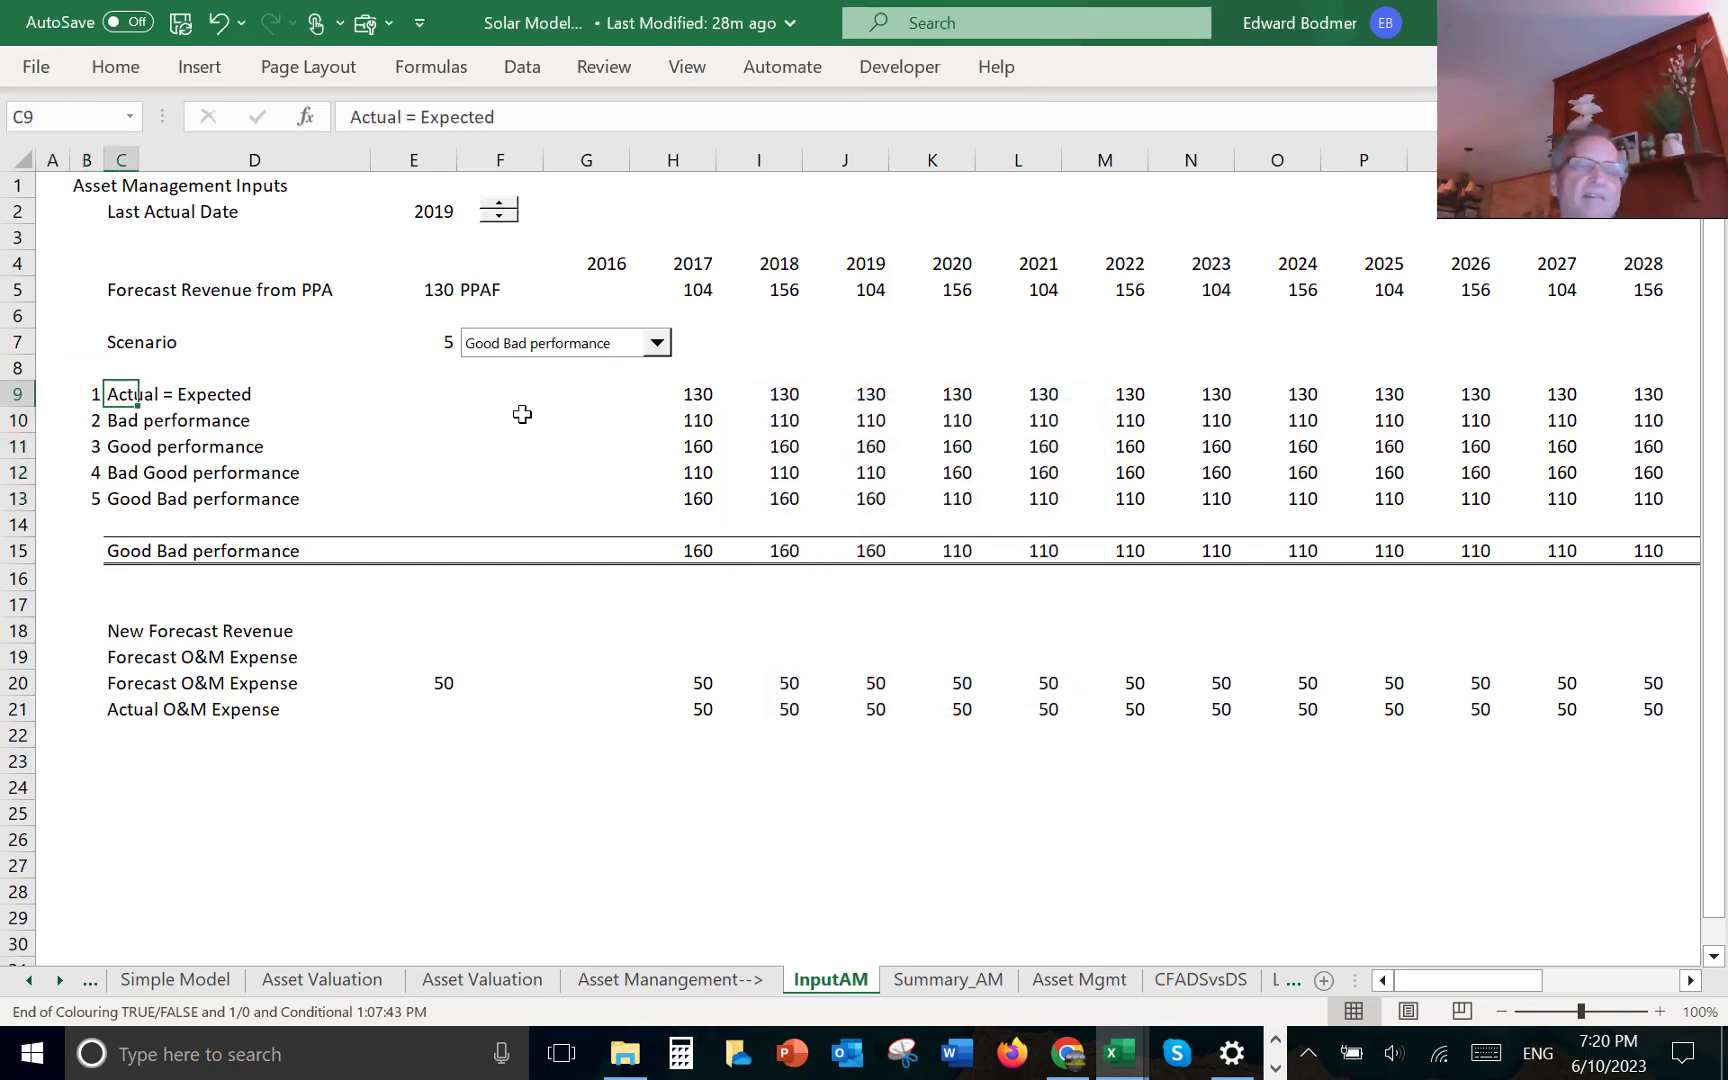
pyautogui.hotkey('shift', 'Down')
pyautogui.hotkey('shift', 'Down')
pyautogui.hotkey('shift', 'Down')
pyautogui.hotkey('shift', 'Down')
pyautogui.hotkey('ctrl', 'shift', 'Right')
pyautogui.hotkey('ctrl', 'shift', 'Right')
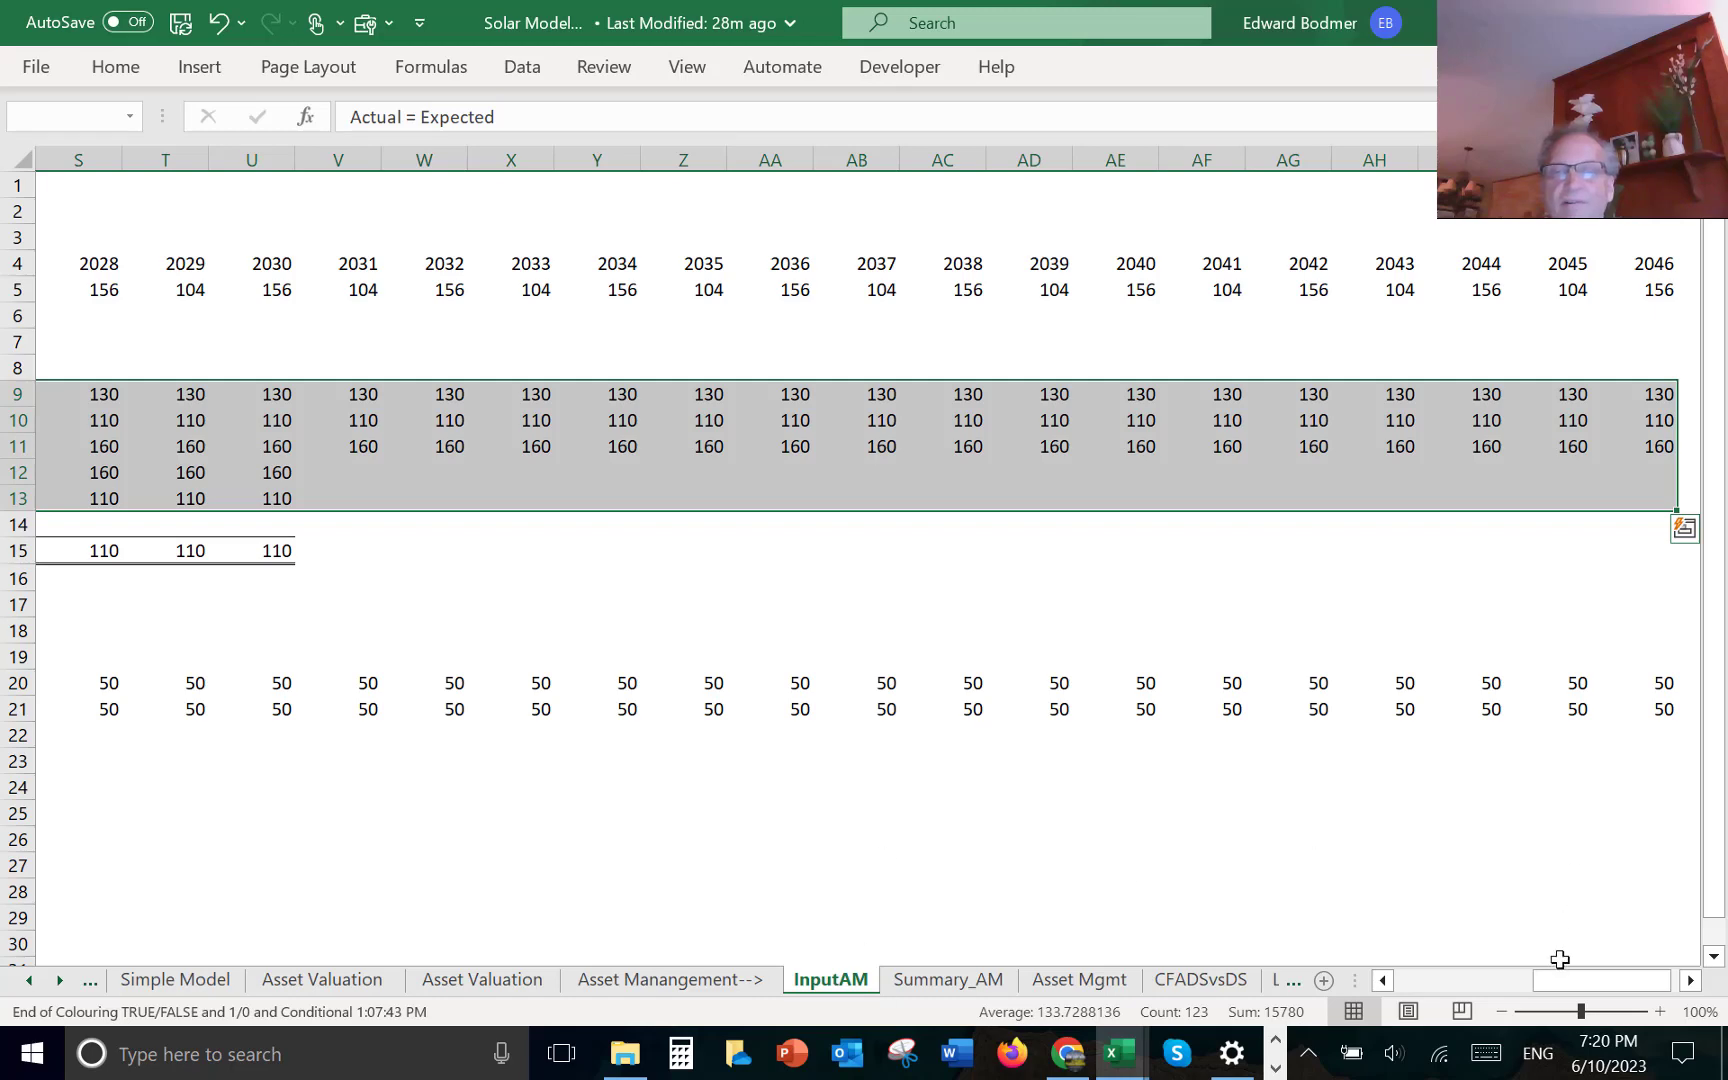
pyautogui.moveTo(1561, 981); pyautogui.dragTo(1420, 980)
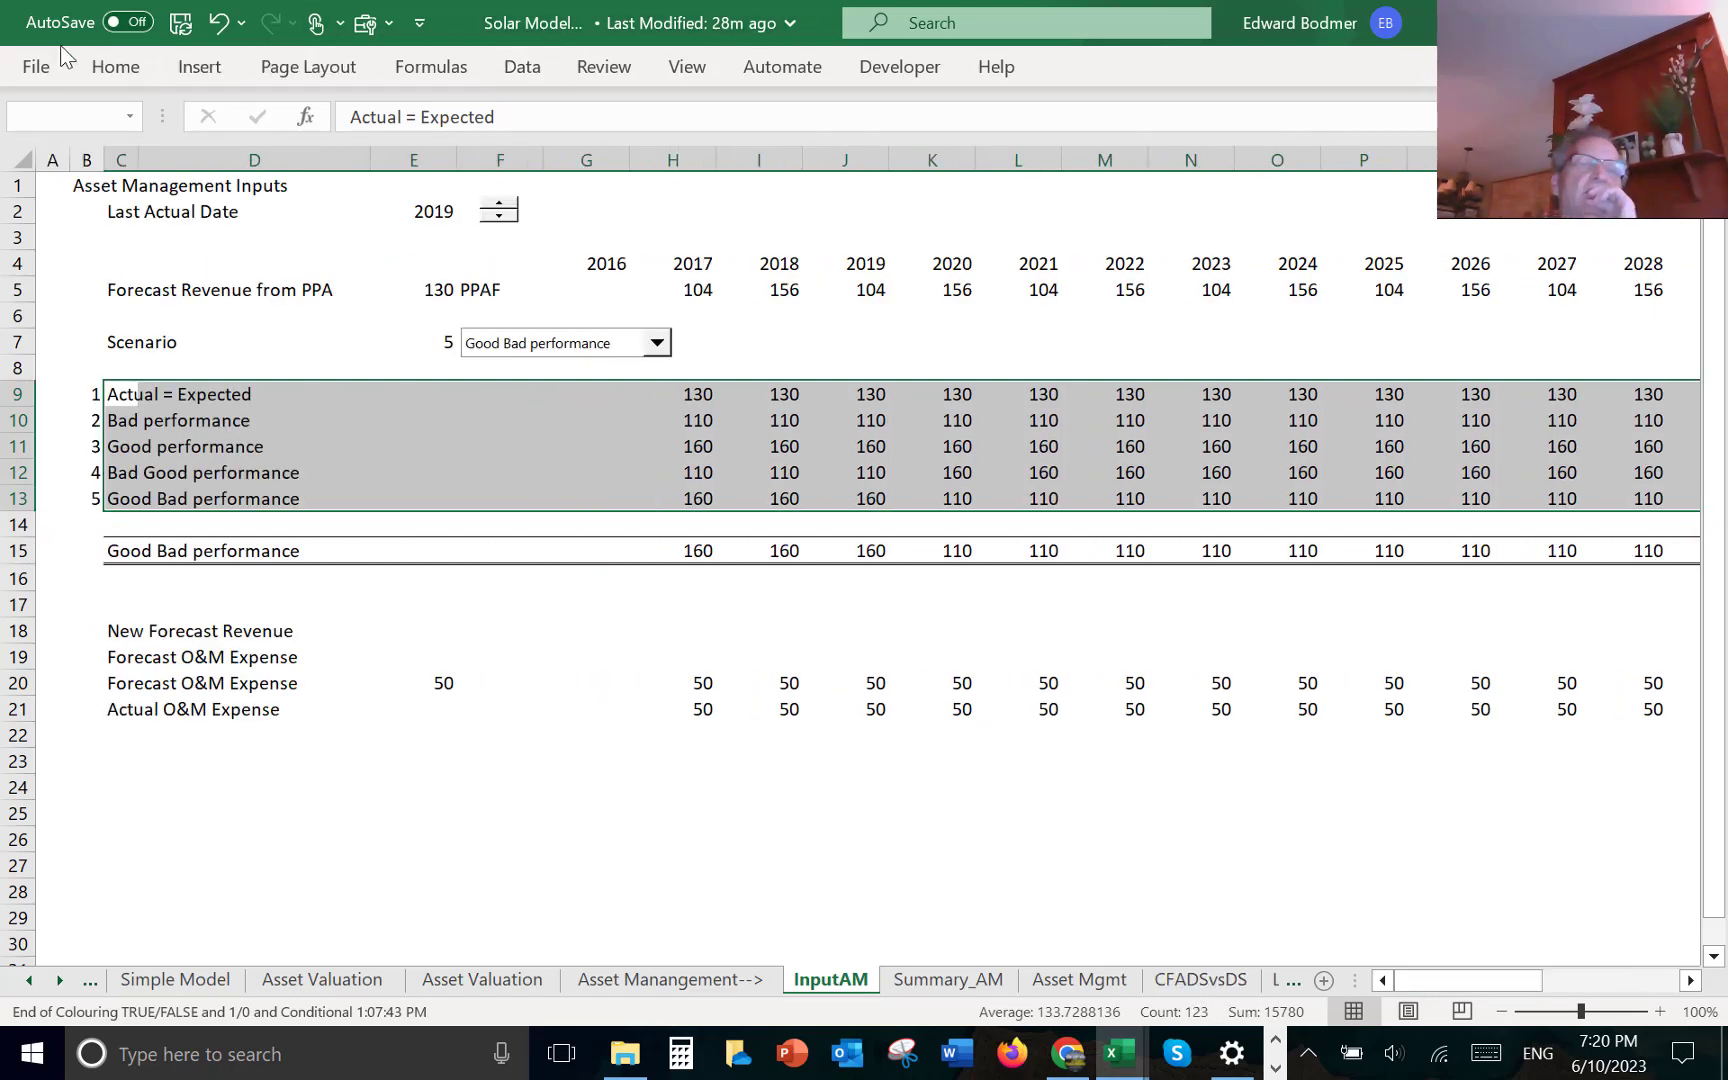
pyautogui.click(115, 70)
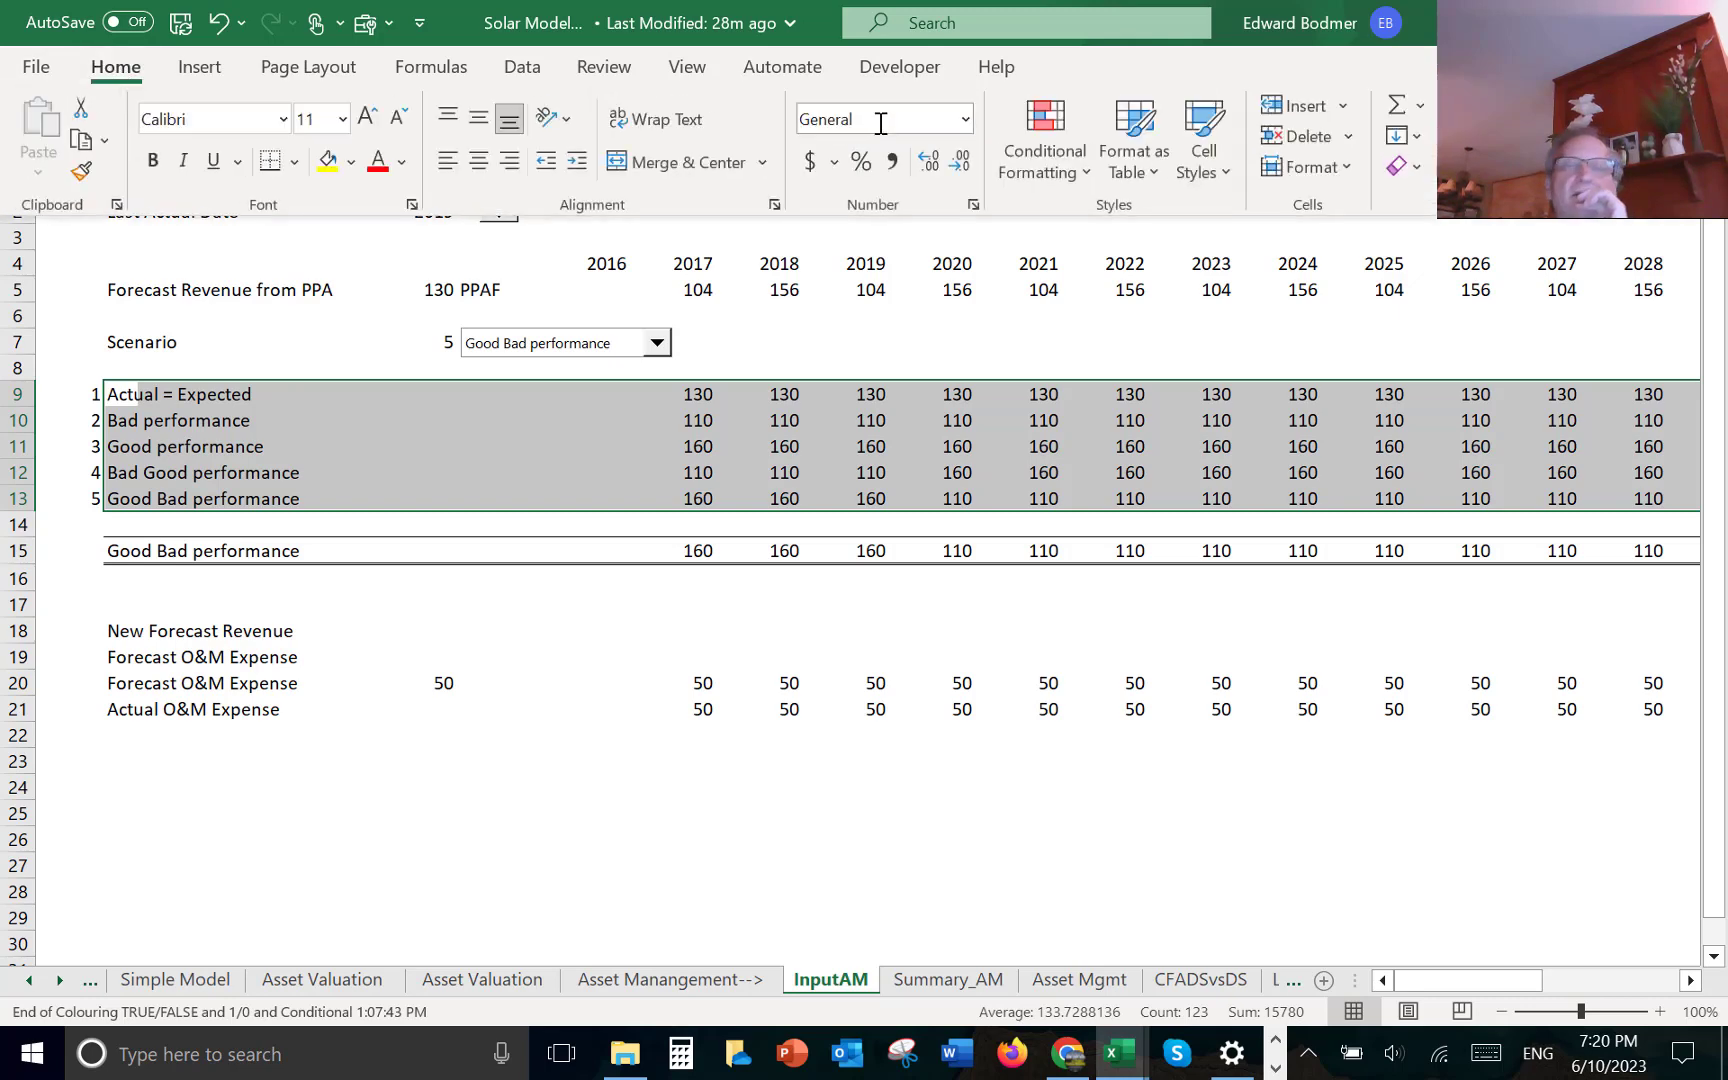
pyautogui.click(1080, 148)
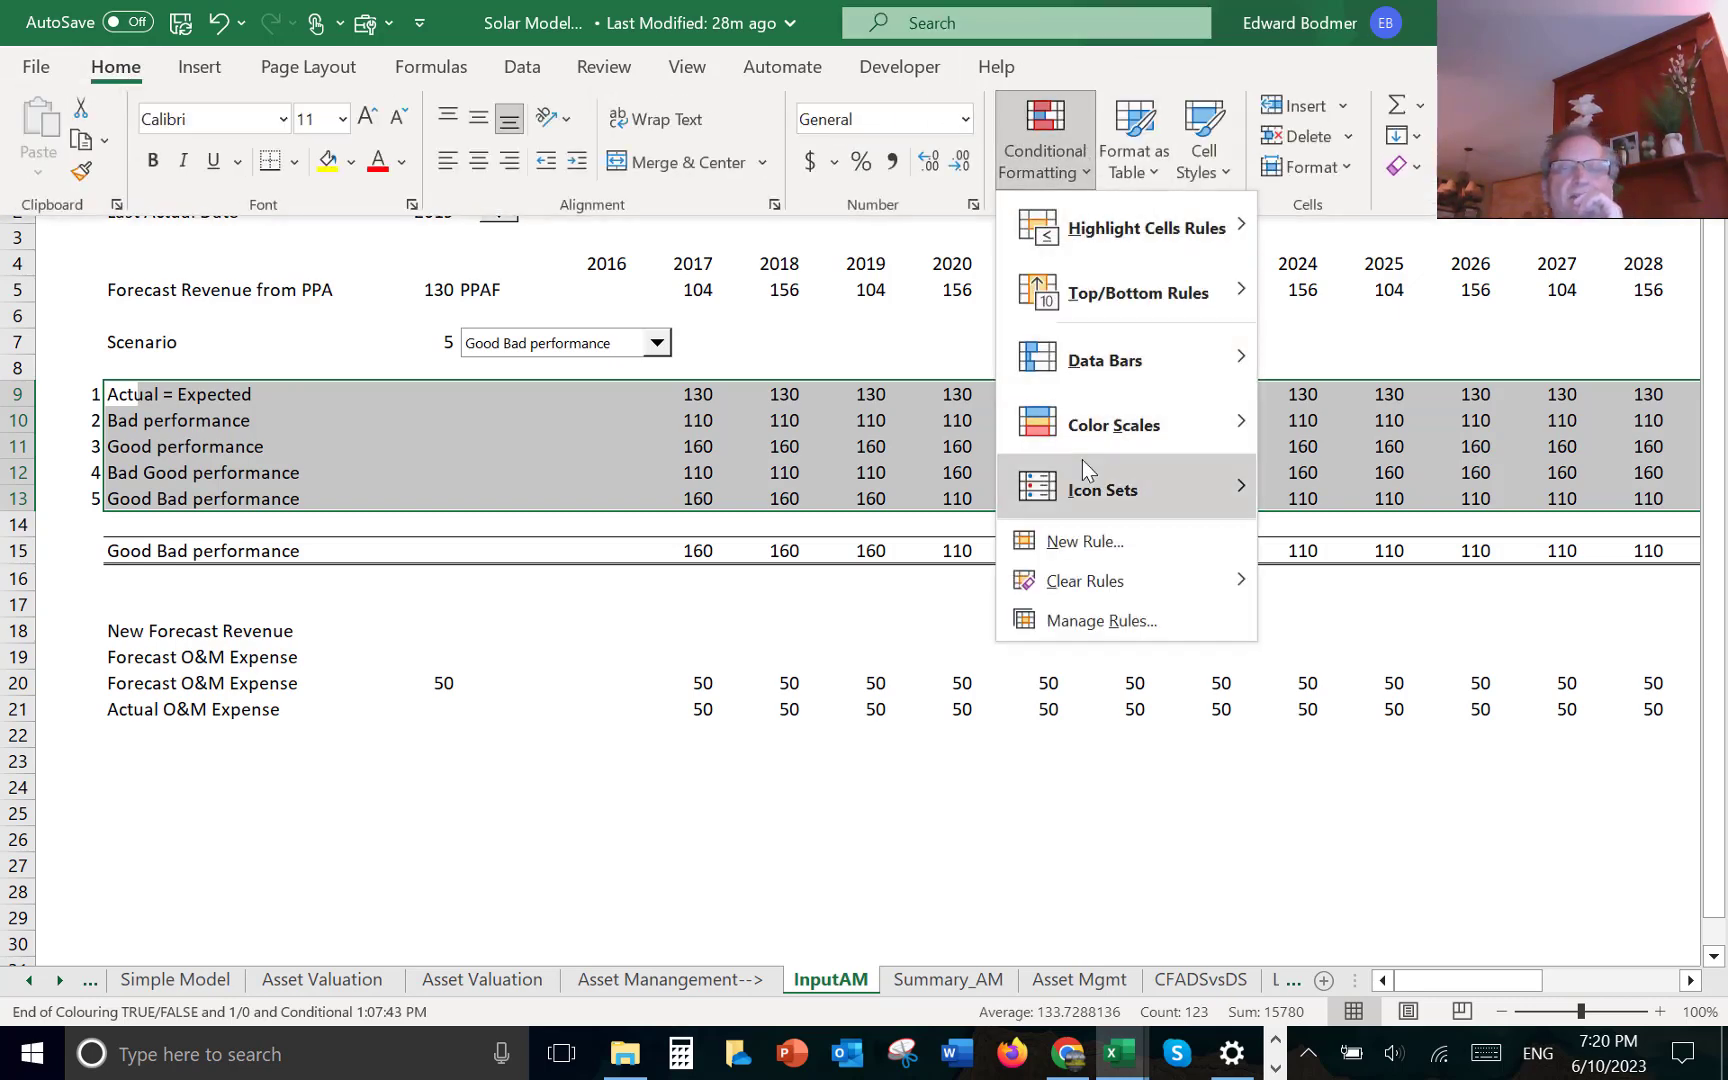
pyautogui.click(1072, 620)
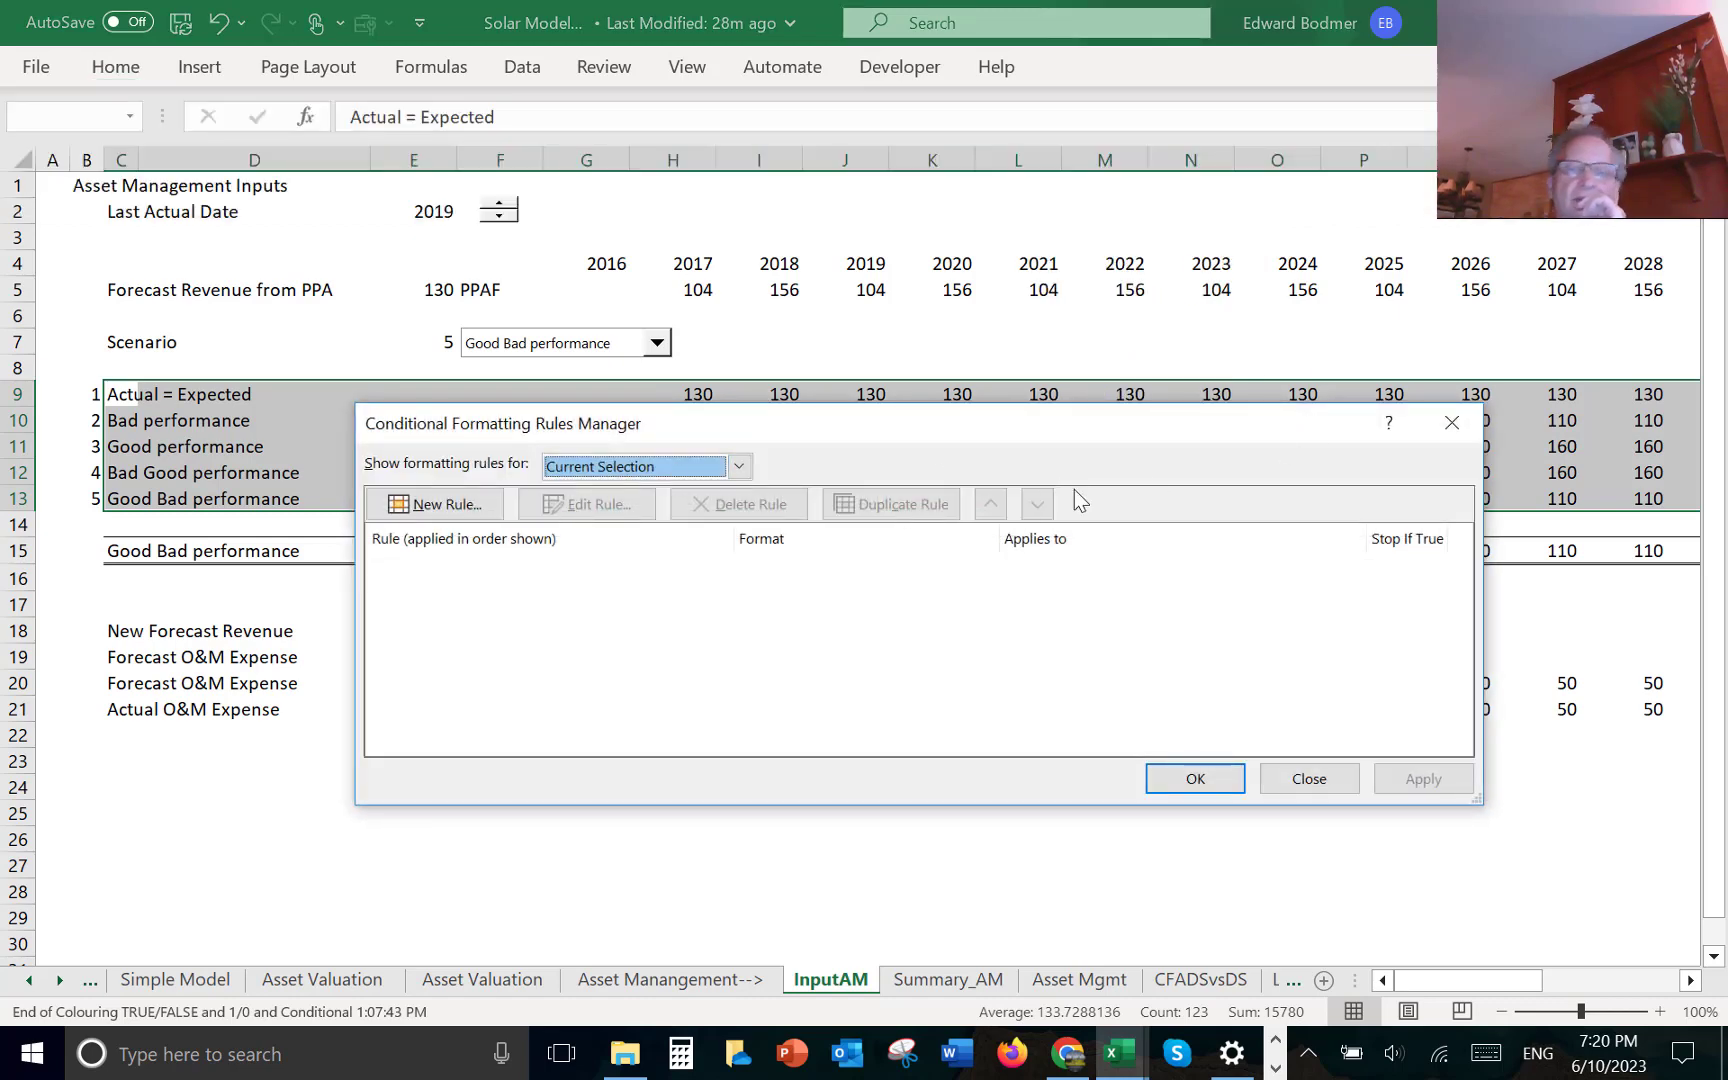
pyautogui.click(1307, 779)
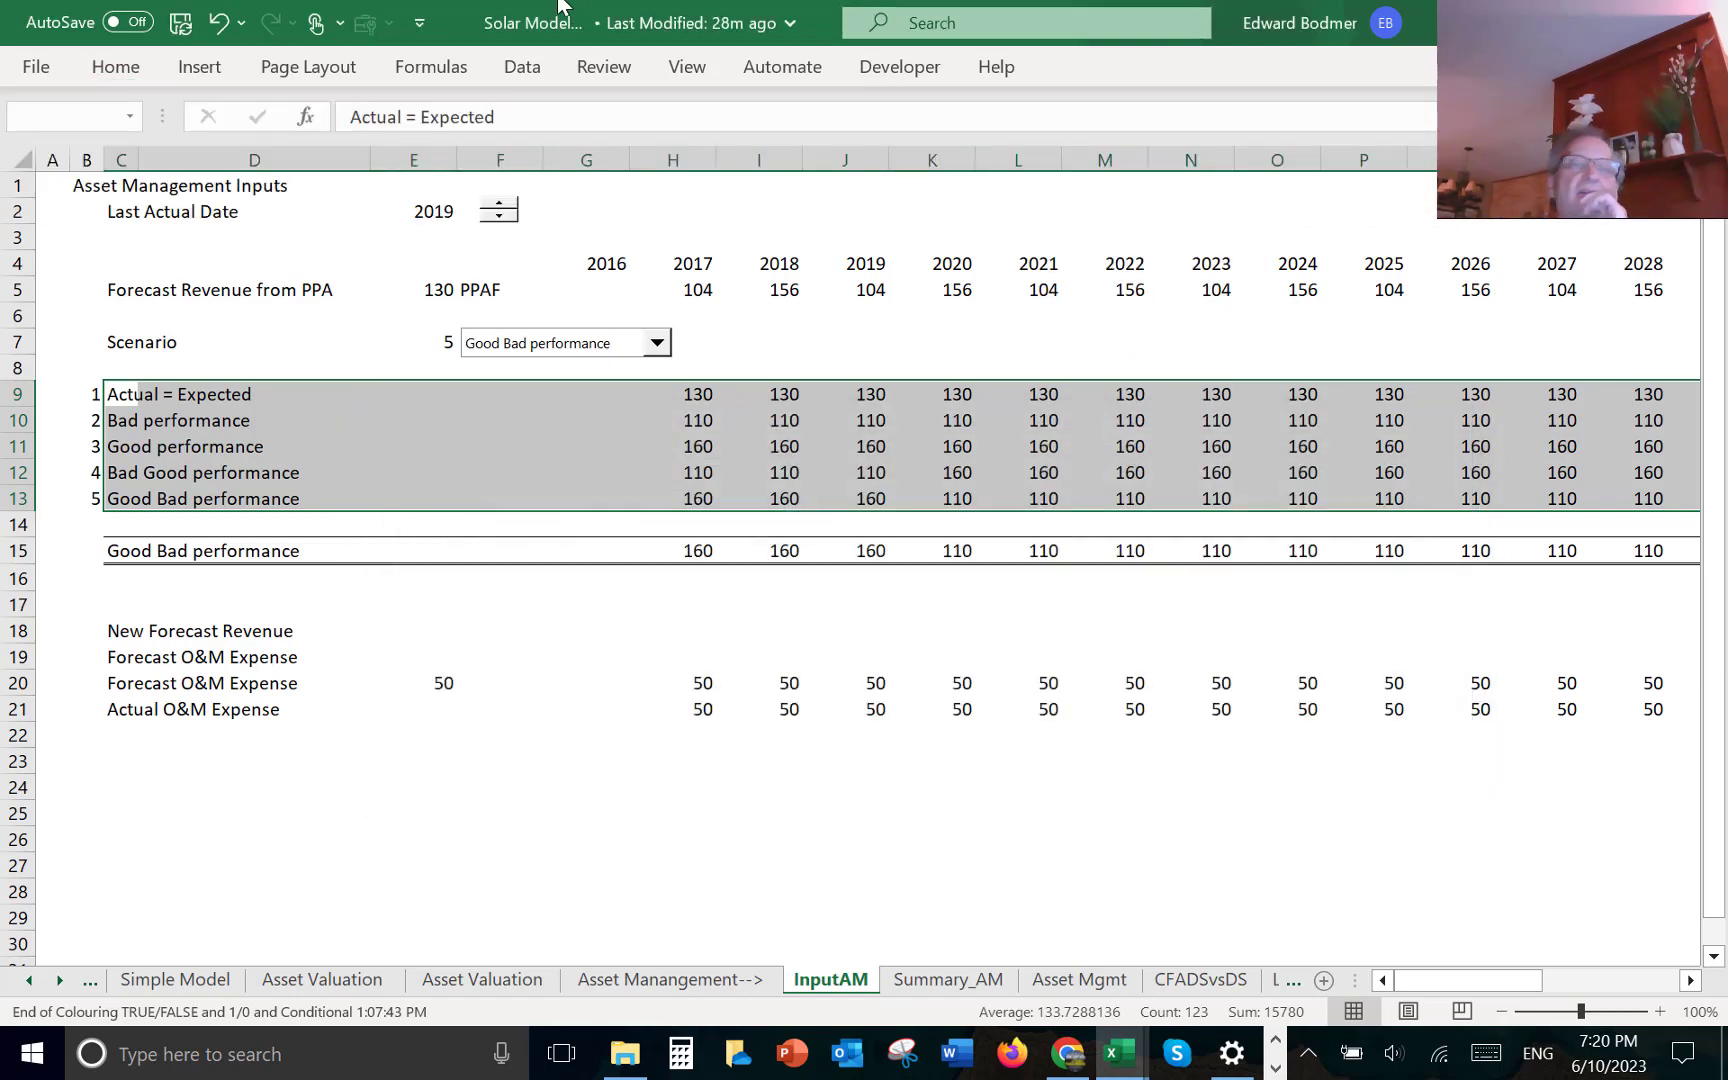
# - Create a formula-based conditional formatting rule for the selected scenario rows using =$E$7=$B9
pyautogui.click(126, 70)
pyautogui.click(1029, 162)
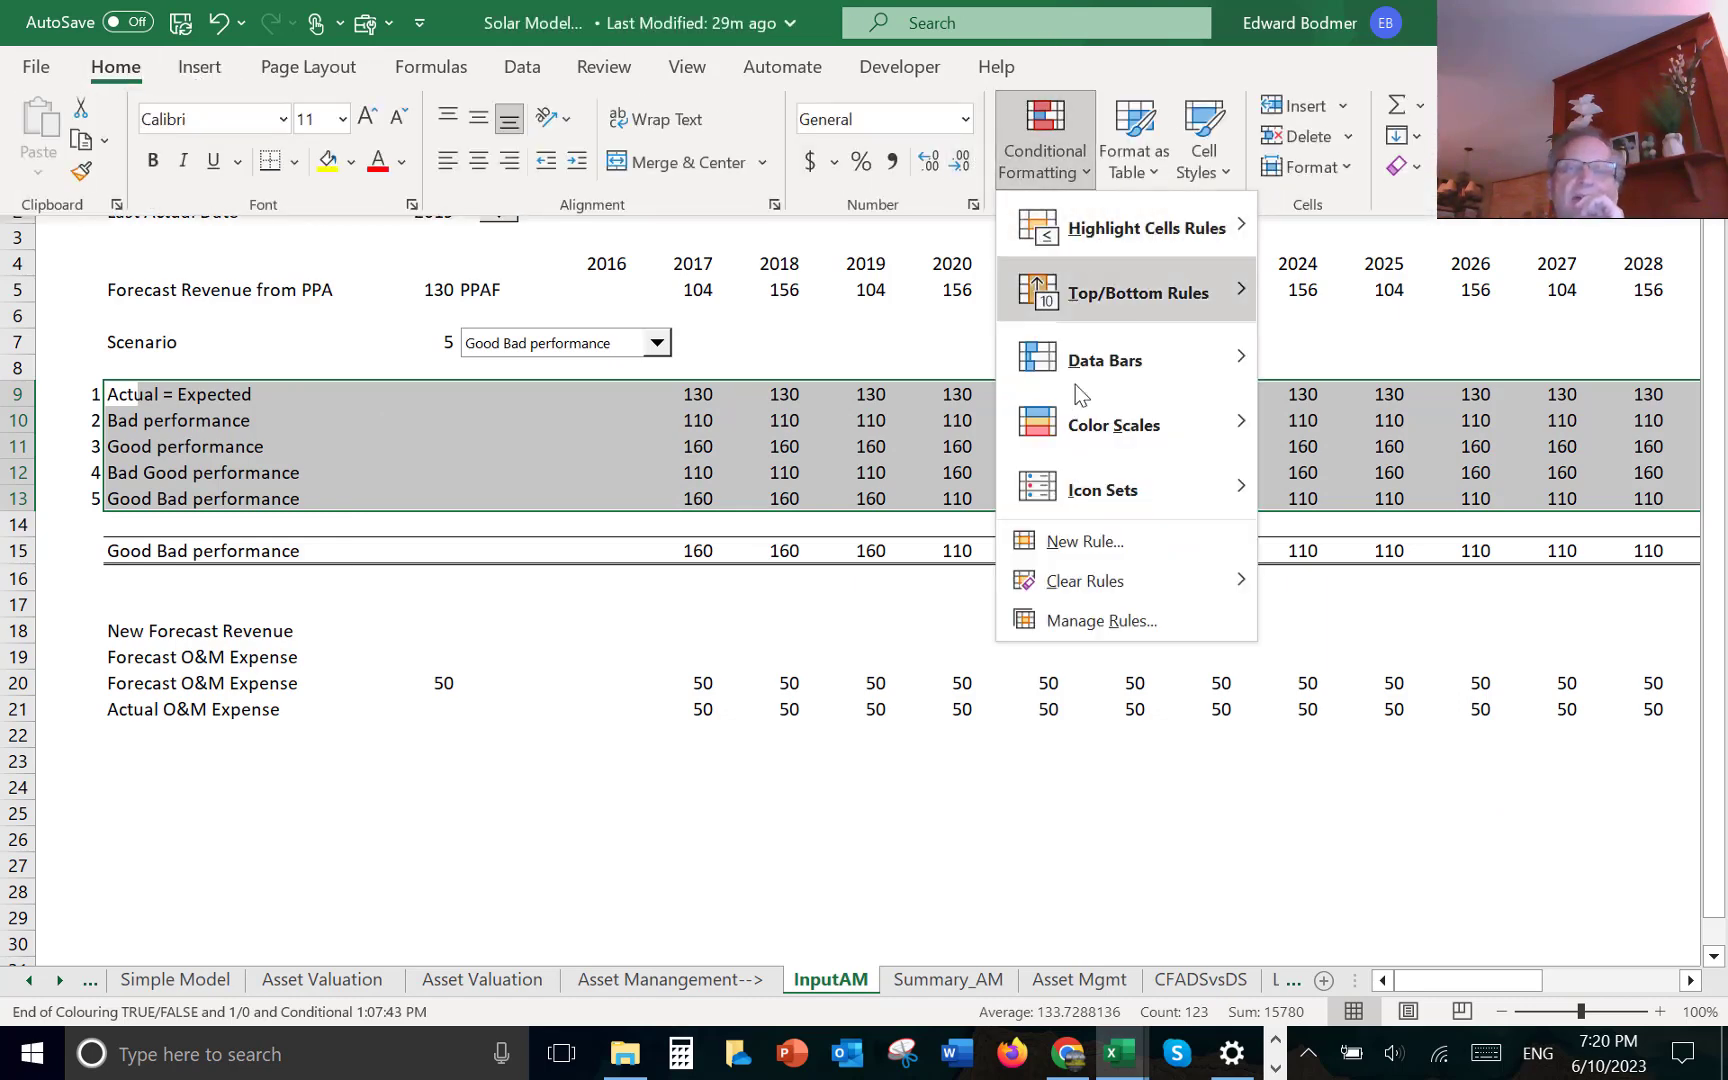
pyautogui.click(1099, 556)
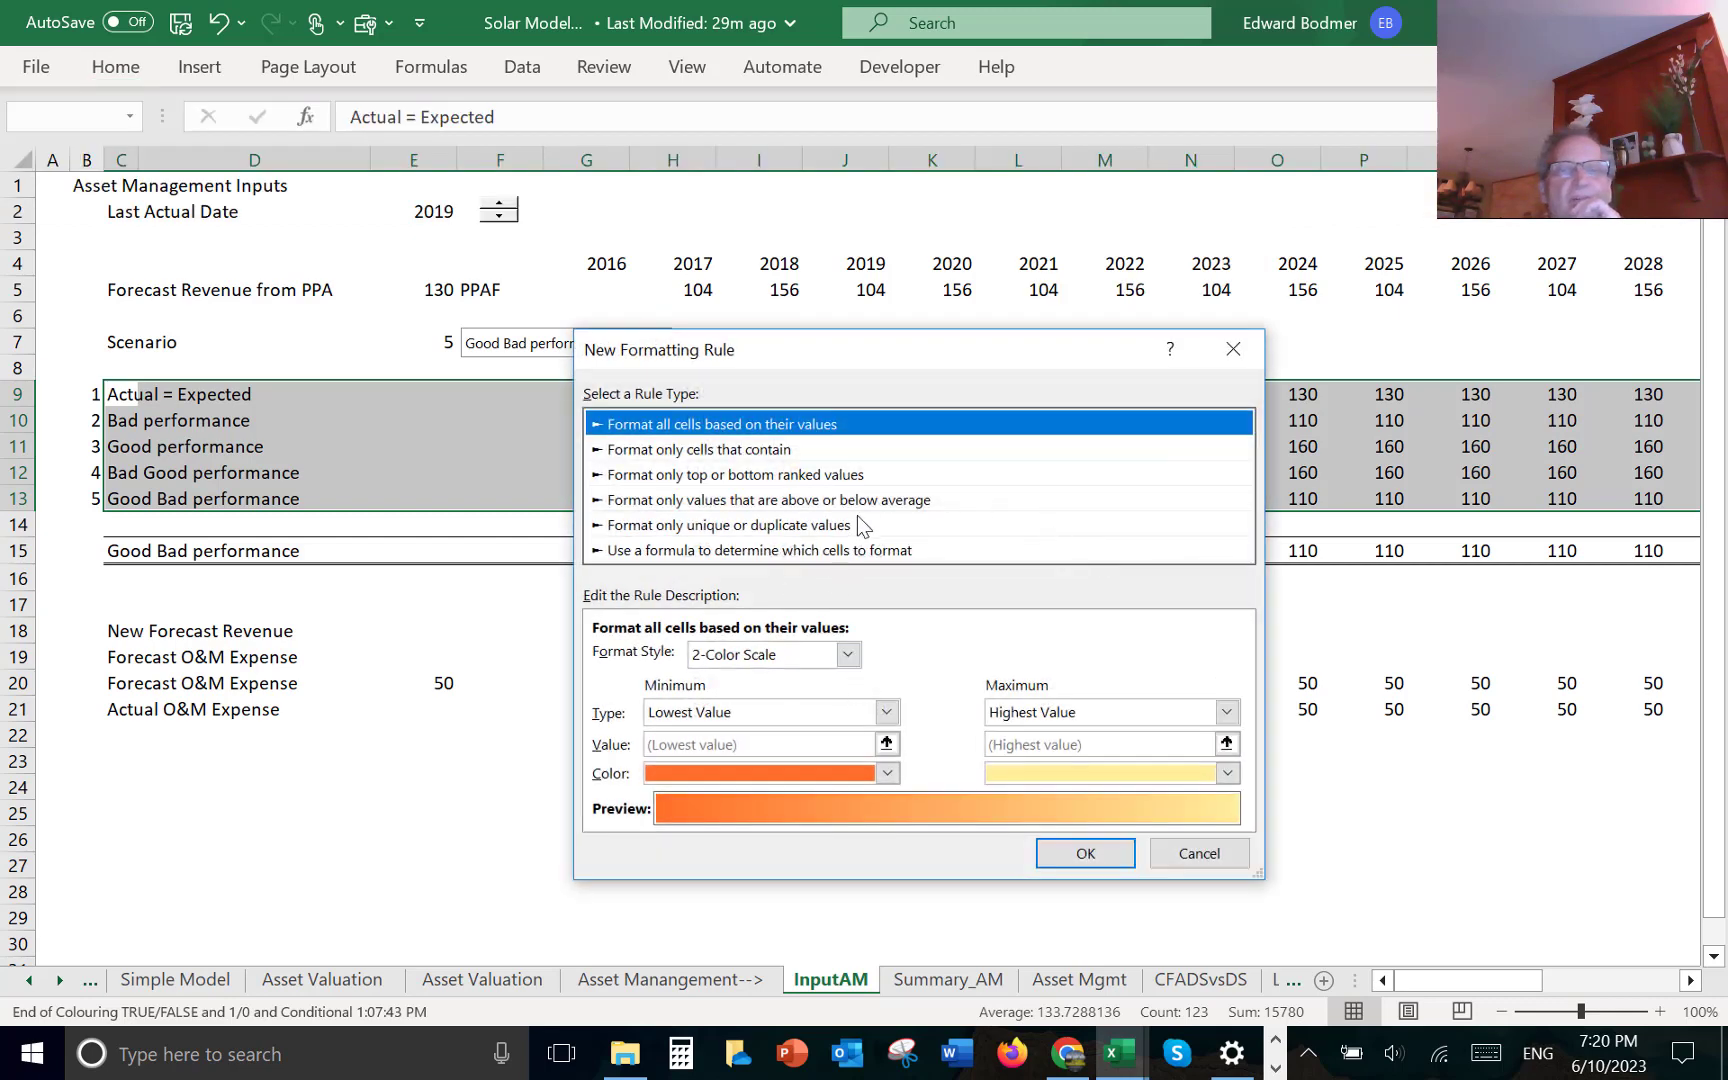
pyautogui.click(864, 551)
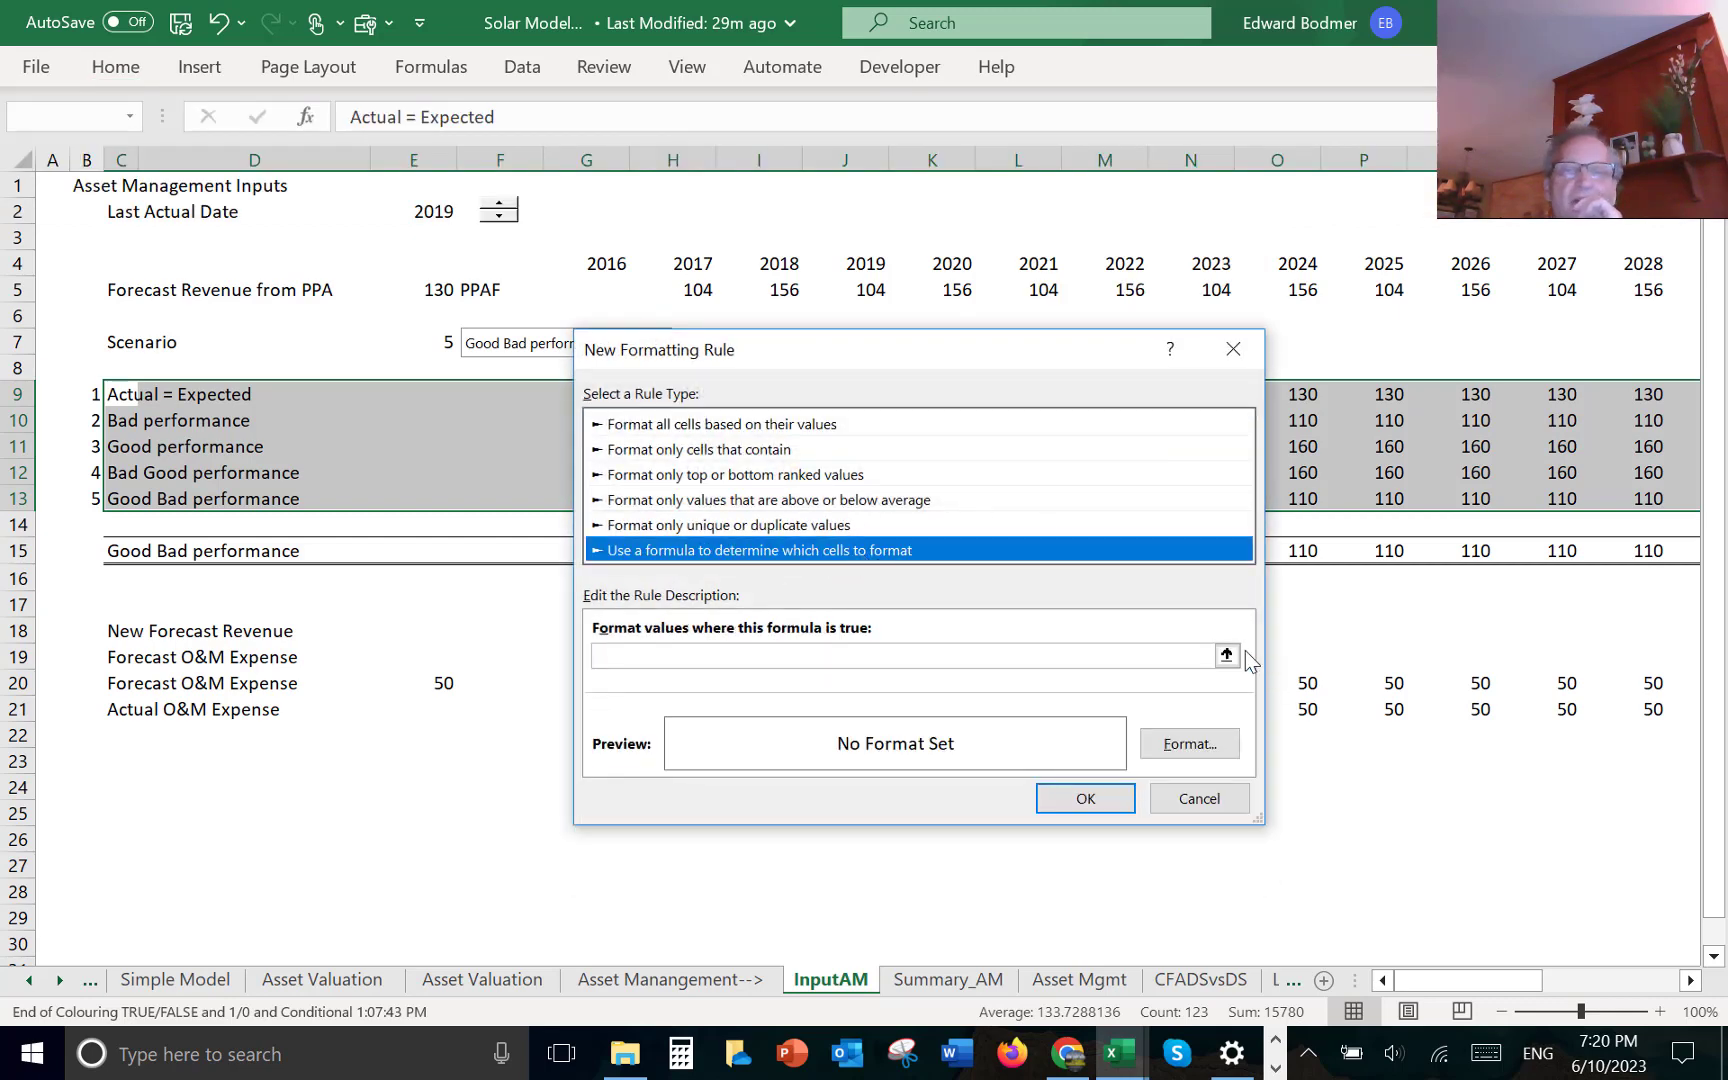
pyautogui.click(1226, 655)
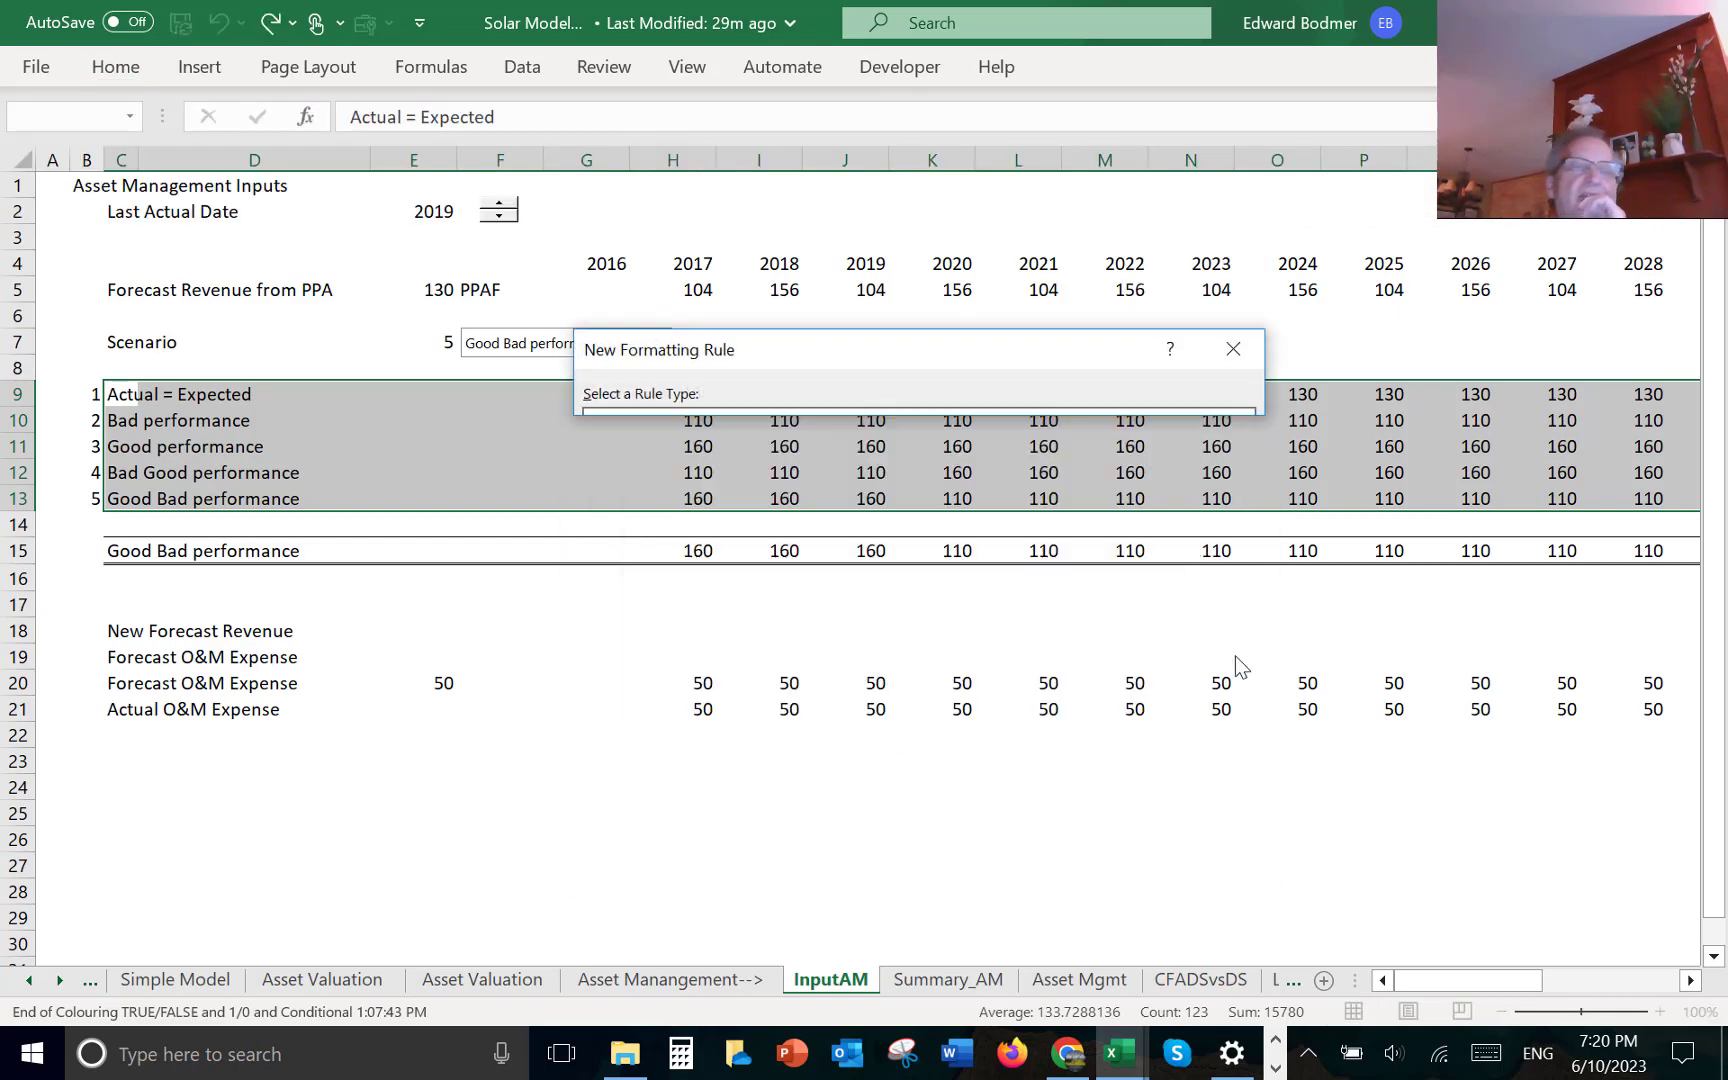
pyautogui.click(441, 335)
pyautogui.write('=')
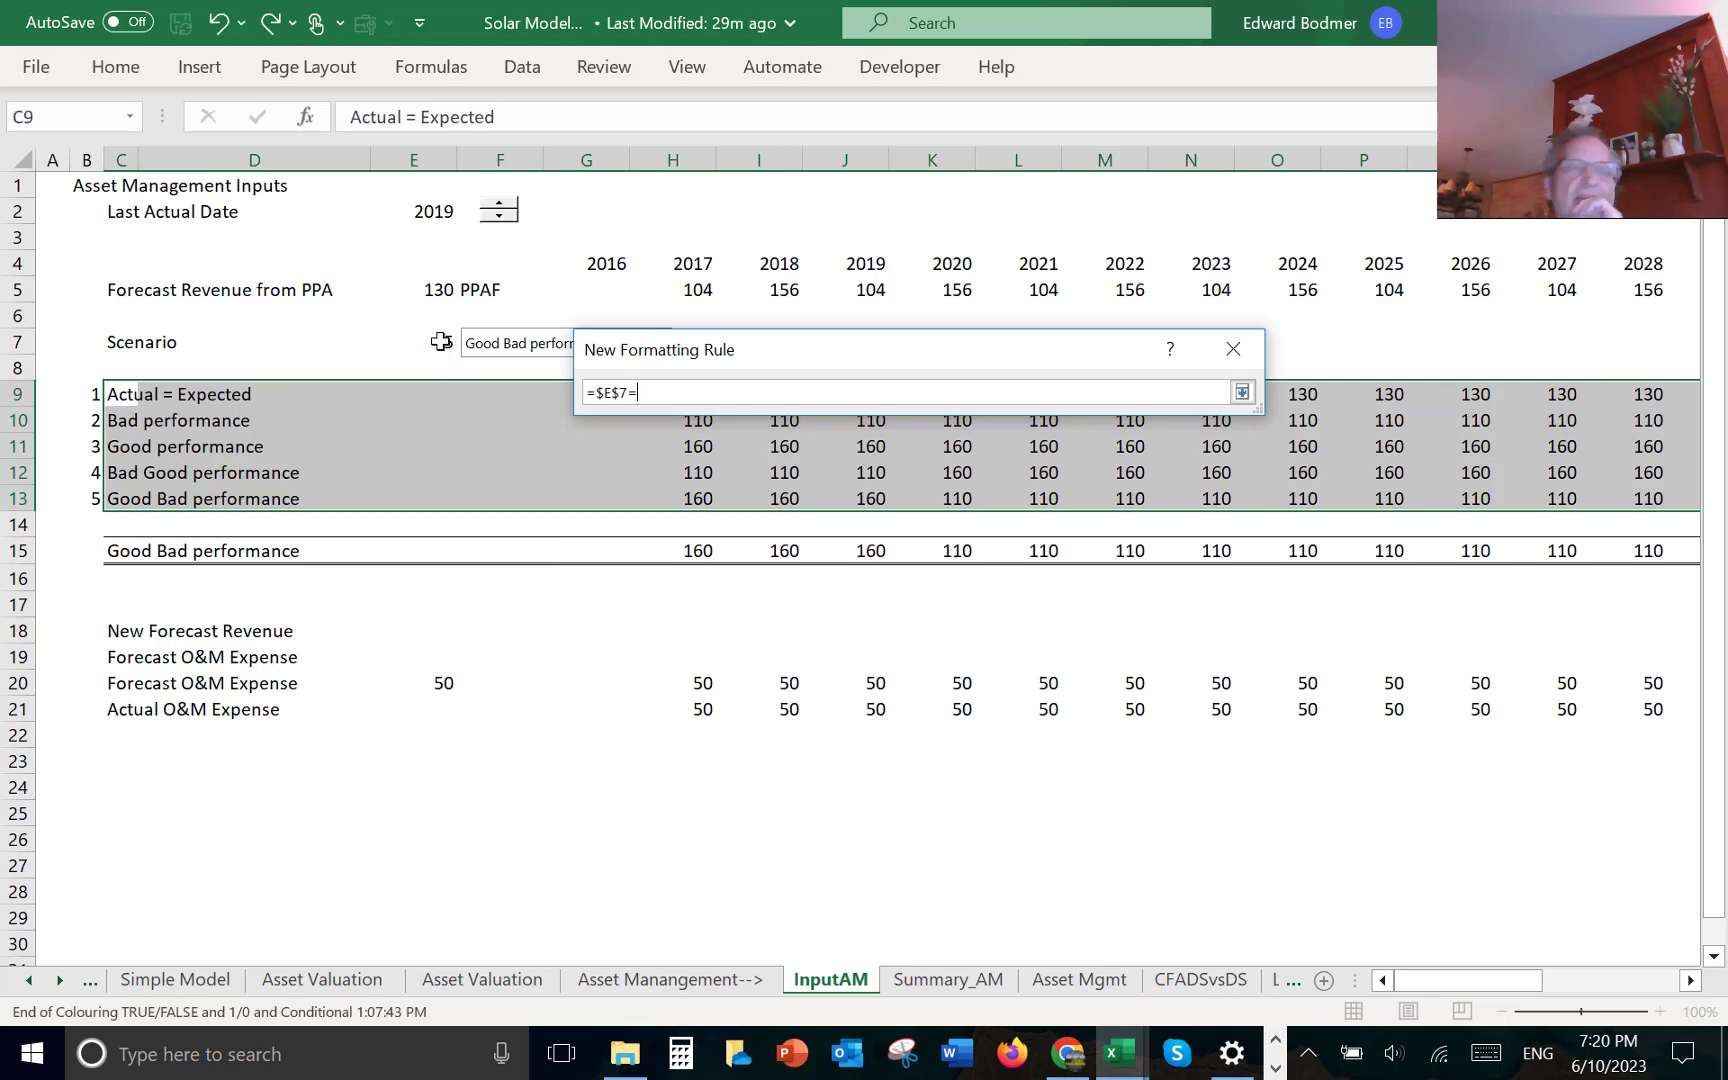
pyautogui.click(90, 393)
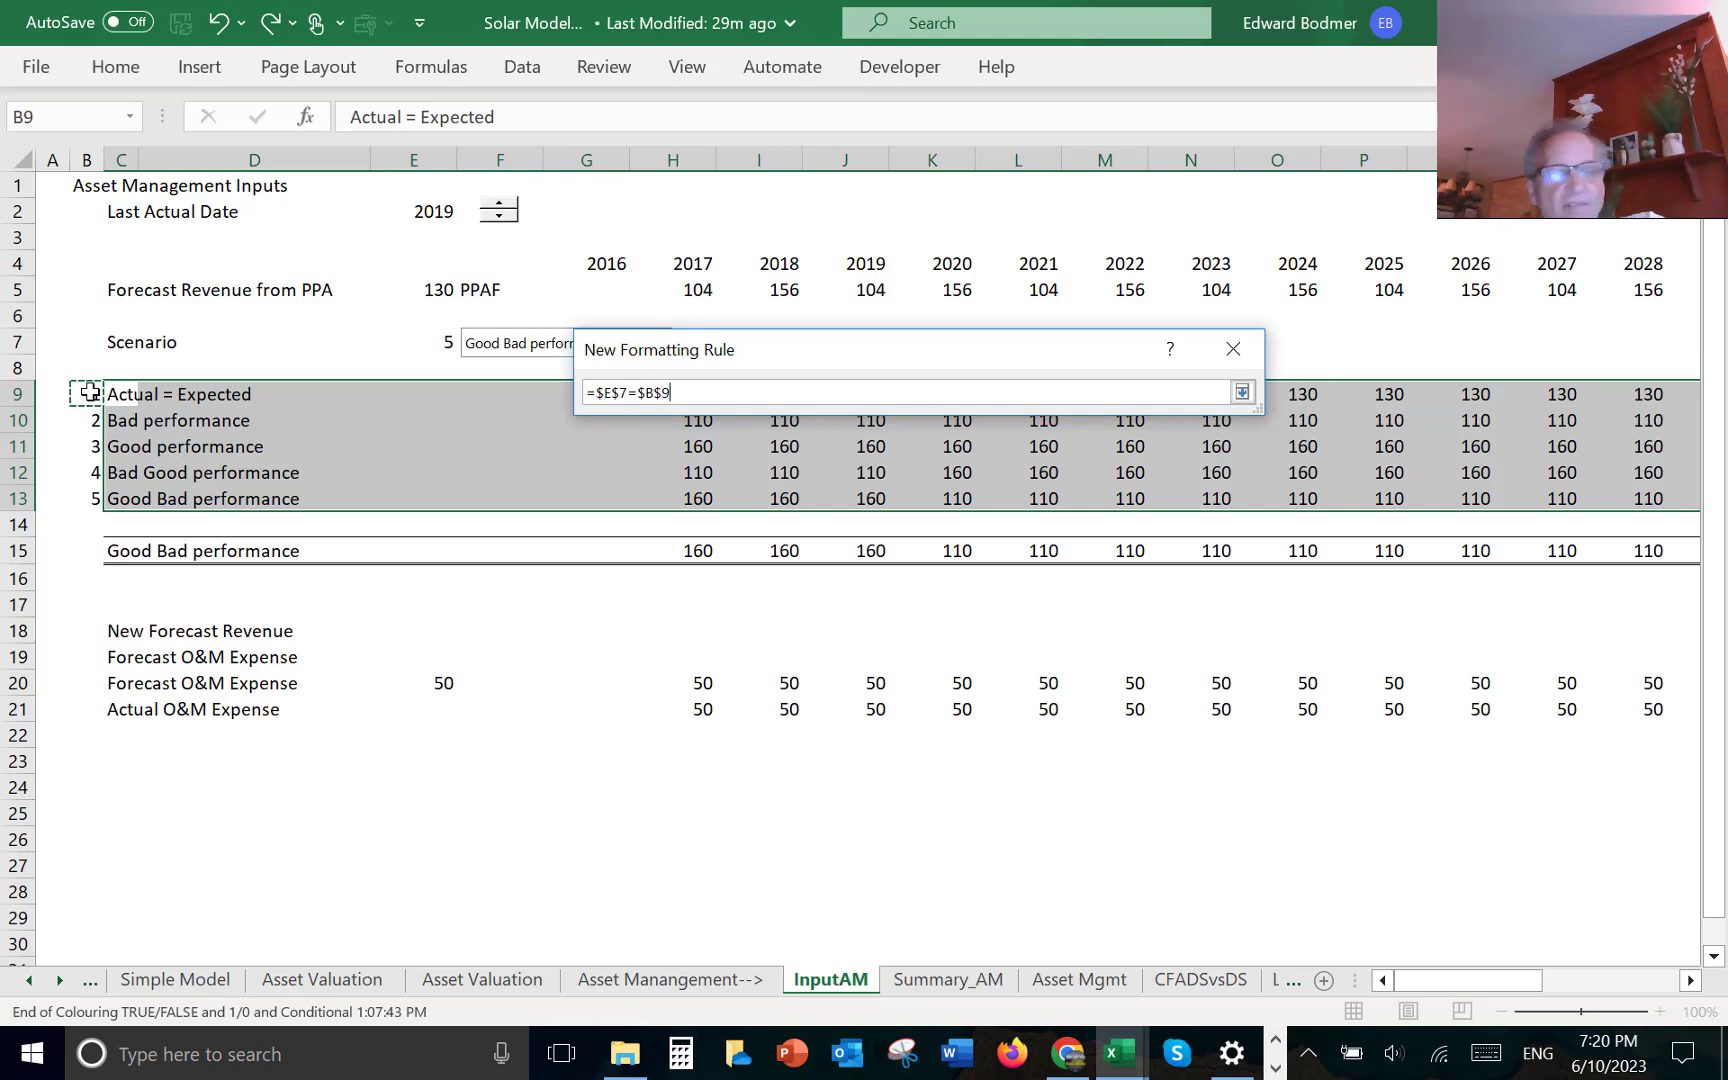
pyautogui.press('F4')
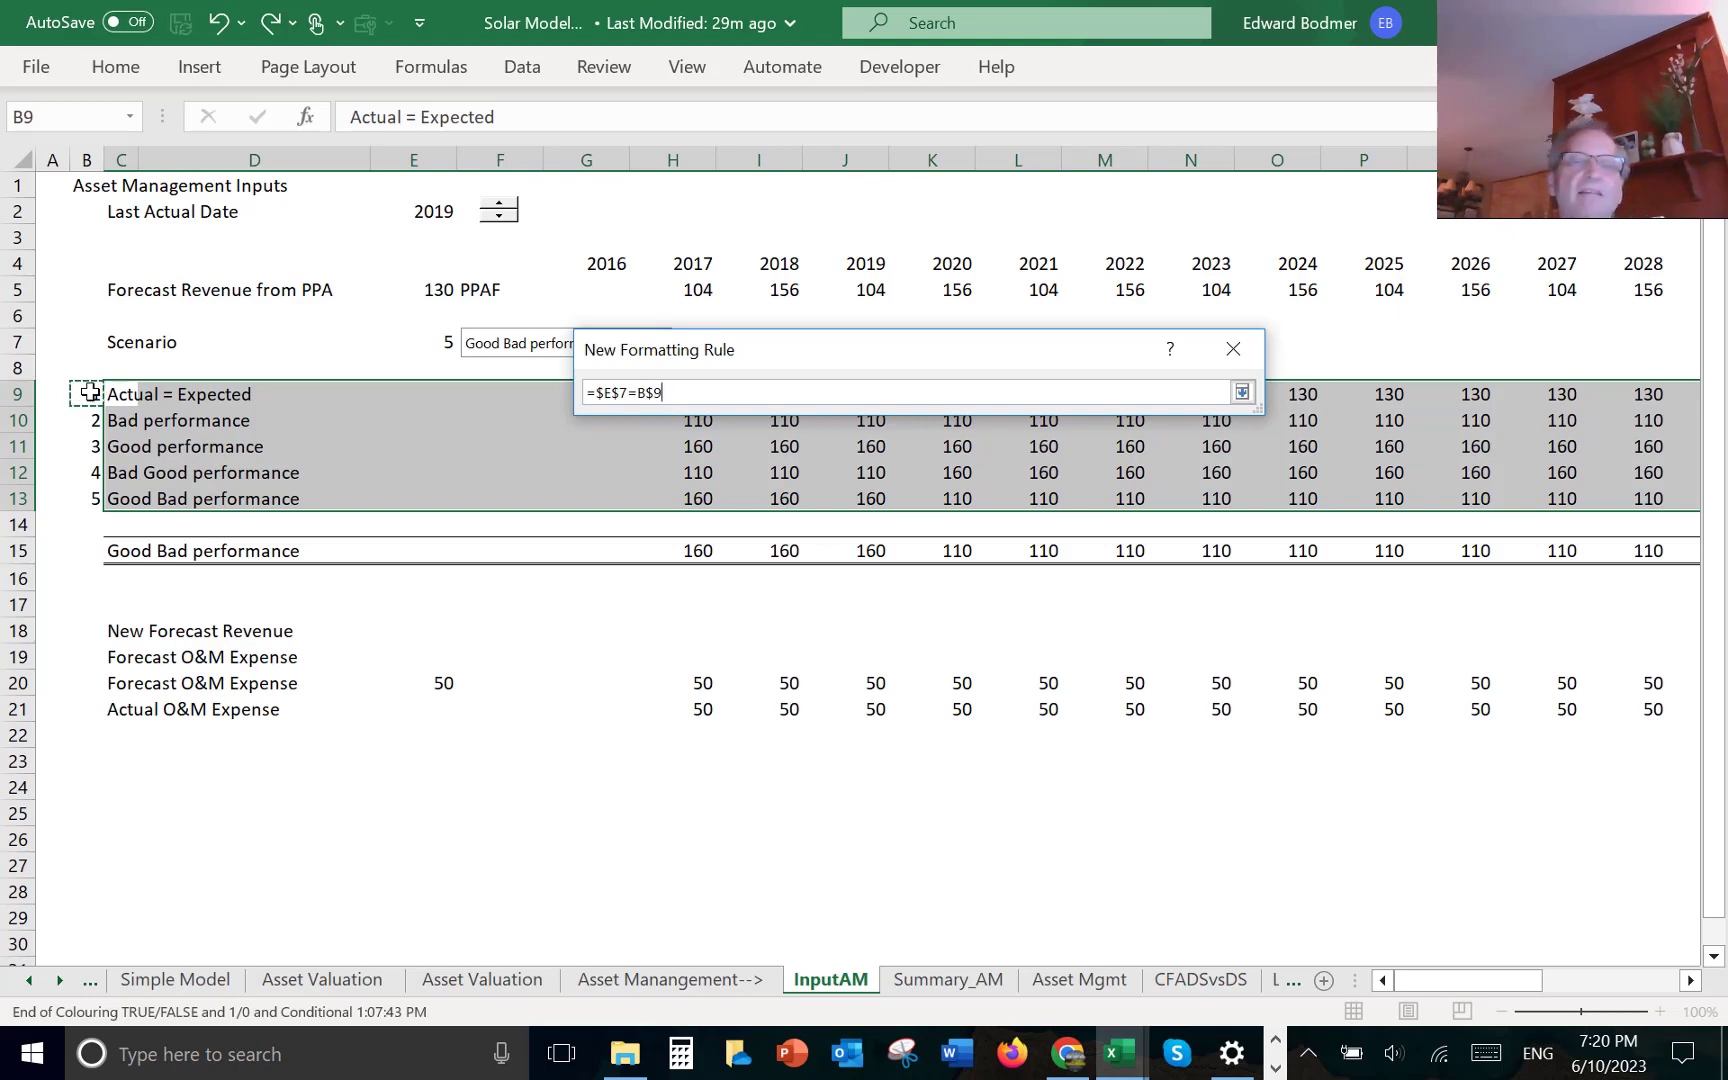
pyautogui.press('F4')
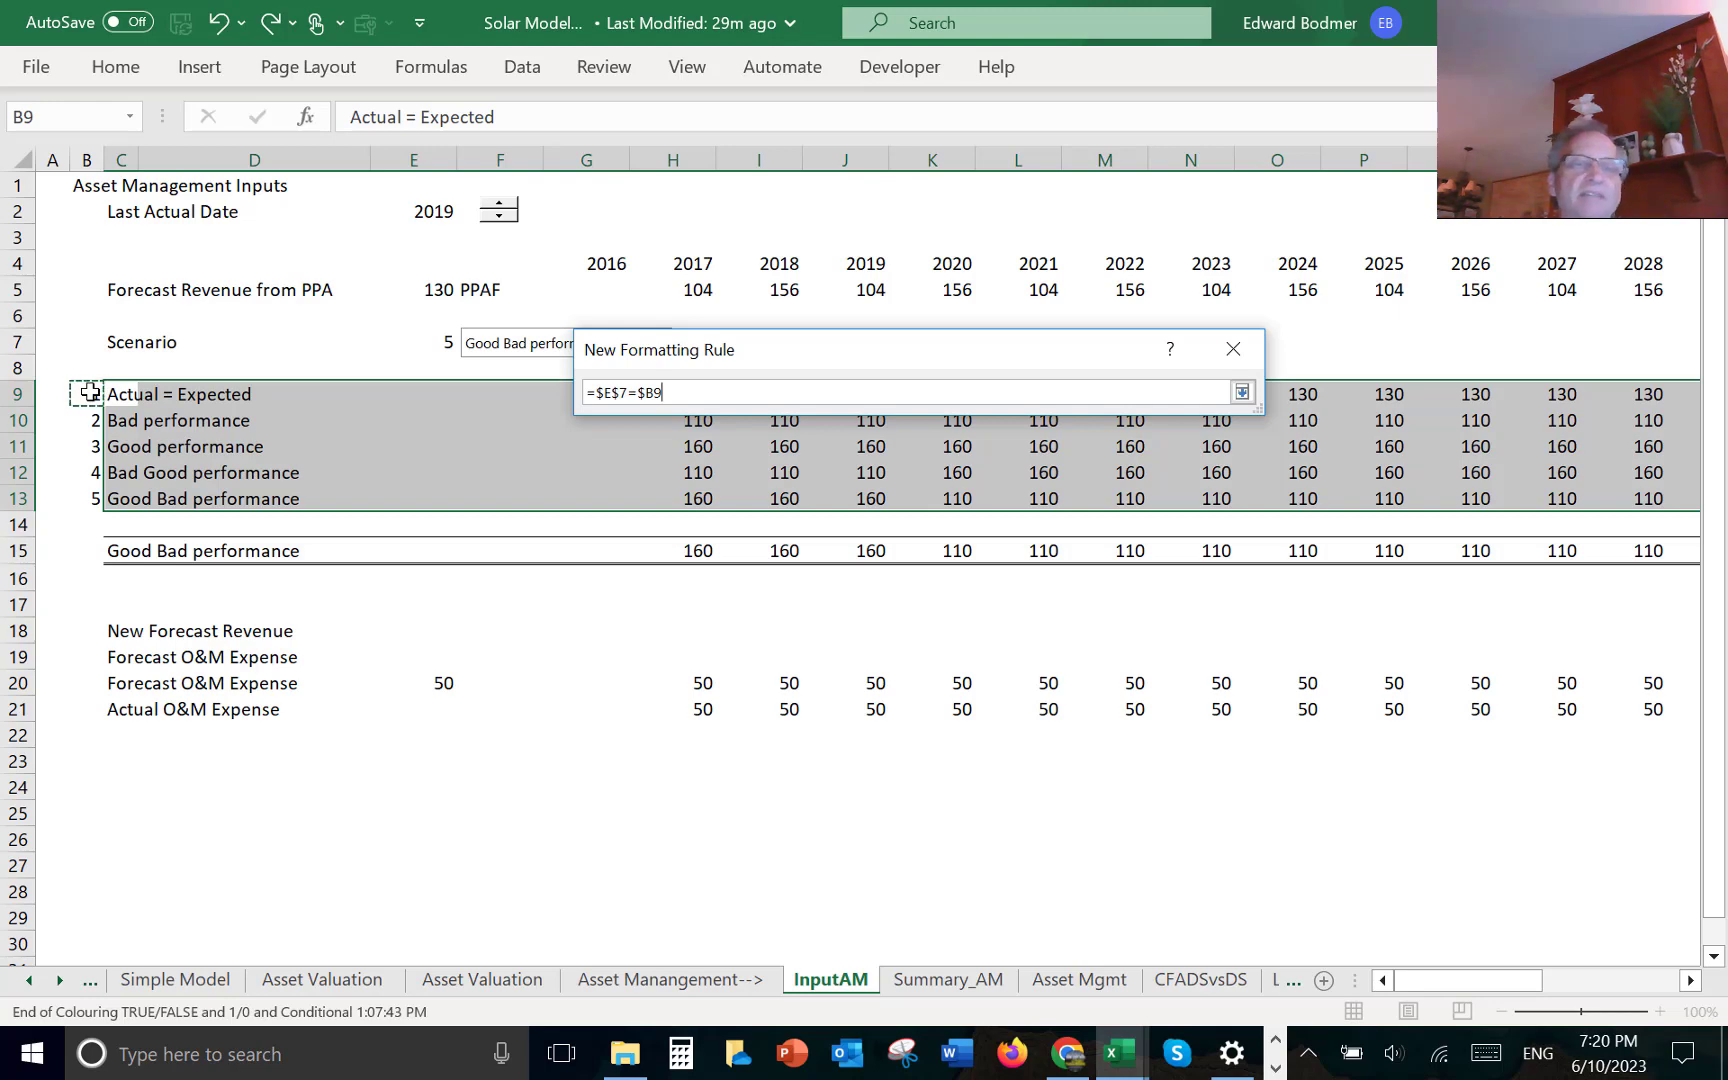
pyautogui.press('Return')
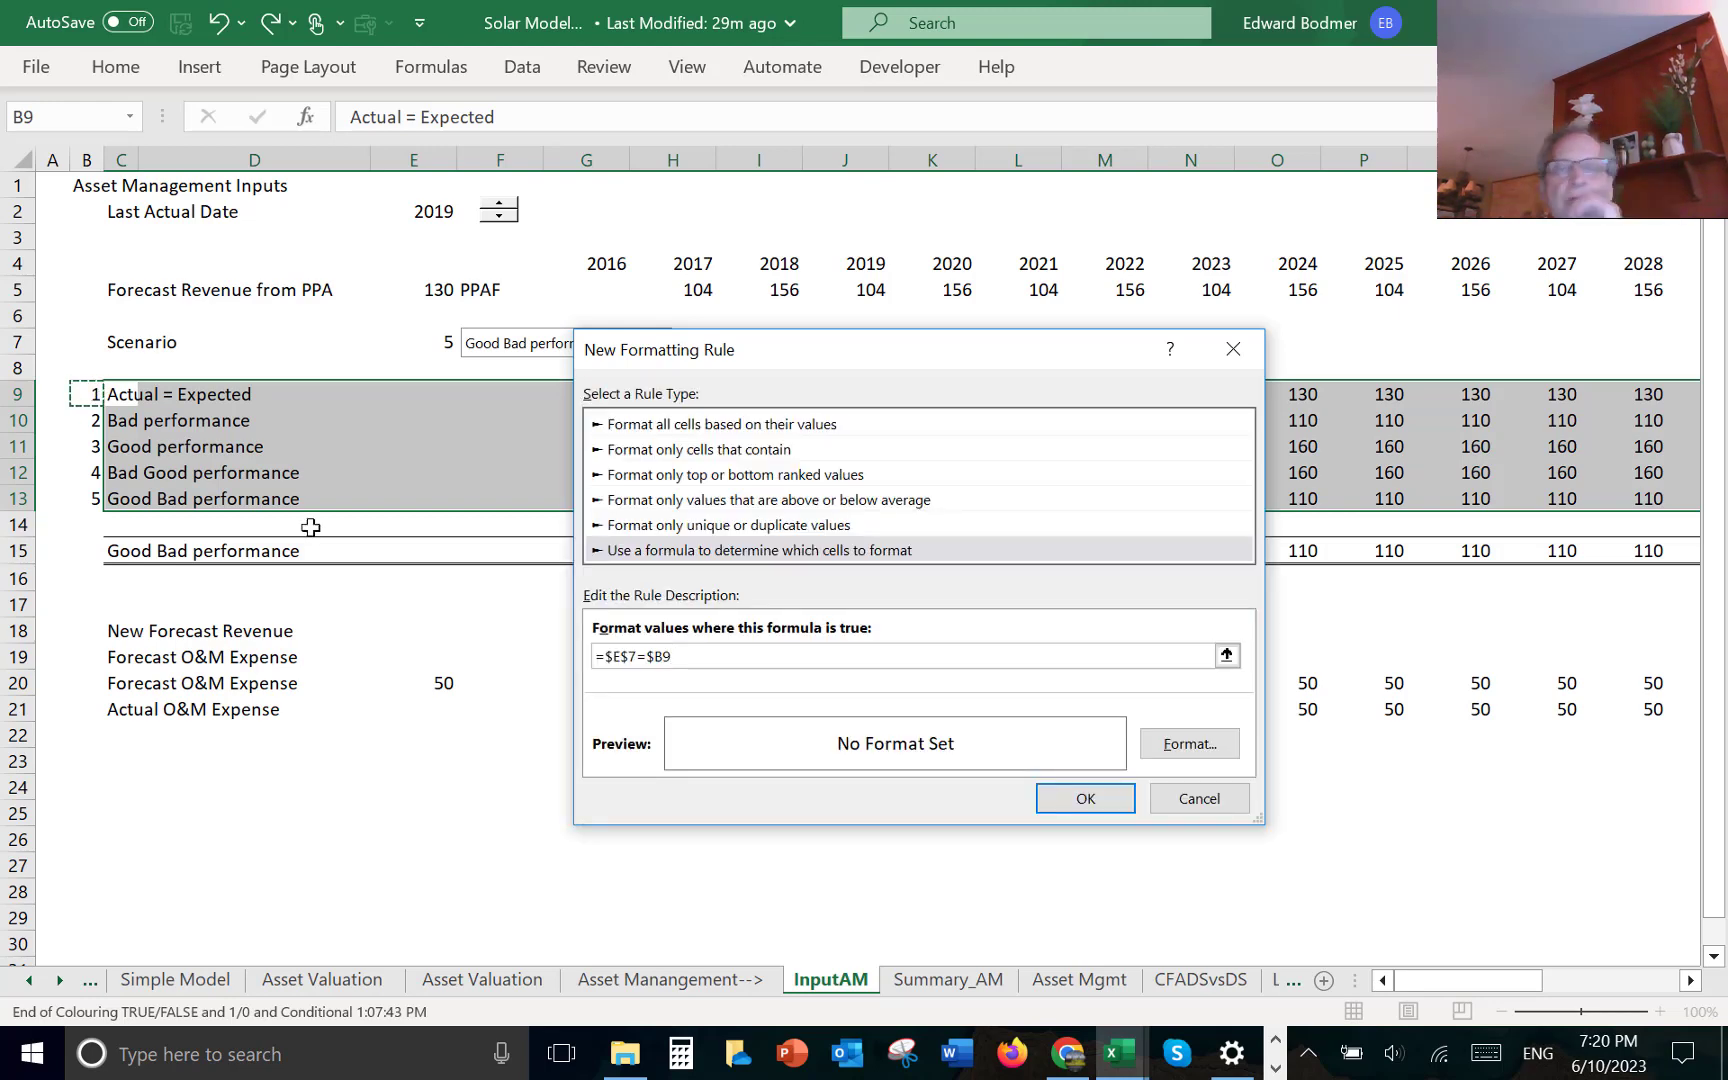
# - Give the rule the lightest grey background fill and apply it to the scenario rows
pyautogui.click(1180, 750)
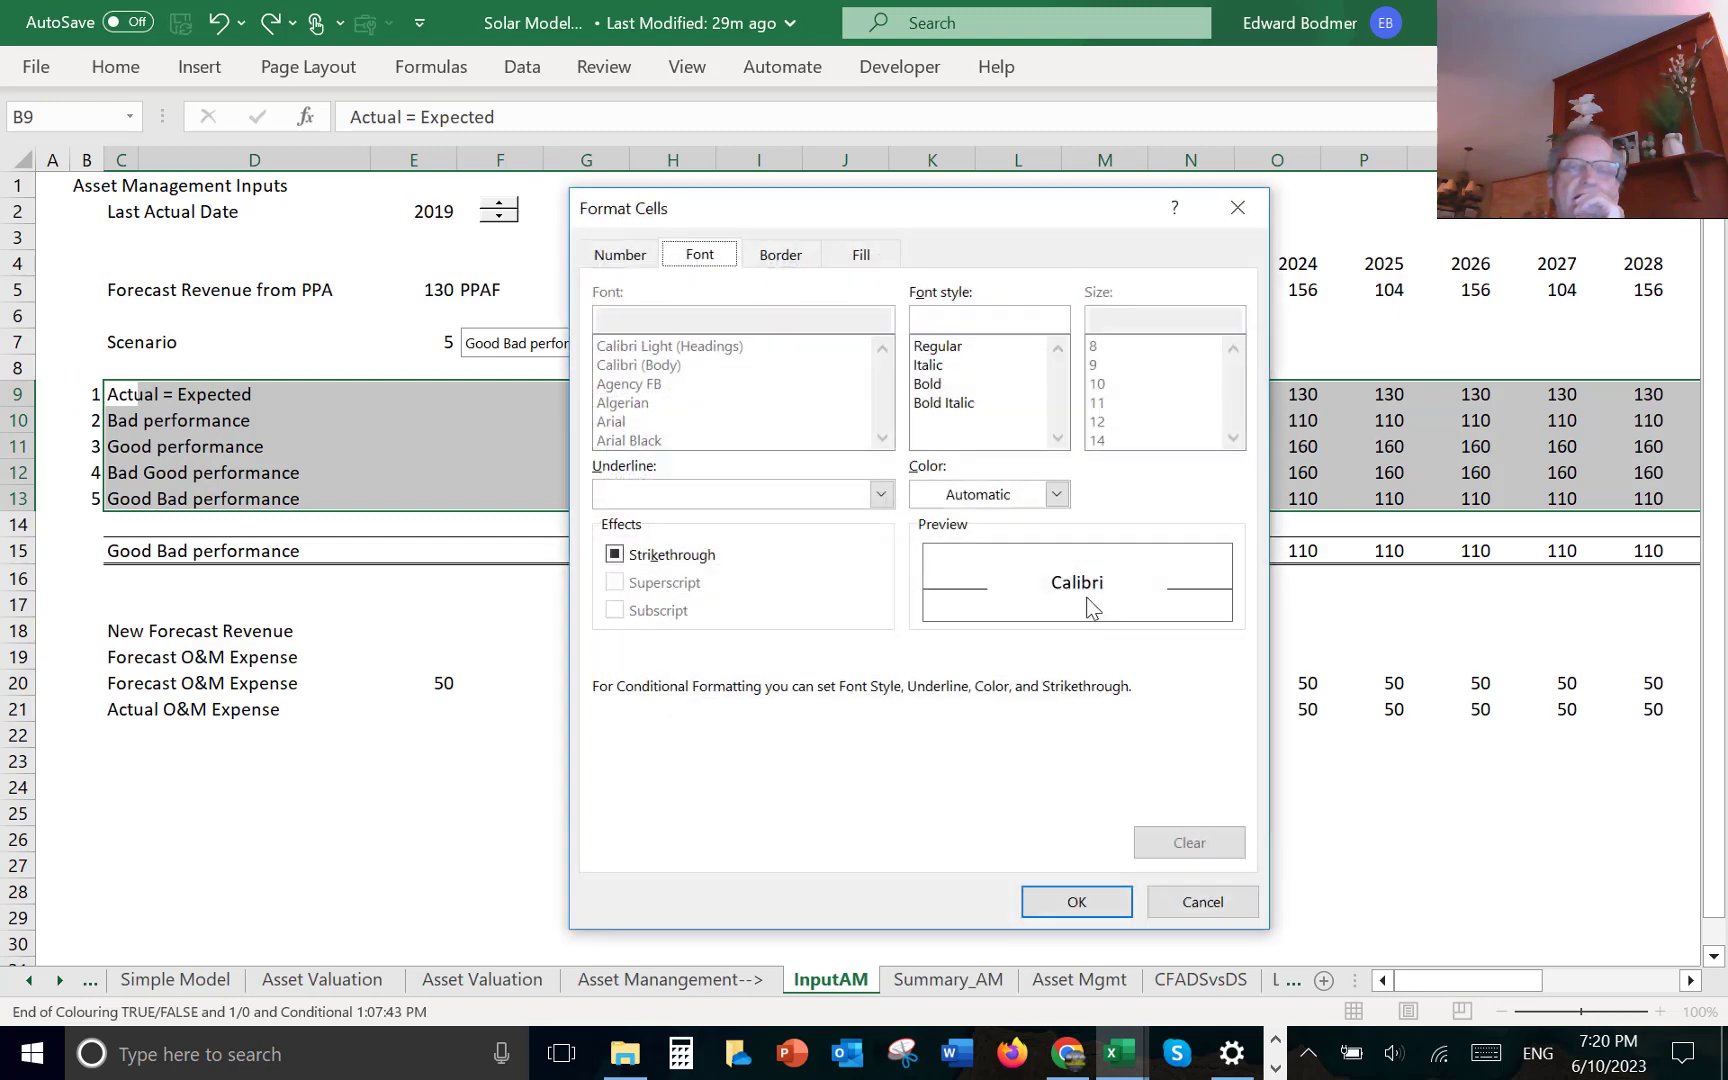
pyautogui.click(858, 255)
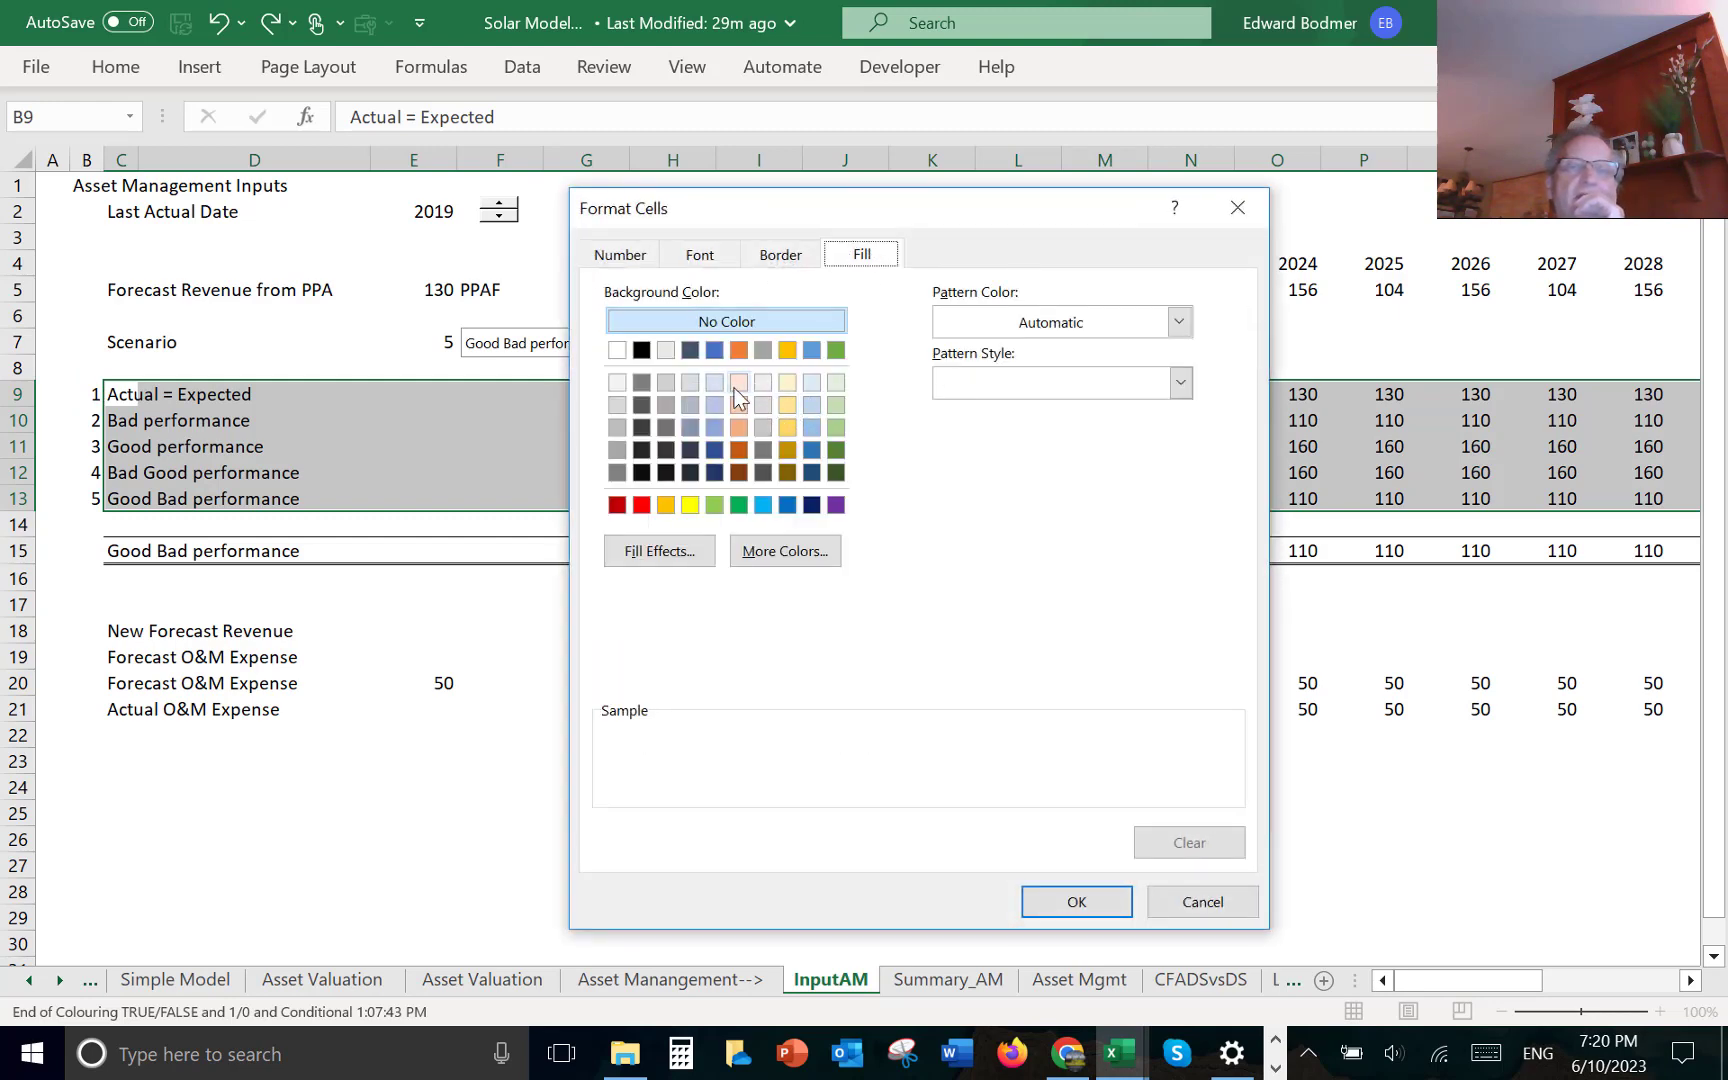
pyautogui.click(736, 386)
pyautogui.click(713, 386)
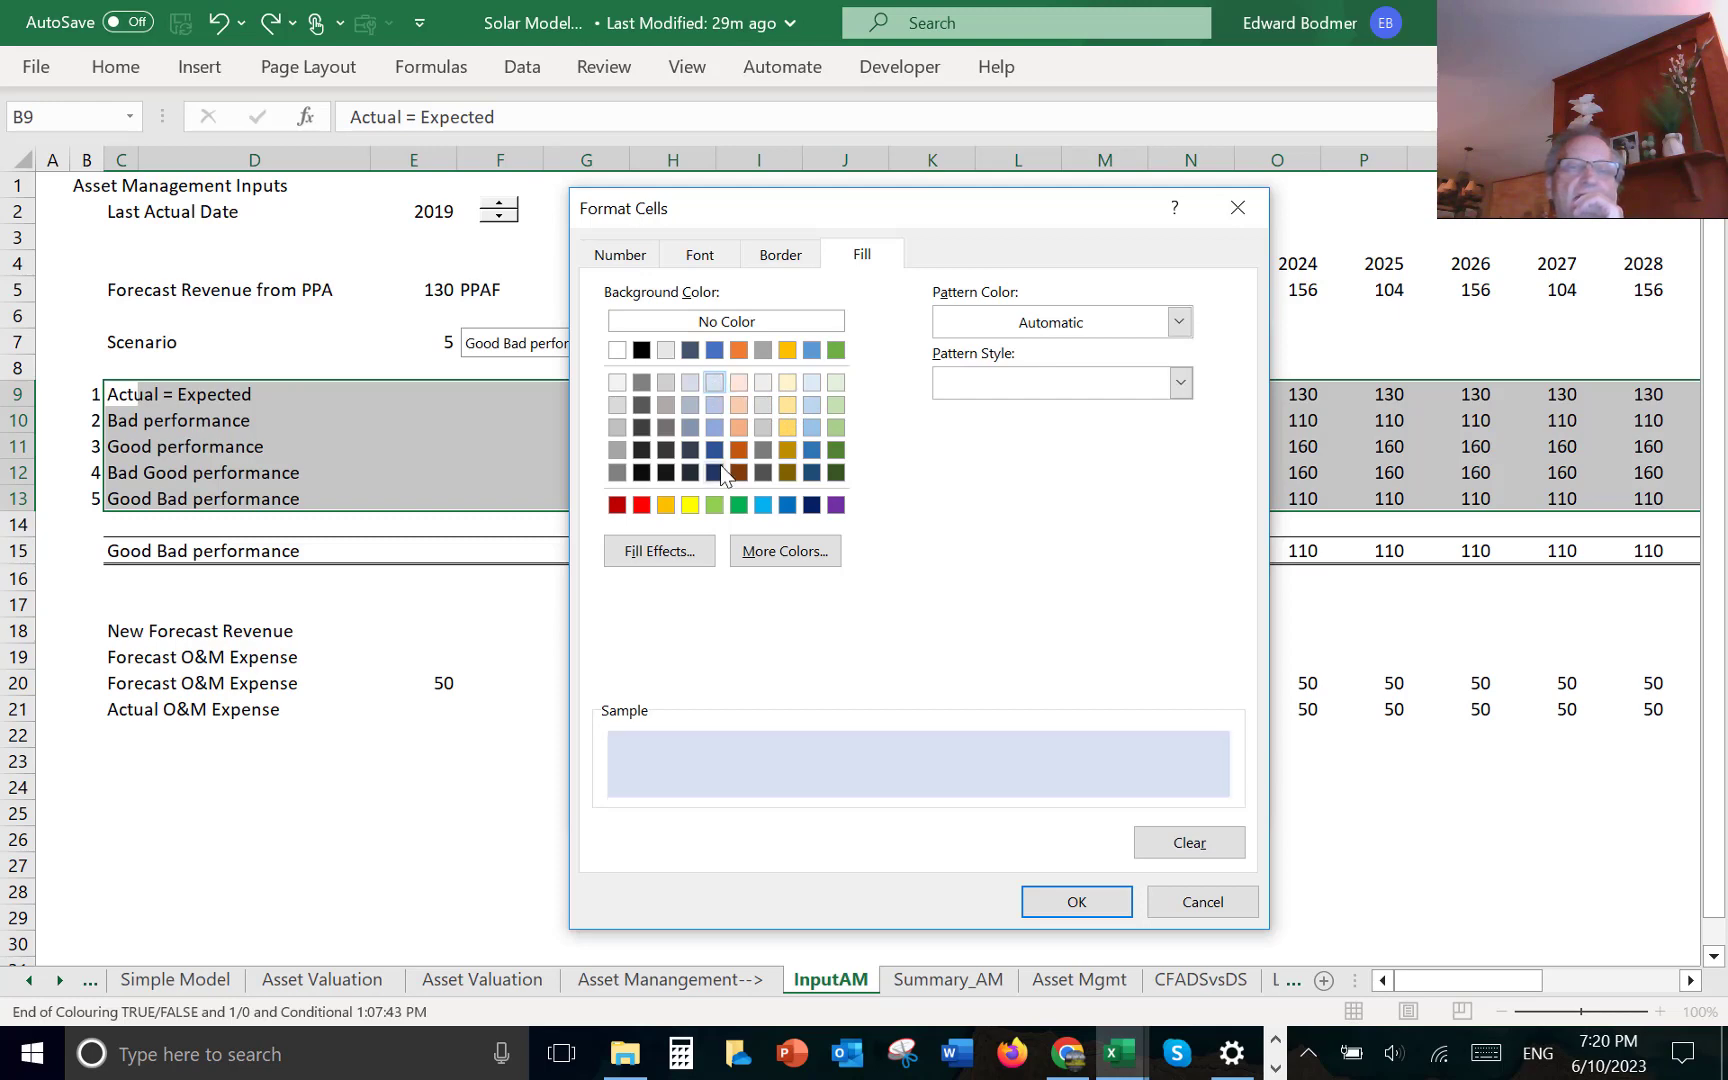
pyautogui.click(688, 384)
pyautogui.click(618, 388)
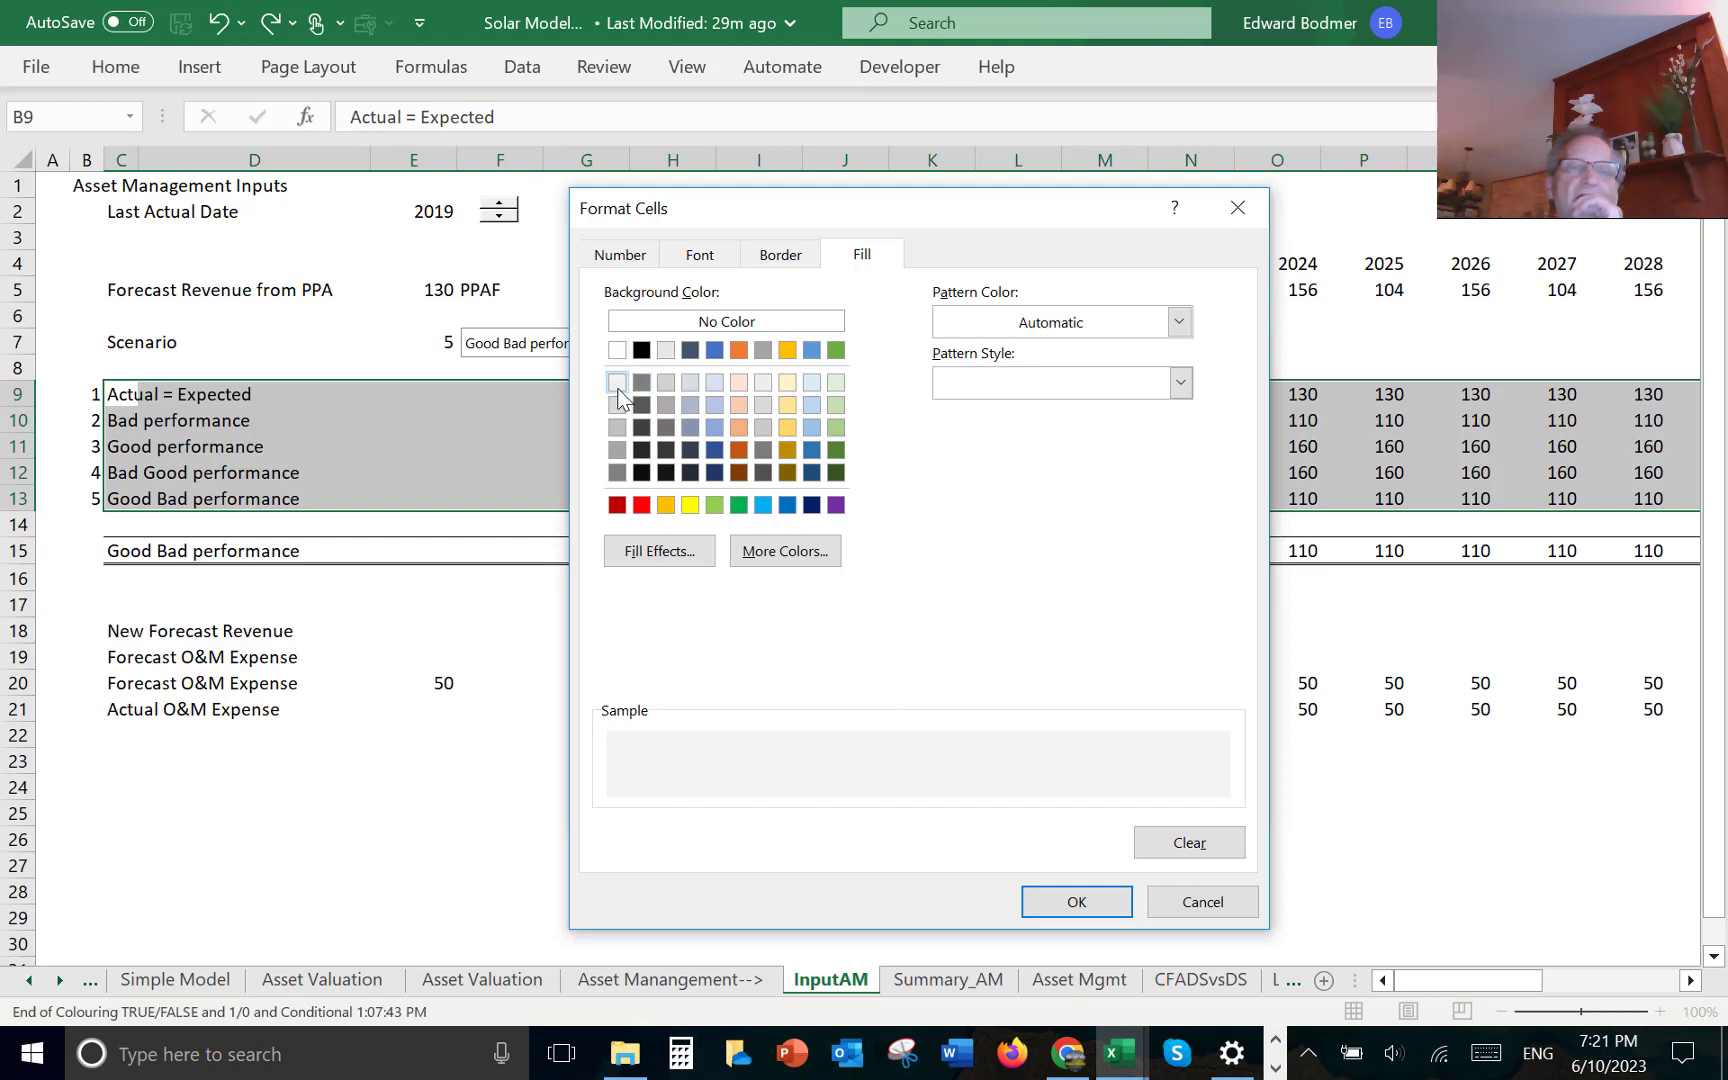
pyautogui.click(1094, 905)
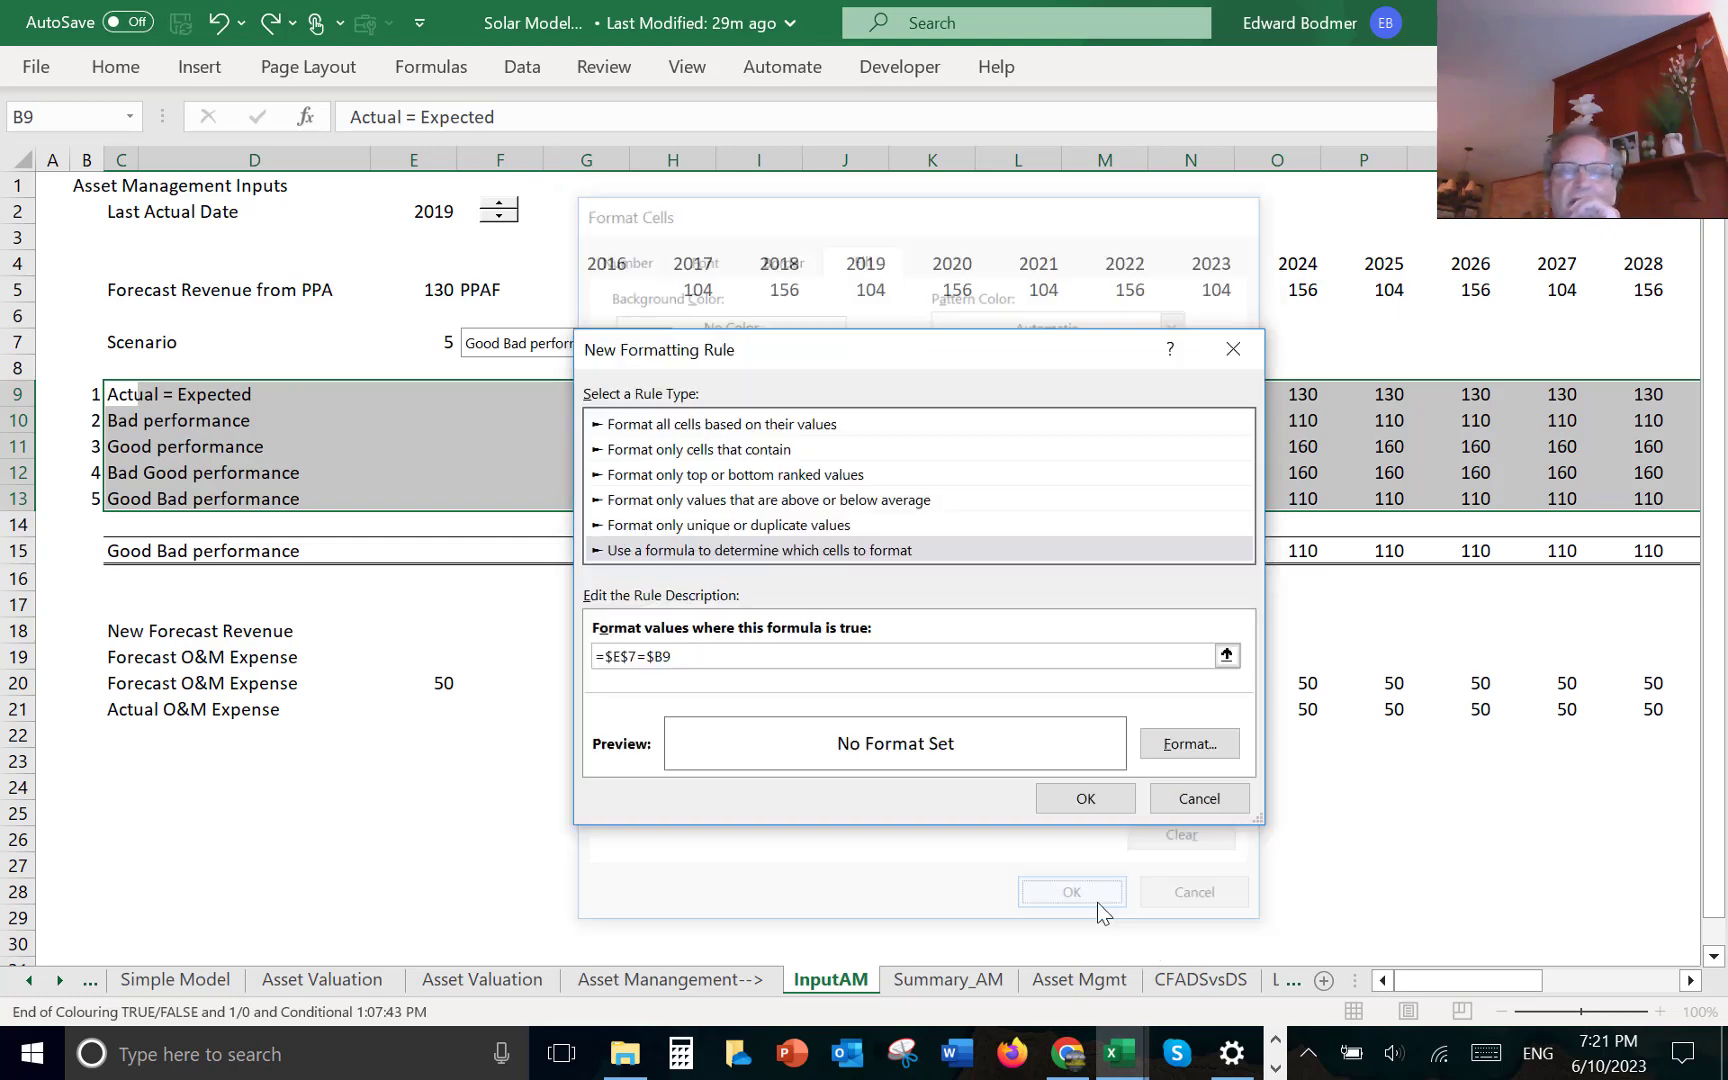
pyautogui.click(1086, 800)
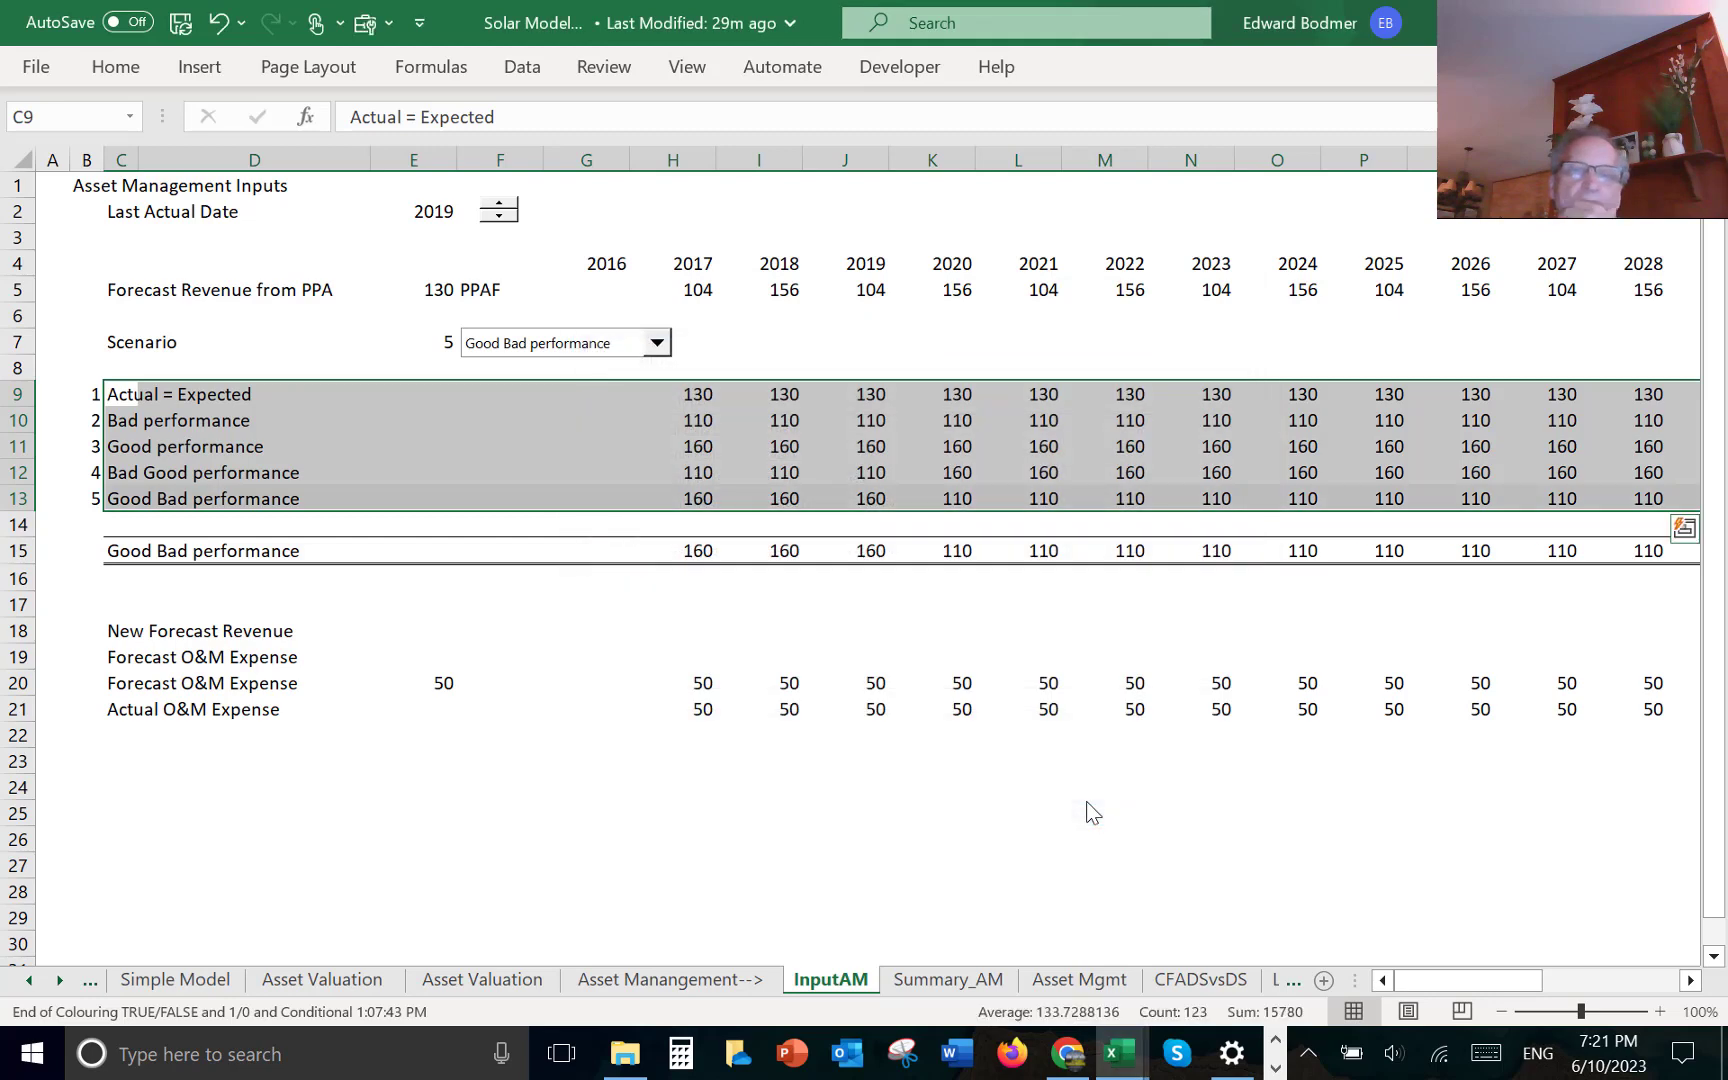
pyautogui.click(991, 836)
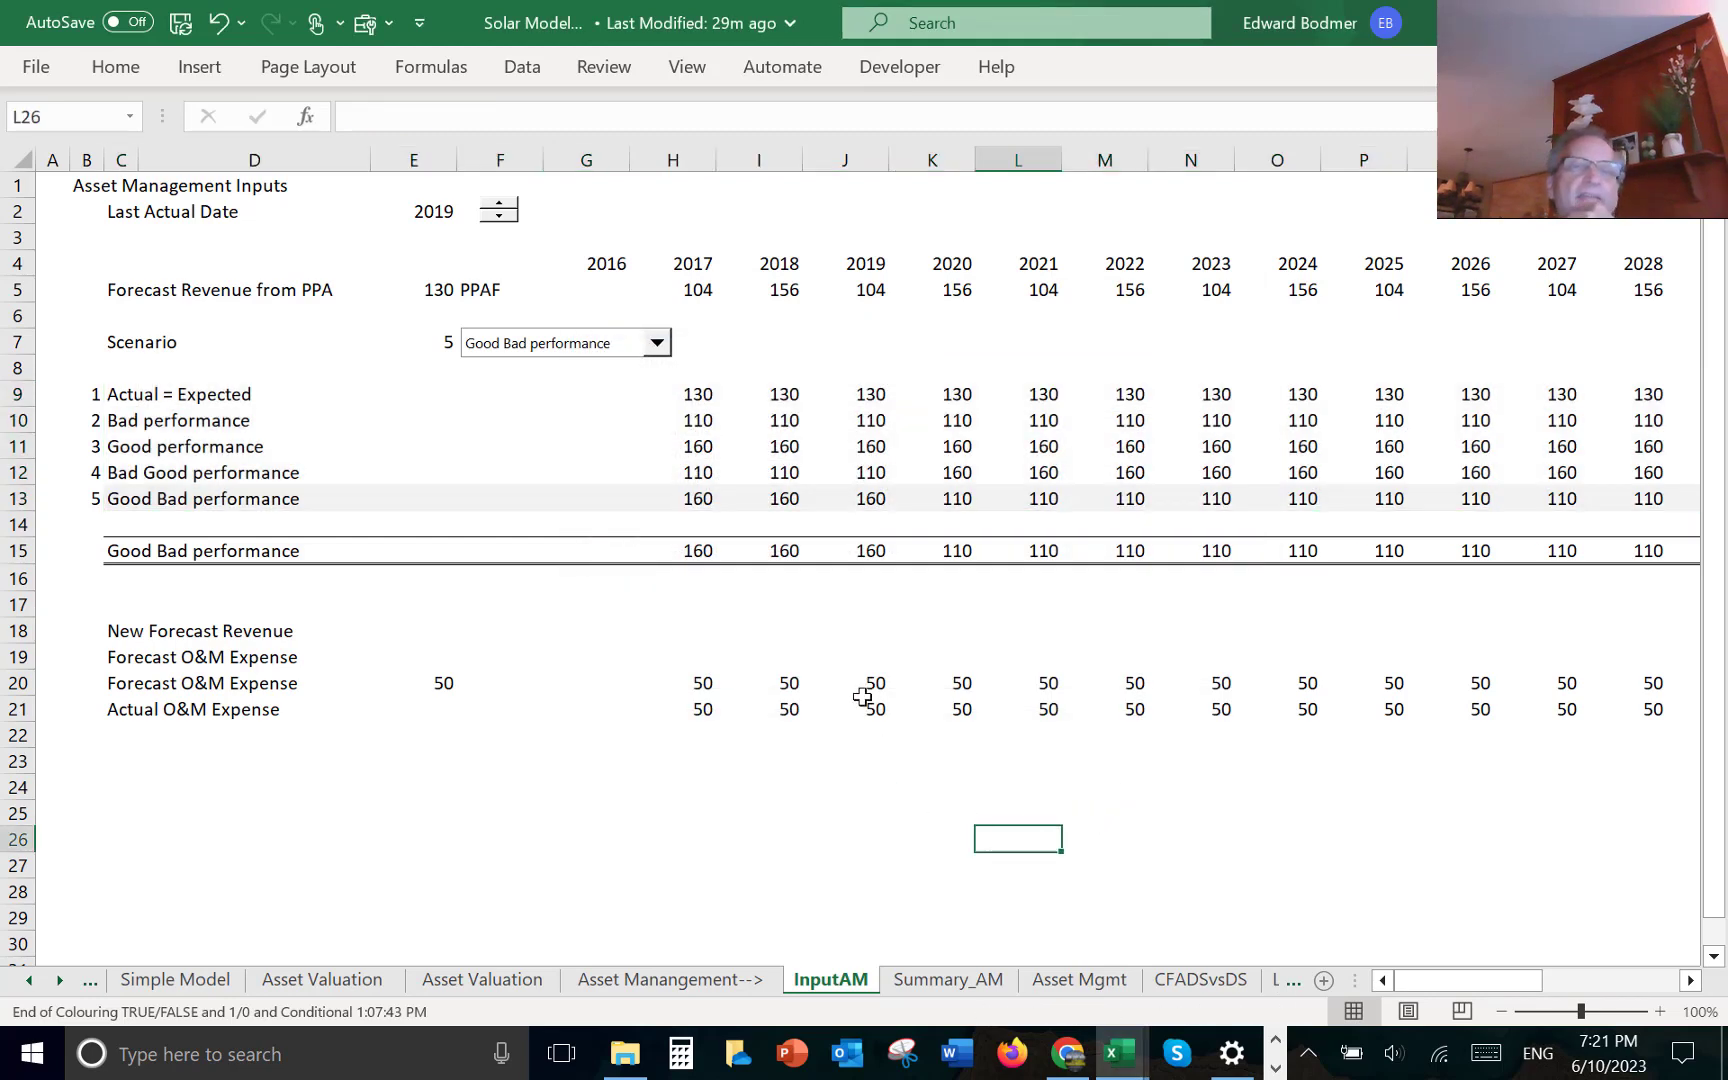
# - Switch the scenario drop-down to Good performance
pyautogui.click(656, 343)
pyautogui.press('Up')
pyautogui.press('Up')
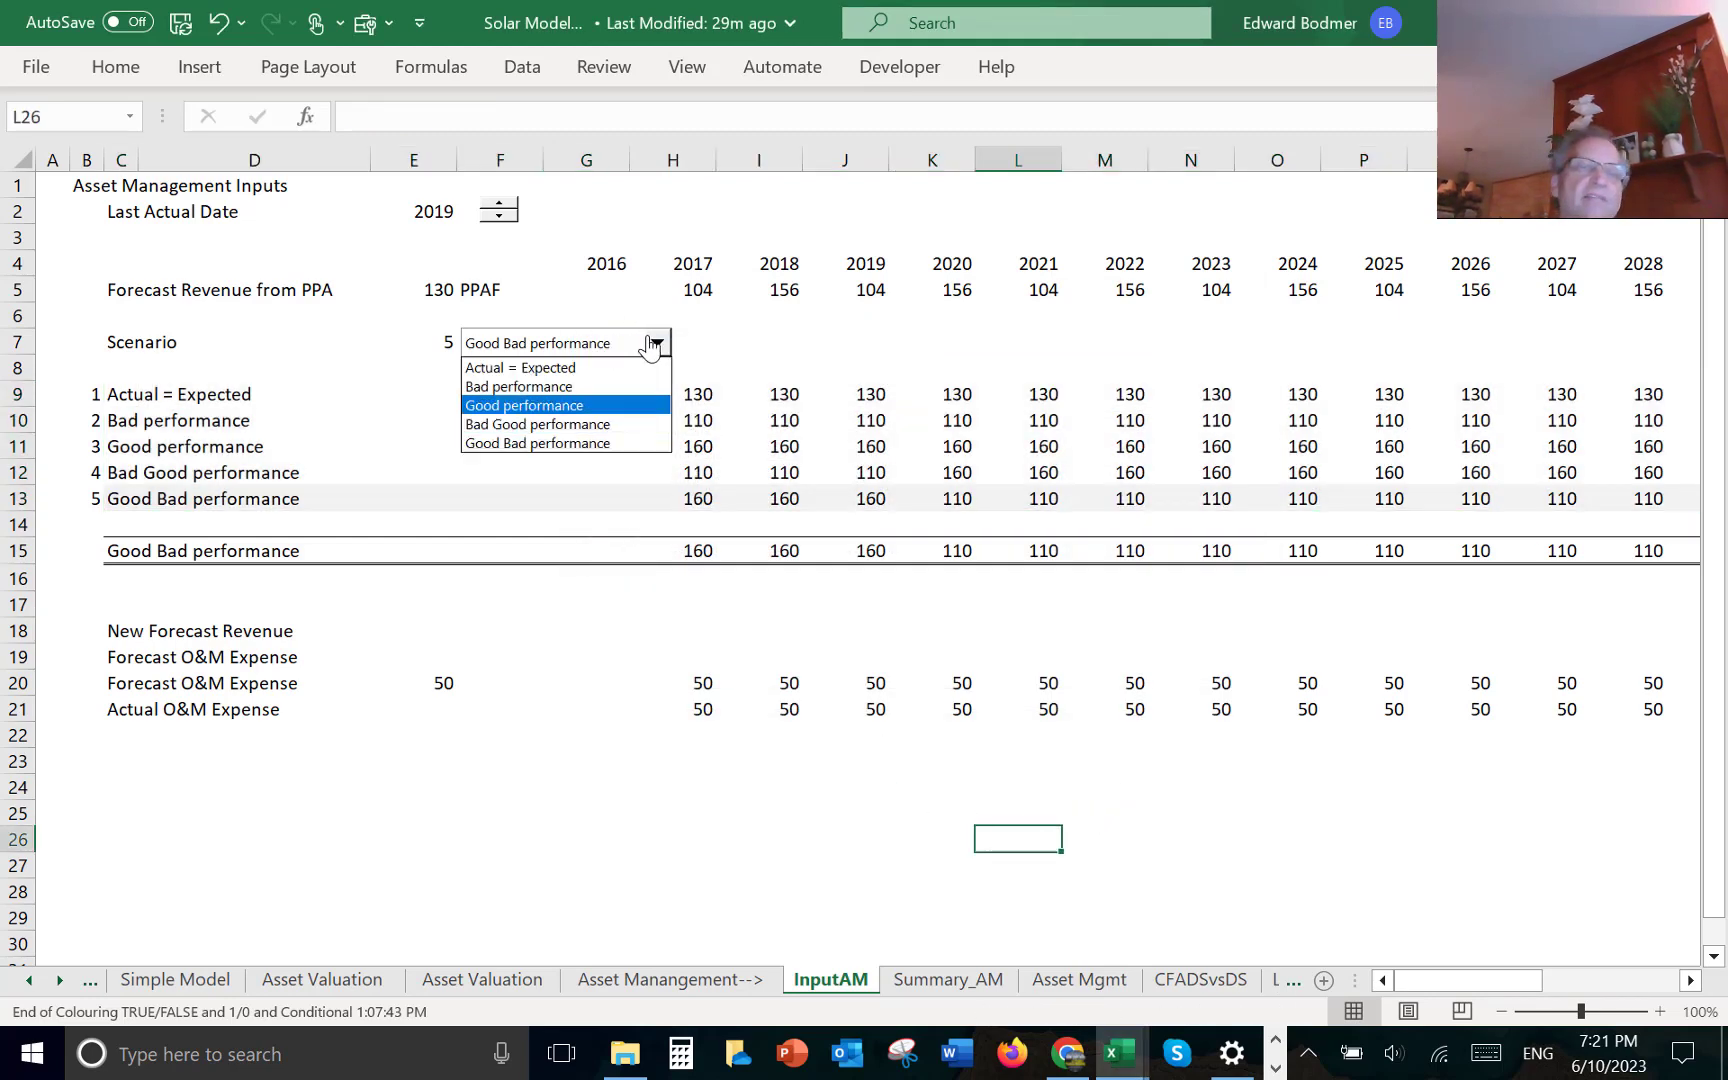
pyautogui.press('Return')
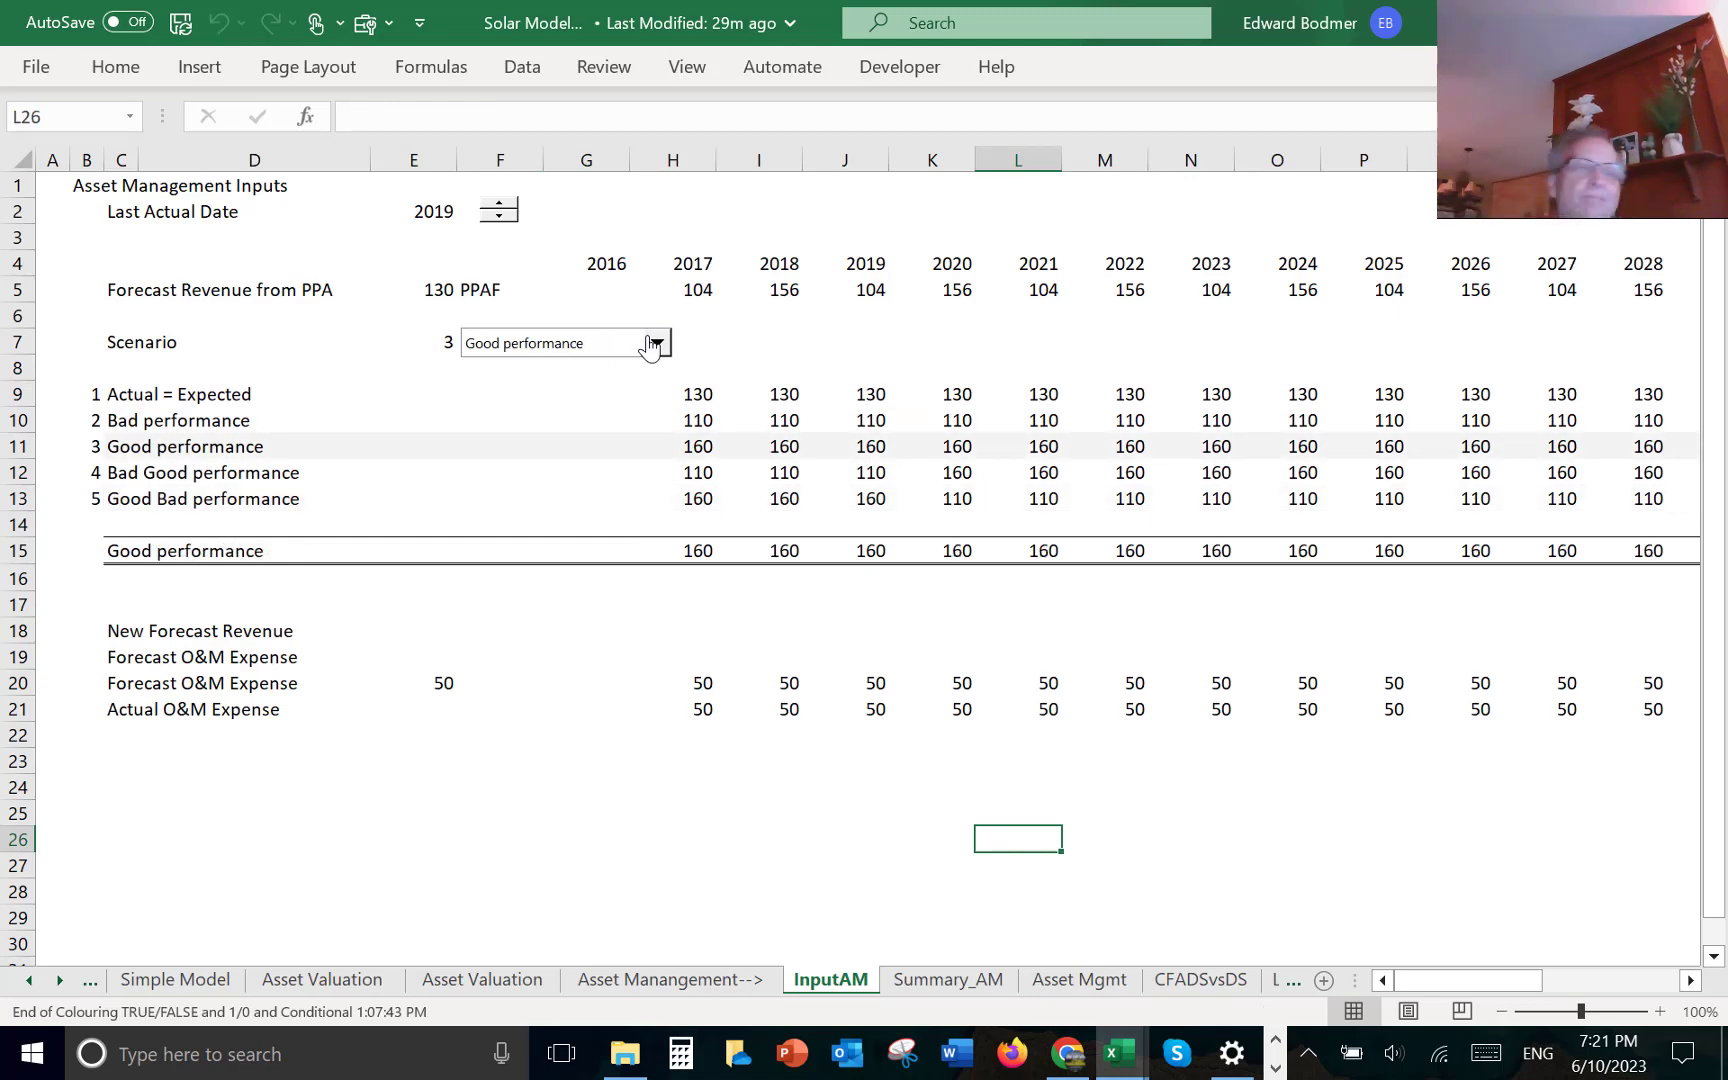
pyautogui.click(284, 613)
pyautogui.press('Left')
pyautogui.press('Down')
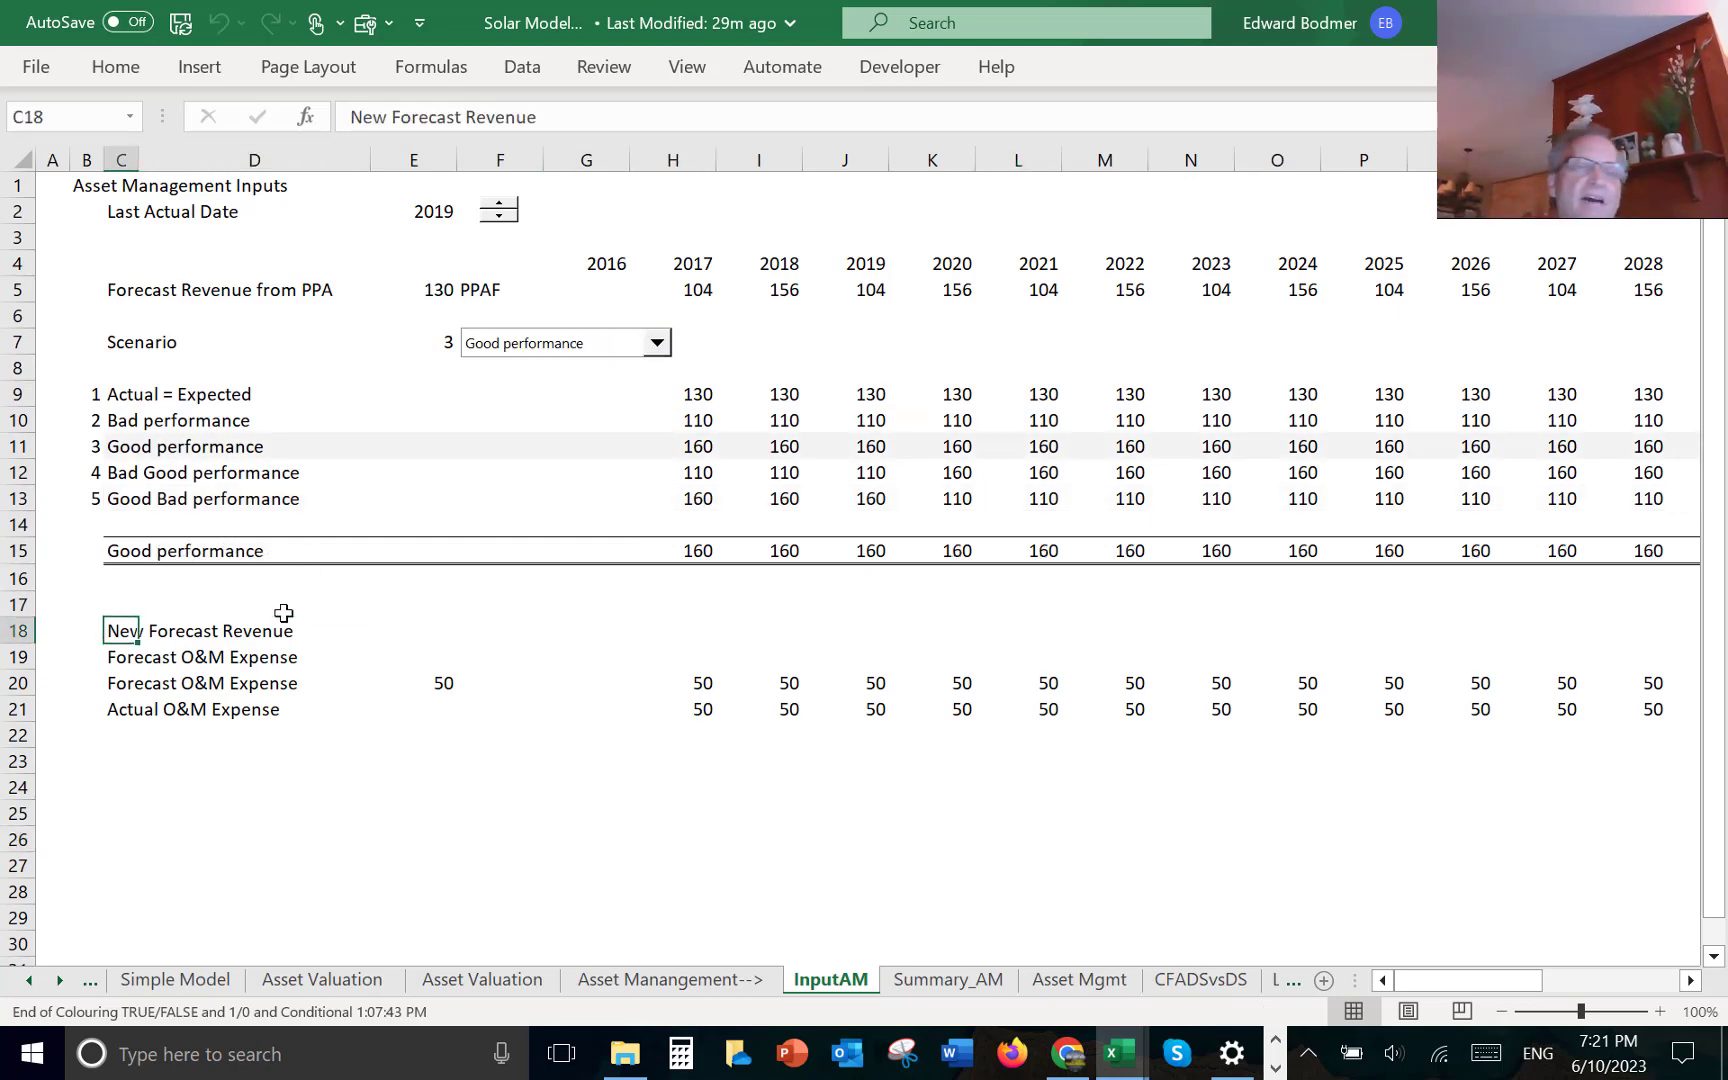
pyautogui.press('Down')
pyautogui.press('Up')
pyautogui.press('Left')
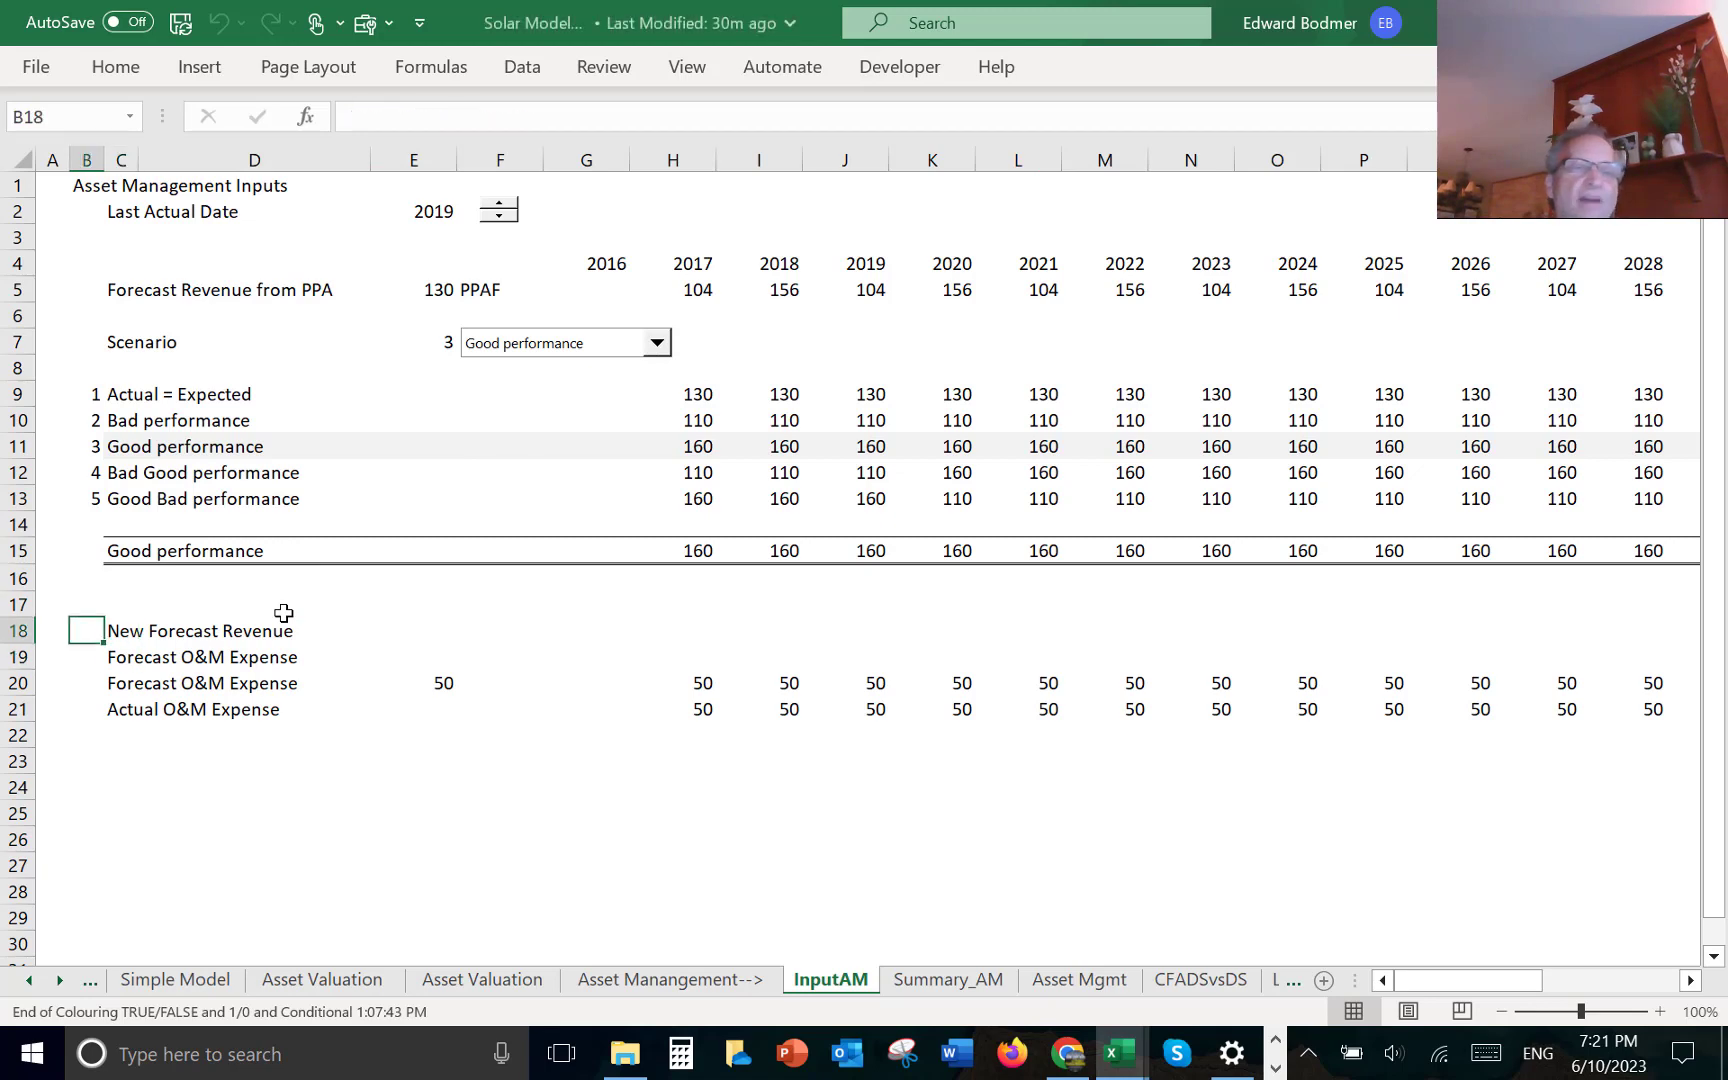
pyautogui.press('Left')
pyautogui.hotkey('shift', 'space')
pyautogui.hotkey('ctrl', 'c')
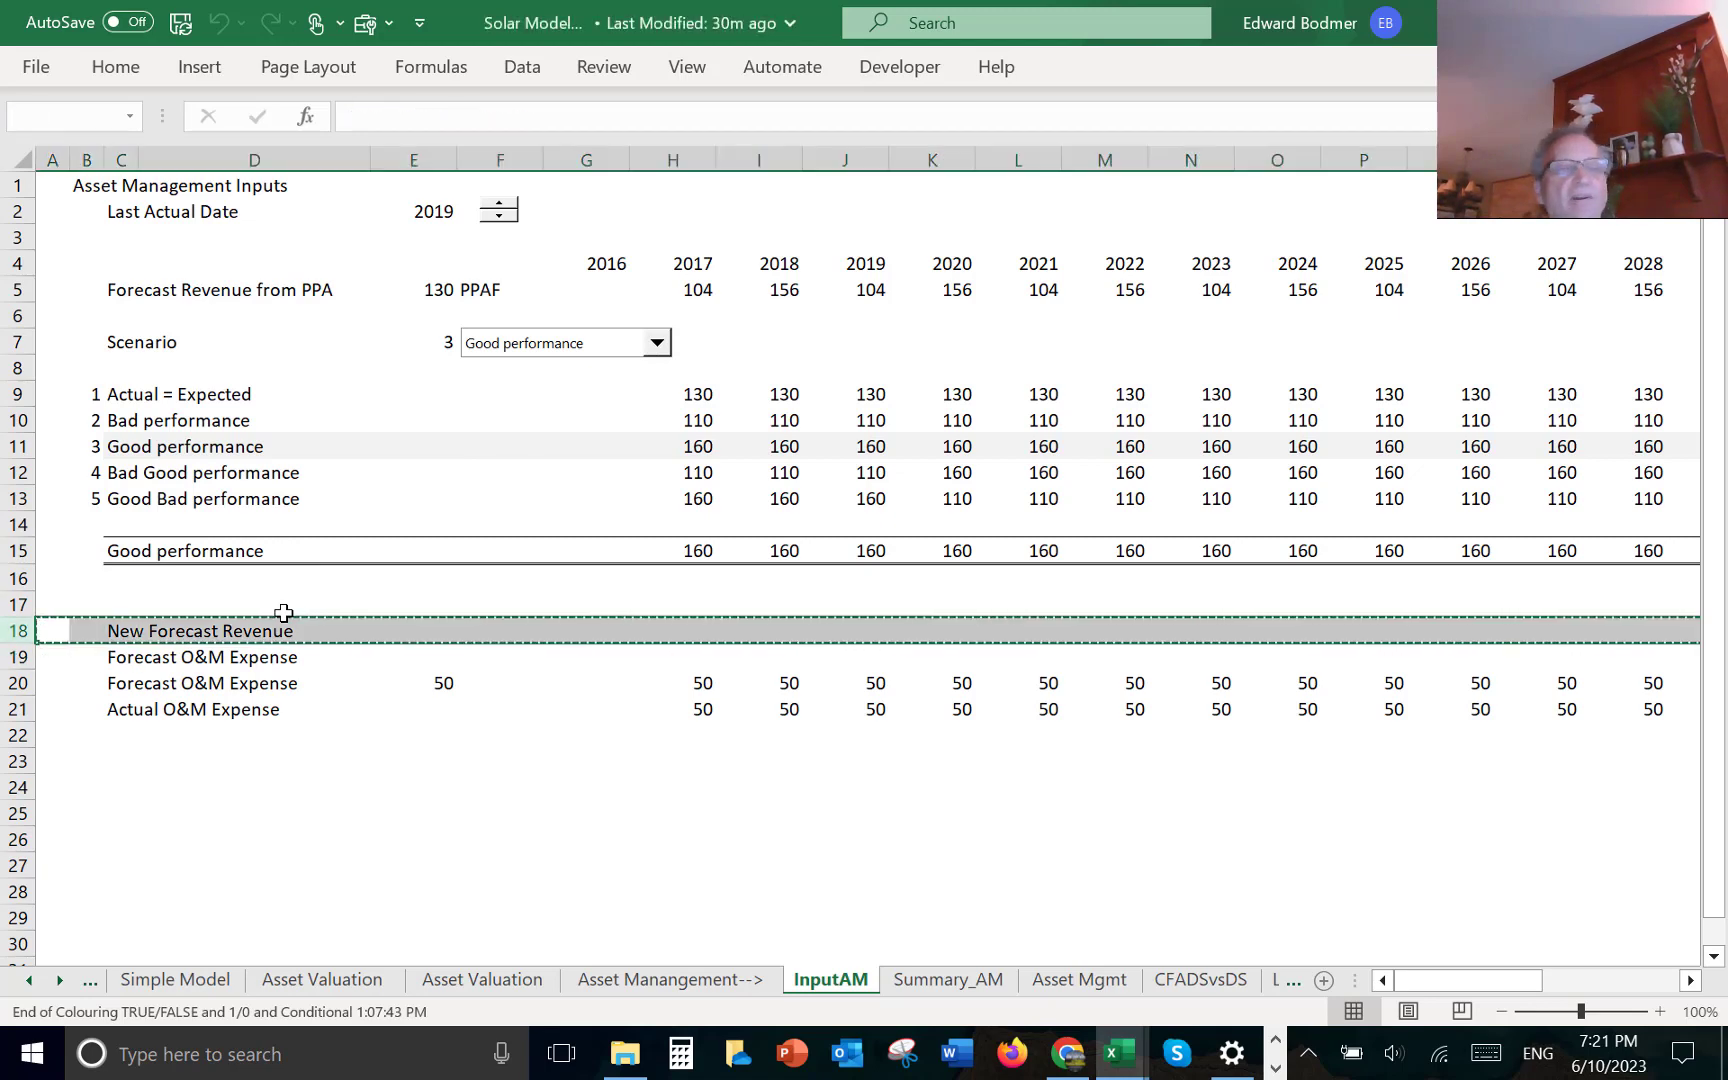
pyautogui.press('Down')
pyautogui.press('Down')
pyautogui.press('Down')
pyautogui.press('Down')
pyautogui.press('Down')
pyautogui.press('Down')
pyautogui.press('Down')
pyautogui.press('Down')
pyautogui.press('Down')
pyautogui.press('Up')
pyautogui.press('Up')
pyautogui.press('Up')
pyautogui.press('Up')
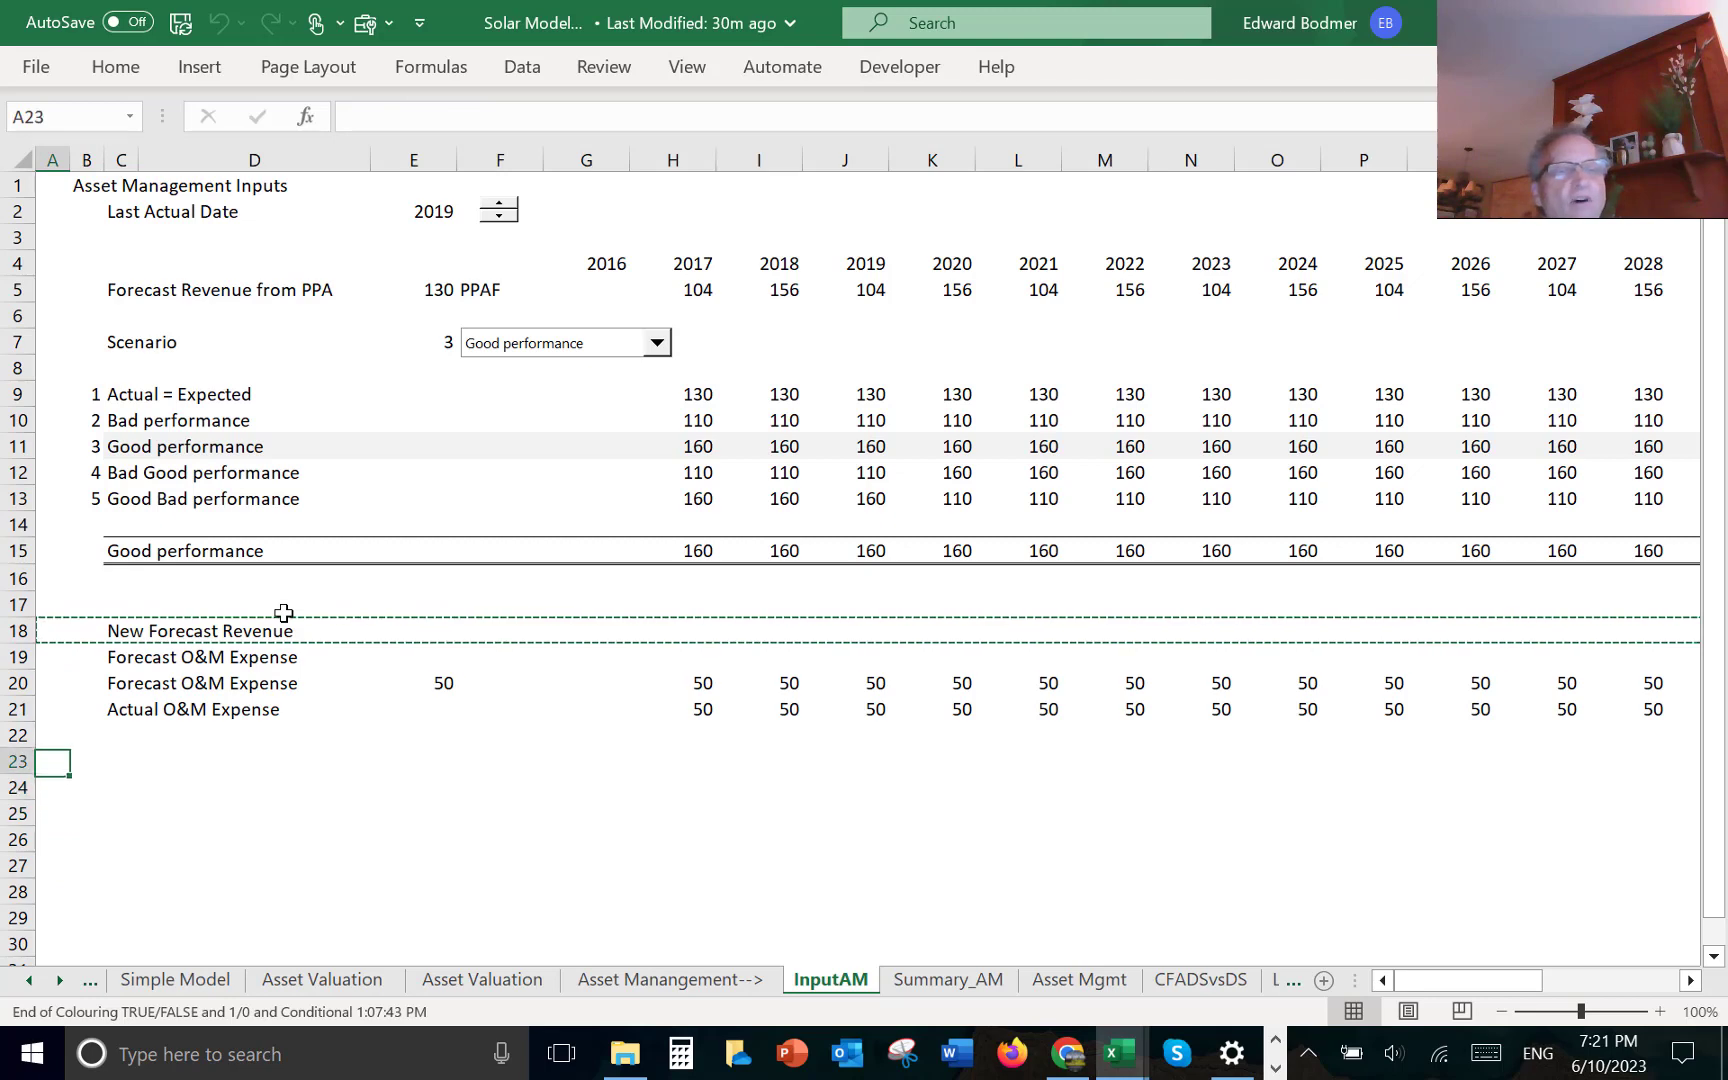
pyautogui.write('v')
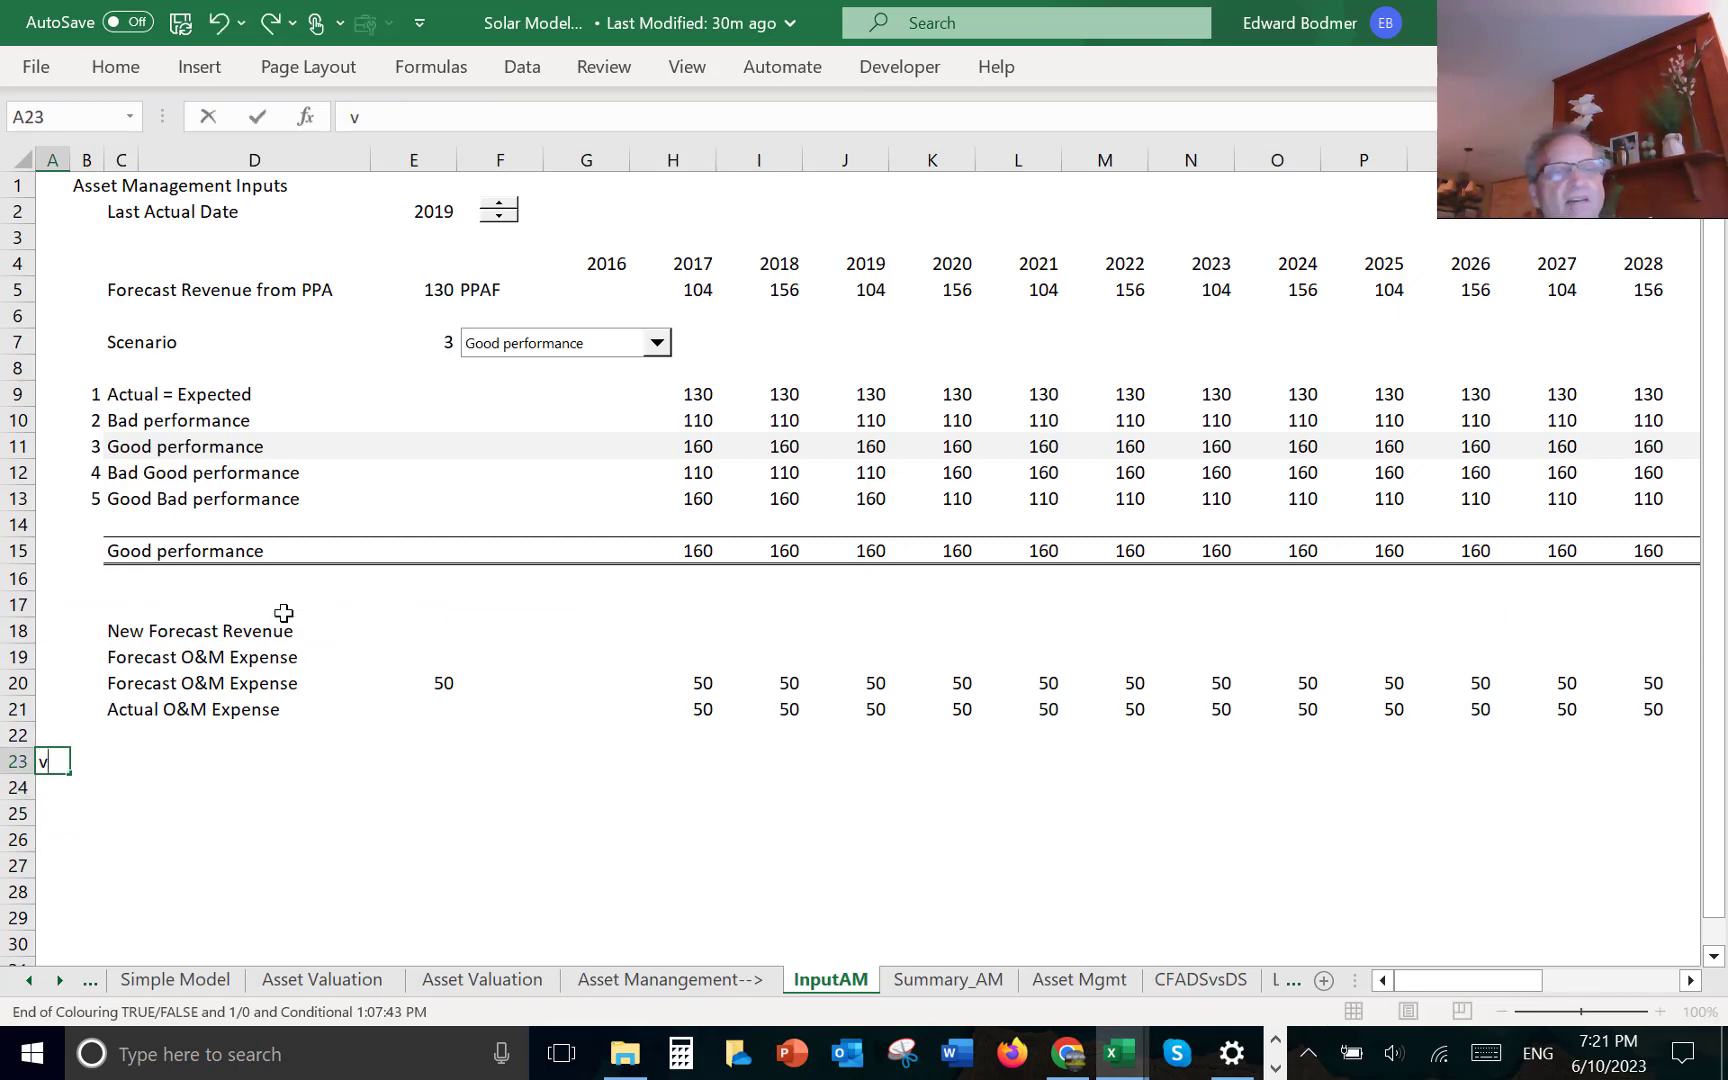
pyautogui.press('Escape')
pyautogui.press('Up')
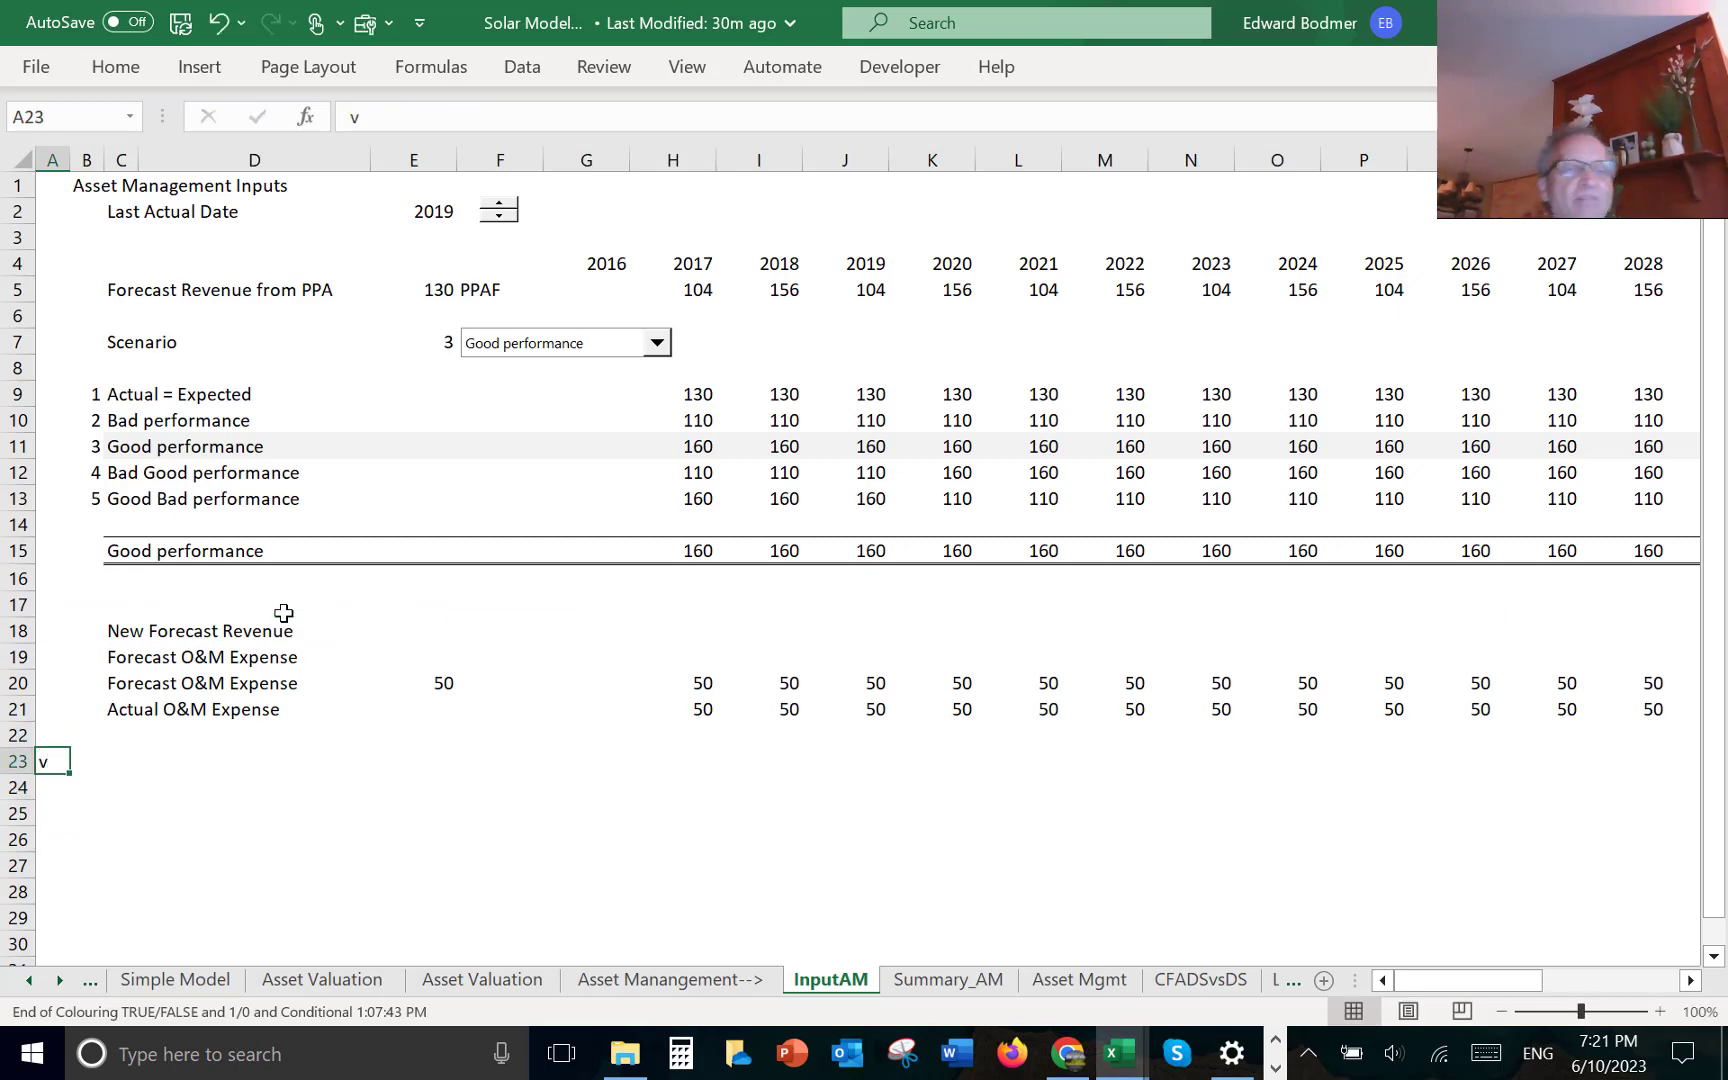
pyautogui.press('Up')
pyautogui.press('Up')
pyautogui.press('Up')
pyautogui.press('Up')
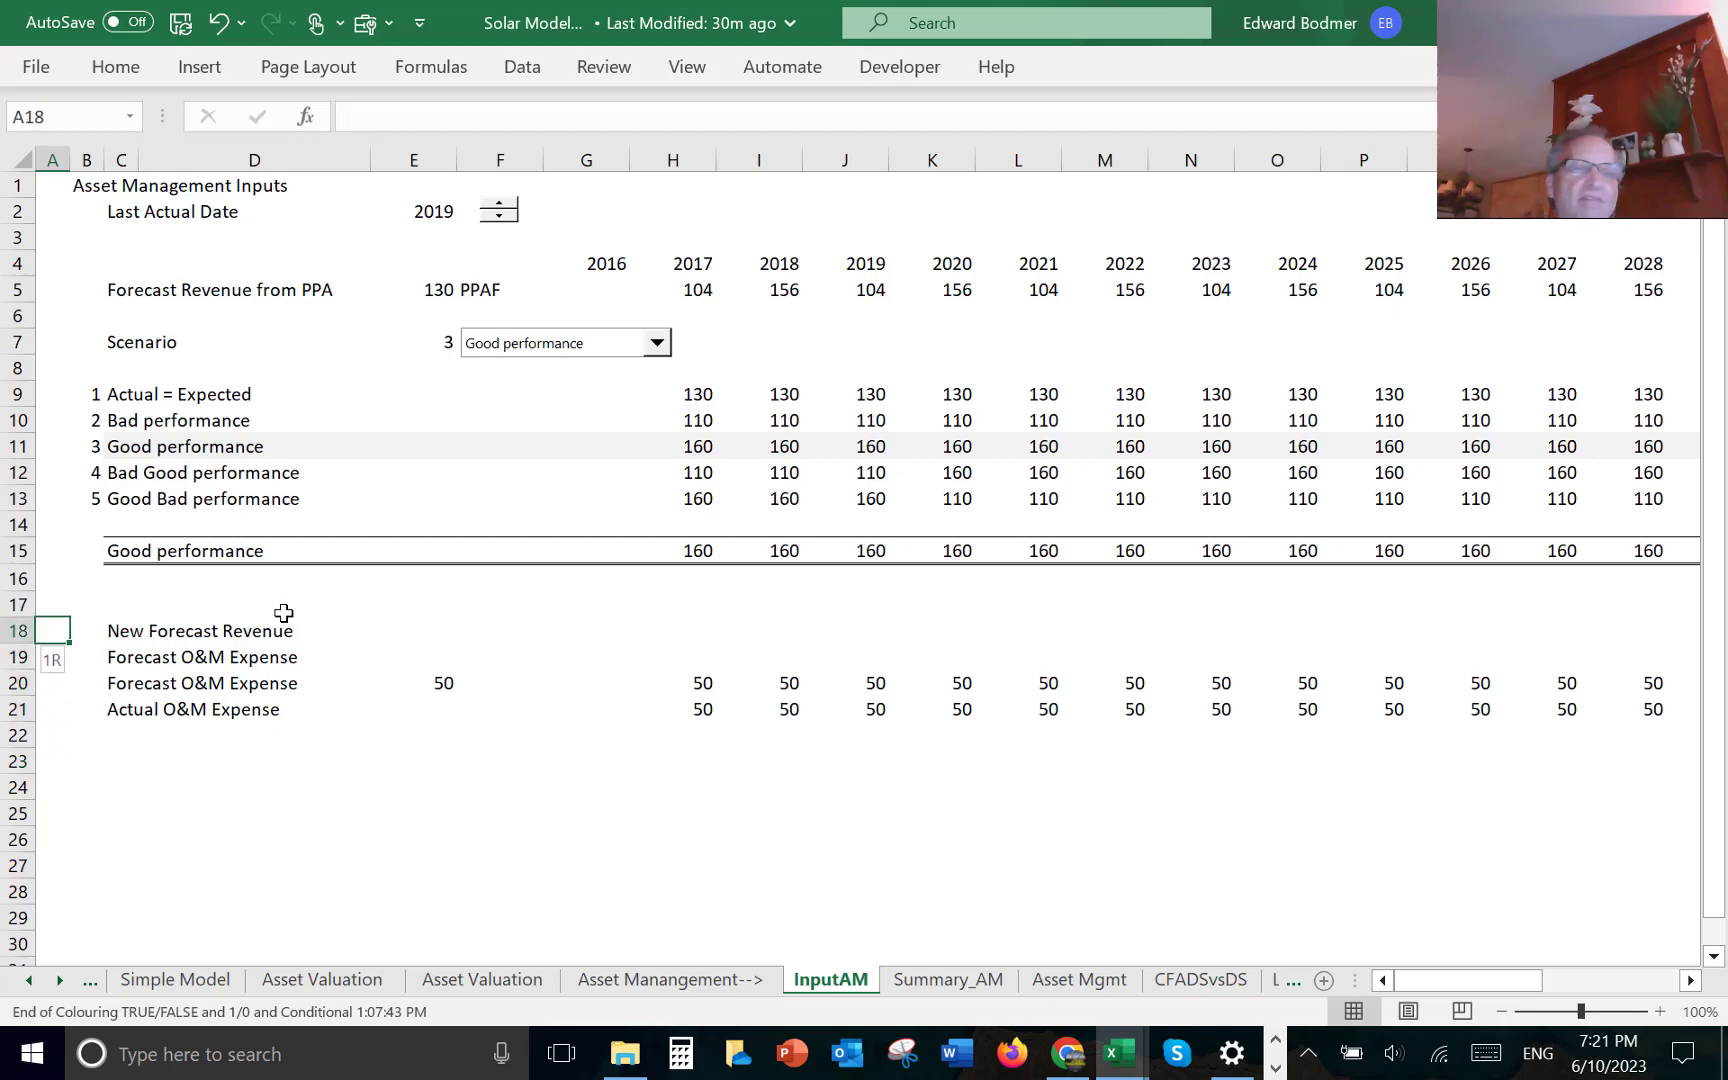
# - Mark the New Forecast Revenue row with an x in A18
pyautogui.hotkey('shift', 'space')
pyautogui.write('x')
pyautogui.press('Down')
pyautogui.press('Down')
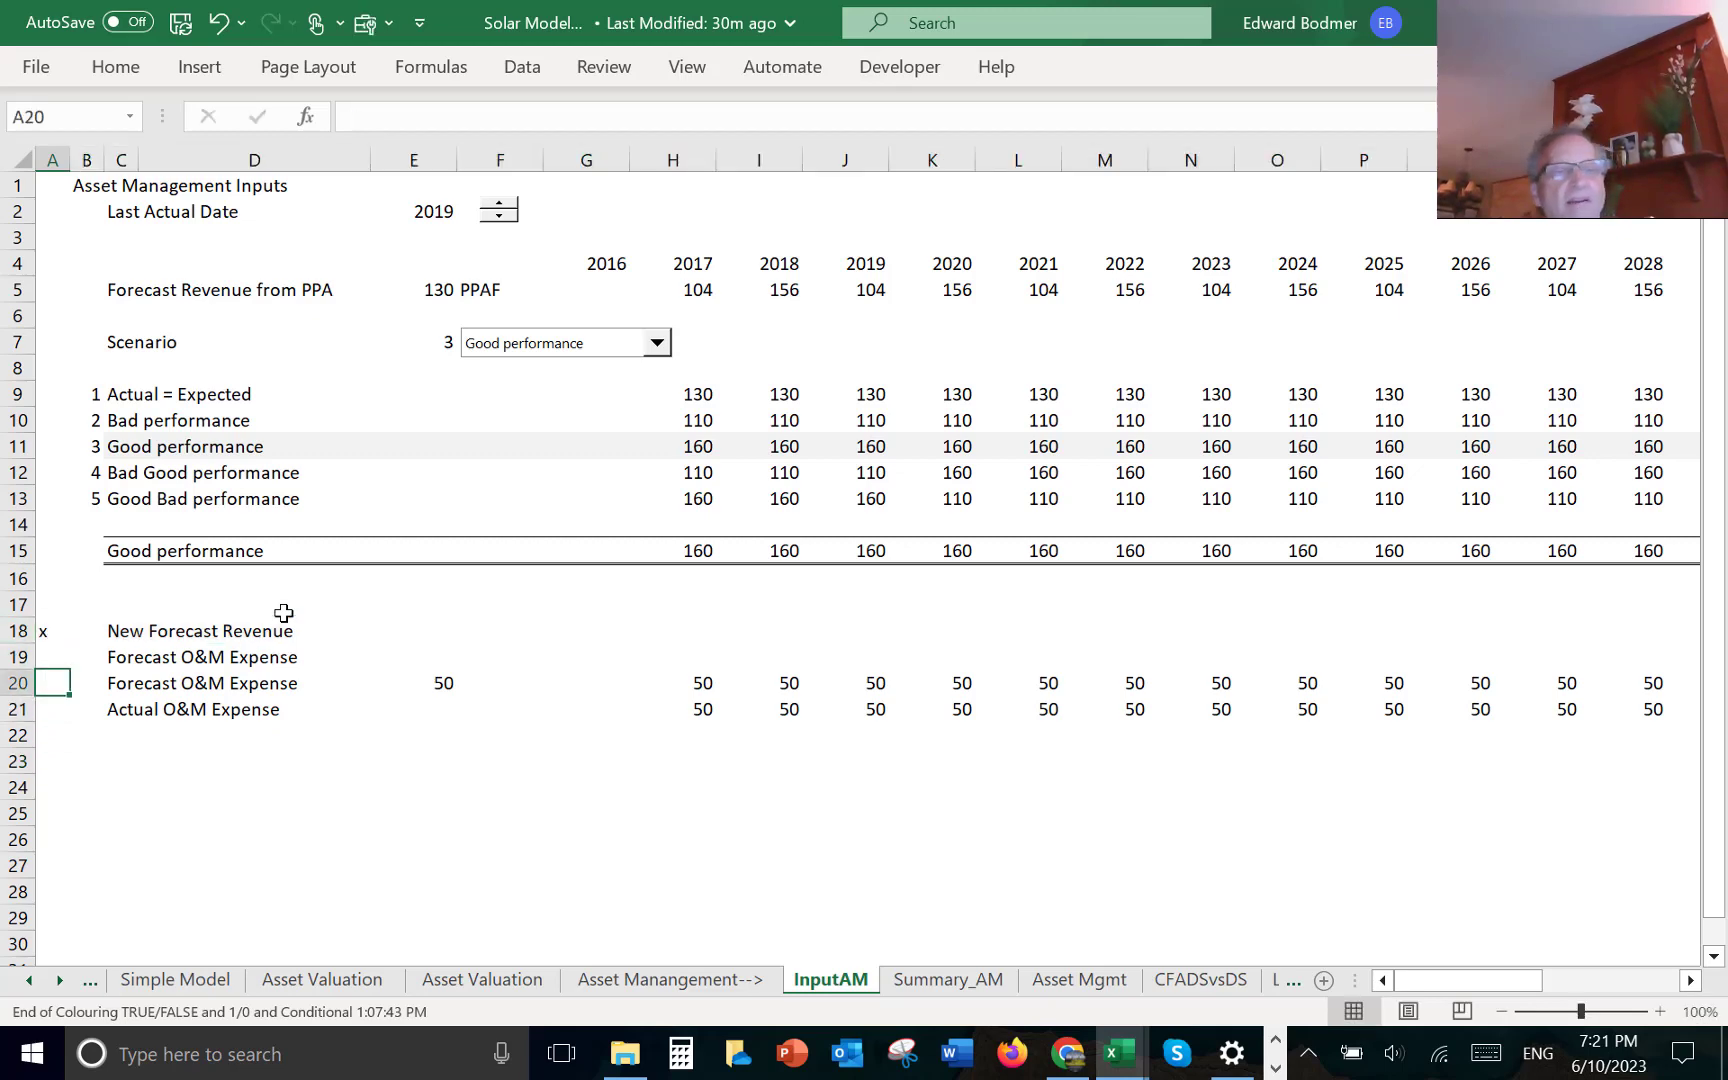
# - Move the entire New Forecast Revenue row from row 18 to row 23, below the O&M expense rows
pyautogui.press('Up')
pyautogui.press('Up')
pyautogui.hotkey('shift', 'space')
pyautogui.hotkey('ctrl', 'c')
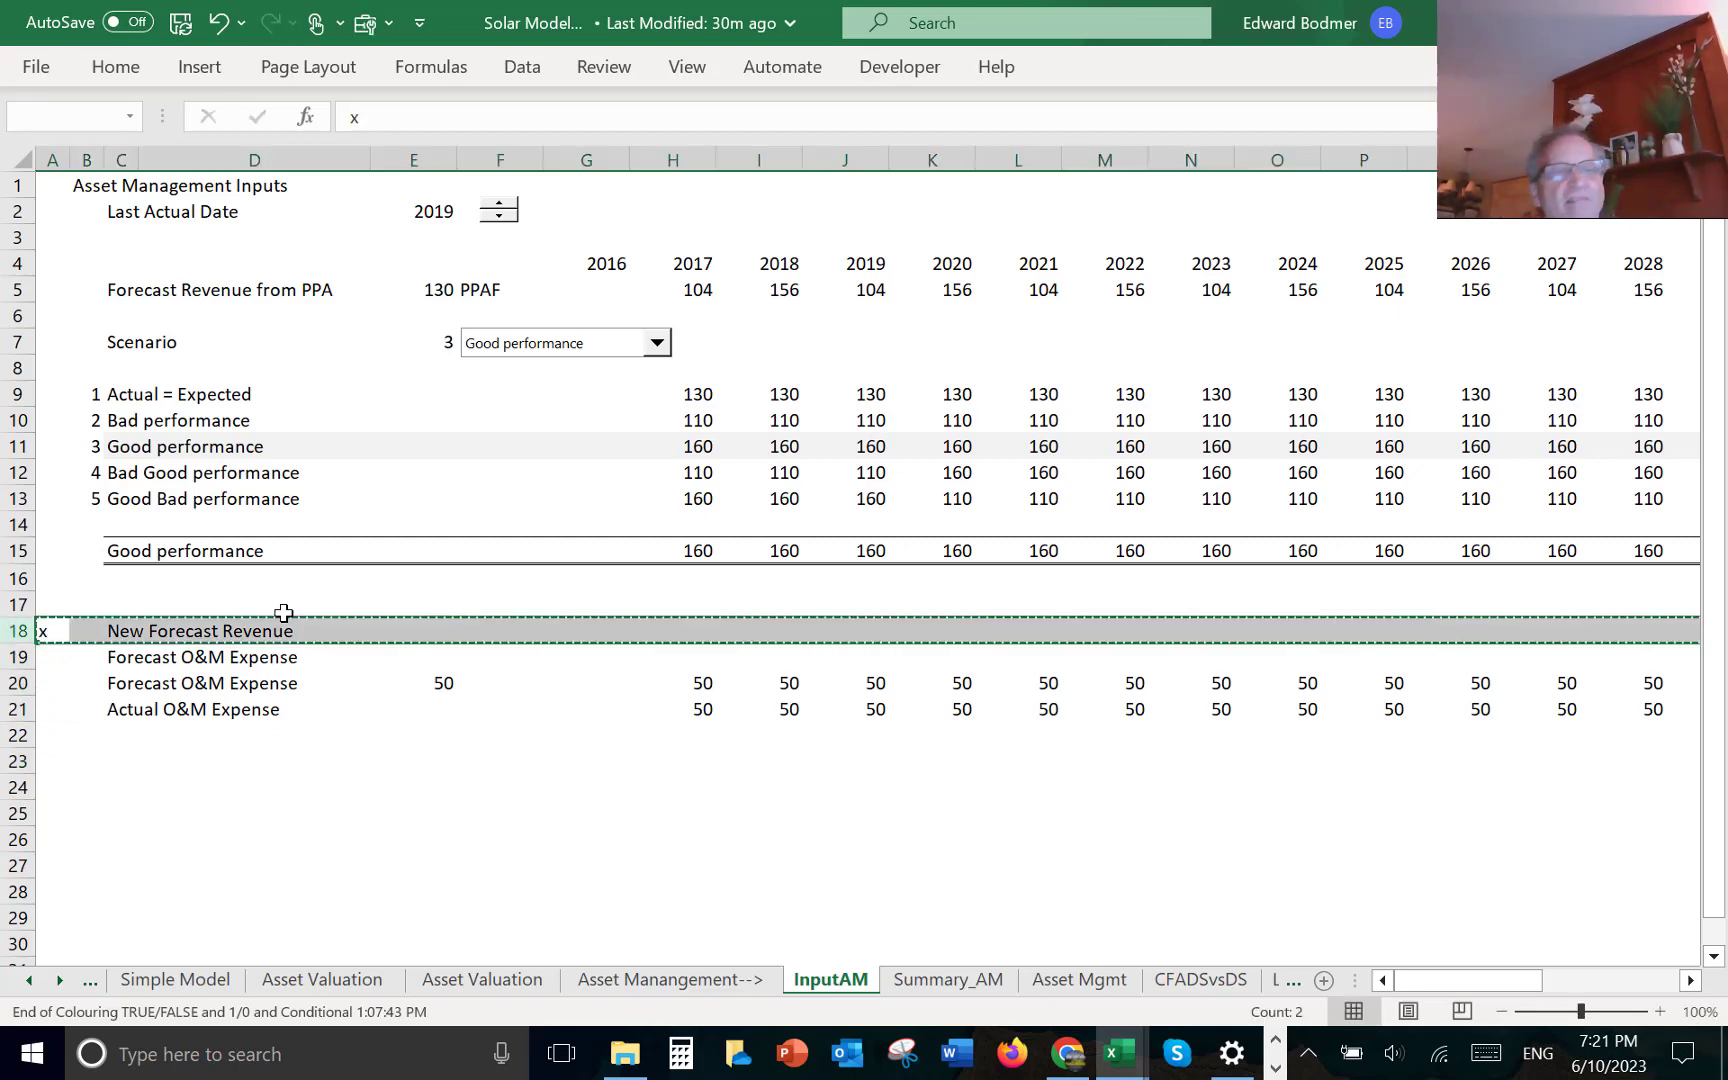
pyautogui.press('Down')
pyautogui.press('Down')
pyautogui.press('Down')
pyautogui.press('Down')
pyautogui.press('Down')
pyautogui.hotkey('ctrl', 'v')
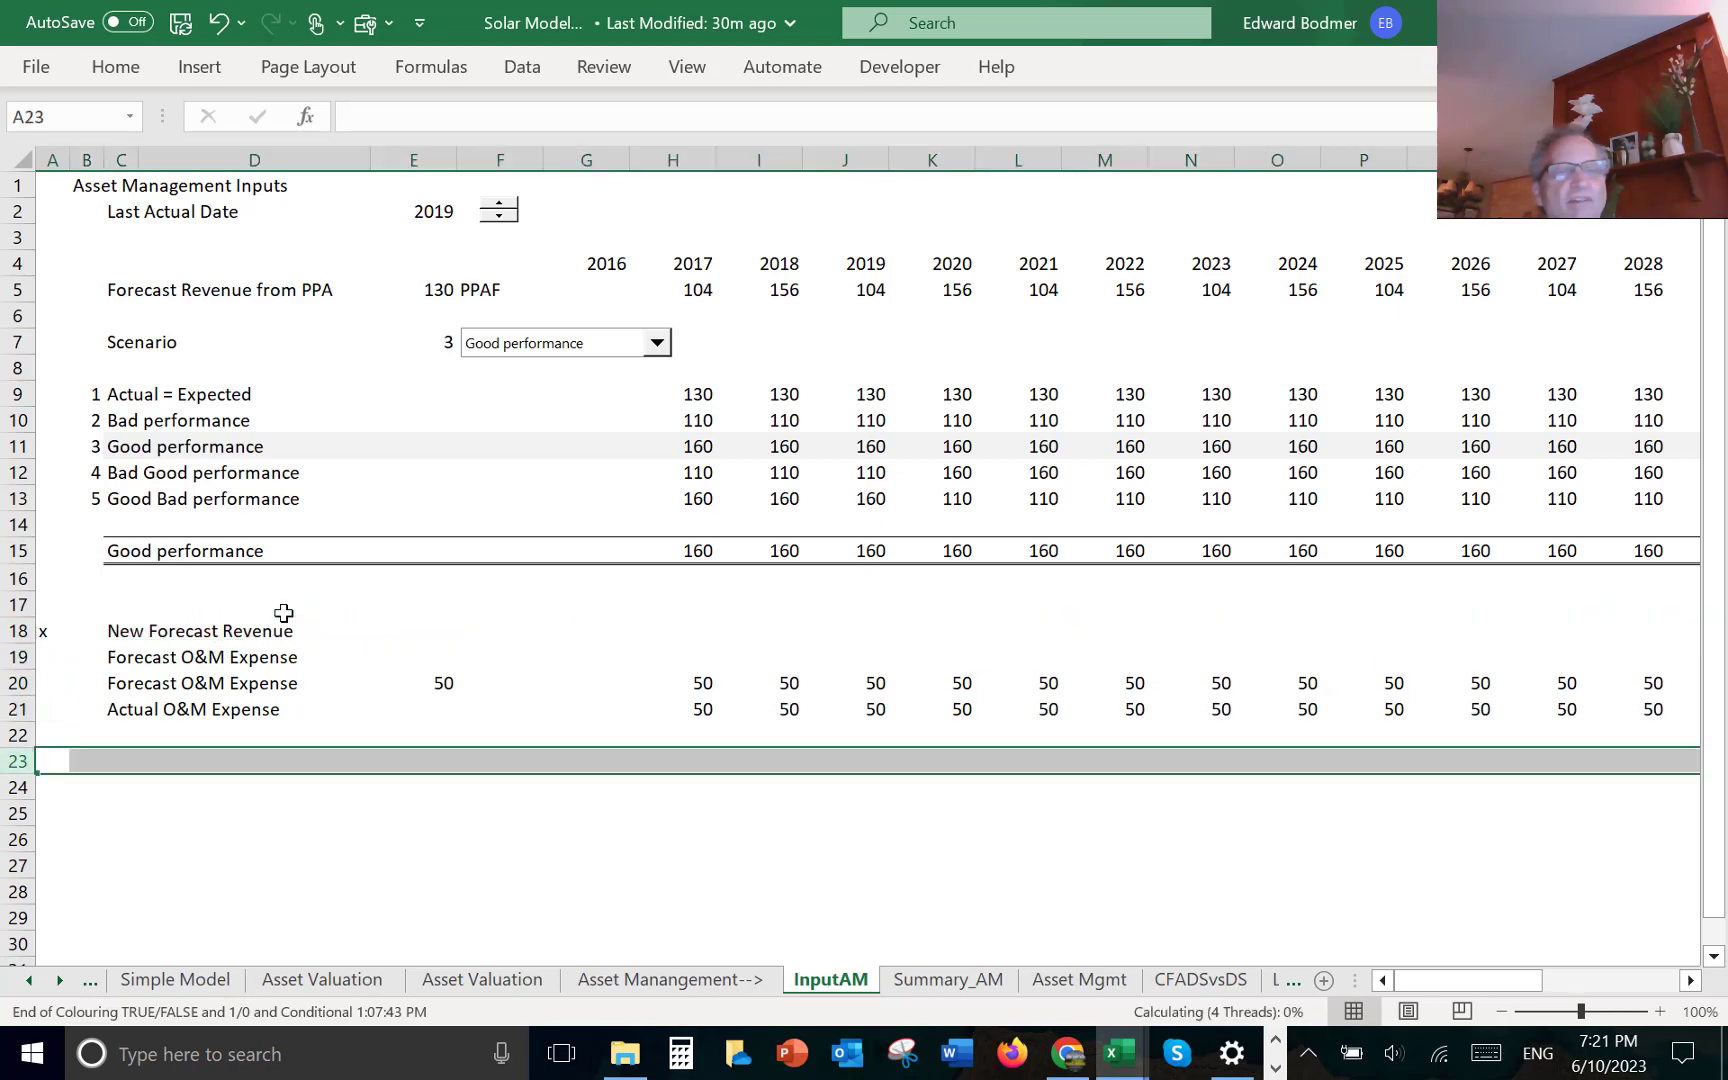
# - Delete the blank rows 17 and 18 above the first Forecast O&M Expense row
pyautogui.press('Up')
pyautogui.press('Up')
pyautogui.press('Up')
pyautogui.press('Up')
pyautogui.press('Up')
pyautogui.press('Up')
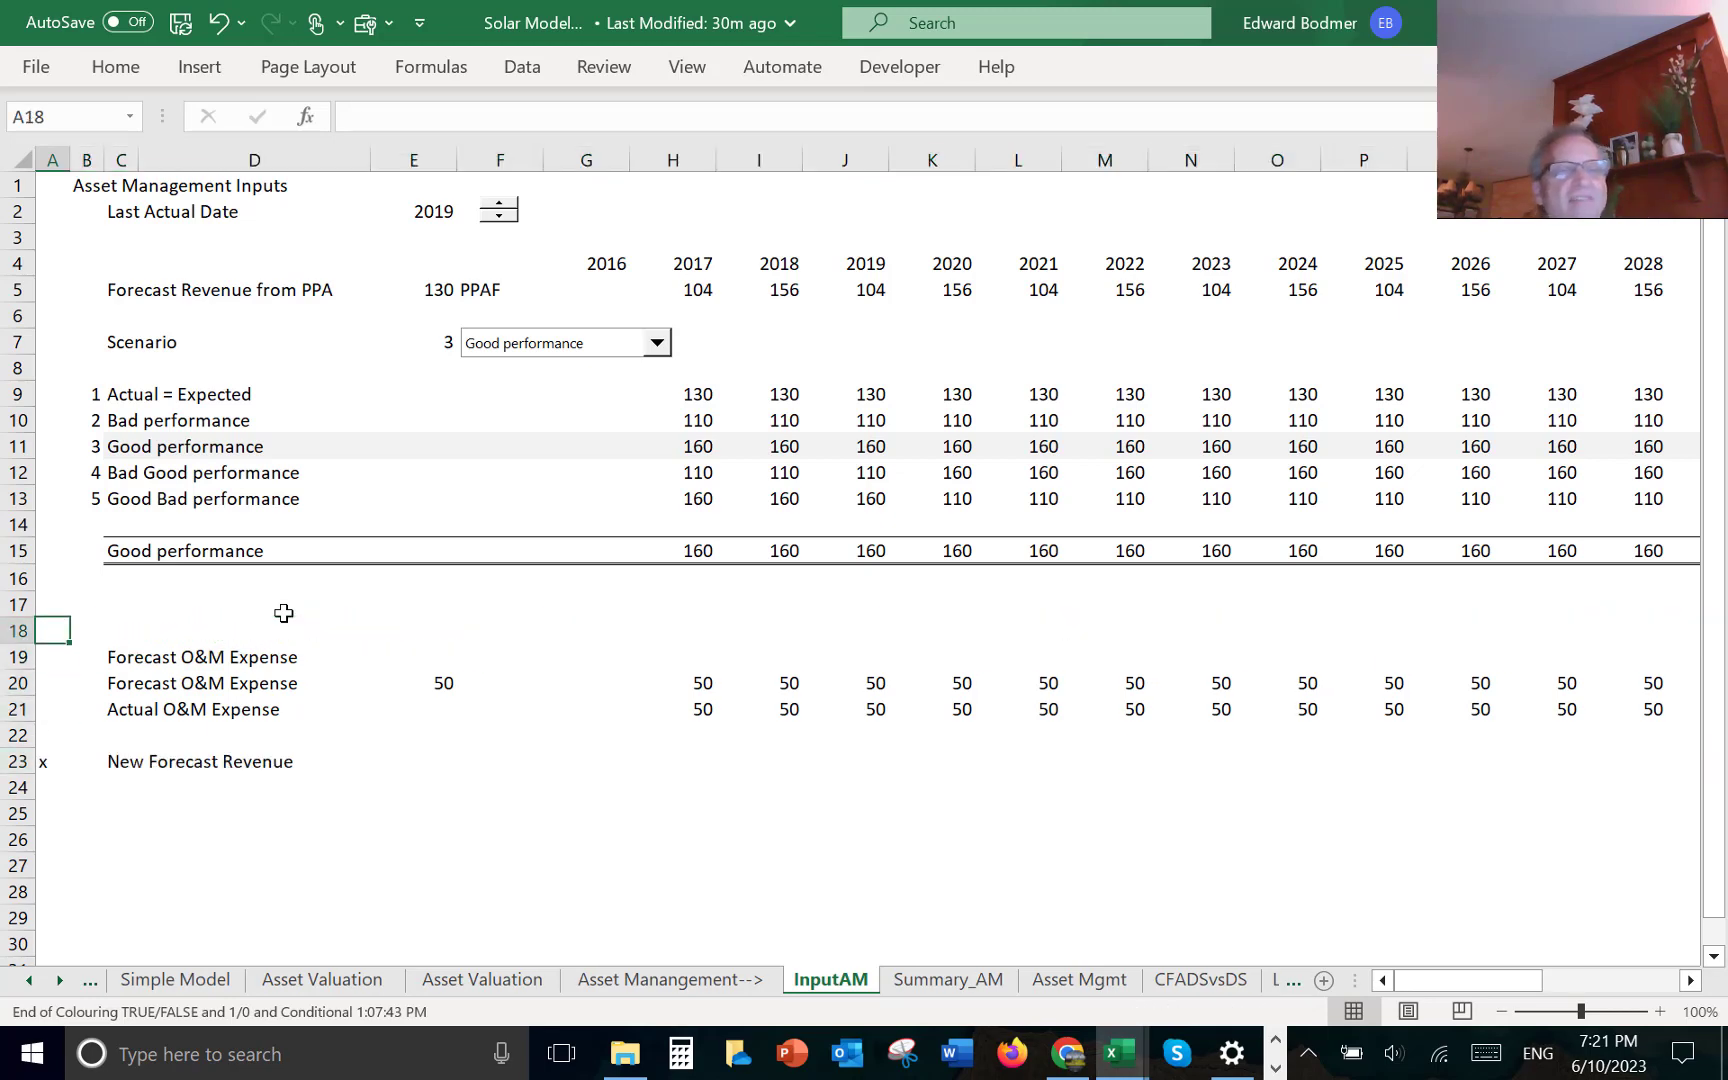
pyautogui.hotkey('shift', 'space')
pyautogui.hotkey('shift', 'Down')
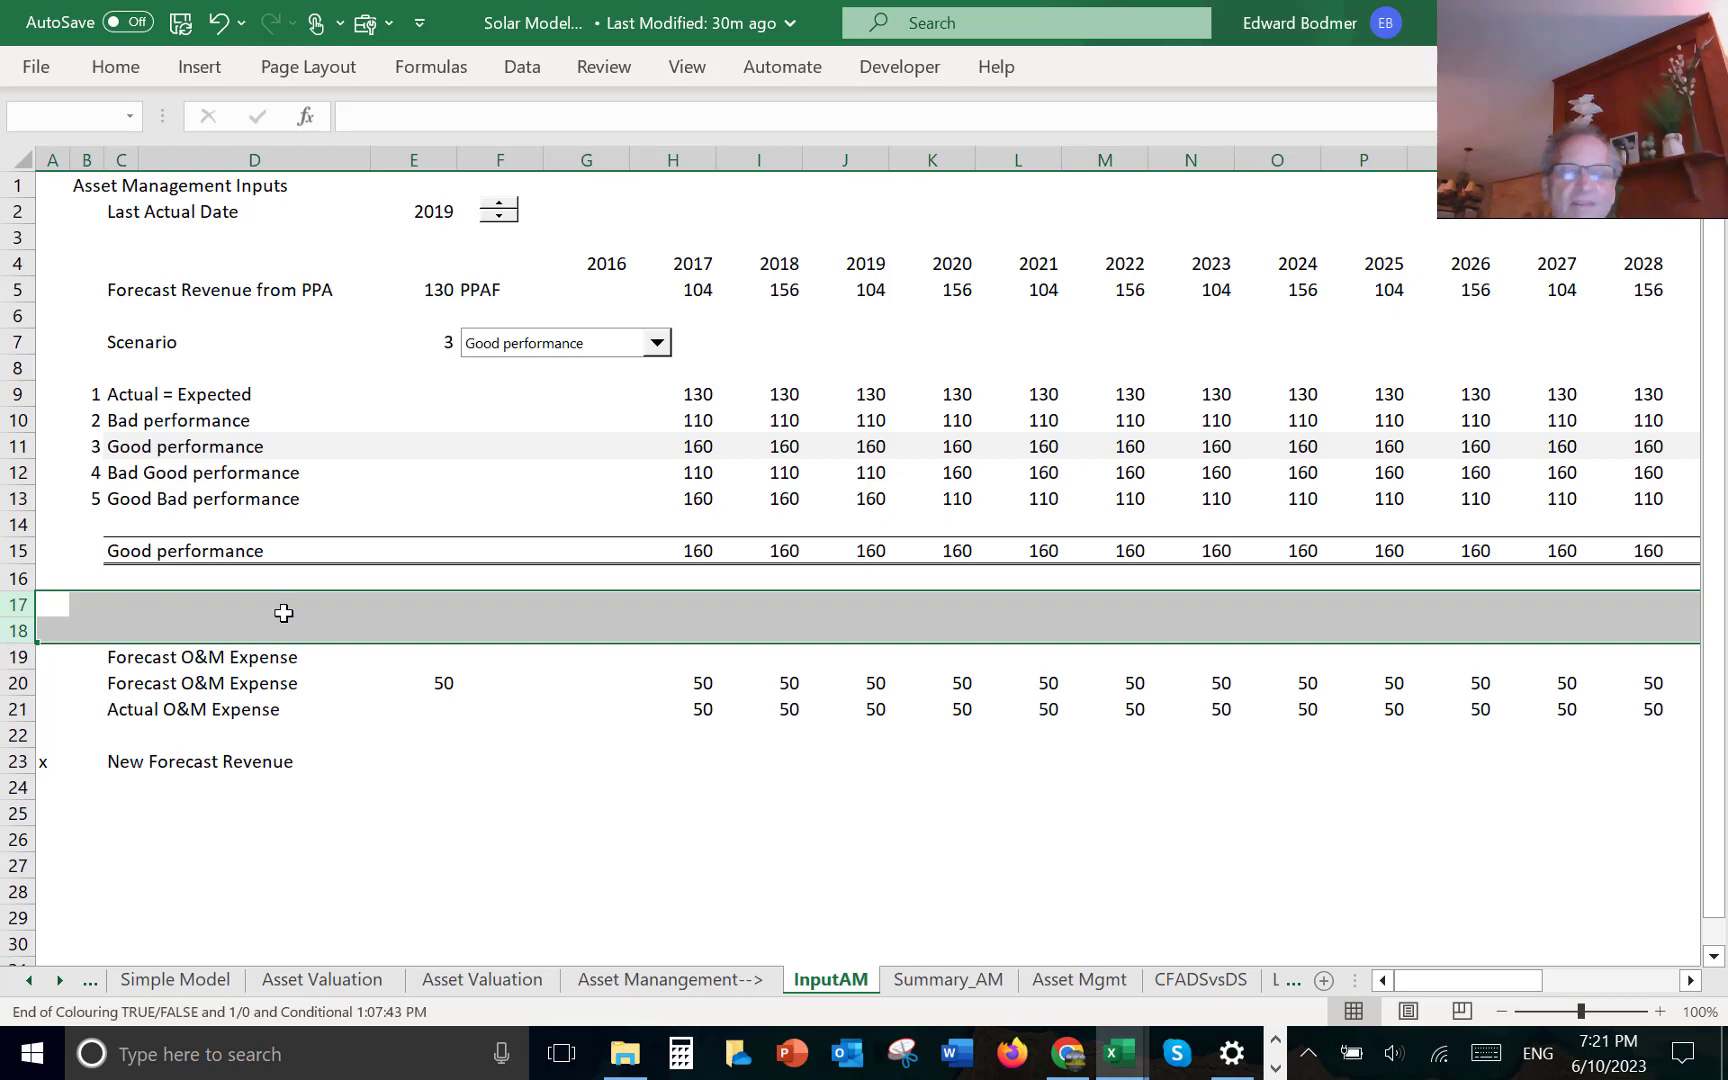
pyautogui.hotkey('ctrl', '-')
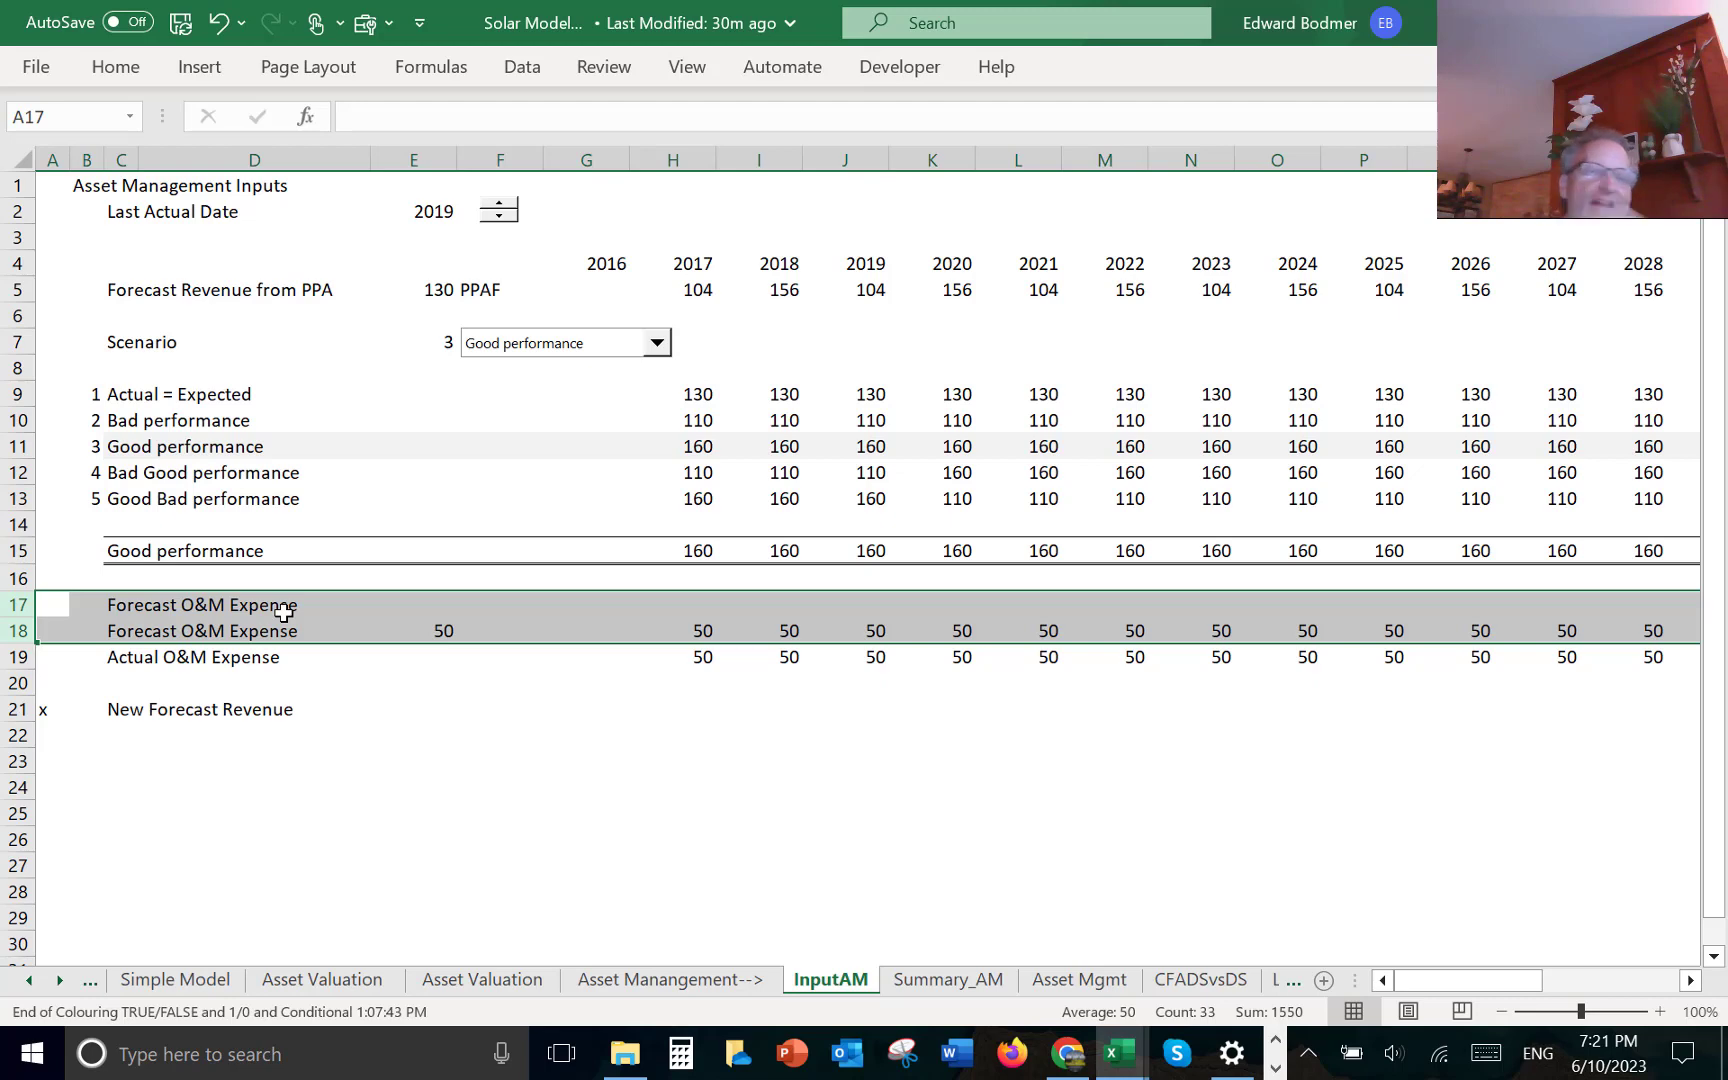
# - Run the Format Options colouring macro on the InputAM sheet with its preset options
pyautogui.press('Down')
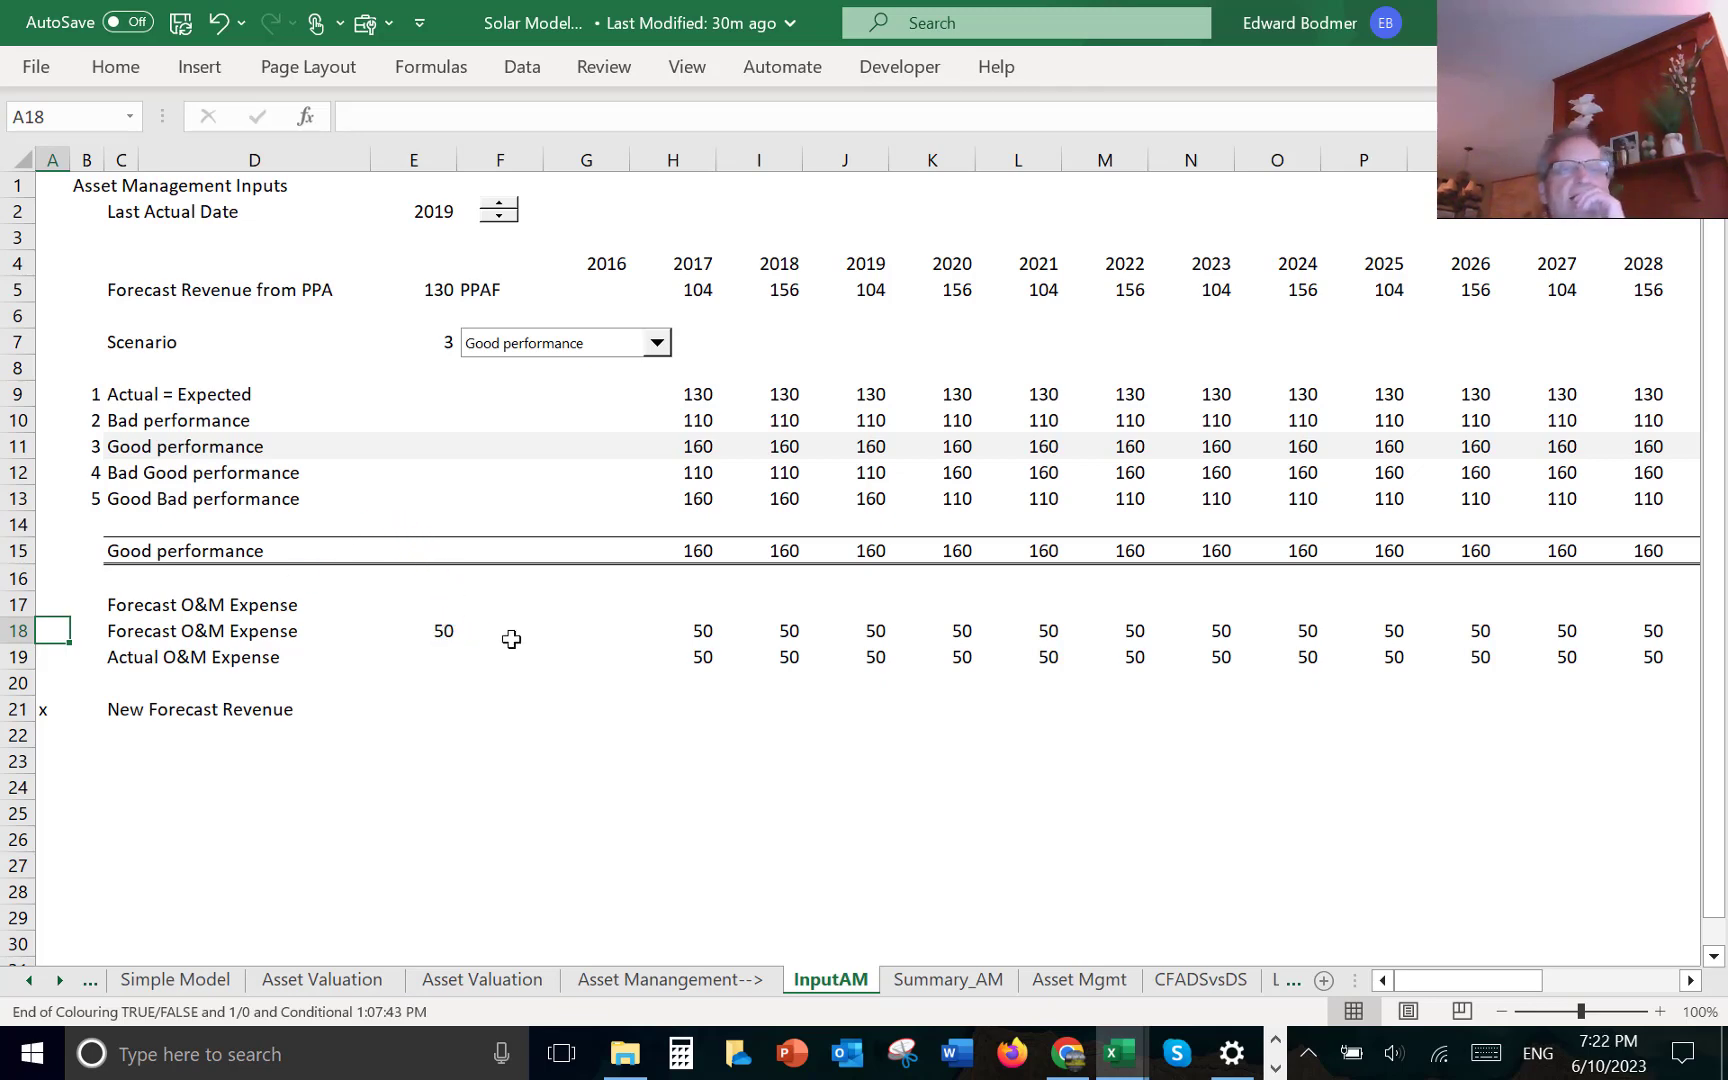
pyautogui.hotkey('ctrl', 'alt', 'c')
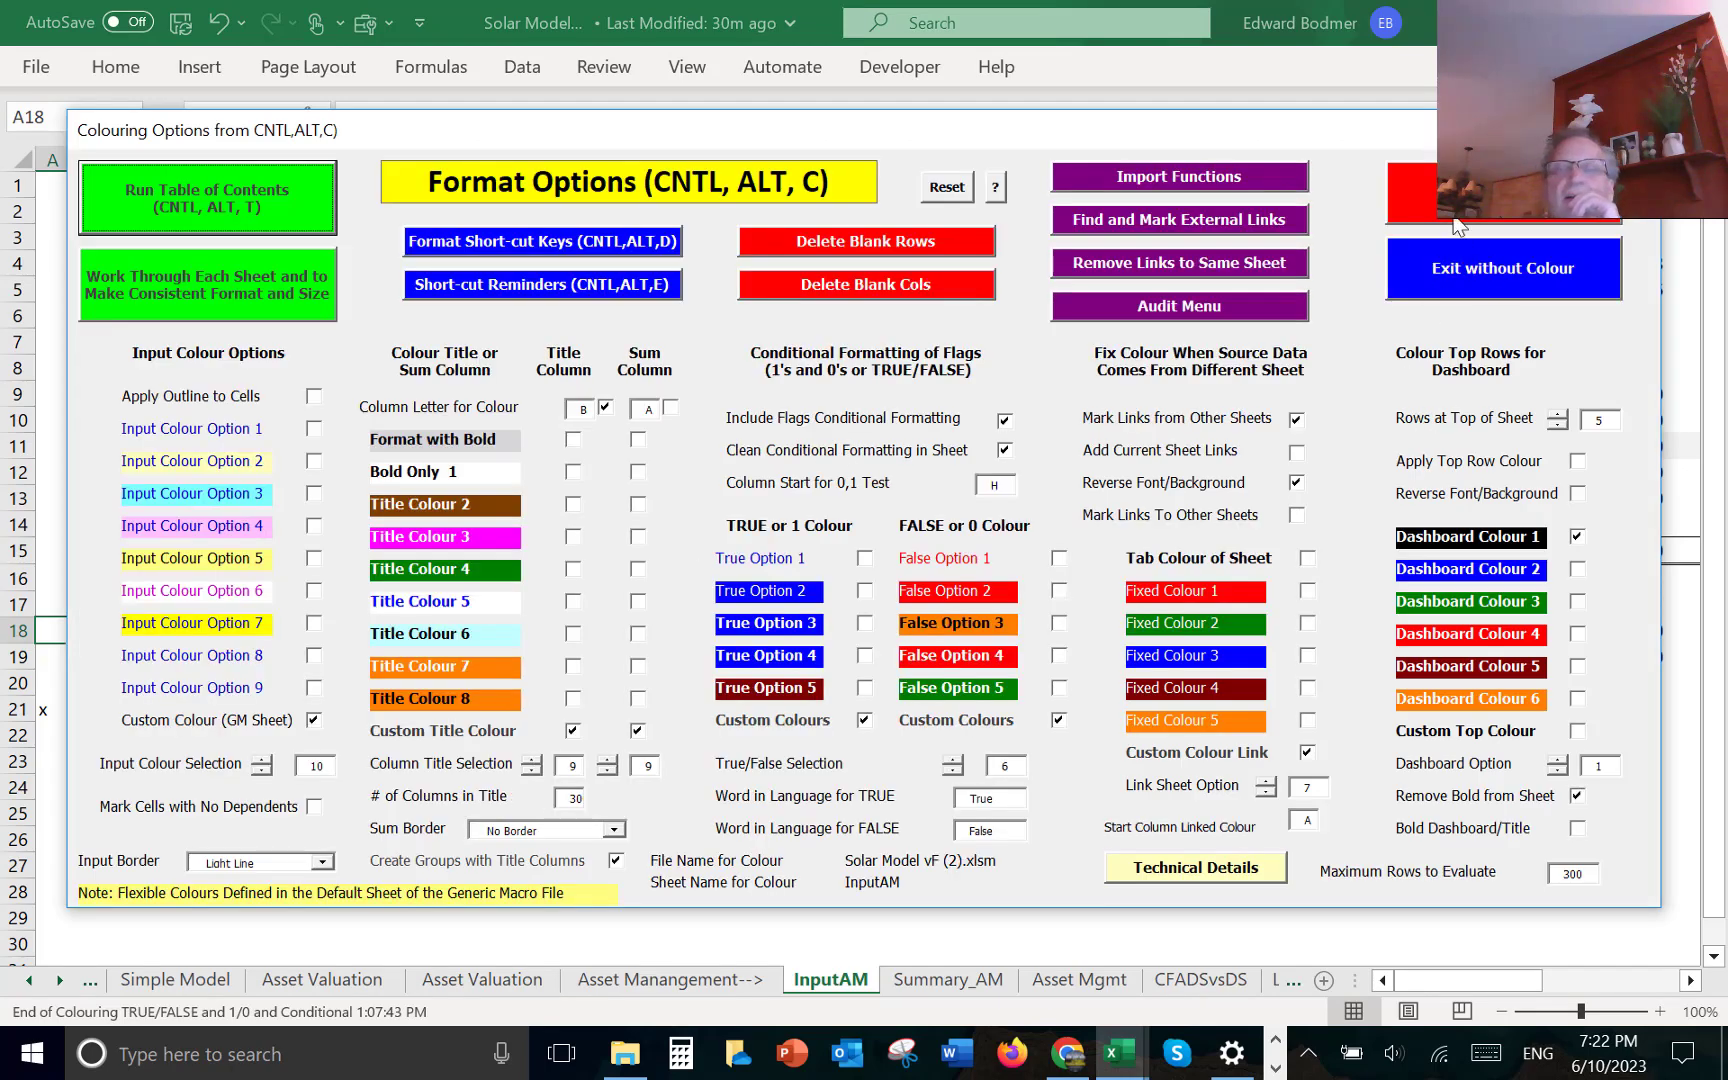
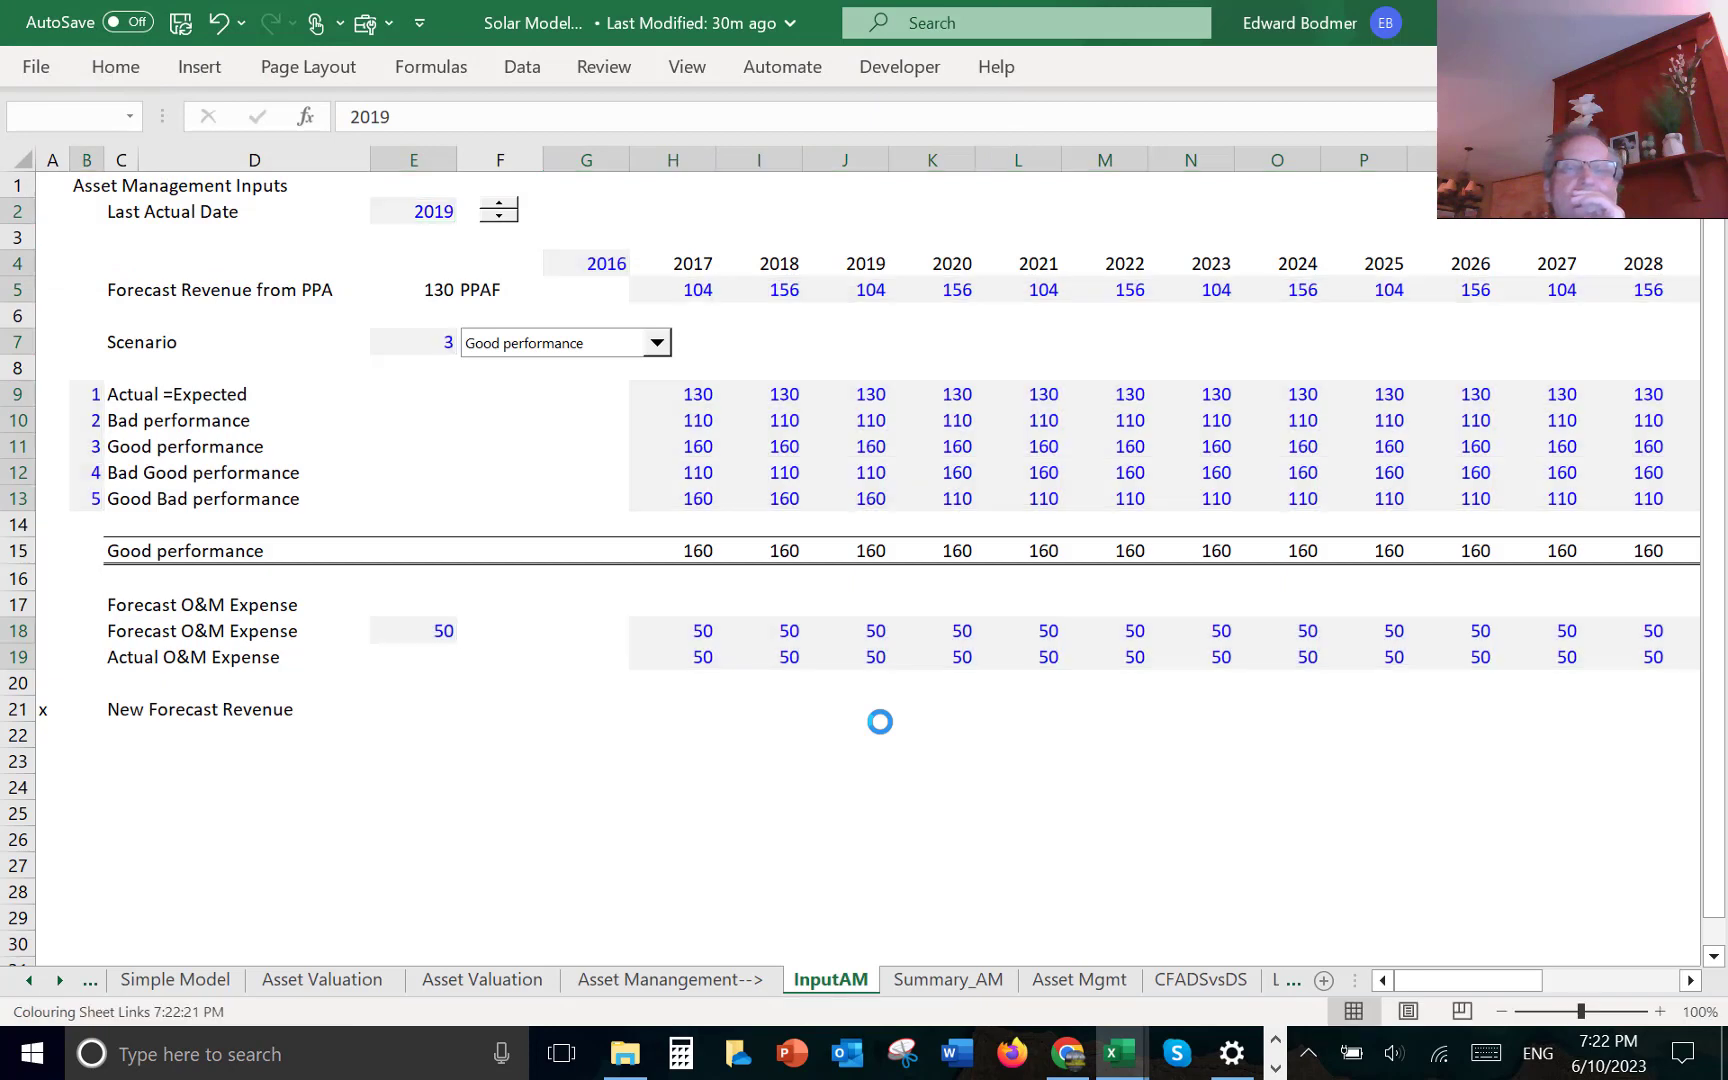
pyautogui.click(806, 763)
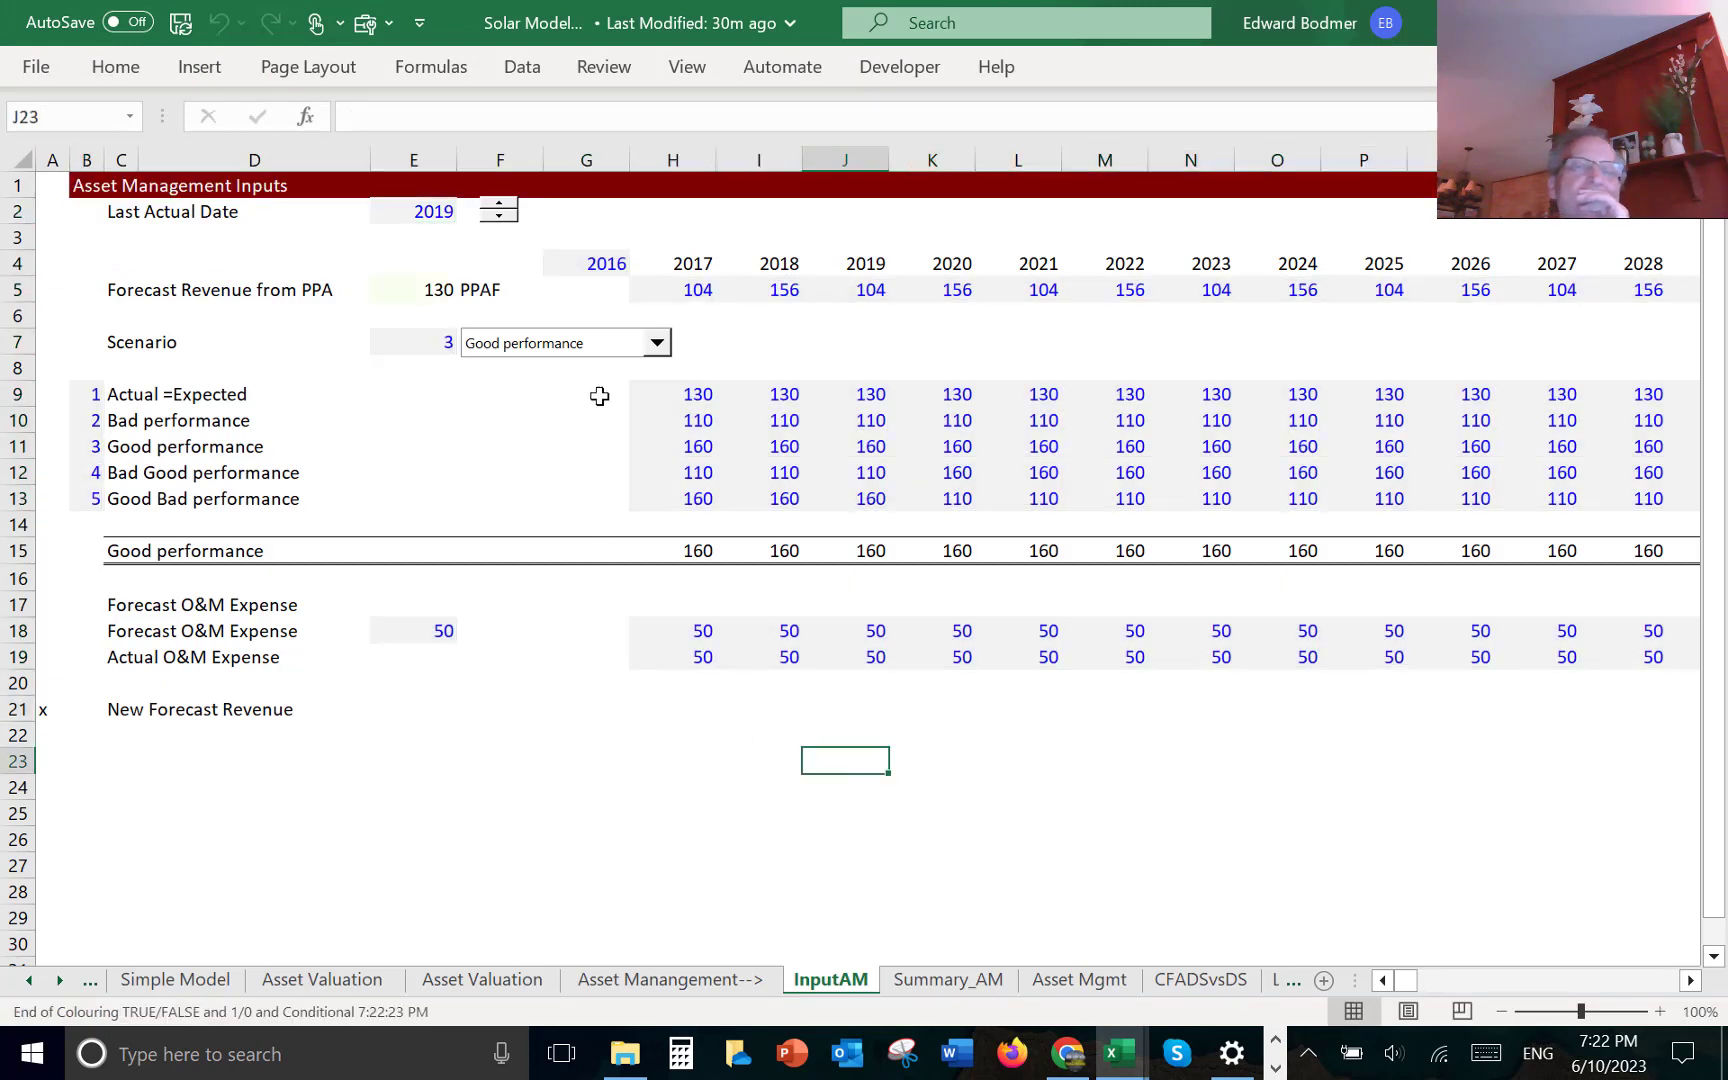
# - Switch the active scenario on InputAM to Bad performance
pyautogui.click(582, 346)
pyautogui.press('Up')
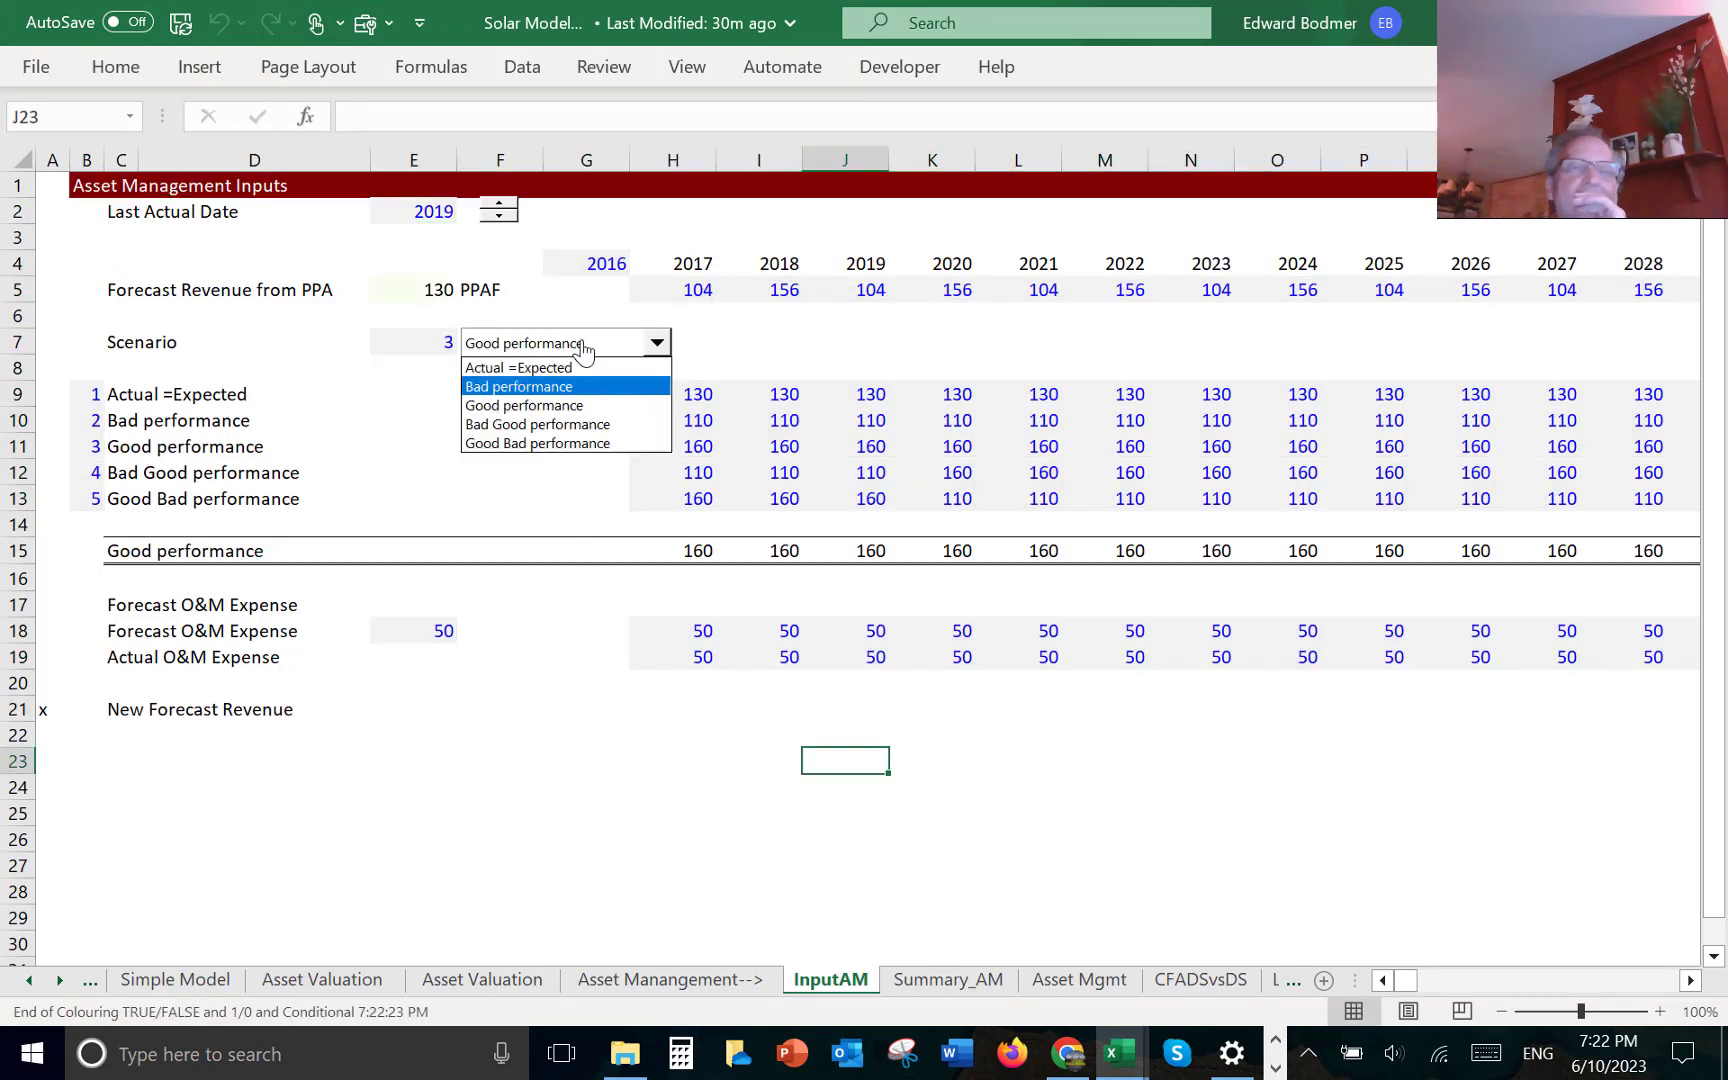
pyautogui.press('Return')
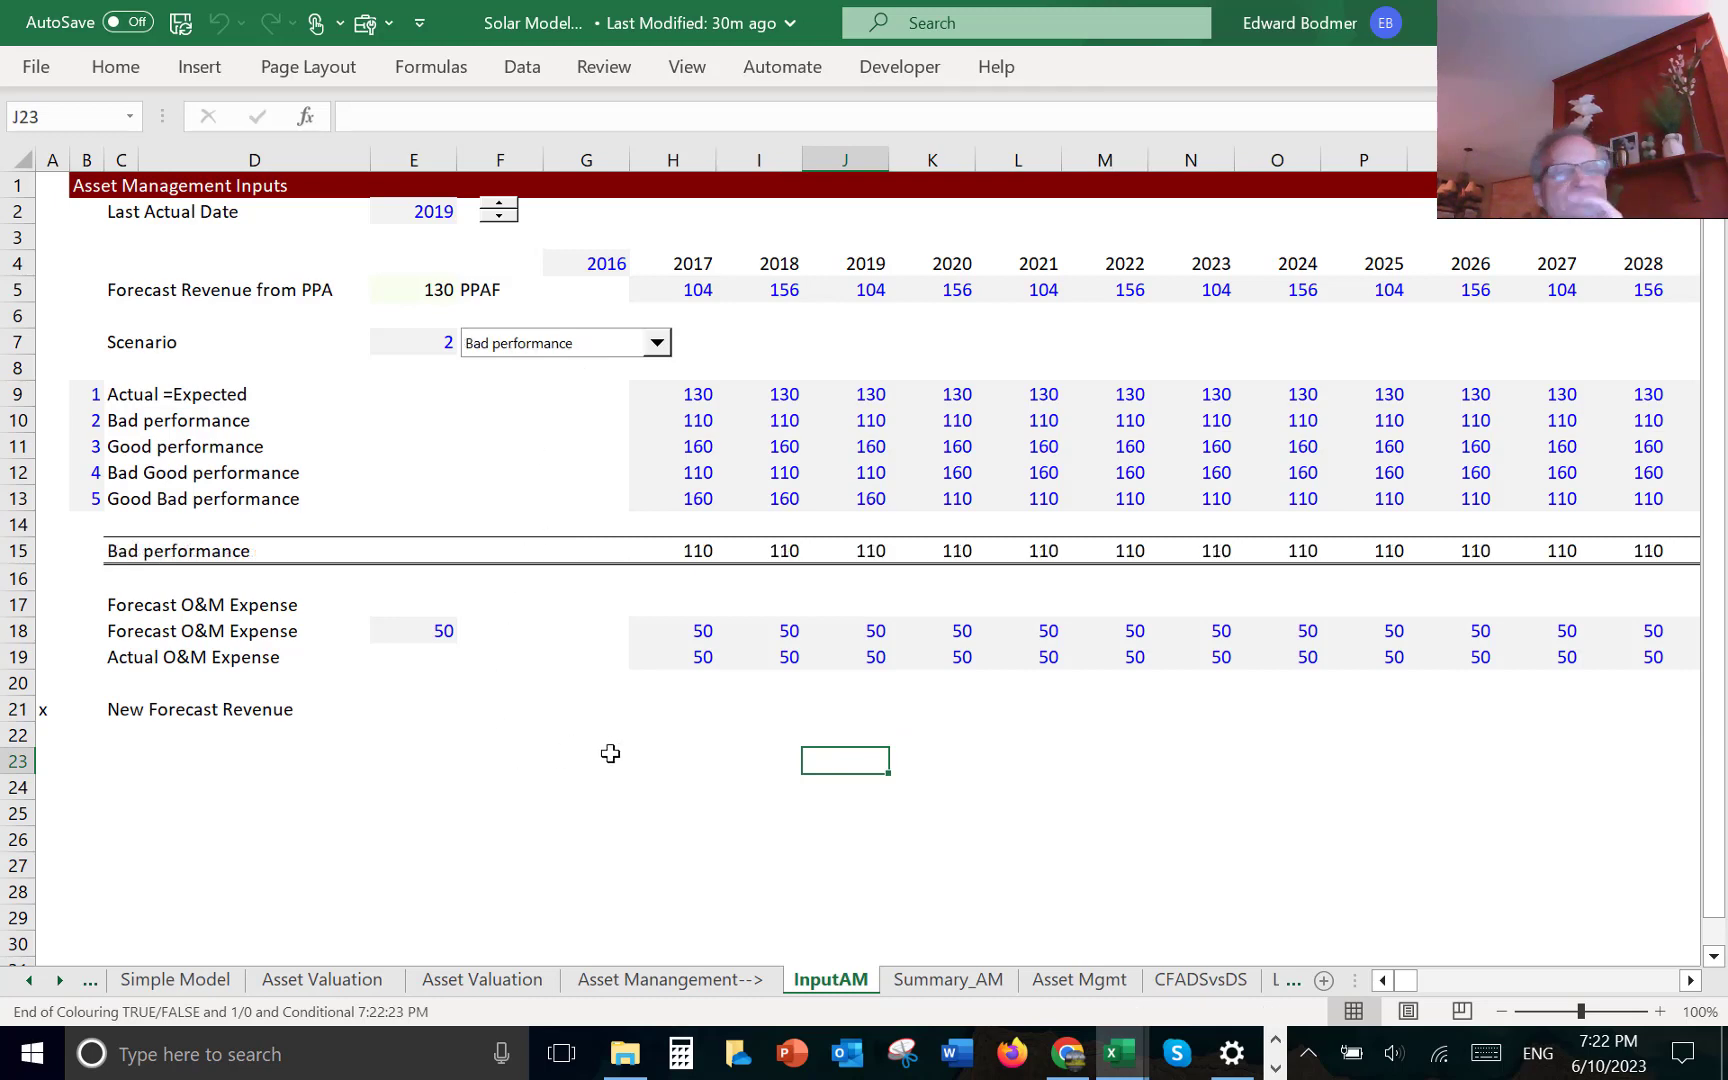
# - Clear the x marker in A21 beside the New Forecast Revenue row
pyautogui.click(600, 757)
pyautogui.press('Left')
pyautogui.press('Left')
pyautogui.press('Left')
pyautogui.press('Left')
pyautogui.press('Left')
pyautogui.press('Left')
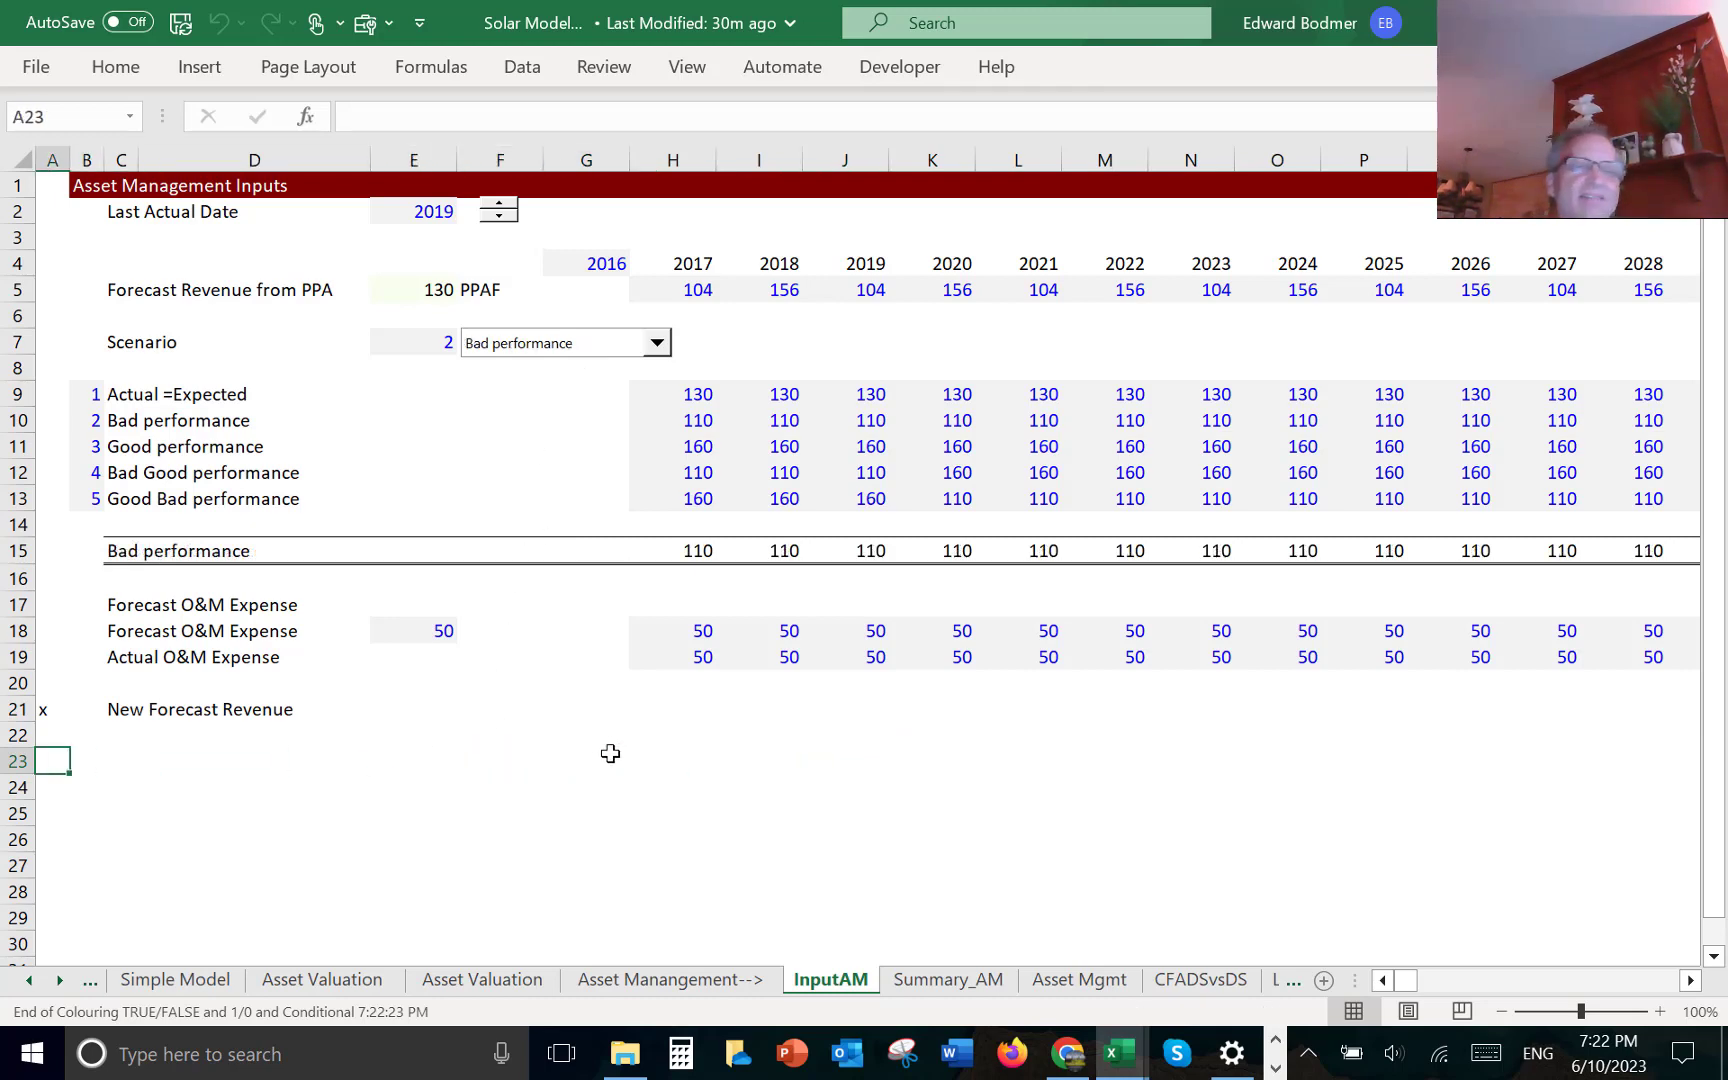
pyautogui.press('Up')
pyautogui.press('Up')
pyautogui.press('Delete')
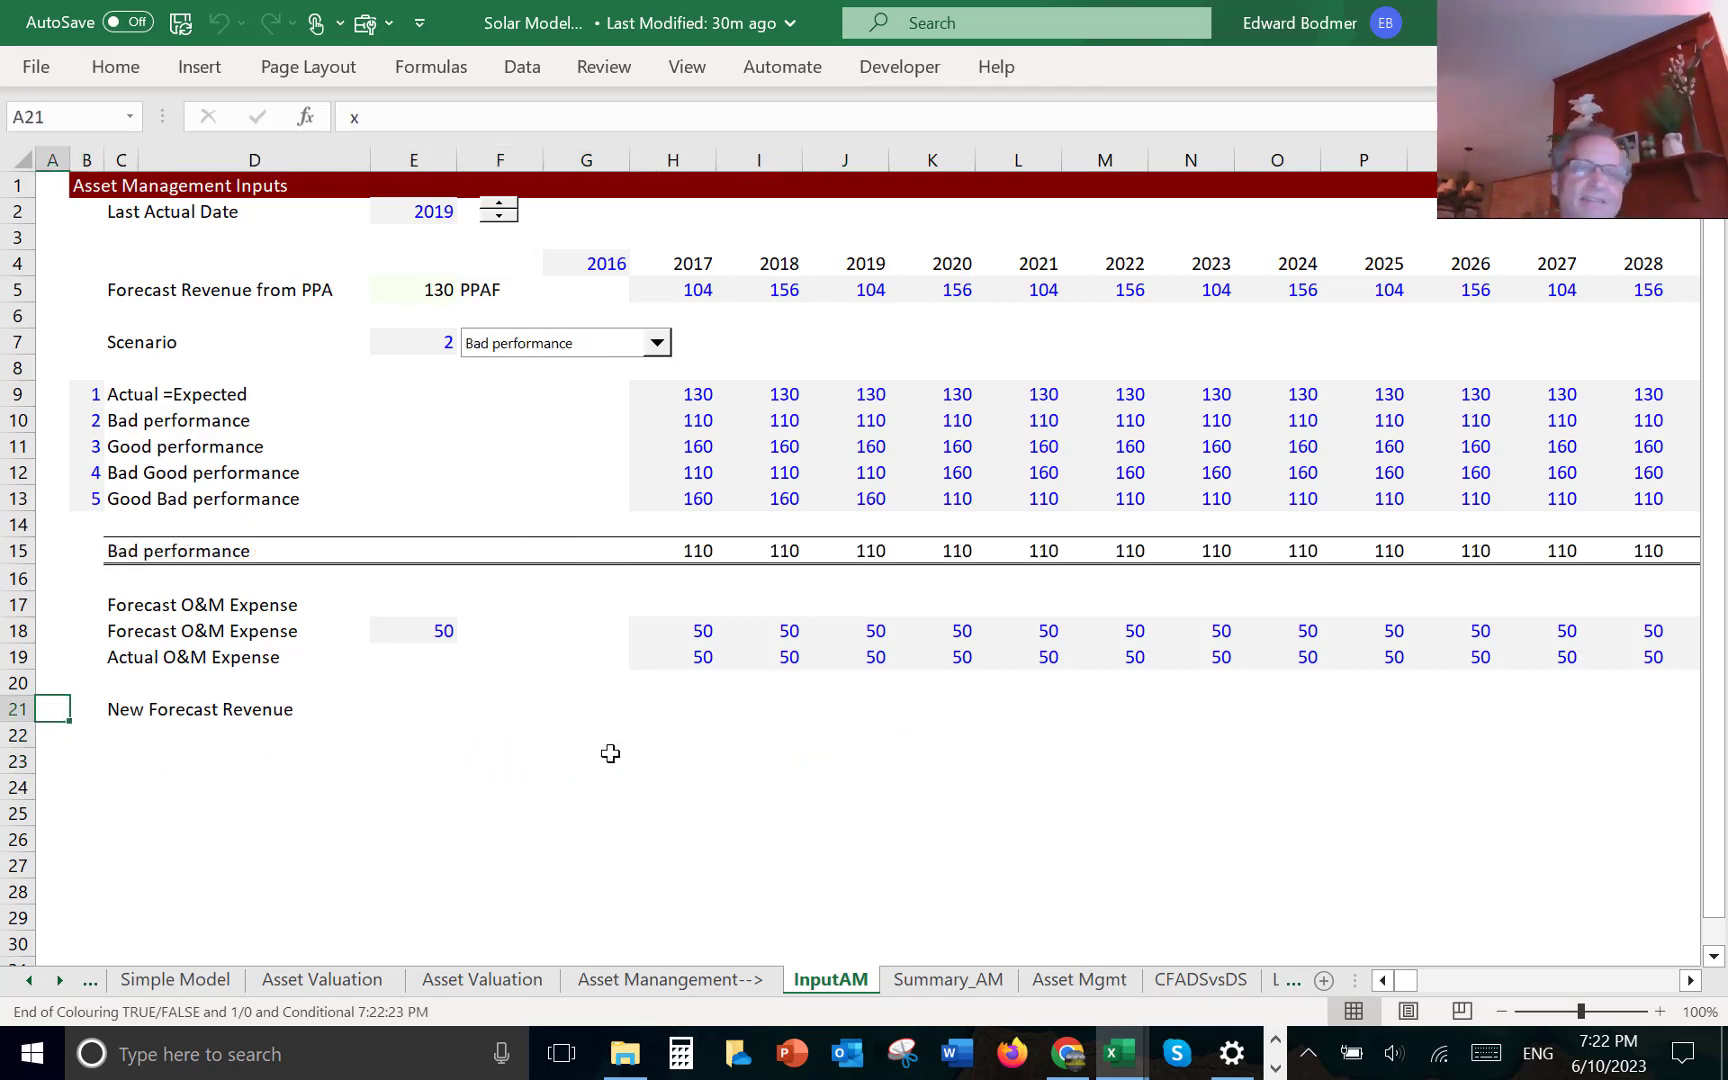
# - Check the IRR and ROIC summary on Summary_AM, and examine the scenario rows on InputAM
pyautogui.hotkey('ctrl', 'pagedown')
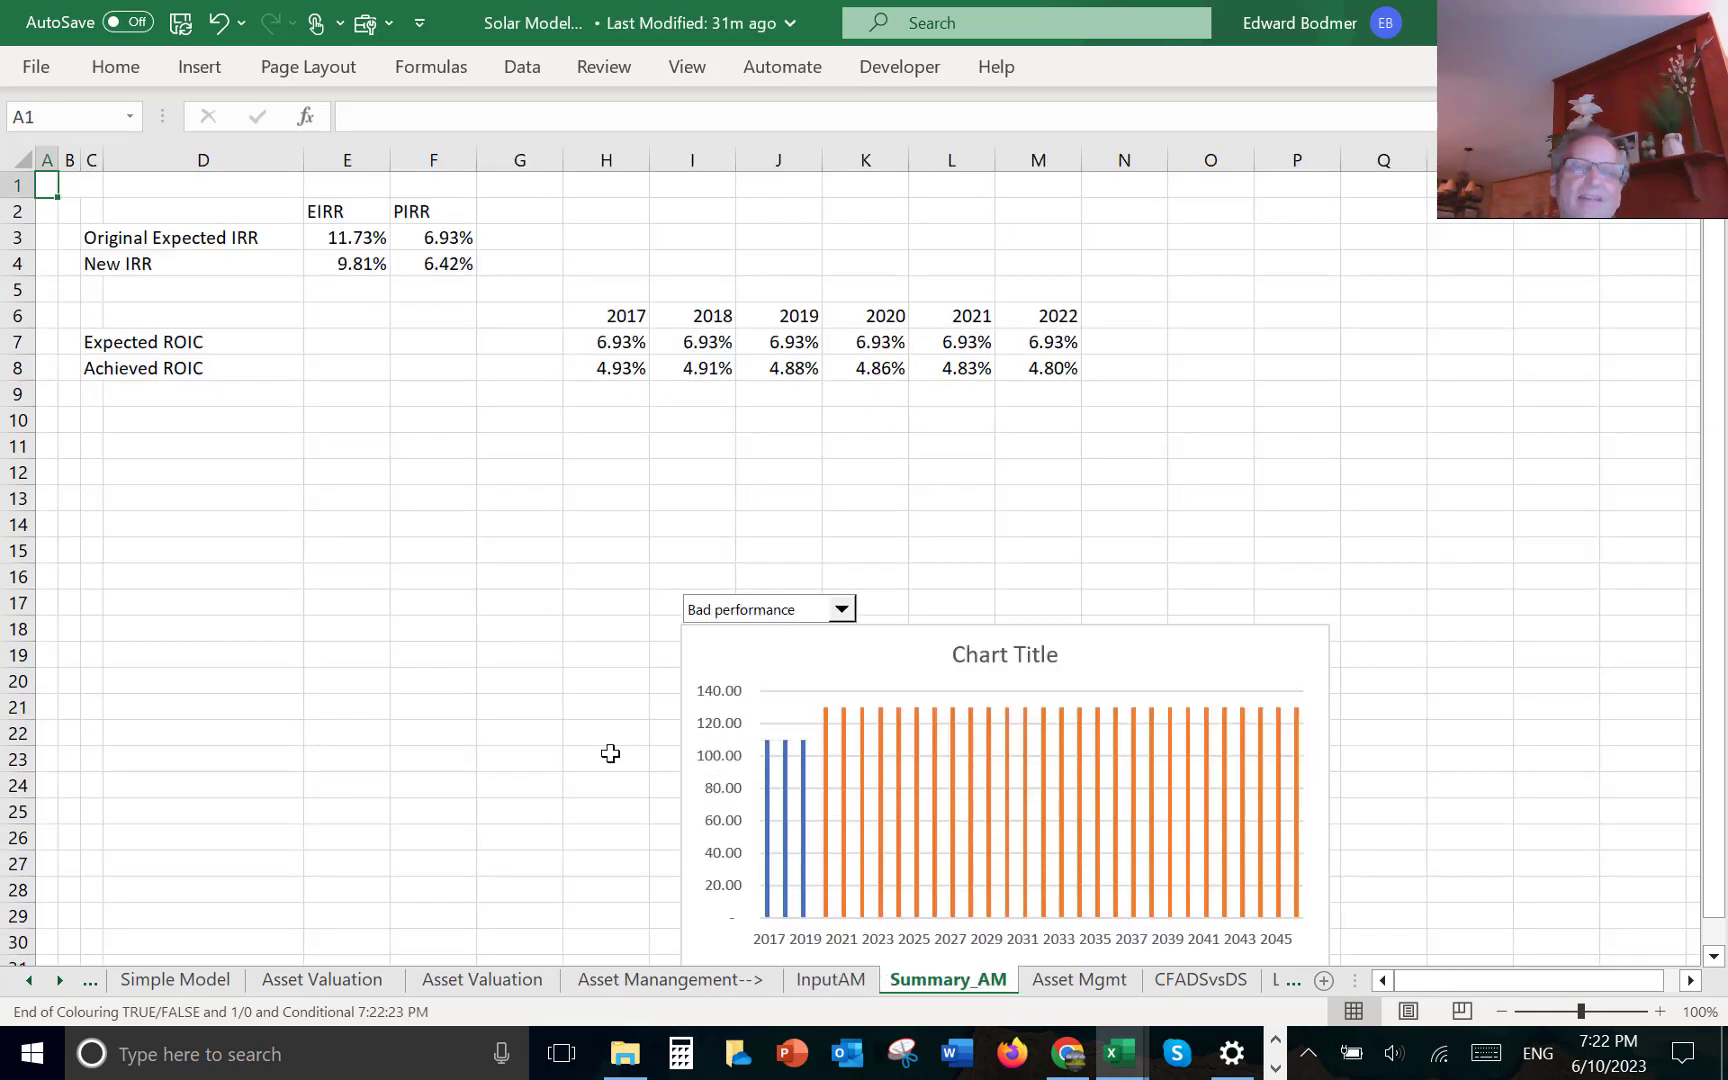
pyautogui.hotkey('ctrl', 'pageup')
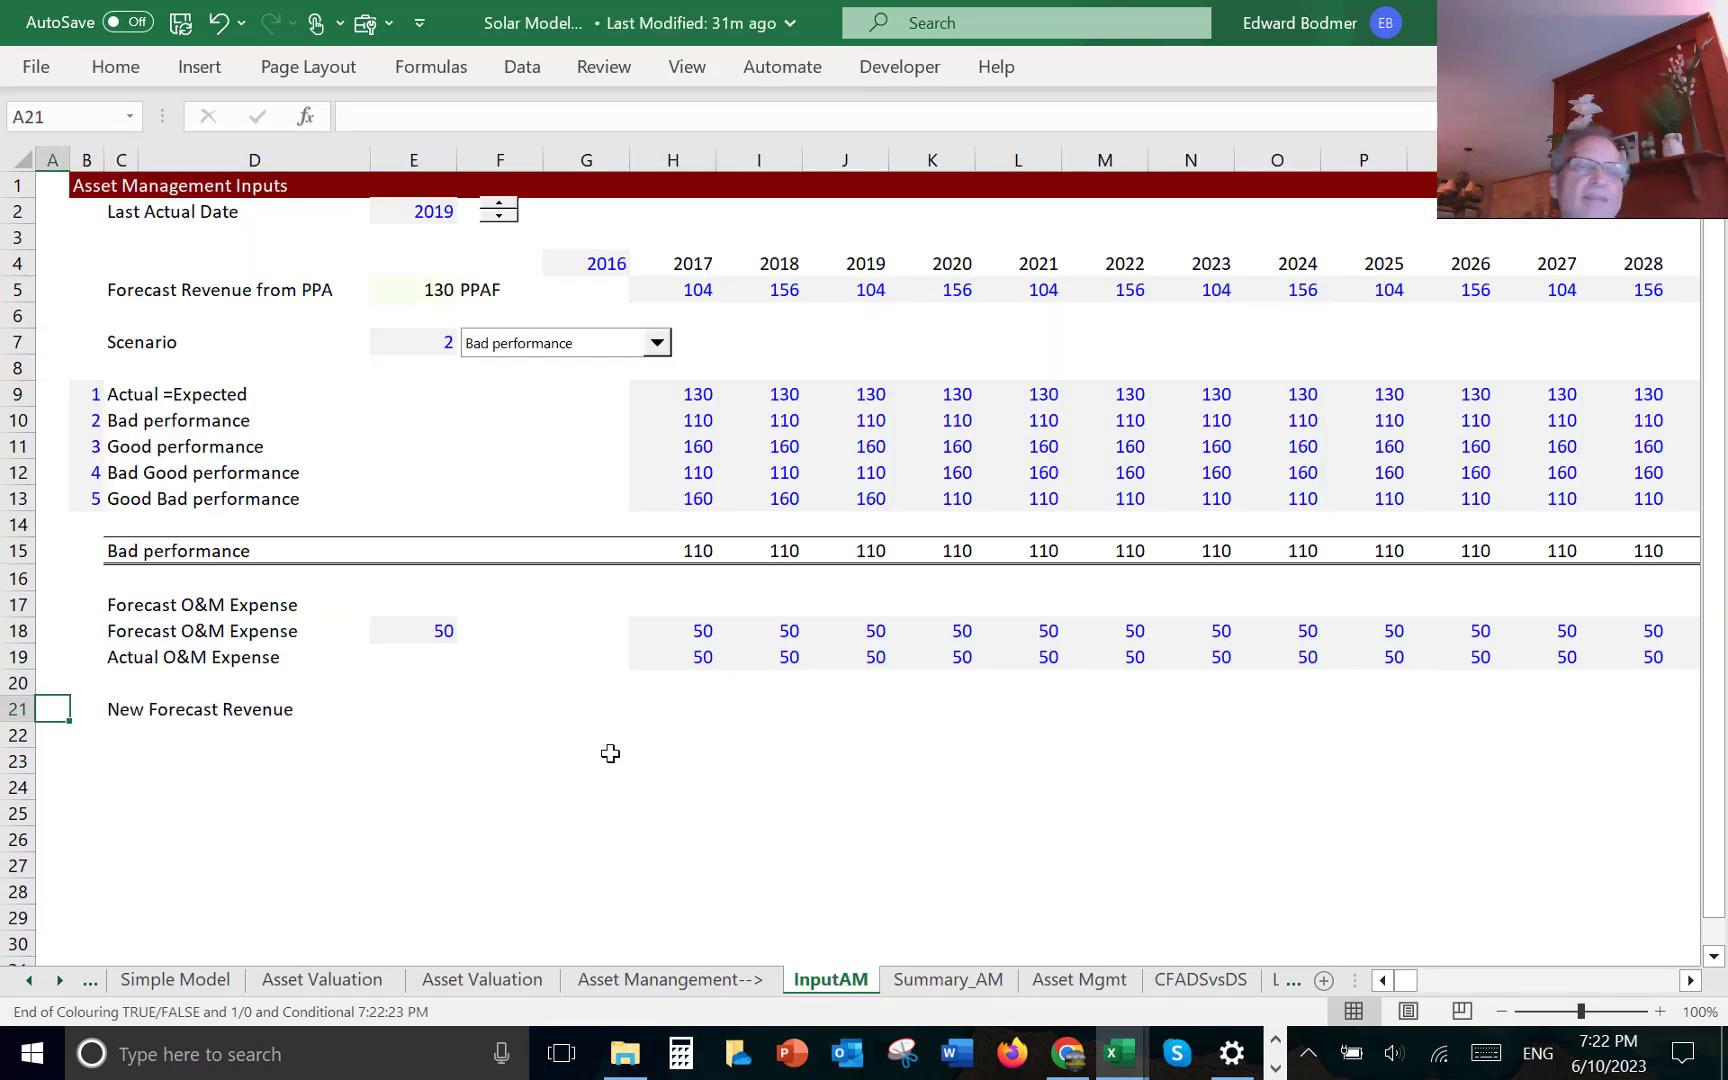
pyautogui.press('Up')
pyautogui.press('Up')
pyautogui.press('Up')
pyautogui.press('Up')
pyautogui.press('Up')
pyautogui.press('Up')
pyautogui.press('Up')
pyautogui.press('Up')
pyautogui.press('Up')
pyautogui.press('Up')
pyautogui.press('Down')
pyautogui.press('Down')
pyautogui.press('Down')
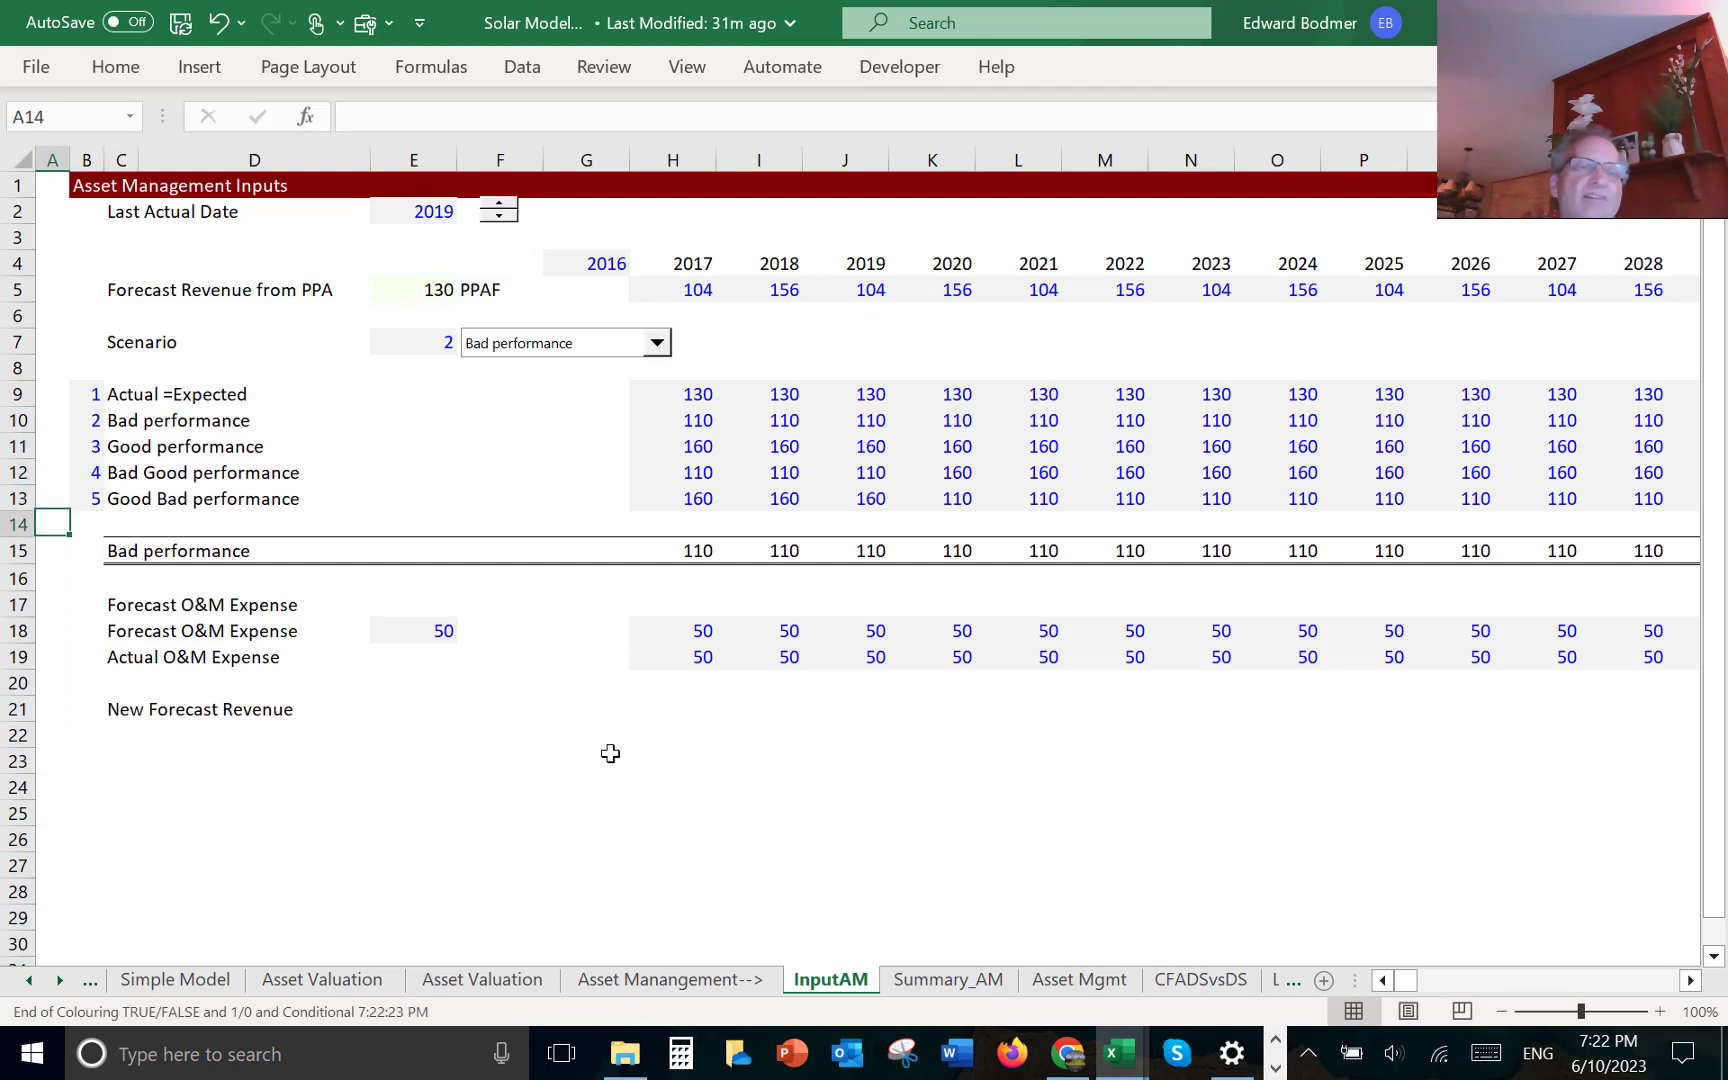
pyautogui.press('Right')
pyautogui.press('Right')
pyautogui.press('Down')
# - Open the Format Options macro on the Asset Mgmt sheet and reset the sheet's existing formatting
pyautogui.hotkey('ctrl', 'pagedown')
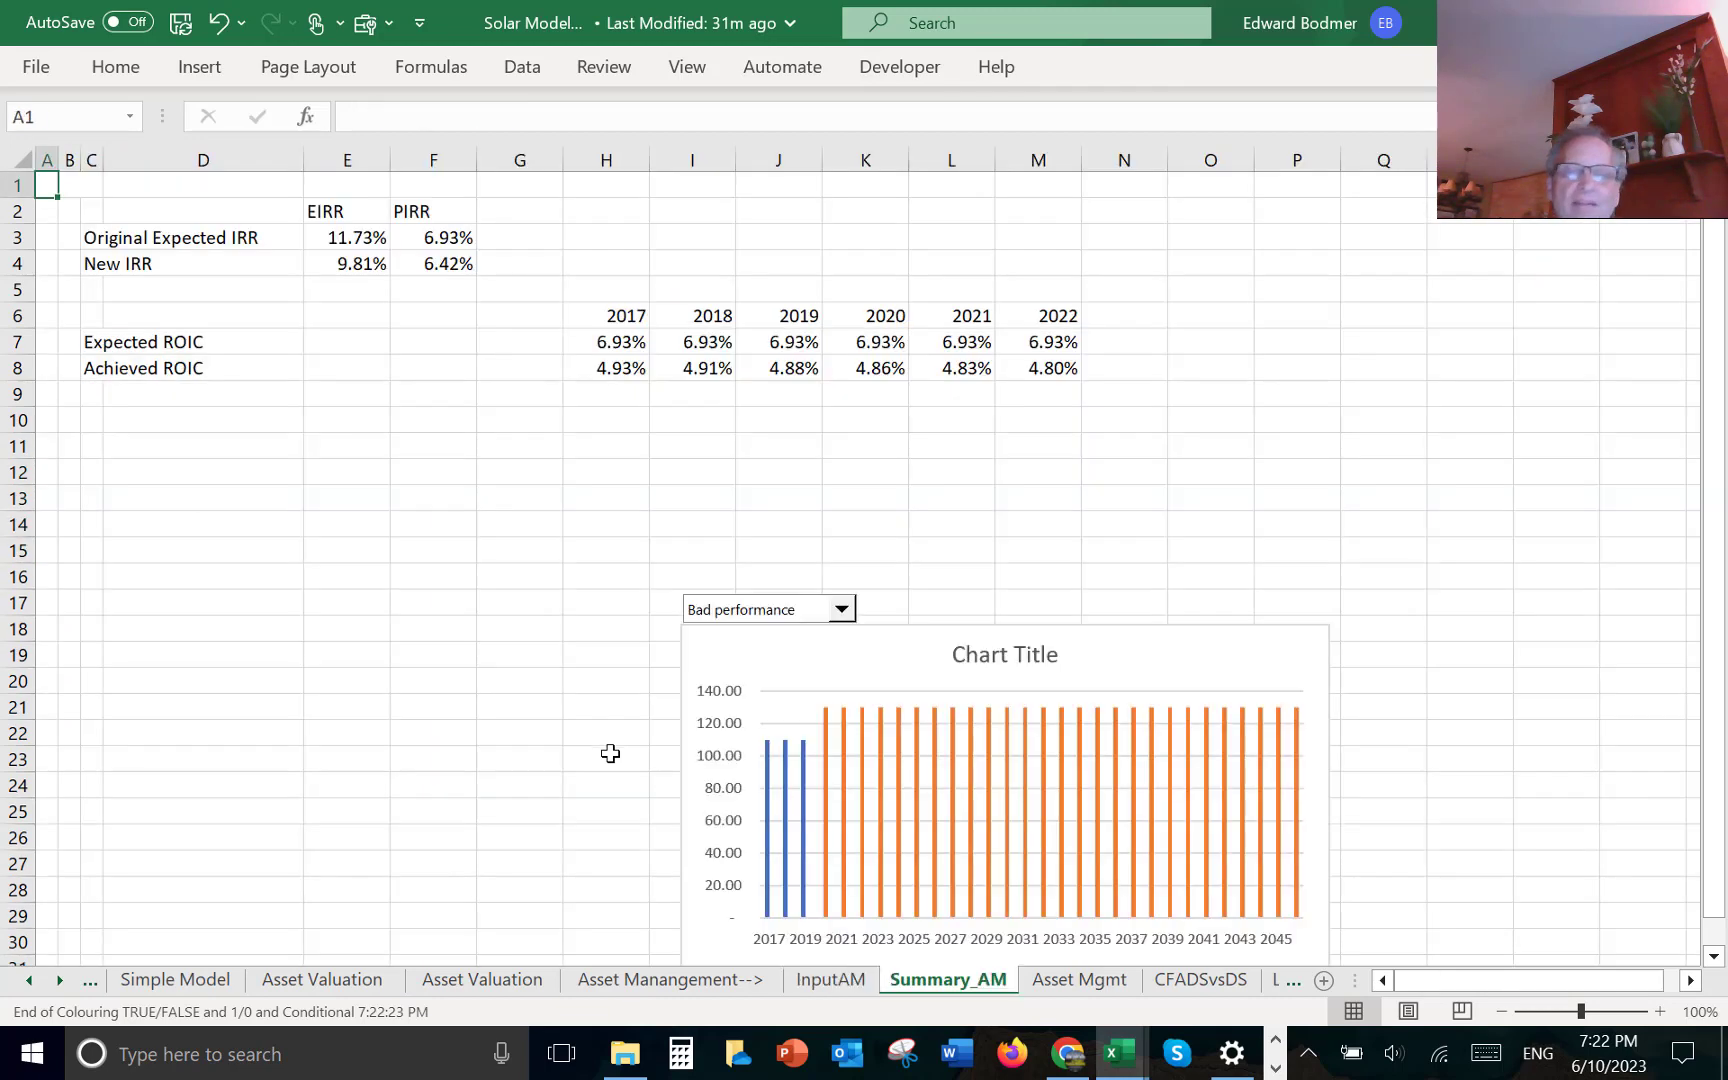
pyautogui.hotkey('ctrl', 'pagedown')
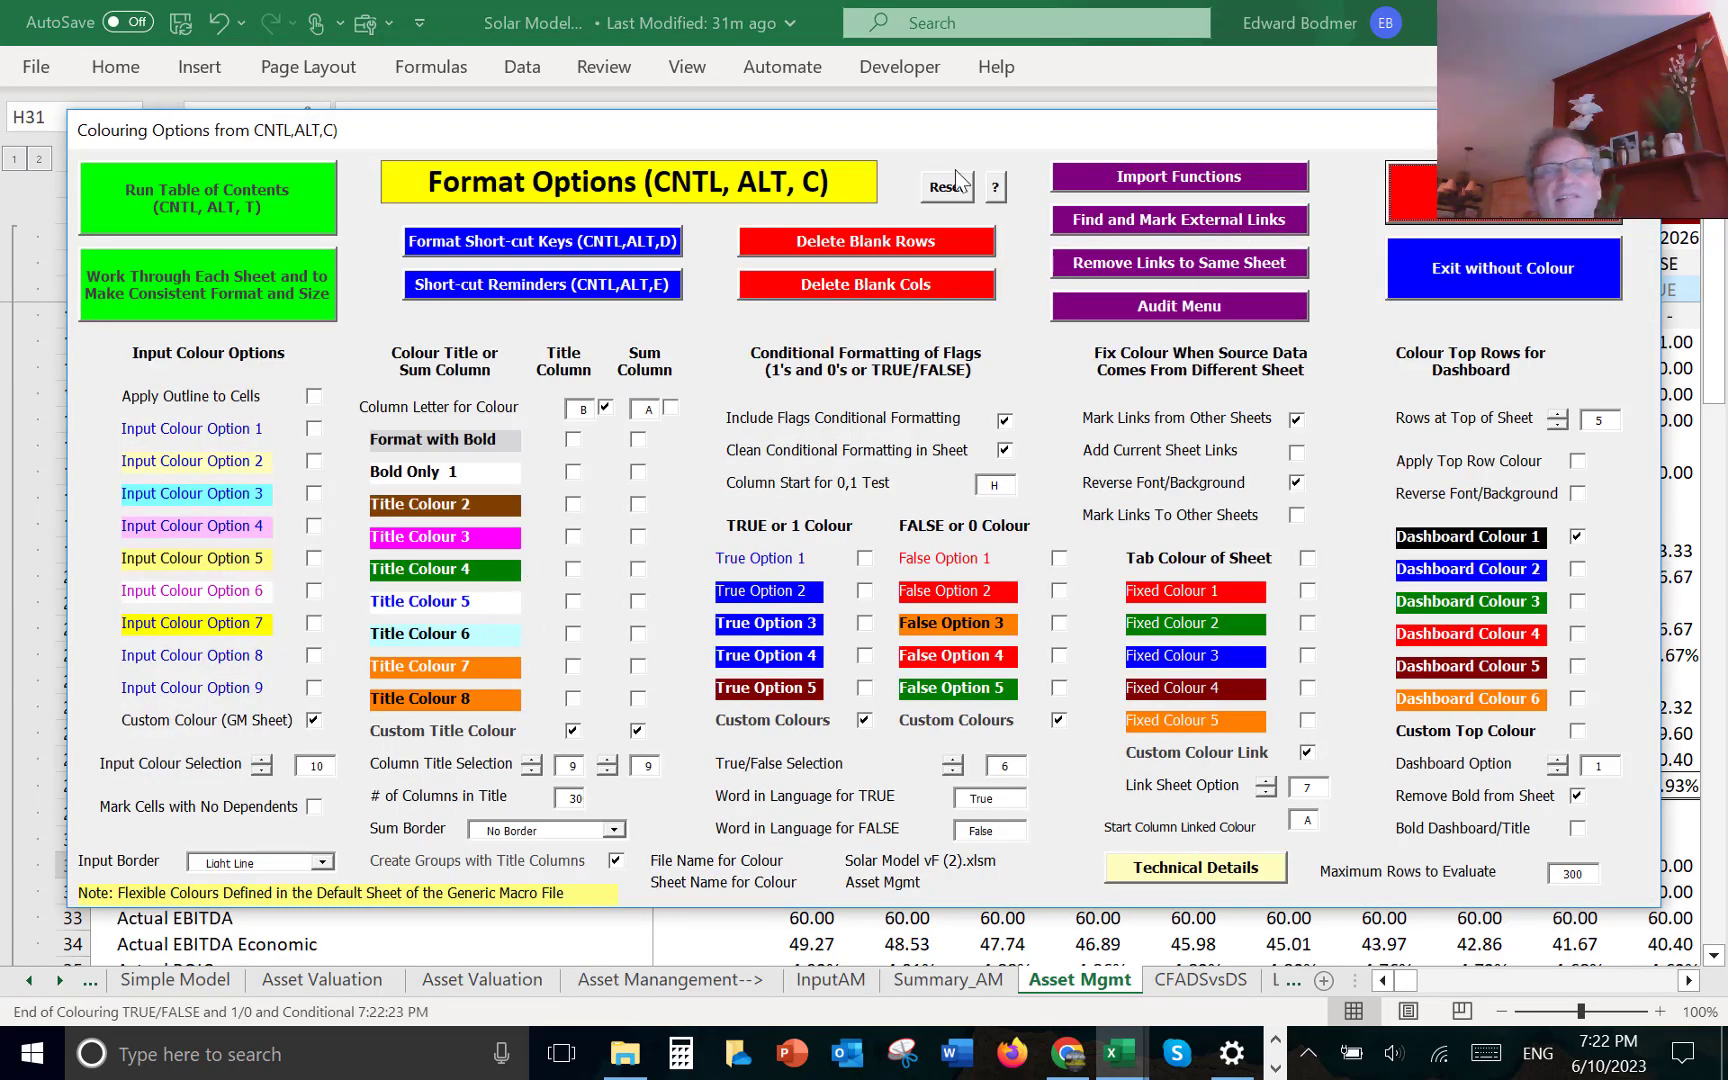
pyautogui.click(935, 196)
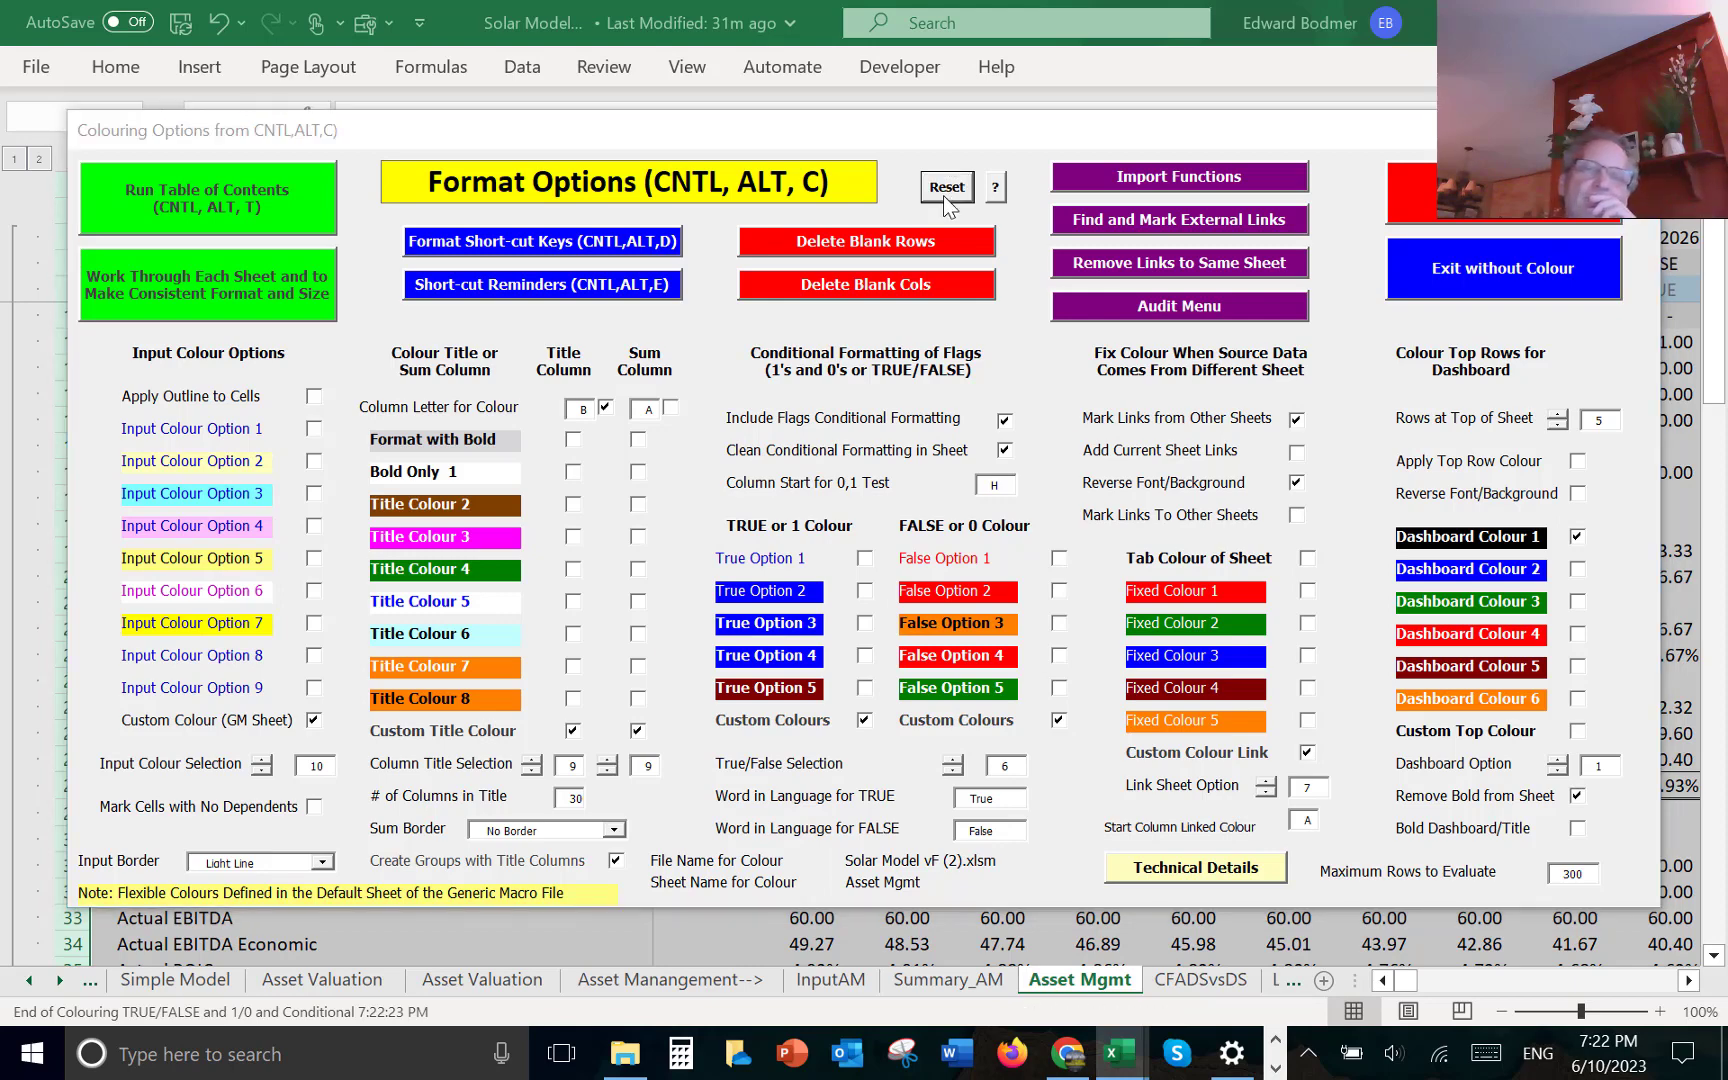
pyautogui.press('Return')
pyautogui.press('Return')
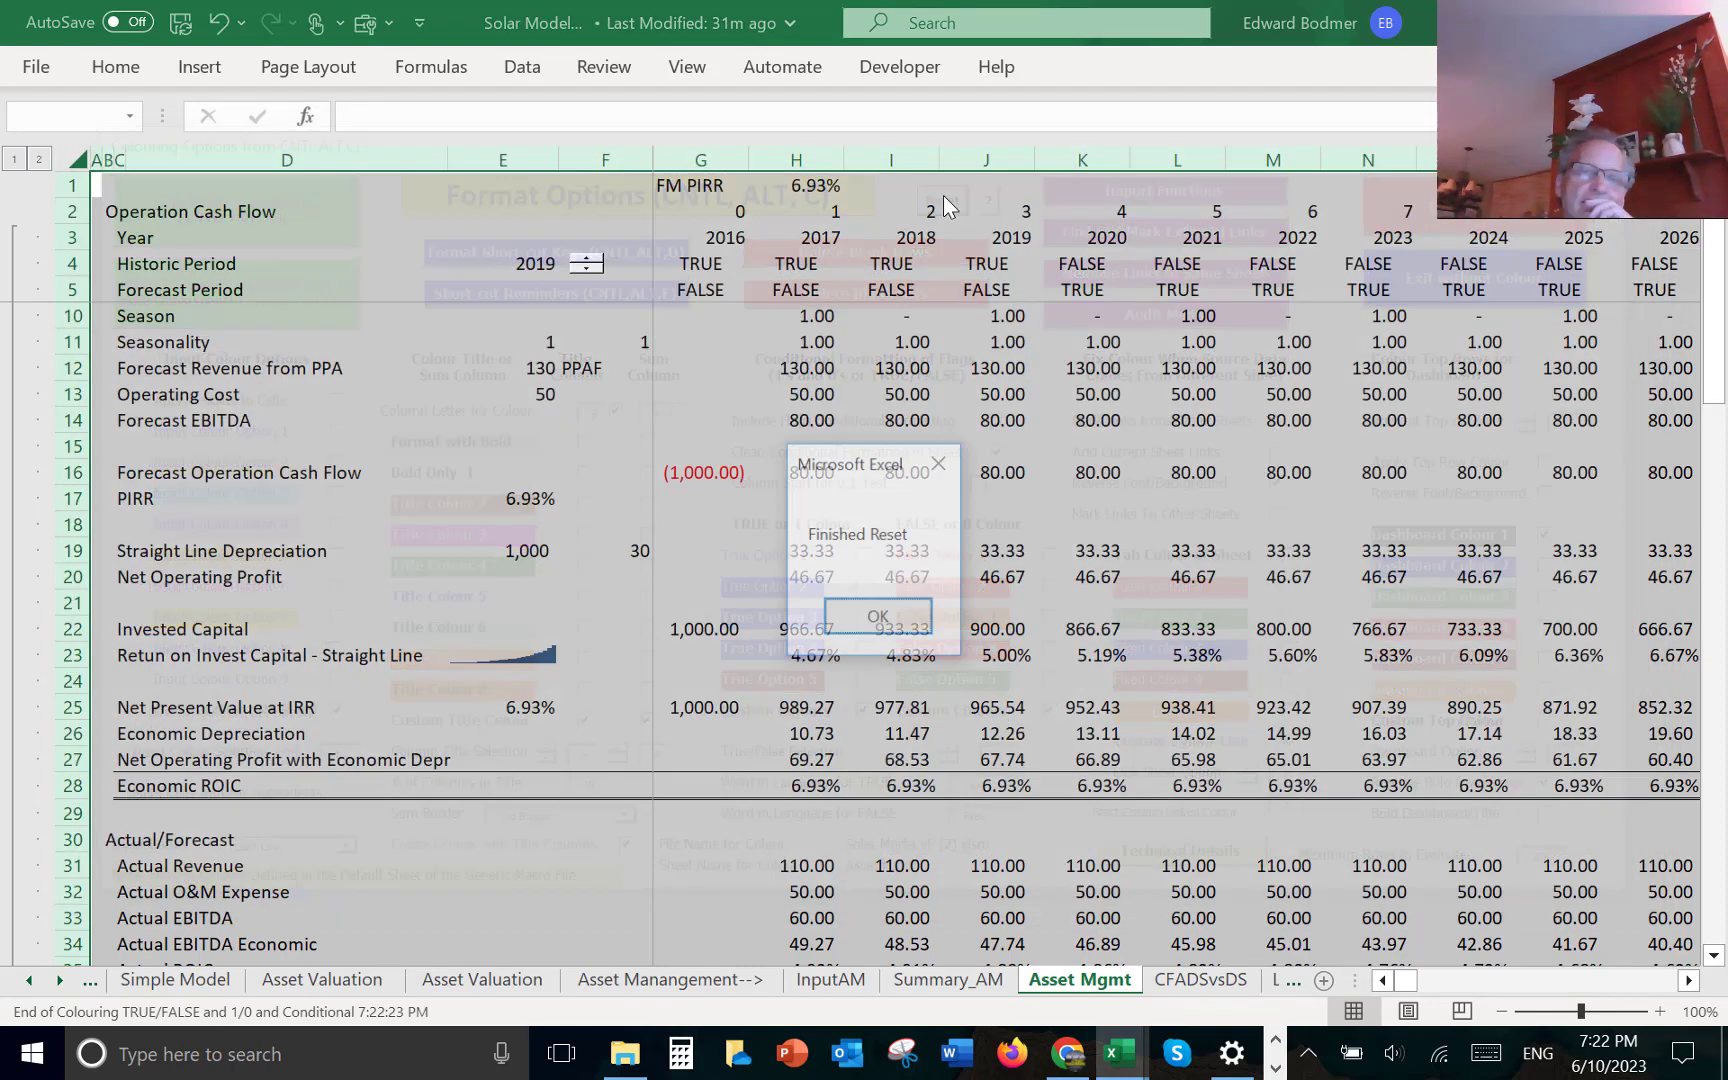
pyautogui.press('Return')
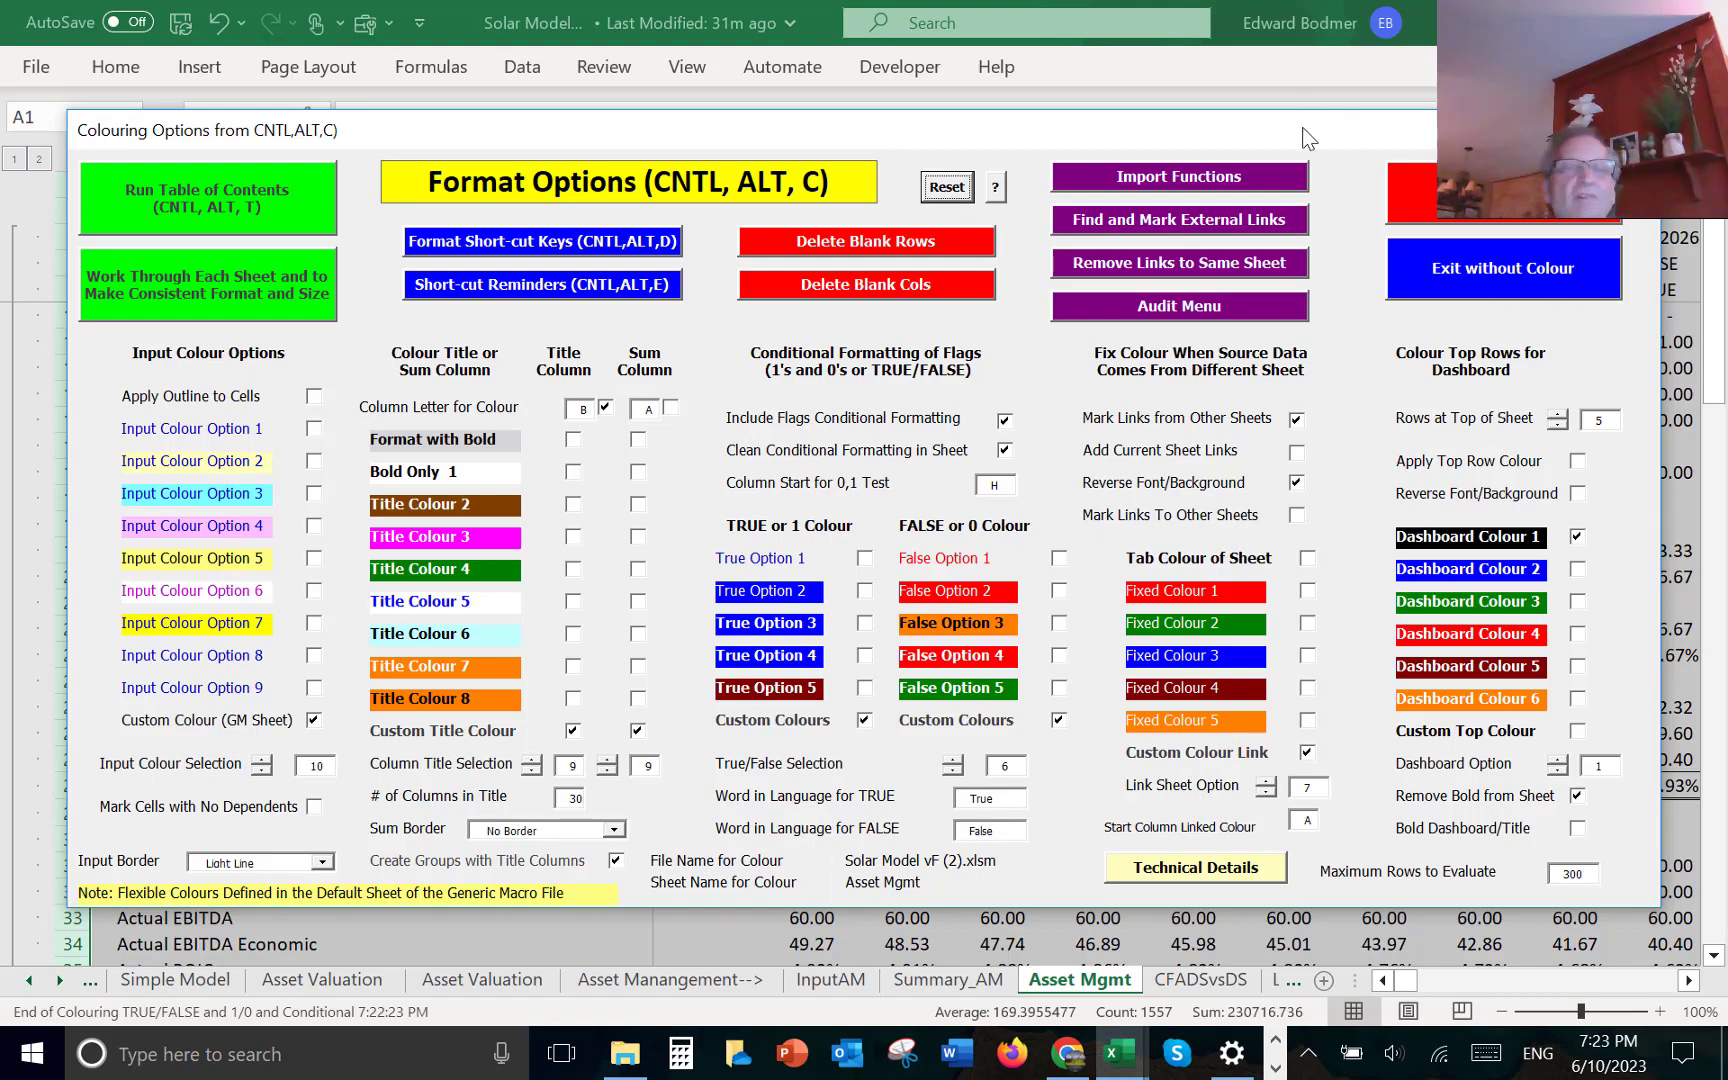
# - Enable Apply Top Row Colour for the top 5 rows and run the colouring macro on the Asset Mgmt sheet
pyautogui.moveTo(1308, 138)
pyautogui.mouseDown()
pyautogui.moveTo(1320, 672)
pyautogui.moveTo(1333, 127)
pyautogui.mouseUp()
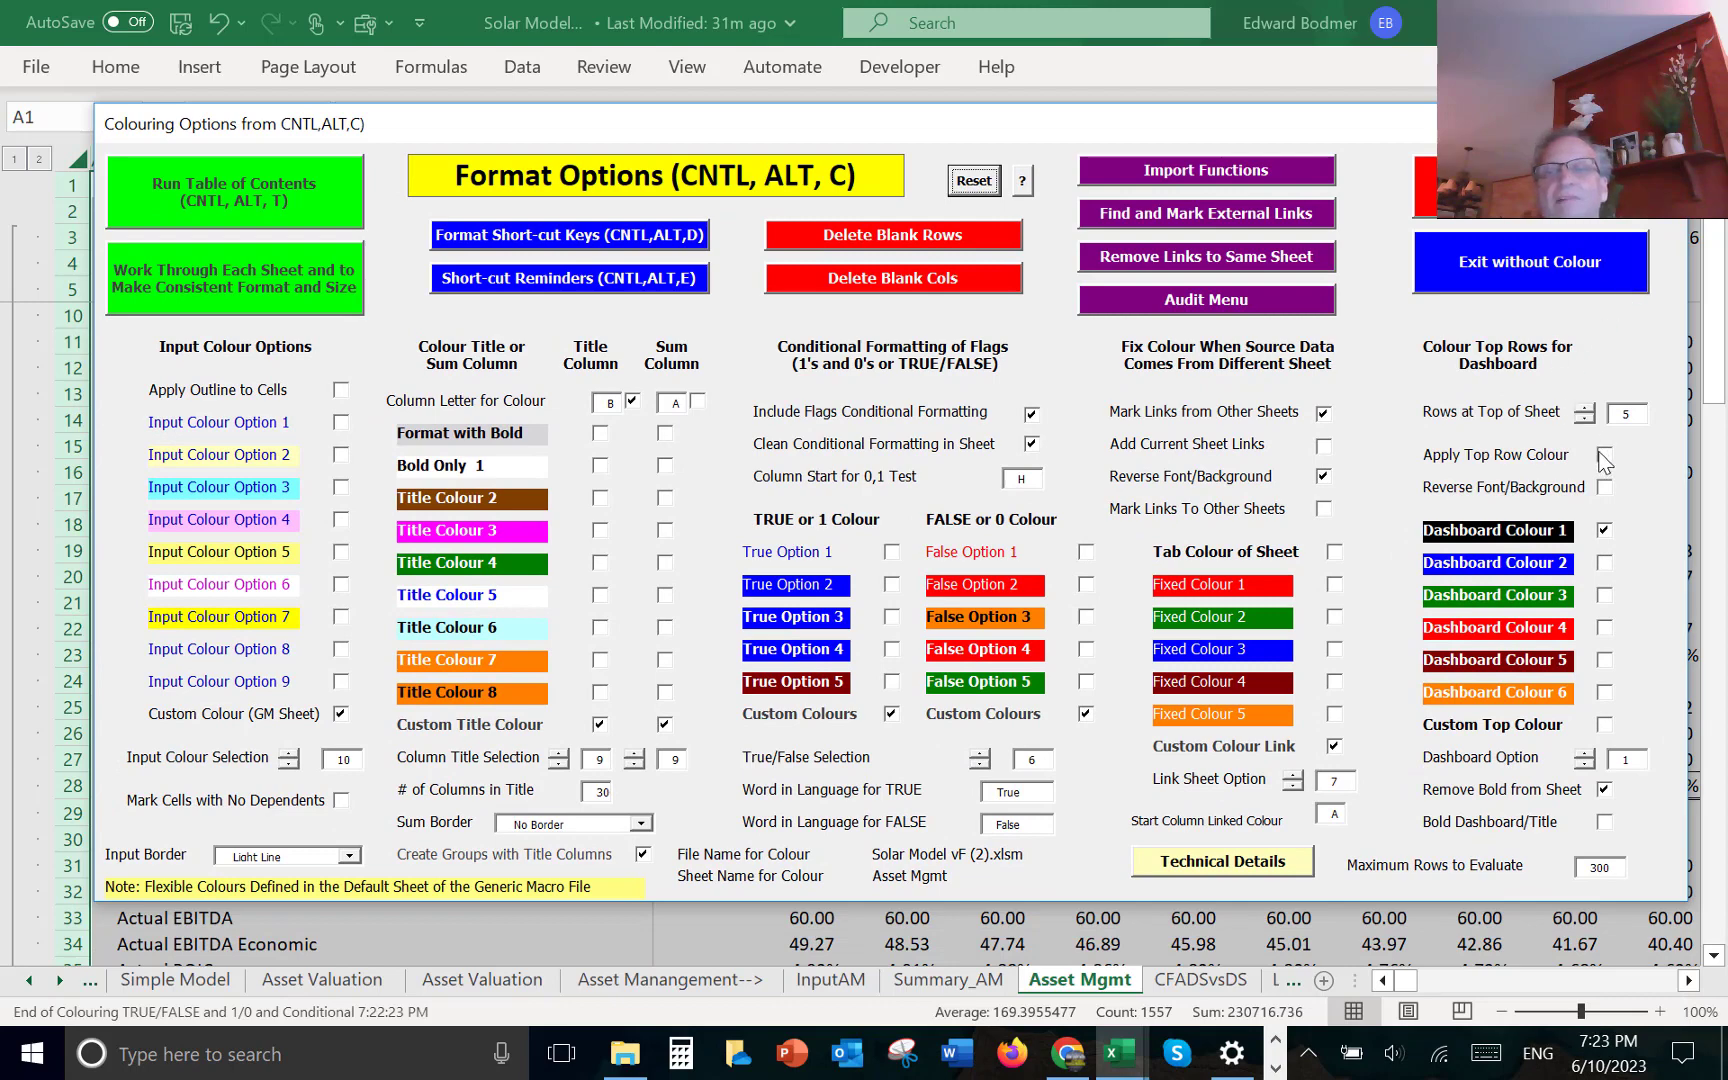
pyautogui.click(1603, 456)
pyautogui.click(1521, 195)
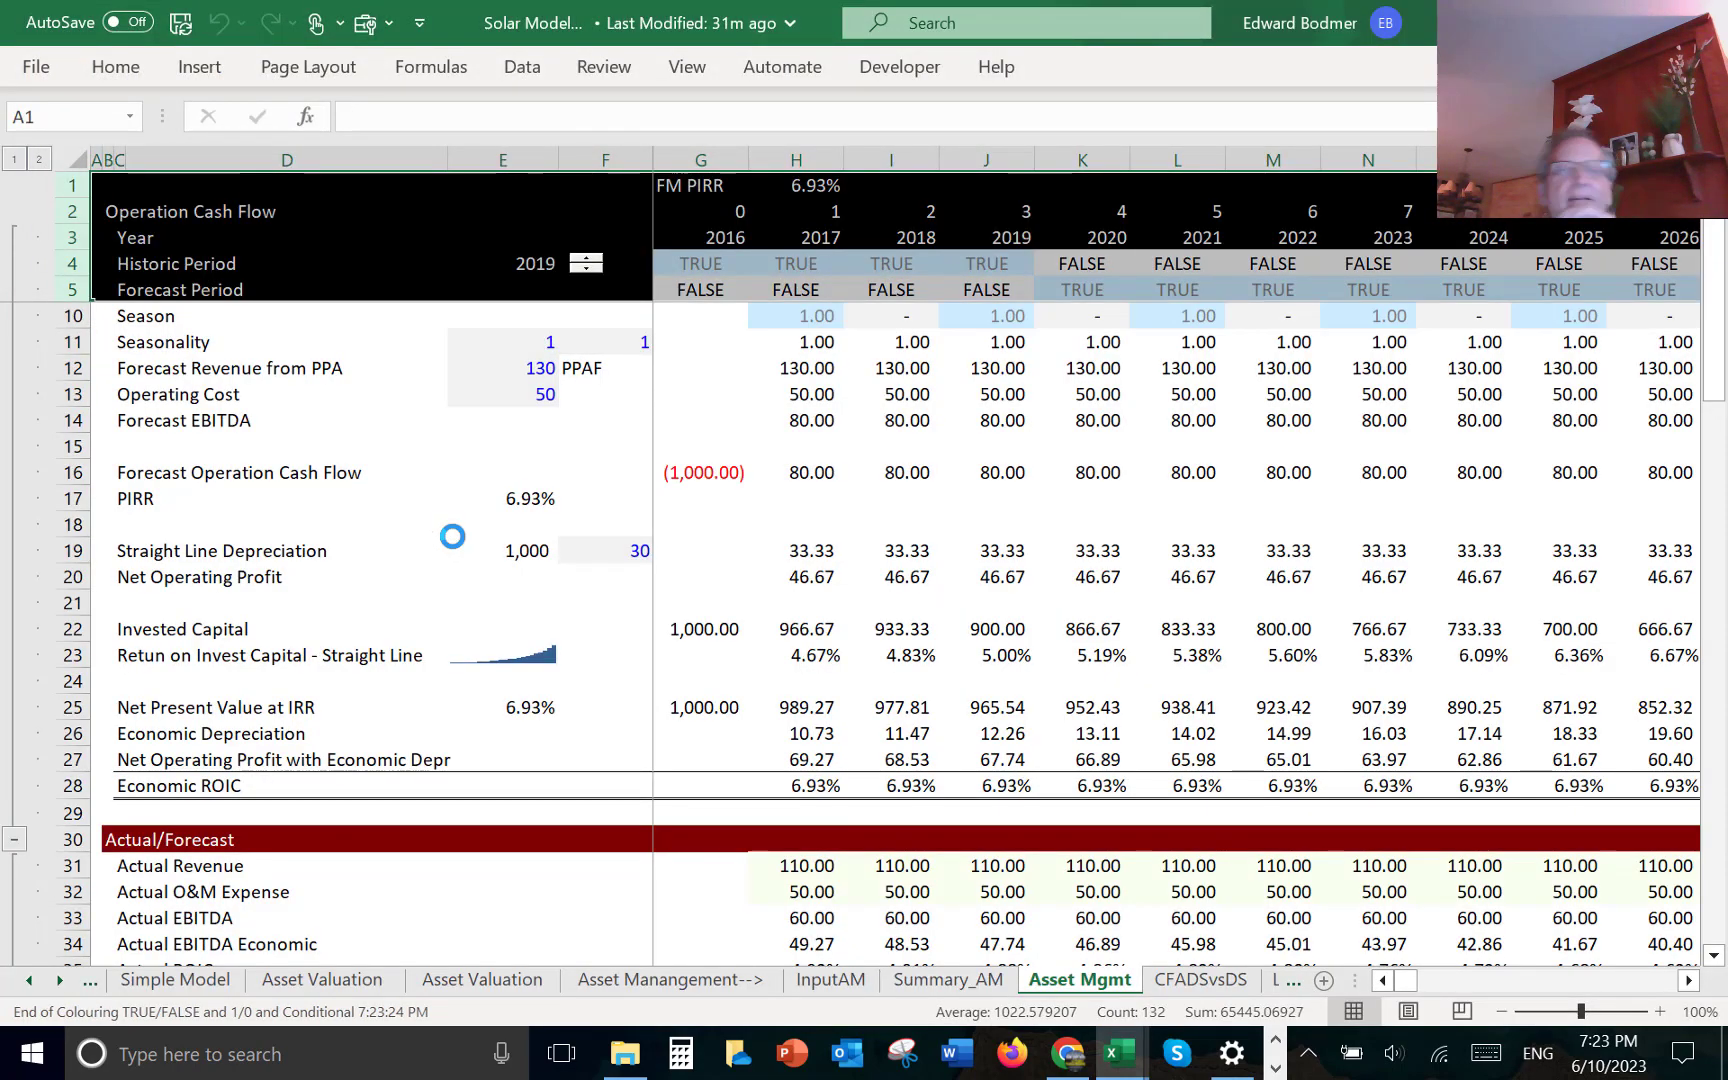
# - Examine the historic and forecast flag rows and the top of the Original FM section on Asset Mgmt
pyautogui.click(759, 256)
pyautogui.press('Down')
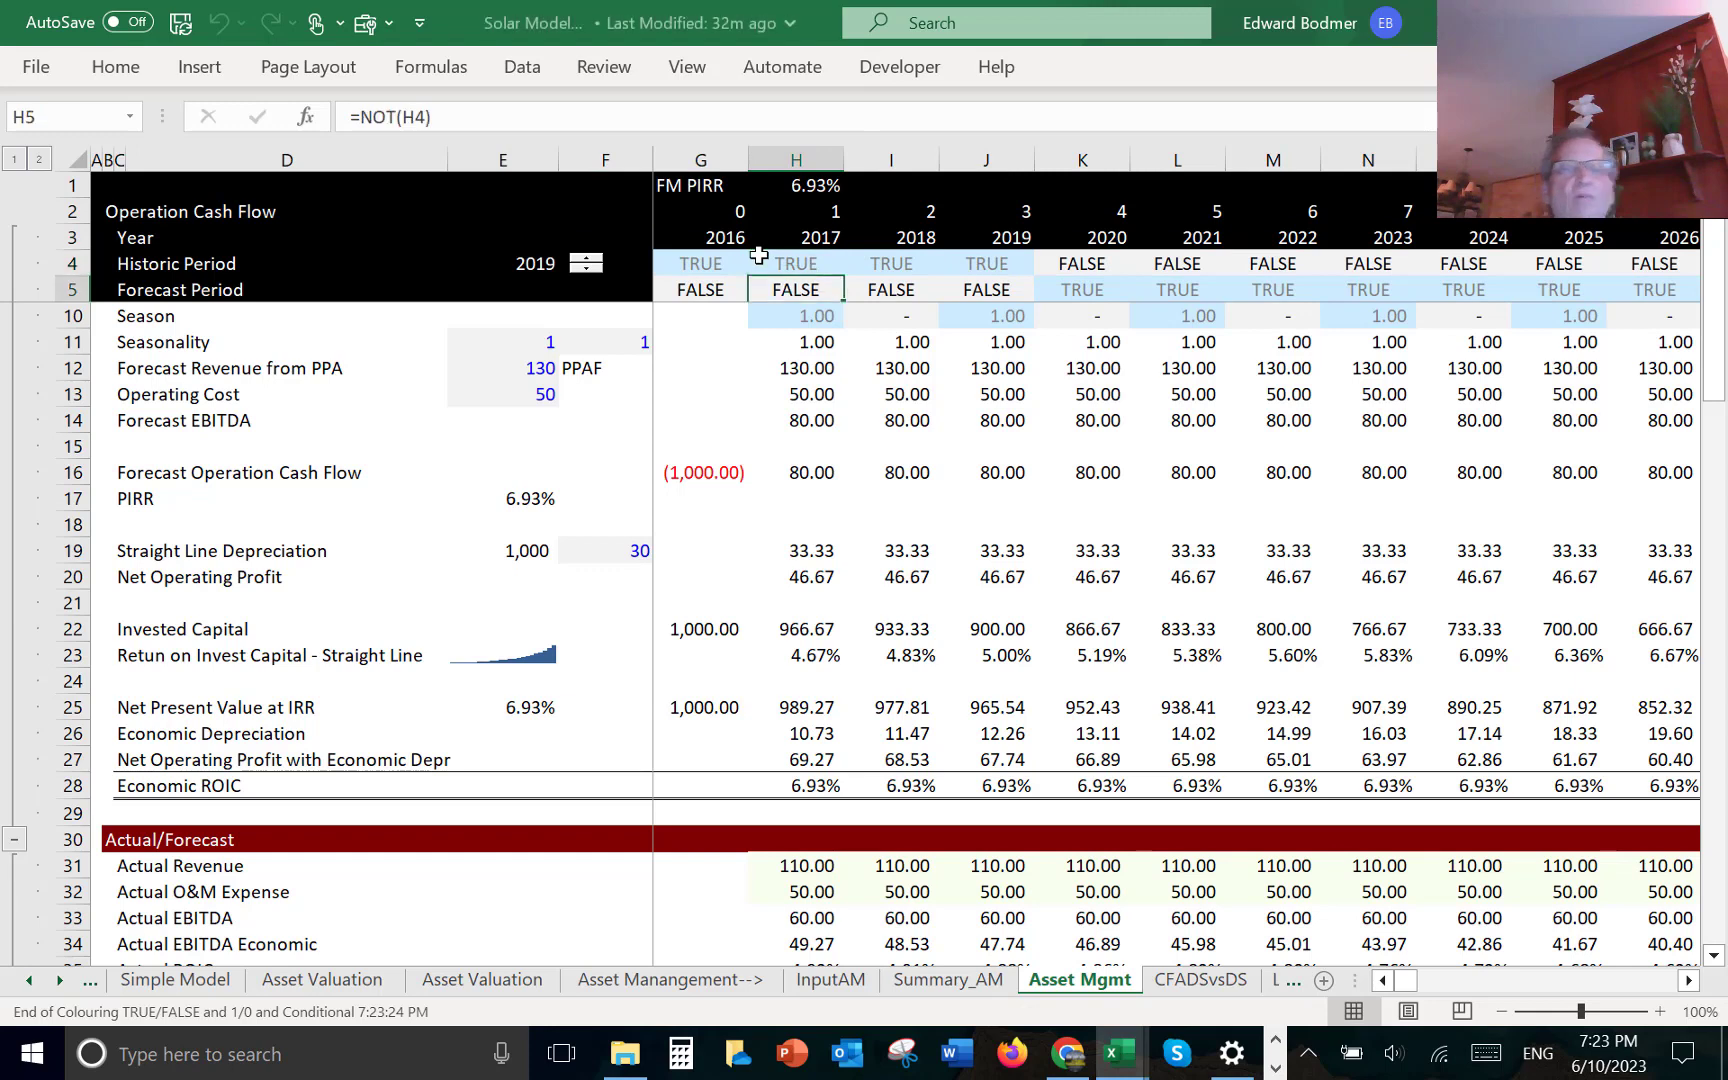
pyautogui.press('Down')
pyautogui.press('Down')
pyautogui.press('Down')
pyautogui.press('Down')
pyautogui.press('Down')
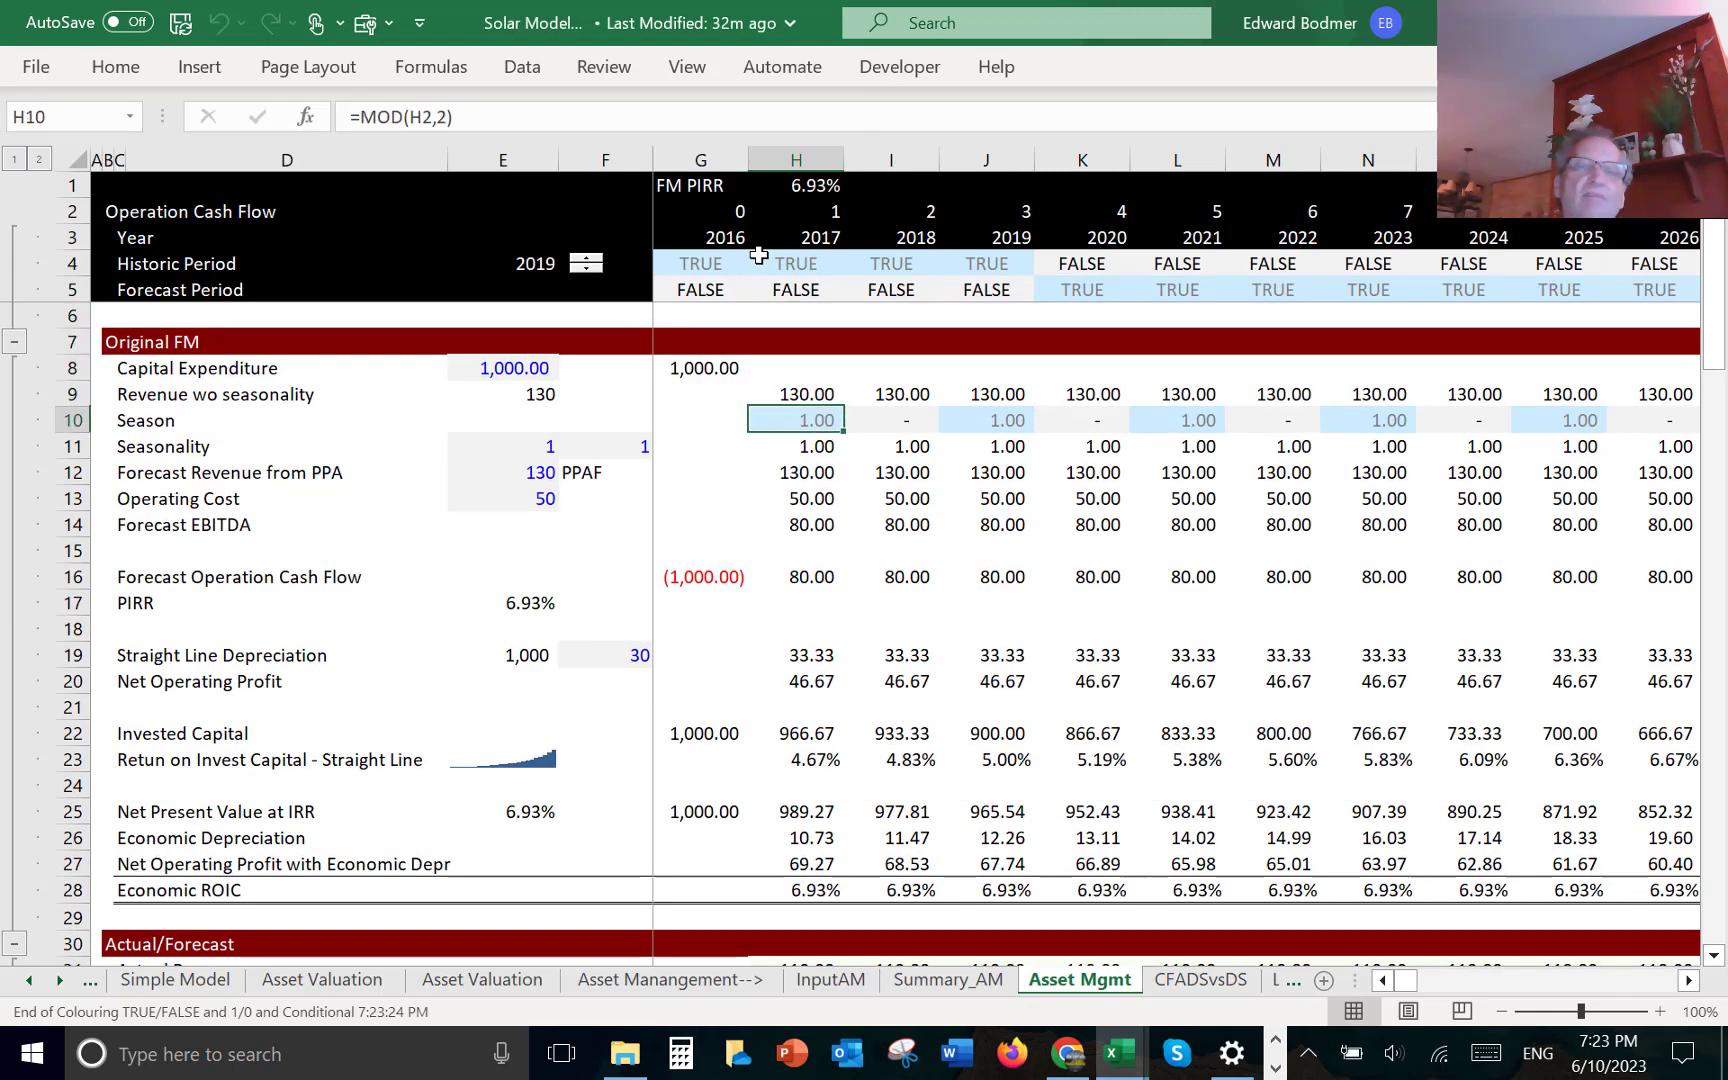
pyautogui.press('Up')
pyautogui.press('Up')
pyautogui.press('Up')
pyautogui.press('Up')
pyautogui.press('Up')
pyautogui.press('Up')
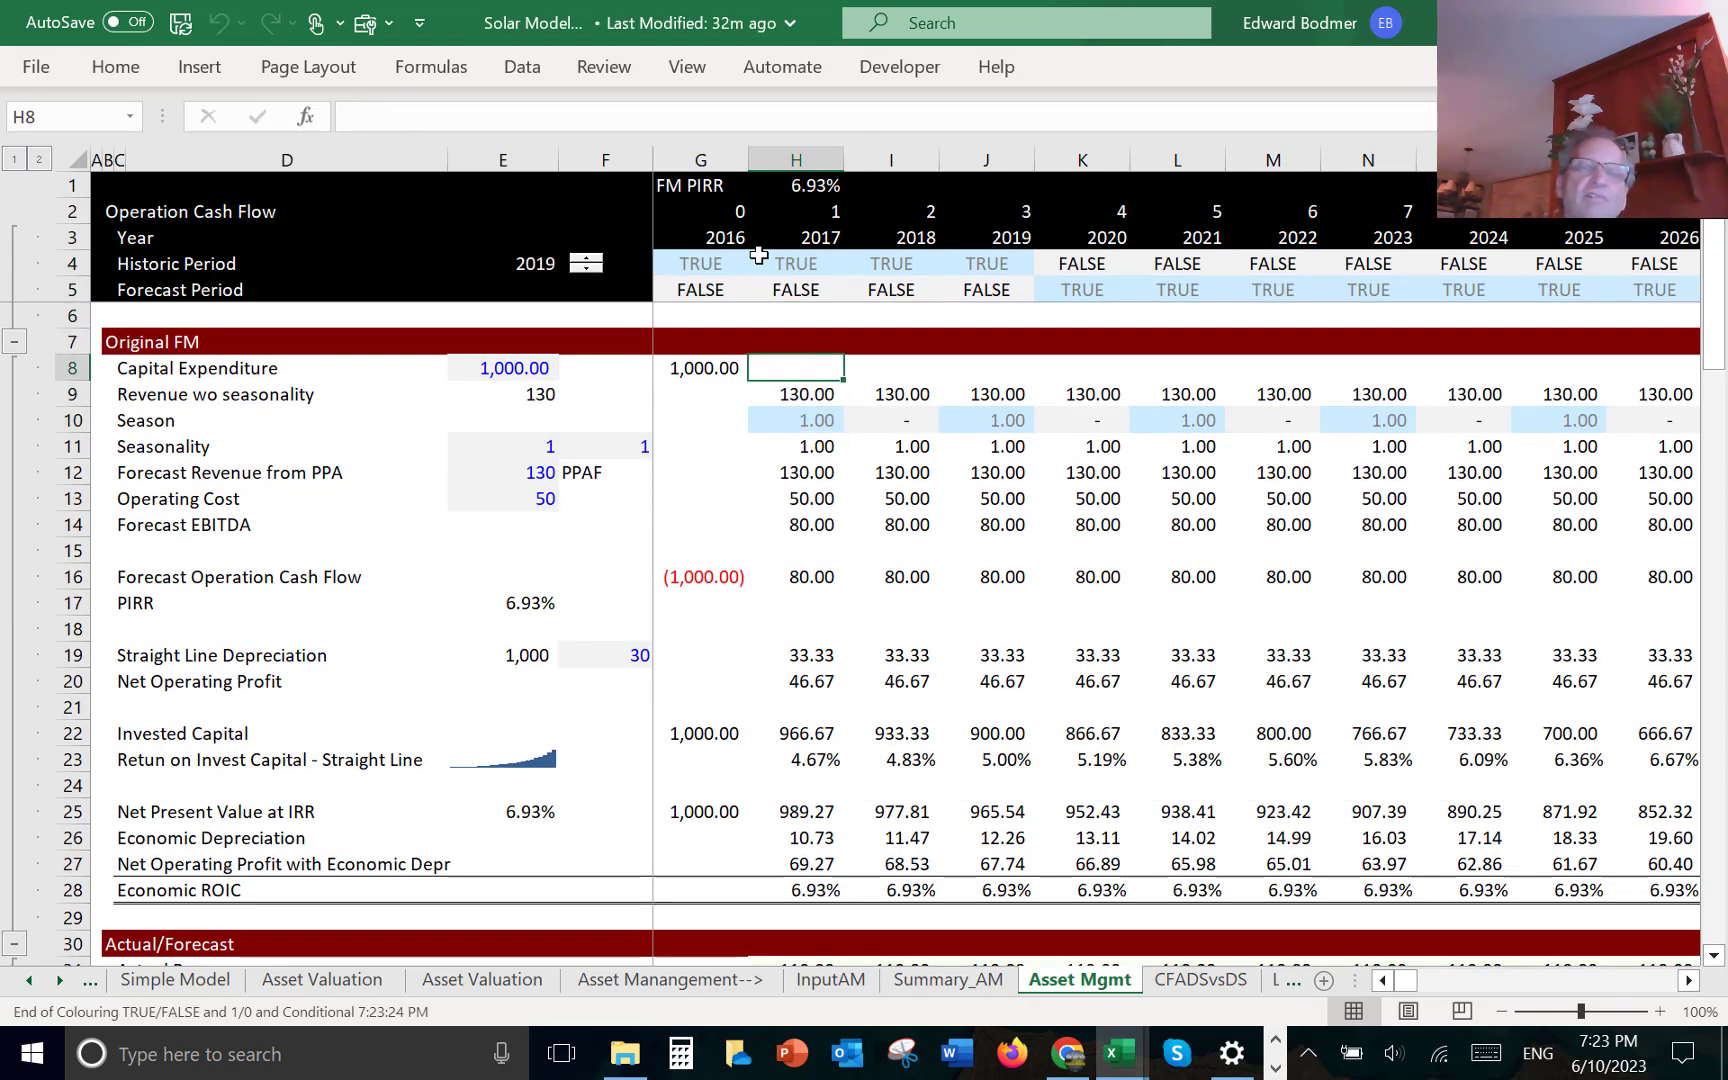
# - Look down column H from the Original FM calculations to the Actual/Forecast section's revenue, EBITDA and ROIC rows
pyautogui.press('Down')
pyautogui.press('Down')
pyautogui.press('Down')
pyautogui.press('Down')
pyautogui.press('Down')
pyautogui.press('Down')
pyautogui.press('Down')
pyautogui.press('Down')
pyautogui.press('Down')
pyautogui.press('Down')
pyautogui.press('Down')
pyautogui.press('Down')
pyautogui.press('Down')
pyautogui.press('Down')
pyautogui.press('Down')
pyautogui.press('Down')
pyautogui.press('Down')
pyautogui.press('Down')
pyautogui.press('Down')
pyautogui.press('Down')
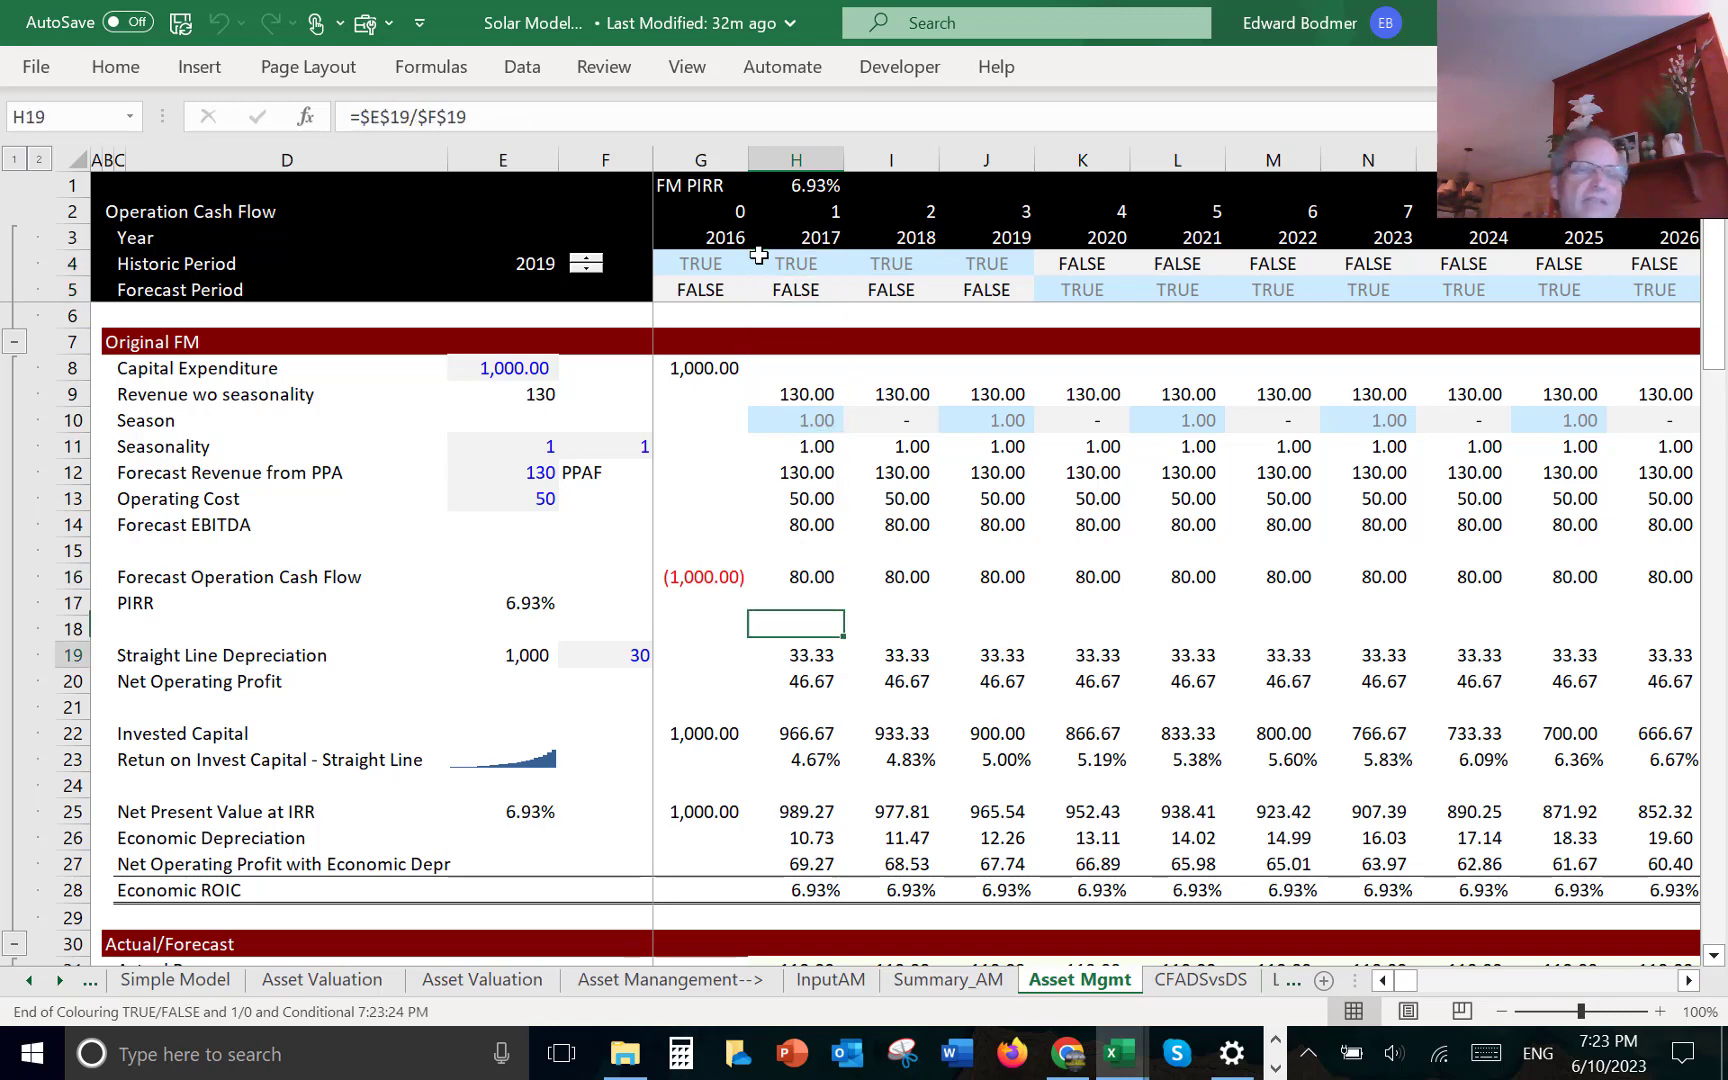
pyautogui.press('Down')
pyautogui.press('Down')
pyautogui.press('Down')
pyautogui.press('Down')
pyautogui.press('Down')
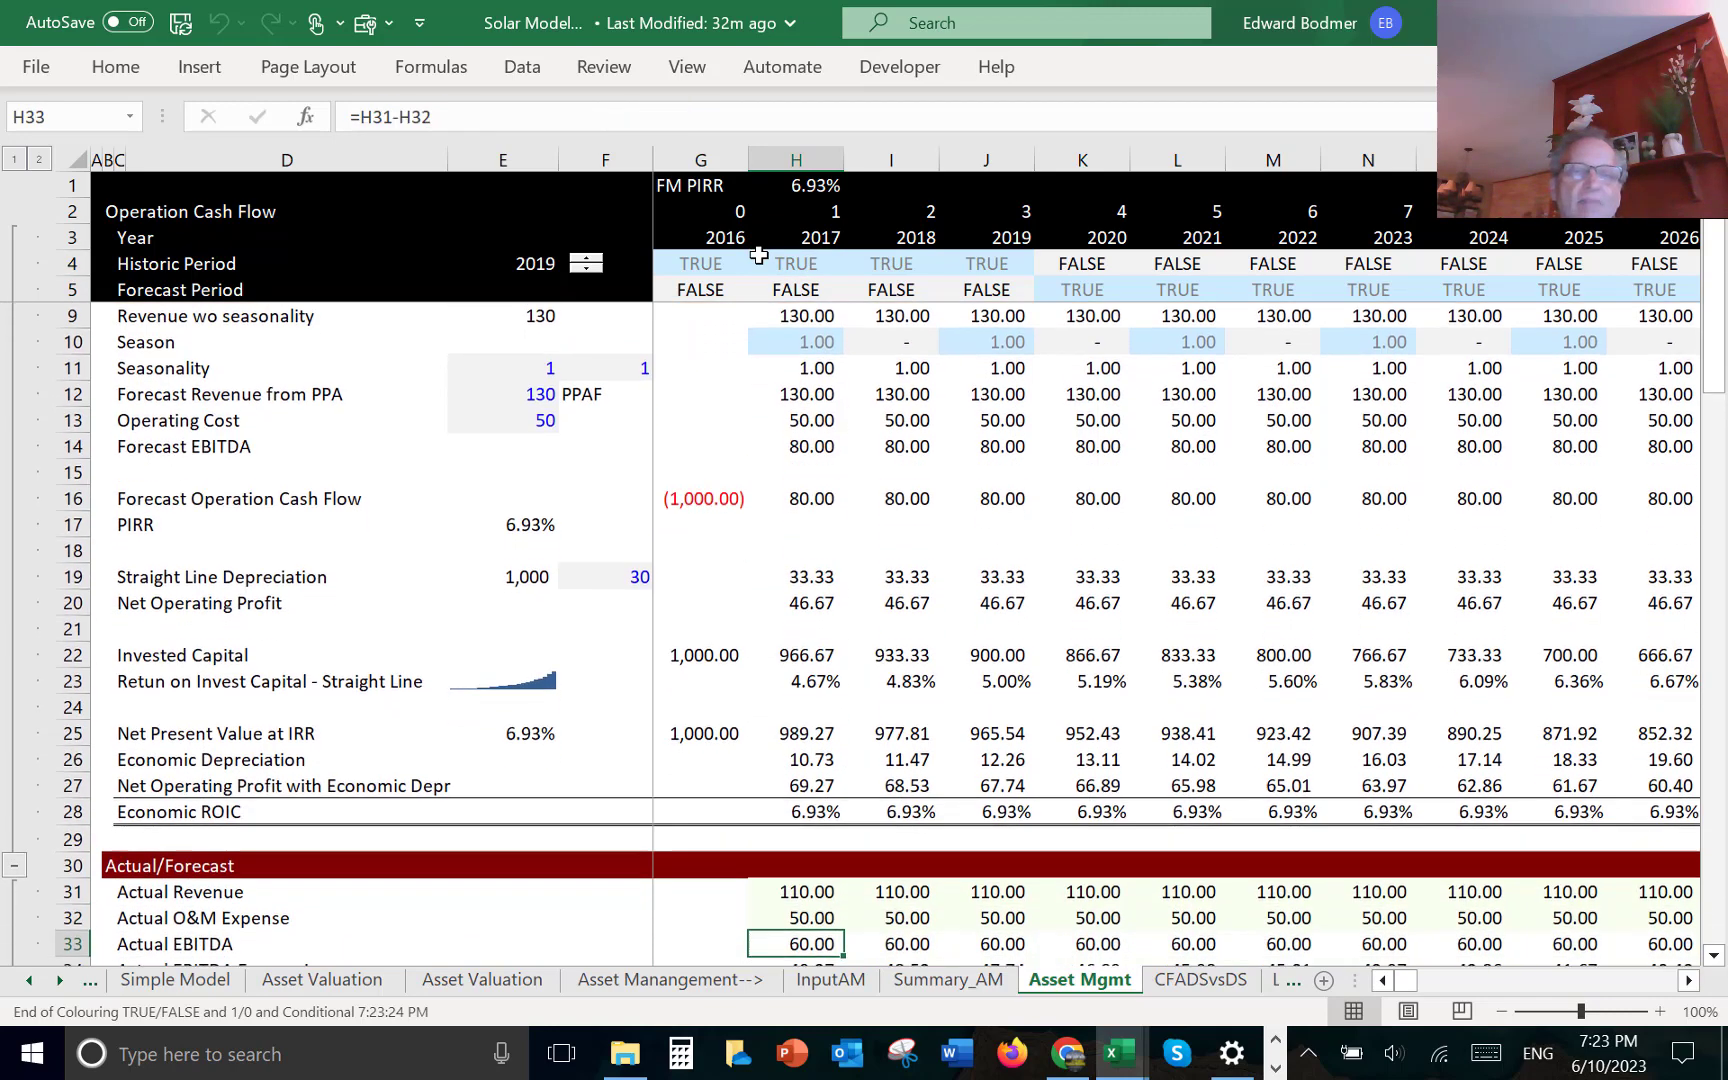
pyautogui.press('Down')
pyautogui.press('Down')
# - Re-enter Actual Revenue in H31 as =LOOKUP(H3,InputAM!4:4,InputAM!15:15) and fill it across the row
pyautogui.press('Up')
pyautogui.press('Up')
pyautogui.press('Up')
pyautogui.press('Up')
pyautogui.press('Up')
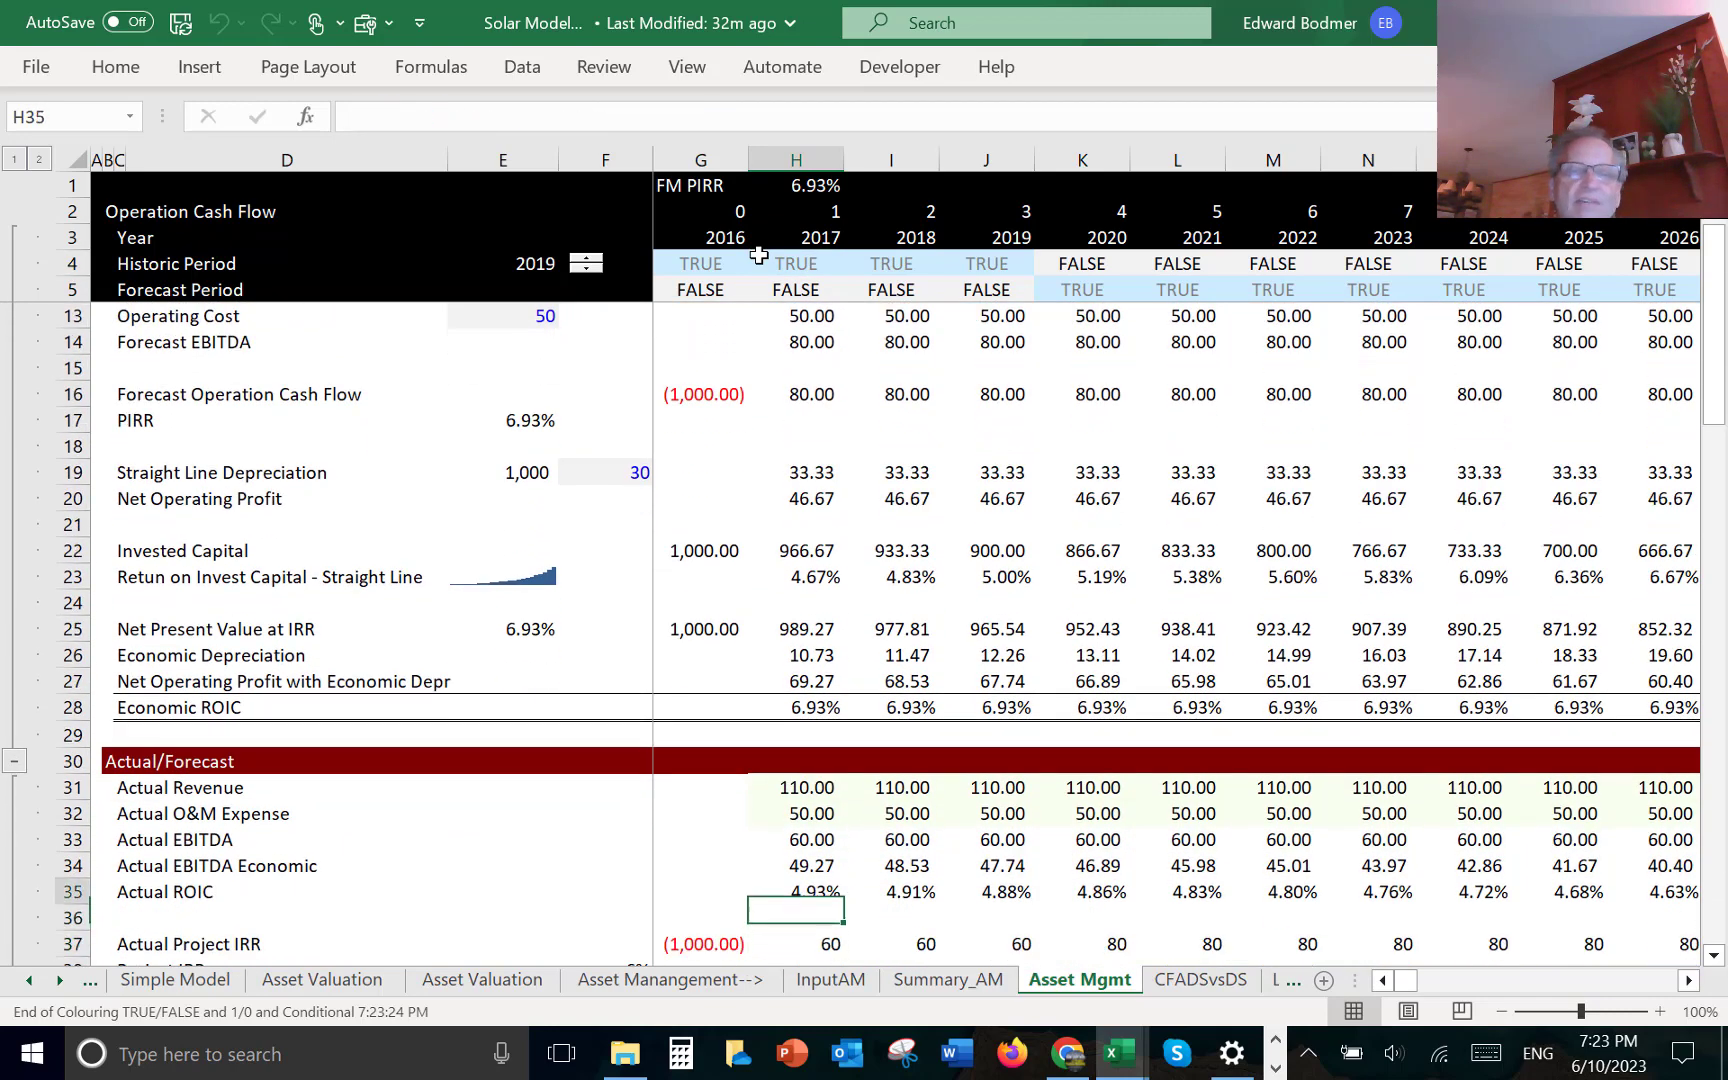
pyautogui.press('Up')
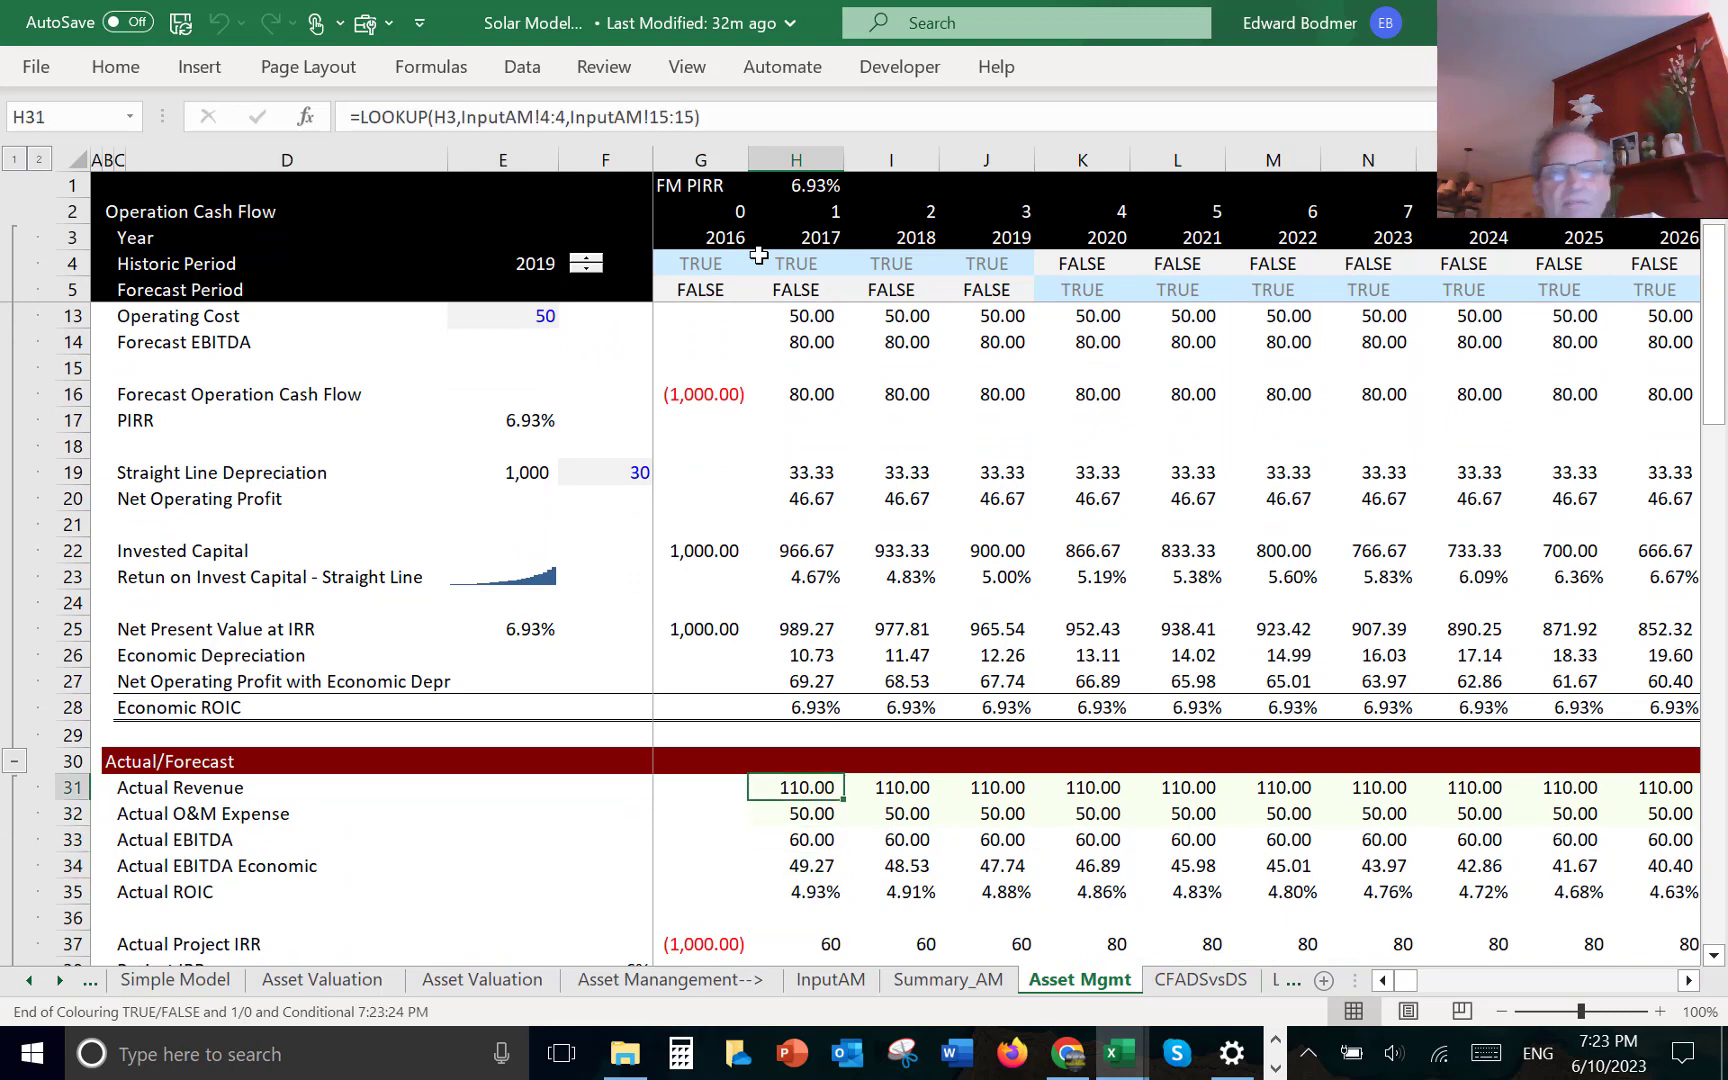
pyautogui.press('F2')
pyautogui.press('Escape')
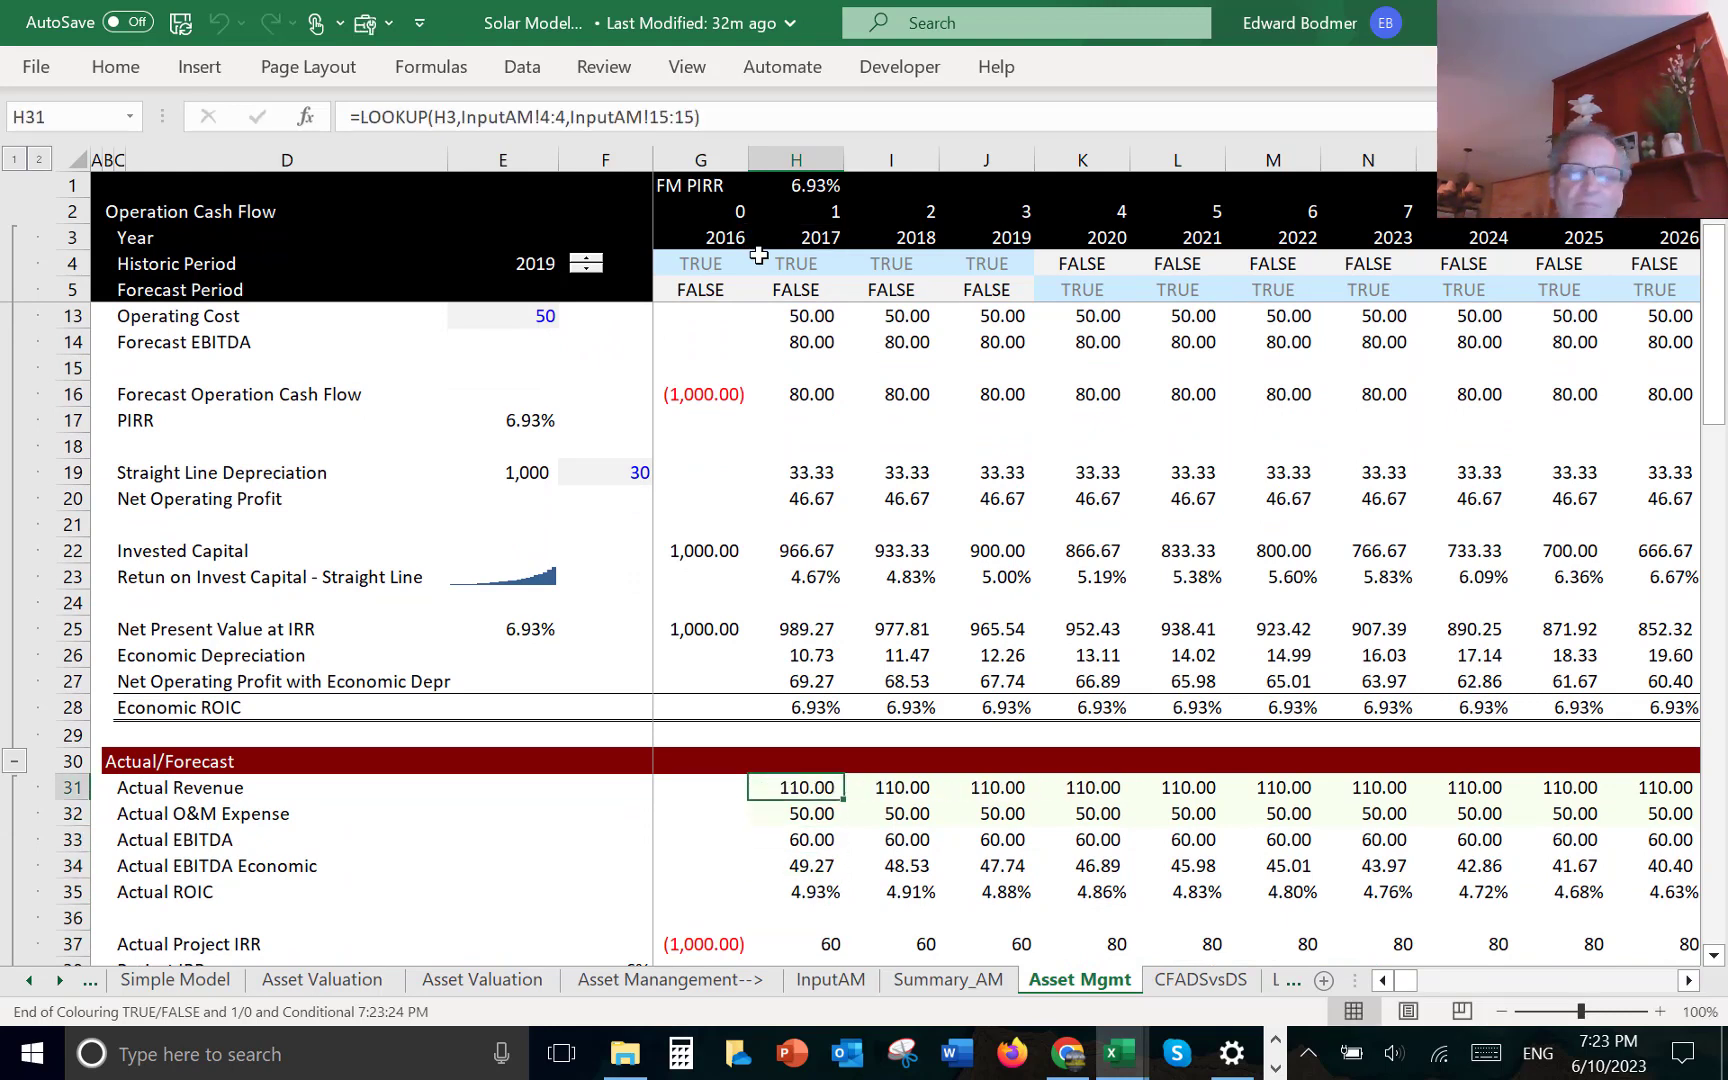
pyautogui.write('=l')
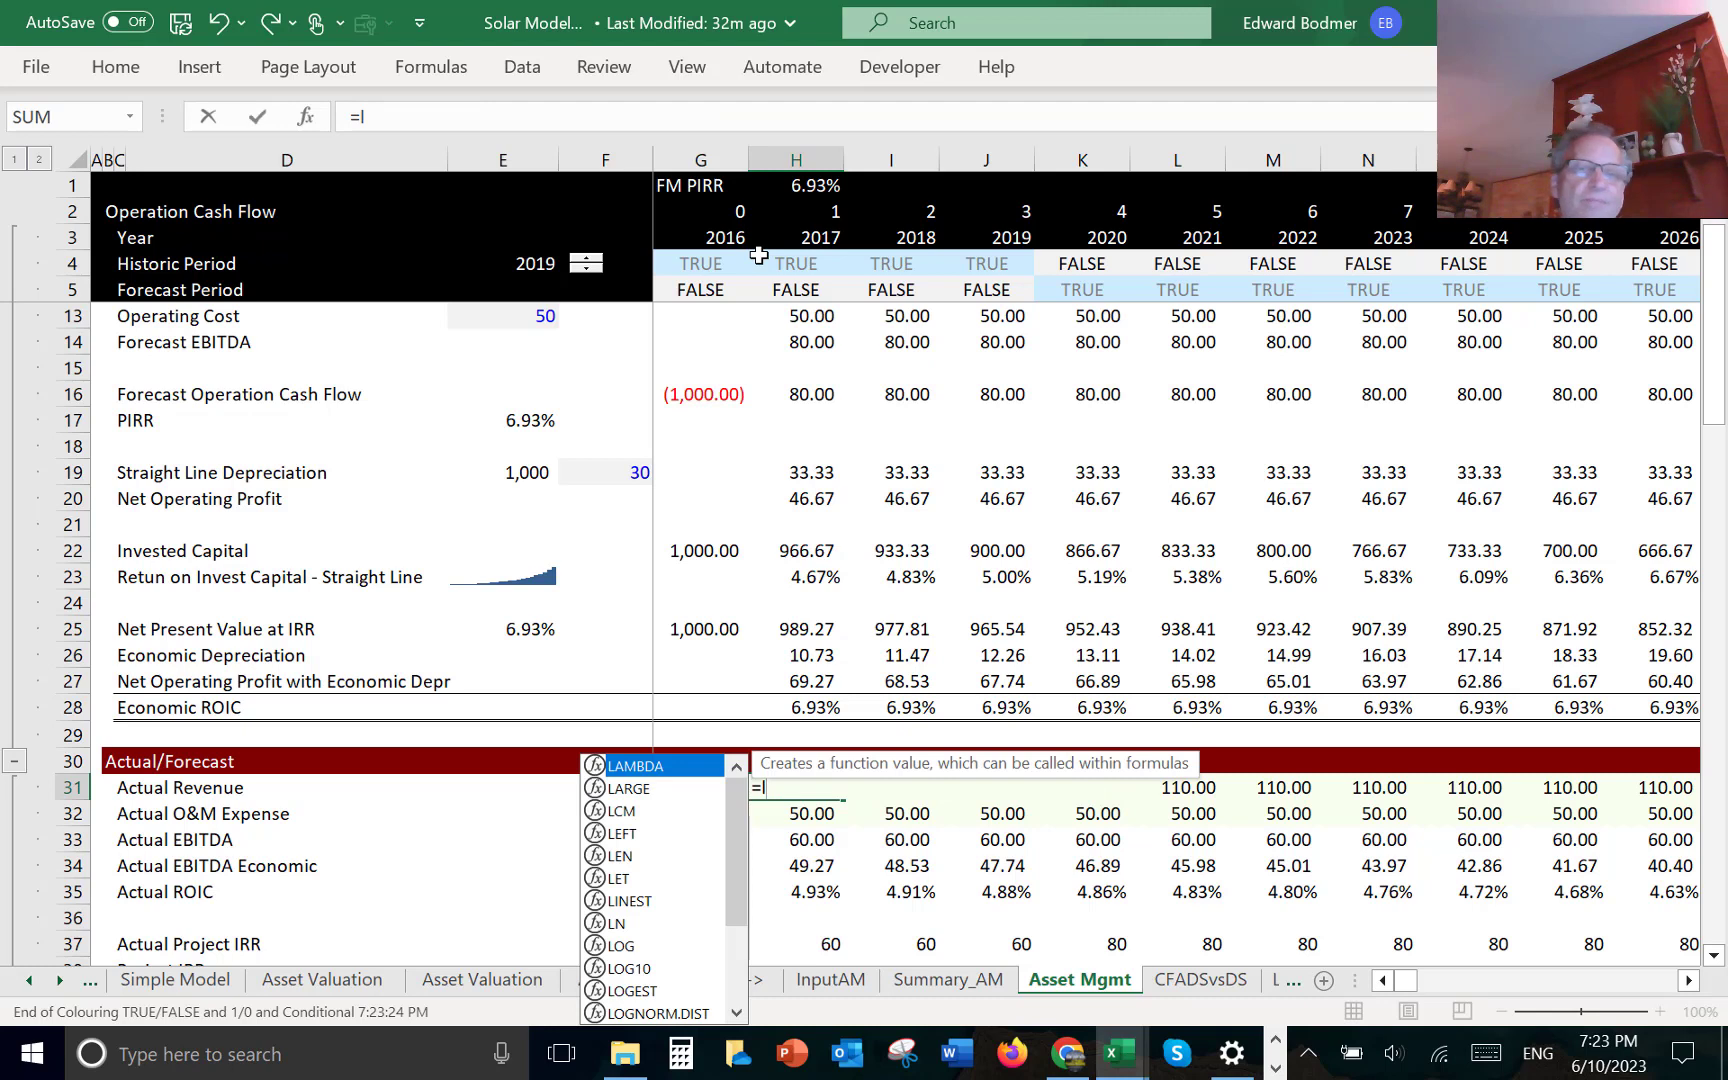
pyautogui.write('ook')
pyautogui.press('Tab')
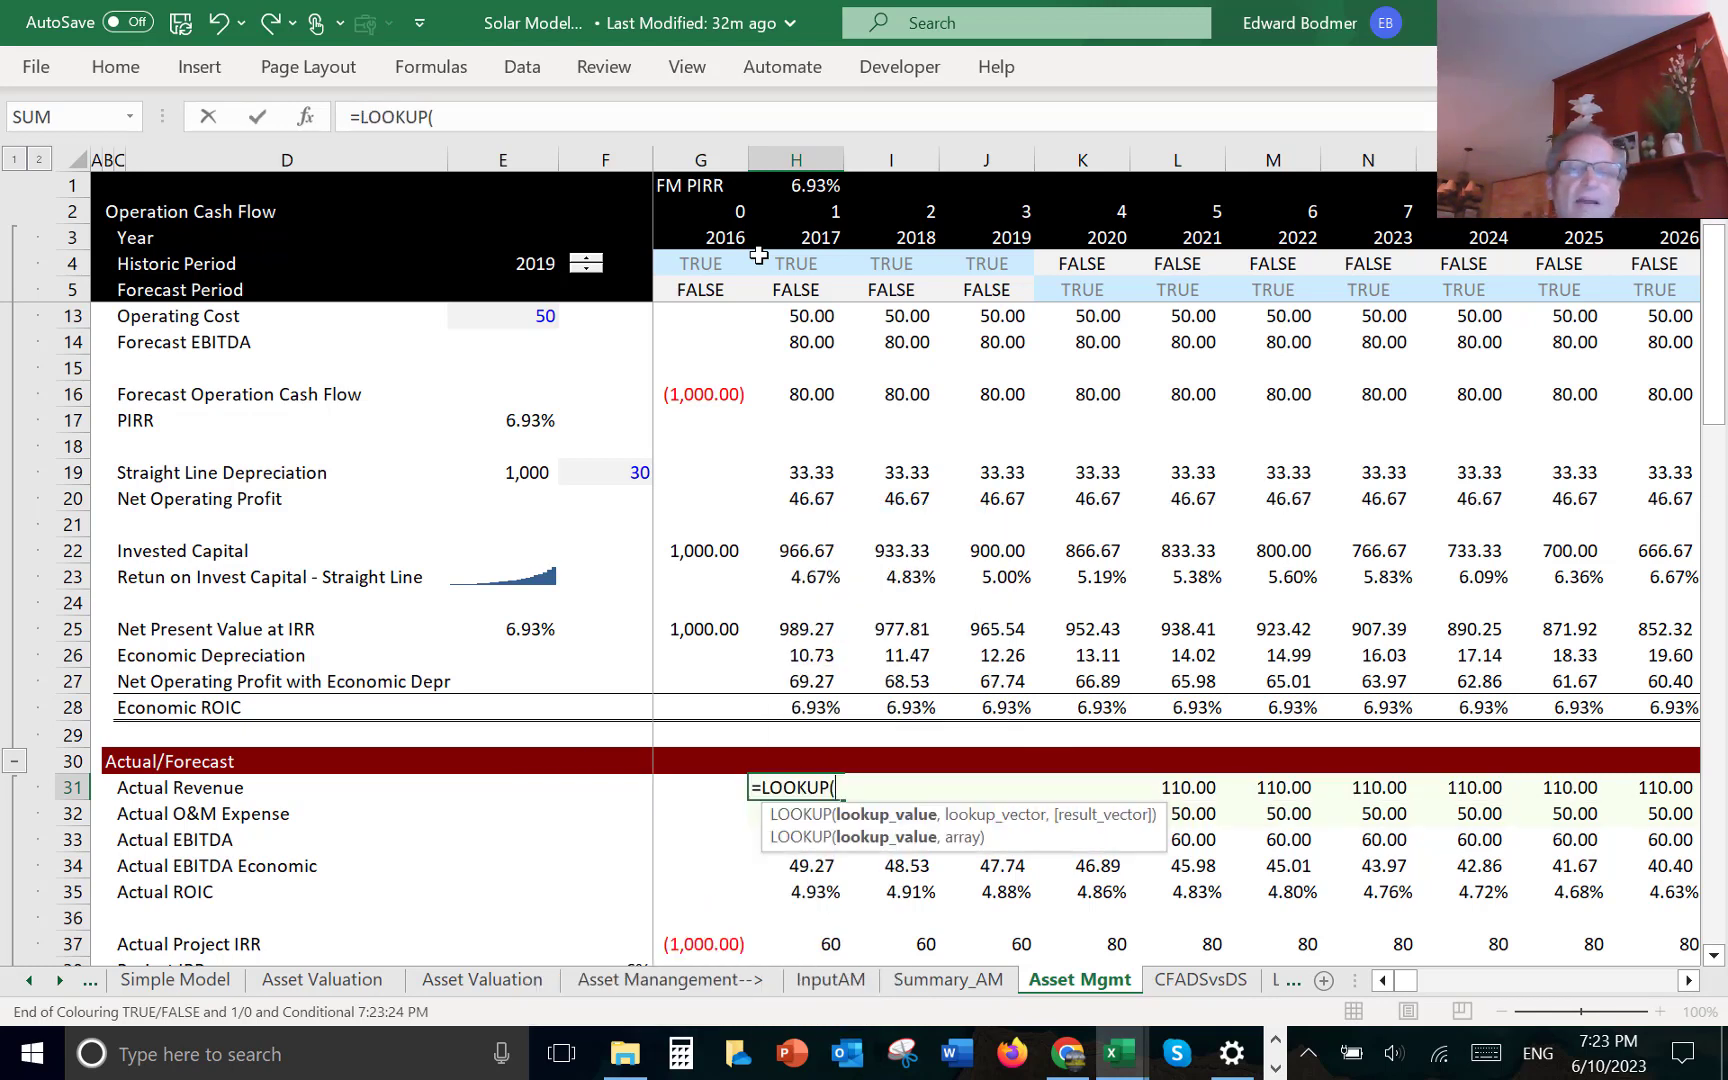
pyautogui.click(824, 237)
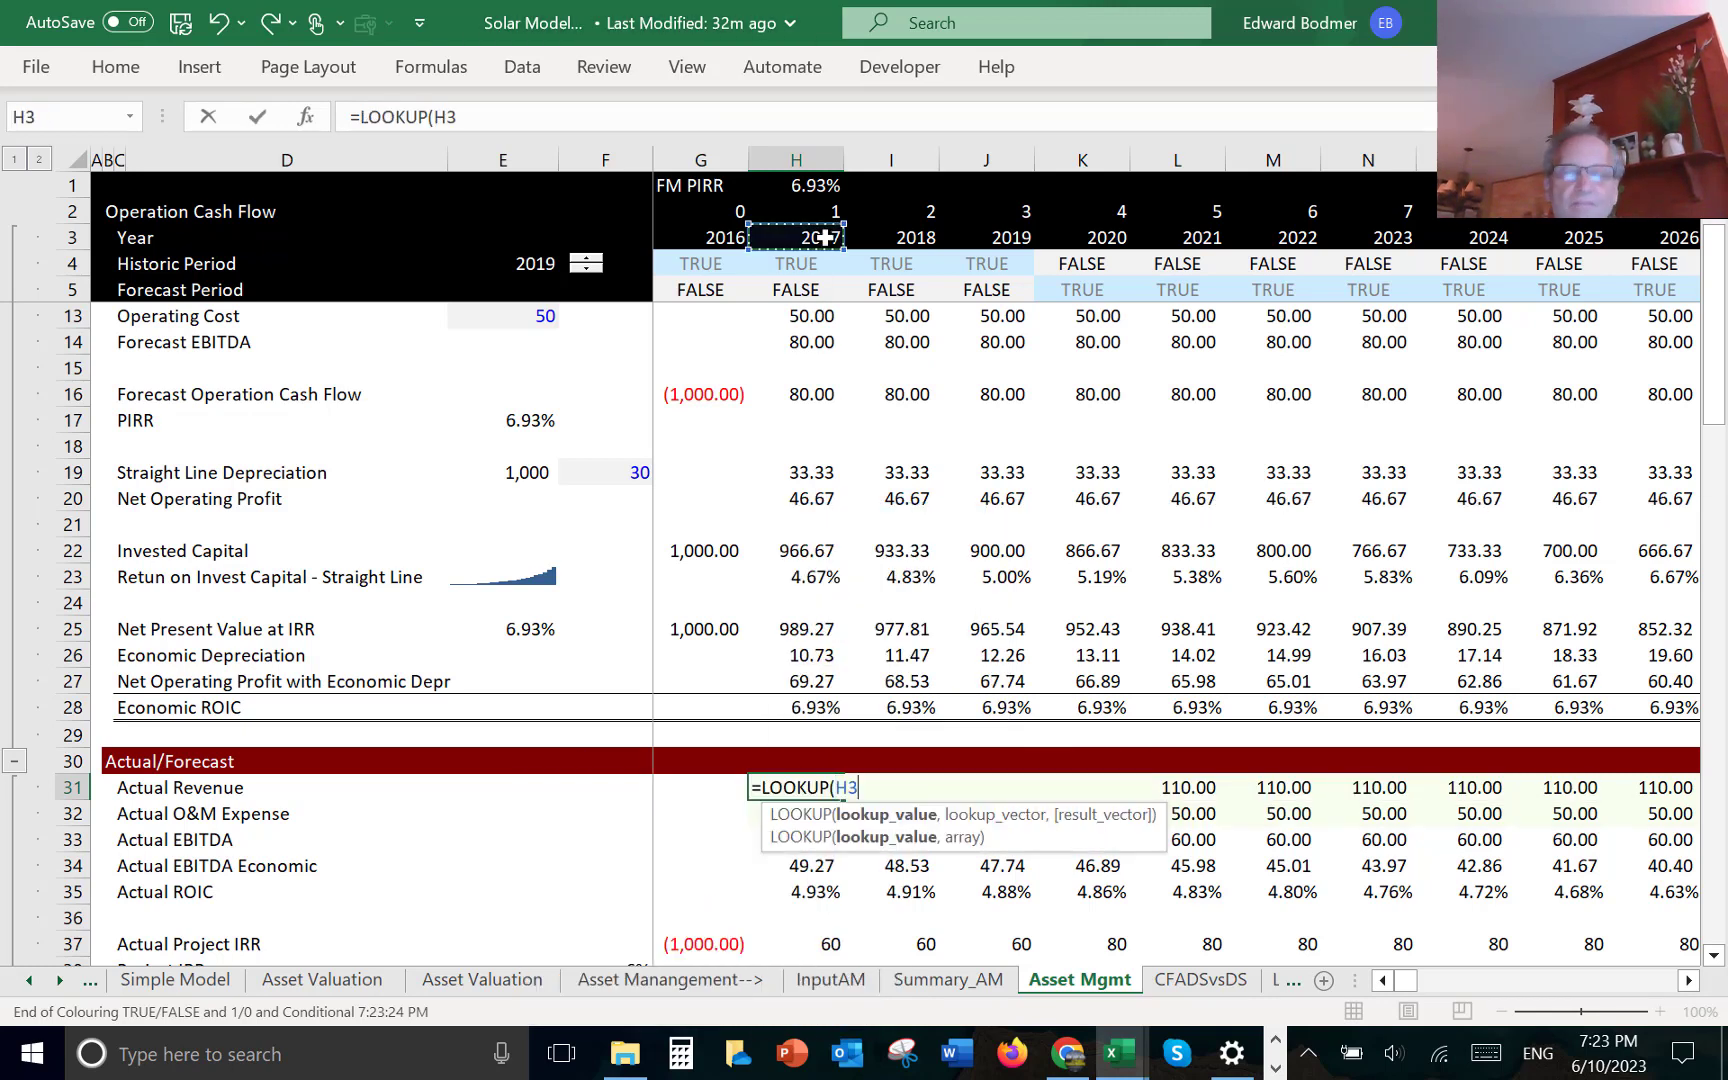
pyautogui.write(',')
pyautogui.hotkey('ctrl', 'pageup')
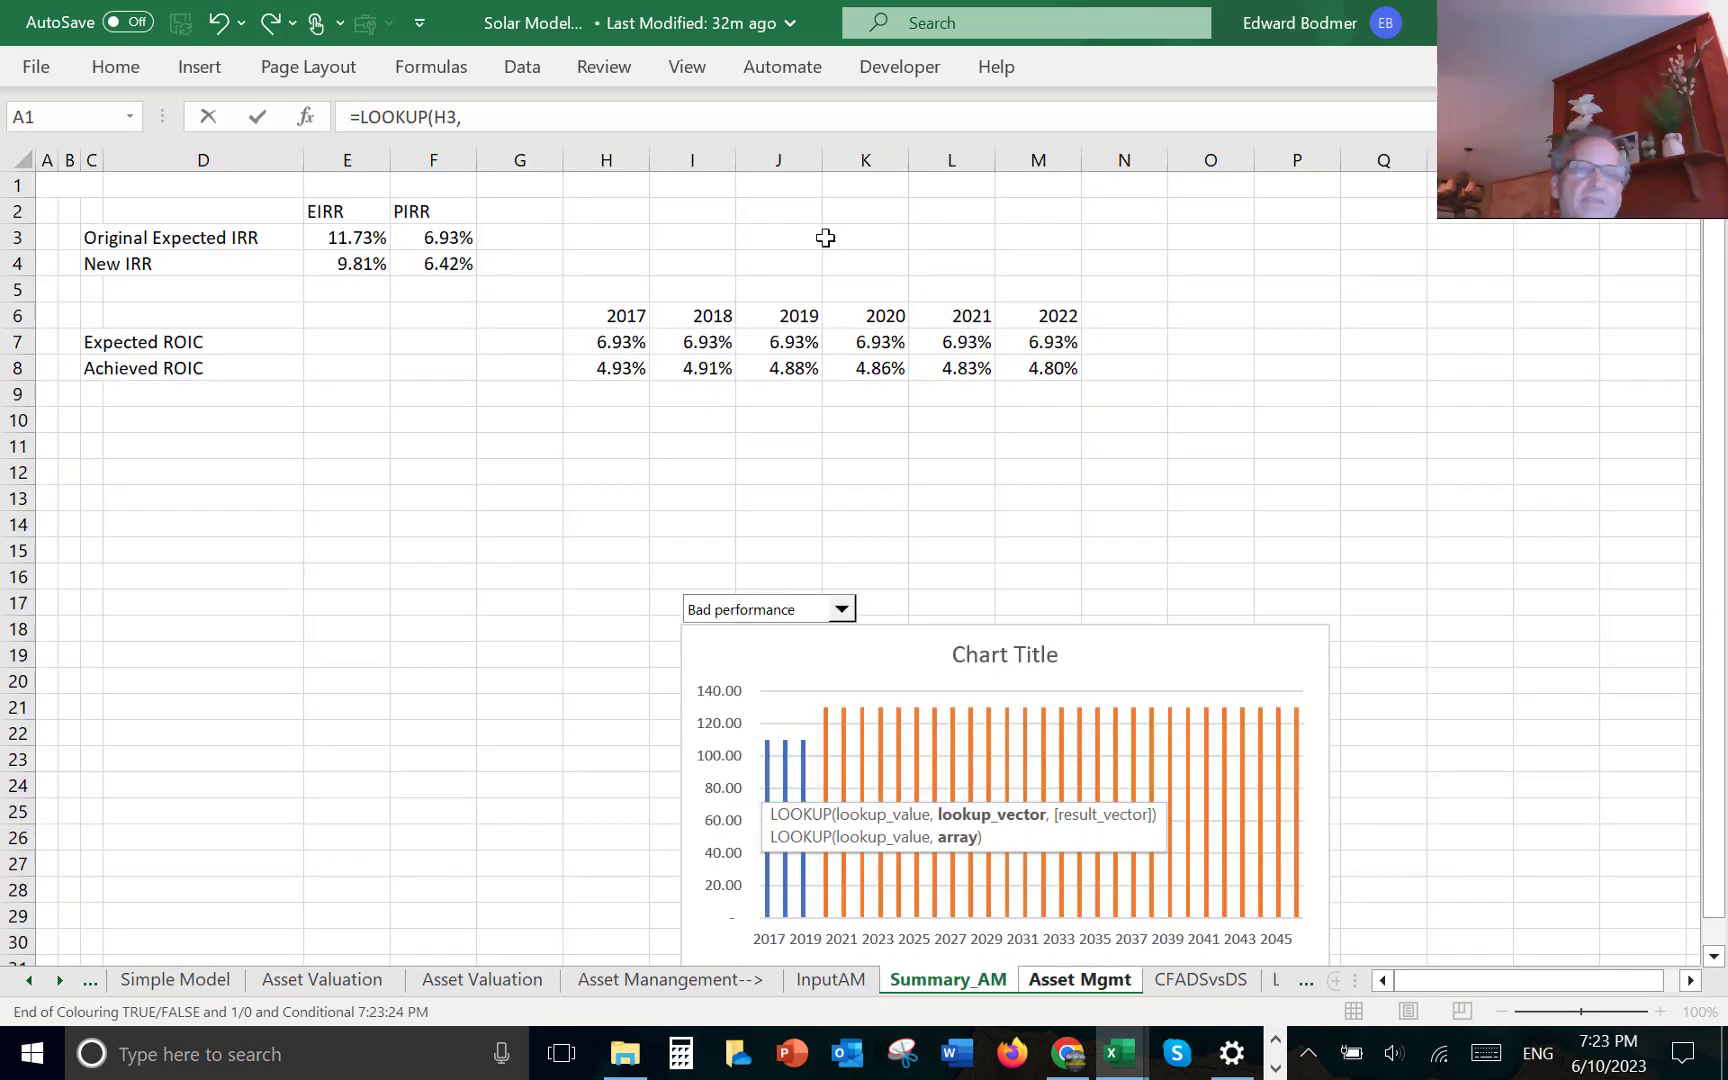
pyautogui.hotkey('ctrl', 'pageup')
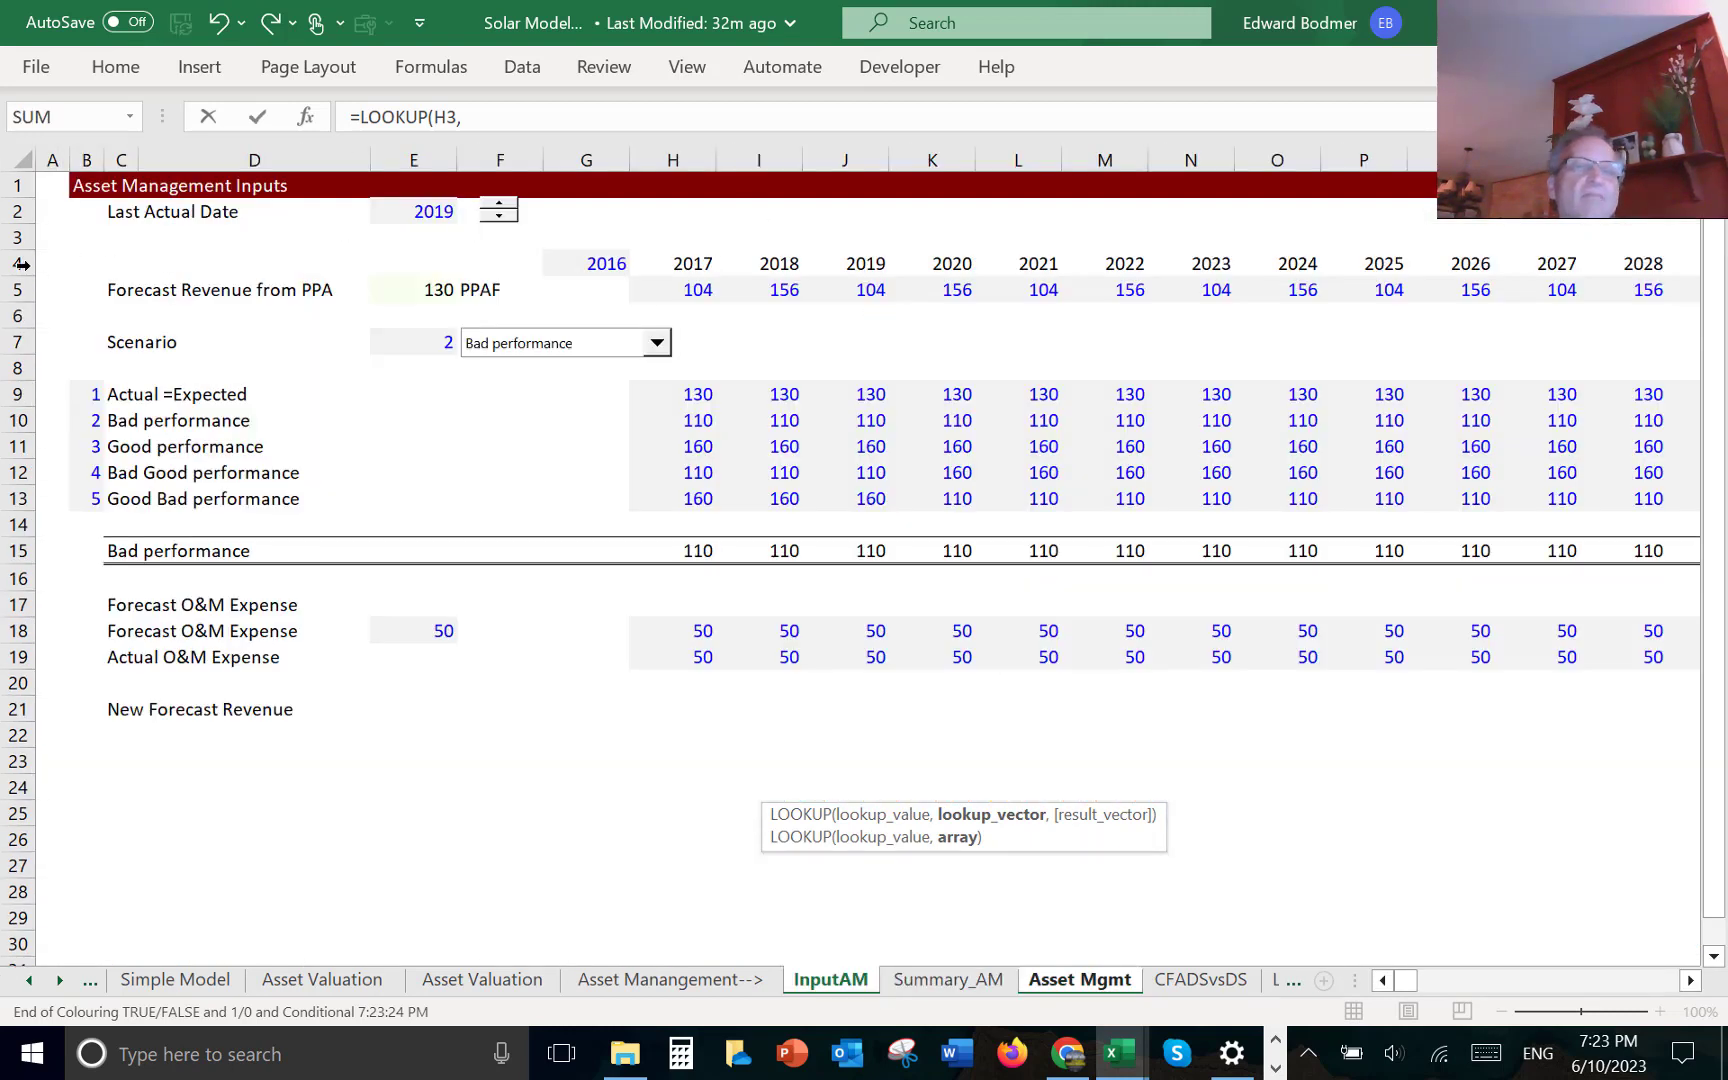
pyautogui.click(20, 264)
pyautogui.write(',')
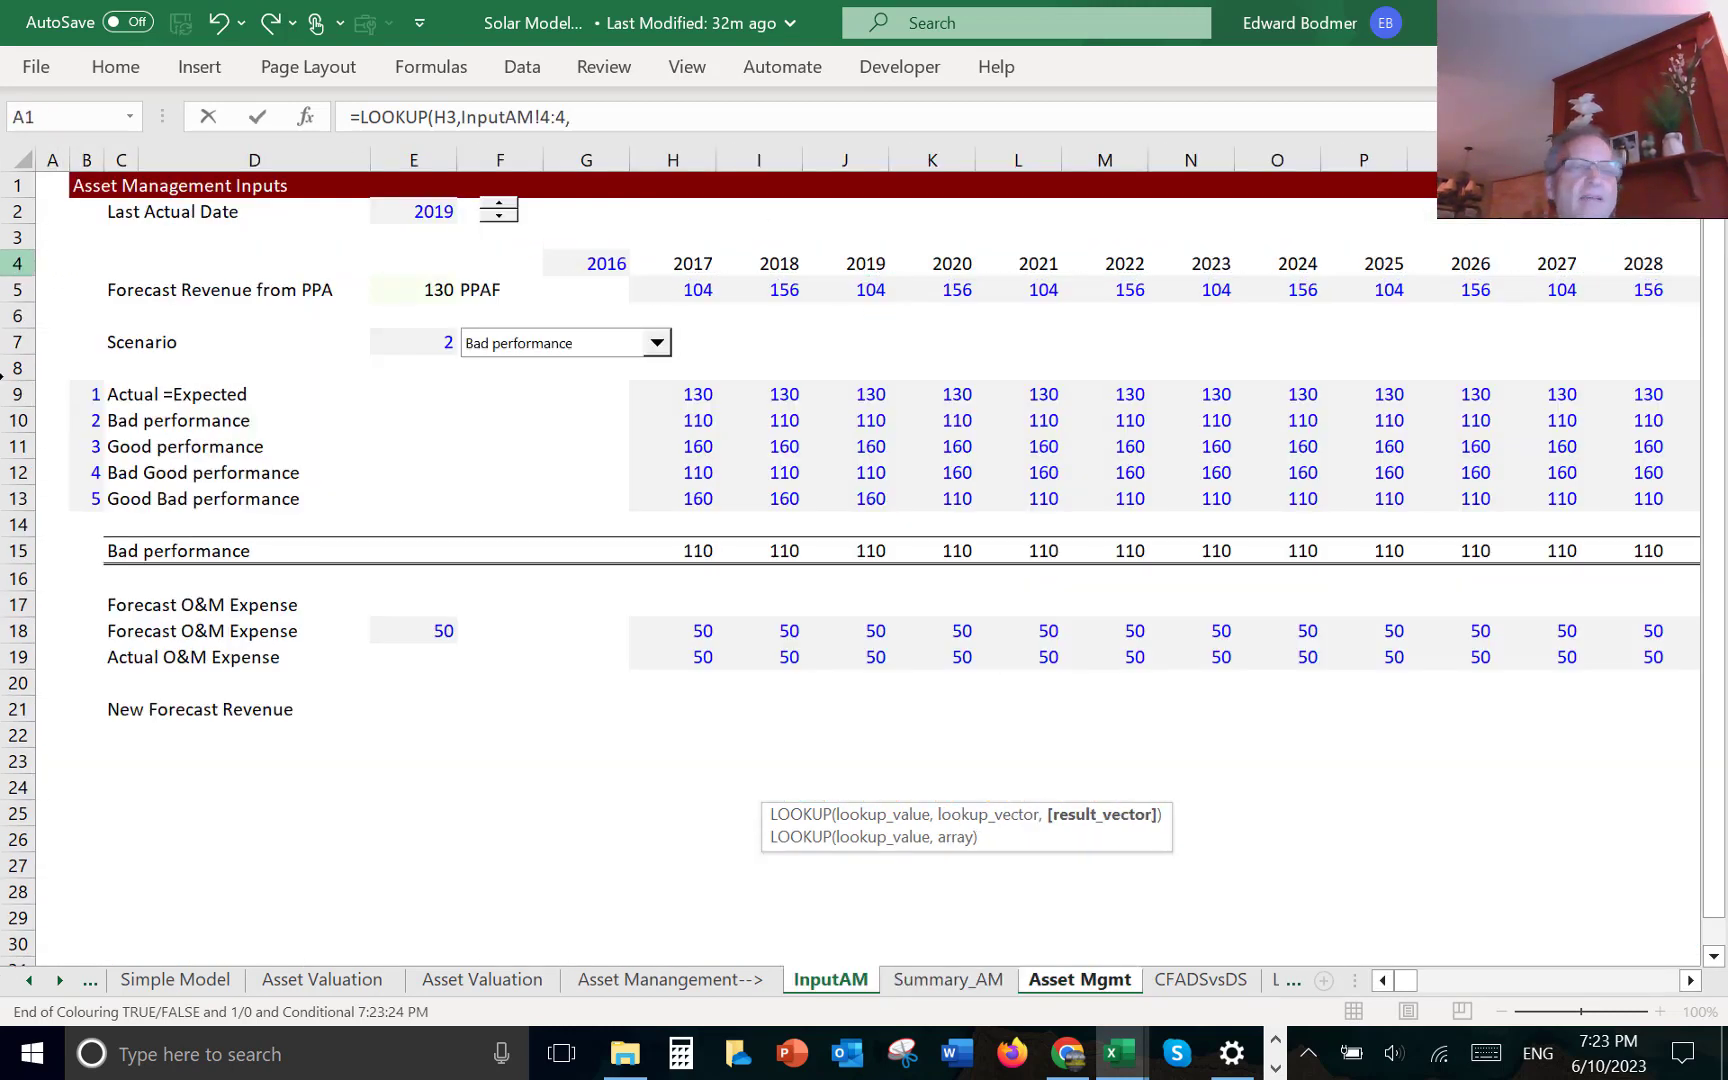
pyautogui.click(6, 552)
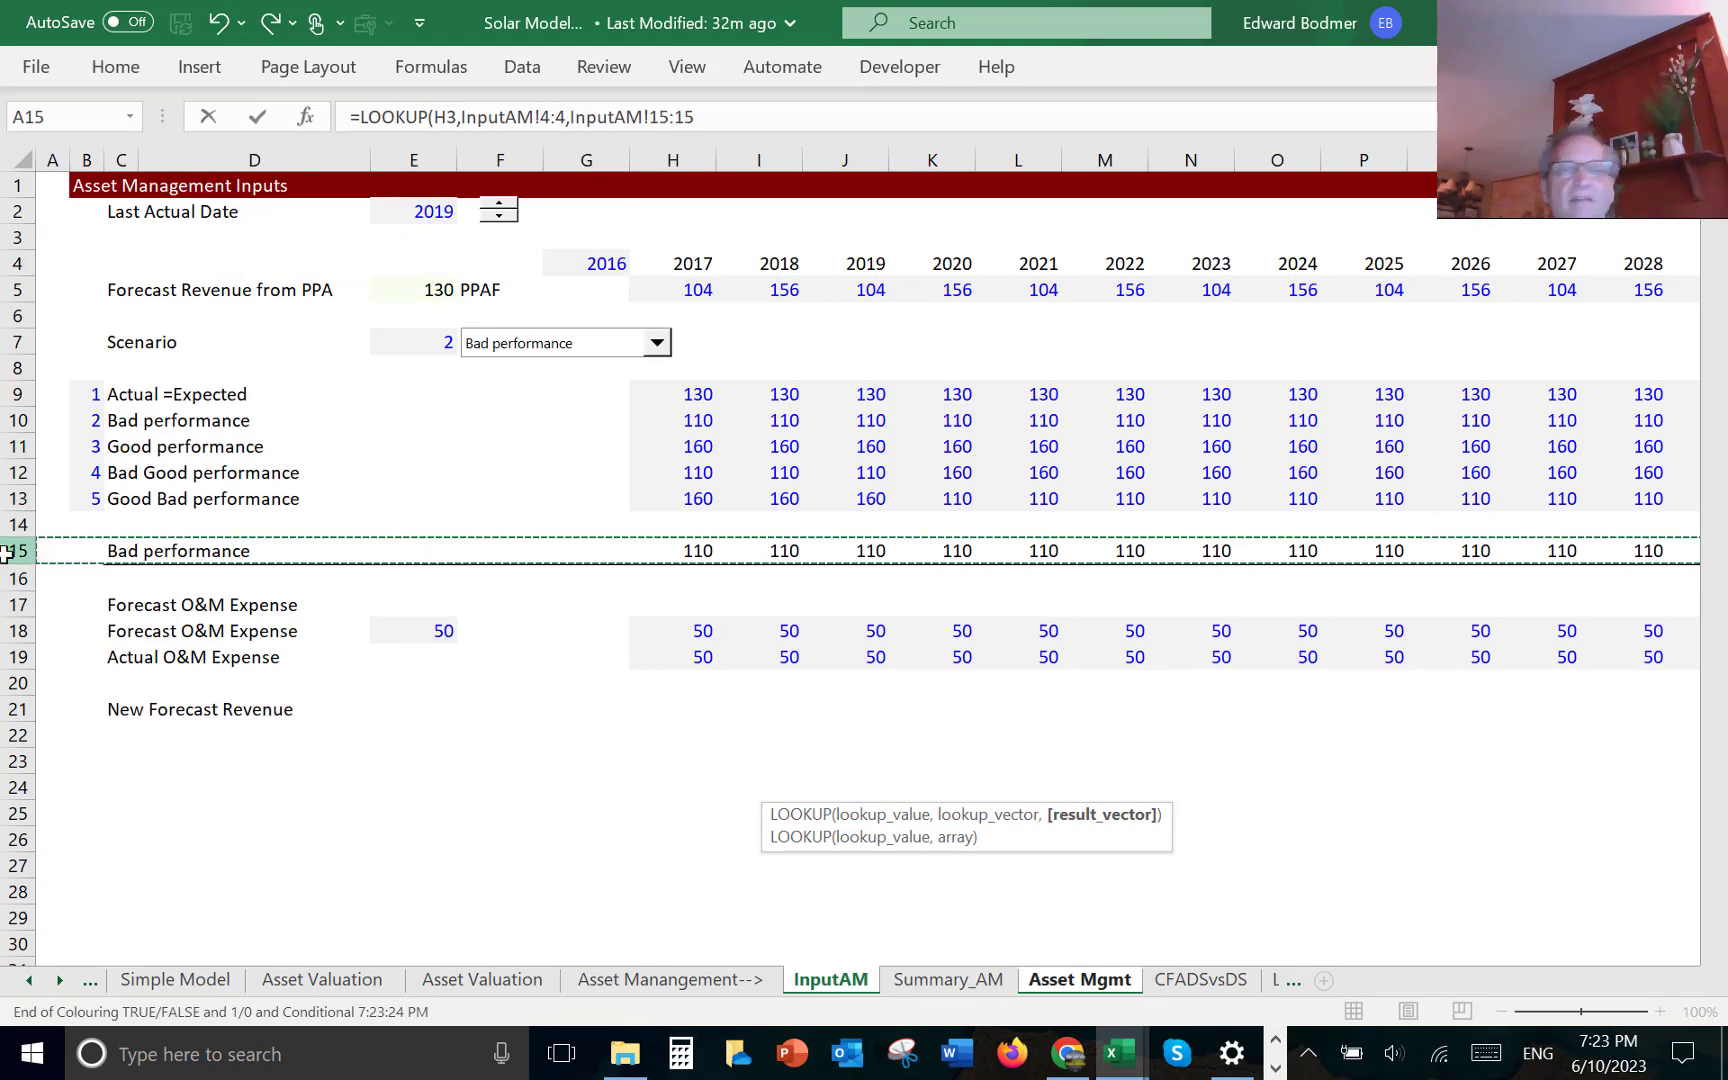
pyautogui.press('Return')
pyautogui.press('Up')
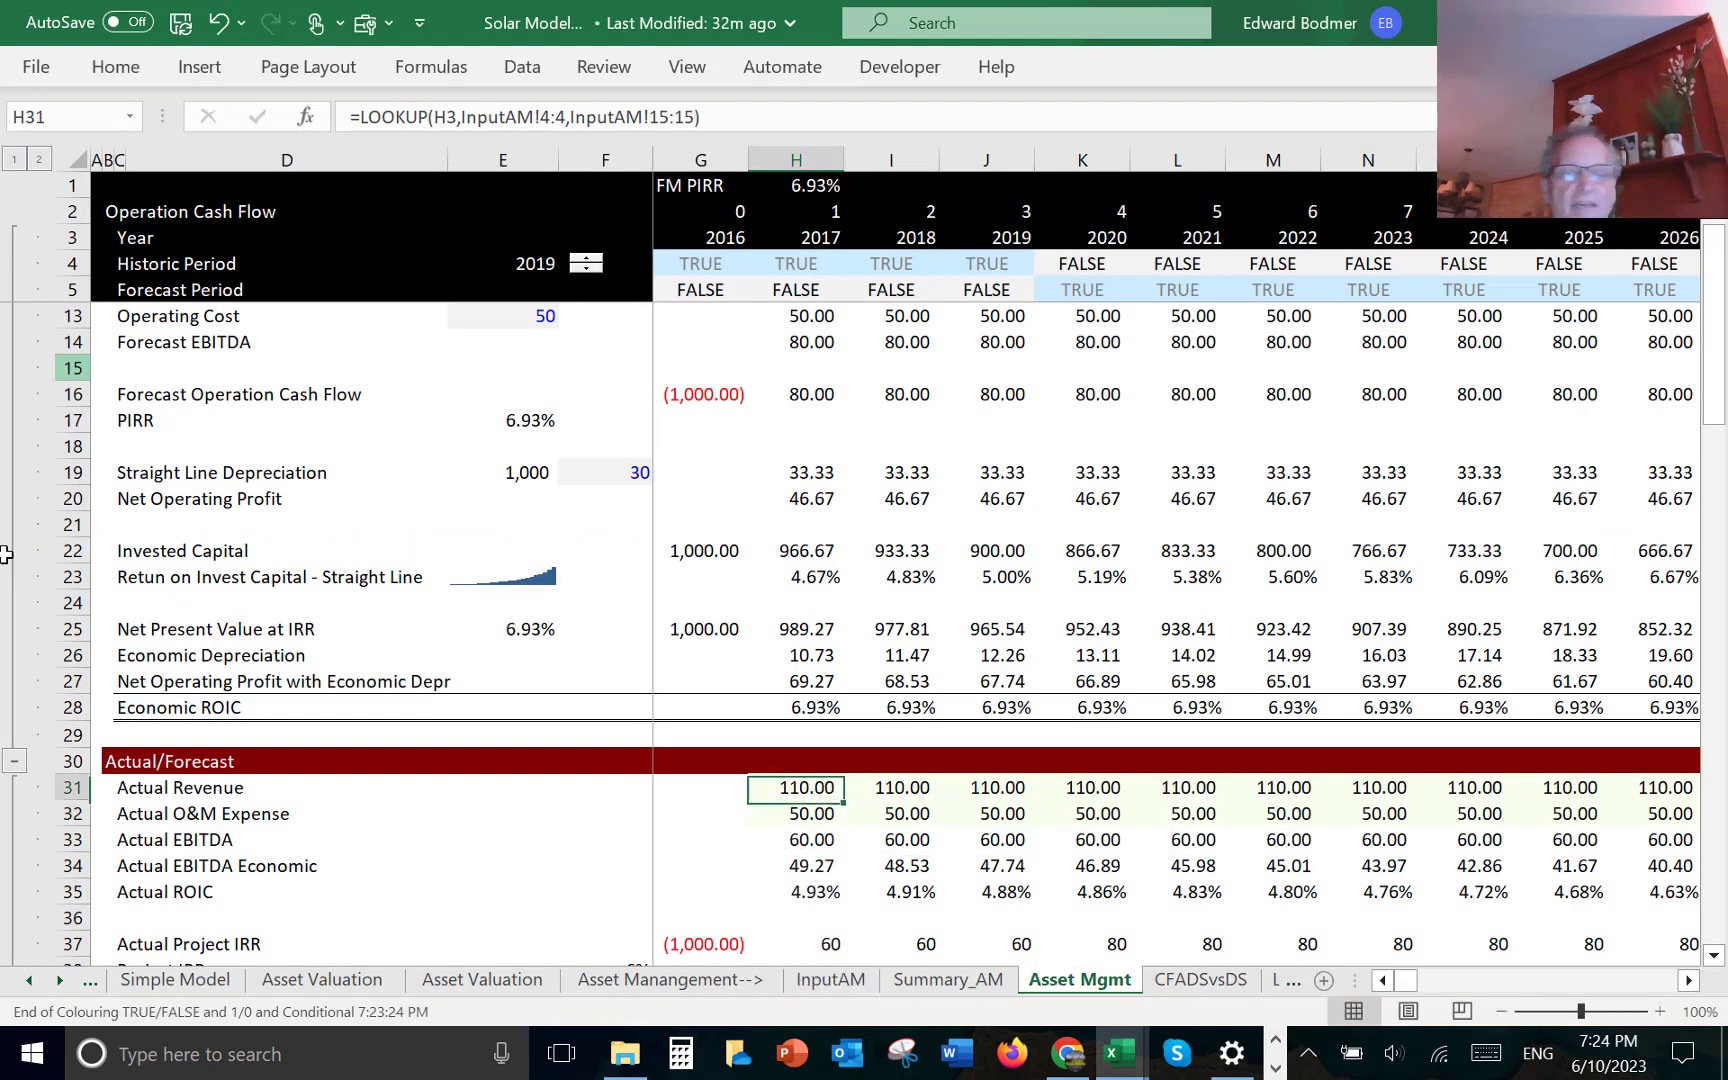
pyautogui.hotkey('ctrl', 'shift', 'Right')
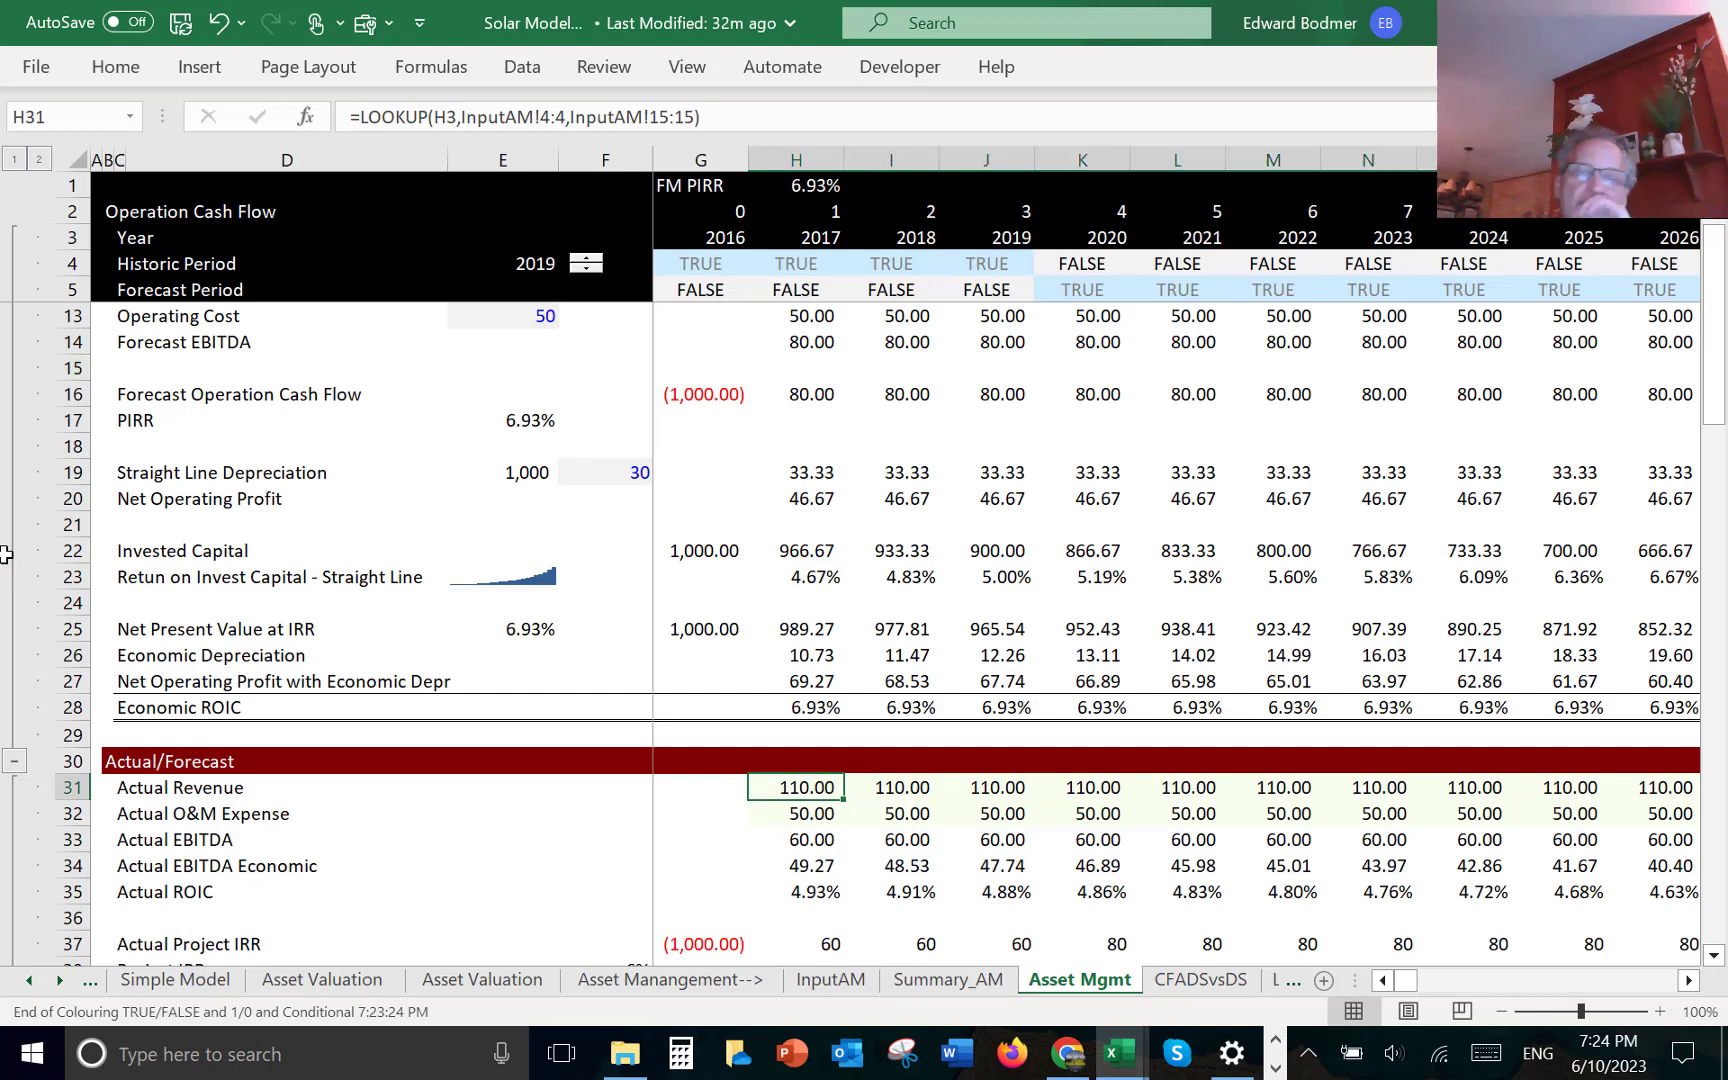
pyautogui.hotkey('ctrl', 'shift', 'Left')
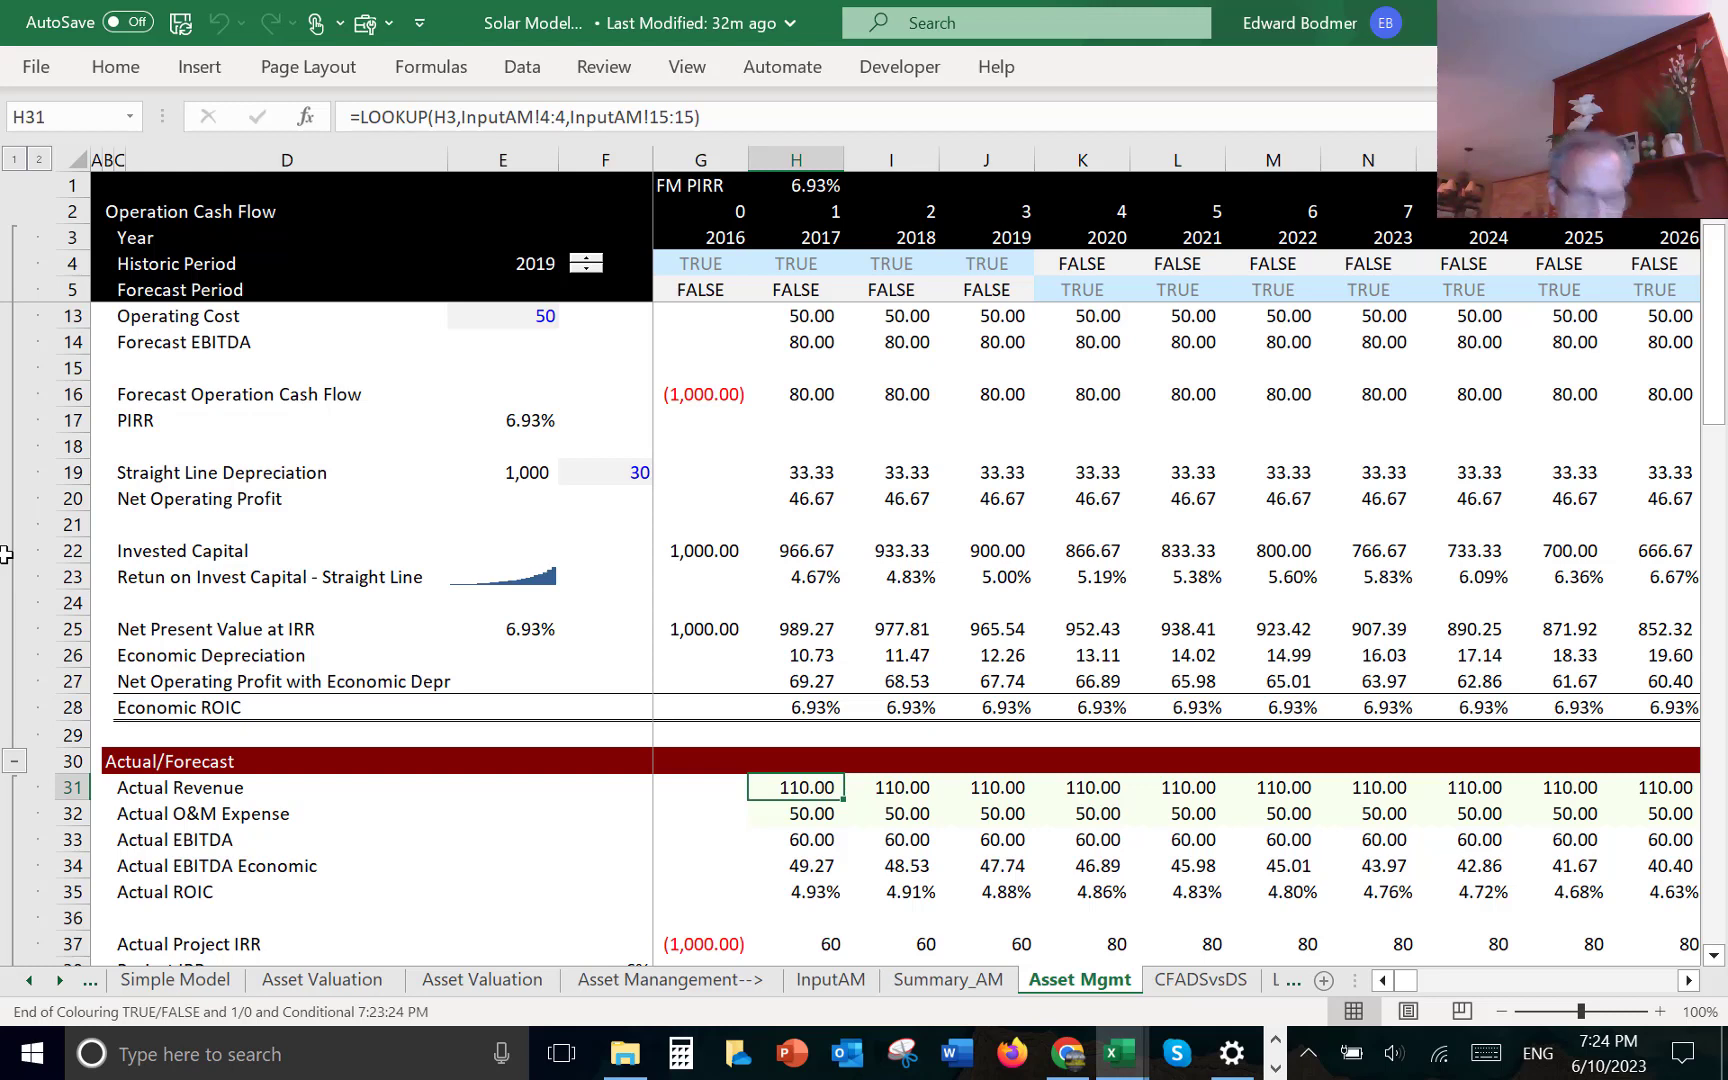
# - Wrap the Actual Revenue lookup in H31 in an IF that tests the historic flag H4, keeping the lookup as the true value
pyautogui.press('F2')
pyautogui.press('Home')
pyautogui.press('Right')
pyautogui.press('Right')
pyautogui.press('Right')
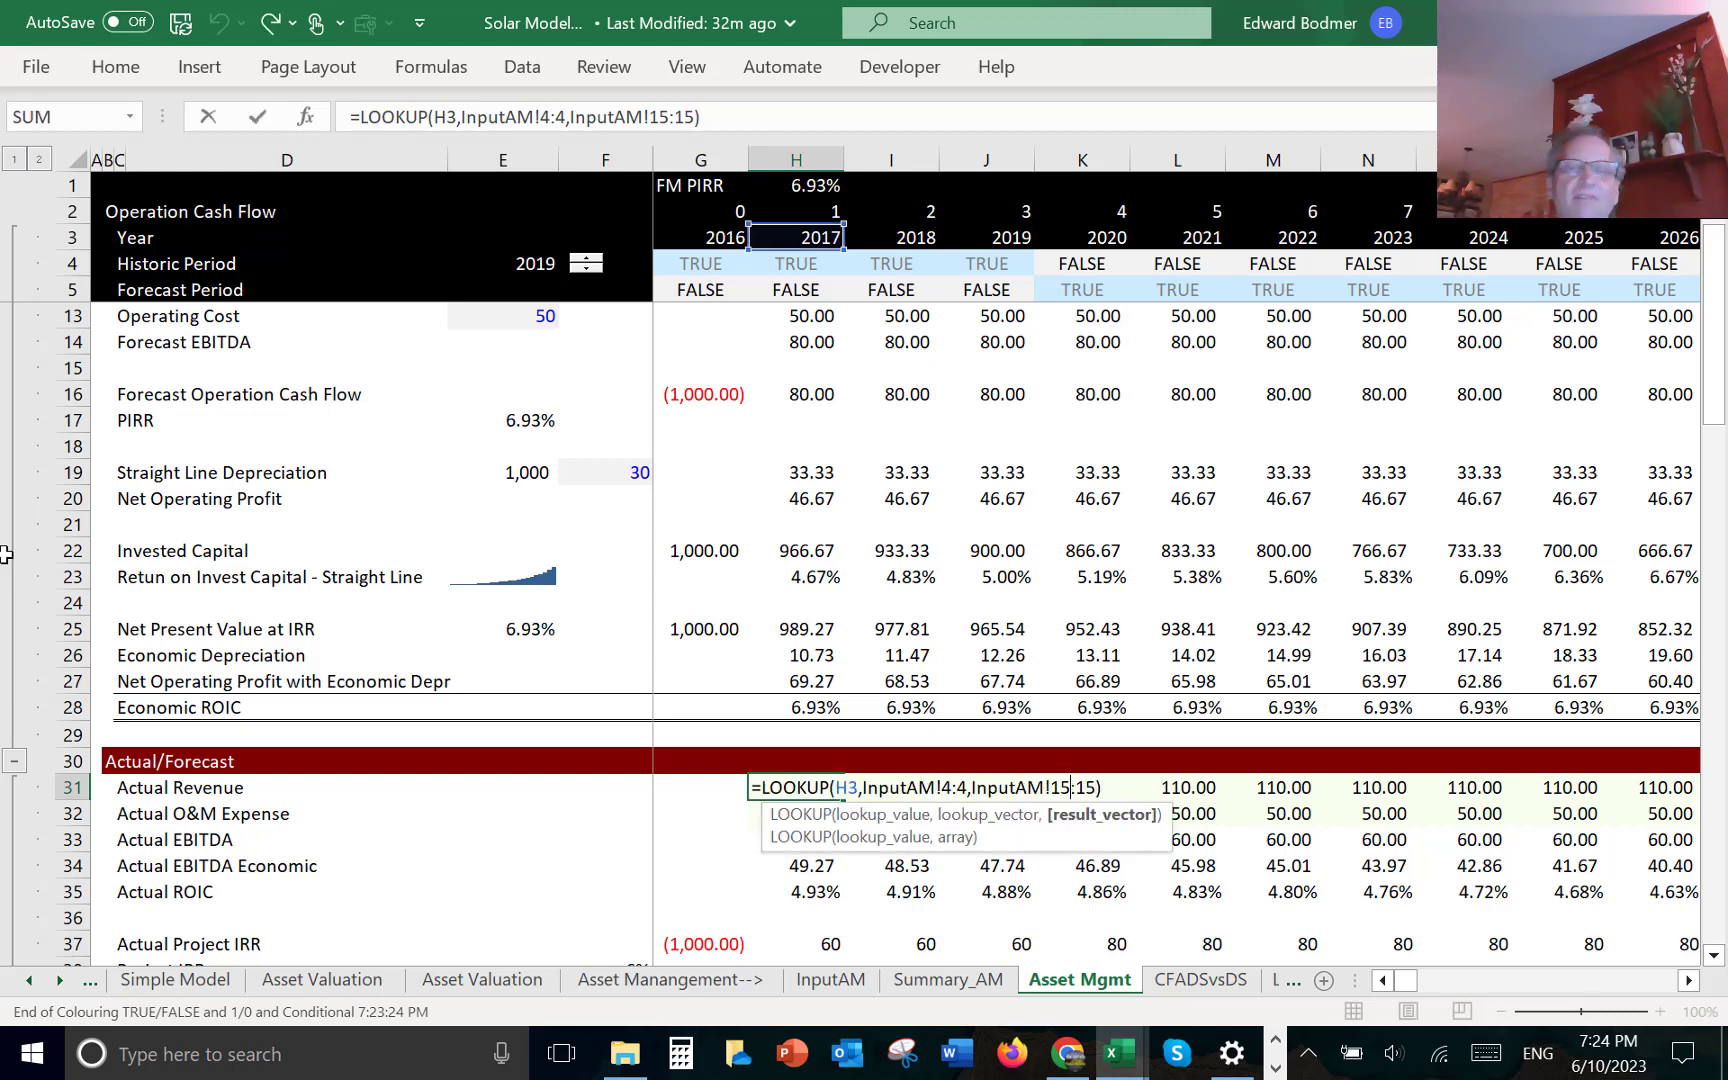
pyautogui.press('Left')
pyautogui.press('Left')
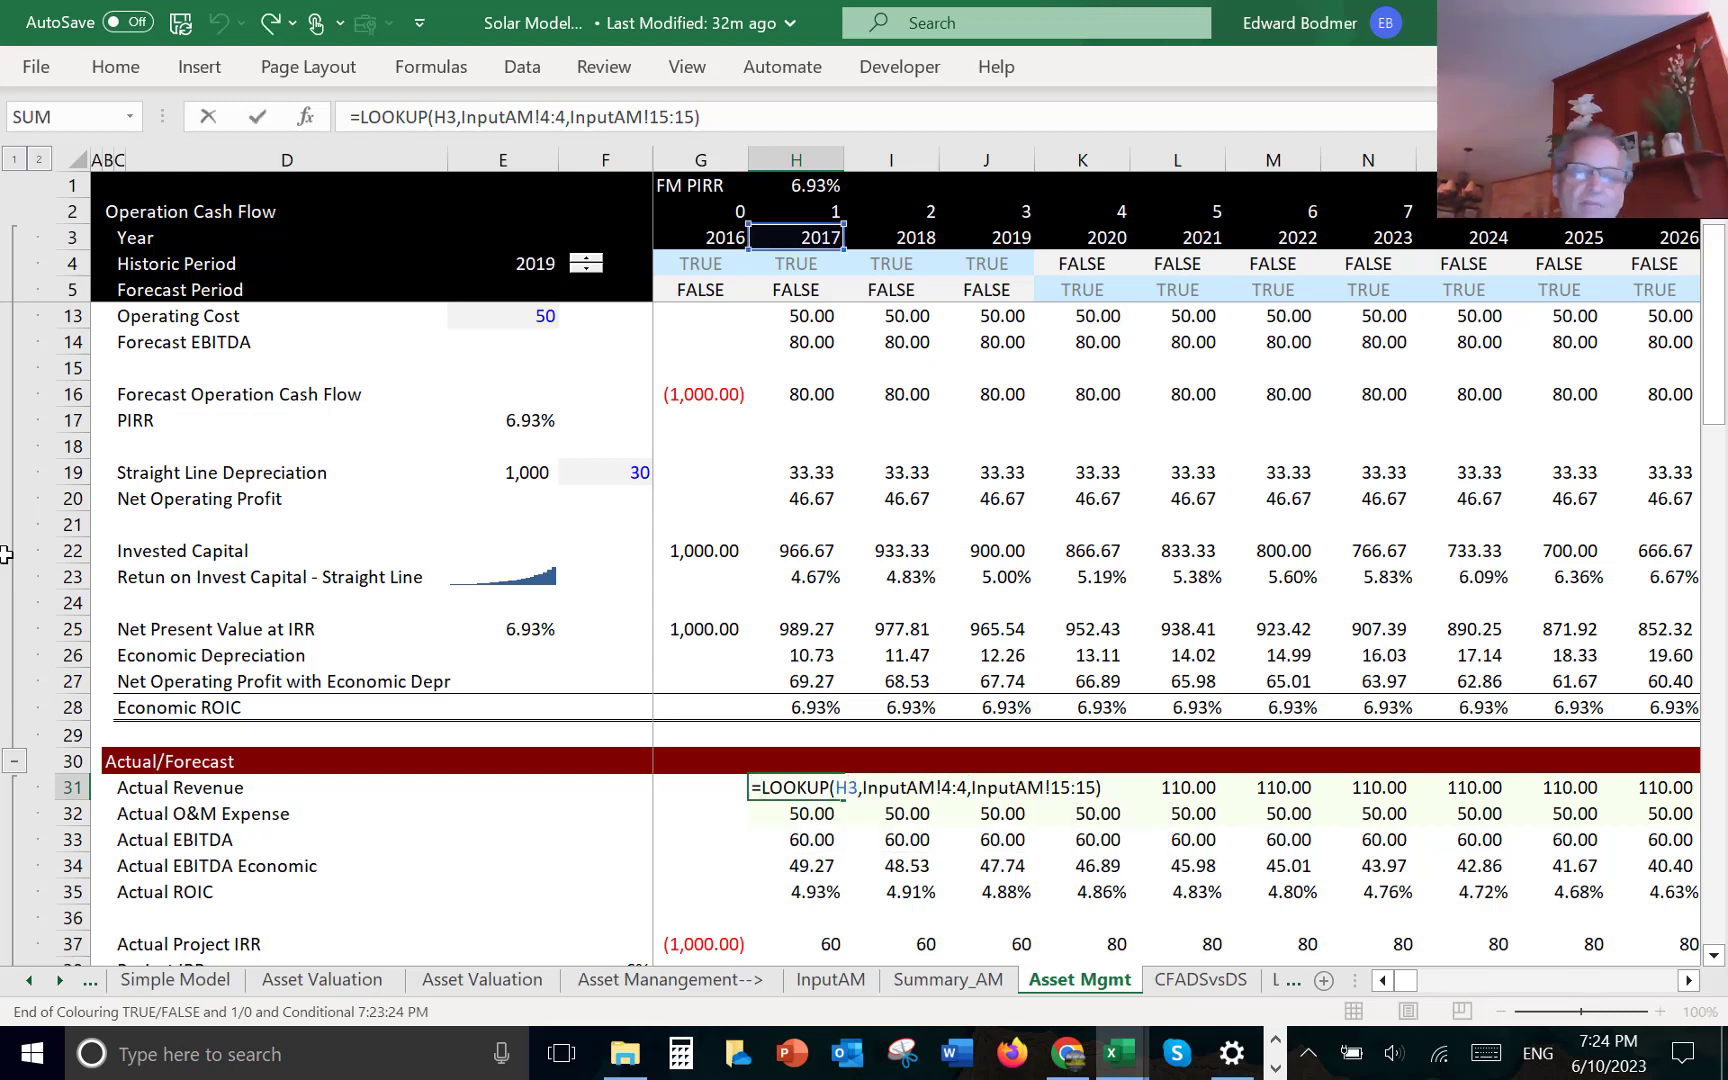
pyautogui.write('if(')
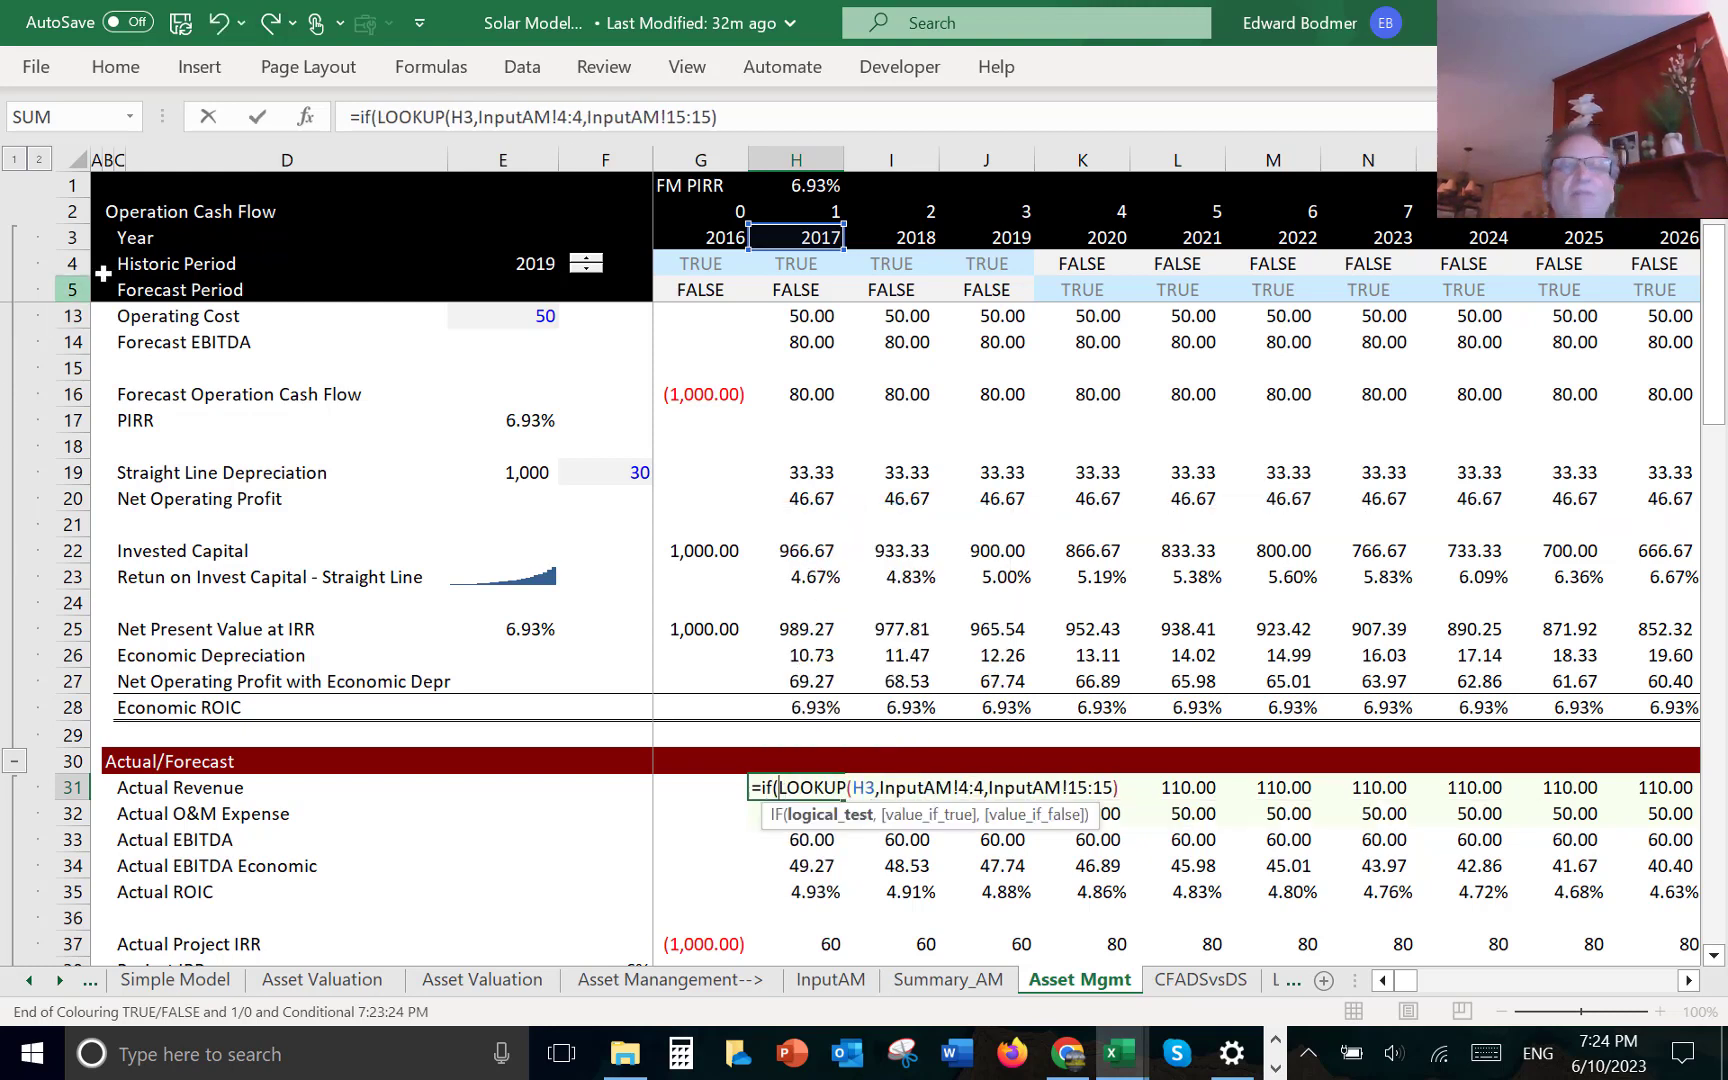
pyautogui.click(783, 263)
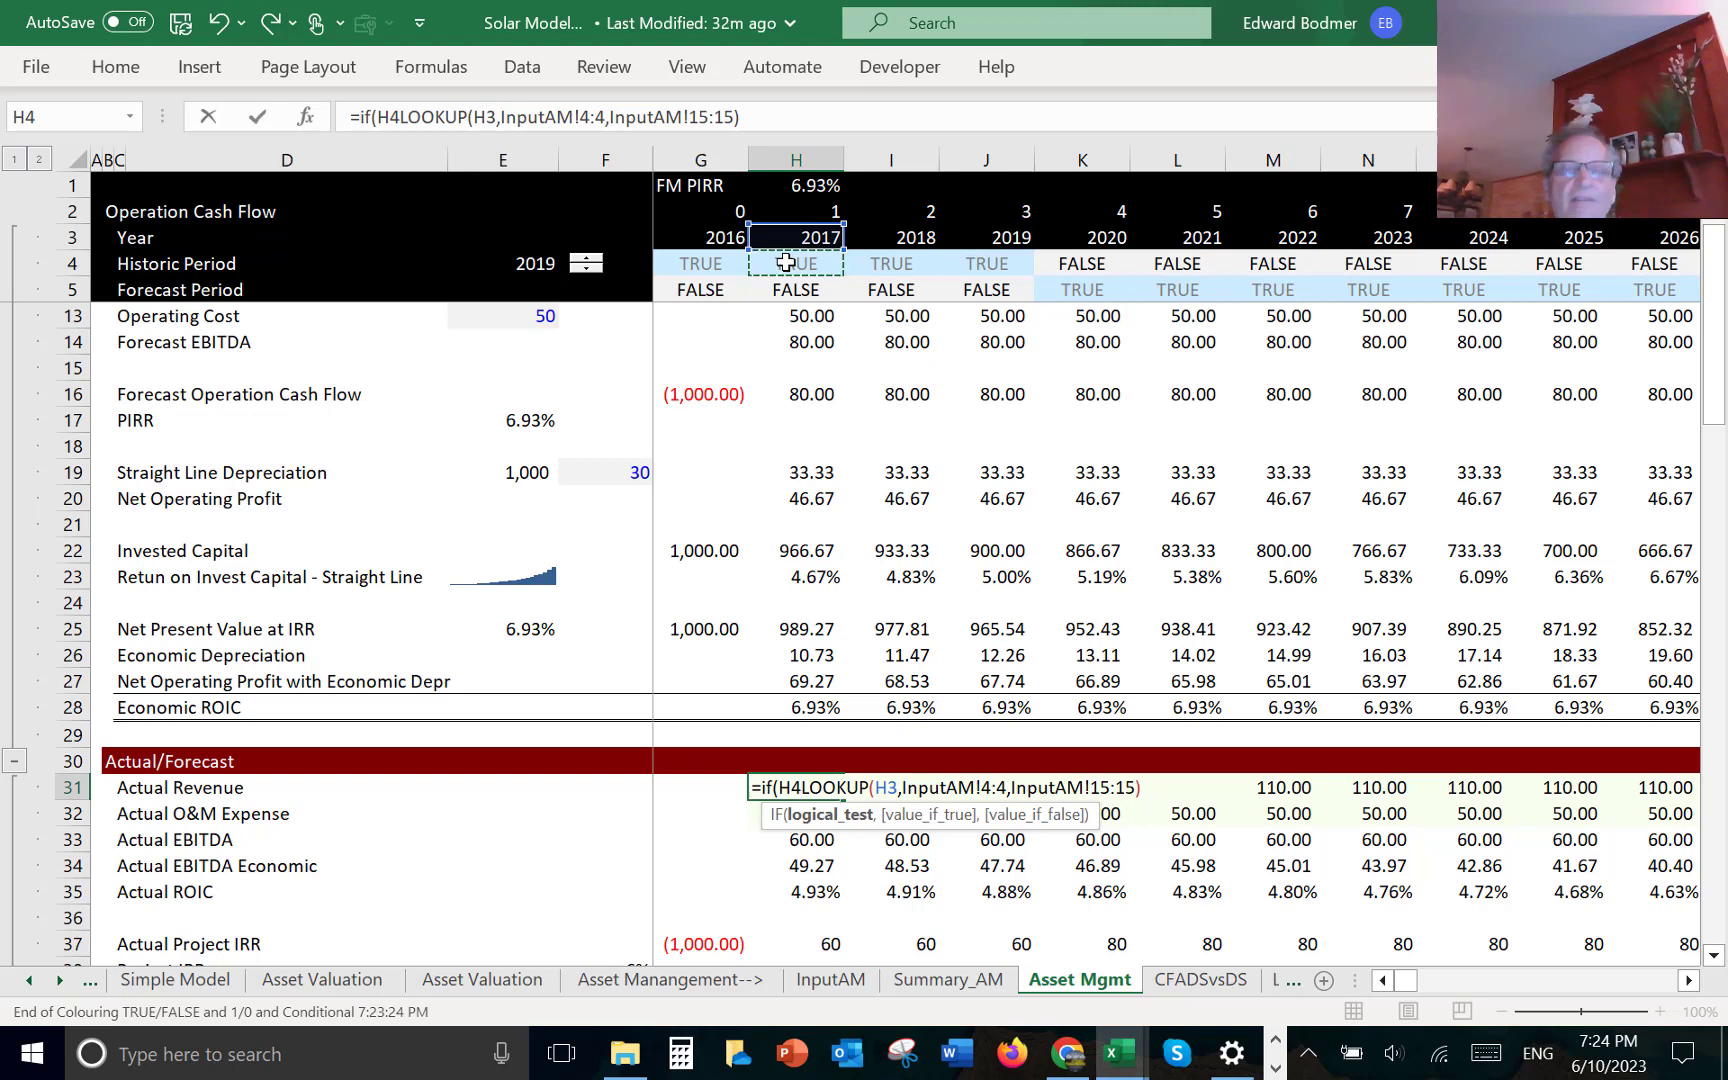
pyautogui.write(',')
pyautogui.click(773, 117)
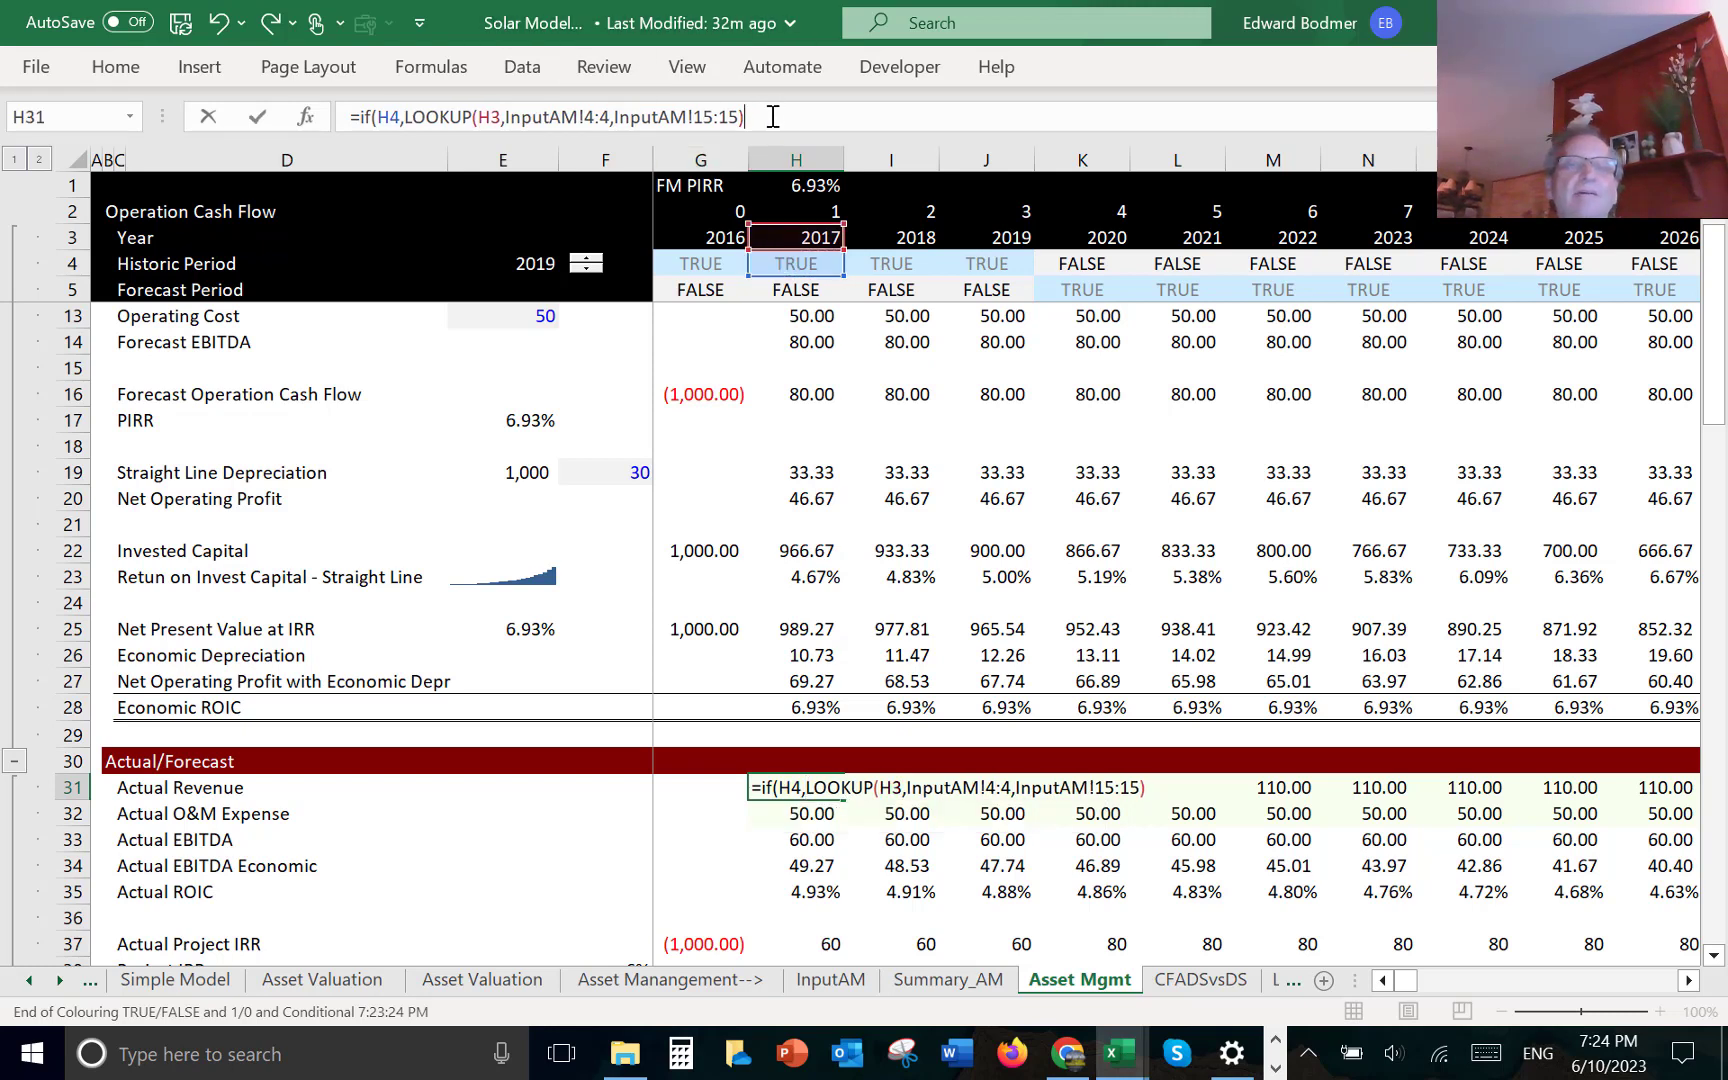
pyautogui.write(',')
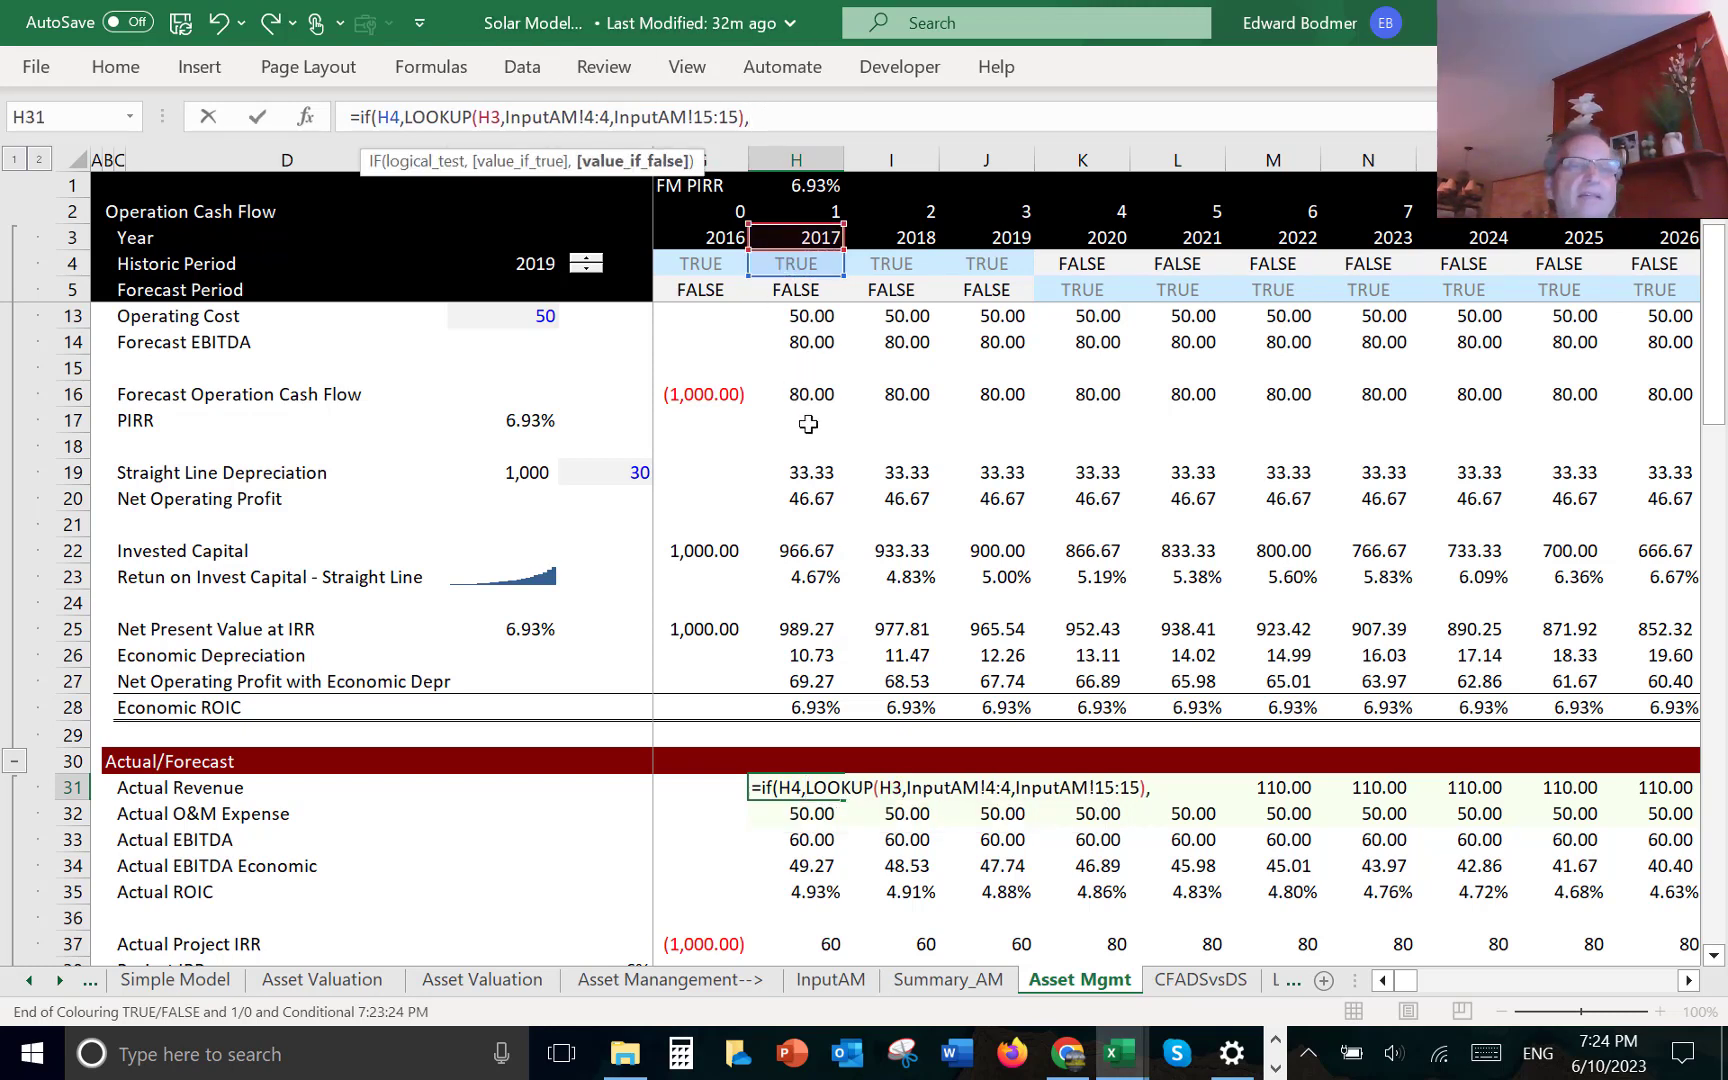
# - Complete H31 as =IF(H4,LOOKUP(H3,InputAM!4:4,InputAM!15:15),H12) and fill it across the row
pyautogui.click(752, 344)
pyautogui.press('Up')
pyautogui.press('Up')
pyautogui.press('Up')
pyautogui.press('Up')
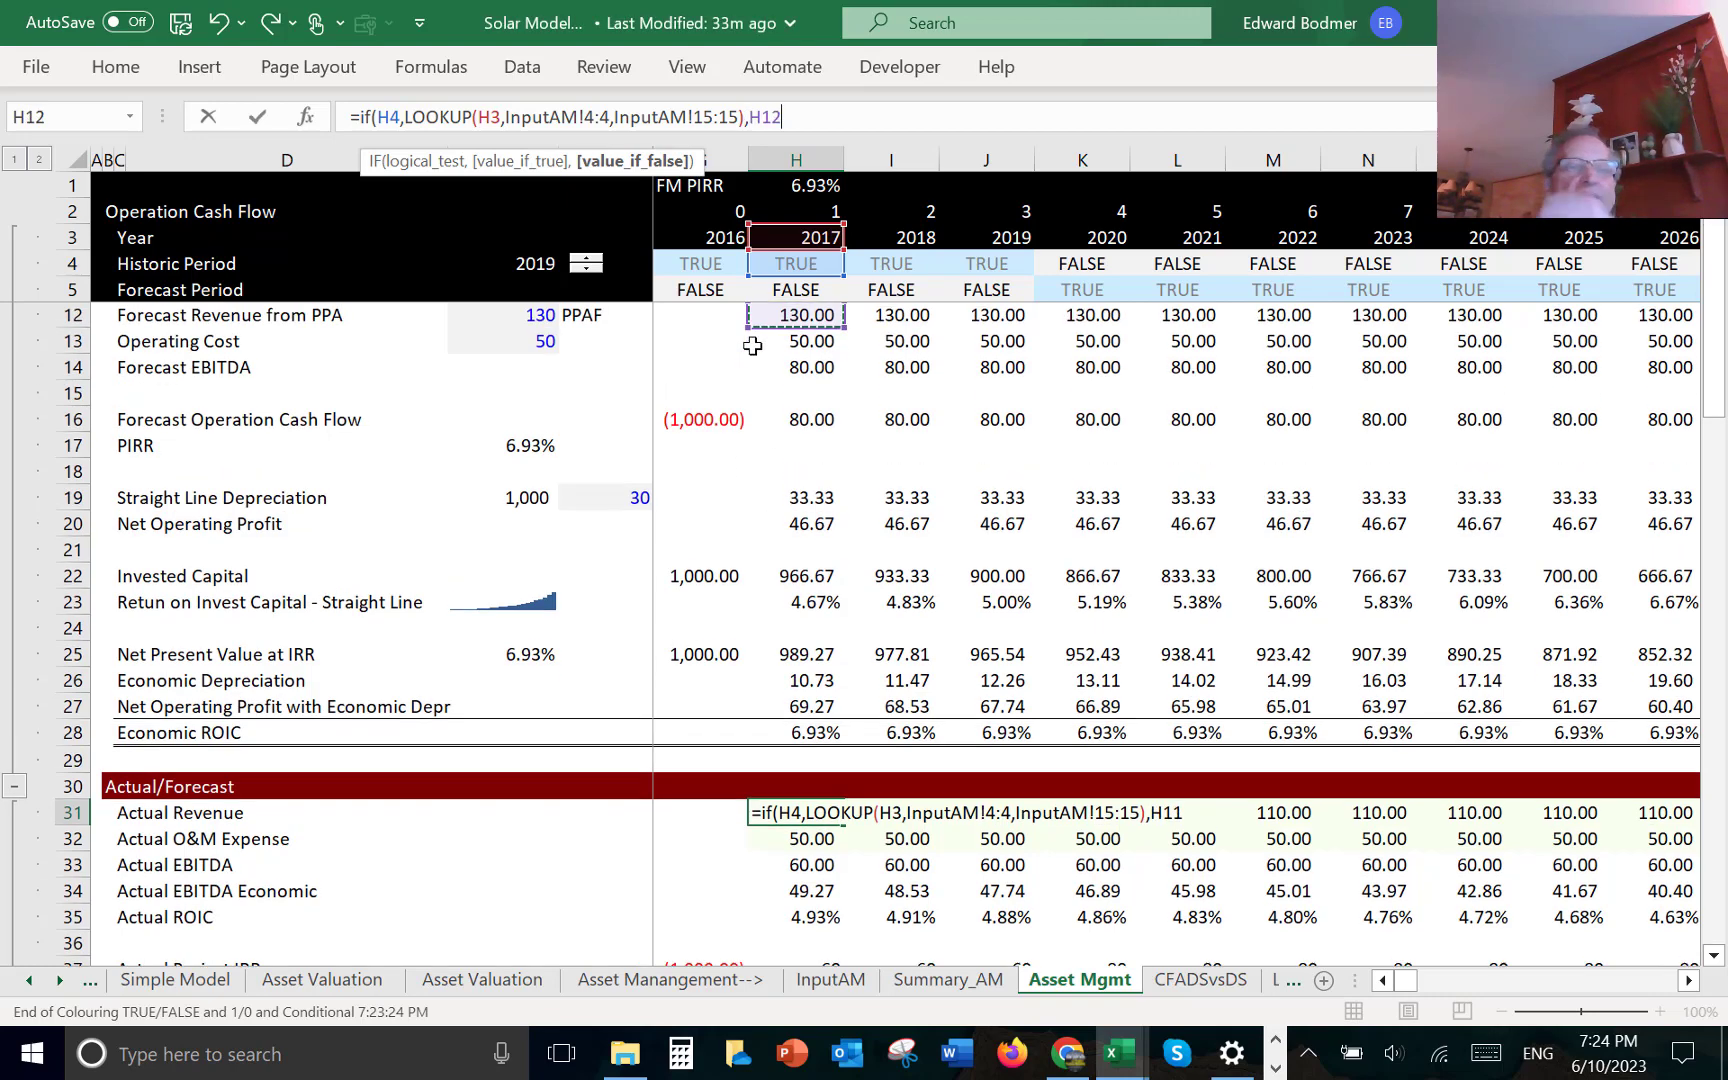
pyautogui.press('Down')
pyautogui.press('Down')
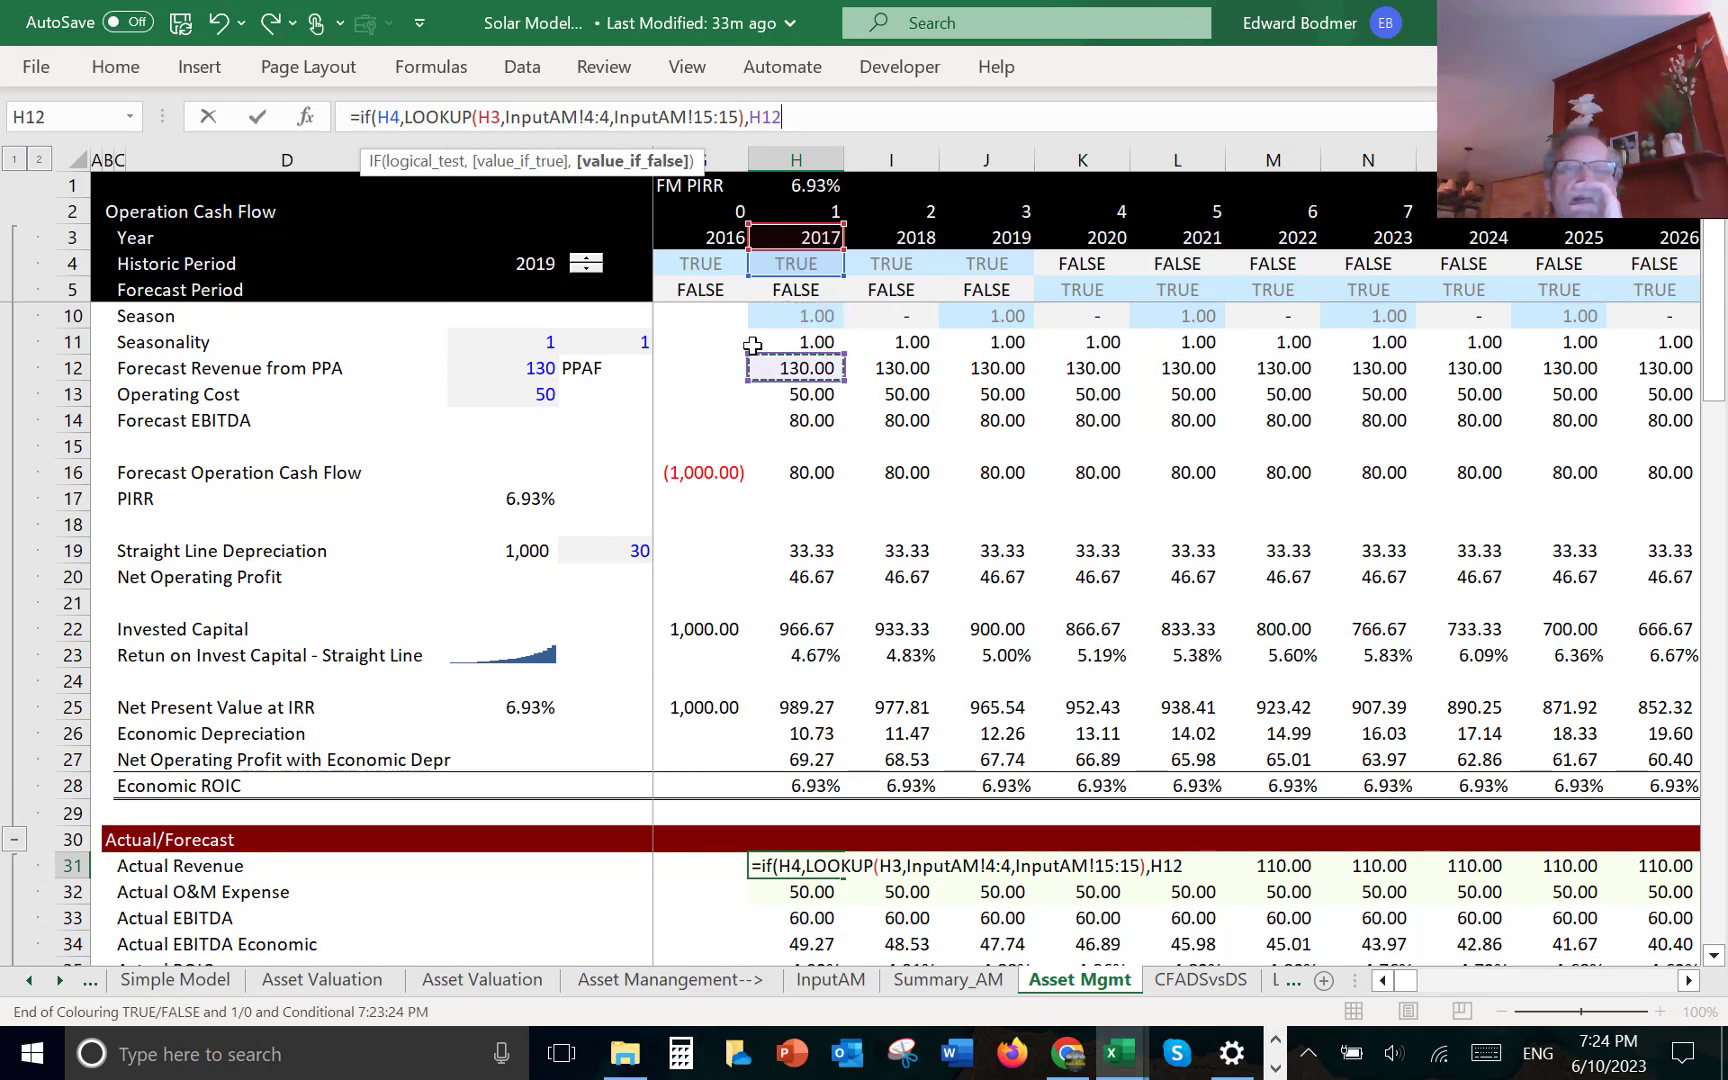
pyautogui.press('Return')
pyautogui.write('n')
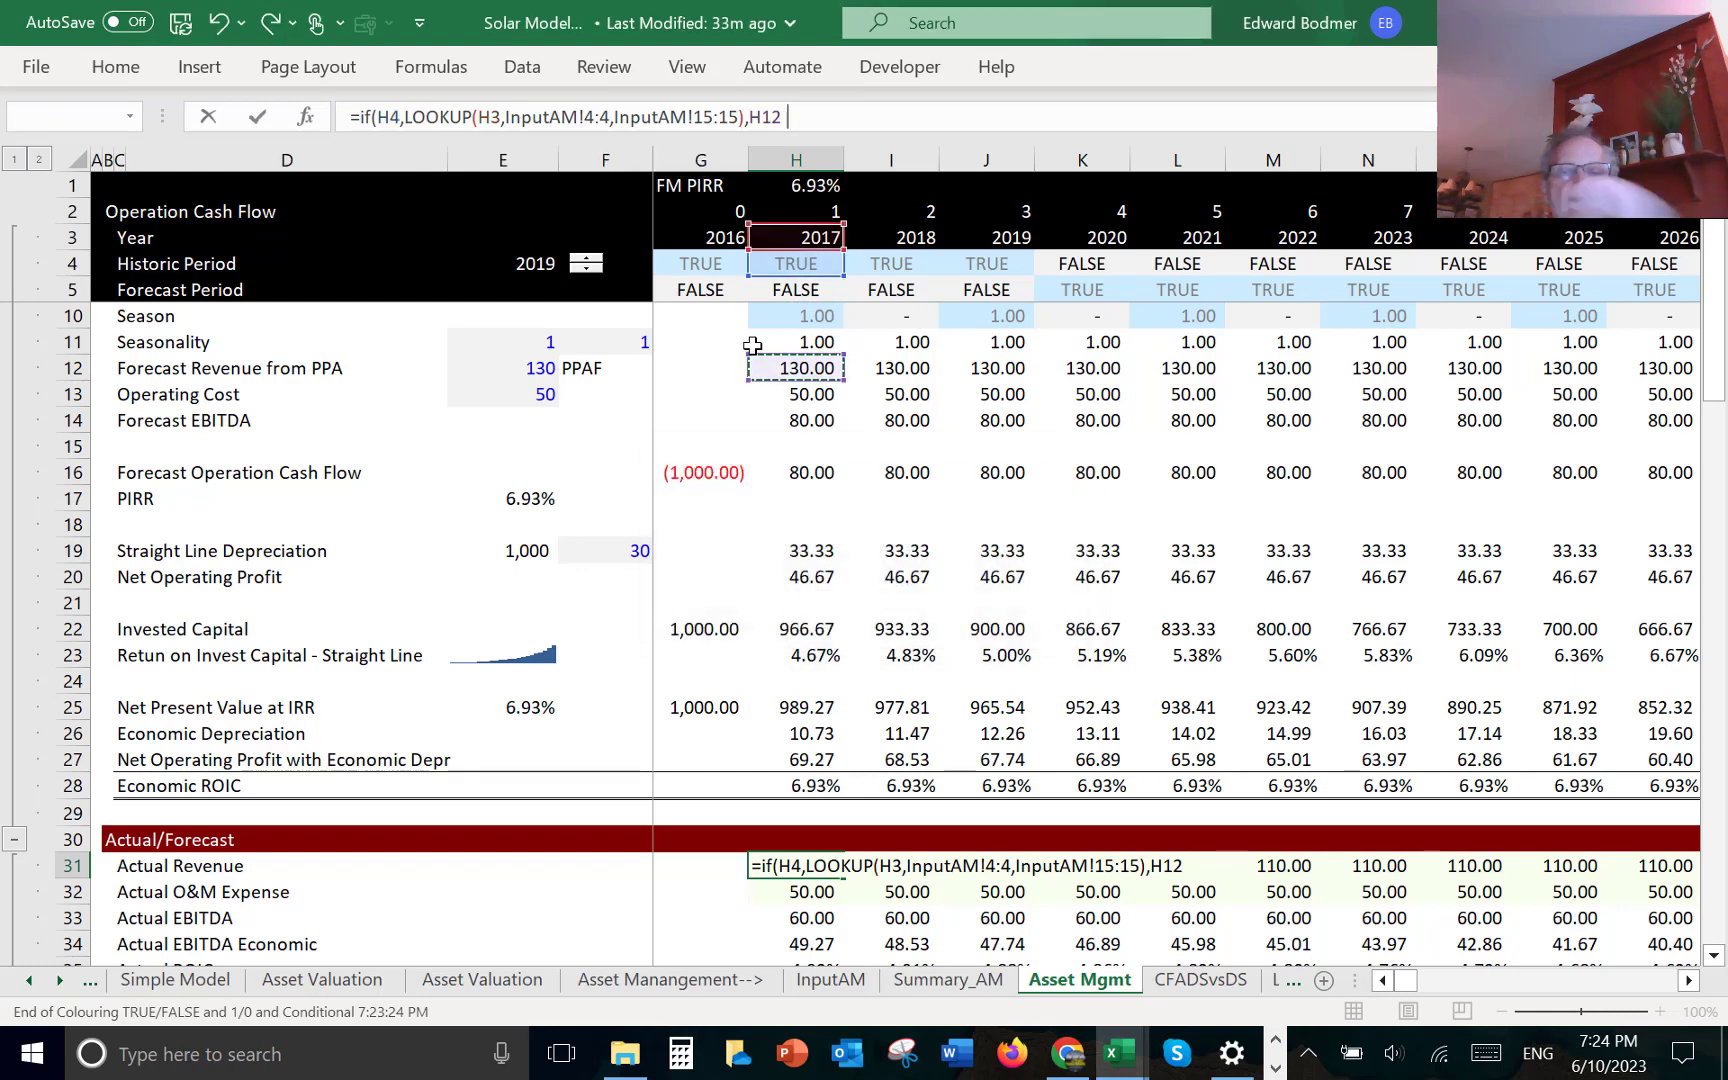
pyautogui.write(')')
pyautogui.press('Return')
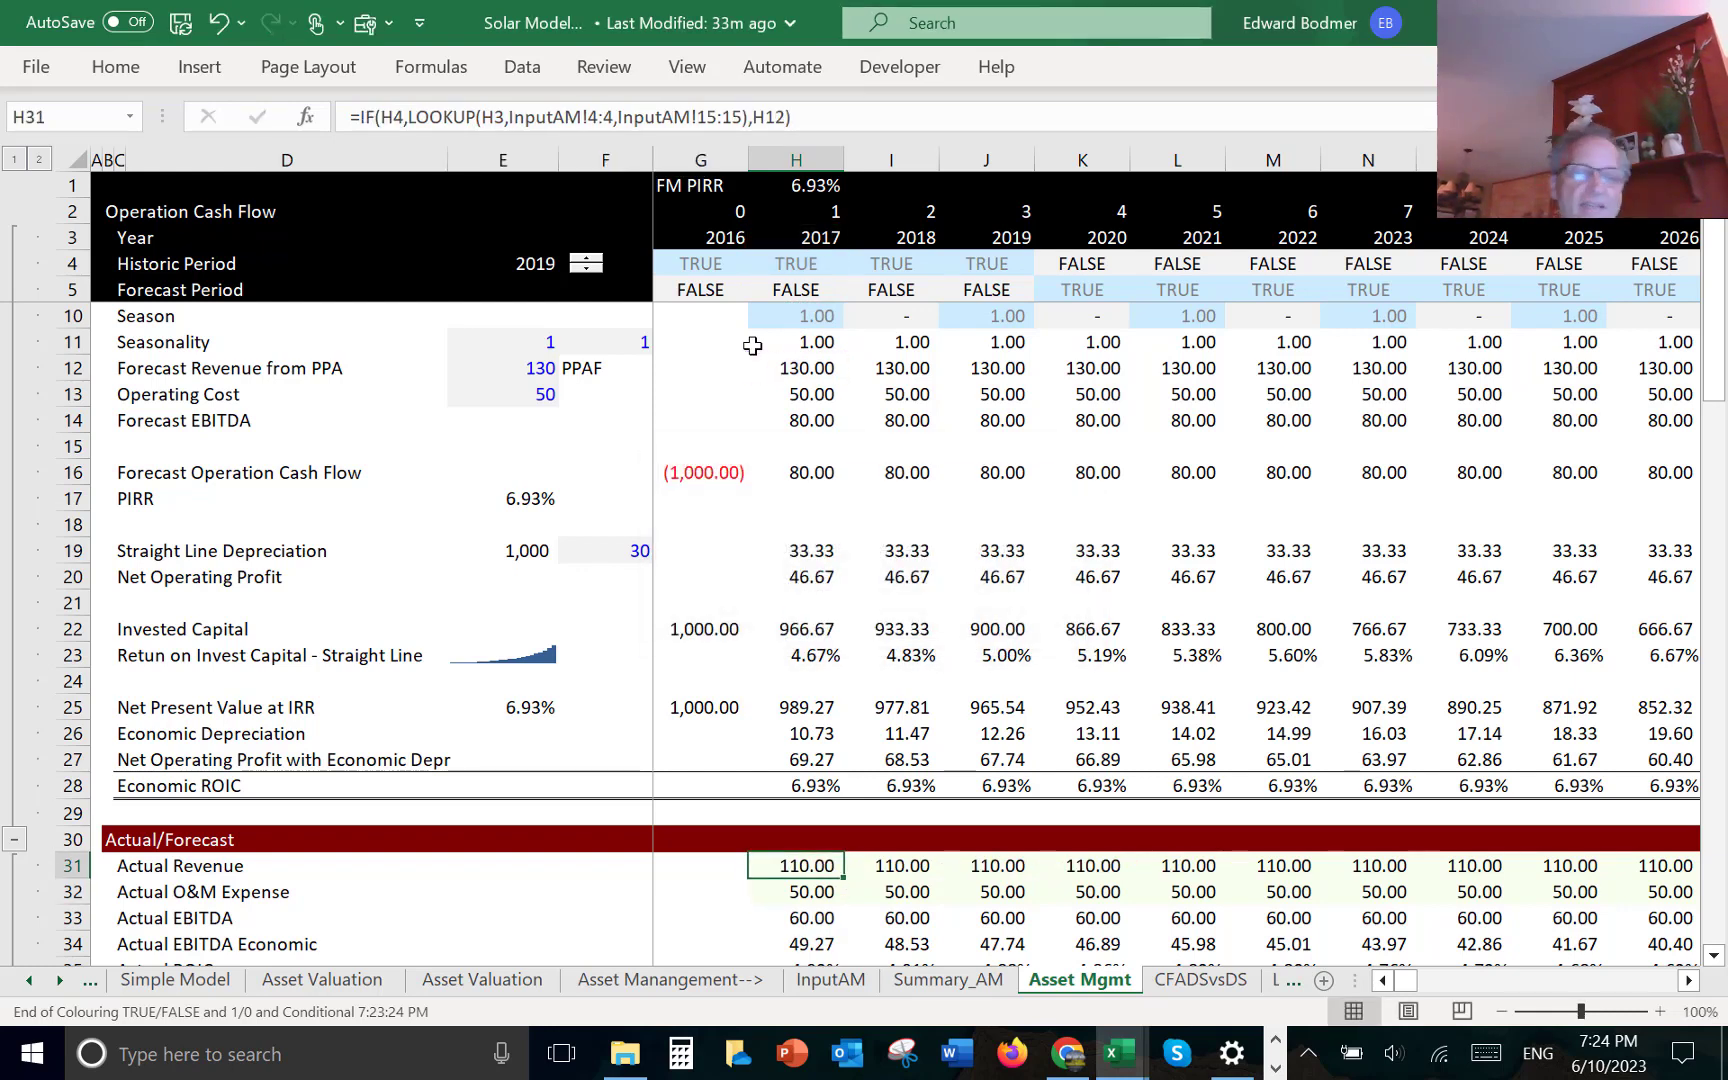
pyautogui.hotkey('ctrl', 'shift', 'Right')
pyautogui.hotkey('ctrl', 'r')
# - Insert an IF test on the historic flag H4 ahead of the lookup in the Actual O&M Expense cell H32
pyautogui.press('Down')
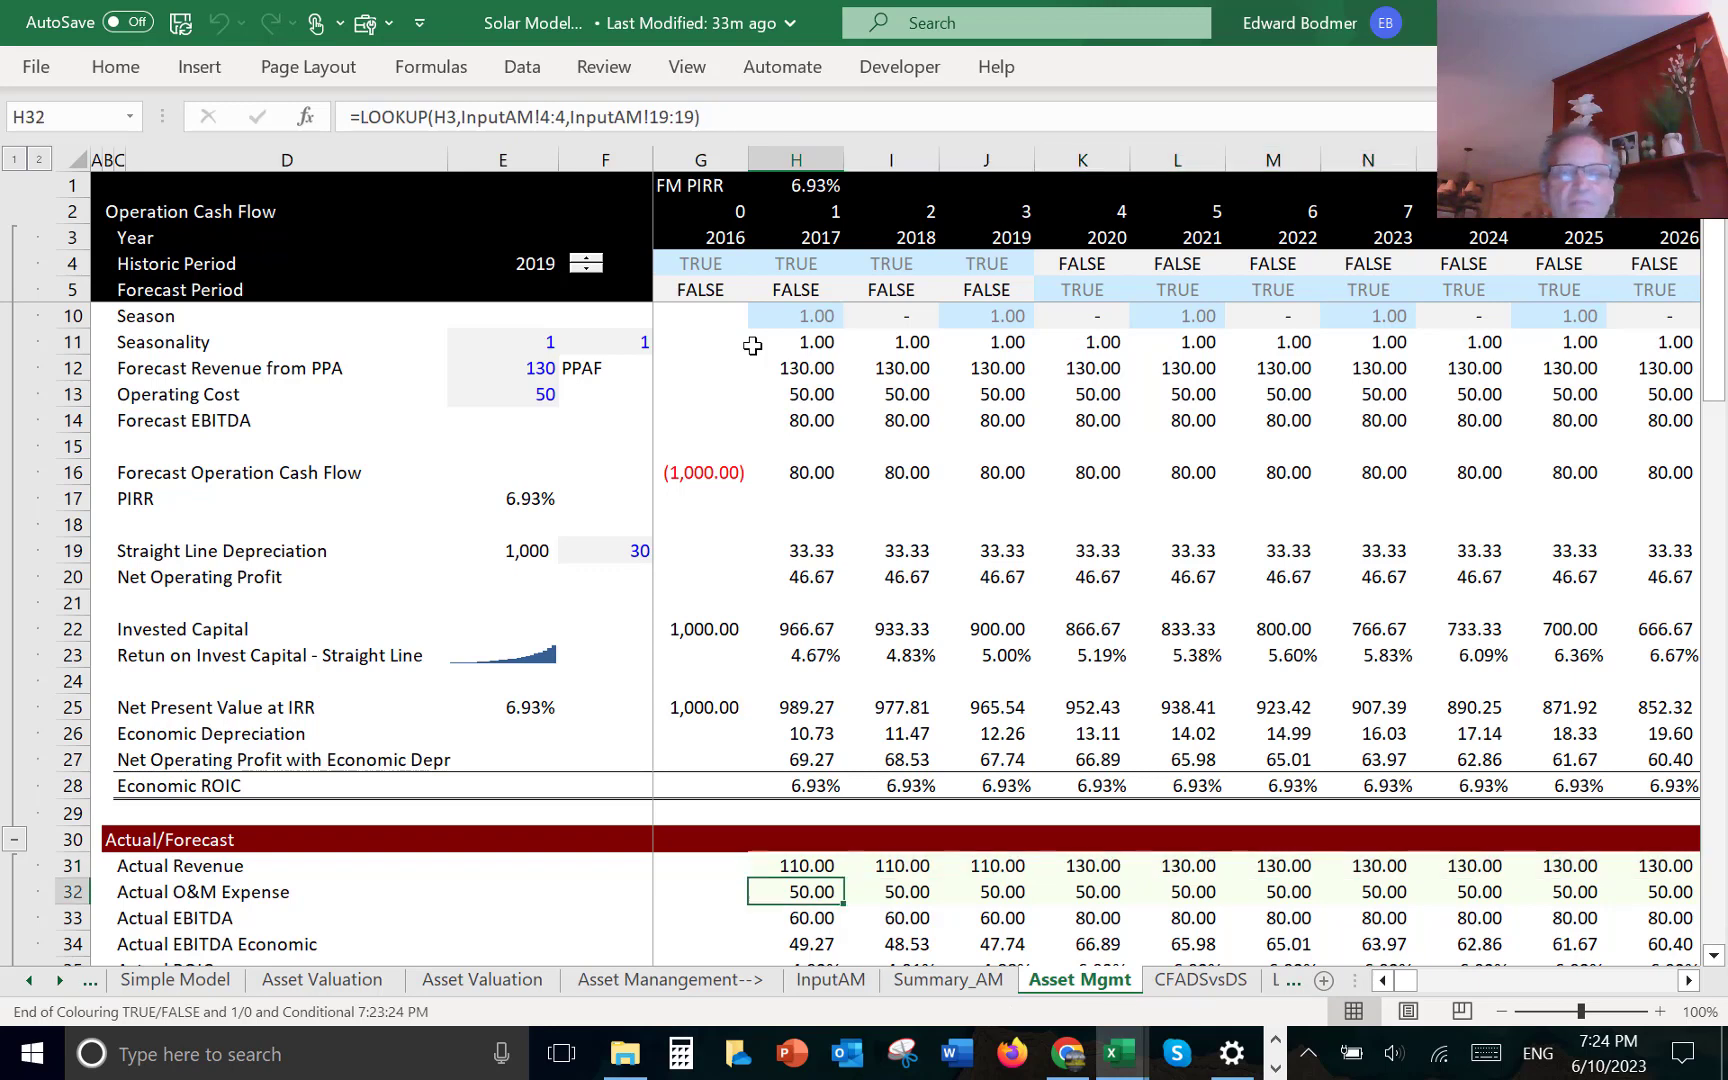
pyautogui.press('F2')
pyautogui.press('Left')
pyautogui.press('Left')
pyautogui.press('Left')
pyautogui.press('Left')
pyautogui.press('Left')
pyautogui.press('Left')
pyautogui.press('Left')
pyautogui.press('Left')
pyautogui.press('Left')
pyautogui.press('Left')
pyautogui.press('Left')
pyautogui.press('Left')
pyautogui.press('Left')
pyautogui.press('Left')
pyautogui.press('Left')
pyautogui.press('Left')
pyautogui.press('Left')
pyautogui.press('Left')
pyautogui.press('Left')
pyautogui.press('Left')
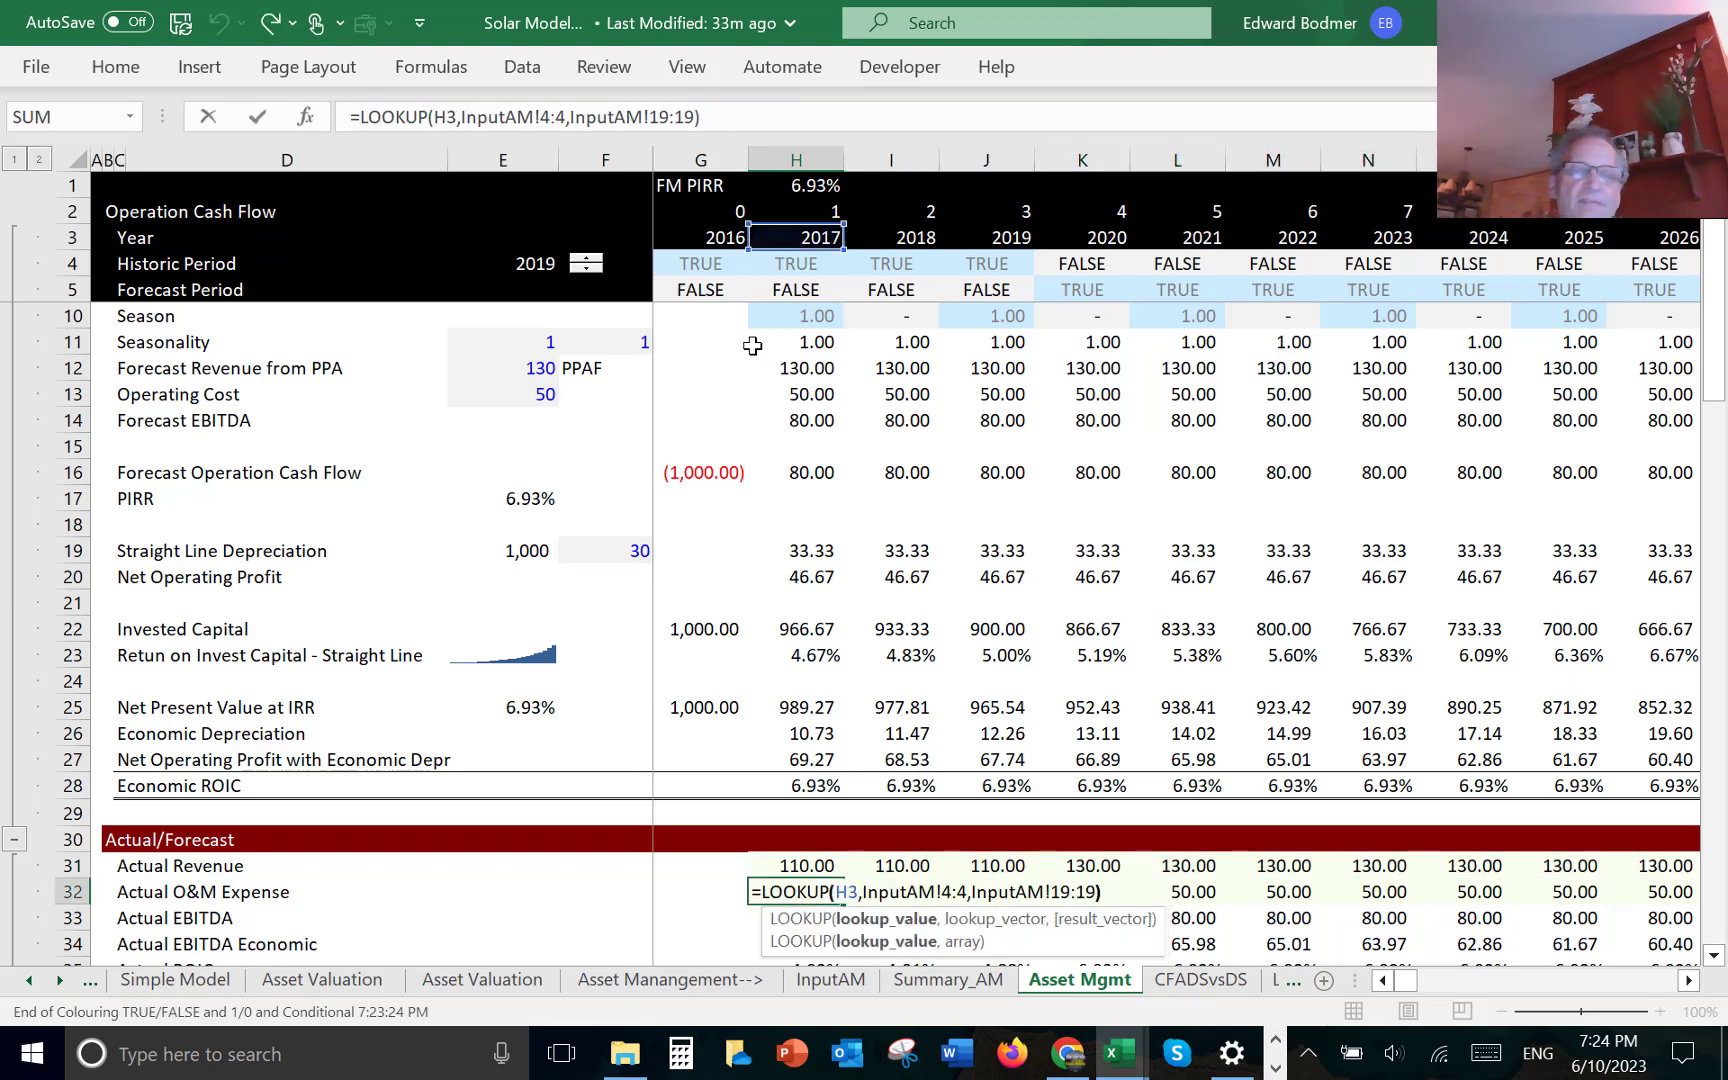
pyautogui.write('if(')
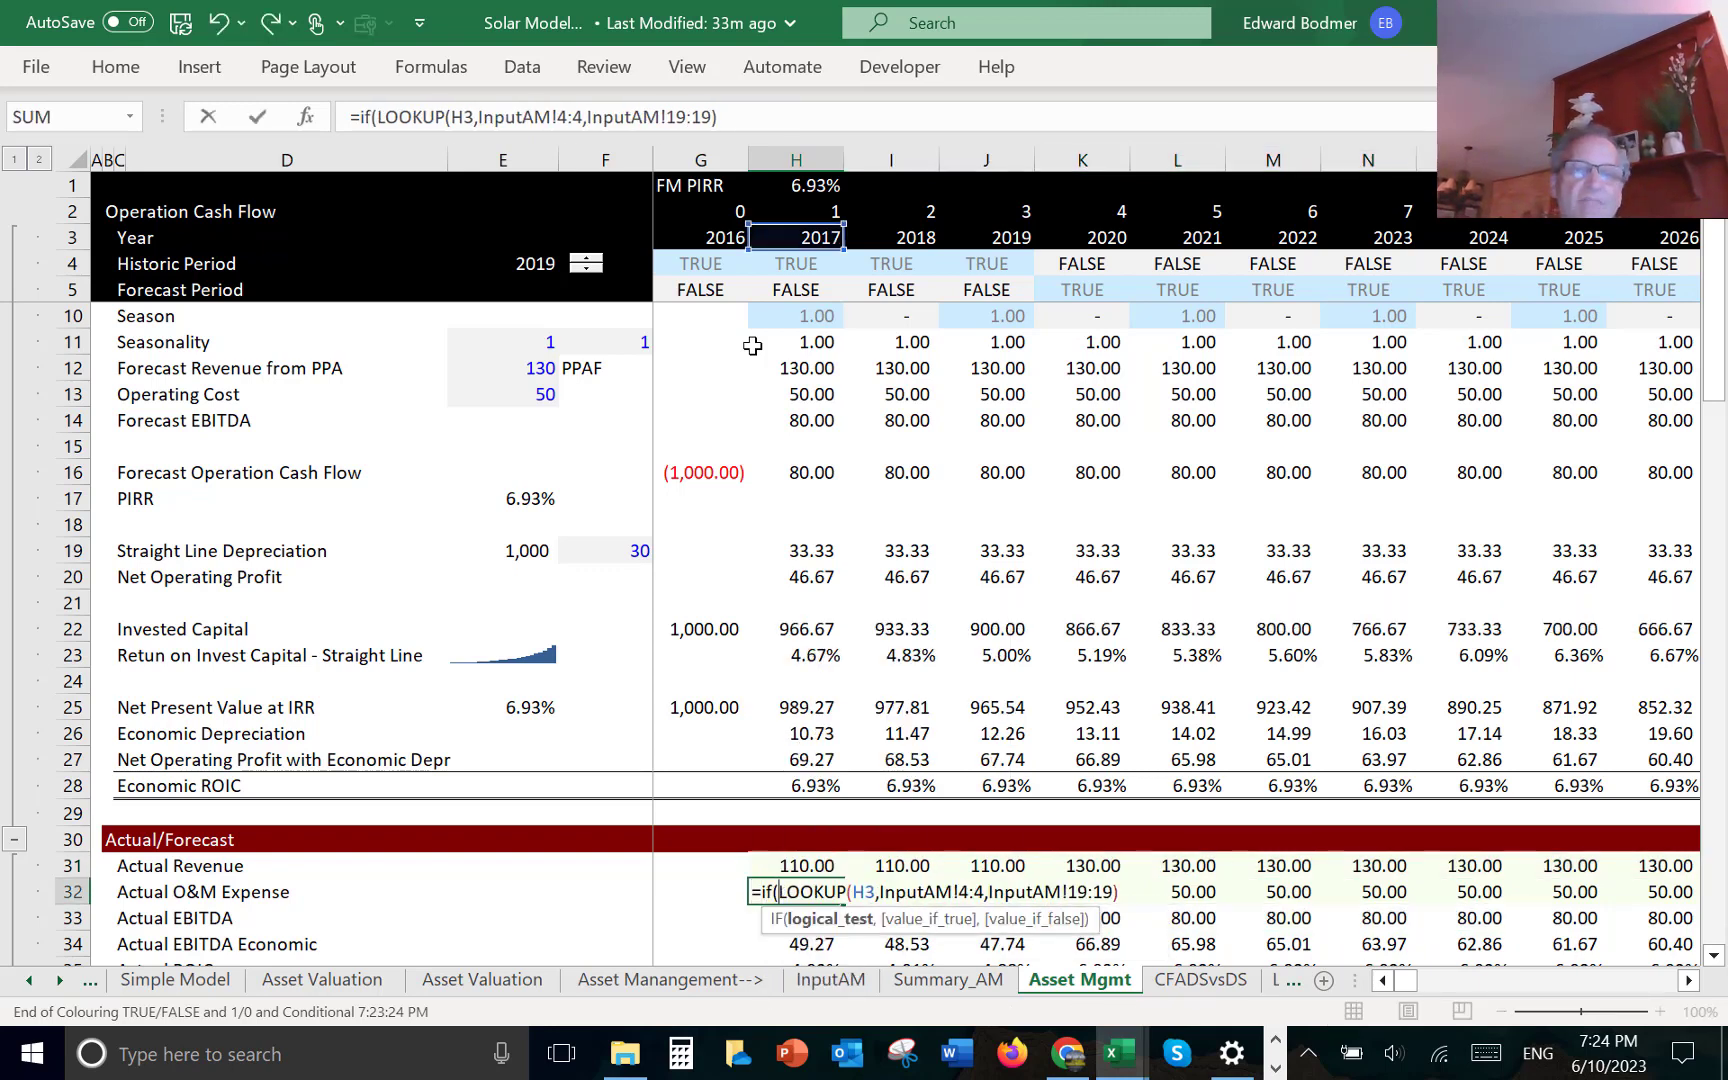
pyautogui.click(783, 263)
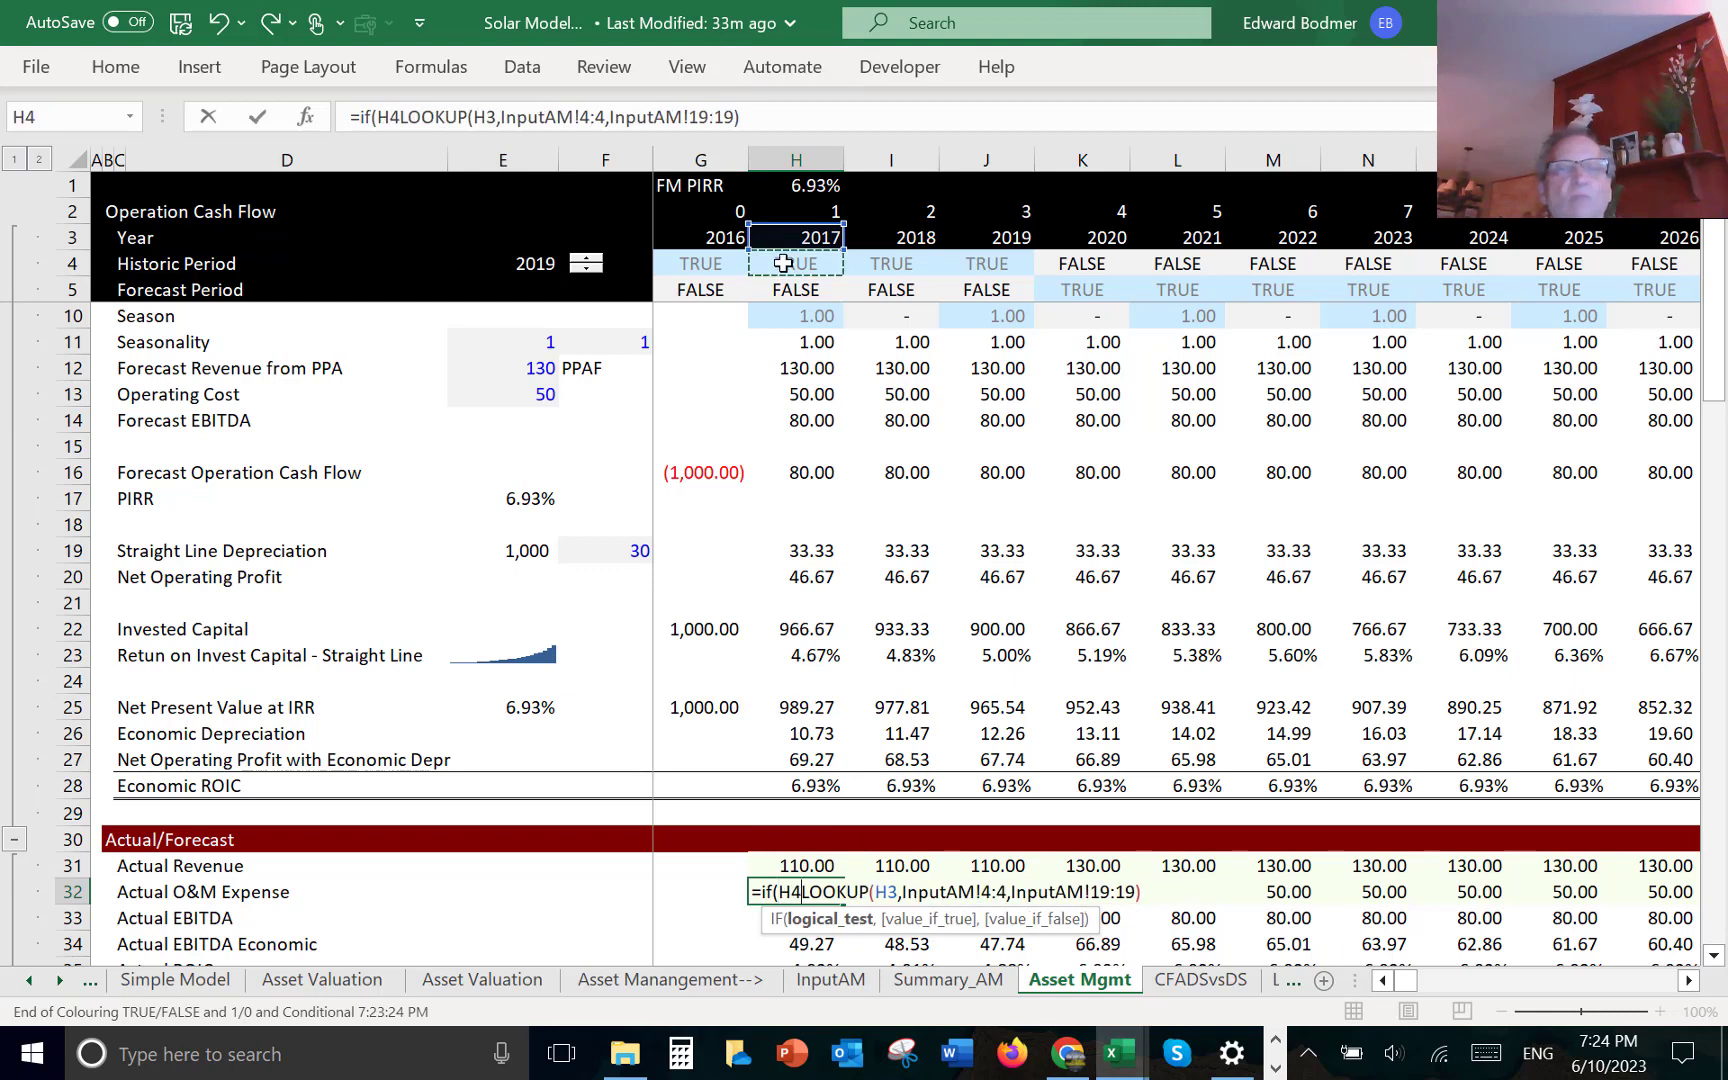
pyautogui.write(',')
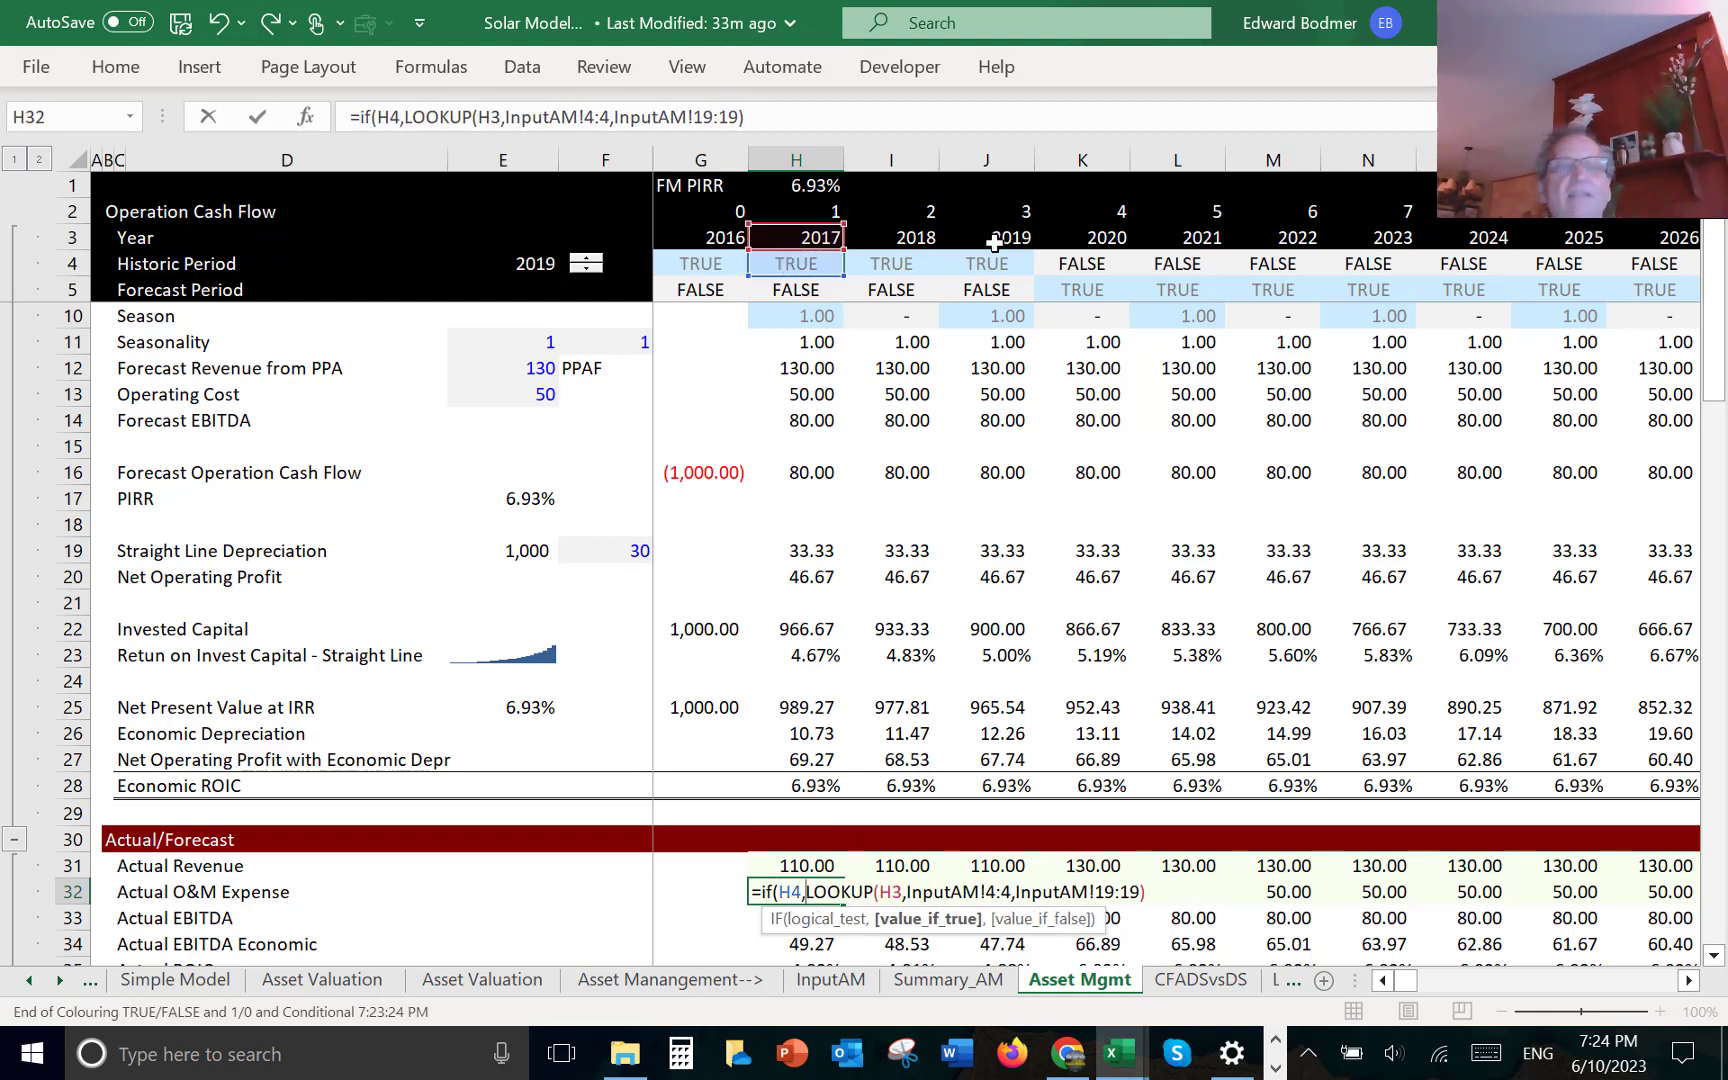
# - Complete H32 as =IF(H4,LOOKUP(H3,InputAM!4:4,InputAM!19:19),H13) and fill it across the row
pyautogui.click(833, 109)
pyautogui.write(',')
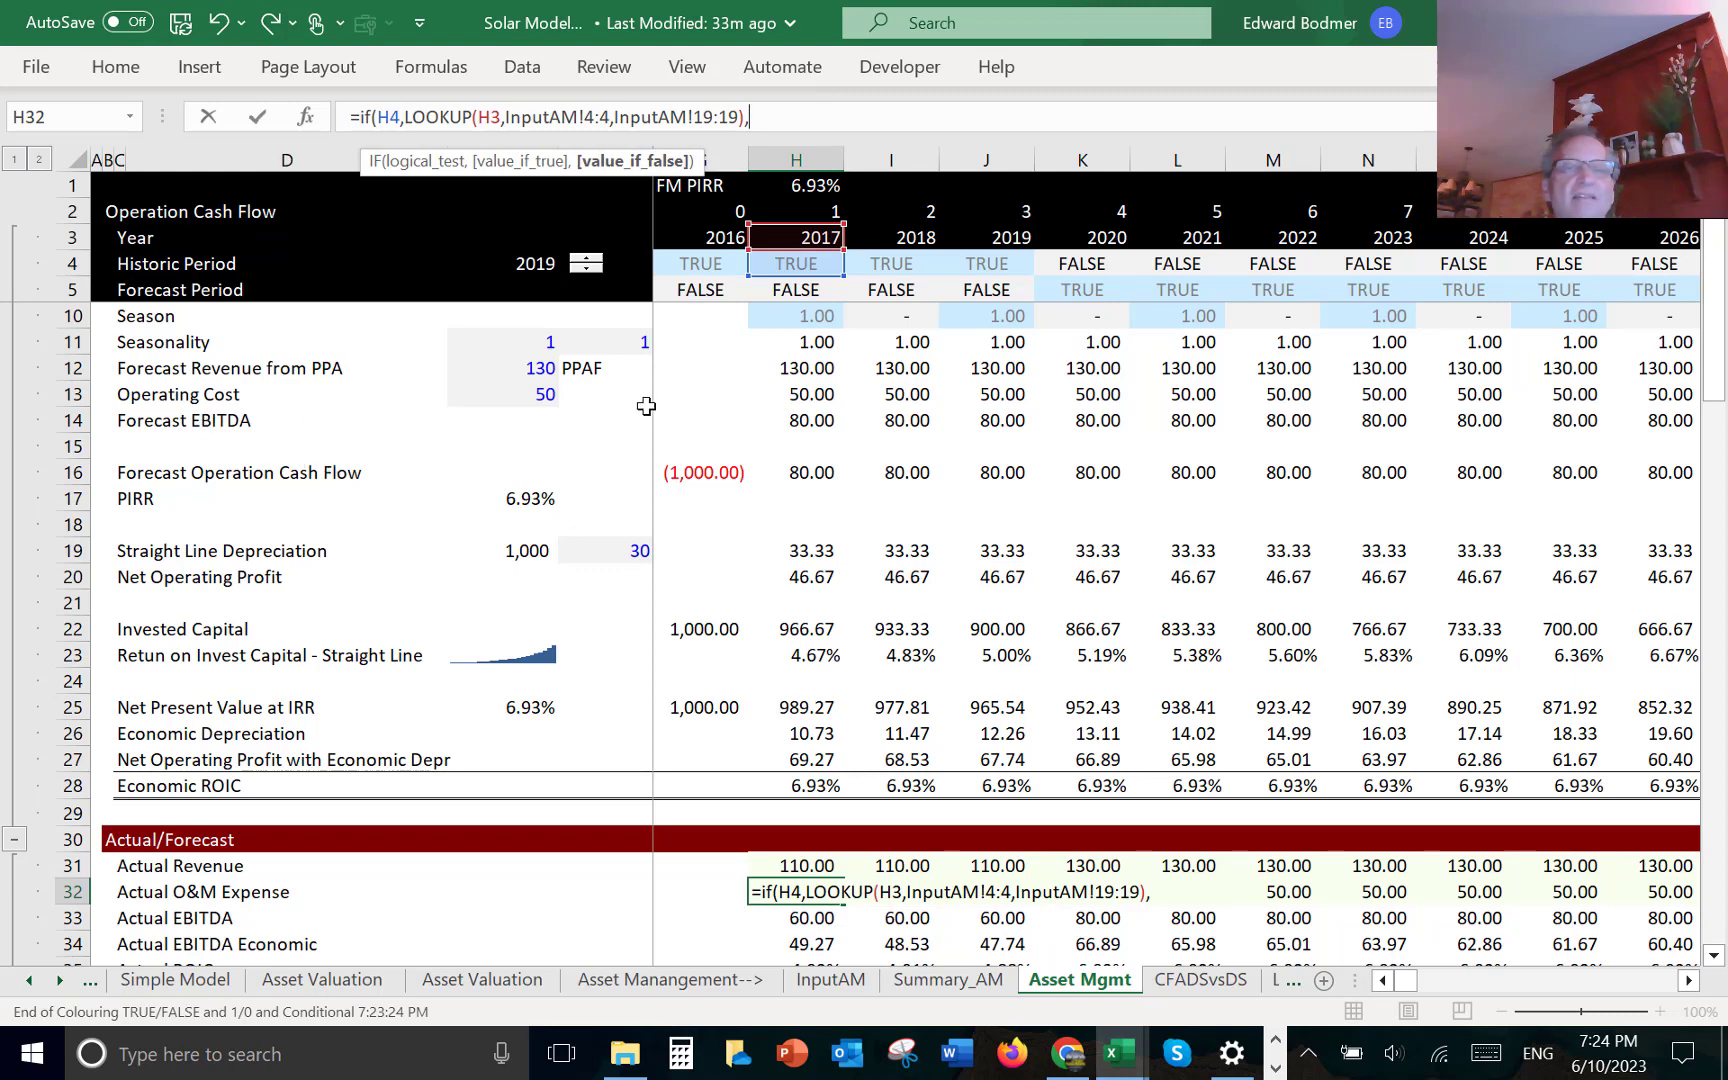
pyautogui.click(785, 394)
pyautogui.press('Return')
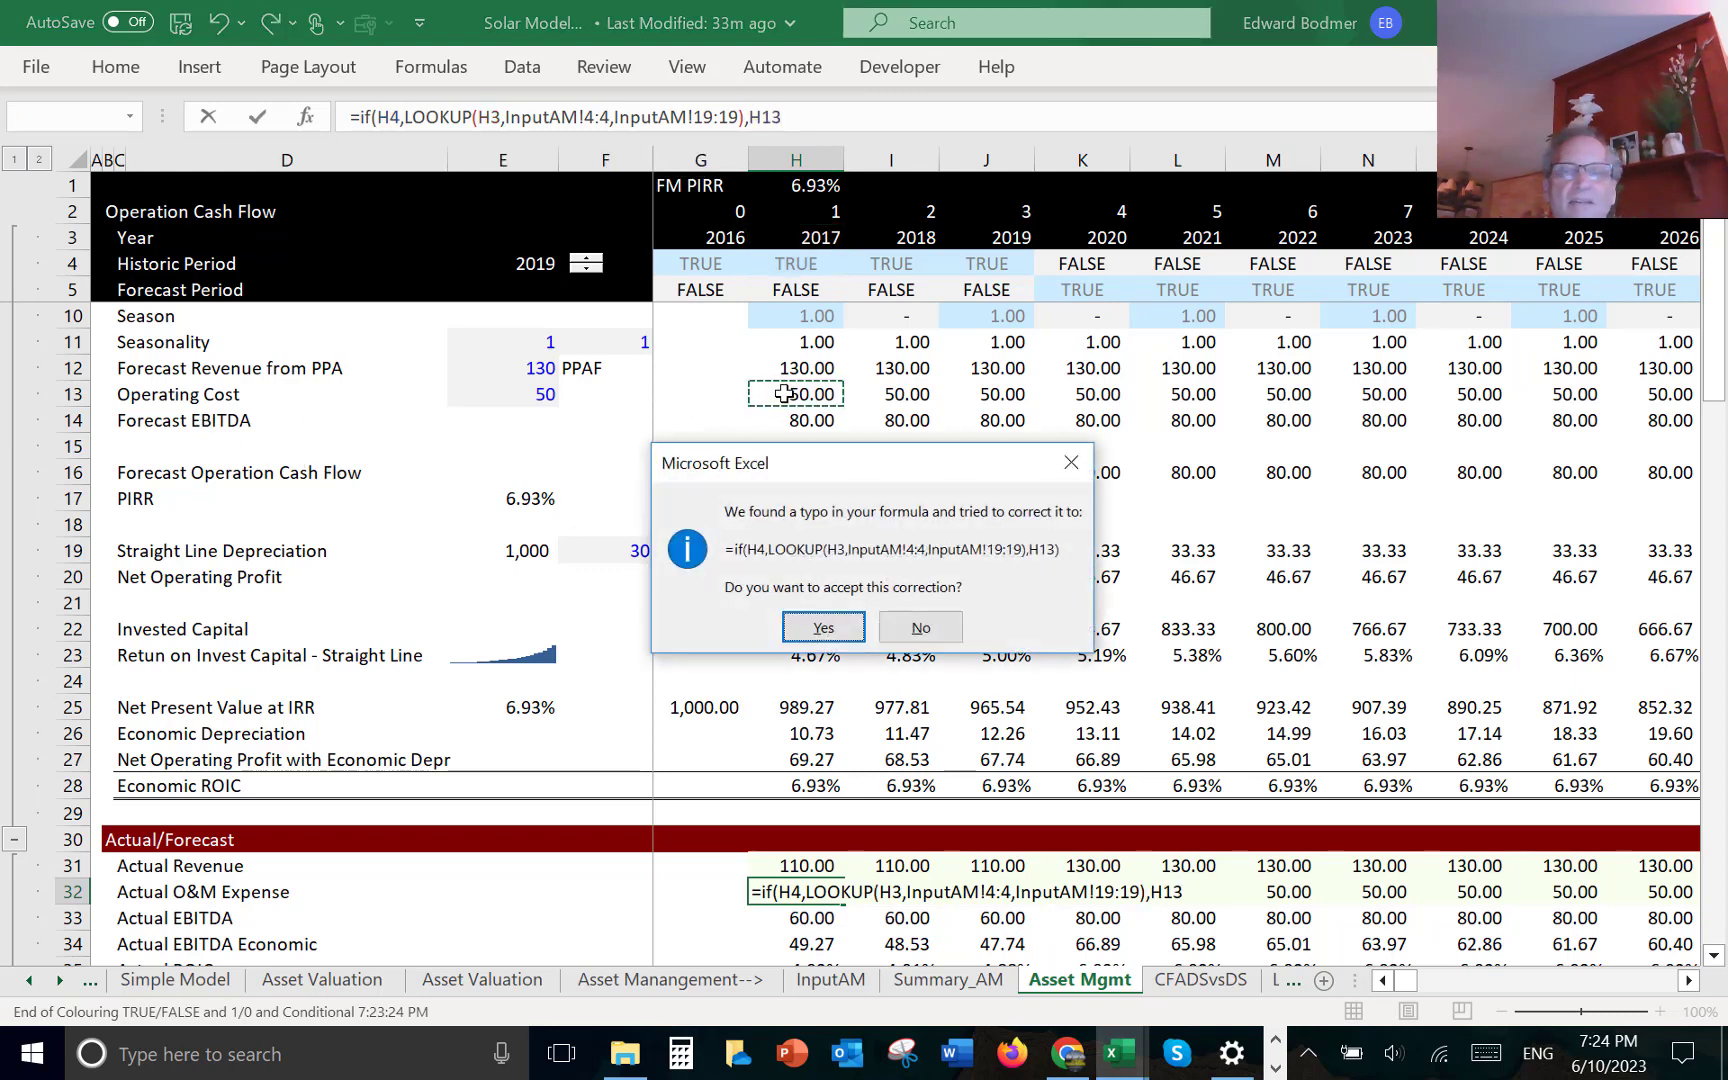
pyautogui.press('Escape')
pyautogui.press('Return')
pyautogui.press('Up')
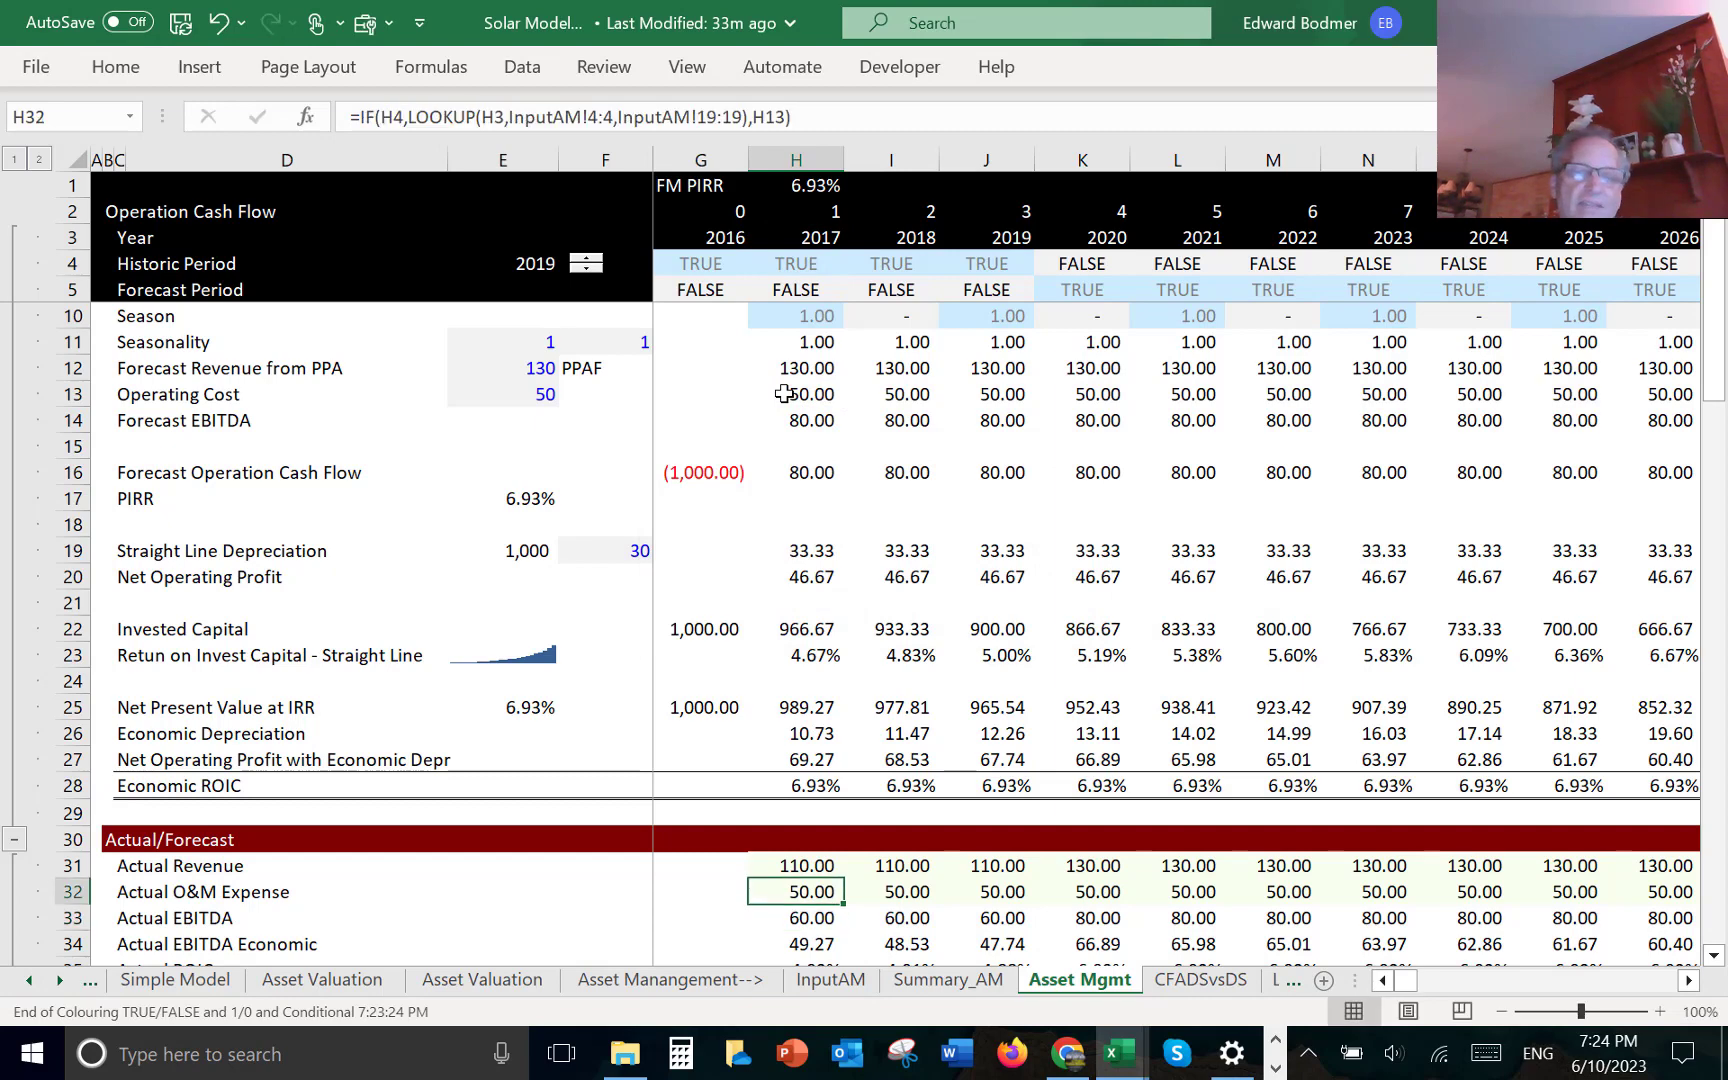
pyautogui.press('Down')
pyautogui.press('Down')
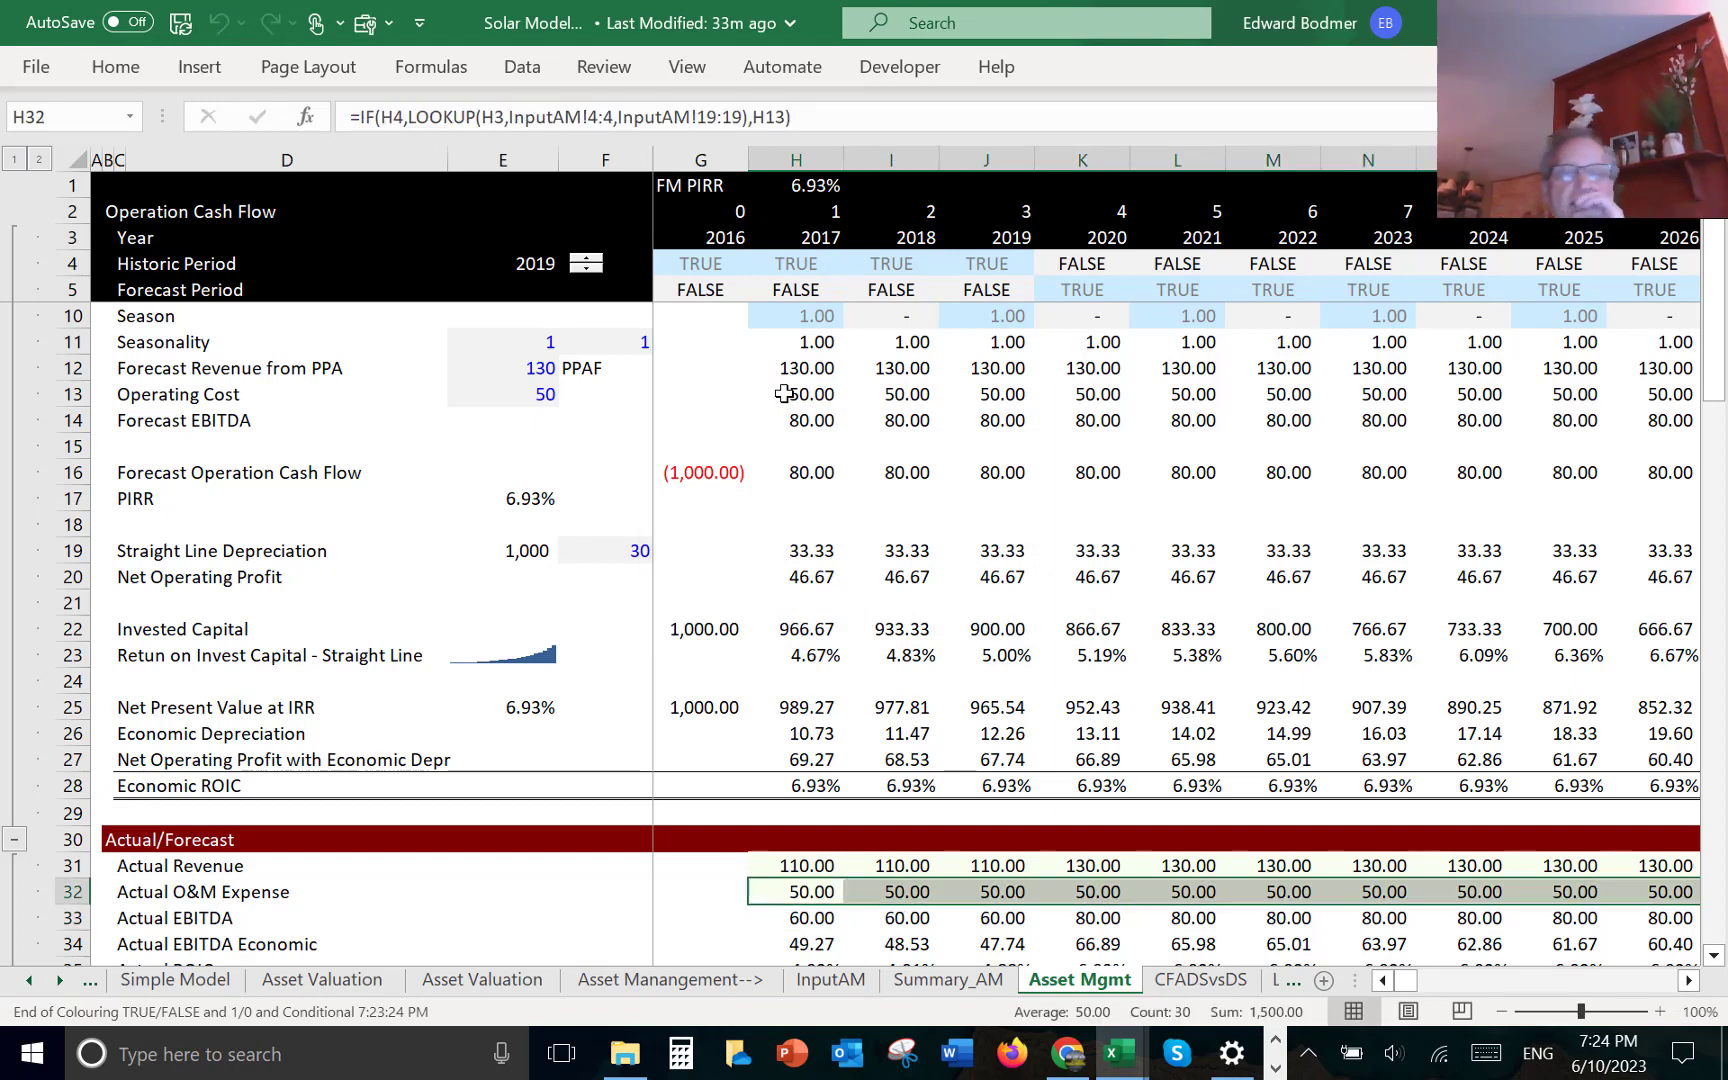
# - Examine the Actual/Forecast rows below O&M Expense and the formulas for Actual EBITDA and Actual EBITDA Economic in column H
pyautogui.press('Down')
pyautogui.press('Down')
pyautogui.press('Down')
pyautogui.press('Down')
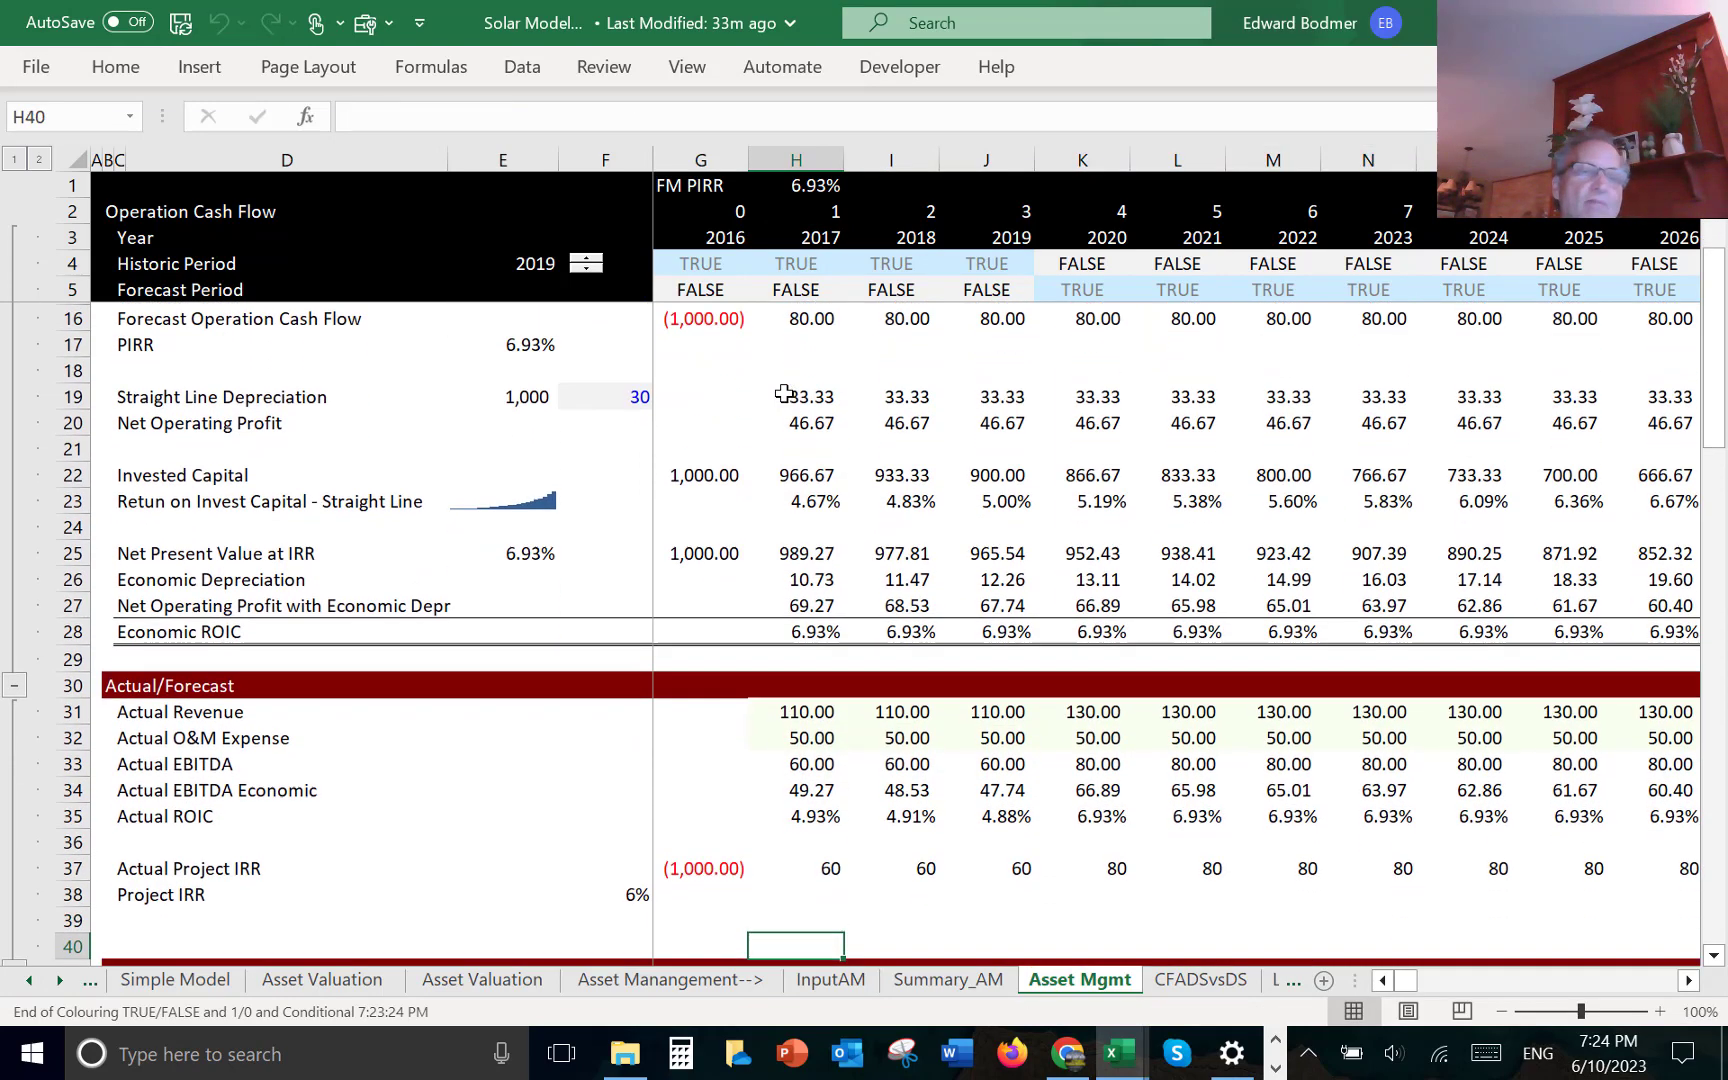
pyautogui.press('Up')
pyautogui.press('Up')
pyautogui.press('Up')
pyautogui.press('Up')
pyautogui.press('Up')
pyautogui.press('Up')
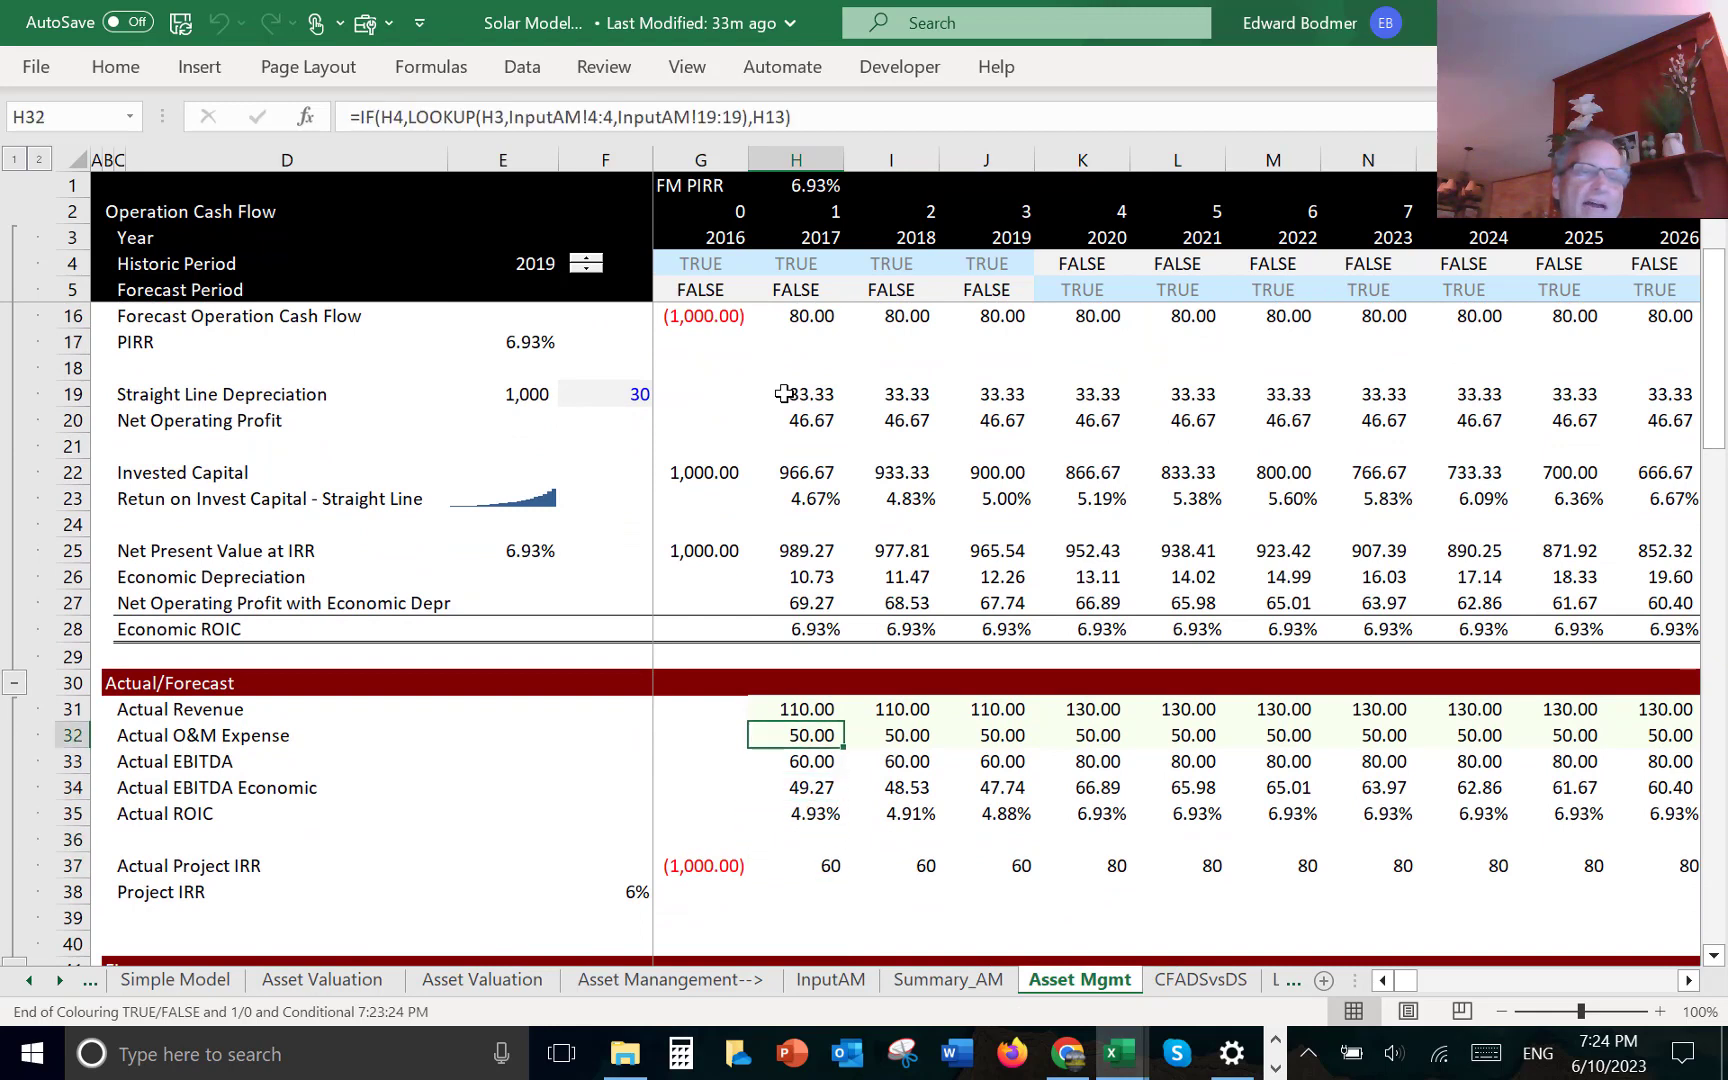
pyautogui.press('Down')
pyautogui.press('Left')
pyautogui.press('Right')
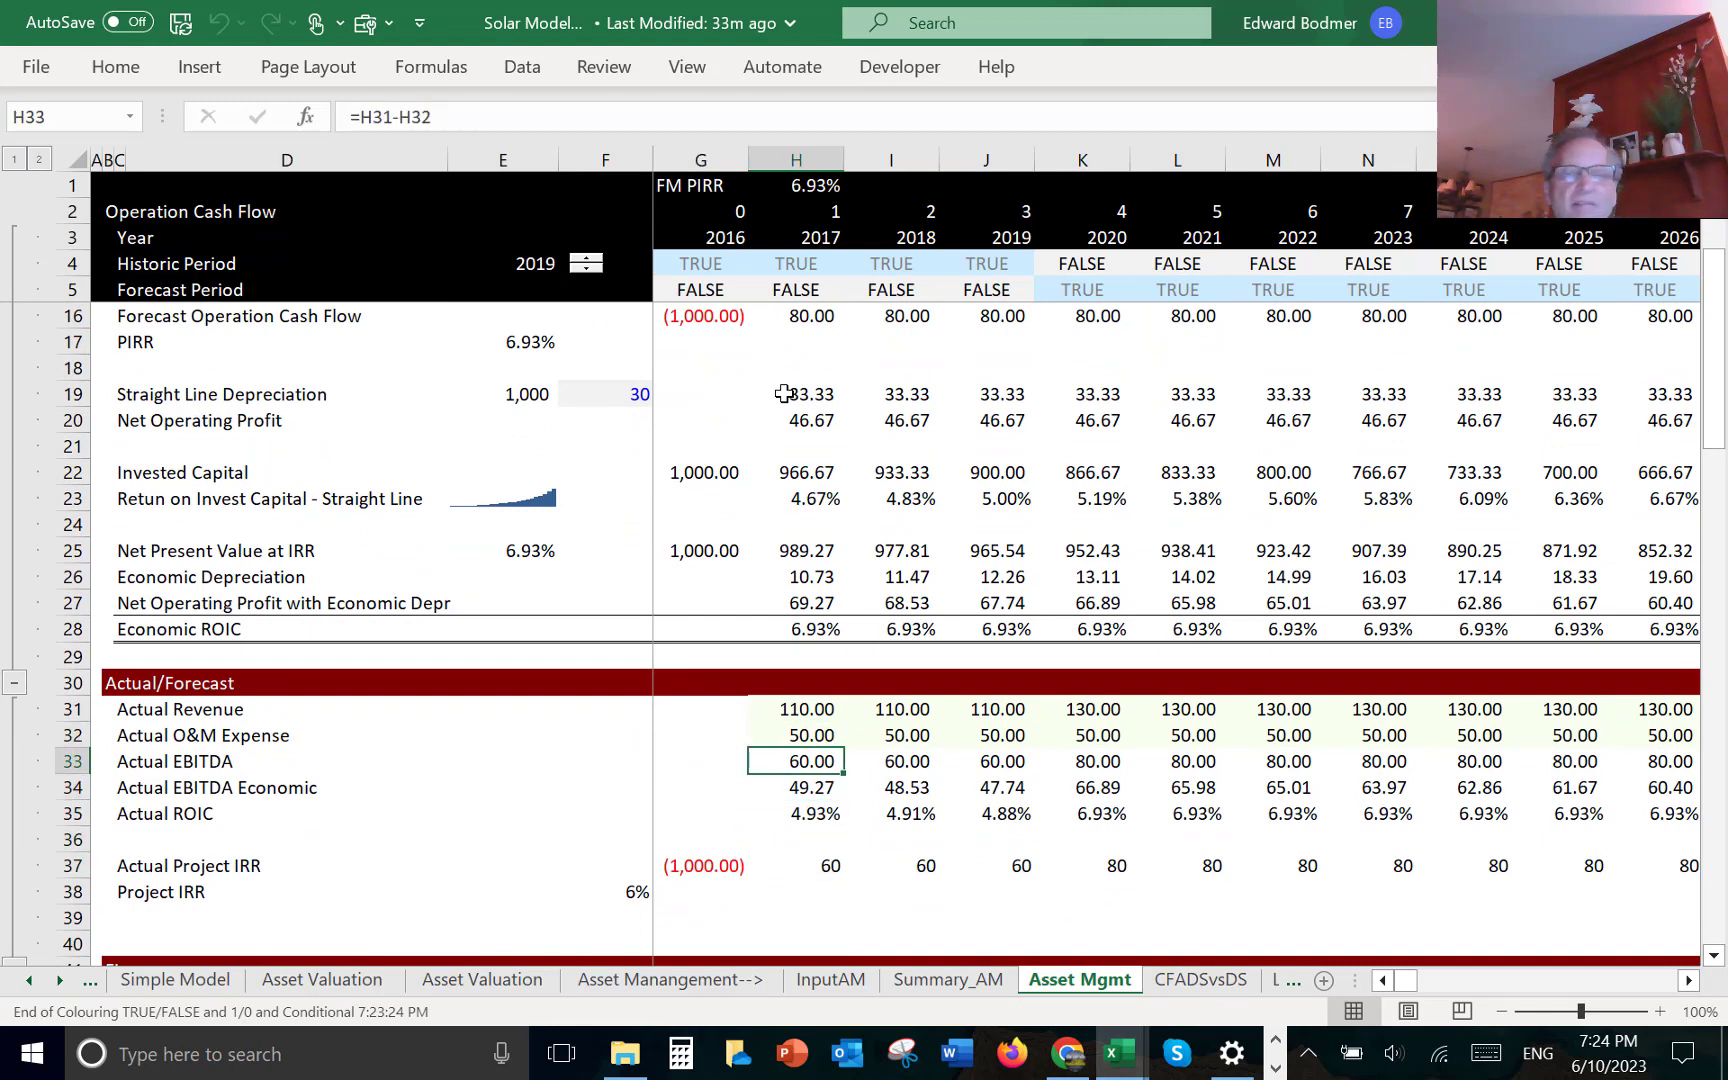
pyautogui.press('F2')
pyautogui.press('Escape')
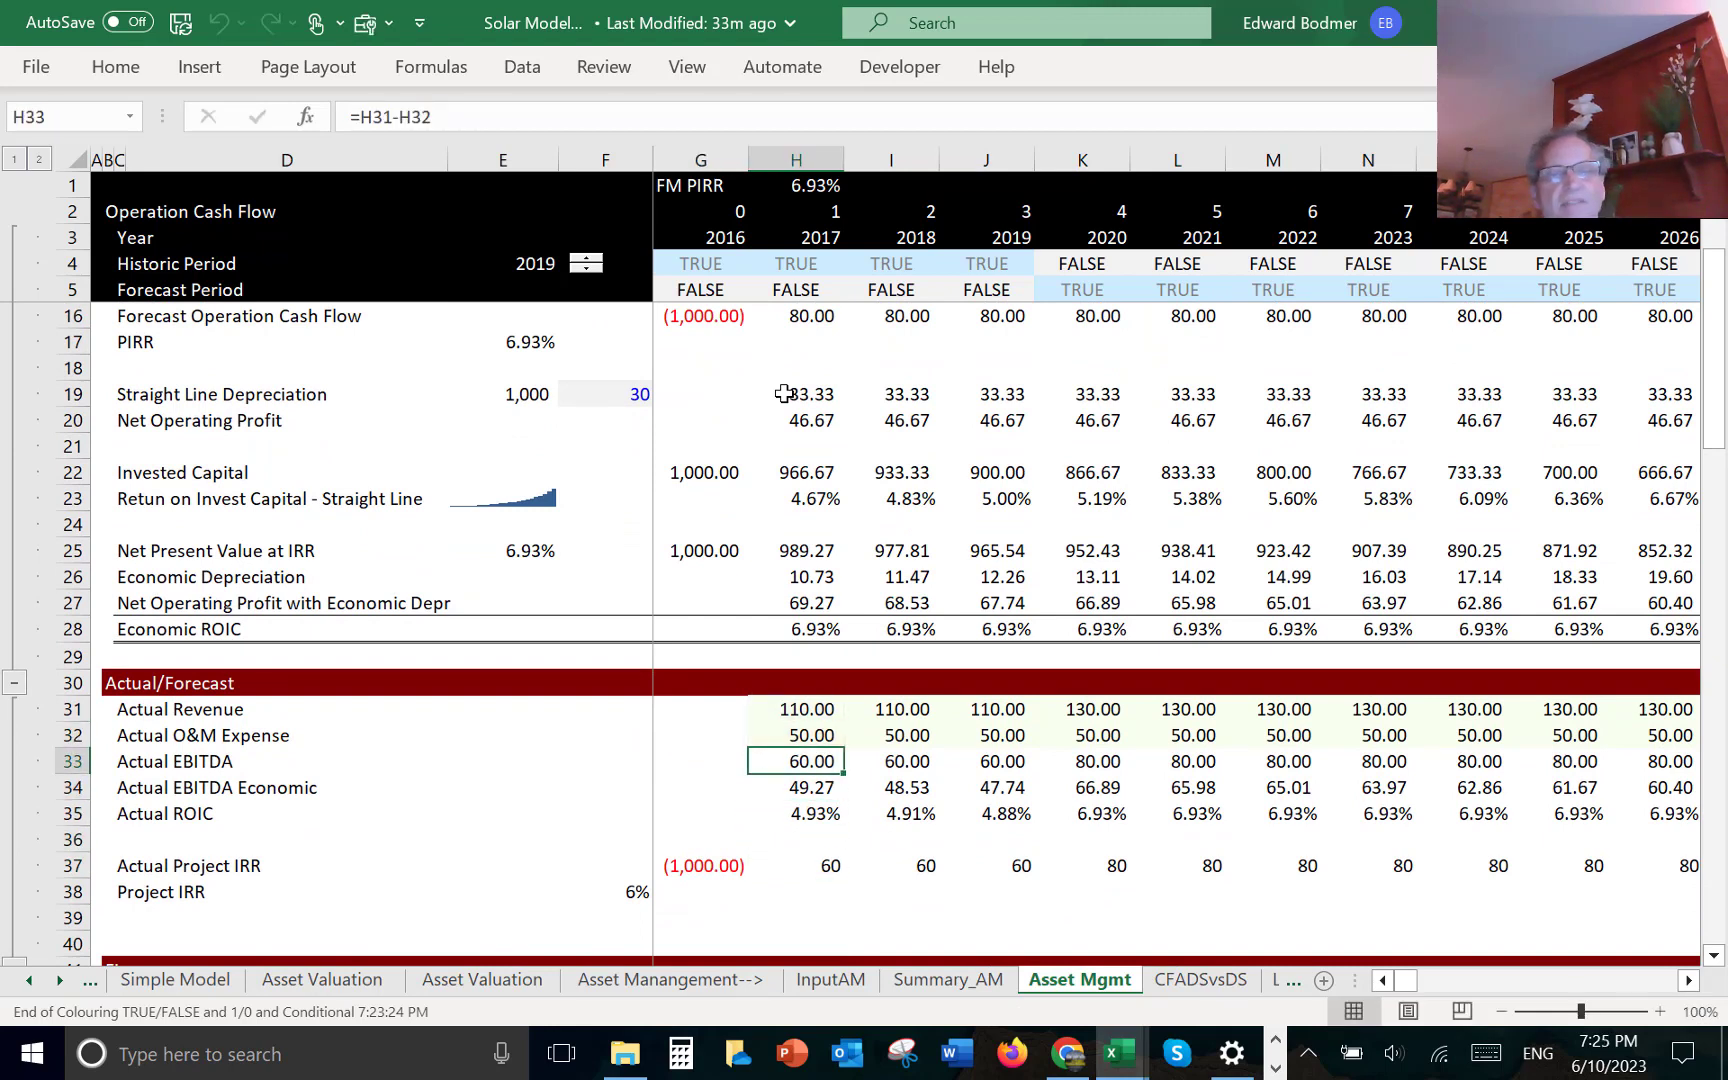
pyautogui.press('Down')
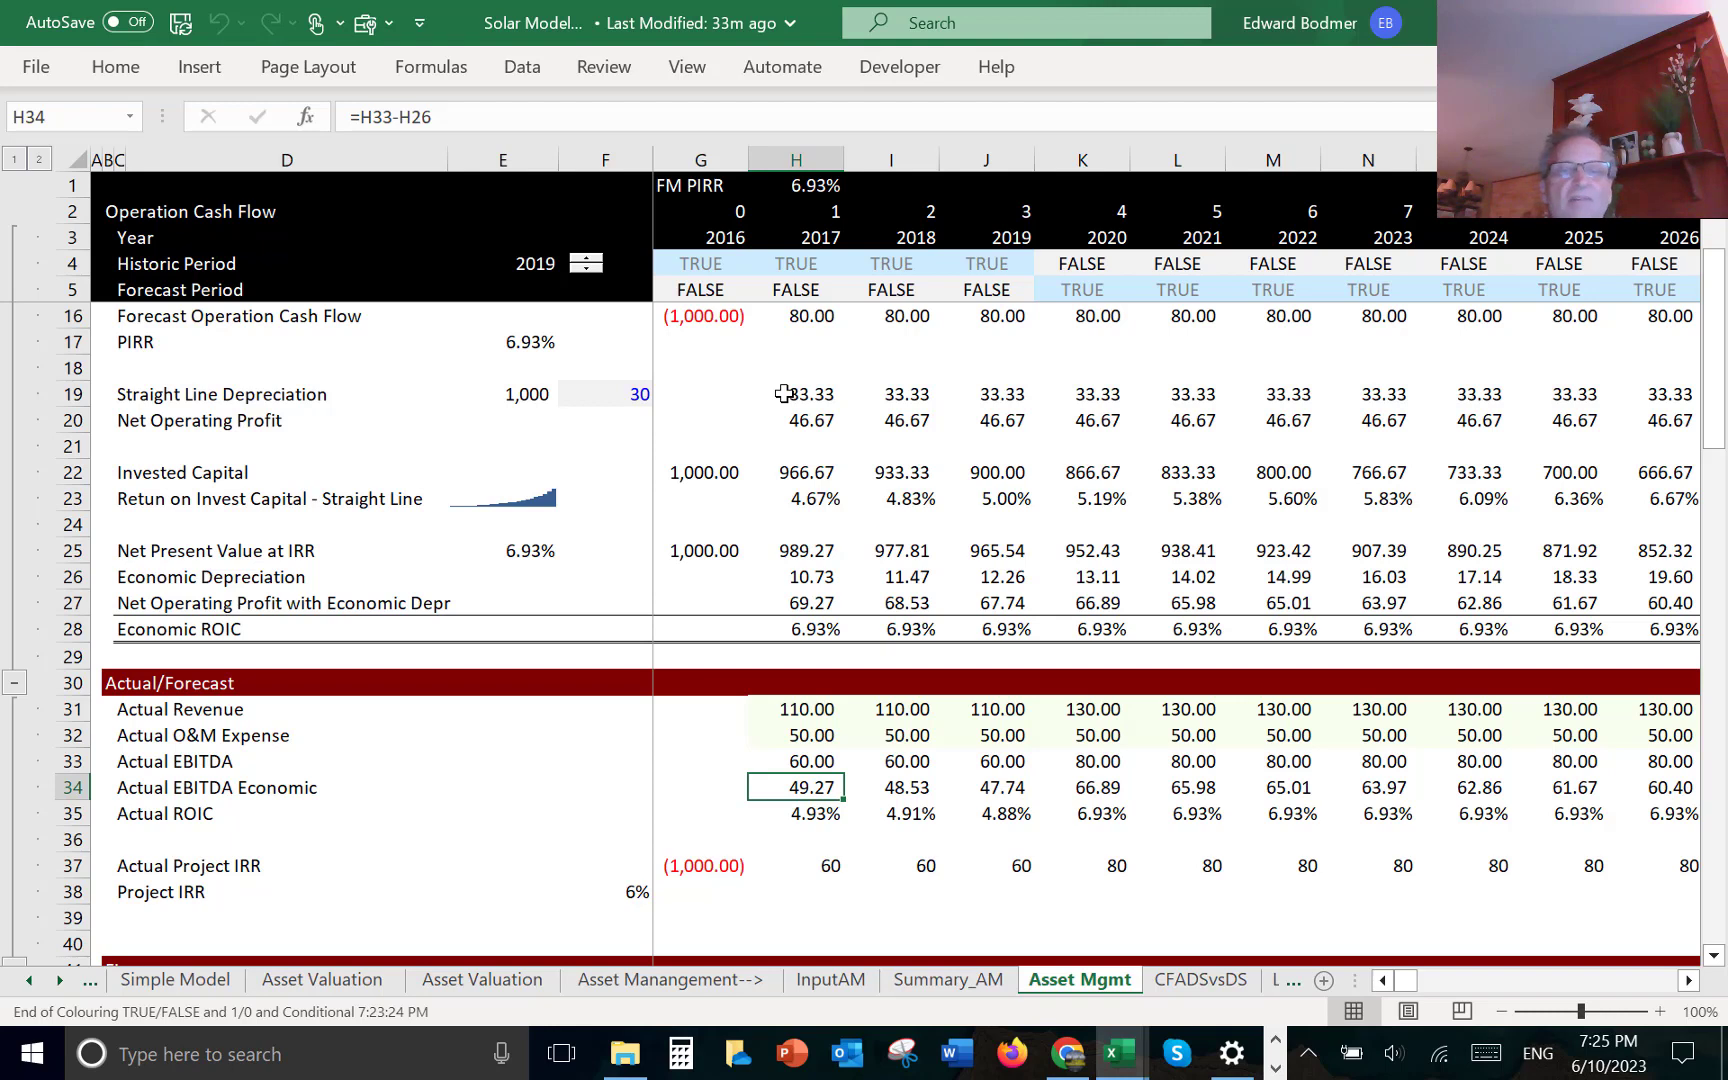
# - Insert two blank rows above the Actual EBITDA Economic row
pyautogui.press('Left')
pyautogui.hotkey('ctrl', 'Left')
pyautogui.press('Left')
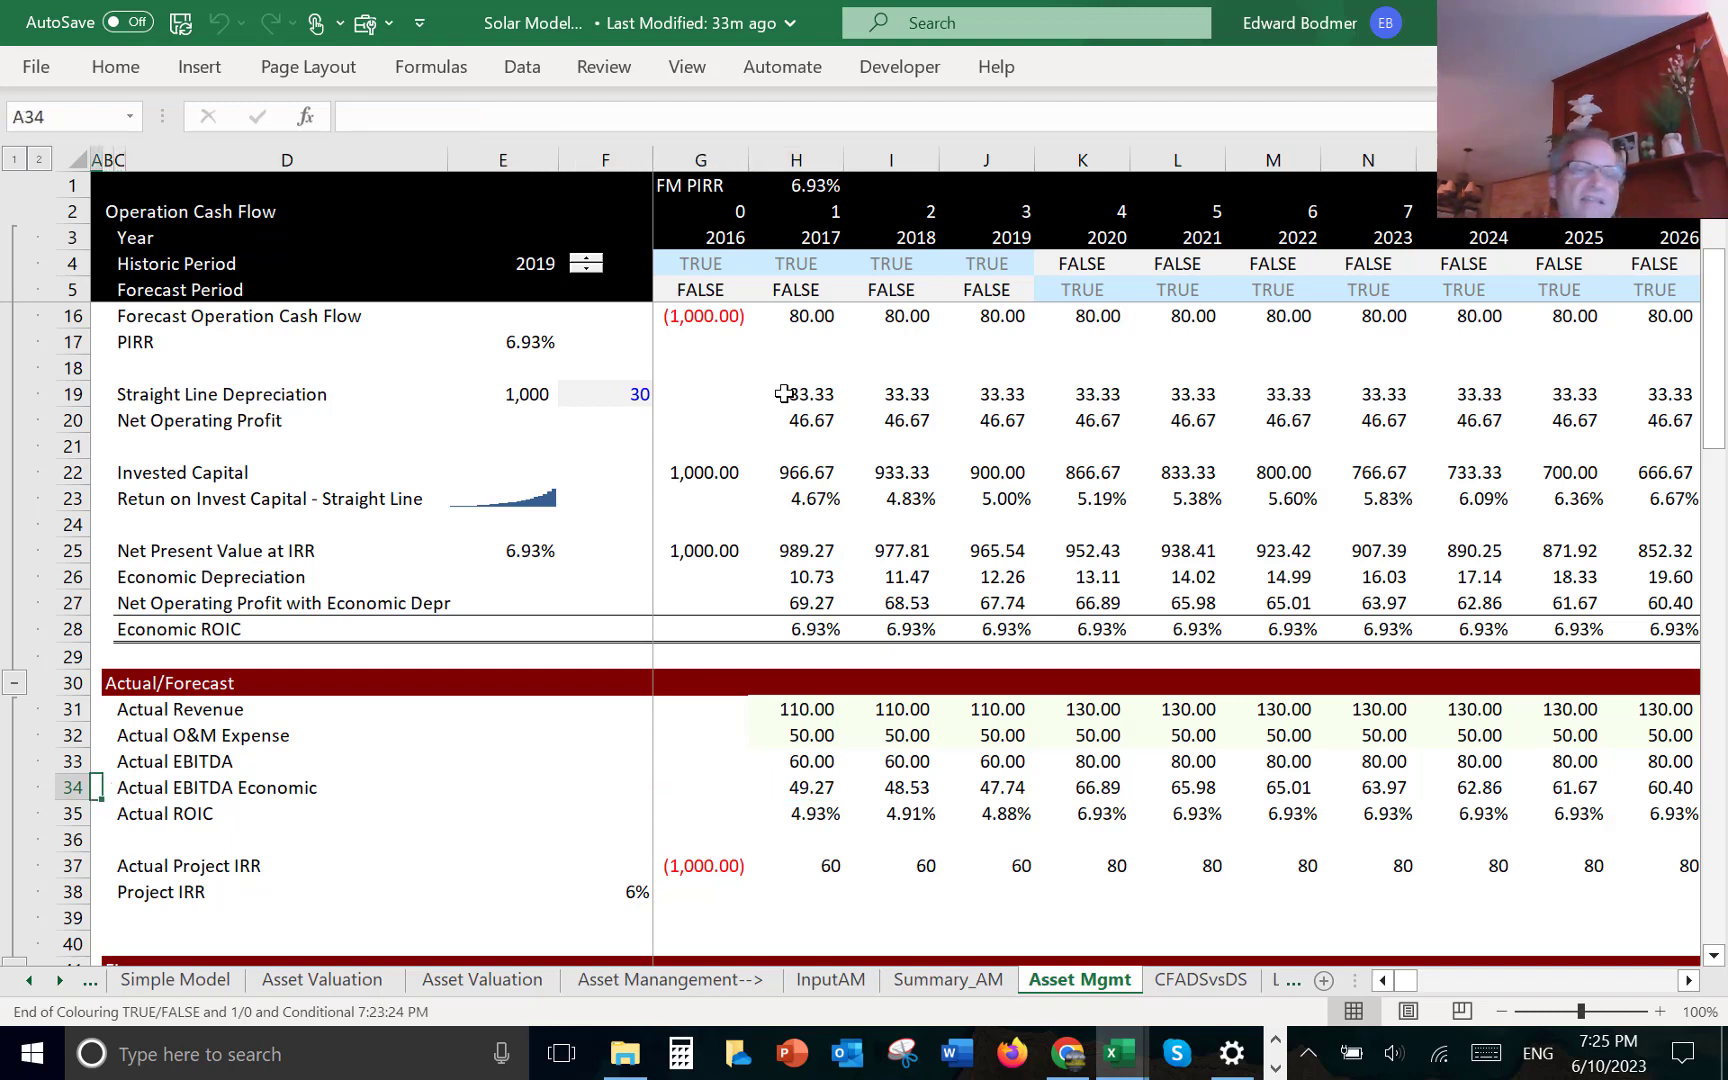
pyautogui.hotkey('shift', 'space')
pyautogui.hotkey('ctrl', 'shift', '+')
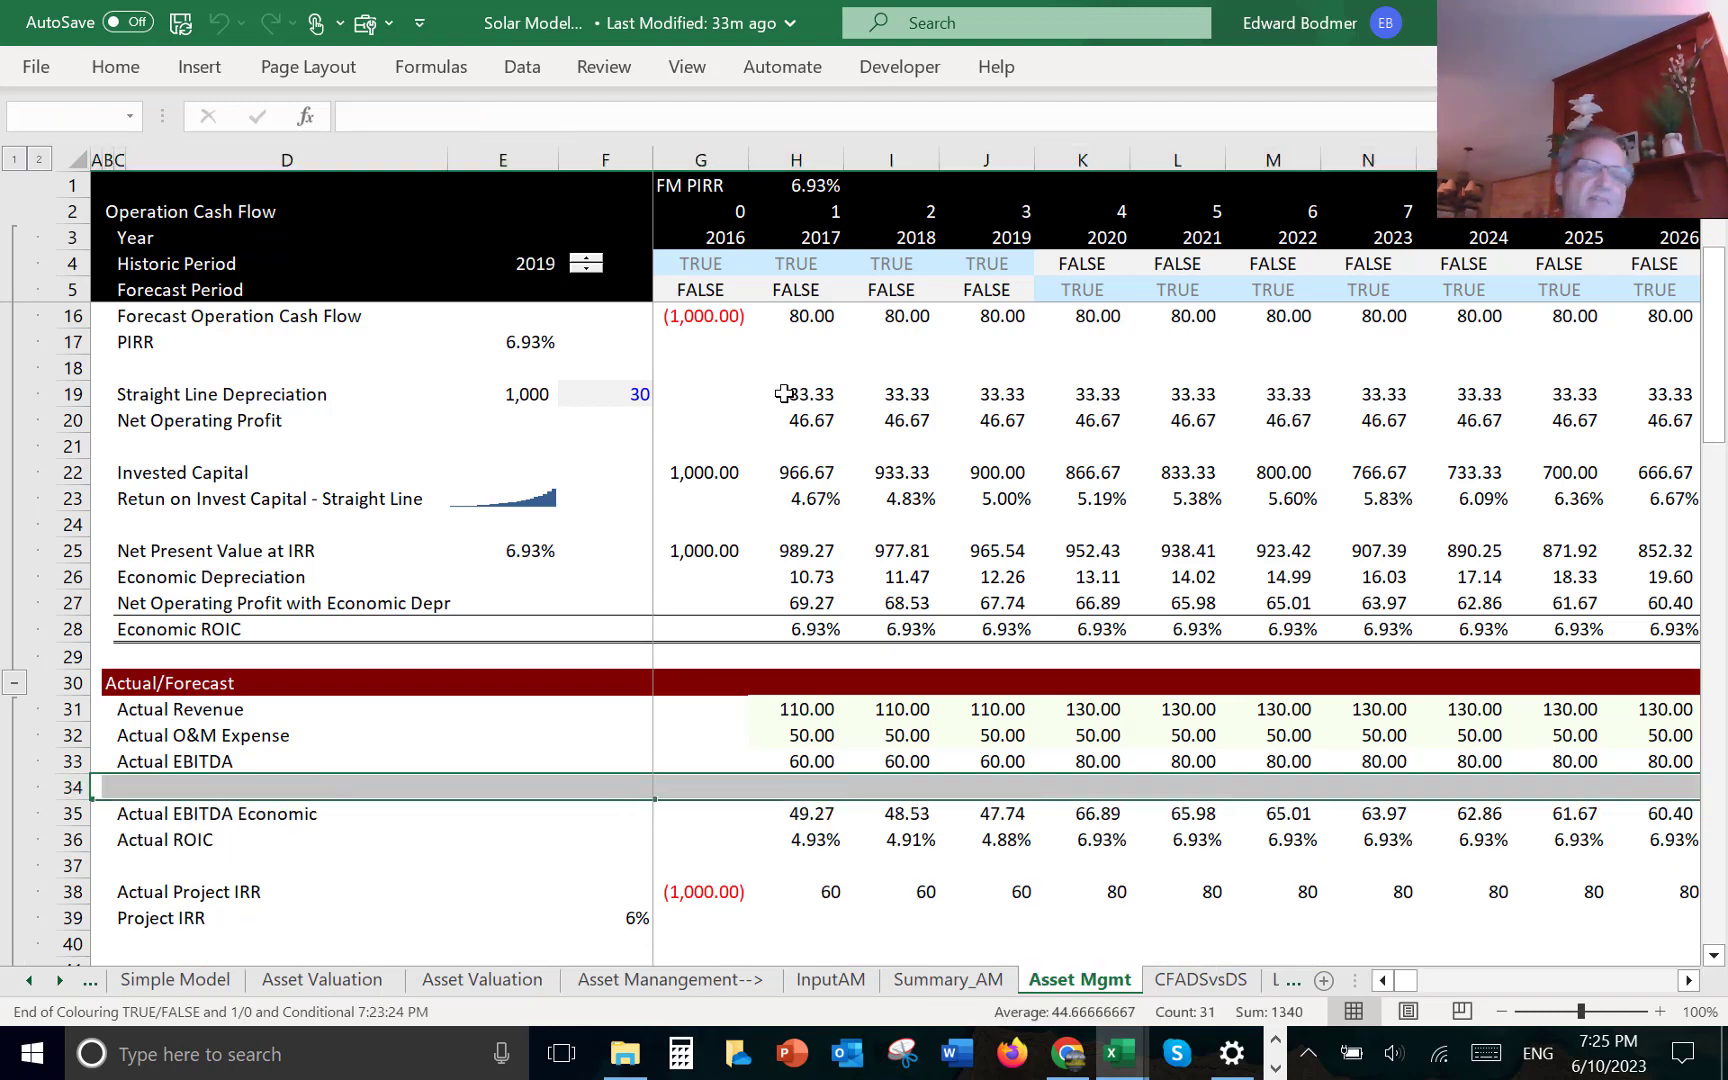
pyautogui.hotkey('ctrl', 'shift', '+')
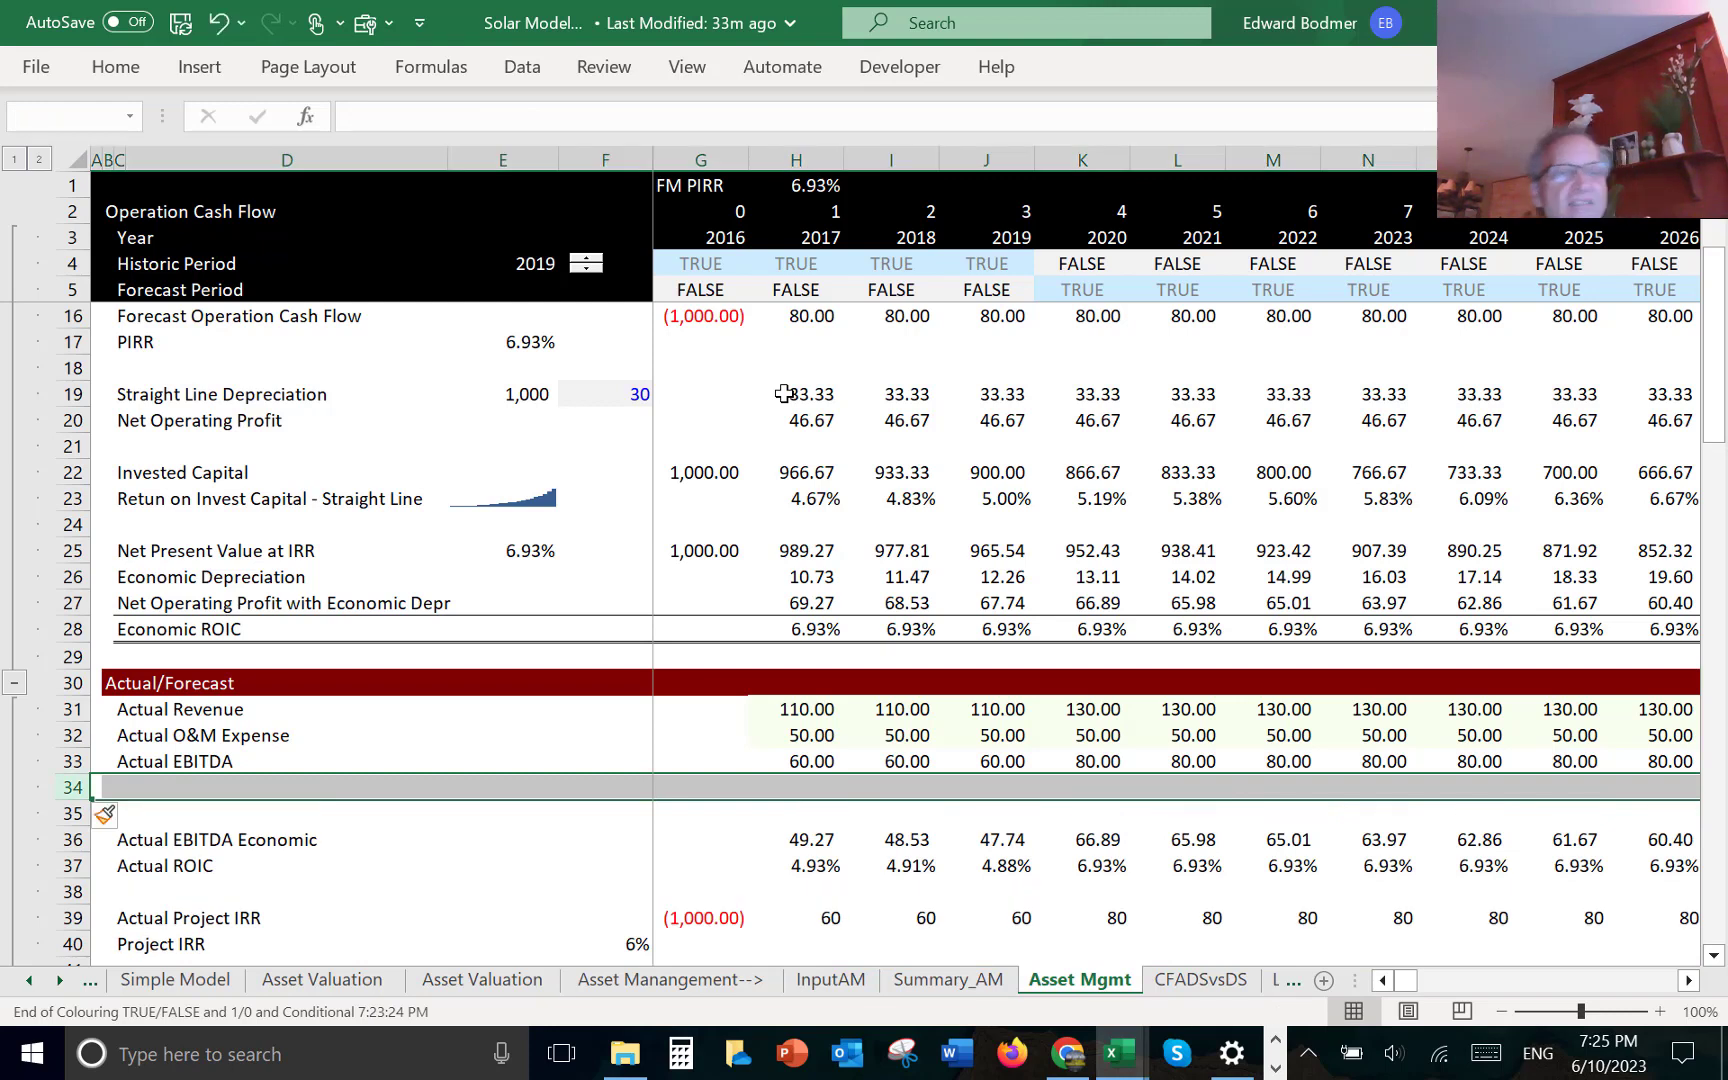
# - Label the second new row "Economic Depreication" in C35
pyautogui.press('Down')
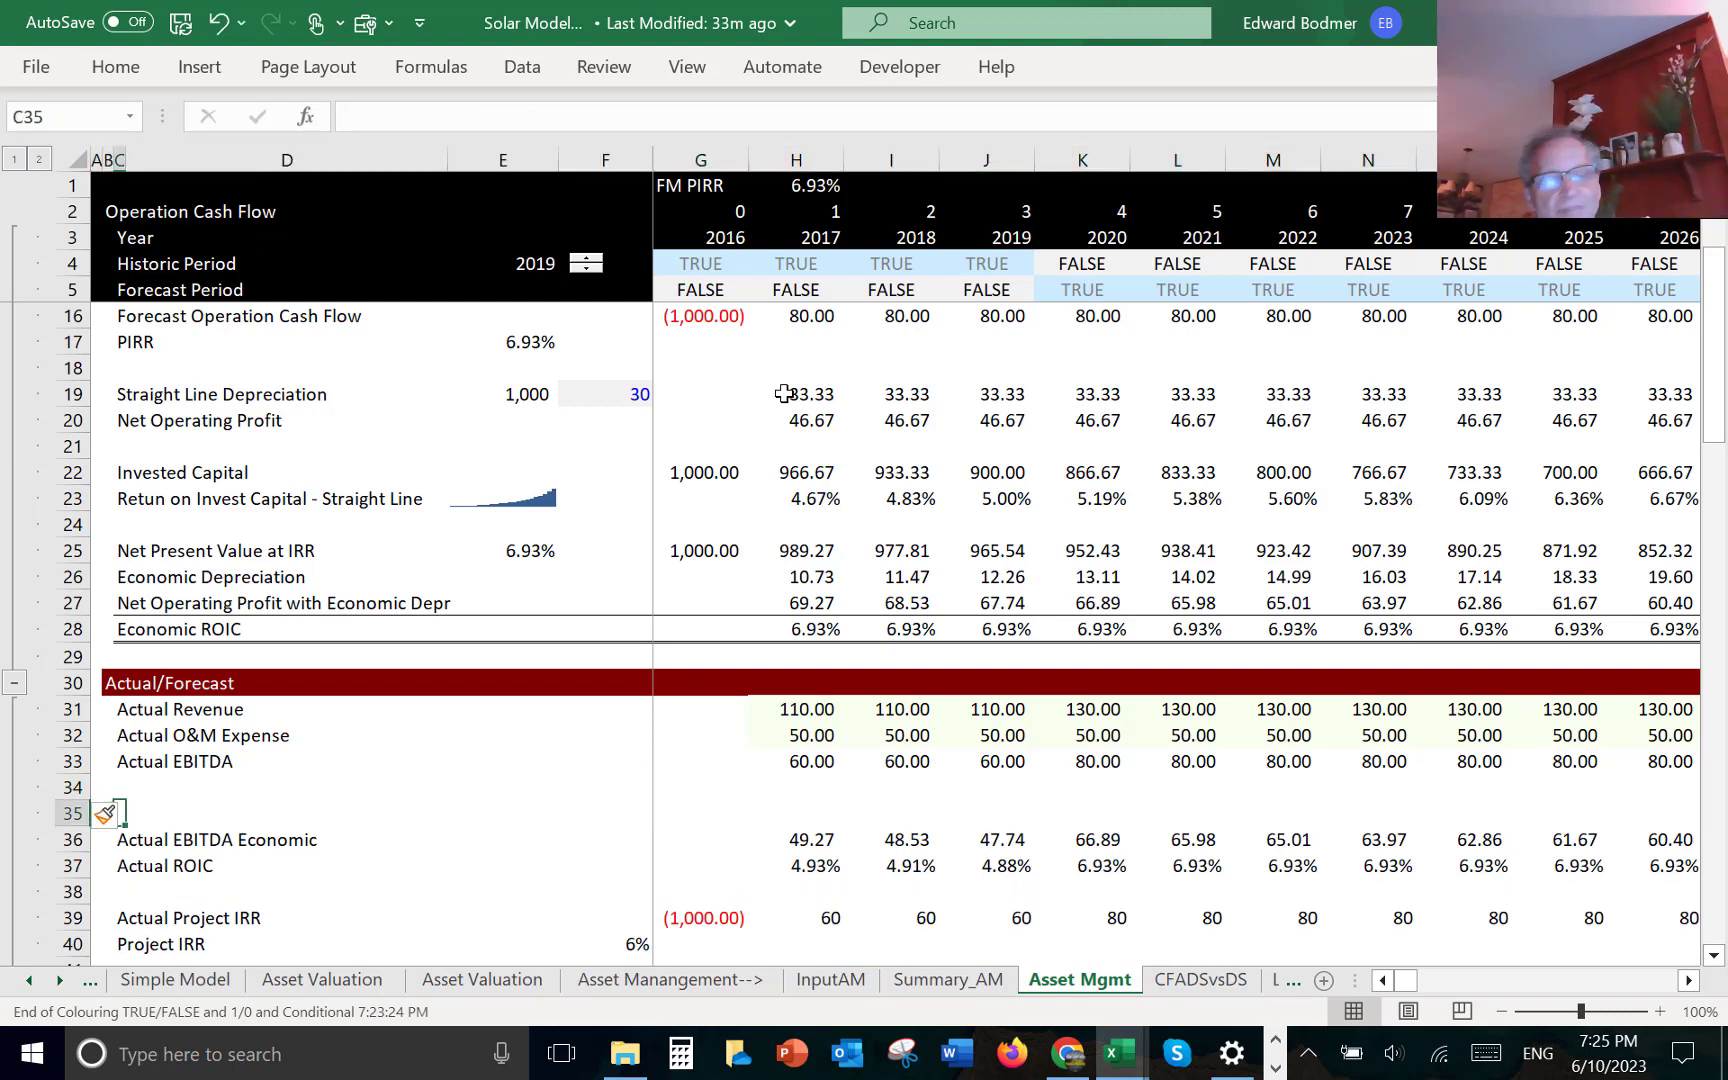
pyautogui.write('Economic Depr')
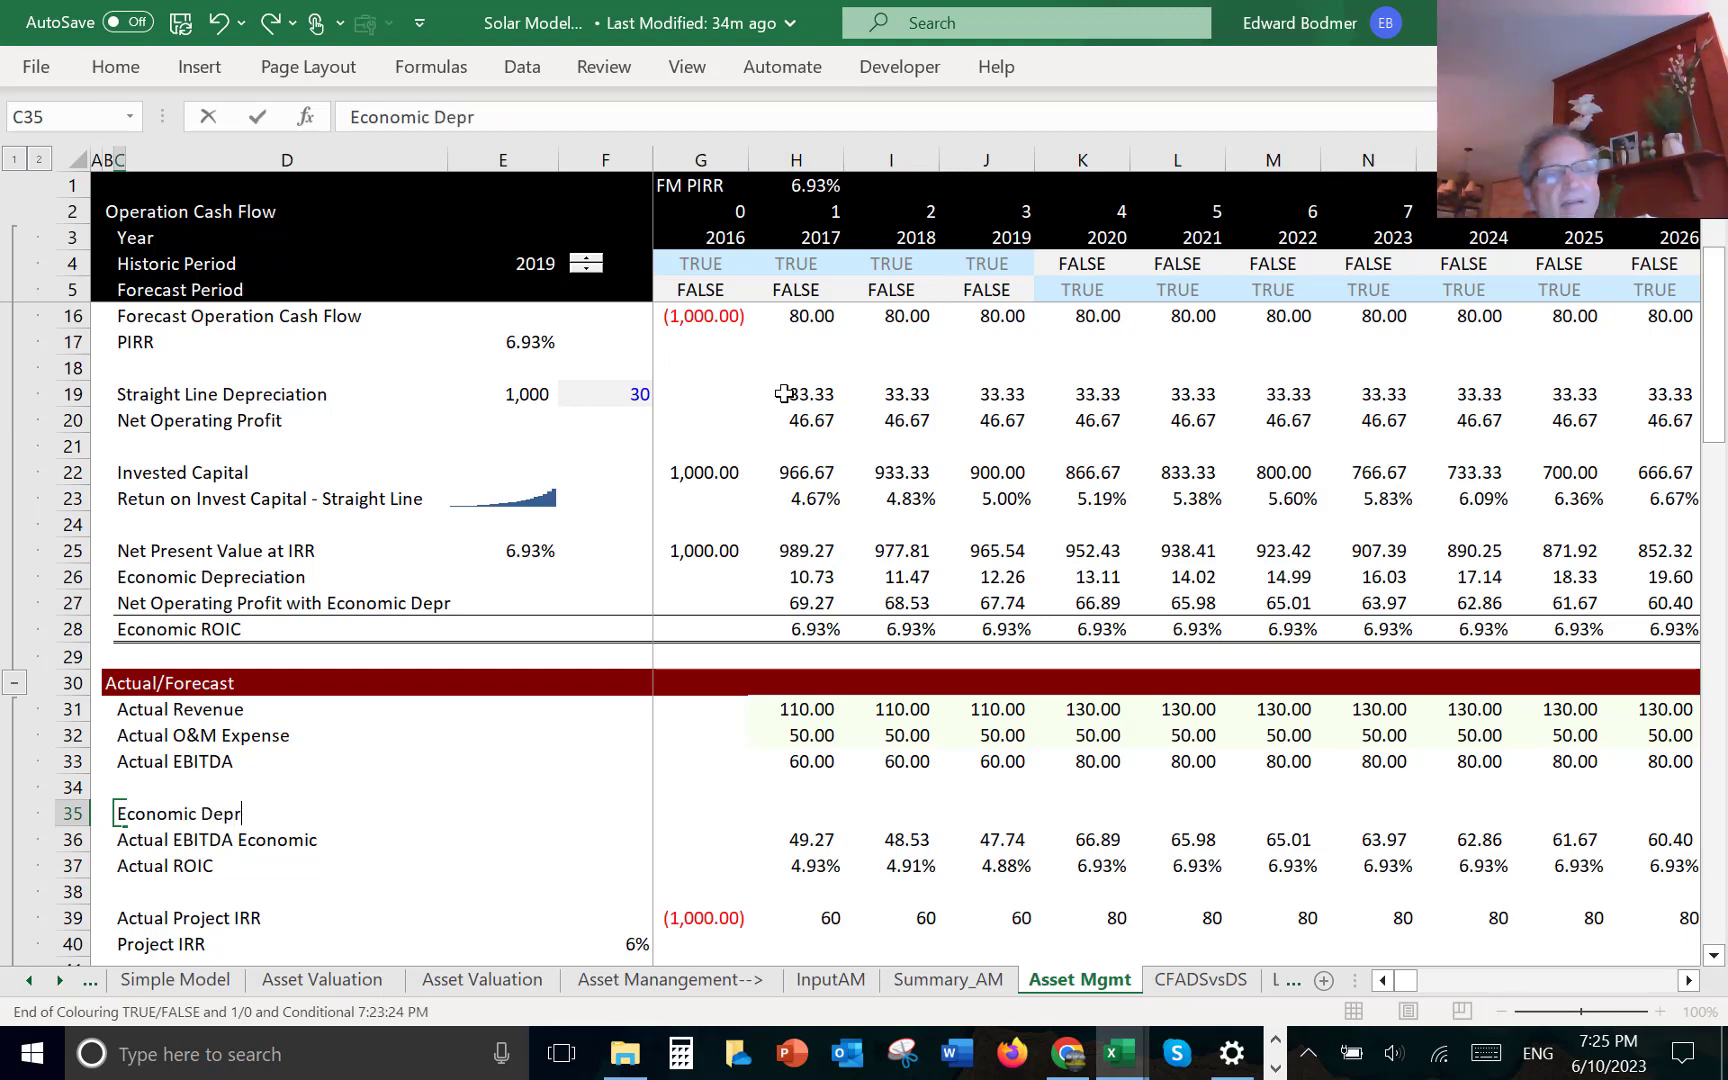
pyautogui.write('eiciation')
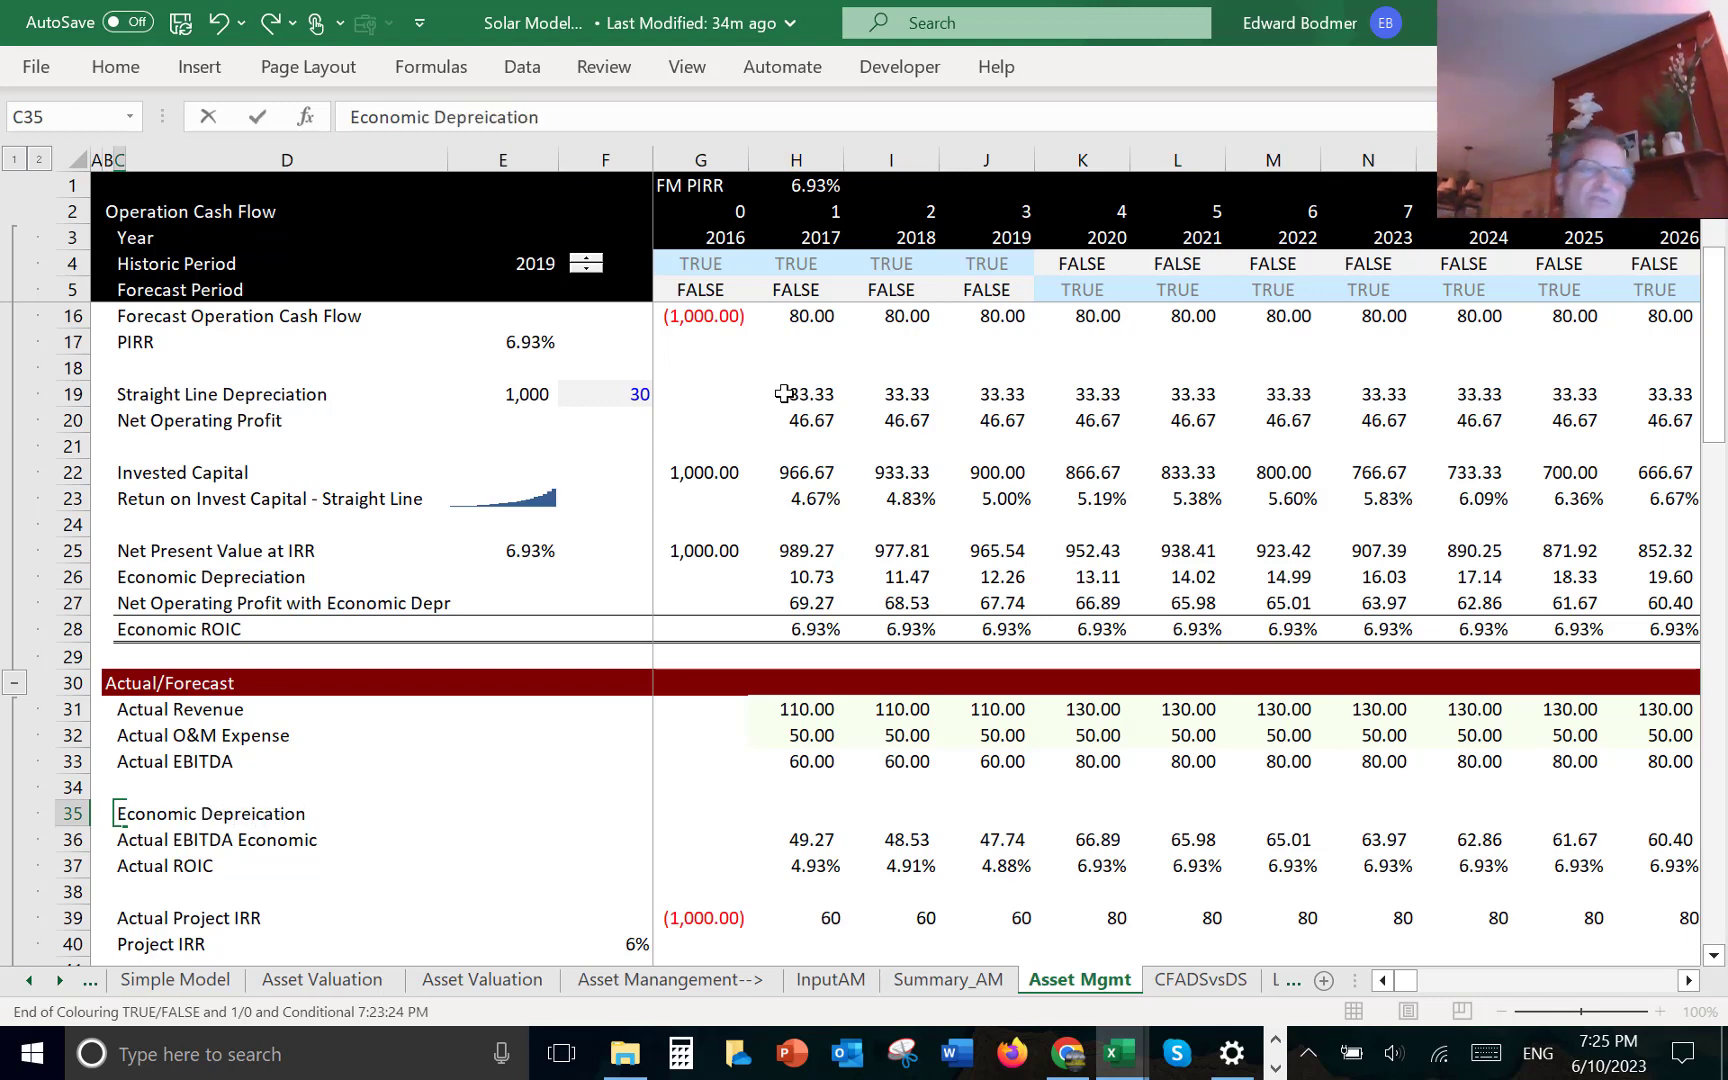
pyautogui.press('Return')
# - Link the new depreciation cell H35 to the original economic depreciation with =H26
pyautogui.press('Right')
pyautogui.press('Right')
pyautogui.press('Up')
pyautogui.press('Right')
pyautogui.press('Right')
pyautogui.press('Right')
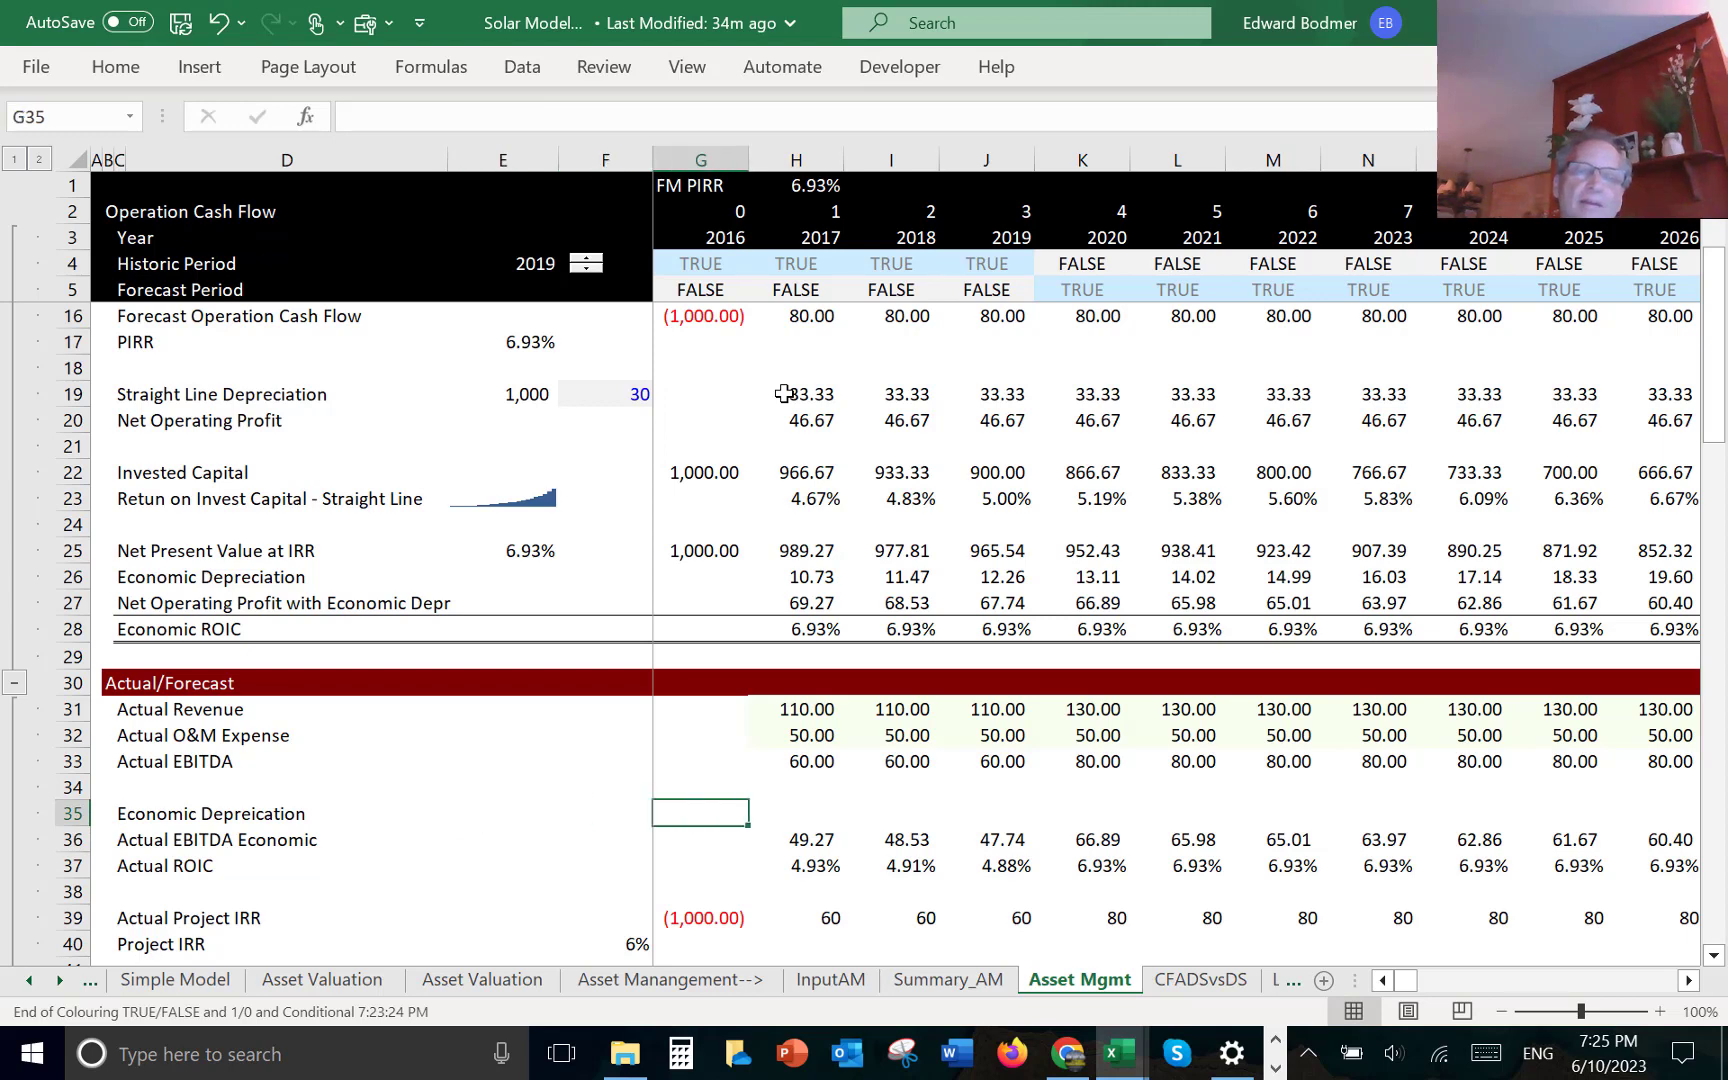
pyautogui.write('=')
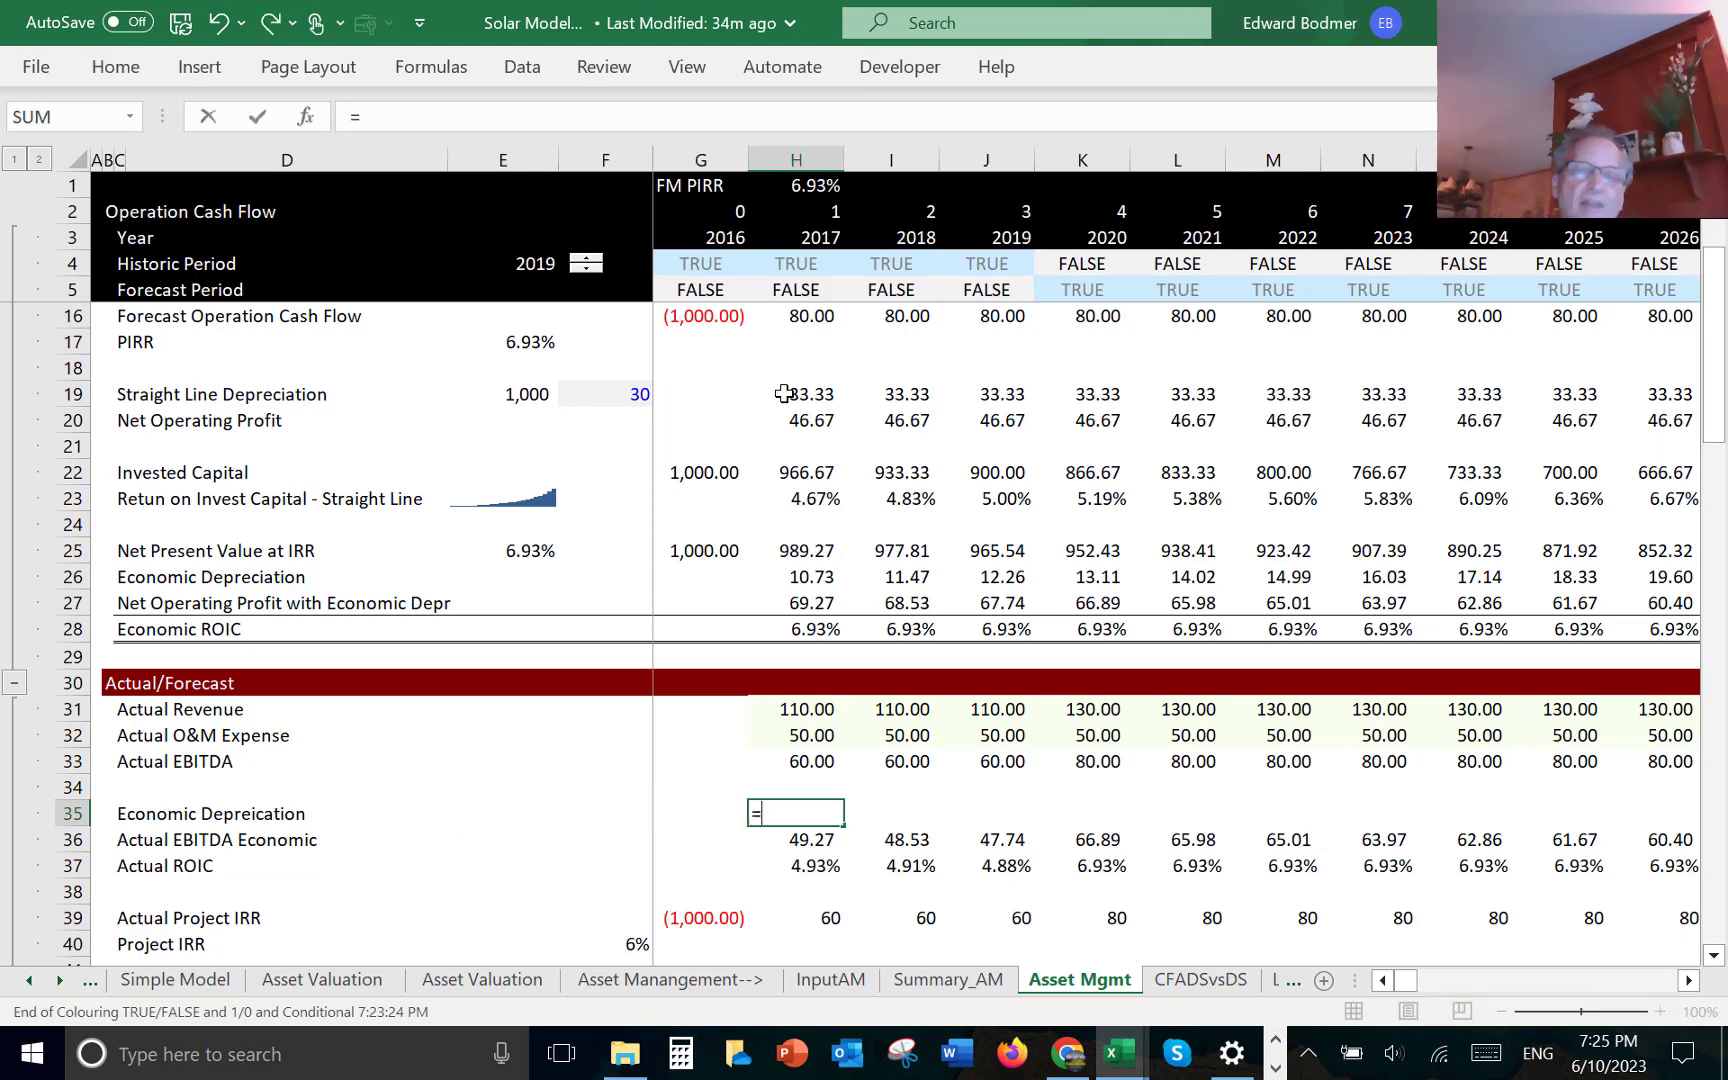
pyautogui.click(814, 442)
pyautogui.press('Up')
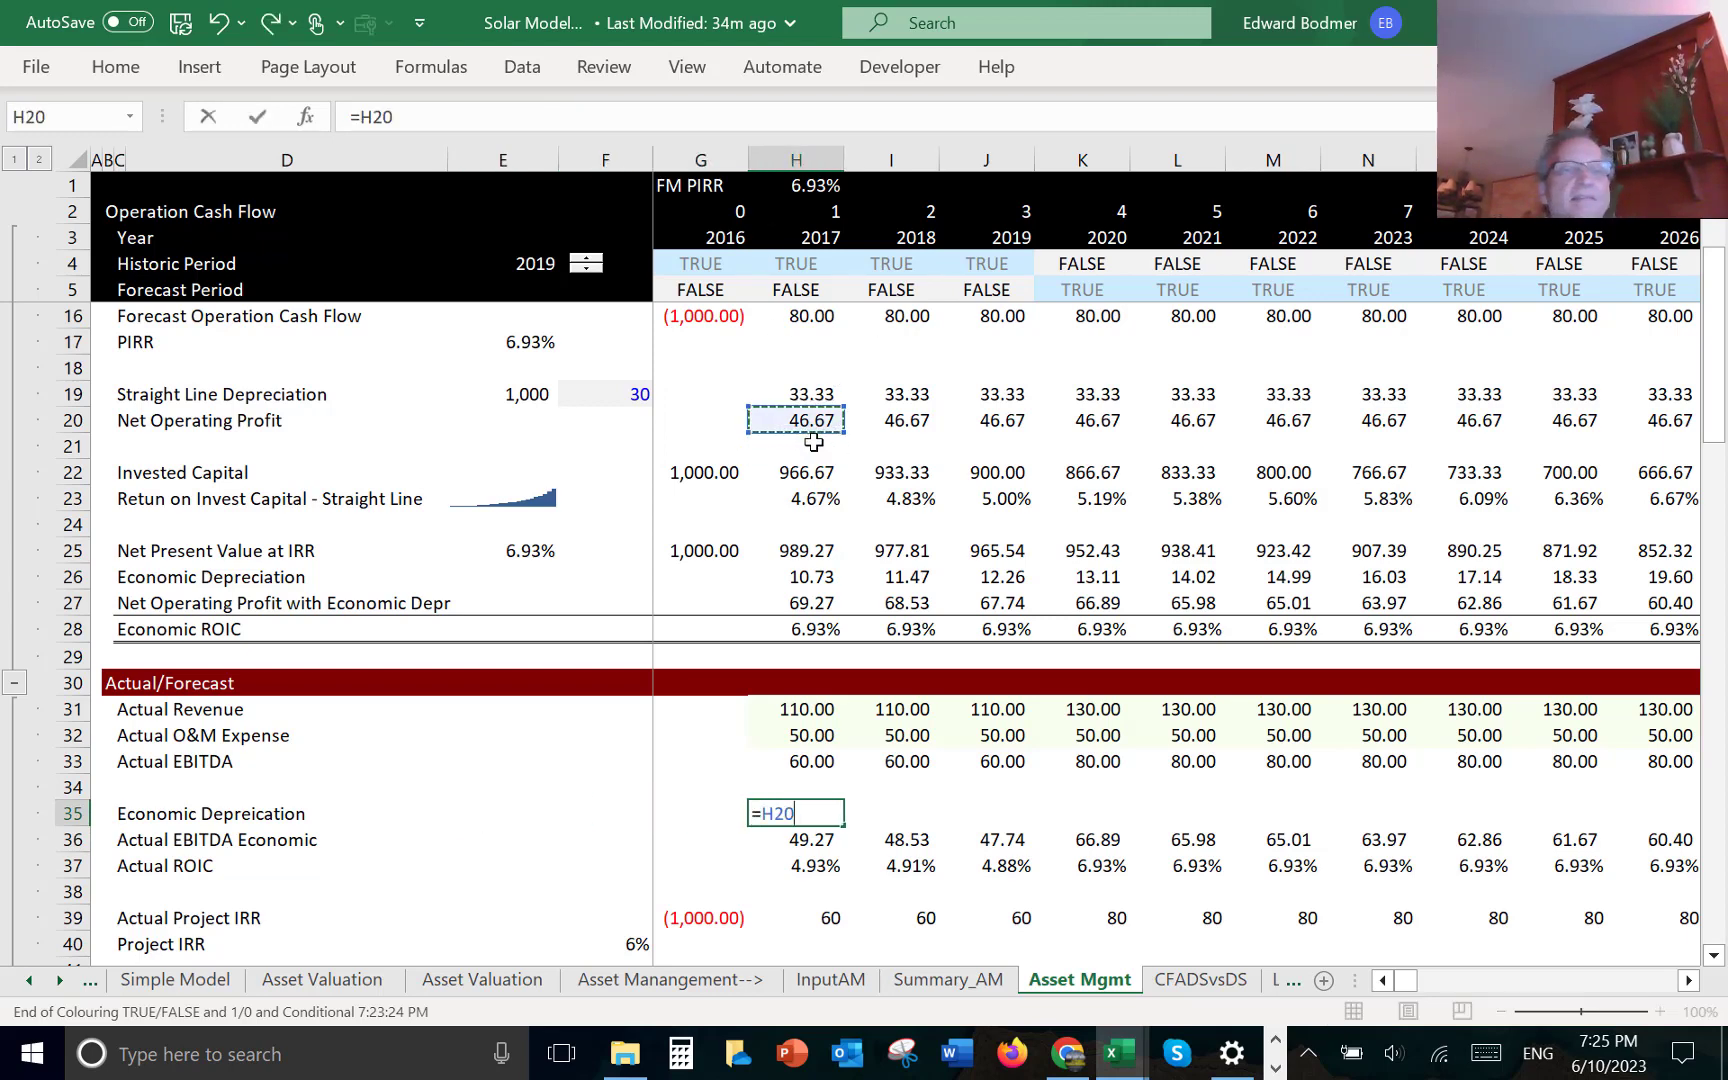
pyautogui.press('Up')
pyautogui.press('Down')
pyautogui.press('Down')
pyautogui.press('Down')
pyautogui.press('Down')
pyautogui.press('Down')
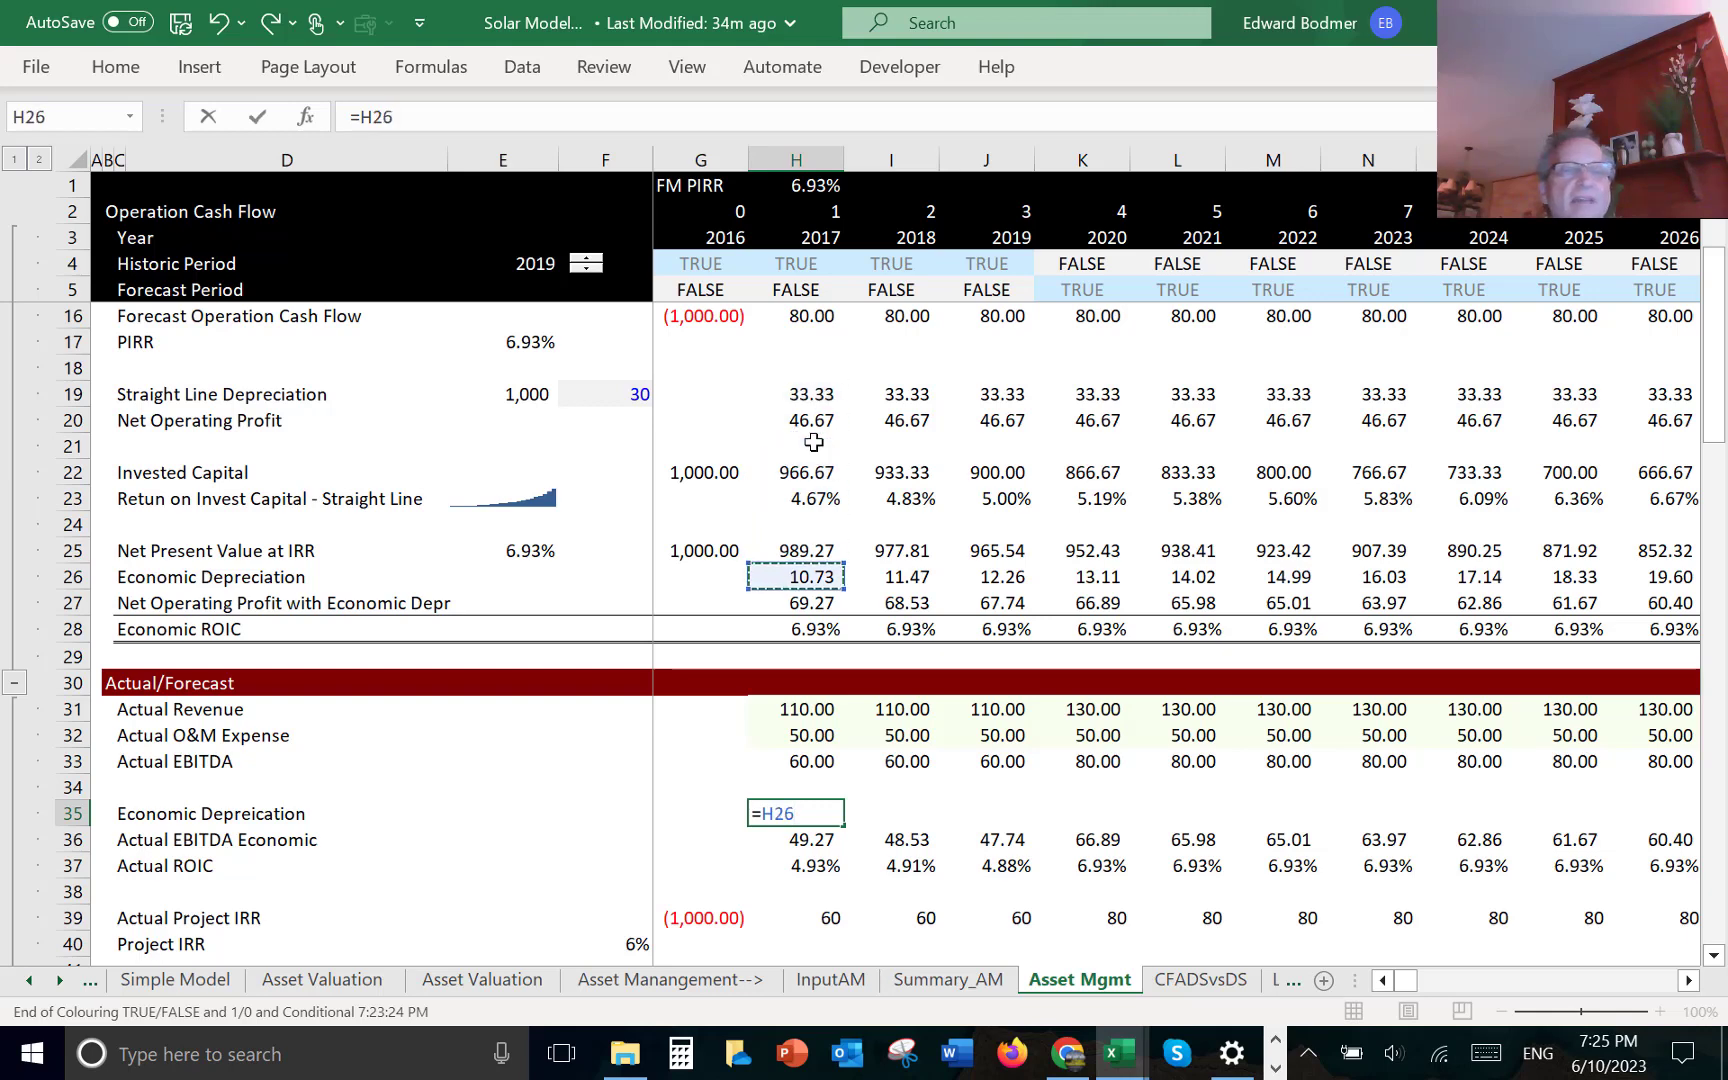
pyautogui.press('Return')
pyautogui.press('Up')
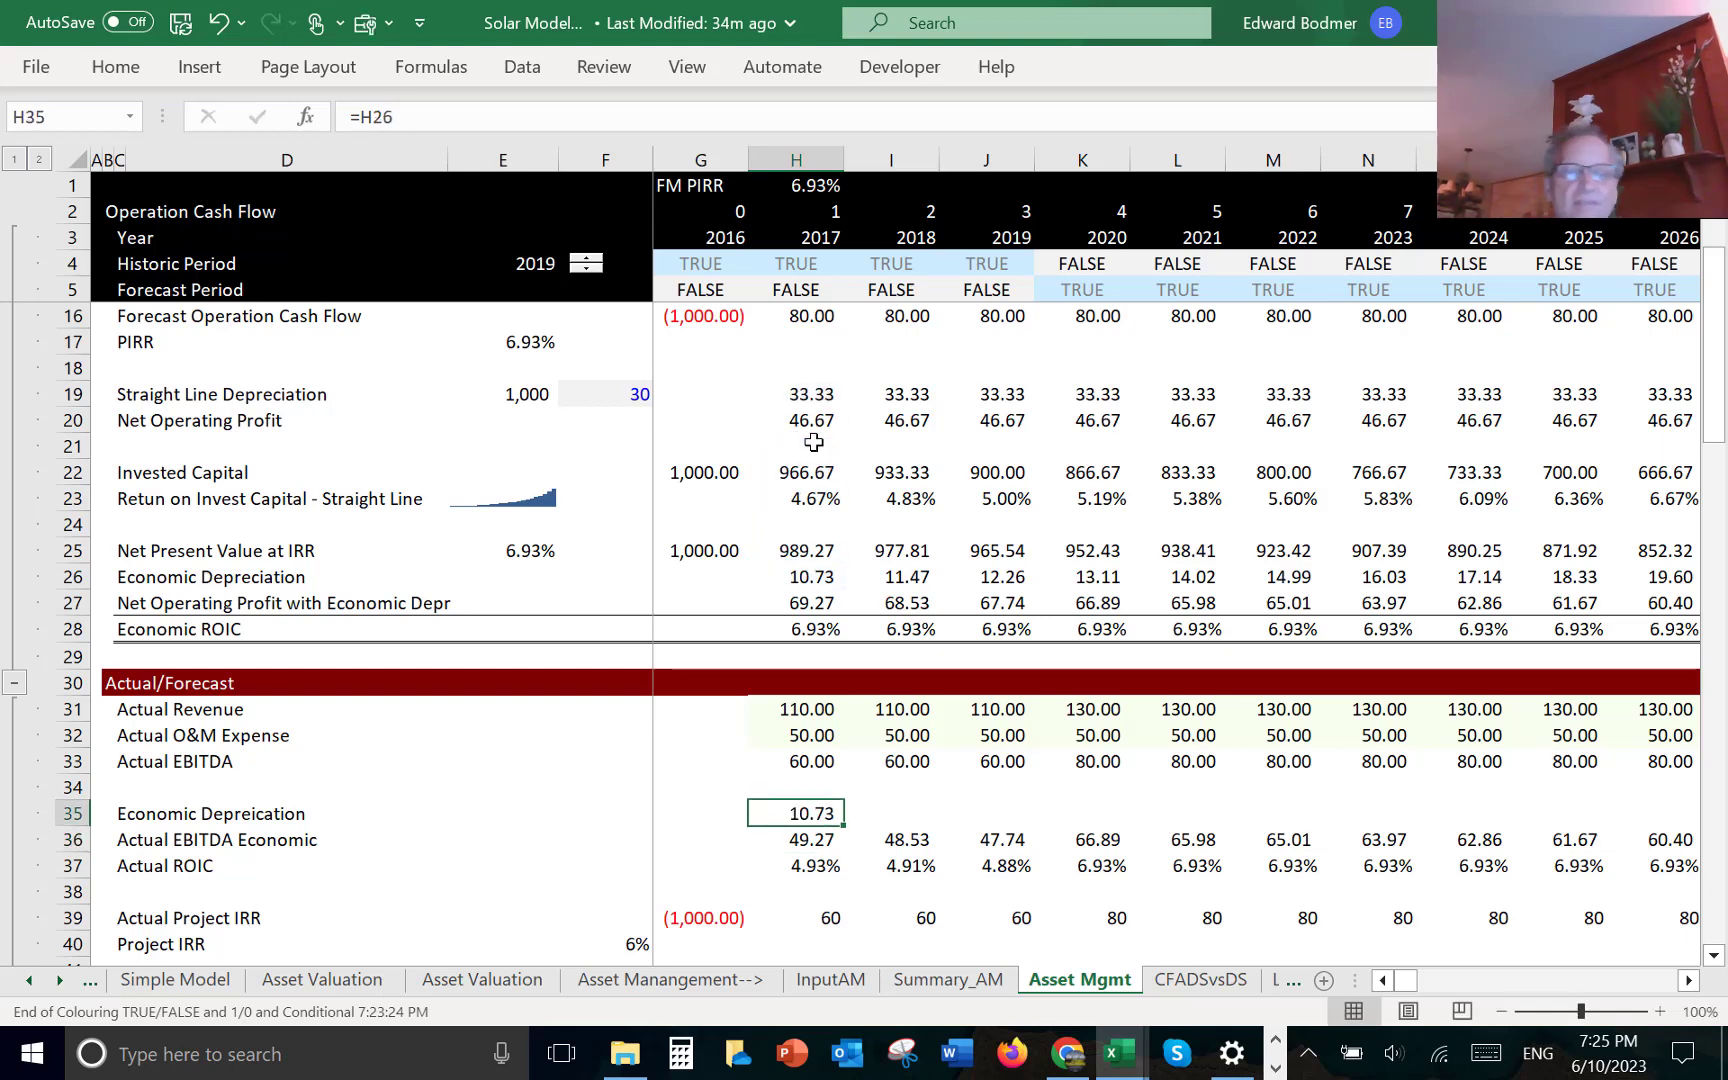
# - Copy the economic depreciation formula in H35 across row 35 through the remaining forecast years
pyautogui.hotkey('ctrl', 'shift', 'Right')
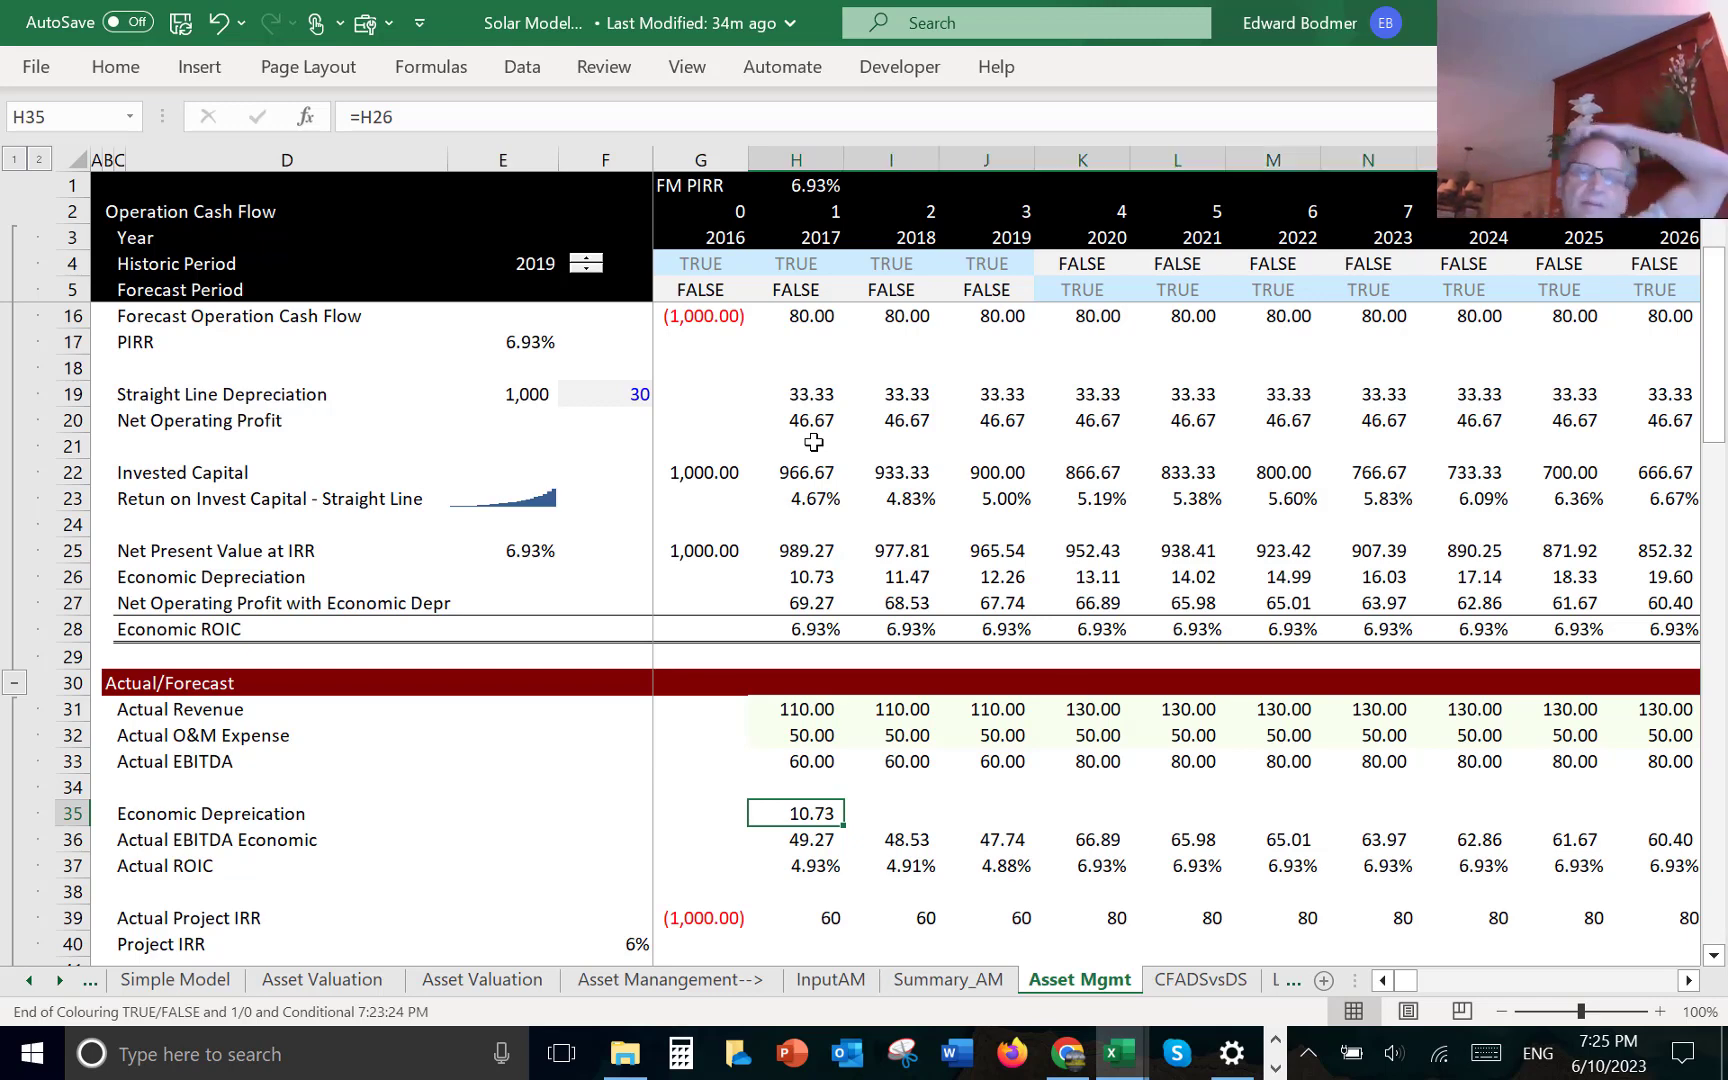
pyautogui.hotkey('ctrl', 'r')
# - Insert a row above Actual EBITDA Economic and label it "Invested Capital" in C36
pyautogui.press('Down')
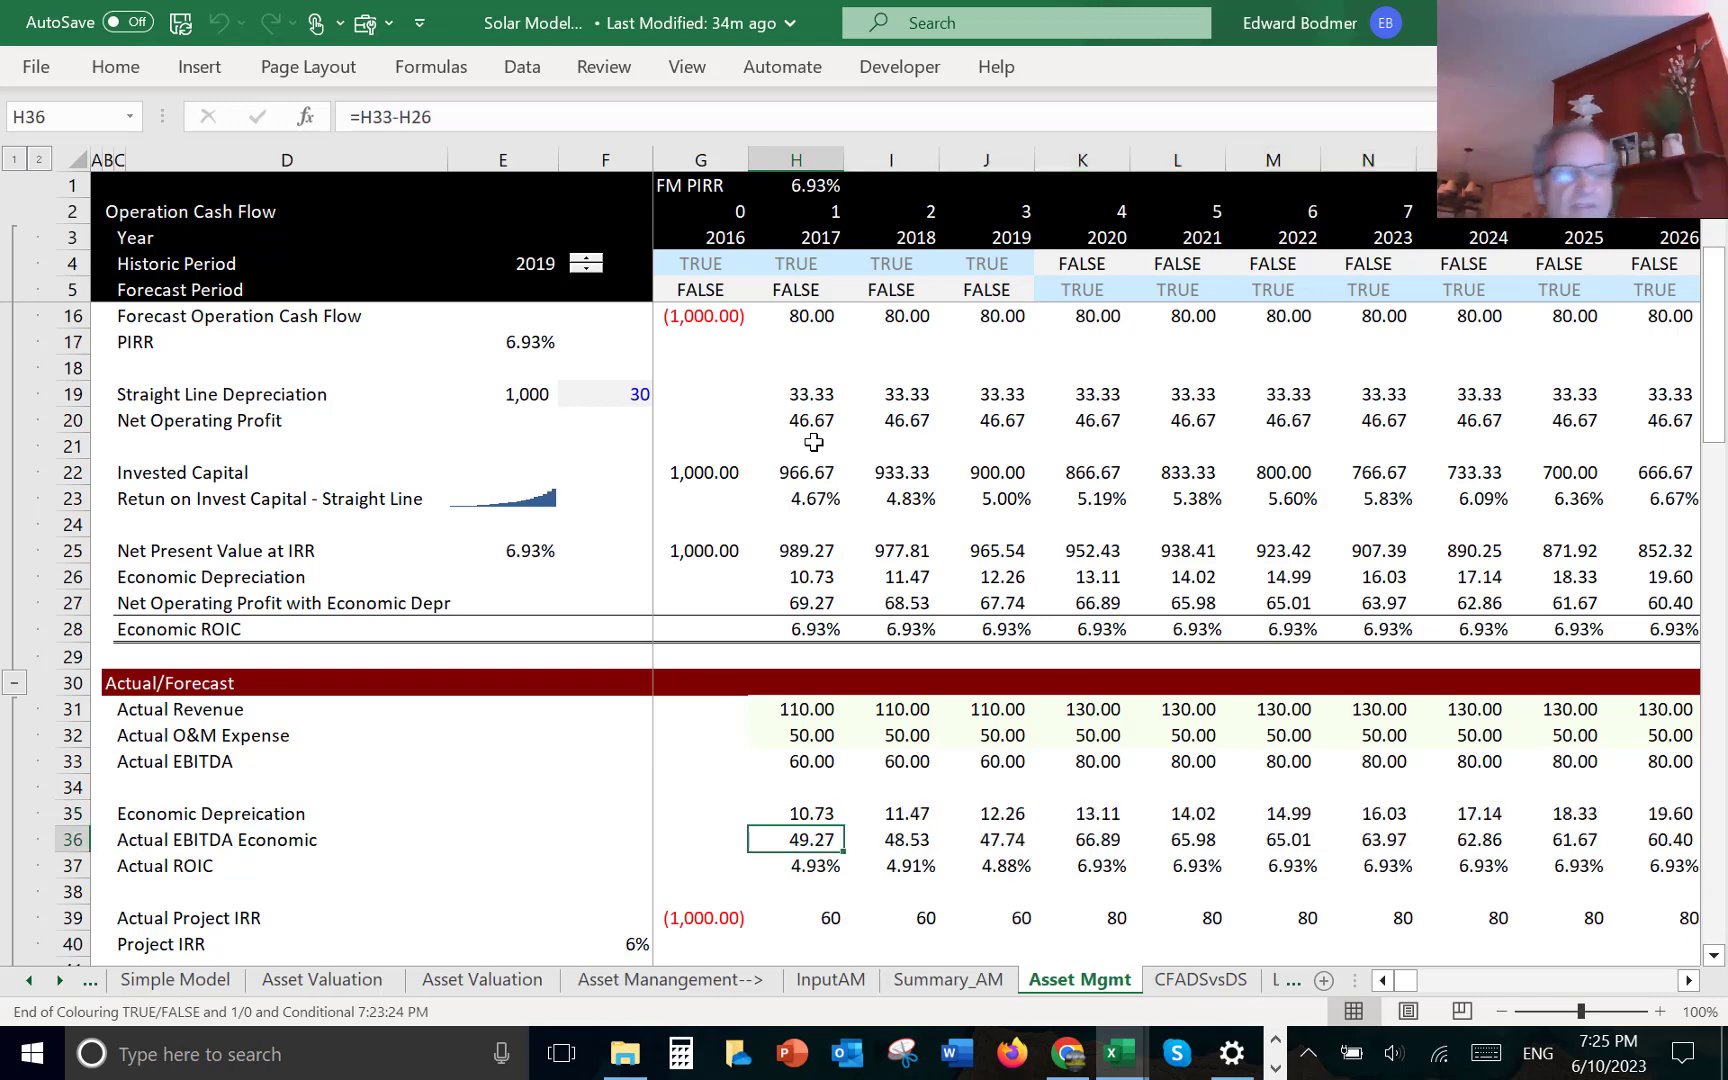
pyautogui.hotkey('shift', 'space')
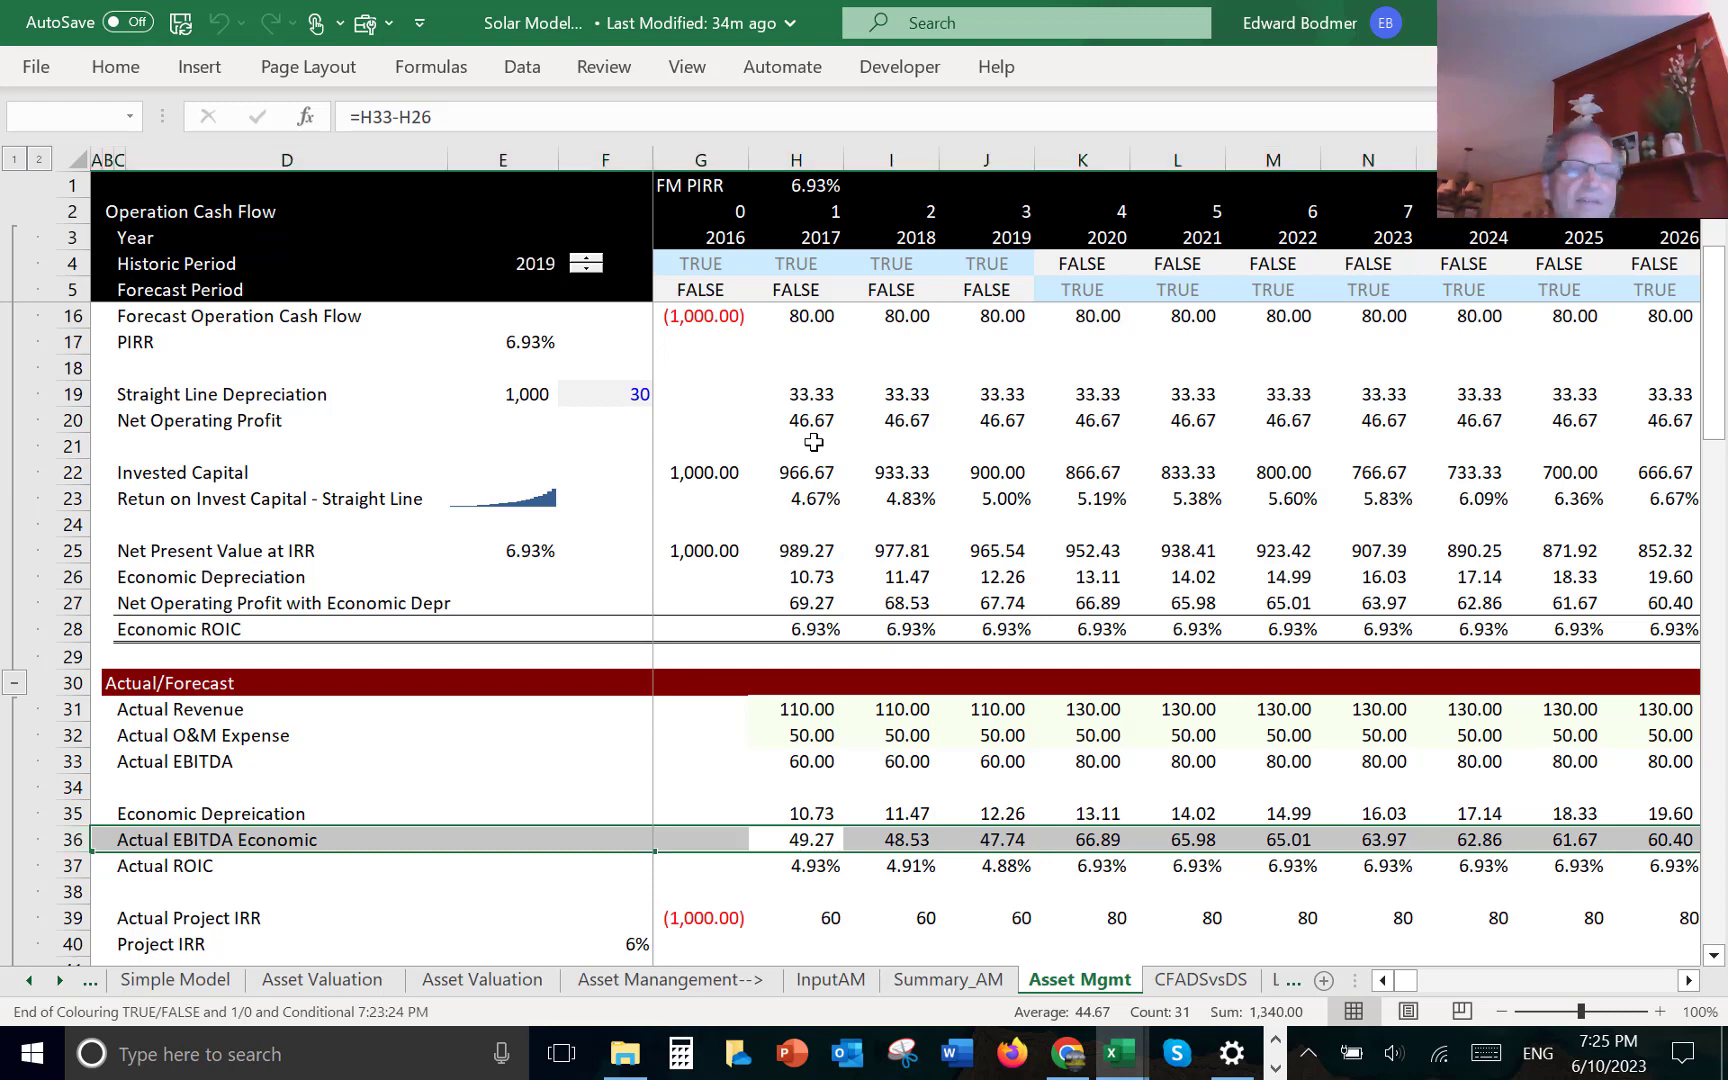
pyautogui.hotkey('ctrl', 'shift', '+')
pyautogui.press('Left')
pyautogui.press('Left')
pyautogui.press('Left')
pyautogui.press('Left')
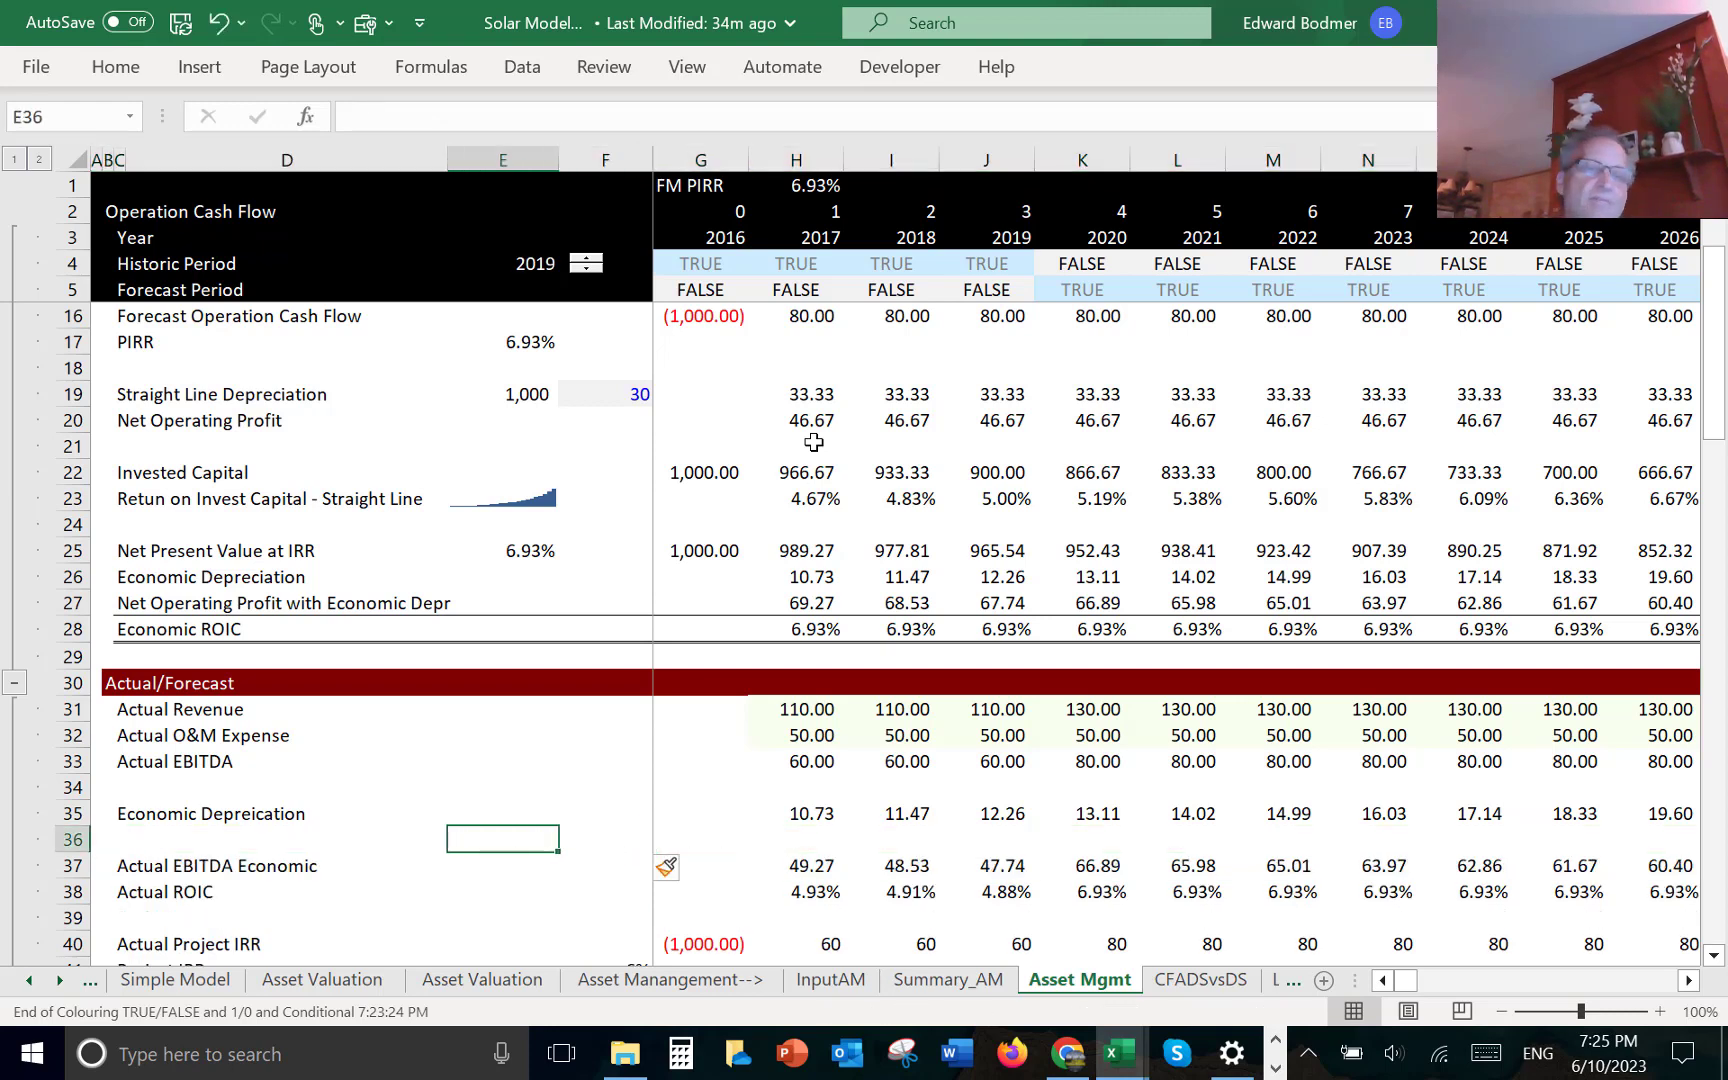
pyautogui.write('In')
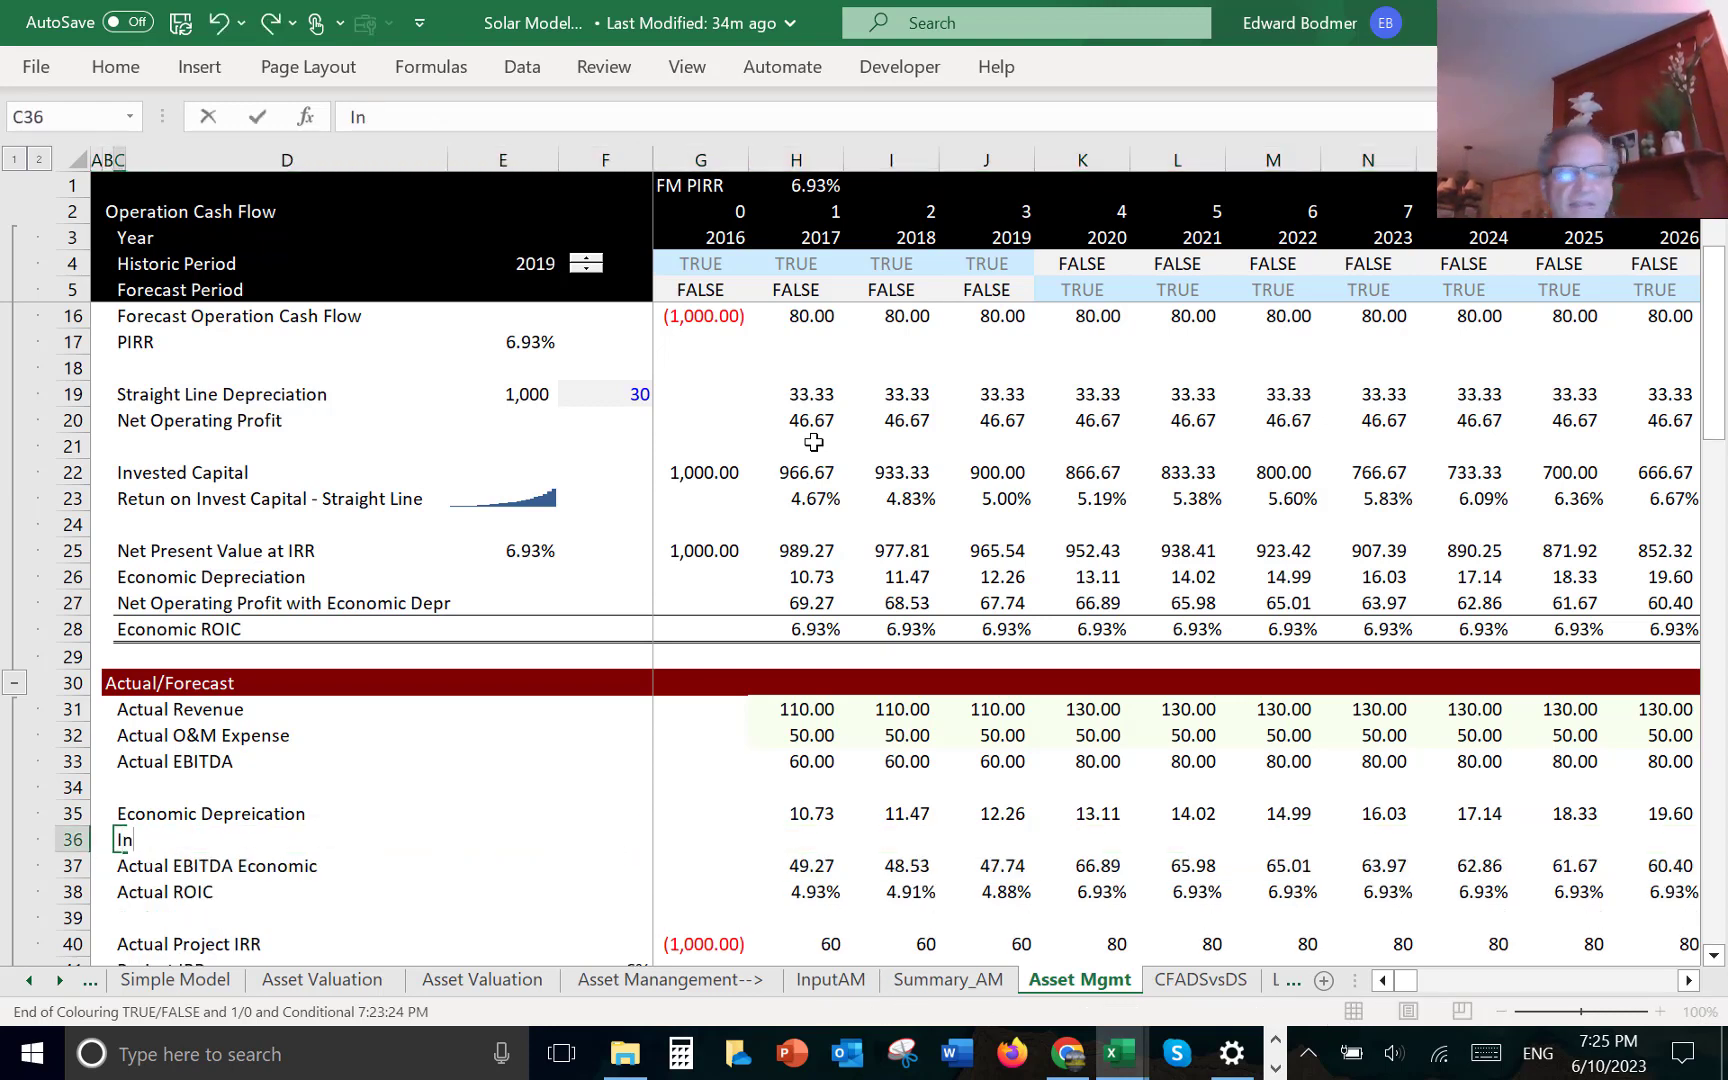
pyautogui.write('v')
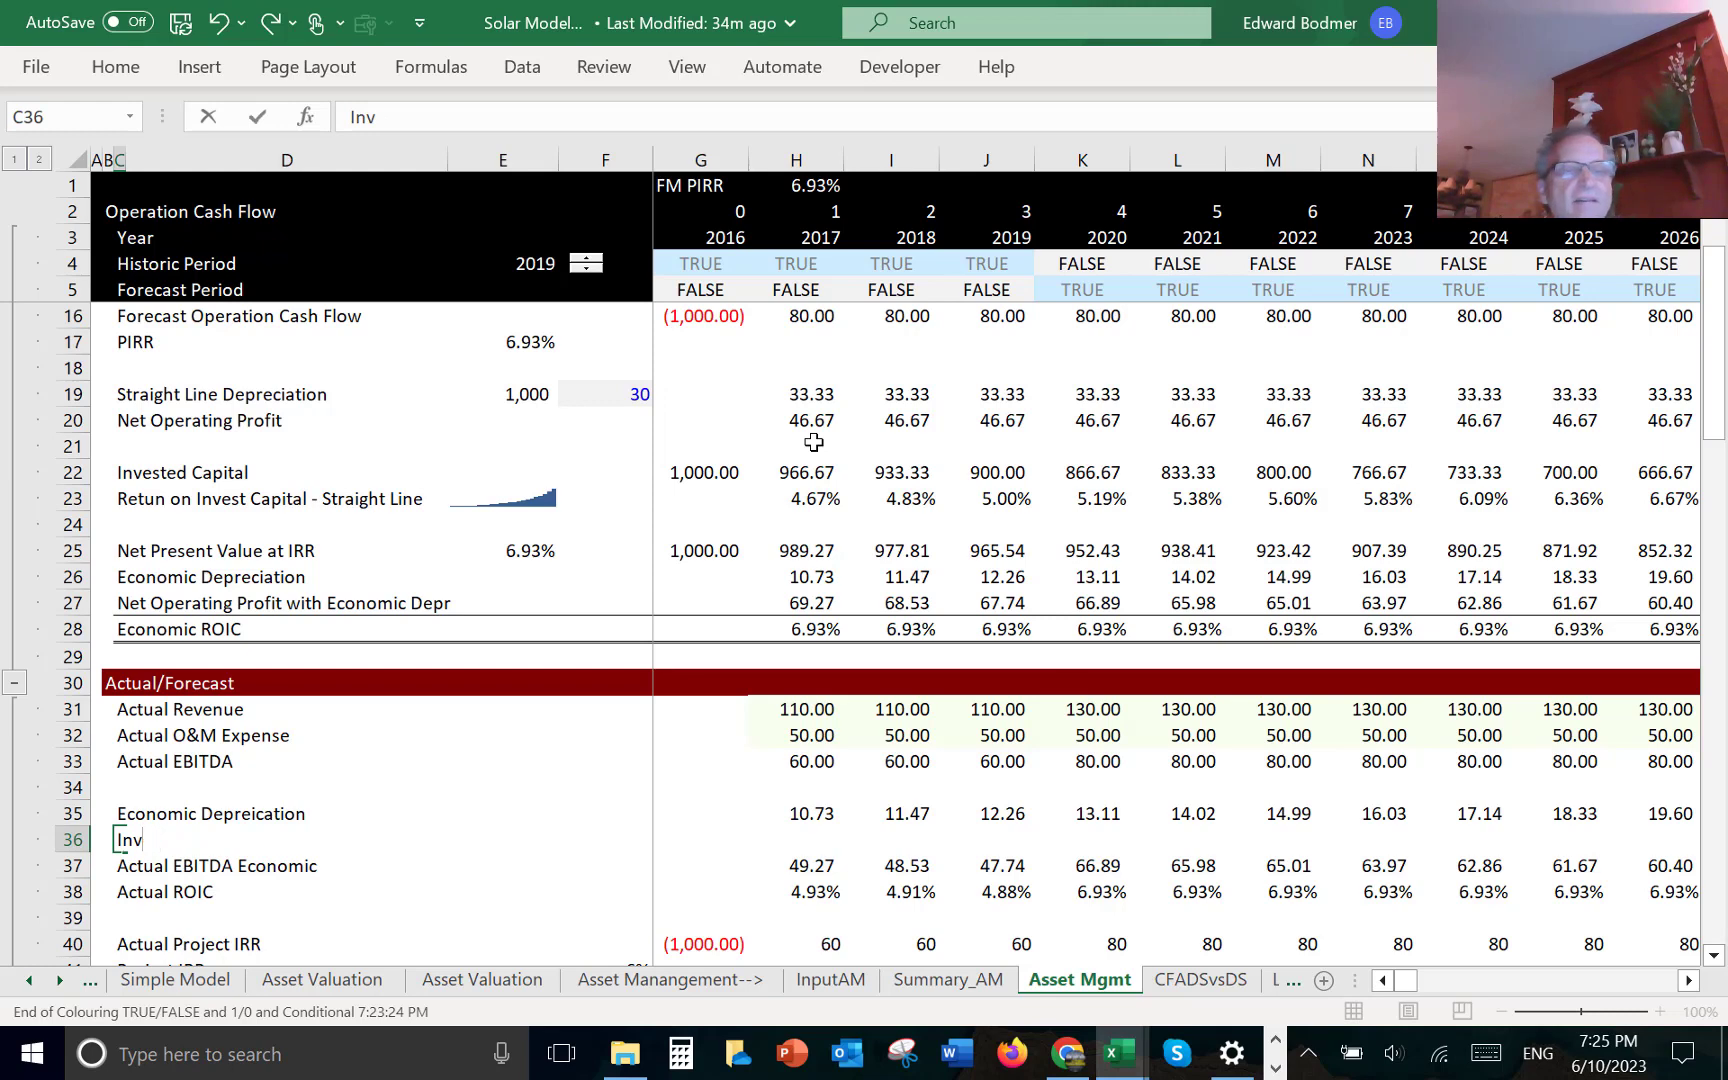
pyautogui.write('es')
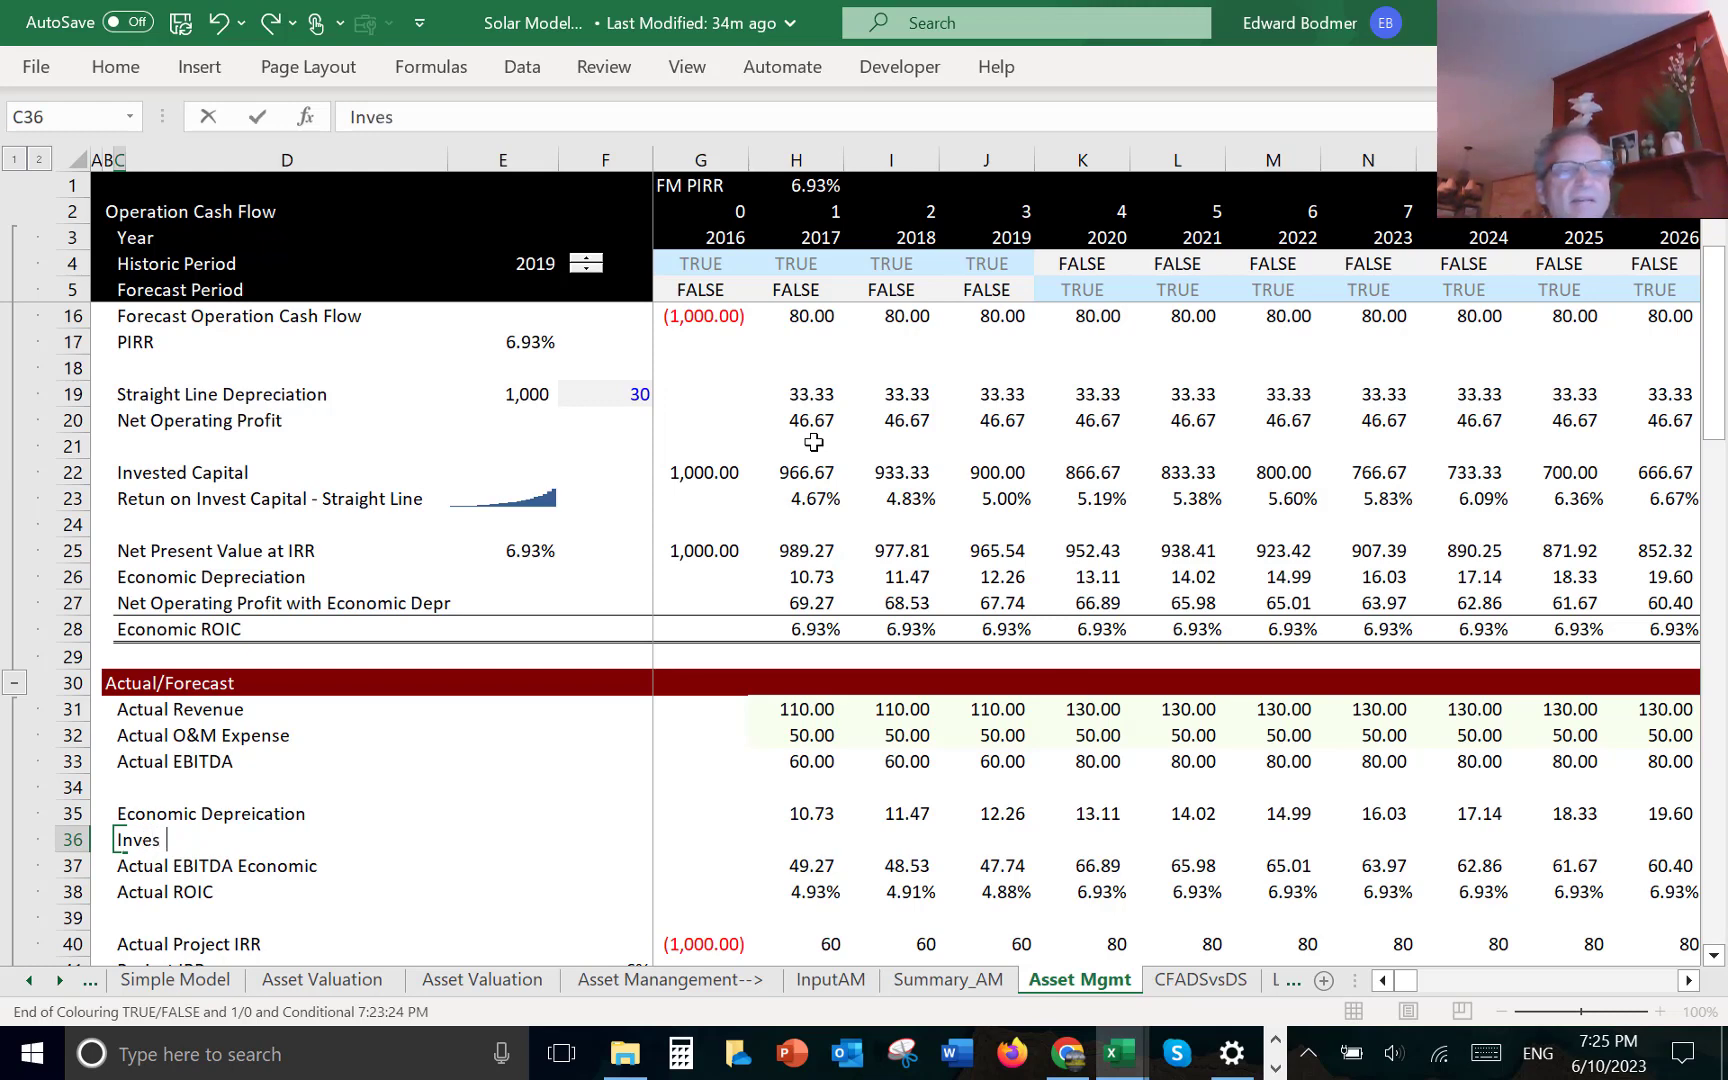
pyautogui.write('ted Capi')
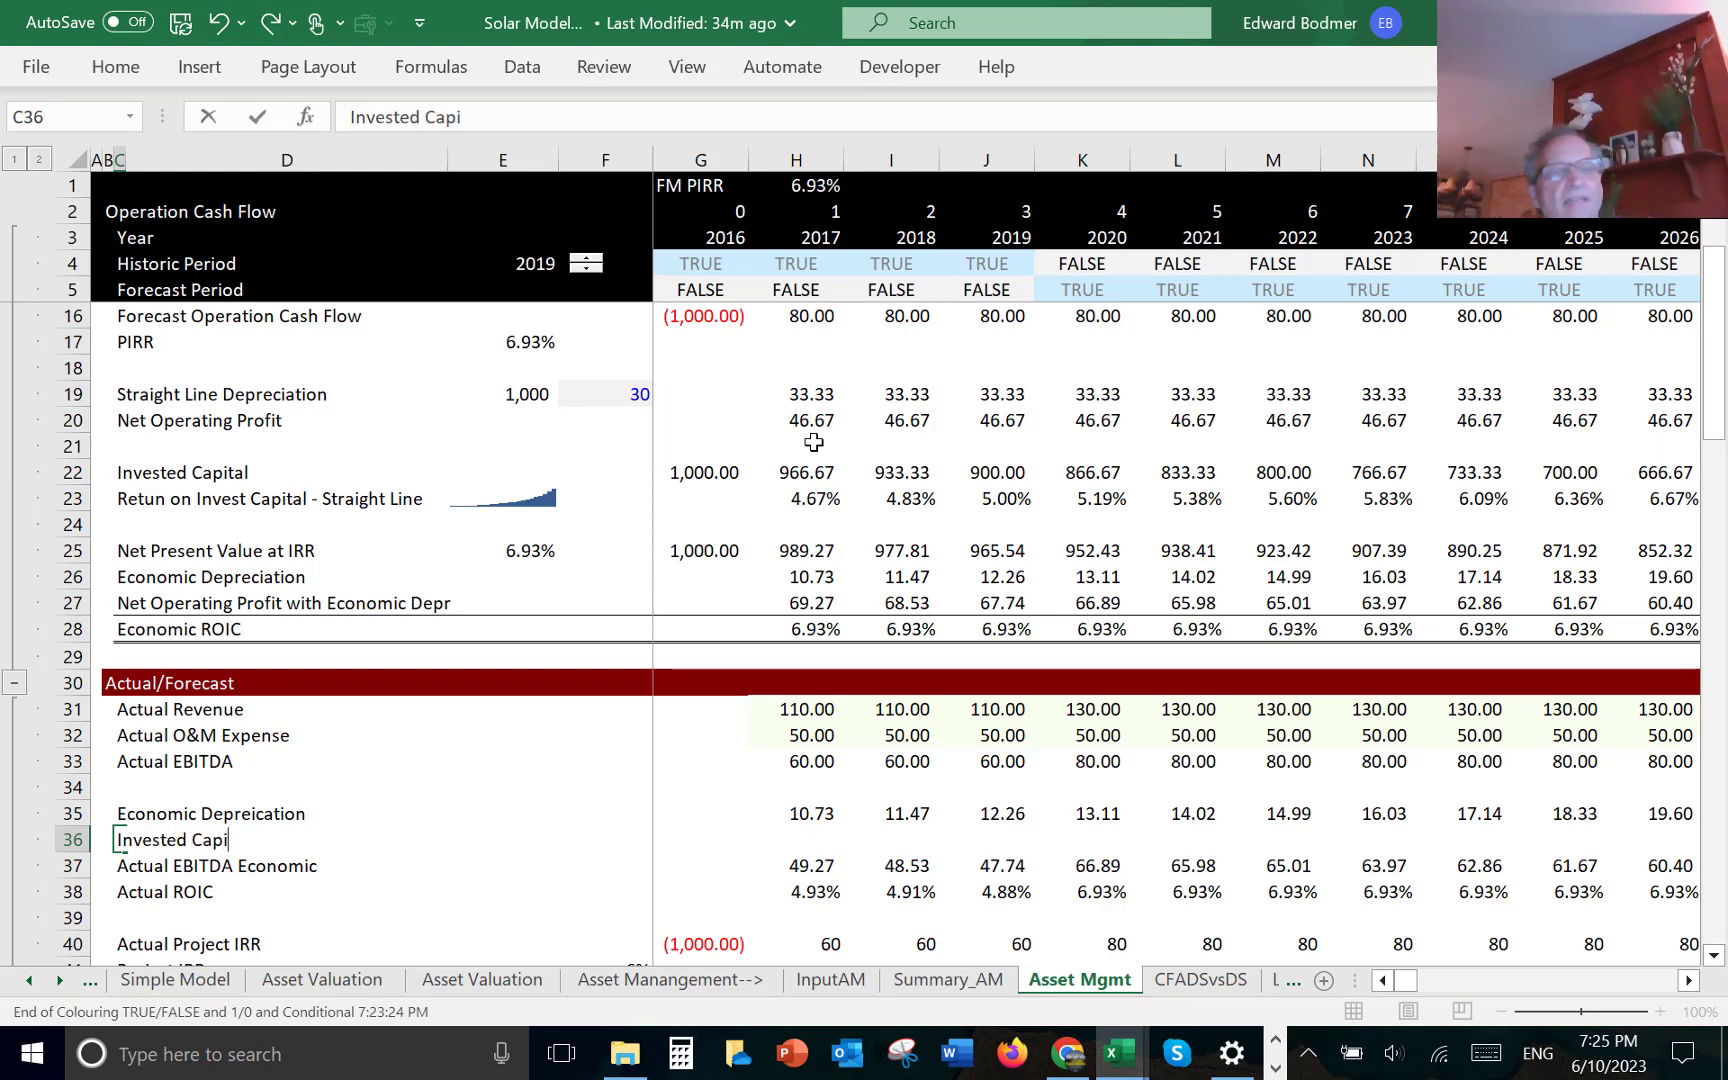
pyautogui.write('tal')
pyautogui.press('Tab')
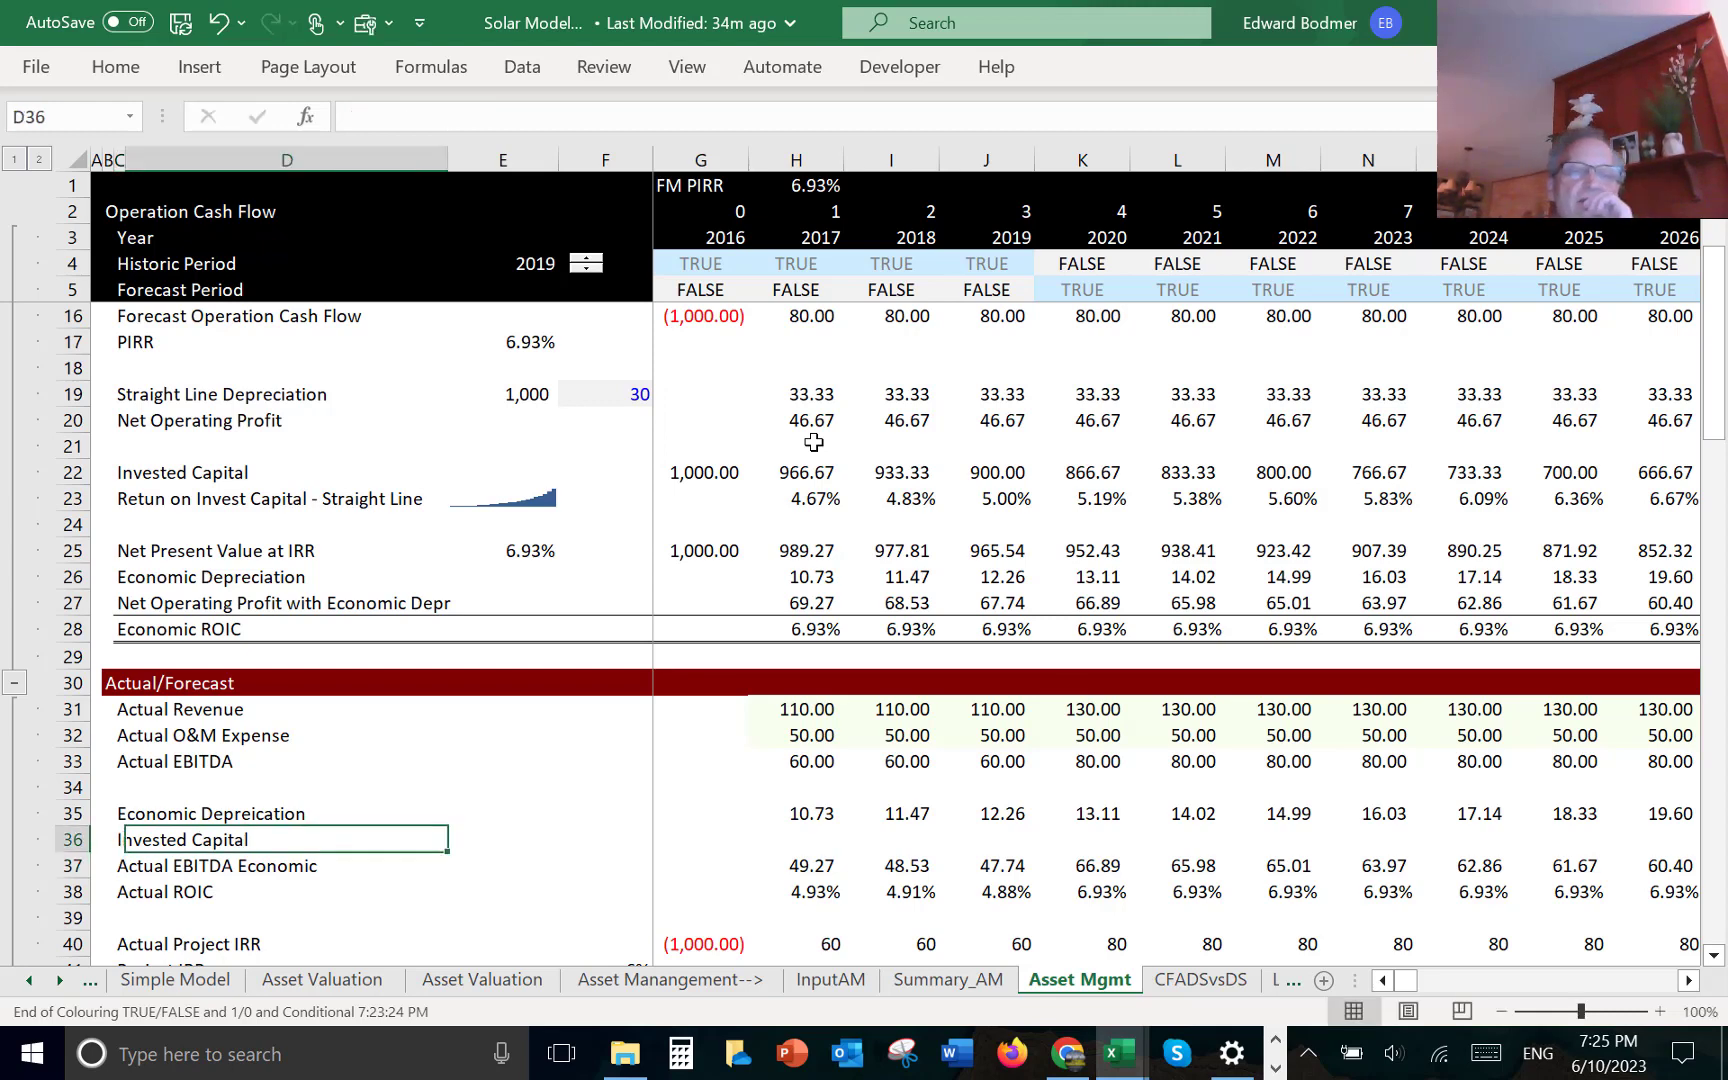
# - Link the opening Invested Capital cell G36 to the straight-line invested capital with =G22
pyautogui.press('Right')
pyautogui.press('Right')
pyautogui.press('Right')
pyautogui.write('=')
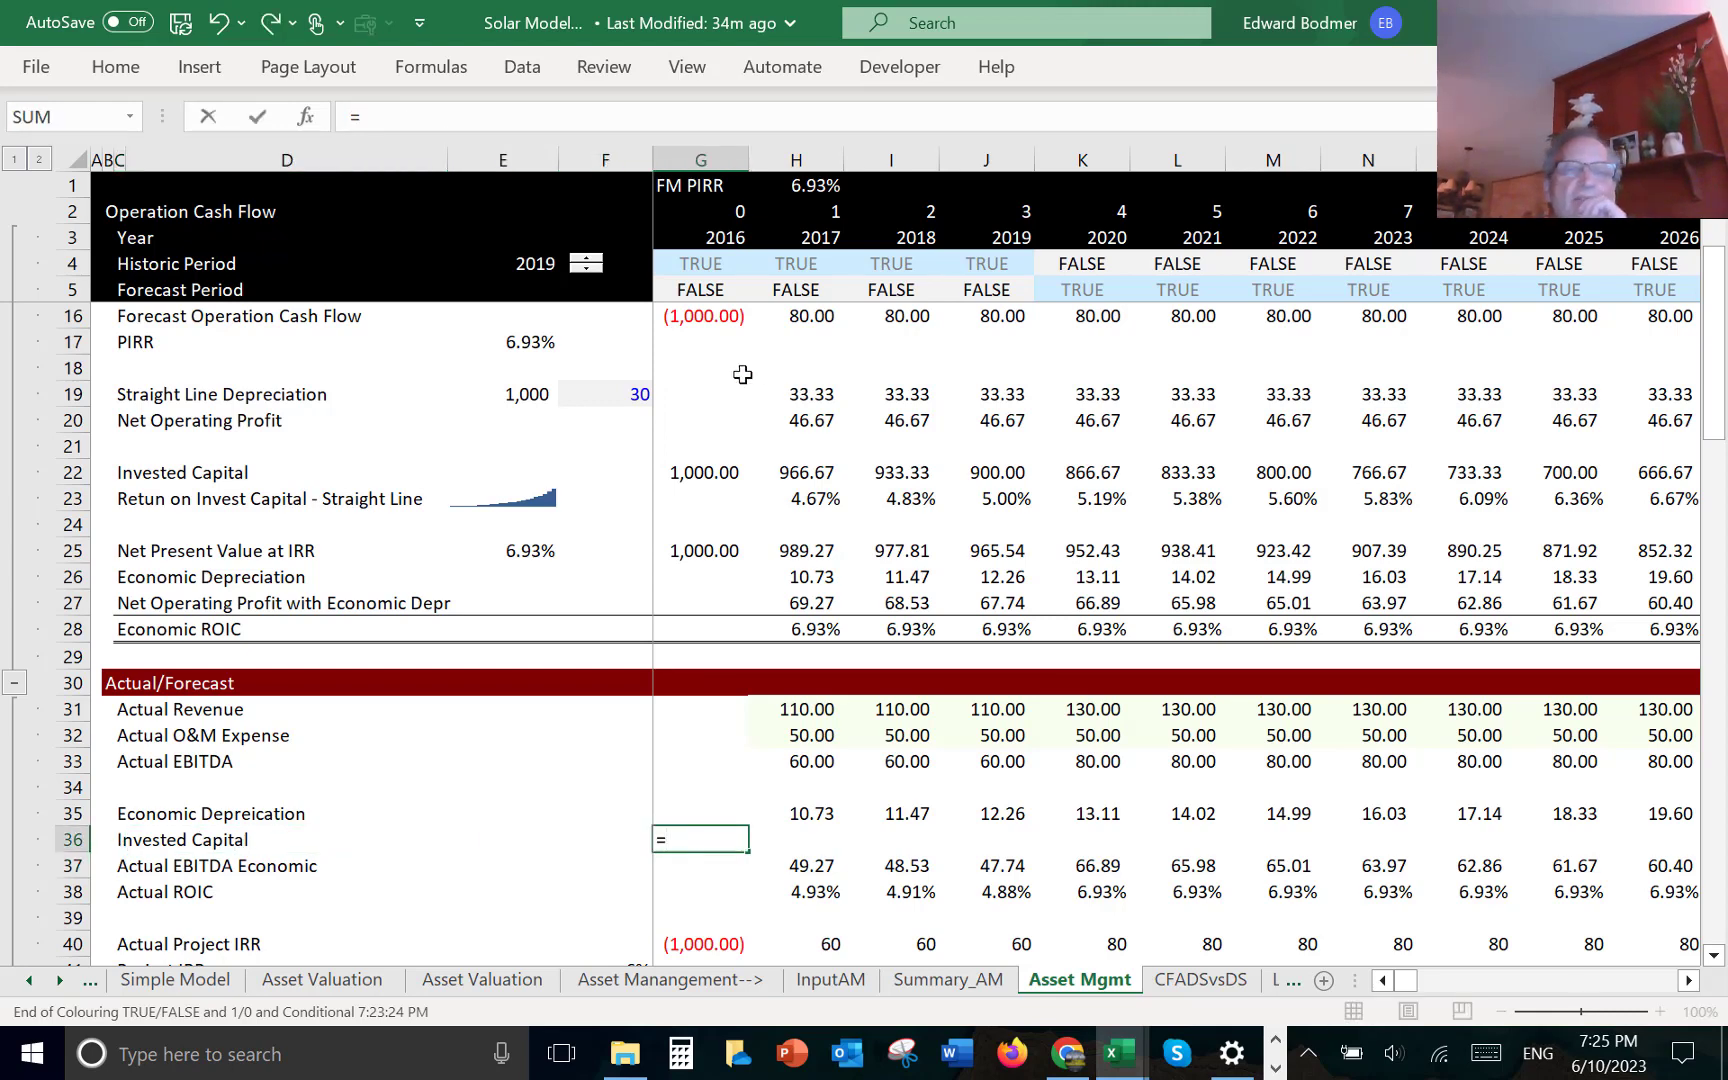
pyautogui.click(697, 472)
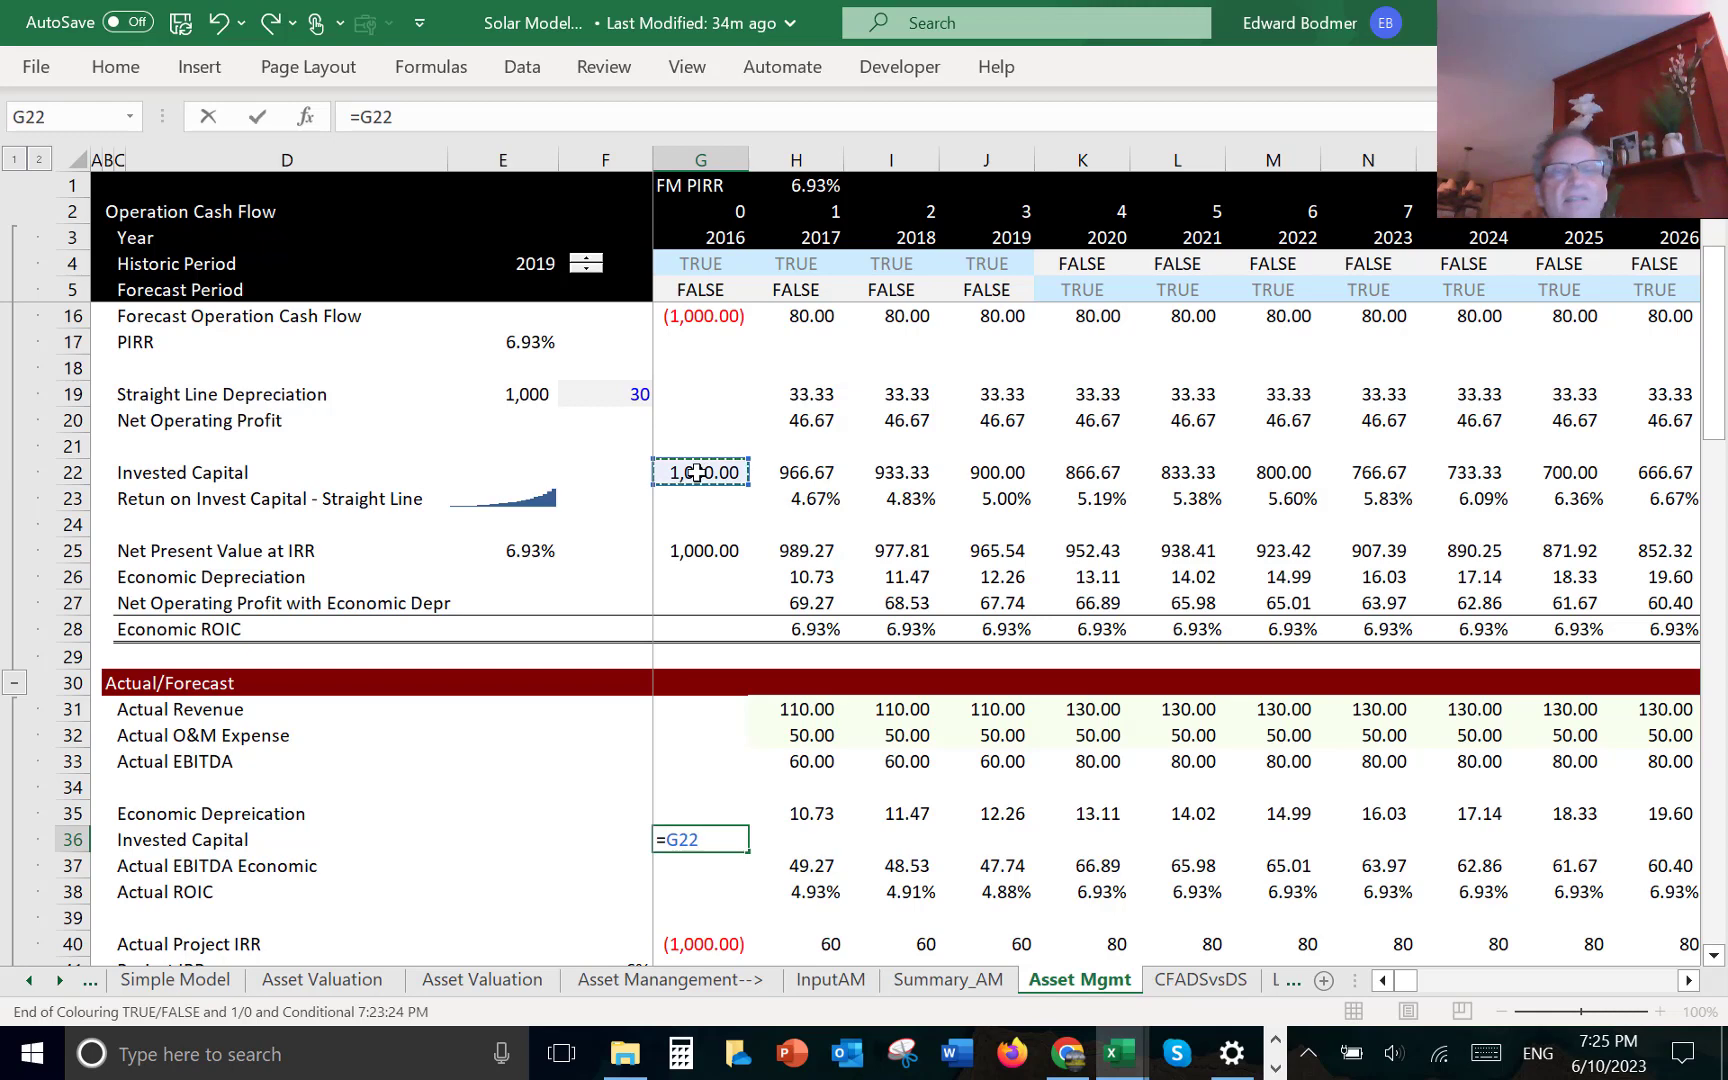
pyautogui.press('Return')
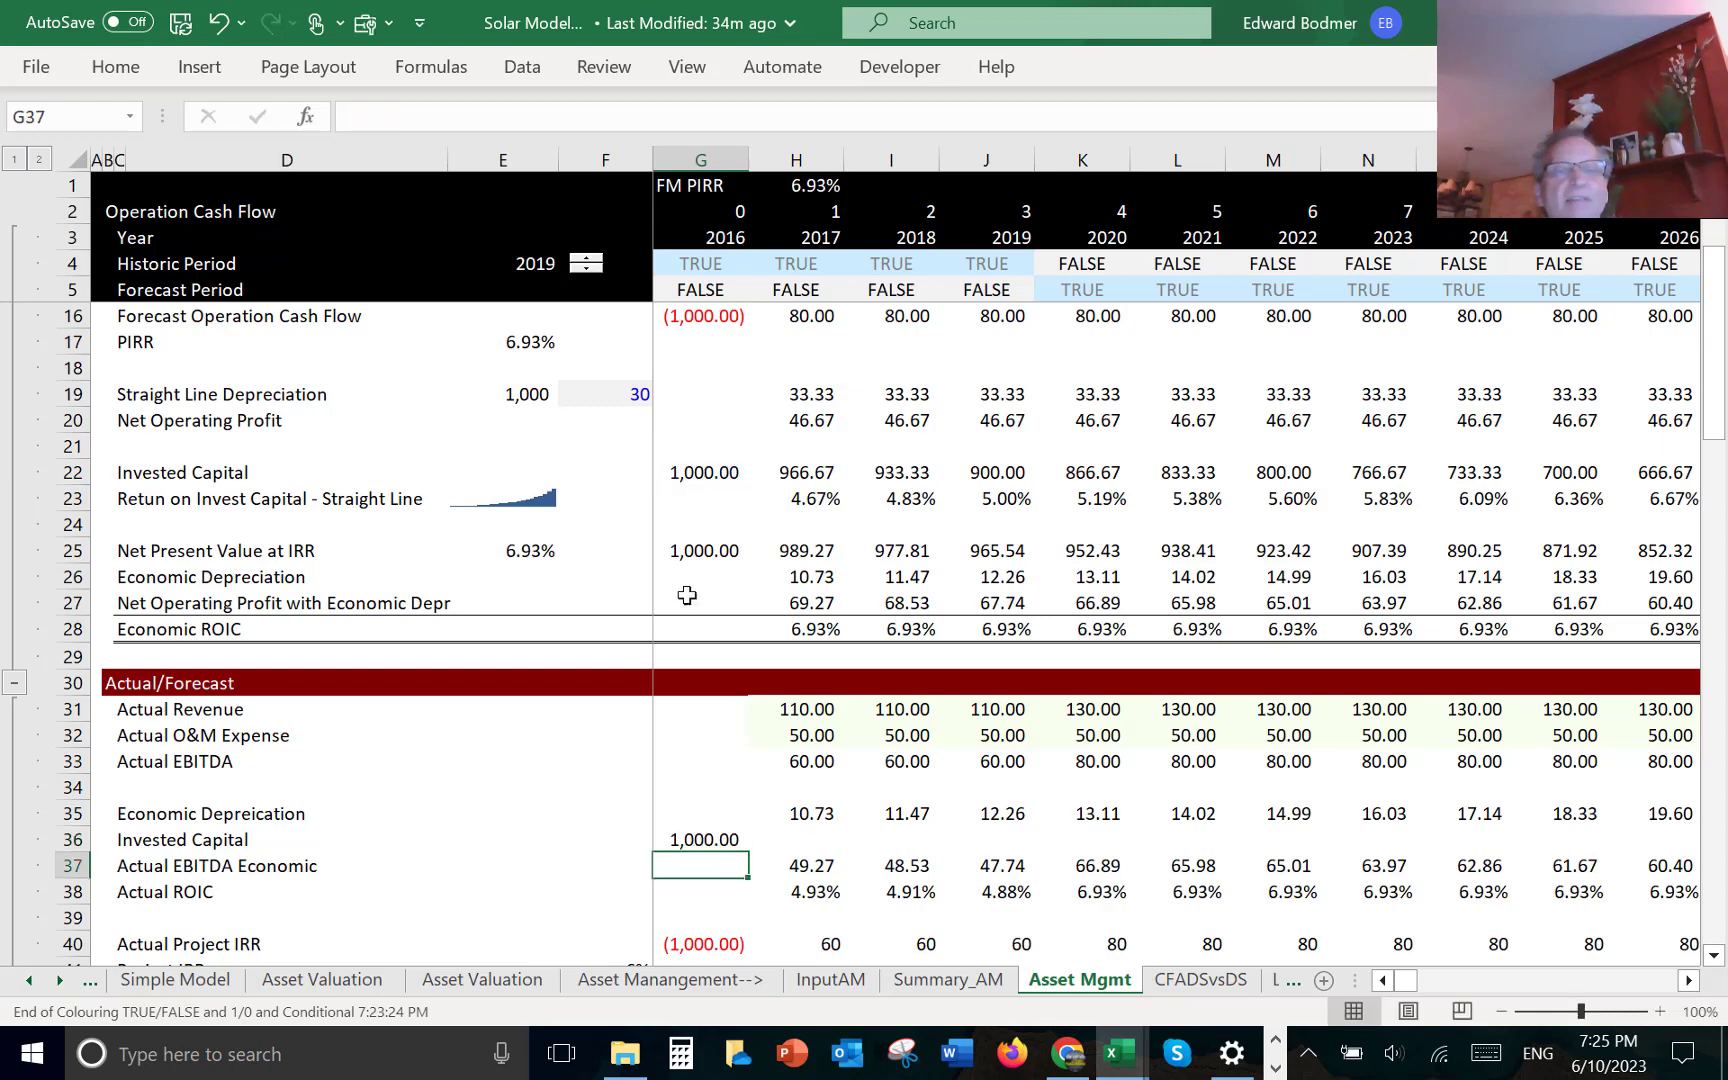
# - Link the opening Invested Capital cell G36 to the Net Present Value at IRR row with =G25
pyautogui.press('Up')
pyautogui.write('=')
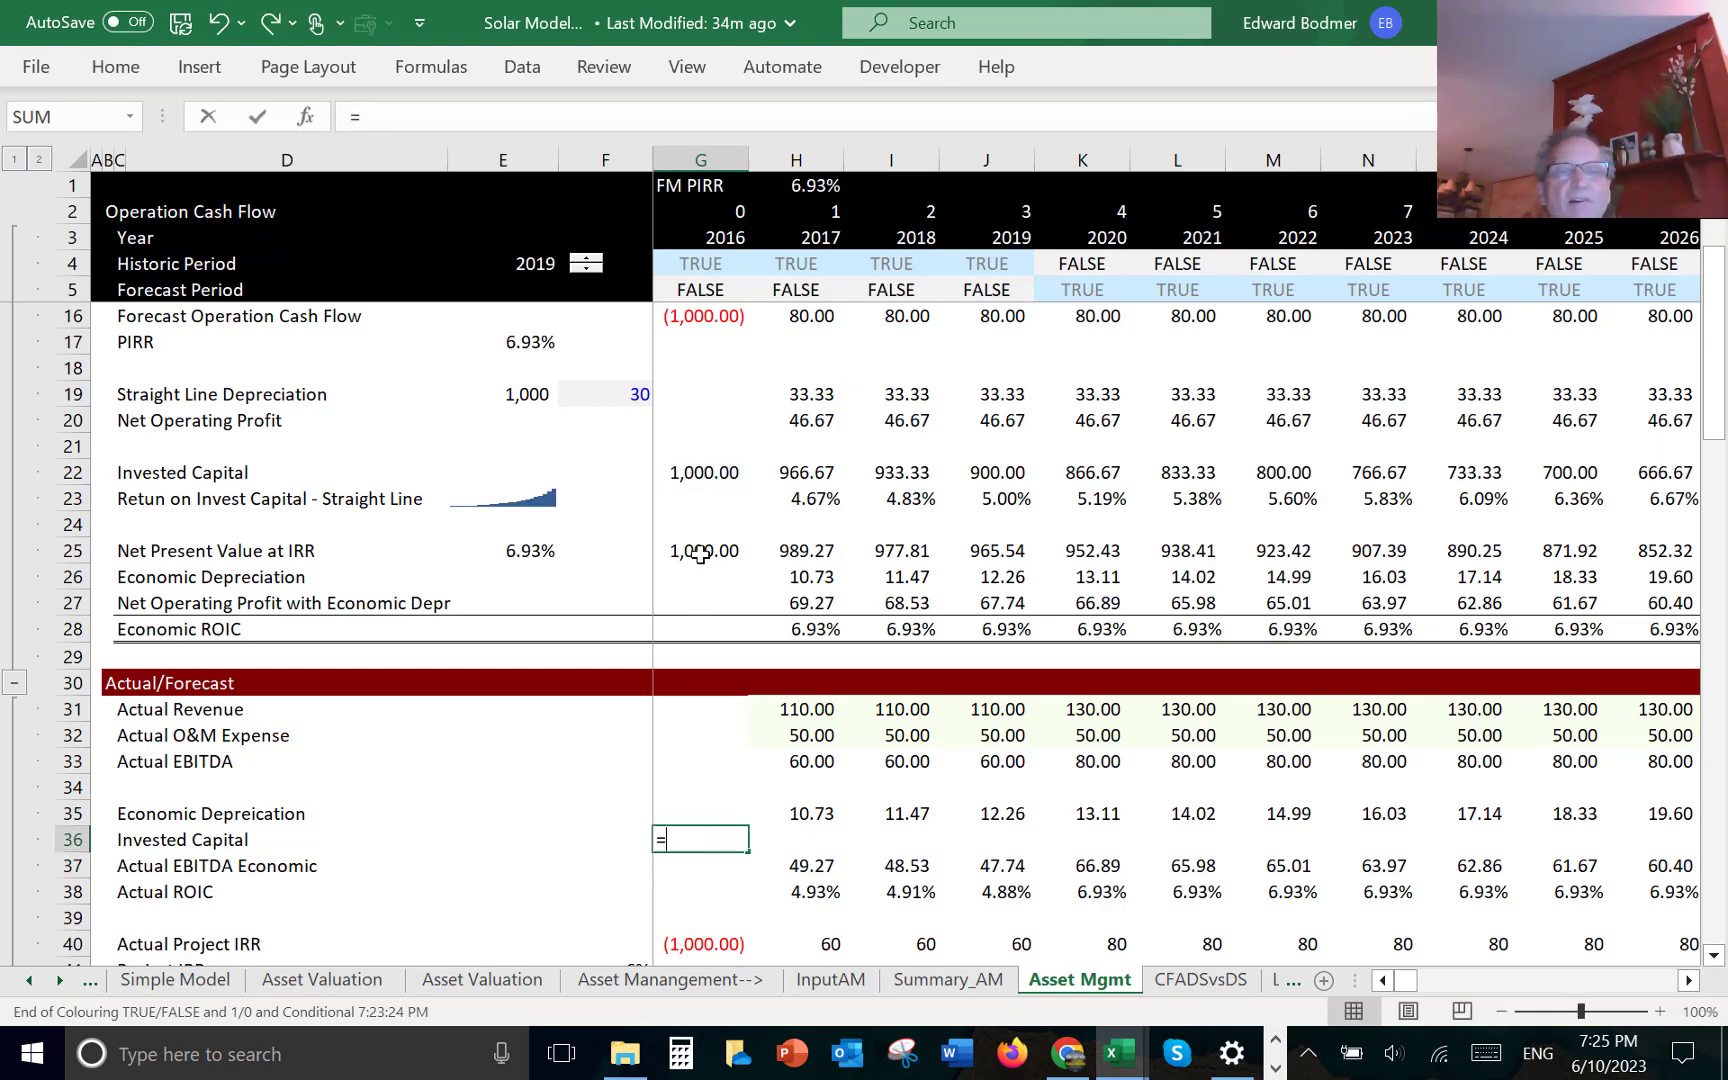
pyautogui.click(697, 551)
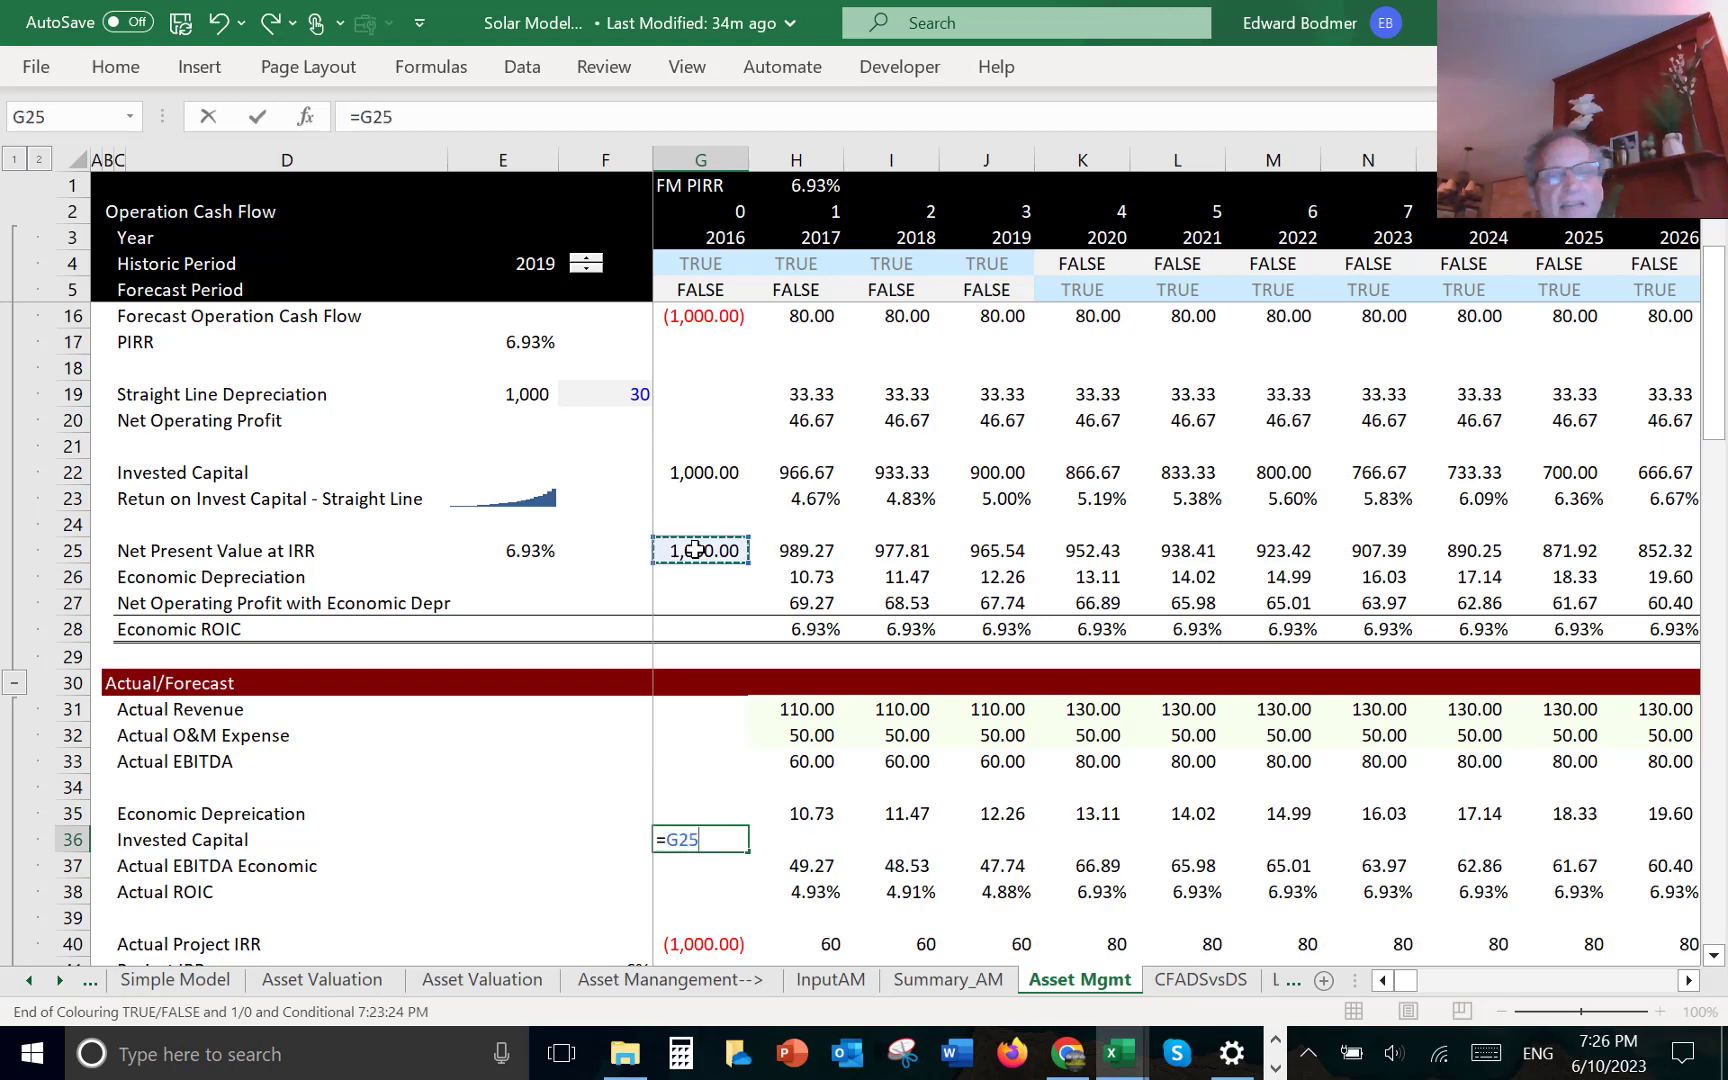
pyautogui.press('Return')
pyautogui.press('Up')
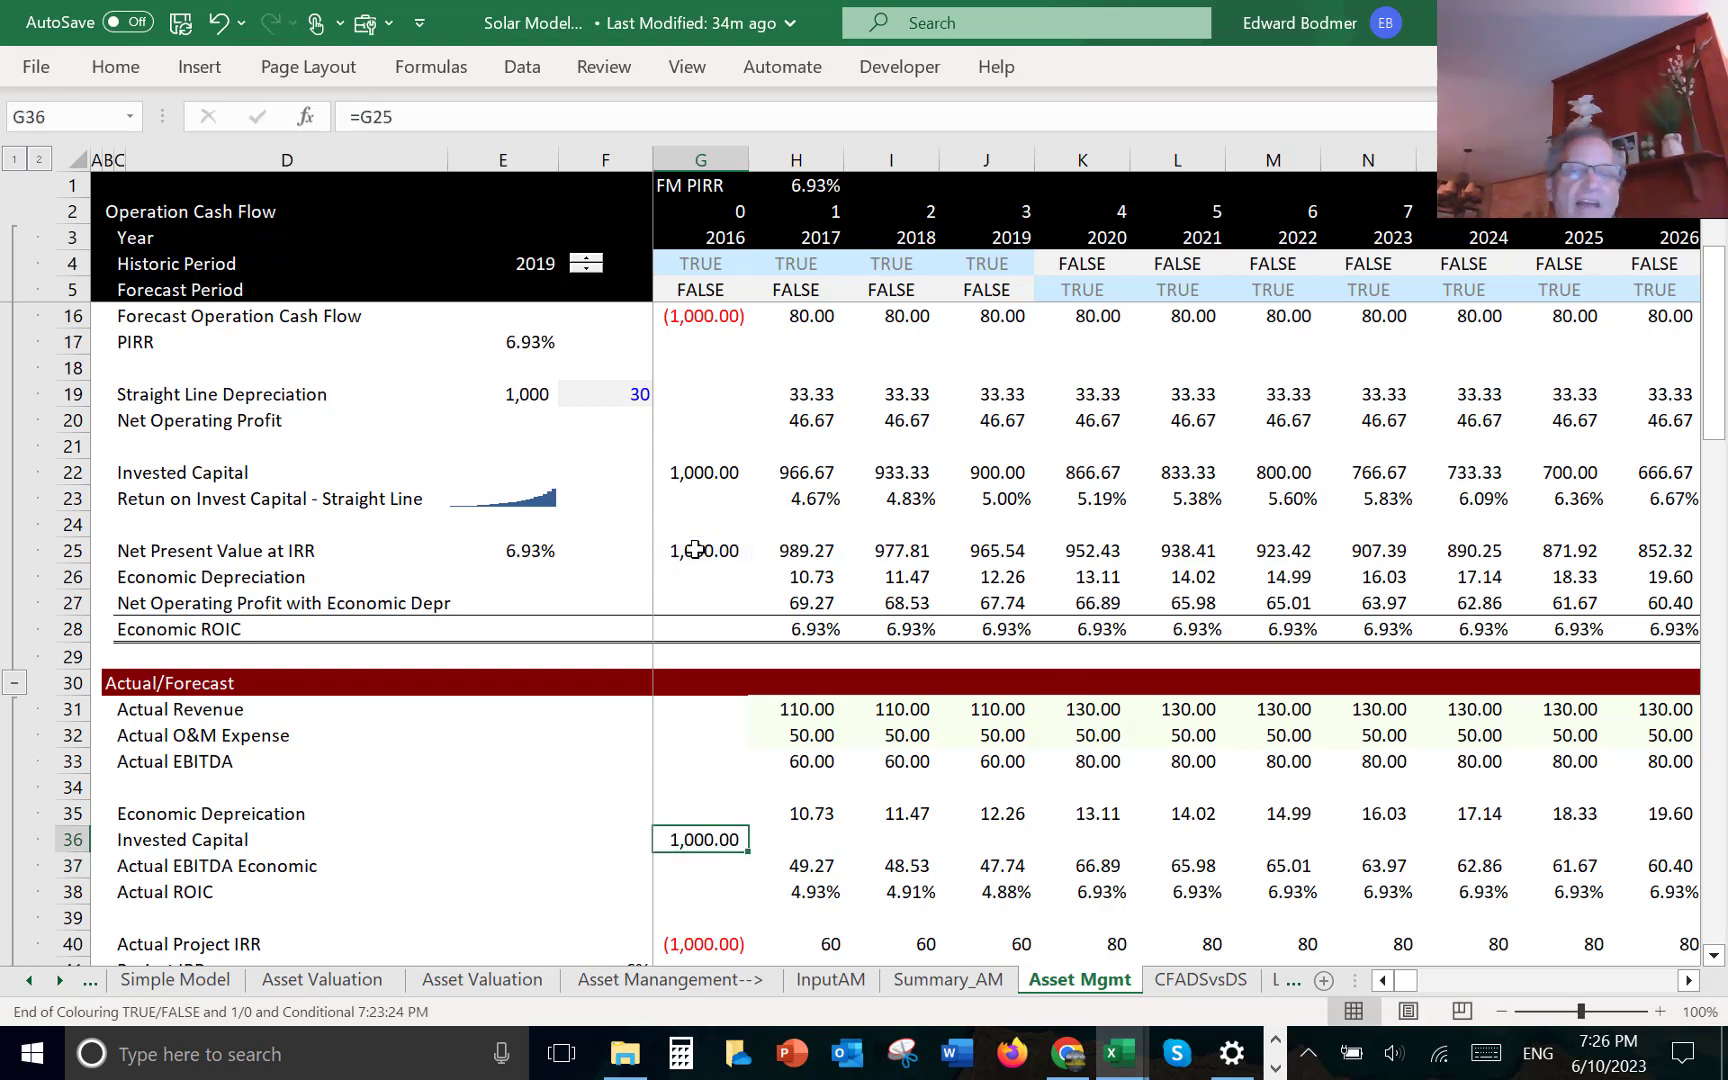
# - Copy the opening Invested Capital formula in G36 across the remaining years of row 36
pyautogui.hotkey('ctrl', 'shift', 'r')
pyautogui.press('Down')
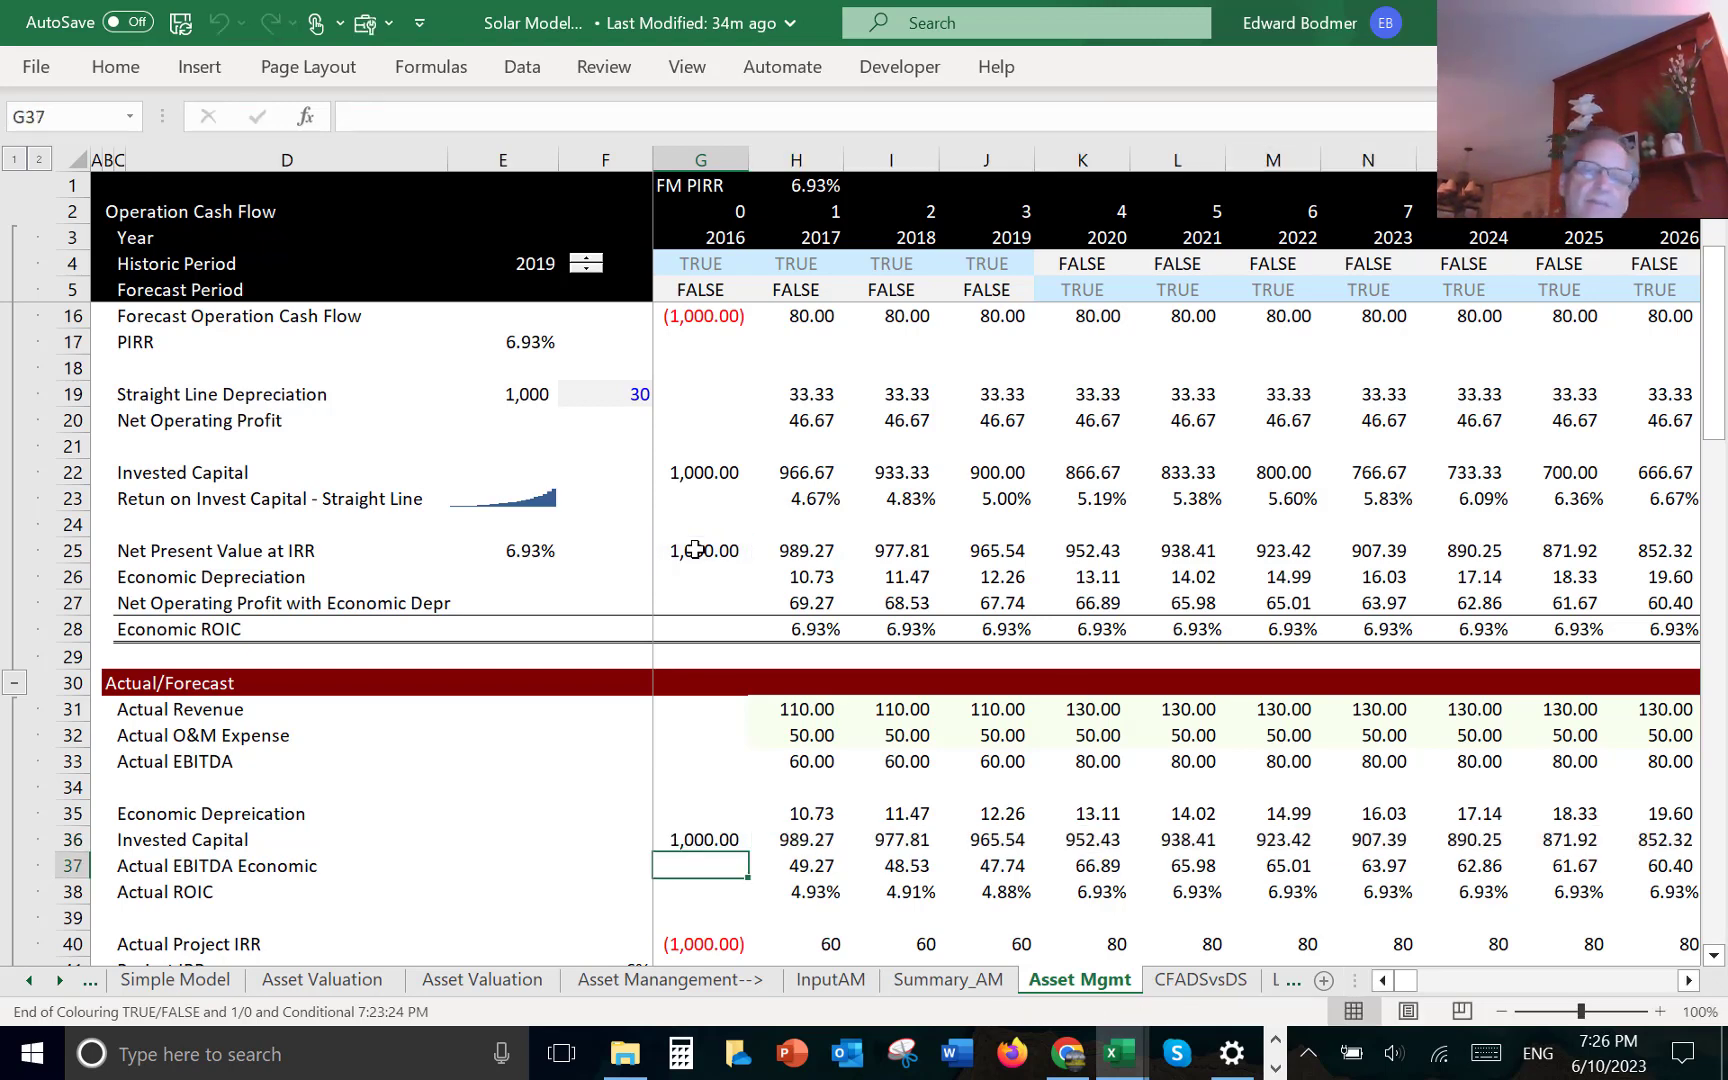
pyautogui.press('Right')
pyautogui.write('=')
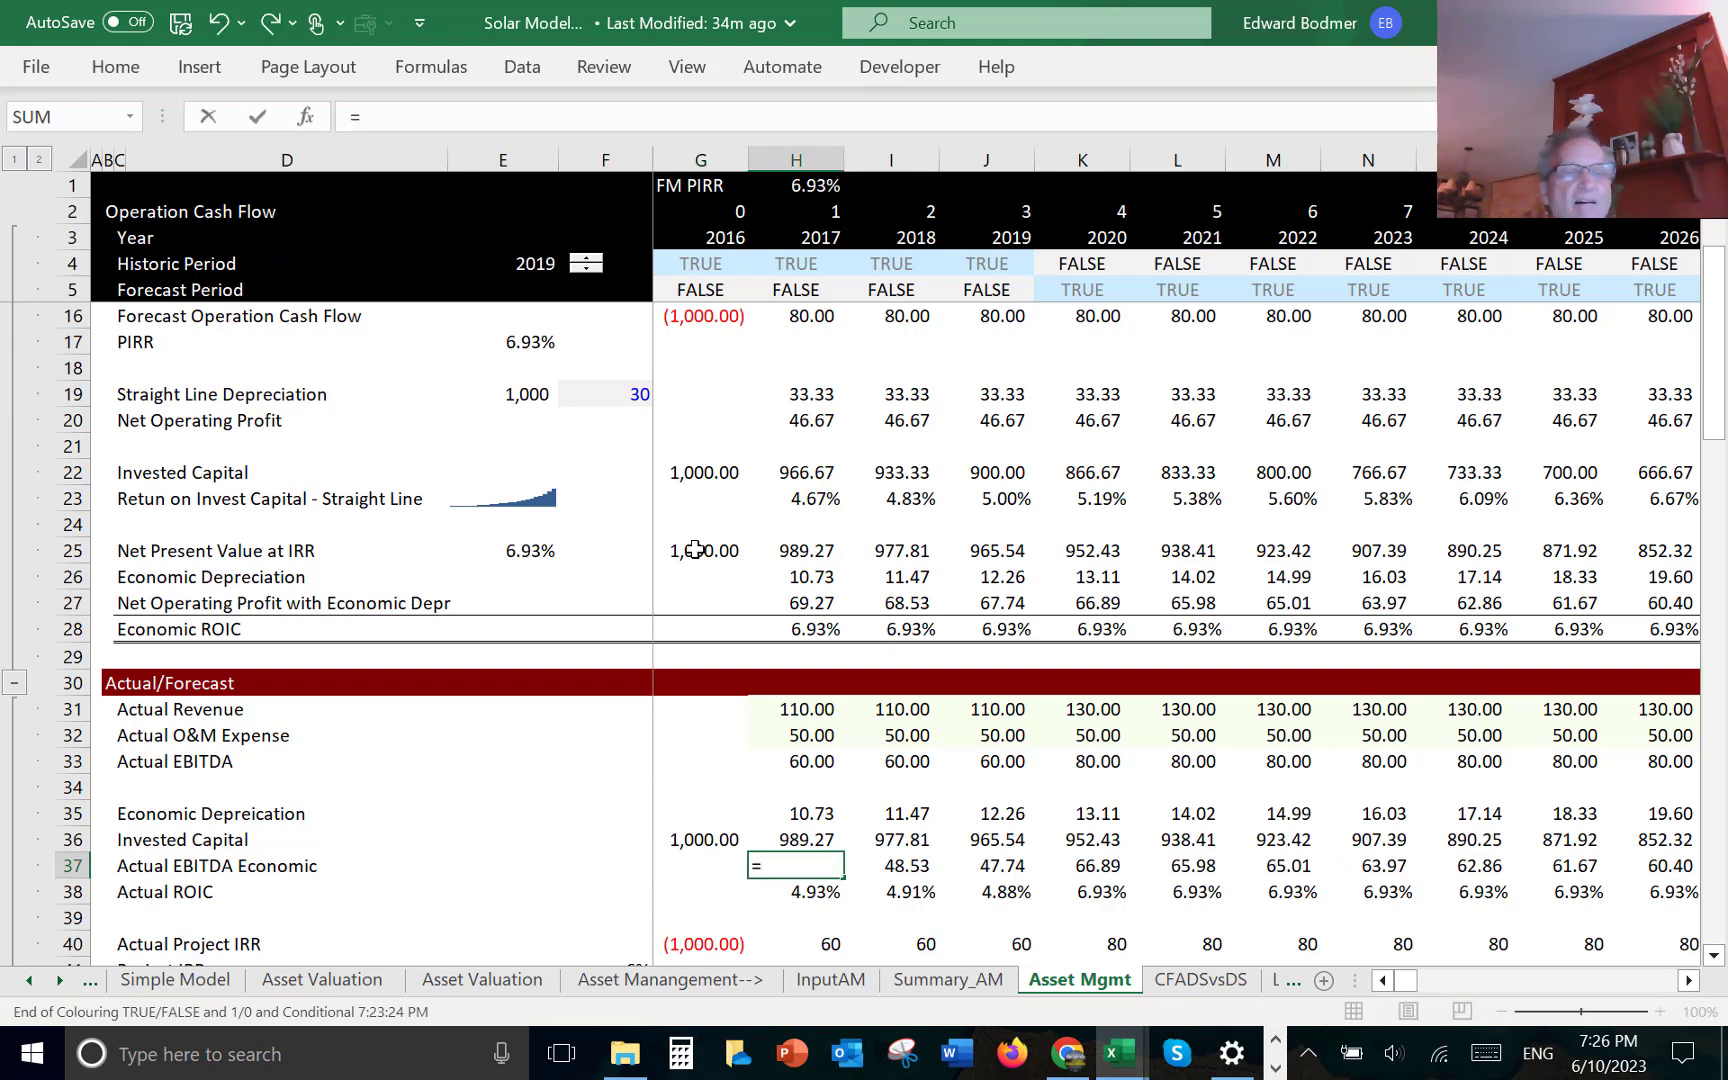
pyautogui.press('Escape')
pyautogui.press('Left')
pyautogui.press('Left')
pyautogui.press('Left')
pyautogui.press('Left')
pyautogui.press('Left')
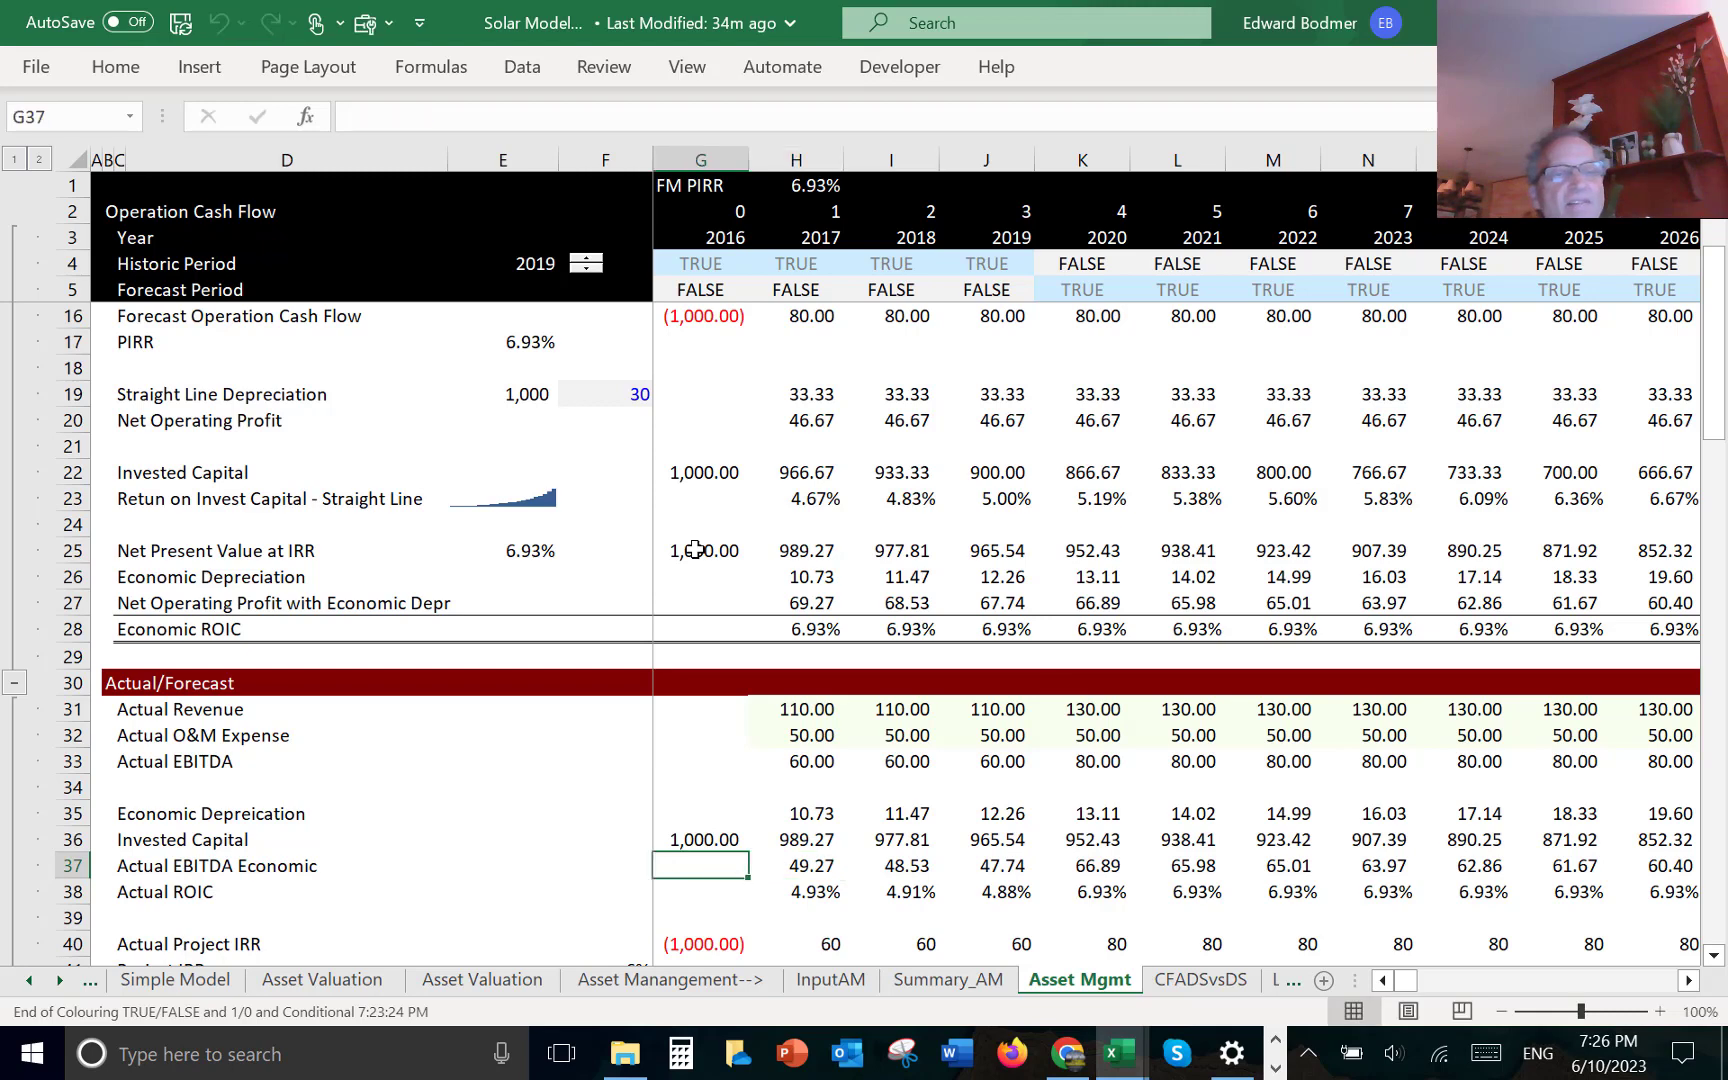
pyautogui.write('EBI')
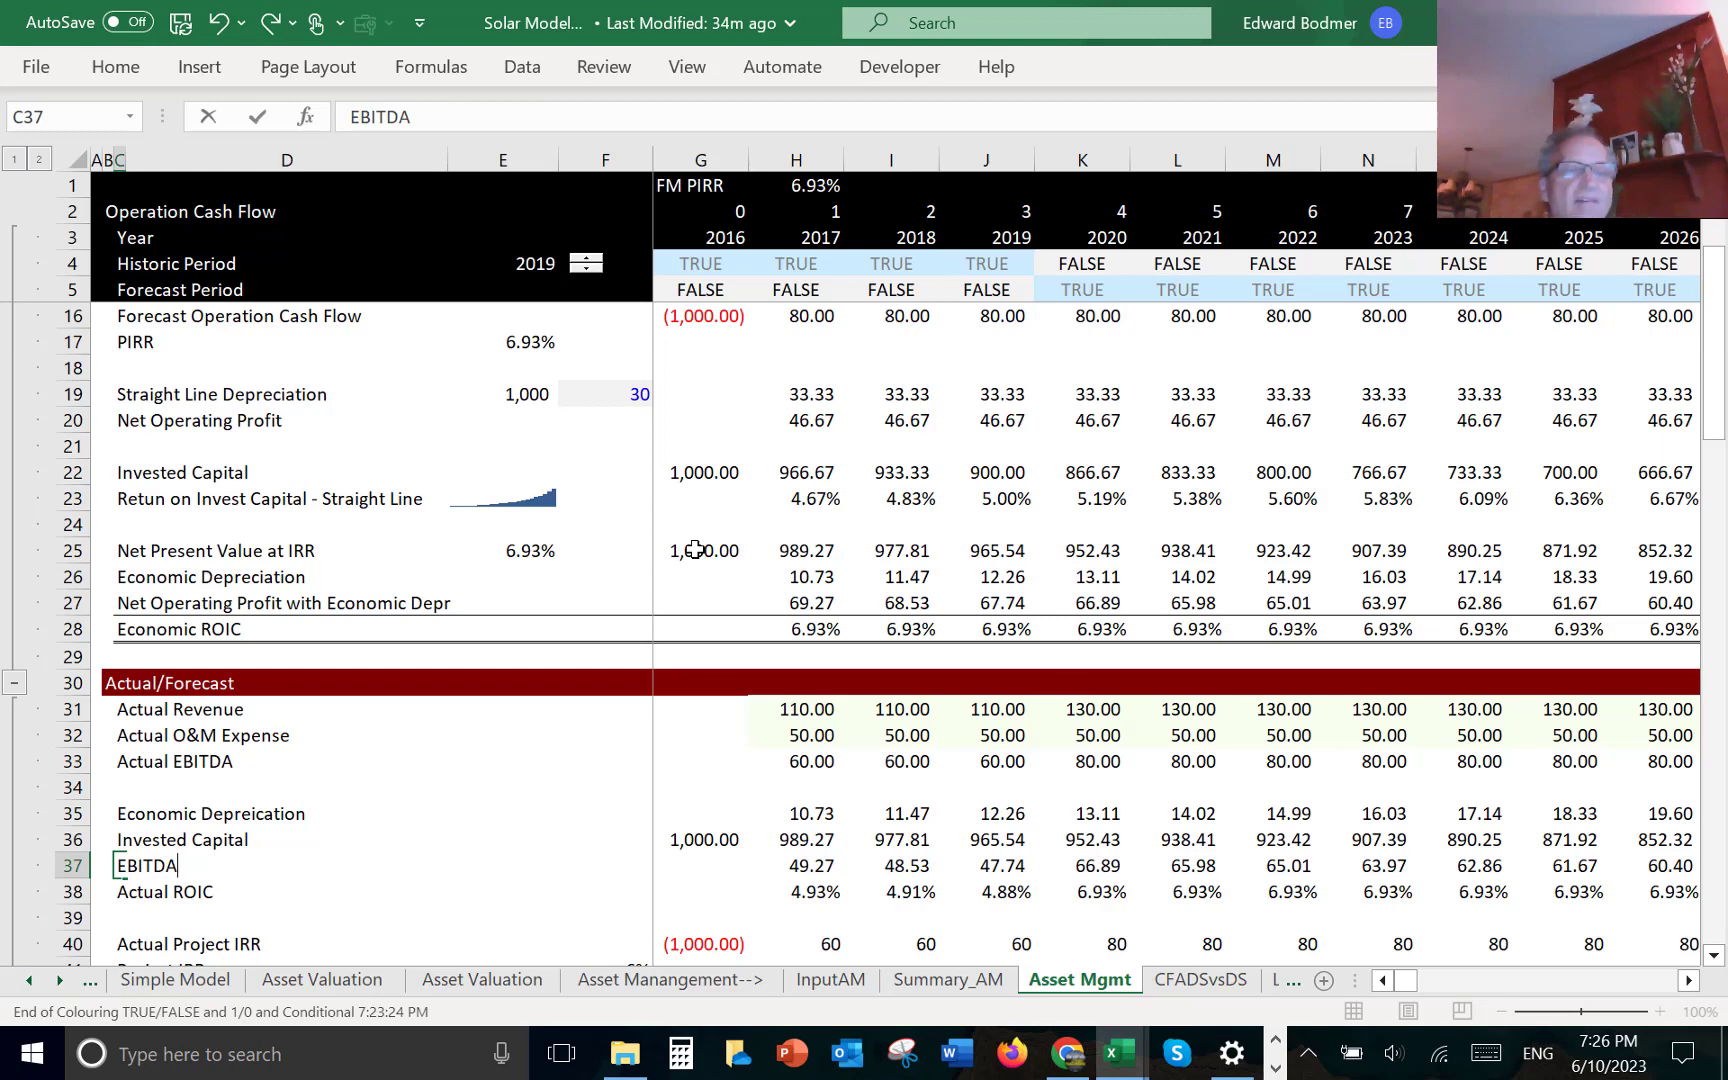
pyautogui.write('TDA')
pyautogui.press('Escape')
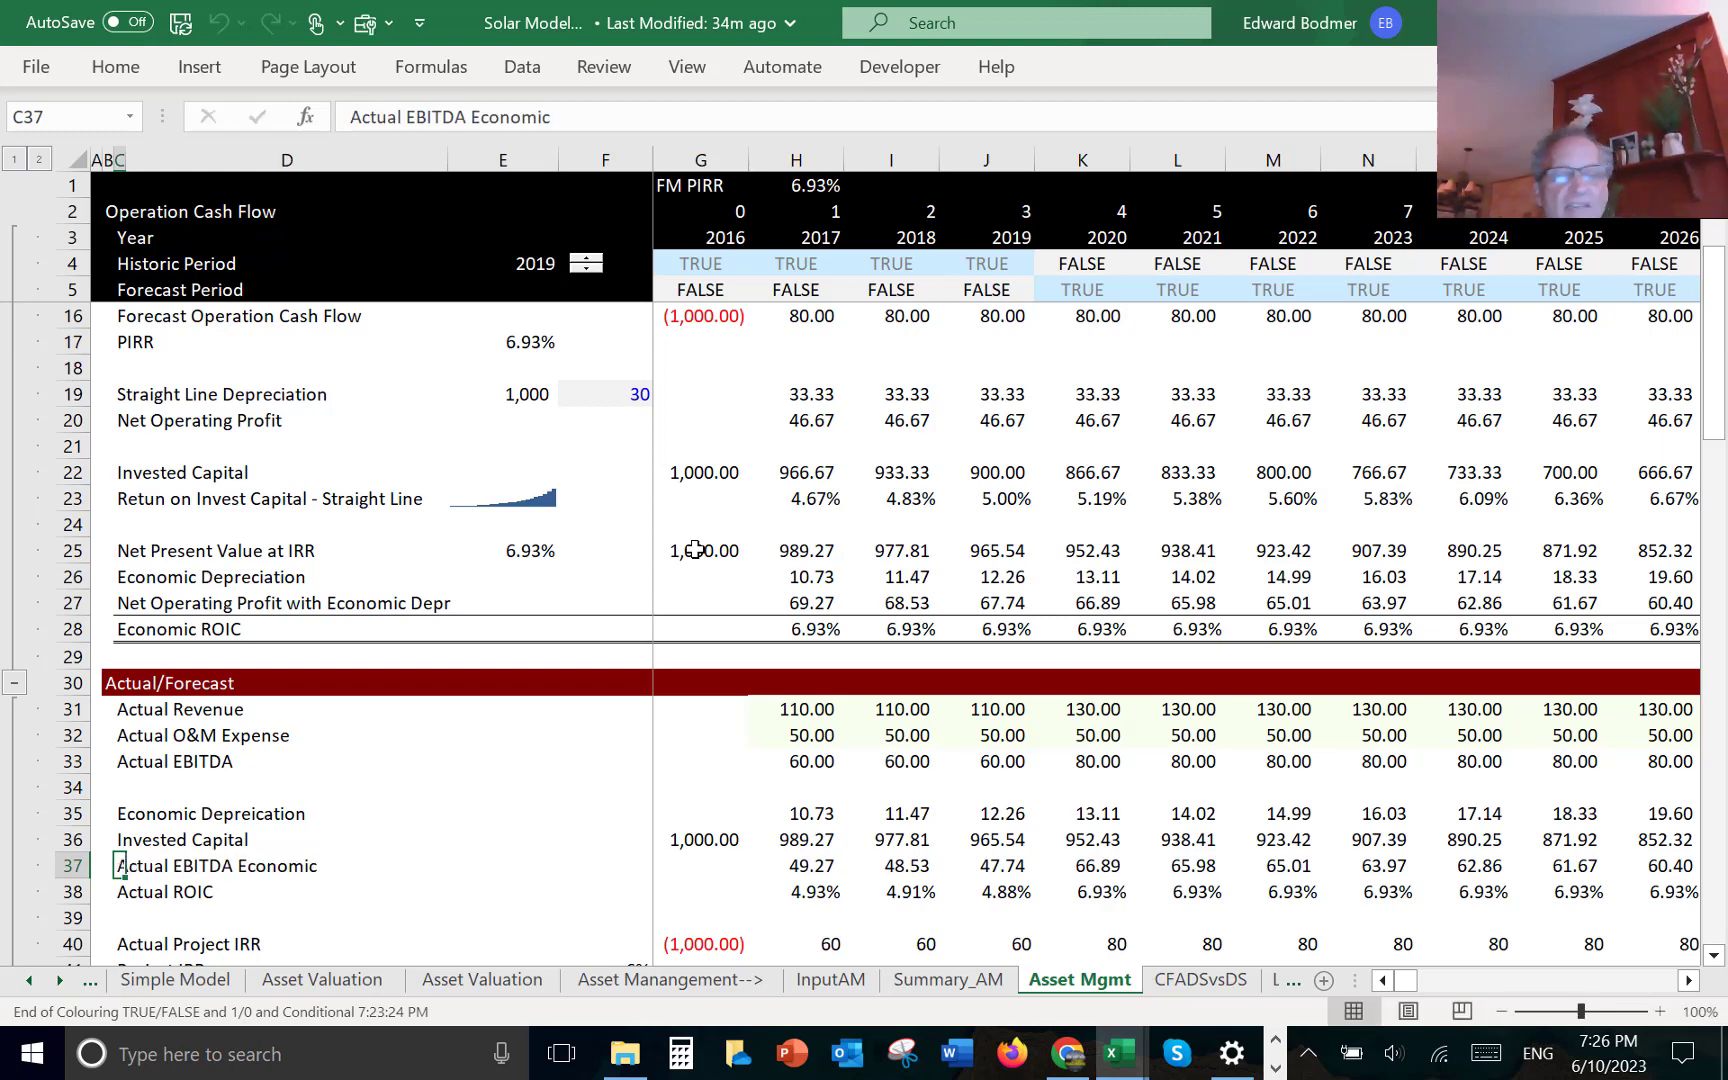
pyautogui.write('E')
pyautogui.press('Escape')
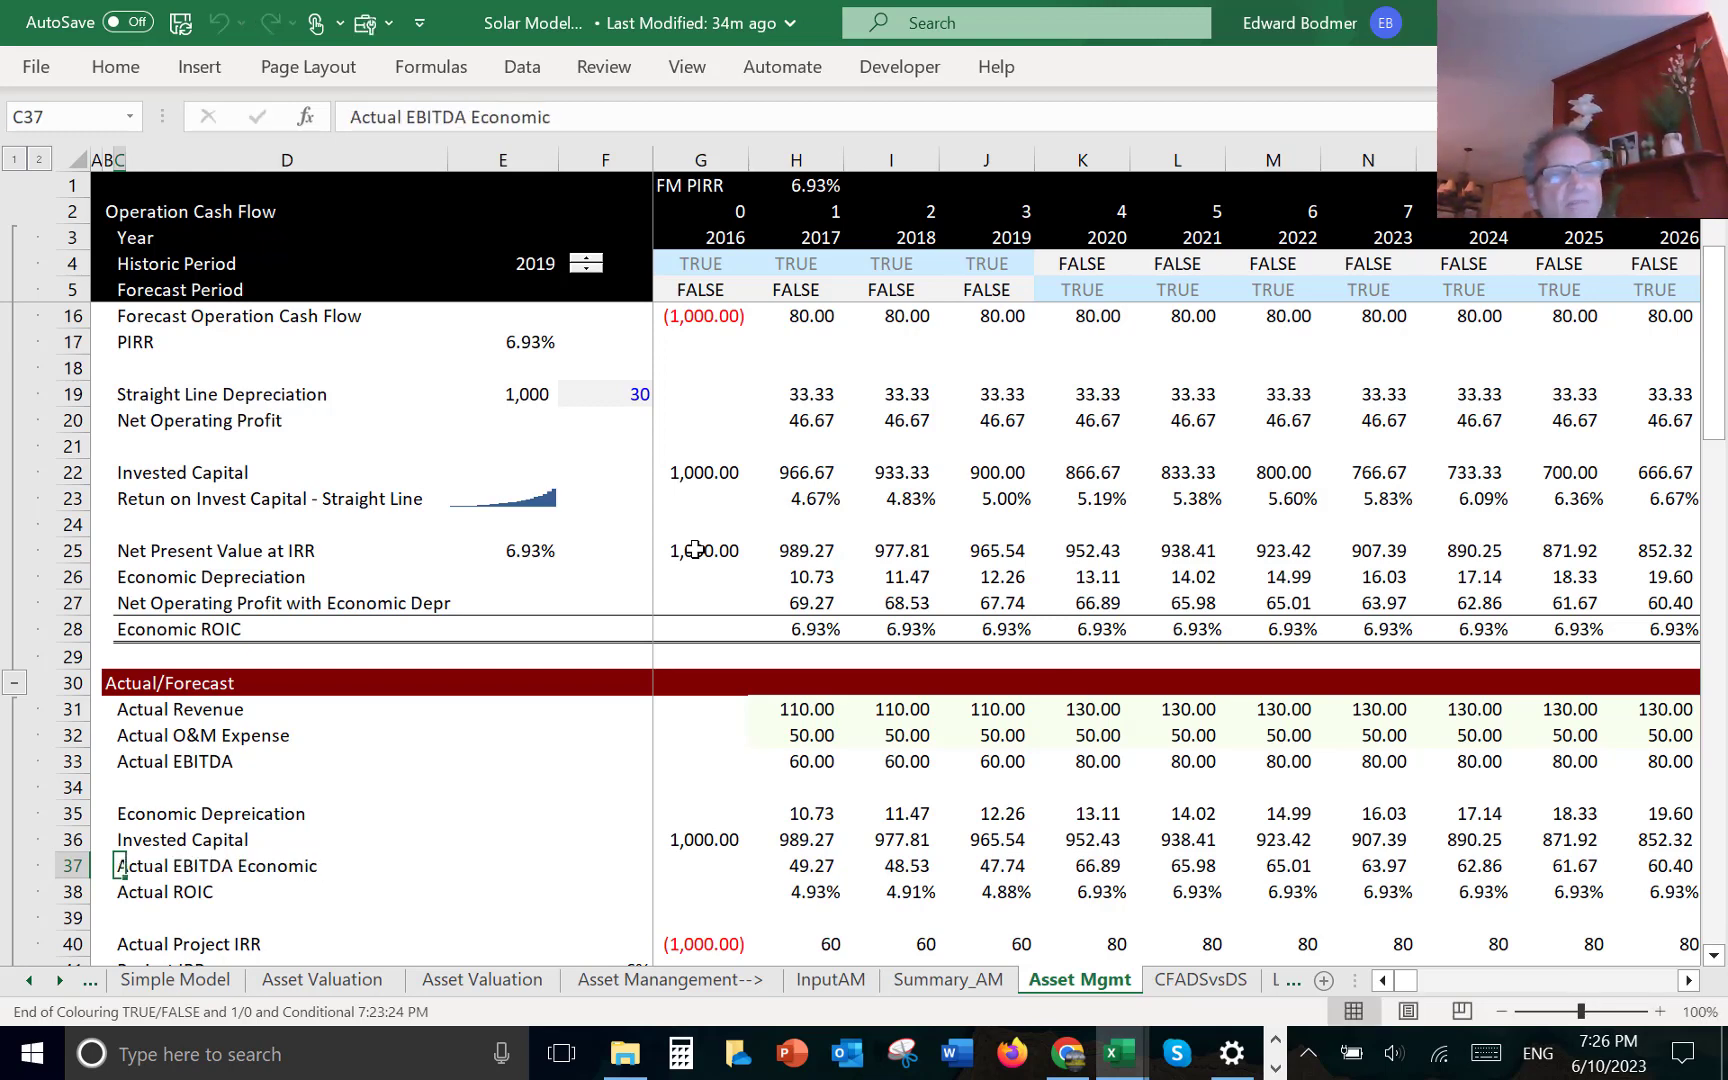
pyautogui.write('N')
pyautogui.press('Escape')
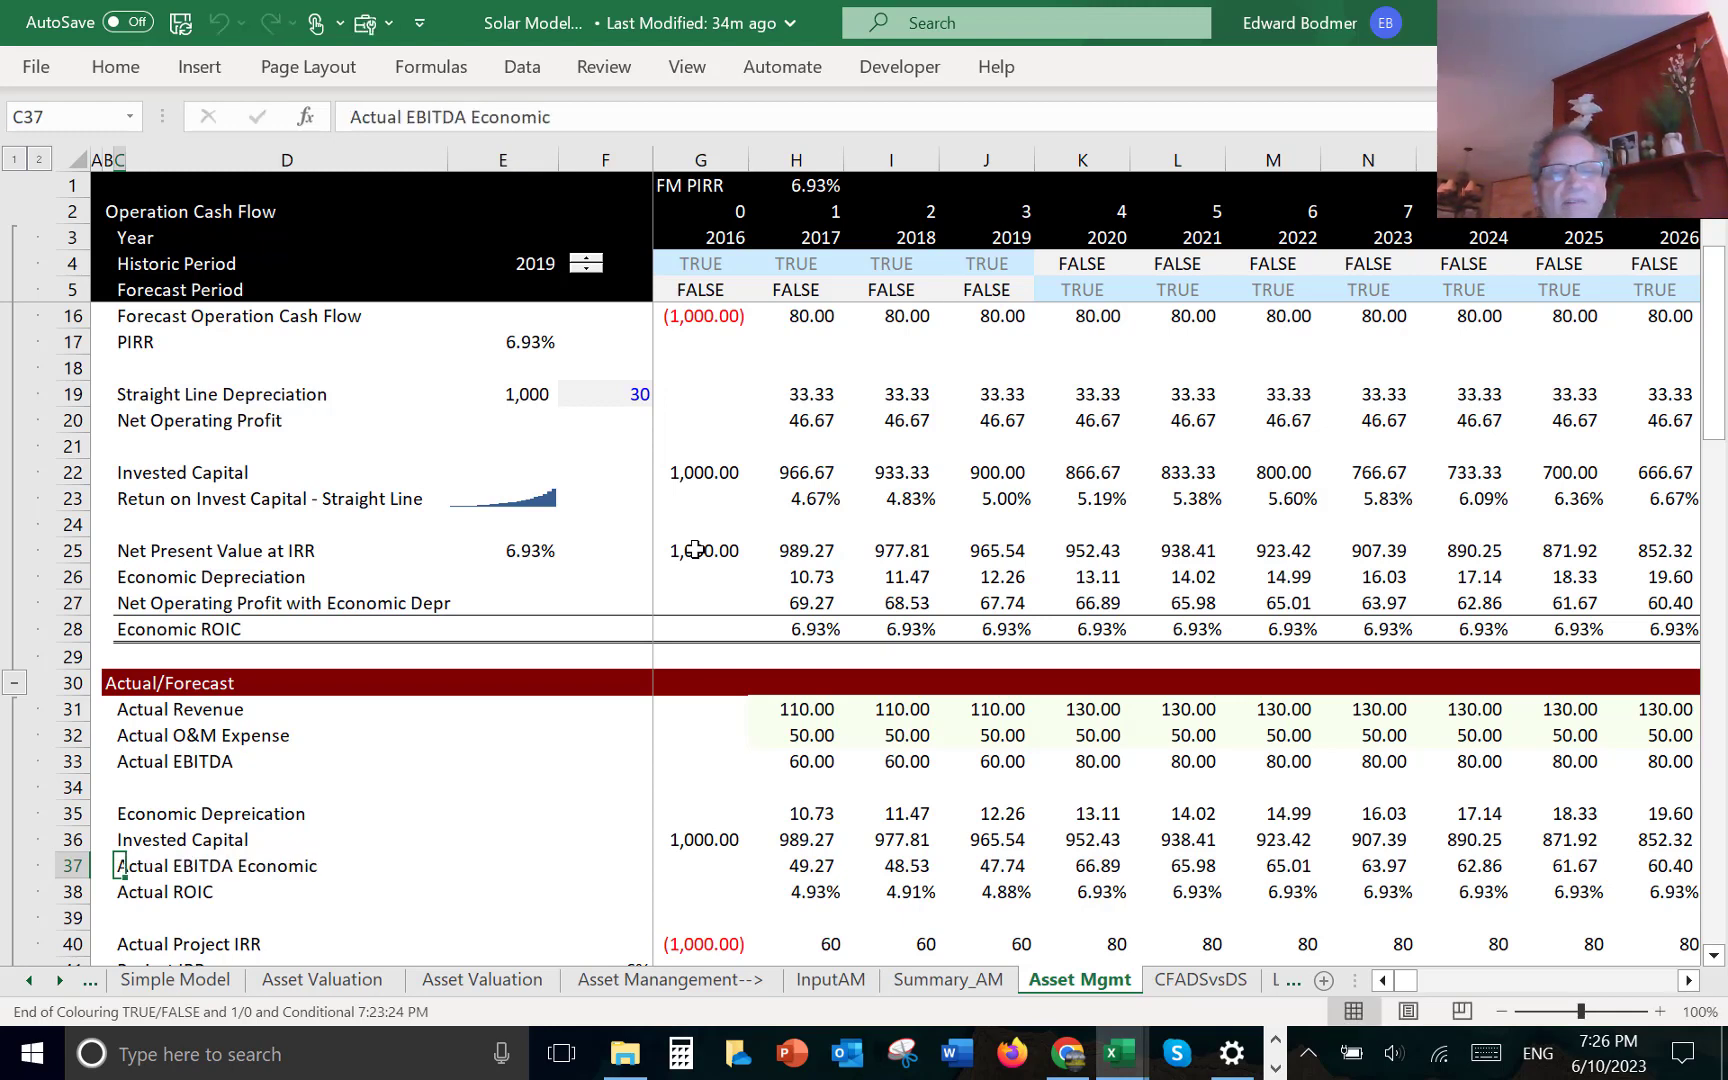
pyautogui.press('Up')
pyautogui.press('Up')
pyautogui.press('Up')
pyautogui.press('Up')
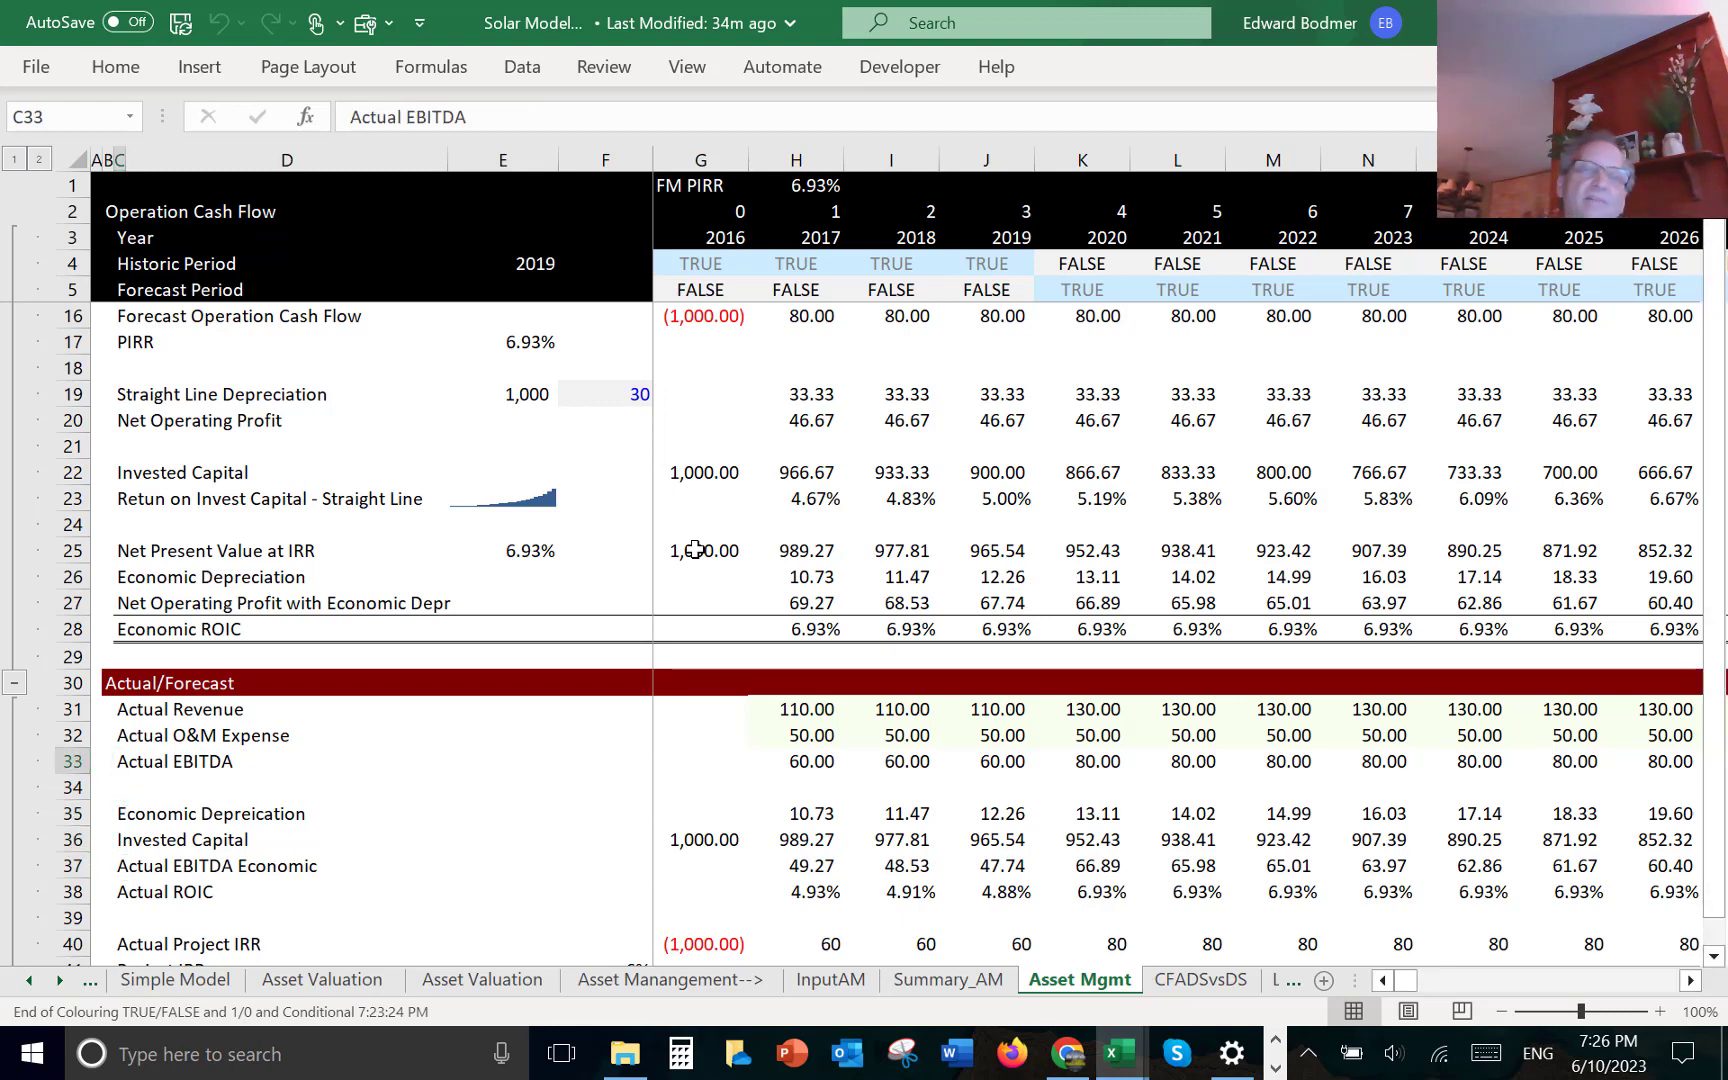
# - Copy the Scenario drop-down from the InputAM sheet and place it above the Historic Period control on Asset Mgmt, spanning columns D to F
pyautogui.hotkey('ctrl', 'pageup')
pyautogui.hotkey('ctrl', 'pageup')
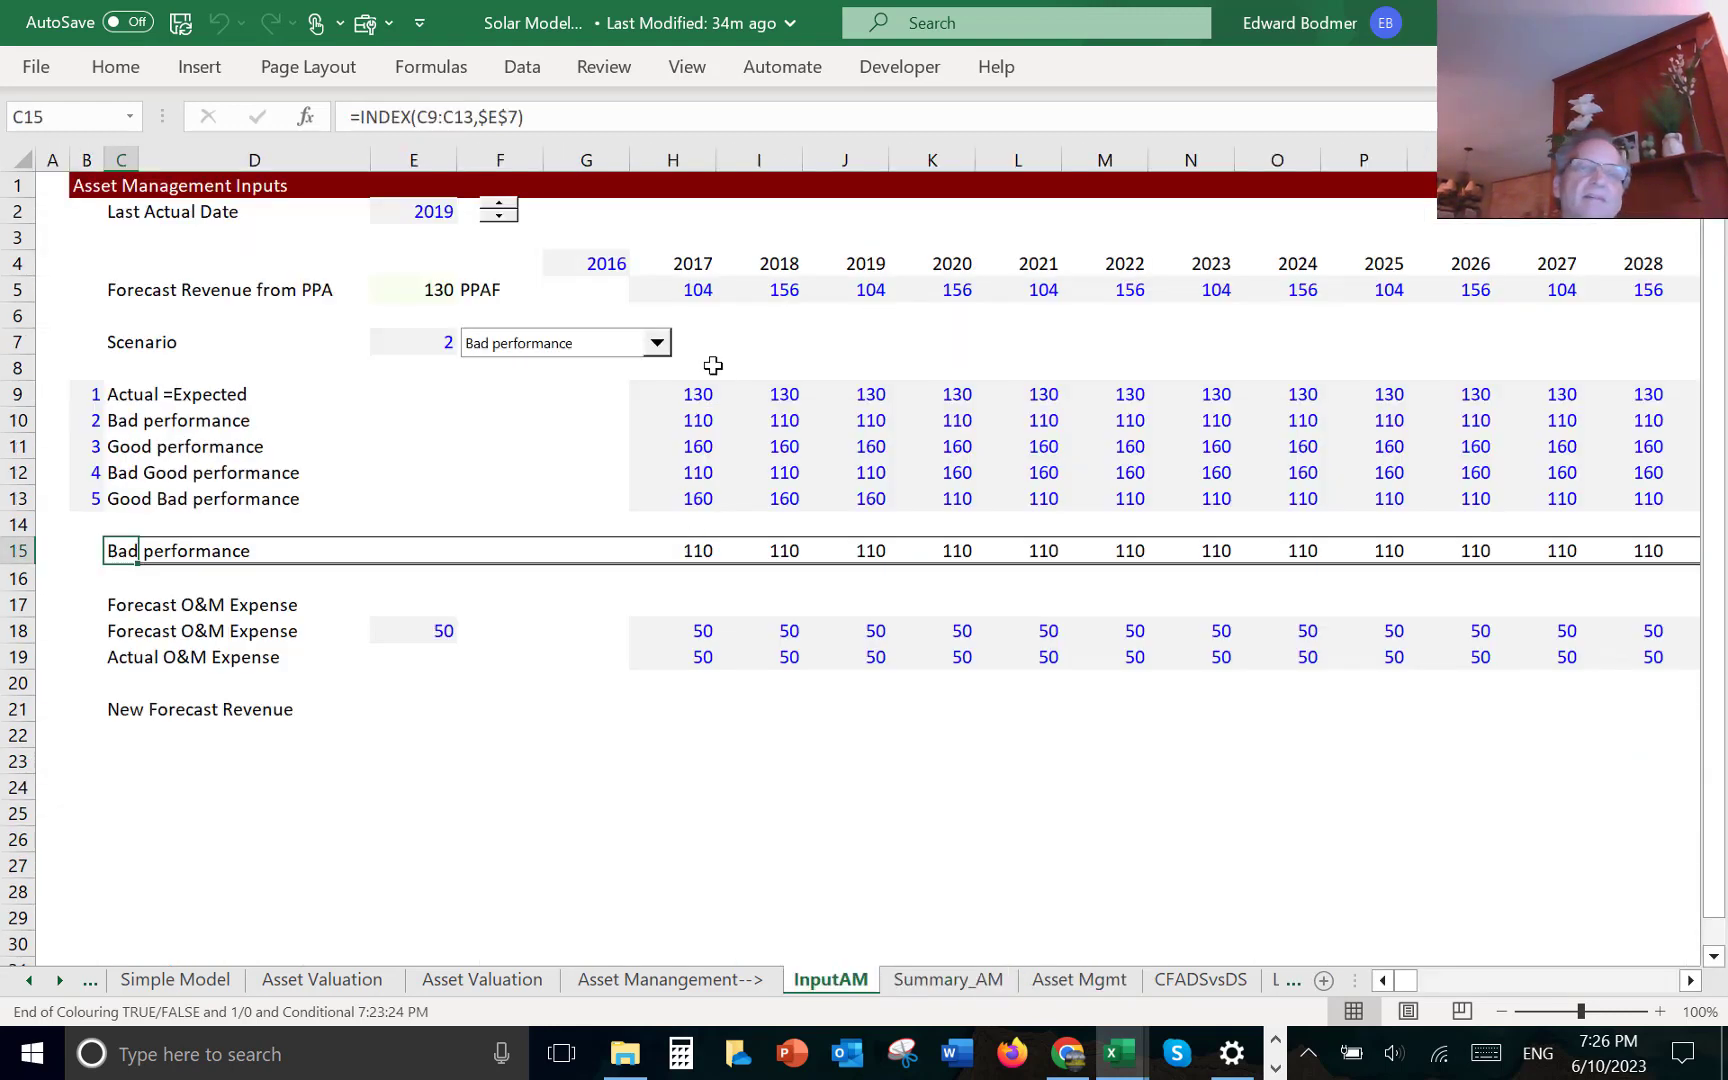
pyautogui.rightClick(535, 349)
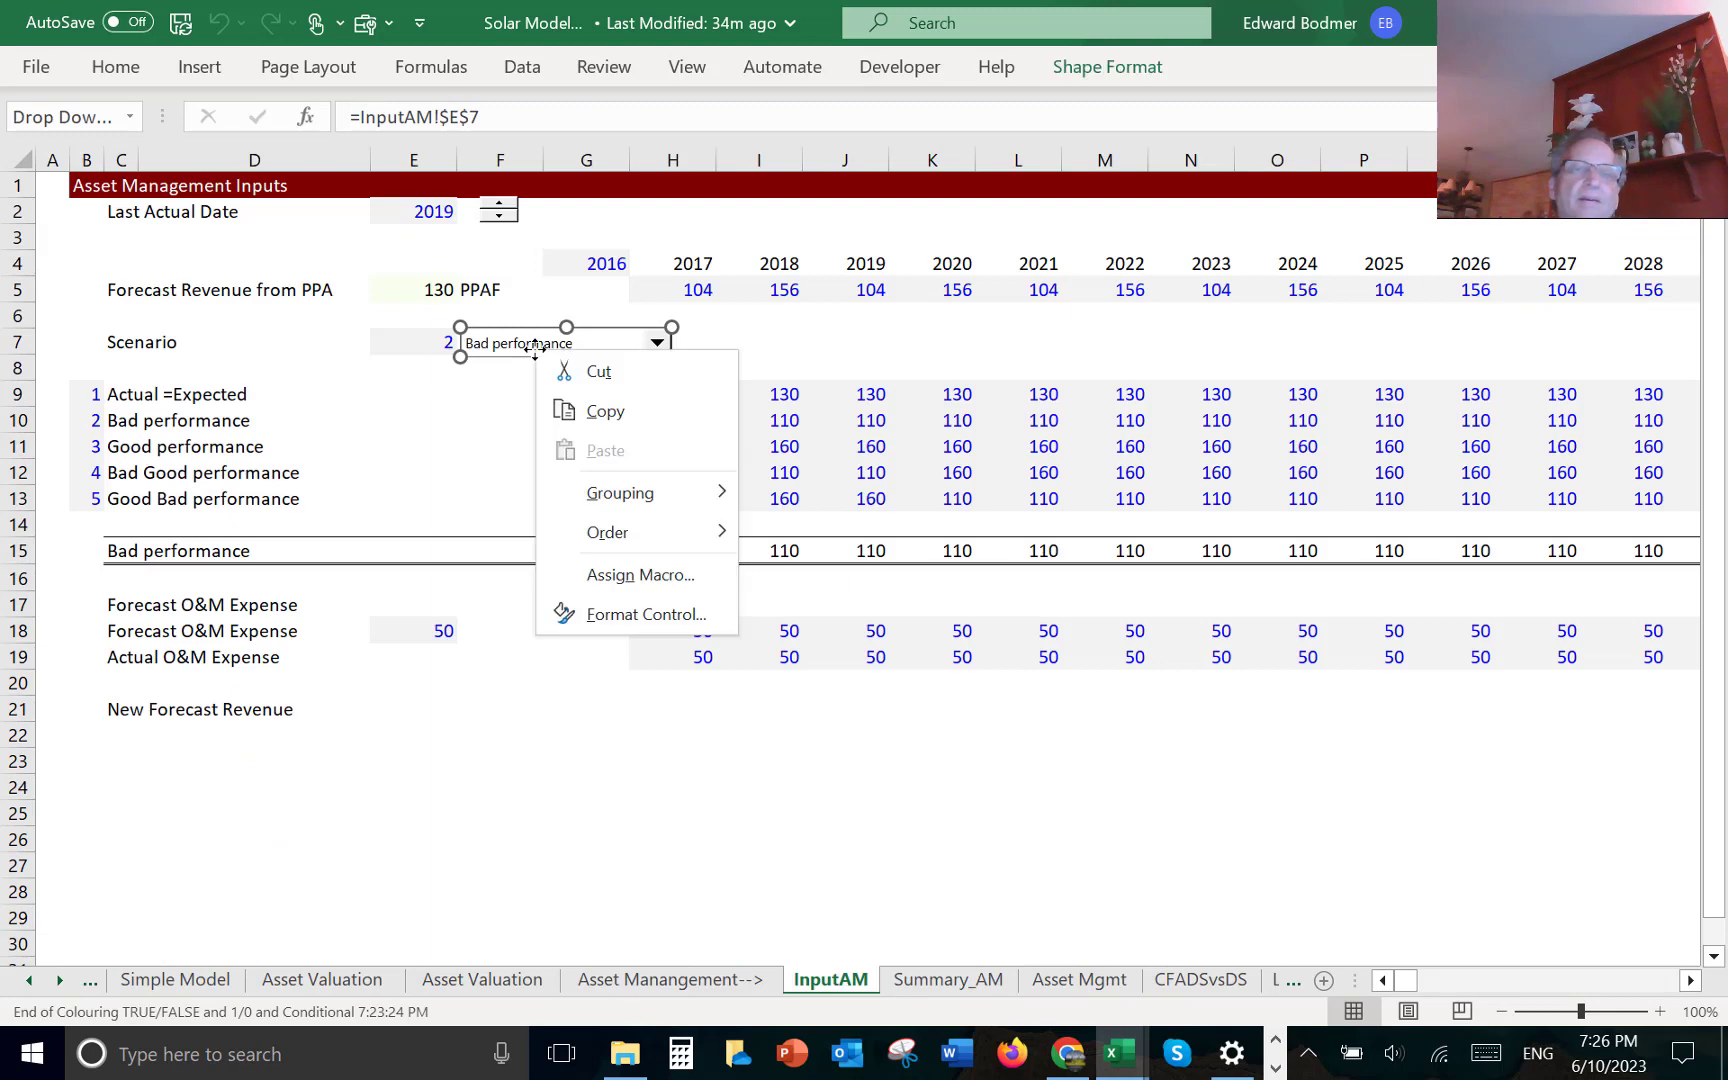
pyautogui.click(564, 421)
pyautogui.hotkey('ctrl', 'pagedown')
pyautogui.hotkey('ctrl', 'pagedown')
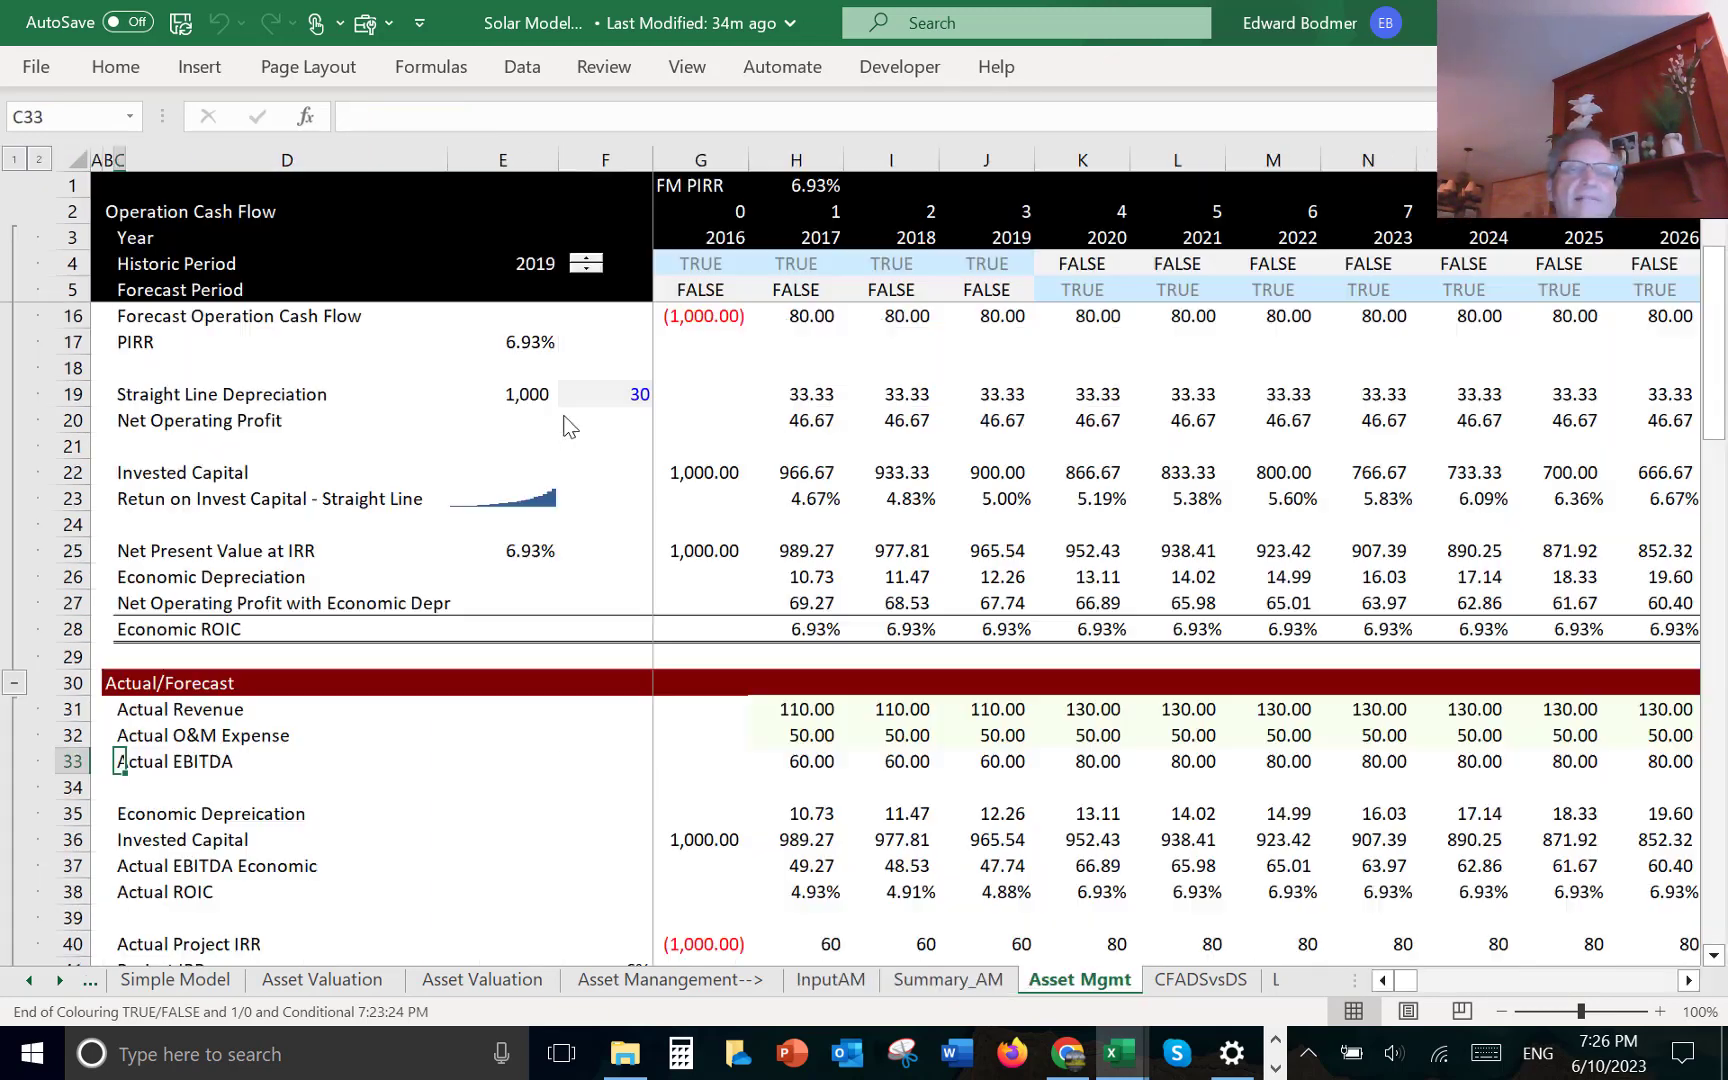
pyautogui.click(392, 205)
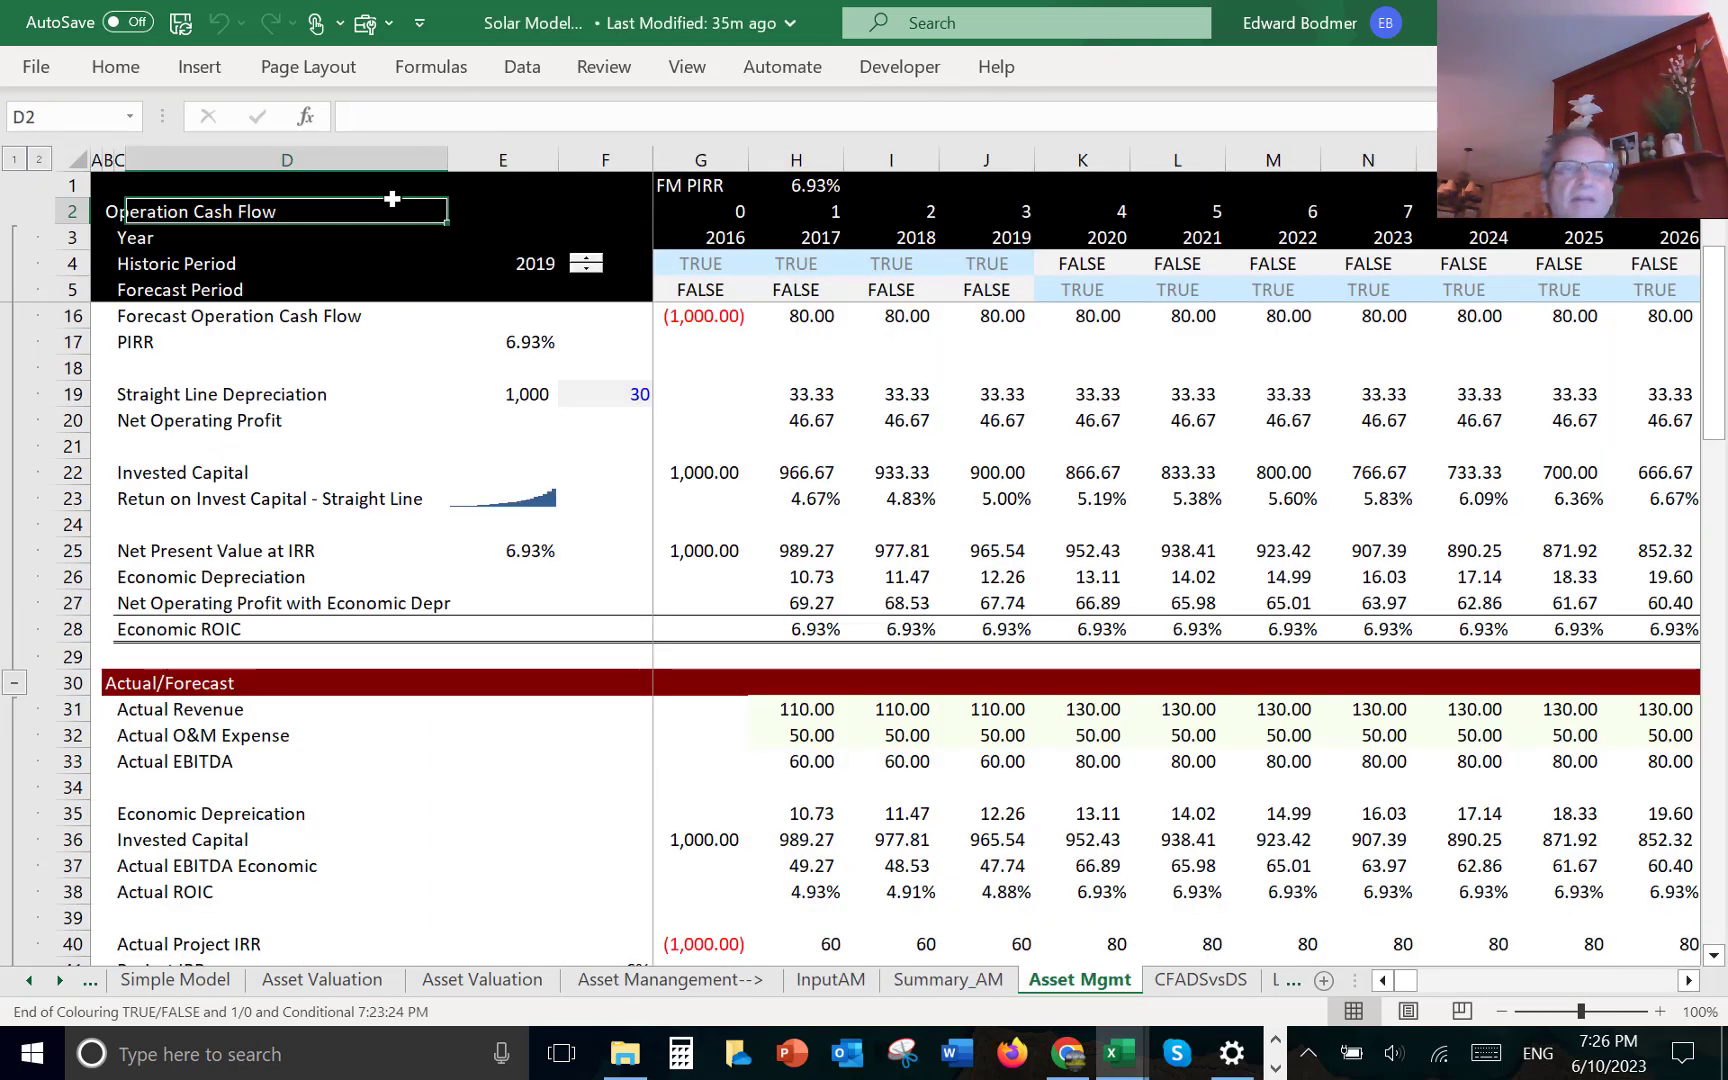
pyautogui.press('Up')
pyautogui.press('Right')
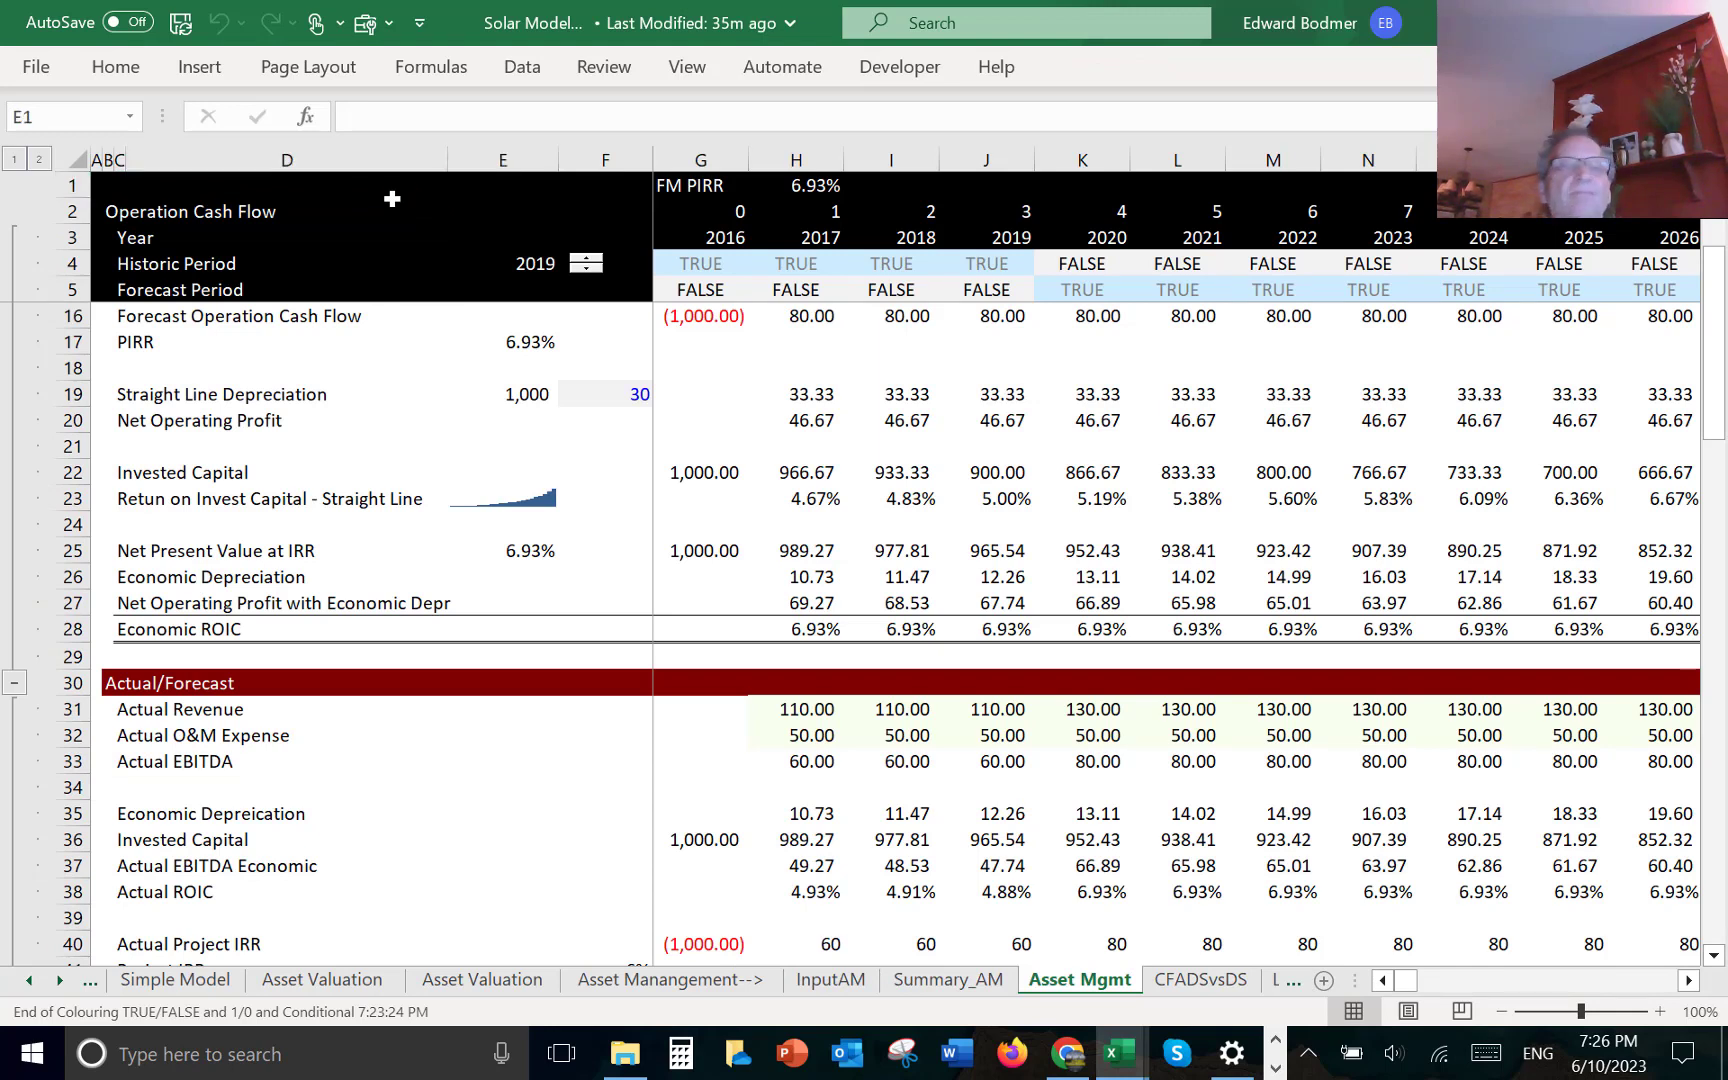
pyautogui.hotkey('ctrl', 'v')
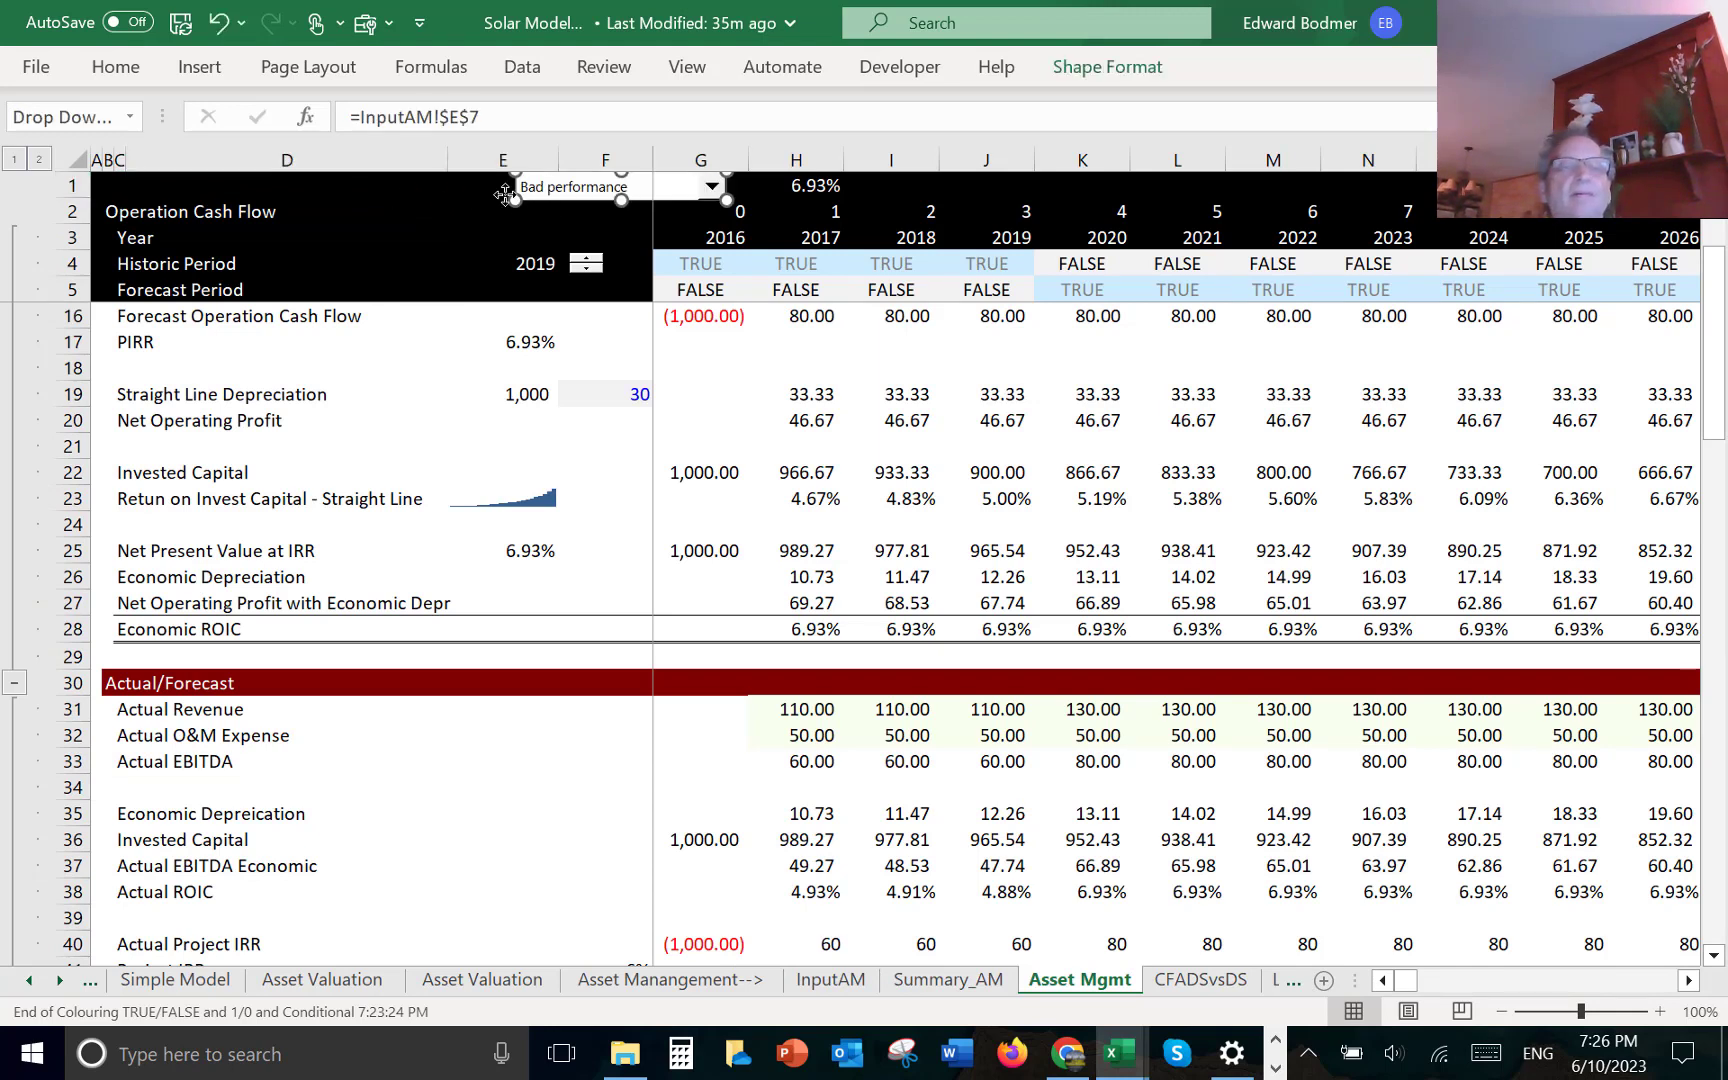
pyautogui.moveTo(546, 190); pyautogui.dragTo(417, 200)
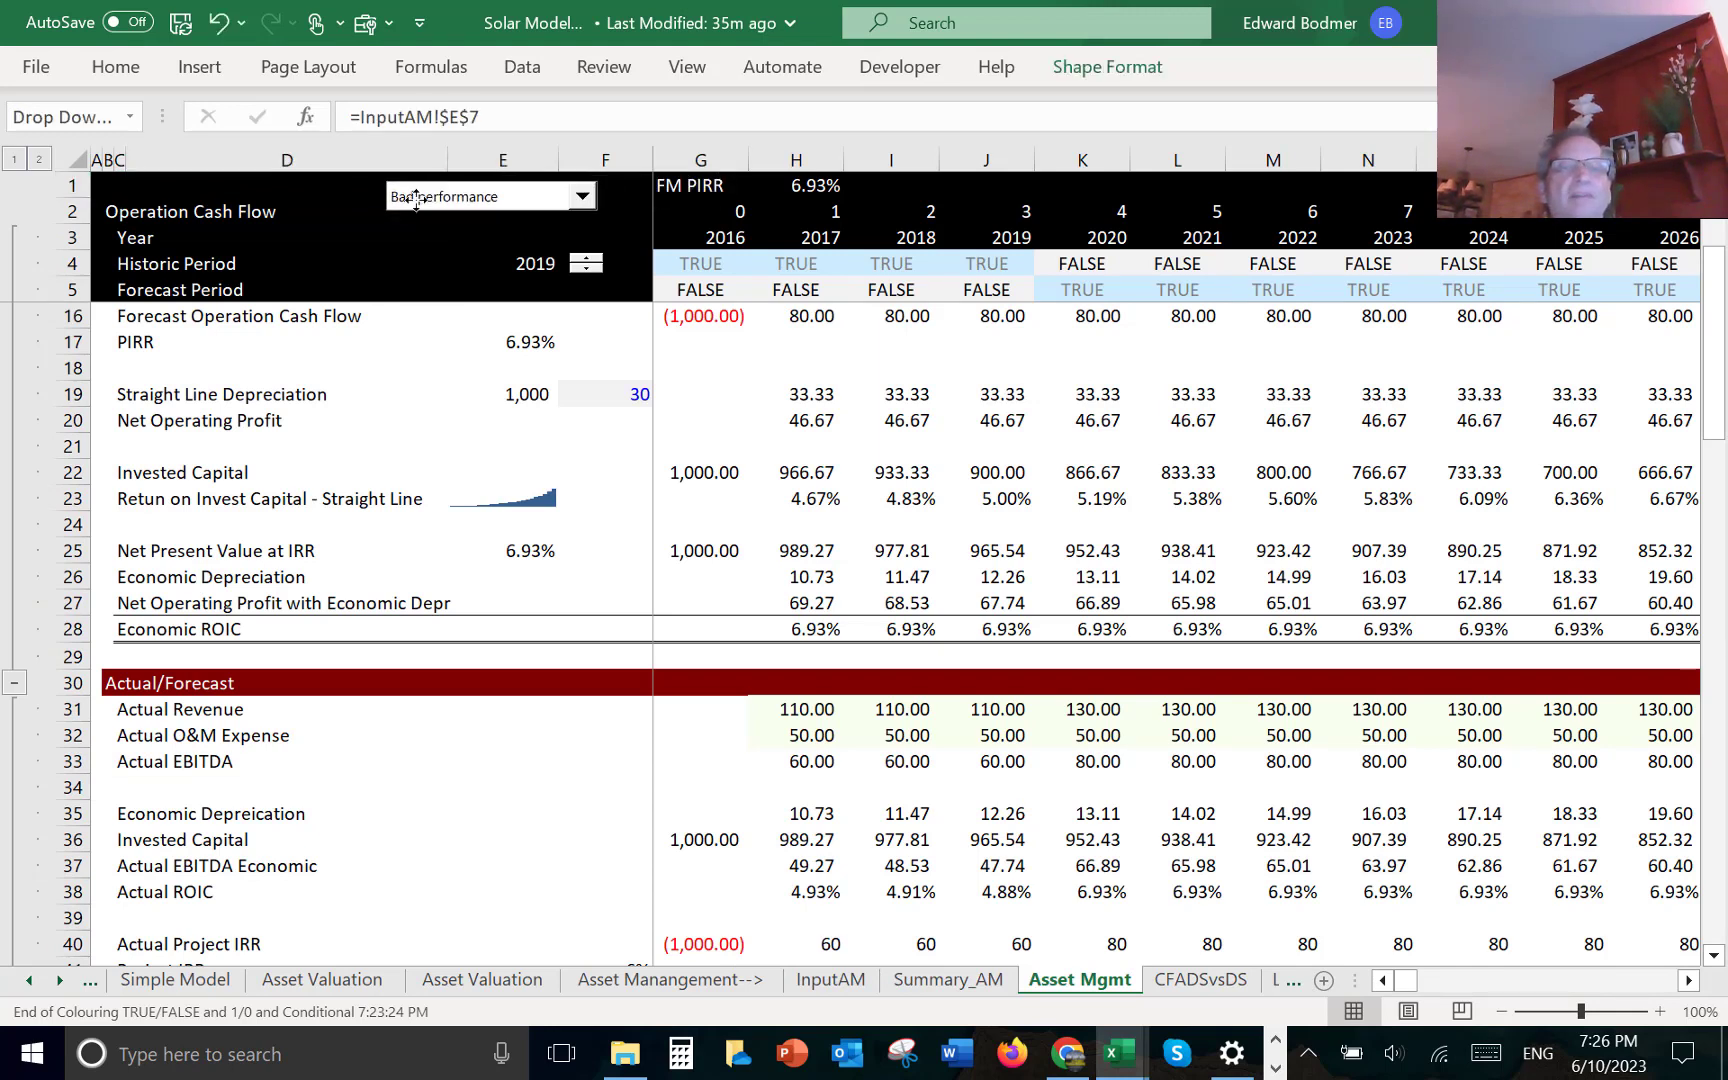
# - Enter the 2017 Actual EBITDA formula in H33 as Actual Revenue minus Actual O&M Expense, =H31-H32
pyautogui.click(788, 768)
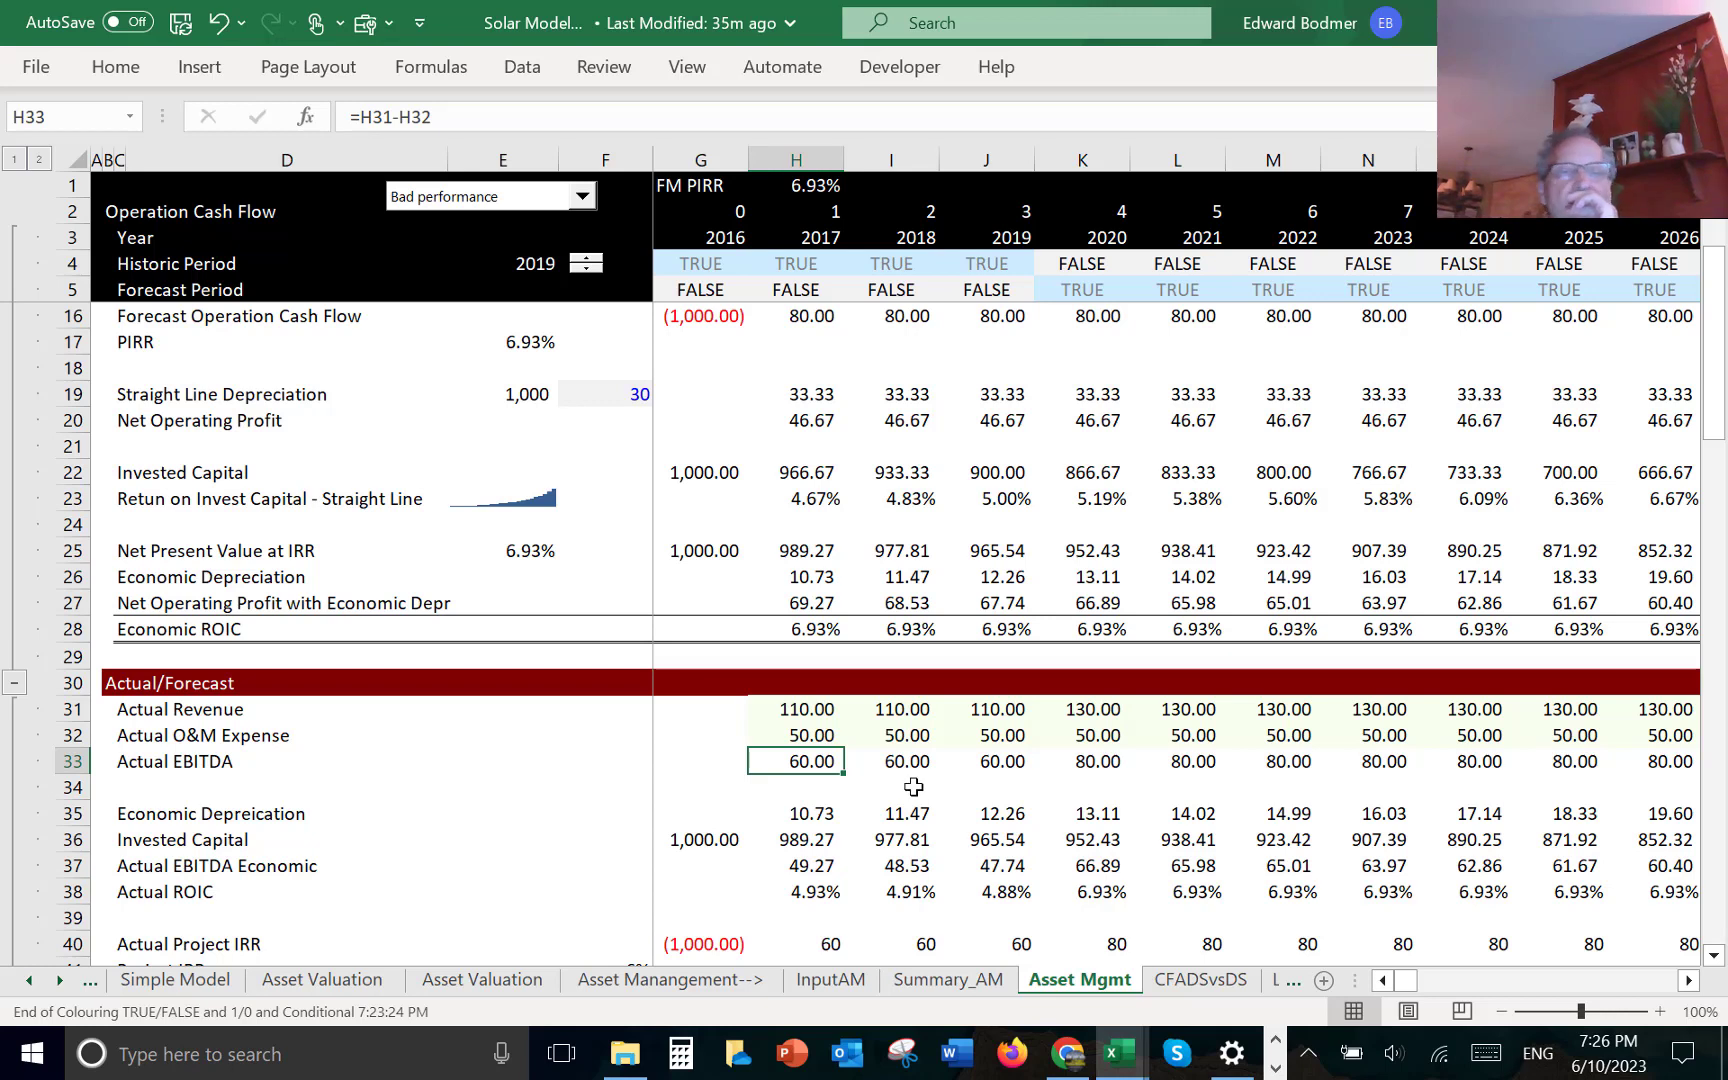
pyautogui.write('=')
pyautogui.press('Up')
pyautogui.press('Up')
pyautogui.write('-')
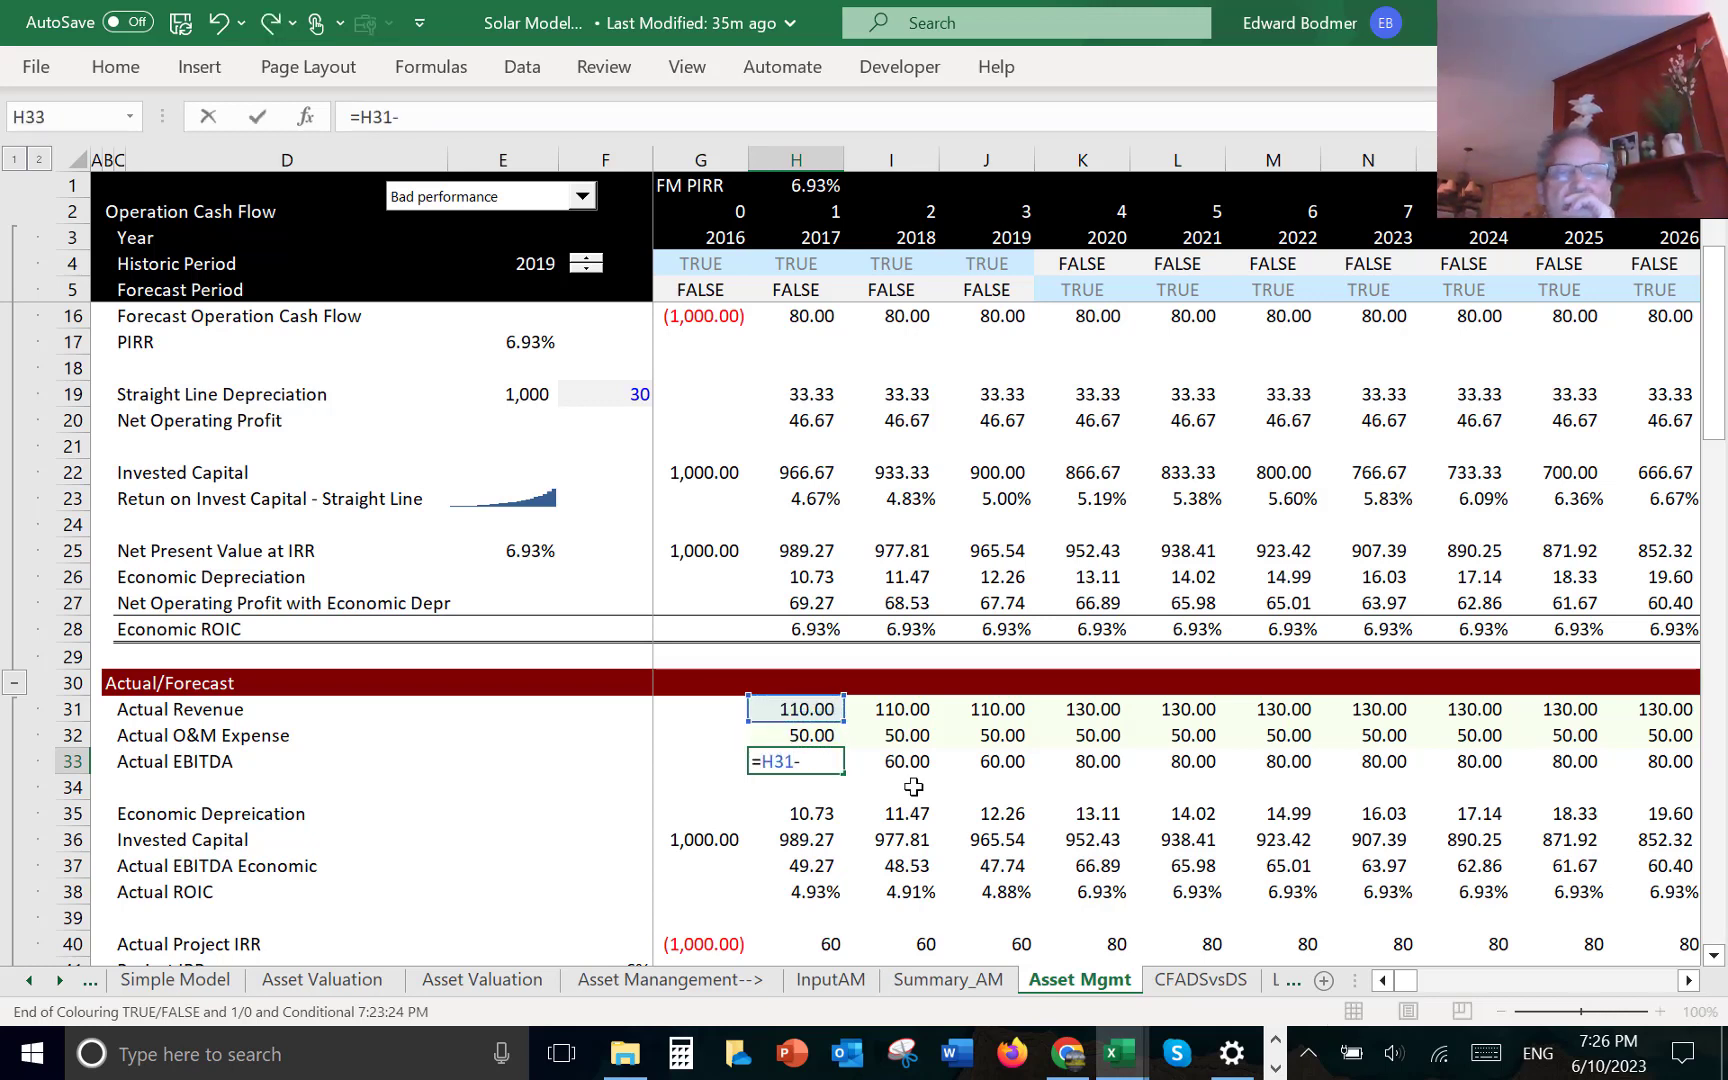
pyautogui.press('Up')
pyautogui.hotkey('ctrl', 'Return')
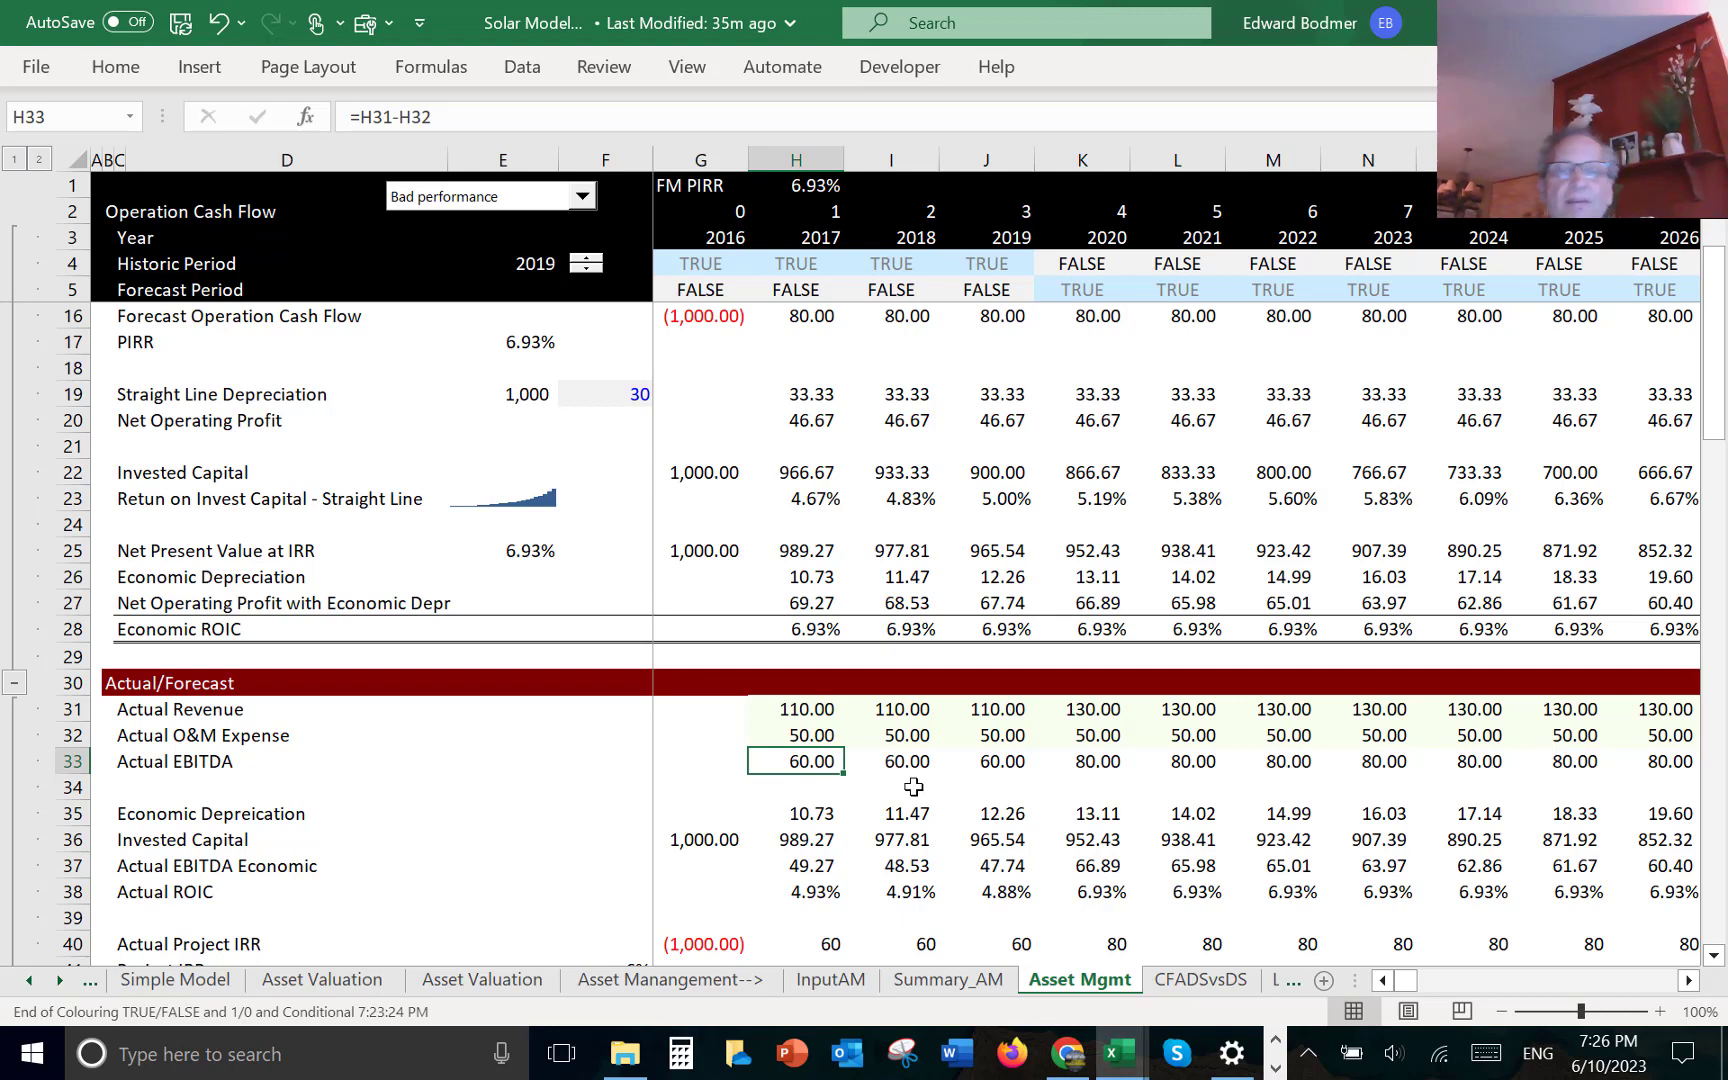
# - Rename the Actual EBITDA row label in C33 as "EBTDA - Actual/Expected"
pyautogui.press('Left')
pyautogui.press('Left')
pyautogui.press('Left')
pyautogui.press('Left')
pyautogui.press('Left')
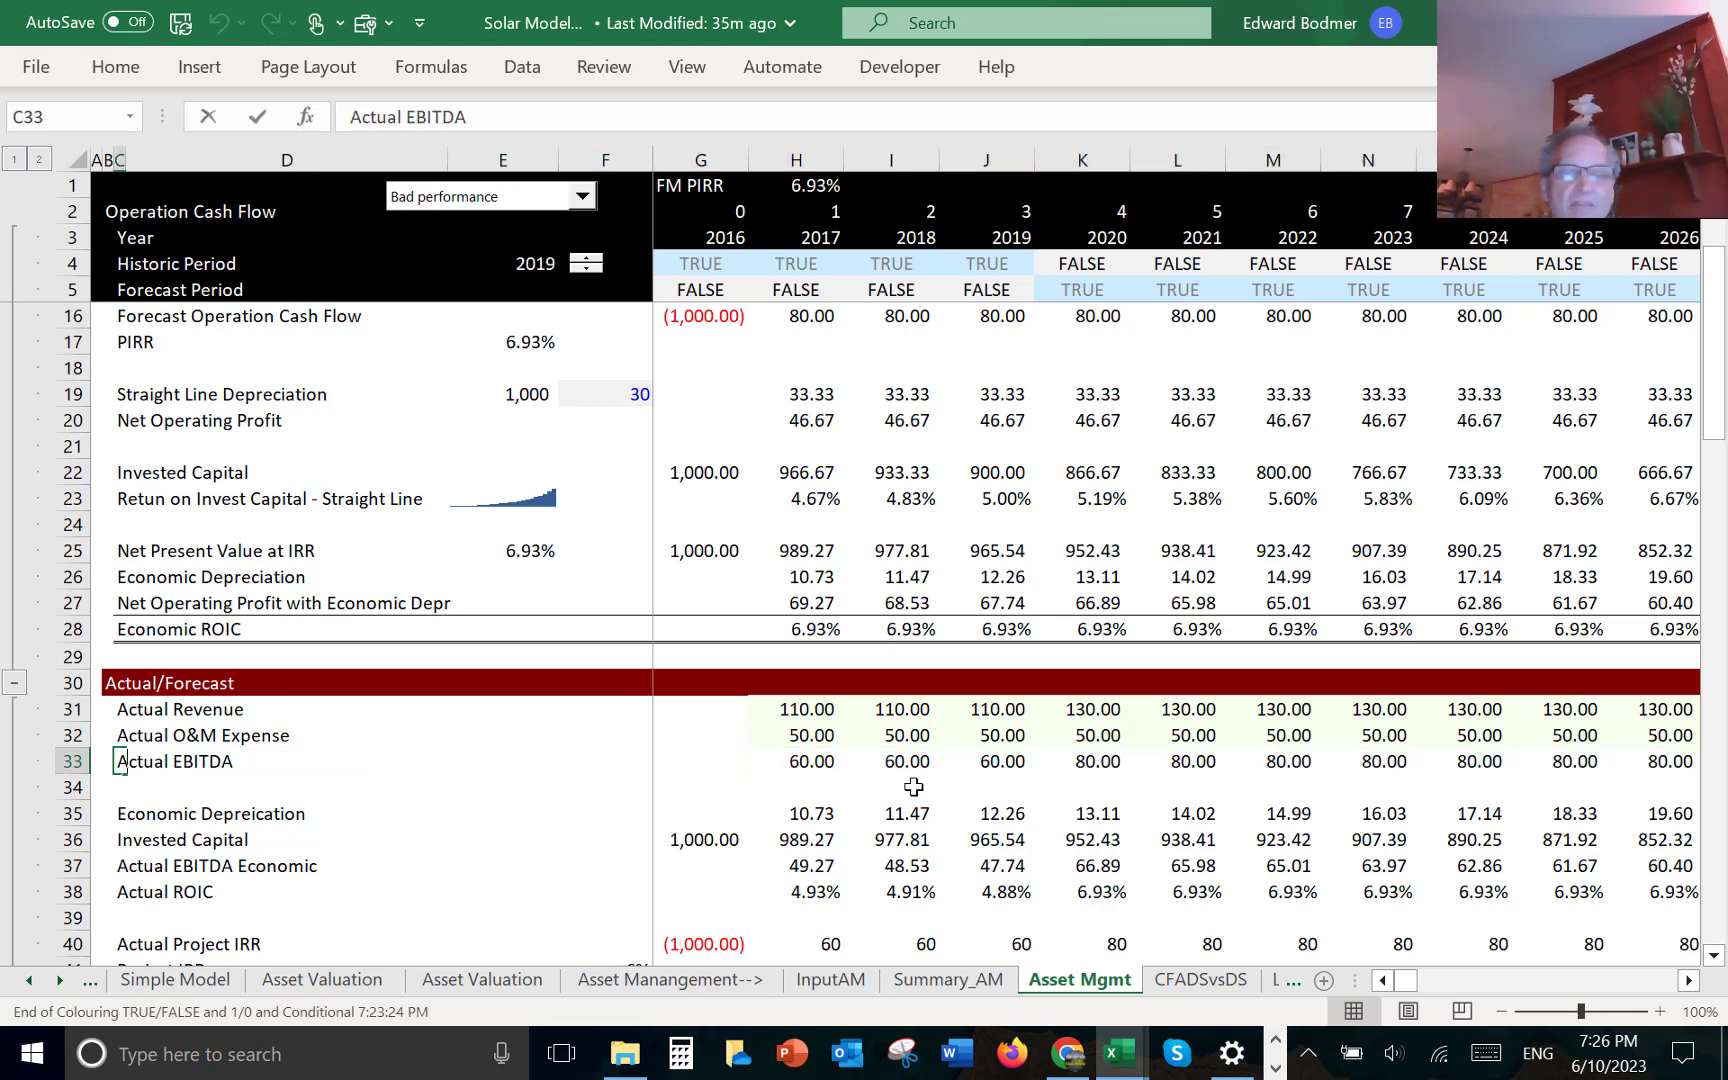
pyautogui.write('EBTDA - Ac')
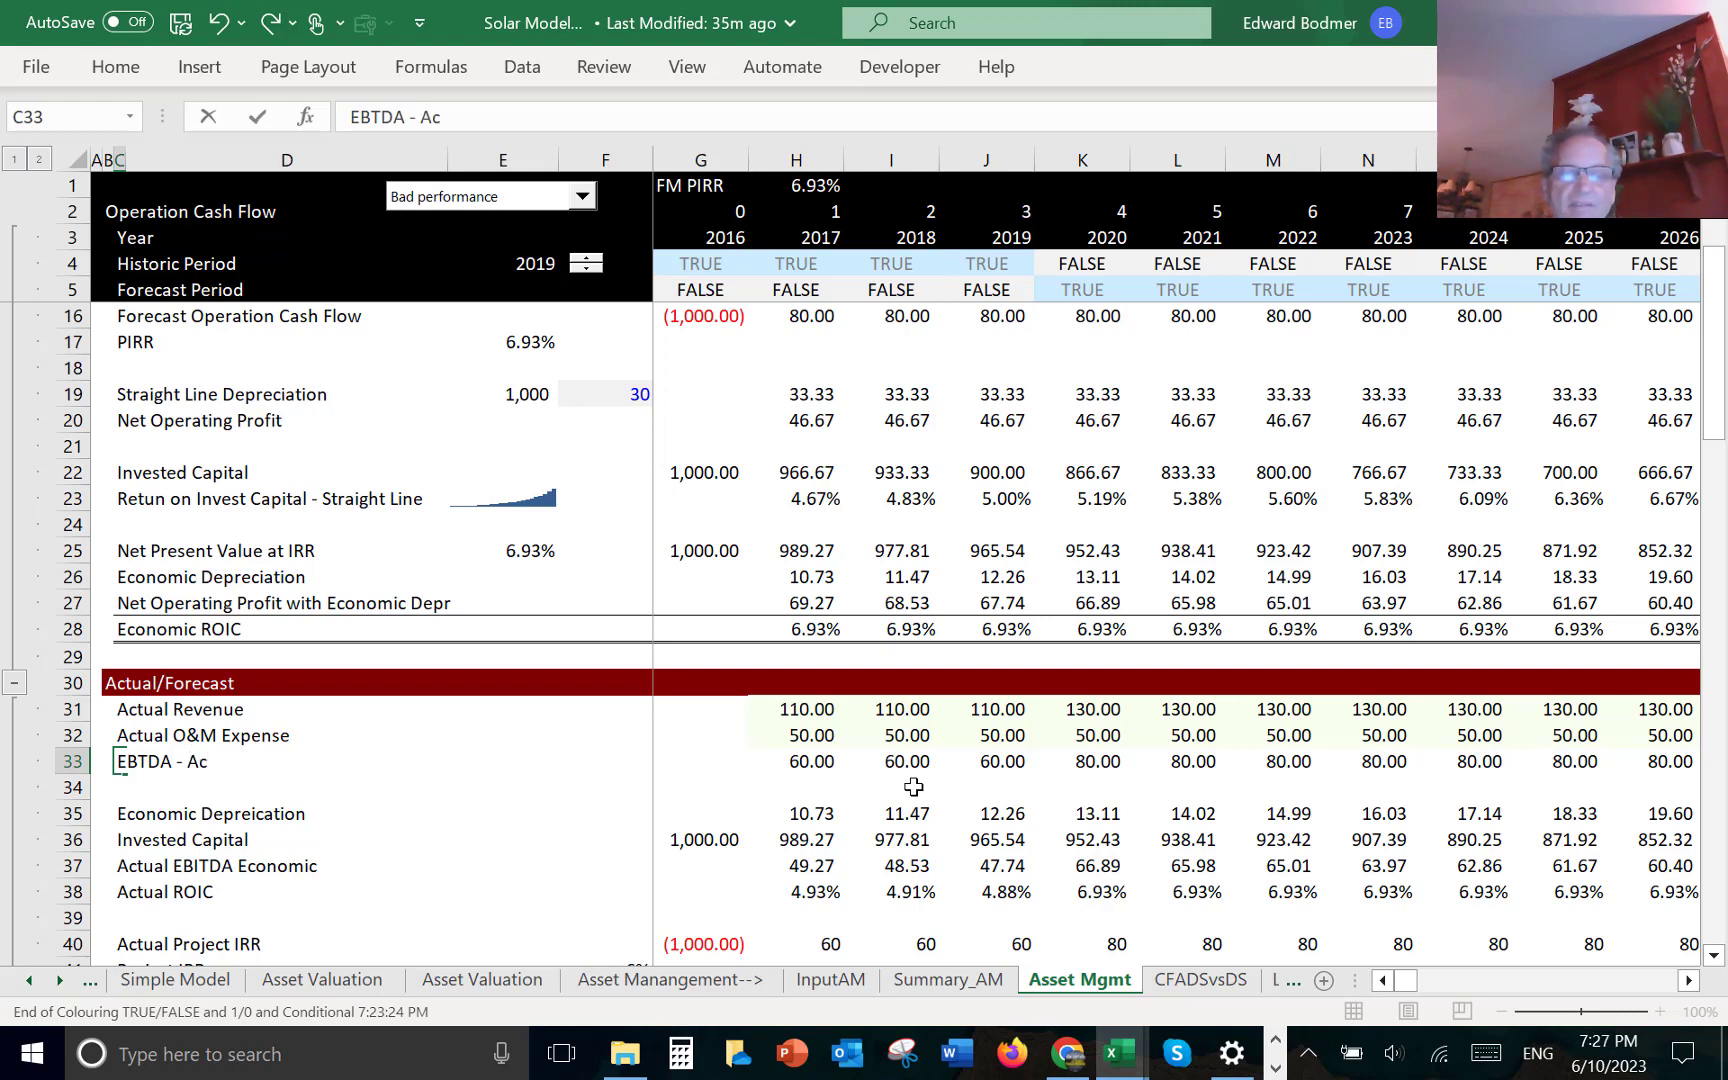
pyautogui.press('BackSpace')
pyautogui.press('BackSpace')
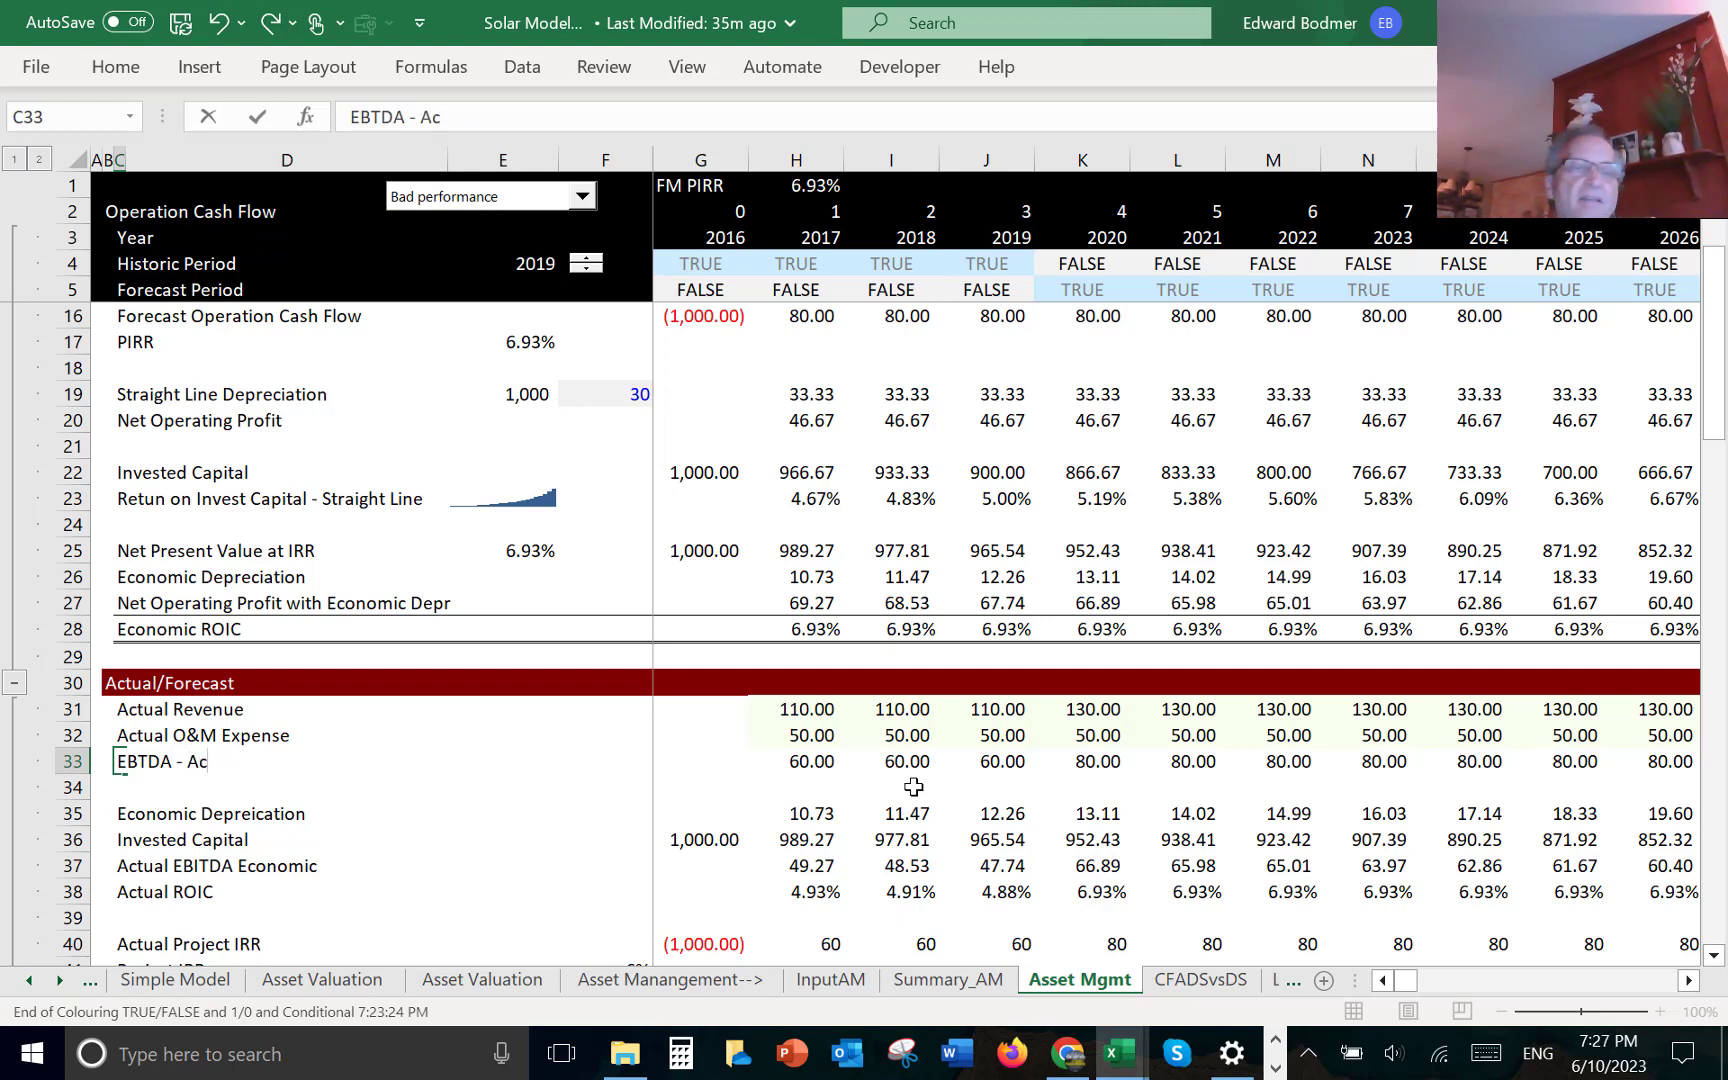
pyautogui.write('tual/E')
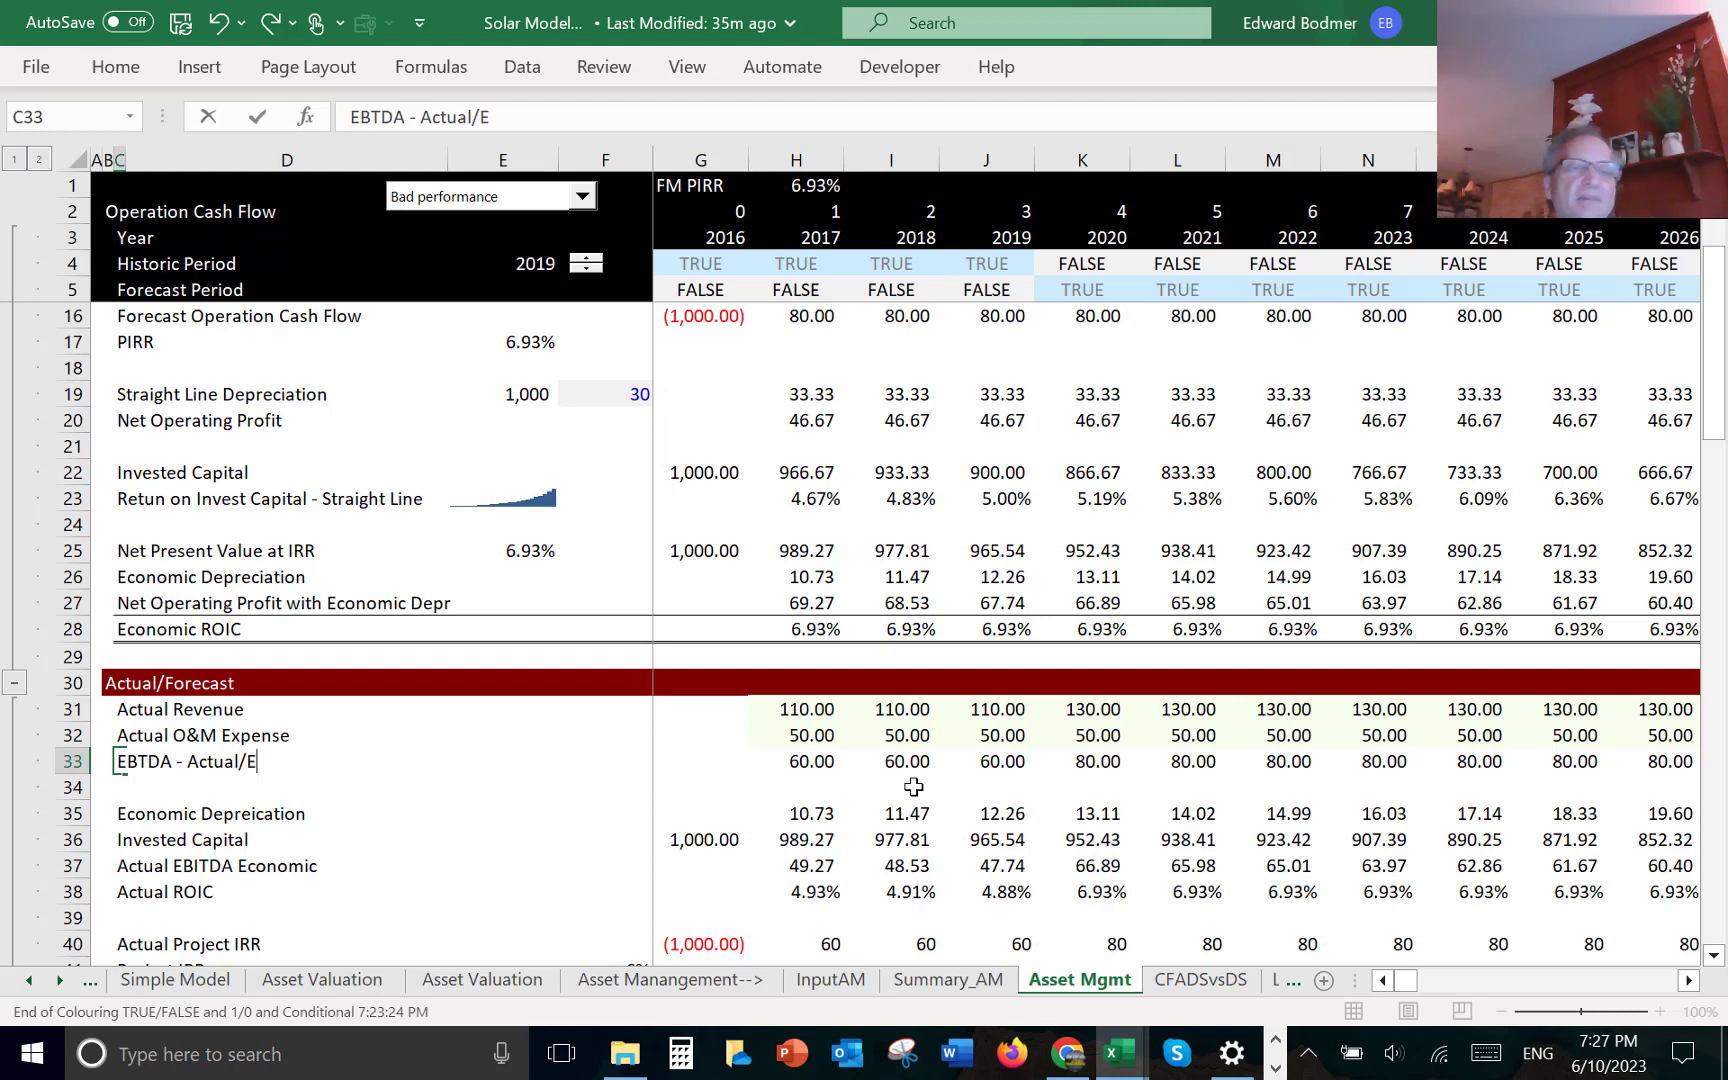
pyautogui.write('x')
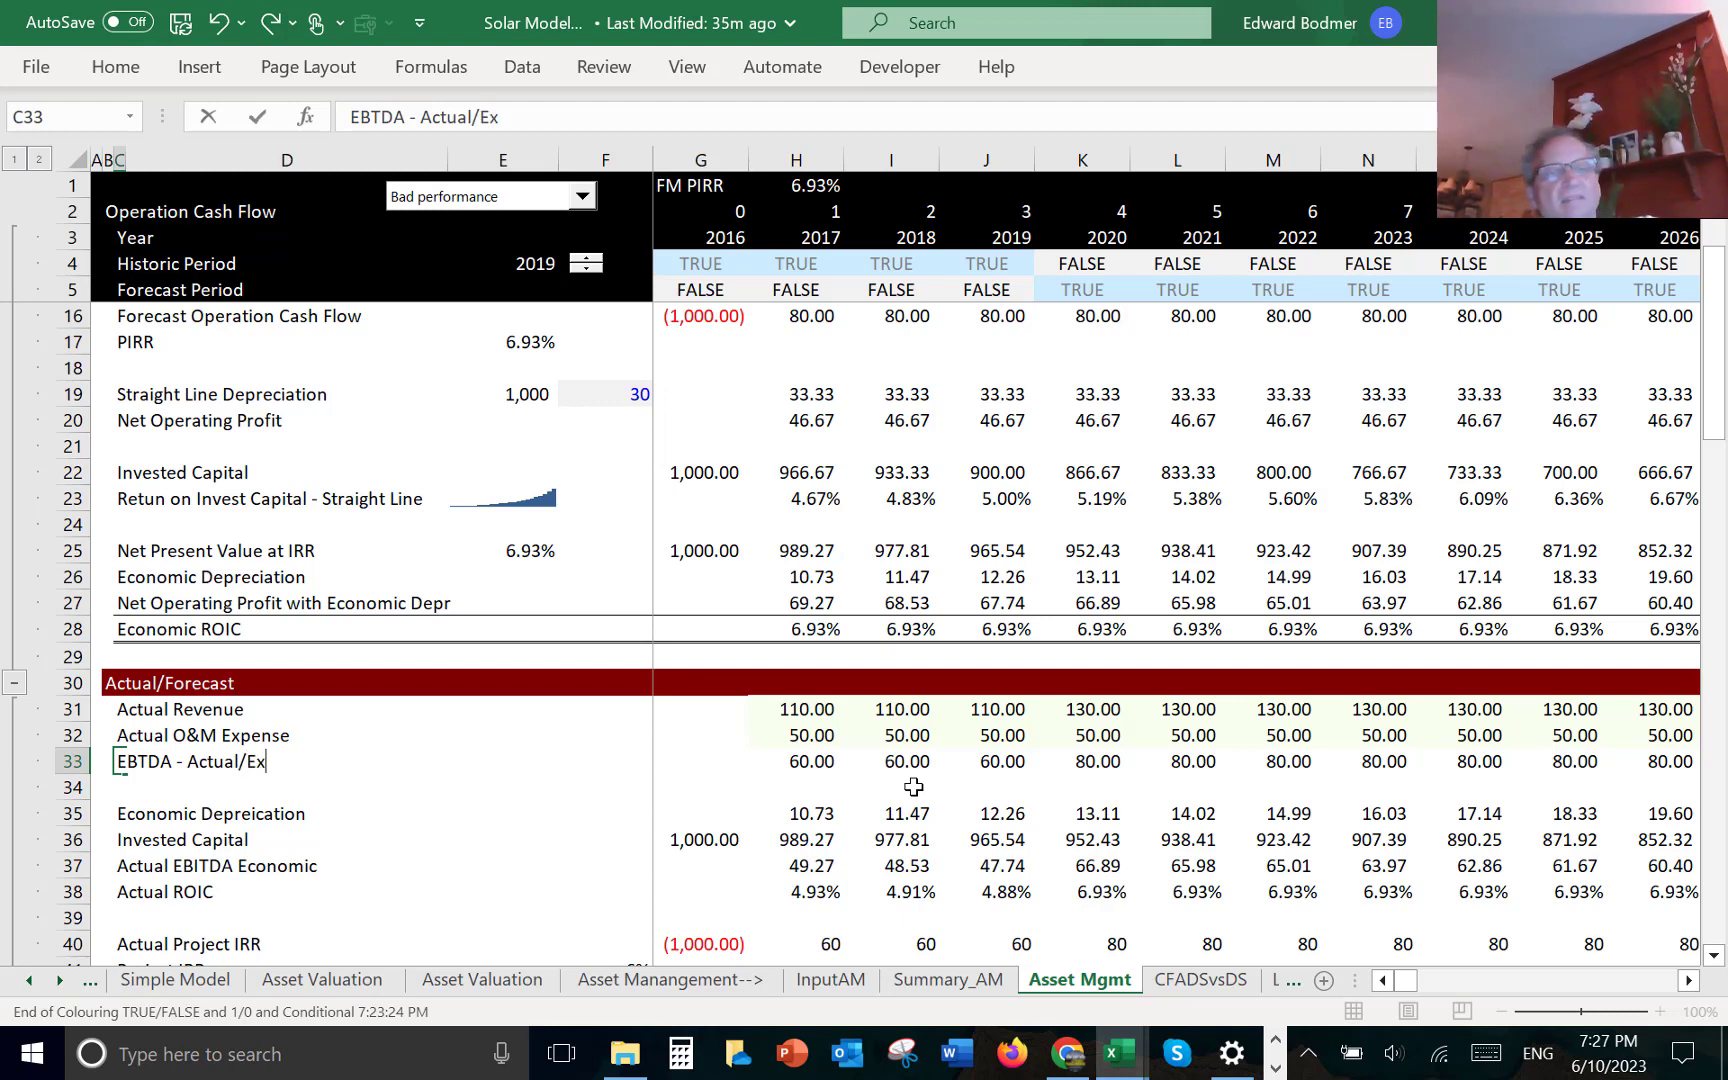
pyautogui.write('pected')
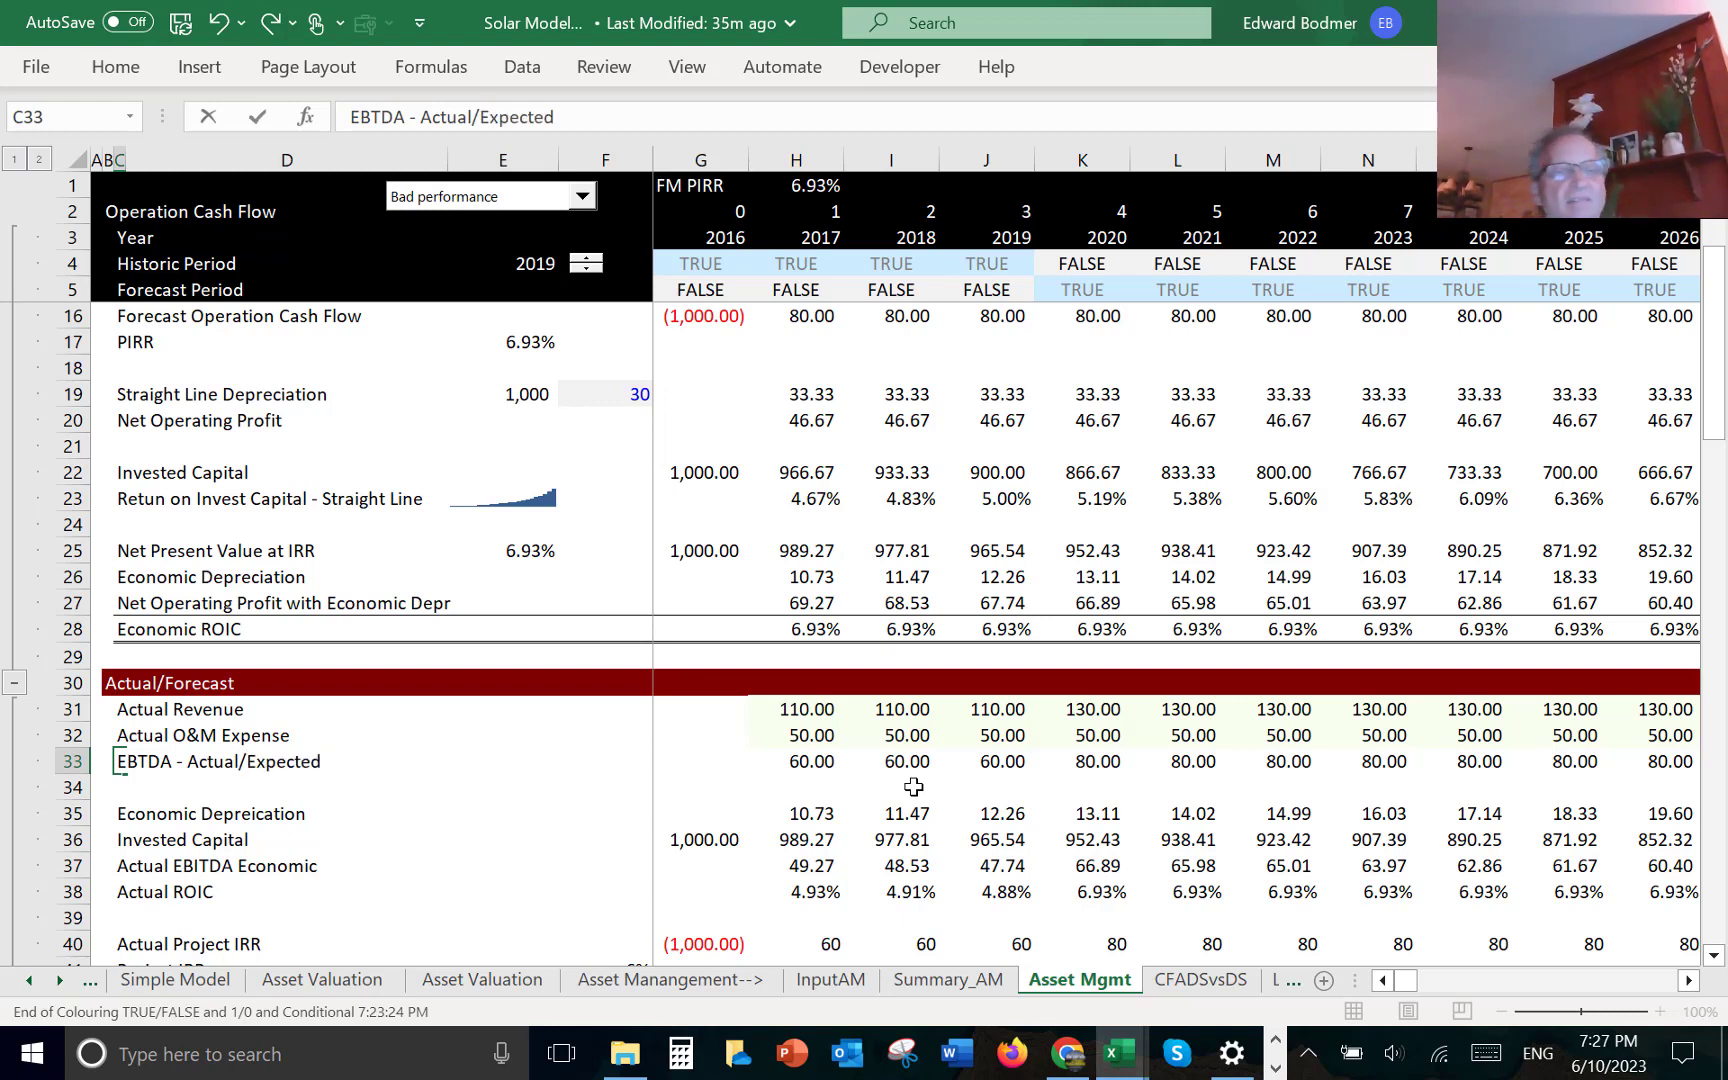
pyautogui.press('Return')
# - Replace the Actual EBITDA Economic label in C37 with "Net perating Profit - Actual/Expected"
pyautogui.press('Return')
pyautogui.press('Down')
pyautogui.press('Down')
pyautogui.press('Down')
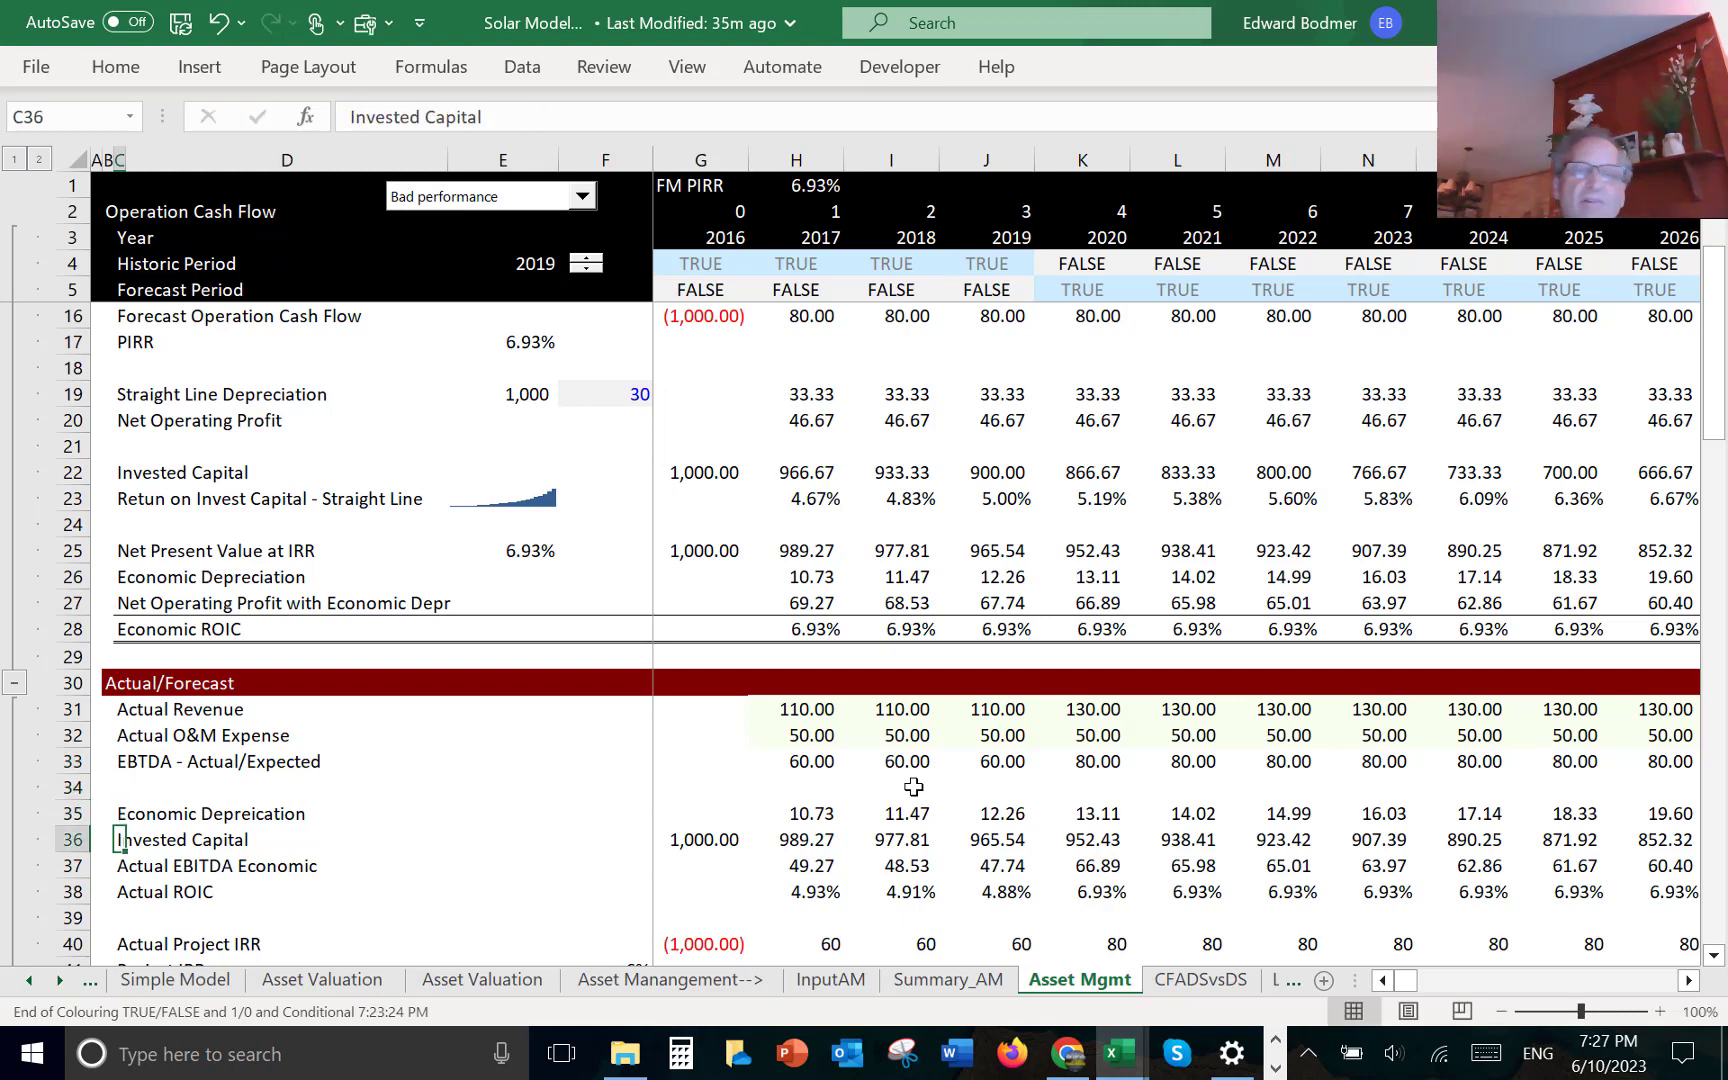
pyautogui.press('Up')
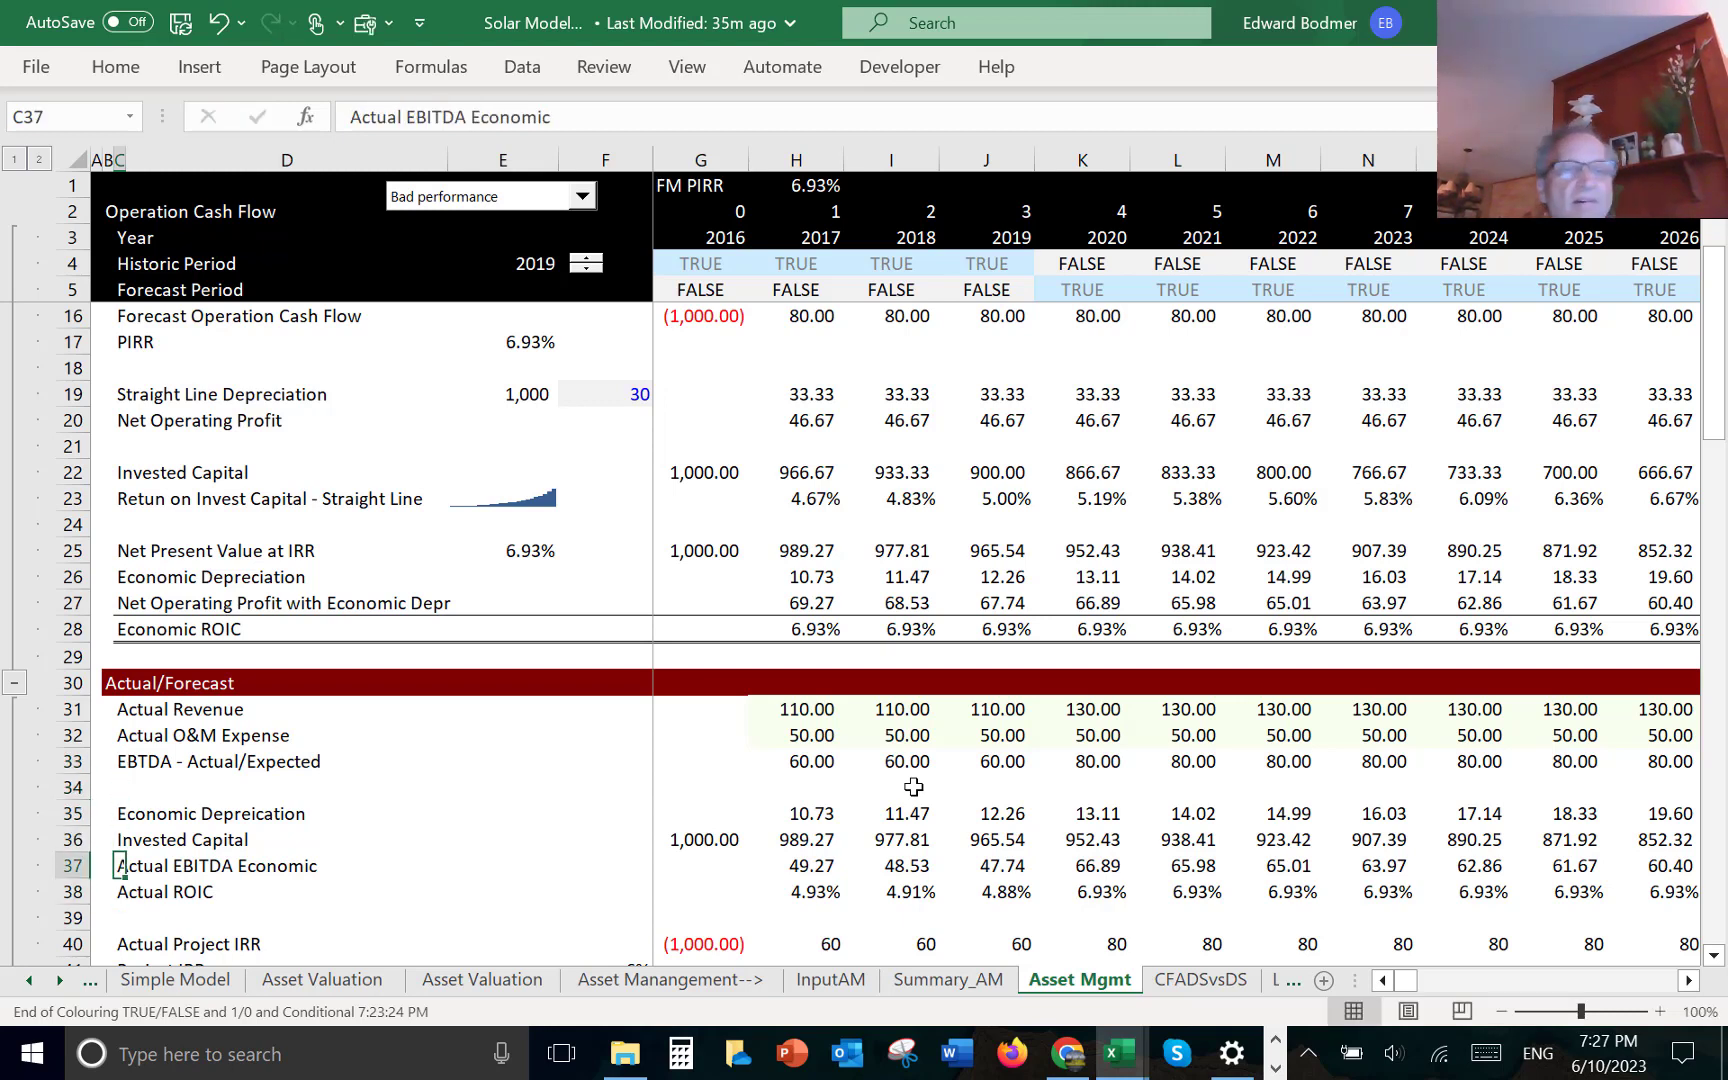
pyautogui.press('F2')
pyautogui.press('BackSpace')
pyautogui.press('BackSpace')
pyautogui.press('BackSpace')
pyautogui.press('BackSpace')
pyautogui.press('BackSpace')
pyautogui.press('BackSpace')
pyautogui.press('BackSpace')
pyautogui.press('BackSpace')
pyautogui.press('BackSpace')
pyautogui.press('BackSpace')
pyautogui.press('BackSpace')
pyautogui.press('BackSpace')
pyautogui.press('BackSpace')
pyautogui.press('BackSpace')
pyautogui.press('BackSpace')
pyautogui.press('BackSpace')
pyautogui.press('BackSpace')
pyautogui.press('BackSpace')
pyautogui.press('BackSpace')
pyautogui.press('BackSpace')
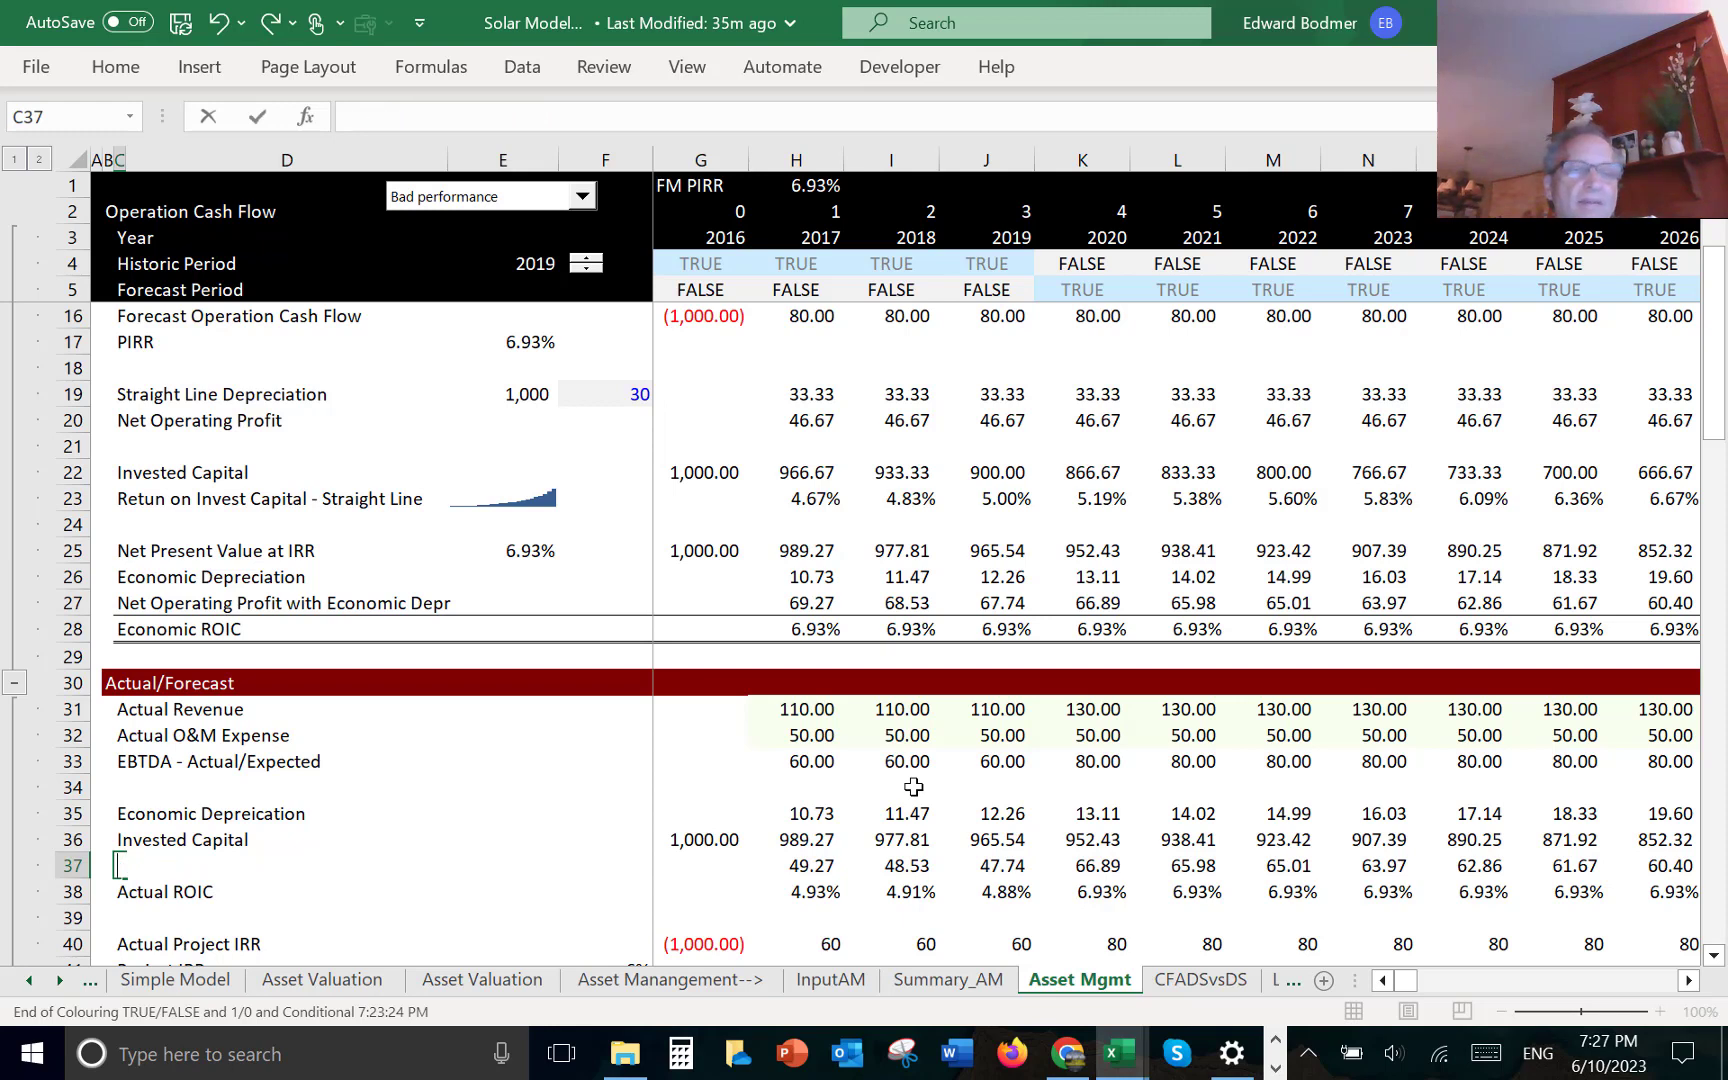
pyautogui.write('Net')
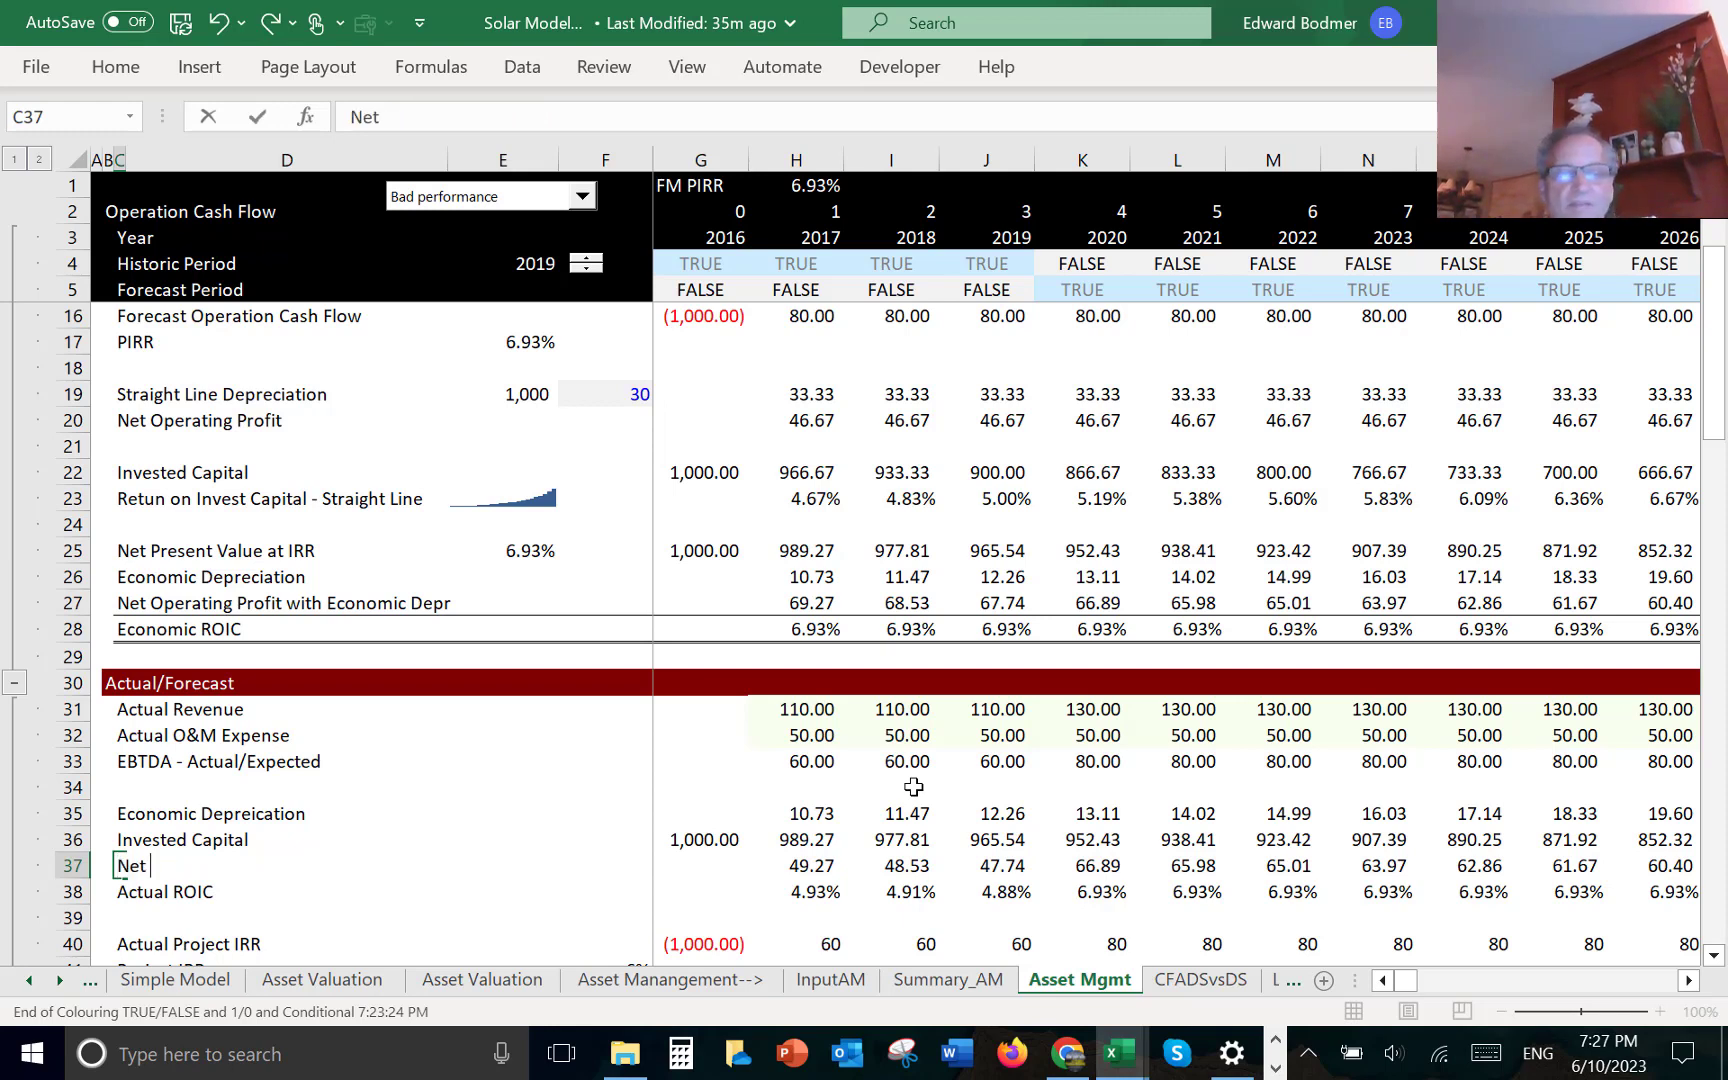
pyautogui.write(' perating P')
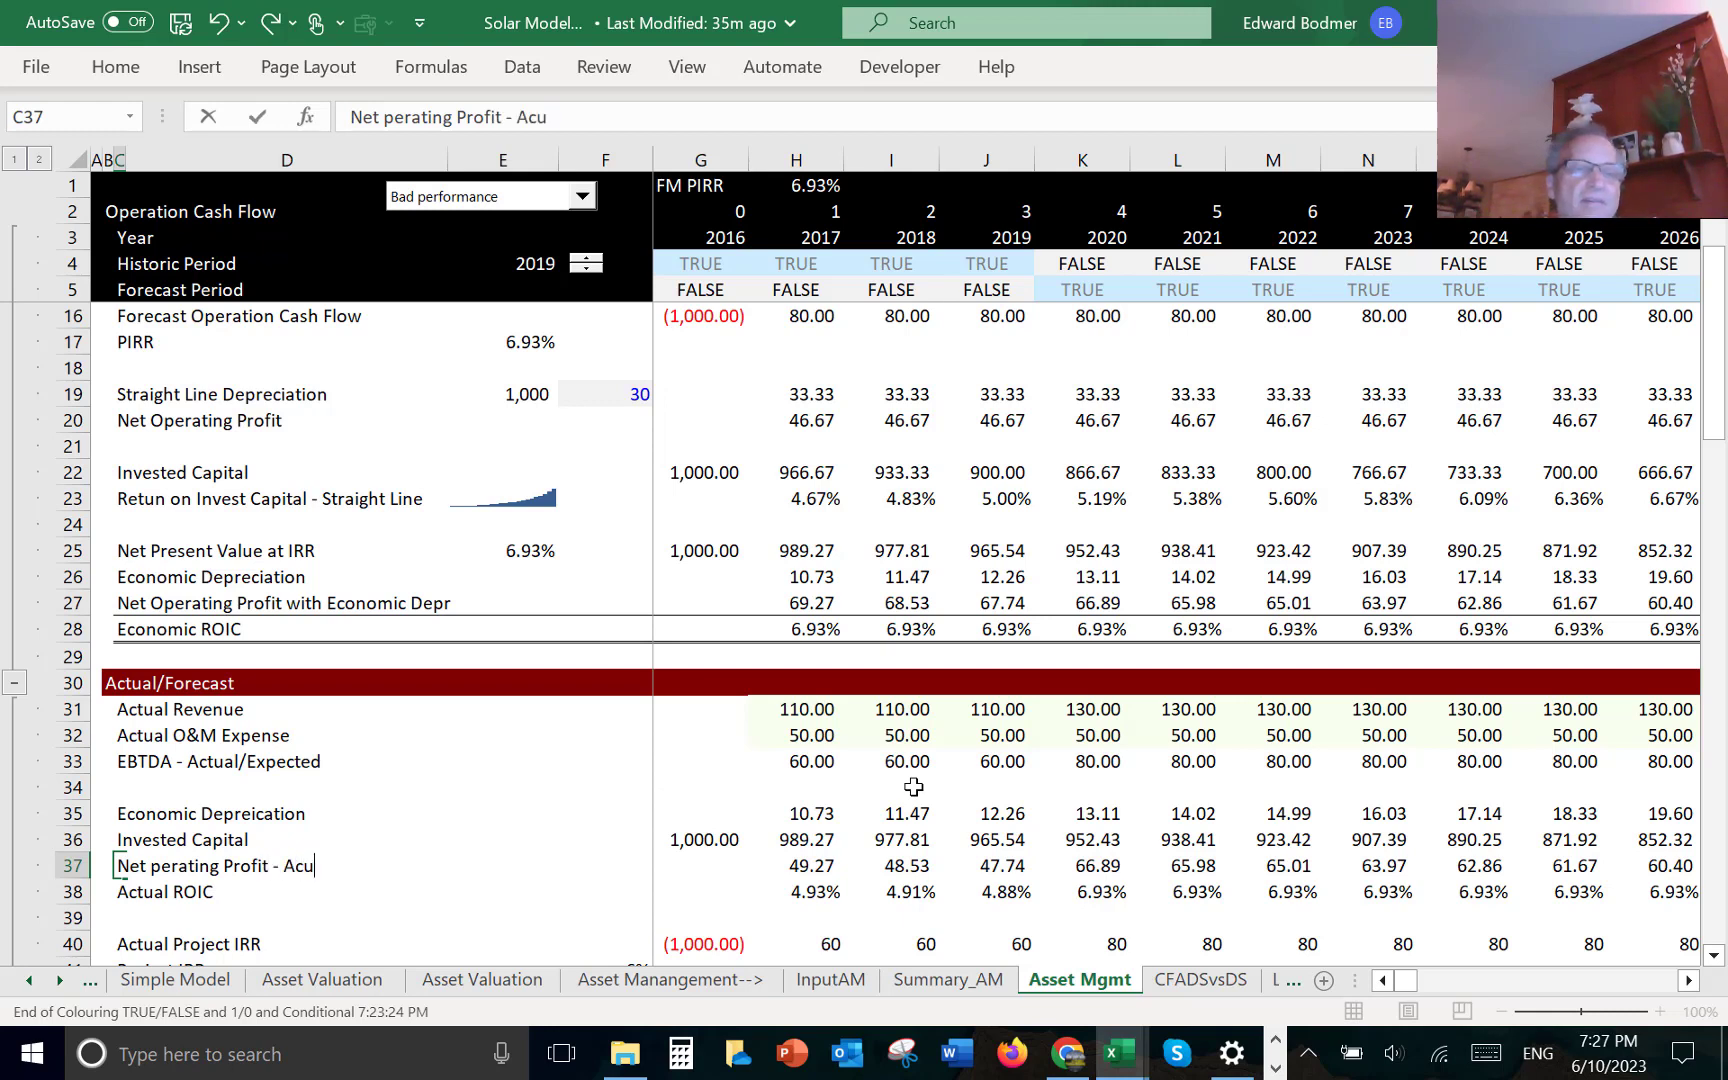
pyautogui.write('rofit - Actual')
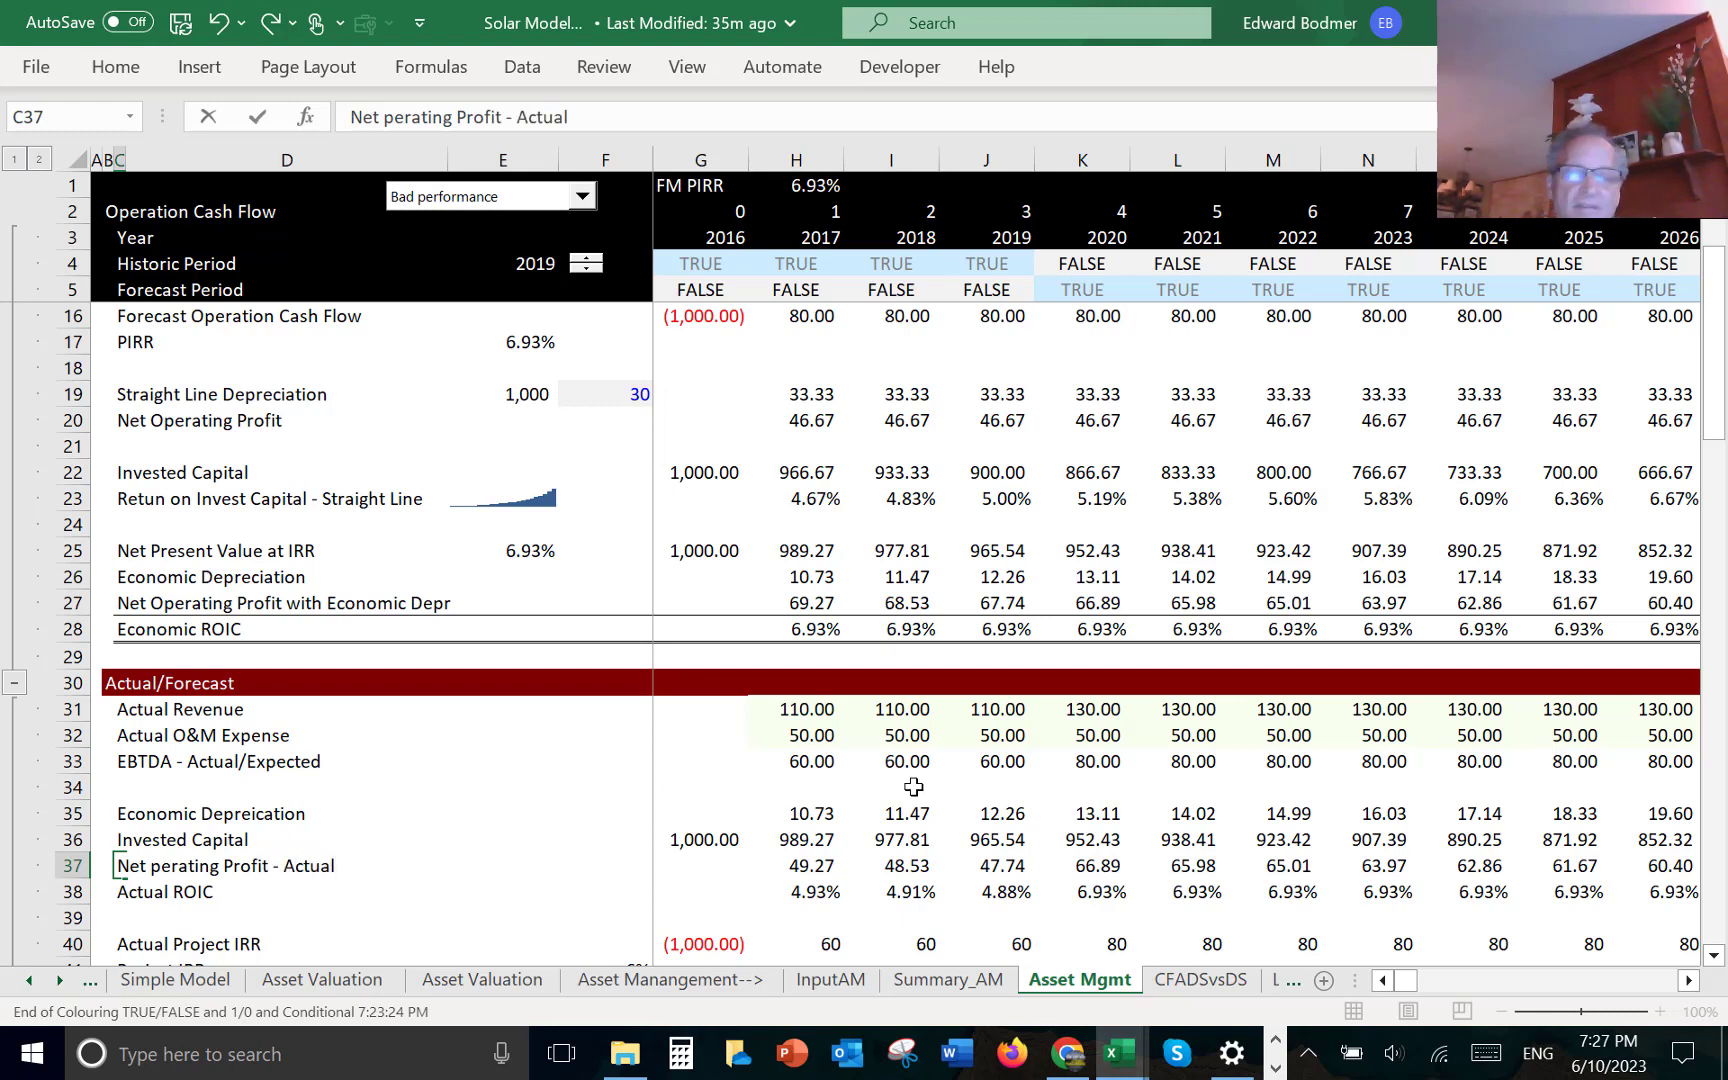
pyautogui.write('/Expecte')
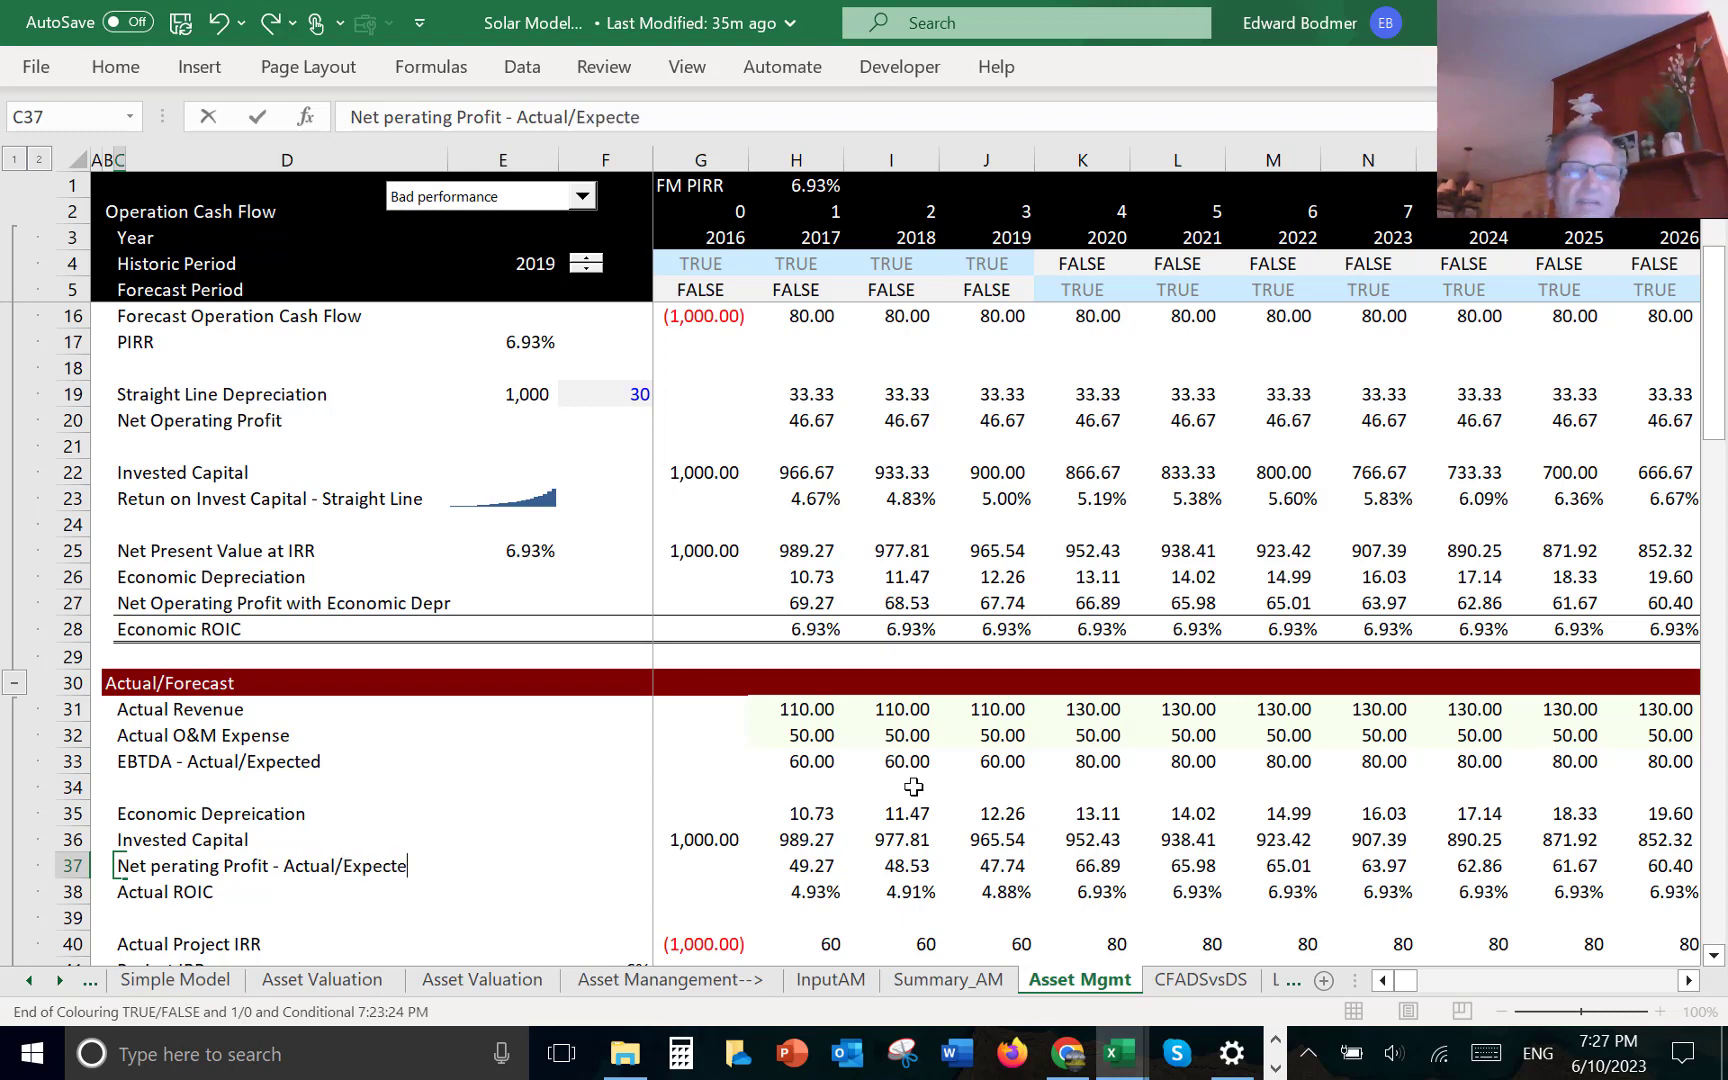
pyautogui.write('d')
pyautogui.press('Tab')
# - Enter the 2017 net operating profit formula in H37 as EBITDA minus economic depreciation, =H33-H35, and copy it across row 37
pyautogui.press('Tab')
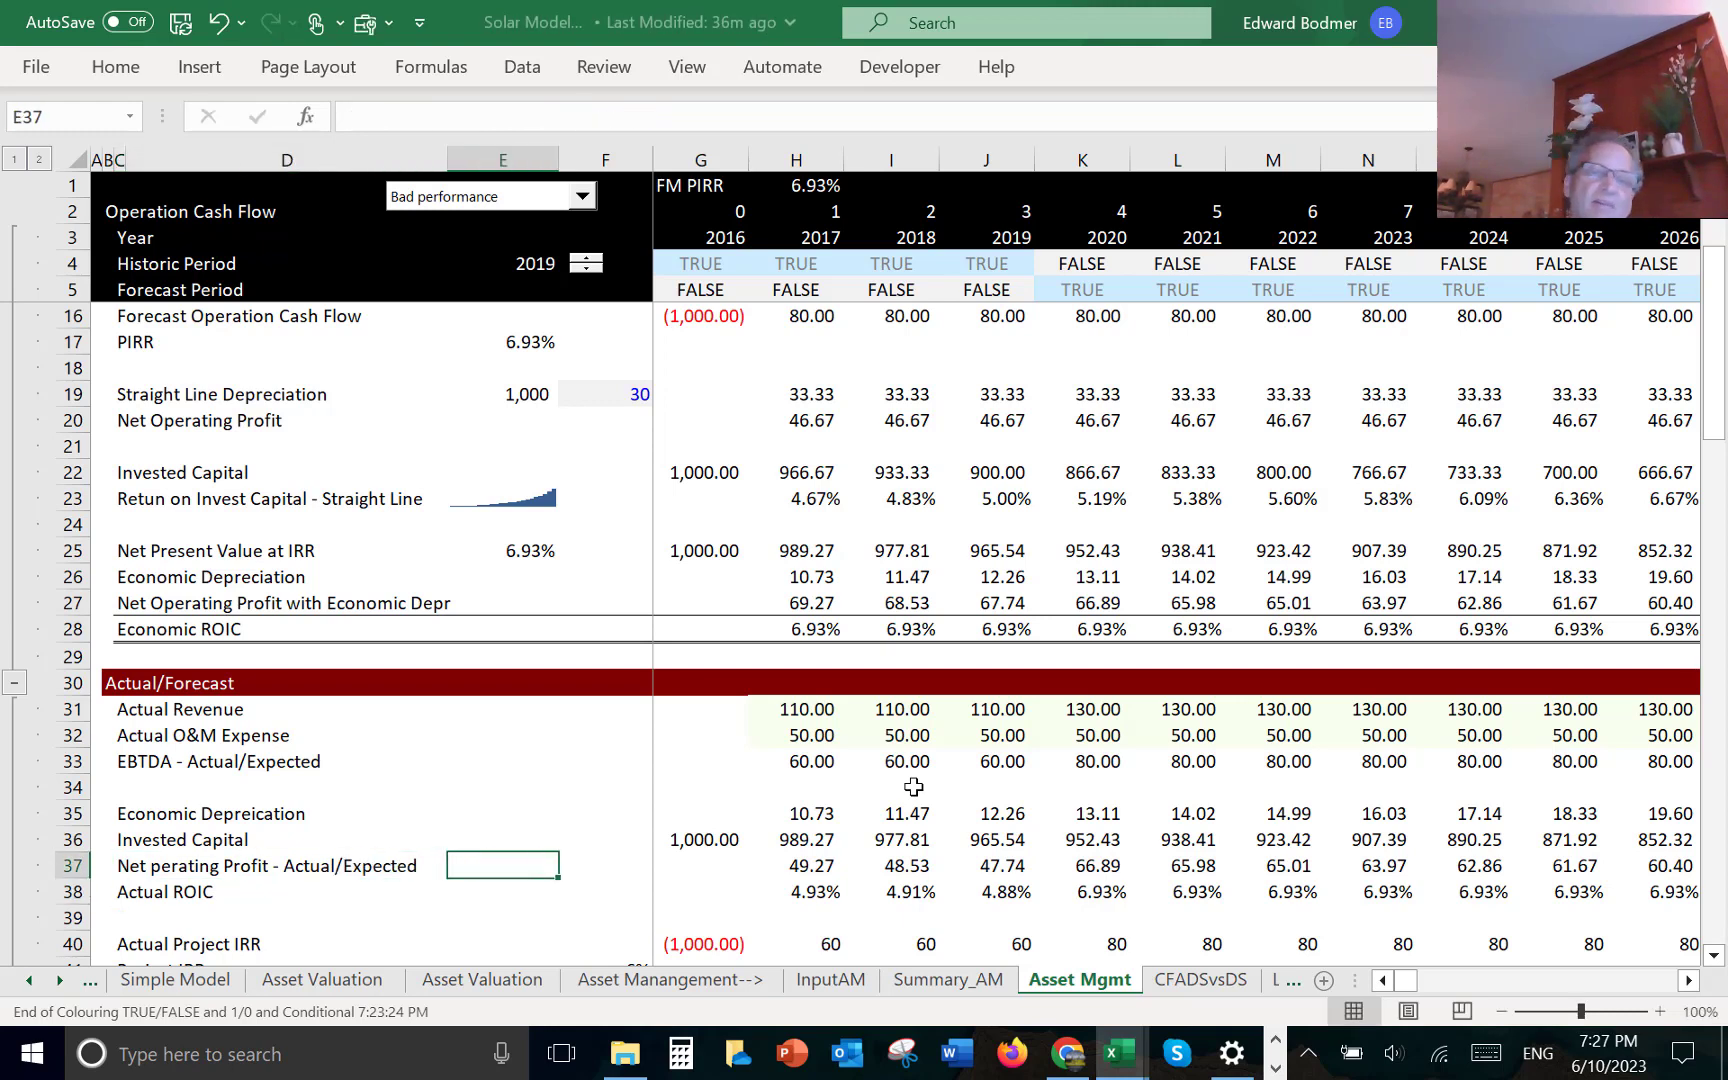
pyautogui.press('Tab')
pyautogui.press('Tab')
pyautogui.press('Tab')
pyautogui.write('=')
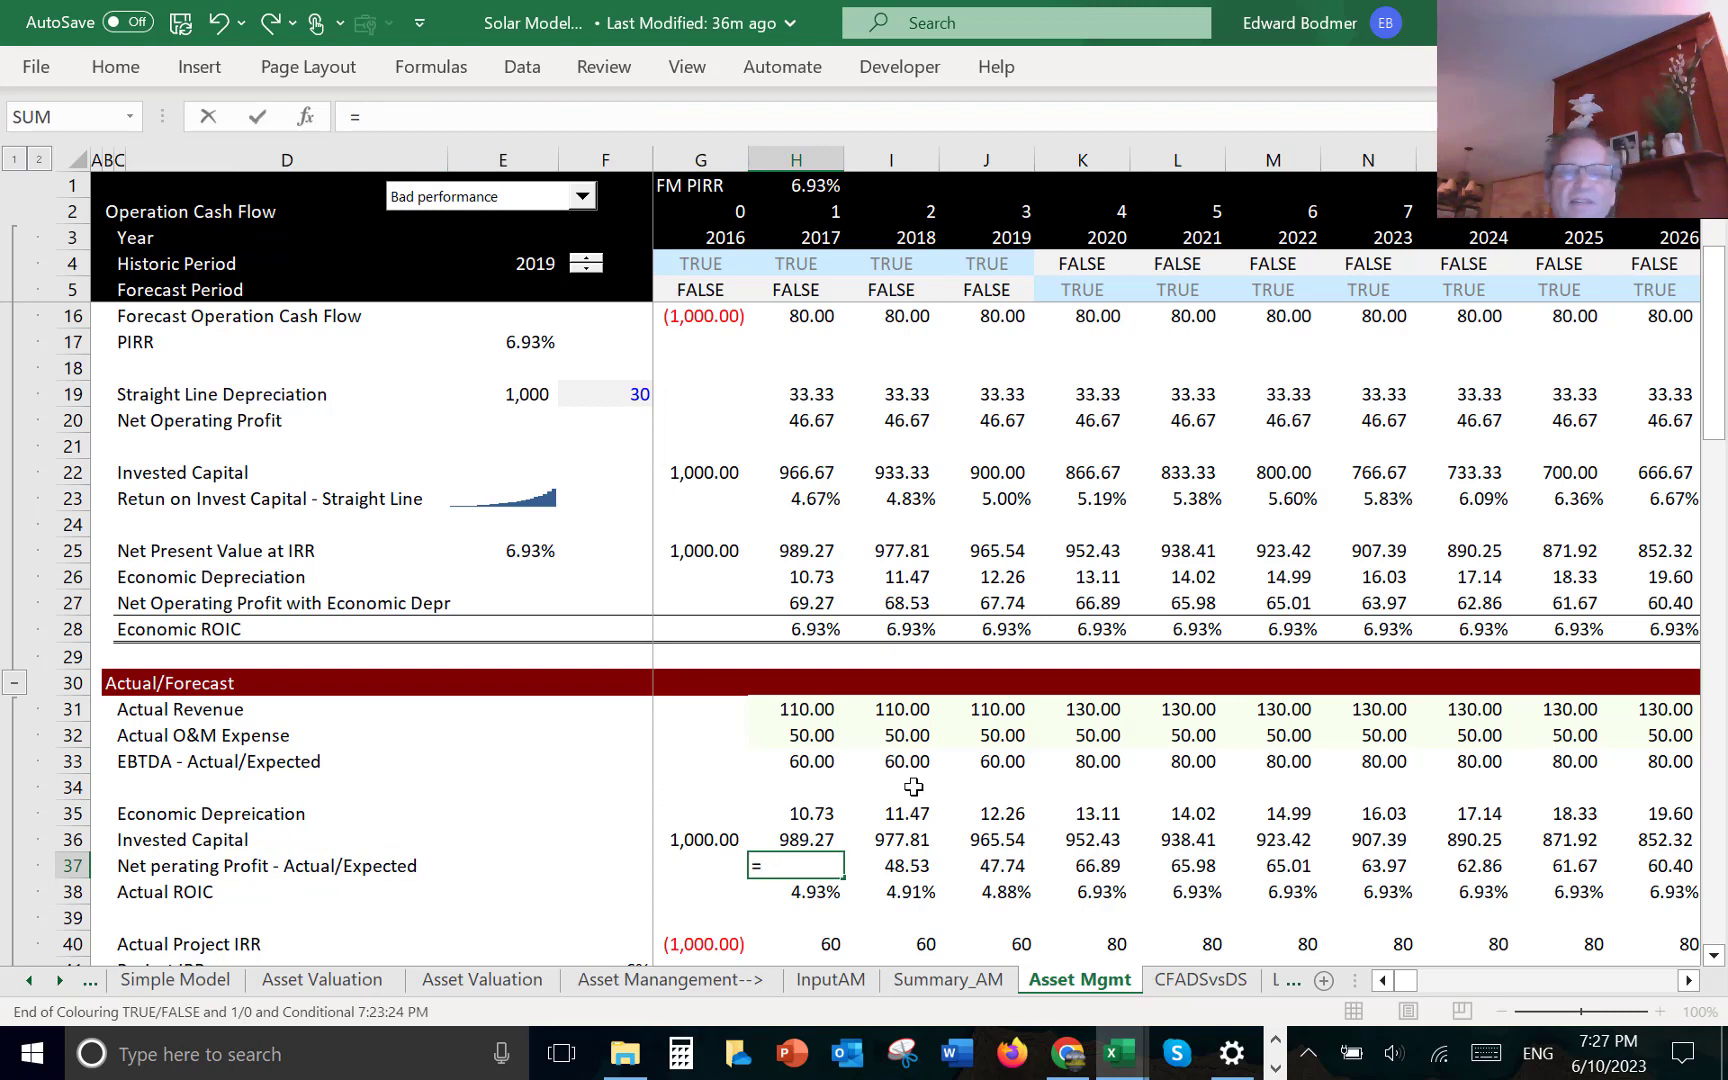
pyautogui.press('Up')
pyautogui.press('Up')
pyautogui.press('Up')
pyautogui.press('Up')
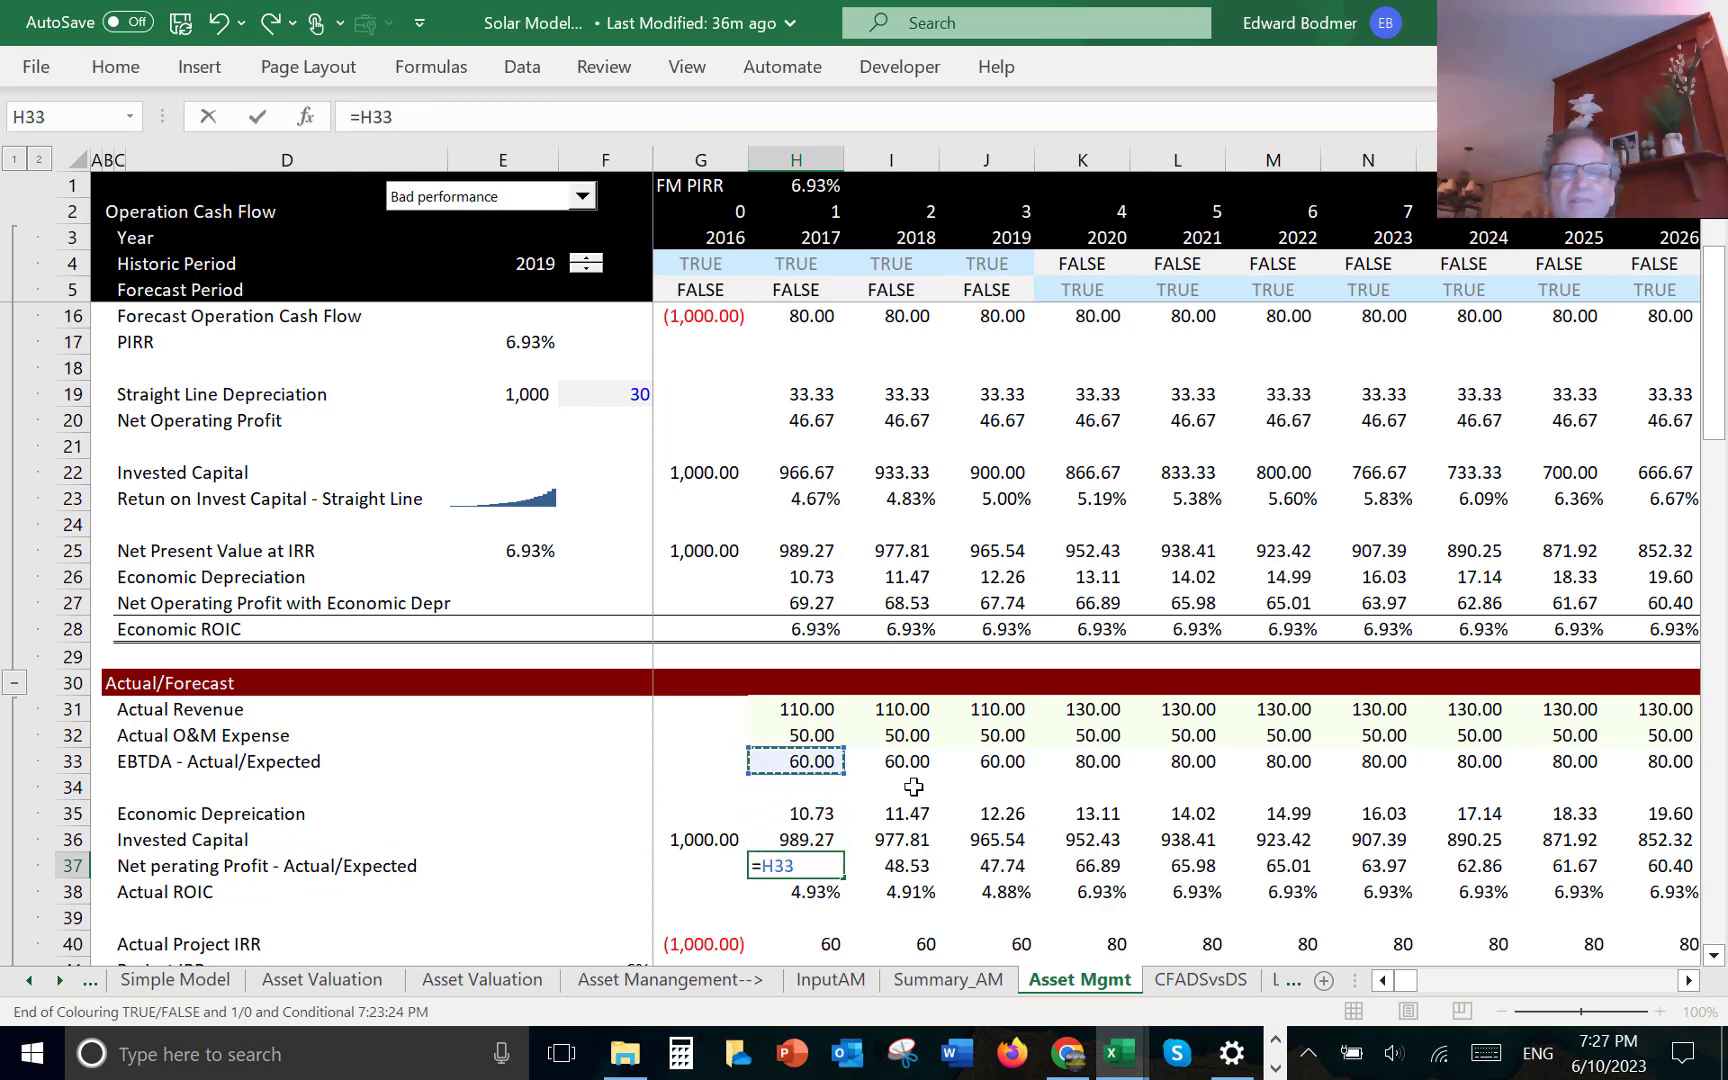
pyautogui.write('-')
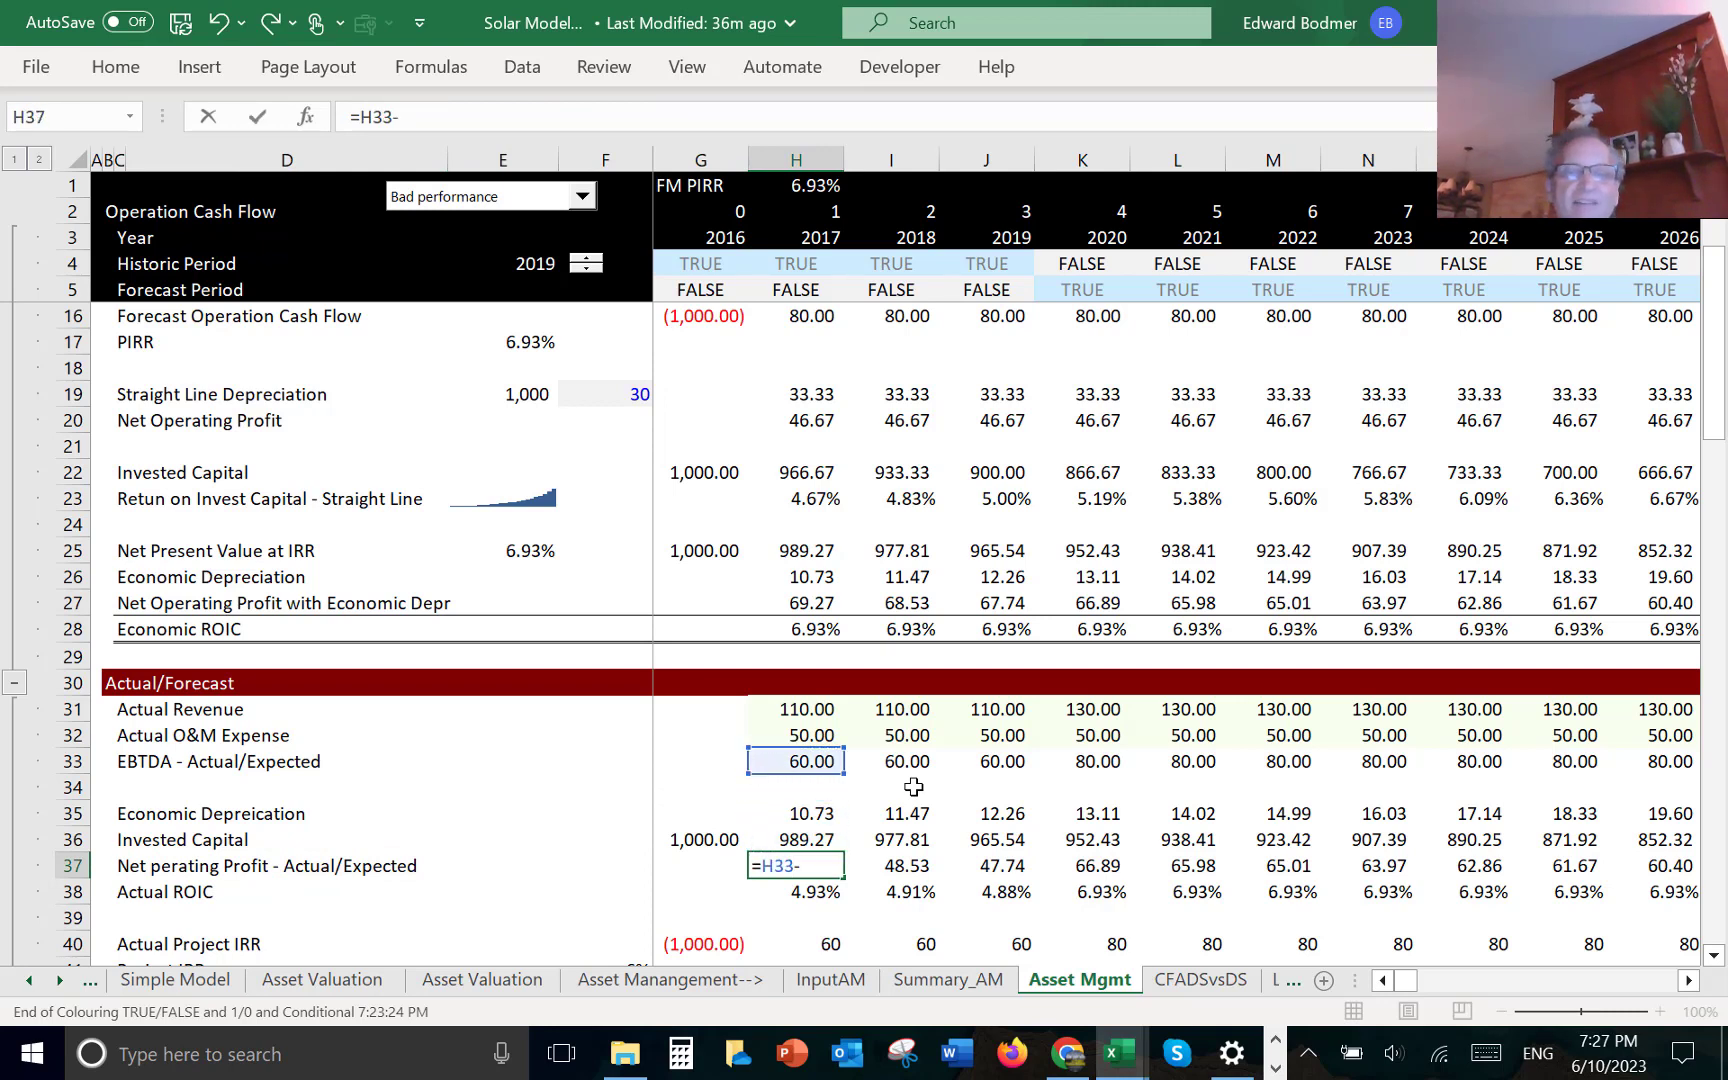
pyautogui.press('Up')
pyautogui.press('Up')
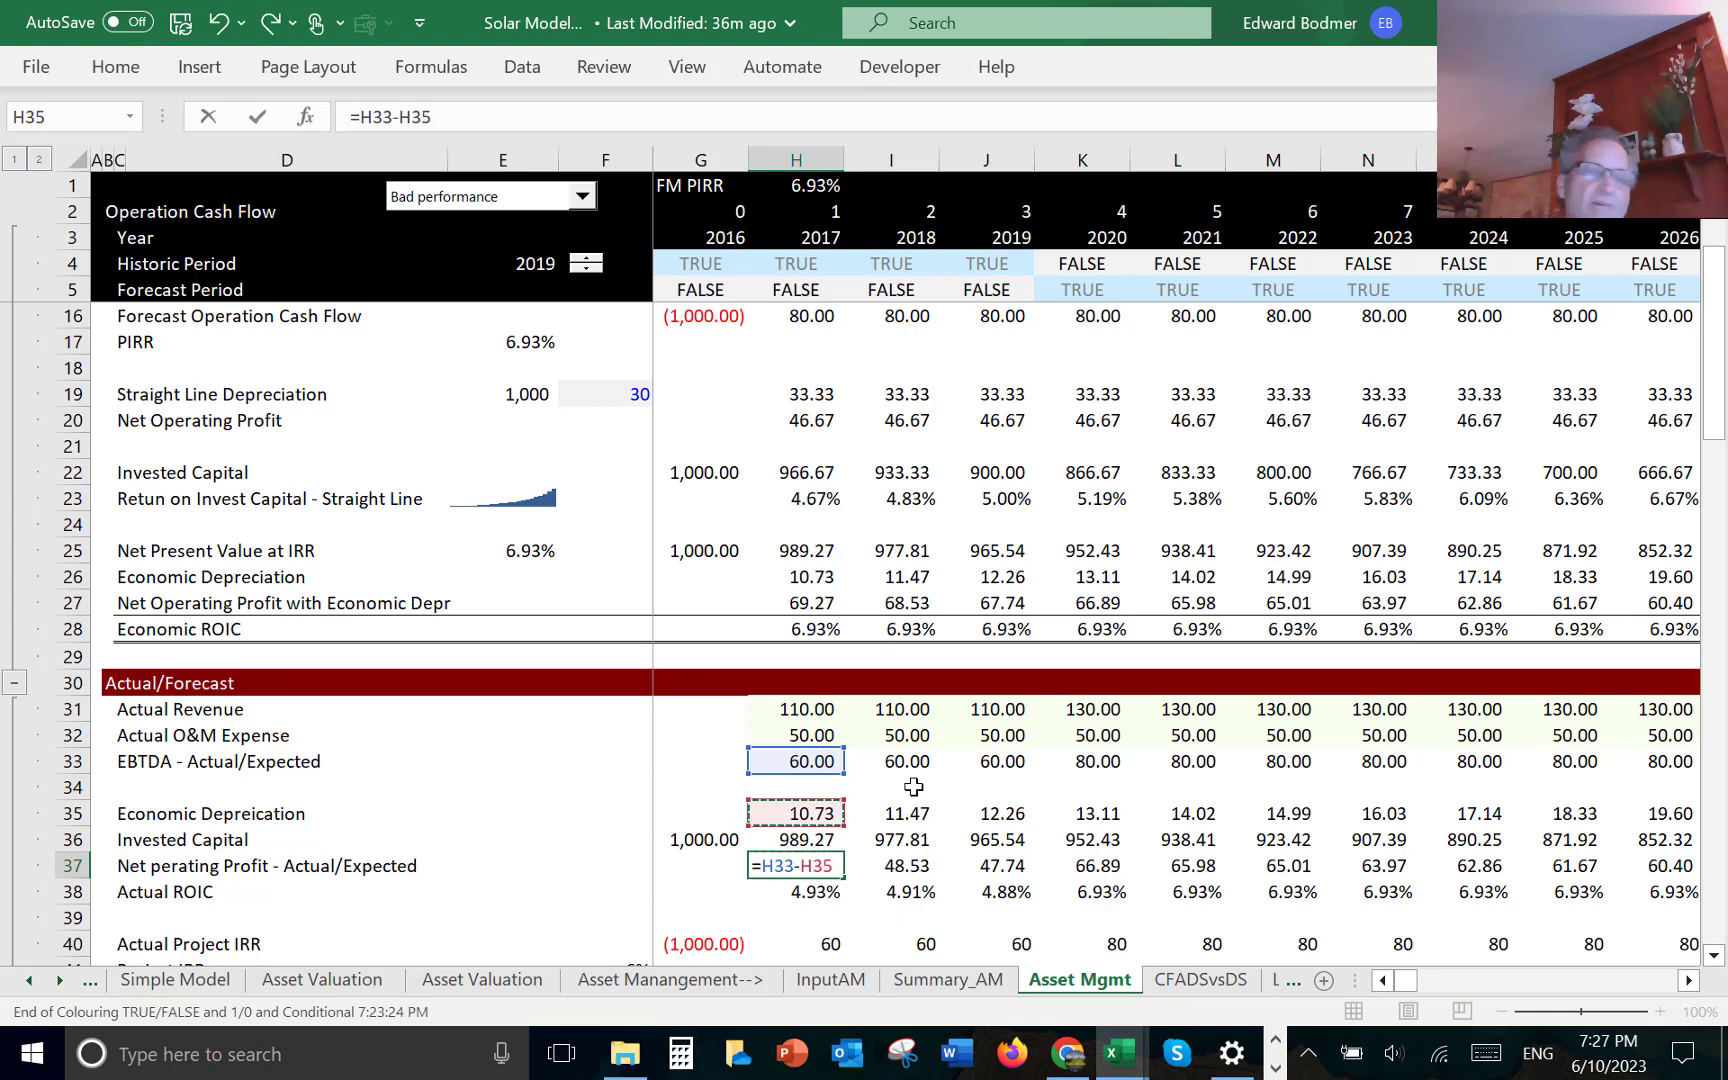
pyautogui.press('Return')
pyautogui.press('Up')
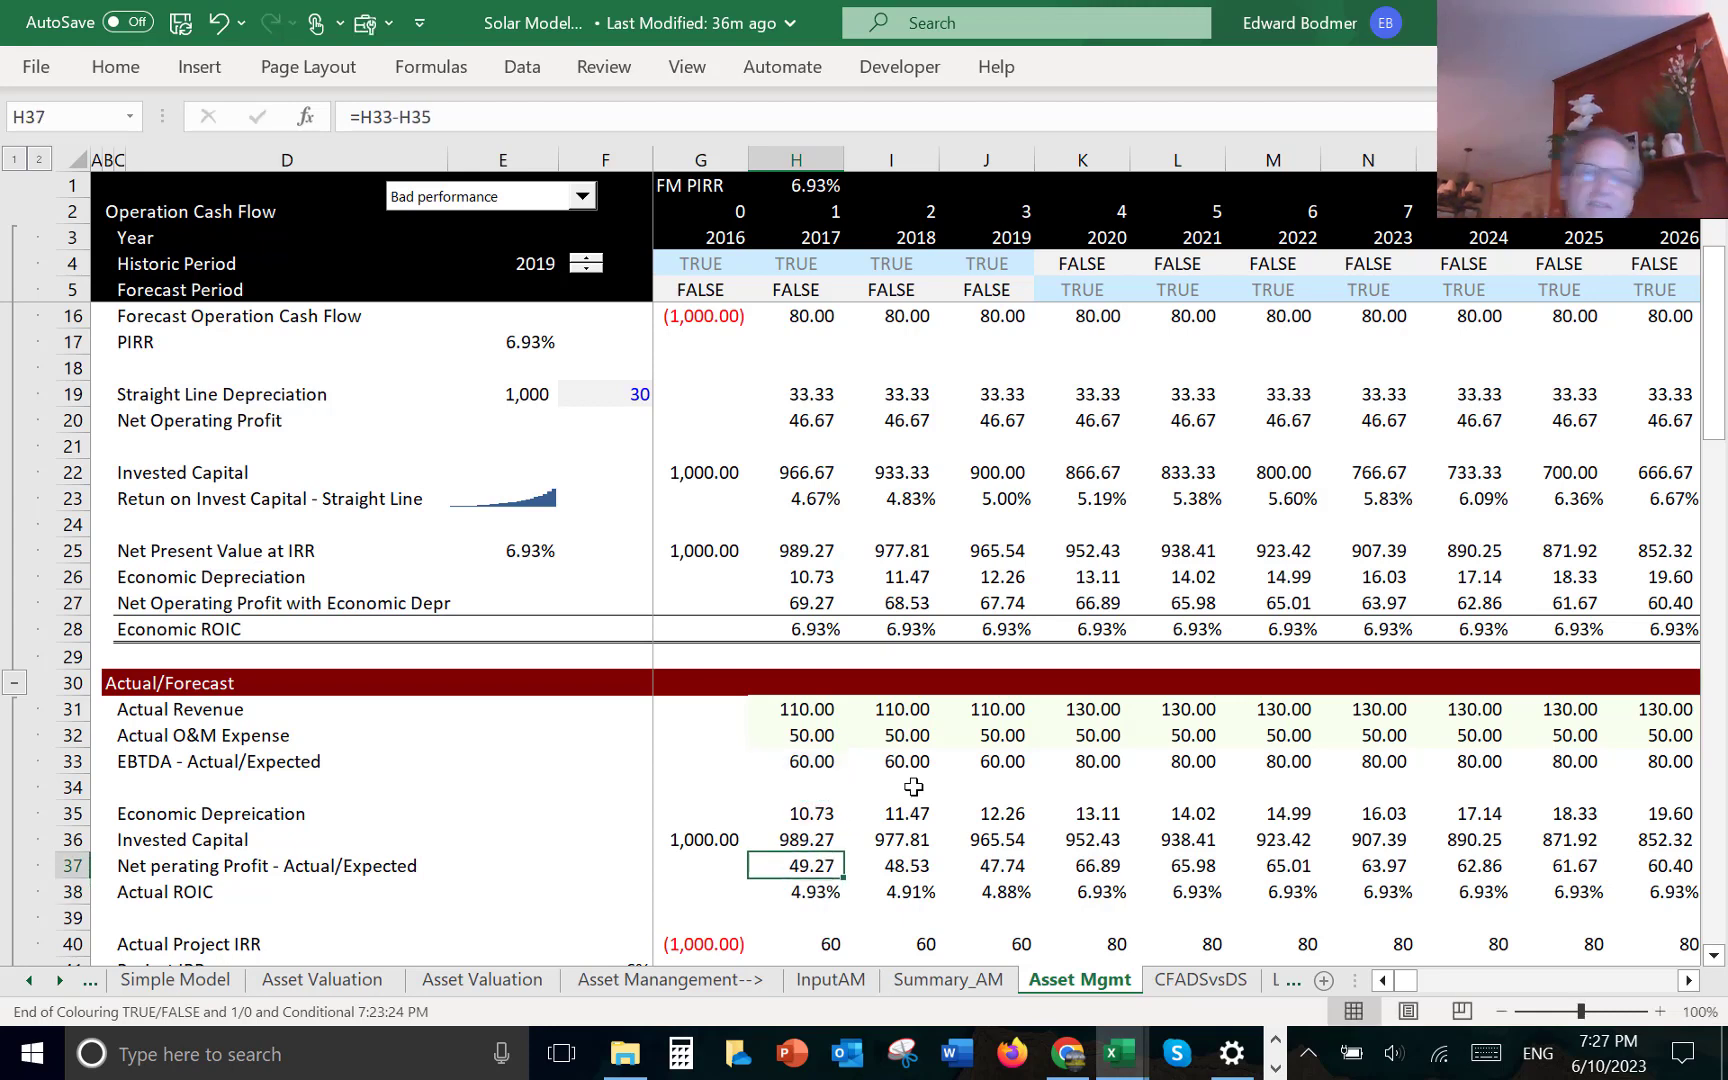
pyautogui.hotkey('ctrl', 'shift', 'r')
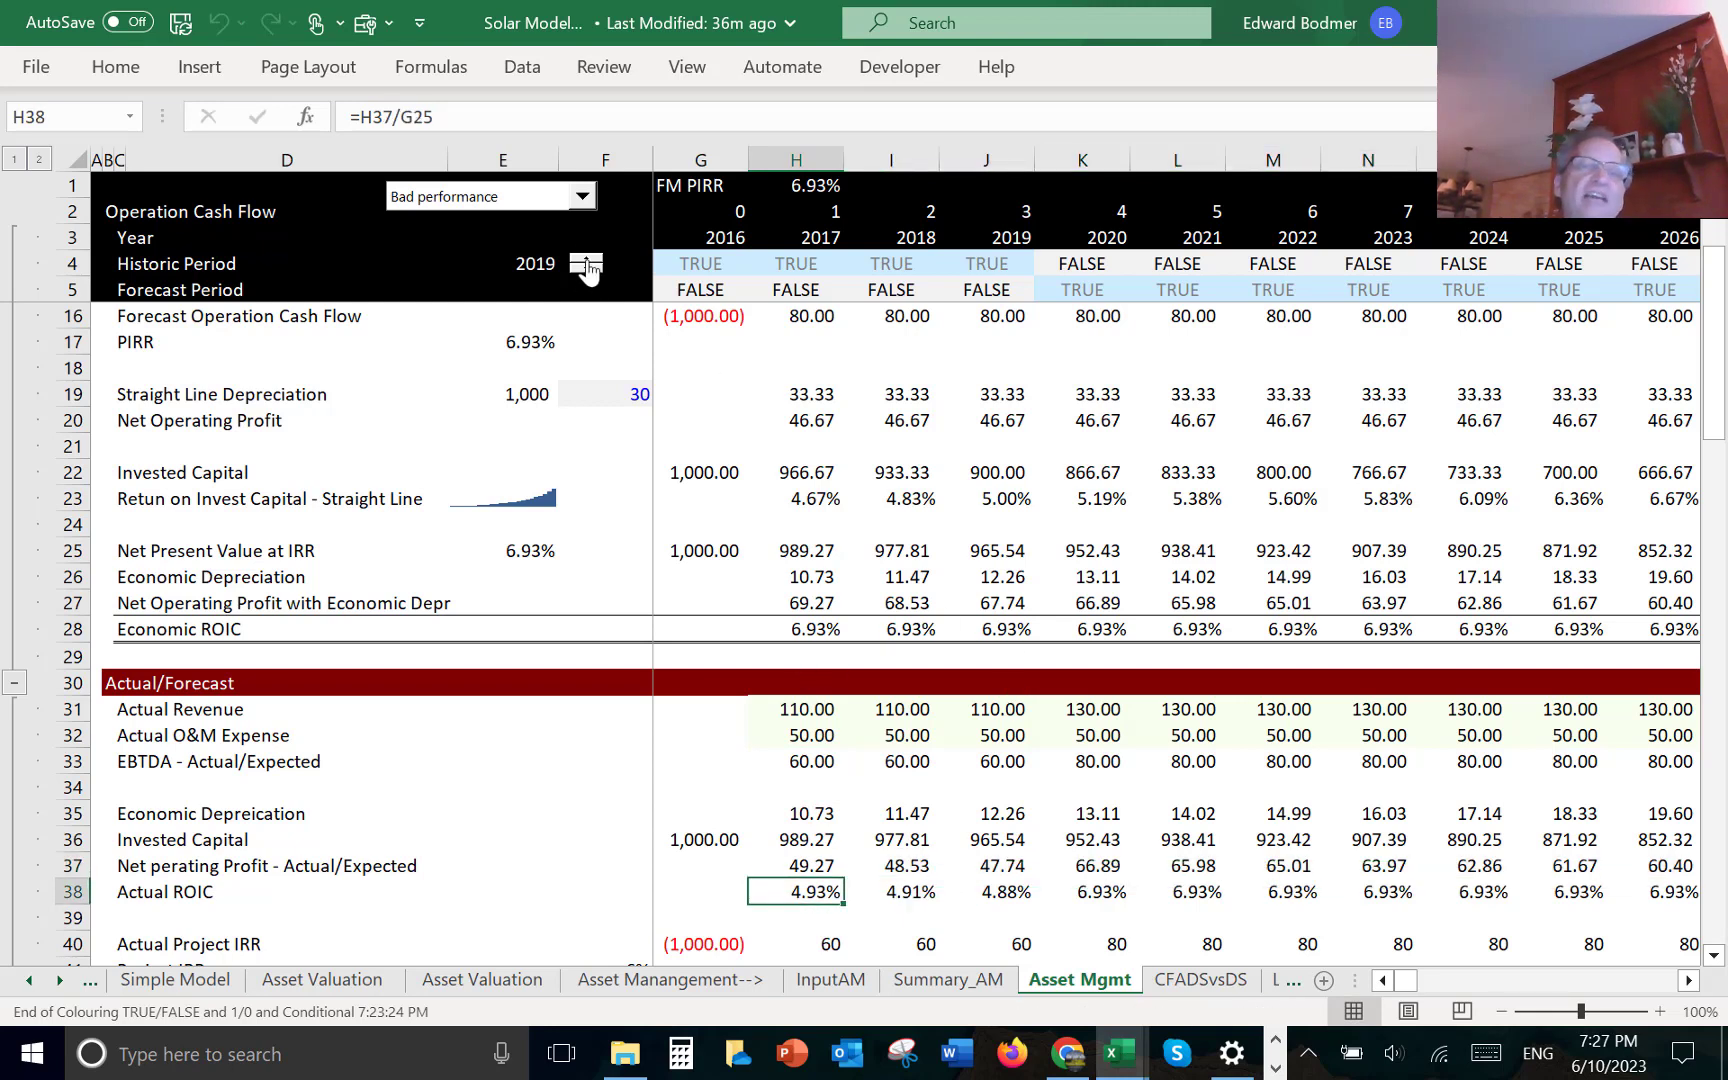
# - Switch the performance scenario to Good performance
pyautogui.click(553, 198)
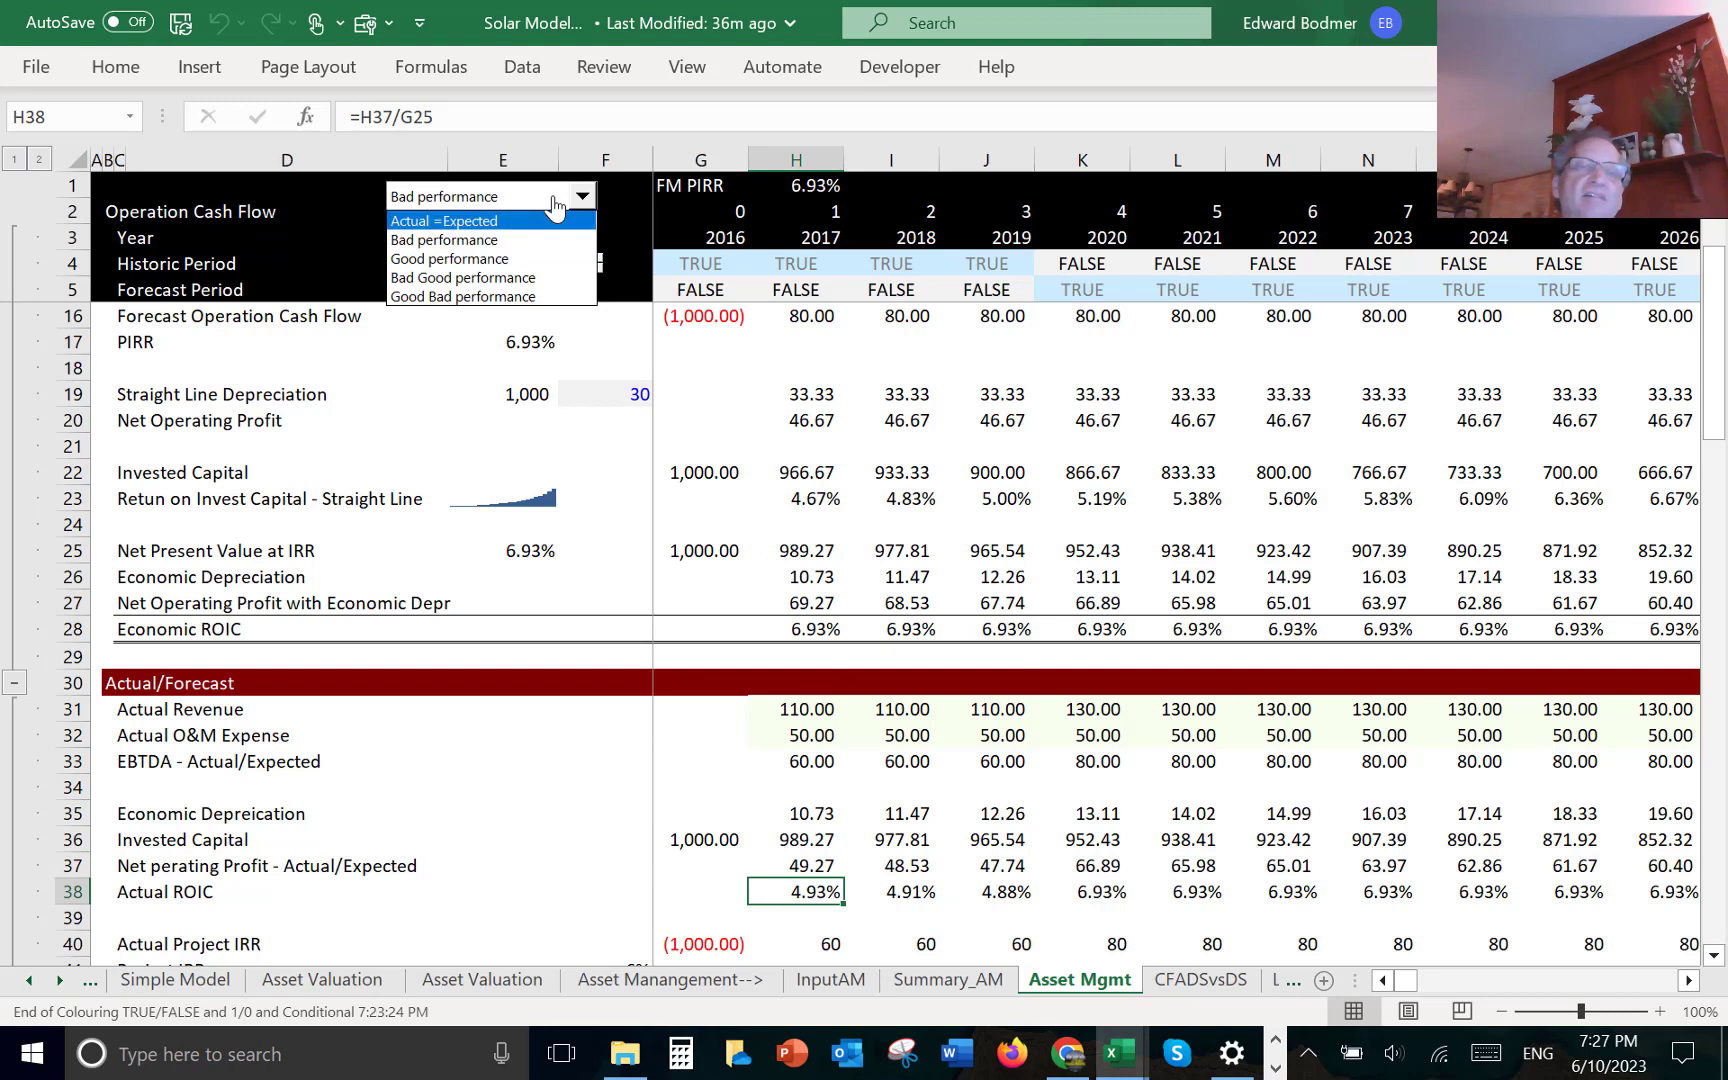
pyautogui.click(530, 258)
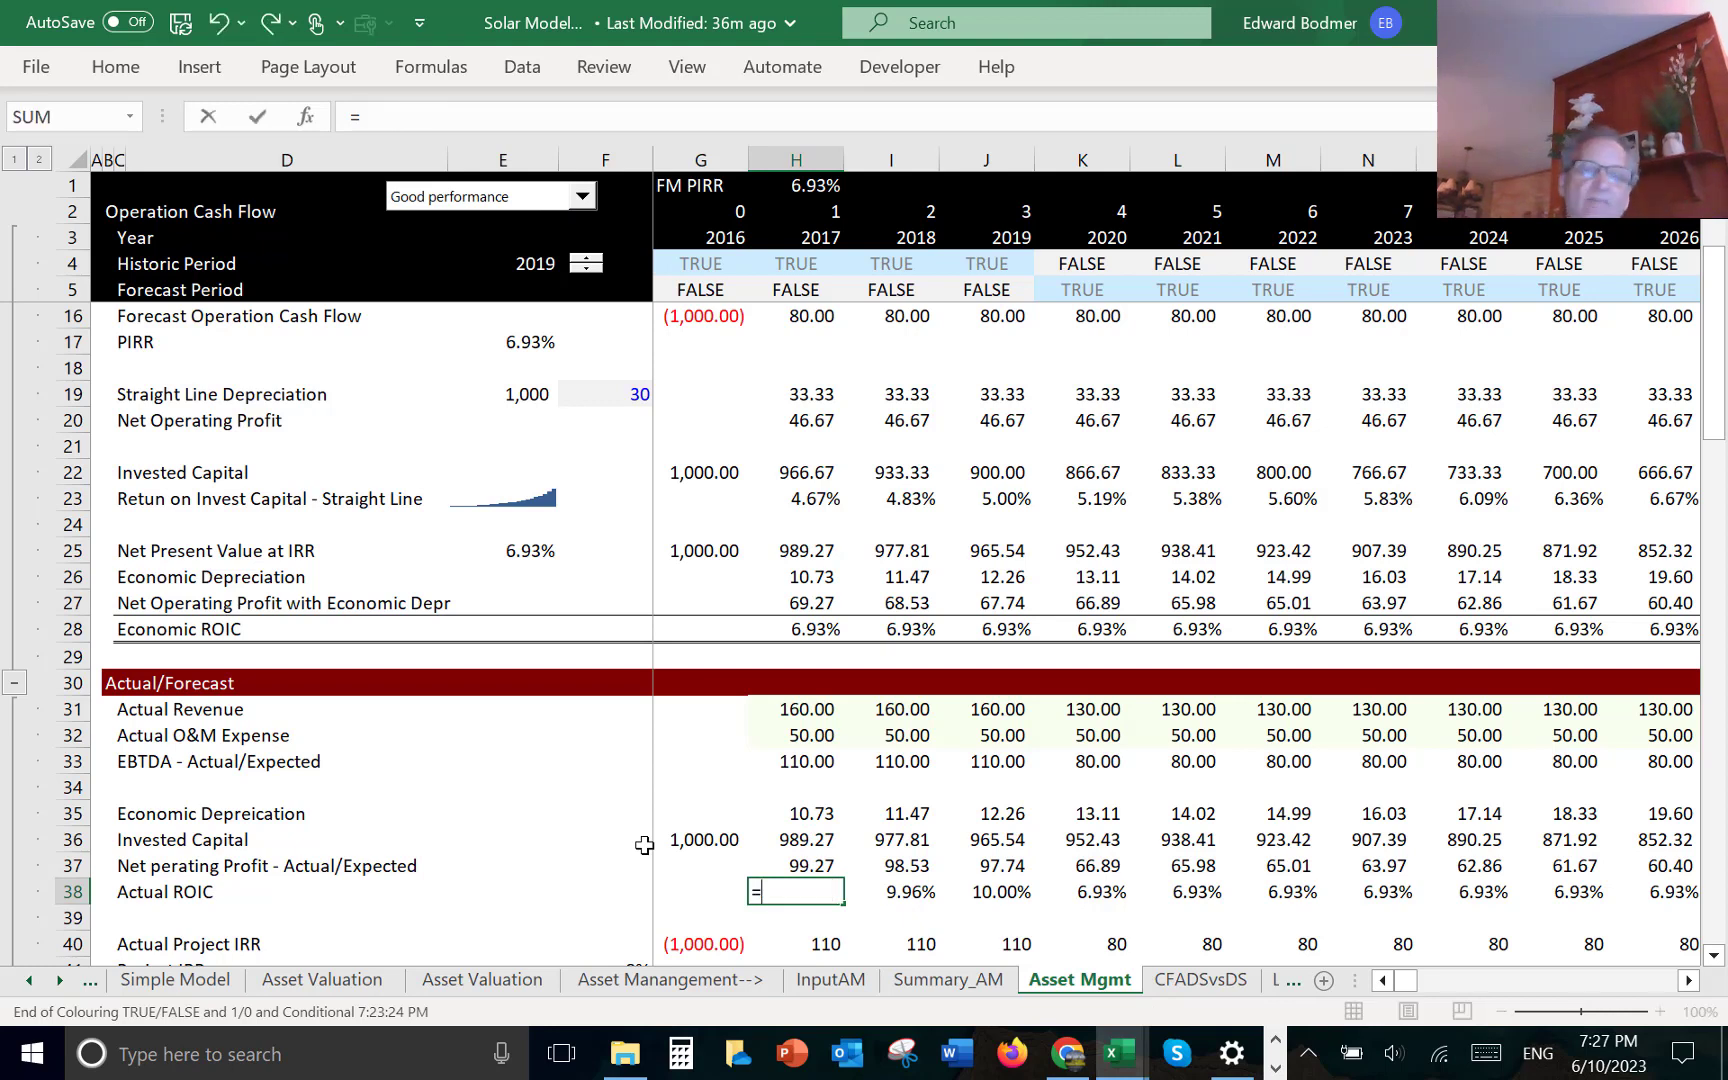
pyautogui.write('=')
pyautogui.press('Up')
pyautogui.press('Up')
pyautogui.press('Left')
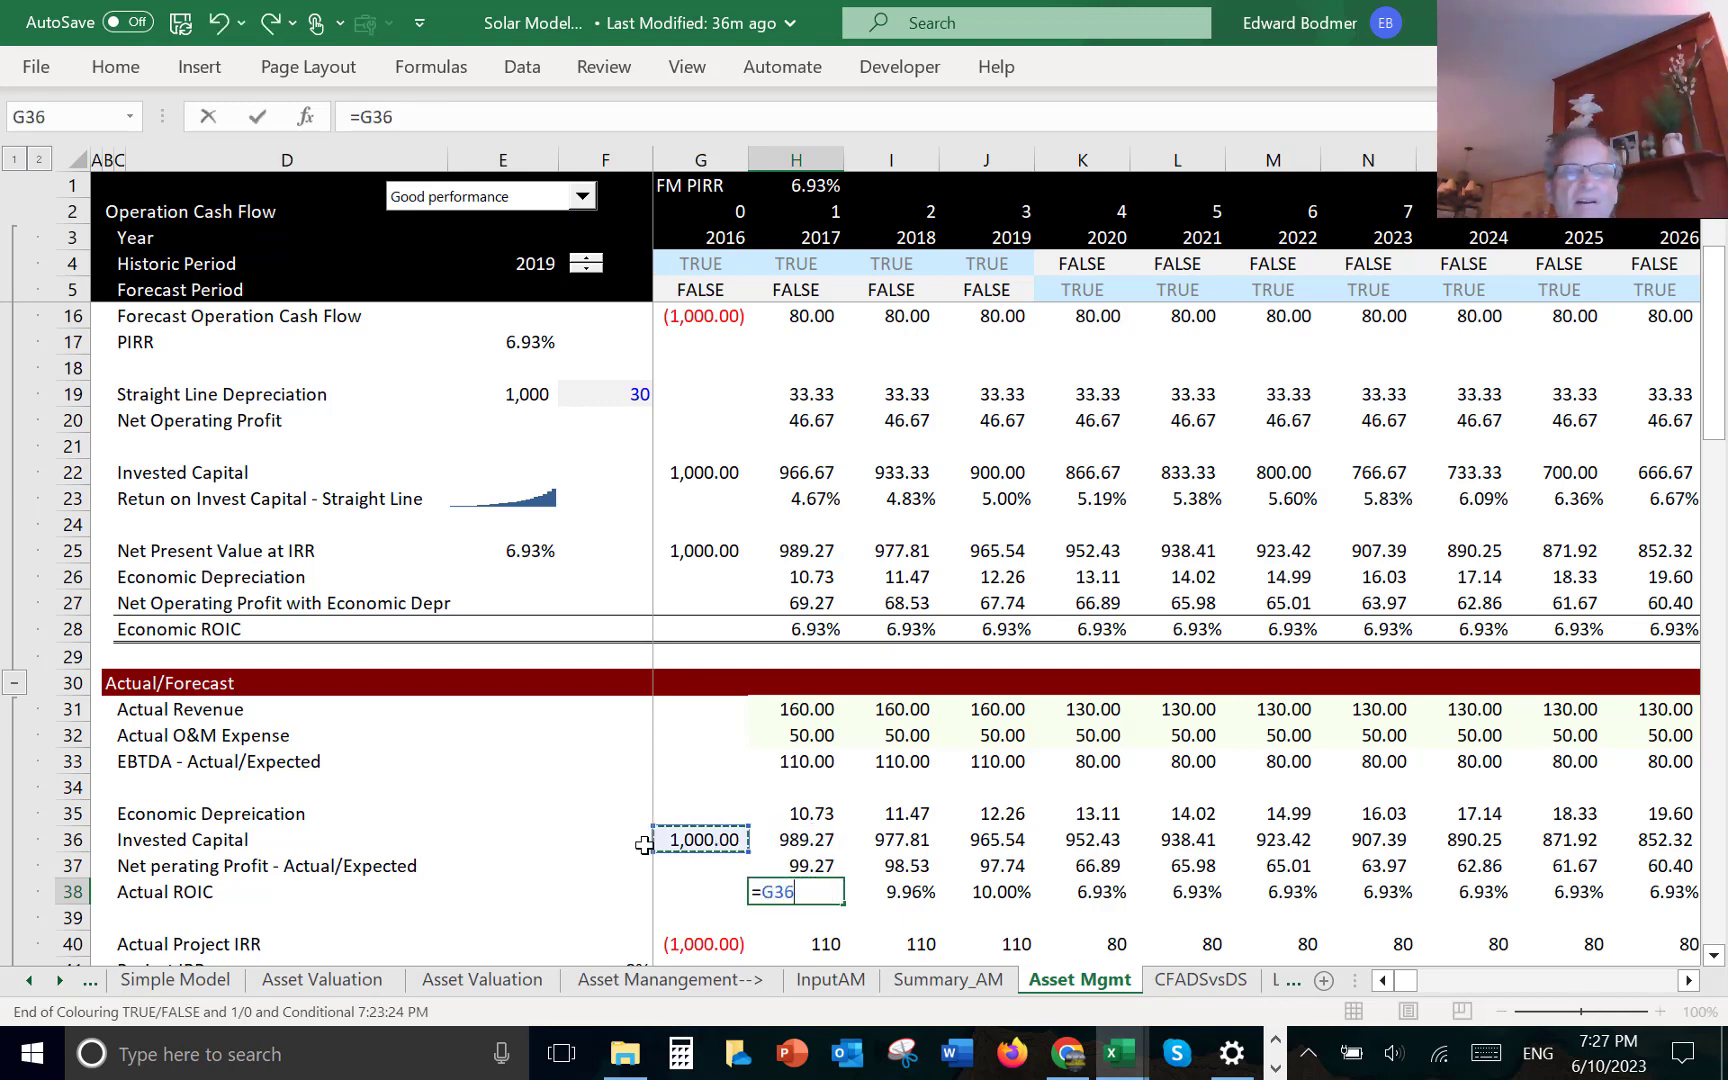
pyautogui.write('/')
pyautogui.press('Up')
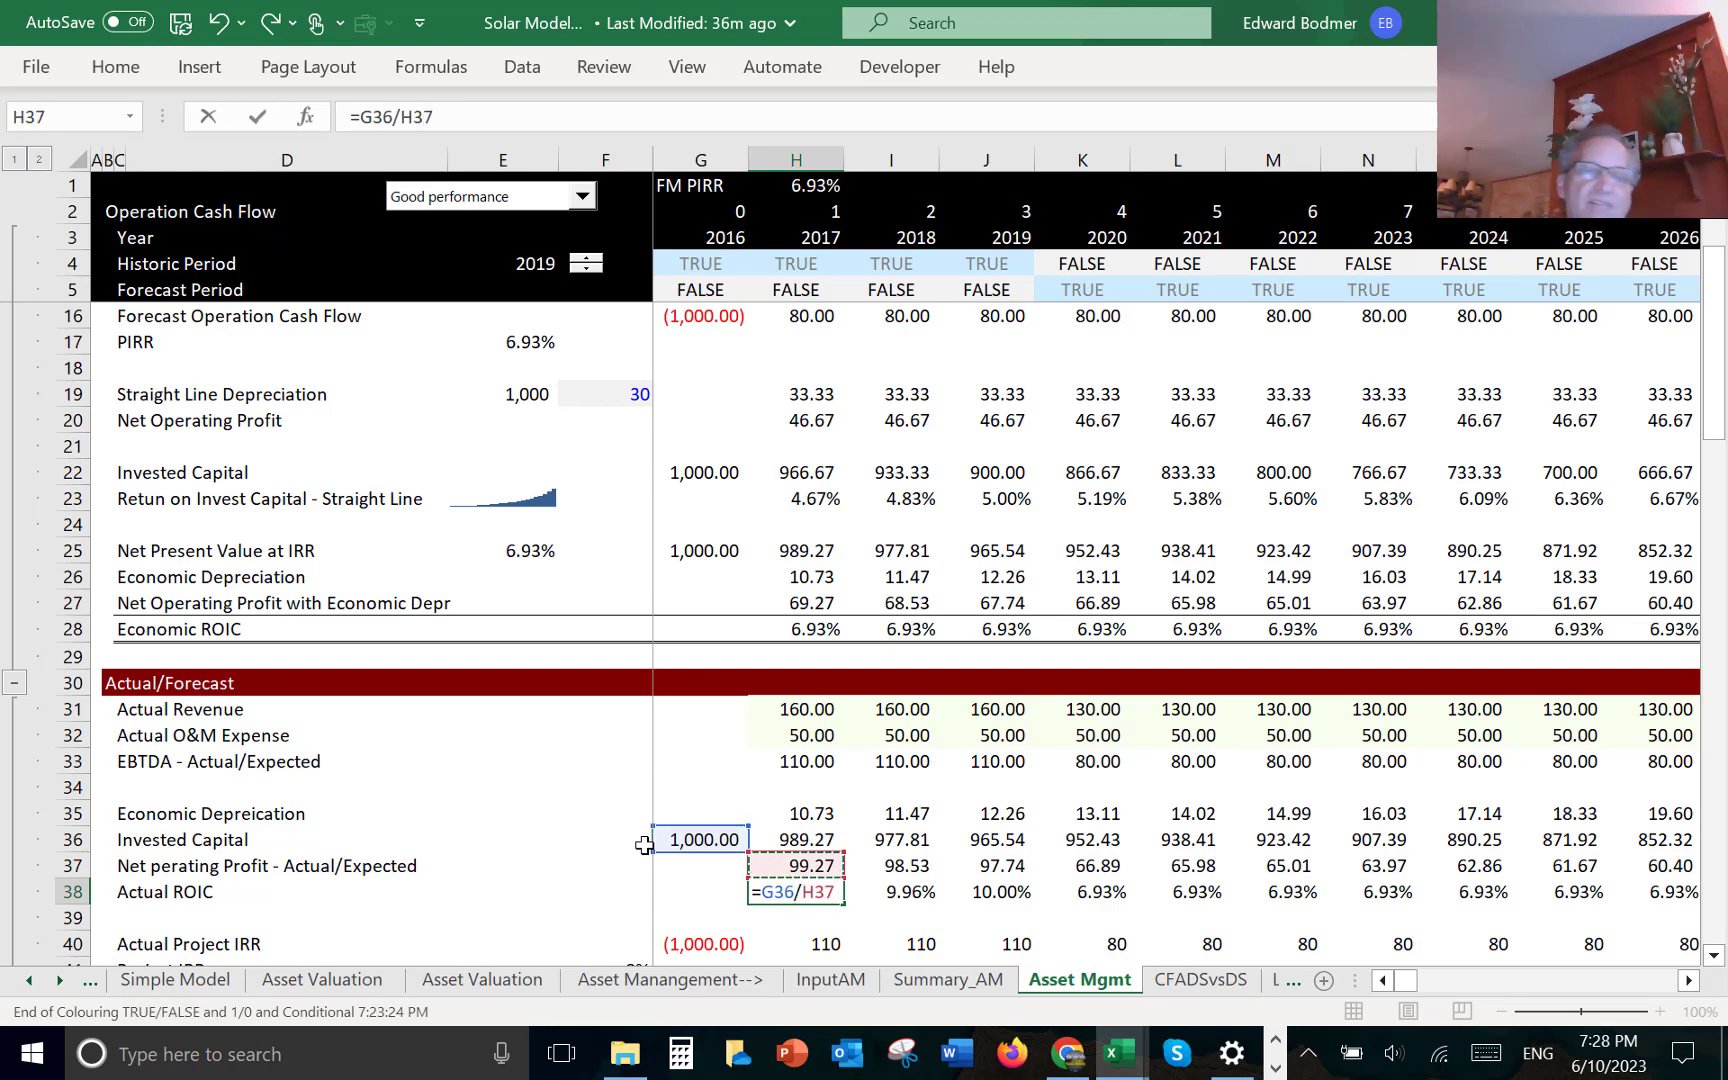
pyautogui.write('`')
pyautogui.press('BackSpace')
pyautogui.press('BackSpace')
pyautogui.press('BackSpace')
pyautogui.press('BackSpace')
pyautogui.press('BackSpace')
pyautogui.press('BackSpace')
pyautogui.press('BackSpace')
pyautogui.press('BackSpace')
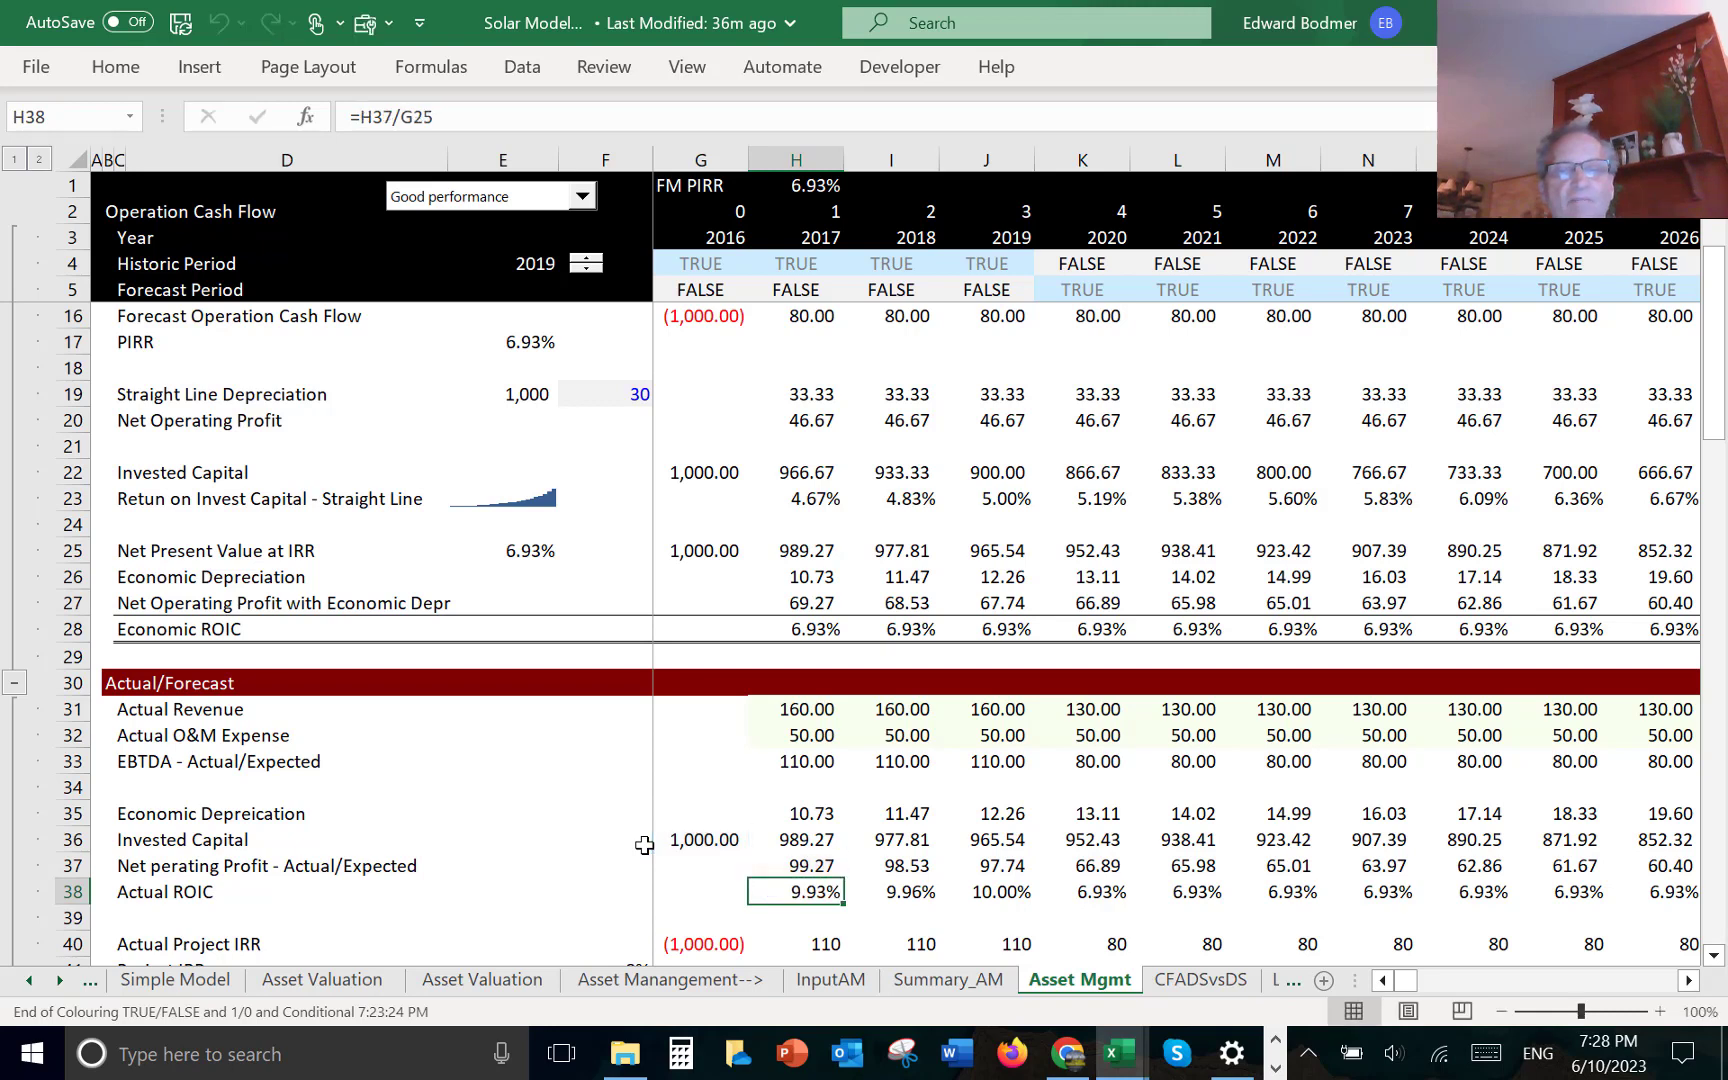
# - Enter the 2017 Actual ROIC formula in H38 as net operating profit divided by prior-year invested capital, =H37/G36
pyautogui.press('Up')
pyautogui.write('/')
pyautogui.press('Up')
pyautogui.press('Up')
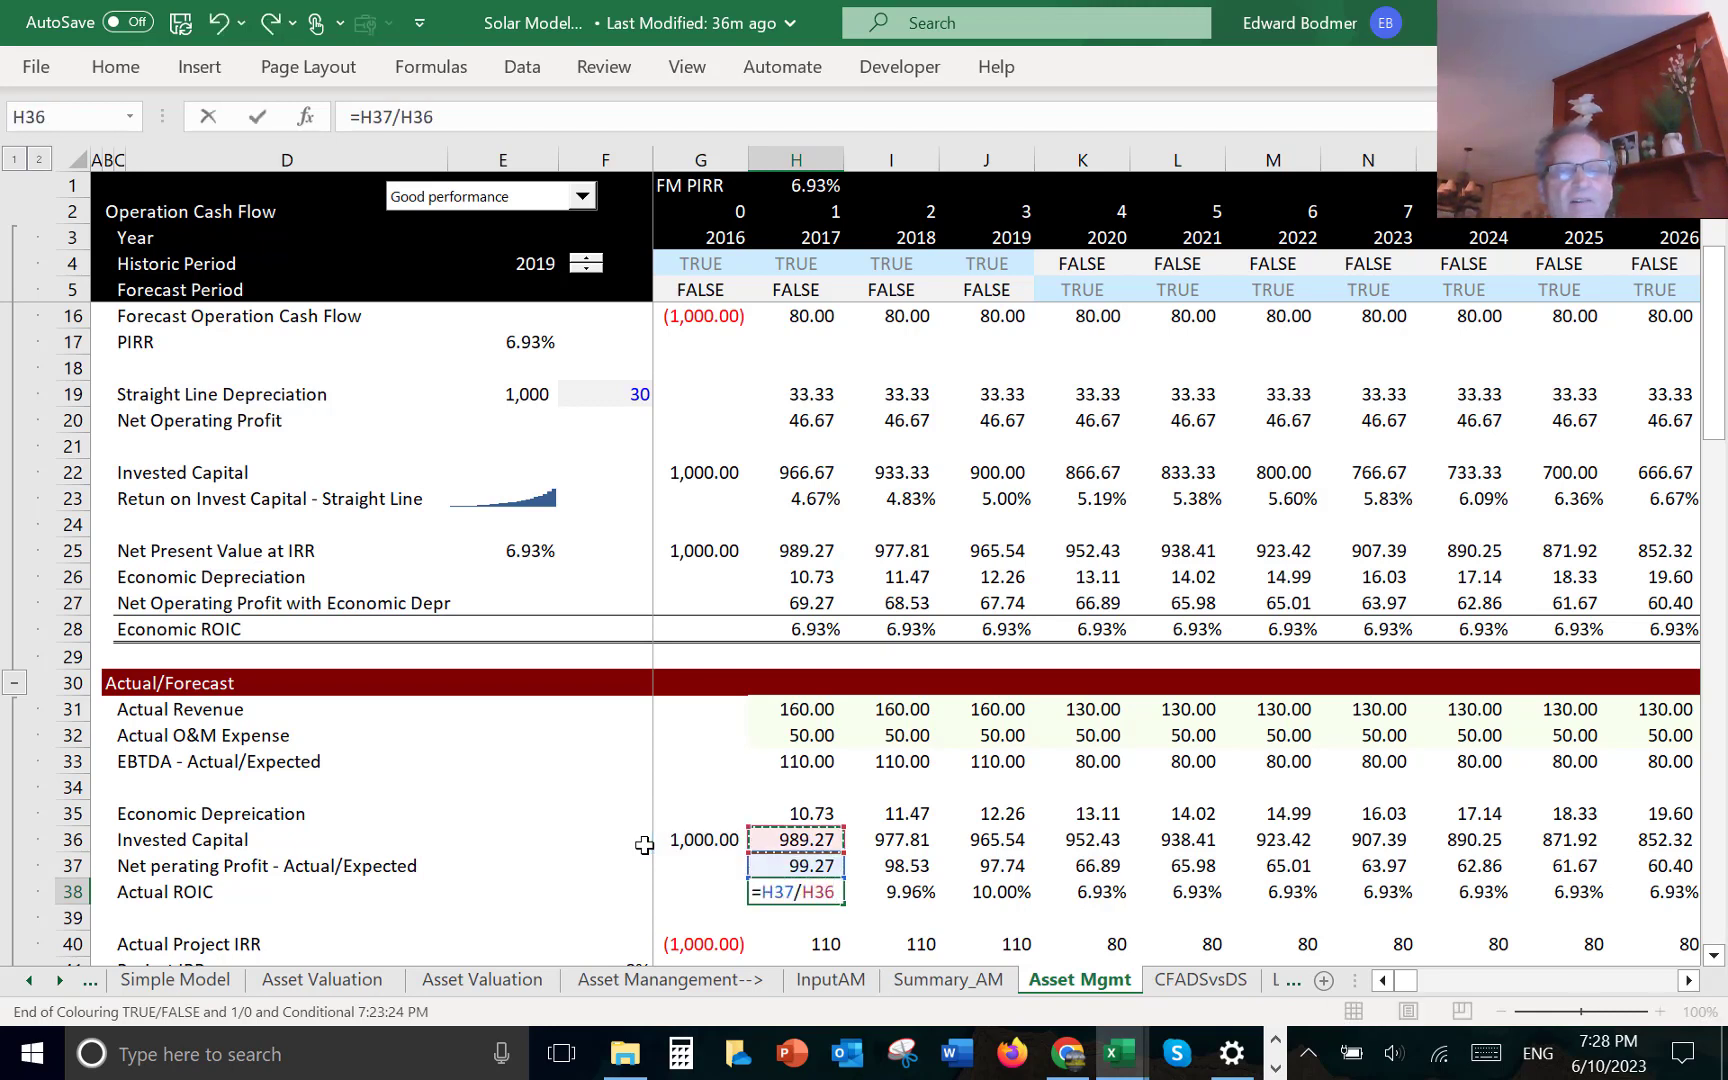
pyautogui.press('Left')
pyautogui.press('Return')
pyautogui.press('Up')
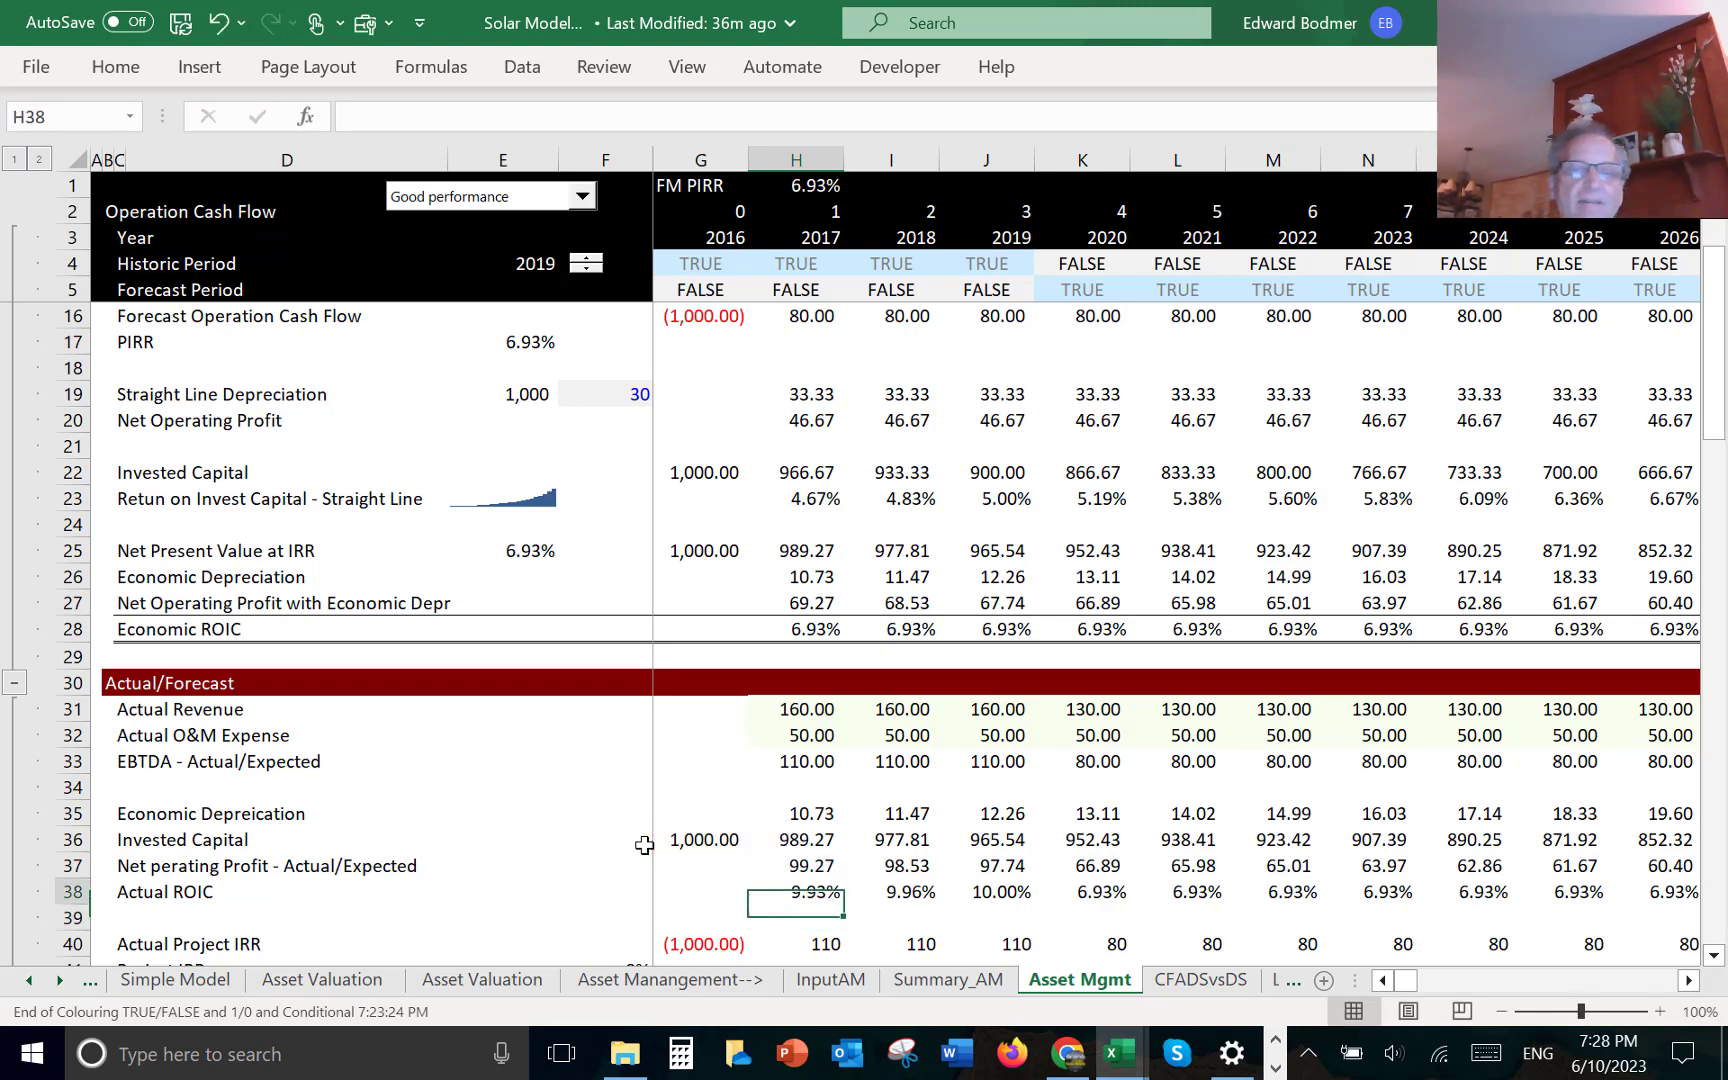
# - Copy the Actual ROIC formula from H38 across the remaining years of row 38
pyautogui.click(644, 845)
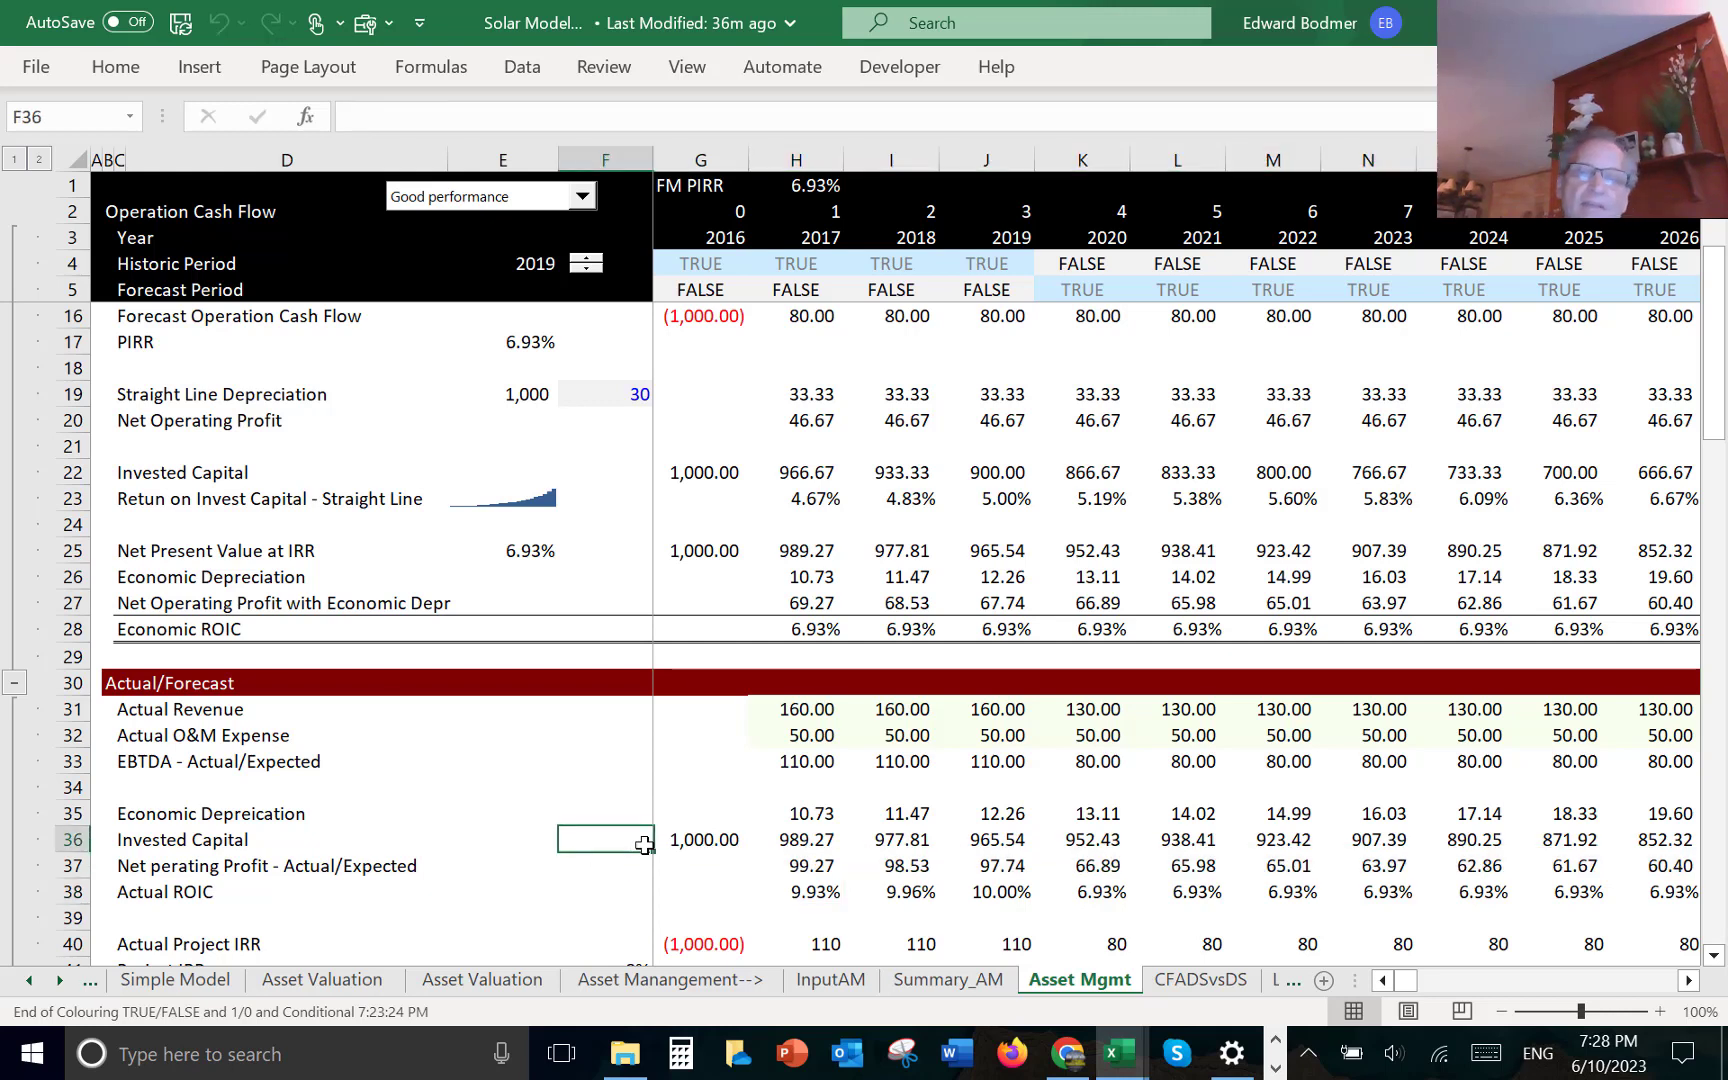
pyautogui.press('Down')
pyautogui.press('Right')
pyautogui.press('Right')
pyautogui.press('Down')
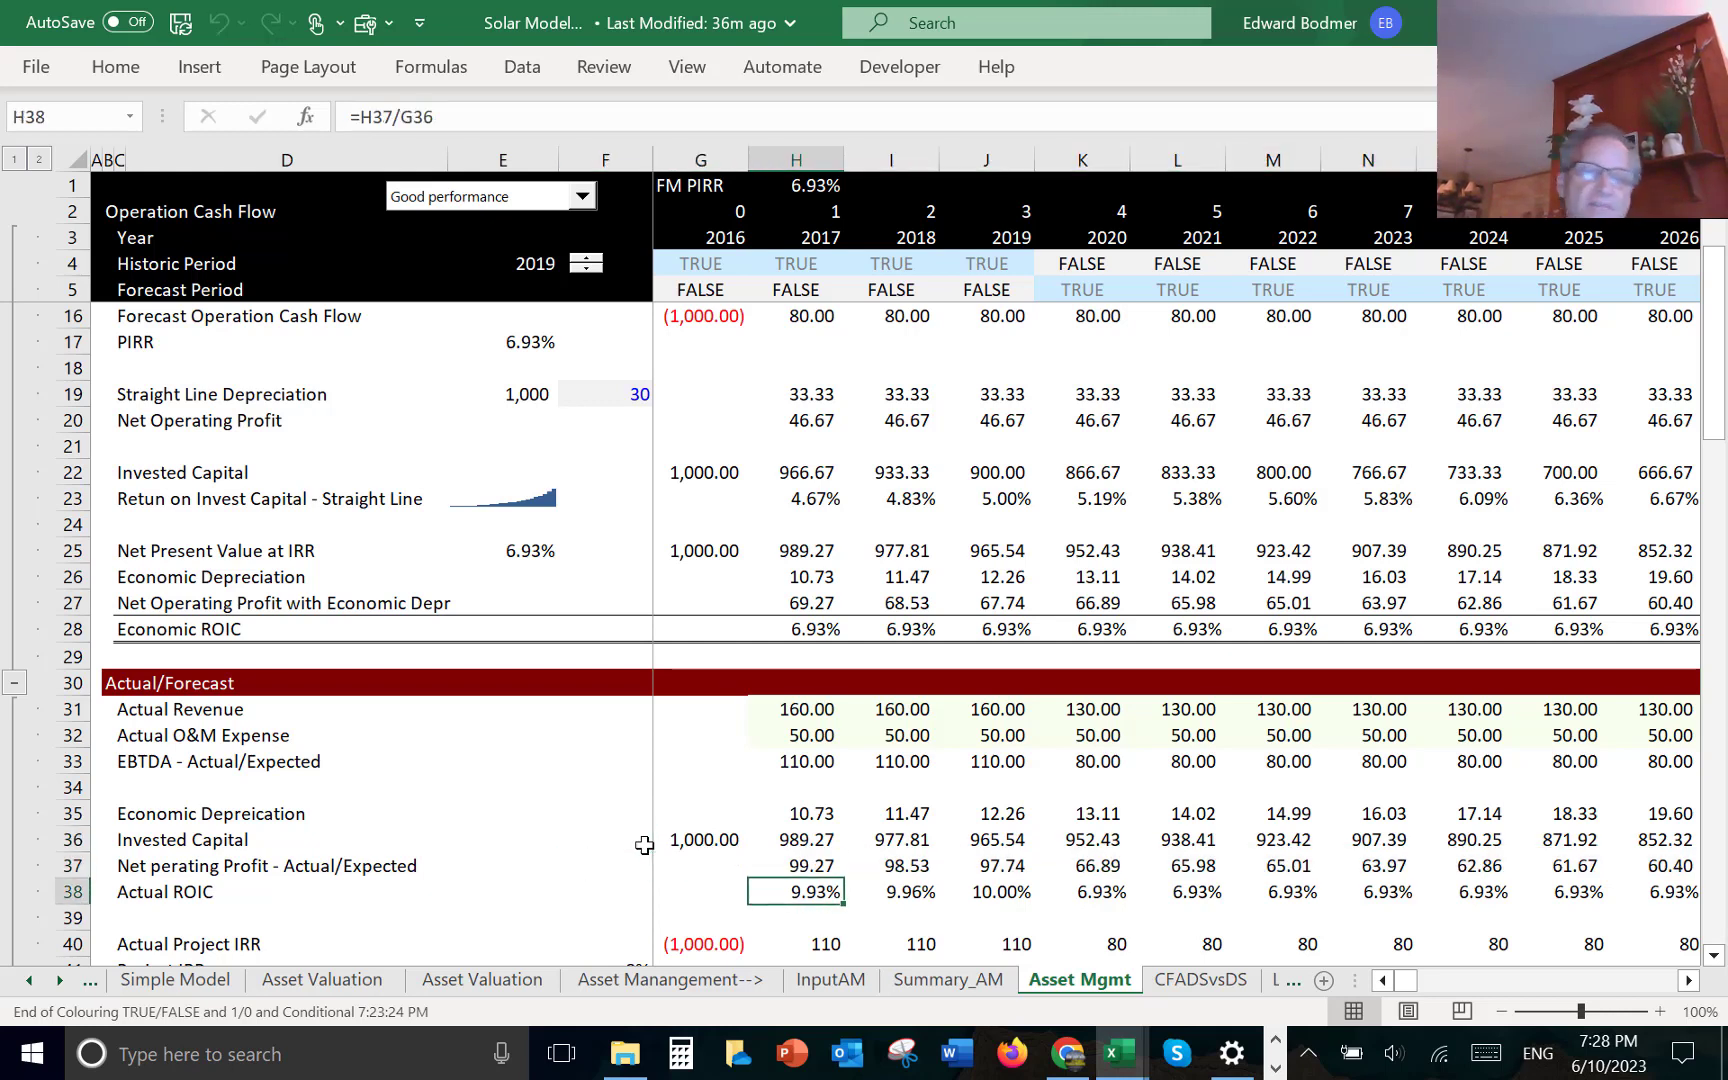
pyautogui.hotkey('ctrl', 'shift', 'Right')
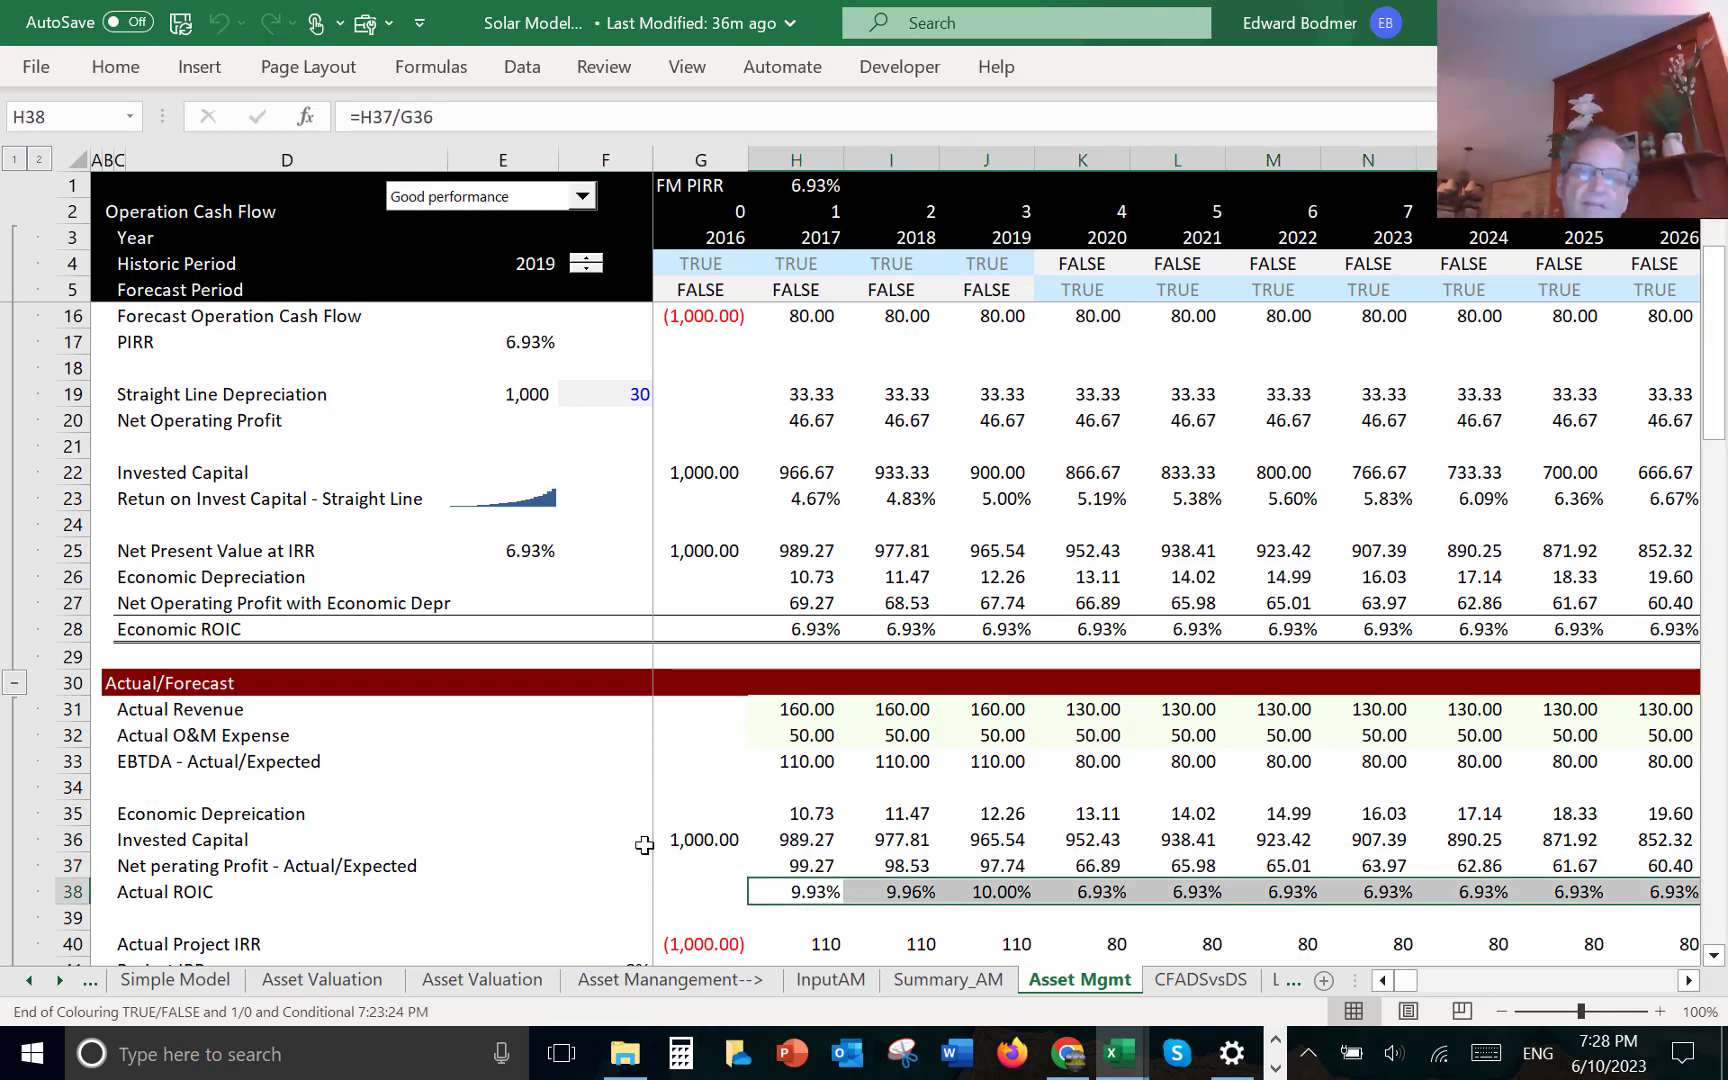
# - Move the Project IRR formula from F41 to E41
pyautogui.press('Left')
pyautogui.press('Left')
pyautogui.press('Down')
pyautogui.press('Down')
pyautogui.press('Down')
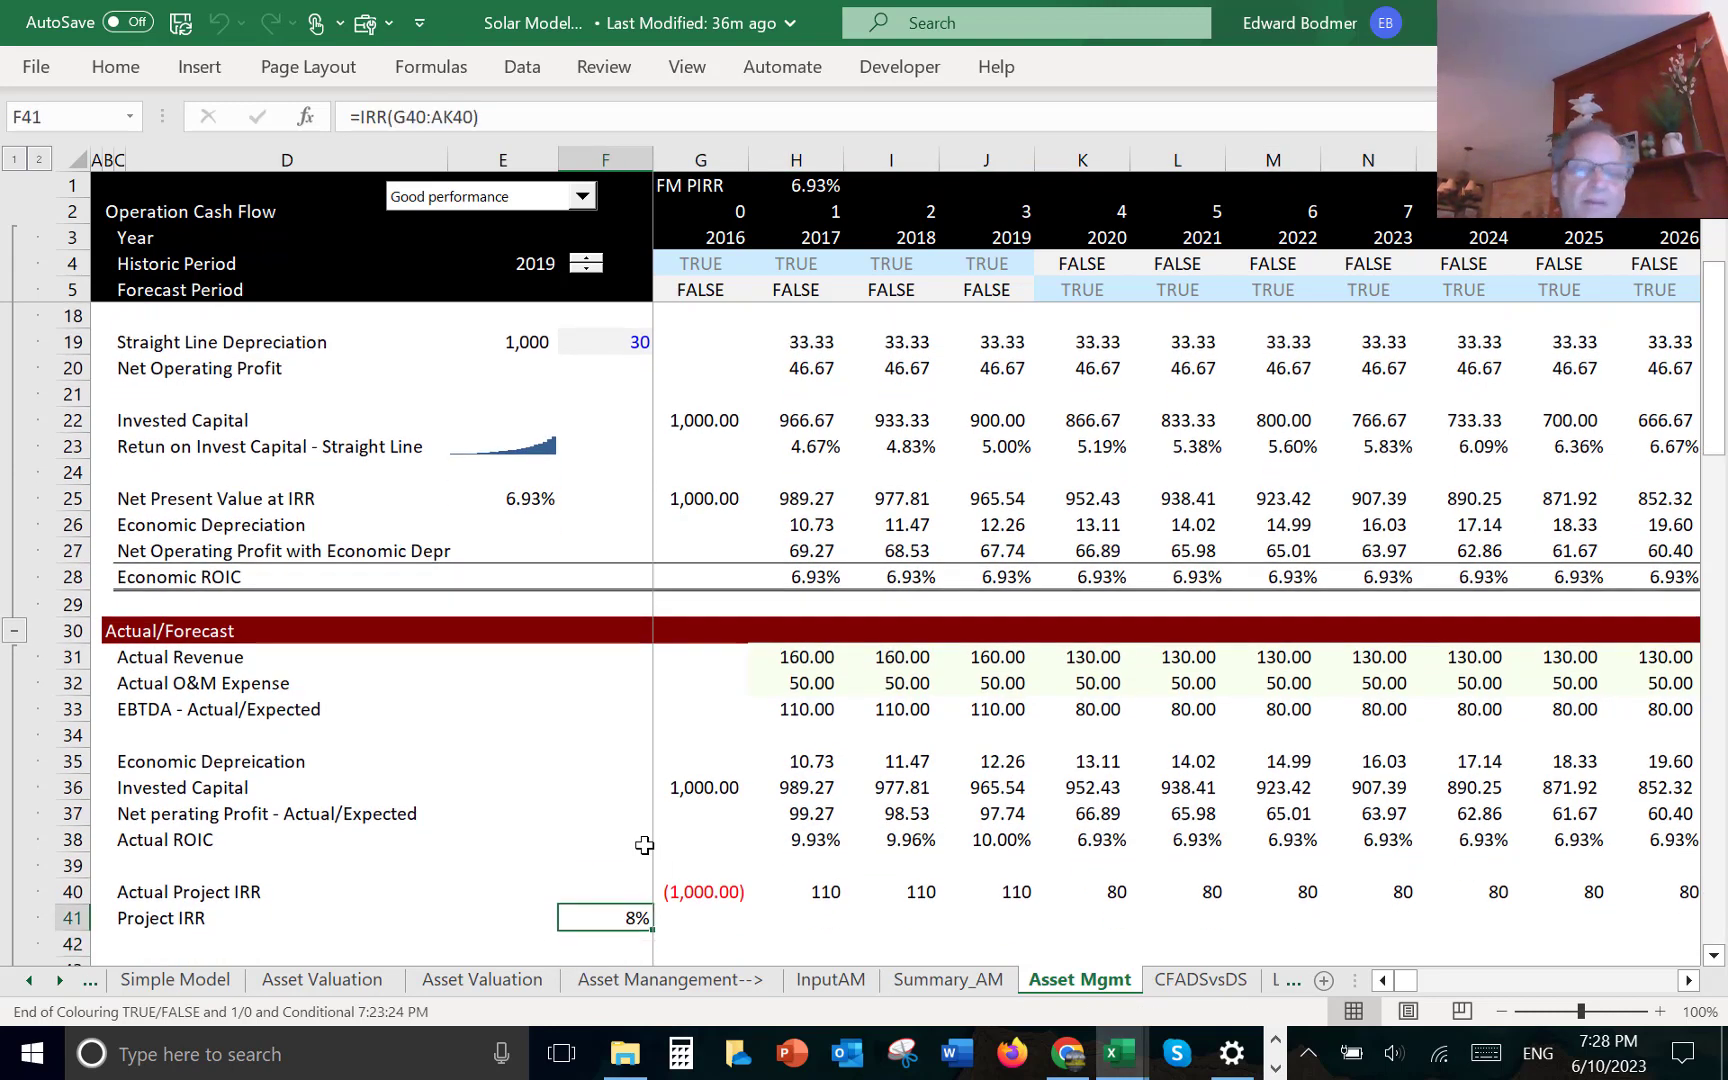
pyautogui.hotkey('ctrl', 'x')
pyautogui.press('Left')
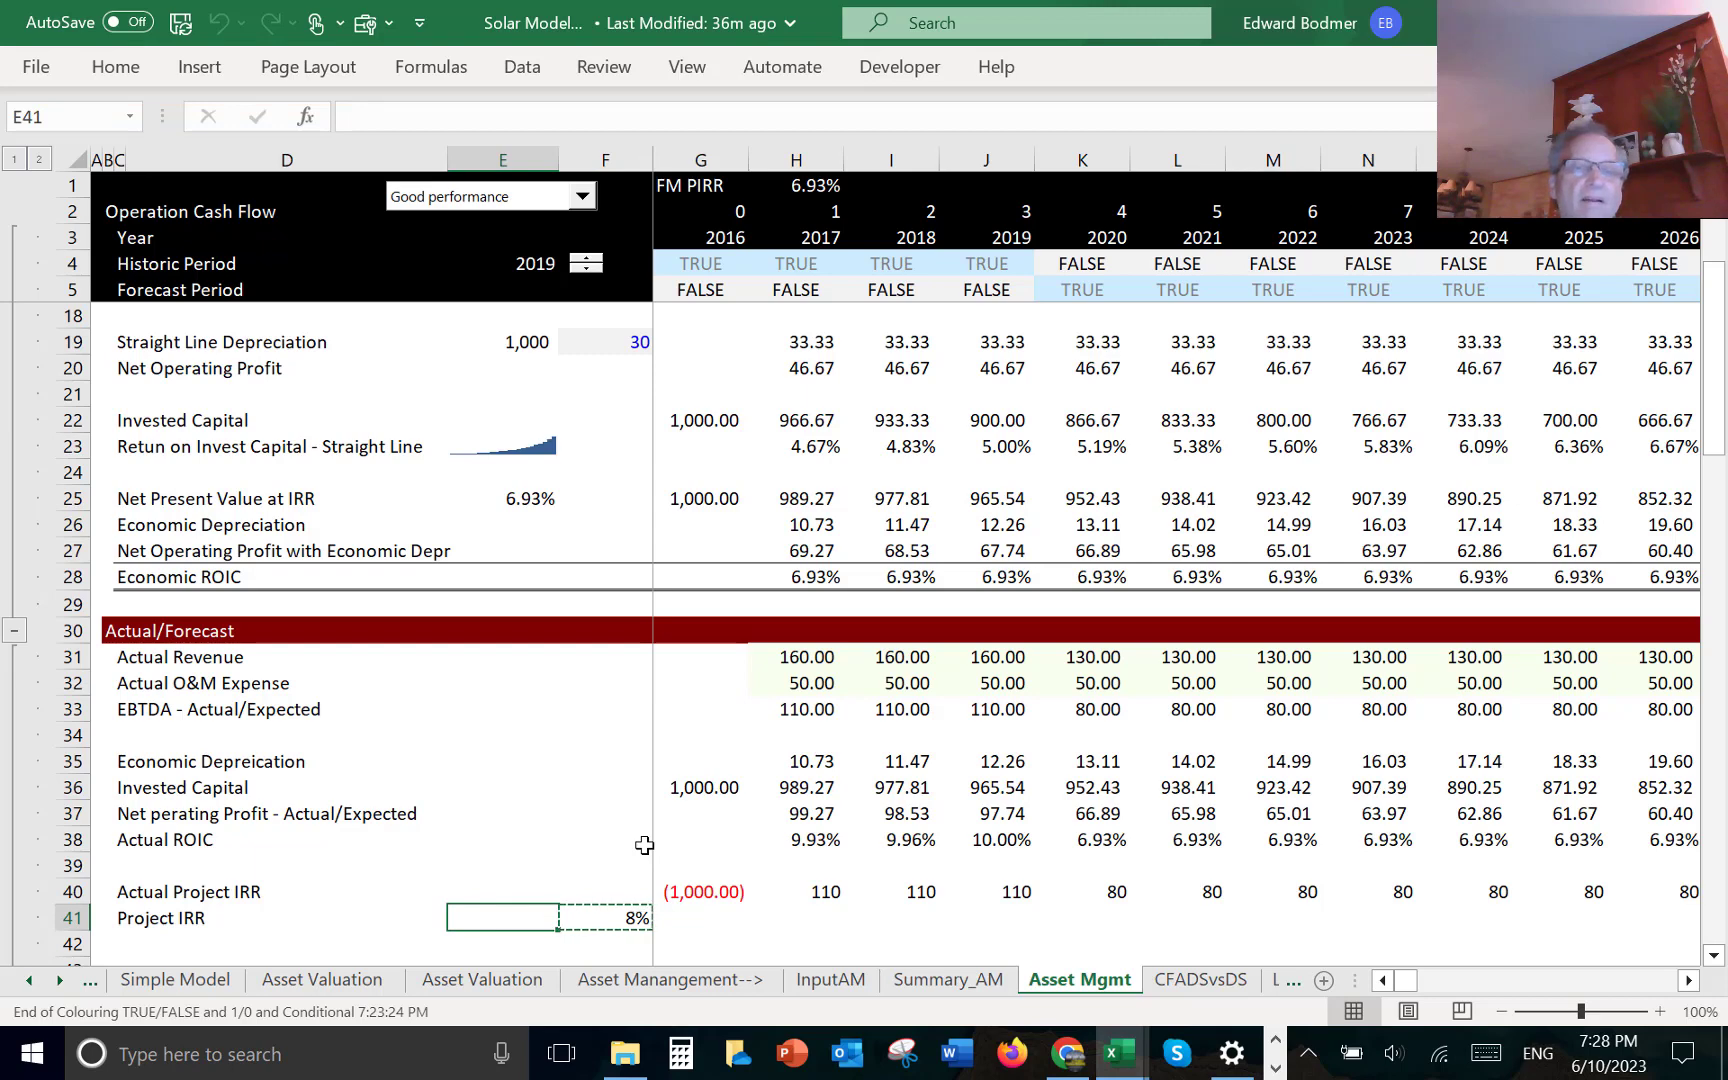
pyautogui.hotkey('ctrl', 'v')
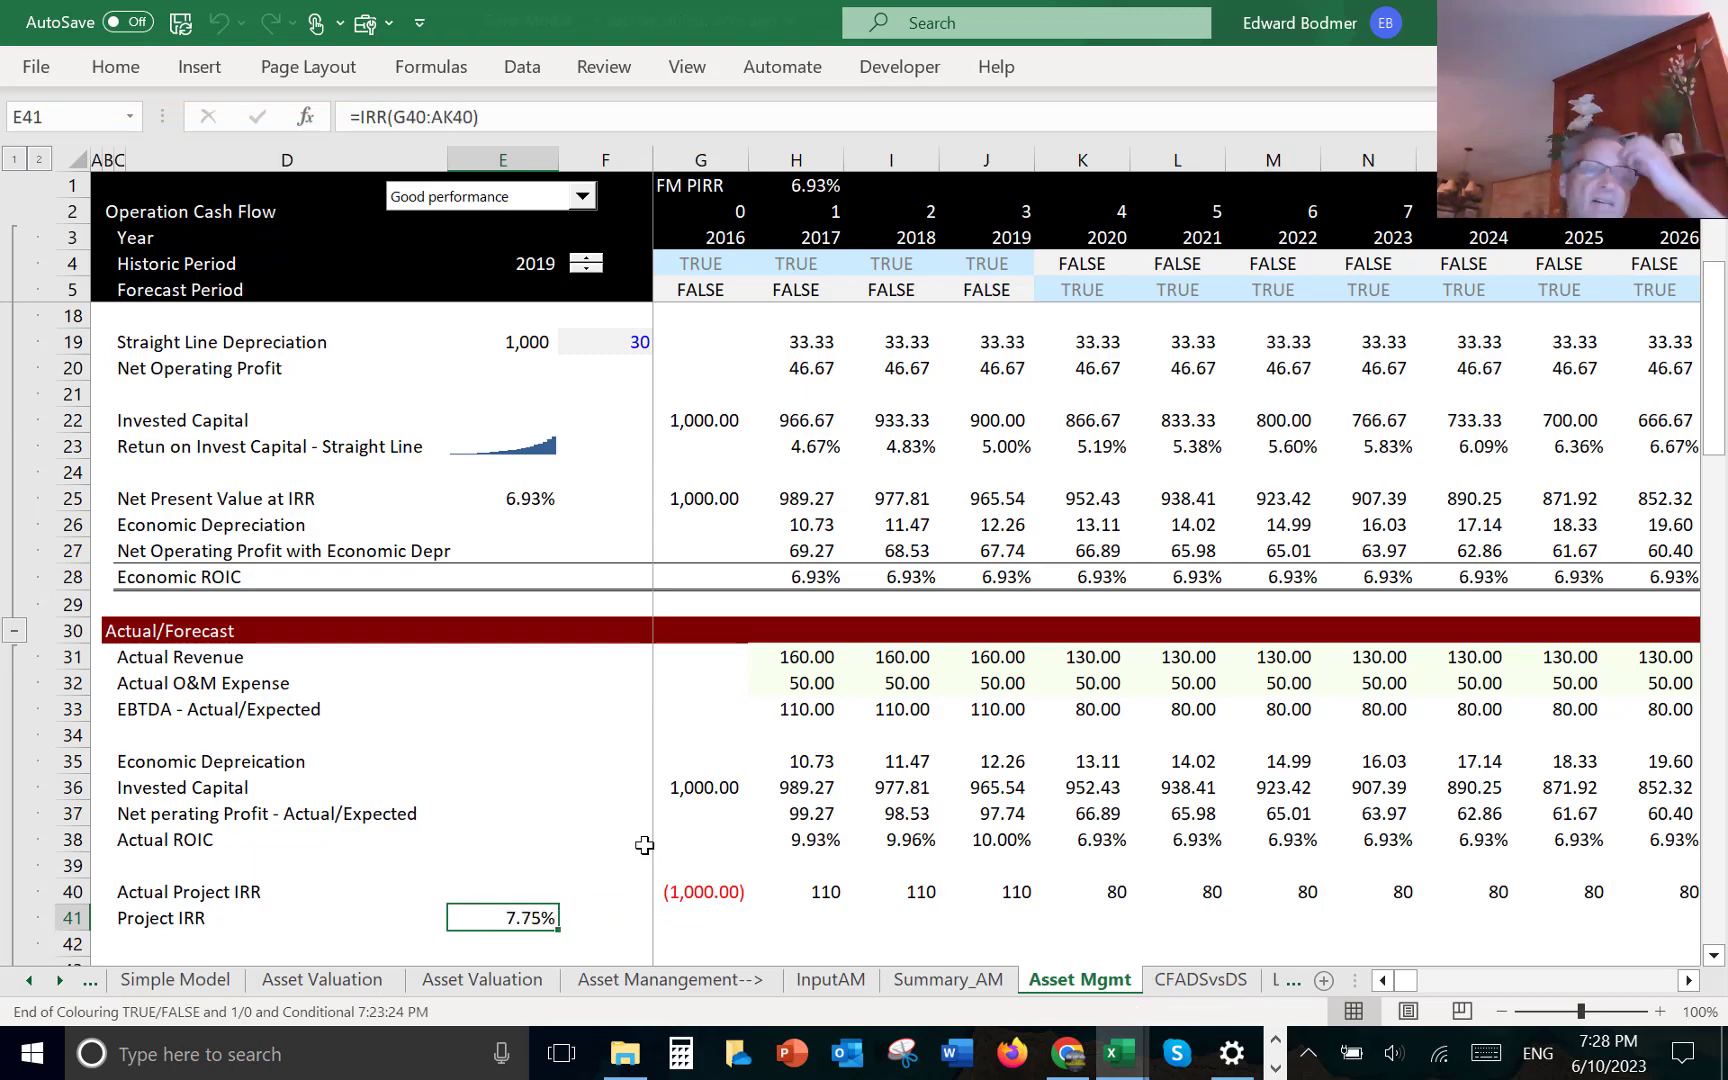
# - Rename the Project IRR label in C41 as "Project IRR - Acutal/Expected"
pyautogui.press('Left')
pyautogui.press('Left')
pyautogui.press('F2')
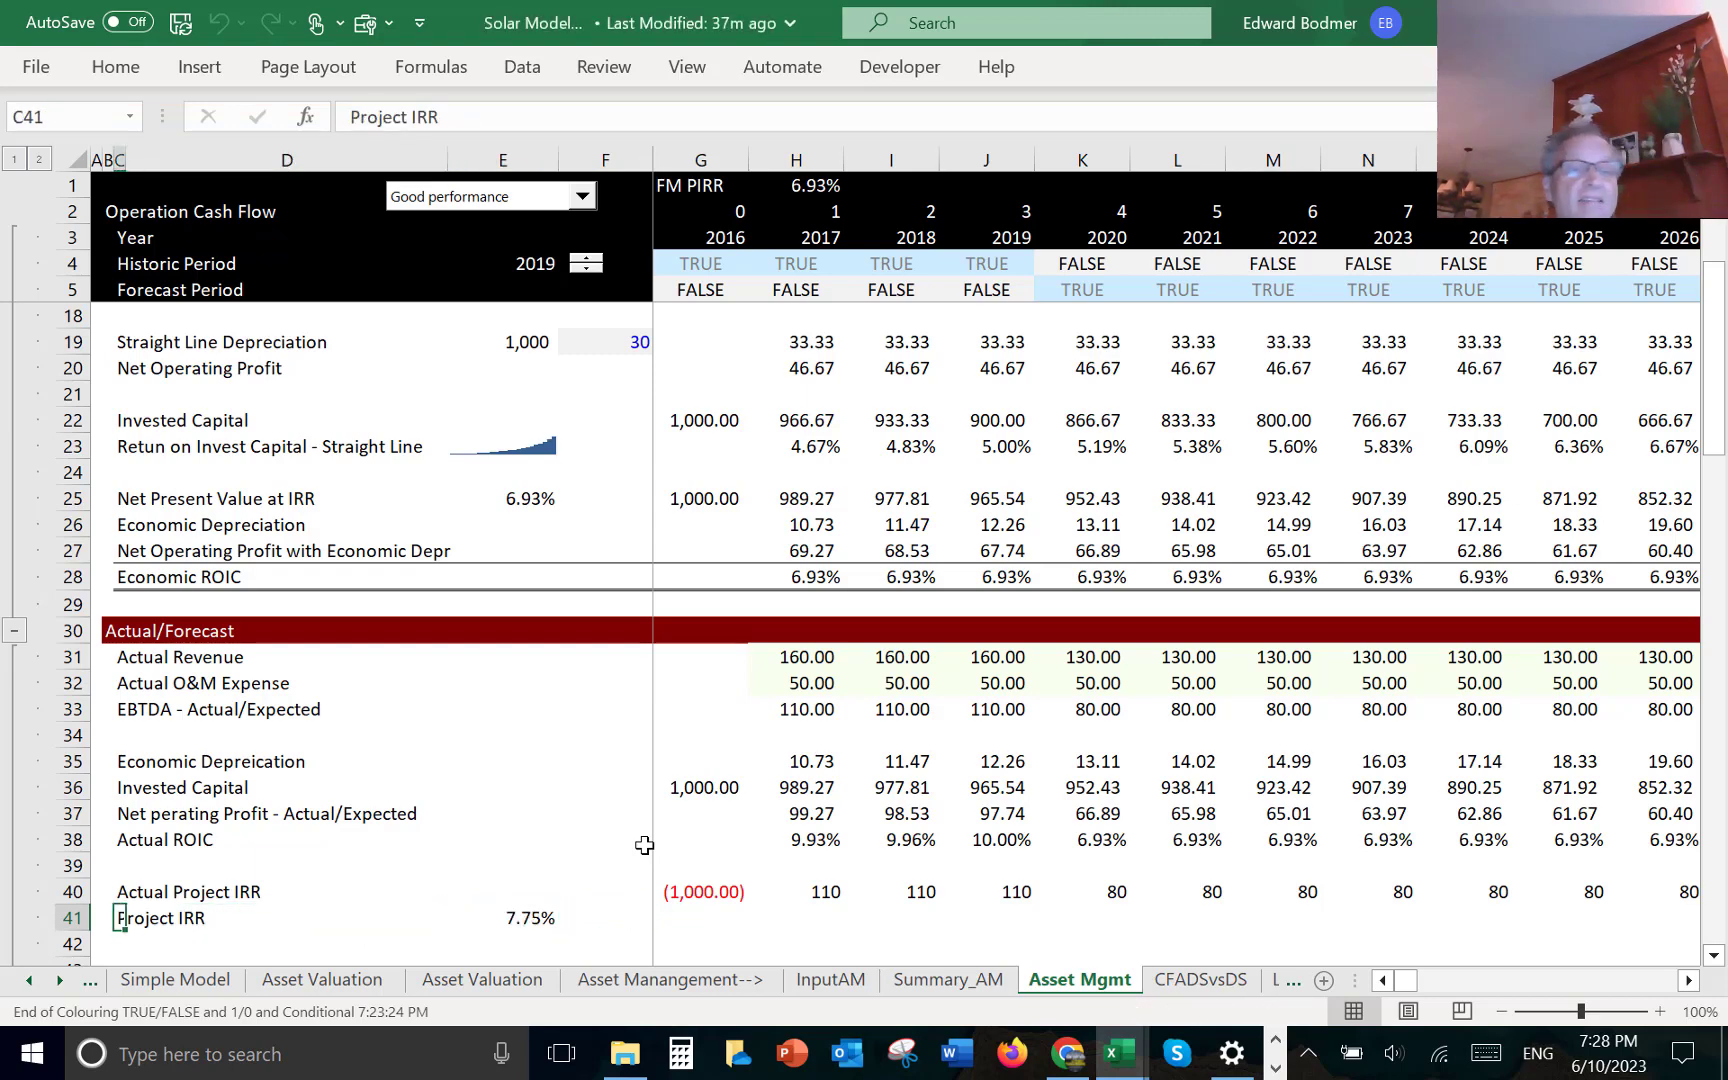
pyautogui.write('- Acu')
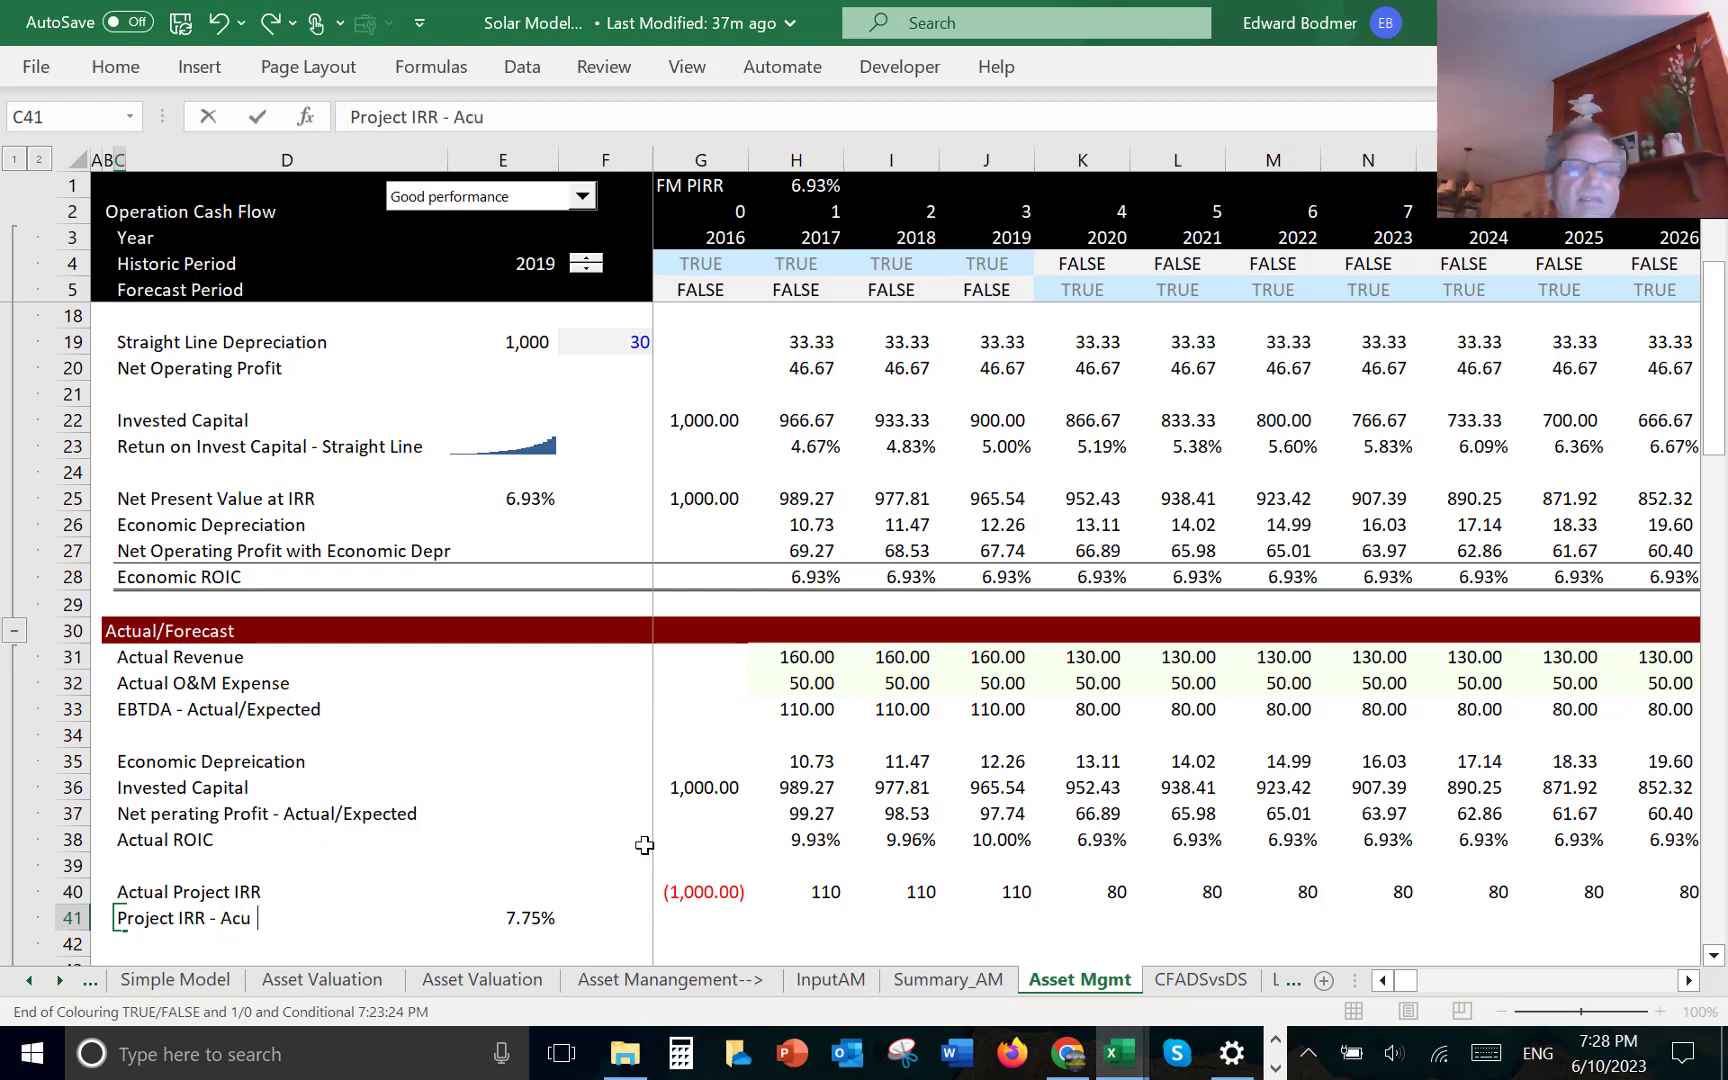
pyautogui.press('BackSpace')
pyautogui.write('tal')
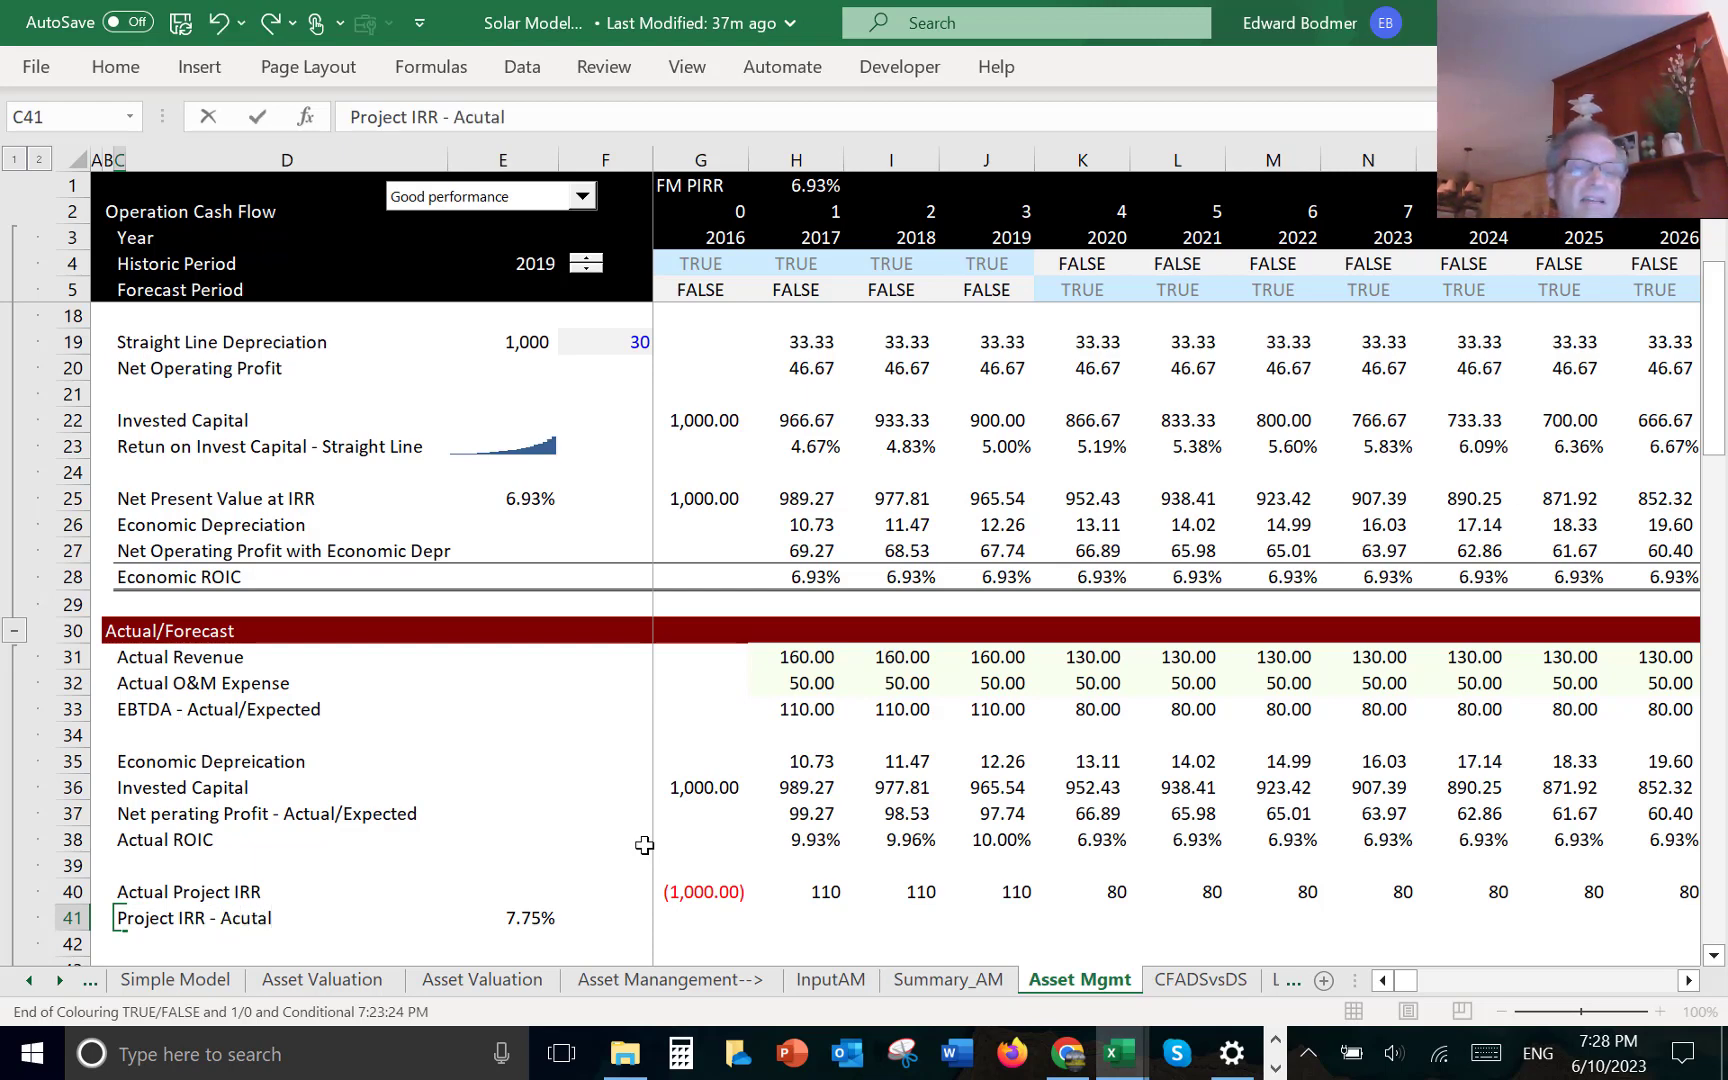
pyautogui.write('/Exe')
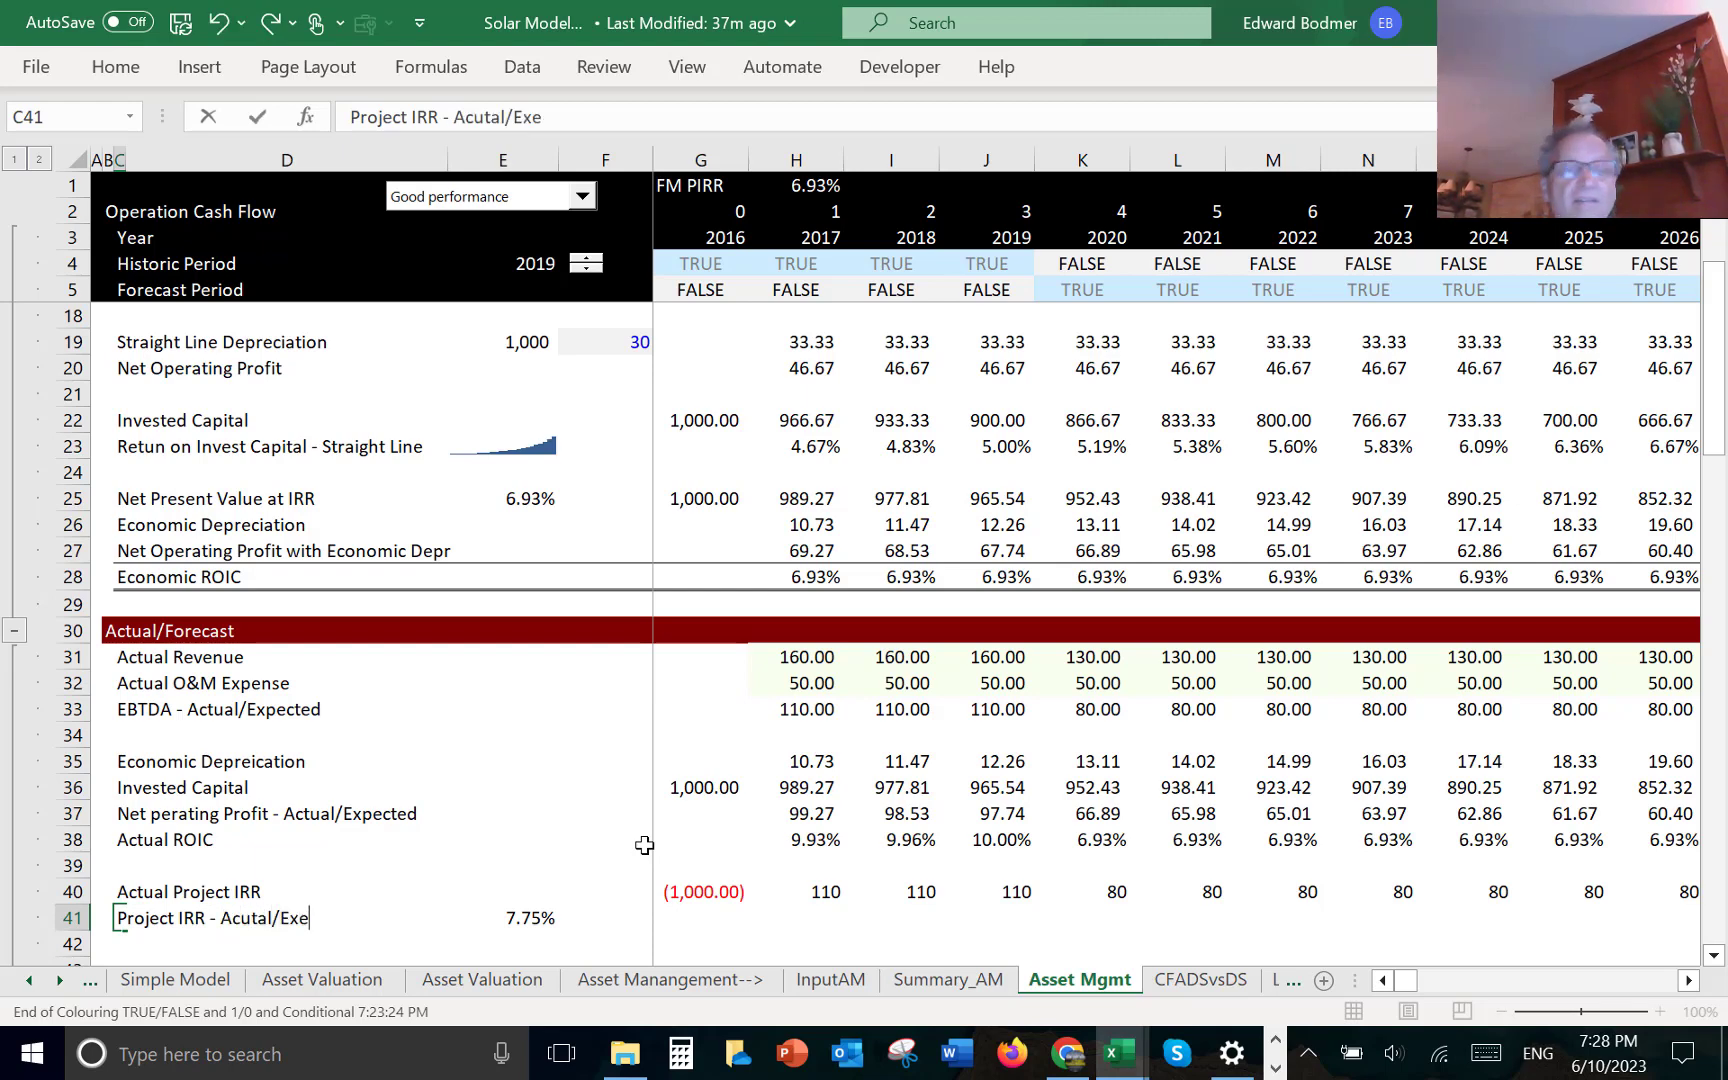
pyautogui.press('BackSpace')
pyautogui.write('pec')
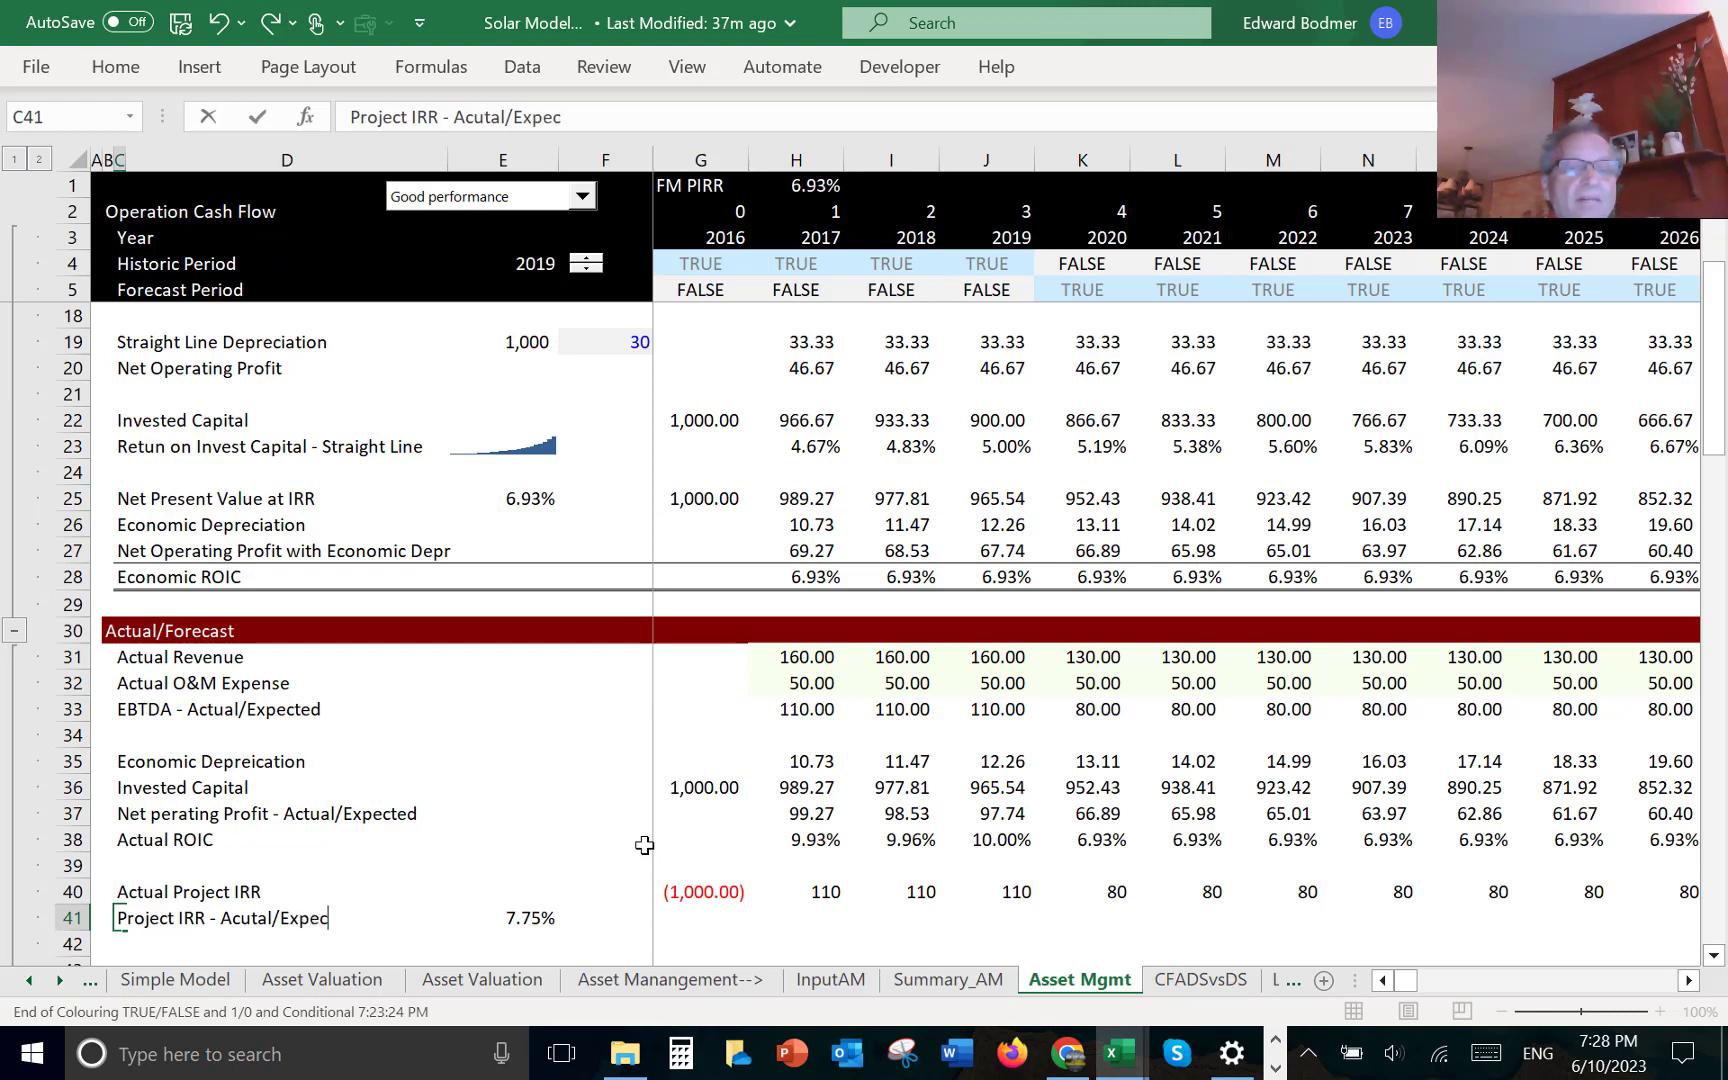
pyautogui.write('ted')
pyautogui.press('Return')
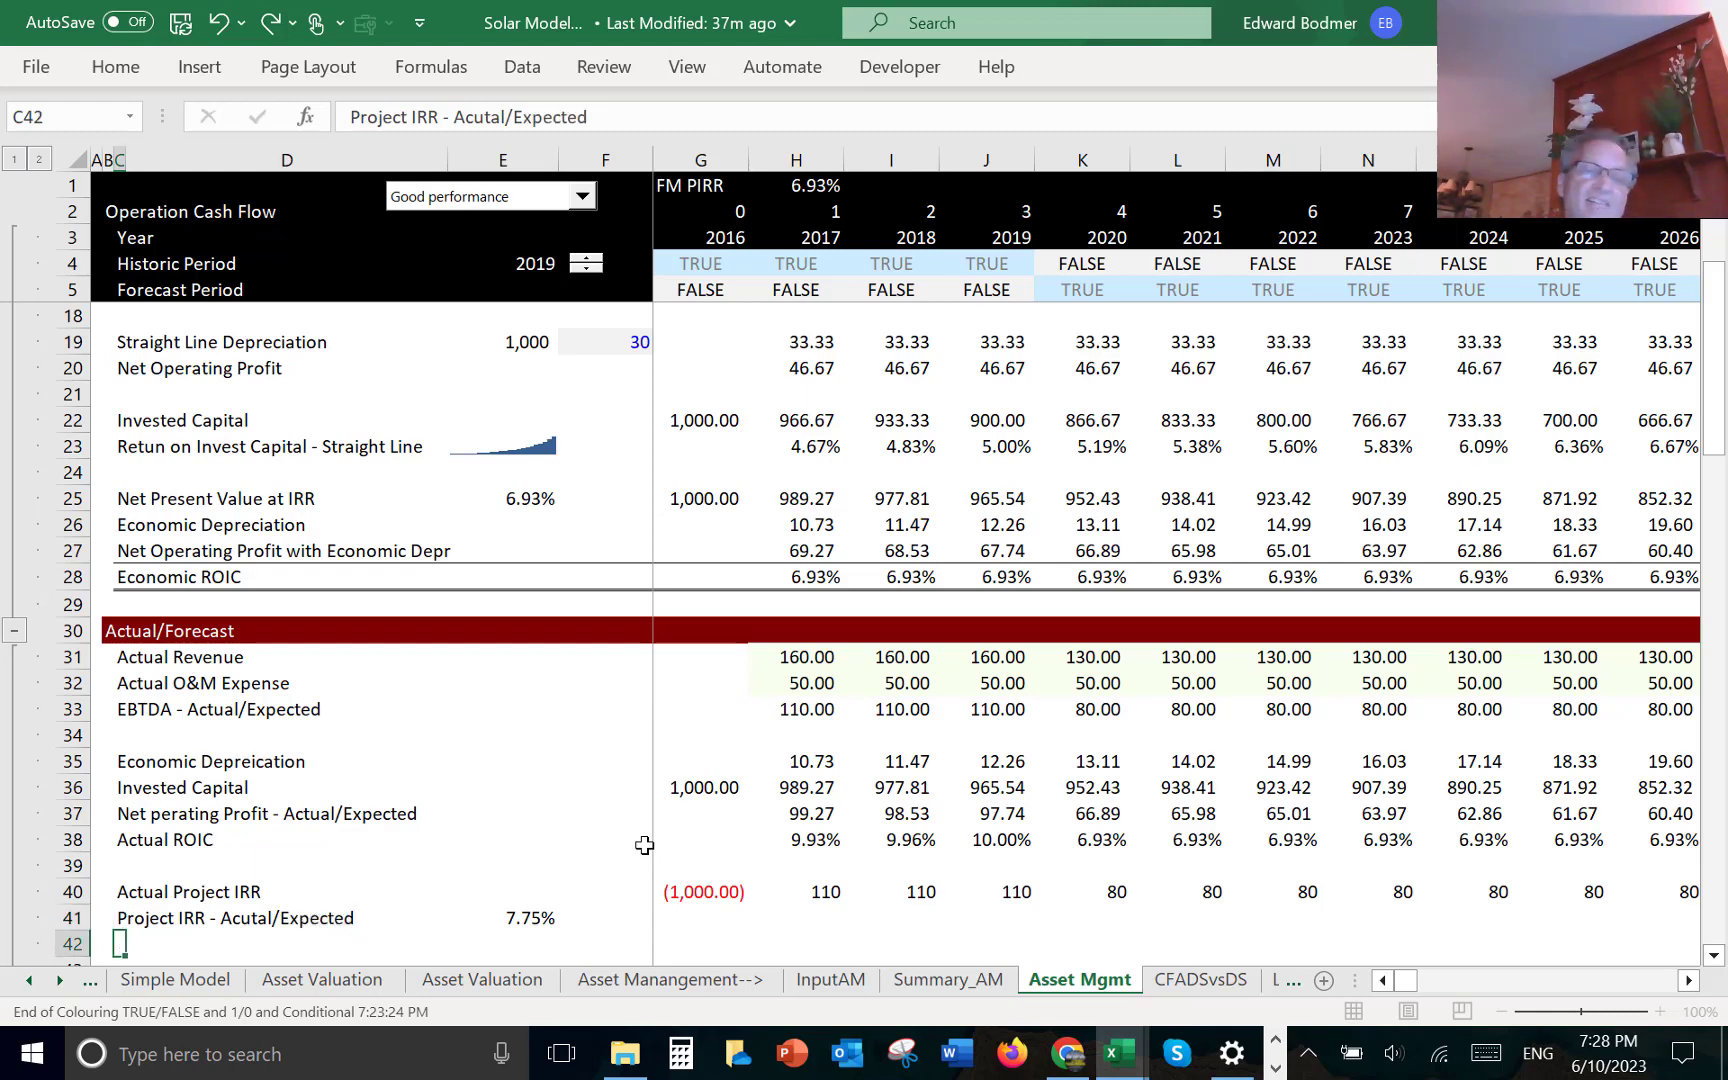
pyautogui.press('Right')
pyautogui.press('Right')
pyautogui.press('Right')
pyautogui.press('Right')
pyautogui.press('Left')
pyautogui.press('Left')
pyautogui.press('Up')
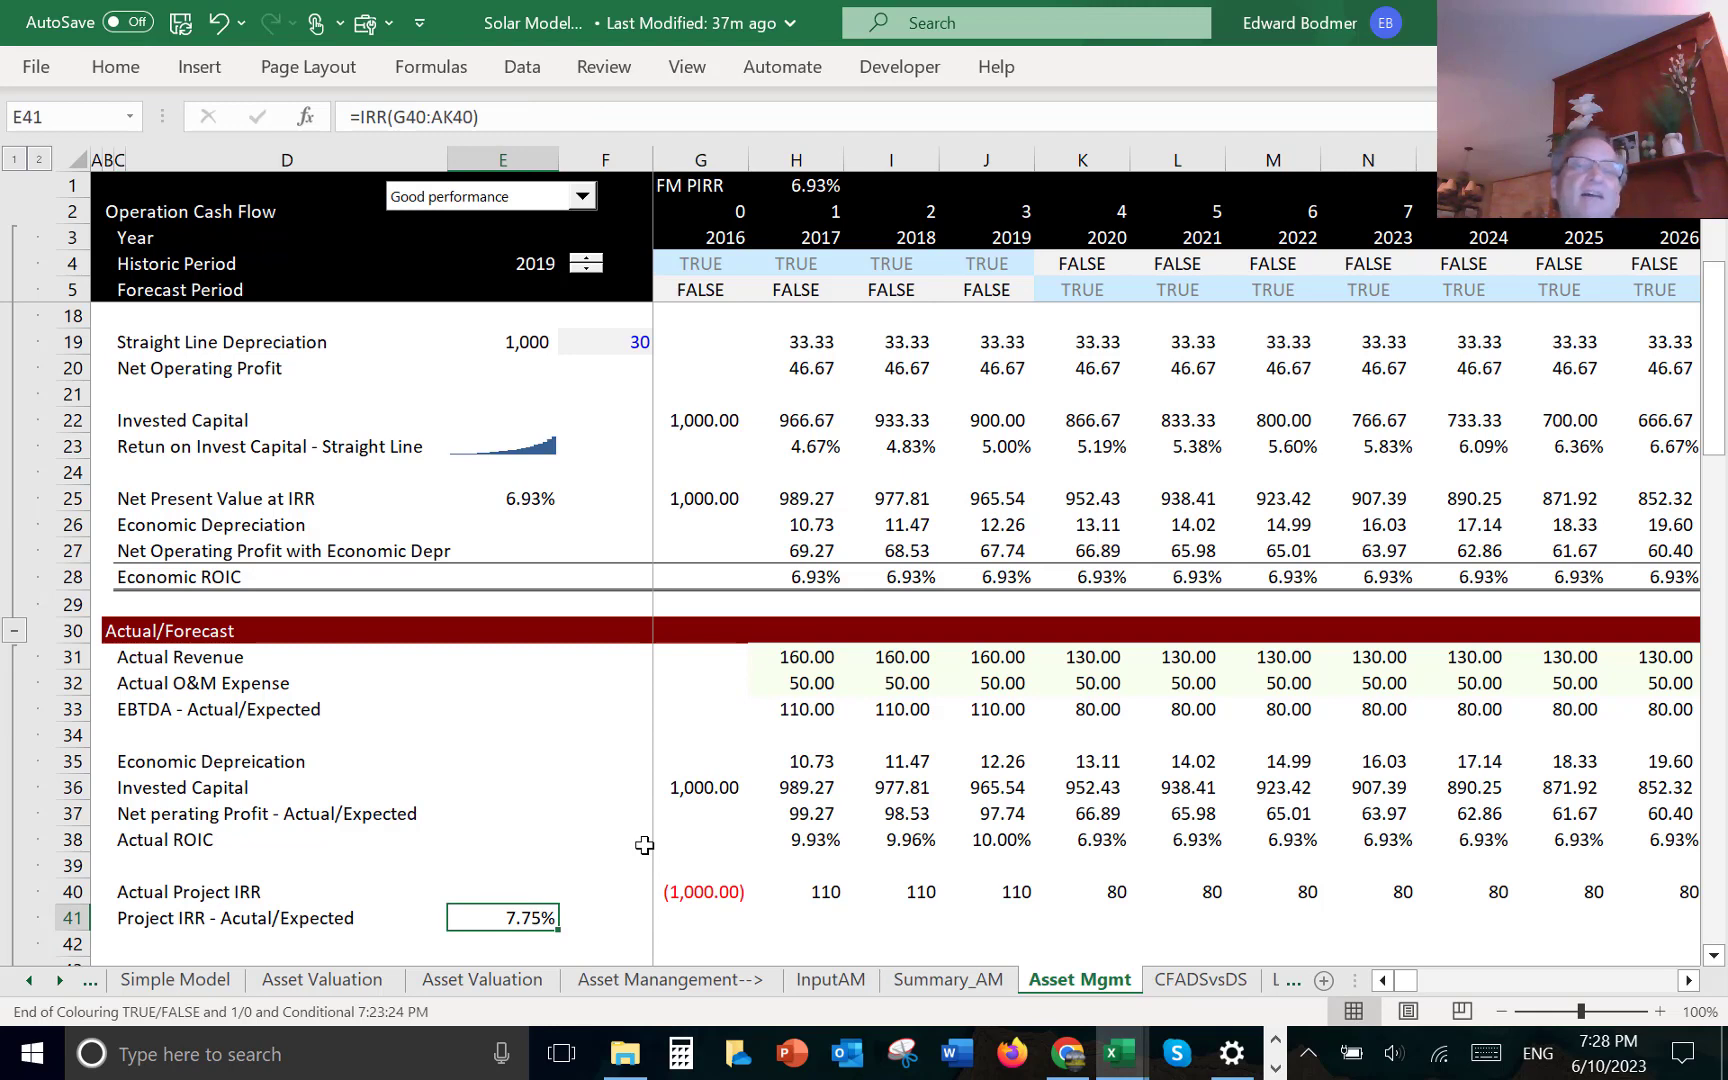
# - Enter the label "Actual/Expected PIRR" in header cell I1, beside the FM PIRR value
pyautogui.click(903, 189)
pyautogui.write('A')
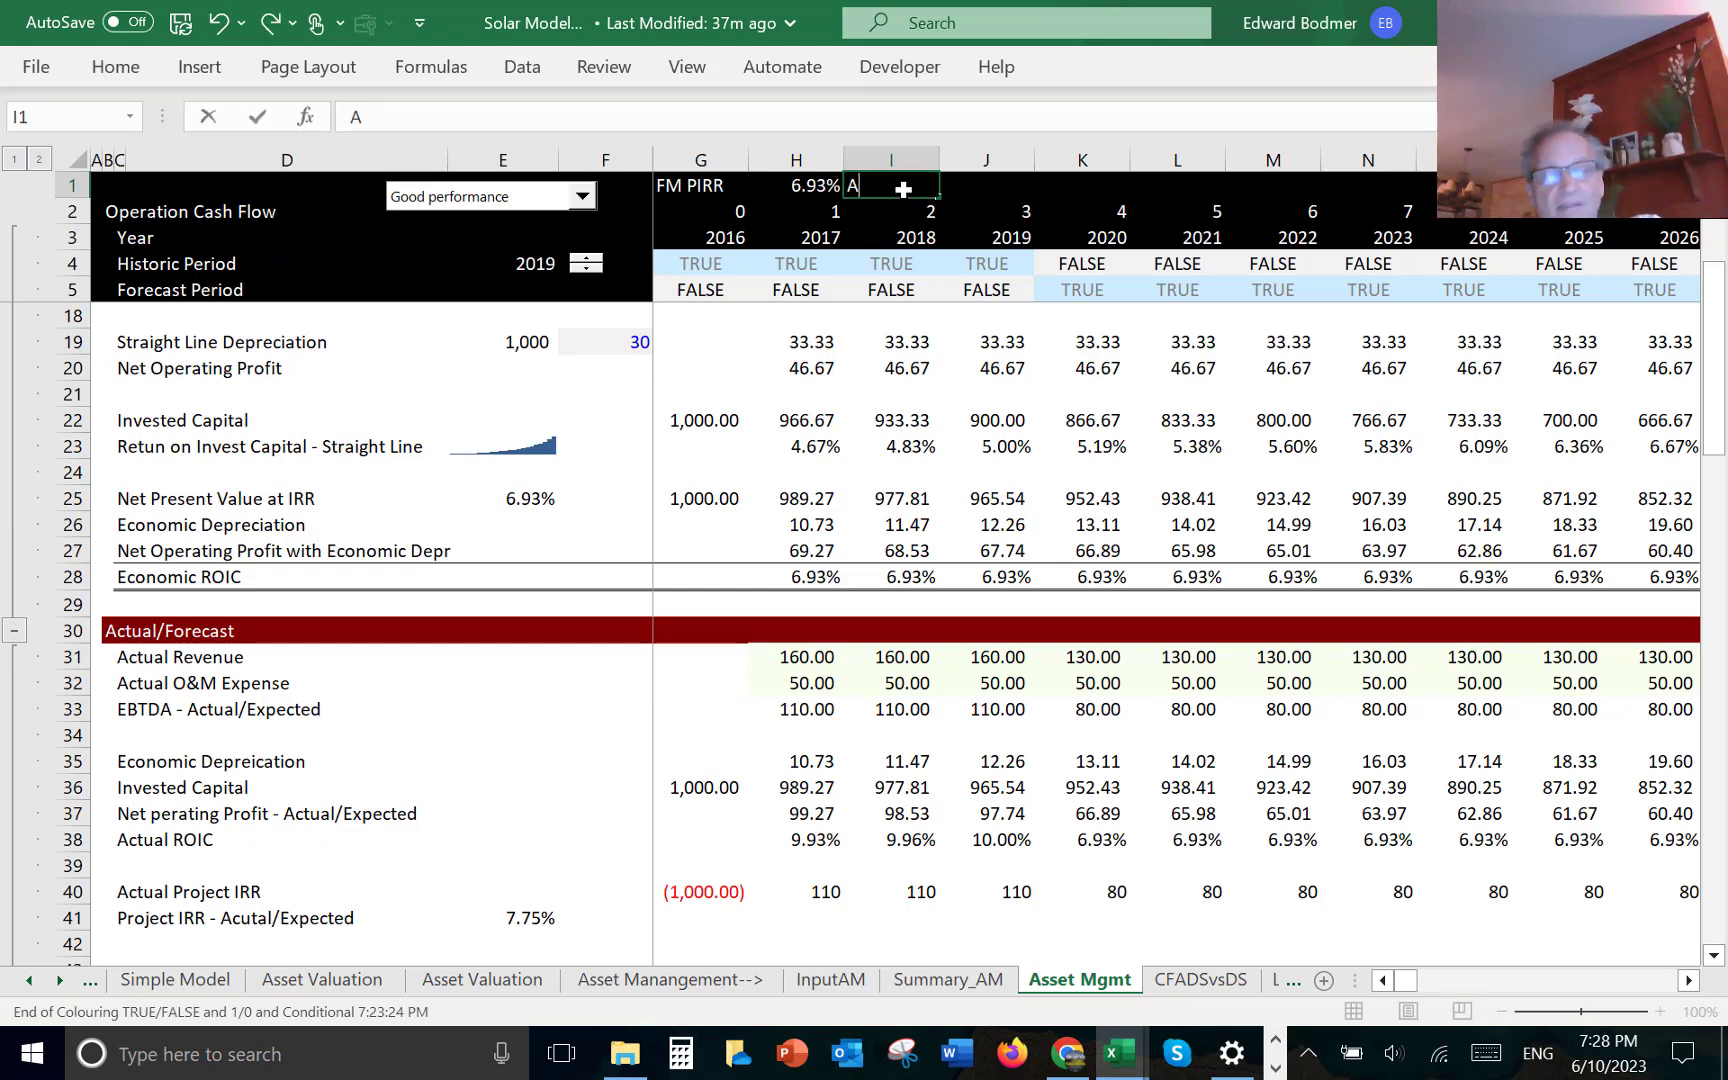
pyautogui.write('ctual')
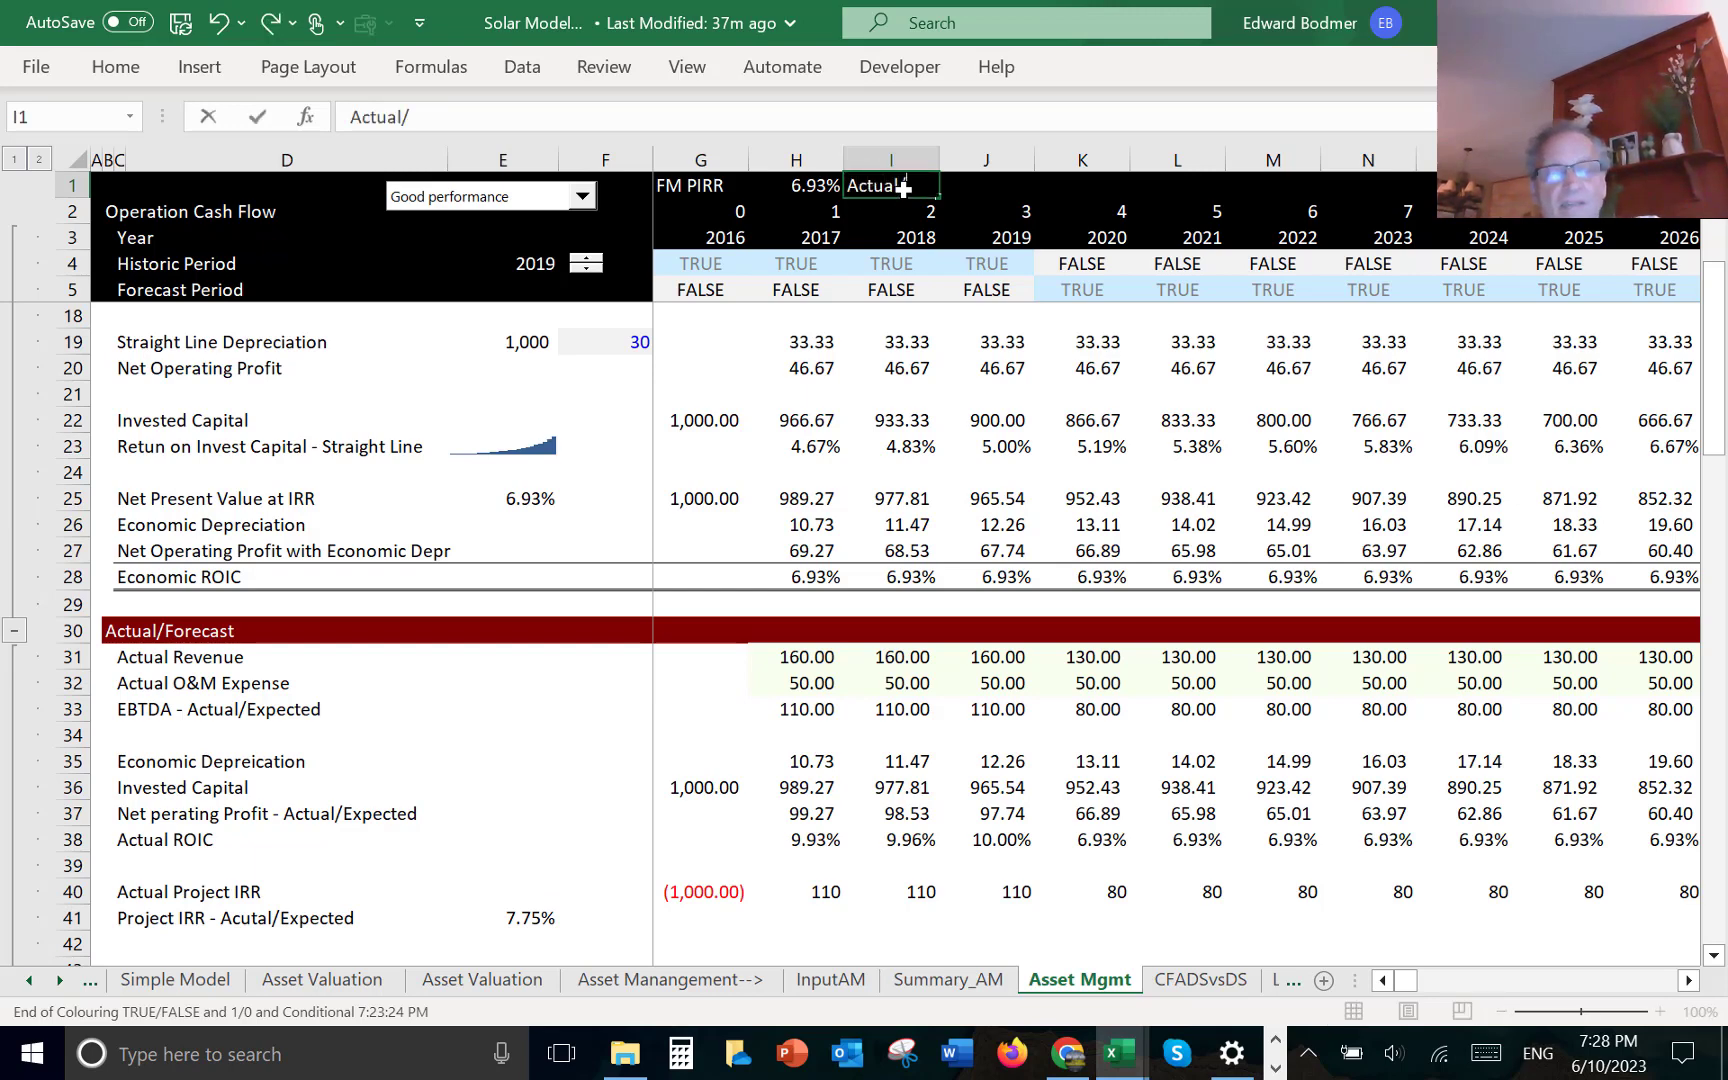
pyautogui.write('/Expected')
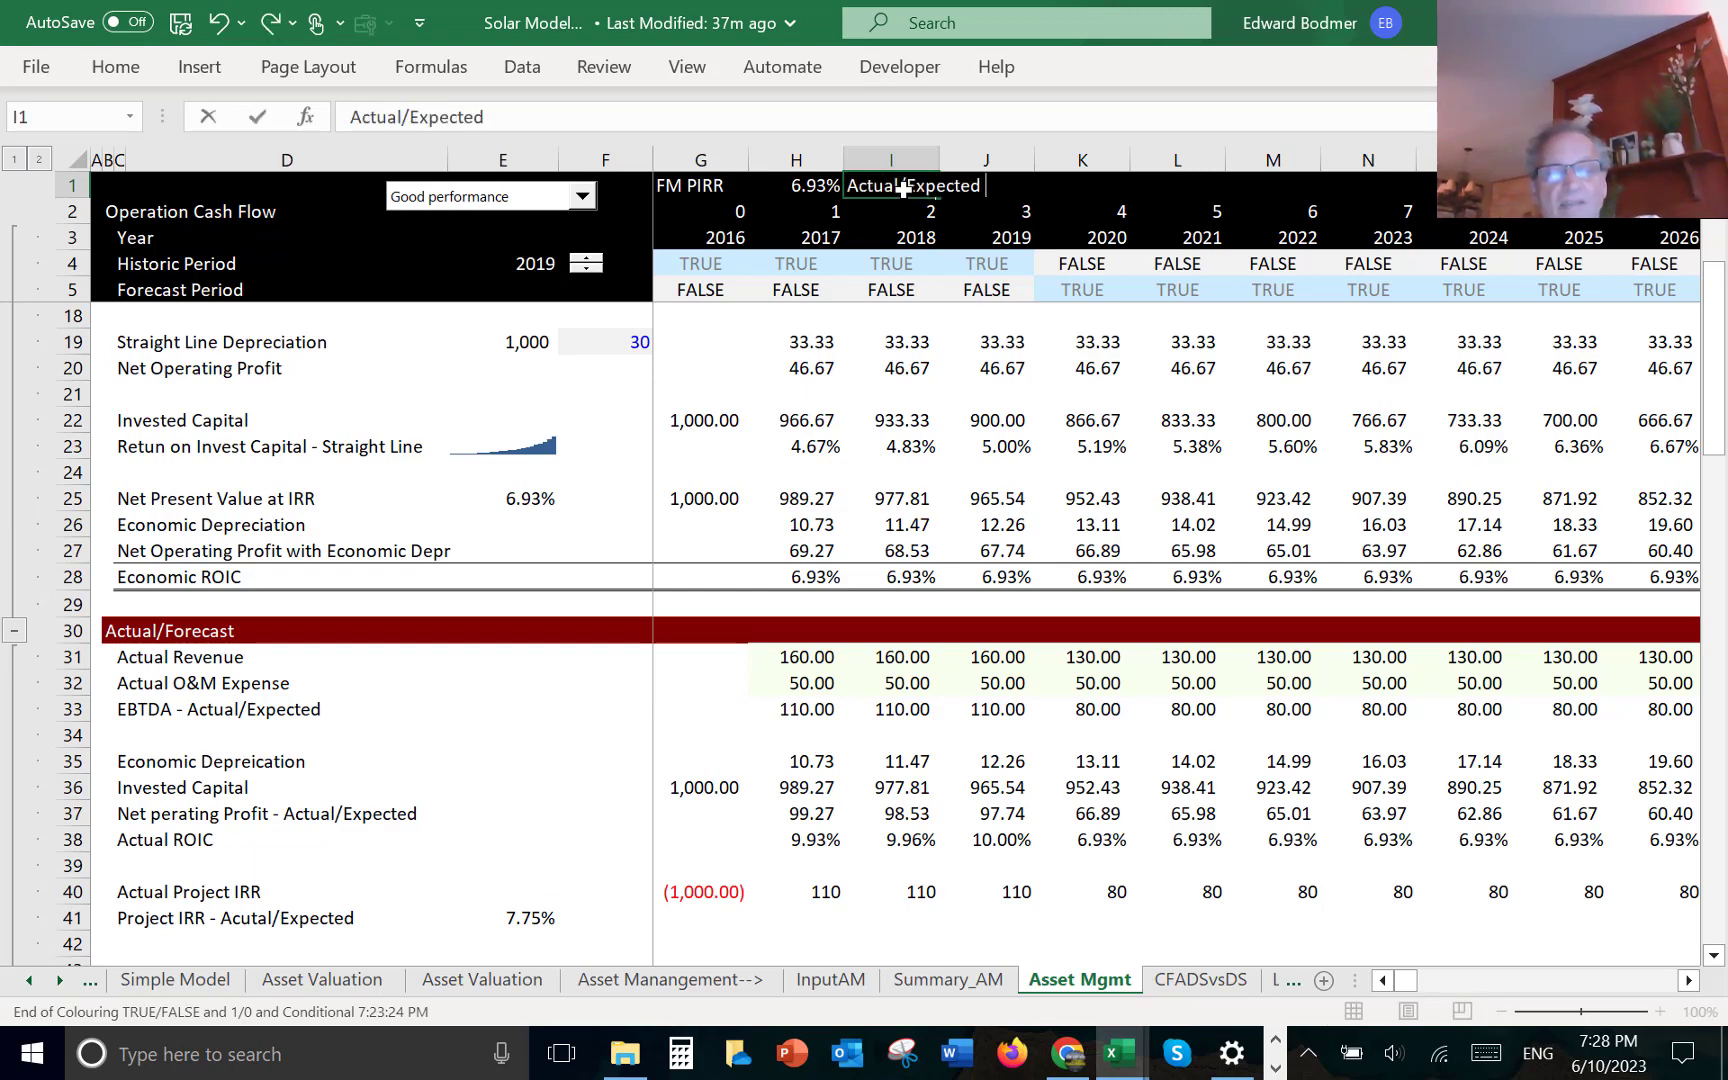
pyautogui.write(' PIRR')
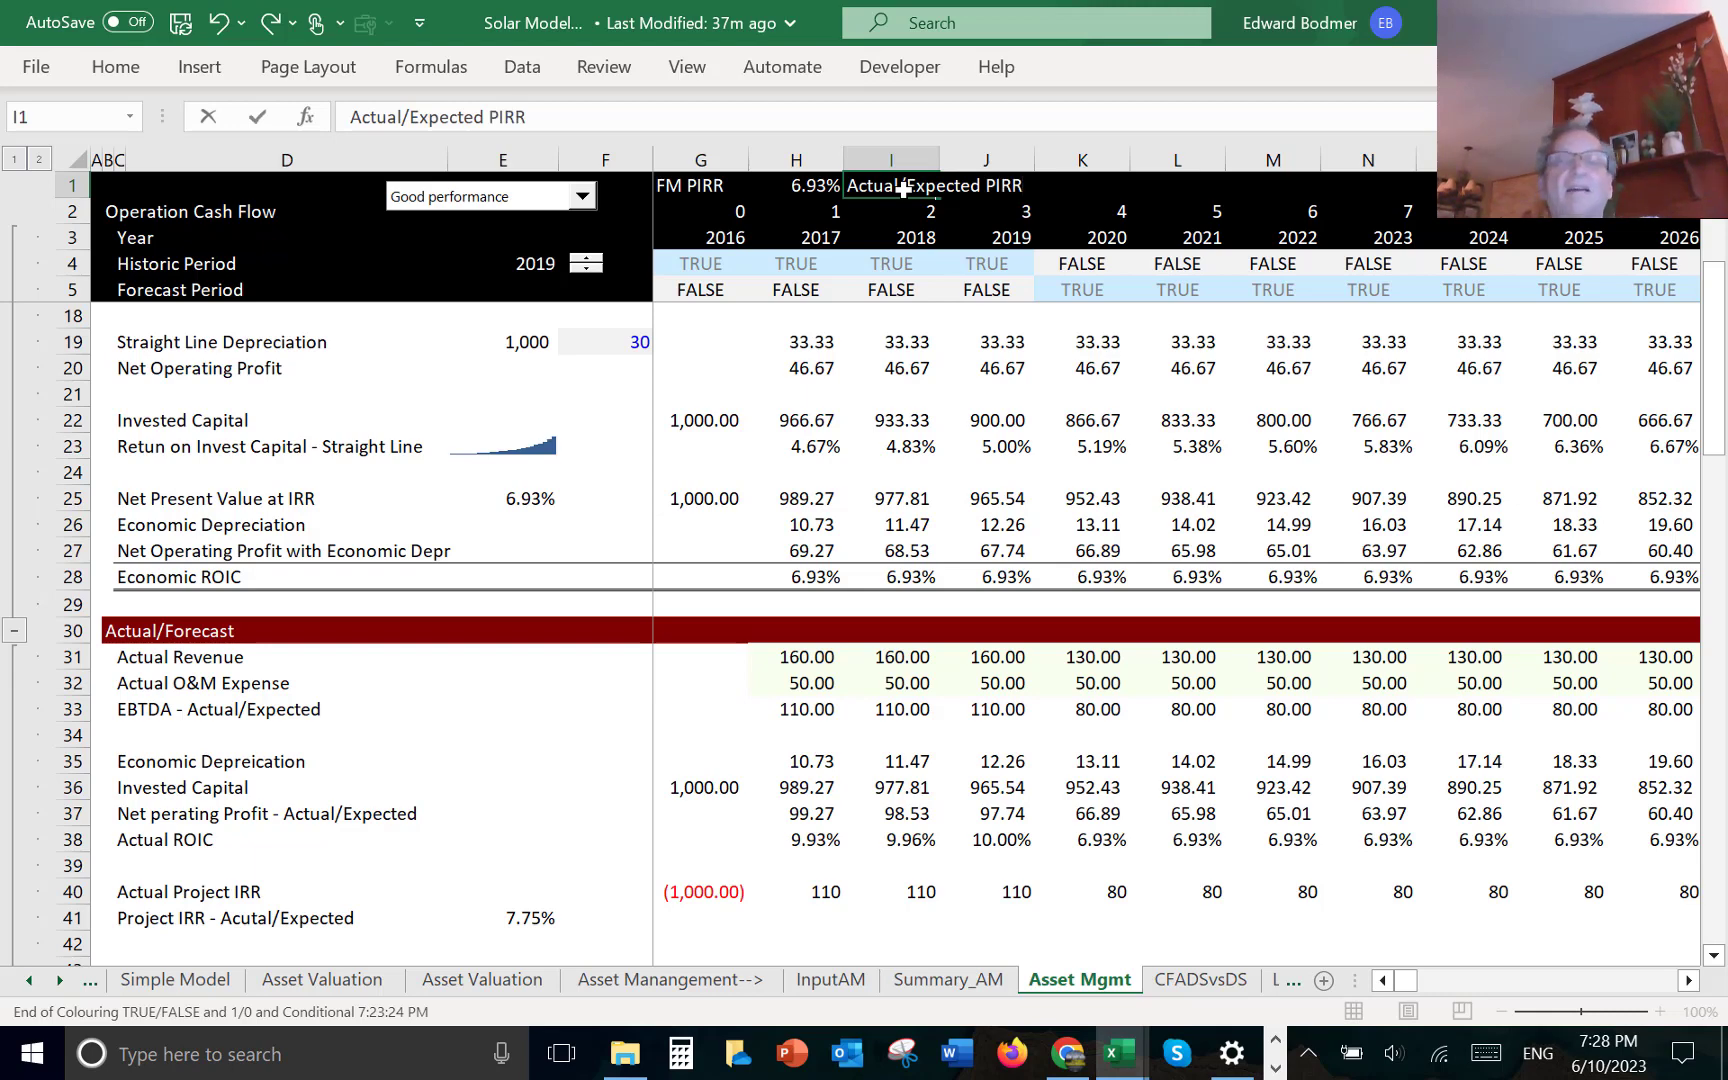
pyautogui.press('Return')
# - Link header cell K1 to the Actual/Expected project IRR with =E41
pyautogui.press('Right')
pyautogui.press('Right')
pyautogui.press('Up')
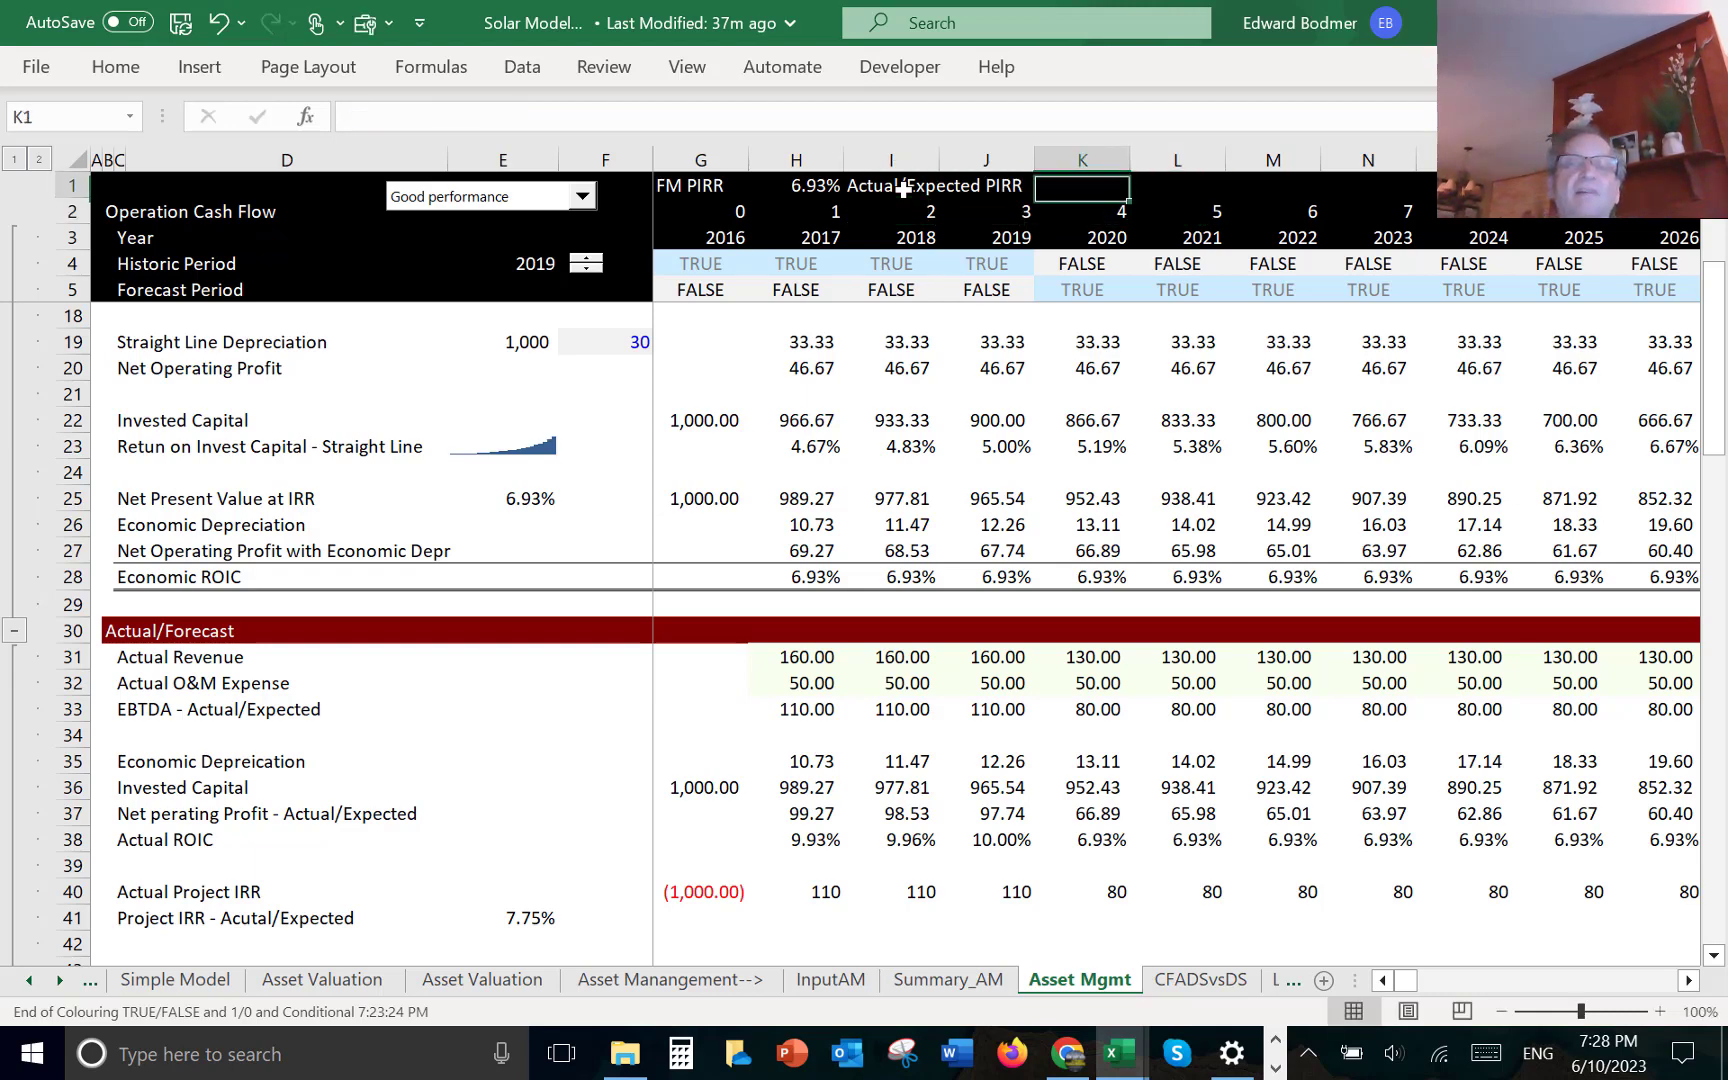
pyautogui.write('=')
pyautogui.moveTo(403, 705); pyautogui.dragTo(507, 910)
pyautogui.click(508, 910)
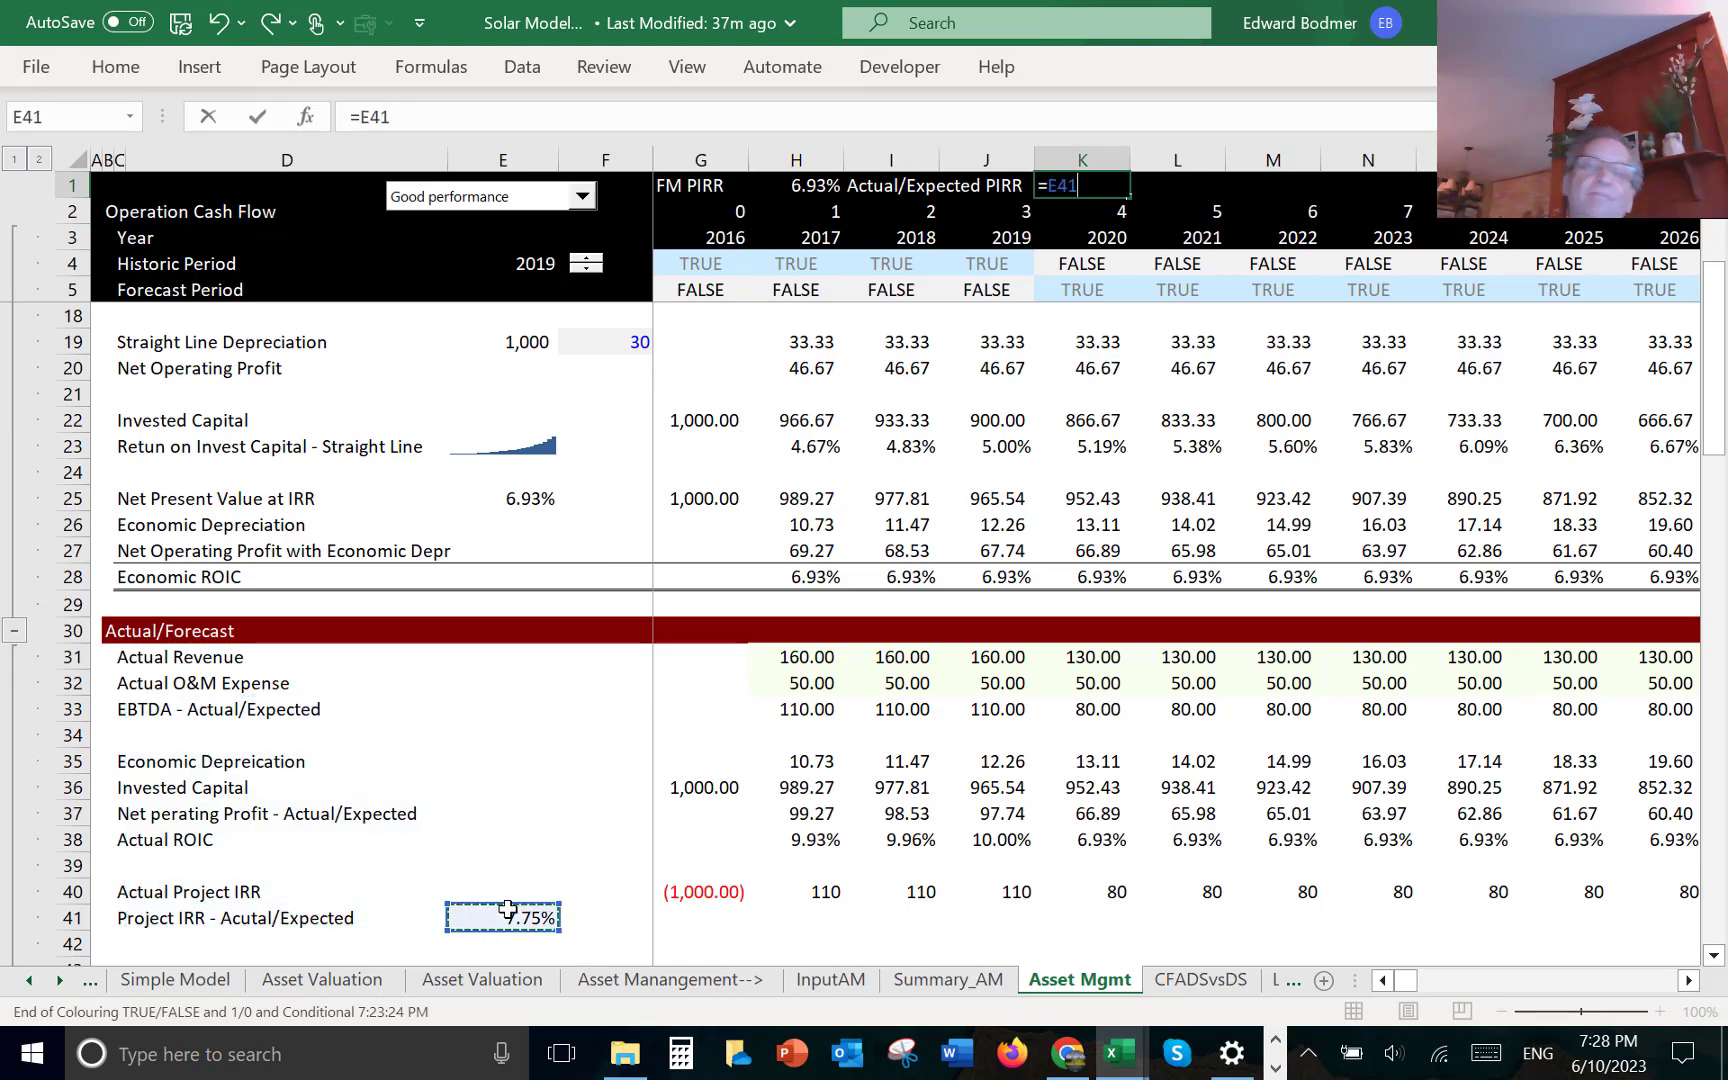
pyautogui.press('Return')
pyautogui.press('Up')
# - Review the FM PIRR and Actual/Expected PIRR entries in the header row
pyautogui.press('Left')
pyautogui.press('Left')
pyautogui.press('Left')
pyautogui.press('Left')
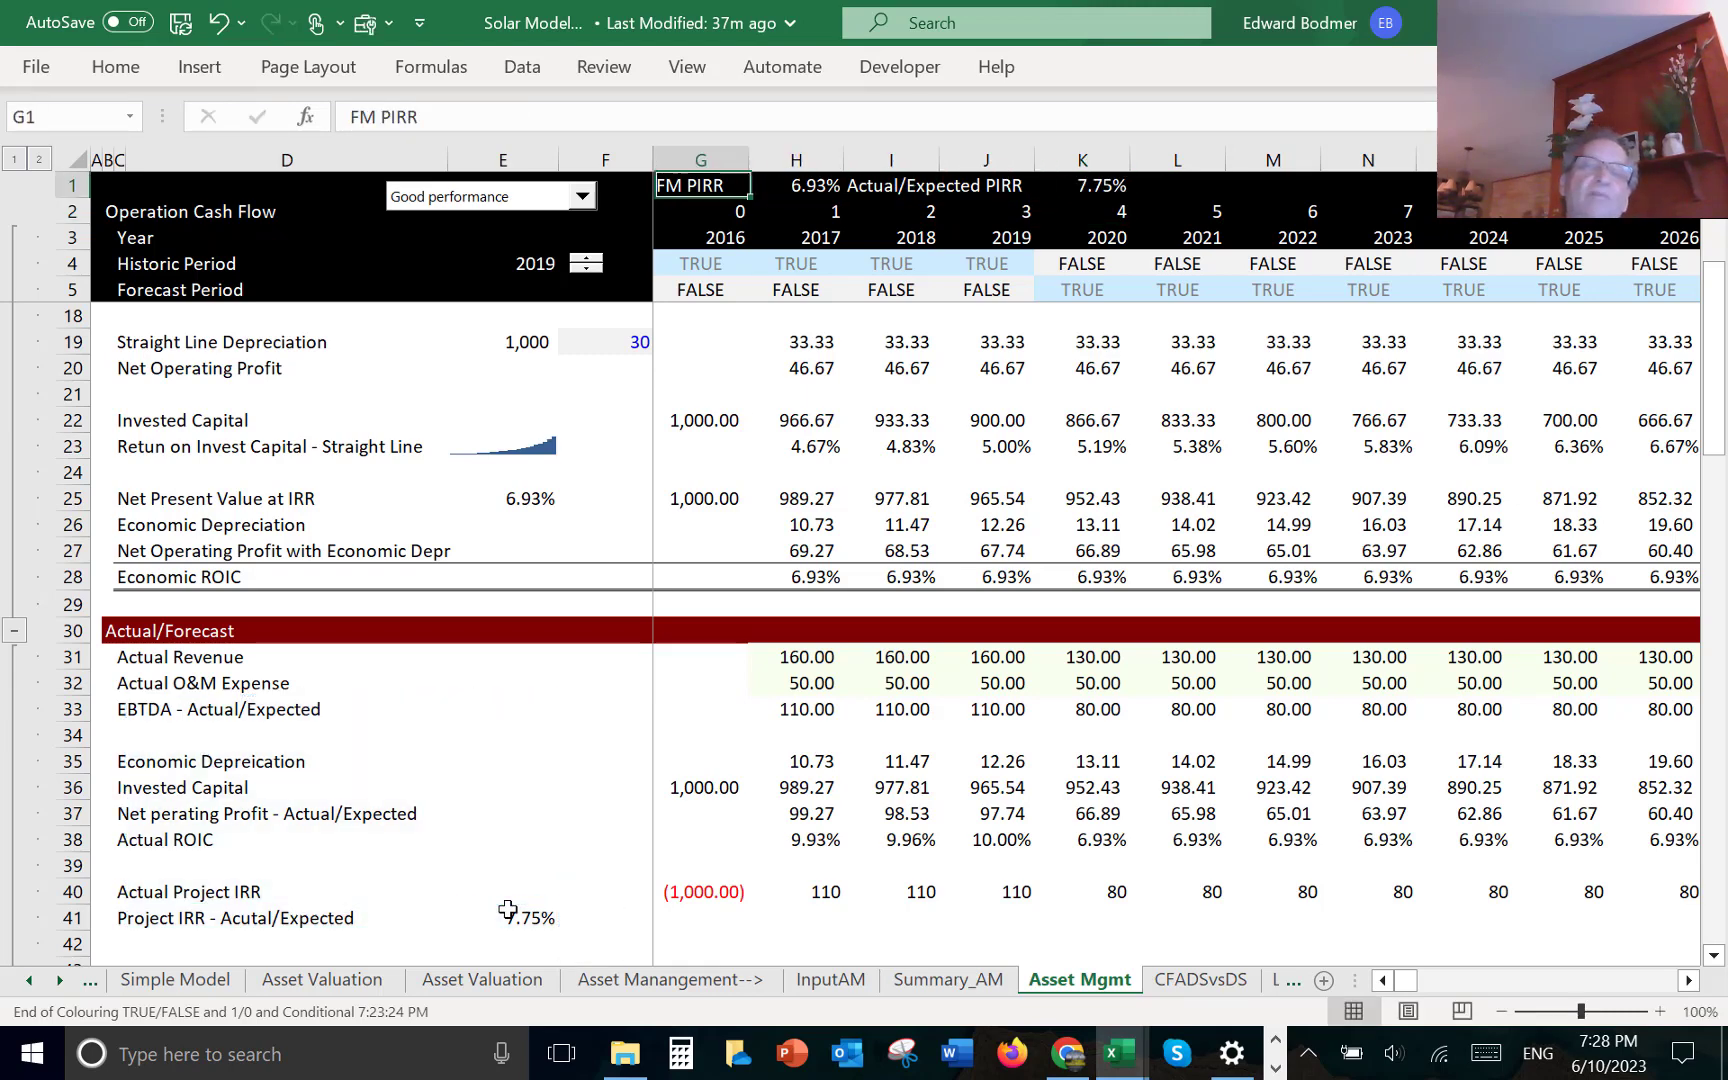
pyautogui.press('Right')
pyautogui.press('Right')
pyautogui.press('Right')
pyautogui.press('Right')
pyautogui.press('Left')
pyautogui.press('Left')
pyautogui.press('Left')
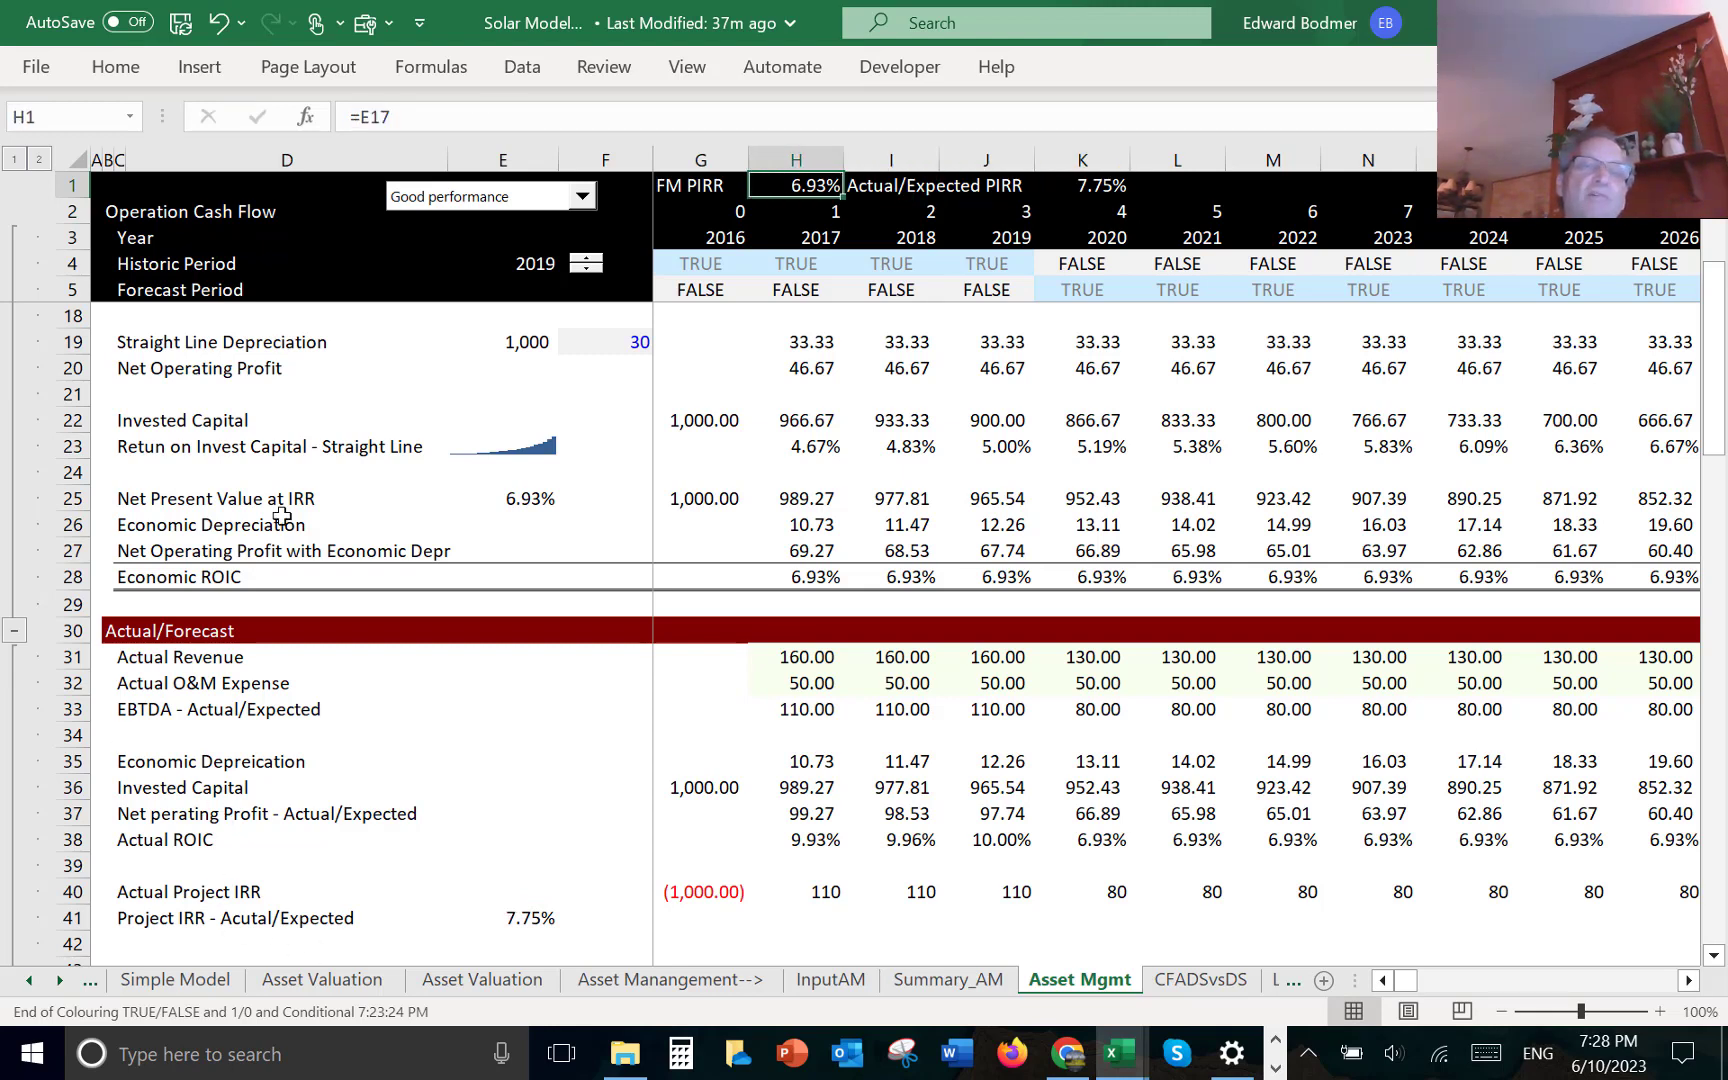
# - Test the Actual/Expected IRR and ROIC by lowering the historic period year to 2017, and restore it to 2019
pyautogui.click(588, 272)
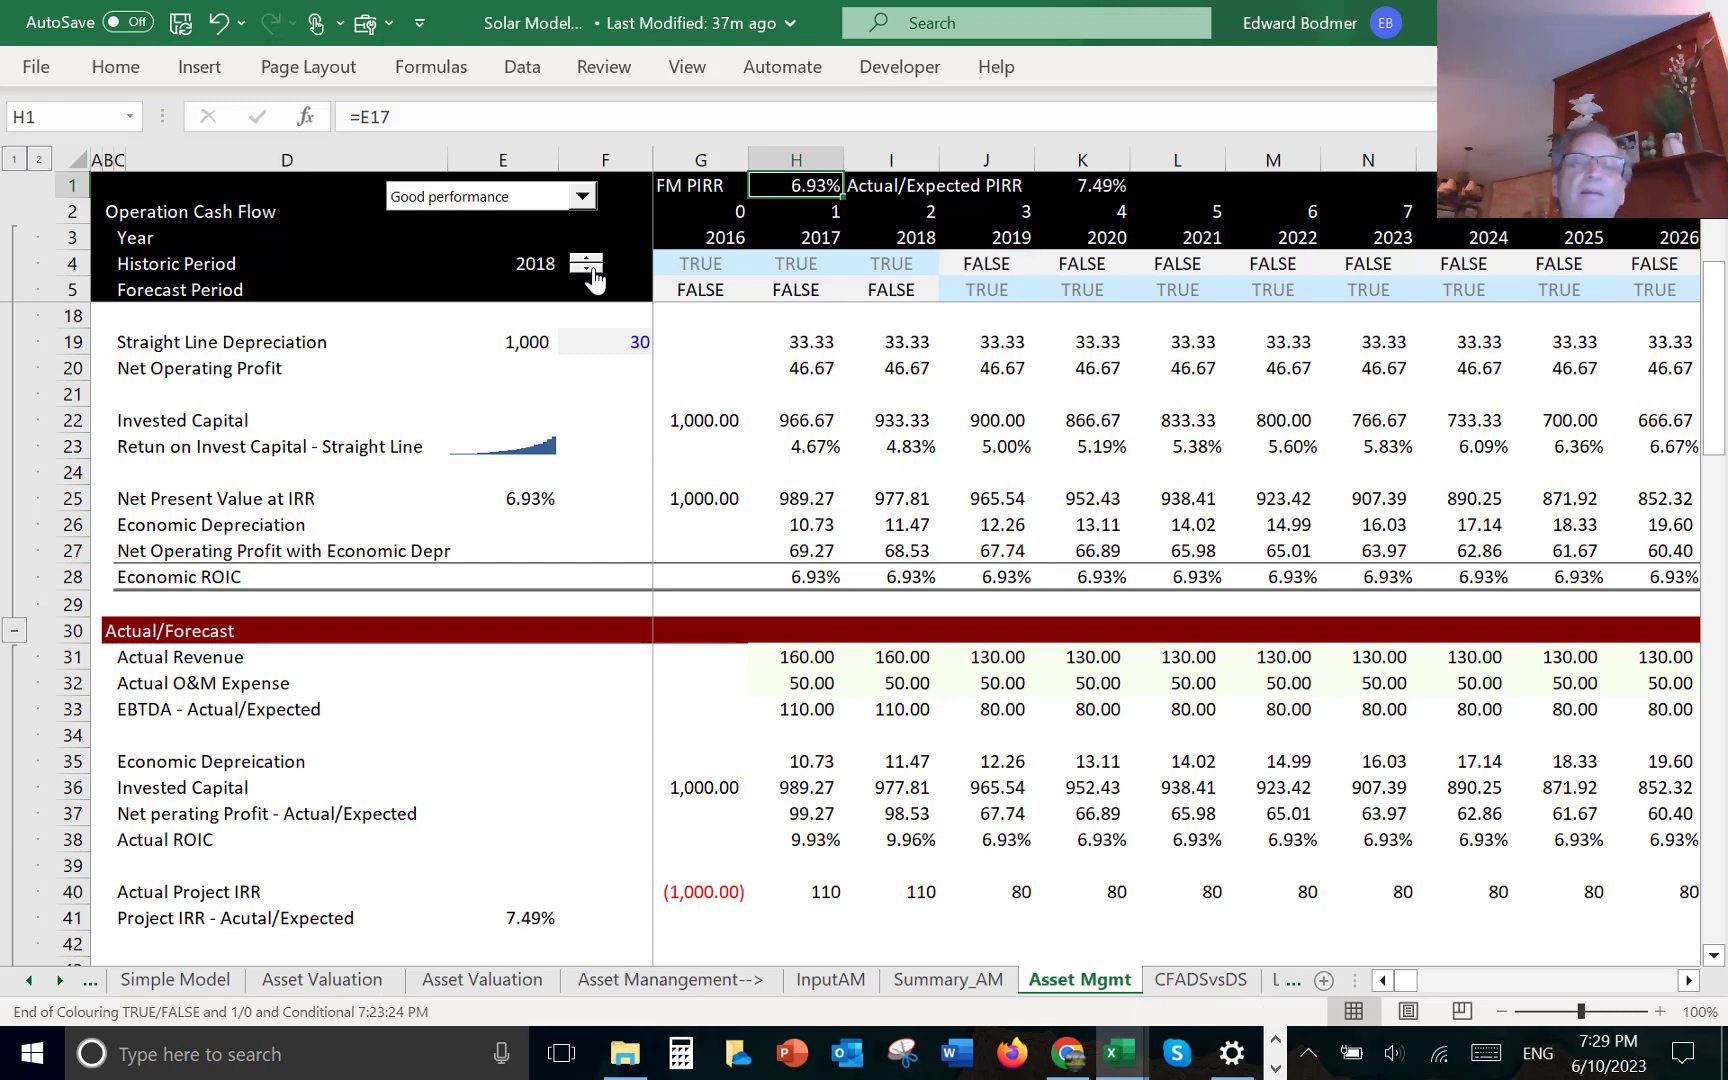
pyautogui.click(588, 271)
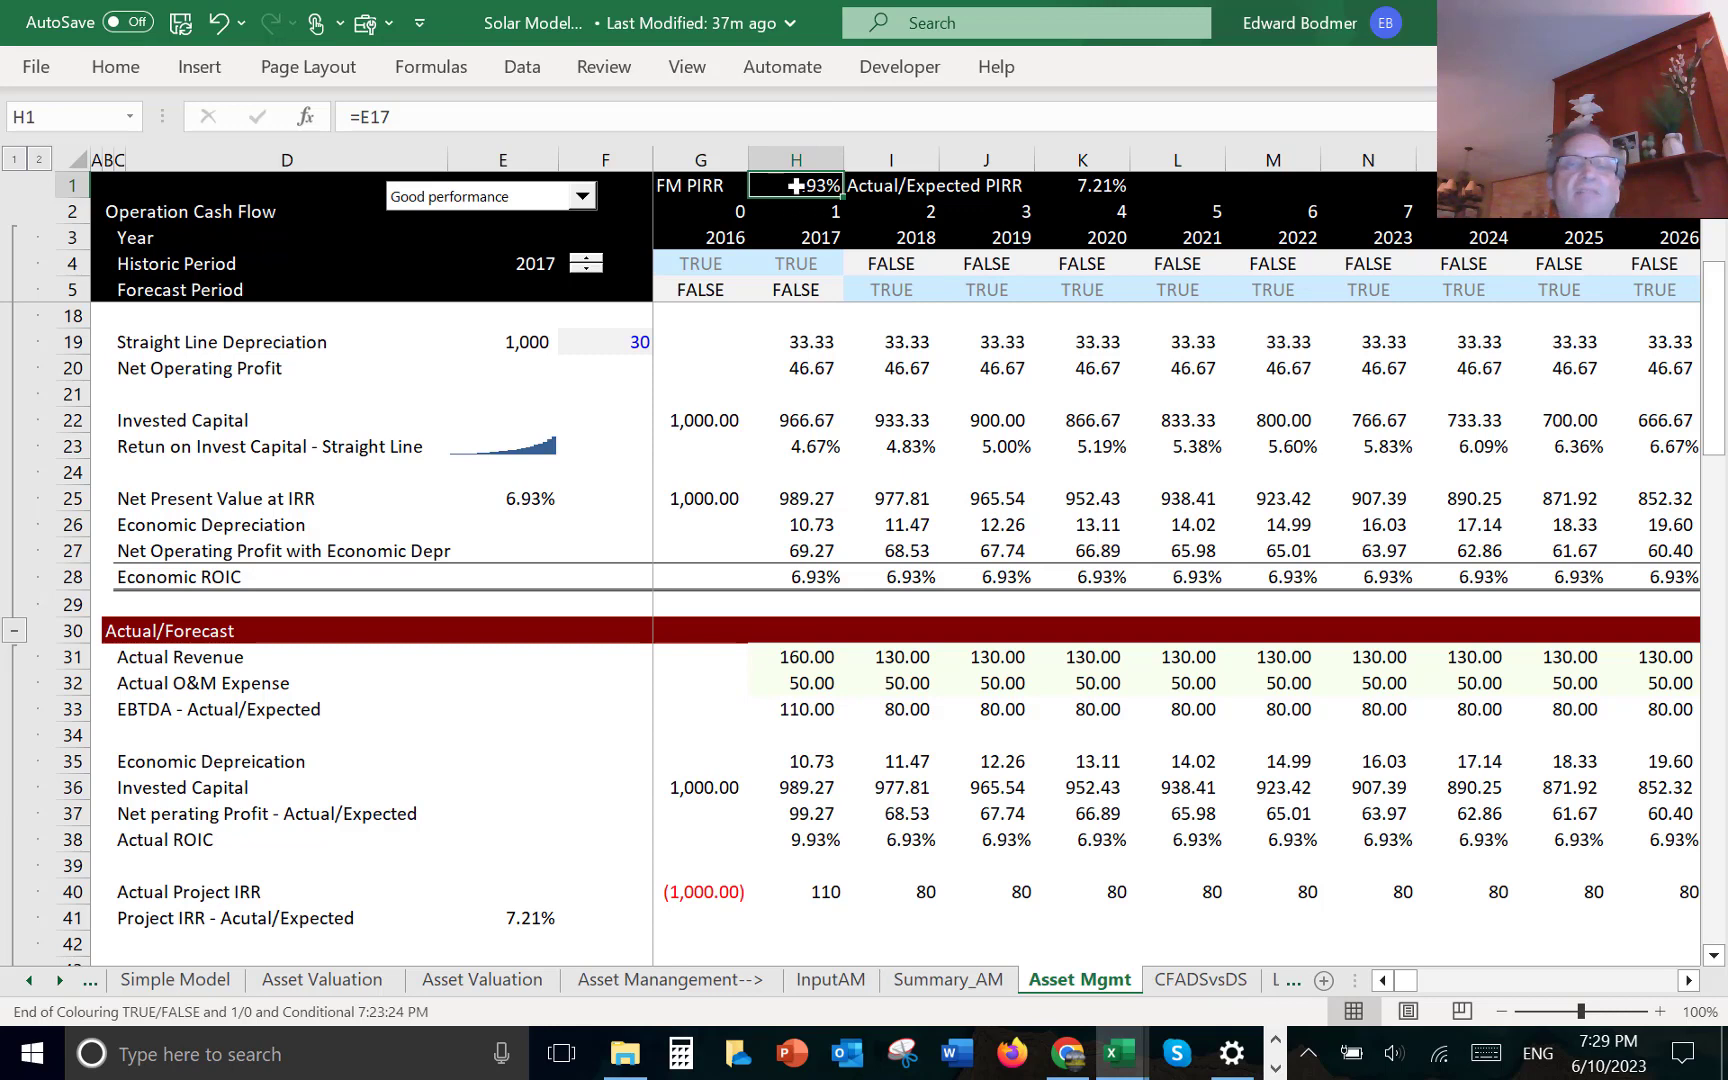
pyautogui.click(799, 818)
pyautogui.press('Down')
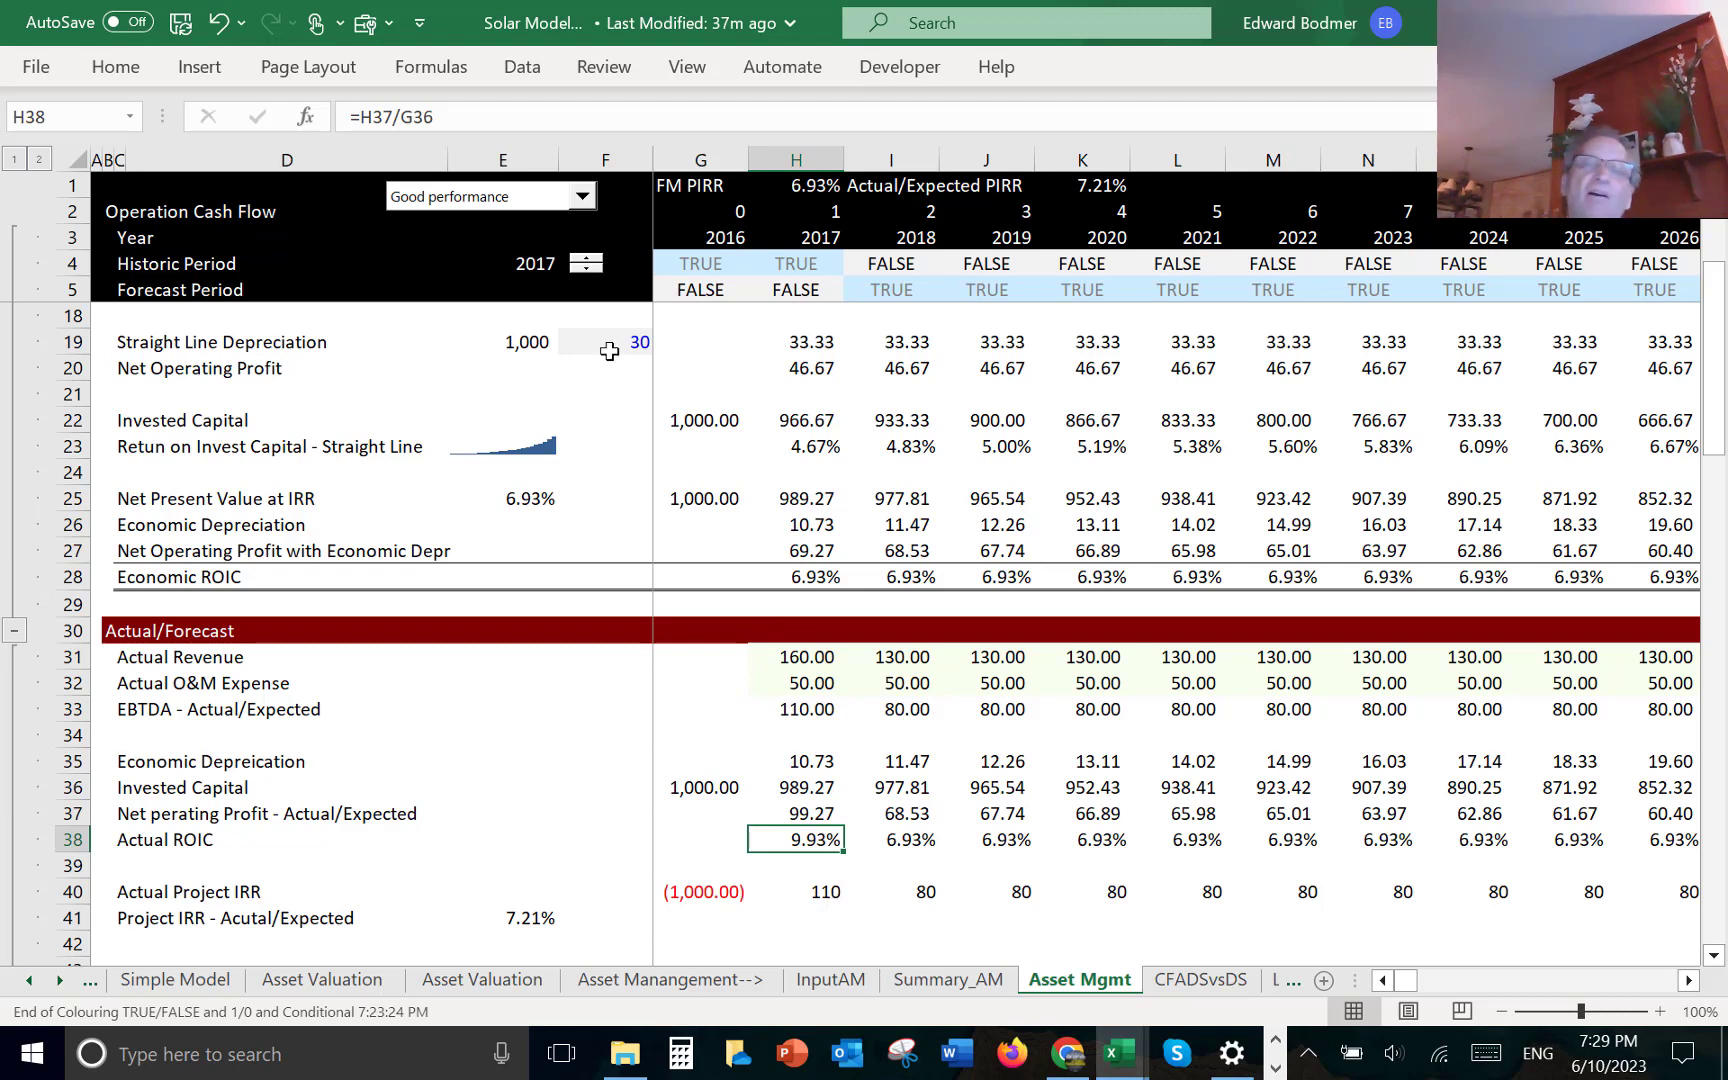
pyautogui.click(587, 259)
pyautogui.click(587, 259)
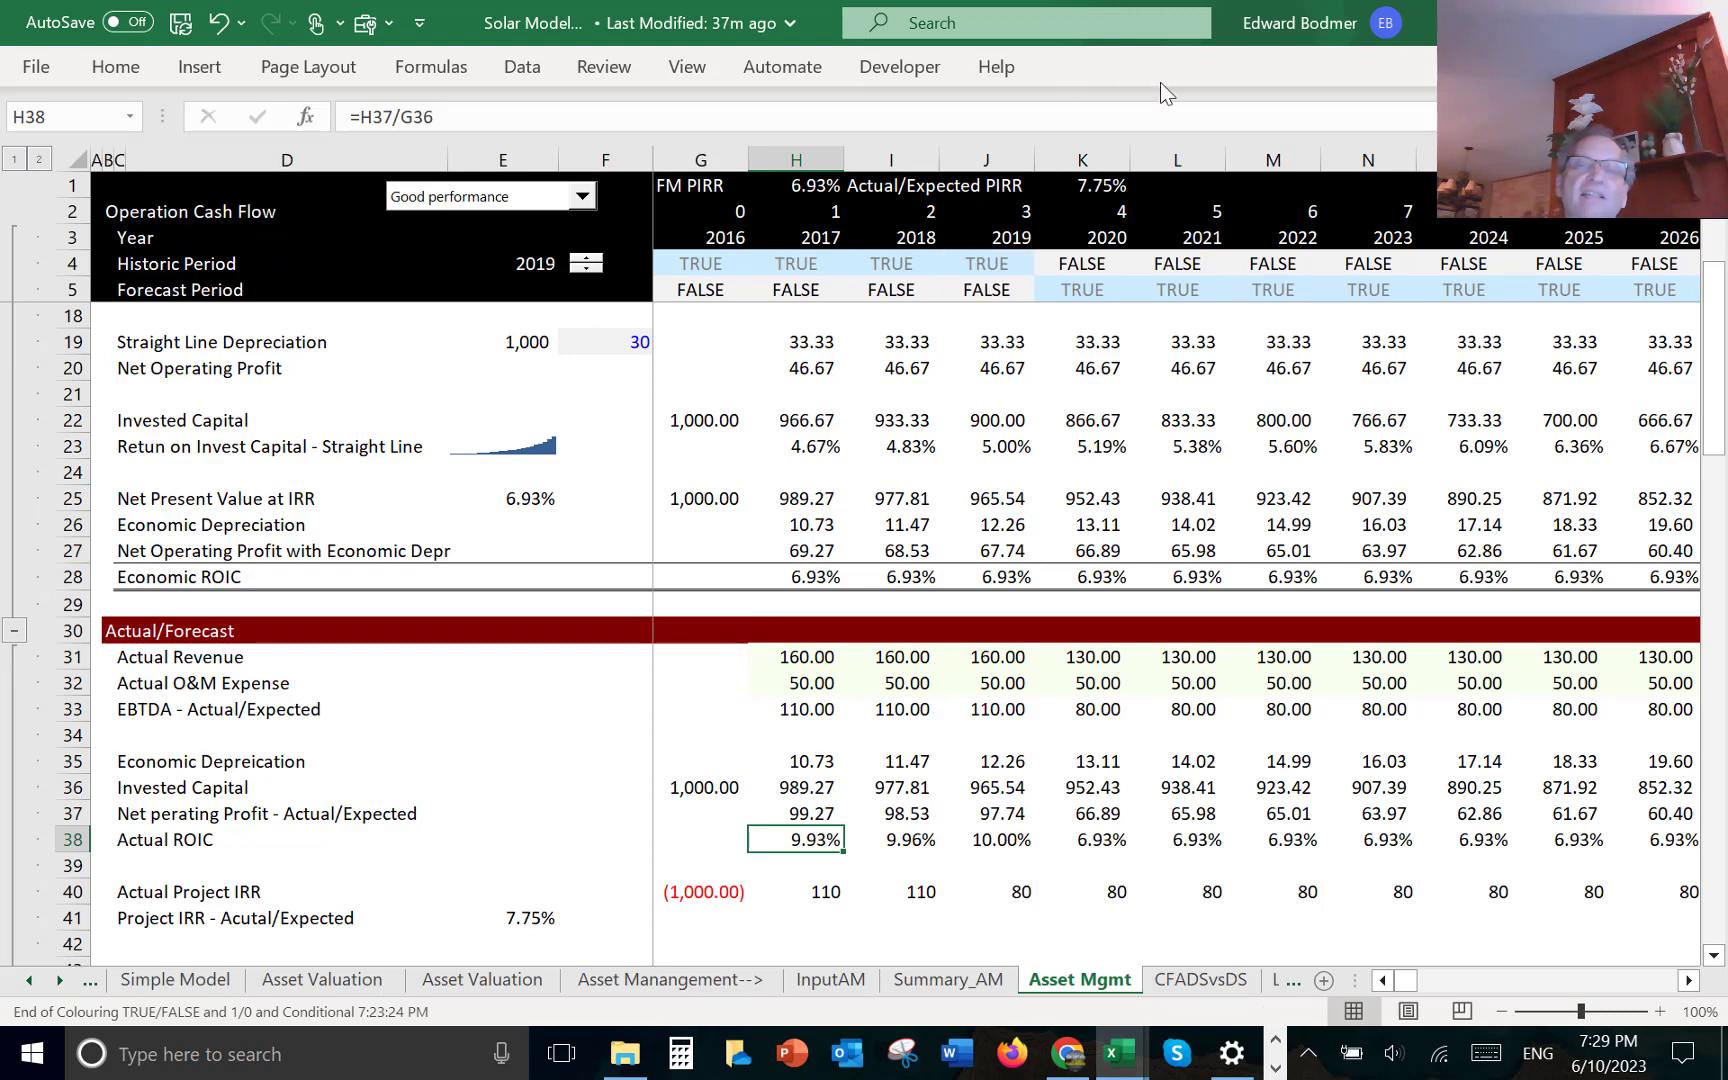
# - Raise the historic period year step by step to 2030 to test the Actual/Expected IRR and ROIC
pyautogui.click(588, 262)
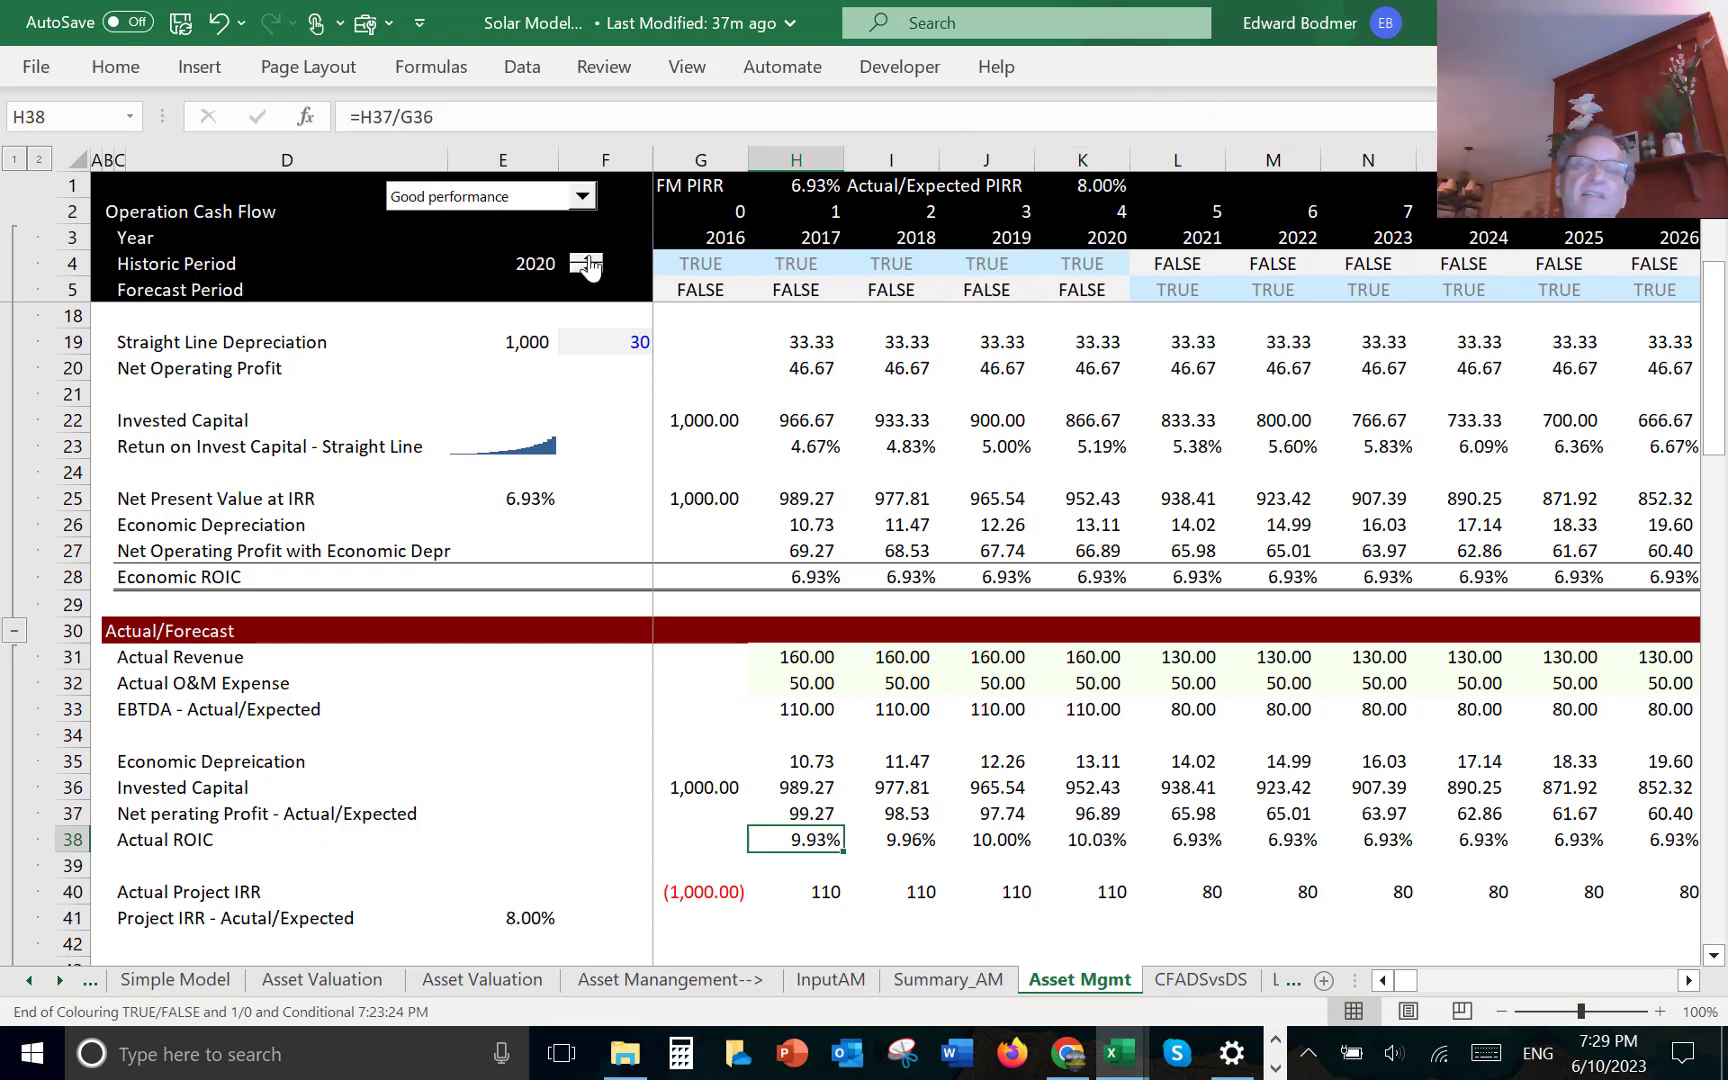
pyautogui.click(588, 261)
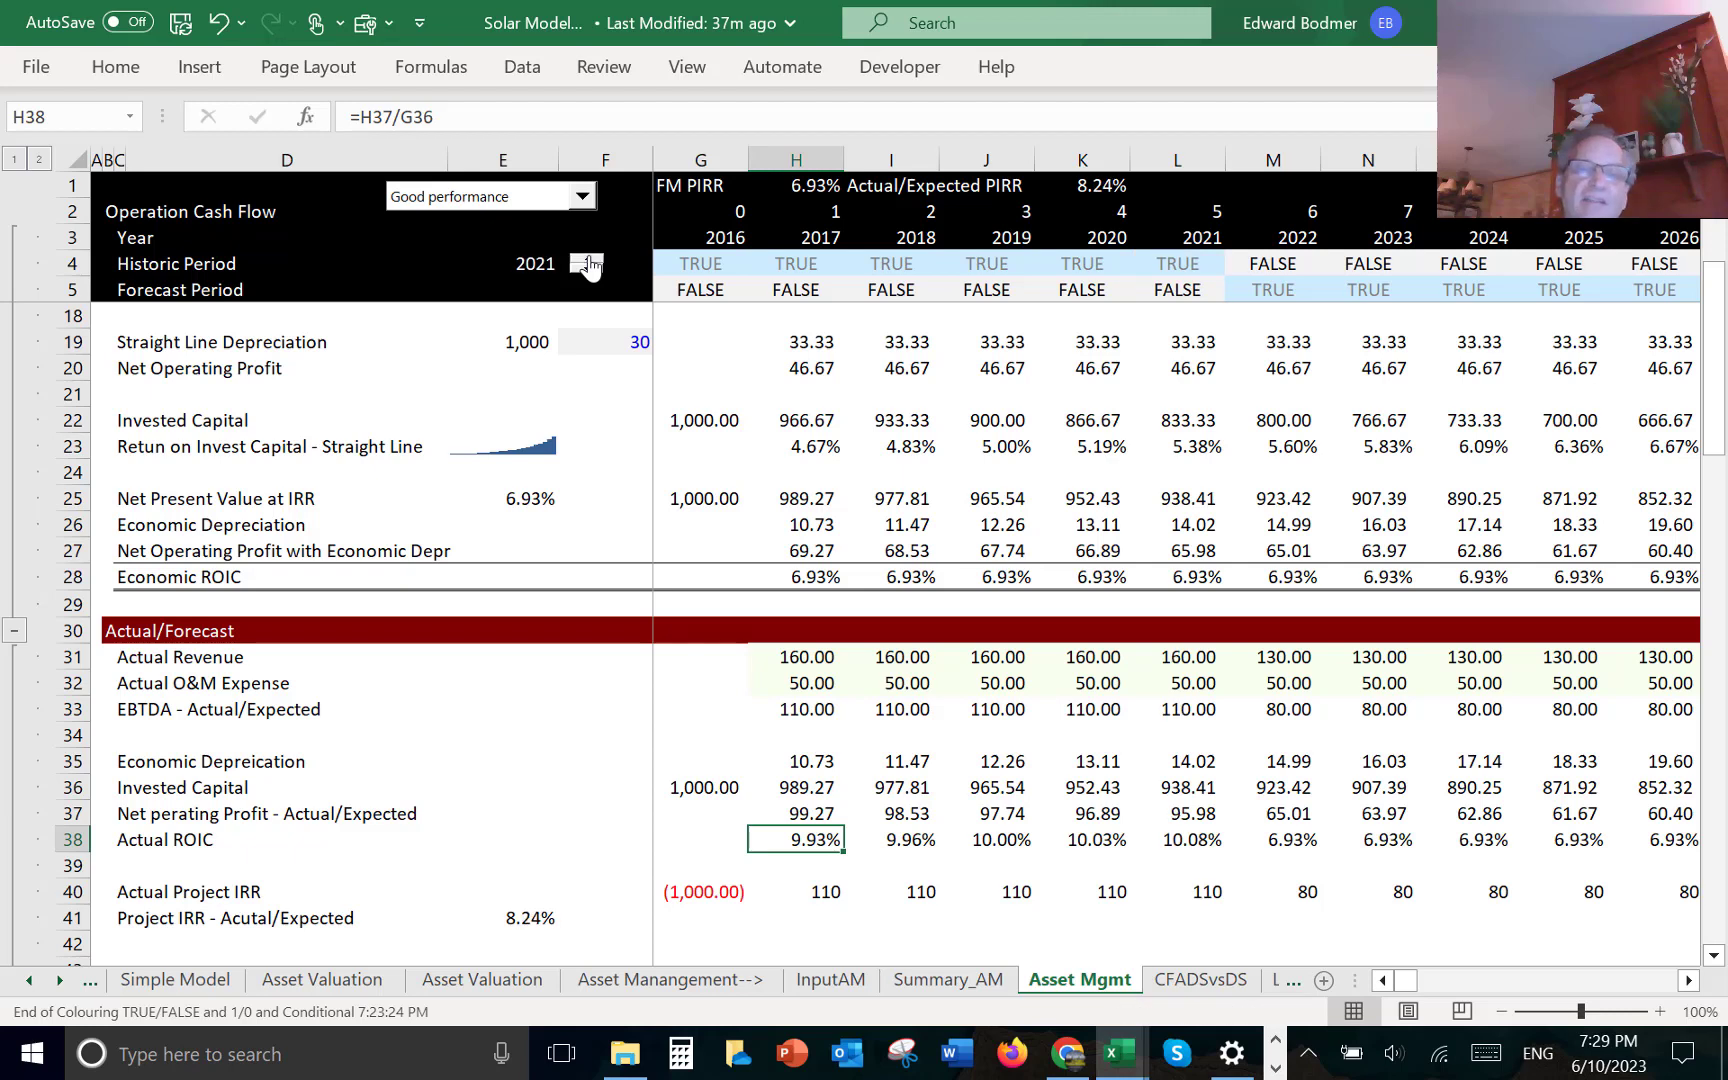
pyautogui.click(588, 262)
pyautogui.click(588, 262)
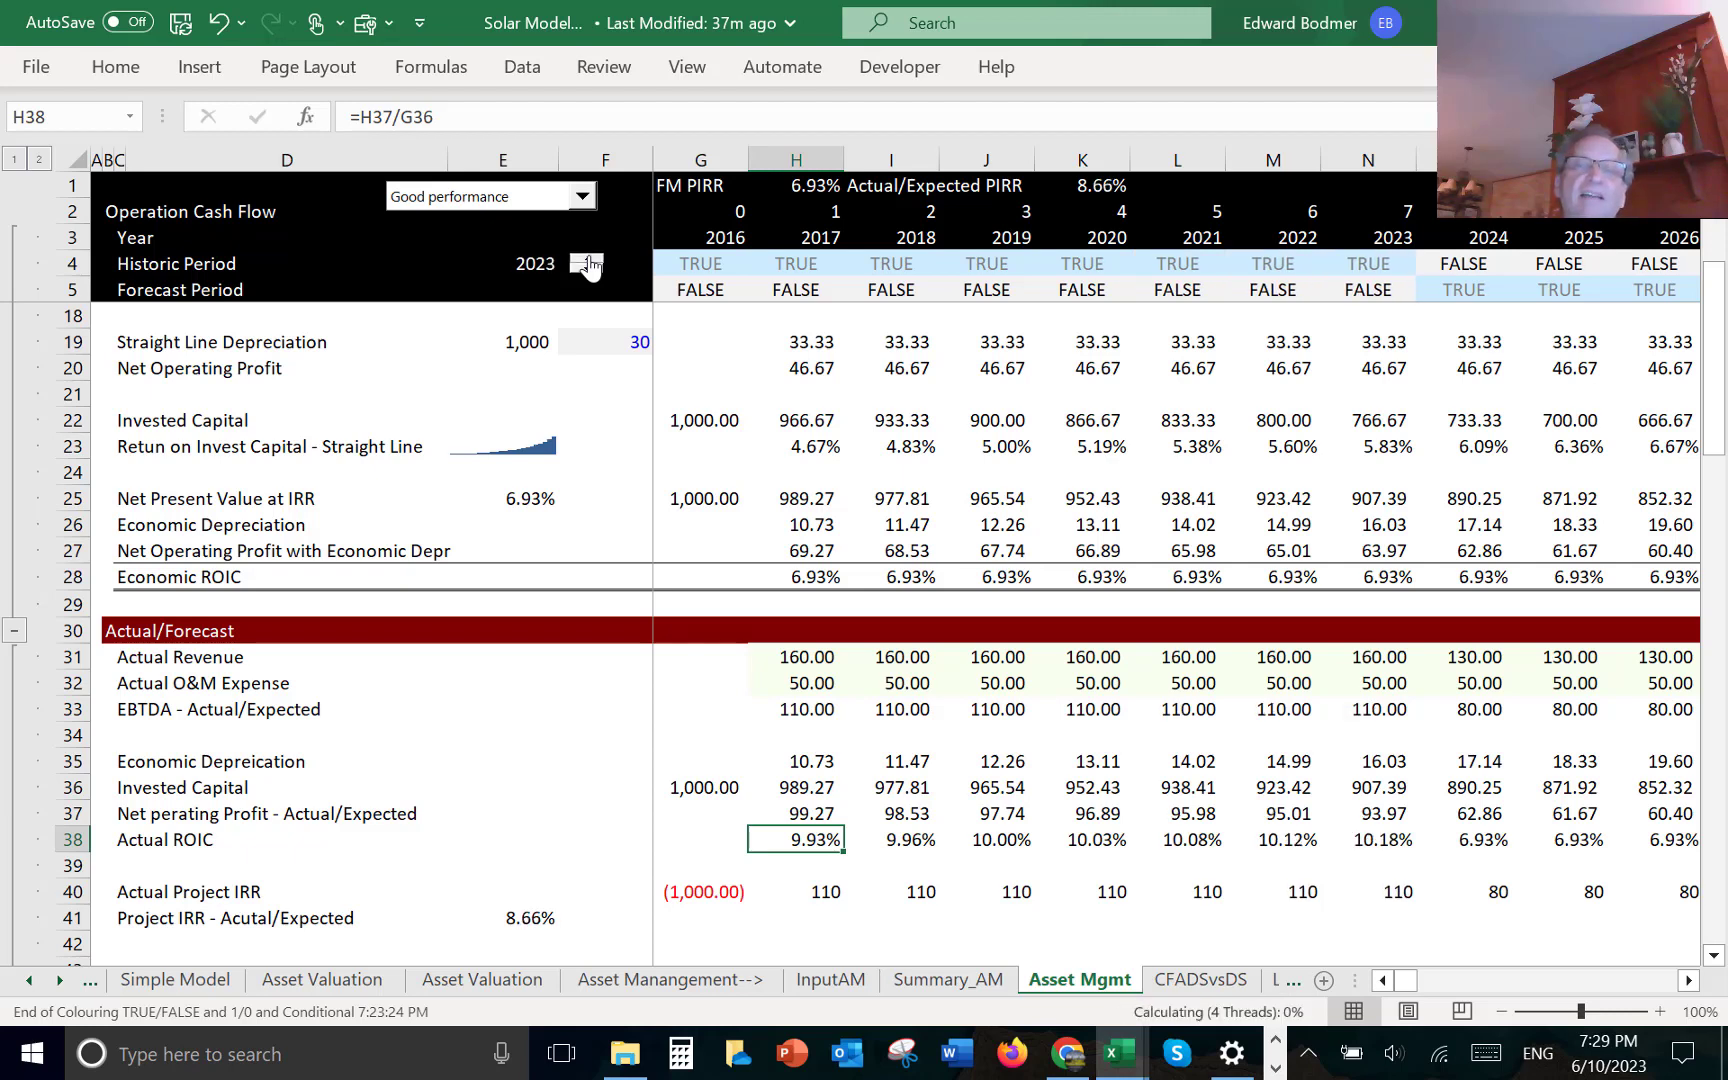
pyautogui.click(588, 262)
pyautogui.click(588, 262)
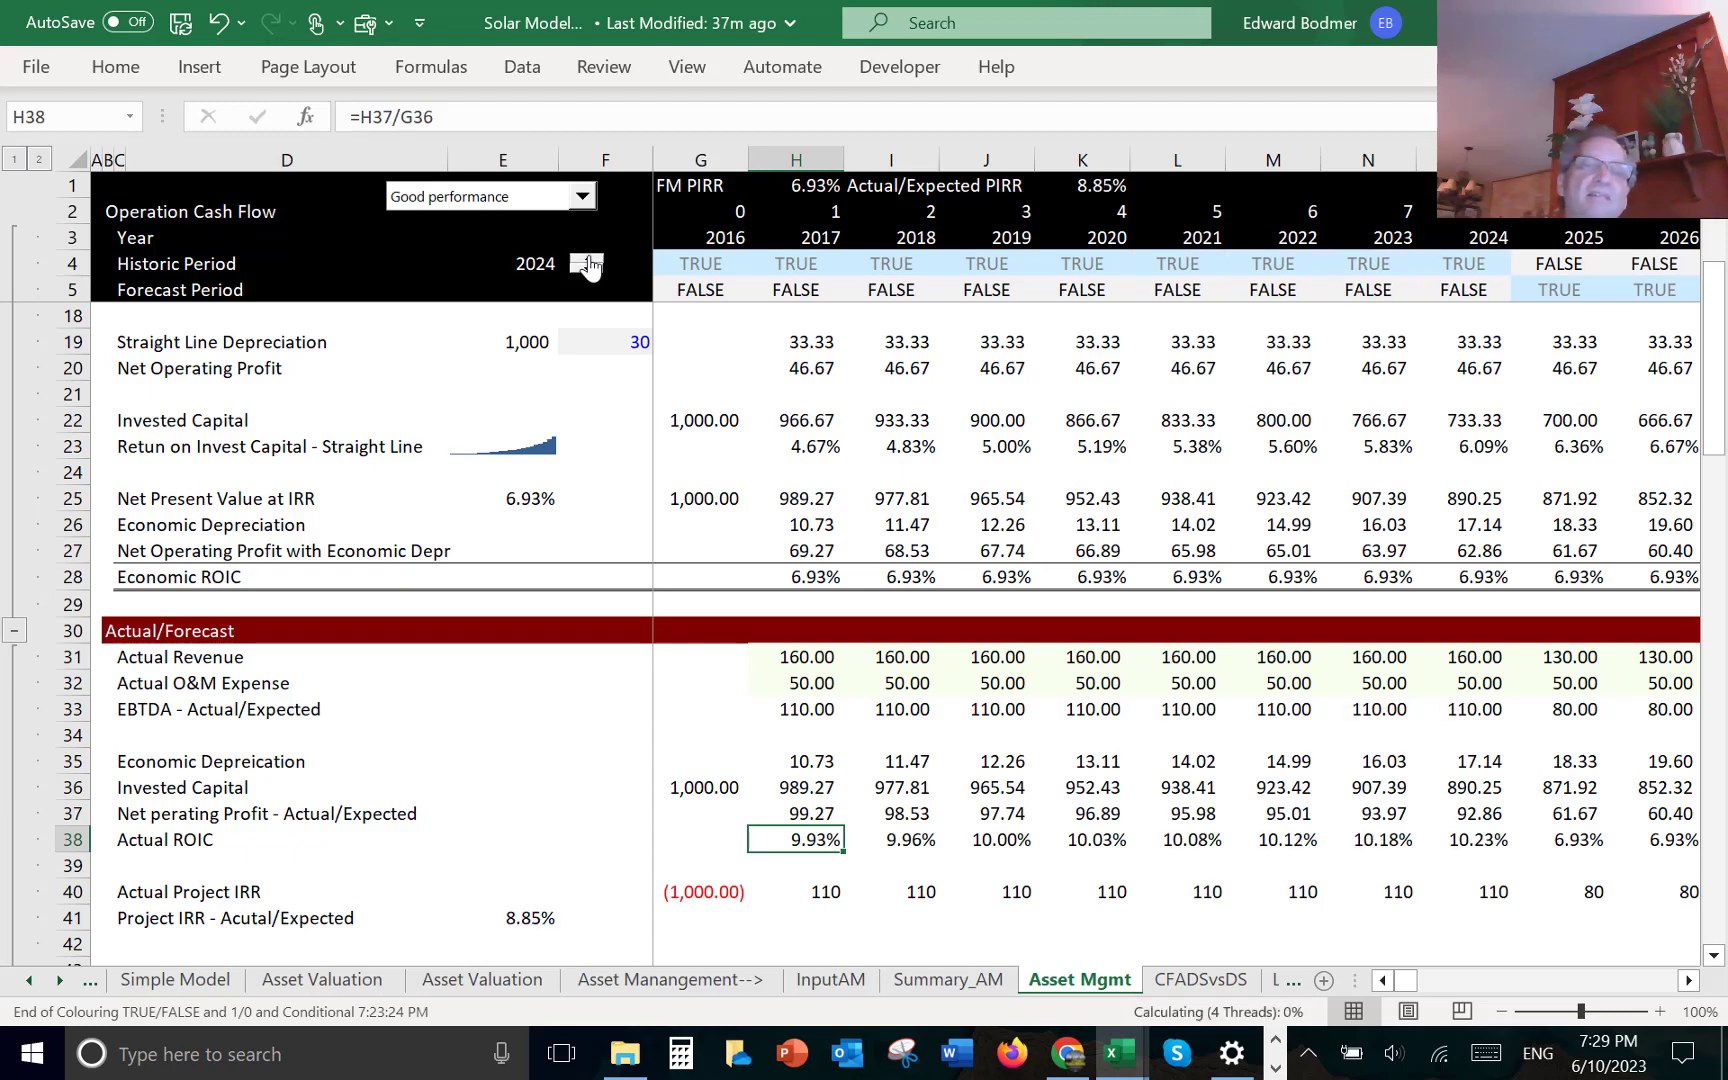
pyautogui.click(588, 262)
pyautogui.click(588, 262)
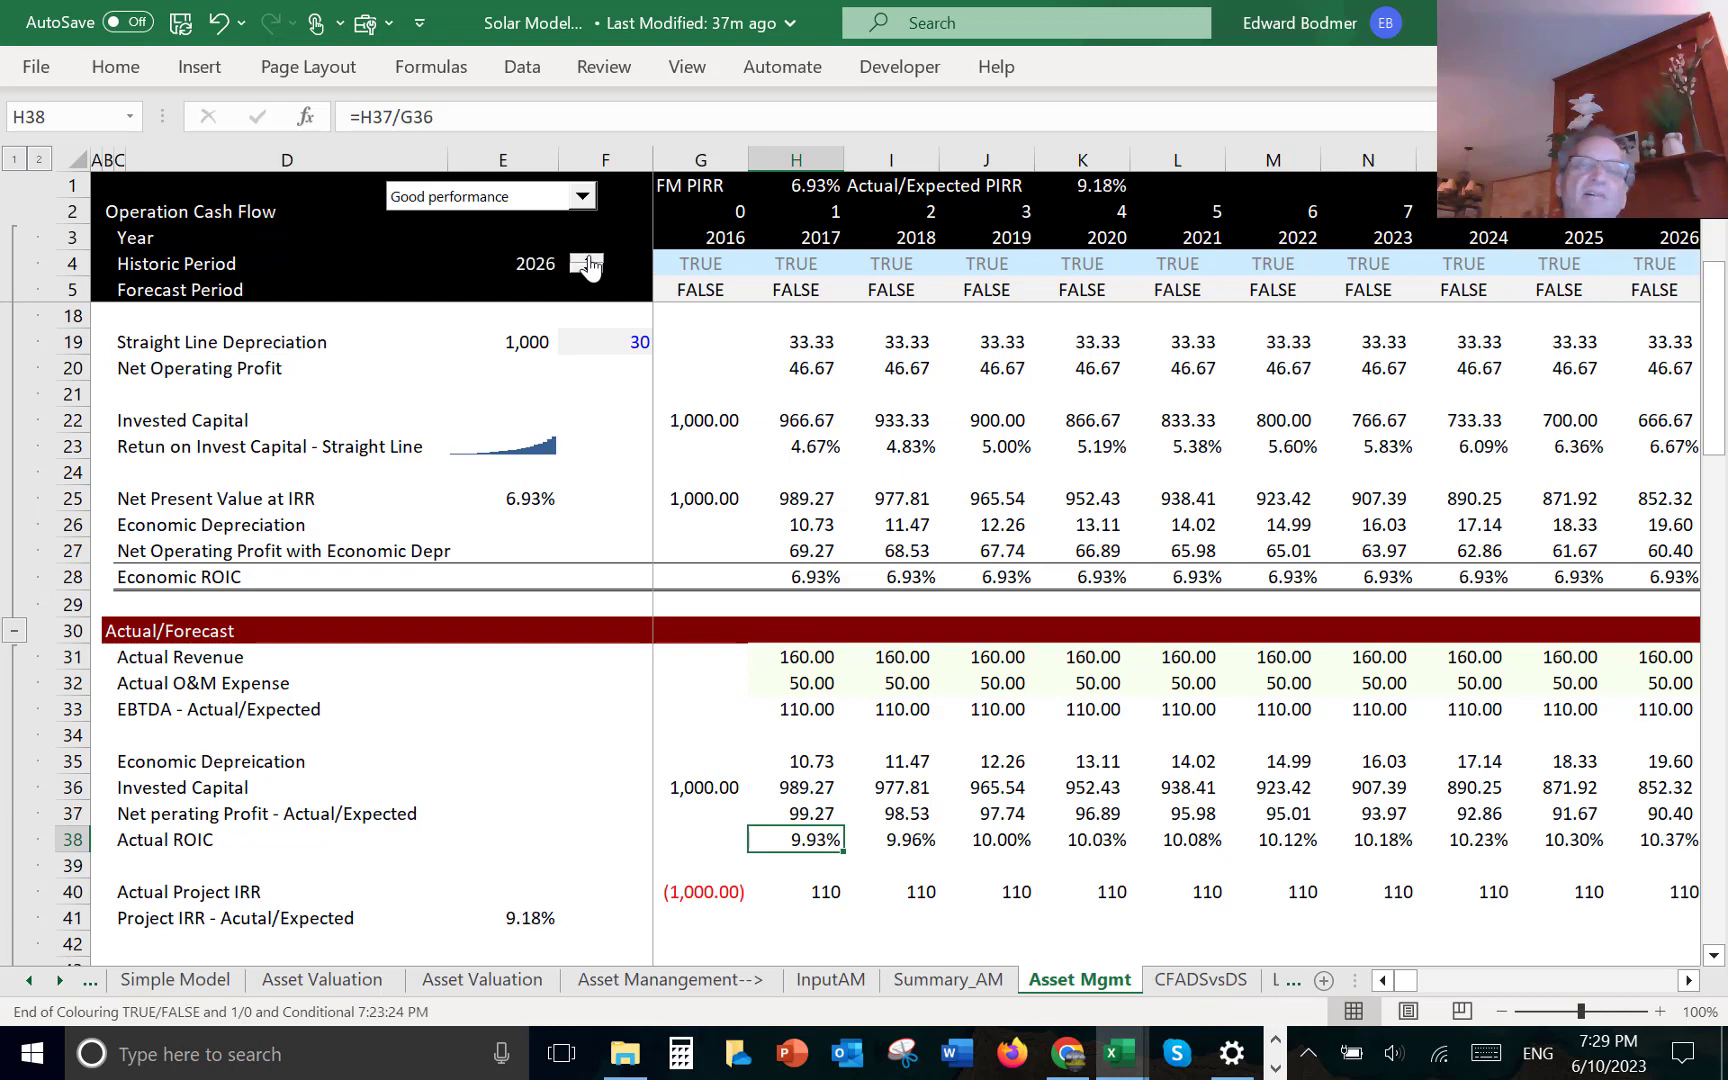
pyautogui.click(588, 262)
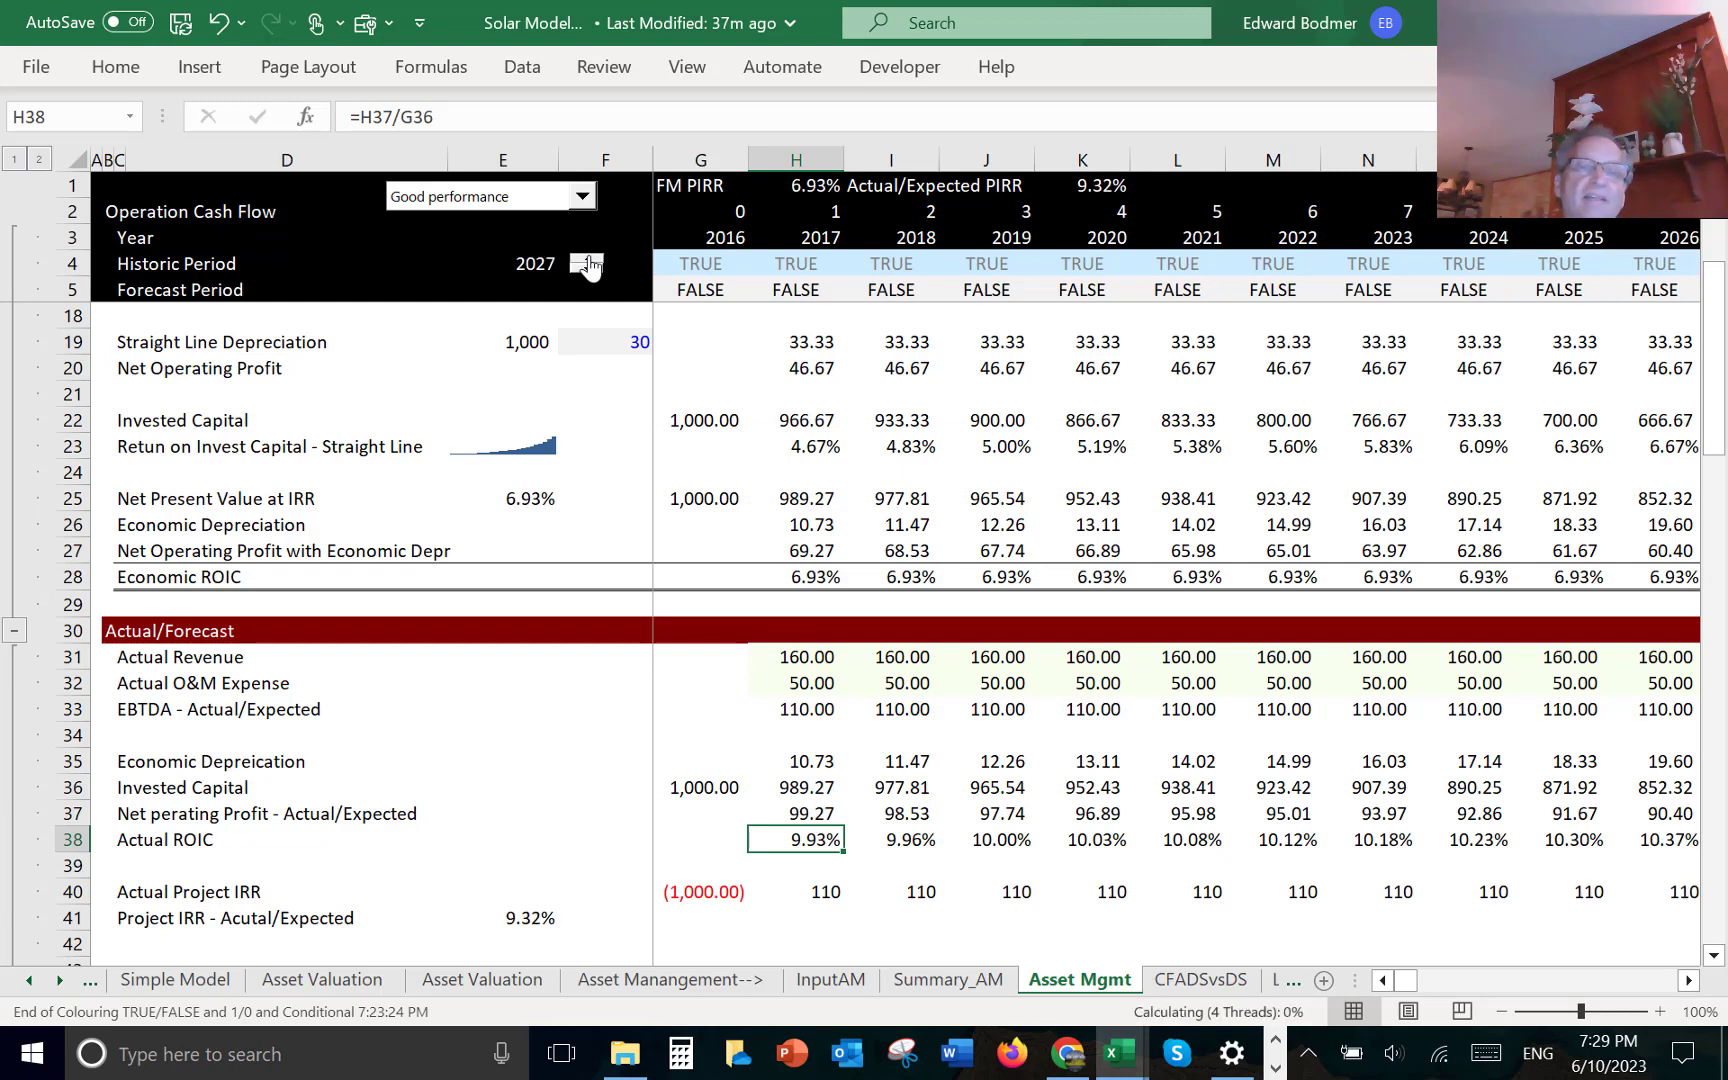
pyautogui.click(588, 262)
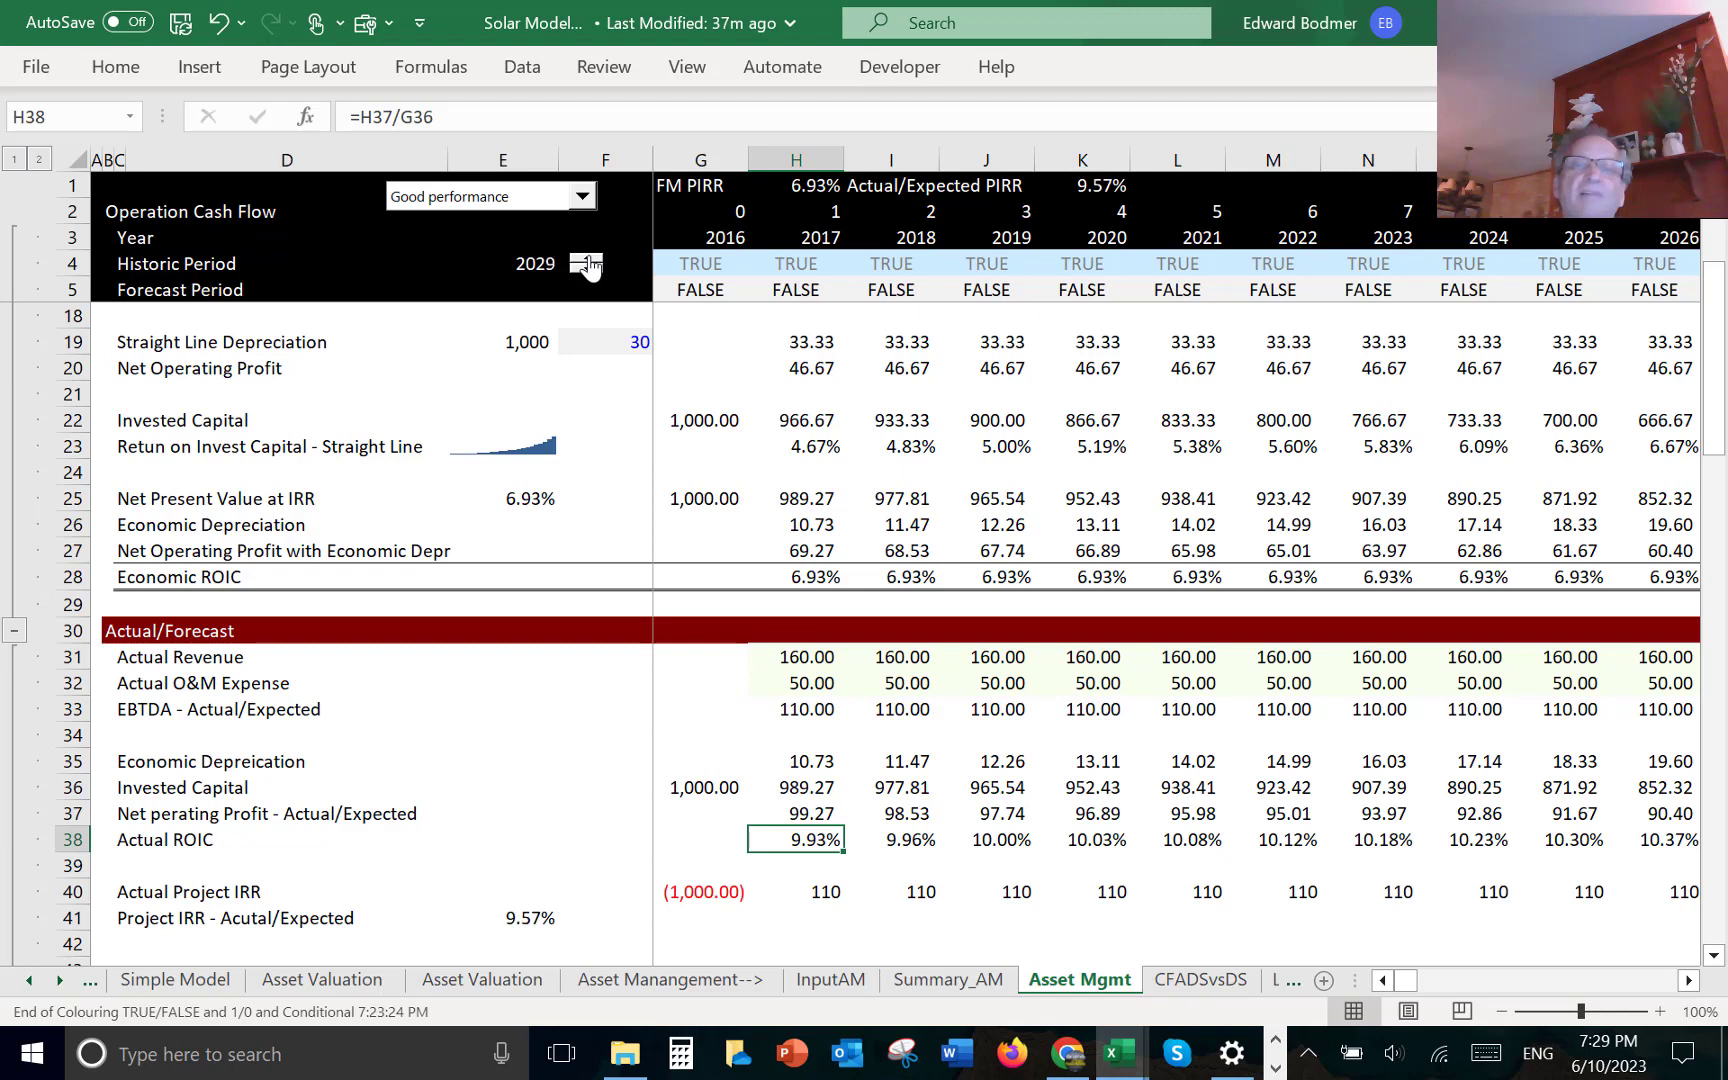
pyautogui.click(588, 262)
# - Lower the historic period year step by step to 2018 and set it back to 2019
pyautogui.click(587, 270)
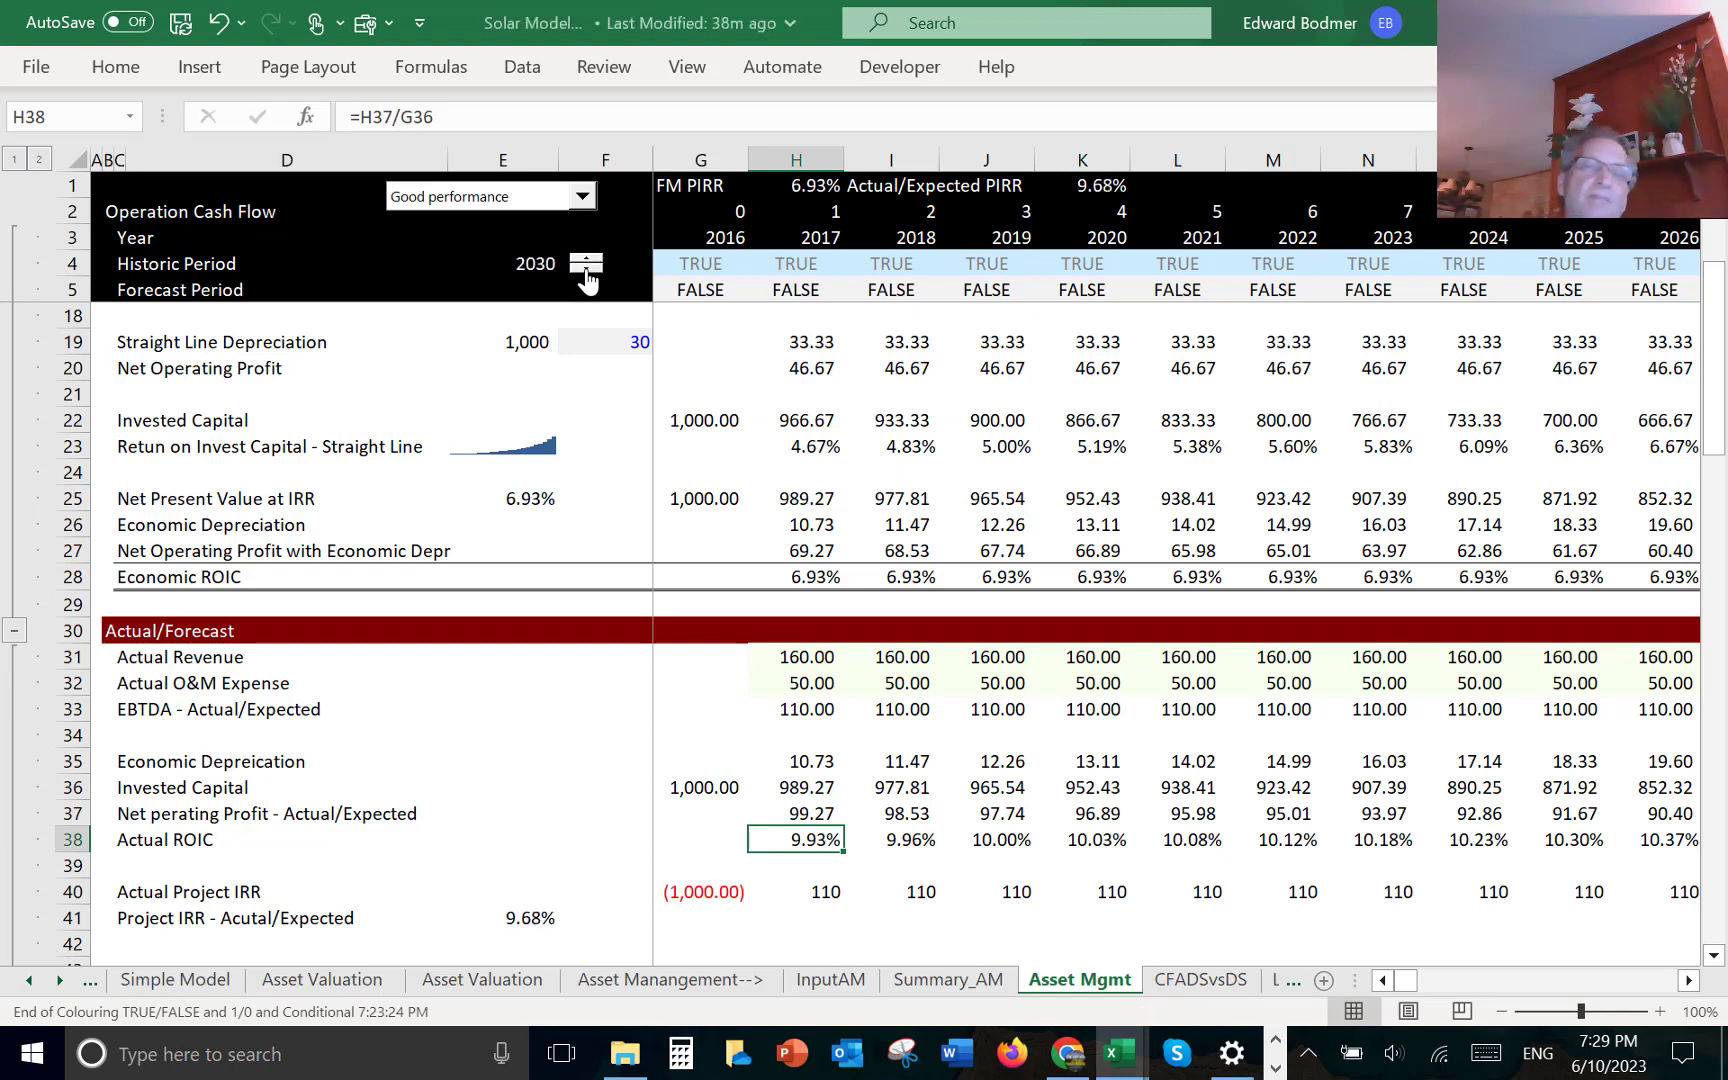
pyautogui.click(587, 272)
pyautogui.click(587, 272)
pyautogui.click(587, 272)
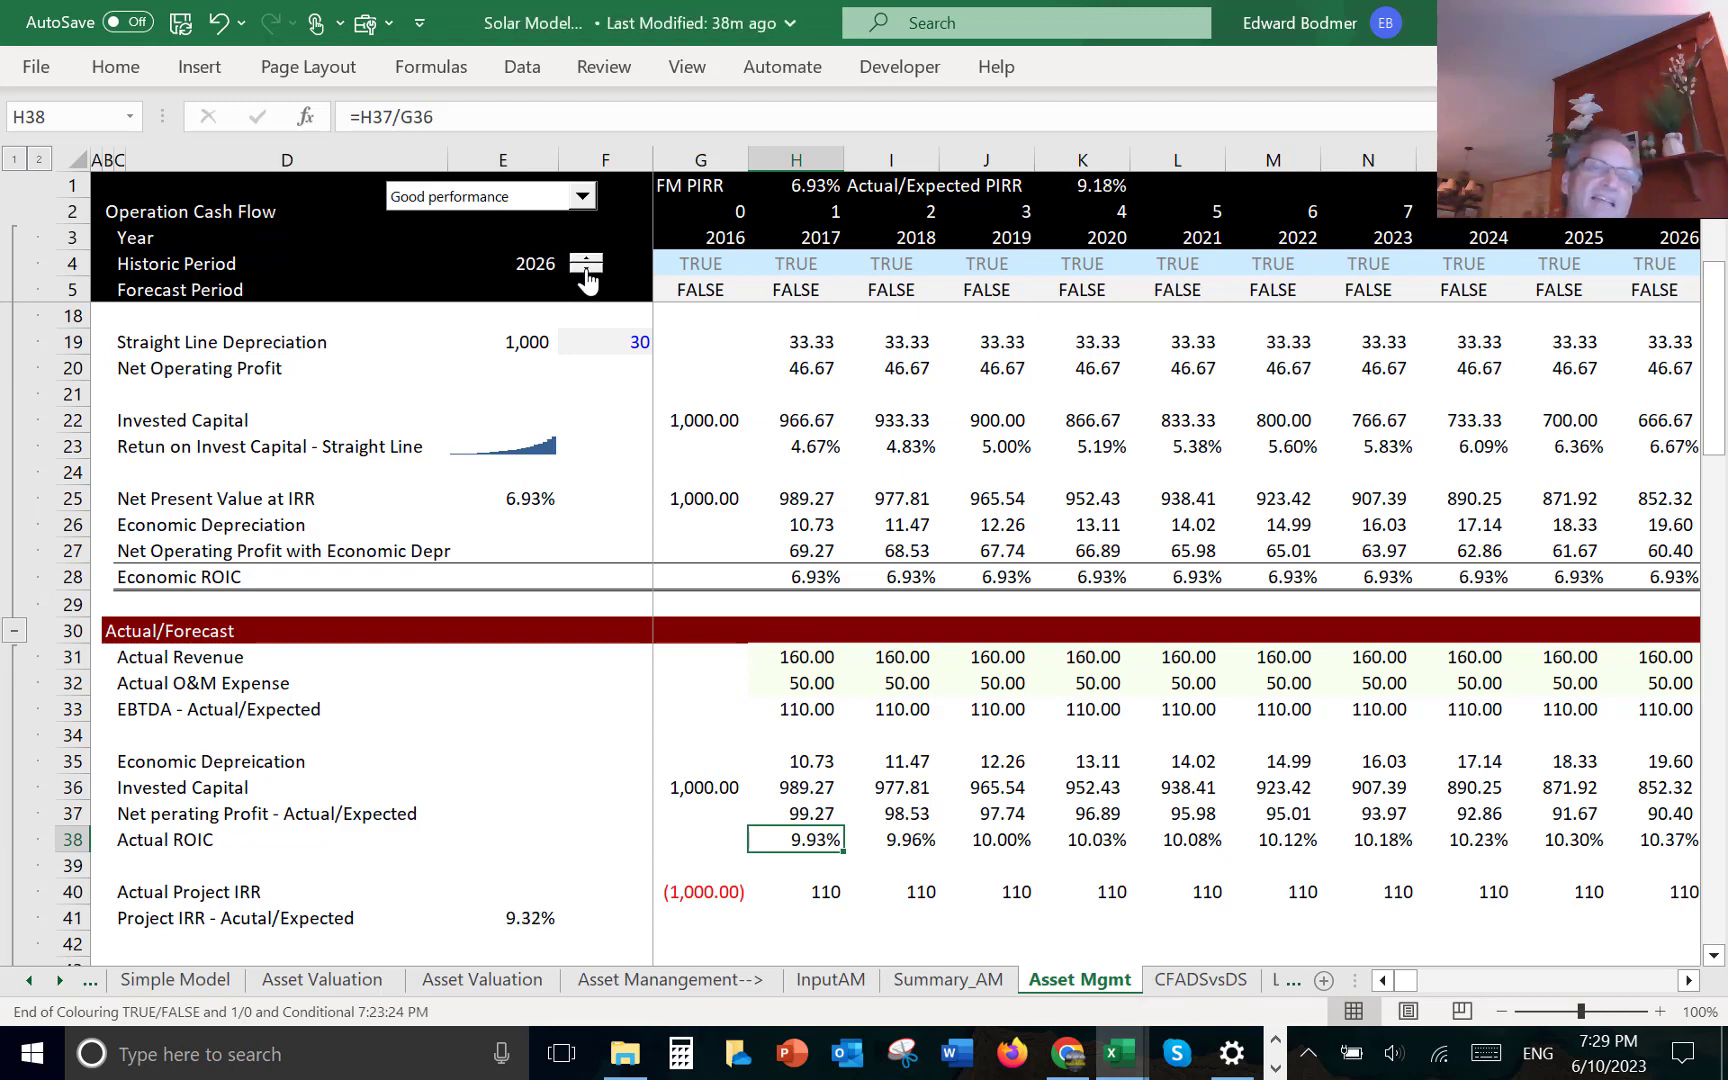
pyautogui.click(587, 272)
pyautogui.click(587, 272)
pyautogui.click(587, 272)
pyautogui.click(587, 272)
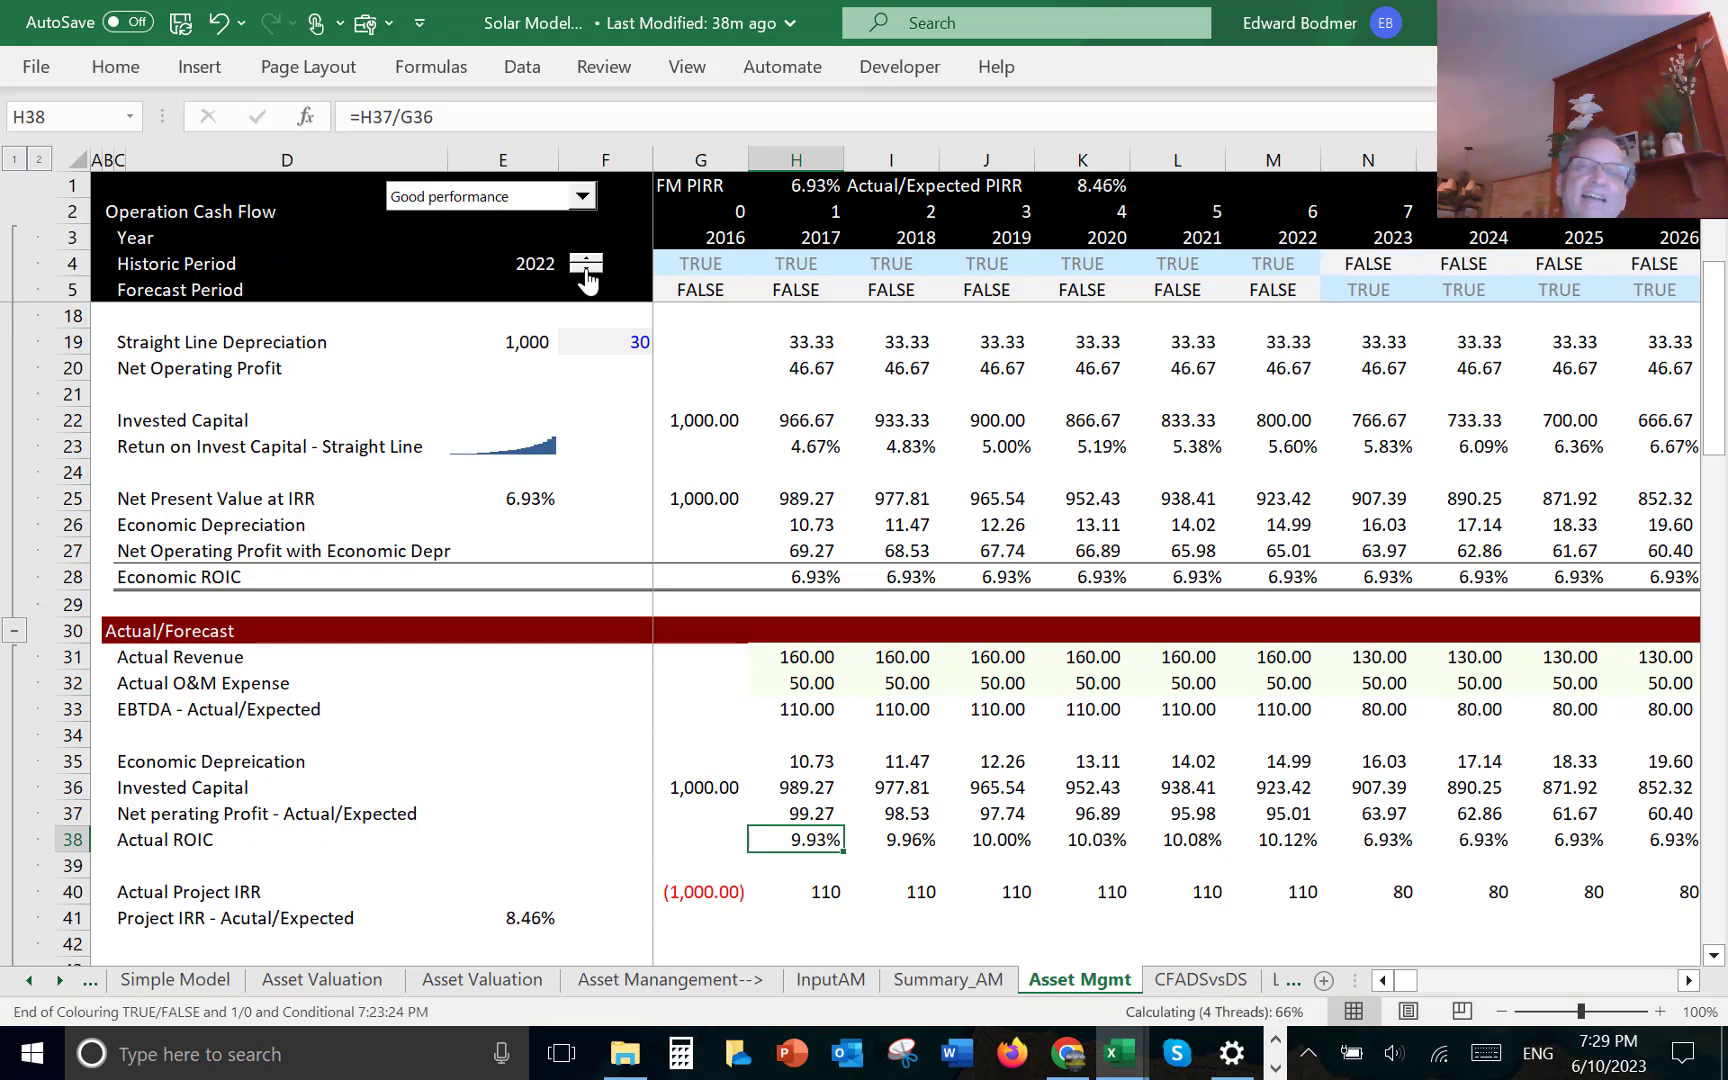
pyautogui.click(587, 272)
pyautogui.click(587, 272)
pyautogui.click(587, 272)
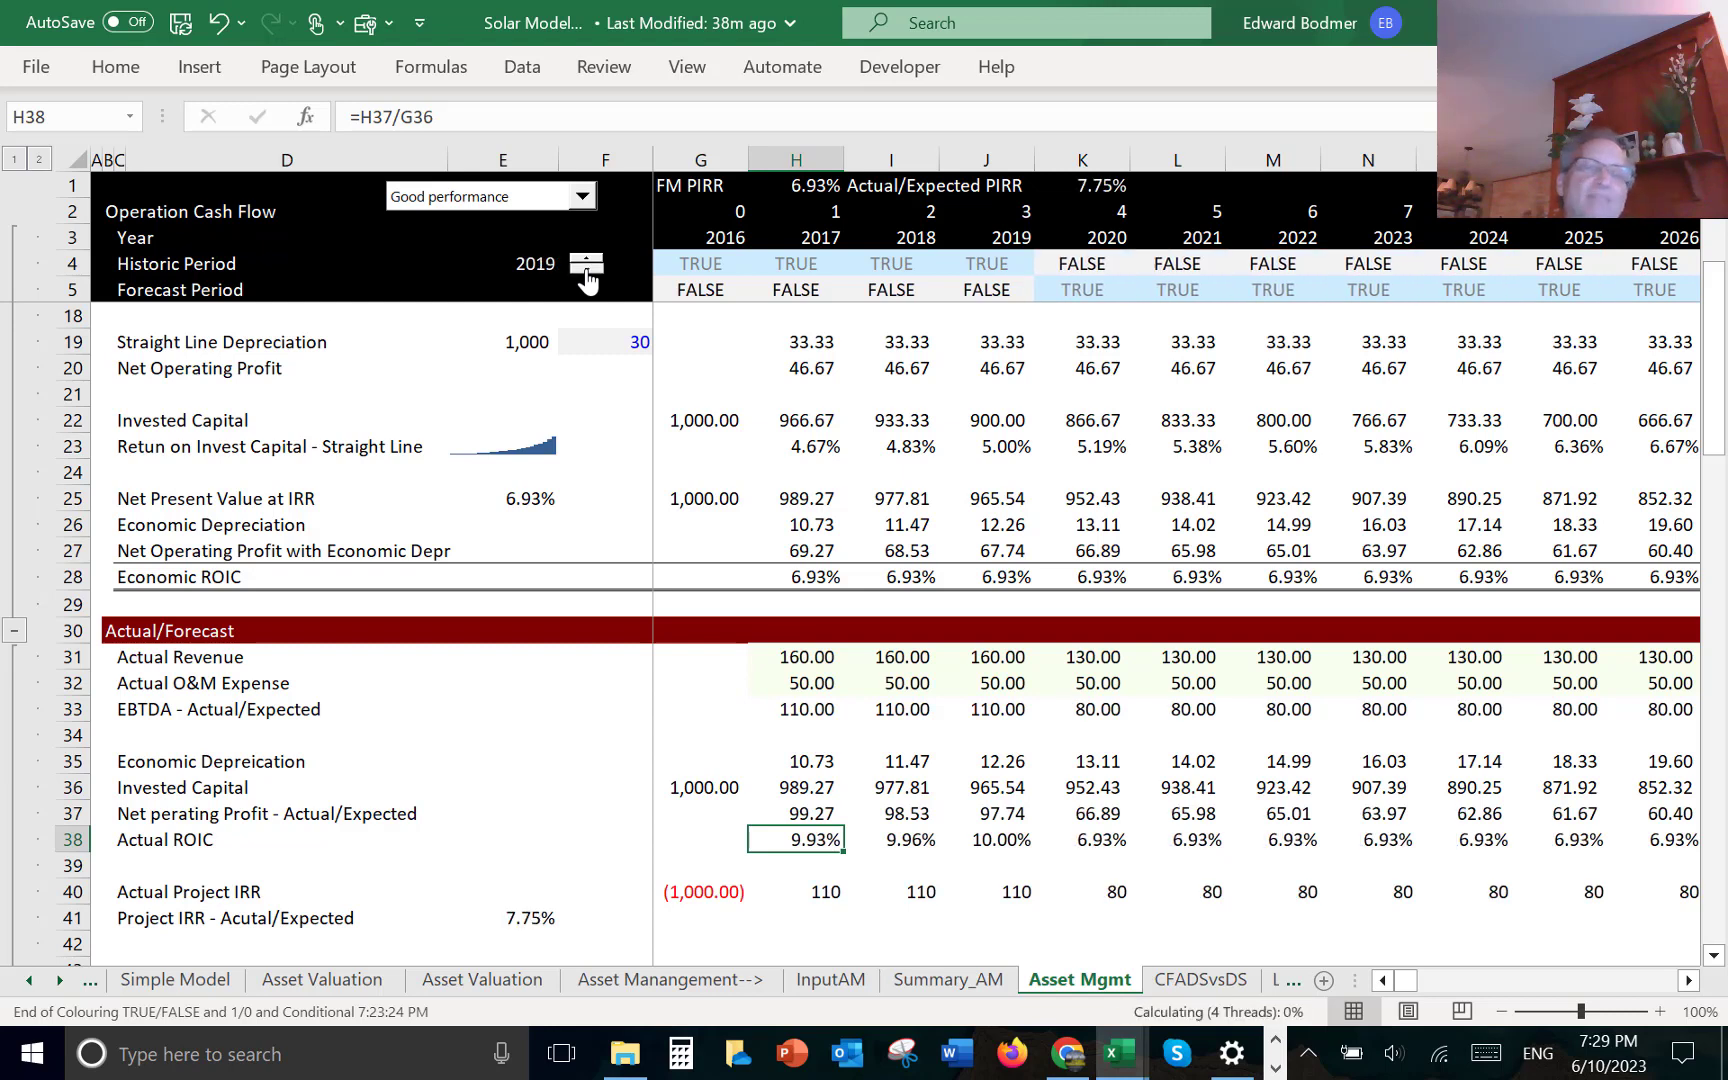
pyautogui.click(587, 272)
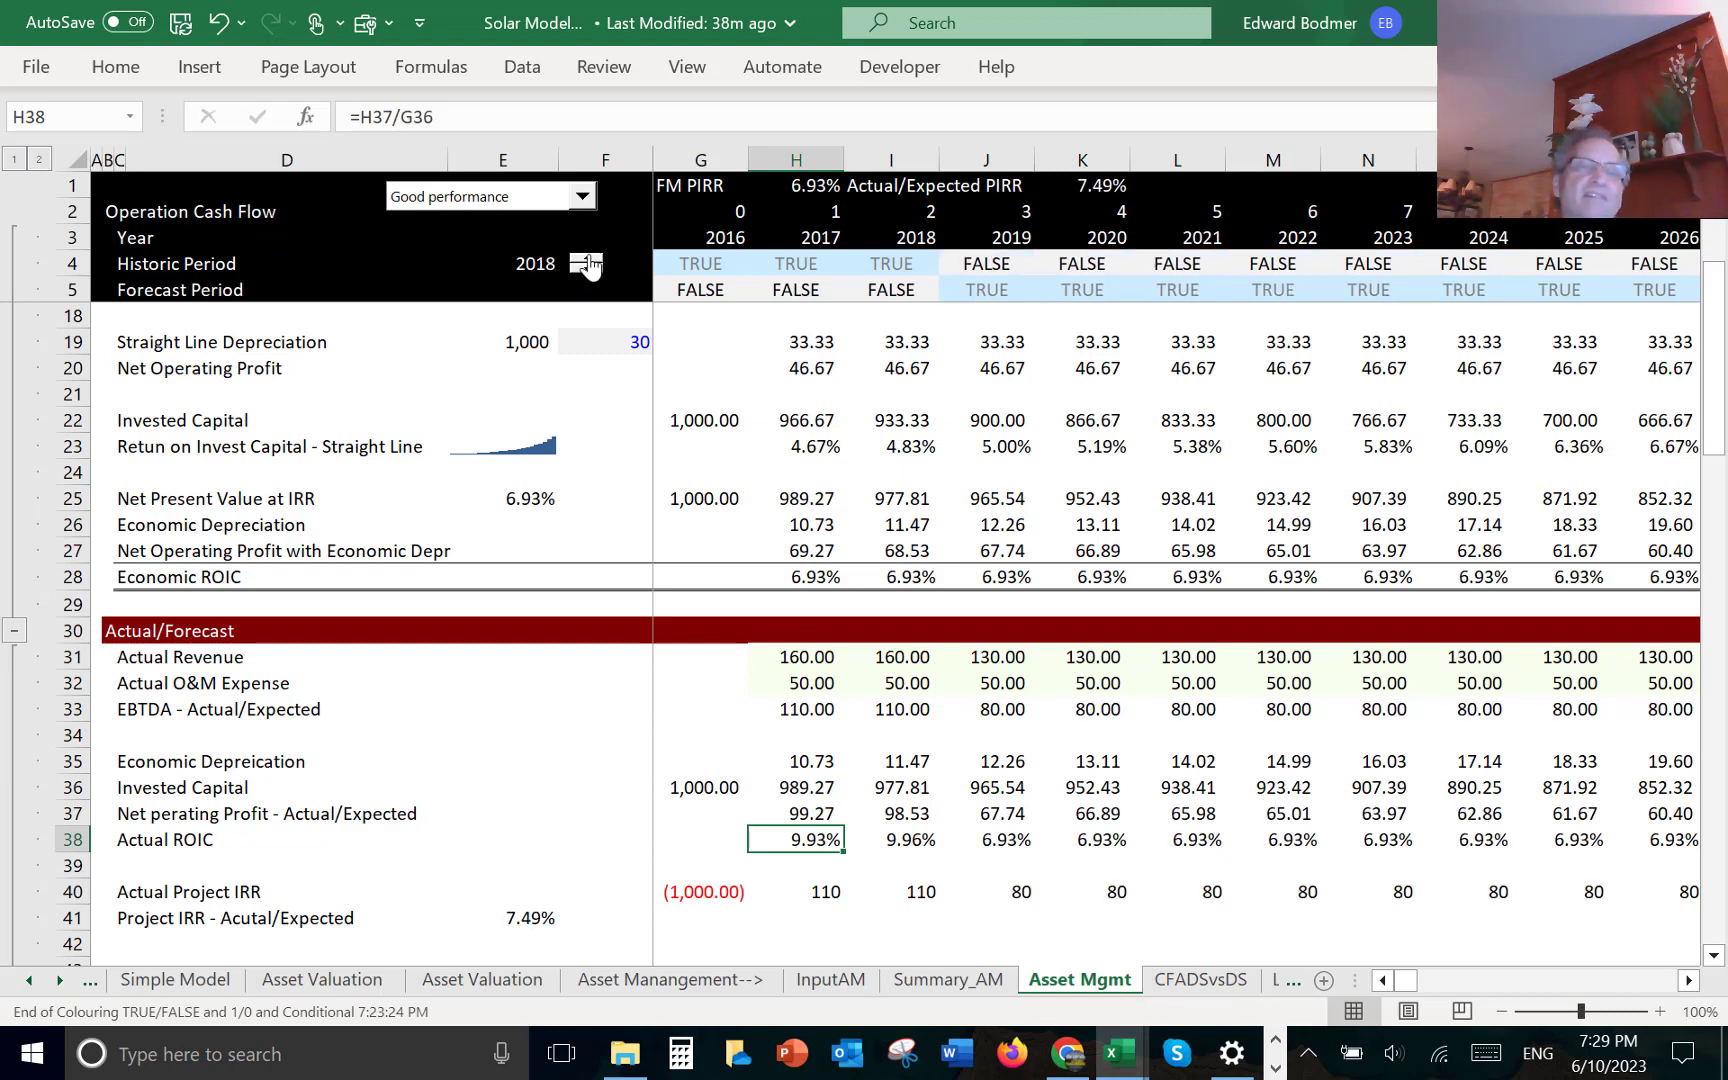
pyautogui.click(588, 258)
pyautogui.click(605, 498)
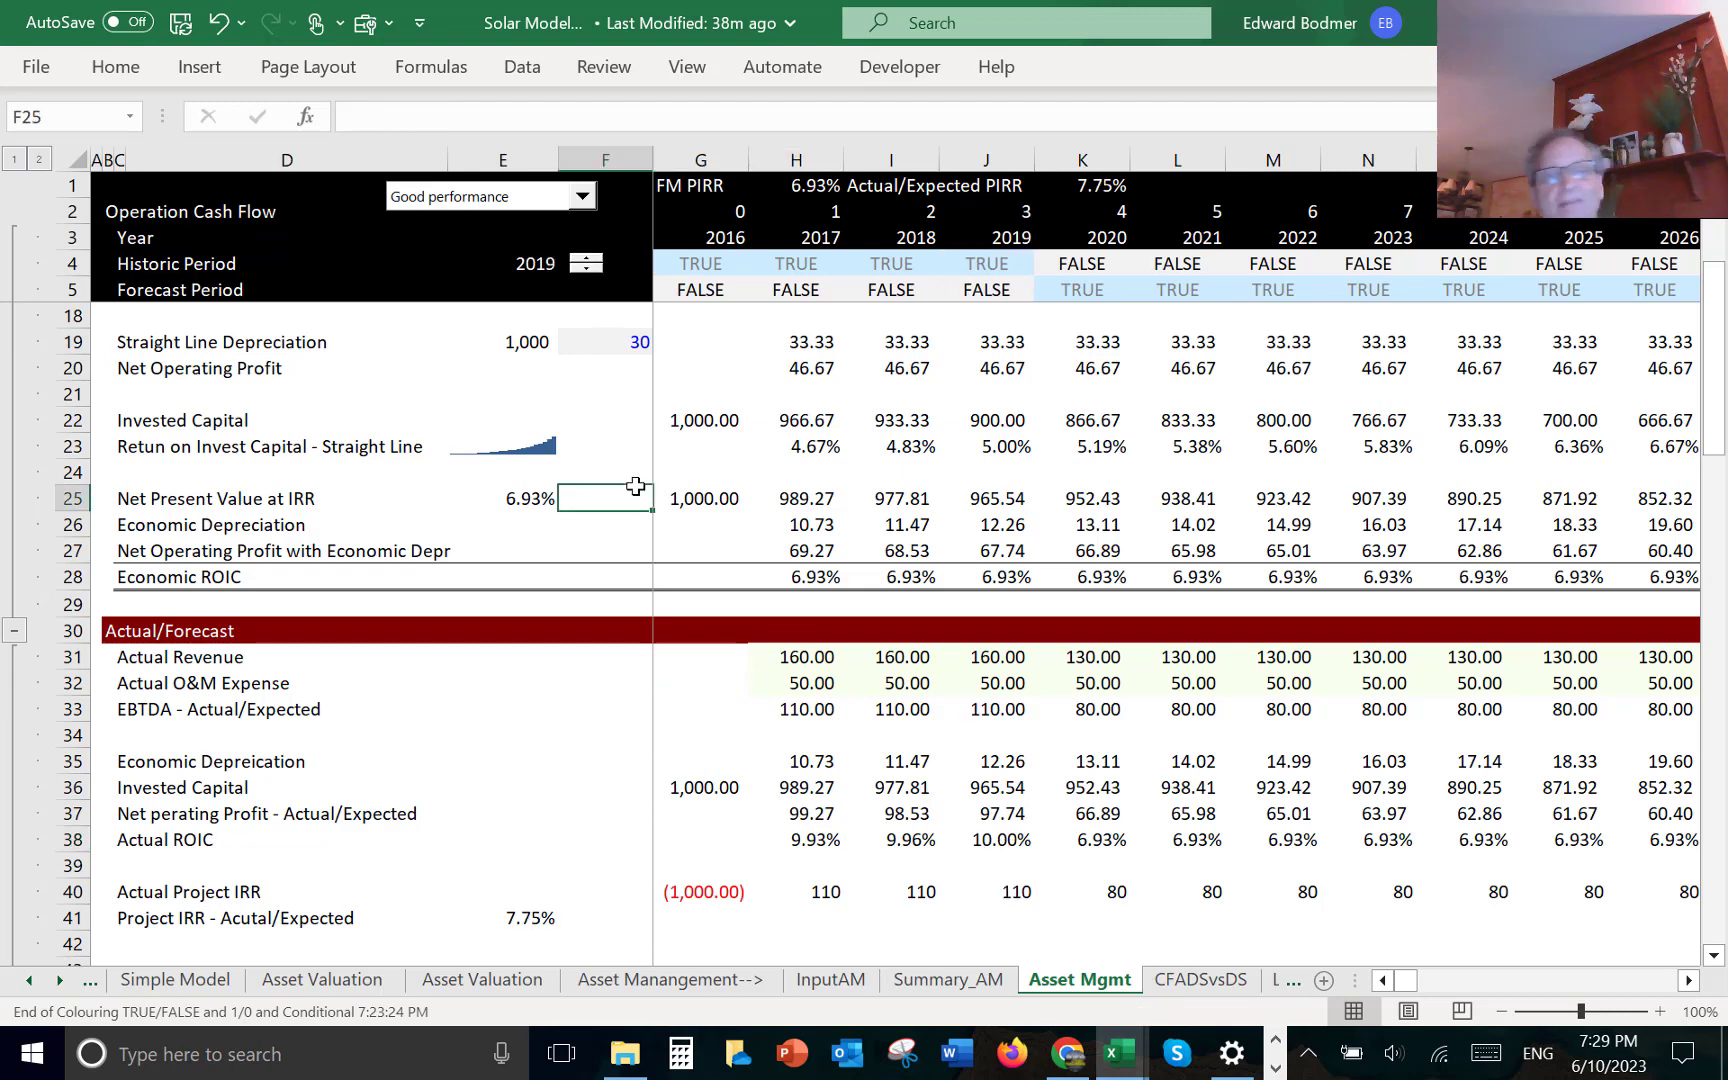
# - Rename the Actual ROIC label in C38 as "Return on Invested Capital - Acutal/Expected"
pyautogui.click(787, 843)
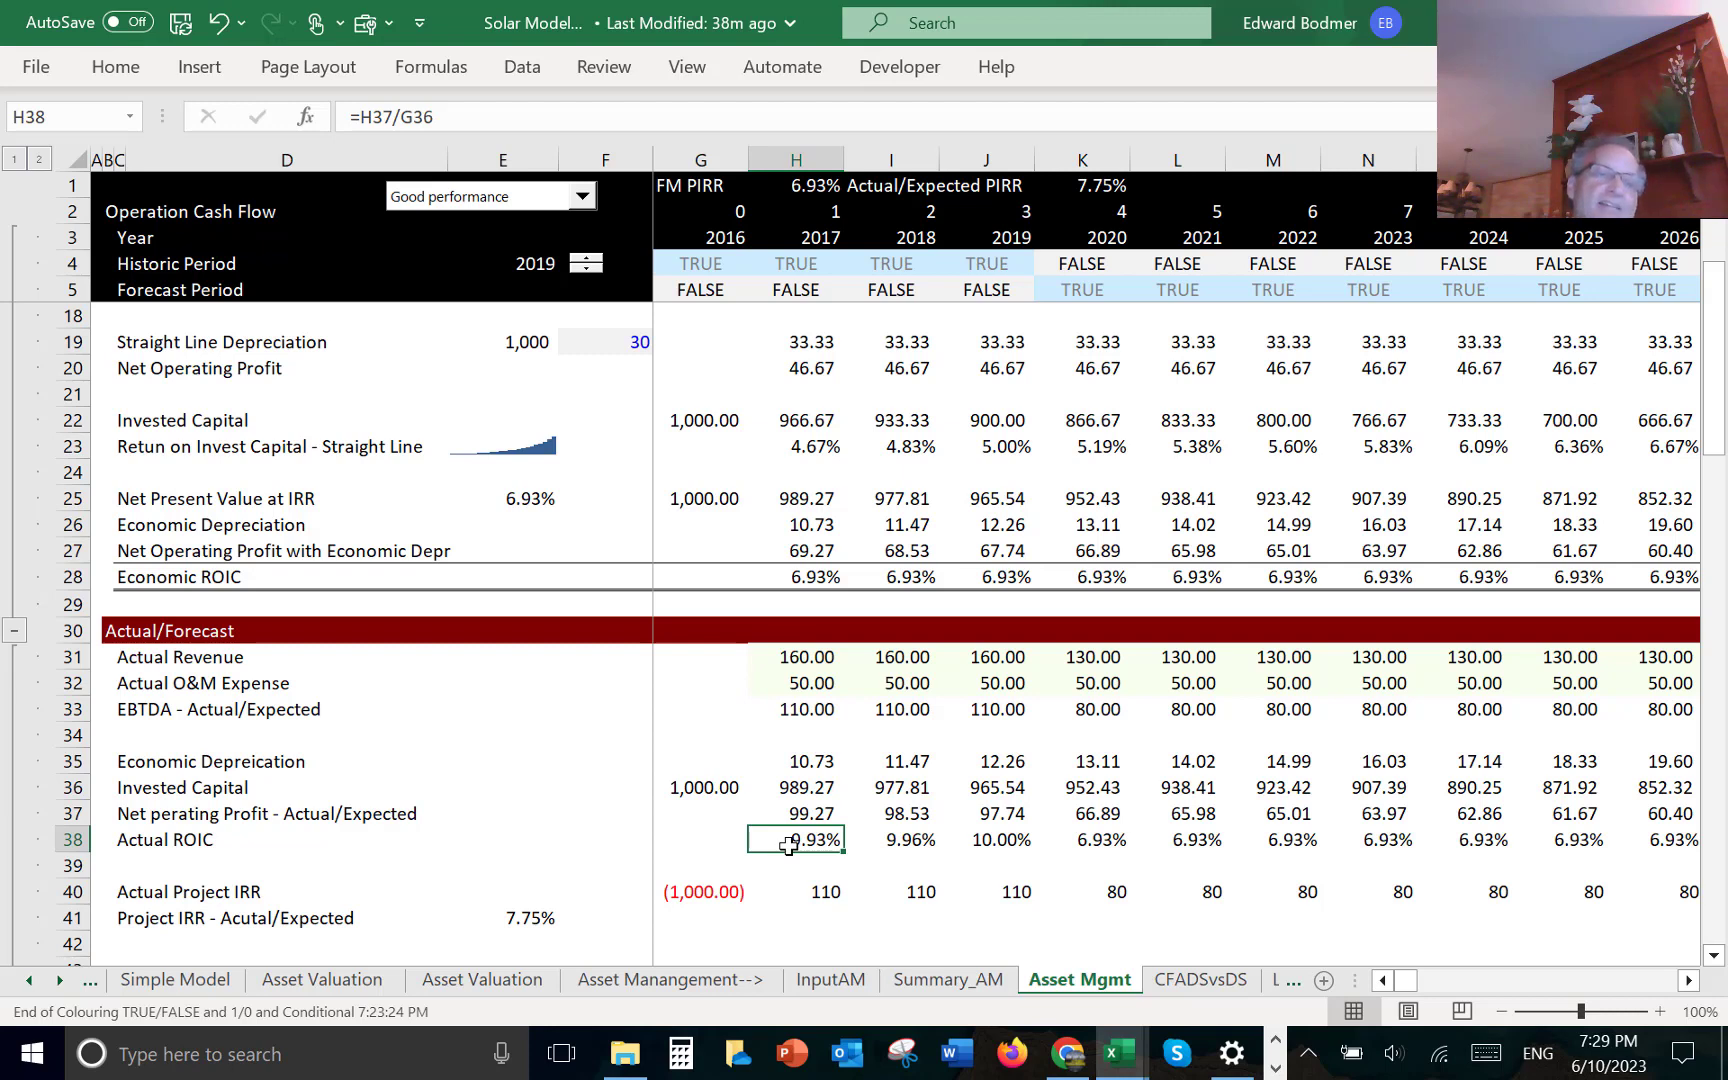
pyautogui.press('Left')
pyautogui.press('Left')
pyautogui.press('Left')
pyautogui.press('Left')
pyautogui.press('Left')
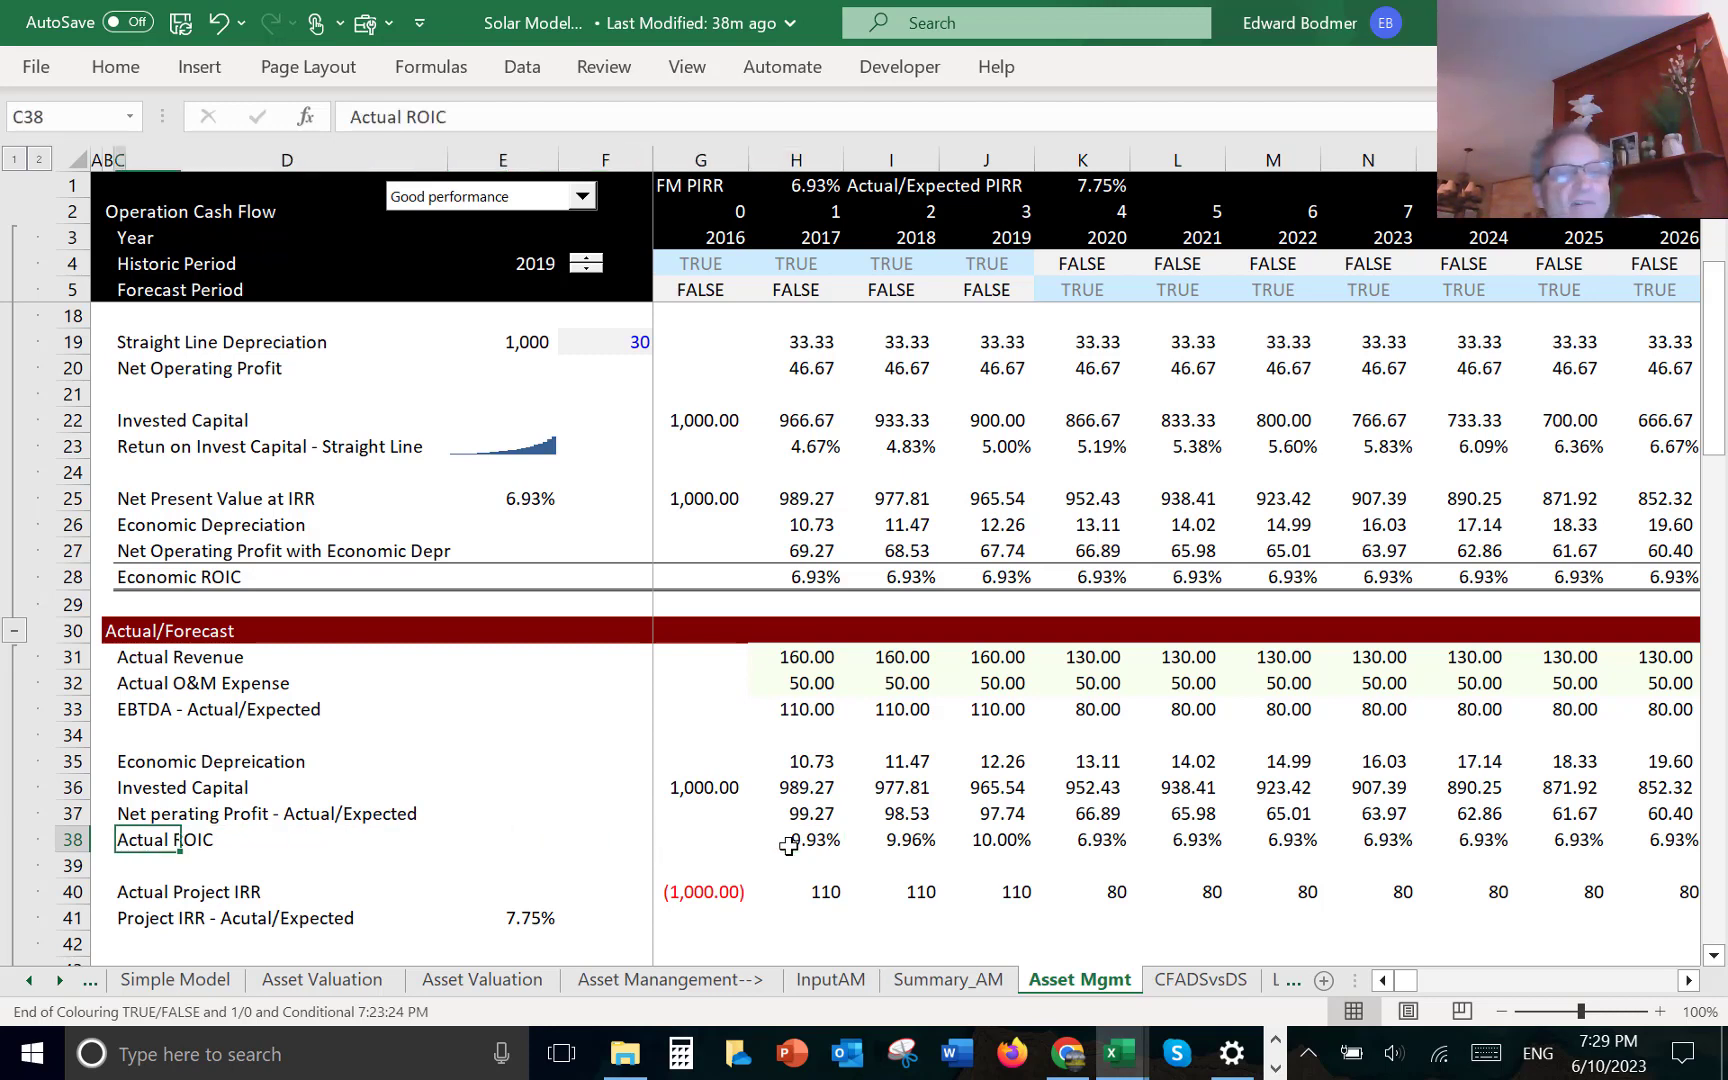
pyautogui.press('Left')
pyautogui.write('R')
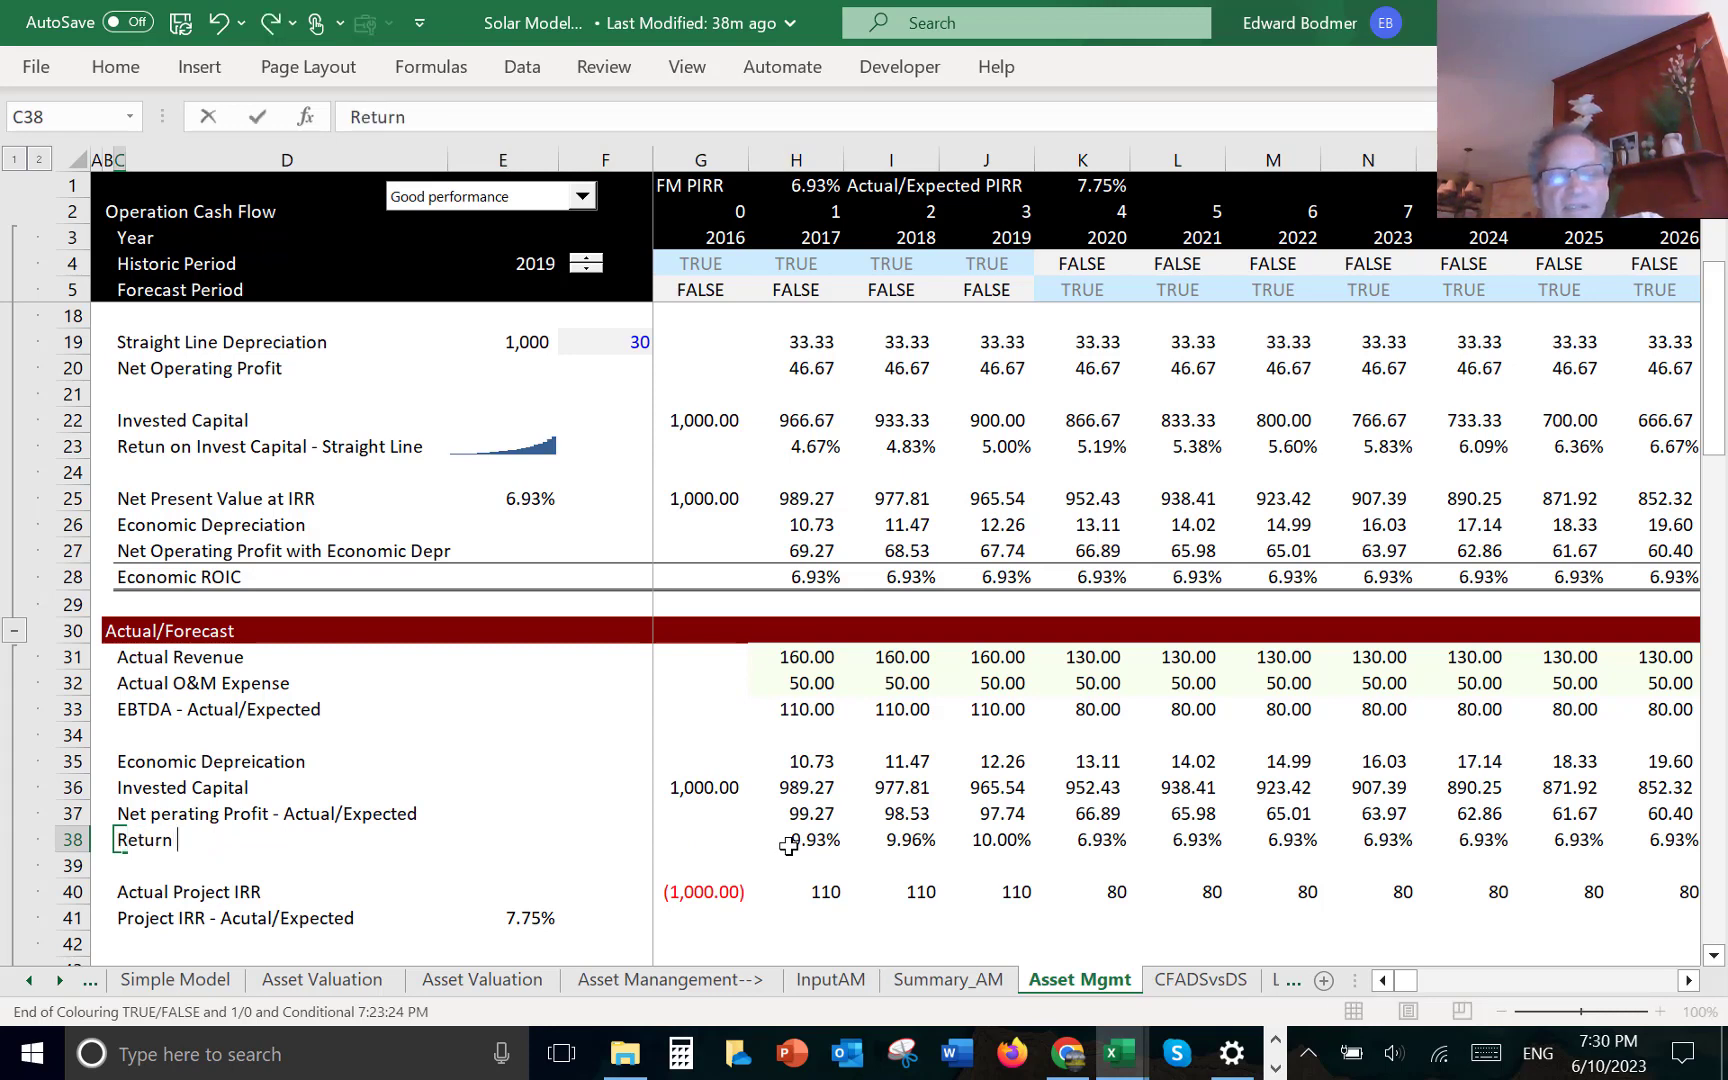
pyautogui.write('eturn on Invest')
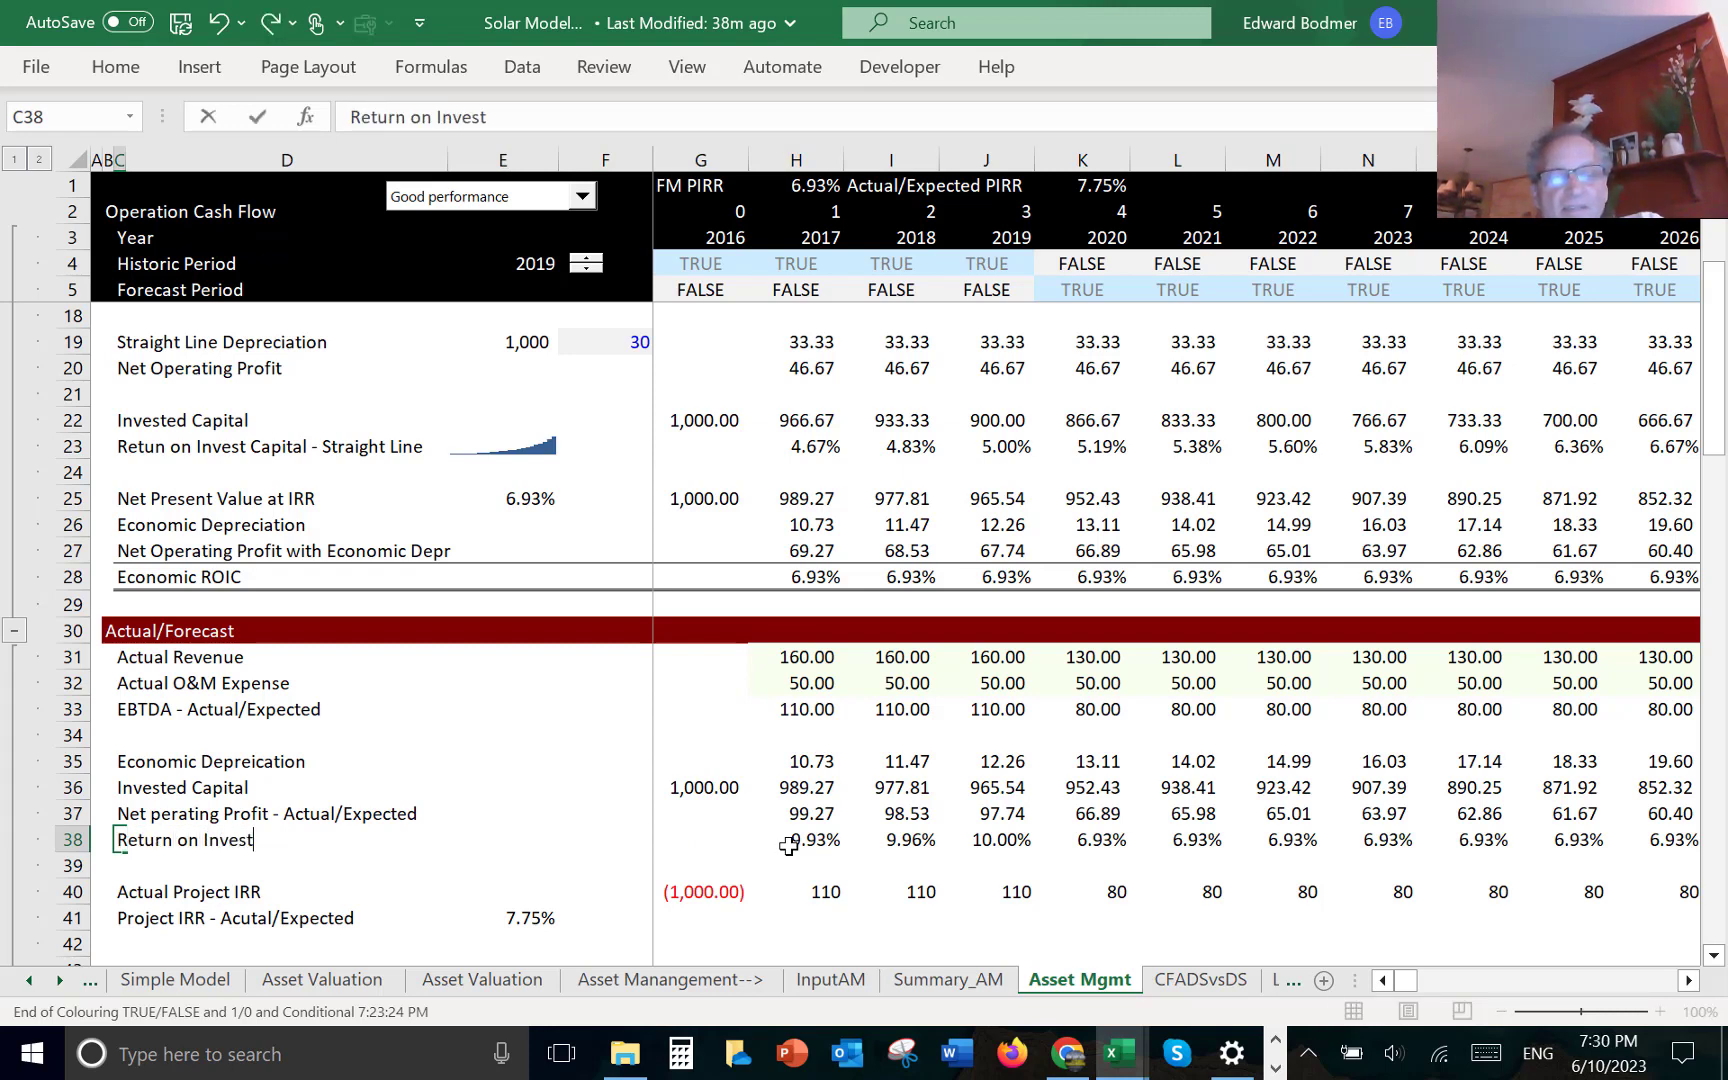
pyautogui.write('ed Capital')
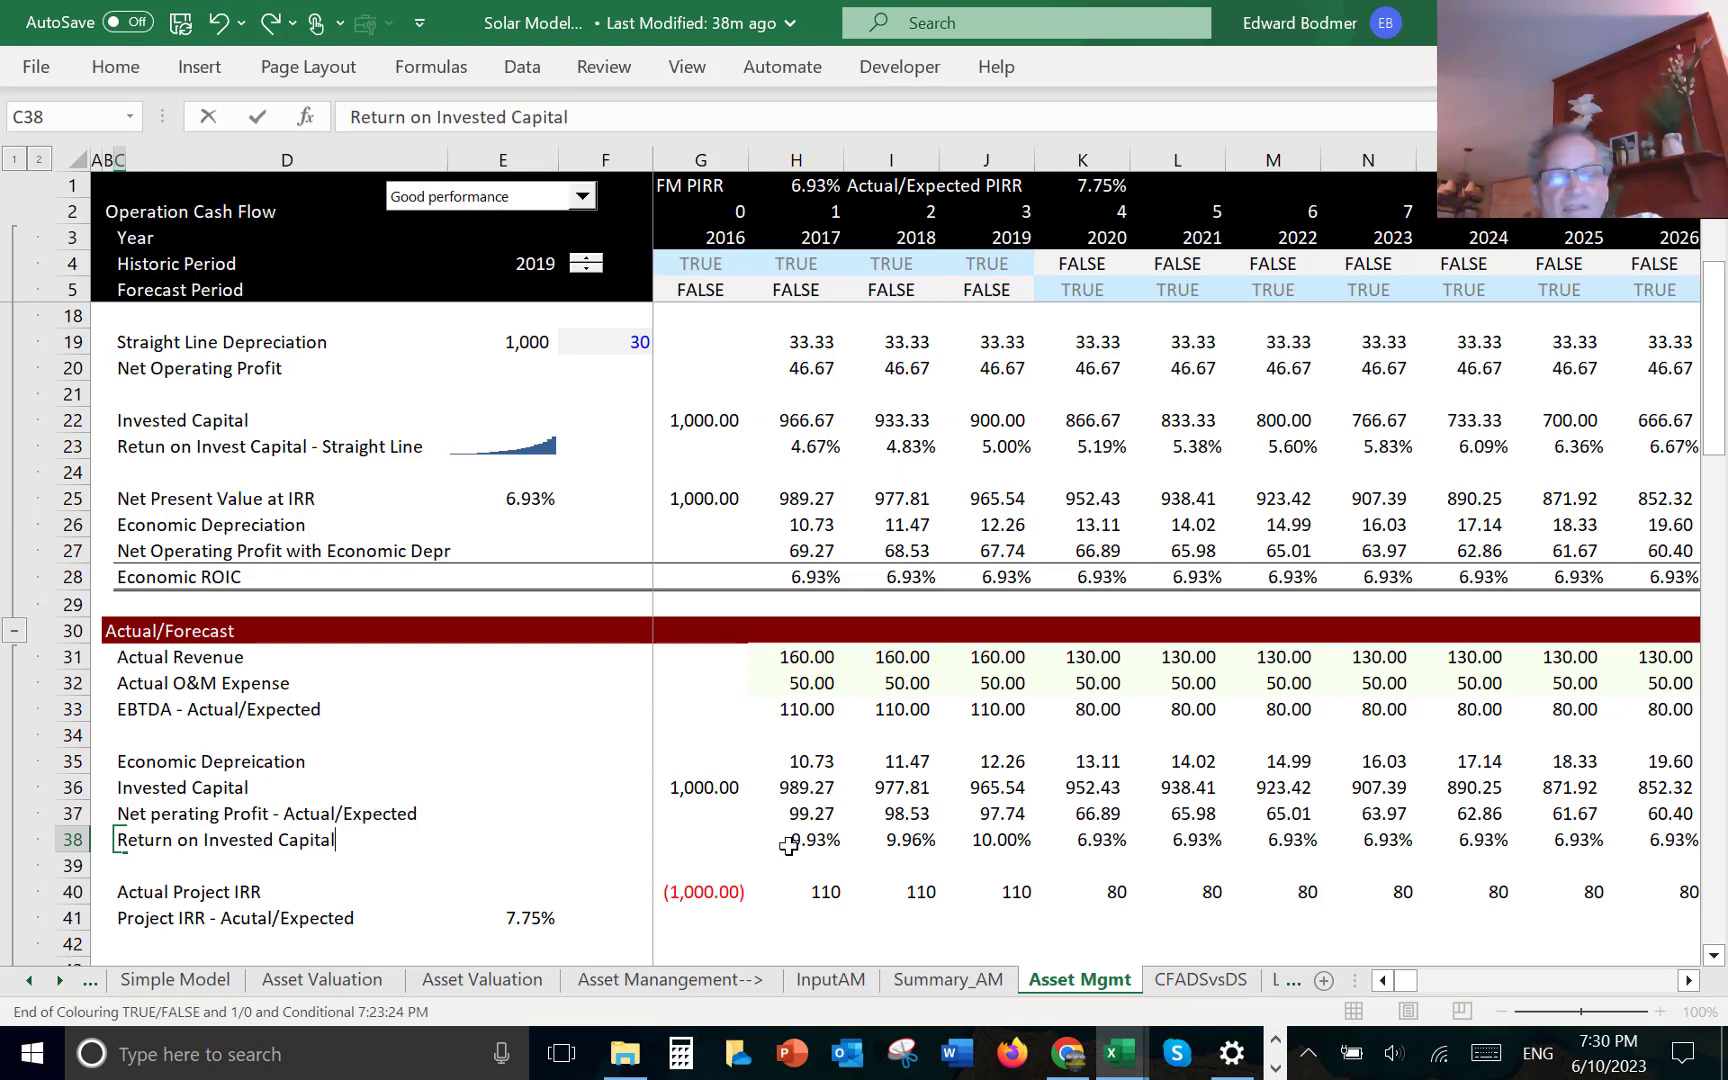
pyautogui.write(' - Acutall')
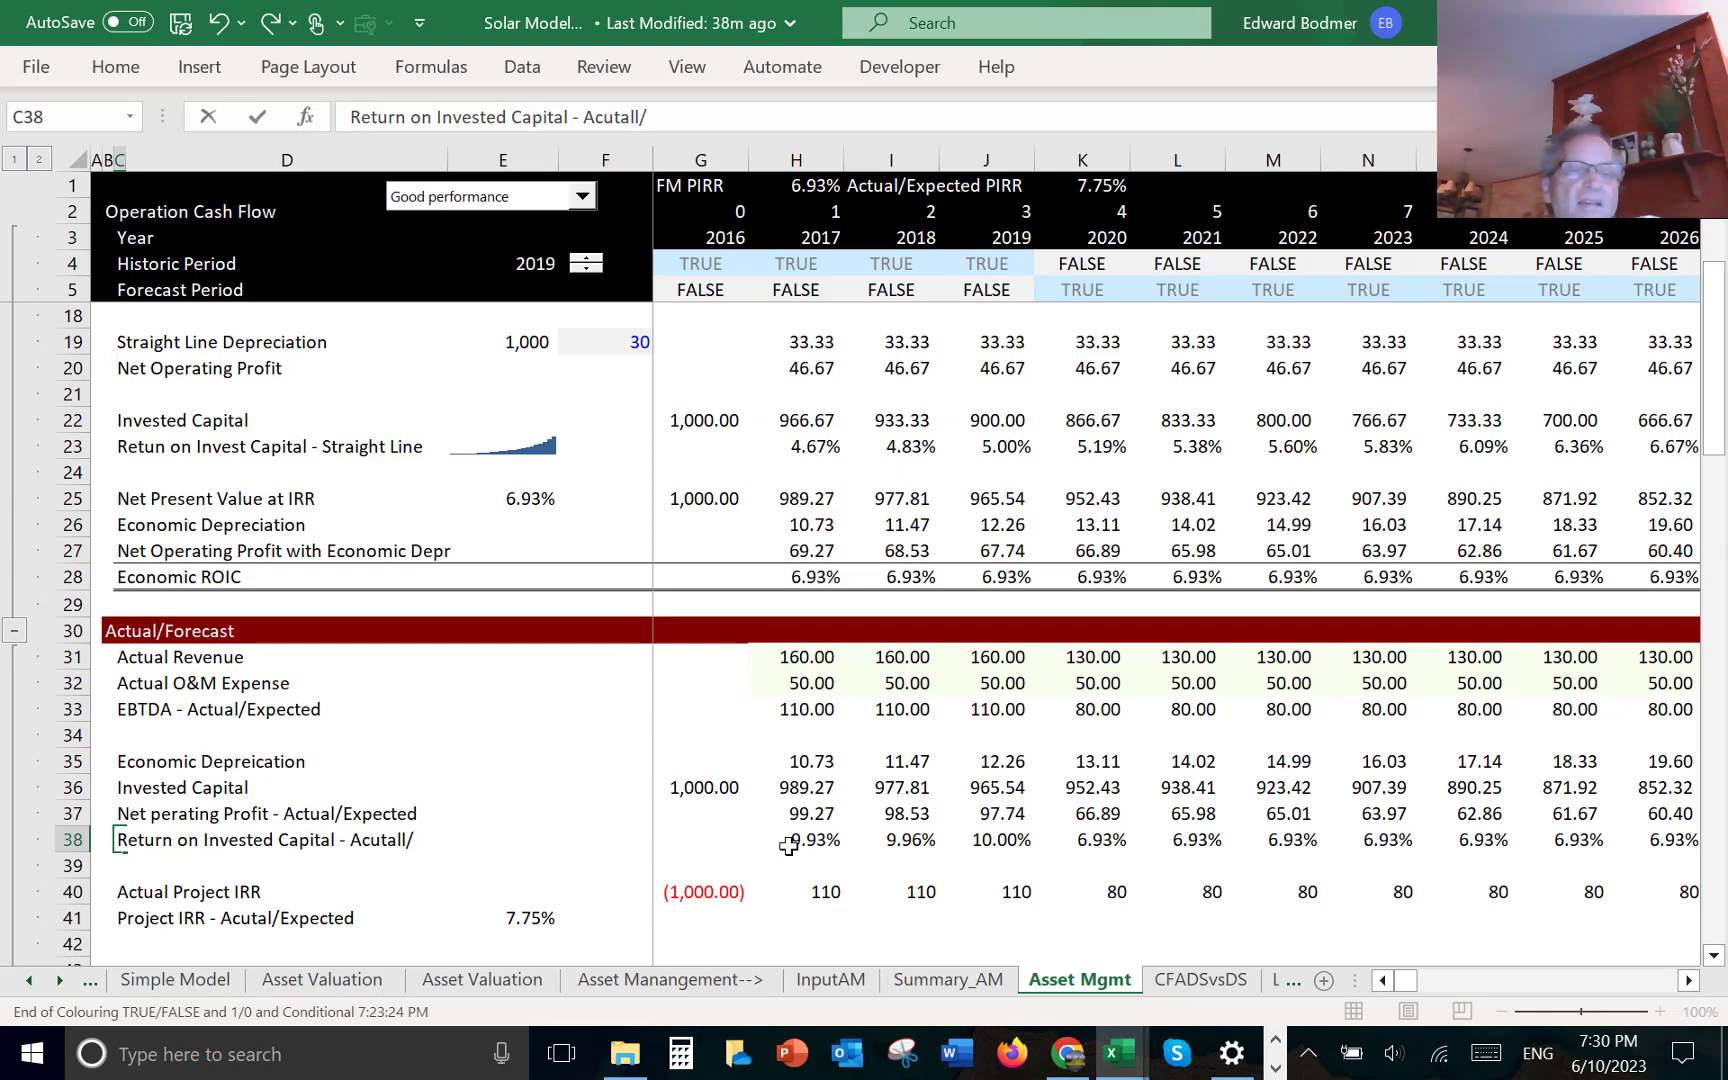
pyautogui.press('BackSpace')
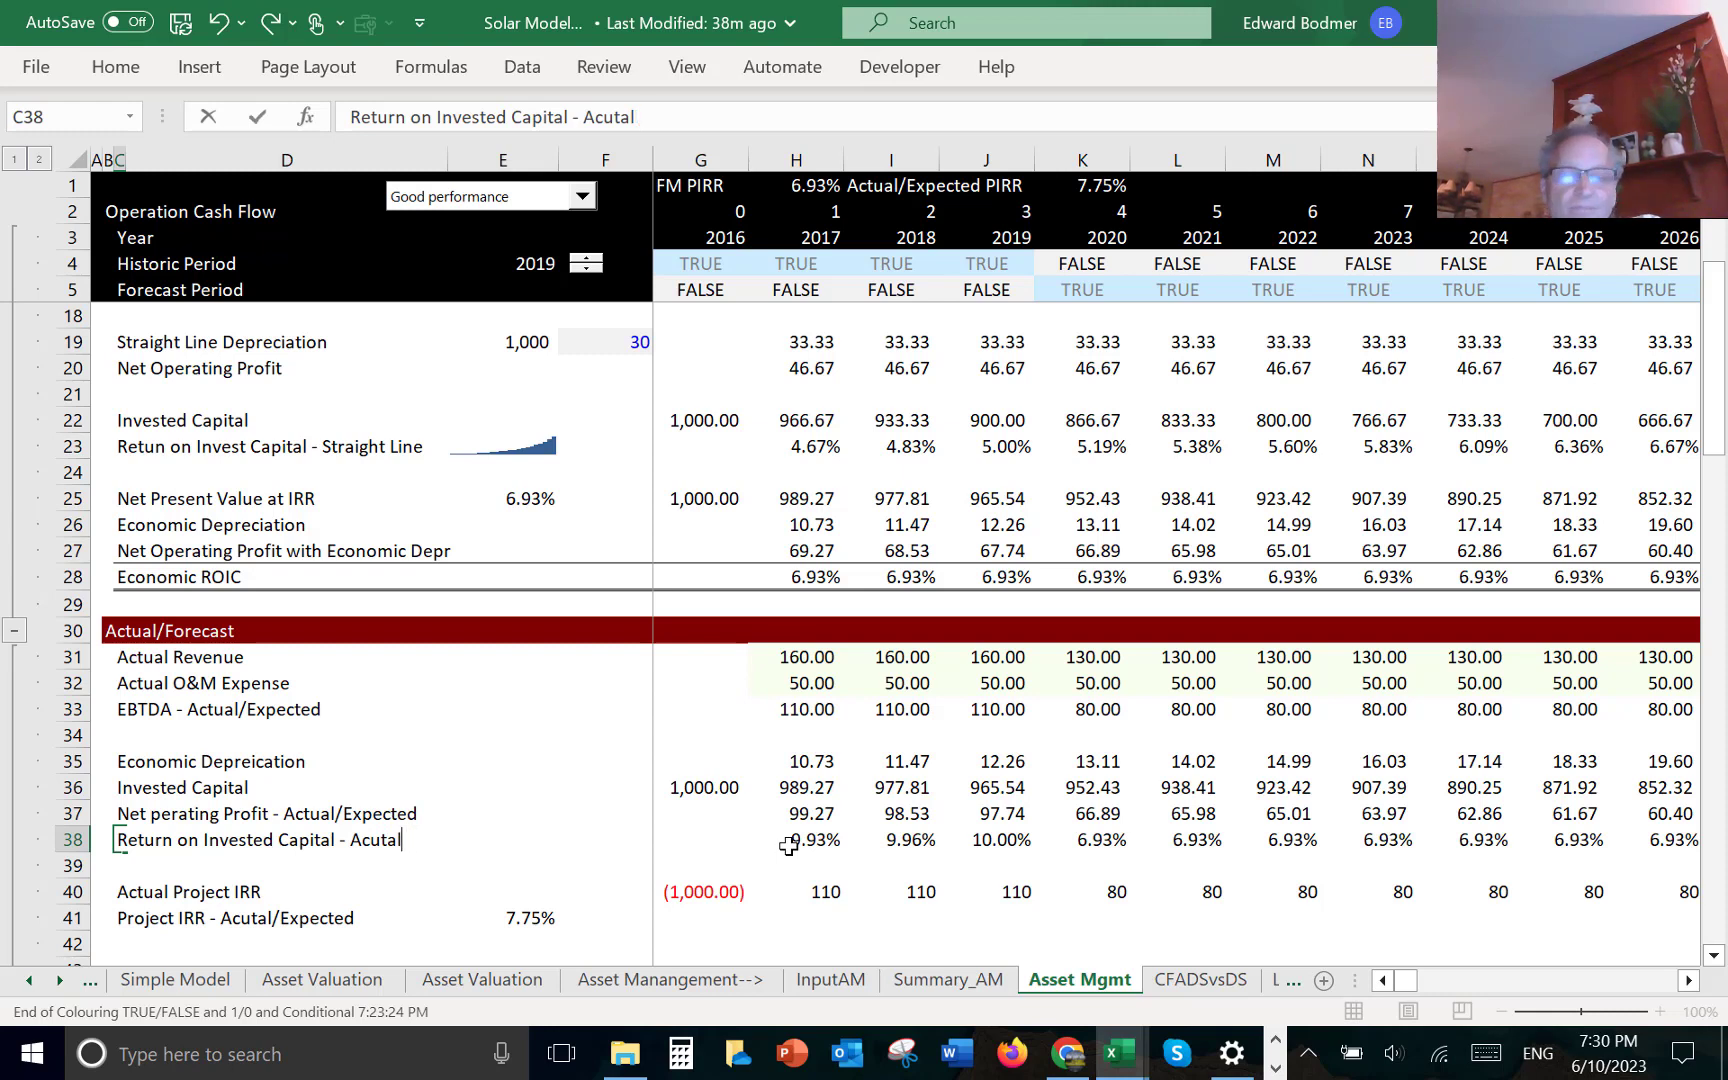
pyautogui.write('/Expec')
pyautogui.write('ted')
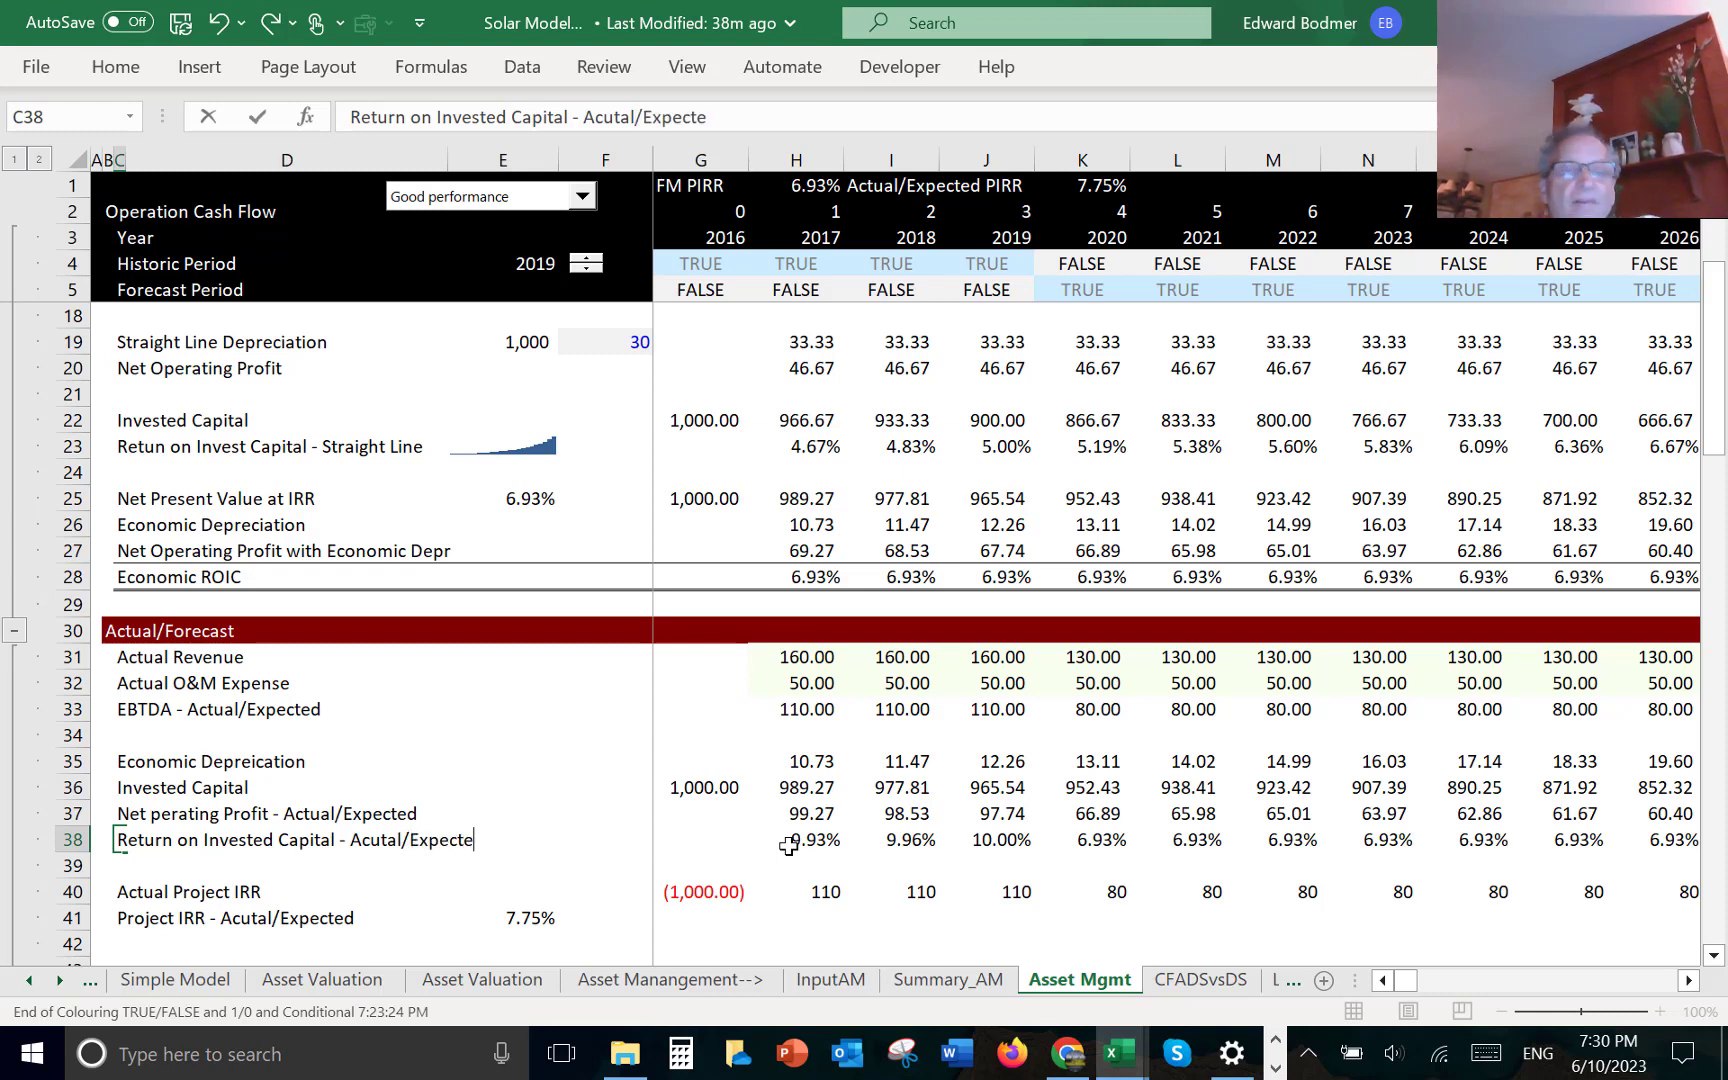
pyautogui.press('Return')
pyautogui.press('Up')
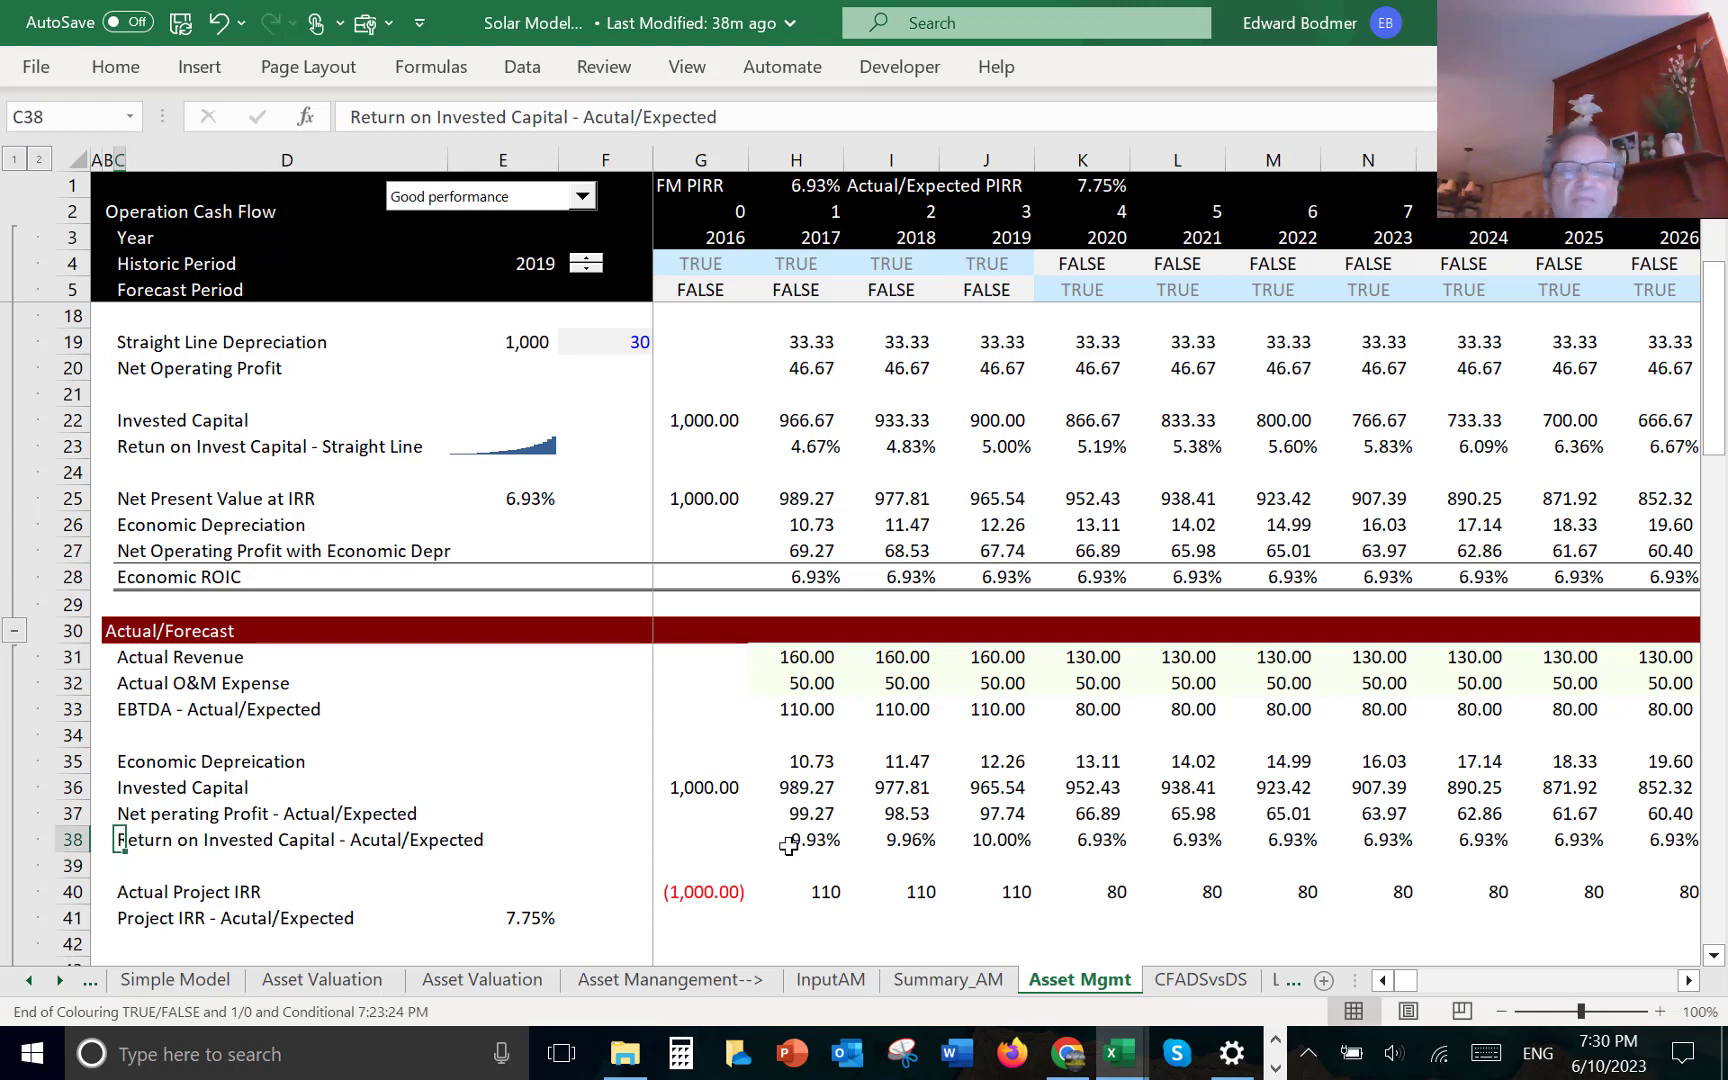
# - Apply total-line borders across the Return on Invested Capital row 38, from the label through 2046
pyautogui.hotkey('ctrl', 'shift', 'Right')
pyautogui.hotkey('ctrl', 'shift', 'Right')
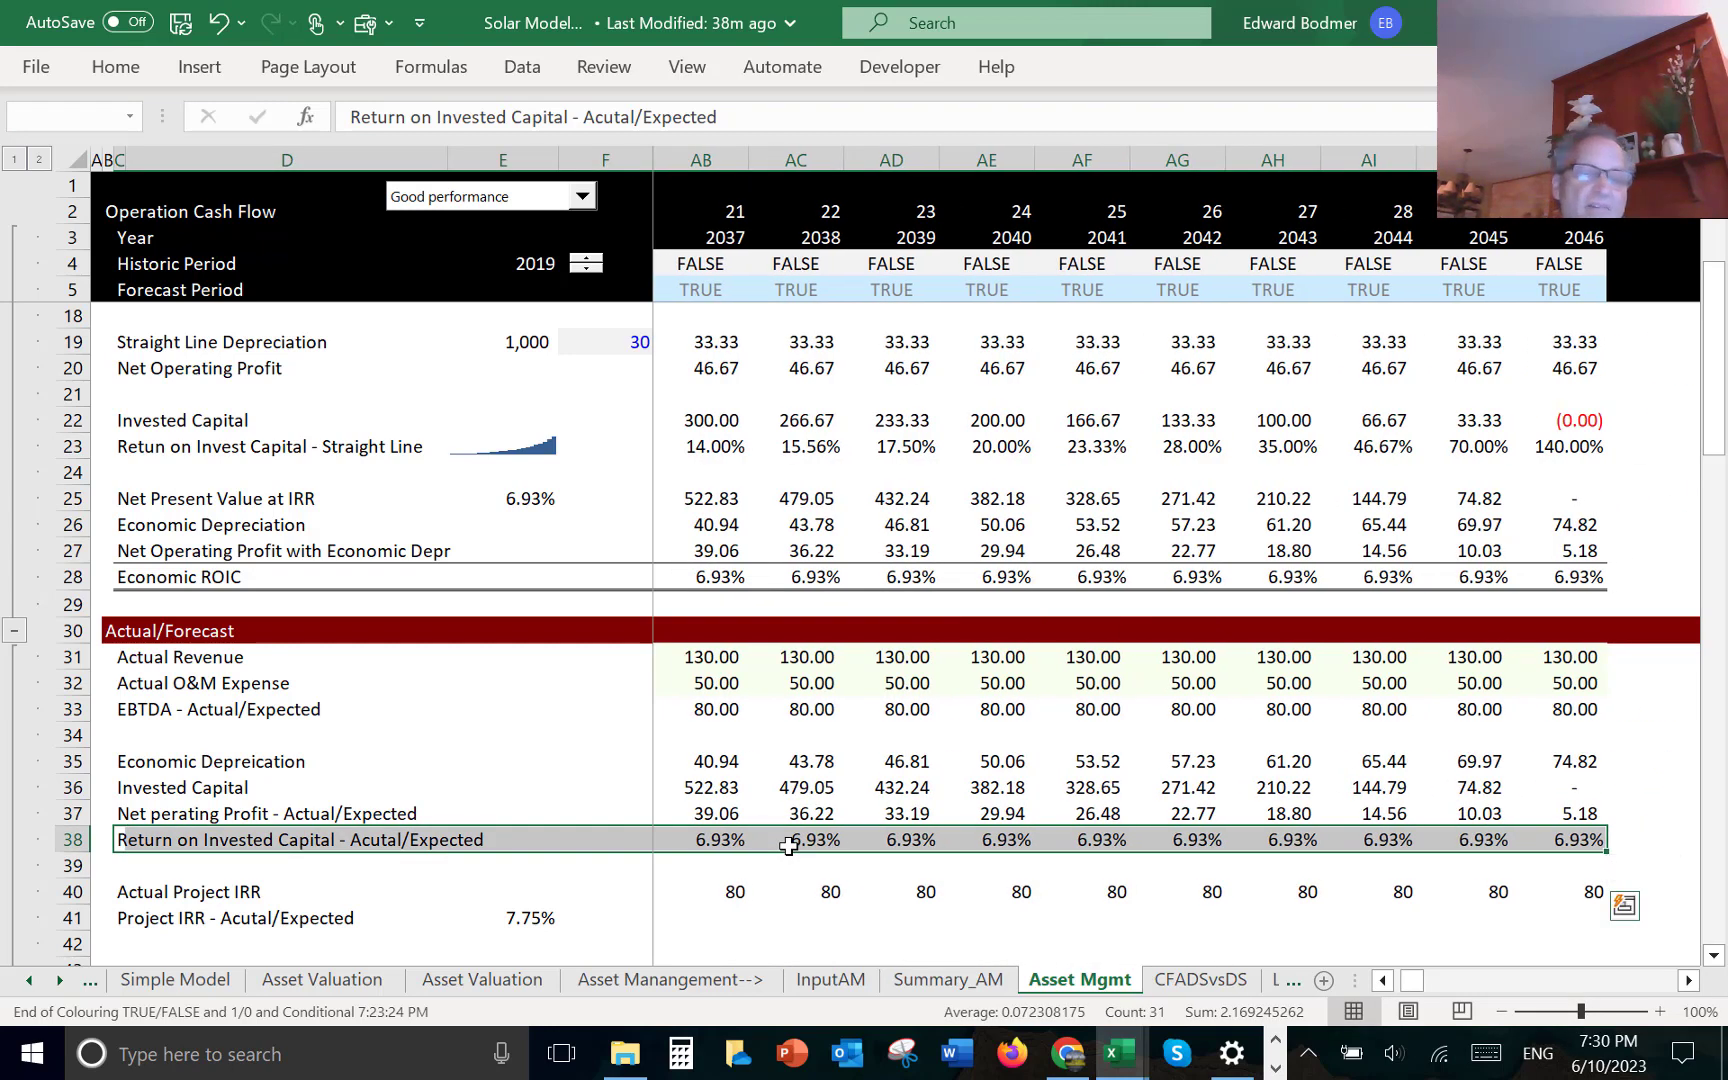
pyautogui.hotkey('ctrl', 'shift', 't')
pyautogui.click(789, 846)
pyautogui.press('Left')
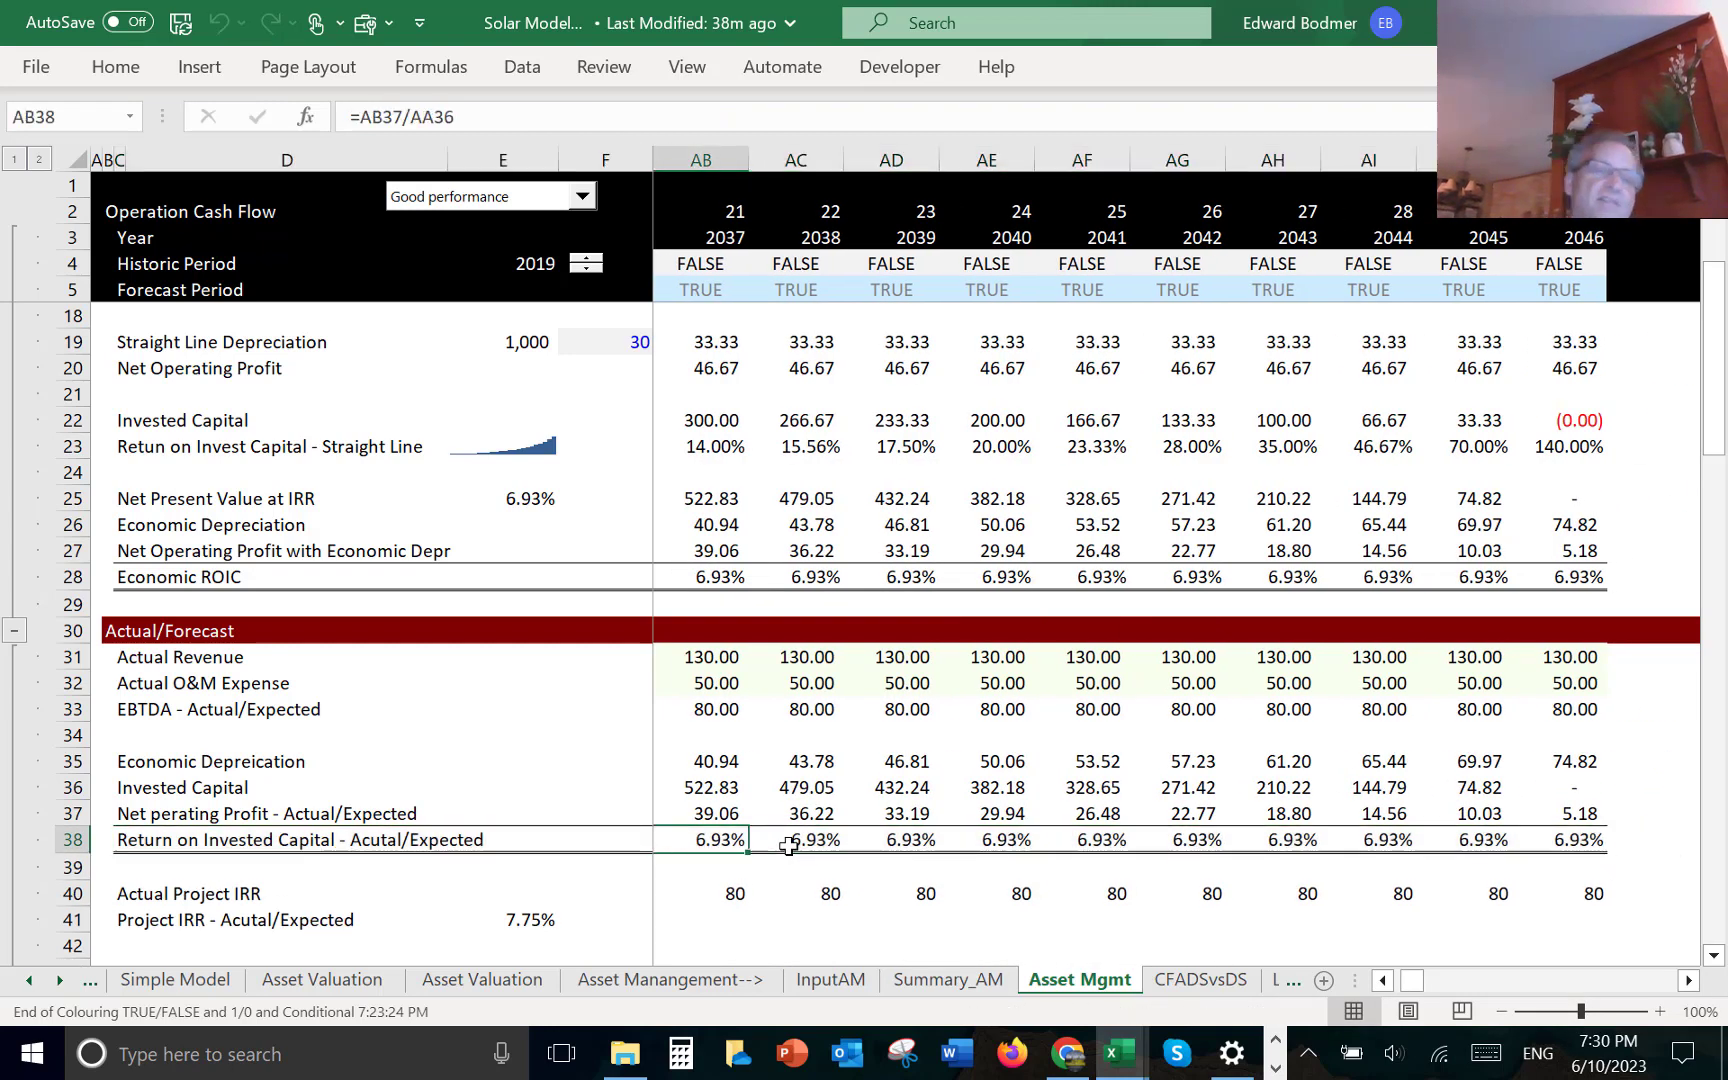
# - Format the Actual Project IRR cash flows in row 40, from G40 through 2046, as numbers with two decimals
pyautogui.press('Right')
pyautogui.press('Right')
pyautogui.press('Right')
pyautogui.press('Left')
pyautogui.press('Left')
pyautogui.press('Left')
pyautogui.press('Left')
pyautogui.press('Left')
pyautogui.press('Left')
pyautogui.press('Left')
pyautogui.press('Left')
pyautogui.press('Left')
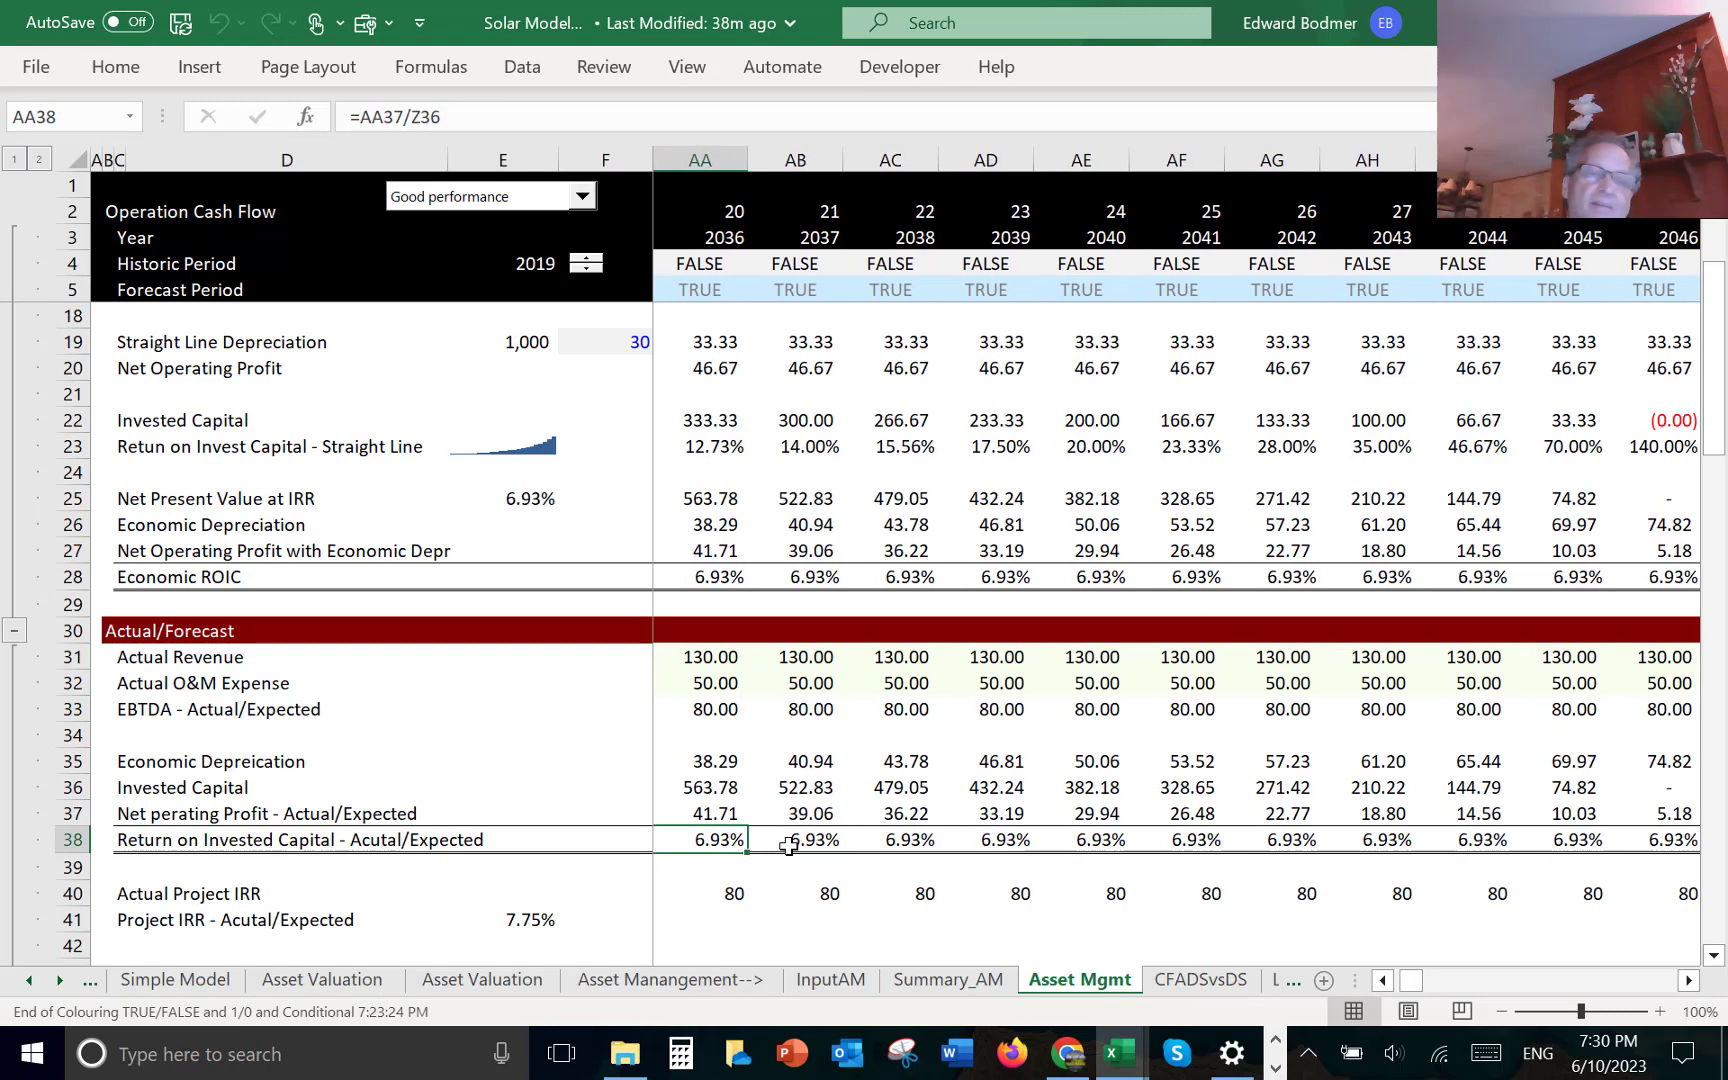
pyautogui.press('Left')
pyautogui.press('Left')
pyautogui.press('Down')
pyautogui.press('Down')
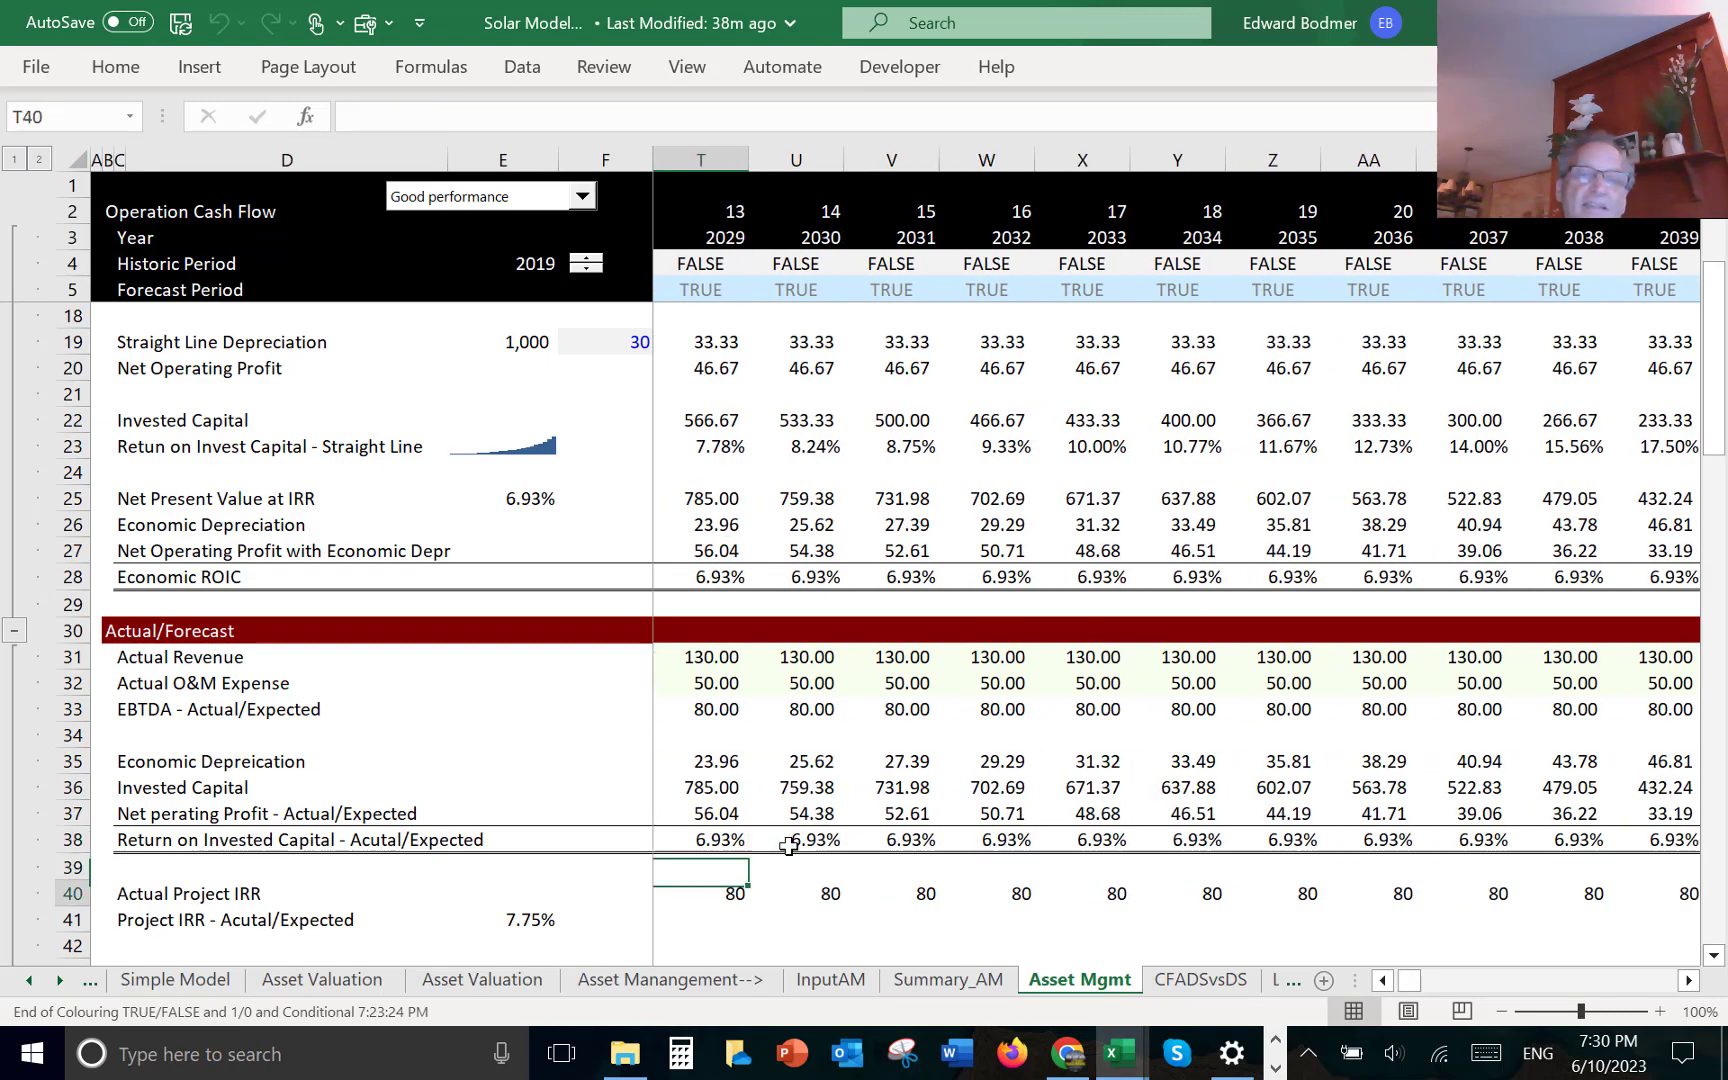
pyautogui.press('Left')
pyautogui.press('Left')
pyautogui.press('Left')
pyautogui.press('Left')
pyautogui.press('Left')
pyautogui.press('Left')
pyautogui.press('Left')
pyautogui.press('Left')
pyautogui.press('Left')
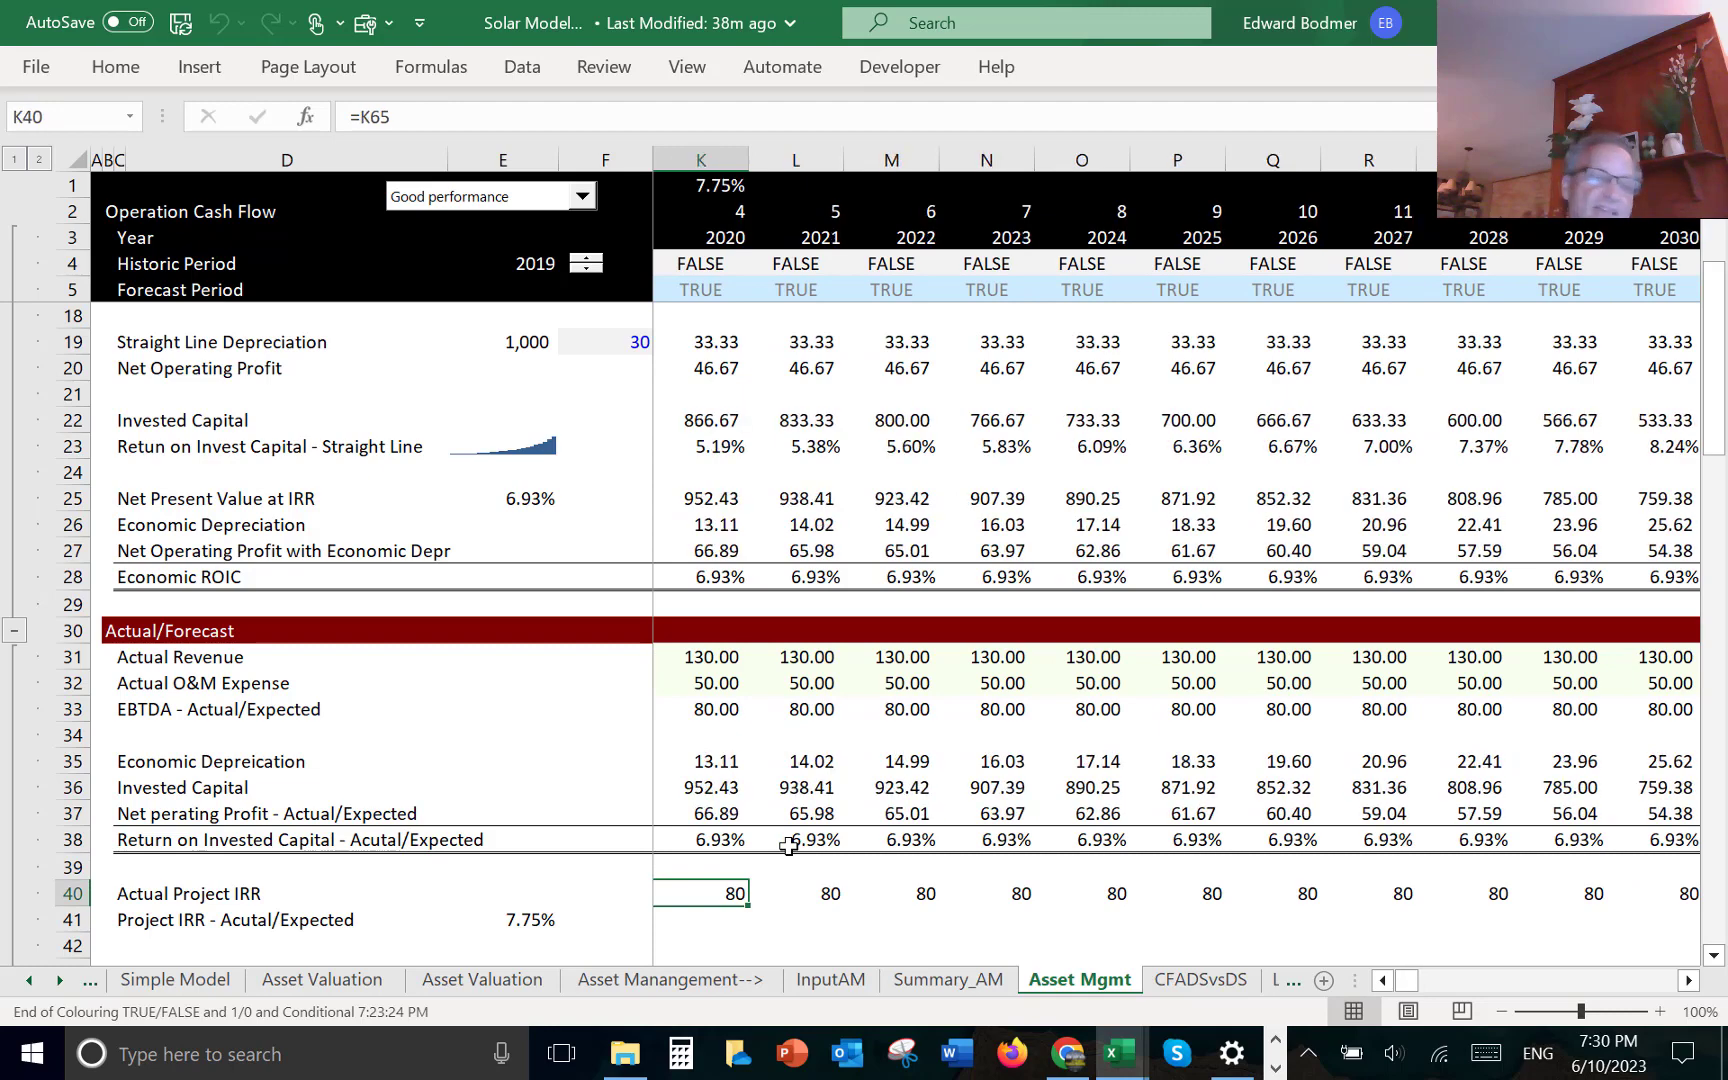
pyautogui.press('Left')
pyautogui.press('Left')
pyautogui.press('Left')
pyautogui.press('Left')
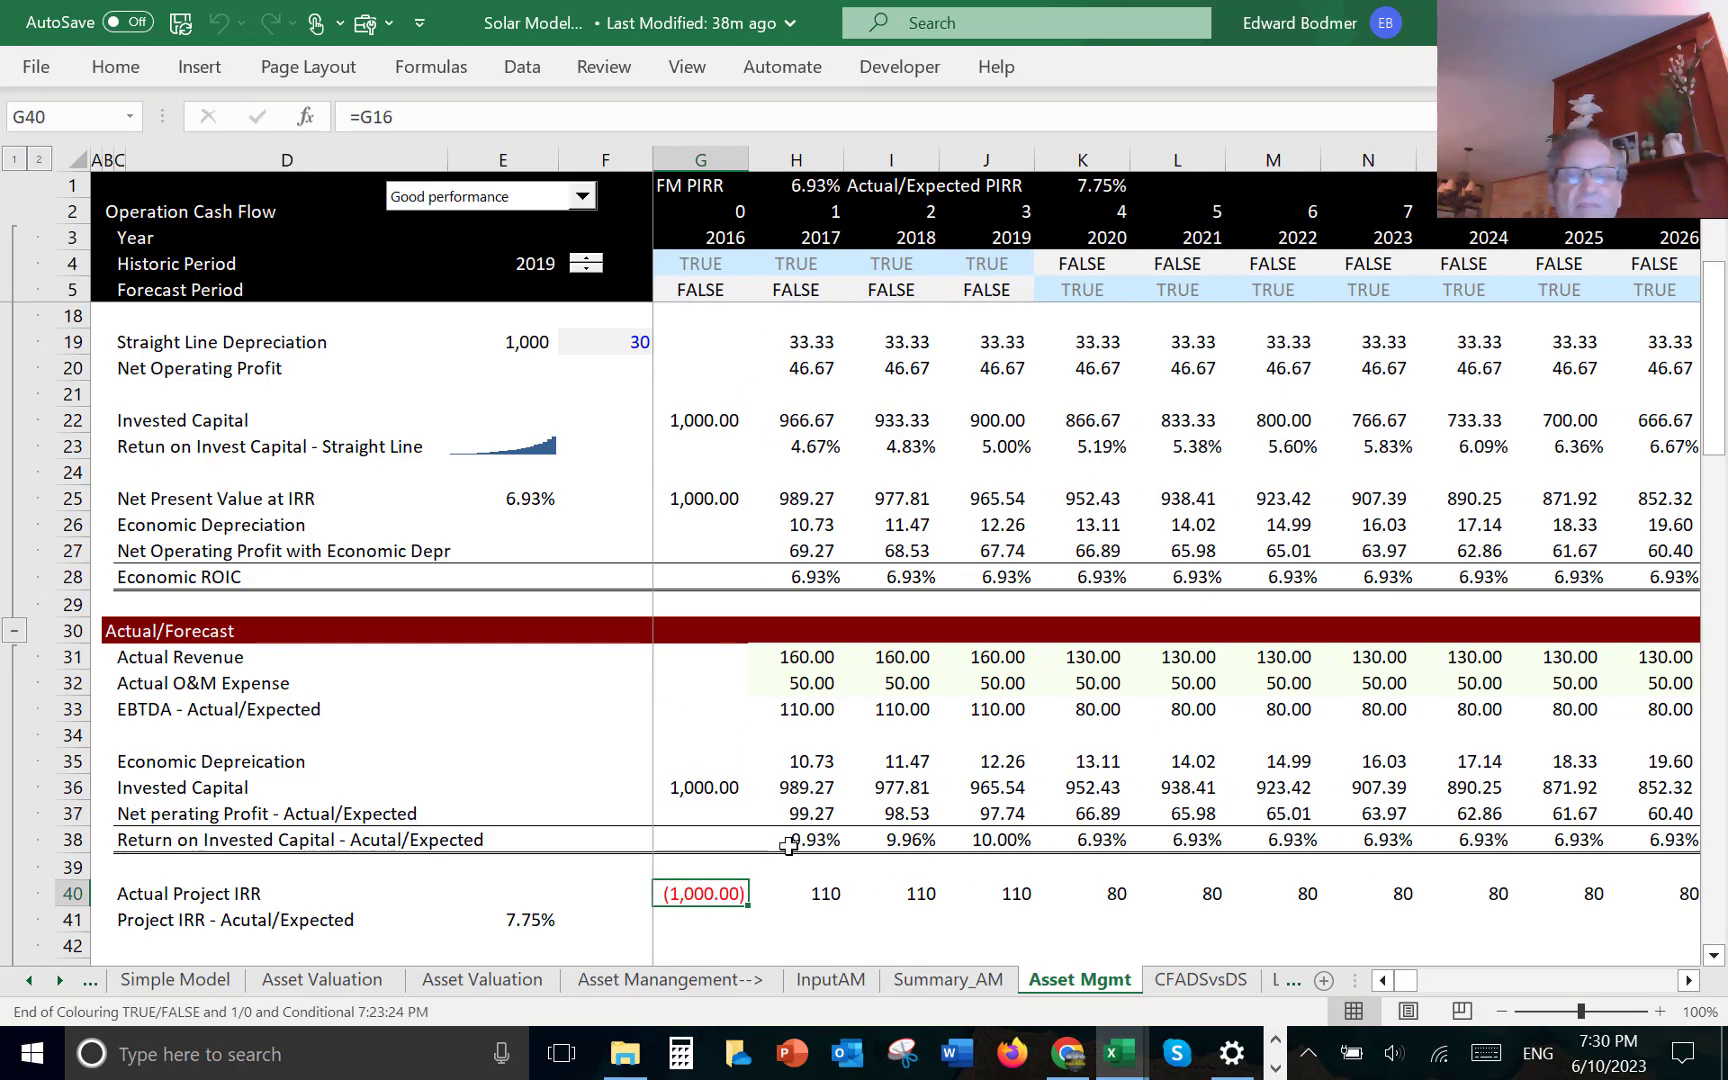
pyautogui.hotkey('ctrl', 'shift', 'Right')
pyautogui.hotkey('ctrl', 'shift', '1')
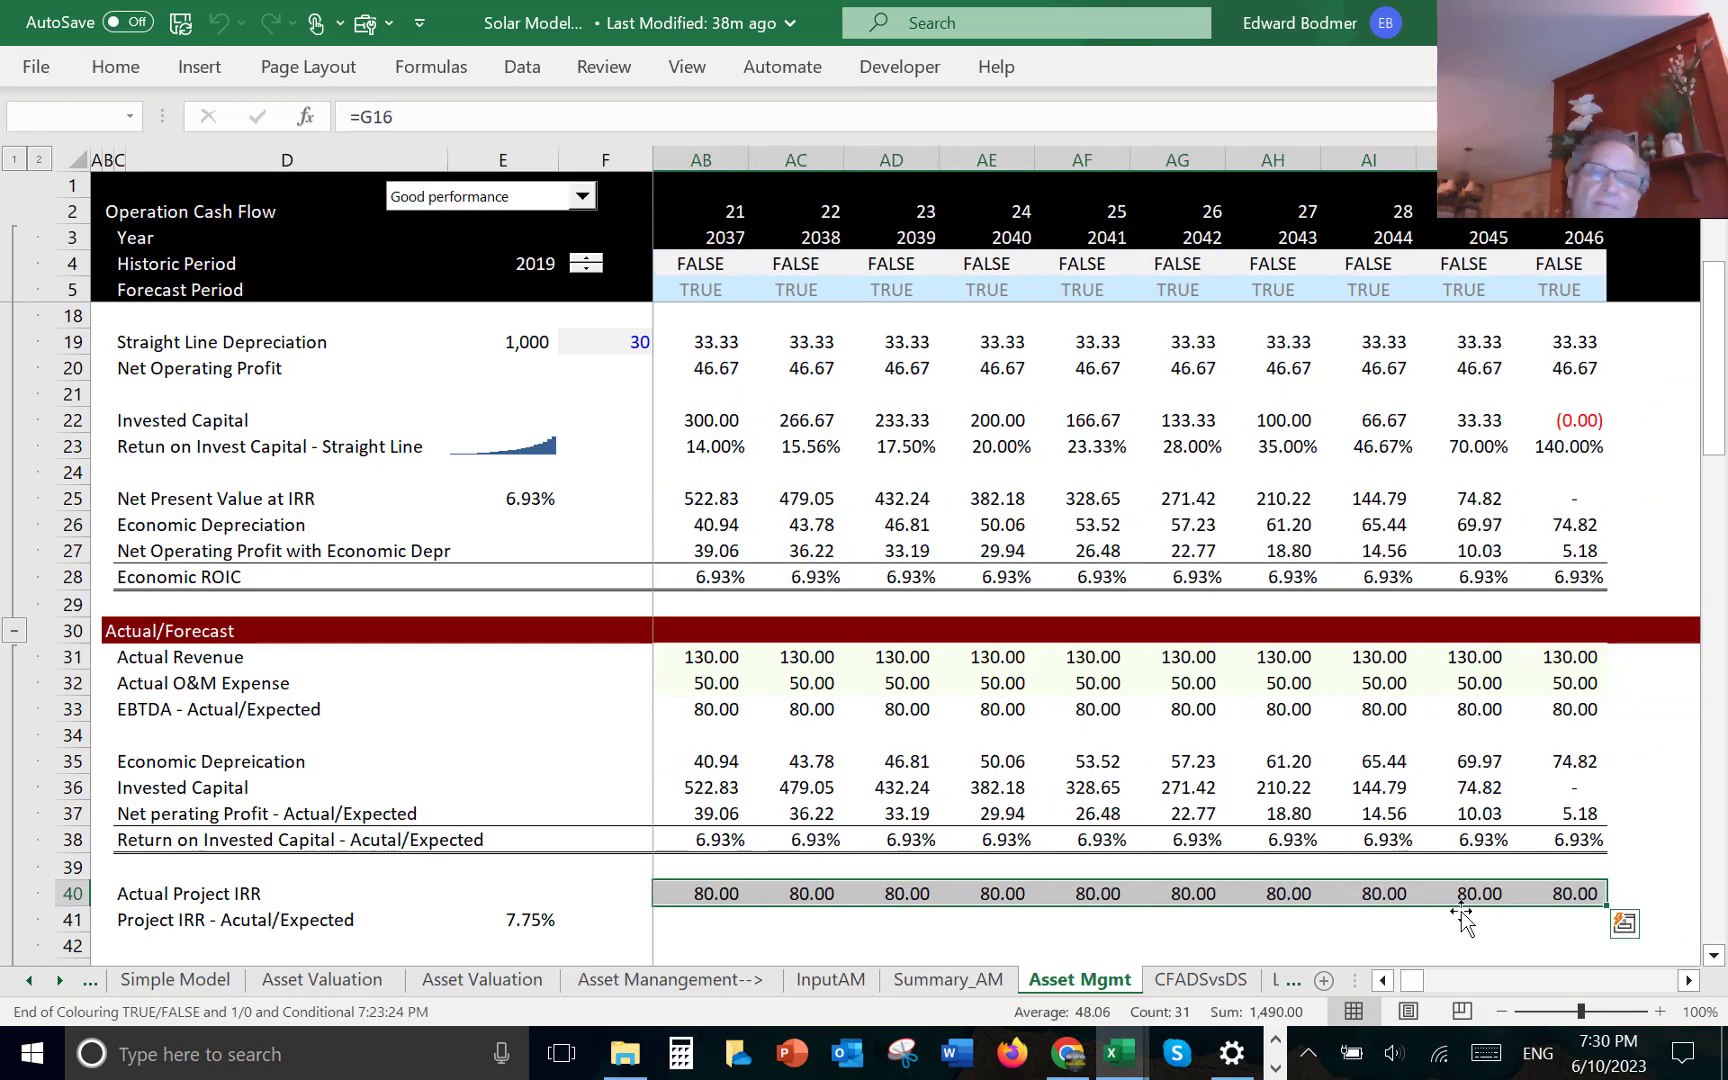
pyautogui.press('Left')
pyautogui.press('Left')
pyautogui.press('Left')
pyautogui.press('Right')
pyautogui.press('Right')
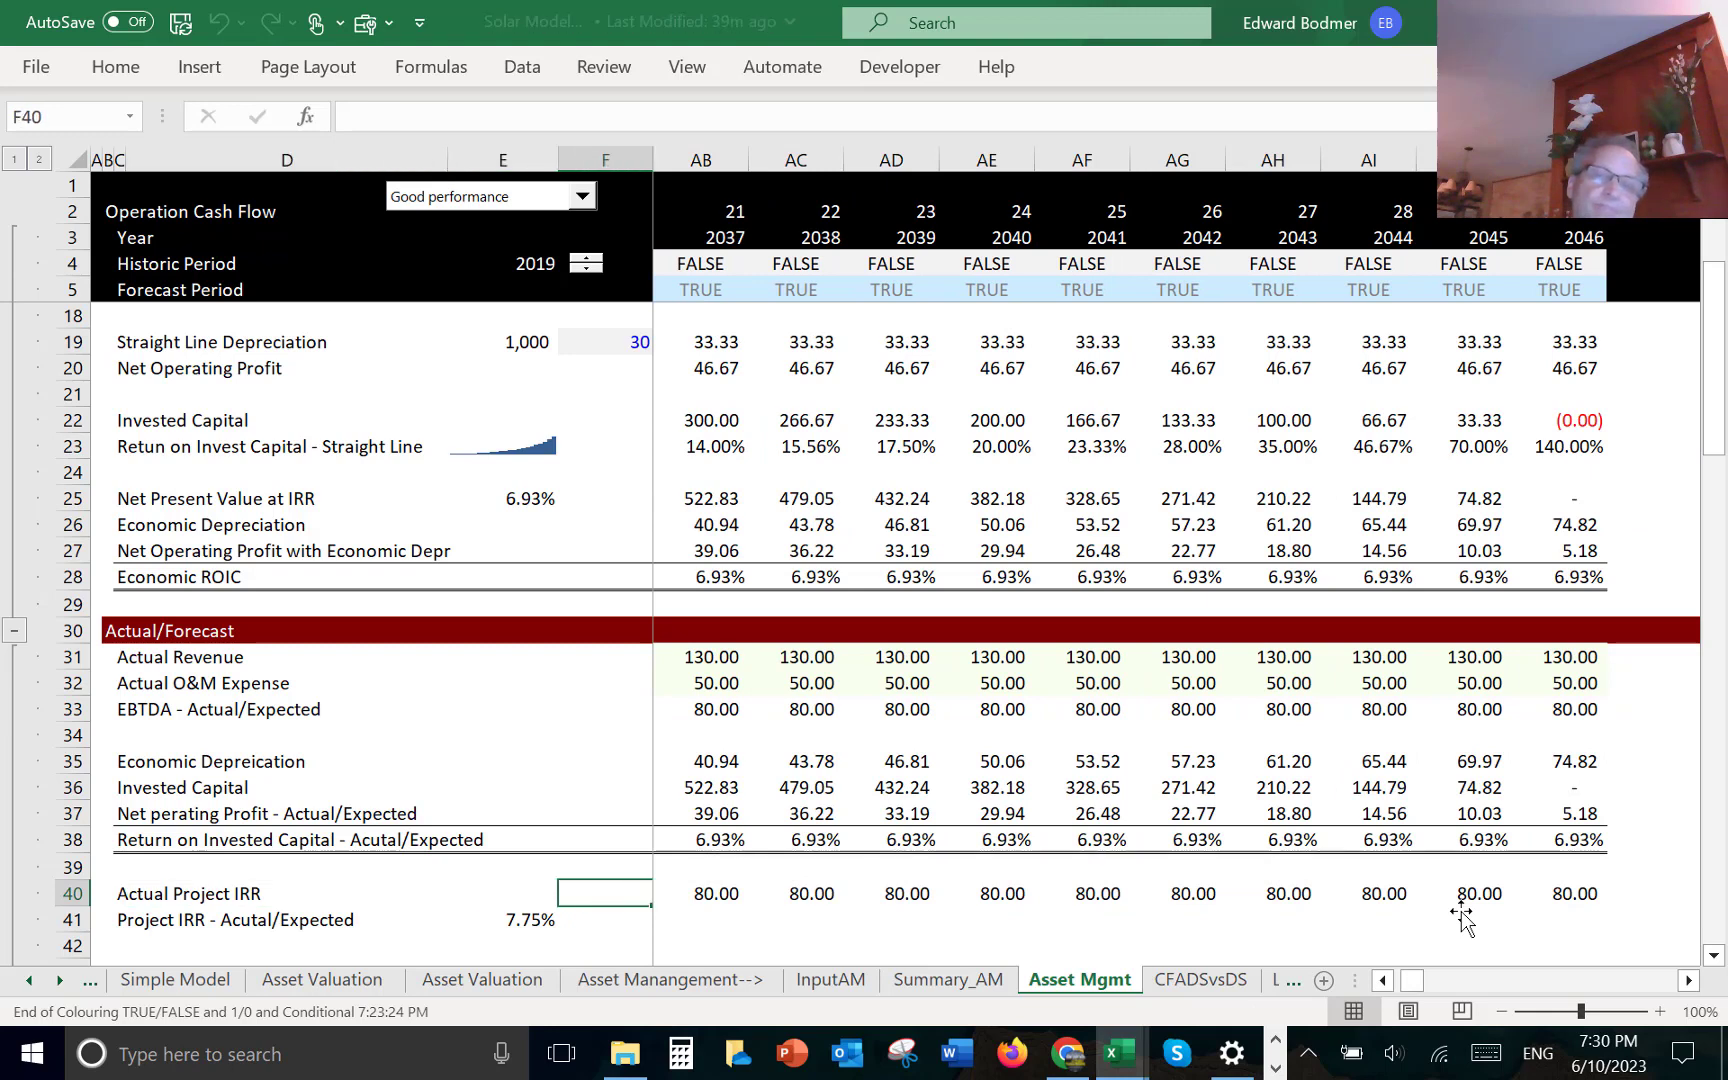
pyautogui.press('Right')
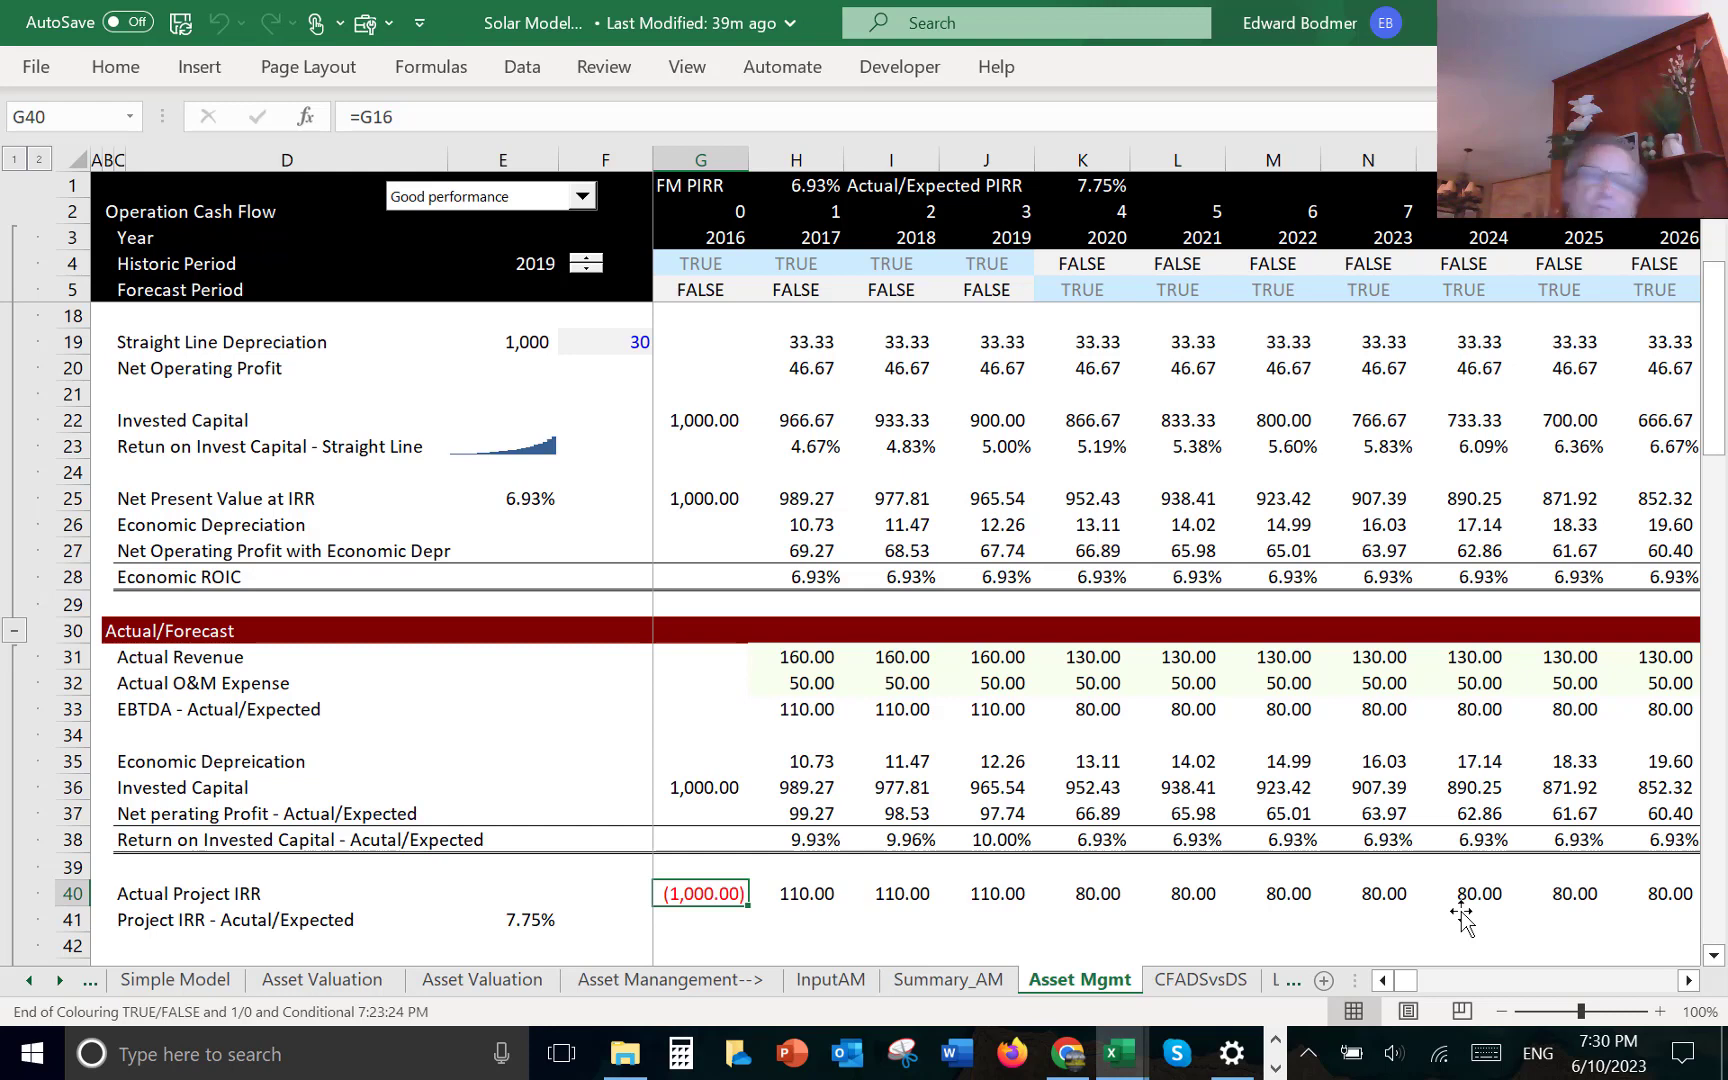
# - Examine the Actual/Forecast section and the Net Present Value at IRR formulas in row 25 for 2016 and 2017
pyautogui.press('Down')
pyautogui.press('Down')
pyautogui.press('Down')
pyautogui.press('Down')
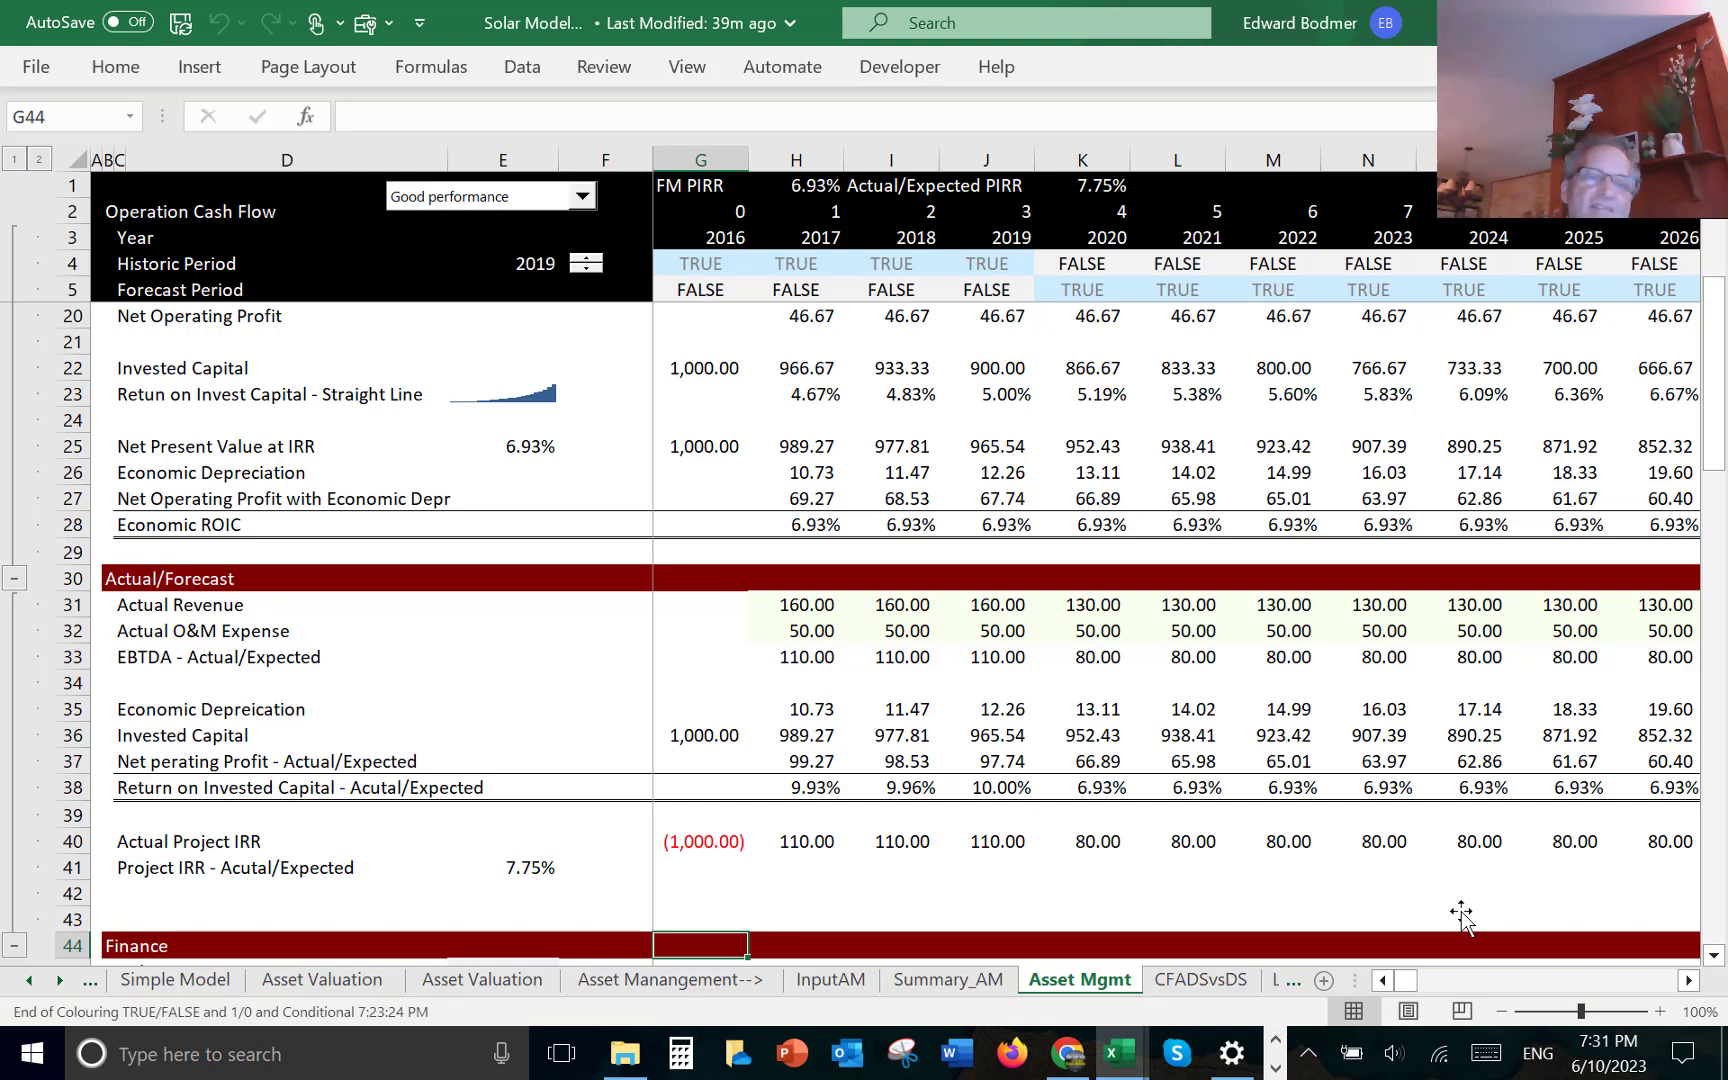
pyautogui.press('Up')
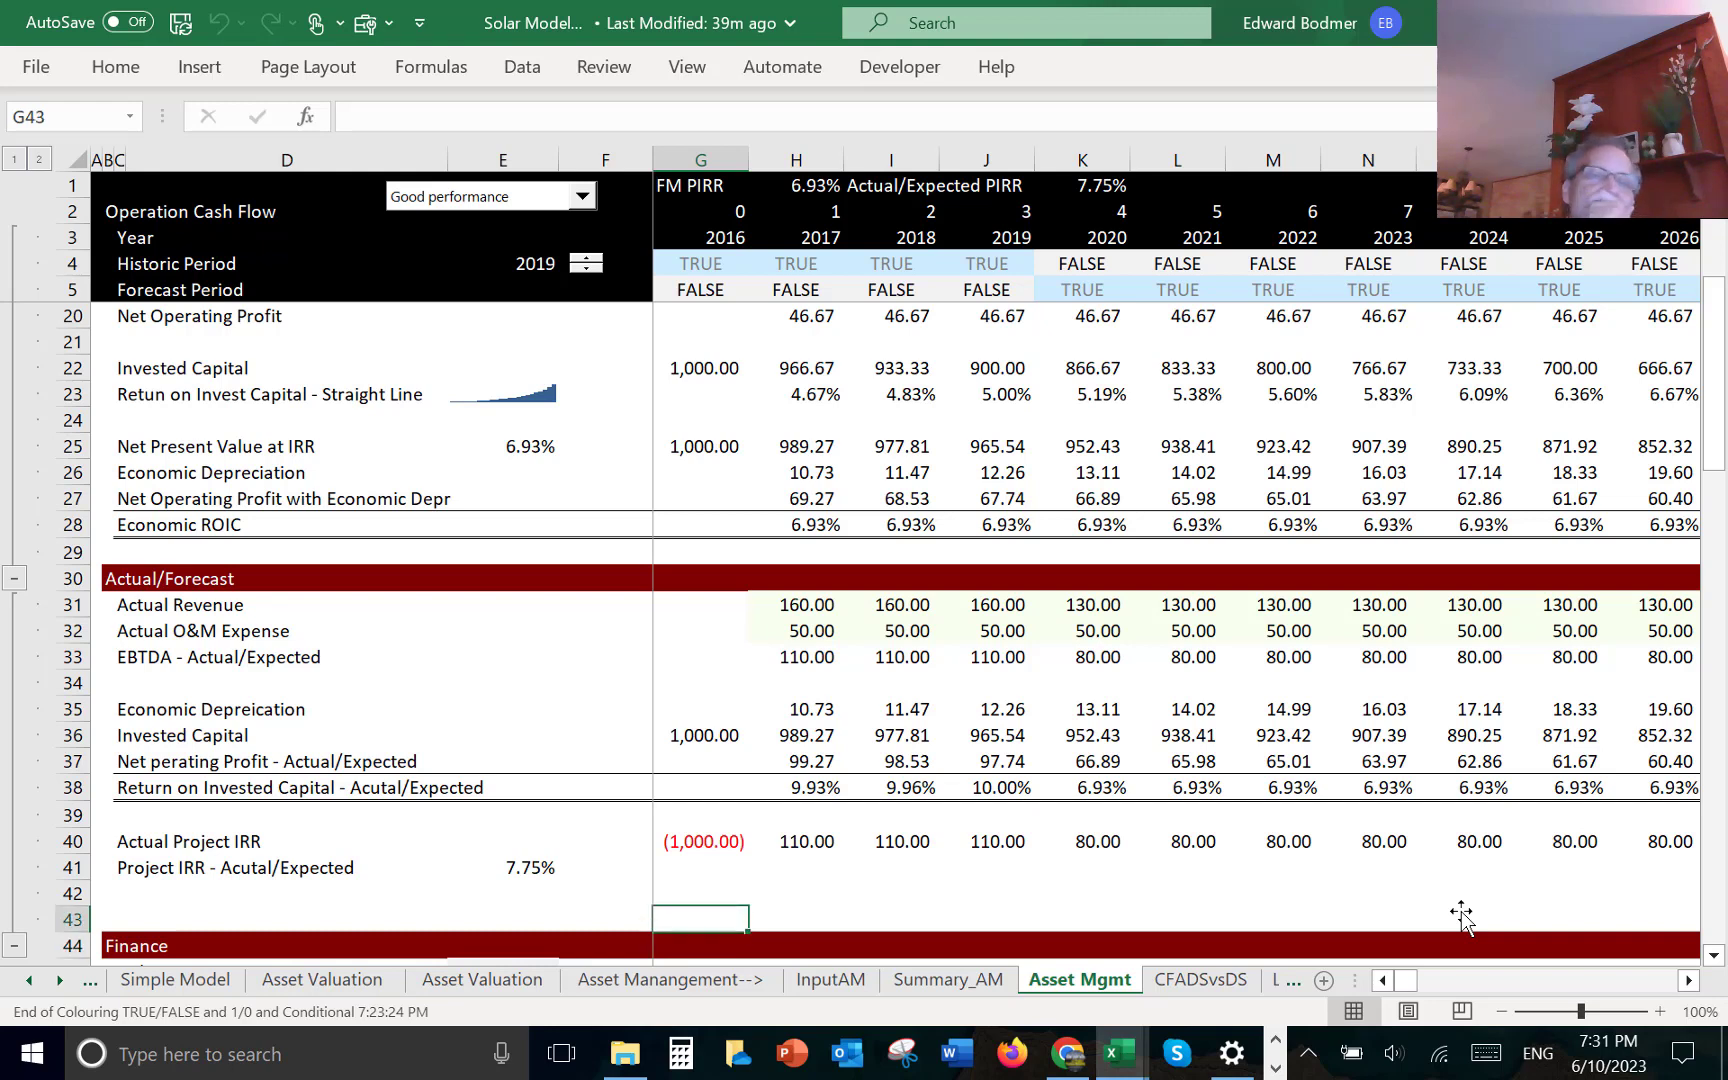
pyautogui.press('Up')
pyautogui.press('Up')
pyautogui.press('Up')
pyautogui.press('Up')
pyautogui.press('Up')
pyautogui.press('Up')
pyautogui.press('Up')
pyautogui.press('Up')
pyautogui.press('Up')
pyautogui.press('Up')
pyautogui.press('Up')
pyautogui.press('Up')
pyautogui.press('Up')
pyautogui.press('Up')
pyautogui.press('Up')
pyautogui.press('Up')
pyautogui.press('Up')
pyautogui.press('Up')
pyautogui.press('Up')
pyautogui.press('Up')
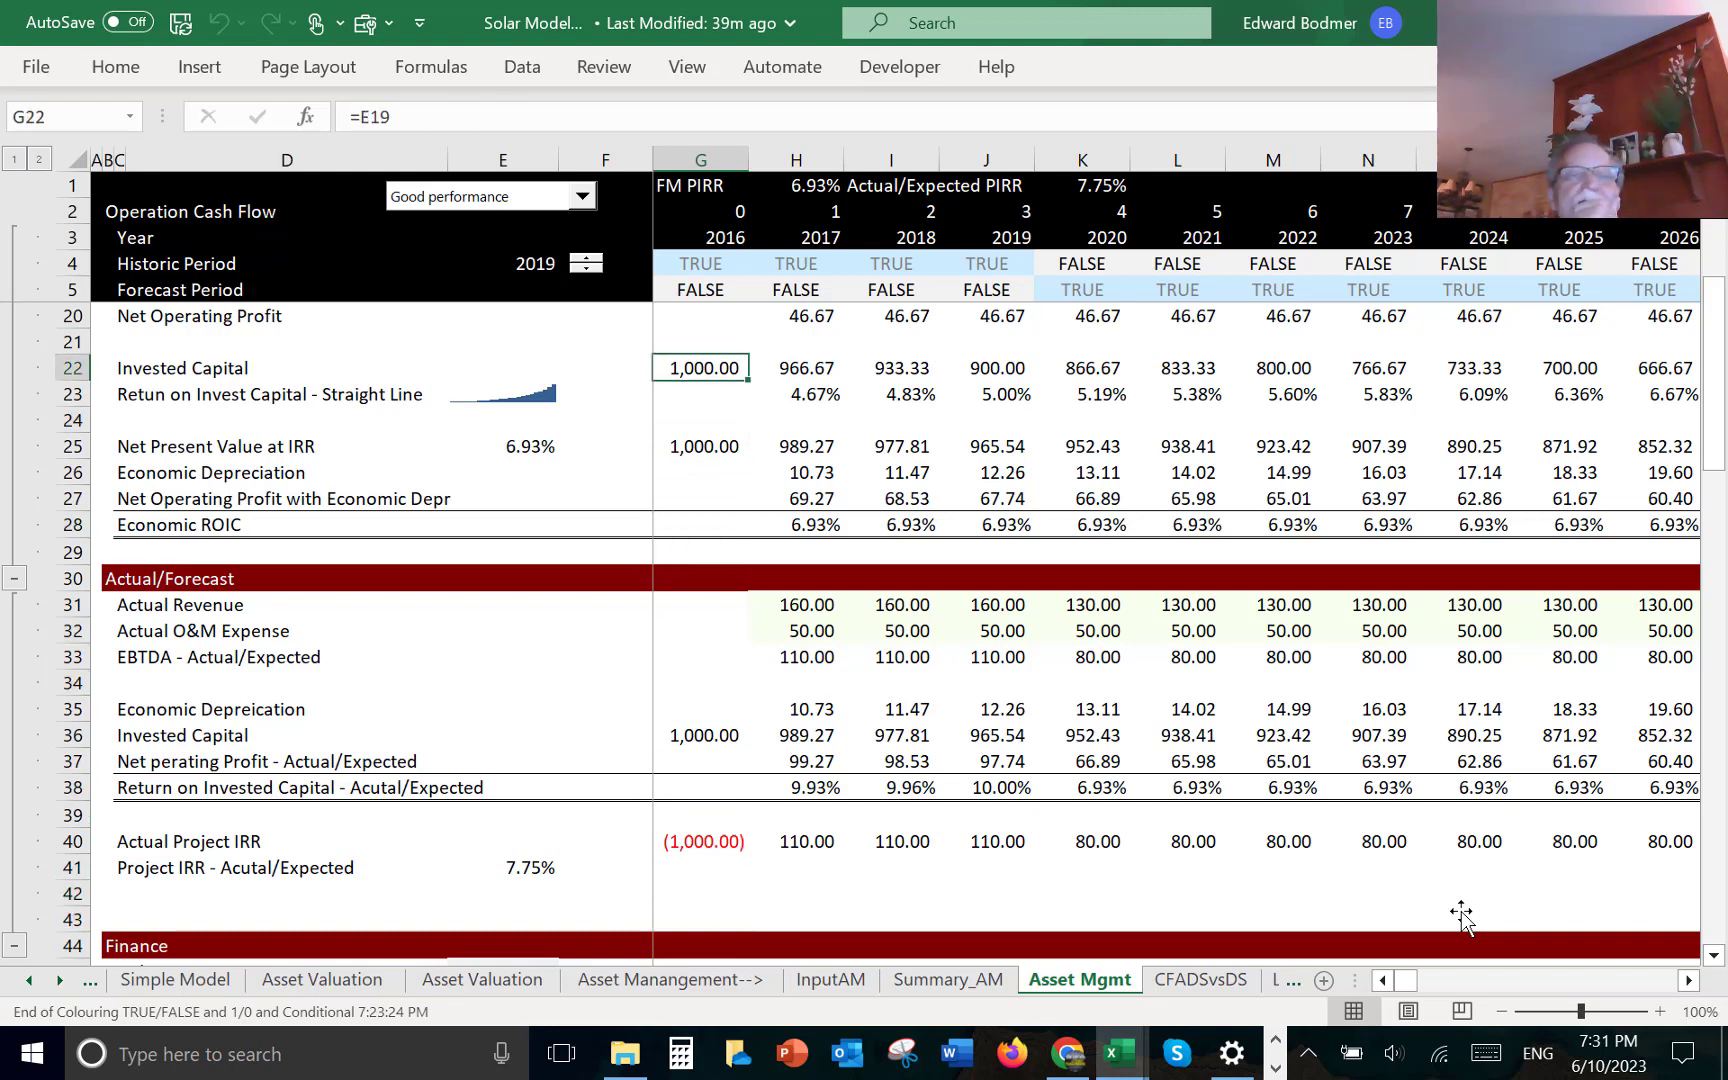
pyautogui.press('Down')
pyautogui.press('Down')
pyautogui.press('Down')
pyautogui.press('Left')
pyautogui.press('Left')
pyautogui.press('Right')
pyautogui.press('Right')
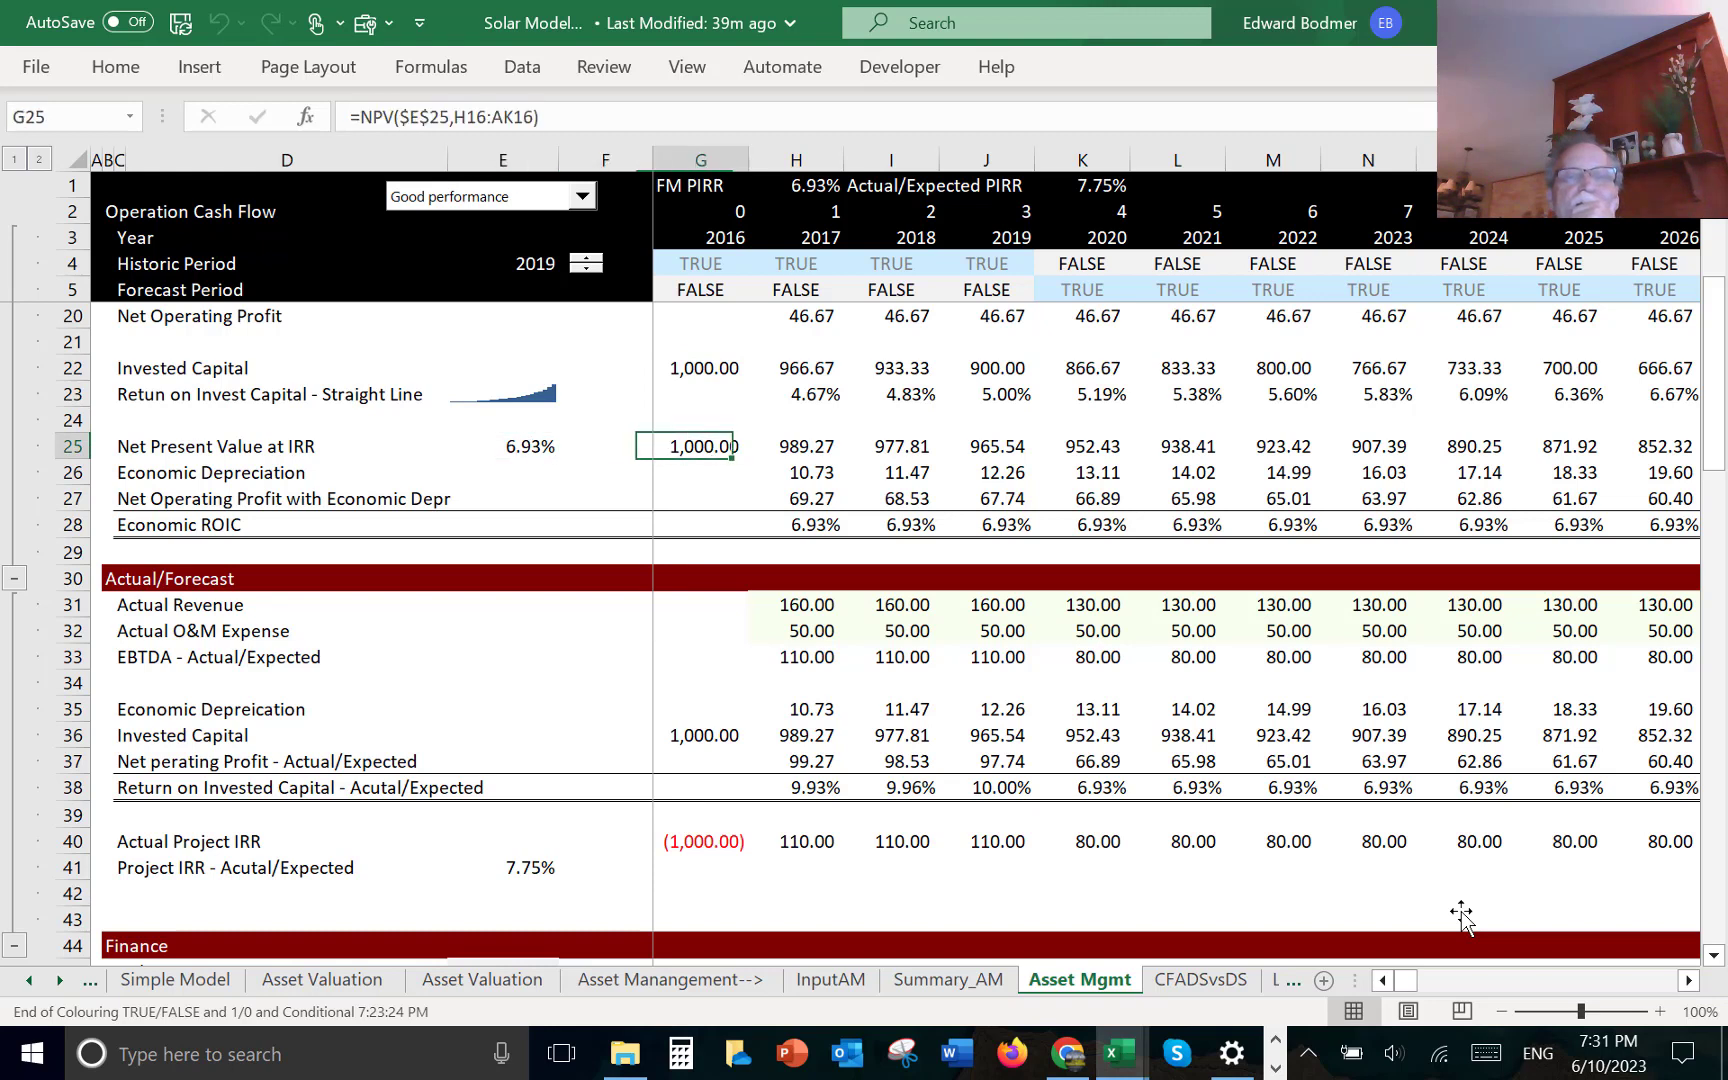
pyautogui.press('Right')
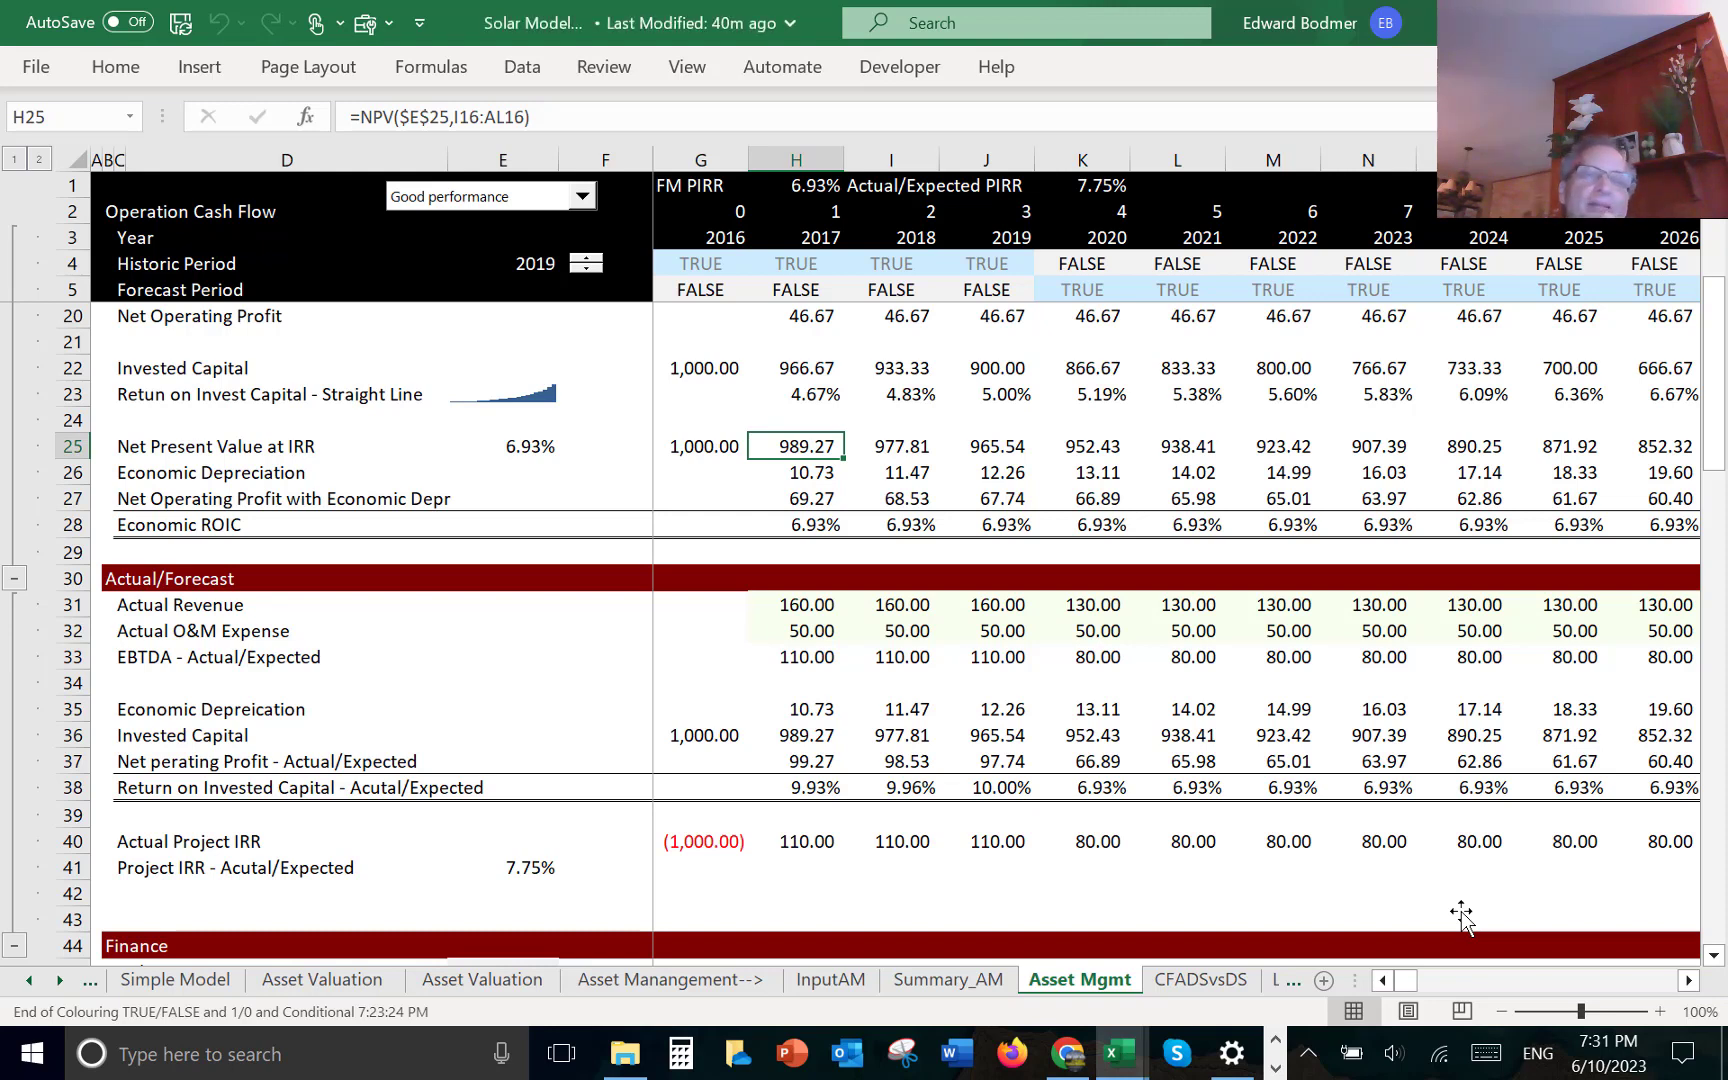
# - Check the 2017 Return on Invested Capital - Actual/Expected formula in H38
pyautogui.press('Down')
pyautogui.press('Down')
pyautogui.press('Down')
pyautogui.press('Down')
pyautogui.press('Down')
pyautogui.press('Down')
pyautogui.press('Down')
pyautogui.press('Down')
pyautogui.press('Down')
pyautogui.press('Down')
pyautogui.press('Down')
pyautogui.press('Down')
pyautogui.press('Down')
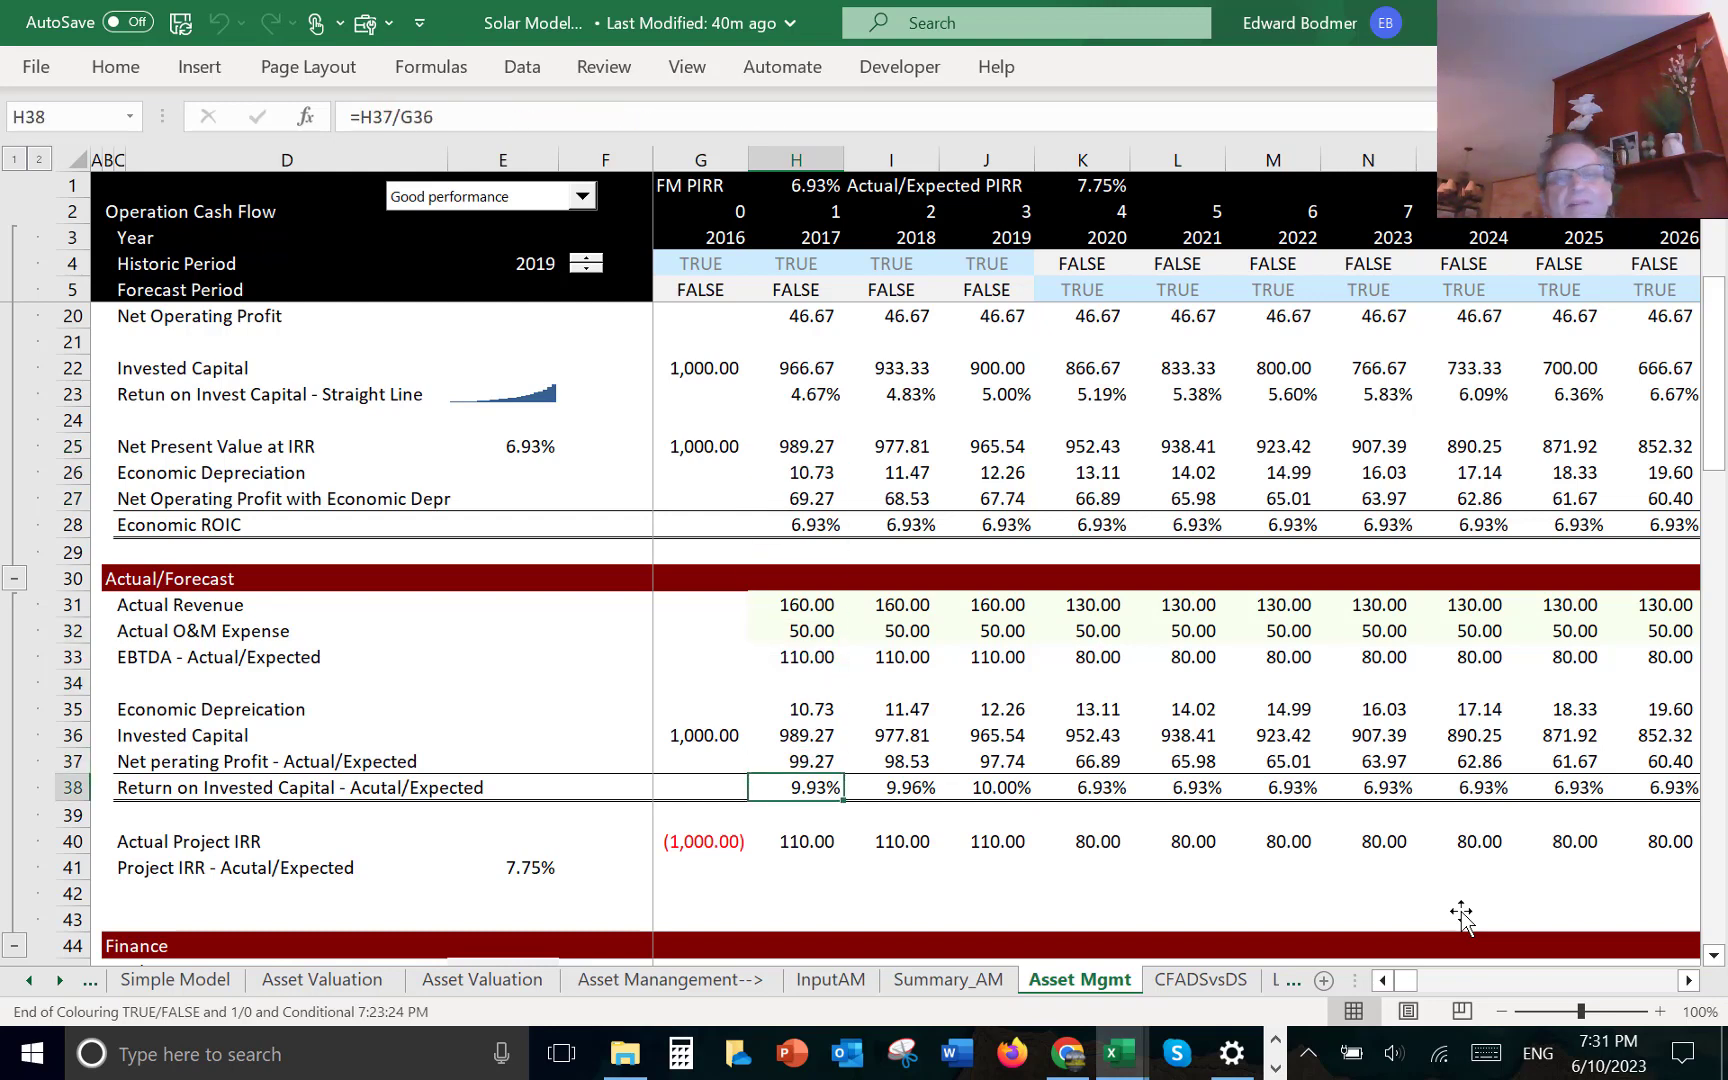
# - Delete the blank row 43 directly above the Finance heading
pyautogui.press('Down')
pyautogui.press('Down')
pyautogui.press('Down')
pyautogui.press('Down')
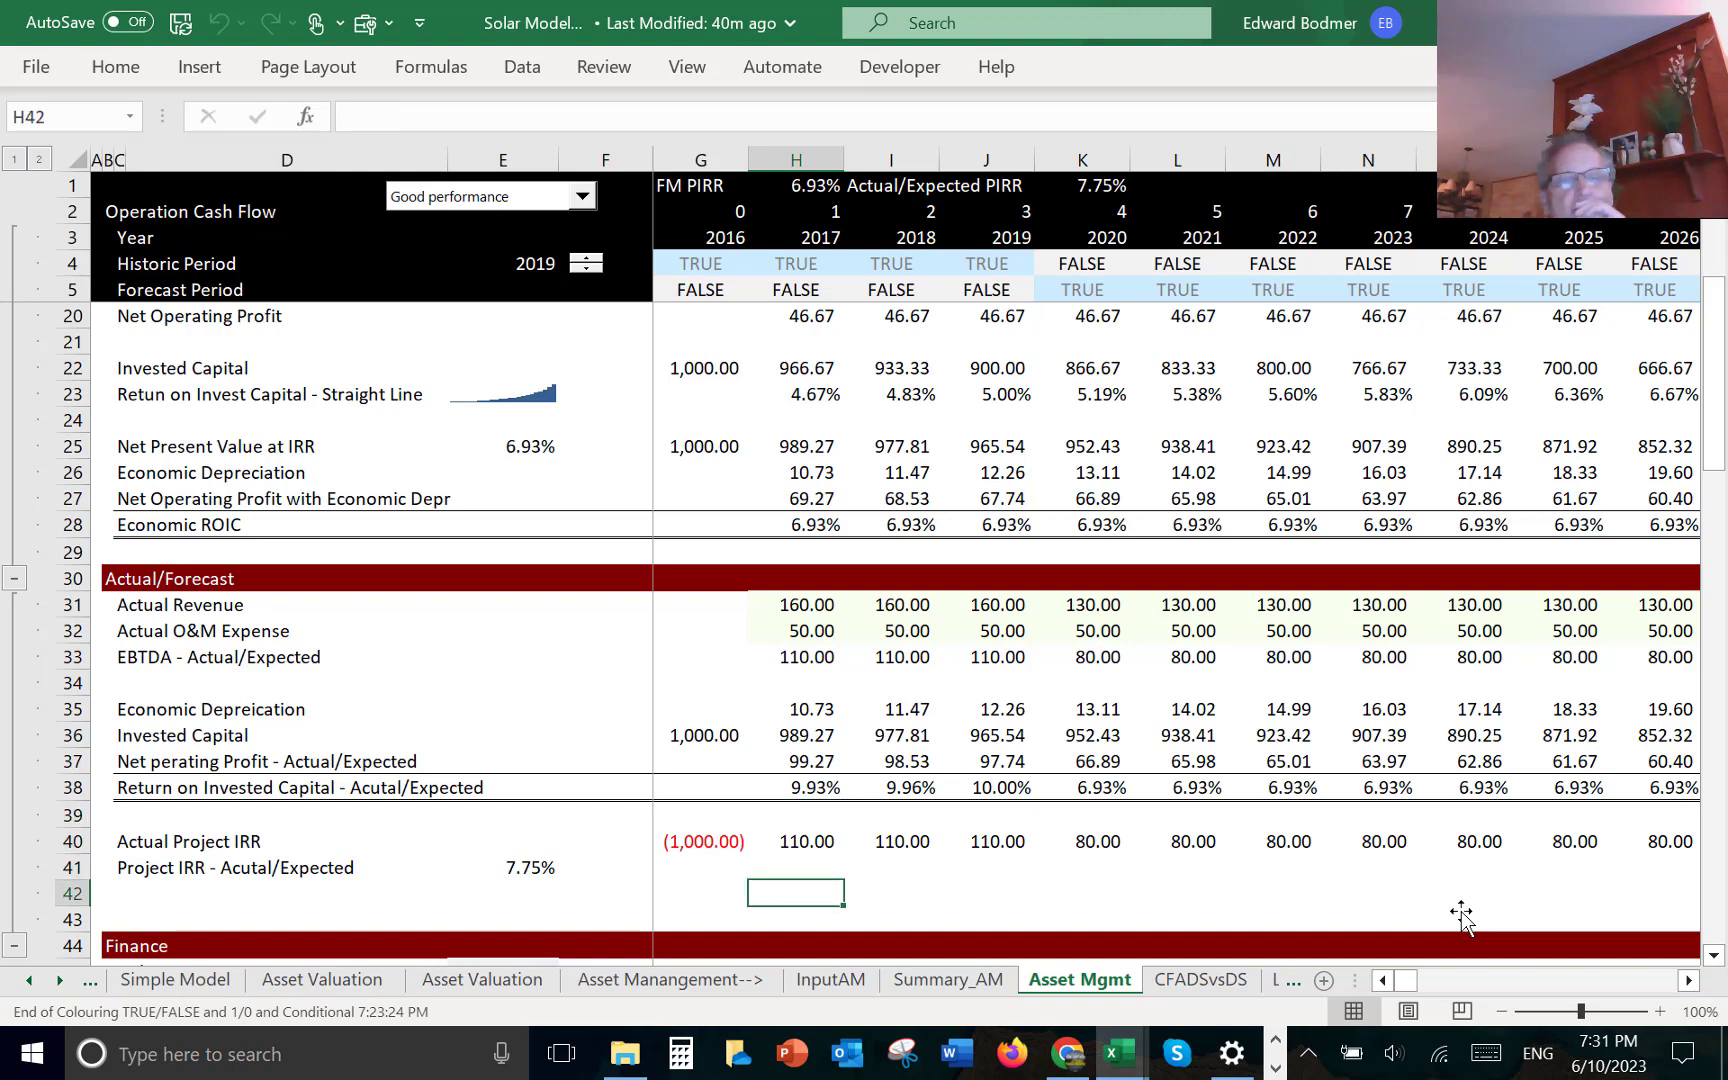
pyautogui.press('Left')
pyautogui.press('Left')
pyautogui.press('Left')
pyautogui.press('Left')
pyautogui.press('Left')
pyautogui.press('Left')
pyautogui.press('Left')
pyautogui.press('Down')
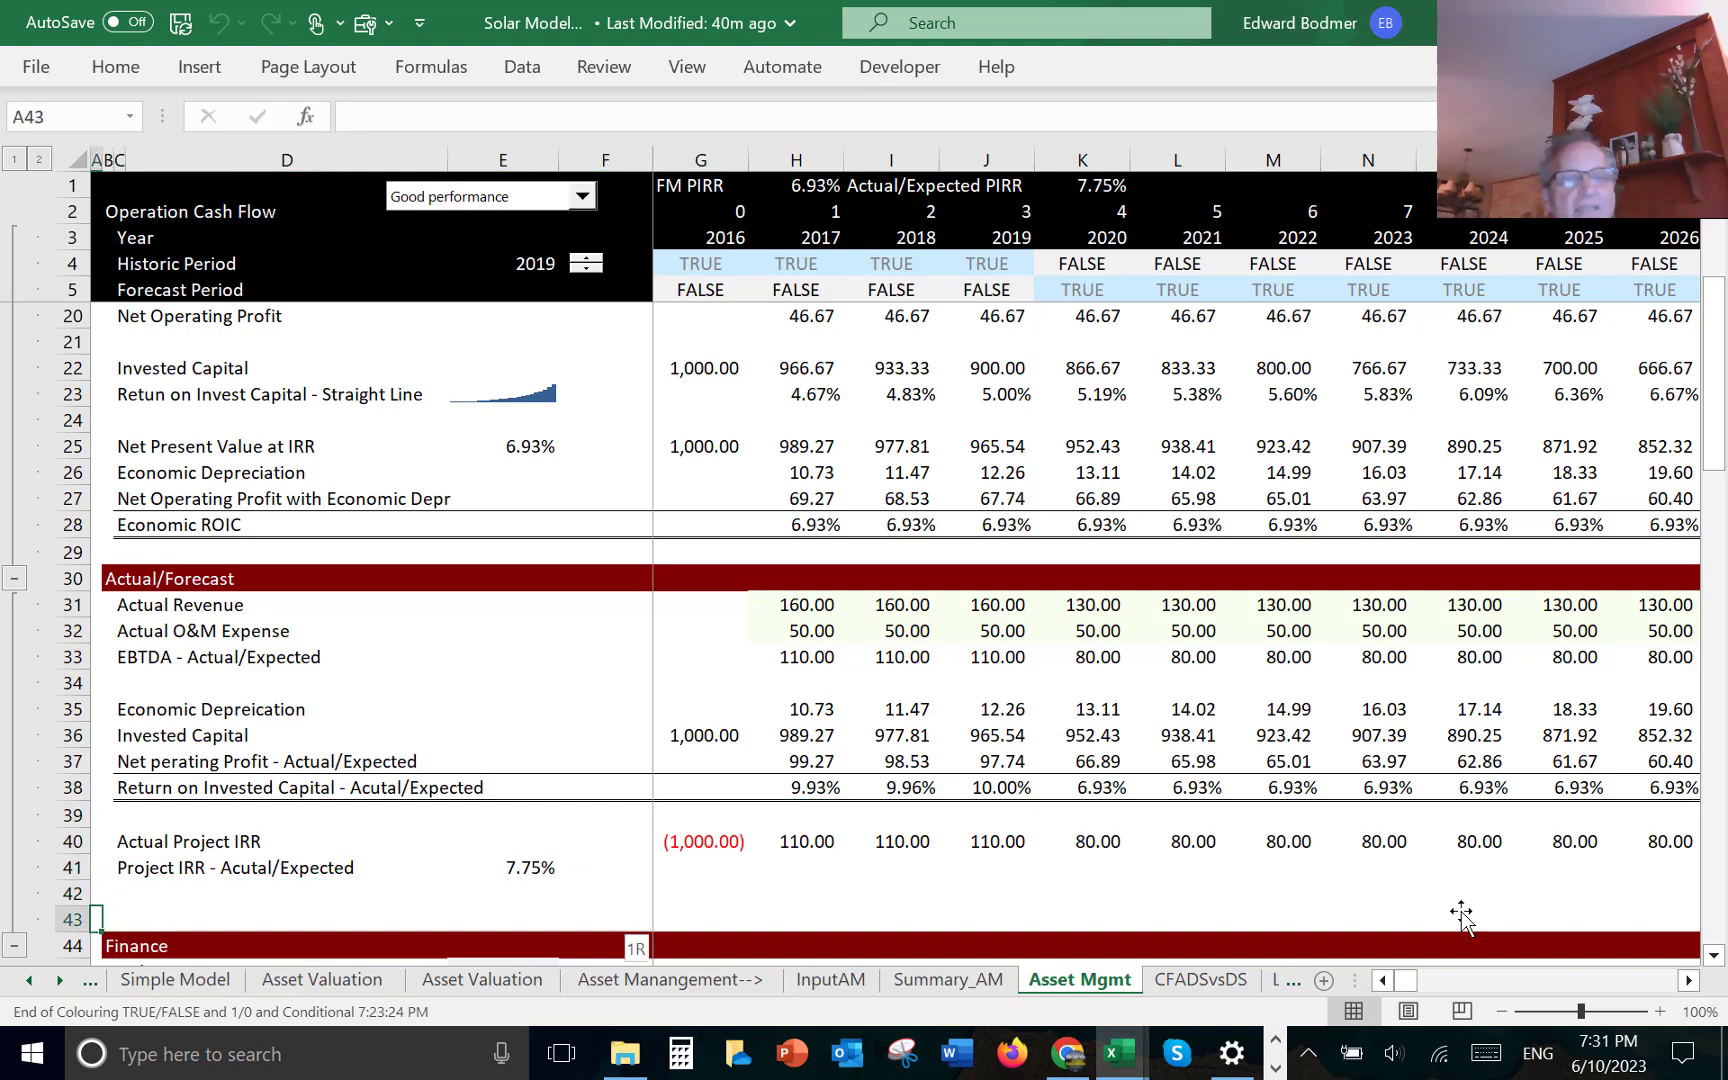
pyautogui.hotkey('shift', 'space')
pyautogui.hotkey('ctrl', '-')
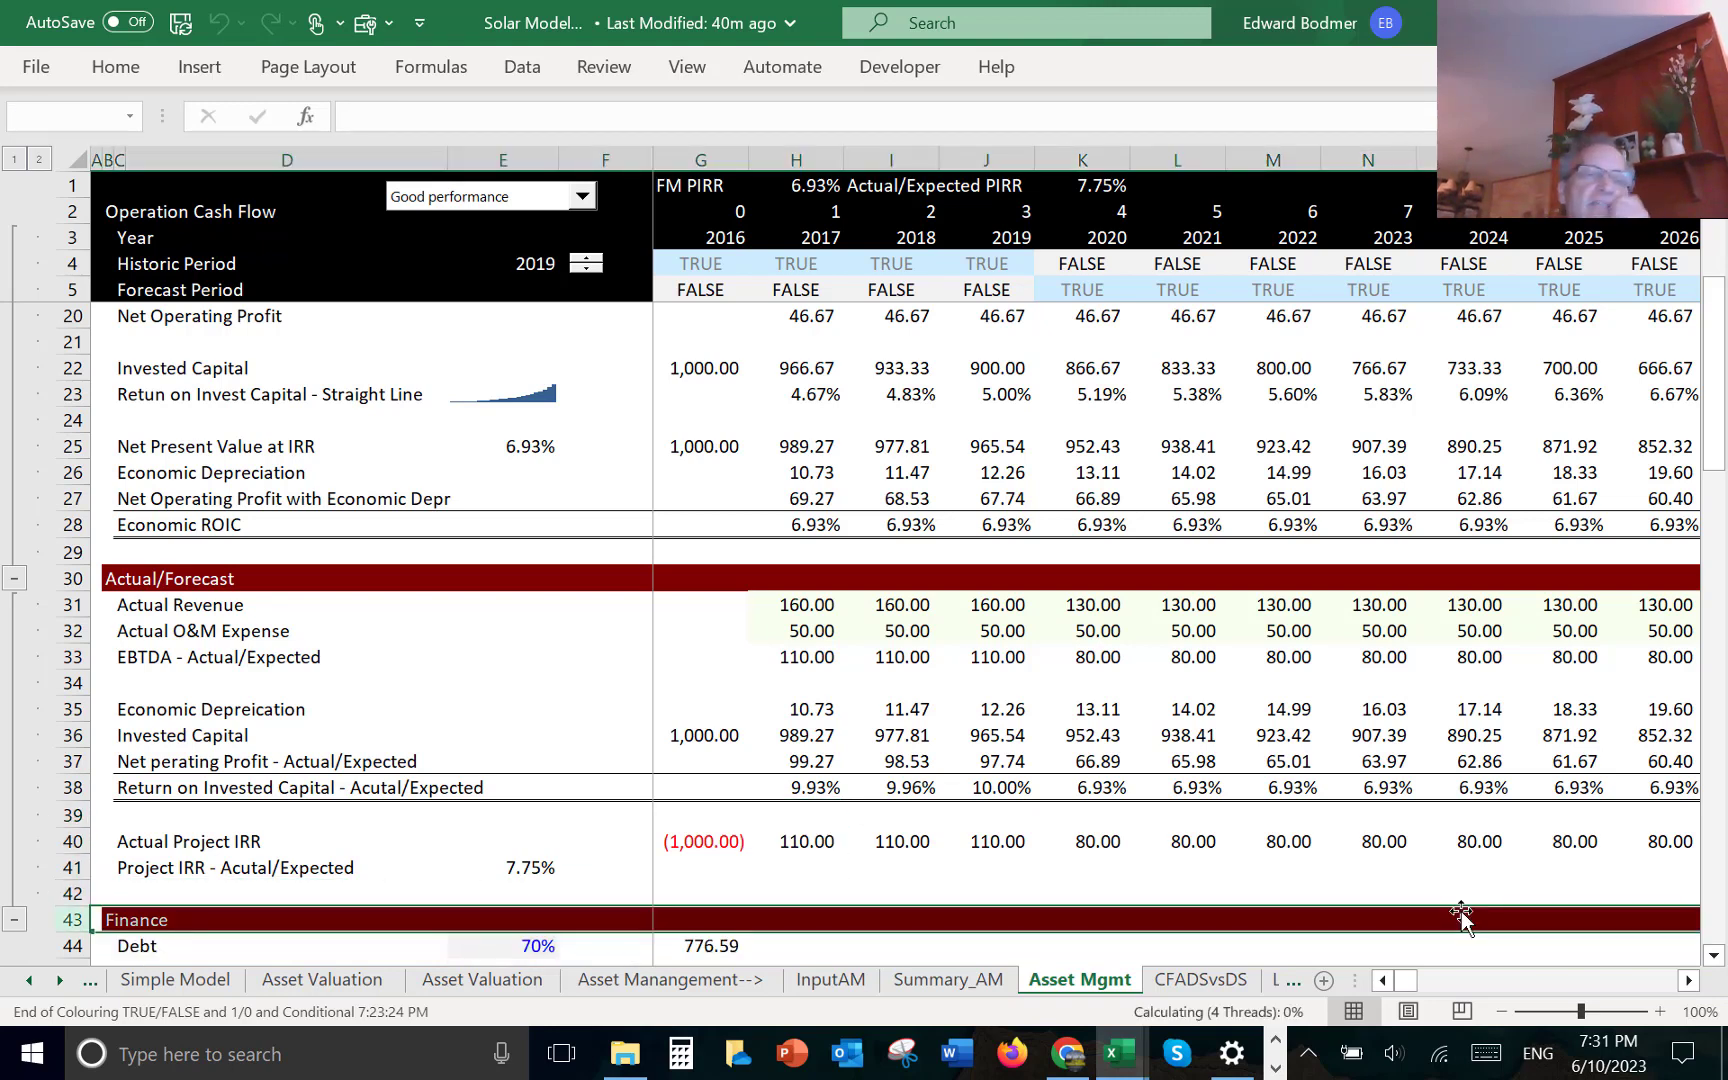
# - Review the Finance section from the debt inputs through the debt balances, equity cash flows, Equity IRR and DSCR rows
pyautogui.press('Down')
pyautogui.press('Down')
pyautogui.press('Down')
pyautogui.press('Down')
pyautogui.press('Down')
pyautogui.press('Down')
pyautogui.press('Down')
pyautogui.press('Down')
pyautogui.press('Down')
pyautogui.press('Down')
pyautogui.press('Down')
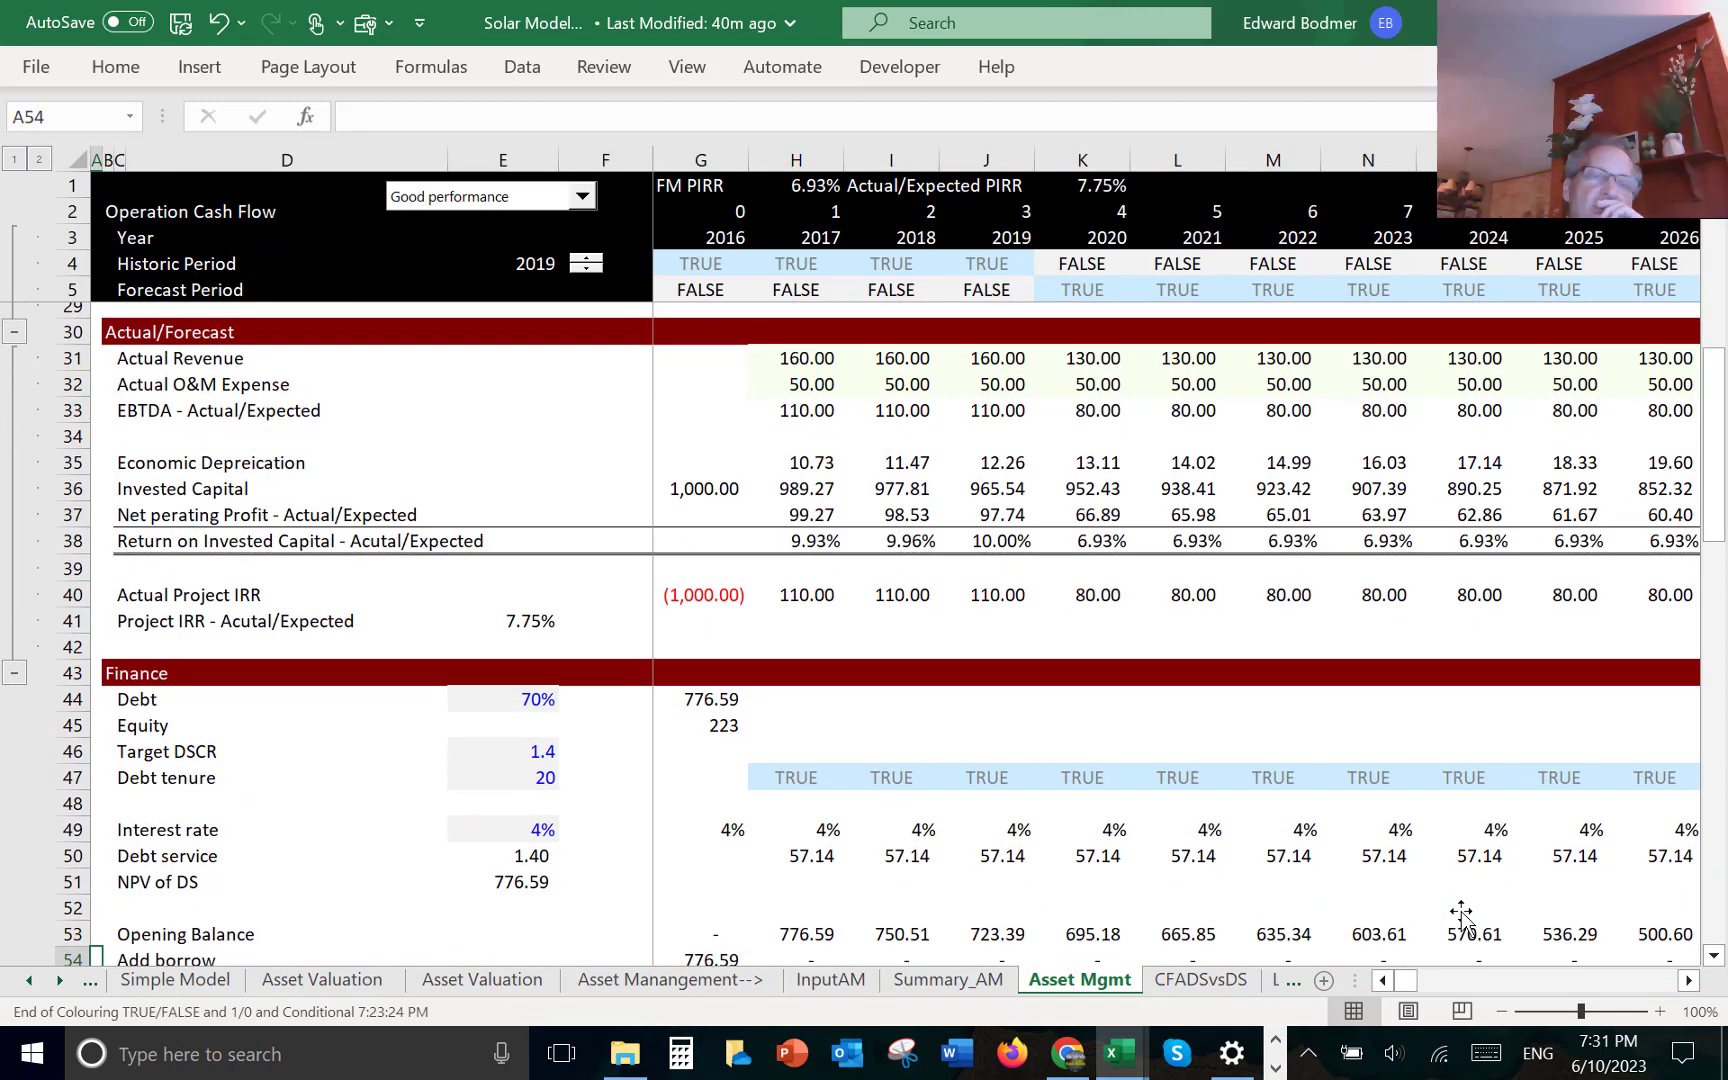
pyautogui.press('Down')
pyautogui.press('Down')
pyautogui.press('Down')
pyautogui.press('Down')
pyautogui.press('Down')
pyautogui.press('Down')
pyautogui.press('Down')
pyautogui.press('Down')
pyautogui.press('Down')
pyautogui.press('Down')
pyautogui.press('Down')
pyautogui.press('Down')
pyautogui.press('Down')
pyautogui.press('Down')
pyautogui.press('Down')
pyautogui.press('Down')
pyautogui.press('Down')
pyautogui.press('Down')
pyautogui.press('Down')
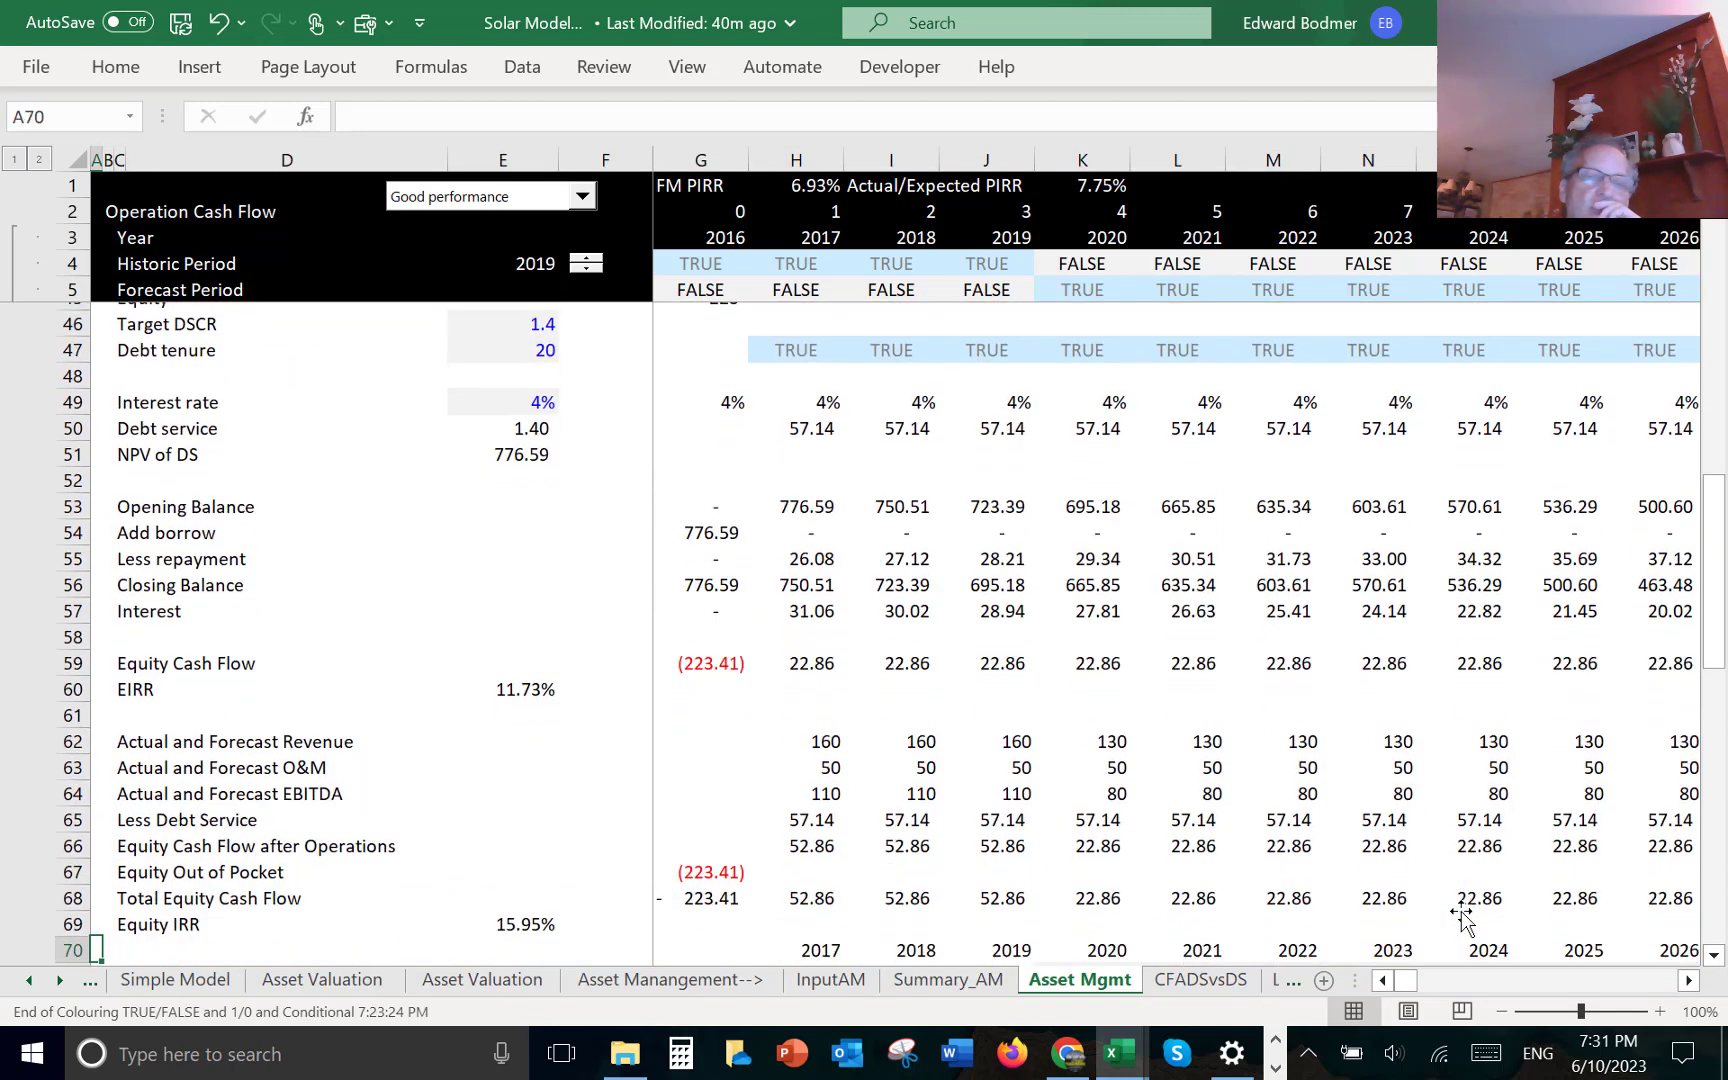
pyautogui.press('Down')
pyautogui.press('Down')
pyautogui.press('Down')
pyautogui.press('Down')
pyautogui.press('Down')
pyautogui.press('Down')
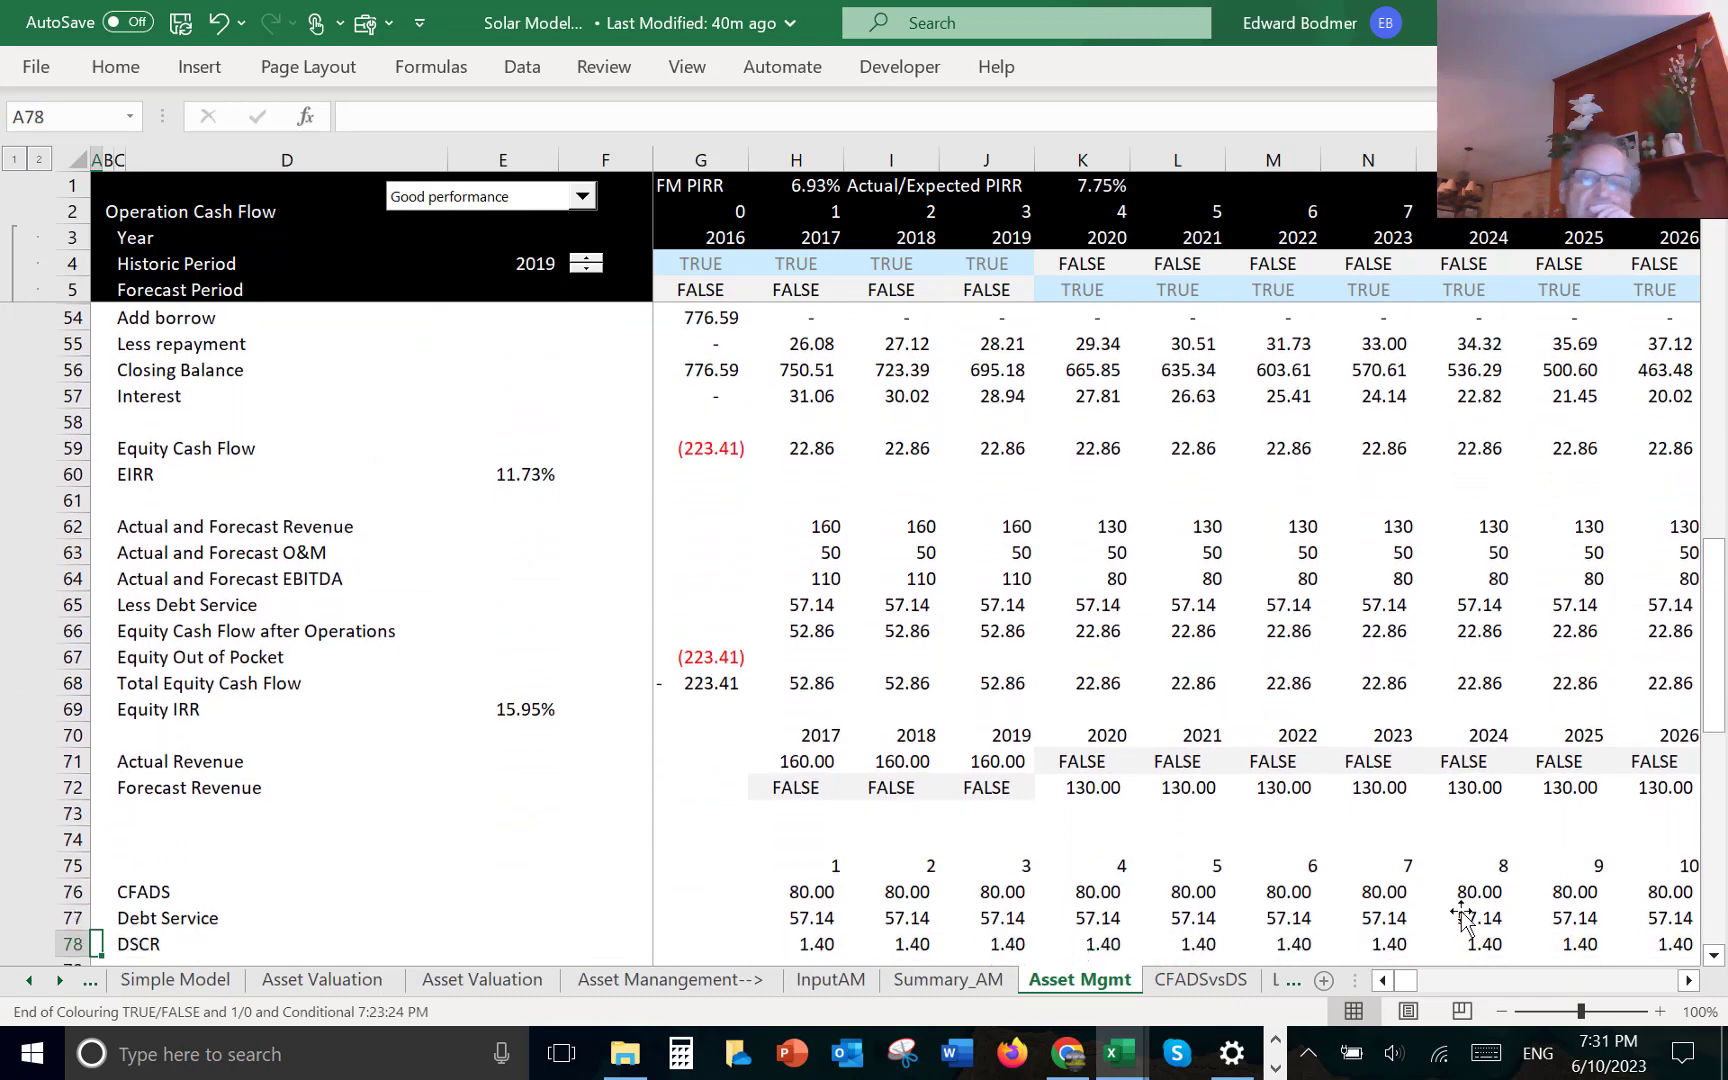
# - Examine the NPV row 80 and the percentage and tenure table beneath it down to row 89
pyautogui.press('Down')
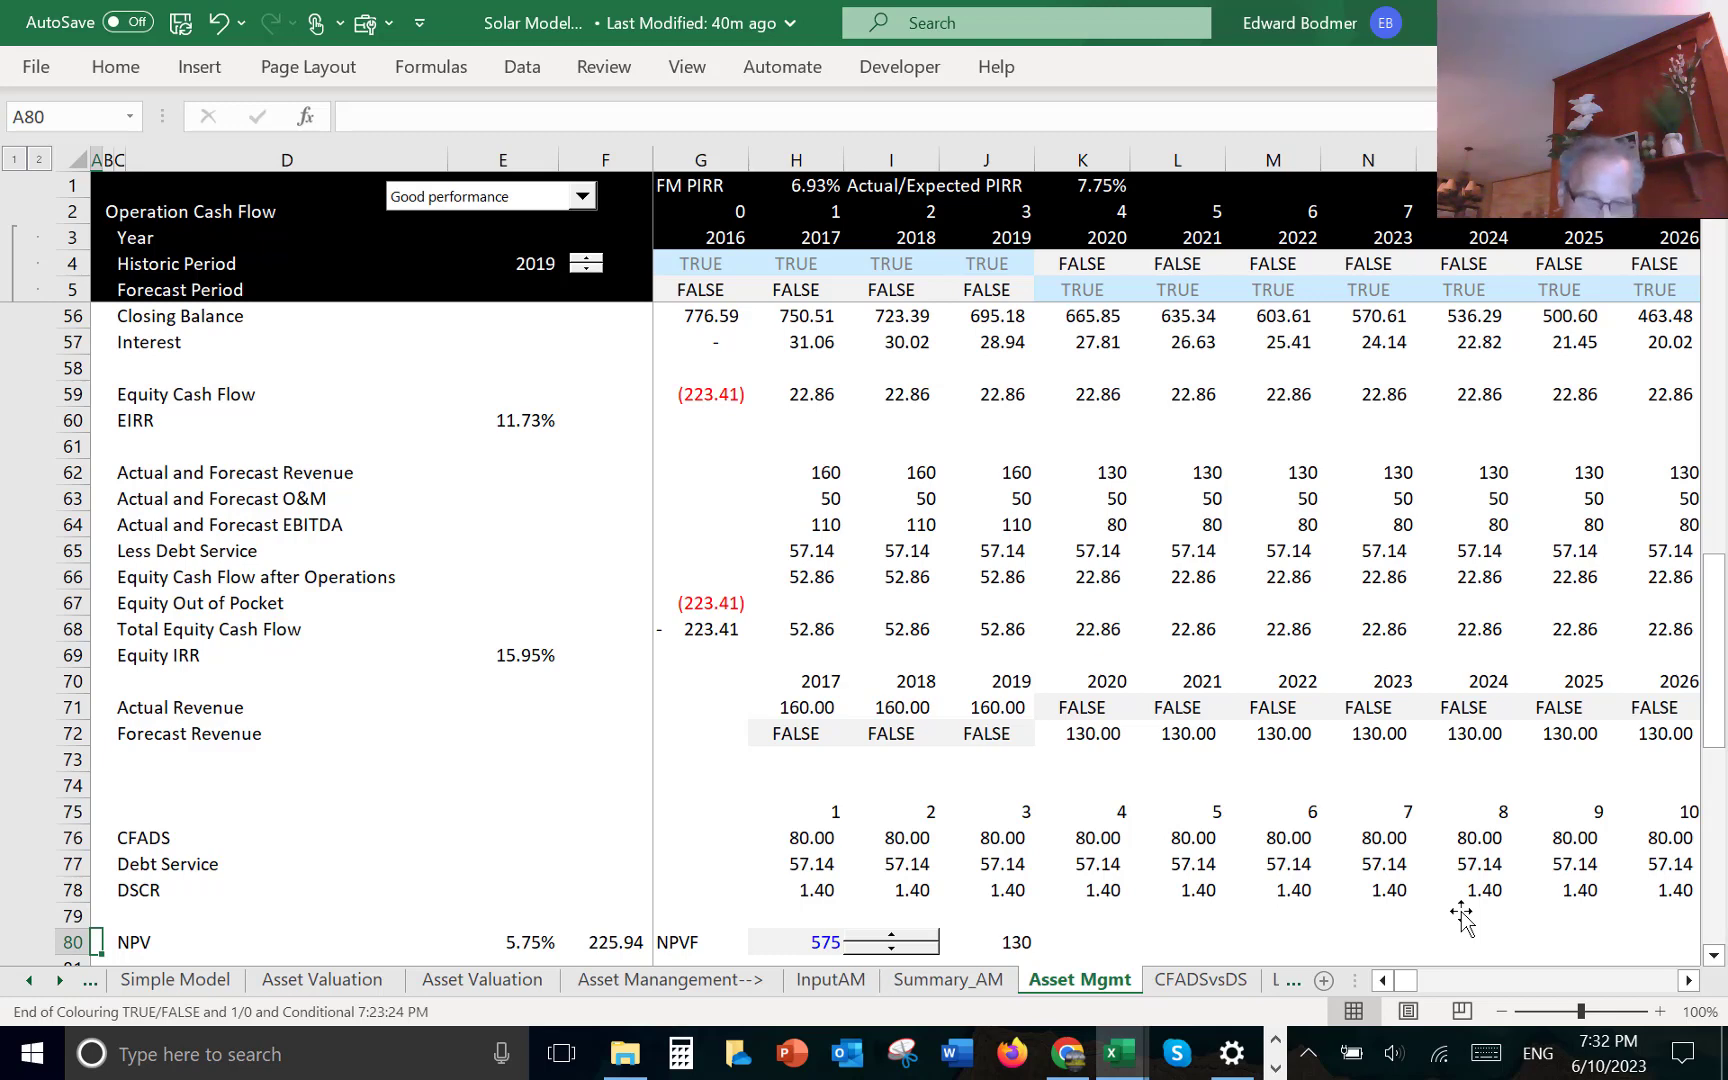
pyautogui.press('Down')
pyautogui.press('Down')
pyautogui.press('Down')
pyautogui.press('Down')
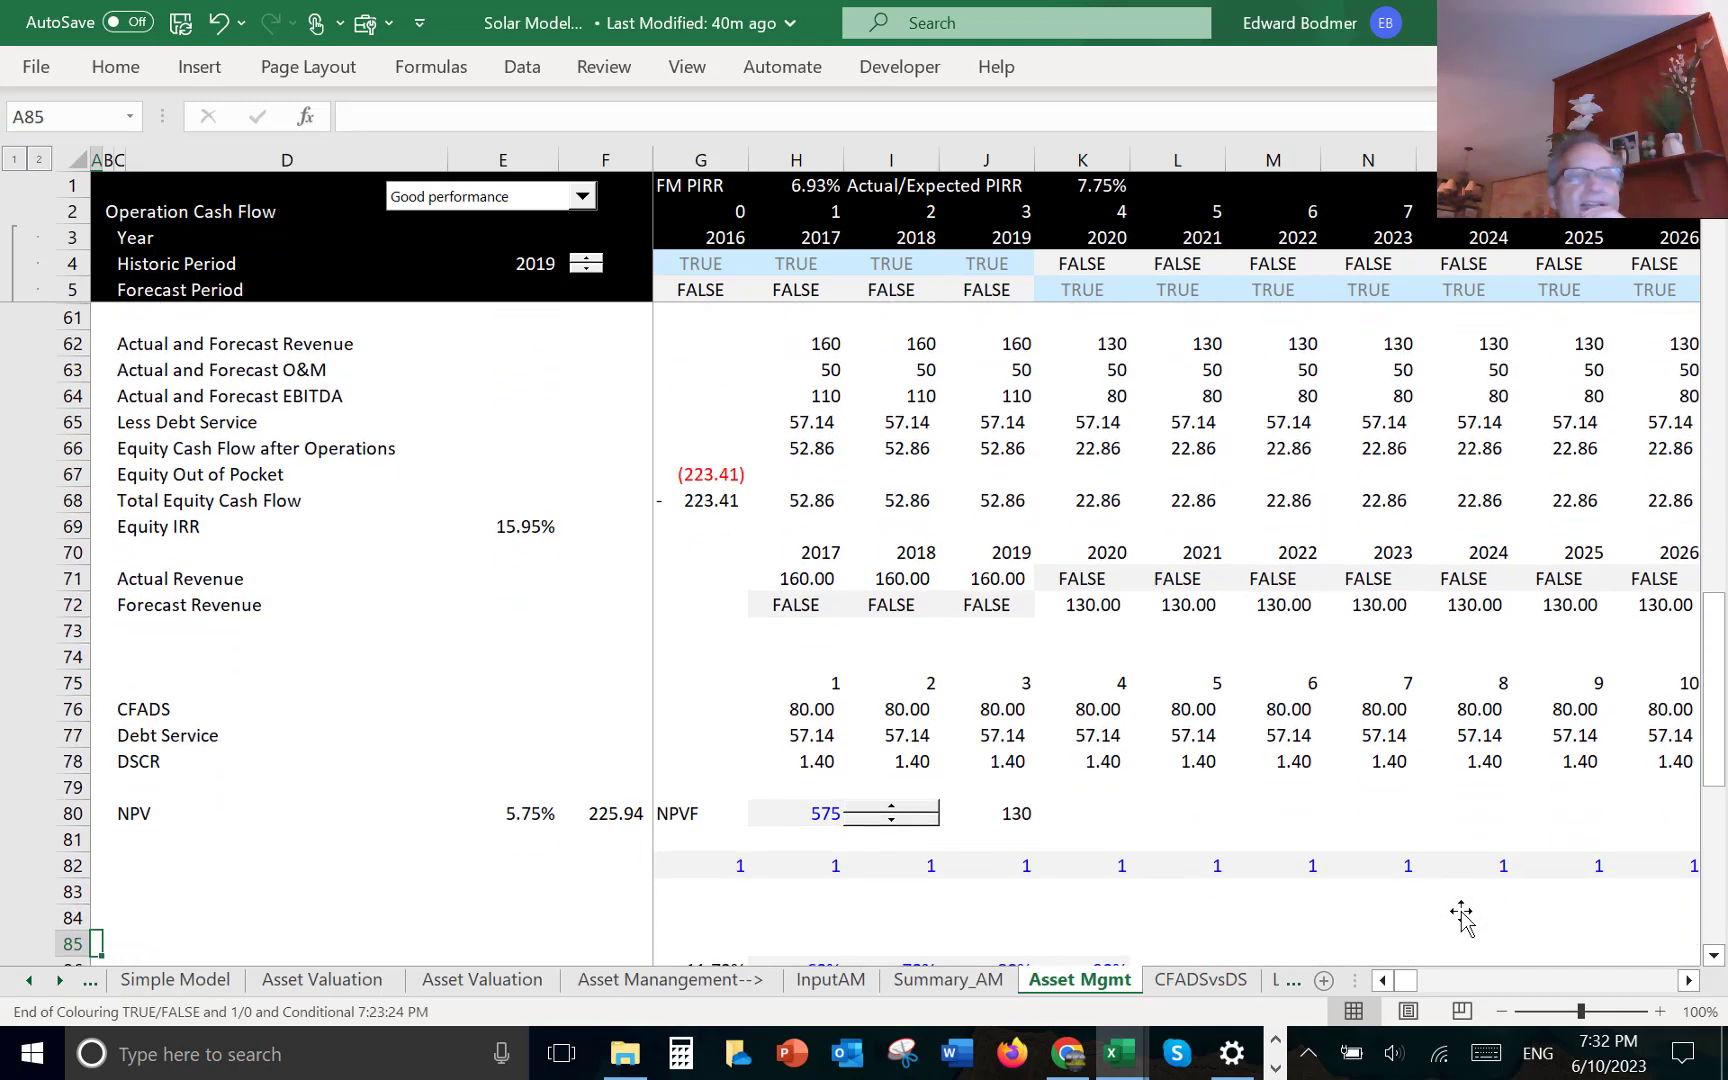
pyautogui.press('Up')
pyautogui.press('Up')
pyautogui.press('Up')
pyautogui.press('Up')
pyautogui.press('Down')
pyautogui.press('Down')
pyautogui.press('Down')
pyautogui.press('Down')
pyautogui.press('Down')
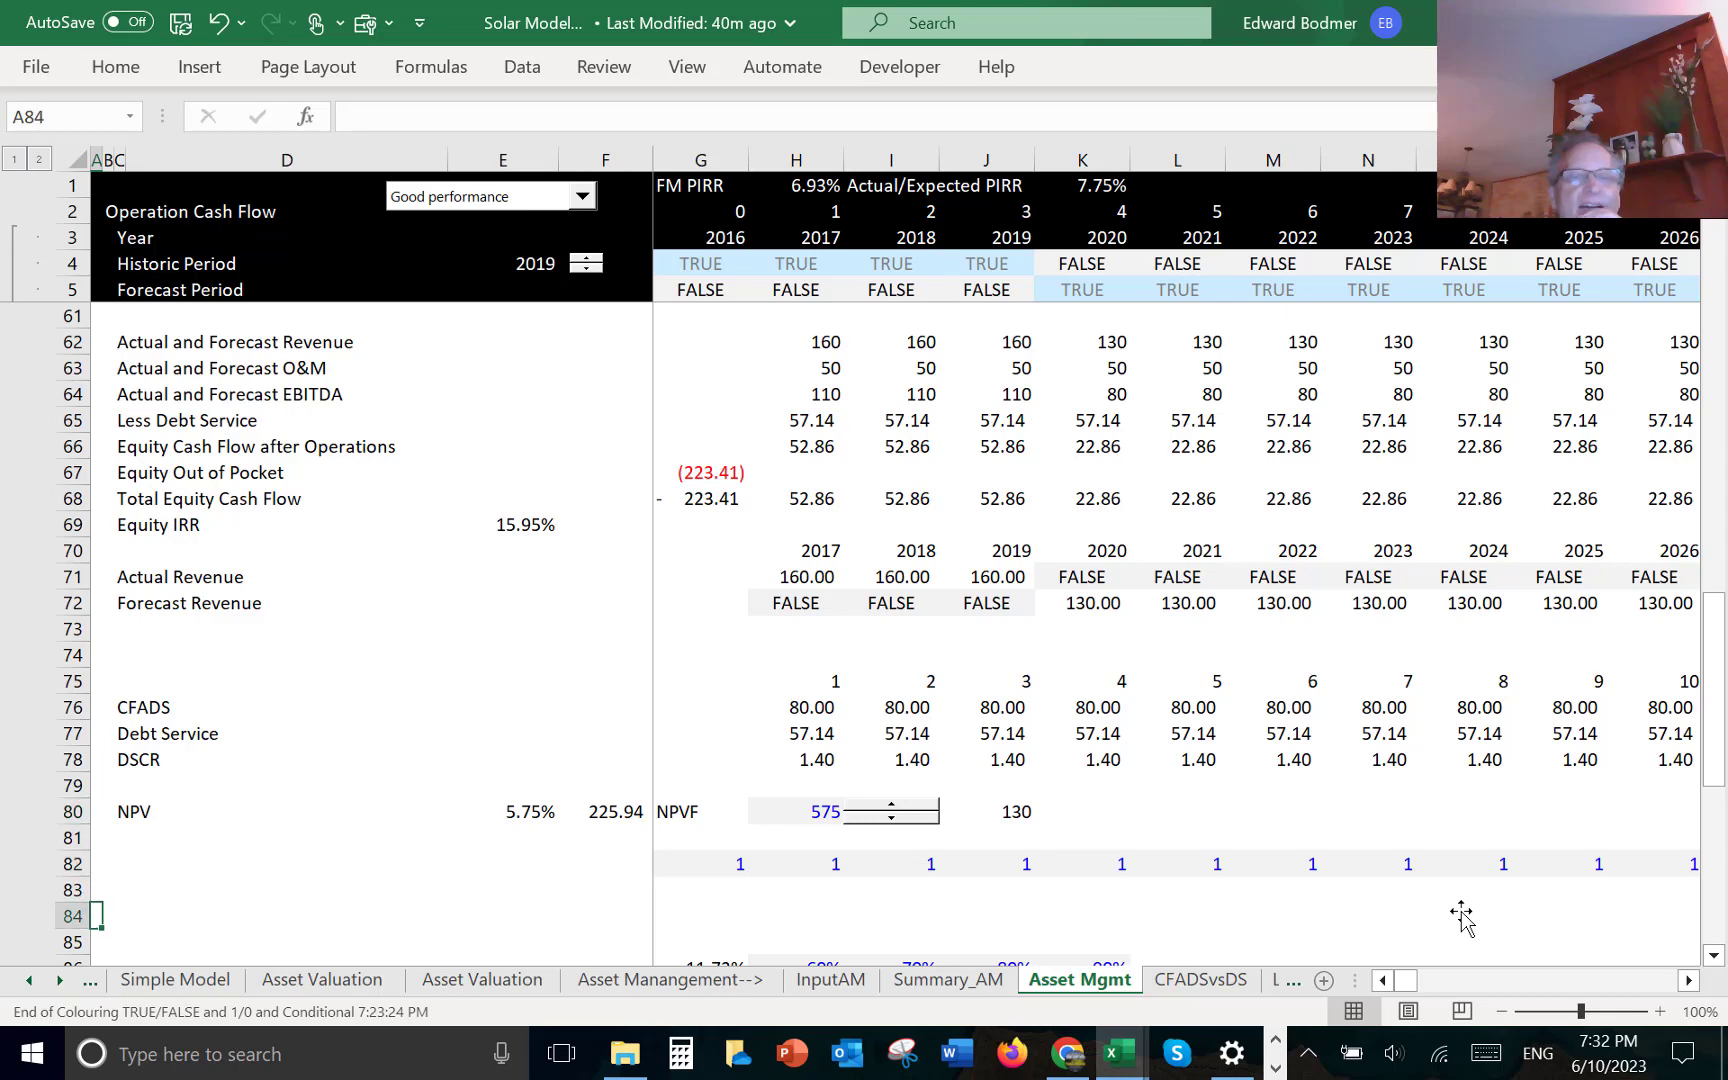
pyautogui.press('Down')
pyautogui.press('Down')
pyautogui.press('Down')
pyautogui.press('Down')
pyautogui.scroll(-2, 1461, 915)
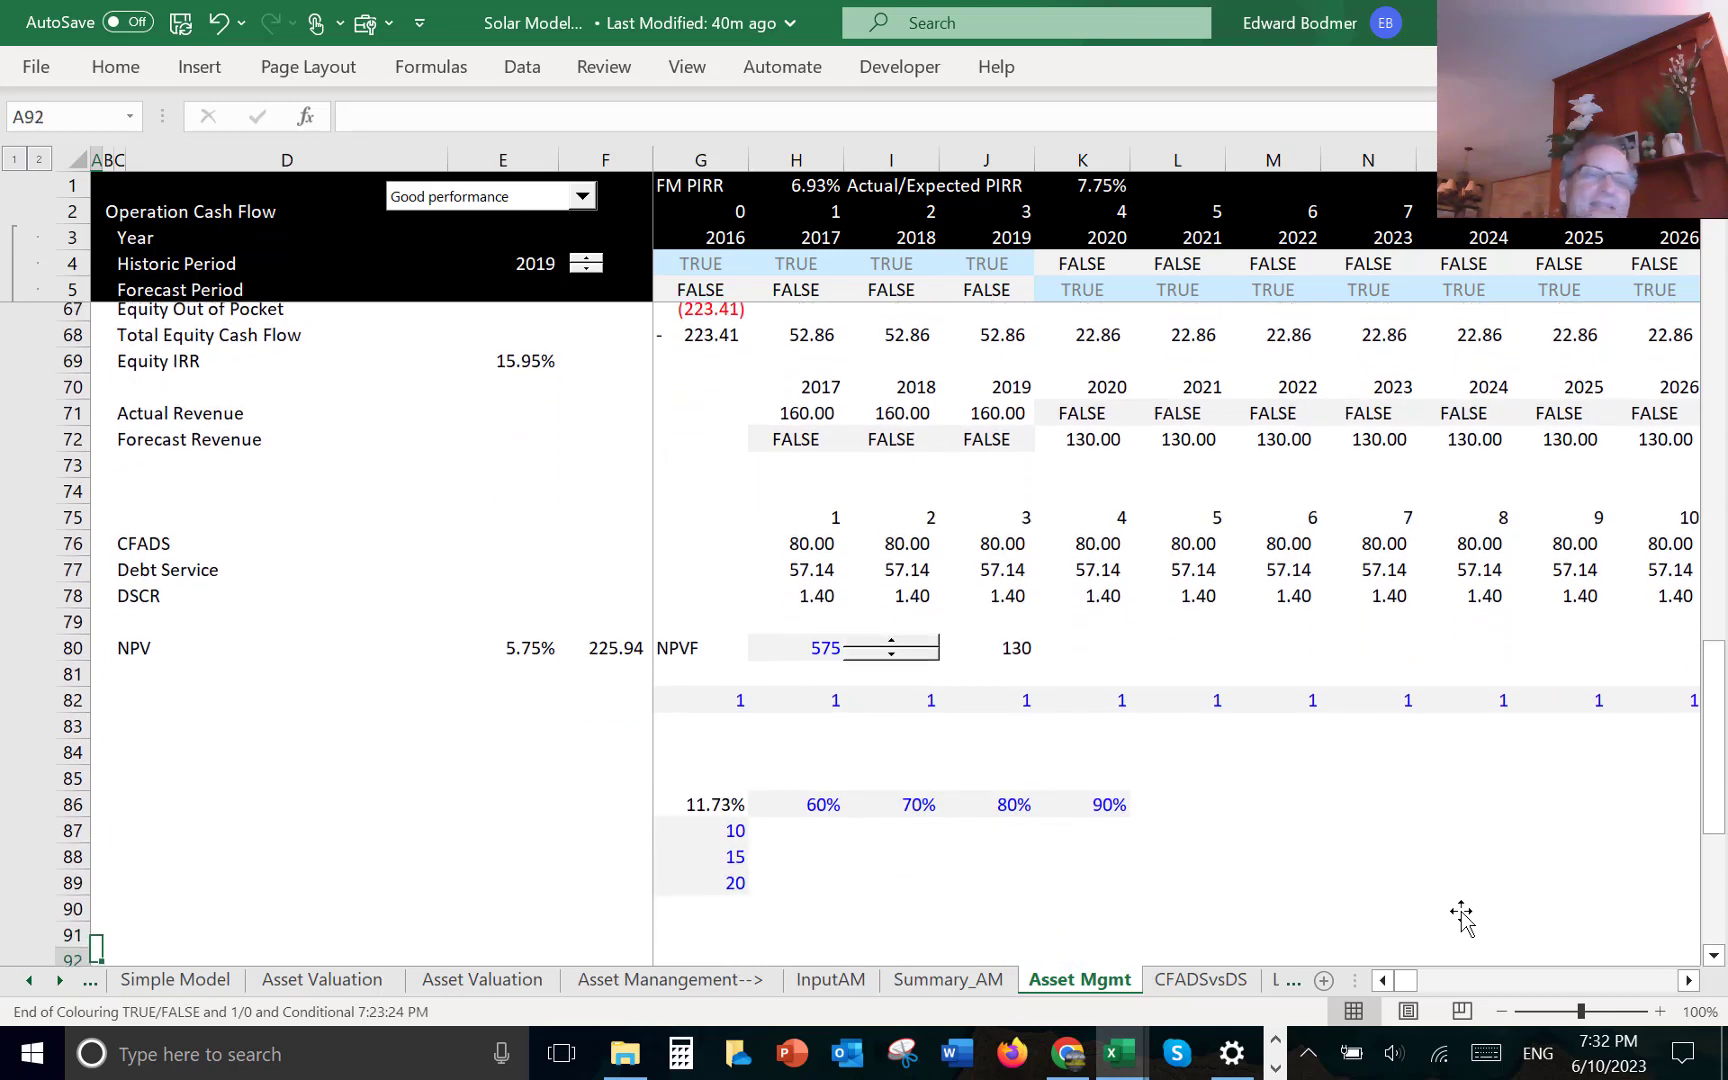
# - Review the rows from the percentage and tenure table back up to the Actual and Forecast Revenue line in row 62
pyautogui.press('Up')
pyautogui.press('Up')
pyautogui.press('Up')
pyautogui.press('Up')
pyautogui.press('Up')
pyautogui.press('Up')
pyautogui.press('Up')
pyautogui.press('Up')
pyautogui.press('Up')
pyautogui.press('Up')
pyautogui.press('Up')
pyautogui.press('Up')
pyautogui.press('Up')
pyautogui.press('Up')
pyautogui.press('Up')
pyautogui.press('Up')
pyautogui.press('Up')
pyautogui.press('Up')
pyautogui.press('Up')
pyautogui.press('Up')
pyautogui.press('Up')
pyautogui.press('Up')
pyautogui.press('Up')
pyautogui.press('Up')
pyautogui.press('Up')
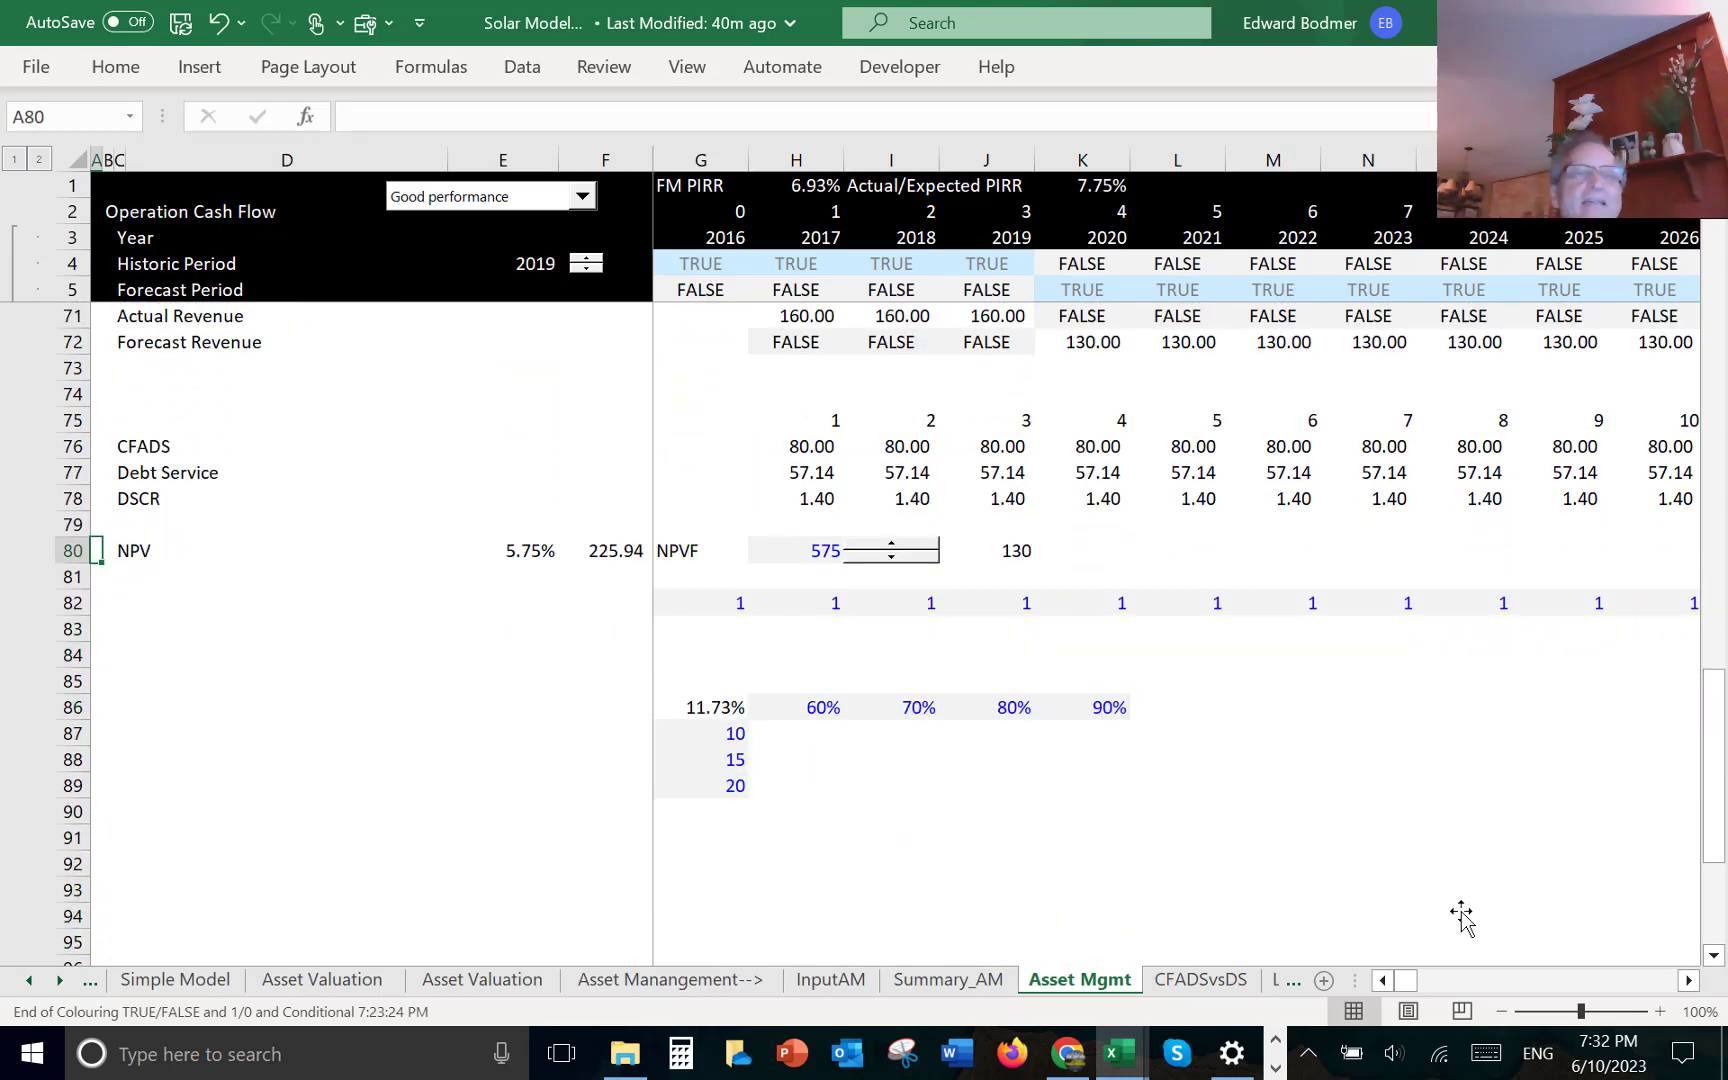
pyautogui.press('Up')
pyautogui.press('Up')
pyautogui.press('Up')
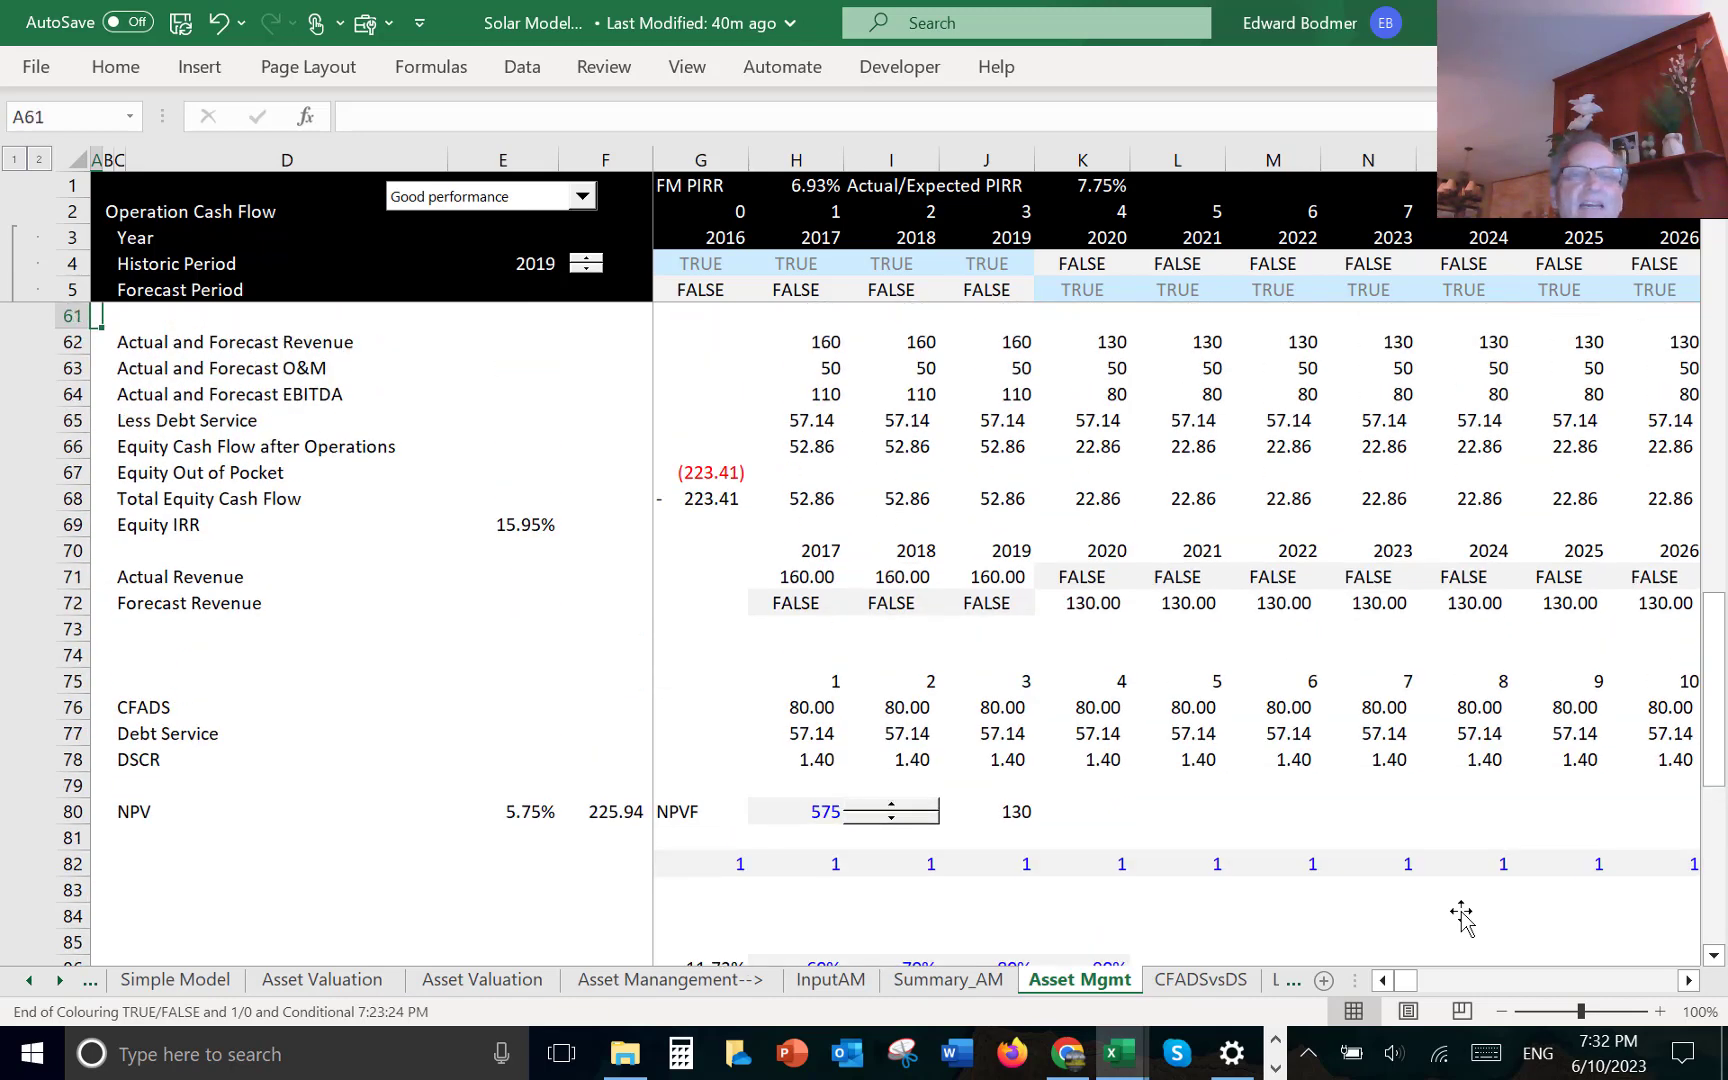
# - Insert two blank rows between the Equity IRR row and the year header row above Actual Revenue
pyautogui.press('Down')
pyautogui.press('Down')
pyautogui.press('Down')
pyautogui.press('Down')
pyautogui.press('Down')
pyautogui.press('Down')
pyautogui.press('Down')
pyautogui.press('Down')
pyautogui.press('Down')
pyautogui.press('Down')
pyautogui.press('Down')
pyautogui.press('Down')
pyautogui.press('Up')
pyautogui.press('Up')
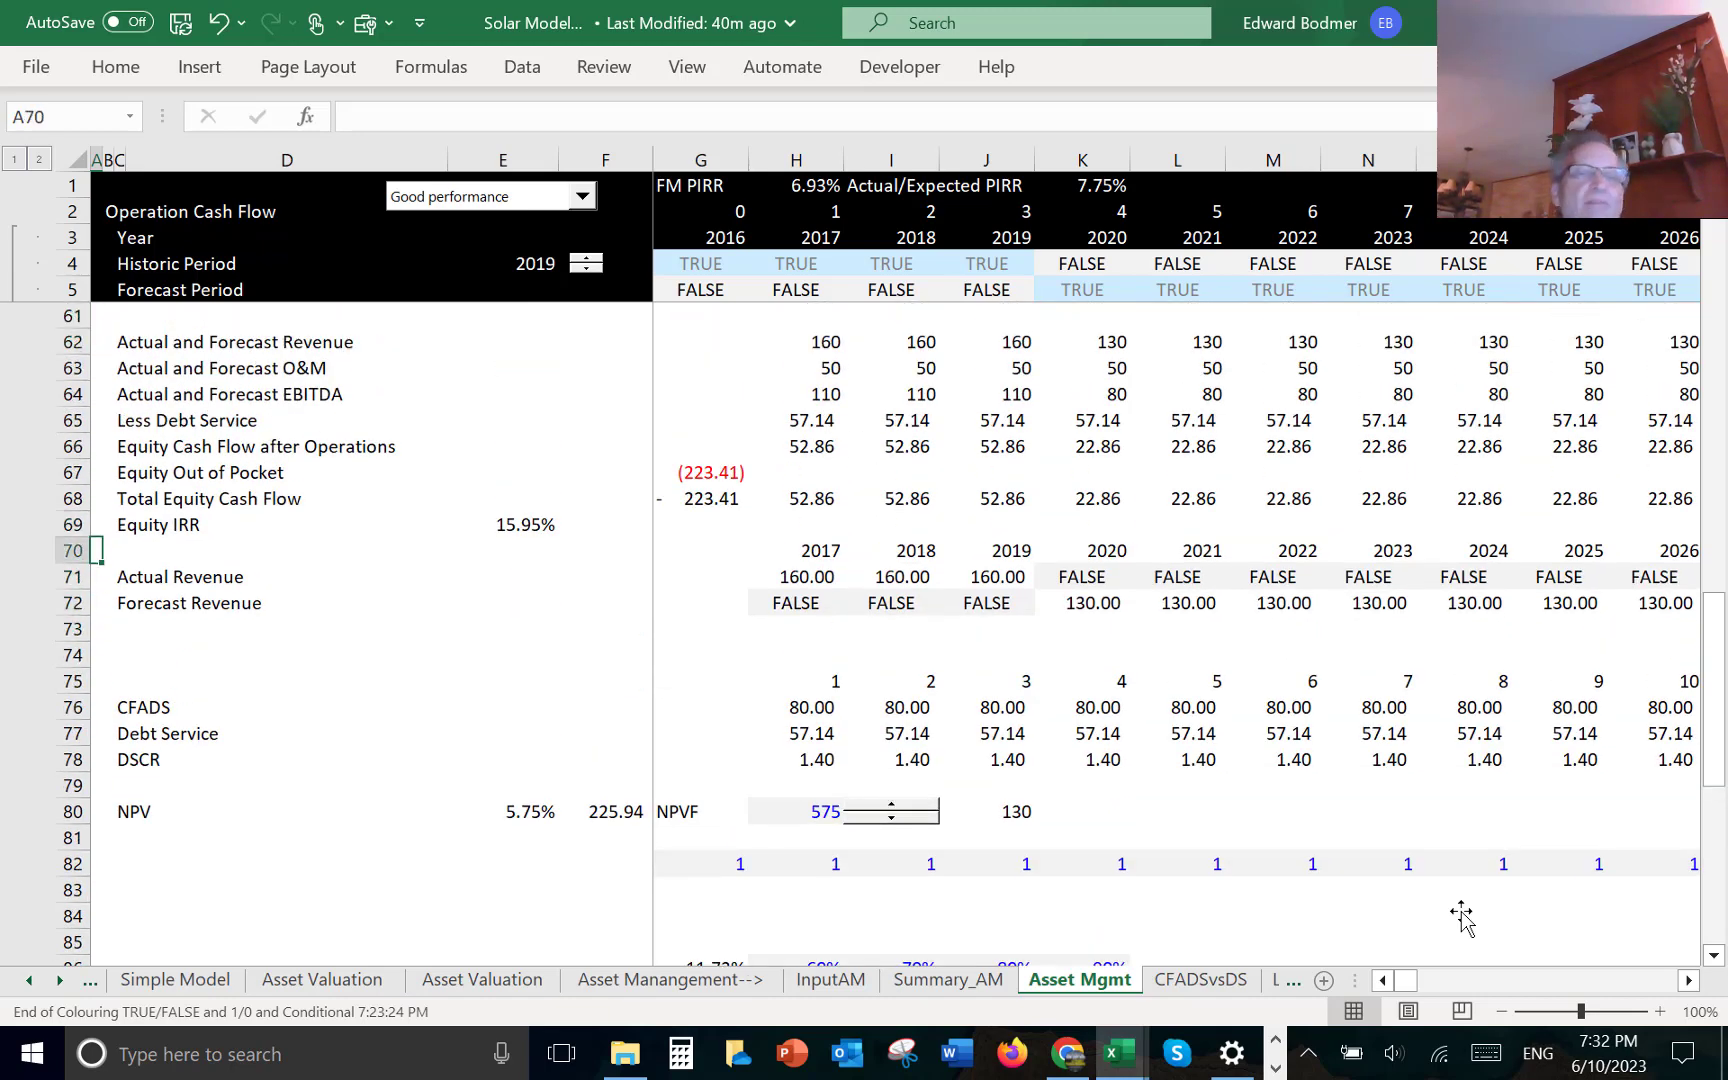
pyautogui.hotkey('shift', 'space')
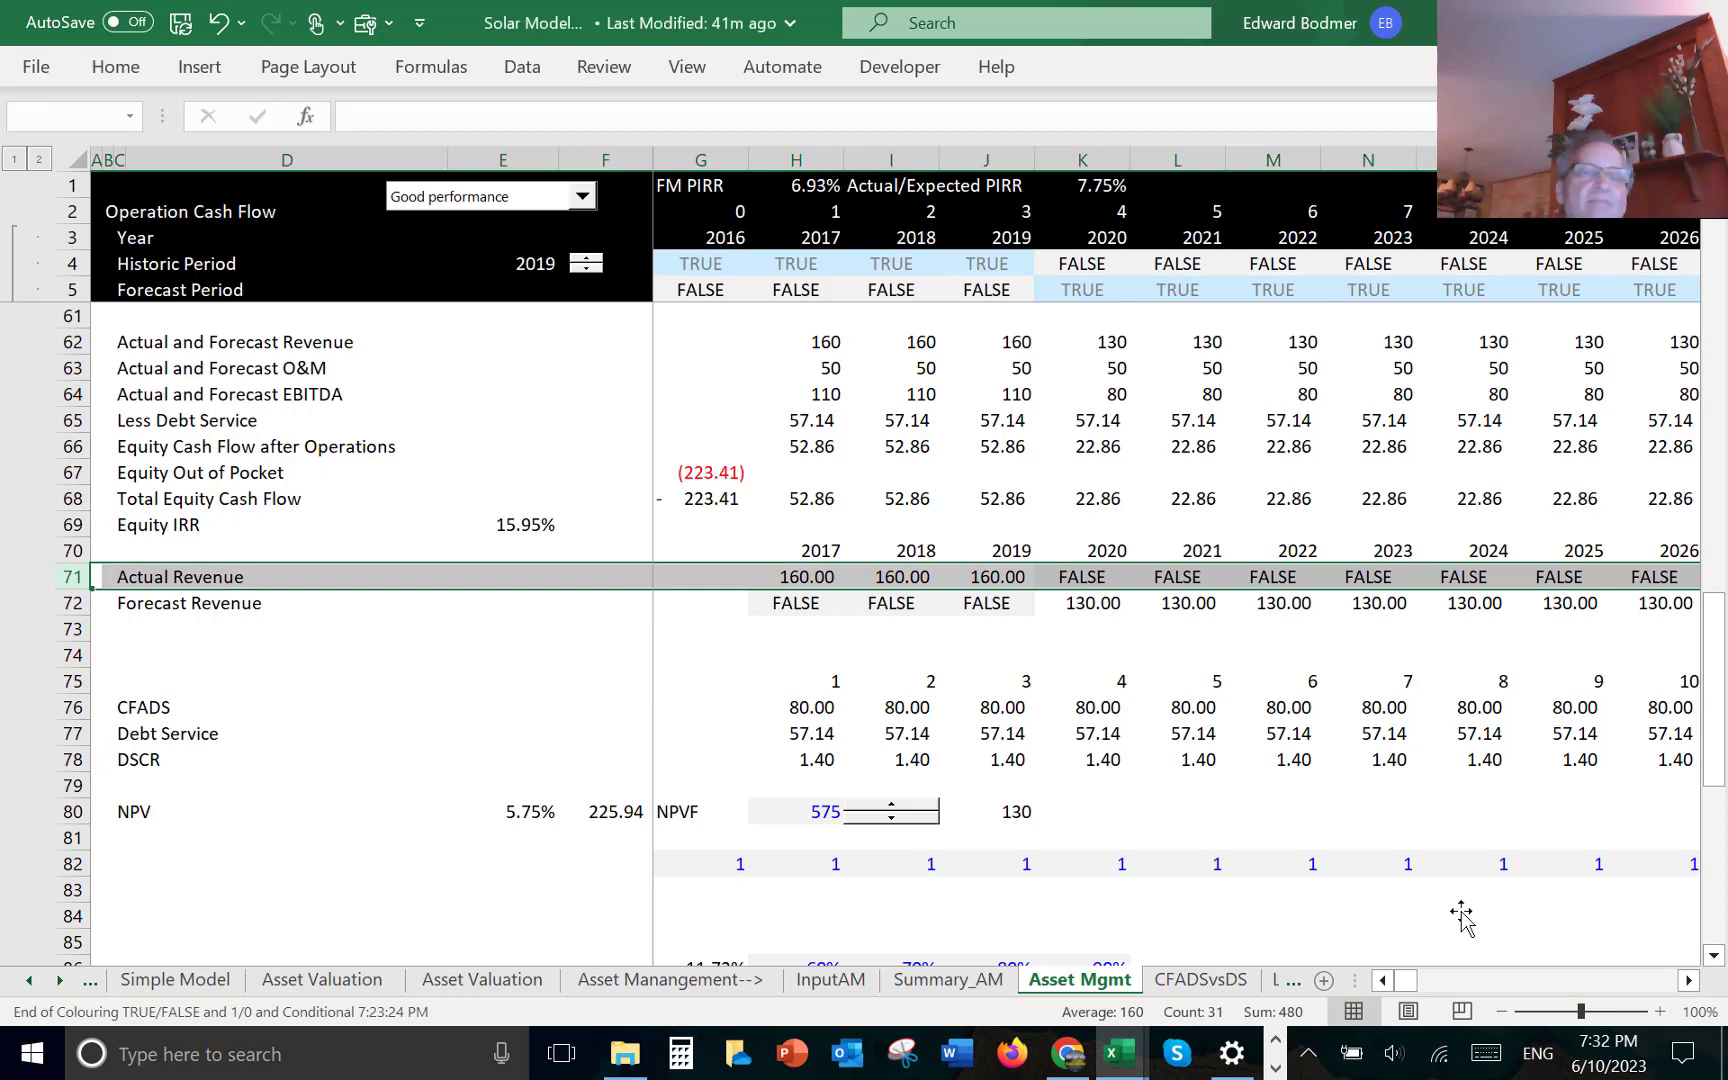
pyautogui.press('Up')
pyautogui.hotkey('shift', 'space')
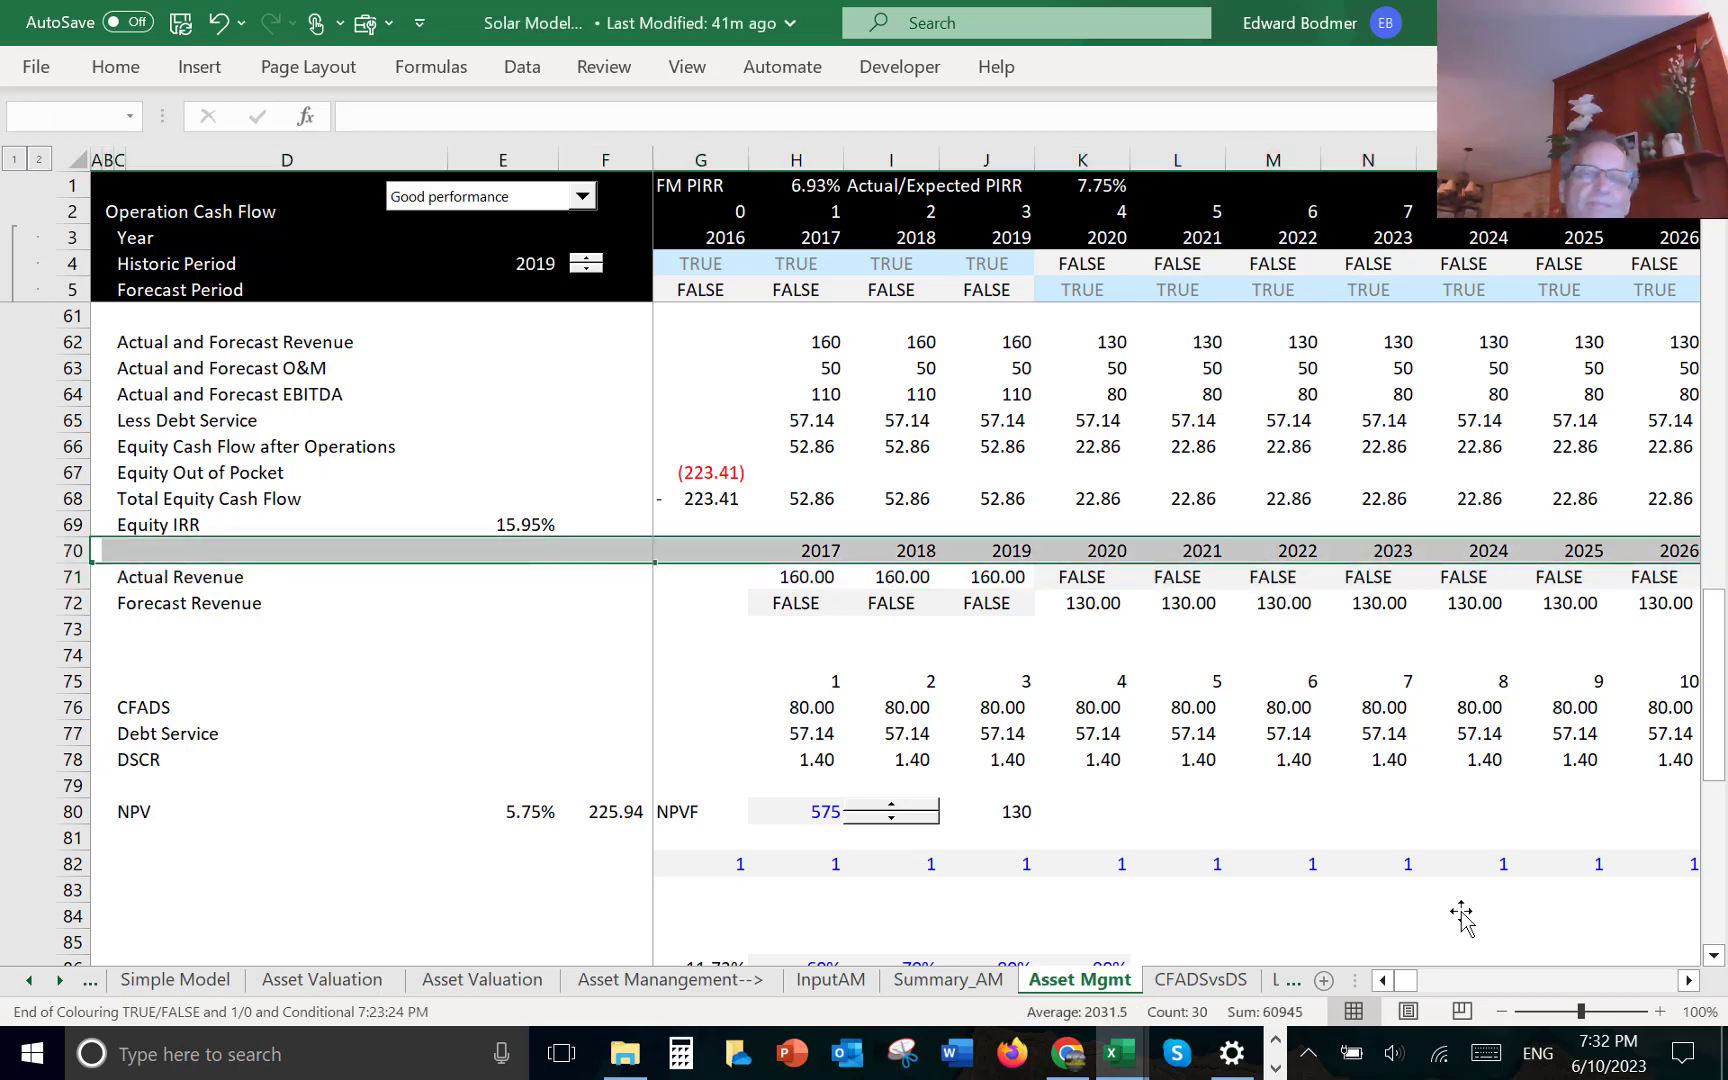
pyautogui.hotkey('ctrl', 'shift', '+')
pyautogui.hotkey('ctrl', 'shift', '+')
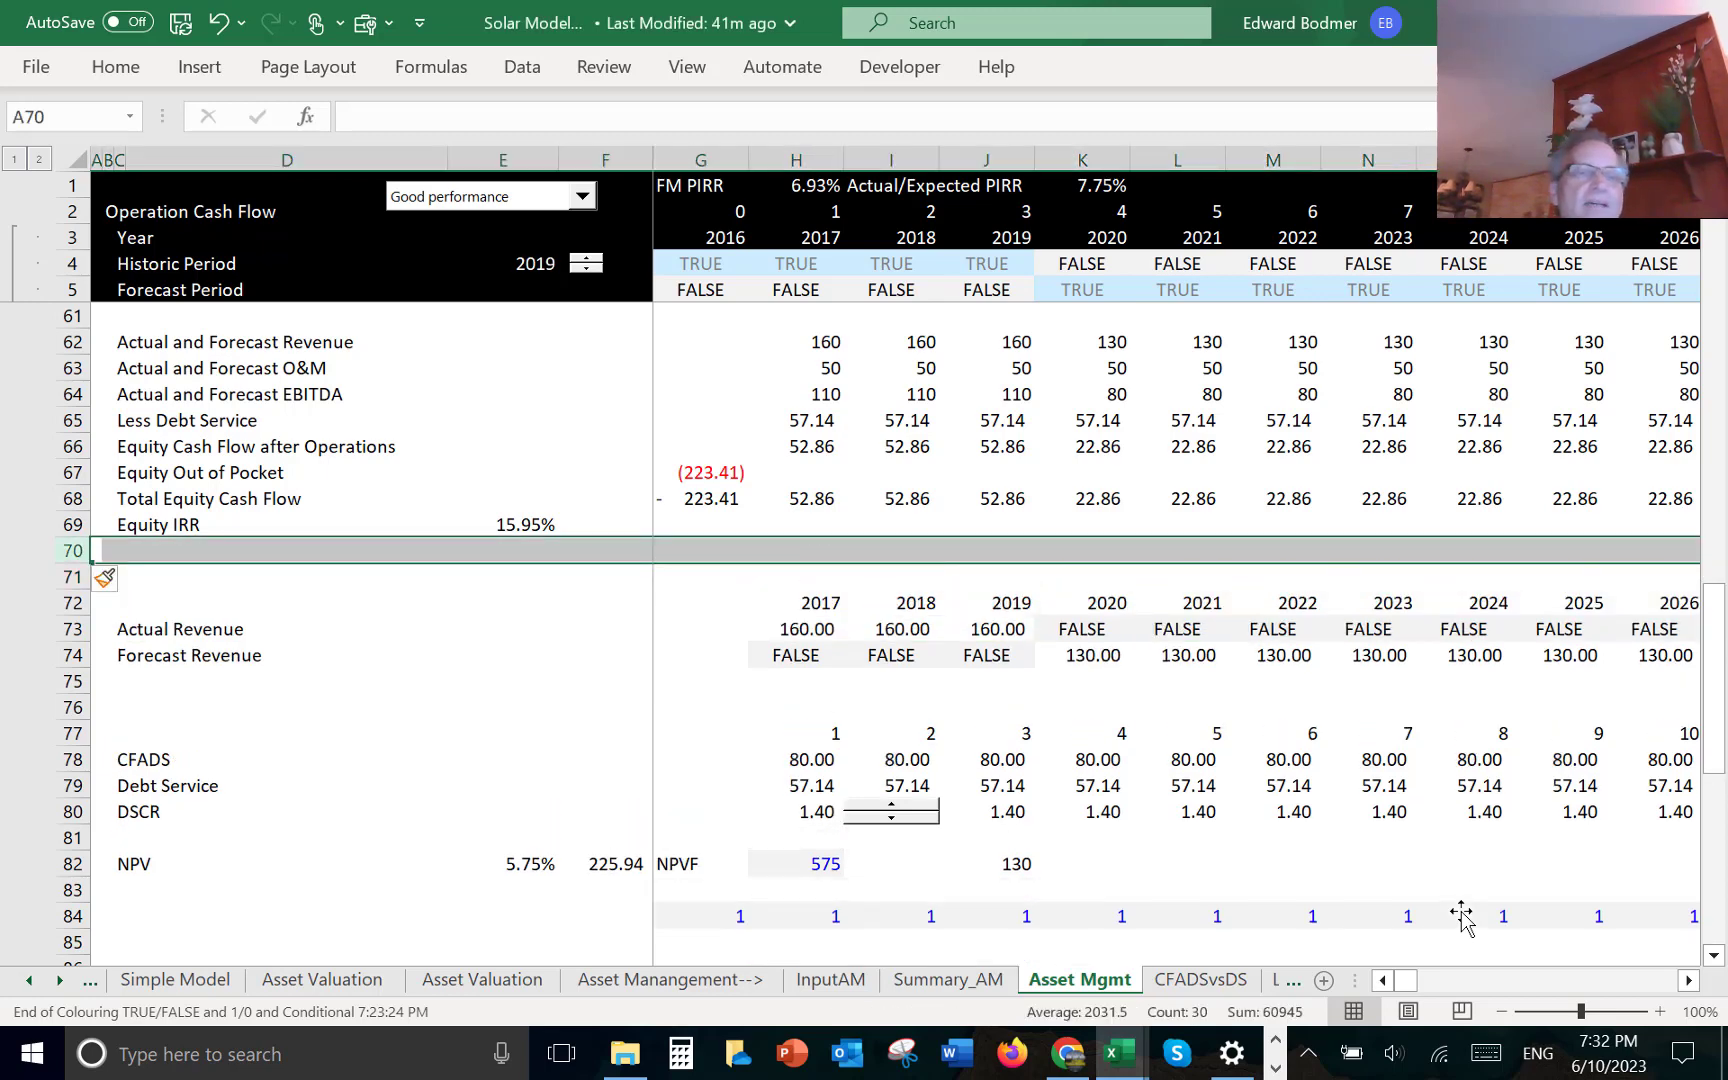
# - Enter the section heading "Graphs" in B71, directly above the year header row
pyautogui.press('Down')
pyautogui.press('Down')
pyautogui.press('Up')
pyautogui.press('Right')
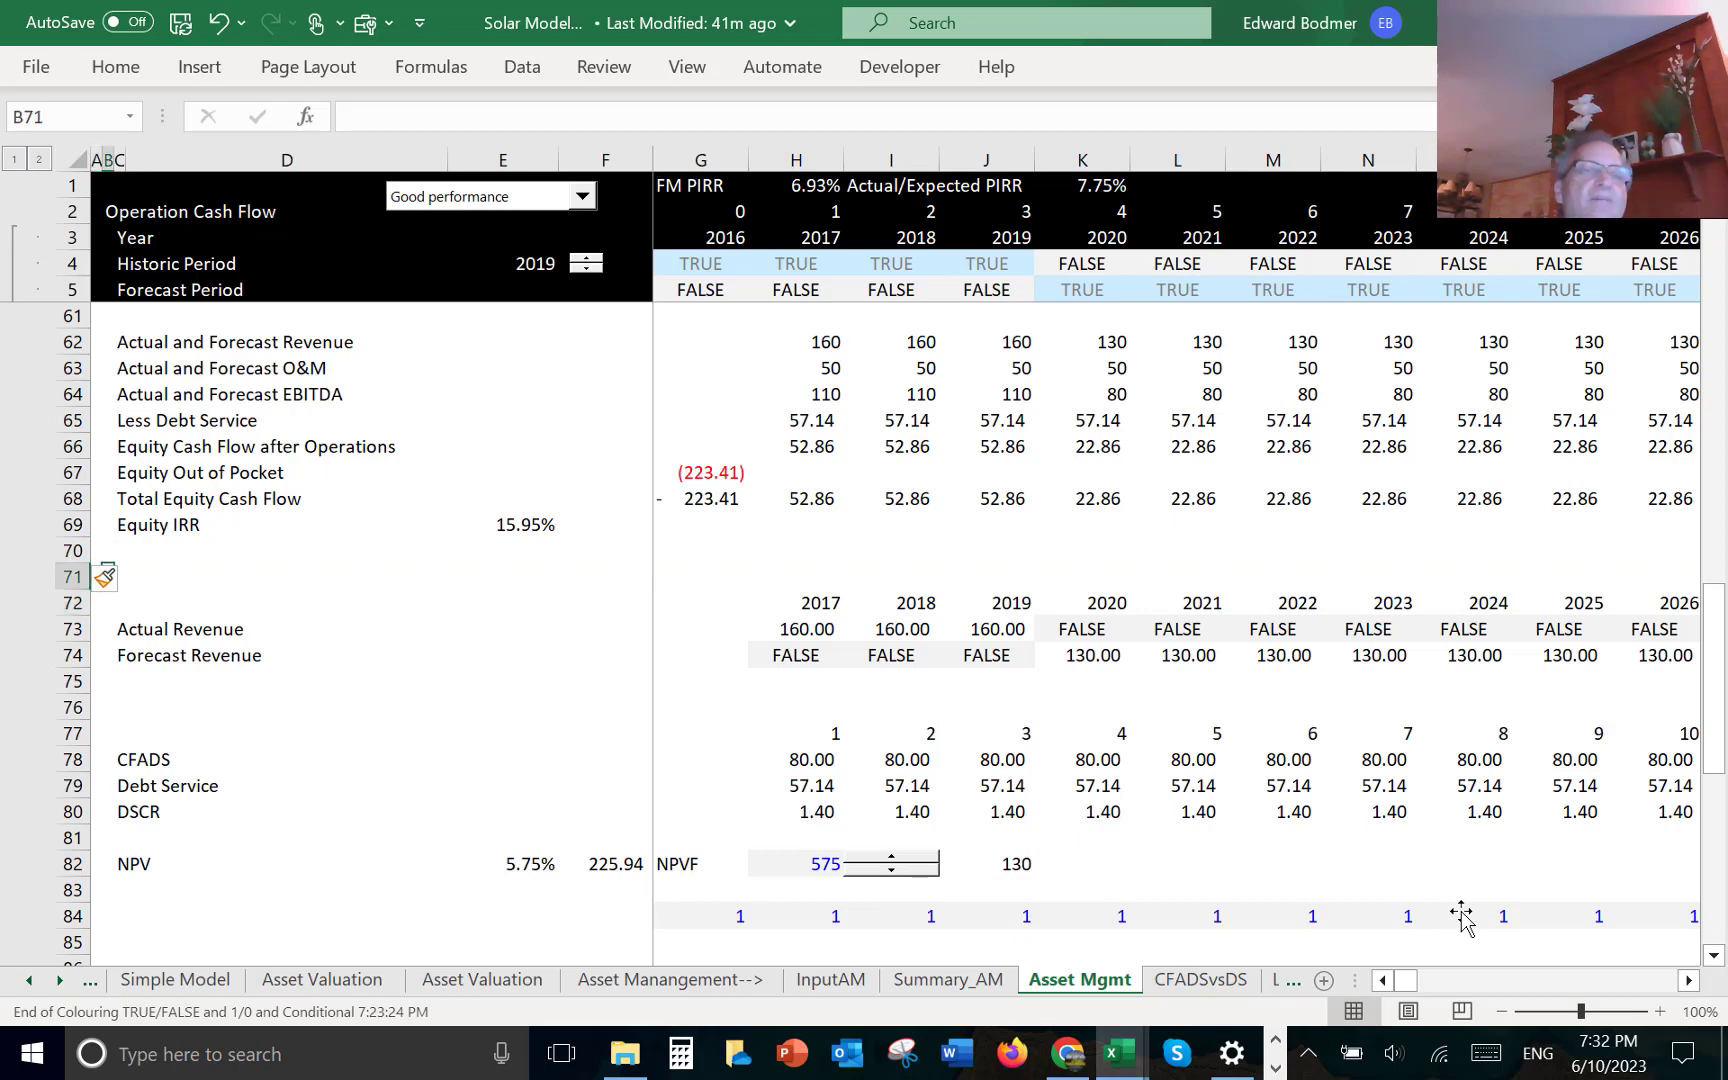
pyautogui.write('G')
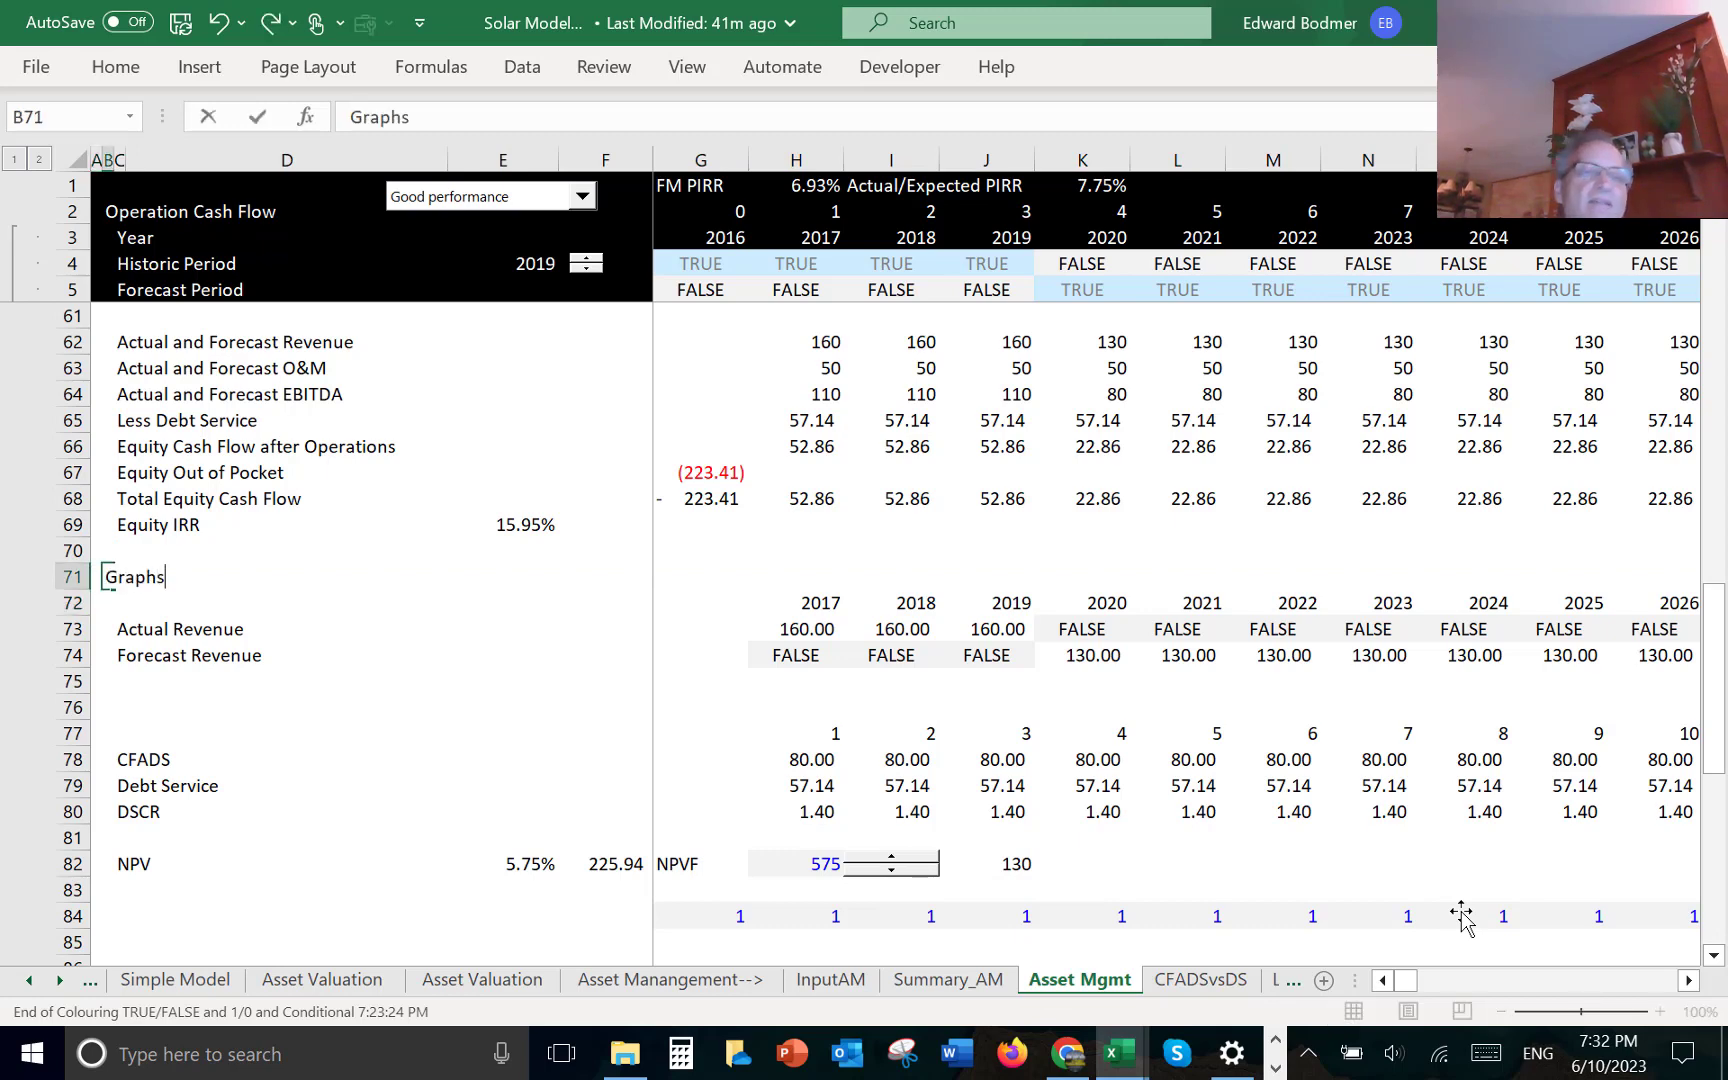
pyautogui.write('raphs')
pyautogui.press('Return')
# - Link the first year of the Graphs section in H72 to the timeline year with =H3
pyautogui.press('Right')
pyautogui.press('Right')
pyautogui.press('Right')
pyautogui.press('Right')
pyautogui.press('Right')
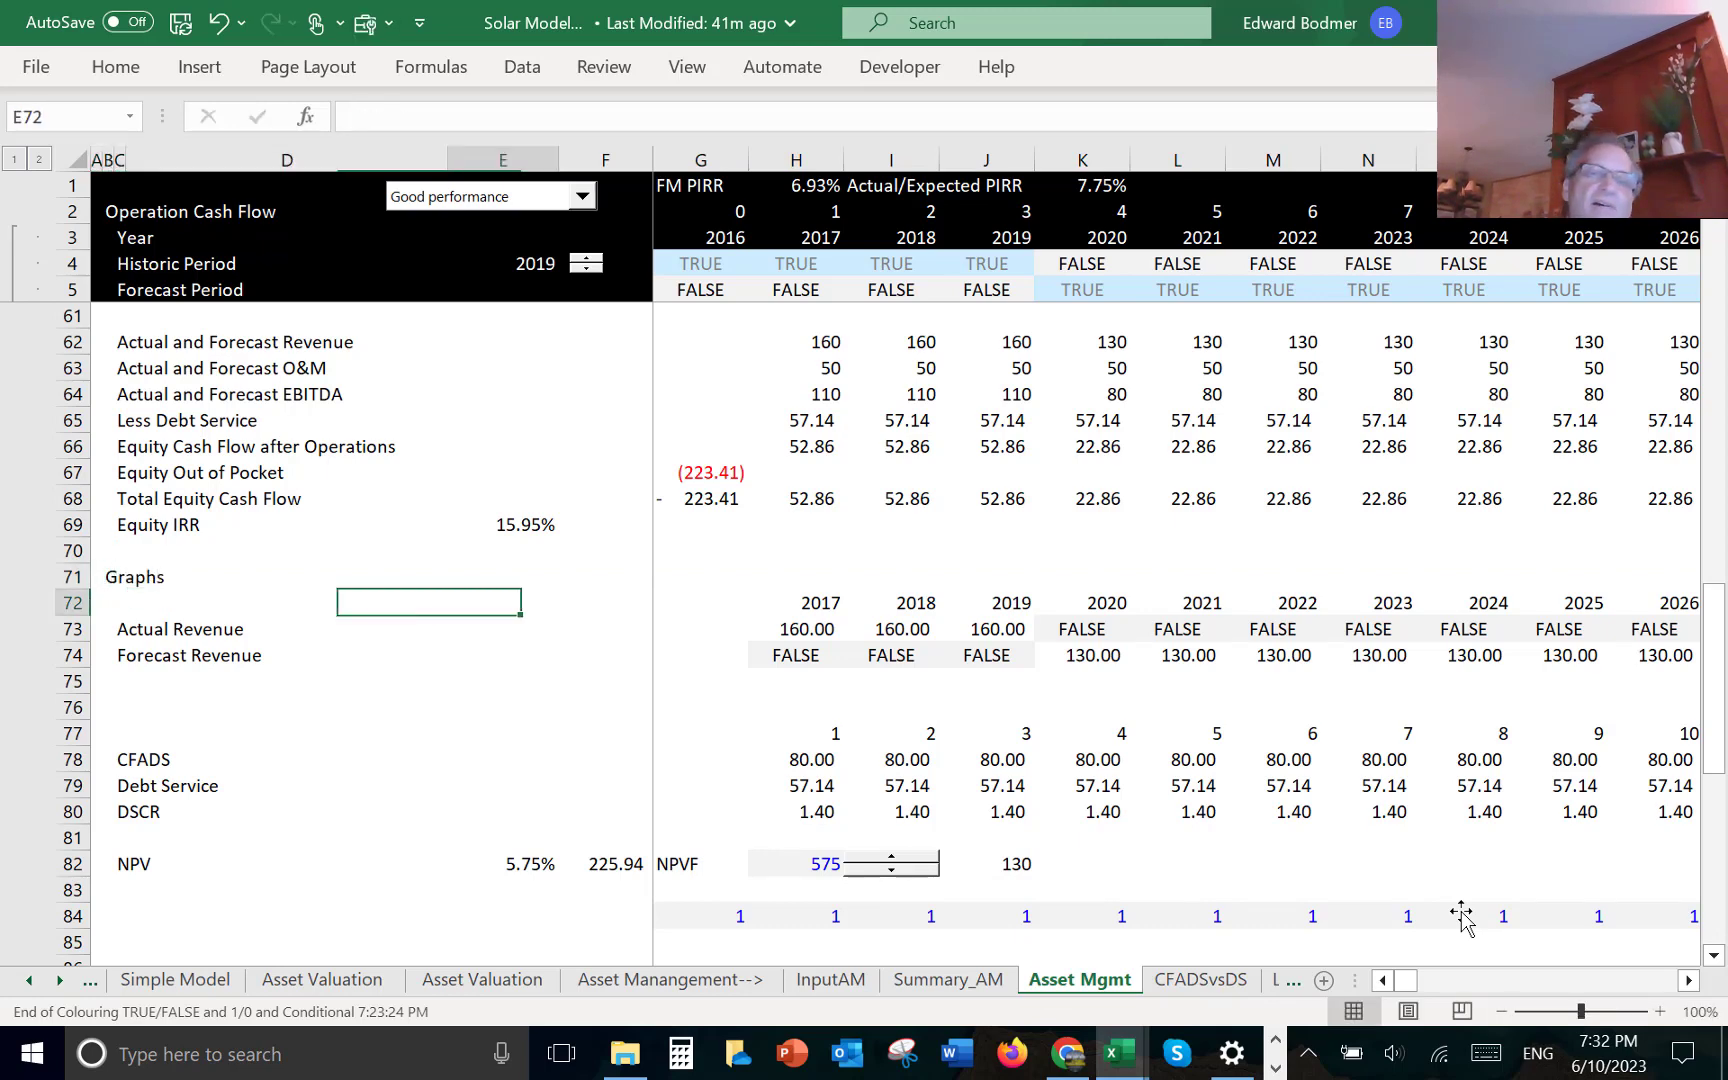
pyautogui.press('Right')
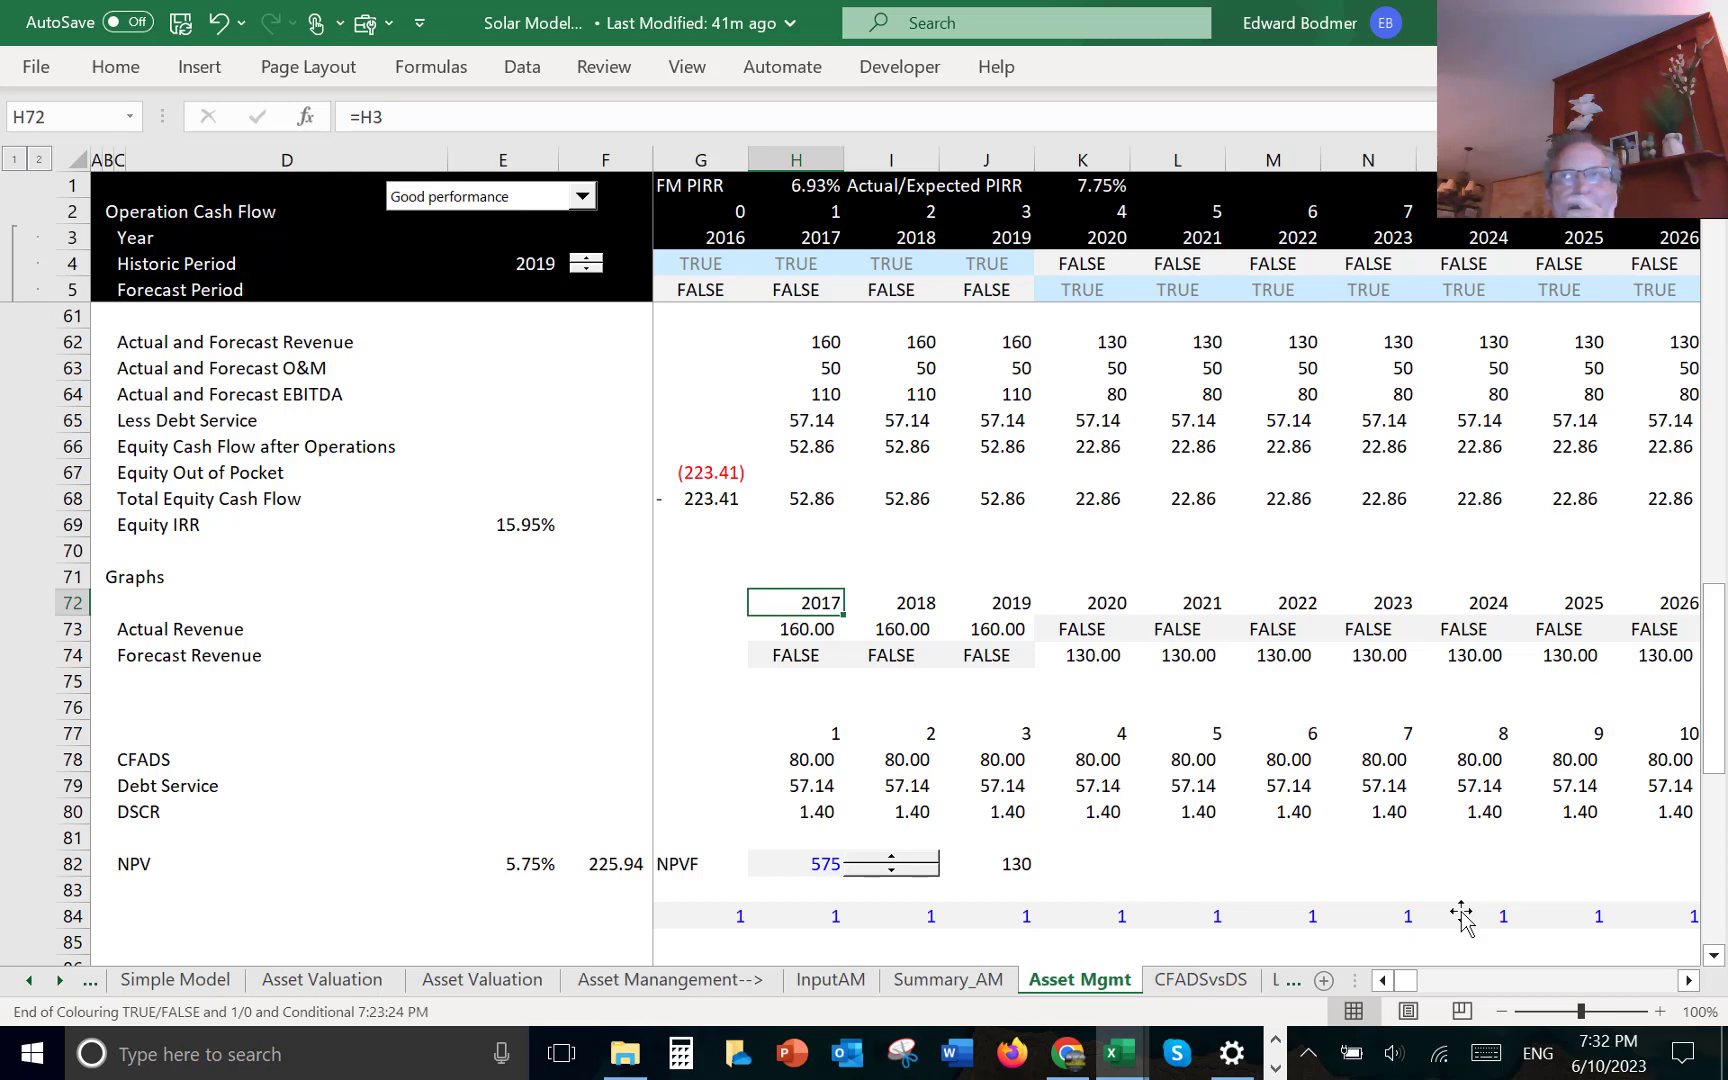
pyautogui.press('Left')
pyautogui.press('Left')
pyautogui.press('Left')
pyautogui.press('Left')
pyautogui.press('Left')
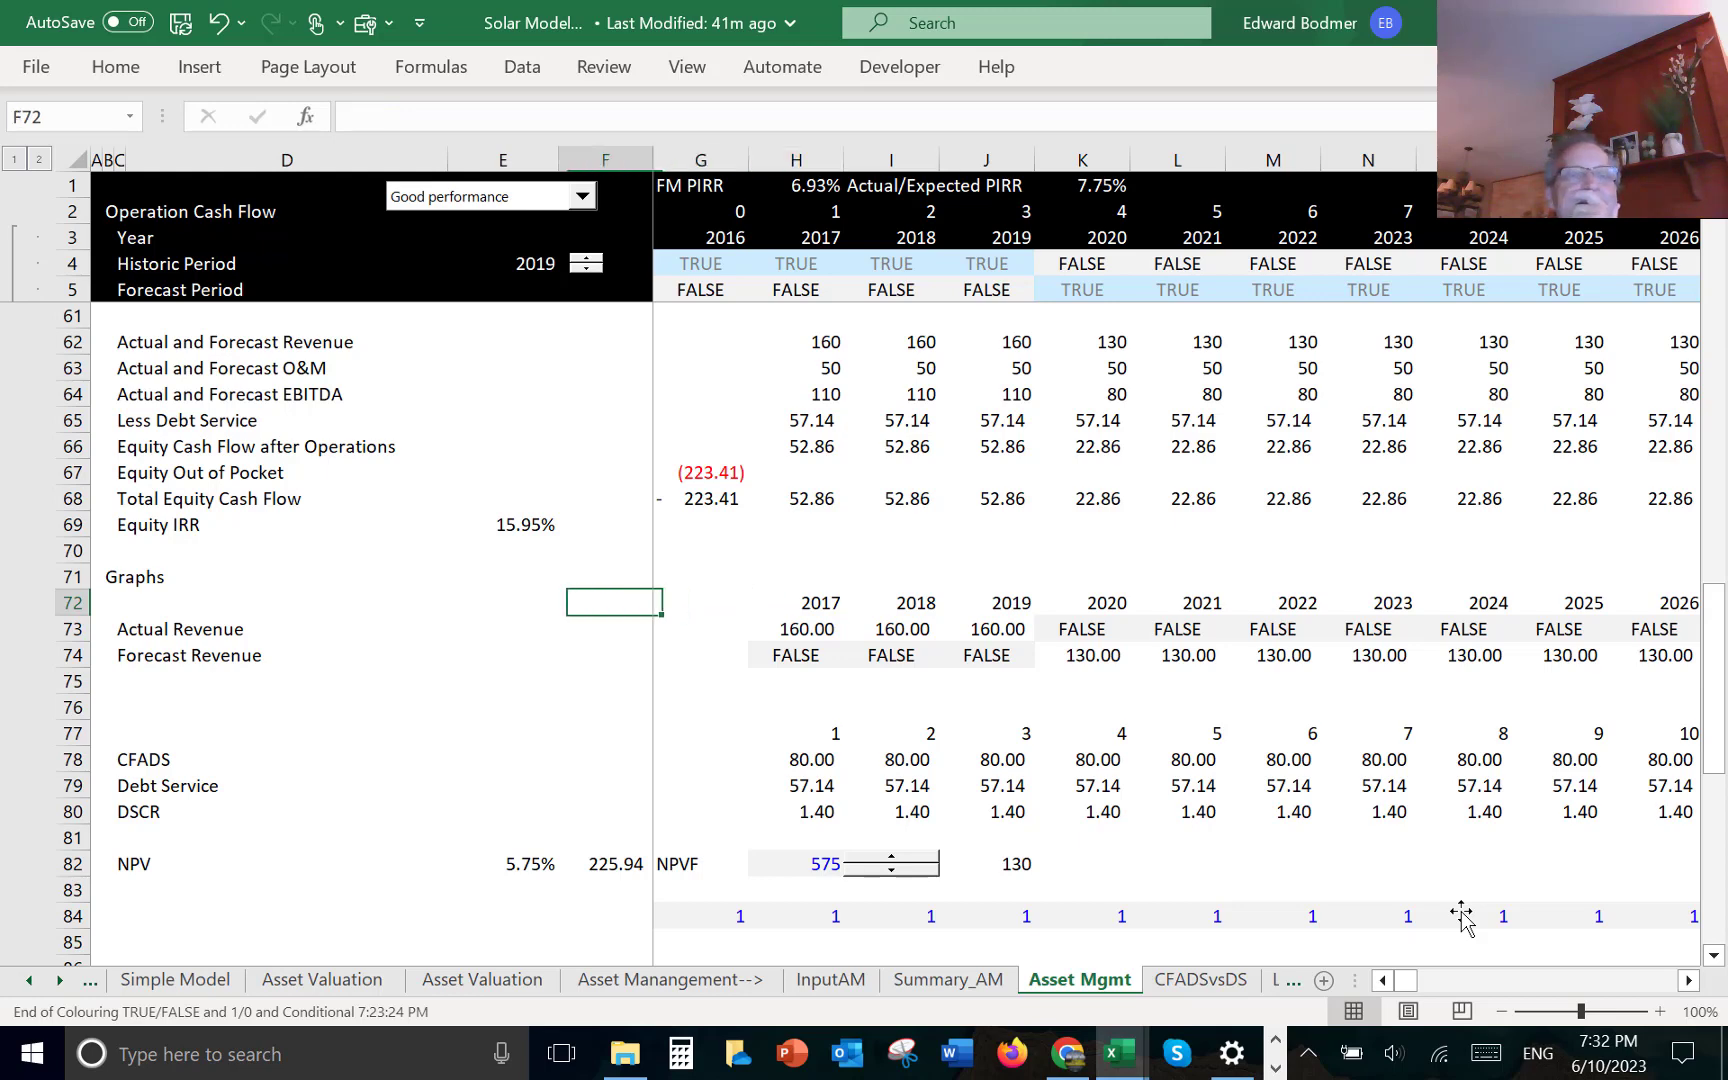
pyautogui.press('Right')
pyautogui.press('Right')
pyautogui.press('Right')
pyautogui.press('Right')
pyautogui.press('Right')
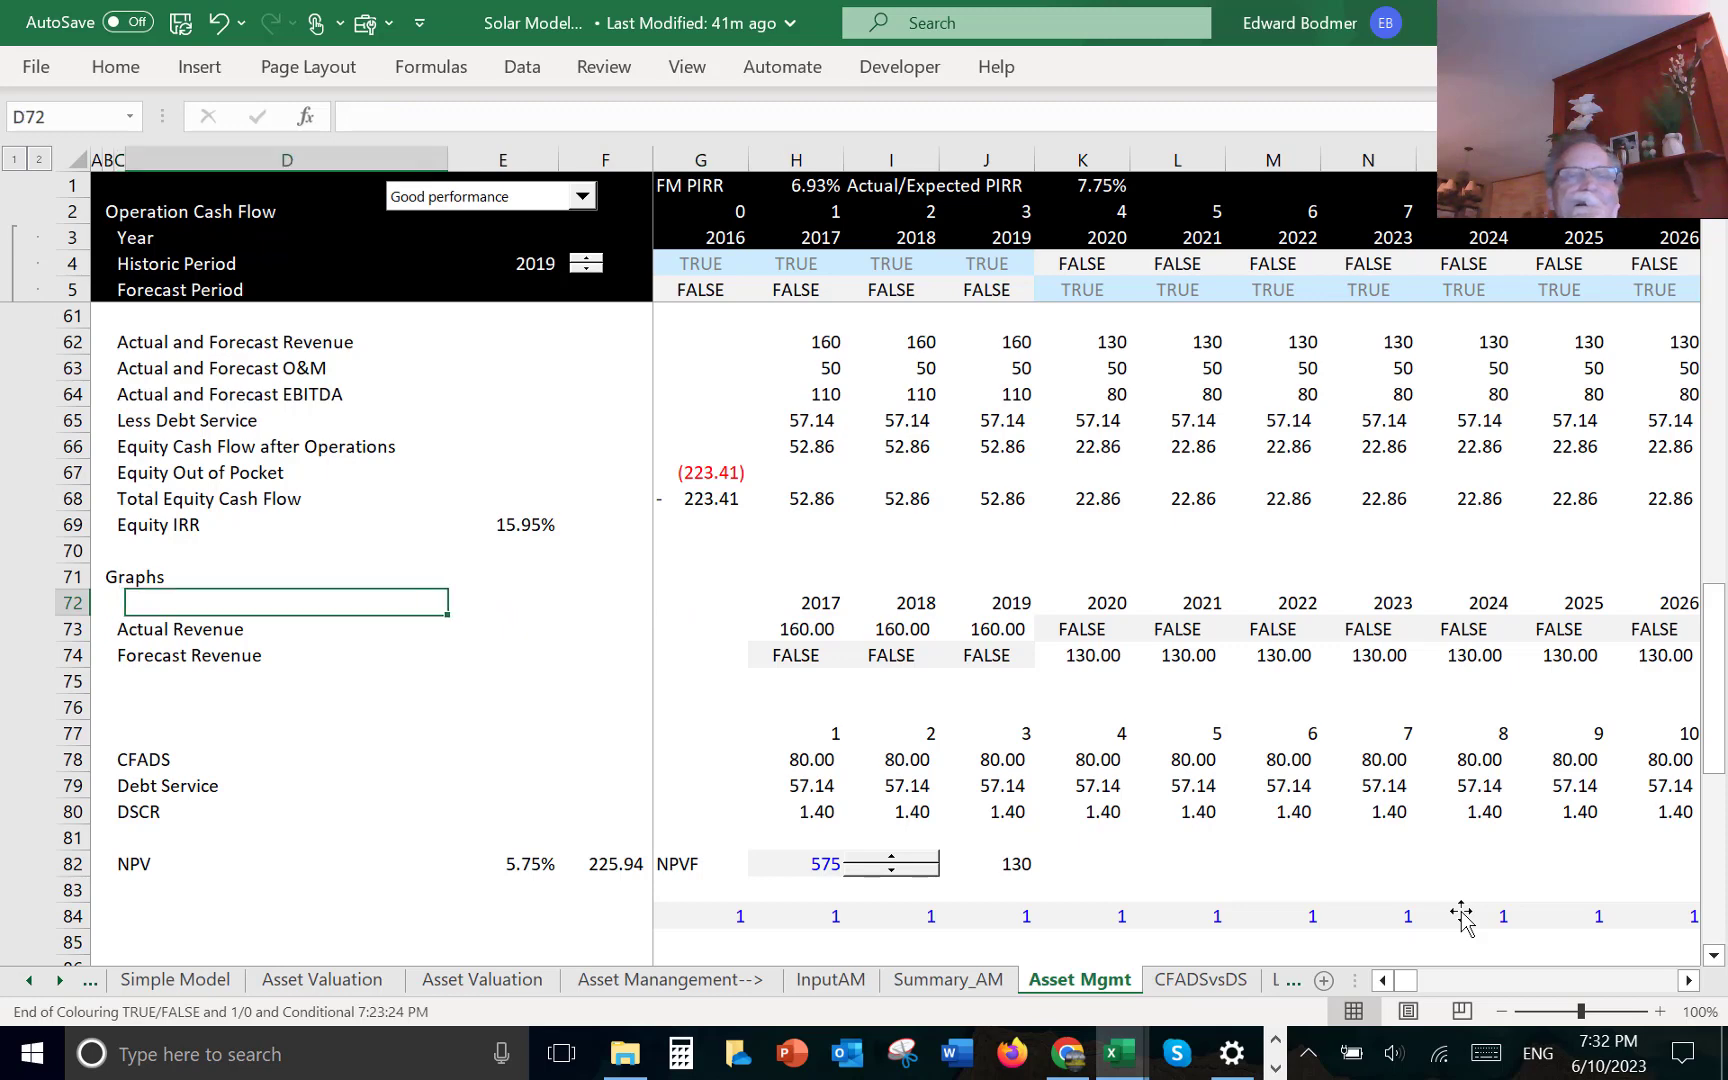
pyautogui.press('Left')
pyautogui.press('Left')
pyautogui.press('Left')
pyautogui.press('Left')
pyautogui.press('Left')
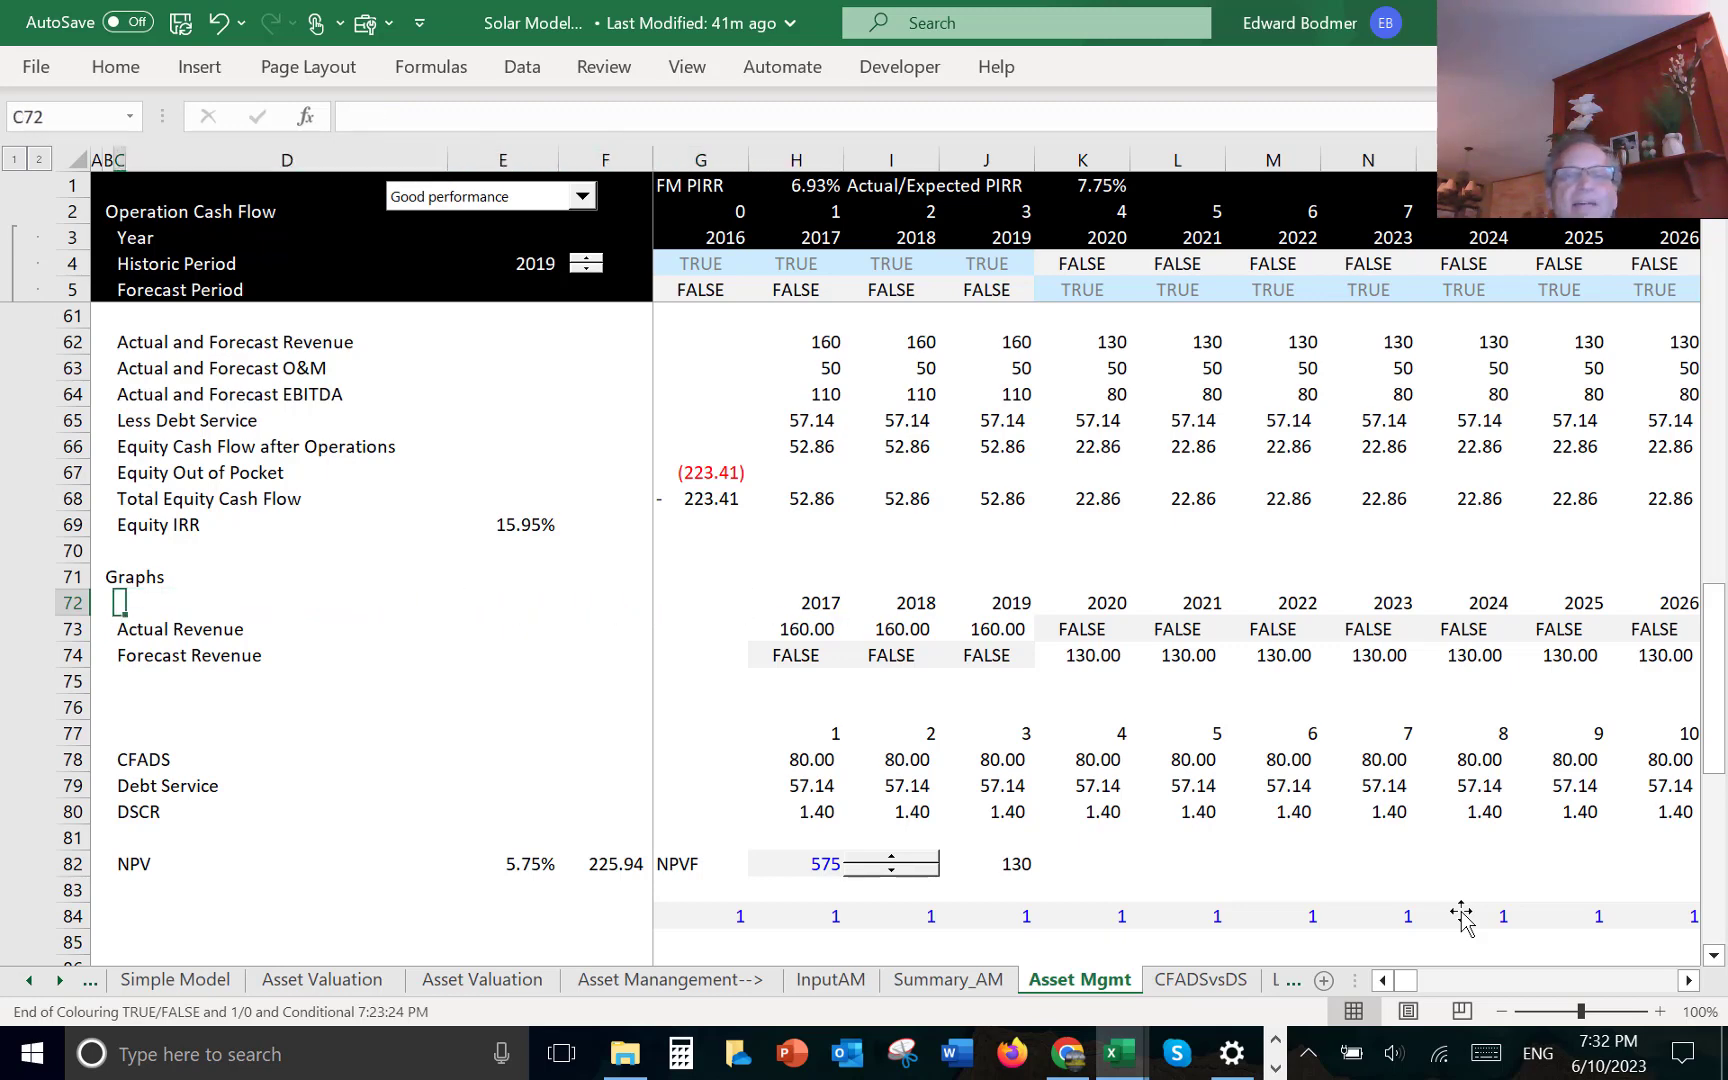
pyautogui.press('Right')
pyautogui.press('Right')
pyautogui.press('Right')
pyautogui.press('Right')
pyautogui.press('Right')
pyautogui.write('=')
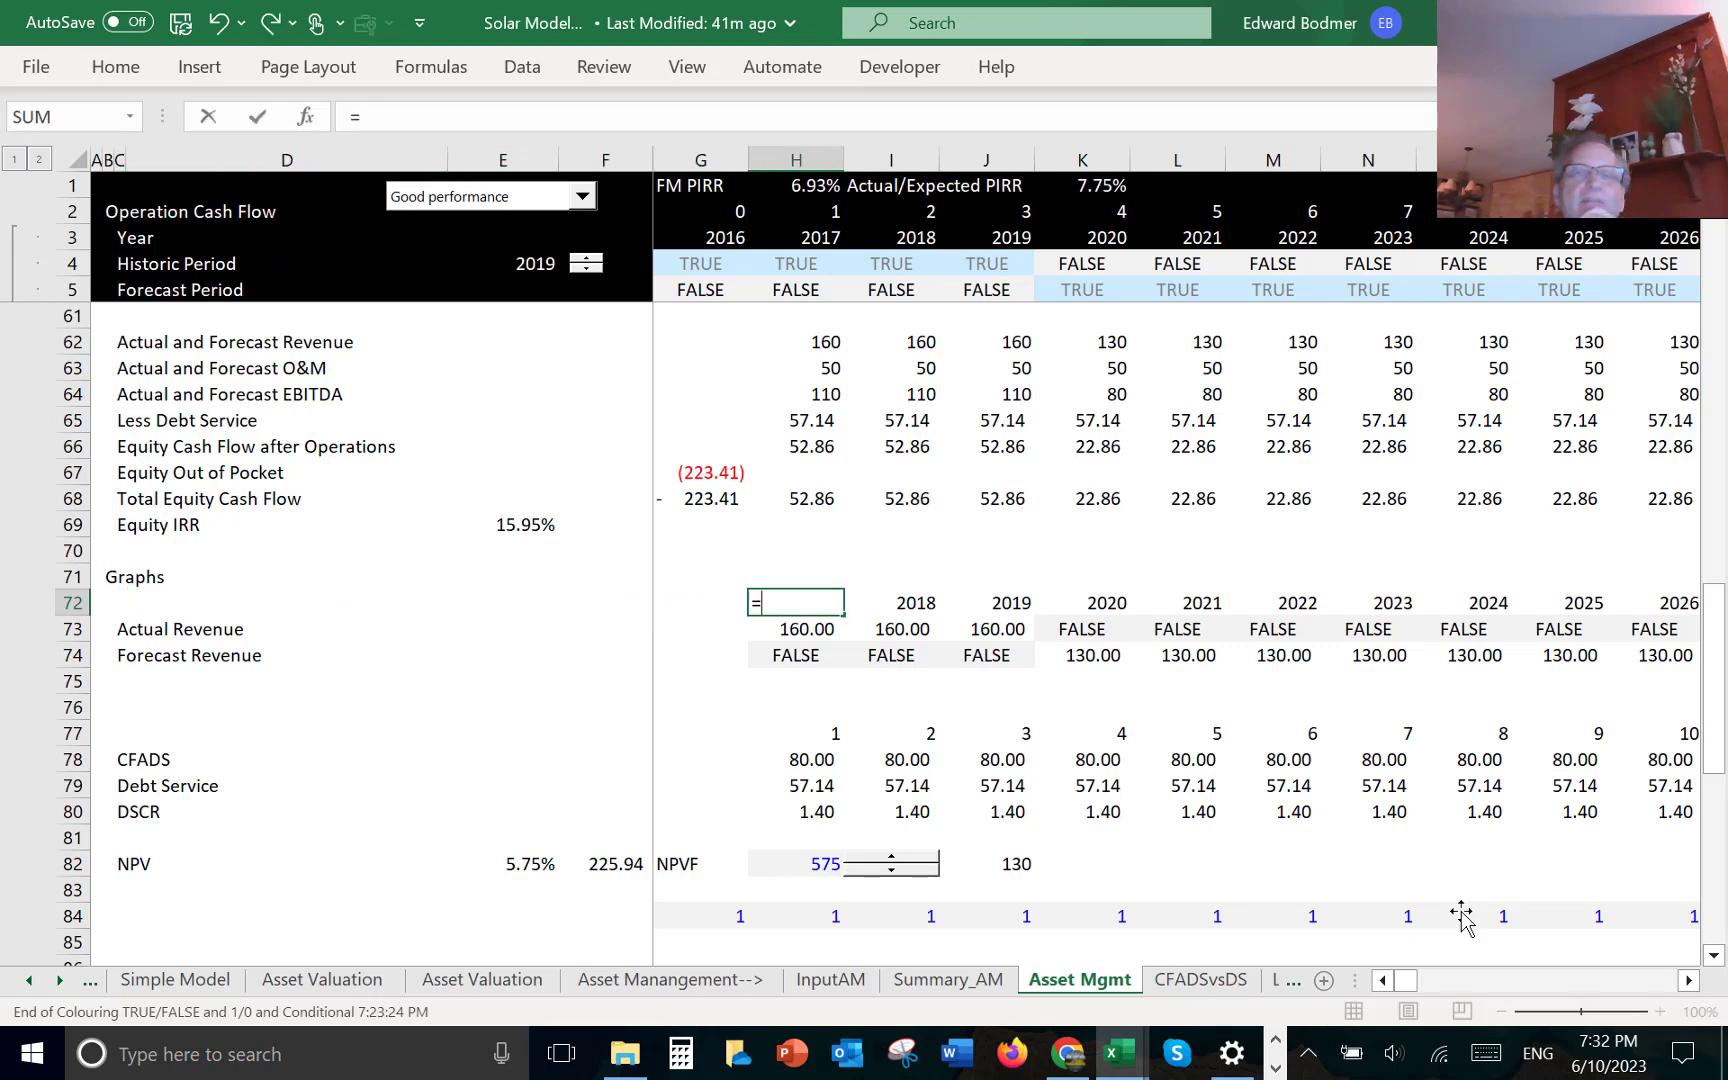
pyautogui.click(826, 237)
pyautogui.hotkey('ctrl', 'Return')
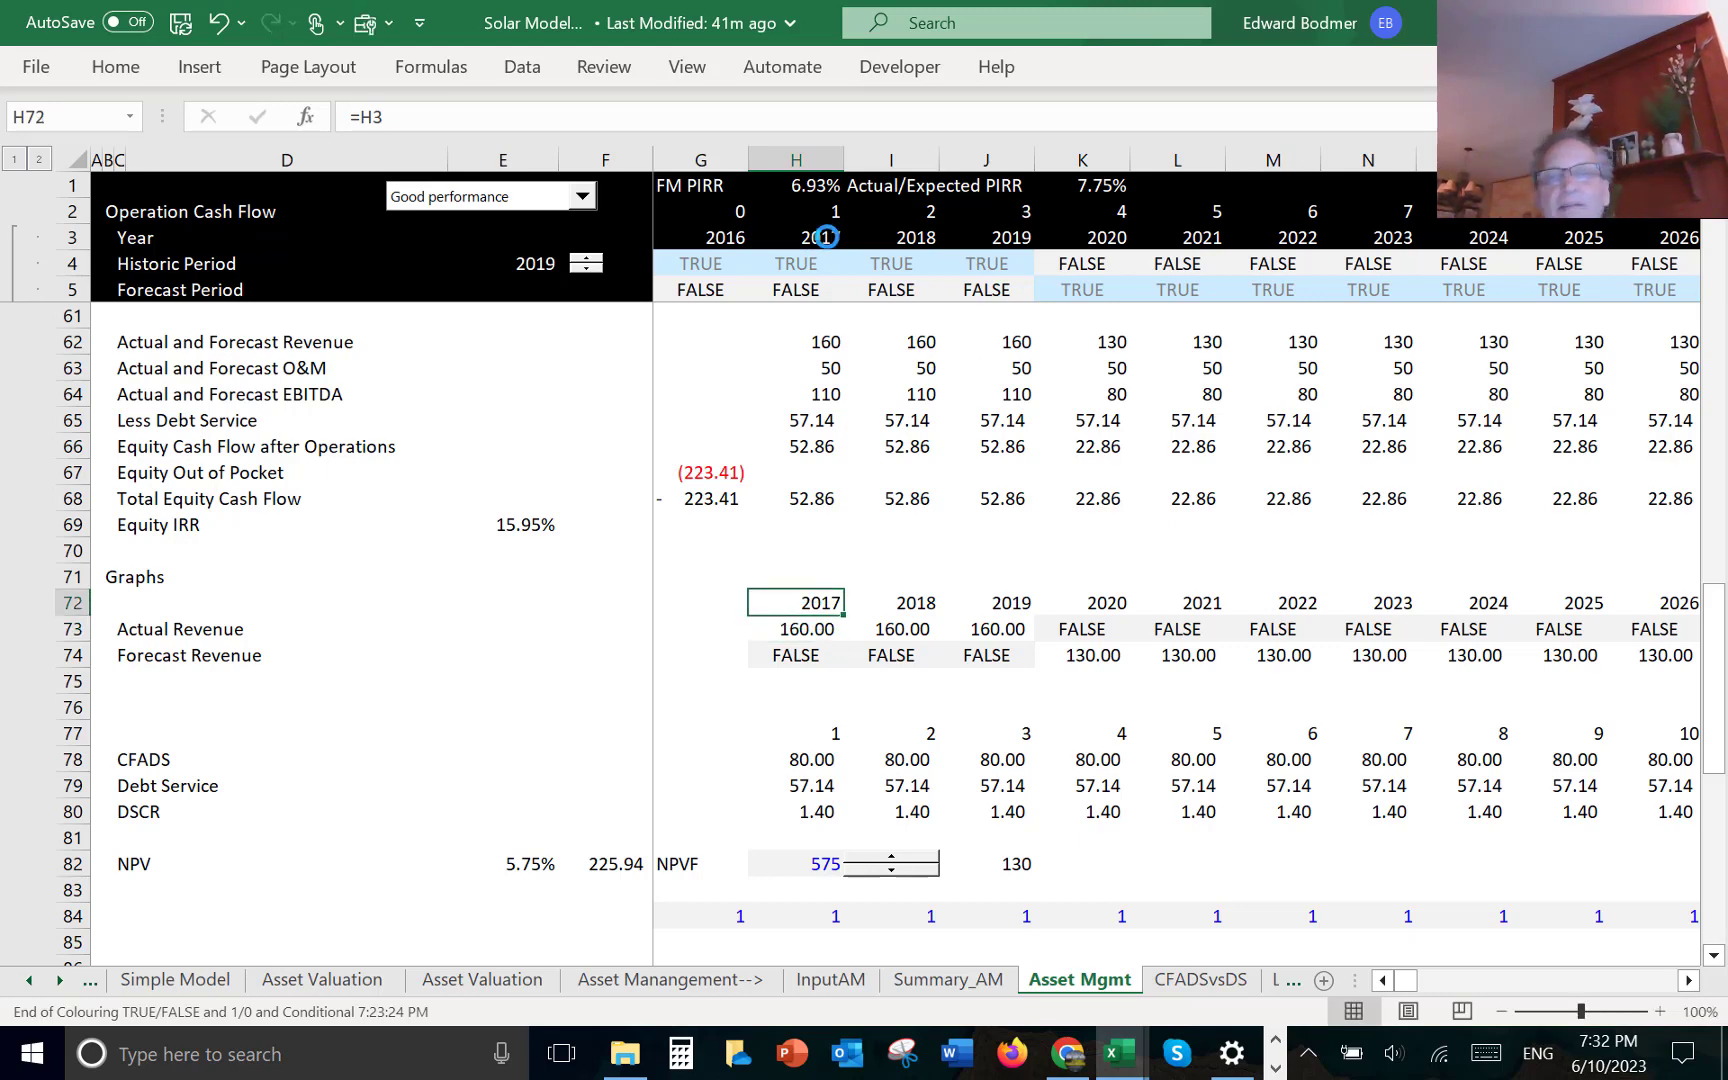
# - Check the Historic Period test formula for 2016 in G4
pyautogui.click(826, 237)
pyautogui.press('Down')
pyautogui.press('Left')
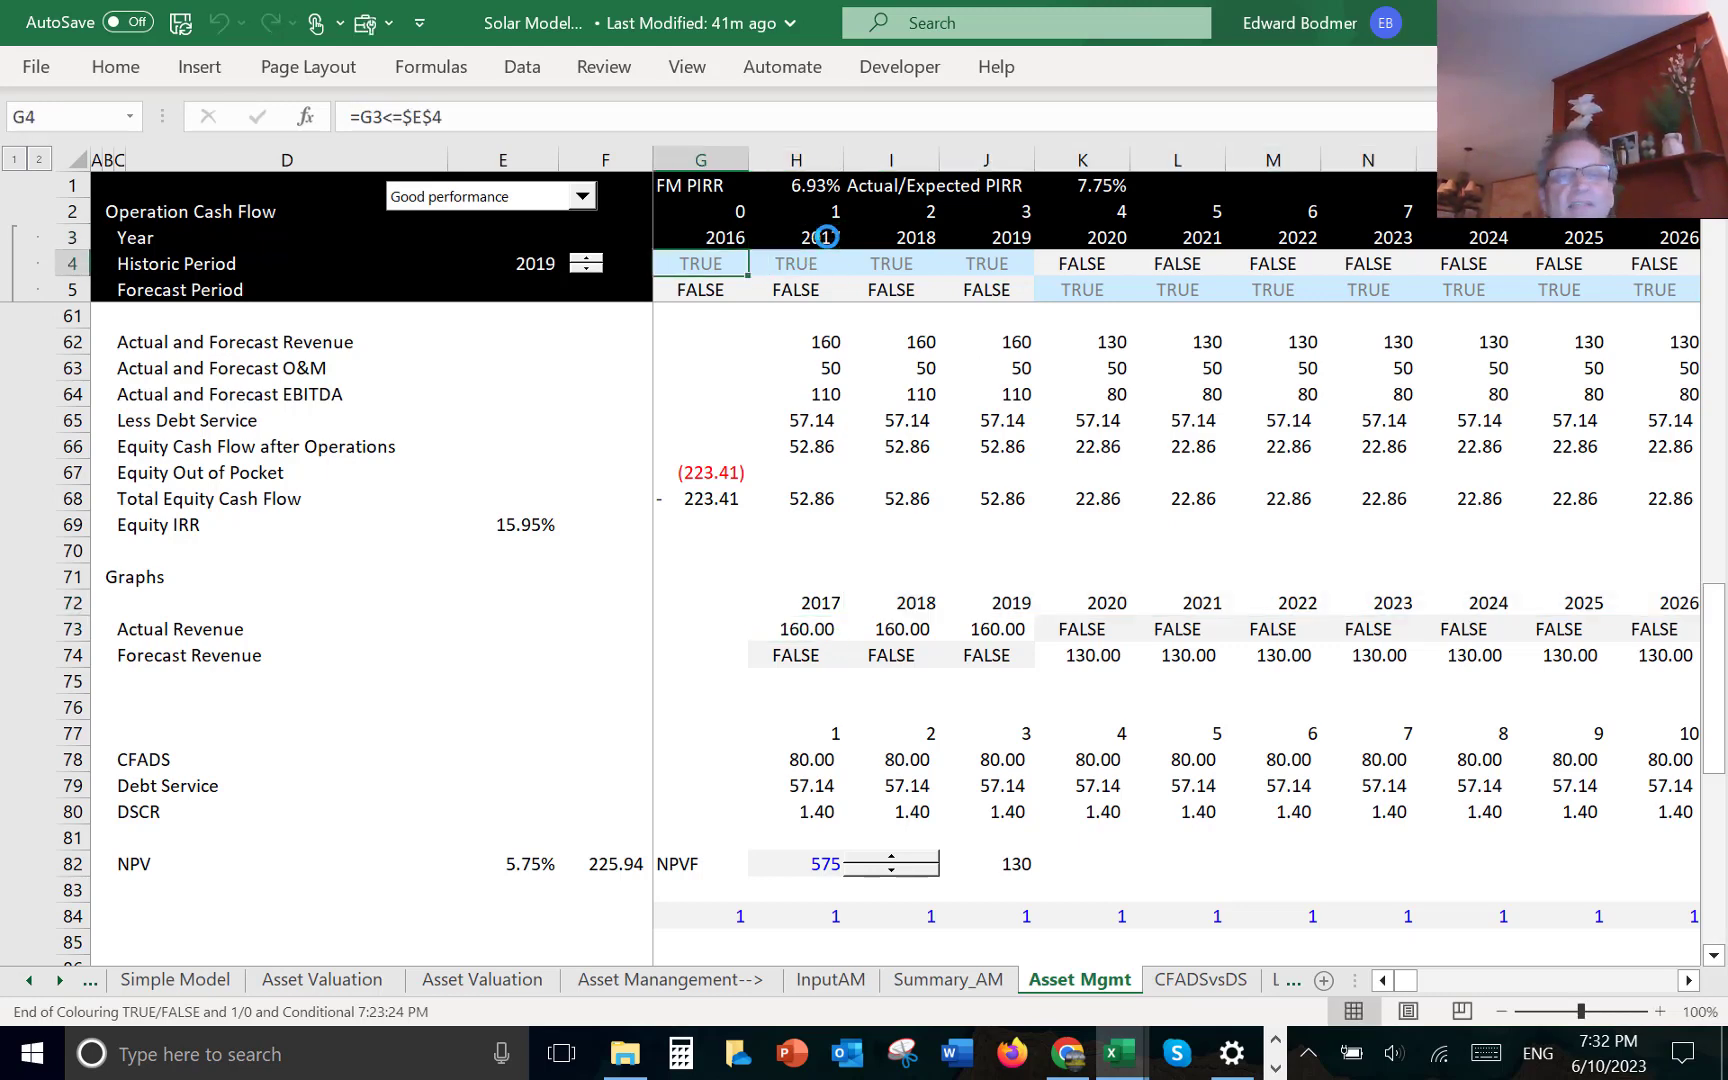
# - Enter =IF(H4,H31) in H73 to pick Actual Revenue for historic years and fill it across the timeline
pyautogui.click(770, 651)
pyautogui.press('Up')
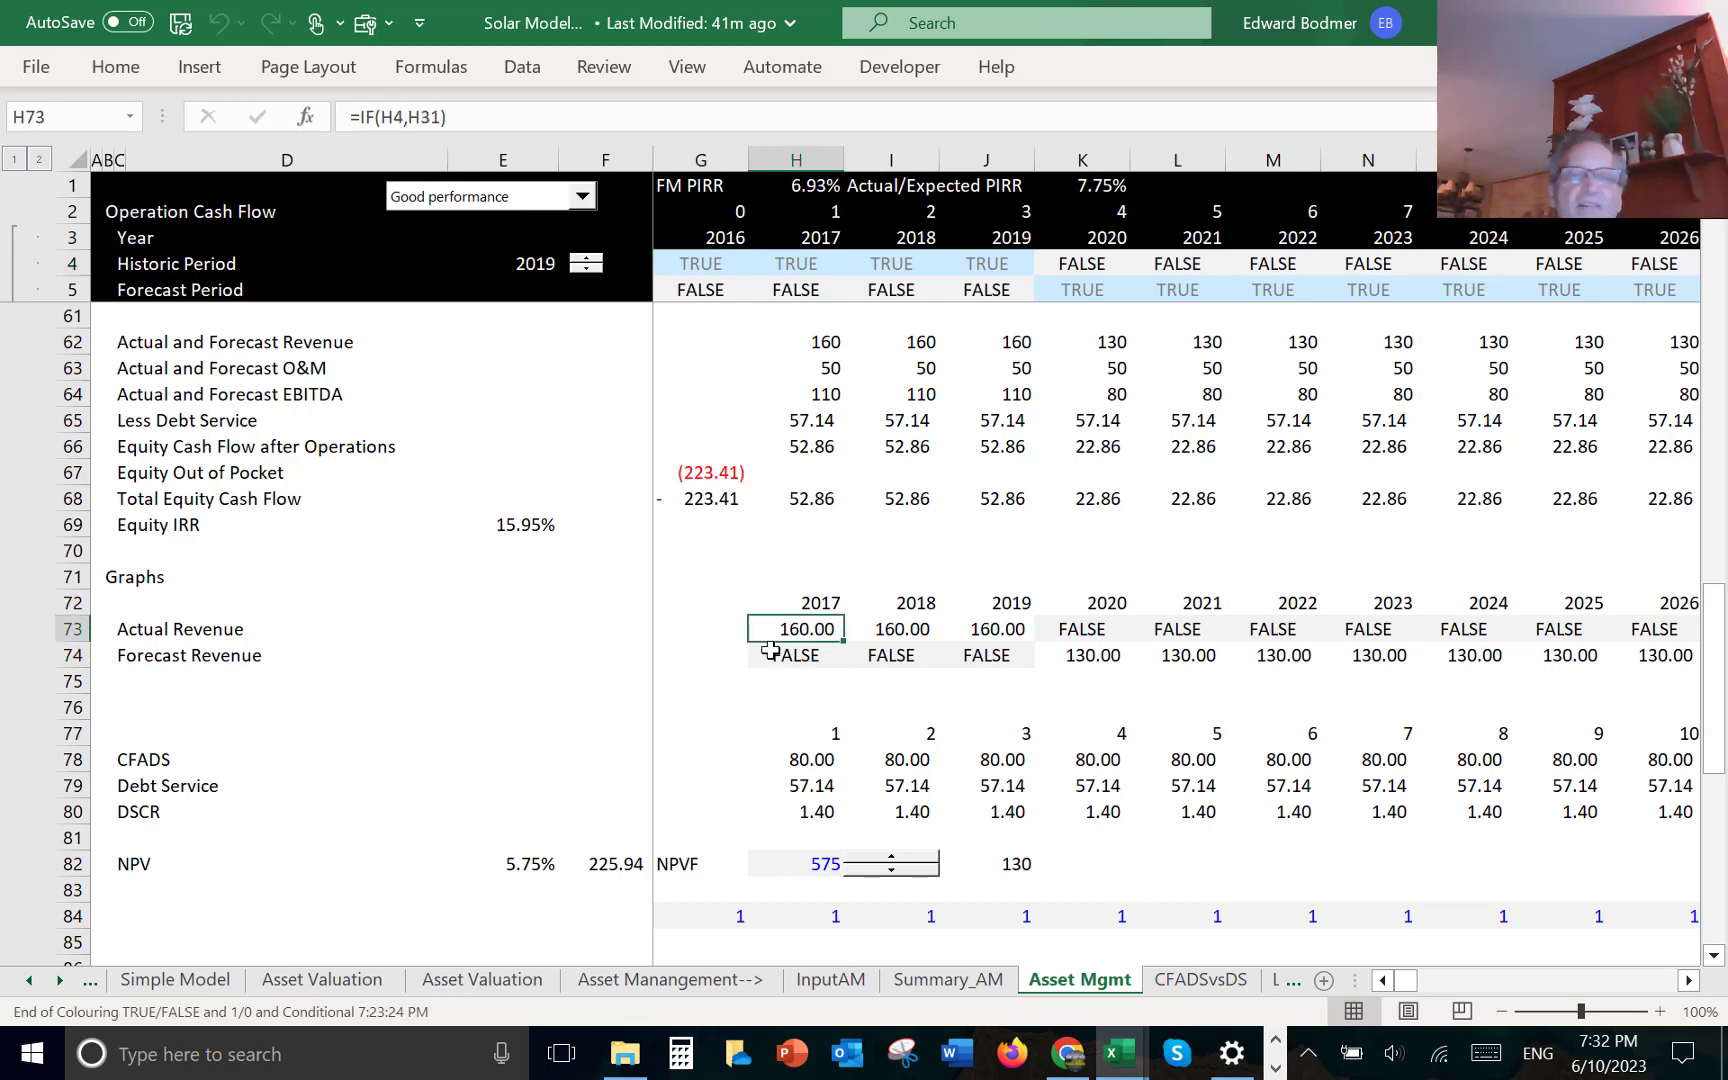
pyautogui.write('=i')
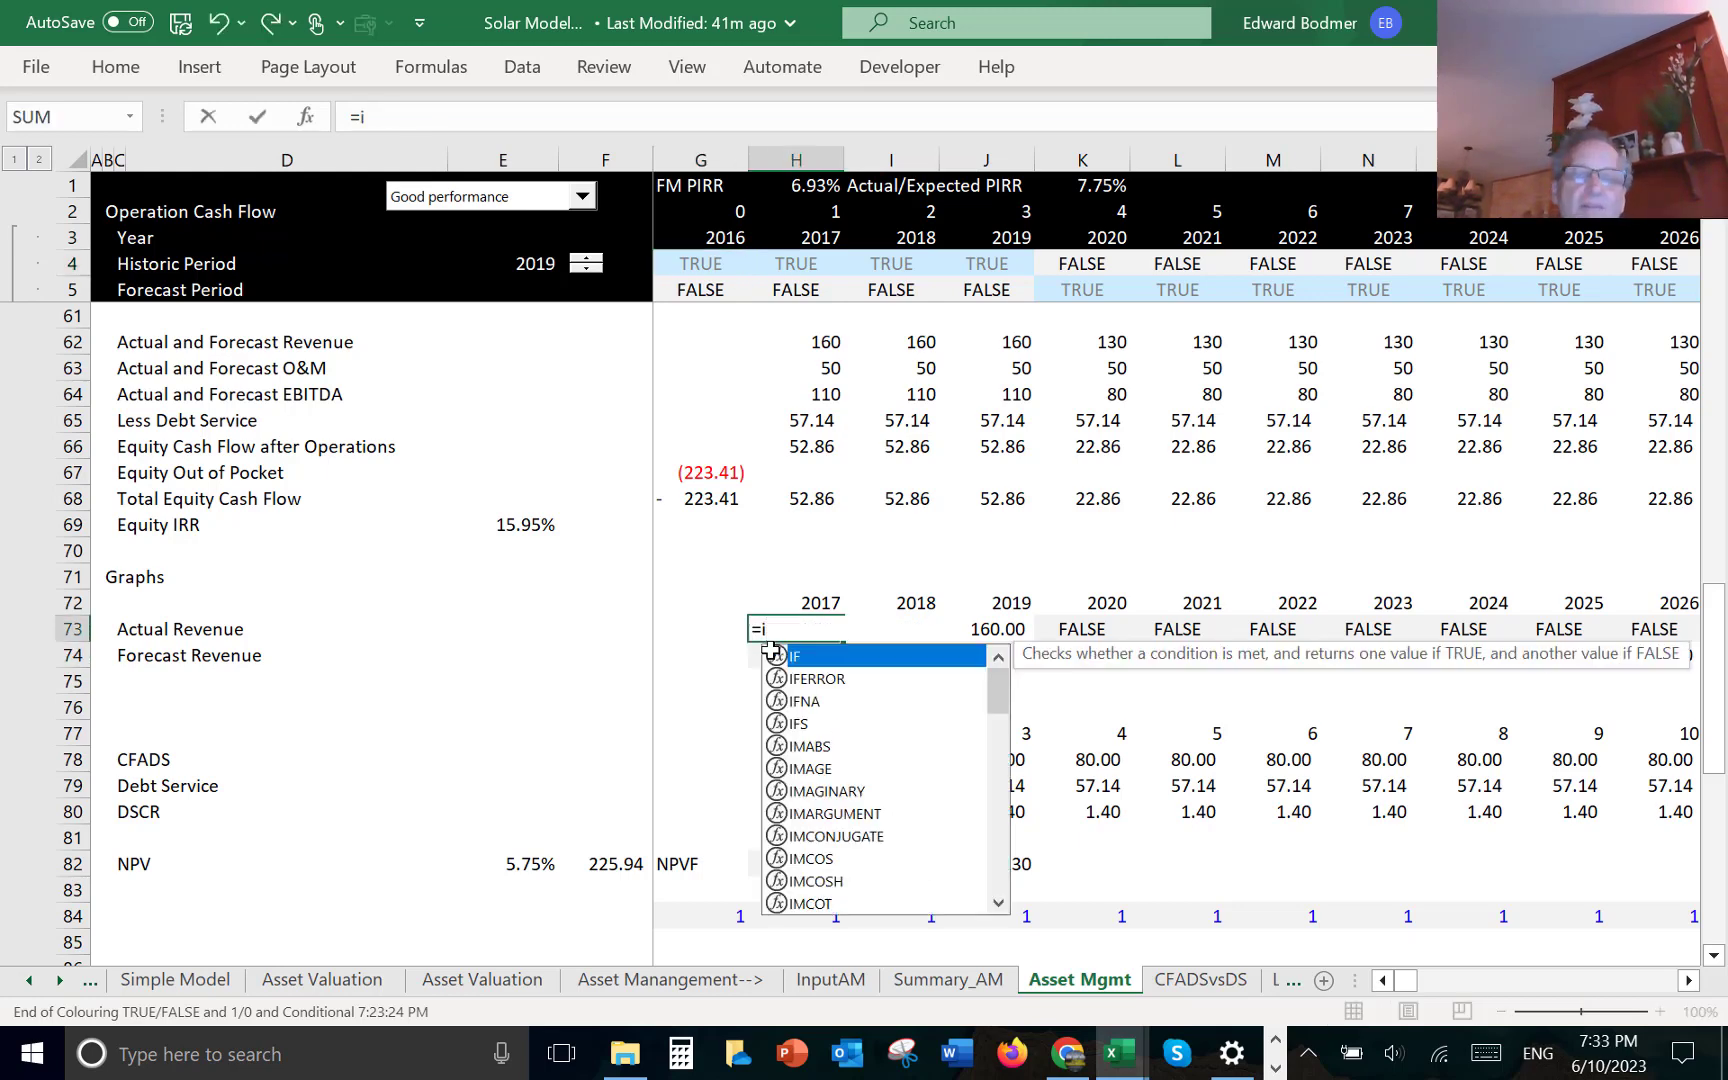
pyautogui.write('f(')
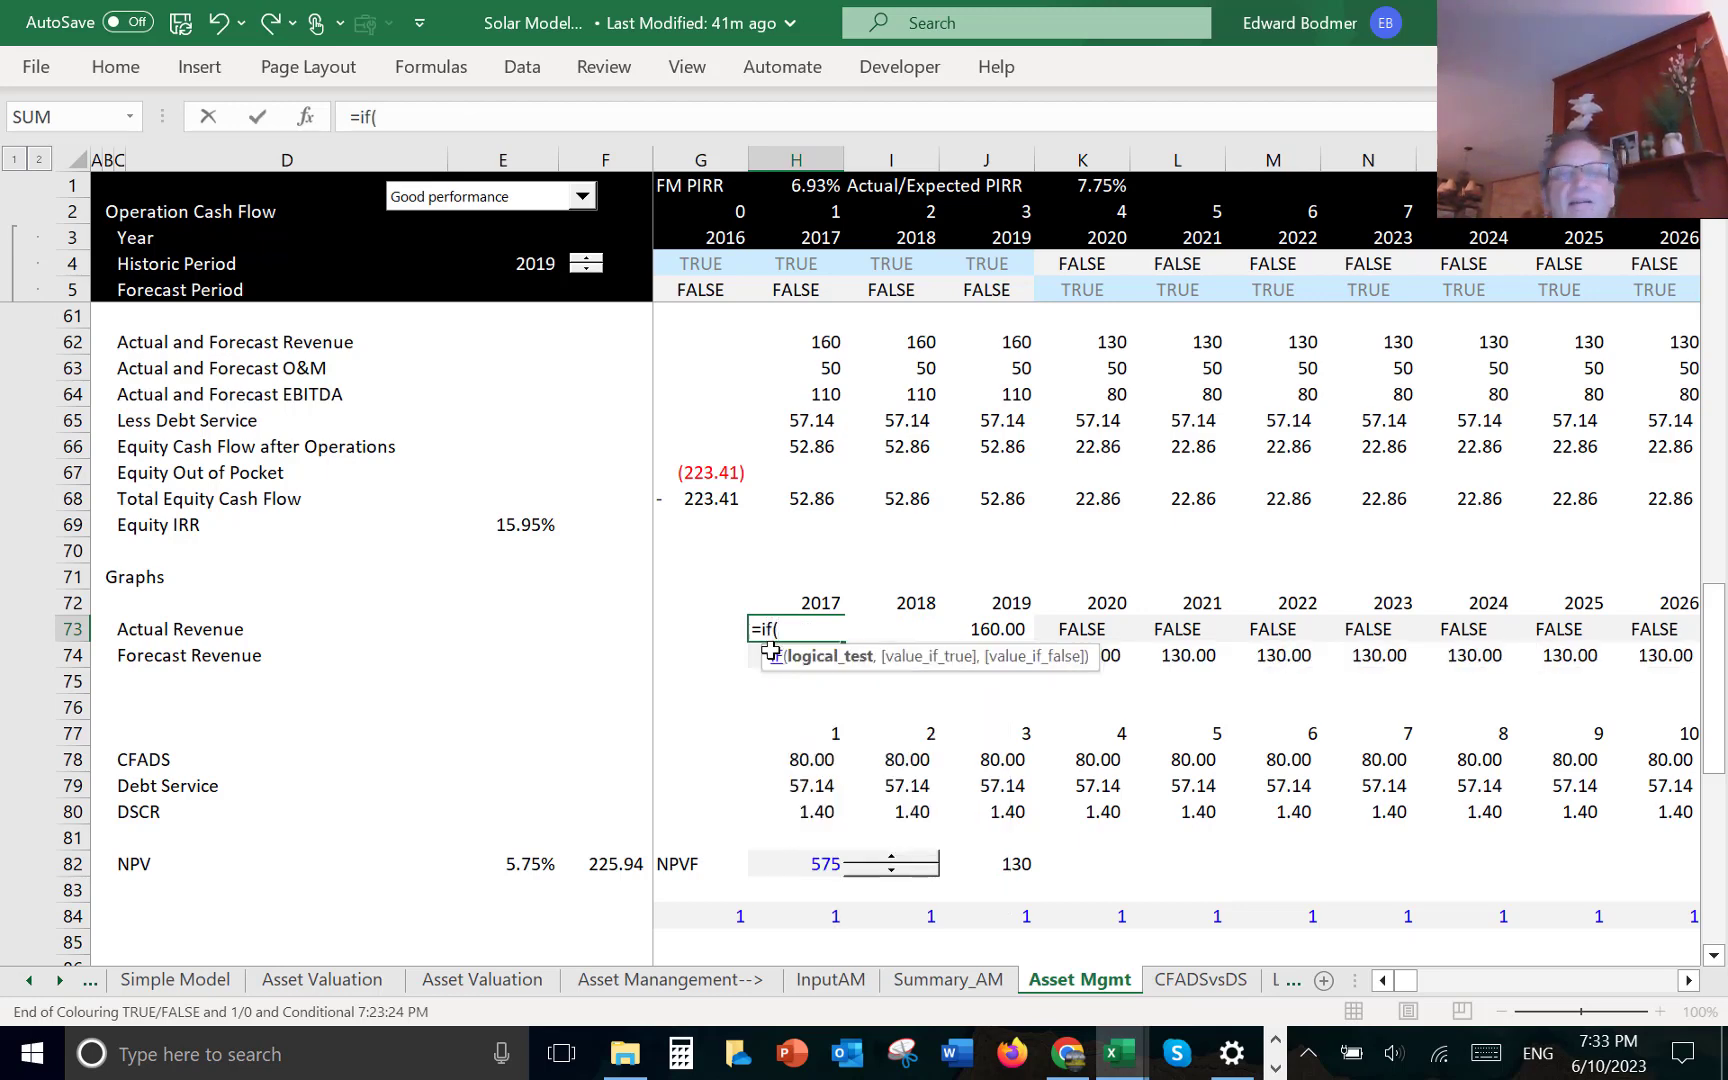
pyautogui.click(790, 267)
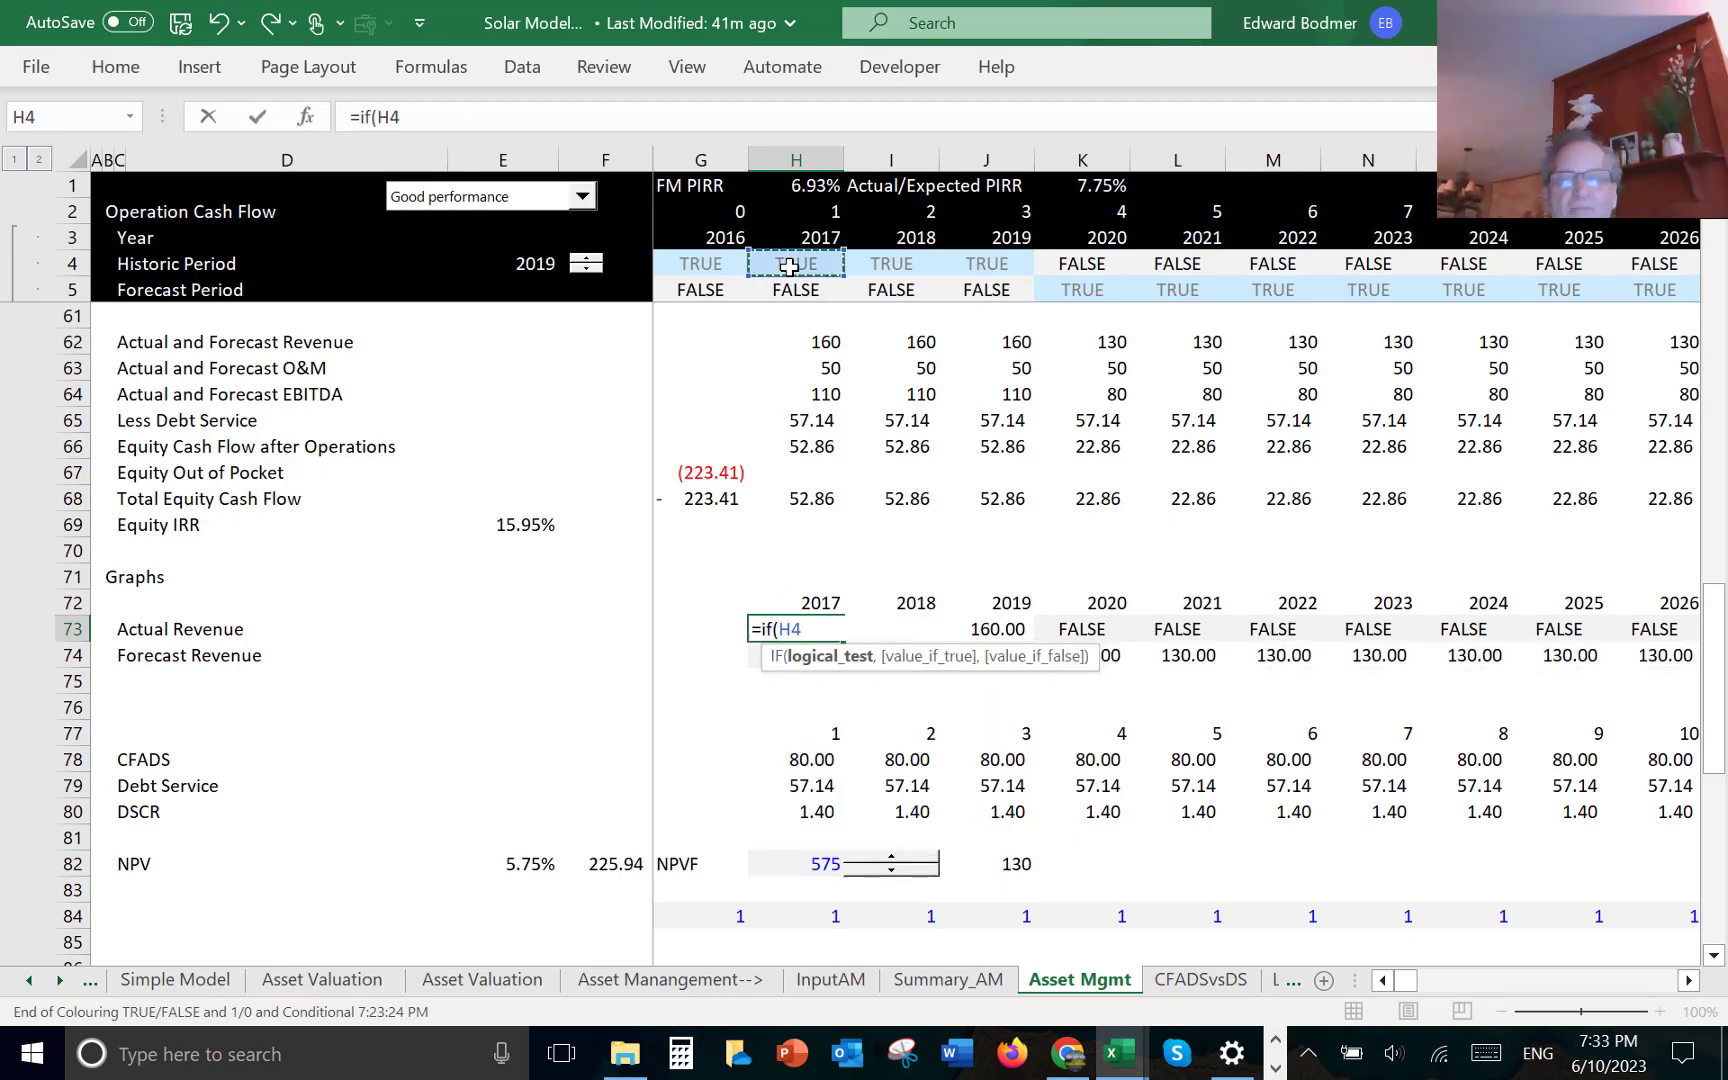
pyautogui.write(',')
pyautogui.scroll(-8, 790, 267)
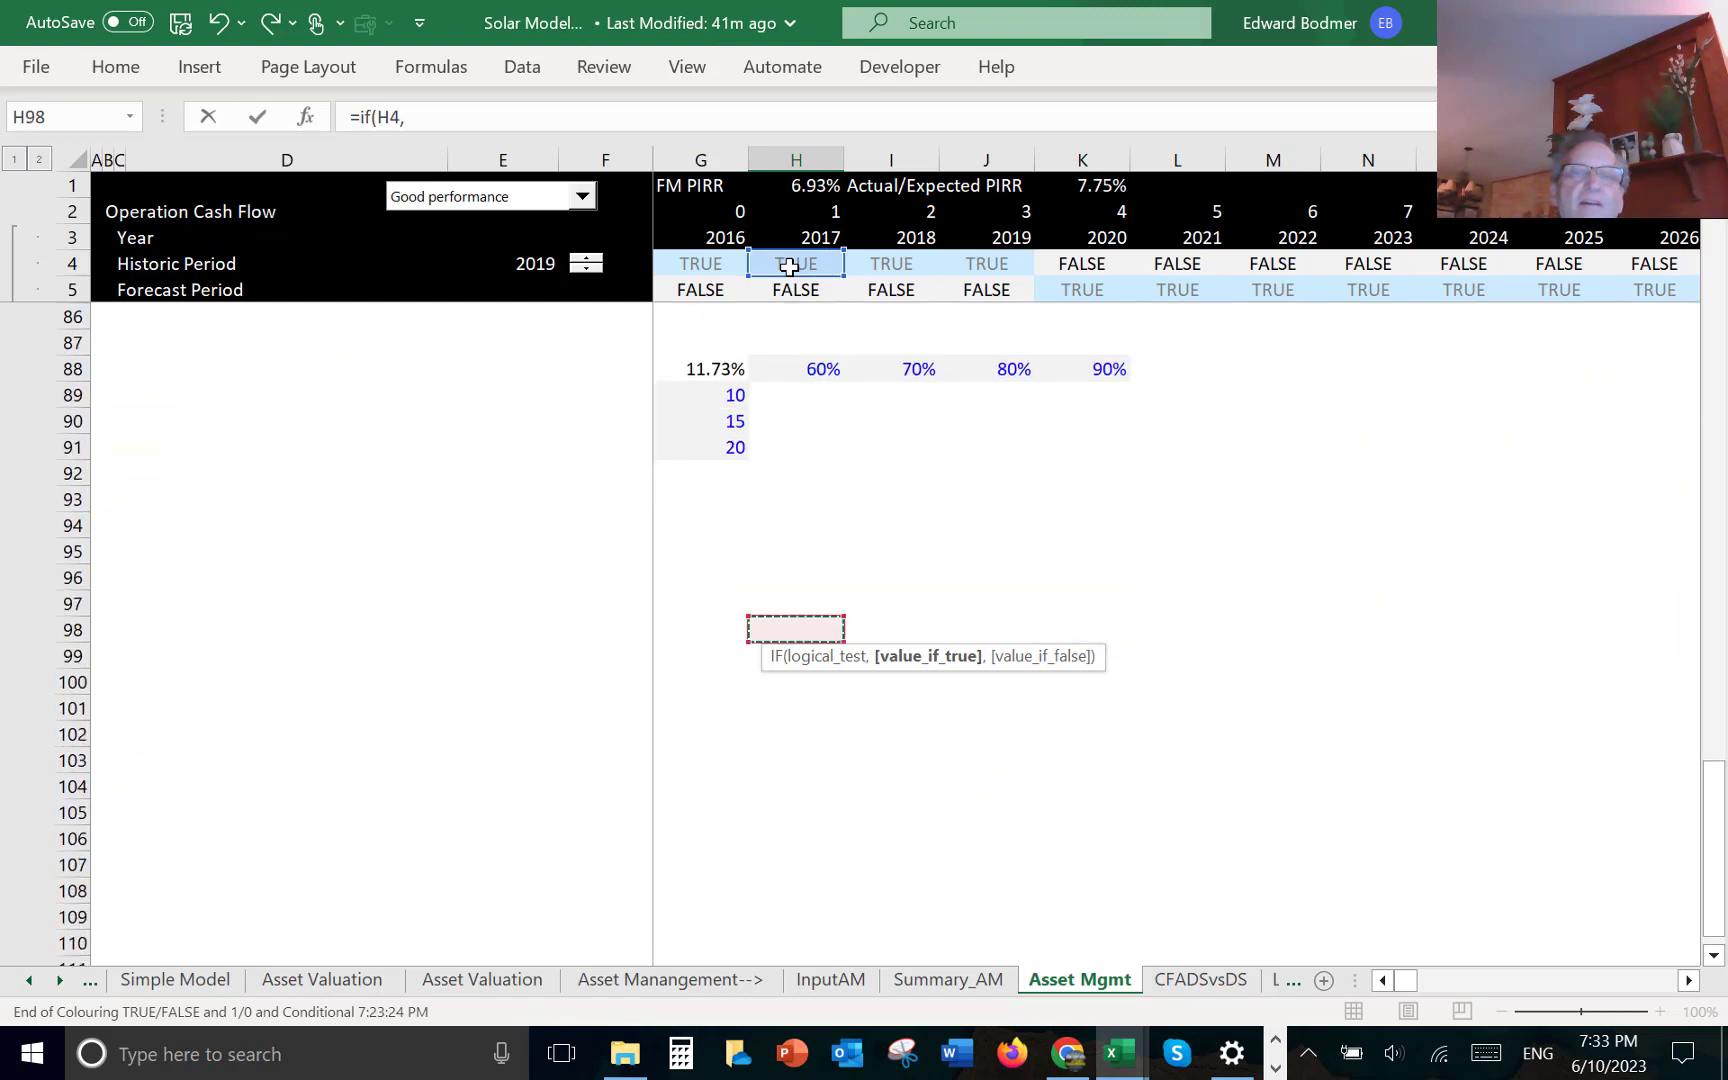
pyautogui.scroll(20, 790, 267)
pyautogui.press('pageup')
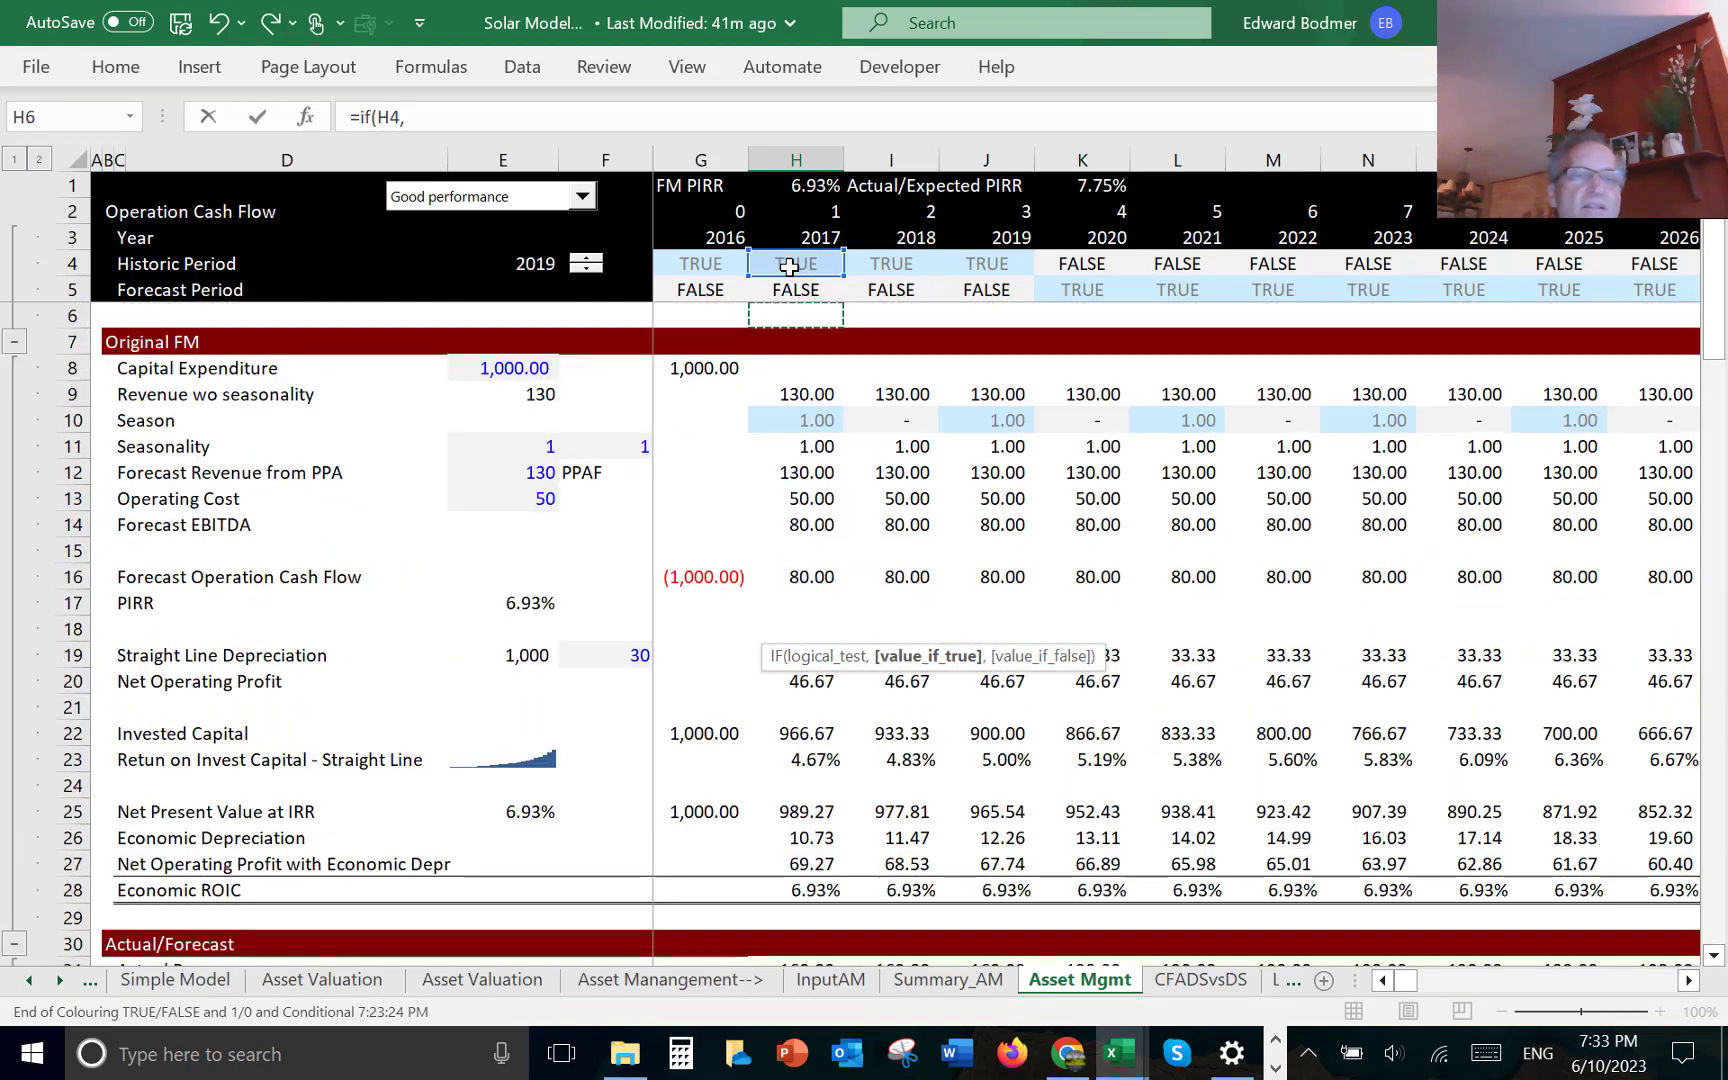
pyautogui.press('pagedown')
pyautogui.press('Down')
pyautogui.press('Down')
pyautogui.press('Down')
pyautogui.press('Down')
pyautogui.press('Down')
pyautogui.press('Down')
pyautogui.press('Down')
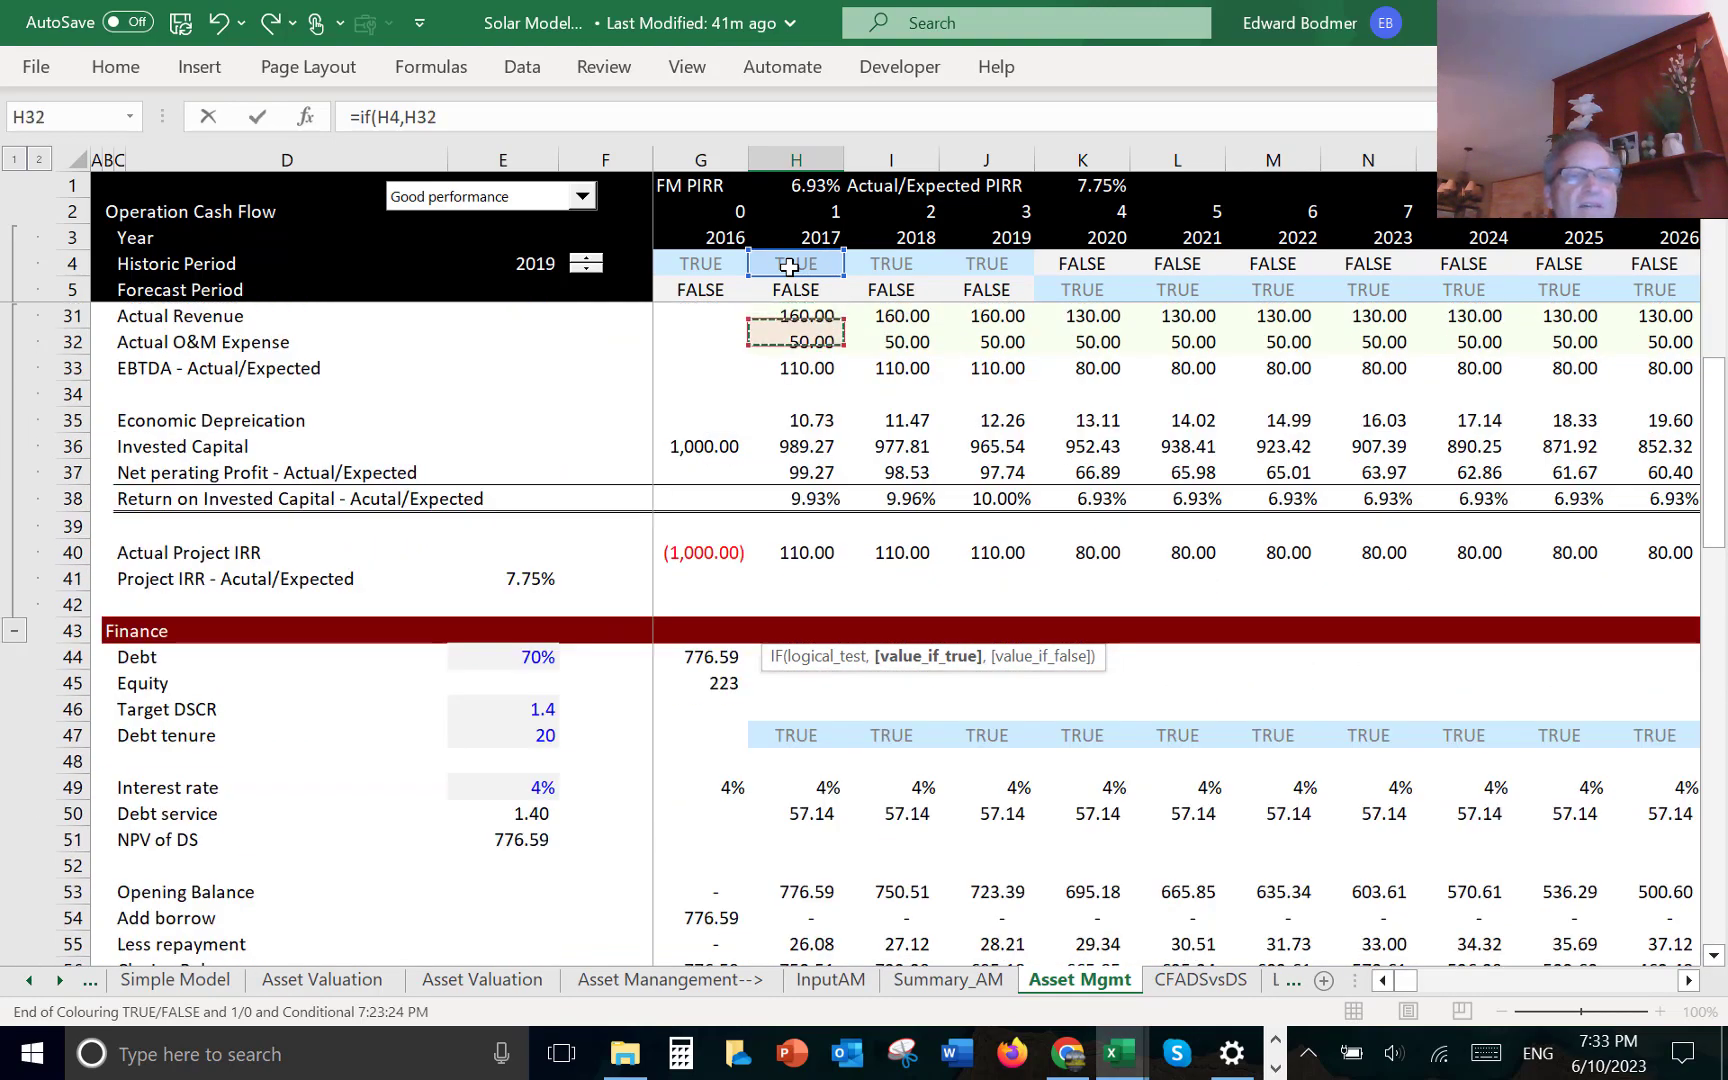
pyautogui.scroll(8, 790, 267)
pyautogui.press('pageup')
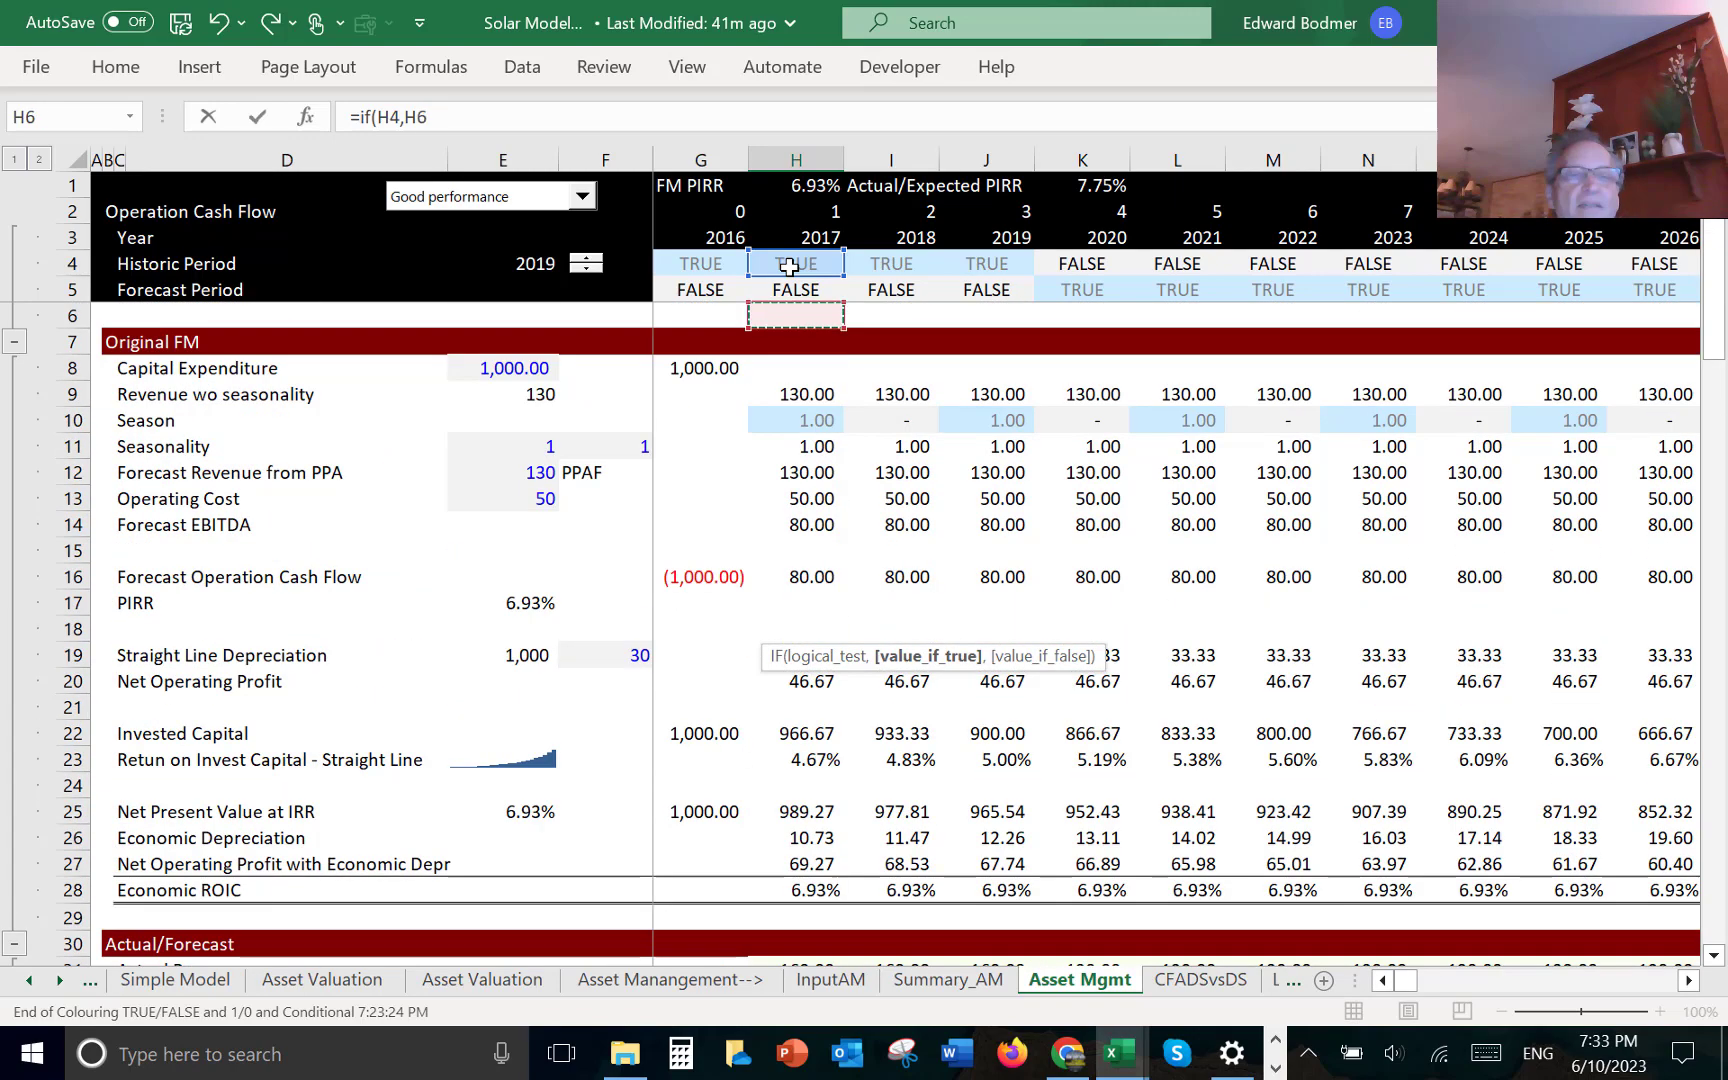
pyautogui.press('Down')
pyautogui.press('Down')
pyautogui.press('Down')
pyautogui.press('Down')
pyautogui.press('Down')
pyautogui.press('Down')
pyautogui.press('Down')
pyautogui.press('Down')
pyautogui.press('Down')
pyautogui.press('Down')
pyautogui.press('Down')
pyautogui.press('Down')
pyautogui.press('Down')
pyautogui.press('Down')
pyautogui.press('Down')
pyautogui.press('Down')
pyautogui.press('Down')
pyautogui.press('Down')
pyautogui.press('Down')
pyautogui.press('Down')
pyautogui.press('Down')
pyautogui.press('Down')
pyautogui.press('Down')
pyautogui.press('Down')
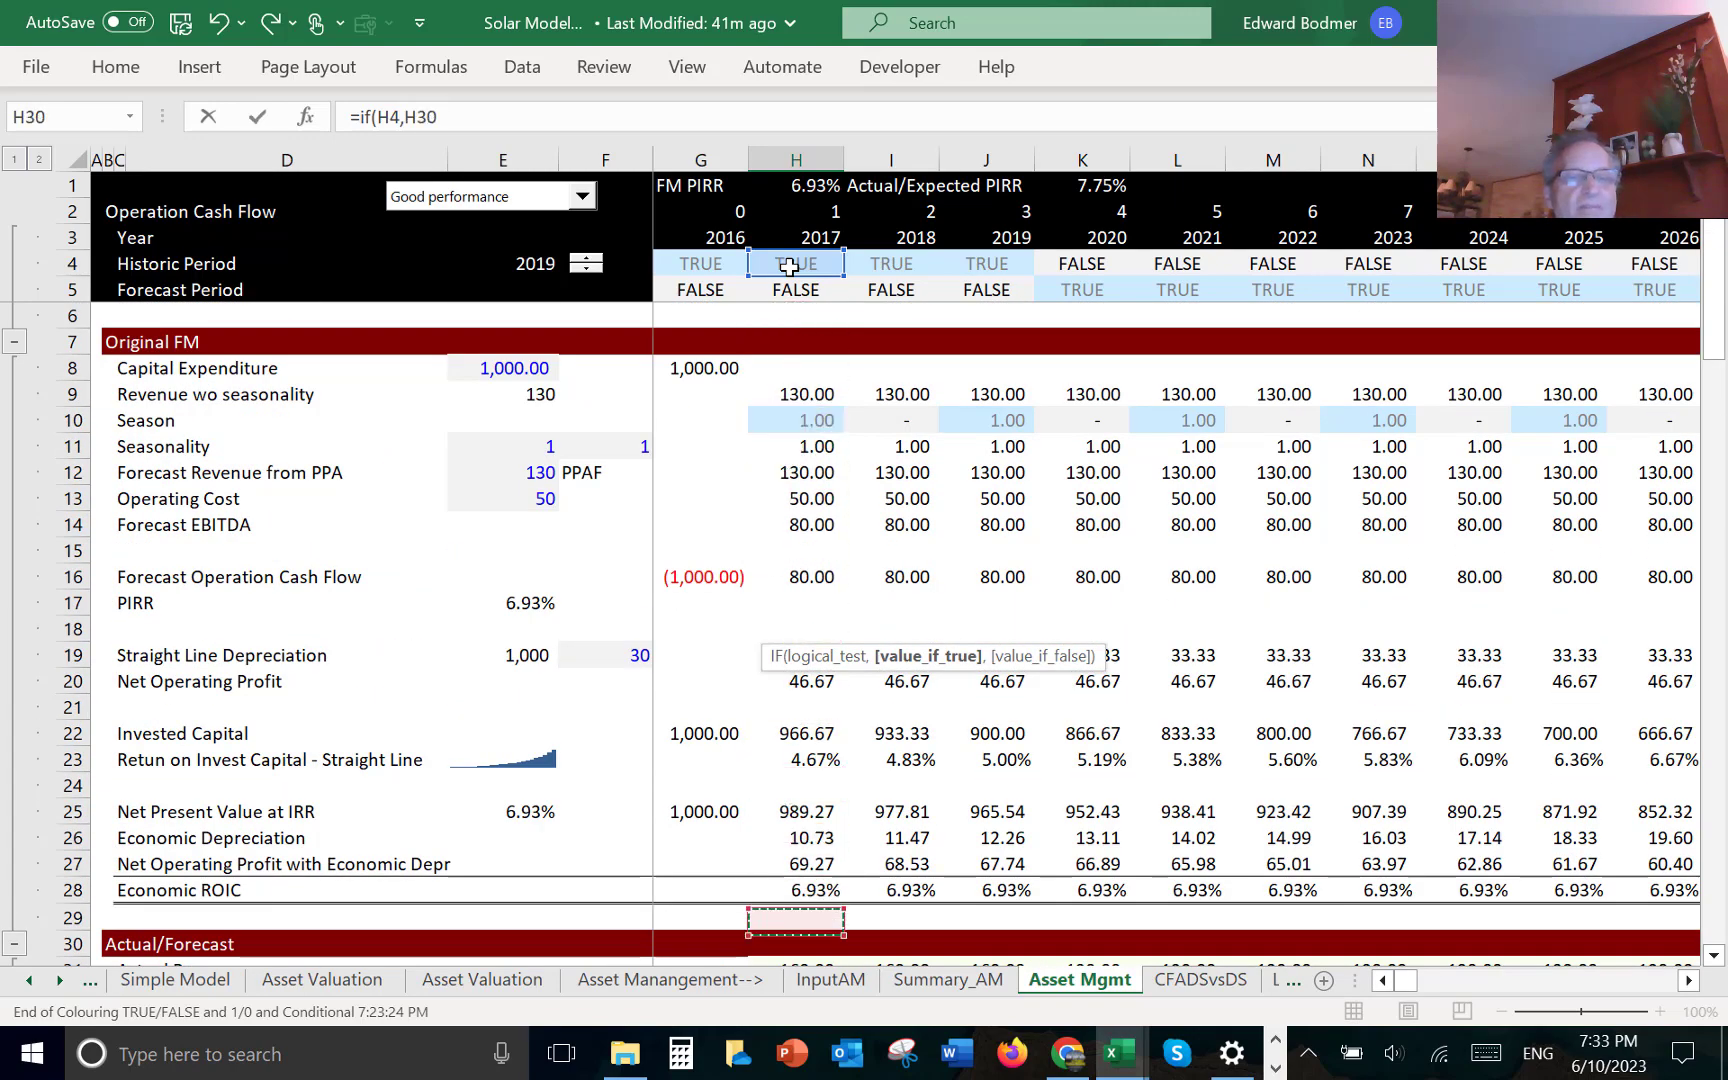
pyautogui.press('Down')
pyautogui.press('Down')
pyautogui.press('Down')
pyautogui.press('Down')
pyautogui.press('Down')
pyautogui.press('Down')
pyautogui.press('Down')
pyautogui.press('Down')
pyautogui.press('Down')
pyautogui.press('Down')
pyautogui.press('Down')
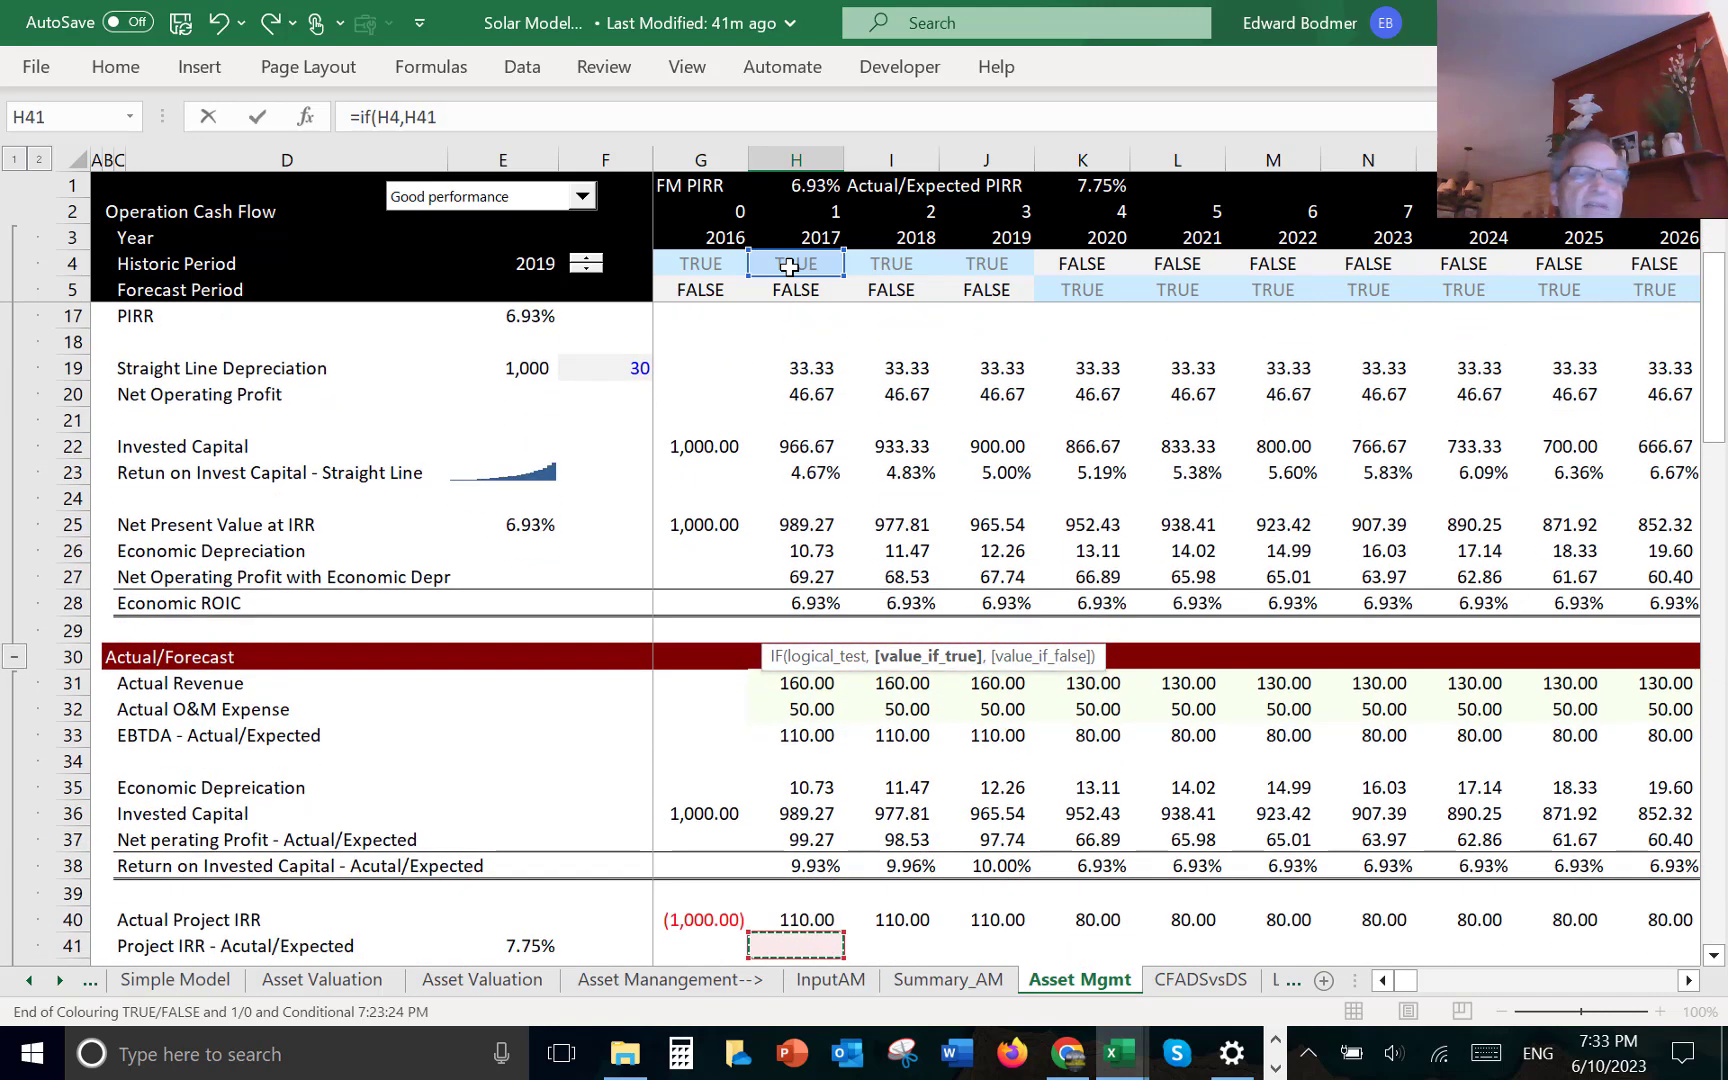
pyautogui.press('Down')
pyautogui.press('Up')
pyautogui.press('Up')
pyautogui.press('Up')
pyautogui.press('Up')
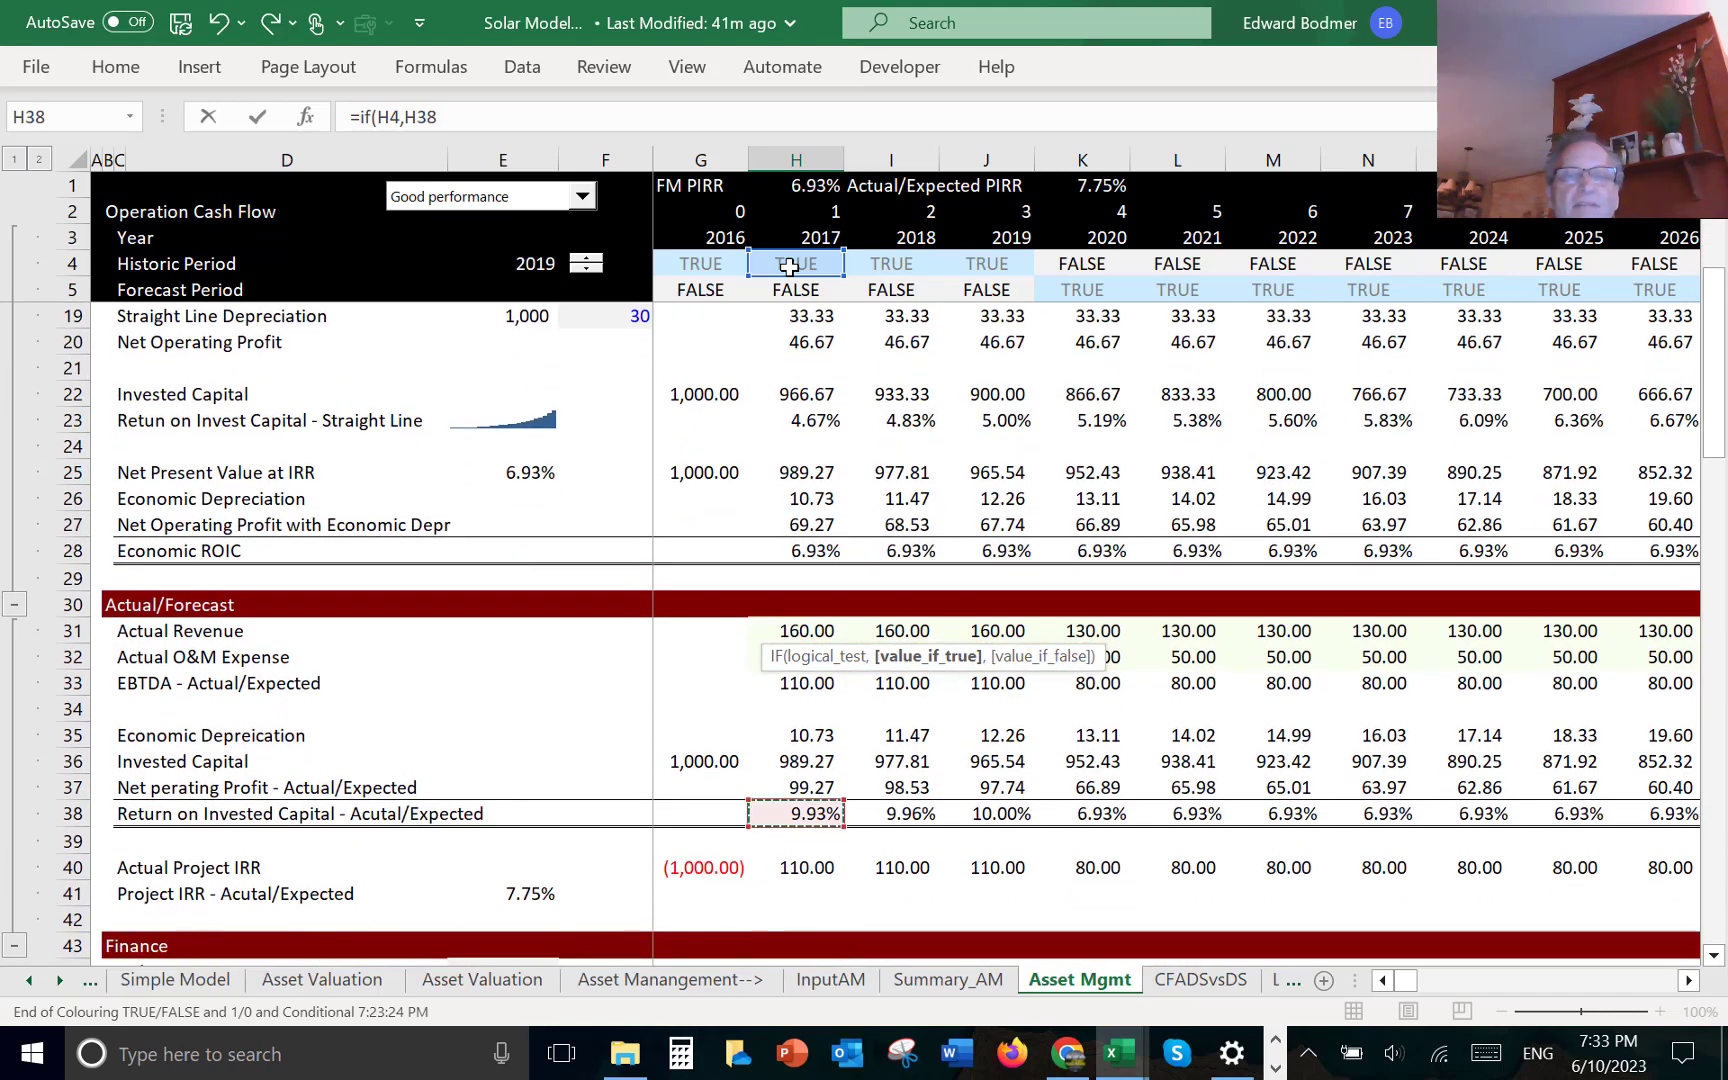
pyautogui.press('Up')
pyautogui.press('Up')
pyautogui.press('Up')
pyautogui.press('Up')
pyautogui.press('Up')
pyautogui.press('Up')
pyautogui.press('Up')
pyautogui.press('Up')
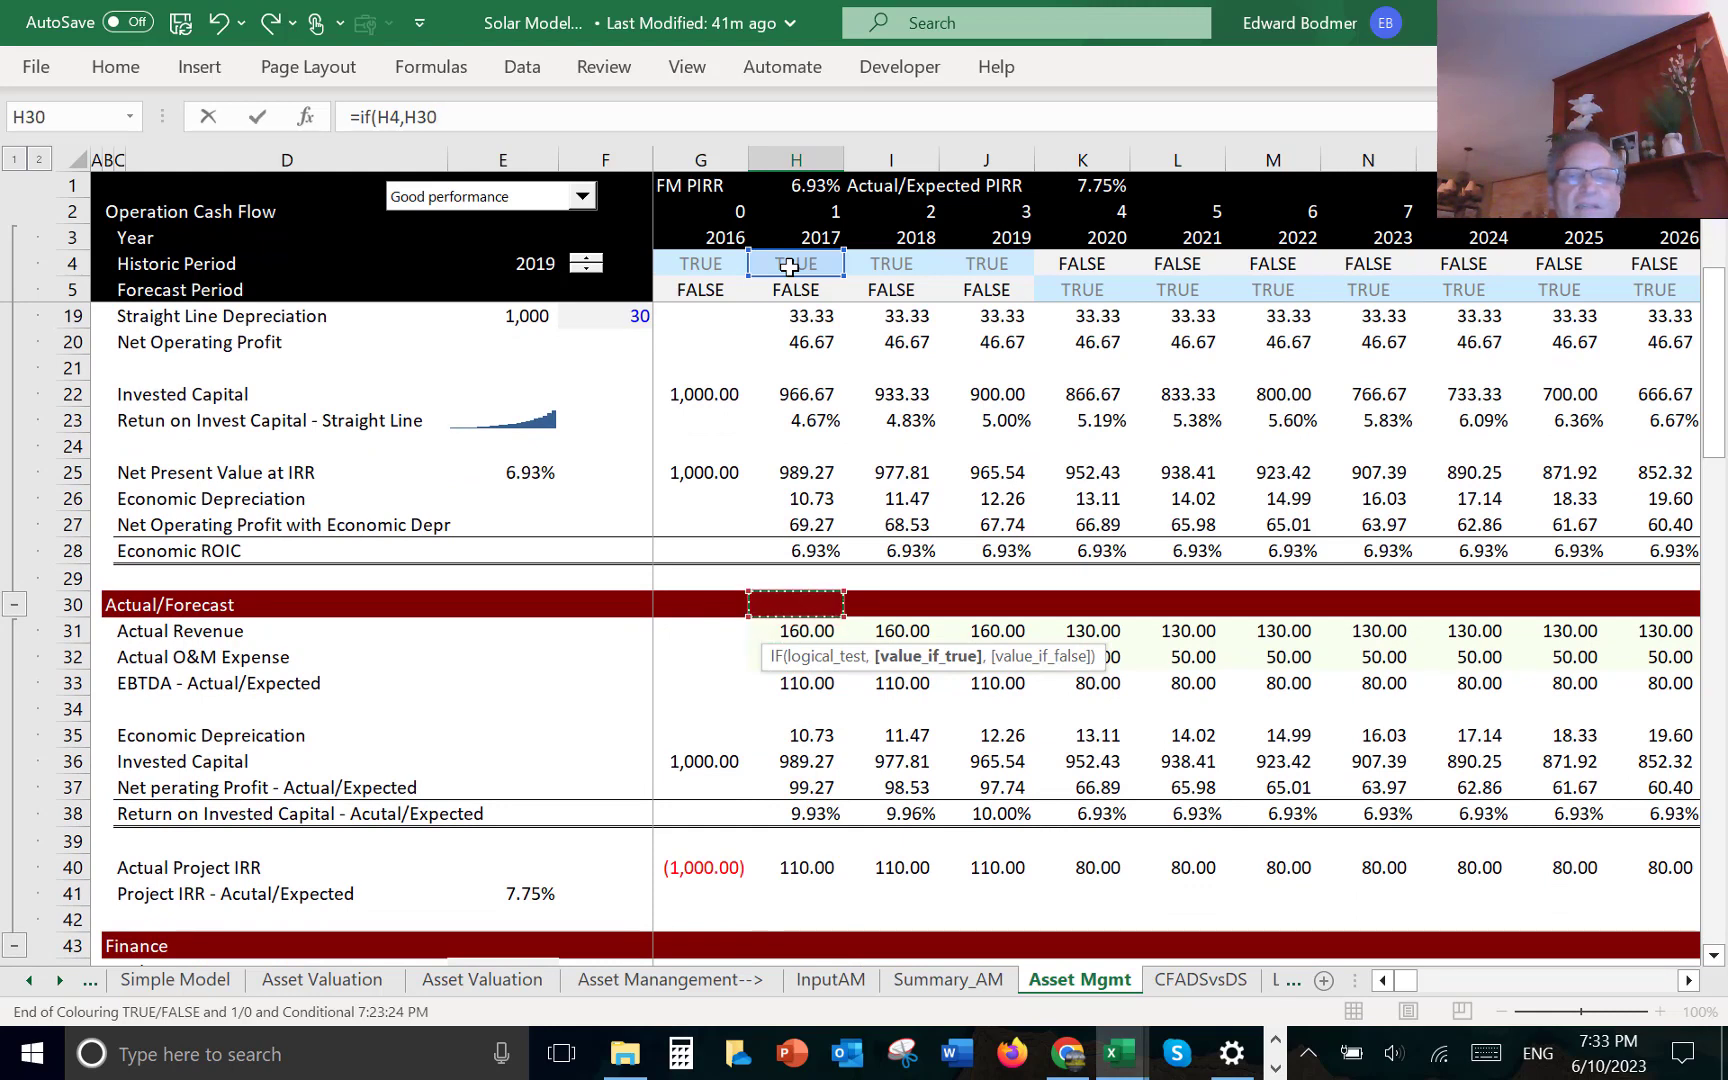
pyautogui.press('Down')
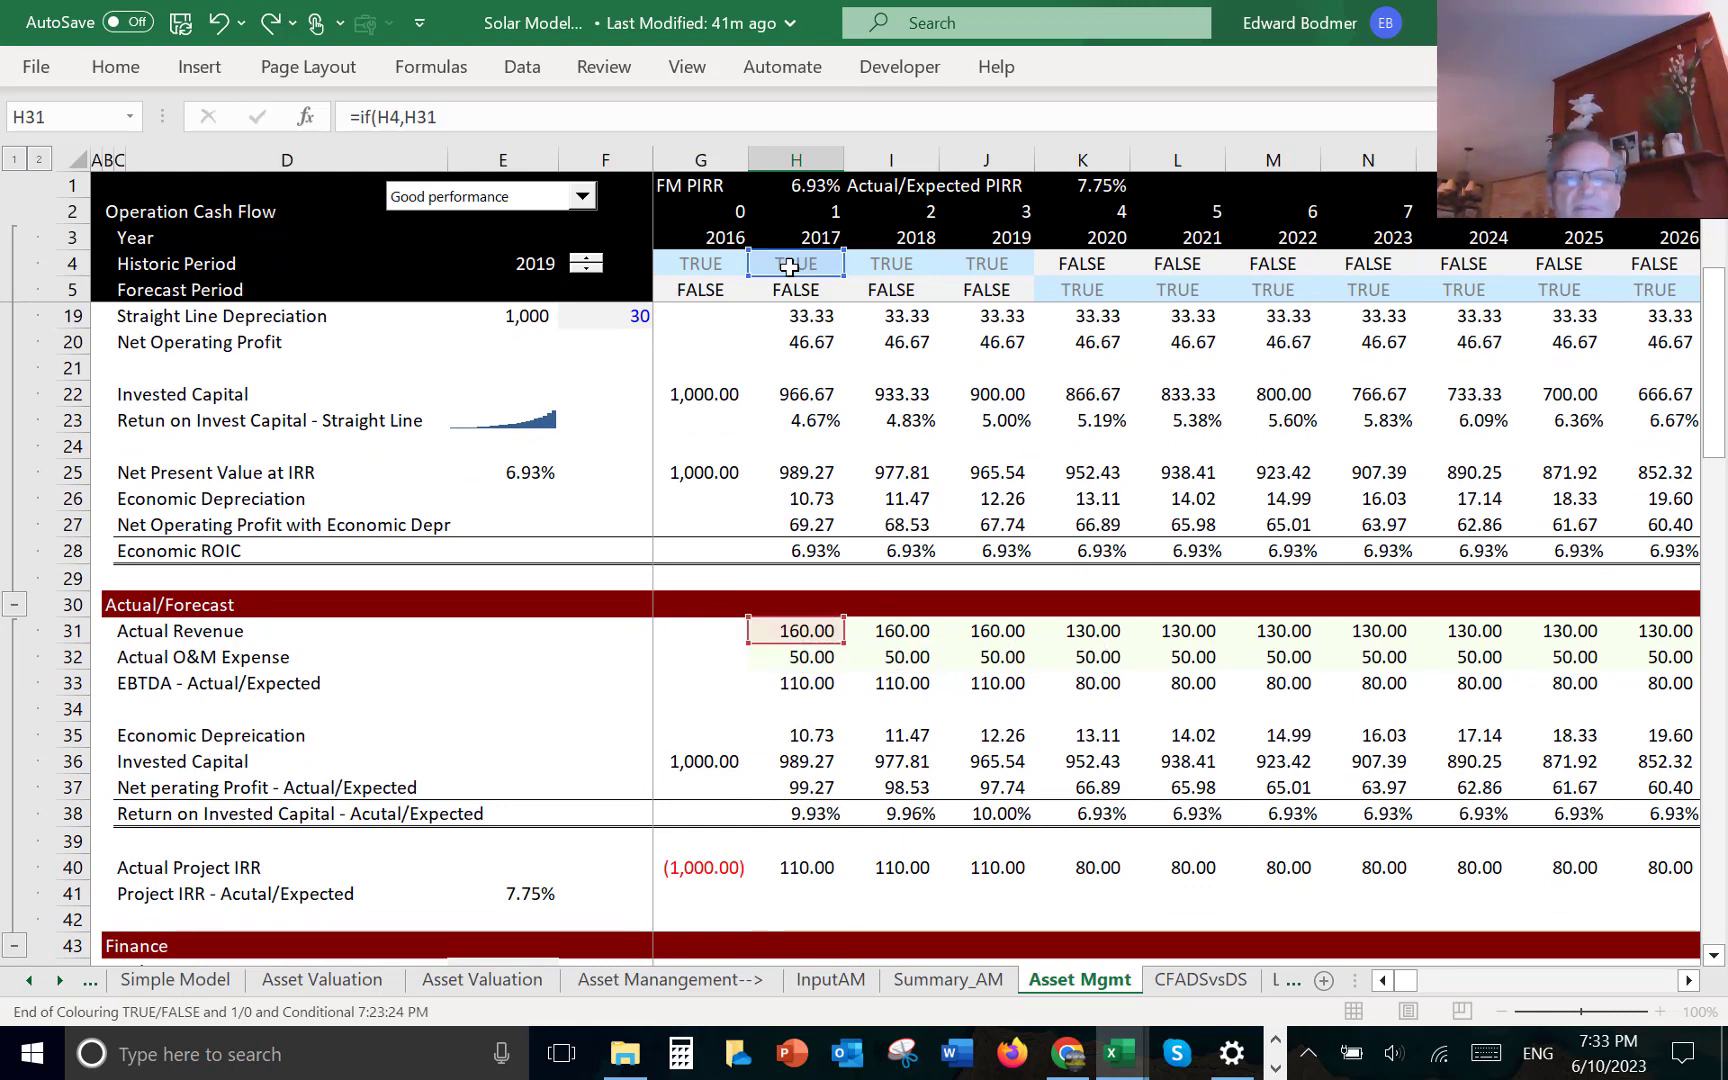
pyautogui.hotkey('ctrl', 'Return')
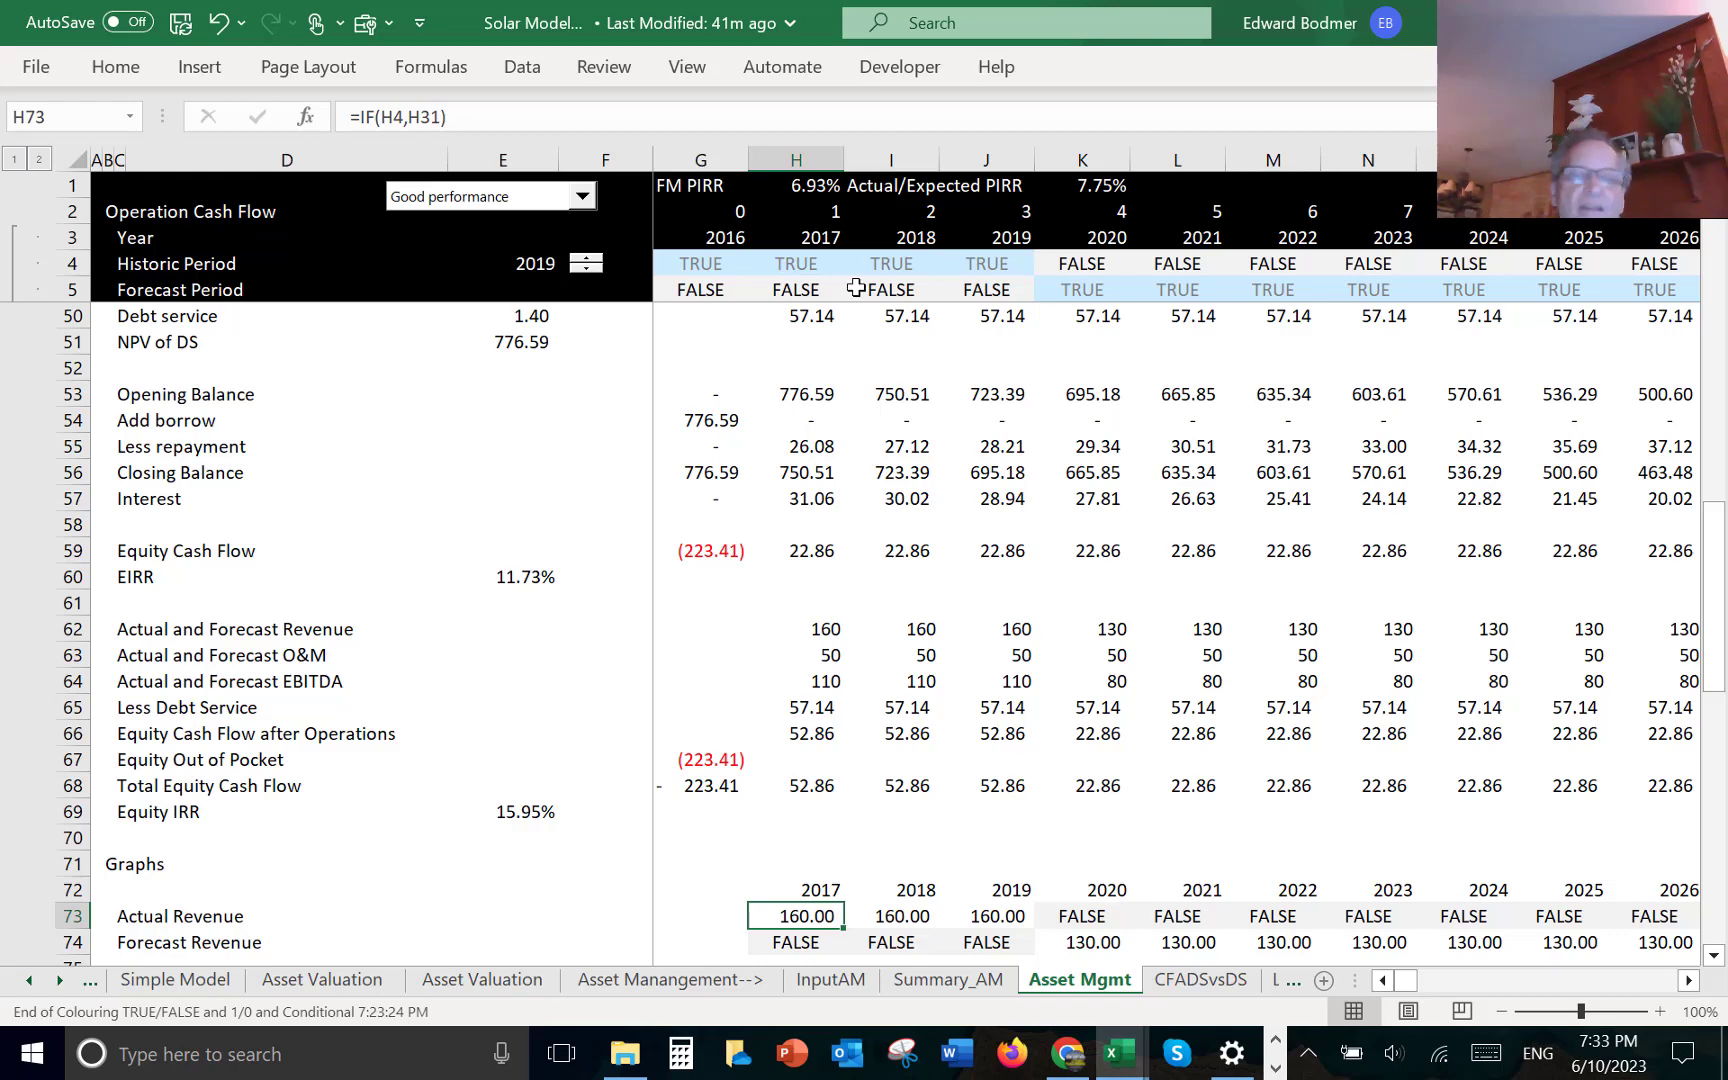
pyautogui.hotkey('ctrl', 'shift', 'r')
# - Check the Actual Revenue formula in H73 and the Forecast Revenue formula for 2019 in J74
pyautogui.press('F2')
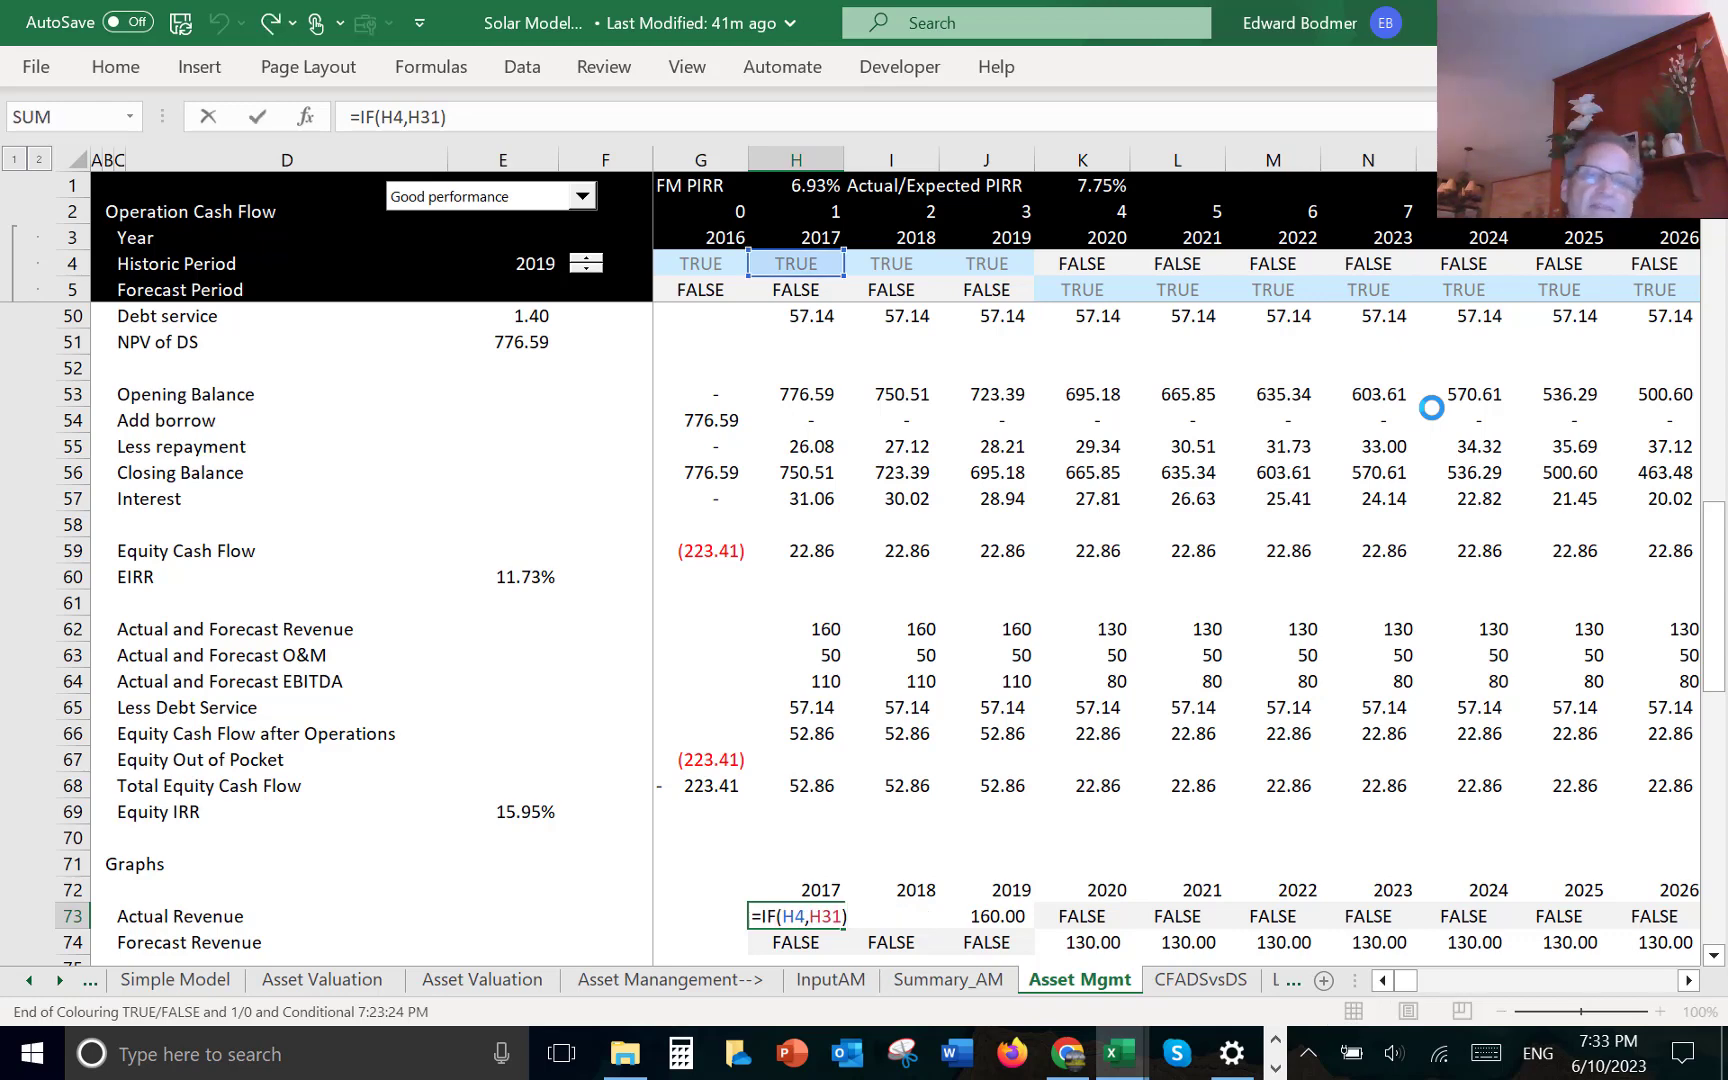
pyautogui.press('Return')
pyautogui.press('Right')
pyautogui.press('Right')
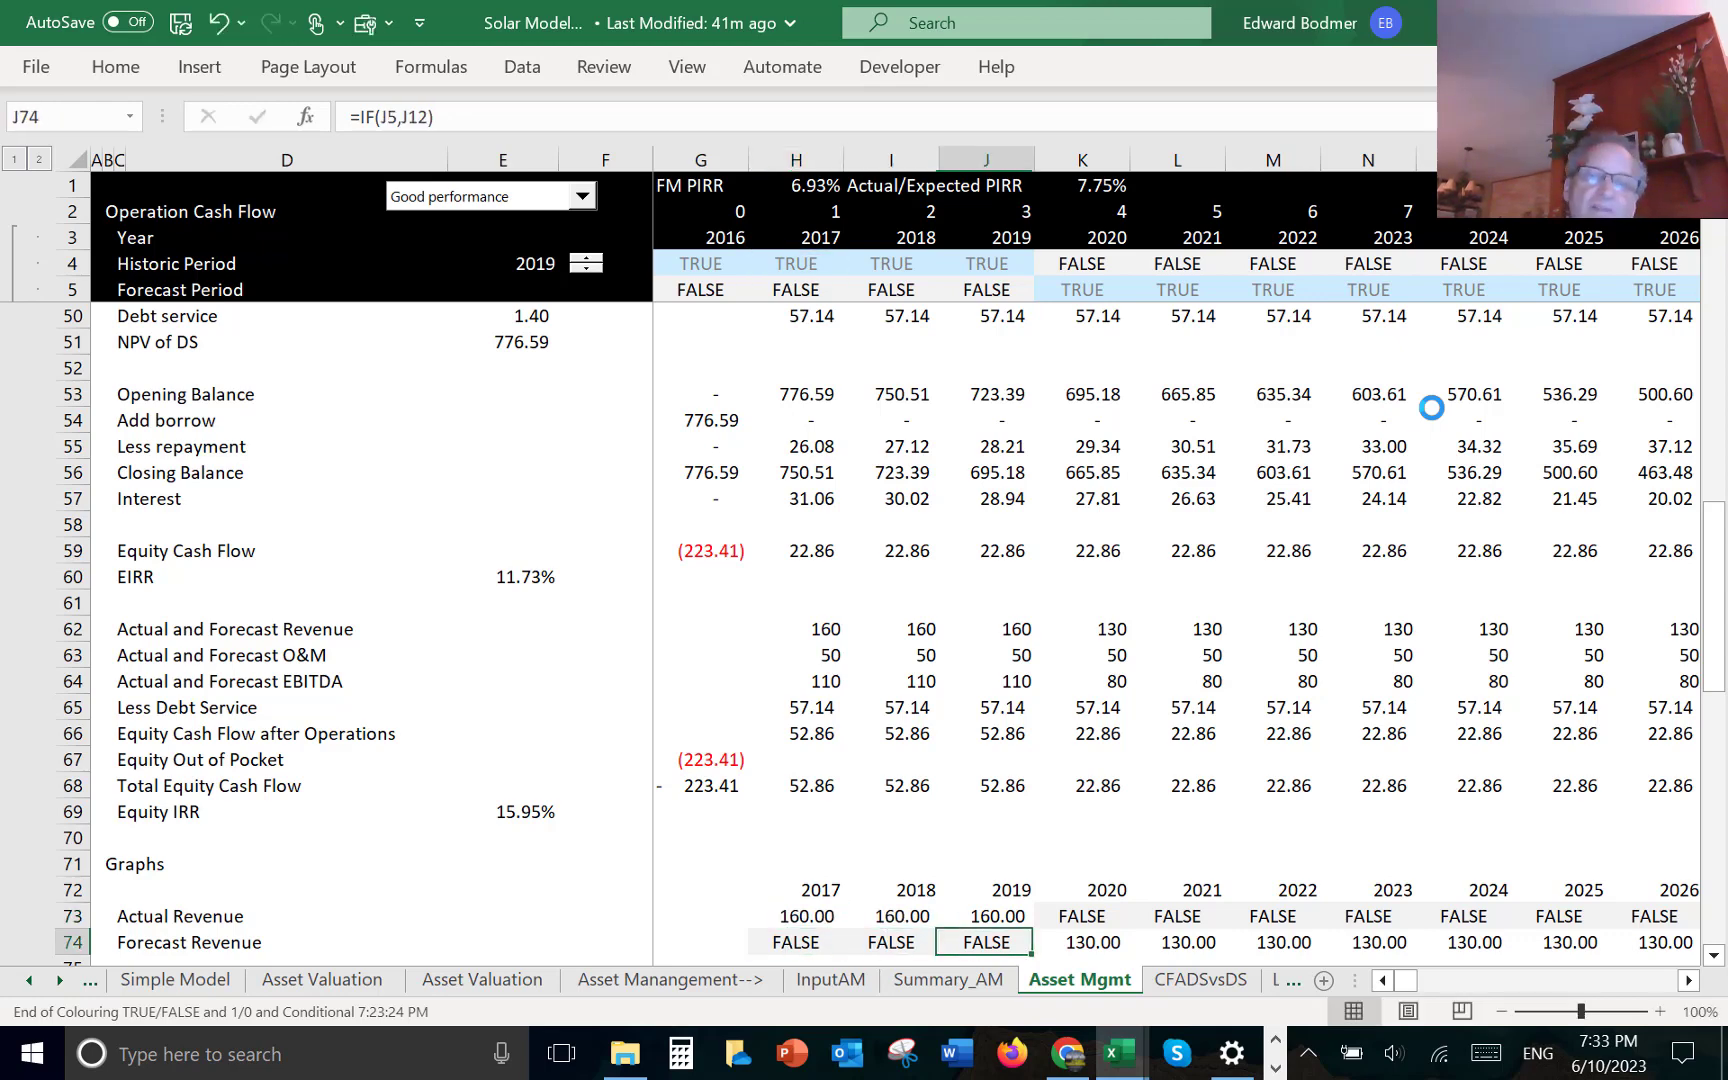
# - Re-enter =IF(H5,H12) in H74 to pick Forecast Revenue for forecast years and fill it across the timeline
pyautogui.press('Up')
pyautogui.press('Right')
pyautogui.press('Left')
pyautogui.press('Left')
pyautogui.press('Left')
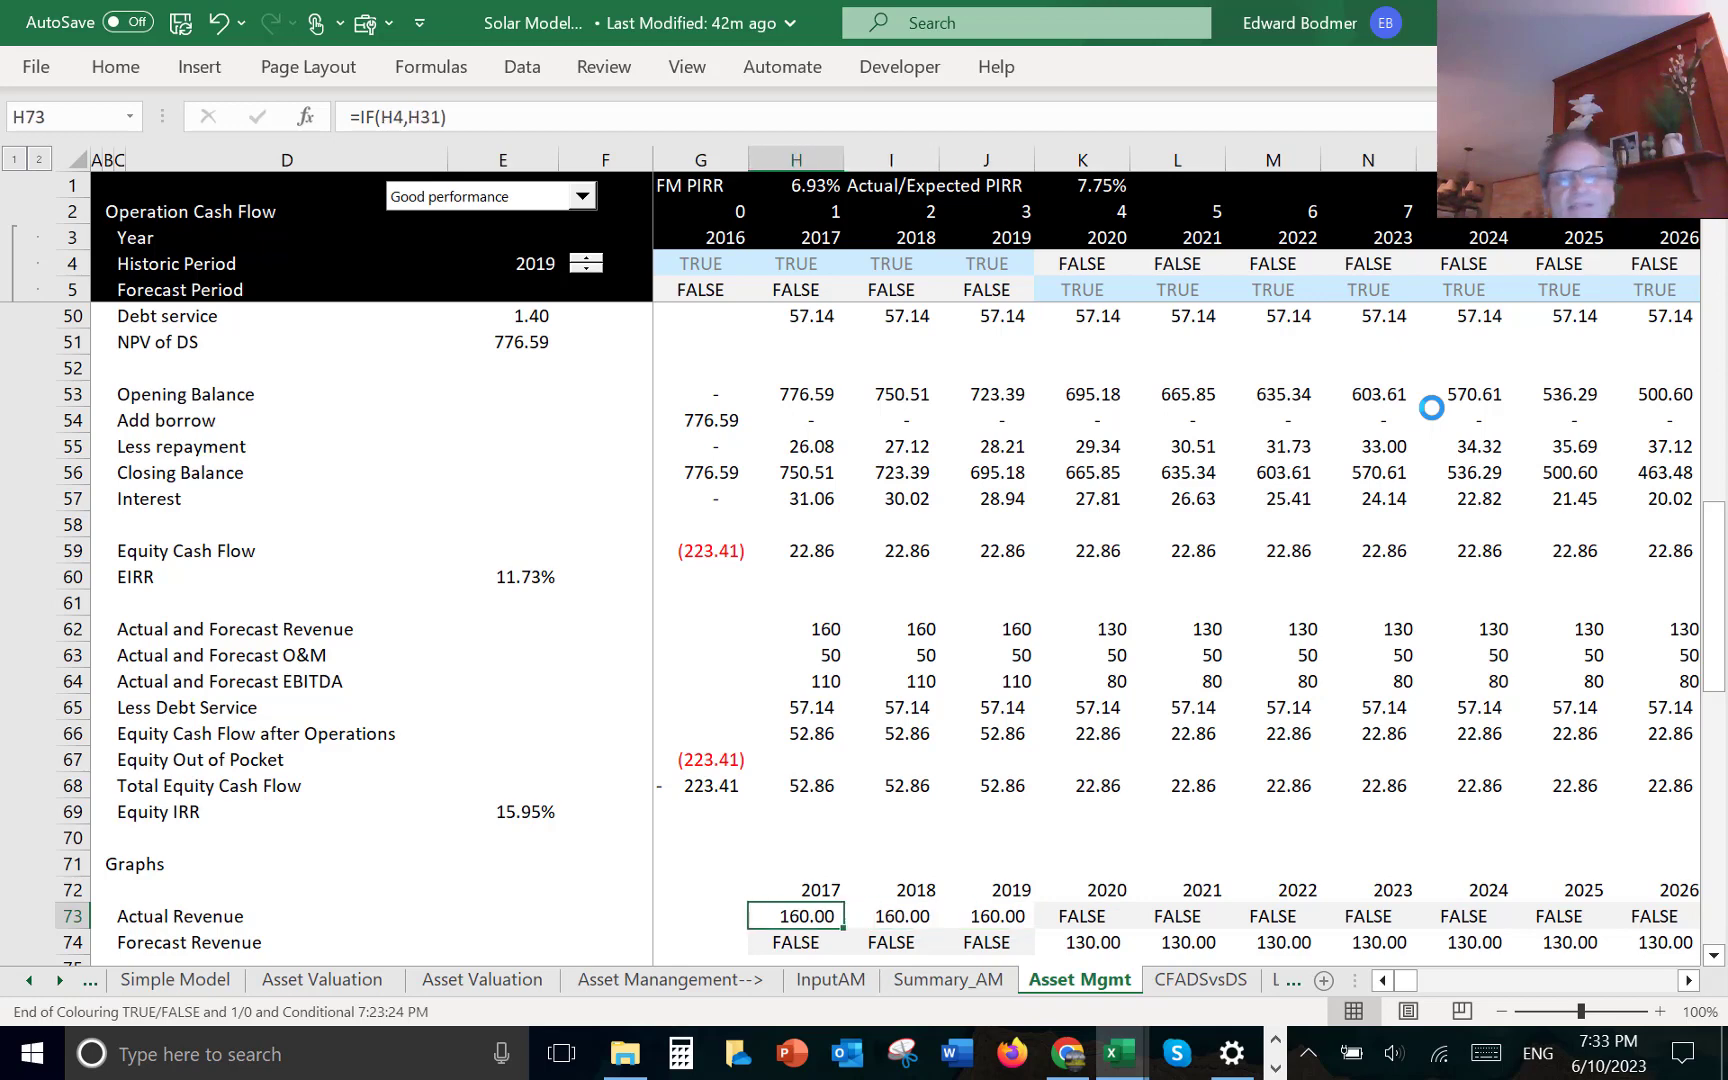
pyautogui.press('Left')
pyautogui.press('Down')
pyautogui.press('Right')
pyautogui.write('=if(')
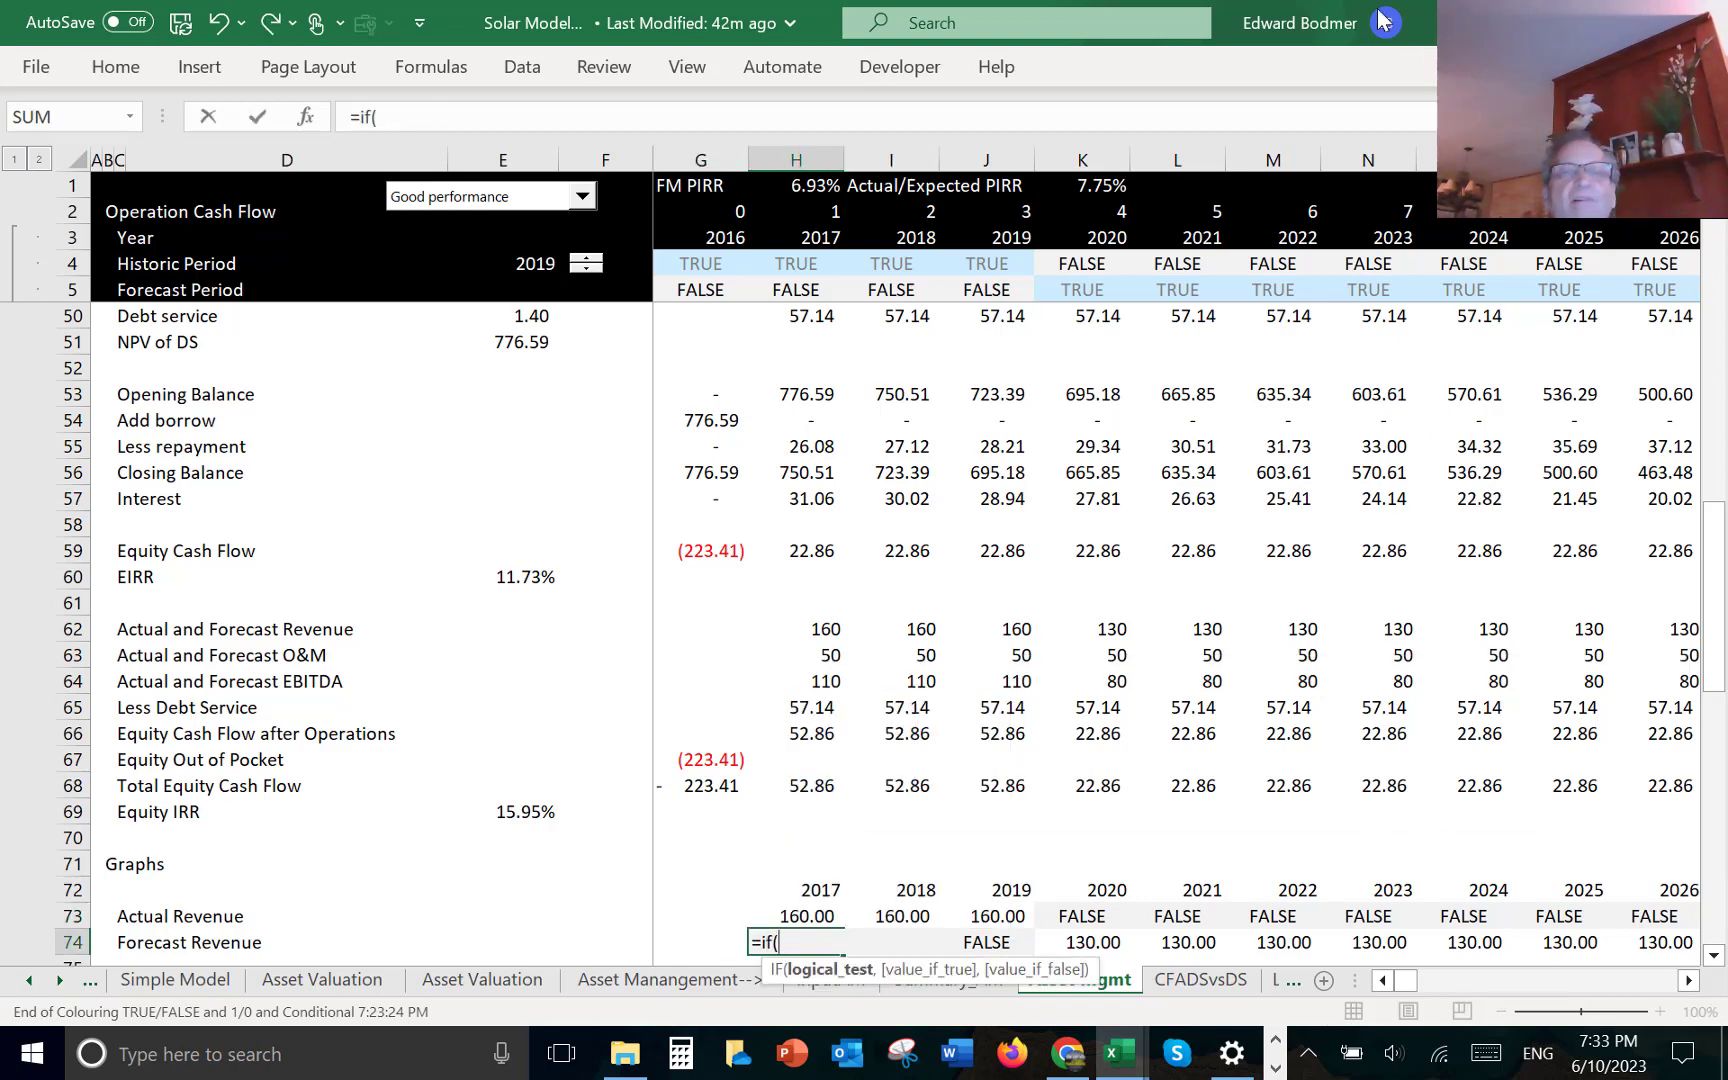
pyautogui.click(796, 290)
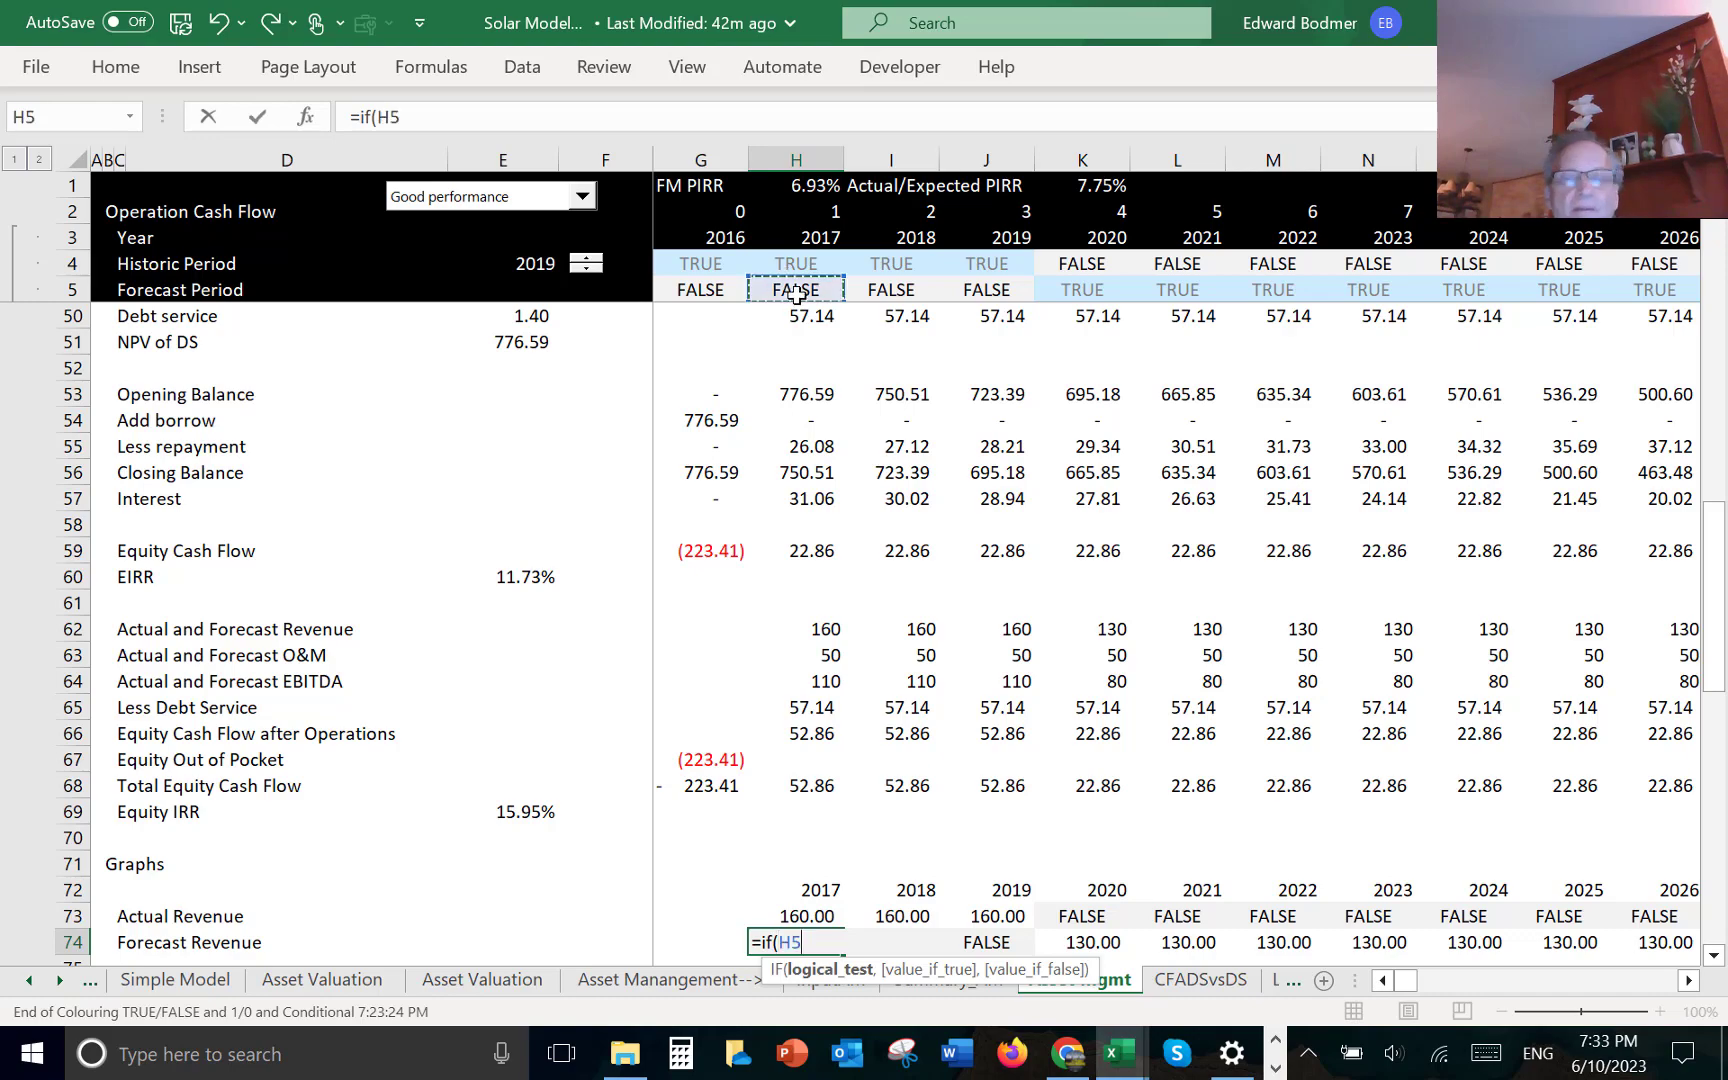
pyautogui.write(',')
pyautogui.scroll(8, 796, 293)
pyautogui.press('pageup')
pyautogui.press('pageup')
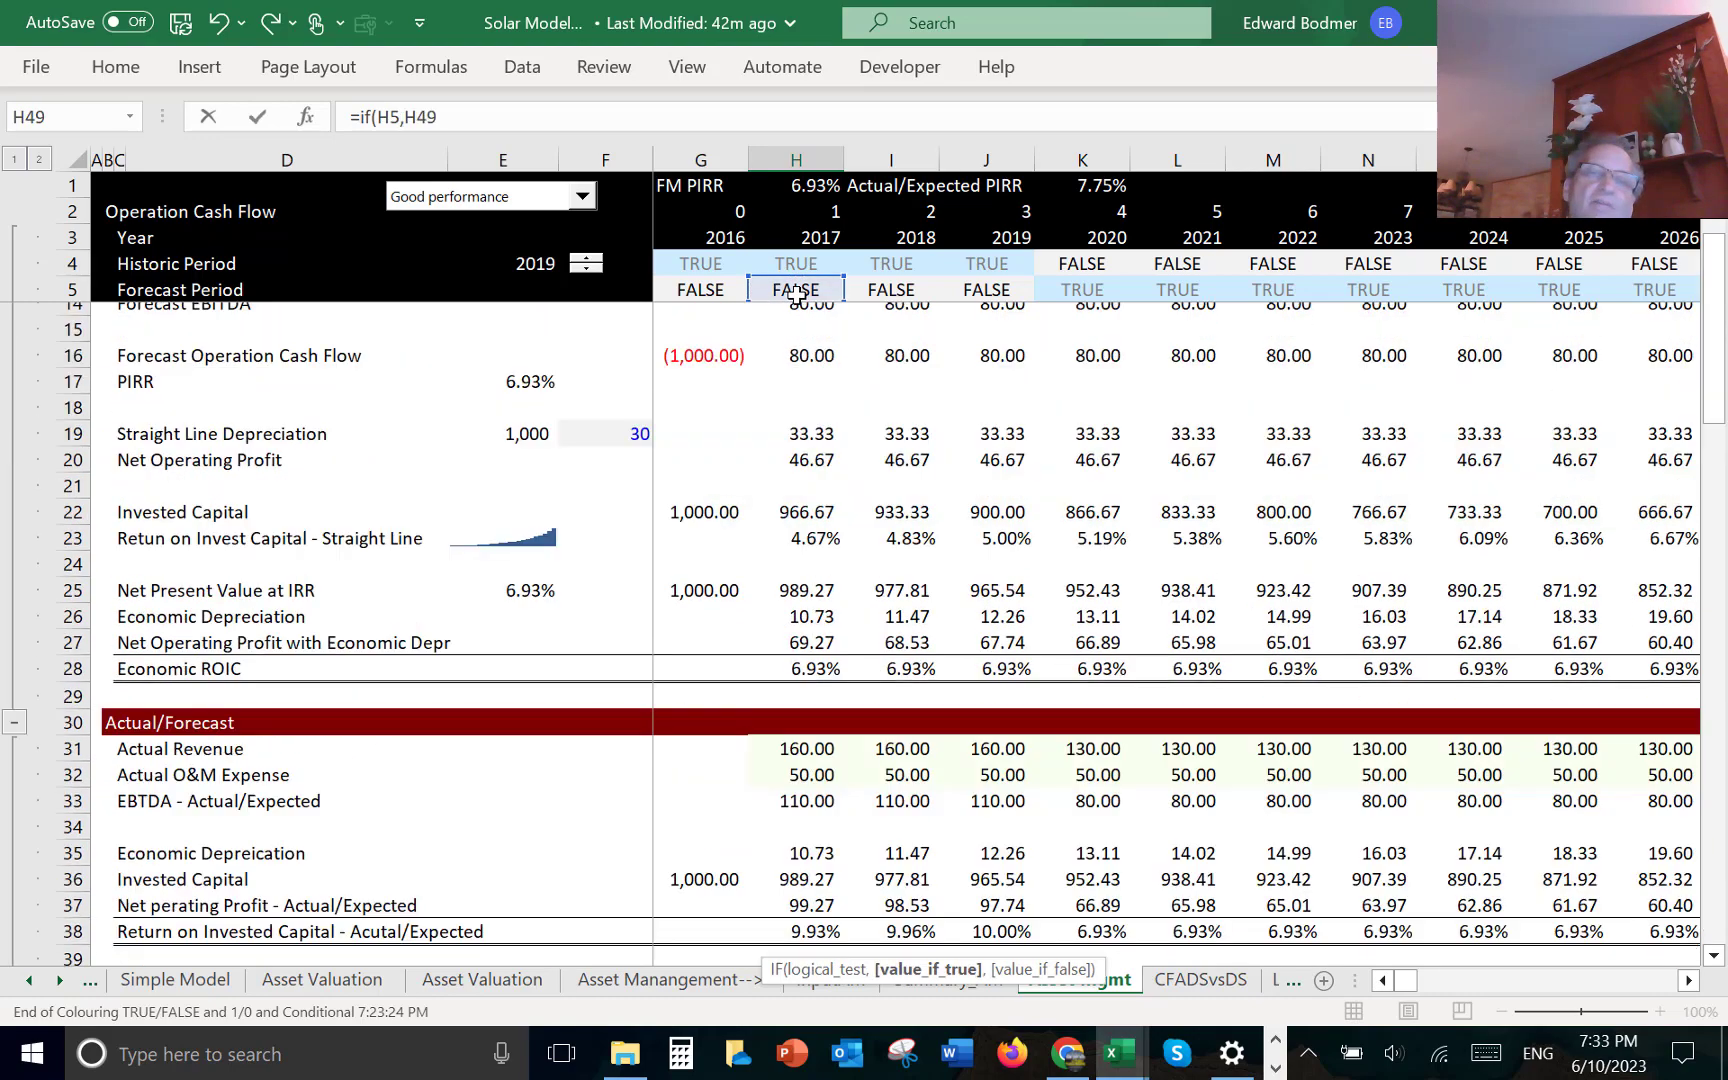
pyautogui.press('Down')
pyautogui.press('Down')
pyautogui.press('Down')
pyautogui.press('Down')
pyautogui.press('Down')
pyautogui.press('Down')
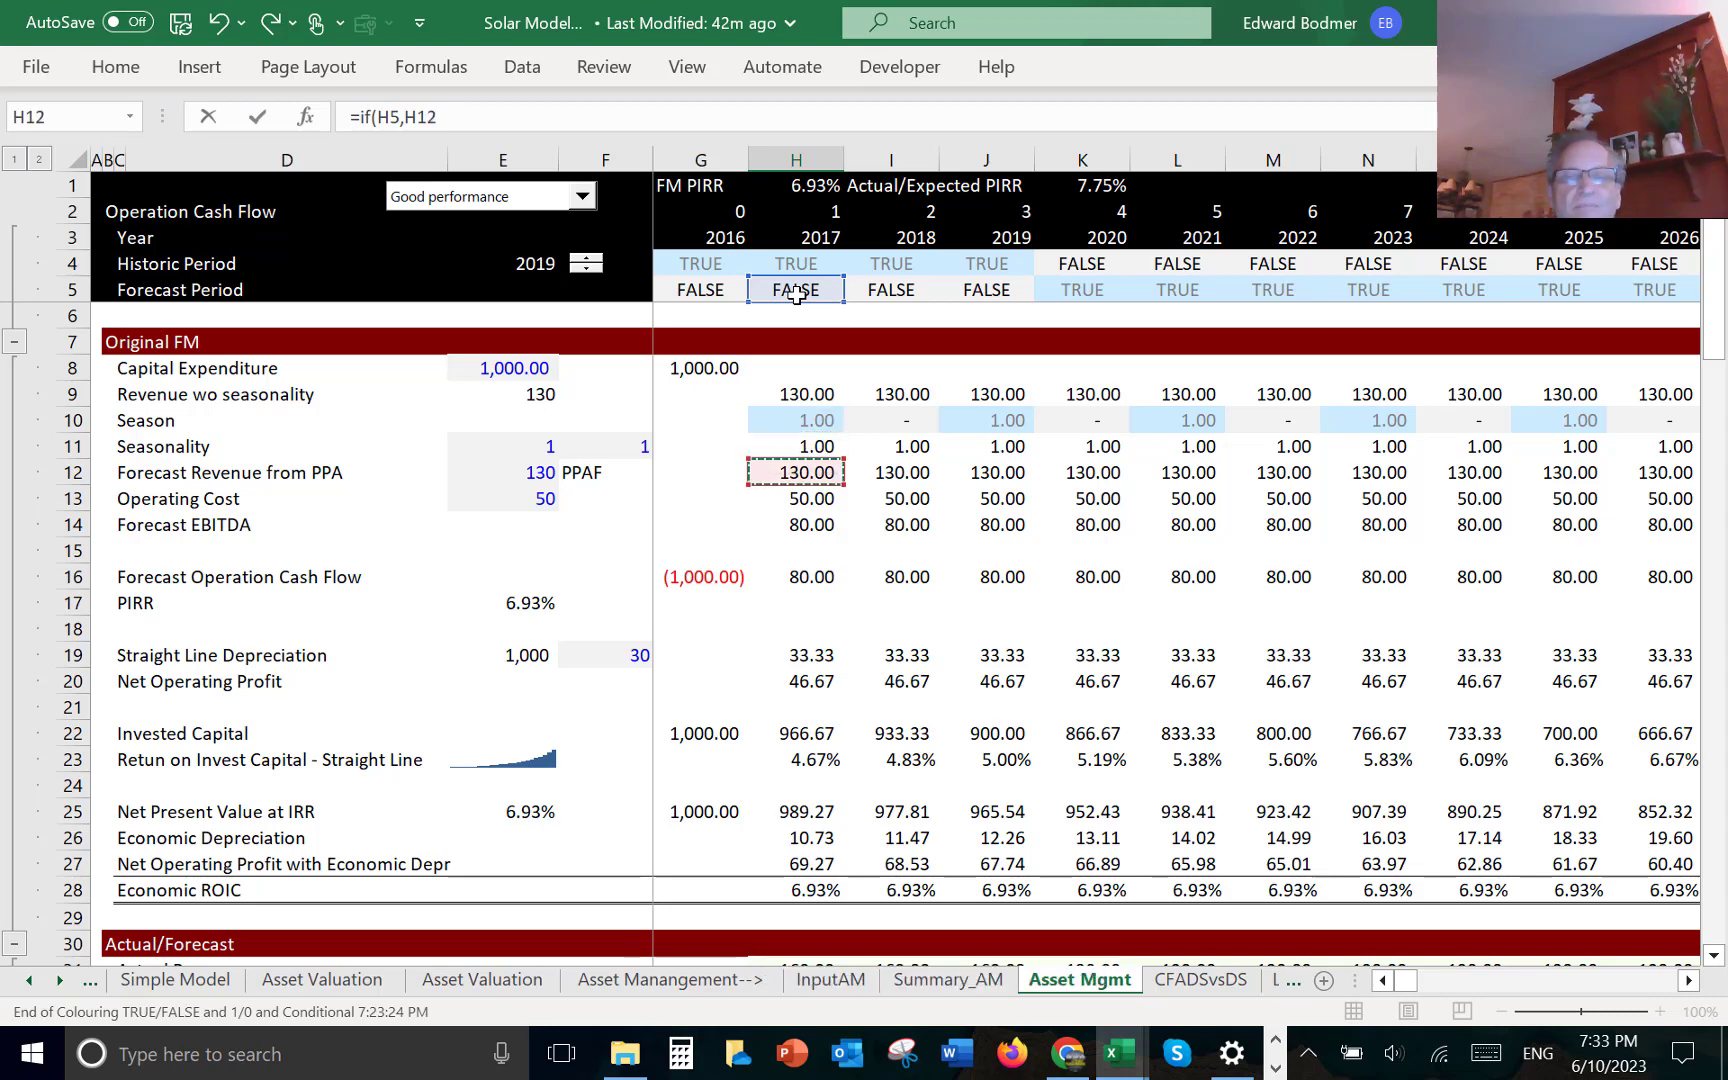
pyautogui.hotkey('ctrl', 'Return')
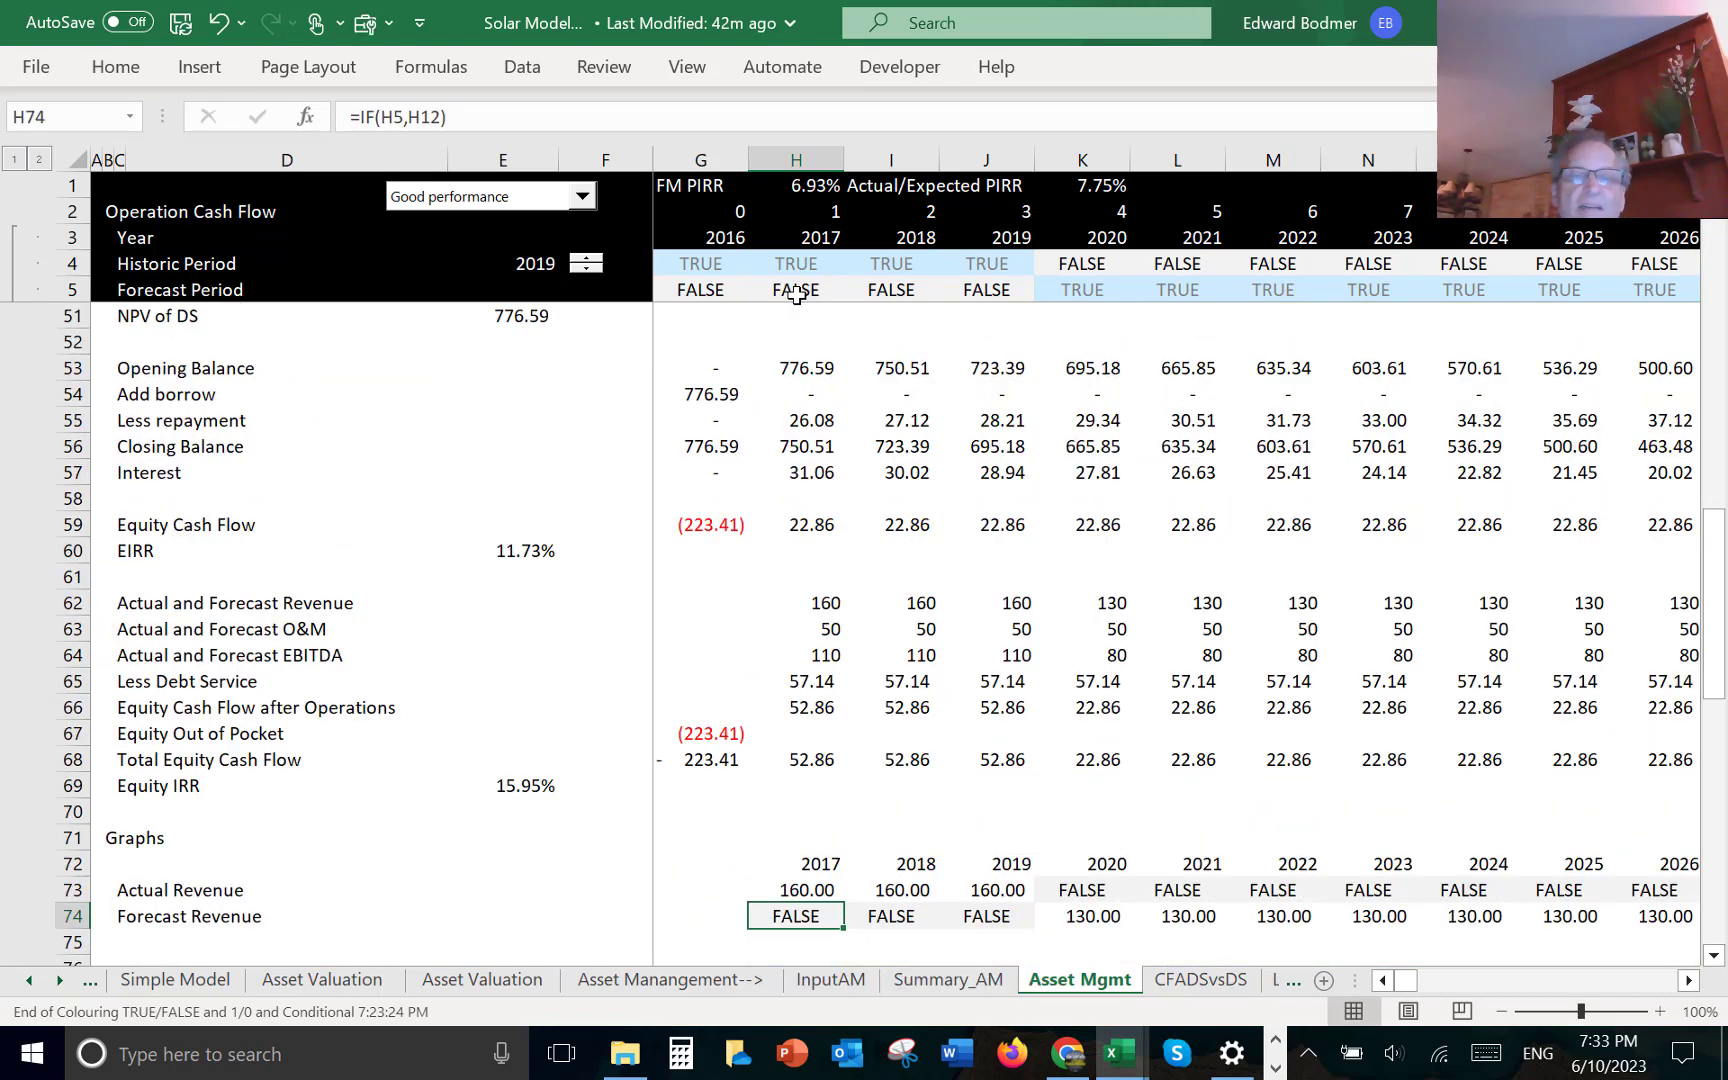
pyautogui.hotkey('ctrl', 'shift', 'r')
pyautogui.press('Right')
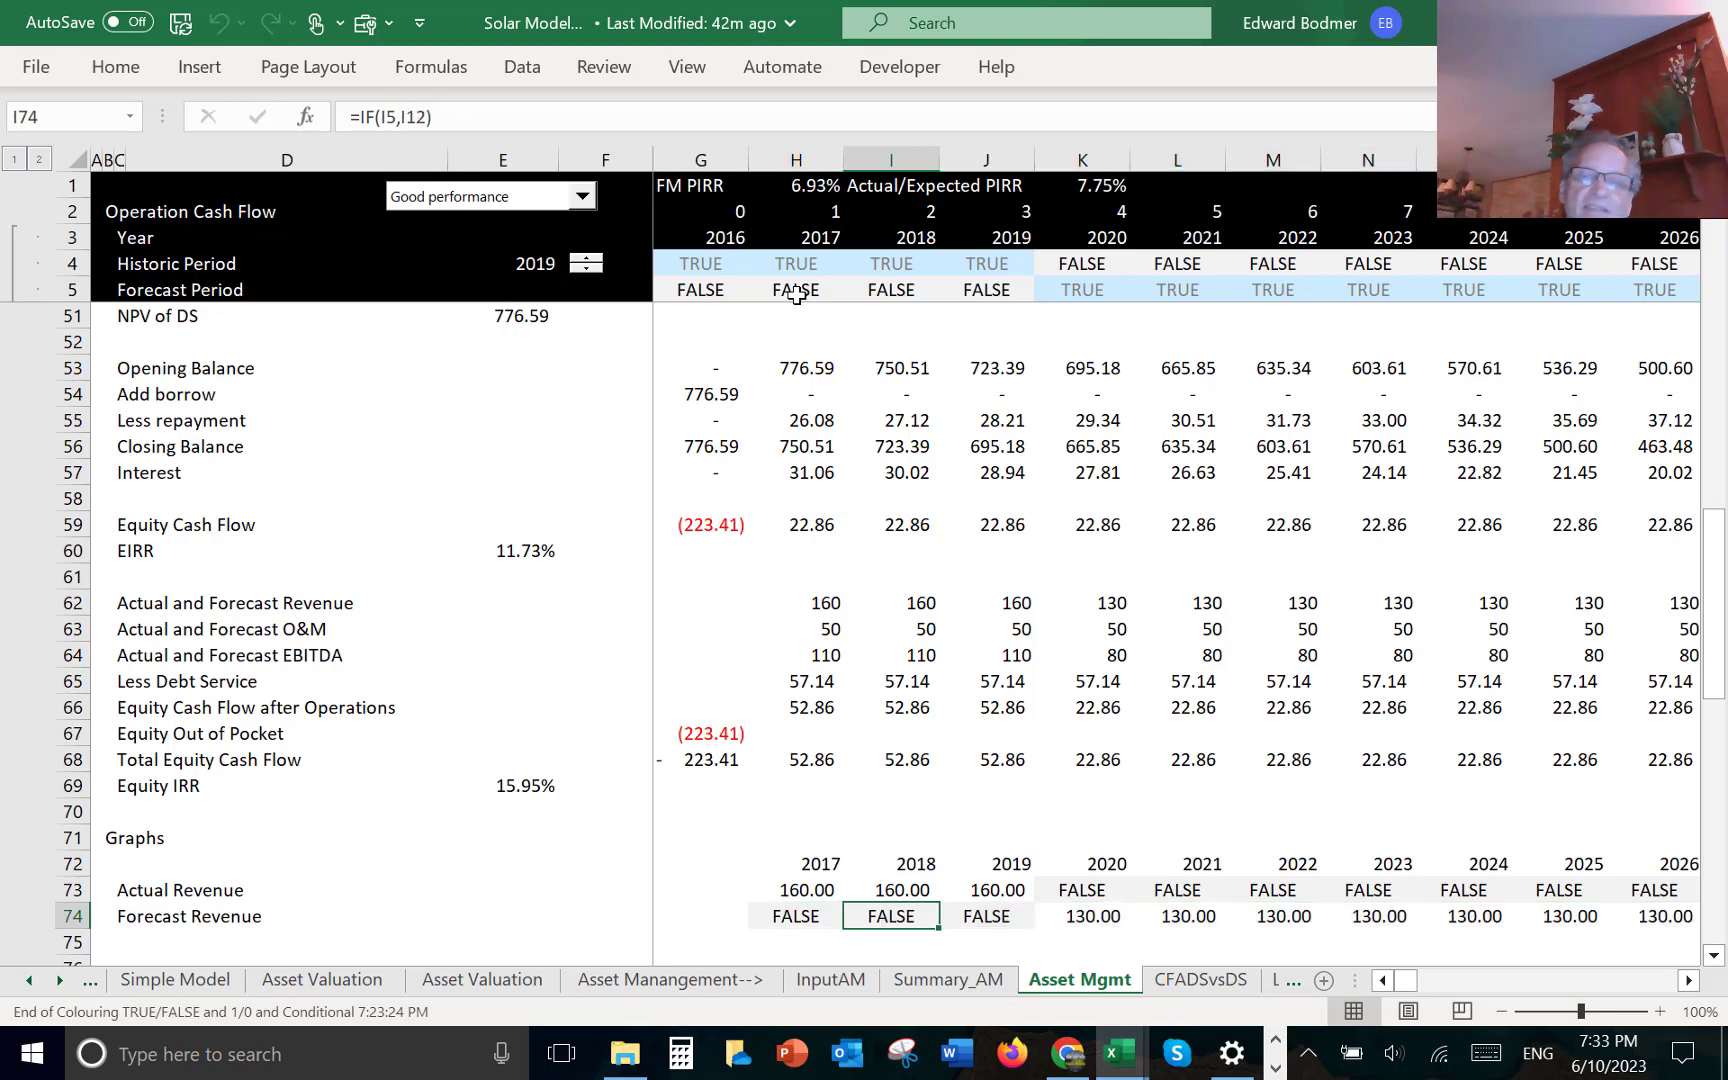
# - Create a column chart from the Graphs section's years, Actual Revenue and Forecast Revenue rows, and place it just above that section
pyautogui.press('Left')
pyautogui.press('Left')
pyautogui.press('Left')
pyautogui.press('Up')
pyautogui.press('Up')
pyautogui.press('Left')
pyautogui.press('Left')
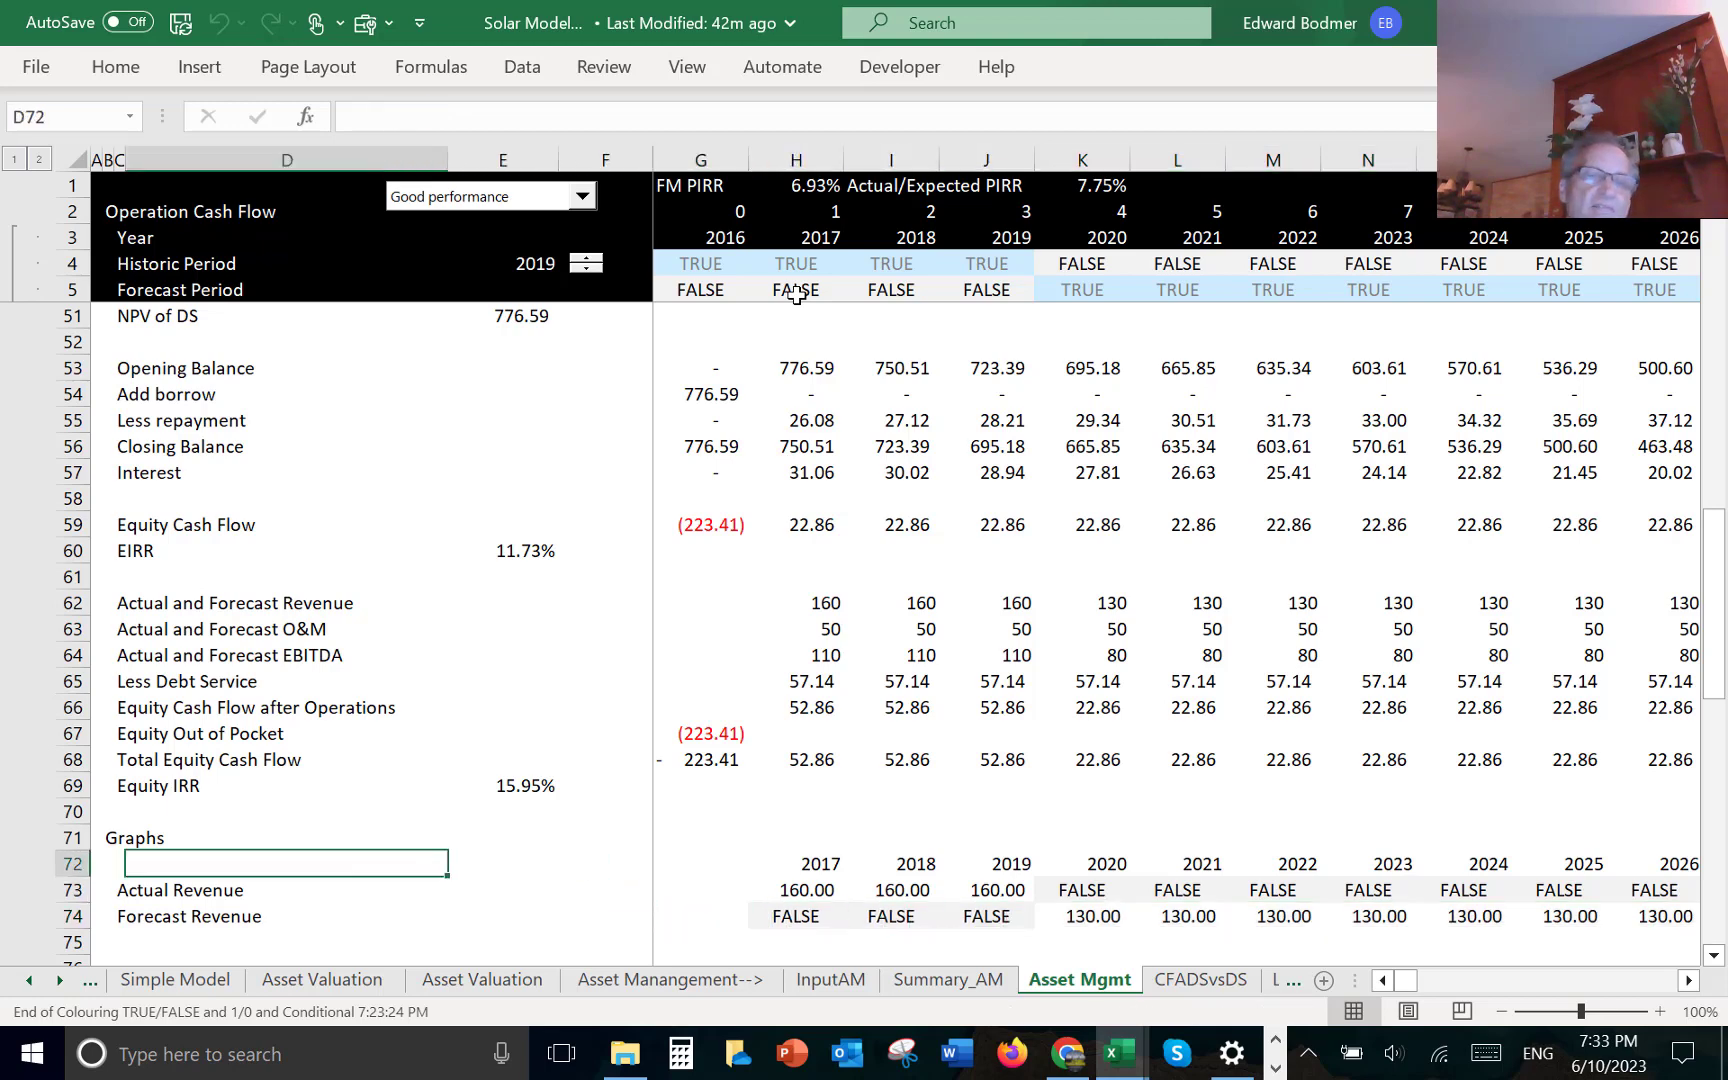
pyautogui.press('Left')
pyautogui.hotkey('shift', 'Down')
pyautogui.hotkey('shift', 'Down')
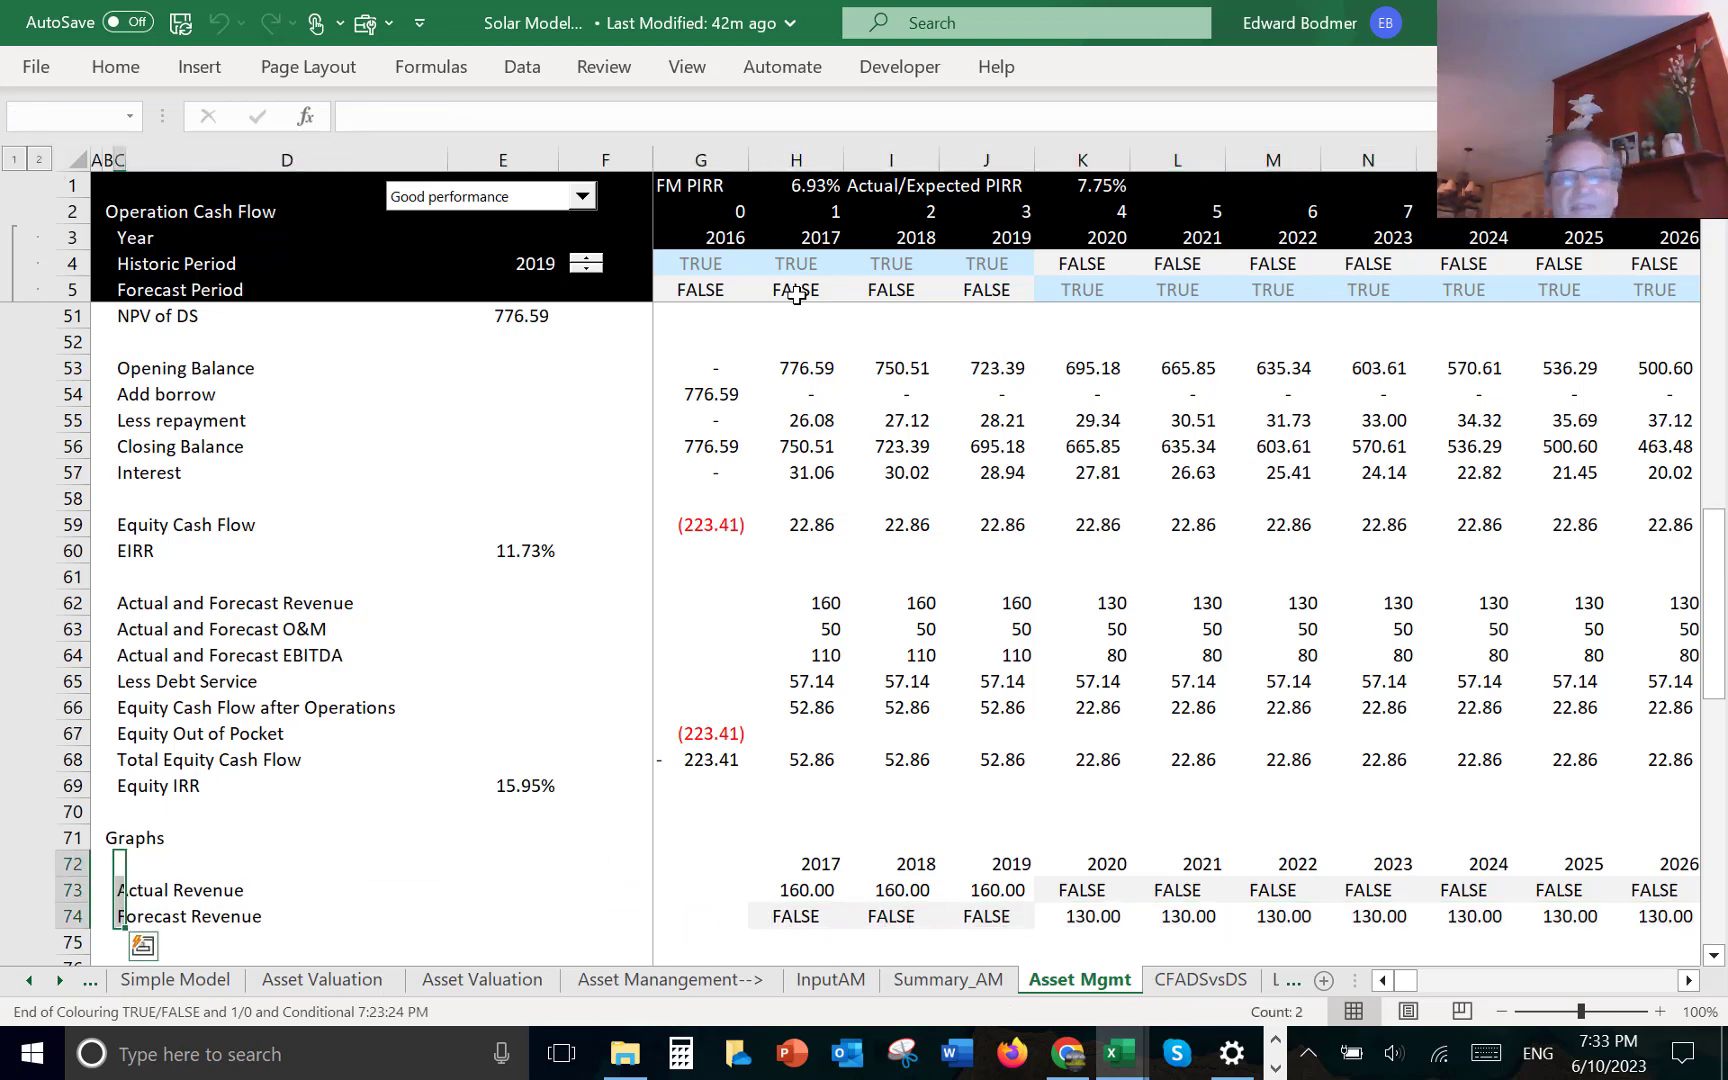
pyautogui.hotkey('ctrl', 'shift', 'Right')
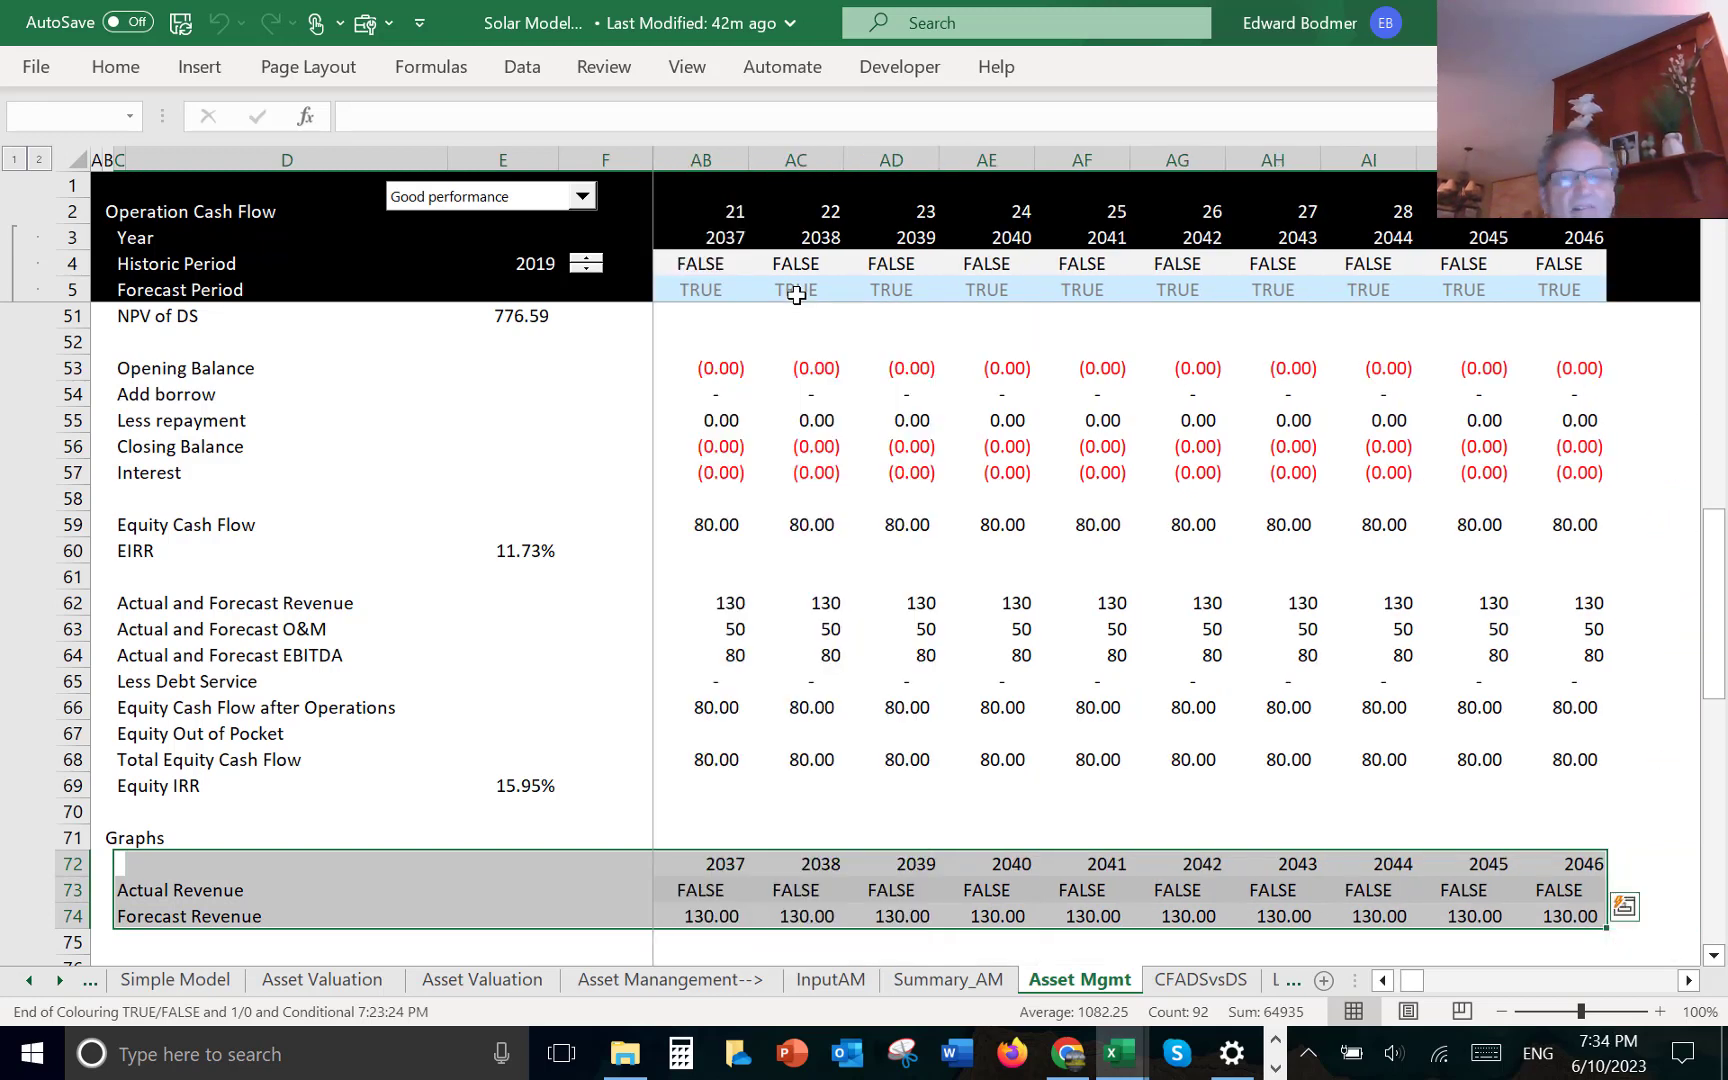
pyautogui.hotkey('alt', 'F1')
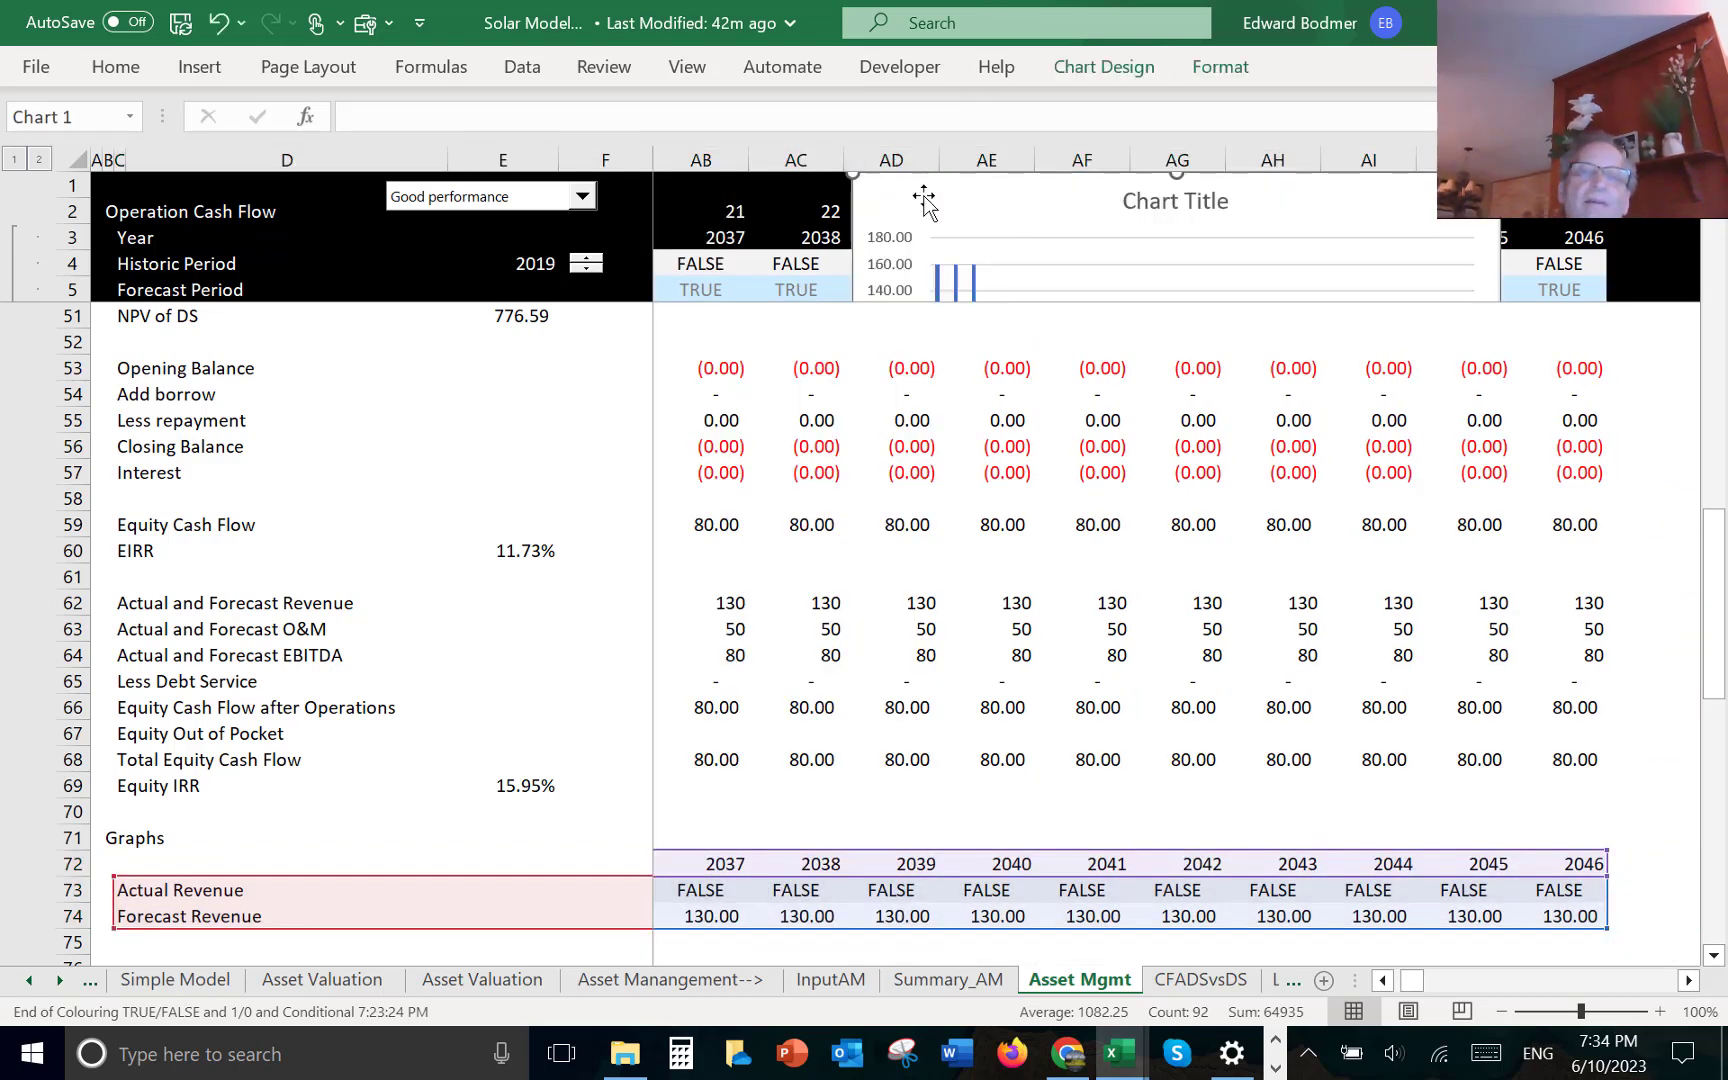
pyautogui.moveTo(924, 200); pyautogui.dragTo(817, 440)
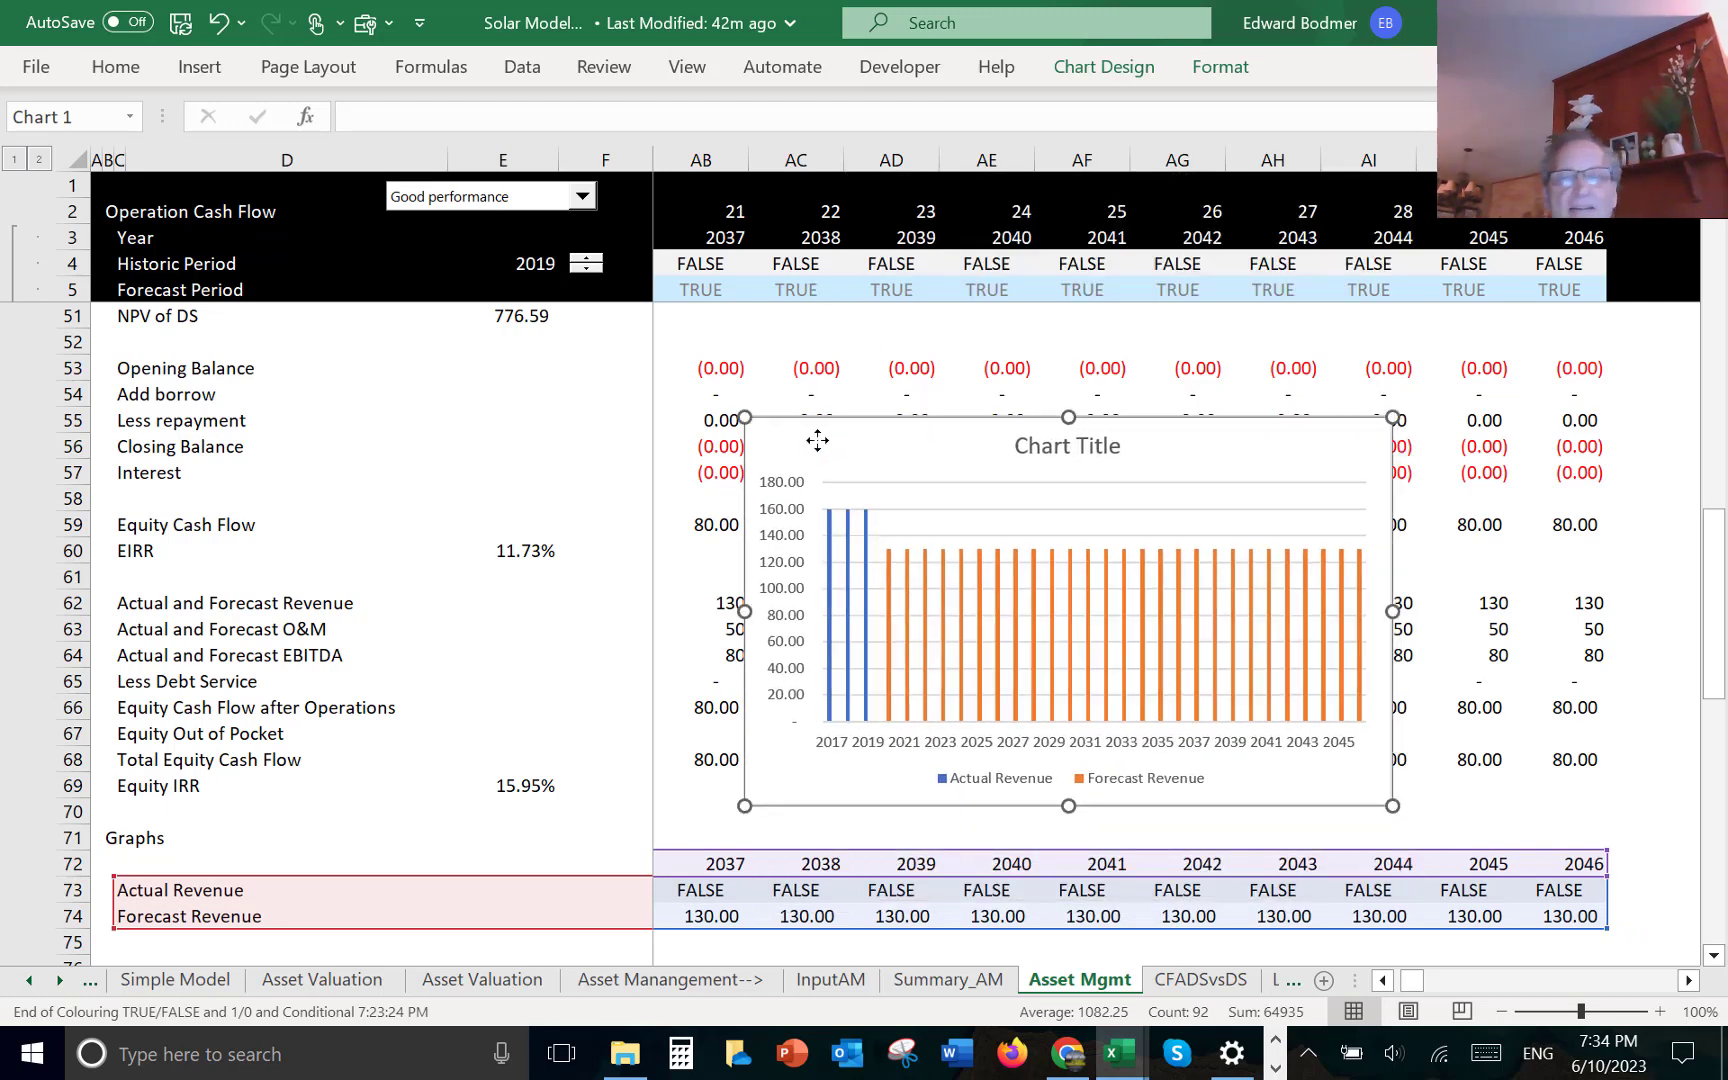
# - Delete the existing revenue chart on the Summary_AM sheet
pyautogui.hotkey('ctrl', 'pageup')
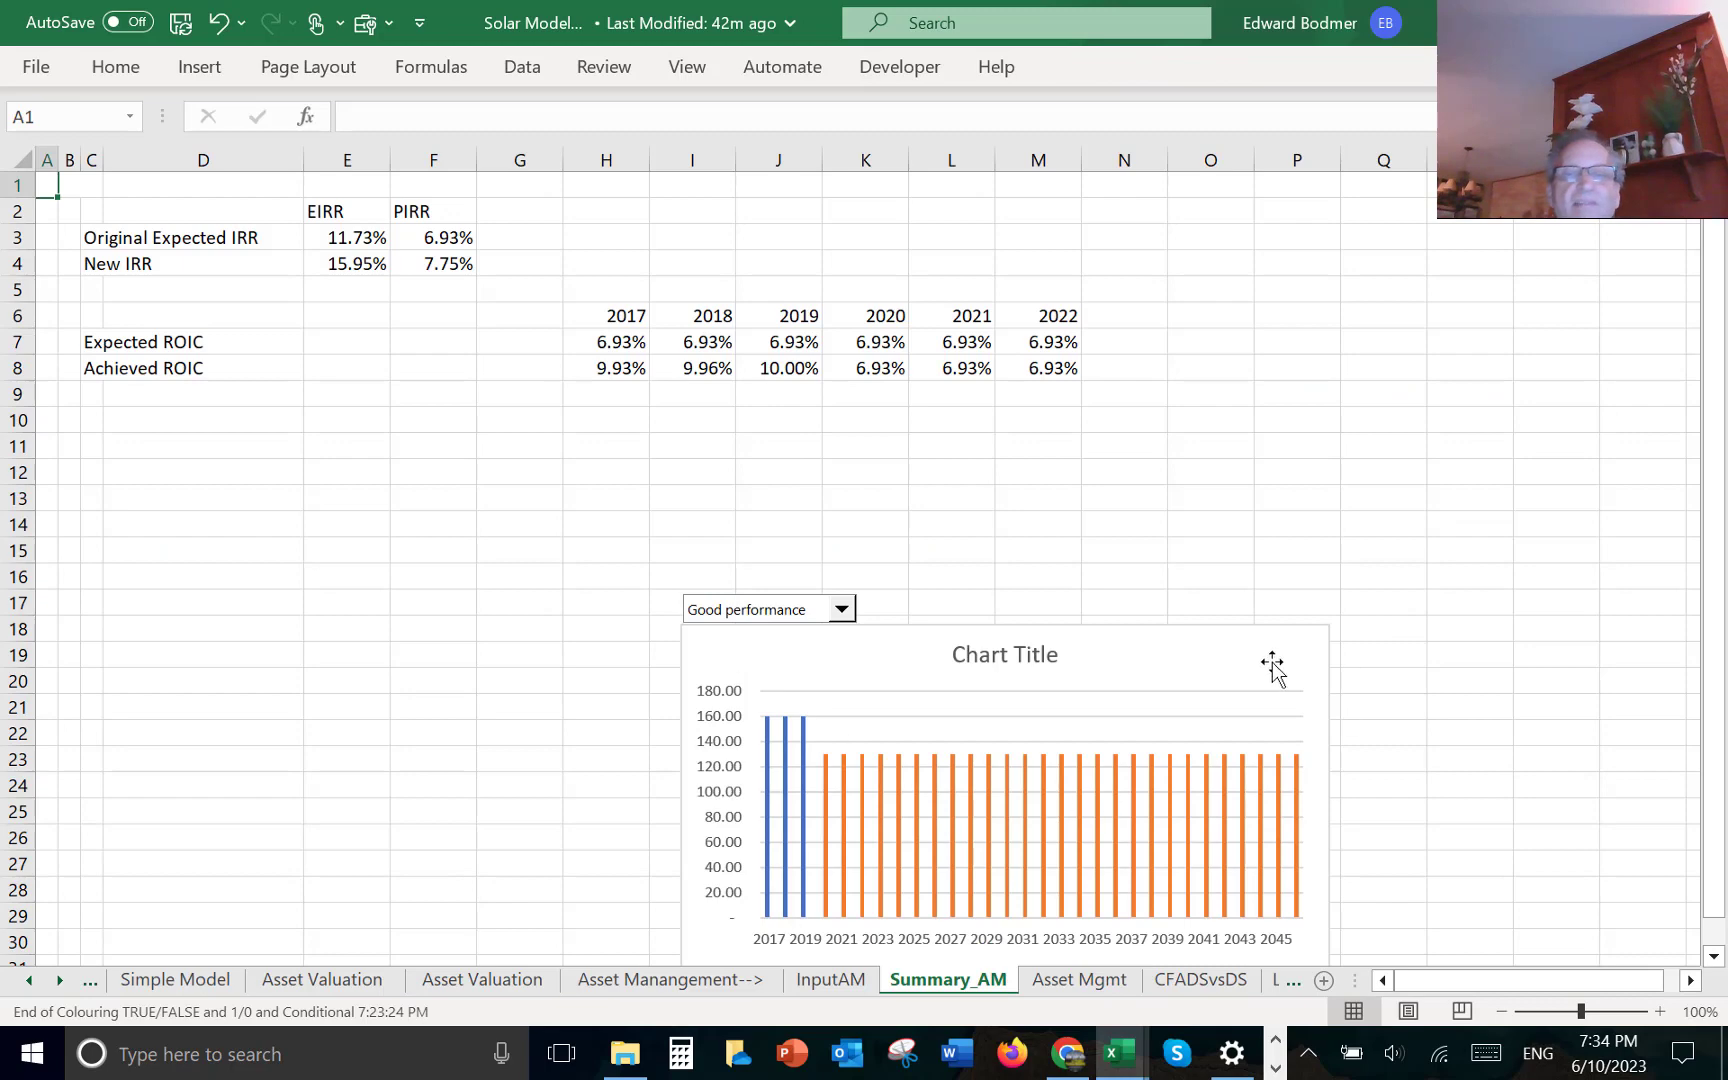
pyautogui.click(1245, 668)
pyautogui.press('Delete')
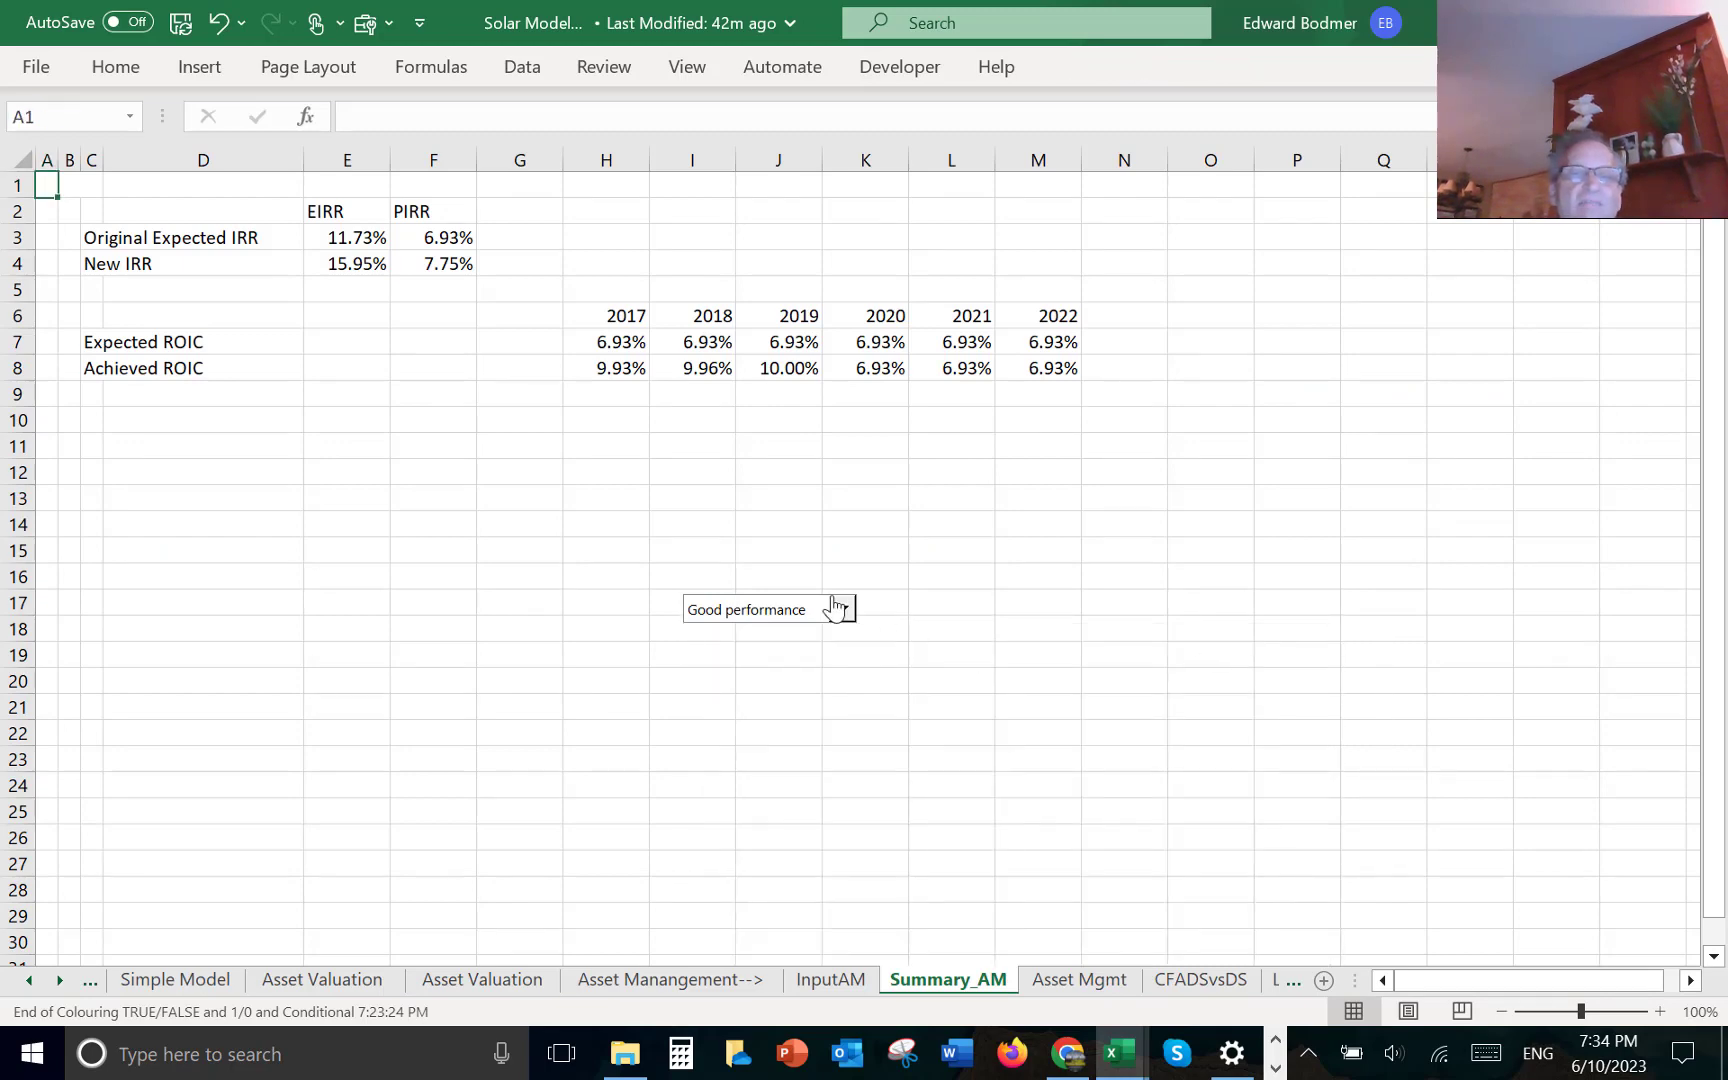
# - Move the performance scenario drop-down on Summary_AM up above the ROIC table, beside the IRR figures
pyautogui.keyDown('ctrl'); pyautogui.click(786, 606); pyautogui.keyUp('ctrl')
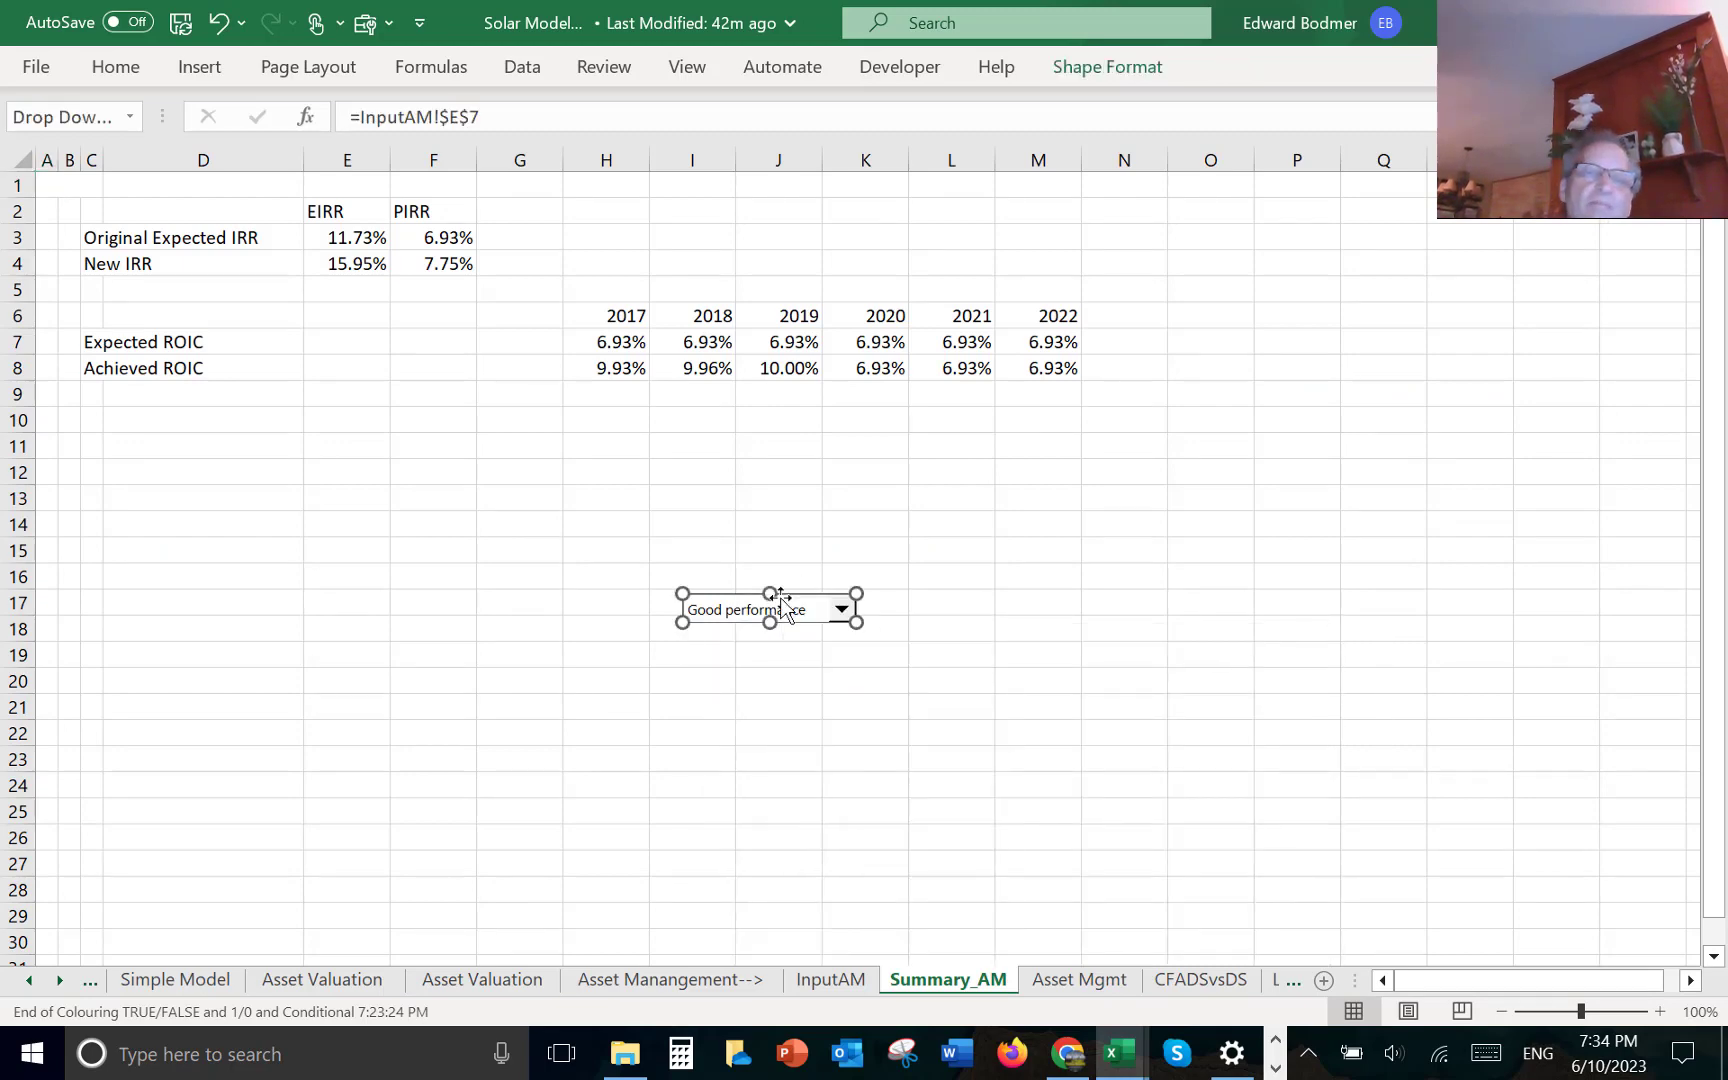
pyautogui.moveTo(783, 603); pyautogui.dragTo(781, 221)
pyautogui.click(699, 288)
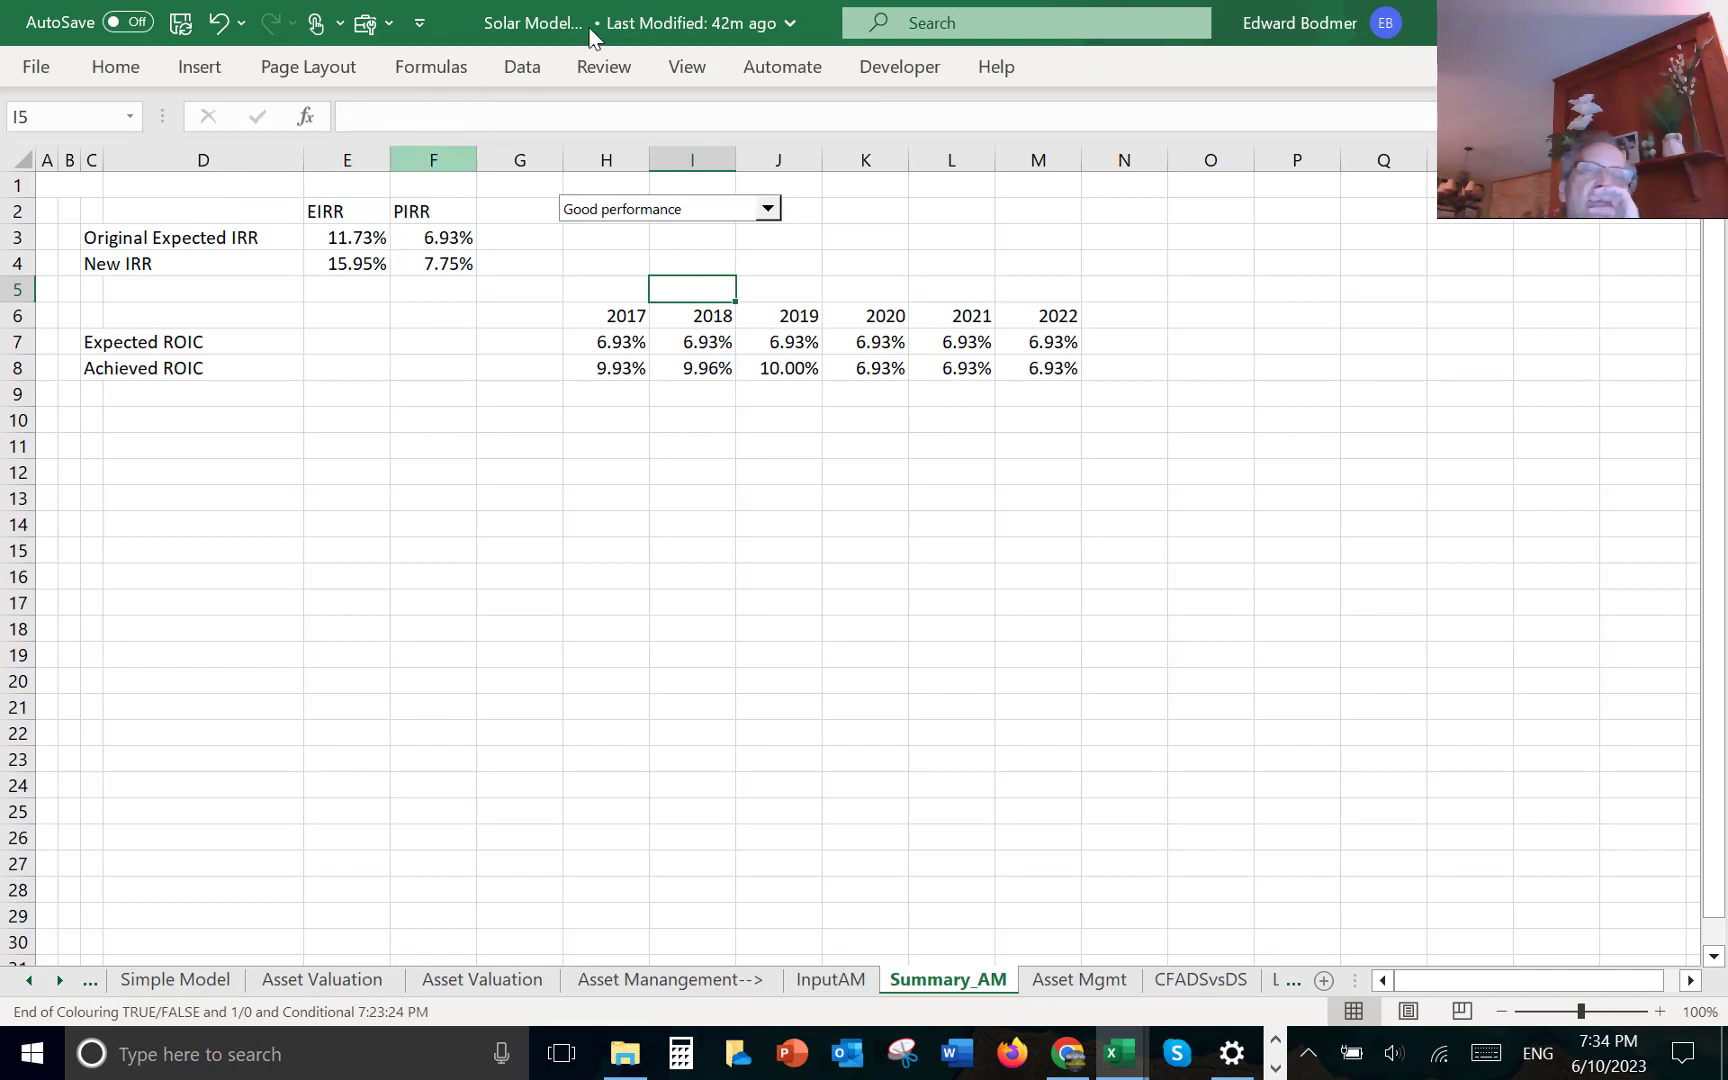
# - Hide the gridlines on the Summary_AM sheet
pyautogui.click(687, 66)
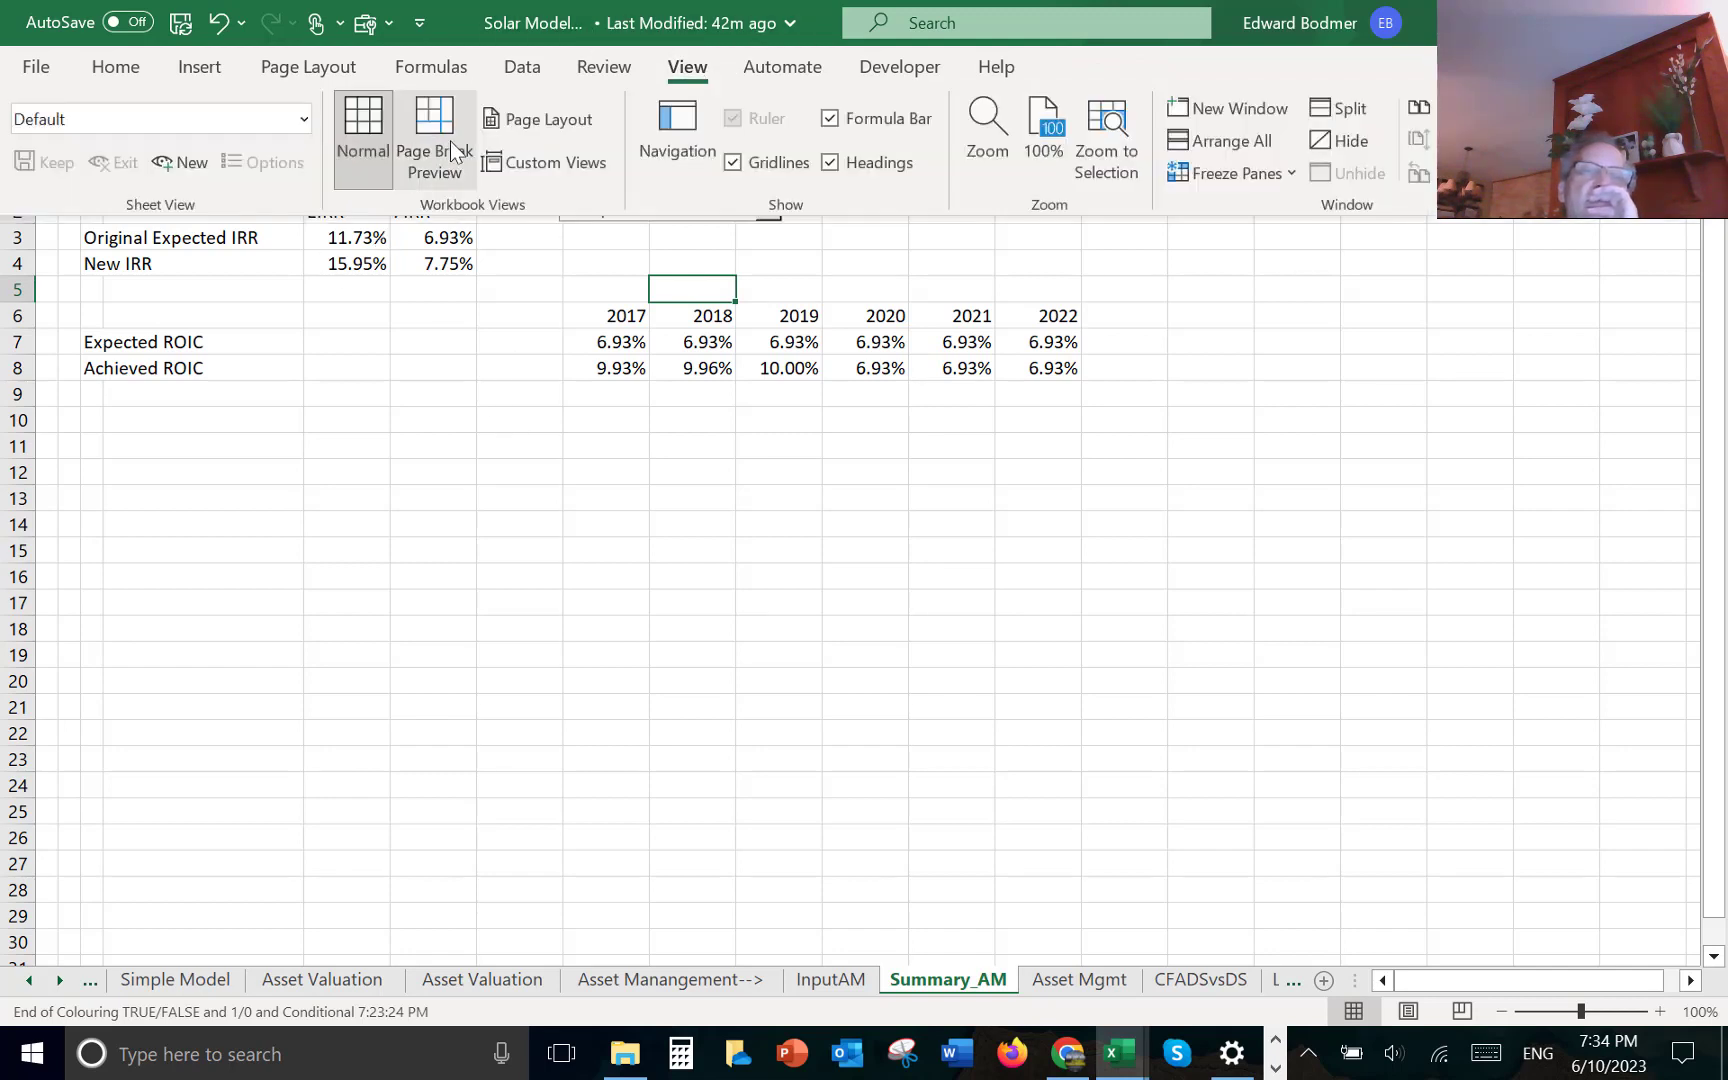
pyautogui.click(733, 163)
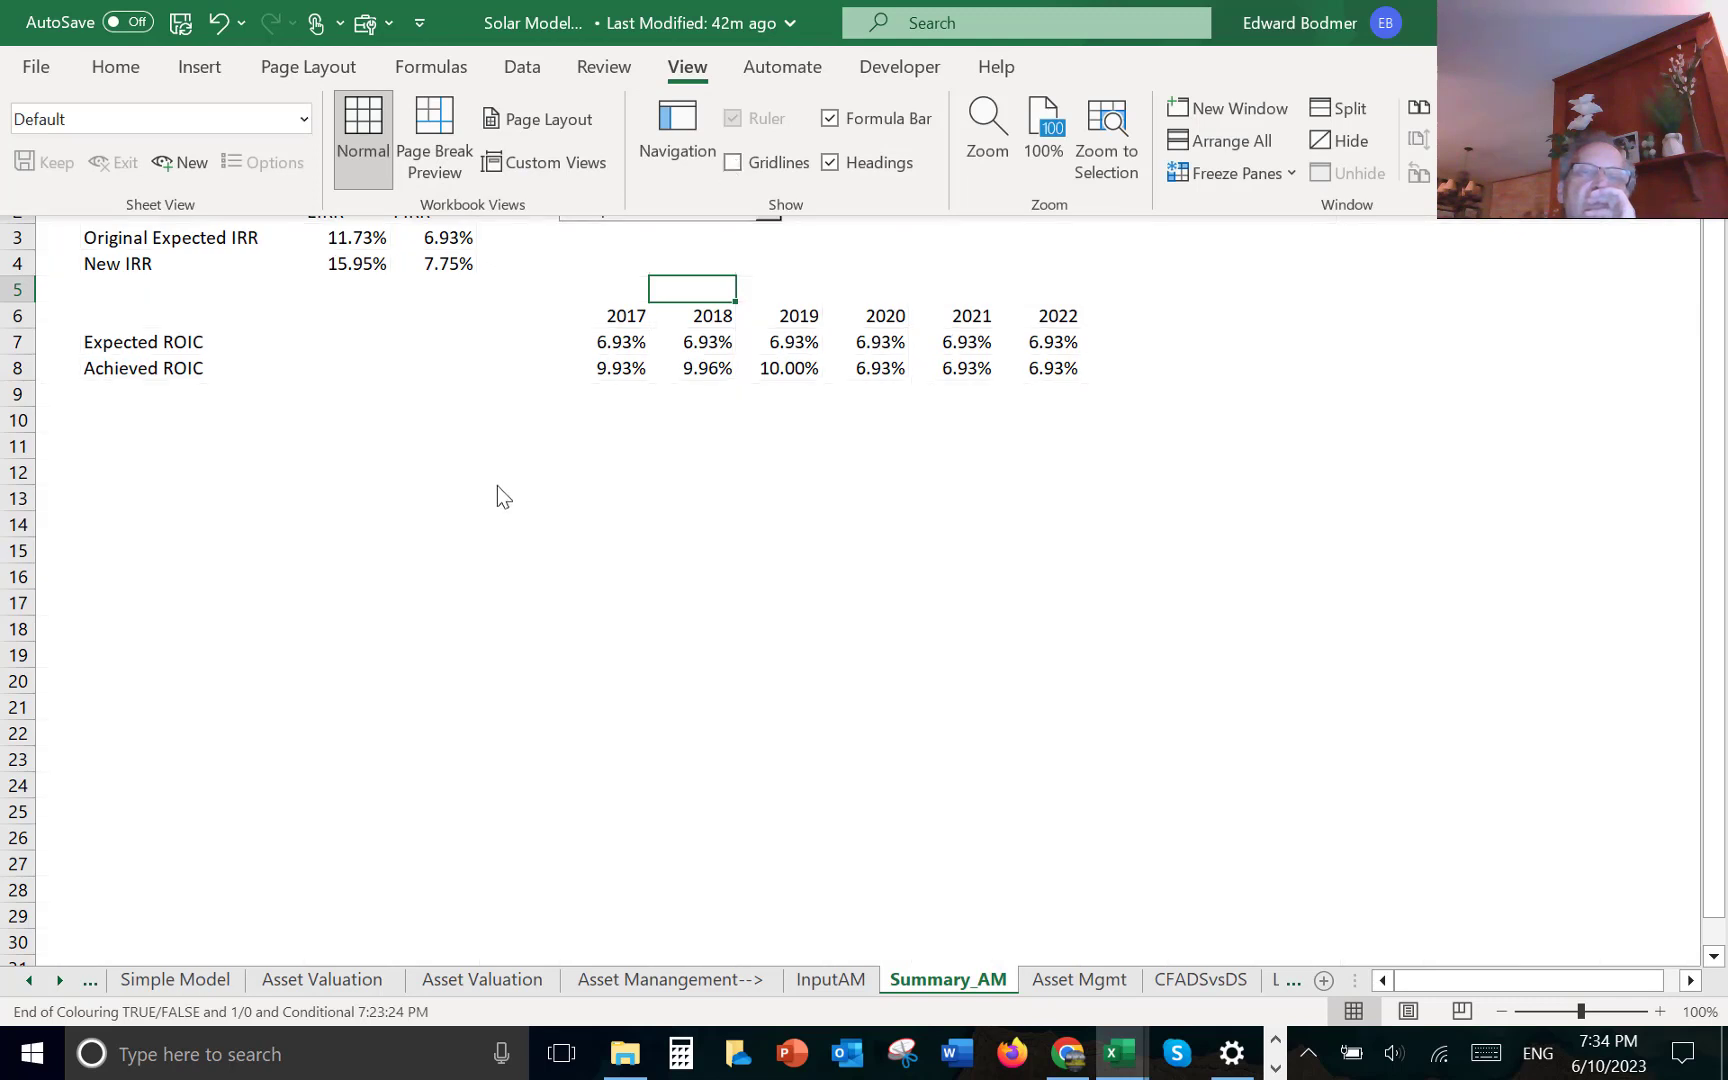
pyautogui.click(548, 424)
pyautogui.press('Up')
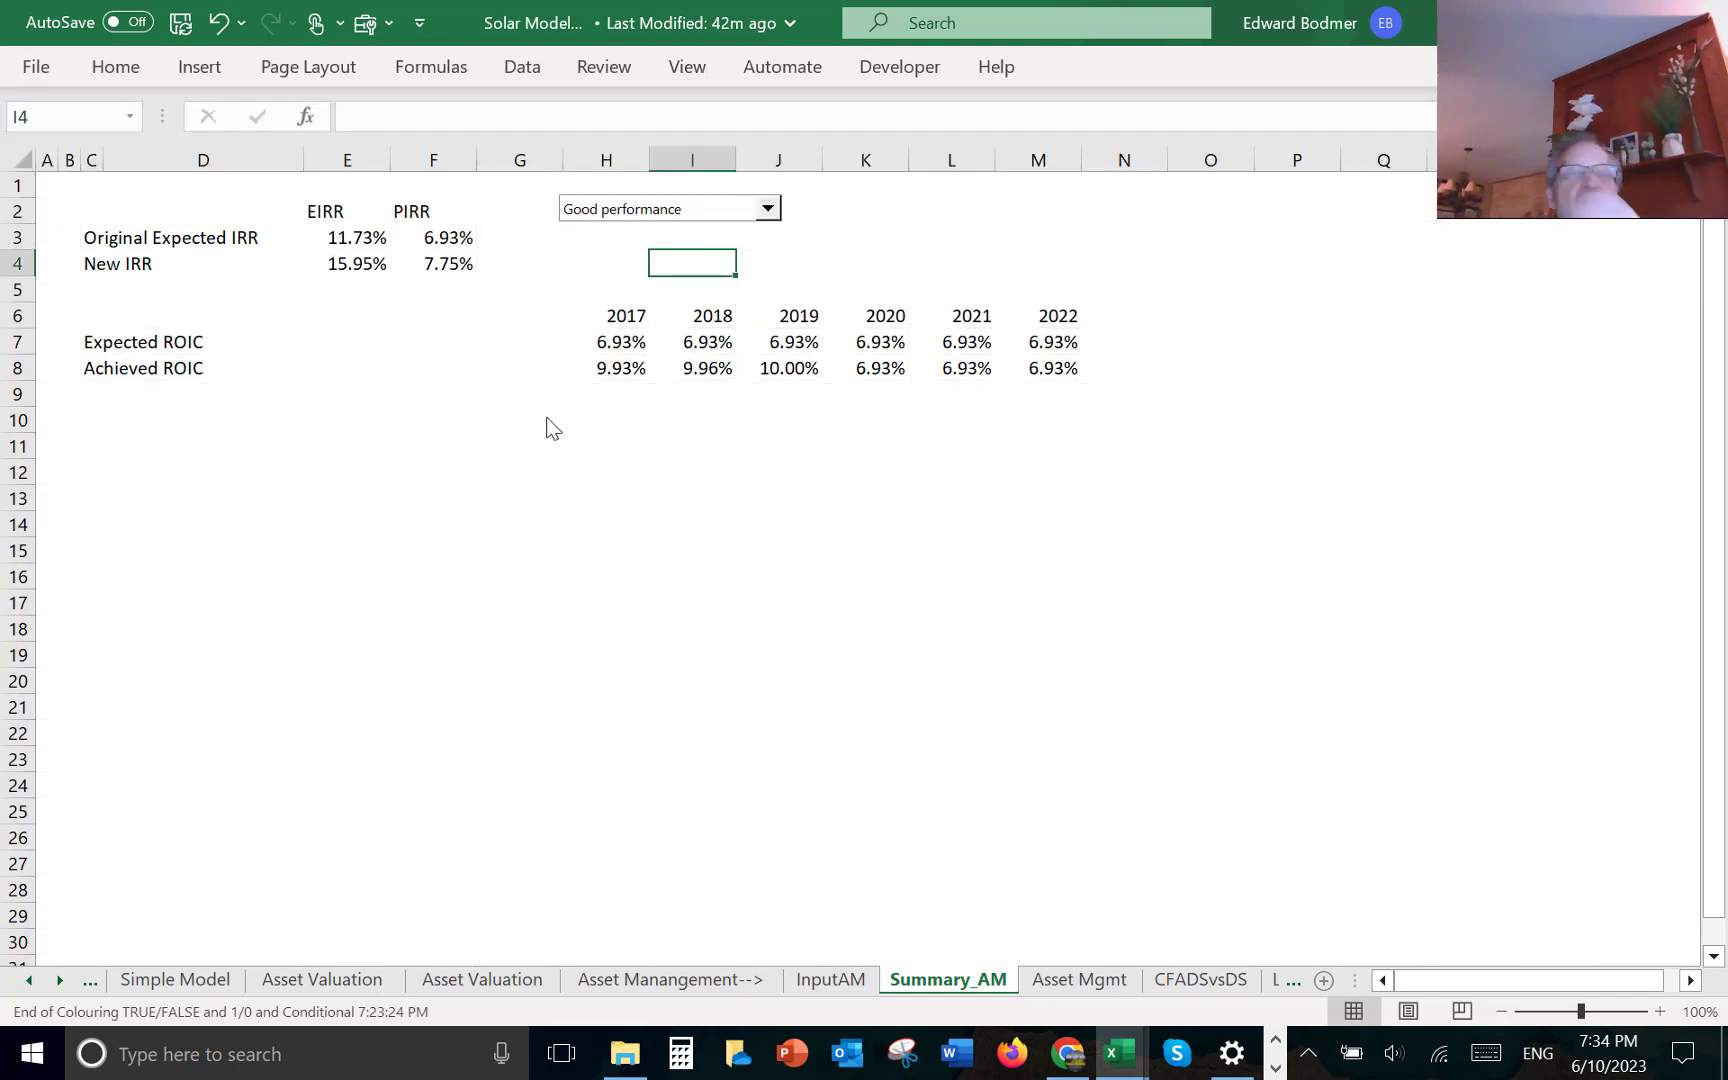
# - Examine the Expected ROIC and Achieved ROIC rows, including the 2017 Achieved ROIC lookup formula in H8
pyautogui.press('Down')
pyautogui.press('Down')
pyautogui.press('Down')
pyautogui.press('Down')
pyautogui.press('Left')
pyautogui.press('Left')
pyautogui.press('Up')
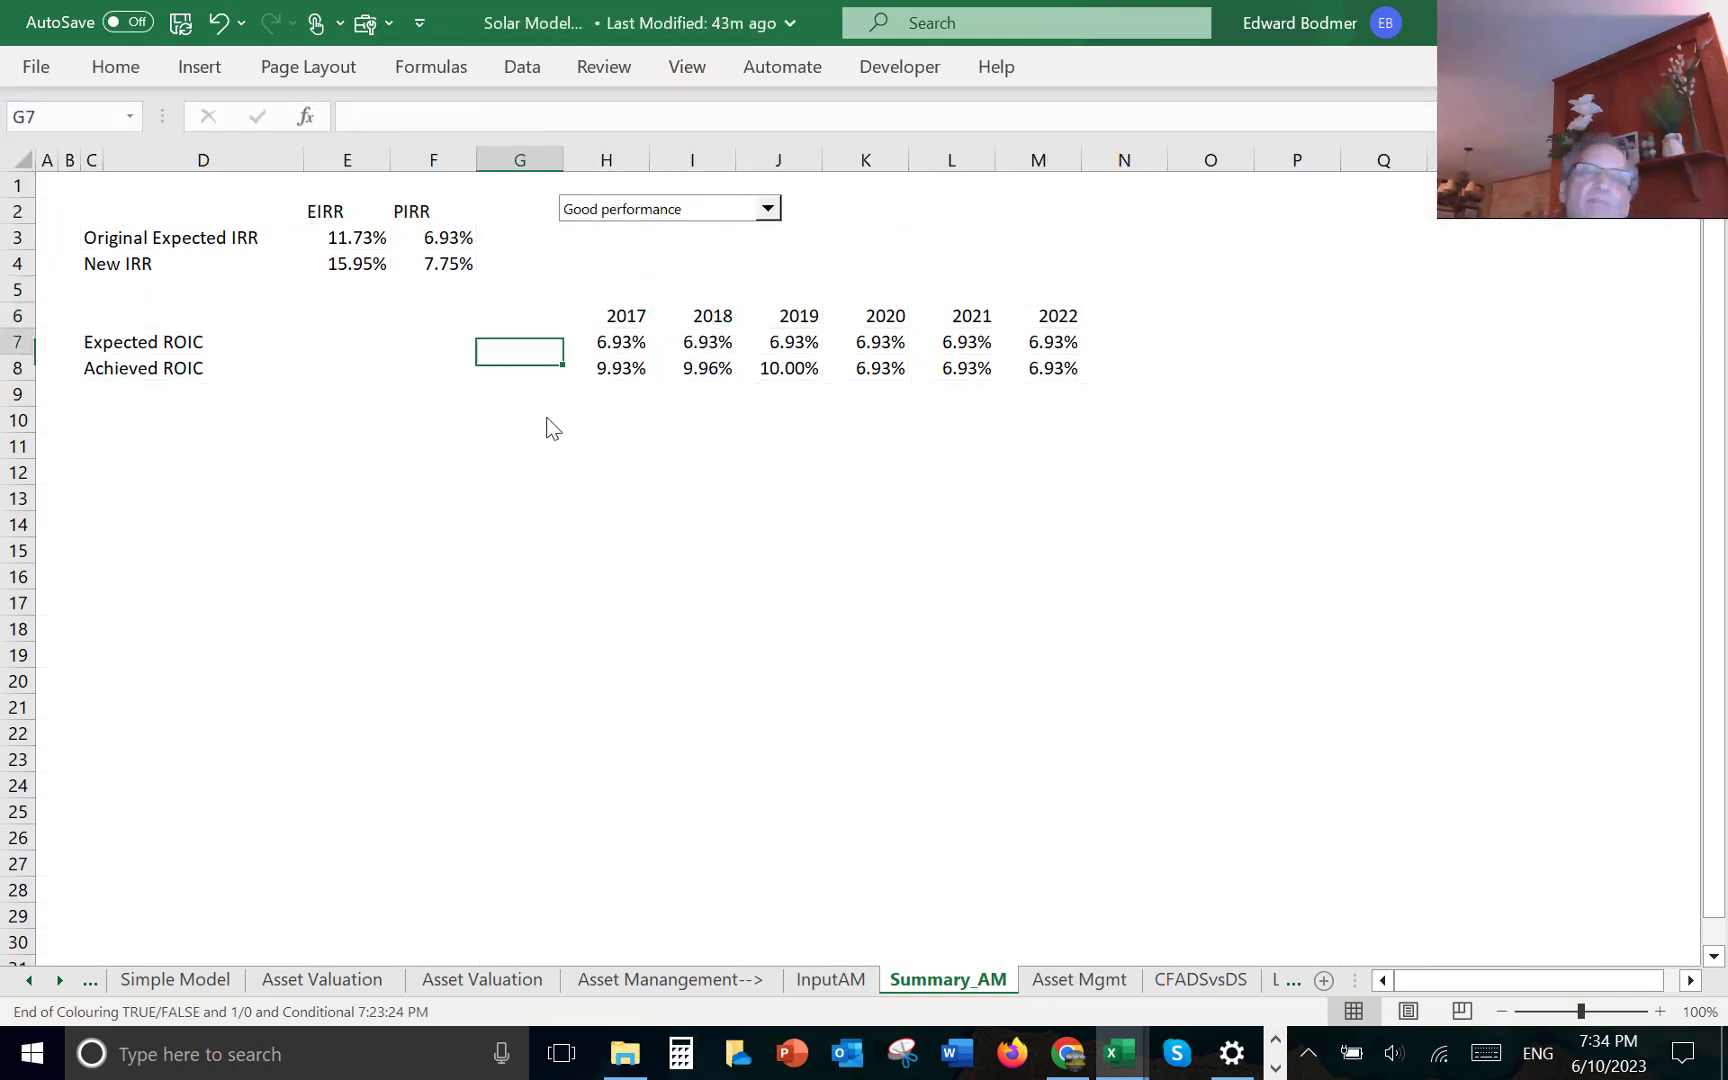
pyautogui.press('Right')
pyautogui.press('Right')
pyautogui.press('Left')
pyautogui.press('Left')
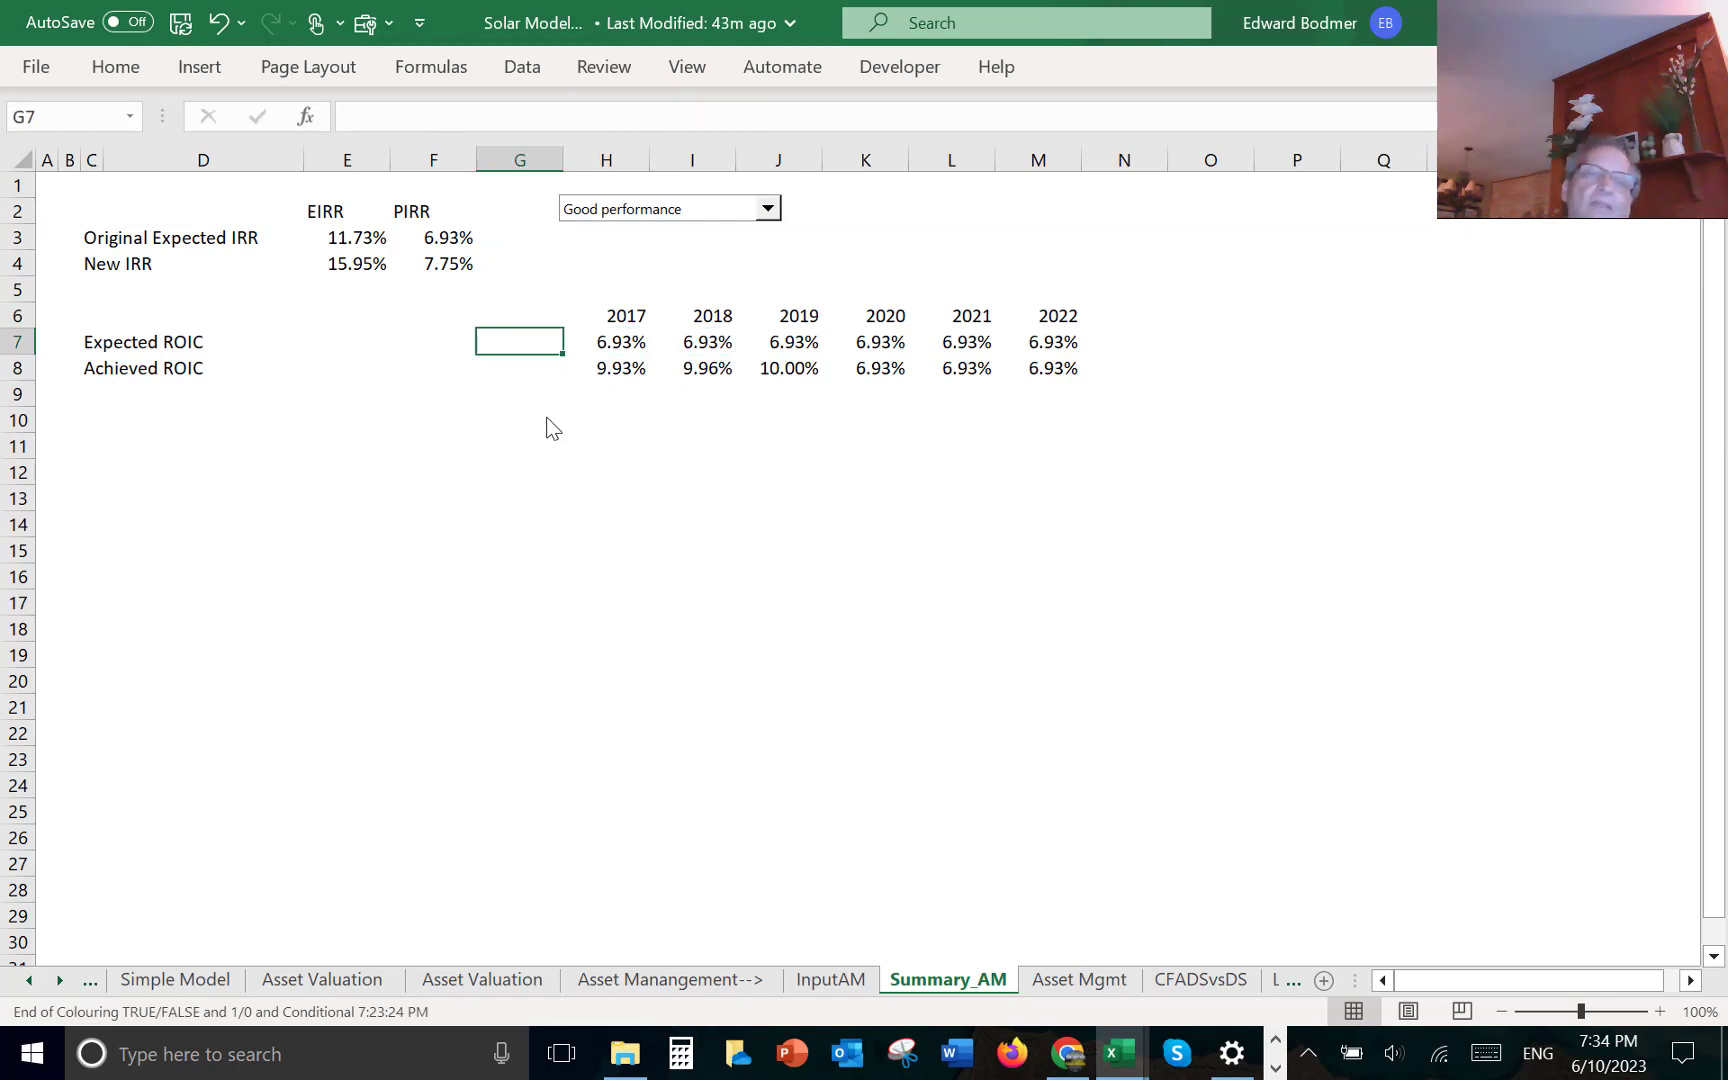
pyautogui.press('Down')
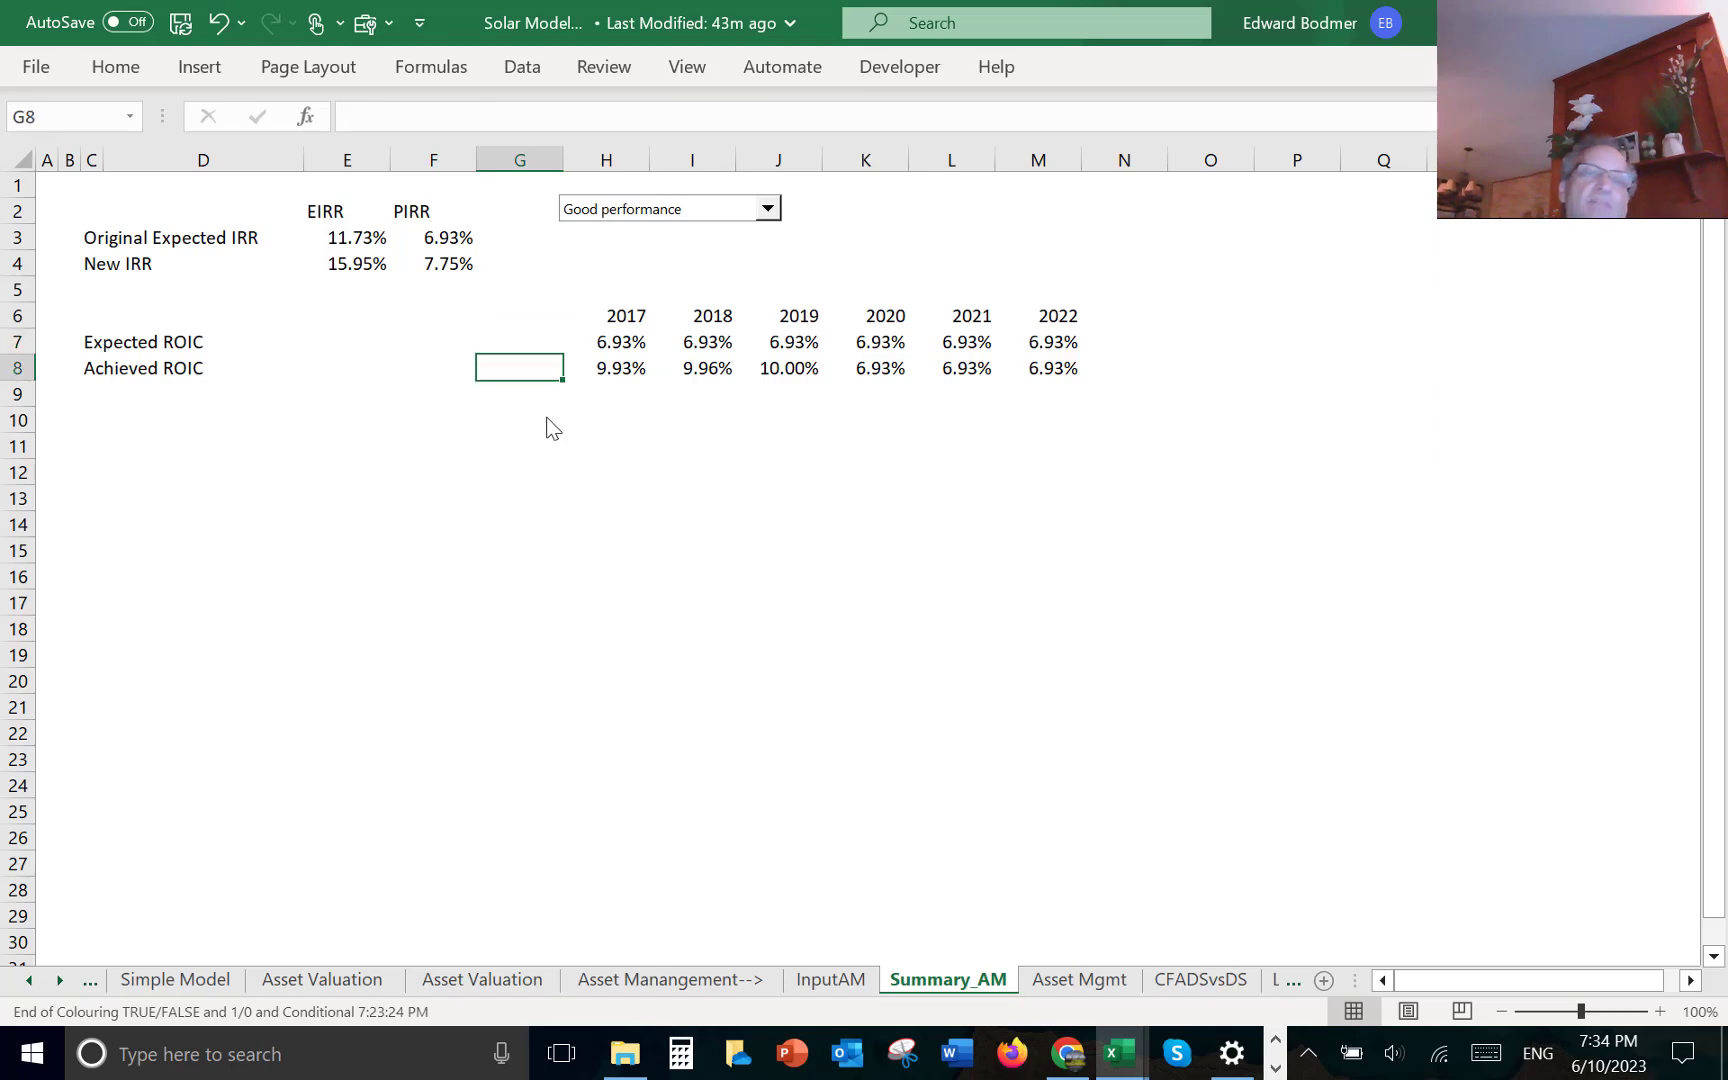
pyautogui.press('Right')
pyautogui.press('Left')
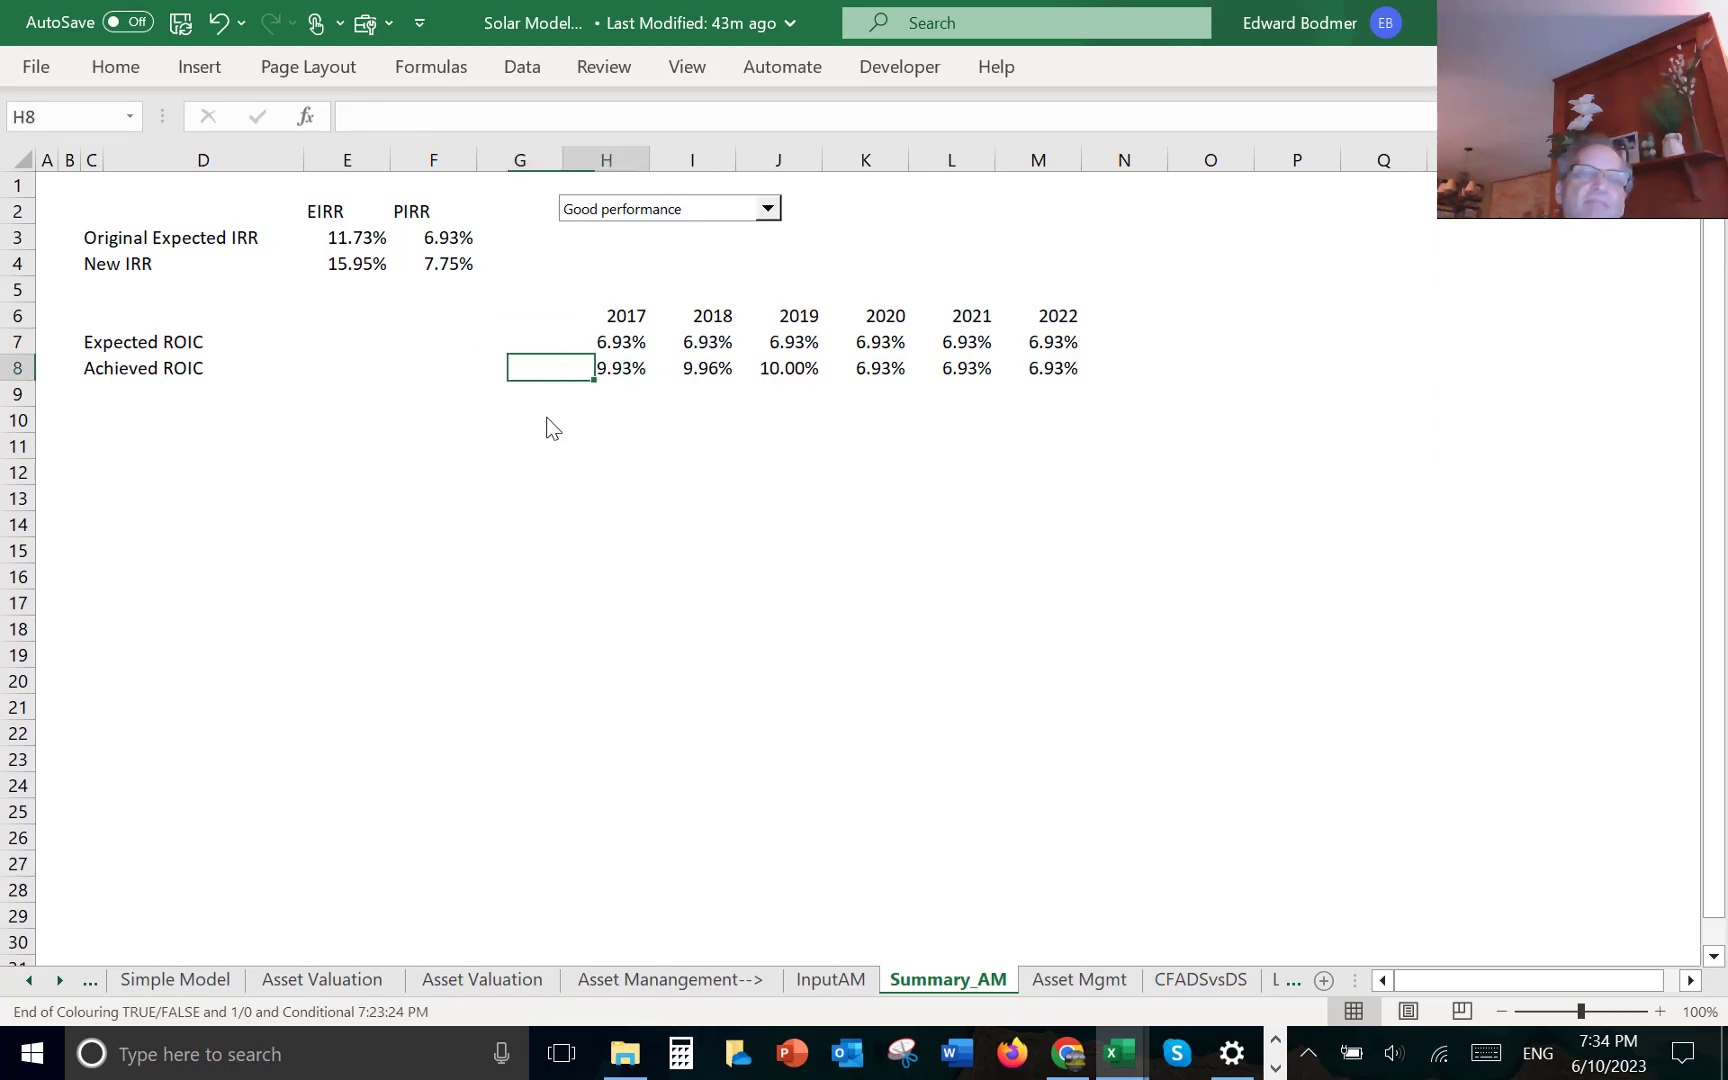
pyautogui.press('Right')
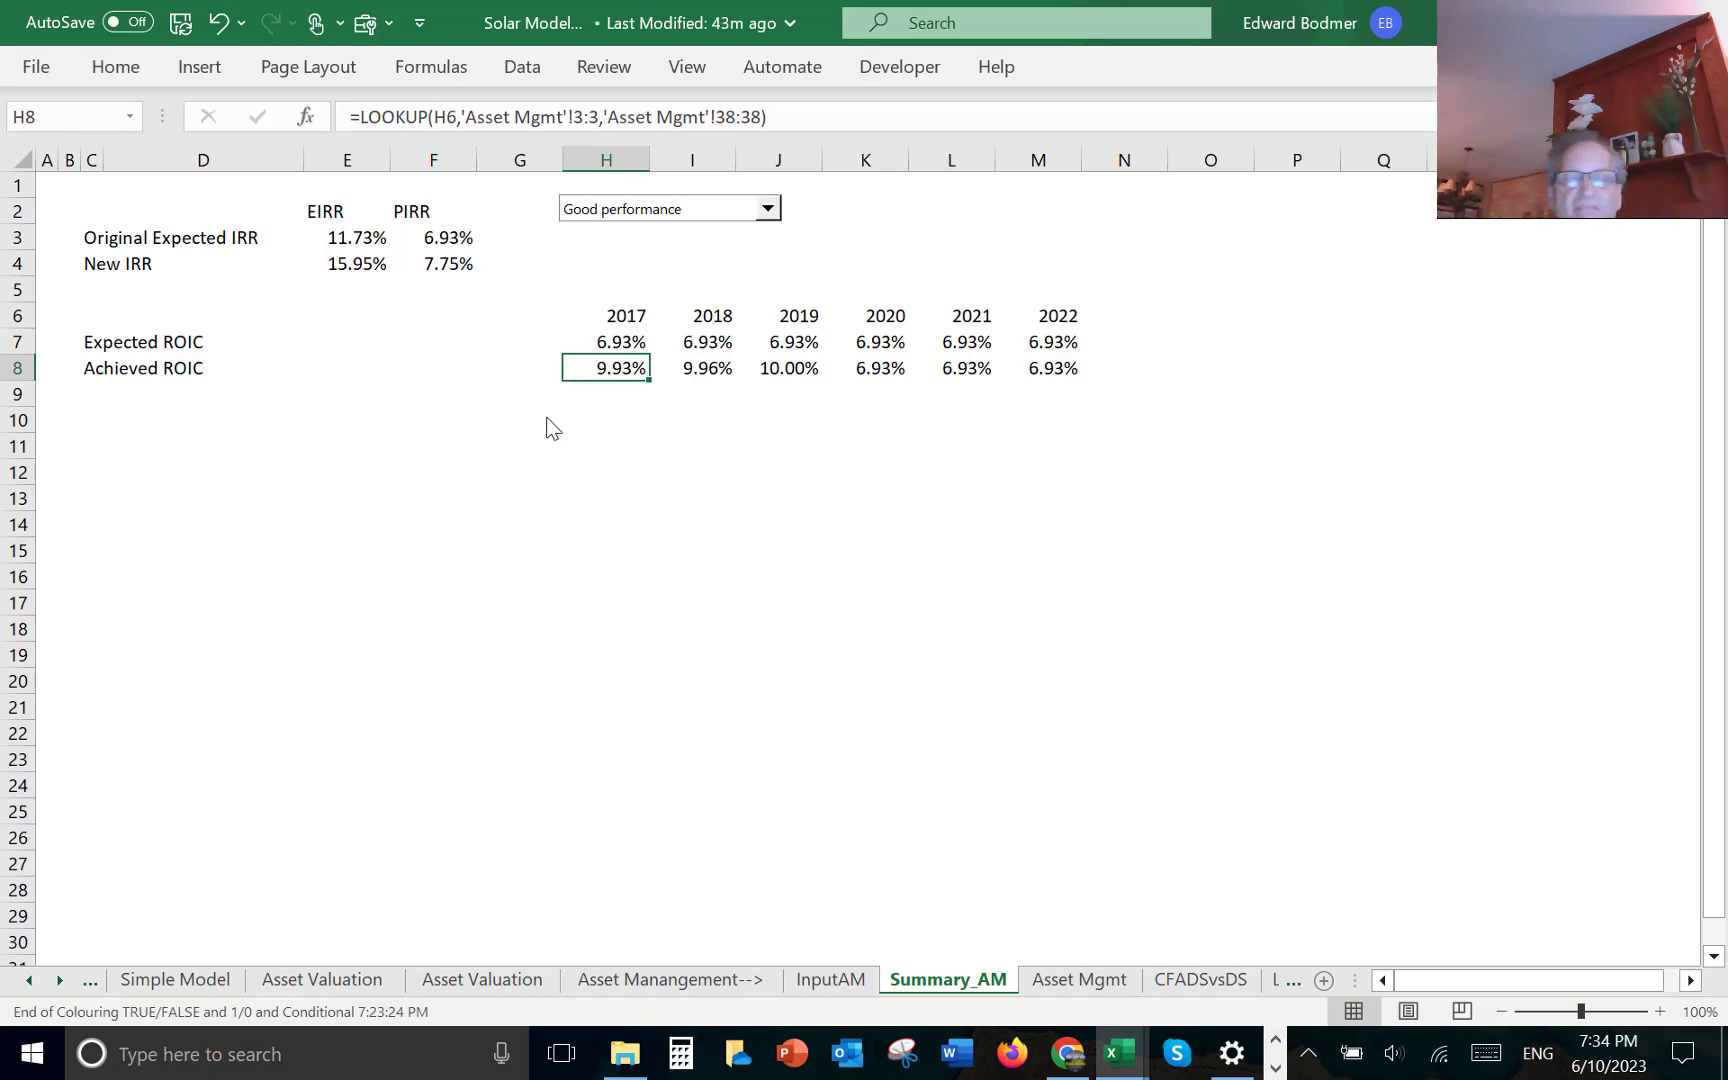
# - Move the revenue chart from the Asset Mgmt sheet to Summary_AM and position it below the ROIC table
pyautogui.hotkey('ctrl', 'pagedown')
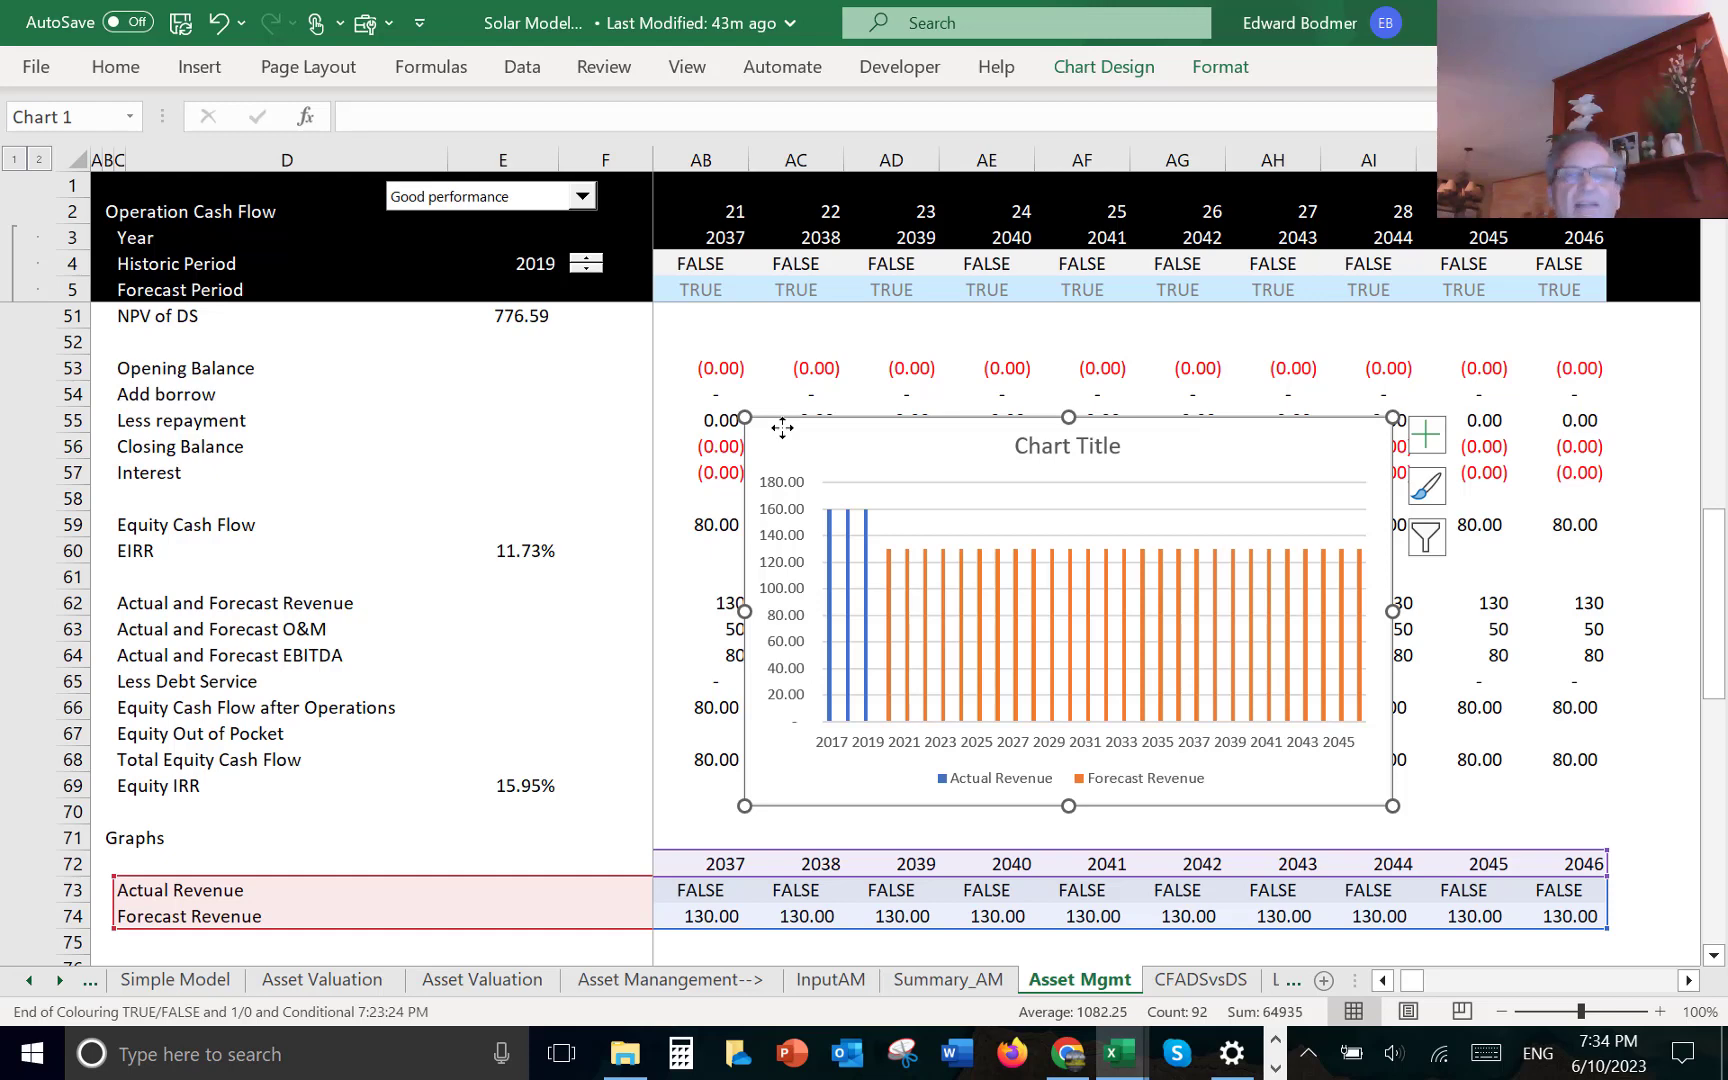
pyautogui.press('Delete')
pyautogui.hotkey('ctrl', 'pageup')
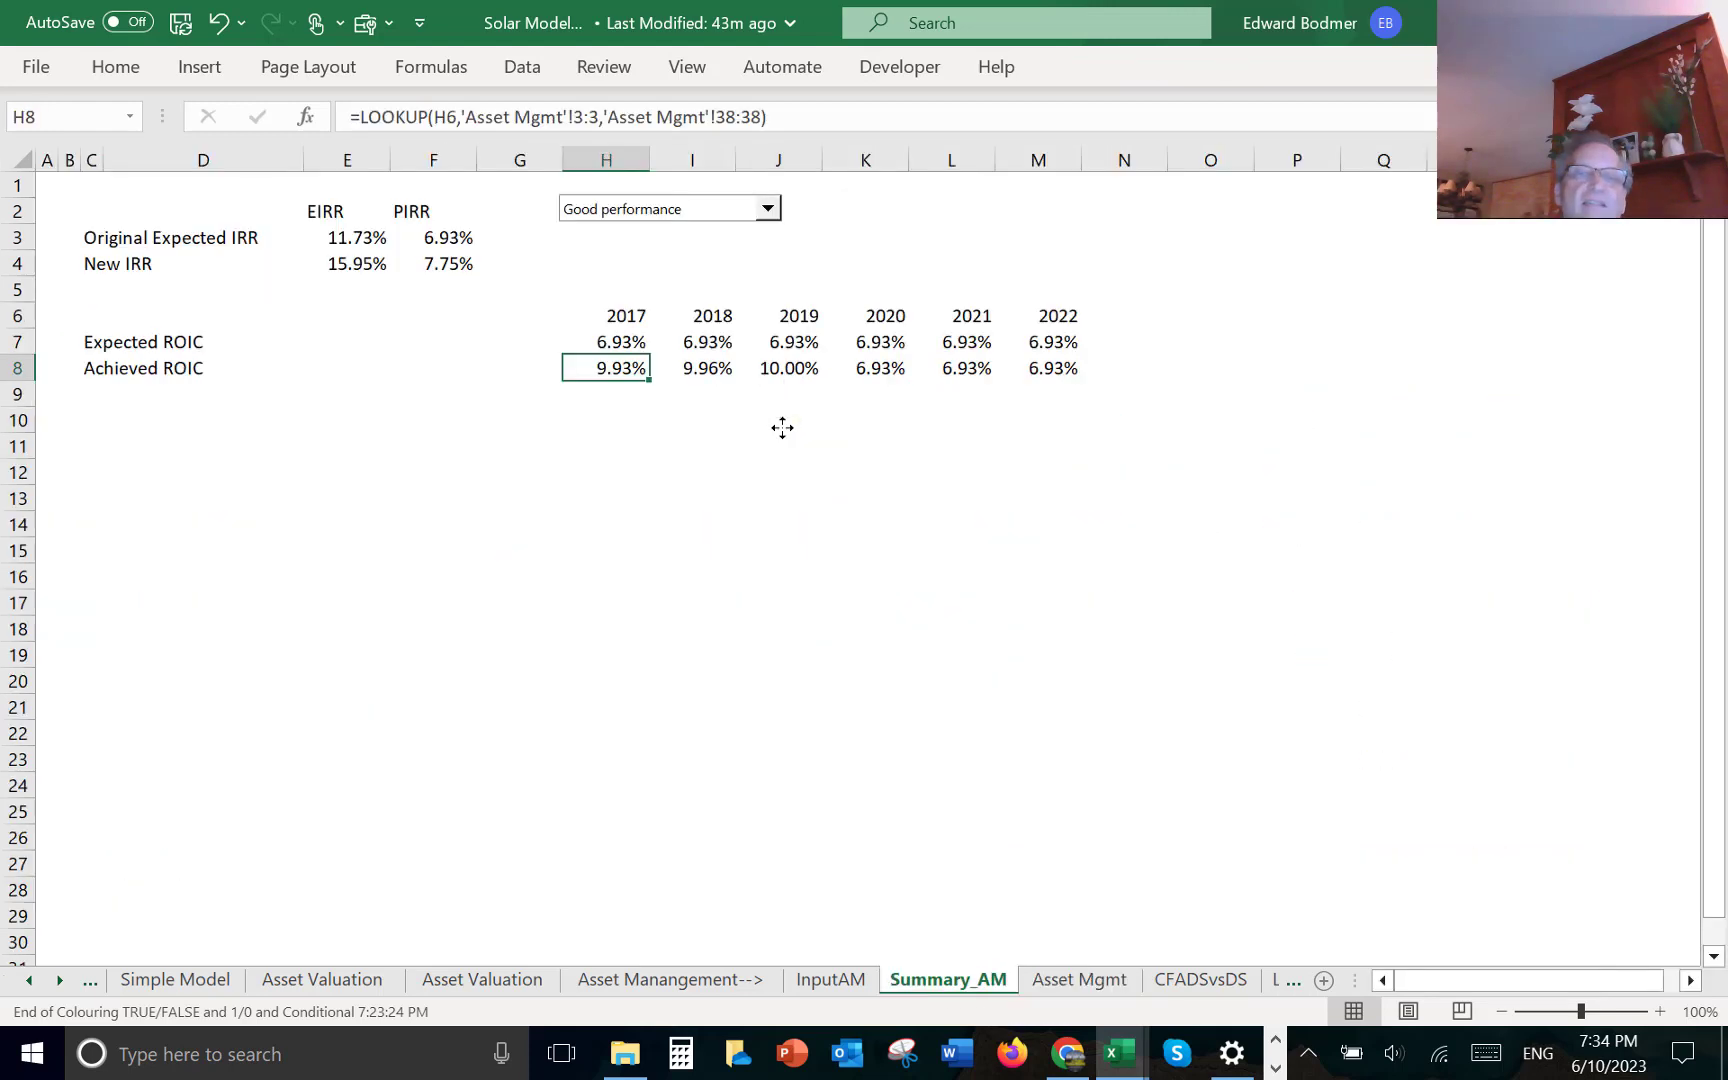
pyautogui.press('Down')
pyautogui.press('Down')
pyautogui.press('Down')
pyautogui.press('Left')
pyautogui.press('Left')
pyautogui.press('Left')
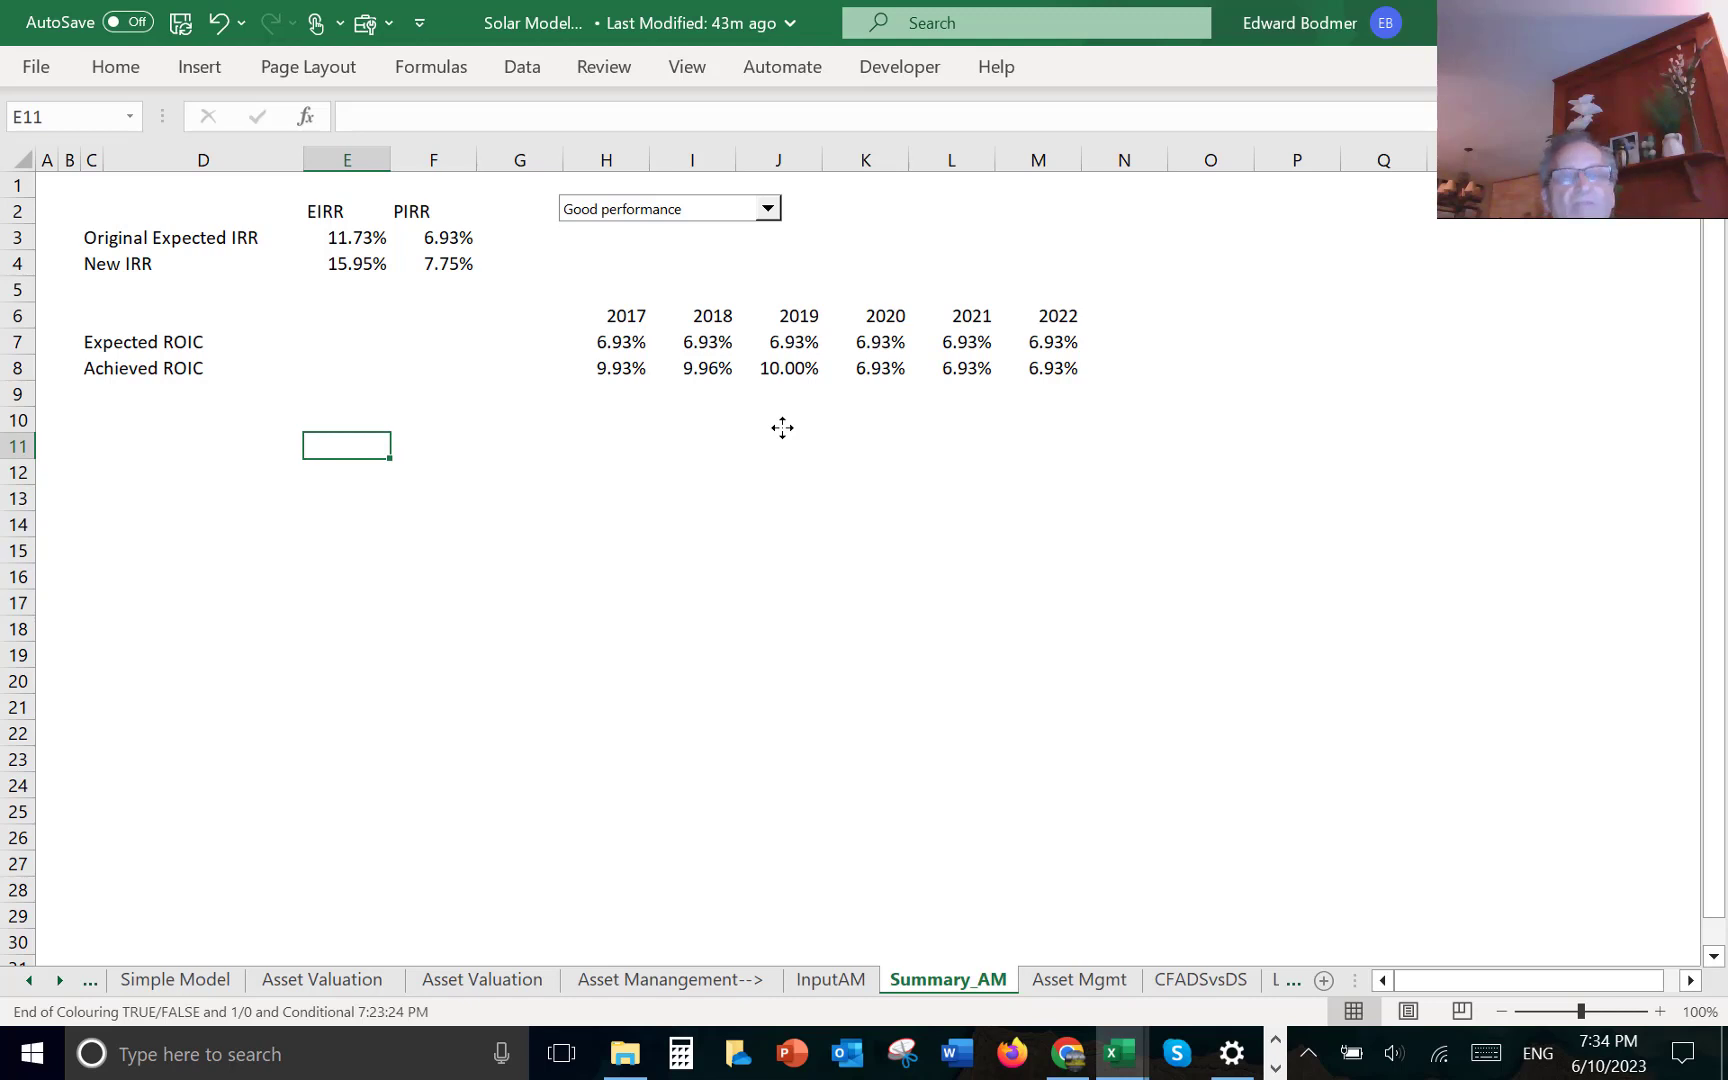
pyautogui.hotkey('ctrl', 'v')
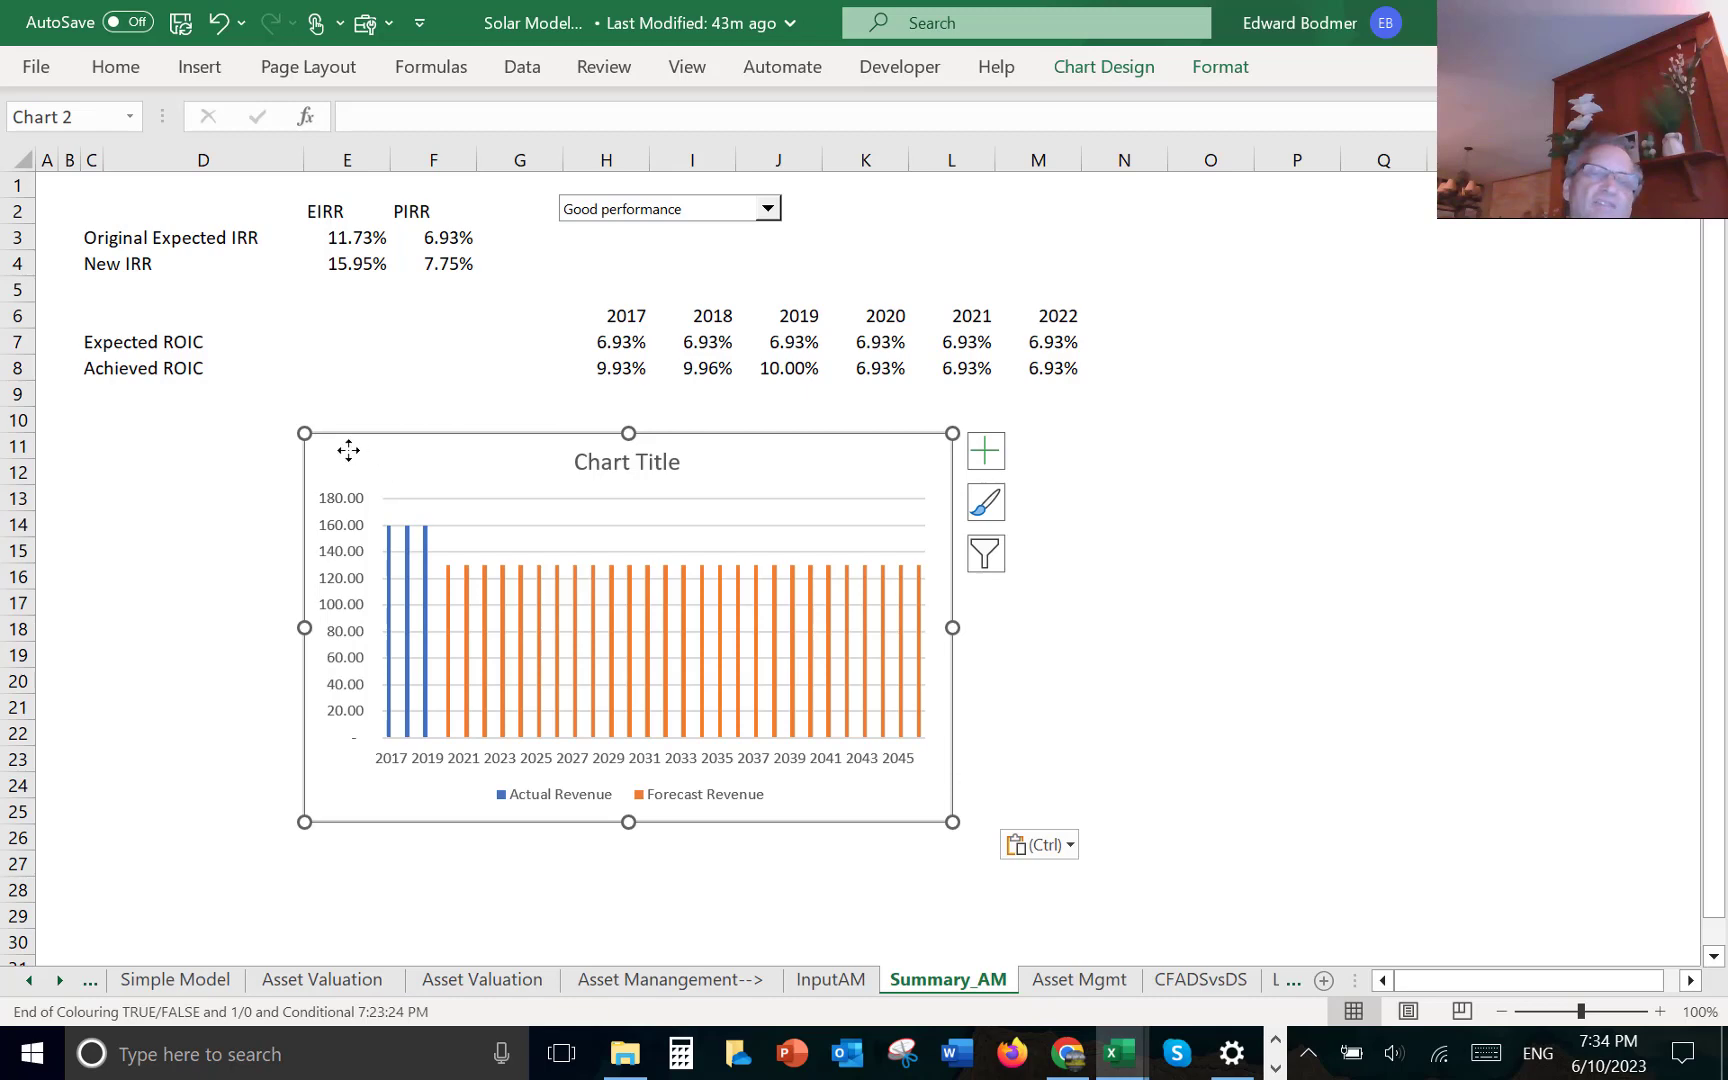
pyautogui.moveTo(348, 450); pyautogui.dragTo(241, 461)
# - Link the revenue chart's title on Summary_AM to the PIRR label range G1:K1 on the Asset Mgmt sheet
pyautogui.click(482, 470)
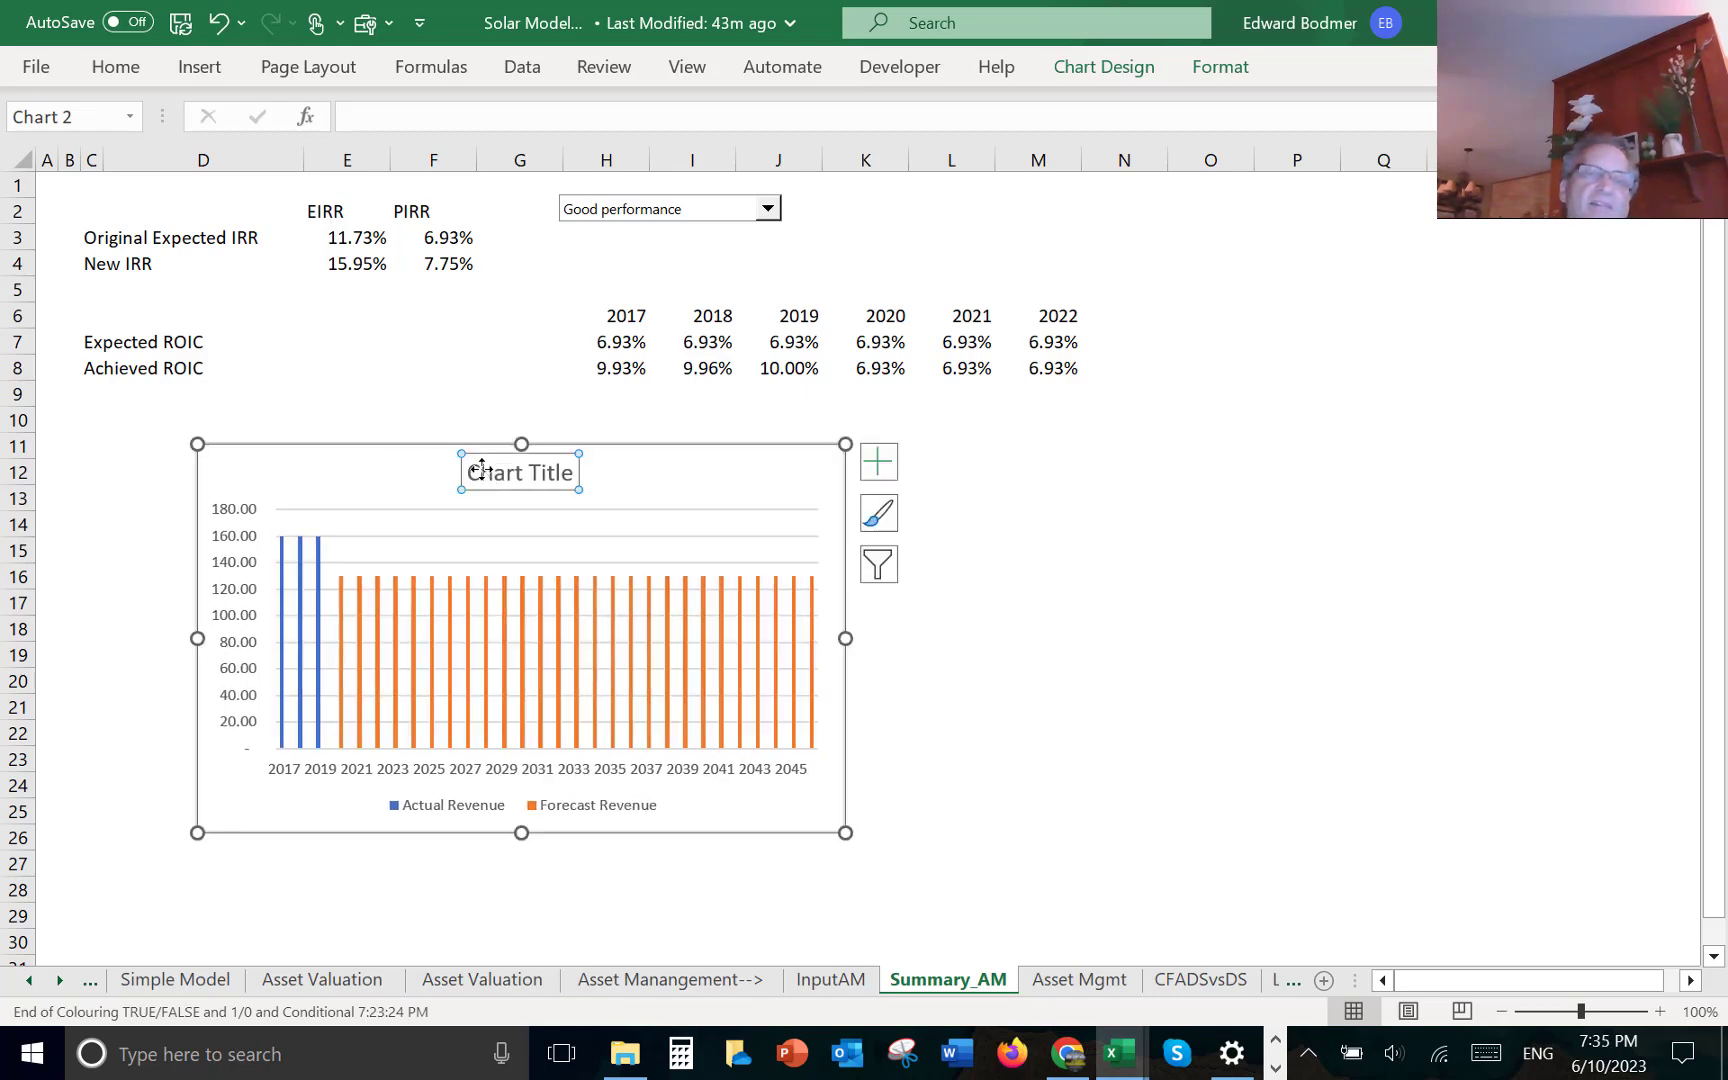
pyautogui.write('=')
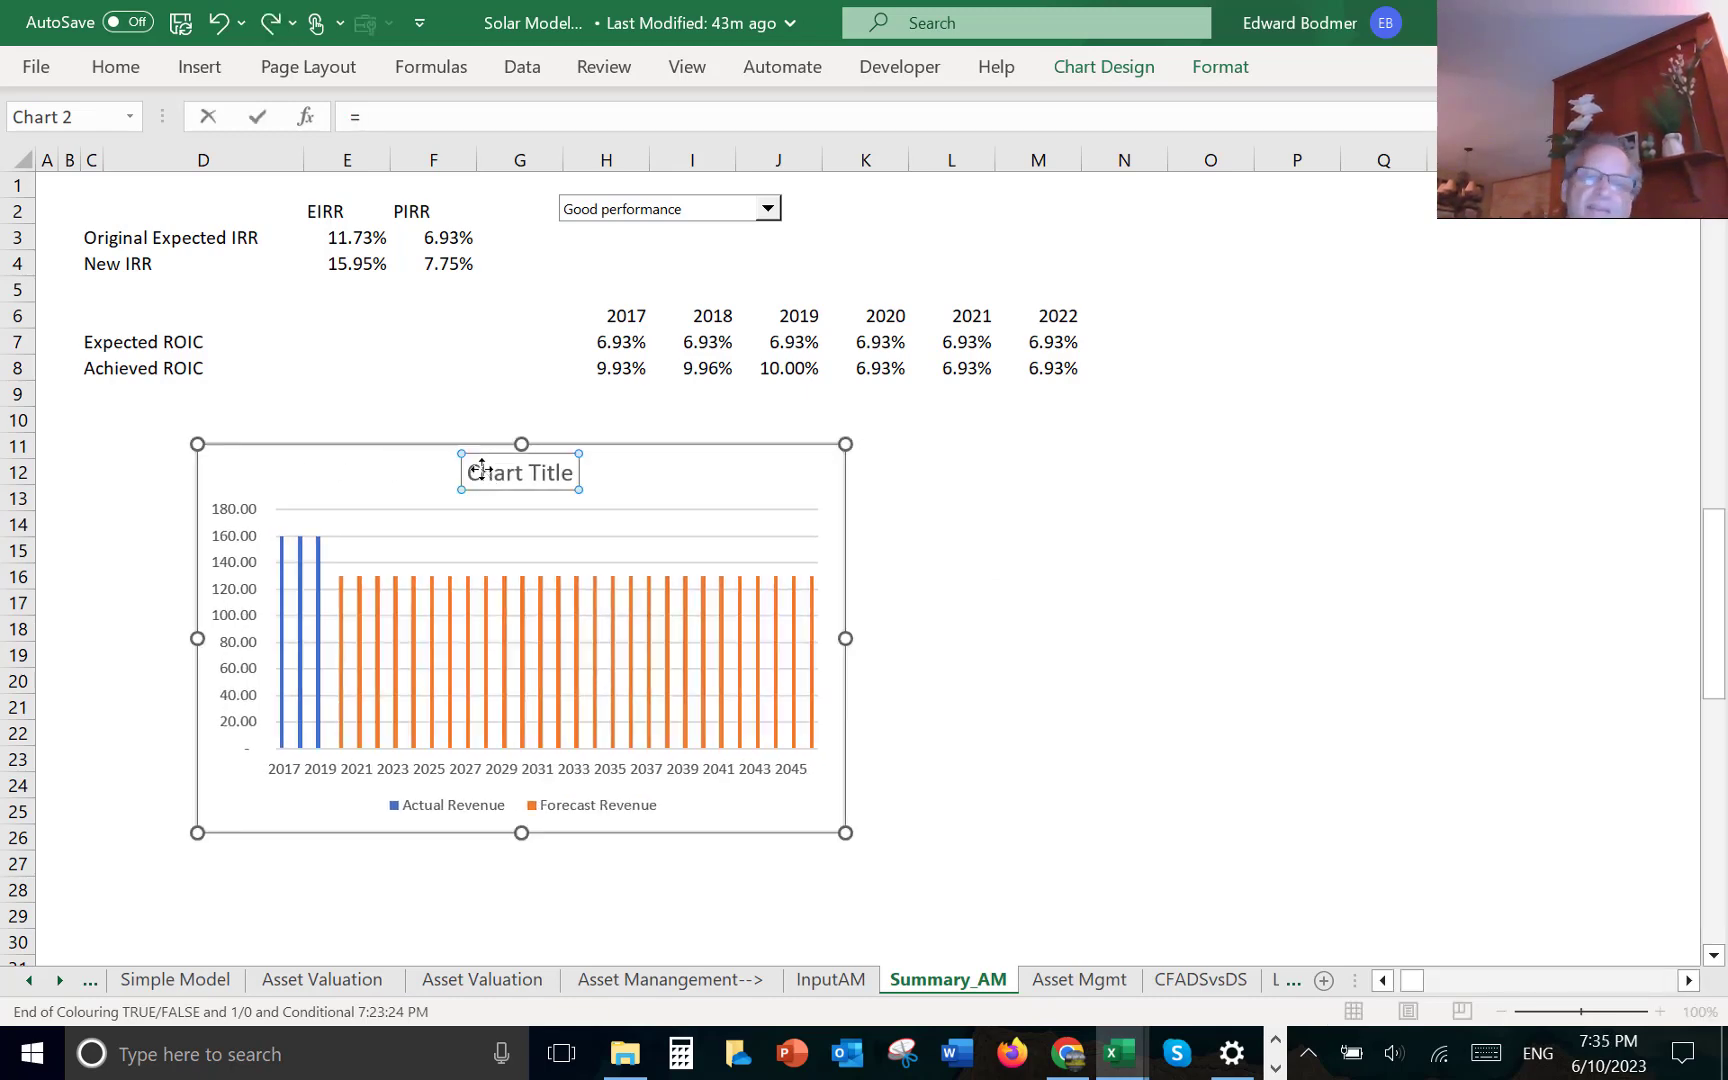
pyautogui.hotkey('ctrl', 'pagedown')
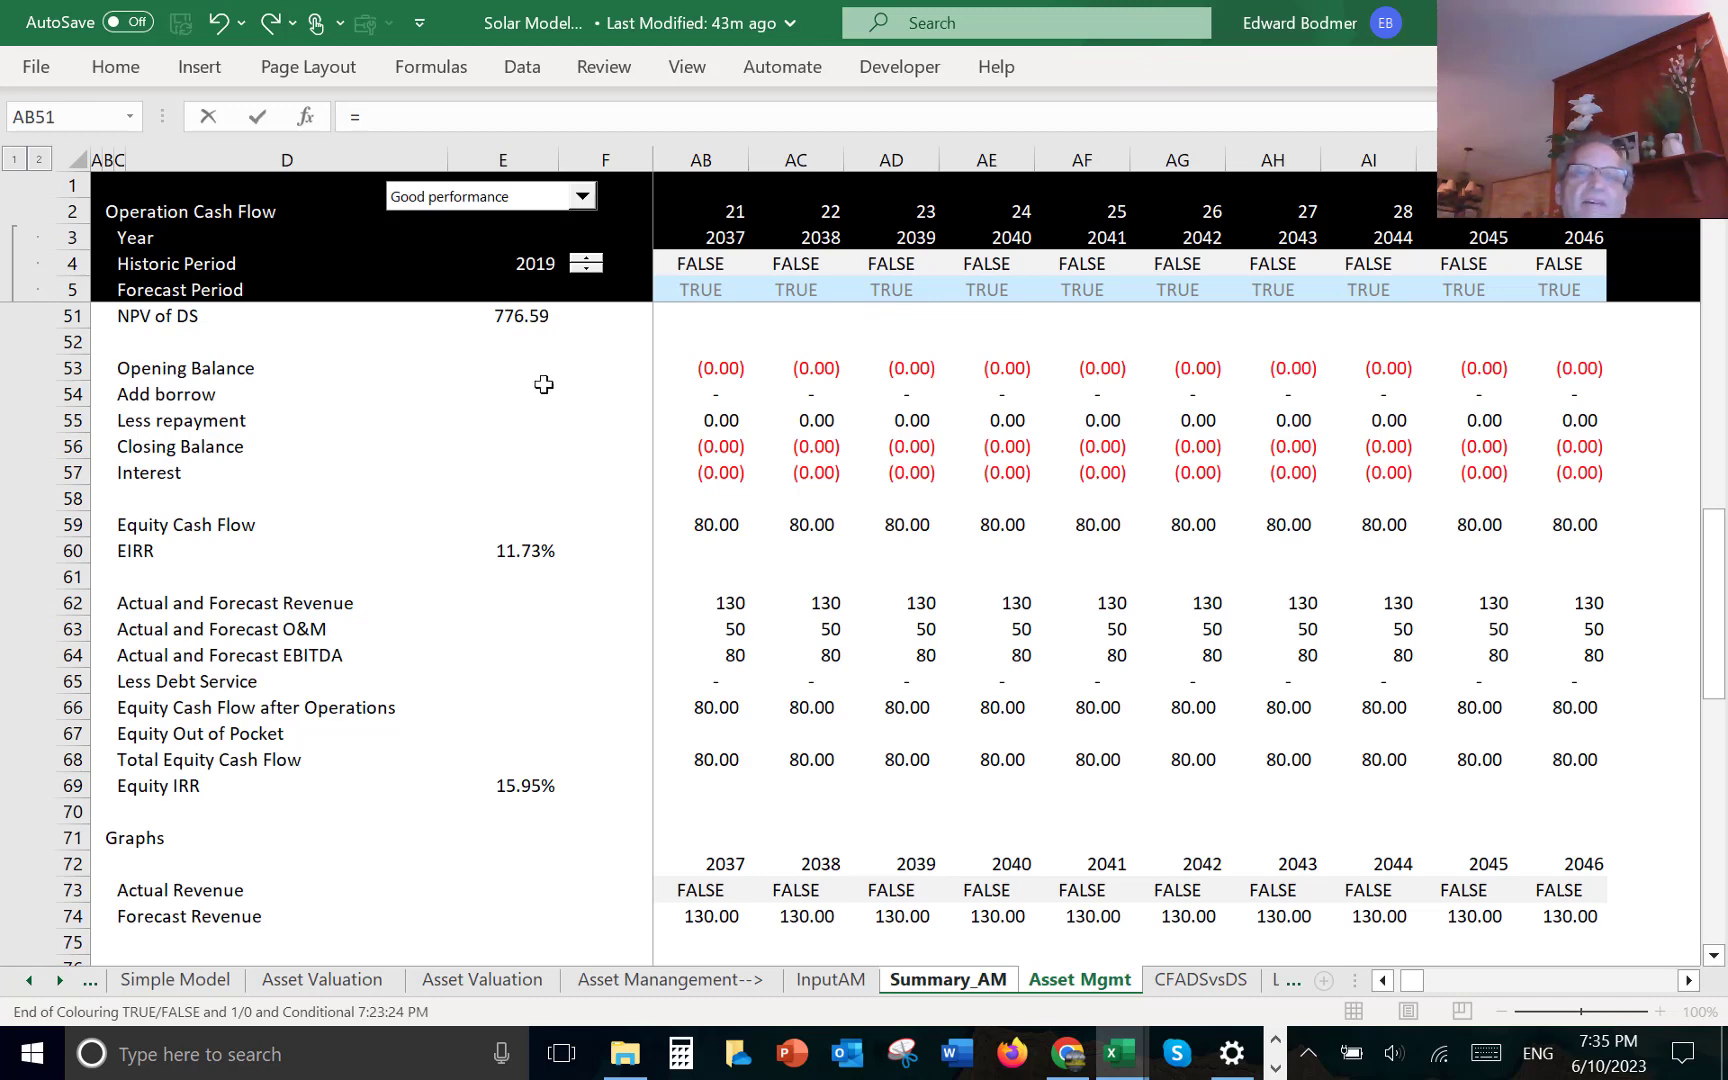
pyautogui.press('Right')
pyautogui.press('Right')
pyautogui.press('Right')
pyautogui.press('Left')
pyautogui.press('Left')
pyautogui.hotkey('ctrl', 'Left')
pyautogui.hotkey('ctrl', 'Left')
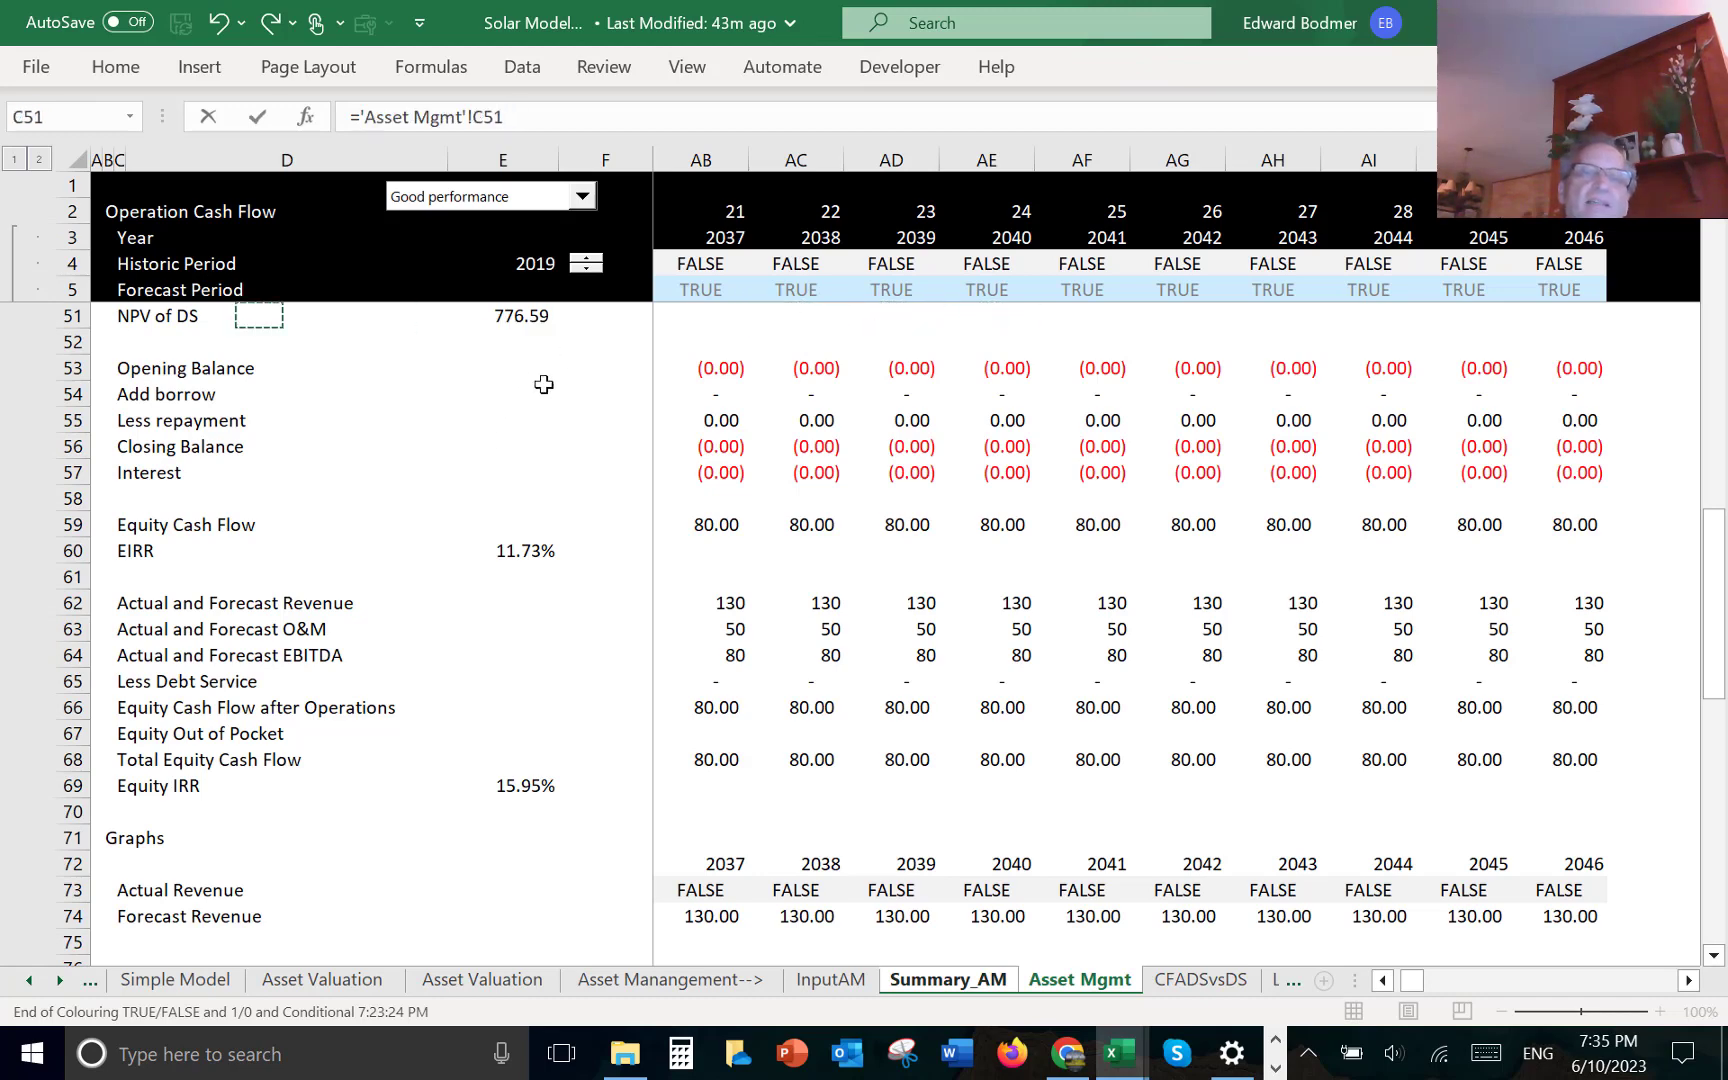
pyautogui.press('Right')
pyautogui.press('Right')
pyautogui.press('Right')
pyautogui.press('Right')
pyautogui.press('Right')
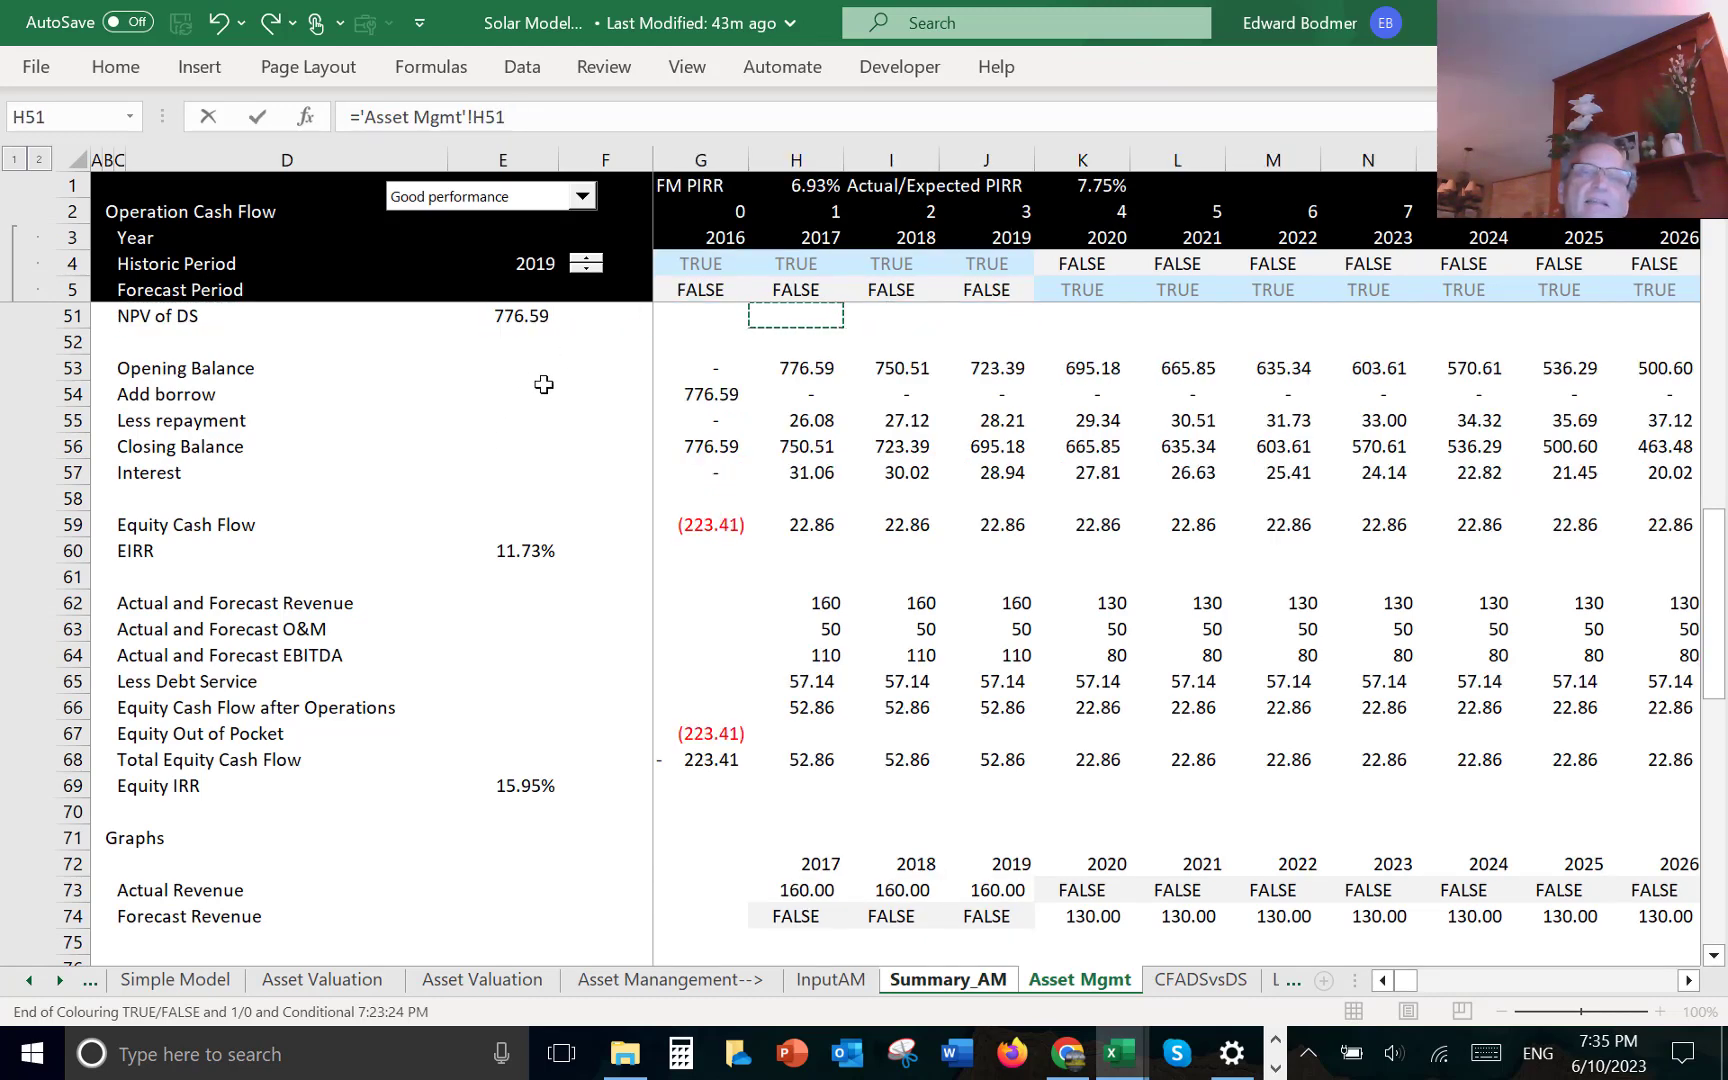
pyautogui.press('Up')
pyautogui.press('Up')
pyautogui.press('Up')
pyautogui.press('Up')
pyautogui.click(686, 203)
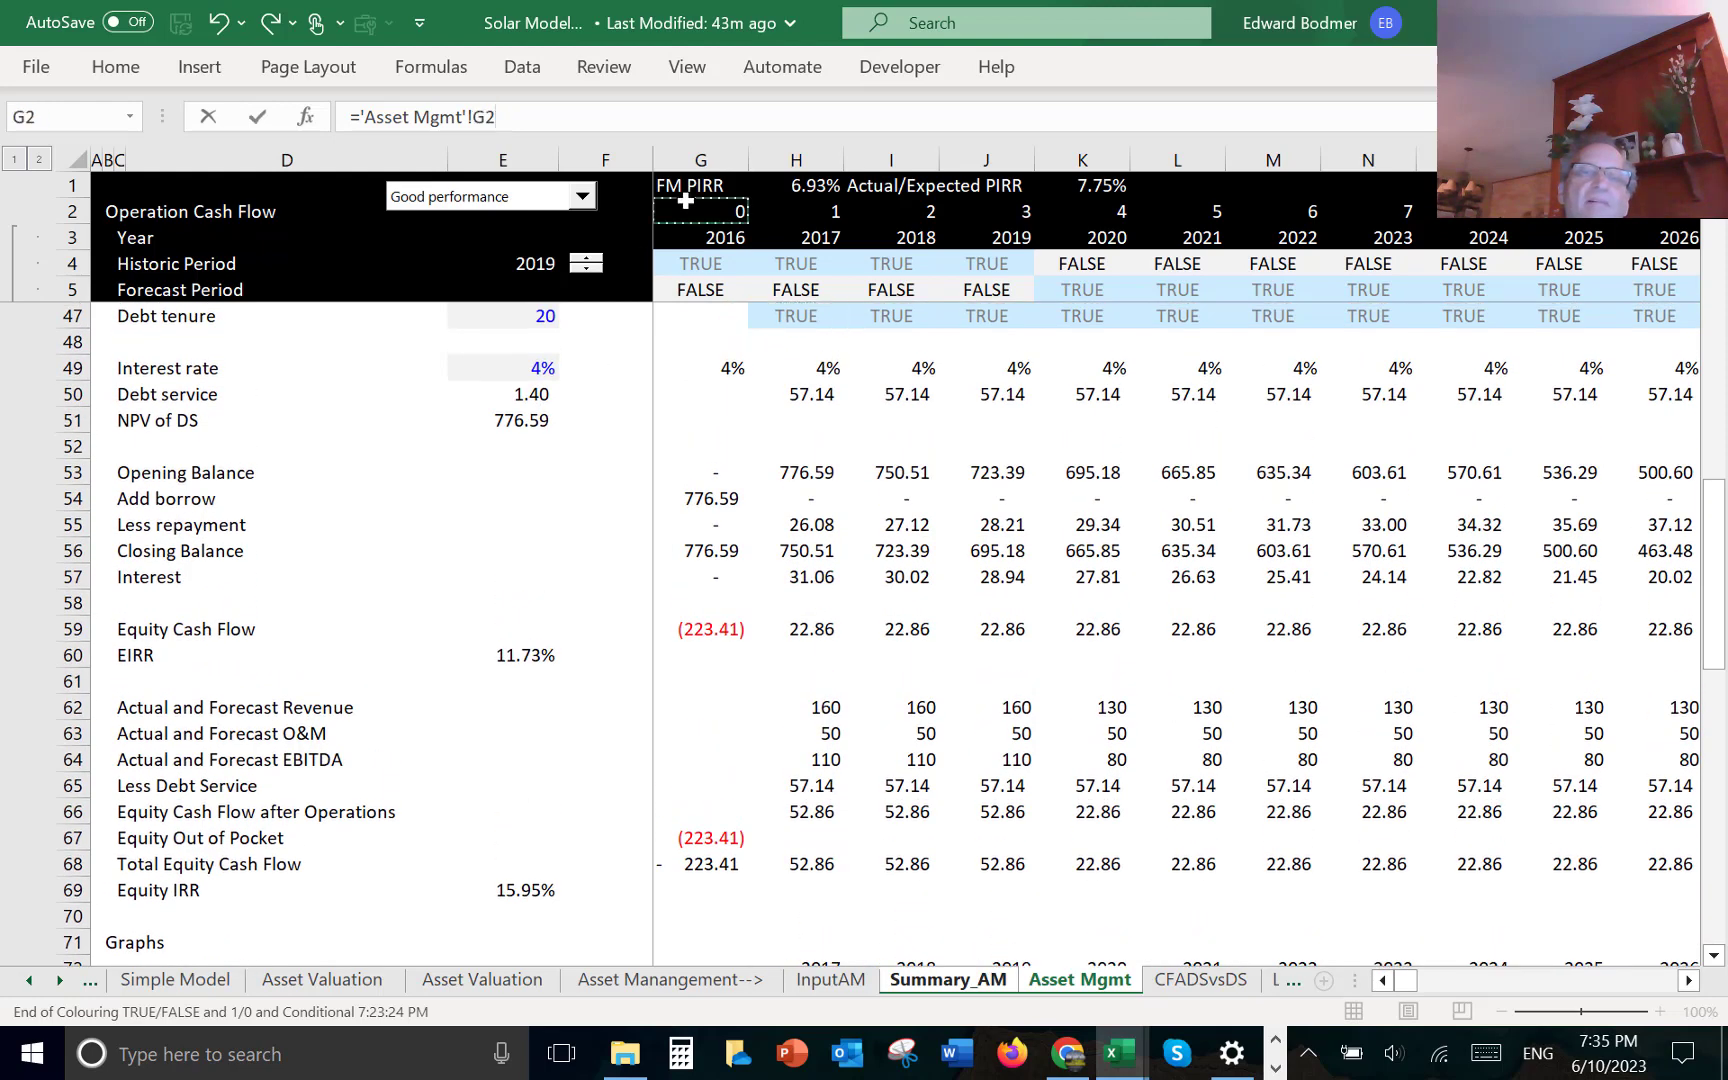
pyautogui.press('Up')
pyautogui.press('Left')
pyautogui.press('Right')
pyautogui.hotkey('shift', 'Right')
pyautogui.hotkey('shift', 'Right')
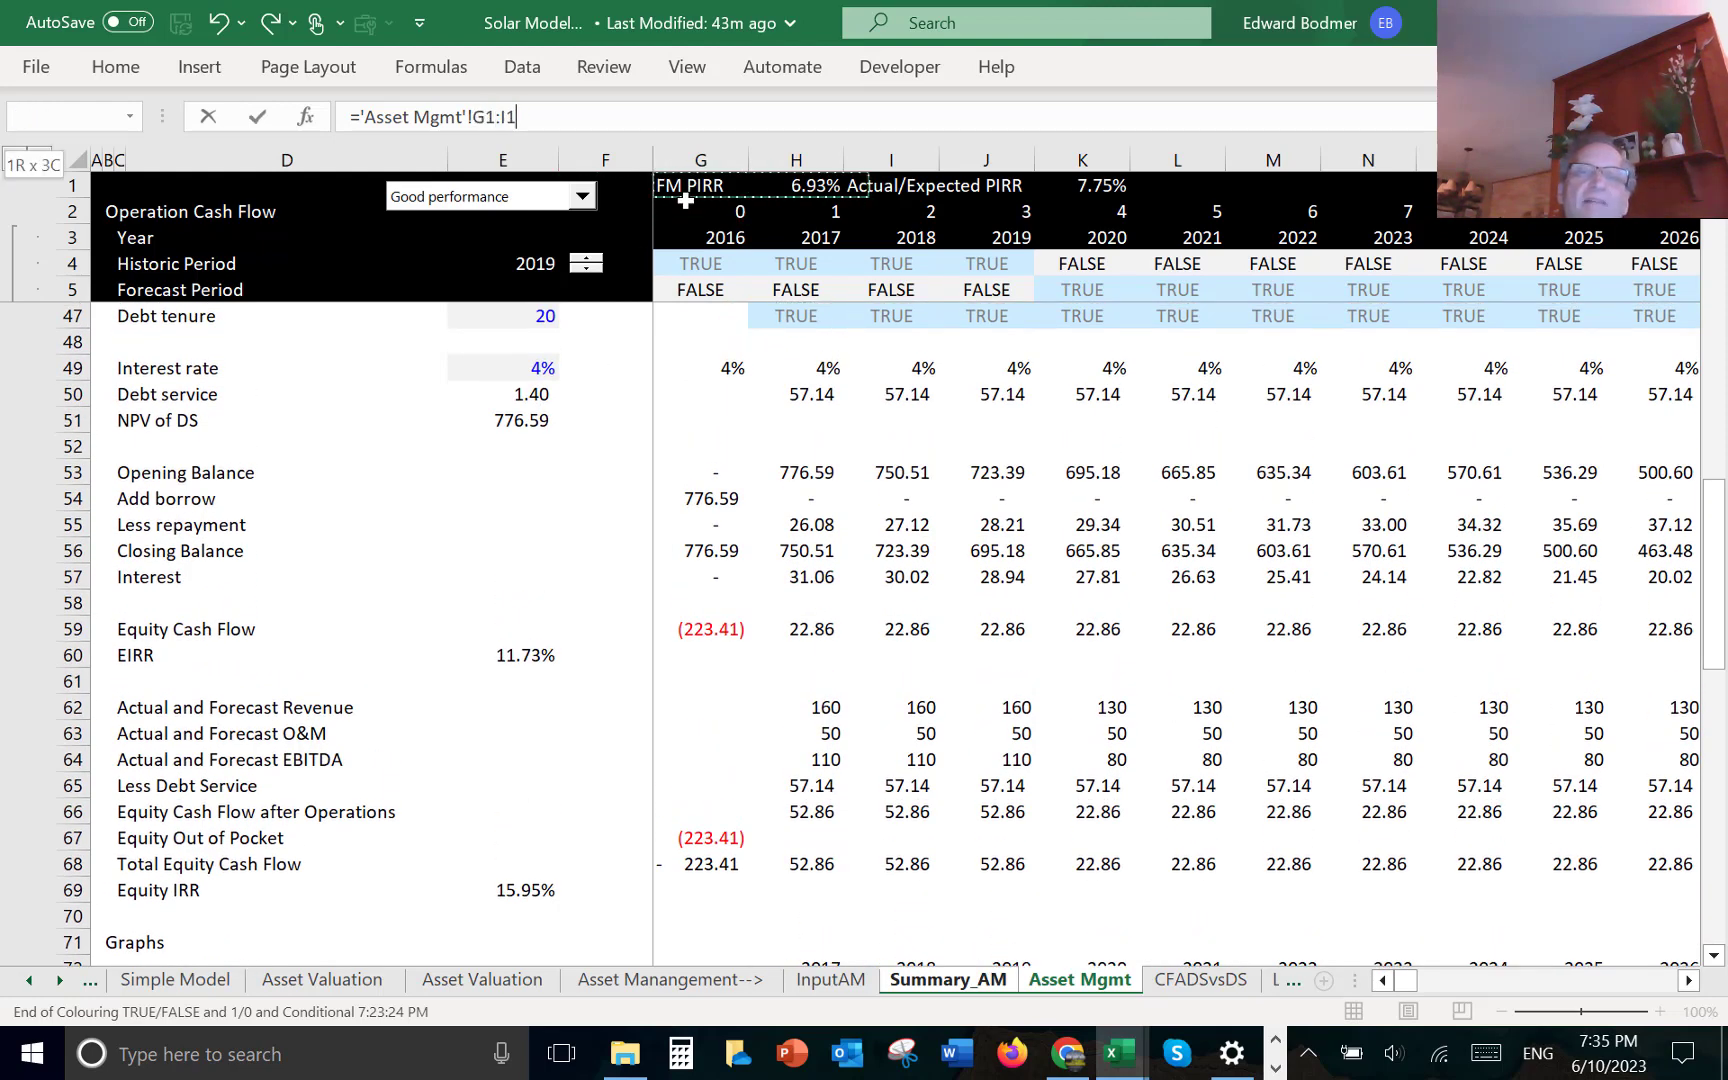
pyautogui.hotkey('shift', 'Right')
pyautogui.hotkey('shift', 'Right')
pyautogui.hotkey('shift', 'Right')
pyautogui.hotkey('shift', 'Left')
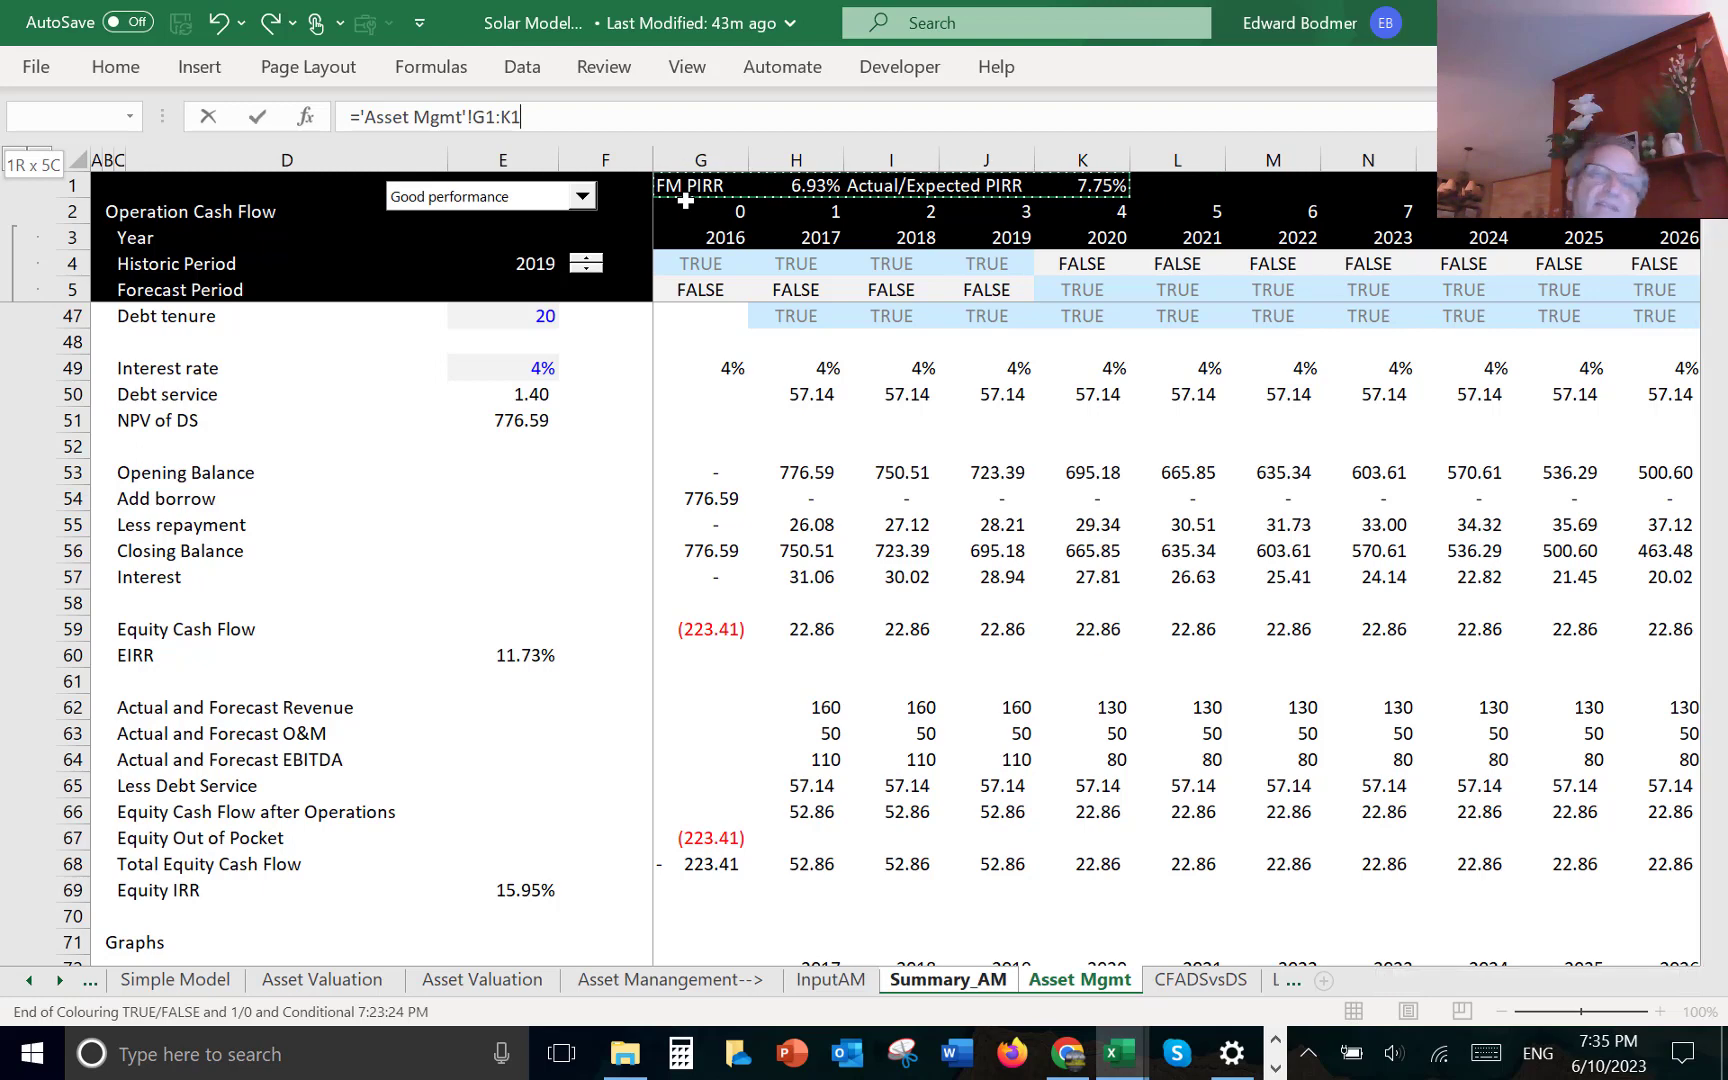
pyautogui.press('Return')
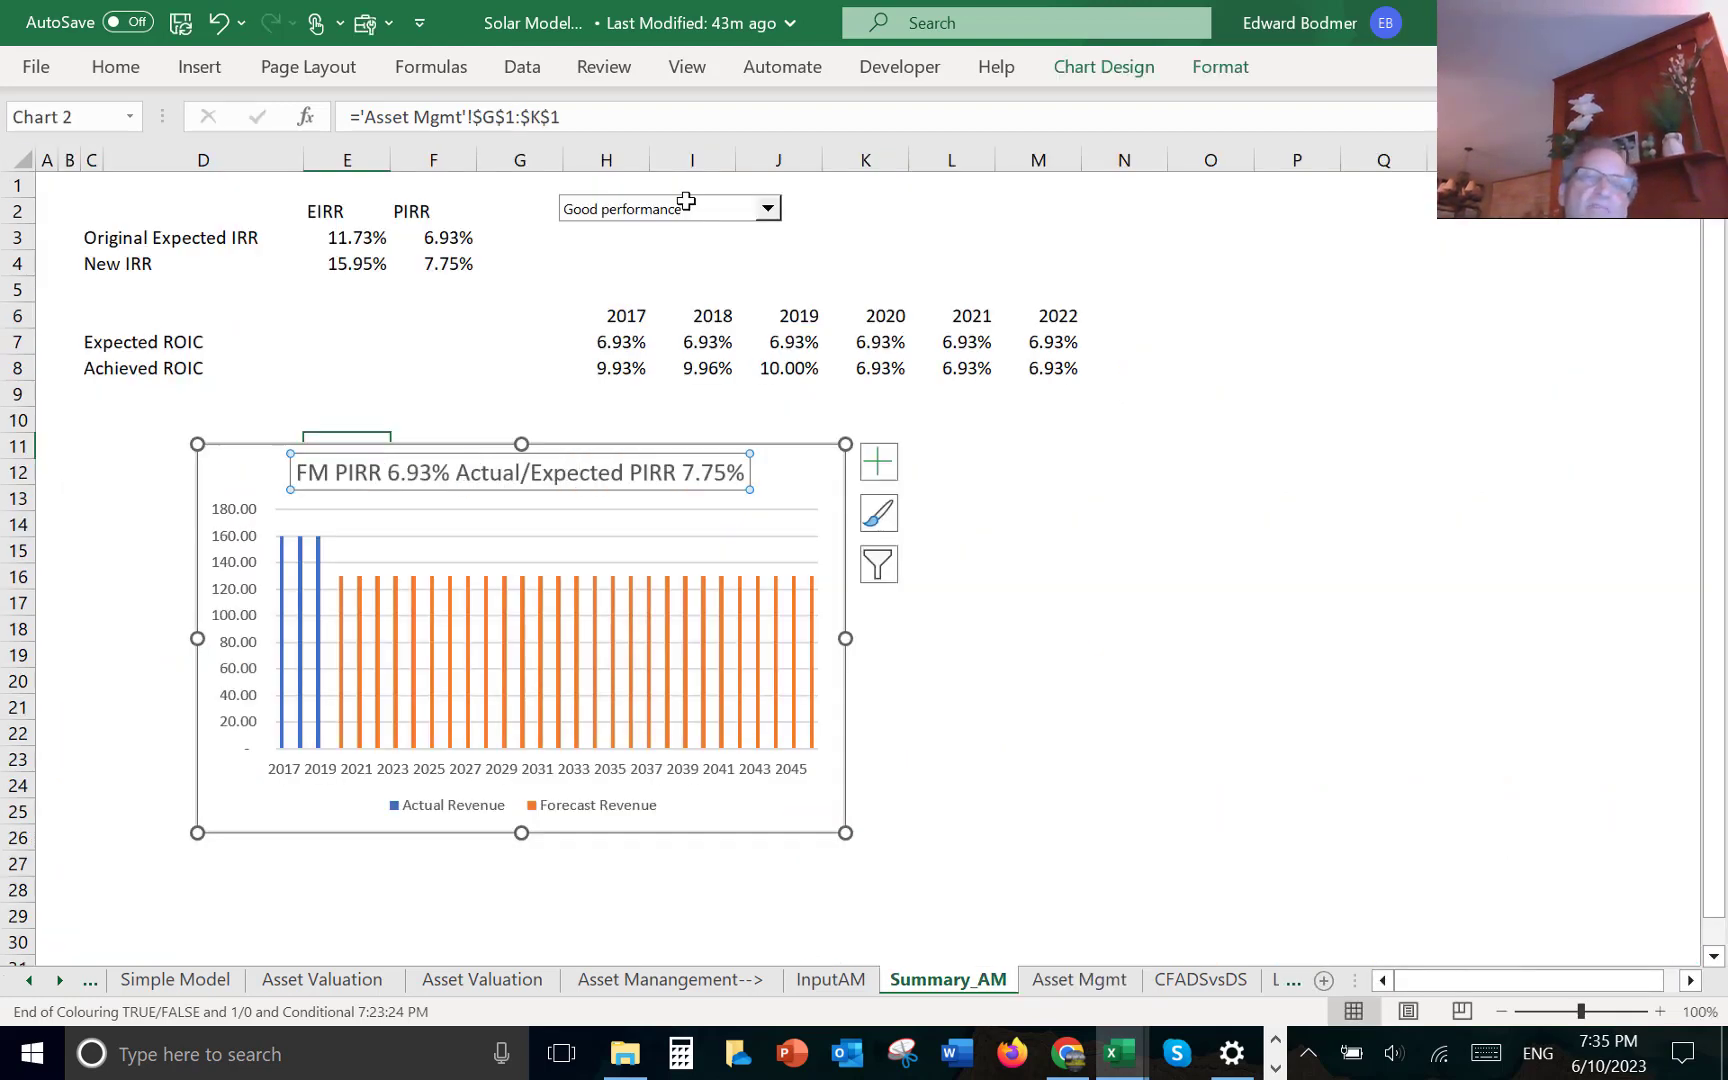
pyautogui.click(1011, 683)
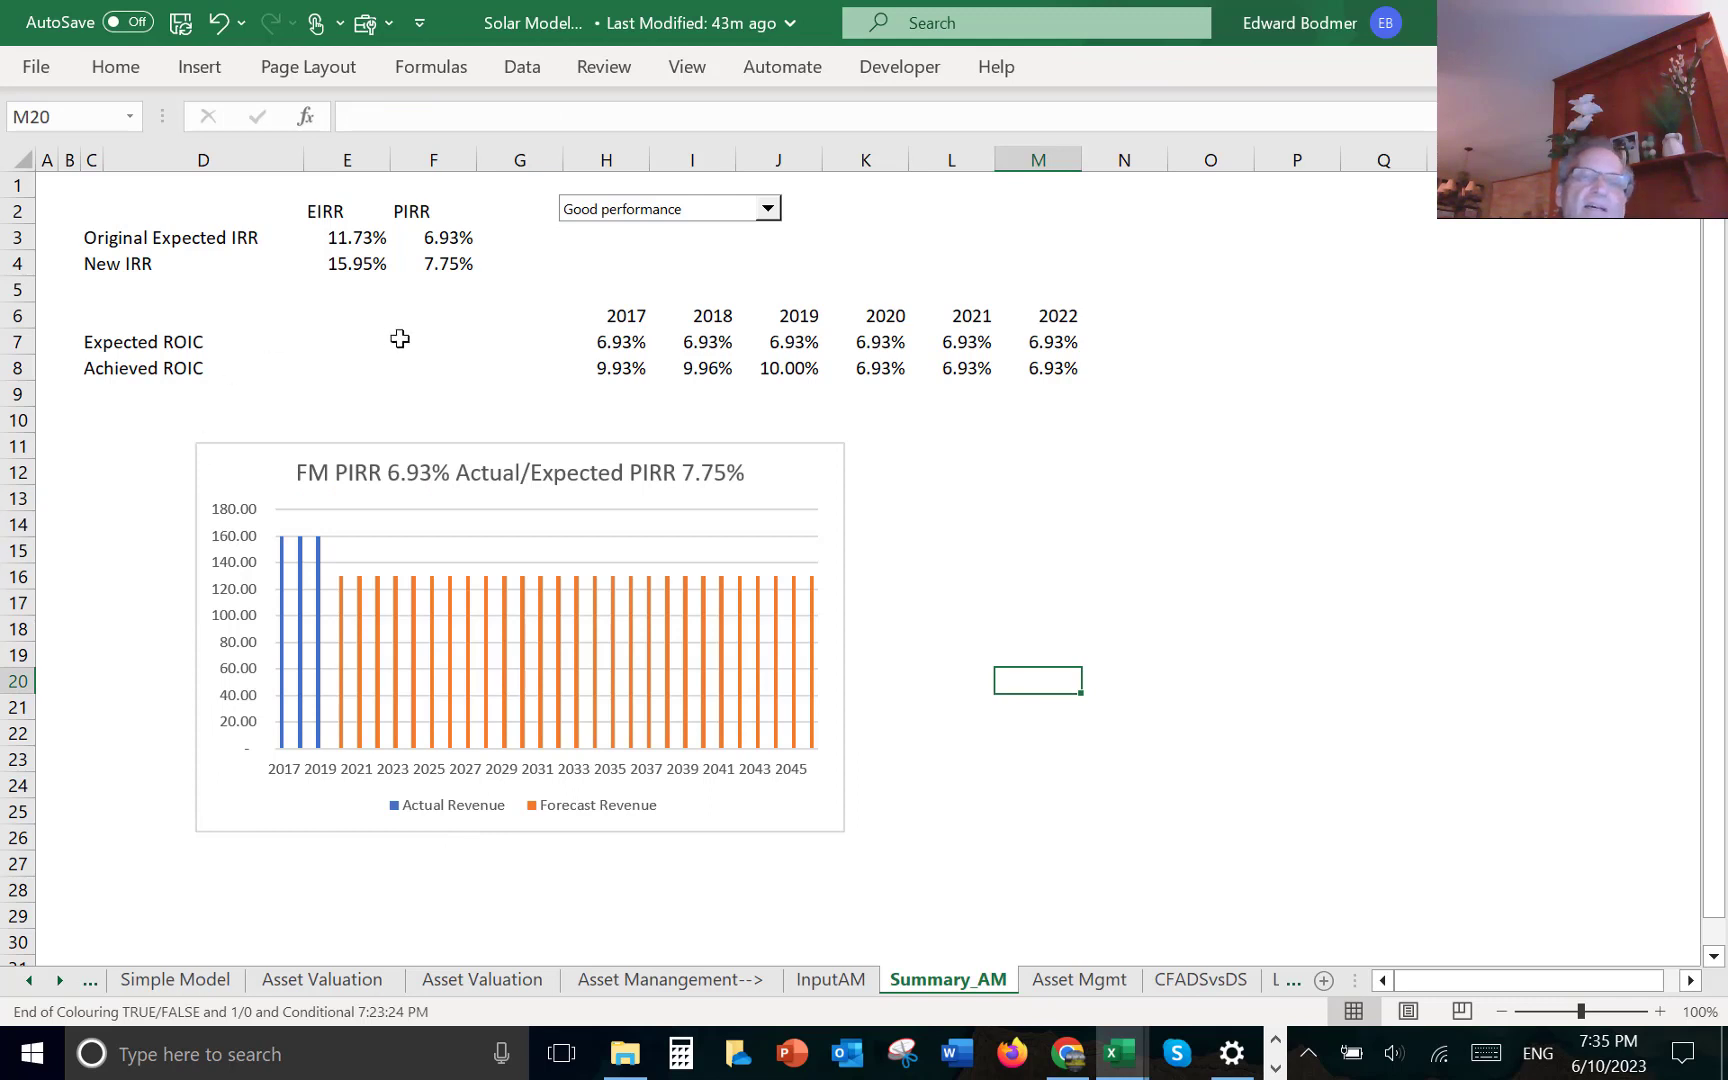
# - Insert a new row 10 above the revenue chart and label it Last Historic in C10
pyautogui.click(194, 411)
pyautogui.press('Left')
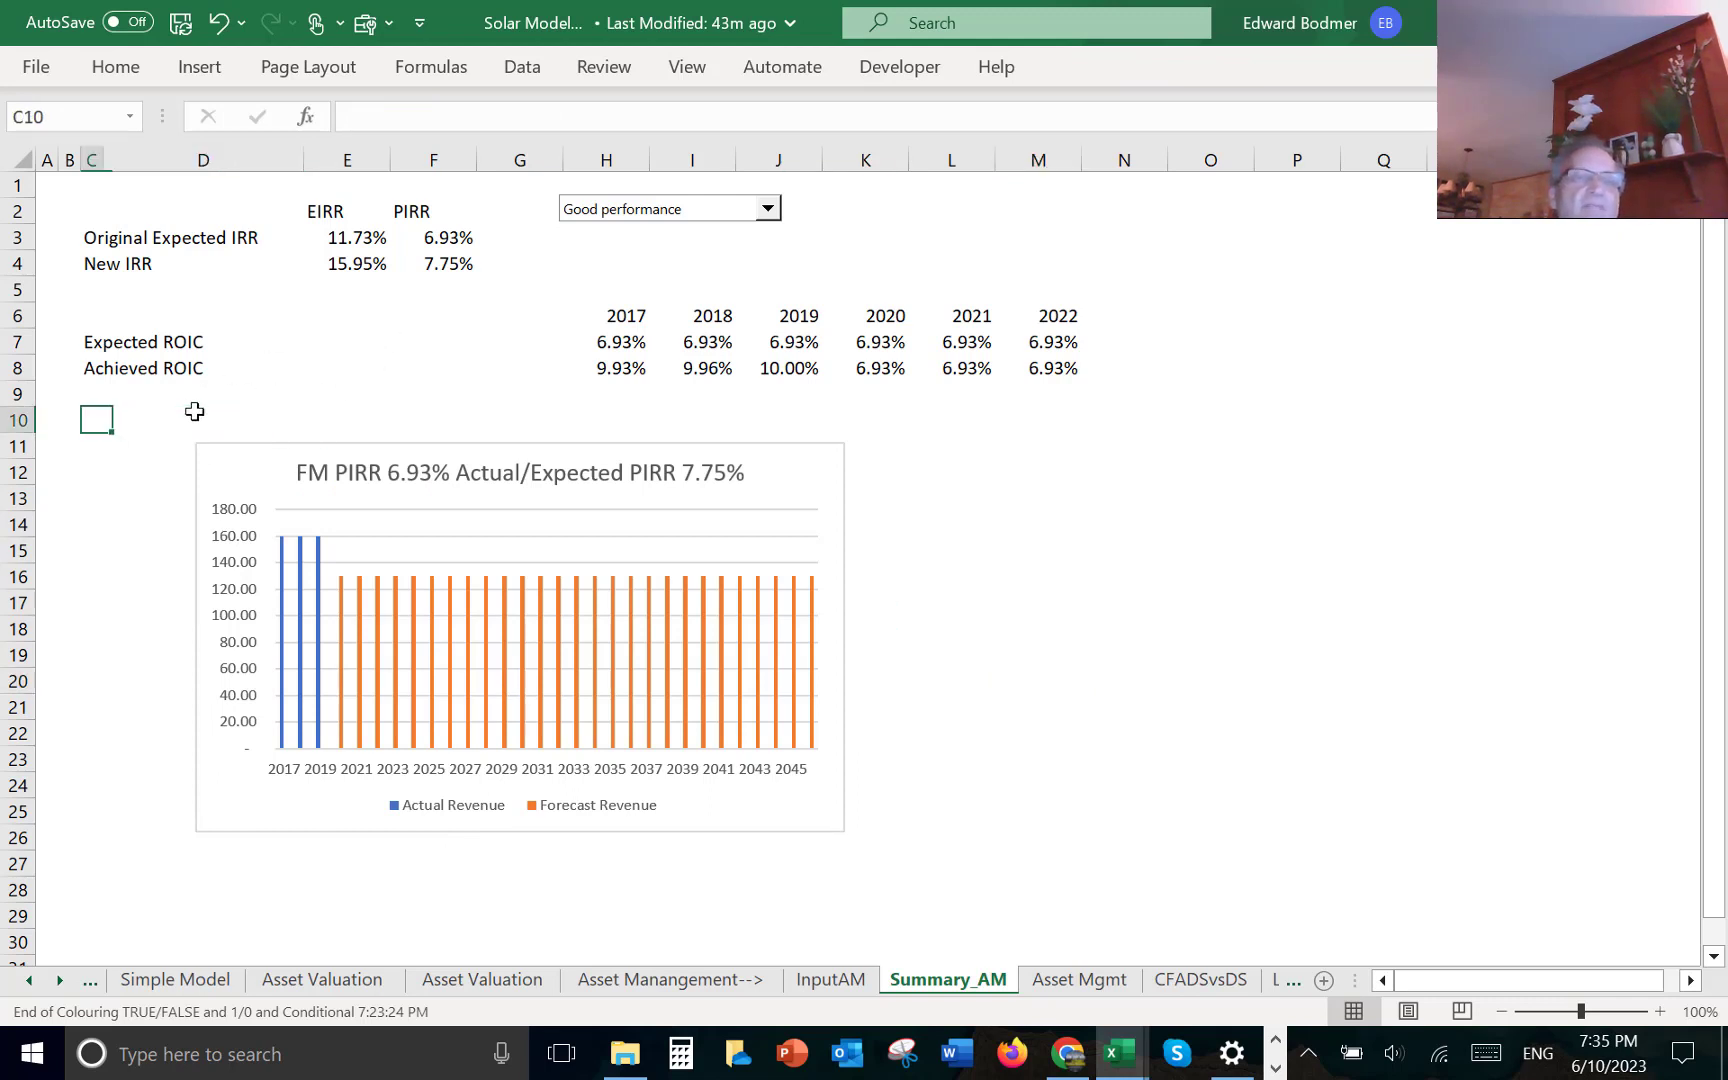
pyautogui.hotkey('shift', 'space')
pyautogui.hotkey('ctrl', 'shift', '+')
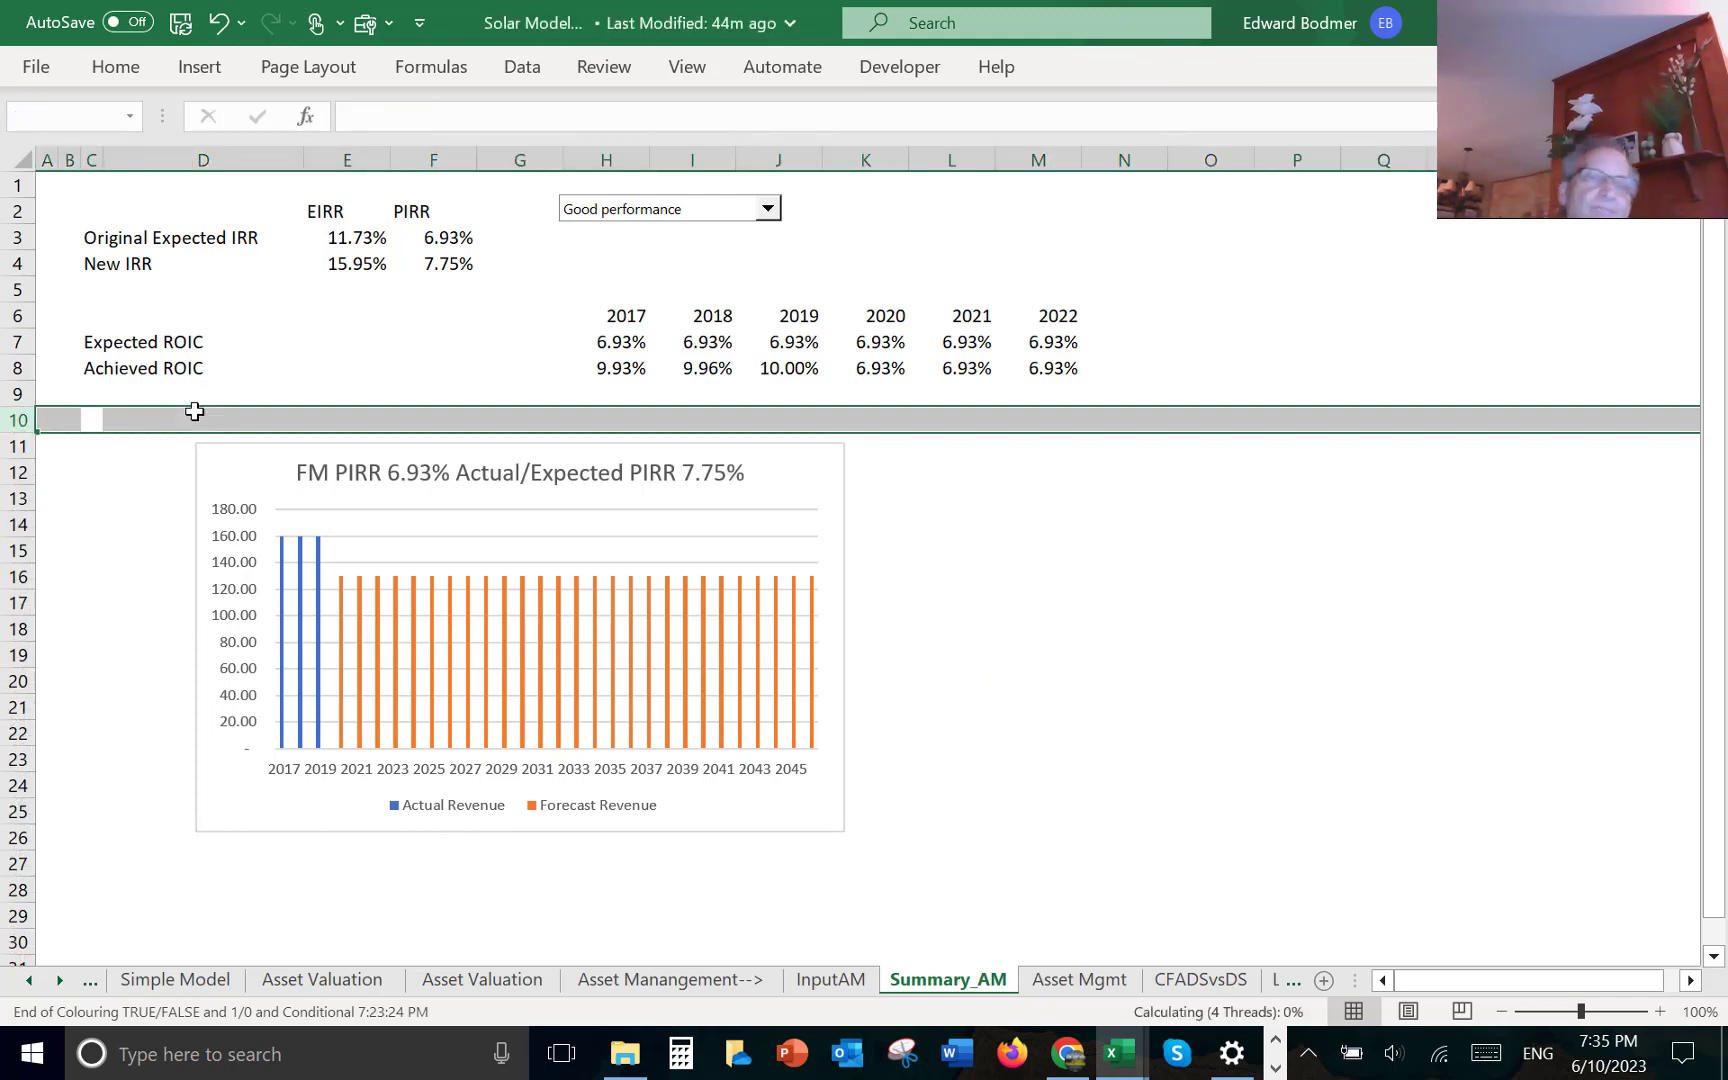
pyautogui.press('Right')
pyautogui.press('Left')
pyautogui.write('Last')
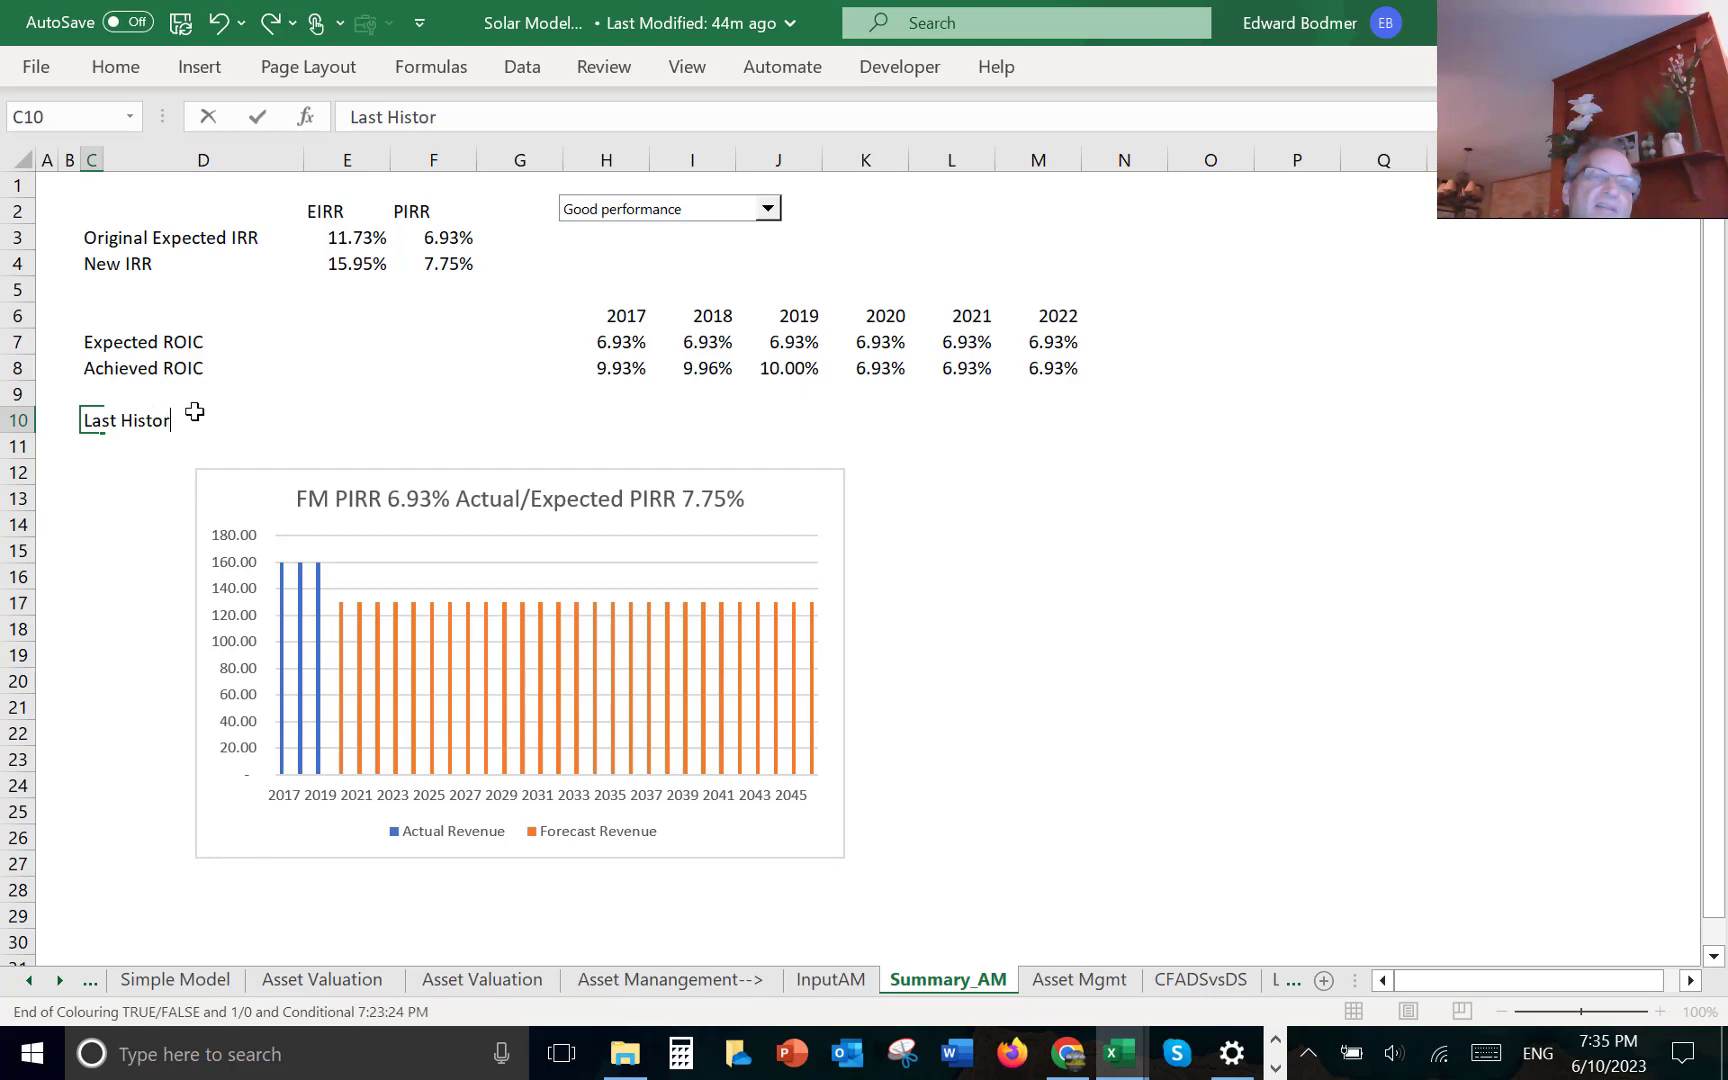
pyautogui.press('Return')
# - Link E10 beside the Last Historic label to the Last Actual Date in InputAM with the absolute reference =InputAM!$E$2
pyautogui.press('Right')
pyautogui.press('Right')
pyautogui.press('Up')
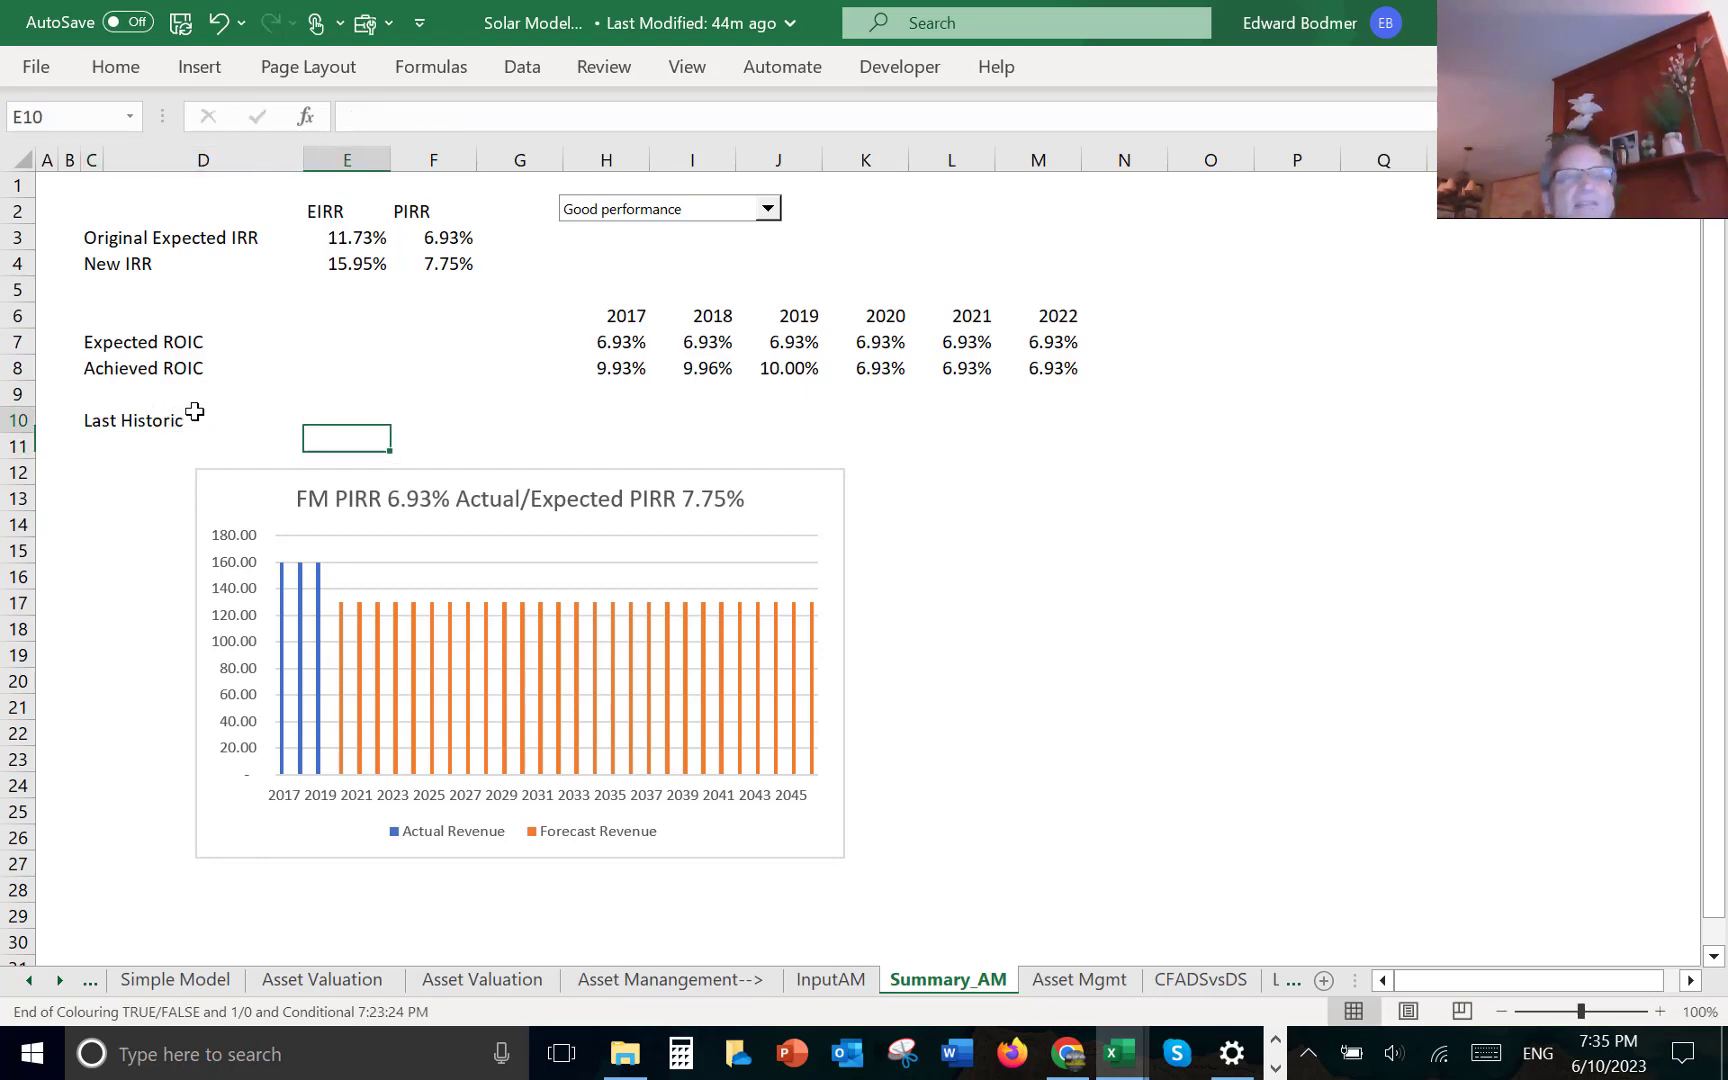
pyautogui.press('Left')
pyautogui.press('Right')
pyautogui.write('=')
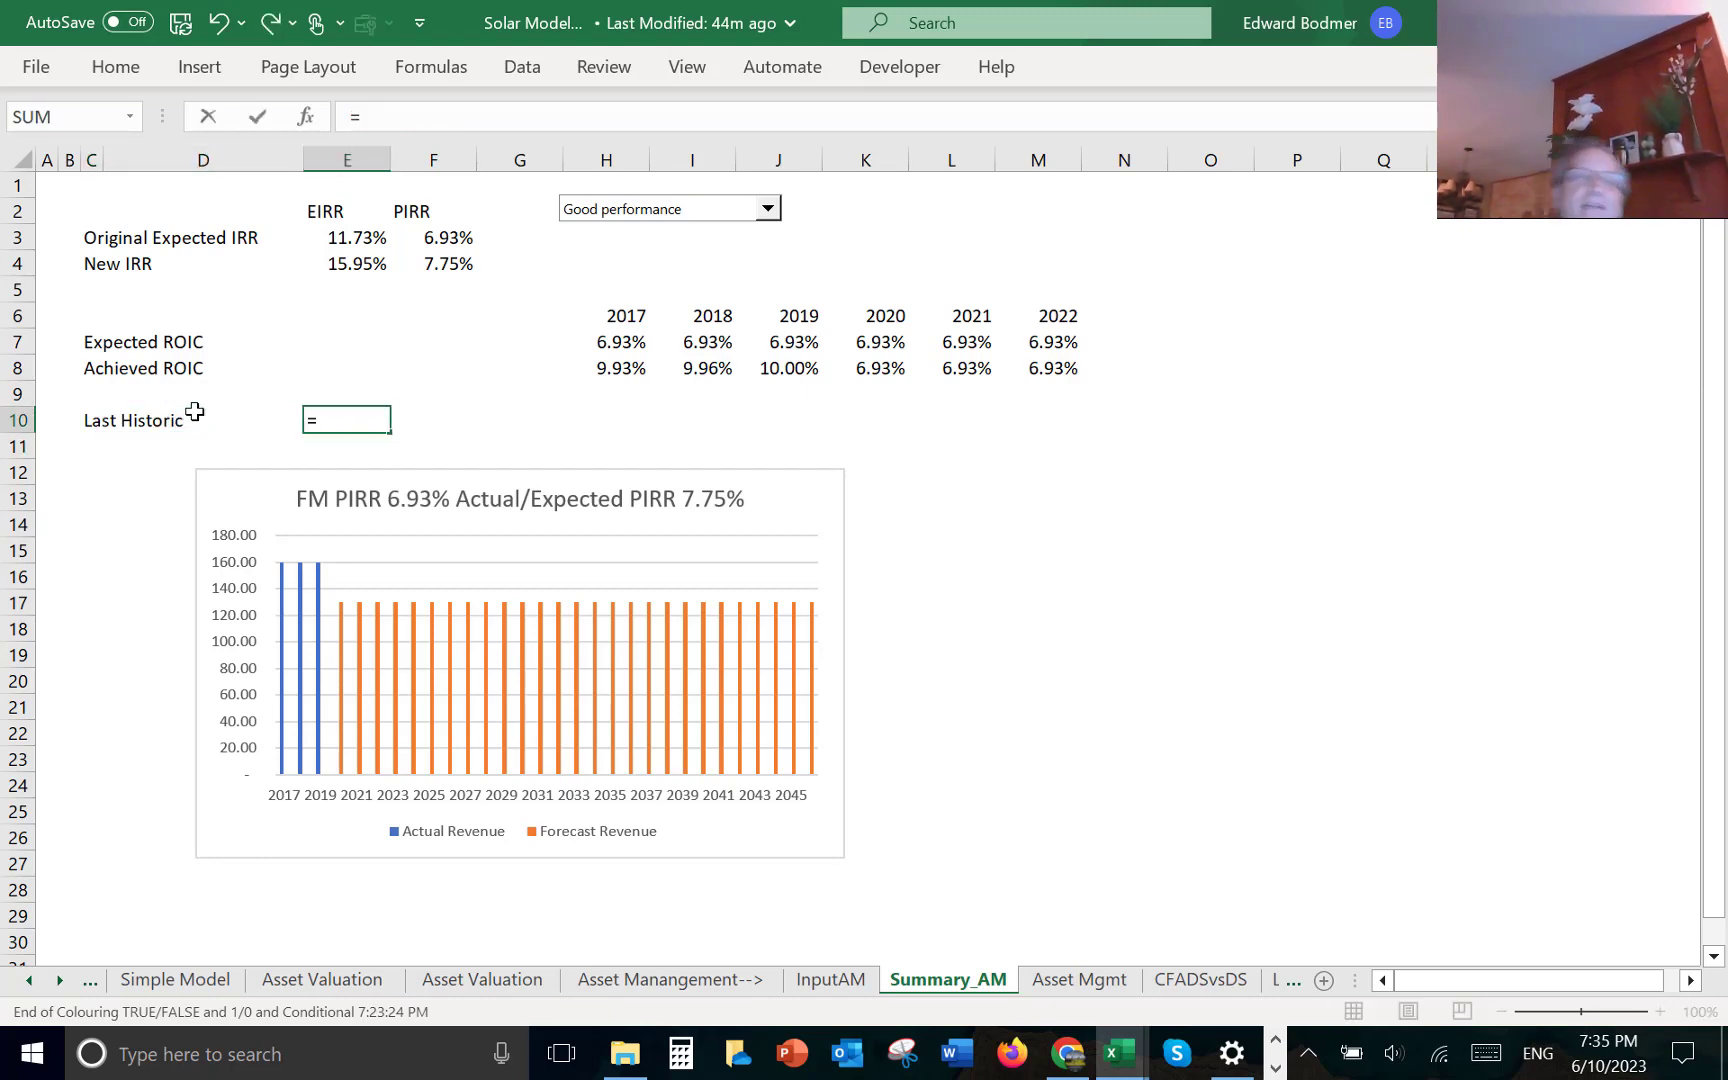
pyautogui.hotkey('ctrl', 'pageup')
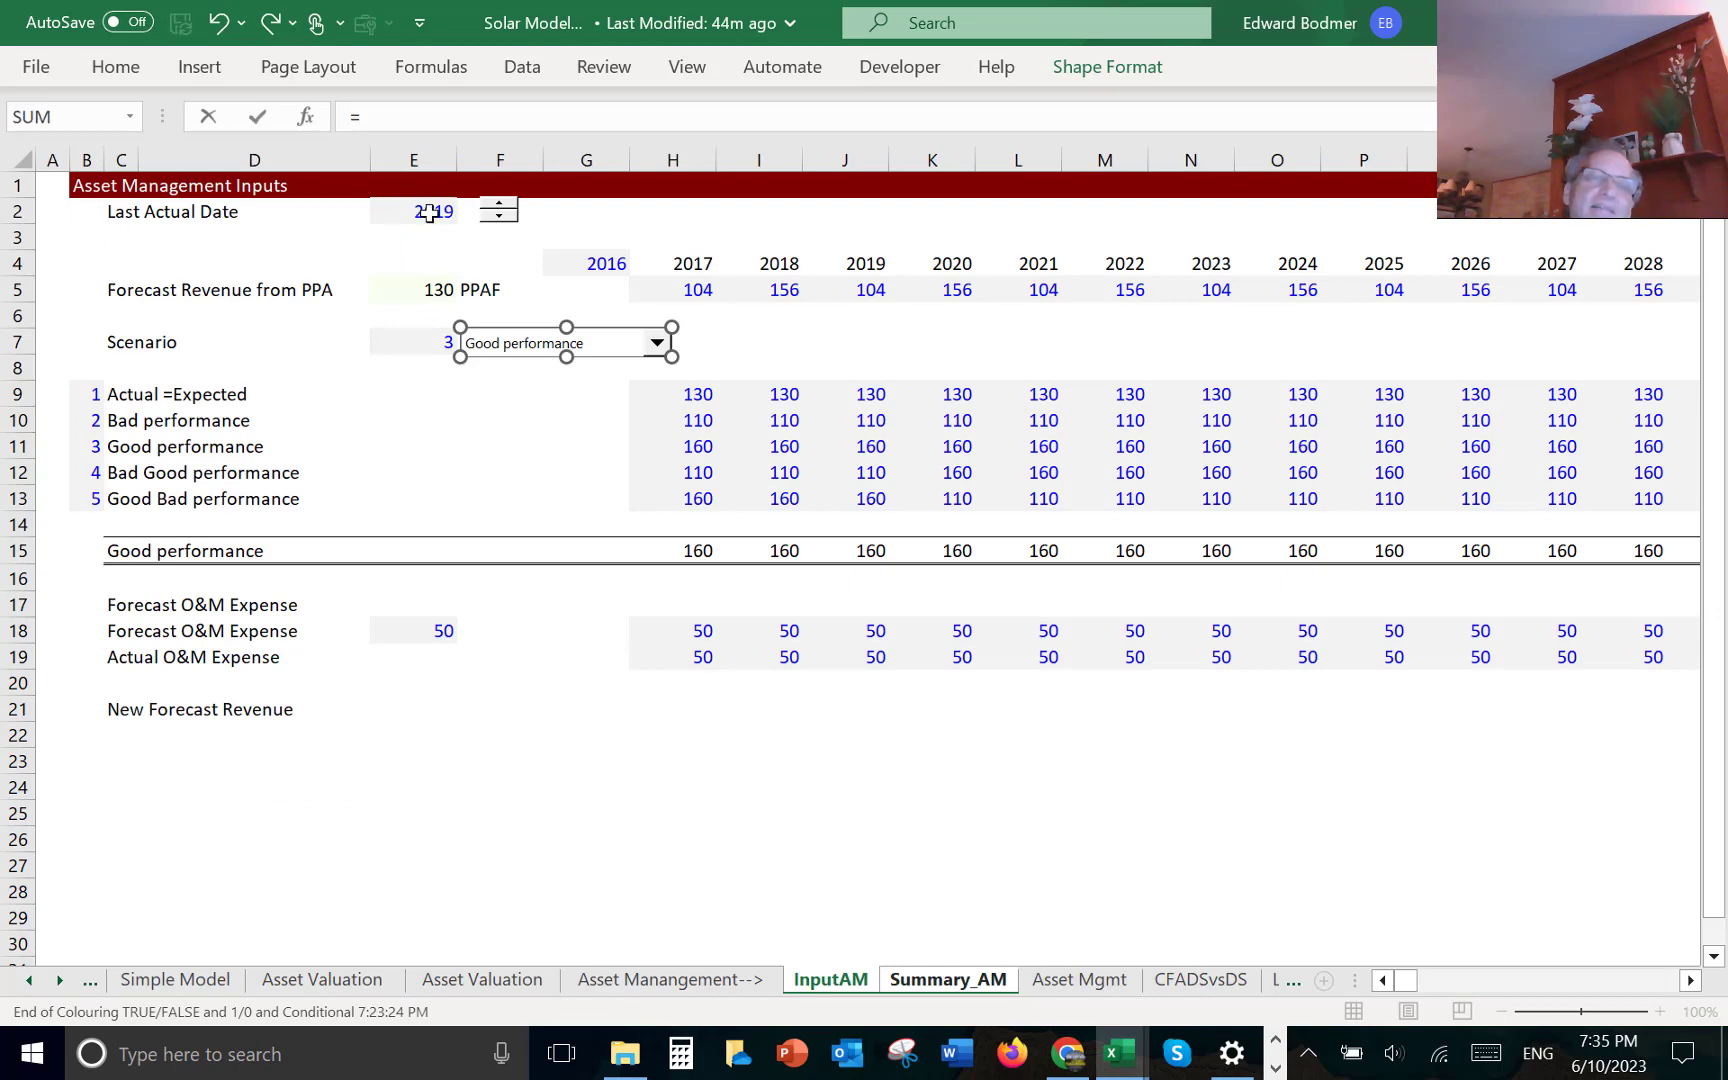
pyautogui.click(428, 212)
pyautogui.press('F4')
pyautogui.hotkey('ctrl', 'pagedown')
pyautogui.press('Tab')
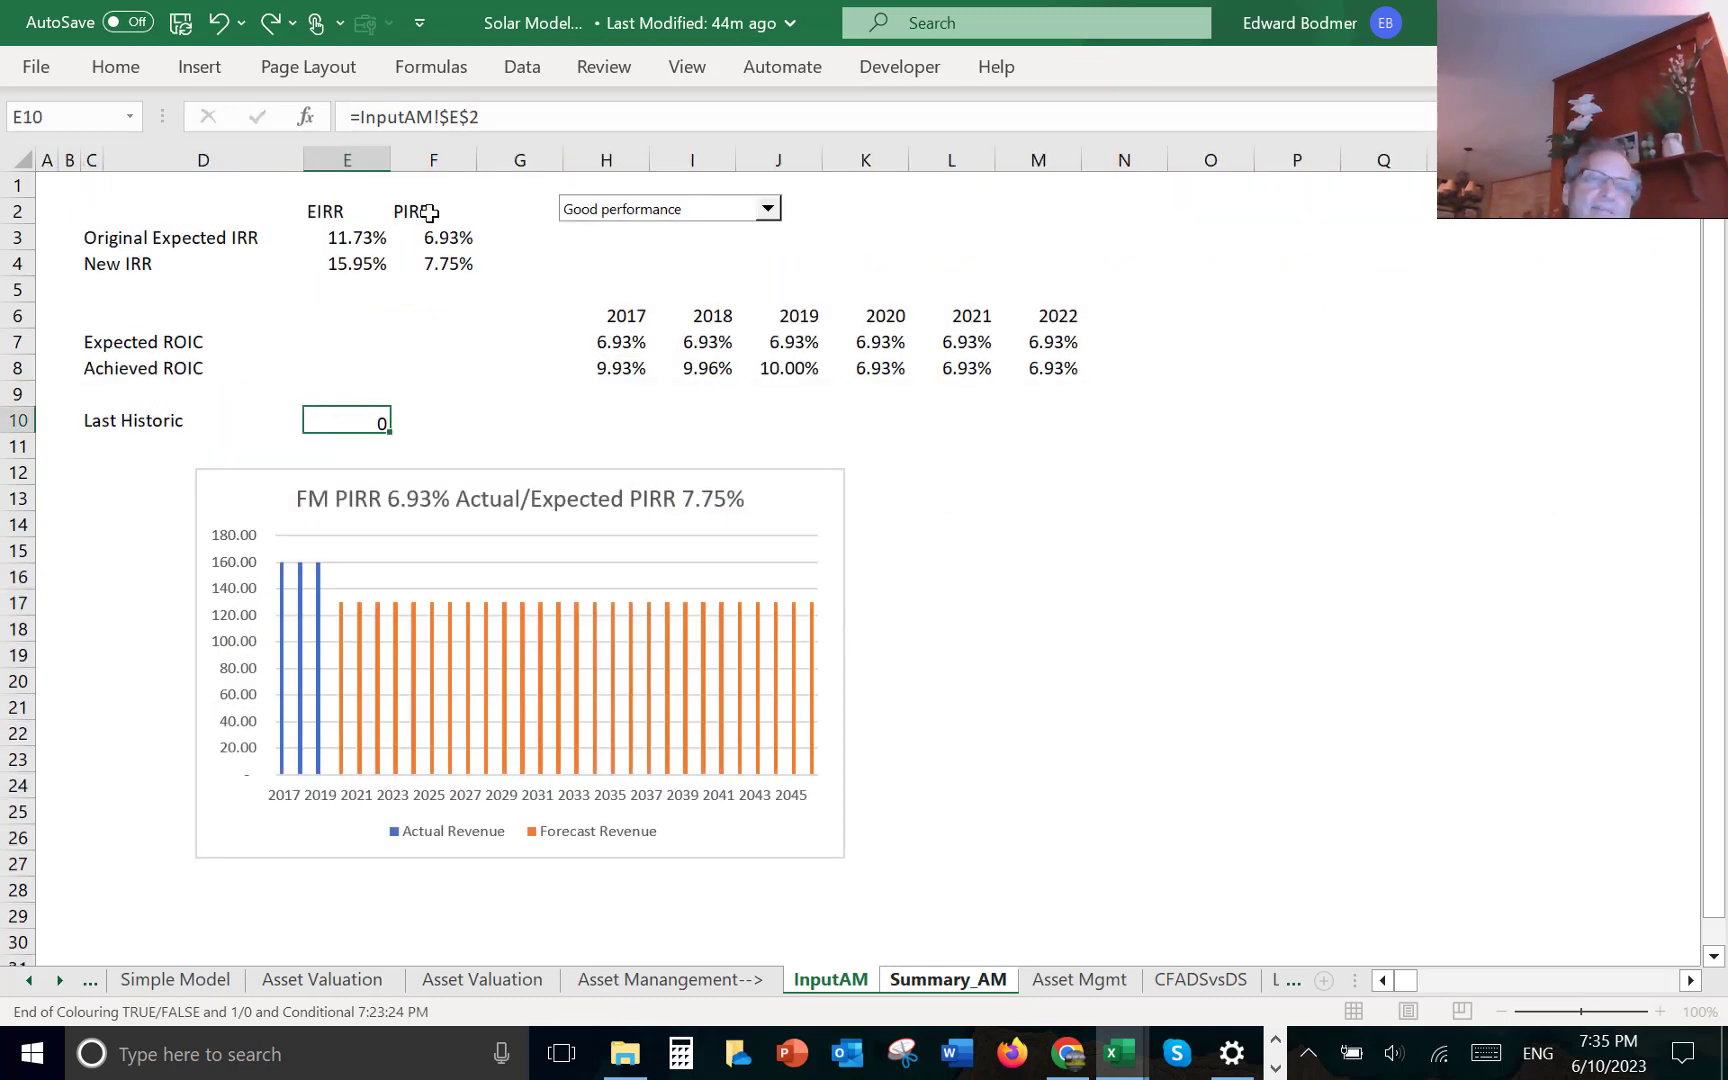
# - Copy the Last Actual Date spinner from InputAM to Summary_AM and place it beside the Last Historic year
pyautogui.hotkey('ctrl', 'pageup')
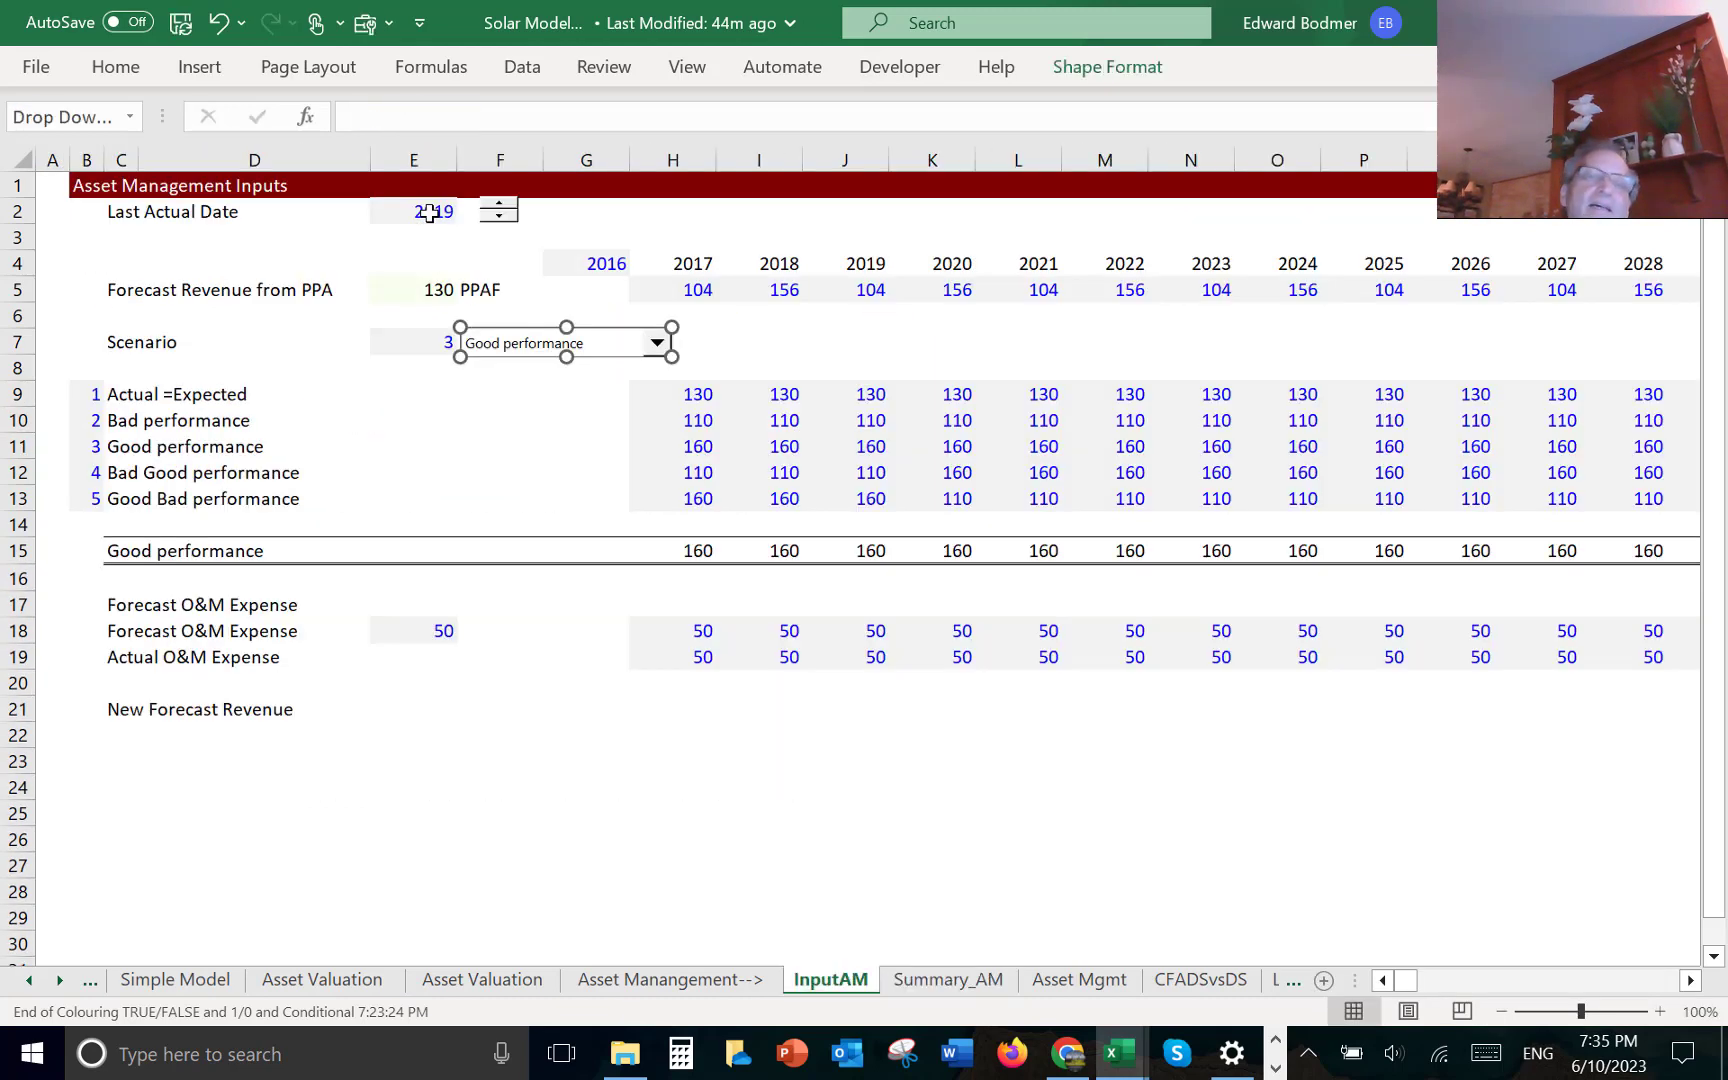
pyautogui.rightClick(499, 216)
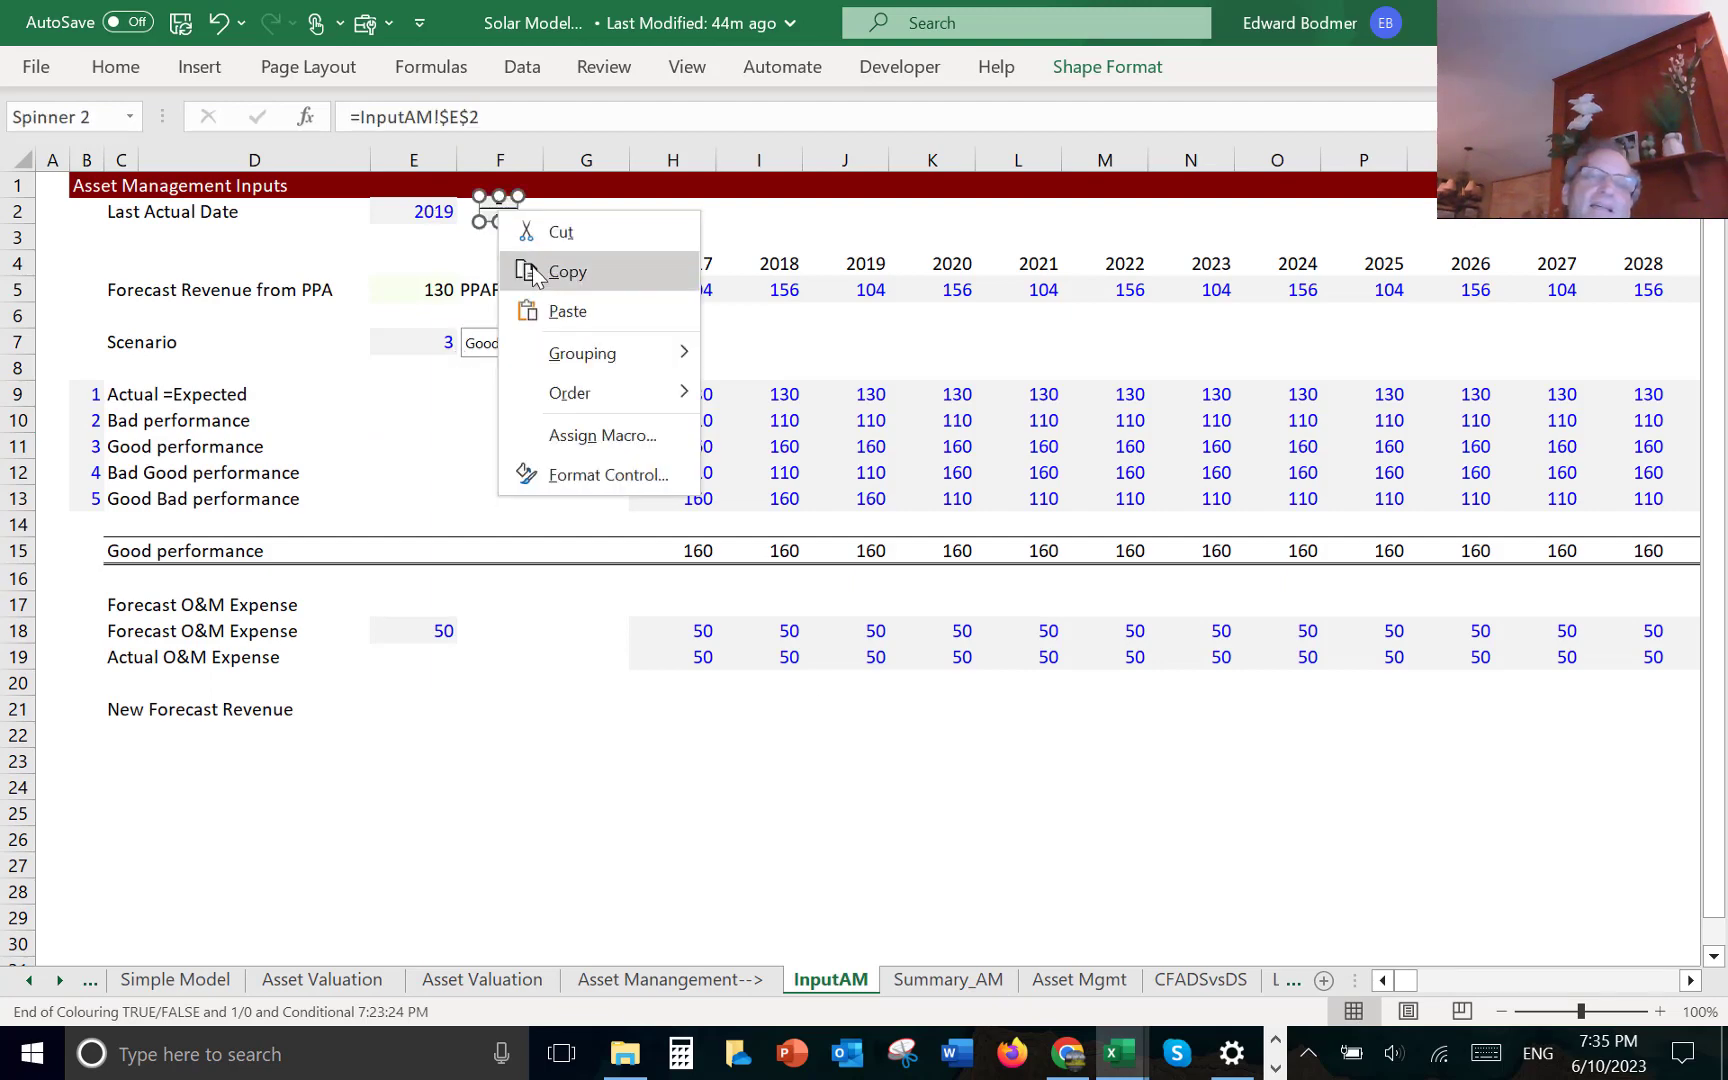
pyautogui.click(540, 281)
pyautogui.hotkey('ctrl', 'pagedown')
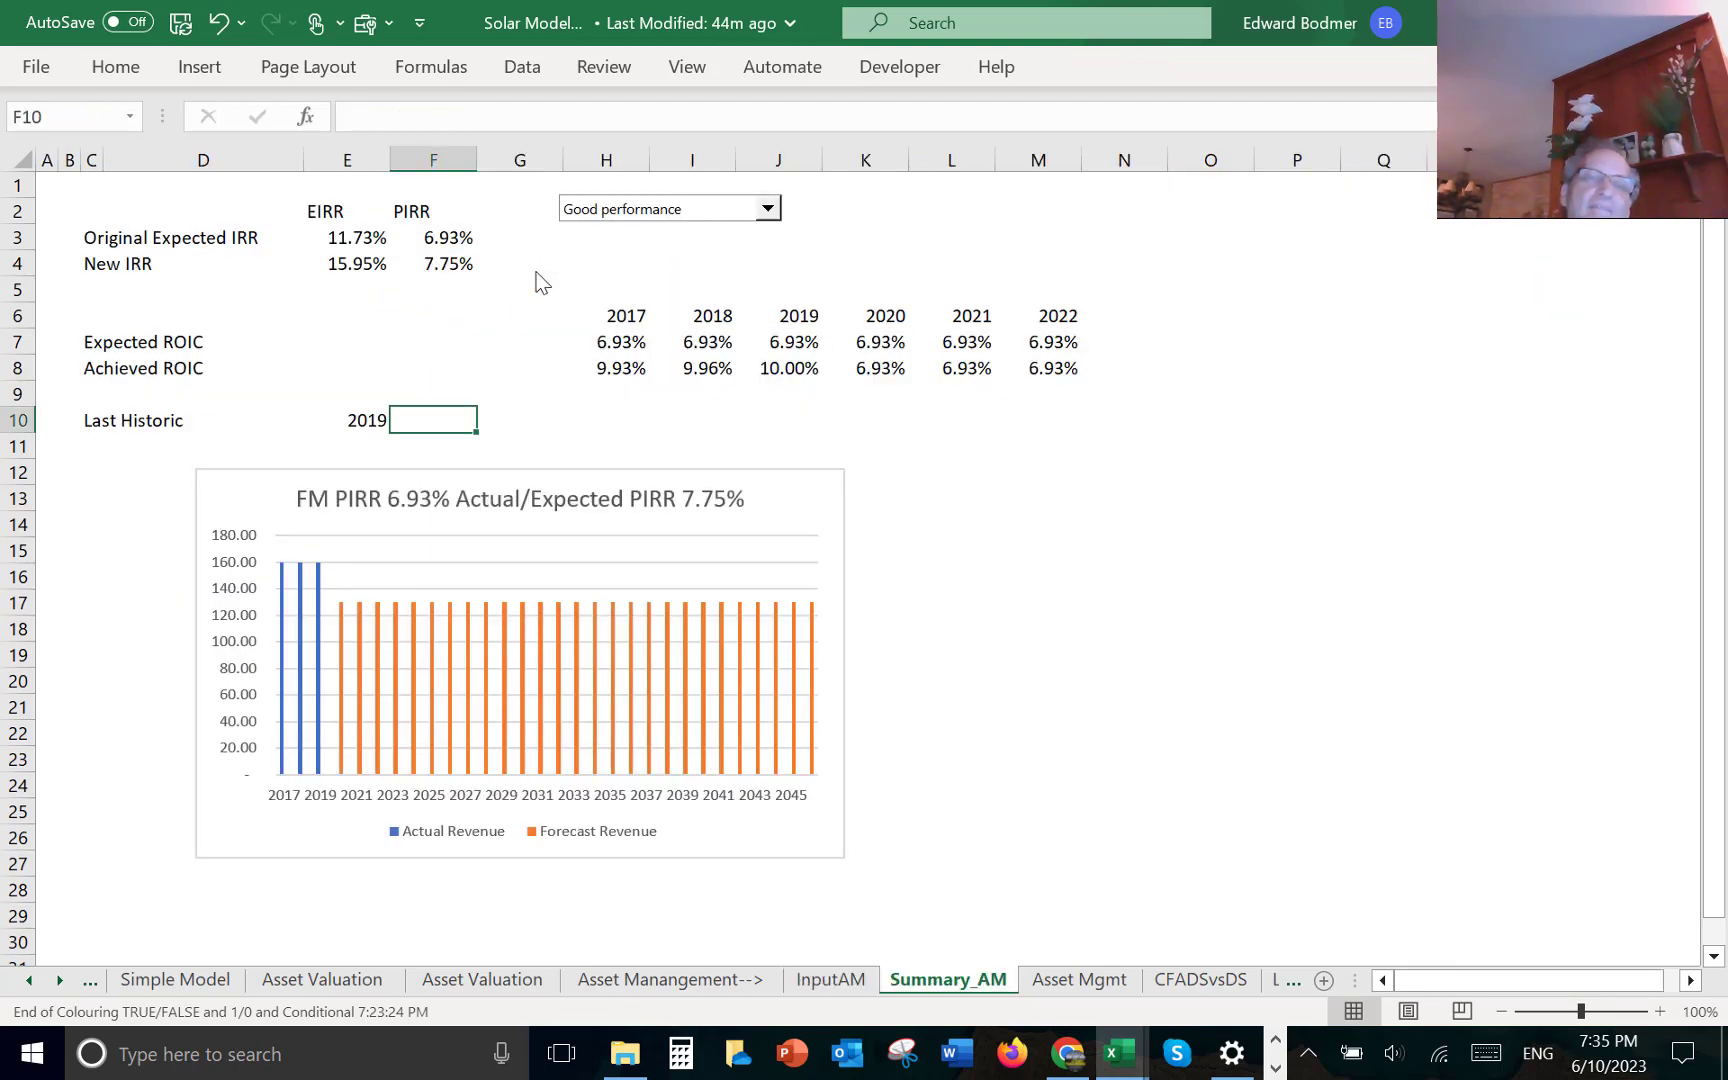
pyautogui.hotkey('ctrl', 'v')
pyautogui.click(553, 288)
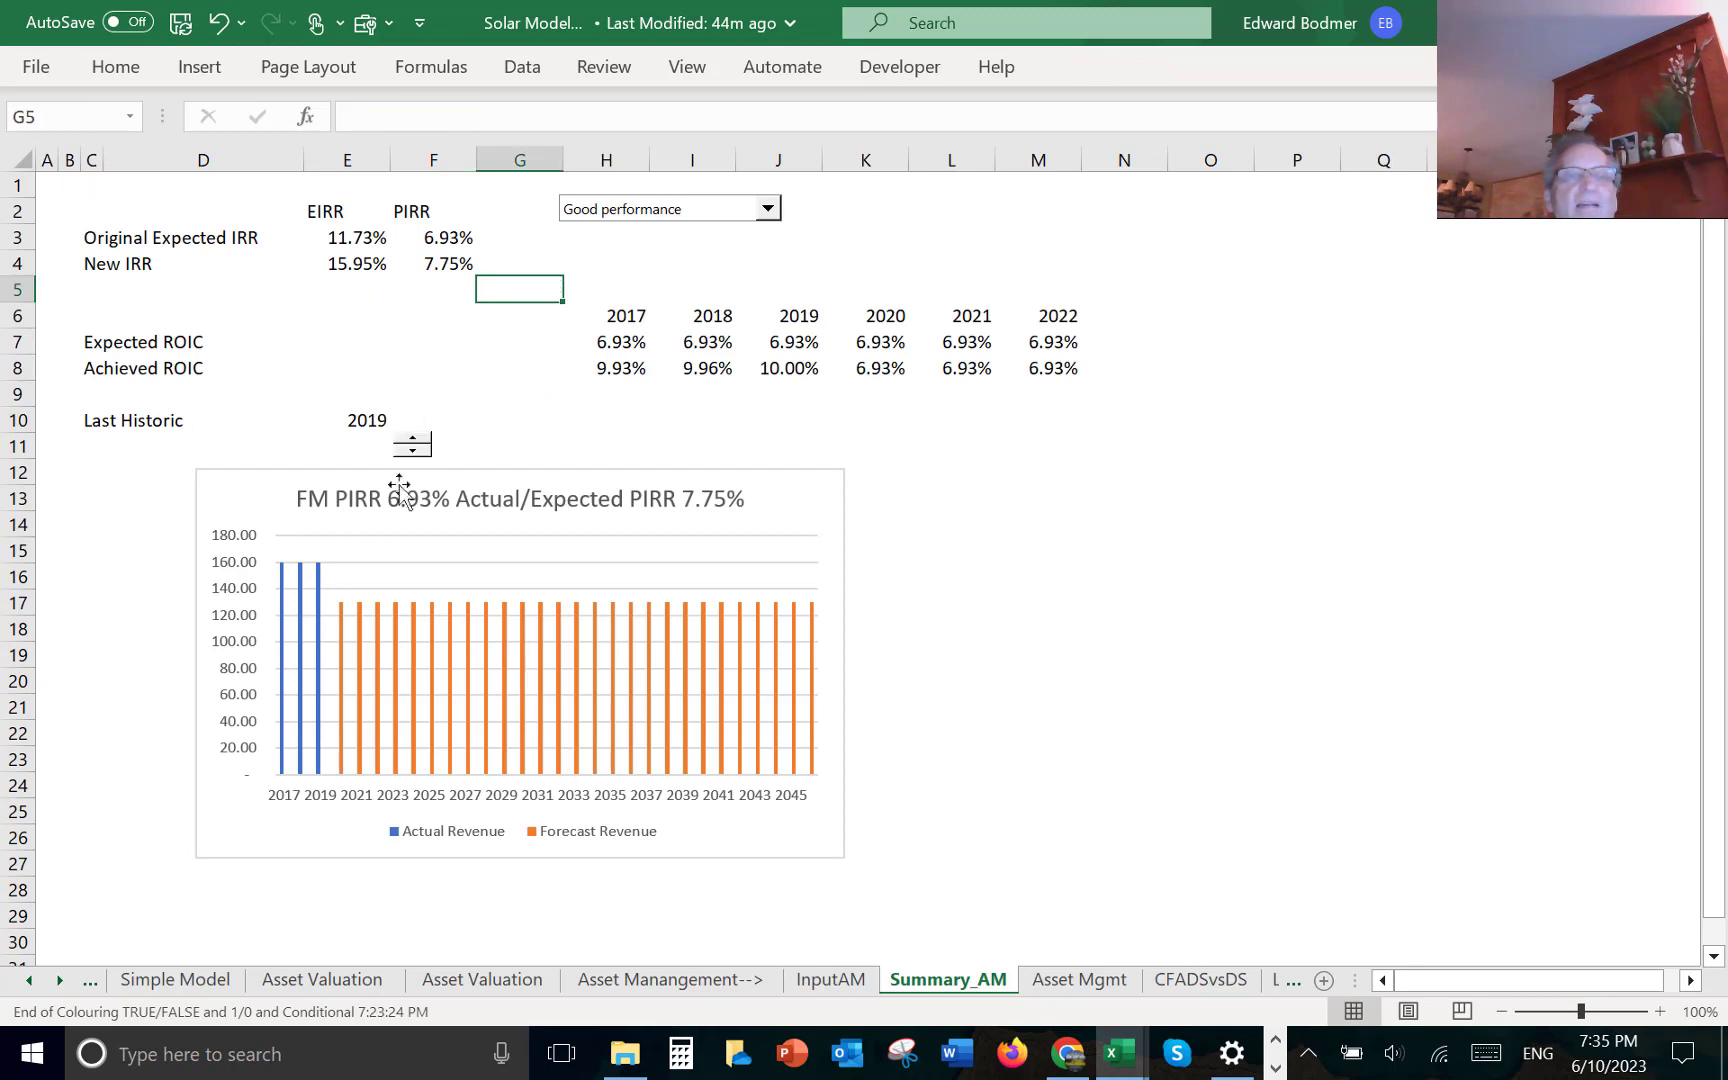
pyautogui.rightClick(411, 447)
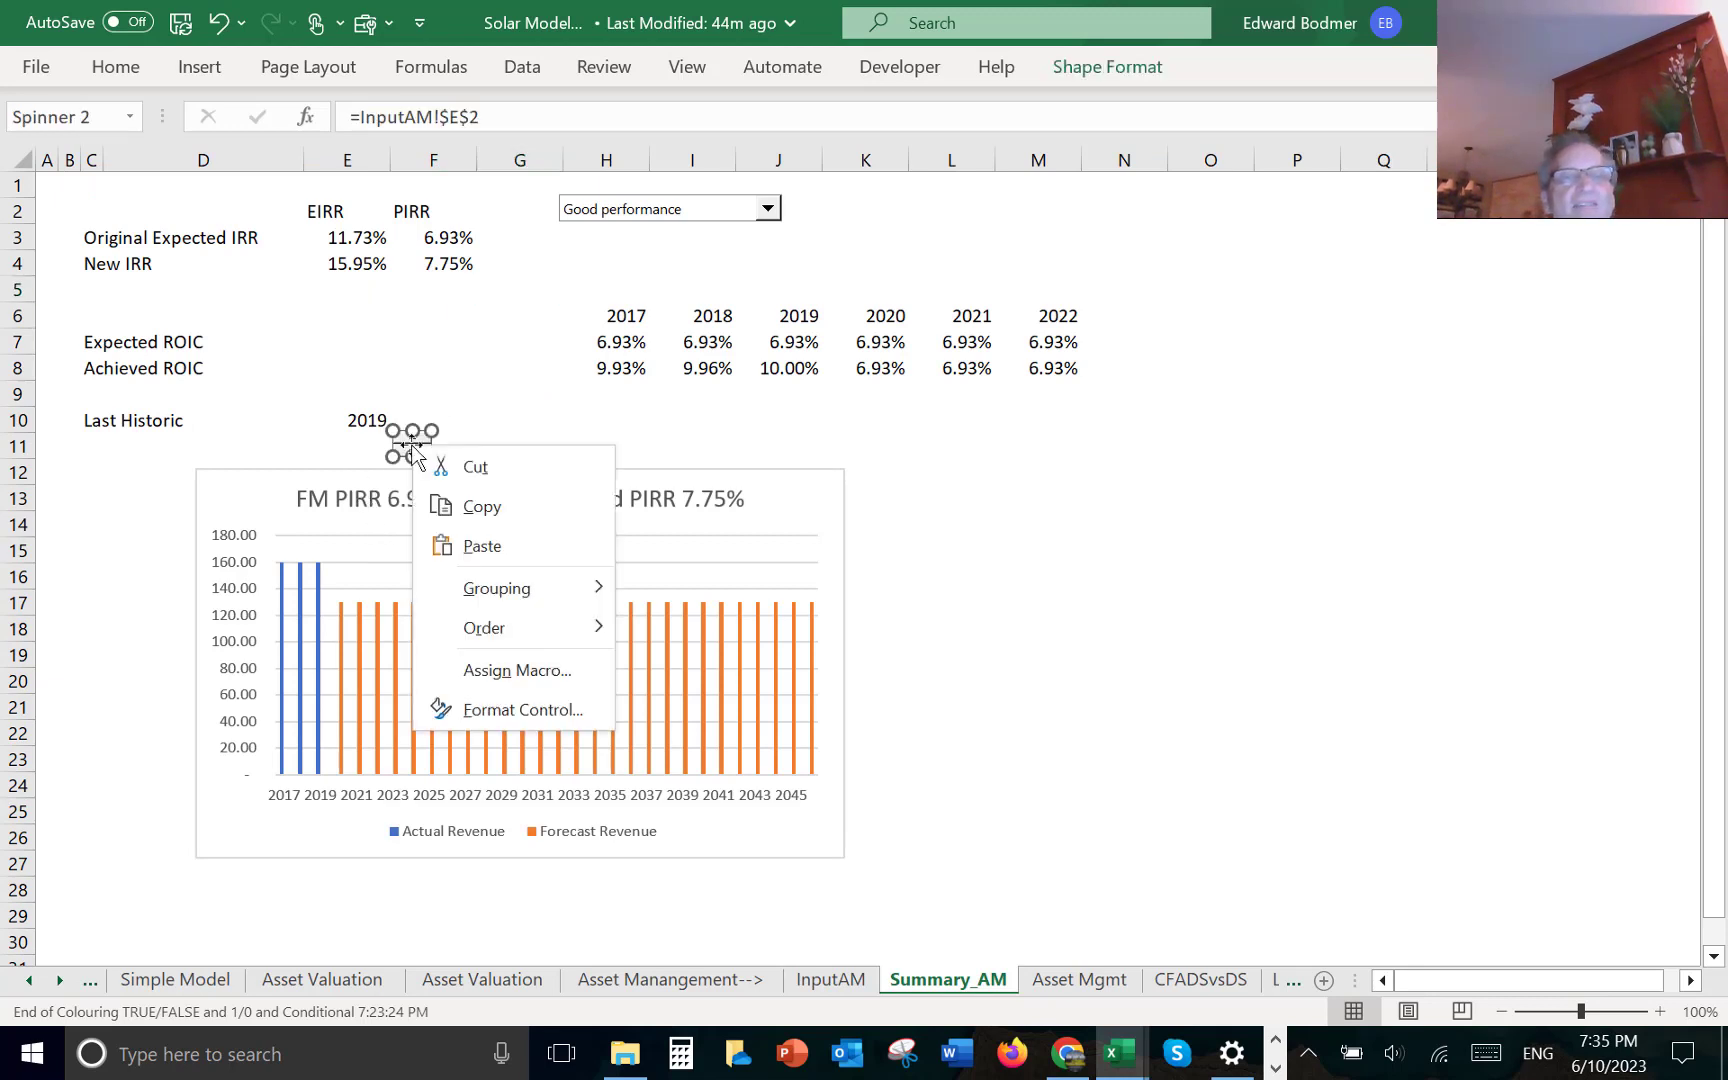
pyautogui.press('Escape')
pyautogui.moveTo(415, 455); pyautogui.dragTo(421, 432)
pyautogui.click(580, 440)
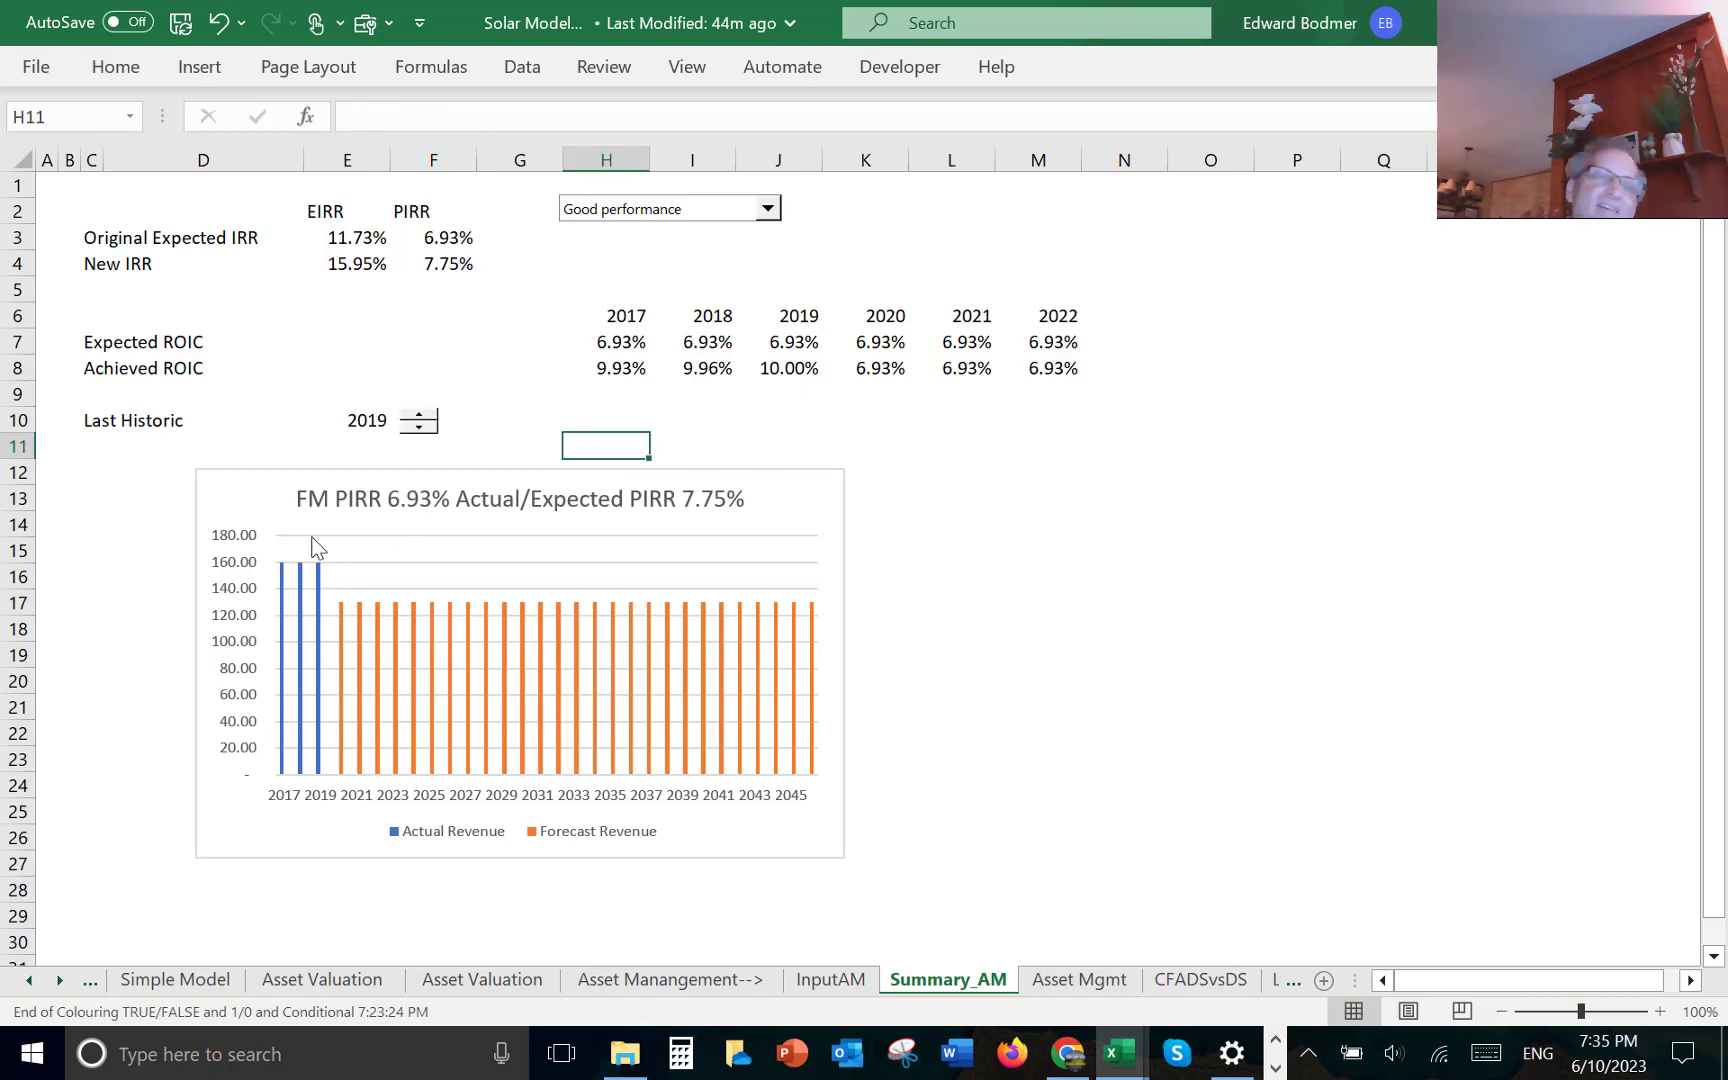
# - Advance the Last Historic year to 2021 and switch the scenario to Bad Good performance
pyautogui.click(420, 414)
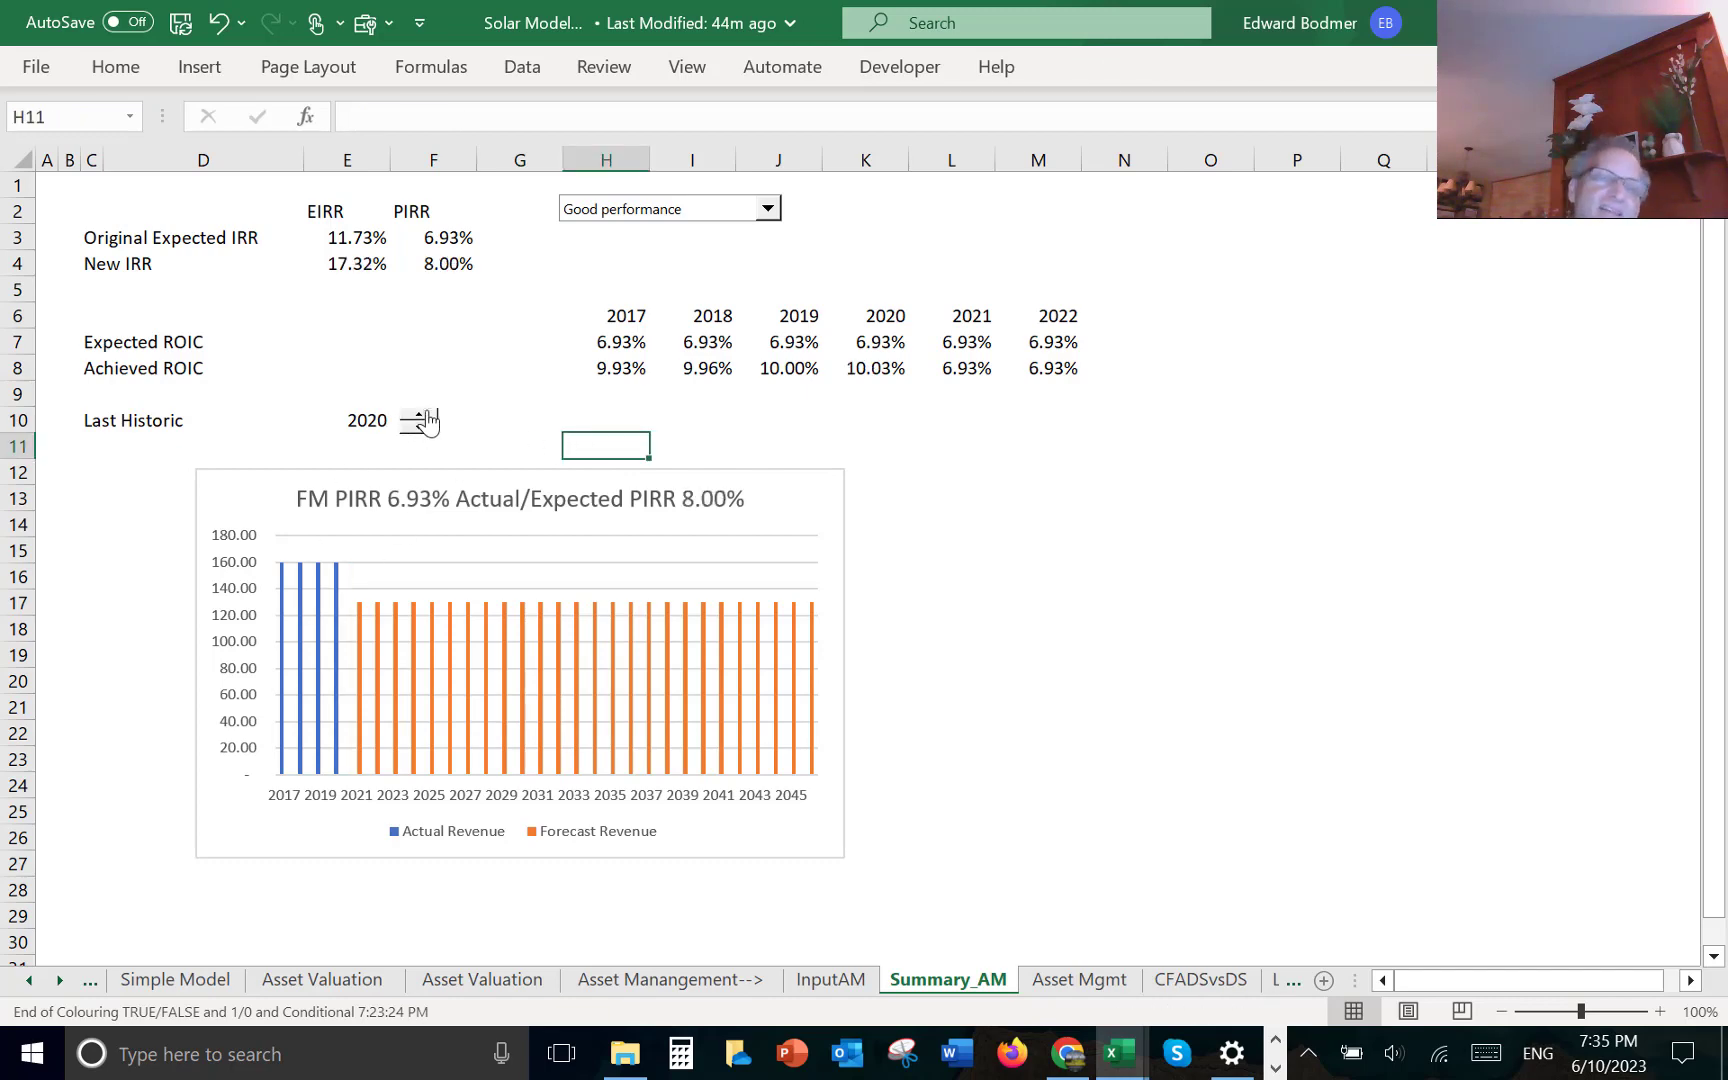
pyautogui.click(424, 414)
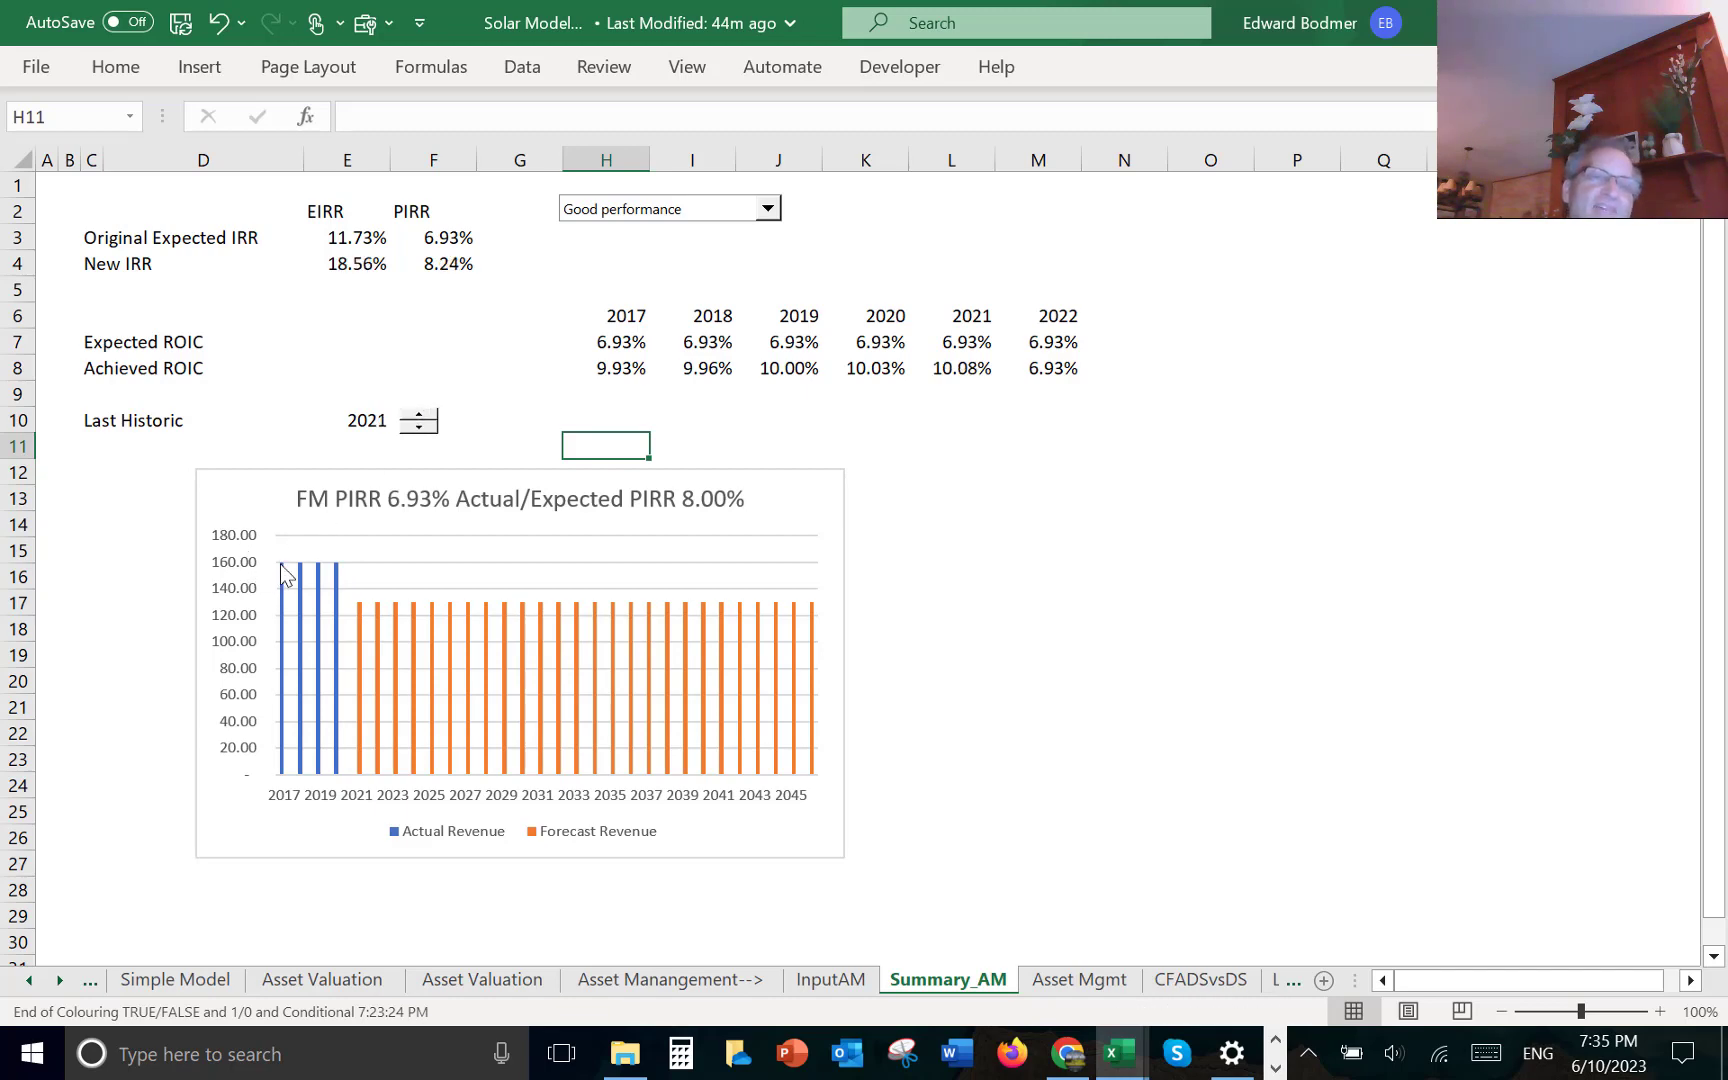
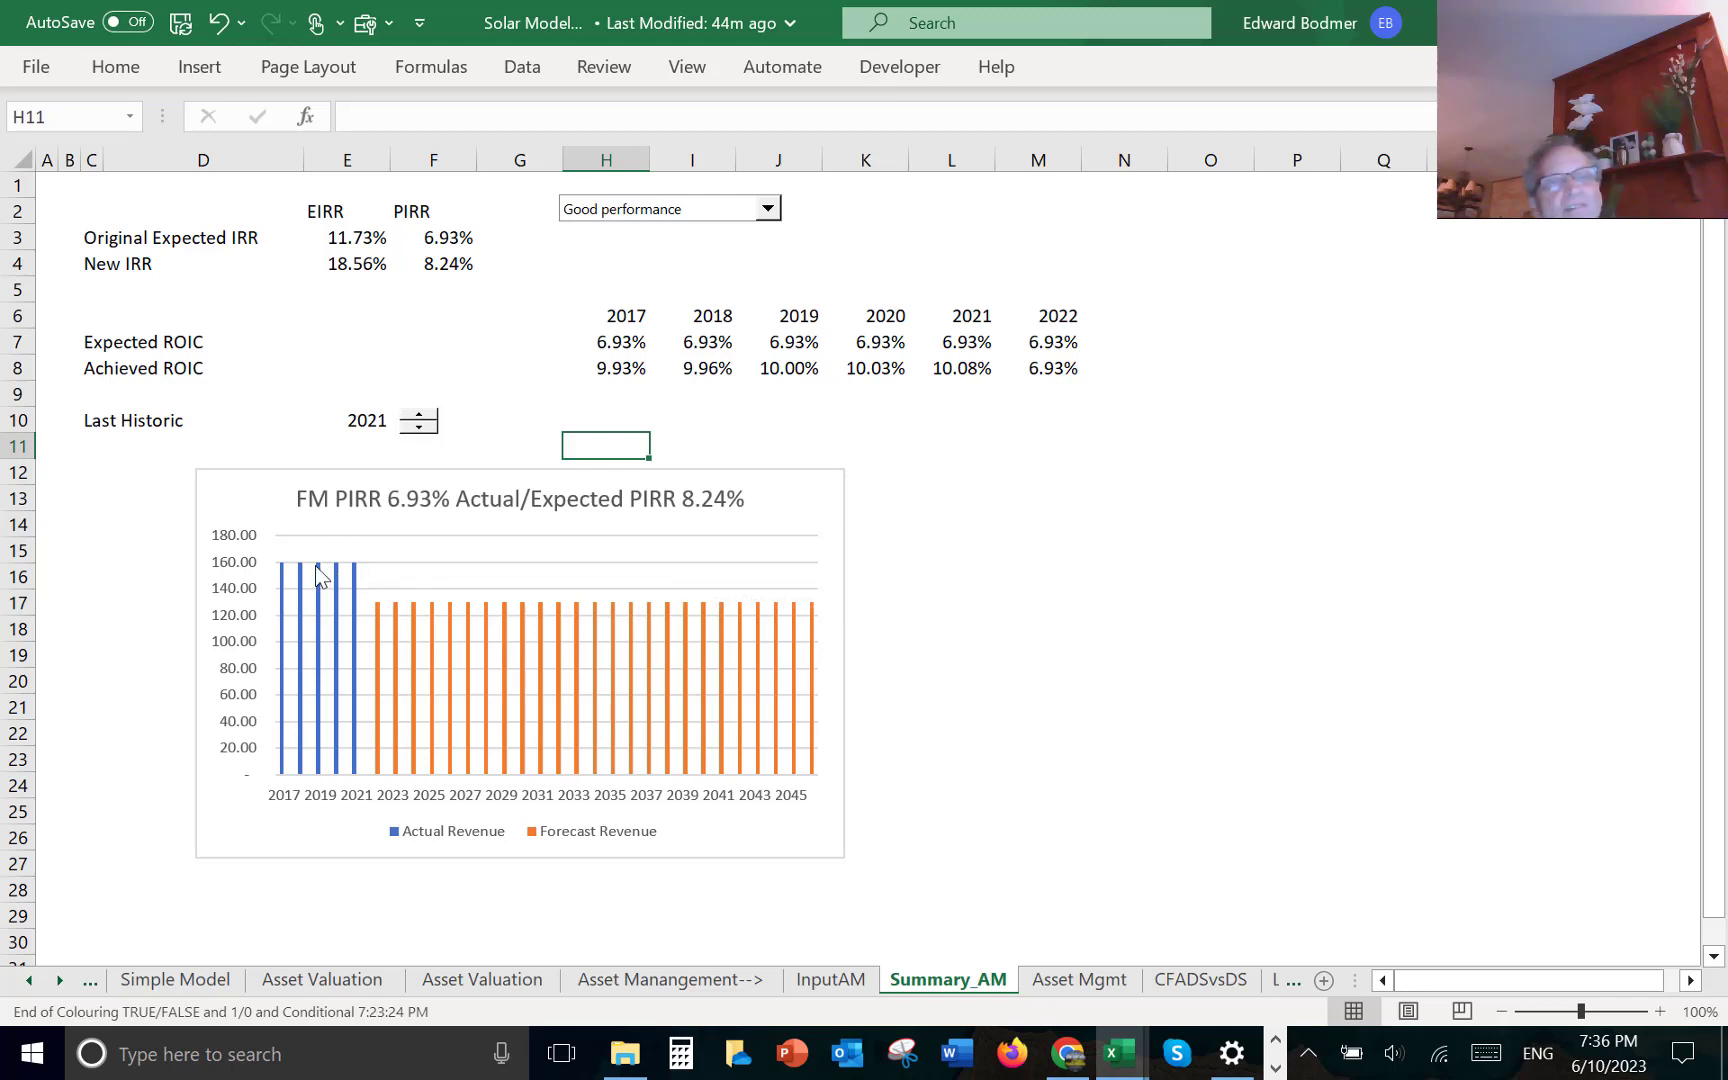
pyautogui.click(629, 212)
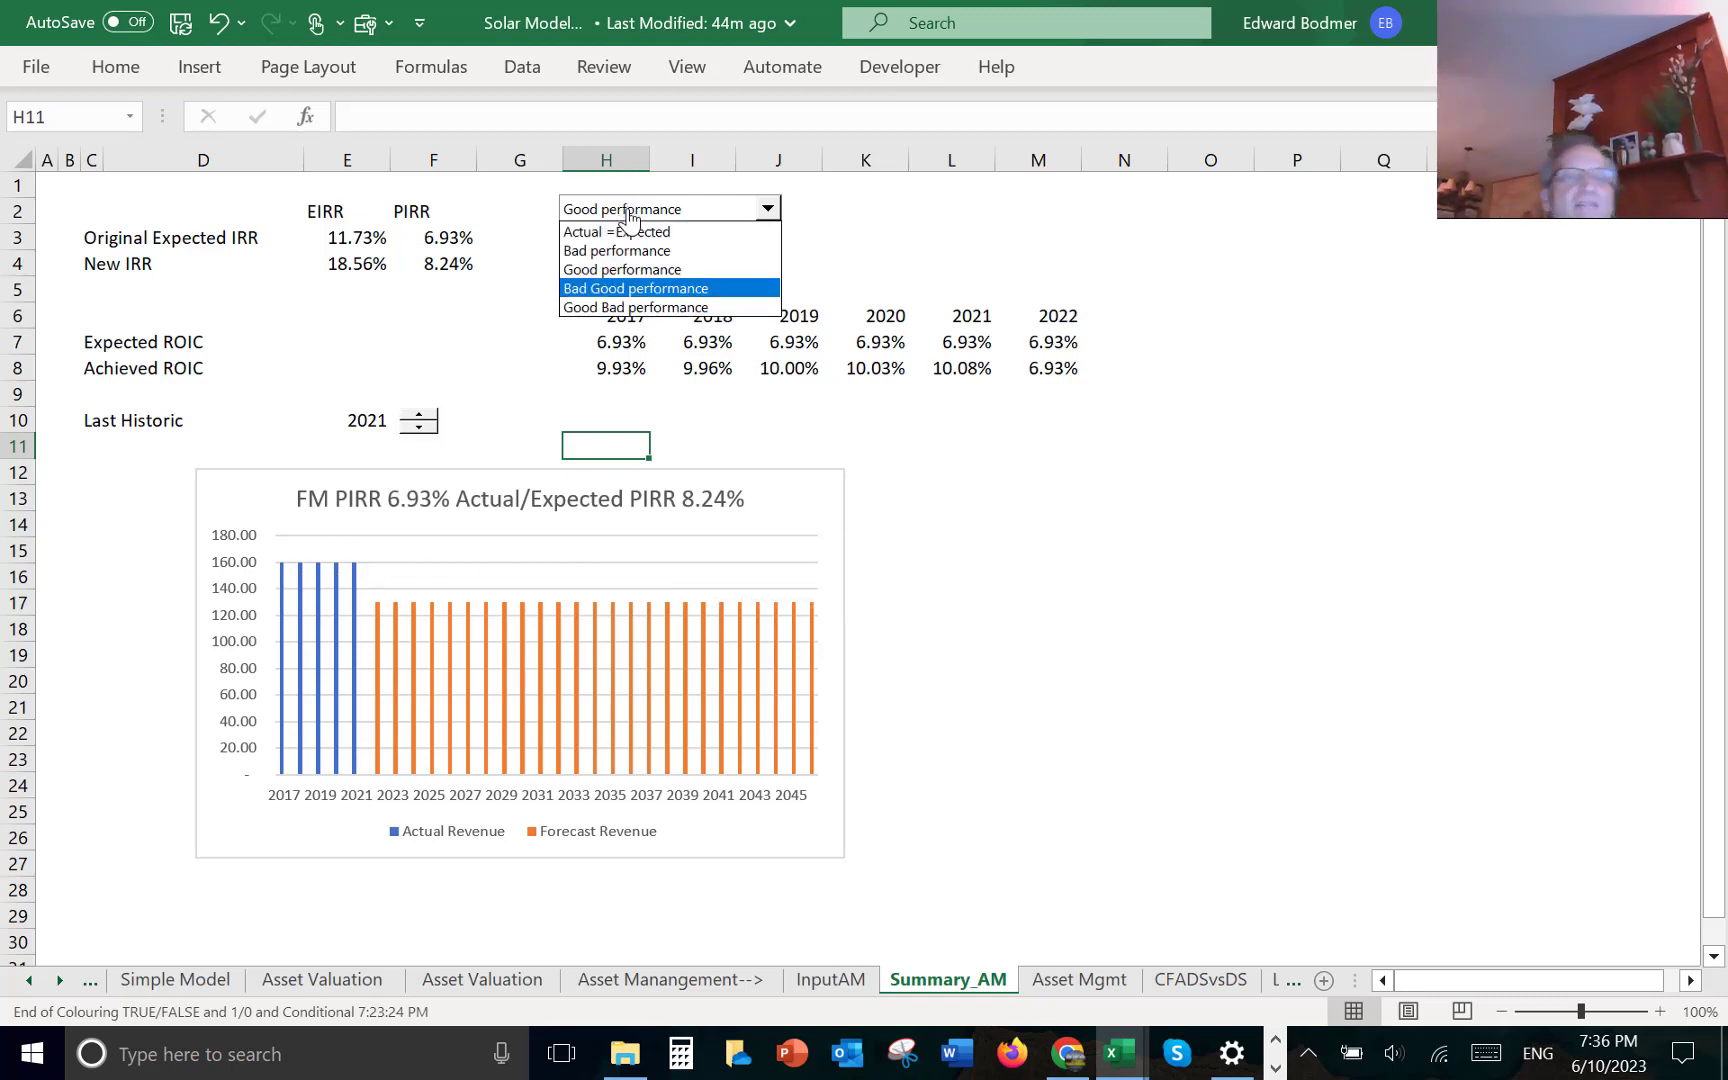
pyautogui.click(635, 289)
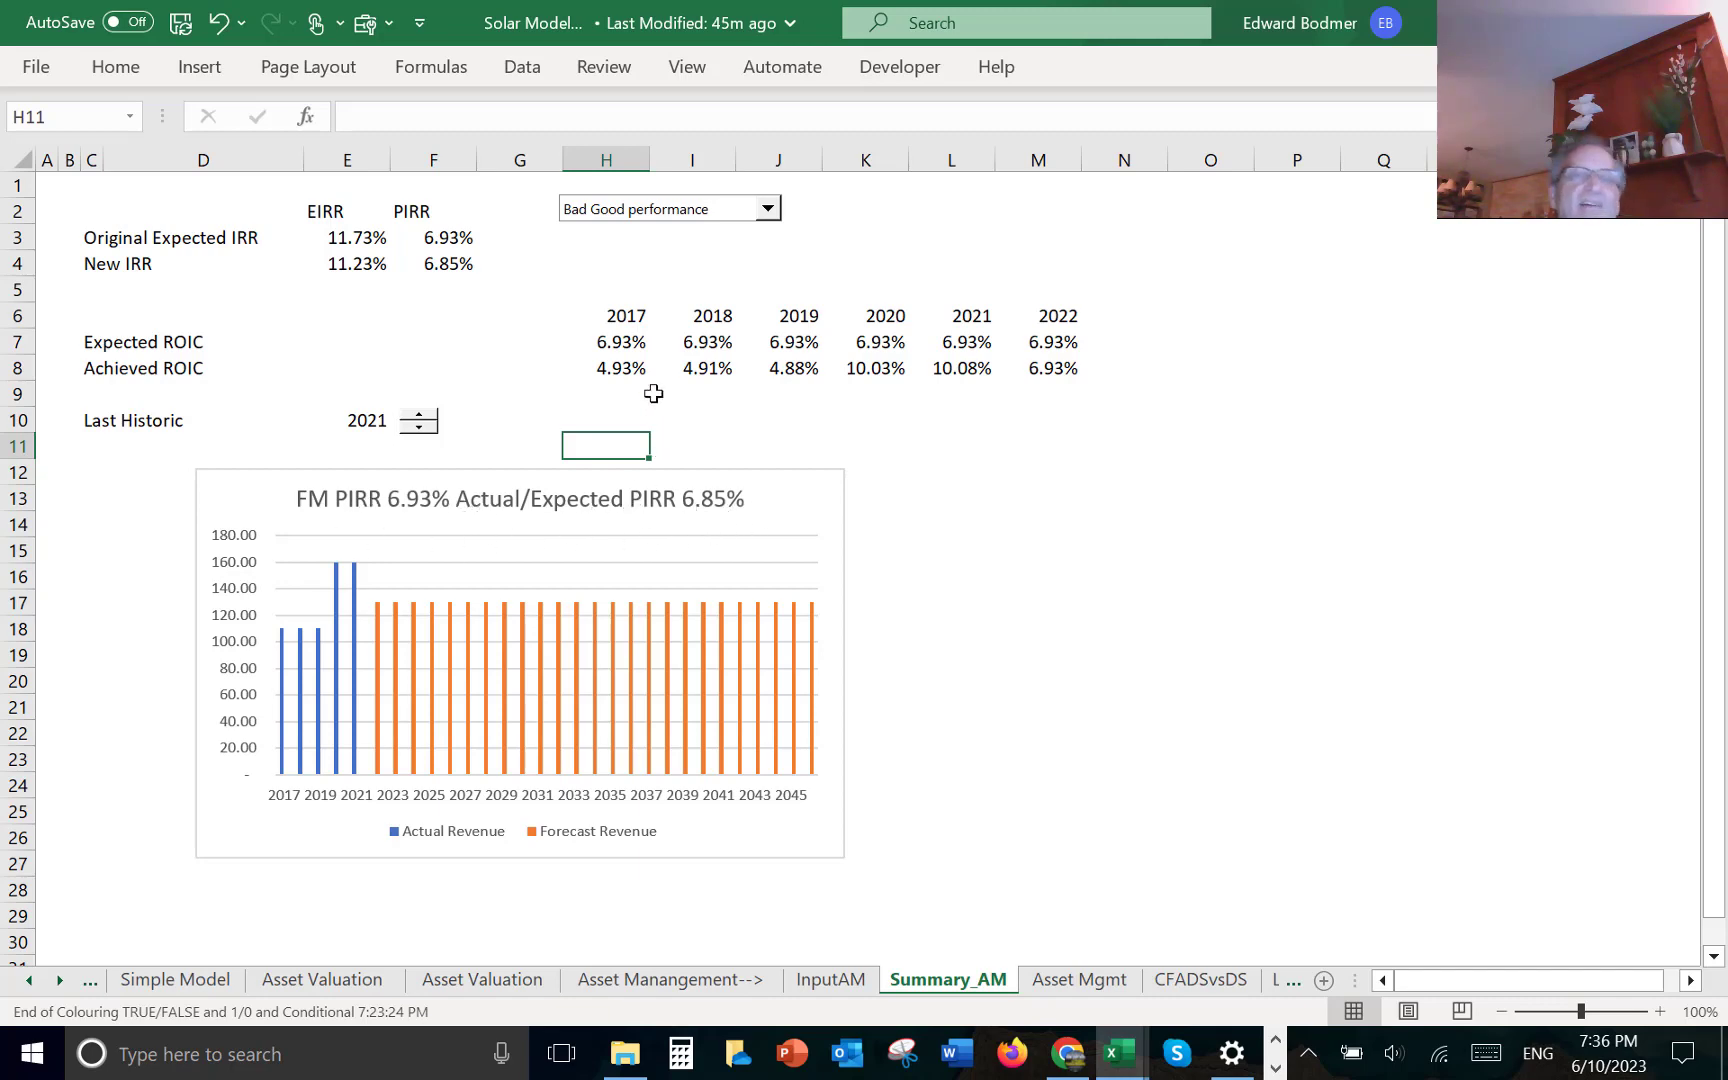
# - Examine the Achieved ROIC values and lookup formulas across 2017 to 2022 under the Bad Good performance scenario
pyautogui.click(600, 368)
pyautogui.press('Right')
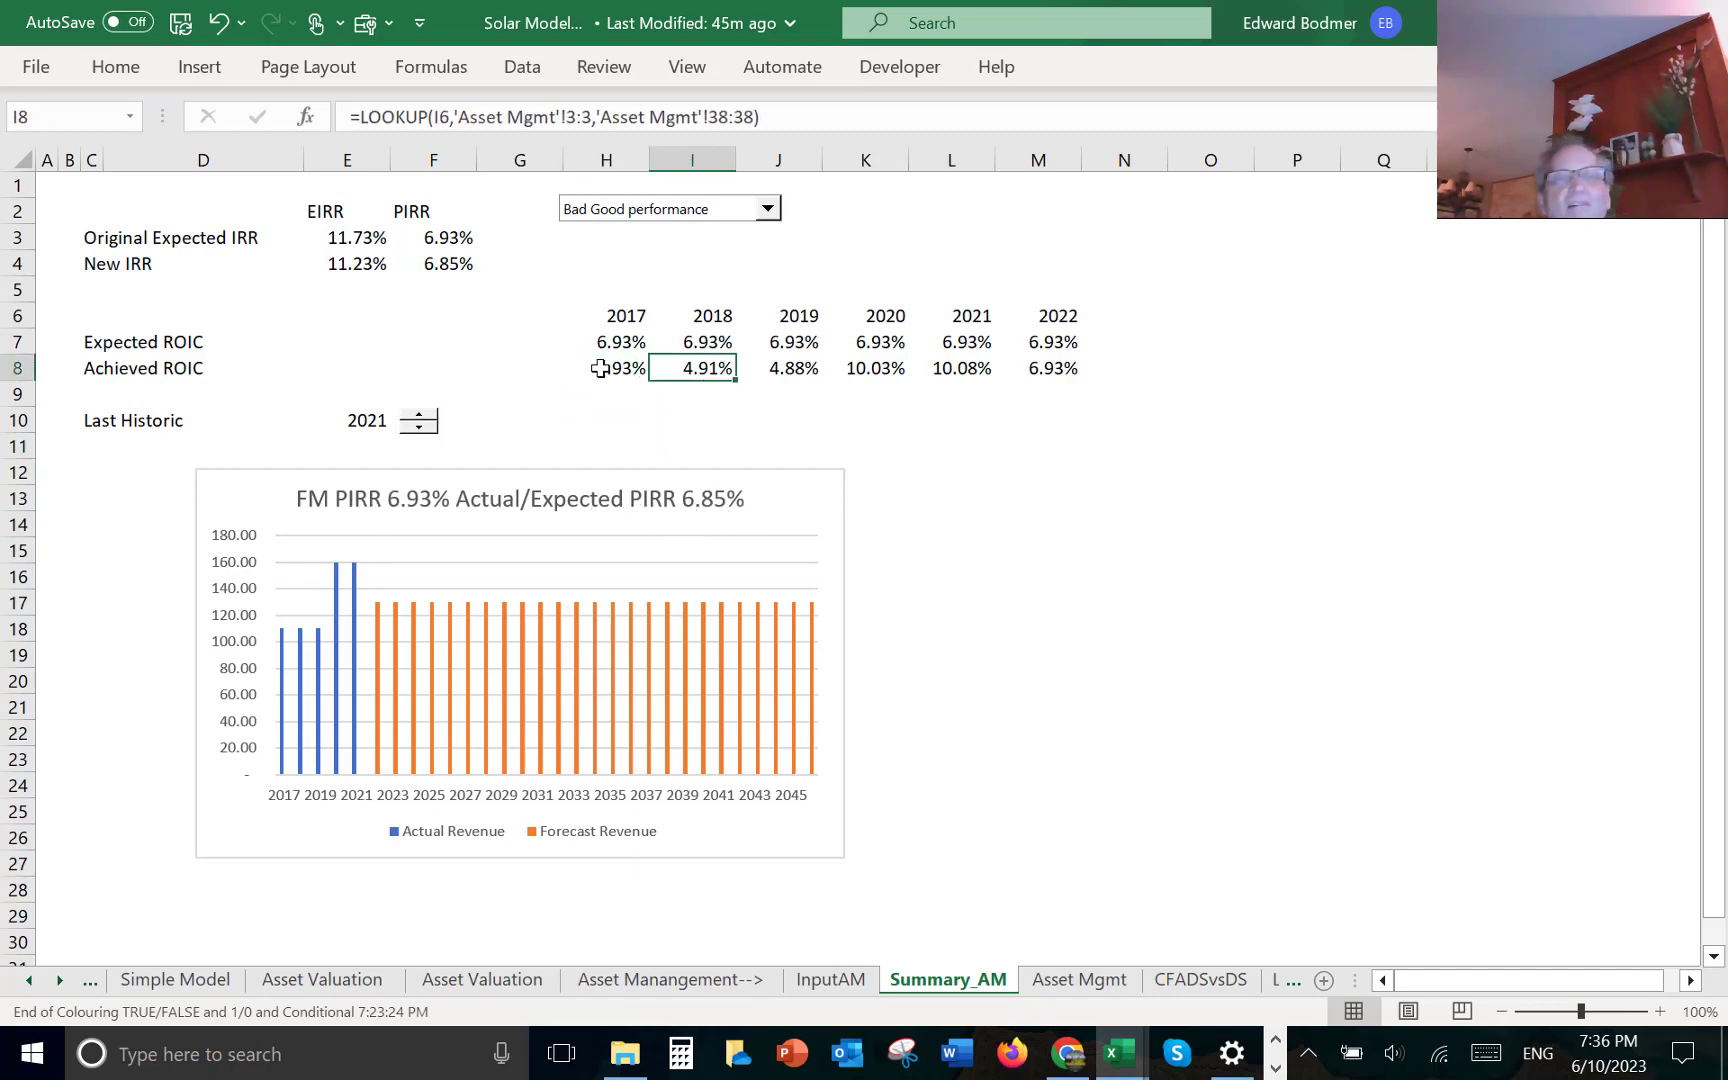
pyautogui.press('Left')
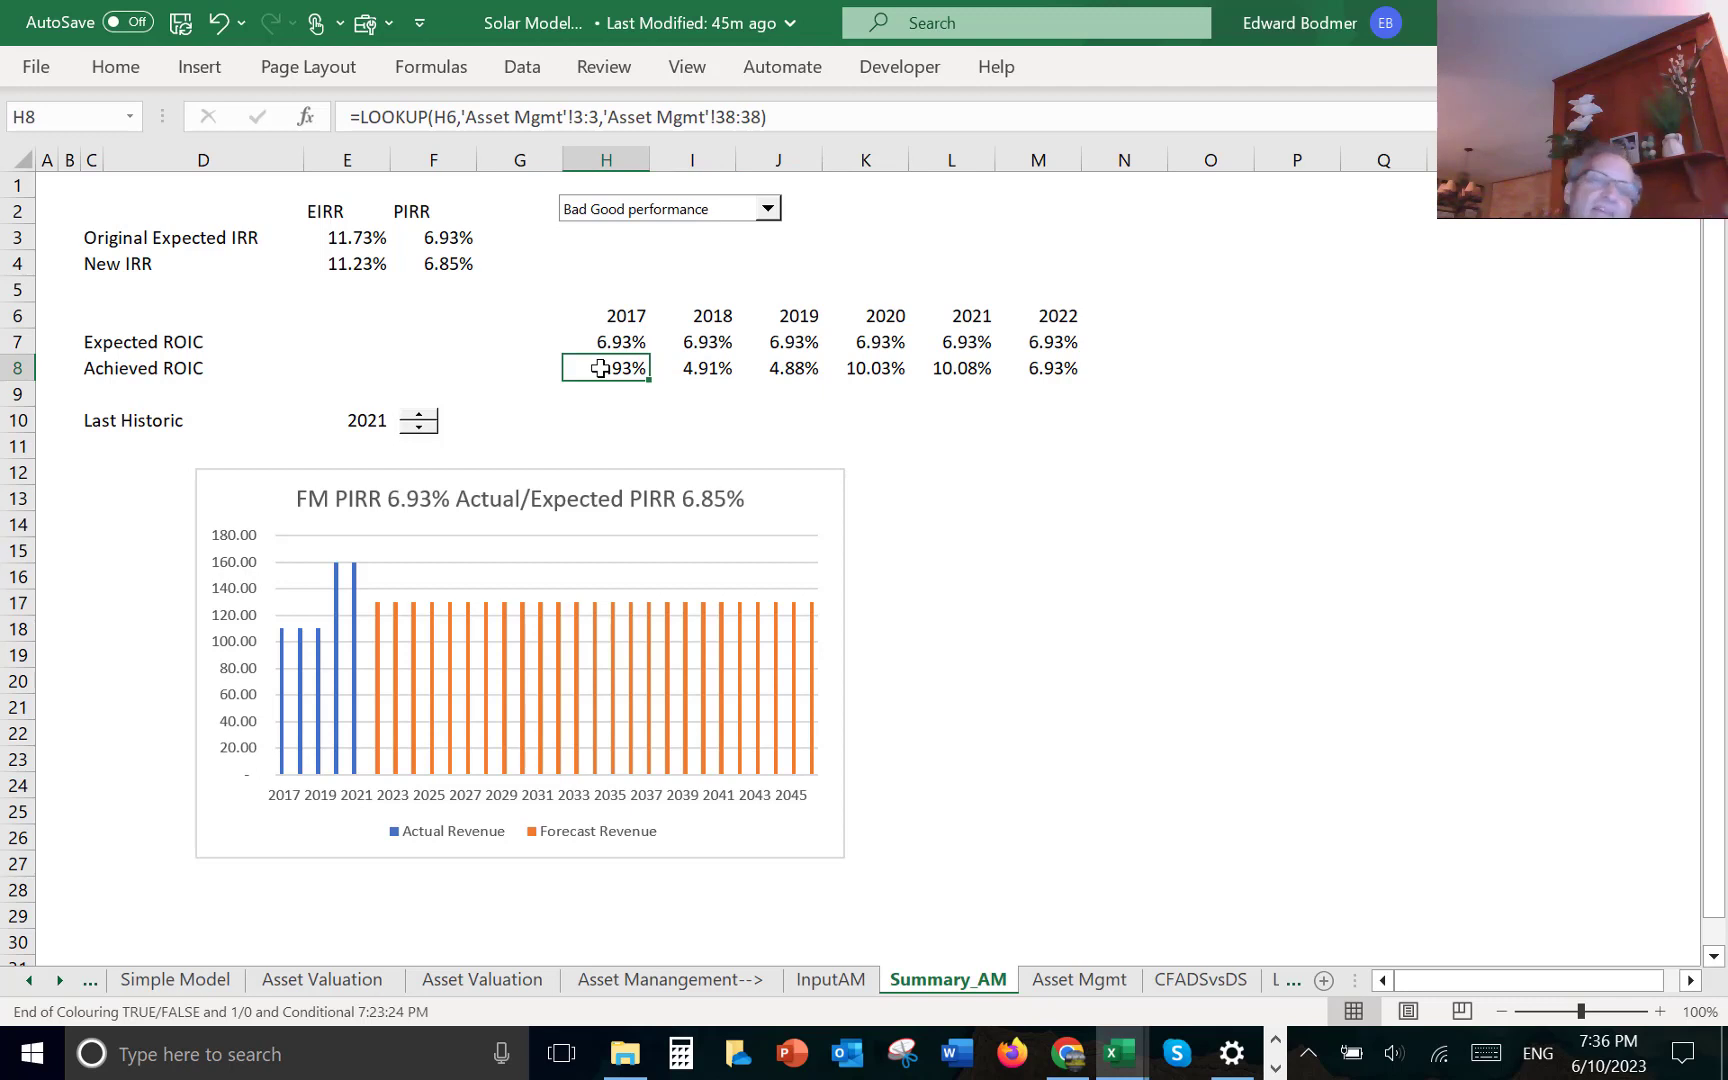
pyautogui.press('Right')
pyautogui.press('Right')
pyautogui.press('Right')
pyautogui.press('Right')
pyautogui.press('Right')
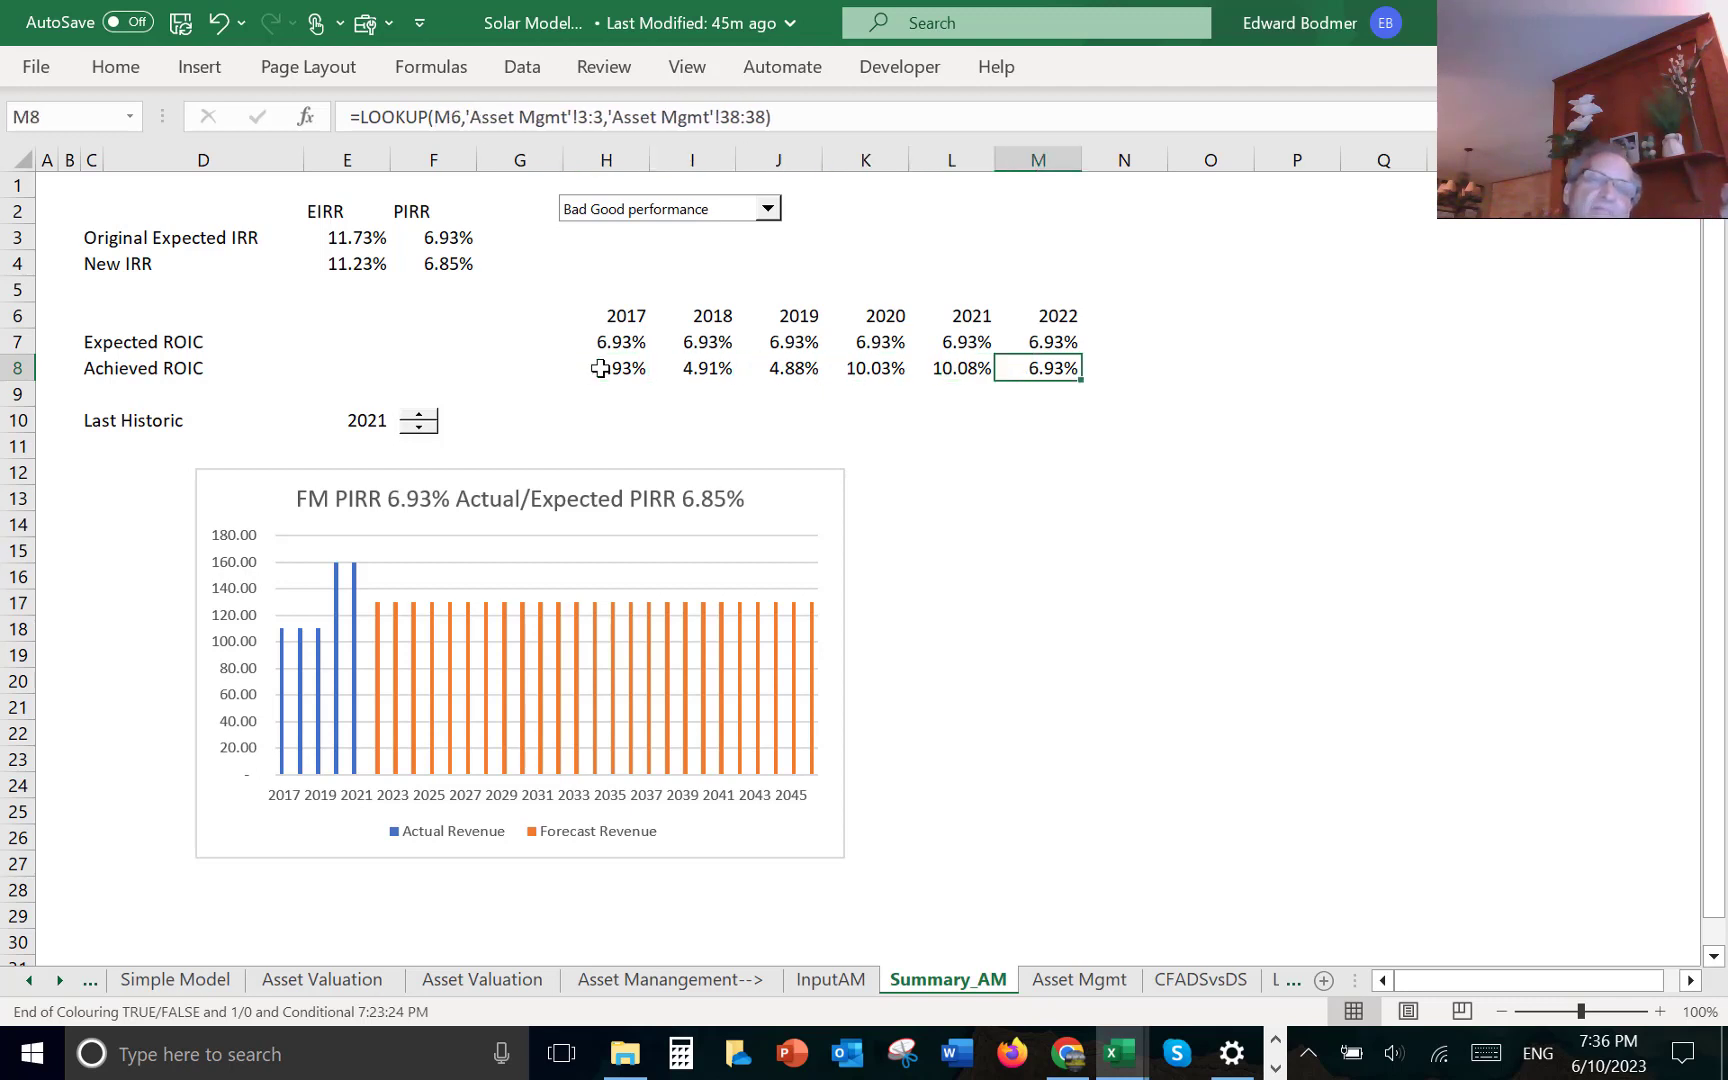
pyautogui.press('Left')
pyautogui.press('Left')
pyautogui.press('Left')
pyautogui.press('Left')
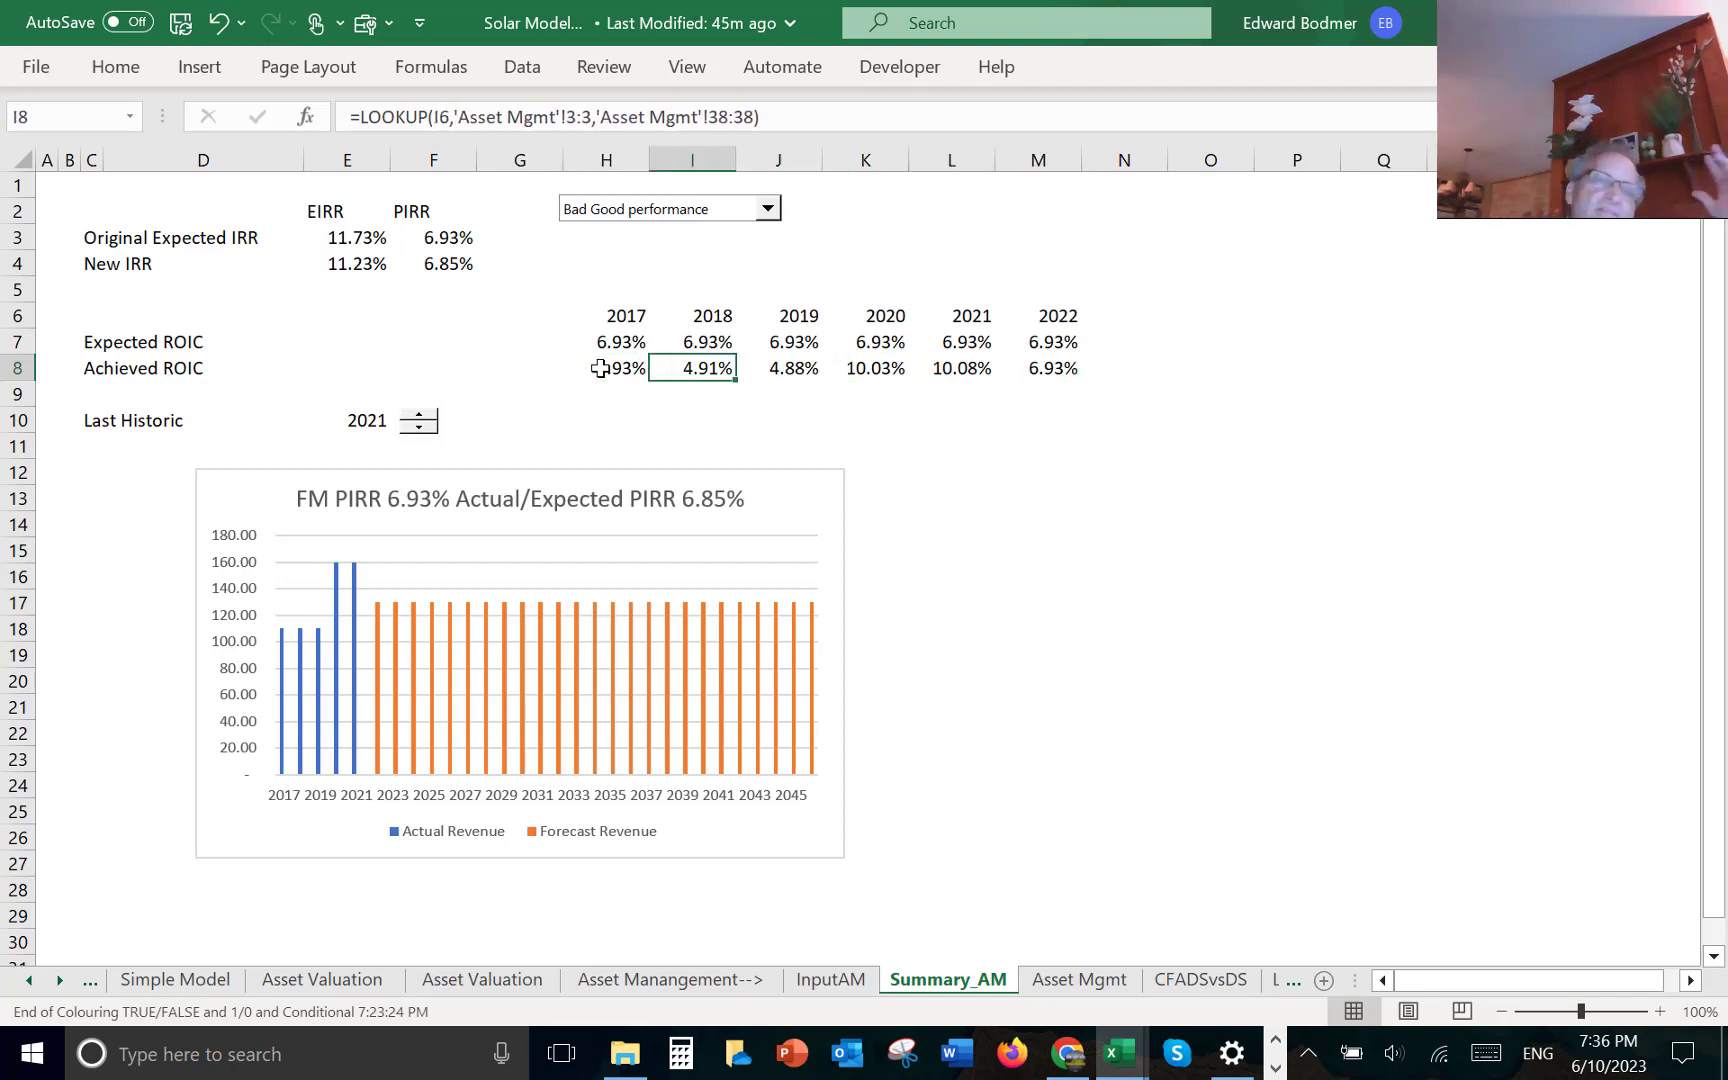
# - Set the Last Historic year to 2022 with the spinner on Summary_AM
pyautogui.click(426, 415)
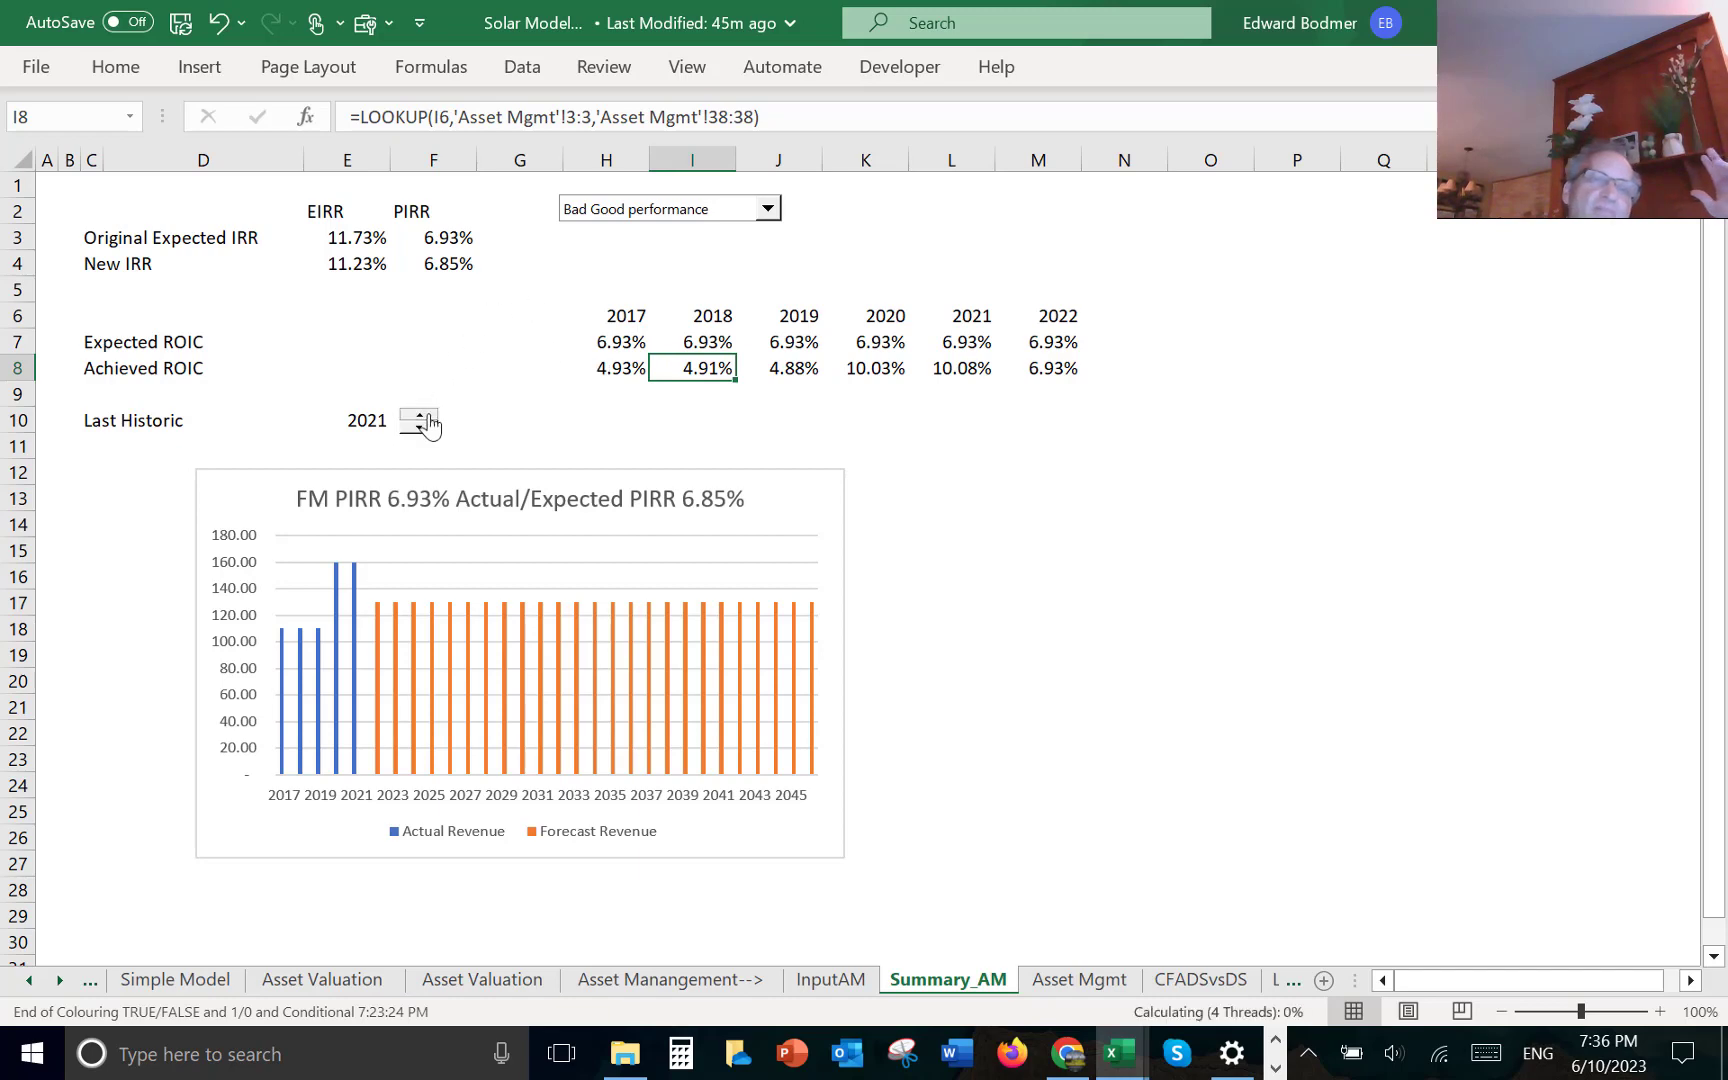
pyautogui.click(426, 415)
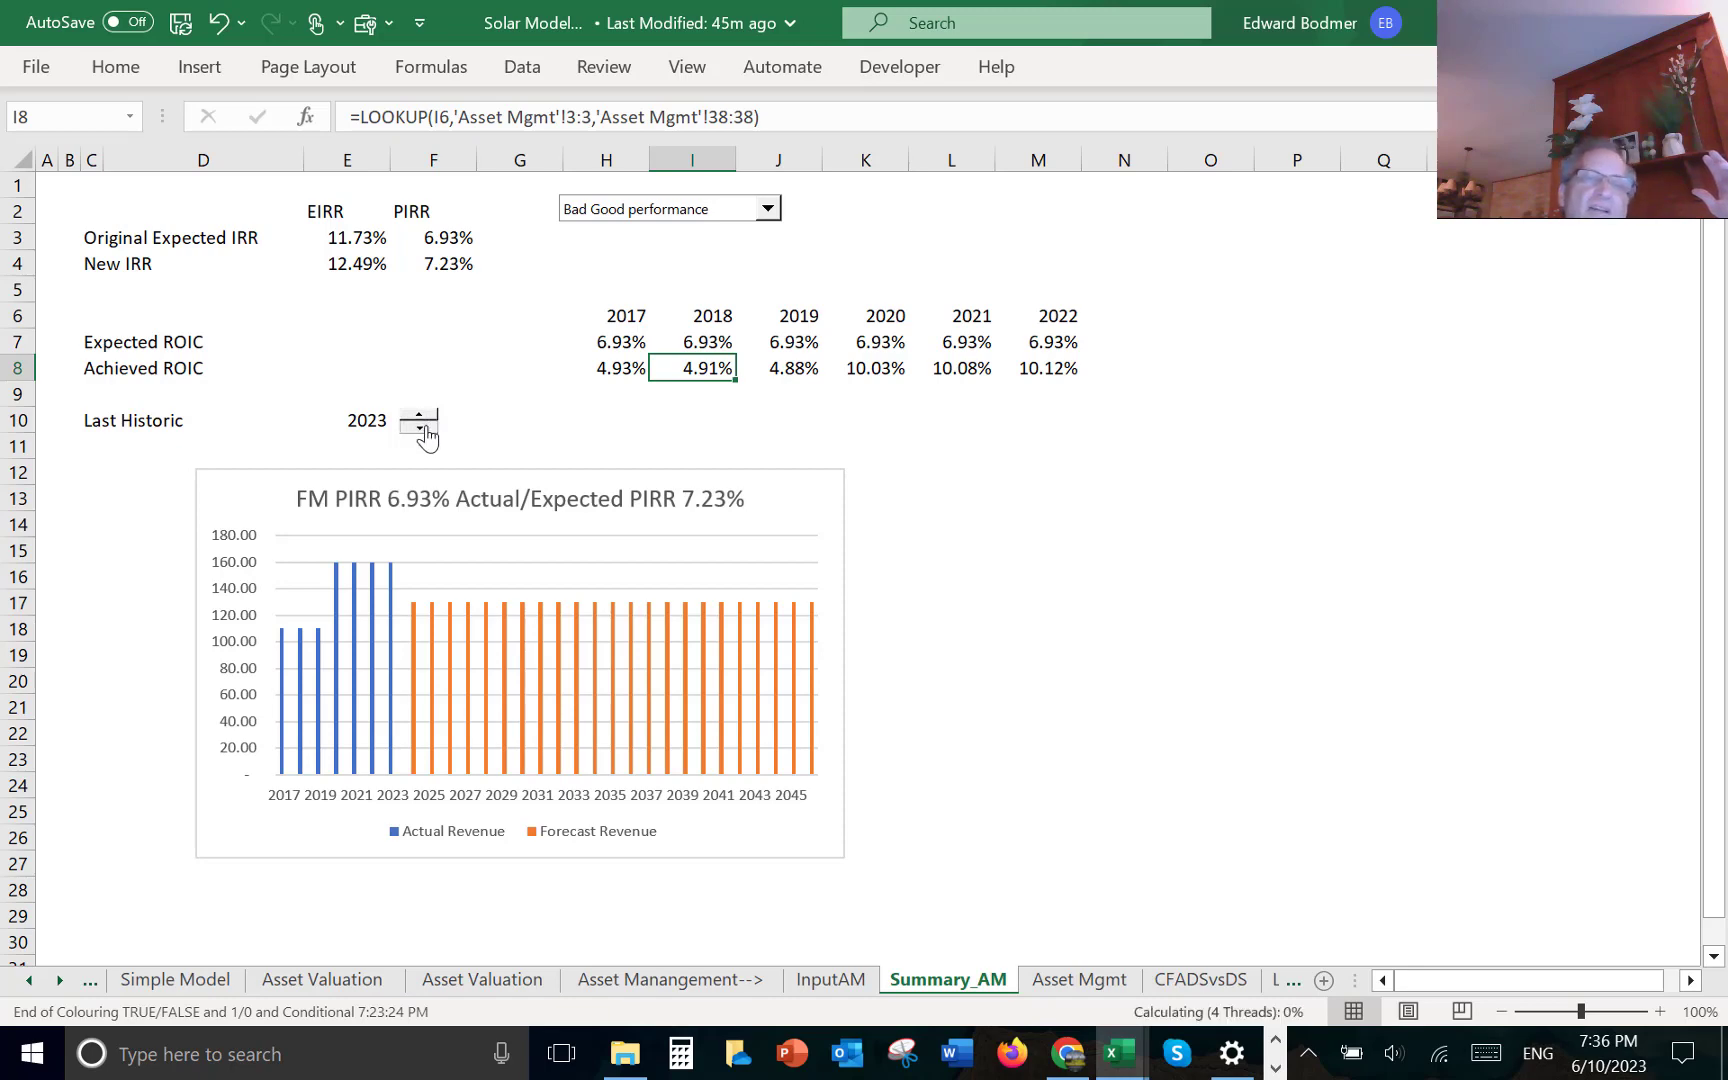
pyautogui.click(423, 427)
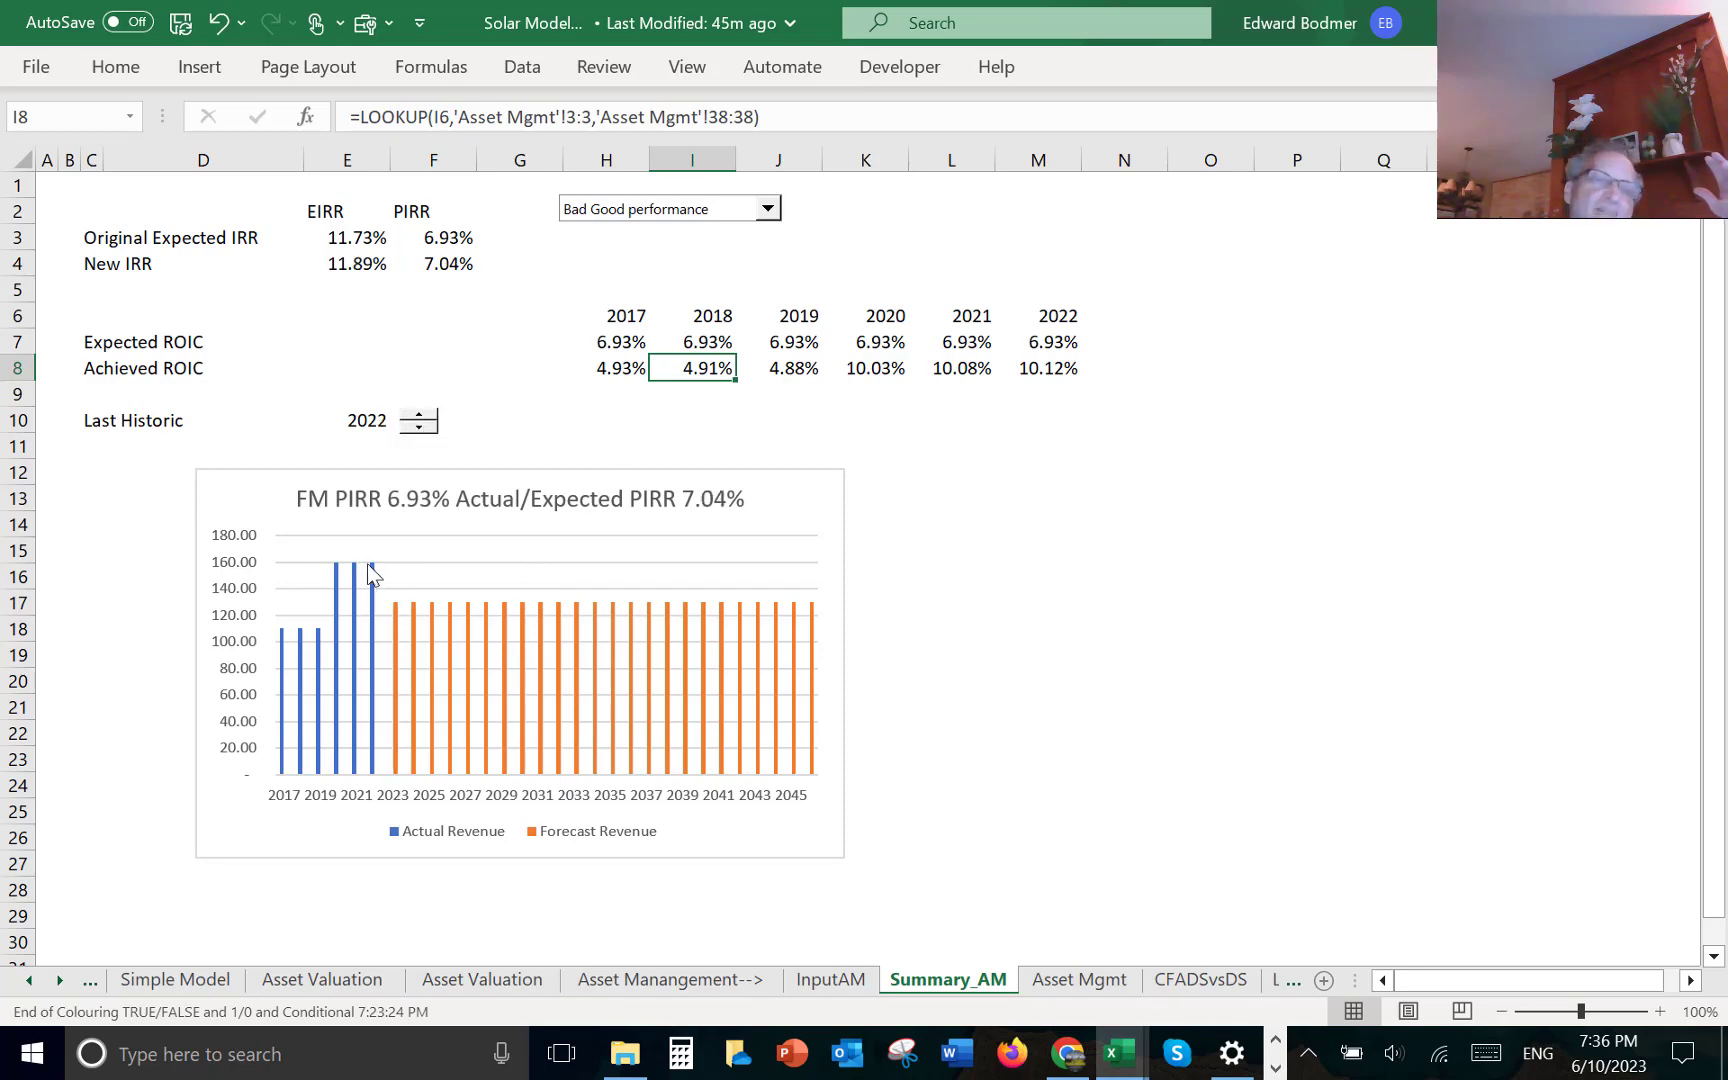
# - Run the colouring macro on the Asset Mgmt sheet with the existing format options
pyautogui.click(985, 471)
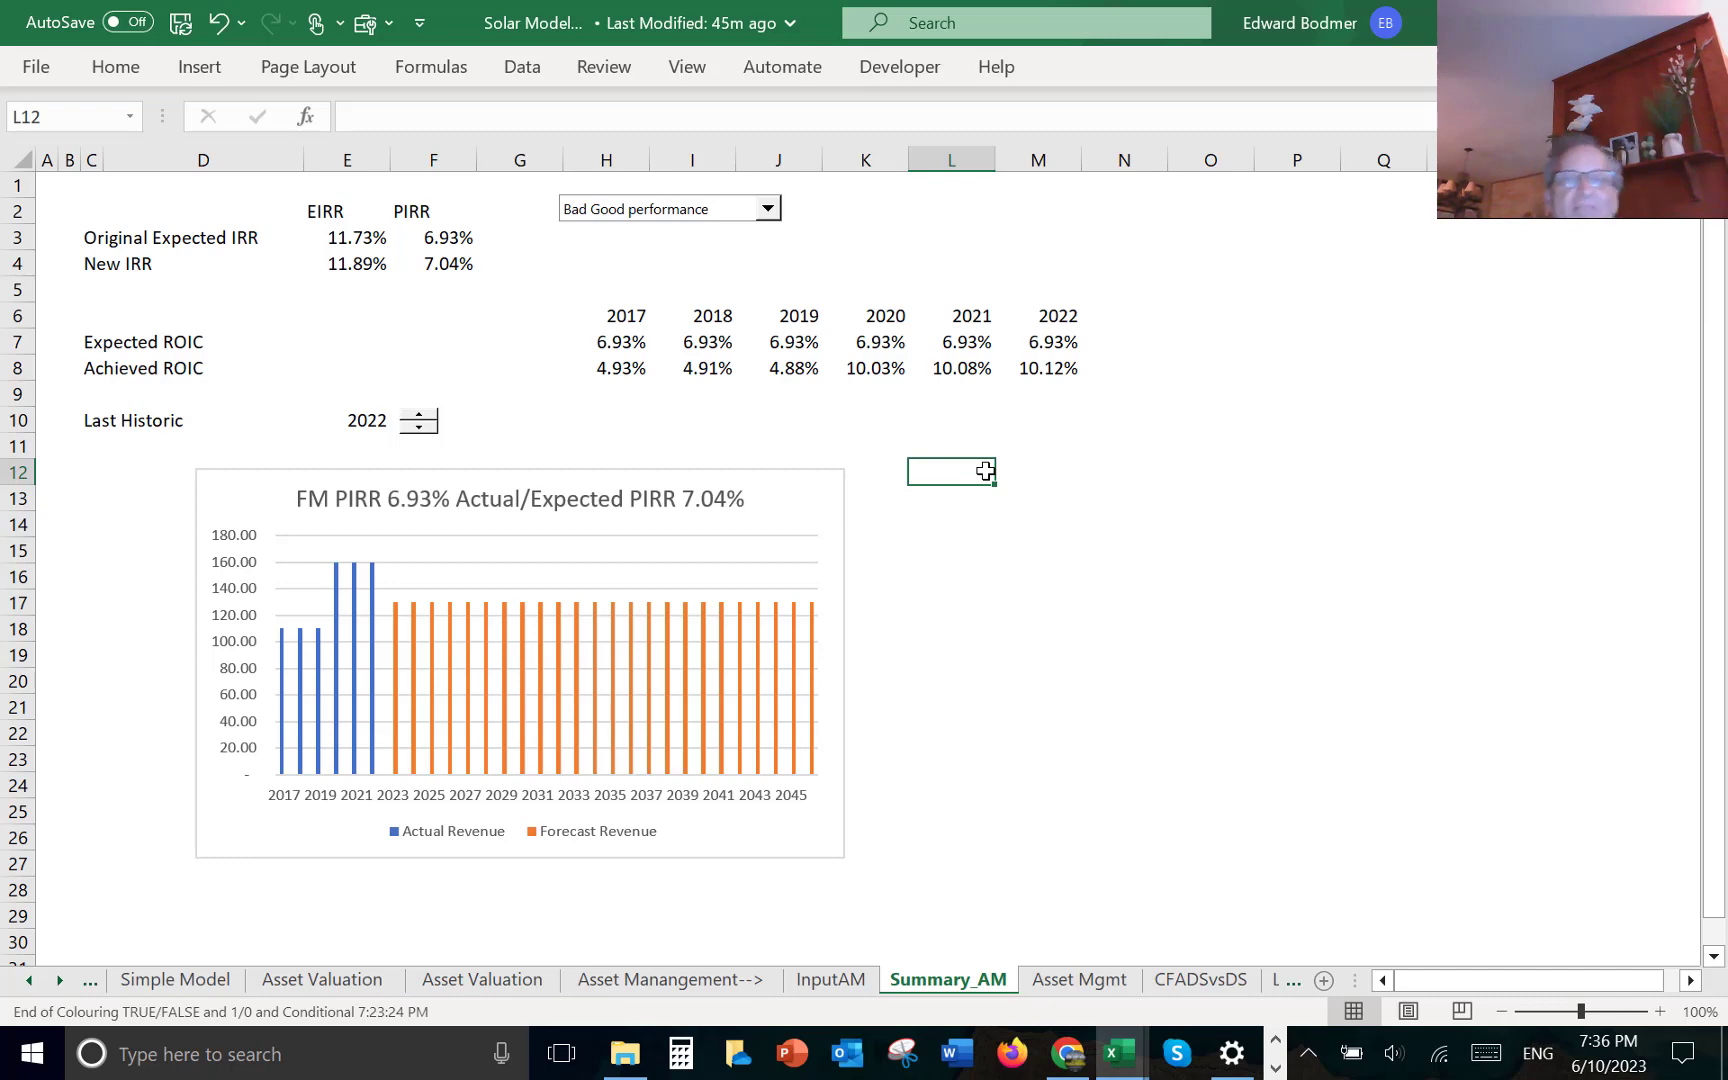
pyautogui.hotkey('ctrl', 'pagedown')
pyautogui.hotkey('ctrl', 'pagedown')
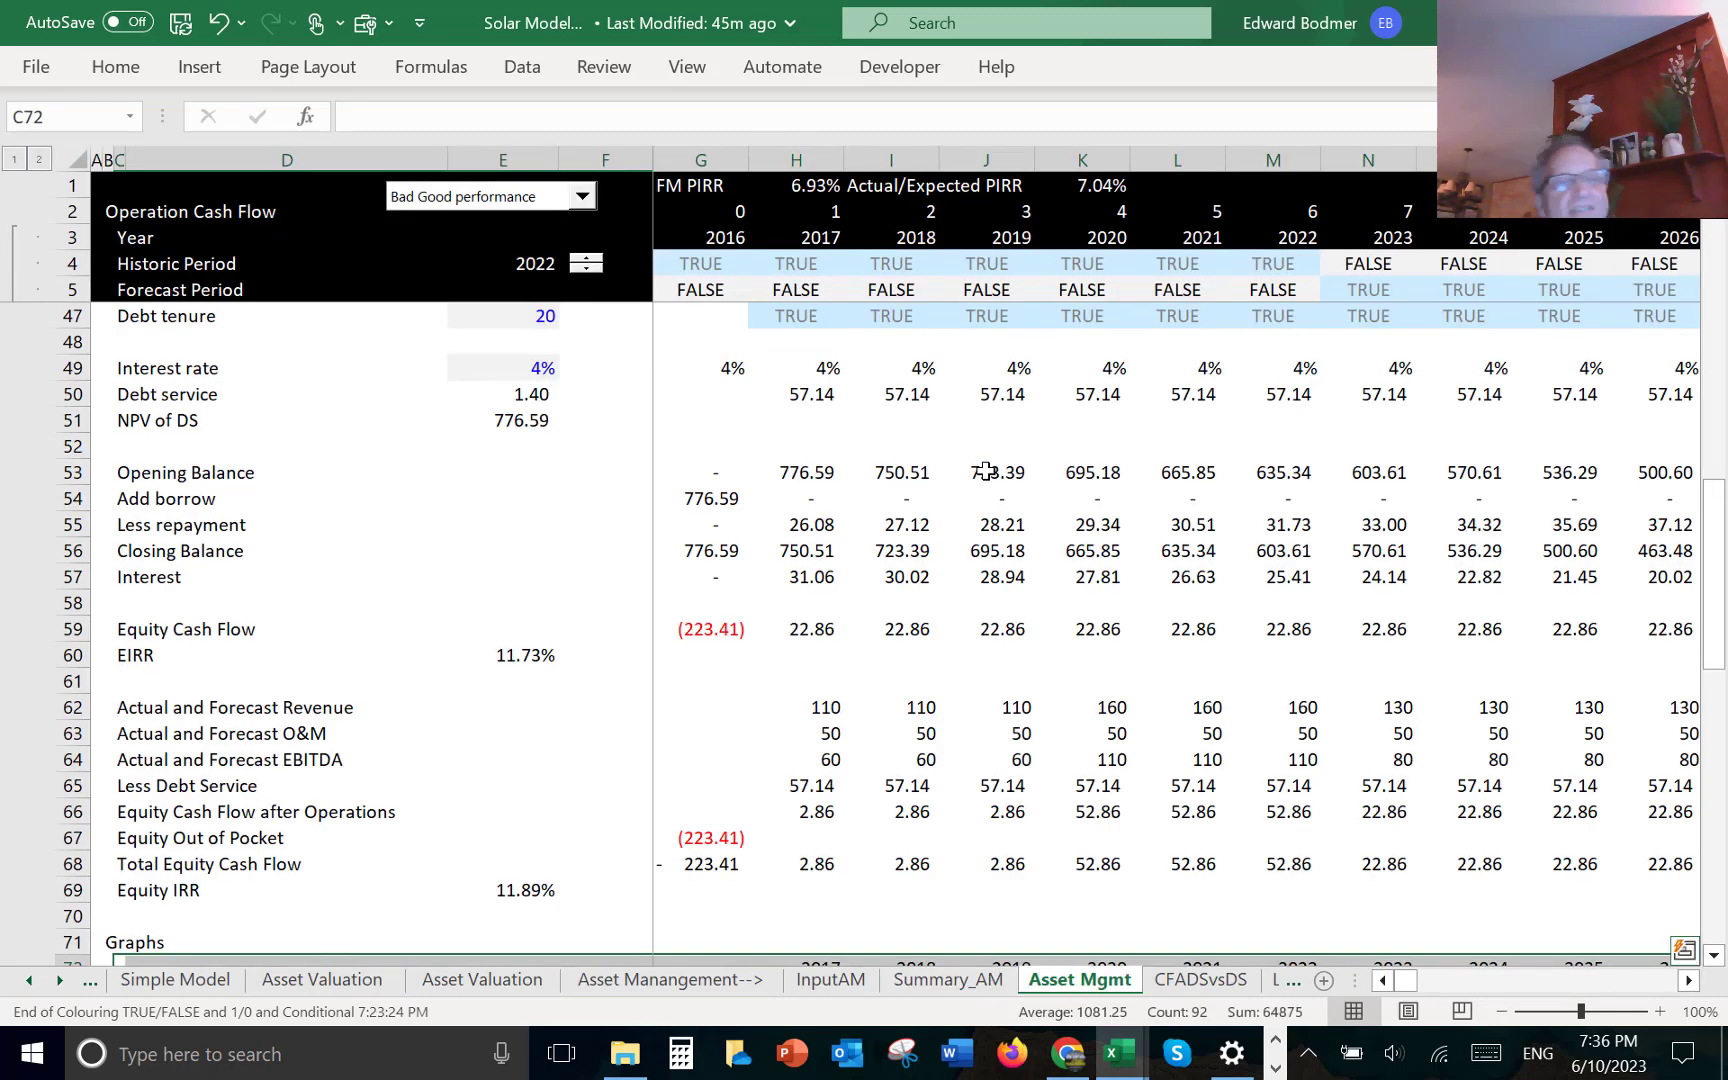
pyautogui.click(685, 525)
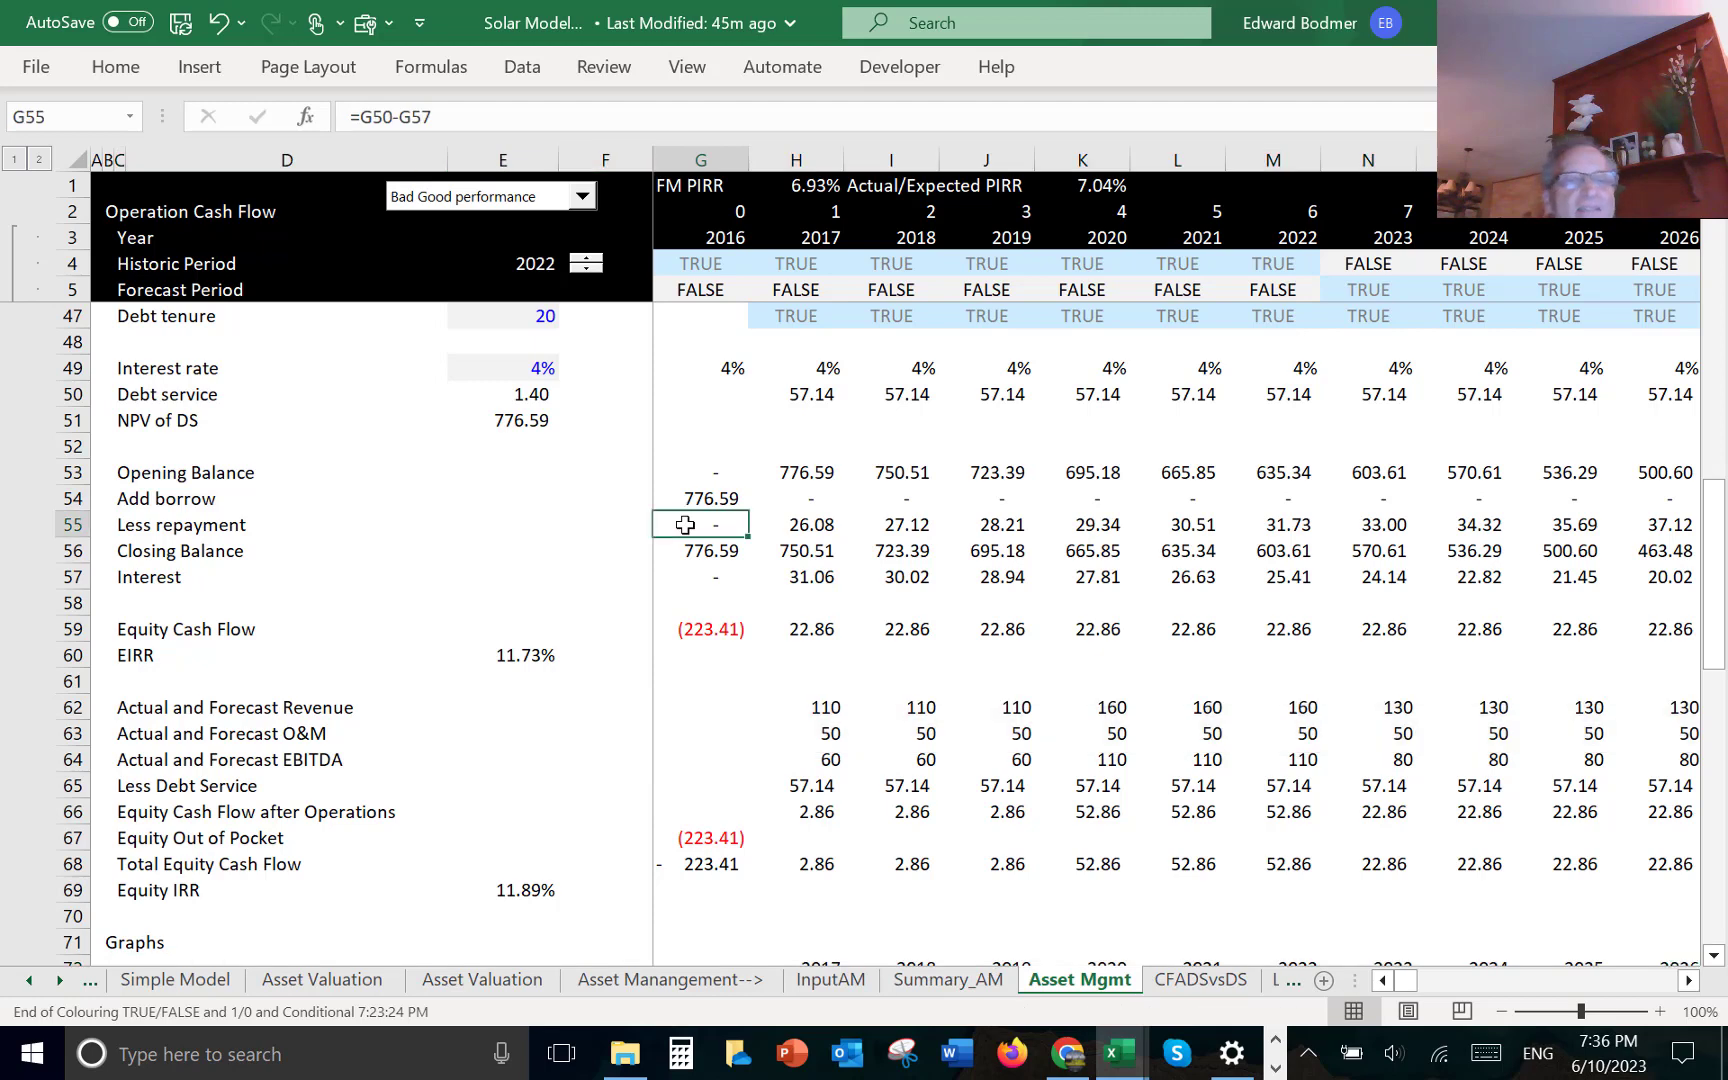
pyautogui.press('Left')
pyautogui.press('Left')
pyautogui.press('Left')
pyautogui.press('Left')
pyautogui.press('Left')
pyautogui.press('Left')
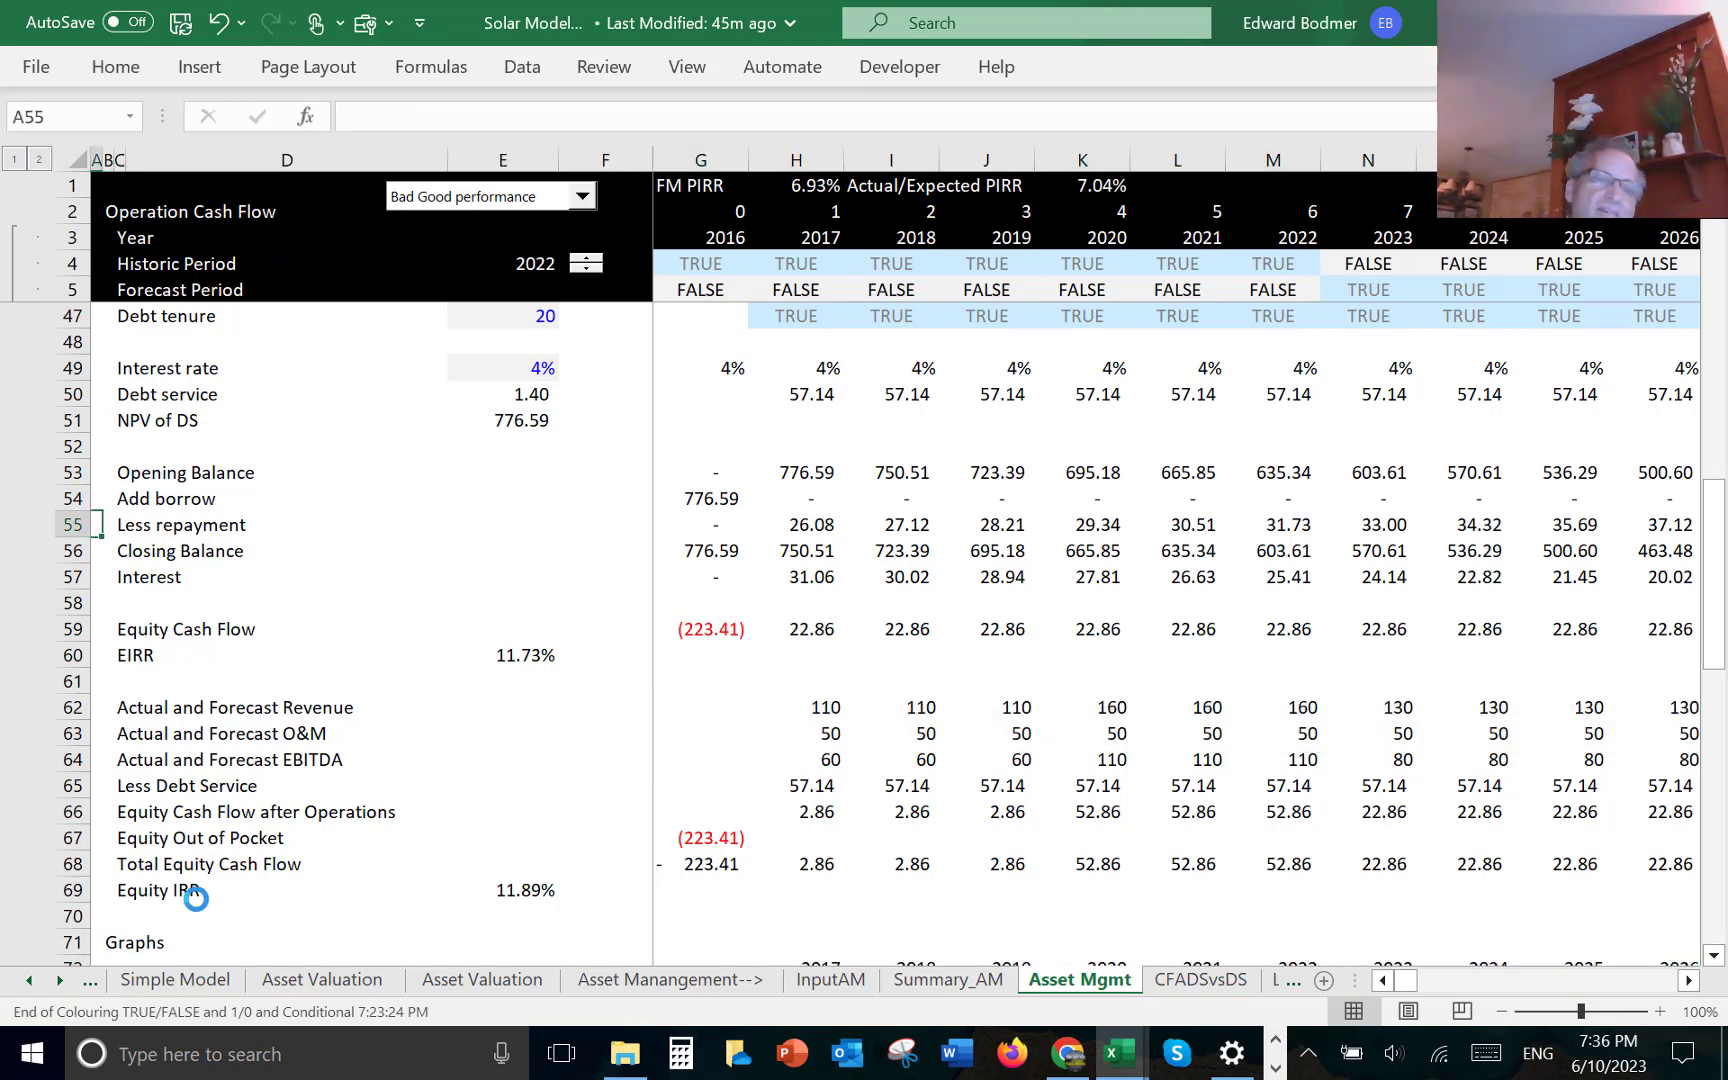
pyautogui.hotkey('ctrl', 'alt', 'c')
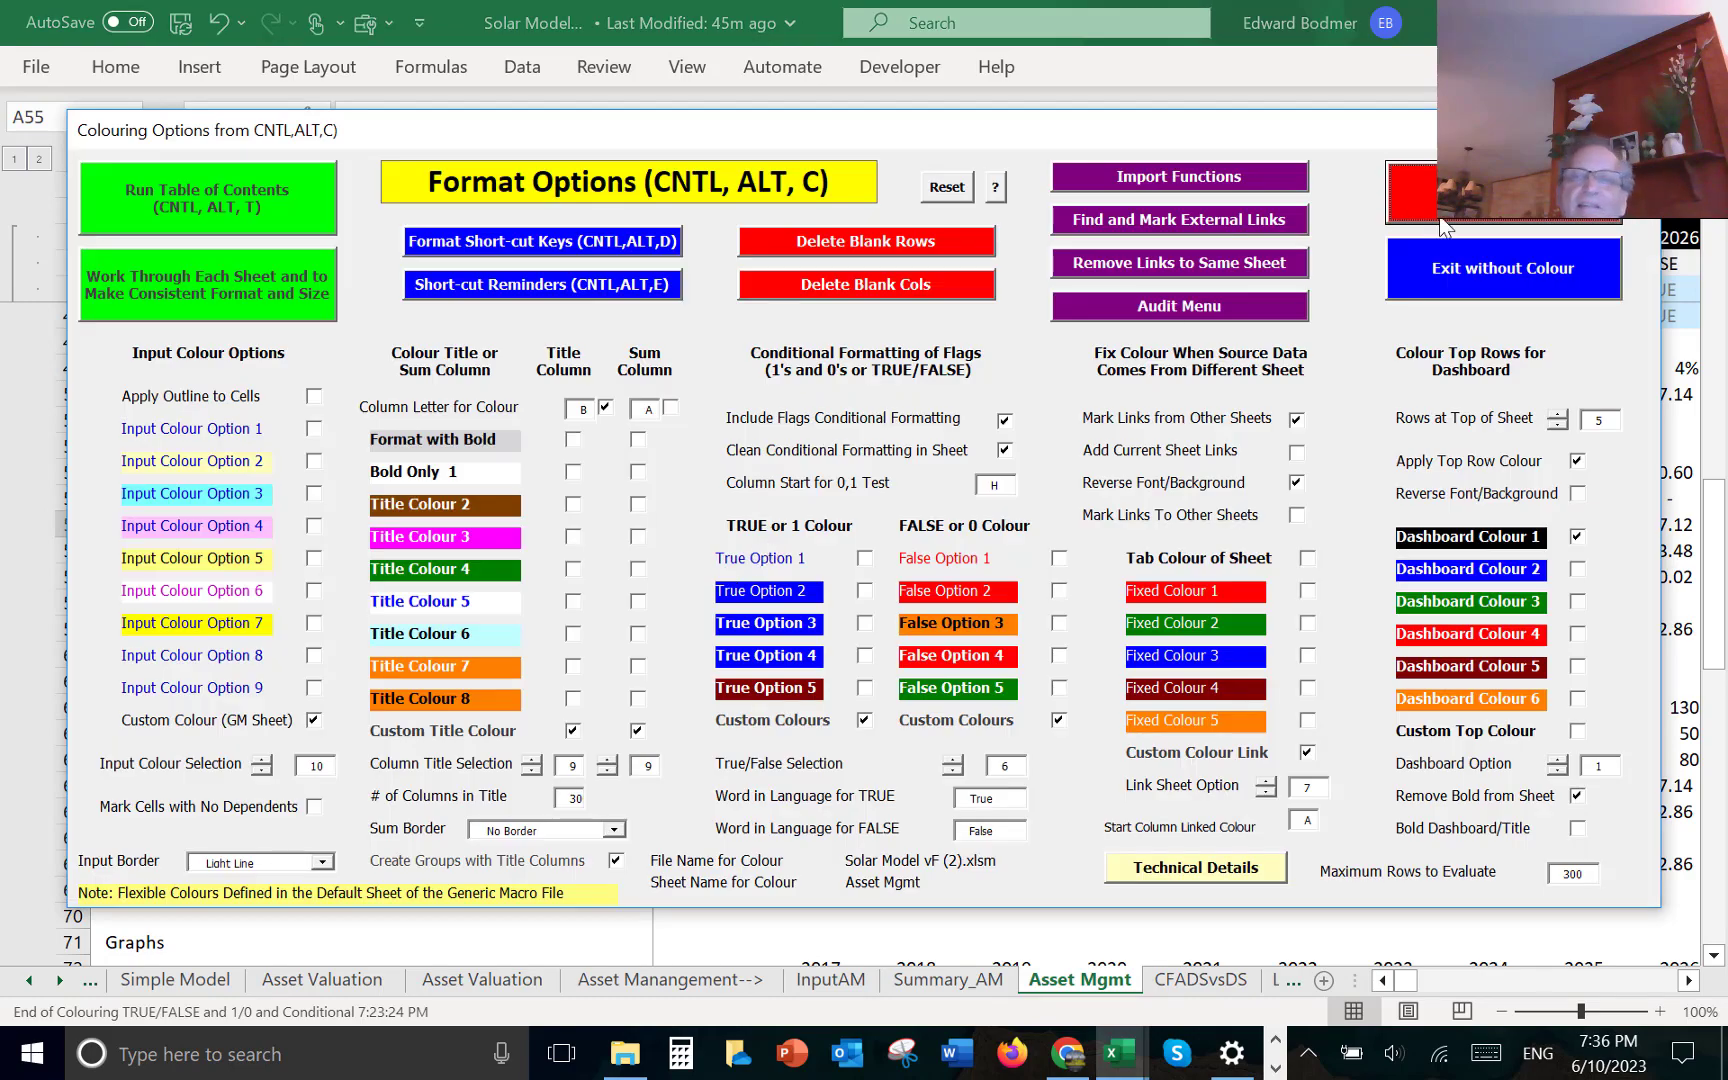
pyautogui.click(1441, 219)
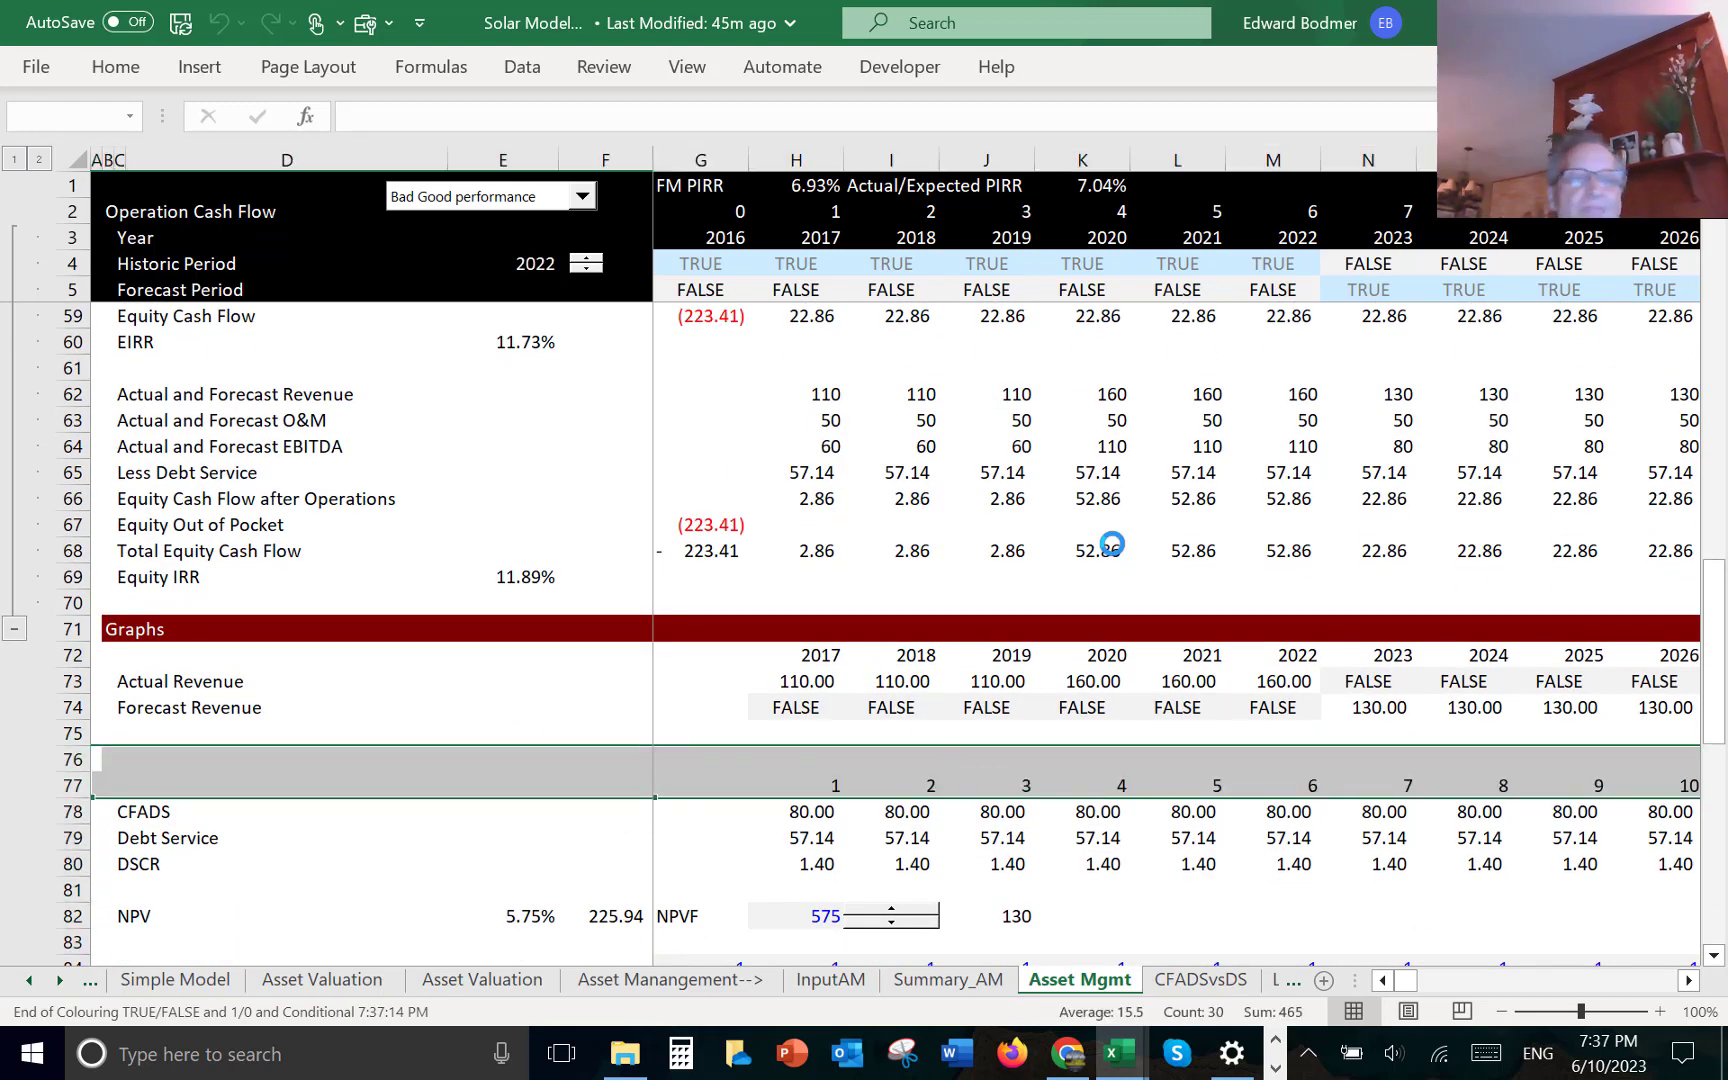
# - Insert two rows below the Forecast Revenue block at row 76 and label C76 "Expected ROIC - Economic Depreciation"
pyautogui.press('Right')
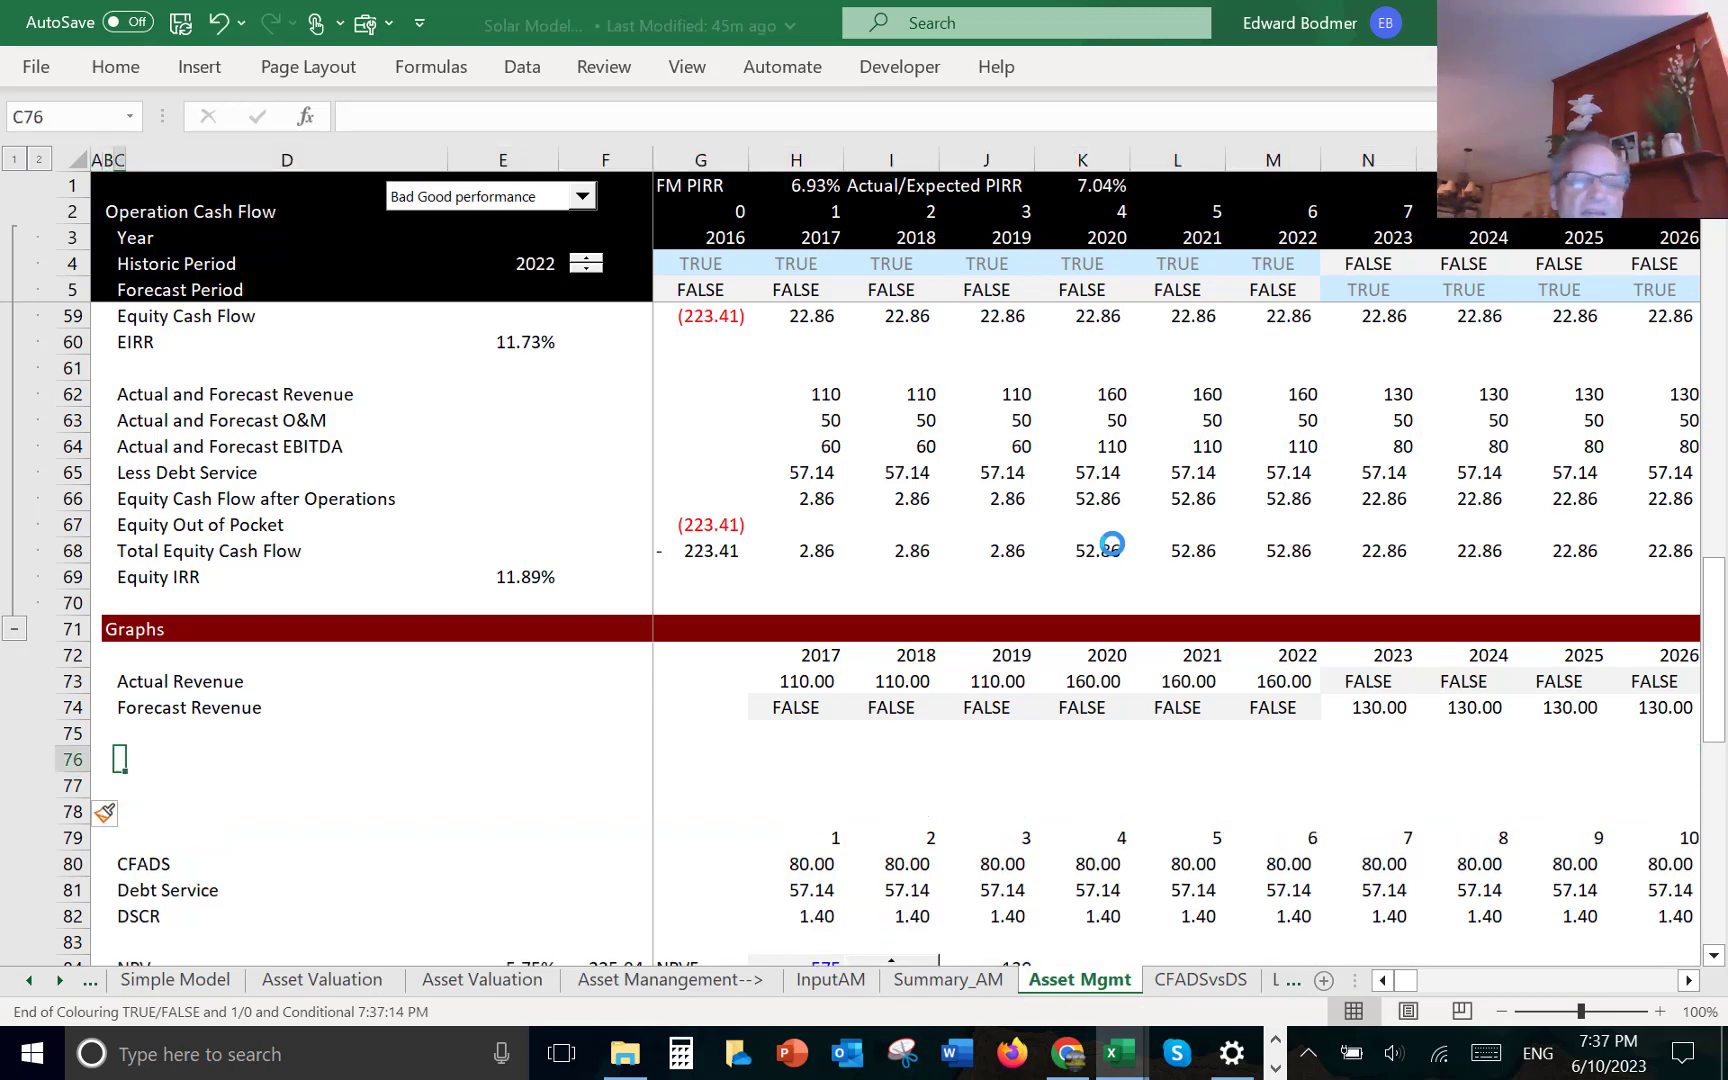
pyautogui.write('Expected ROIC - Economic Deprecia')
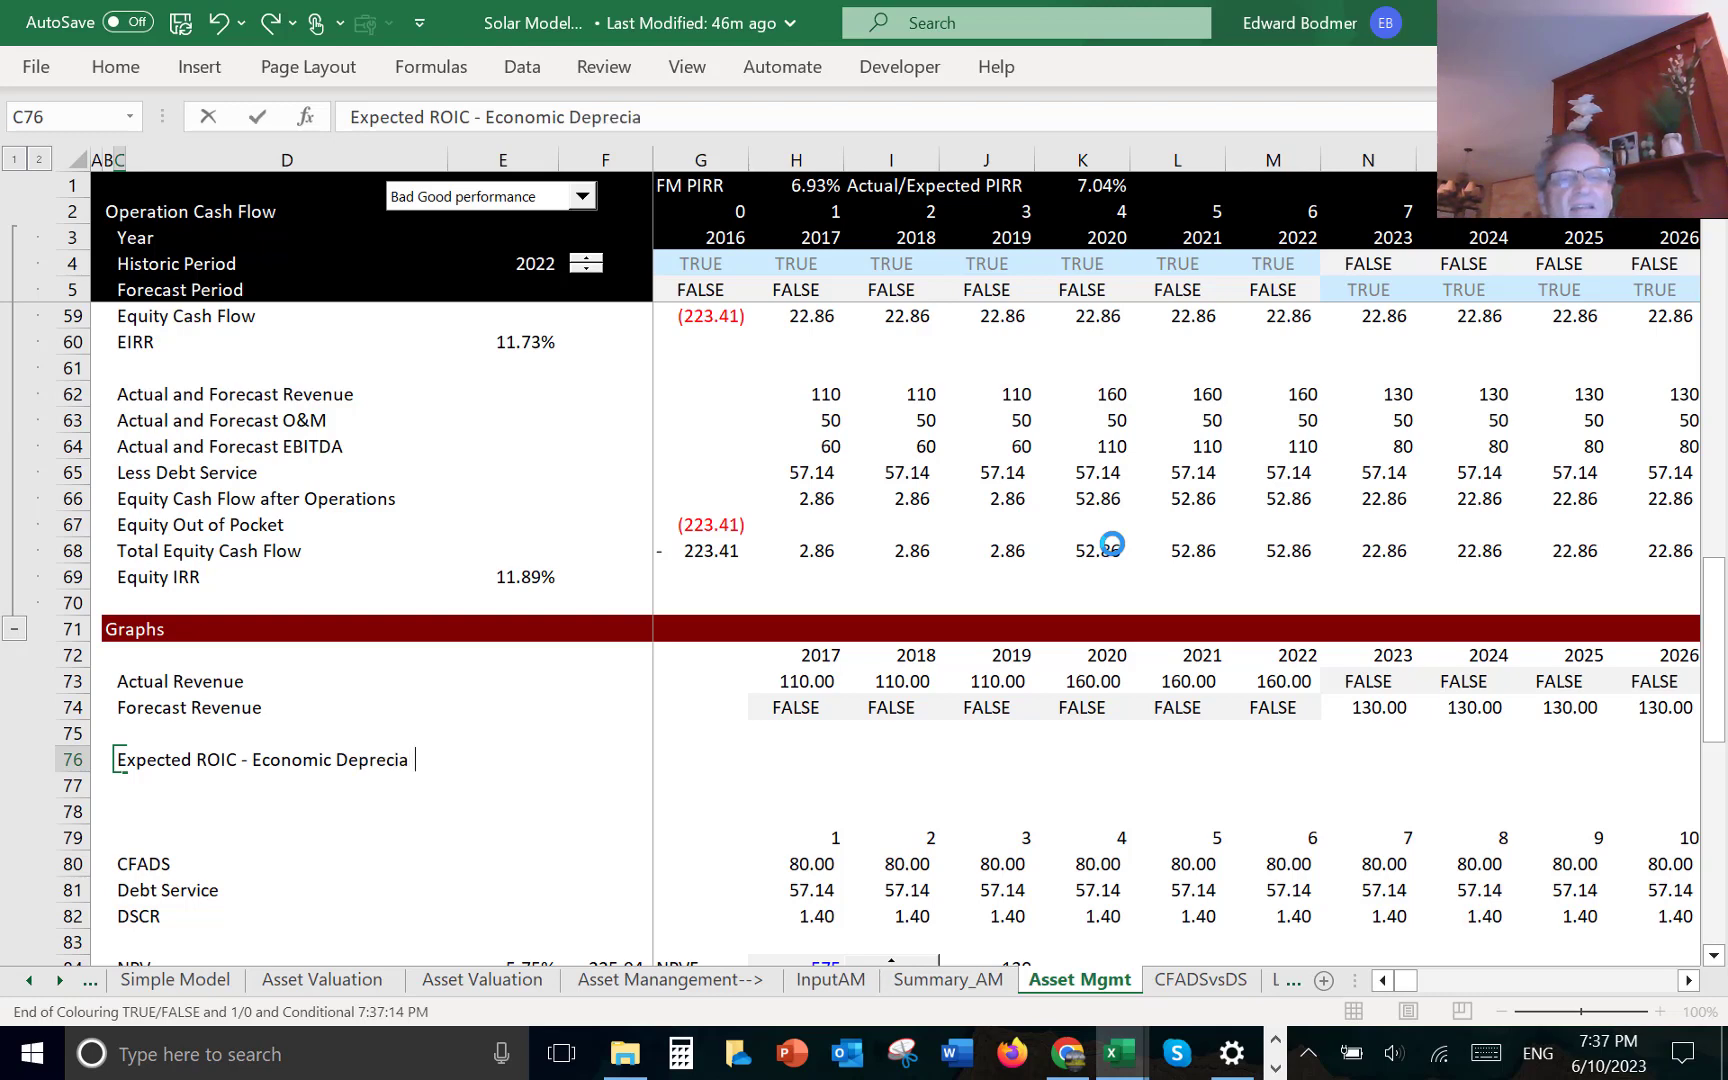
pyautogui.write('tion')
pyautogui.press('Return')
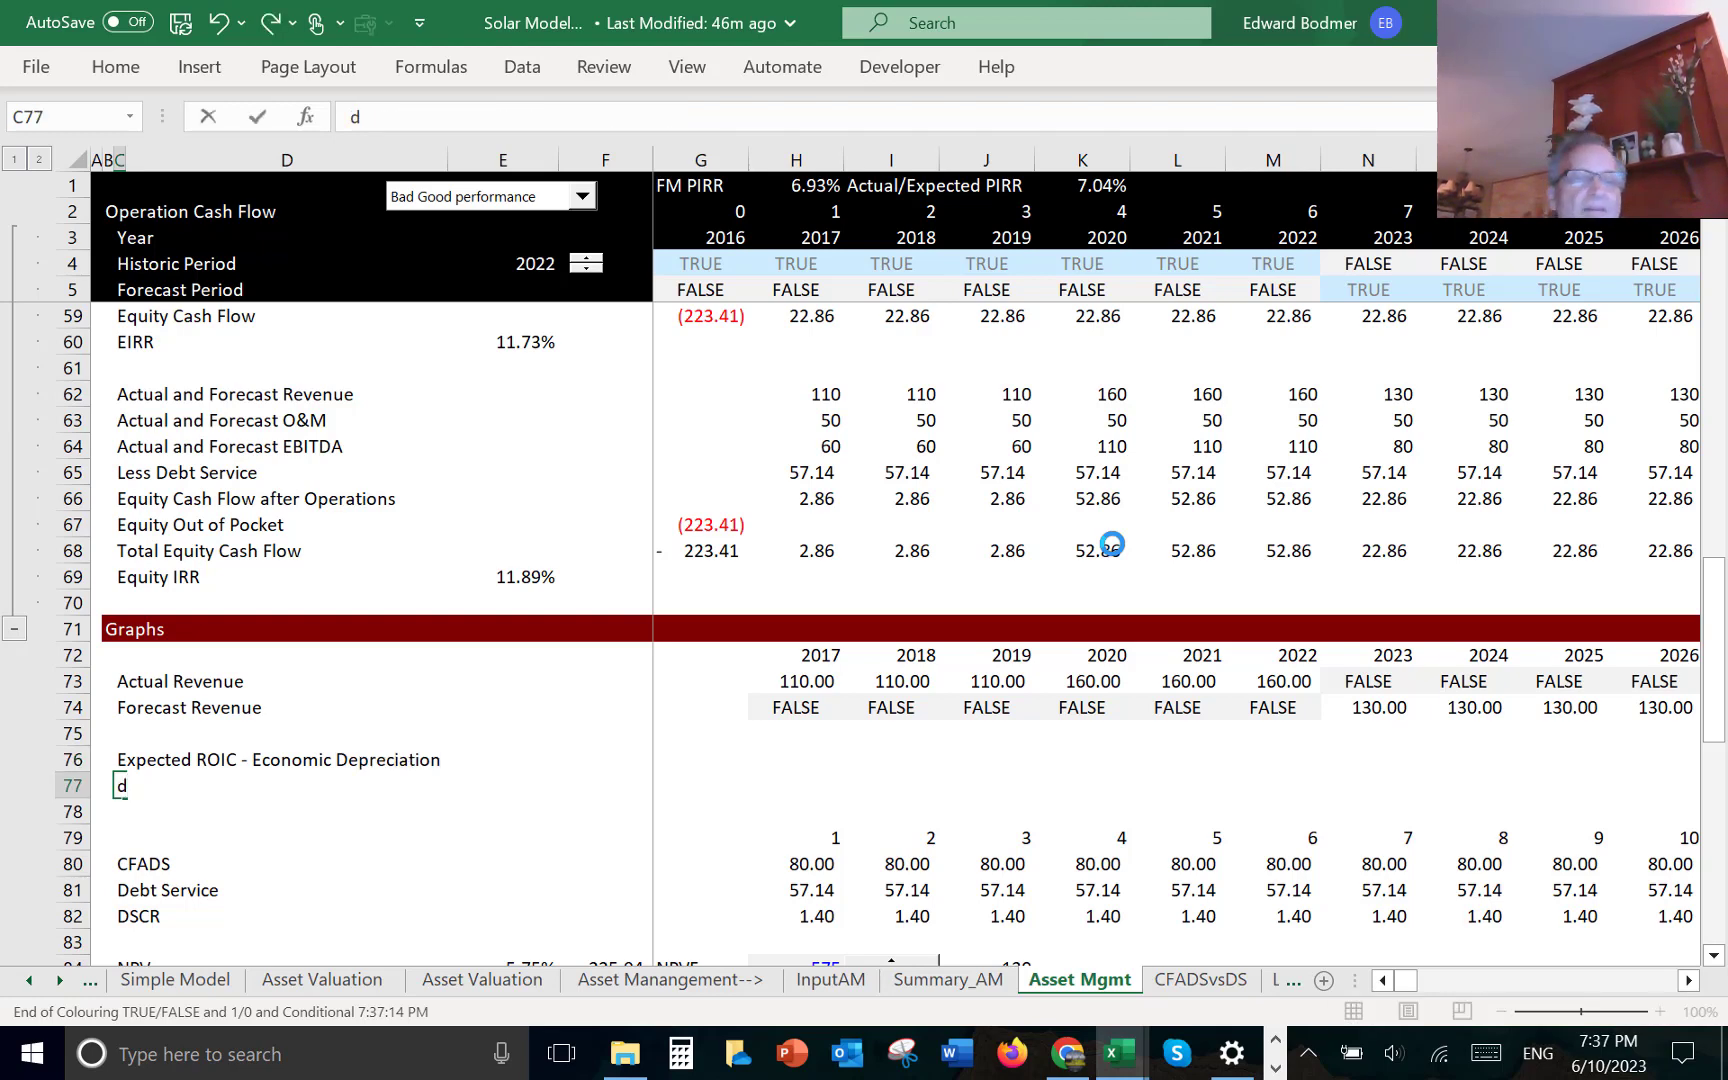
# - Copy the Expected ROIC label down to C77 and change it to "Actual ROIC - Economic Depreciation"
pyautogui.hotkey('ctrl', 'd')
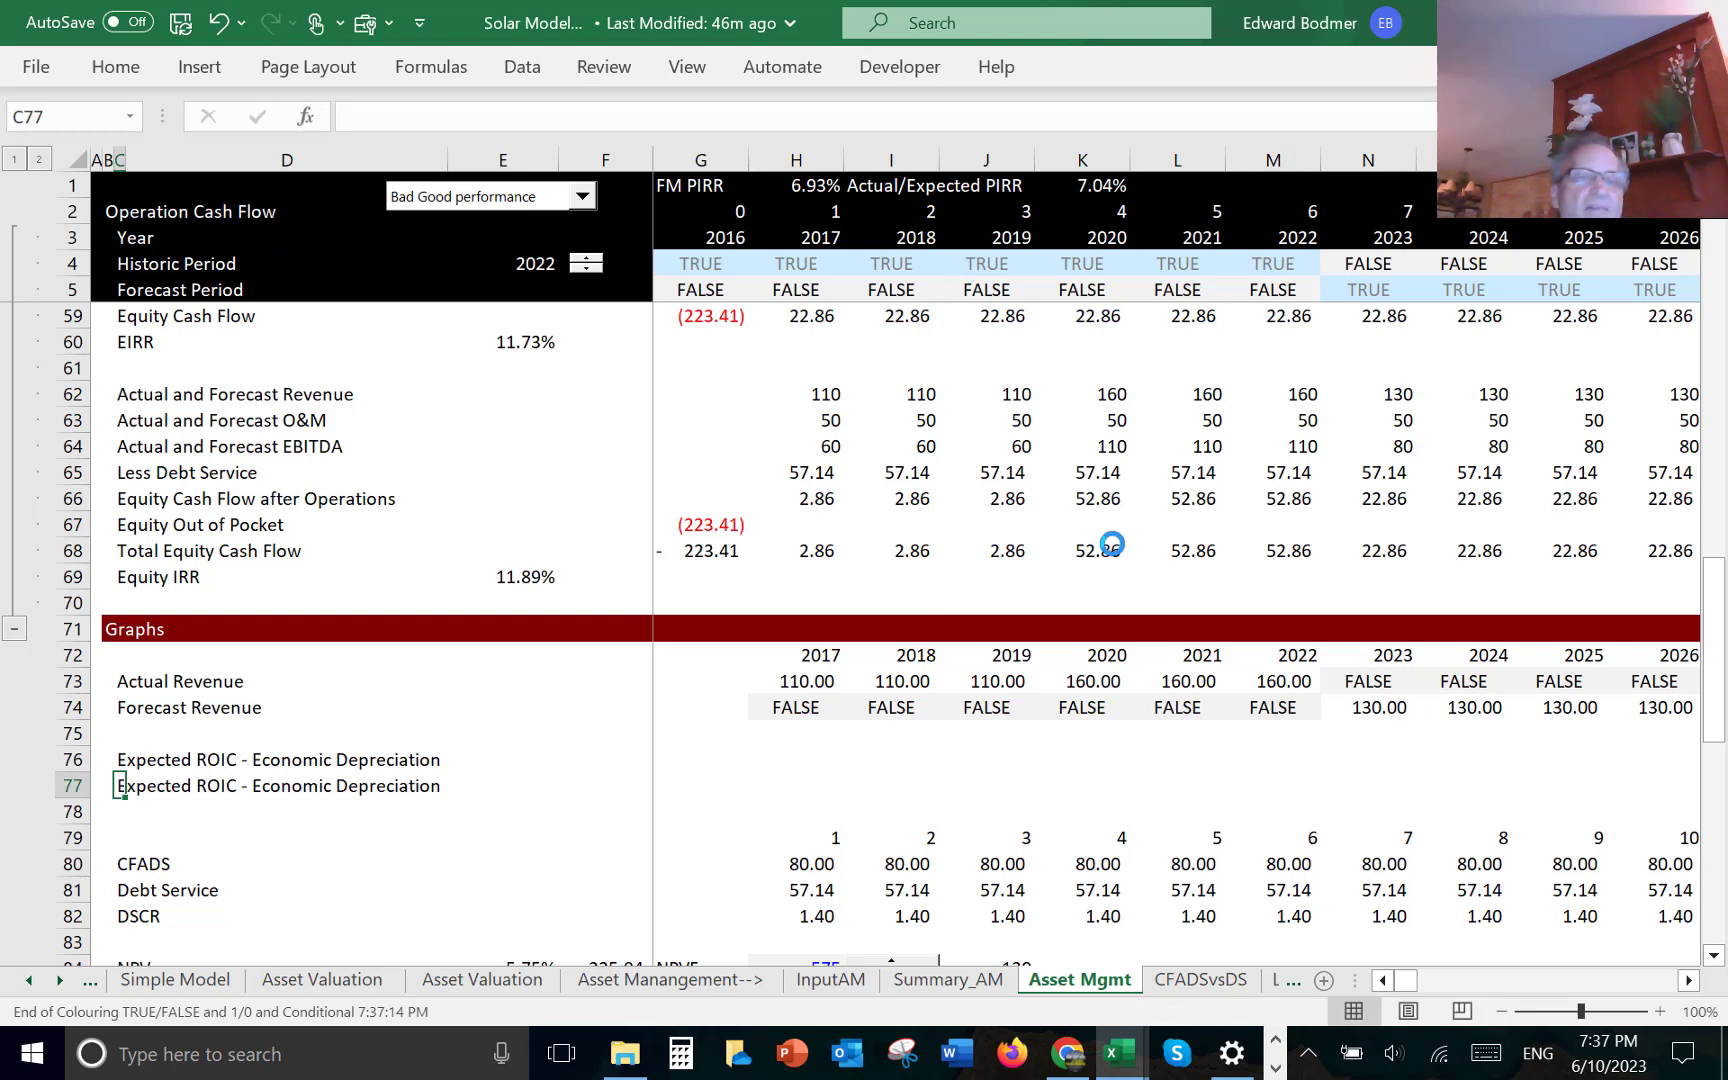
pyautogui.press('Up')
pyautogui.press('F2')
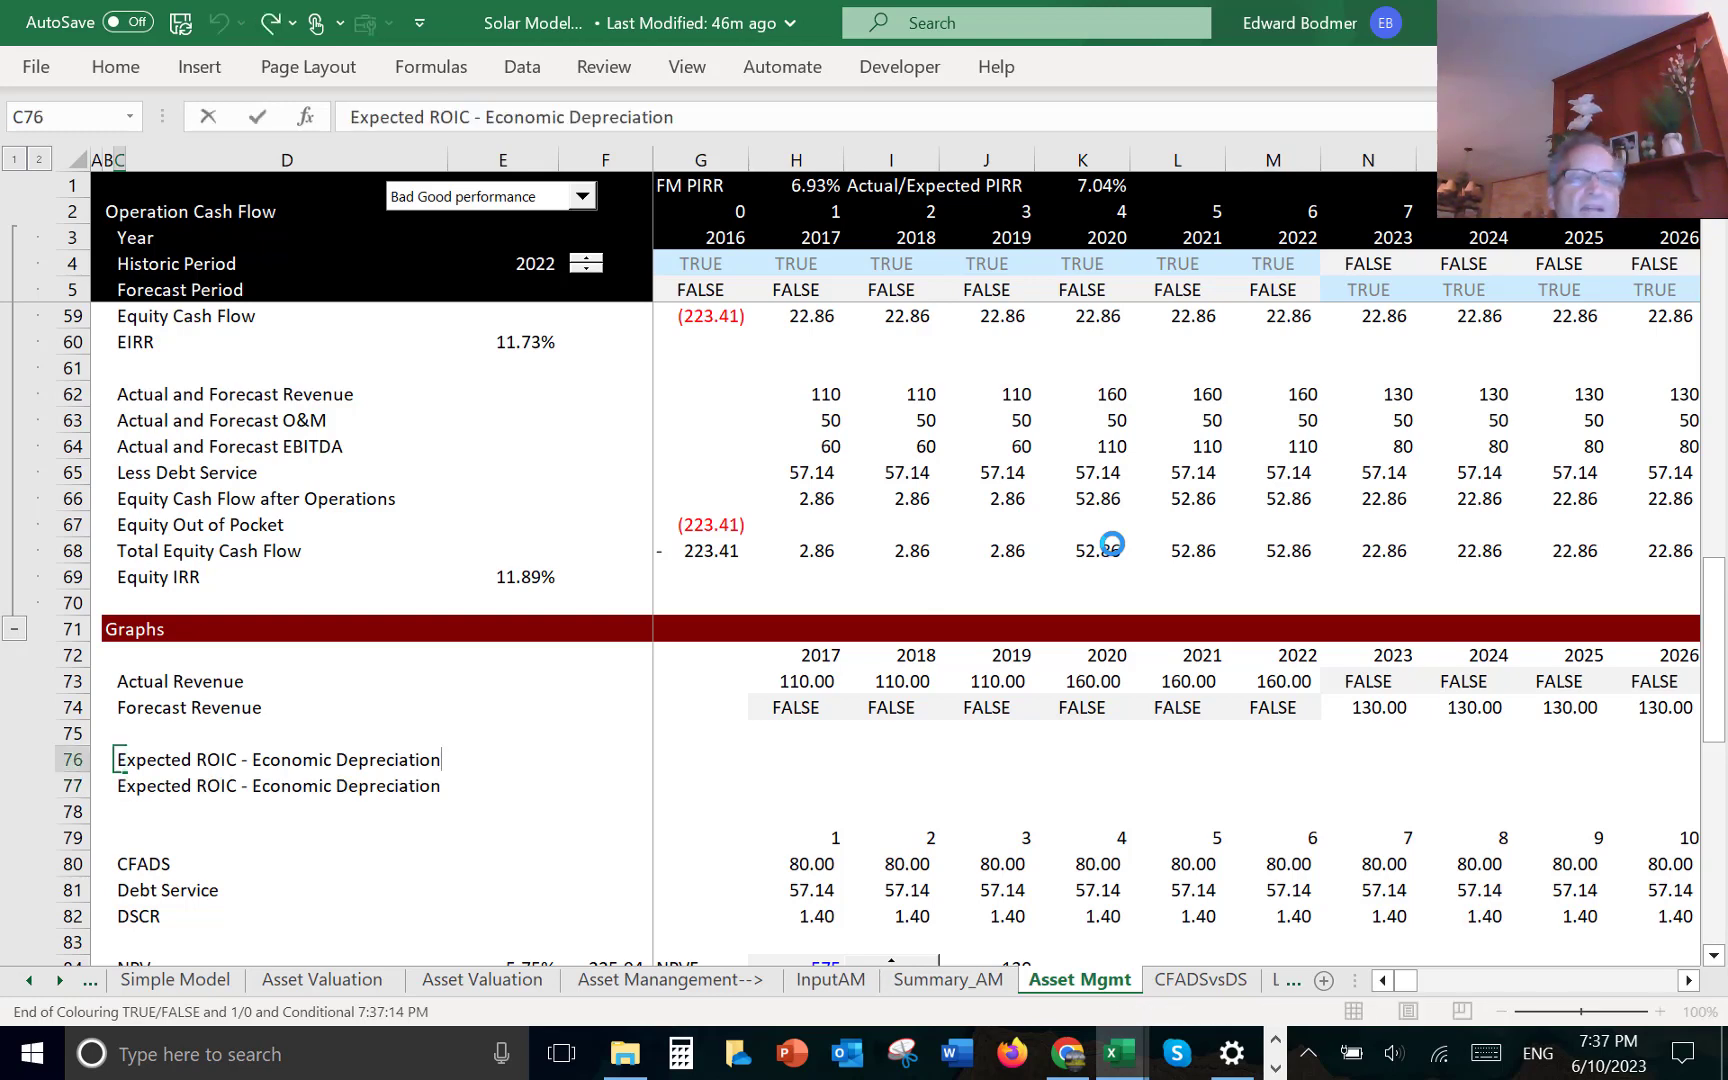
pyautogui.press('Return')
pyautogui.press('F2')
pyautogui.press('Left')
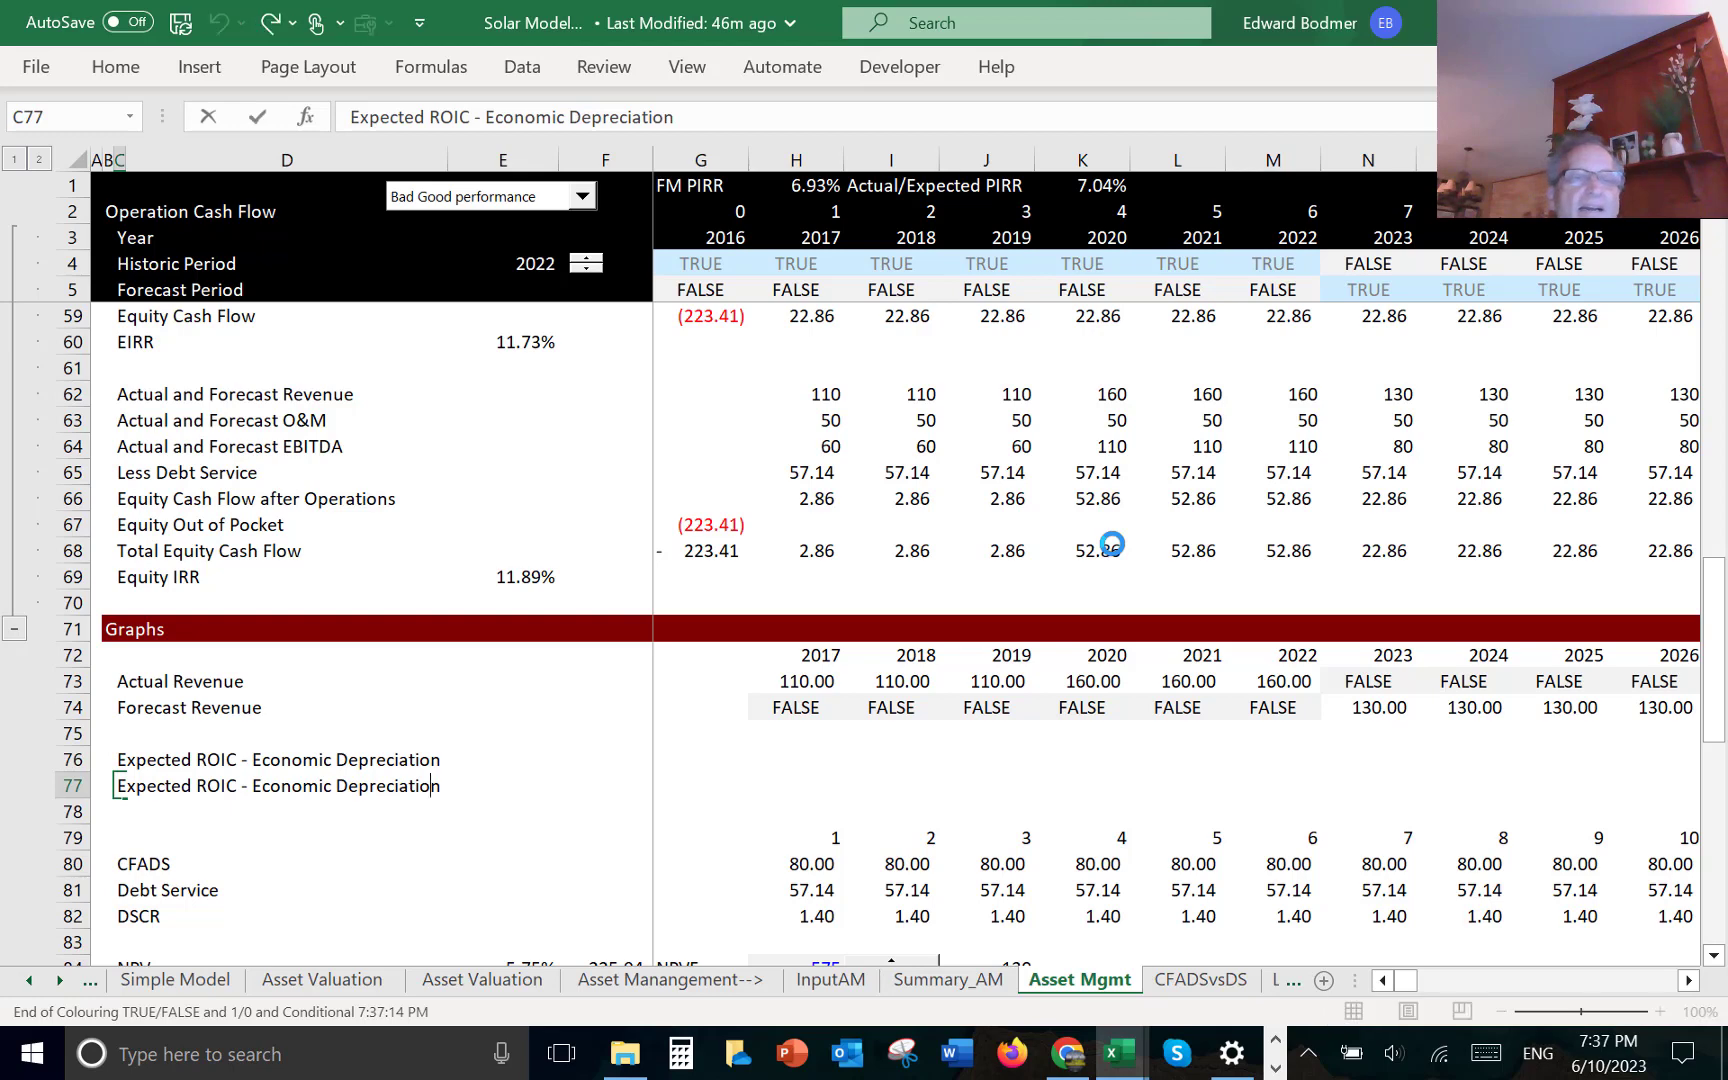
pyautogui.press('BackSpace')
pyautogui.press('BackSpace')
pyautogui.press('BackSpace')
pyautogui.press('BackSpace')
pyautogui.press('BackSpace')
pyautogui.press('BackSpace')
pyautogui.press('BackSpace')
pyautogui.press('BackSpace')
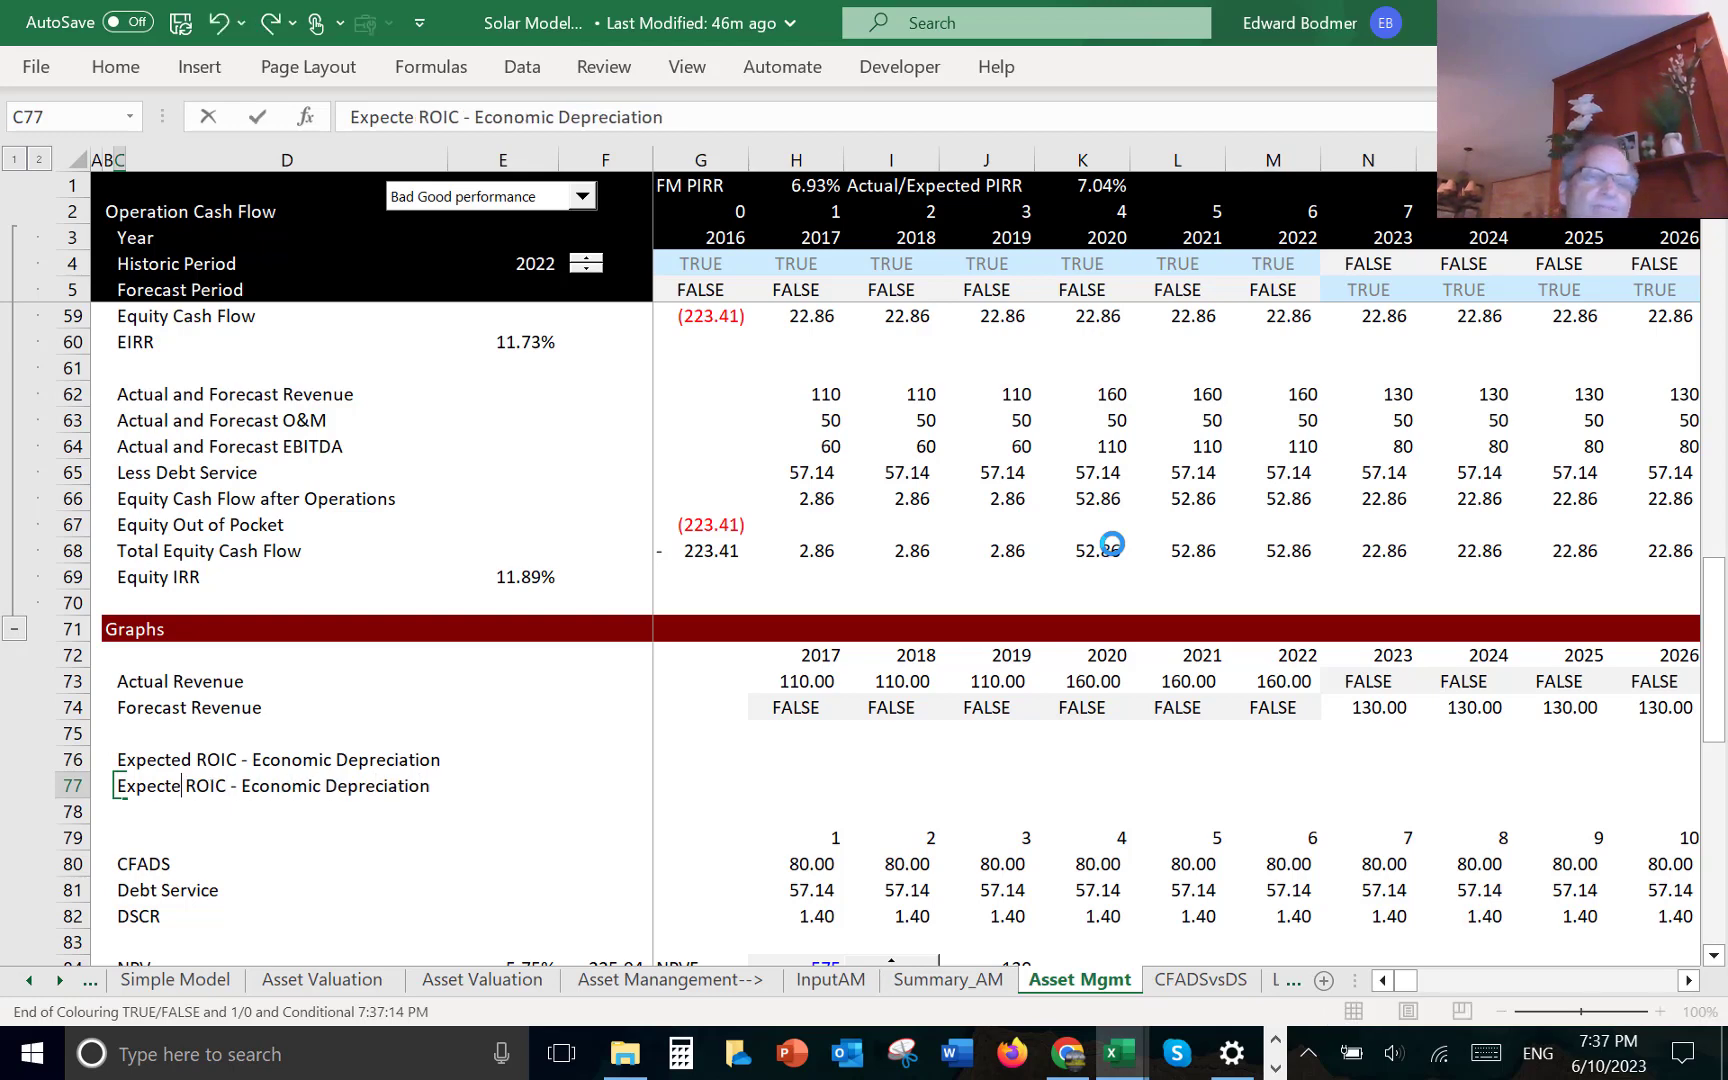
pyautogui.write('Actual')
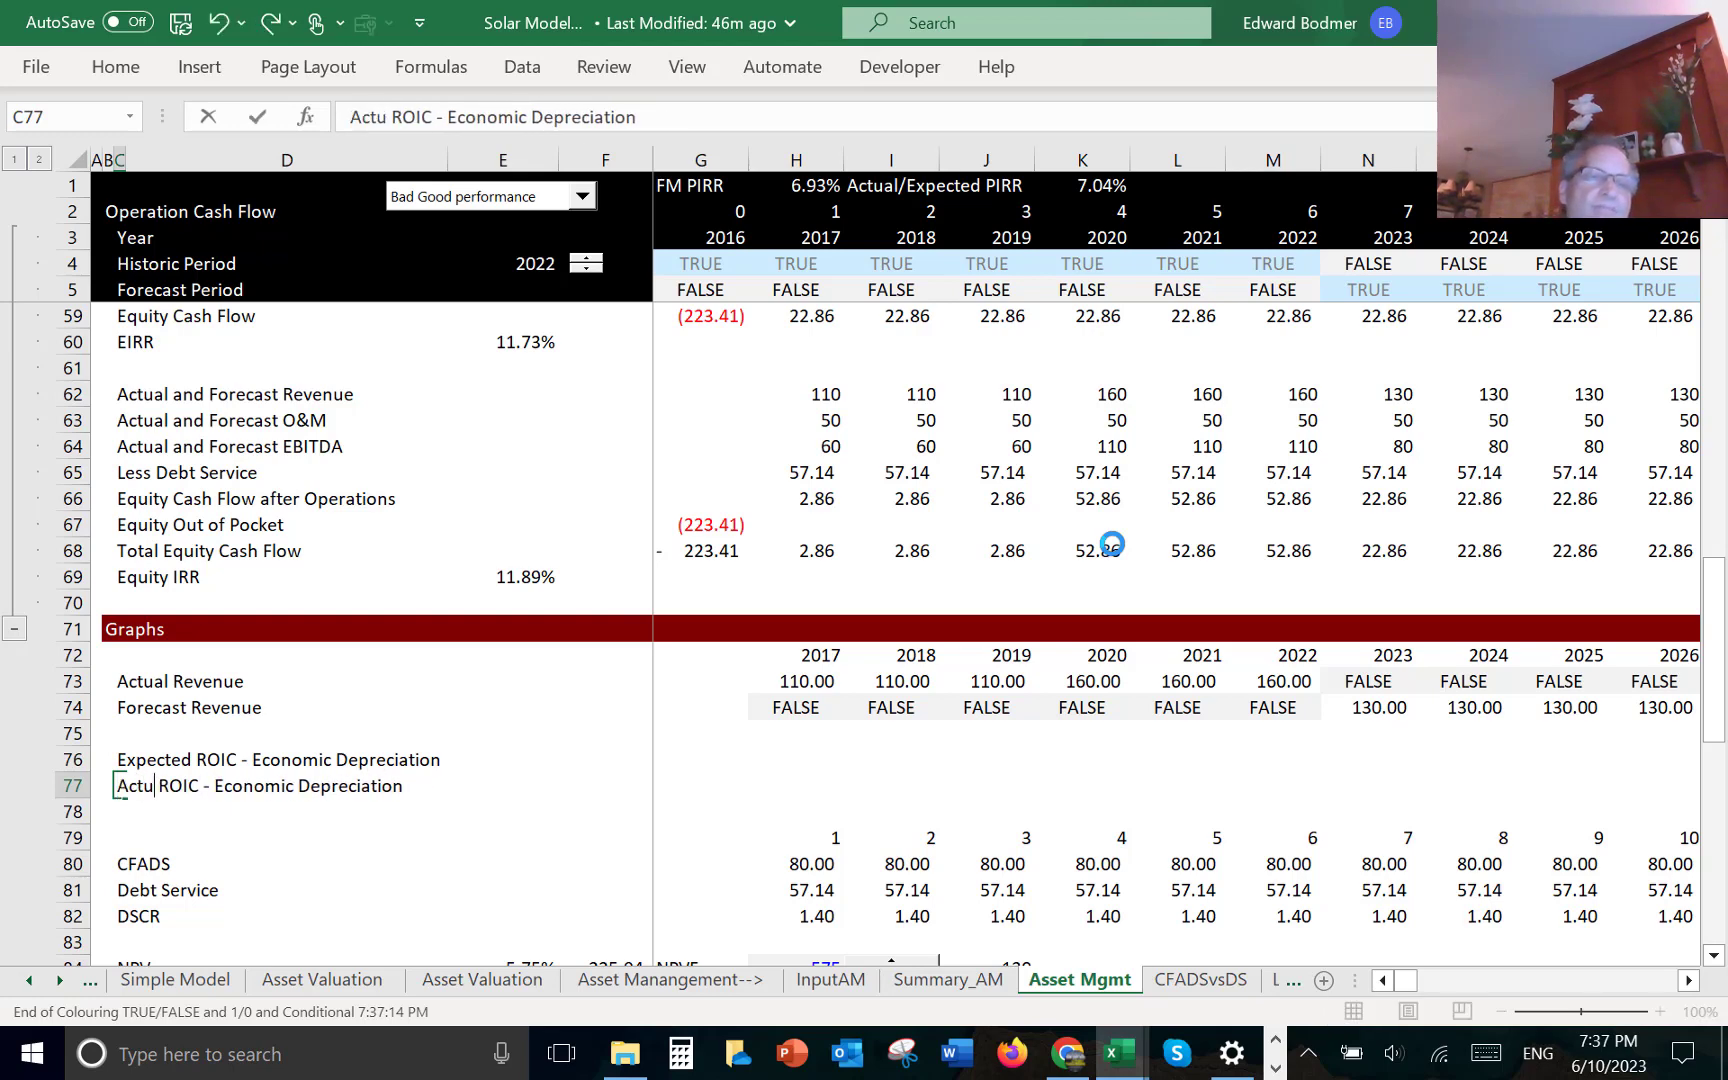
pyautogui.press('Return')
# - Link the Expected ROIC row to the Original FM Economic ROIC with =H28 in H76 and fill it across the years
pyautogui.press('Up')
pyautogui.press('Up')
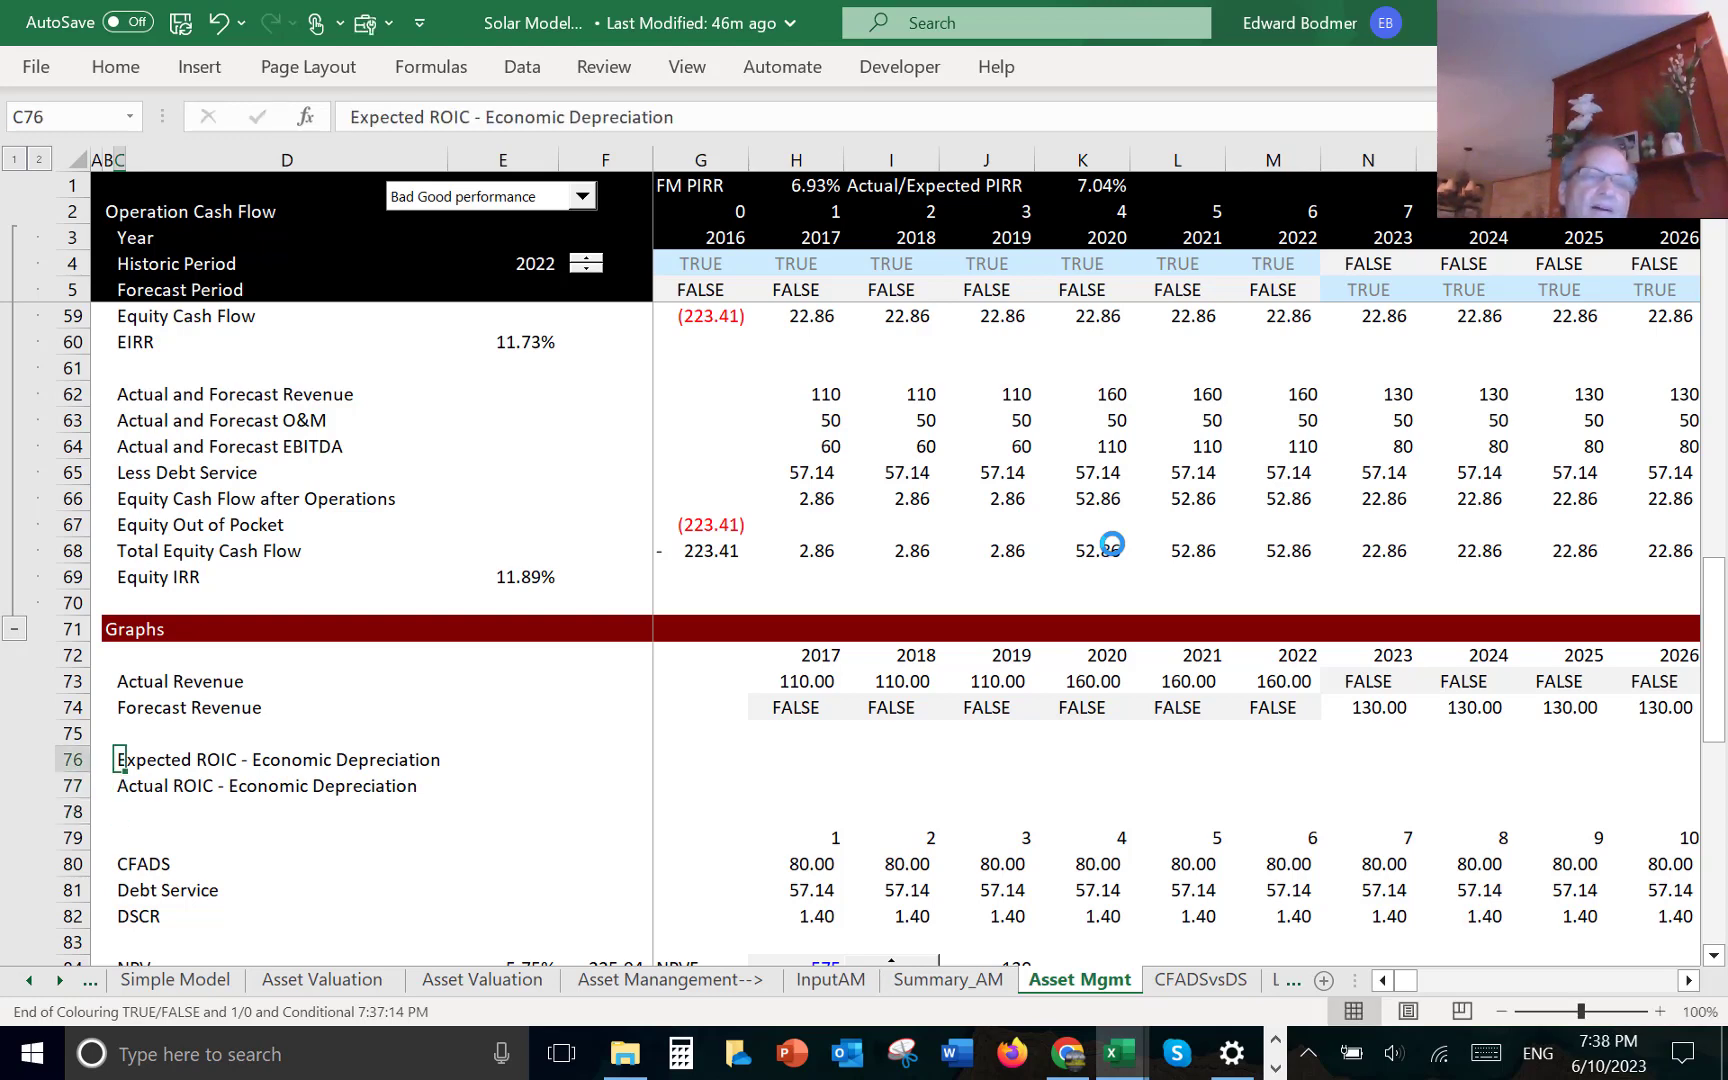
pyautogui.press('Right')
pyautogui.press('Right')
pyautogui.press('Right')
pyautogui.press('Right')
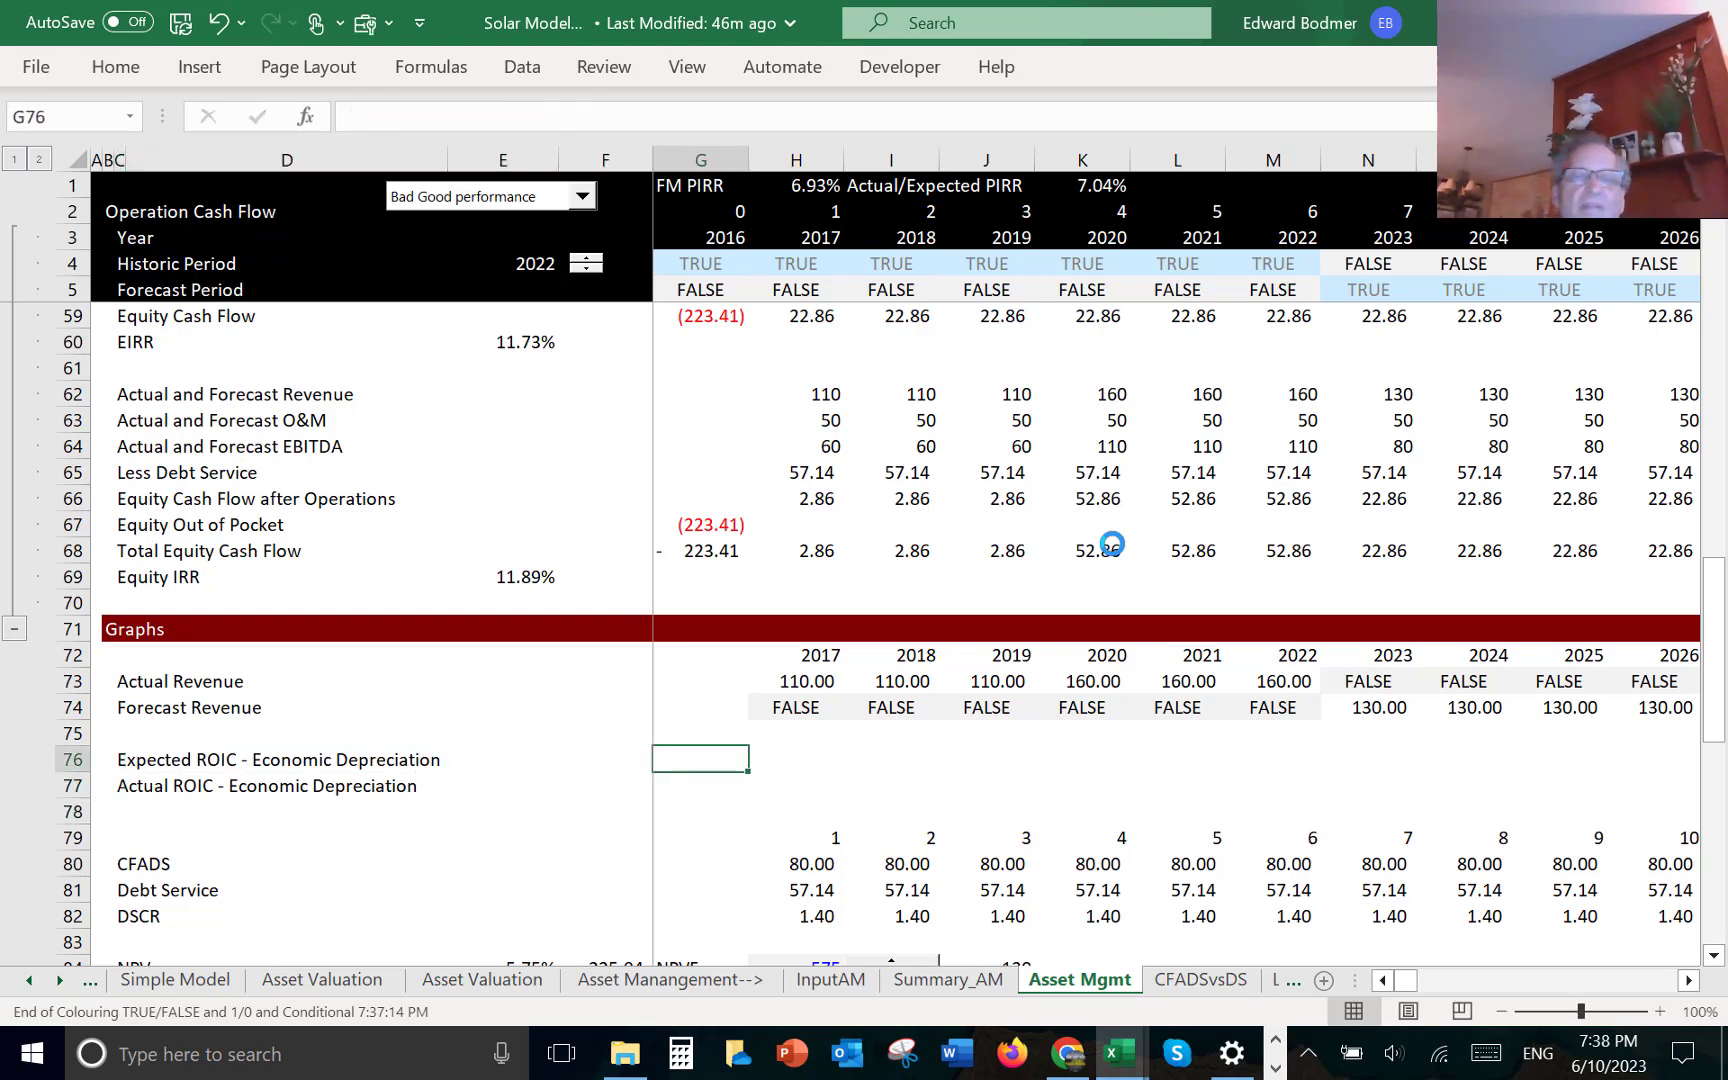
pyautogui.press('Right')
pyautogui.write('=')
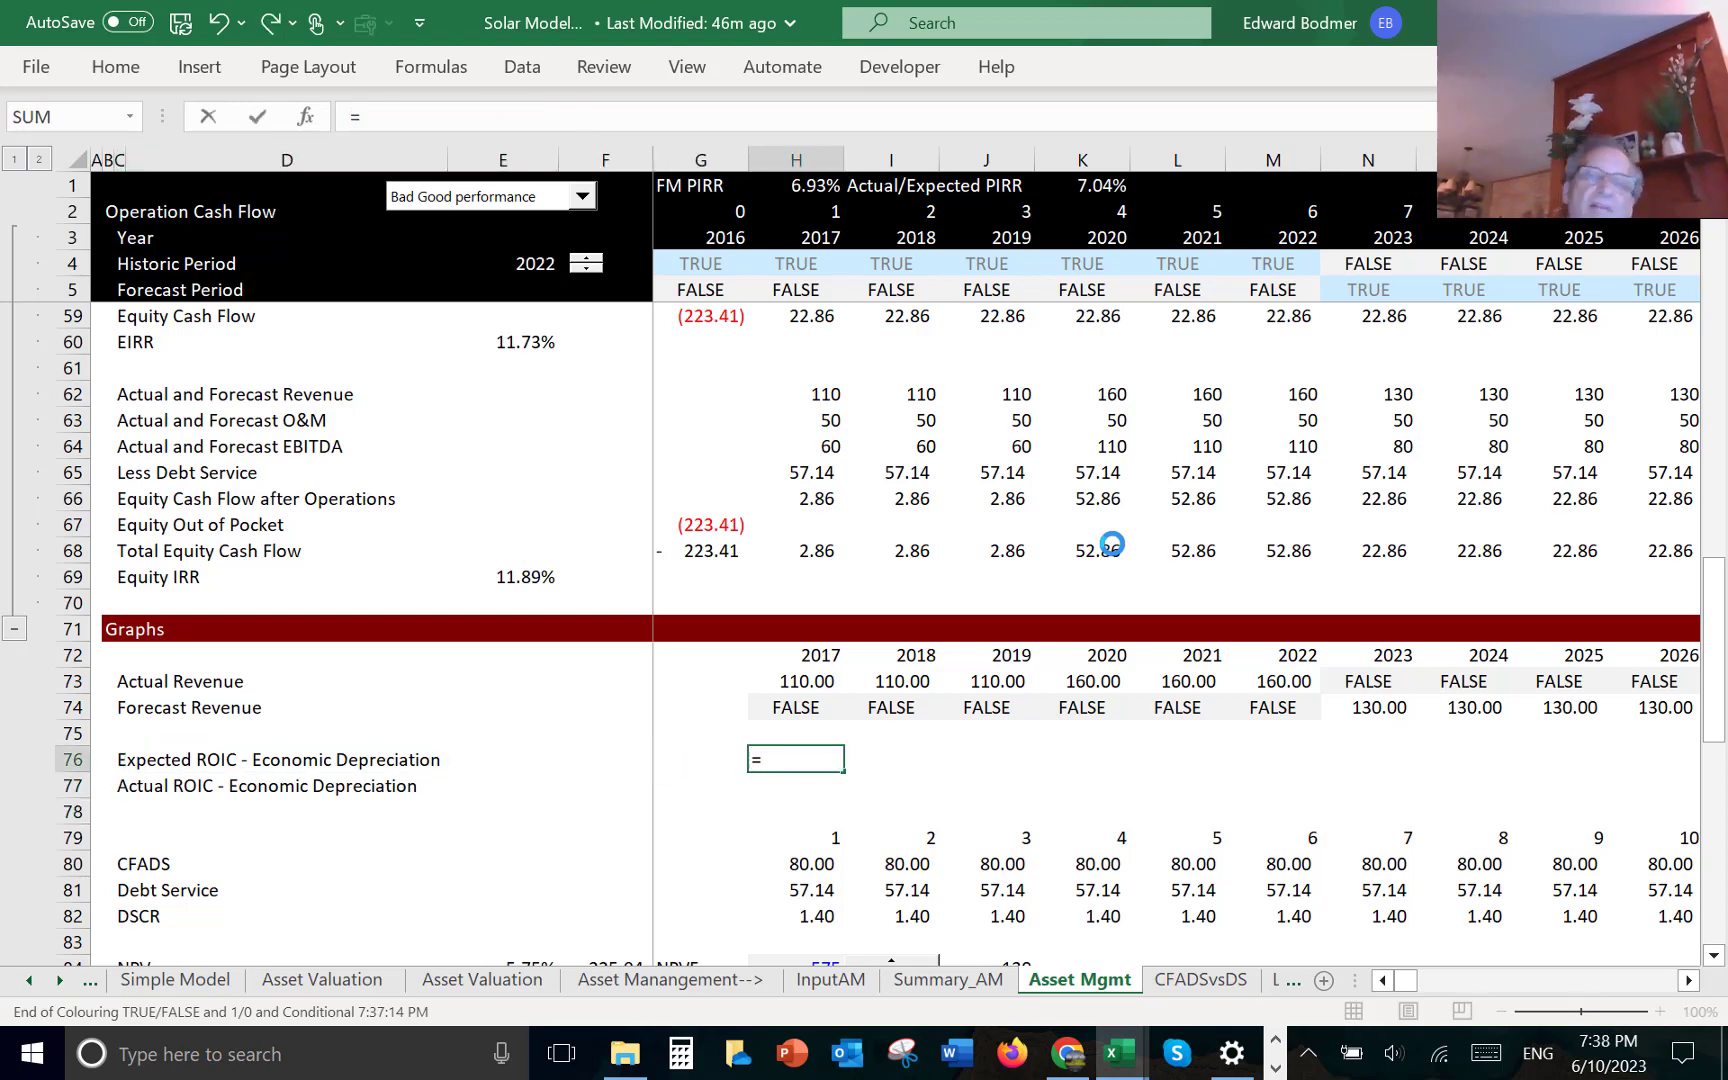
pyautogui.press('pageup')
pyautogui.press('pageup')
pyautogui.press('pageup')
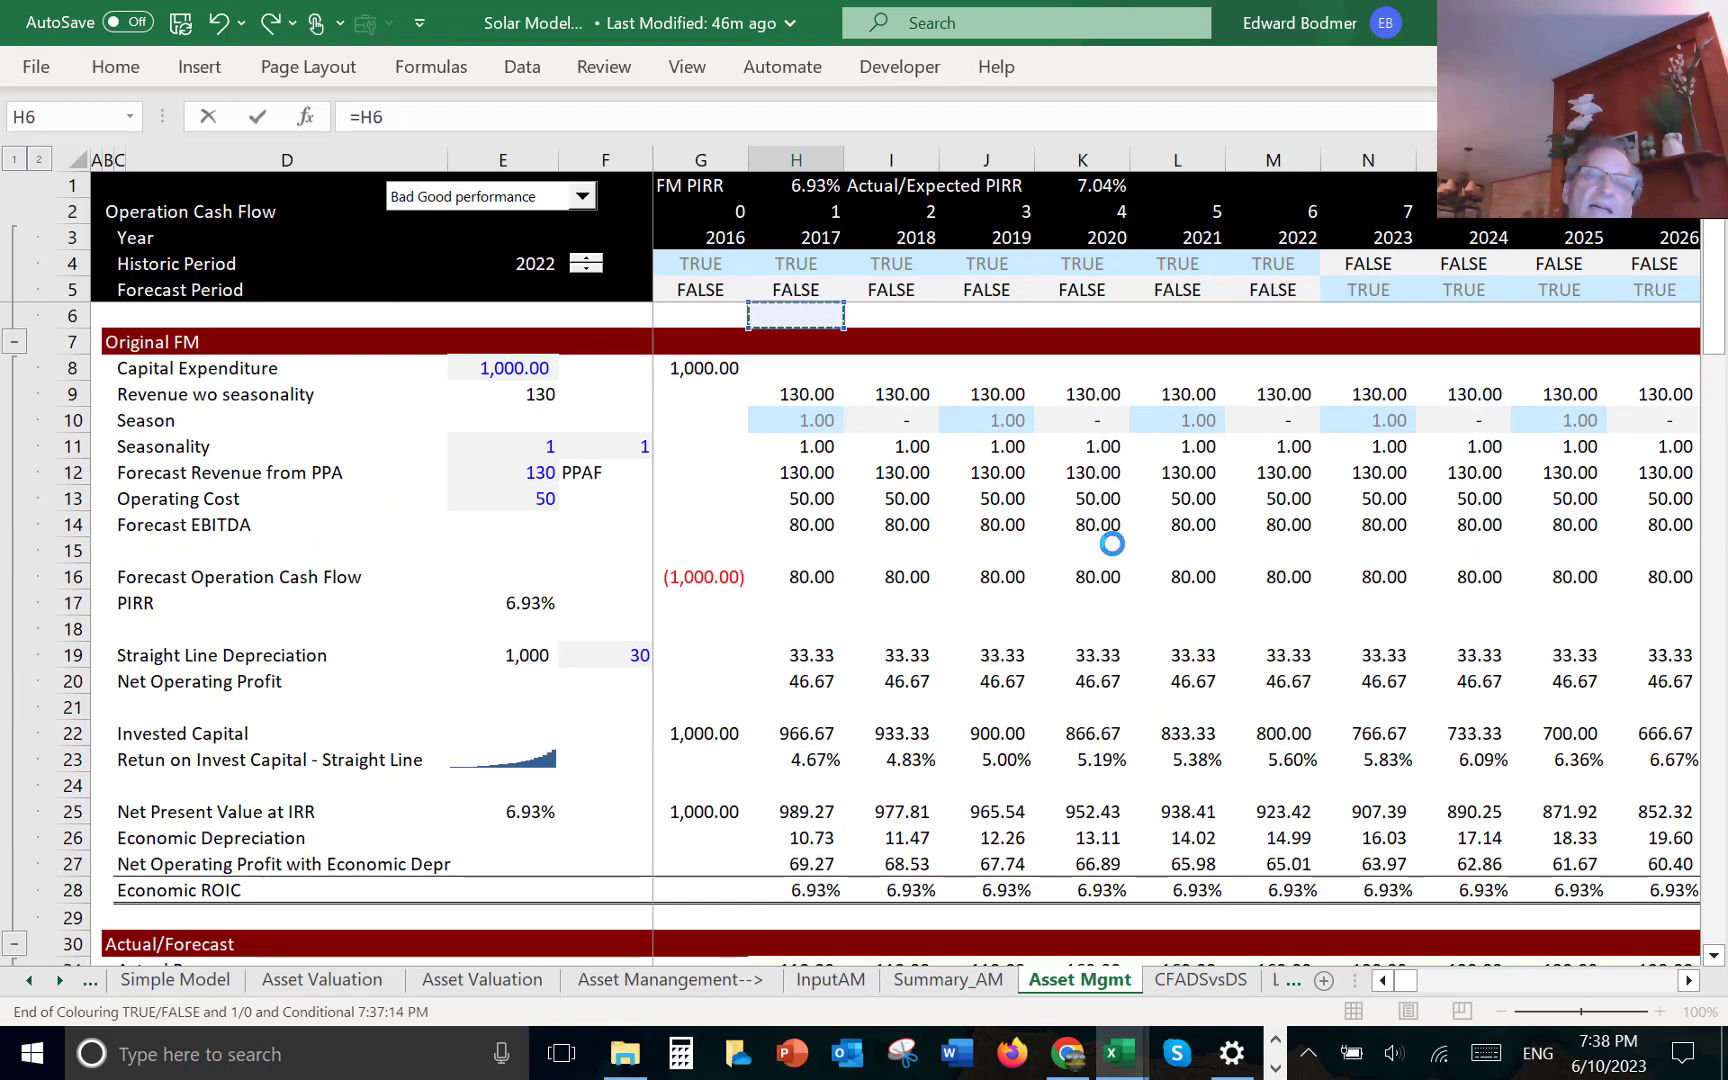
pyautogui.press('Down')
pyautogui.press('Down')
pyautogui.press('Down')
pyautogui.press('Down')
pyautogui.press('Down')
pyautogui.press('Down')
pyautogui.press('Down')
pyautogui.press('Down')
pyautogui.press('Down')
pyautogui.press('Down')
pyautogui.press('Down')
pyautogui.press('Down')
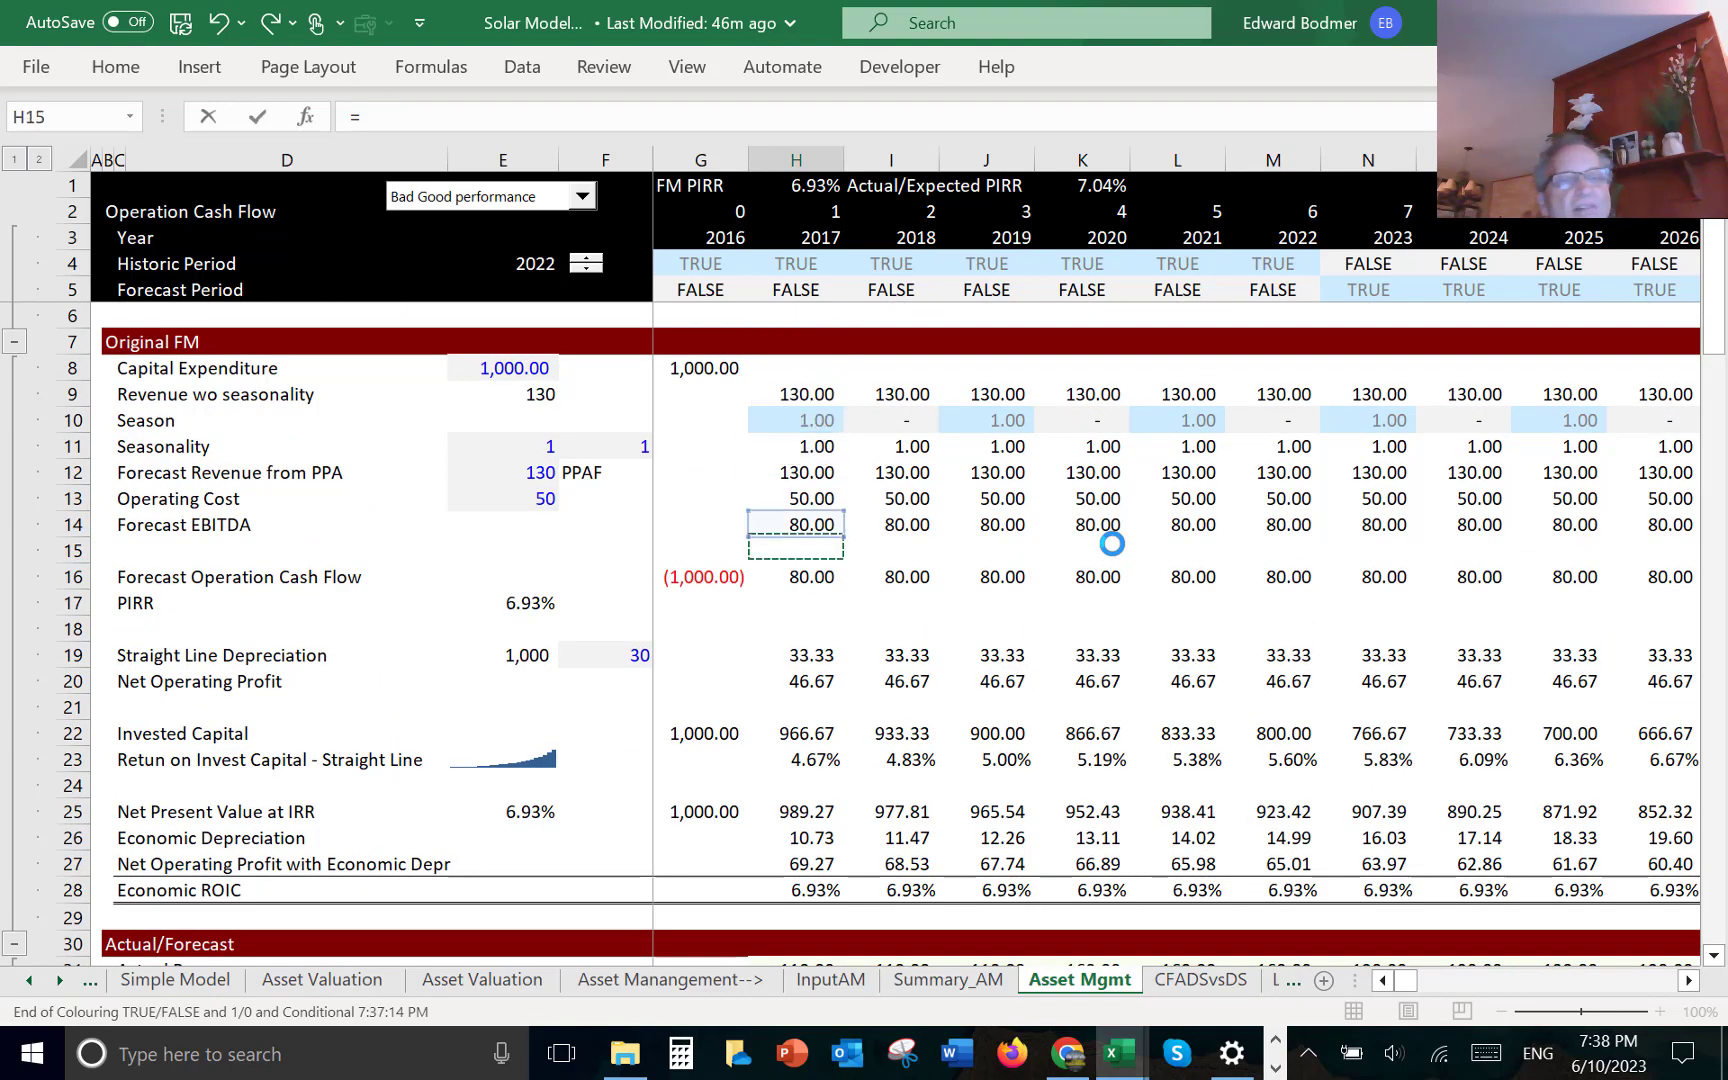
pyautogui.press('Down')
pyautogui.press('Down')
pyautogui.press('Down')
pyautogui.press('Down')
pyautogui.press('Down')
pyautogui.press('Down')
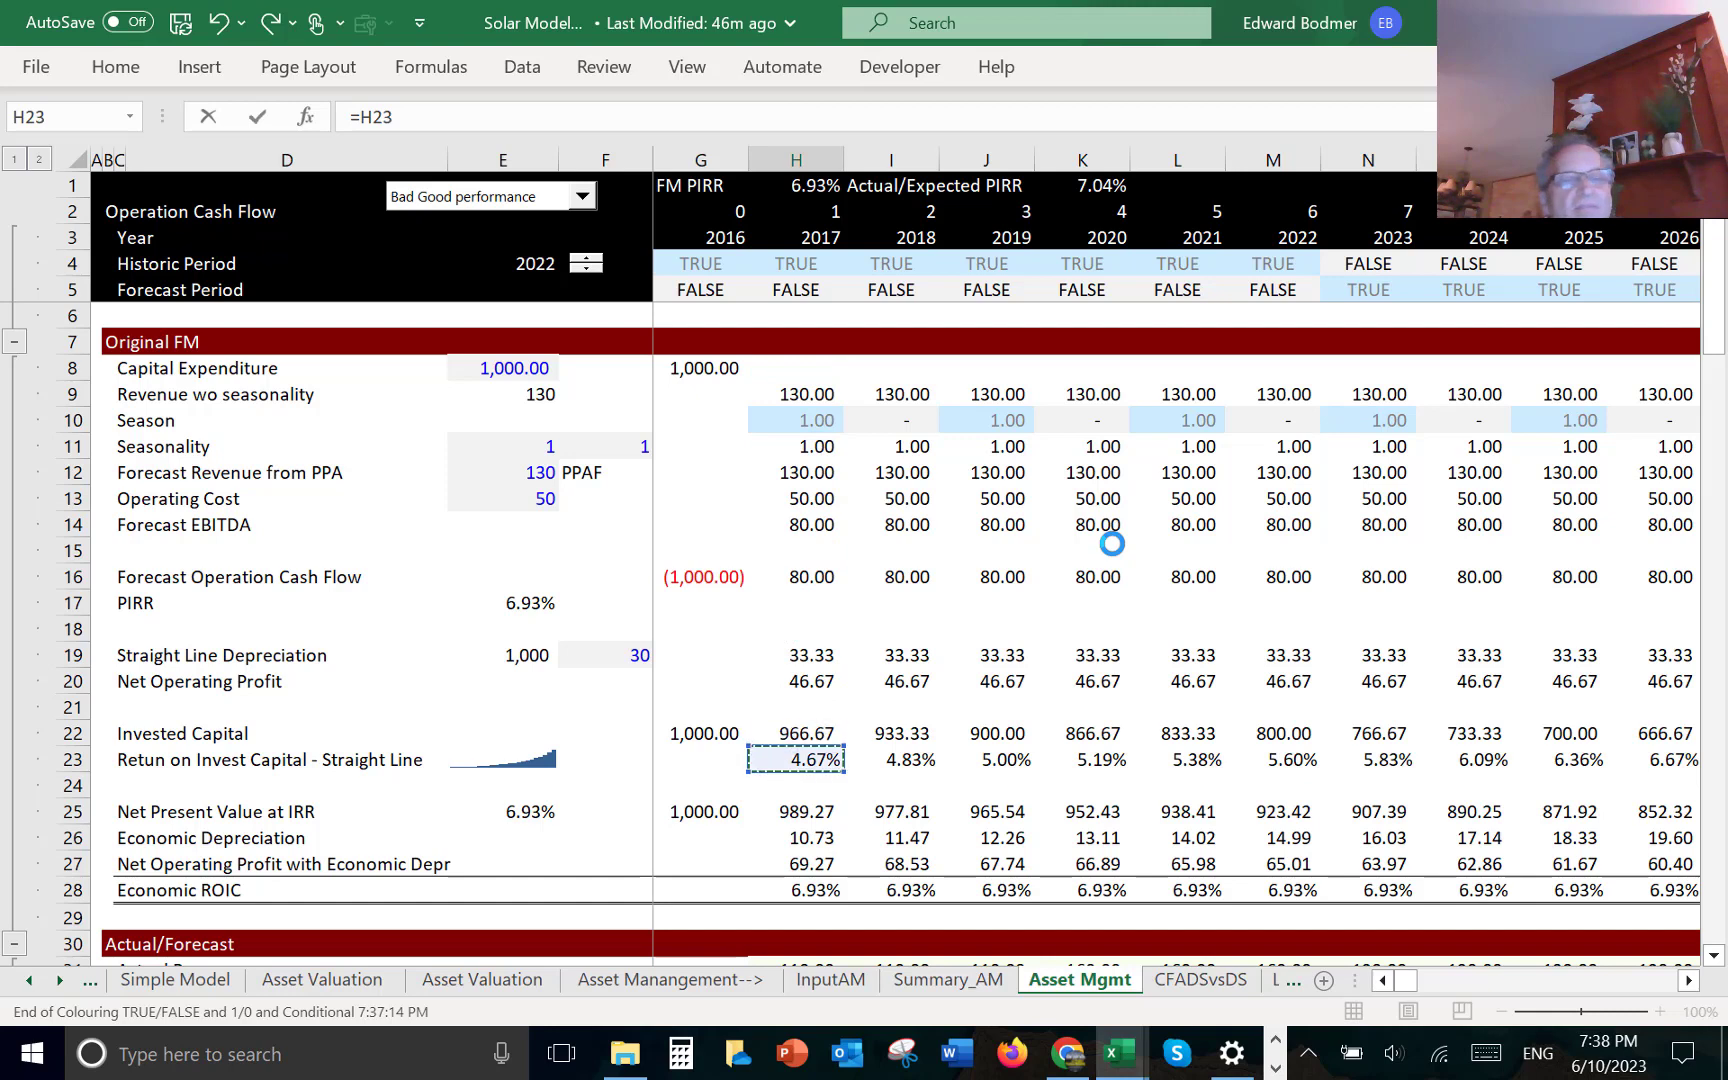
pyautogui.press('Up')
pyautogui.press('Up')
pyautogui.press('Up')
pyautogui.press('Up')
pyautogui.press('Up')
pyautogui.press('Up')
pyautogui.press('Up')
pyautogui.press('Up')
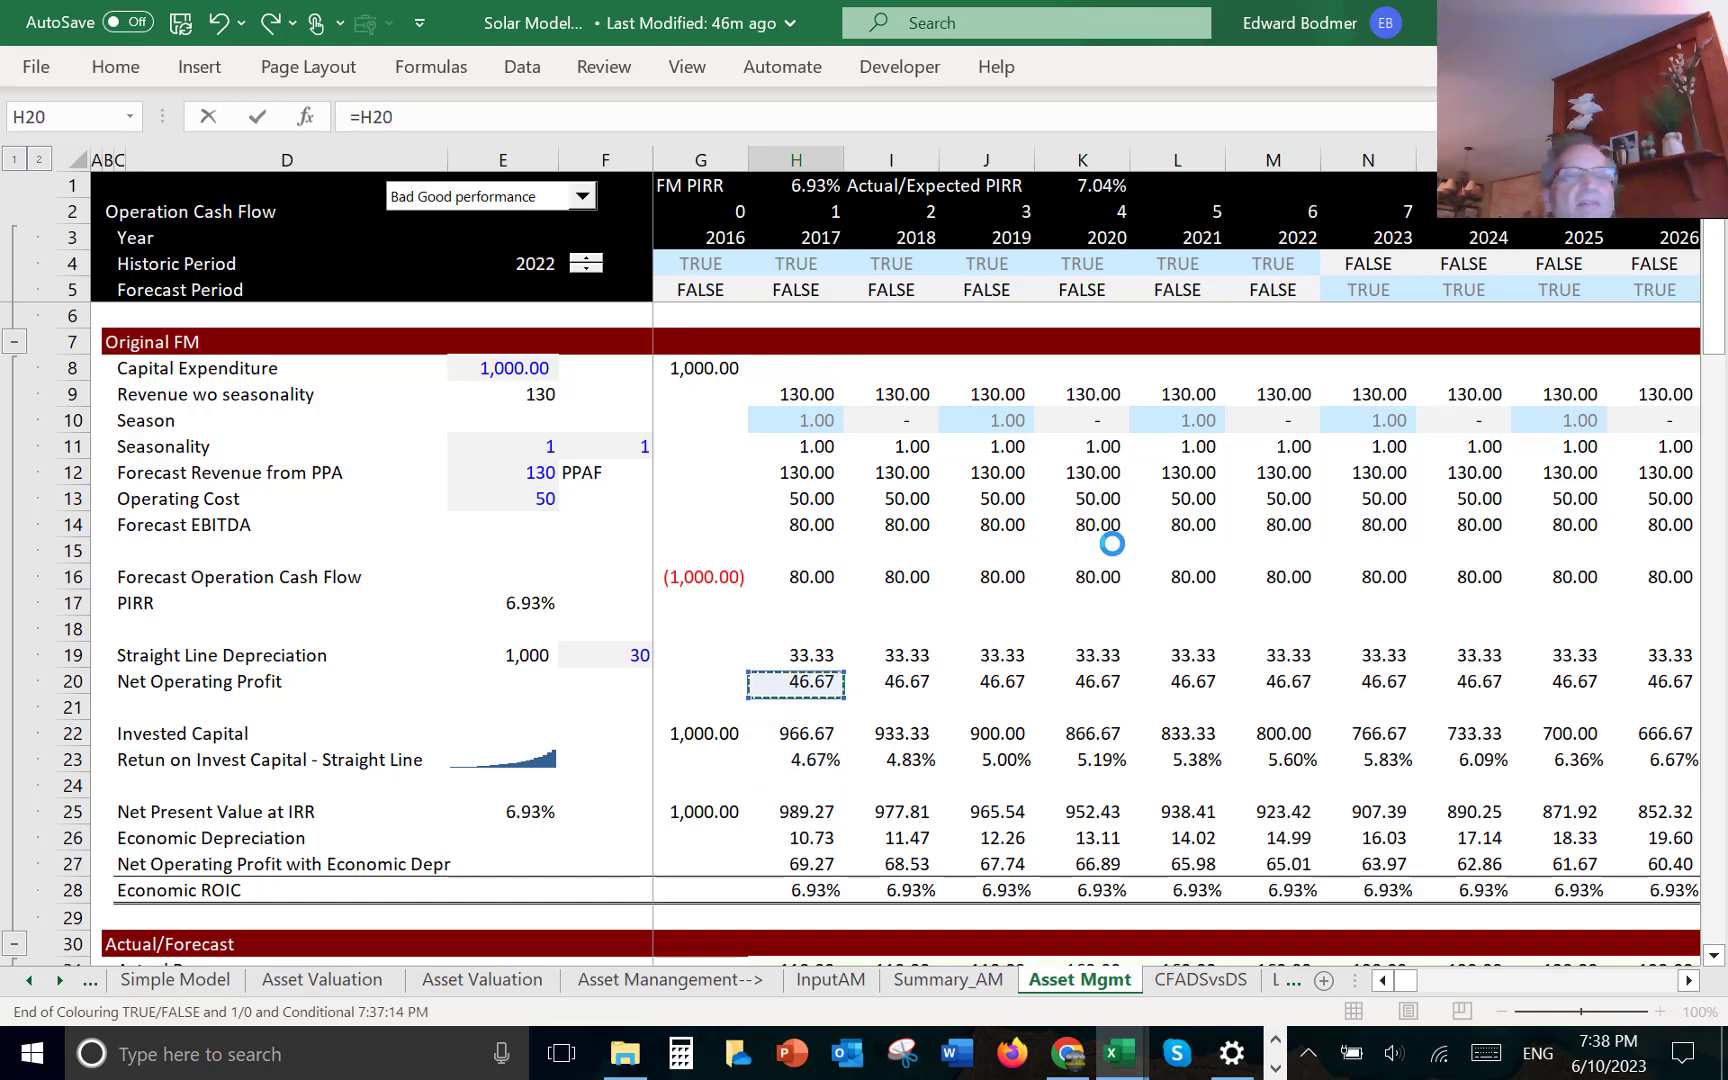
pyautogui.press('Down')
pyautogui.press('Down')
pyautogui.press('Down')
pyautogui.press('Down')
pyautogui.press('Down')
pyautogui.press('Down')
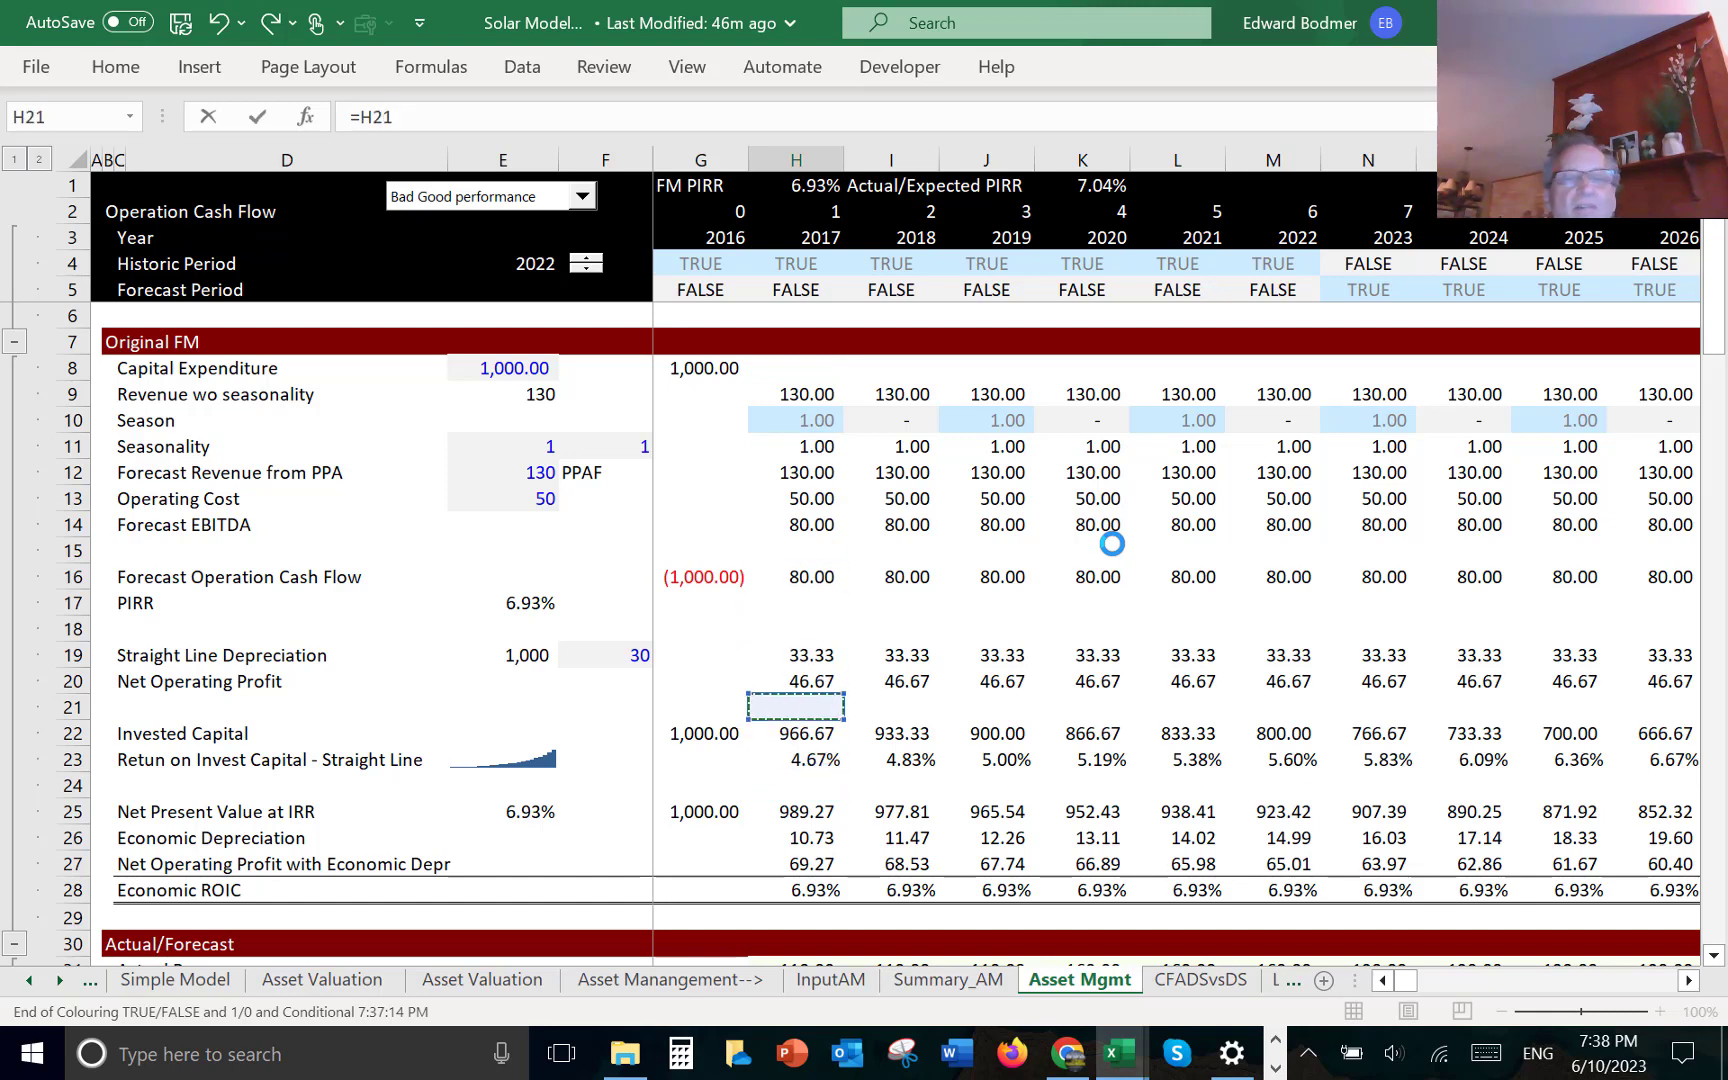
pyautogui.press('Down')
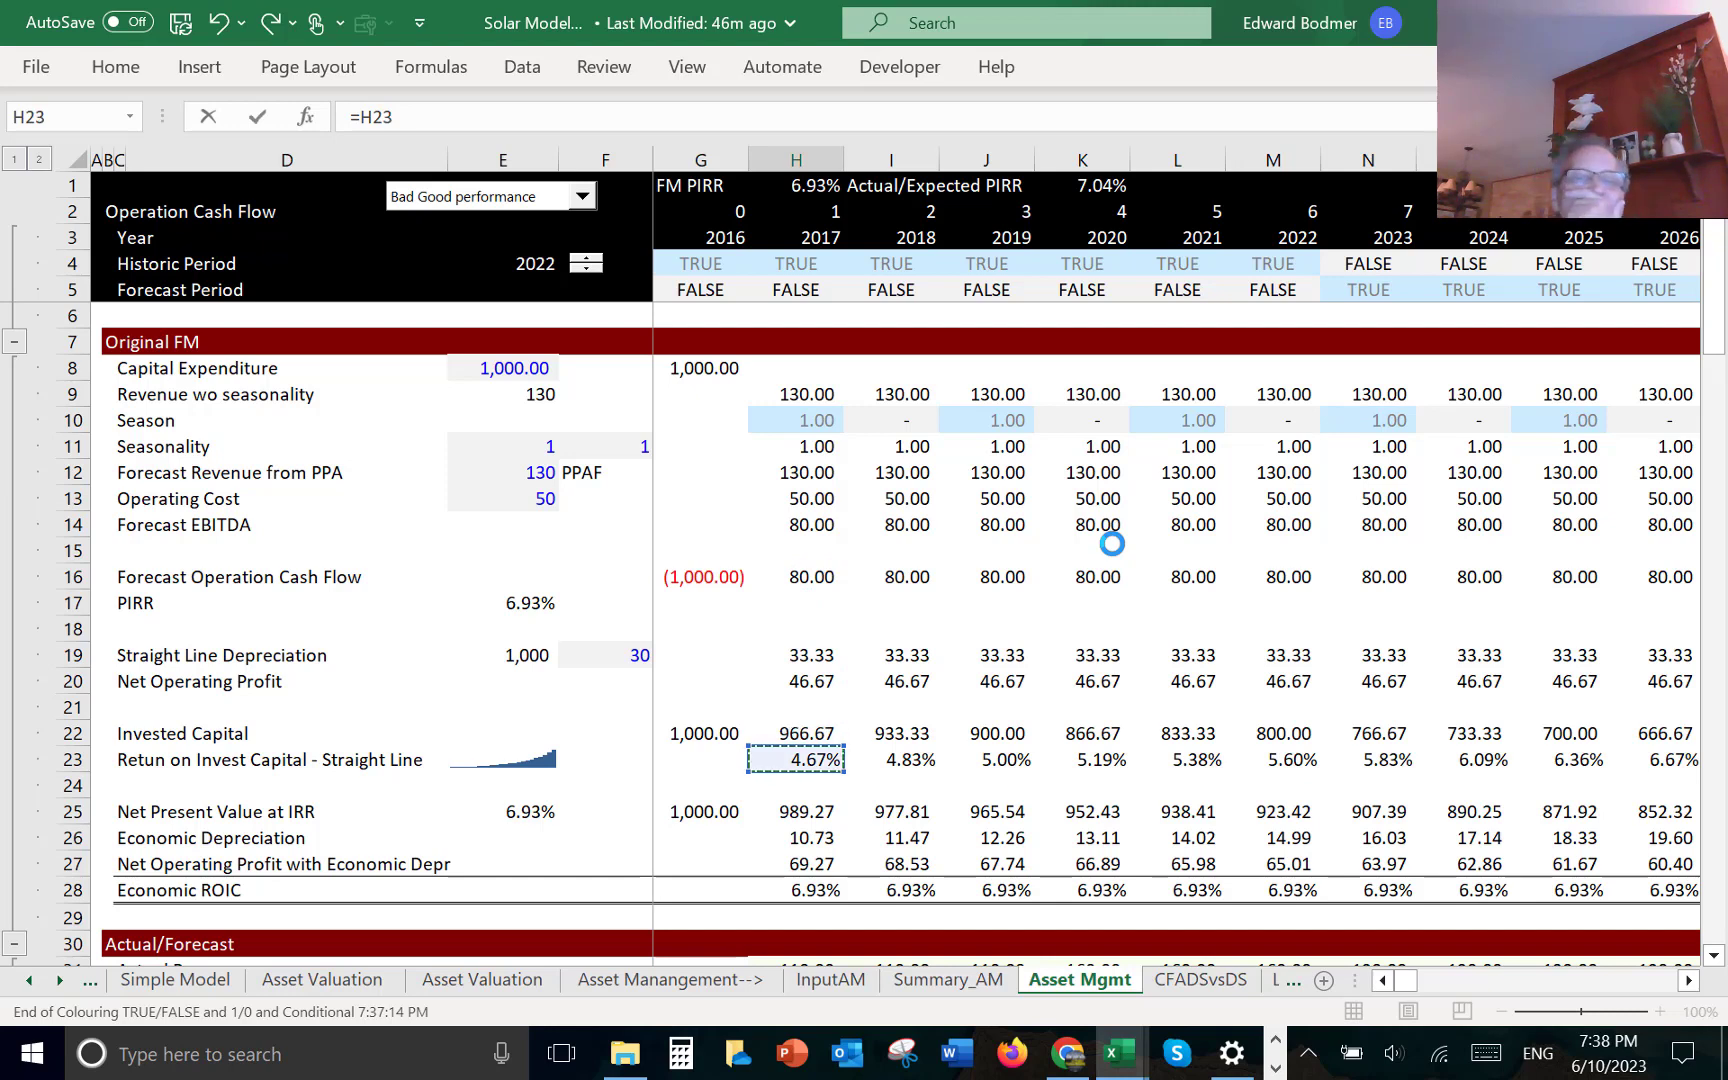
pyautogui.press('Down')
pyautogui.press('Down')
pyautogui.press('Down')
pyautogui.press('Down')
pyautogui.press('Down')
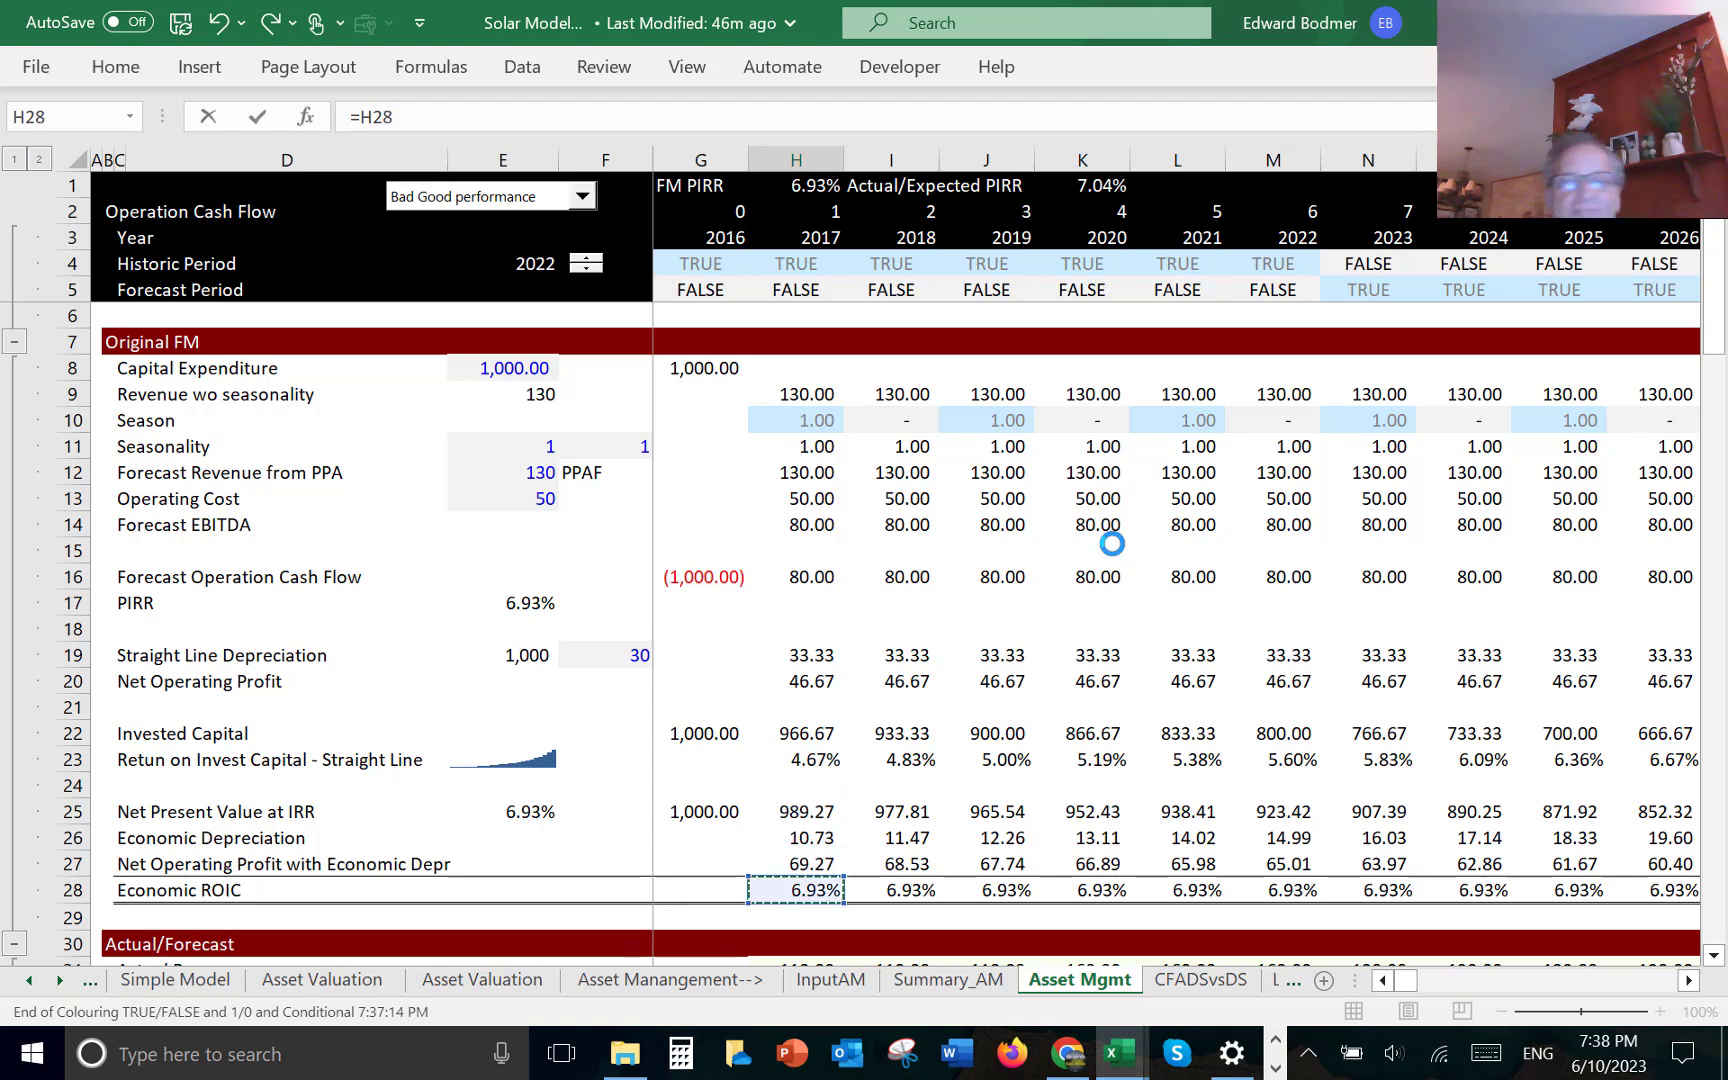
pyautogui.press('Return')
pyautogui.press('Up')
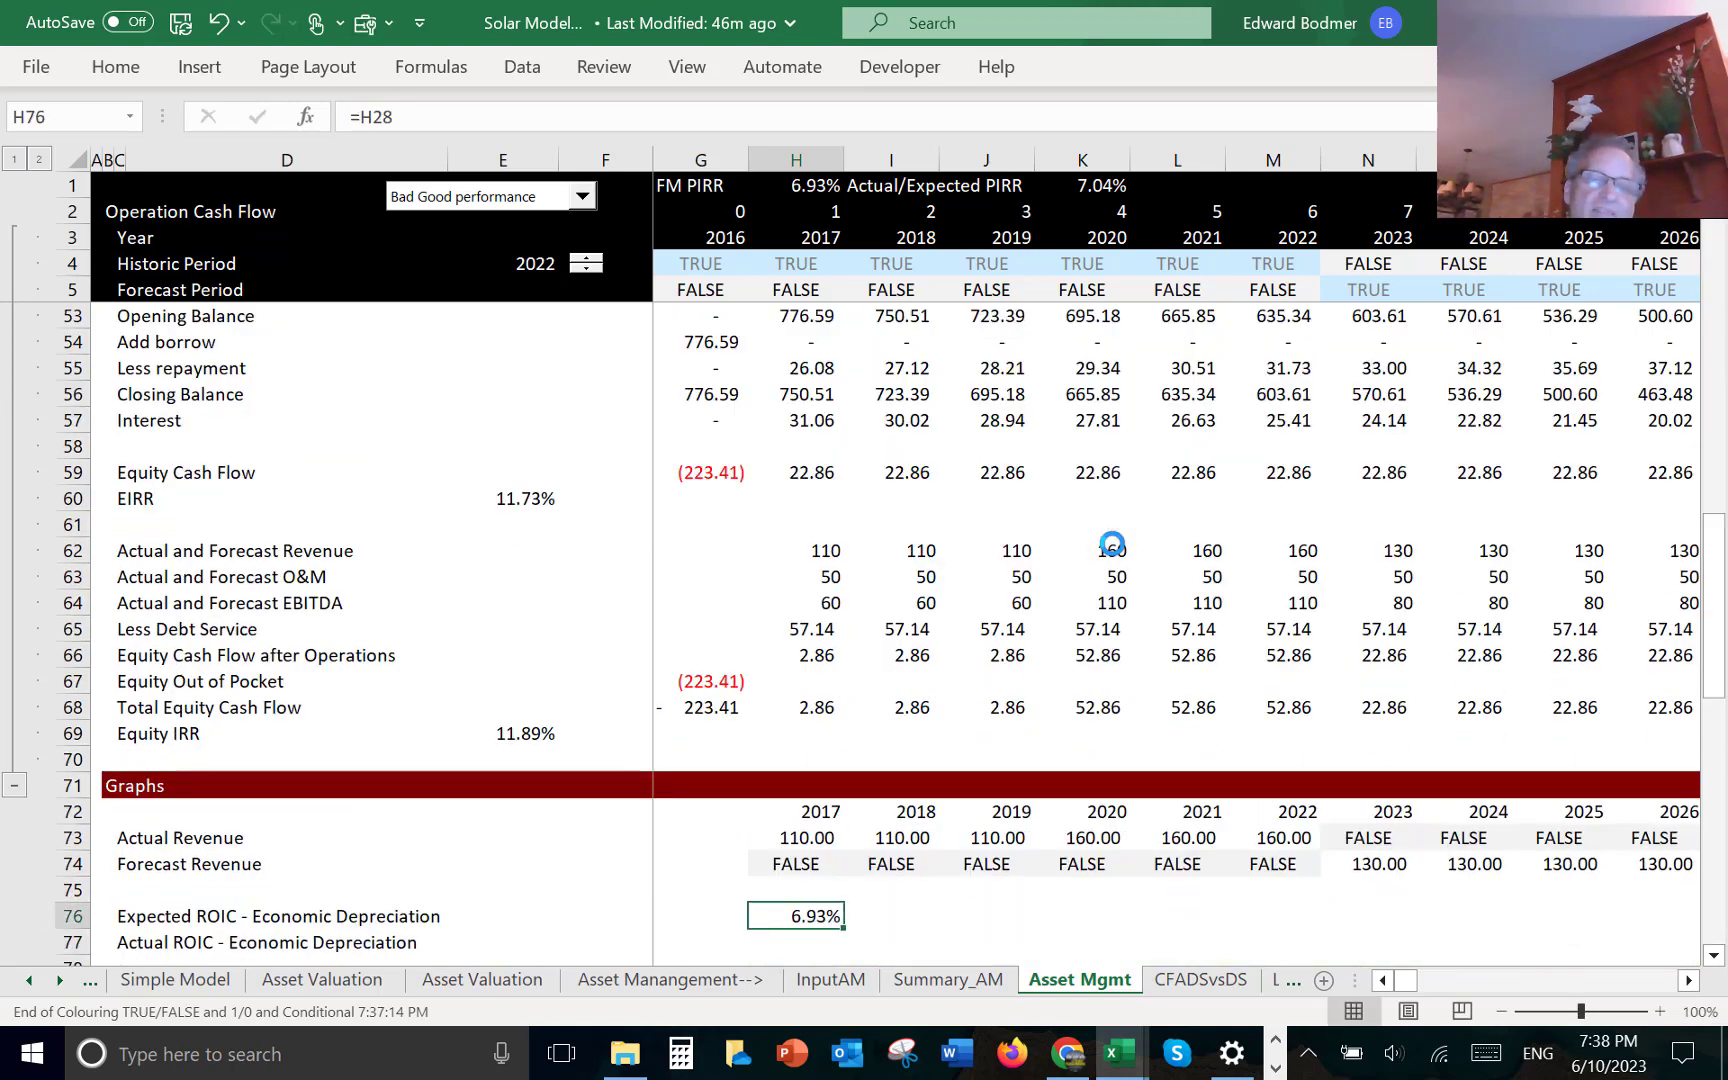
pyautogui.hotkey('ctrl', 'shift', 'r')
pyautogui.press('Down')
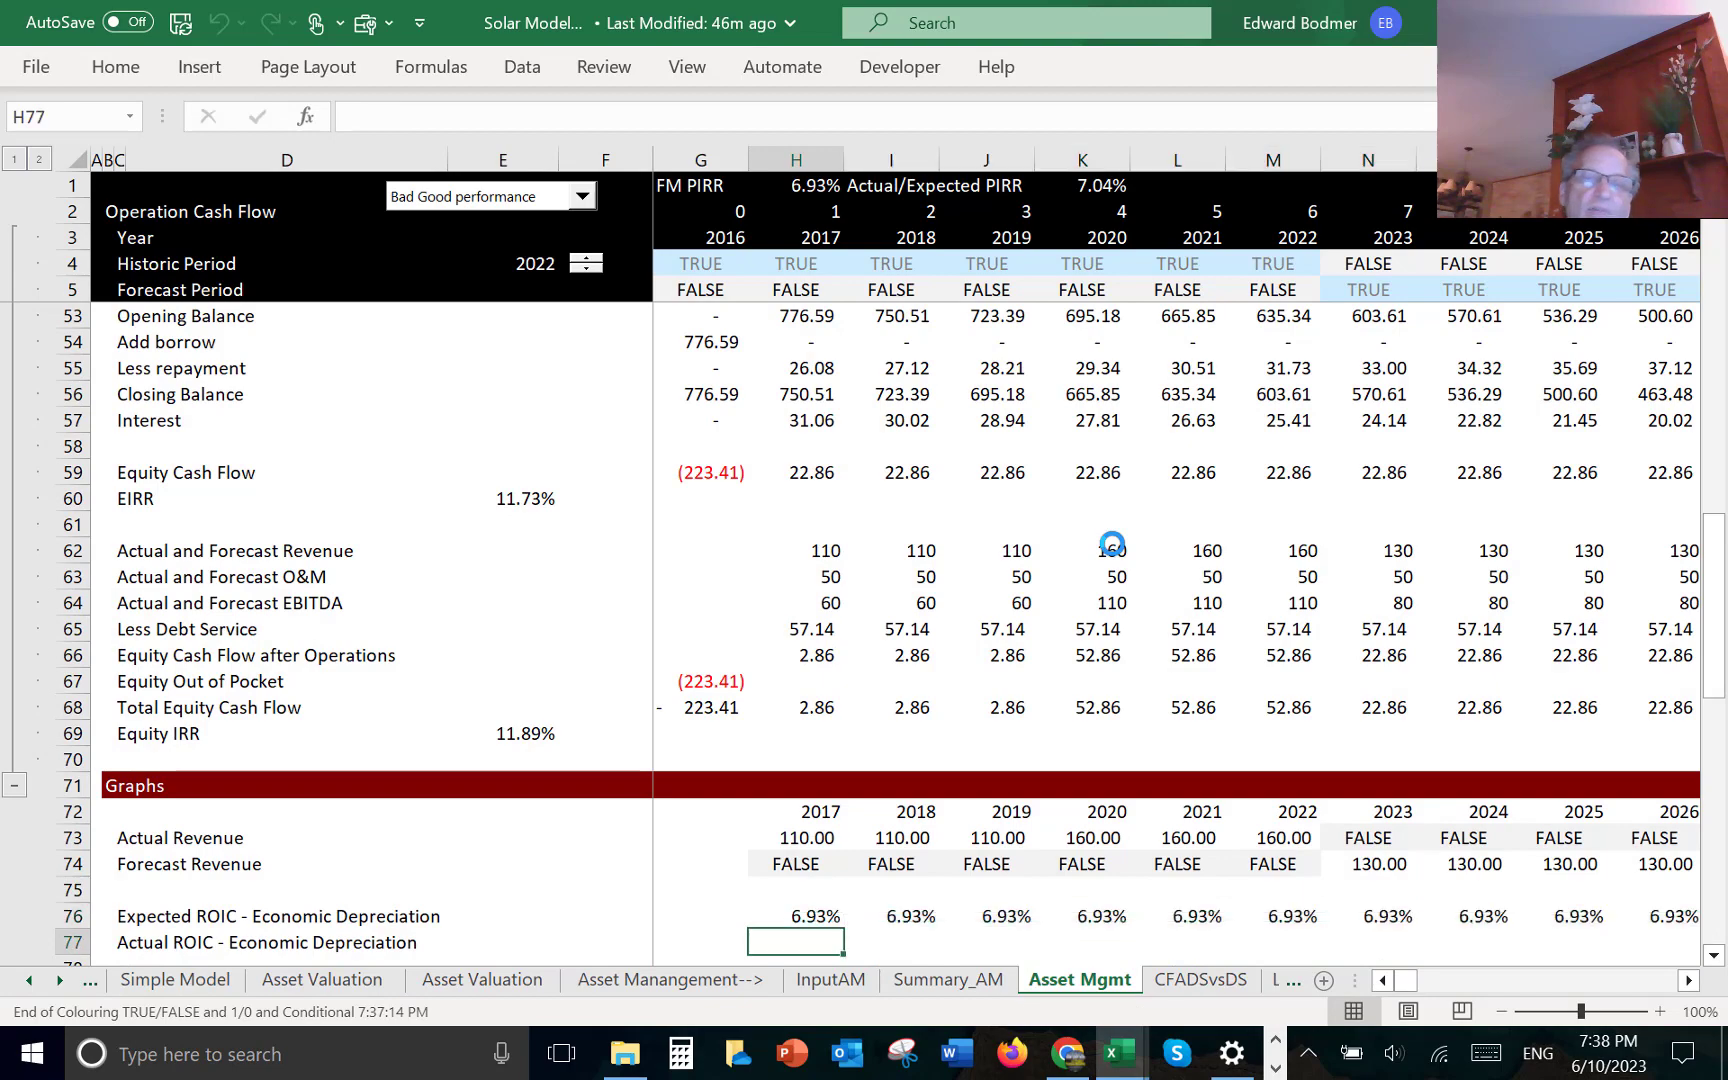
# - Link the Actual ROIC row to the Actual/Forecast return on invested capital with =H38 in H77 and fill it across the years
pyautogui.press('Up')
pyautogui.press('Up')
pyautogui.press('Down')
pyautogui.press('Down')
pyautogui.write('=')
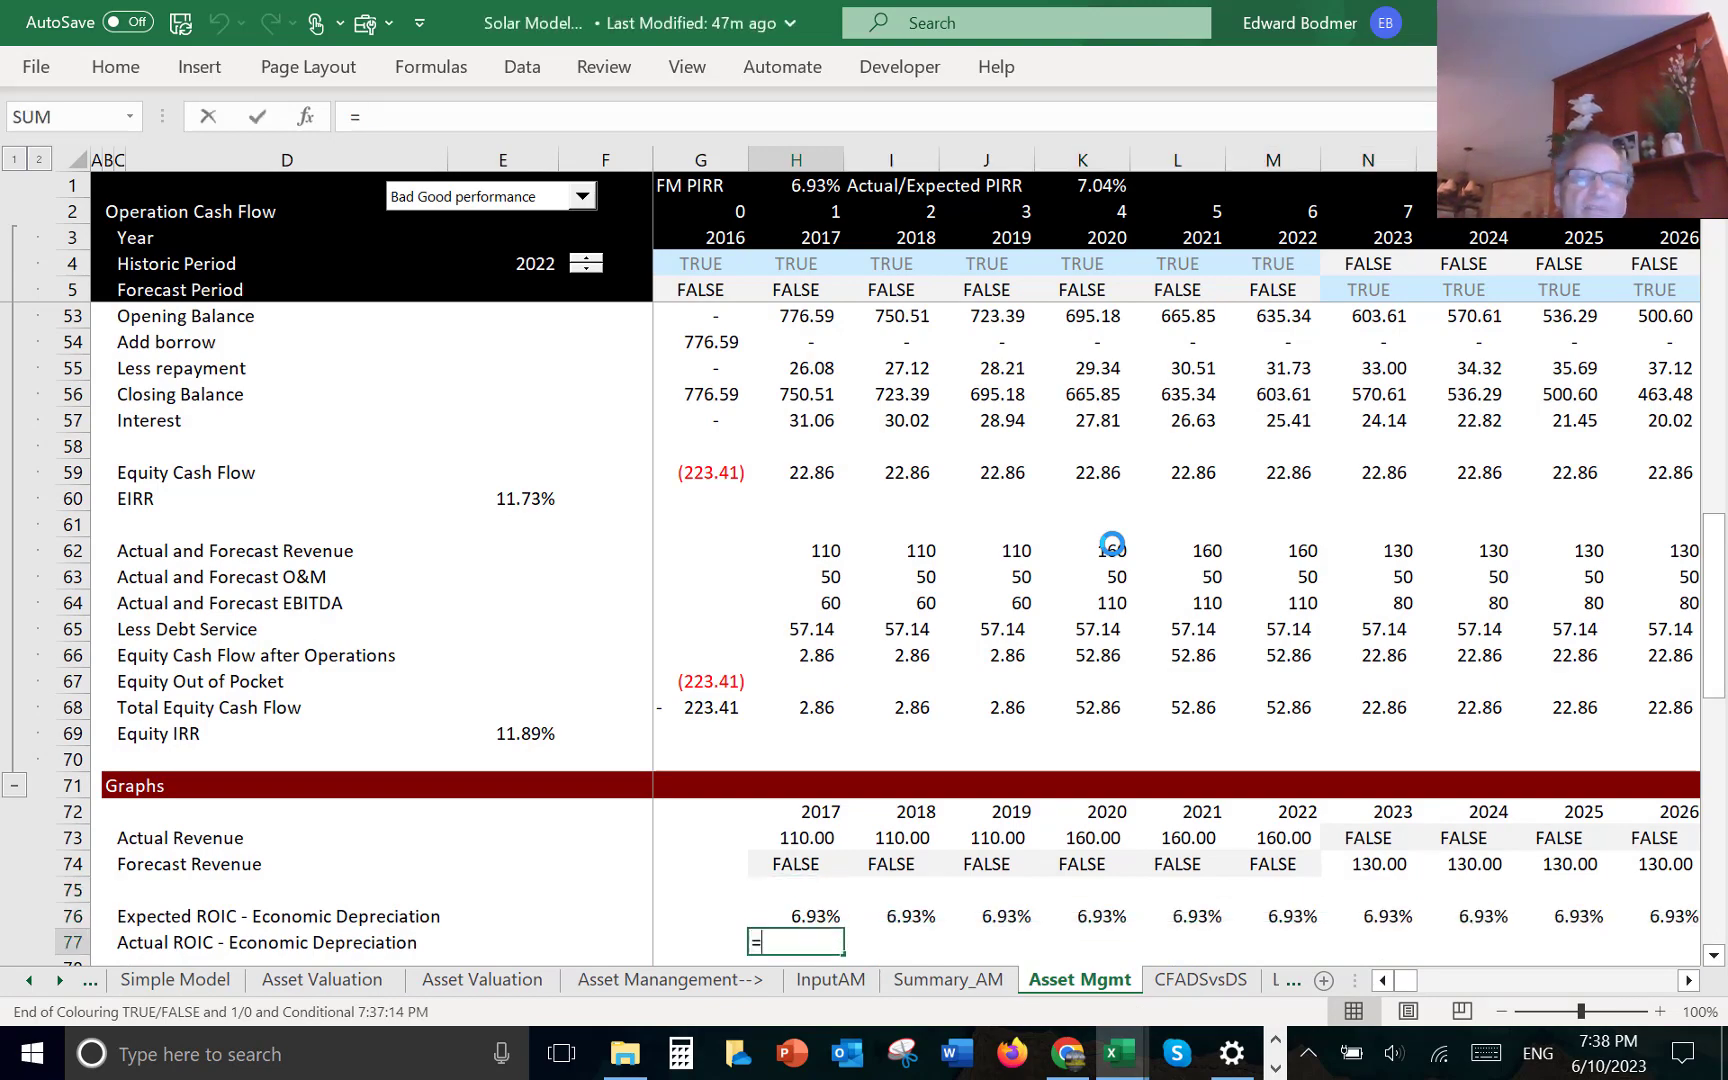
pyautogui.press('pageup')
pyautogui.press('pageup')
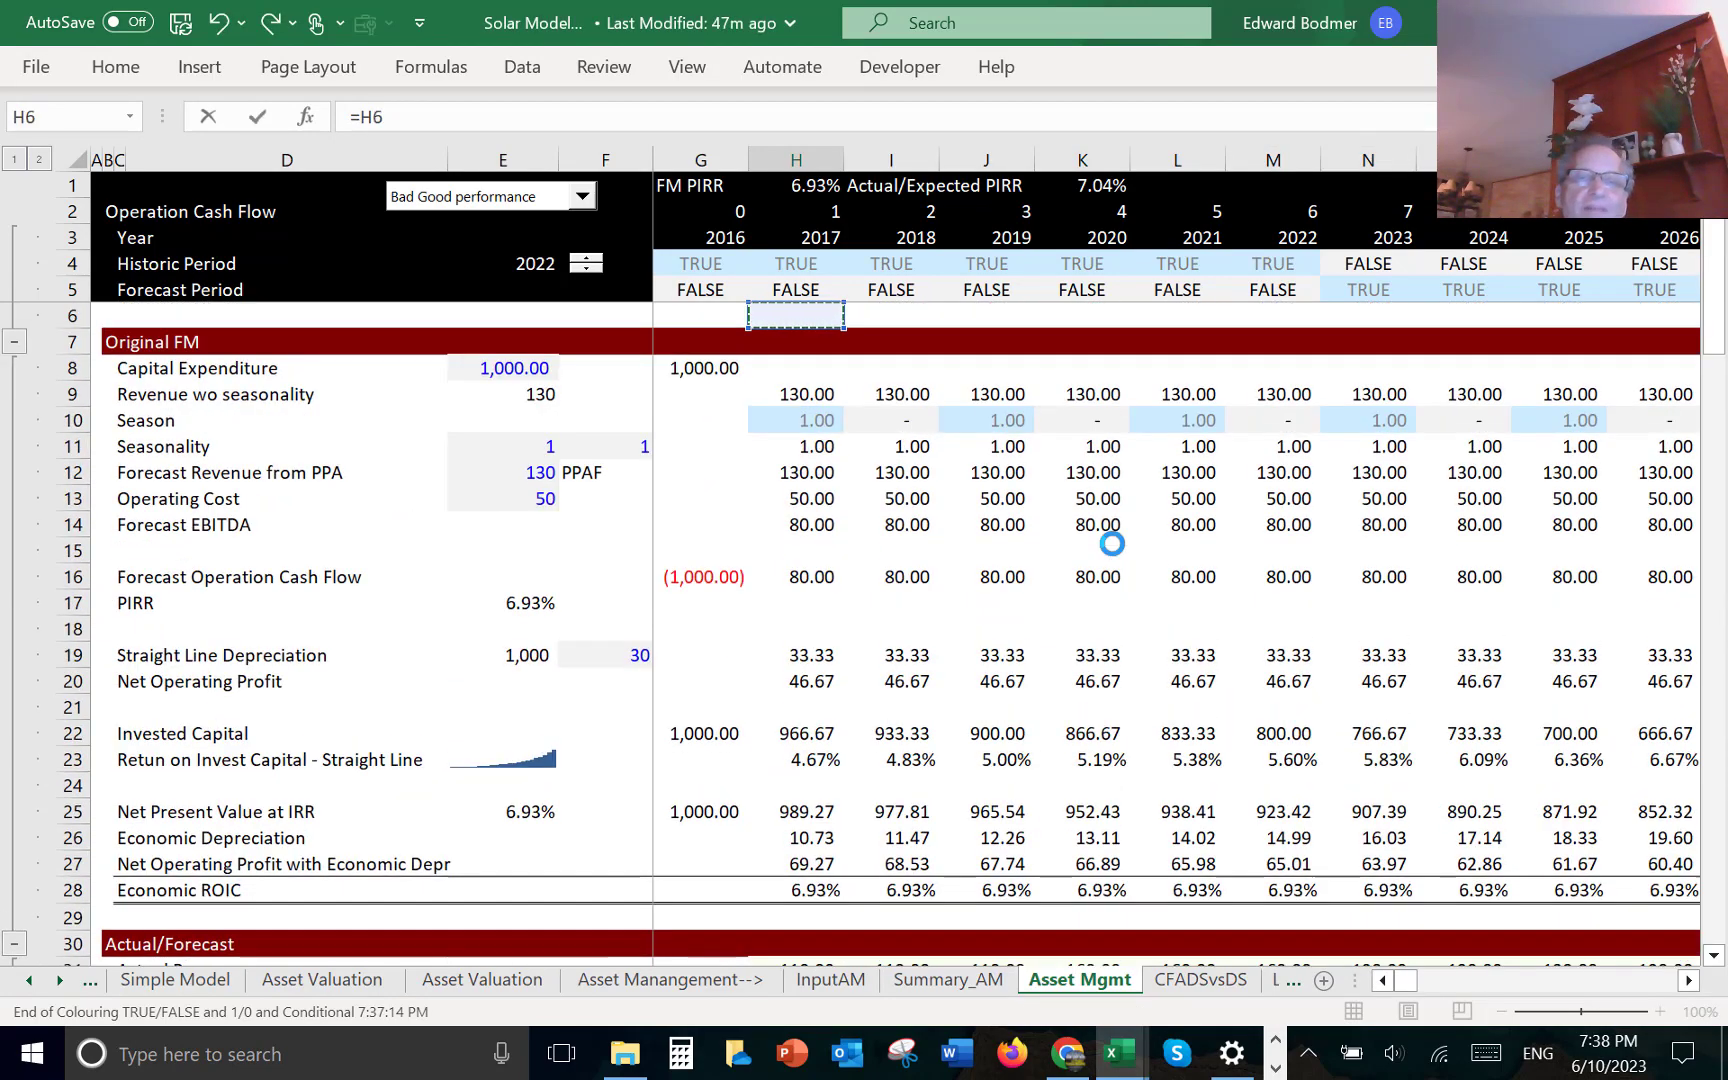
pyautogui.press('pagedown')
pyautogui.press('Up')
pyautogui.press('Up')
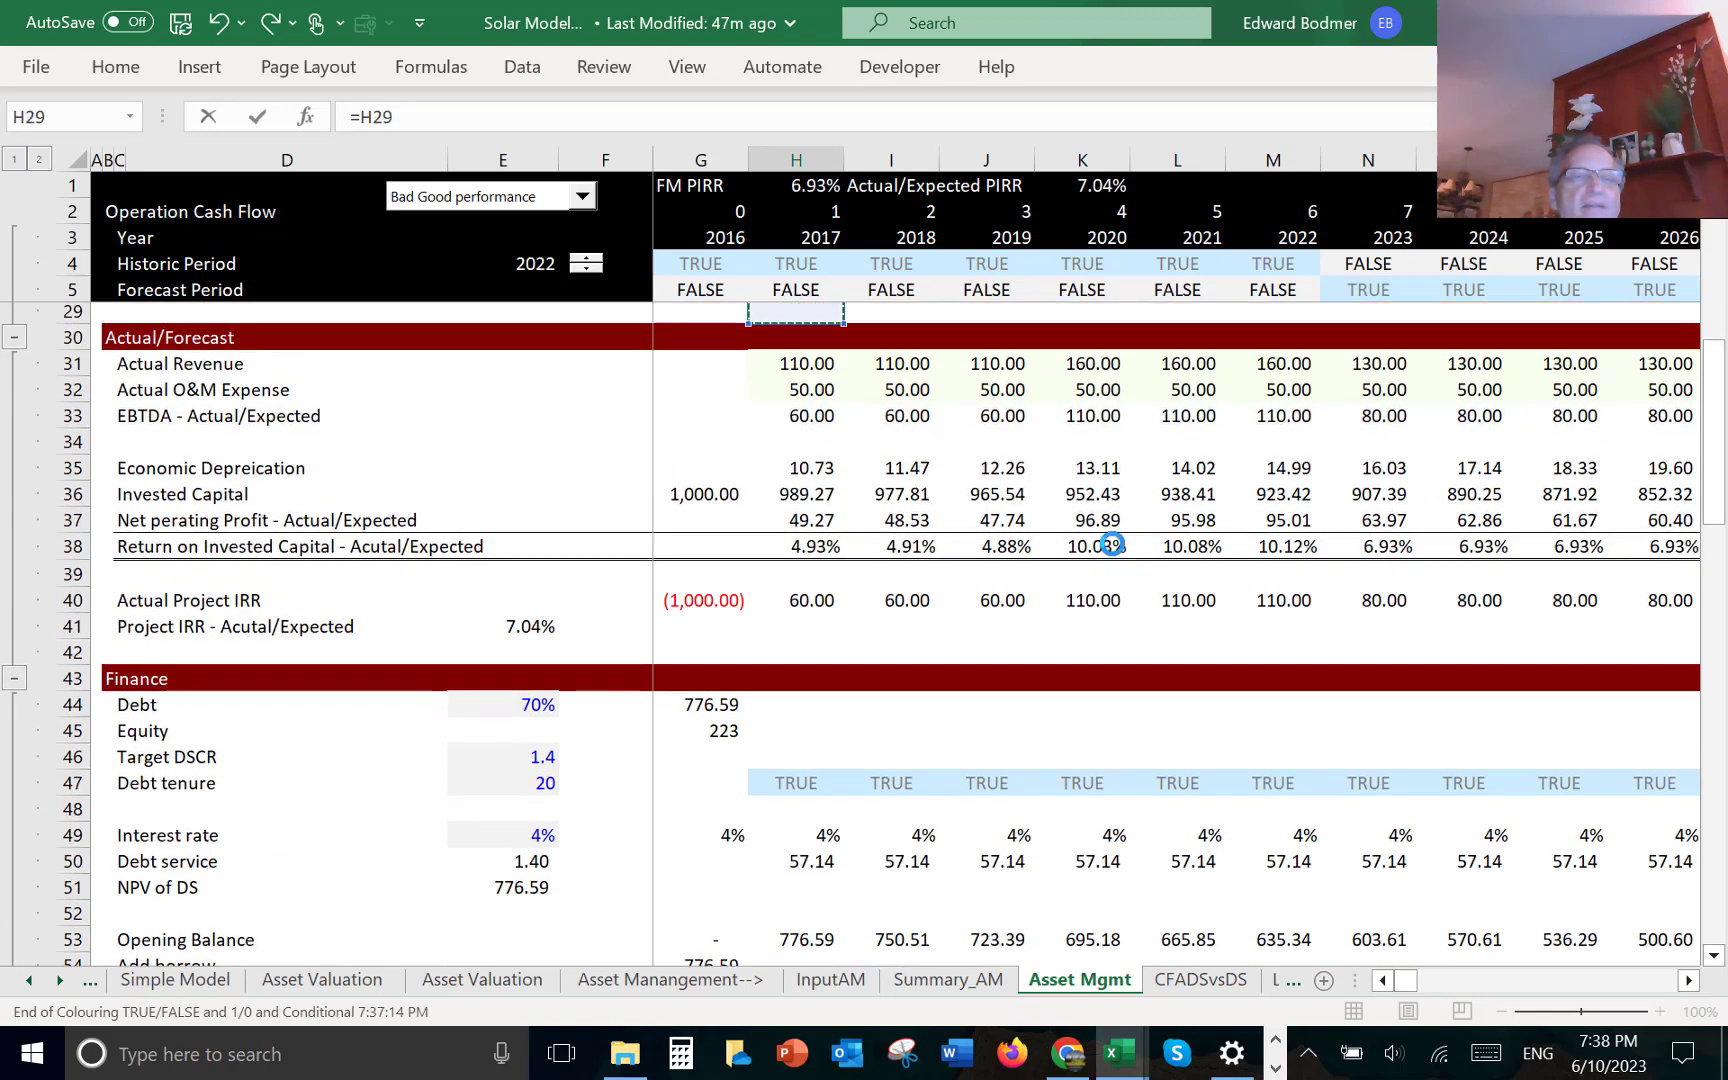
pyautogui.press('Up')
pyautogui.press('Down')
pyautogui.press('Down')
pyautogui.press('Down')
pyautogui.press('Down')
pyautogui.press('Down')
pyautogui.press('Down')
pyautogui.press('Down')
pyautogui.press('Down')
pyautogui.press('Down')
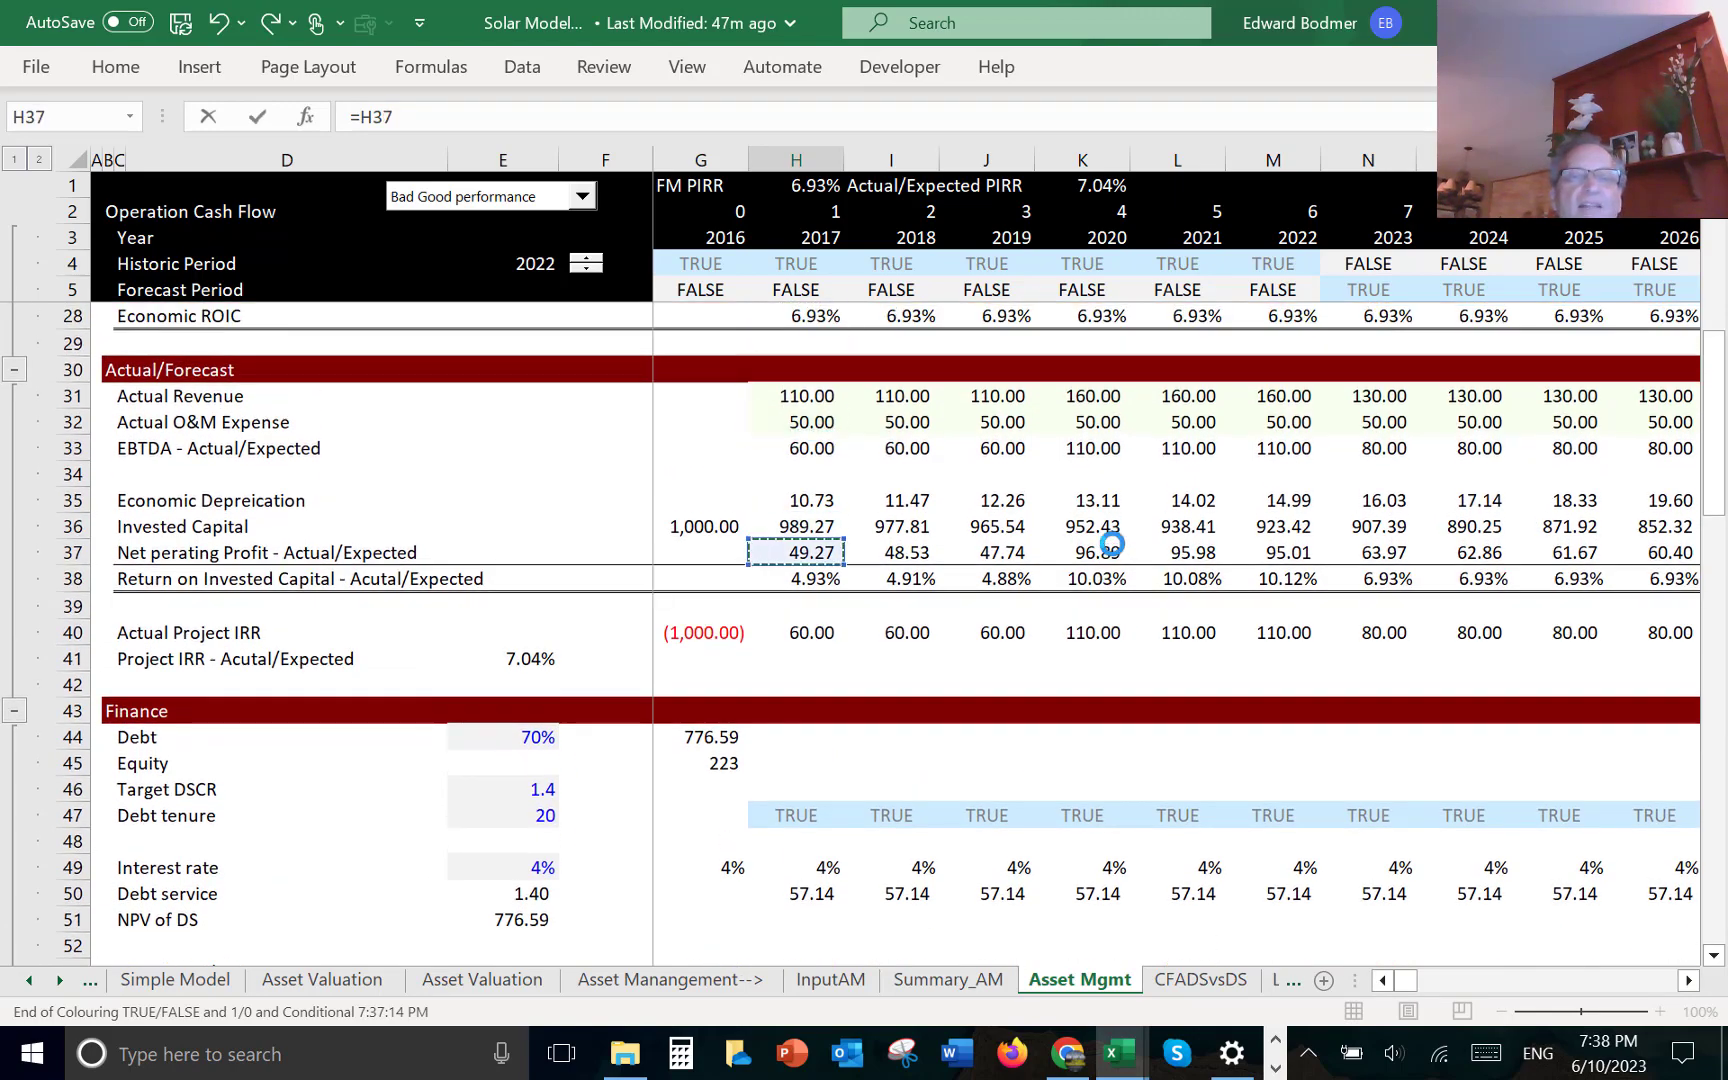
pyautogui.press('Down')
pyautogui.press('Return')
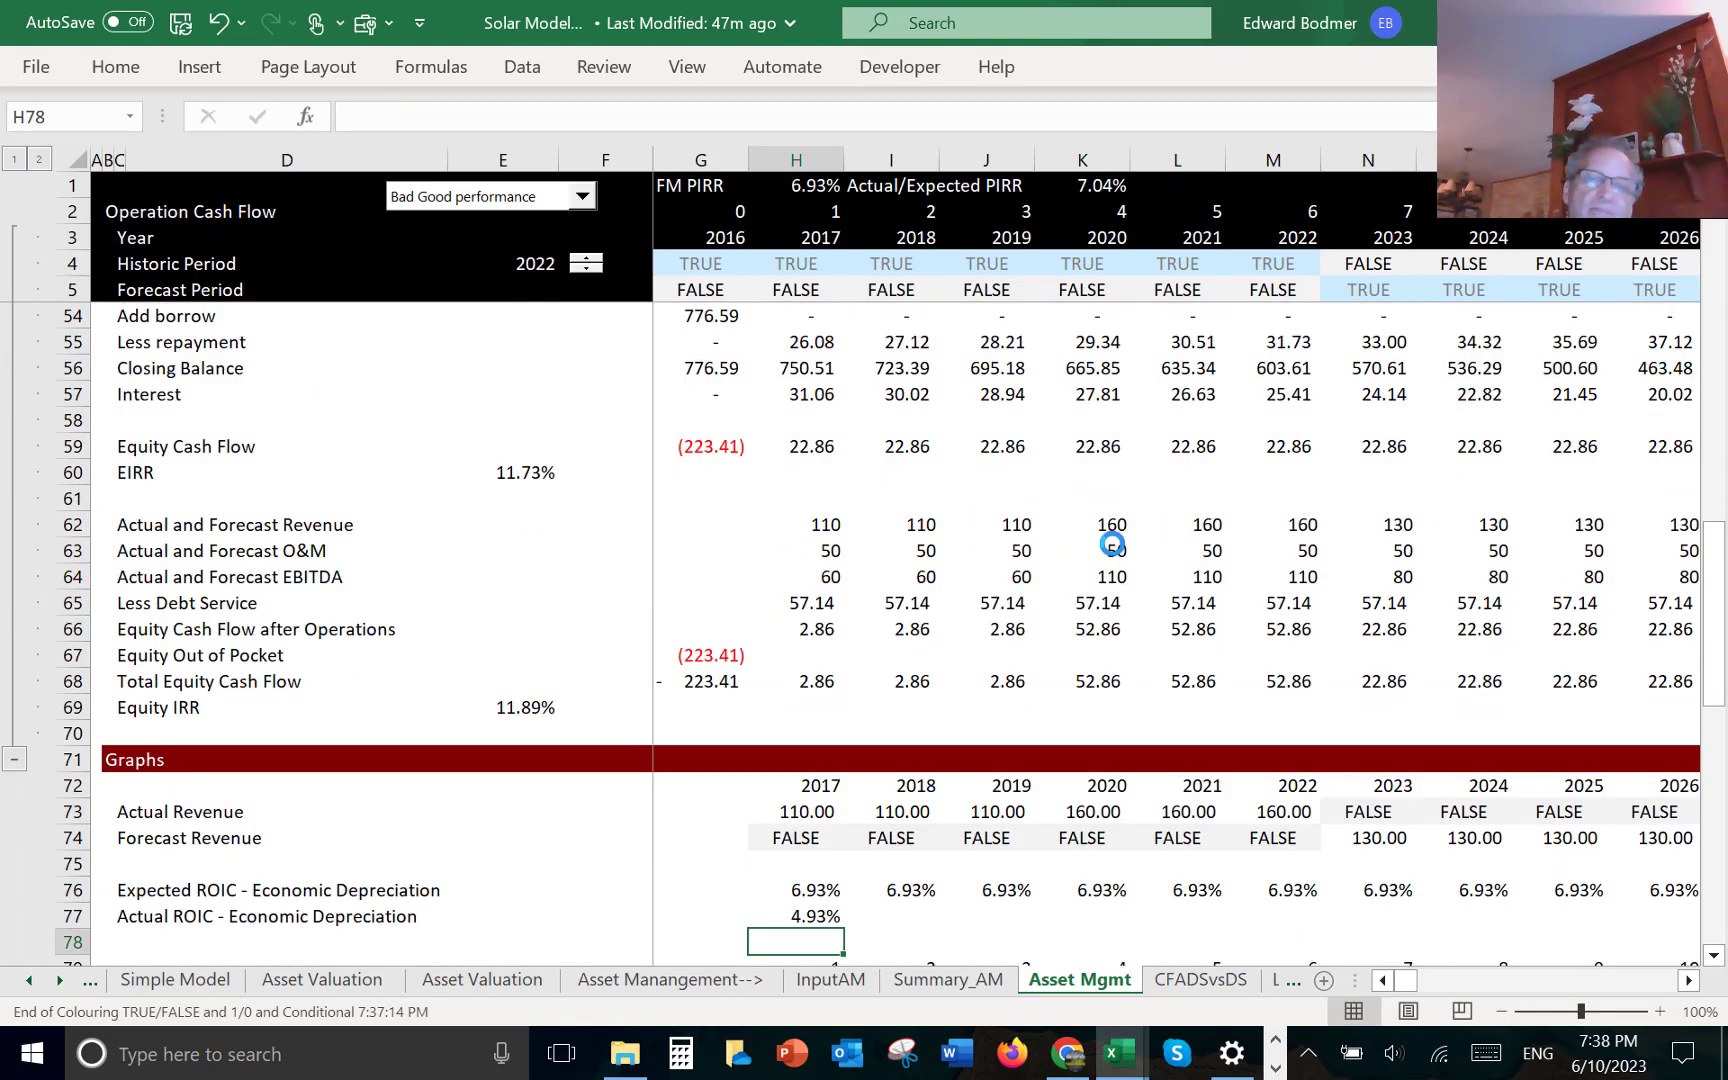
pyautogui.press('Up')
pyautogui.hotkey('ctrl', 'shift', 'Right')
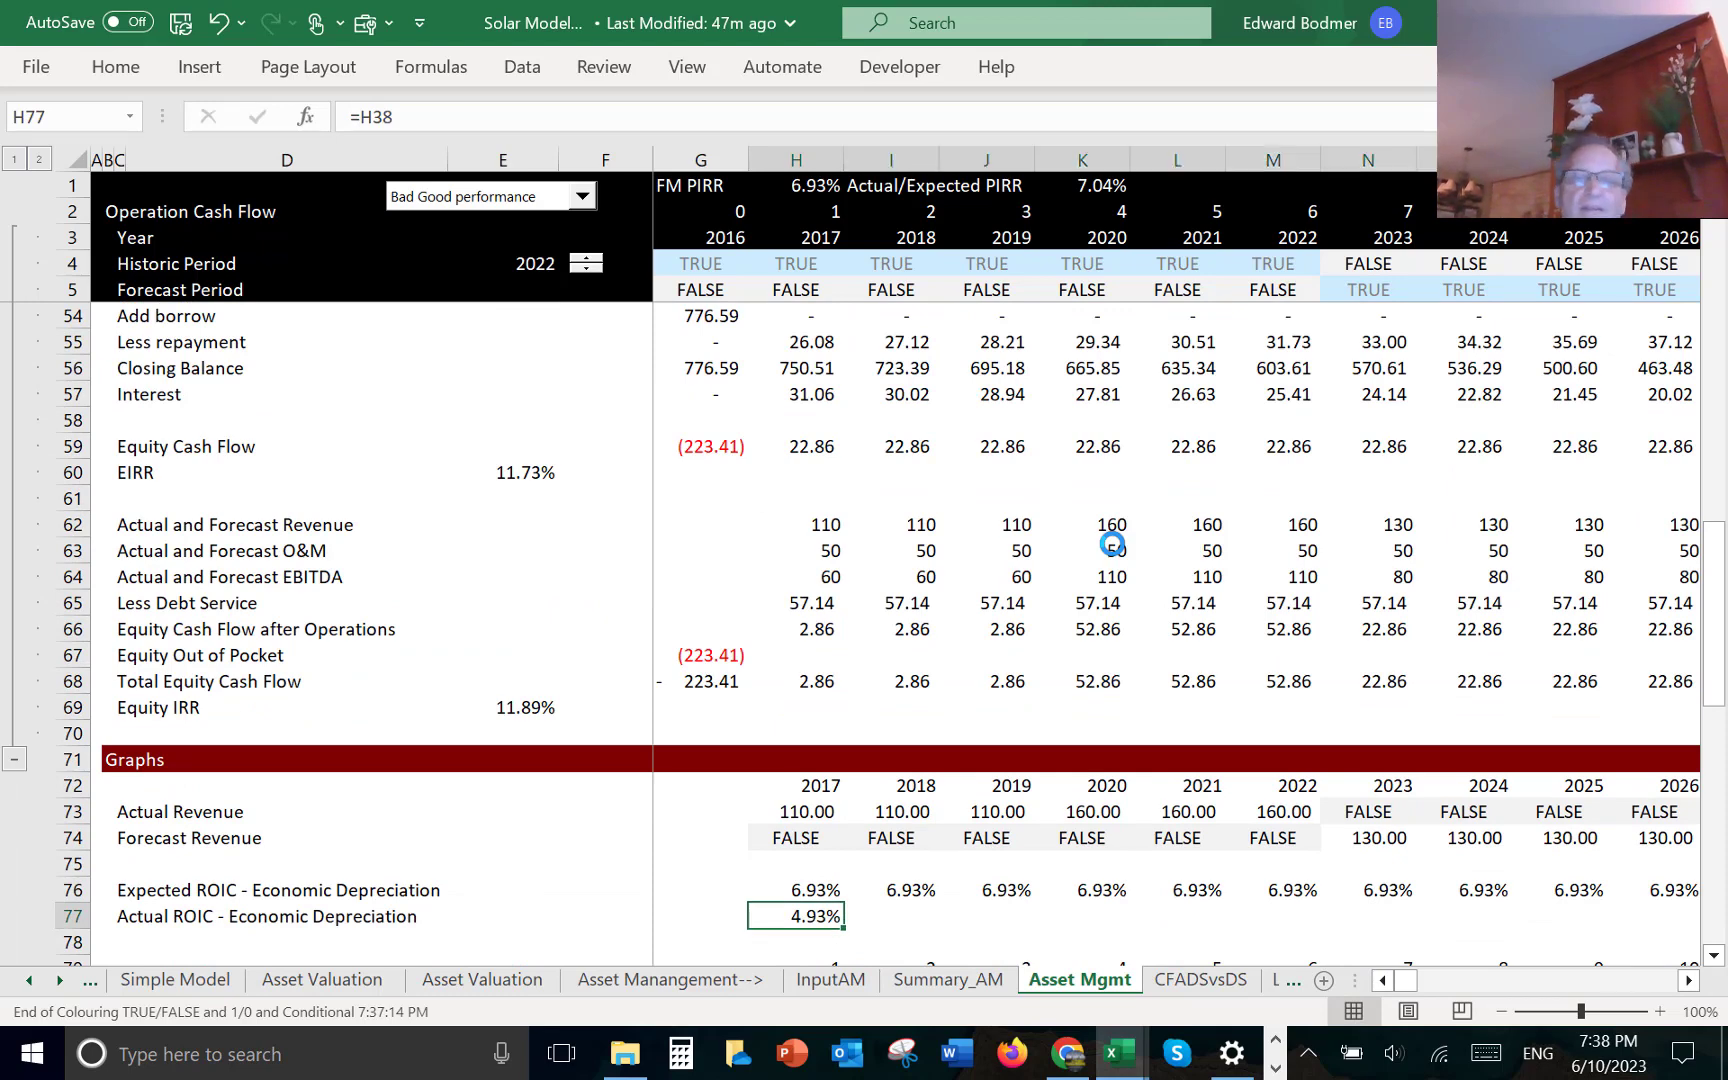
pyautogui.hotkey('ctrl', 'r')
# - Insert one more blank row directly above the Expected ROIC row in the Graphs section
pyautogui.press('Up')
pyautogui.press('Up')
pyautogui.press('Up')
pyautogui.press('Down')
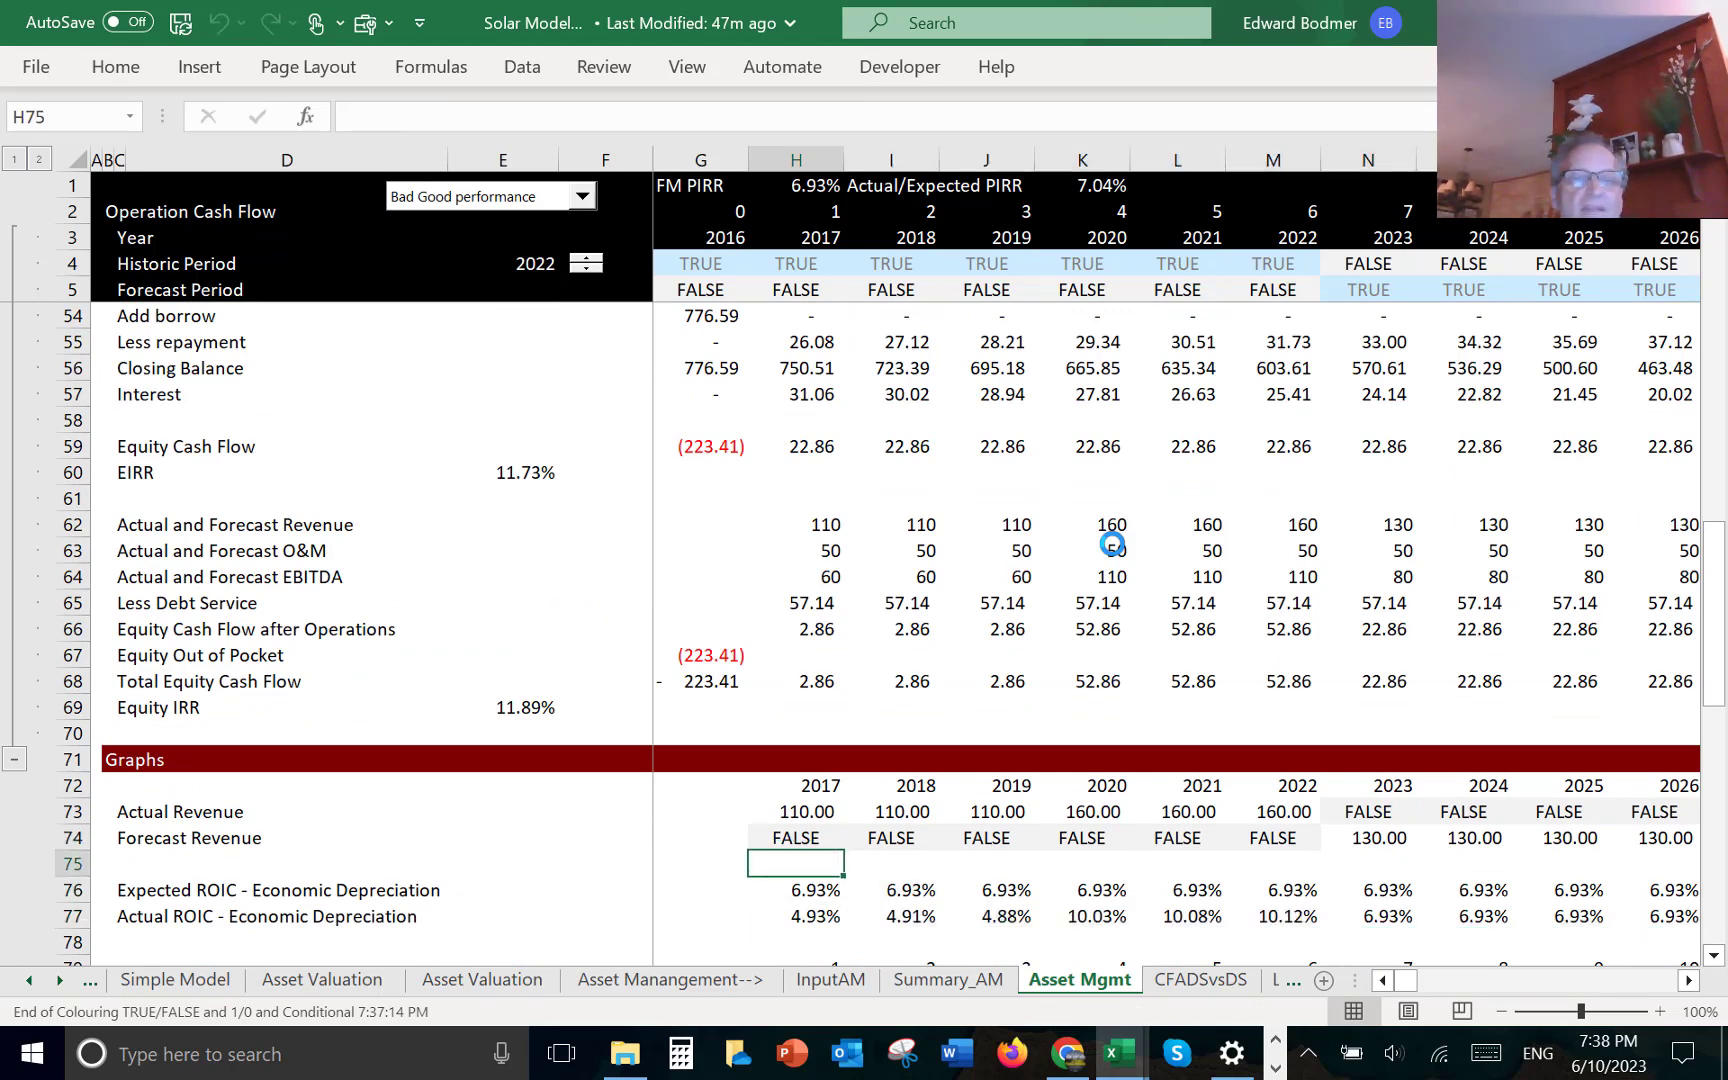
pyautogui.press('Down')
pyautogui.hotkey('ctrl', 'shift', 'Right')
pyautogui.hotkey('shift', 'space')
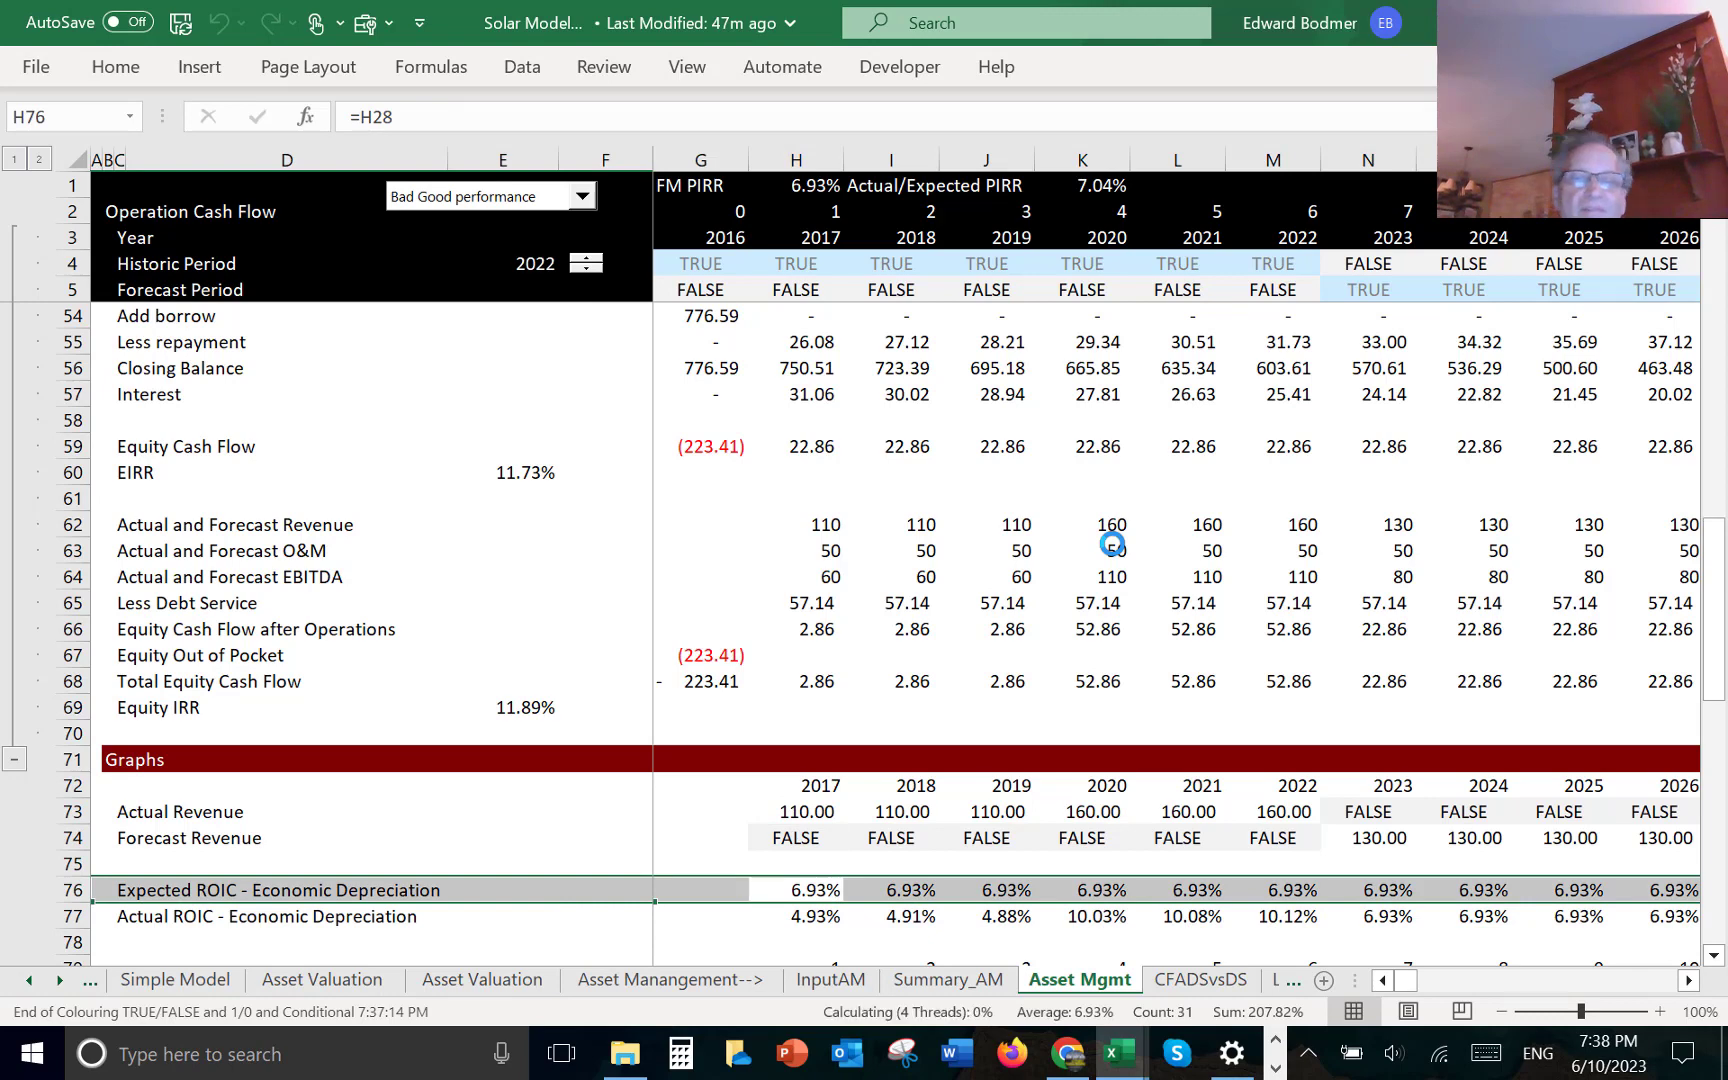
pyautogui.hotkey('ctrl', 'shift', '+')
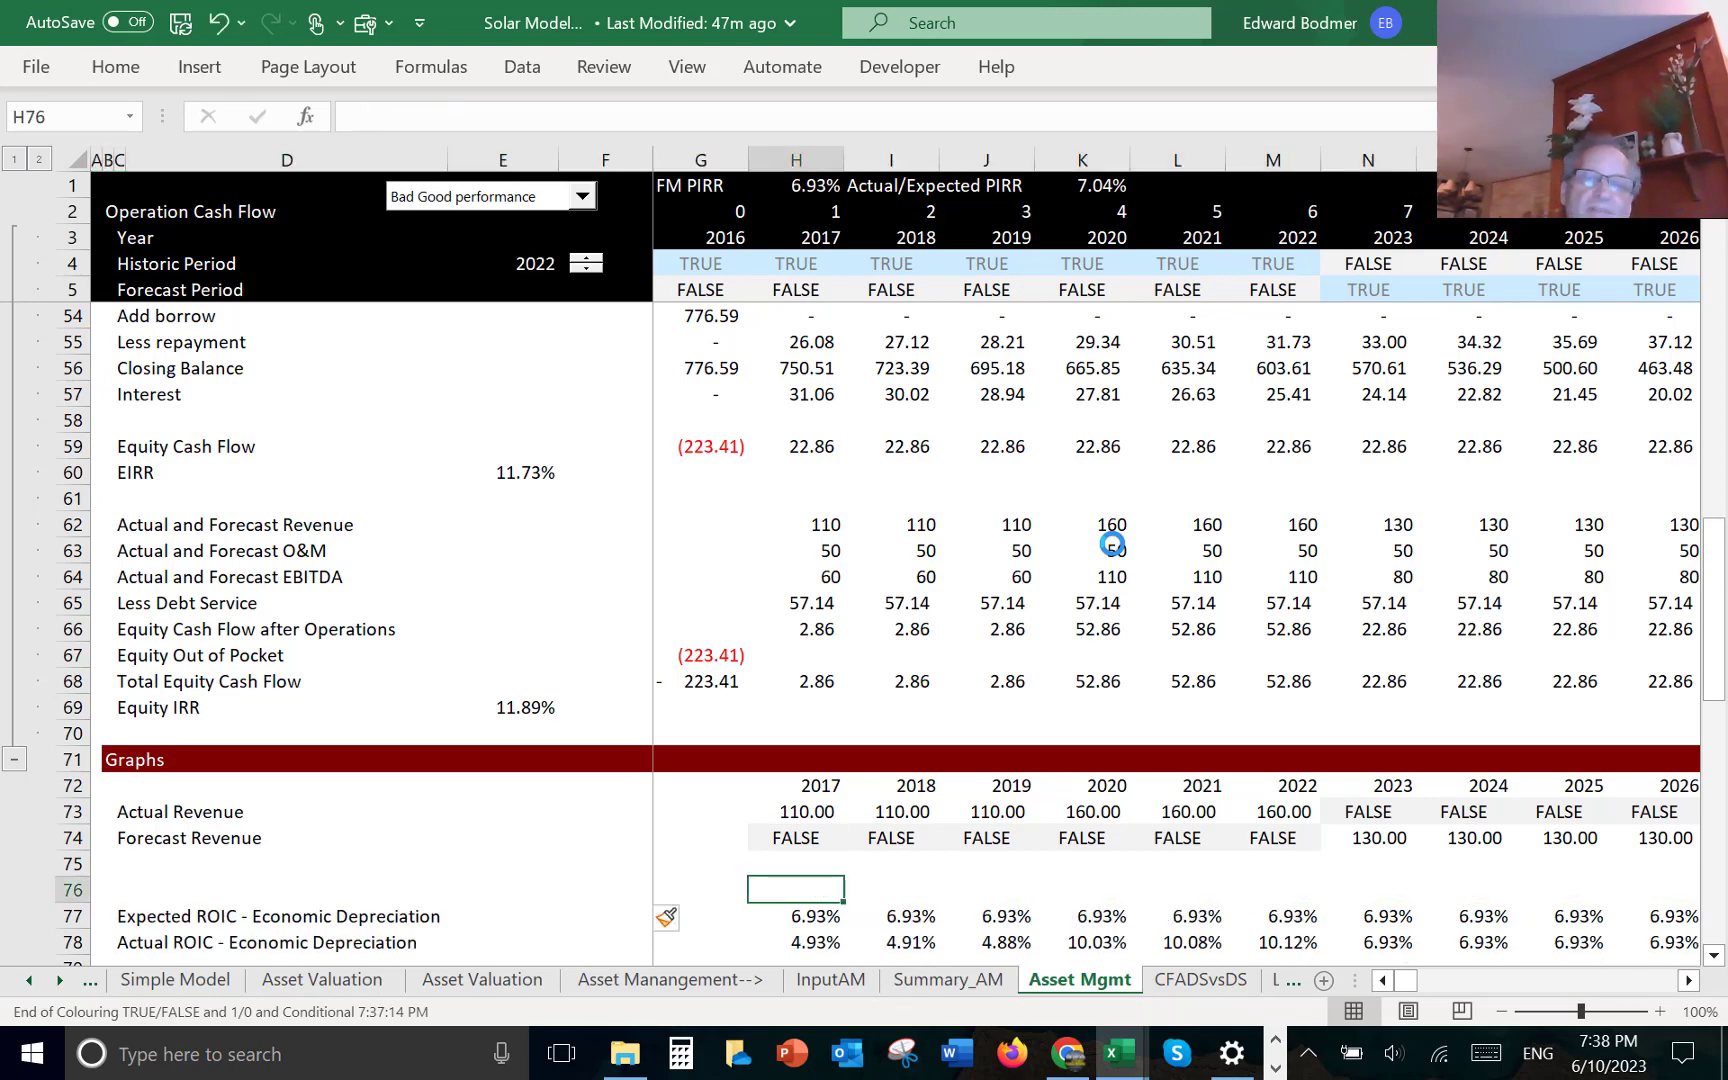
# - Enter =IF(H4,H3,NA()) in H76 to show the year only for historic periods, and fill it across the years
pyautogui.press('Right')
pyautogui.press('Left')
pyautogui.write('=if(')
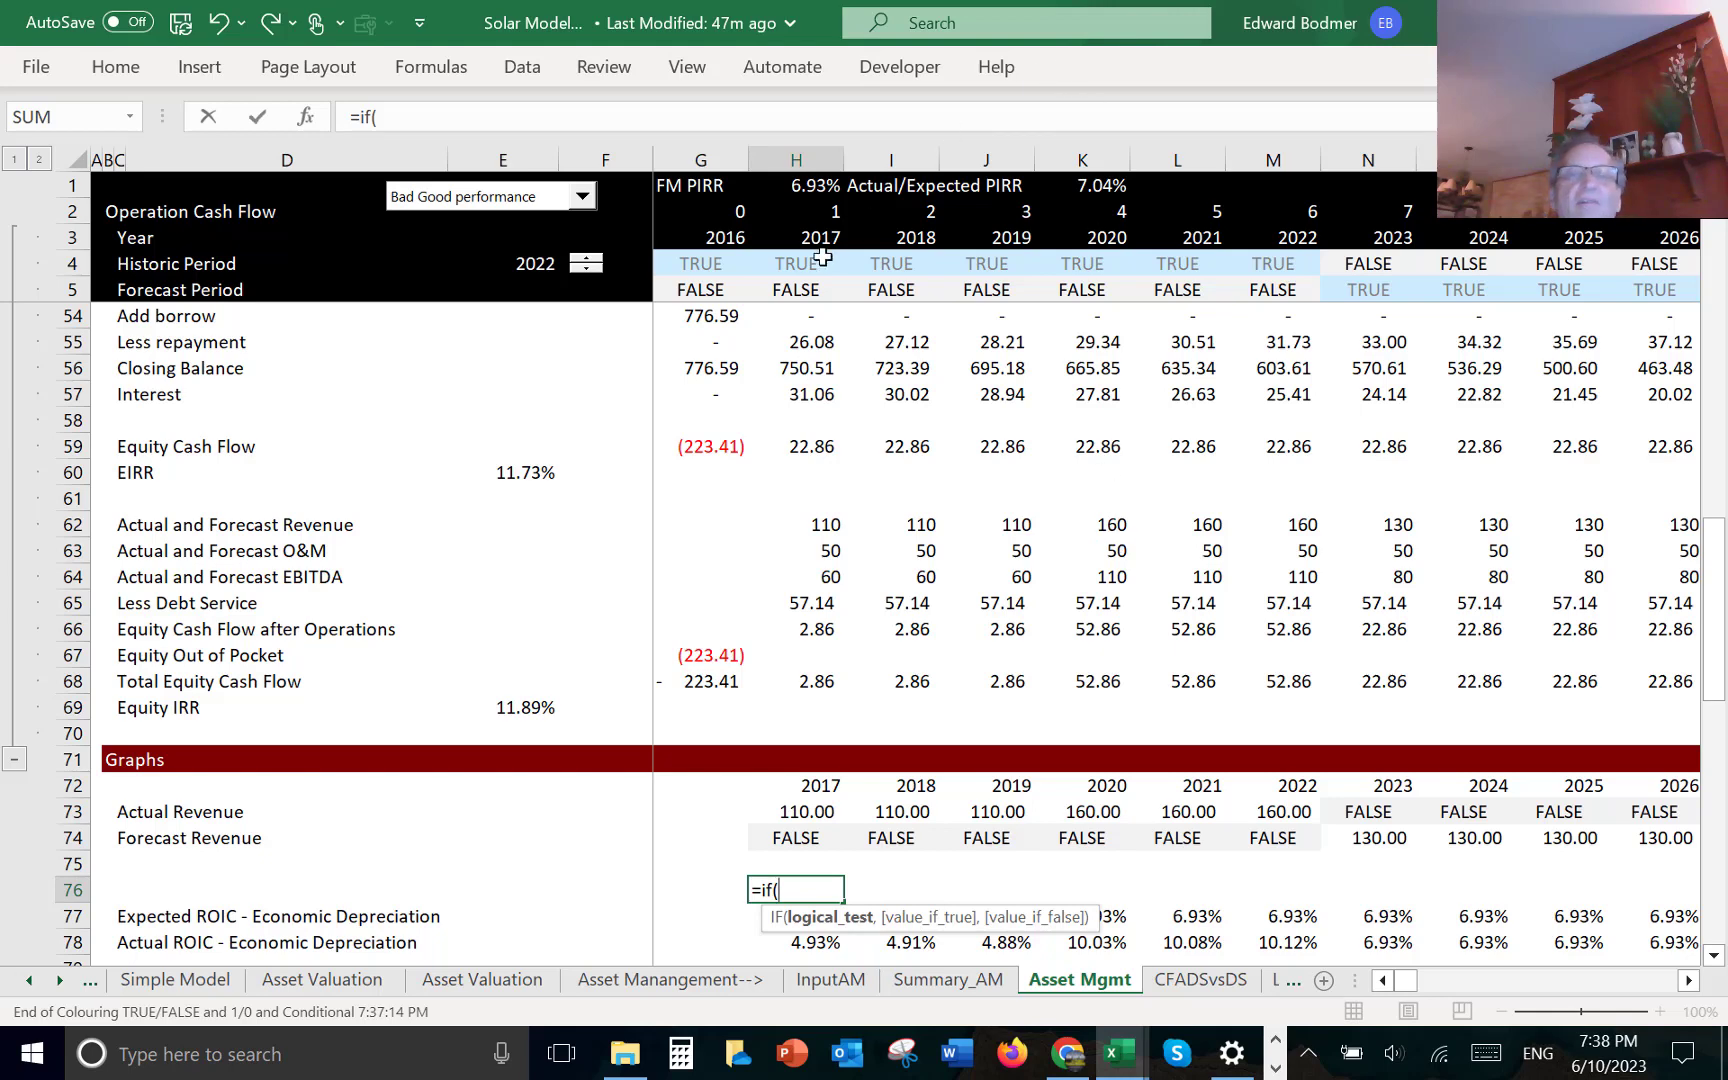
pyautogui.click(815, 262)
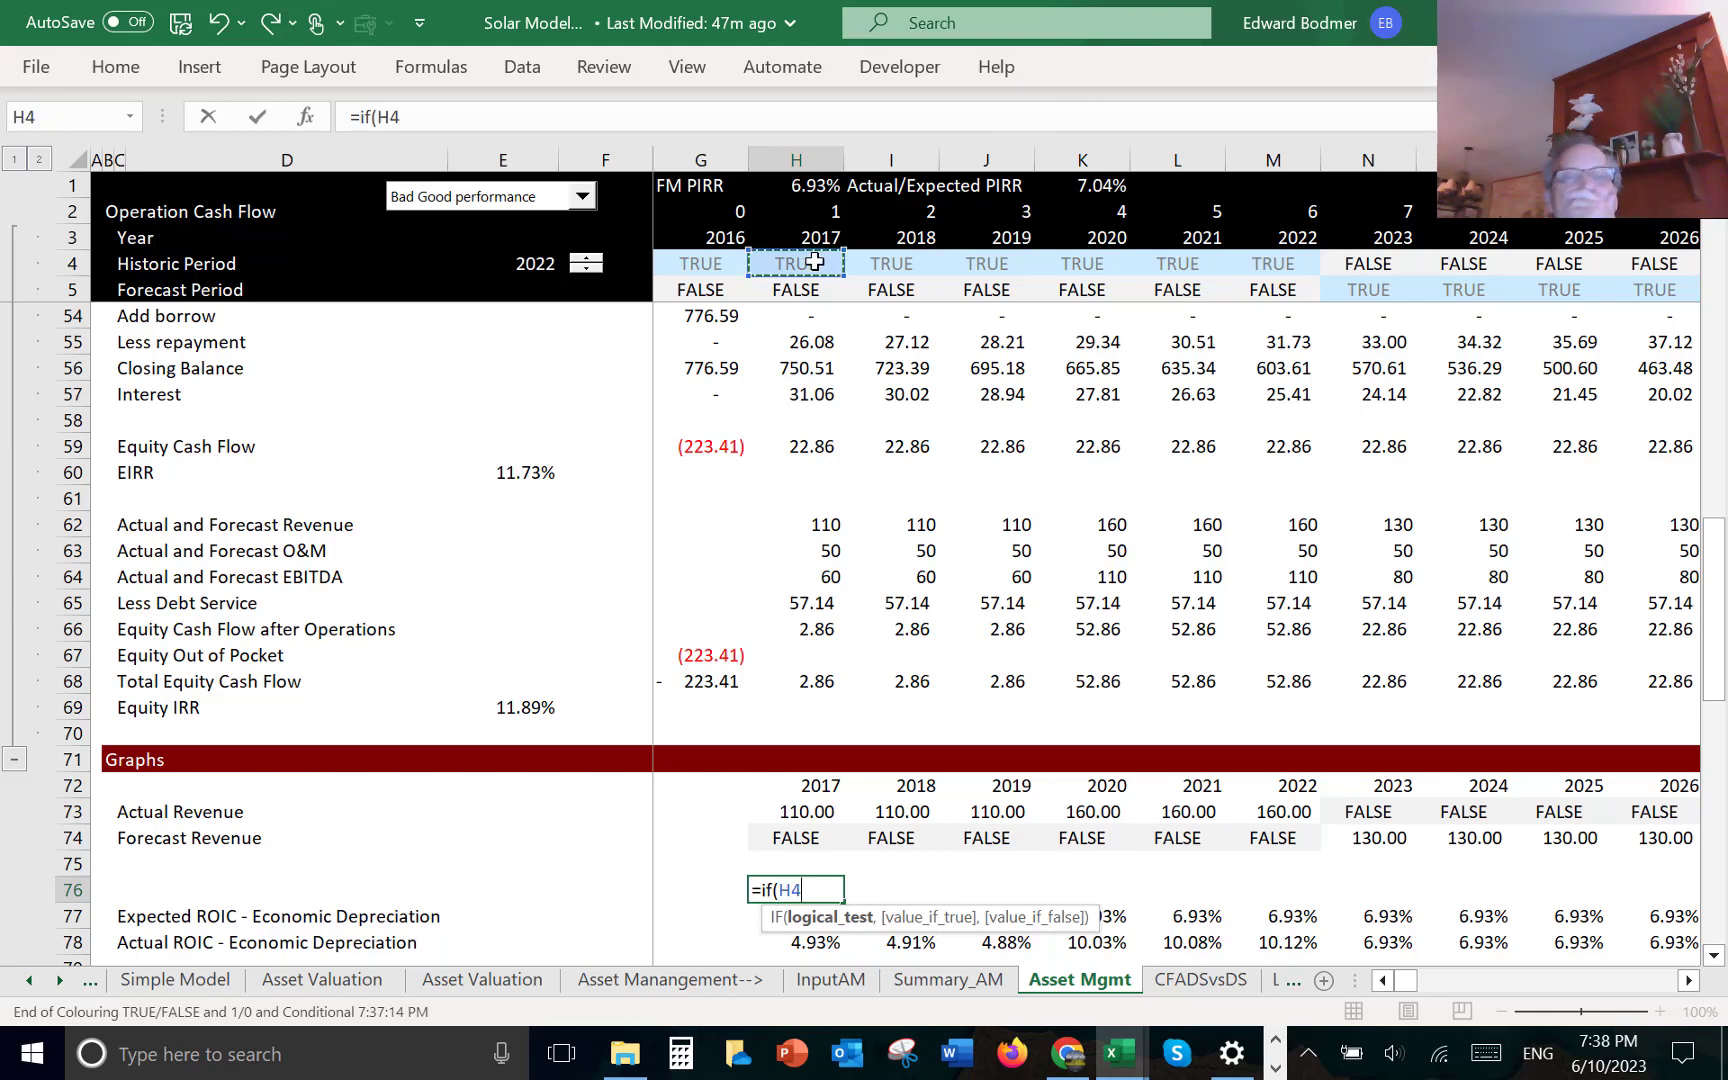
pyautogui.write(',')
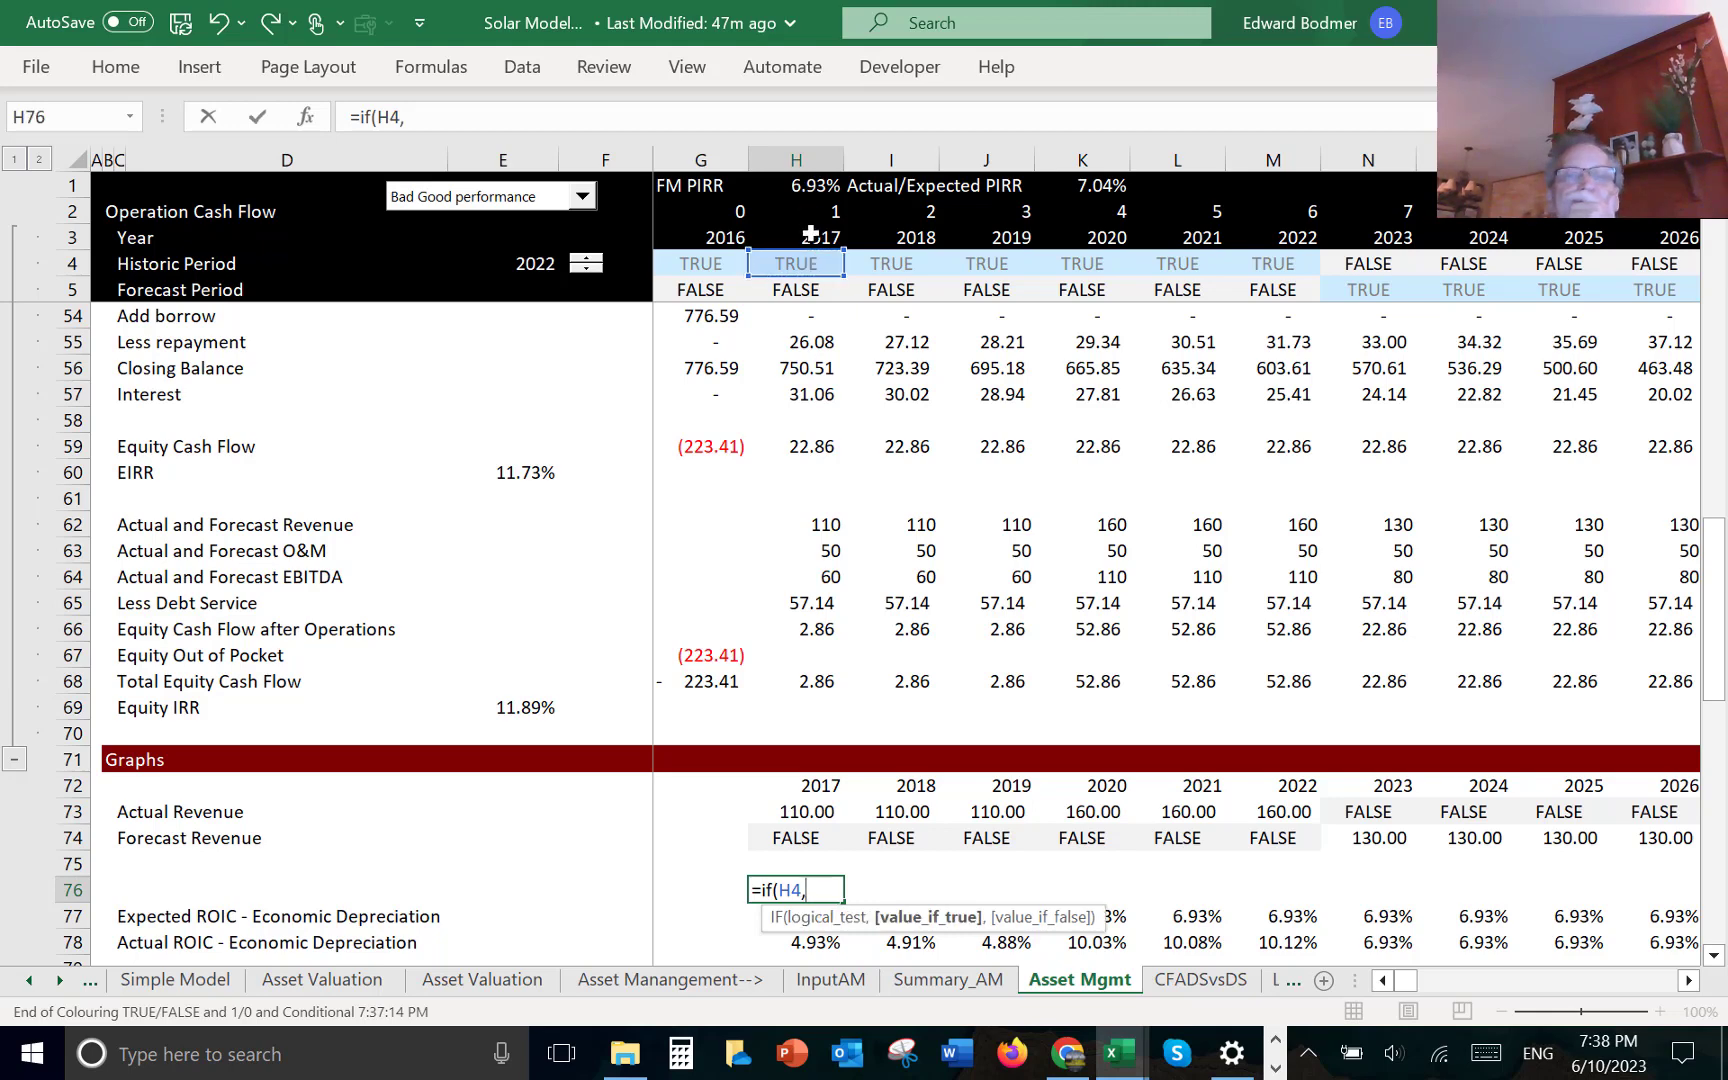
pyautogui.click(811, 233)
pyautogui.write(',')
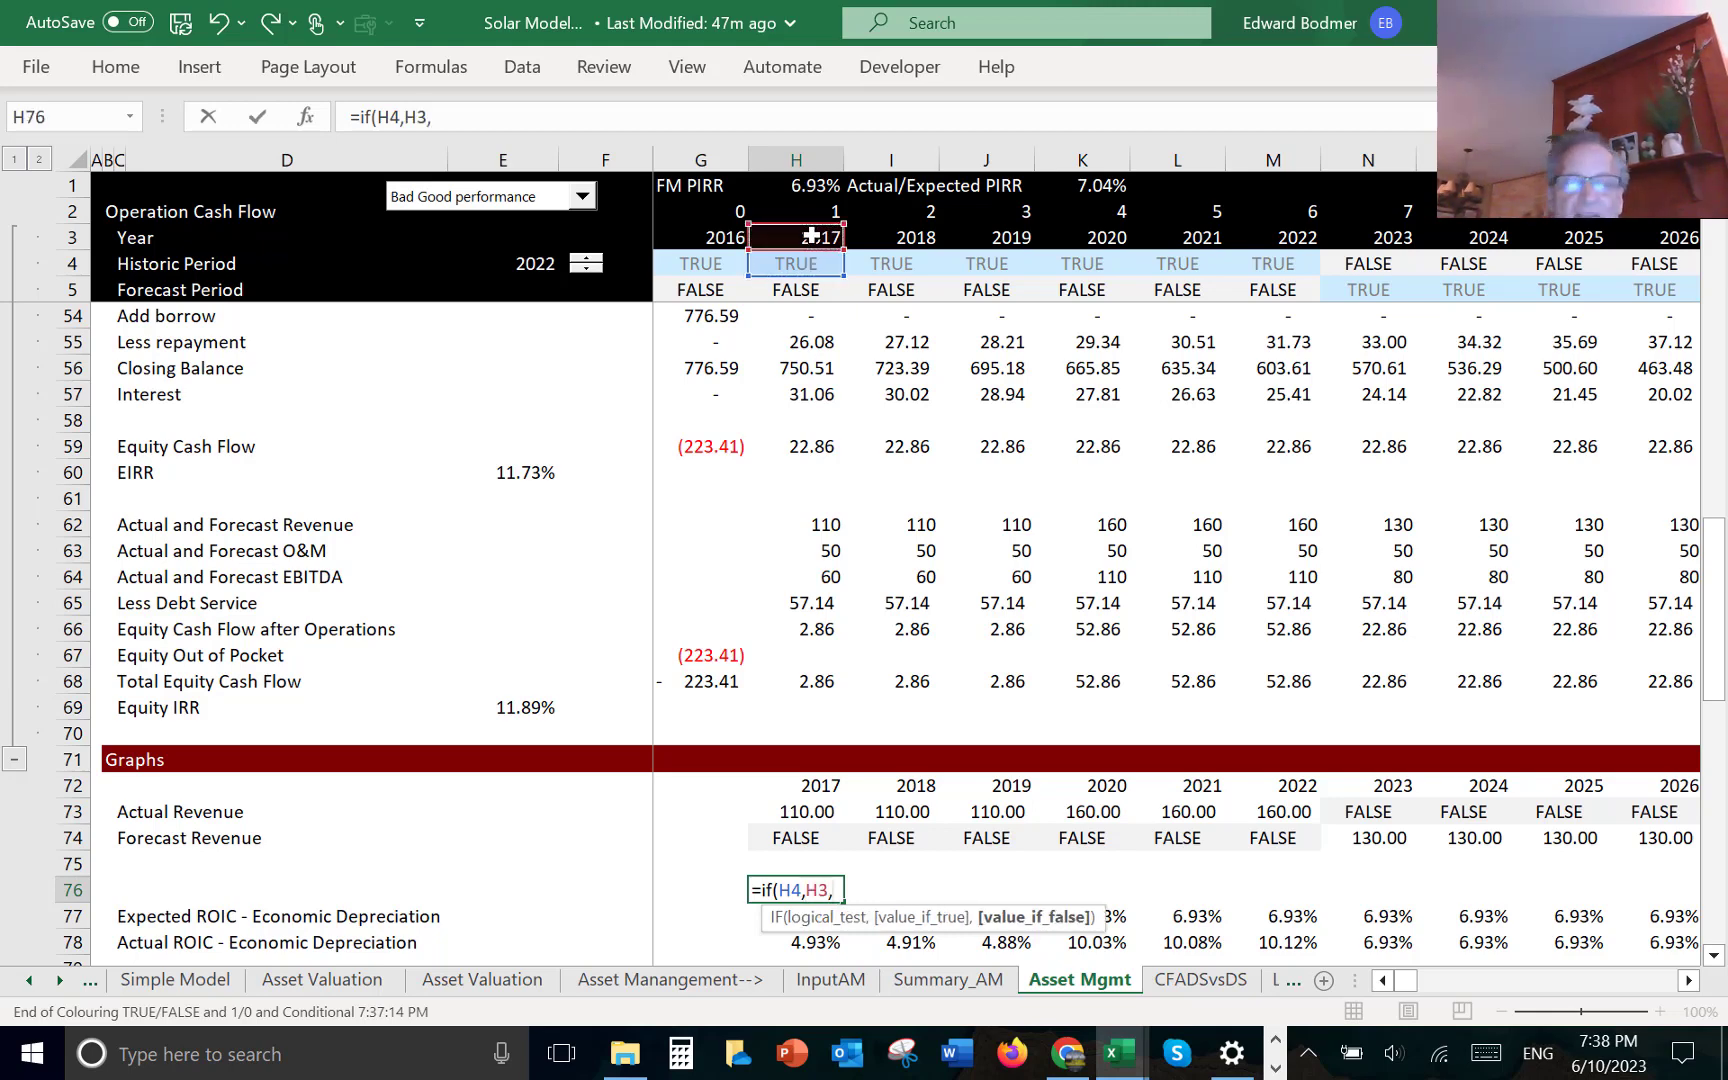
pyautogui.write('na()')
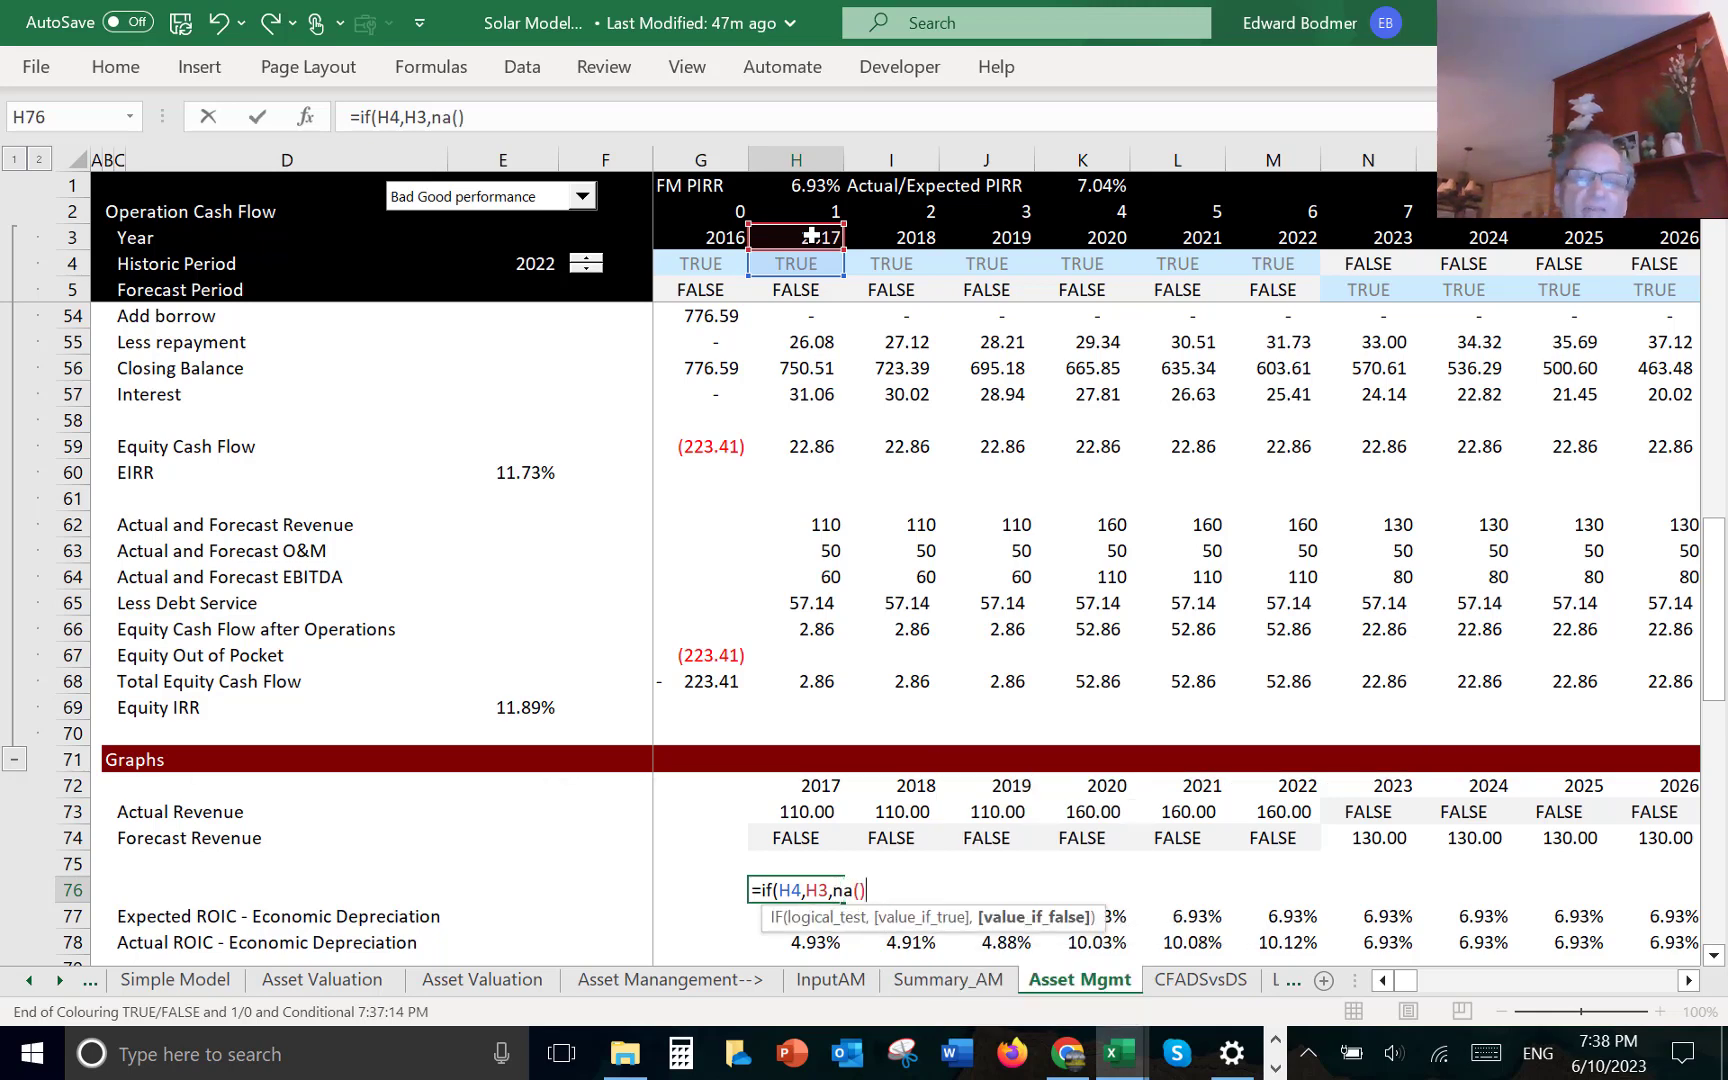
pyautogui.press('Return')
pyautogui.press('Escape')
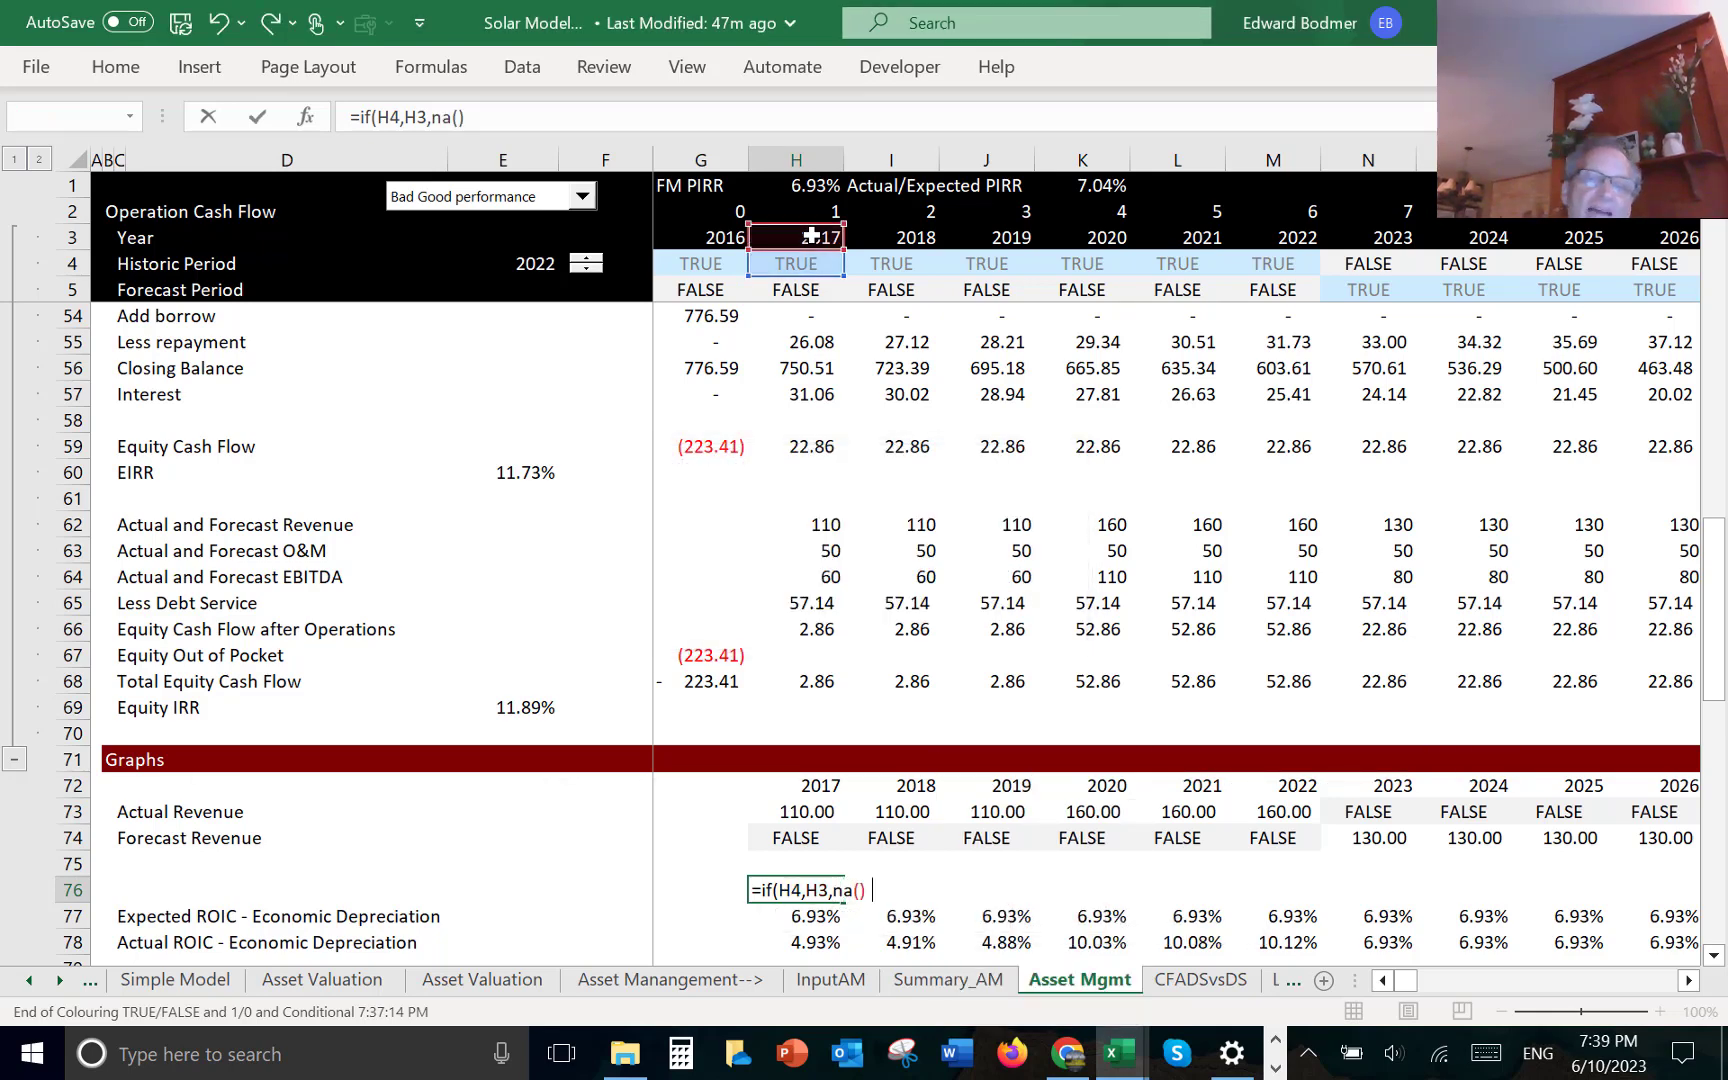
pyautogui.press('Return')
pyautogui.press('Up')
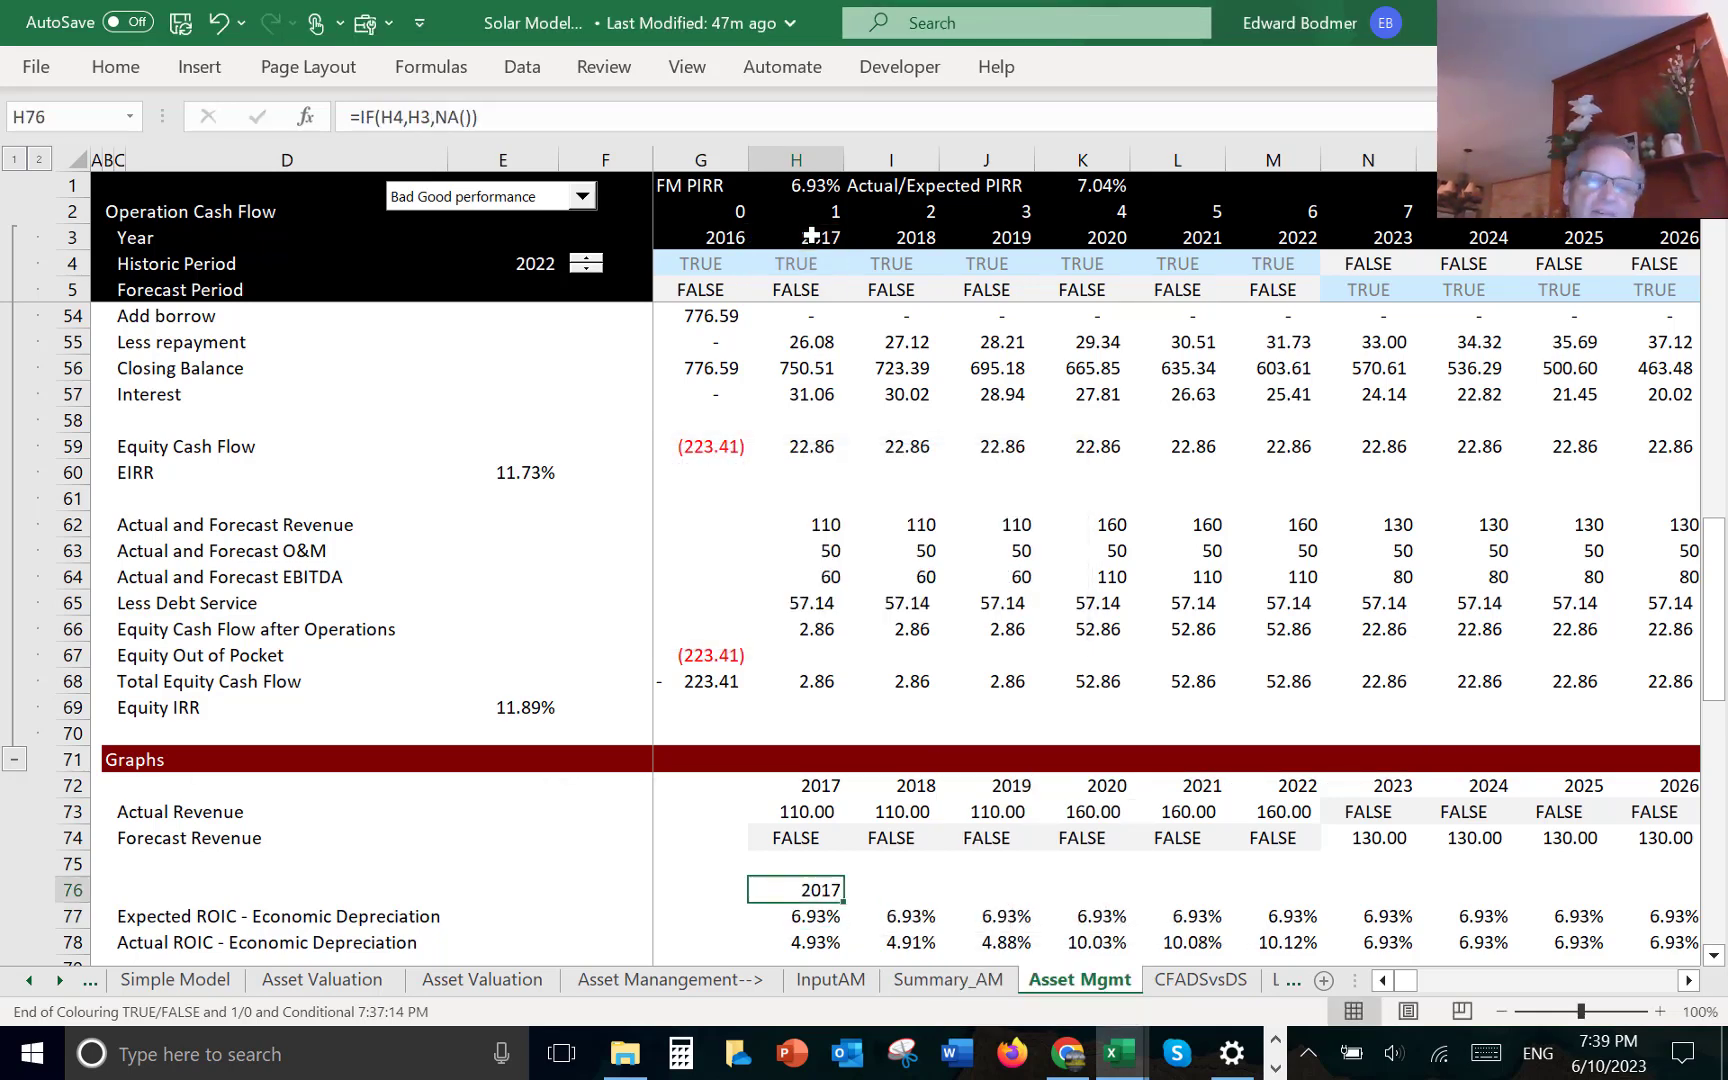
pyautogui.hotkey('ctrl', 'shift', 'r')
# - Insert a column chart from rows 76 to 78, labels included, across all years and move it below the header rows
pyautogui.press('Left')
pyautogui.press('Left')
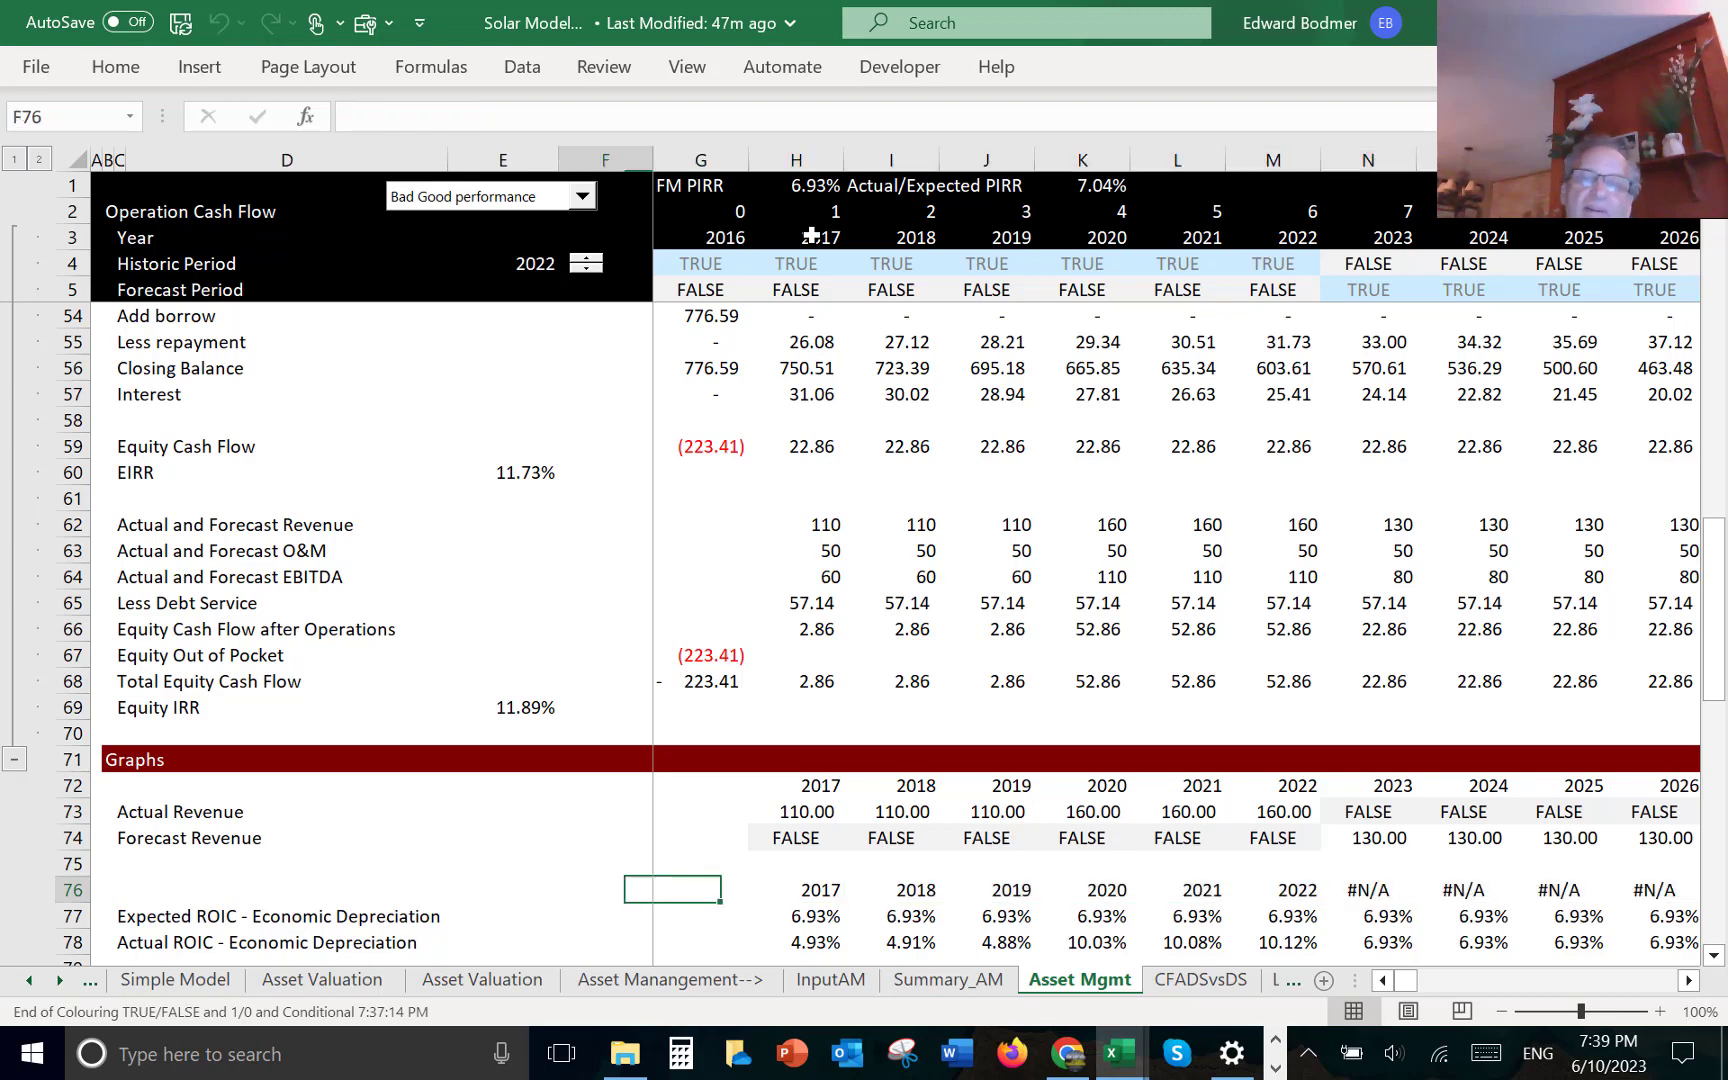
pyautogui.press('Left')
pyautogui.press('Left')
pyautogui.press('Left')
pyautogui.hotkey('shift', 'Down')
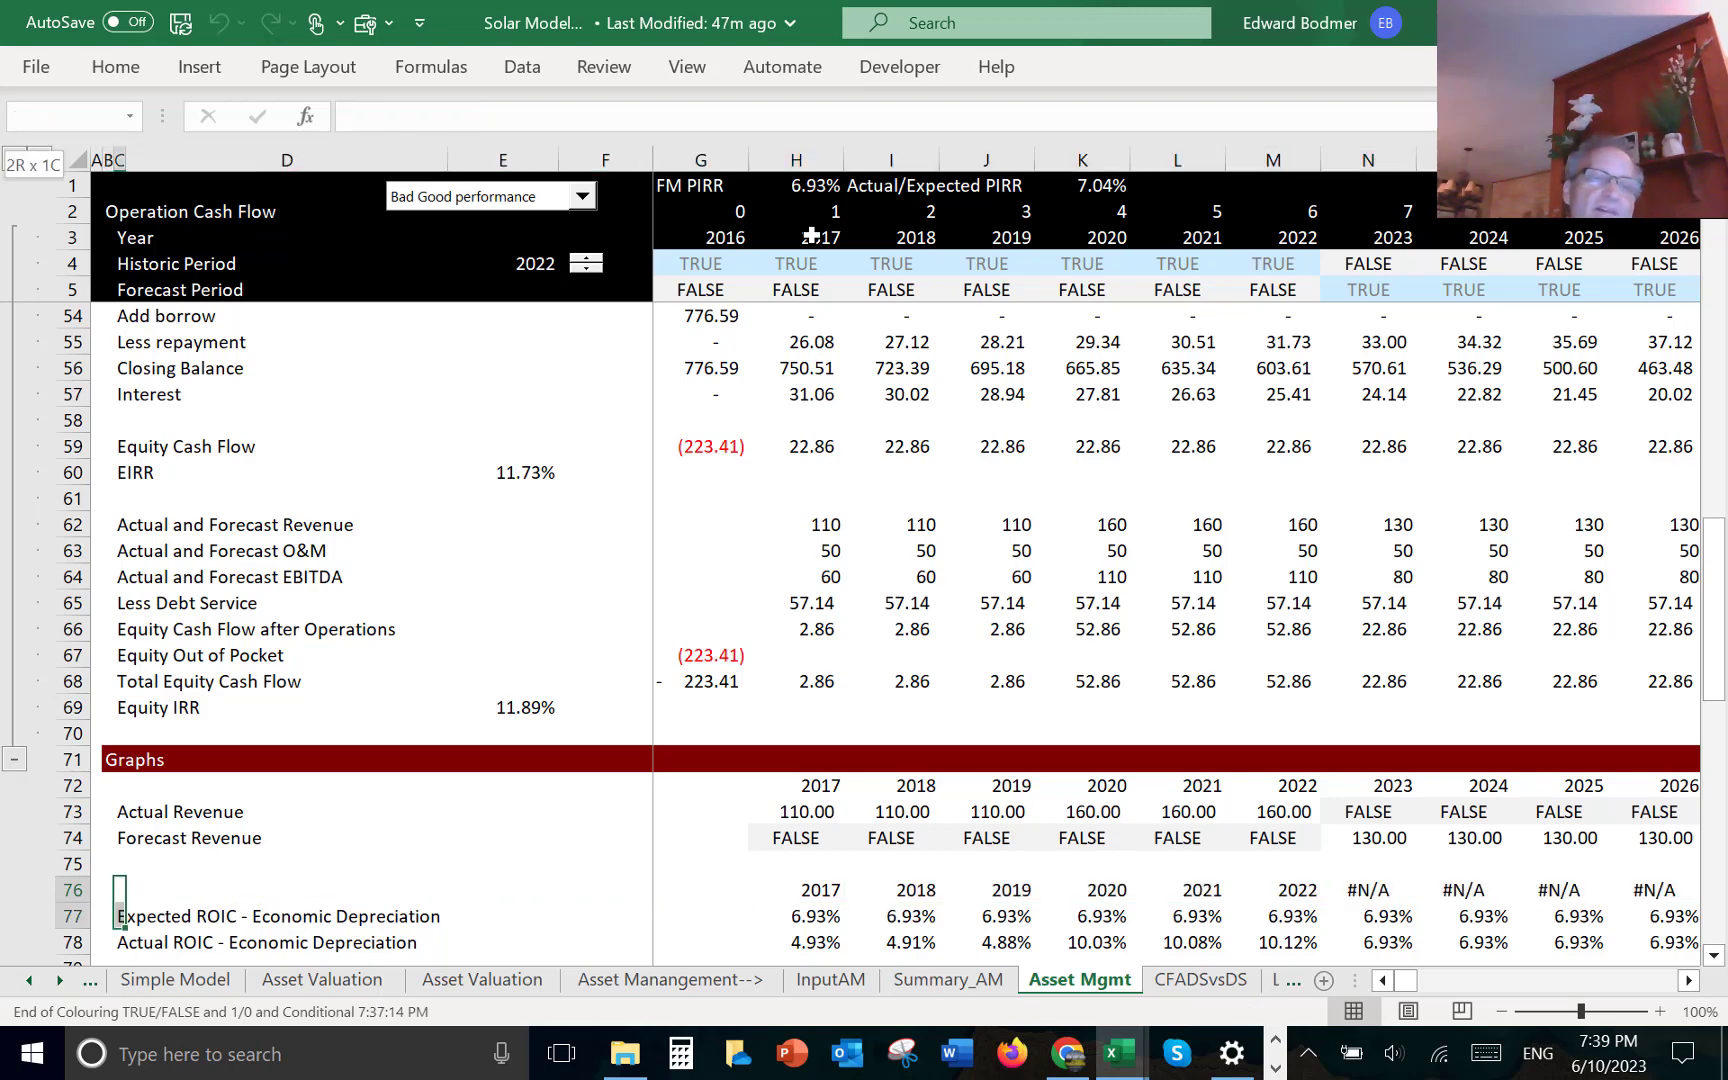
pyautogui.hotkey('shift', 'Down')
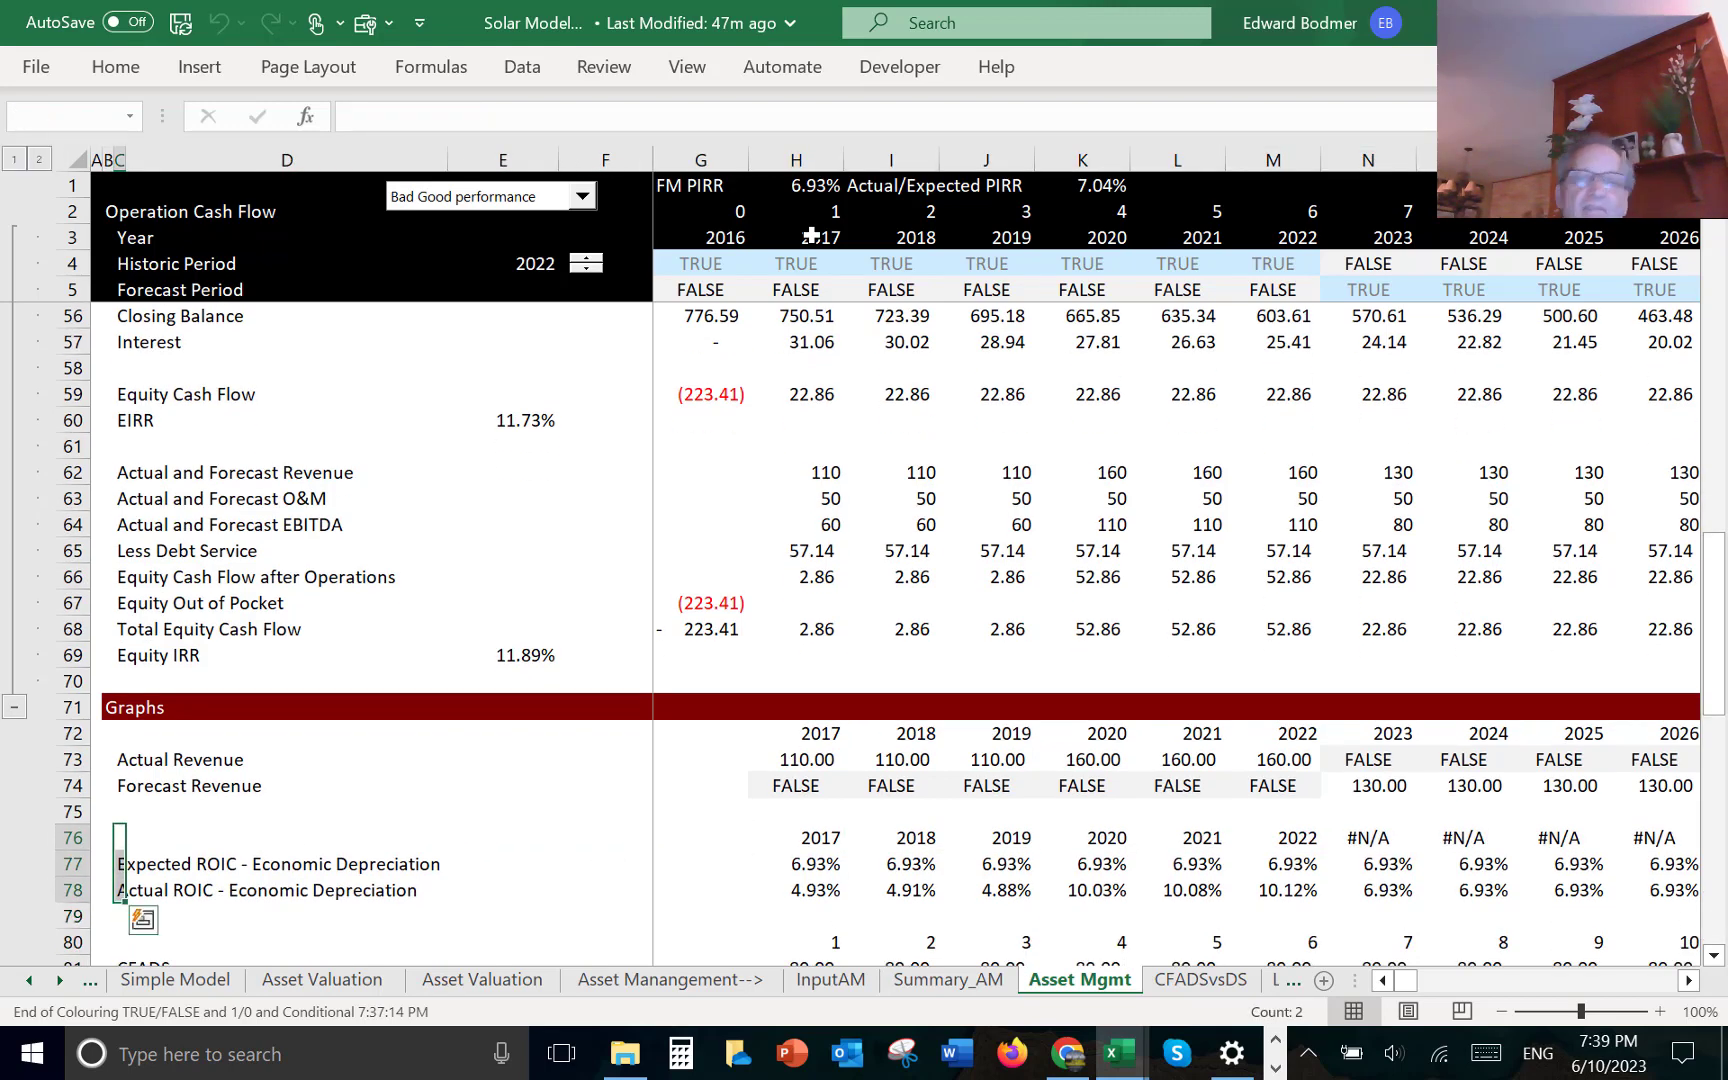
pyautogui.hotkey('ctrl', 'shift', 'Right')
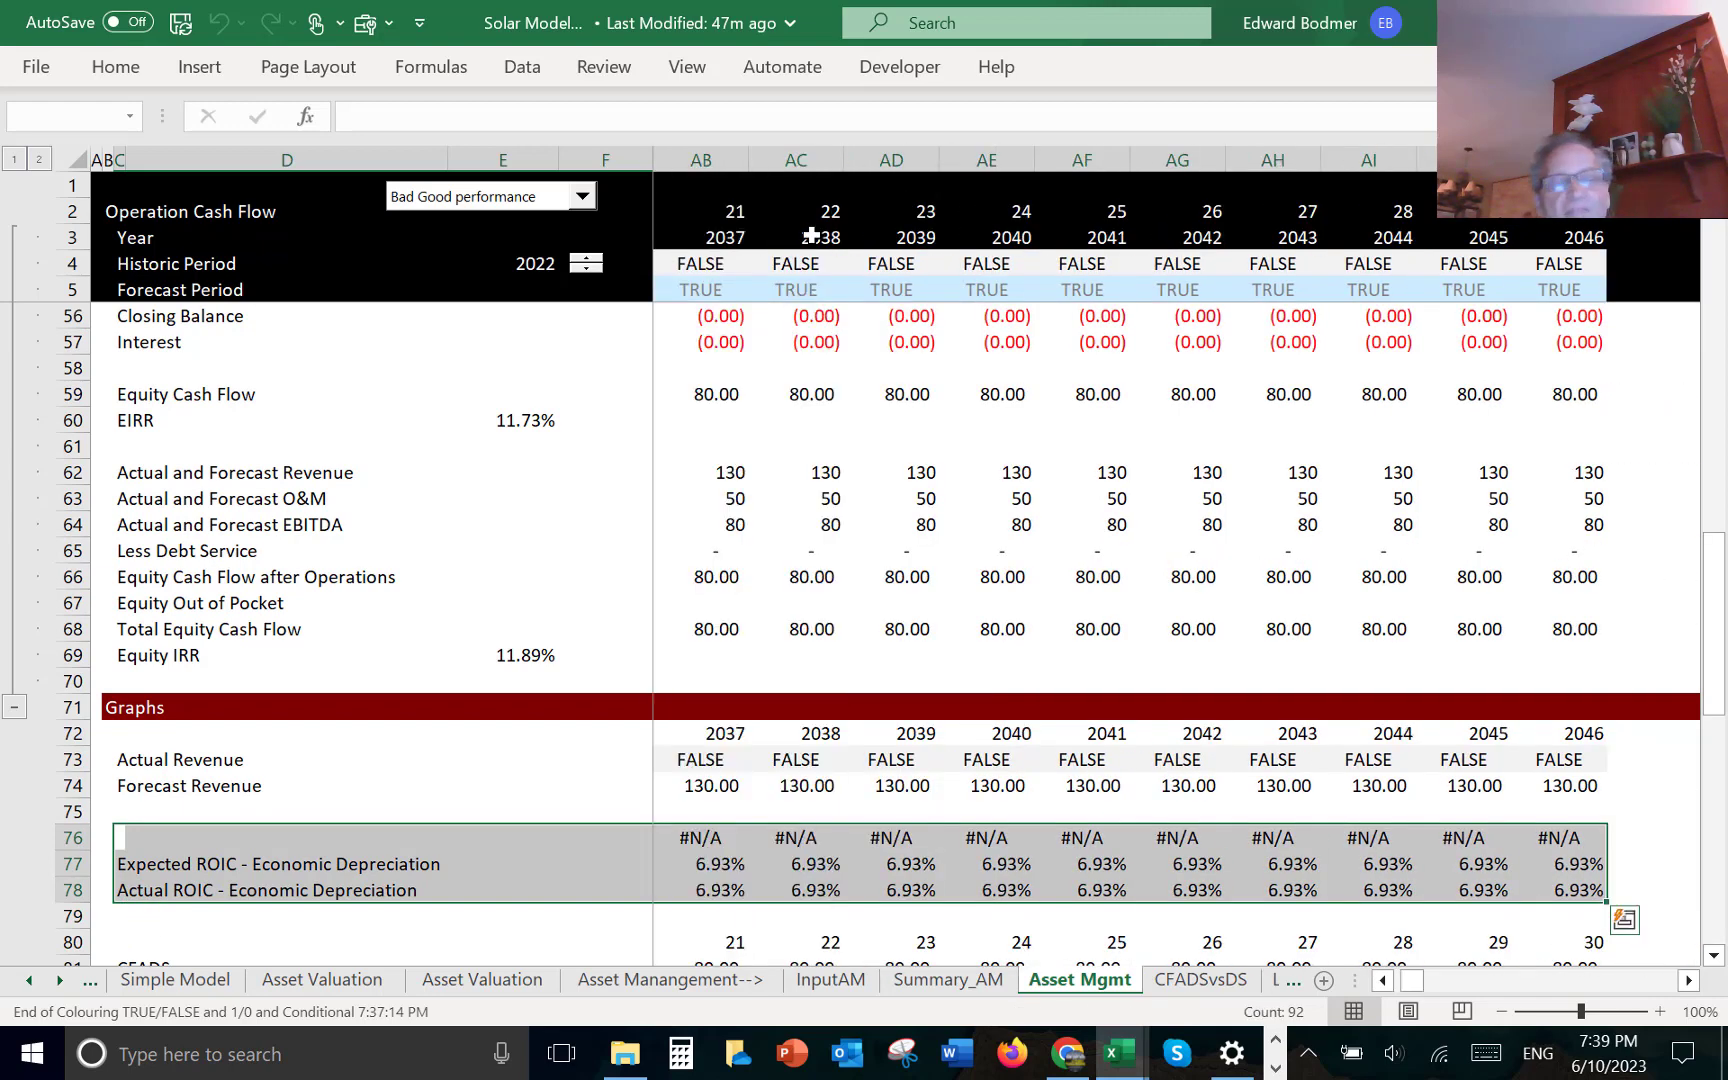
pyautogui.hotkey('alt', 'F1')
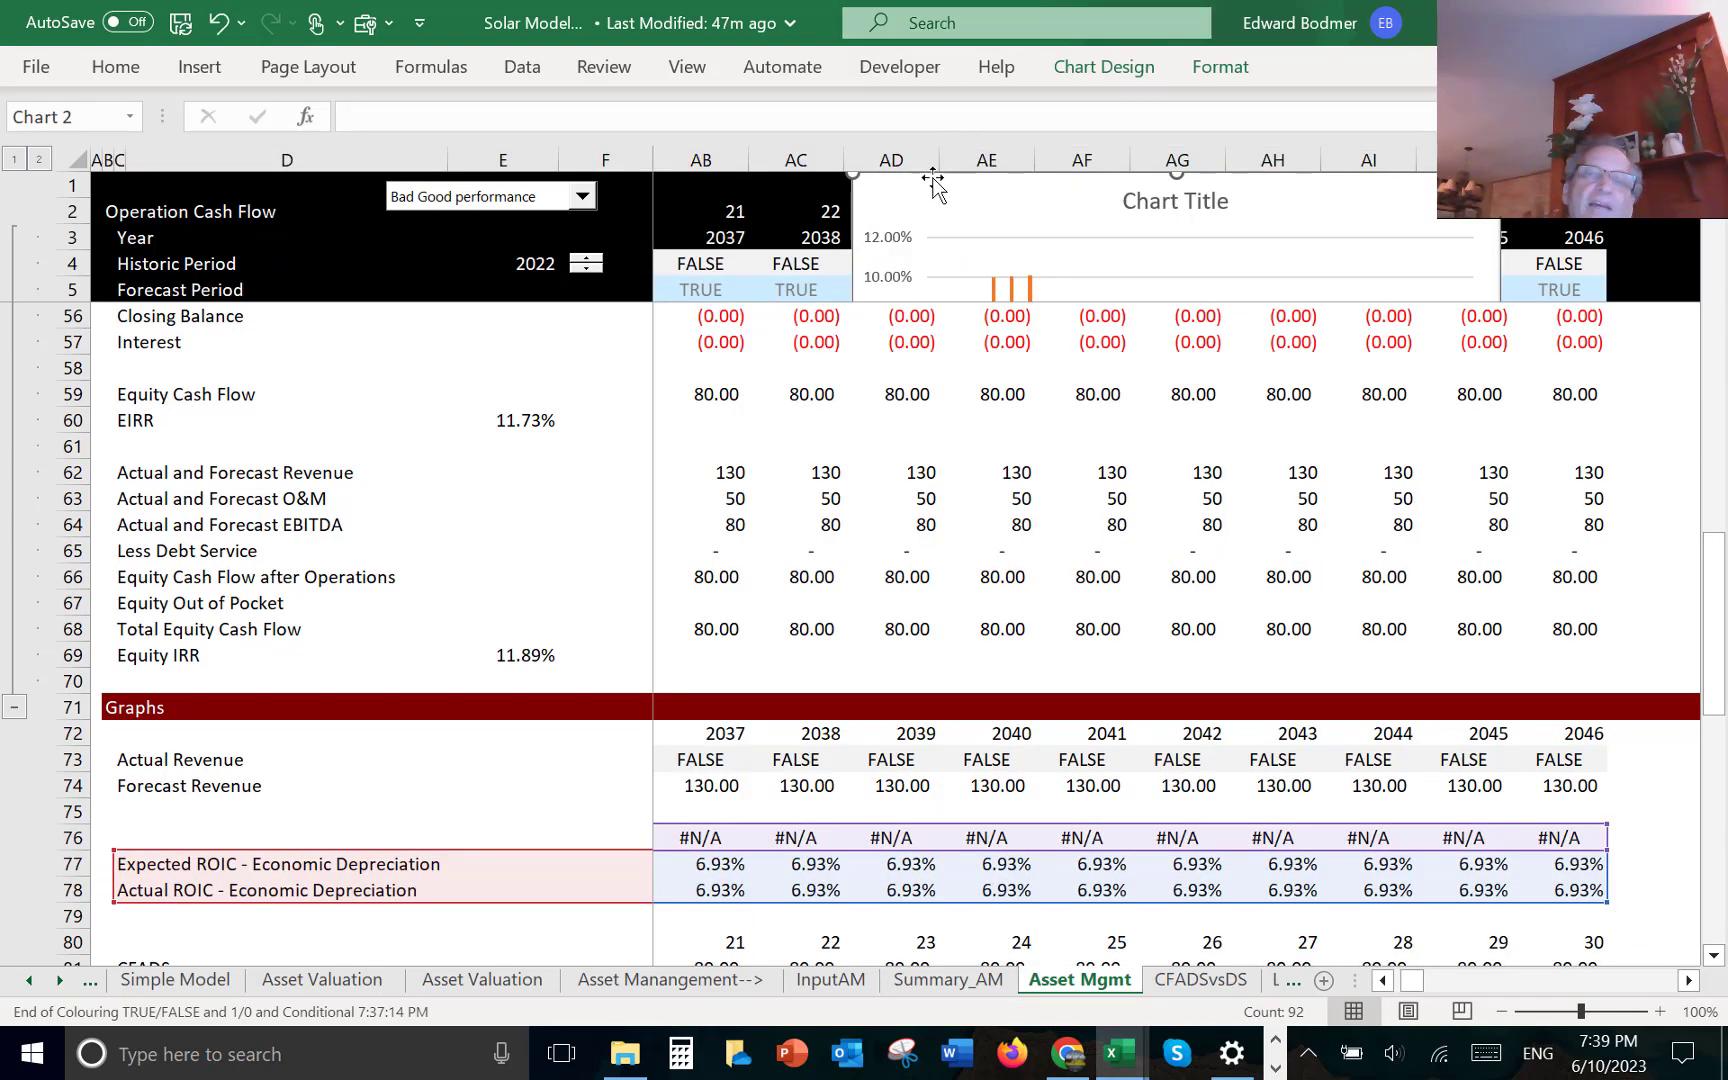
pyautogui.moveTo(929, 182); pyautogui.dragTo(842, 378)
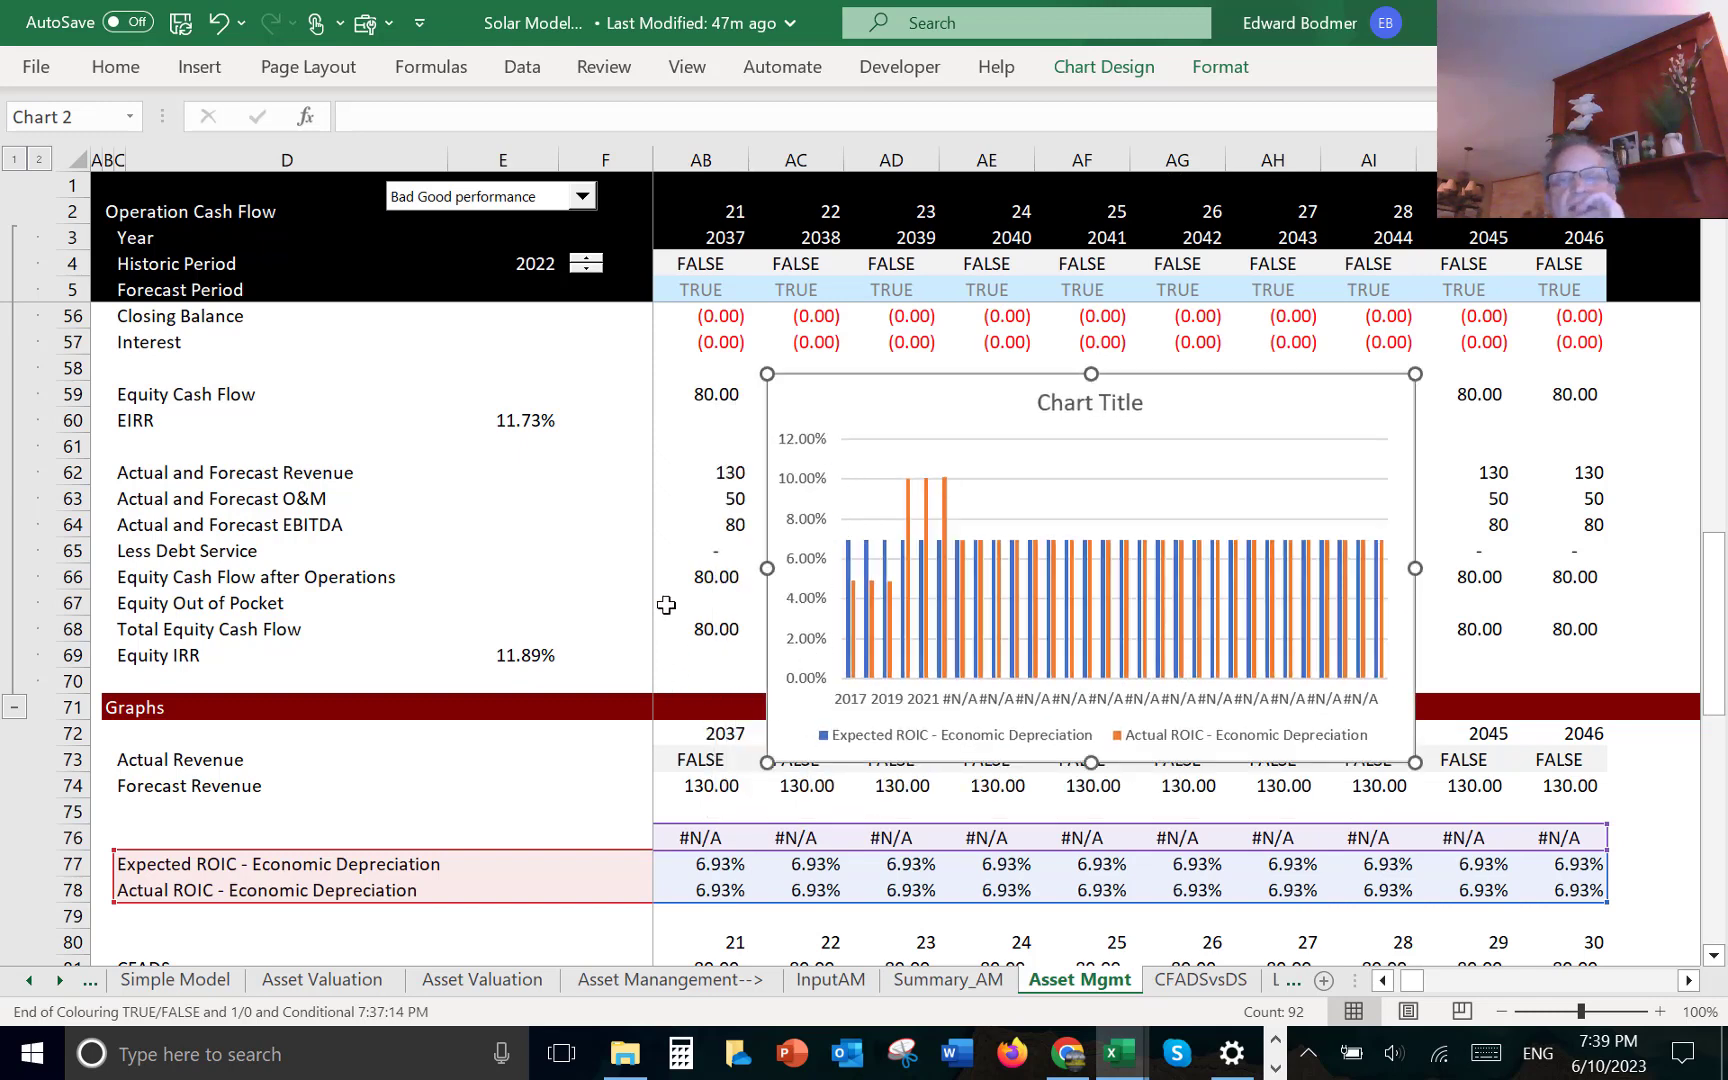
# - Set the new chart's horizontal axis to a date axis and close the axis formatting options
pyautogui.rightClick(943, 703)
pyautogui.click(1030, 676)
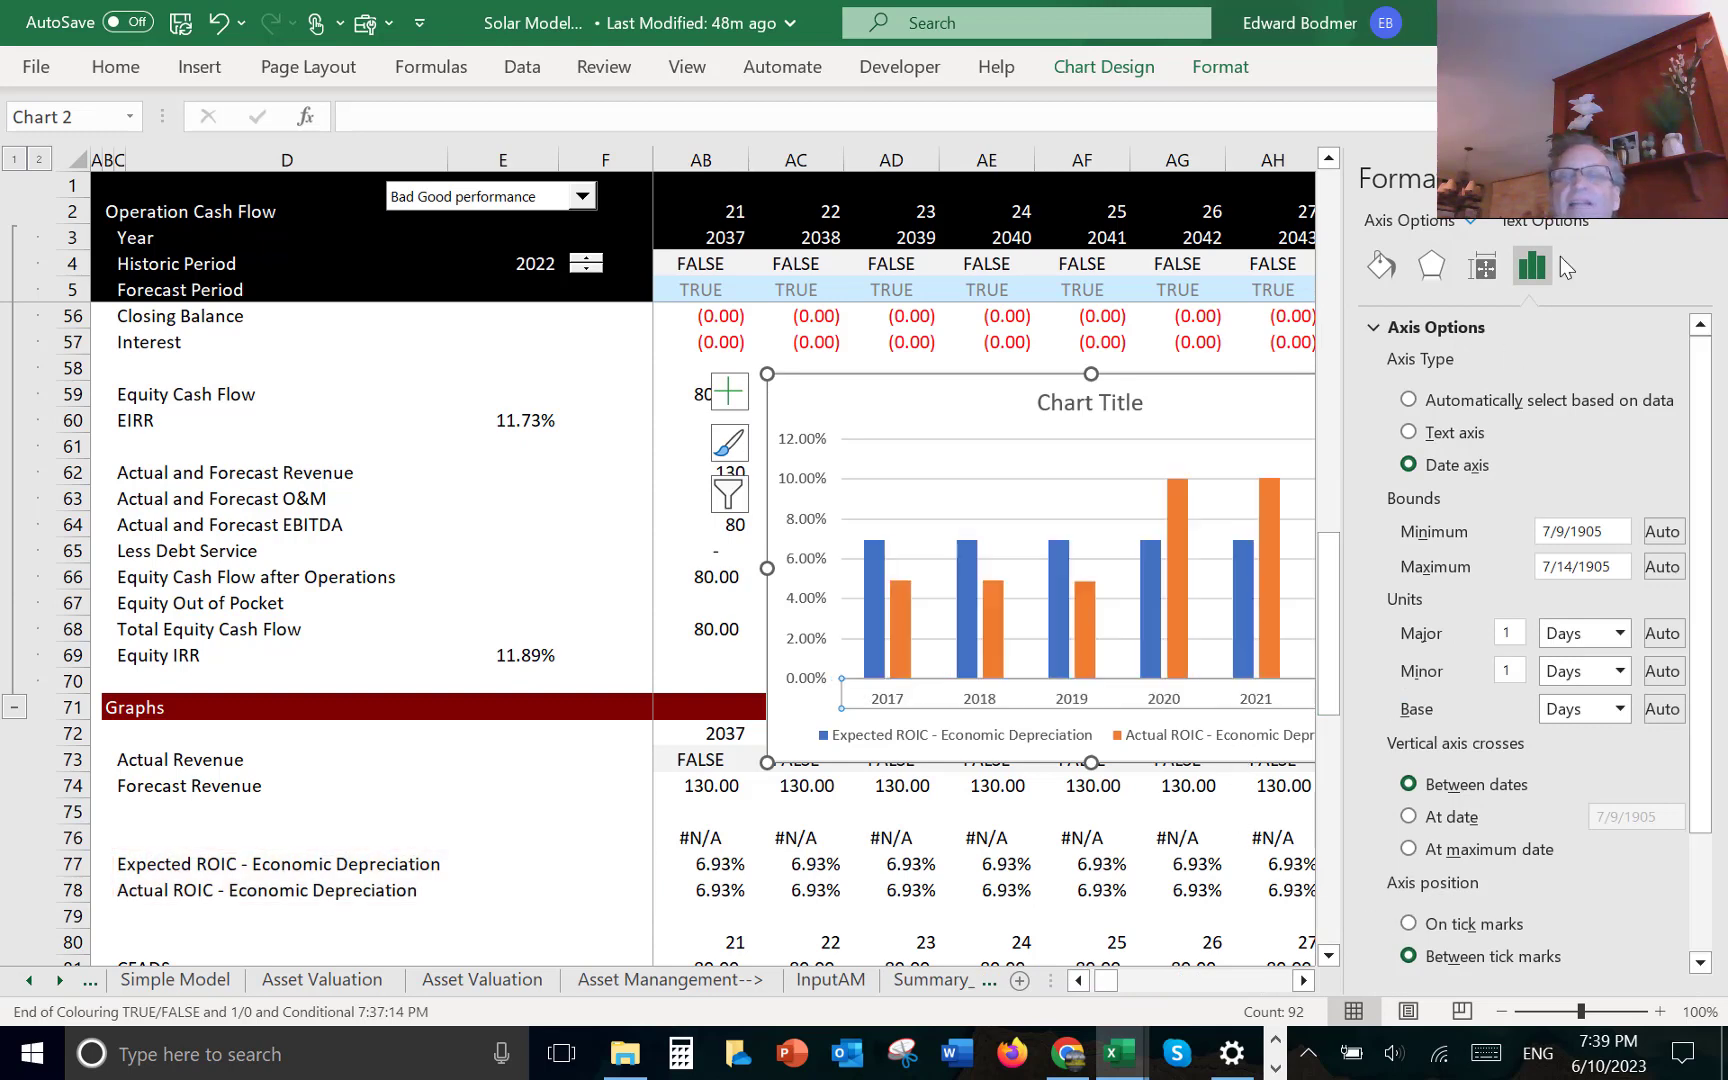
pyautogui.click(1700, 178)
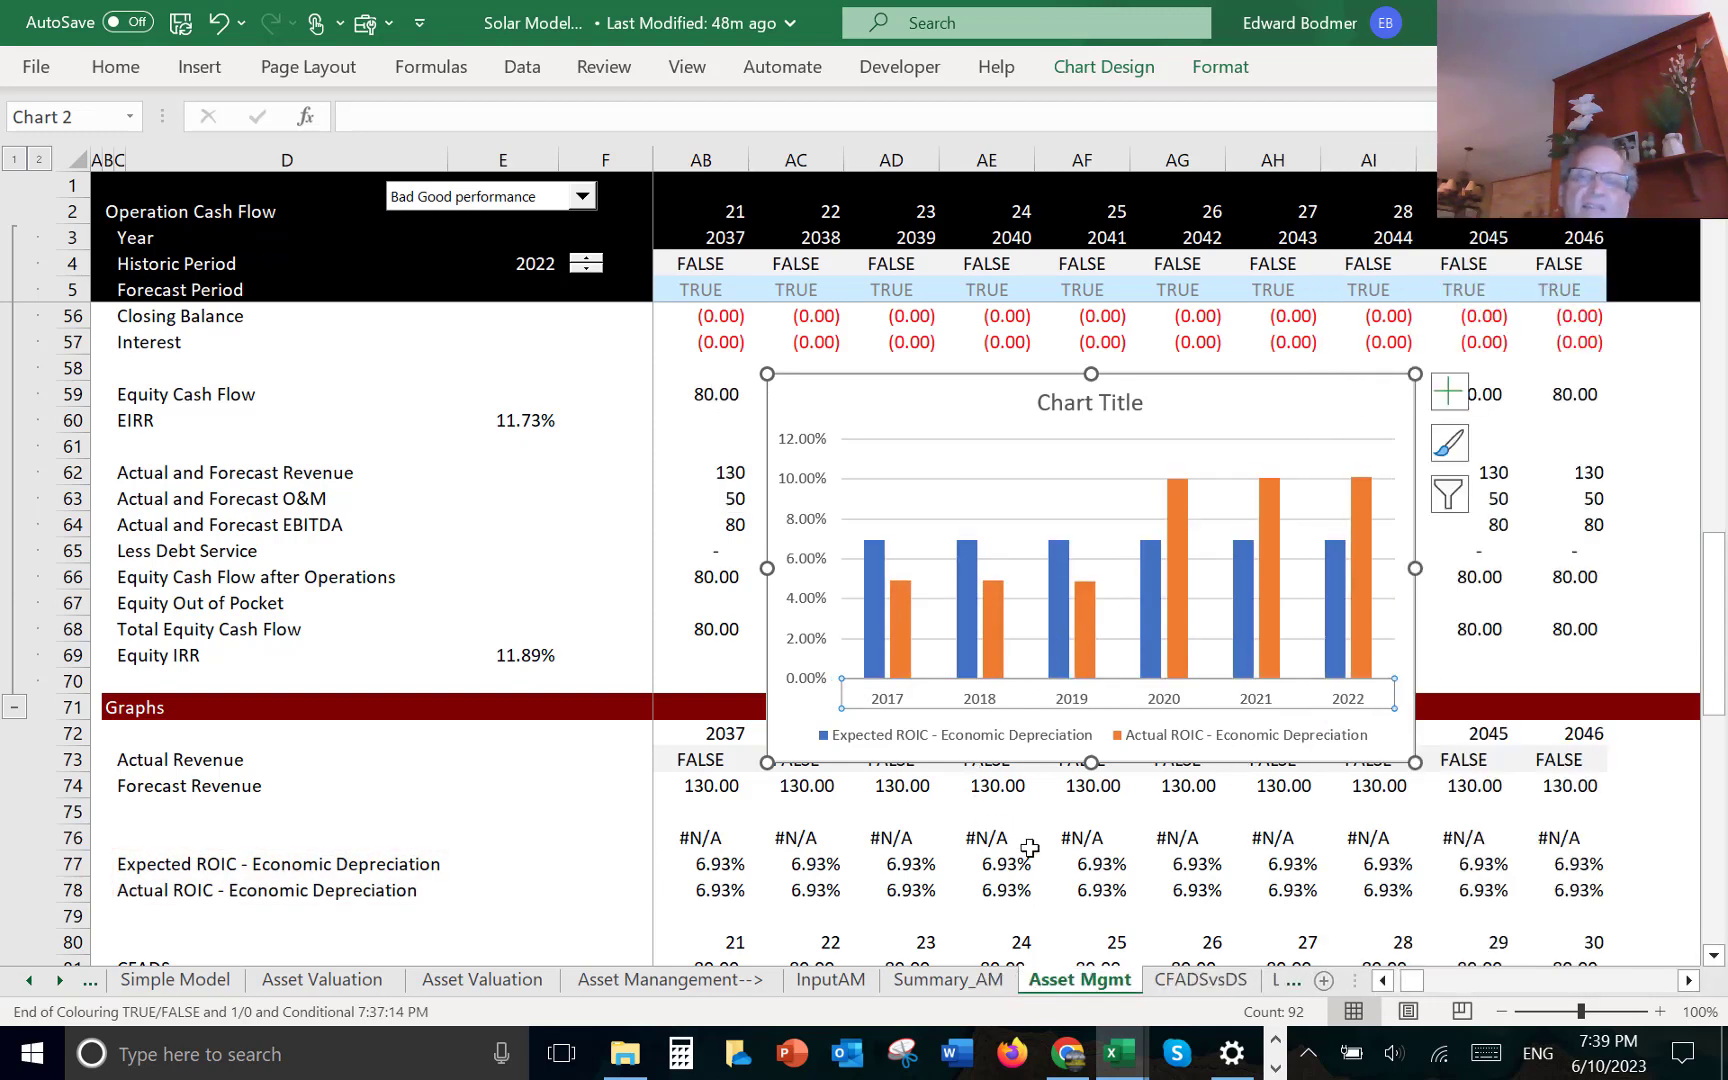
# - Add data labels to both the Expected ROIC and the Actual ROIC columns in the chart
pyautogui.rightClick(877, 563)
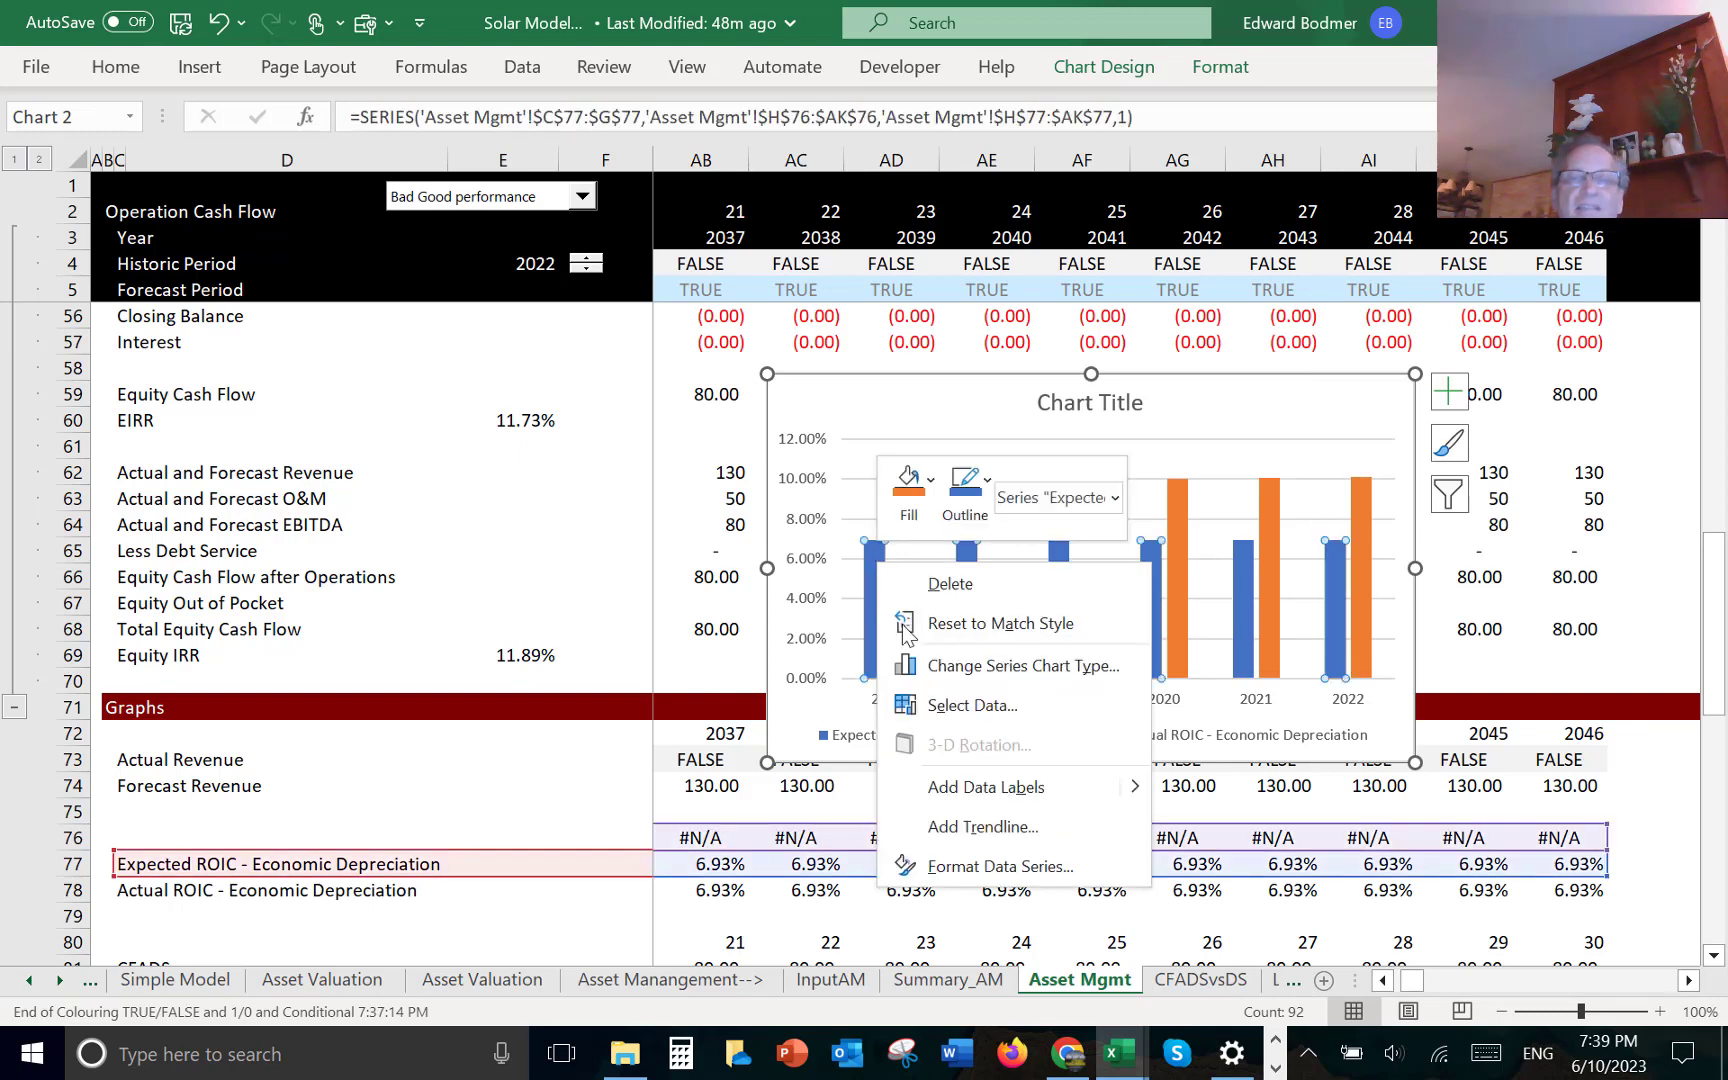
pyautogui.click(965, 787)
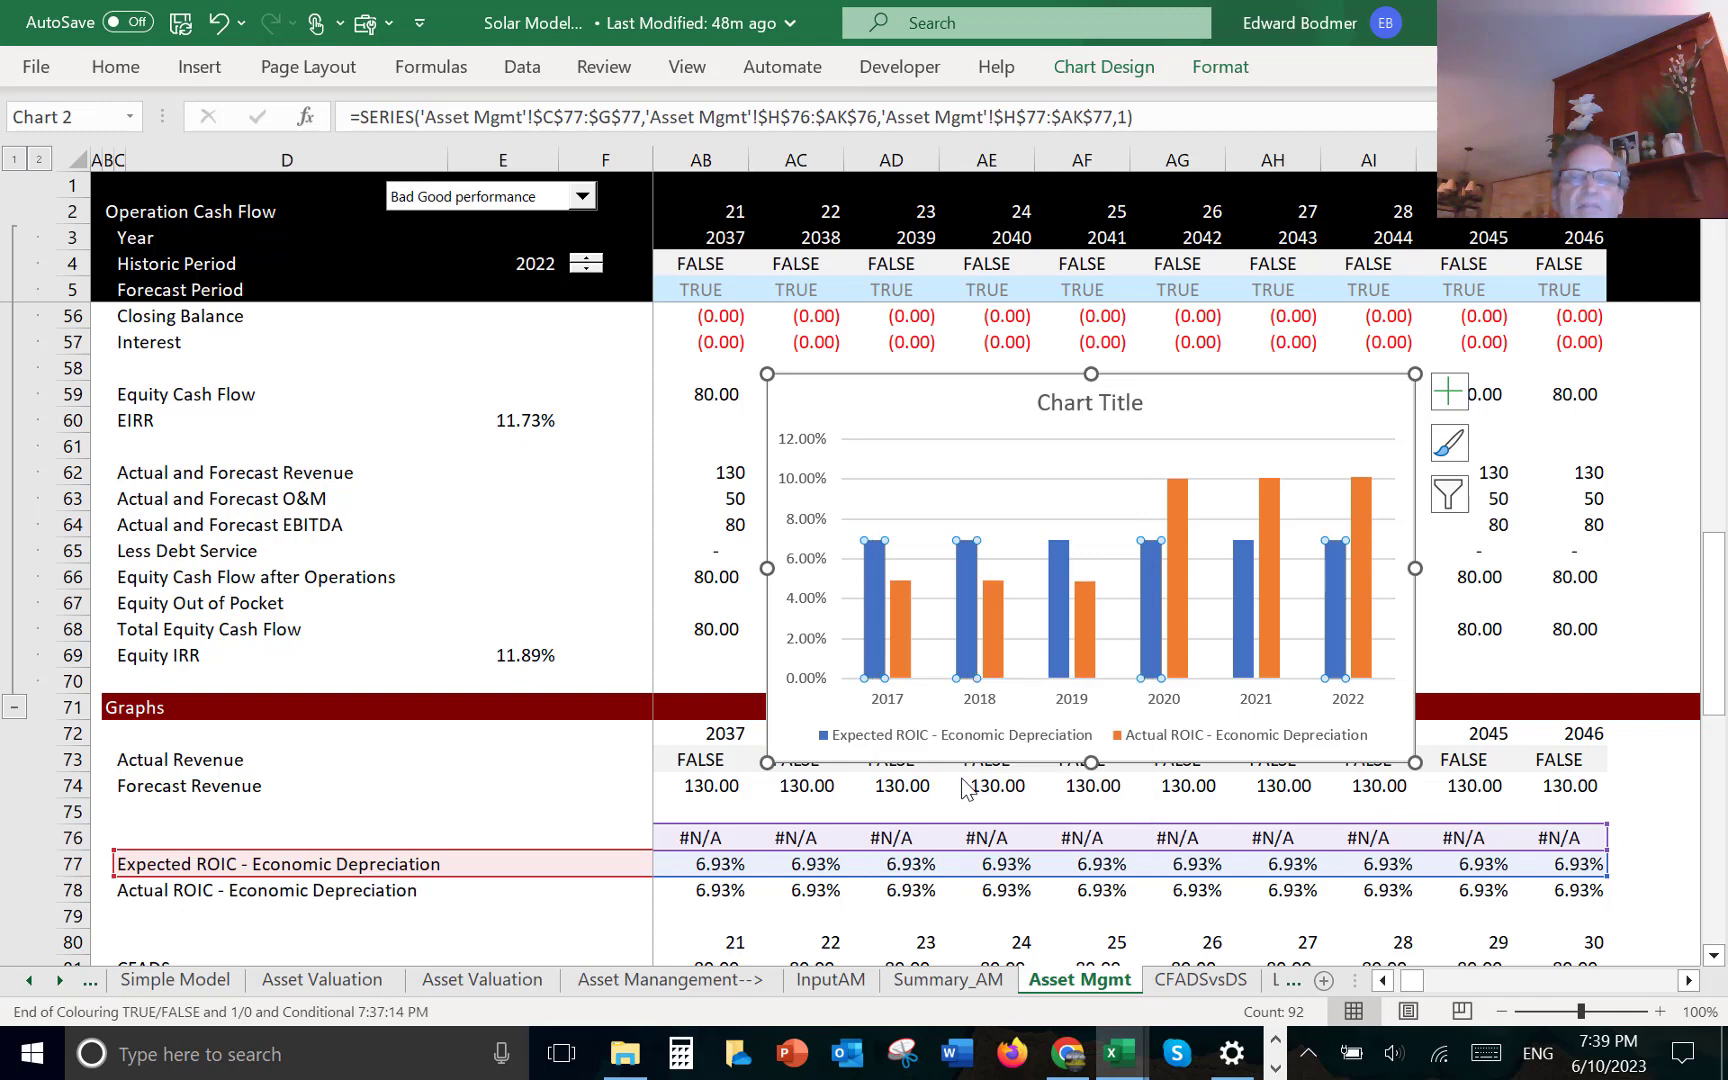
pyautogui.rightClick(905, 625)
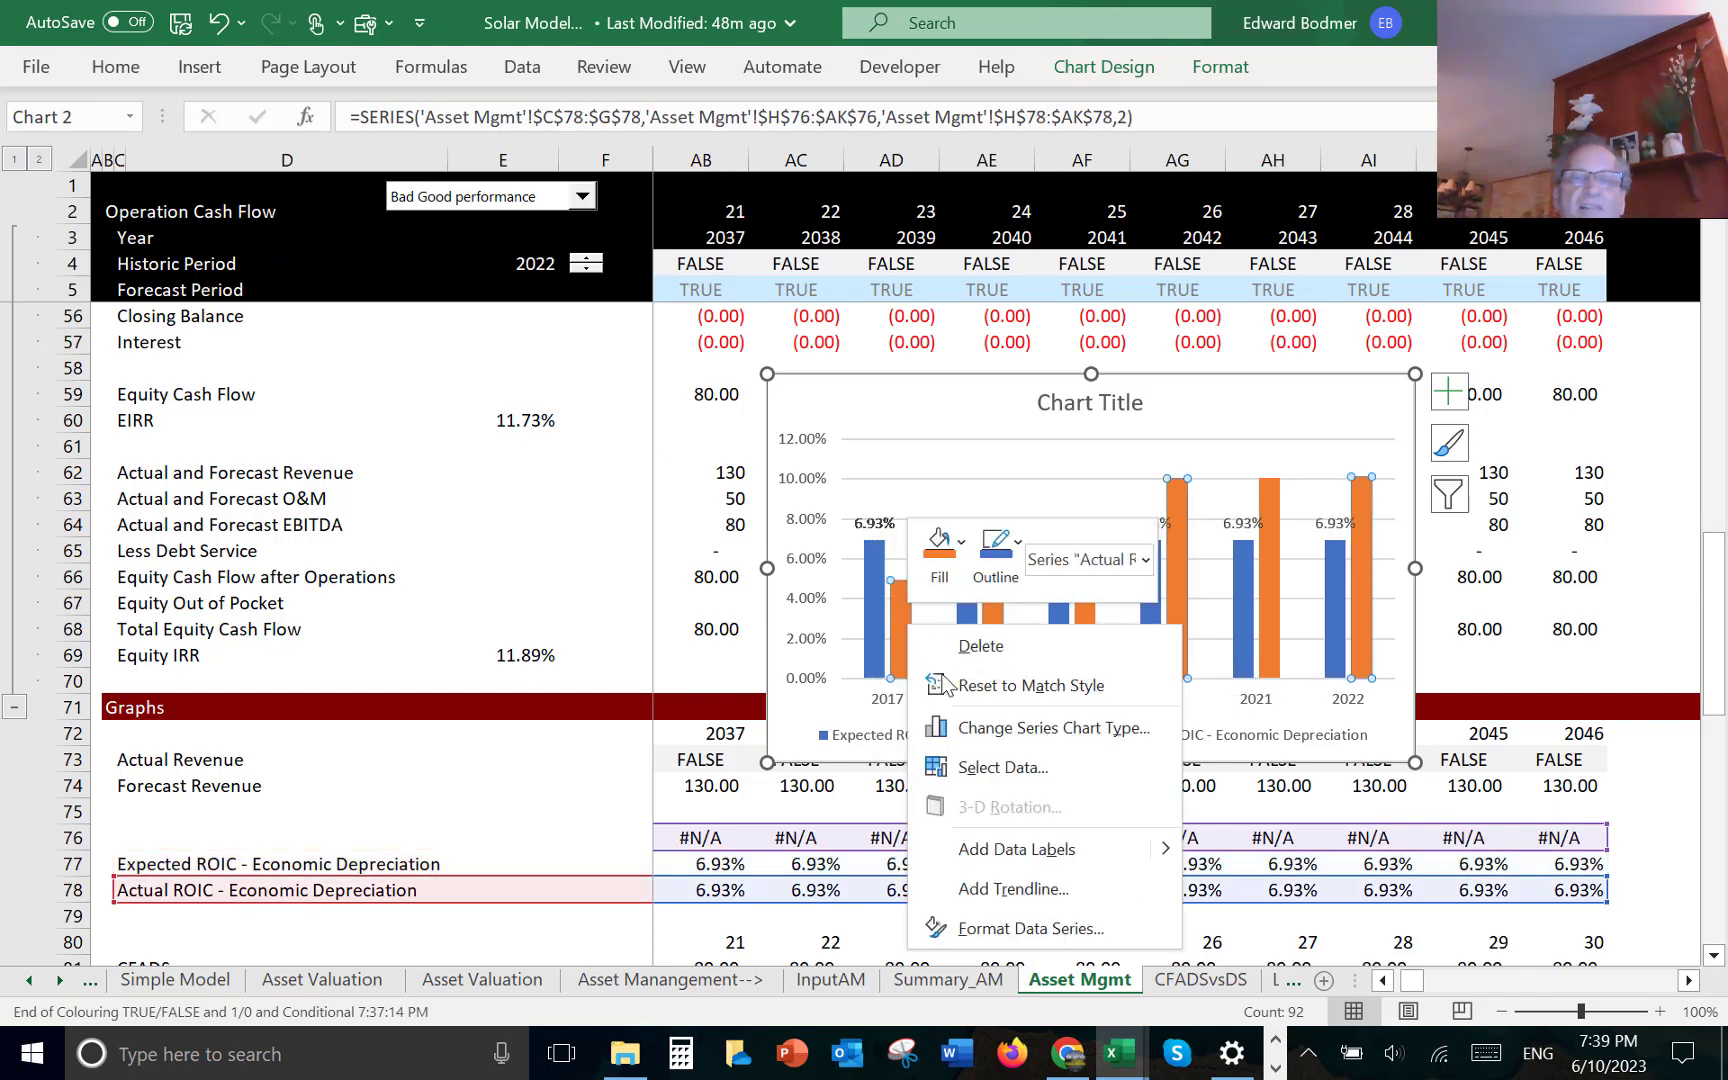
pyautogui.click(1000, 859)
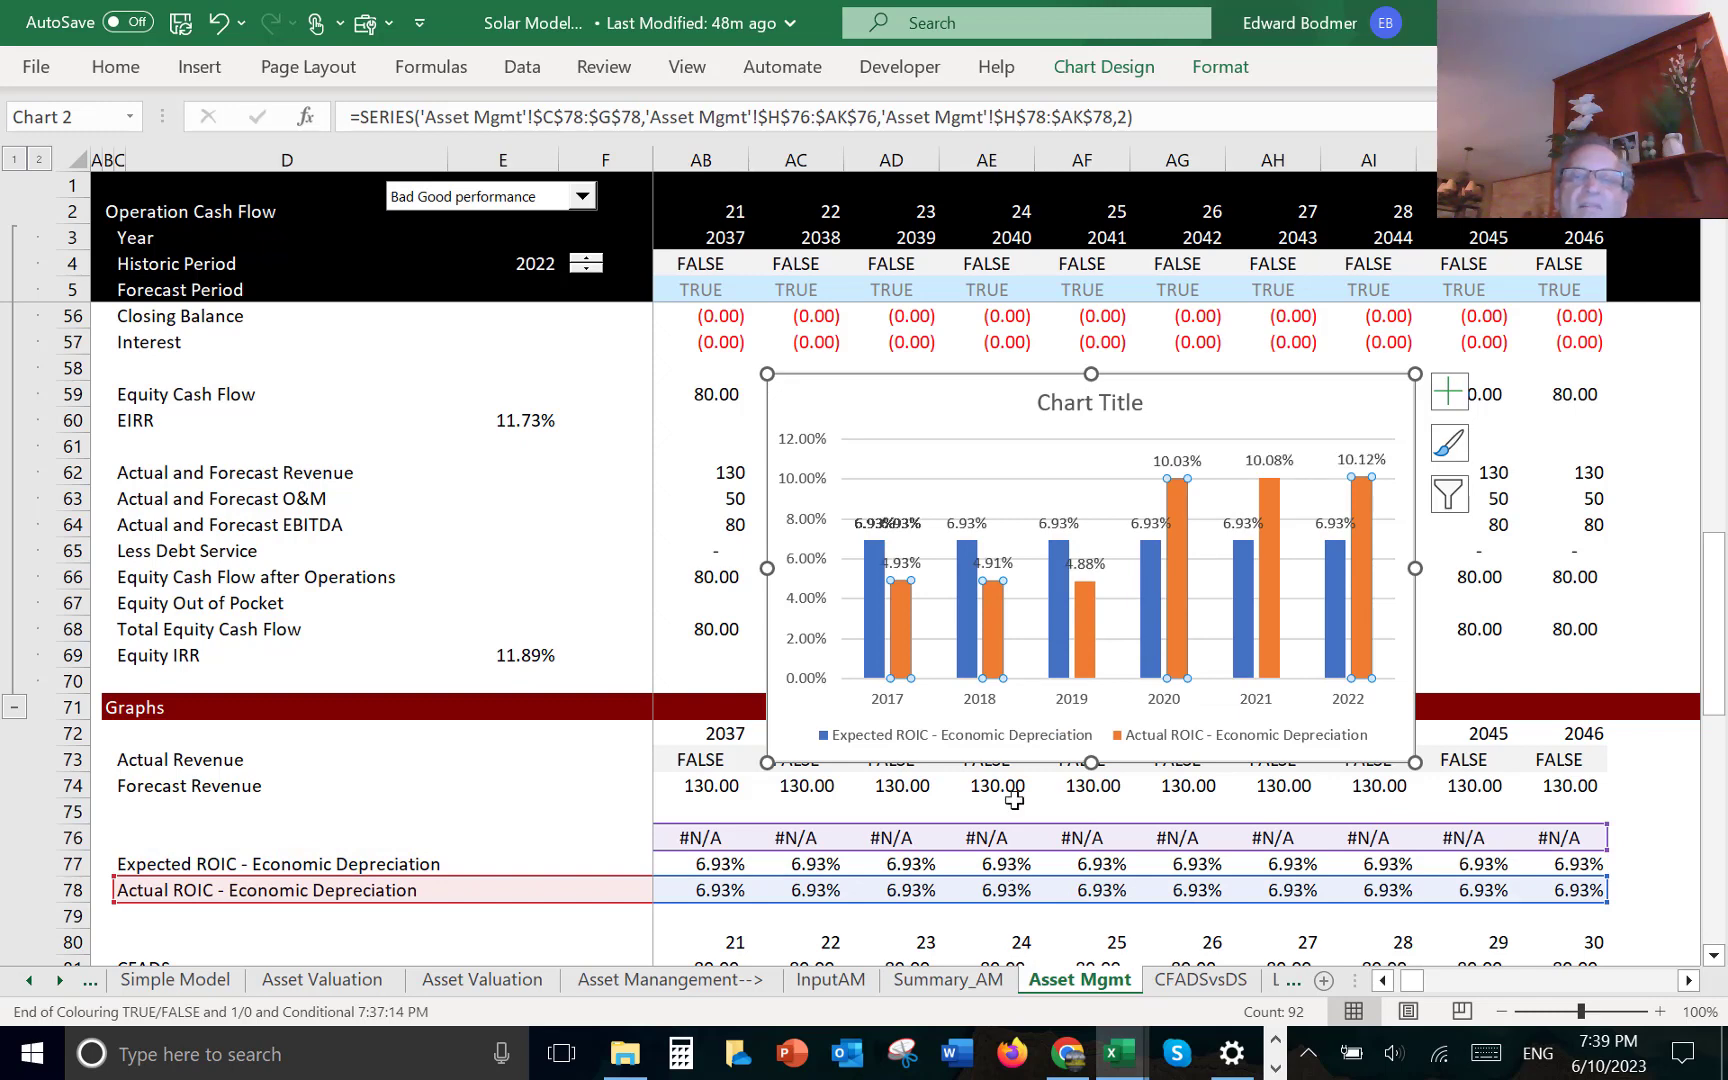
# - Delete the data labels of the Actual ROIC series from the chart
pyautogui.moveTo(1092, 676)
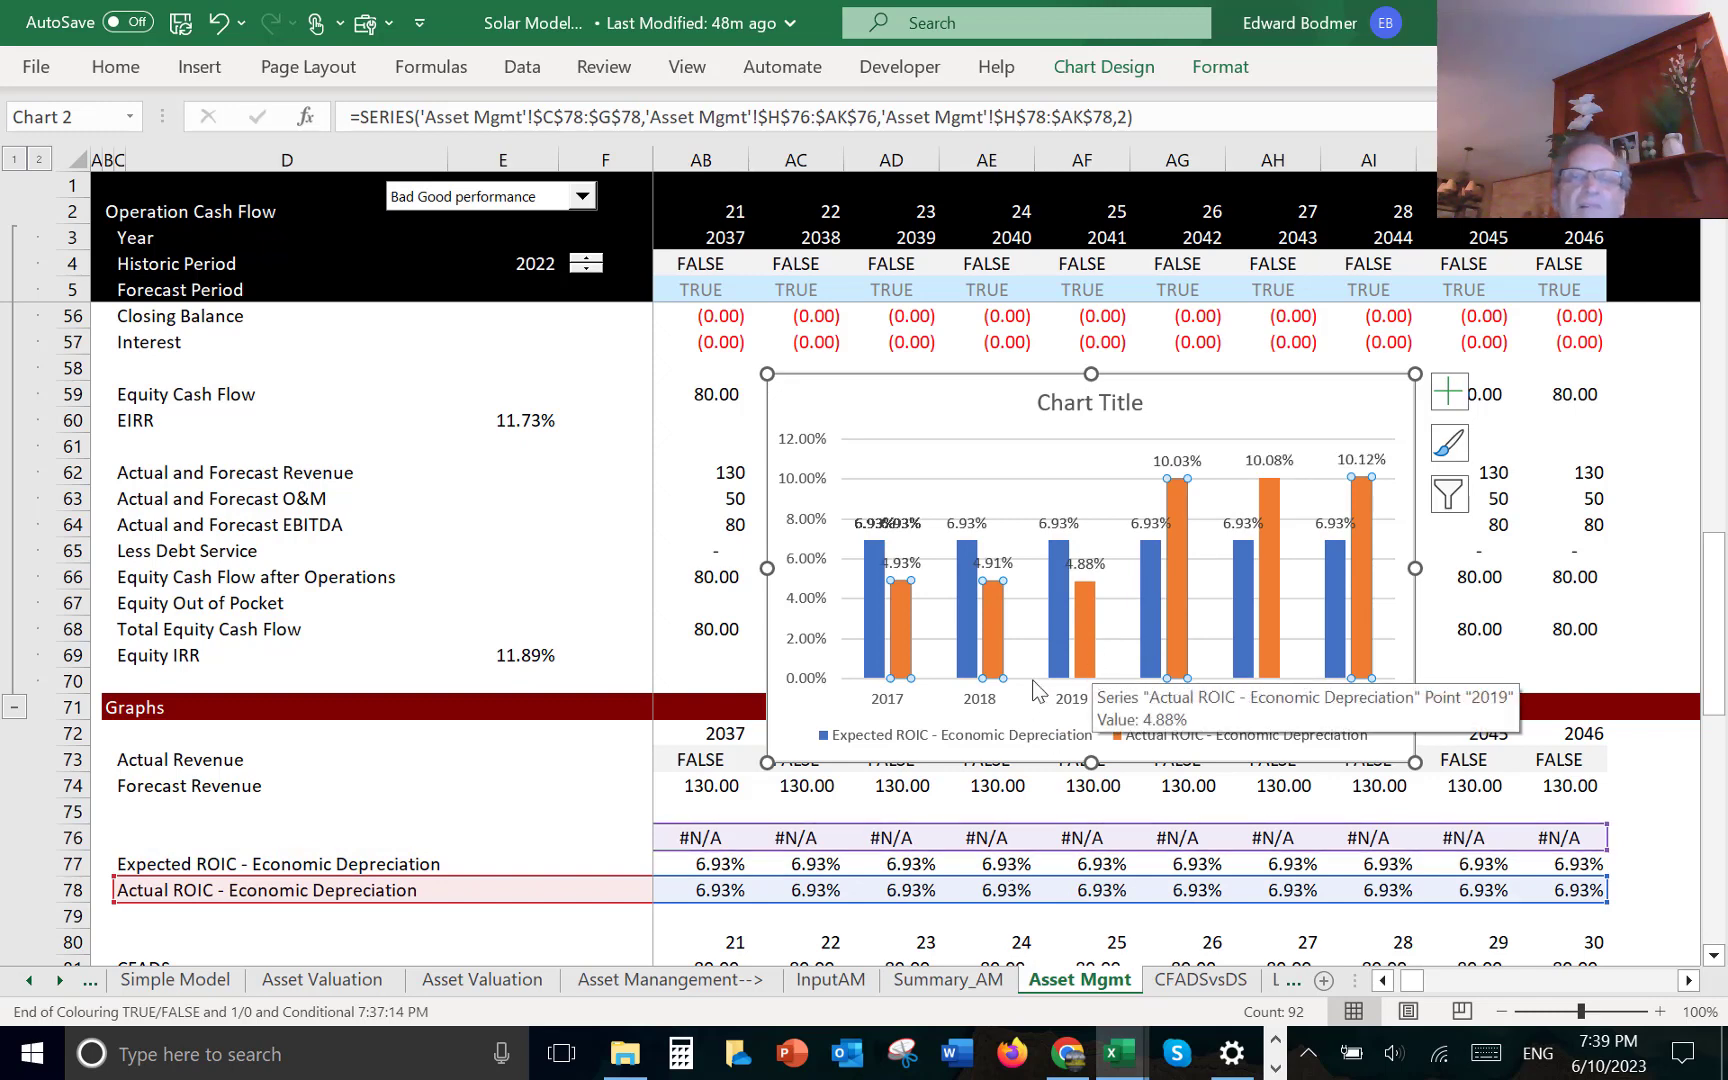
pyautogui.click(897, 537)
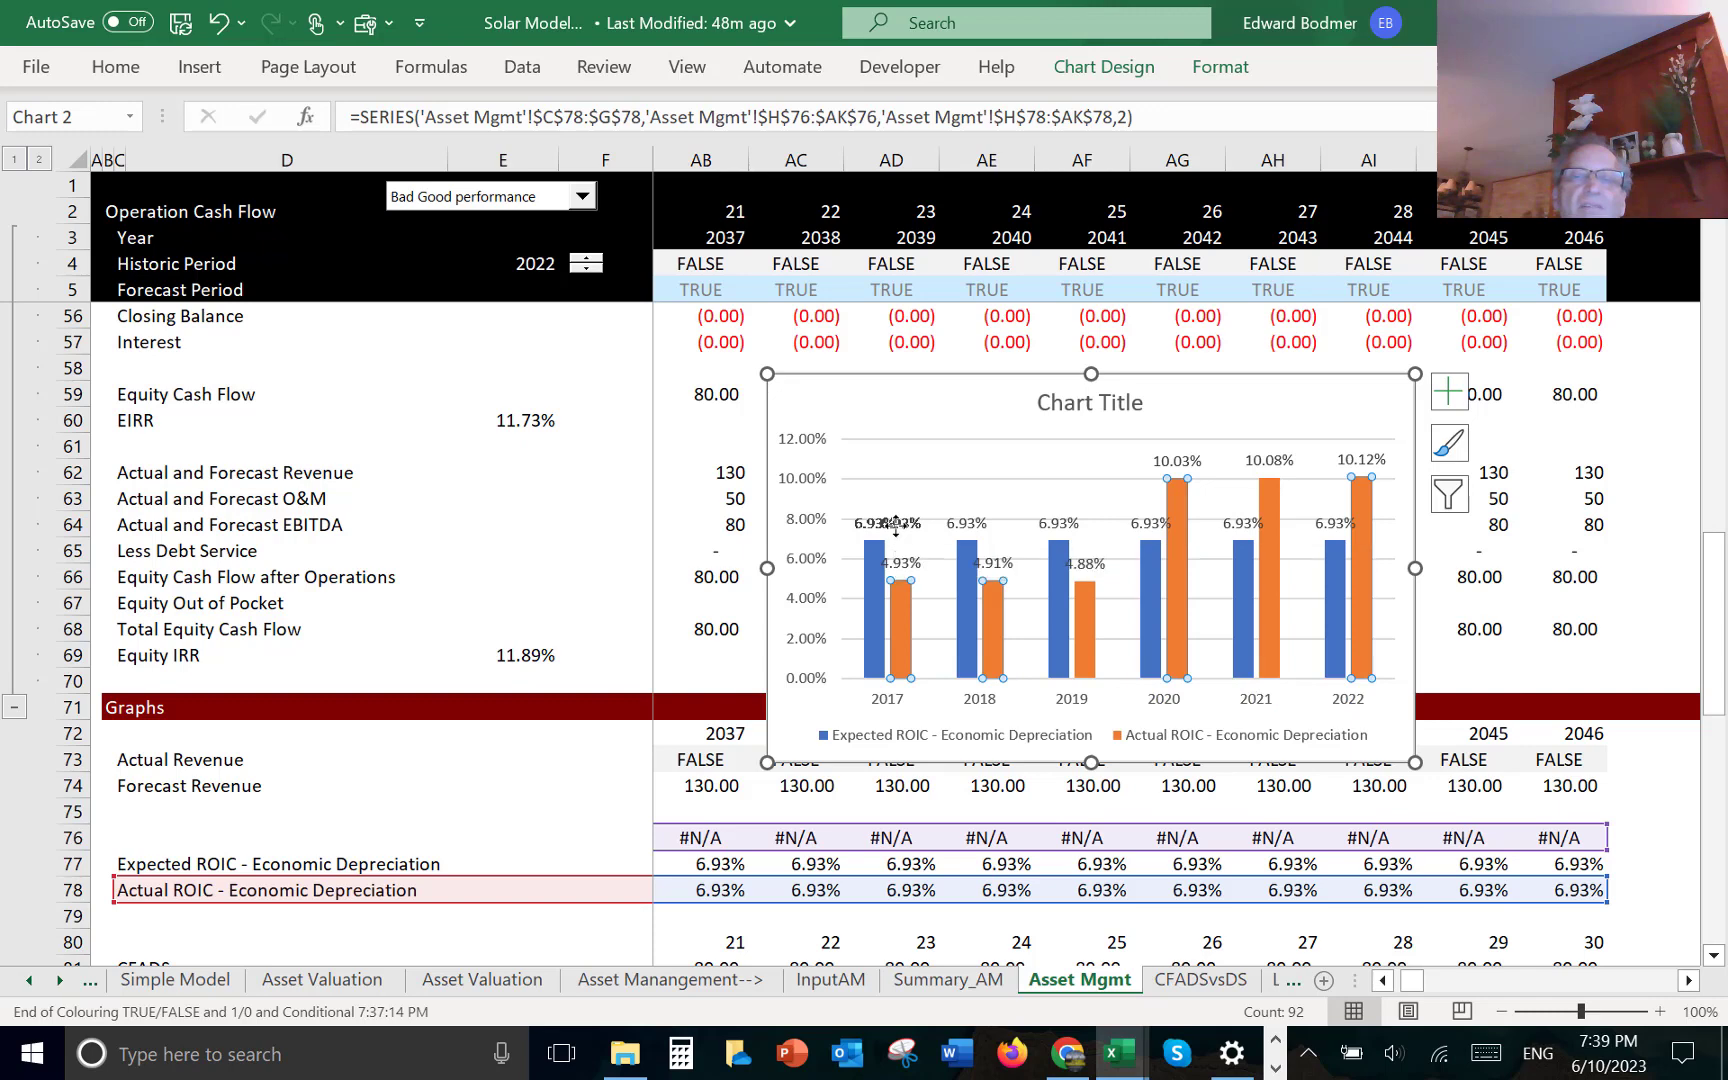
pyautogui.click(875, 888)
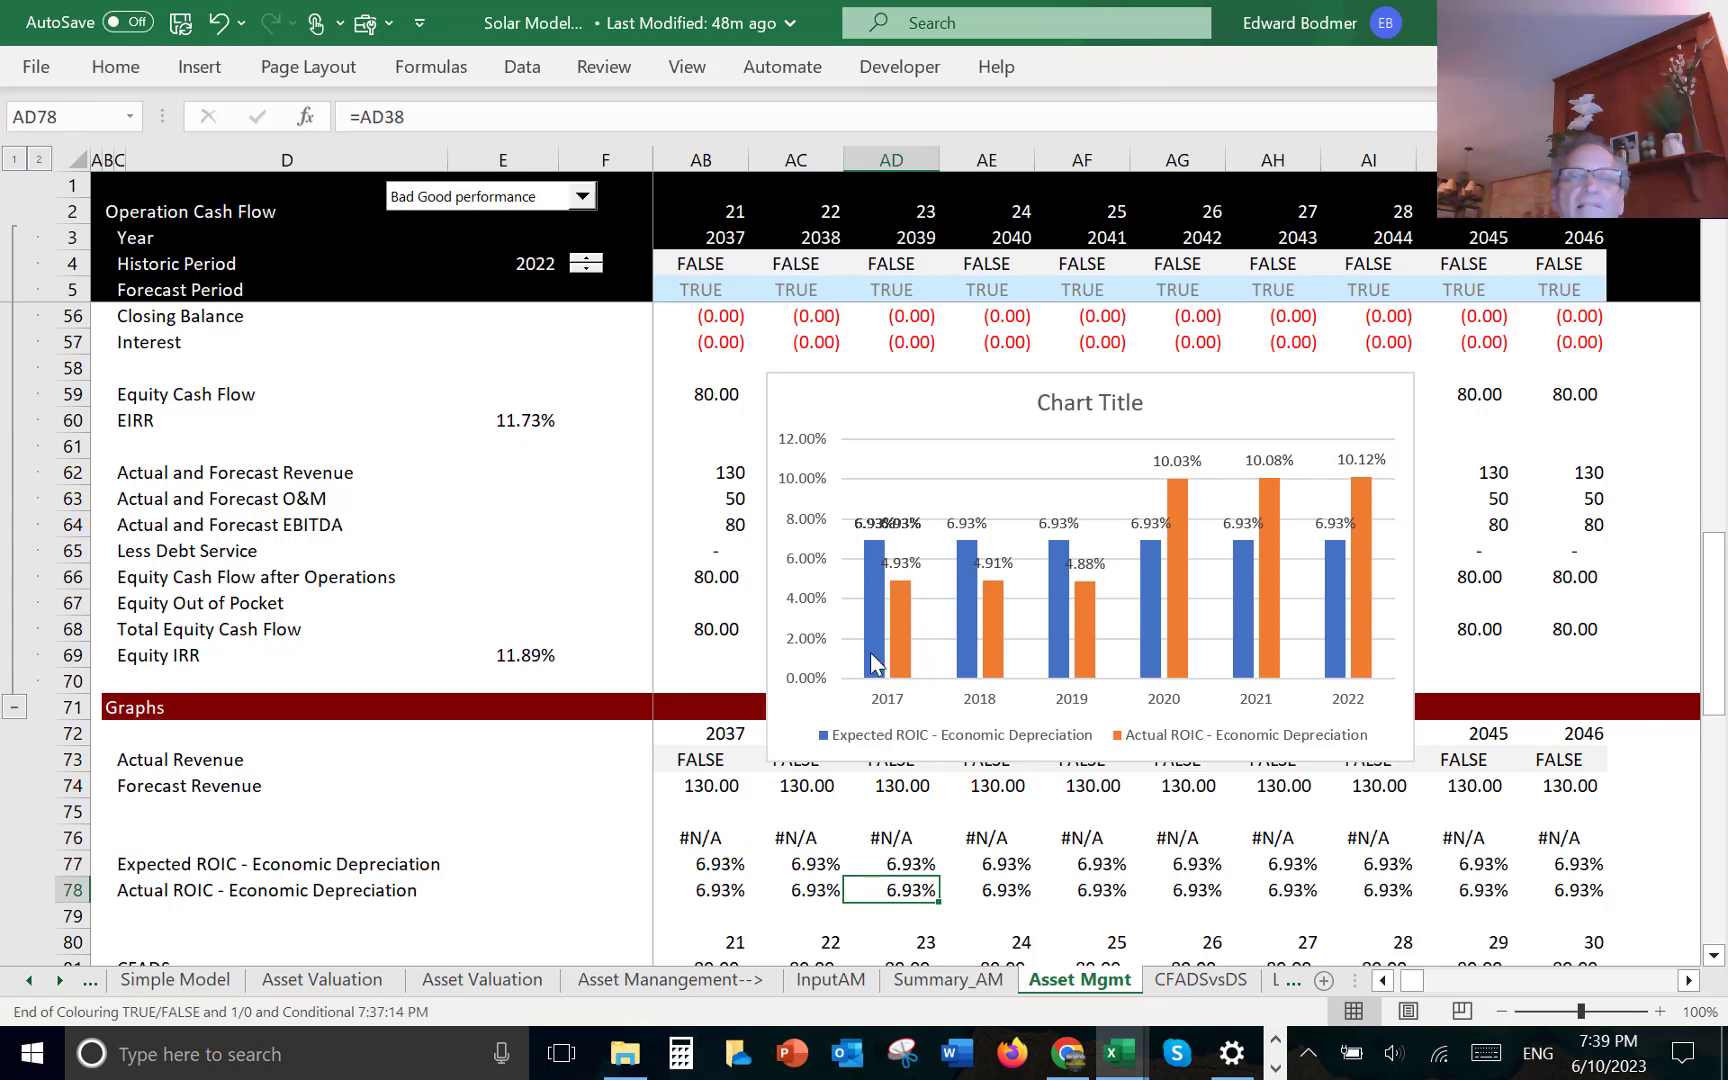
pyautogui.click(889, 522)
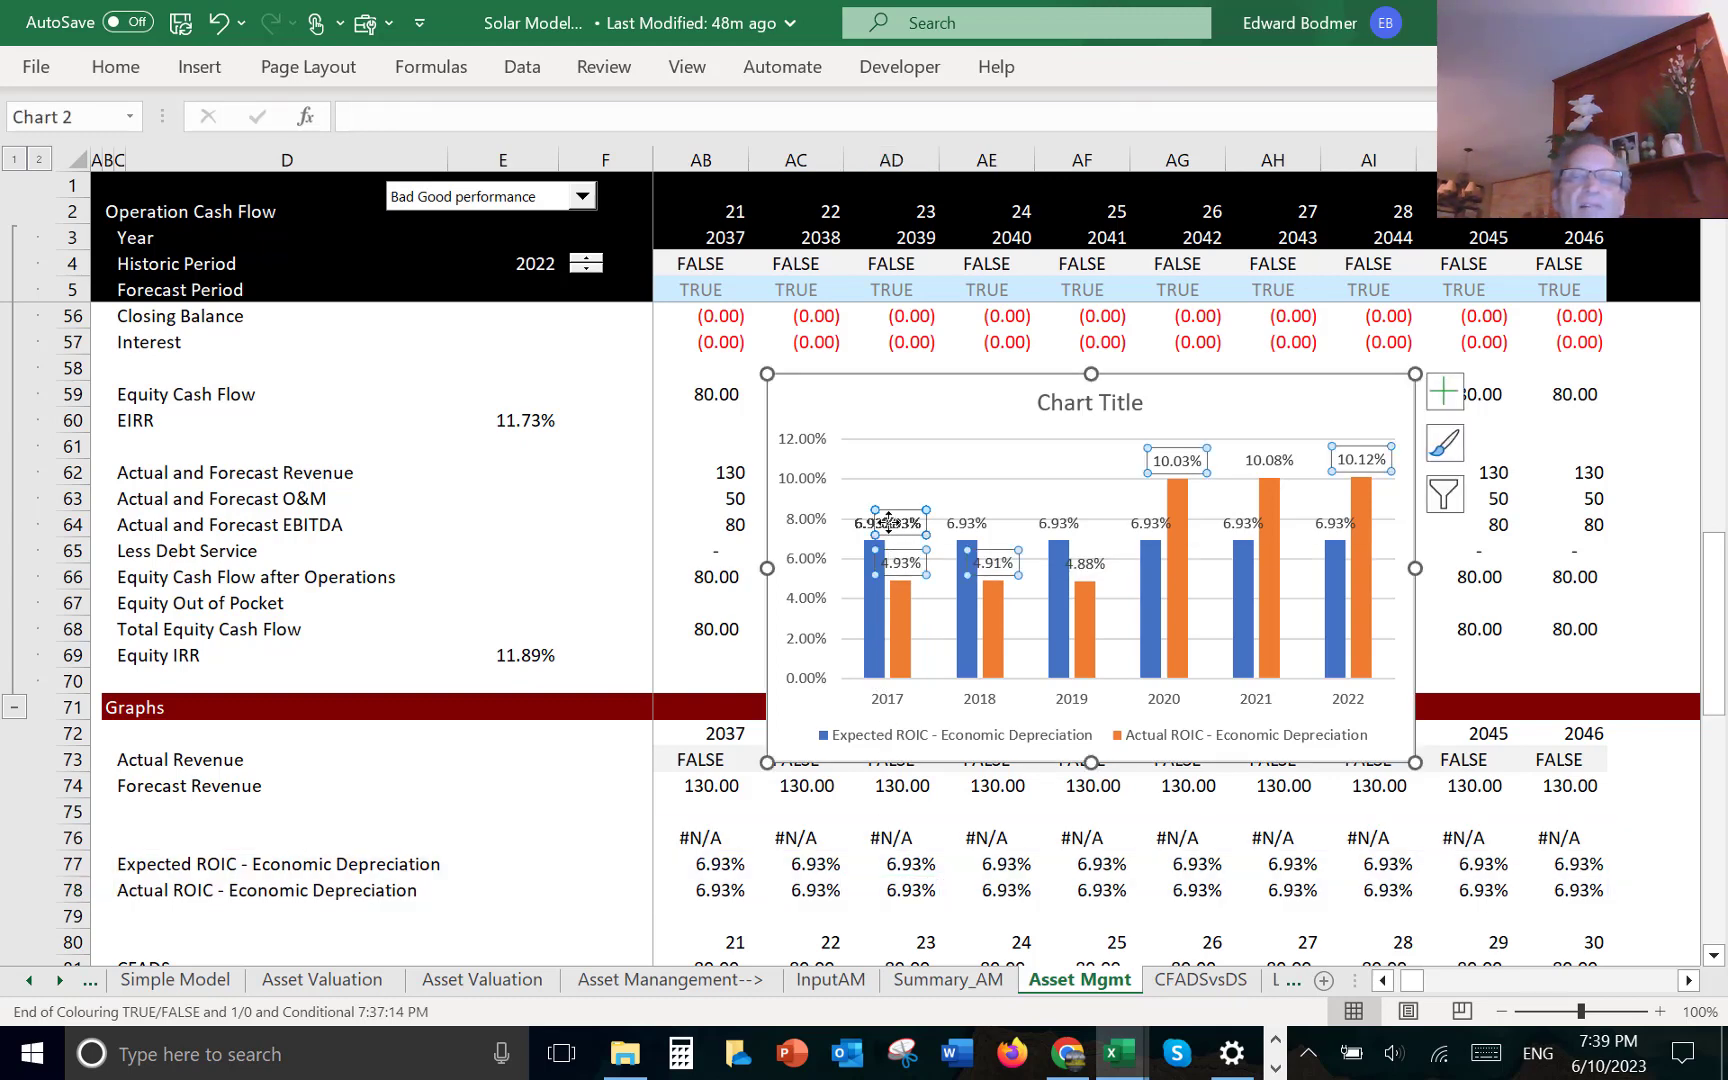
pyautogui.press('Delete')
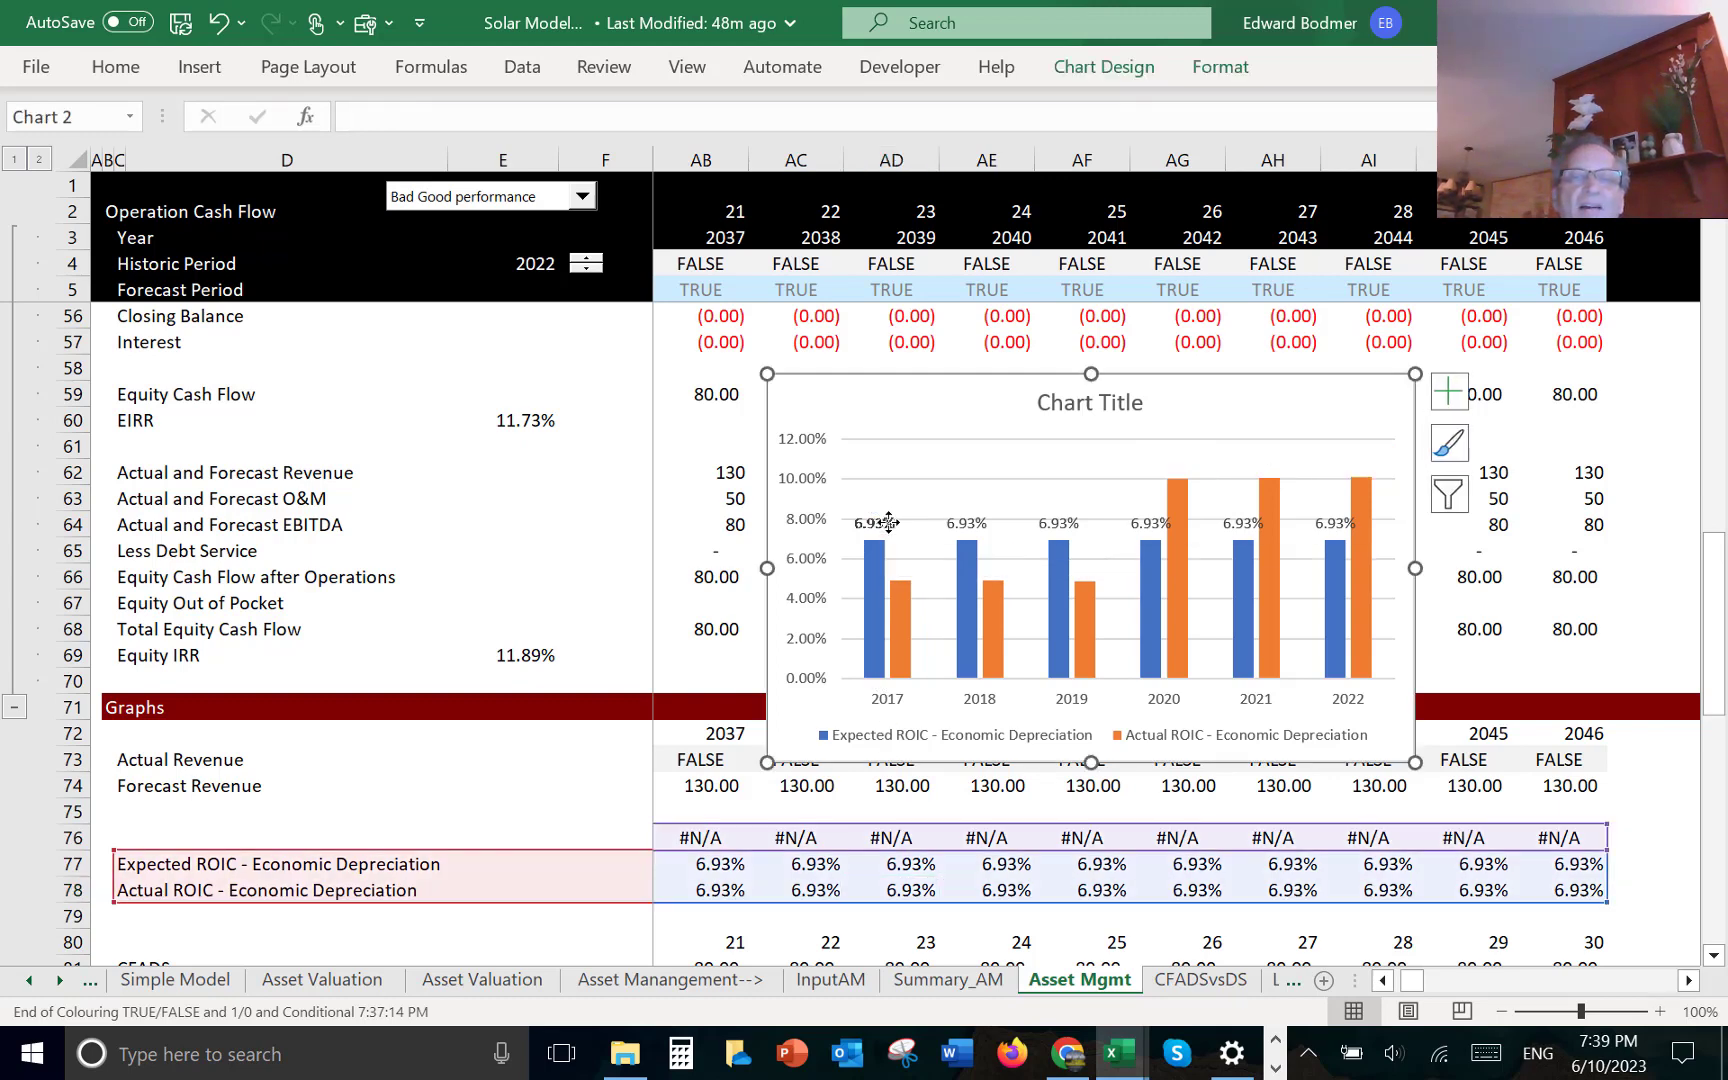
# - Review the ROIC chart's source data in rows 76 to 78, selecting it from column C across all years
pyautogui.click(605, 857)
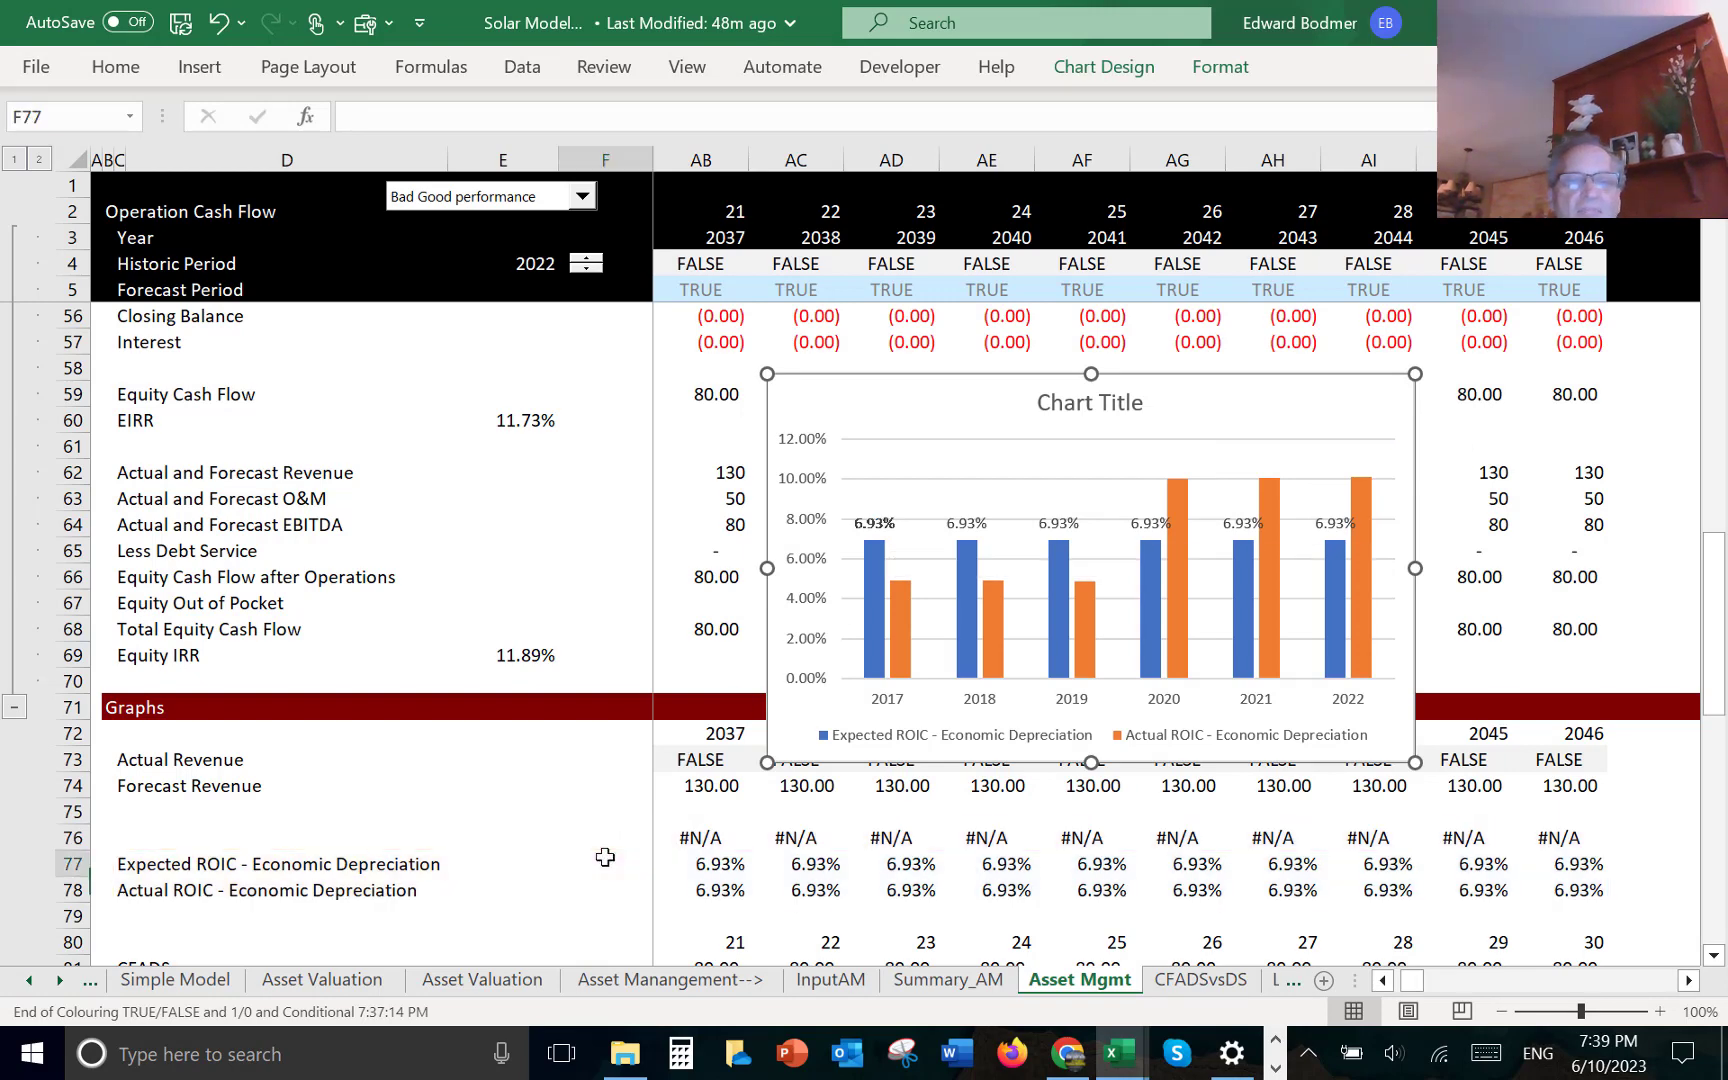
pyautogui.hotkey('ctrl', 'Right')
pyautogui.press('Left')
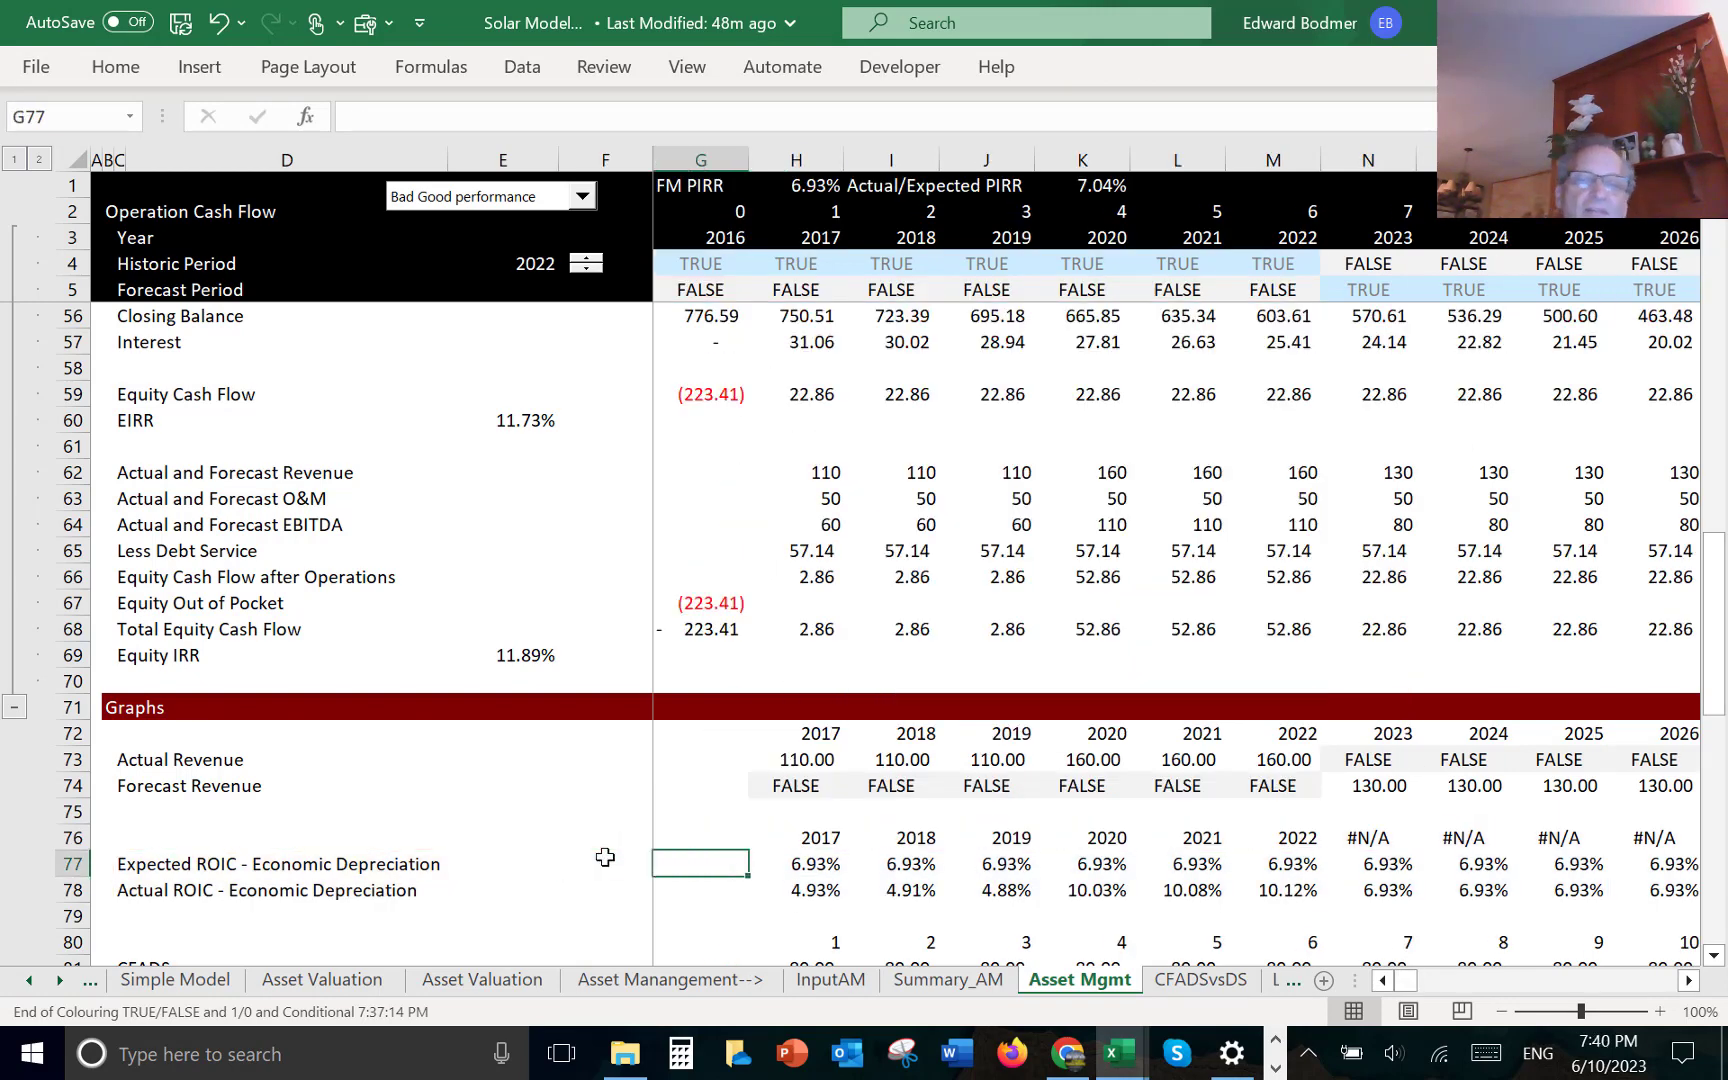
pyautogui.press('Up')
pyautogui.press('Up')
pyautogui.press('Left')
pyautogui.press('Left')
pyautogui.press('Left')
pyautogui.press('Left')
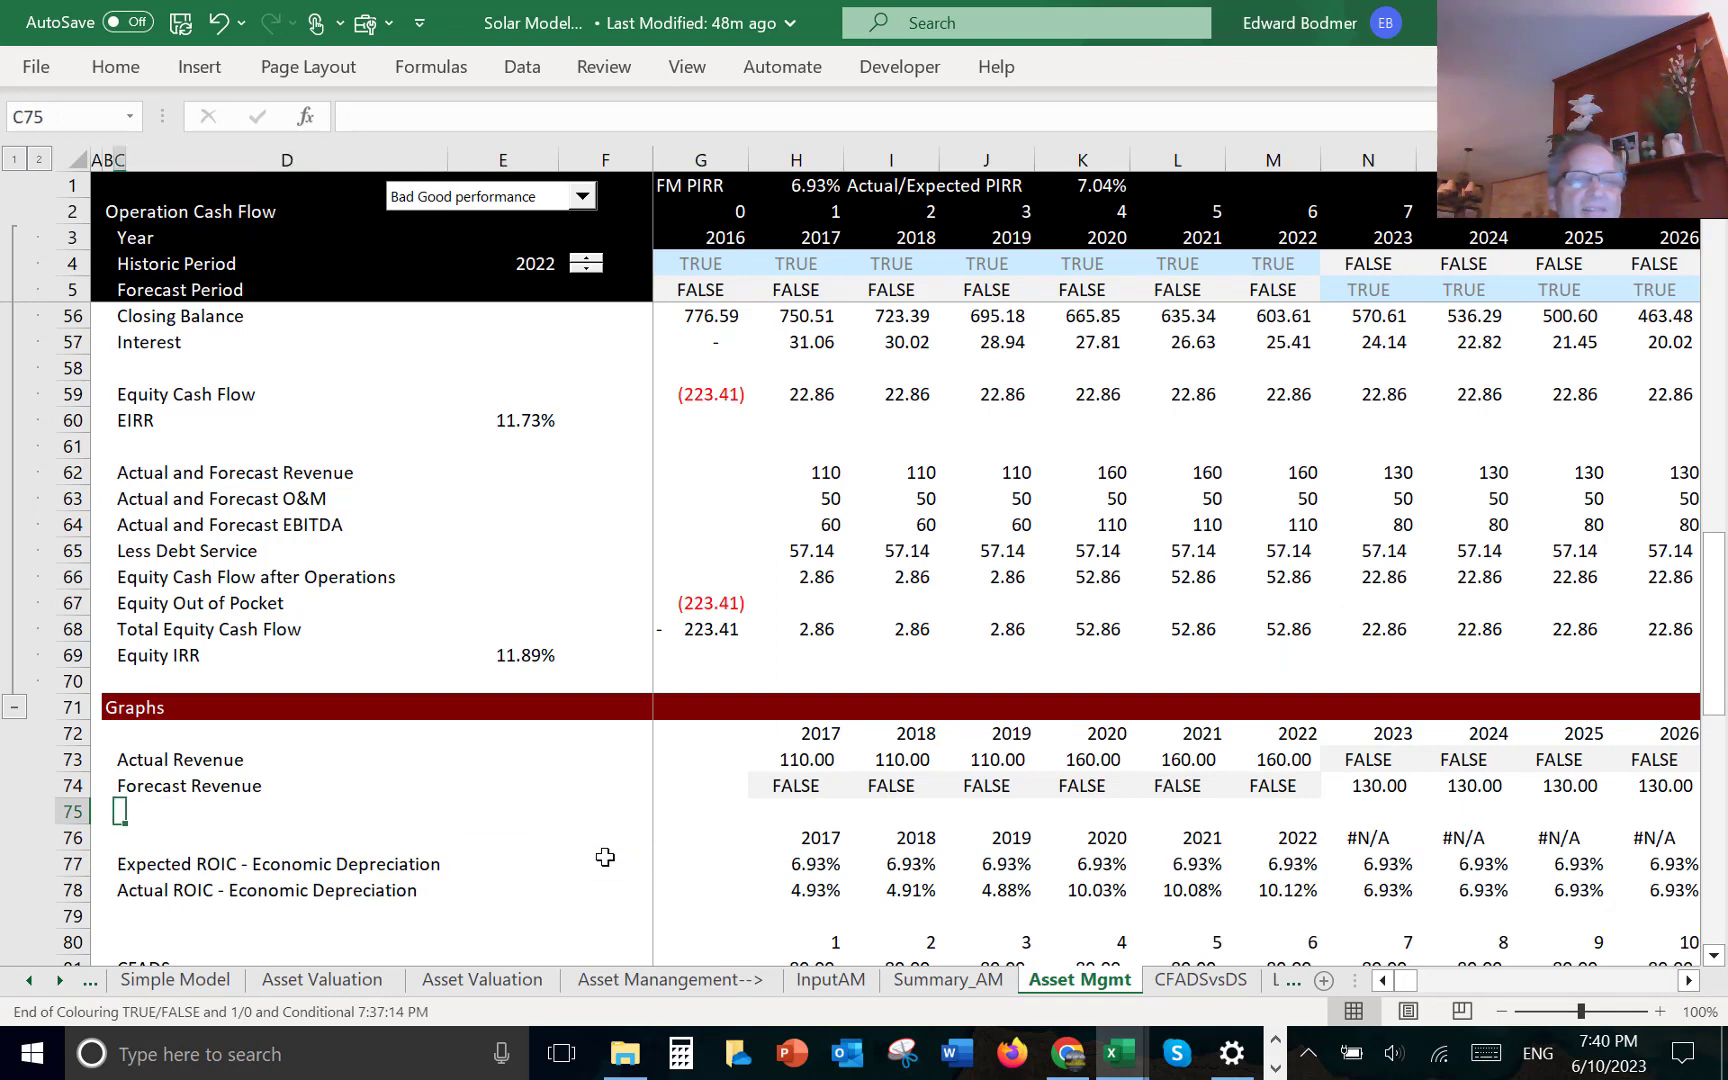
pyautogui.press('Down')
pyautogui.hotkey('shift', 'Down')
pyautogui.hotkey('shift', 'Down')
pyautogui.hotkey('shift', 'Right')
pyautogui.hotkey('shift', 'Right')
pyautogui.hotkey('shift', 'Right')
pyautogui.hotkey('shift', 'Right')
pyautogui.hotkey('shift', 'Right')
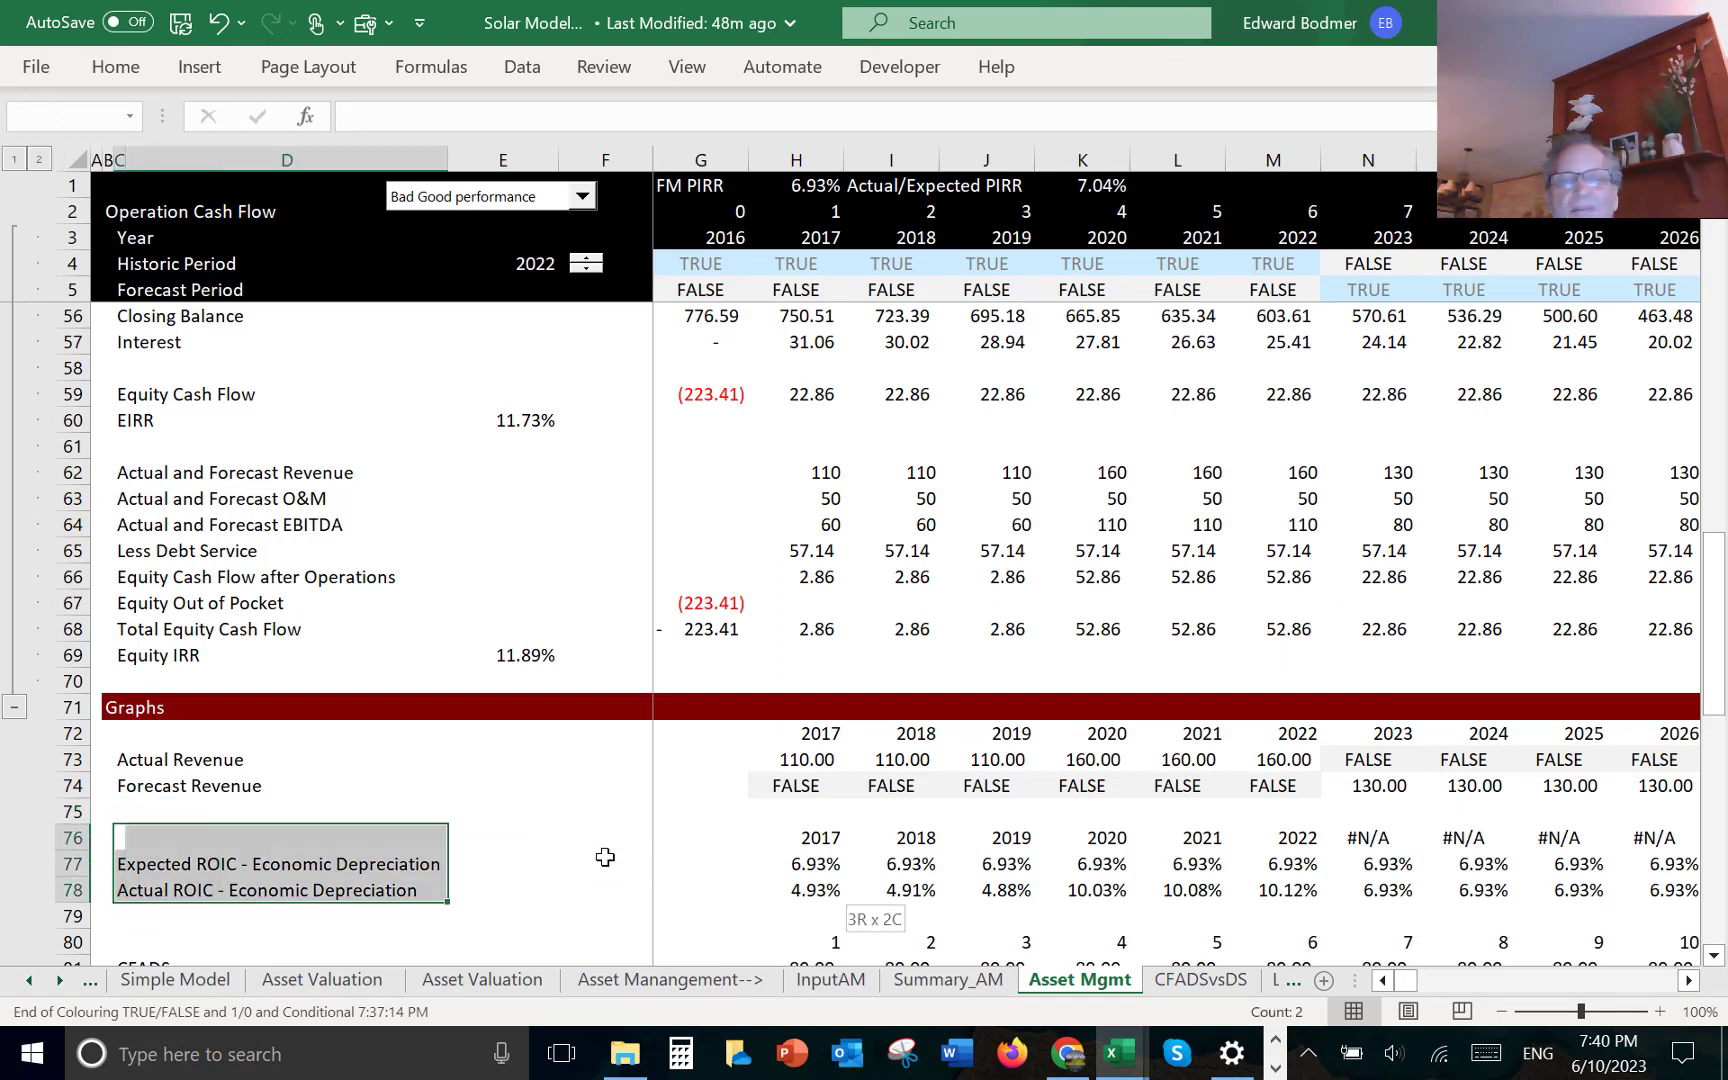
pyautogui.hotkey('ctrl', 'shift', 'Right')
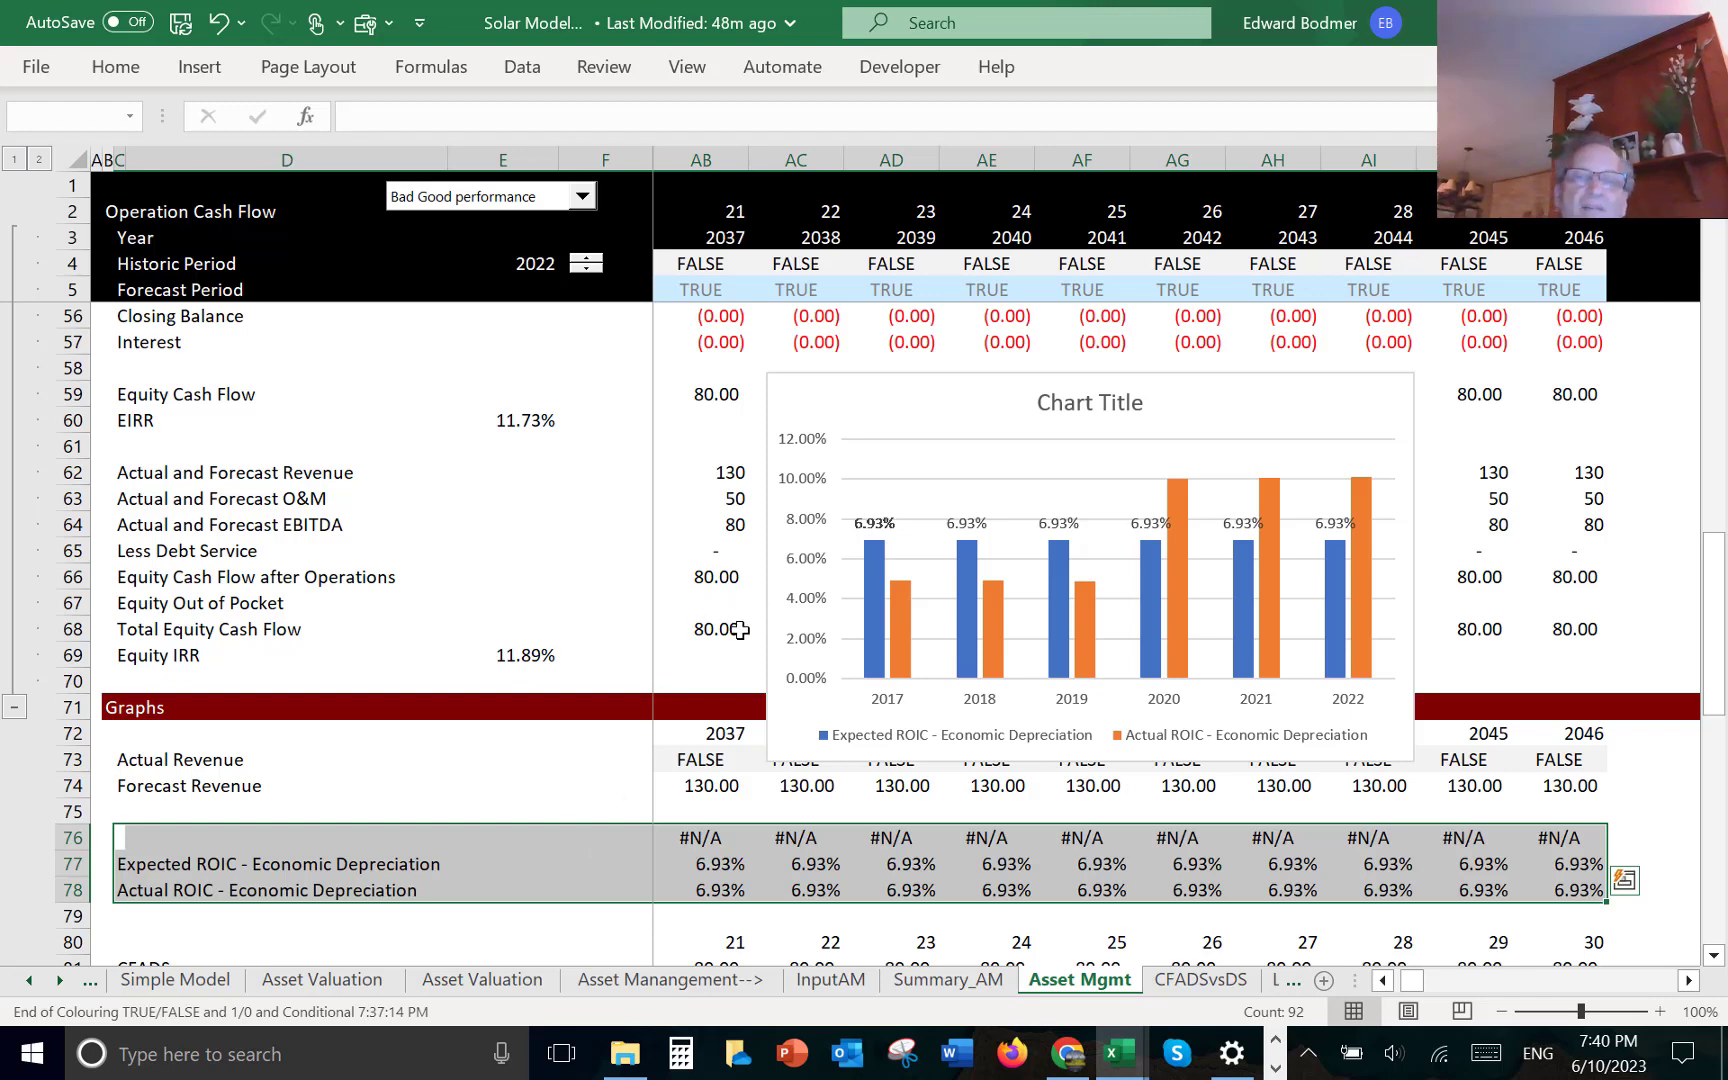
# - Delete the data labels of the Expected ROIC series from the chart
pyautogui.click(870, 519)
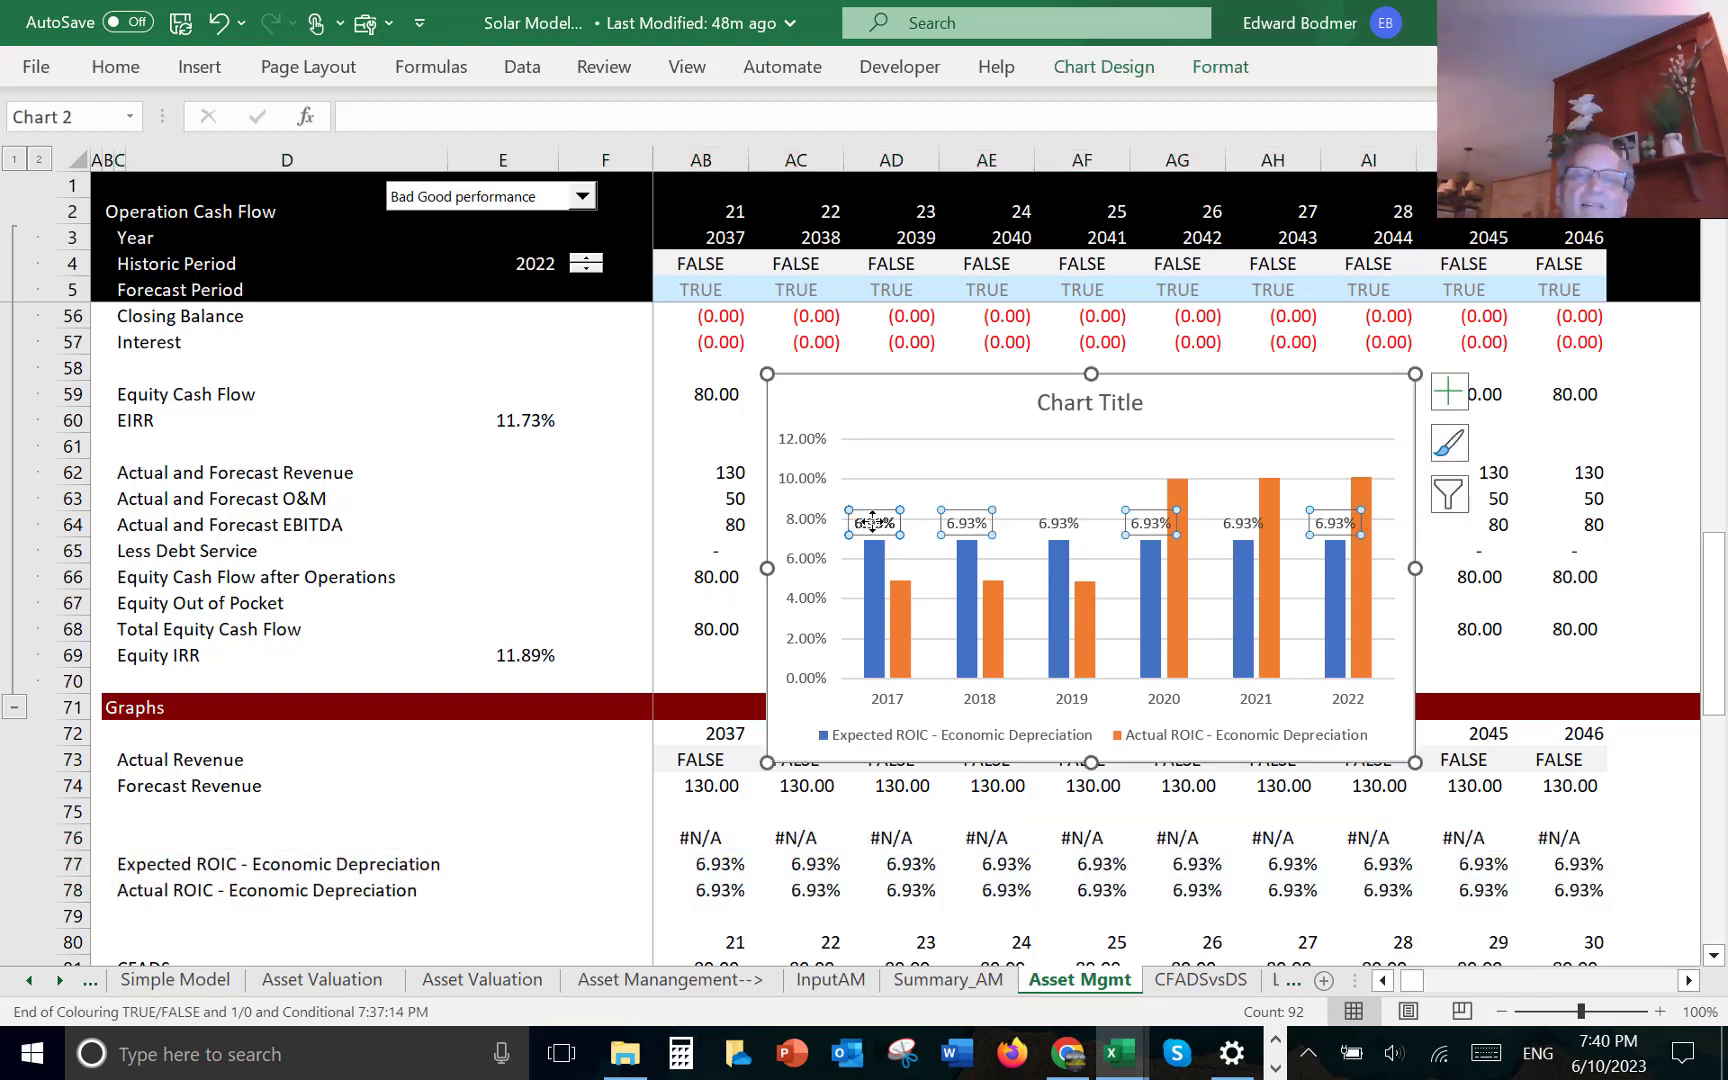
pyautogui.rightClick(900, 597)
pyautogui.press('Escape')
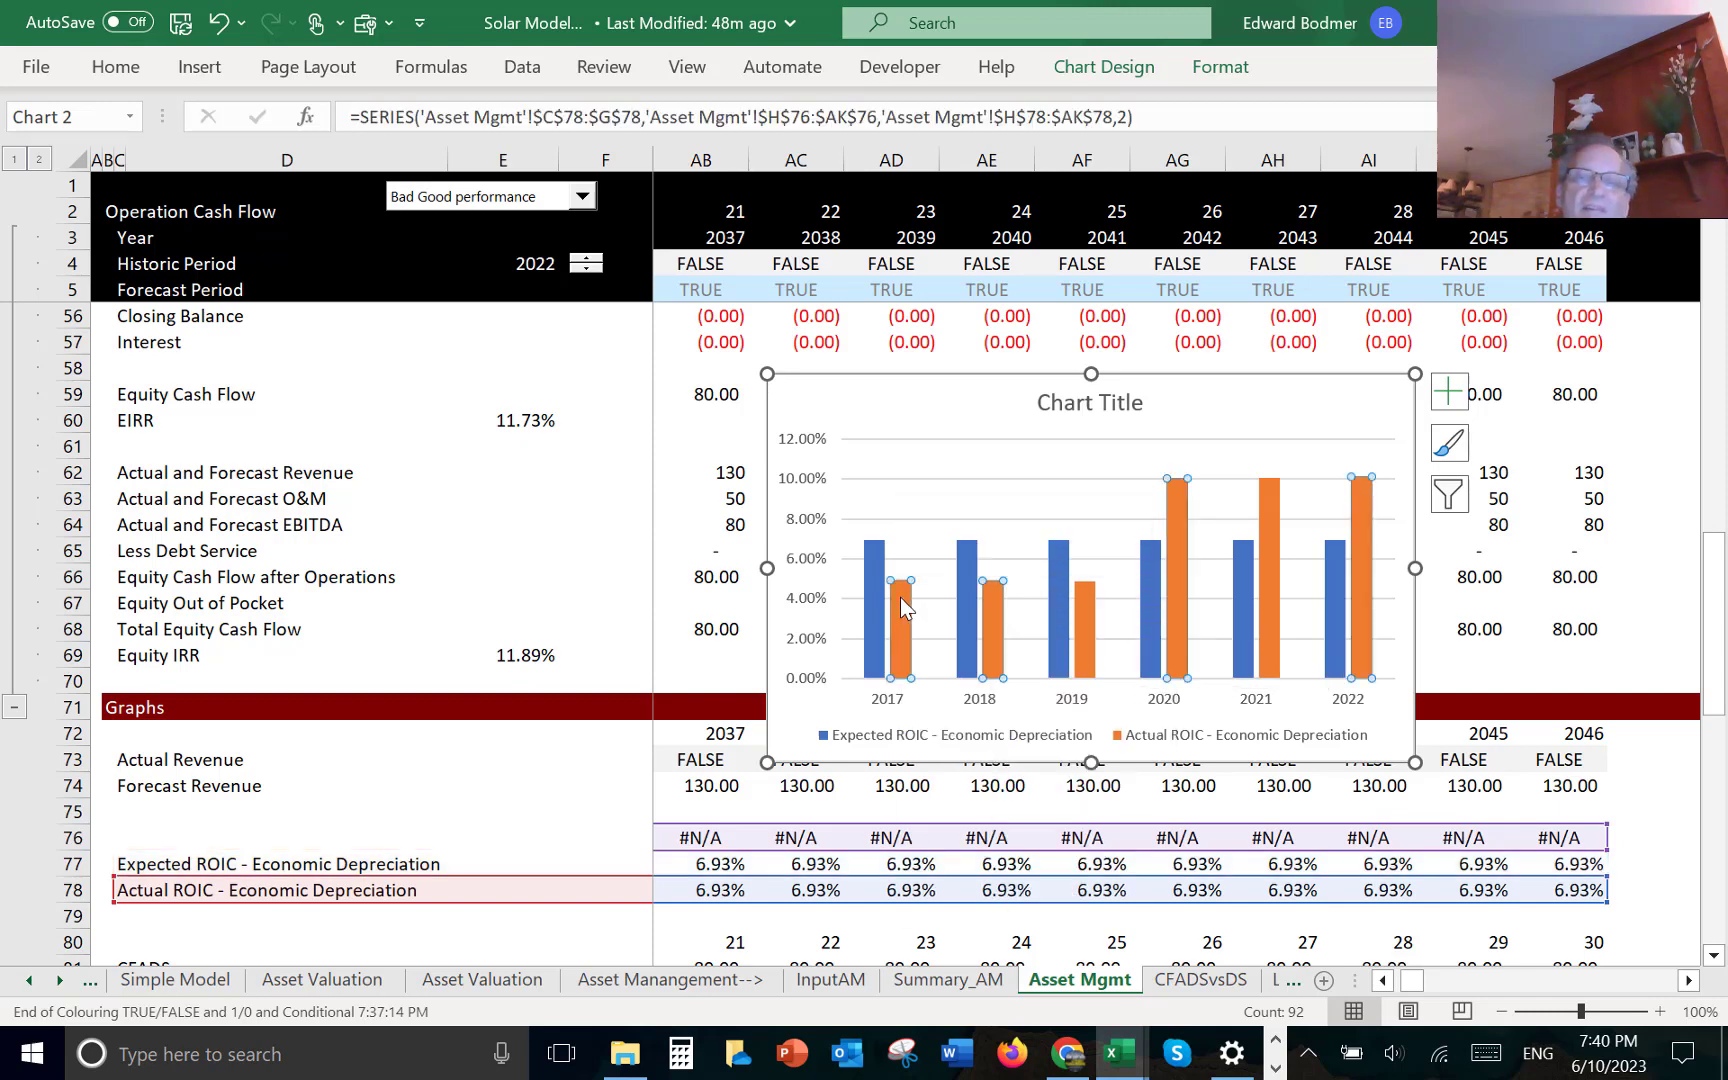
# - Add data labels to the Actual ROIC series in the chart
pyautogui.rightClick(900, 597)
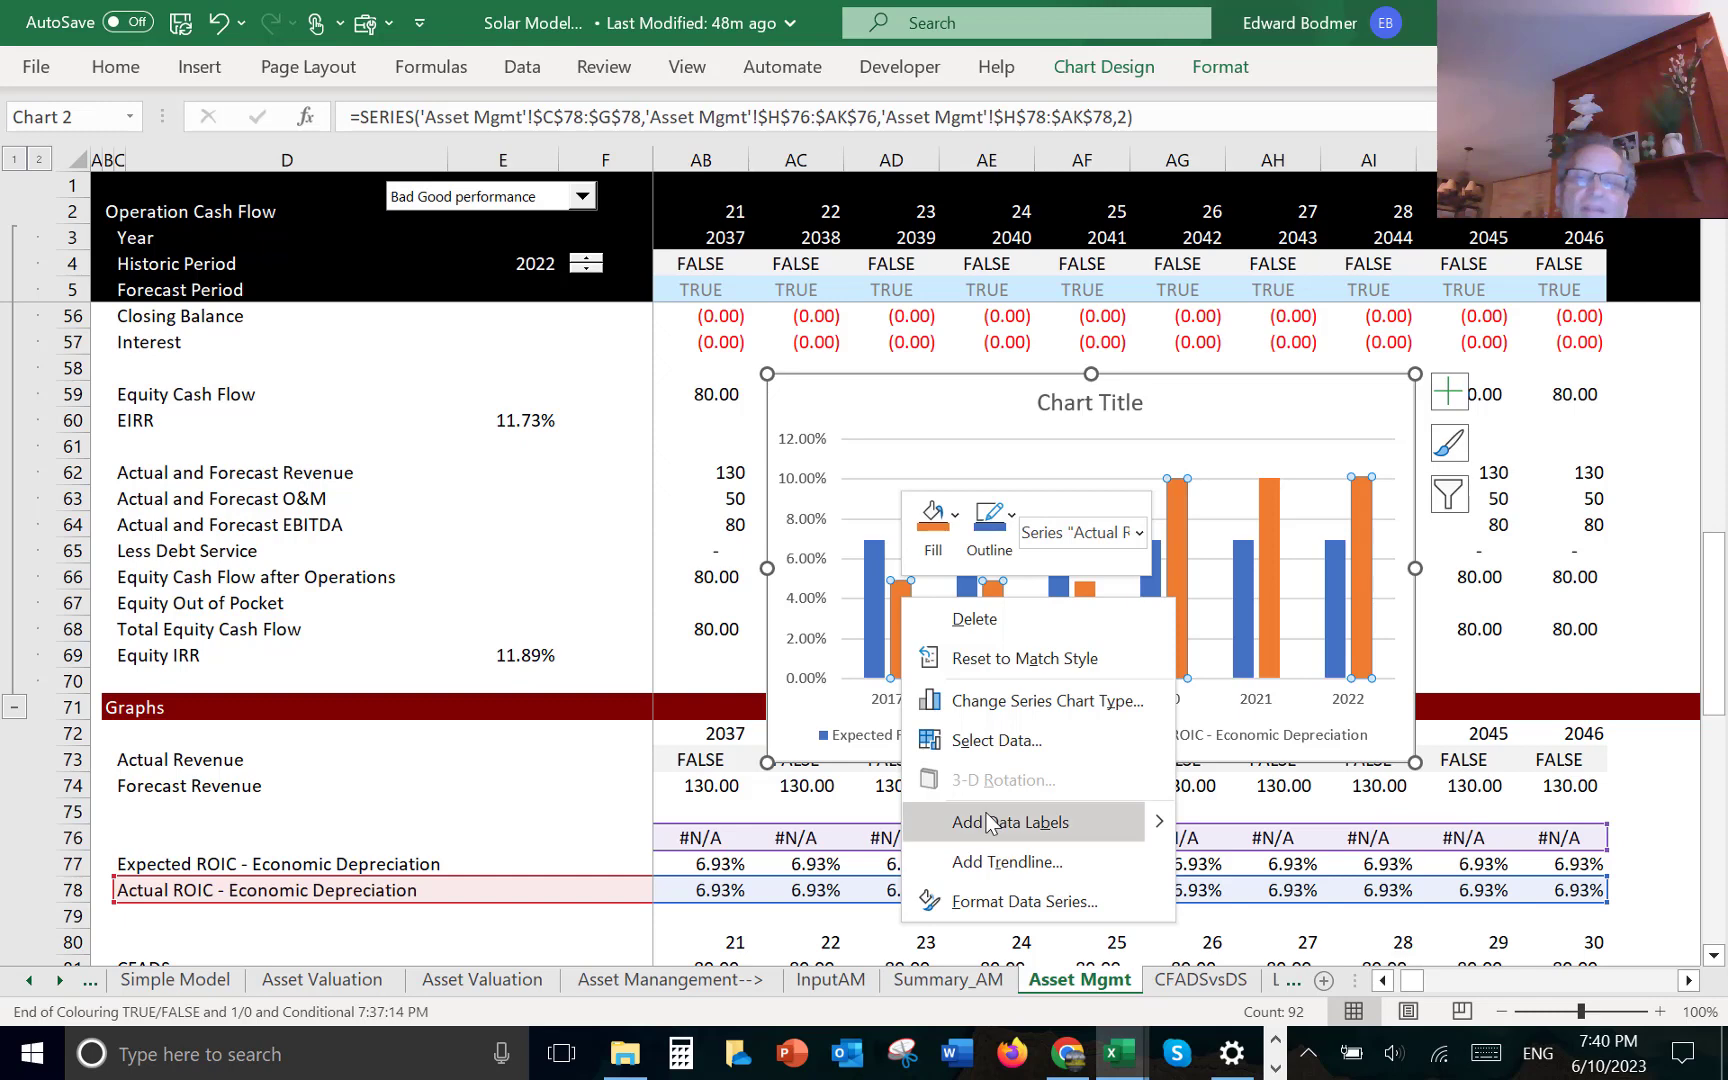
pyautogui.press('Escape')
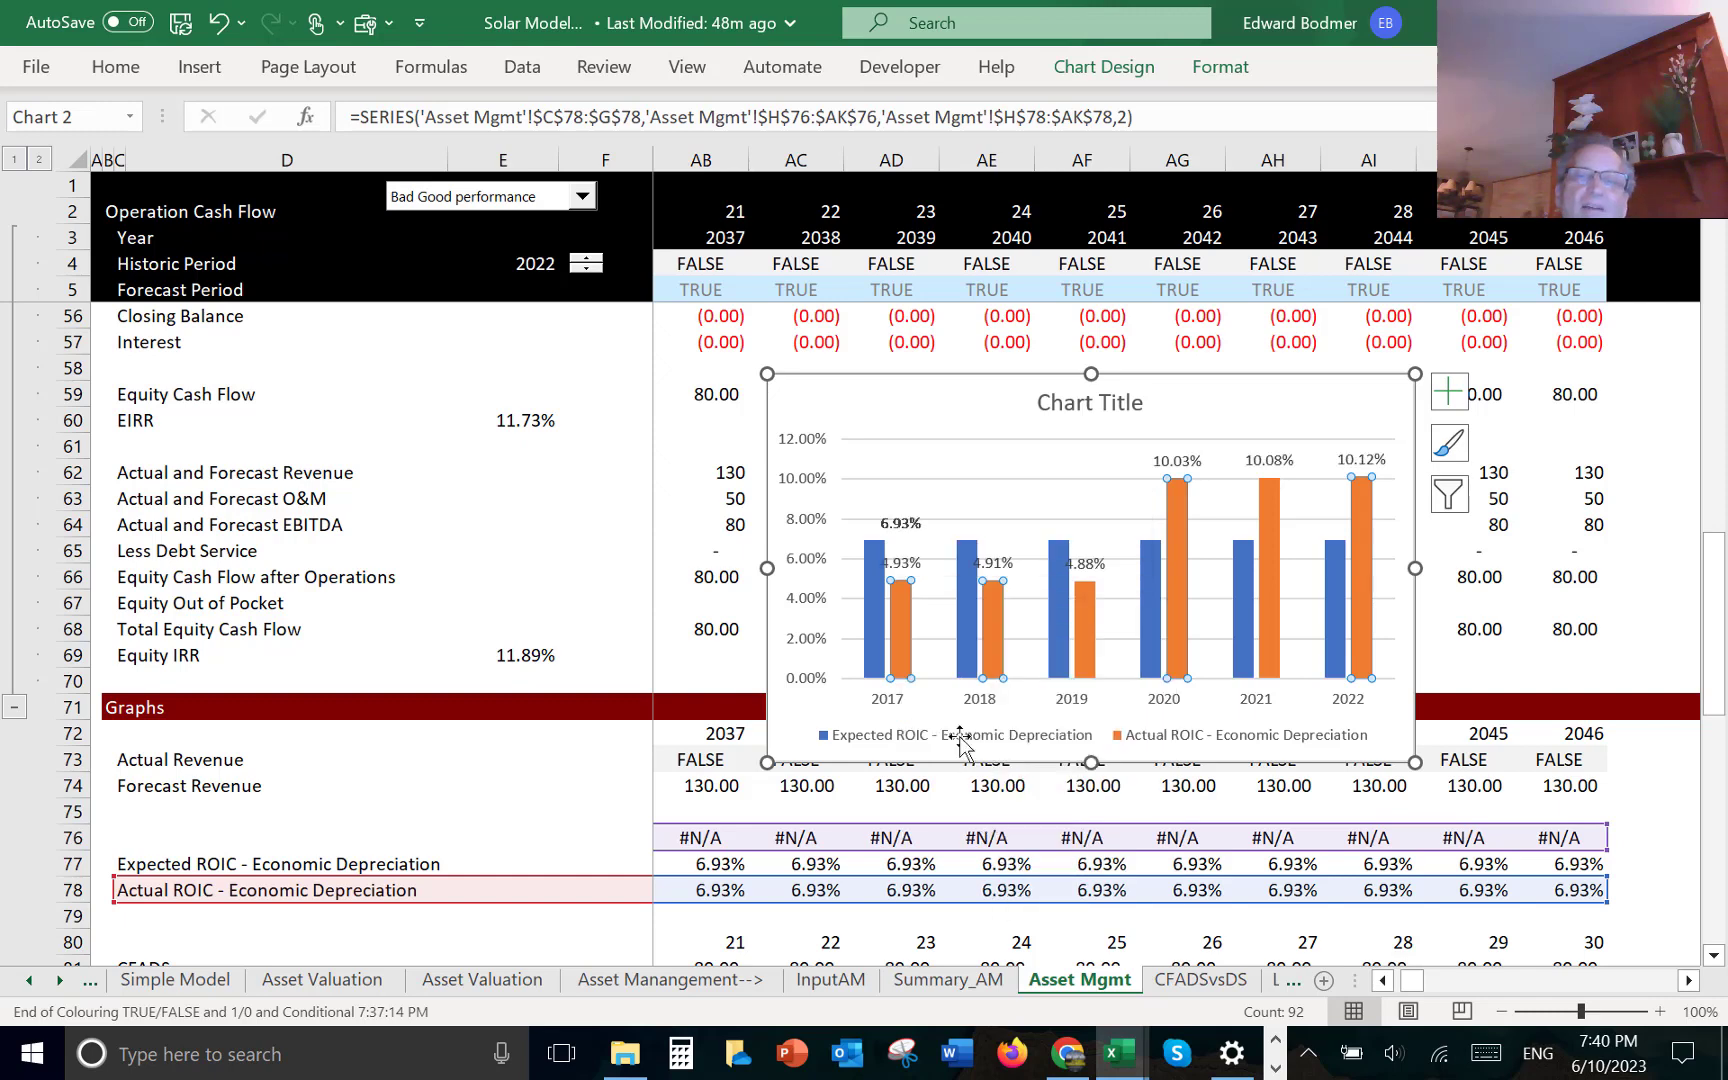
# - Try to delete the stray 6.93% label of the Actual ROIC series above the 2017 columns
pyautogui.click(893, 518)
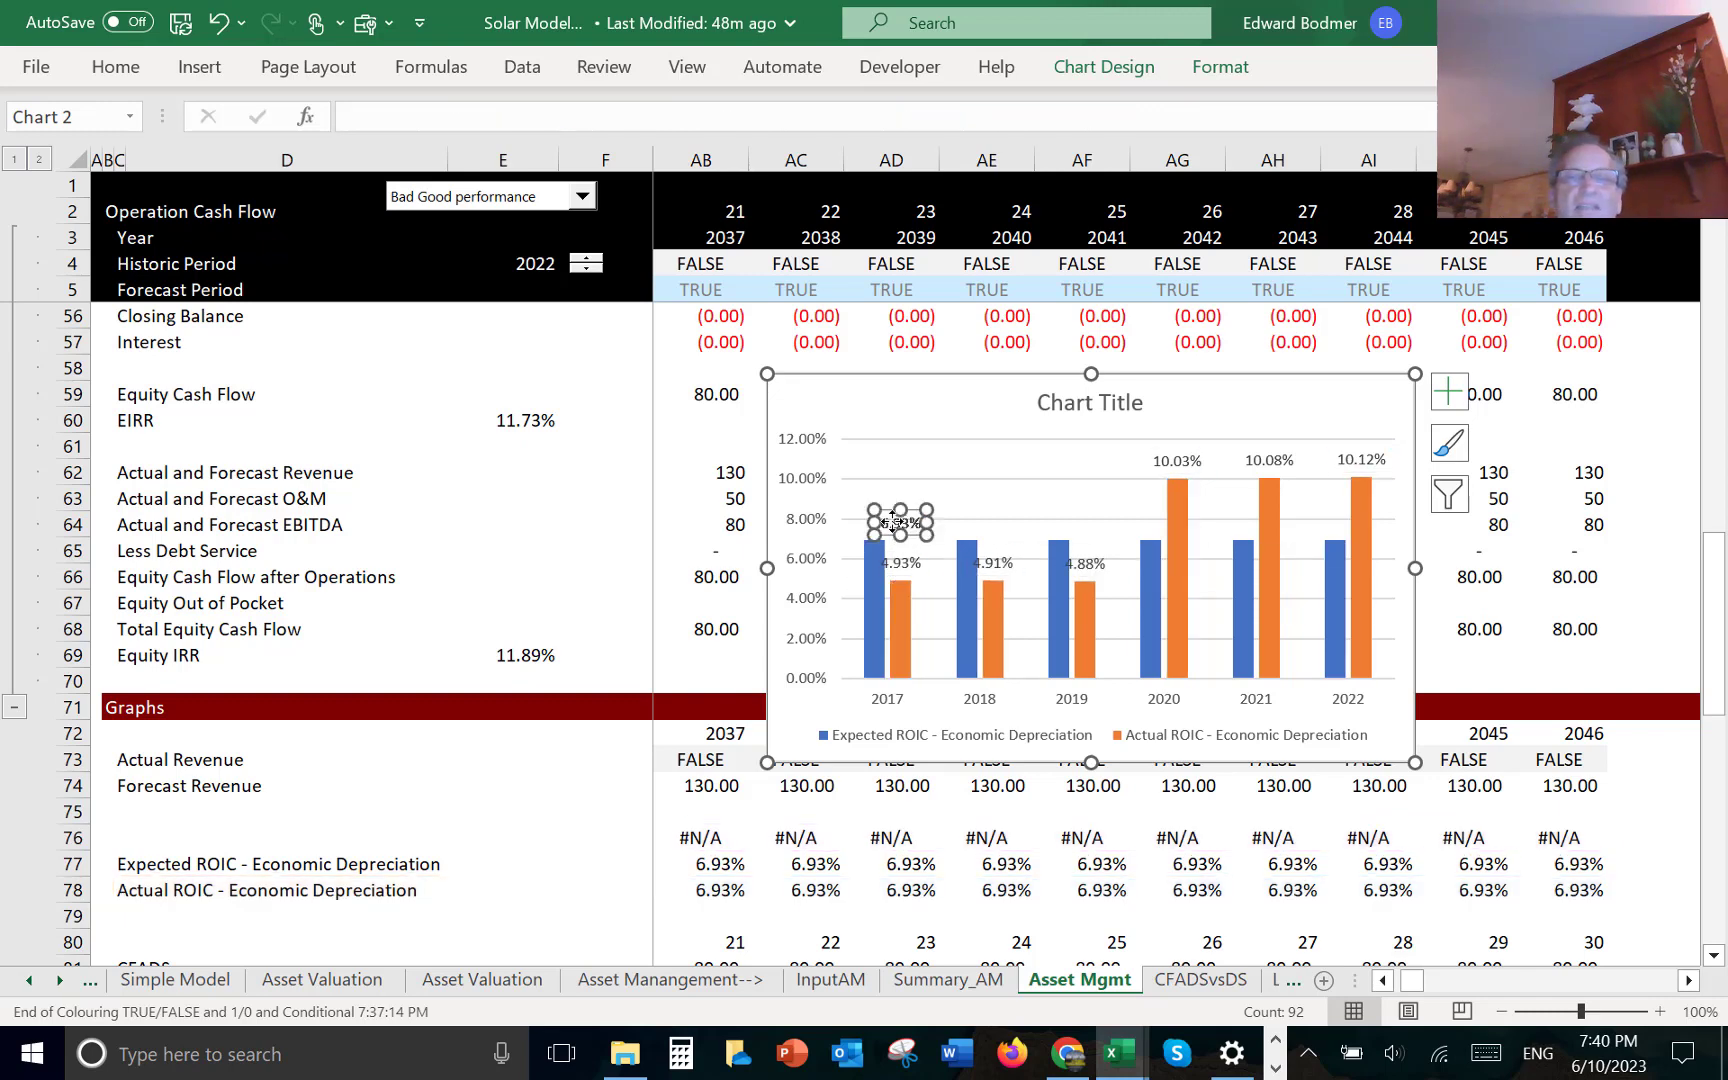
pyautogui.press('Delete')
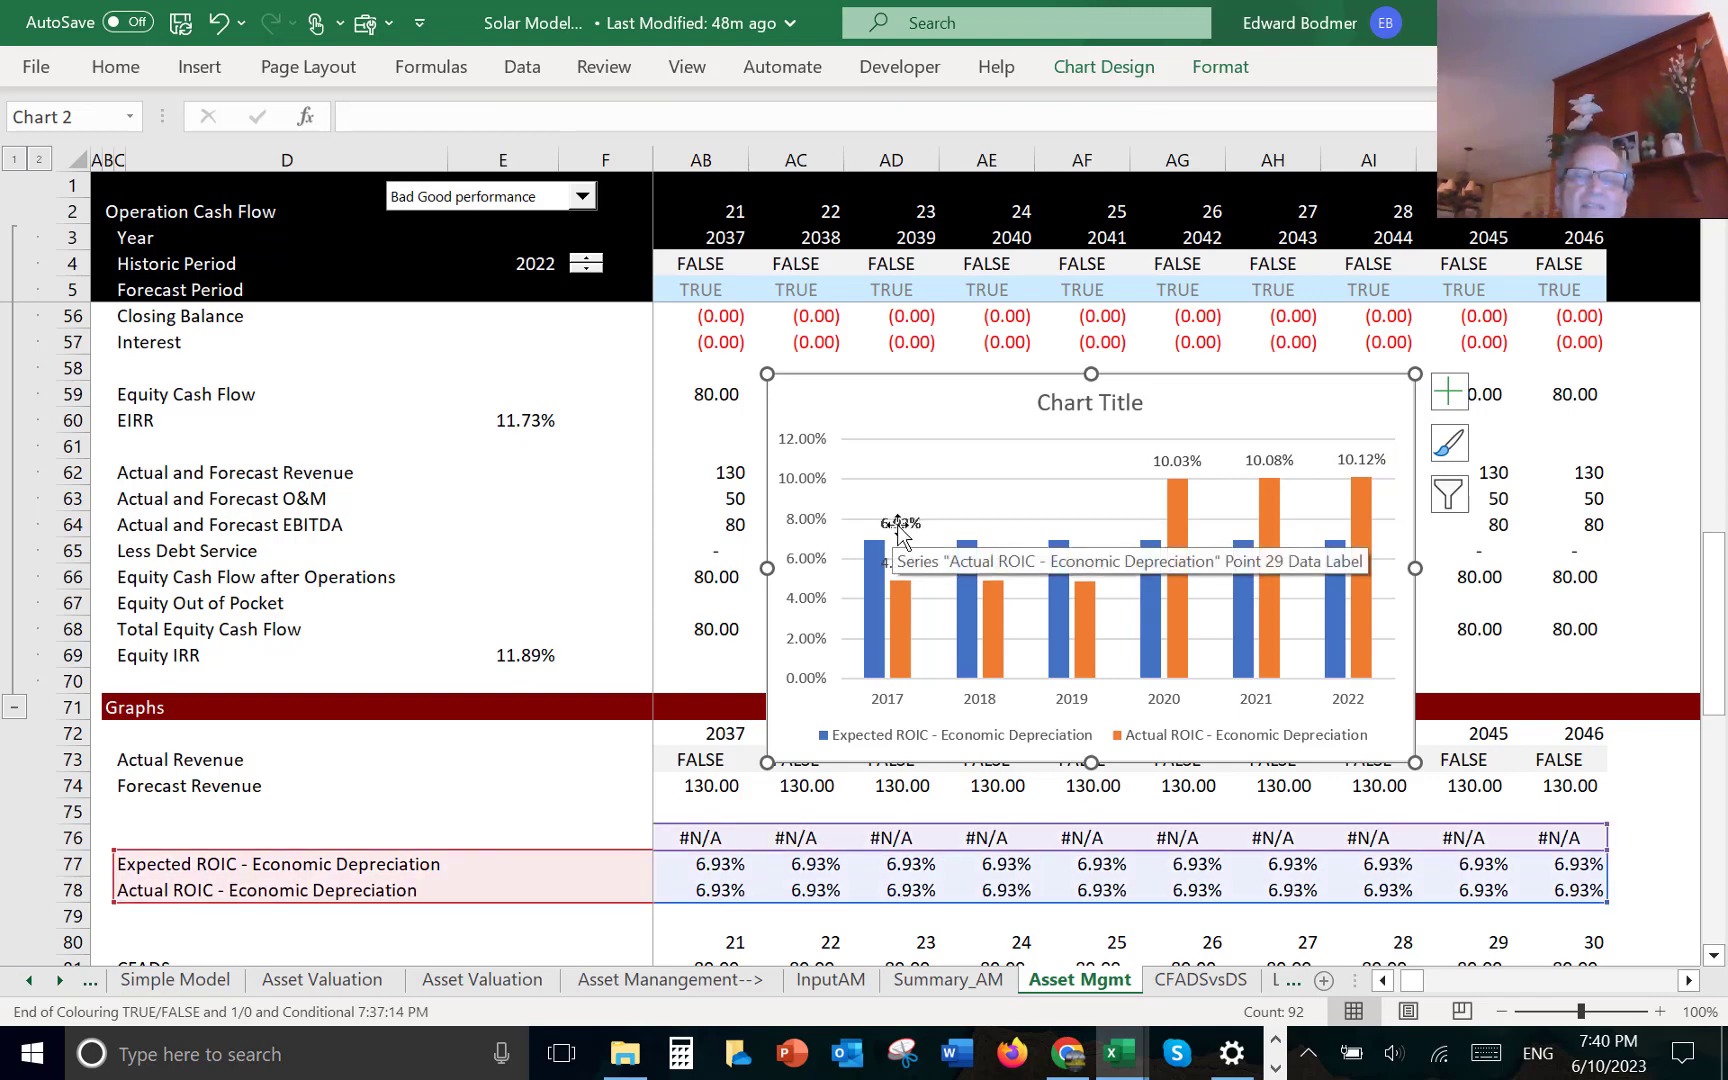
pyautogui.click(897, 530)
pyautogui.click(897, 527)
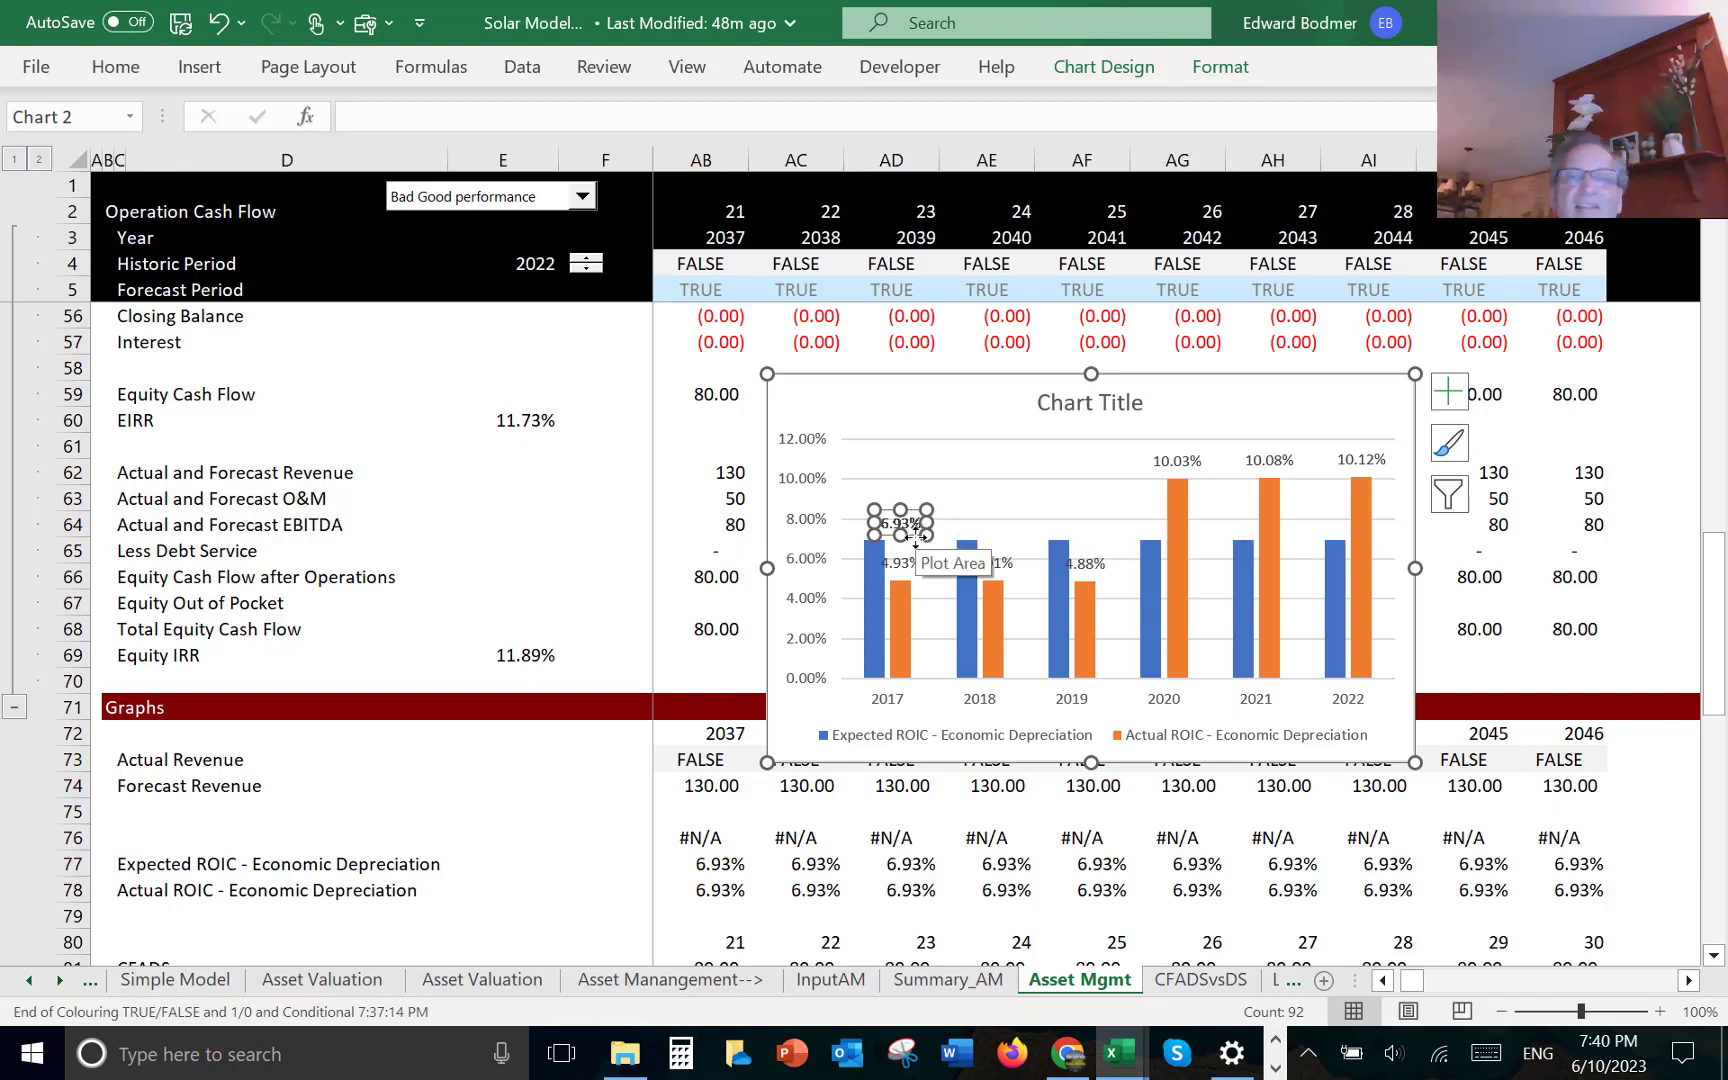
pyautogui.press('Escape')
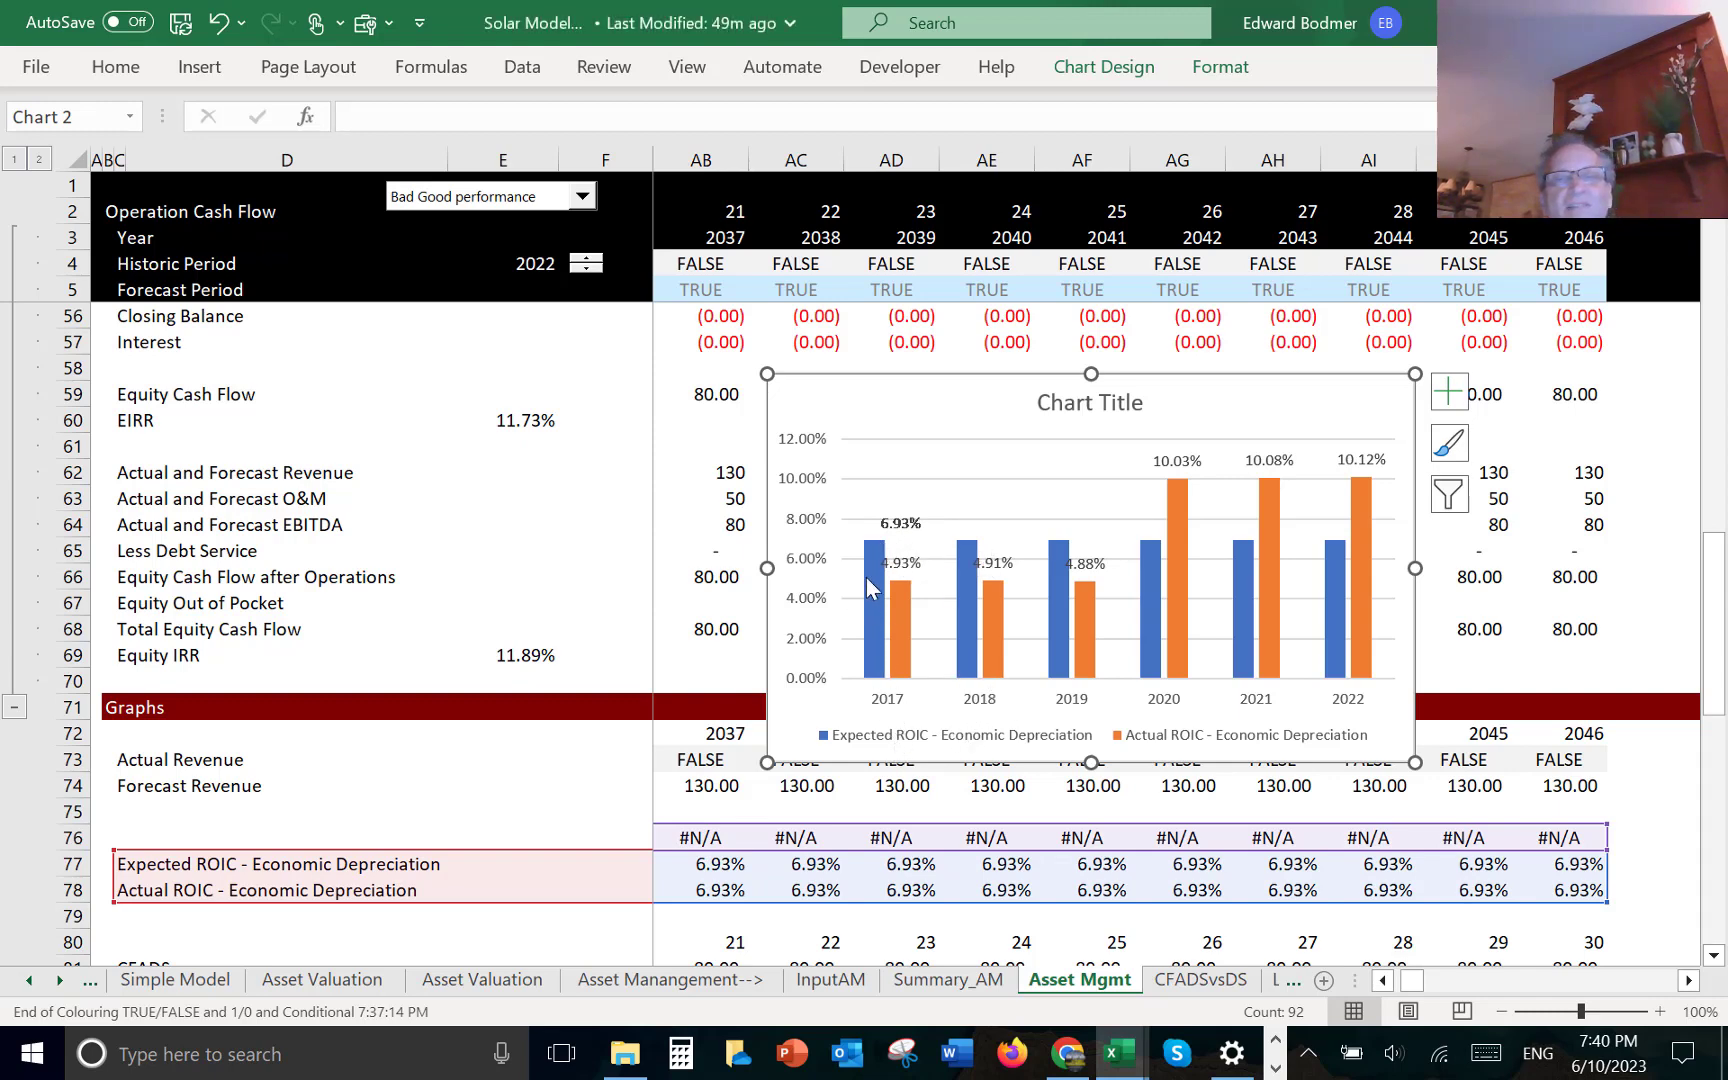
# - Add data labels to the Expected ROIC series in the chart
pyautogui.click(879, 550)
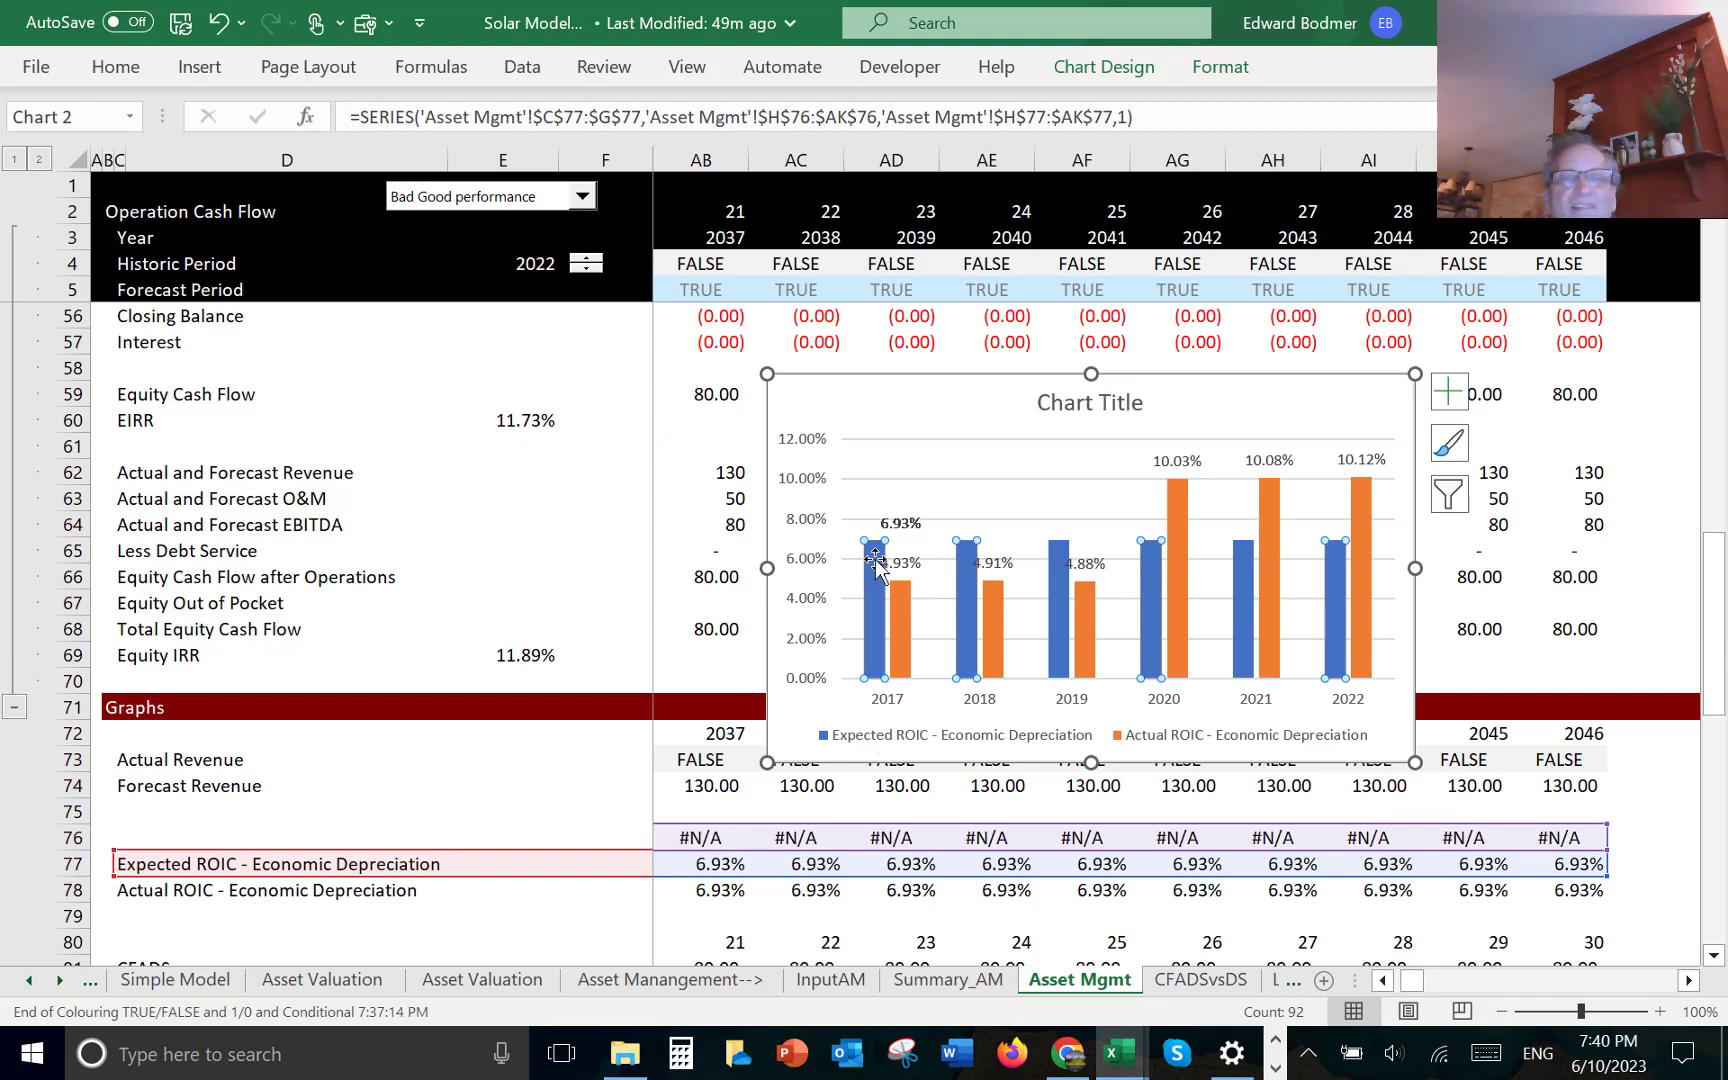
pyautogui.rightClick(875, 559)
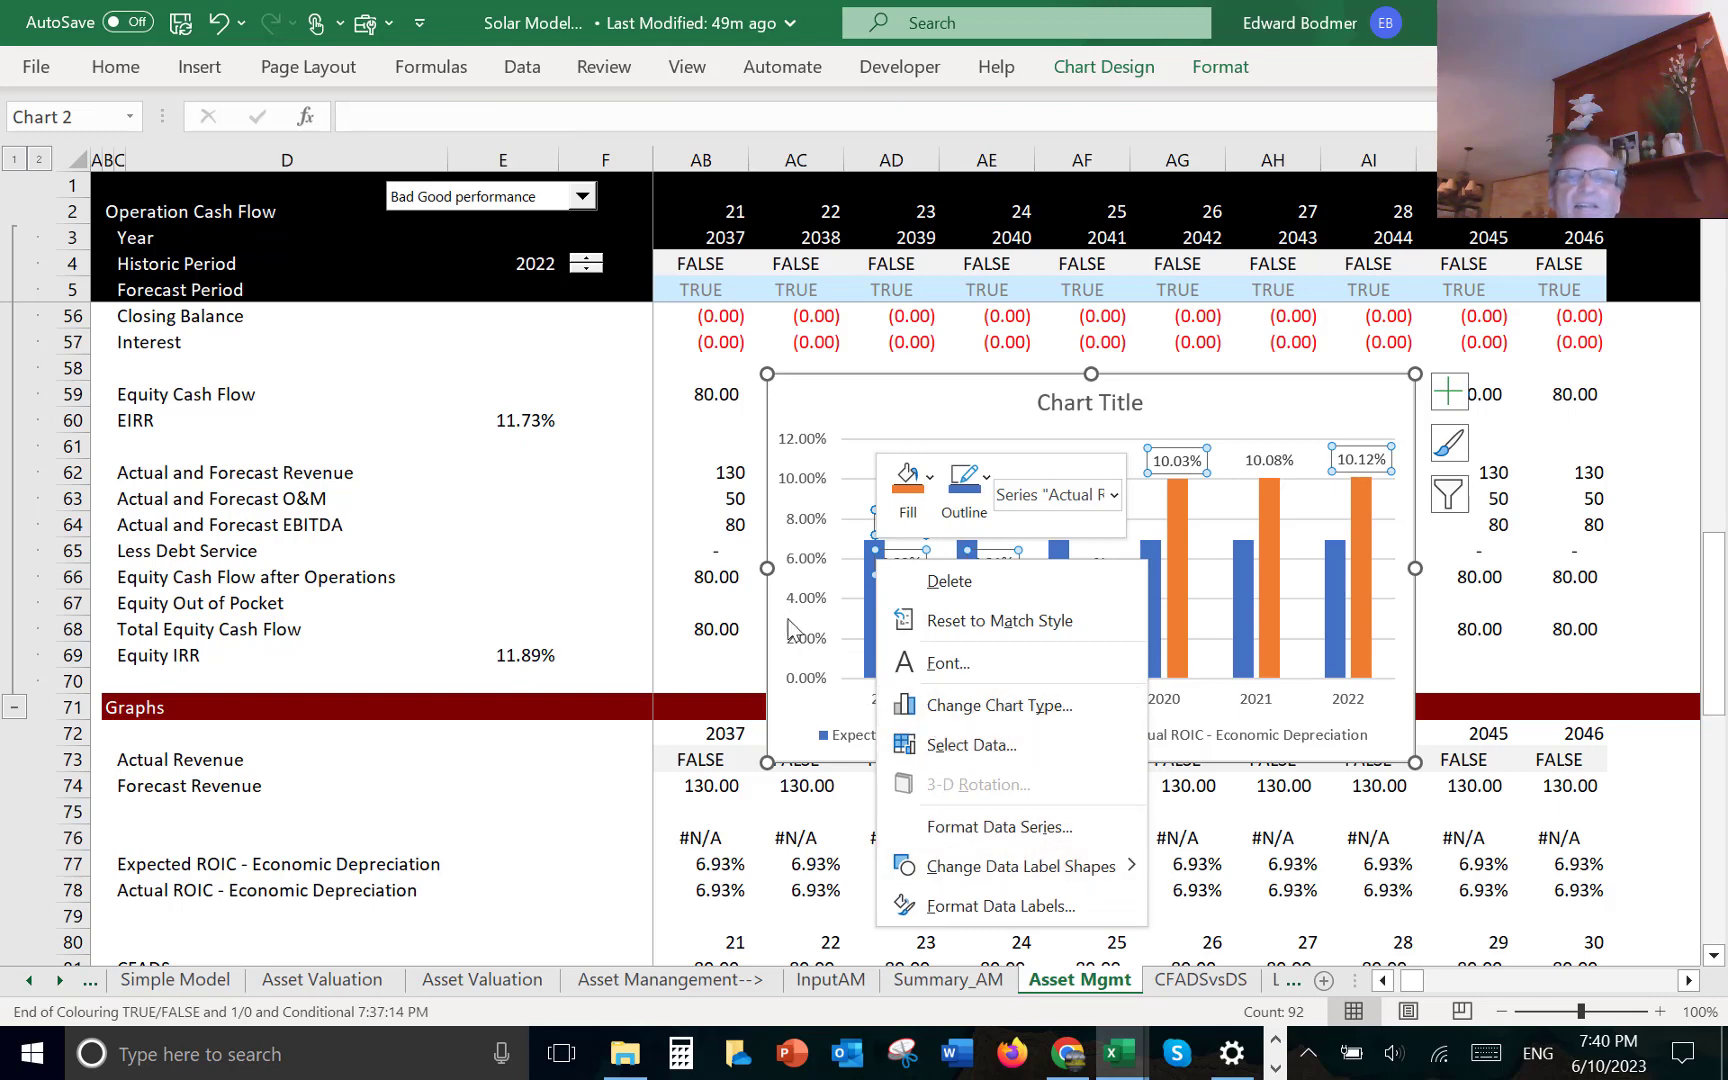
pyautogui.press('Escape')
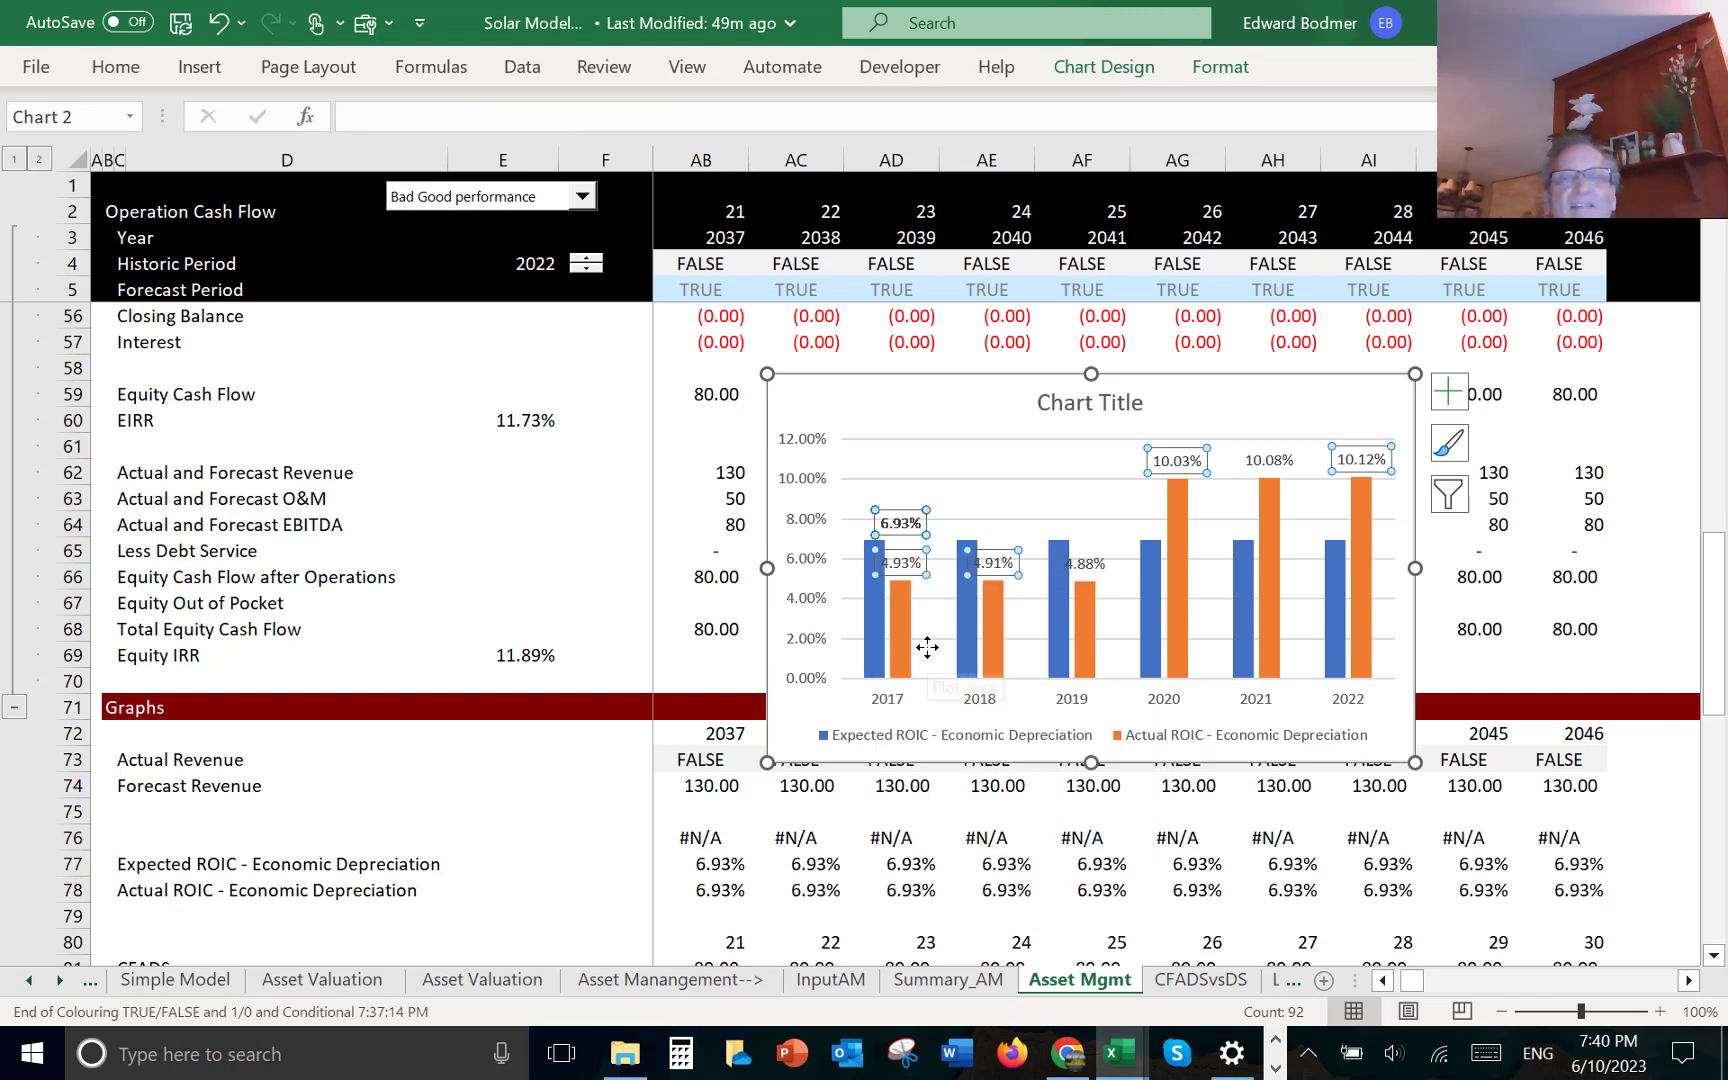
pyautogui.click(876, 610)
pyautogui.rightClick(876, 610)
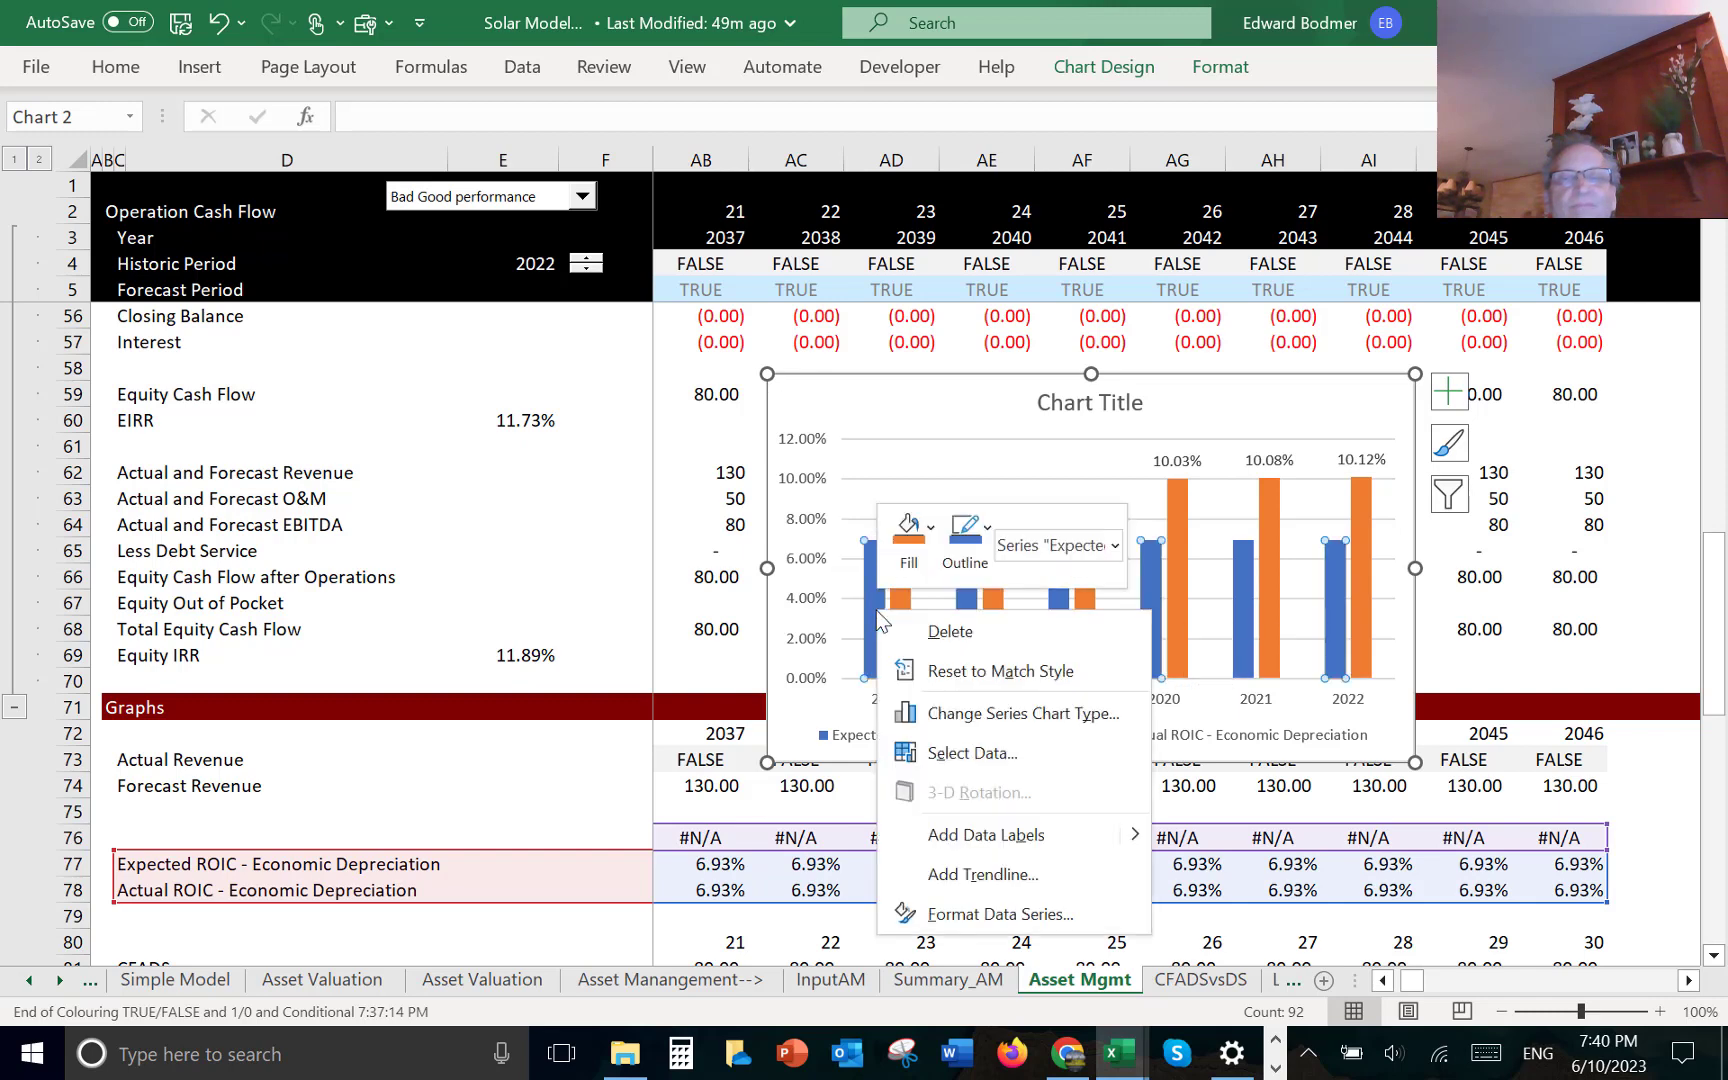
pyautogui.click(955, 836)
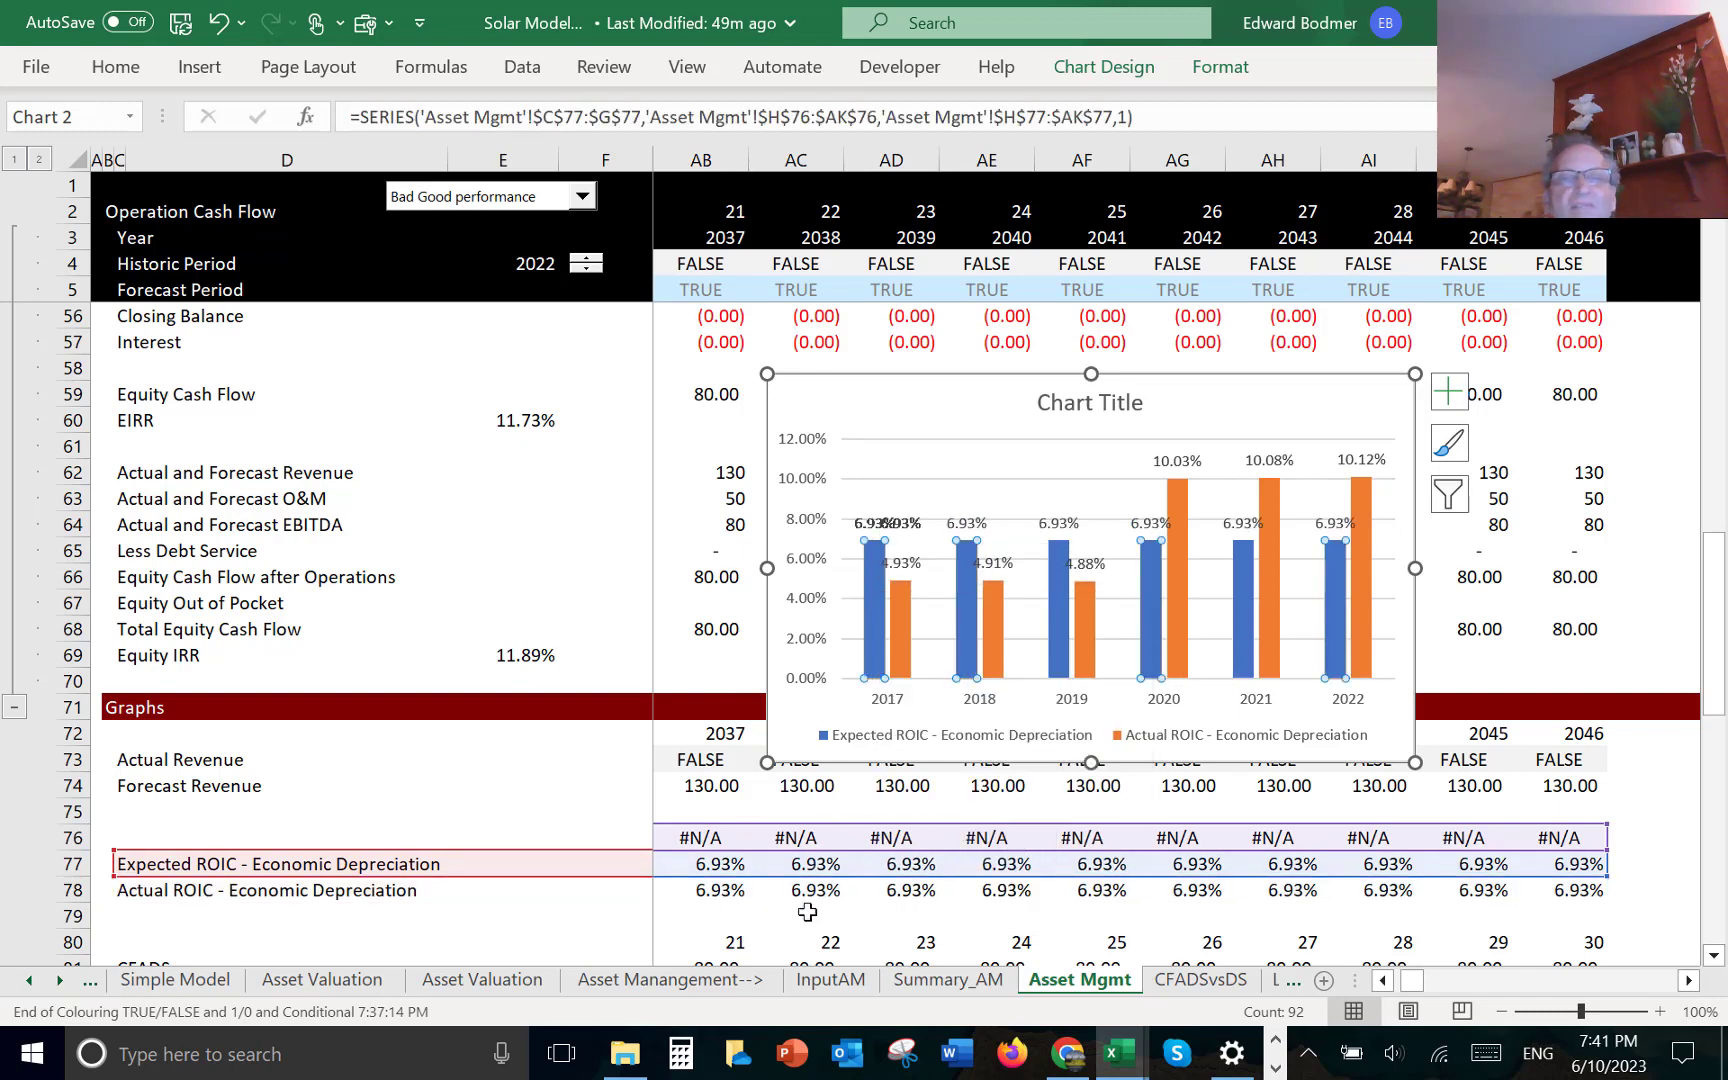
pyautogui.press('Escape')
pyautogui.press('Escape')
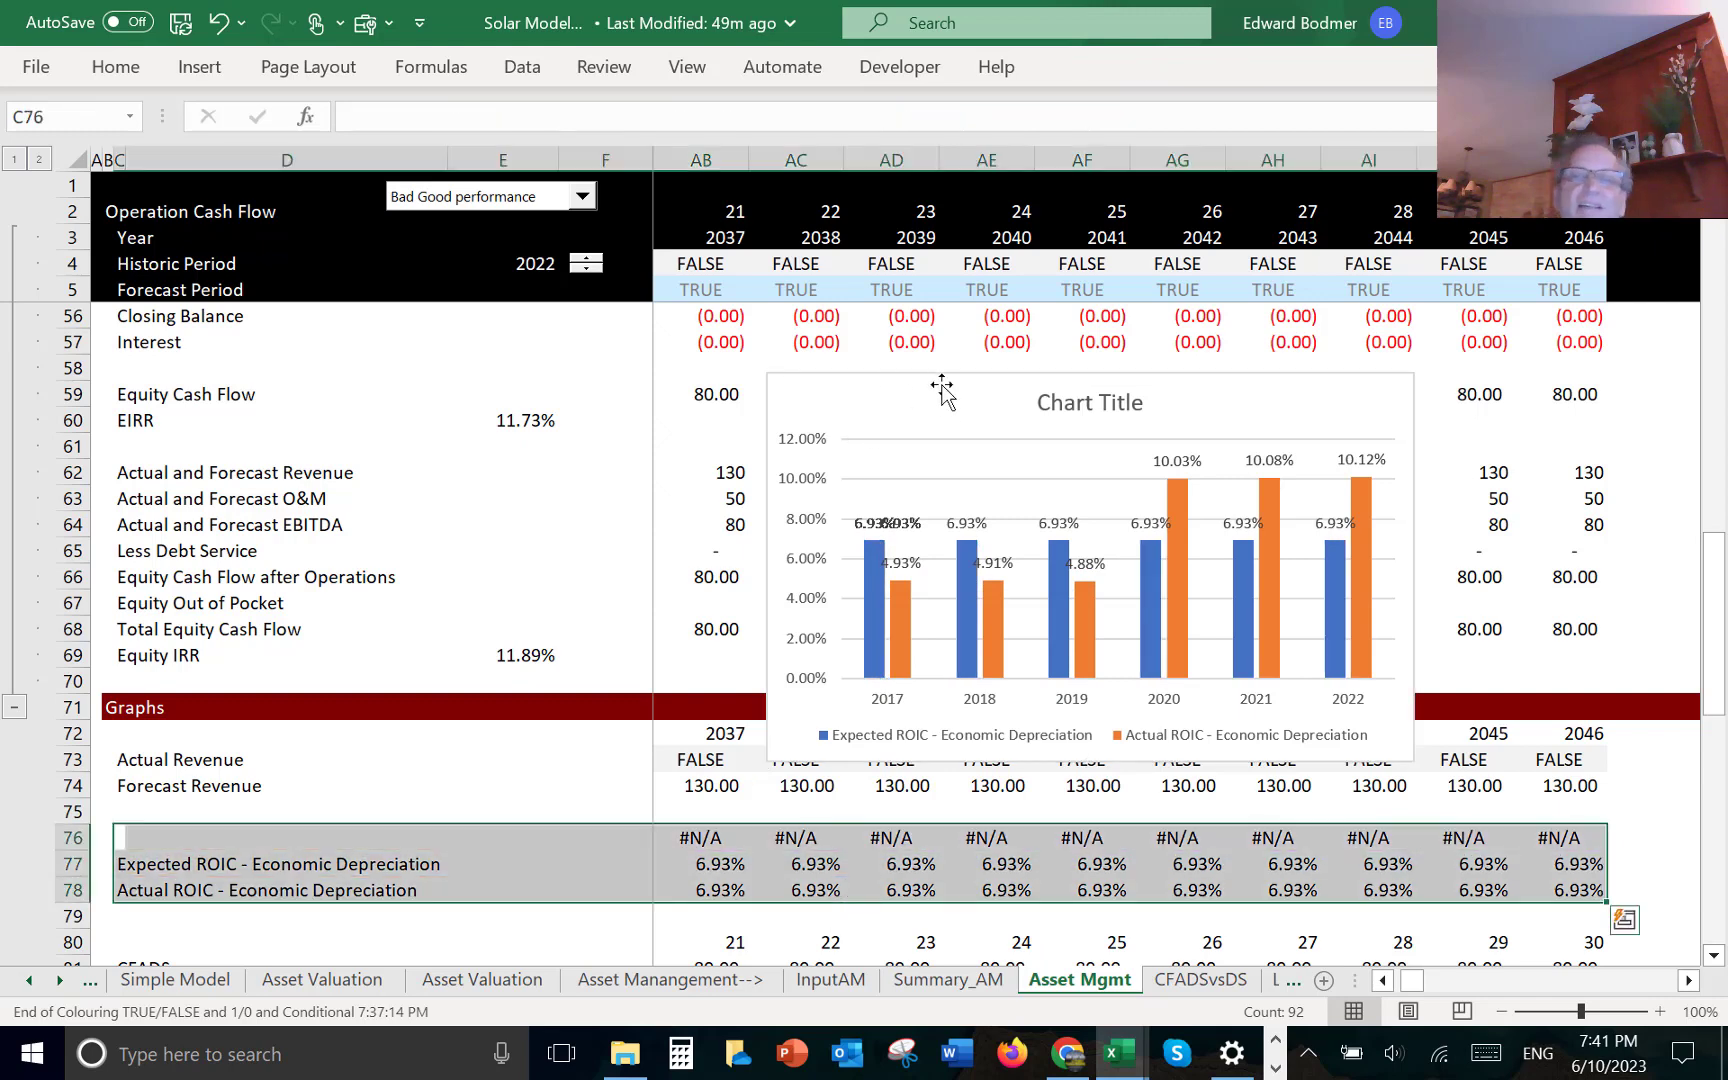
# - Set the chart's title to "ROIC with Economic Depreciation"
pyautogui.click(1072, 400)
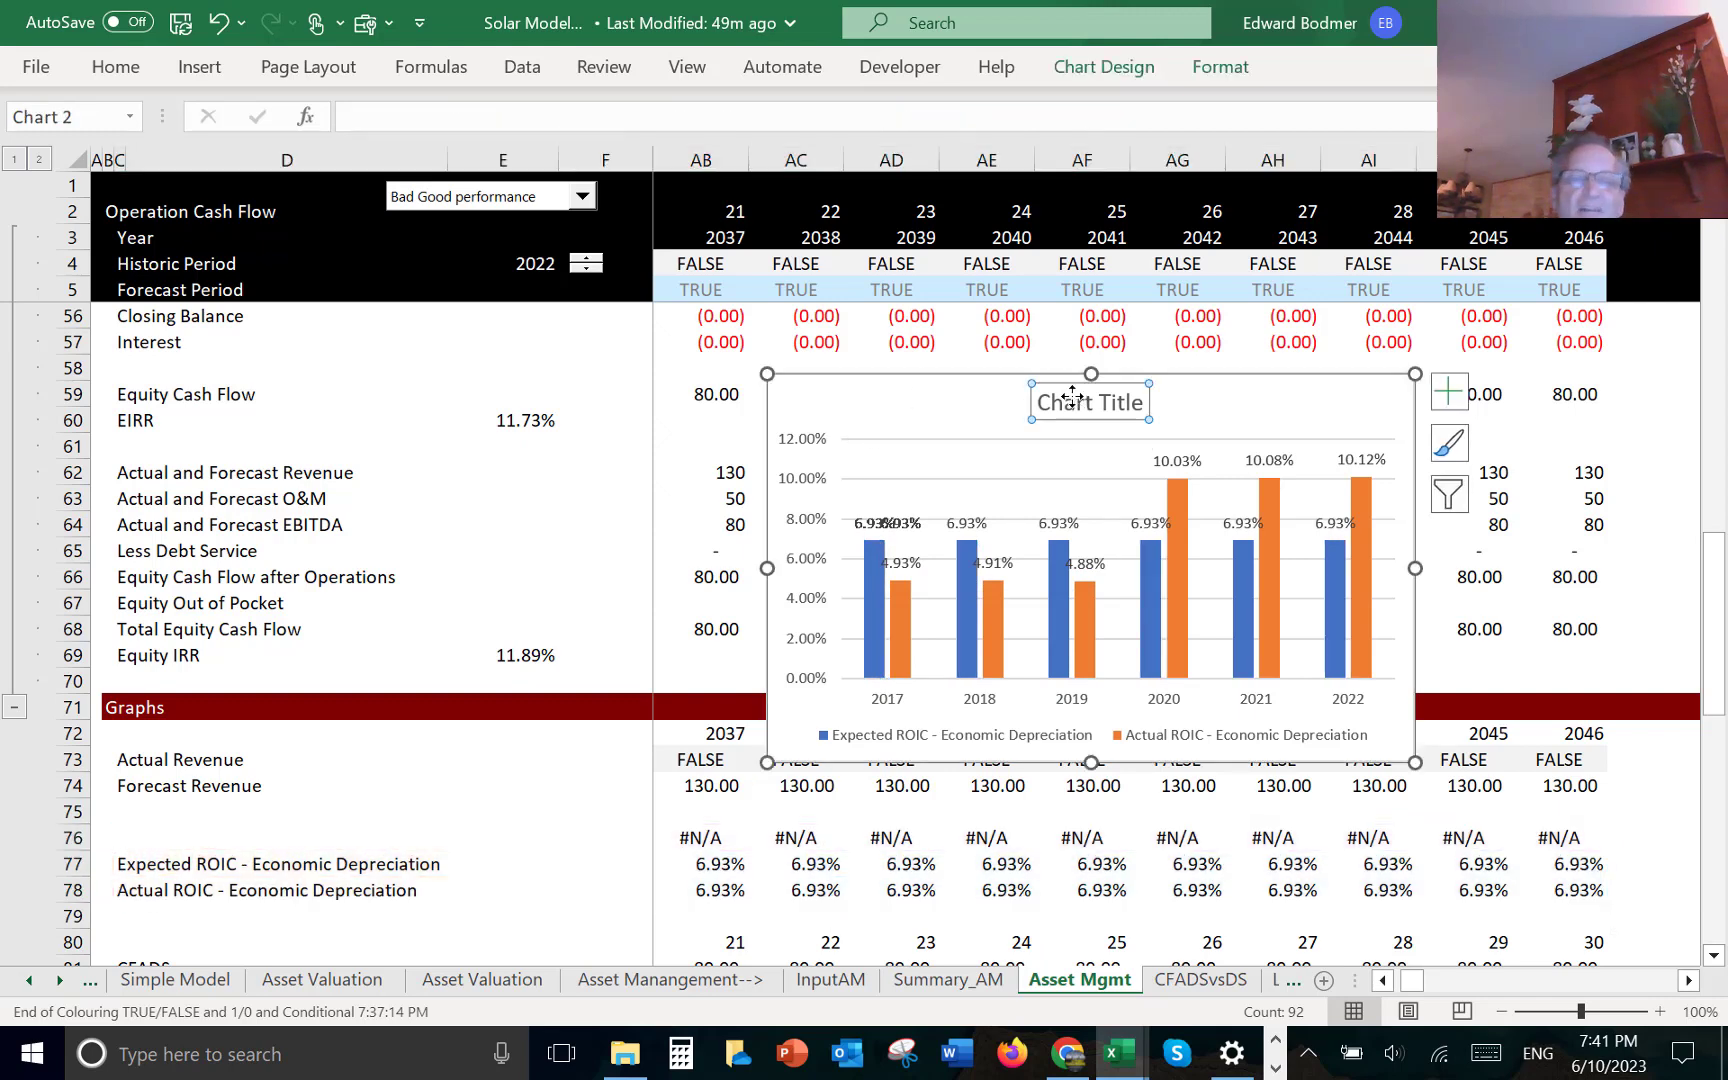
pyautogui.write('ER')
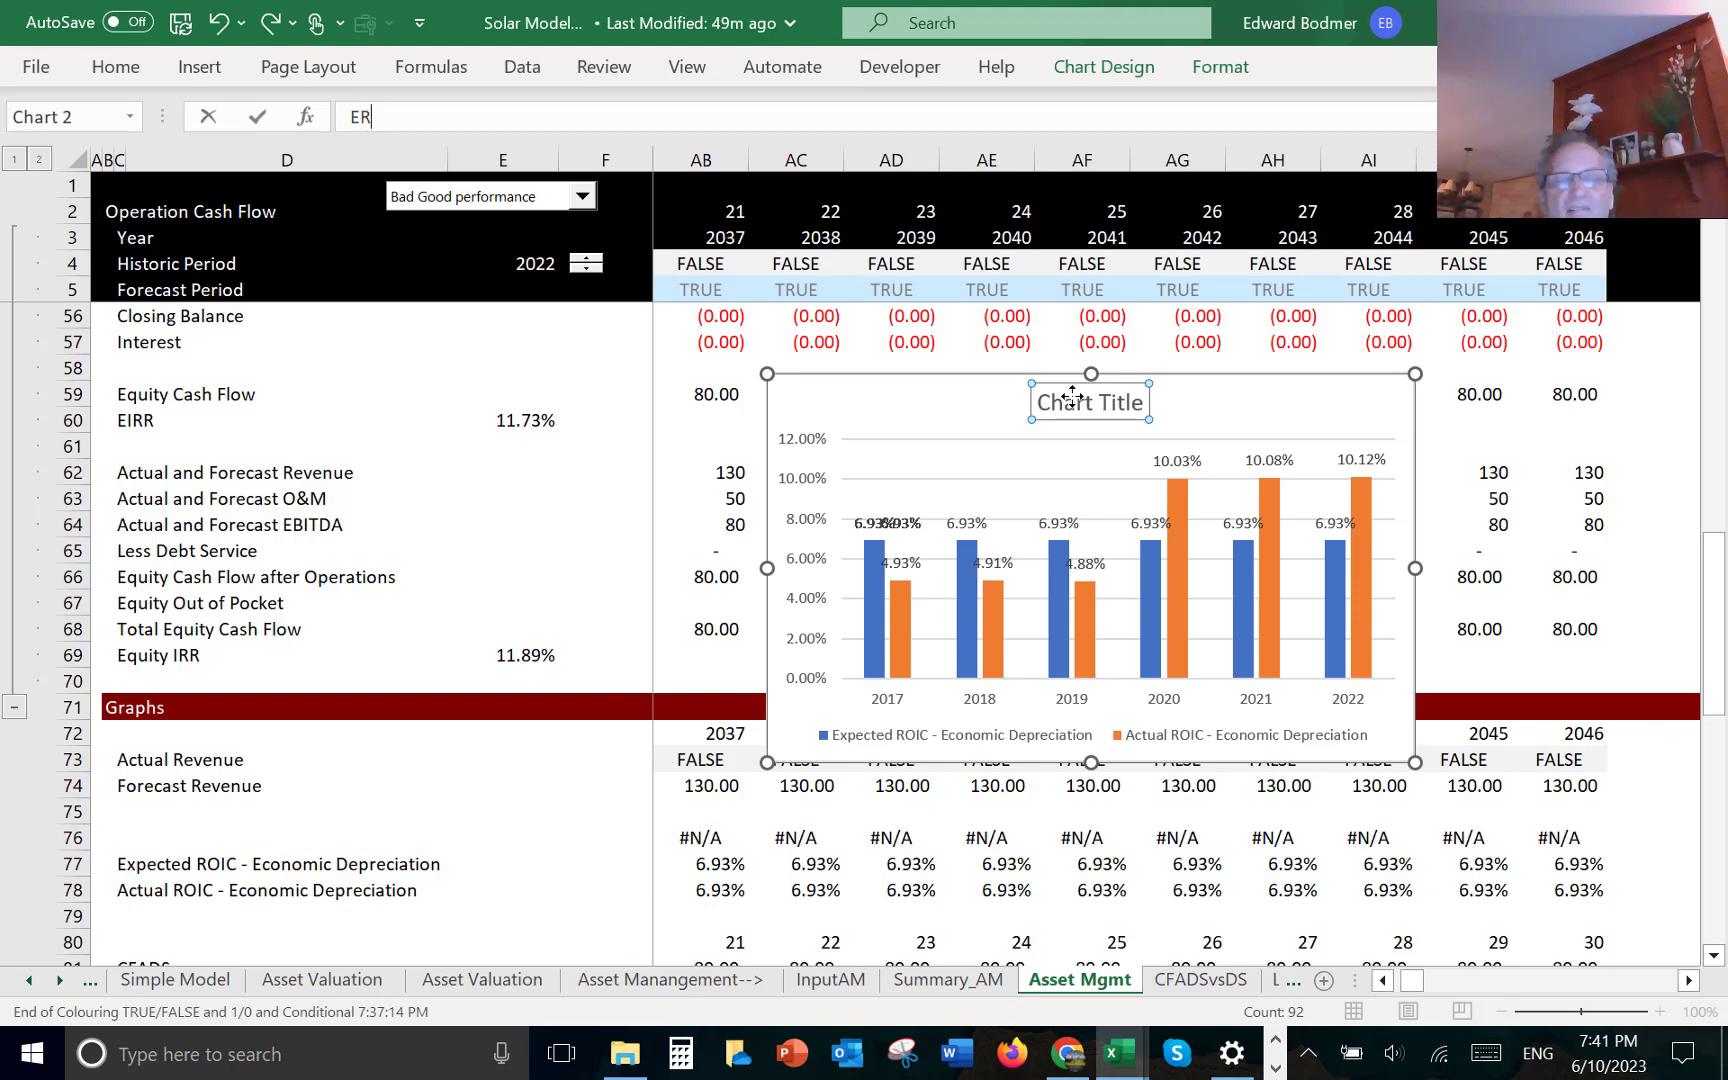
pyautogui.write('OIC wit')
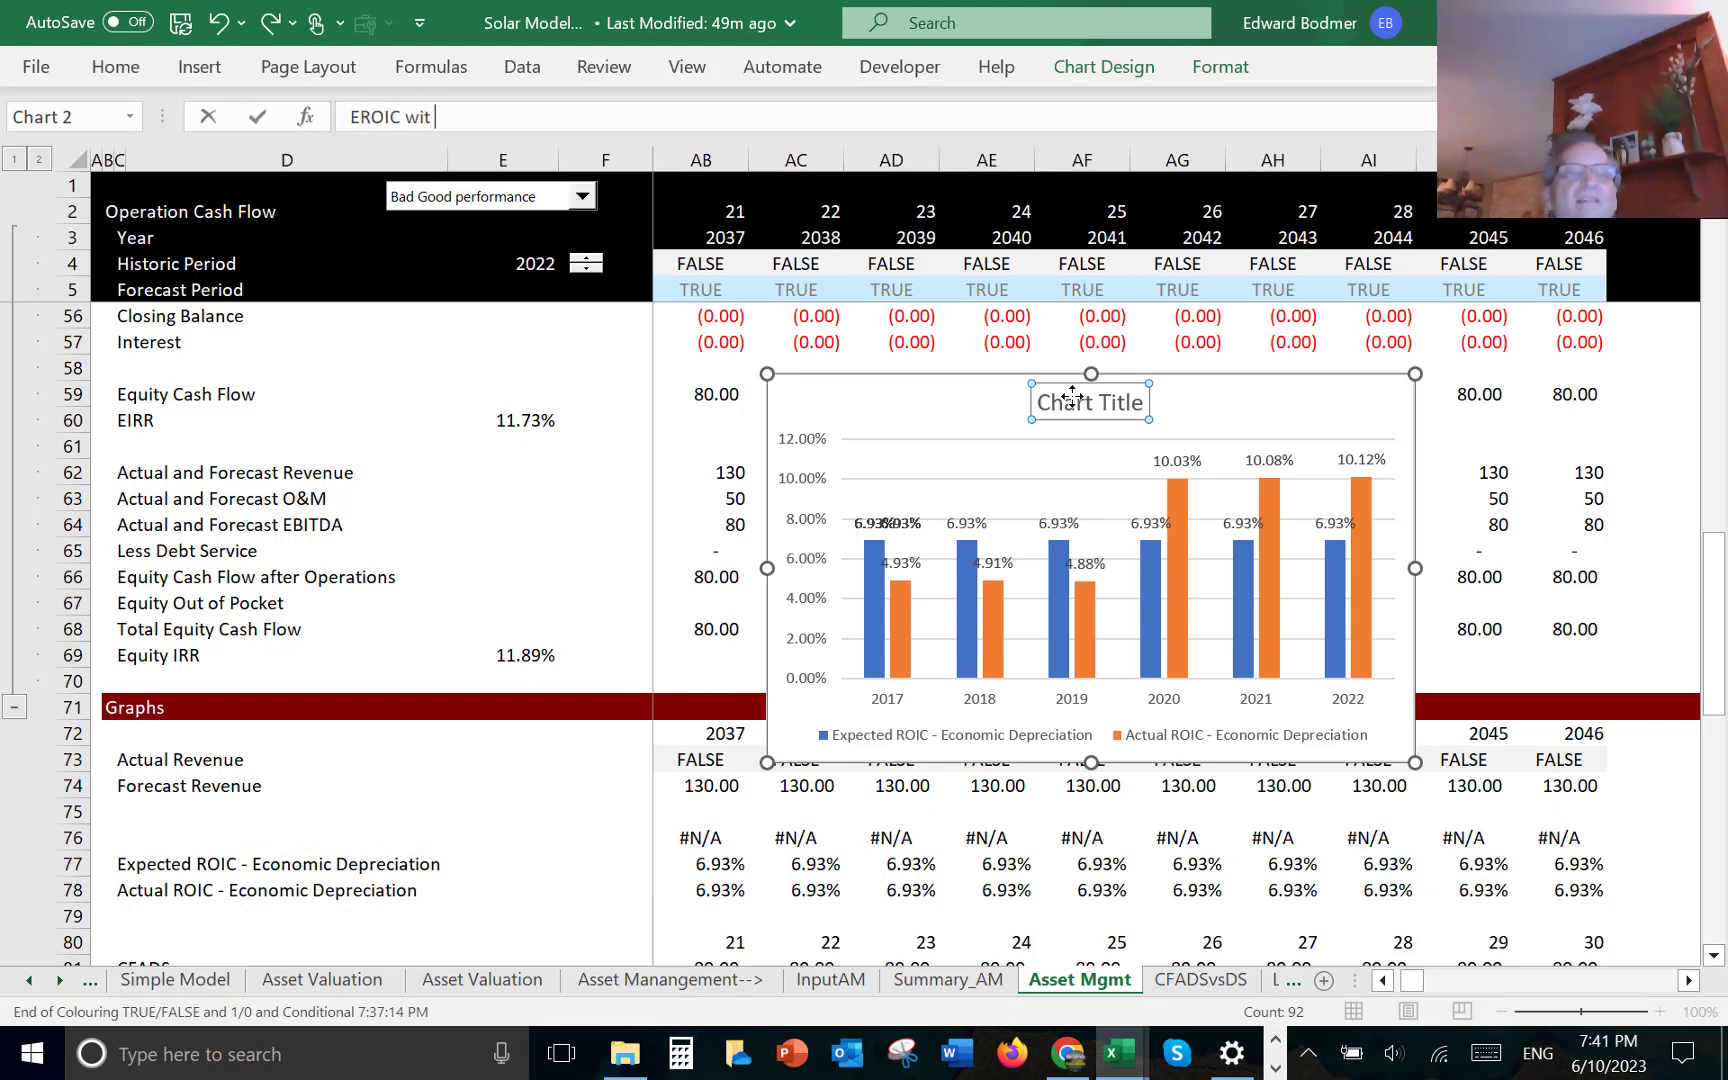
pyautogui.press('BackSpace')
pyautogui.press('BackSpace')
pyautogui.press('BackSpace')
pyautogui.press('BackSpace')
pyautogui.press('BackSpace')
pyautogui.press('BackSpace')
pyautogui.press('BackSpace')
pyautogui.press('BackSpace')
pyautogui.press('BackSpace')
pyautogui.write('RO')
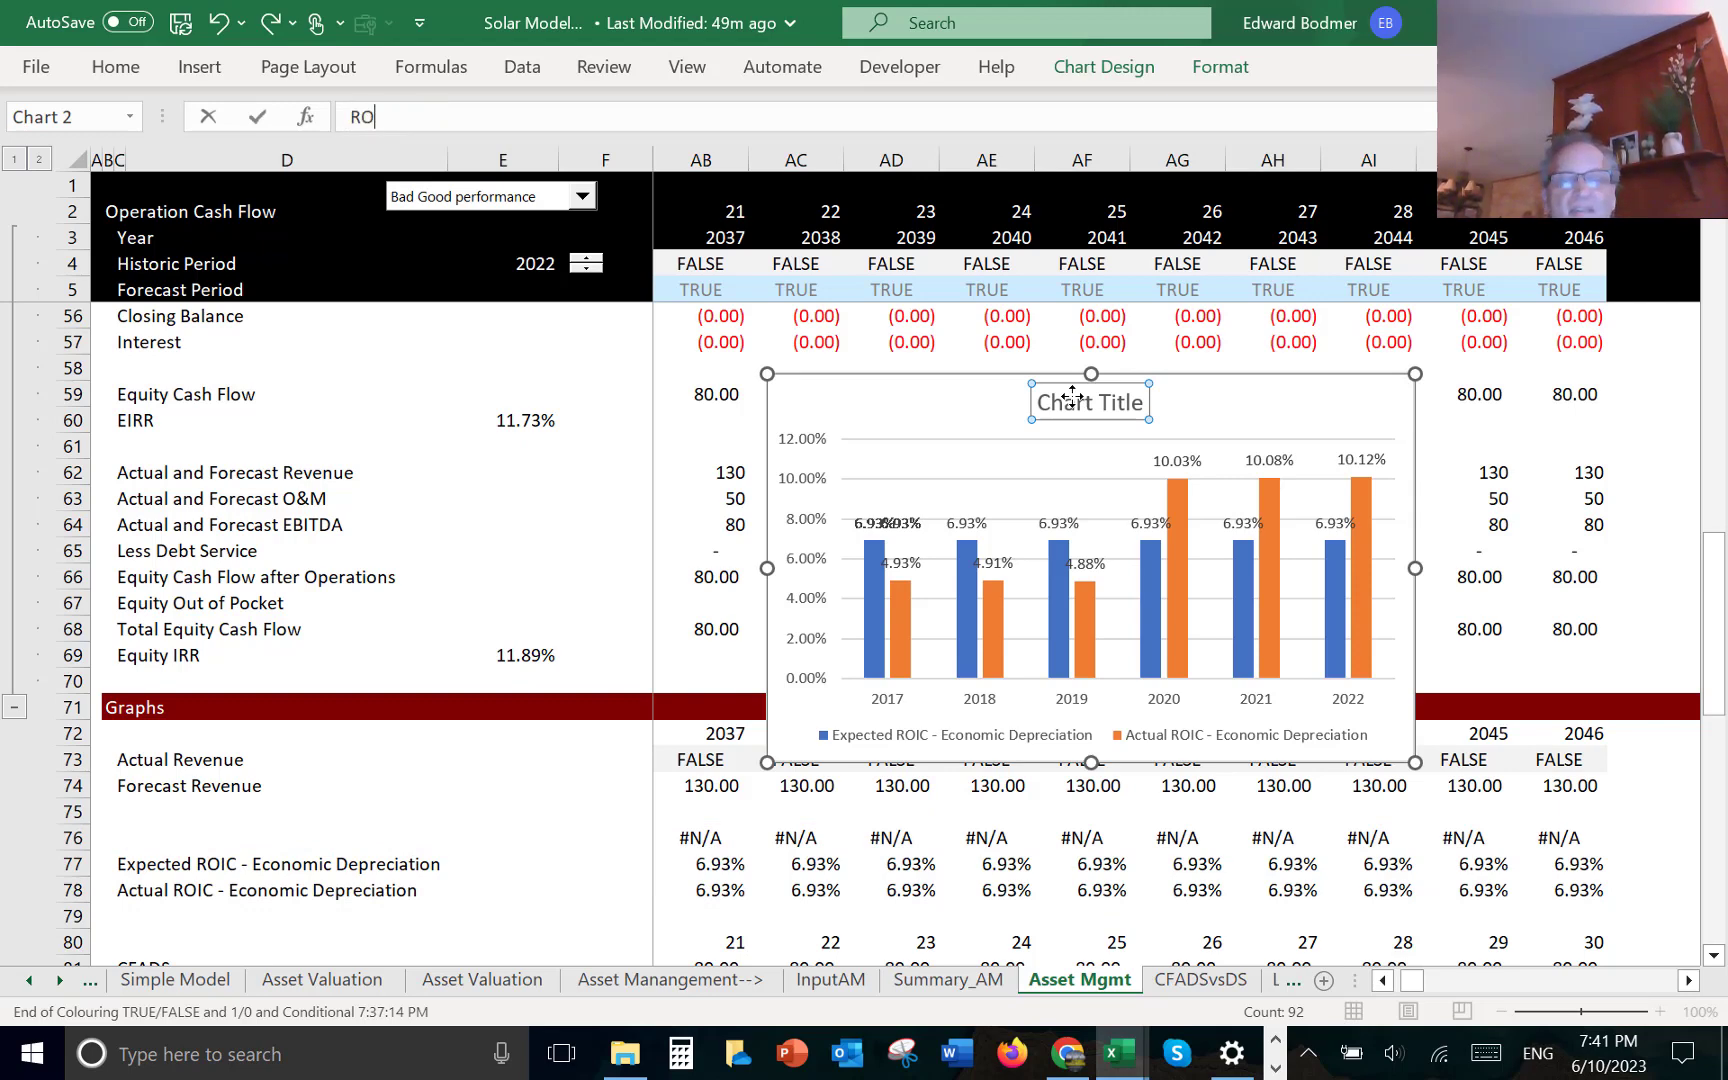
pyautogui.write('IC with Ec')
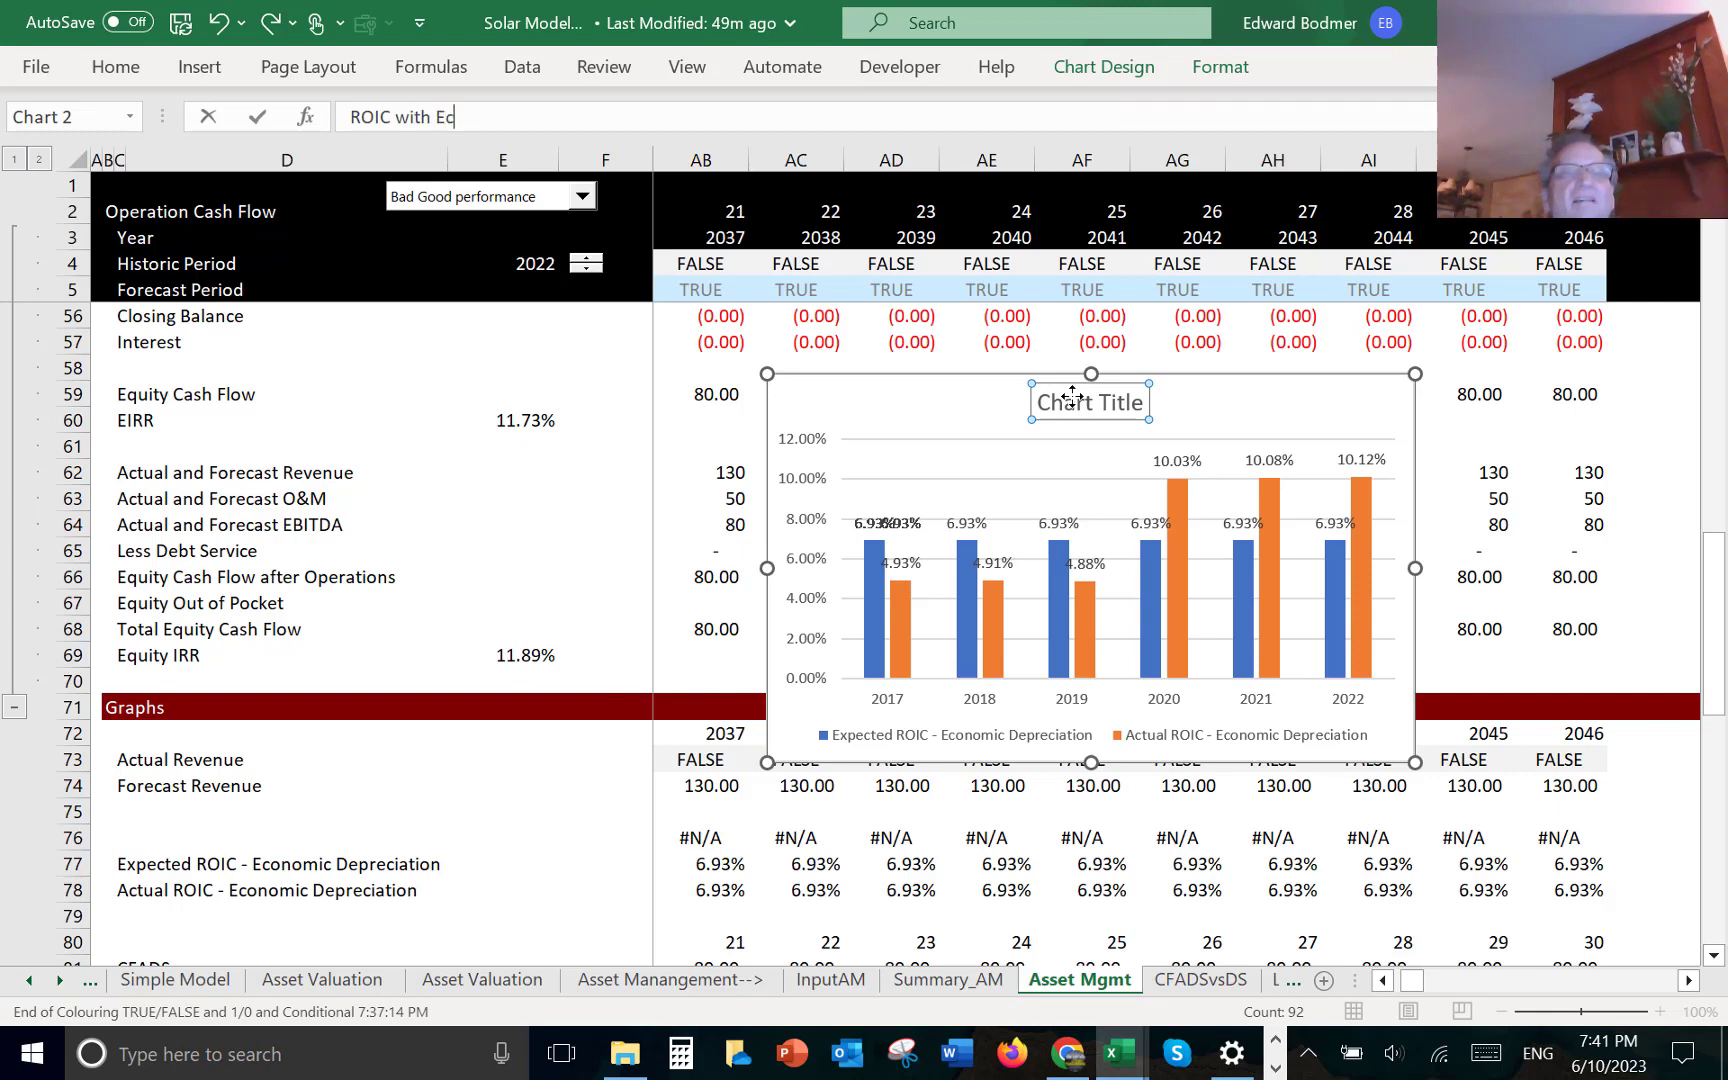
pyautogui.write('on')
pyautogui.press('BackSpace')
pyautogui.write('onomic Deprec')
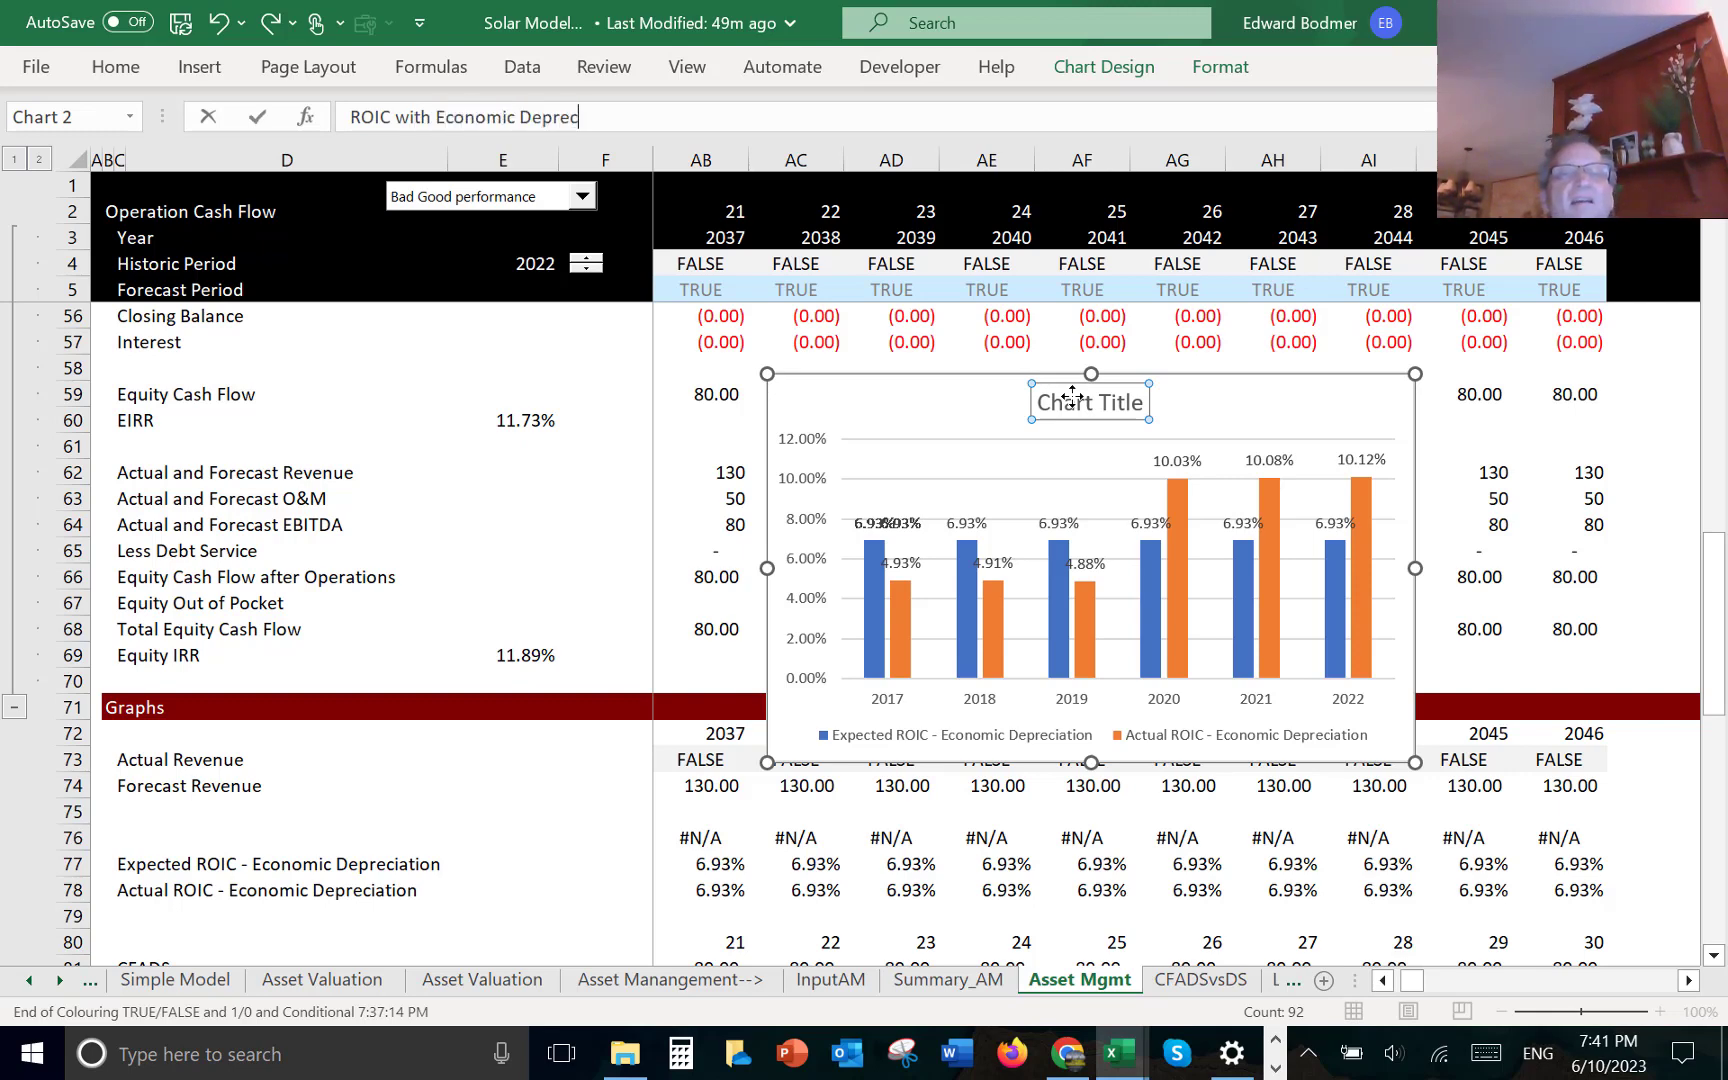
pyautogui.write('iation')
pyautogui.press('Return')
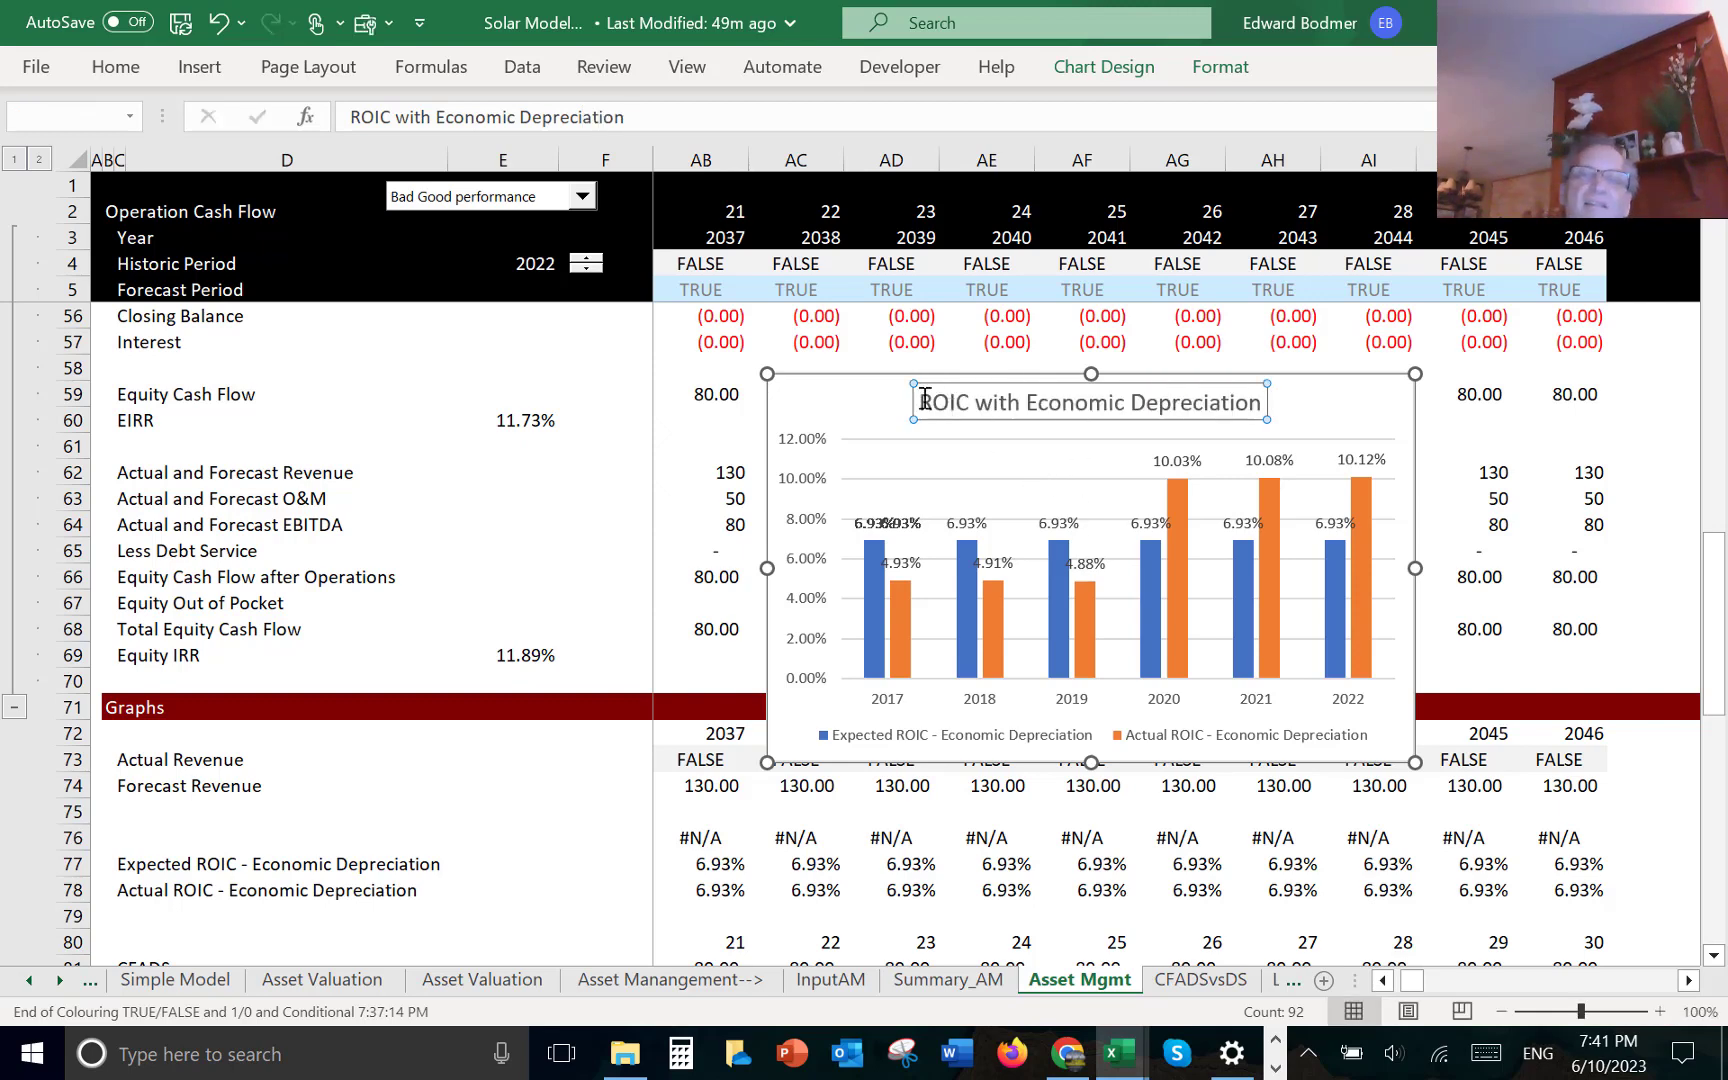
# - Move the ROIC chart from the Asset Mgmt sheet to the Summary_AM sheet at cell L12, beside the revenue chart
pyautogui.click(852, 406)
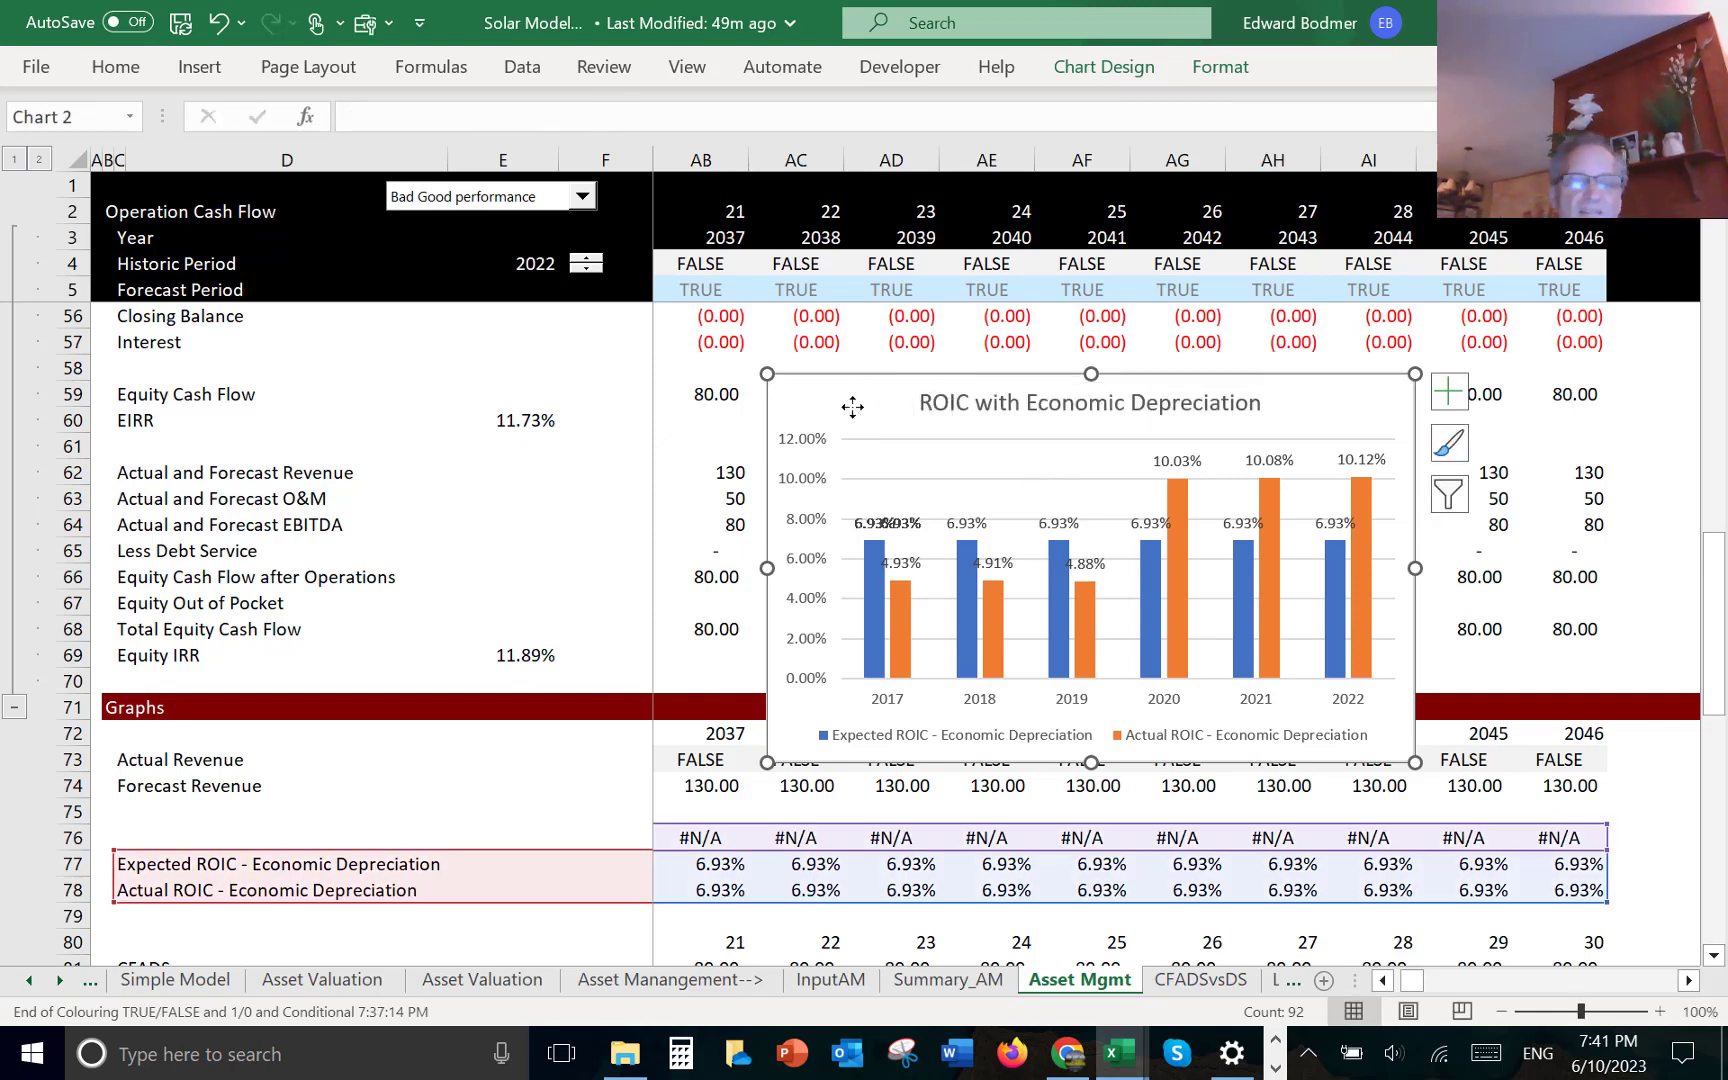
pyautogui.press('Delete')
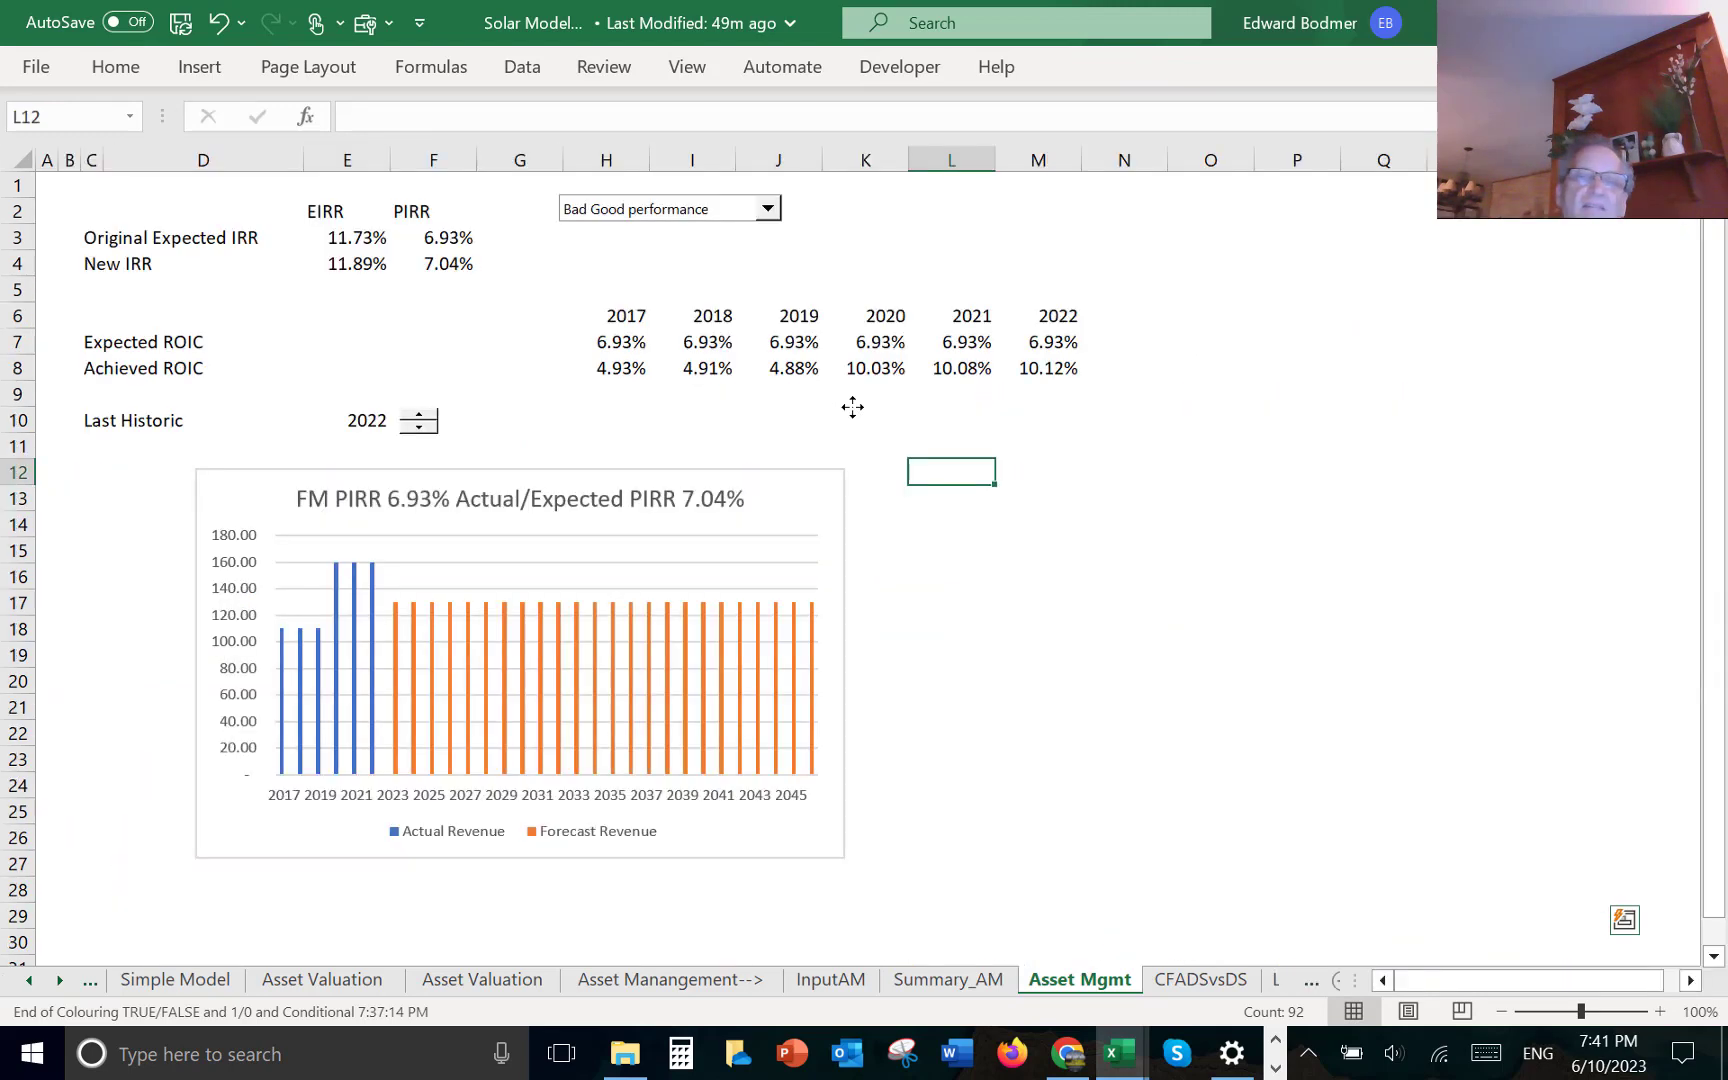
pyautogui.hotkey('ctrl', 'pageup')
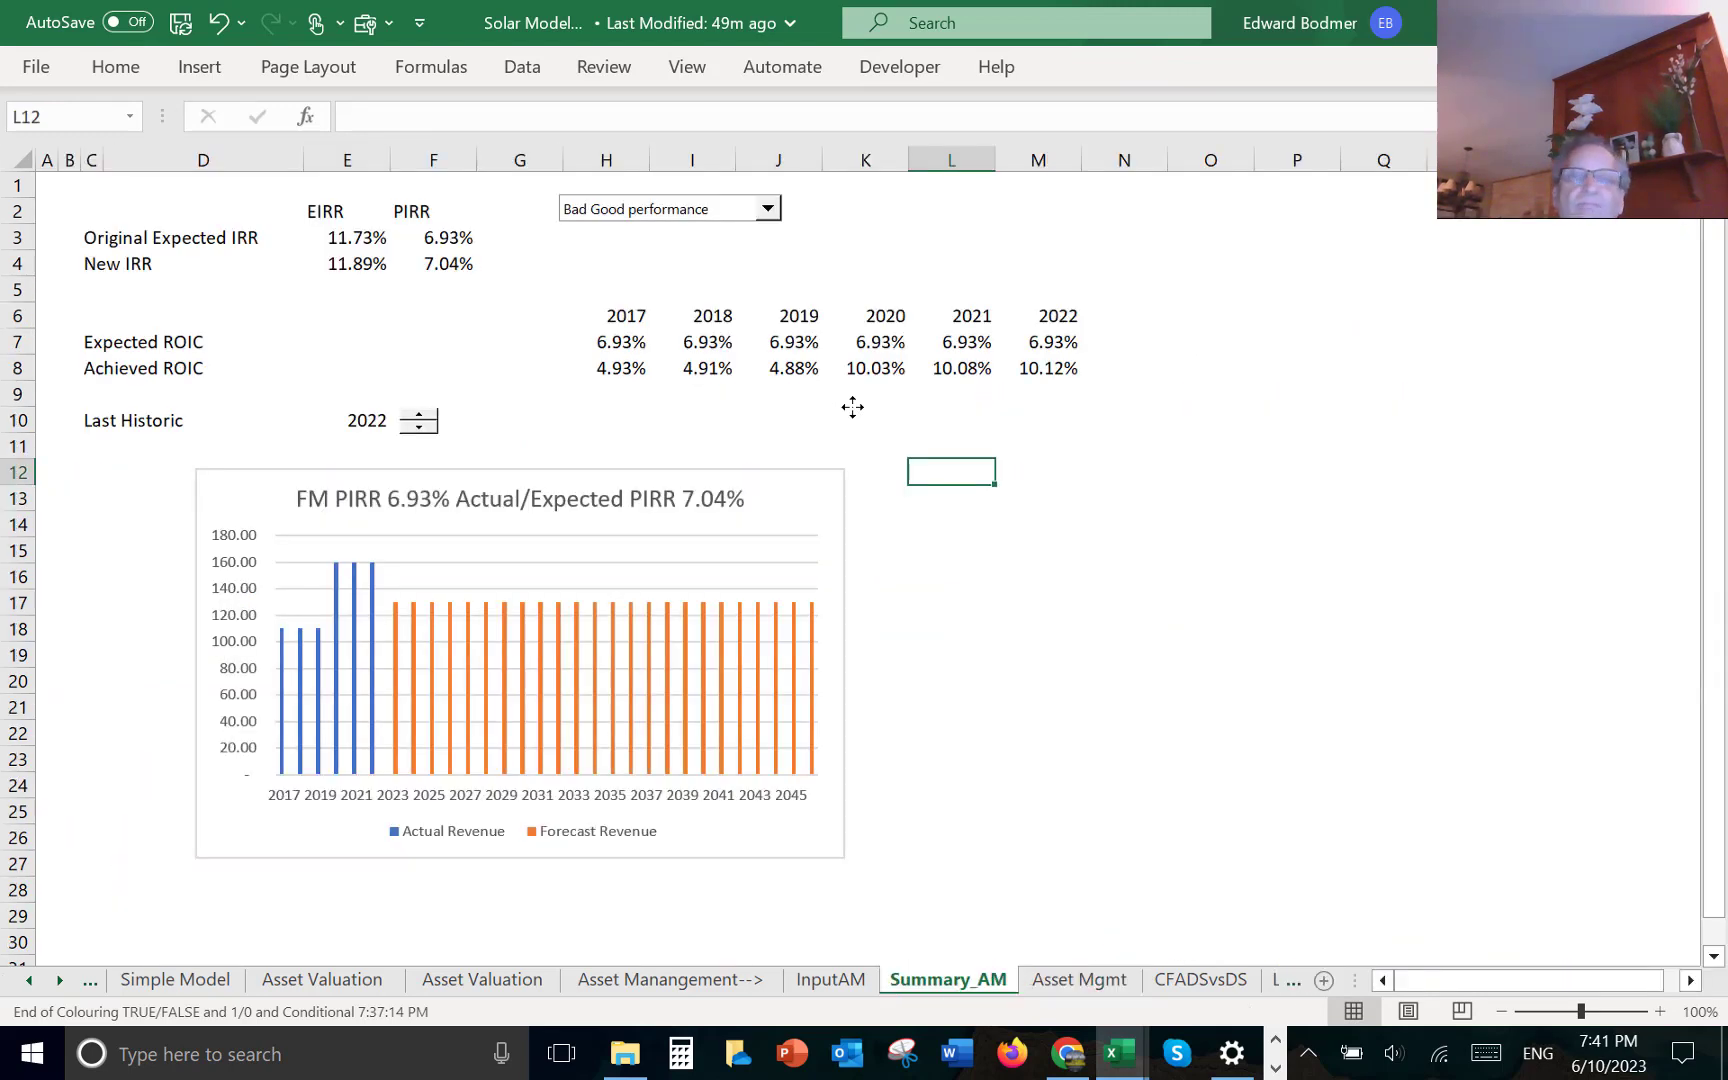
pyautogui.hotkey('ctrl', 'v')
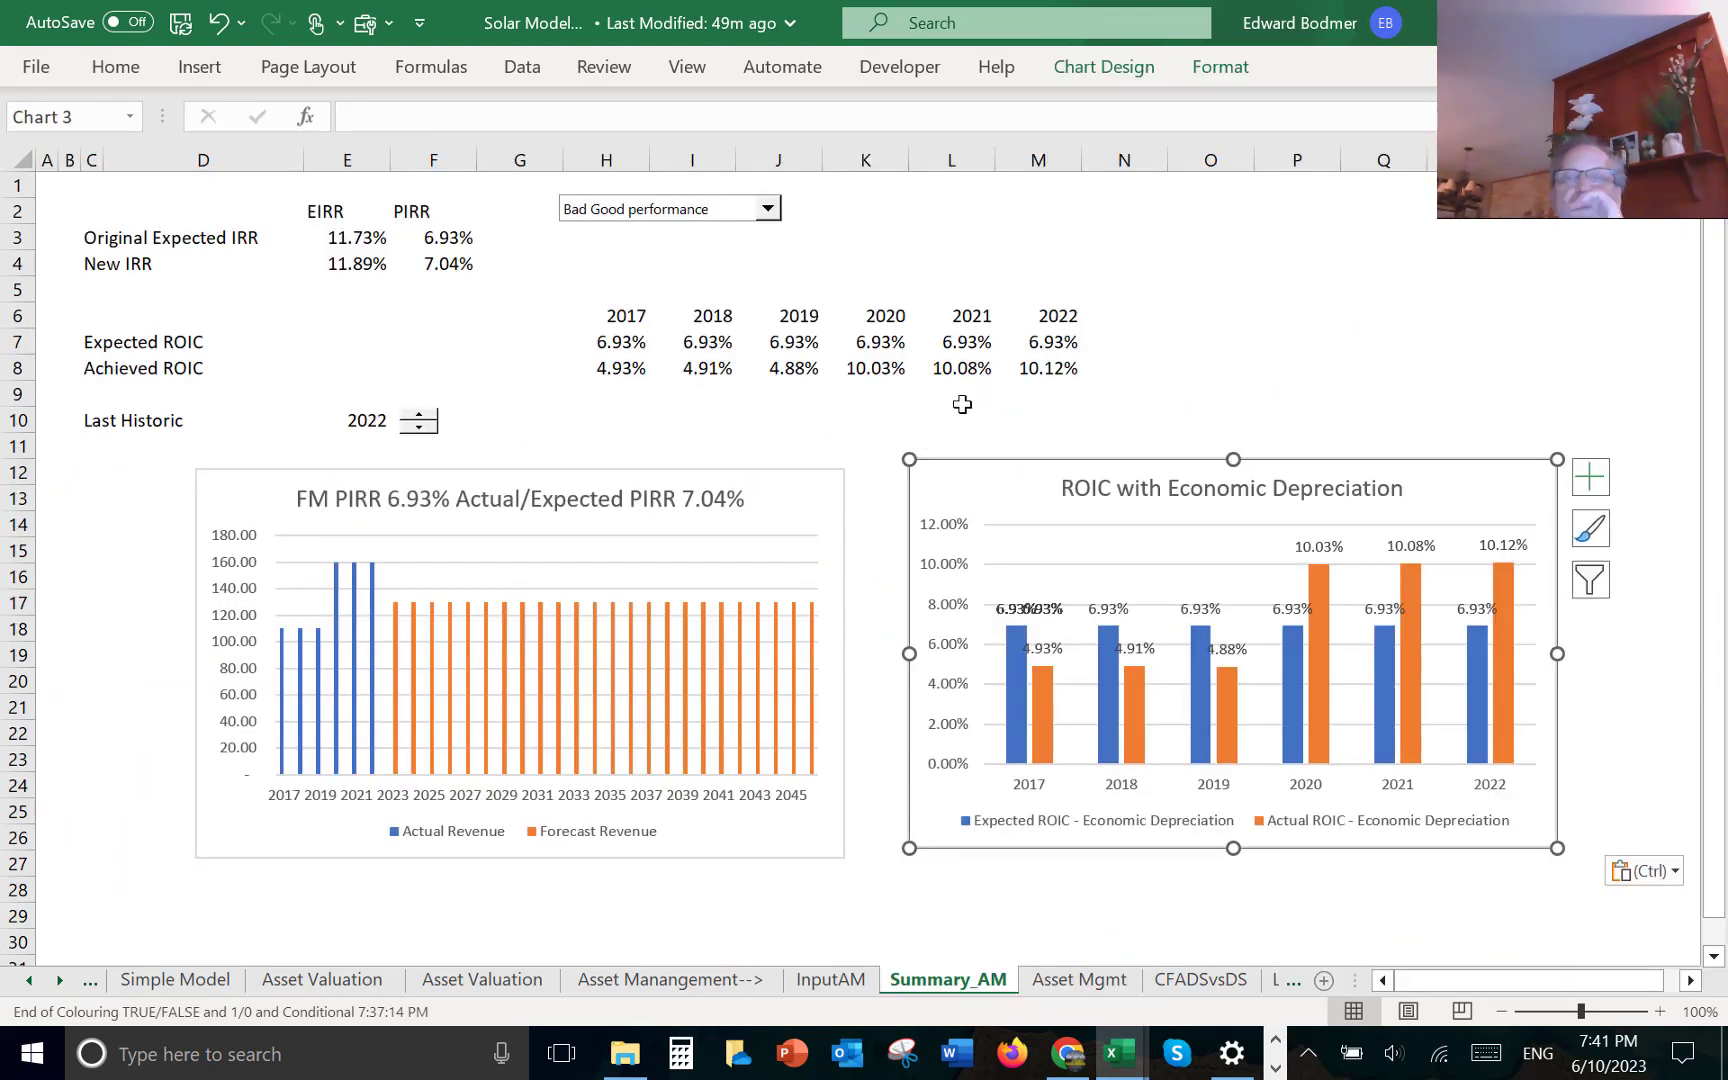
pyautogui.click(1033, 419)
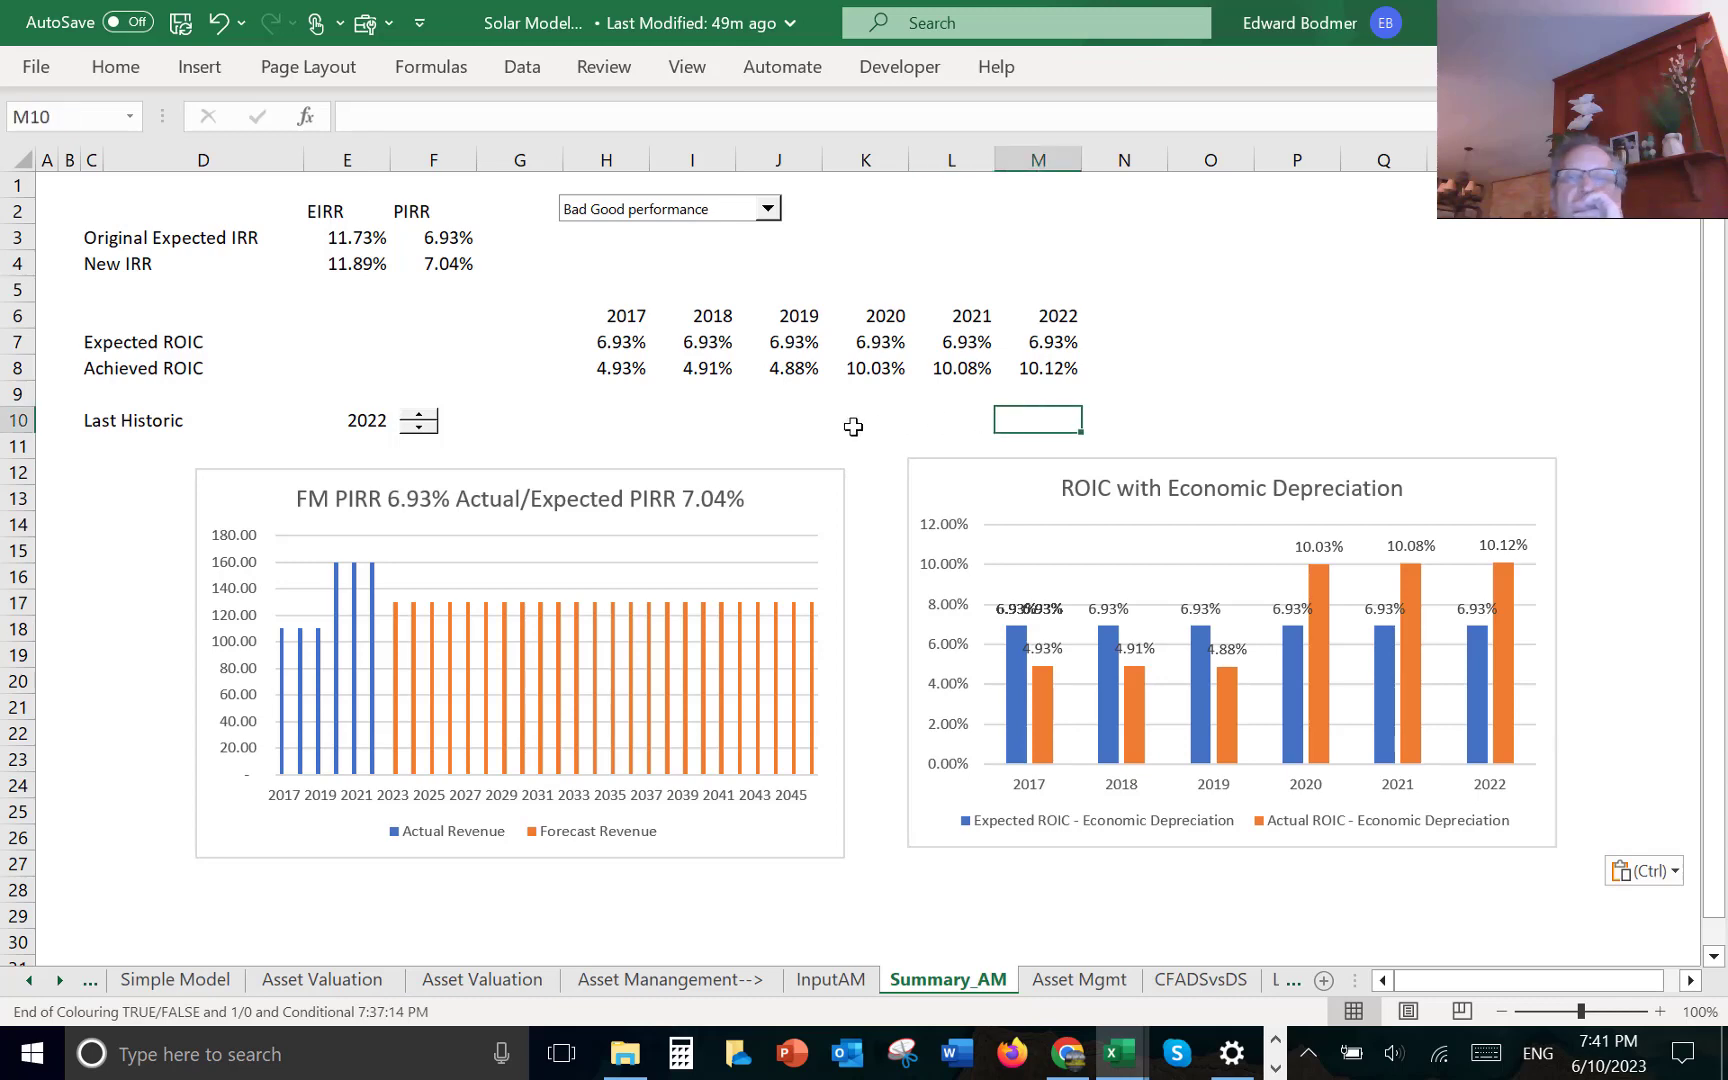
# - Test both summary charts by raising the Last Historic year to 2023, and return it to 2022
pyautogui.click(495, 287)
pyautogui.click(421, 416)
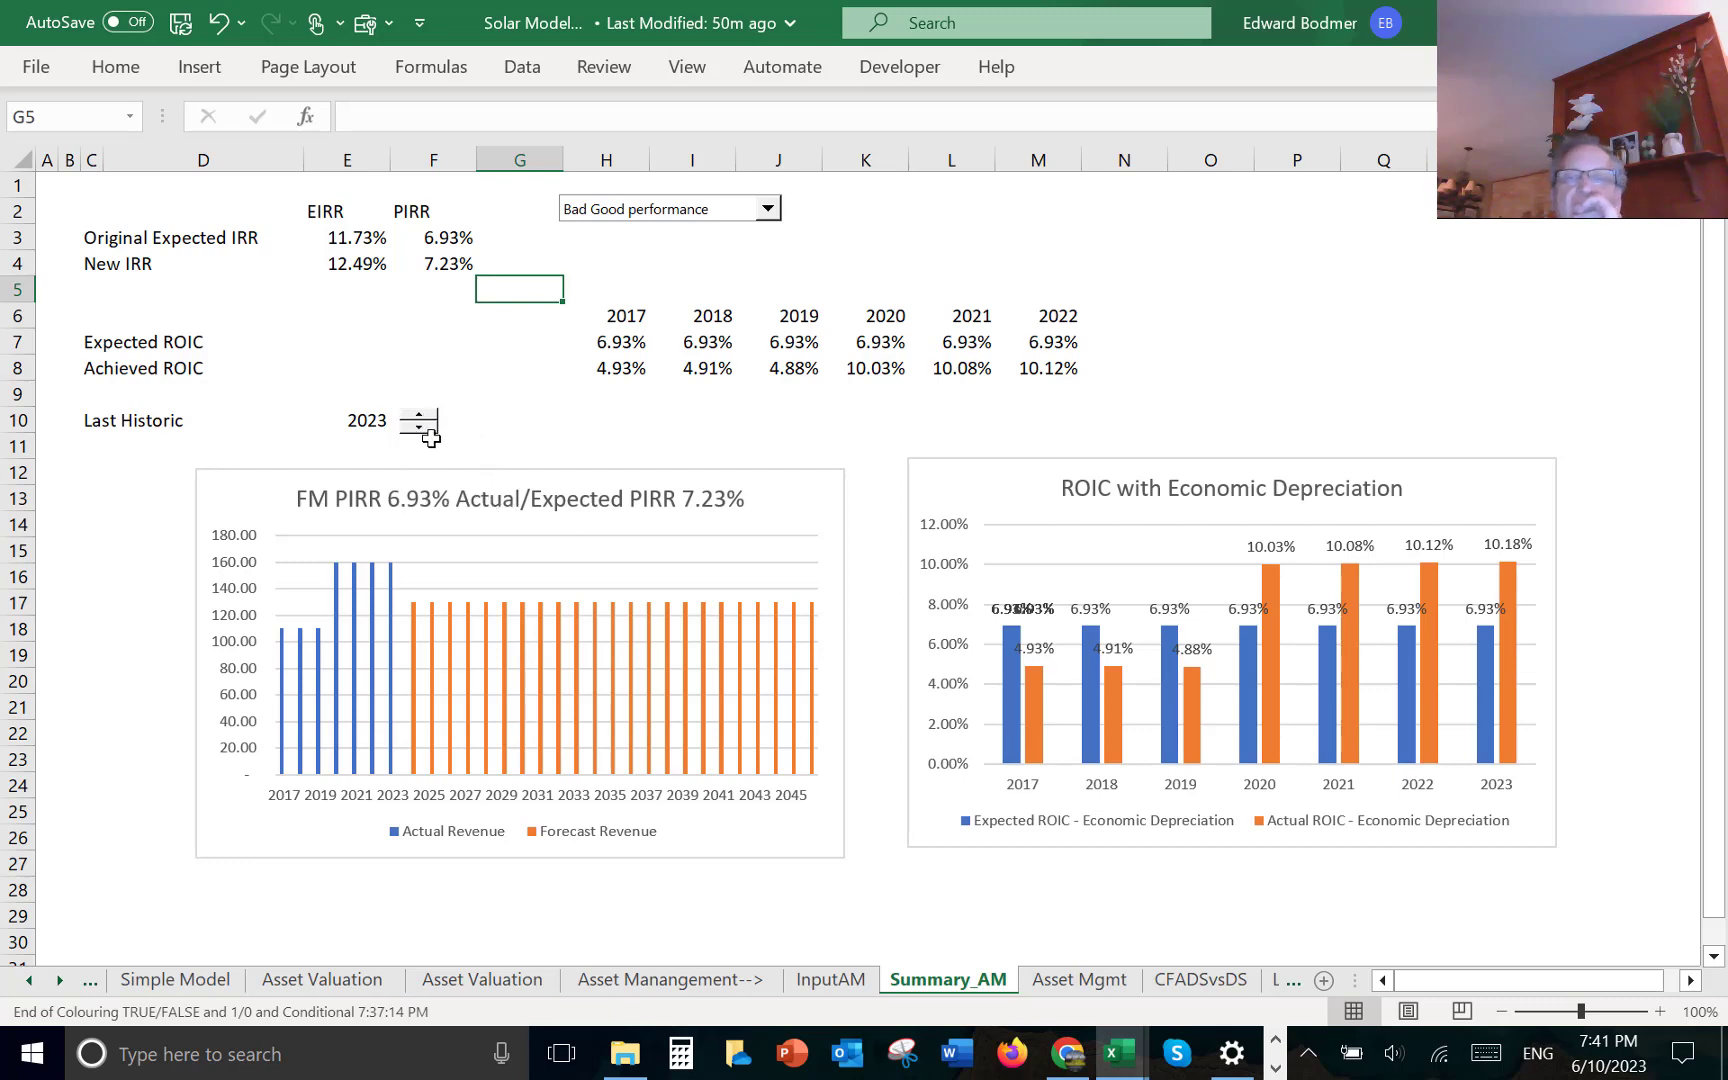
pyautogui.click(430, 438)
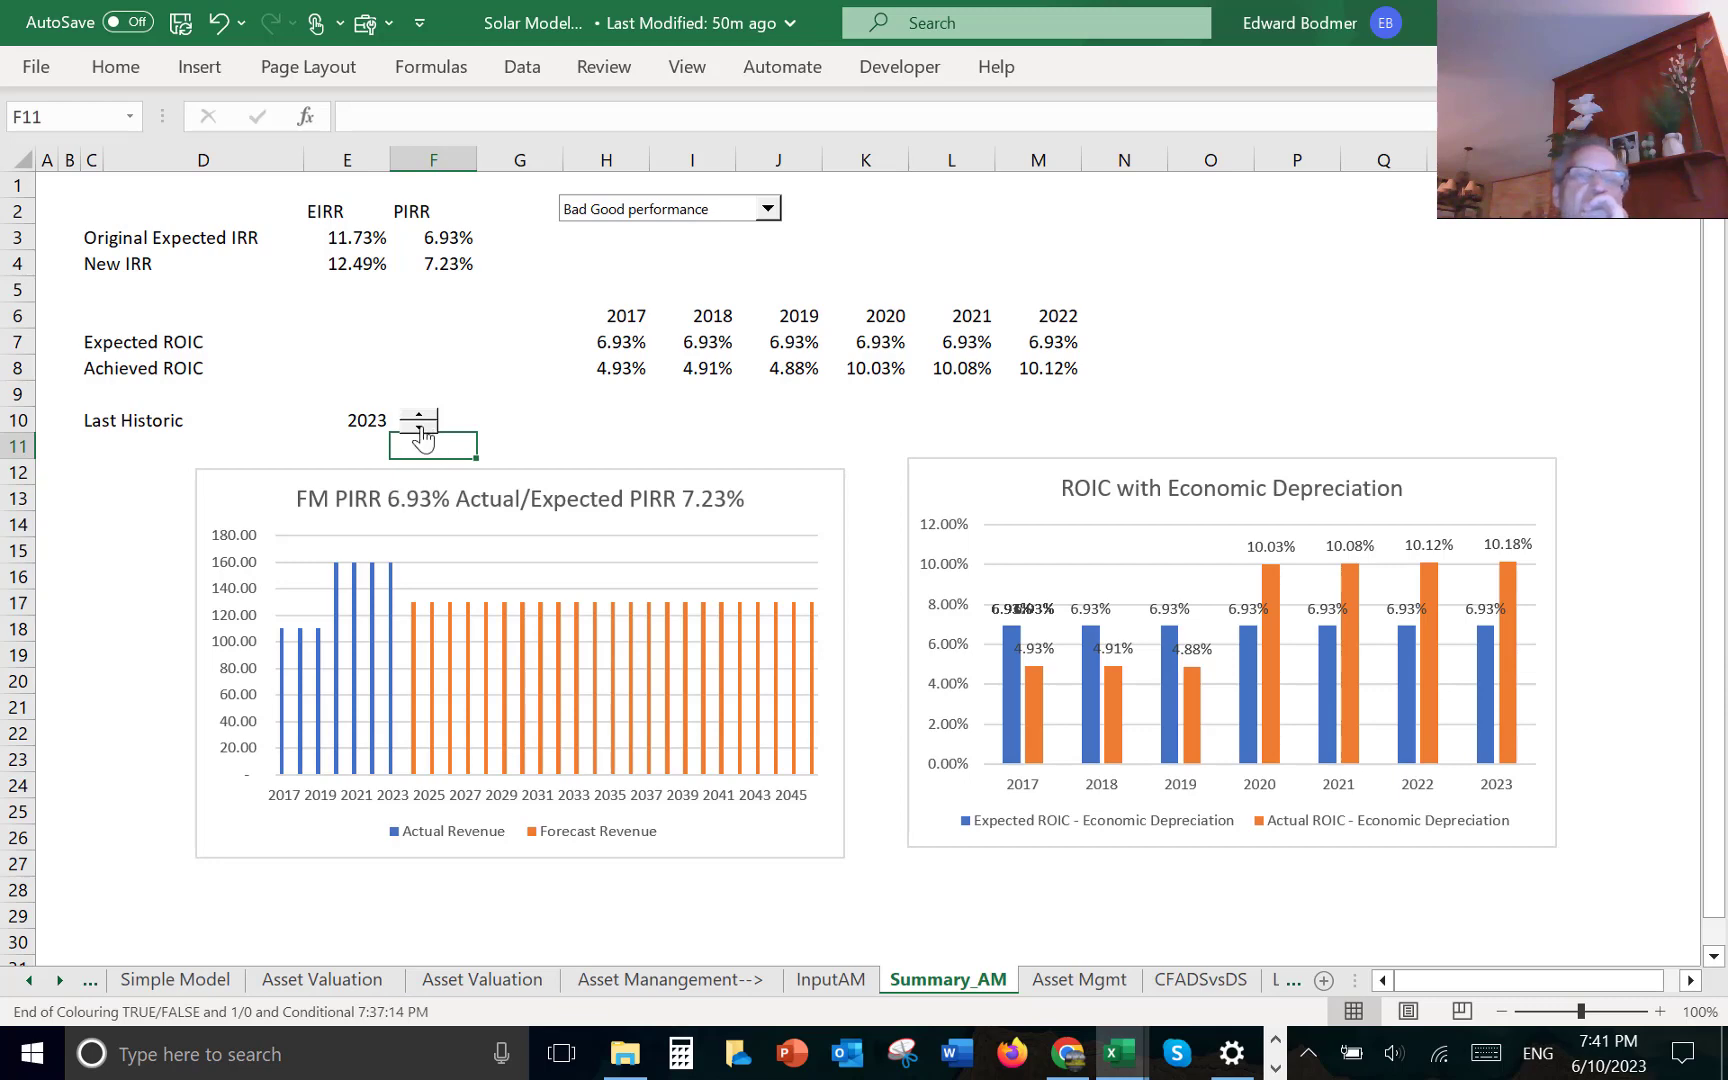
pyautogui.click(419, 428)
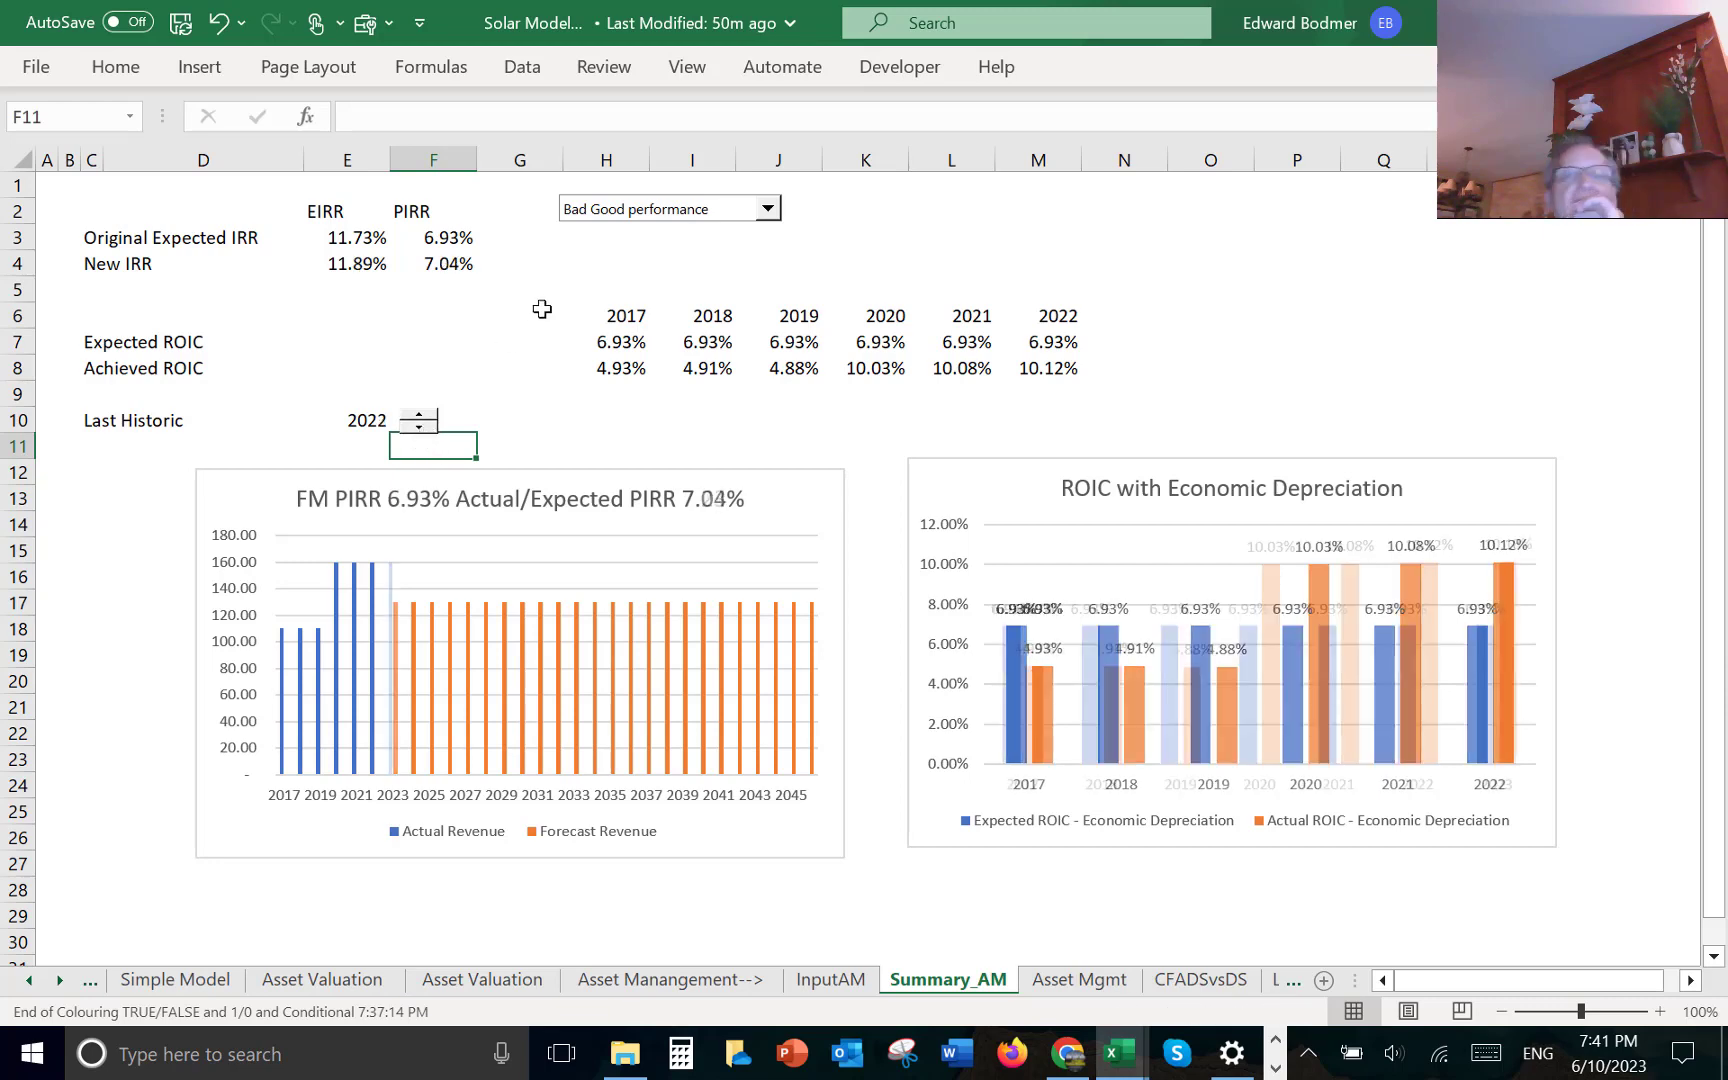
# - Switch the performance scenario on the Summary_AM sheet to Good performance
pyautogui.click(590, 267)
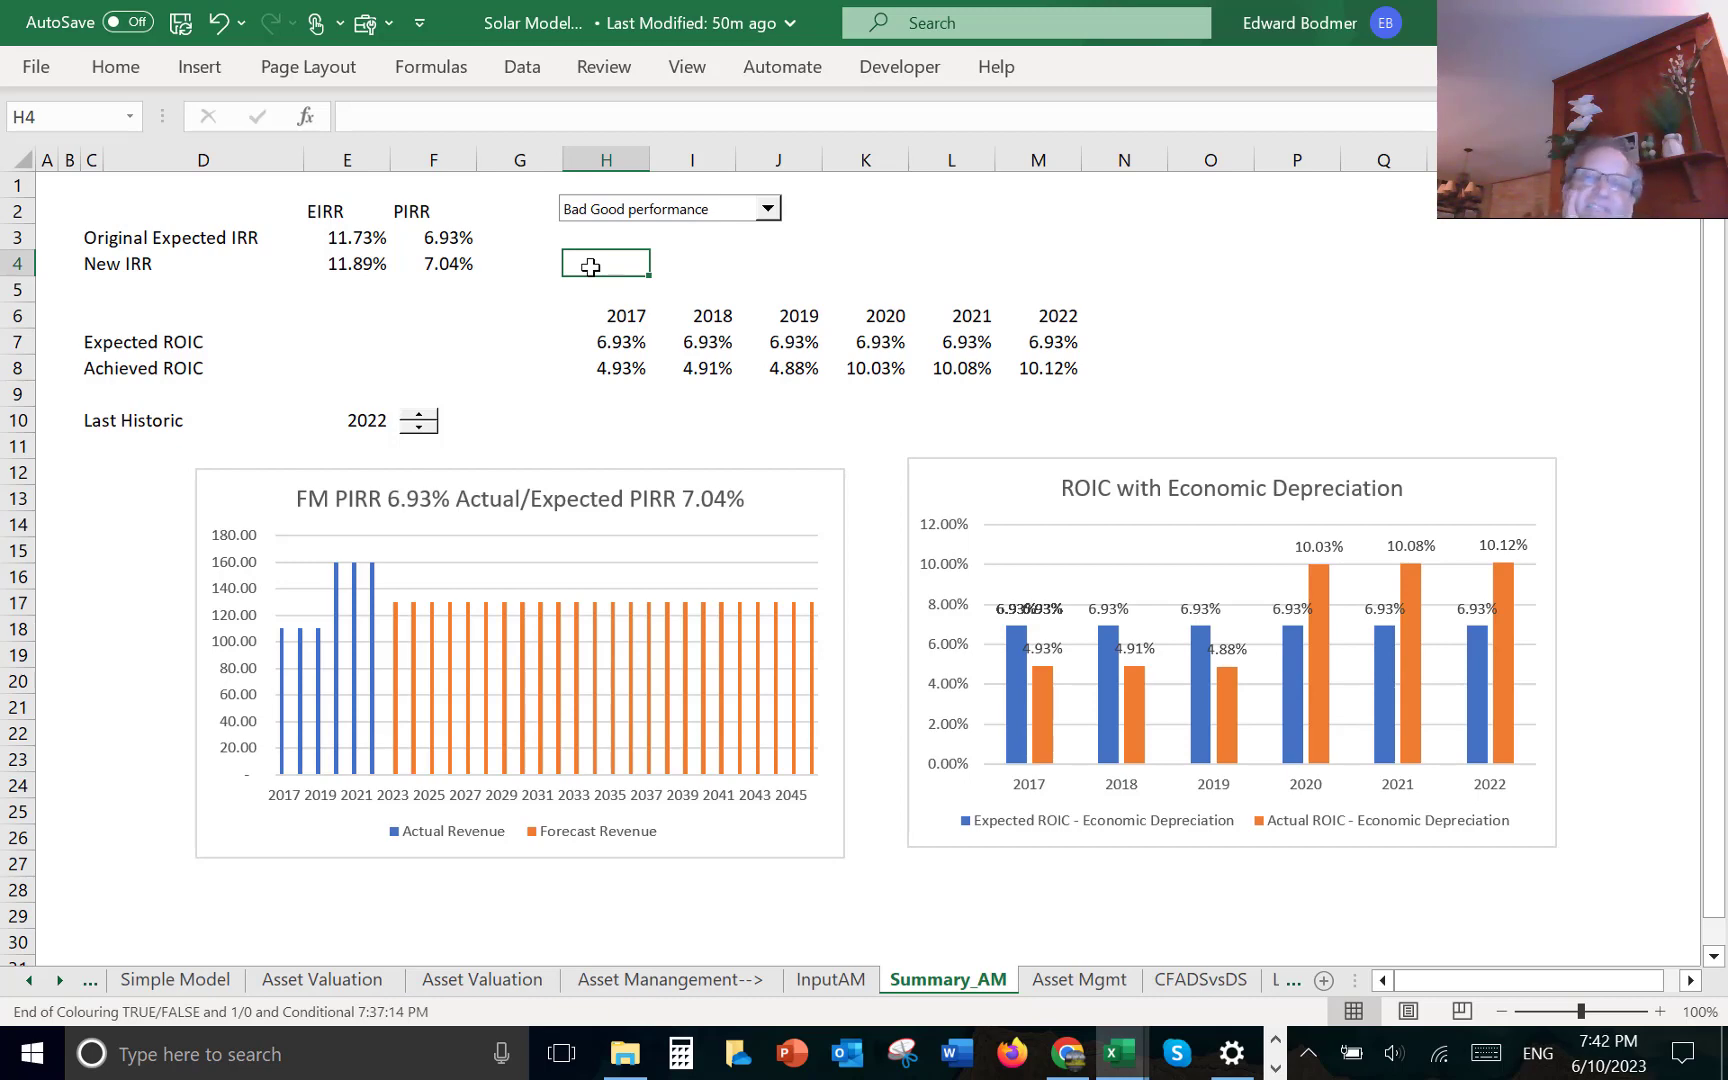
pyautogui.click(566, 214)
pyautogui.press('Up')
pyautogui.press('Up')
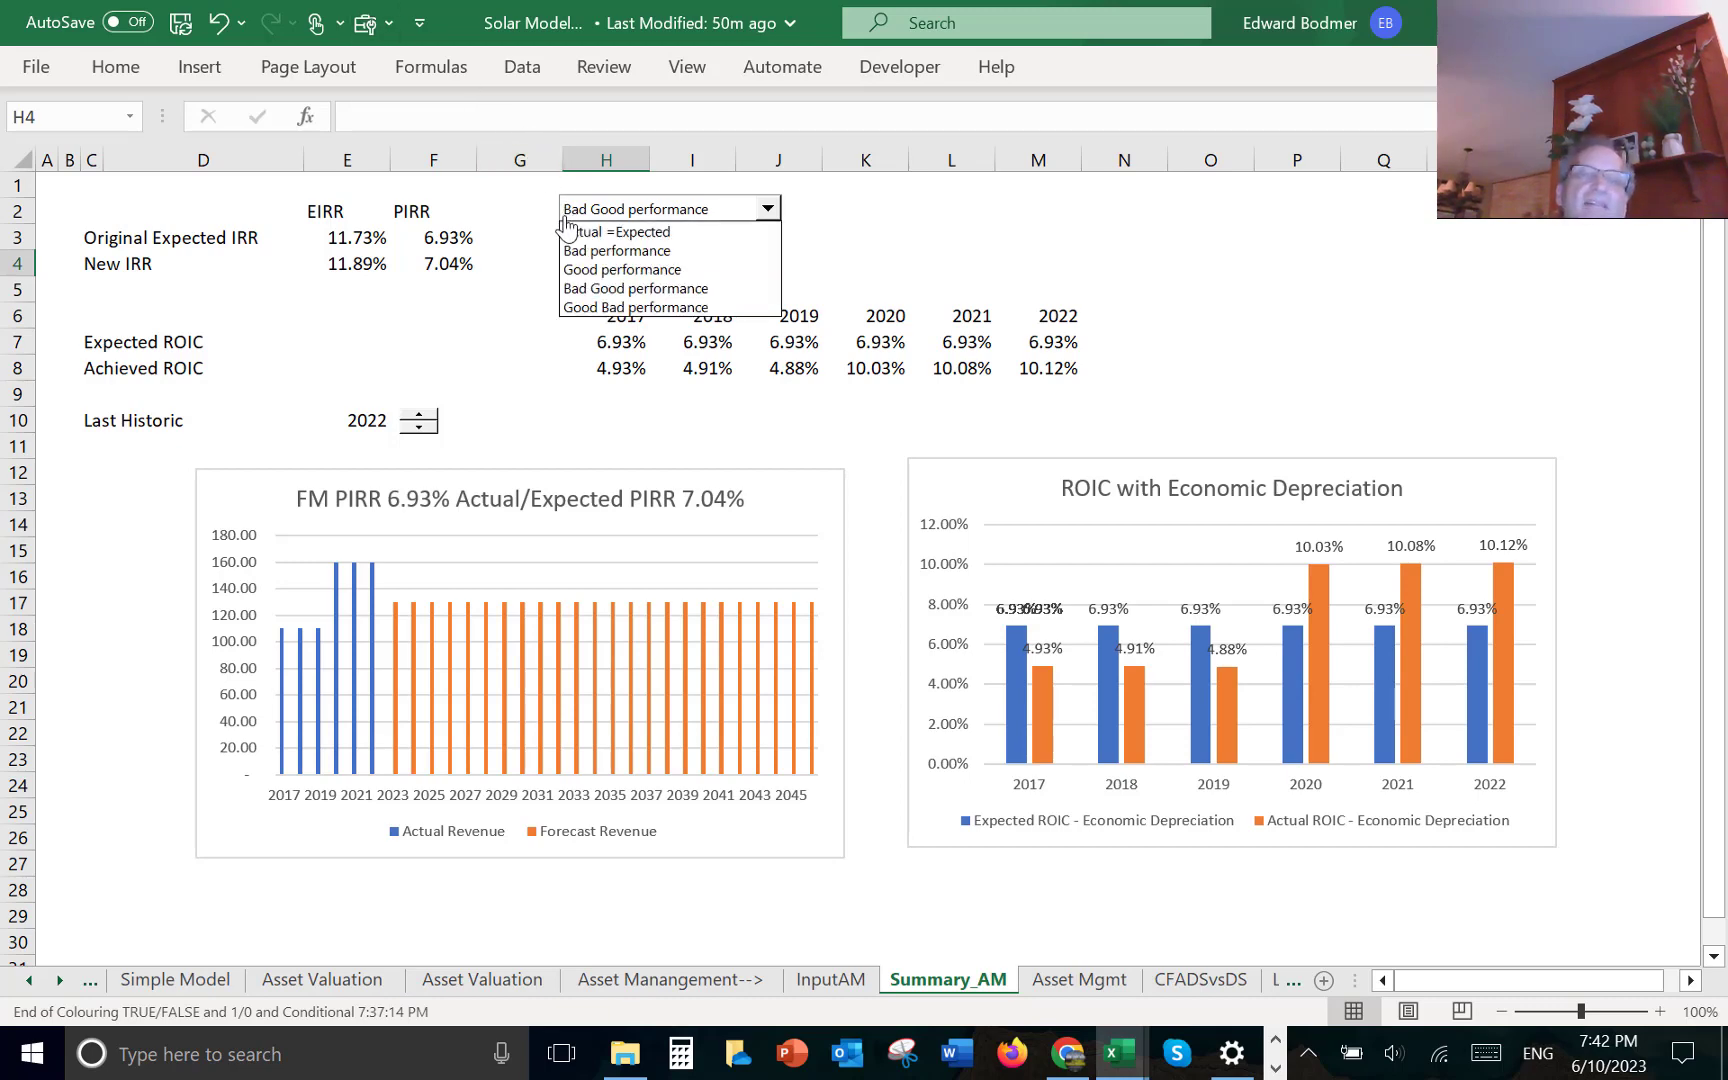
pyautogui.press('Down')
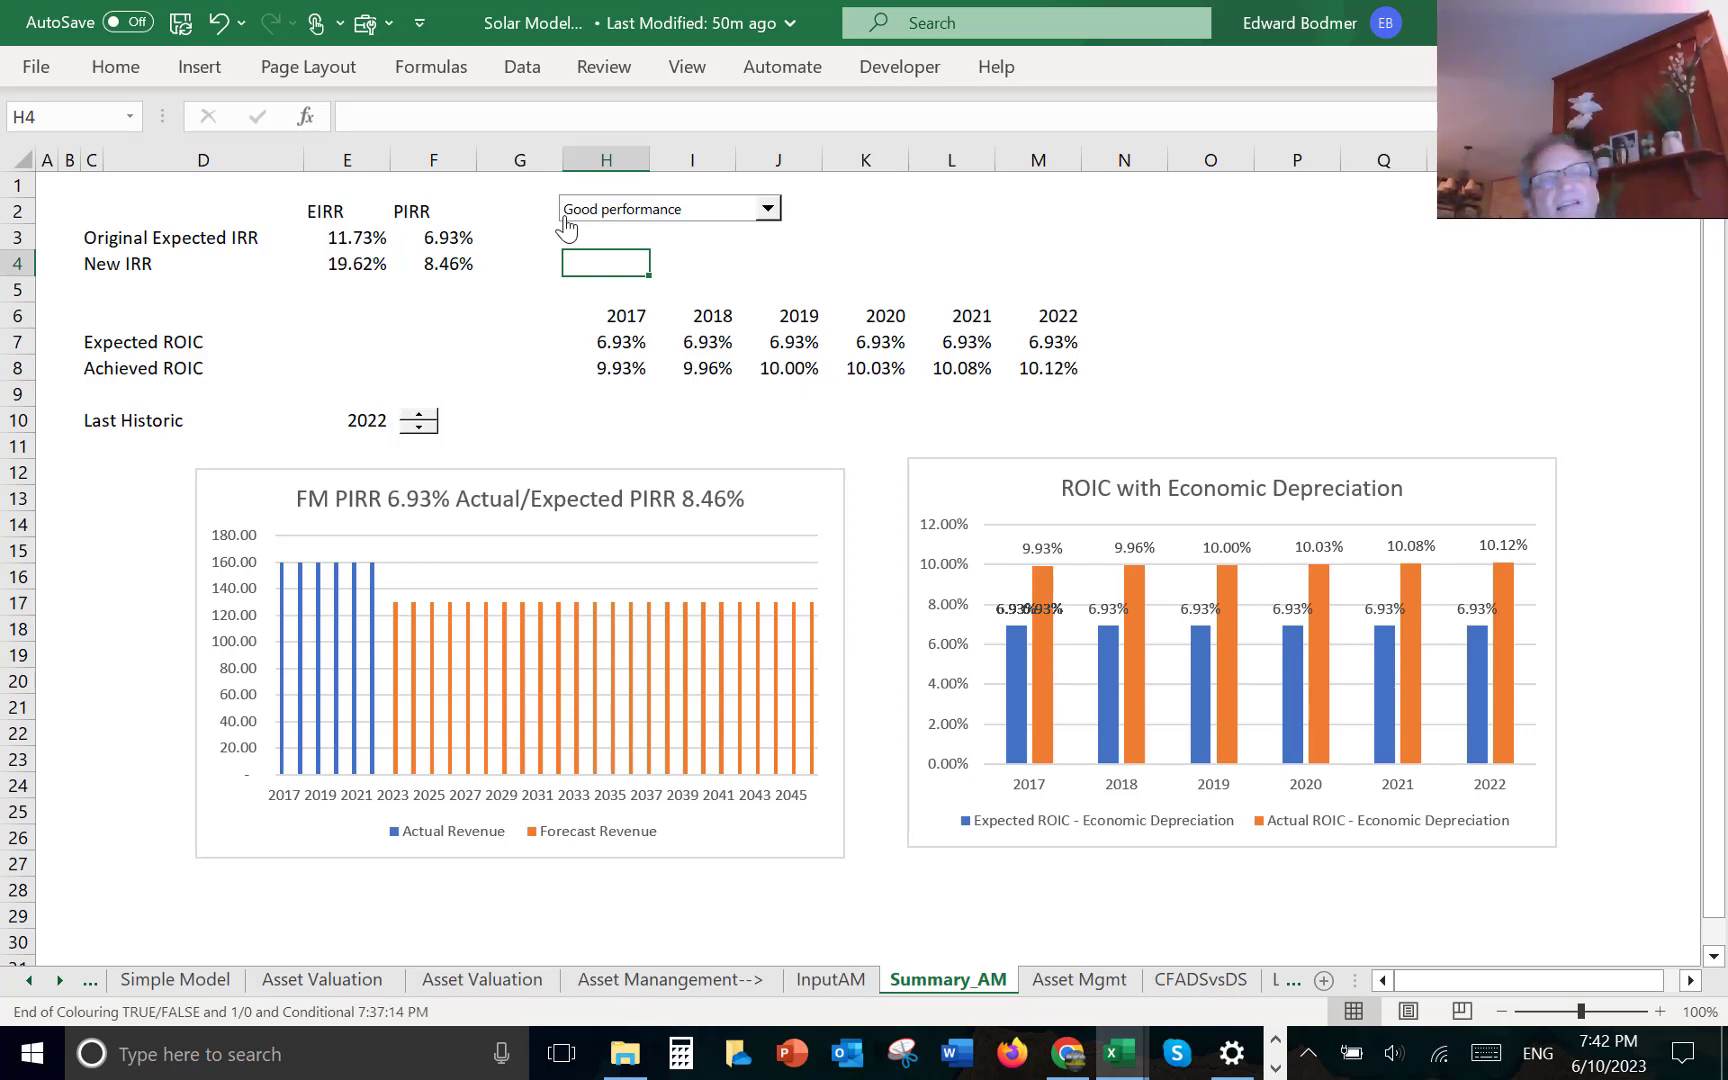
# - Save the workbook under the new file name "Asset Management 3" as an Excel Macro-Enabled Workbook
pyautogui.press('F12')
pyautogui.write('Ass')
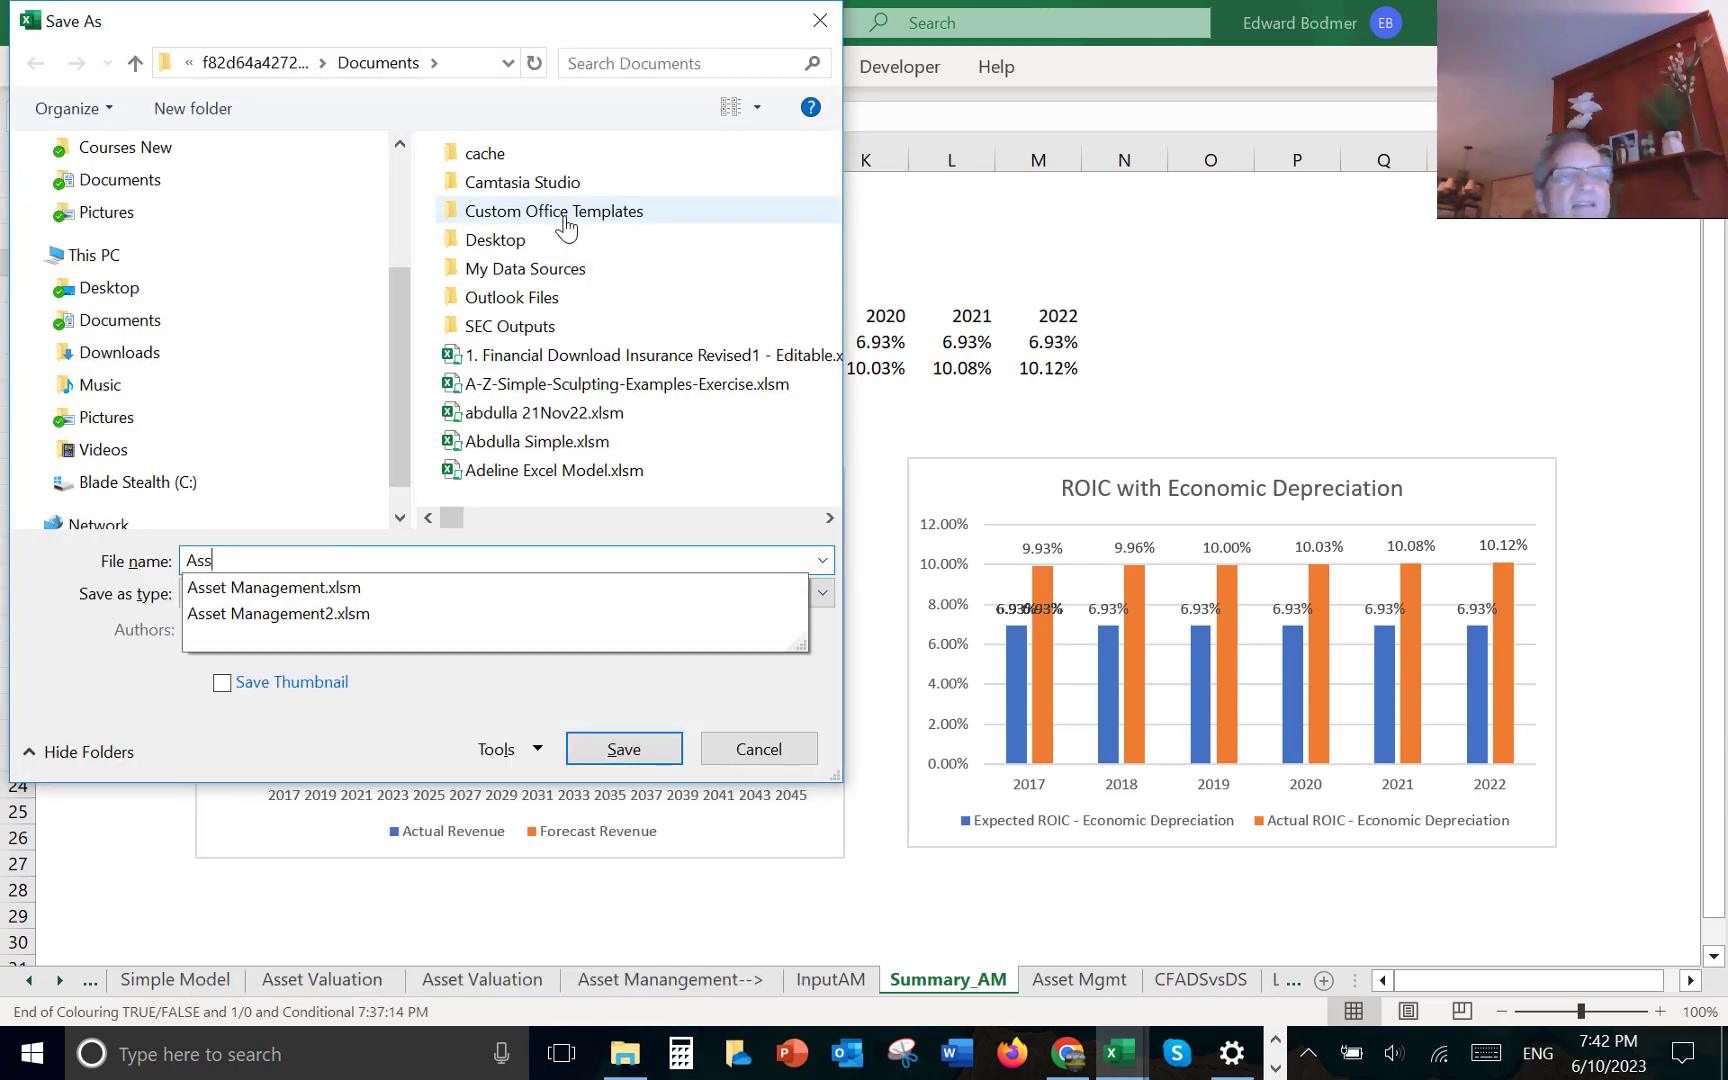
pyautogui.write('et Management 3')
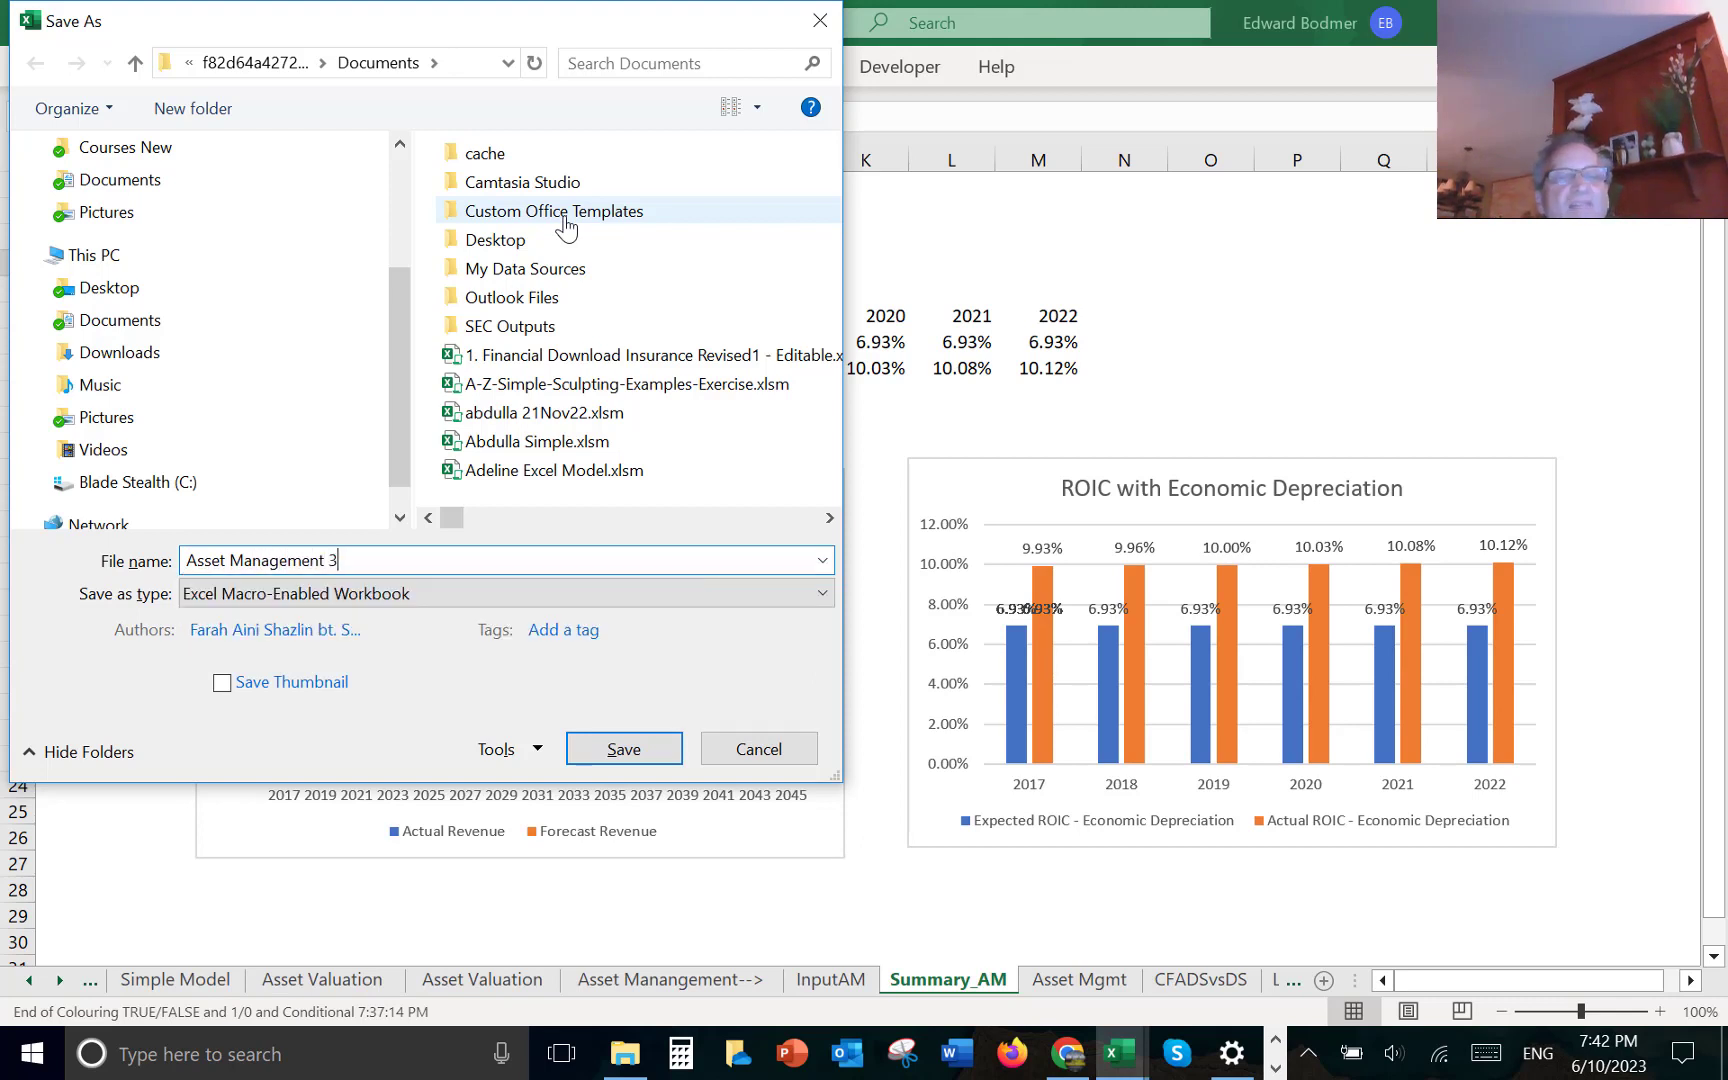
pyautogui.press('Return')
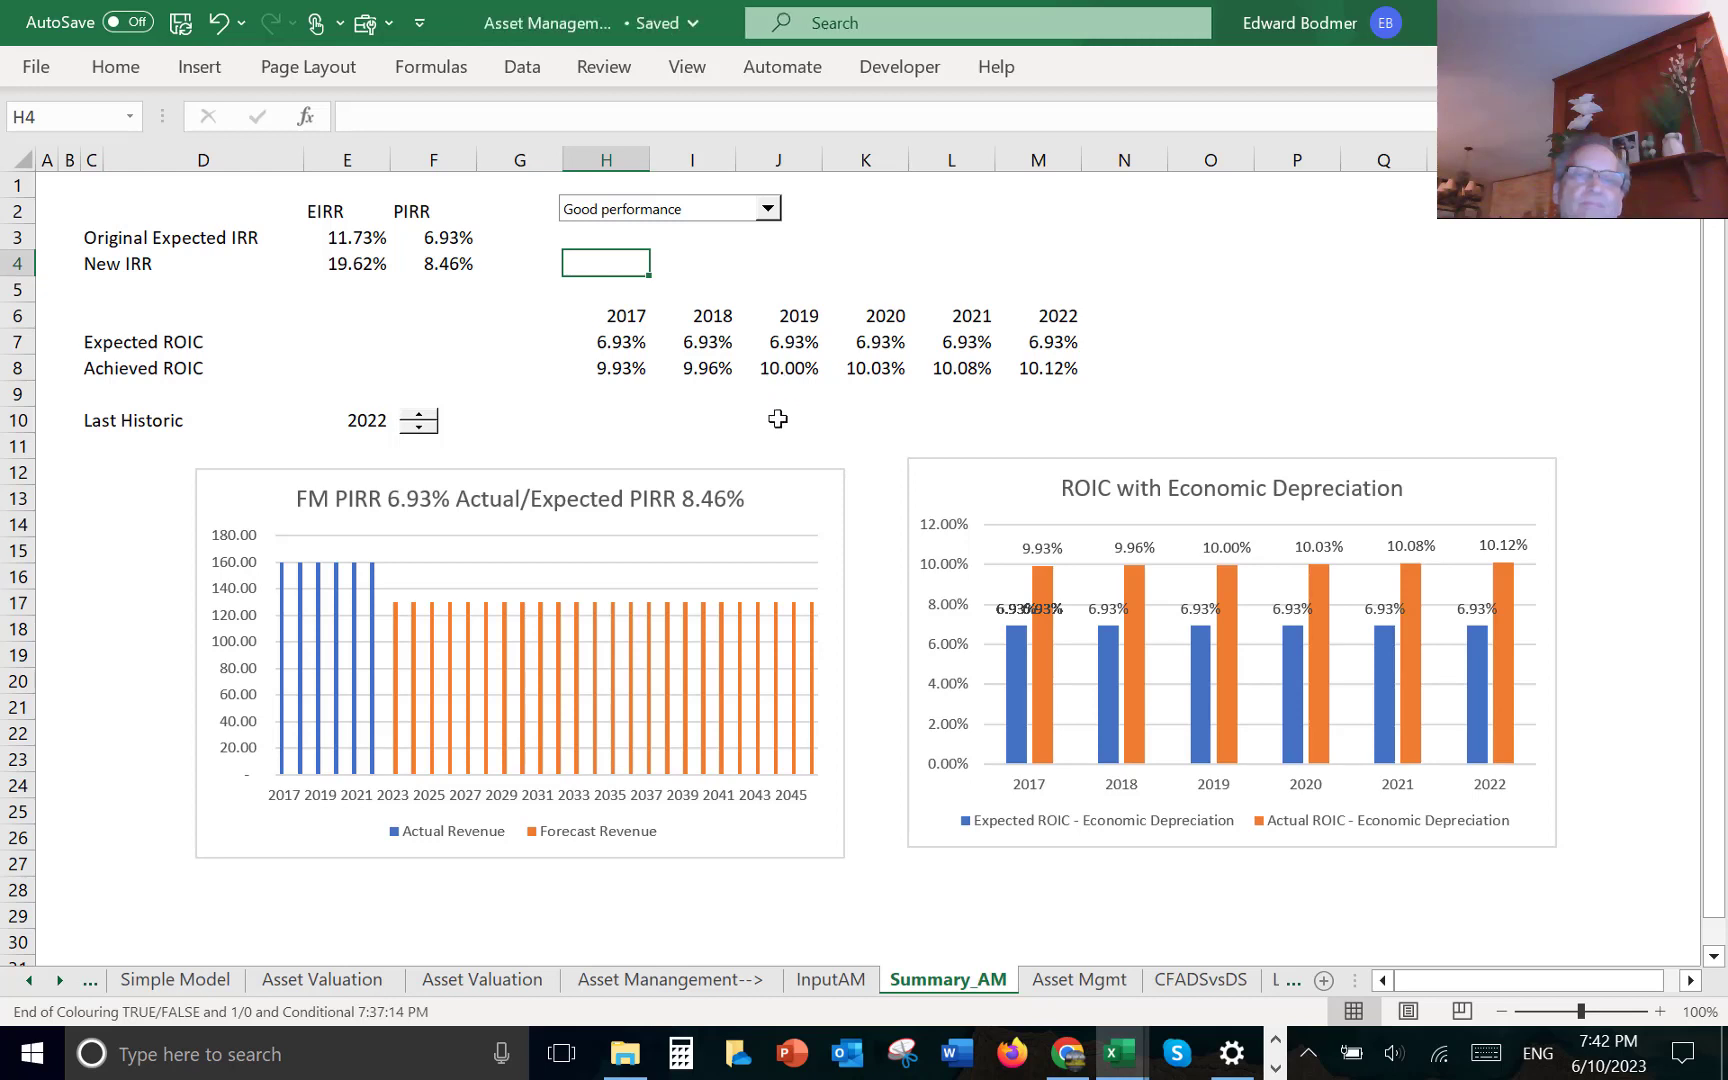
pyautogui.click(1126, 266)
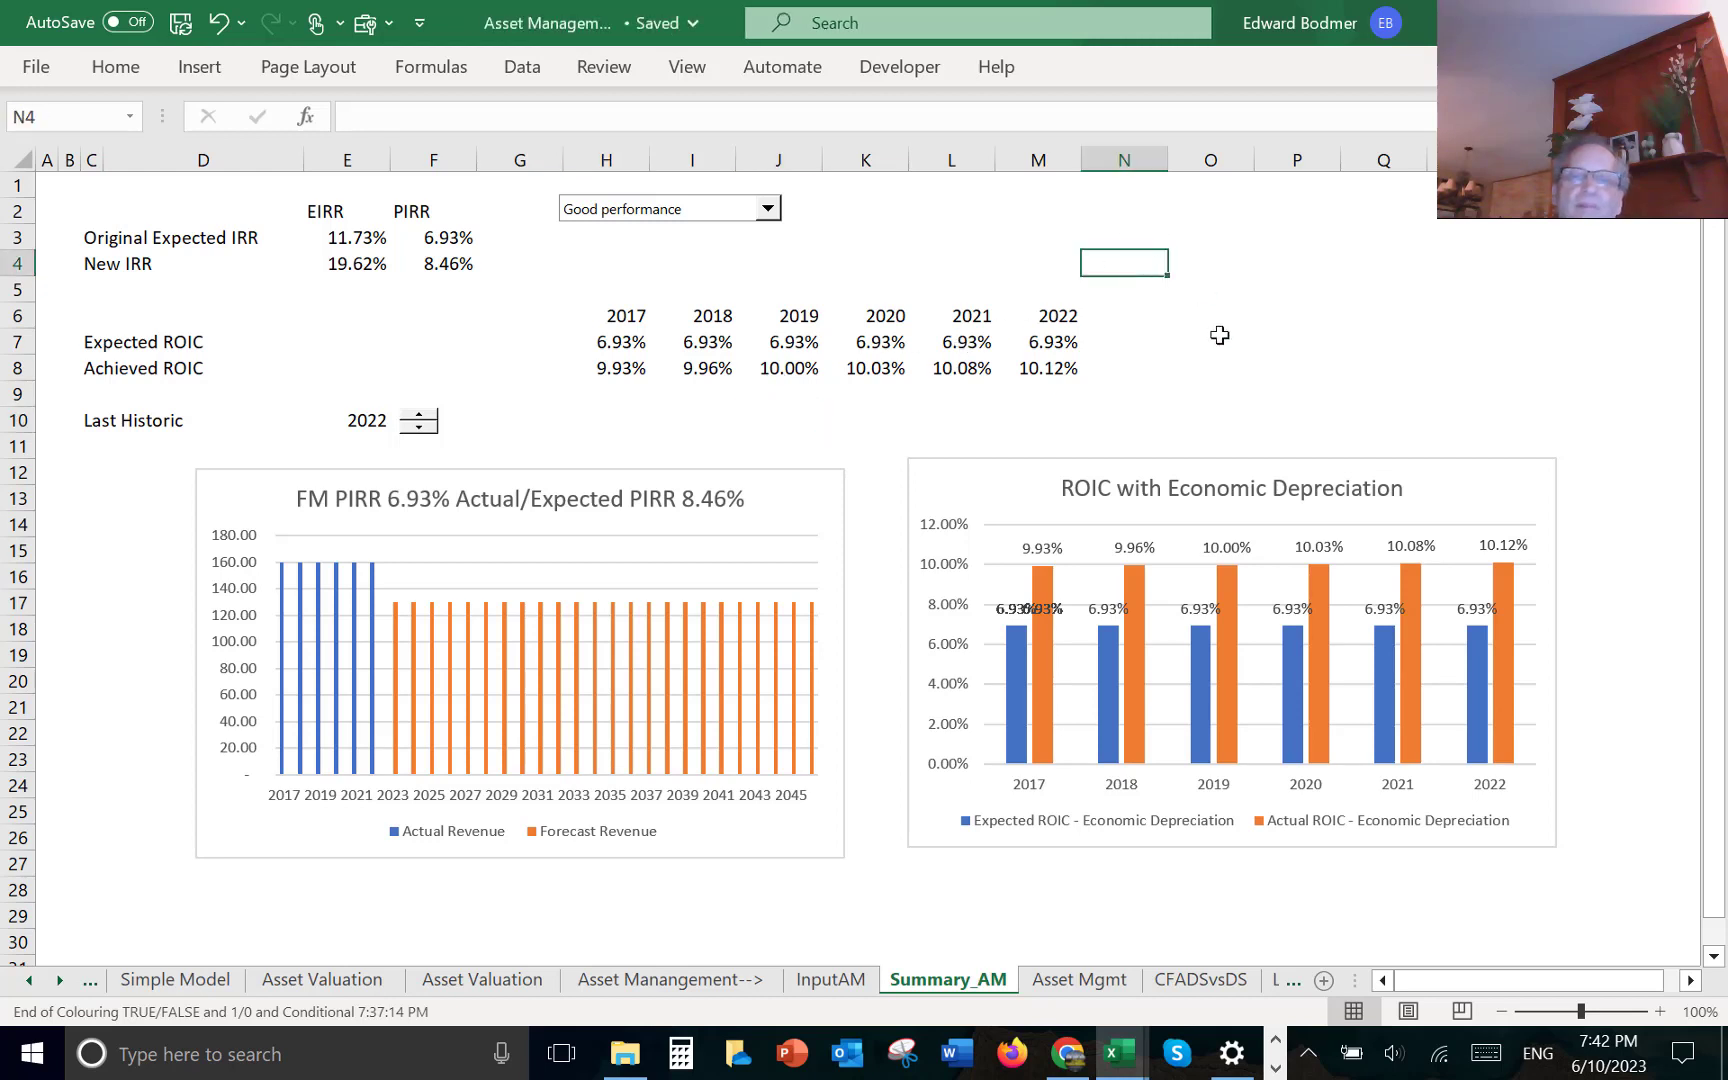
pyautogui.click(1275, 1040)
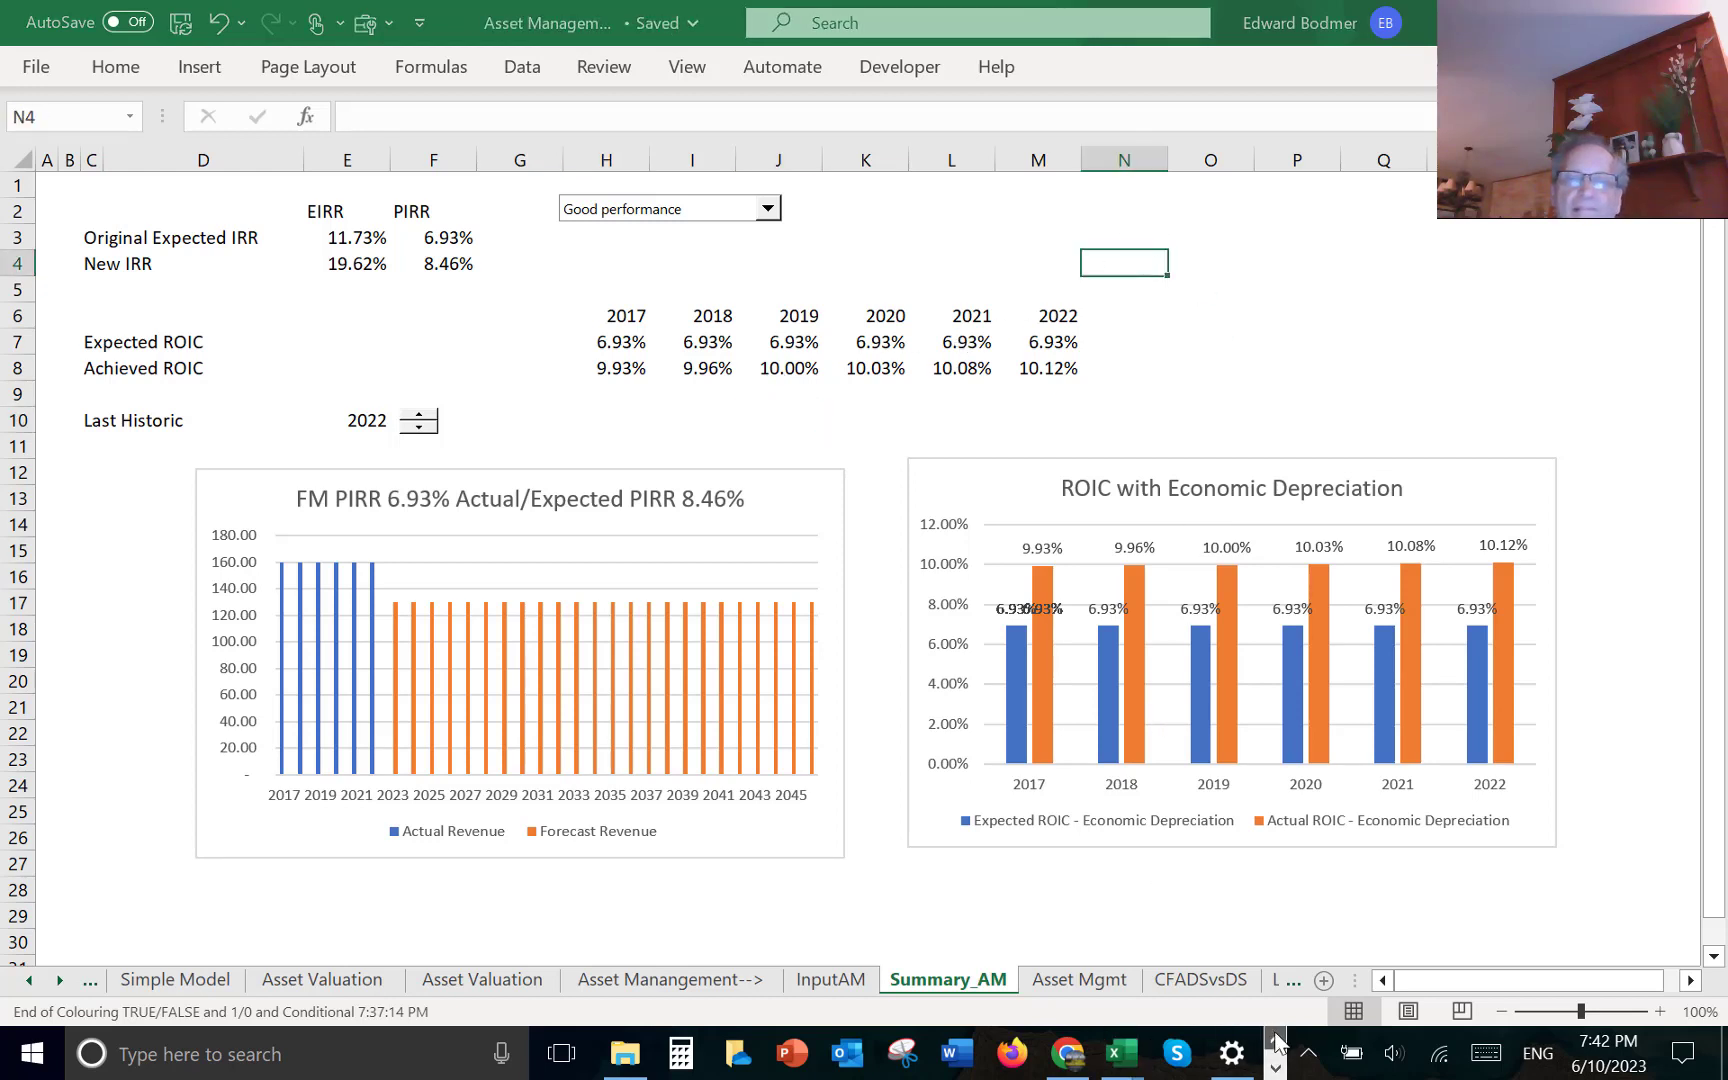
pyautogui.click(1275, 1068)
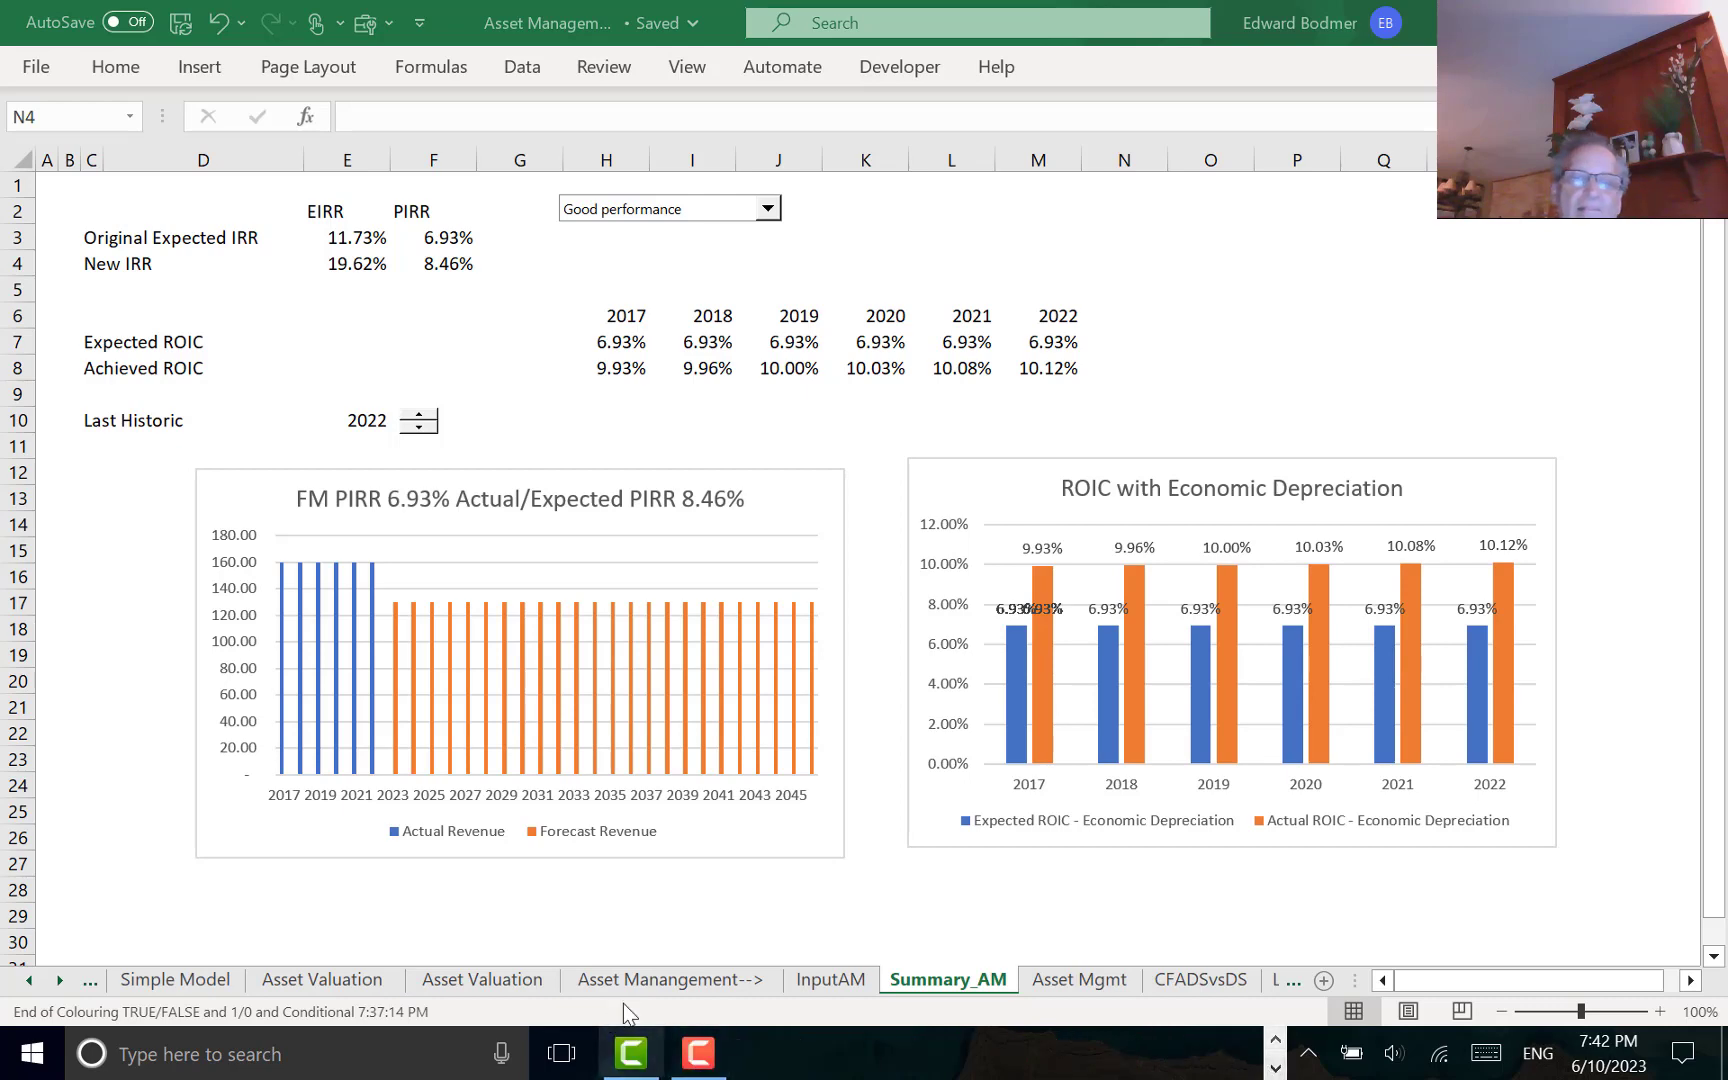
pyautogui.click(700, 1055)
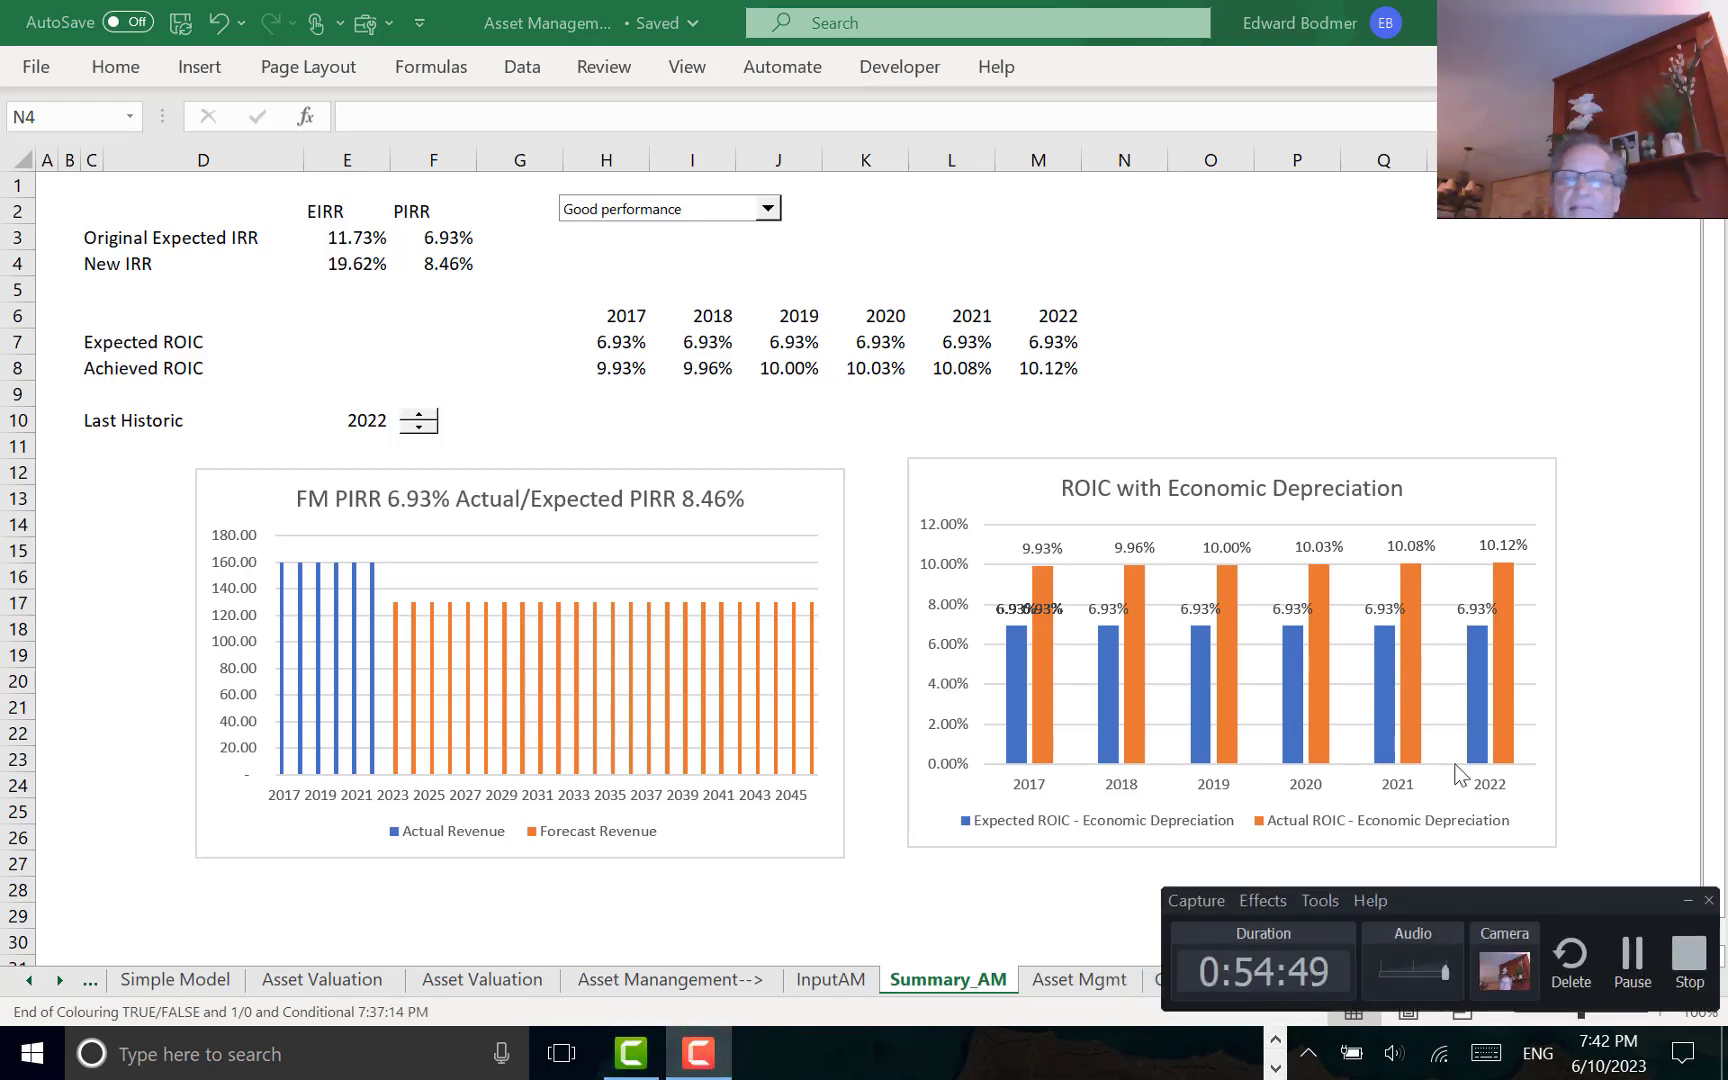